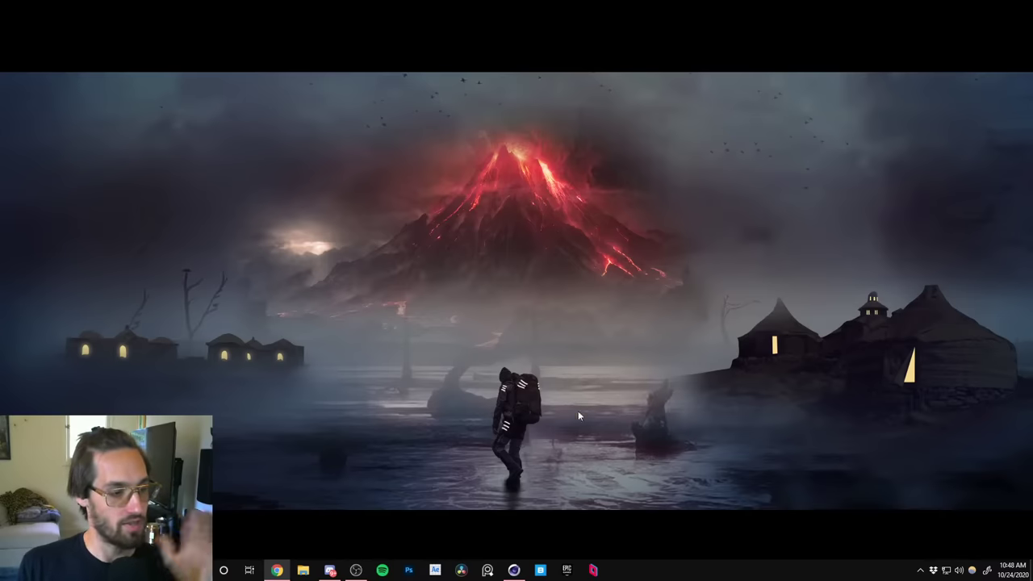
Switch to Cinema 4D and close the open Material Editor and node editor windows.
{"action": "left_click", "coordinate": [514, 570]}
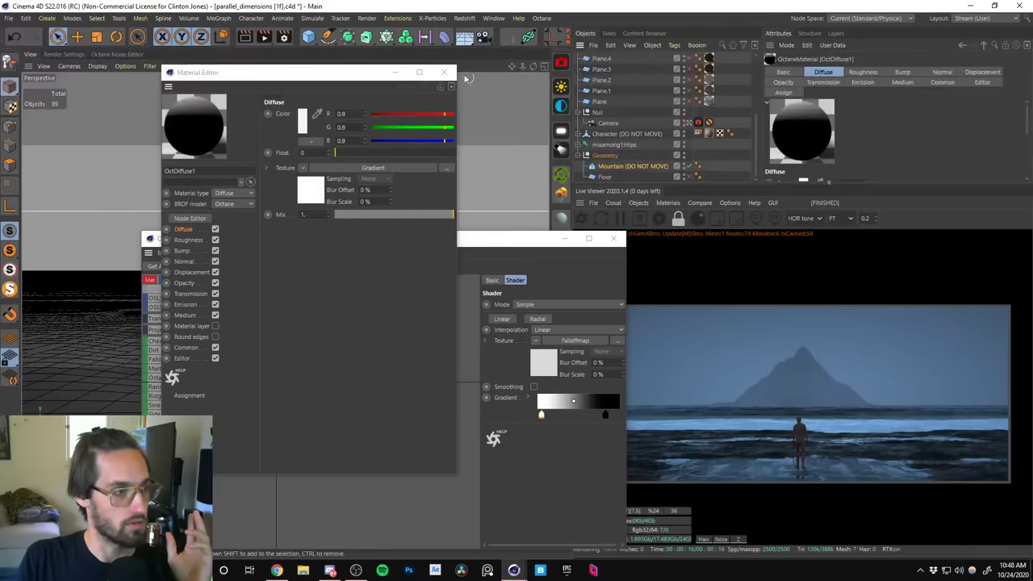
{"action": "left_click", "coordinate": [445, 73]}
{"action": "left_click", "coordinate": [615, 239]}
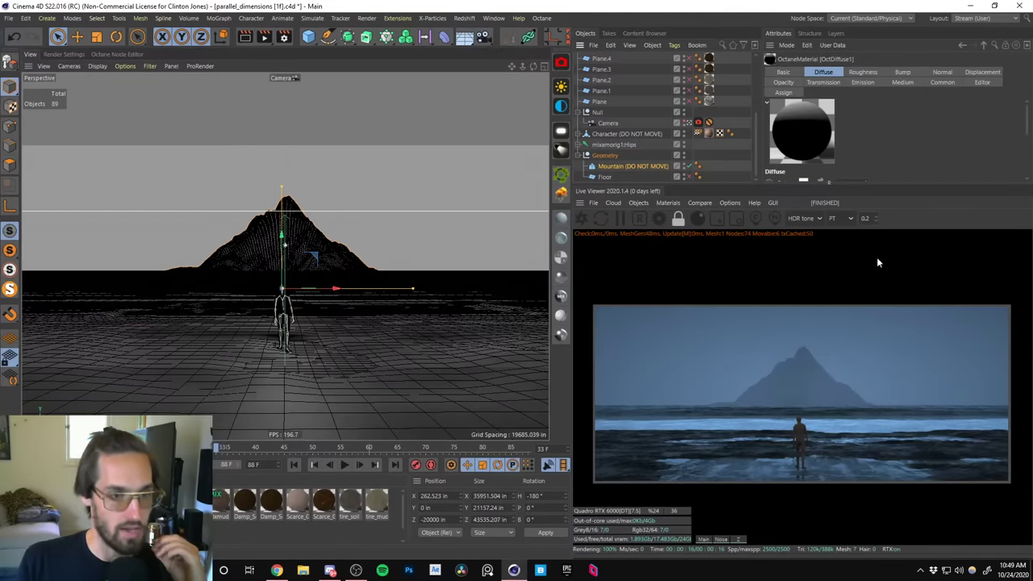
{"action": "left_click", "coordinate": [972, 6]}
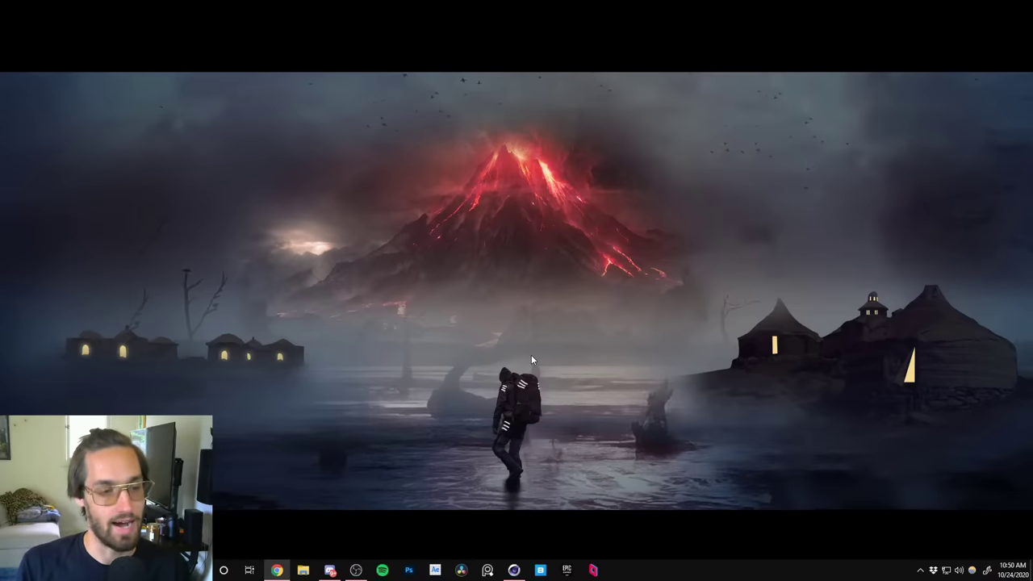
{"action": "left_click", "coordinate": [514, 571]}
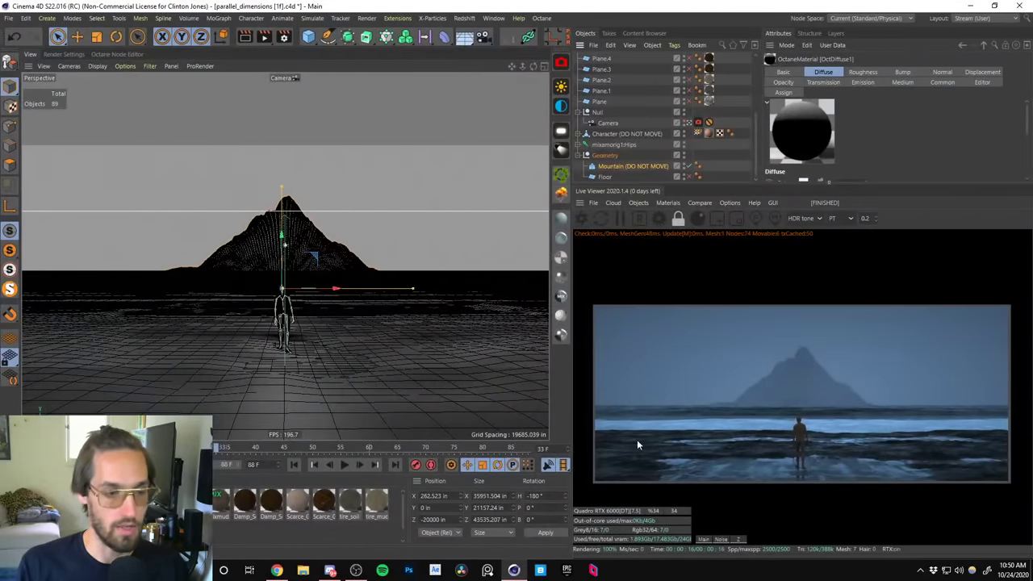
{"action": "left_click", "coordinate": [970, 7]}
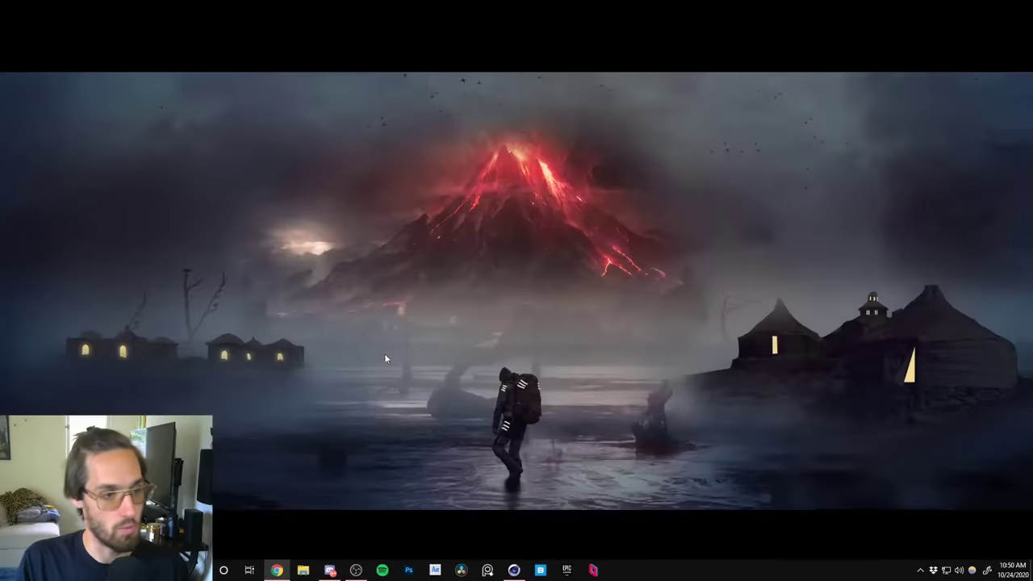
{"action": "left_click", "coordinate": [513, 570]}
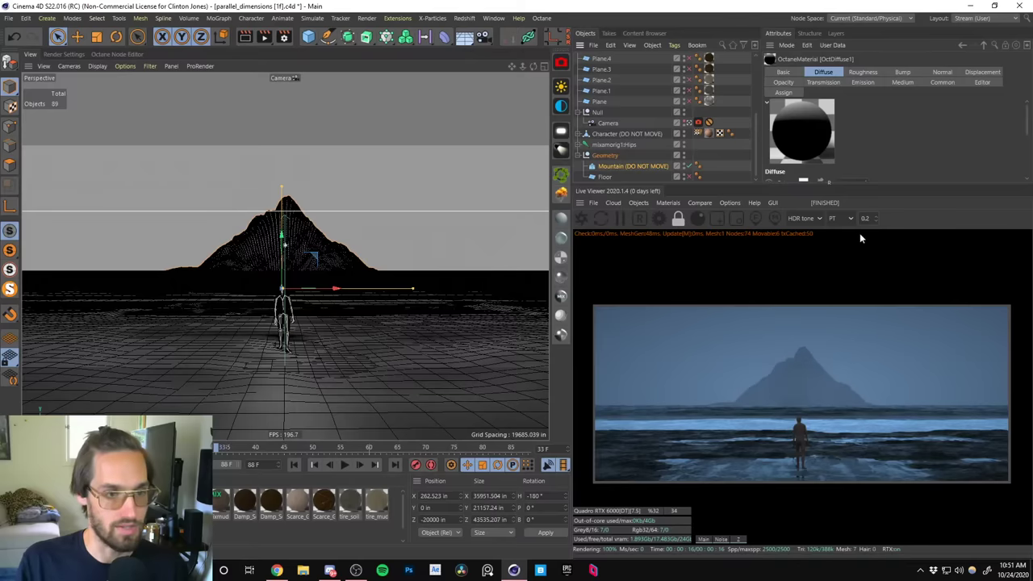
Set the Live Viewer render scale to 0.5 and inspect the figure, waves and shoreline in the enlarged render.
{"action": "left_click_drag", "start_coordinate": [861, 218], "coordinate": [923, 208]}
{"action": "type", "text": "0.5"}
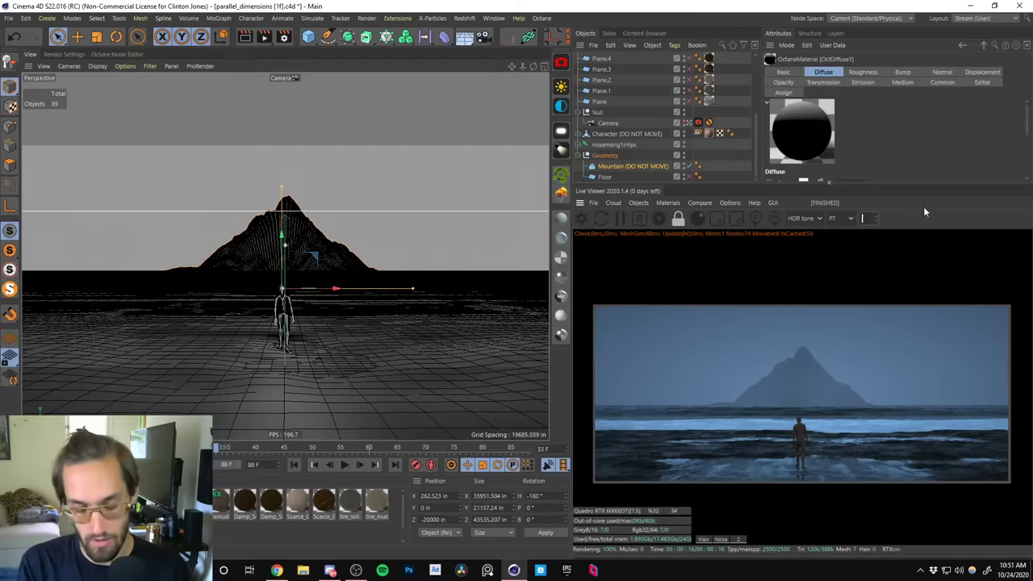
{"action": "key", "text": "Return"}
{"action": "left_click_drag", "start_coordinate": [772, 478], "coordinate": [846, 327]}
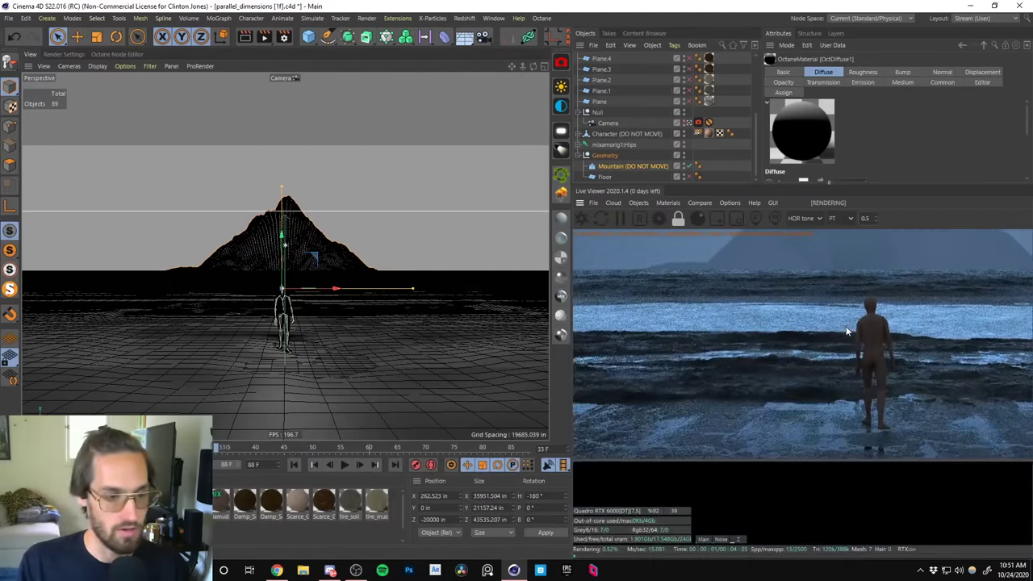
{"action": "left_click_drag", "start_coordinate": [684, 377], "coordinate": [964, 379]}
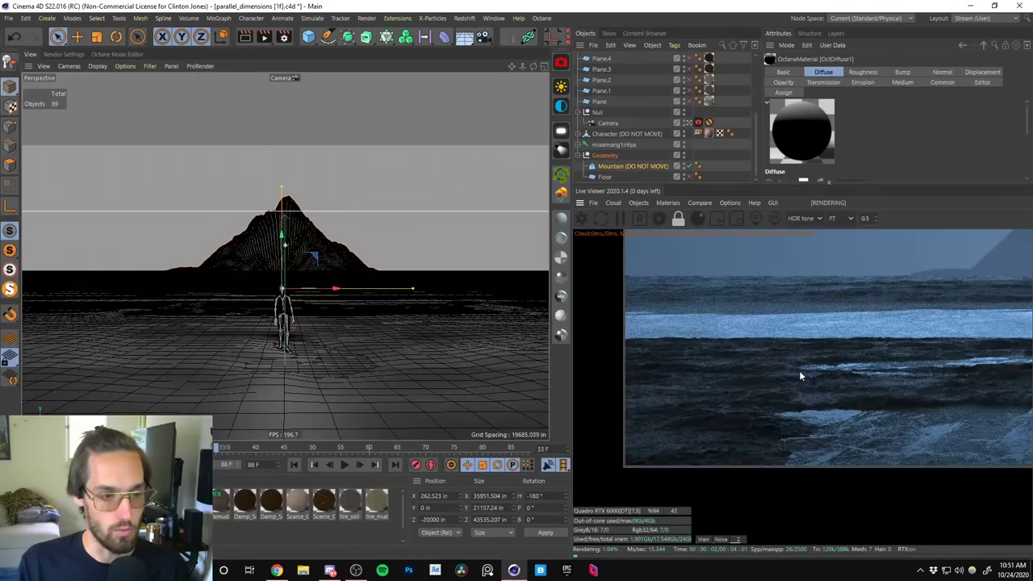
{"action": "scroll", "coordinate": [811, 376], "scroll_direction": "down", "scroll_amount": 3}
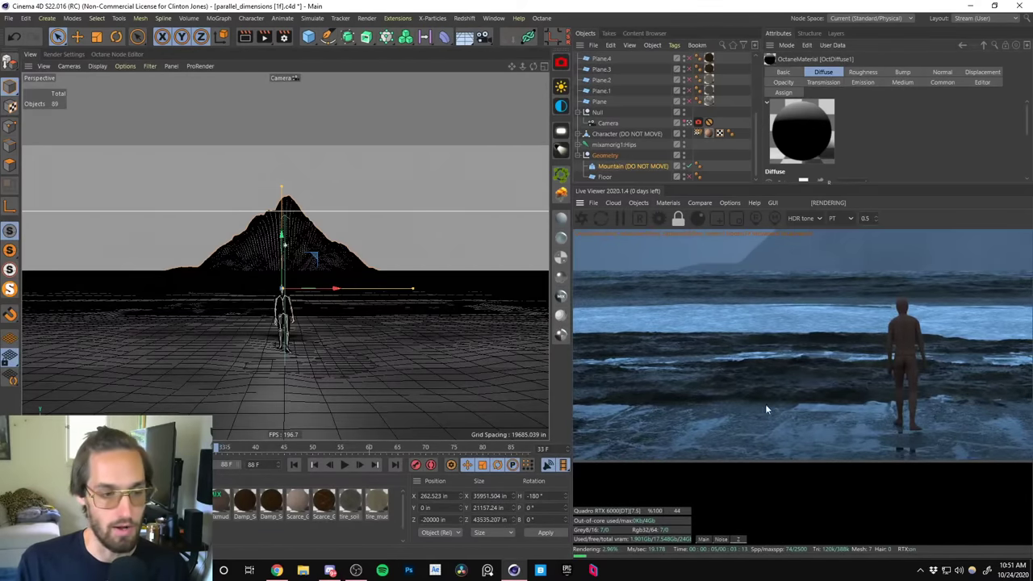
{"action": "left_click_drag", "start_coordinate": [854, 382], "coordinate": [720, 364]}
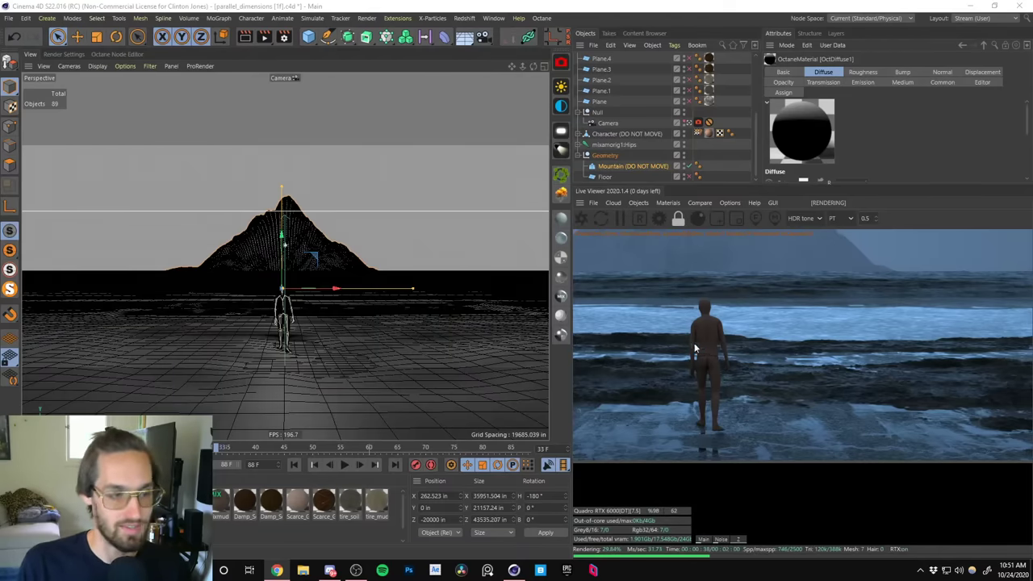
Play the scene animation from its first frame with the live render paused.
{"action": "left_click", "coordinate": [295, 465]}
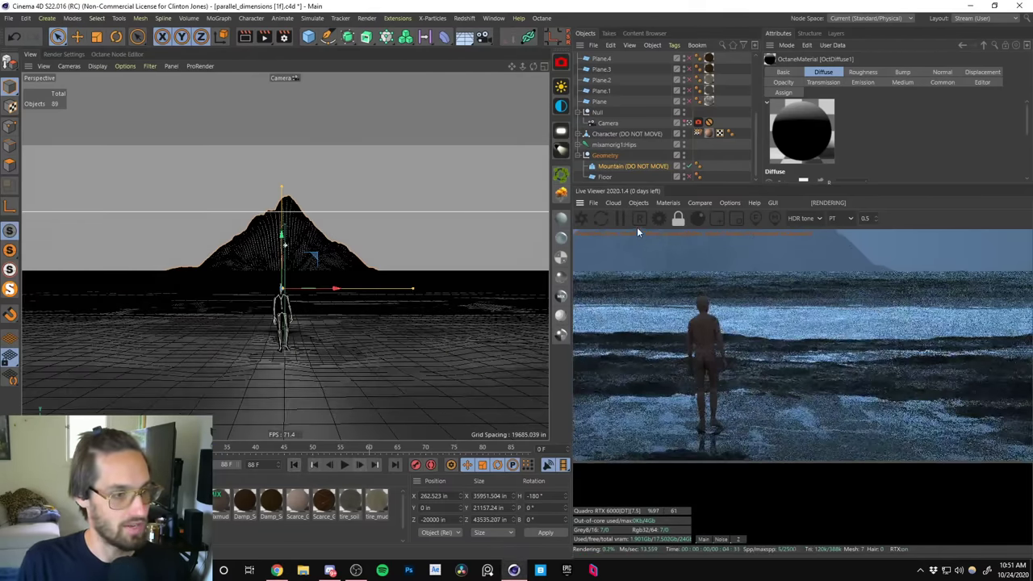
{"action": "left_click", "coordinate": [620, 218]}
{"action": "left_click", "coordinate": [344, 464]}
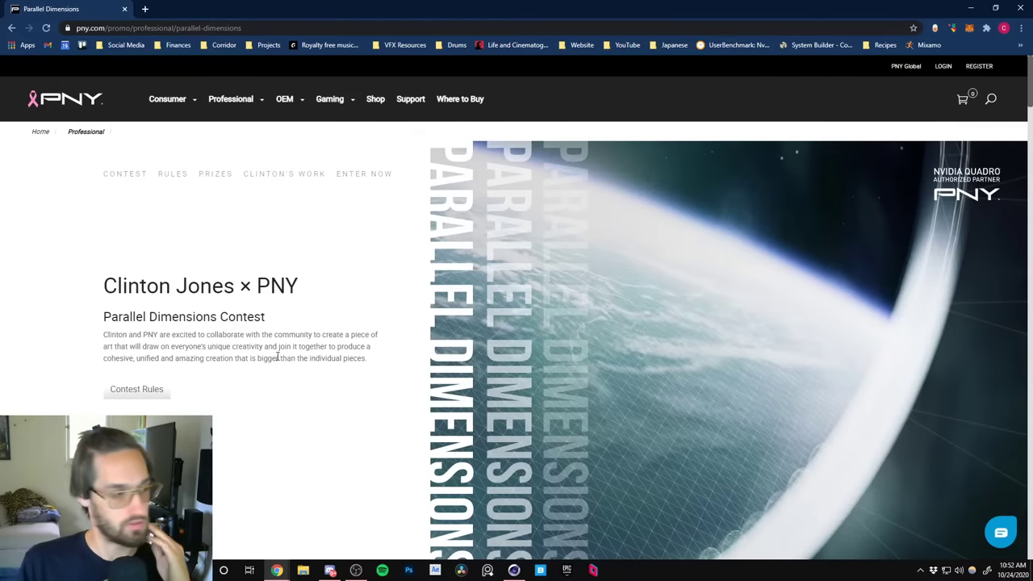
Read the Parallel Dimensions contest page in Chrome, covering the introduction, challenge description, stream videos and First Render preview.
{"action": "scroll", "coordinate": [270, 406], "scroll_direction": "down", "scroll_amount": 5}
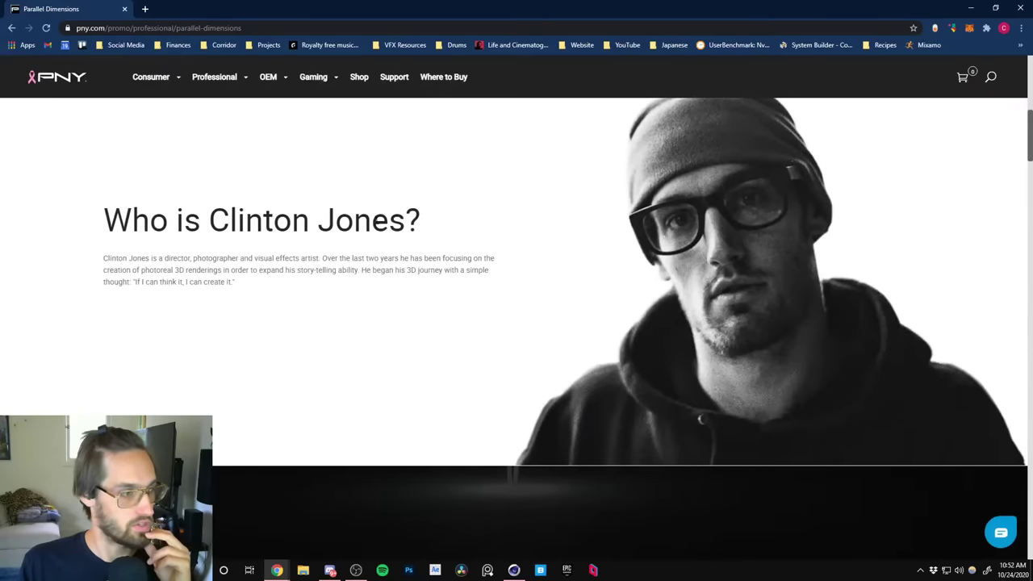
{"action": "scroll", "coordinate": [307, 365], "scroll_direction": "up", "scroll_amount": 1}
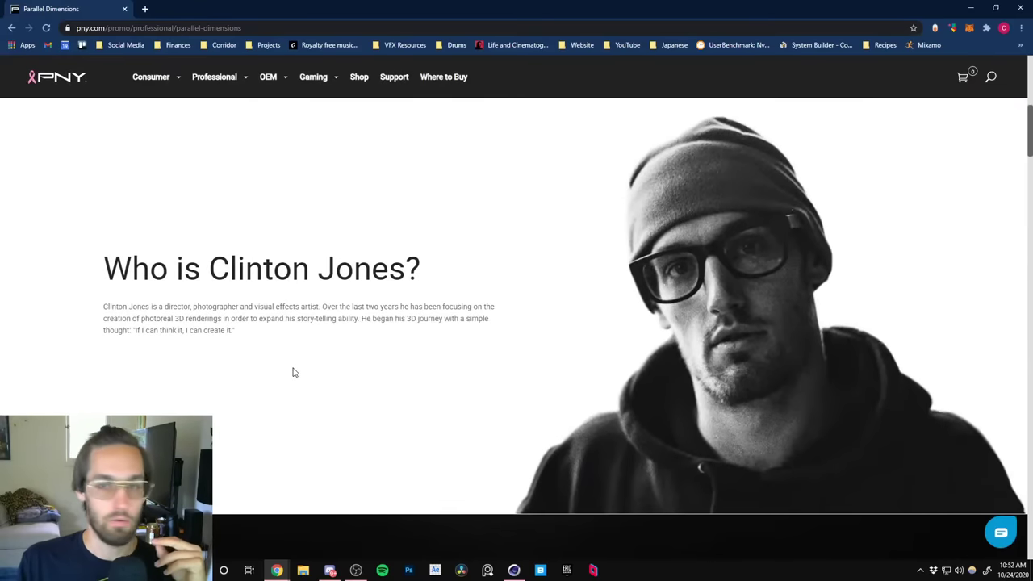
{"action": "scroll", "coordinate": [302, 441], "scroll_direction": "down", "scroll_amount": 1}
{"action": "scroll", "coordinate": [302, 442], "scroll_direction": "down", "scroll_amount": 5}
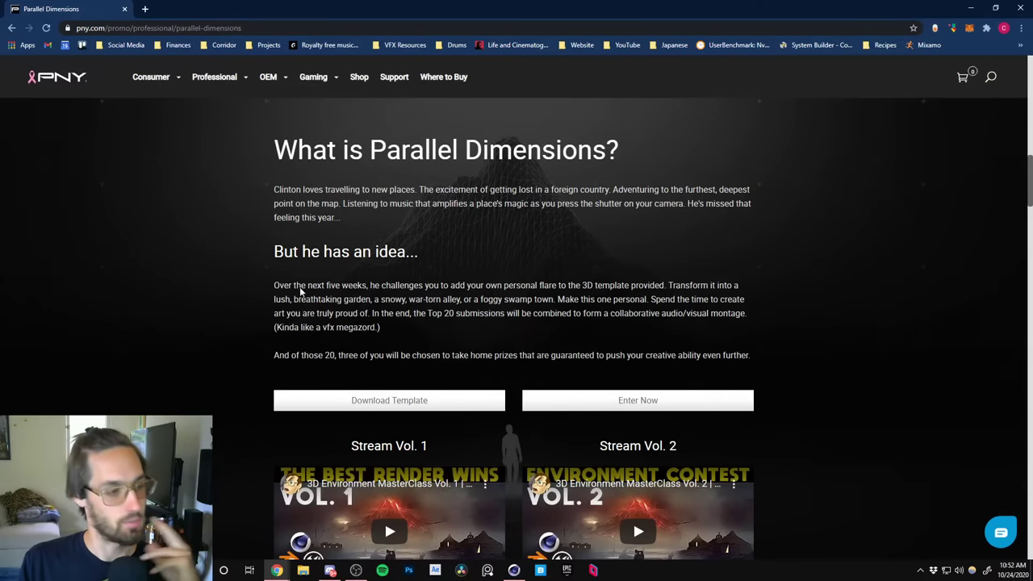
{"action": "scroll", "coordinate": [367, 367], "scroll_direction": "down", "scroll_amount": 1}
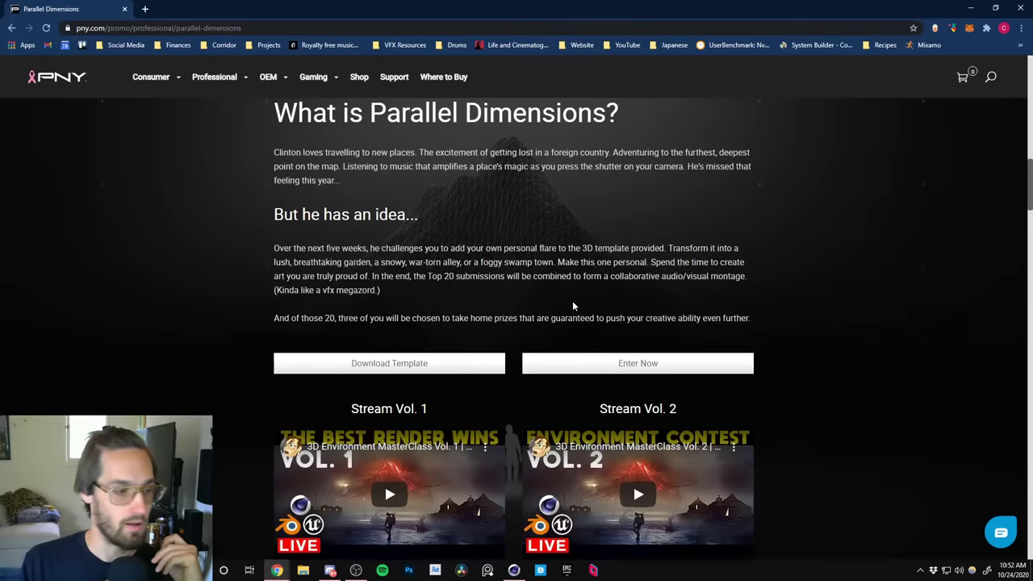
{"action": "scroll", "coordinate": [573, 306], "scroll_direction": "down", "scroll_amount": 2}
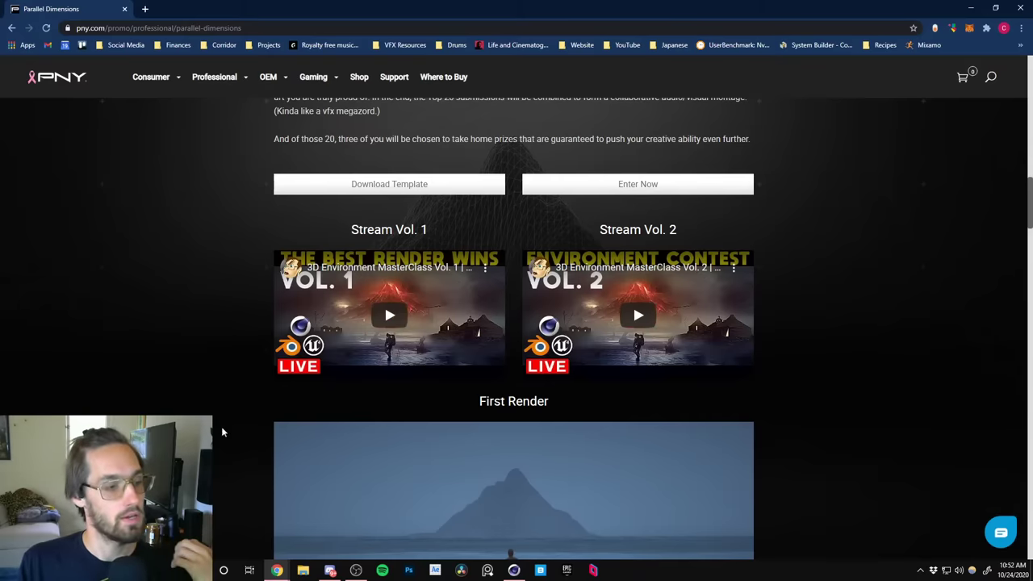
{"action": "scroll", "coordinate": [226, 428], "scroll_direction": "up", "scroll_amount": 1}
{"action": "scroll", "coordinate": [240, 411], "scroll_direction": "down", "scroll_amount": 1}
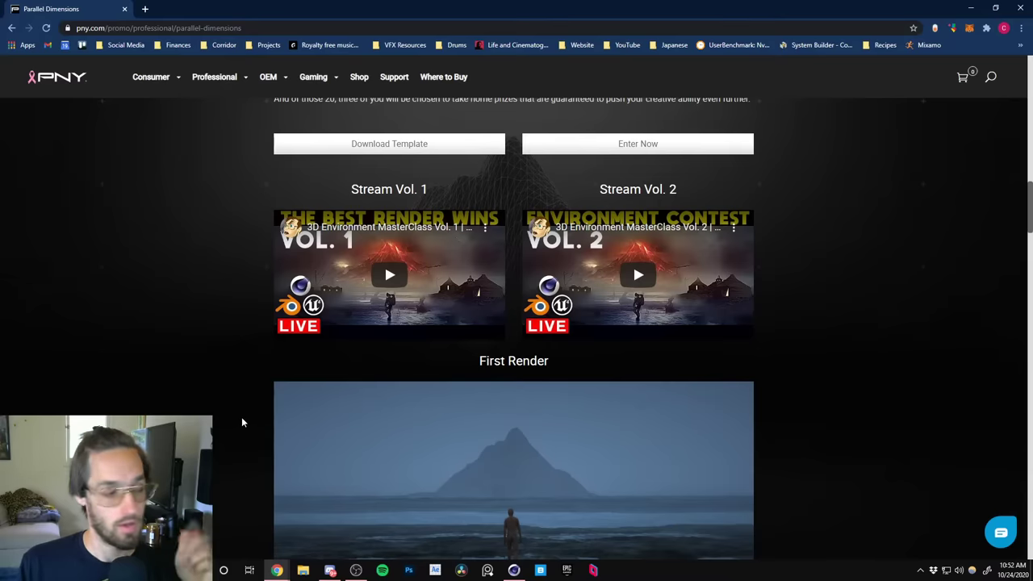
{"action": "scroll", "coordinate": [247, 430], "scroll_direction": "down", "scroll_amount": 2}
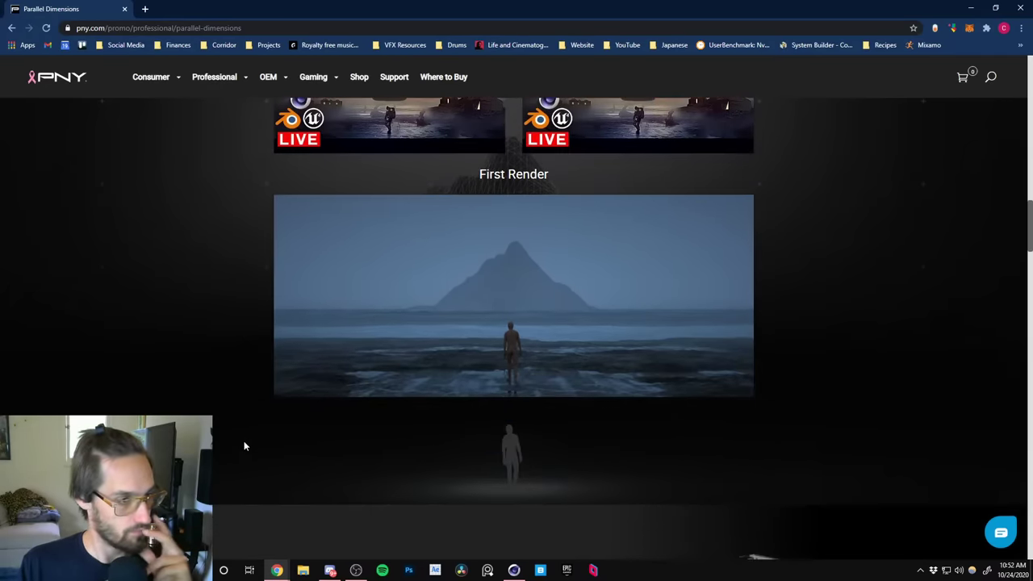
{"action": "scroll", "coordinate": [244, 441], "scroll_direction": "up", "scroll_amount": 1}
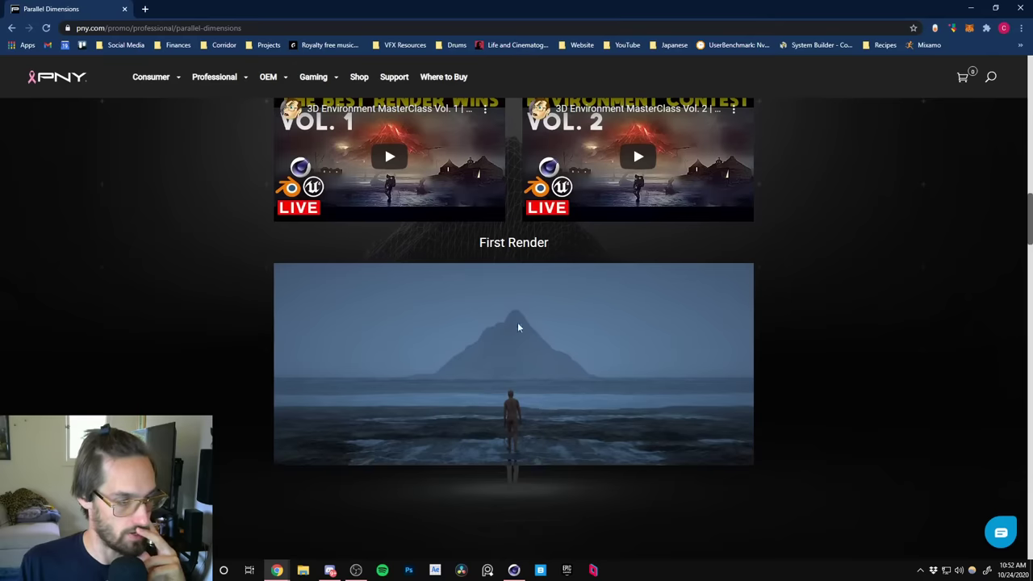
Review the contest's prize list, from the grand prize through the honorable mentions.
{"action": "scroll", "coordinate": [247, 428], "scroll_direction": "down", "scroll_amount": 6}
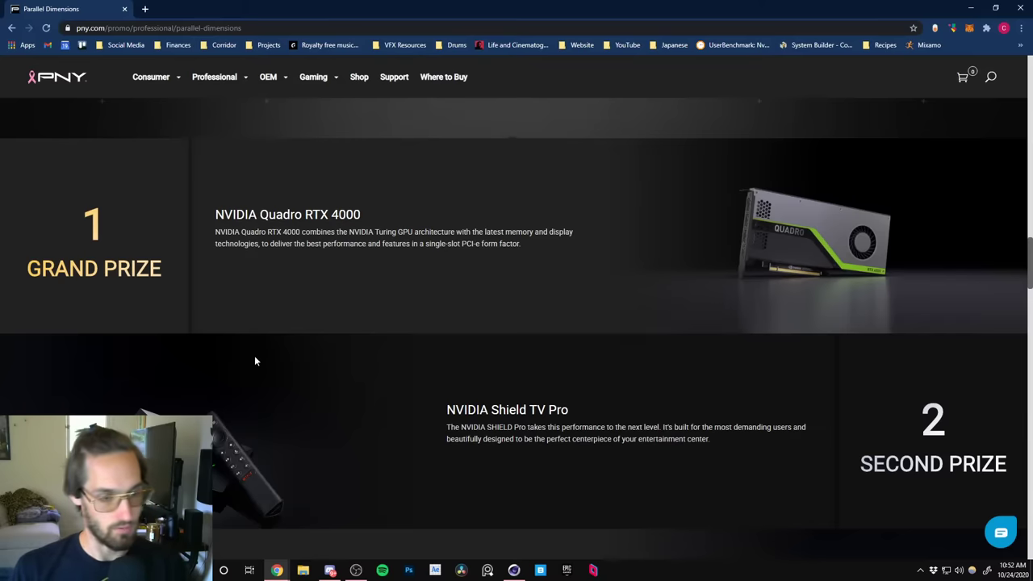
{"action": "scroll", "coordinate": [487, 312], "scroll_direction": "down", "scroll_amount": 1}
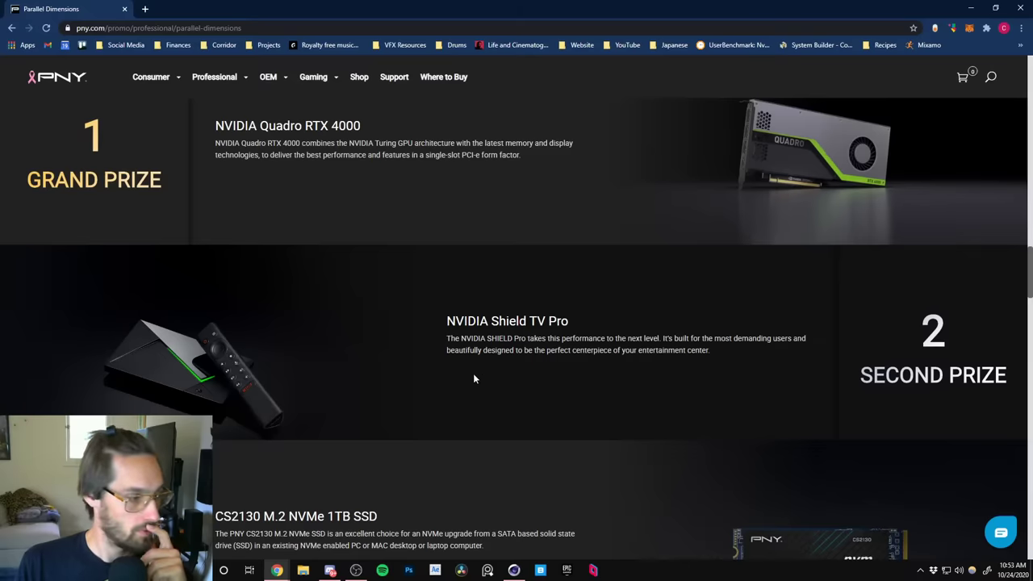
{"action": "scroll", "coordinate": [473, 378], "scroll_direction": "down", "scroll_amount": 2}
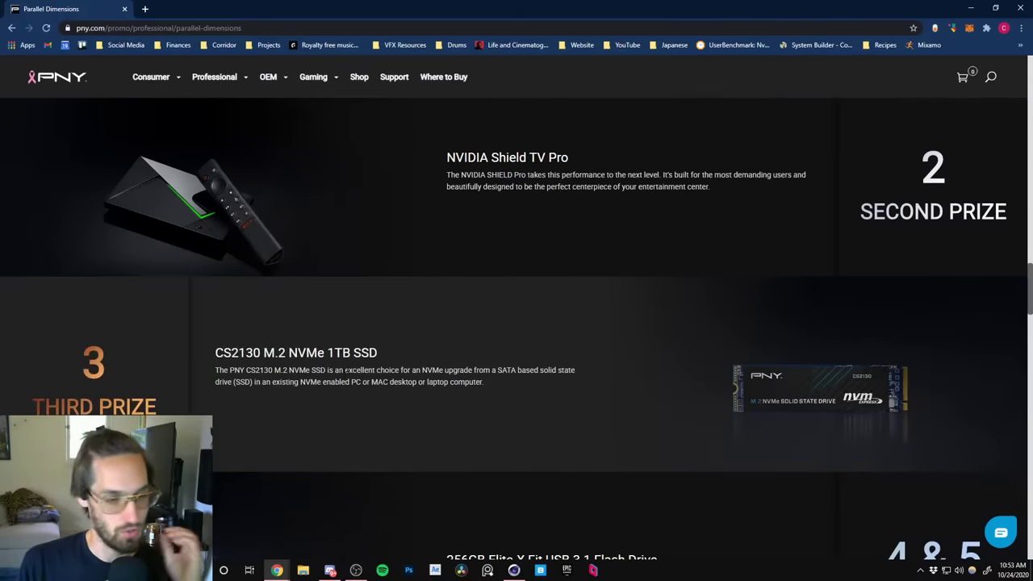
{"action": "scroll", "coordinate": [387, 421], "scroll_direction": "down", "scroll_amount": 3}
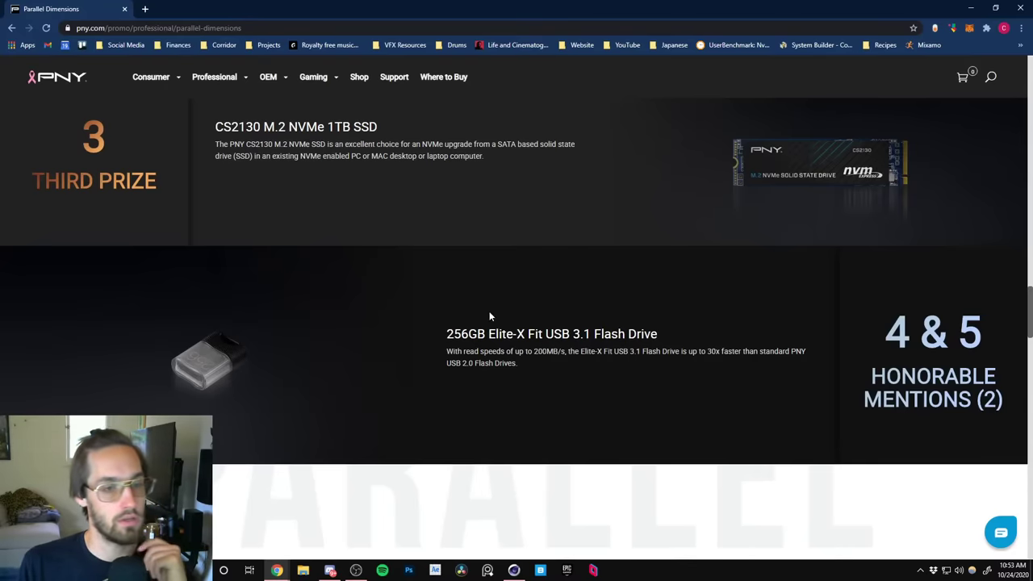
{"action": "scroll", "coordinate": [489, 316], "scroll_direction": "up", "scroll_amount": 7}
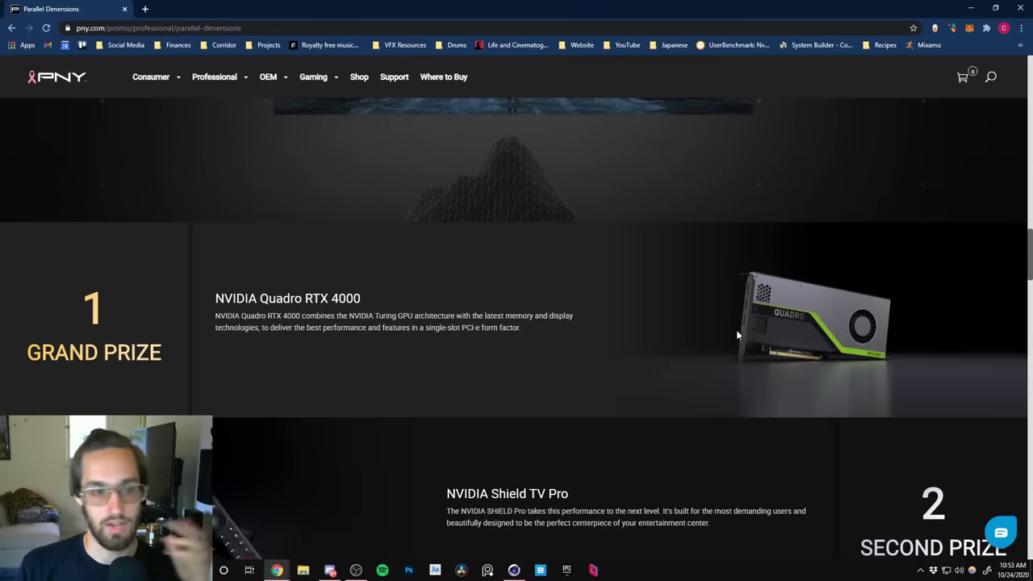
{"action": "scroll", "coordinate": [724, 353], "scroll_direction": "down", "scroll_amount": 2}
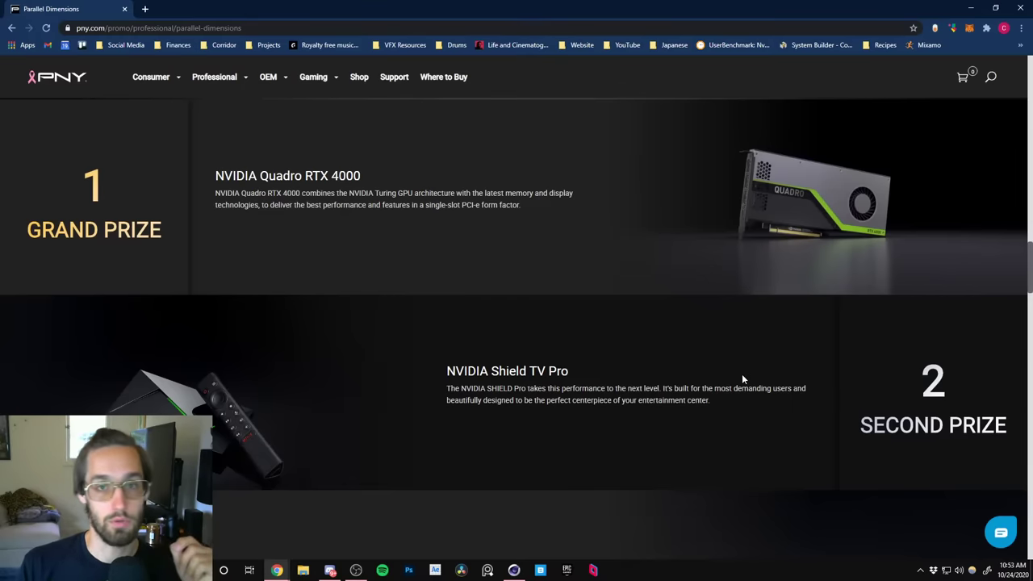
Open noisegrainandlight.com in a new tab and go to its store page.
{"action": "left_click", "coordinate": [145, 8]}
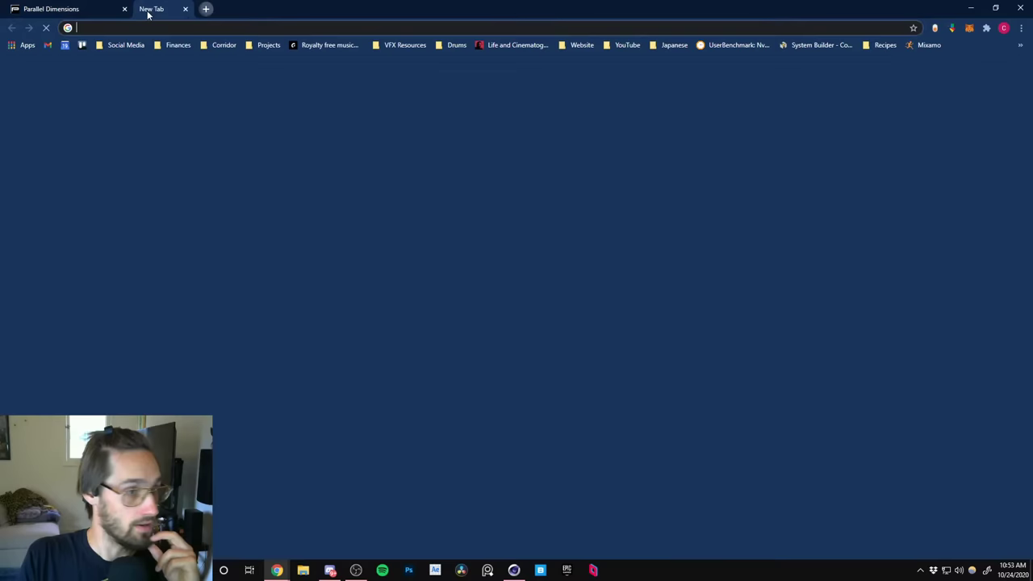
{"action": "left_click", "coordinate": [582, 44]}
{"action": "left_click", "coordinate": [595, 76]}
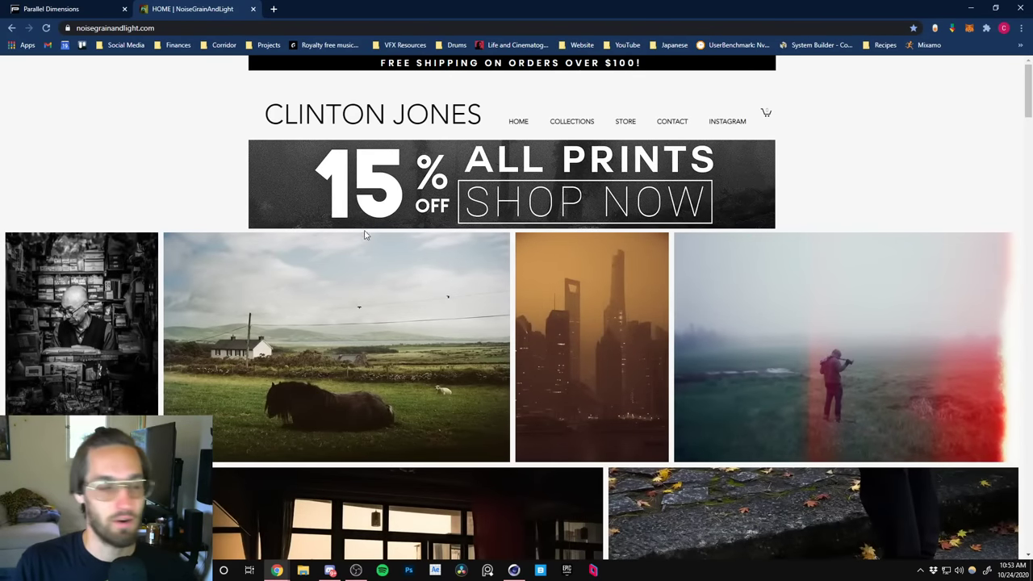
{"action": "left_click", "coordinate": [626, 122]}
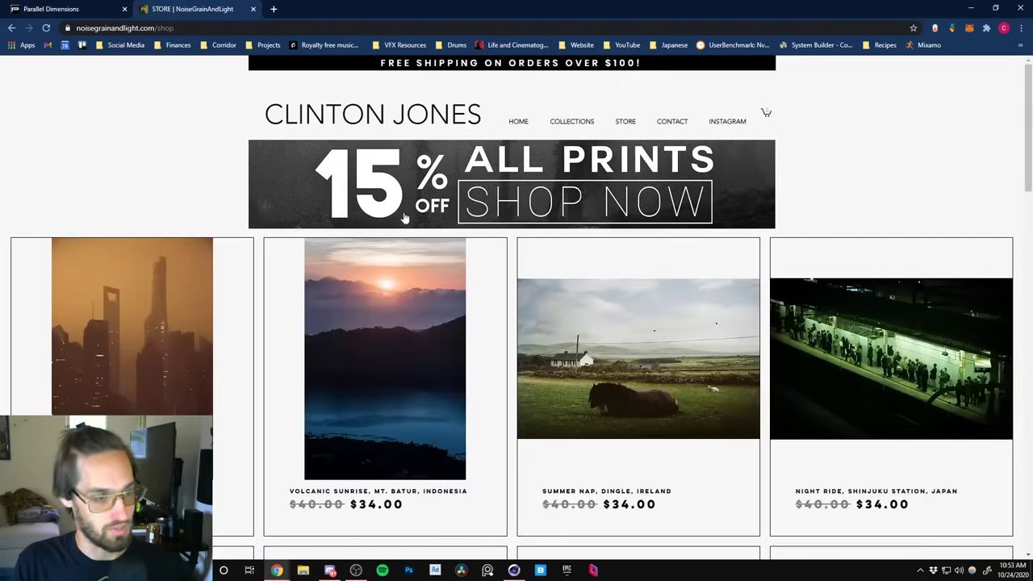
Browse the discounted photo prints offered in the store.
{"action": "scroll", "coordinate": [321, 395], "scroll_direction": "down", "scroll_amount": 1}
{"action": "scroll", "coordinate": [320, 395], "scroll_direction": "down", "scroll_amount": 4}
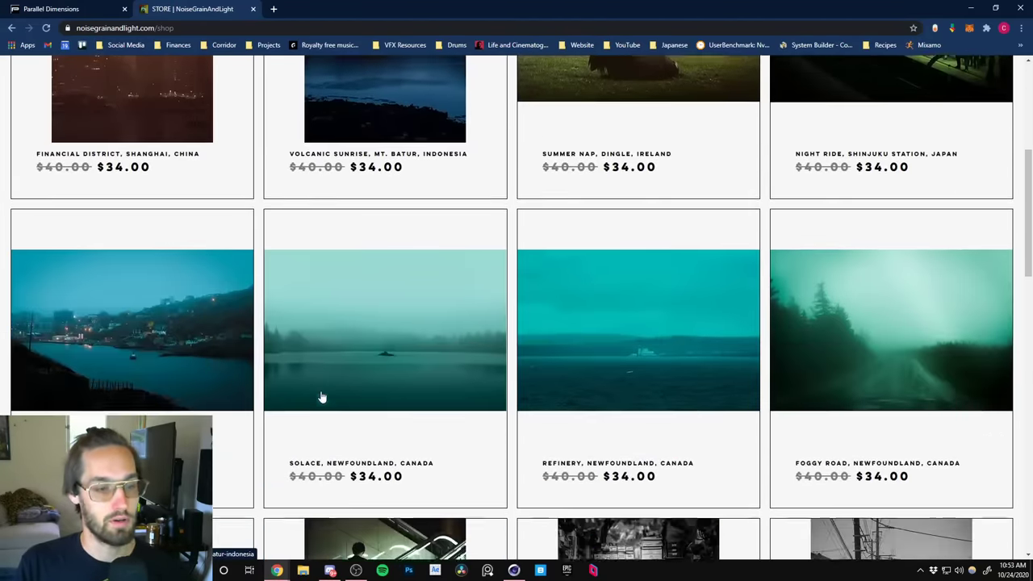
{"action": "scroll", "coordinate": [358, 382], "scroll_direction": "down", "scroll_amount": 2}
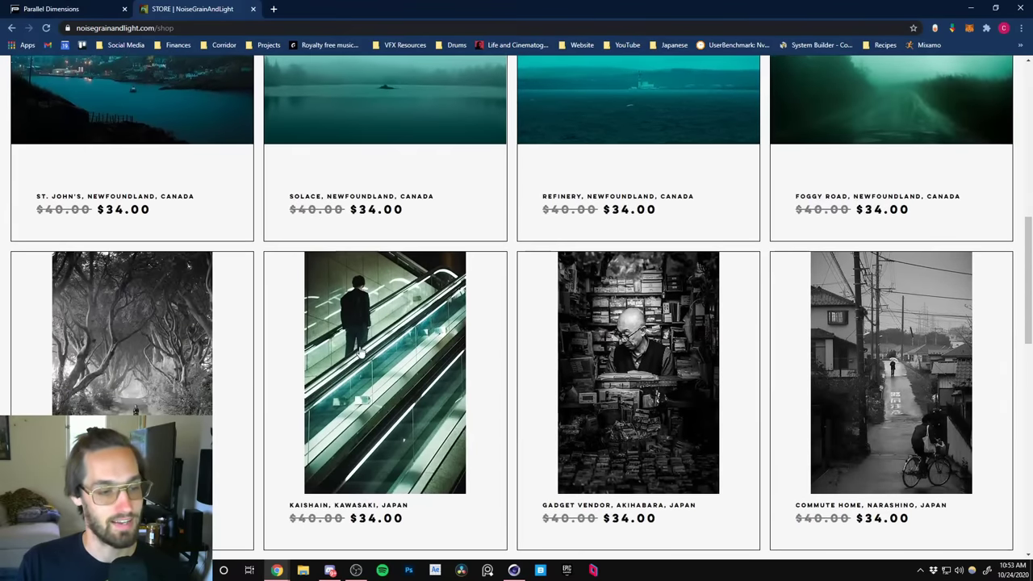
{"action": "scroll", "coordinate": [295, 447], "scroll_direction": "down", "scroll_amount": 4}
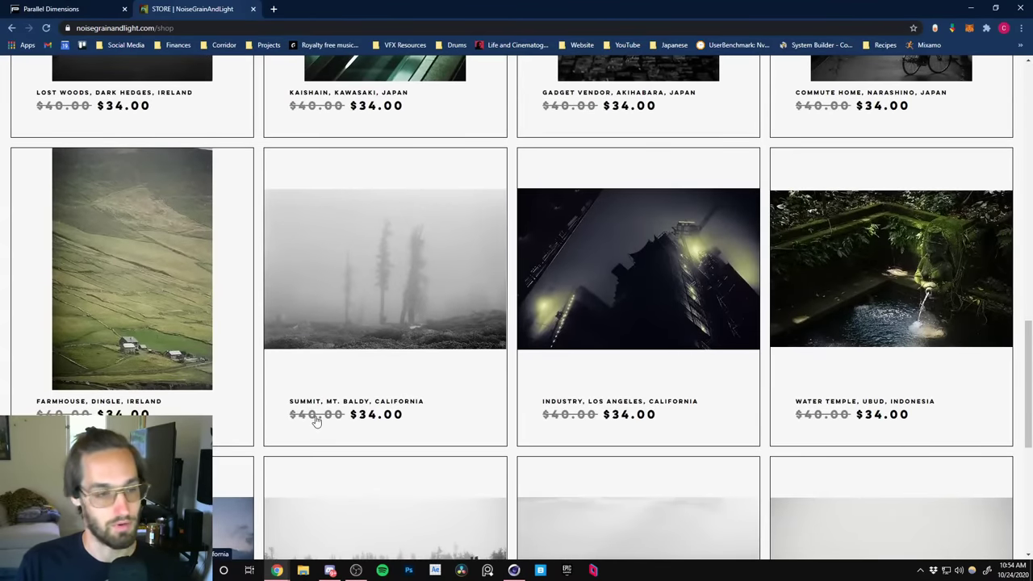
{"action": "scroll", "coordinate": [317, 420], "scroll_direction": "down", "scroll_amount": 1}
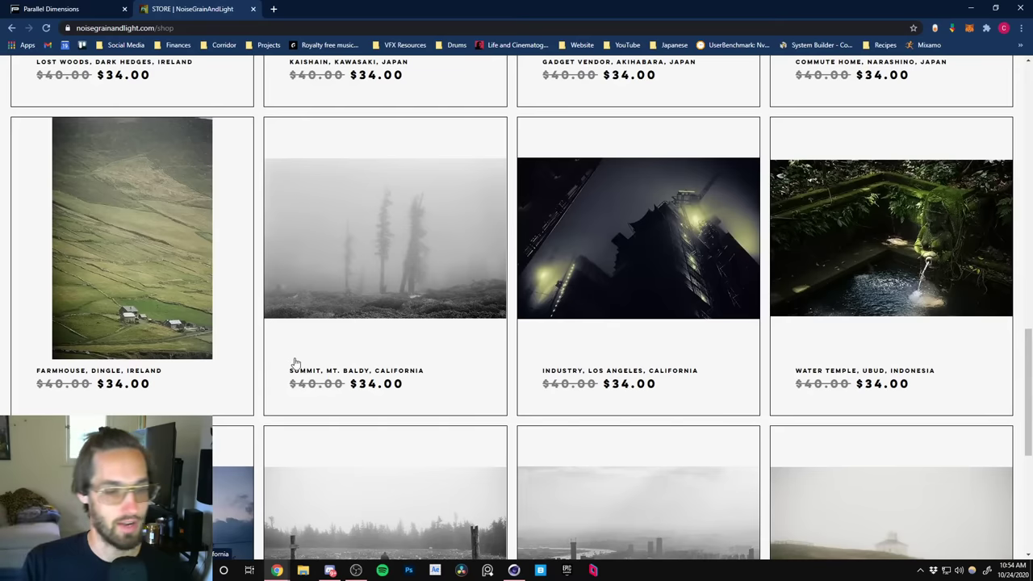
{"action": "scroll", "coordinate": [292, 363], "scroll_direction": "down", "scroll_amount": 2}
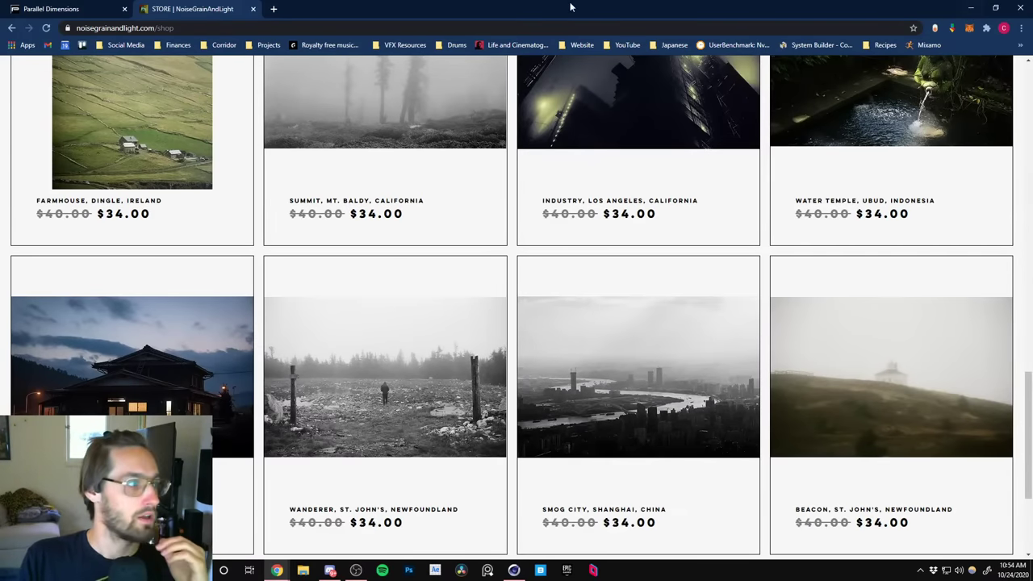
Return to the Parallel Dimensions contest page and review its entry form, upload requirements and entry countdown.
{"action": "left_click", "coordinate": [108, 9]}
{"action": "scroll", "coordinate": [432, 404], "scroll_direction": "down", "scroll_amount": 2}
{"action": "scroll", "coordinate": [431, 404], "scroll_direction": "down", "scroll_amount": 20}
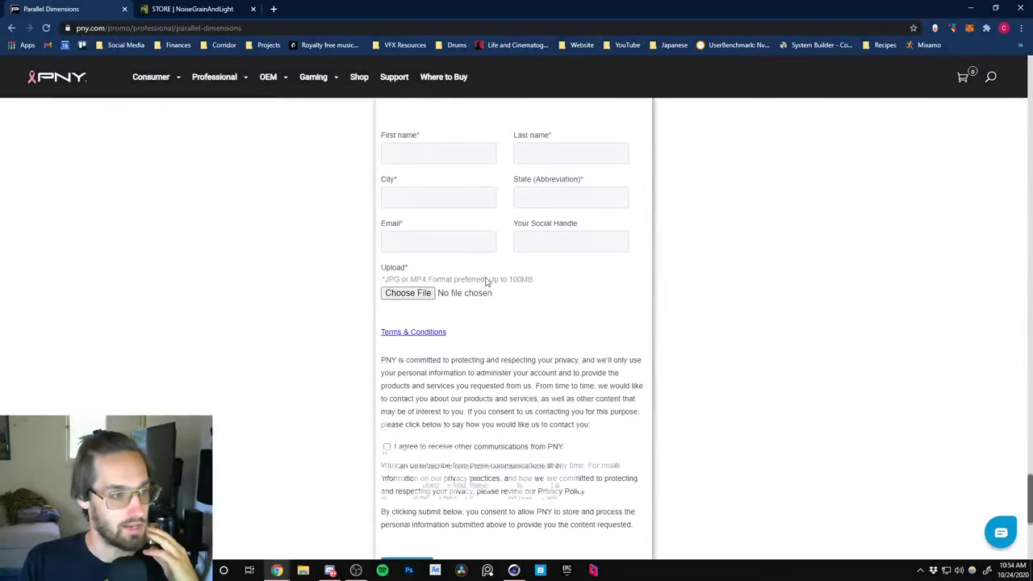
{"action": "scroll", "coordinate": [492, 323], "scroll_direction": "up", "scroll_amount": 3}
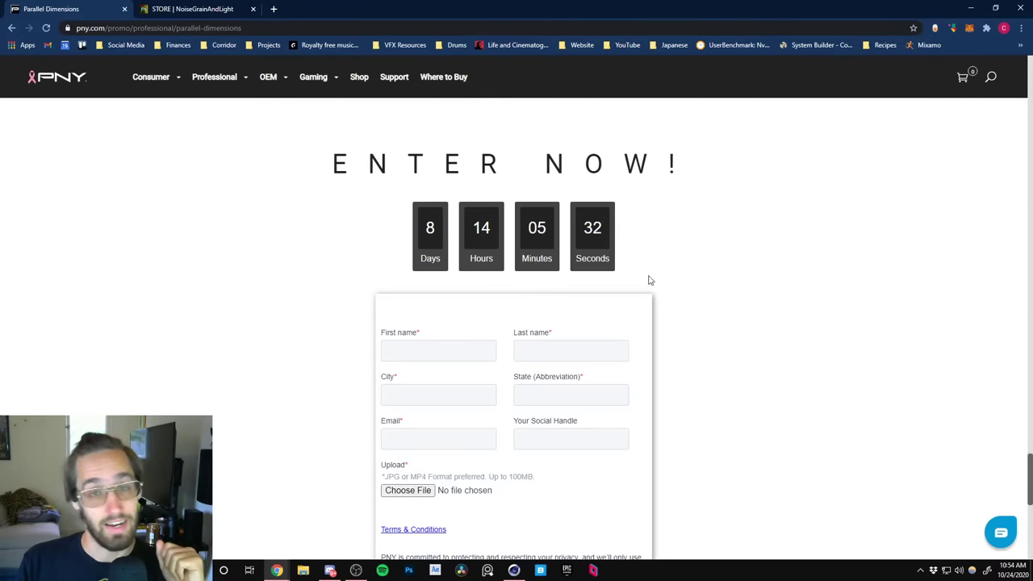
{"action": "scroll", "coordinate": [366, 218], "scroll_direction": "down", "scroll_amount": 1}
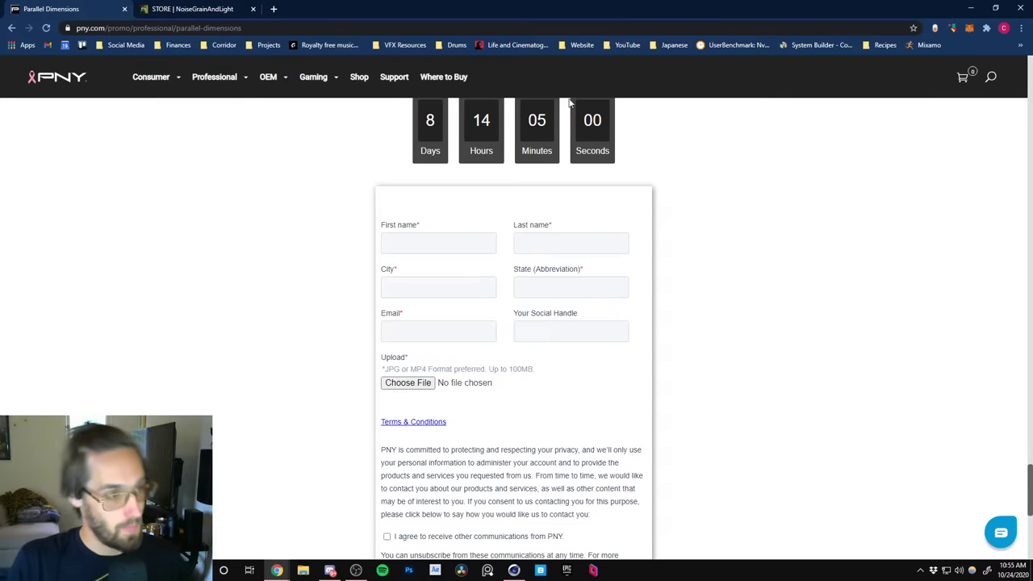
Switch back to the Cinema 4D scene and stop the animation playback.
{"action": "left_click", "coordinate": [971, 8]}
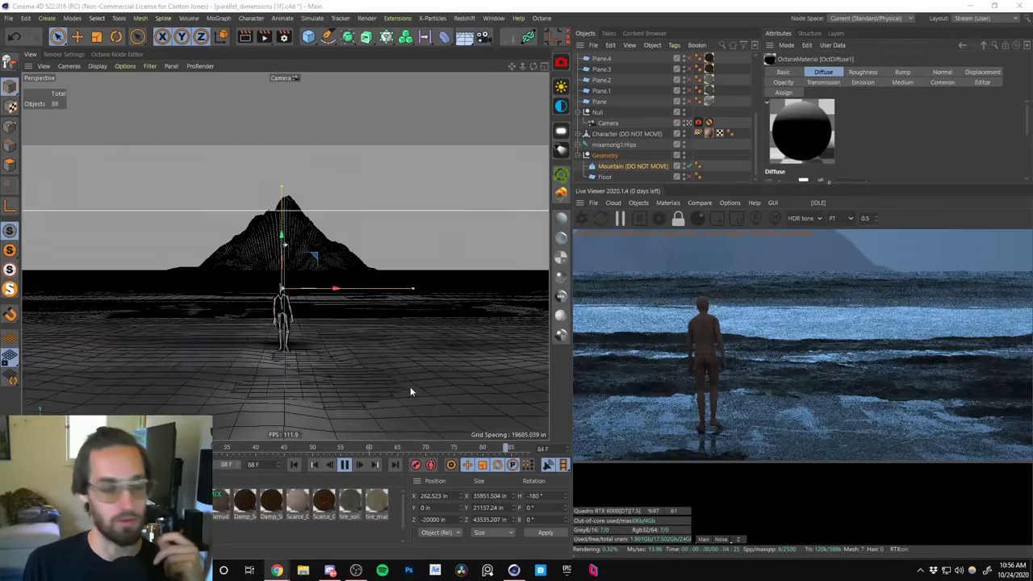
{"action": "left_click", "coordinate": [343, 465]}
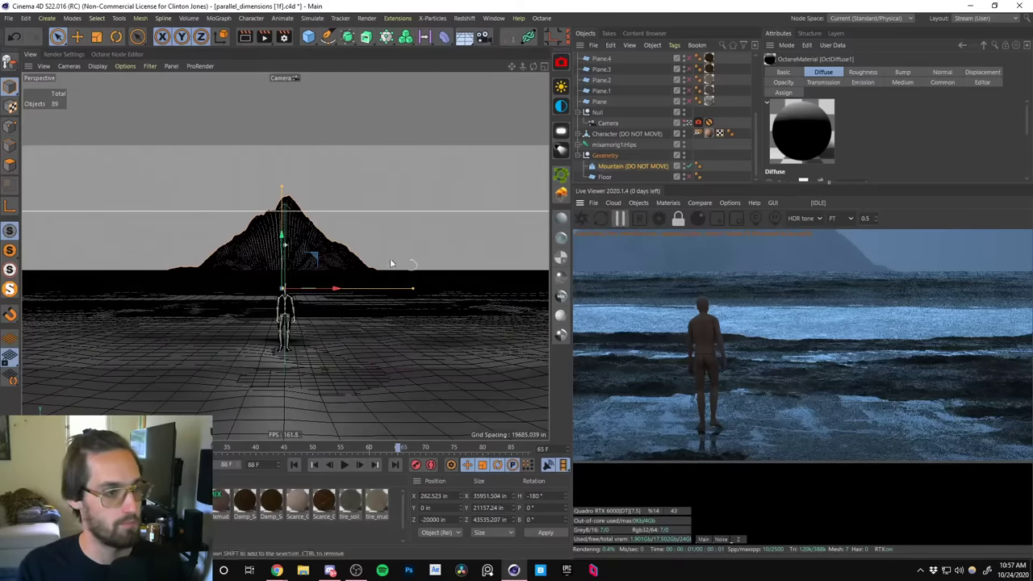
Leave the scene camera and inspect the mountain and figure through the default camera.
{"action": "left_click", "coordinate": [689, 124]}
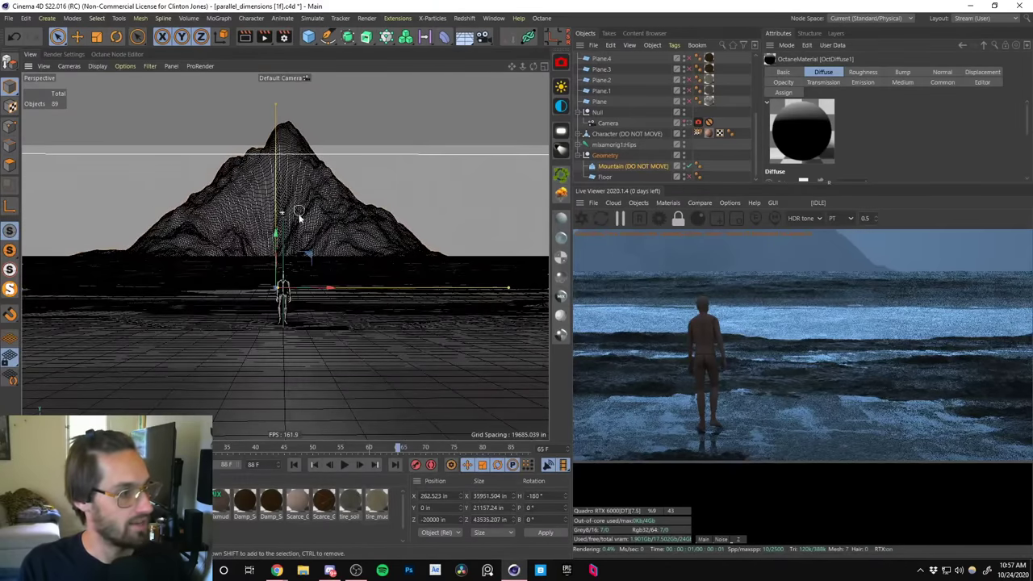
{"action": "scroll", "coordinate": [297, 214], "scroll_direction": "up", "scroll_amount": 3}
{"action": "scroll", "coordinate": [299, 212], "scroll_direction": "down", "scroll_amount": 3}
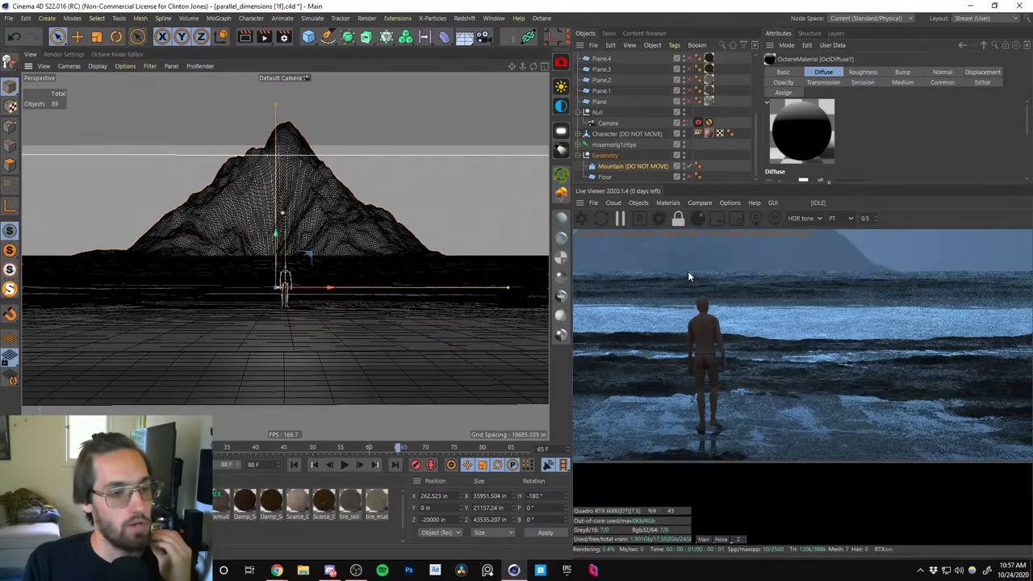
Resume the Octane Live Viewer render through the scene camera and reframe the render on the whole mountain above the figure.
{"action": "left_click", "coordinate": [620, 218]}
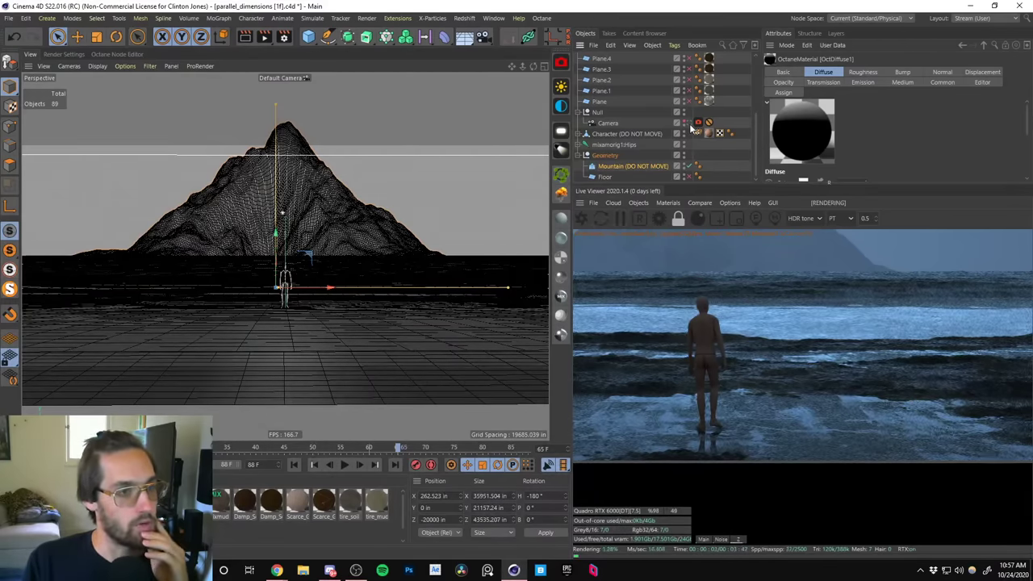
{"action": "left_click", "coordinate": [690, 126]}
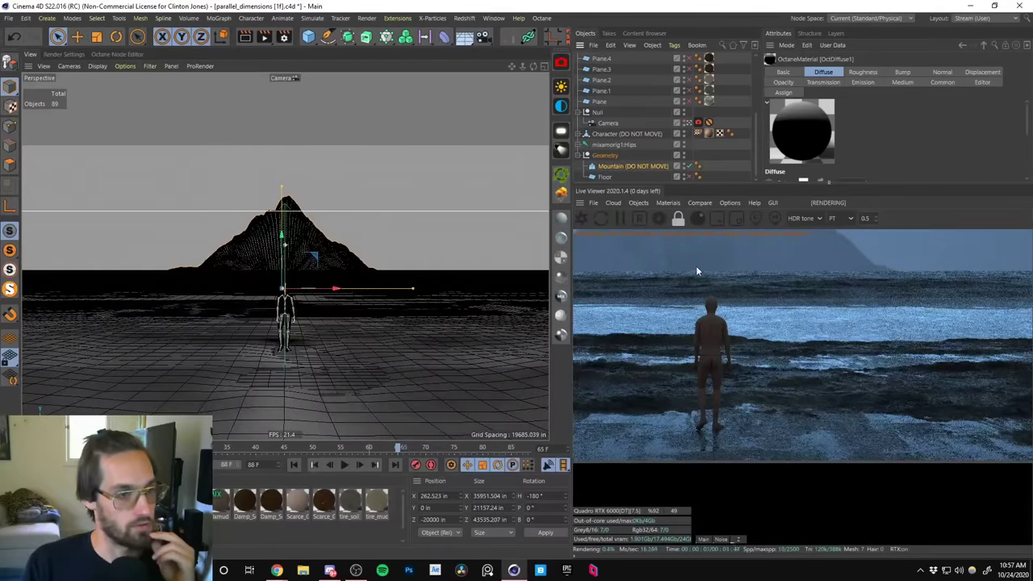
{"action": "left_click_drag", "start_coordinate": [699, 267], "coordinate": [749, 374]}
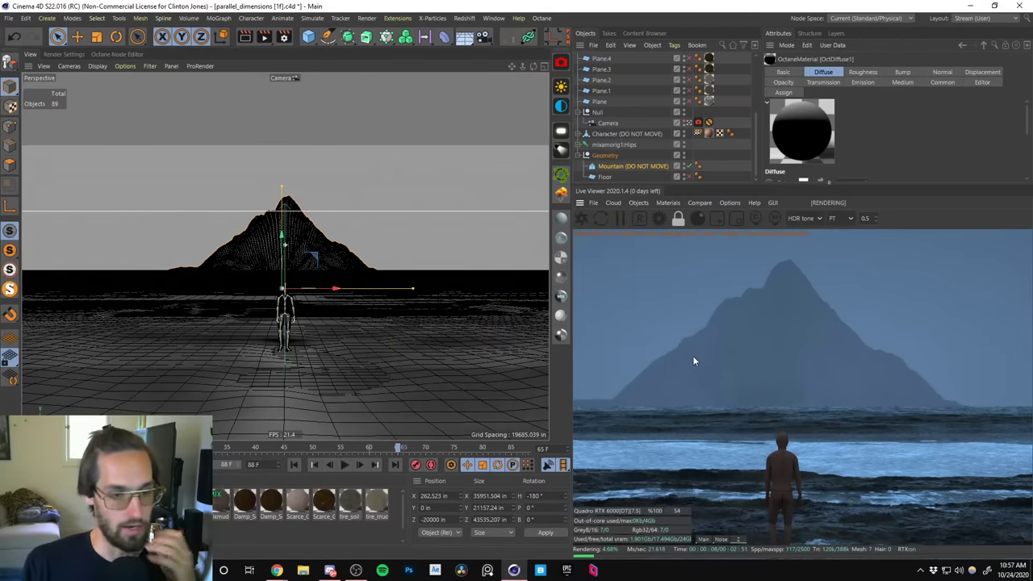
{"action": "left_click_drag", "start_coordinate": [746, 343], "coordinate": [761, 348]}
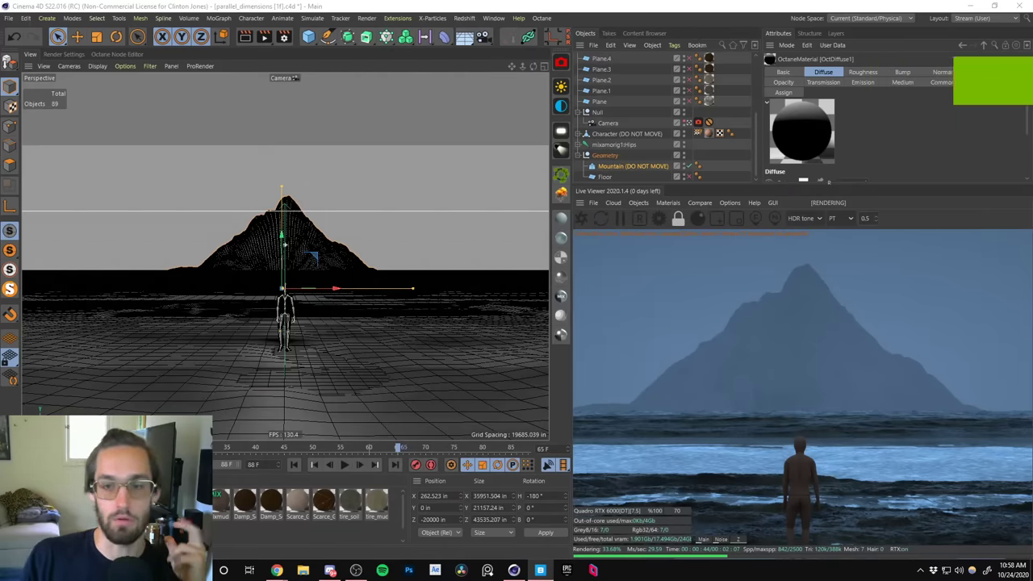
Switch to Quixel Bridge and open the Jagged subcategory of the Rock surfaces.
{"action": "left_click", "coordinate": [539, 570]}
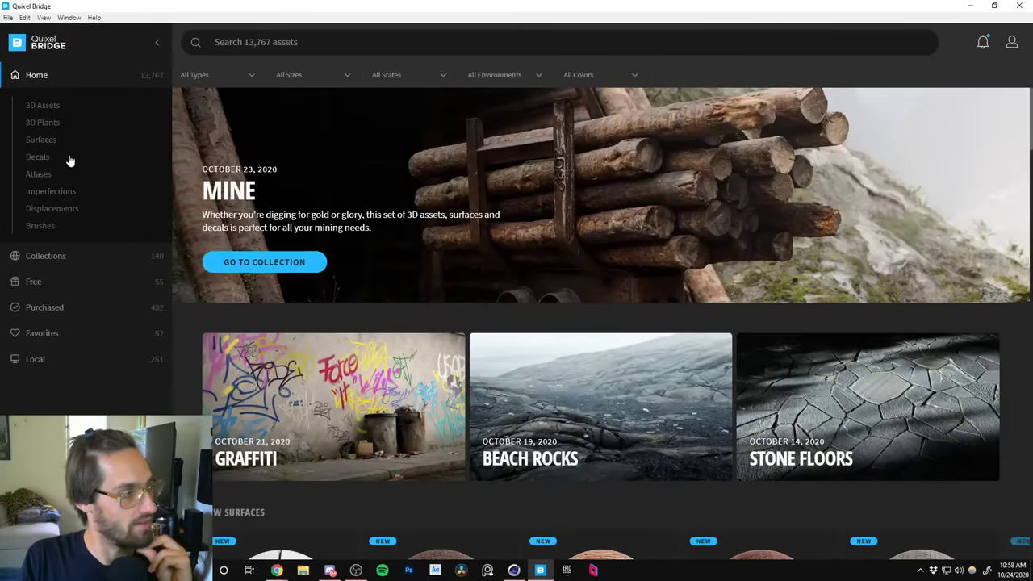
{"action": "left_click", "coordinate": [39, 142]}
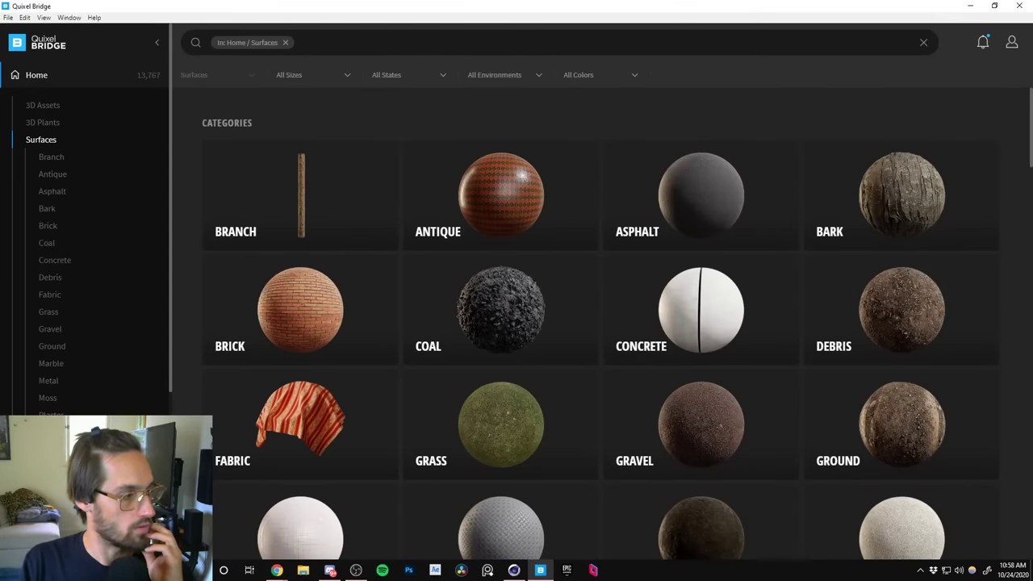
{"action": "left_click", "coordinate": [58, 432]}
{"action": "scroll", "coordinate": [63, 386], "scroll_direction": "down", "scroll_amount": 1}
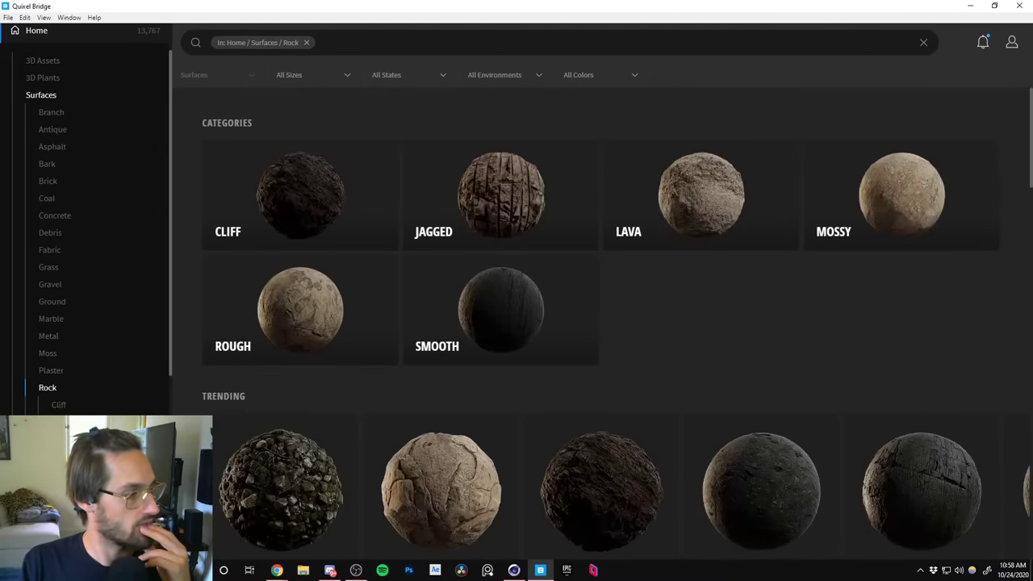
{"action": "left_click", "coordinate": [62, 422]}
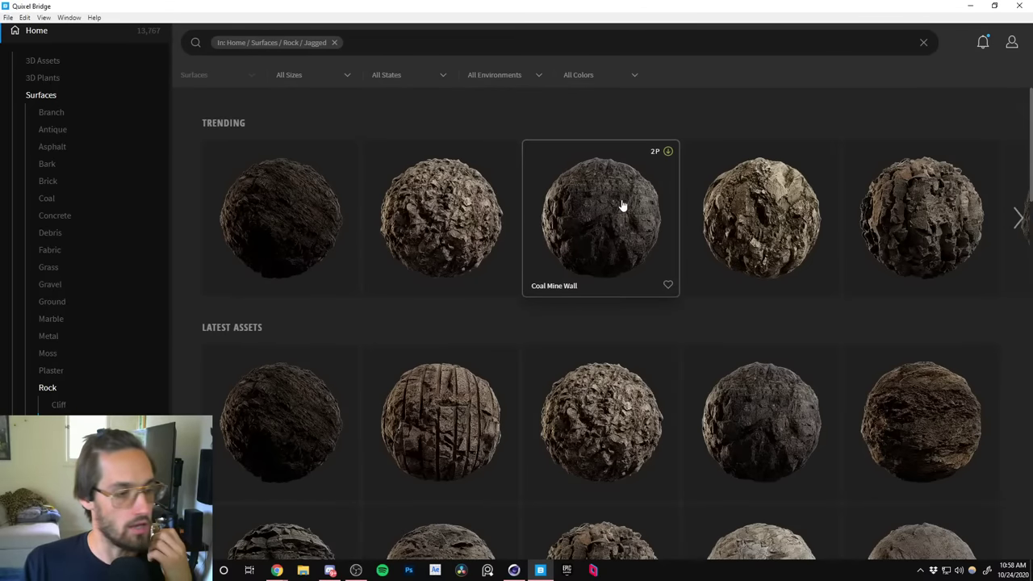
Browse the jagged rock surfaces and add the dark brown Layered Rock Cliff 2x2 M to the favorites.
{"action": "scroll", "coordinate": [603, 324], "scroll_direction": "down", "scroll_amount": 1}
{"action": "scroll", "coordinate": [603, 322], "scroll_direction": "down", "scroll_amount": 2}
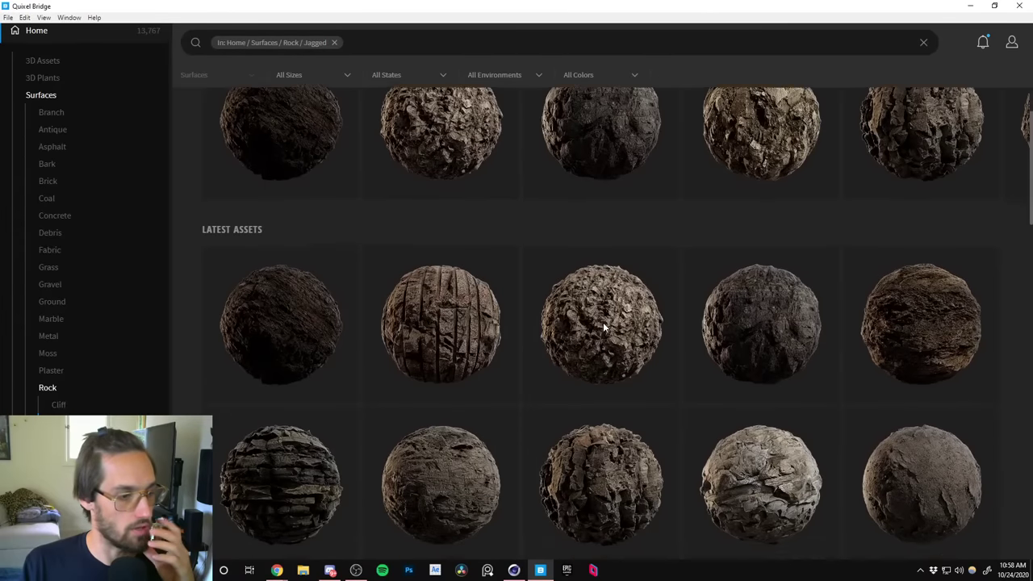
{"action": "scroll", "coordinate": [591, 342], "scroll_direction": "down", "scroll_amount": 1}
{"action": "scroll", "coordinate": [594, 355], "scroll_direction": "down", "scroll_amount": 3}
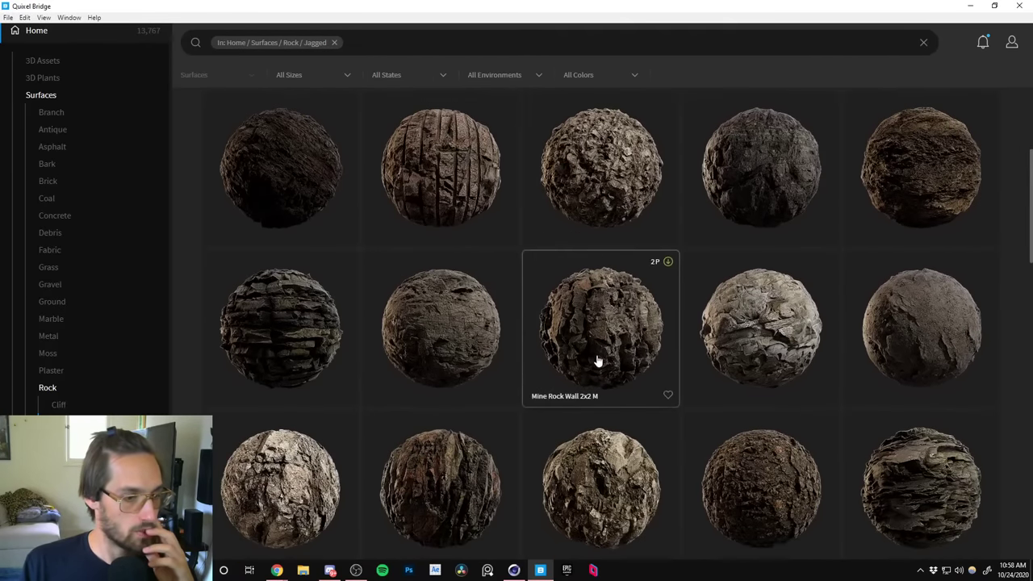
{"action": "scroll", "coordinate": [606, 379], "scroll_direction": "down", "scroll_amount": 2}
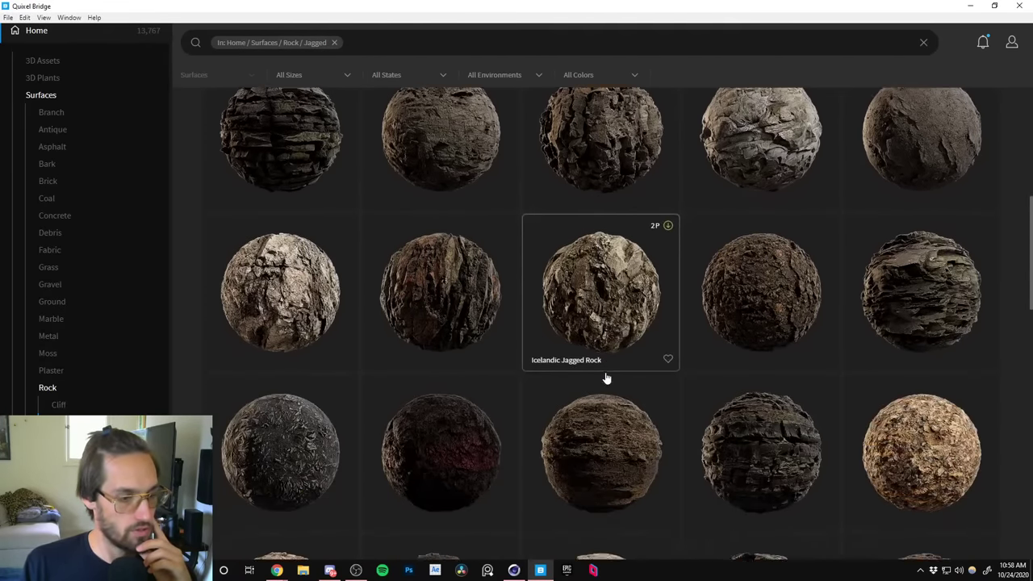
{"action": "scroll", "coordinate": [605, 378], "scroll_direction": "down", "scroll_amount": 1}
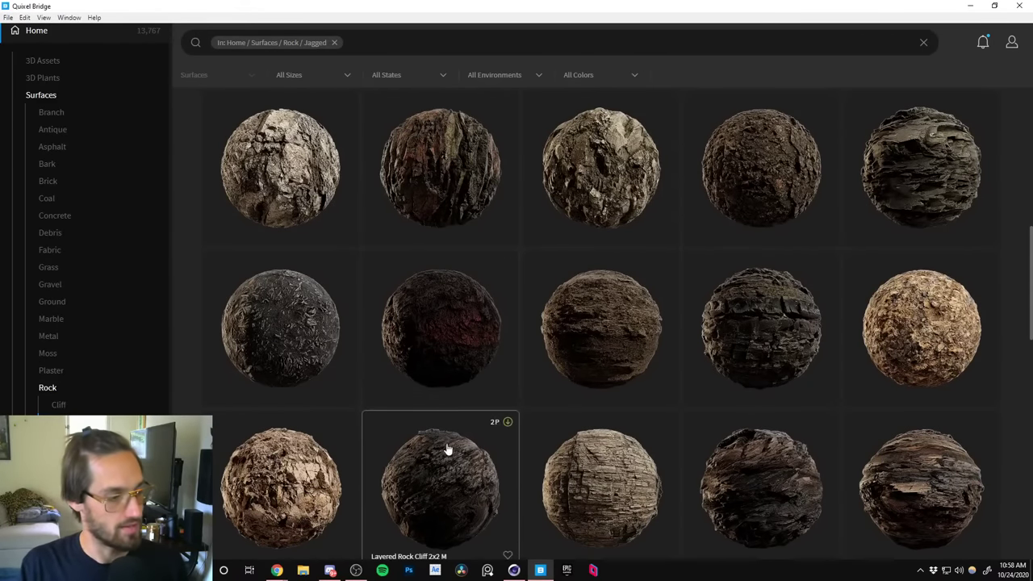
{"action": "scroll", "coordinate": [444, 452], "scroll_direction": "down", "scroll_amount": 1}
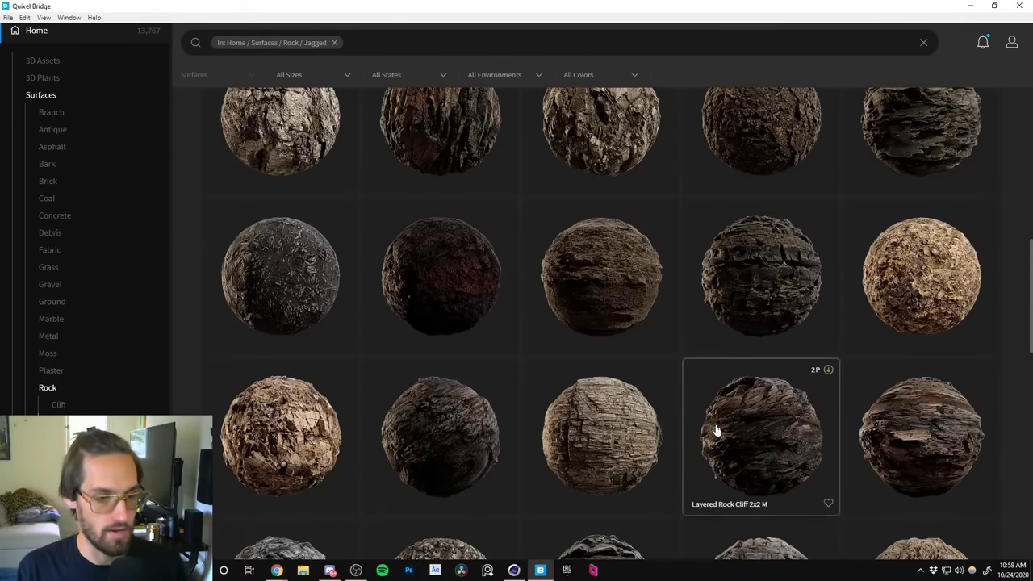
{"action": "scroll", "coordinate": [716, 432], "scroll_direction": "down", "scroll_amount": 2}
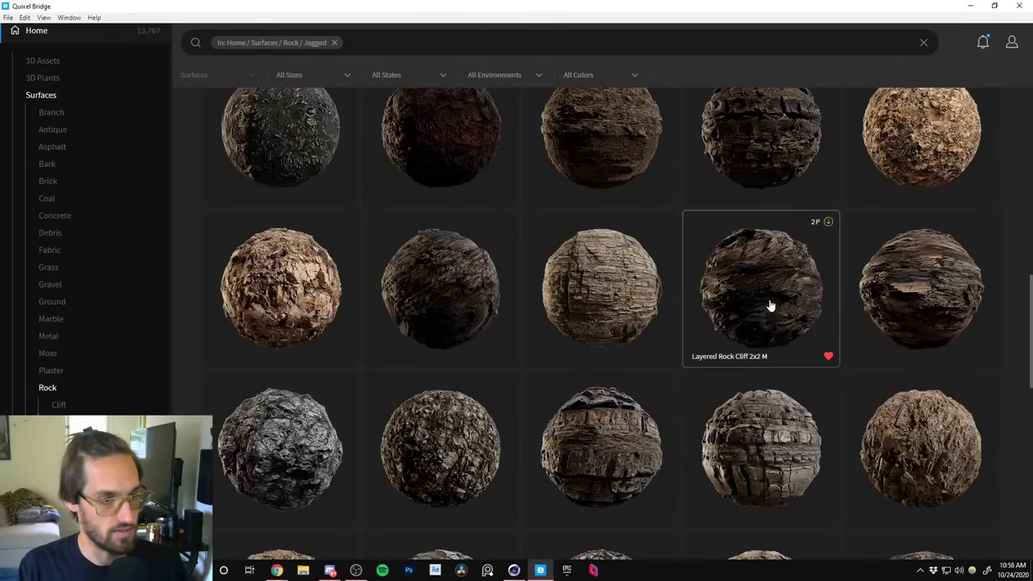
Compare further jagged rocks and add the trending Coal Mine Wall surface to the favorites.
{"action": "scroll", "coordinate": [628, 391], "scroll_direction": "down", "scroll_amount": 2}
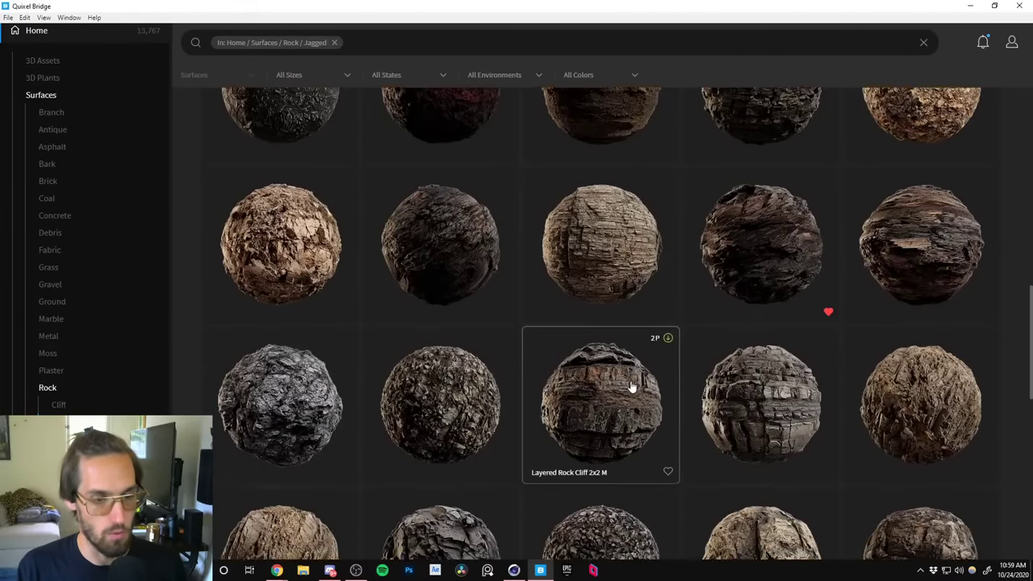
{"action": "scroll", "coordinate": [630, 386], "scroll_direction": "up", "scroll_amount": 1}
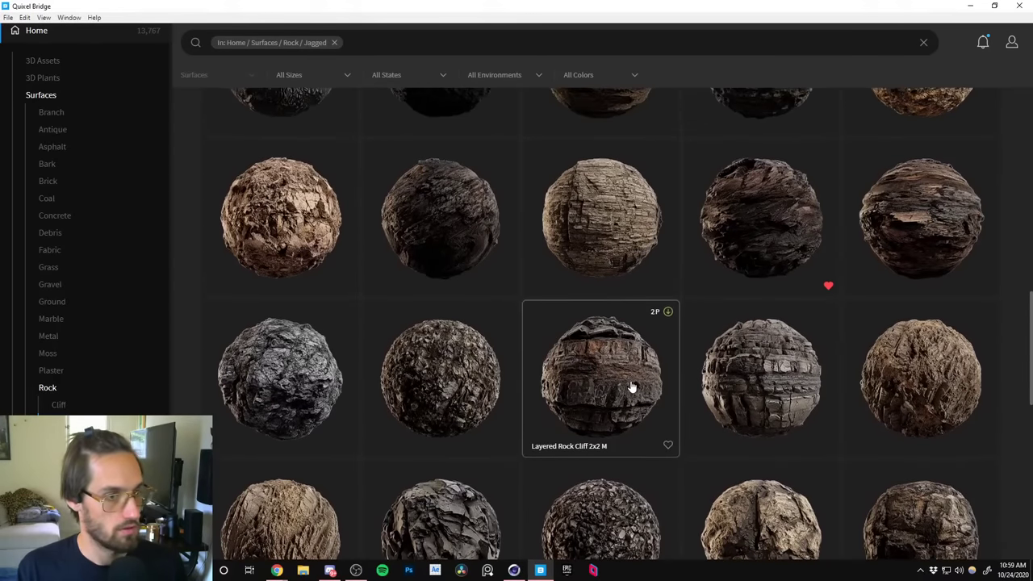
{"action": "scroll", "coordinate": [476, 387], "scroll_direction": "up", "scroll_amount": 5}
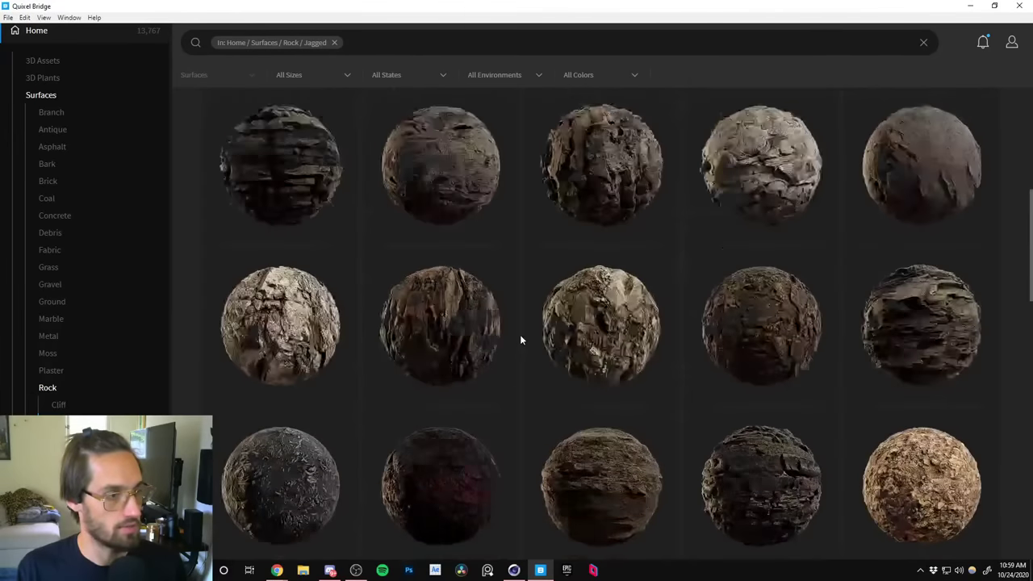
{"action": "scroll", "coordinate": [521, 381], "scroll_direction": "up", "scroll_amount": 3}
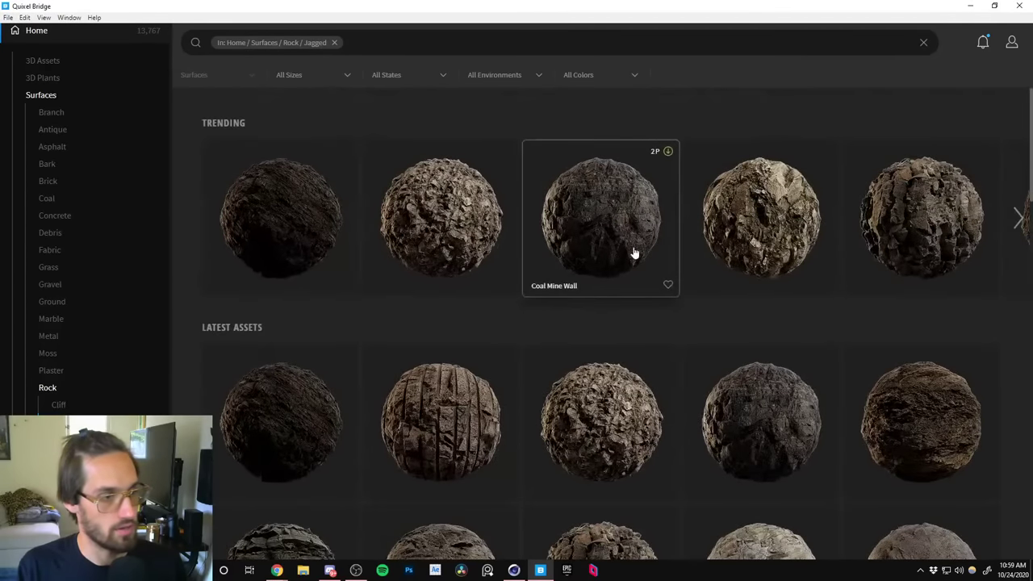
{"action": "left_click", "coordinate": [668, 286]}
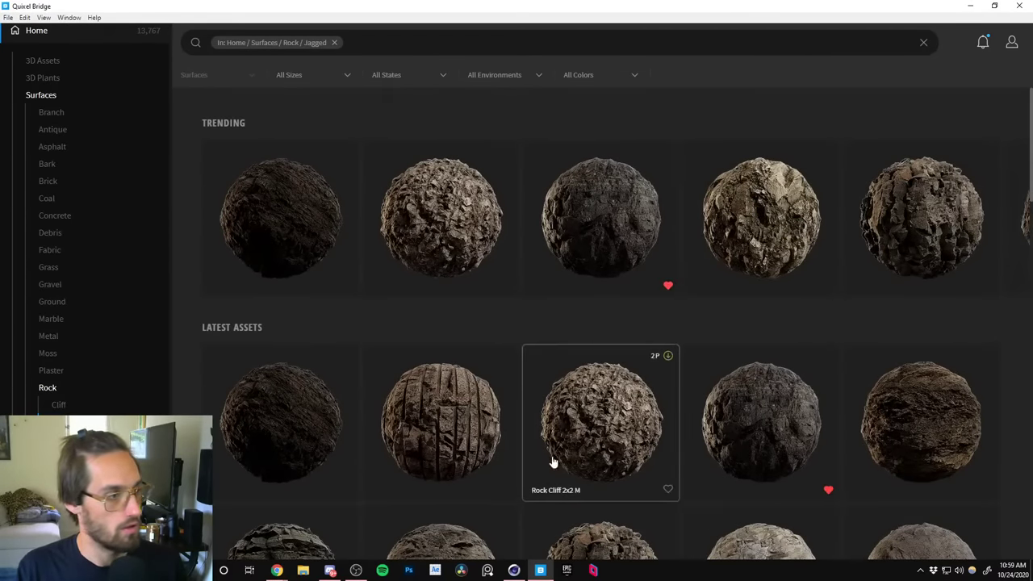
Examine the rest of the jagged rock surfaces for a material suited to the mountain.
{"action": "scroll", "coordinate": [554, 462], "scroll_direction": "down", "scroll_amount": 1}
{"action": "scroll", "coordinate": [565, 460], "scroll_direction": "down", "scroll_amount": 6}
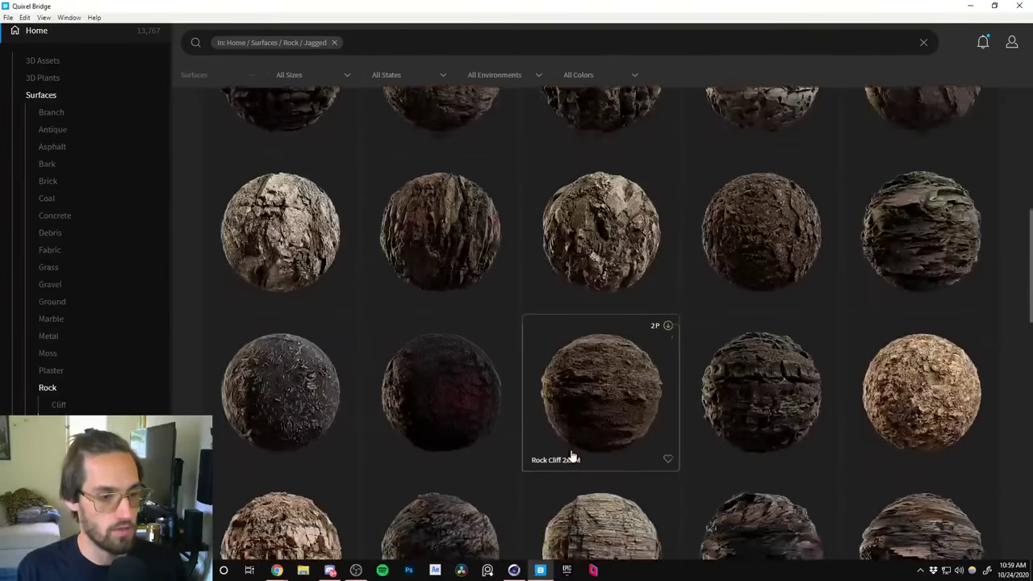
{"action": "scroll", "coordinate": [727, 388], "scroll_direction": "down", "scroll_amount": 4}
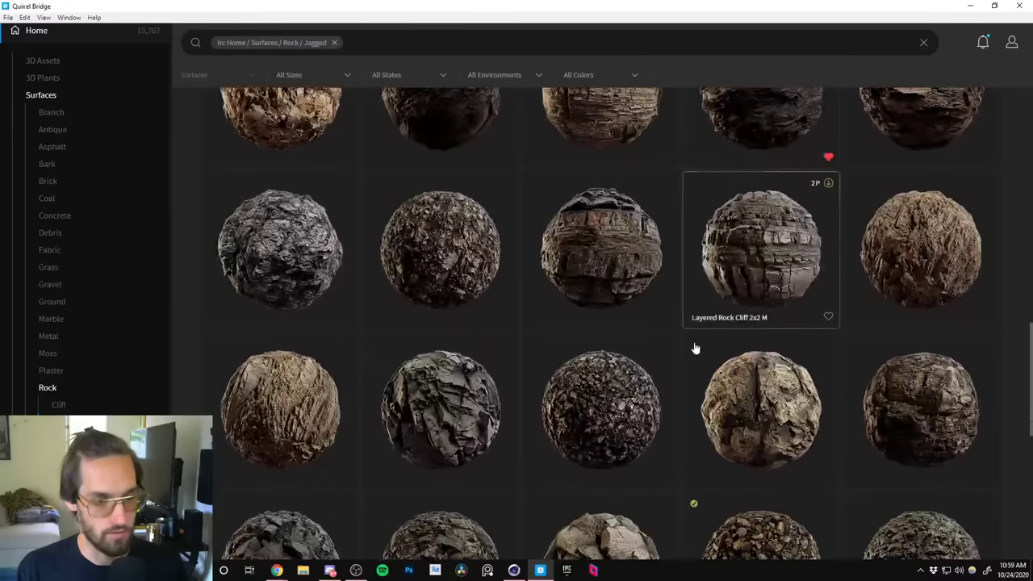
{"action": "scroll", "coordinate": [695, 403], "scroll_direction": "down", "scroll_amount": 1}
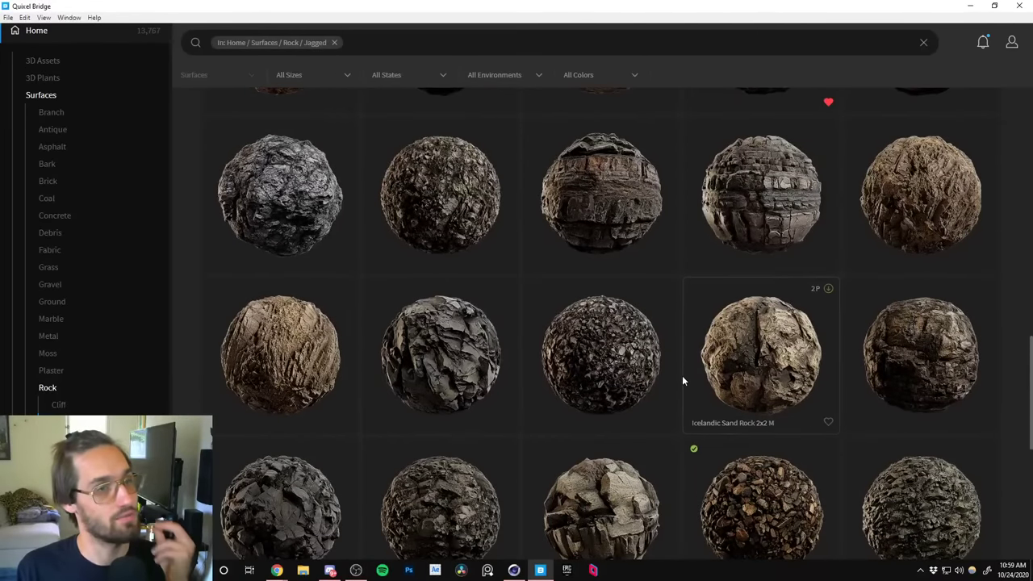
{"action": "scroll", "coordinate": [598, 379], "scroll_direction": "down", "scroll_amount": 2}
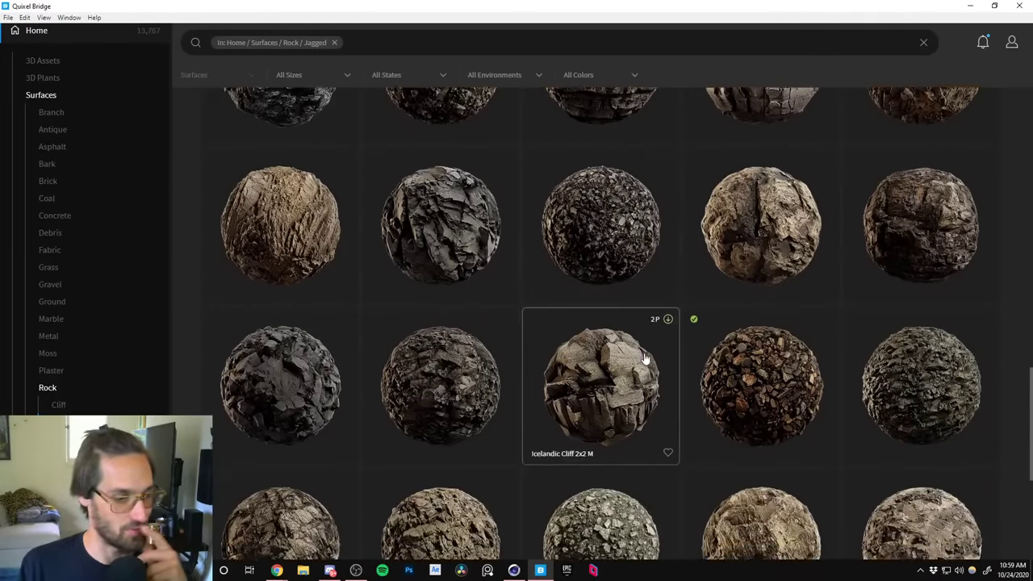
{"action": "scroll", "coordinate": [593, 379], "scroll_direction": "down", "scroll_amount": 2}
{"action": "scroll", "coordinate": [590, 380], "scroll_direction": "down", "scroll_amount": 2}
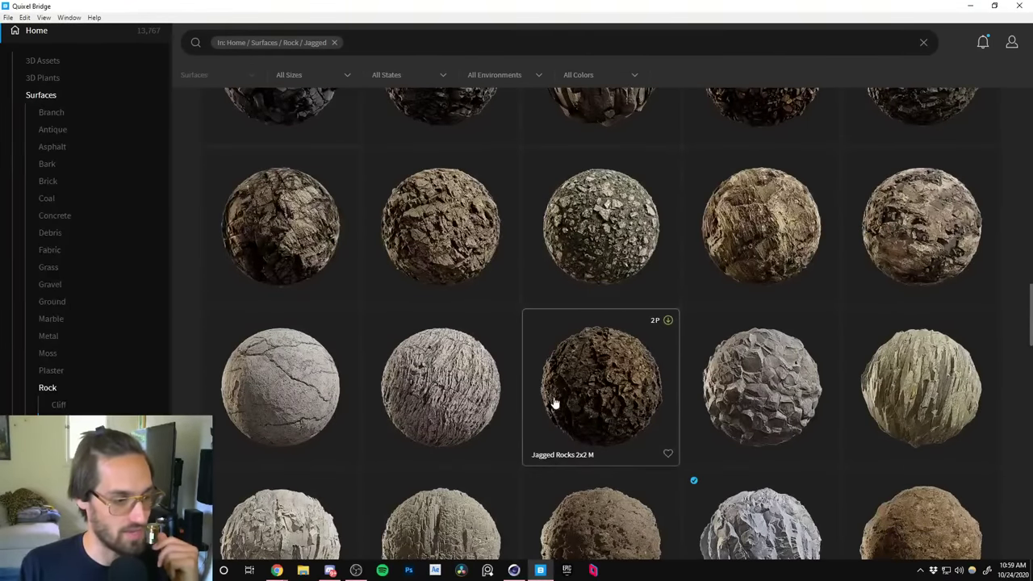
{"action": "scroll", "coordinate": [590, 411], "scroll_direction": "down", "scroll_amount": 2}
{"action": "scroll", "coordinate": [615, 312], "scroll_direction": "up", "scroll_amount": 1}
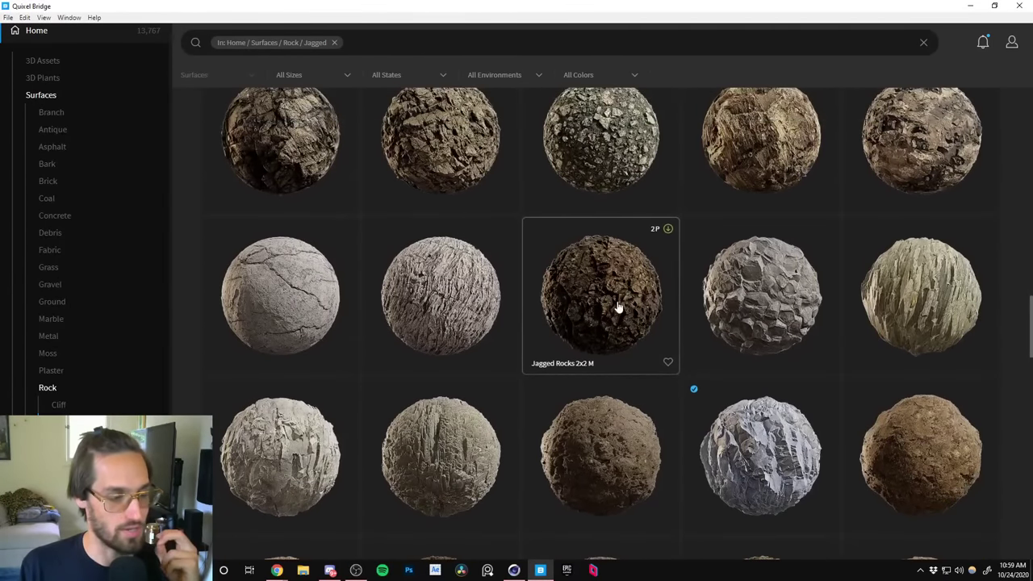
Find the favorited Layered Rock Cliff 2x2 M among the jagged rocks and open its asset details.
{"action": "scroll", "coordinate": [604, 201], "scroll_direction": "down", "scroll_amount": 5}
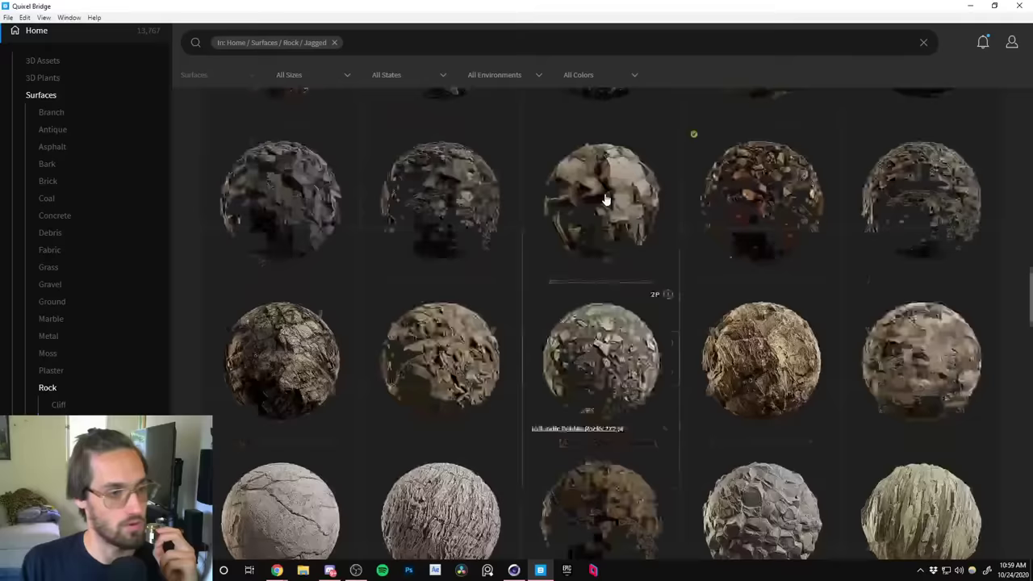
{"action": "scroll", "coordinate": [627, 246], "scroll_direction": "down", "scroll_amount": 3}
{"action": "scroll", "coordinate": [746, 234], "scroll_direction": "up", "scroll_amount": 2}
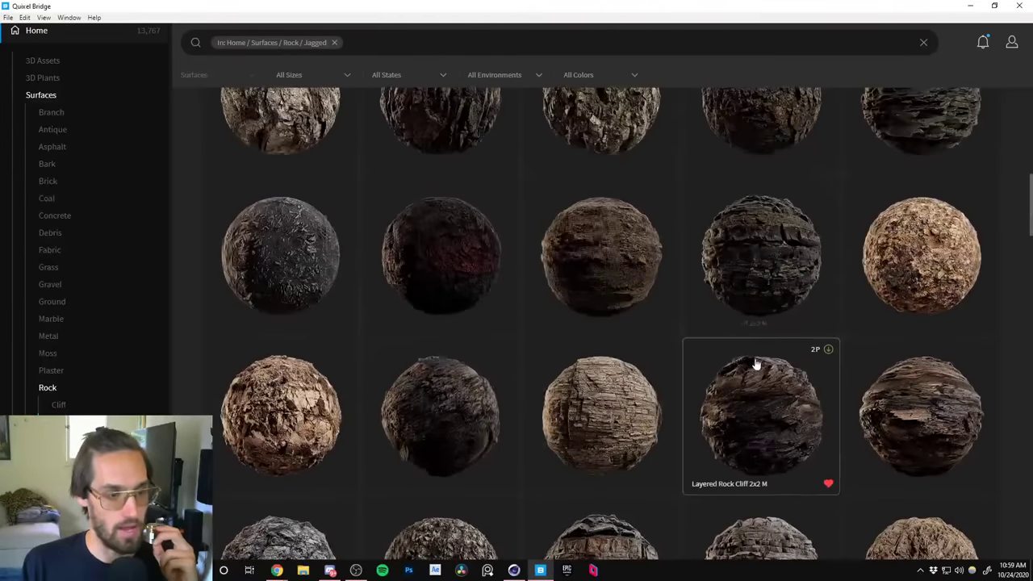
{"action": "left_click", "coordinate": [761, 413]}
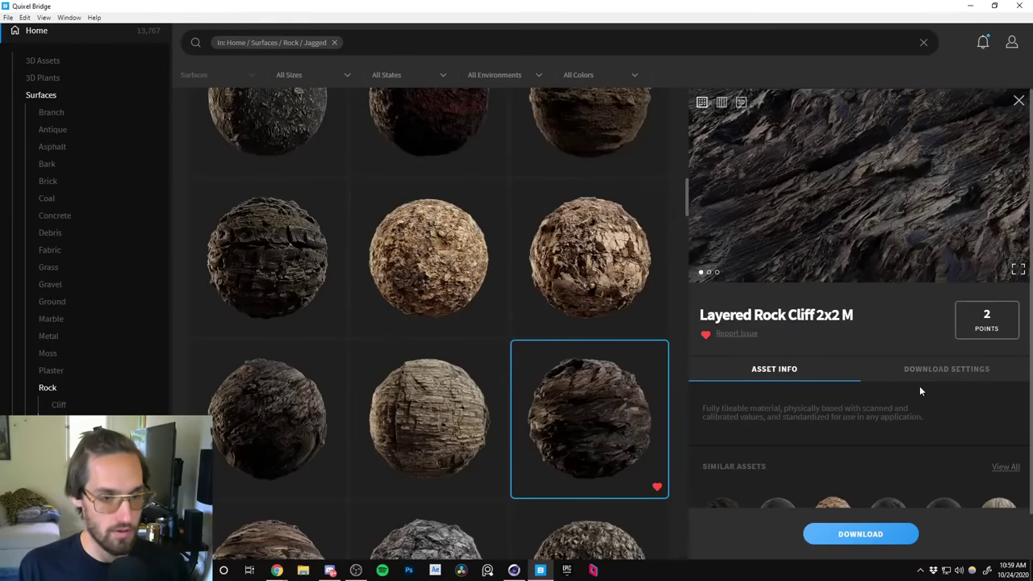
Set the texture resolution of Layered Rock Cliff 2x2 M to 8K and download the surface.
{"action": "left_click", "coordinate": [941, 369]}
{"action": "left_click", "coordinate": [880, 416]}
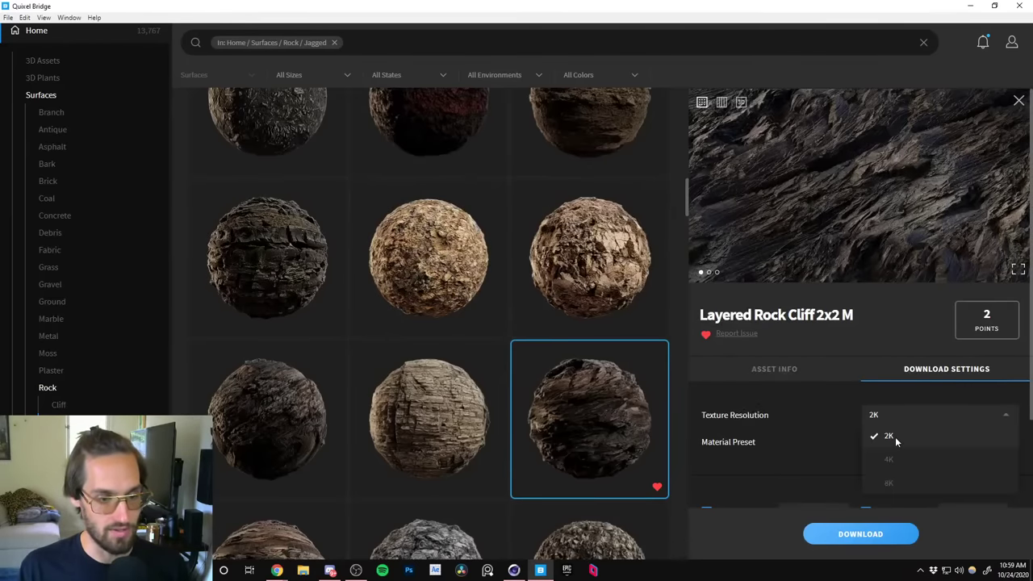
{"action": "left_click", "coordinate": [902, 484]}
{"action": "scroll", "coordinate": [789, 442], "scroll_direction": "down", "scroll_amount": 3}
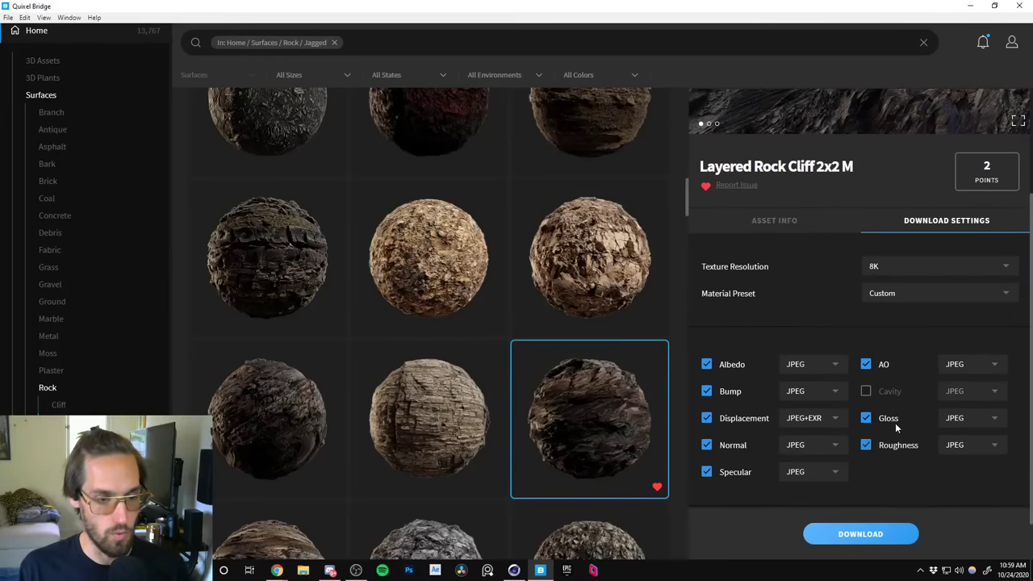
Find the trending Coal Mine Wall surface among the jagged rocks and download it at 8K resolution.
{"action": "scroll", "coordinate": [462, 256], "scroll_direction": "up", "scroll_amount": 4}
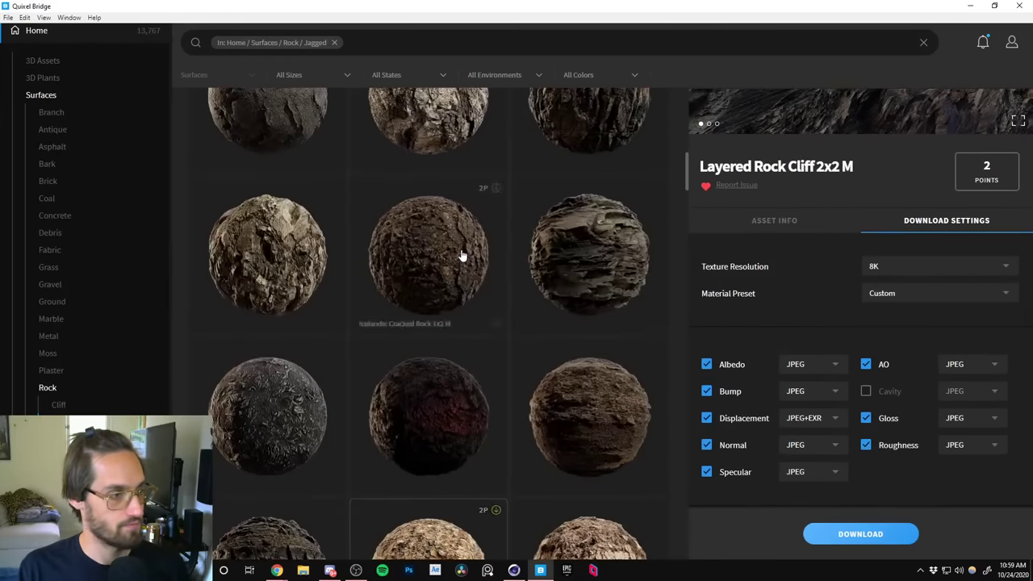
{"action": "scroll", "coordinate": [462, 257], "scroll_direction": "up", "scroll_amount": 2}
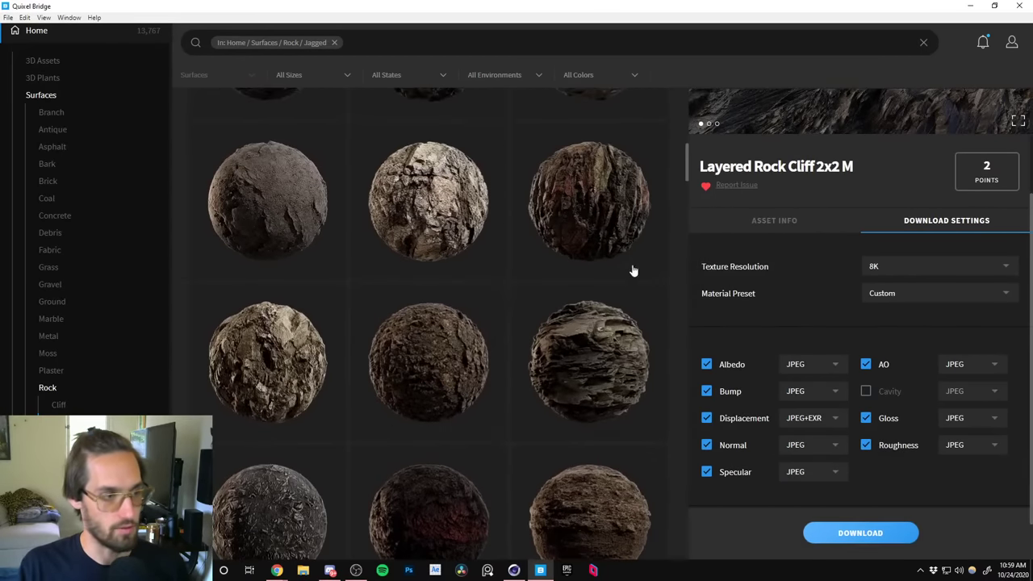
{"action": "scroll", "coordinate": [456, 209], "scroll_direction": "up", "scroll_amount": 4}
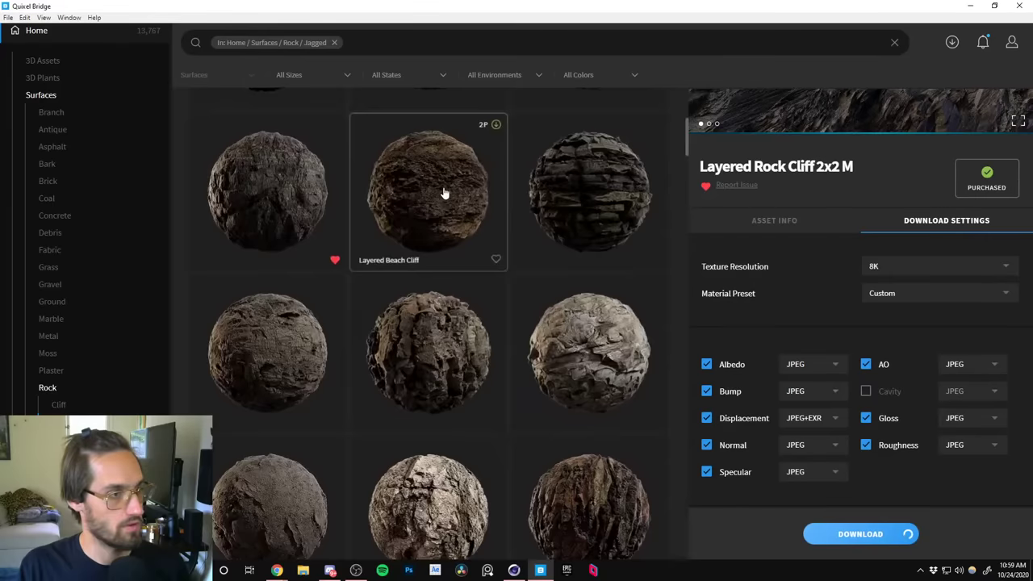
{"action": "scroll", "coordinate": [452, 234], "scroll_direction": "up", "scroll_amount": 4}
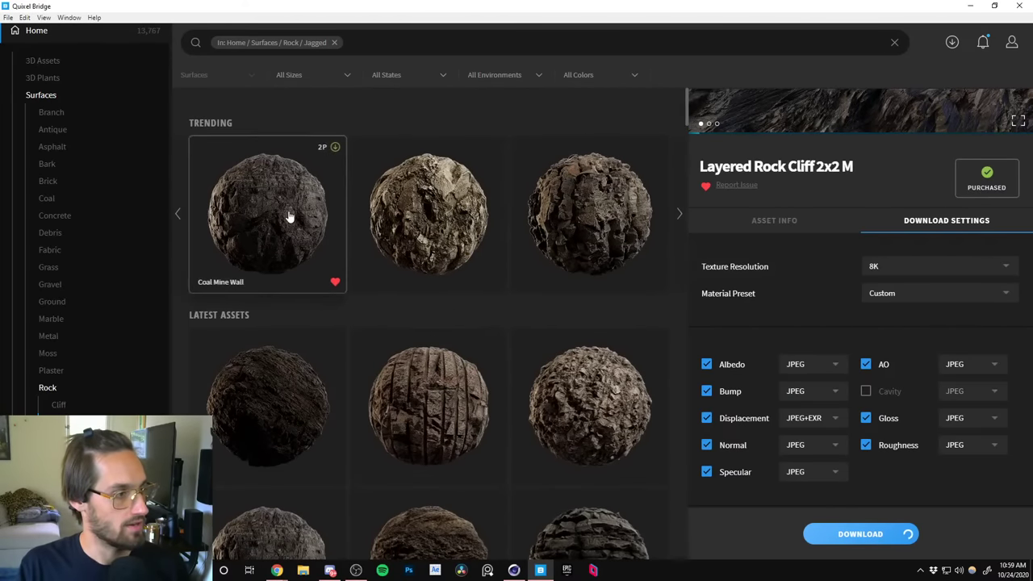
{"action": "left_click", "coordinate": [291, 216]}
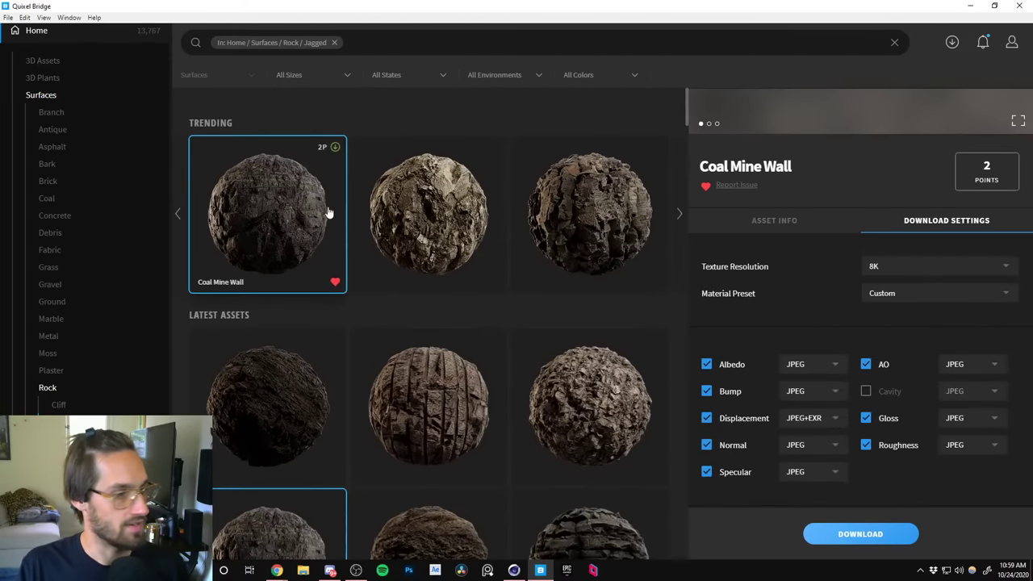
{"action": "left_click", "coordinate": [860, 531]}
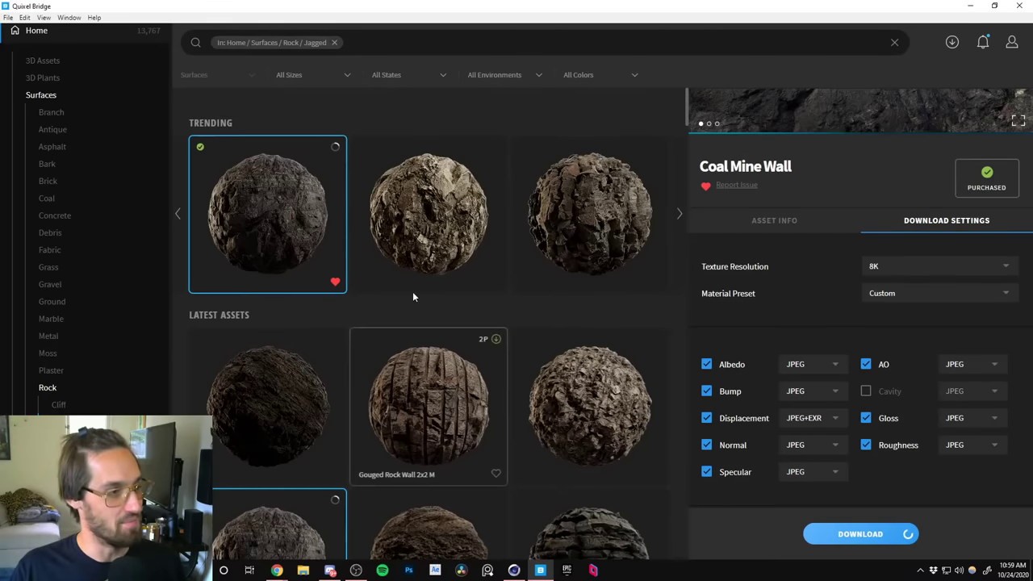
{"action": "scroll", "coordinate": [408, 363], "scroll_direction": "down", "scroll_amount": 2}
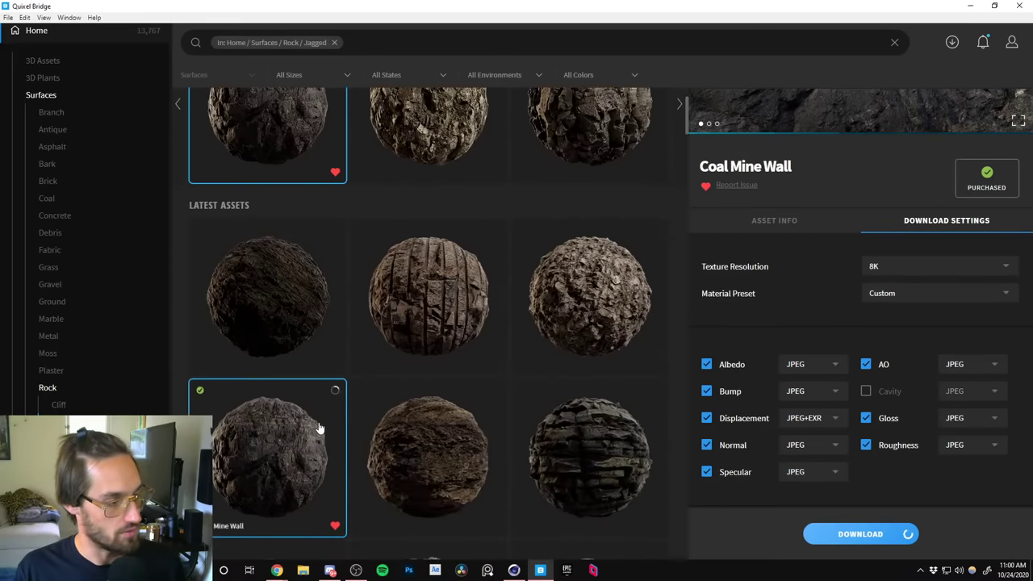
{"action": "key", "text": "alt+Tab"}
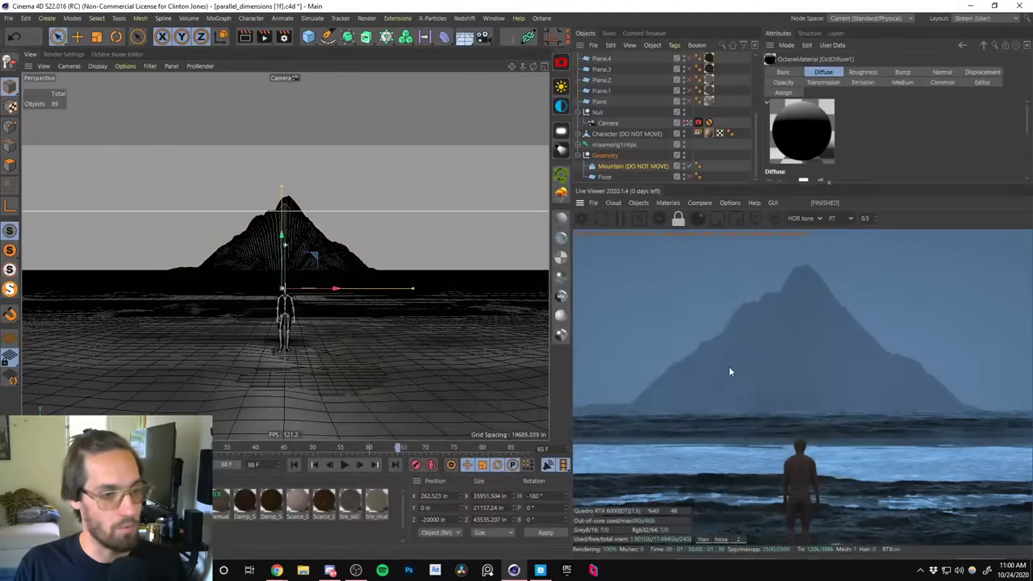
{"action": "left_click", "coordinate": [966, 9]}
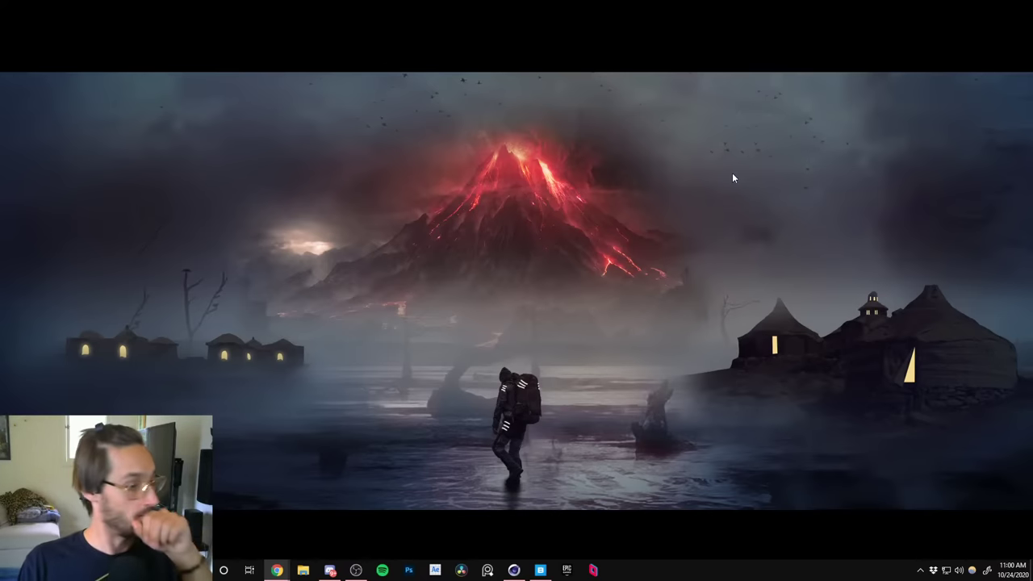
{"action": "left_click", "coordinate": [513, 570]}
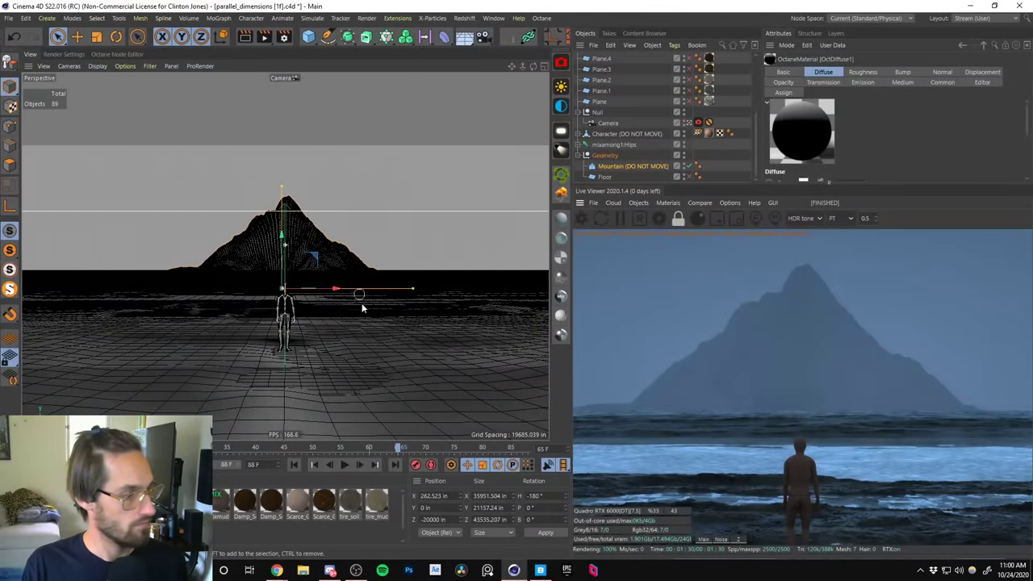
{"action": "left_click", "coordinate": [541, 569]}
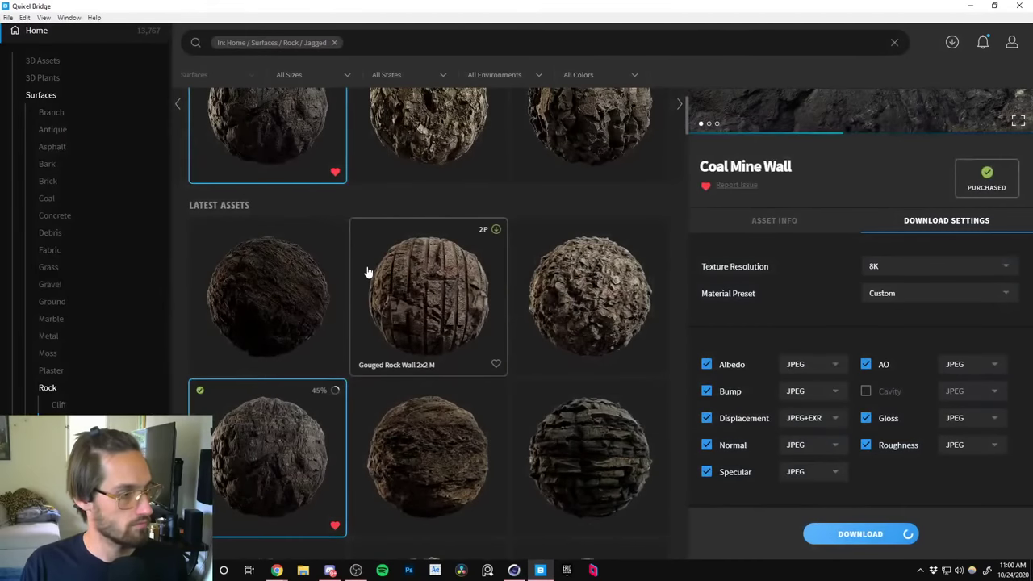
{"action": "scroll", "coordinate": [368, 272], "scroll_direction": "up", "scroll_amount": 2}
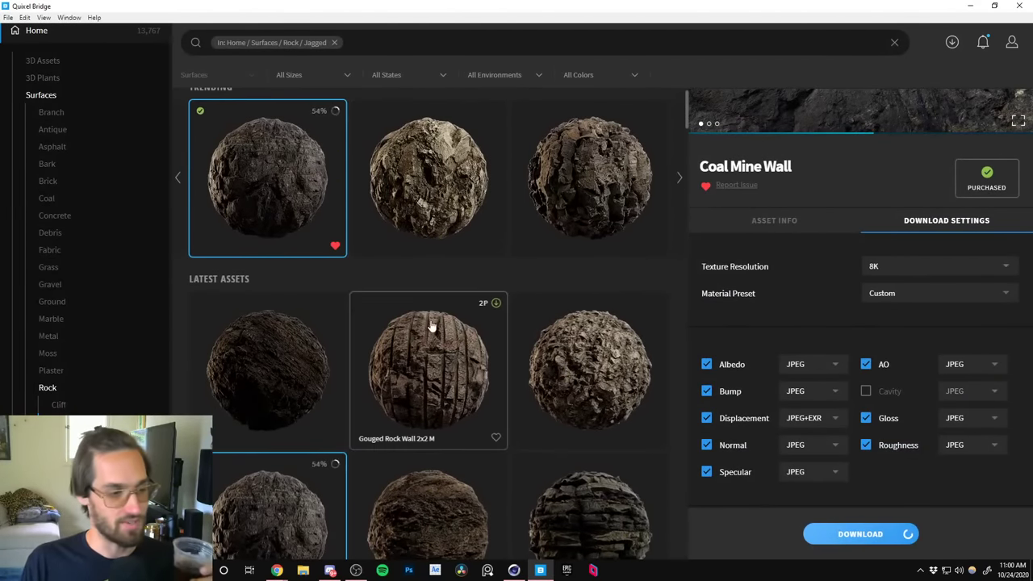
{"action": "scroll", "coordinate": [429, 330], "scroll_direction": "down", "scroll_amount": 2}
{"action": "left_click", "coordinate": [970, 6]}
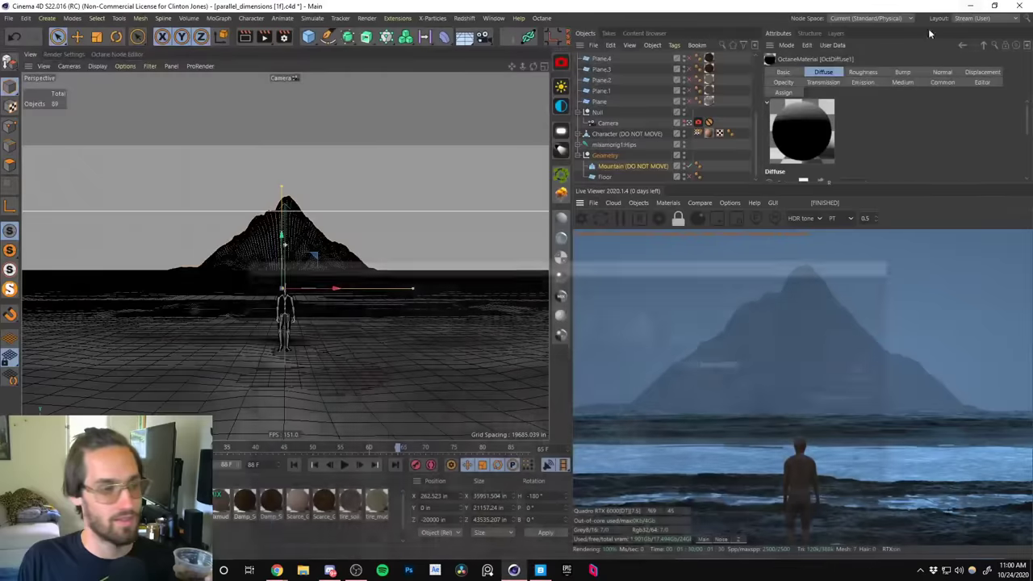
{"action": "left_click", "coordinate": [970, 6]}
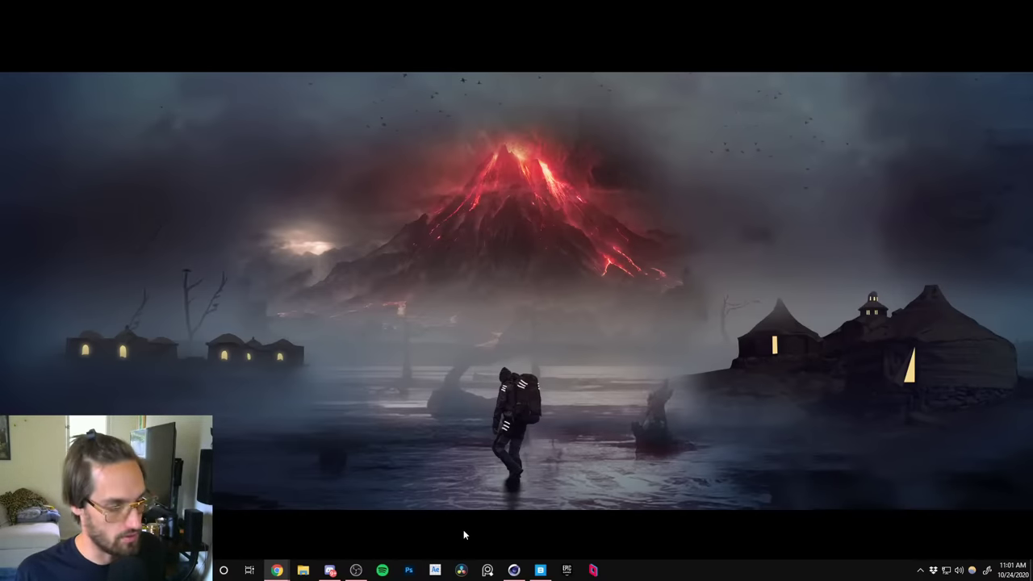
{"action": "left_click", "coordinate": [513, 571]}
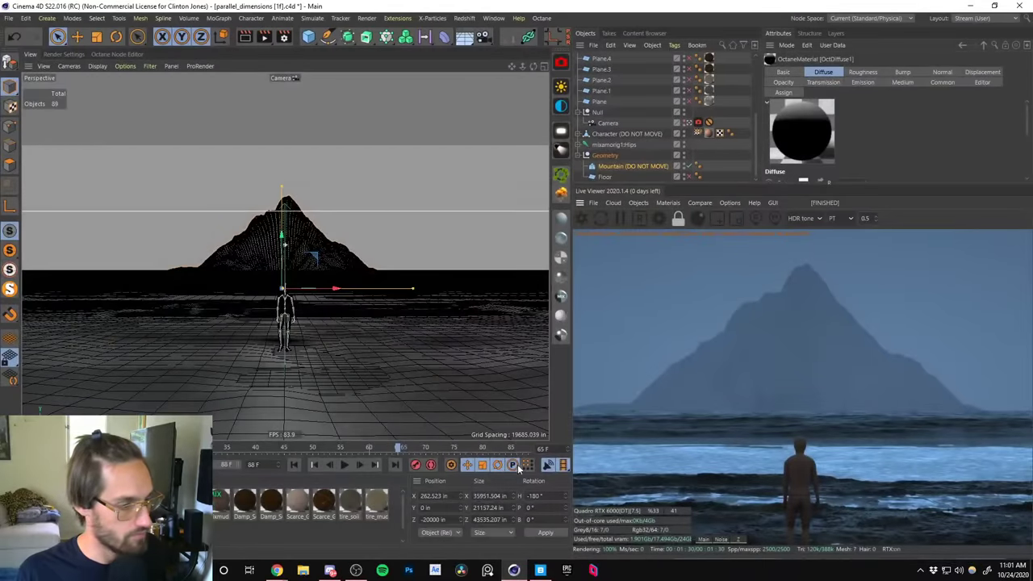
{"action": "left_click", "coordinate": [541, 570]}
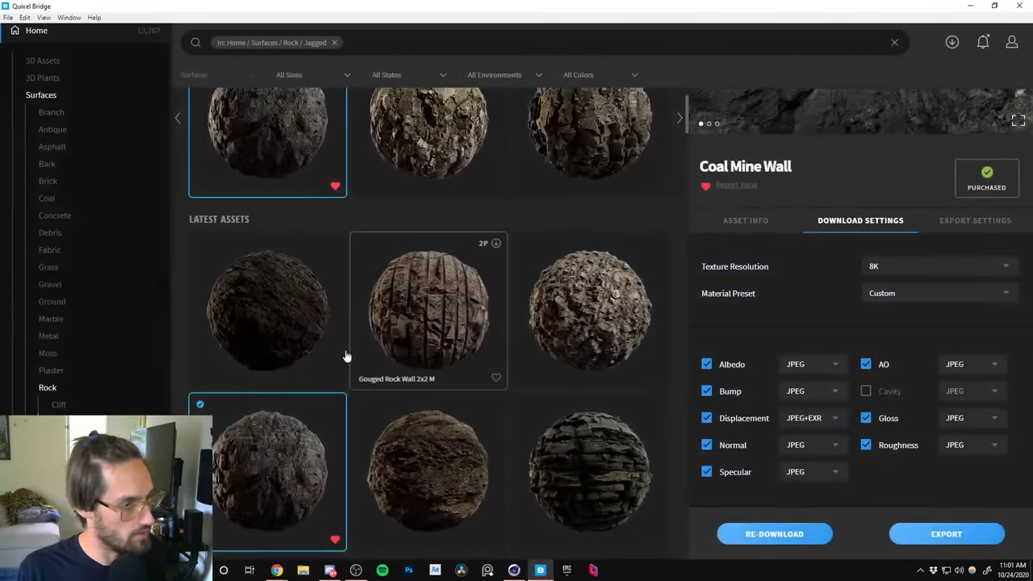
Review the download and export settings of the Coal Mine Wall surface.
{"action": "scroll", "coordinate": [340, 333], "scroll_direction": "up", "scroll_amount": 2}
{"action": "scroll", "coordinate": [340, 328], "scroll_direction": "down", "scroll_amount": 1}
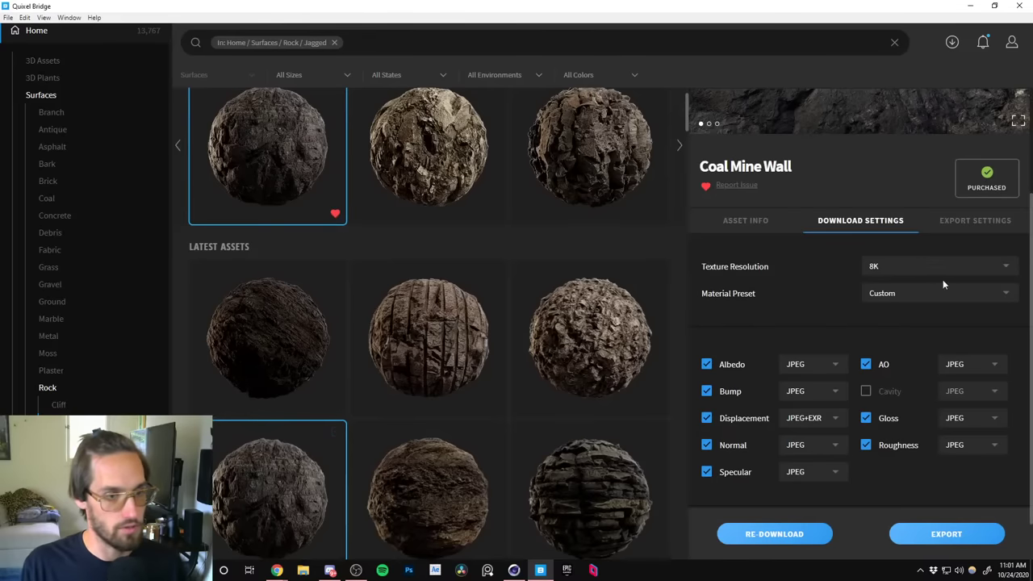
{"action": "left_click", "coordinate": [891, 271]}
{"action": "left_click", "coordinate": [963, 220]}
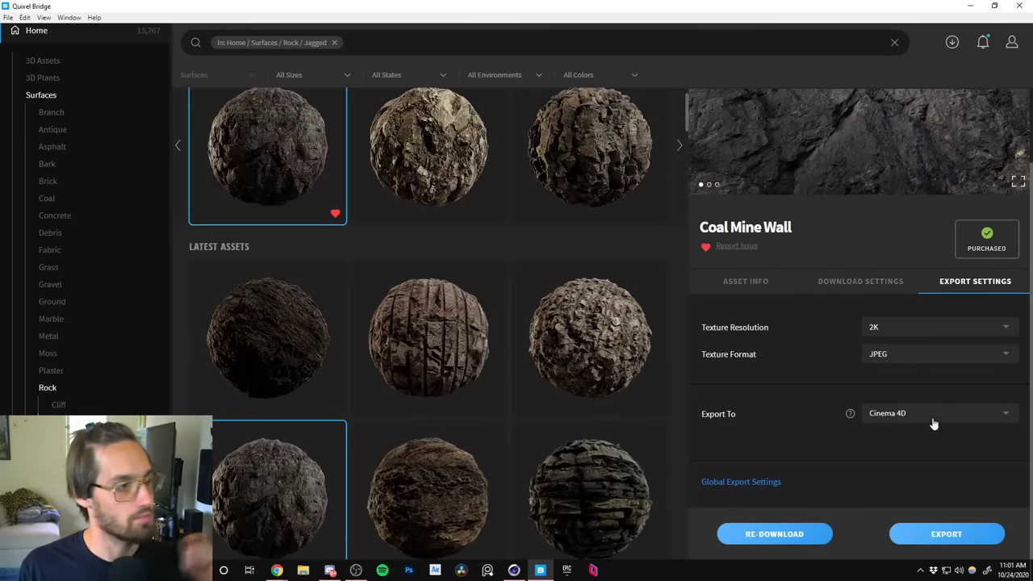
{"action": "left_click", "coordinate": [280, 506]}
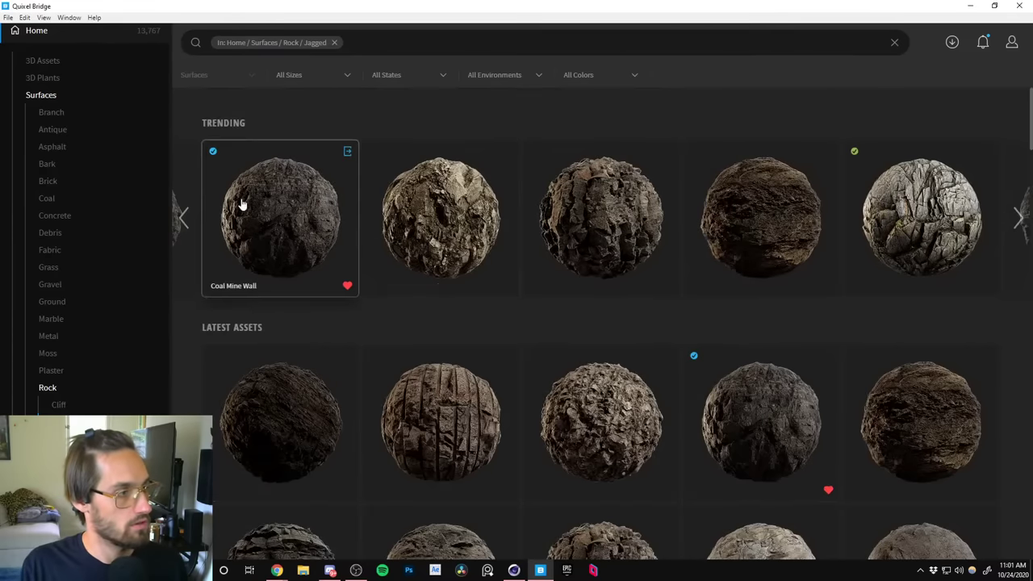
Reopen the trending Coal Mine Wall surface and export it to Cinema 4D with 2K JPEG textures.
{"action": "left_click", "coordinate": [280, 238]}
{"action": "scroll", "coordinate": [316, 385], "scroll_direction": "down", "scroll_amount": 1}
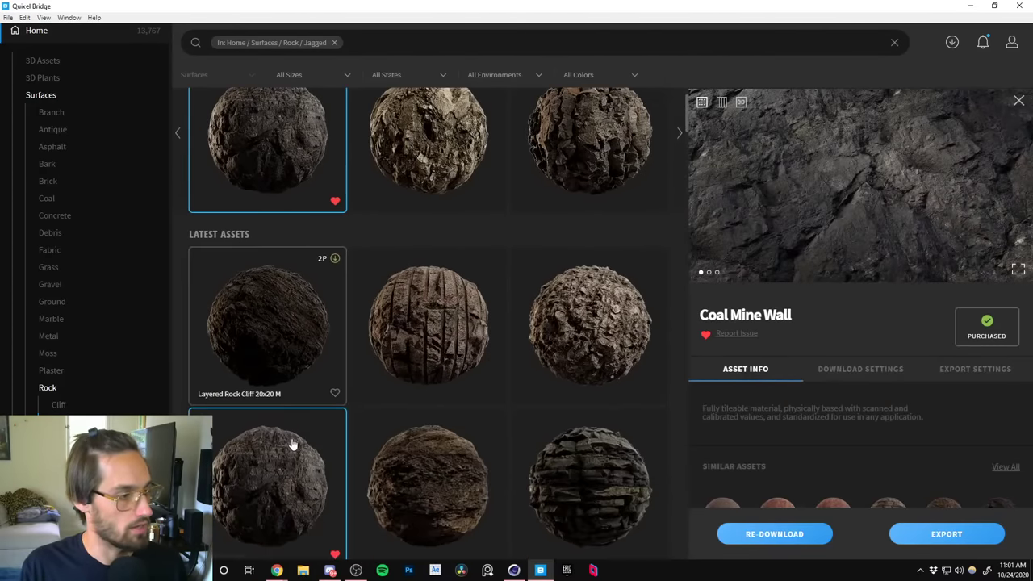
{"action": "key", "text": "Escape"}
{"action": "left_click", "coordinate": [303, 272]}
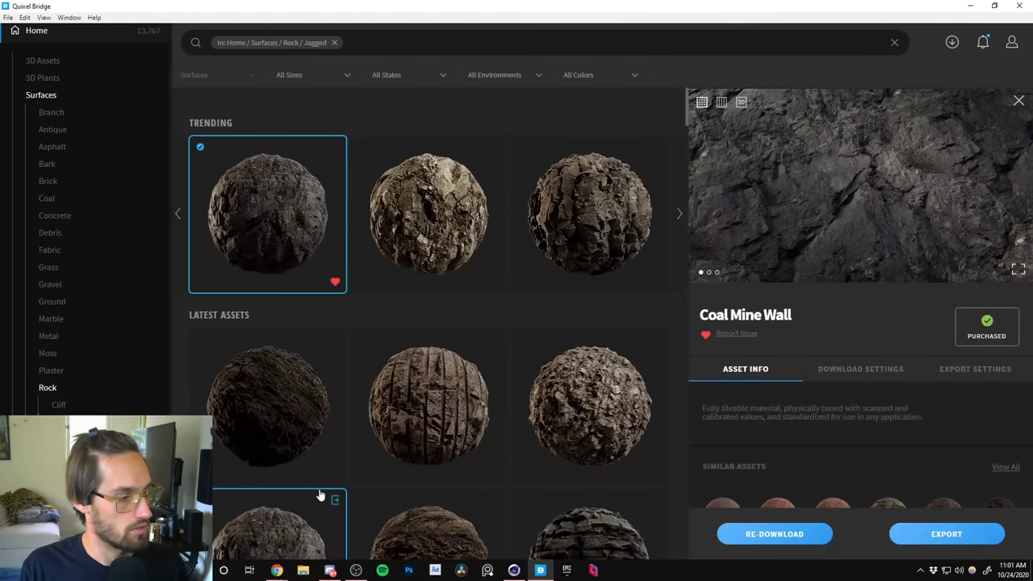
{"action": "left_click", "coordinate": [943, 373]}
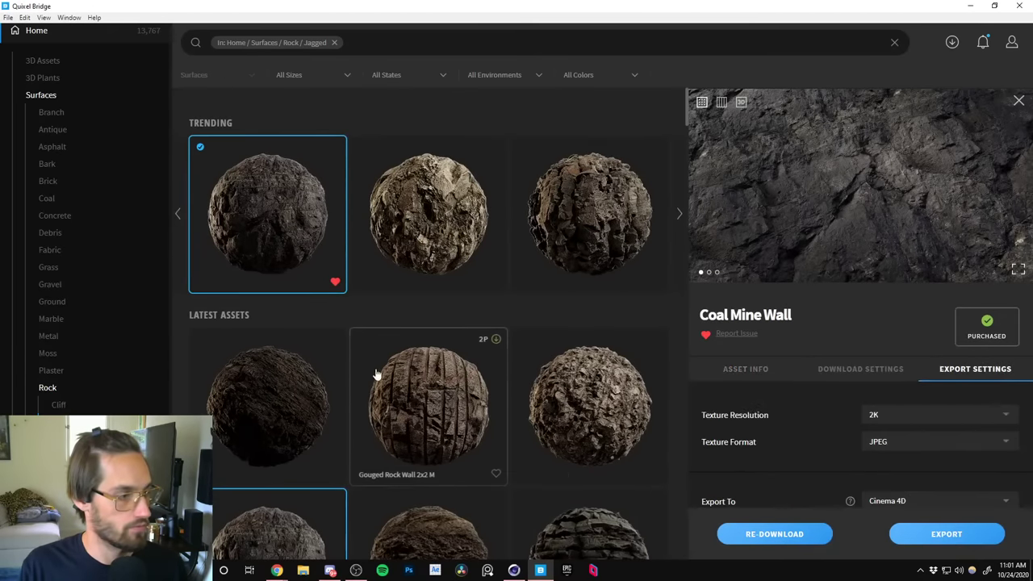
{"action": "scroll", "coordinate": [385, 420], "scroll_direction": "down", "scroll_amount": 1}
{"action": "left_click", "coordinate": [941, 535]}
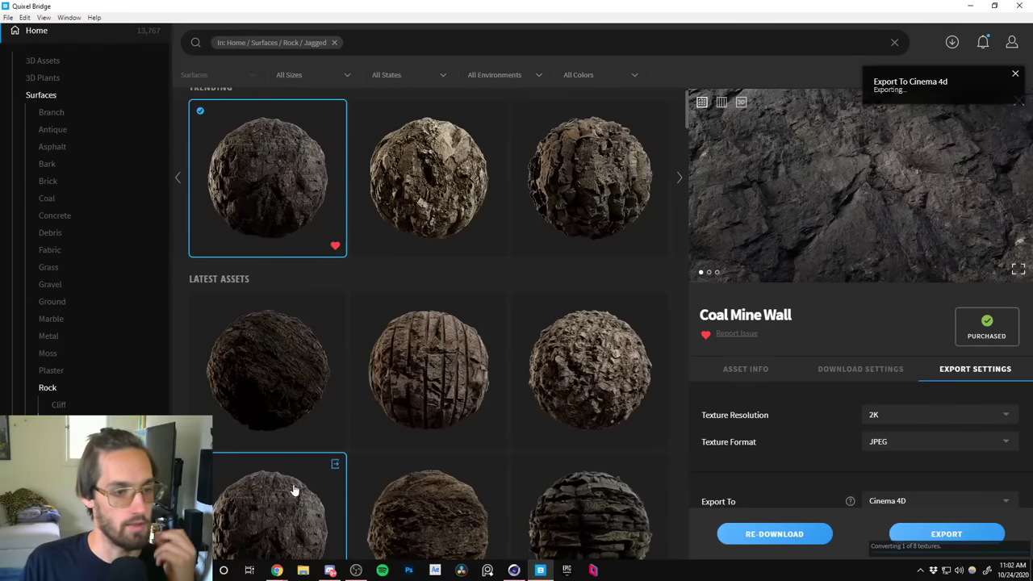
Find the downloaded Layered Rock Cliff 2x2 M and export it to Cinema 4D with 2K JPEG textures.
{"action": "scroll", "coordinate": [276, 482], "scroll_direction": "down", "scroll_amount": 3}
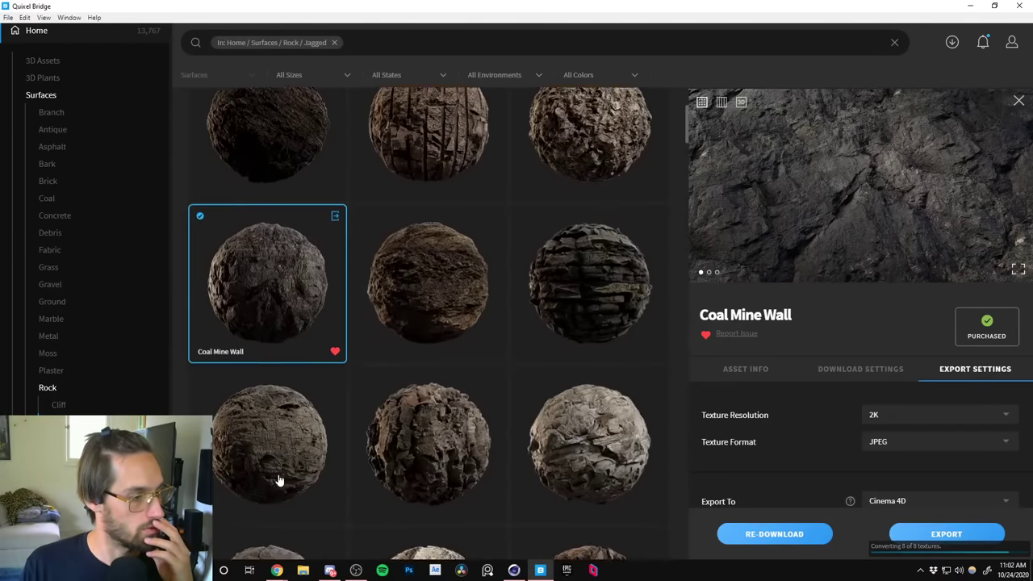
{"action": "scroll", "coordinate": [283, 468], "scroll_direction": "down", "scroll_amount": 2}
{"action": "scroll", "coordinate": [399, 489], "scroll_direction": "down", "scroll_amount": 6}
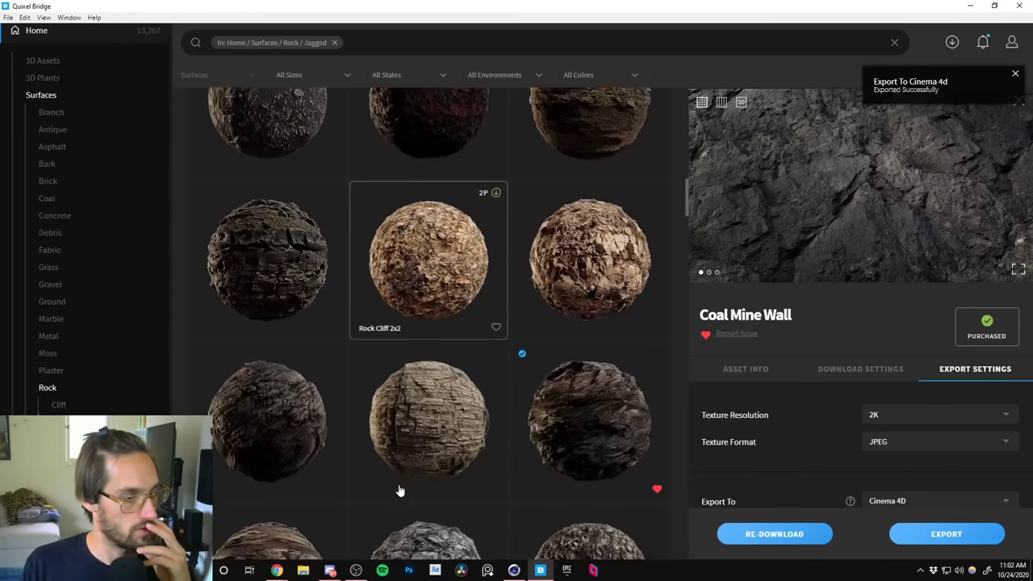
{"action": "left_click", "coordinate": [604, 288]}
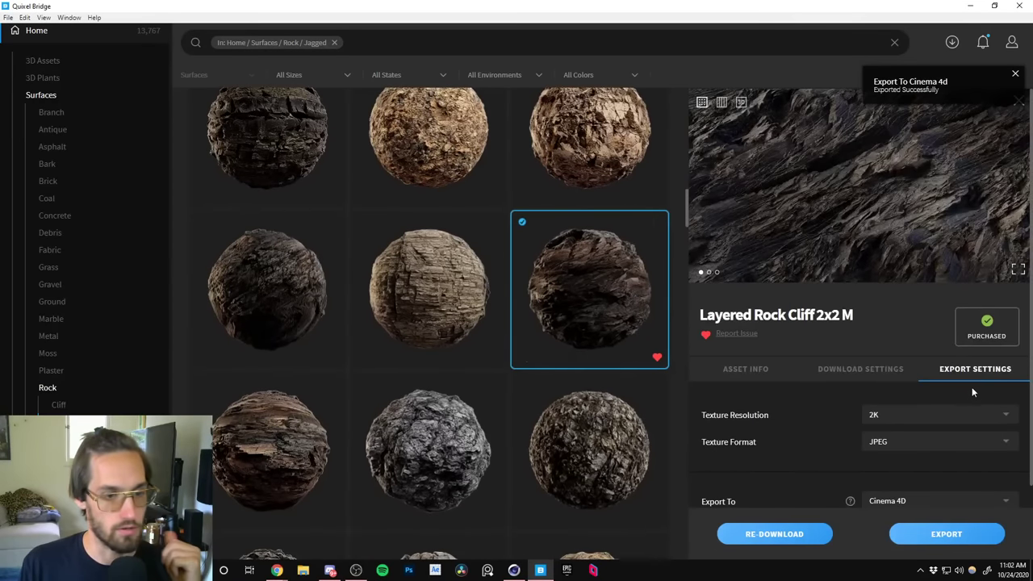
{"action": "left_click", "coordinate": [946, 533]}
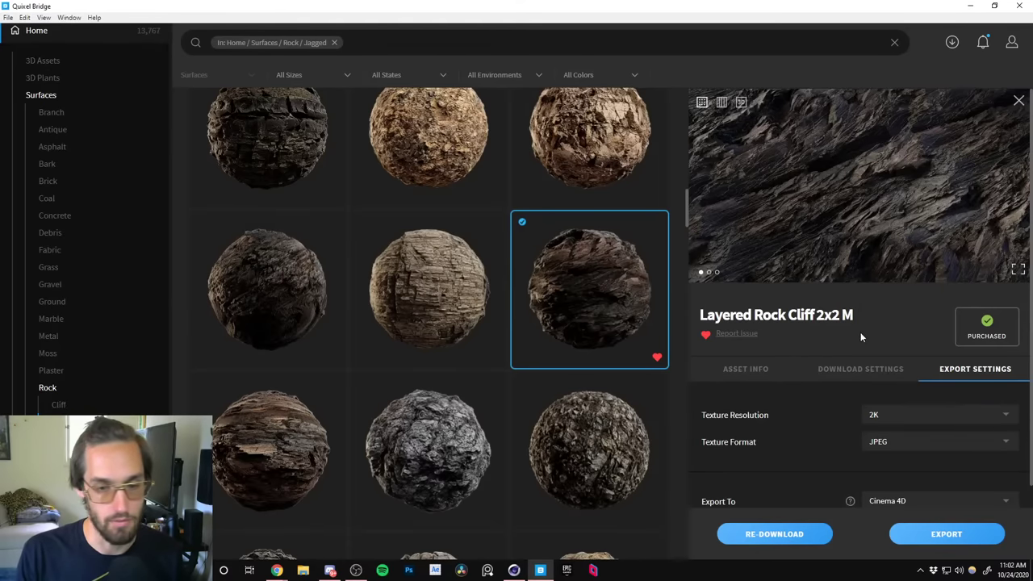
Switch to Cinema 4D, leave the scene camera for the default camera, and examine the mountain's mesh up close.
{"action": "left_click", "coordinate": [970, 6]}
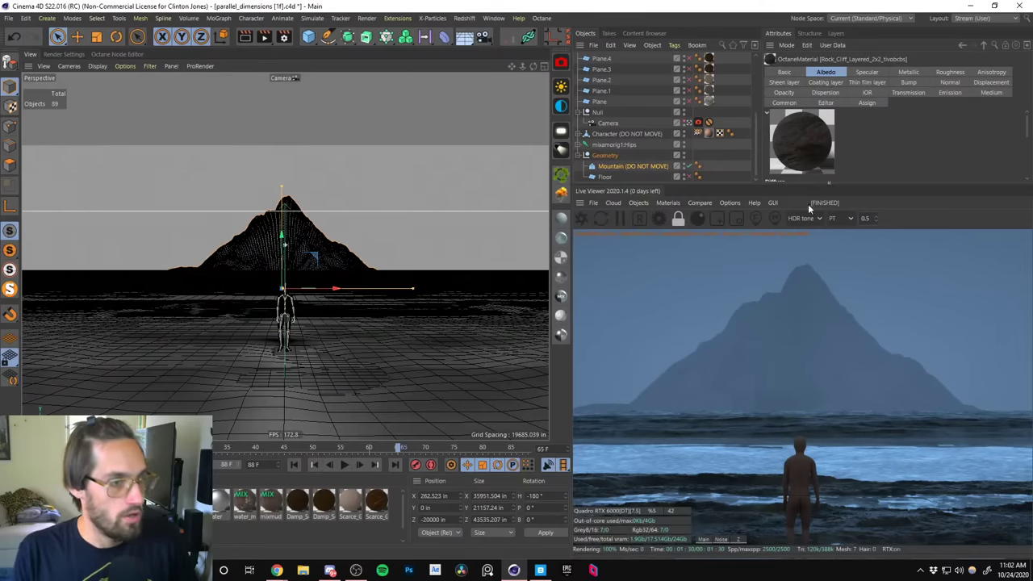
{"action": "left_click", "coordinate": [690, 124]}
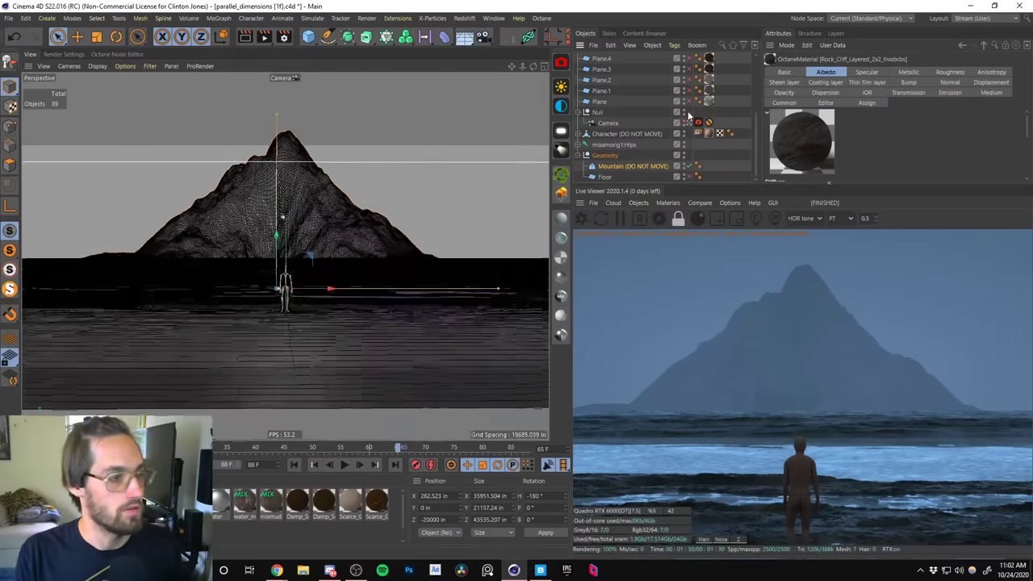
{"action": "left_click_drag", "start_coordinate": [281, 212], "coordinate": [277, 317], "text": "alt"}
{"action": "scroll", "coordinate": [277, 318], "scroll_direction": "up", "scroll_amount": 10}
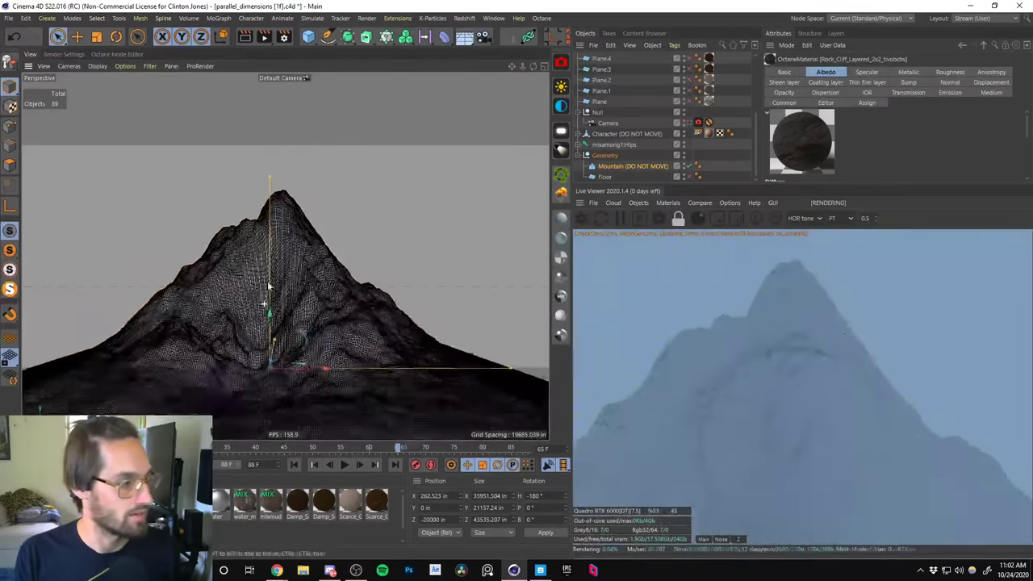
{"action": "left_click_drag", "start_coordinate": [259, 279], "coordinate": [270, 414], "text": "alt"}
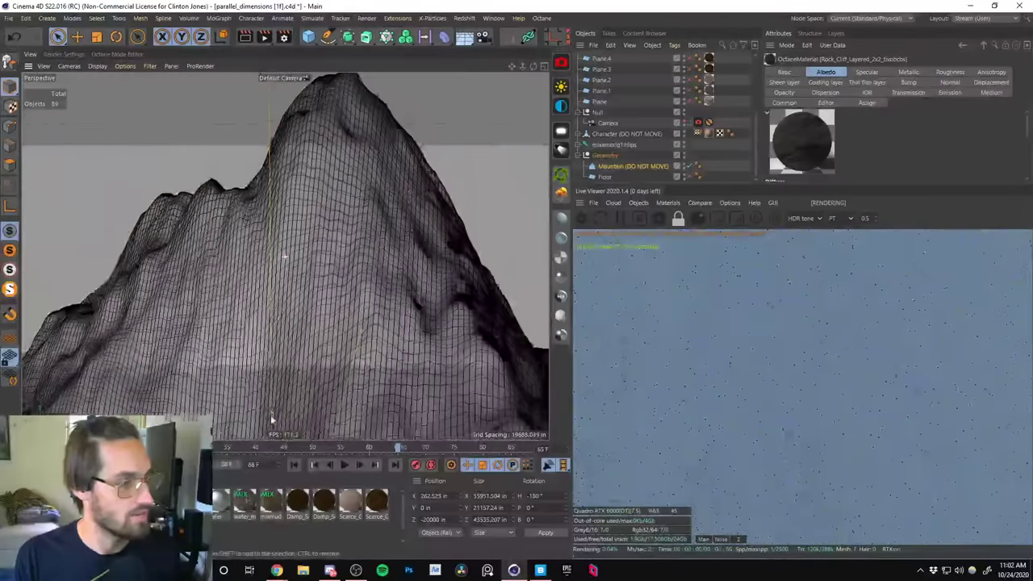
{"action": "scroll", "coordinate": [287, 279], "scroll_direction": "up", "scroll_amount": 6}
{"action": "left_click_drag", "start_coordinate": [296, 275], "coordinate": [303, 289], "text": "alt"}
{"action": "scroll", "coordinate": [303, 289], "scroll_direction": "down", "scroll_amount": 2}
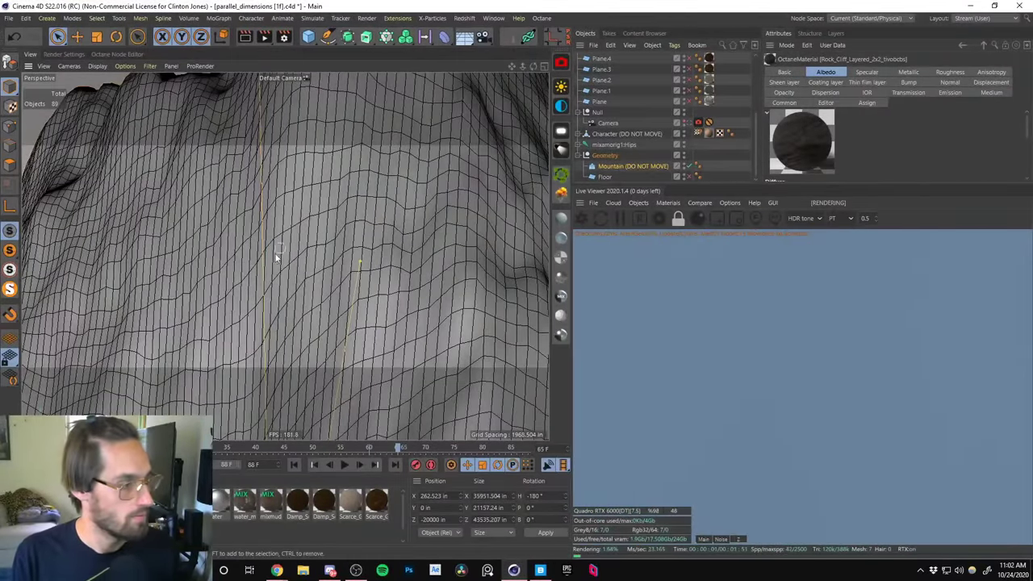
{"action": "scroll", "coordinate": [276, 256], "scroll_direction": "up", "scroll_amount": 3}
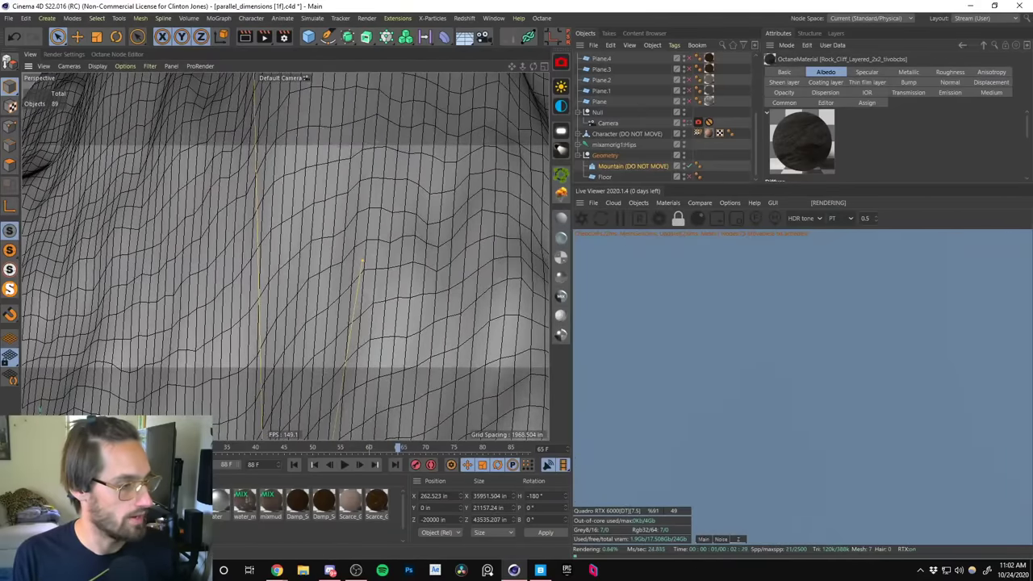
Apply the Rock_Cliff_Layered_2x2 material to the mountain and view the whole mountain in the render.
{"action": "left_click_drag", "start_coordinate": [219, 283], "coordinate": [216, 286]}
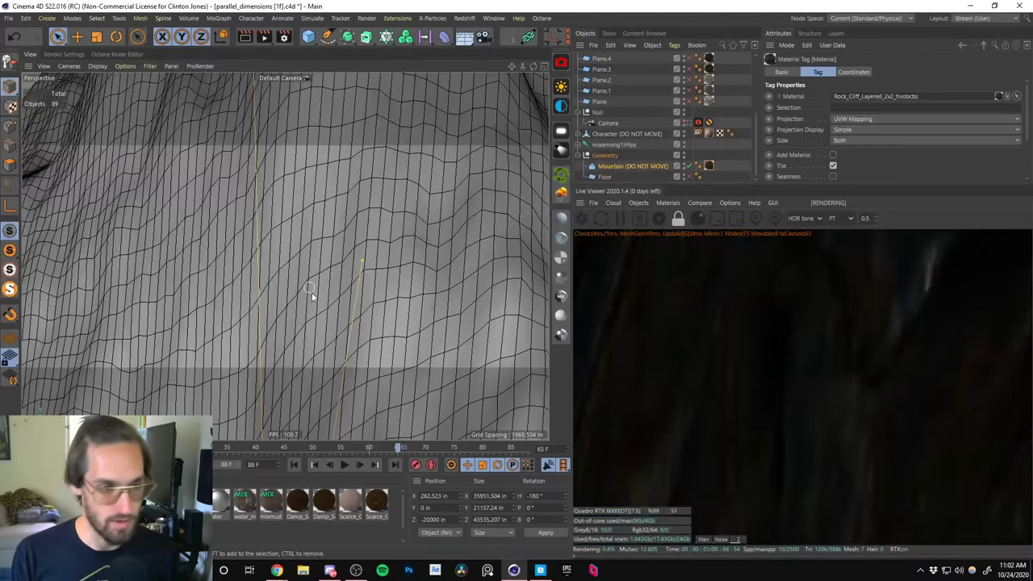
{"action": "scroll", "coordinate": [266, 282], "scroll_direction": "down", "scroll_amount": 6}
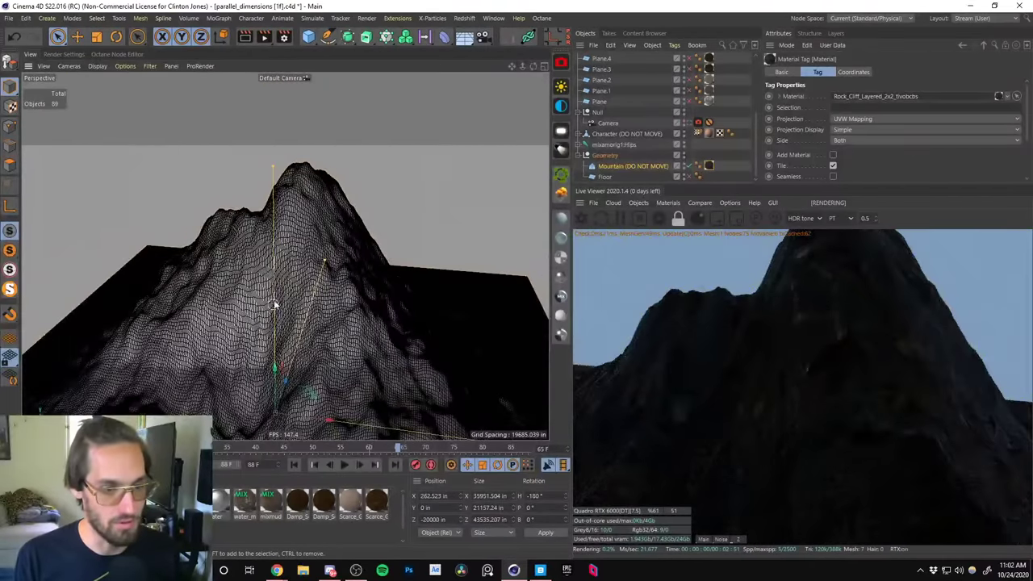
{"action": "middle_click_drag", "start_coordinate": [287, 300], "coordinate": [304, 256], "text": "alt"}
{"action": "scroll", "coordinate": [289, 300], "scroll_direction": "down", "scroll_amount": 3}
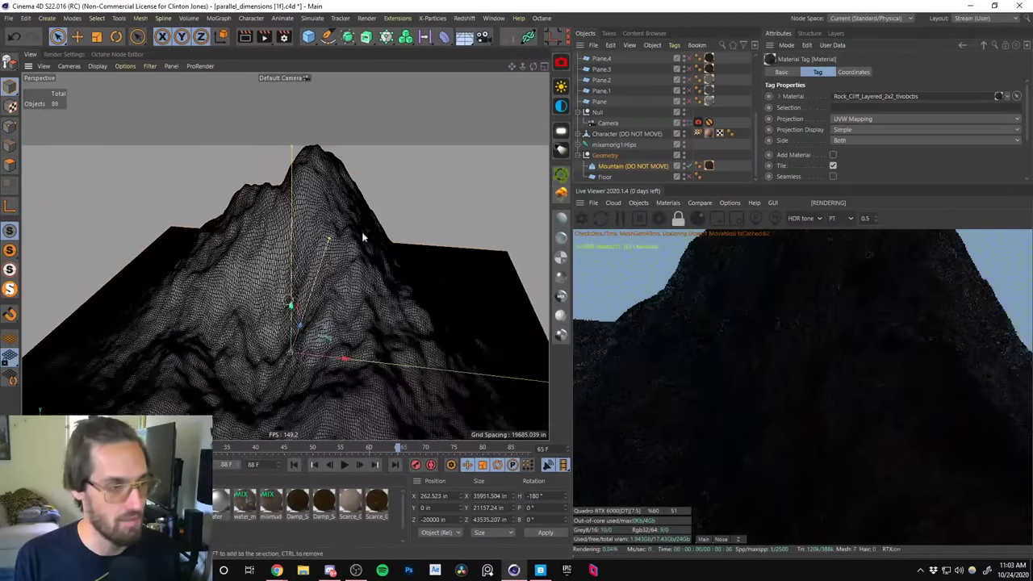
Look through the scene camera and temporarily enable the Horizon Fog to compare how the mountain renders with and without it.
{"action": "left_click", "coordinate": [696, 122]}
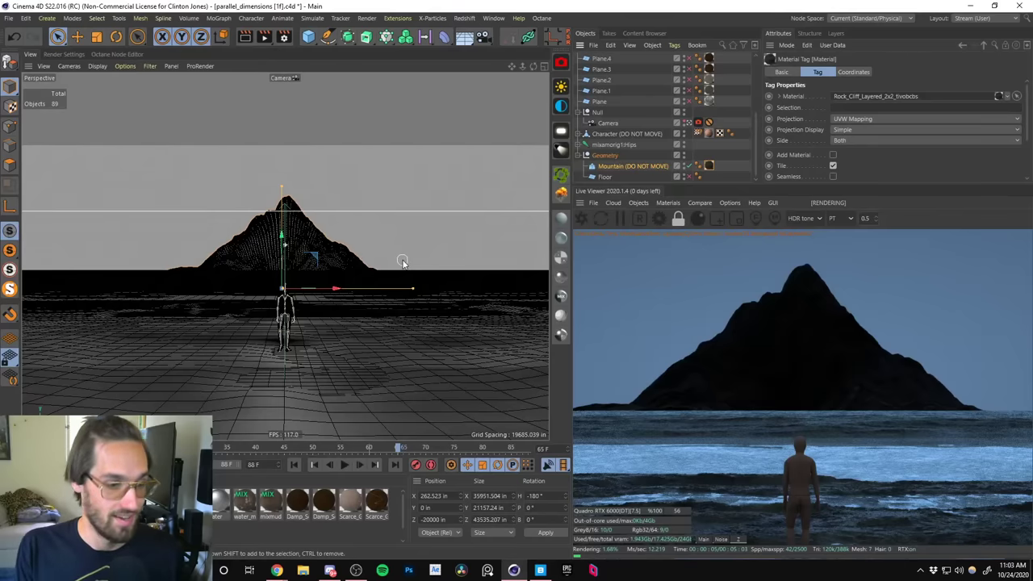
{"action": "scroll", "coordinate": [678, 80], "scroll_direction": "up", "scroll_amount": 5}
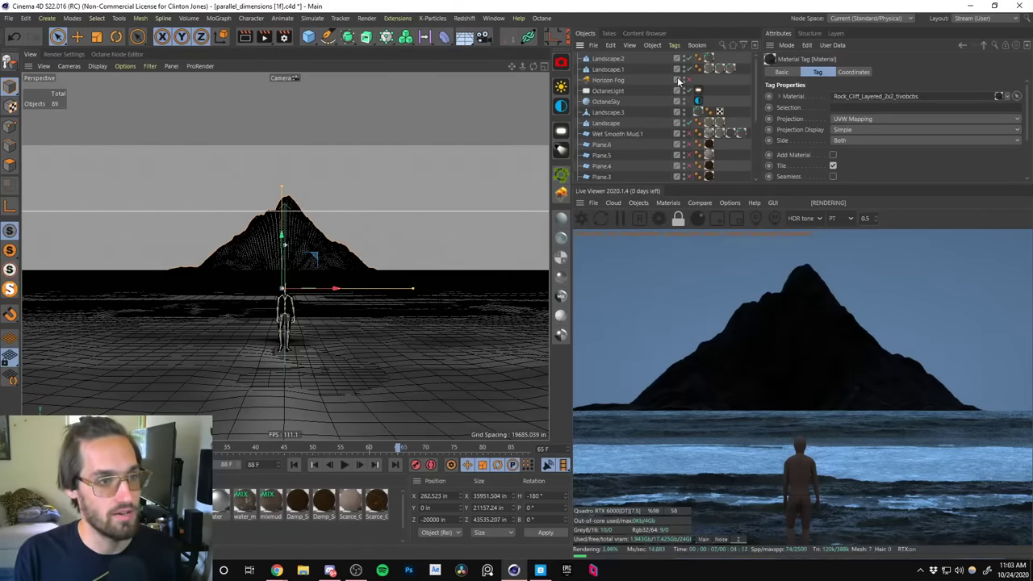
{"action": "left_click", "coordinate": [689, 80]}
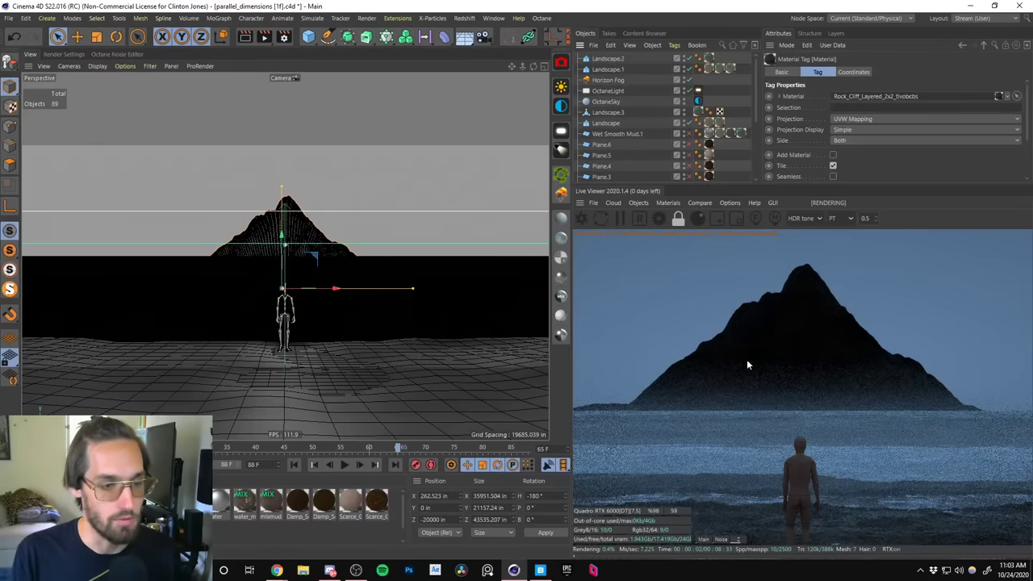
{"action": "left_click", "coordinate": [689, 81]}
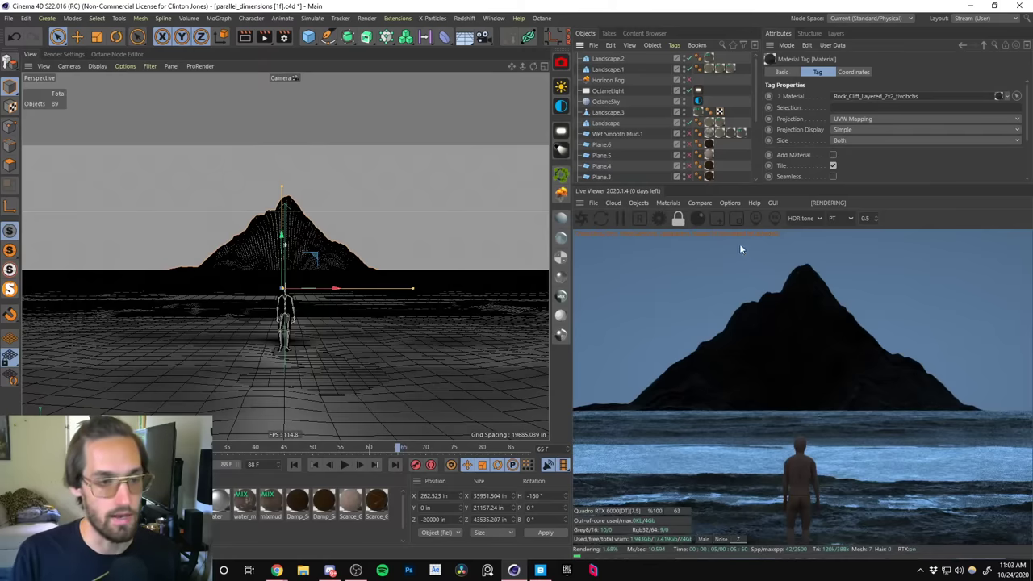
Leave the scene camera for the default camera and reframe the mountain for a closer look at its rock texture.
{"action": "left_click_drag", "start_coordinate": [754, 114], "coordinate": [760, 172]}
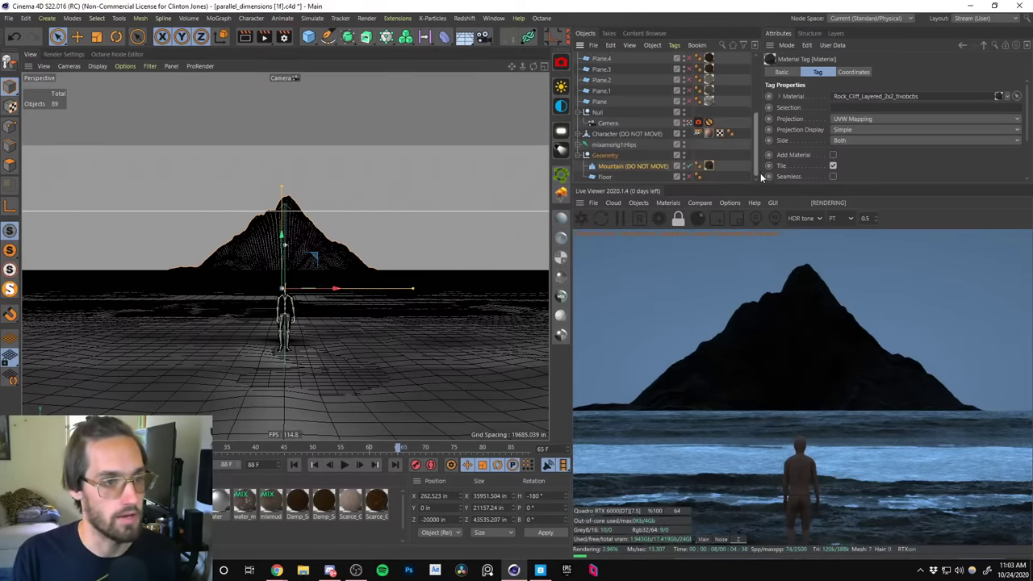
{"action": "left_click", "coordinate": [691, 125]}
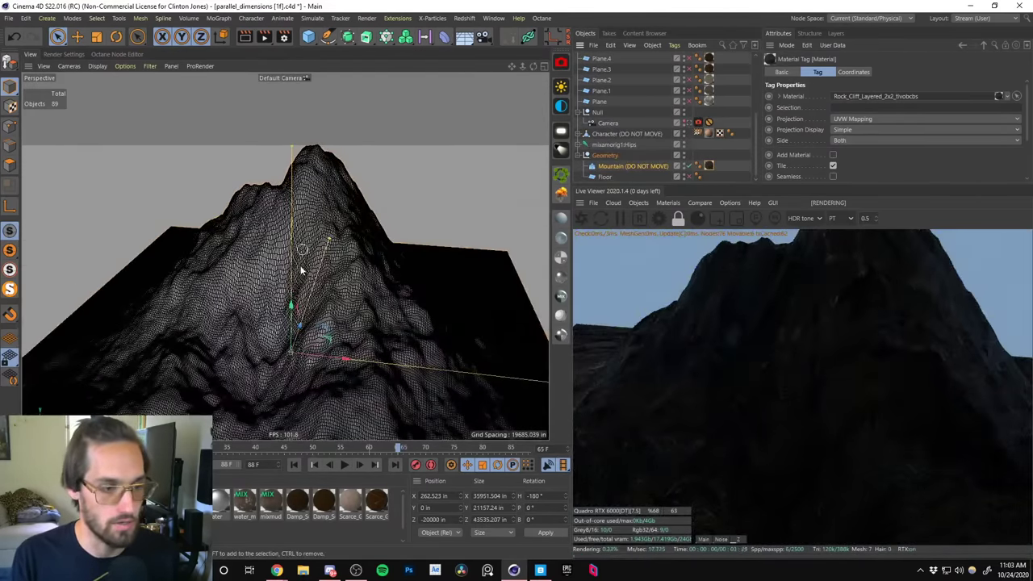
{"action": "middle_click_drag", "start_coordinate": [312, 272], "coordinate": [314, 240], "text": "alt"}
{"action": "scroll", "coordinate": [309, 267], "scroll_direction": "up", "scroll_amount": 1}
{"action": "scroll", "coordinate": [304, 262], "scroll_direction": "down", "scroll_amount": 2}
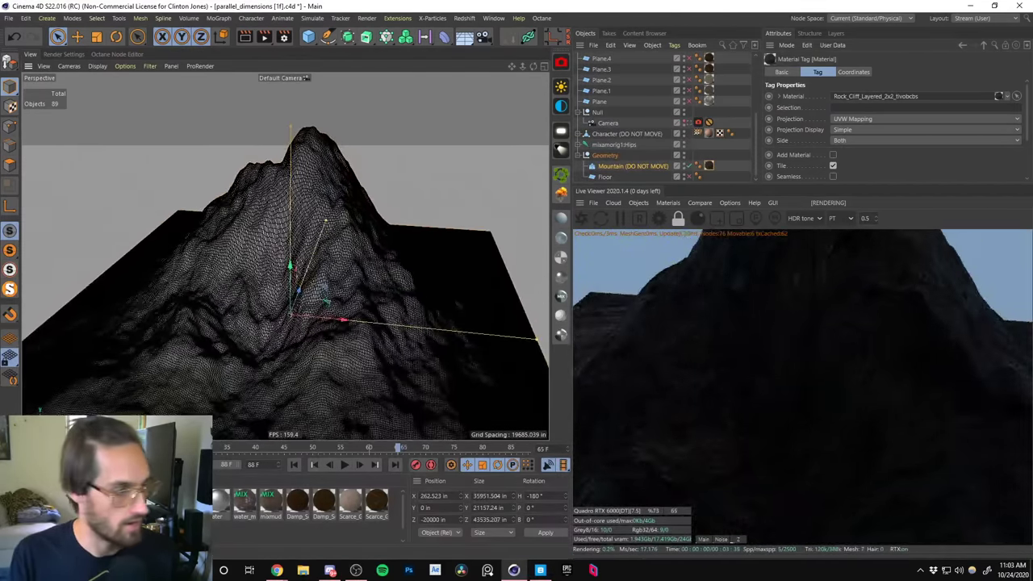
Open the mountain's rock cliff material in the Octane Node Editor and dock the editor with the viewport.
{"action": "double_click", "coordinate": [710, 165]}
{"action": "left_click", "coordinate": [182, 219]}
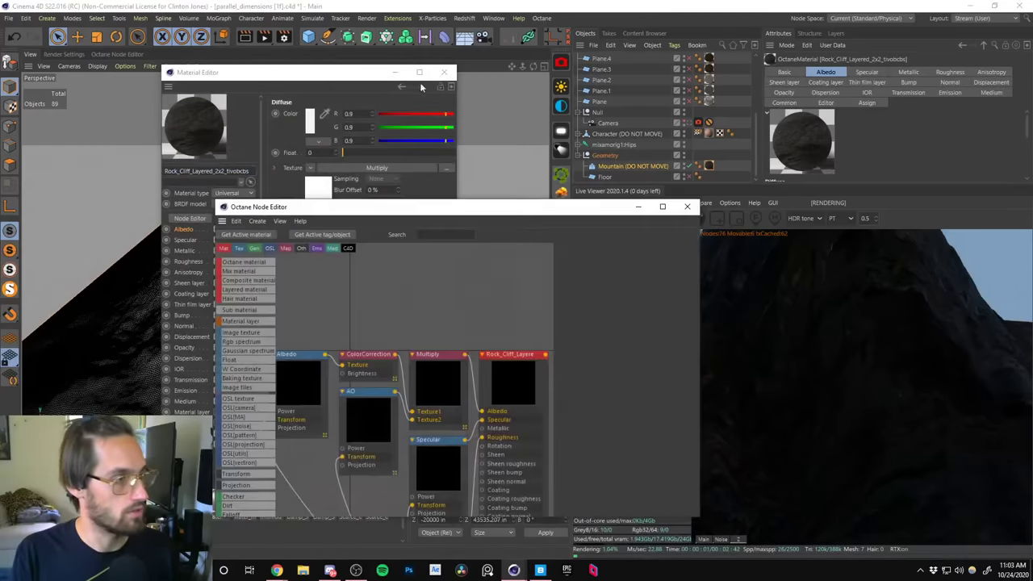
{"action": "left_click", "coordinate": [444, 72]}
{"action": "left_click_drag", "start_coordinate": [392, 208], "coordinate": [336, 145]}
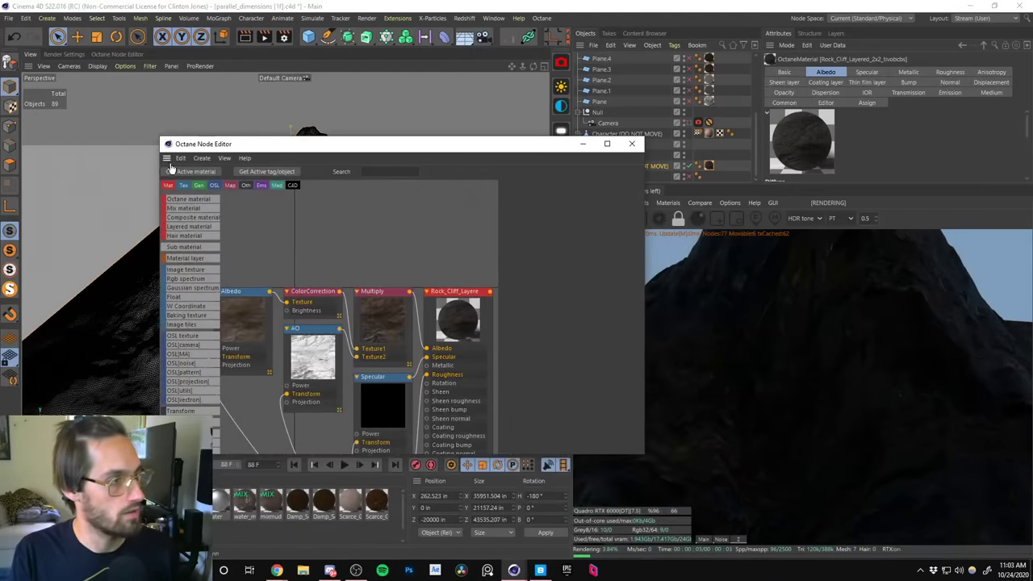
{"action": "left_click_drag", "start_coordinate": [167, 158], "coordinate": [32, 71]}
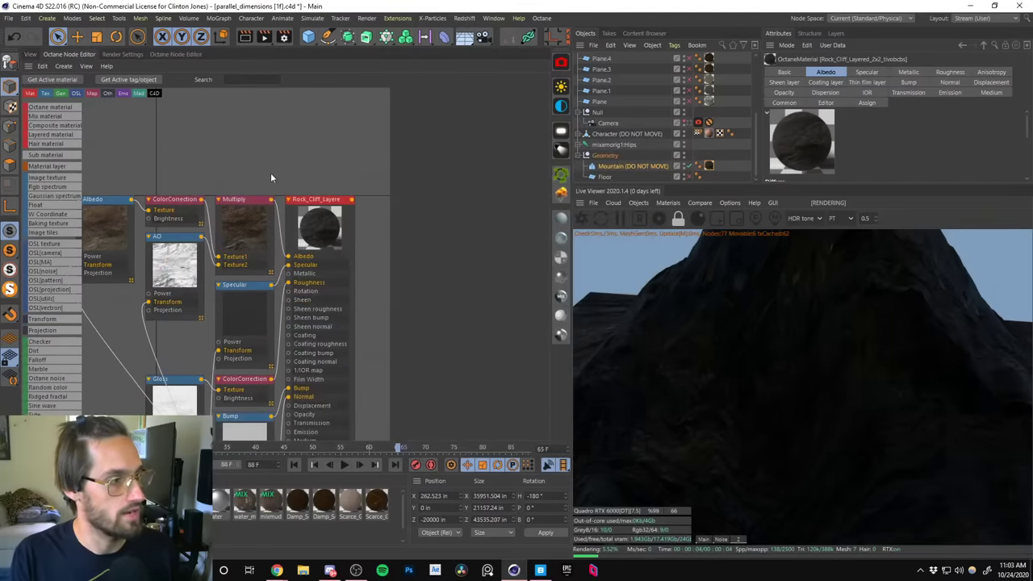
Rearrange the rock cliff node graph so the Transform node sits clear of the texture nodes, ahead of them.
{"action": "middle_click_drag", "start_coordinate": [251, 256], "coordinate": [251, 201]}
{"action": "scroll", "coordinate": [251, 234], "scroll_direction": "down", "scroll_amount": 3}
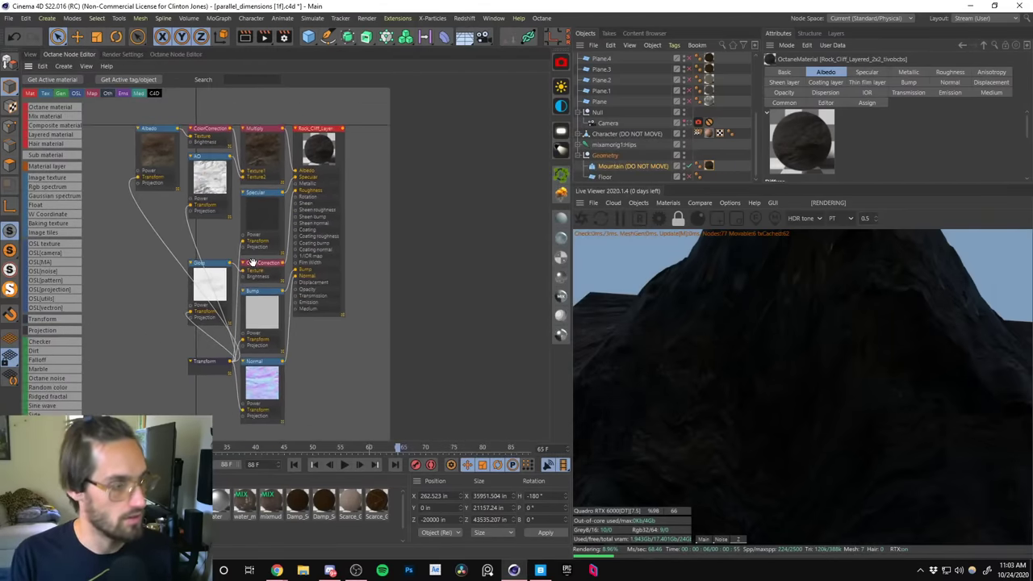
{"action": "scroll", "coordinate": [252, 264], "scroll_direction": "down", "scroll_amount": 1}
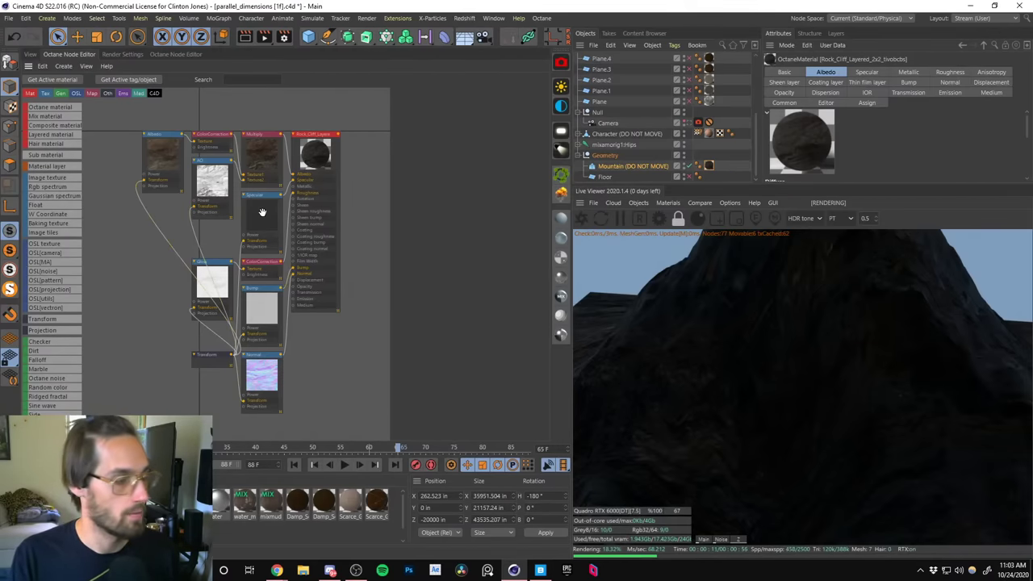
{"action": "middle_click_drag", "start_coordinate": [261, 212], "coordinate": [252, 207]}
{"action": "left_click_drag", "start_coordinate": [202, 352], "coordinate": [101, 304]}
{"action": "middle_click_drag", "start_coordinate": [143, 268], "coordinate": [214, 249]}
{"action": "left_click_drag", "start_coordinate": [168, 289], "coordinate": [124, 276]}
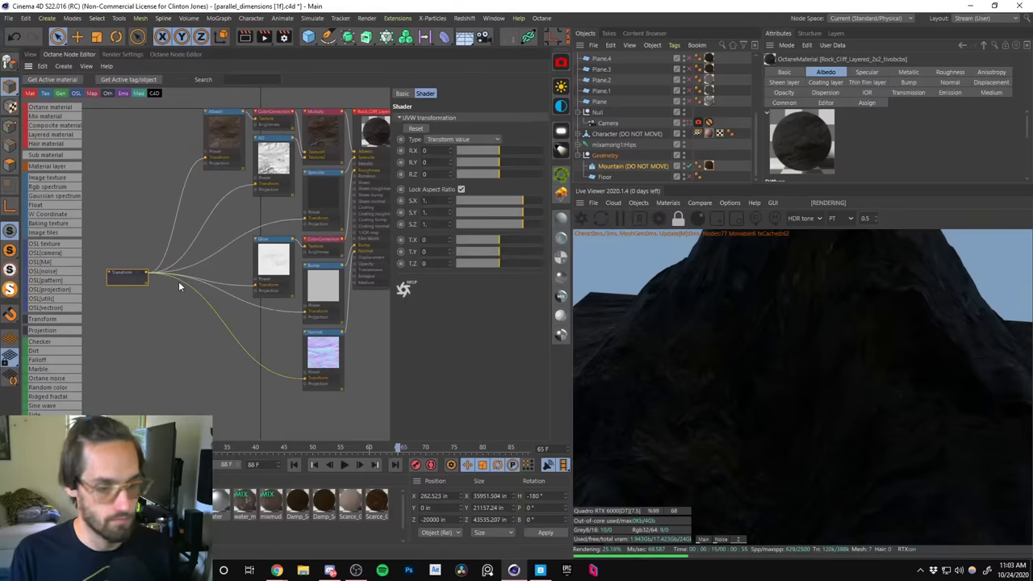
{"action": "mouse_move", "coordinate": [274, 274]}
{"action": "middle_mouse_down"}
{"action": "mouse_move", "coordinate": [213, 287]}
{"action": "mouse_move", "coordinate": [268, 280]}
{"action": "middle_mouse_up"}
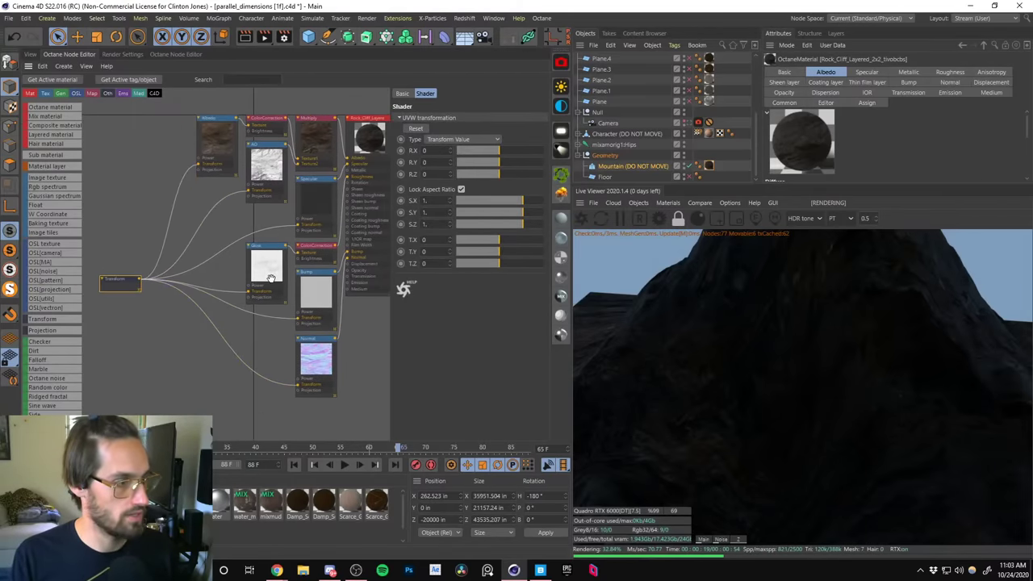
Add a Texture Projection node and connect it to the Projection inputs of all the rock cliff's image textures.
{"action": "left_click_drag", "start_coordinate": [165, 347], "coordinate": [249, 298]}
{"action": "left_click", "coordinate": [214, 337]}
{"action": "left_click_drag", "start_coordinate": [139, 302], "coordinate": [297, 228]}
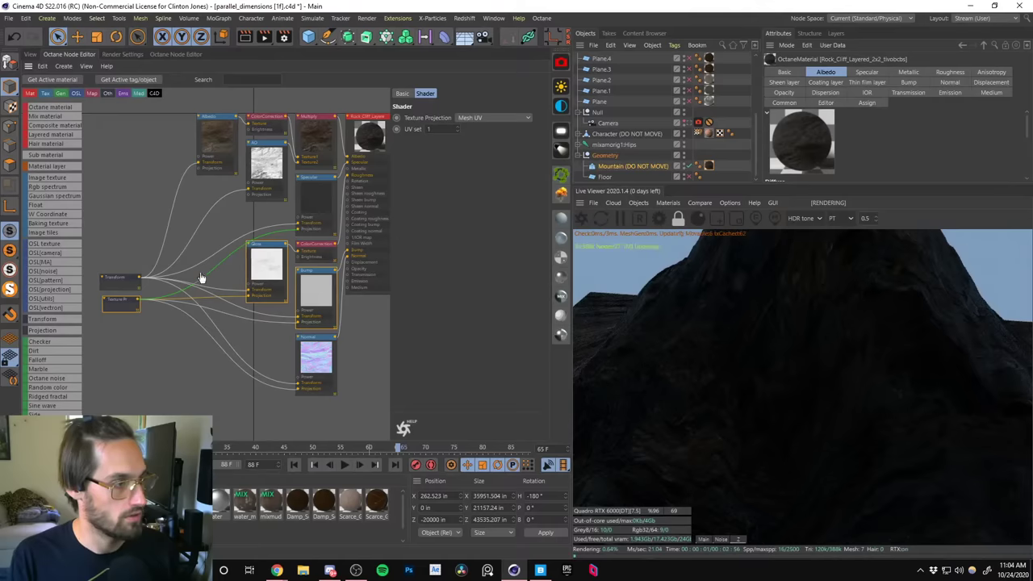
{"action": "left_click_drag", "start_coordinate": [139, 302], "coordinate": [248, 195]}
{"action": "left_click_drag", "start_coordinate": [138, 301], "coordinate": [200, 169]}
Set the rock cliff material's texture projection to Box.
{"action": "left_click", "coordinate": [117, 309]}
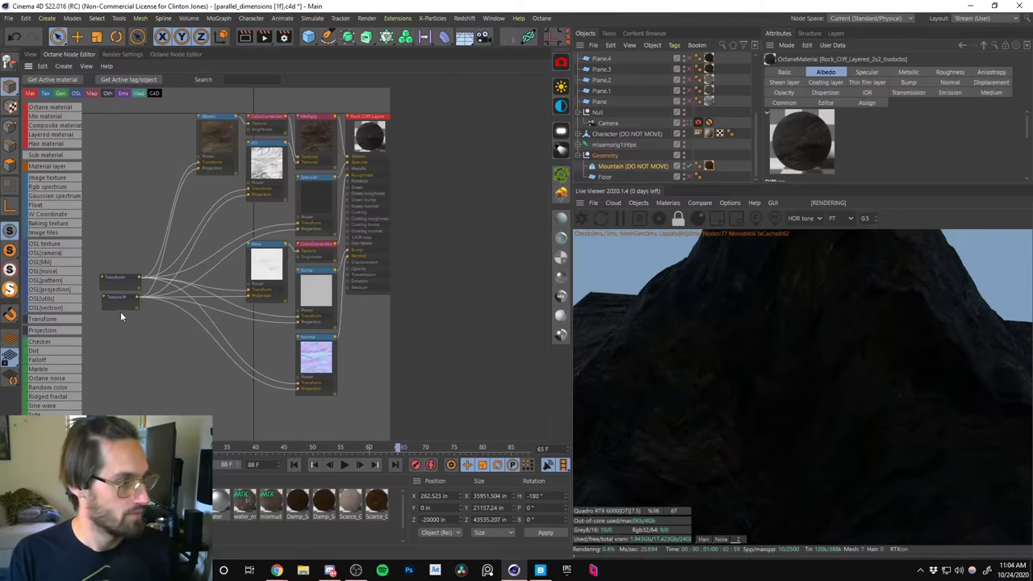
{"action": "left_click", "coordinate": [478, 118]}
{"action": "left_click", "coordinate": [468, 152]}
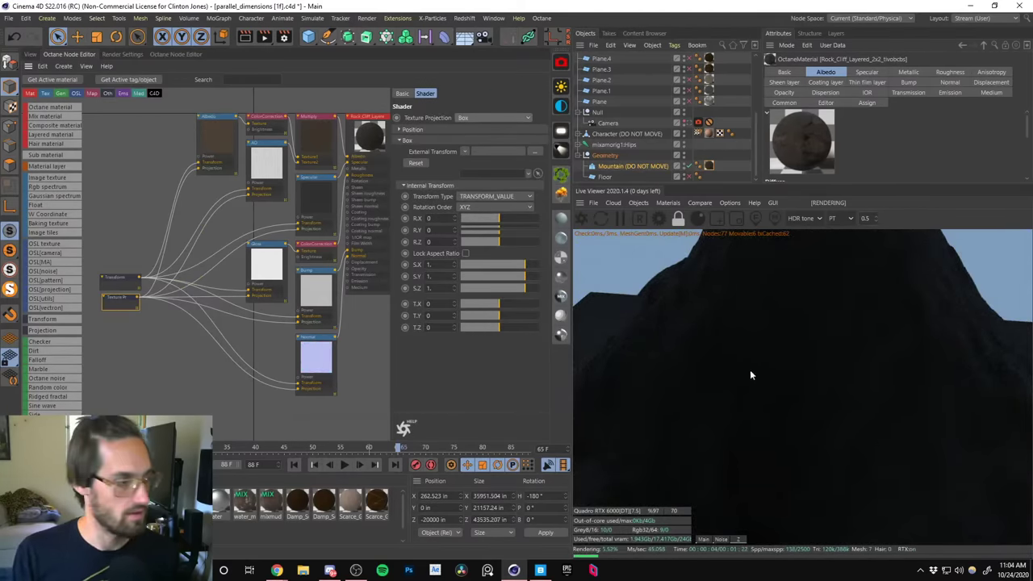
Set the rock cliff Transform node's scale to 100 on all axes with the aspect ratio locked.
{"action": "left_click", "coordinate": [110, 279]}
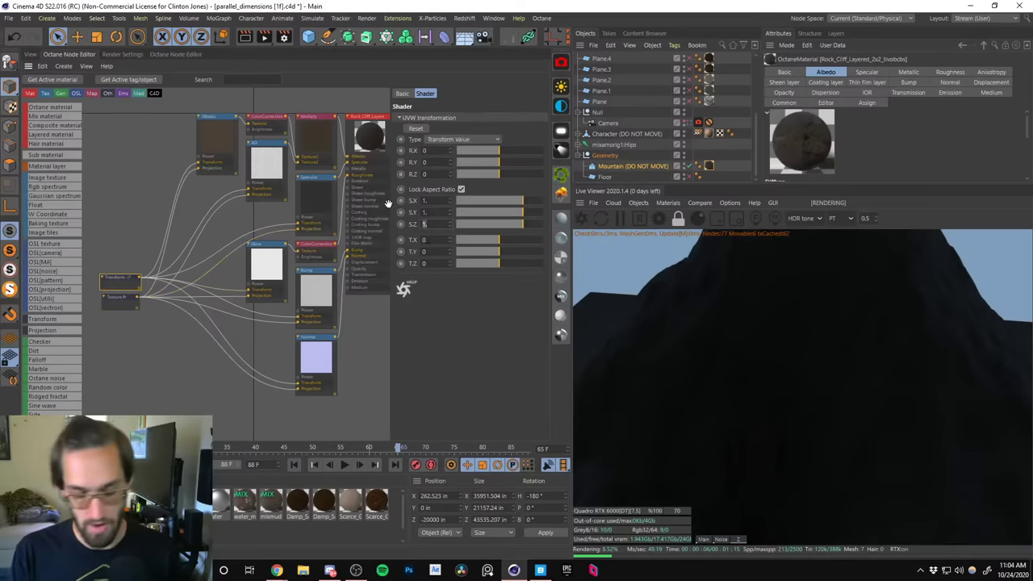
{"action": "type", "text": "100"}
{"action": "key", "text": "Return"}
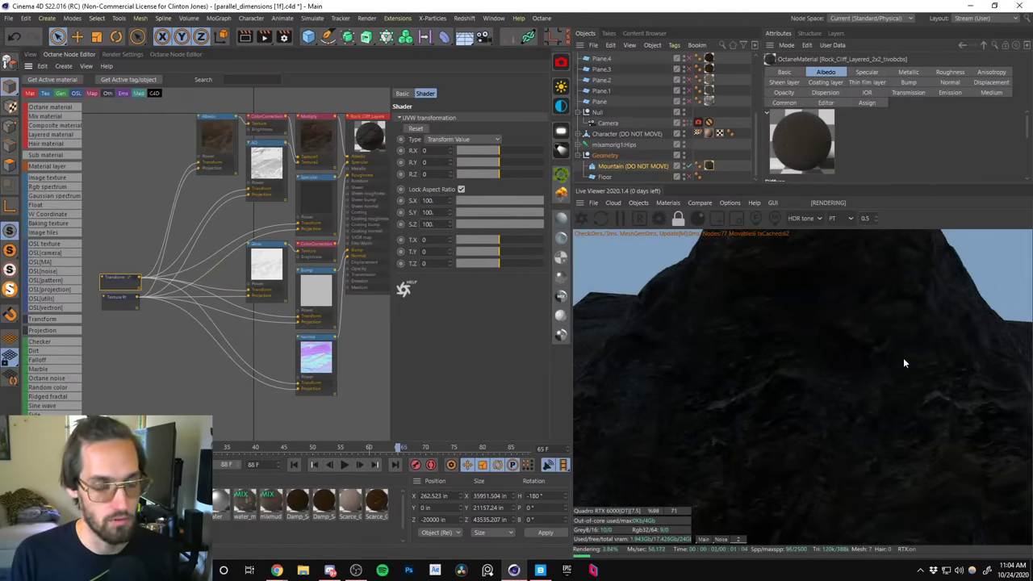
Return to the perspective viewport and examine the box-projected rock texture on the mountain from several angles.
{"action": "left_click", "coordinate": [32, 55]}
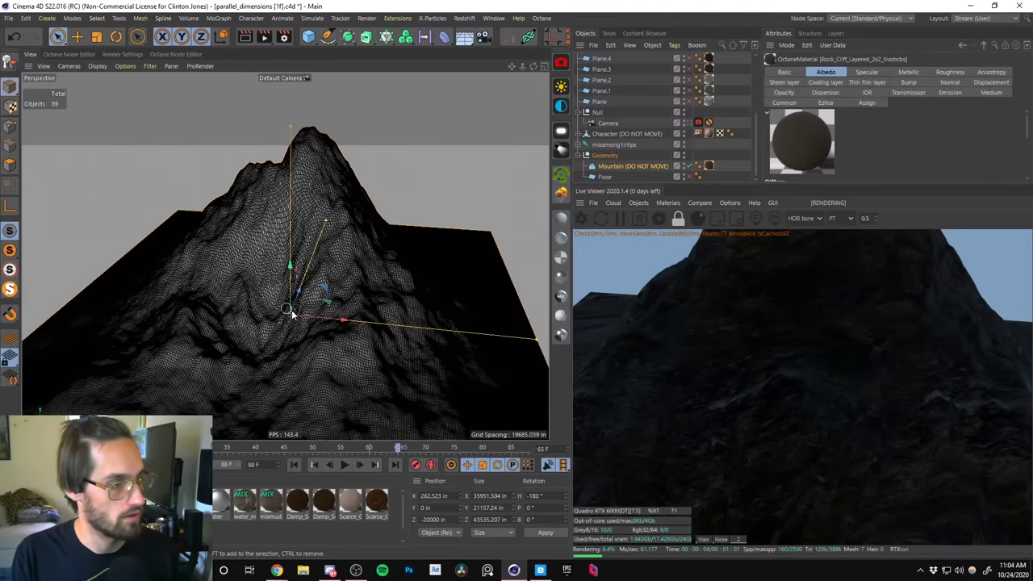
{"action": "right_click_drag", "start_coordinate": [289, 310], "coordinate": [284, 321], "text": "alt"}
{"action": "left_click_drag", "start_coordinate": [284, 321], "coordinate": [294, 292], "text": "alt"}
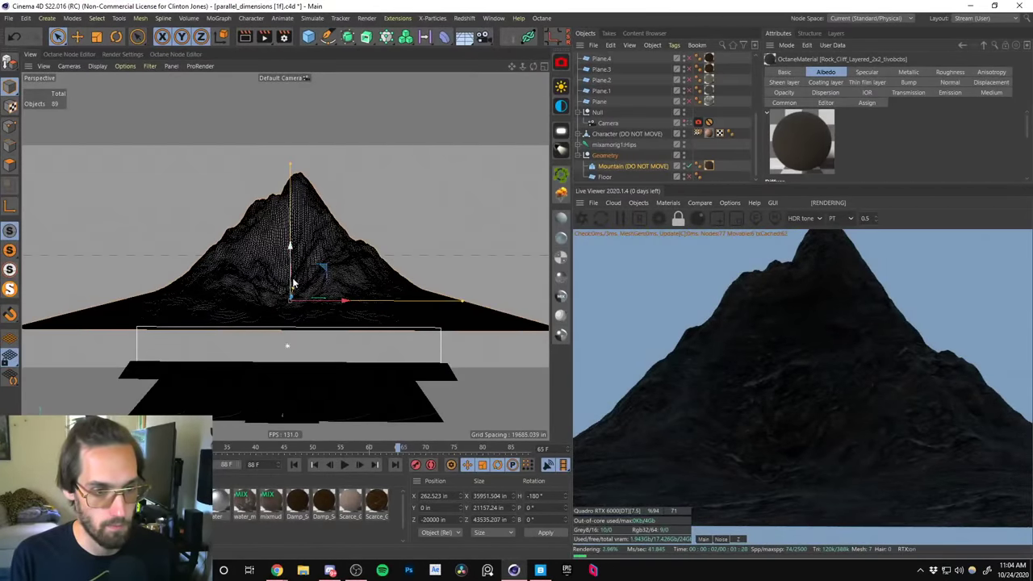
{"action": "left_click_drag", "start_coordinate": [292, 283], "coordinate": [304, 258], "text": "alt"}
{"action": "right_click_drag", "start_coordinate": [297, 277], "coordinate": [320, 229], "text": "alt"}
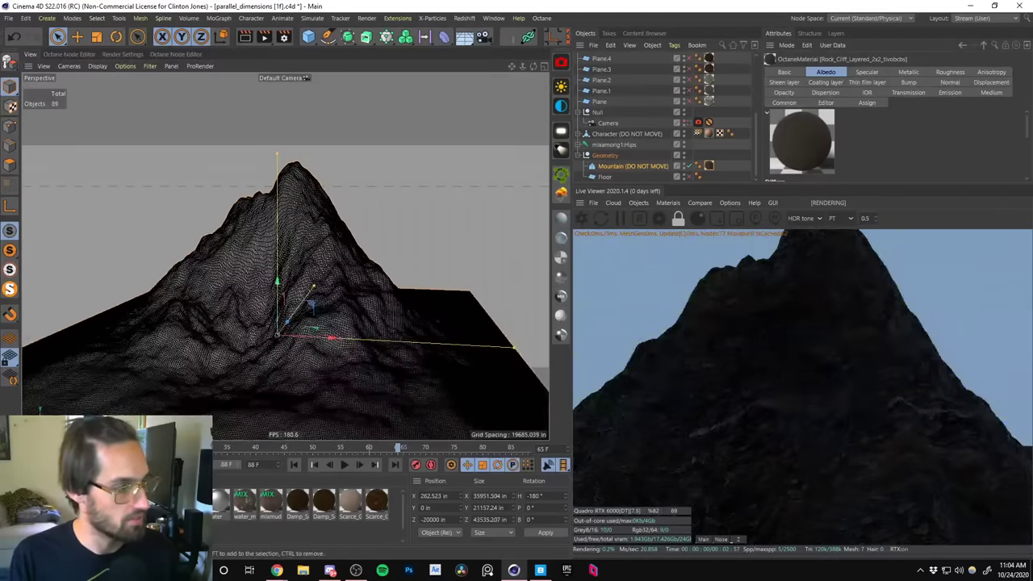
Apply the Coal_Mine material to the mountain and open its node graph in the Octane Node Editor.
{"action": "left_click", "coordinate": [166, 502]}
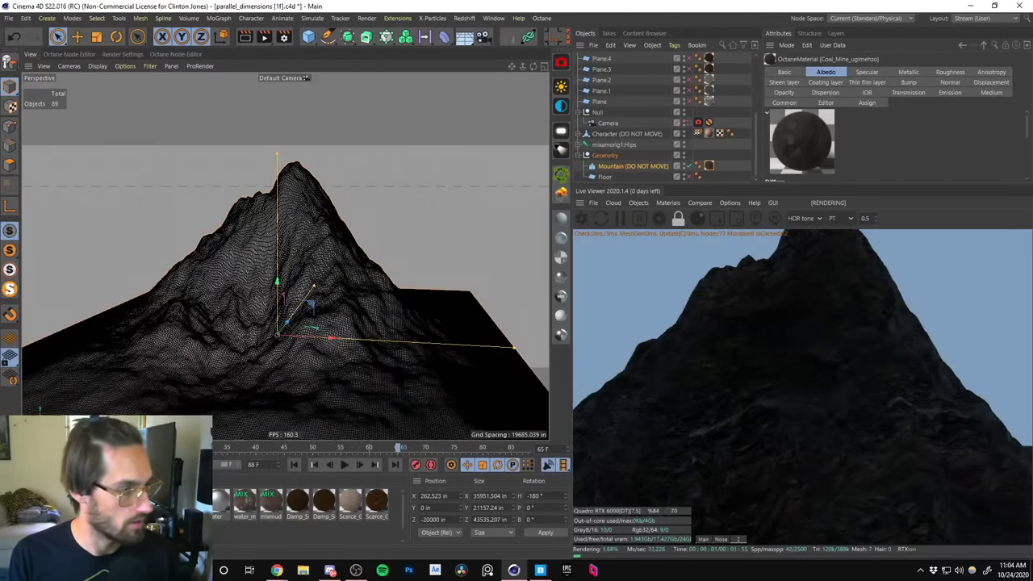
{"action": "left_click_drag", "start_coordinate": [214, 323], "coordinate": [213, 324]}
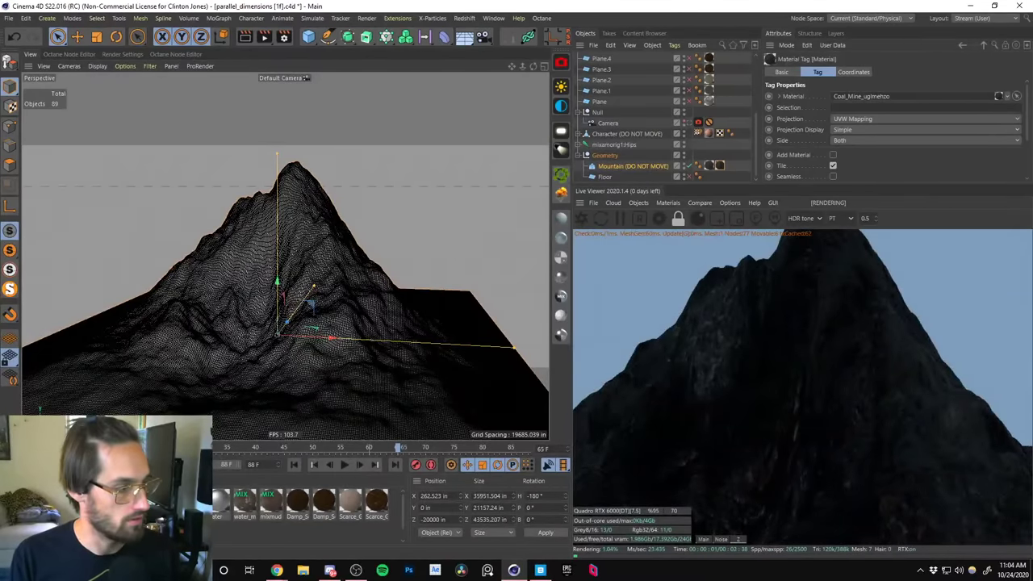
{"action": "double_click", "coordinate": [33, 500]}
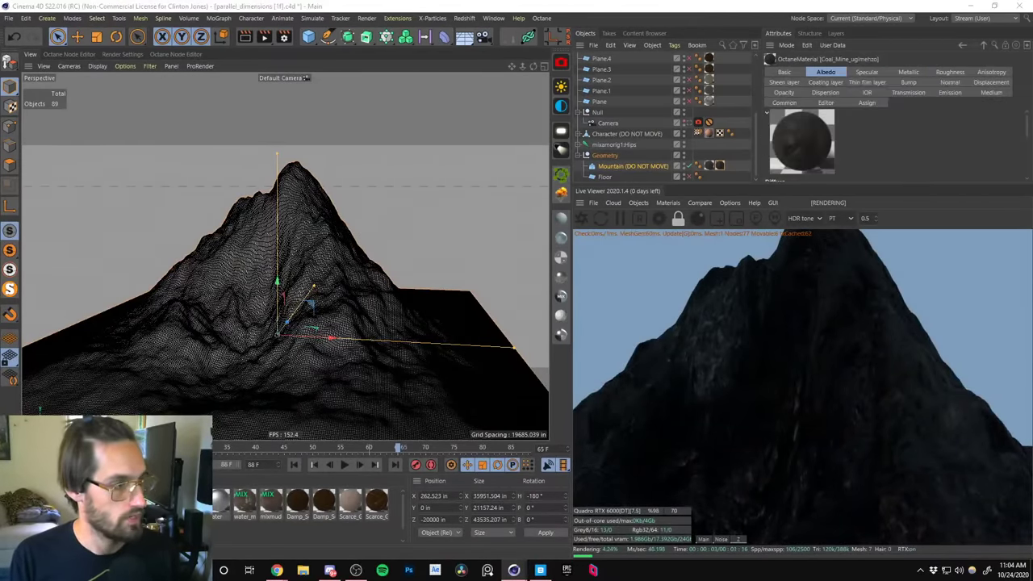
{"action": "left_click", "coordinate": [201, 219]}
{"action": "left_click", "coordinate": [443, 73]}
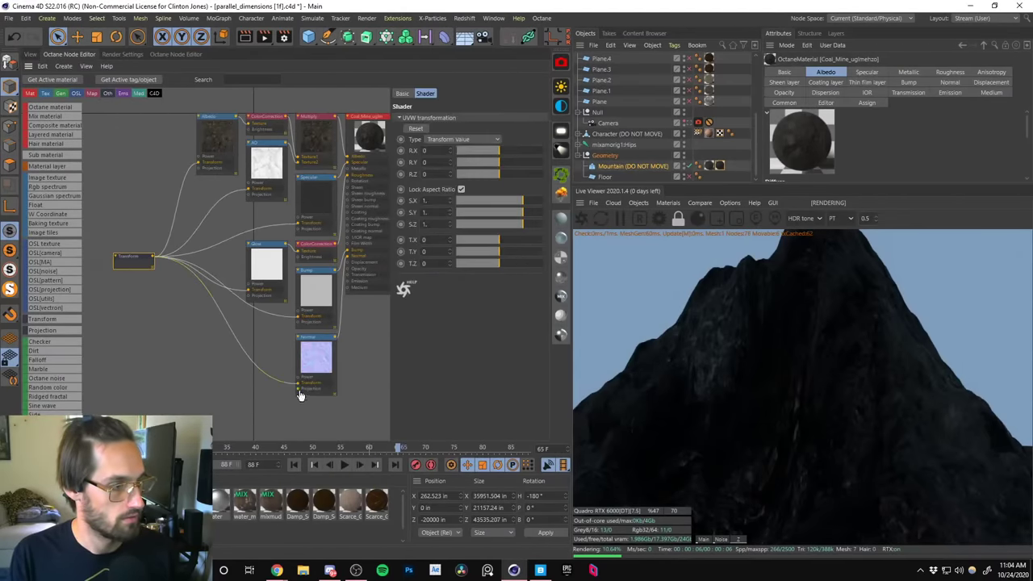
Add a Texture Projection node to the Coal_Mine material and connect it to the Normal, Bump, Gloss, Specular and Albedo textures.
{"action": "left_click_drag", "start_coordinate": [168, 329], "coordinate": [148, 317]}
{"action": "left_click", "coordinate": [185, 298]}
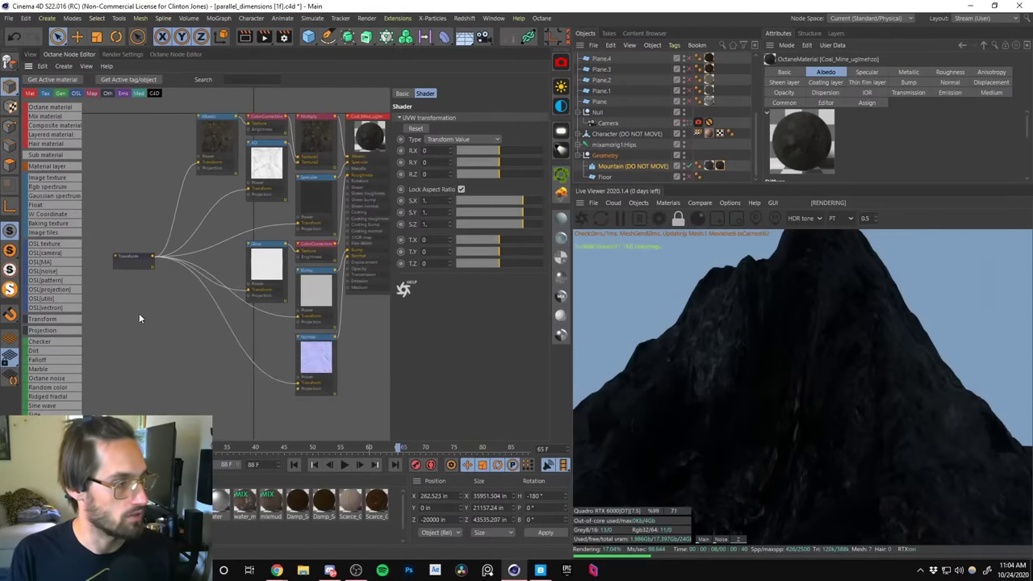
{"action": "left_click_drag", "start_coordinate": [119, 308], "coordinate": [296, 327]}
{"action": "left_click_drag", "start_coordinate": [153, 284], "coordinate": [298, 230]}
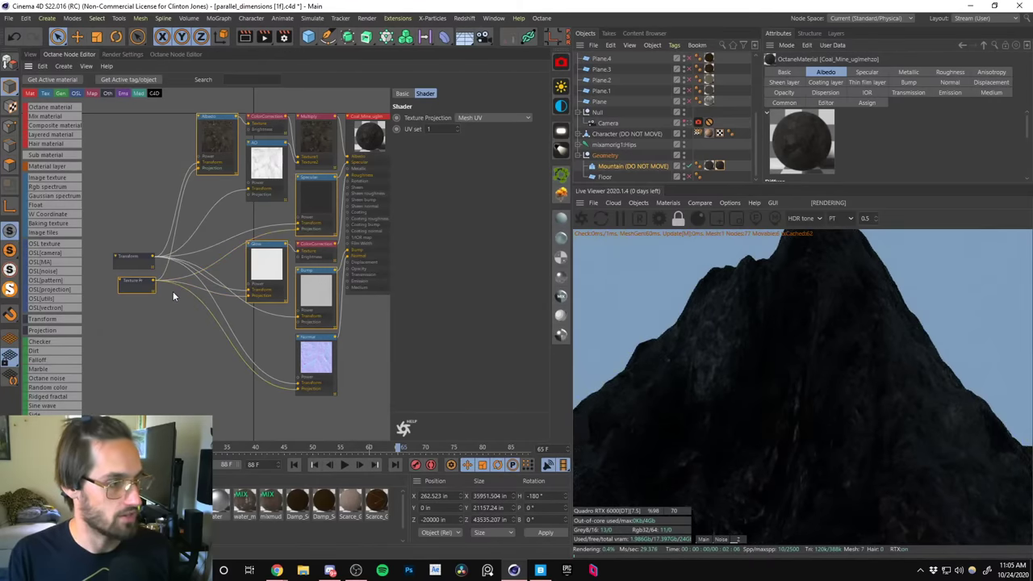
{"action": "left_click_drag", "start_coordinate": [154, 282], "coordinate": [278, 262]}
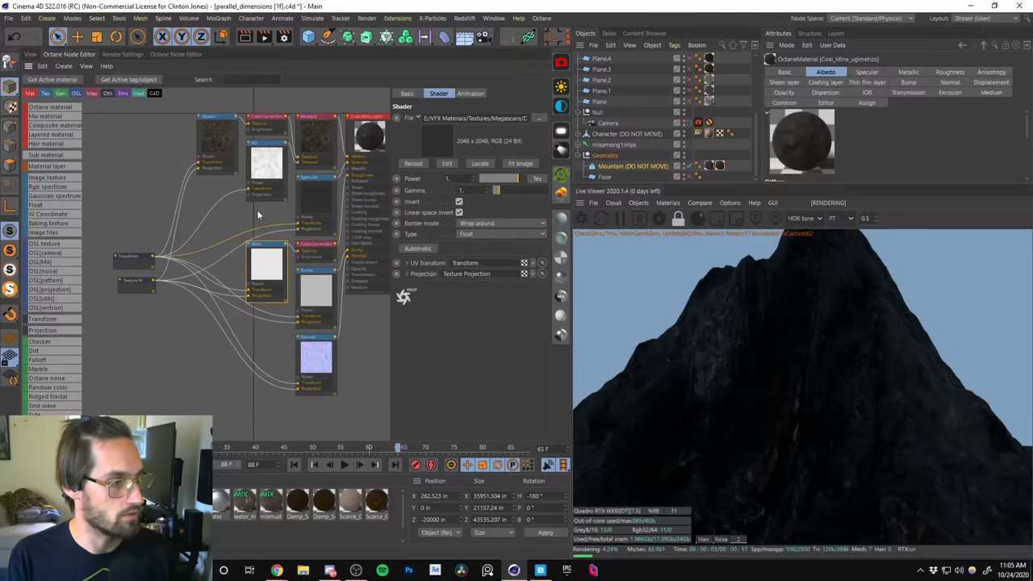
Inspect the image settings of the Coal_Mine material's AO, Gloss, Bump and Specular texture nodes.
{"action": "left_click", "coordinate": [265, 179]}
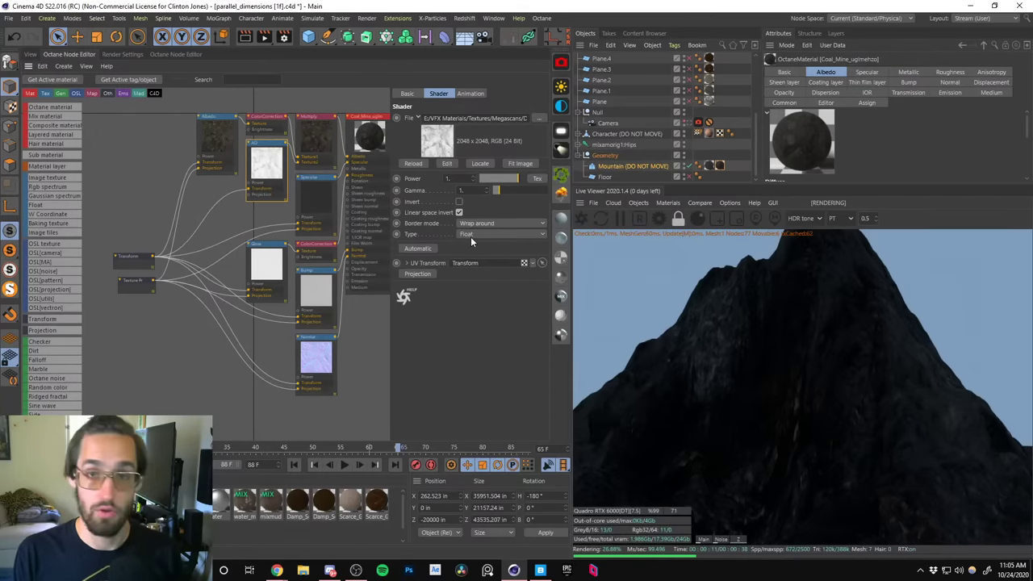
{"action": "left_click", "coordinate": [273, 265]}
{"action": "left_click", "coordinate": [323, 282]}
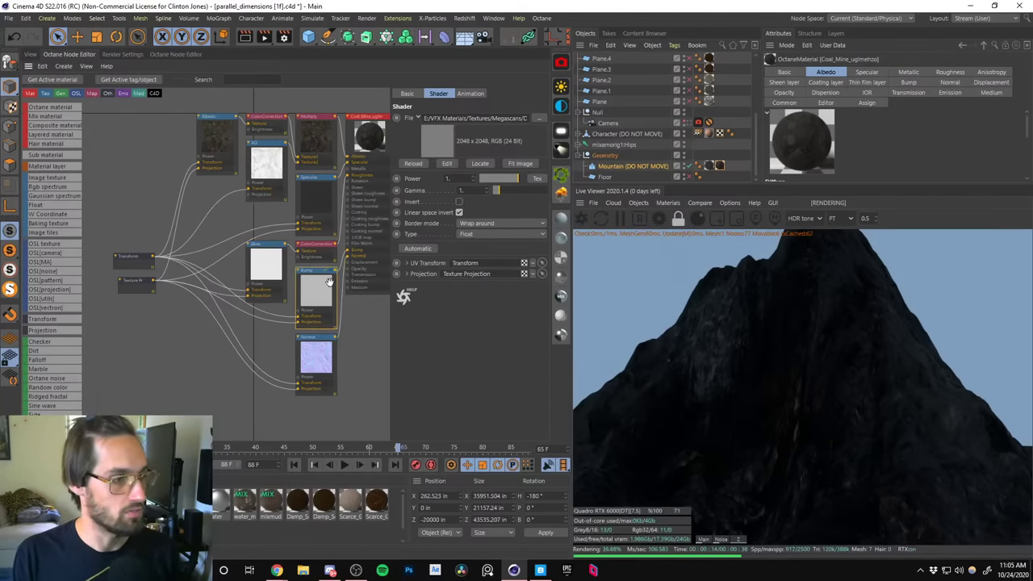
{"action": "left_click", "coordinate": [323, 206]}
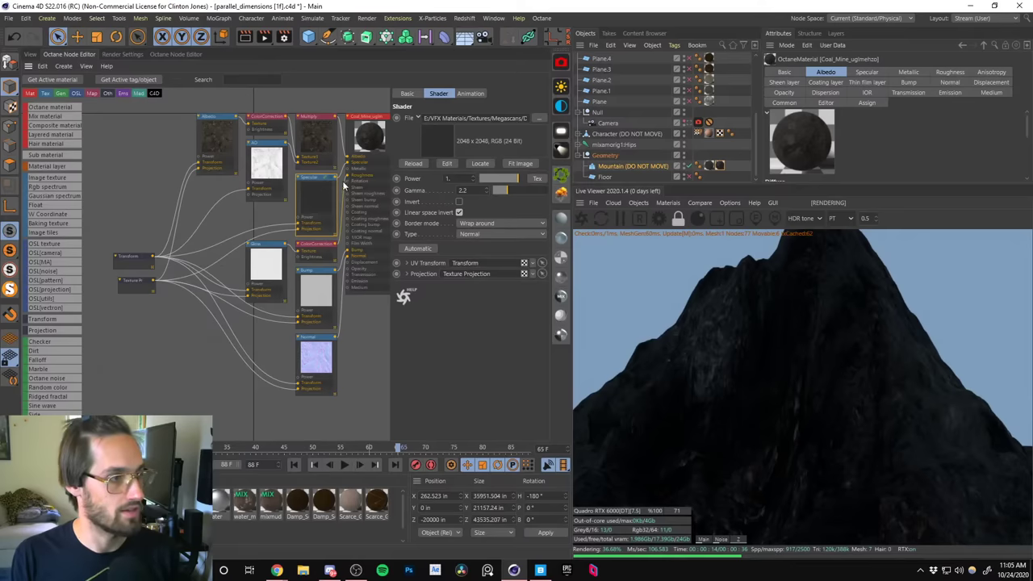
Set the Specular texture's type to Float and switch the Texture Projection node to Box.
{"action": "left_click", "coordinate": [472, 234]}
{"action": "left_click", "coordinate": [488, 250]}
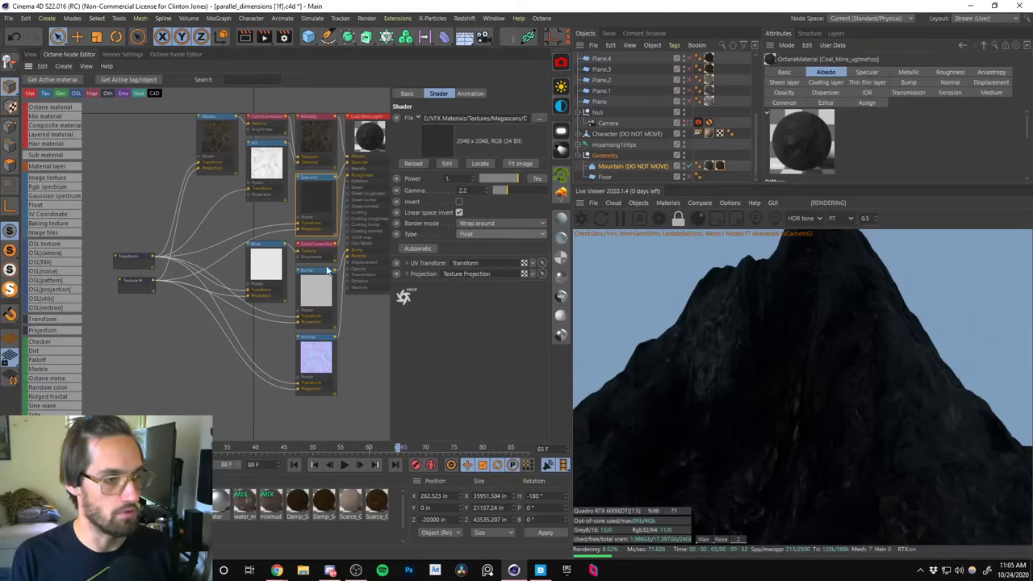
{"action": "left_click", "coordinate": [130, 281]}
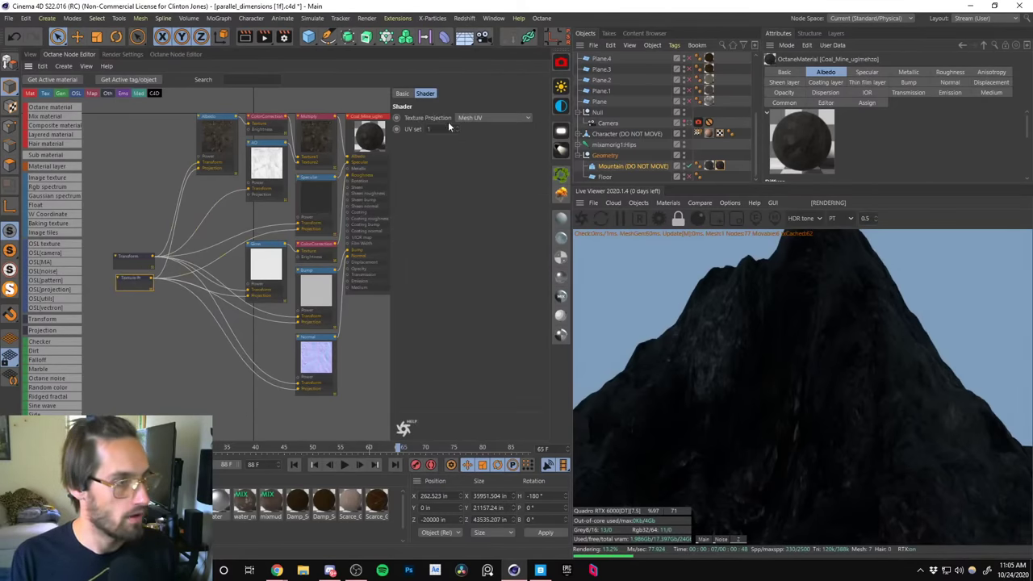
{"action": "left_click", "coordinate": [484, 117]}
{"action": "left_click", "coordinate": [475, 130]}
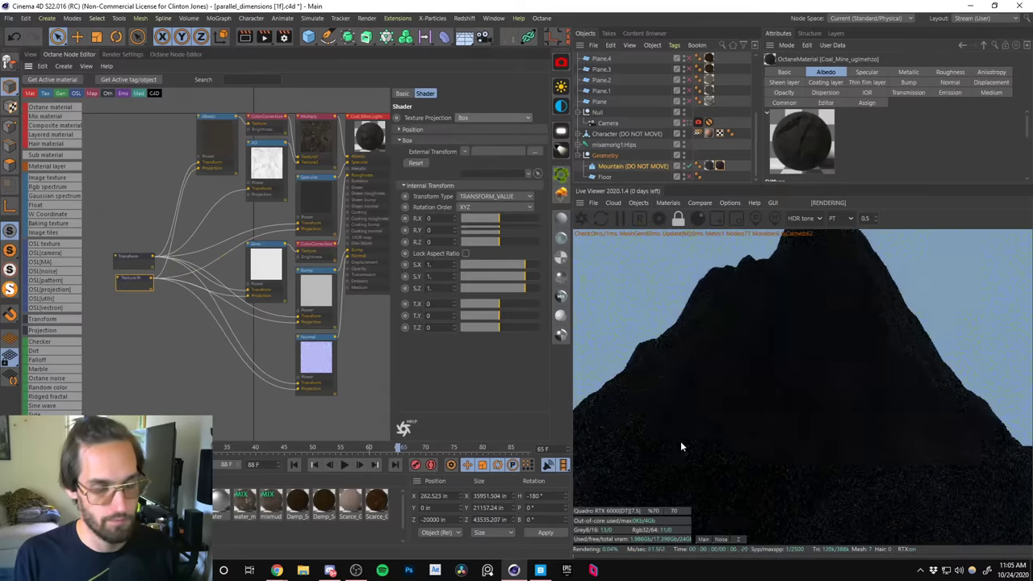
Set the Transform node's scale to 100 with the aspect ratio locked.
{"action": "left_click", "coordinate": [134, 257]}
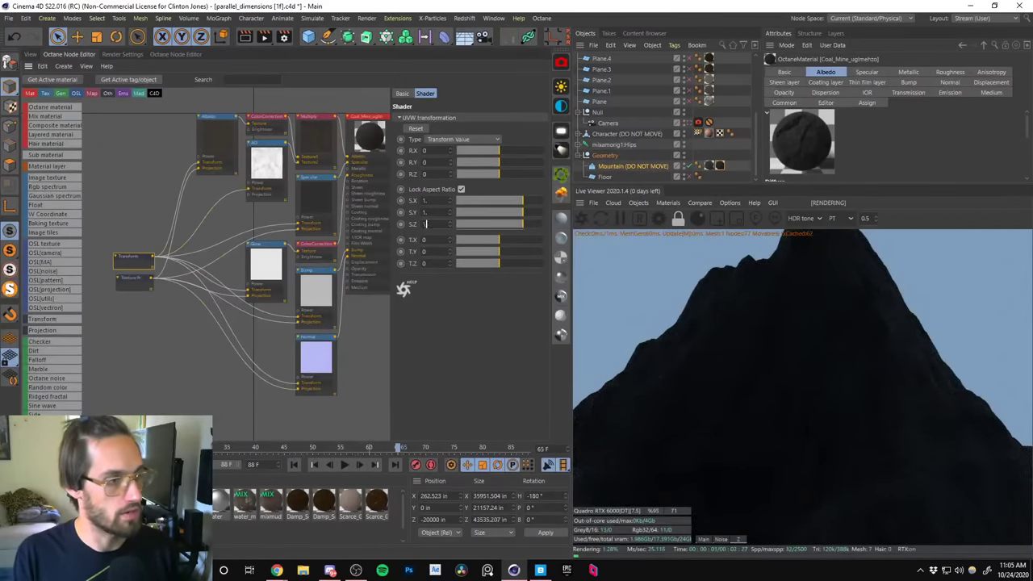
{"action": "left_click_drag", "start_coordinate": [426, 224], "coordinate": [343, 253]}
{"action": "type", "text": "100"}
{"action": "key", "text": "Return"}
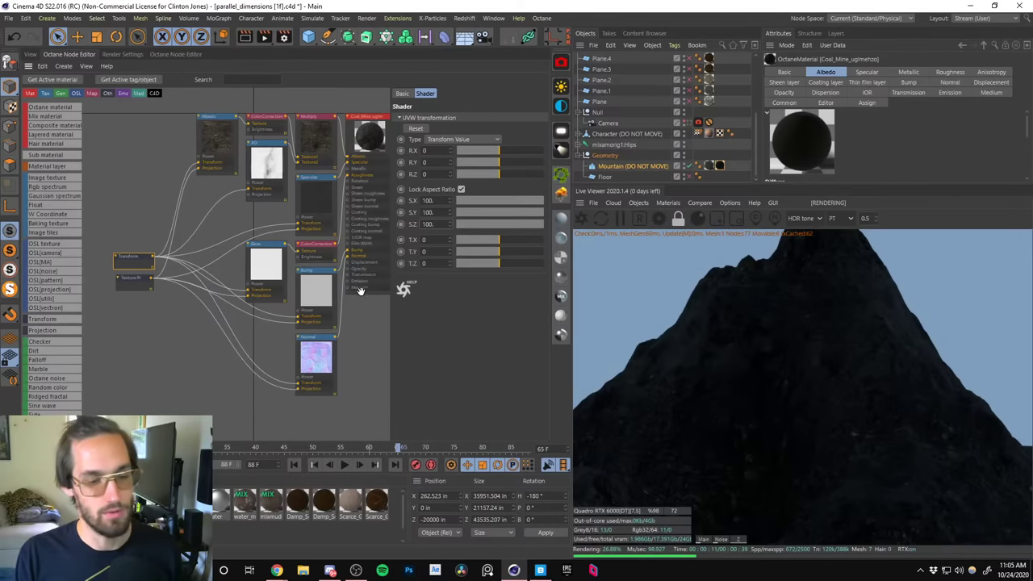
Save the project as a new version named parallel_dimensions [1g].
{"action": "middle_click_drag", "start_coordinate": [296, 226], "coordinate": [175, 232]}
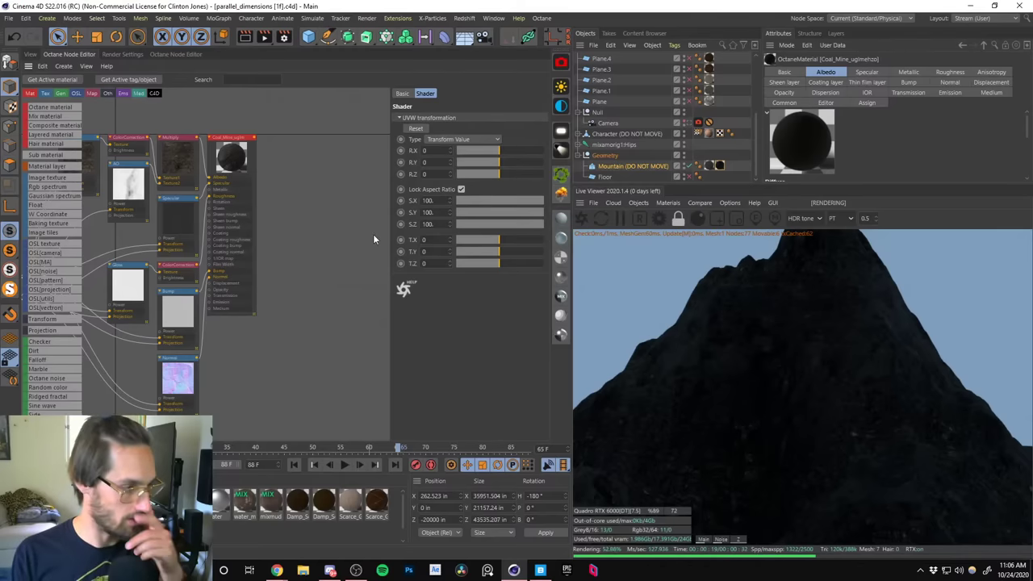
{"action": "key", "text": "ctrl+shift+s"}
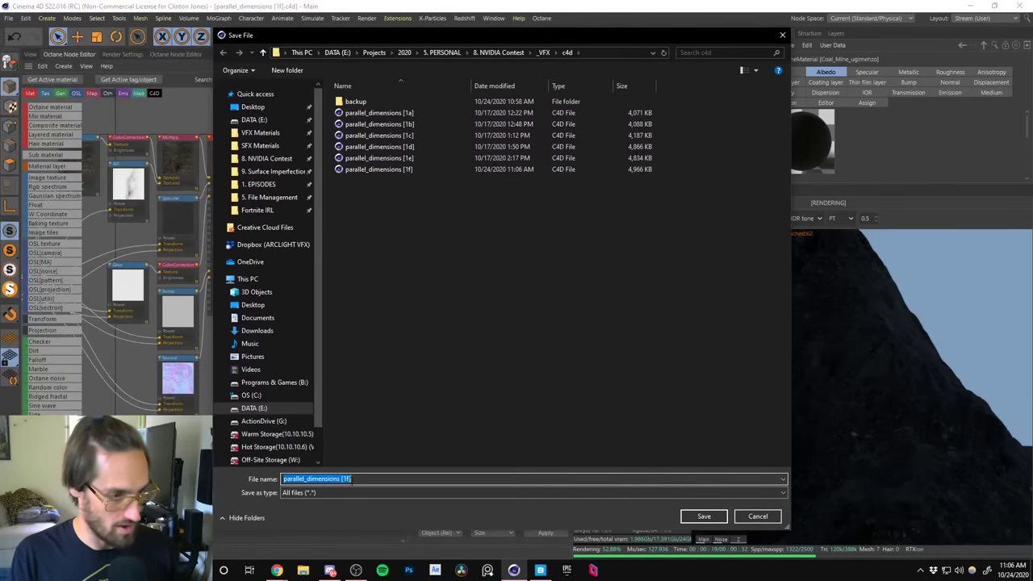
{"action": "left_click", "coordinate": [351, 479]}
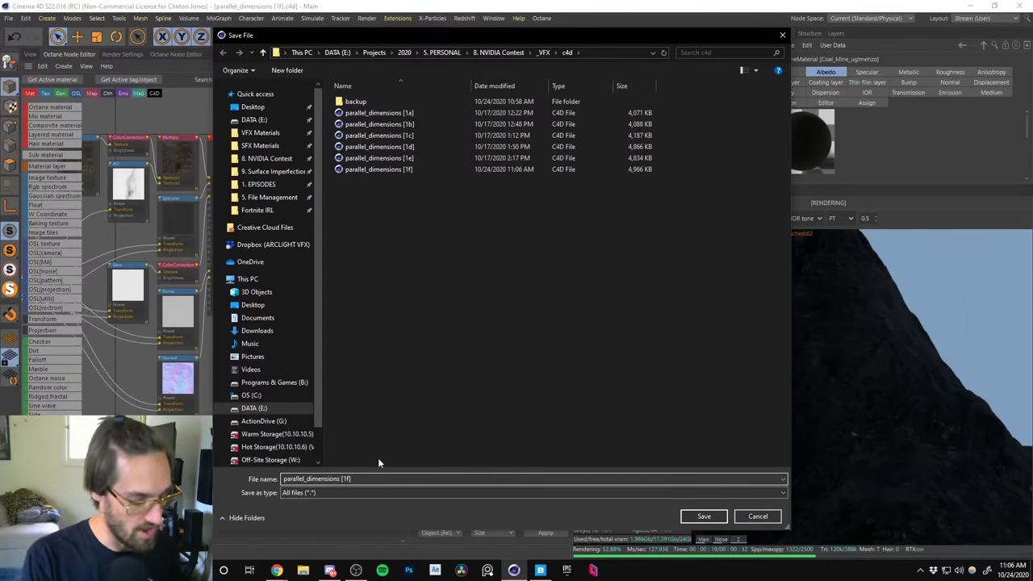
{"action": "key", "text": "Return"}
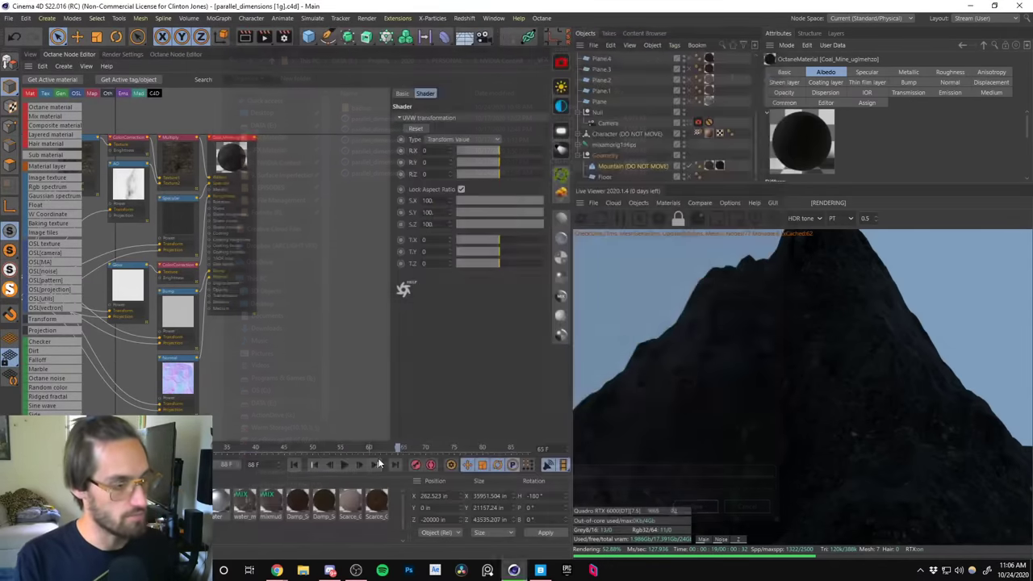
Compare the depth pass with the main render, and view the mountain through the scene camera.
{"action": "middle_click_drag", "start_coordinate": [179, 219], "coordinate": [257, 215]}
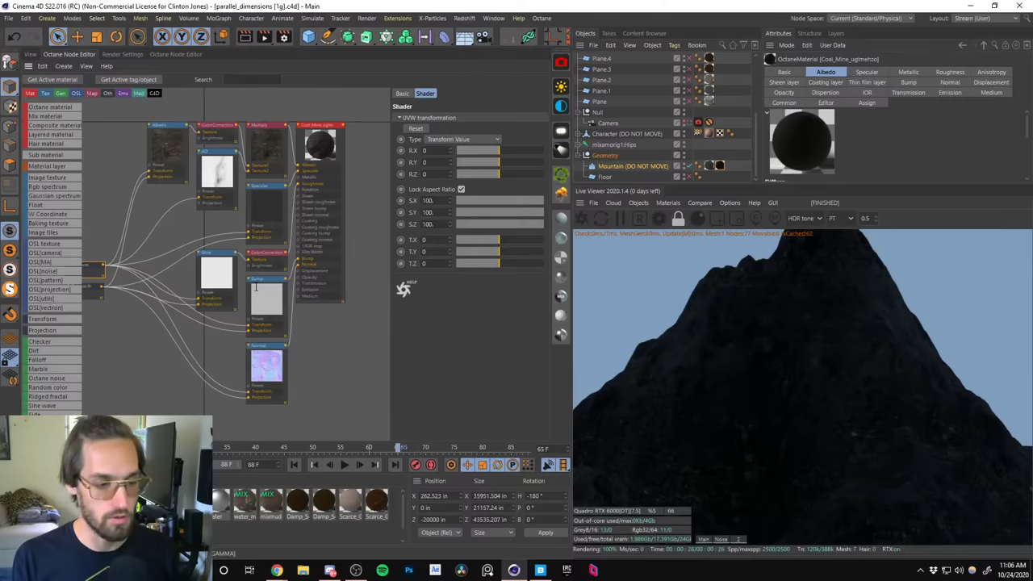
{"action": "left_click", "coordinate": [738, 539]}
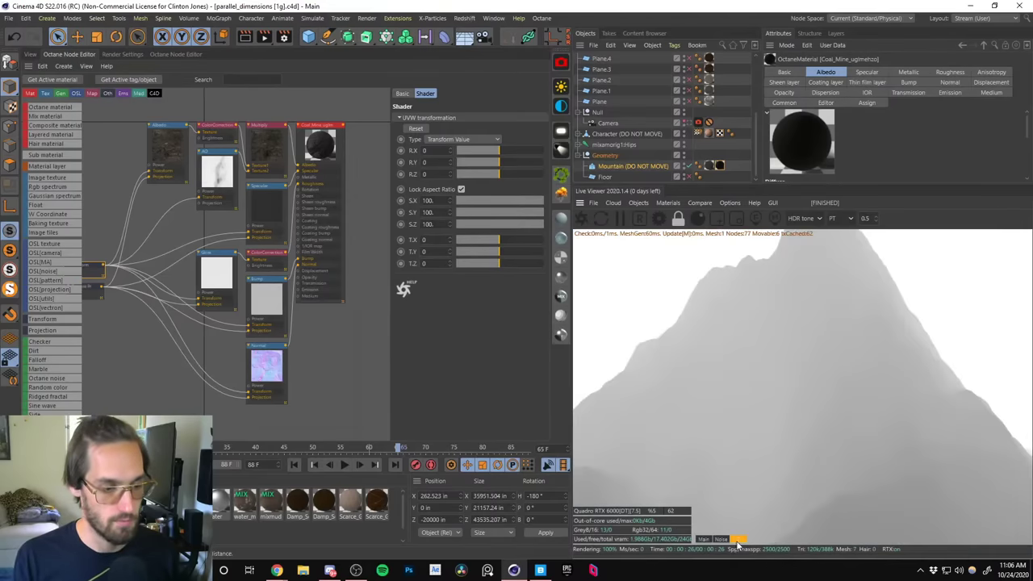
{"action": "left_click", "coordinate": [704, 539]}
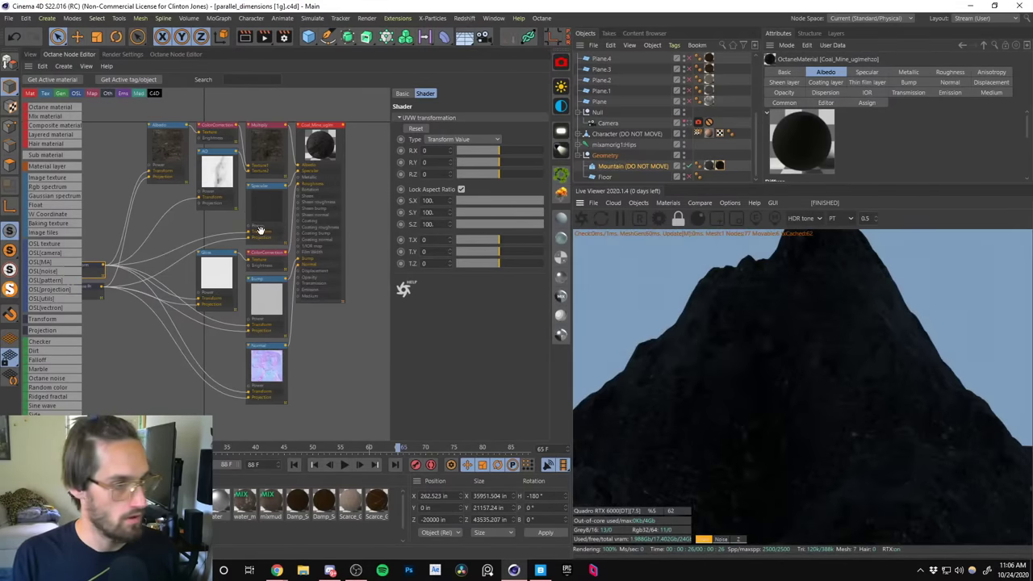
{"action": "middle_click_drag", "start_coordinate": [260, 232], "coordinate": [282, 234]}
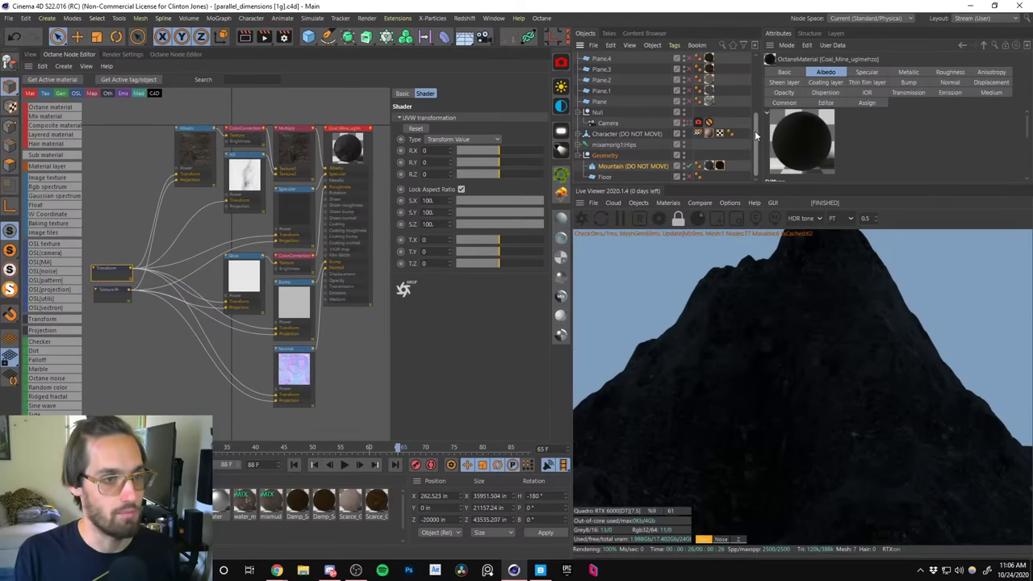
{"action": "left_click", "coordinate": [689, 123]}
{"action": "left_click", "coordinate": [692, 125]}
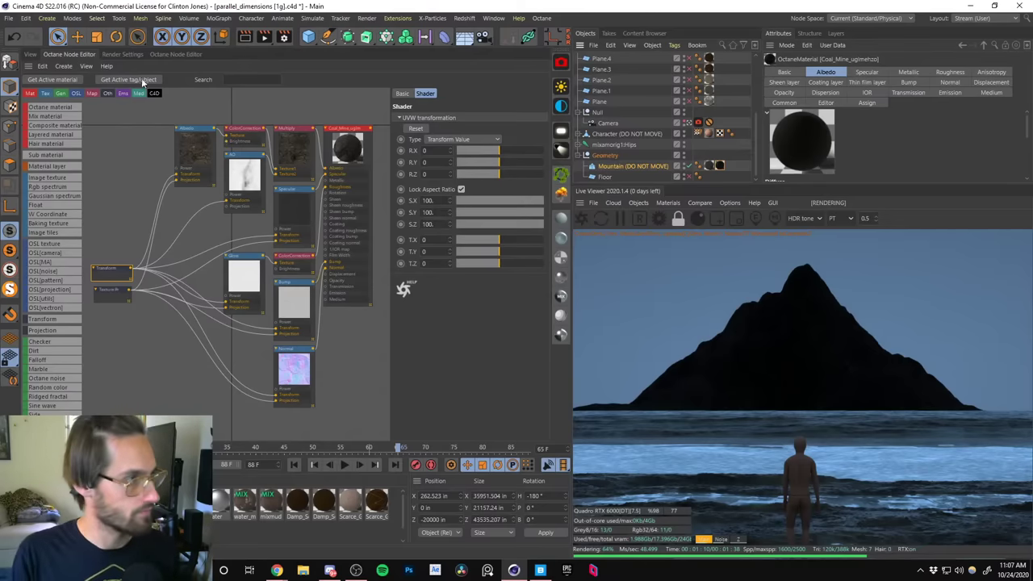
Create an Octane Mix material with Rock_Cliff_Layered_2x2 as Material1 and Coal_Mine as Material2.
{"action": "left_click", "coordinate": [30, 55]}
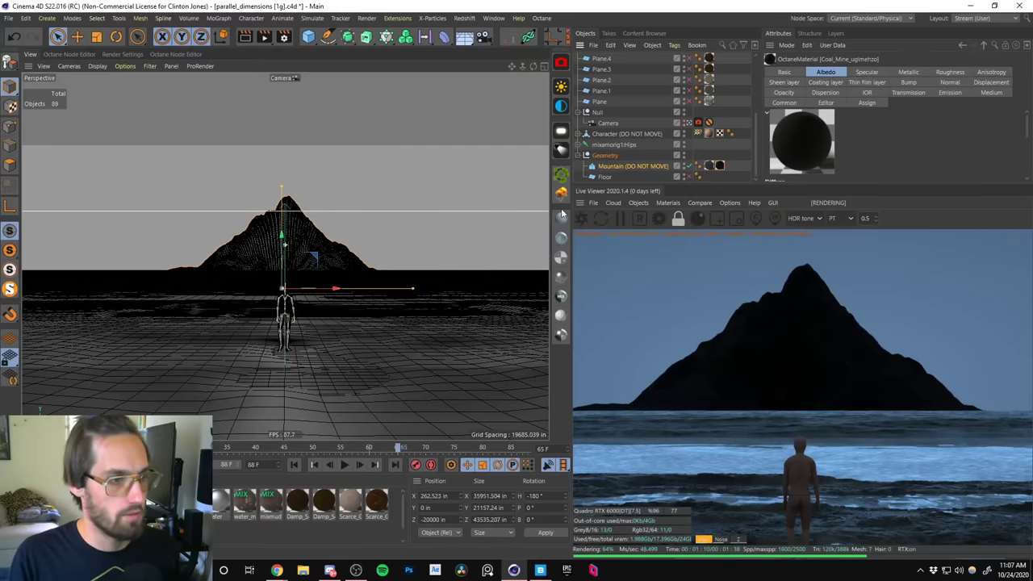
{"action": "left_click", "coordinate": [561, 296]}
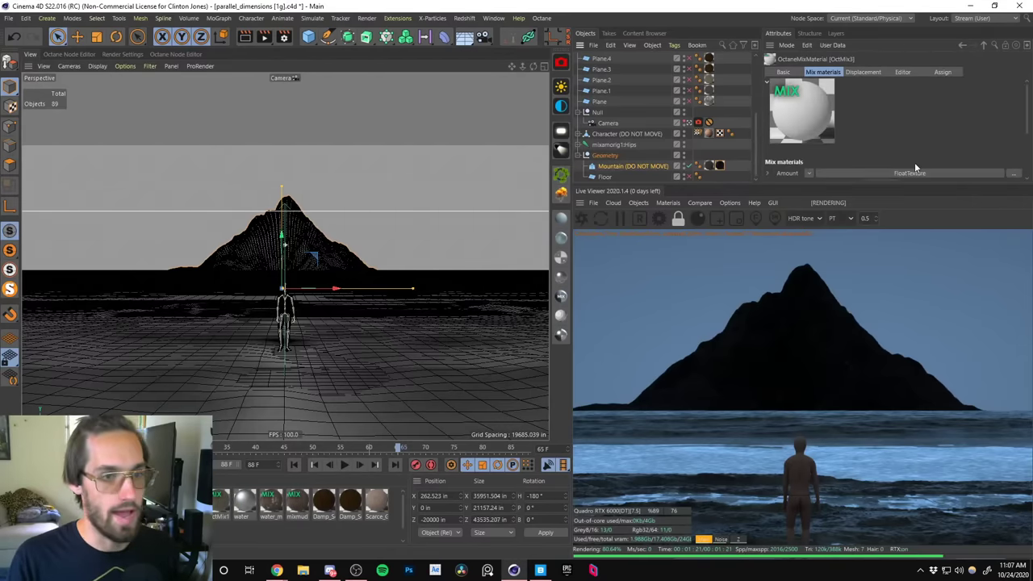
{"action": "left_click_drag", "start_coordinate": [866, 184], "coordinate": [866, 243]}
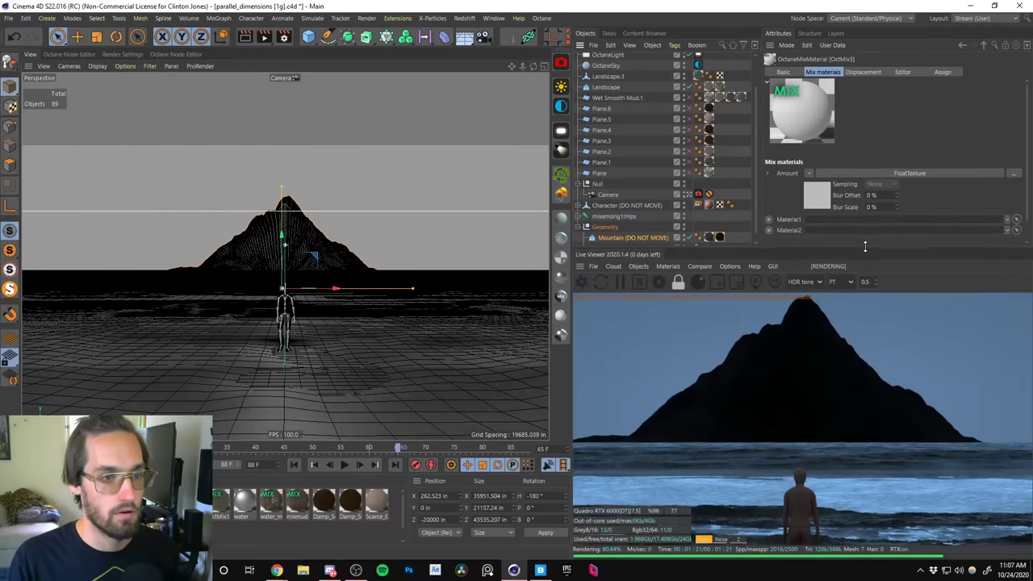
{"action": "left_click_drag", "start_coordinate": [58, 500], "coordinate": [842, 221]}
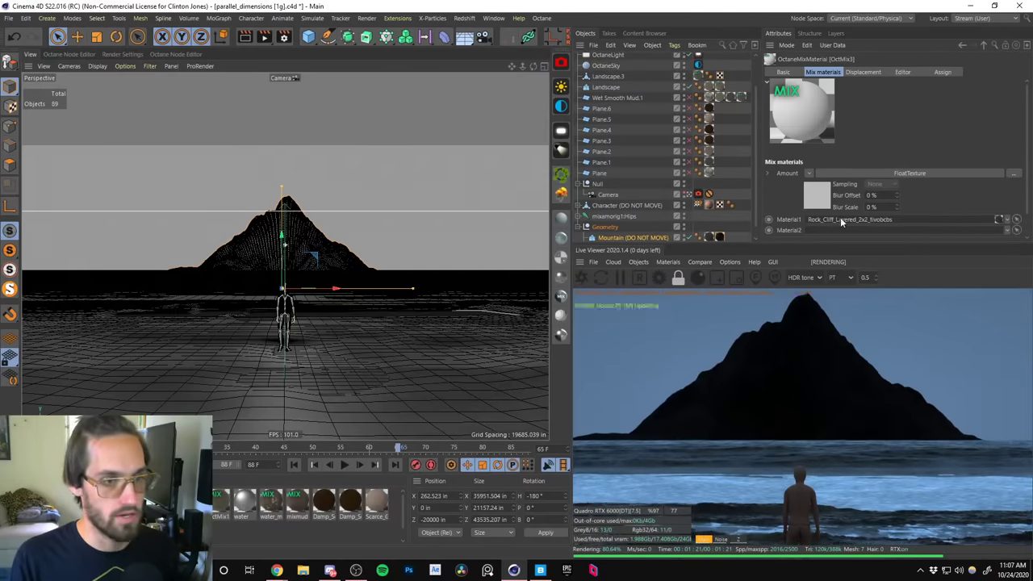
{"action": "left_click_drag", "start_coordinate": [85, 501], "coordinate": [827, 232]}
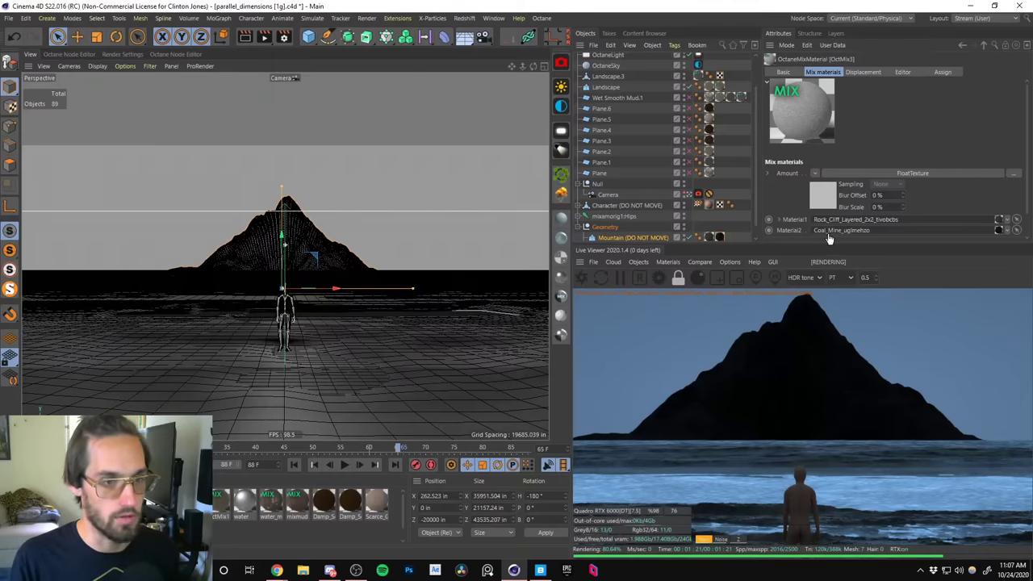
Apply the Mix material to the Mountain object and delete its separate Rock_Cliff_Layered and Coal_Mine material tags.
{"action": "left_click_drag", "start_coordinate": [756, 152], "coordinate": [759, 187]}
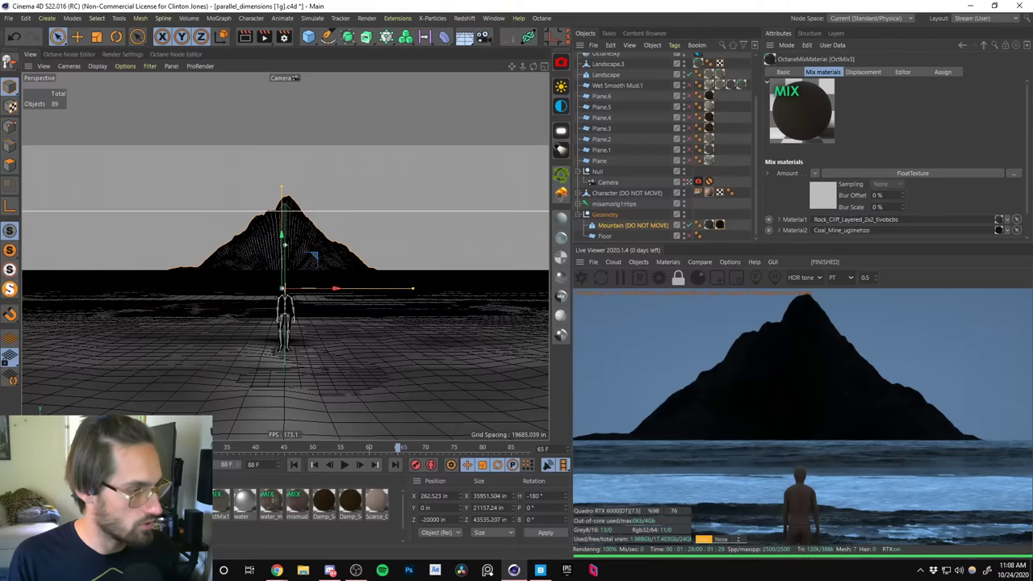
{"action": "left_click_drag", "start_coordinate": [181, 410], "coordinate": [642, 228]}
{"action": "left_click", "coordinate": [710, 228]}
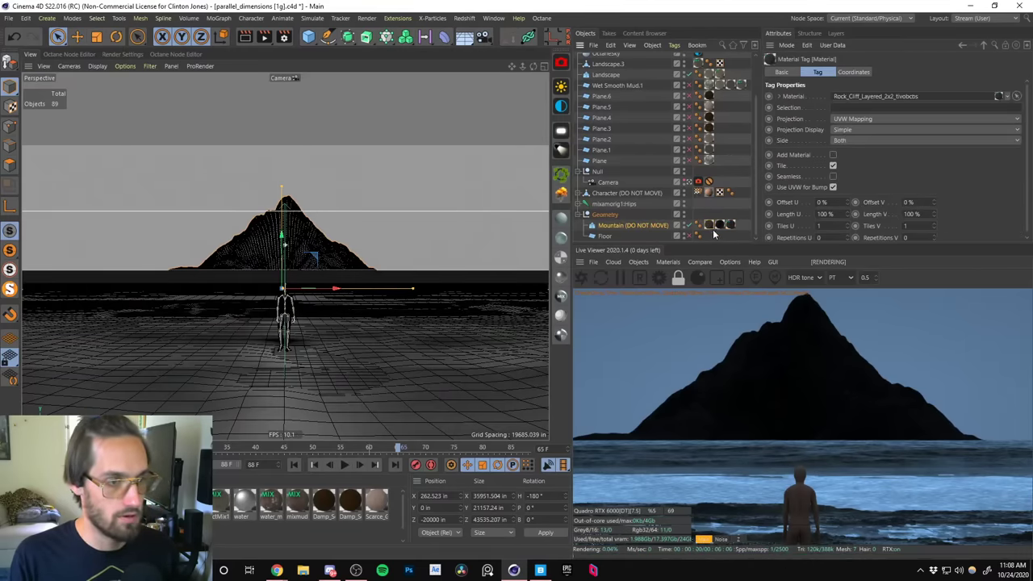
{"action": "key", "text": "Delete"}
{"action": "left_click", "coordinate": [709, 228]}
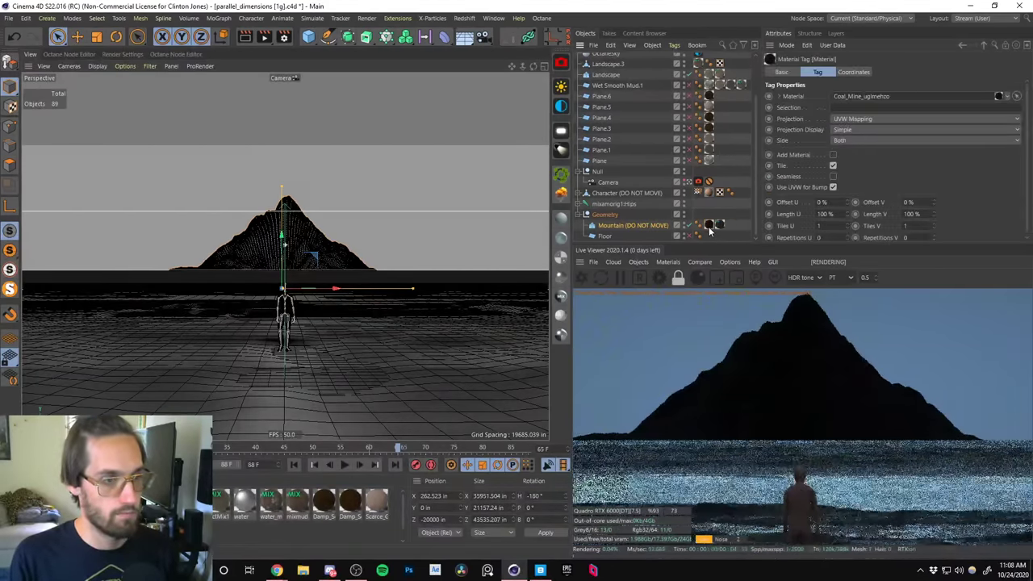
{"action": "key", "text": "Delete"}
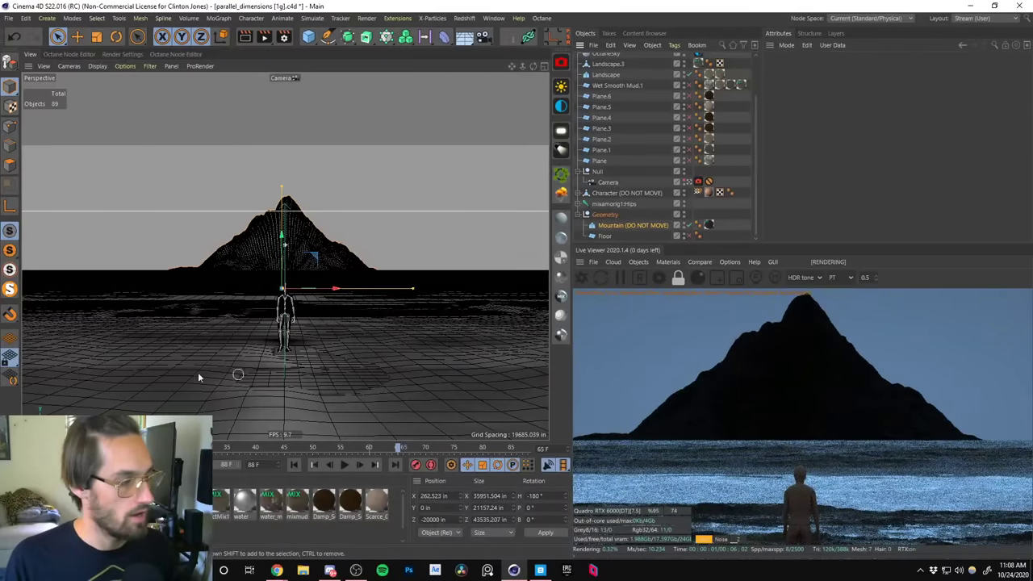
{"action": "double_click", "coordinate": [181, 498]}
{"action": "left_click", "coordinate": [200, 204]}
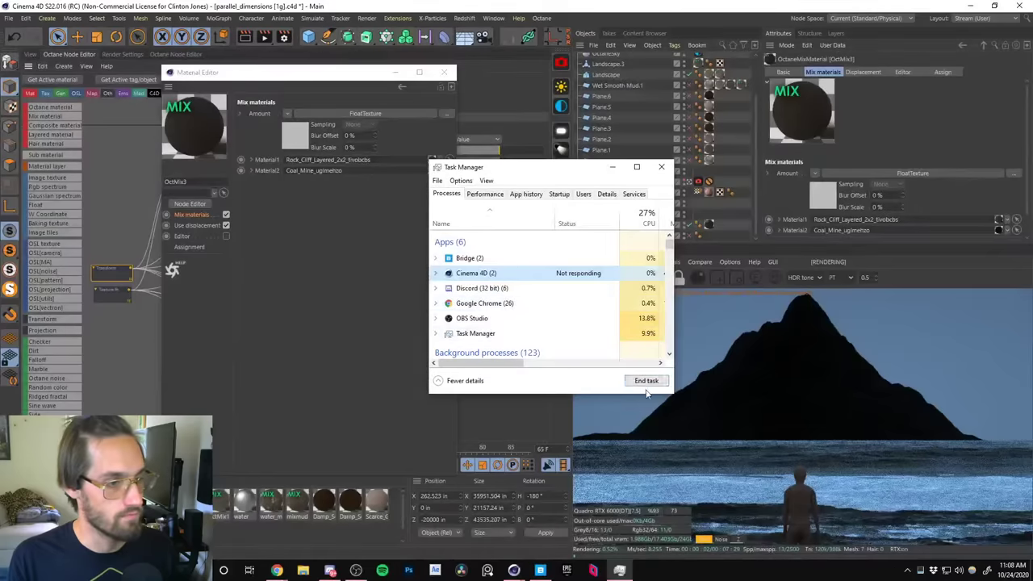
{"action": "left_click", "coordinate": [649, 380]}
{"action": "left_click", "coordinate": [677, 153]}
{"action": "left_click", "coordinate": [663, 167]}
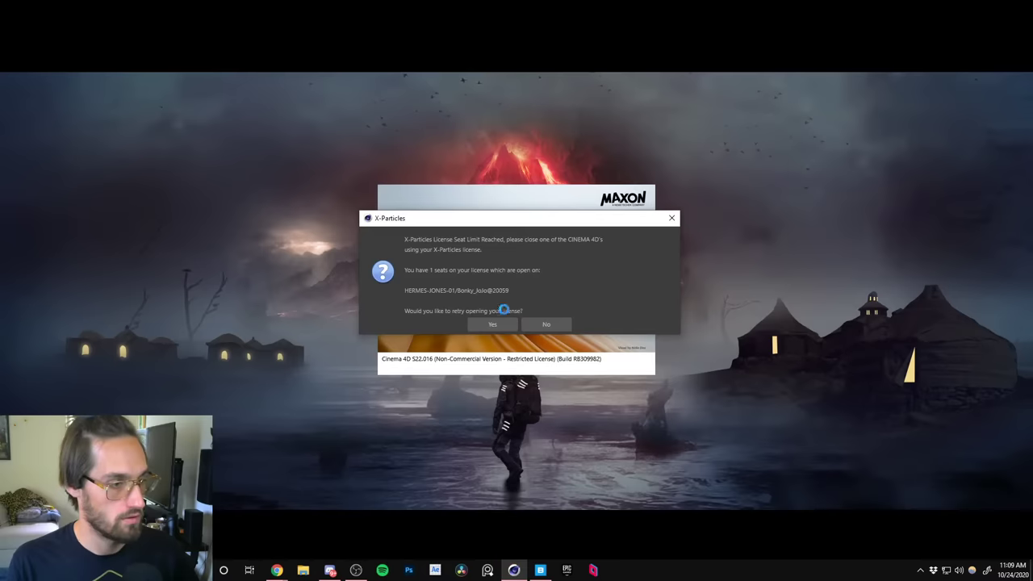
Retry opening the X-Particles license once during startup, and decline any further retry.
{"action": "left_click", "coordinate": [493, 324]}
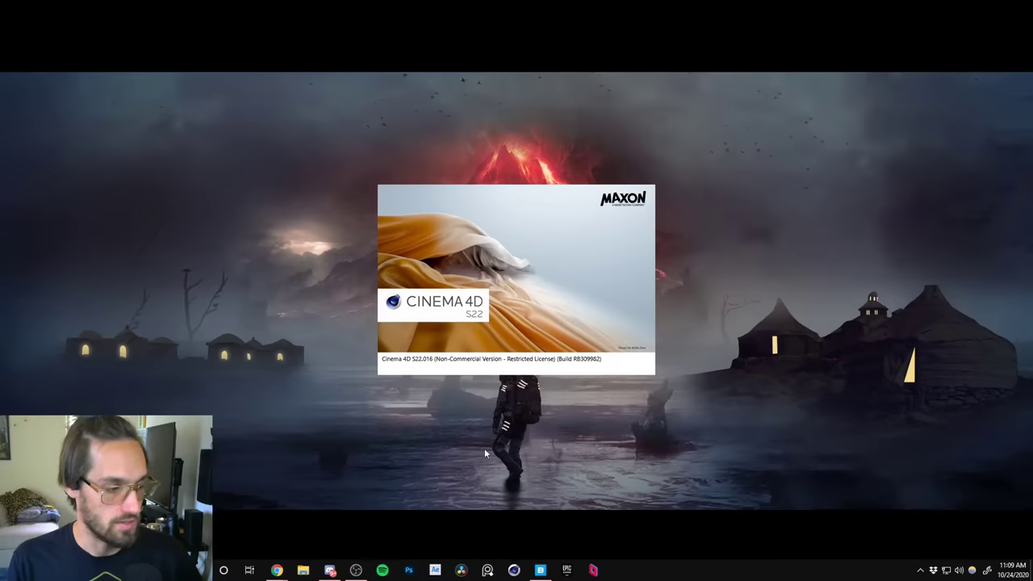
{"action": "left_click", "coordinate": [549, 325]}
{"action": "left_click", "coordinate": [519, 298]}
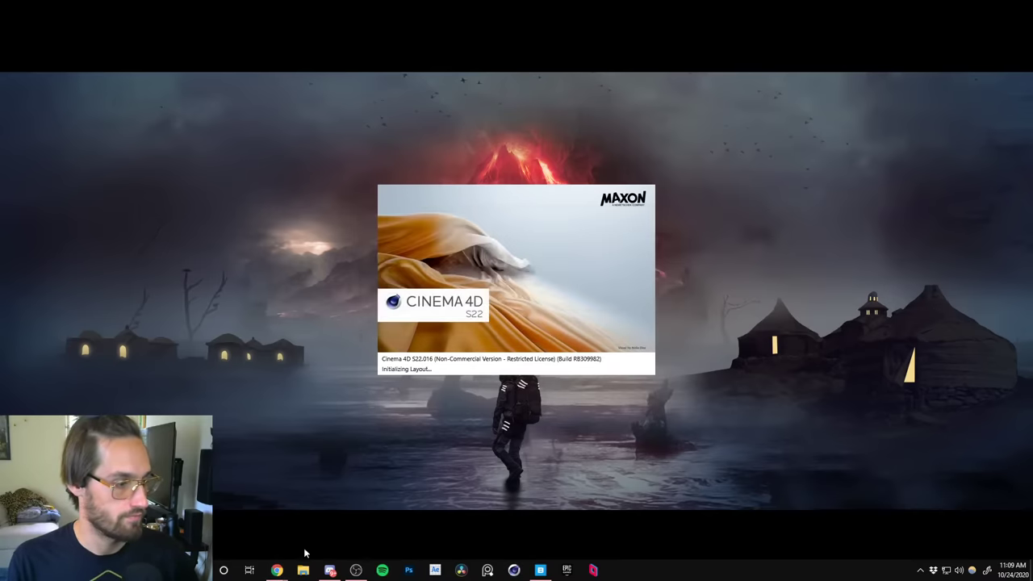
{"action": "mouse_move", "coordinate": [276, 570]}
{"action": "left_click", "coordinate": [334, 530]}
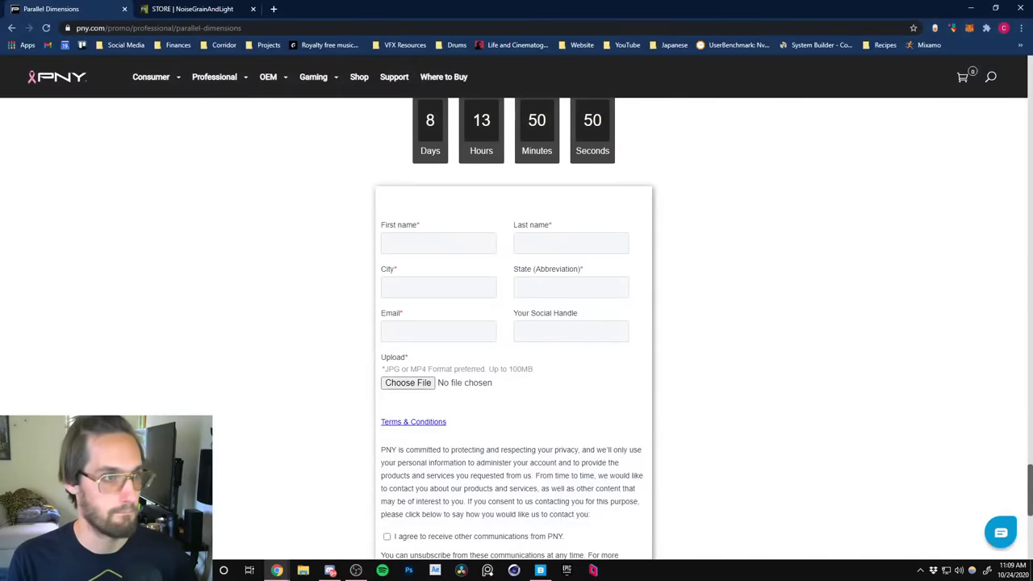
{"action": "left_click_drag", "start_coordinate": [597, 12], "coordinate": [1032, 129]}
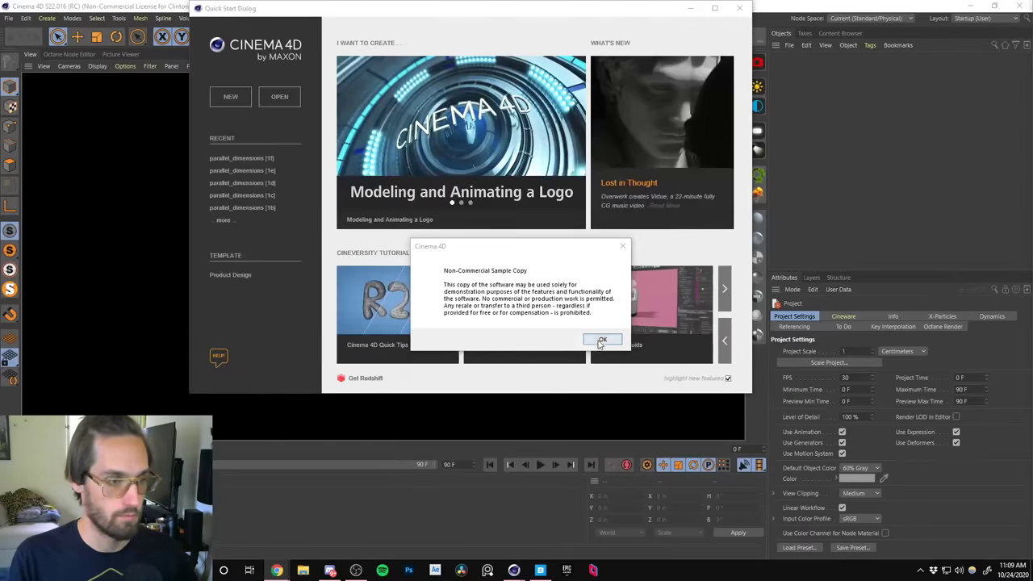
Dismiss the non-commercial notice and Quick Start dialog, and open the project parallel_dimensions [1g].
{"action": "left_click", "coordinate": [600, 340]}
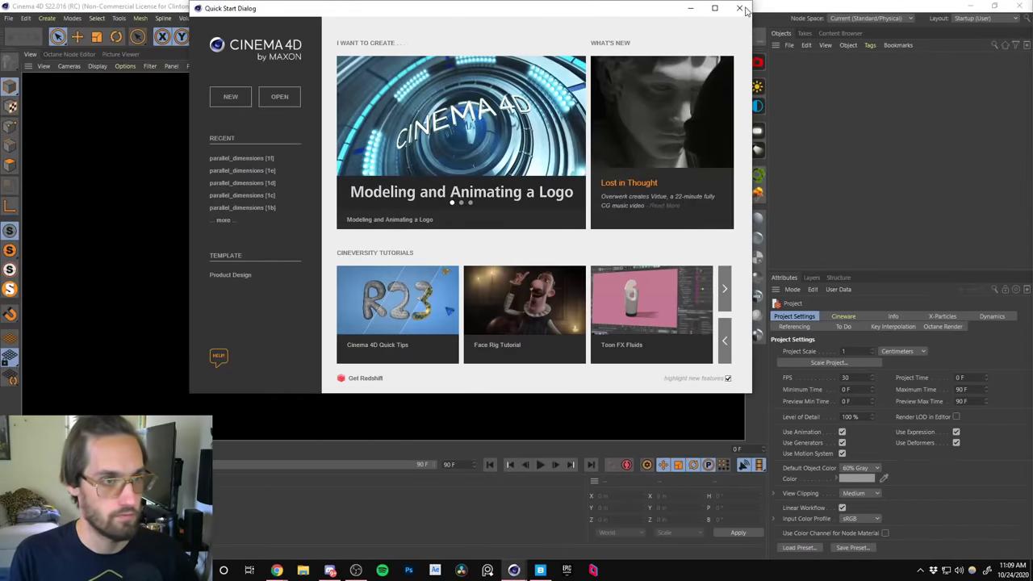
{"action": "left_click", "coordinate": [738, 9]}
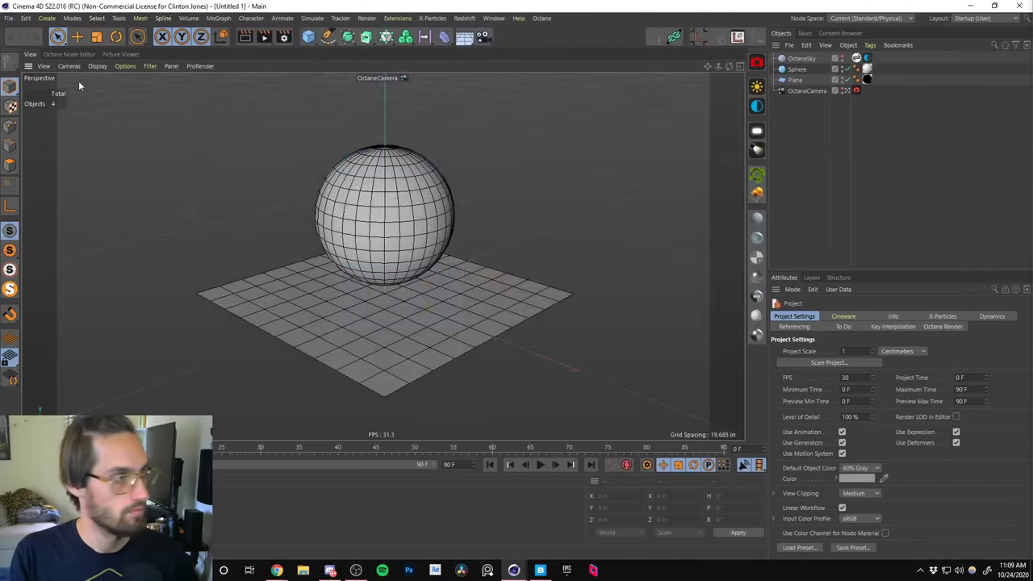
{"action": "left_click", "coordinate": [8, 19]}
{"action": "mouse_move", "coordinate": [81, 243]}
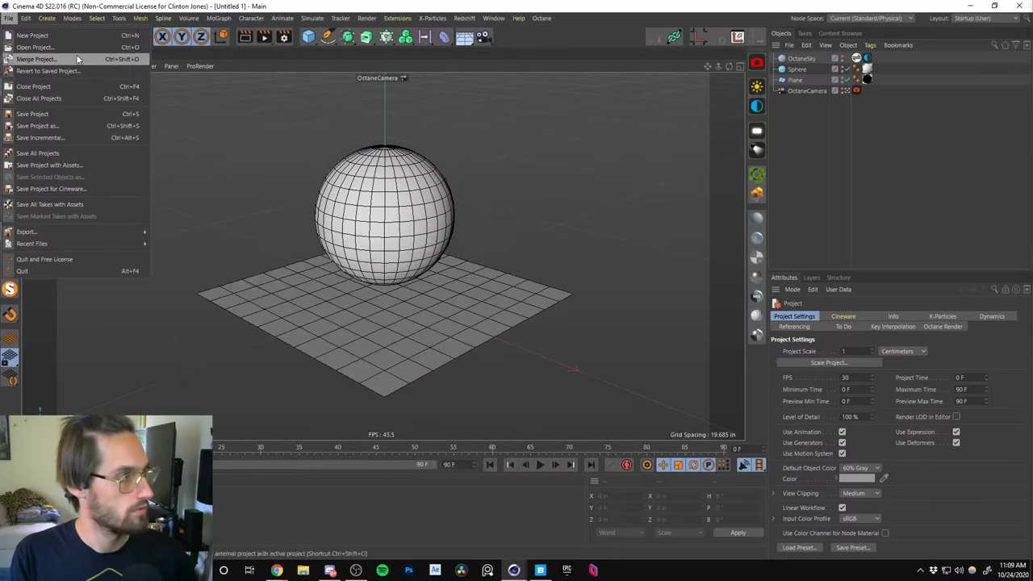
{"action": "left_click", "coordinate": [48, 47]}
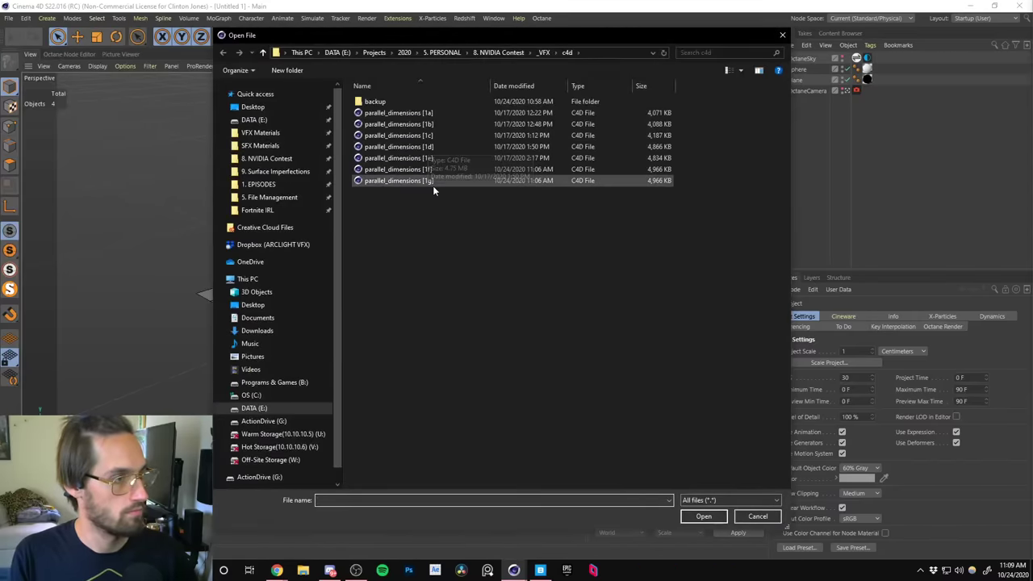
{"action": "double_click", "coordinate": [431, 181]}
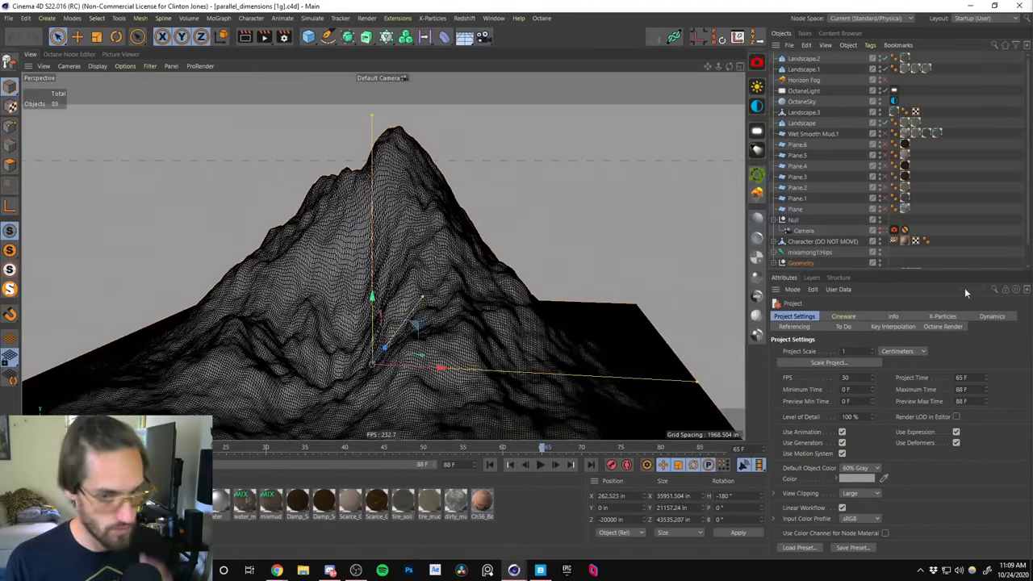
Switch to the Stream (User) layout and open the Rock_Cliff_Layered_2x2 material's graph in the docked, widened Octane Node Editor.
{"action": "left_click", "coordinate": [975, 18]}
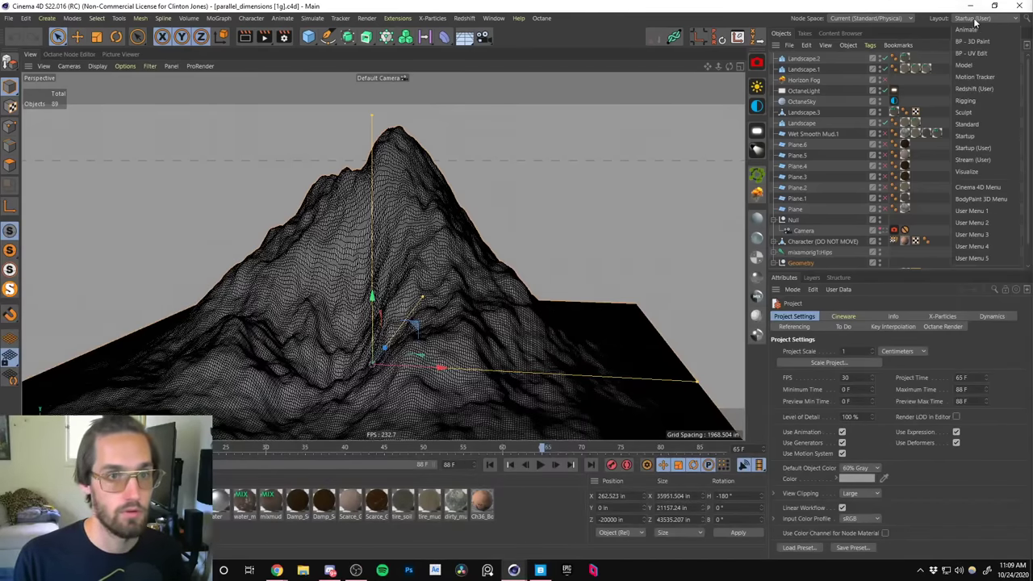
{"action": "left_click", "coordinate": [973, 159]}
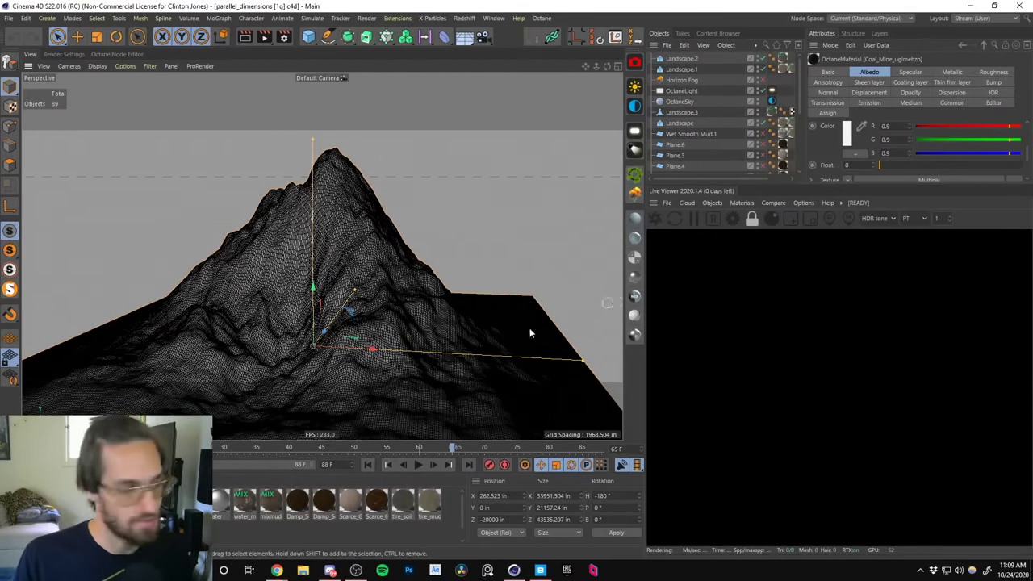
{"action": "left_click", "coordinate": [162, 524]}
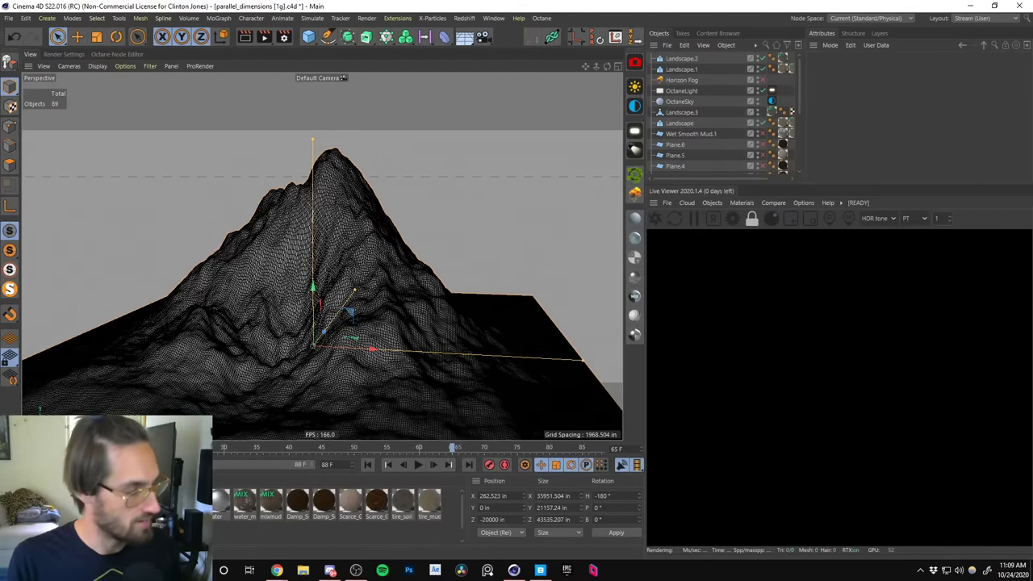
{"action": "double_click", "coordinate": [161, 509]}
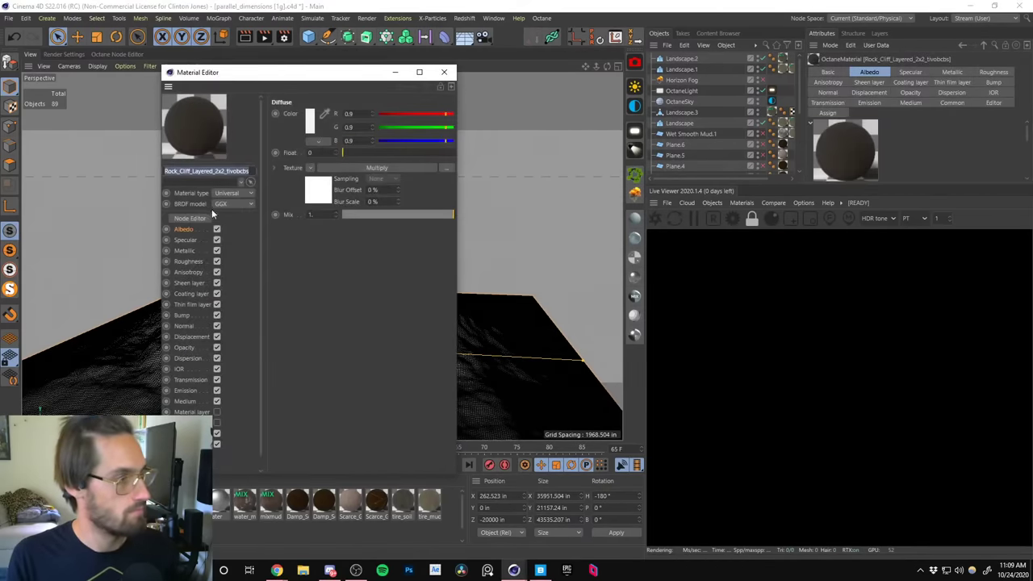
{"action": "left_click", "coordinate": [196, 218]}
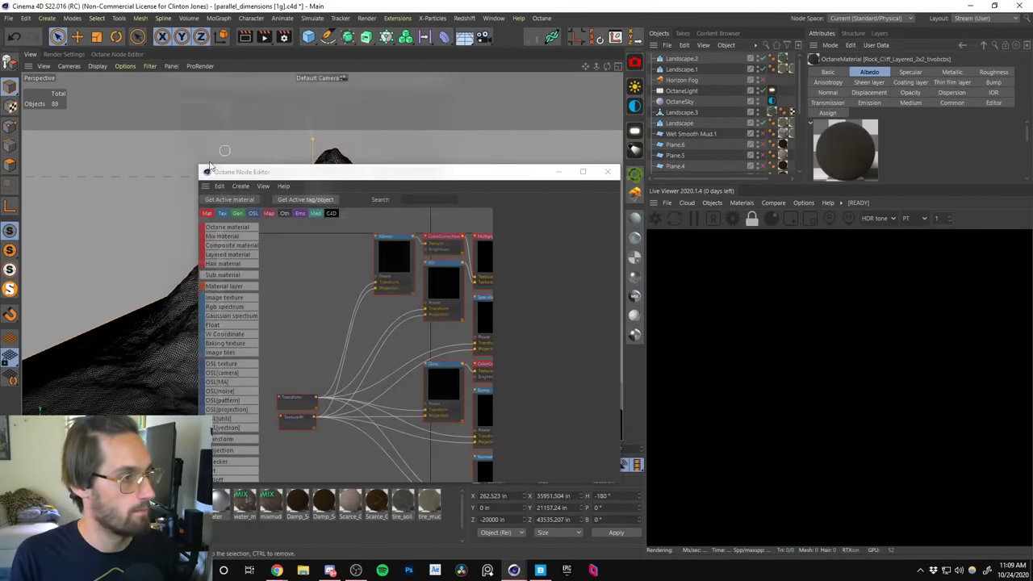
{"action": "left_click_drag", "start_coordinate": [207, 192], "coordinate": [34, 70]}
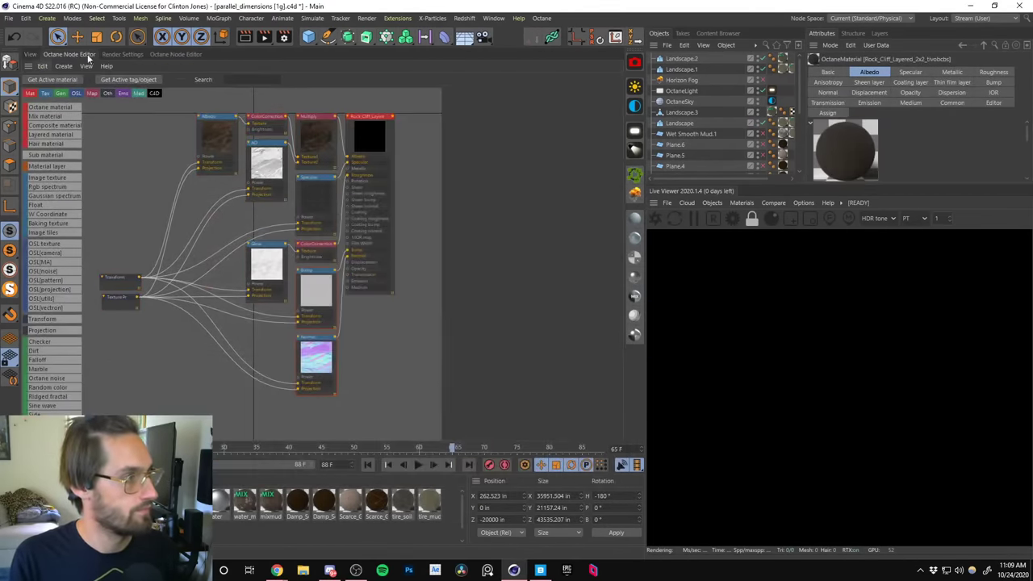
{"action": "left_click_drag", "start_coordinate": [443, 297], "coordinate": [481, 298]}
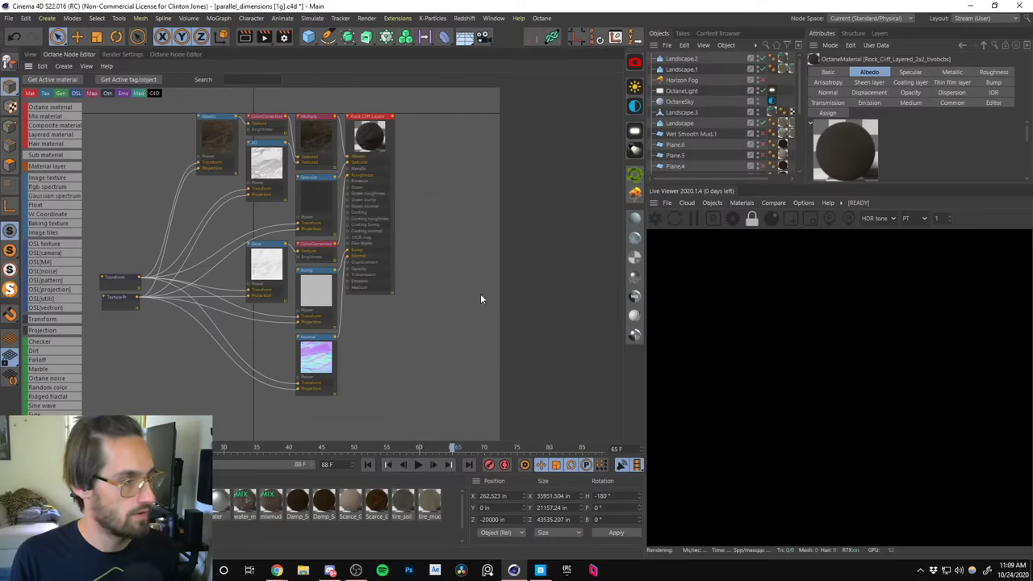
Add a Mix material node beside the rock cliff graph and connect Rock_Cliff_Layered_2x2 as its Material1.
{"action": "scroll", "coordinate": [70, 224], "scroll_direction": "up", "scroll_amount": 3}
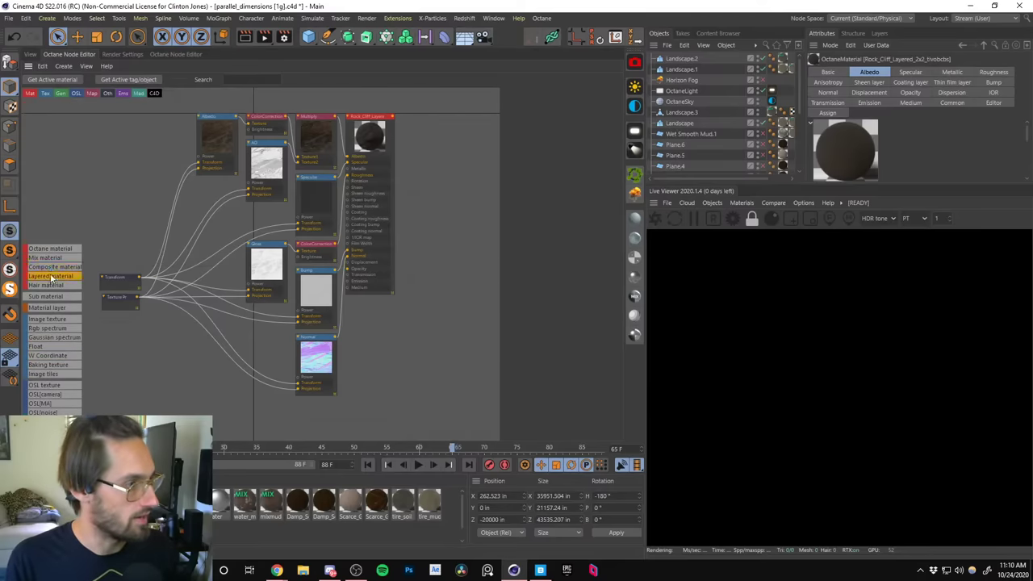
{"action": "left_click_drag", "start_coordinate": [428, 238], "coordinate": [474, 121]}
{"action": "middle_click_drag", "start_coordinate": [405, 142], "coordinate": [329, 140]}
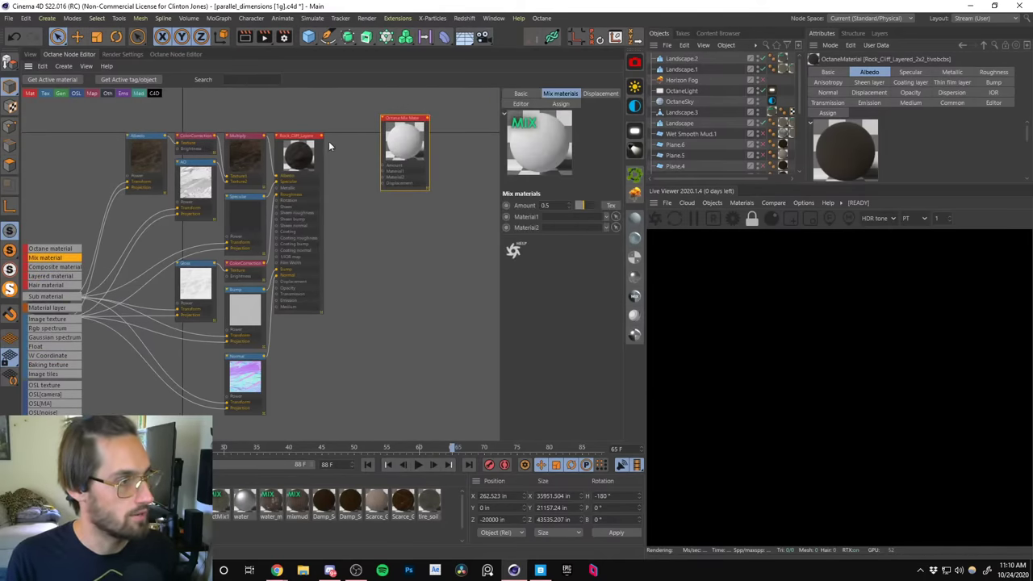
{"action": "left_click_drag", "start_coordinate": [321, 141], "coordinate": [450, 211]}
{"action": "middle_click_drag", "start_coordinate": [450, 210], "coordinate": [423, 95]}
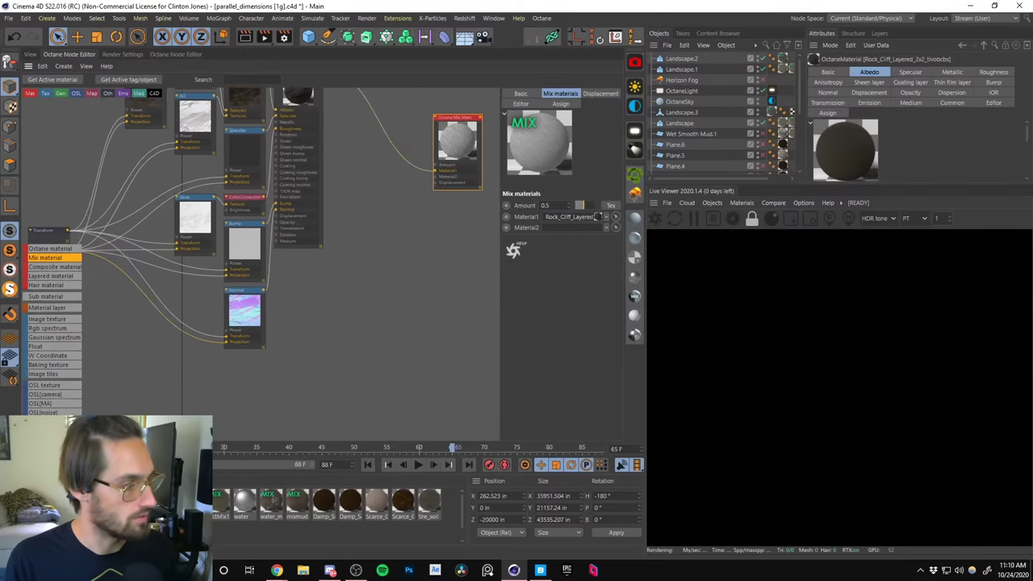
{"action": "middle_click_drag", "start_coordinate": [303, 278], "coordinate": [318, 349]}
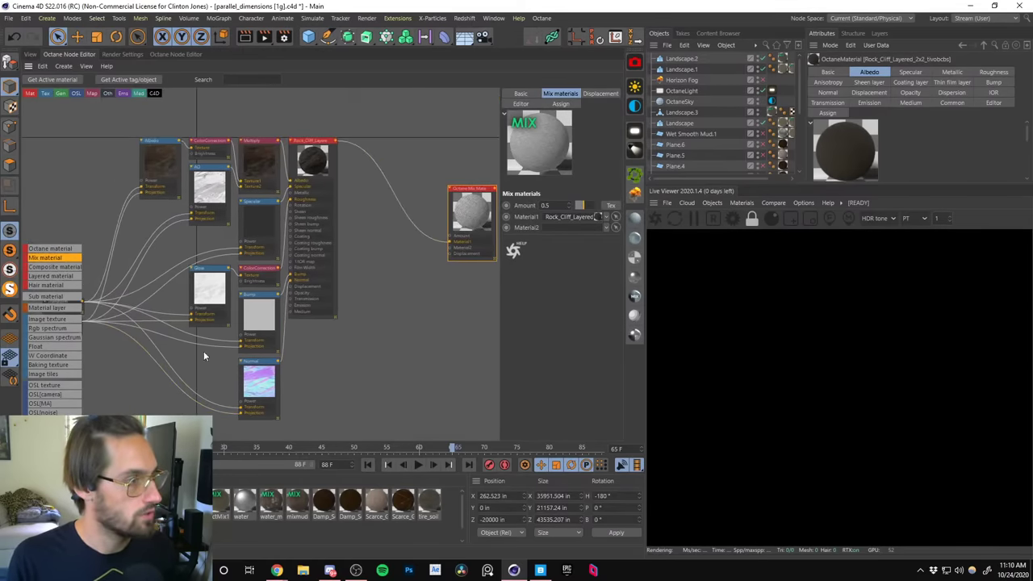
Bring the Coal_Mine material into the Mix material's node graph and connect it as Material2.
{"action": "left_click", "coordinate": [59, 501]}
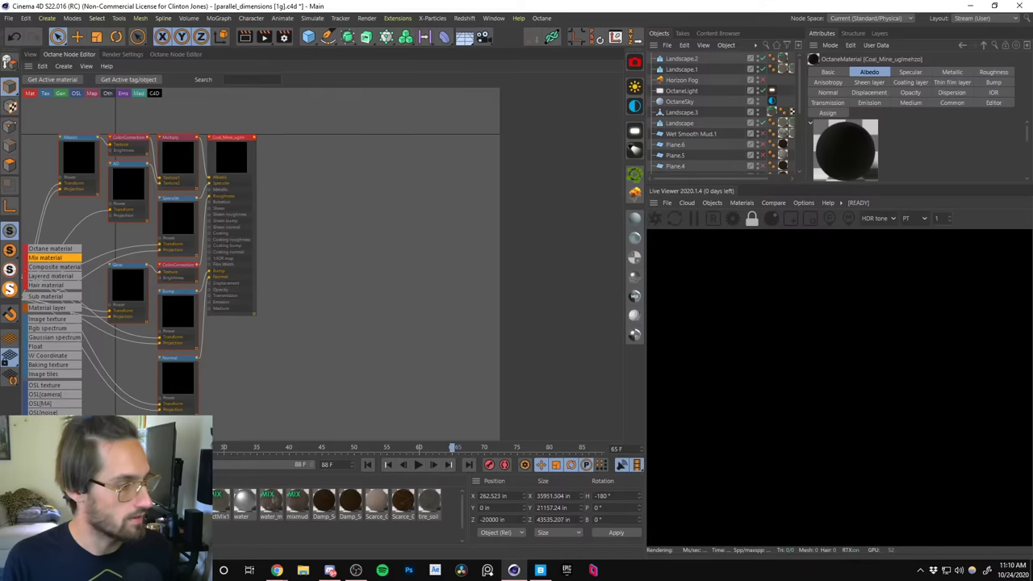
{"action": "left_click", "coordinate": [32, 500]}
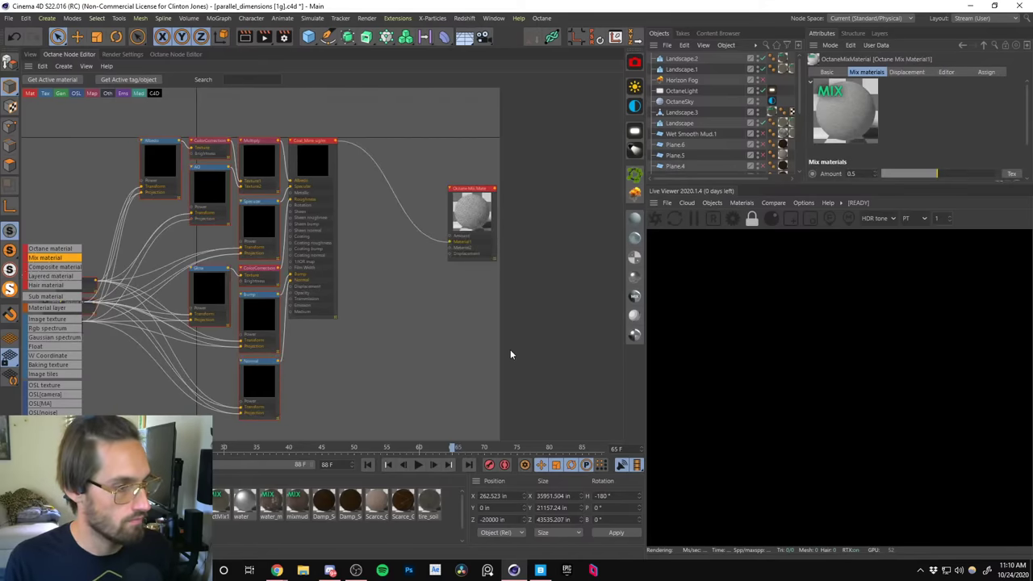
{"action": "middle_click_drag", "start_coordinate": [402, 316], "coordinate": [343, 285]}
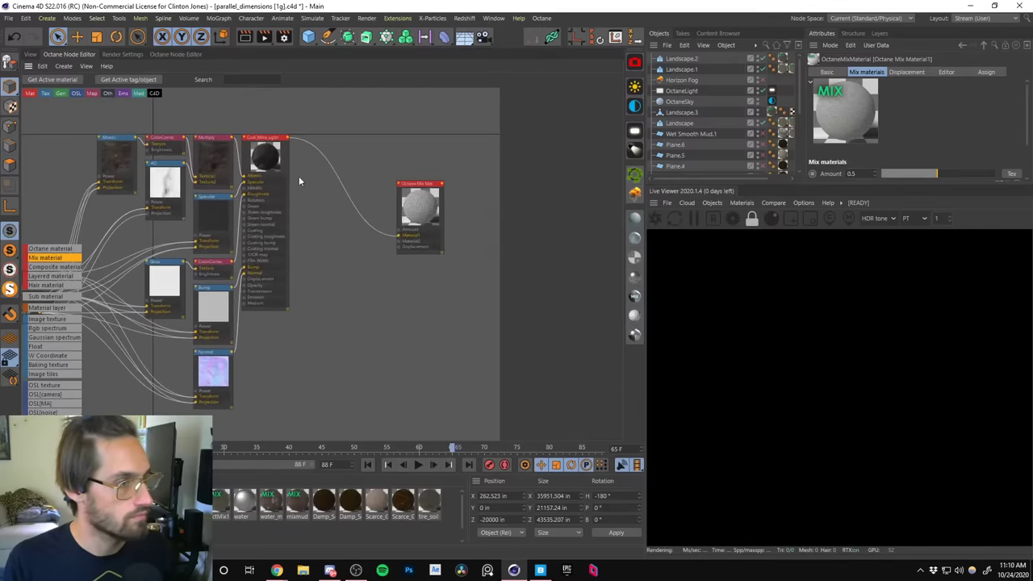
{"action": "right_click", "coordinate": [272, 162]}
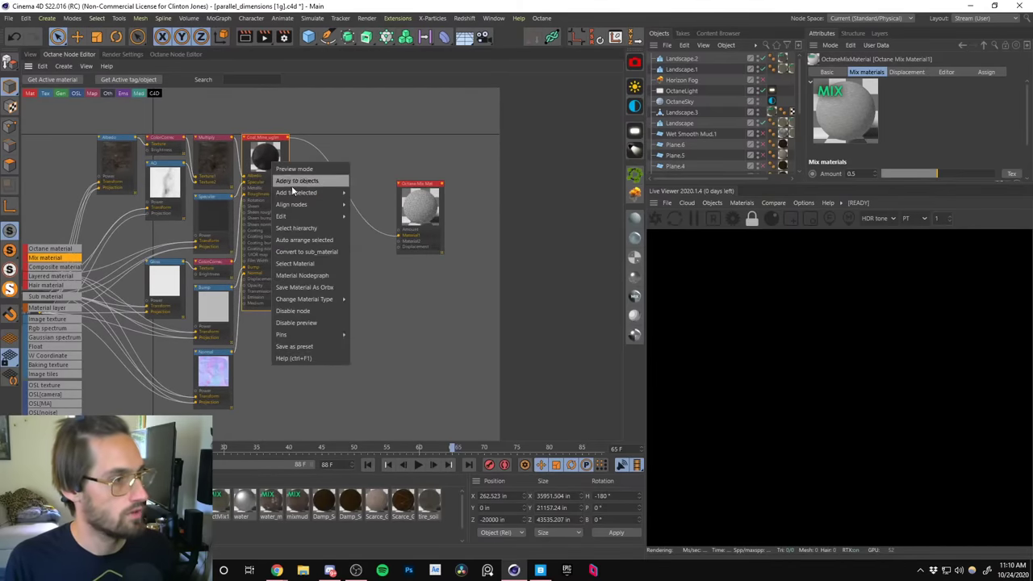
{"action": "left_click", "coordinate": [290, 229]}
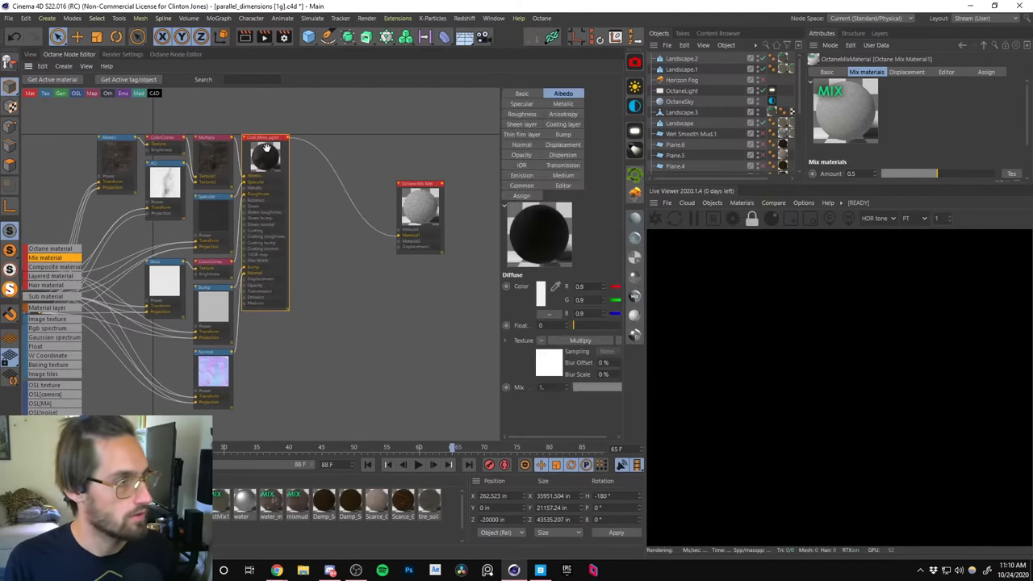
{"action": "left_click_drag", "start_coordinate": [266, 157], "coordinate": [401, 237]}
{"action": "left_click_drag", "start_coordinate": [422, 204], "coordinate": [451, 178]}
{"action": "left_click", "coordinate": [393, 254]}
{"action": "middle_click_drag", "start_coordinate": [393, 254], "coordinate": [259, 283]}
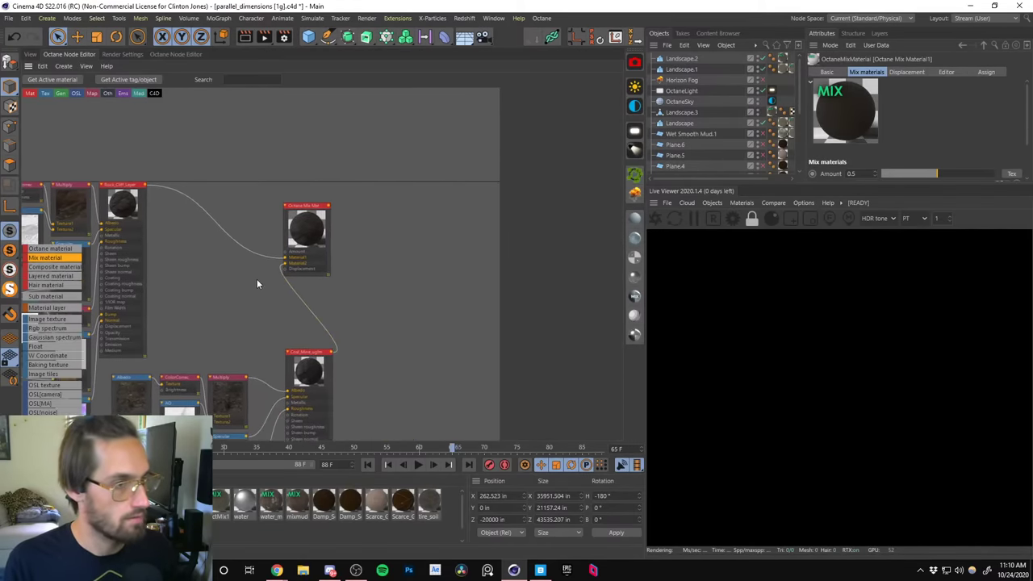
Replace the Mountain object's existing material tags with the new Octane Mix material.
{"action": "left_click_drag", "start_coordinate": [800, 77], "coordinate": [800, 146]}
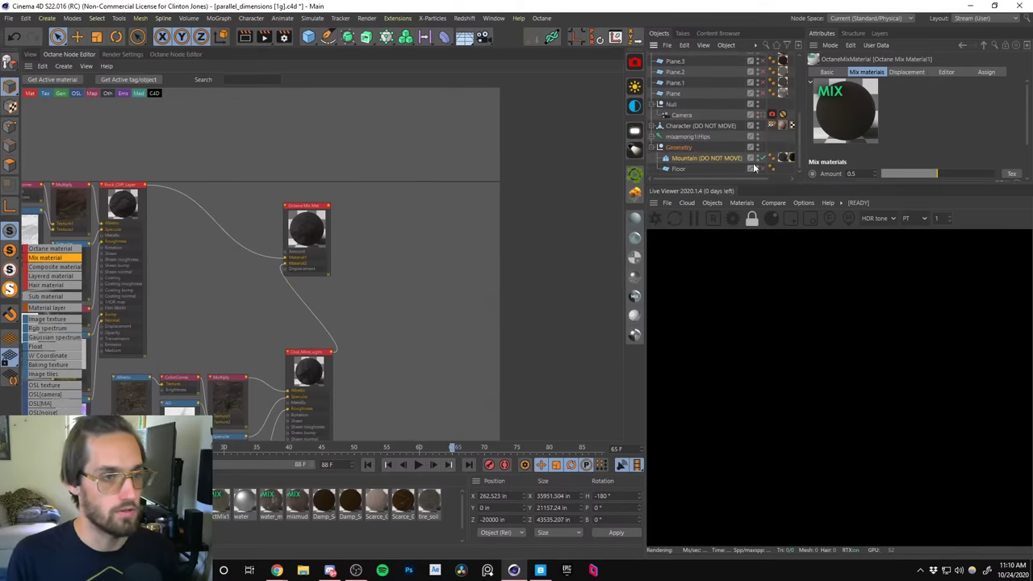
{"action": "left_click_drag", "start_coordinate": [704, 179], "coordinate": [755, 154]}
{"action": "key", "text": "Delete"}
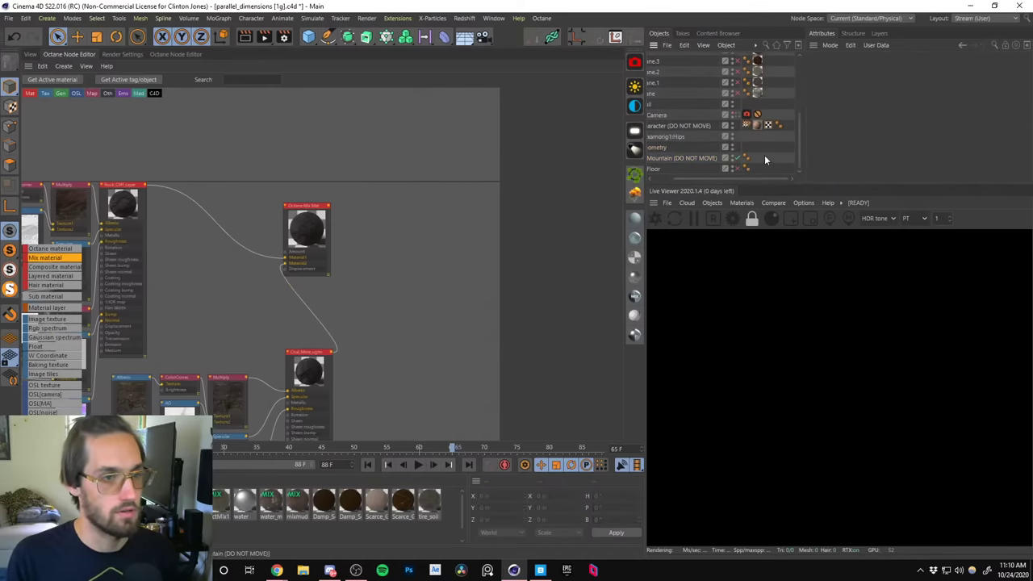
{"action": "left_click_drag", "start_coordinate": [33, 500], "coordinate": [665, 159]}
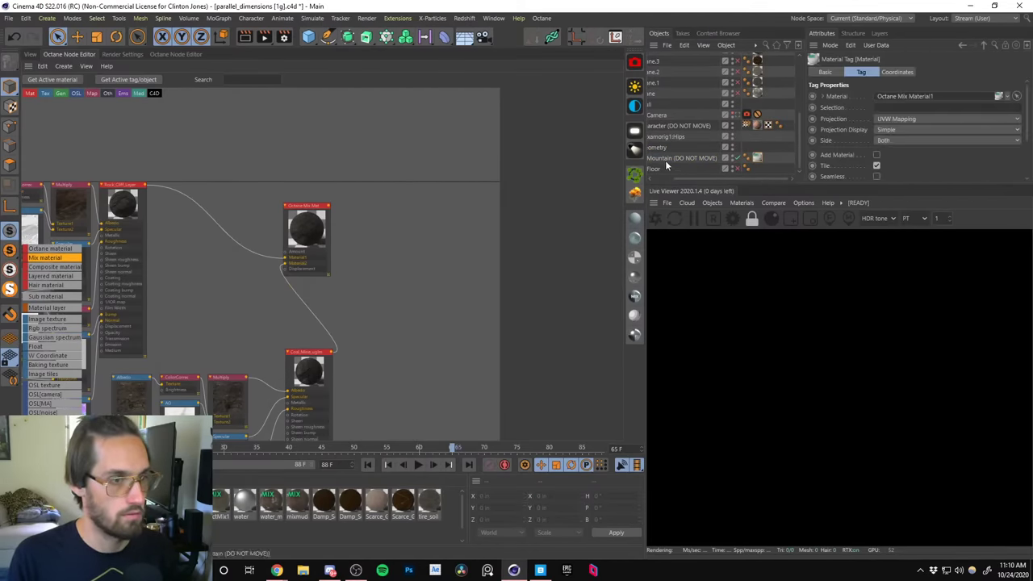
Start the Octane live render, widen the Live Viewer, and move the Mix node clear of the Coal_Mine node.
{"action": "left_click", "coordinate": [655, 219]}
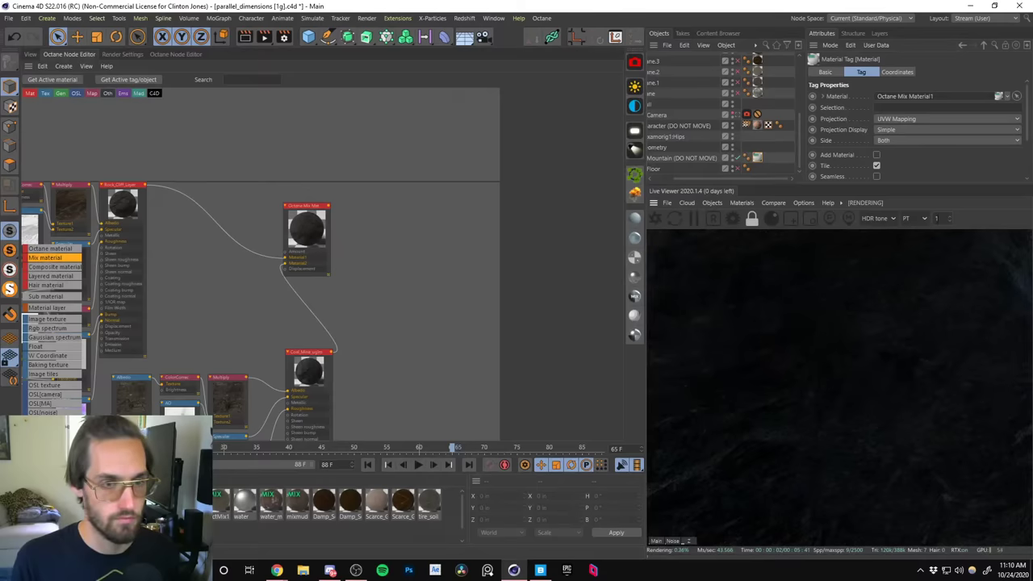
{"action": "left_click_drag", "start_coordinate": [640, 317], "coordinate": [466, 252]}
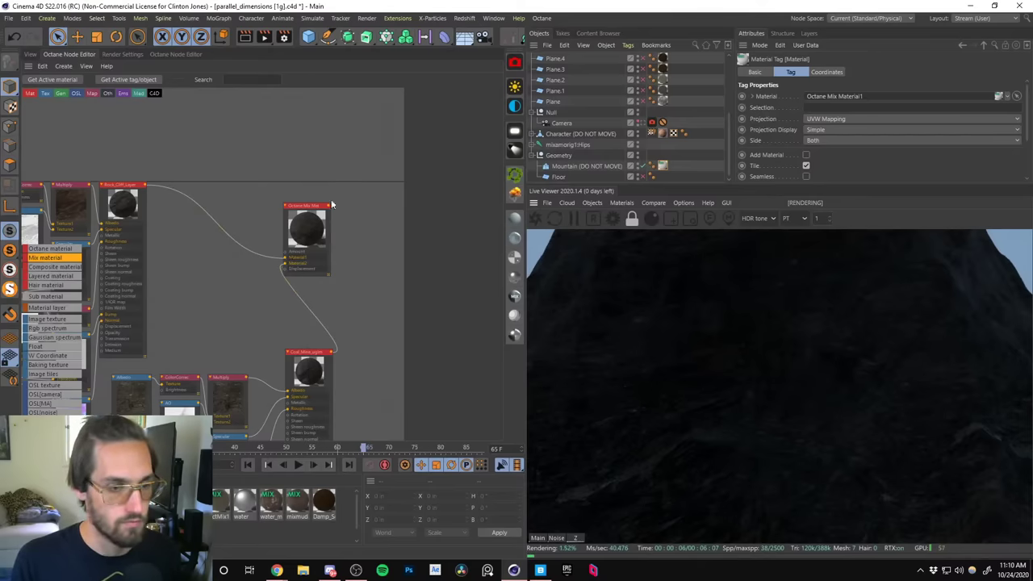
{"action": "left_click_drag", "start_coordinate": [313, 239], "coordinate": [350, 205]}
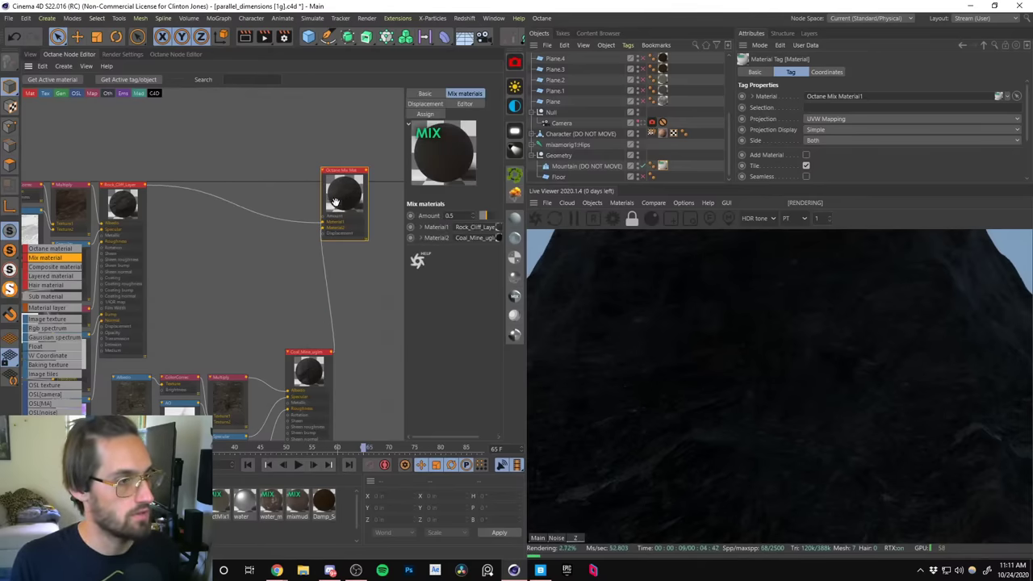
{"action": "middle_click_drag", "start_coordinate": [310, 203], "coordinate": [330, 241]}
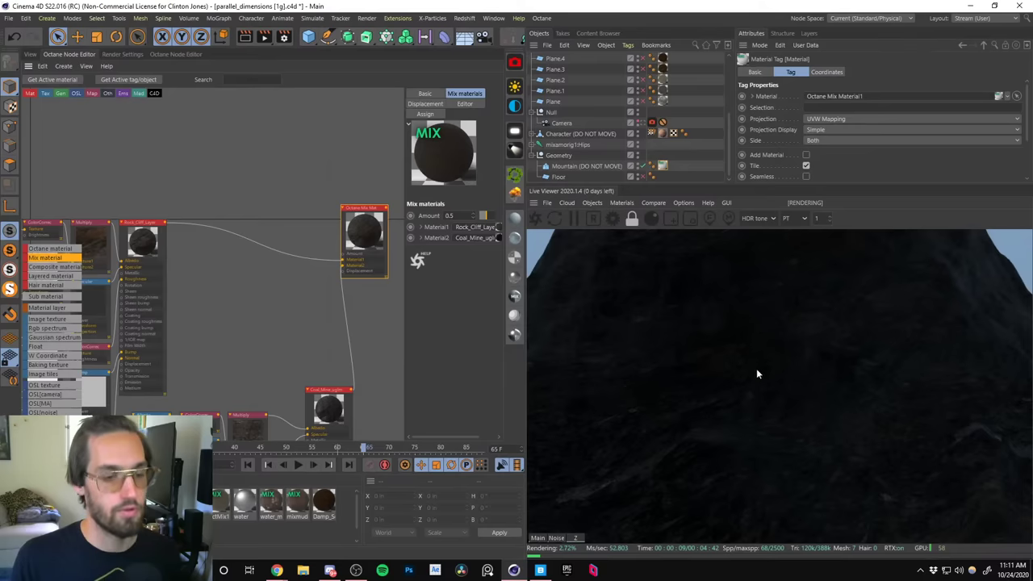
Compare the Mix material's Amount at 0 and at 1 in the live render, and return it to 0.5.
{"action": "double_click", "coordinate": [450, 215]}
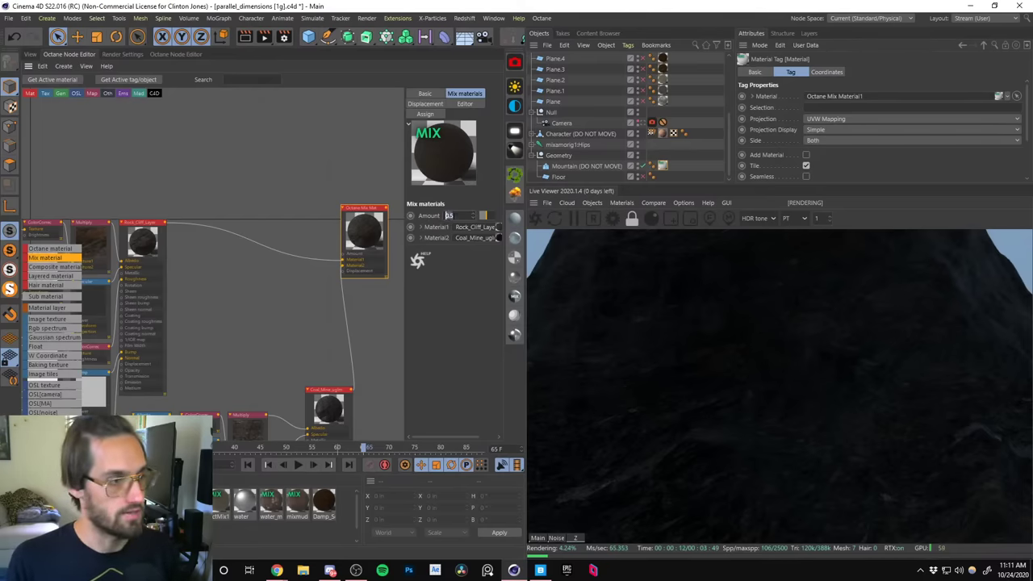
{"action": "type", "text": "0"}
{"action": "key", "text": "Return"}
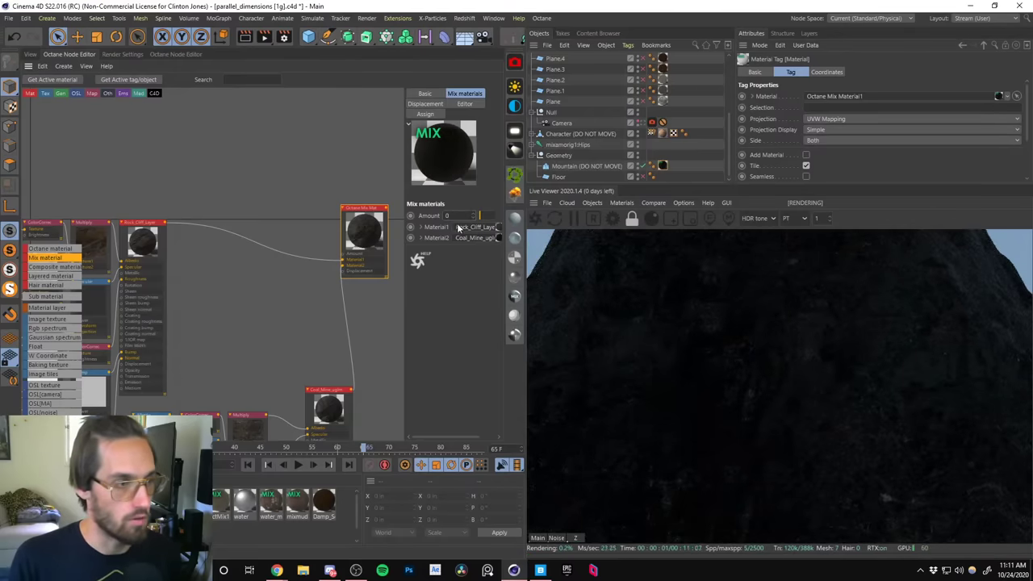
{"action": "left_click_drag", "start_coordinate": [459, 216], "coordinate": [400, 230]}
{"action": "type", "text": "1"}
{"action": "key", "text": "Return"}
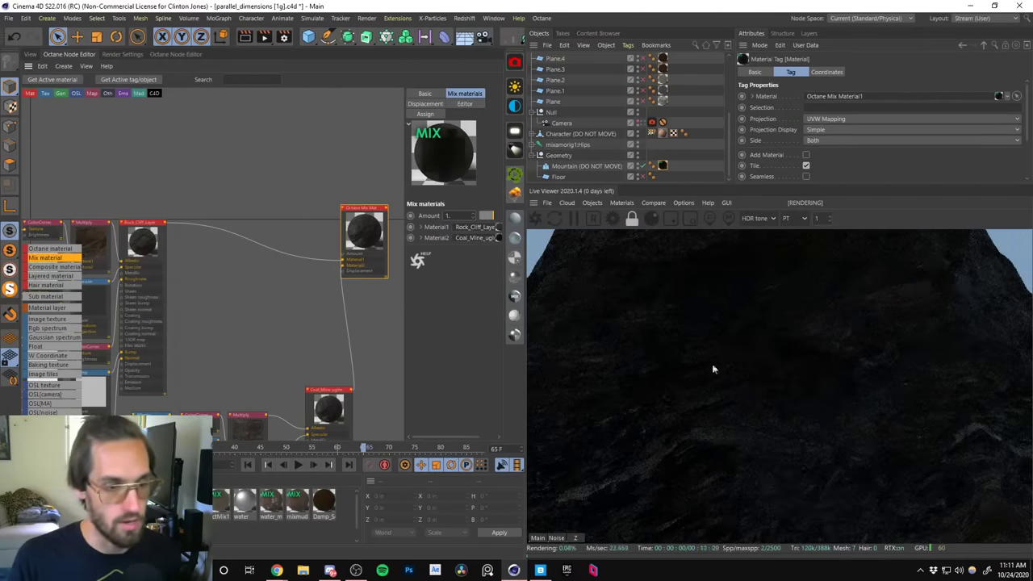
{"action": "left_click_drag", "start_coordinate": [457, 215], "coordinate": [425, 231]}
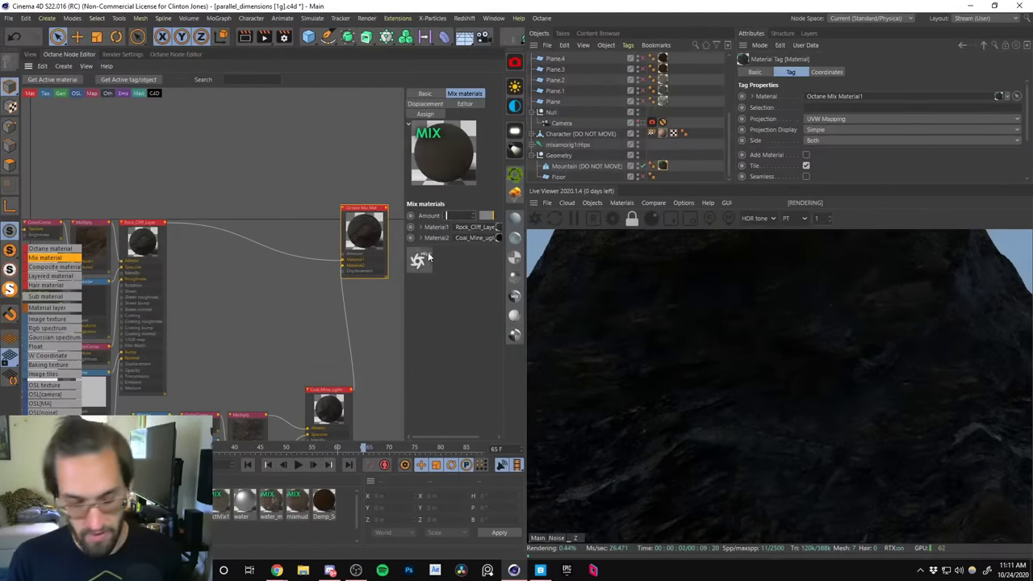
{"action": "type", "text": "0.5"}
{"action": "key", "text": "Return"}
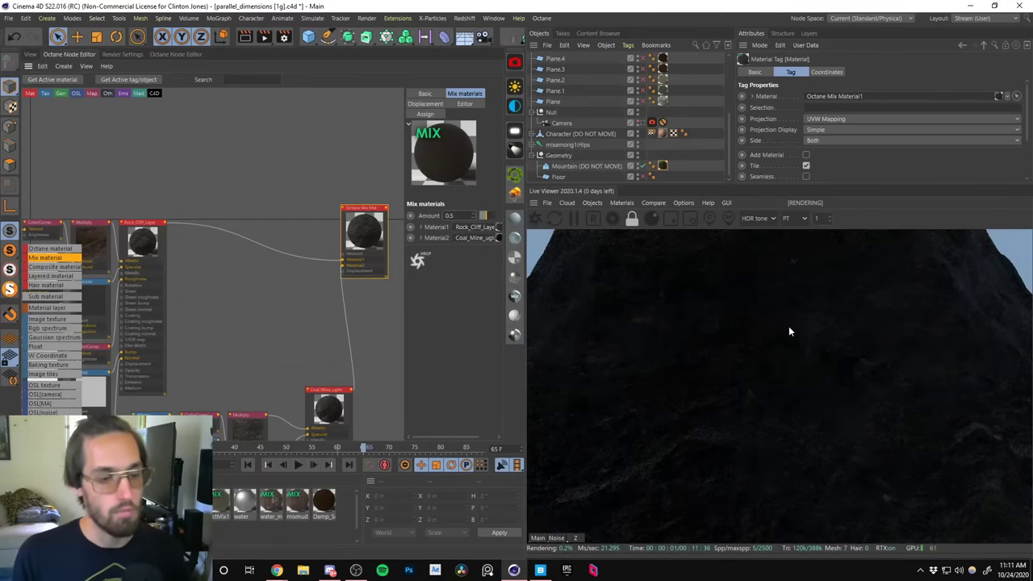
Add a Falloff node to the graph, connect it to the Mix material's Amount, and place it beside the Mix node.
{"action": "left_click_drag", "start_coordinate": [370, 227], "coordinate": [390, 188]}
{"action": "middle_click_drag", "start_coordinate": [329, 182], "coordinate": [212, 184]}
{"action": "left_click_drag", "start_coordinate": [263, 199], "coordinate": [327, 202]}
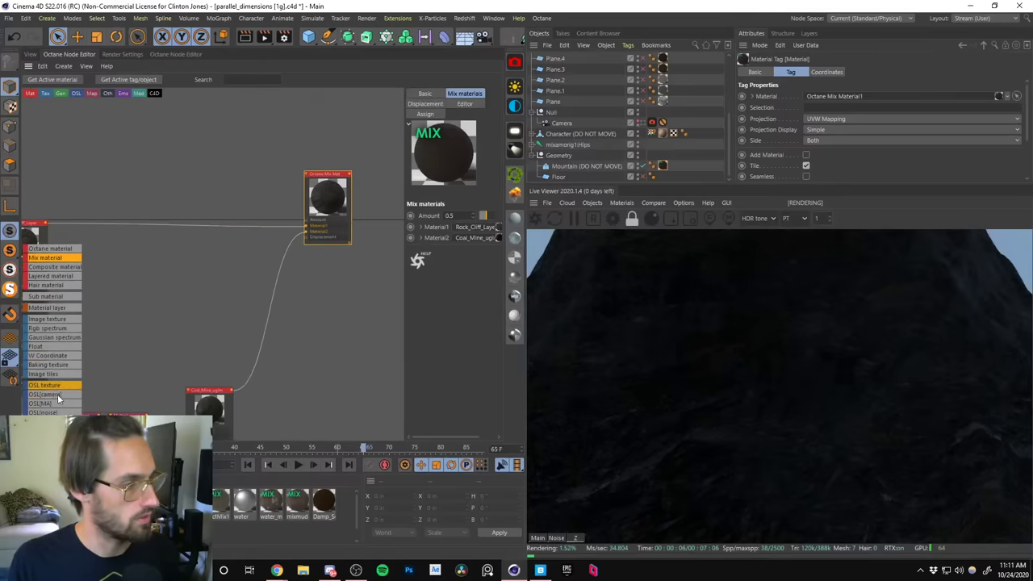
{"action": "scroll", "coordinate": [55, 275], "scroll_direction": "down", "scroll_amount": 5}
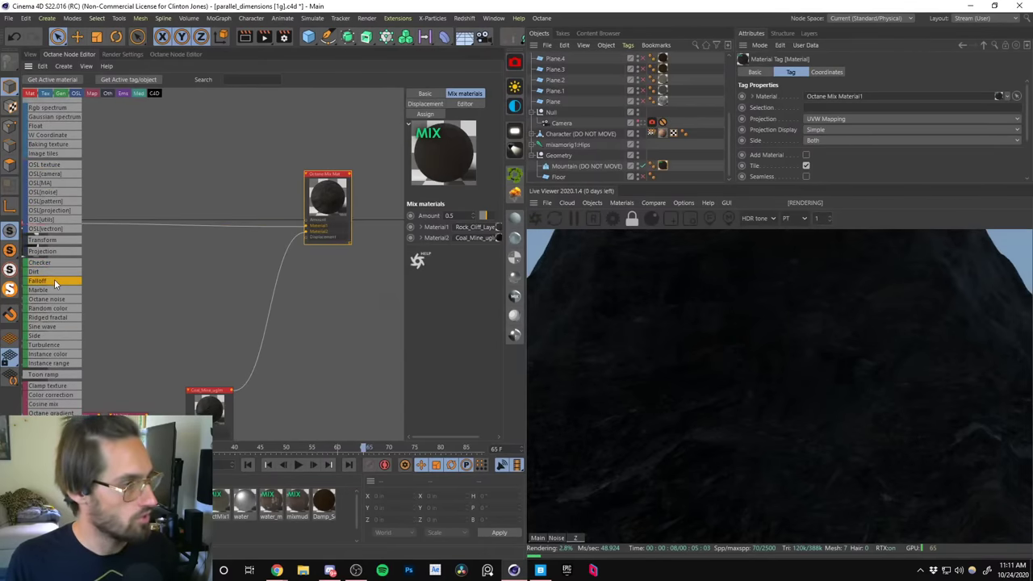
{"action": "left_click_drag", "start_coordinate": [55, 281], "coordinate": [308, 215]}
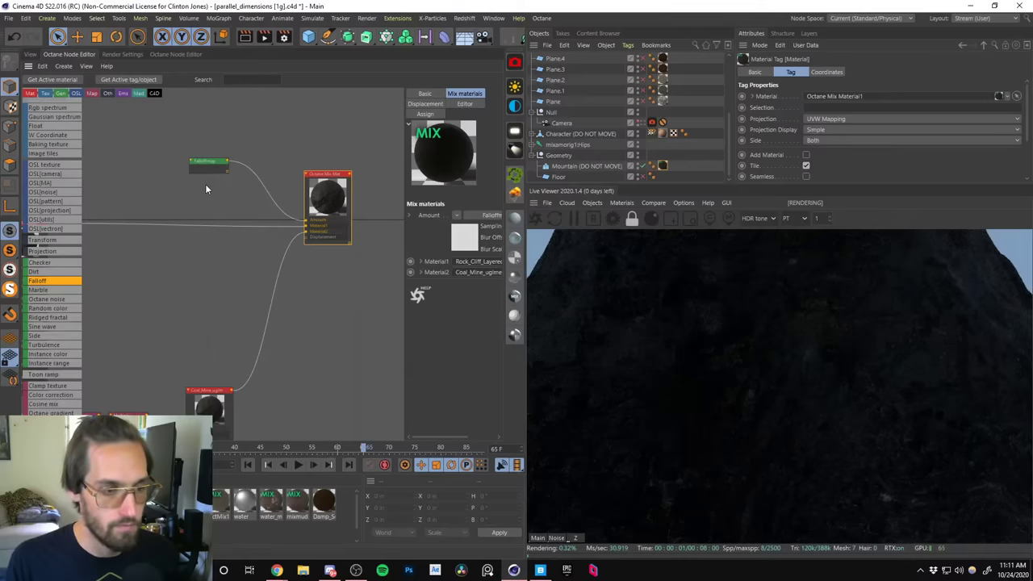
{"action": "left_click_drag", "start_coordinate": [207, 163], "coordinate": [245, 175]}
Solo the Falloff node to preview its mask in the live render, and turn the solo off again.
{"action": "left_click", "coordinate": [258, 191]}
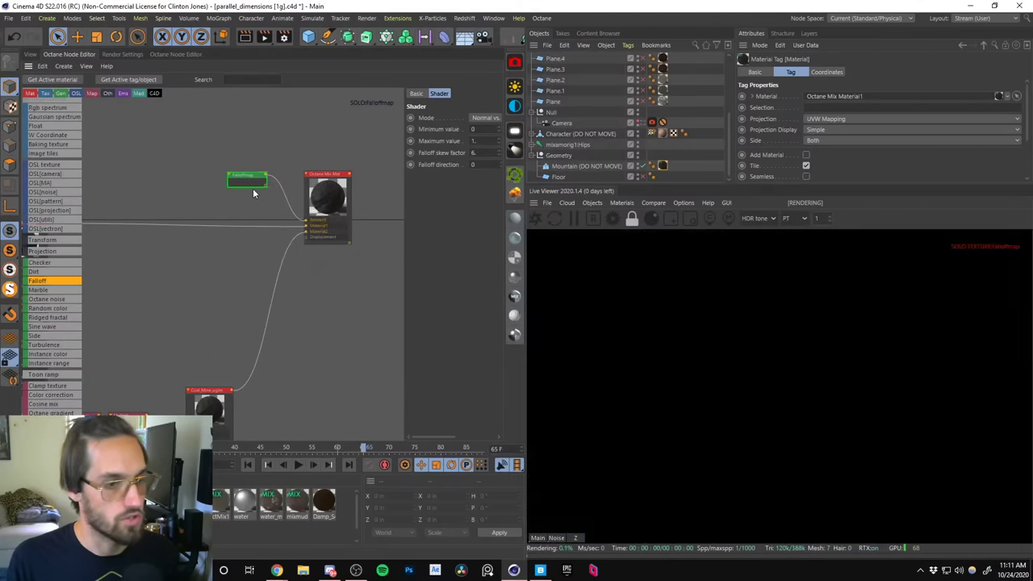
{"action": "right_click", "coordinate": [247, 188]}
{"action": "left_click", "coordinate": [266, 192]}
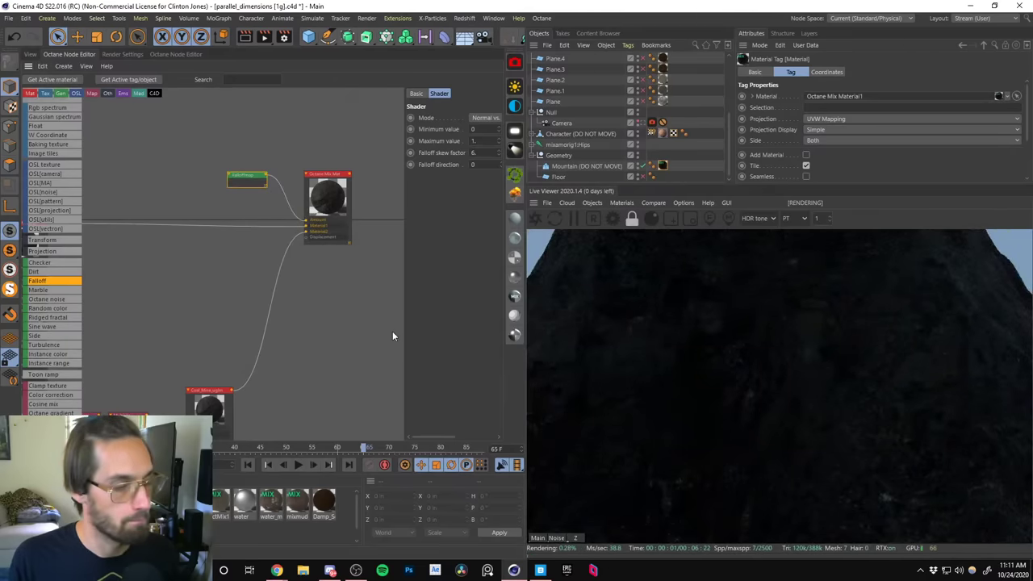
{"action": "scroll", "coordinate": [255, 329], "scroll_direction": "down", "scroll_amount": 5}
{"action": "middle_click_drag", "start_coordinate": [252, 331], "coordinate": [295, 191]}
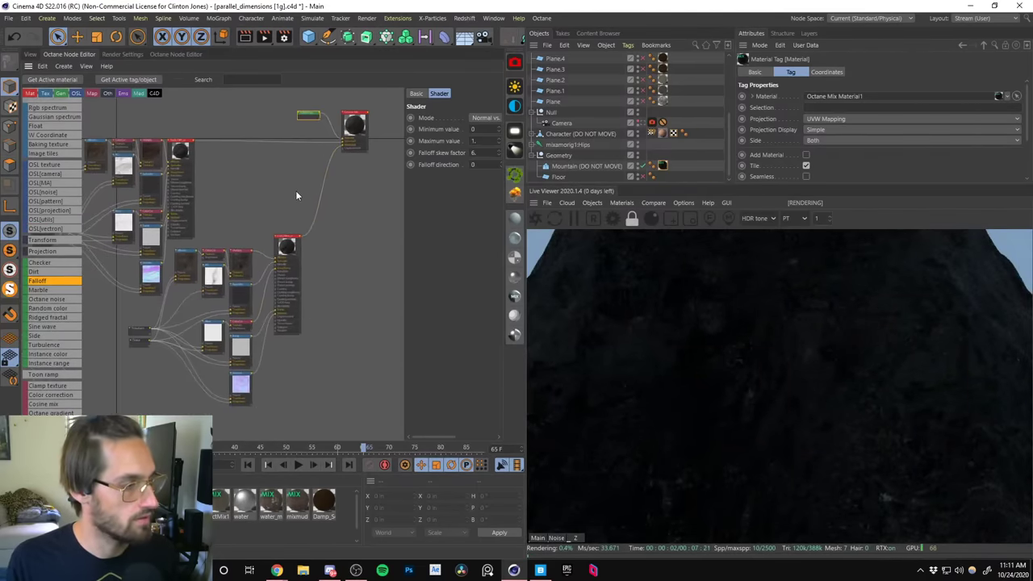
Reposition the two rock material nodes, add an RGB spectrum node and connect it to the Rock_Cliff_Layer material's Albedo.
{"action": "left_click_drag", "start_coordinate": [287, 247], "coordinate": [299, 251]}
{"action": "left_click_drag", "start_coordinate": [172, 147], "coordinate": [197, 129]}
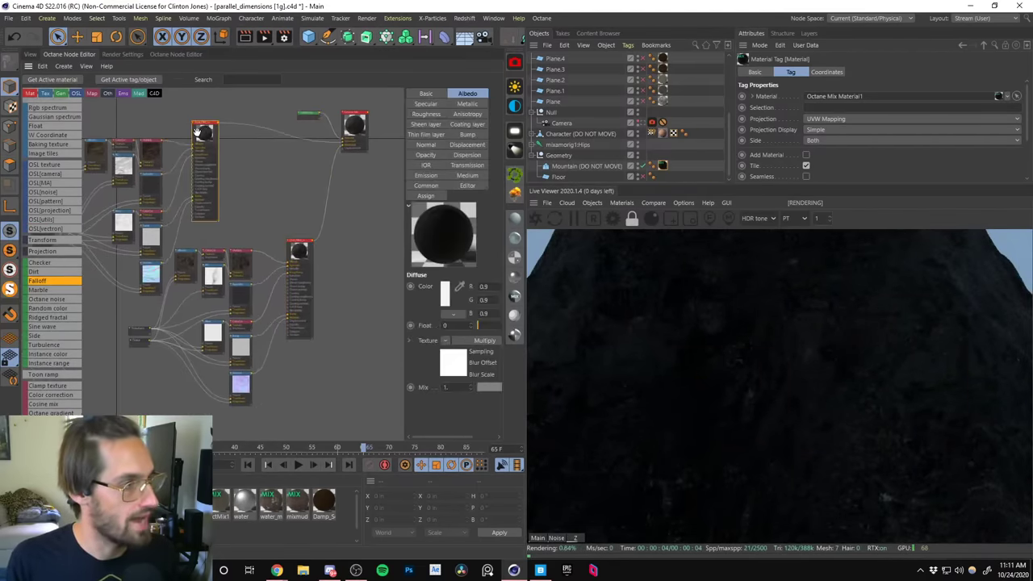
{"action": "scroll", "coordinate": [197, 132], "scroll_direction": "up", "scroll_amount": 3}
{"action": "scroll", "coordinate": [57, 334], "scroll_direction": "up", "scroll_amount": 5}
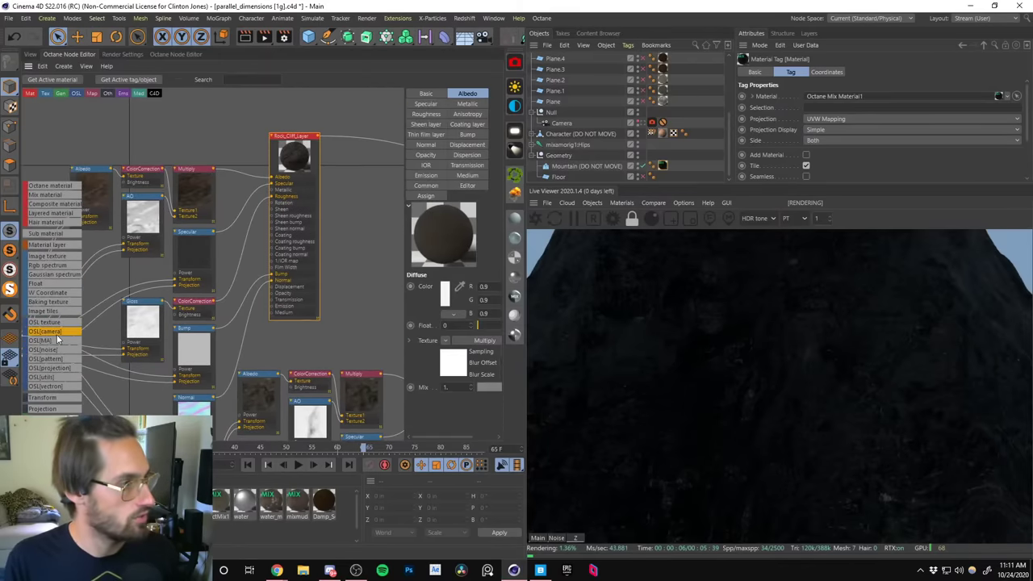
{"action": "scroll", "coordinate": [56, 334], "scroll_direction": "down", "scroll_amount": 2}
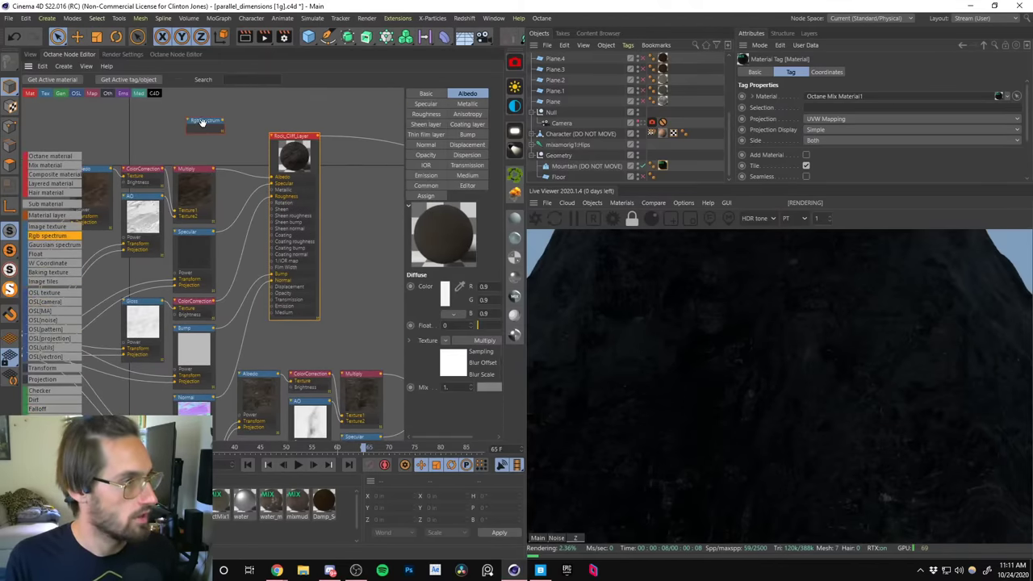
{"action": "left_click_drag", "start_coordinate": [201, 122], "coordinate": [273, 183]}
{"action": "left_click_drag", "start_coordinate": [197, 126], "coordinate": [191, 131]}
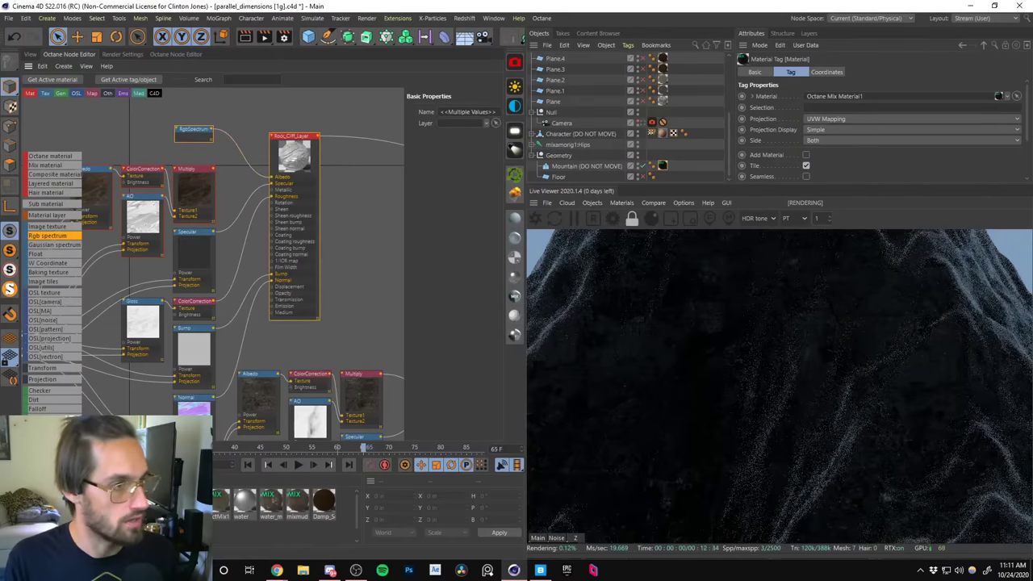
{"action": "left_click", "coordinate": [194, 132]}
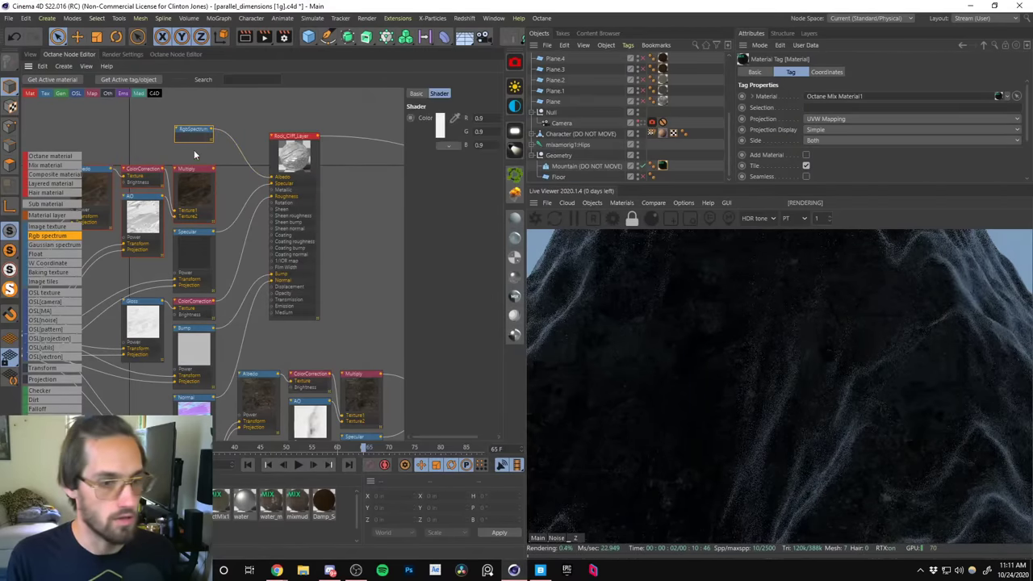
Add a second RGB spectrum node and connect it to the Coal_Mine material's Albedo.
{"action": "middle_click_drag", "start_coordinate": [355, 238], "coordinate": [200, 119]}
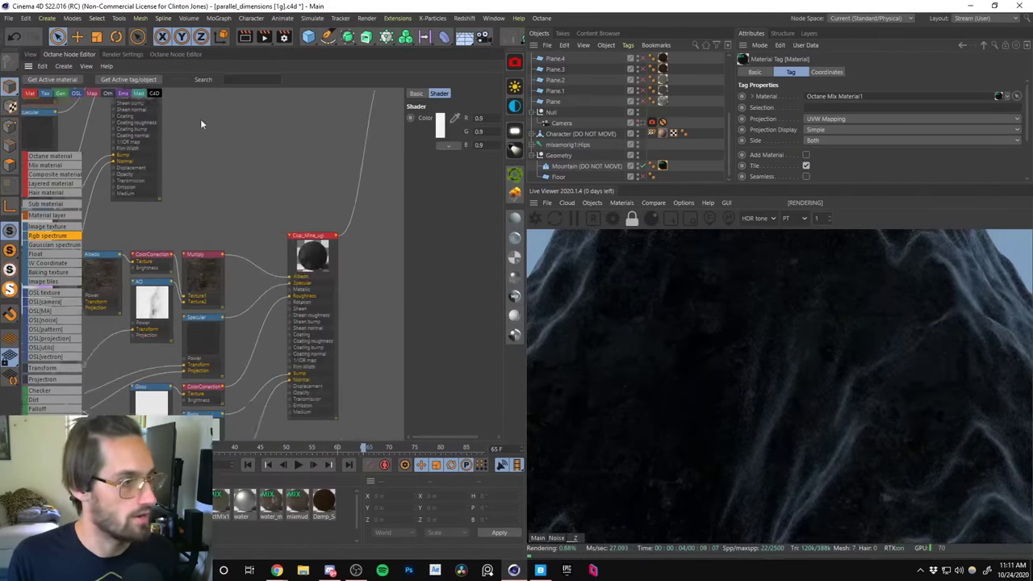
{"action": "middle_click_drag", "start_coordinate": [271, 211], "coordinate": [170, 156]}
{"action": "left_click_drag", "start_coordinate": [222, 202], "coordinate": [276, 202]}
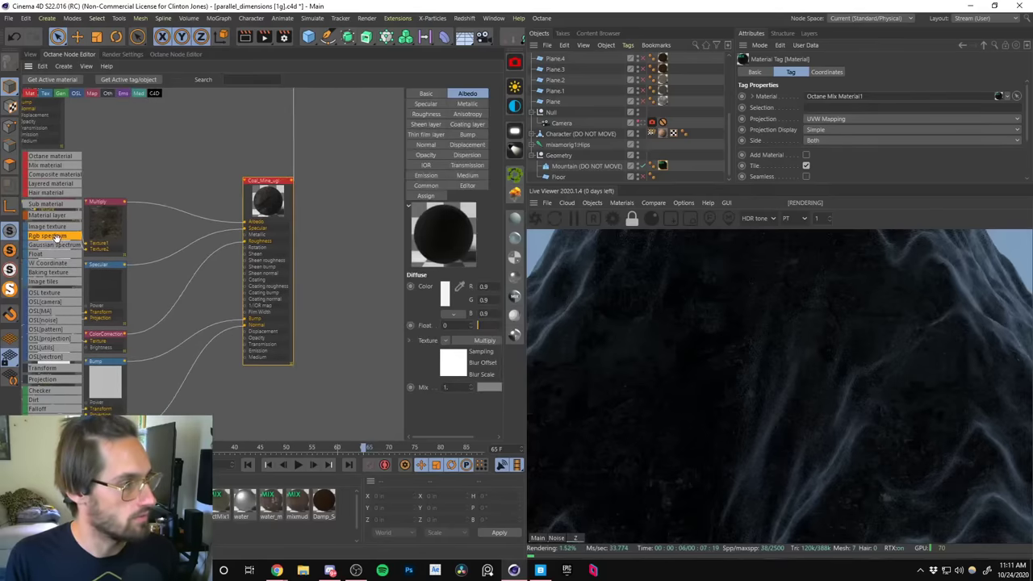
{"action": "left_click_drag", "start_coordinate": [57, 236], "coordinate": [245, 221]}
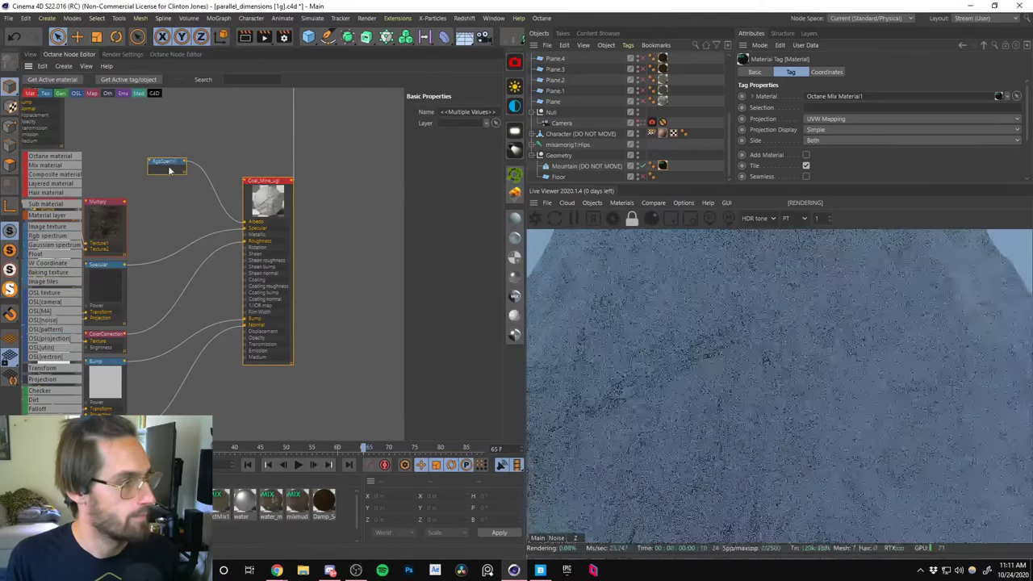
{"action": "left_click", "coordinate": [169, 164]}
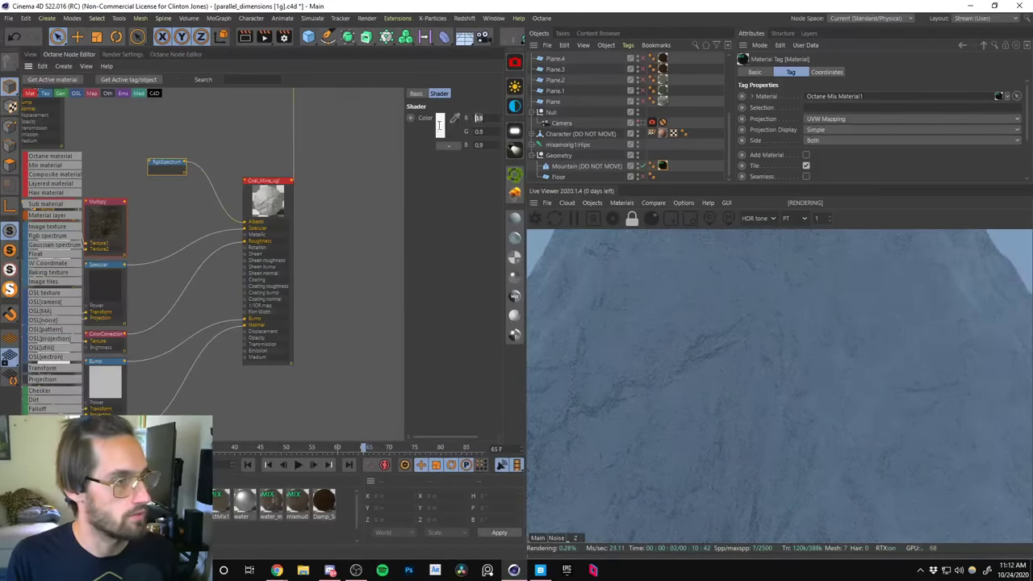
Set the Coal_Mine material's RGB spectrum color to black, with R, G and B at 0.
{"action": "left_click_drag", "start_coordinate": [439, 125], "coordinate": [344, 135]}
{"action": "type", "text": "0"}
{"action": "key", "text": "Tab"}
{"action": "type", "text": "0"}
{"action": "key", "text": "Tab"}
{"action": "type", "text": "0"}
{"action": "key", "text": "Return"}
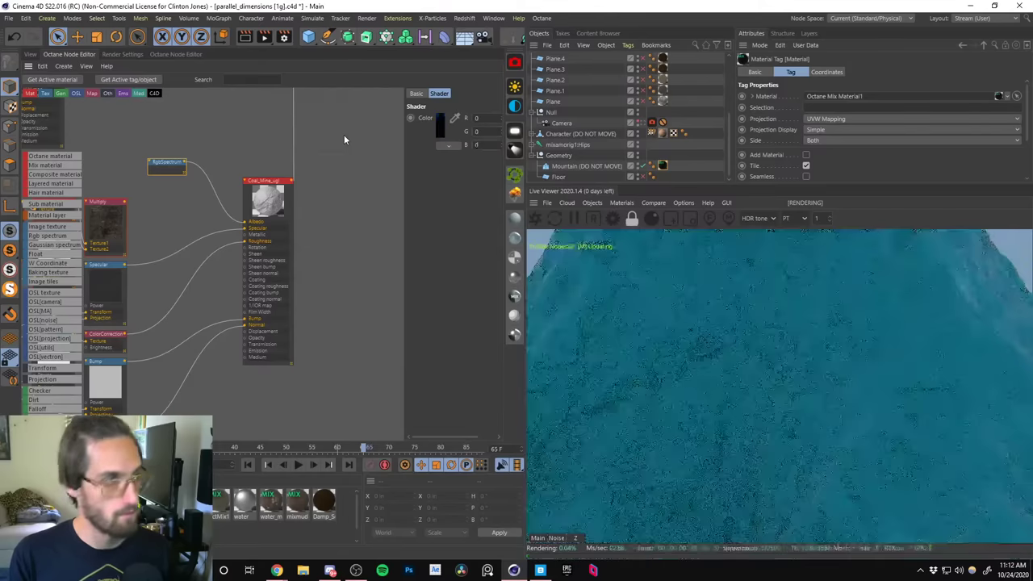
Select the Falloff node beside the Mix material and set the Live Viewer's display scale to 0.5.
{"action": "middle_click_drag", "start_coordinate": [238, 180], "coordinate": [228, 436]}
{"action": "left_click", "coordinate": [220, 204]}
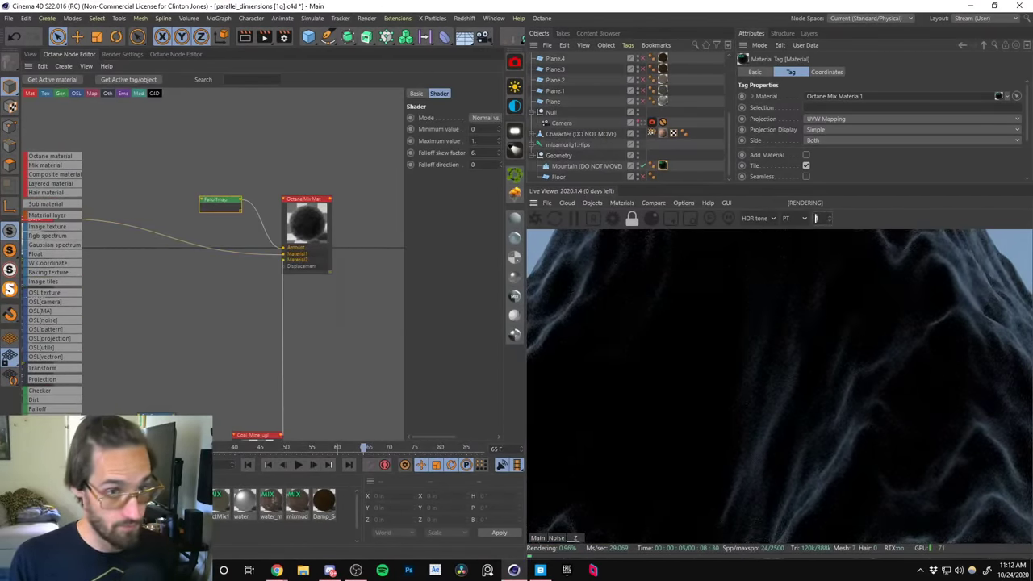
{"action": "left_click", "coordinate": [704, 221]}
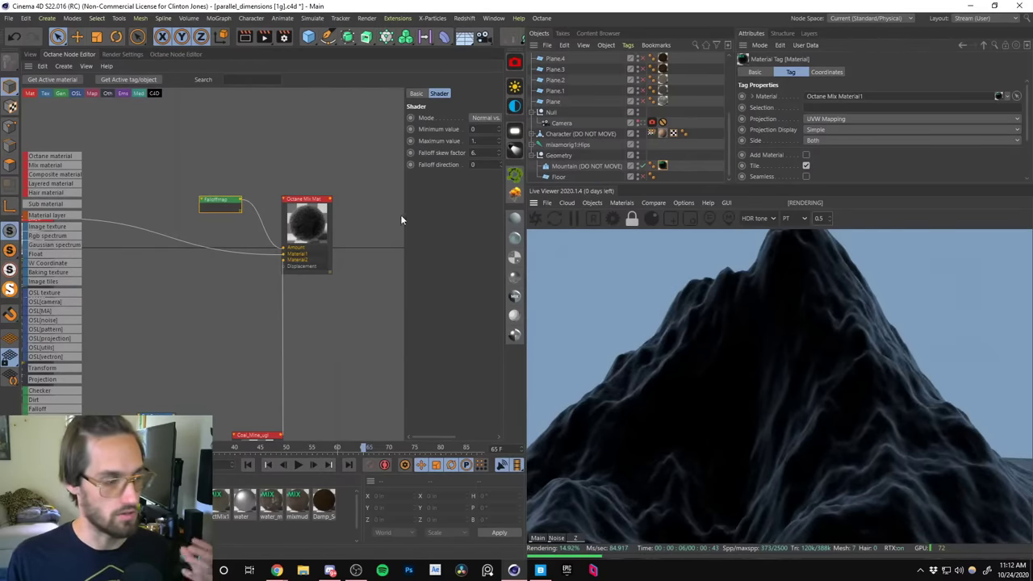
Widen the node parameter area and set the Falloff node's mode to Normal vs. vector 90deg.
{"action": "left_click", "coordinate": [224, 200]}
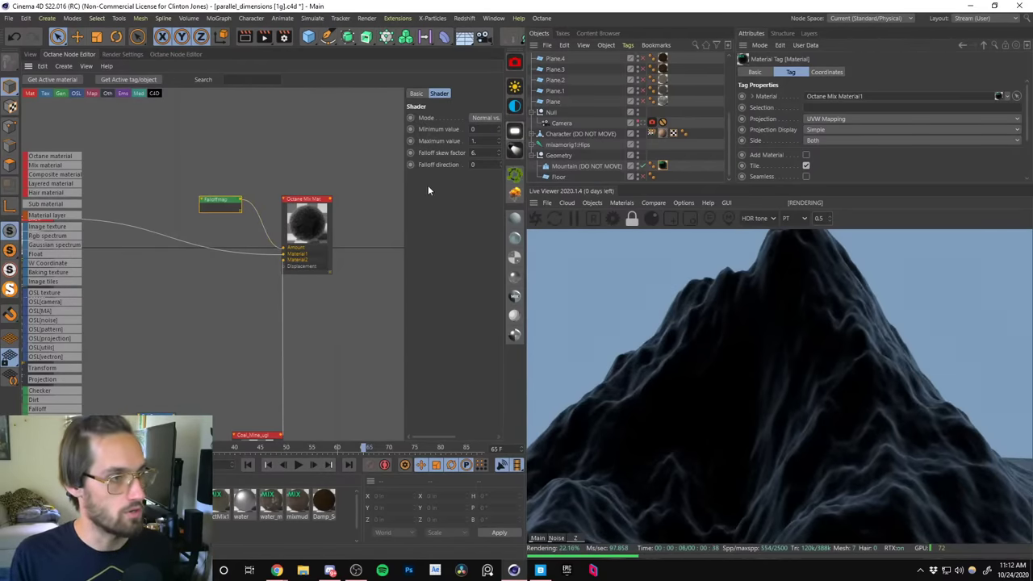
{"action": "left_click_drag", "start_coordinate": [403, 200], "coordinate": [355, 202]}
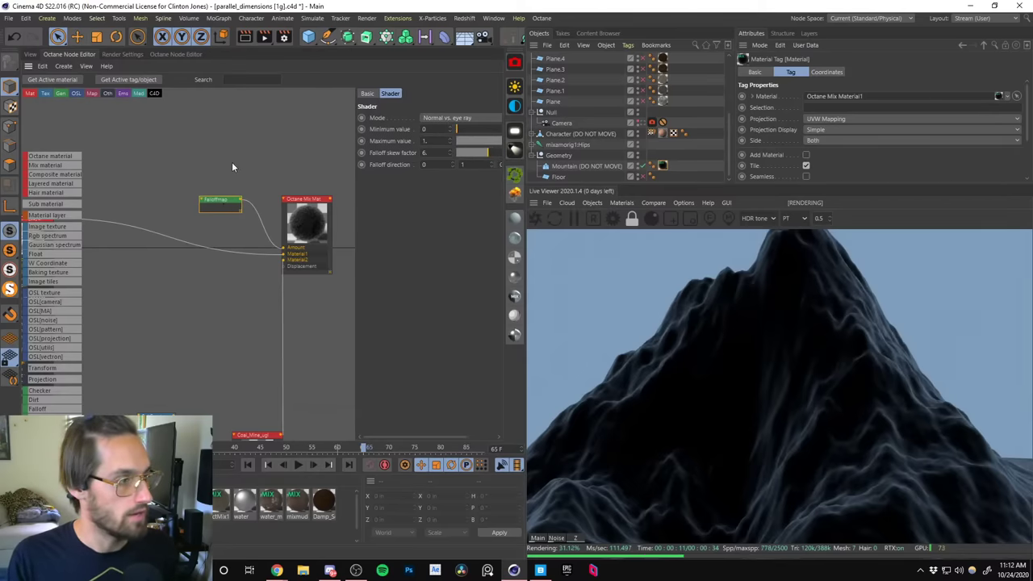
{"action": "left_click", "coordinate": [451, 118]}
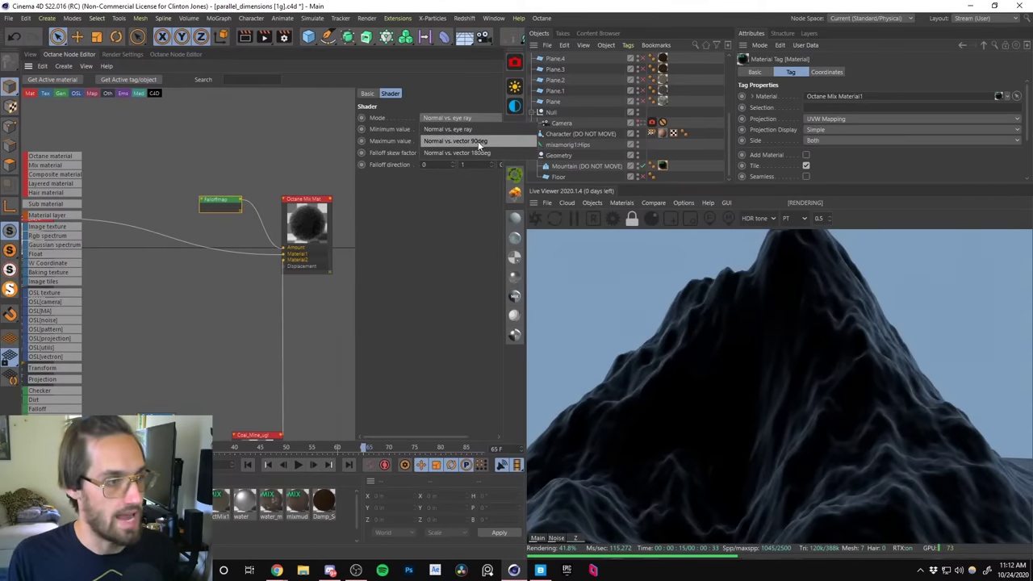
{"action": "left_click", "coordinate": [479, 142]}
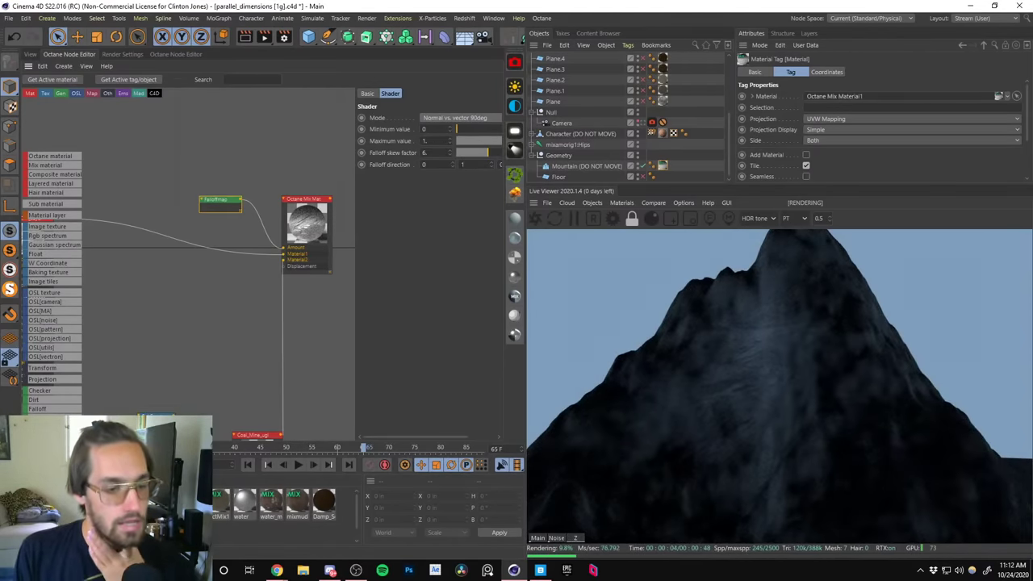
Check the mountain's blend from another angle and try the Falloff mode Normal vs. vector 180deg.
{"action": "left_click", "coordinate": [31, 54]}
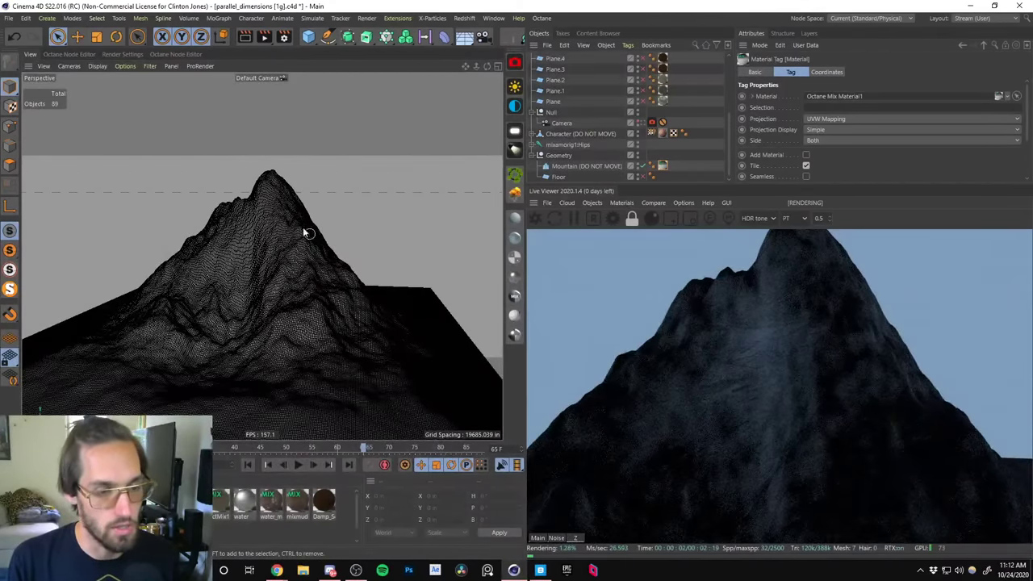
{"action": "left_click_drag", "start_coordinate": [270, 295], "coordinate": [153, 355], "text": "alt"}
{"action": "left_click", "coordinate": [86, 502]}
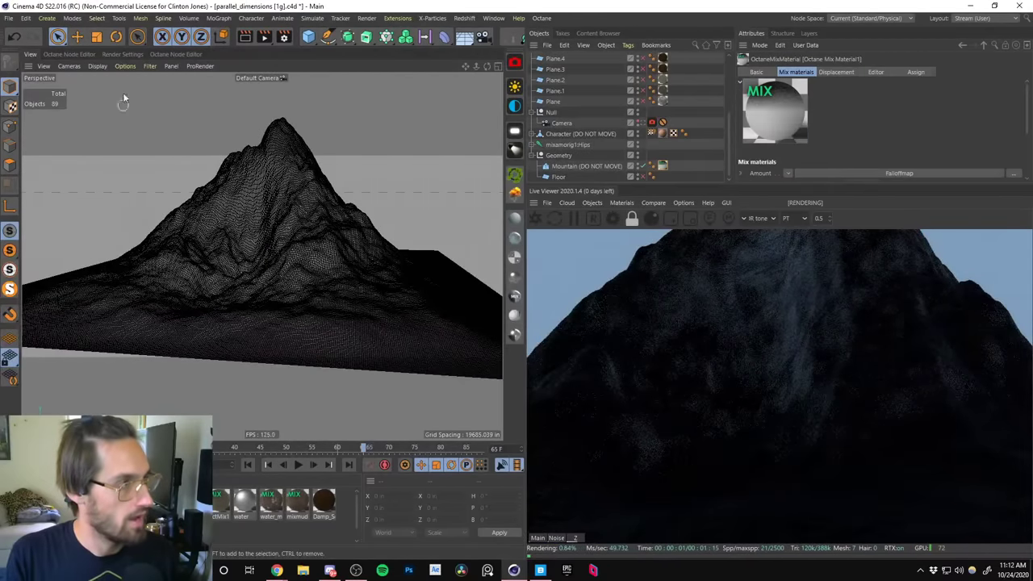
{"action": "left_click", "coordinate": [169, 54]}
{"action": "left_click", "coordinate": [121, 54]}
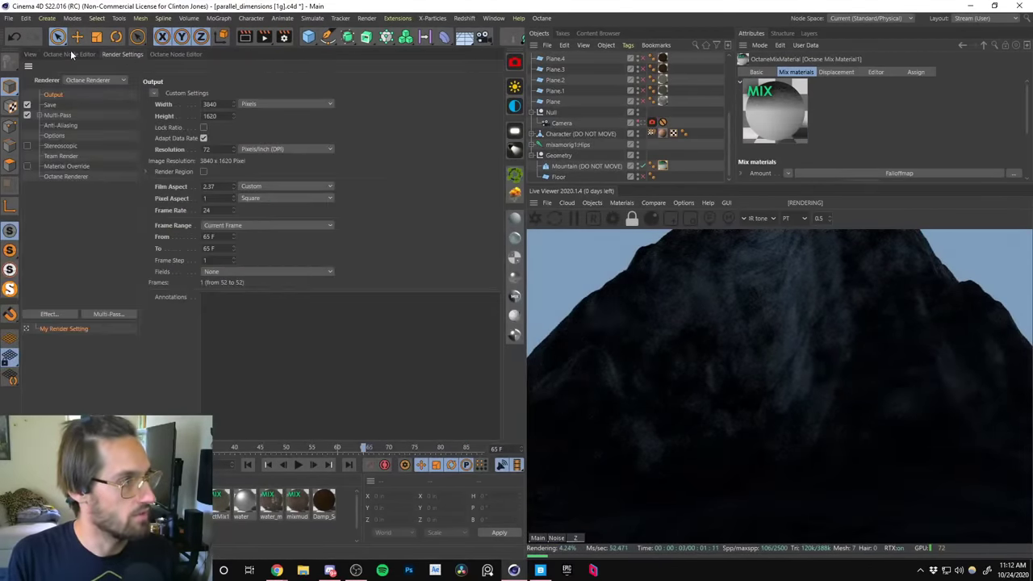
{"action": "left_click", "coordinate": [70, 54]}
{"action": "left_click", "coordinate": [457, 117]}
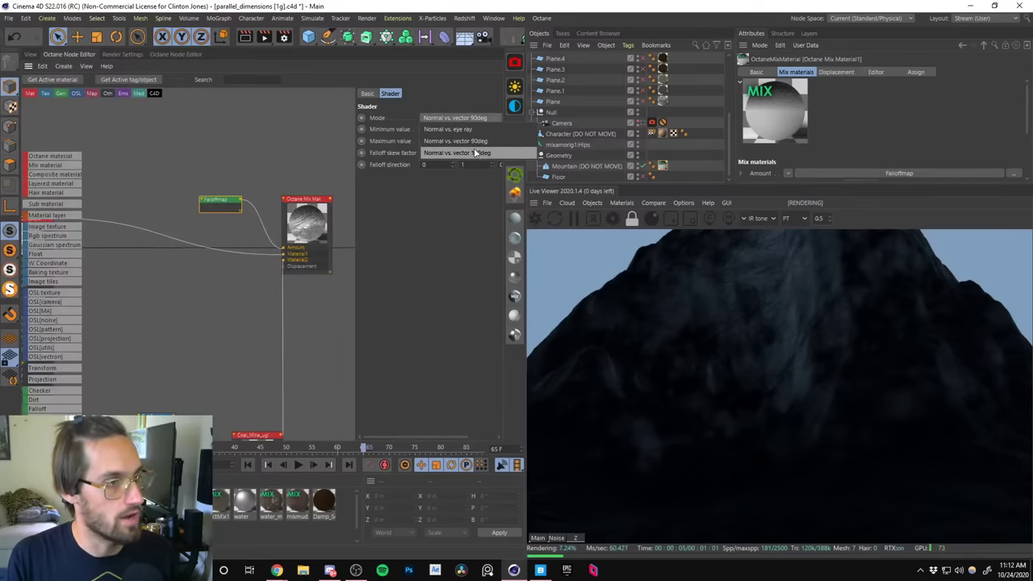
{"action": "left_click", "coordinate": [466, 145]}
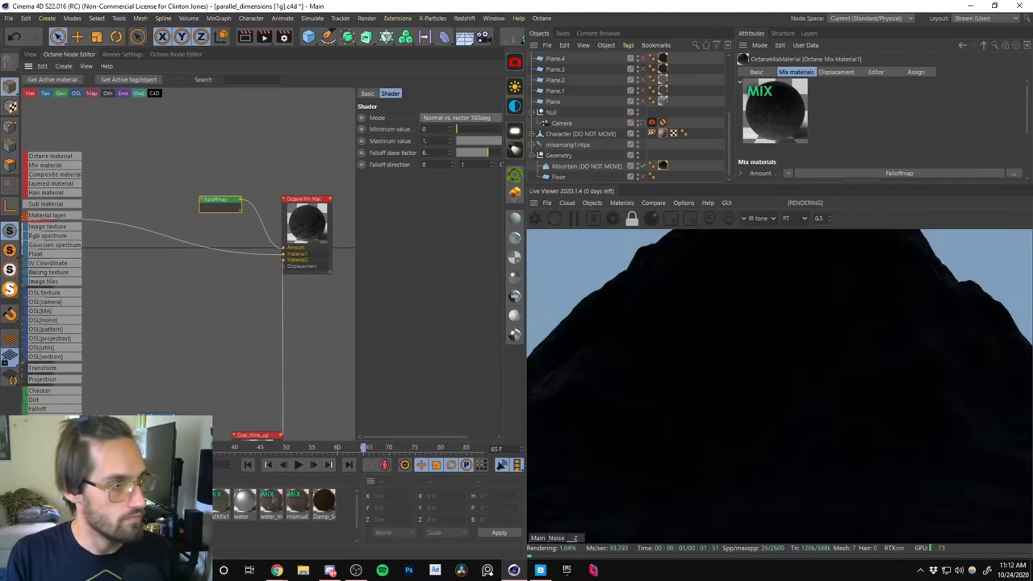
Inspect the mountain from a few more angles and return the Falloff node's mode to Normal vs. vector 90deg.
{"action": "left_click", "coordinate": [31, 54]}
{"action": "left_click_drag", "start_coordinate": [258, 253], "coordinate": [242, 349], "text": "alt"}
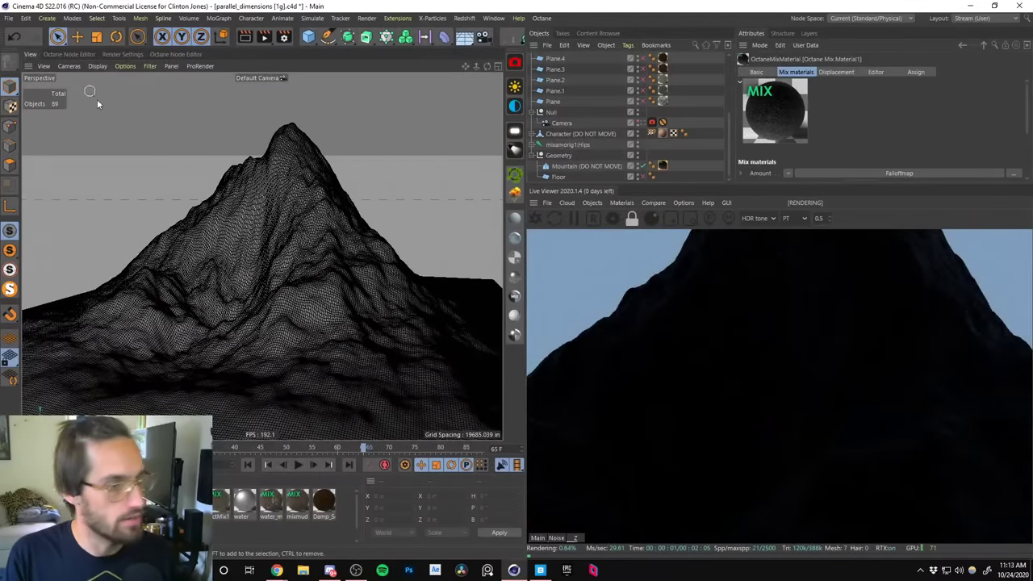
{"action": "left_click_drag", "start_coordinate": [270, 217], "coordinate": [166, 326], "text": "alt"}
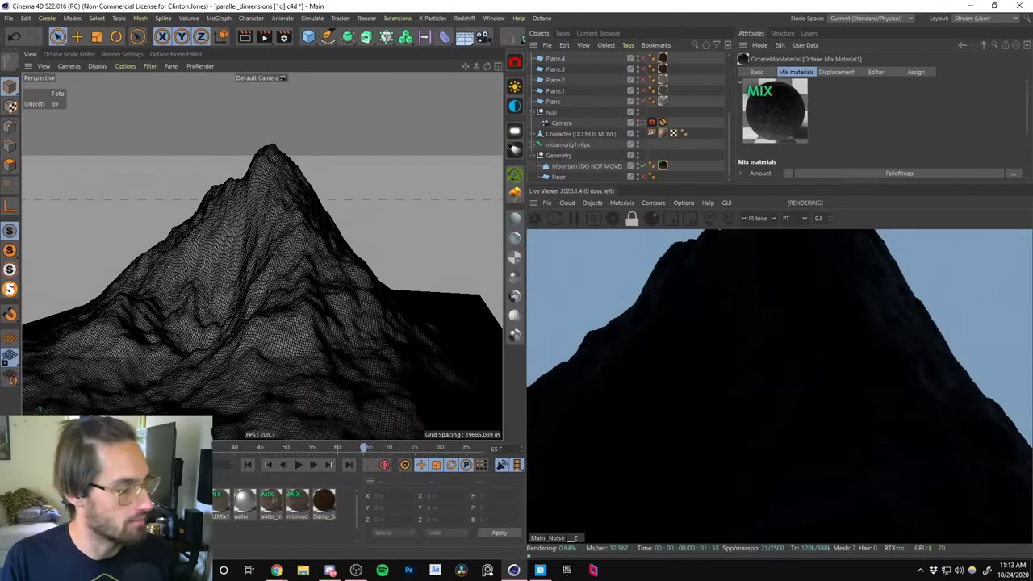
{"action": "double_click", "coordinate": [663, 165]}
{"action": "left_click", "coordinate": [445, 72]}
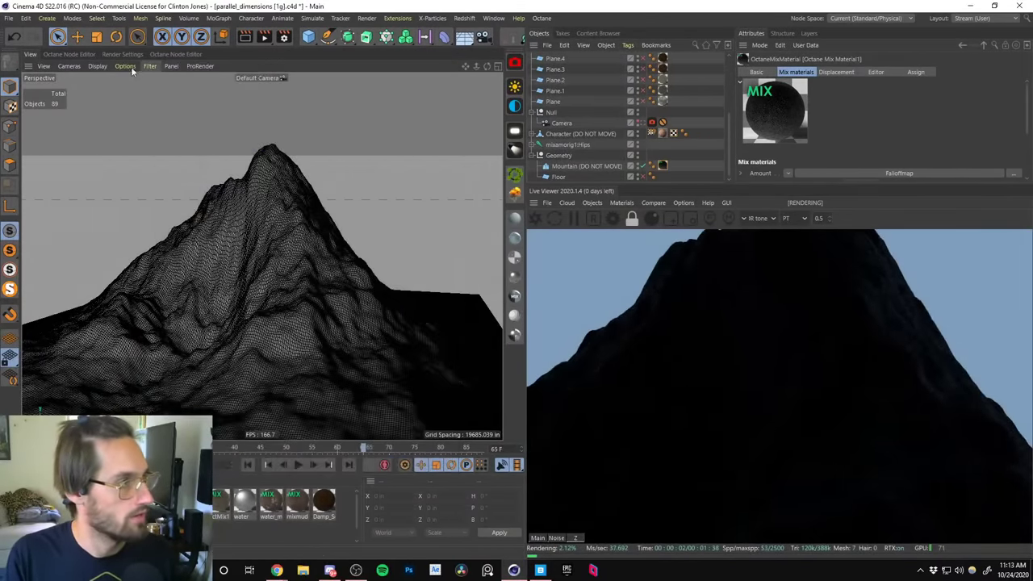
{"action": "left_click", "coordinate": [81, 56]}
{"action": "left_click", "coordinate": [474, 119]}
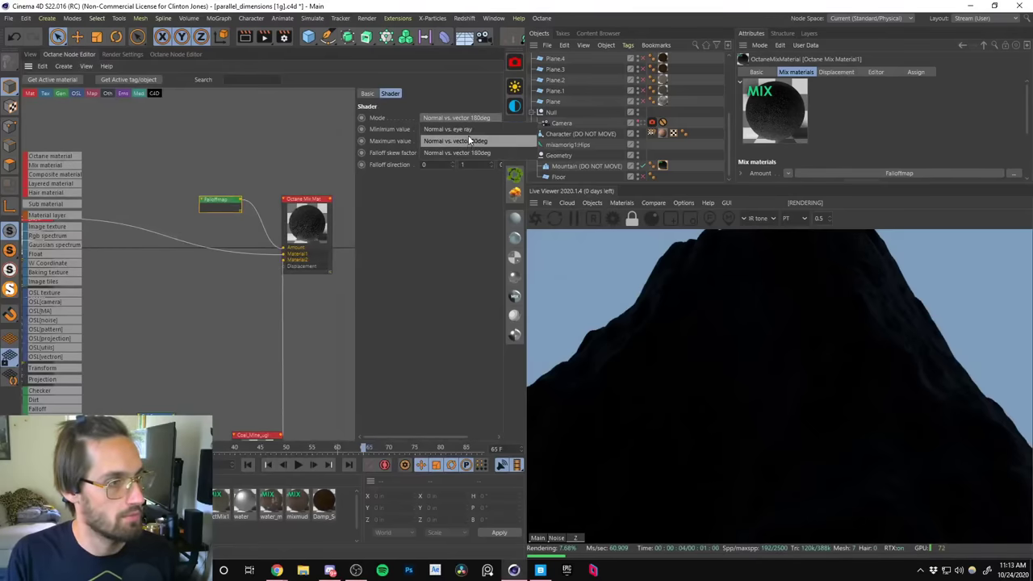
{"action": "left_click", "coordinate": [463, 141]}
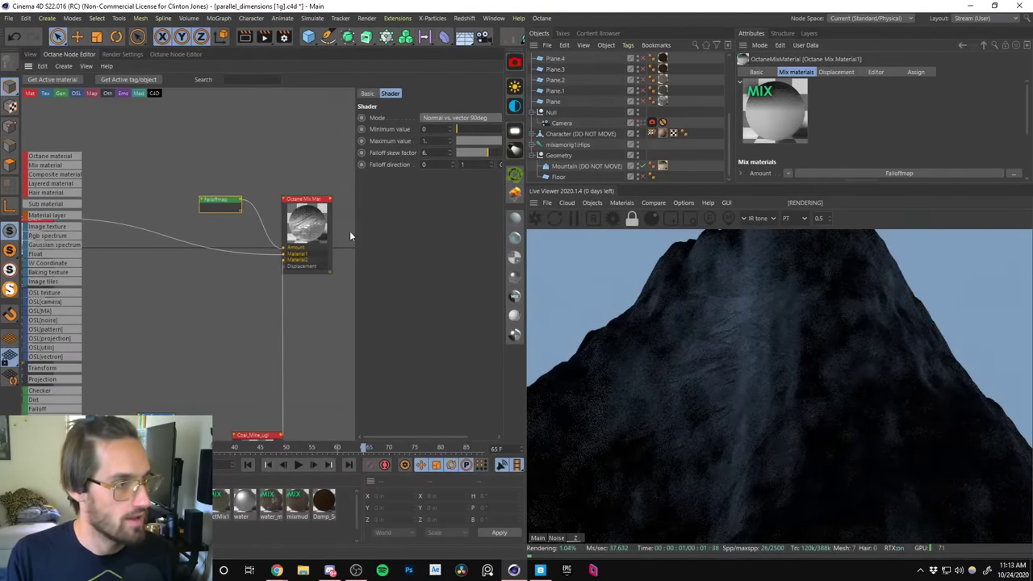
Compare lower and higher falloff skew factors in the live render, and return the value to 6.
{"action": "mouse_move", "coordinate": [137, 274]}
{"action": "middle_mouse_down"}
{"action": "mouse_move", "coordinate": [306, 294]}
{"action": "mouse_move", "coordinate": [272, 238]}
{"action": "mouse_move", "coordinate": [137, 263]}
{"action": "middle_mouse_up"}
{"action": "left_click", "coordinate": [471, 154]}
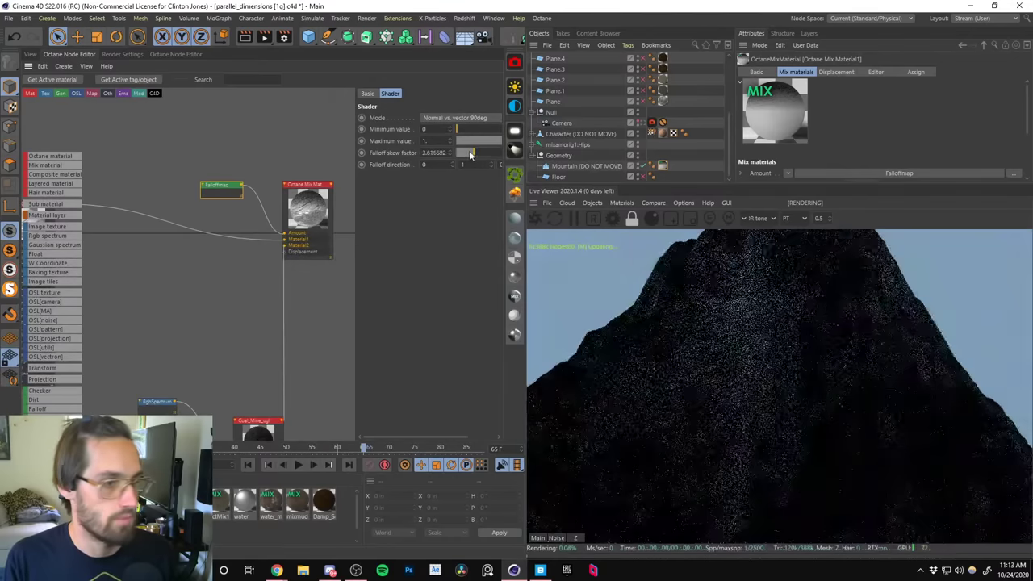
{"action": "left_click", "coordinate": [490, 156]}
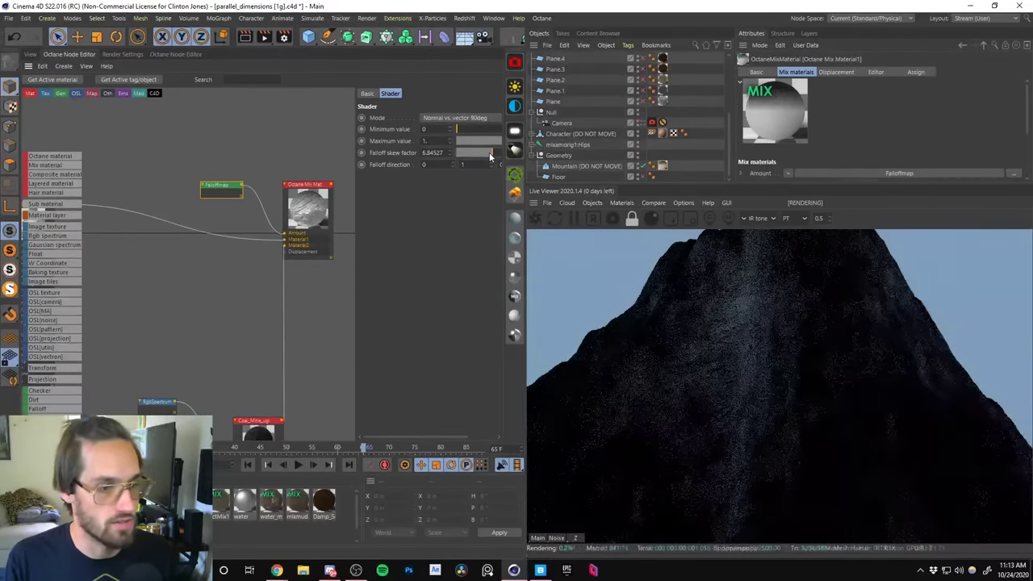
{"action": "left_click_drag", "start_coordinate": [489, 156], "coordinate": [483, 156]}
{"action": "double_click", "coordinate": [434, 153]}
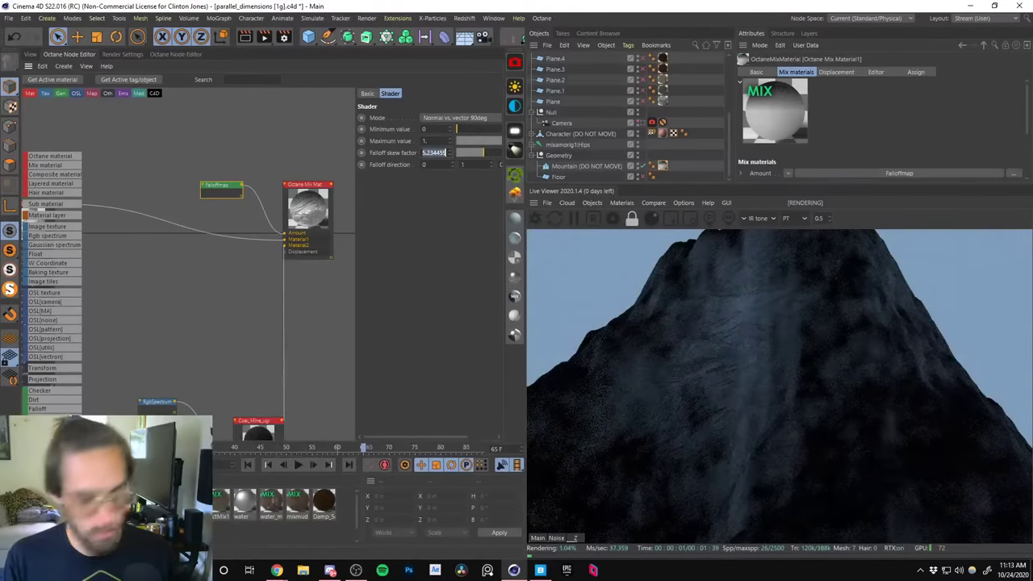
{"action": "type", "text": "6"}
{"action": "key", "text": "Return"}
Move the Falloff node away from the Mix node and insert an Octane gradient between it and the Mix material's Amount.
{"action": "left_click_drag", "start_coordinate": [216, 188], "coordinate": [176, 179]}
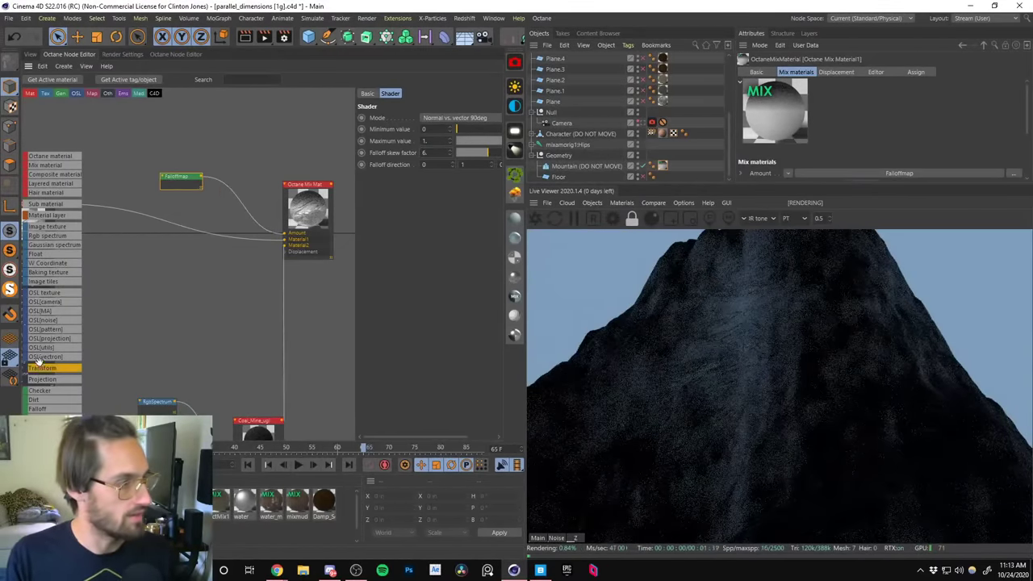
{"action": "scroll", "coordinate": [38, 360], "scroll_direction": "down", "scroll_amount": 5}
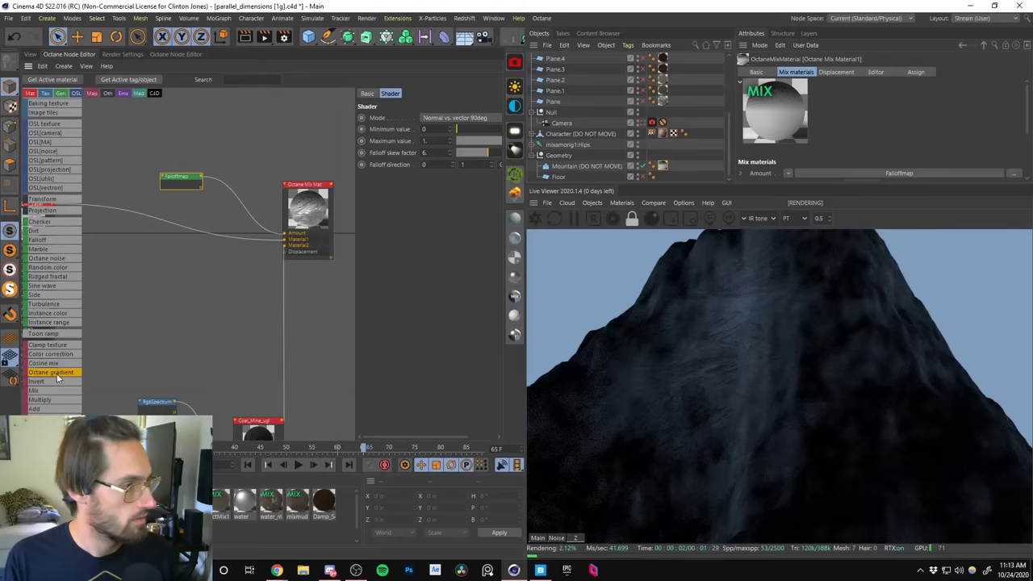
{"action": "left_click_drag", "start_coordinate": [56, 373], "coordinate": [237, 197]}
{"action": "mouse_move", "coordinate": [491, 230]}
{"action": "left_mouse_down"}
{"action": "mouse_move", "coordinate": [413, 231]}
{"action": "mouse_move", "coordinate": [494, 228]}
{"action": "left_mouse_up"}
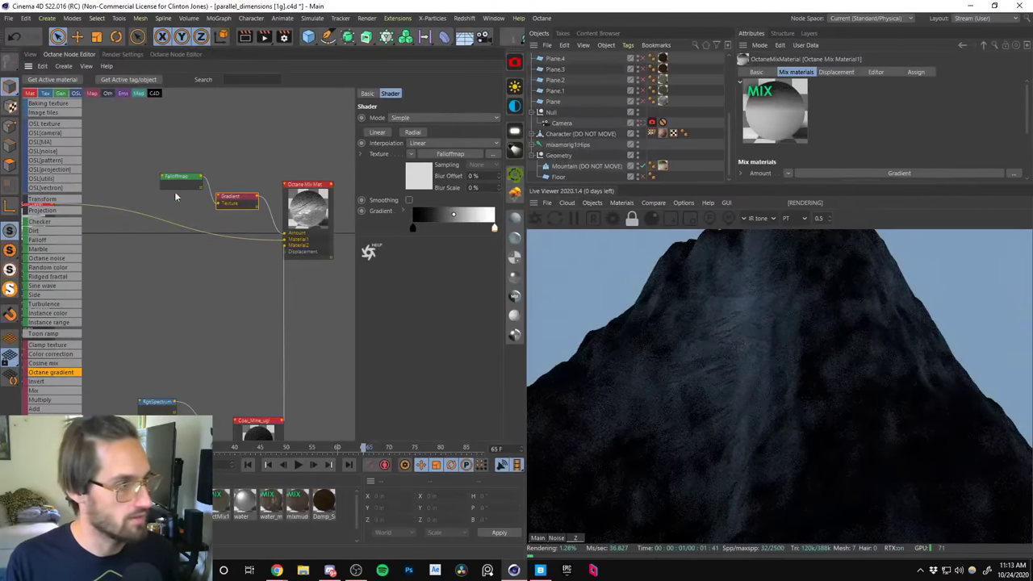
{"action": "left_click_drag", "start_coordinate": [179, 176], "coordinate": [167, 174]}
Reconnect the Multiply nodes to the Albedo of the Coal_Mine and Rock_Cliff_Layer materials, replacing the RGB spectrum inputs.
{"action": "middle_click_drag", "start_coordinate": [234, 188], "coordinate": [273, 95]}
{"action": "middle_click_drag", "start_coordinate": [156, 353], "coordinate": [177, 296]}
{"action": "left_click_drag", "start_coordinate": [179, 292], "coordinate": [299, 317]}
{"action": "middle_click_drag", "start_coordinate": [187, 158], "coordinate": [295, 319]}
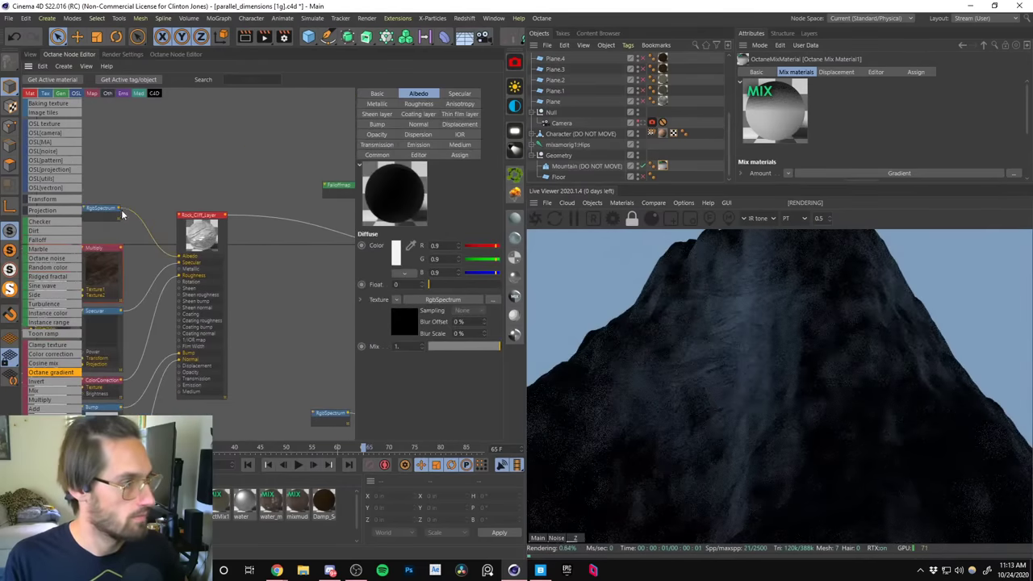
{"action": "left_click_drag", "start_coordinate": [122, 253], "coordinate": [181, 258]}
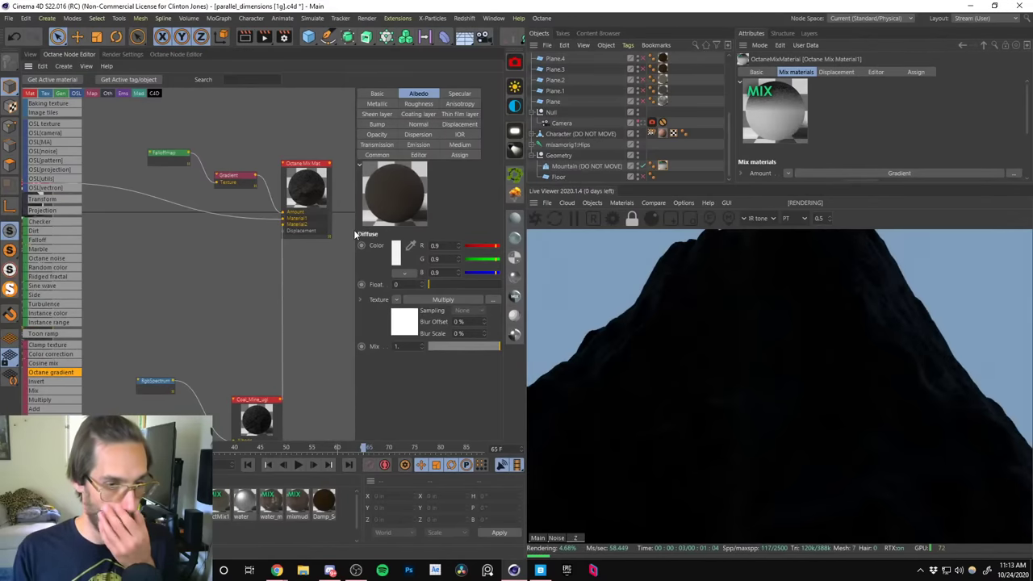
Look through the scene's Camera and set the Live Viewer's display scale to 0.2.
{"action": "left_click", "coordinate": [535, 217]}
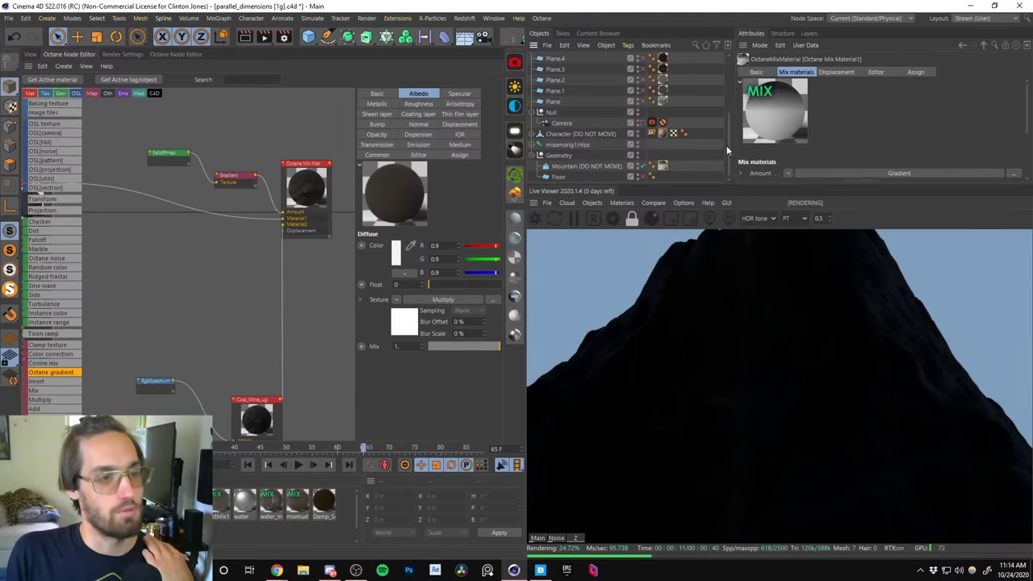
{"action": "left_click", "coordinate": [644, 123]}
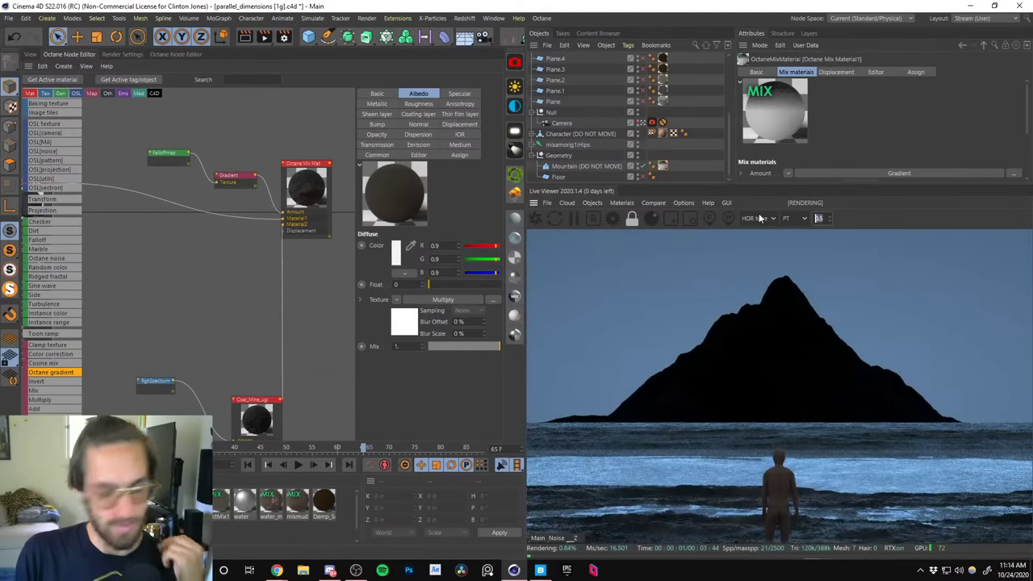
{"action": "key", "text": "Return"}
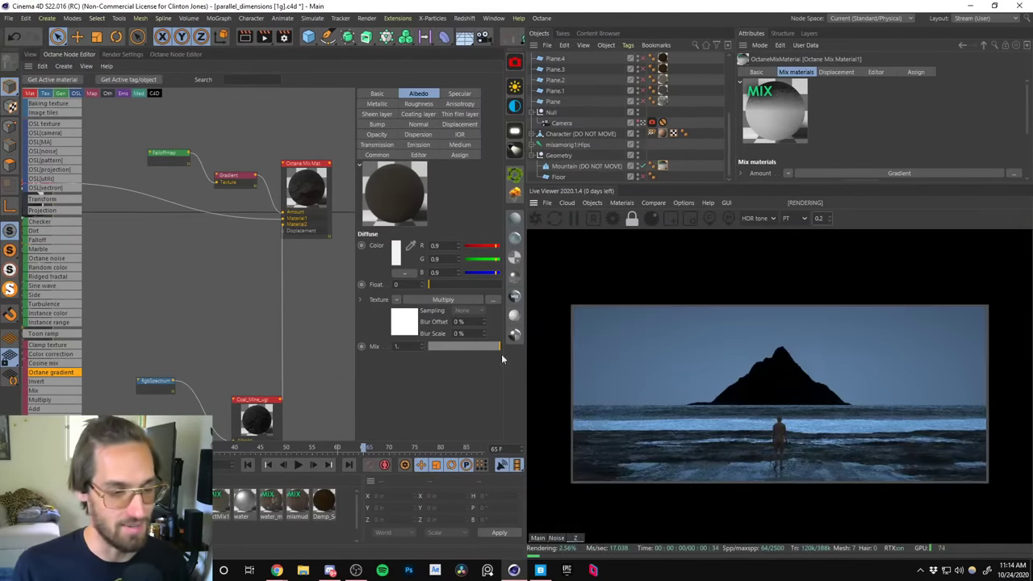
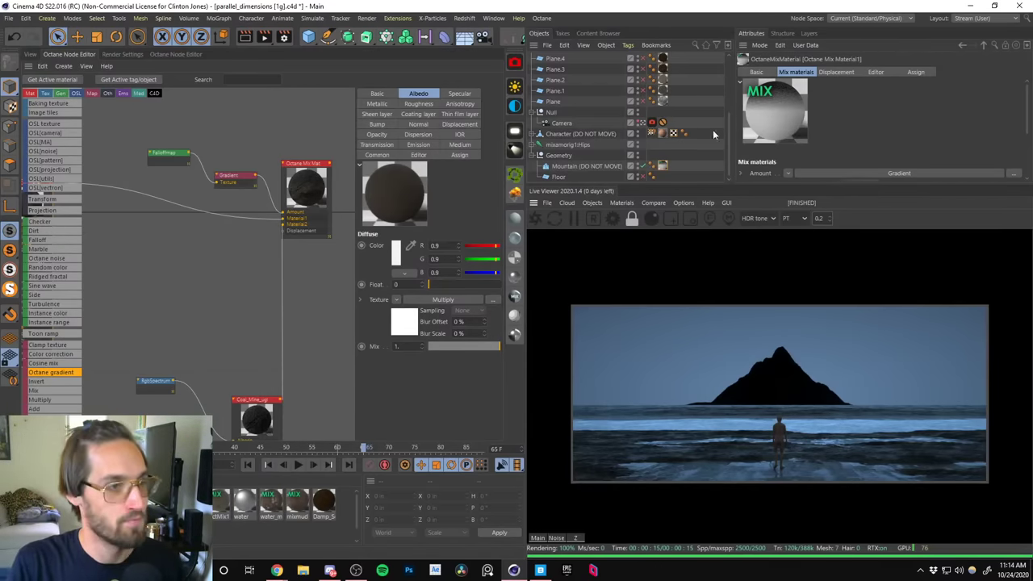
Exit the scene camera, and connect the Coal_Mine material's Specular map to Specular and its Multiply node to Albedo, replacing the RGB spectrum.
{"action": "left_click", "coordinate": [644, 125]}
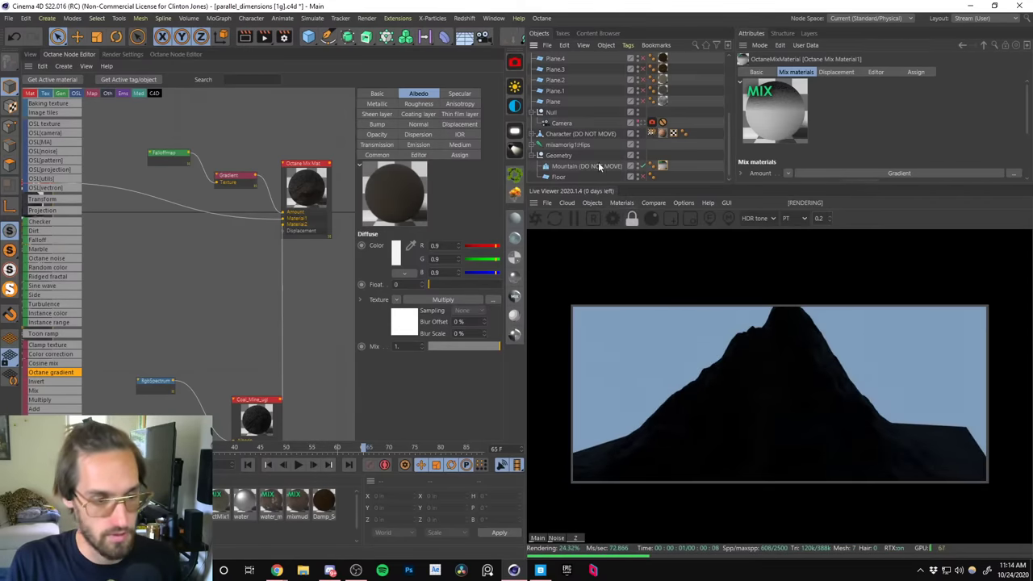
{"action": "middle_click_drag", "start_coordinate": [157, 335], "coordinate": [247, 207]}
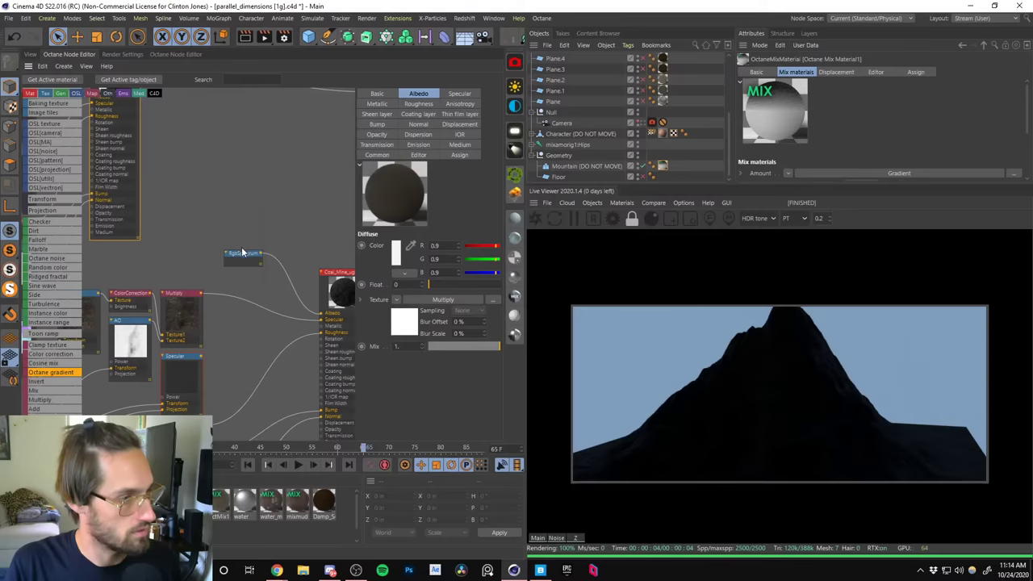
{"action": "middle_click_drag", "start_coordinate": [205, 283], "coordinate": [193, 250]}
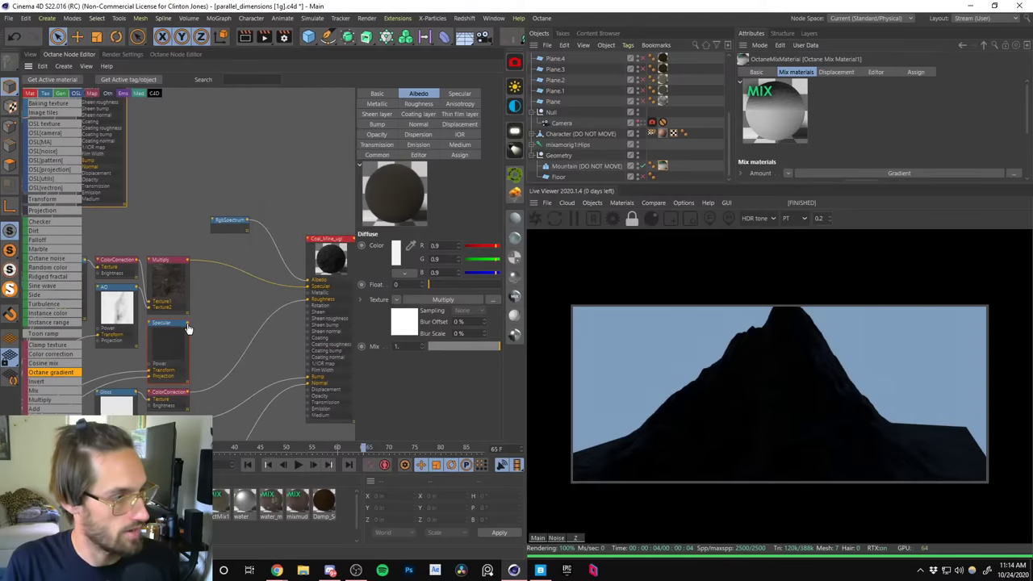
{"action": "left_click_drag", "start_coordinate": [188, 322], "coordinate": [313, 289]}
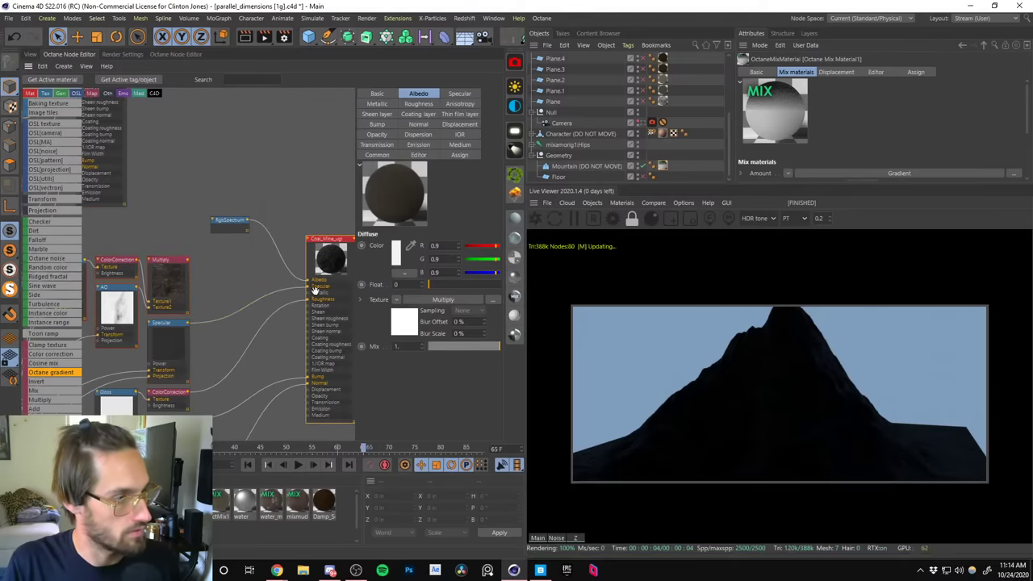
{"action": "left_click_drag", "start_coordinate": [188, 264], "coordinate": [277, 269]}
{"action": "left_click", "coordinate": [184, 263]}
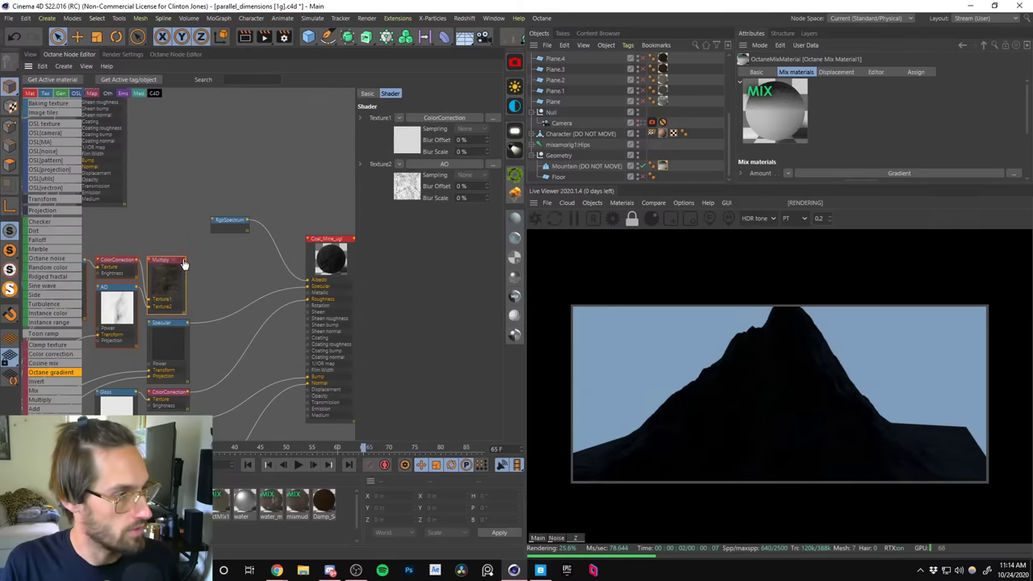
{"action": "left_click_drag", "start_coordinate": [185, 260], "coordinate": [308, 280]}
{"action": "middle_click_drag", "start_coordinate": [162, 154], "coordinate": [212, 234]}
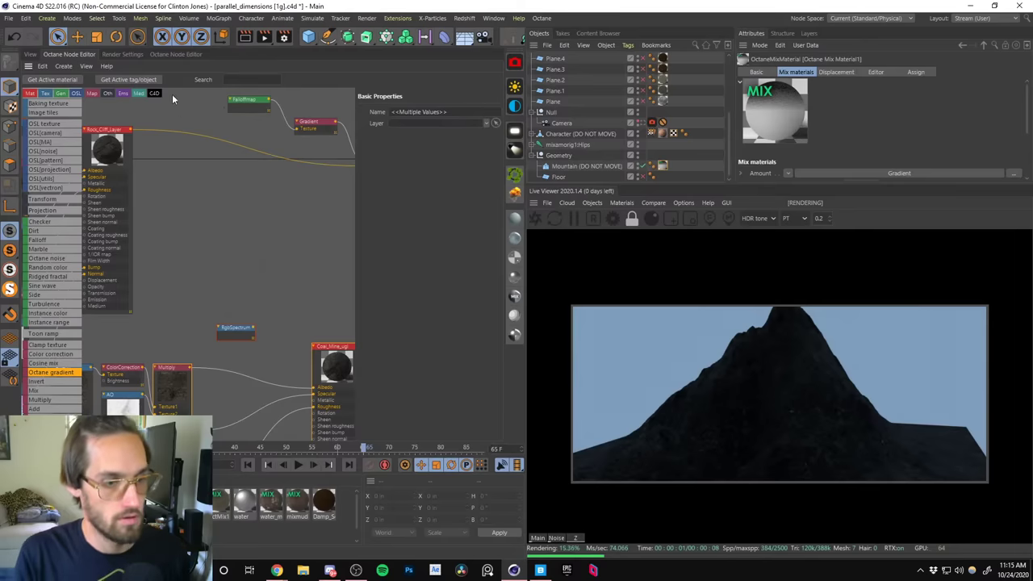
Frame the mountain closely in the perspective viewport and set the Live Viewer's display scale to 0.5.
{"action": "left_click", "coordinate": [39, 55]}
{"action": "right_click_drag", "start_coordinate": [264, 234], "coordinate": [295, 193], "text": "alt"}
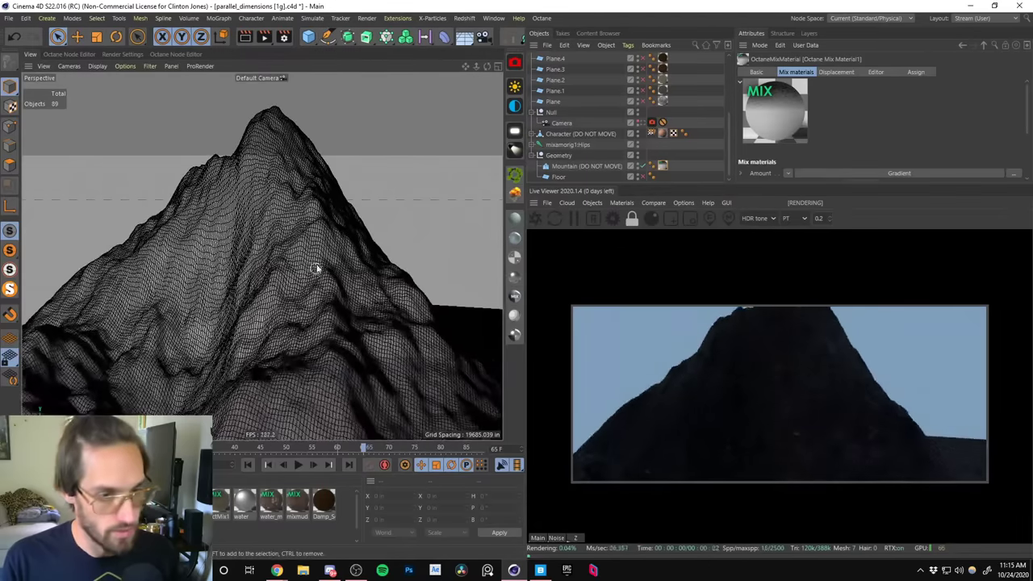
{"action": "scroll", "coordinate": [283, 258], "scroll_direction": "up", "scroll_amount": 4}
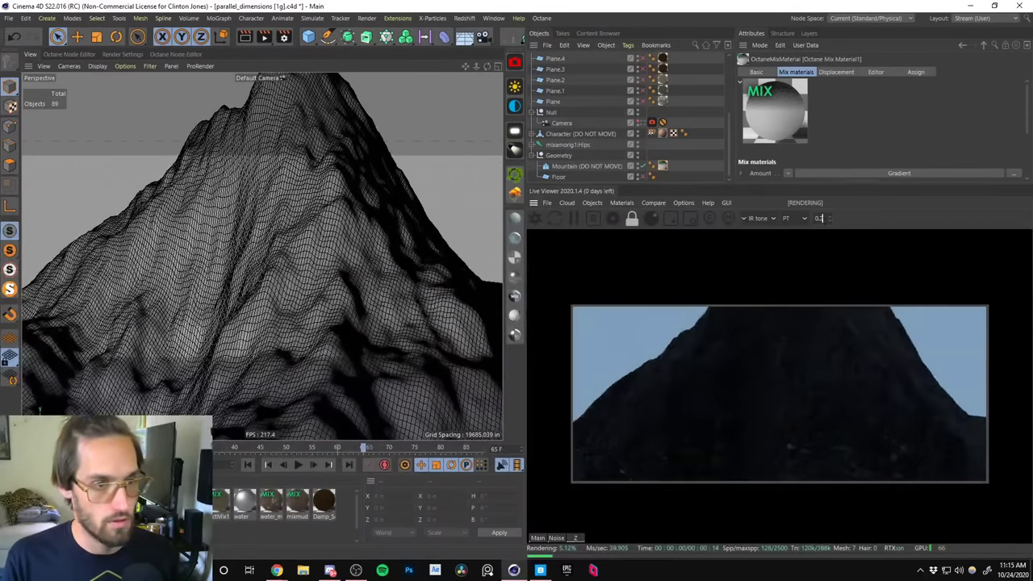
{"action": "type", "text": "0.5"}
{"action": "key", "text": "Return"}
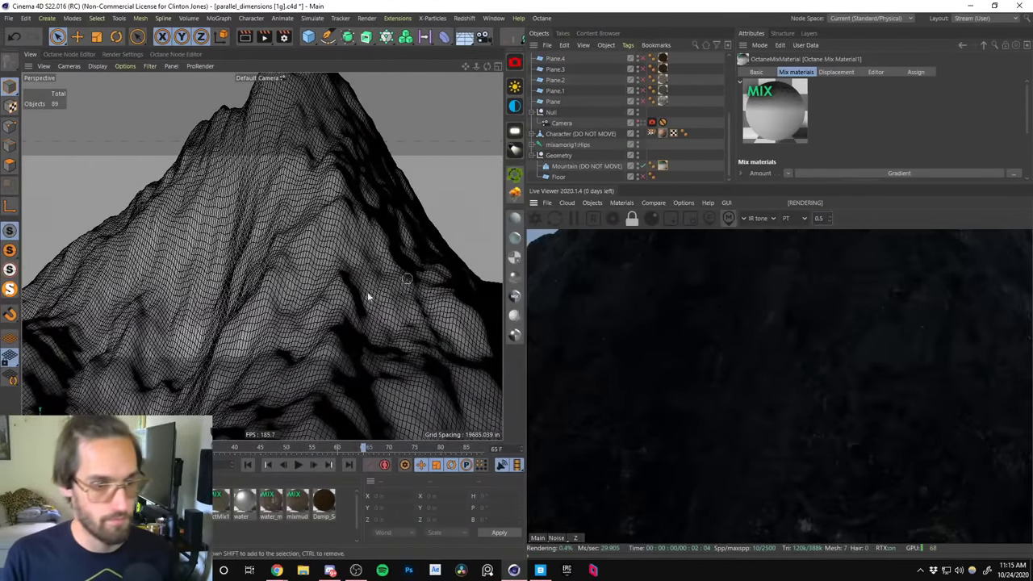
{"action": "scroll", "coordinate": [294, 284], "scroll_direction": "down", "scroll_amount": 3}
{"action": "scroll", "coordinate": [293, 273], "scroll_direction": "down", "scroll_amount": 2}
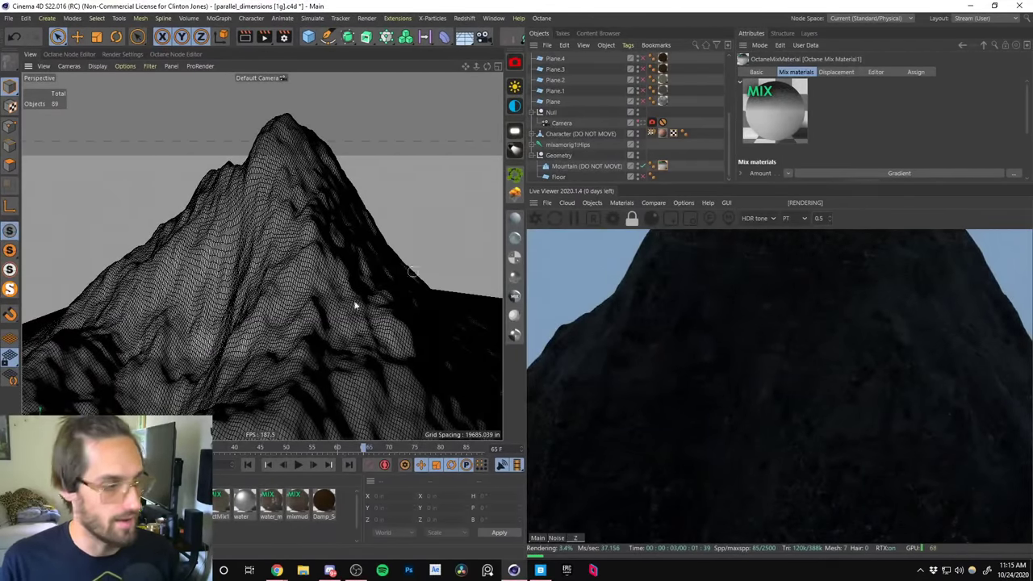
Open the Octane Mix material's node graph and show the Gradient node's settings.
{"action": "double_click", "coordinate": [164, 501]}
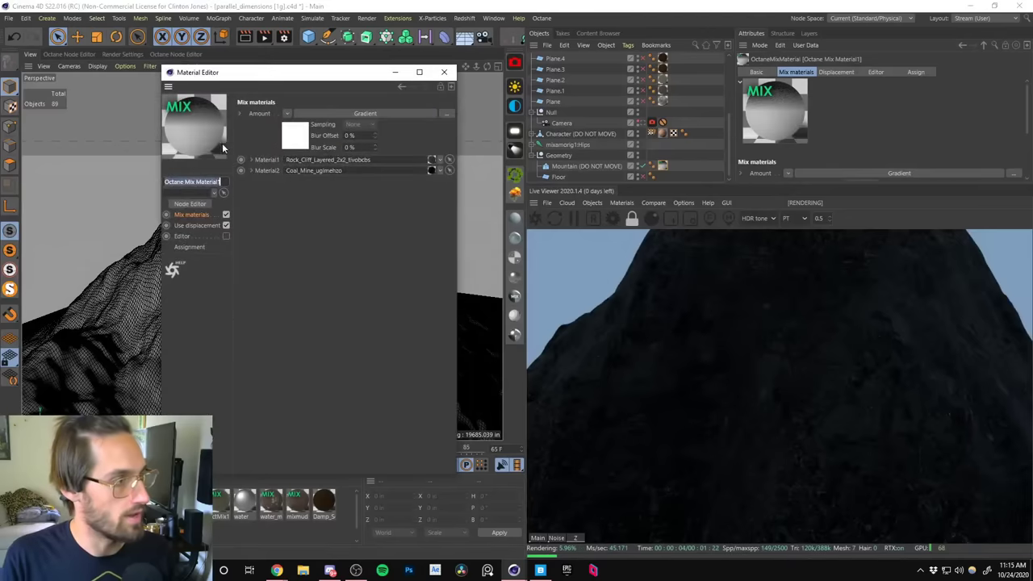
{"action": "left_click", "coordinate": [190, 204]}
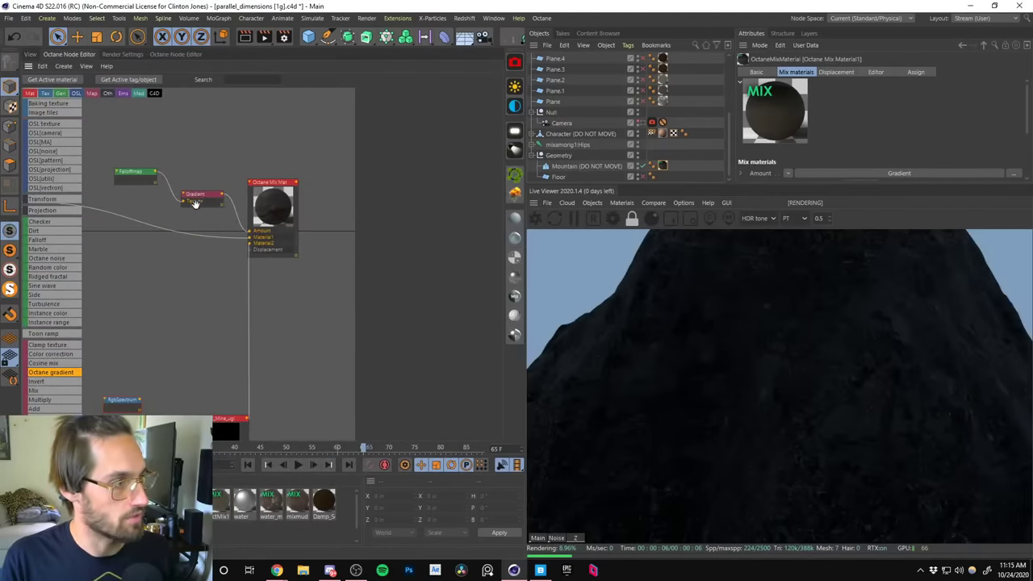
{"action": "left_click", "coordinate": [193, 203]}
Try moving the Gradient's white knot toward black and its black knot to mid-gradient, restoring each knot to its end.
{"action": "left_click_drag", "start_coordinate": [492, 228], "coordinate": [443, 234]}
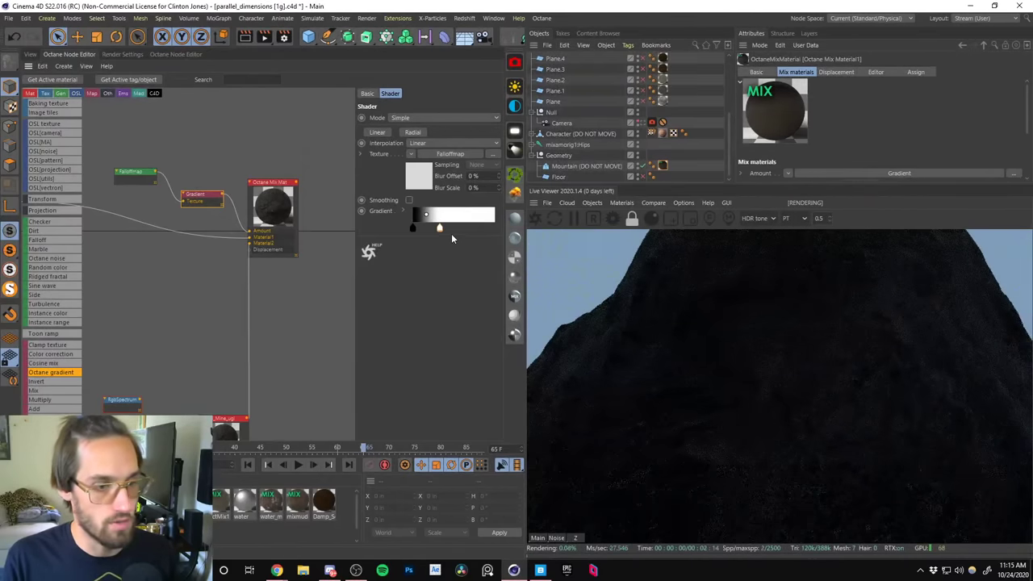
{"action": "key", "text": "ctrl+z"}
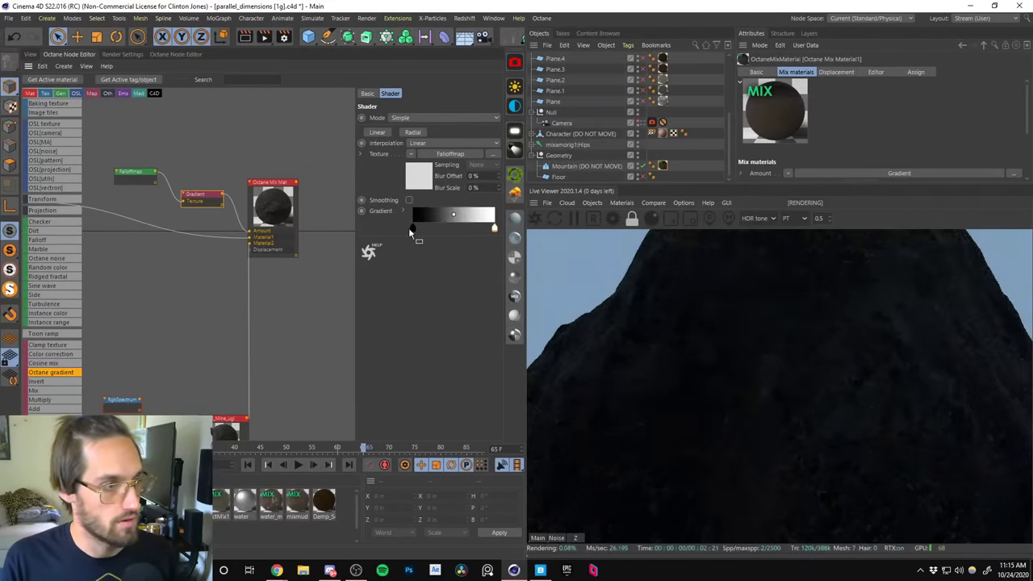
{"action": "left_click_drag", "start_coordinate": [411, 230], "coordinate": [456, 231]}
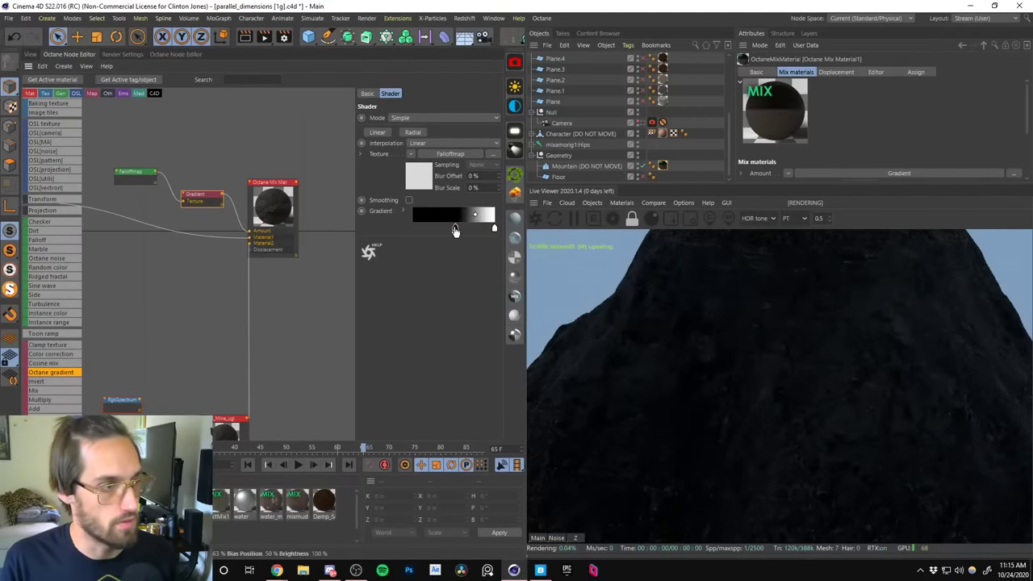
{"action": "left_click_drag", "start_coordinate": [454, 231], "coordinate": [412, 228]}
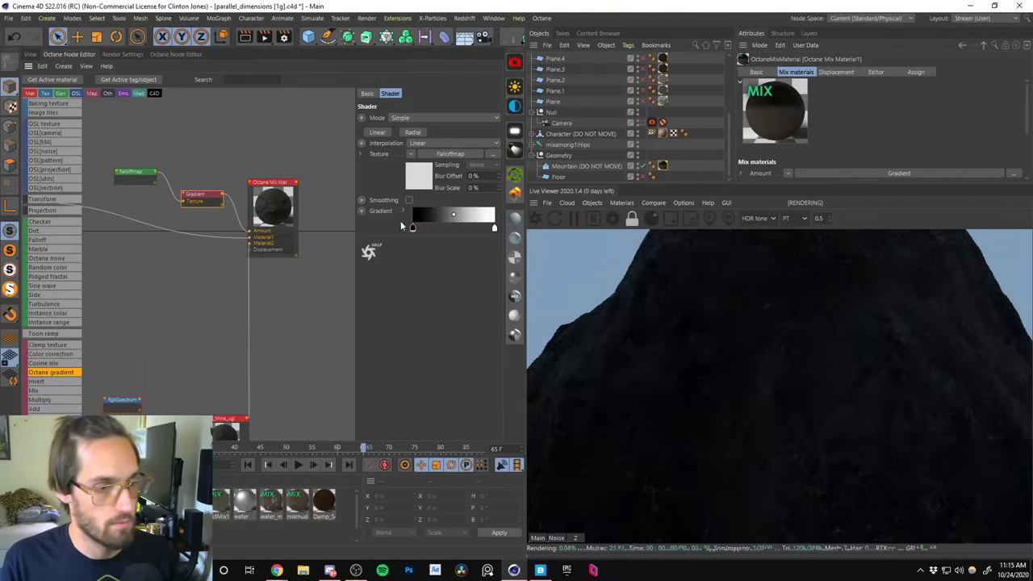
Raise the Falloff map's skew factor to compare the material blend, and restore the factor to 6.
{"action": "left_click", "coordinate": [134, 173]}
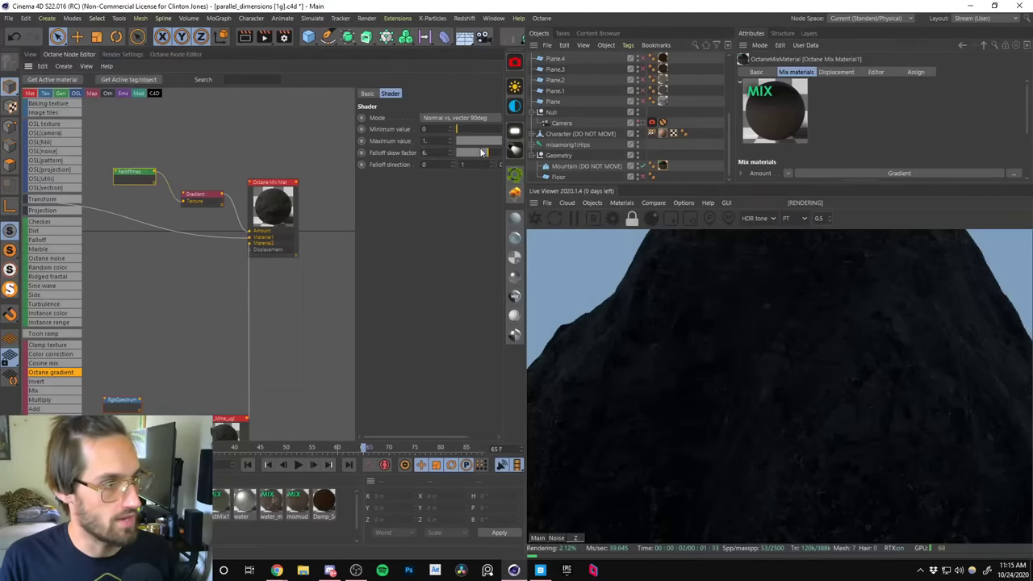
{"action": "mouse_move", "coordinate": [482, 153]}
{"action": "left_mouse_down"}
{"action": "mouse_move", "coordinate": [466, 153]}
{"action": "mouse_move", "coordinate": [490, 153]}
{"action": "left_mouse_up"}
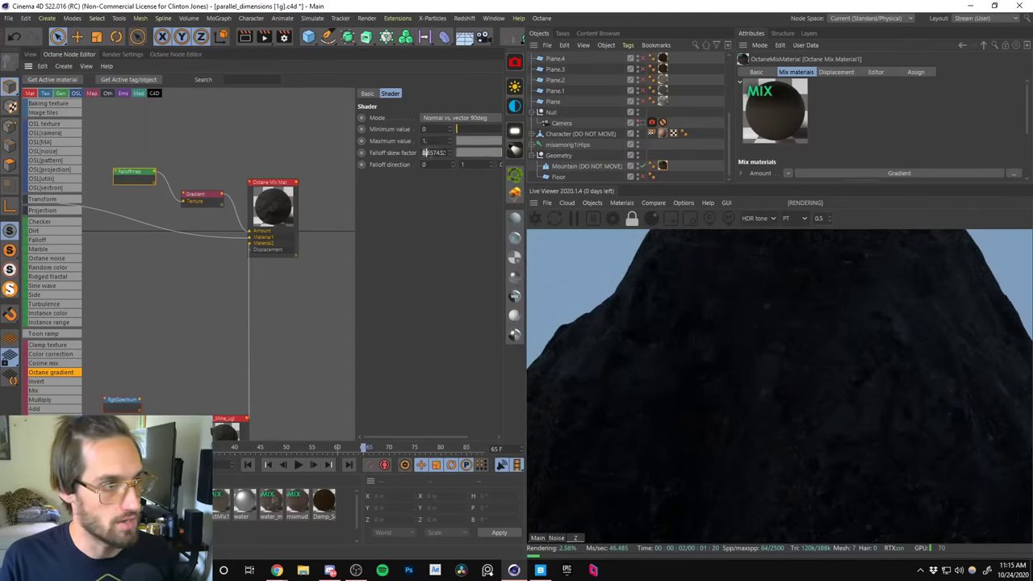
{"action": "key", "text": "ctrl+a"}
{"action": "key", "text": "Return"}
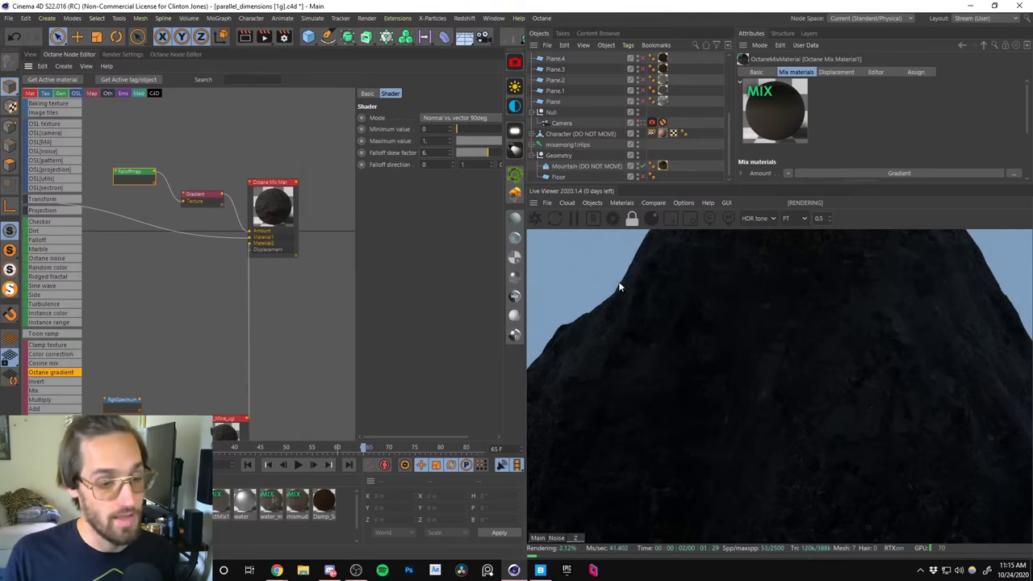
Select both materials' albedo ColorCorrection nodes, test gamma values of 1.5, 0.5 and 0.75, and set the gamma to 0.8.
{"action": "middle_click_drag", "start_coordinate": [180, 294], "coordinate": [343, 74]}
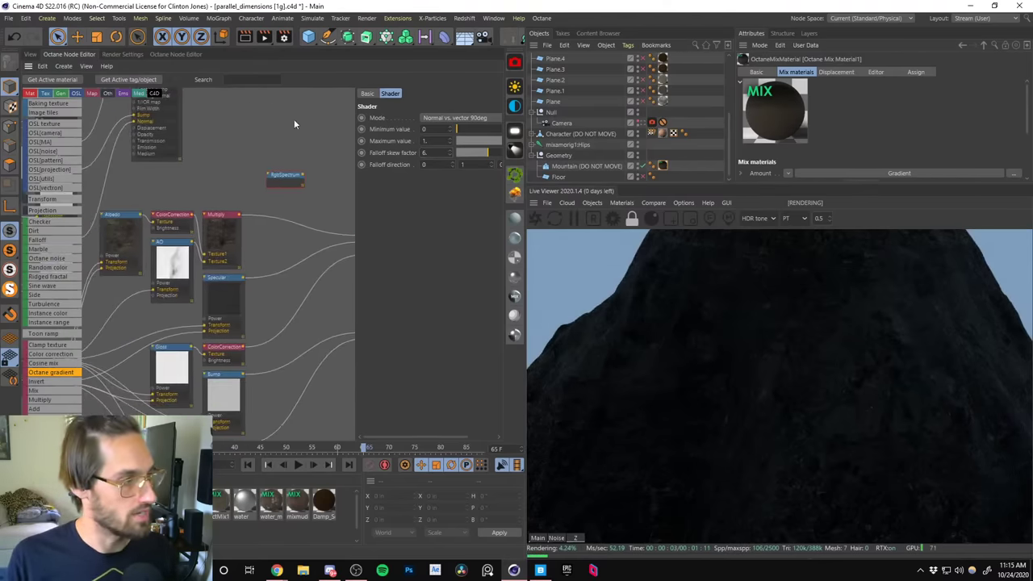
{"action": "left_click", "coordinate": [172, 215]}
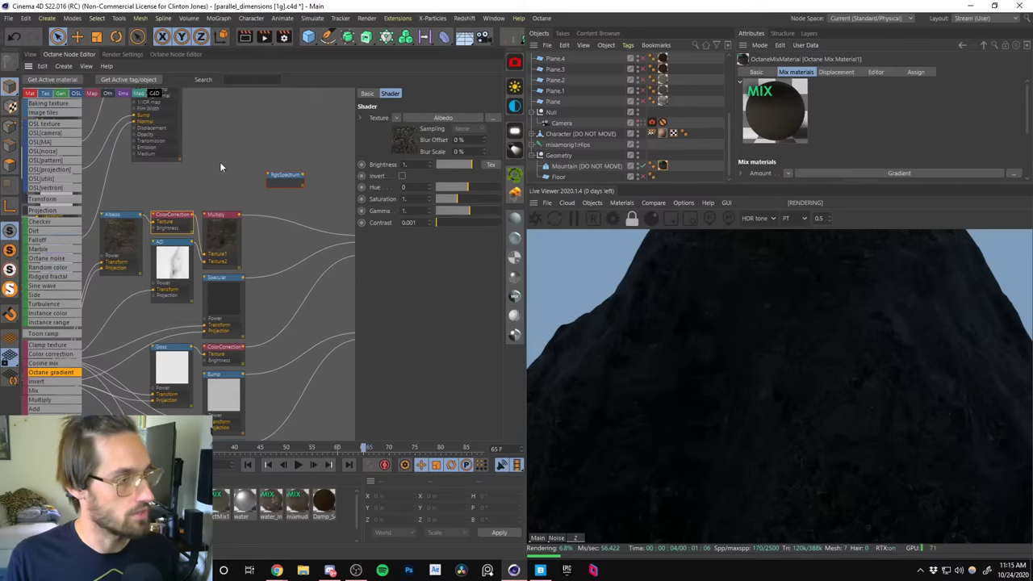
{"action": "middle_click_drag", "start_coordinate": [218, 182], "coordinate": [352, 323]}
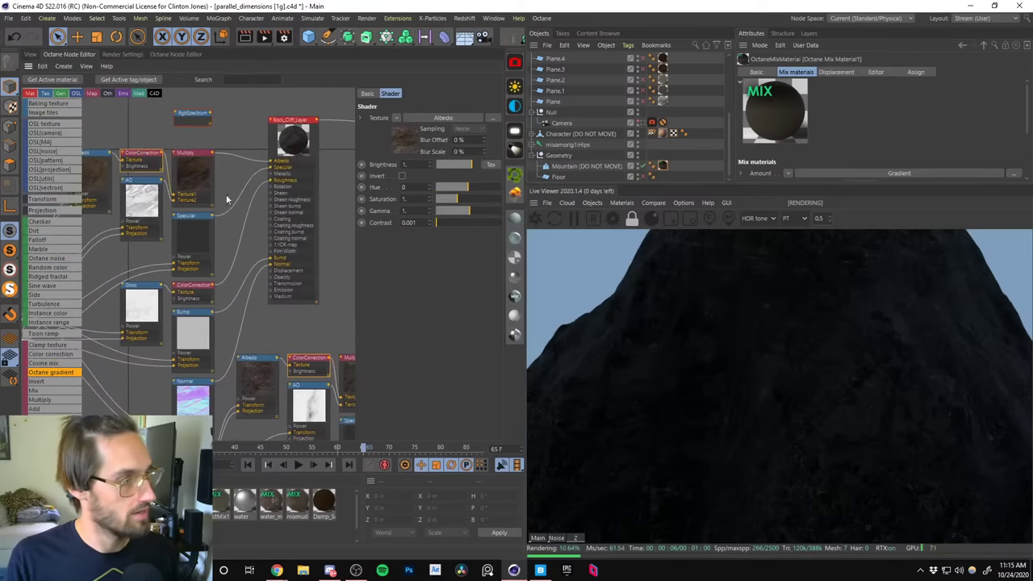
{"action": "middle_click_drag", "start_coordinate": [226, 196], "coordinate": [319, 266]}
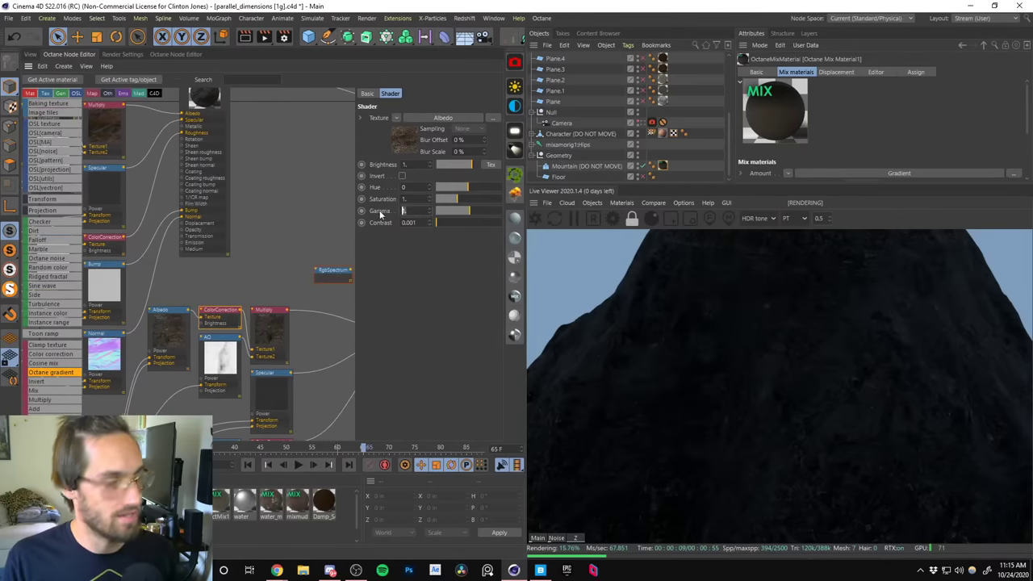
{"action": "type", "text": "1.5"}
{"action": "key", "text": "Return"}
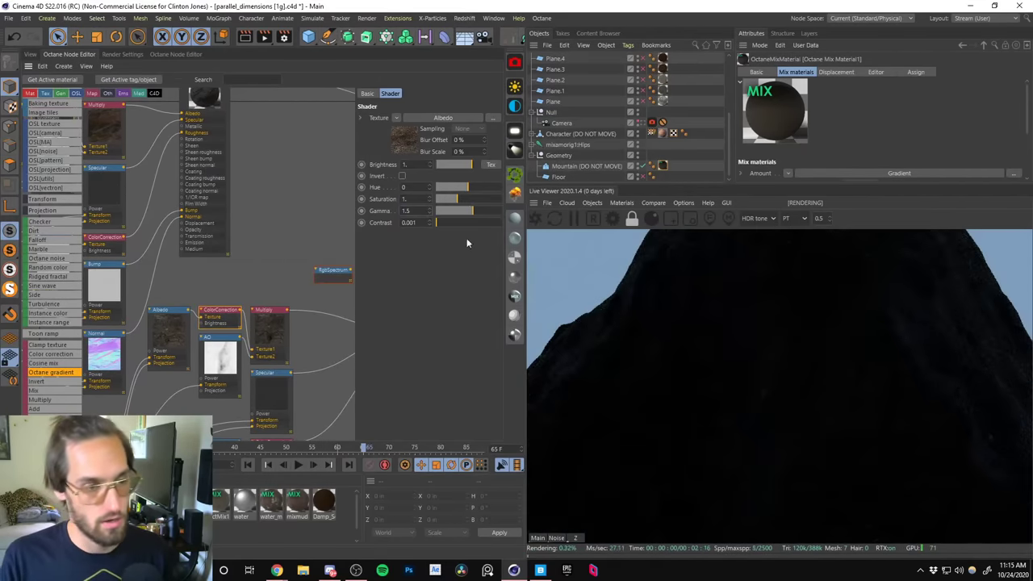
{"action": "type", "text": "0.5"}
{"action": "key", "text": "Return"}
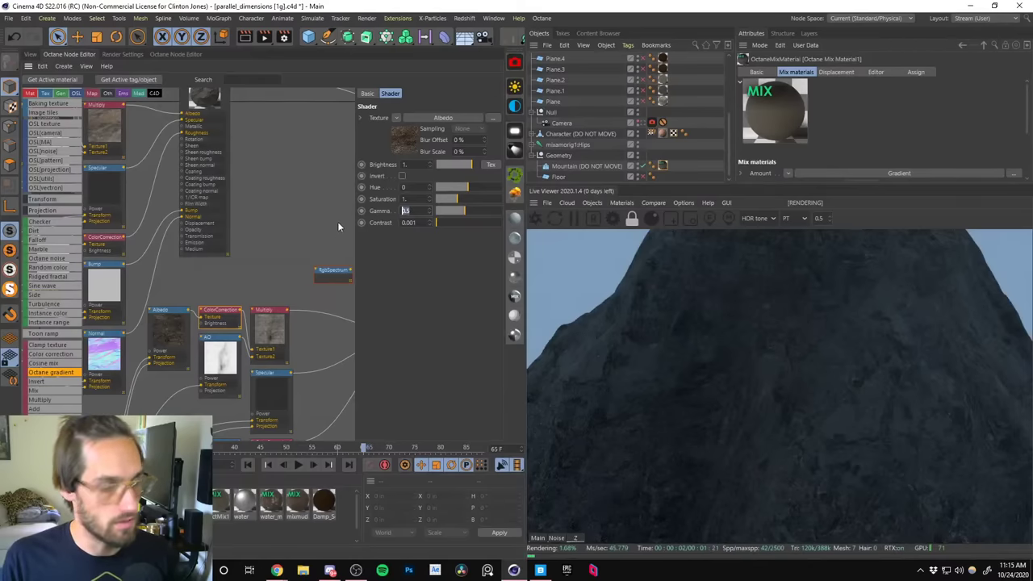
{"action": "type", "text": "0.75"}
{"action": "key", "text": "Return"}
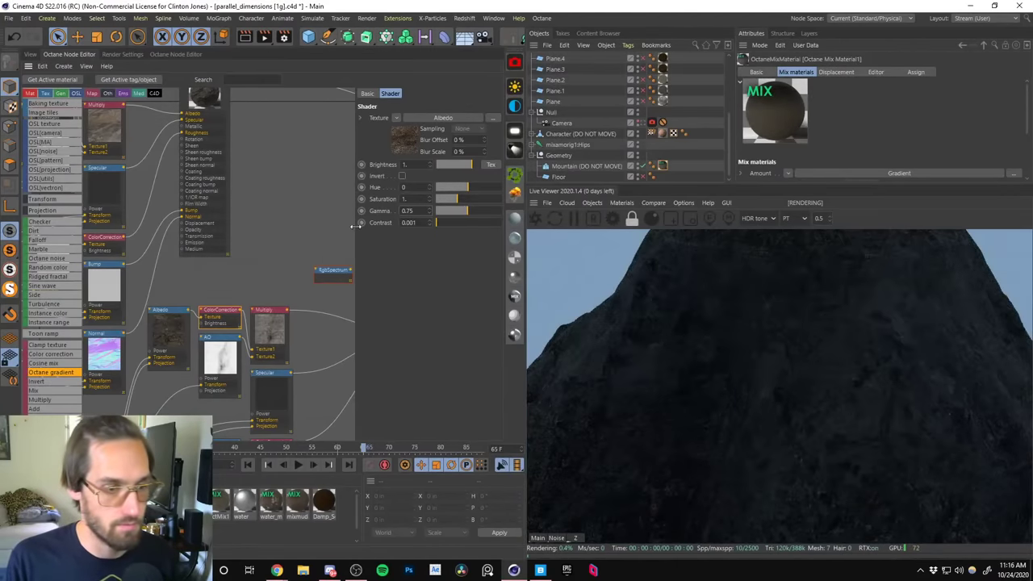
{"action": "type", "text": "0.8"}
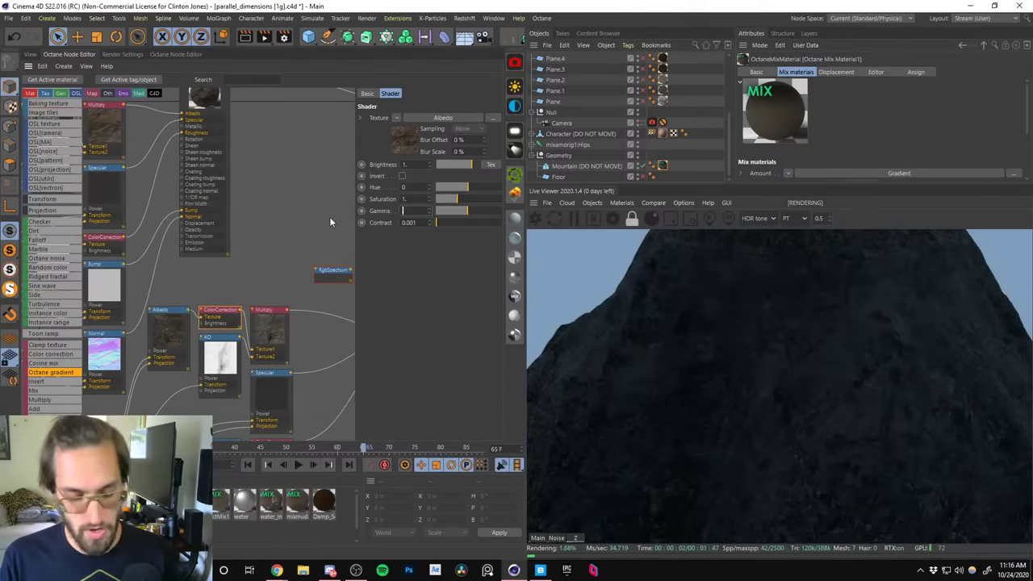
{"action": "key", "text": "Return"}
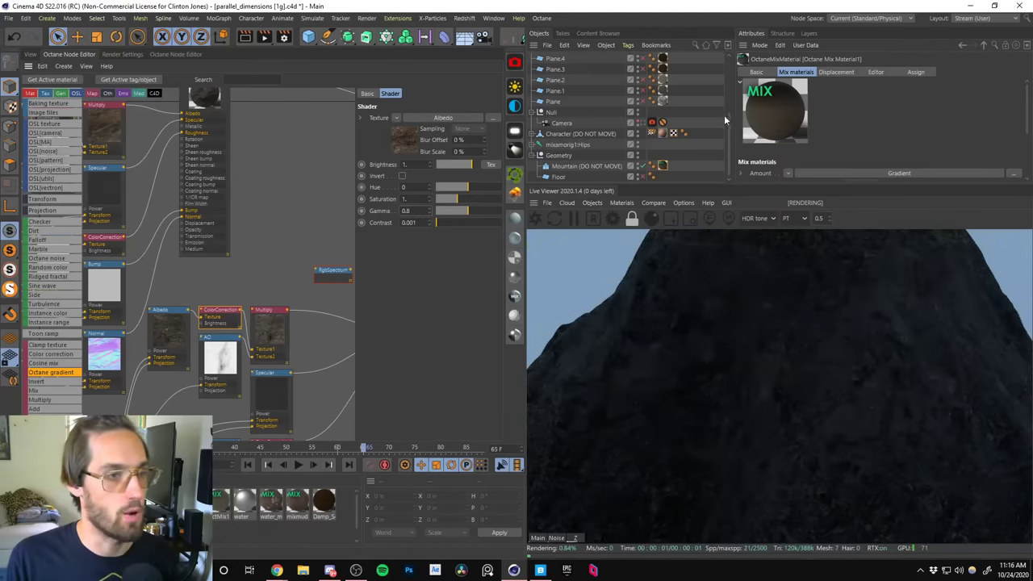
Look through the scene's Camera and turn on Horizon Fog, comparing the live render with and without it.
{"action": "left_click", "coordinate": [643, 122]}
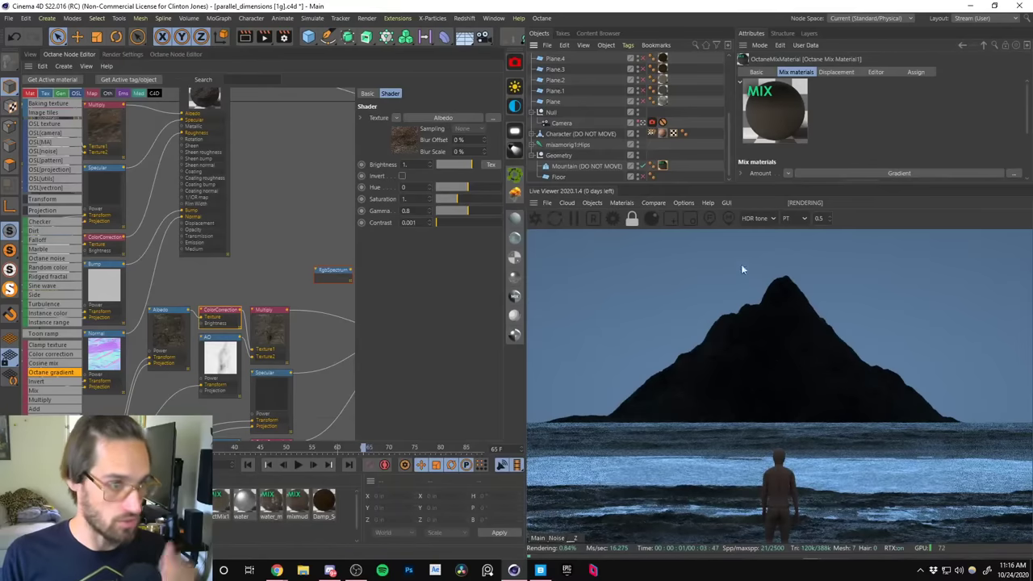
{"action": "scroll", "coordinate": [650, 75], "scroll_direction": "up", "scroll_amount": 4}
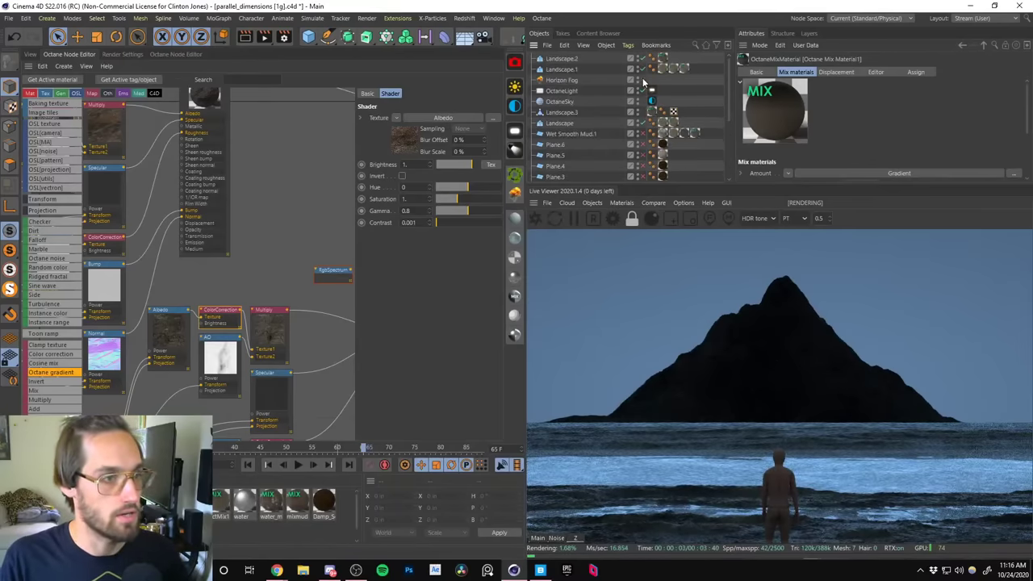
{"action": "left_click", "coordinate": [643, 81]}
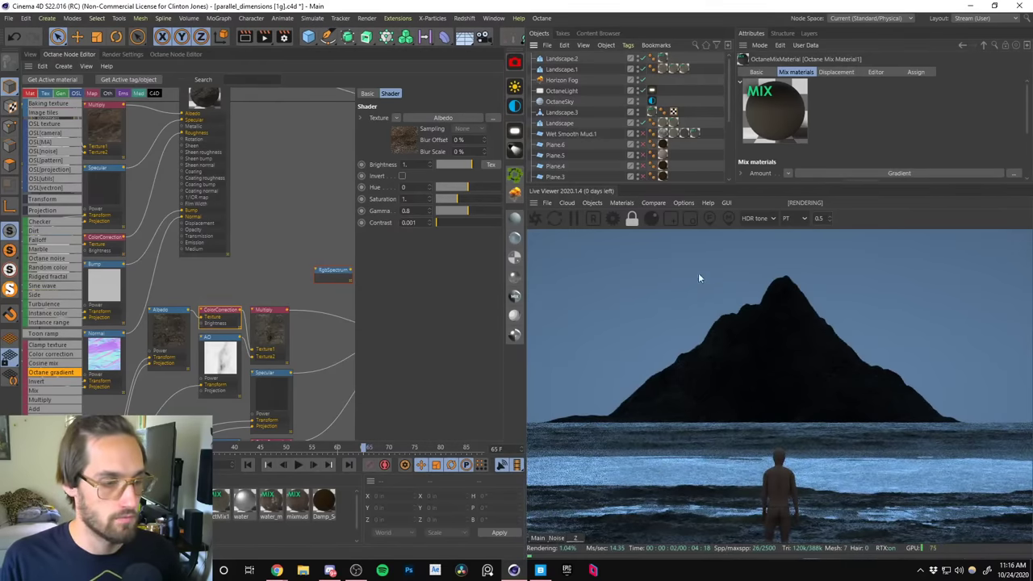
{"action": "left_click", "coordinate": [537, 219]}
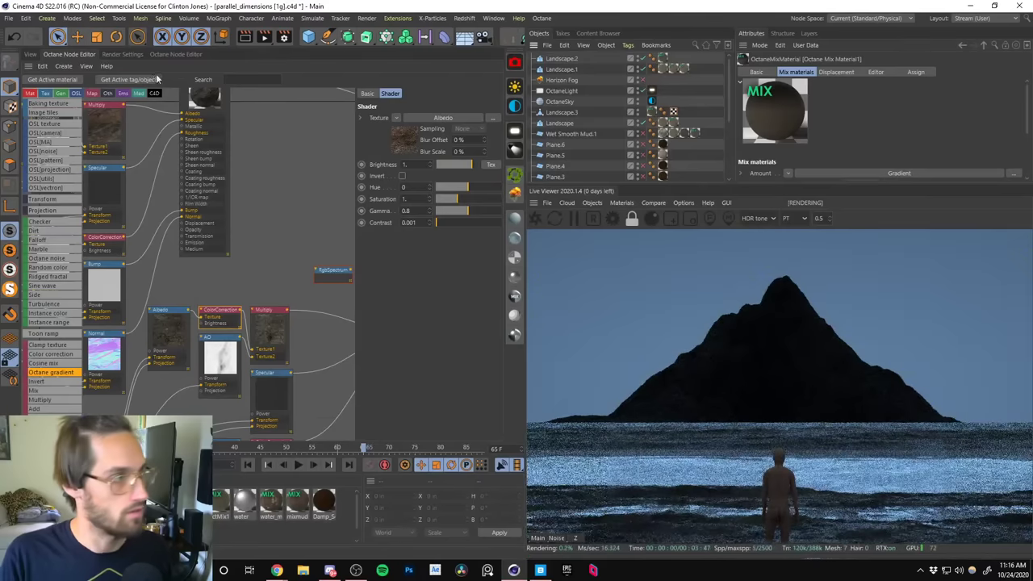
{"action": "left_click", "coordinate": [30, 54]}
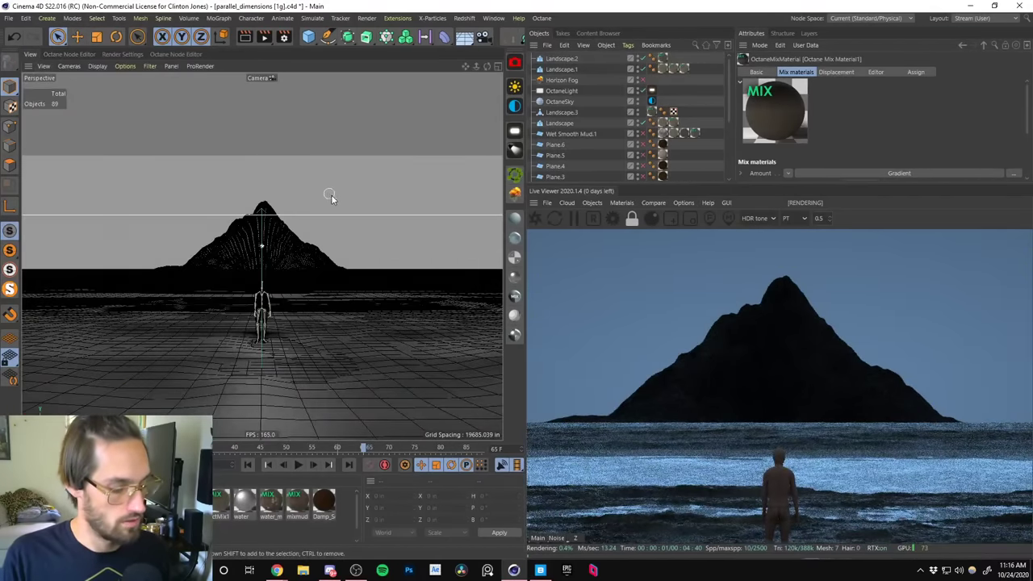
{"action": "left_click", "coordinate": [642, 77]}
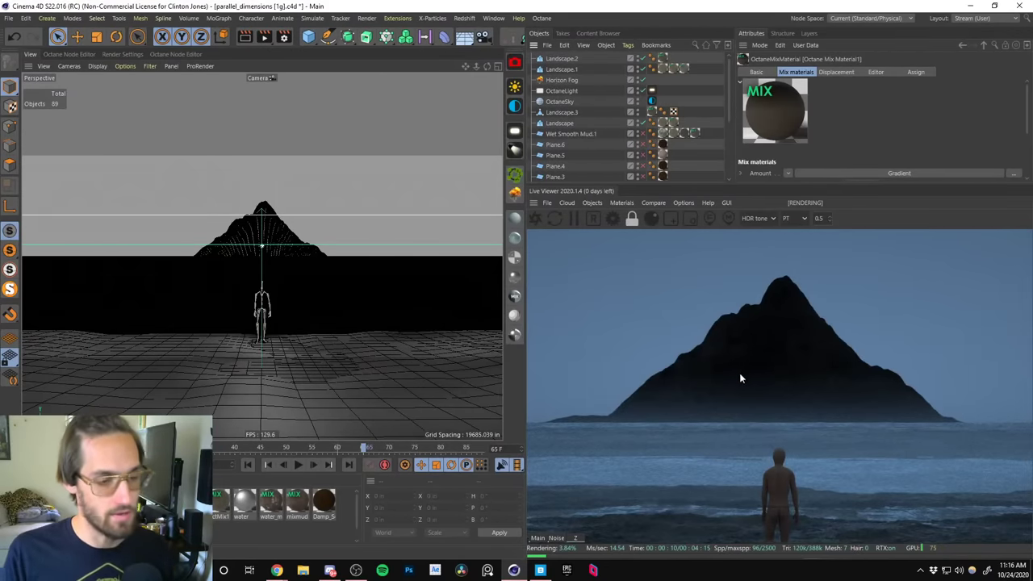
Minimize the Cinema 4D window to view the volcano artwork on the desktop.
{"action": "left_click", "coordinate": [969, 6]}
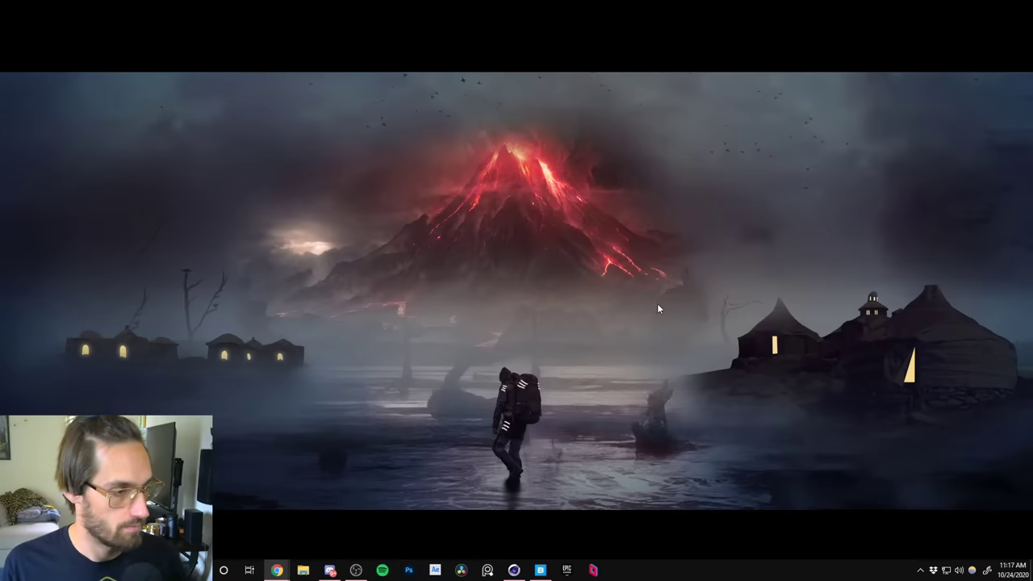
Return to Cinema 4D, open the mountain mix material's node graph, and set the albedo ColorCorrection node's gamma to 0.5.
{"action": "left_click", "coordinate": [516, 570]}
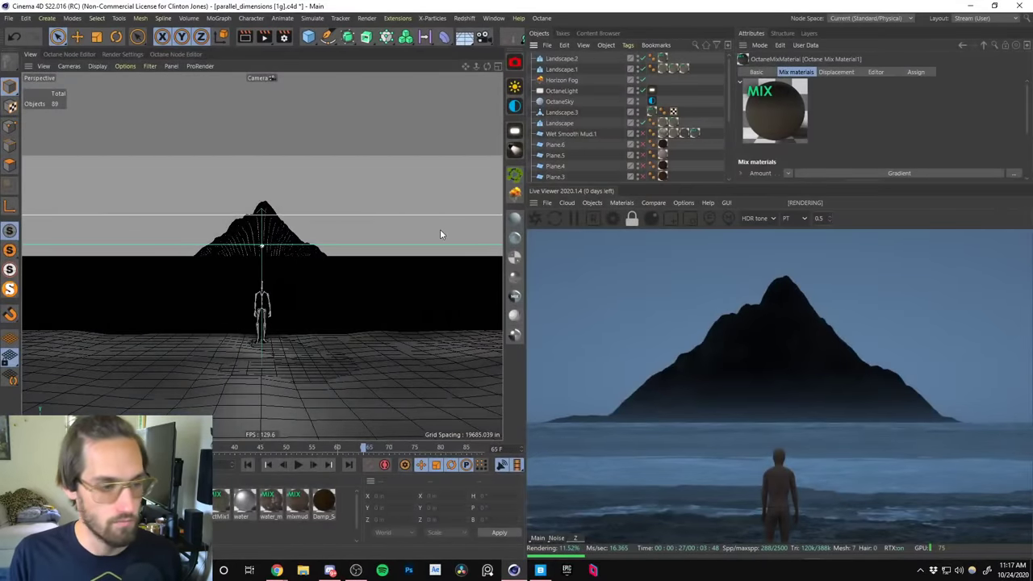
{"action": "double_click", "coordinate": [191, 502]}
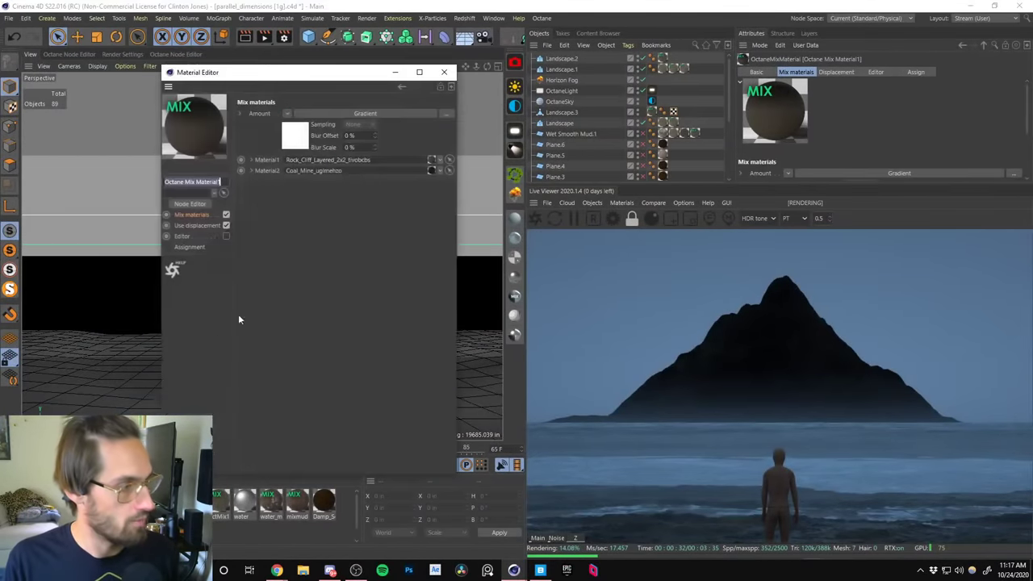
{"action": "left_click", "coordinate": [202, 207]}
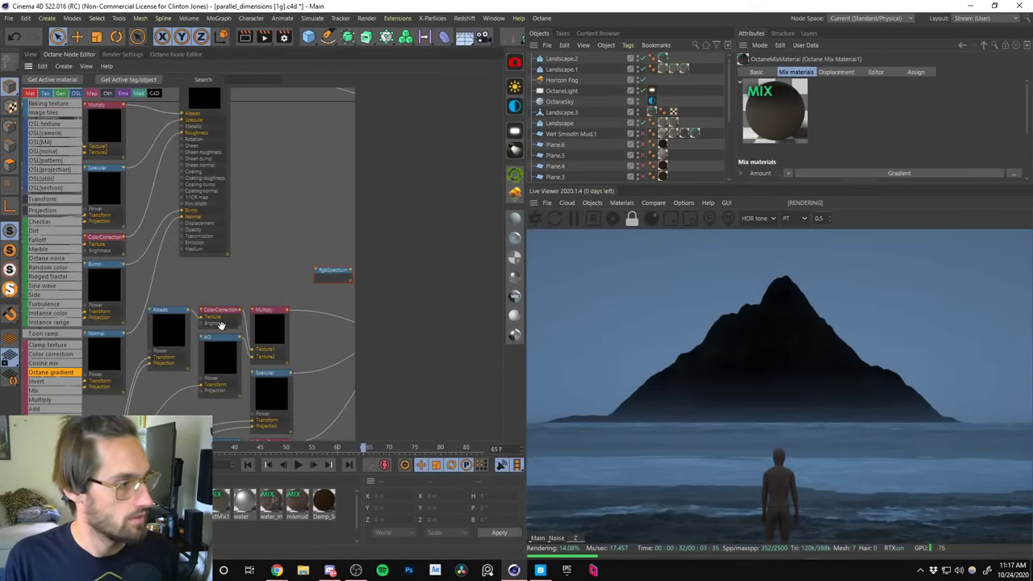
{"action": "left_click", "coordinate": [219, 323]}
{"action": "middle_click_drag", "start_coordinate": [166, 230], "coordinate": [333, 286]}
{"action": "left_click", "coordinate": [222, 172]}
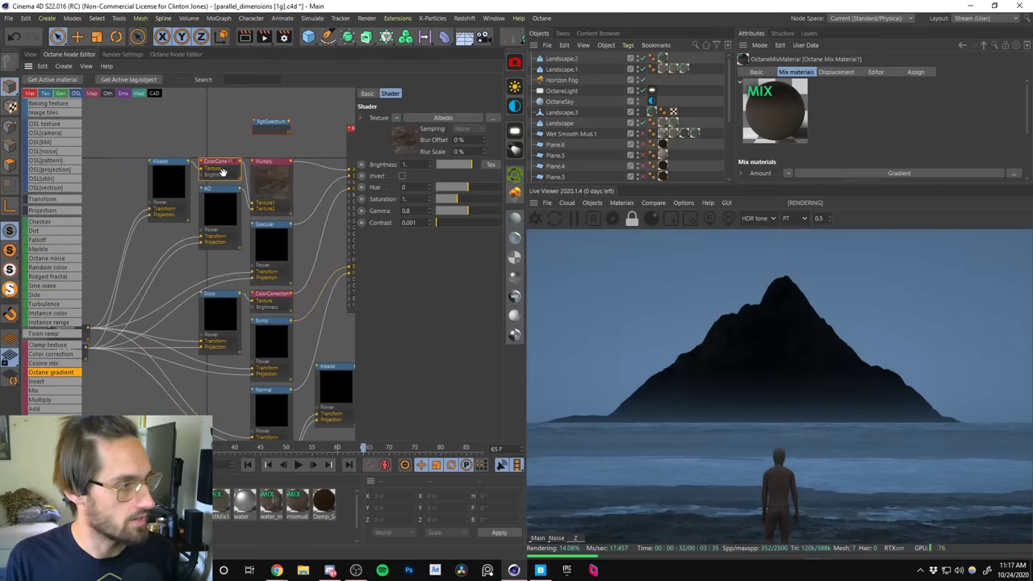
{"action": "left_click_drag", "start_coordinate": [410, 211], "coordinate": [347, 210]}
{"action": "type", "text": "0.5"}
{"action": "key", "text": "Return"}
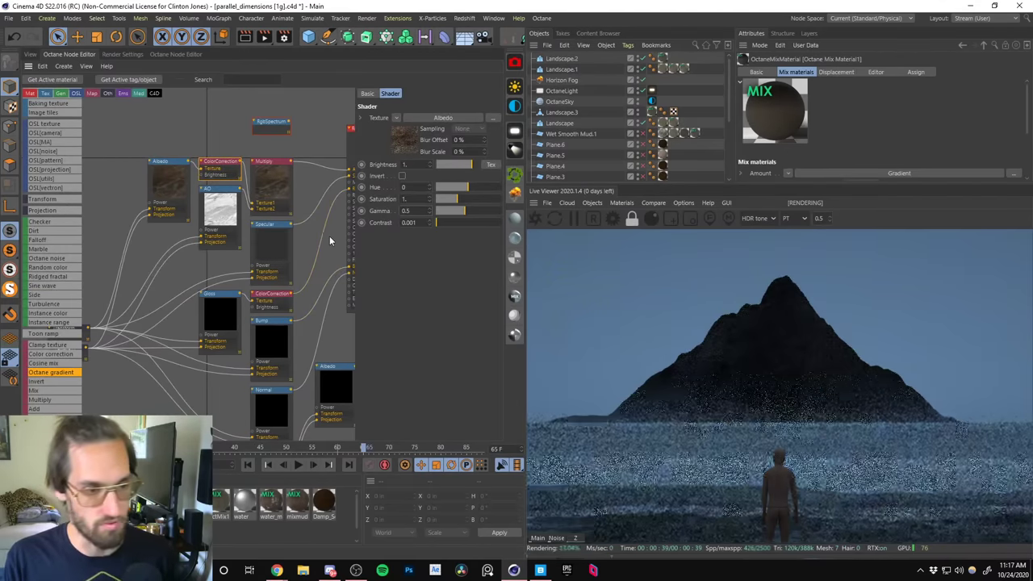
Test a gamma of 0.2 on the albedo ColorCorrection node, restore it to 0.5, and set its brightness to 2.
{"action": "left_click_drag", "start_coordinate": [410, 211], "coordinate": [284, 239]}
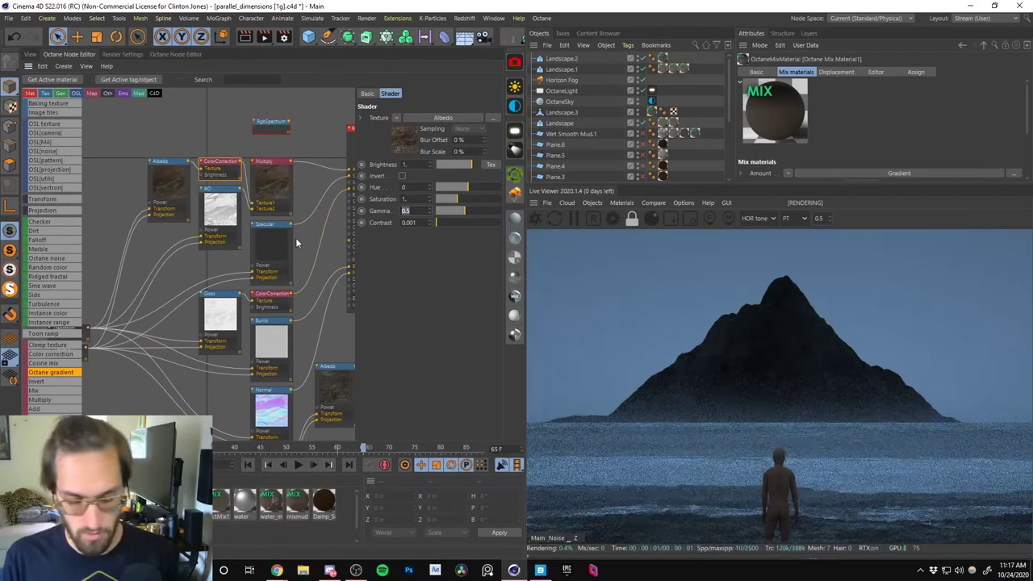
{"action": "type", "text": ".2"}
{"action": "key", "text": "Return"}
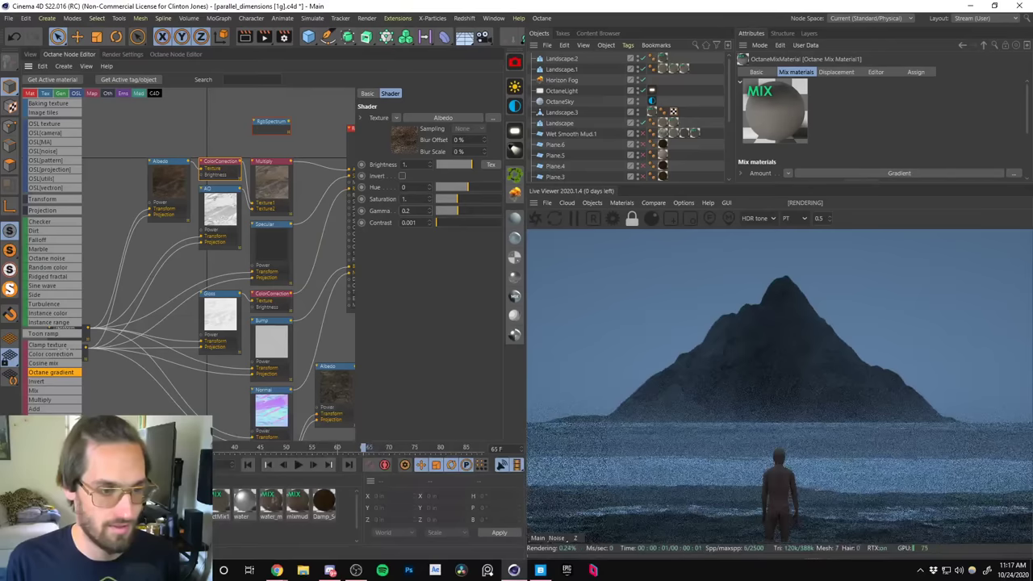
{"action": "left_click_drag", "start_coordinate": [410, 211], "coordinate": [363, 216]}
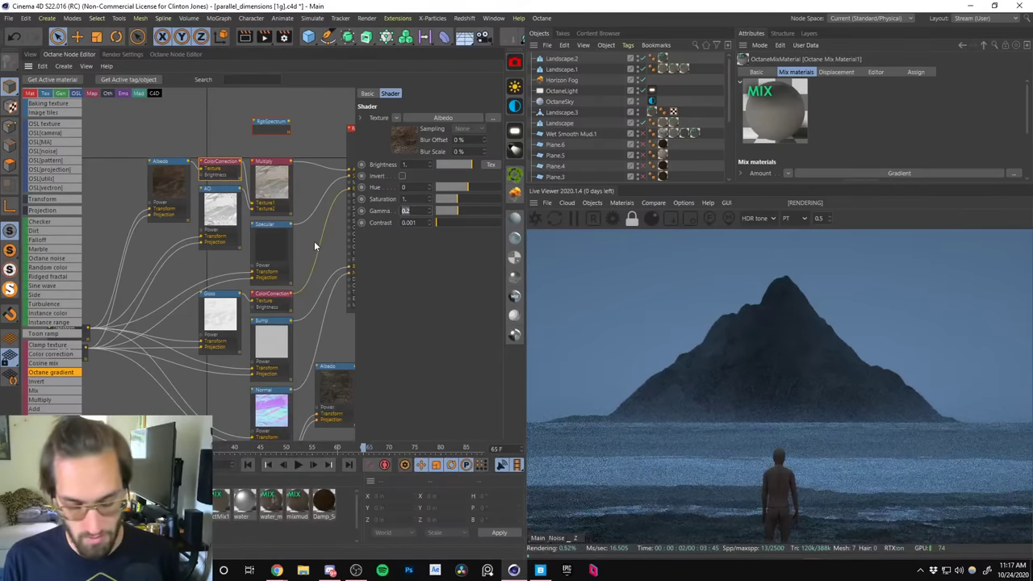
{"action": "type", "text": ".5"}
{"action": "key", "text": "Return"}
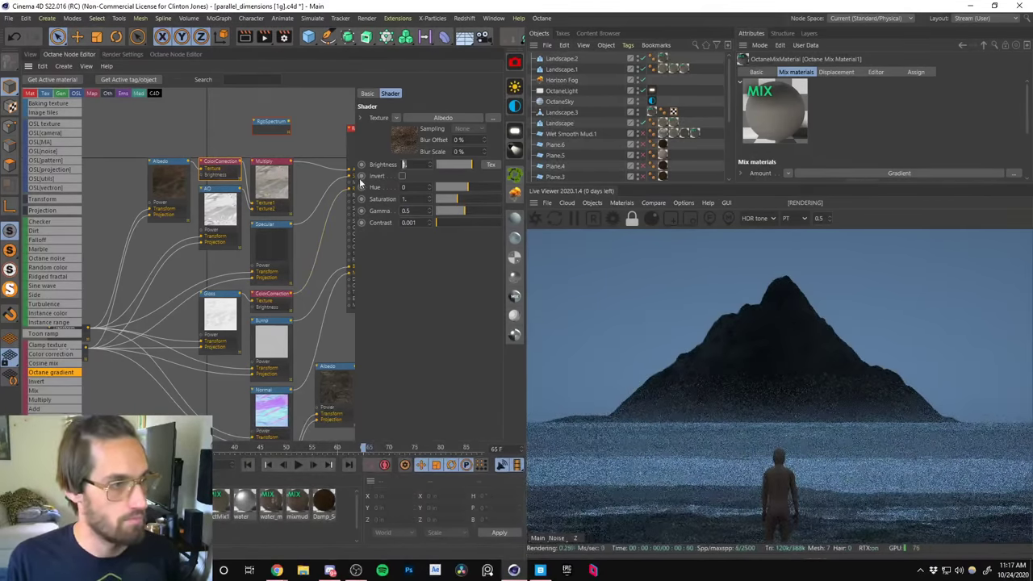
{"action": "type", "text": "2"}
{"action": "key", "text": "Return"}
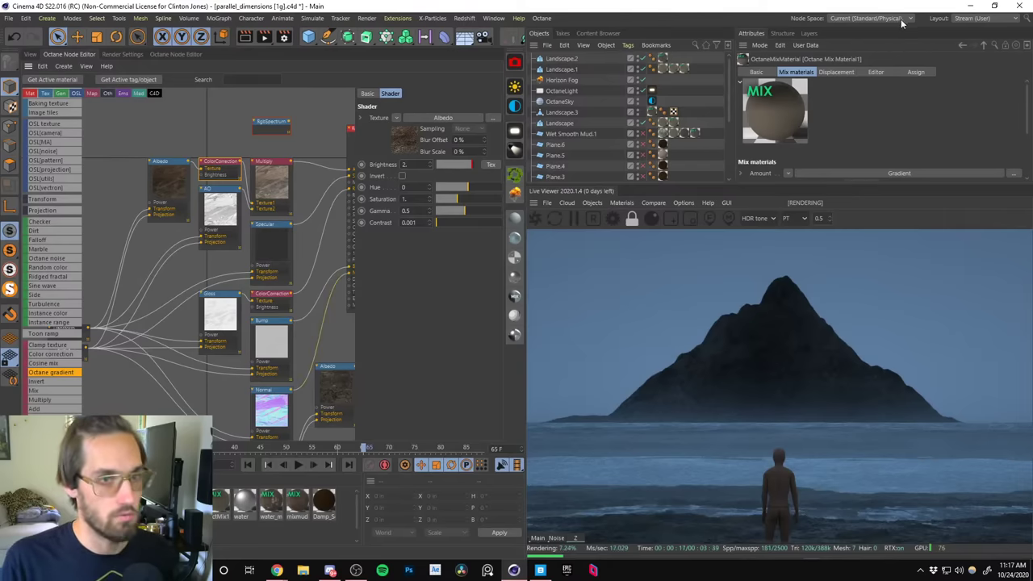
Review the volcano artwork on the desktop and the Layered Rock Cliff surface in Quixel Bridge, and return to Cinema 4D.
{"action": "left_click", "coordinate": [969, 5]}
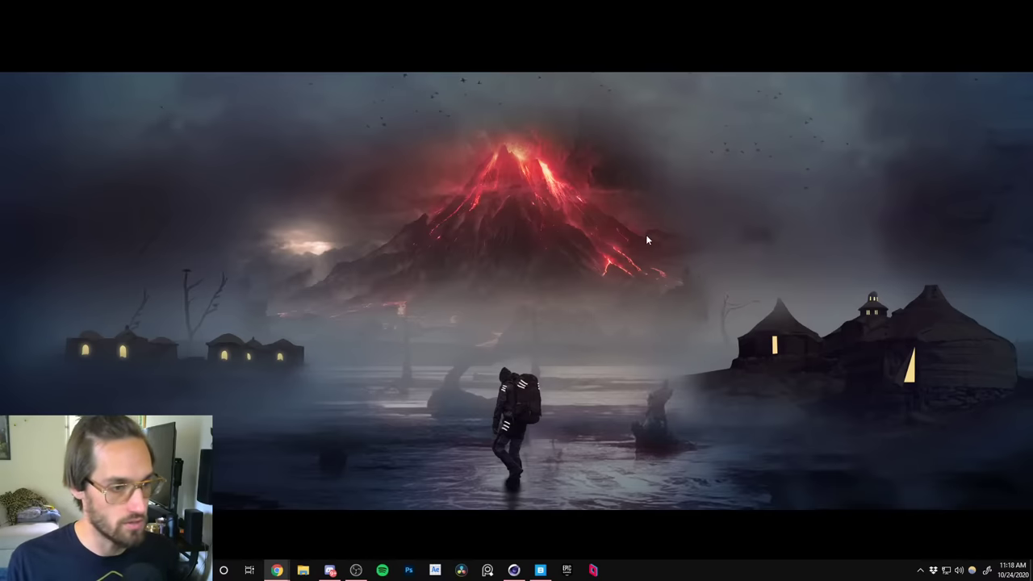
{"action": "left_click", "coordinate": [540, 567]}
{"action": "scroll", "coordinate": [73, 196], "scroll_direction": "up", "scroll_amount": 1}
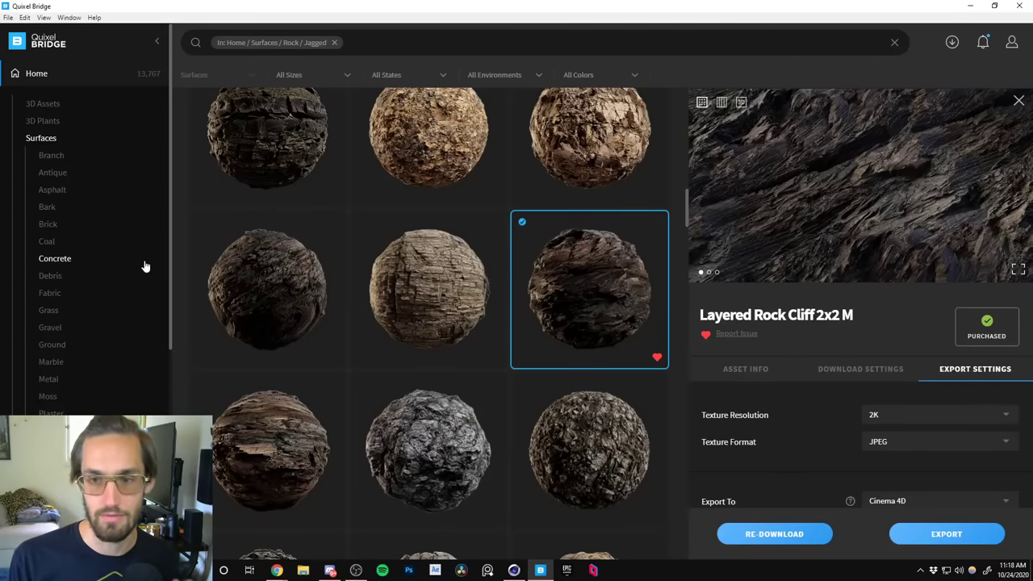
{"action": "left_click", "coordinate": [513, 570]}
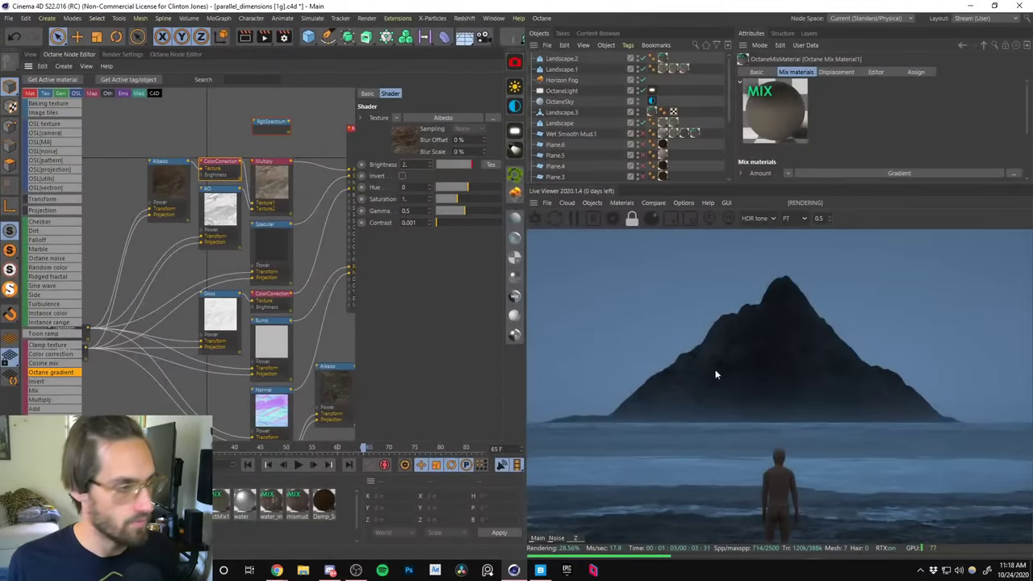
Duplicate the mountain to an X position of about 9773 in, and scale the copy down to about 24735 in wide.
{"action": "left_click", "coordinate": [30, 55]}
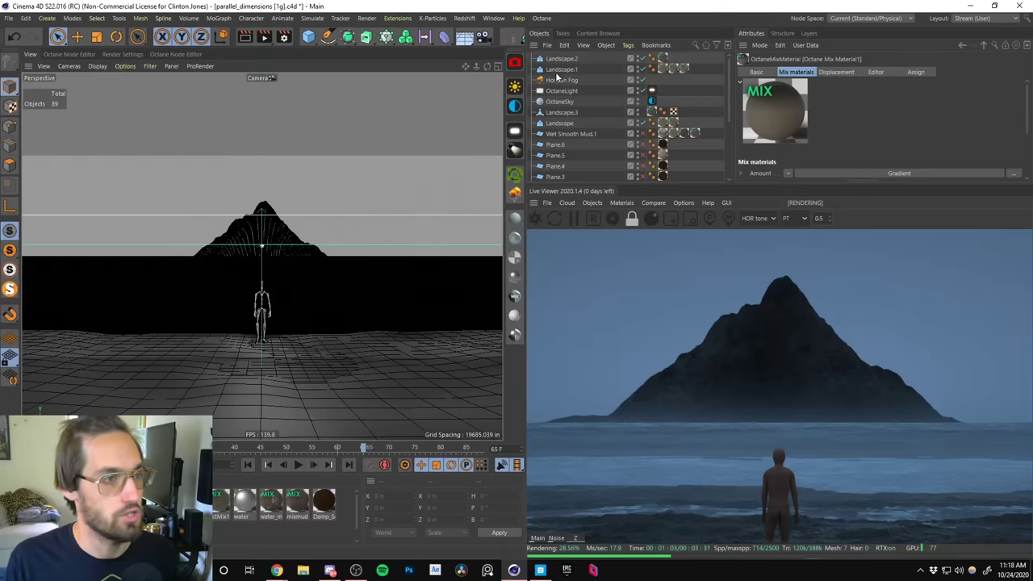
{"action": "left_click_drag", "start_coordinate": [728, 109], "coordinate": [731, 171]}
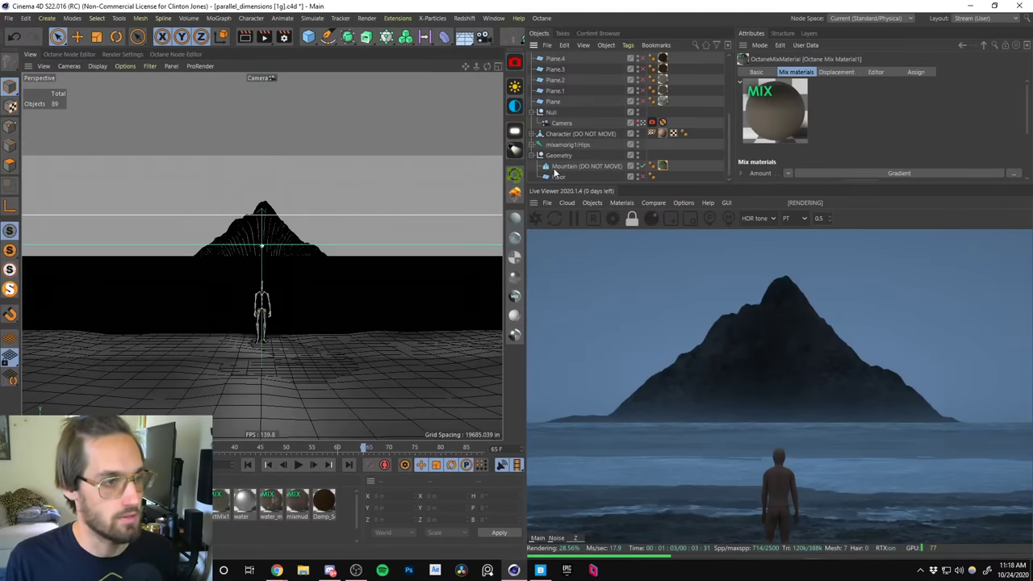
{"action": "left_click", "coordinate": [589, 166]}
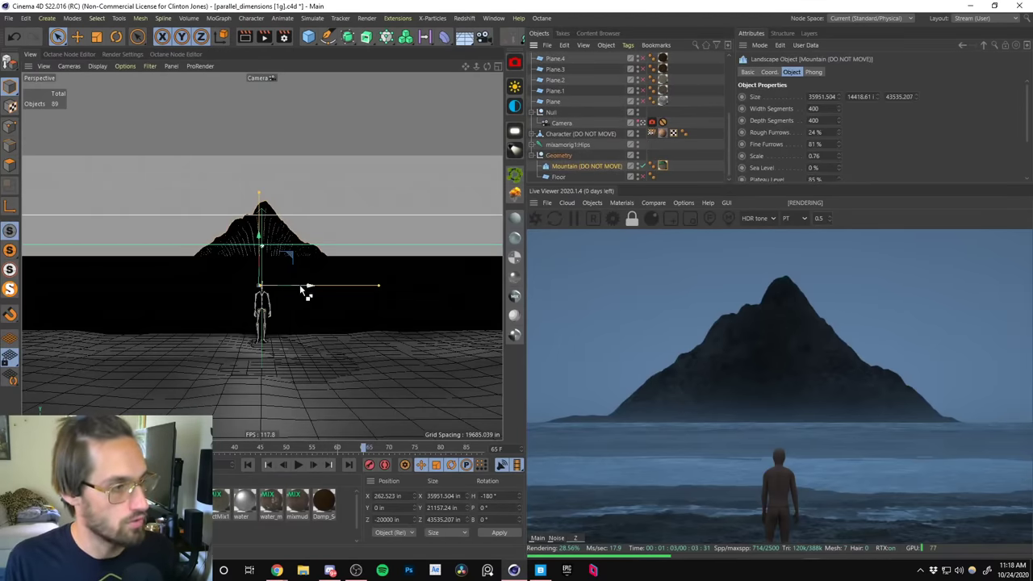
{"action": "left_click_drag", "start_coordinate": [299, 284], "coordinate": [237, 275], "text": "ctrl"}
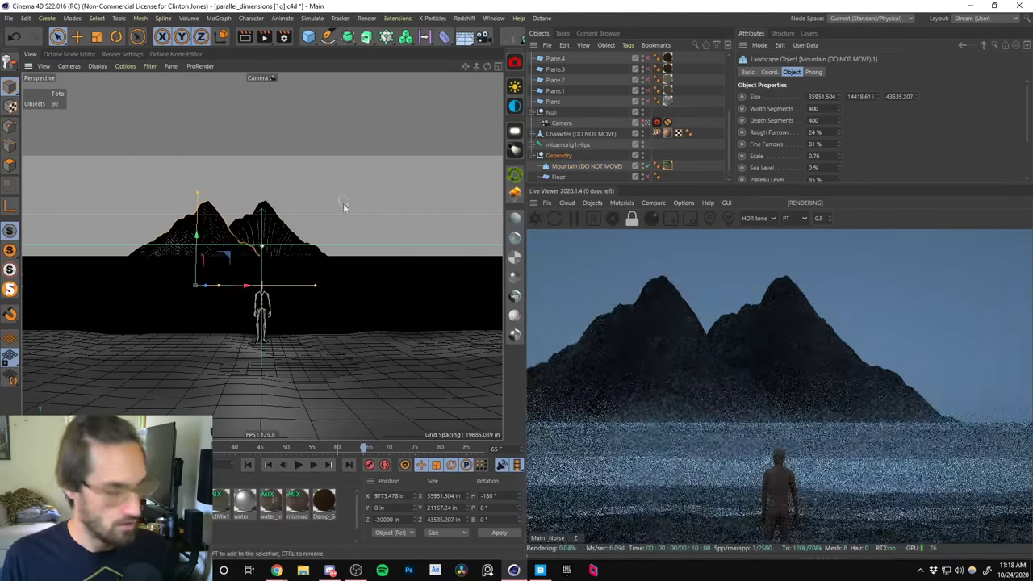
{"action": "key", "text": "t"}
{"action": "left_click_drag", "start_coordinate": [347, 232], "coordinate": [238, 275]}
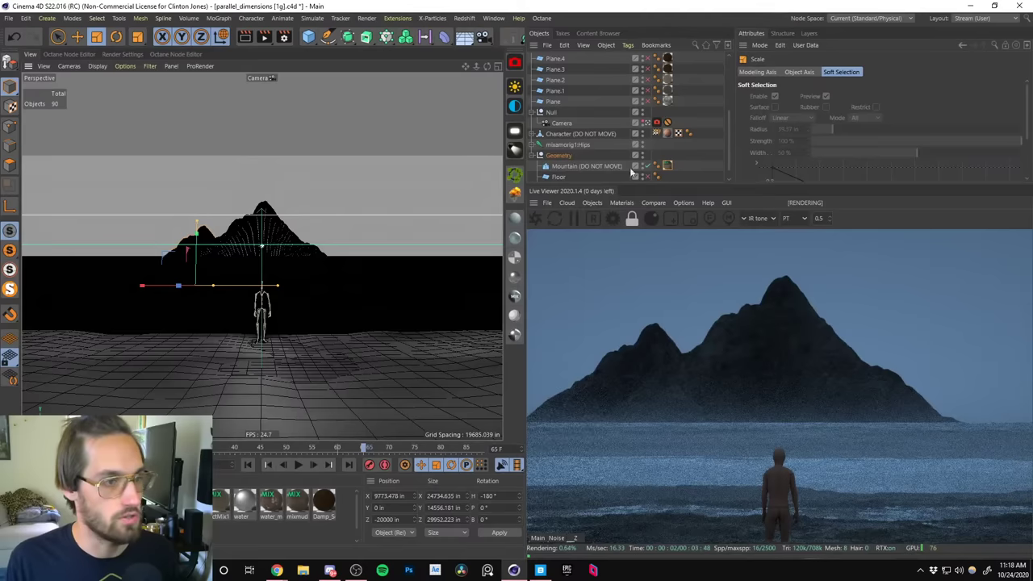
{"action": "scroll", "coordinate": [729, 146], "scroll_direction": "up", "scroll_amount": 4}
{"action": "left_click", "coordinate": [561, 58]}
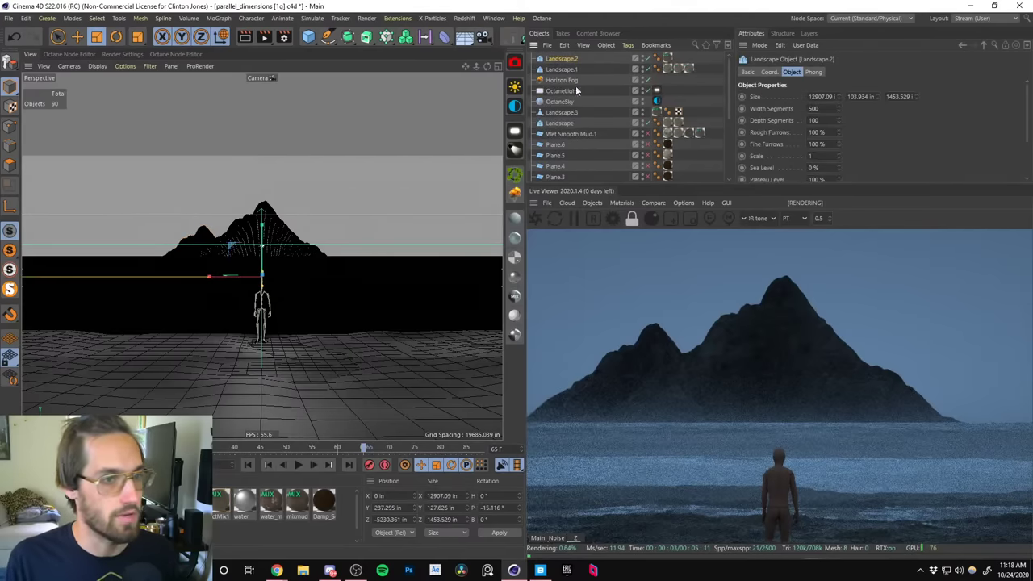
{"action": "scroll", "coordinate": [839, 145], "scroll_direction": "down", "scroll_amount": 3}
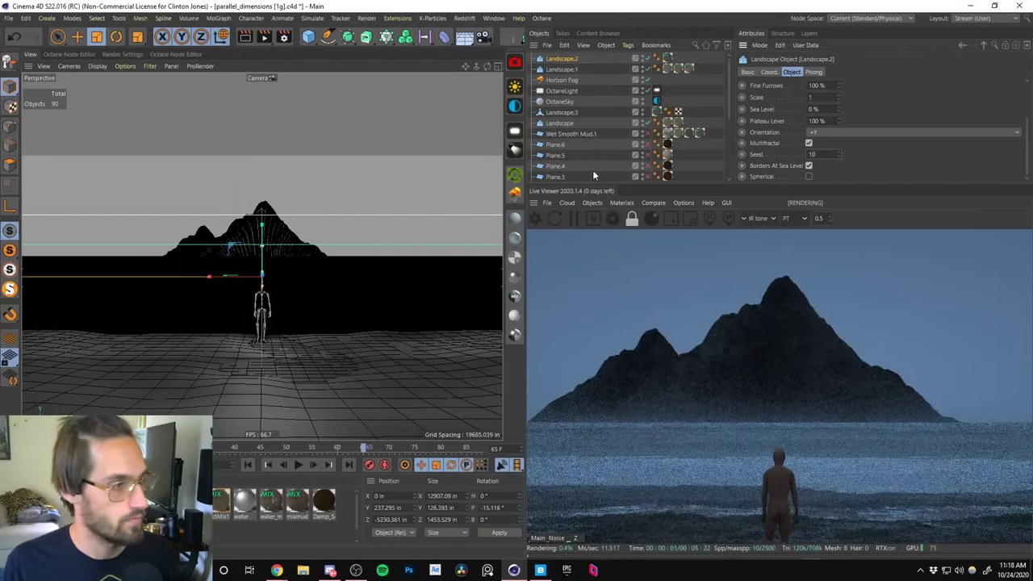
Set the duplicate mountain's seed to 0 and shift it to an X position of about 11301 in.
{"action": "left_click_drag", "start_coordinate": [727, 91], "coordinate": [733, 178]}
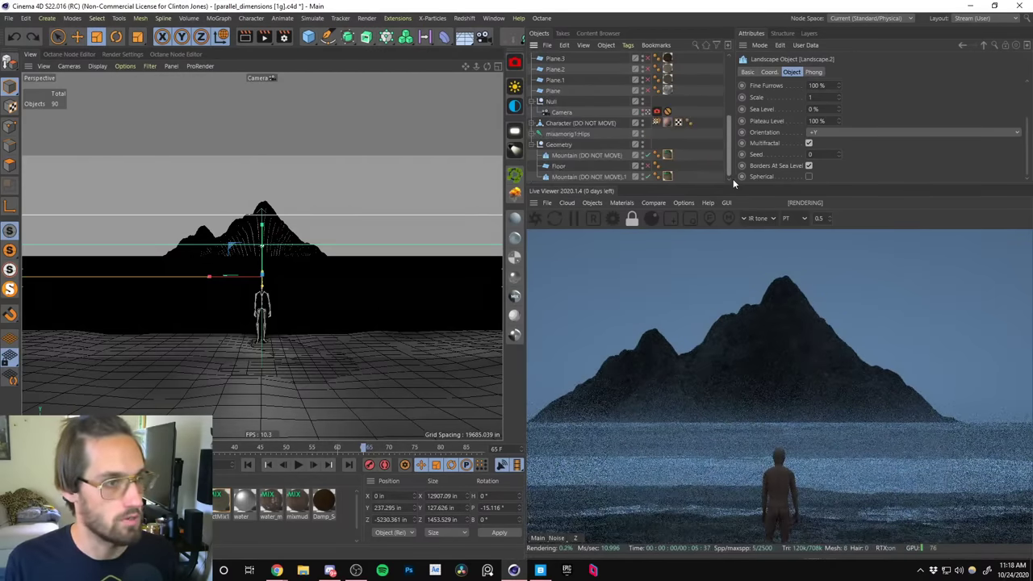
{"action": "left_click", "coordinate": [587, 175]}
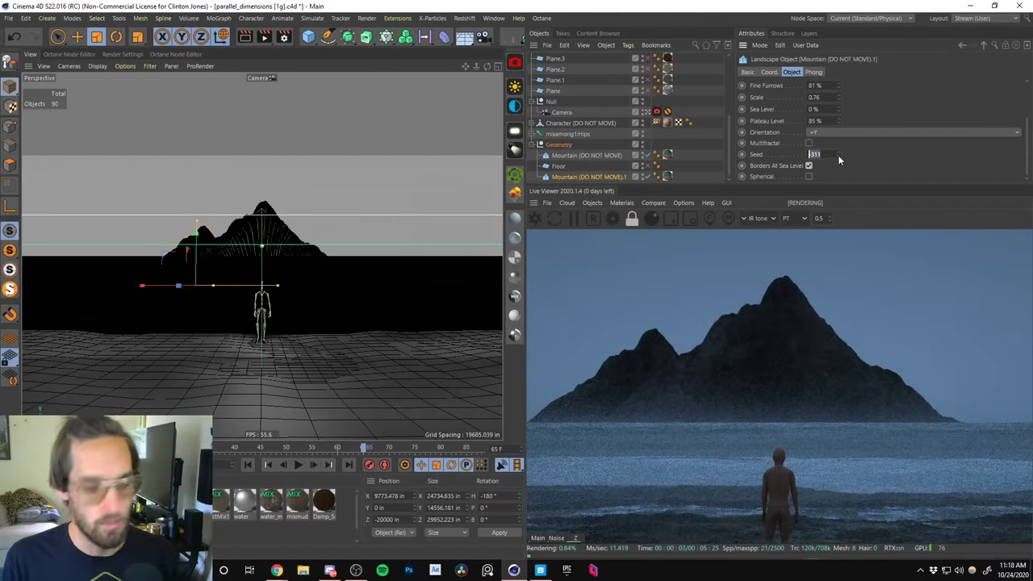
{"action": "key", "text": "Return"}
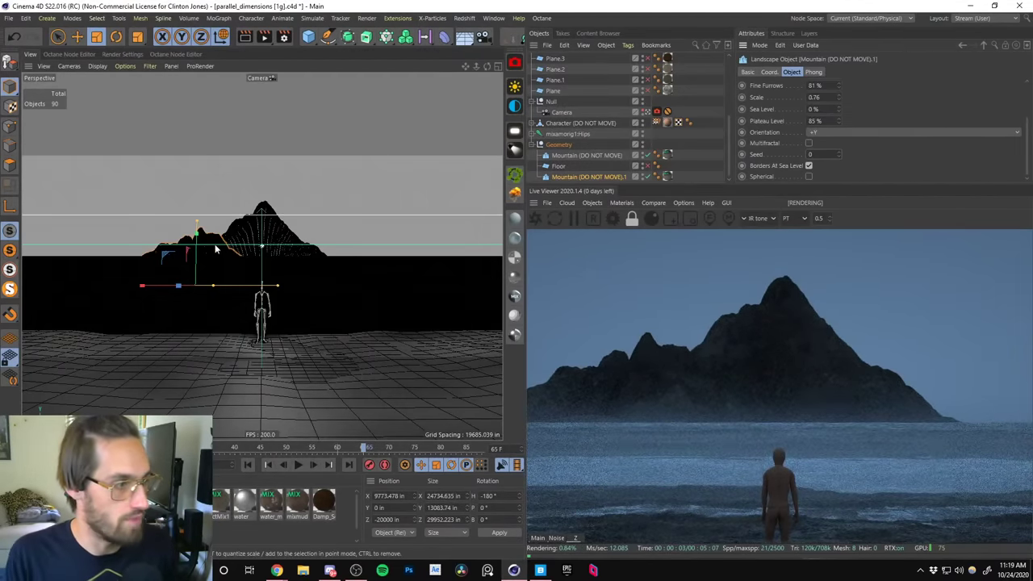
{"action": "key", "text": "e"}
{"action": "left_click_drag", "start_coordinate": [155, 288], "coordinate": [145, 287]}
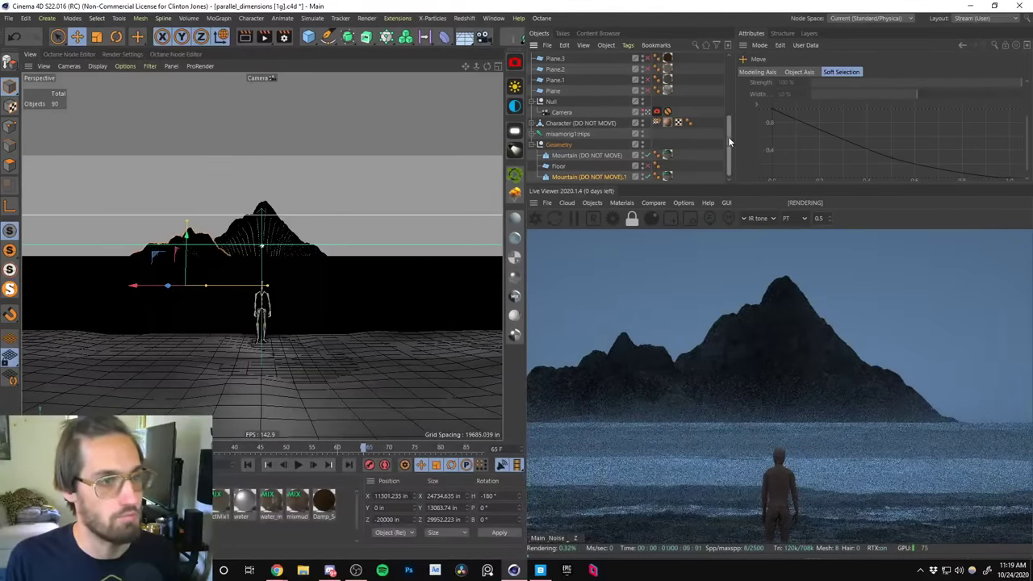
Turn off Check Camera in the Live Viewer while looking through the scene's Camera, so the render holds that view.
{"action": "left_click", "coordinate": [648, 113]}
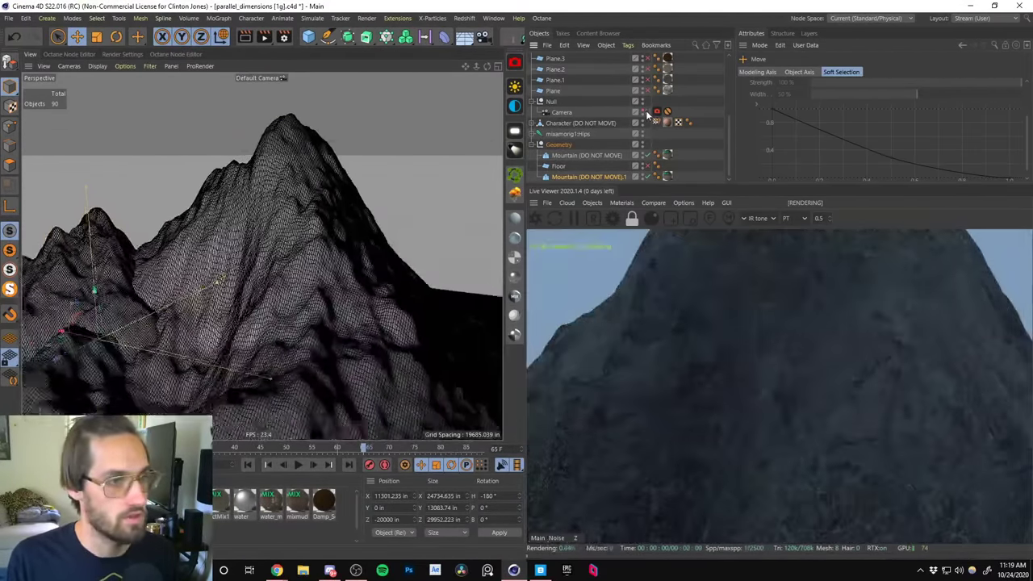
{"action": "left_click", "coordinate": [648, 113]}
{"action": "left_click", "coordinate": [684, 202]}
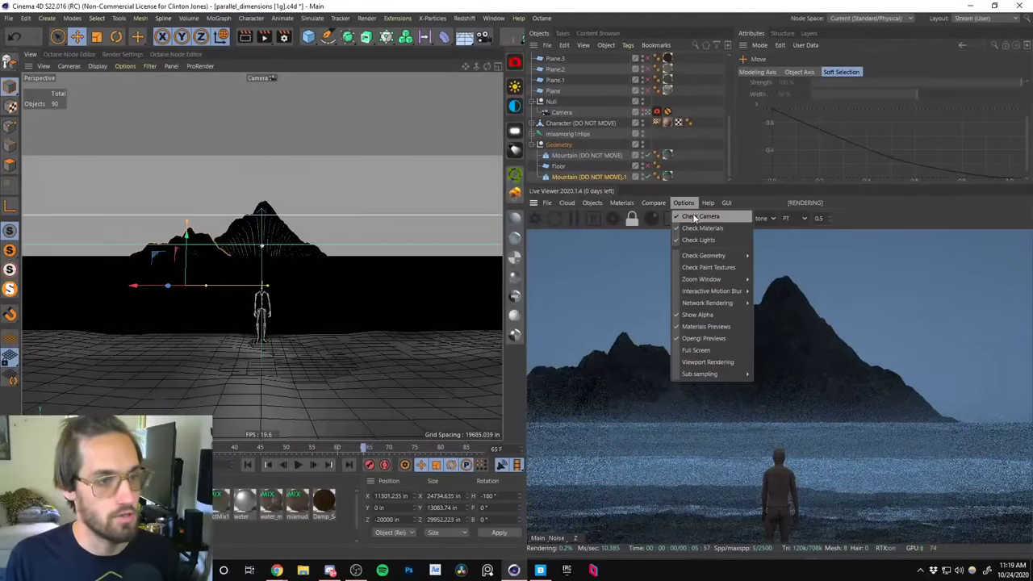
{"action": "left_click", "coordinate": [688, 217]}
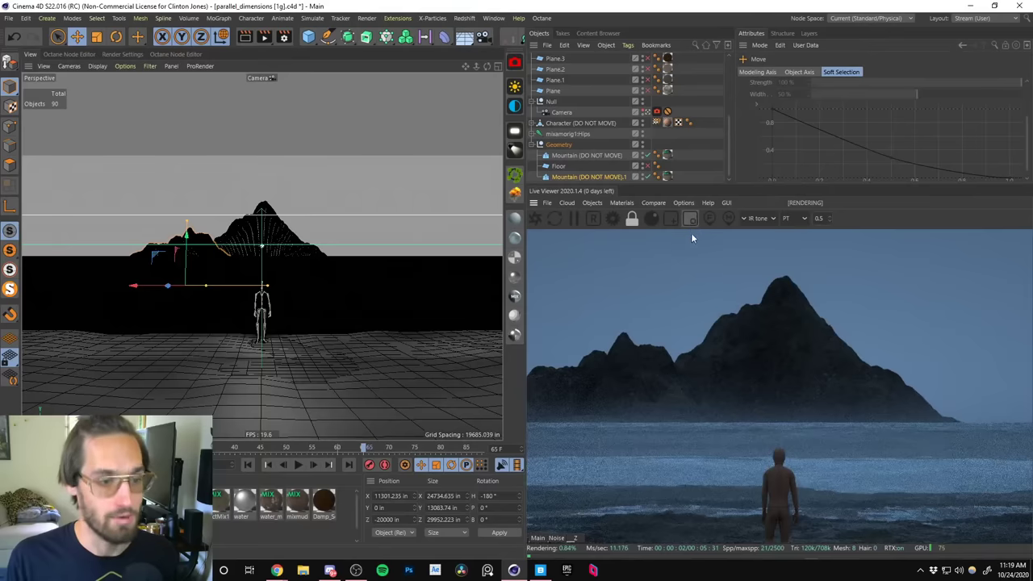
Leave the scene's Camera, rotate the duplicate mountain's heading to about -124.6°, and move it to about X 15423 in, Z -39435 in.
{"action": "left_click", "coordinate": [648, 113]}
{"action": "left_click_drag", "start_coordinate": [199, 256], "coordinate": [307, 257], "text": "alt"}
{"action": "left_click_drag", "start_coordinate": [212, 209], "coordinate": [325, 217], "text": "alt"}
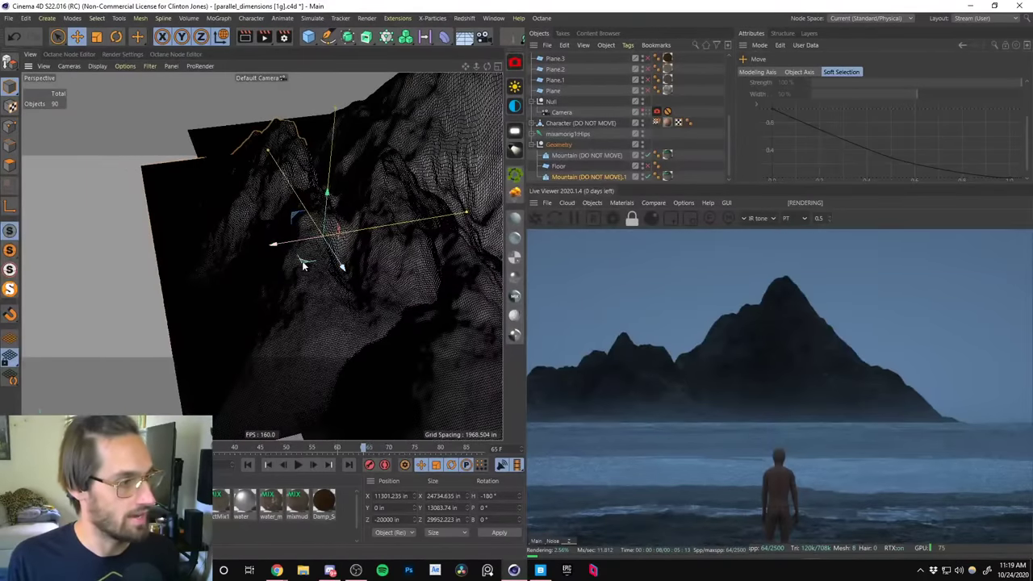
{"action": "left_click_drag", "start_coordinate": [302, 261], "coordinate": [226, 240], "text": "alt"}
{"action": "key", "text": "r"}
{"action": "key", "text": "e"}
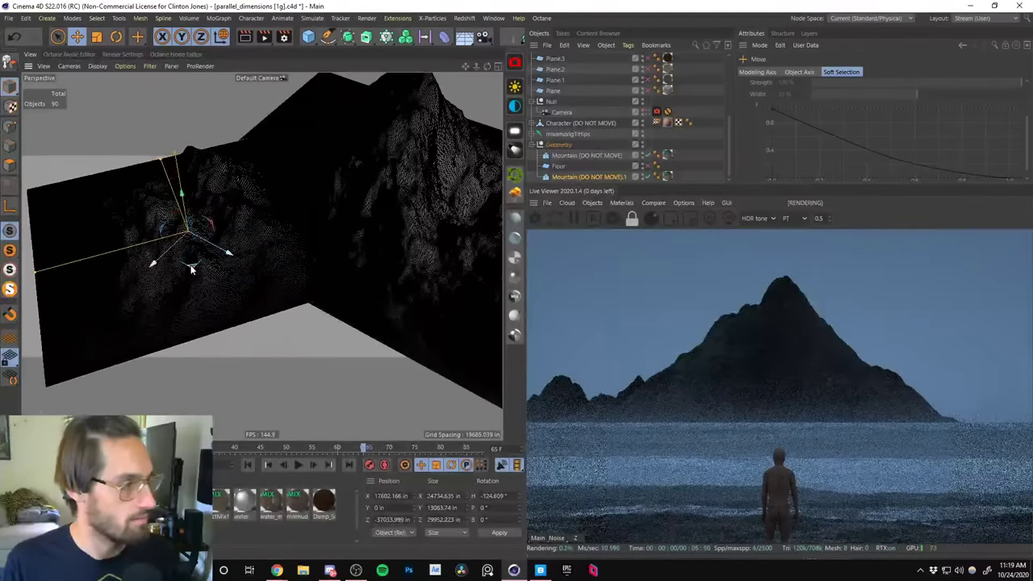
{"action": "left_click_drag", "start_coordinate": [192, 269], "coordinate": [238, 172]}
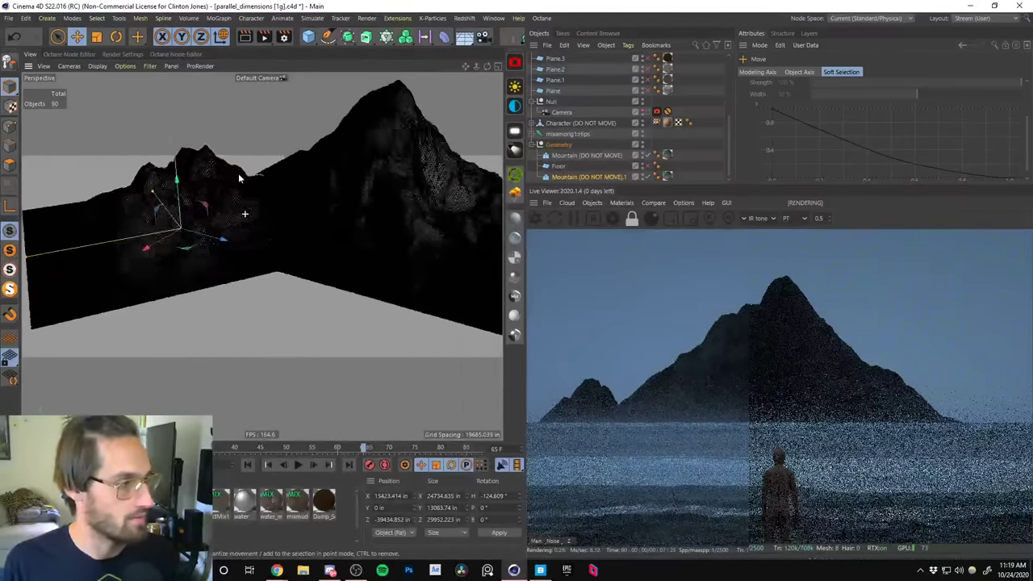
{"action": "key", "text": "r"}
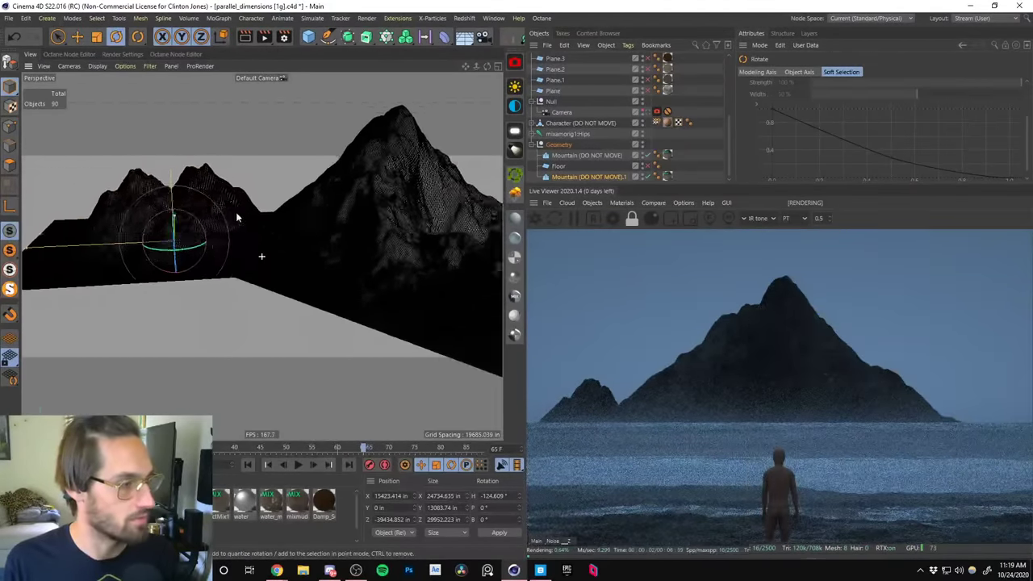
{"action": "mouse_move", "coordinate": [237, 215]}
{"action": "left_mouse_down", "text": "alt"}
{"action": "mouse_move", "coordinate": [213, 187]}
{"action": "mouse_move", "coordinate": [166, 247]}
{"action": "mouse_move", "coordinate": [224, 247]}
{"action": "mouse_move", "coordinate": [235, 234]}
{"action": "left_mouse_up", "text": "alt"}
{"action": "mouse_move", "coordinate": [730, 152]}
{"action": "left_mouse_down"}
{"action": "mouse_move", "coordinate": [732, 27]}
{"action": "mouse_move", "coordinate": [734, 153]}
{"action": "left_mouse_up"}
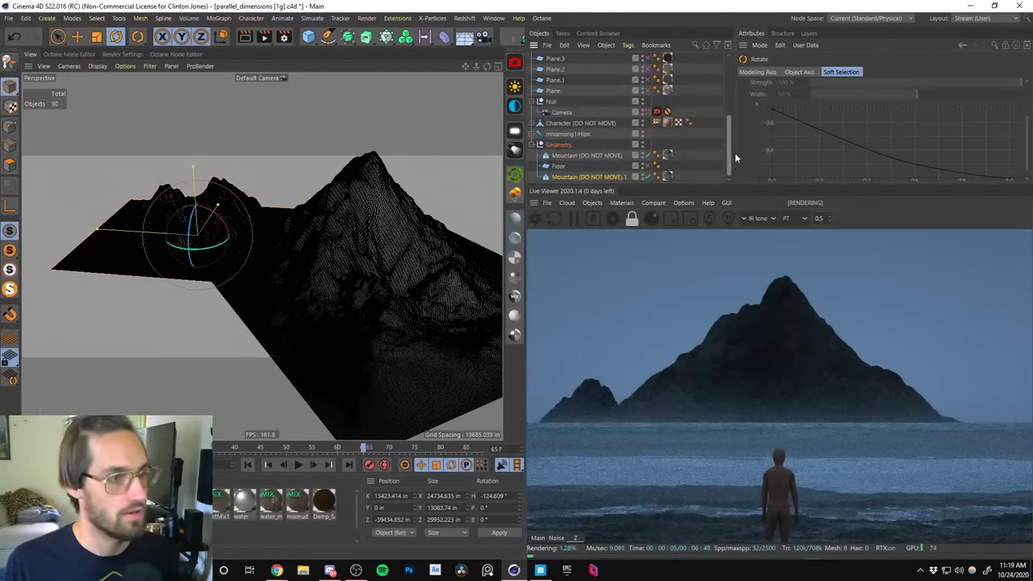
{"action": "right_click", "coordinate": [574, 179]}
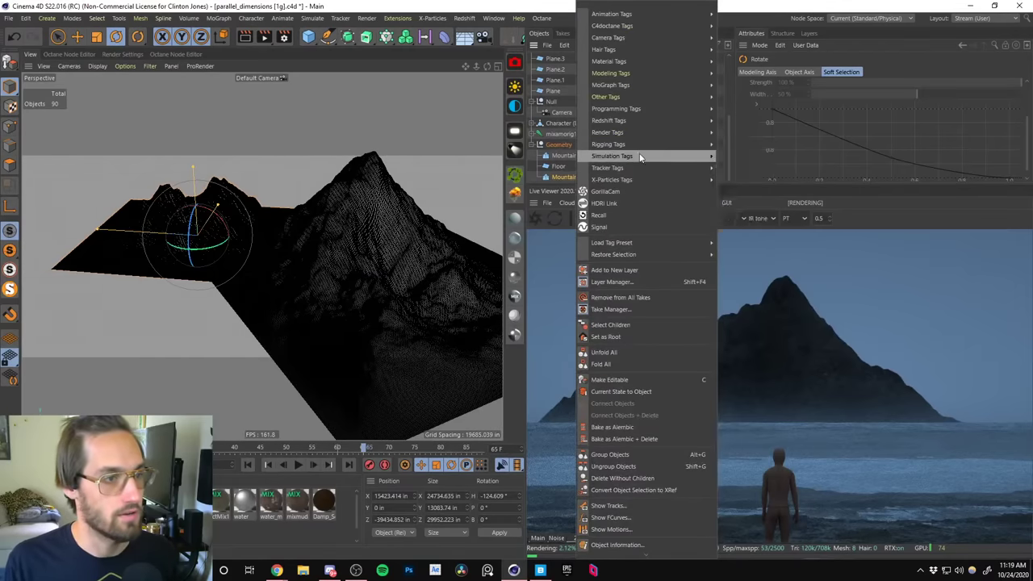
{"action": "mouse_move", "coordinate": [646, 146]}
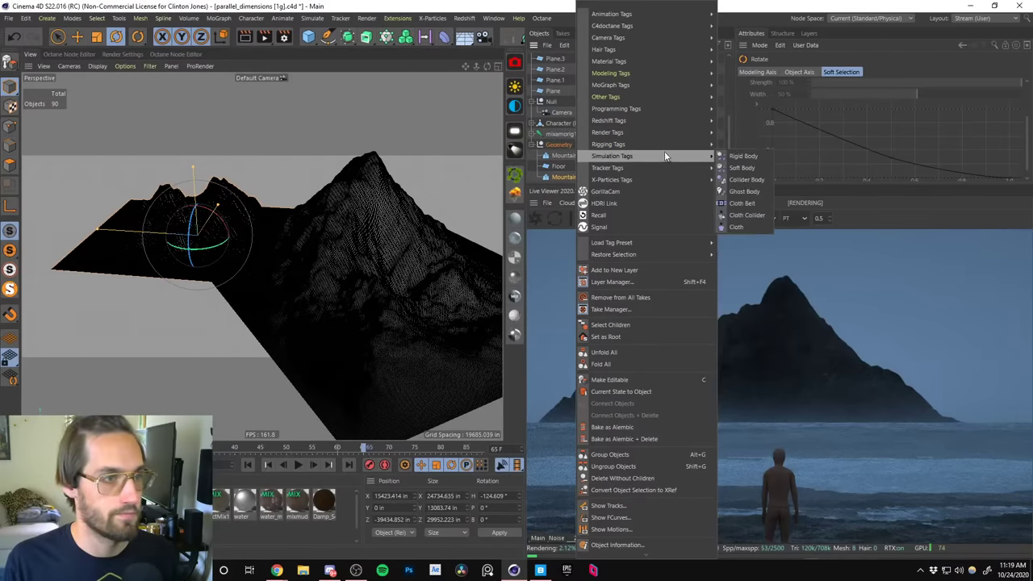
{"action": "mouse_move", "coordinate": [673, 16]}
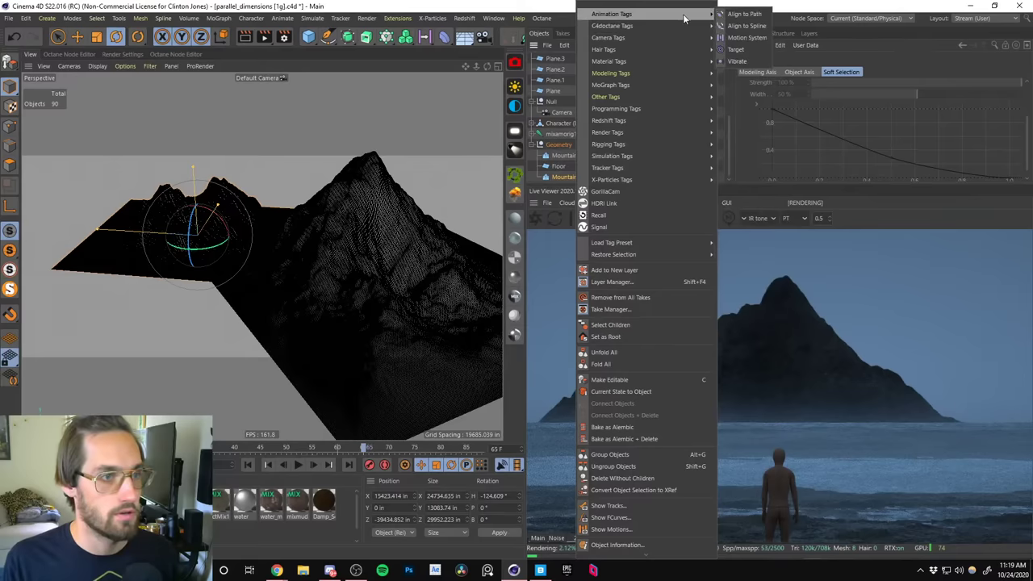
{"action": "mouse_move", "coordinate": [687, 39]}
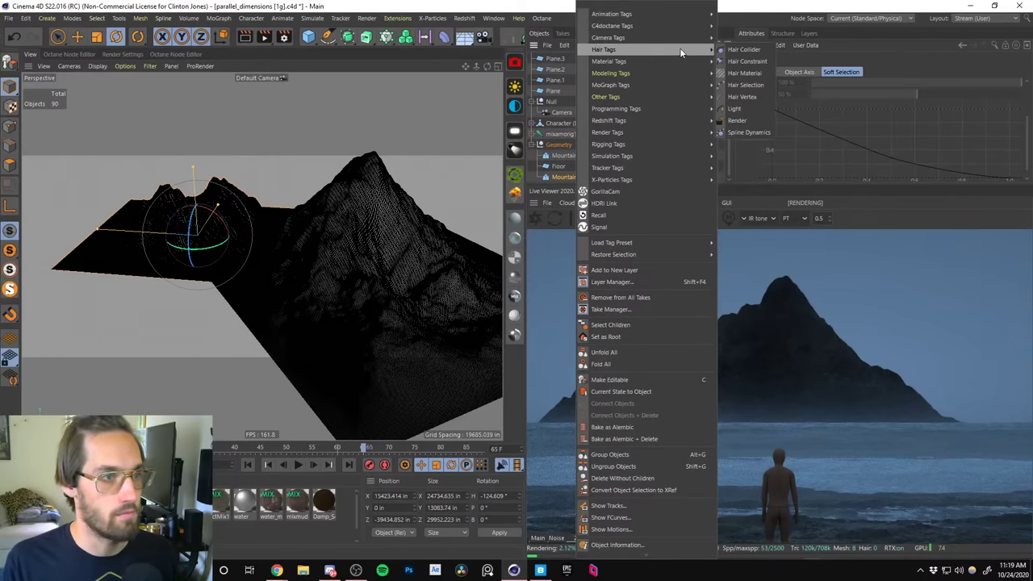
{"action": "left_click", "coordinate": [525, 8]}
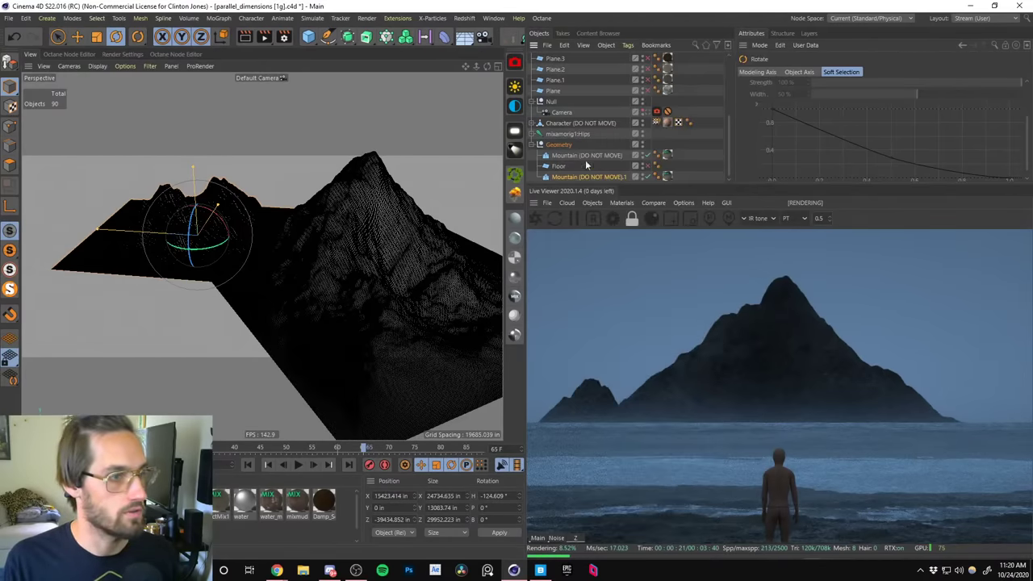
Find the Target animation tag through the command search and add it to the duplicate mountain.
{"action": "key", "text": "shift+c"}
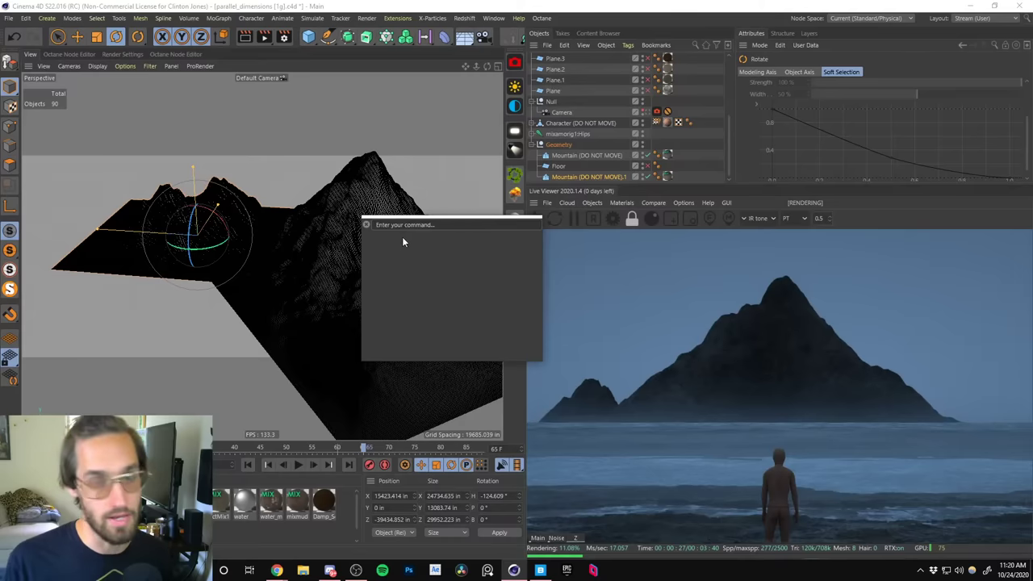
{"action": "type", "text": "target"}
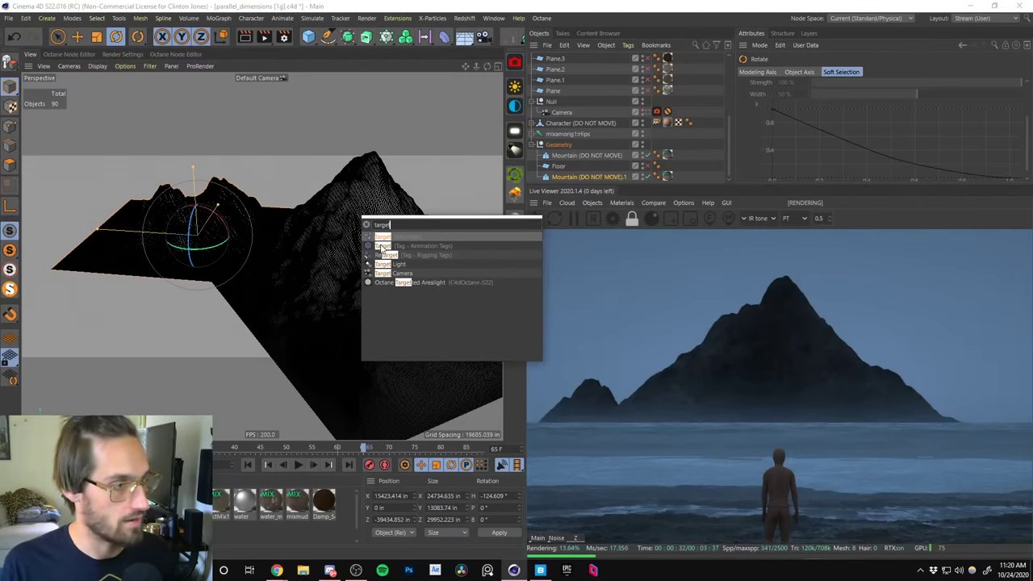
{"action": "left_click", "coordinate": [384, 246]}
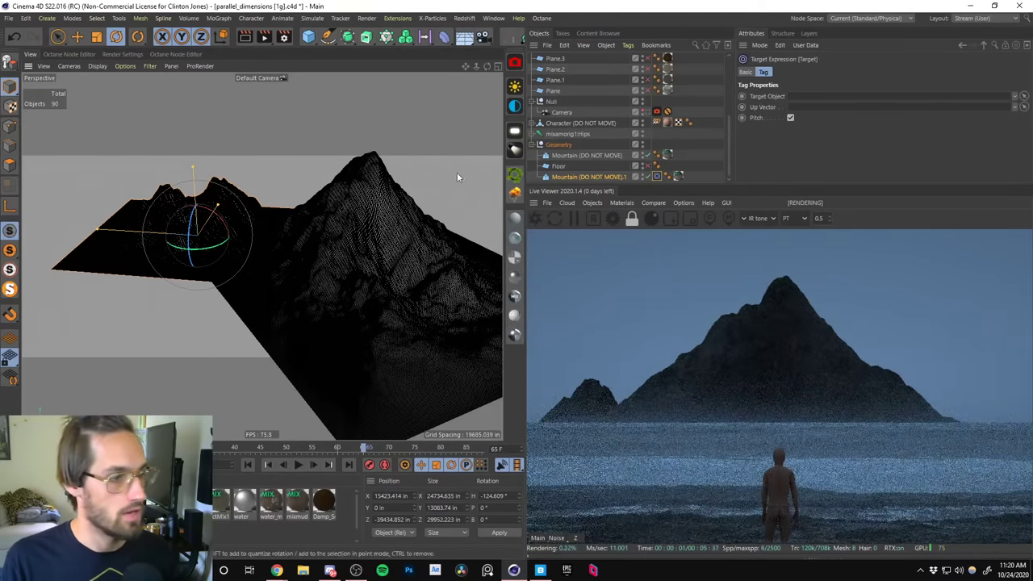
Add a null at the main mountain's position in the Geometry group and make it ready for moving.
{"action": "left_click", "coordinate": [384, 247]}
{"action": "left_click_drag", "start_coordinate": [384, 246], "coordinate": [299, 201], "text": "alt"}
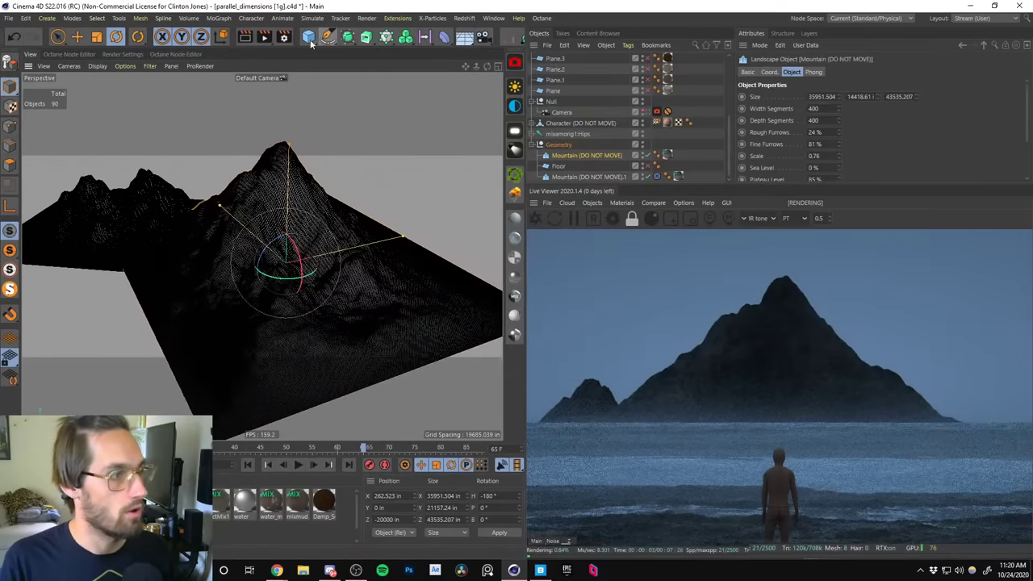
{"action": "left_click", "coordinate": [308, 36]}
{"action": "left_click", "coordinate": [347, 52]}
{"action": "key", "text": "e"}
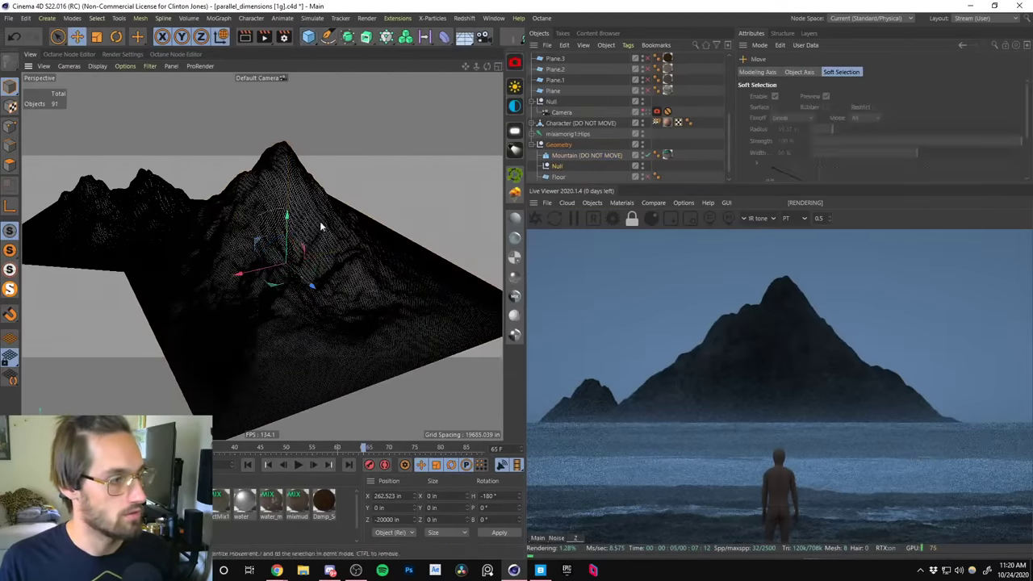
Raise the new null high above the main mountain, to a Y position of about 33145 in.
{"action": "left_click_drag", "start_coordinate": [287, 233], "coordinate": [292, 165]}
{"action": "left_click_drag", "start_coordinate": [299, 82], "coordinate": [300, 71]}
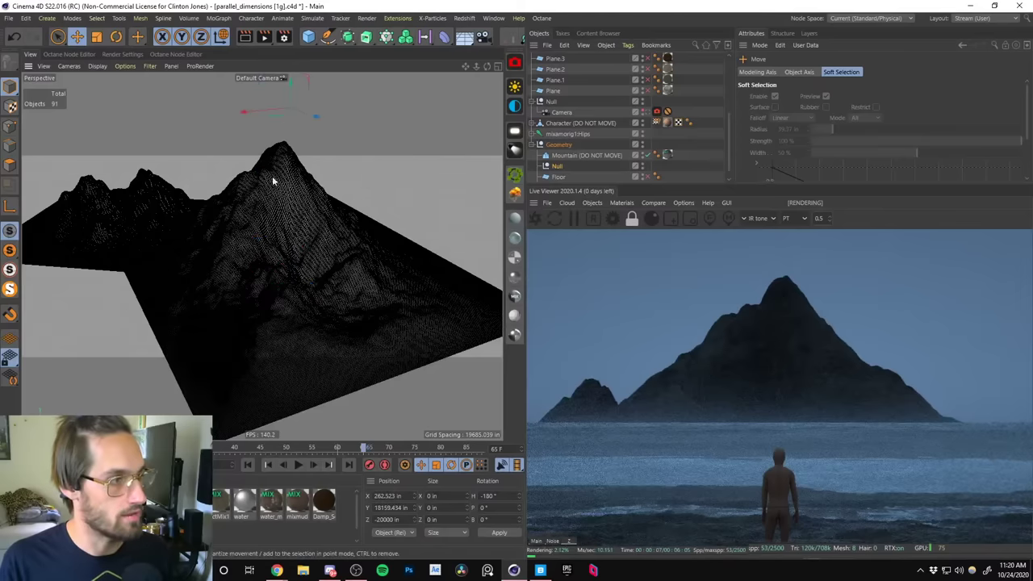
{"action": "middle_click_drag", "start_coordinate": [272, 180], "coordinate": [295, 250], "text": "alt"}
{"action": "scroll", "coordinate": [313, 302], "scroll_direction": "down", "scroll_amount": 3}
{"action": "left_click_drag", "start_coordinate": [312, 304], "coordinate": [332, 148], "text": "alt"}
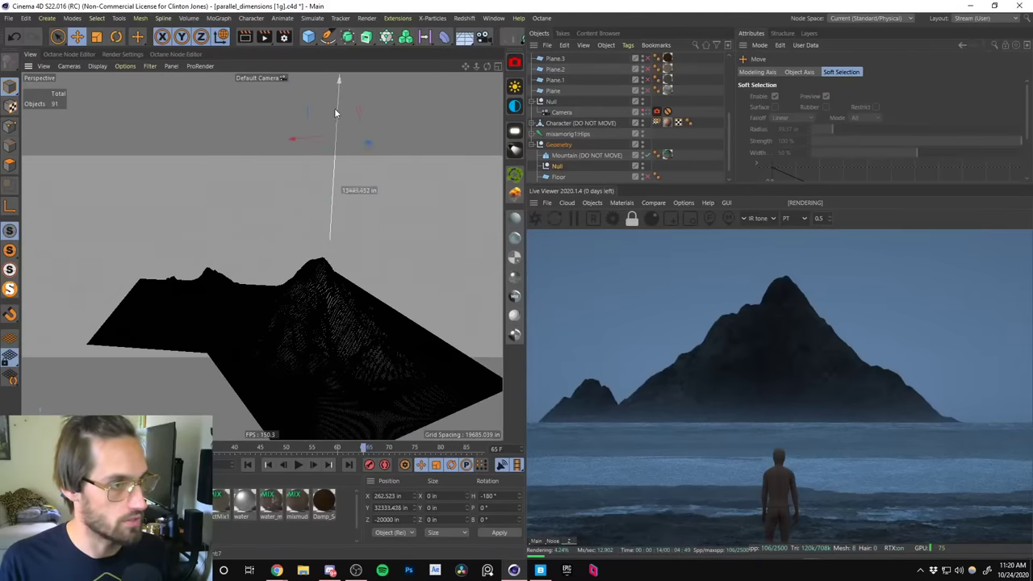
{"action": "left_click_drag", "start_coordinate": [336, 113], "coordinate": [336, 109]}
Assign the new null as the Target Object of the duplicate mountain's Target tag.
{"action": "scroll", "coordinate": [728, 148], "scroll_direction": "down", "scroll_amount": 1}
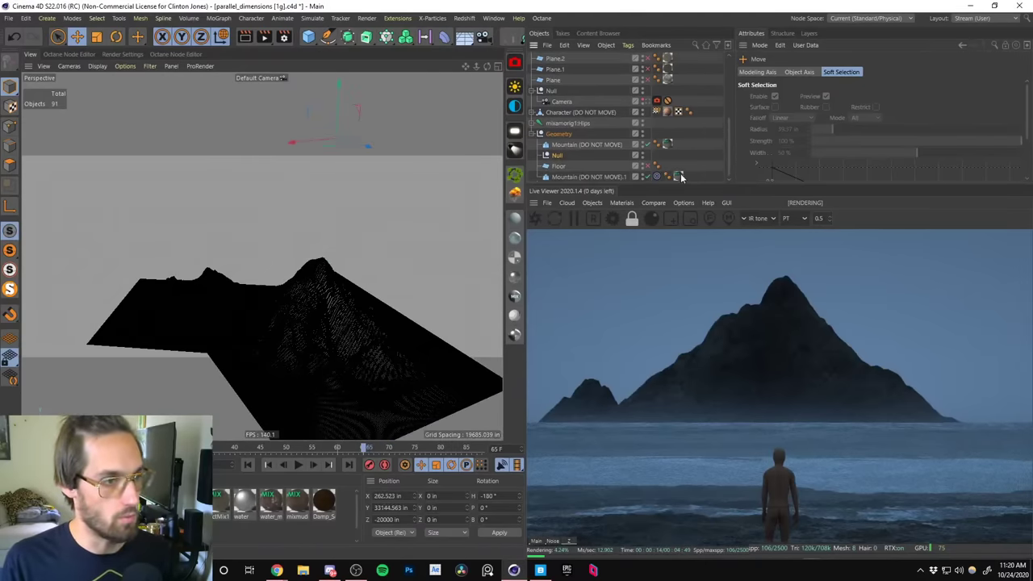
{"action": "left_click", "coordinate": [578, 176]}
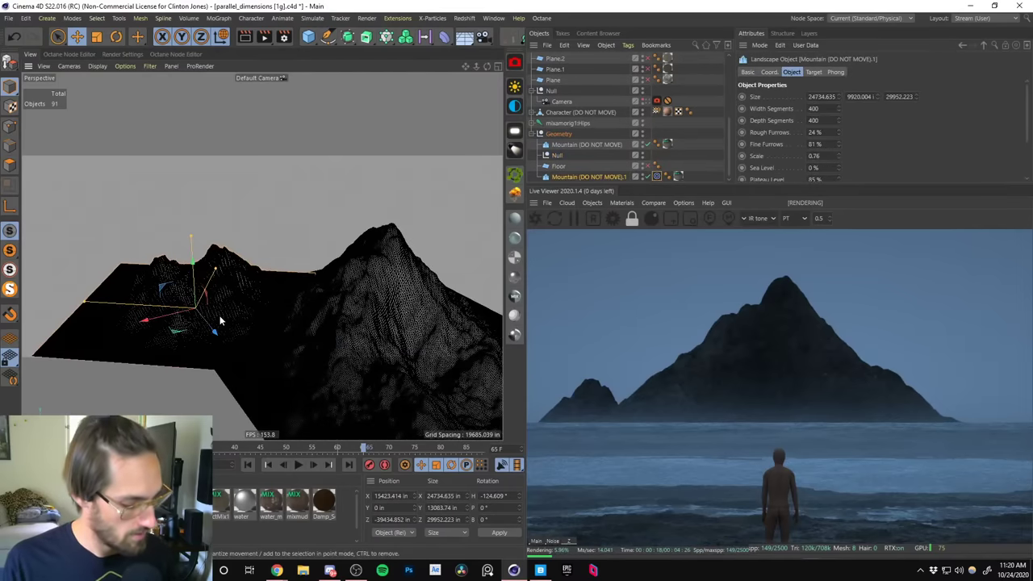
{"action": "left_click_drag", "start_coordinate": [316, 266], "coordinate": [263, 310], "text": "alt"}
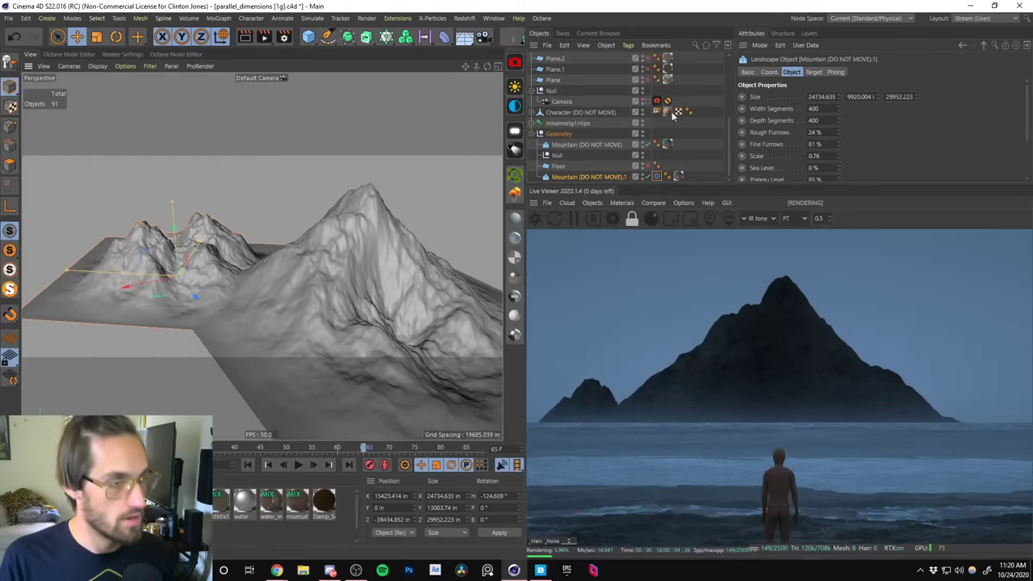
{"action": "left_click", "coordinate": [657, 176]}
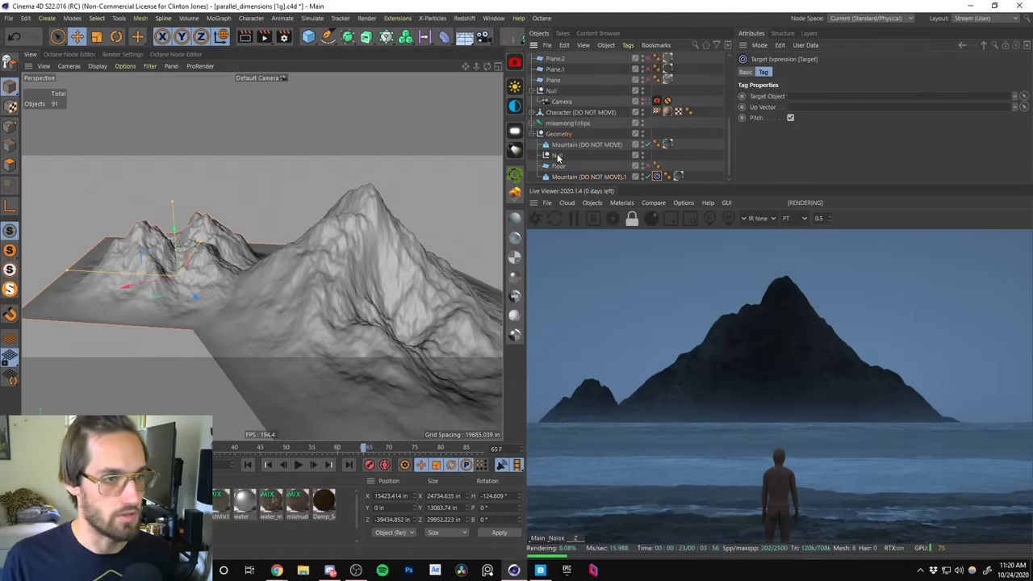
{"action": "left_click_drag", "start_coordinate": [795, 98], "coordinate": [796, 97]}
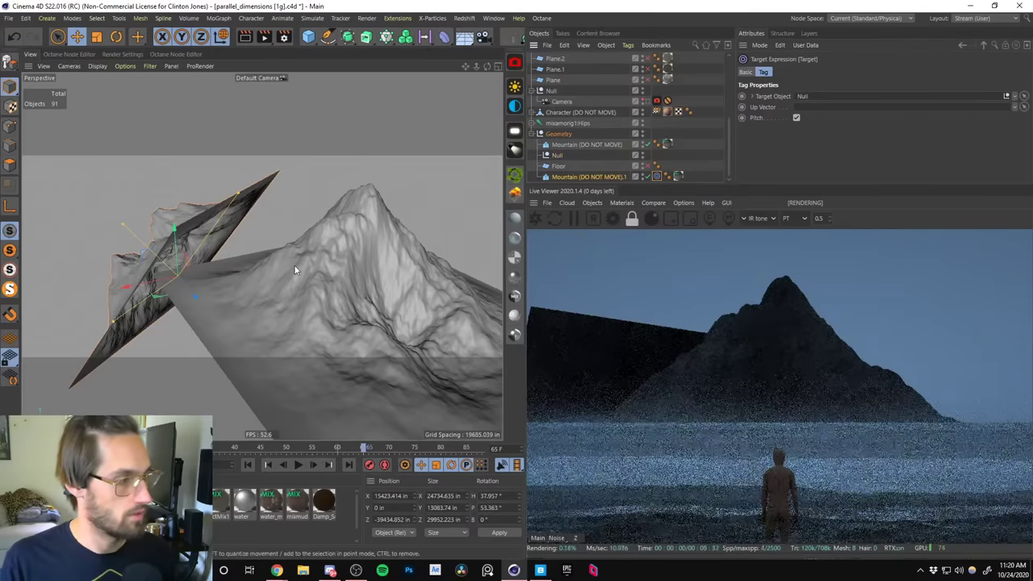
Lower the target null to a Y position of about -3818 in to level out the duplicate mountain's tilt.
{"action": "right_click_drag", "start_coordinate": [306, 278], "coordinate": [343, 343], "text": "alt"}
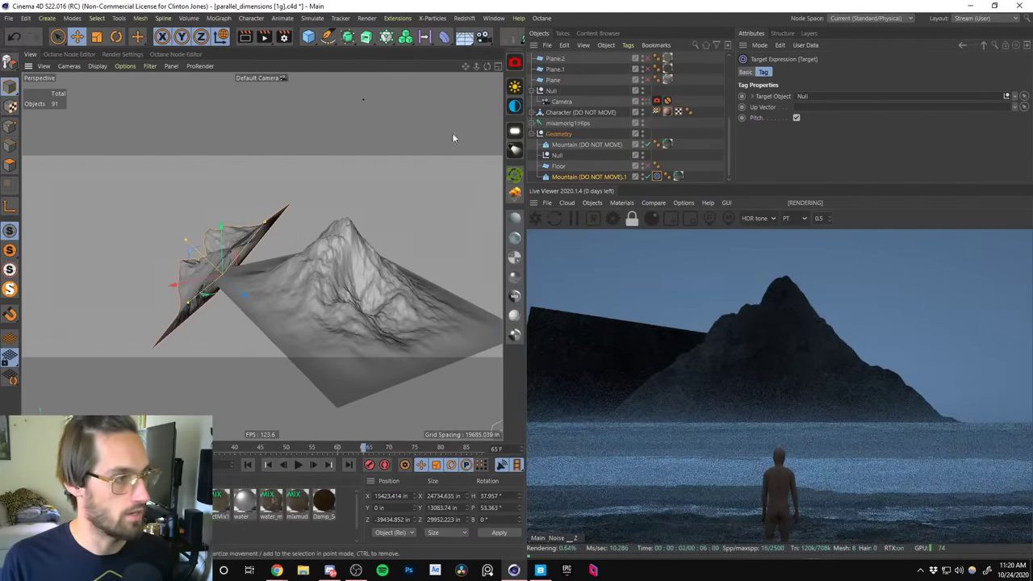
{"action": "mouse_move", "coordinate": [355, 288]}
{"action": "left_mouse_down", "text": "alt"}
{"action": "mouse_move", "coordinate": [425, 272]}
{"action": "mouse_move", "coordinate": [381, 269]}
{"action": "mouse_move", "coordinate": [351, 300]}
{"action": "left_mouse_up", "text": "alt"}
{"action": "left_click", "coordinate": [557, 155]}
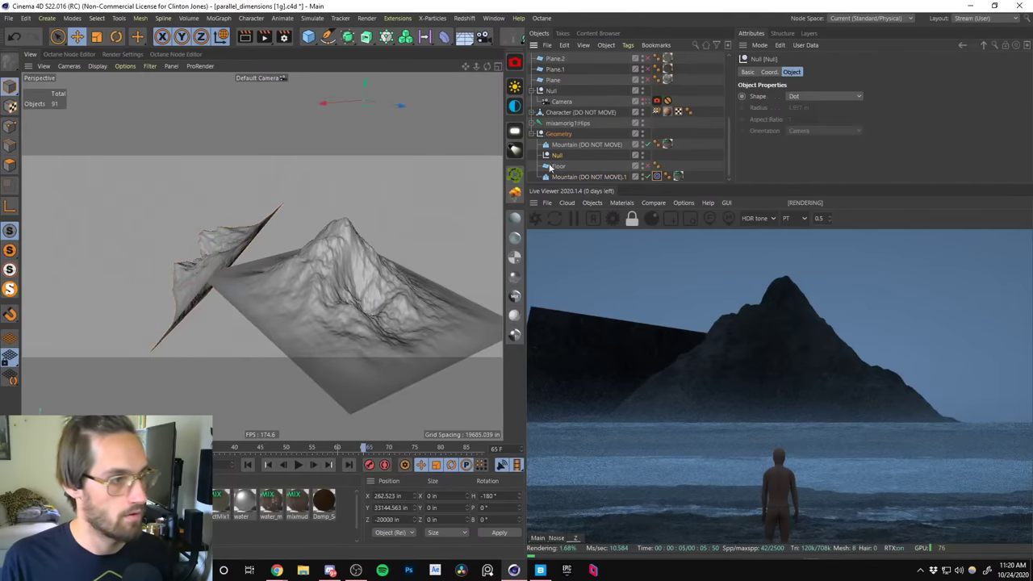
{"action": "left_click_drag", "start_coordinate": [364, 83], "coordinate": [351, 285]}
Copy the smaller duplicate mountain to the other side of the main peak, at an X position of about -21707 in.
{"action": "left_click", "coordinate": [214, 285]}
{"action": "left_click_drag", "start_coordinate": [279, 289], "coordinate": [230, 318], "text": "alt"}
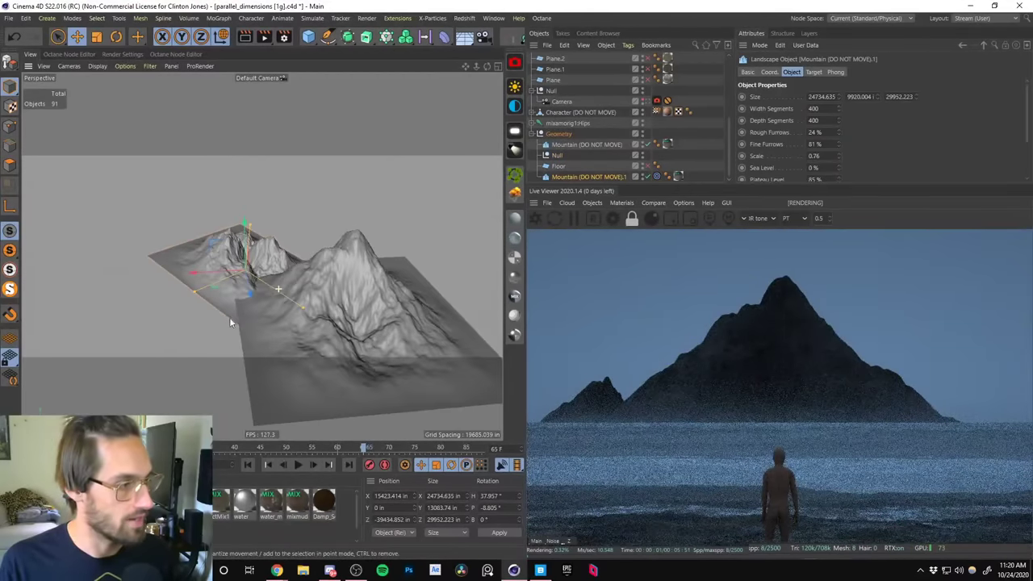
{"action": "left_click_drag", "start_coordinate": [216, 280], "coordinate": [309, 293], "text": "ctrl"}
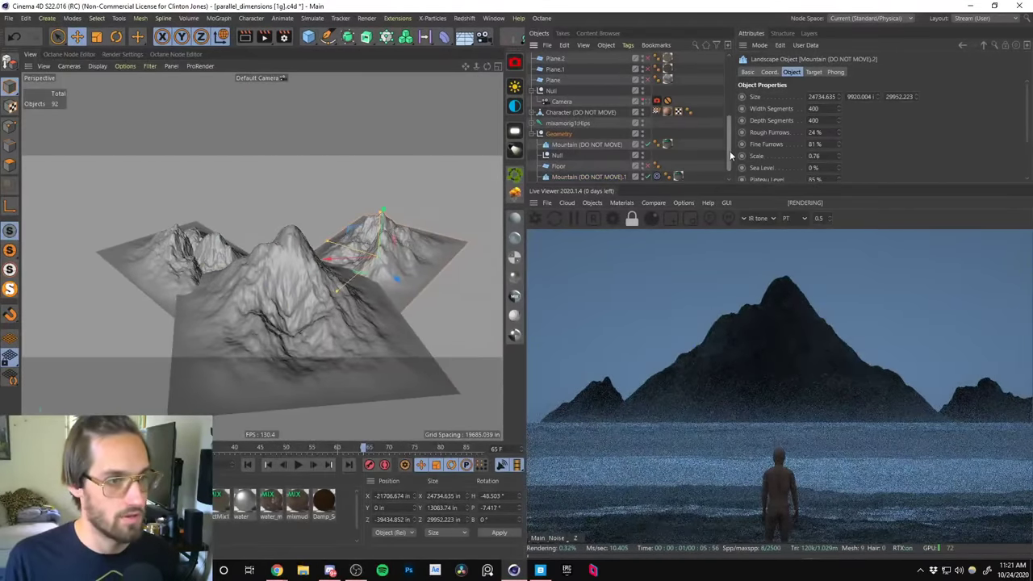
{"action": "scroll", "coordinate": [731, 155], "scroll_direction": "down", "scroll_amount": 1}
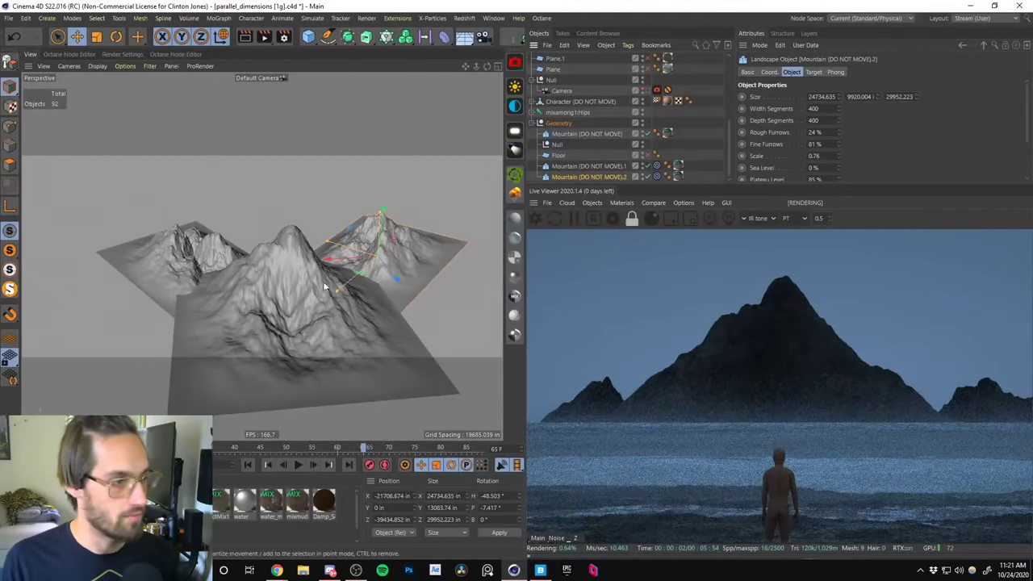
Raise the target null to a Y position of about -973 in and select the new copy for rotation.
{"action": "left_click_drag", "start_coordinate": [324, 283], "coordinate": [388, 262], "text": "alt"}
{"action": "left_click", "coordinate": [554, 145]}
{"action": "middle_click_drag", "start_coordinate": [277, 323], "coordinate": [301, 296], "text": "alt"}
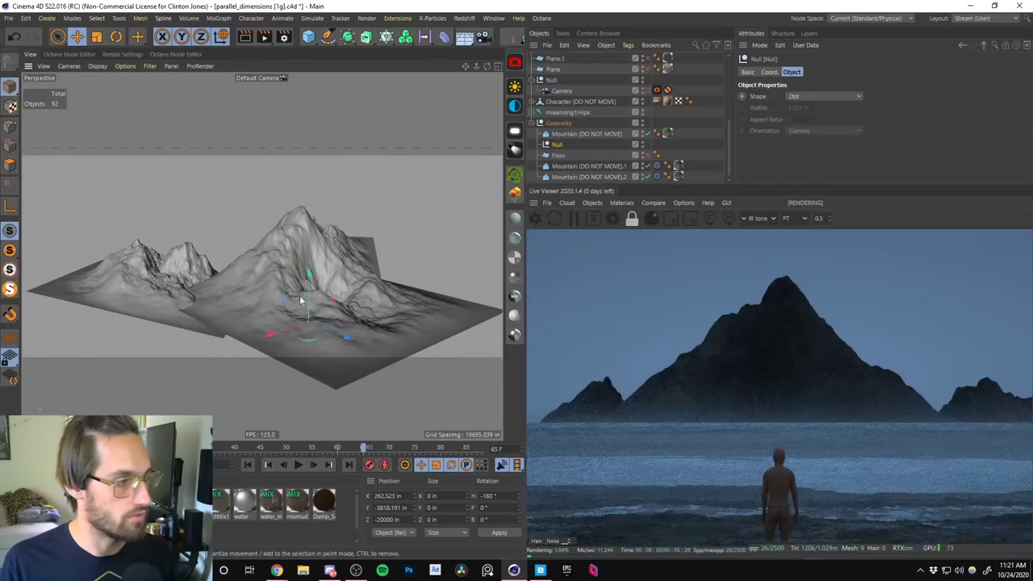
{"action": "left_click_drag", "start_coordinate": [299, 295], "coordinate": [323, 251], "text": "alt"}
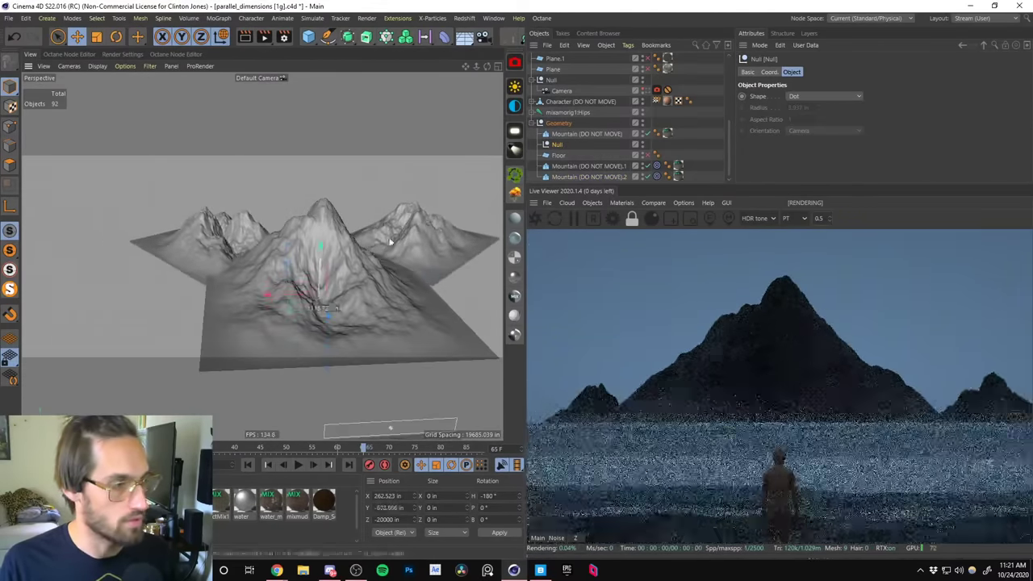
{"action": "left_click", "coordinate": [391, 239]}
{"action": "key", "text": "r"}
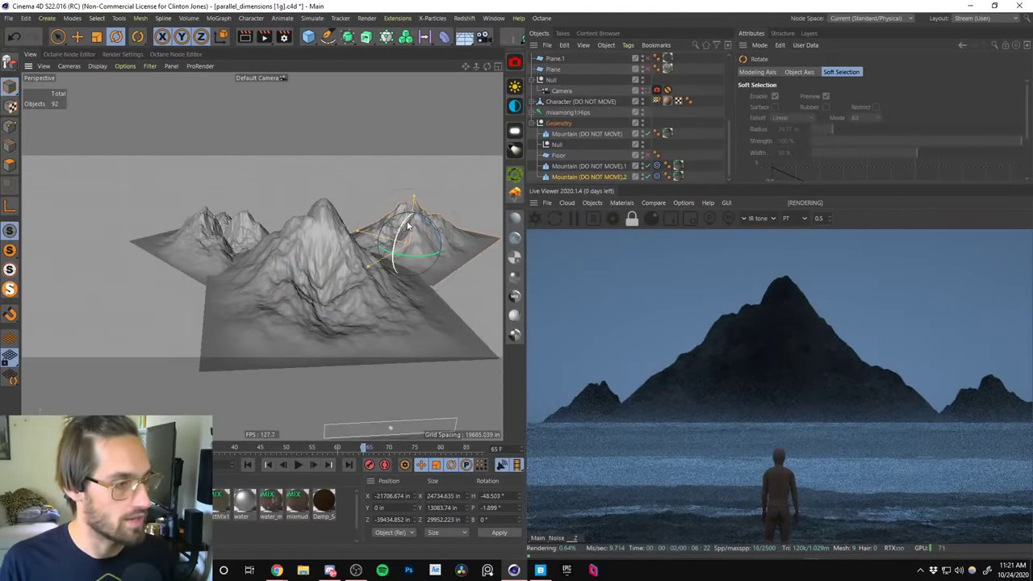
Lower the target null to a Y position of about -3648 in, so both smaller mountains tilt with it.
{"action": "left_click", "coordinate": [556, 144]}
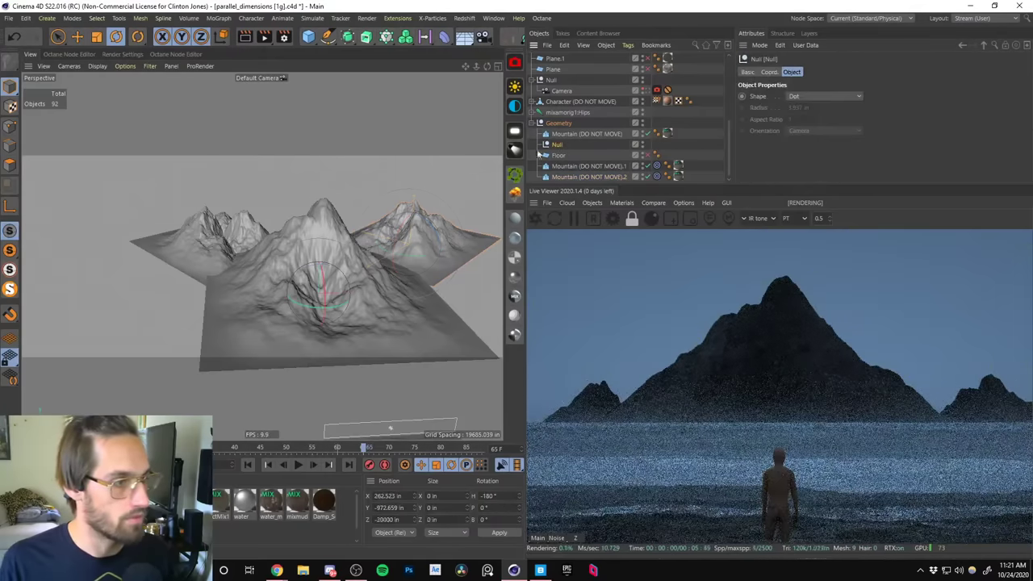
{"action": "key", "text": "e"}
{"action": "mouse_move", "coordinate": [317, 260]}
{"action": "left_mouse_down"}
{"action": "mouse_move", "coordinate": [325, 231]}
{"action": "mouse_move", "coordinate": [329, 302]}
{"action": "mouse_move", "coordinate": [337, 264]}
{"action": "left_mouse_up"}
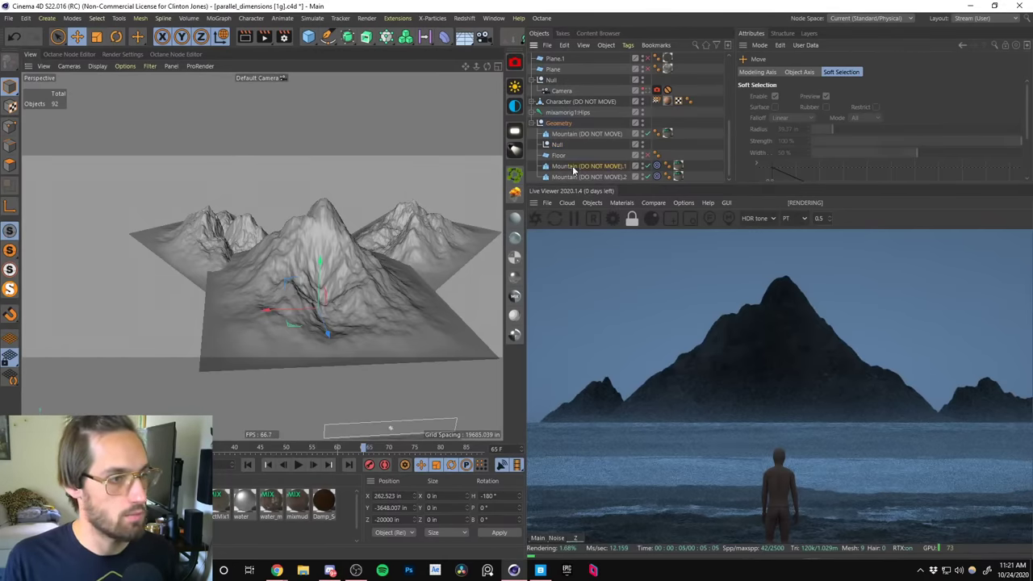
Set the second duplicate mountain's seed to 10.
{"action": "left_click", "coordinate": [573, 175]}
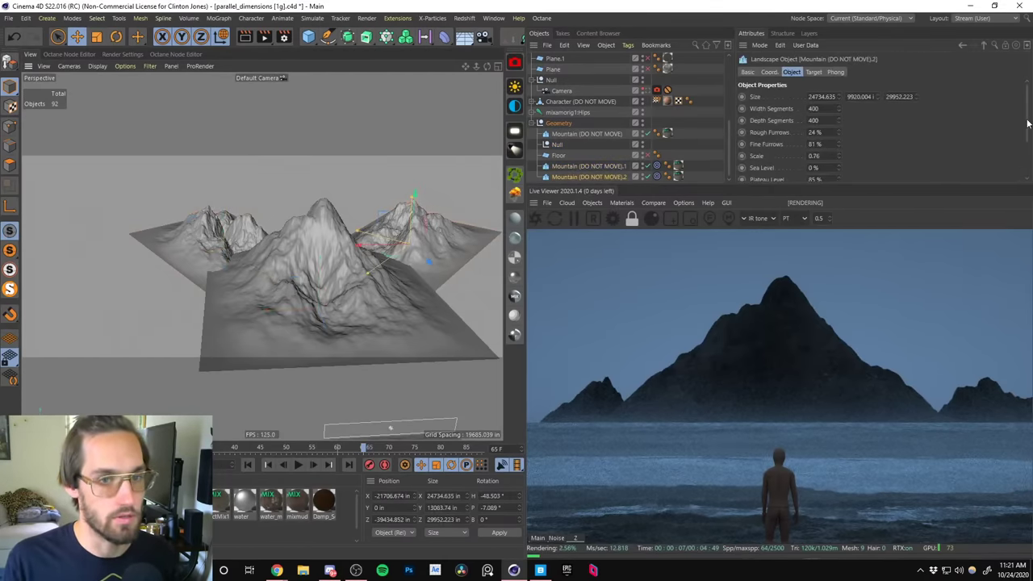
{"action": "left_click_drag", "start_coordinate": [1027, 121], "coordinate": [1027, 163]}
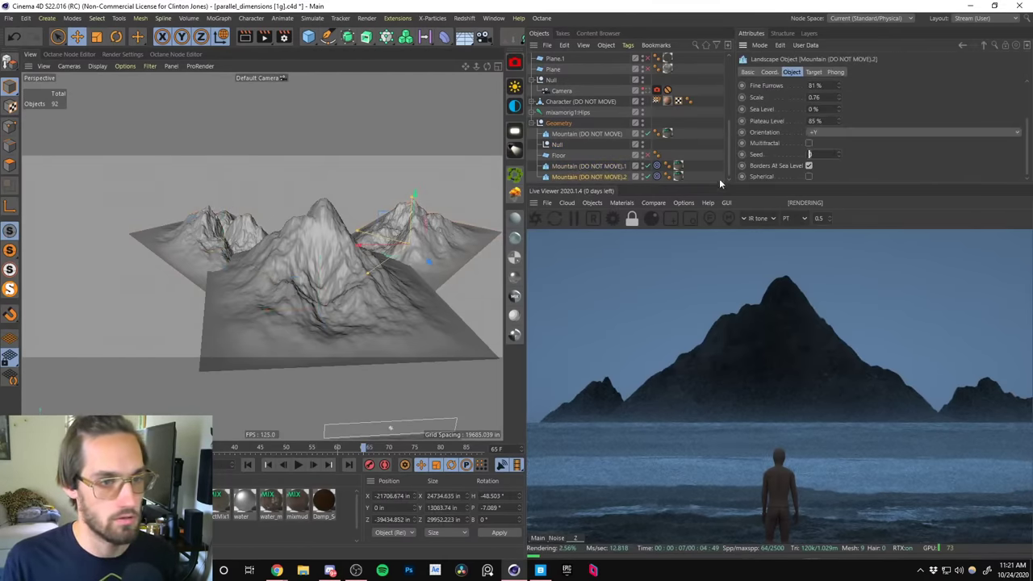
{"action": "type", "text": "10"}
{"action": "key", "text": "Return"}
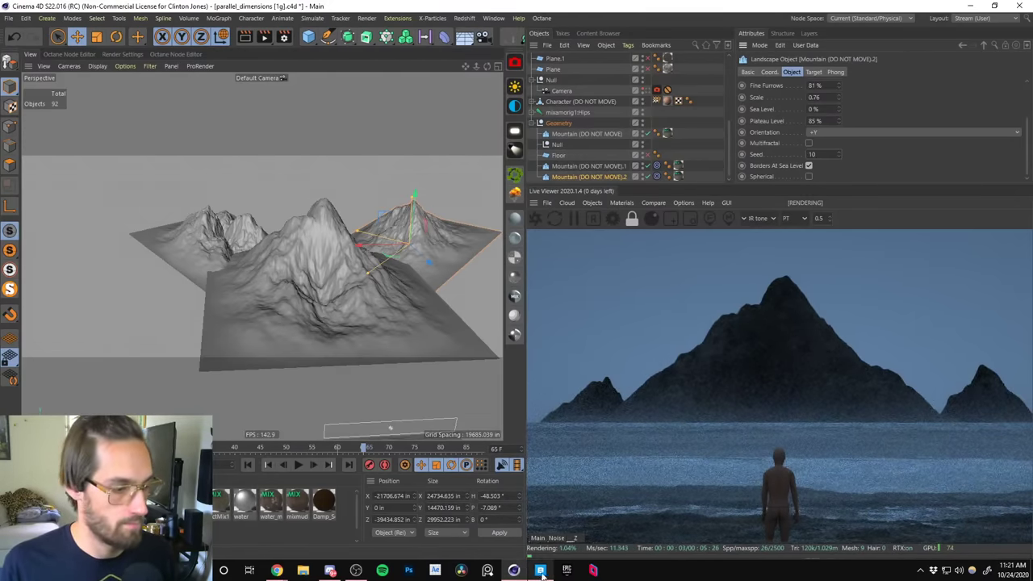
{"action": "left_click", "coordinate": [962, 12]}
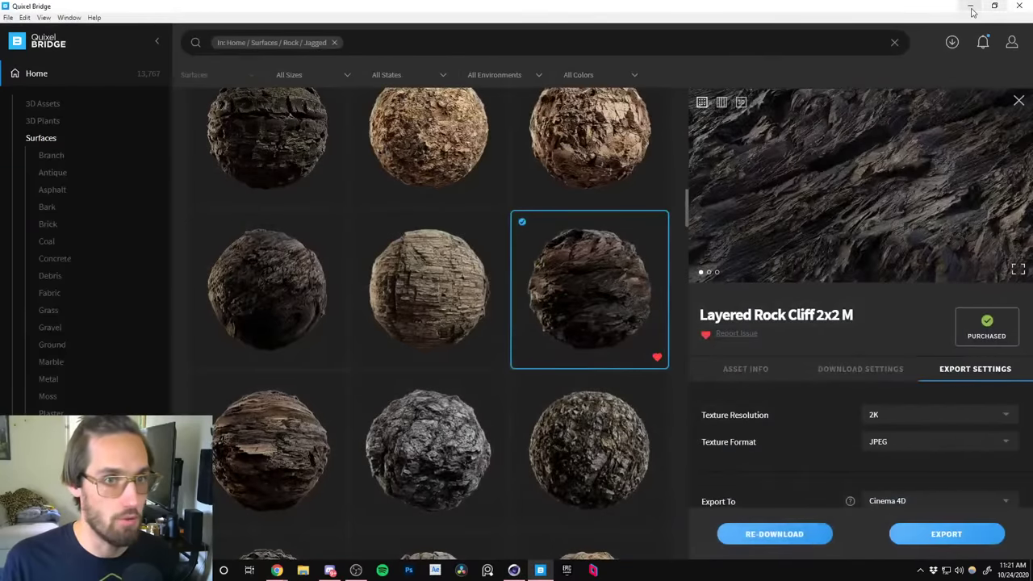
{"action": "left_click", "coordinate": [970, 6]}
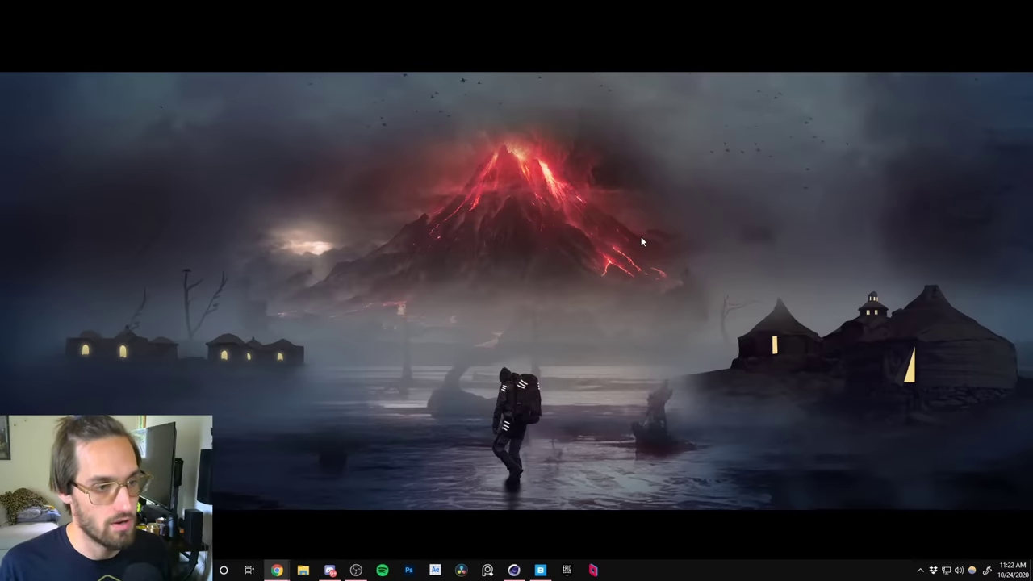
{"action": "left_click", "coordinate": [511, 565]}
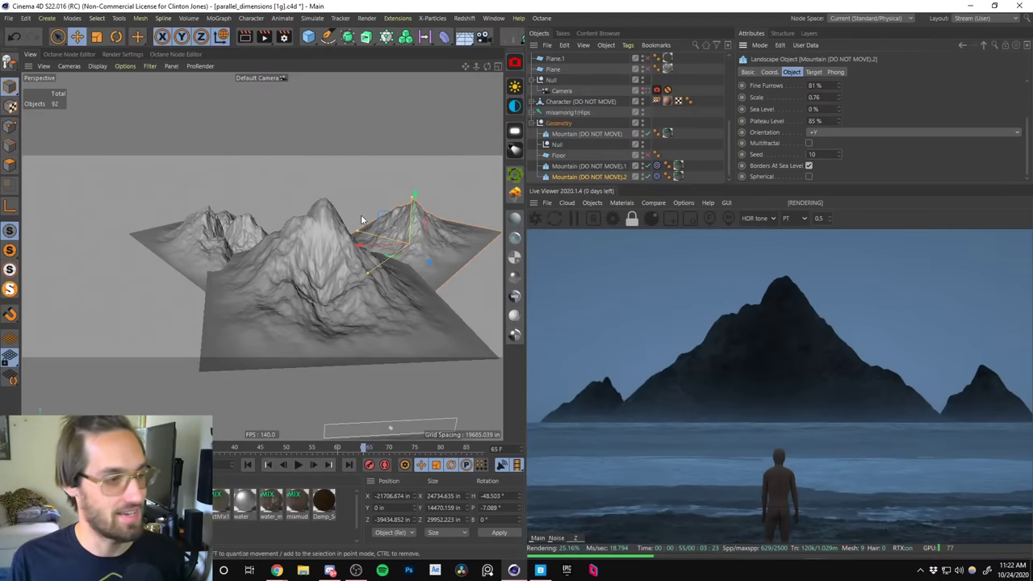
Move the second duplicate mountain to about X -16238 in, Y -908 in, Z -34597 in, closer to the main peak.
{"action": "mouse_move", "coordinate": [382, 265]}
{"action": "left_mouse_down"}
{"action": "mouse_move", "coordinate": [368, 289]}
{"action": "mouse_move", "coordinate": [374, 282]}
{"action": "left_mouse_up"}
{"action": "left_click_drag", "start_coordinate": [325, 227], "coordinate": [438, 182], "text": "alt"}
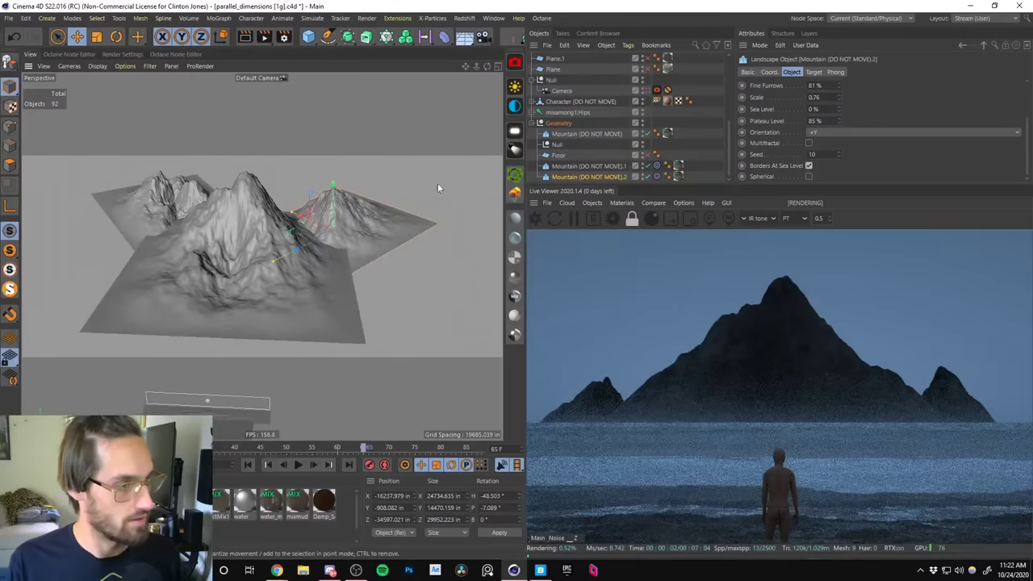
Cycle through terrain variations for the second duplicate mountain and settle on seed 32.
{"action": "left_click", "coordinate": [837, 157]}
{"action": "left_click", "coordinate": [838, 156]}
{"action": "left_click", "coordinate": [838, 157]}
{"action": "left_click", "coordinate": [838, 155]}
{"action": "left_click", "coordinate": [838, 155]}
{"action": "left_click", "coordinate": [837, 155]}
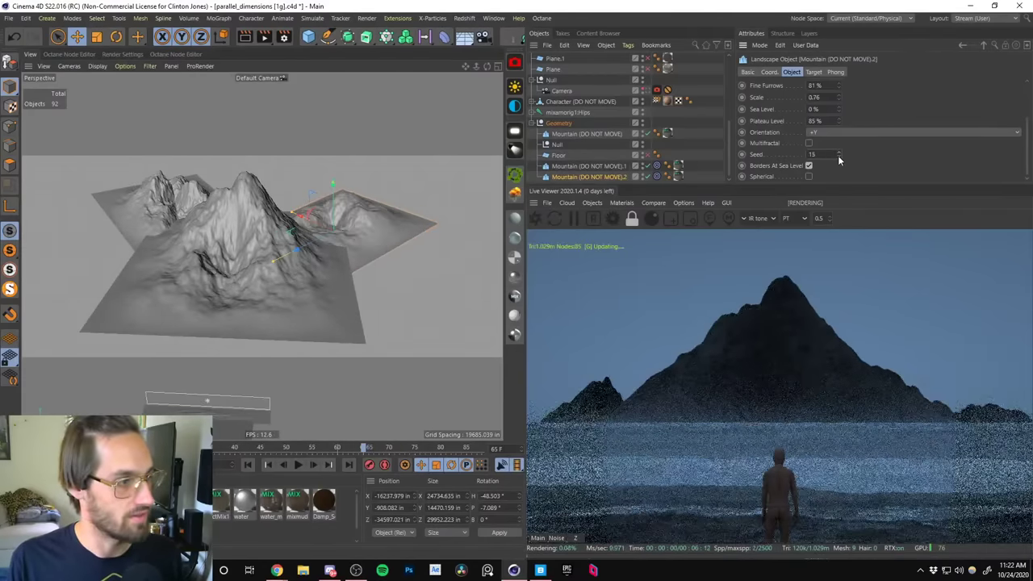
{"action": "left_click", "coordinate": [837, 155]}
{"action": "left_click", "coordinate": [838, 155]}
{"action": "left_click_drag", "start_coordinate": [838, 155], "coordinate": [837, 151]}
{"action": "left_click", "coordinate": [837, 152]}
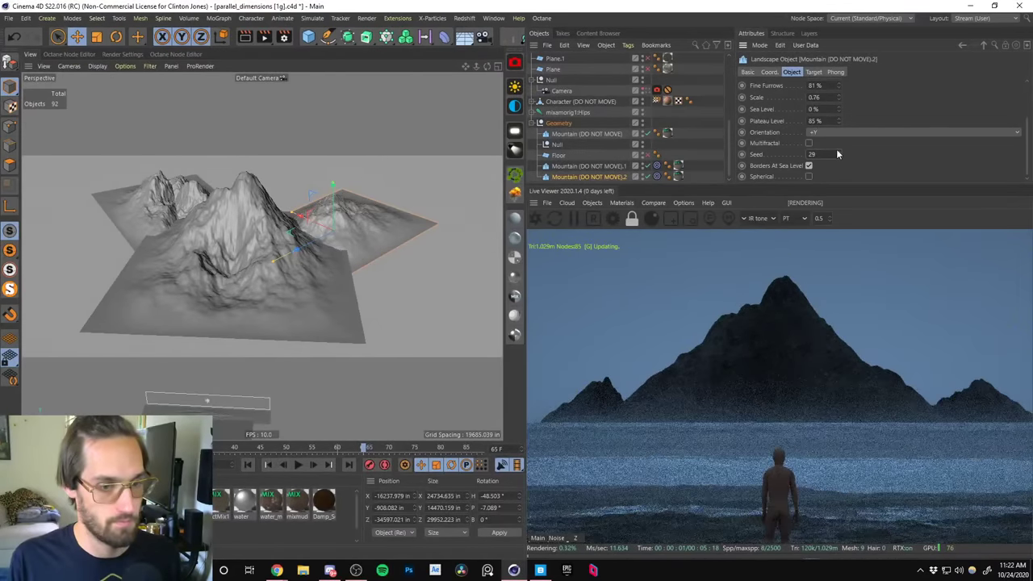
{"action": "left_click", "coordinate": [837, 151]}
{"action": "left_click", "coordinate": [839, 152]}
{"action": "left_click", "coordinate": [839, 153]}
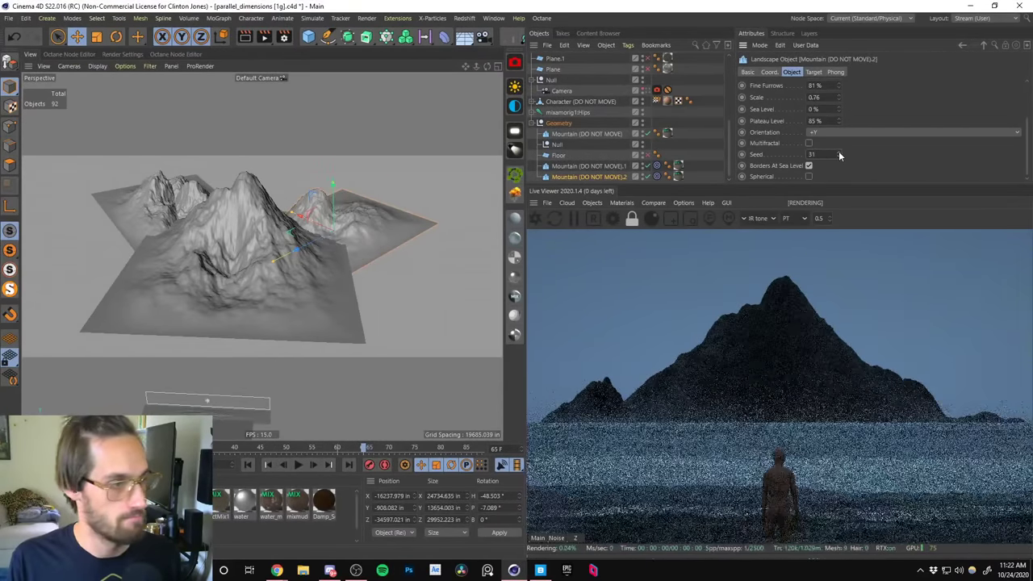
{"action": "left_click", "coordinate": [839, 151]}
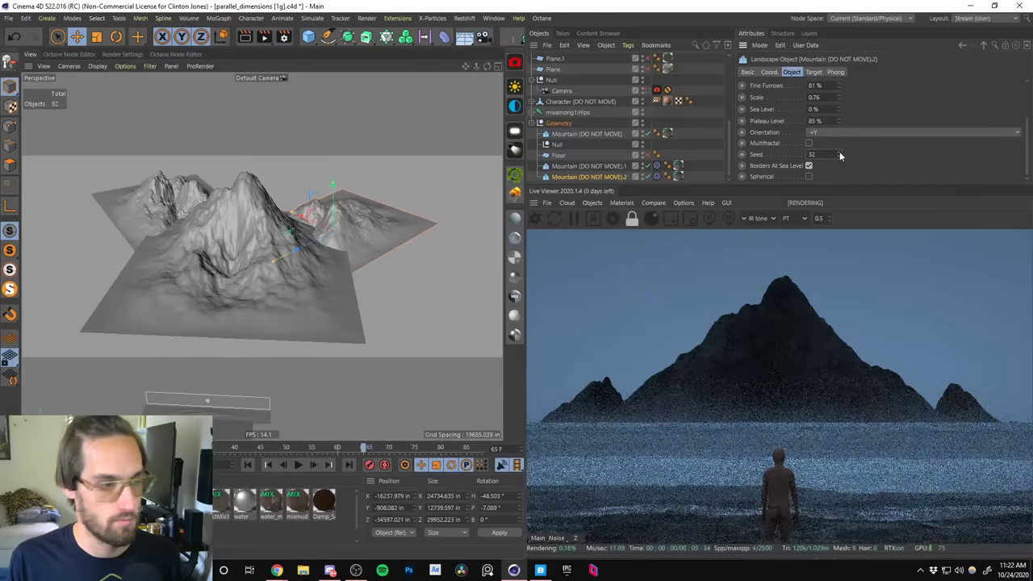
Copy the second duplicate mountain and place the new copy at about X -12374 in, Y -908 in, Z -16995 in.
{"action": "left_click_drag", "start_coordinate": [295, 242], "coordinate": [385, 230], "text": "alt"}
{"action": "key", "text": "r"}
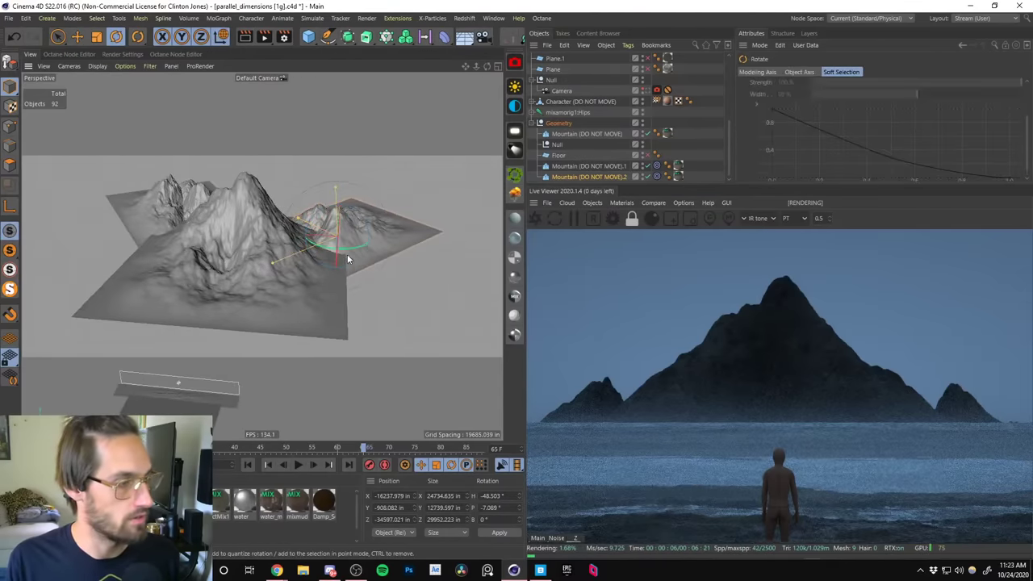
{"action": "left_click_drag", "start_coordinate": [343, 258], "coordinate": [320, 222], "text": "alt"}
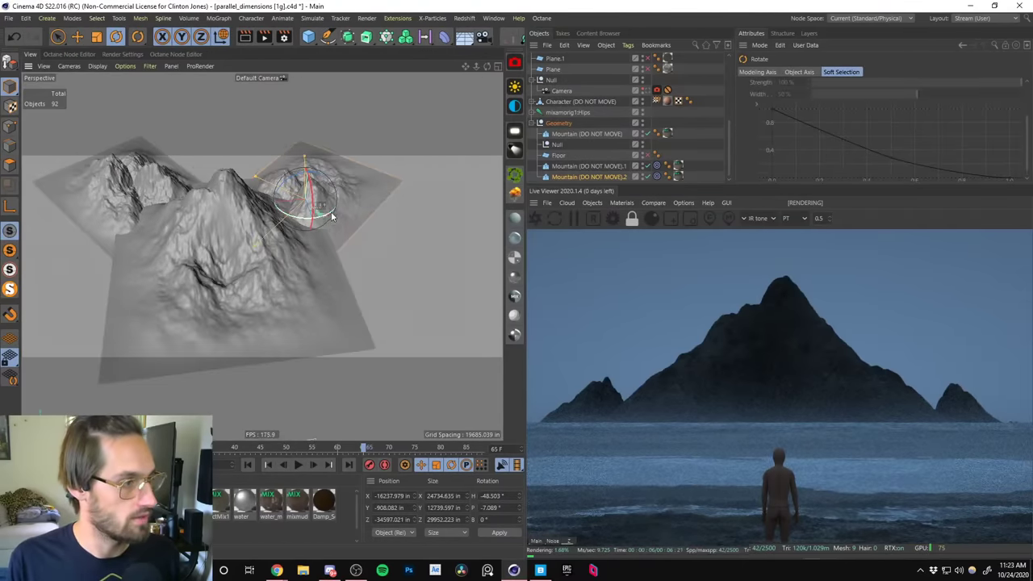
{"action": "left_click", "coordinate": [329, 216]}
{"action": "left_click_drag", "start_coordinate": [285, 258], "coordinate": [391, 172], "text": "alt"}
{"action": "key", "text": "e"}
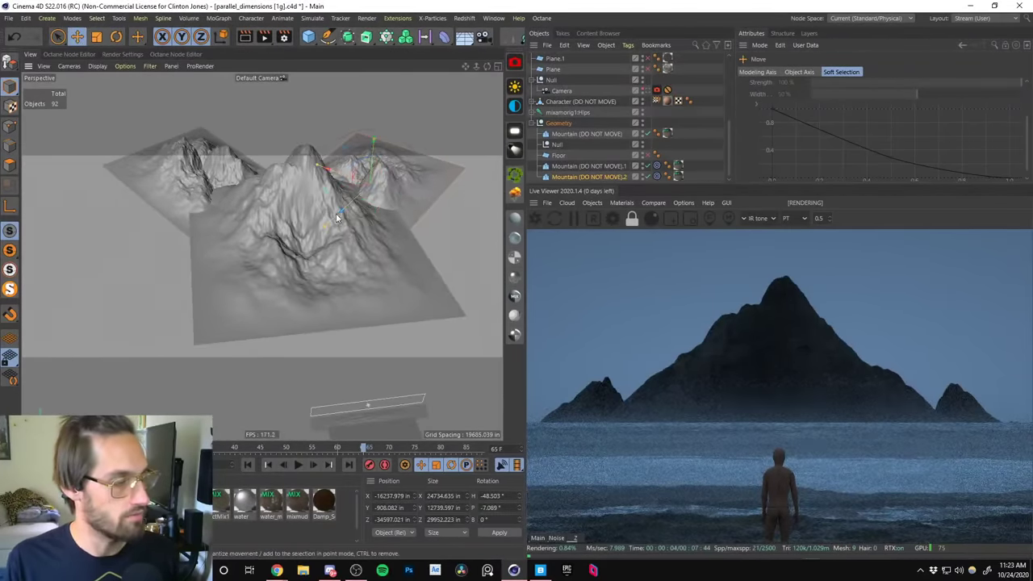
{"action": "left_click_drag", "start_coordinate": [336, 213], "coordinate": [328, 237], "text": "alt"}
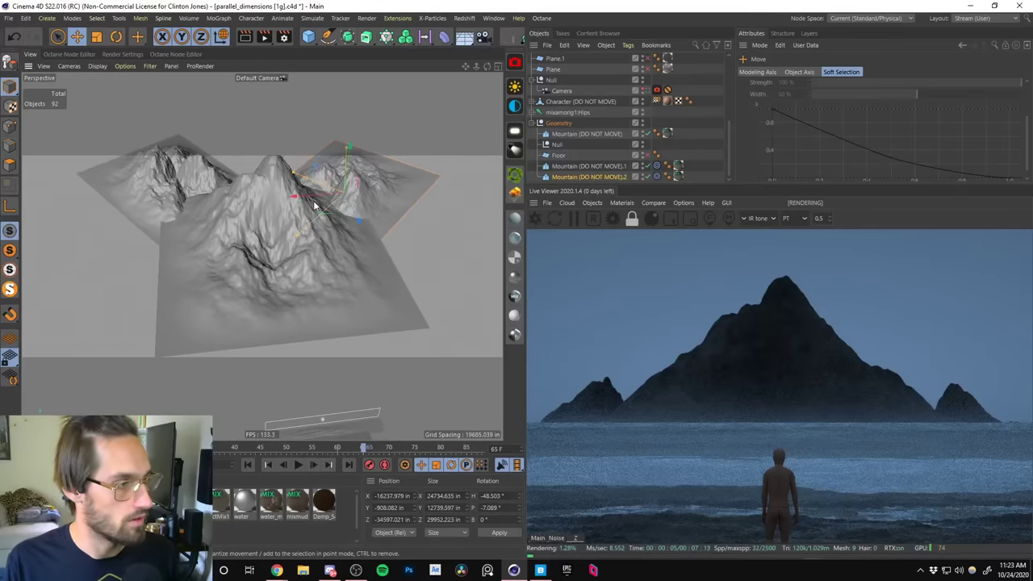
{"action": "left_click_drag", "start_coordinate": [332, 212], "coordinate": [356, 246]}
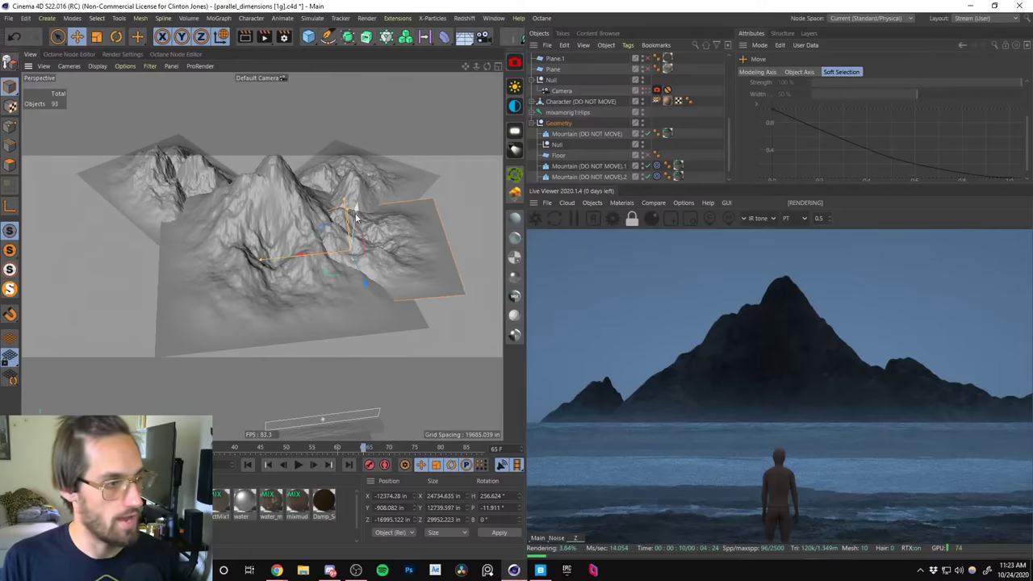
{"action": "mouse_move", "coordinate": [354, 211]}
{"action": "left_mouse_down"}
{"action": "mouse_move", "coordinate": [361, 172]}
{"action": "mouse_move", "coordinate": [359, 220]}
{"action": "left_mouse_up"}
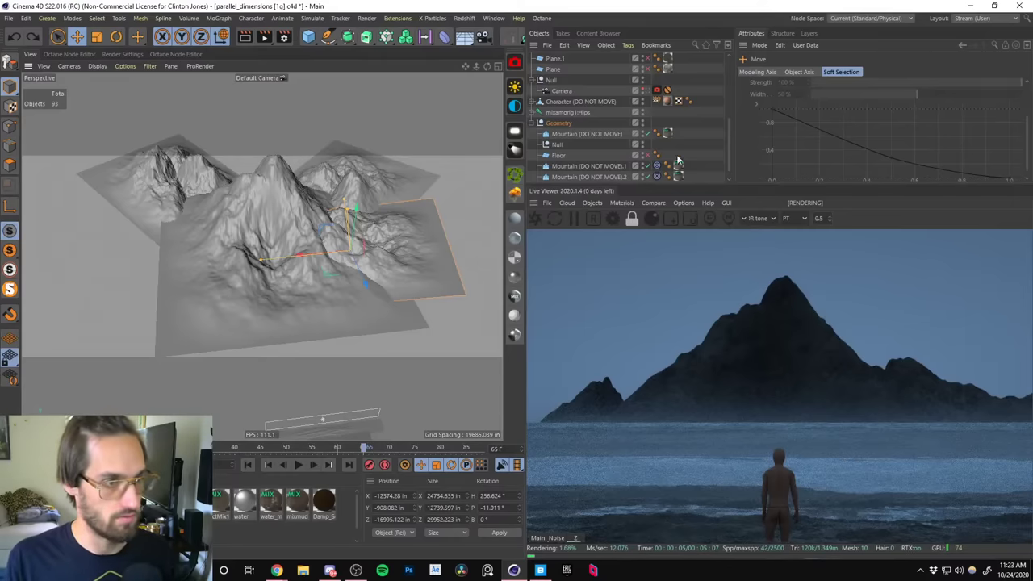
Change the third duplicate mountain's seed to 31.
{"action": "scroll", "coordinate": [686, 161], "scroll_direction": "down", "scroll_amount": 1}
{"action": "left_click", "coordinate": [603, 177]}
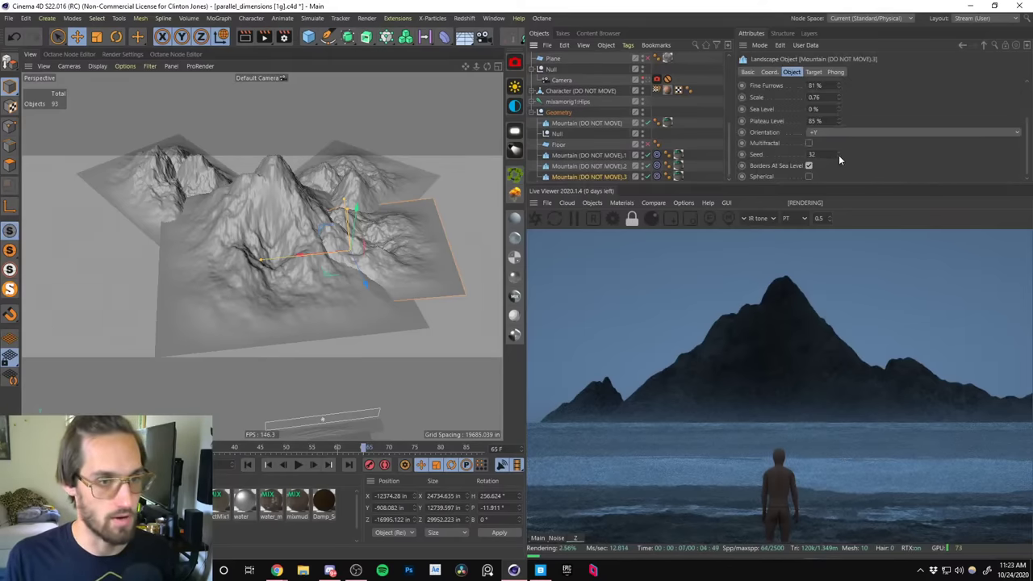
{"action": "left_click", "coordinate": [839, 156]}
{"action": "left_click", "coordinate": [839, 157]}
{"action": "left_click", "coordinate": [840, 156]}
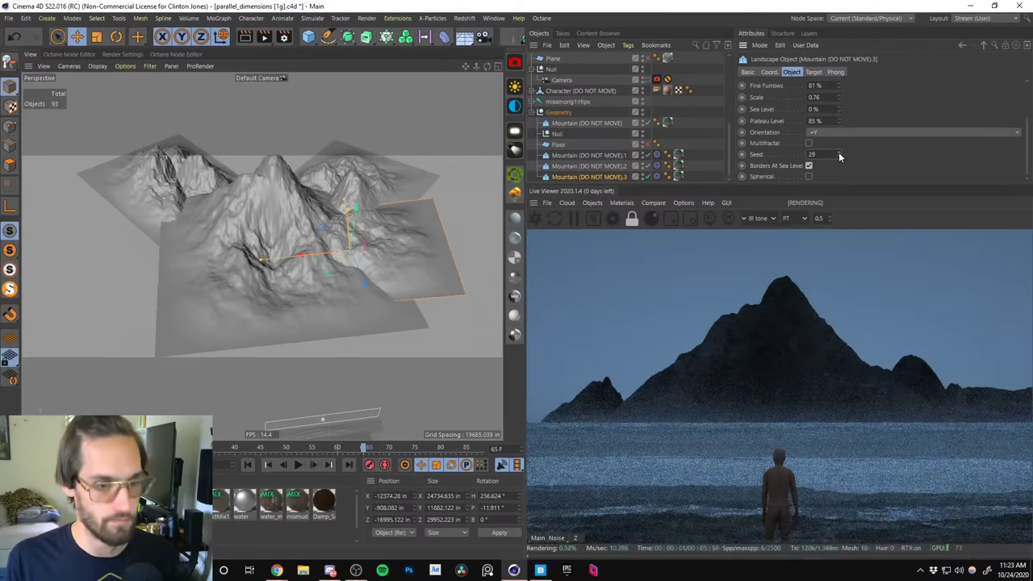
{"action": "left_click", "coordinate": [839, 152]}
{"action": "left_click", "coordinate": [839, 152]}
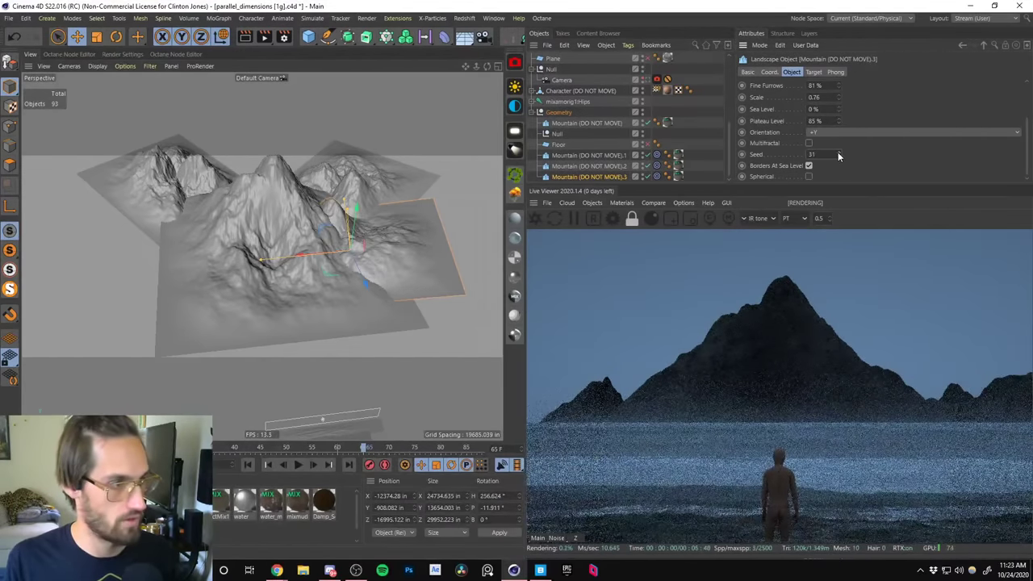
Switch the perspective viewport to look through the scene camera.
{"action": "left_click_drag", "start_coordinate": [331, 221], "coordinate": [351, 251], "text": "alt"}
{"action": "scroll", "coordinate": [731, 145], "scroll_direction": "up", "scroll_amount": 3}
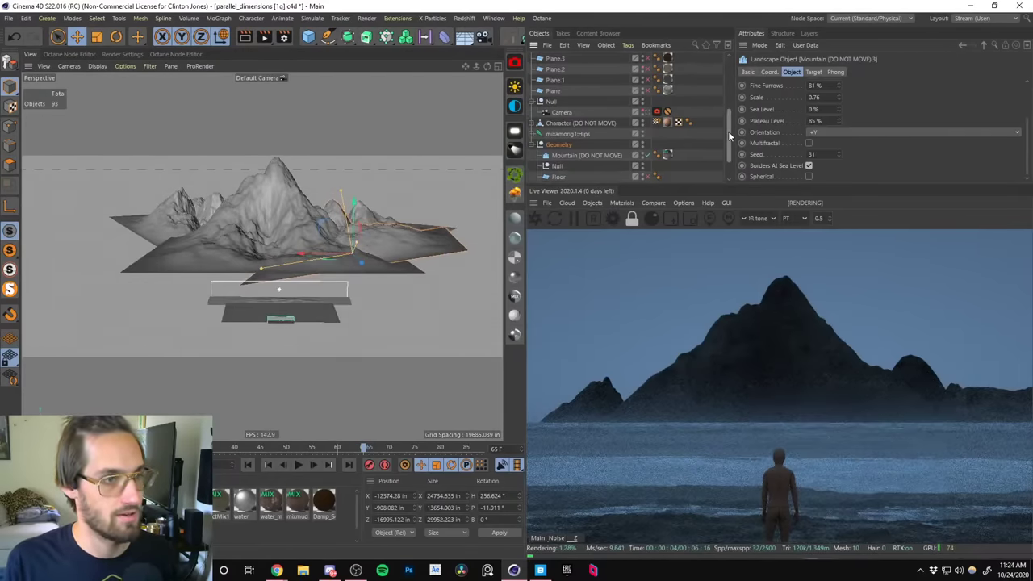
{"action": "left_click", "coordinate": [648, 131]}
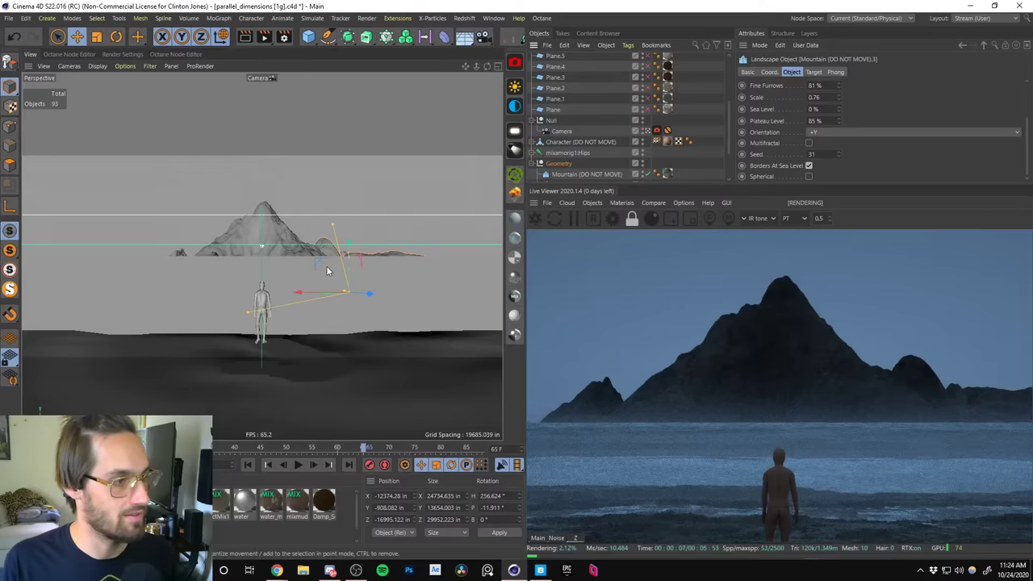
Raise the second duplicate mountain to about Y 2190 in and shift it to about X -9295 in, behind the main peak's slope.
{"action": "left_click", "coordinate": [359, 255]}
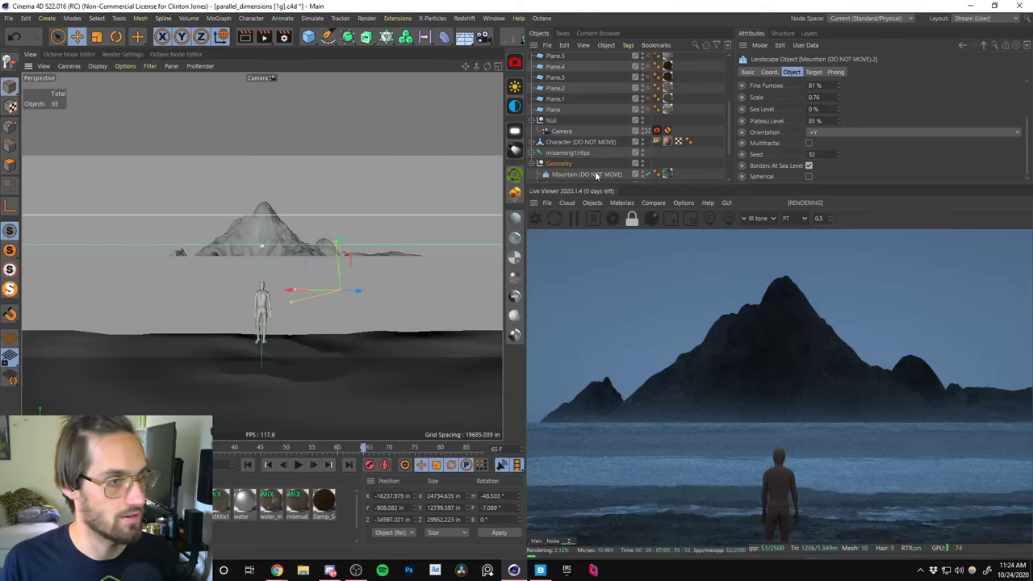
{"action": "scroll", "coordinate": [682, 174], "scroll_direction": "down", "scroll_amount": 3}
{"action": "key", "text": "e"}
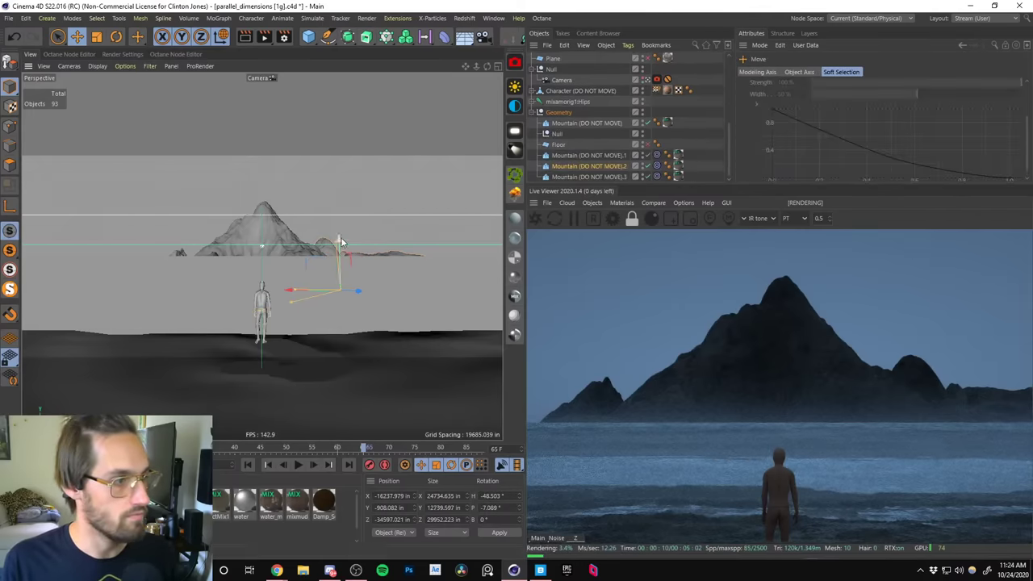
{"action": "left_click_drag", "start_coordinate": [342, 242], "coordinate": [344, 223]}
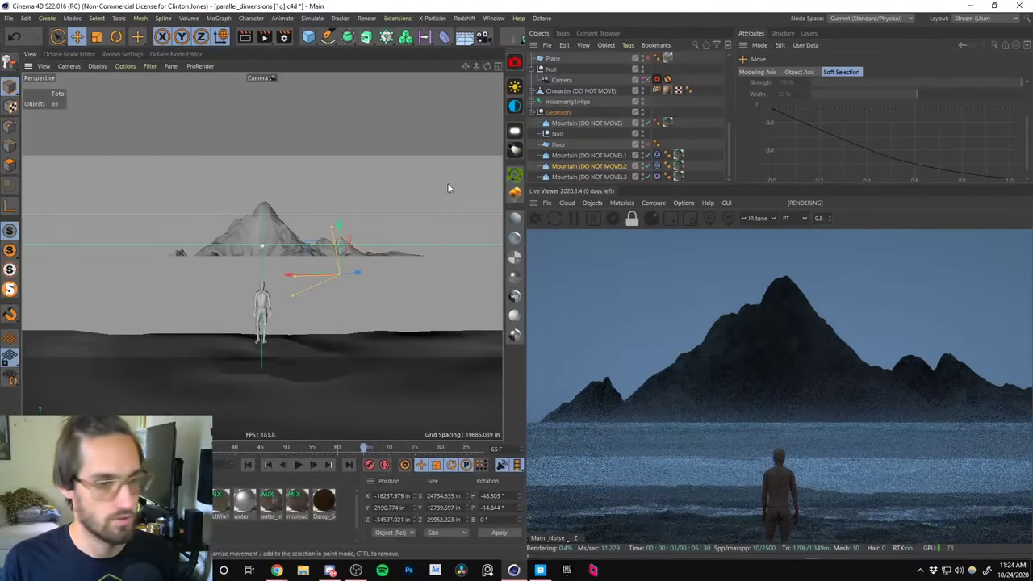
{"action": "key", "text": "w"}
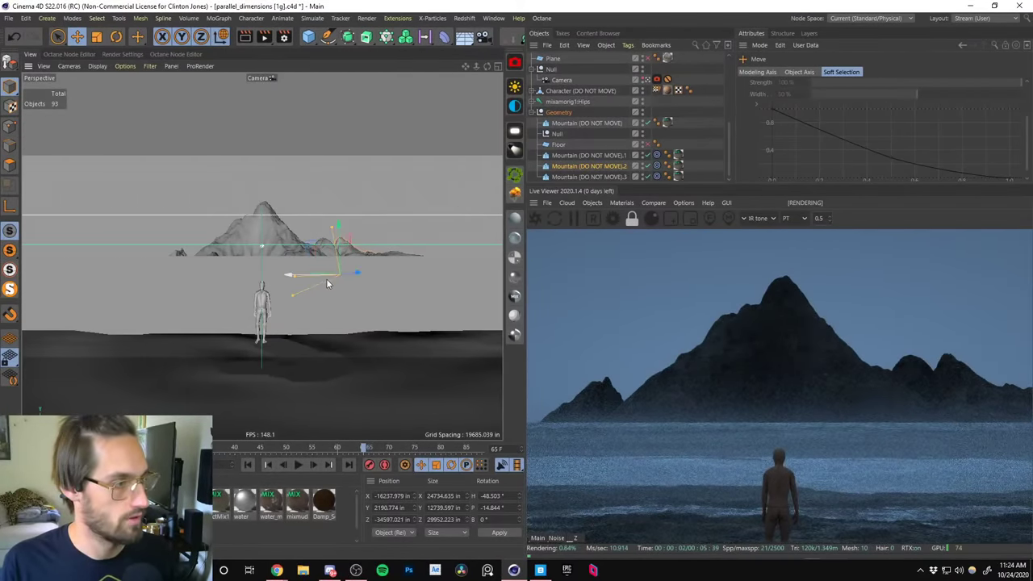
{"action": "left_click_drag", "start_coordinate": [322, 288], "coordinate": [254, 275]}
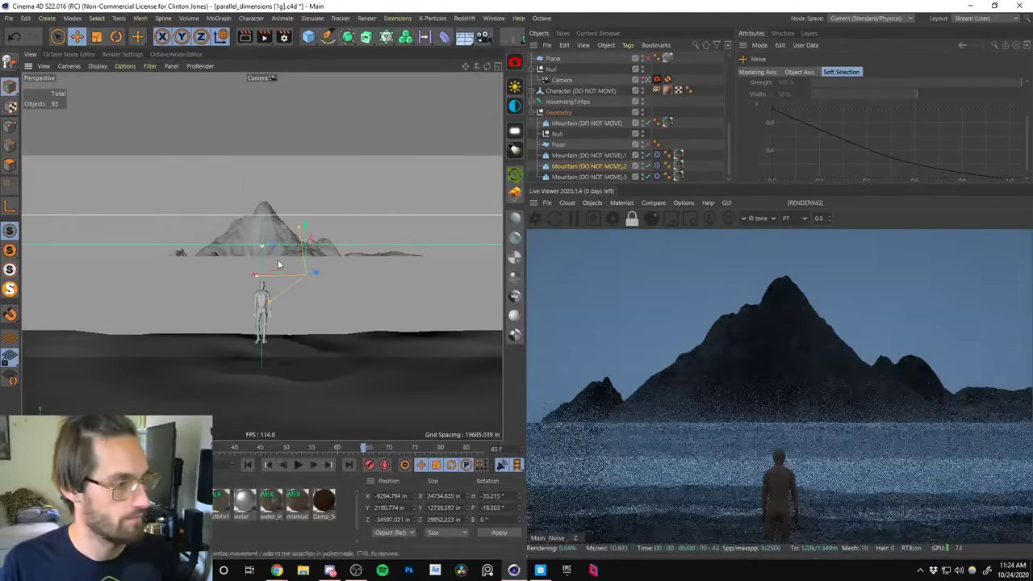
{"action": "left_click_drag", "start_coordinate": [305, 234], "coordinate": [306, 233]}
Increase the second duplicate mountain's height to about 12343 in.
{"action": "left_click", "coordinate": [606, 167]}
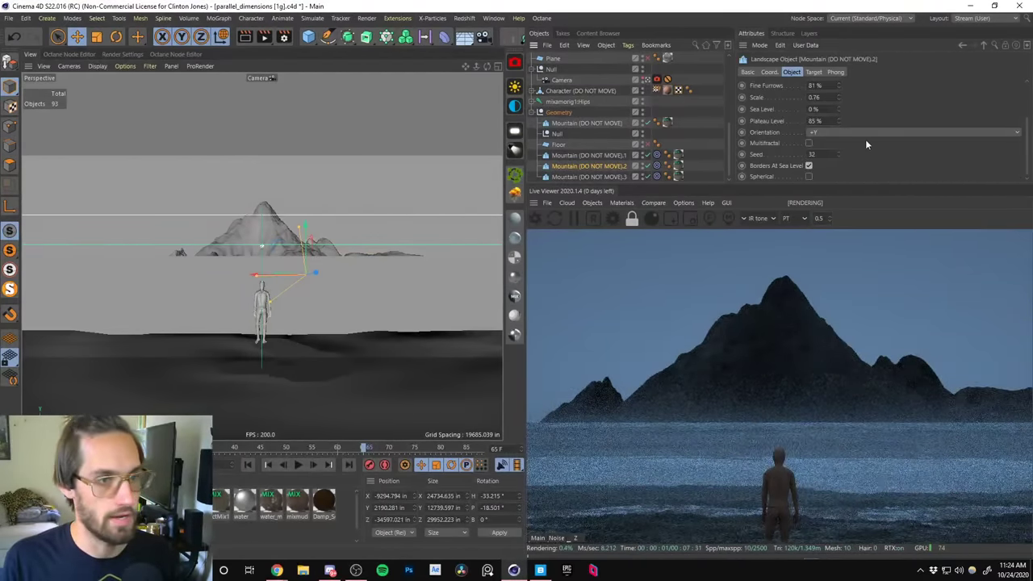
{"action": "scroll", "coordinate": [1023, 137], "scroll_direction": "up", "scroll_amount": 3}
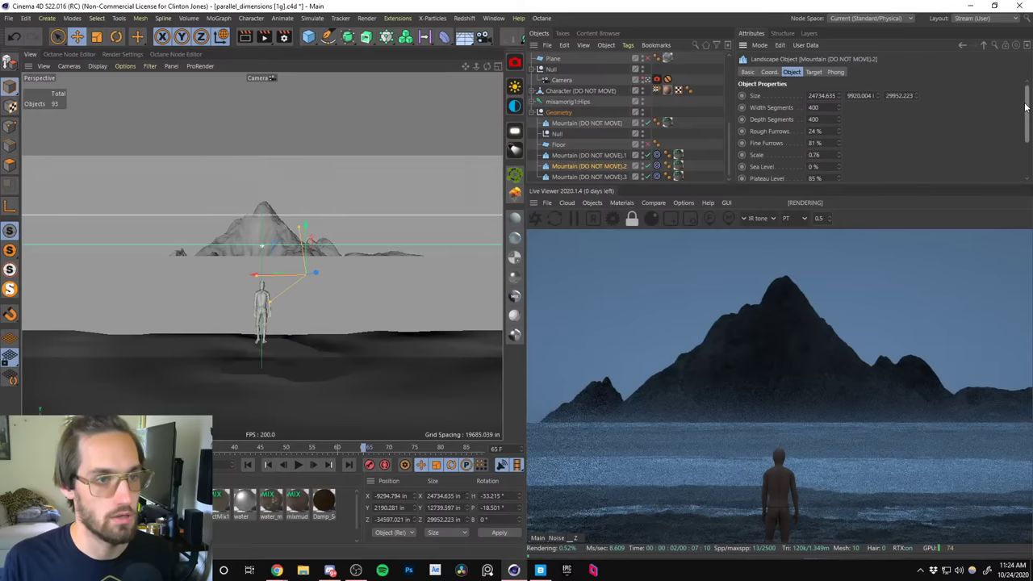
{"action": "left_click_drag", "start_coordinate": [879, 95], "coordinate": [876, 46]}
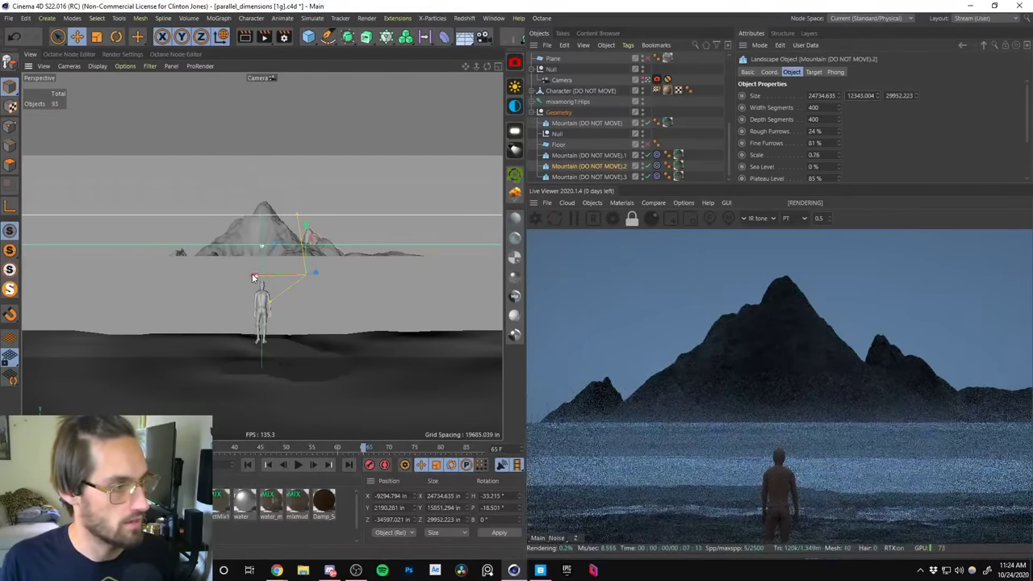
Widen the second duplicate mountain to about 28044 in and move it to about X -6324 in, Y 1071 in.
{"action": "mouse_move", "coordinate": [253, 277]}
{"action": "left_mouse_down"}
{"action": "mouse_move", "coordinate": [260, 273]}
{"action": "mouse_move", "coordinate": [244, 277]}
{"action": "left_mouse_up"}
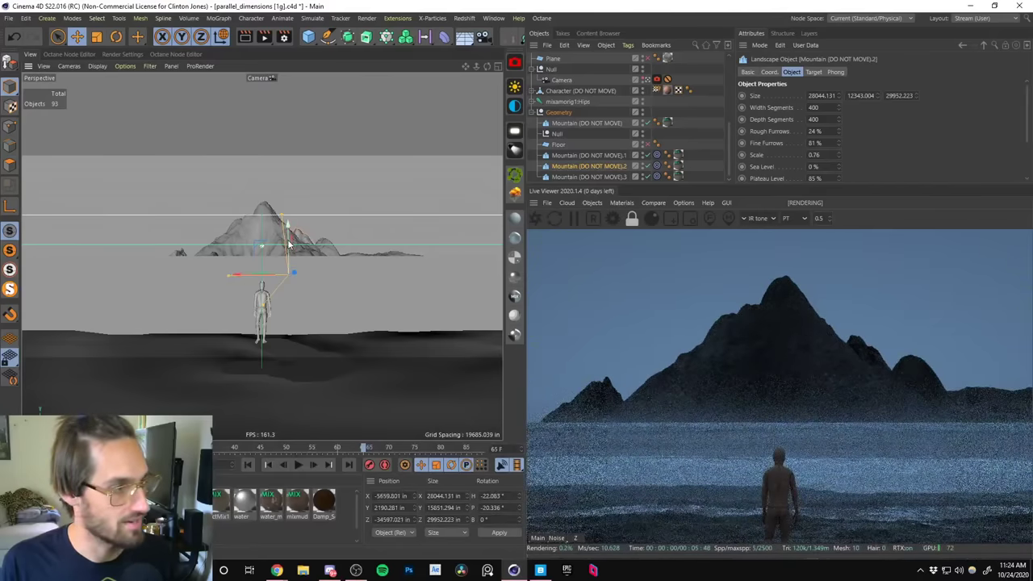
{"action": "left_click_drag", "start_coordinate": [289, 239], "coordinate": [289, 249]}
{"action": "left_click_drag", "start_coordinate": [239, 280], "coordinate": [244, 280]}
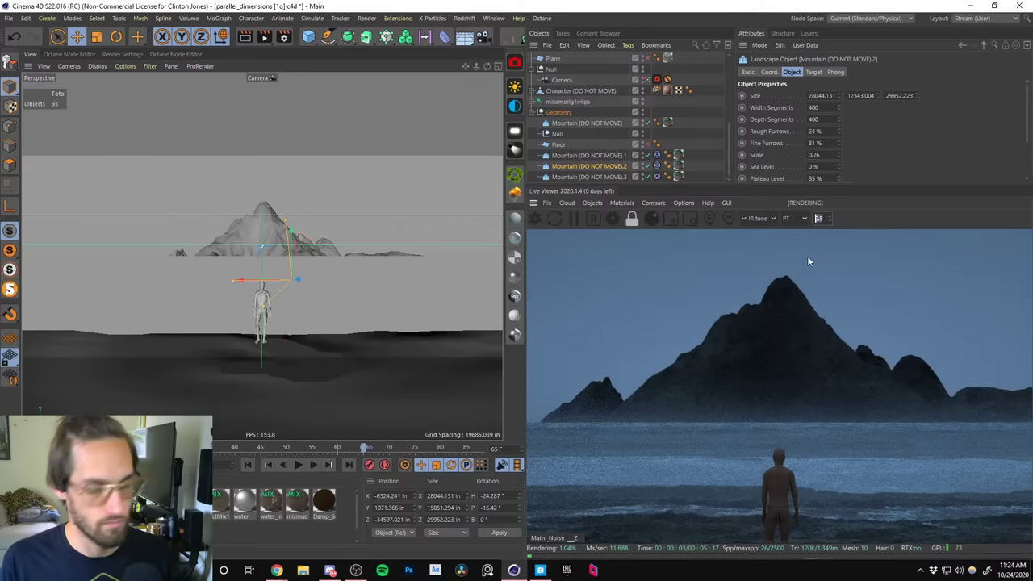
Set the Live Viewer's resolution scale to 0.2 to preview the whole frame.
{"action": "type", "text": "0.2"}
{"action": "key", "text": "Return"}
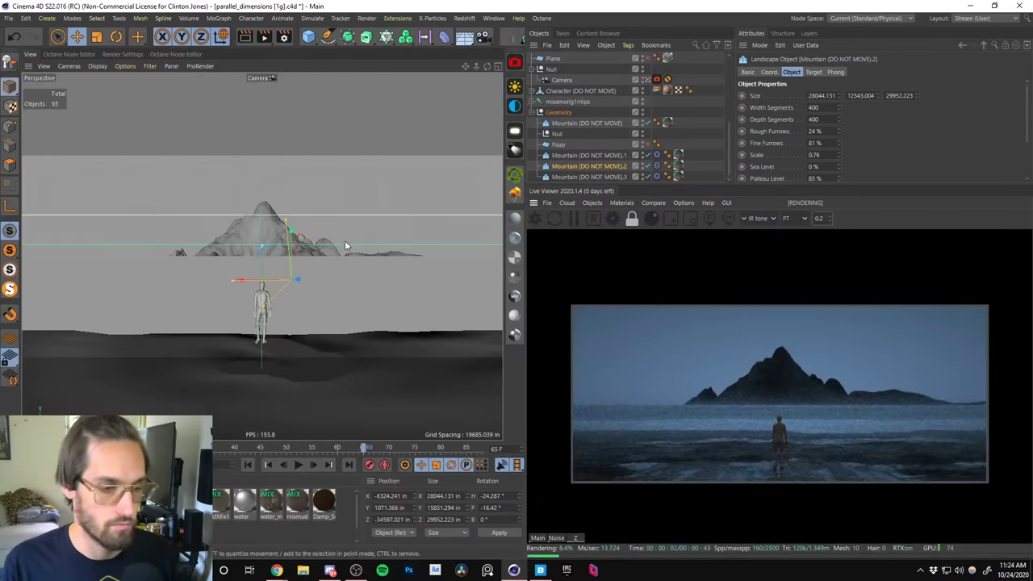
Lower the third duplicate mountain to a Y position of about -1221 in.
{"action": "left_click", "coordinate": [393, 256]}
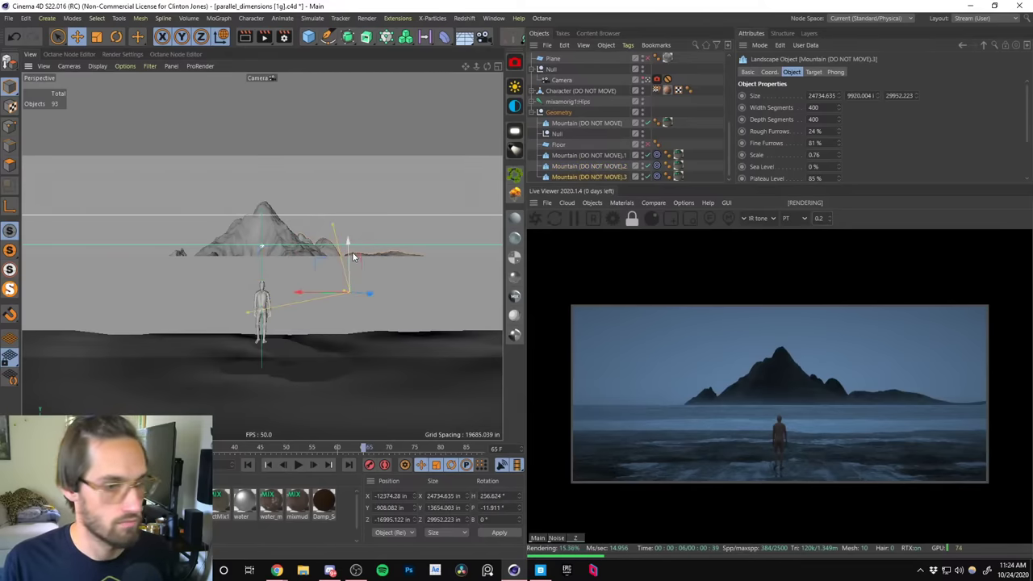
{"action": "left_click_drag", "start_coordinate": [348, 253], "coordinate": [349, 252]}
{"action": "key", "text": "ctrl+z"}
{"action": "key", "text": "ctrl+z"}
{"action": "key", "text": "ctrl+z"}
{"action": "key", "text": "ctrl+z"}
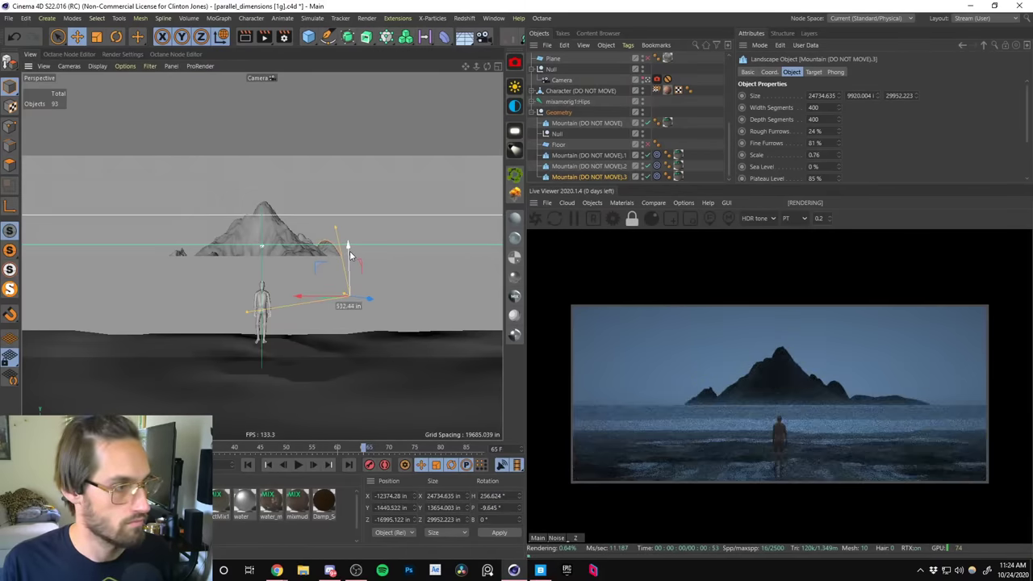
{"action": "key", "text": "ctrl+z"}
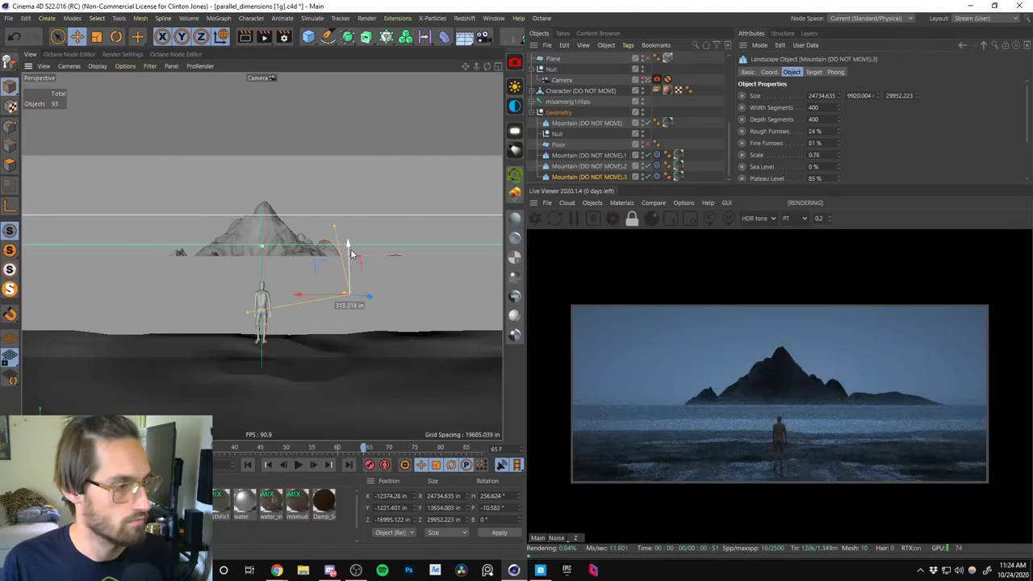
Disable the Horizon Fog and lower the third duplicate mountain to a Y position of about -1834 in.
{"action": "scroll", "coordinate": [599, 94], "scroll_direction": "down", "scroll_amount": 5}
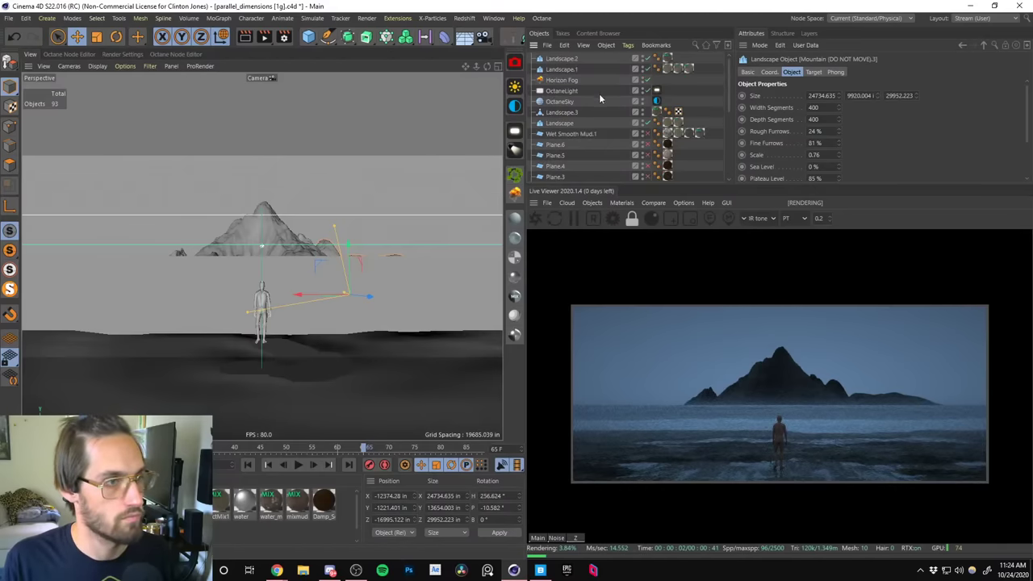
{"action": "left_click", "coordinate": [646, 82]}
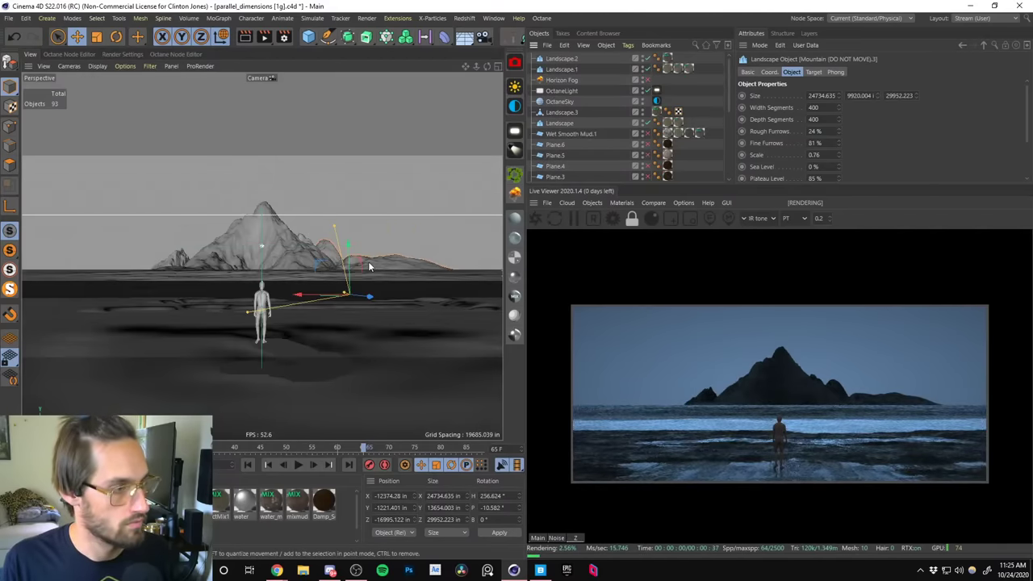
{"action": "left_click_drag", "start_coordinate": [348, 247], "coordinate": [350, 249]}
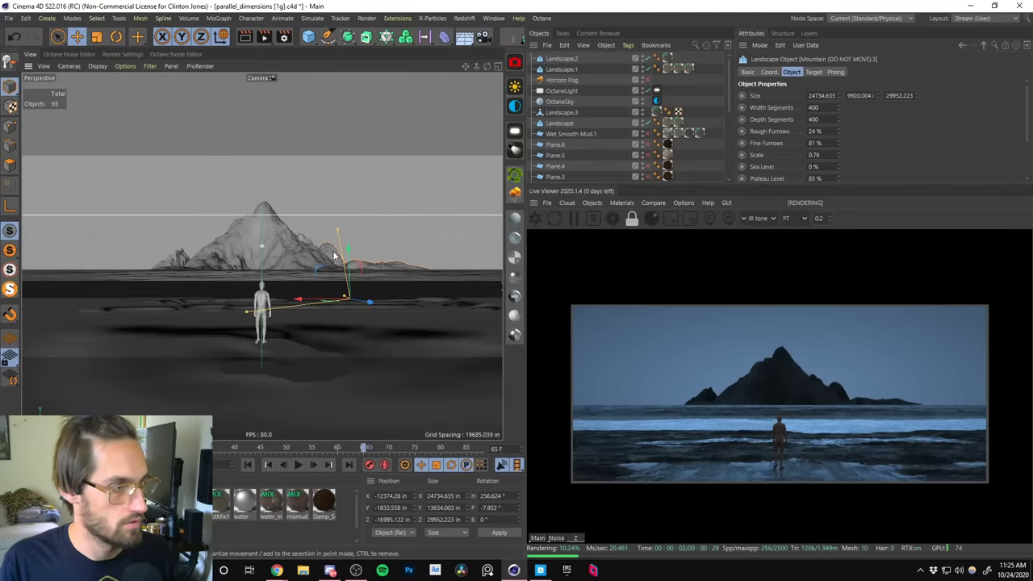
Set the third duplicate mountain's seed to 27.
{"action": "scroll", "coordinate": [729, 100], "scroll_direction": "down", "scroll_amount": 5}
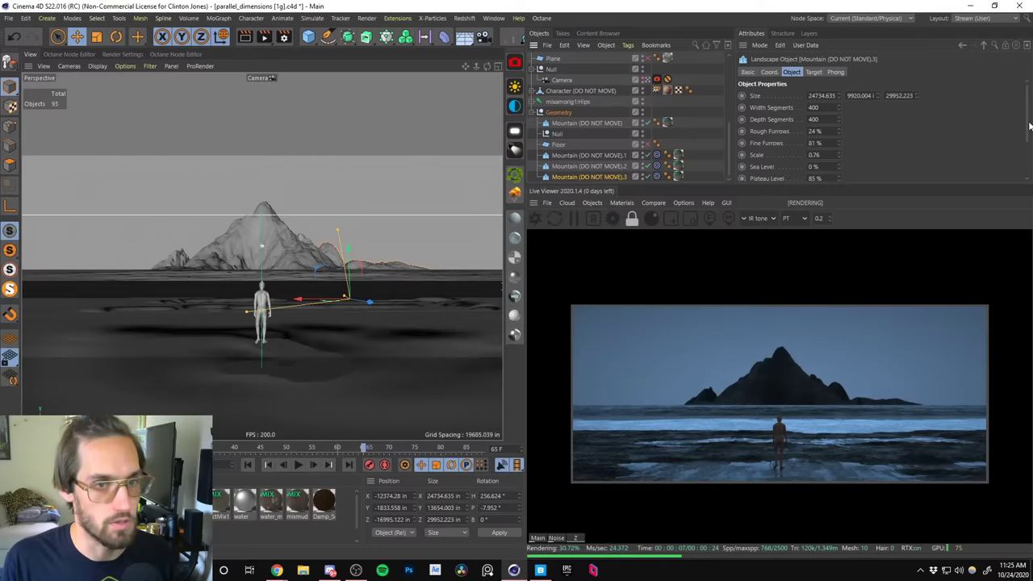
{"action": "left_click_drag", "start_coordinate": [1029, 125], "coordinate": [1016, 179]}
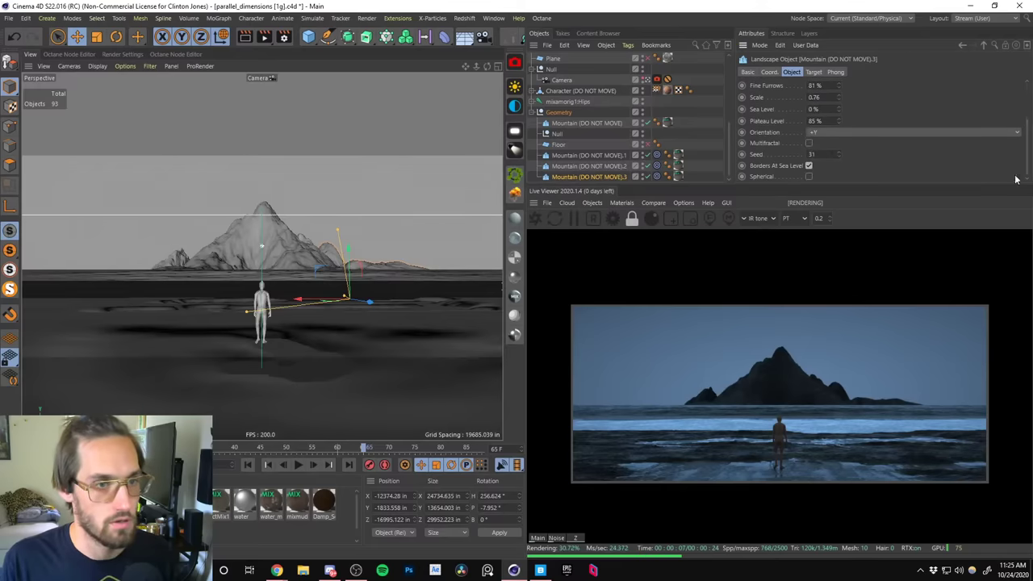
{"action": "left_click", "coordinate": [840, 154]}
{"action": "left_click", "coordinate": [839, 154]}
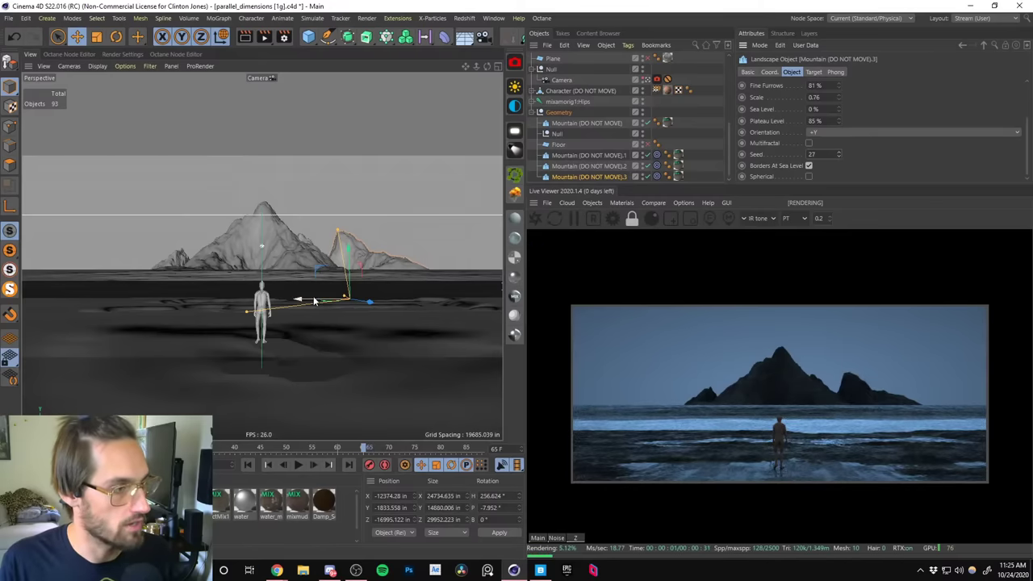
Move the third duplicate mountain to about X -9040 in and Y -2356 in, closer behind the main peak.
{"action": "left_click_drag", "start_coordinate": [314, 301], "coordinate": [291, 302]}
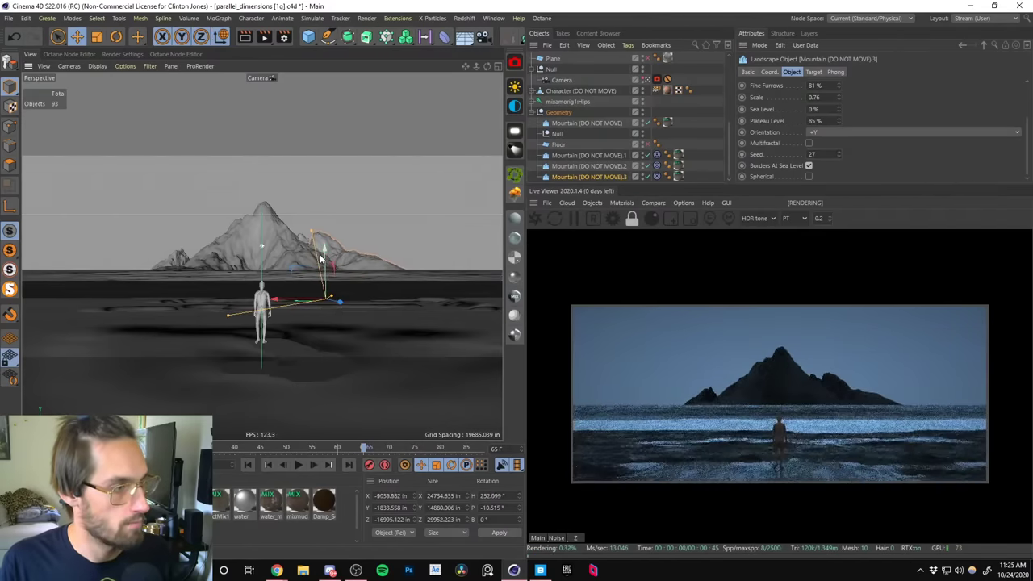
{"action": "left_click_drag", "start_coordinate": [320, 258], "coordinate": [326, 261]}
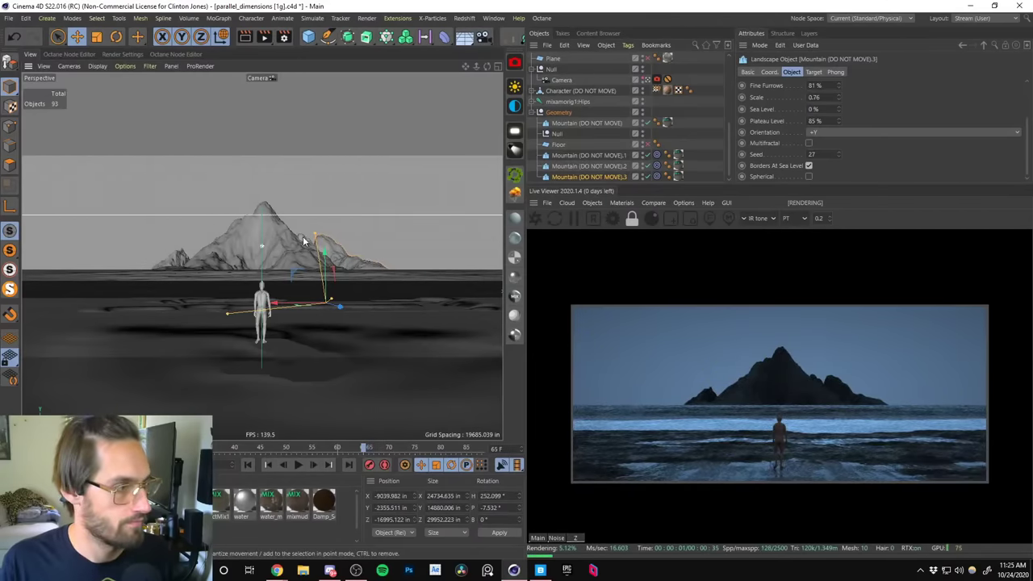
Reposition the second duplicate mountain to about X -11444, Y -3978 and Z -8768 in, in front of the main peak's slope.
{"action": "left_click", "coordinate": [297, 265]}
{"action": "left_click_drag", "start_coordinate": [260, 282], "coordinate": [289, 295]}
{"action": "left_click_drag", "start_coordinate": [335, 251], "coordinate": [337, 276]}
{"action": "left_click_drag", "start_coordinate": [352, 318], "coordinate": [317, 318]}
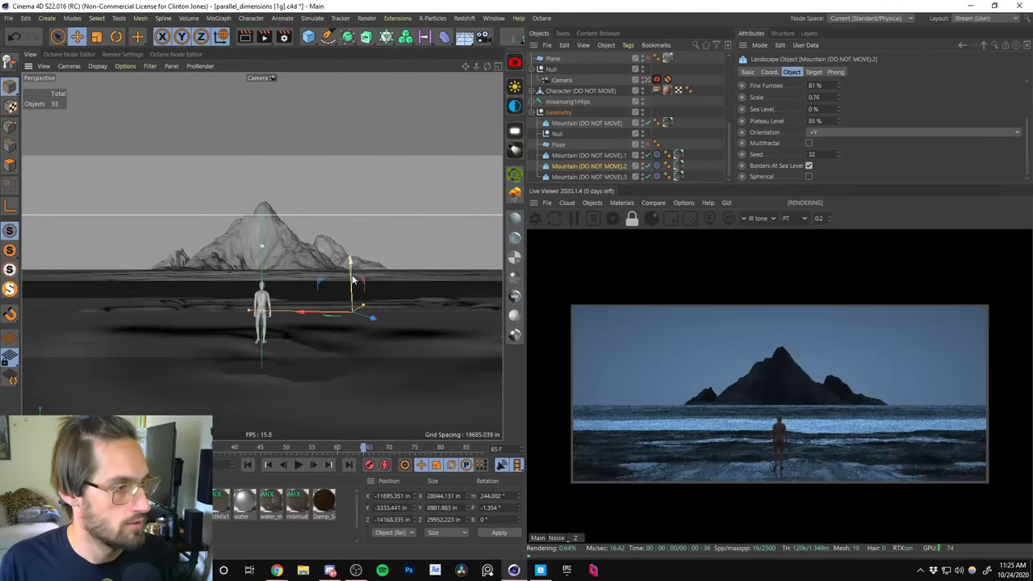
{"action": "left_click_drag", "start_coordinate": [353, 279], "coordinate": [352, 264]}
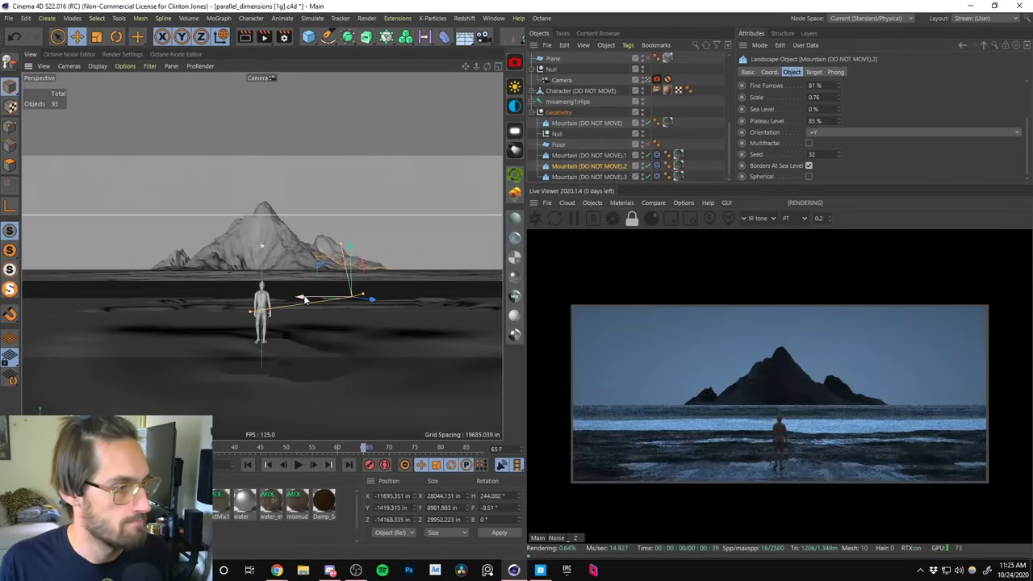
{"action": "left_click_drag", "start_coordinate": [305, 300], "coordinate": [387, 302]}
{"action": "left_click_drag", "start_coordinate": [360, 244], "coordinate": [372, 275]}
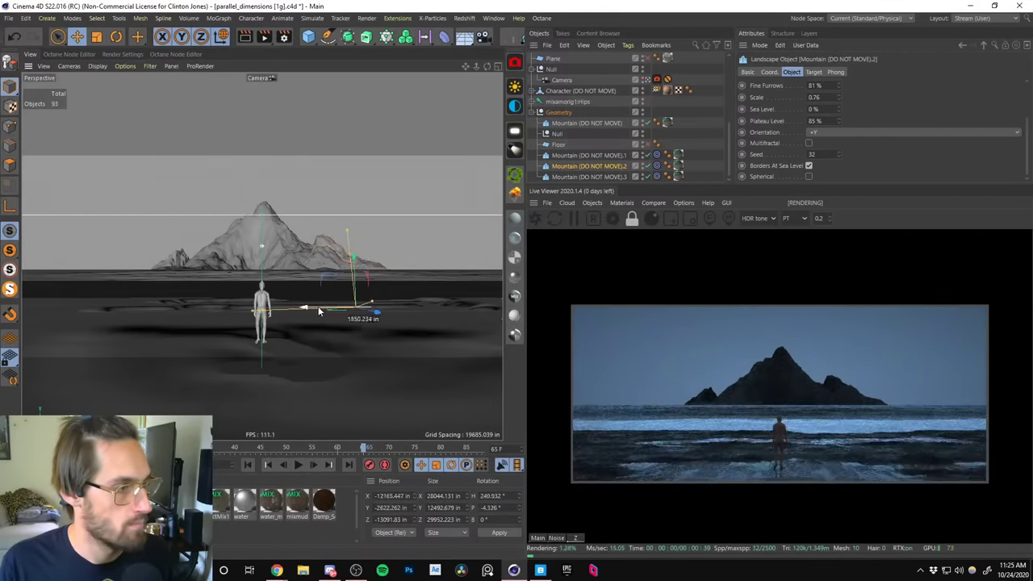
{"action": "left_click_drag", "start_coordinate": [319, 311], "coordinate": [346, 323]}
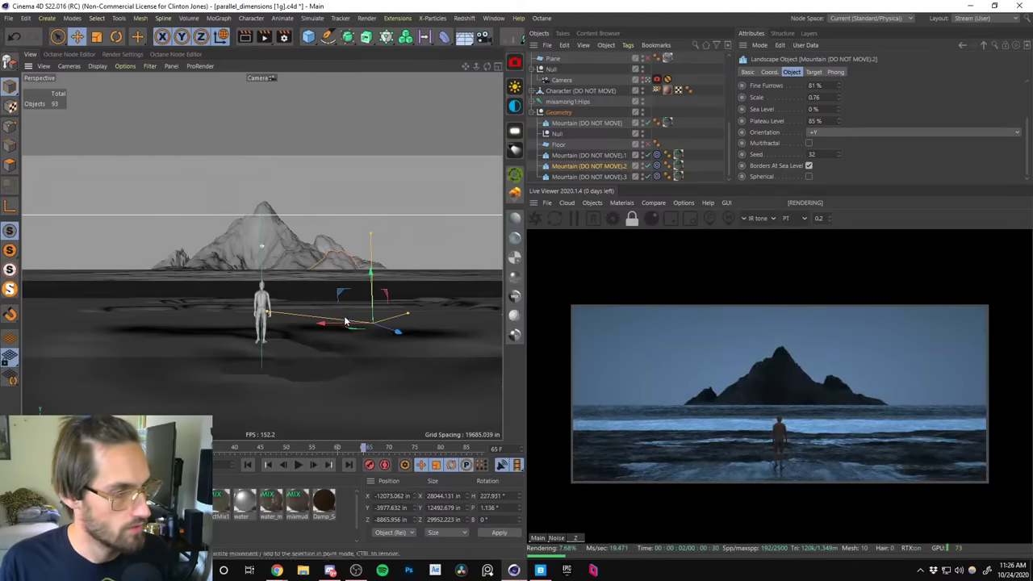
{"action": "left_click_drag", "start_coordinate": [337, 327], "coordinate": [332, 327]}
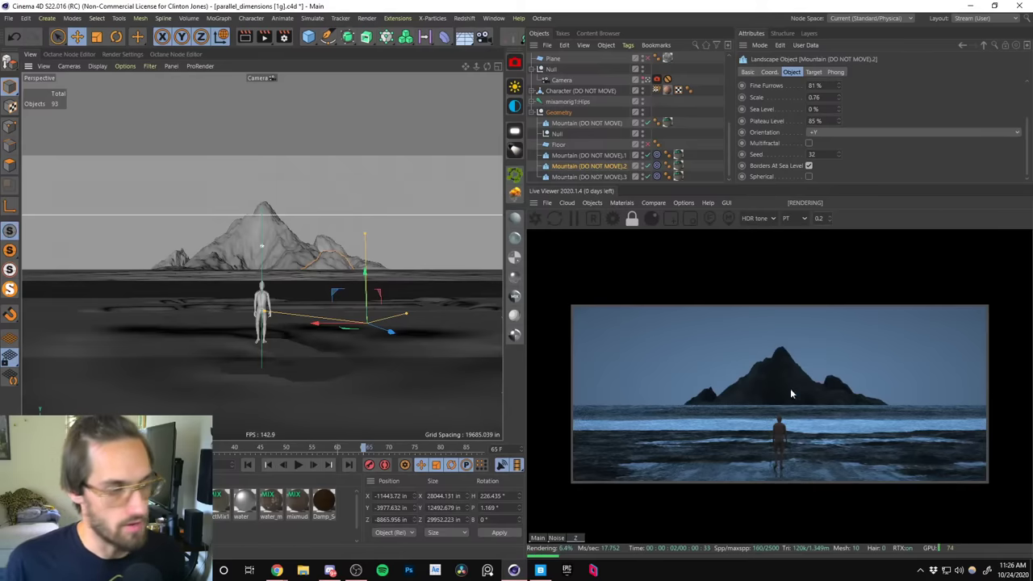
{"action": "mouse_move", "coordinate": [381, 335]}
{"action": "left_mouse_down"}
{"action": "mouse_move", "coordinate": [368, 325]}
{"action": "mouse_move", "coordinate": [401, 335]}
{"action": "mouse_move", "coordinate": [360, 316]}
{"action": "mouse_move", "coordinate": [399, 339]}
{"action": "mouse_move", "coordinate": [388, 333]}
{"action": "left_mouse_up"}
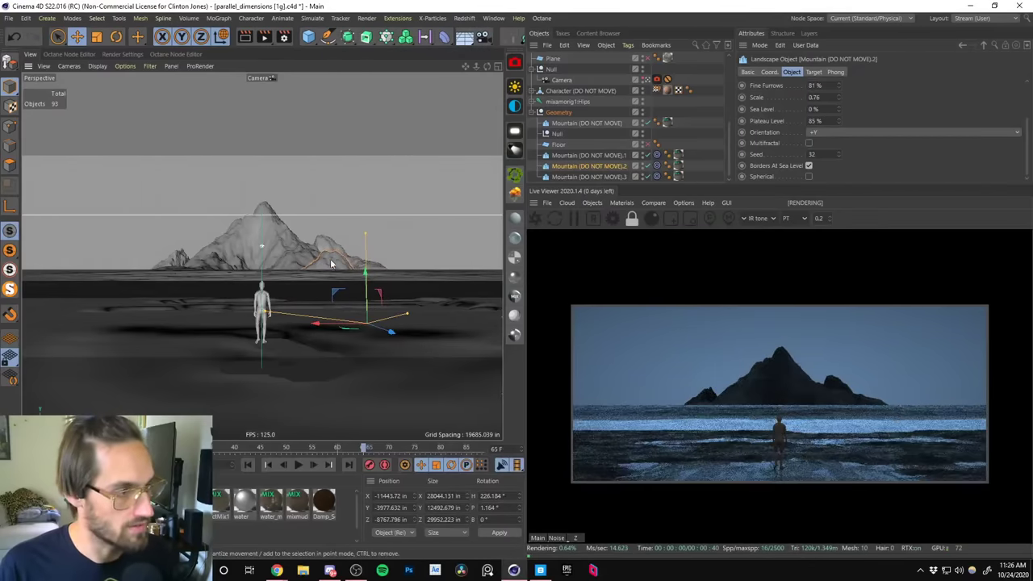
Duplicate the second duplicate mountain to about X -5726, Z -4316 in and set the new copy's seed to 0.
{"action": "left_click_drag", "start_coordinate": [321, 324], "coordinate": [346, 346], "text": "ctrl"}
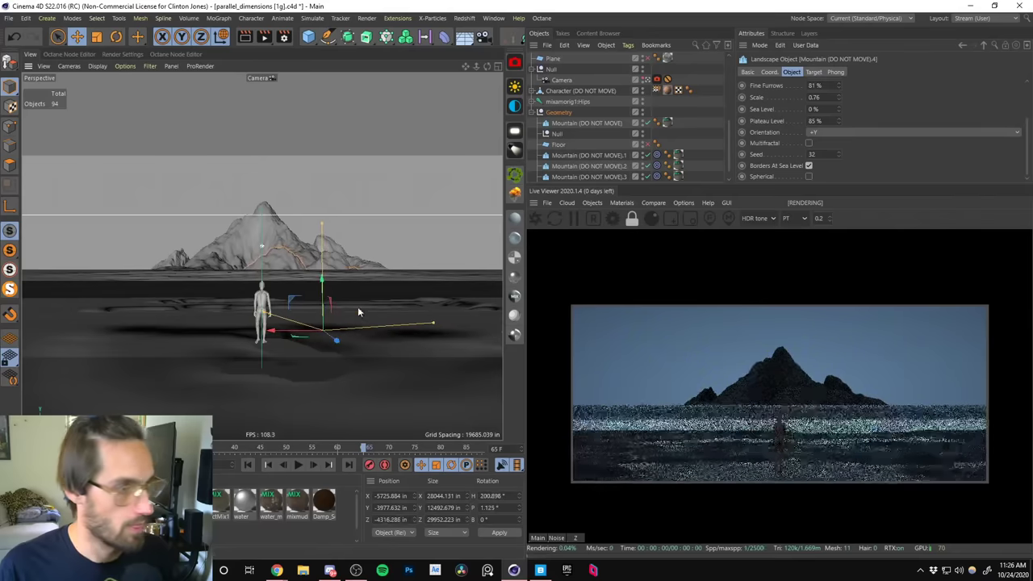
{"action": "left_click_drag", "start_coordinate": [729, 147], "coordinate": [729, 164]}
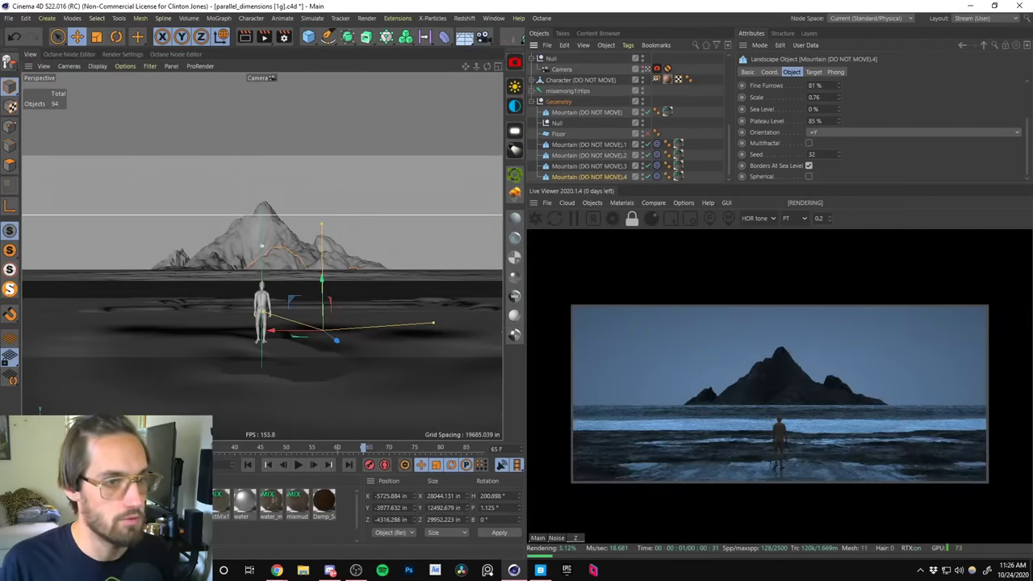
{"action": "left_click_drag", "start_coordinate": [838, 154], "coordinate": [839, 173]}
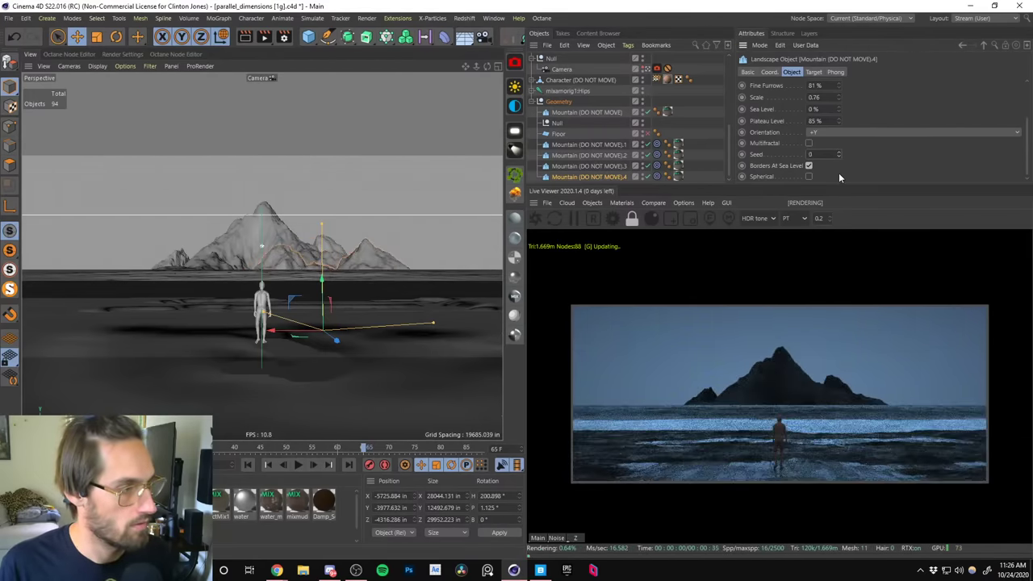
Move the fourth duplicate mountain to about X -1315 in and lower it to about Y -5030 in.
{"action": "left_click_drag", "start_coordinate": [289, 339], "coordinate": [194, 332]}
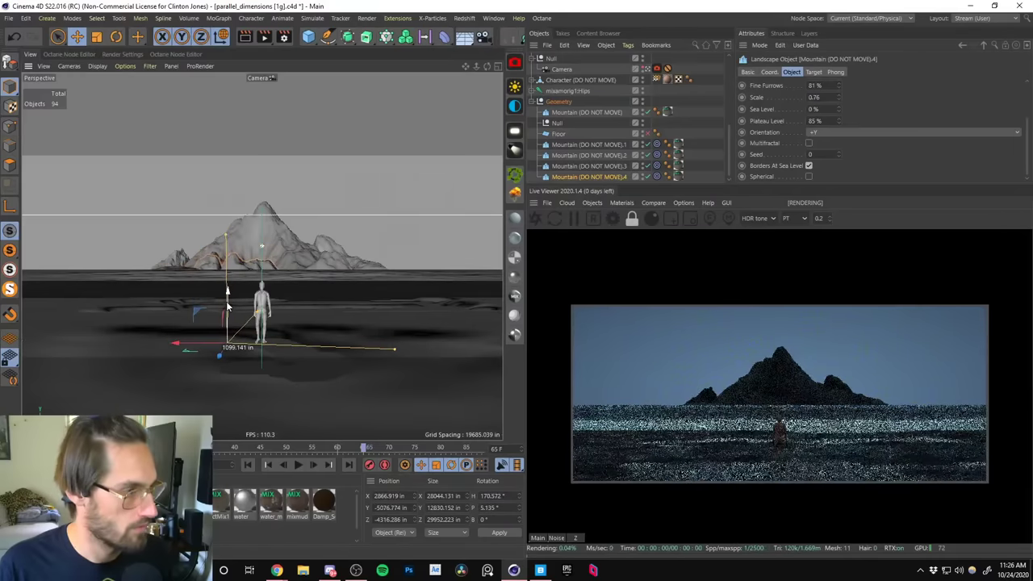
{"action": "left_click_drag", "start_coordinate": [230, 298], "coordinate": [227, 307]}
{"action": "left_click_drag", "start_coordinate": [209, 344], "coordinate": [260, 355]}
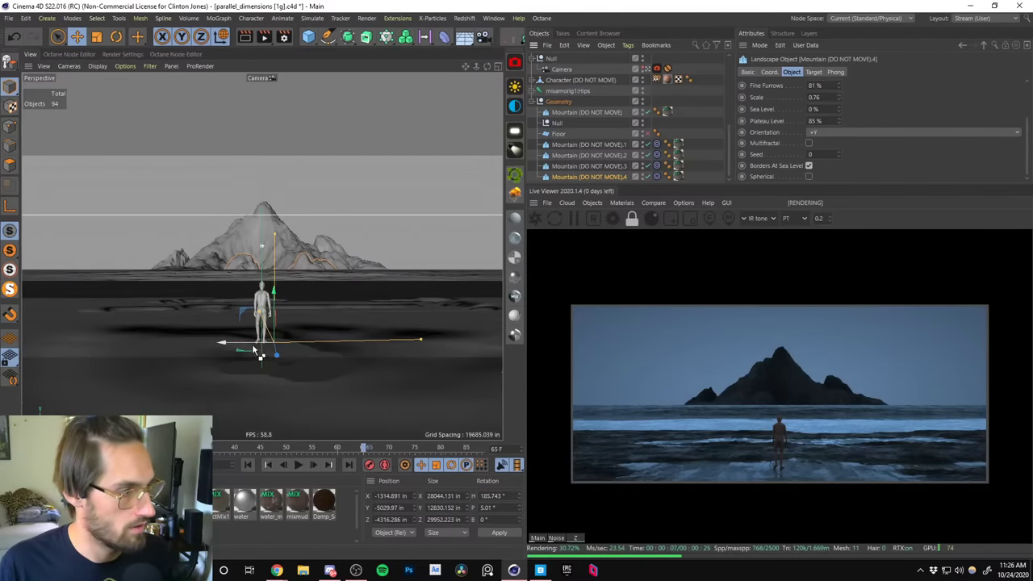
Duplicate the fourth duplicate mountain to about X 1087 in and set the new copy's seed to 91, keeping Borders At Sea Level enabled.
{"action": "left_click_drag", "start_coordinate": [251, 347], "coordinate": [223, 346], "text": "ctrl"}
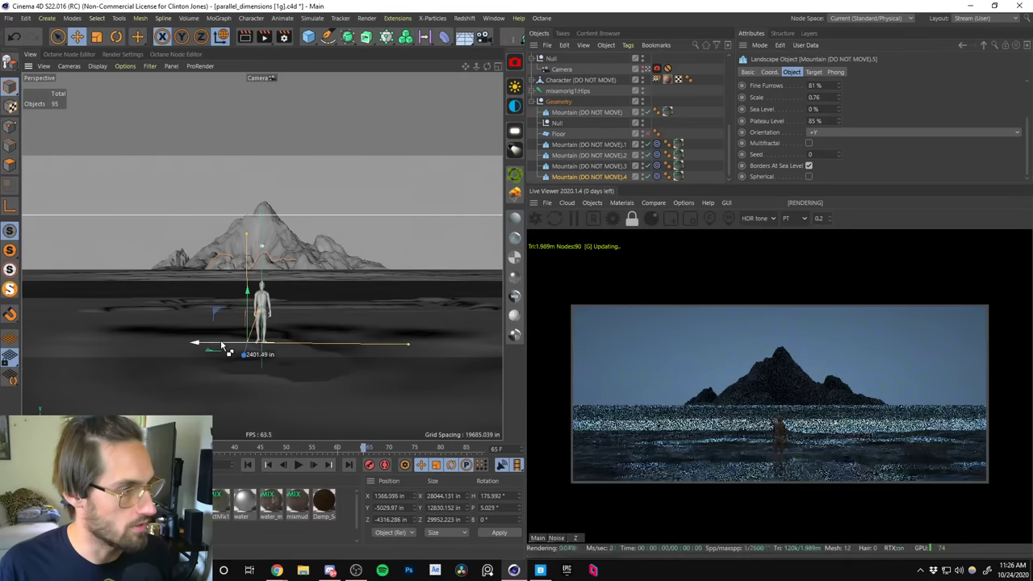
{"action": "left_click", "coordinate": [596, 176]}
{"action": "scroll", "coordinate": [728, 166], "scroll_direction": "down", "scroll_amount": 1}
{"action": "left_click", "coordinate": [607, 176]}
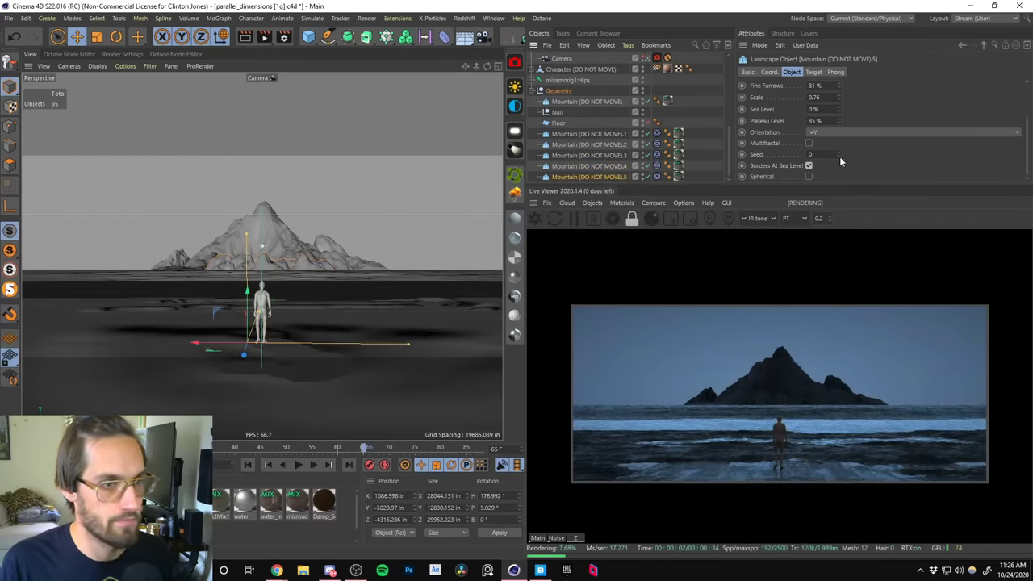
{"action": "left_click", "coordinate": [839, 156]}
{"action": "left_click_drag", "start_coordinate": [839, 148], "coordinate": [836, 109]}
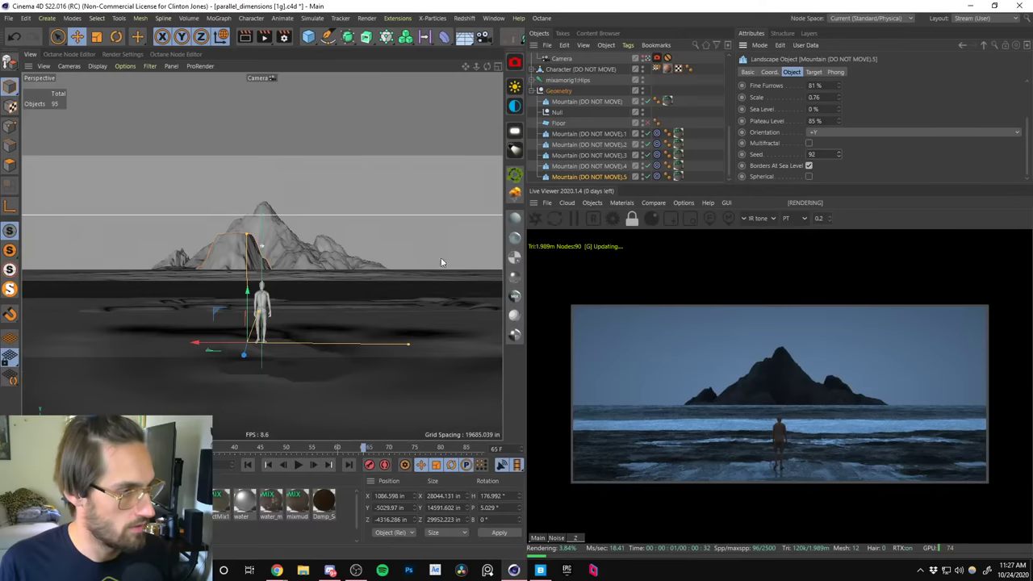
{"action": "left_click", "coordinate": [839, 157]}
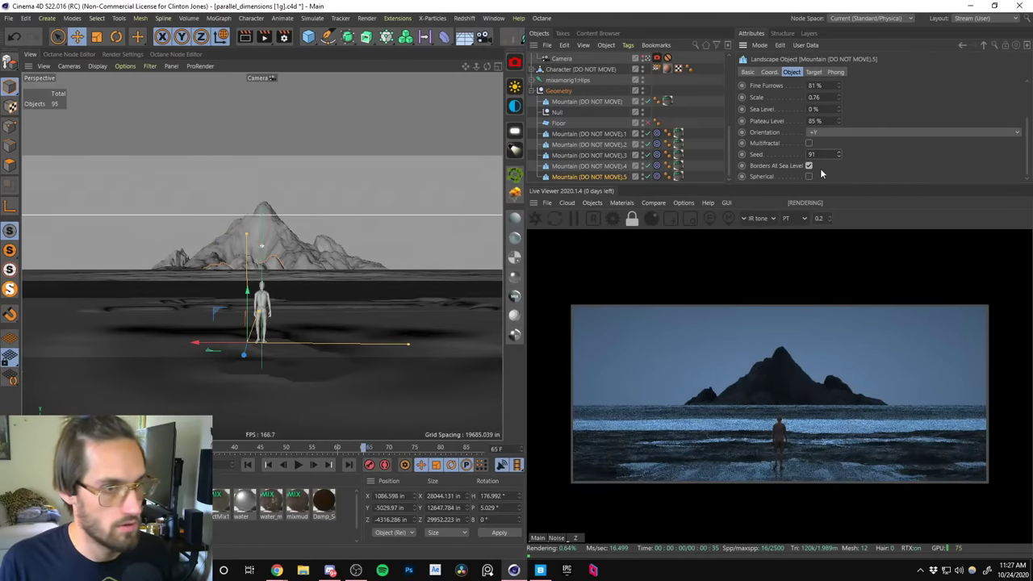
{"action": "left_click", "coordinate": [808, 165]}
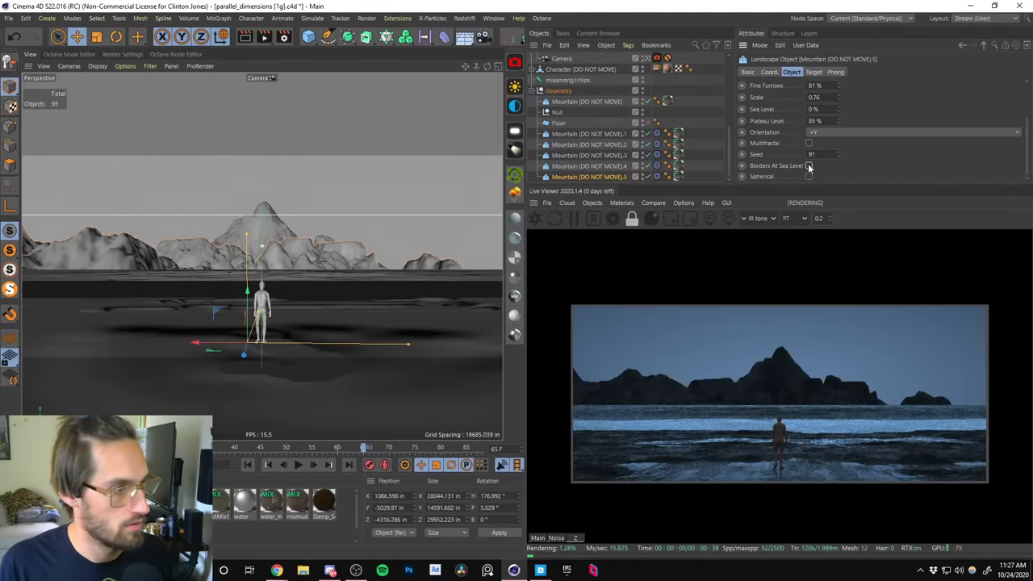
{"action": "left_click", "coordinate": [809, 166]}
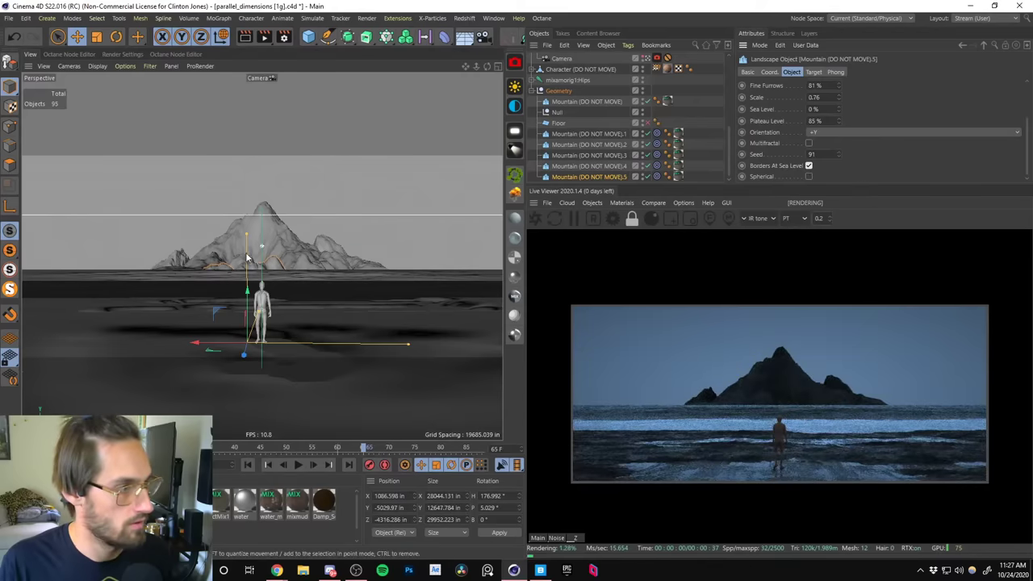
Move the fifth duplicate mountain to about X -5124, Y -4985 and Z -1412 in.
{"action": "mouse_move", "coordinate": [247, 299]}
{"action": "left_mouse_down"}
{"action": "mouse_move", "coordinate": [246, 269]}
{"action": "mouse_move", "coordinate": [248, 298]}
{"action": "left_mouse_up"}
{"action": "left_click_drag", "start_coordinate": [249, 357], "coordinate": [247, 359]}
{"action": "key", "text": "r"}
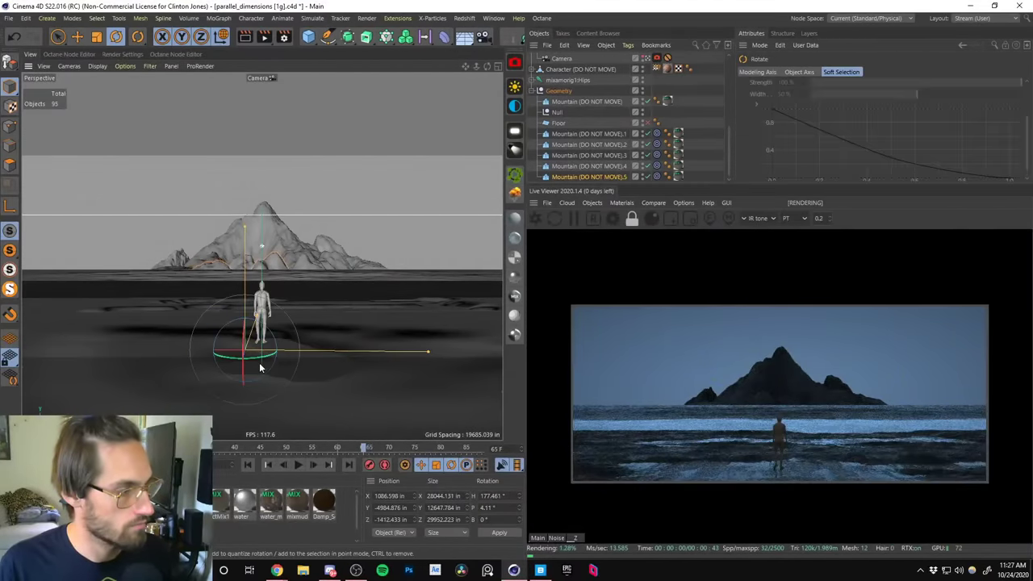
{"action": "key", "text": "e"}
{"action": "left_click_drag", "start_coordinate": [234, 351], "coordinate": [303, 357]}
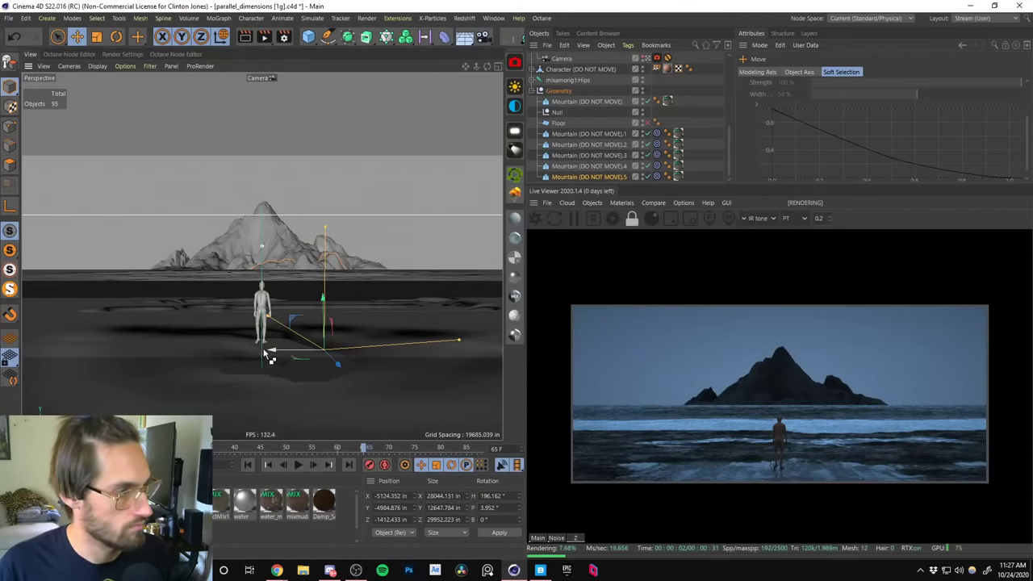
Duplicate the fifth duplicate mountain, set the new copy's seed to 281 and place it at about X 2672, Z -2260 in.
{"action": "left_click_drag", "start_coordinate": [269, 355], "coordinate": [151, 345], "text": "ctrl"}
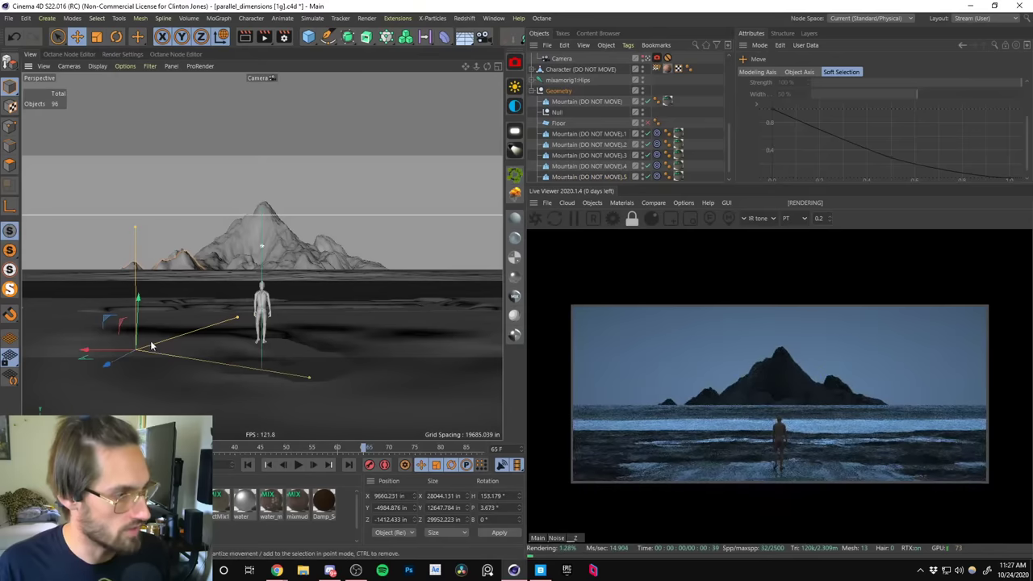
{"action": "scroll", "coordinate": [686, 154], "scroll_direction": "down", "scroll_amount": 1}
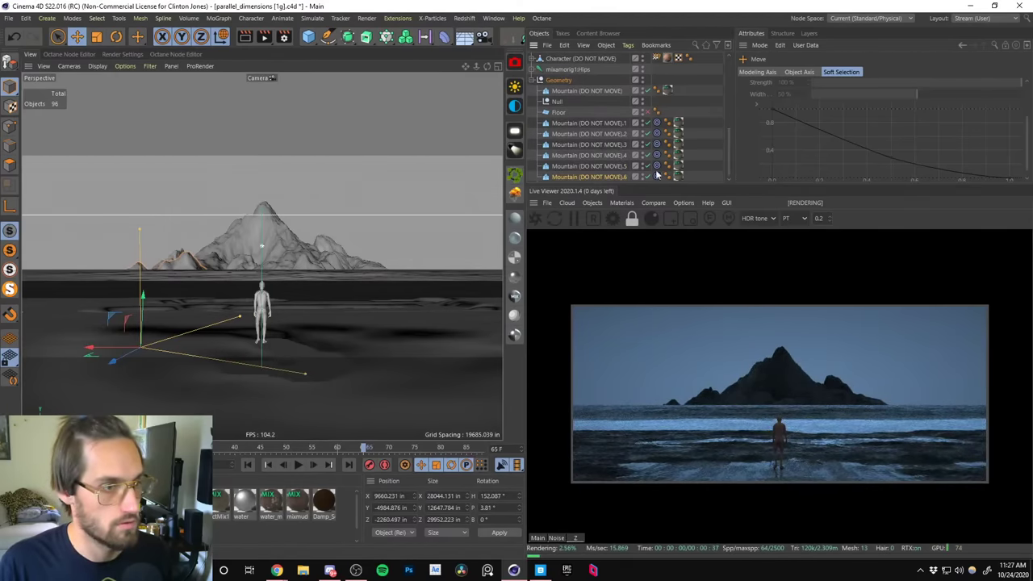
{"action": "left_click", "coordinate": [626, 177]}
{"action": "mouse_move", "coordinate": [840, 153]}
{"action": "left_mouse_down"}
{"action": "mouse_move", "coordinate": [839, 130]}
{"action": "mouse_move", "coordinate": [843, 158]}
{"action": "mouse_move", "coordinate": [842, 148]}
{"action": "left_mouse_up"}
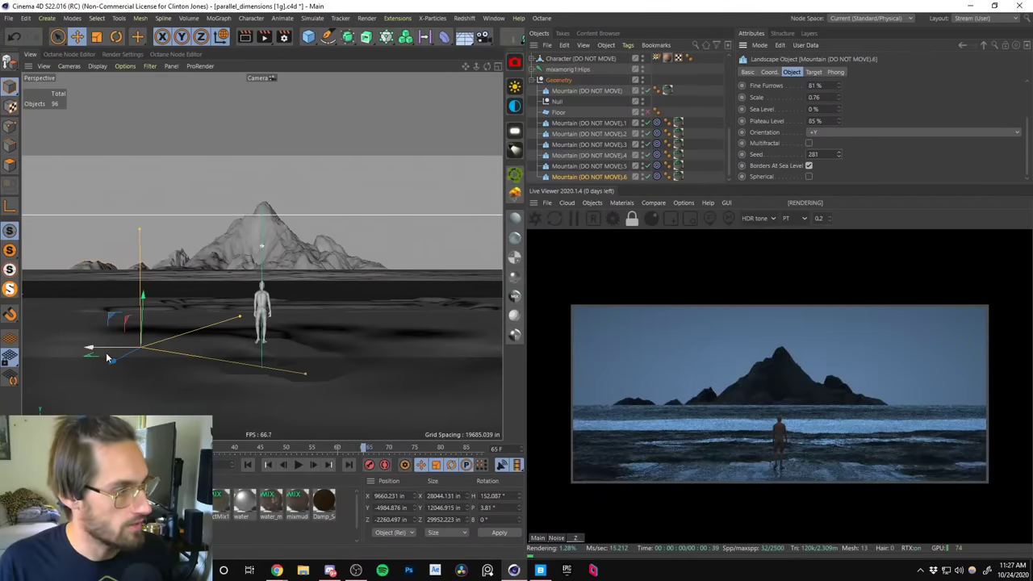
{"action": "left_click_drag", "start_coordinate": [108, 358], "coordinate": [193, 334]}
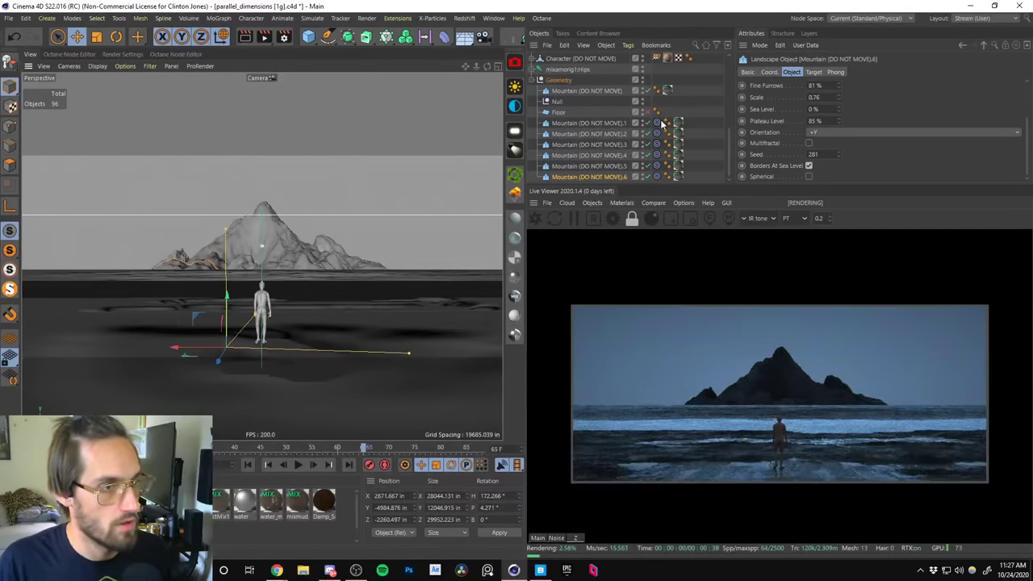
Remove the Target tags from all six duplicate mountains and delete the Null they targeted.
{"action": "left_click", "coordinate": [658, 123]}
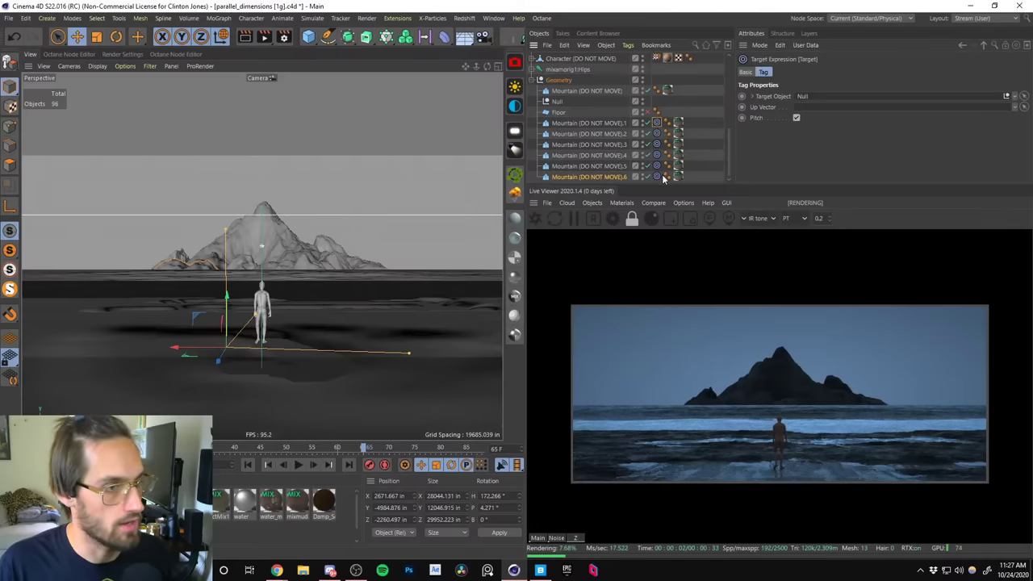
{"action": "key", "text": "Delete"}
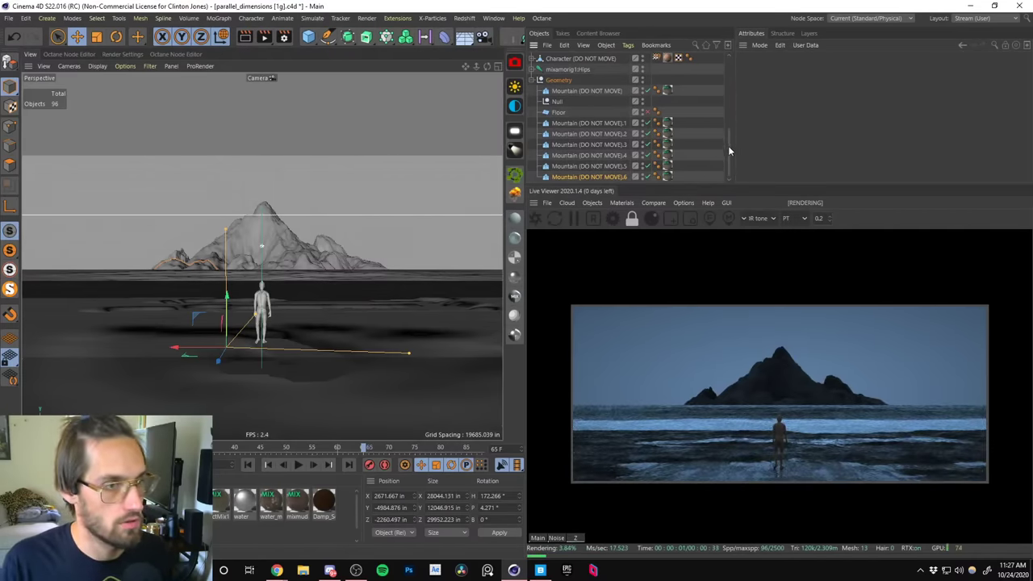
{"action": "left_click_drag", "start_coordinate": [728, 145], "coordinate": [731, 171]}
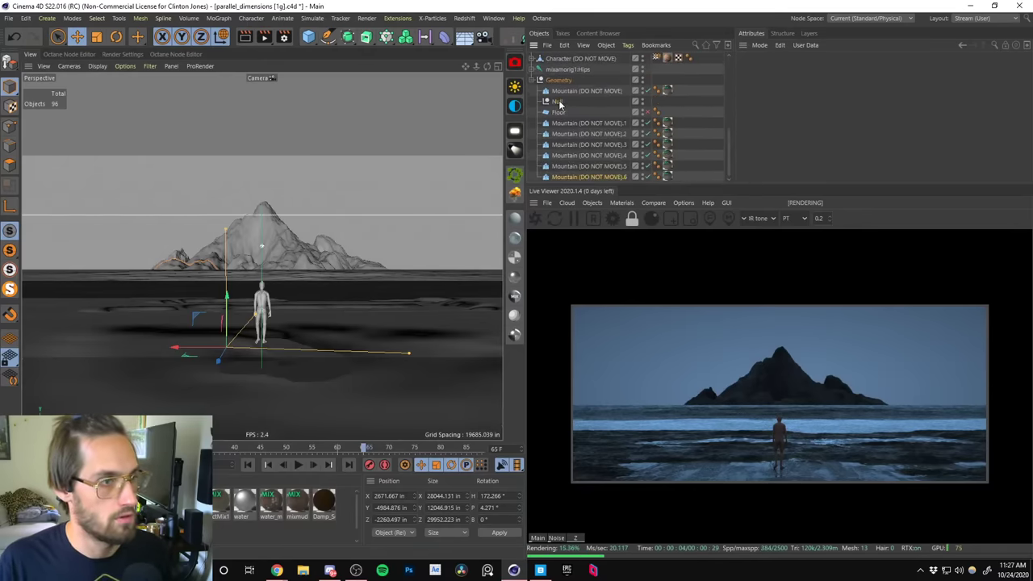
{"action": "left_click", "coordinate": [560, 101]}
{"action": "key", "text": "Delete"}
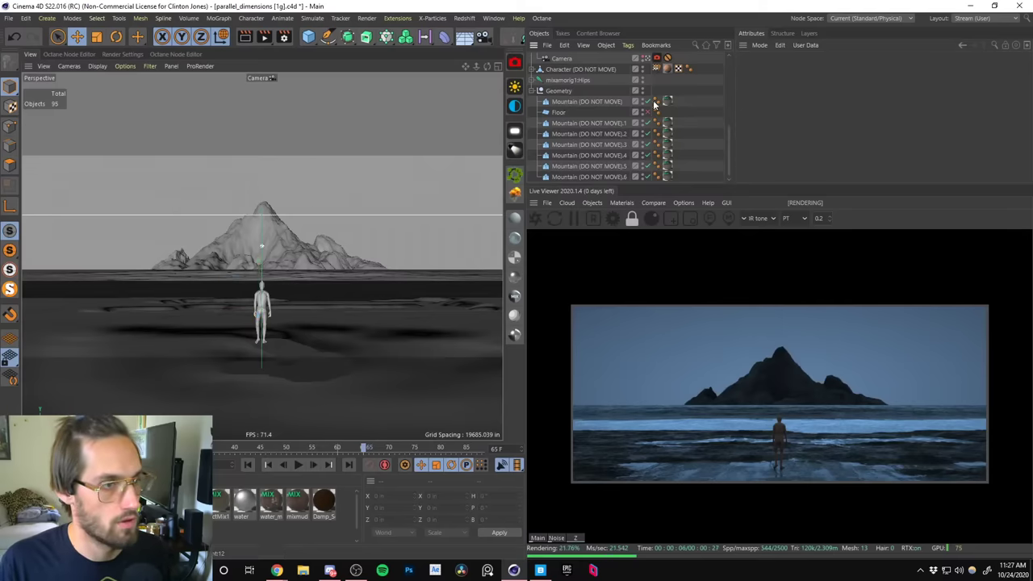
Leave the scene camera to examine the mountain arrangement from a free view, and return to the scene camera.
{"action": "left_click_drag", "start_coordinate": [727, 141], "coordinate": [726, 129]}
{"action": "left_click", "coordinate": [648, 89]}
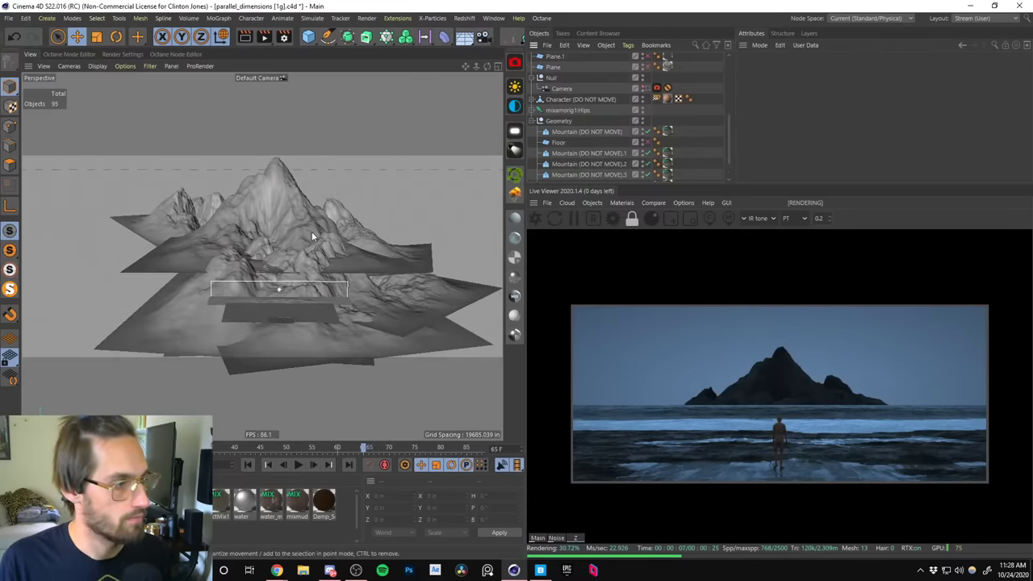
{"action": "left_click_drag", "start_coordinate": [311, 233], "coordinate": [235, 238], "text": "alt"}
{"action": "left_click", "coordinate": [646, 87]}
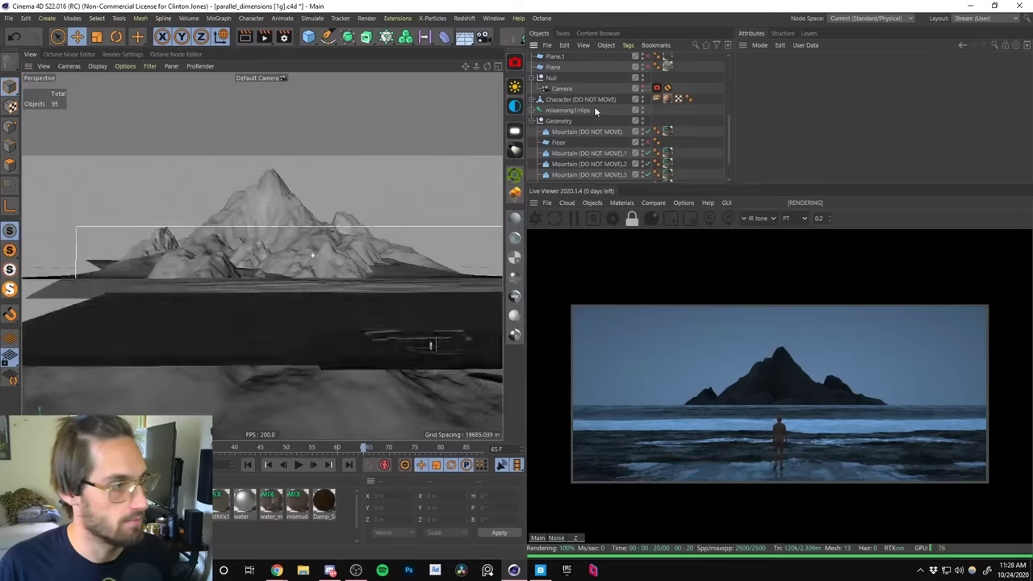
Rotate the sixth duplicate mountain to a heading of about 37° and place it at about X 4433, Z -575 in.
{"action": "left_click", "coordinate": [198, 264]}
{"action": "key", "text": "r"}
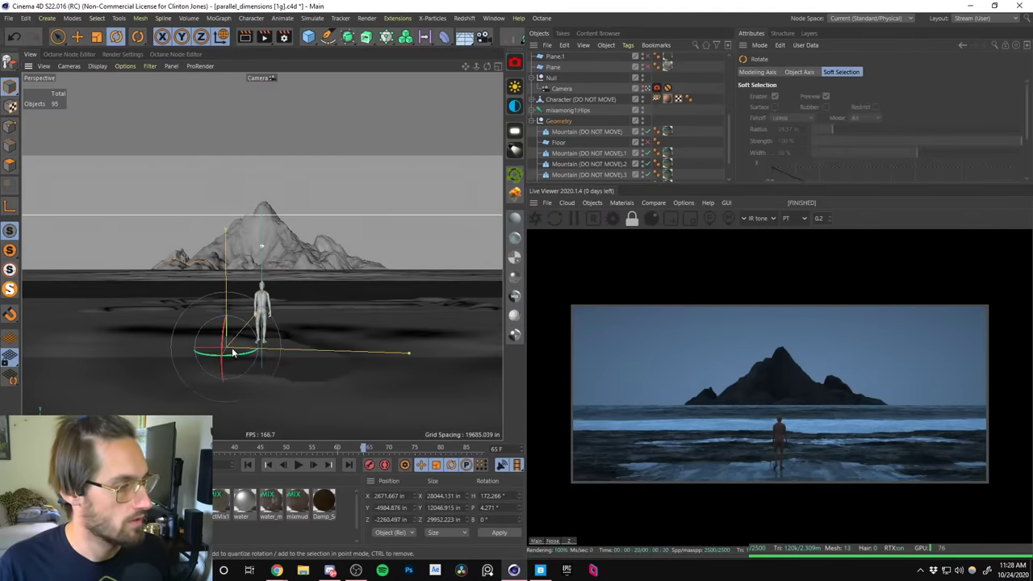
{"action": "left_click_drag", "start_coordinate": [233, 358], "coordinate": [158, 367]}
{"action": "key", "text": "e"}
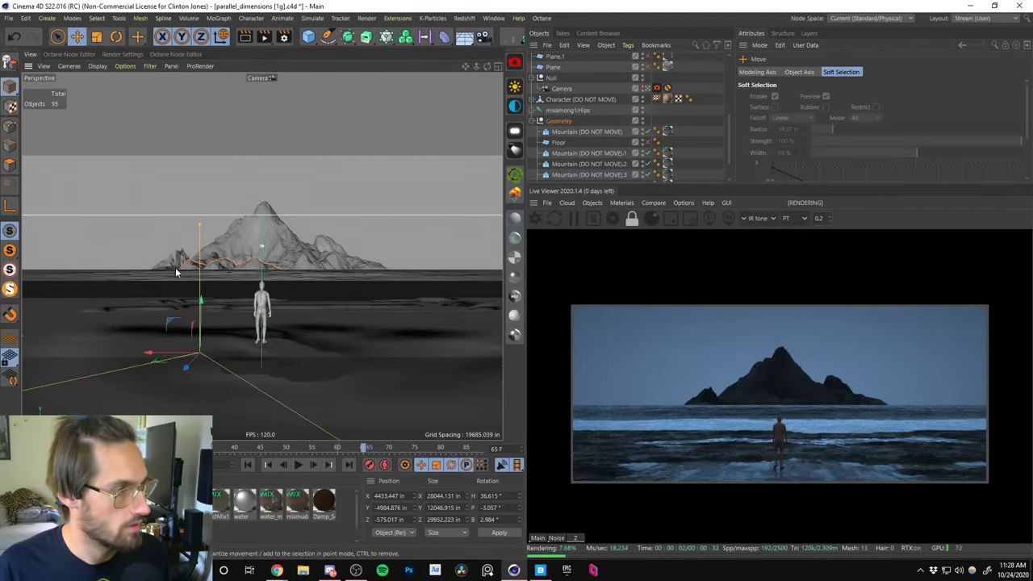
Duplicate the sixth duplicate mountain, place the copy at about X 10720 in and set its seed to 252.
{"action": "left_click_drag", "start_coordinate": [157, 355], "coordinate": [85, 348], "text": "ctrl"}
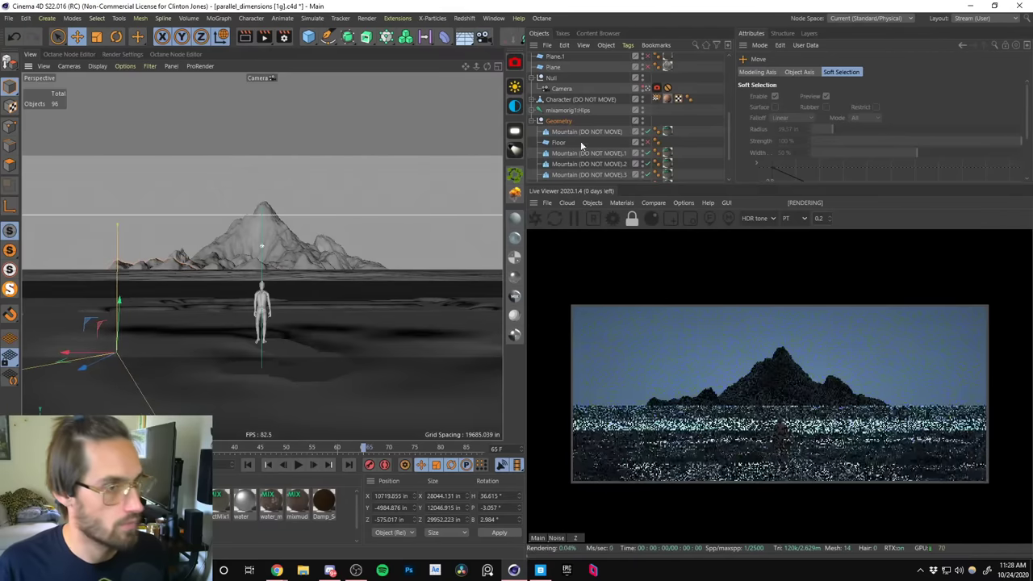
{"action": "left_click_drag", "start_coordinate": [728, 137], "coordinate": [728, 161]}
{"action": "left_click", "coordinate": [611, 176]}
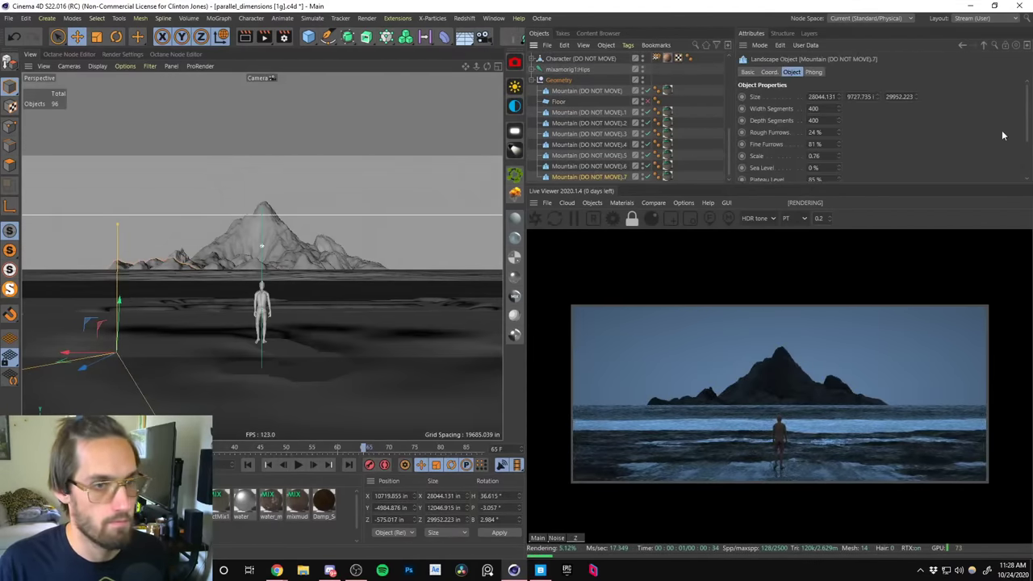
{"action": "scroll", "coordinate": [837, 155], "scroll_direction": "down", "scroll_amount": 3}
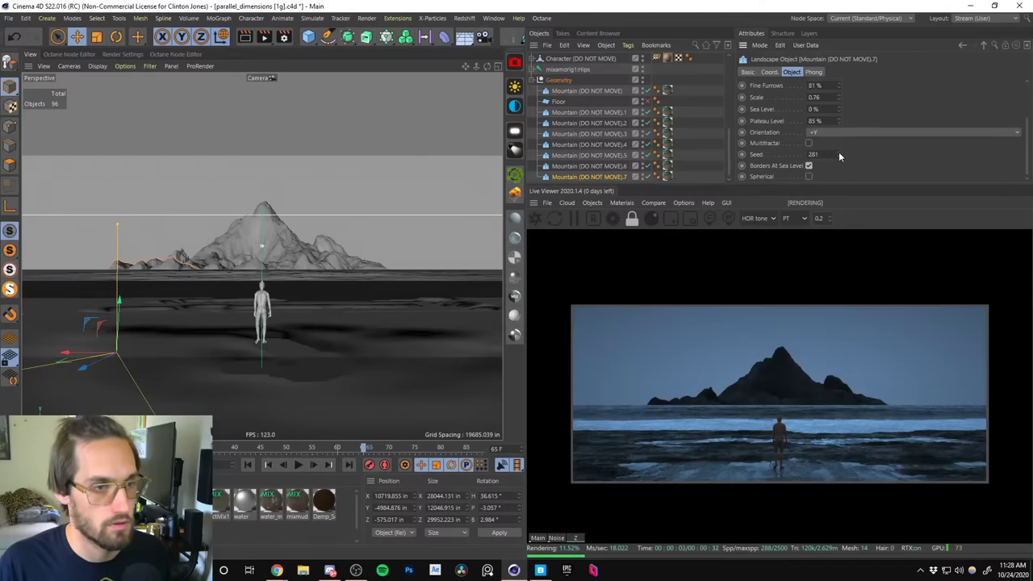
{"action": "left_click_drag", "start_coordinate": [839, 154], "coordinate": [836, 173]}
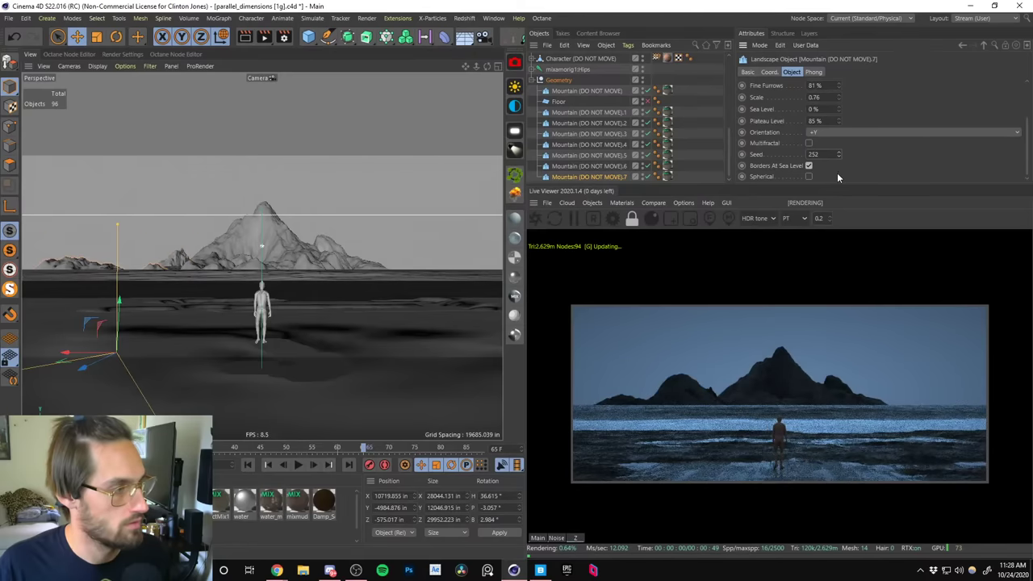
Place the seventh duplicate mountain at about X 5971, Y -5380 in and rotate it to about H -168°, P 5°, B 18°.
{"action": "mouse_move", "coordinate": [76, 352]}
{"action": "left_mouse_down"}
{"action": "mouse_move", "coordinate": [155, 358]}
{"action": "mouse_move", "coordinate": [138, 355]}
{"action": "mouse_move", "coordinate": [184, 311]}
{"action": "mouse_move", "coordinate": [172, 319]}
{"action": "mouse_move", "coordinate": [205, 344]}
{"action": "mouse_move", "coordinate": [217, 336]}
{"action": "mouse_move", "coordinate": [72, 356]}
{"action": "mouse_move", "coordinate": [82, 355]}
{"action": "left_mouse_up"}
{"action": "key", "text": "r"}
{"action": "key", "text": "e"}
{"action": "left_click_drag", "start_coordinate": [183, 309], "coordinate": [183, 314]}
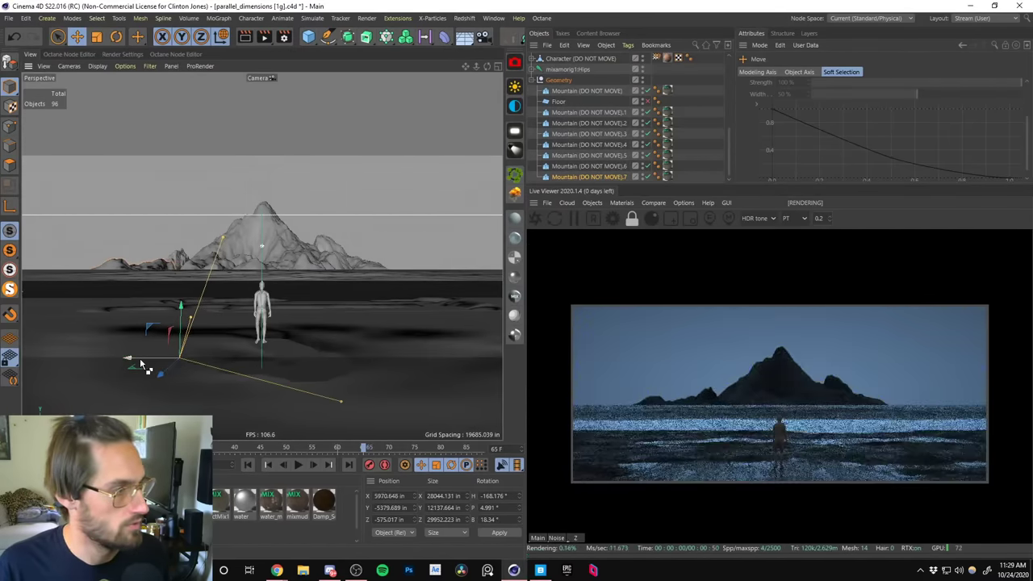
Duplicate the seventh duplicate mountain to the main peak's other side at about X -12248 in and set the copy's seed to 280.
{"action": "left_click_drag", "start_coordinate": [139, 357], "coordinate": [390, 340], "text": "ctrl"}
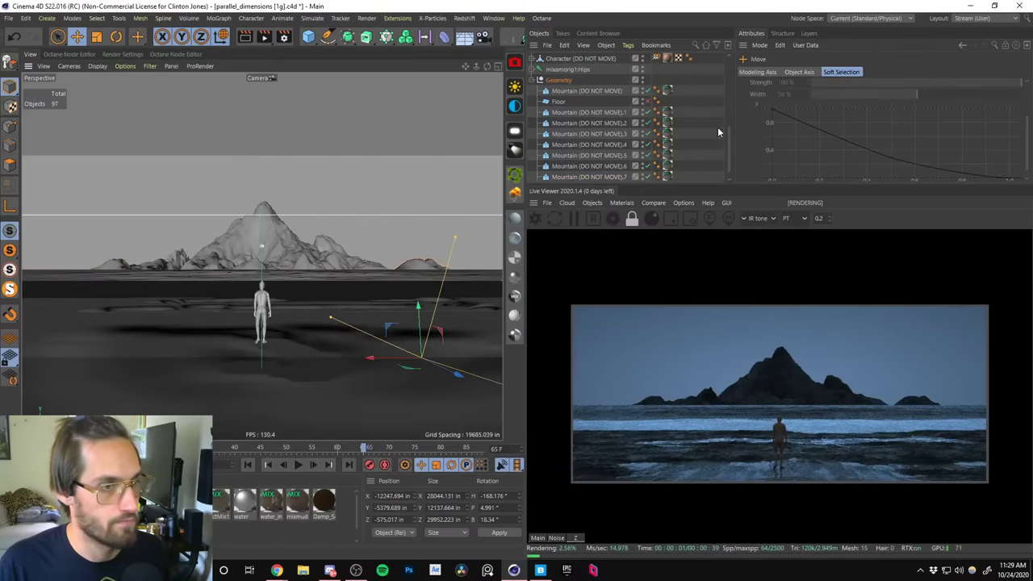
{"action": "scroll", "coordinate": [726, 173], "scroll_direction": "down", "scroll_amount": 1}
{"action": "left_click", "coordinate": [611, 177]}
{"action": "left_click_drag", "start_coordinate": [839, 153], "coordinate": [837, 127]}
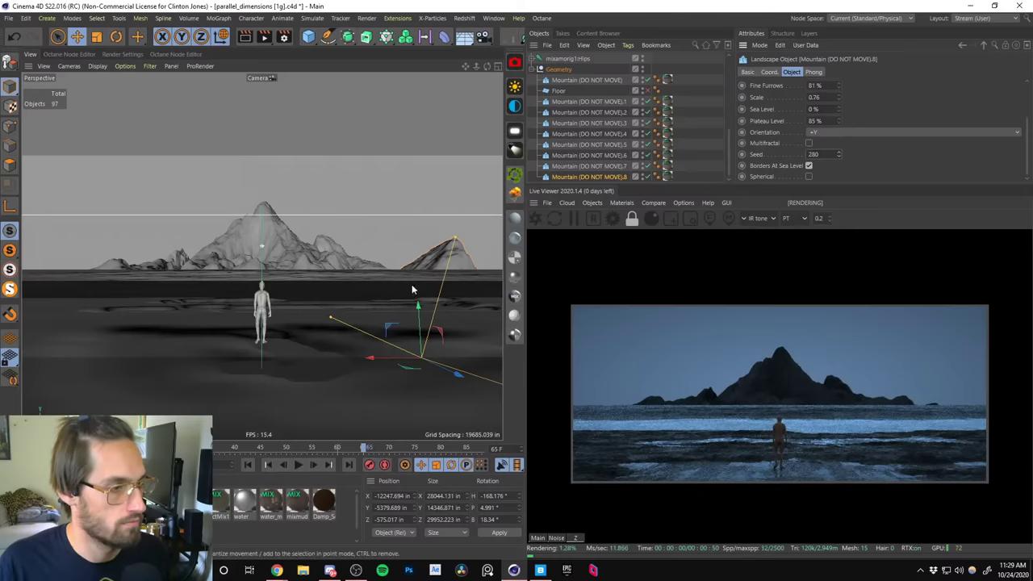
Rotate the eighth duplicate mountain to about H -24°, P 2°, B 25° and place it at about X -19318, Z -10385 in.
{"action": "key", "text": "r"}
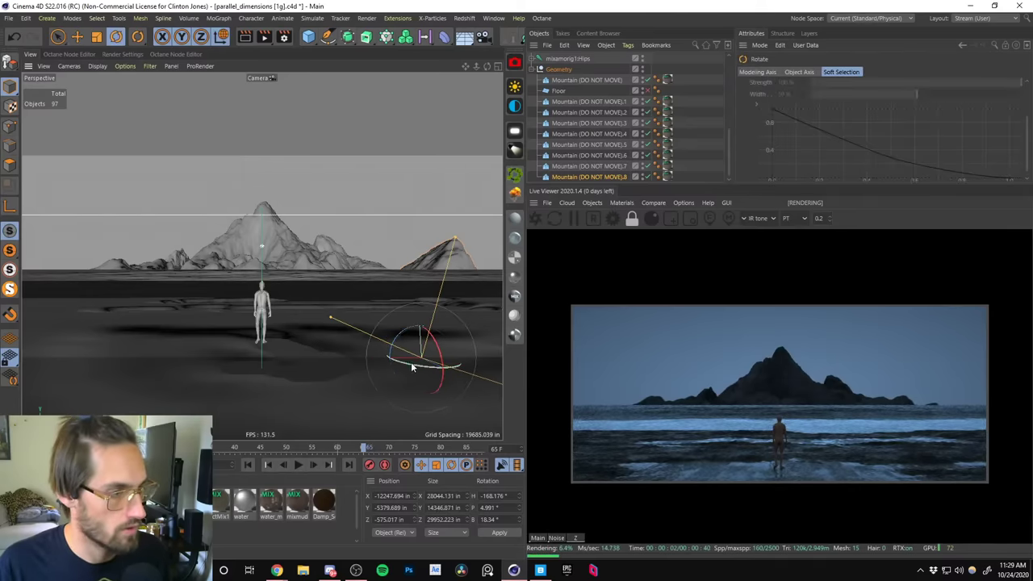
{"action": "left_click_drag", "start_coordinate": [411, 362], "coordinate": [546, 352]}
{"action": "key", "text": "e"}
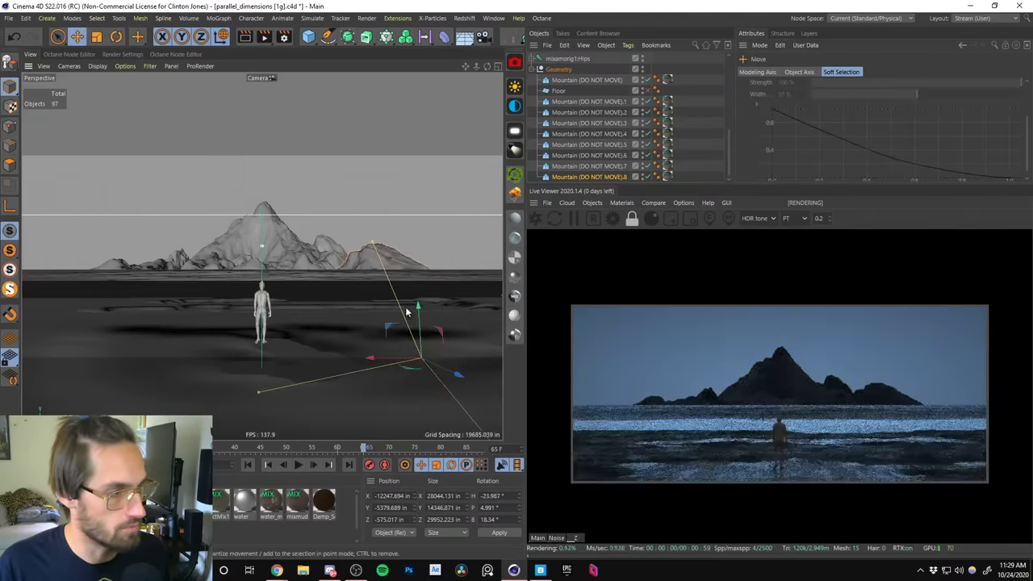
{"action": "left_click_drag", "start_coordinate": [382, 361], "coordinate": [408, 323]}
{"action": "key", "text": "r"}
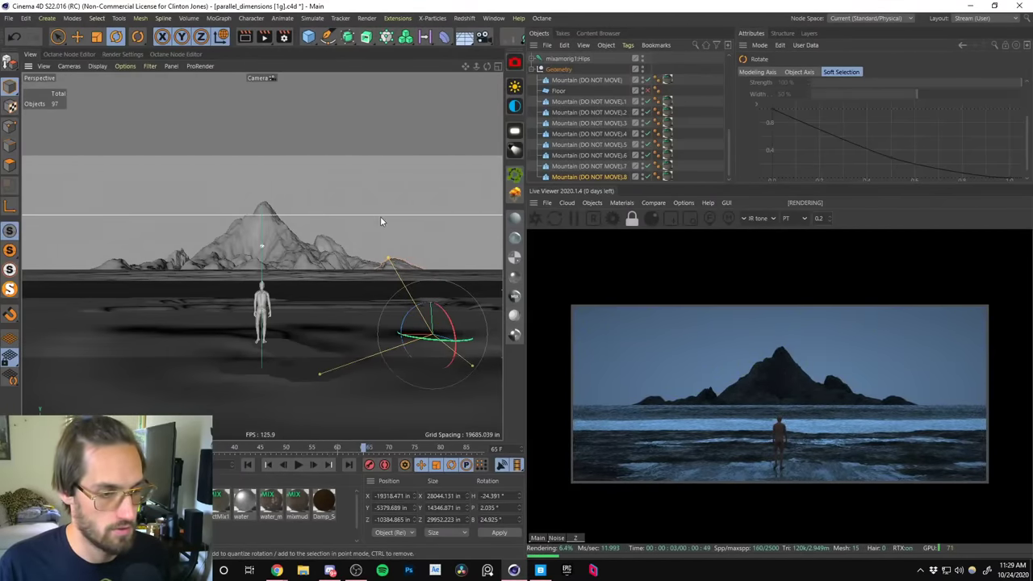
Move the seventh duplicate mountain to about X 5888 in.
{"action": "left_click", "coordinate": [132, 266]}
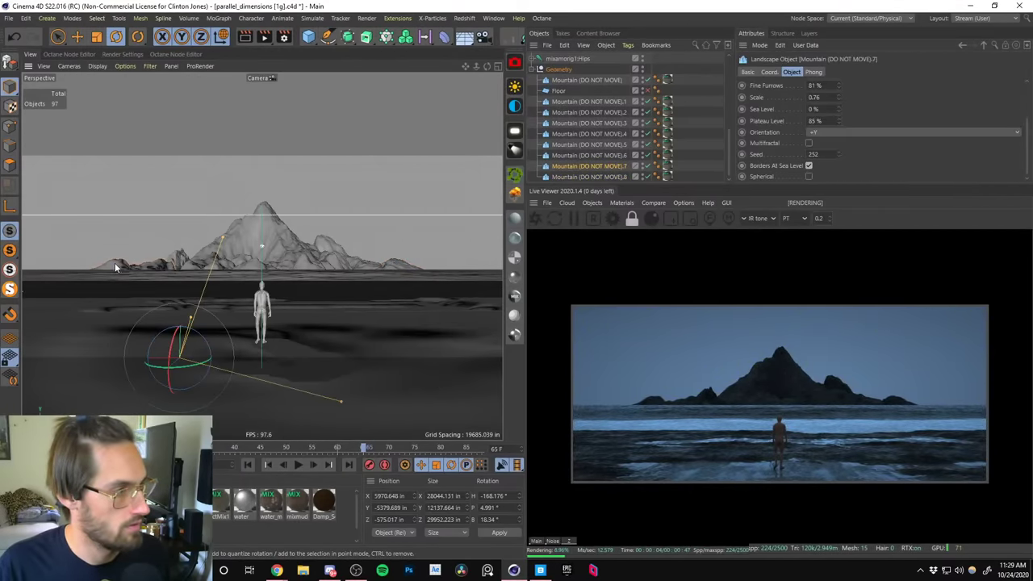
{"action": "key", "text": "e"}
{"action": "left_click_drag", "start_coordinate": [141, 365], "coordinate": [152, 355]}
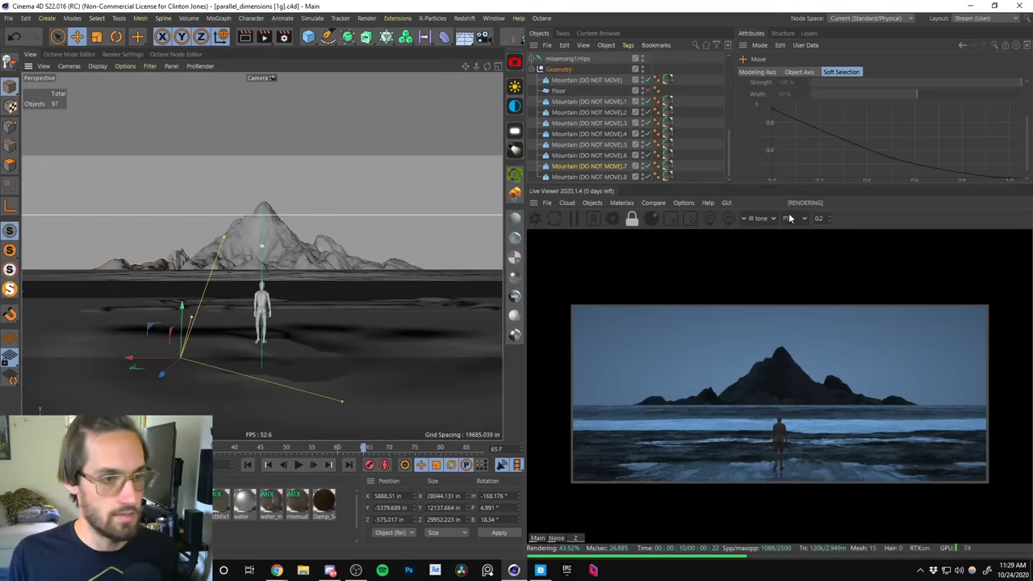
Set the Live Viewer's render scale to 1, and minimize and restore the scene window.
{"action": "left_click_drag", "start_coordinate": [824, 218], "coordinate": [746, 241]}
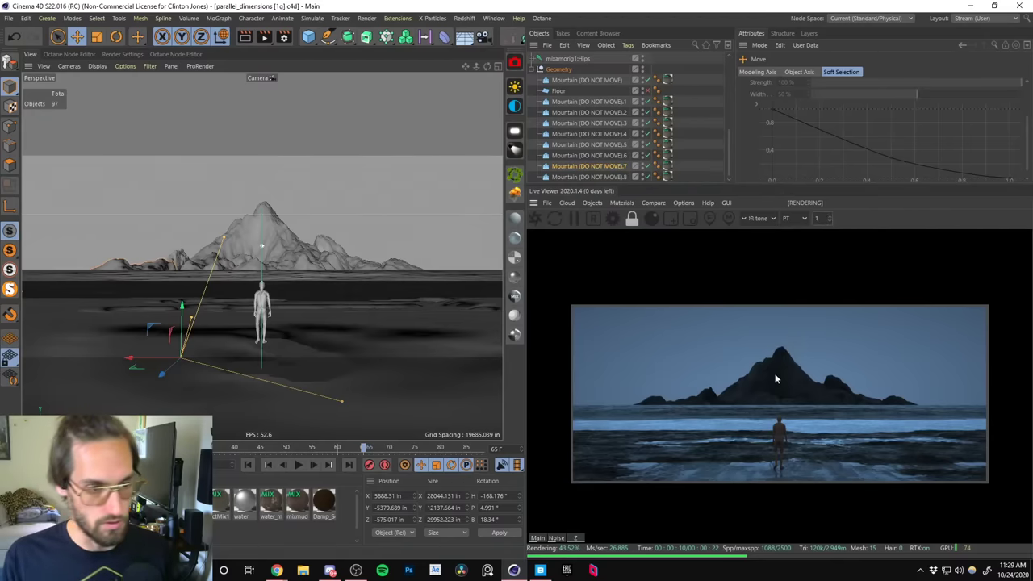
{"action": "type", "text": "1"}
{"action": "key", "text": "Return"}
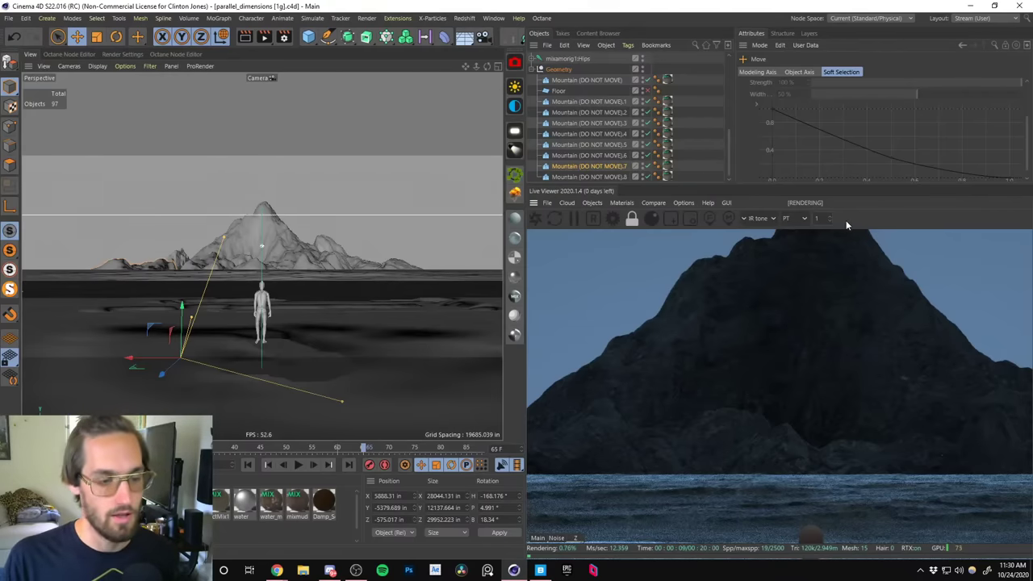
{"action": "left_click", "coordinate": [969, 6]}
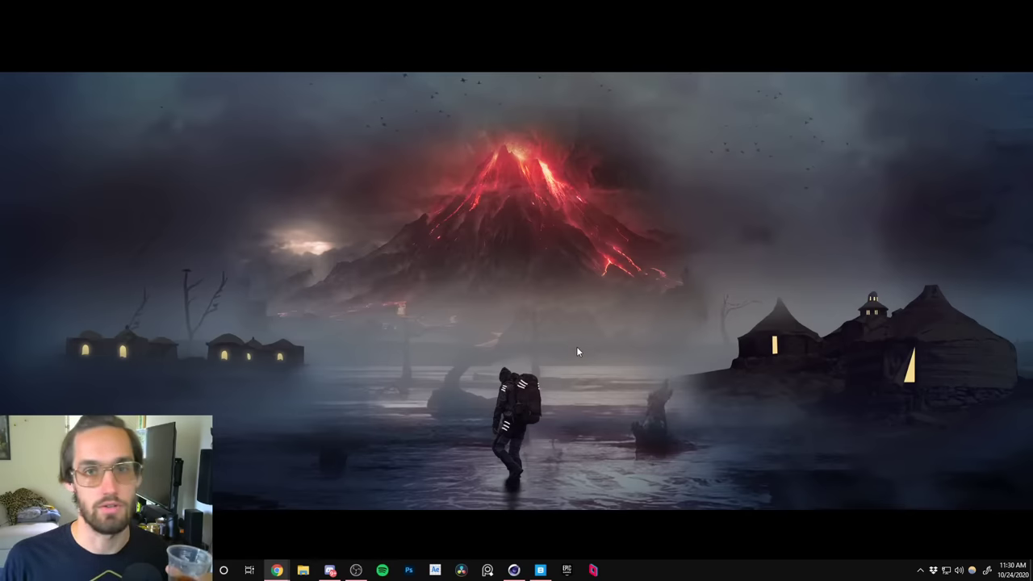
{"action": "left_click", "coordinate": [514, 569]}
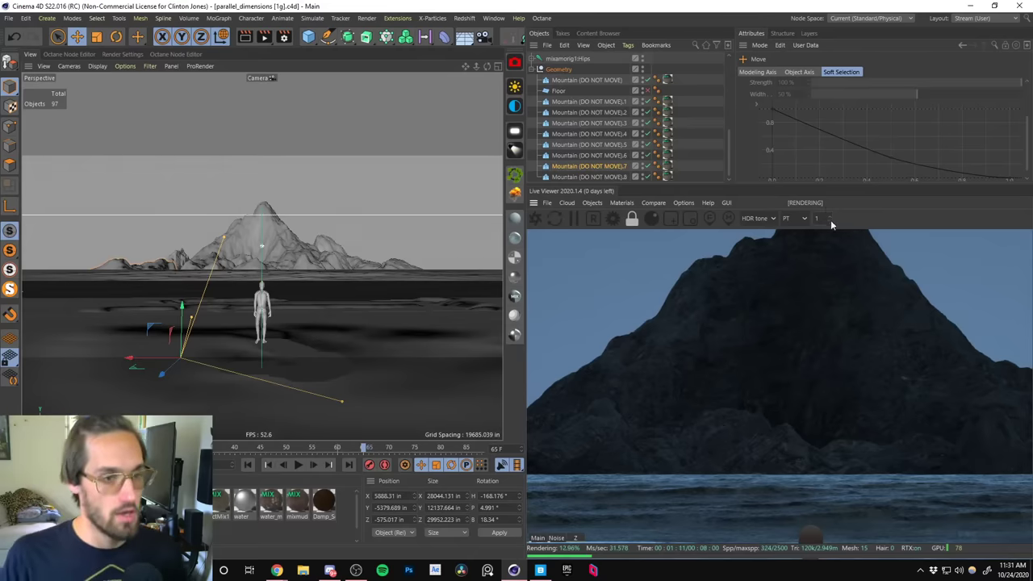
Set the Live Viewer's render scale to 0.5 and inspect the mountains, shoreline and standing figure in the render.
{"action": "type", "text": "0.5"}
{"action": "key", "text": "Return"}
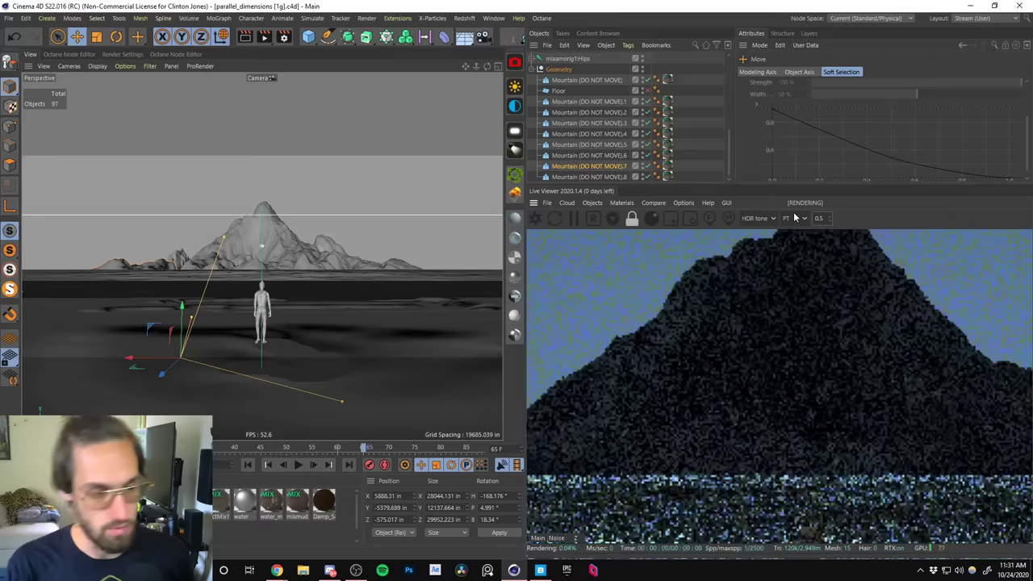
{"action": "left_click_drag", "start_coordinate": [799, 397], "coordinate": [765, 387]}
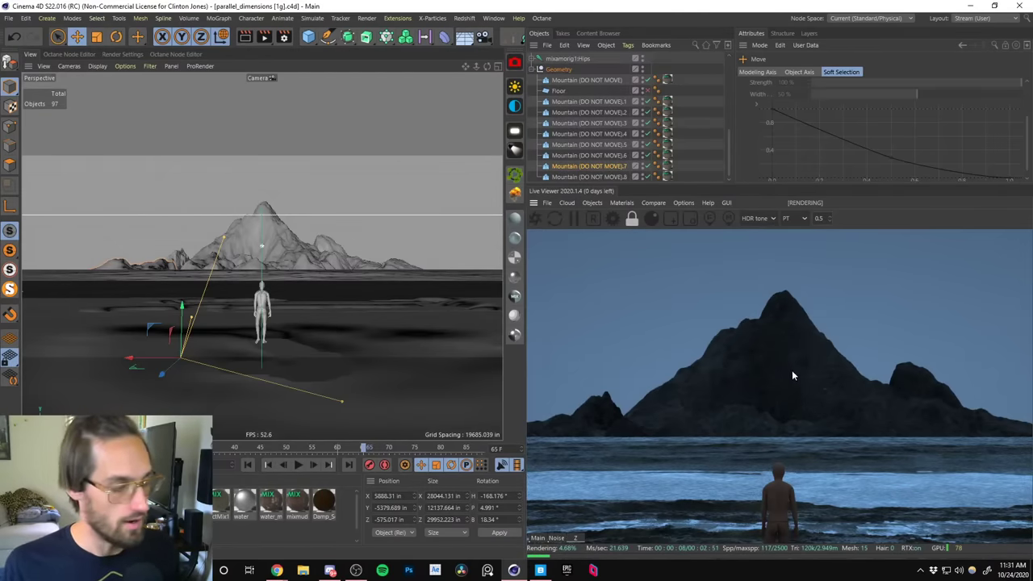
{"action": "left_click_drag", "start_coordinate": [766, 387], "coordinate": [710, 372]}
{"action": "middle_click_drag", "start_coordinate": [710, 377], "coordinate": [769, 394]}
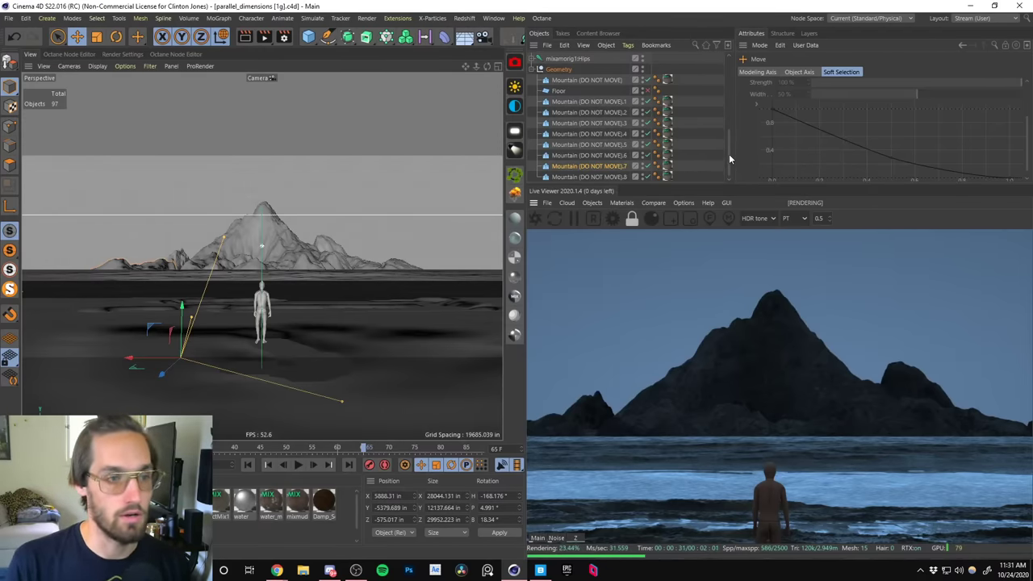
{"action": "left_click_drag", "start_coordinate": [729, 153], "coordinate": [716, 81]}
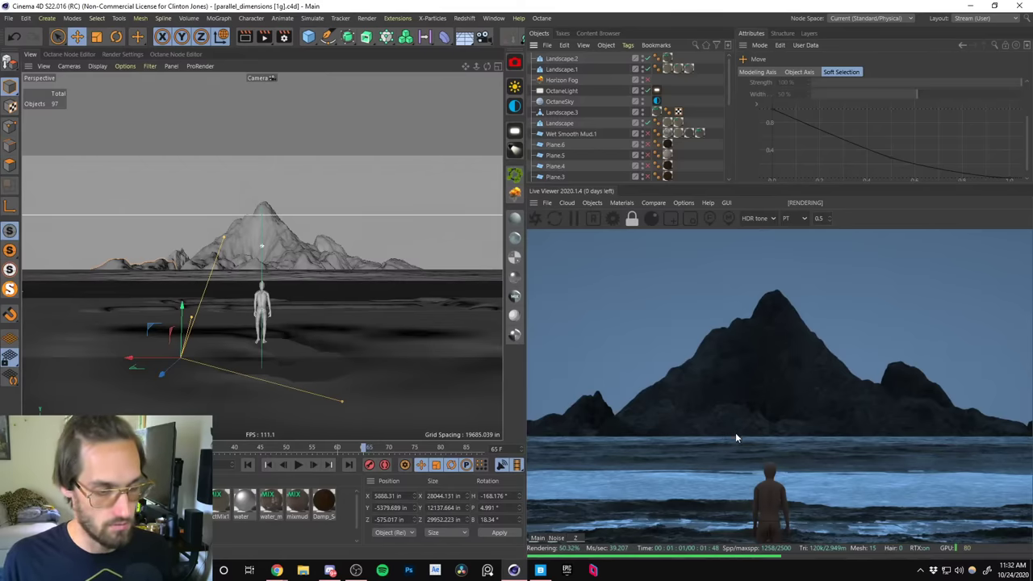
{"action": "left_click_drag", "start_coordinate": [742, 440], "coordinate": [871, 353]}
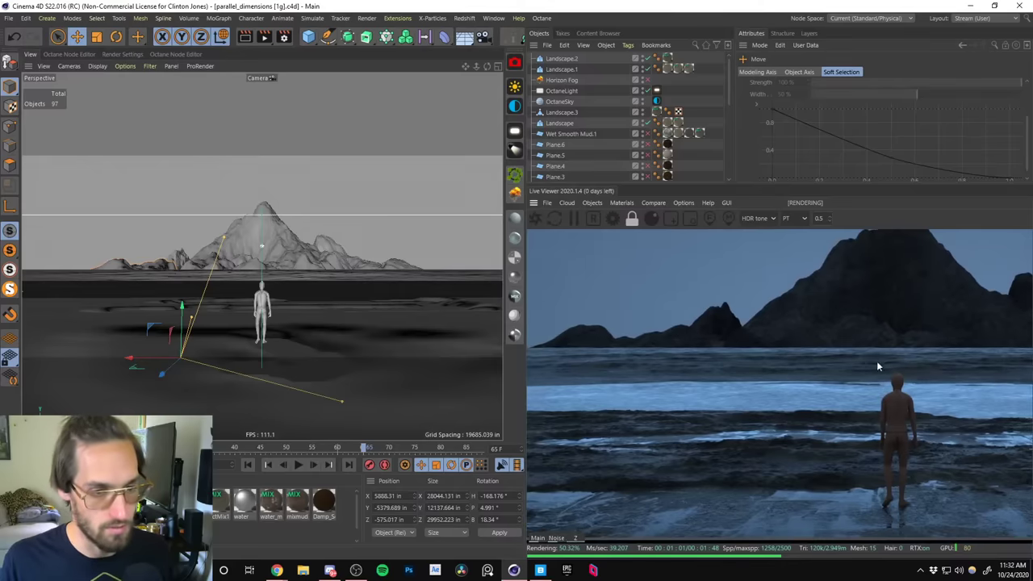
{"action": "middle_click_drag", "start_coordinate": [939, 363], "coordinate": [746, 370]}
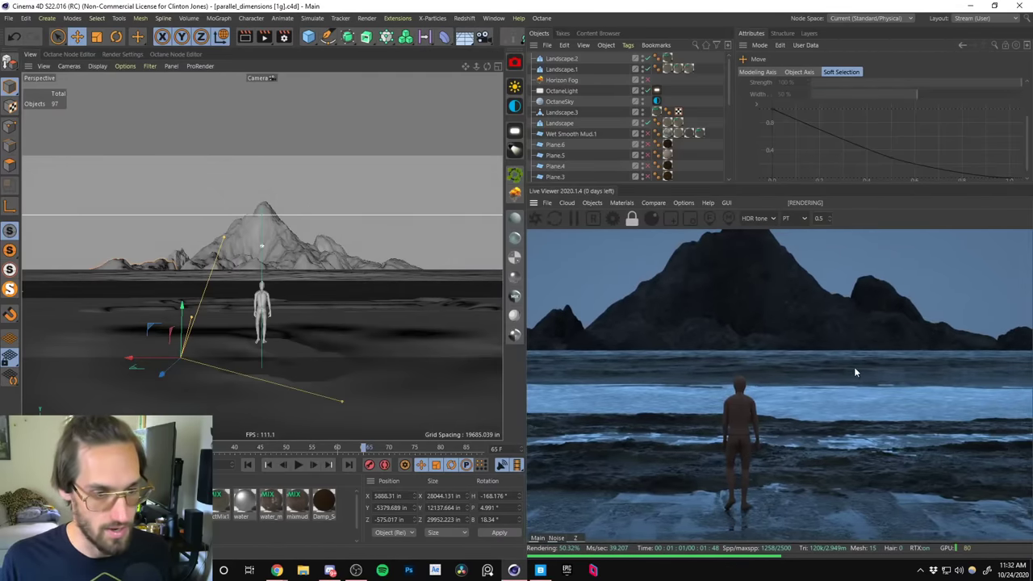
{"action": "mouse_move", "coordinate": [790, 371]}
{"action": "left_mouse_down"}
{"action": "mouse_move", "coordinate": [1018, 362]}
{"action": "mouse_move", "coordinate": [886, 356]}
{"action": "left_mouse_up"}
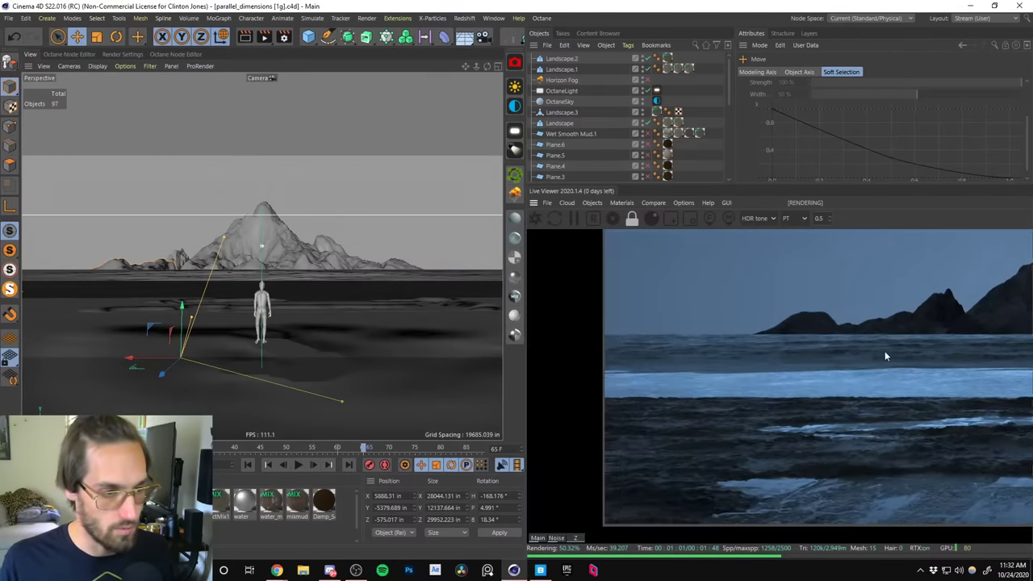
{"action": "middle_click_drag", "start_coordinate": [885, 356], "coordinate": [817, 432]}
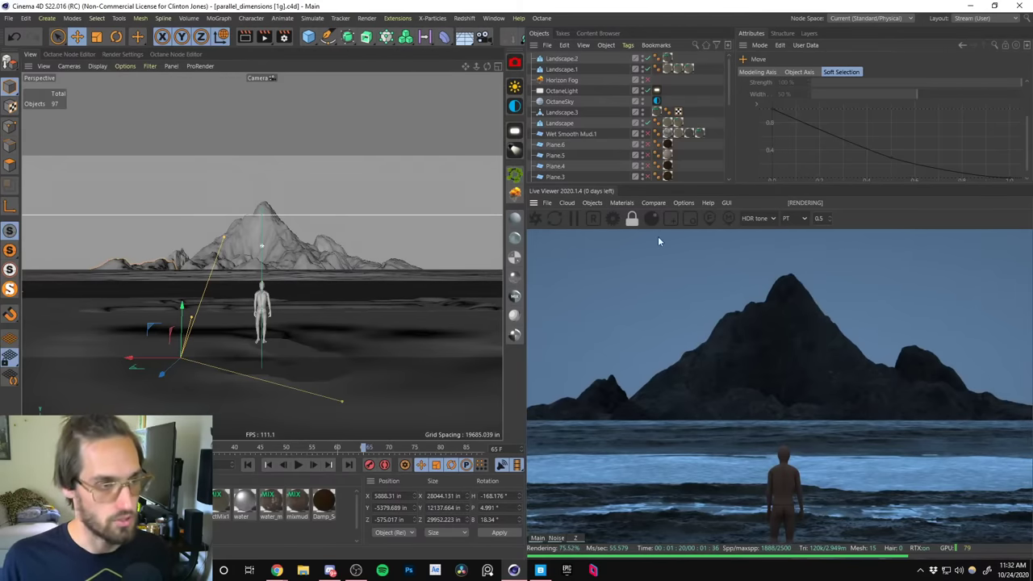
Open Octane Mix Material1 in the Octane Node Editor and bring the Transform nodes of both rock materials into view.
{"action": "left_click", "coordinate": [137, 502]}
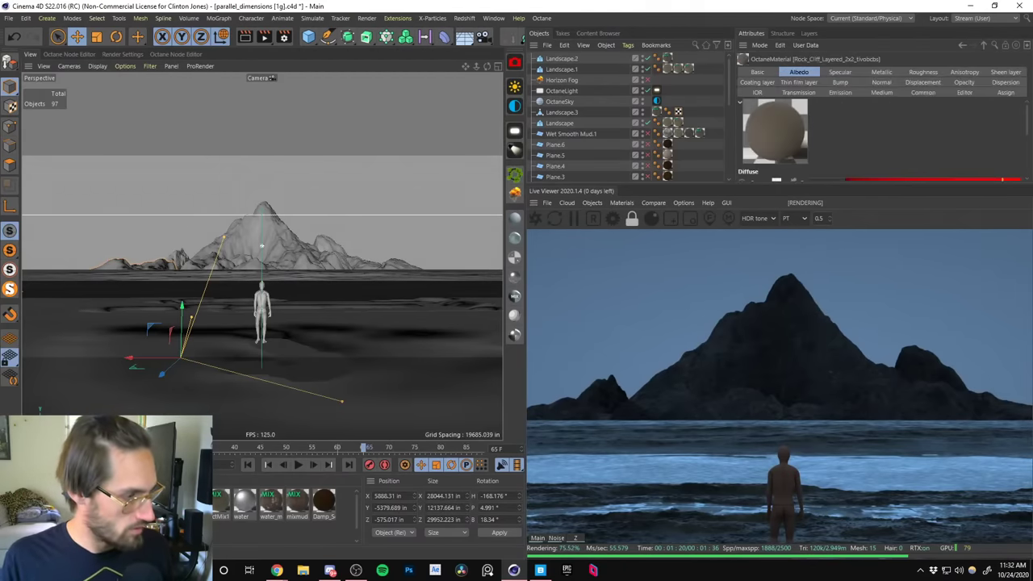
{"action": "left_click", "coordinate": [68, 54]}
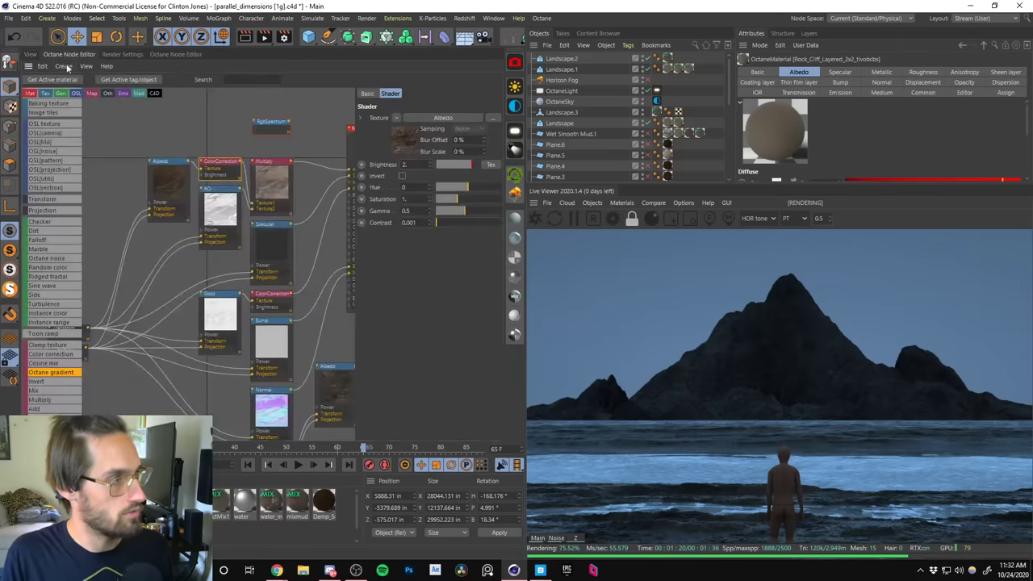
{"action": "left_click", "coordinate": [164, 502]}
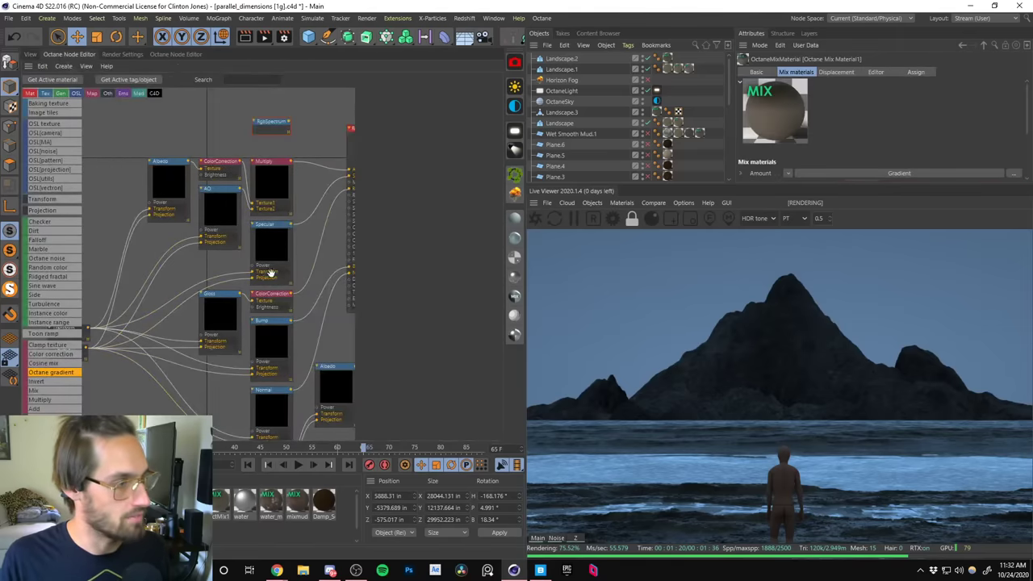
{"action": "middle_click_drag", "start_coordinate": [272, 269], "coordinate": [231, 259]}
{"action": "scroll", "coordinate": [228, 274], "scroll_direction": "down", "scroll_amount": 5}
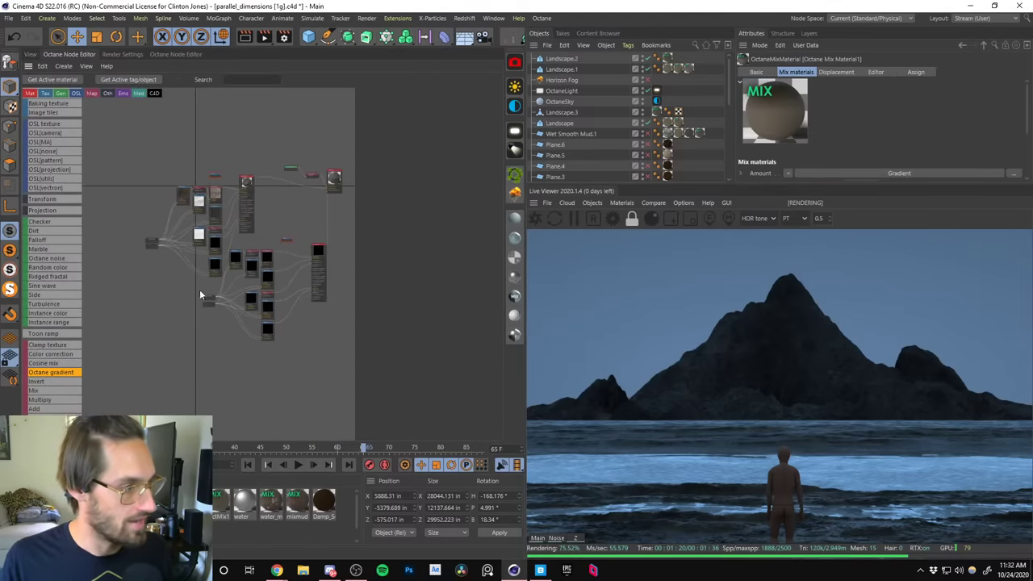
{"action": "scroll", "coordinate": [202, 266], "scroll_direction": "up", "scroll_amount": 5}
{"action": "middle_click_drag", "start_coordinate": [196, 273], "coordinate": [258, 292]}
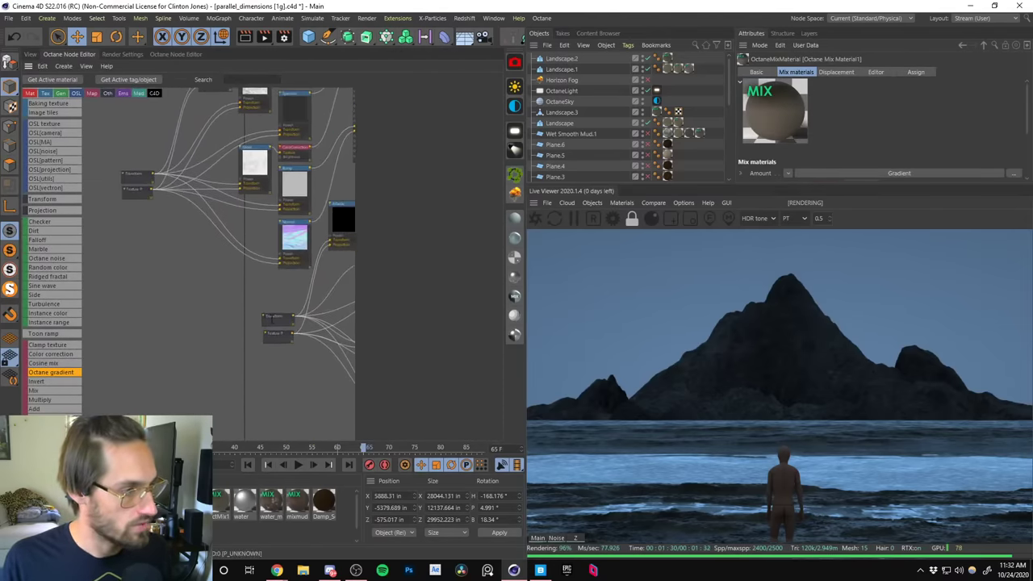
Set the scale of both rock materials' Transform nodes to 50 with the aspect ratio locked.
{"action": "left_click", "coordinate": [275, 315]}
{"action": "left_click", "coordinate": [134, 176], "text": "shift"}
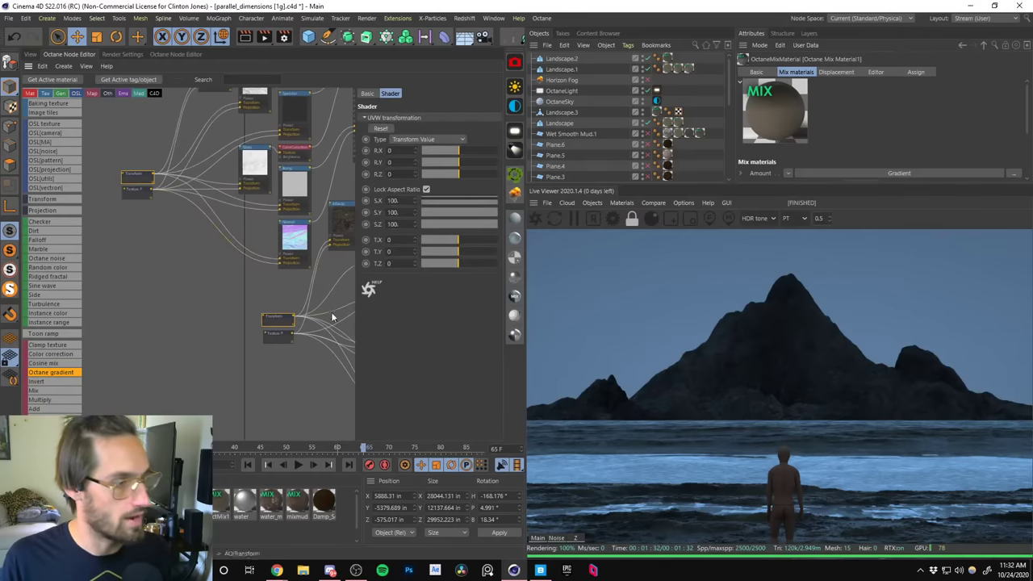
{"action": "left_click", "coordinate": [393, 224]}
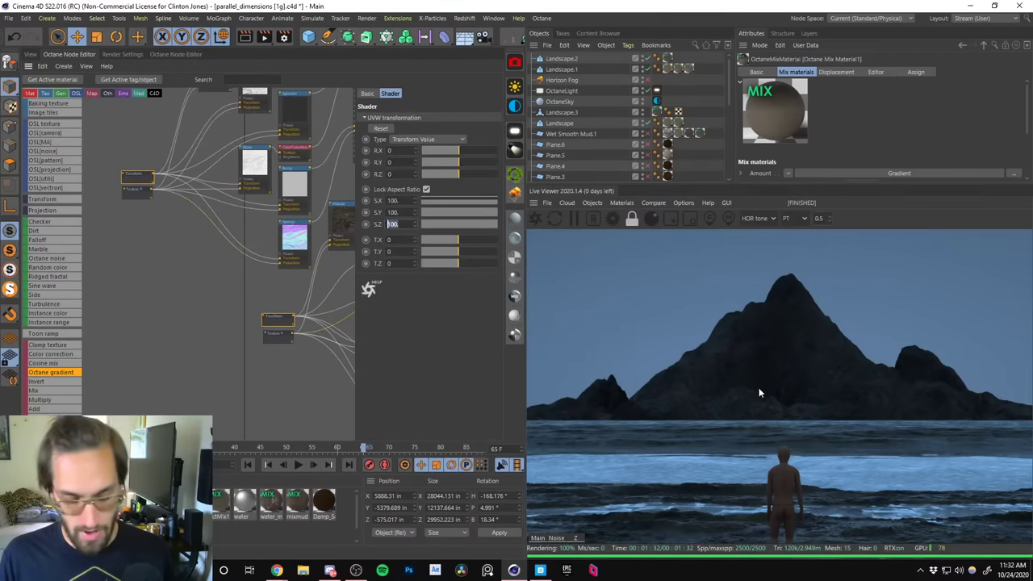
{"action": "type", "text": "50"}
{"action": "key", "text": "Return"}
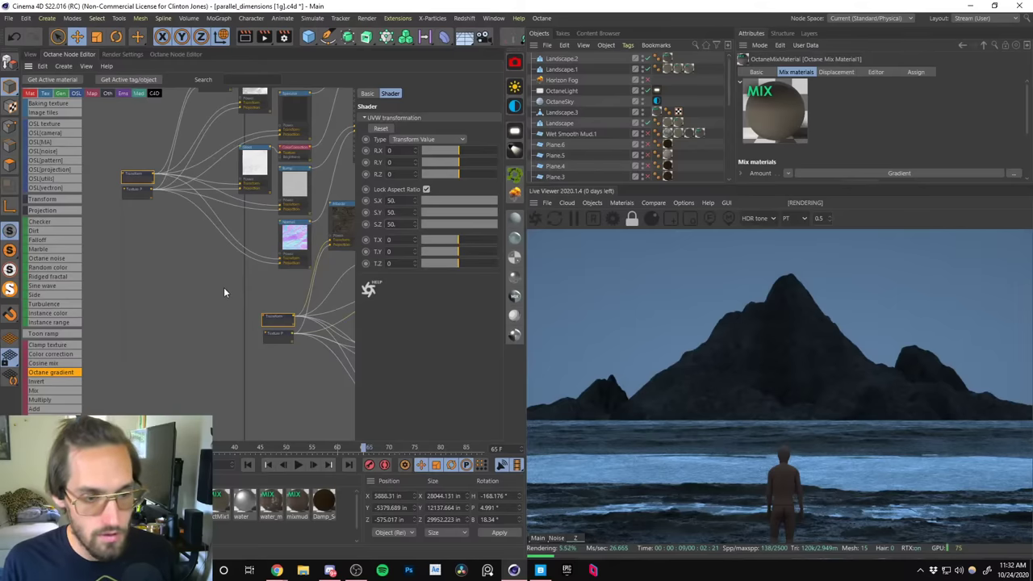
Try scales of 200 and 1 on the lower rock material's Transform node with the aspect ratio locked.
{"action": "left_click", "coordinate": [223, 320]}
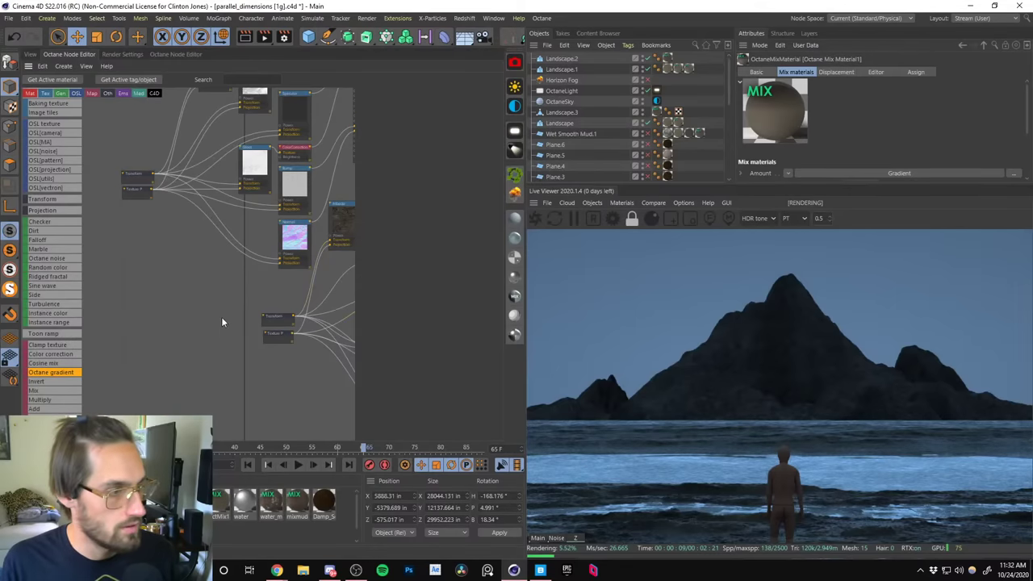
{"action": "left_click", "coordinate": [277, 321]}
{"action": "middle_click_drag", "start_coordinate": [237, 297], "coordinate": [186, 263]}
{"action": "mouse_move", "coordinate": [246, 181]}
{"action": "middle_mouse_down"}
{"action": "mouse_move", "coordinate": [276, 344]}
{"action": "mouse_move", "coordinate": [212, 167]}
{"action": "mouse_move", "coordinate": [215, 156]}
{"action": "mouse_move", "coordinate": [273, 174]}
{"action": "mouse_move", "coordinate": [232, 170]}
{"action": "middle_mouse_up"}
{"action": "left_click_drag", "start_coordinate": [328, 161], "coordinate": [244, 172]}
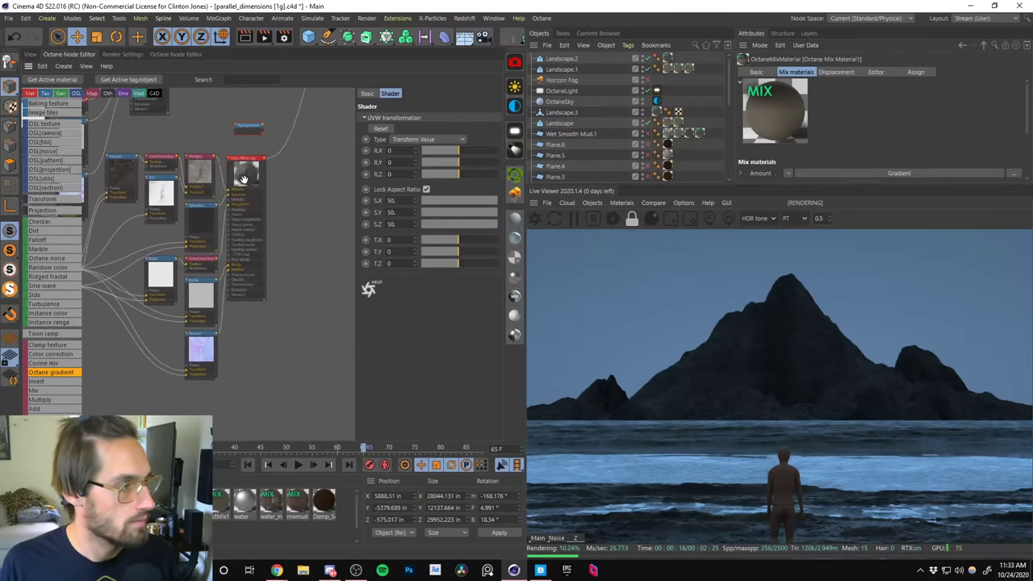
{"action": "middle_click_drag", "start_coordinate": [172, 209], "coordinate": [316, 197]}
{"action": "left_click", "coordinate": [200, 260]}
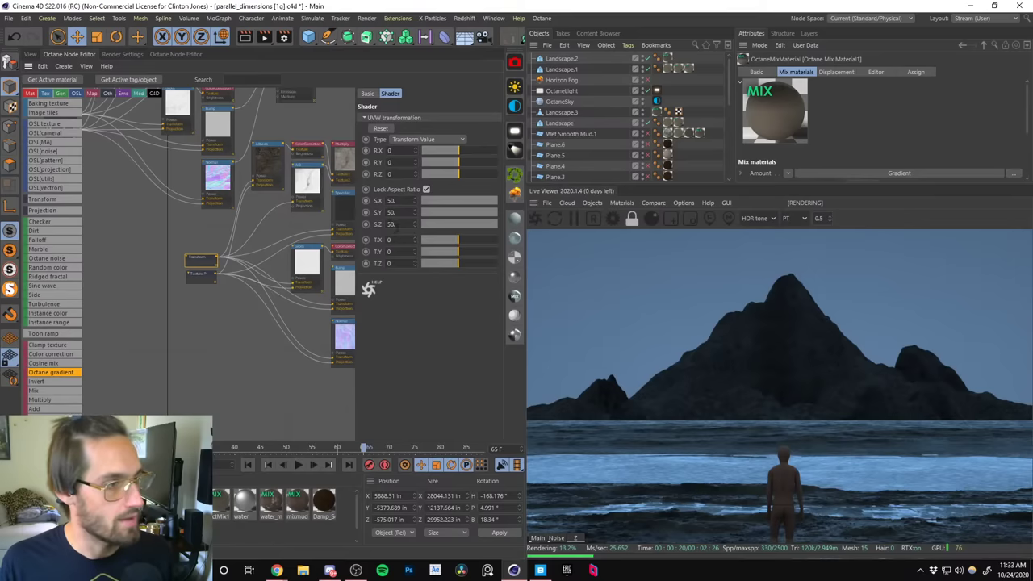
{"action": "type", "text": "200"}
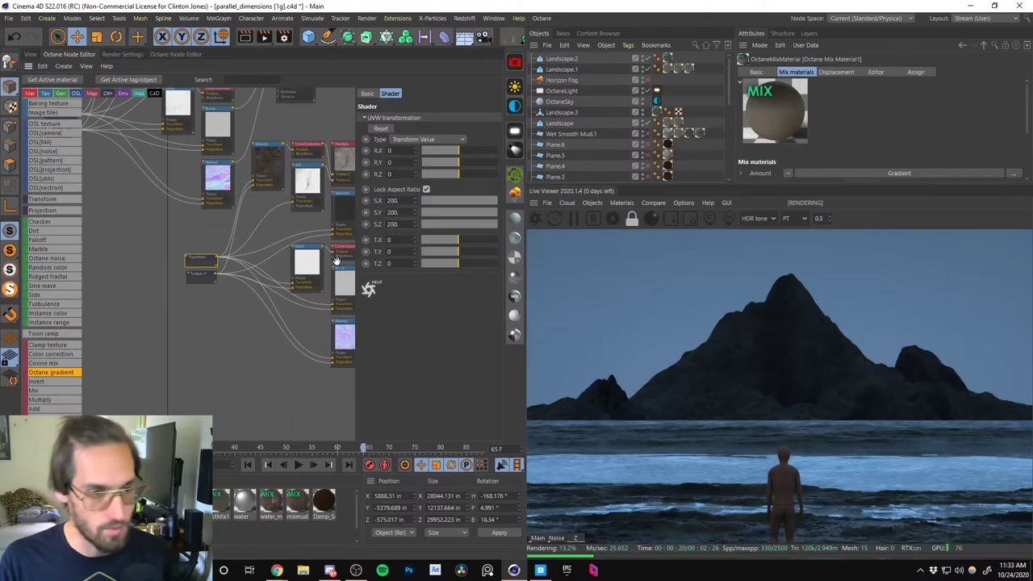
{"action": "key", "text": "Return"}
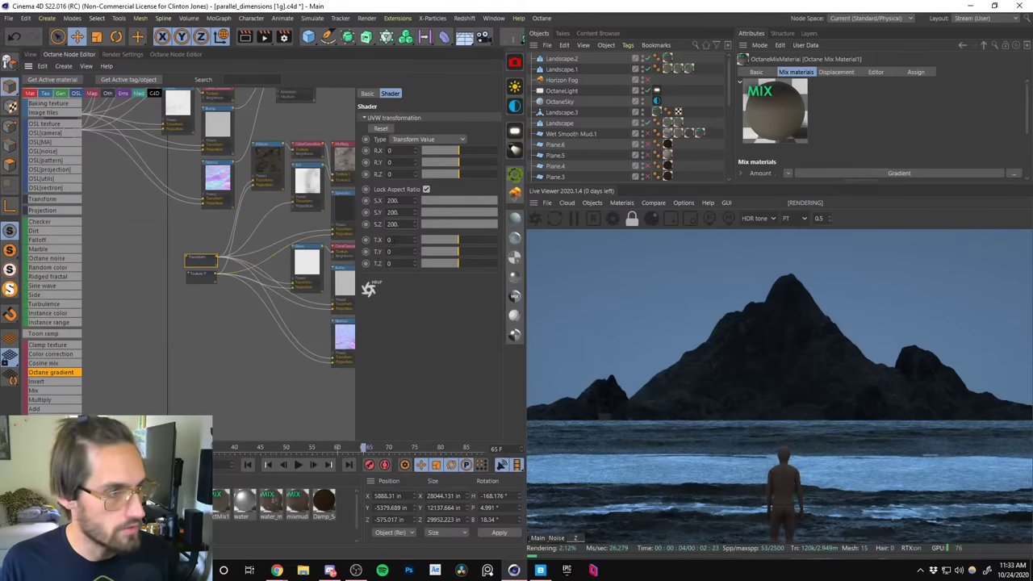
{"action": "type", "text": "1"}
{"action": "key", "text": "Return"}
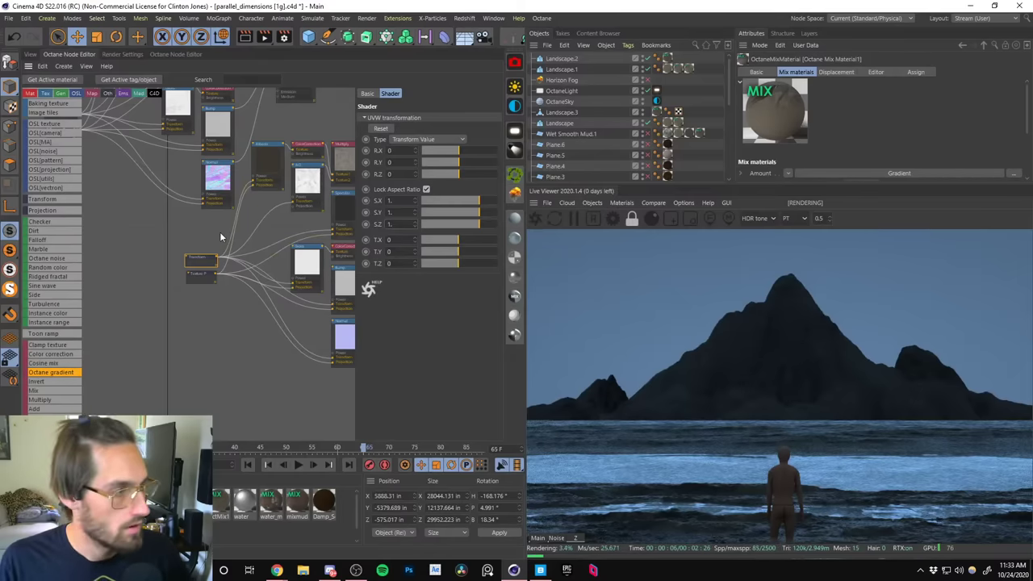
Shift the white knot of the mix material's Gradient node almost onto the black knot to sharpen the falloff blend.
{"action": "middle_click_drag", "start_coordinate": [220, 231], "coordinate": [103, 347]}
{"action": "middle_click_drag", "start_coordinate": [284, 189], "coordinate": [223, 297]}
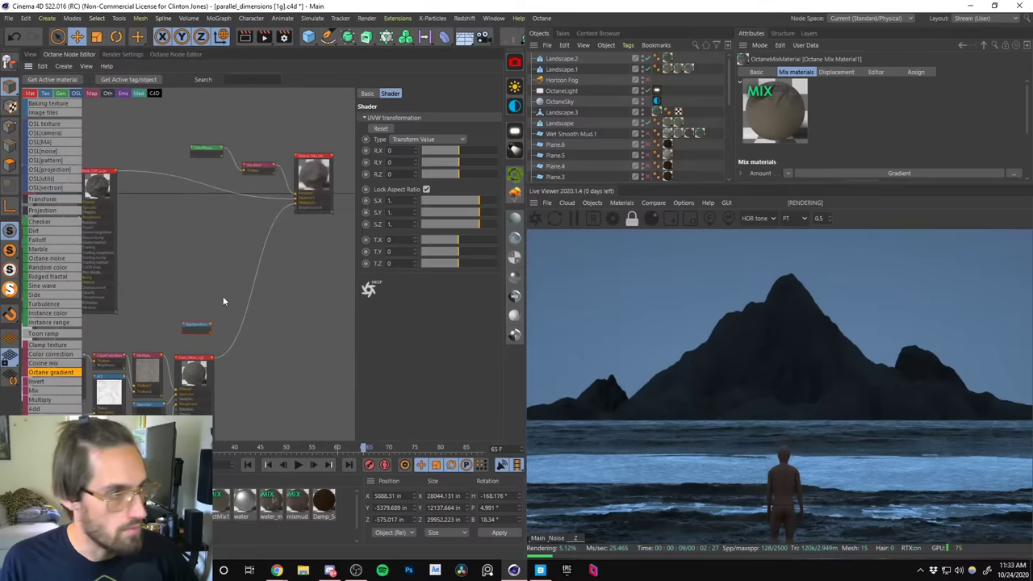
{"action": "left_click", "coordinate": [260, 172]}
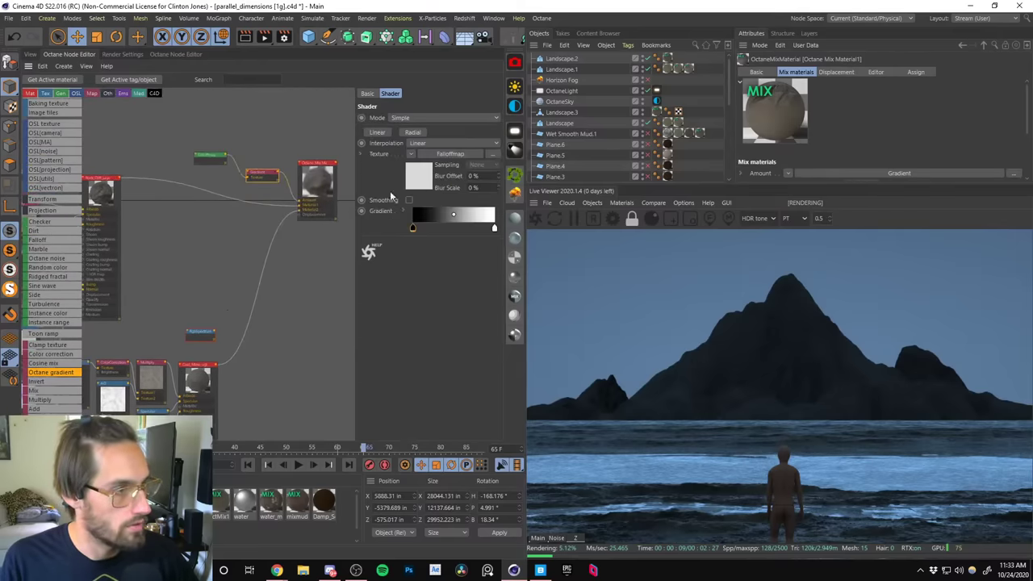
{"action": "left_click_drag", "start_coordinate": [494, 230], "coordinate": [427, 228]}
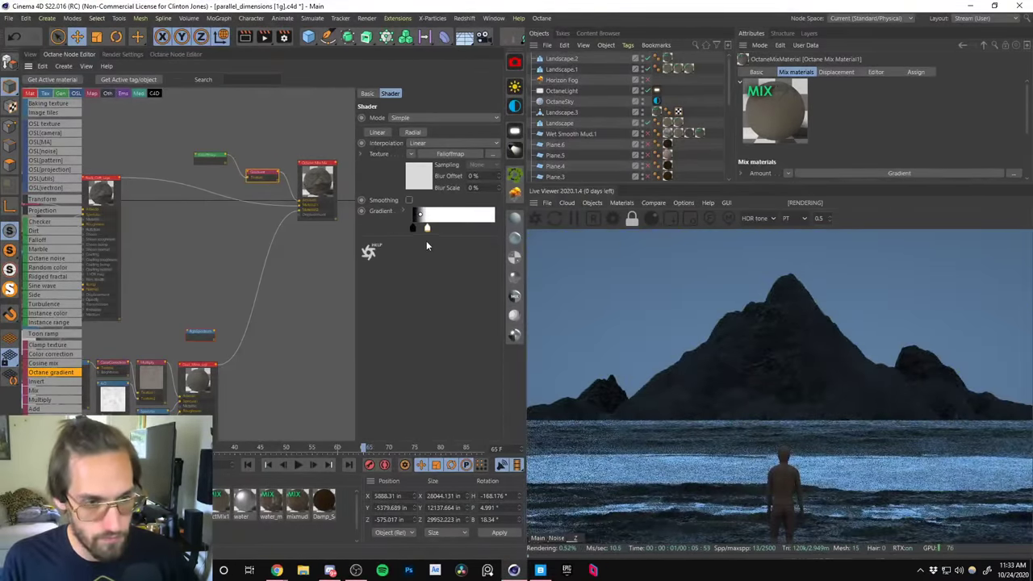
{"action": "left_click_drag", "start_coordinate": [424, 229], "coordinate": [416, 228]}
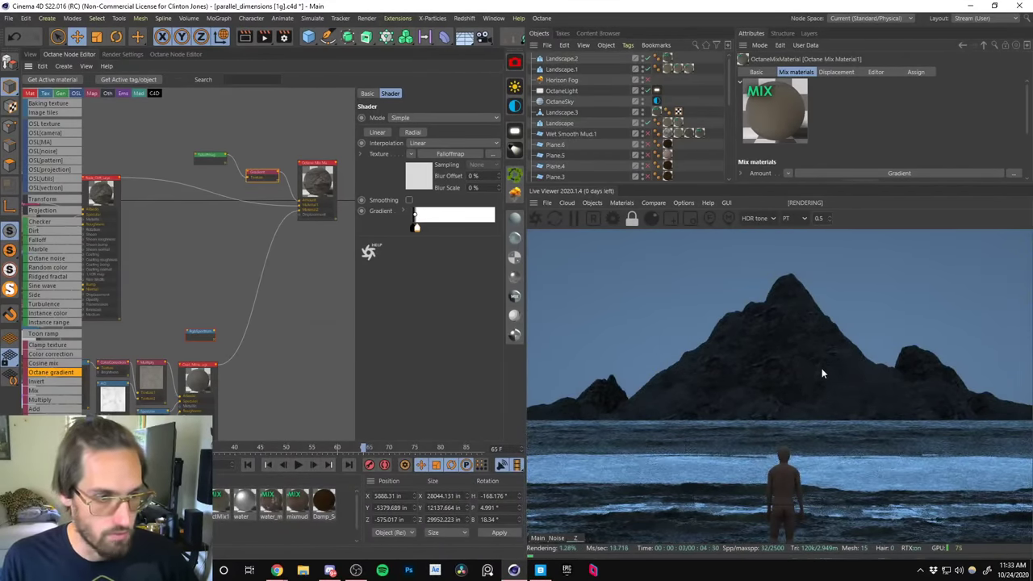
Check the Falloff map settings, and try a scale of 30 on the upper rock material's Transform node before restoring 50.
{"action": "left_click", "coordinate": [211, 157]}
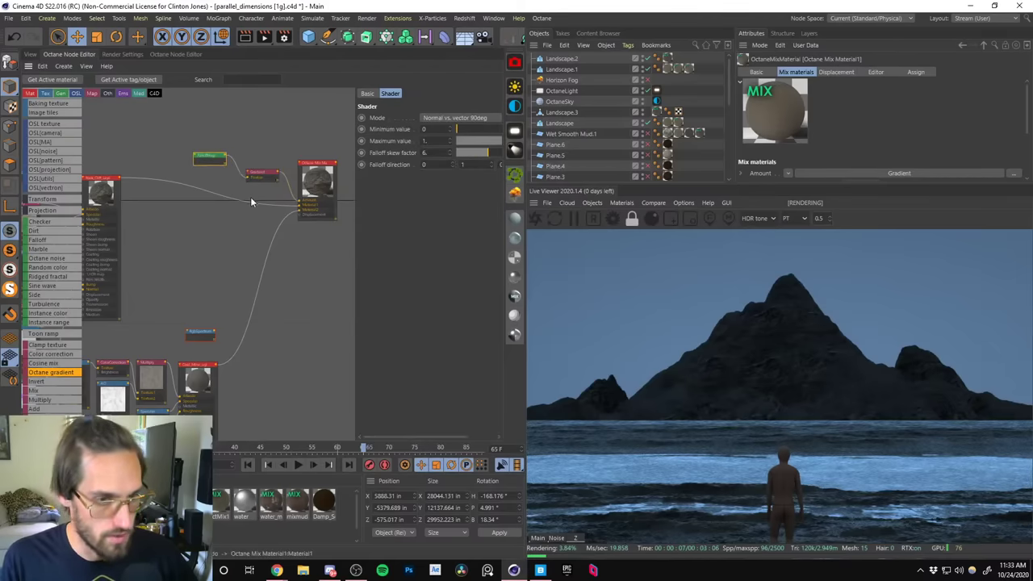
{"action": "middle_click_drag", "start_coordinate": [191, 233], "coordinate": [473, 92]}
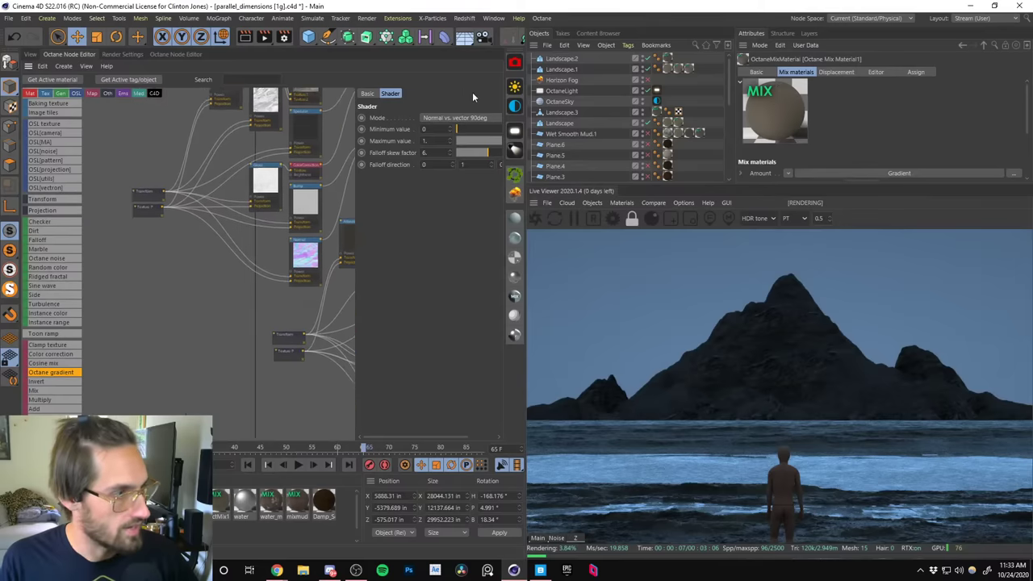
{"action": "left_click", "coordinate": [149, 194]}
{"action": "left_click", "coordinate": [392, 200]}
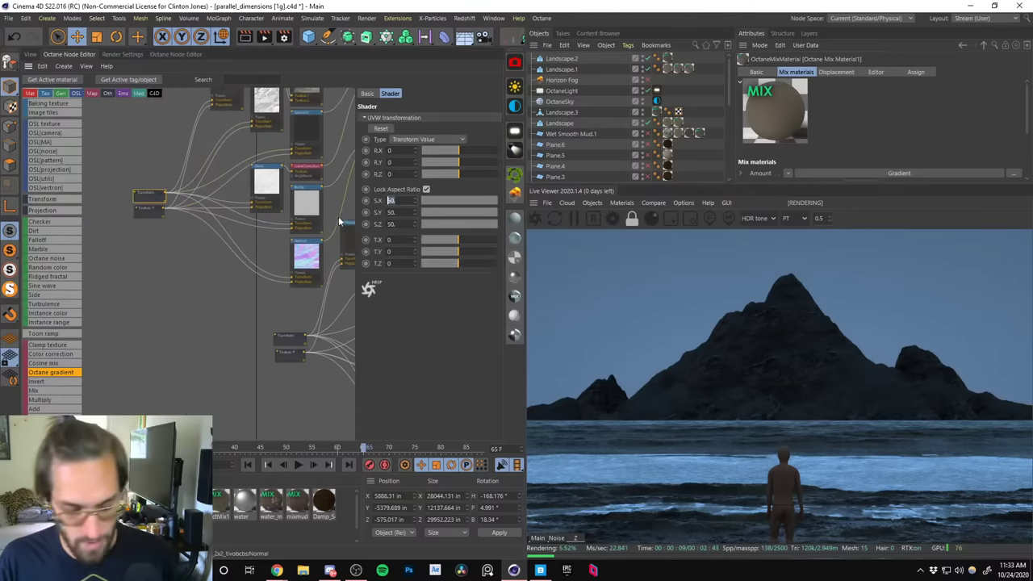
{"action": "key", "text": "Return"}
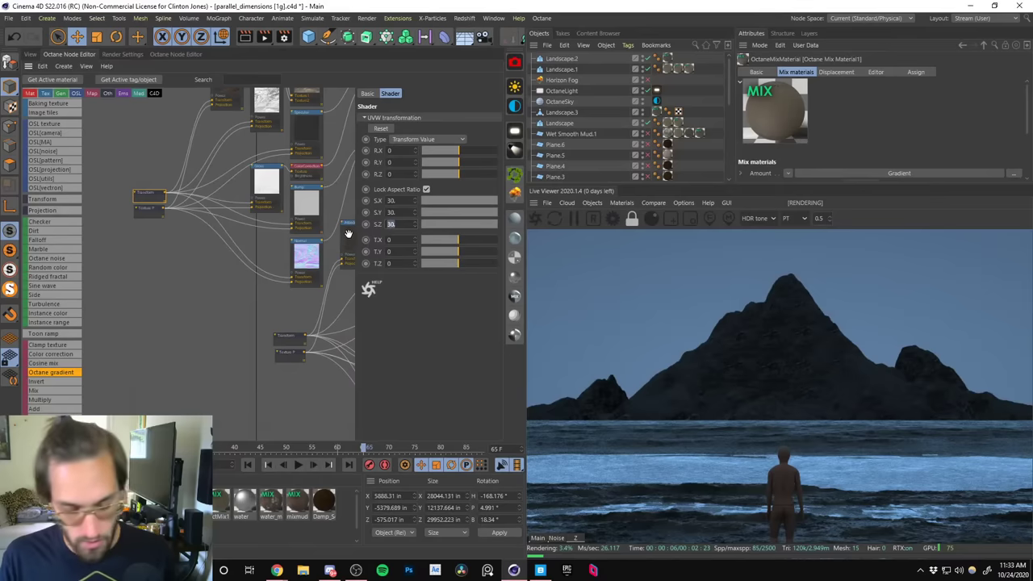
{"action": "type", "text": "50"}
{"action": "key", "text": "Return"}
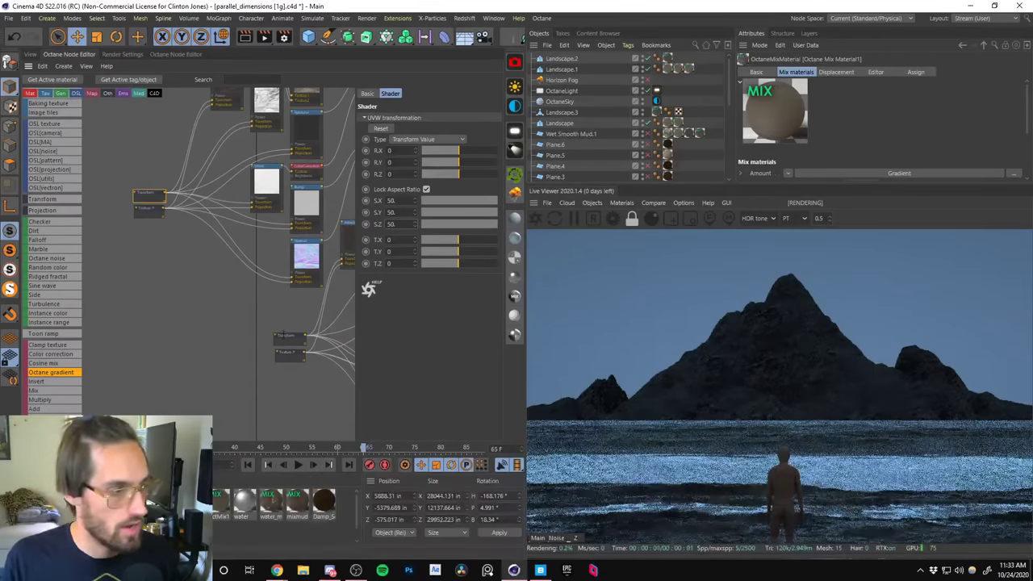
Set the lower rock material's Transform scale to 50 and restart the Live Viewer render.
{"action": "left_click", "coordinate": [290, 337]}
{"action": "left_click_drag", "start_coordinate": [396, 225], "coordinate": [359, 237]}
{"action": "type", "text": "50"}
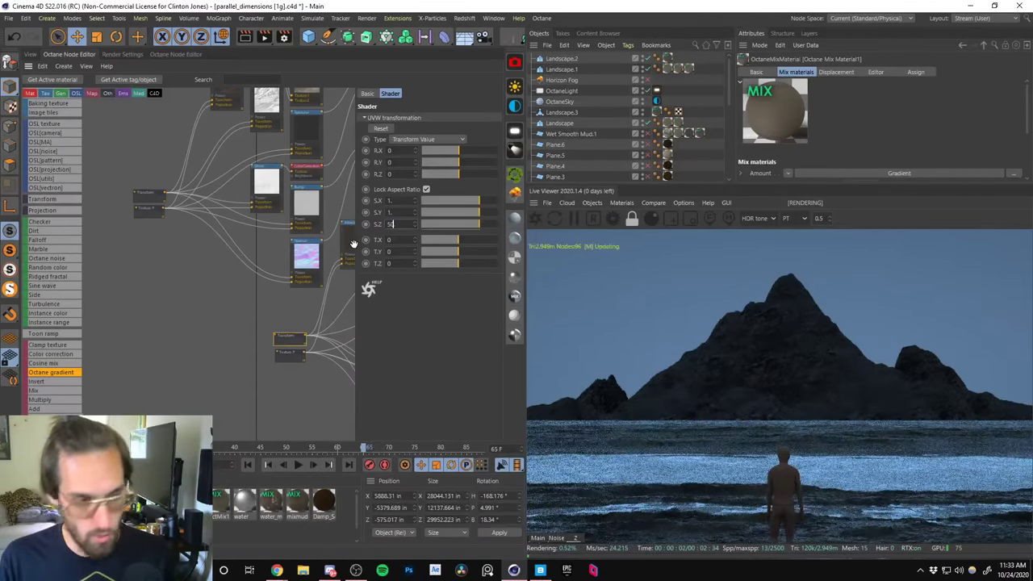
{"action": "key", "text": "Return"}
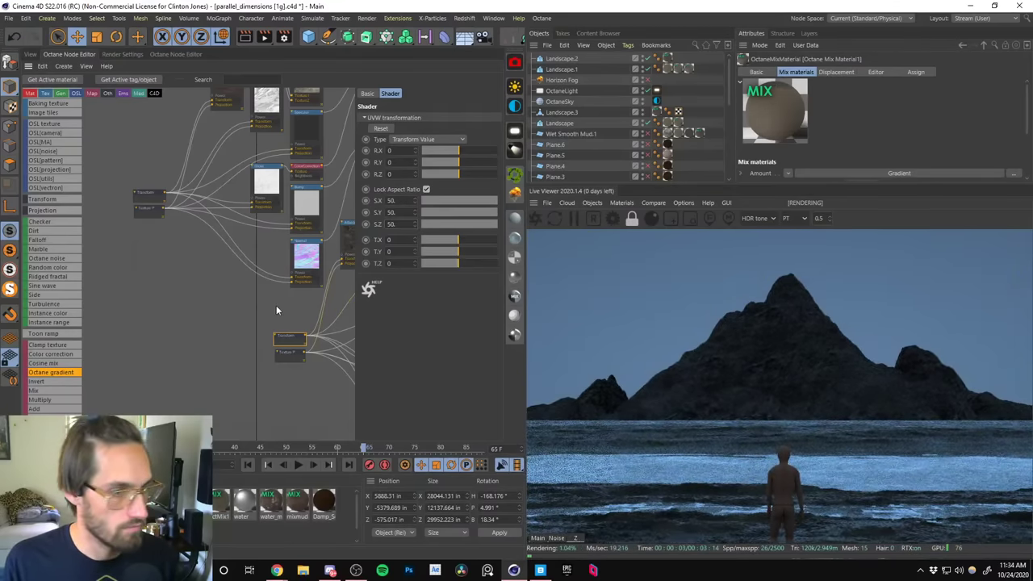
{"action": "middle_click_drag", "start_coordinate": [276, 305], "coordinate": [231, 299]}
{"action": "left_click", "coordinate": [536, 219]}
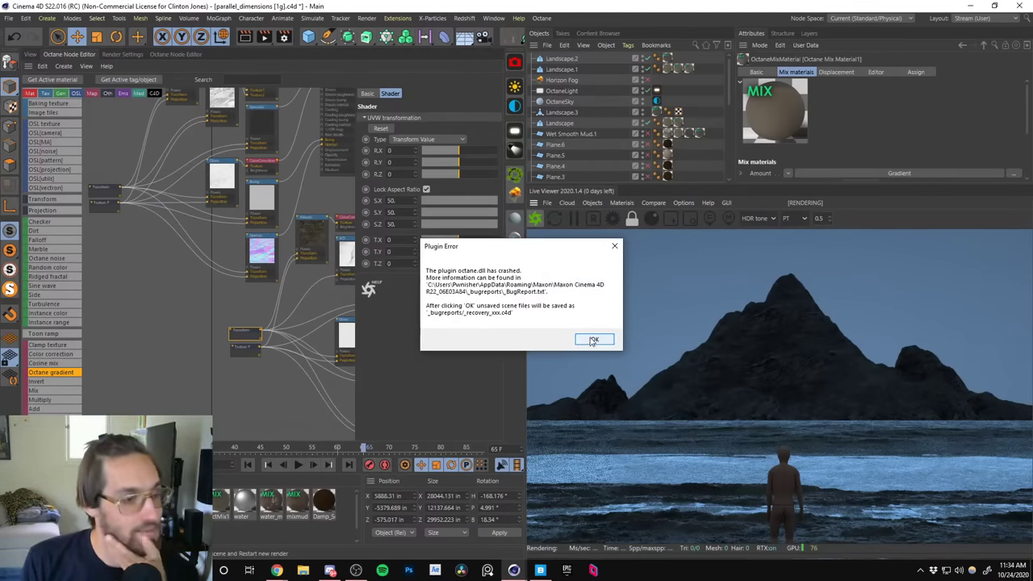
Dismiss the plugin crash, X-Particles license, bug report and startup dialogs, and switch the interface layout to Stream (User).
{"action": "left_click", "coordinate": [578, 340]}
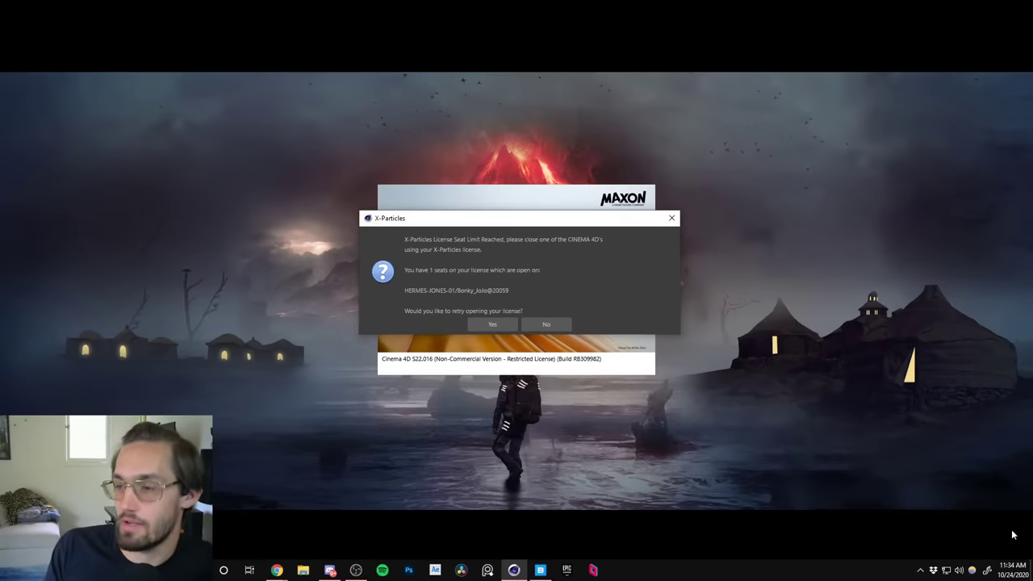
{"action": "left_click", "coordinate": [546, 325]}
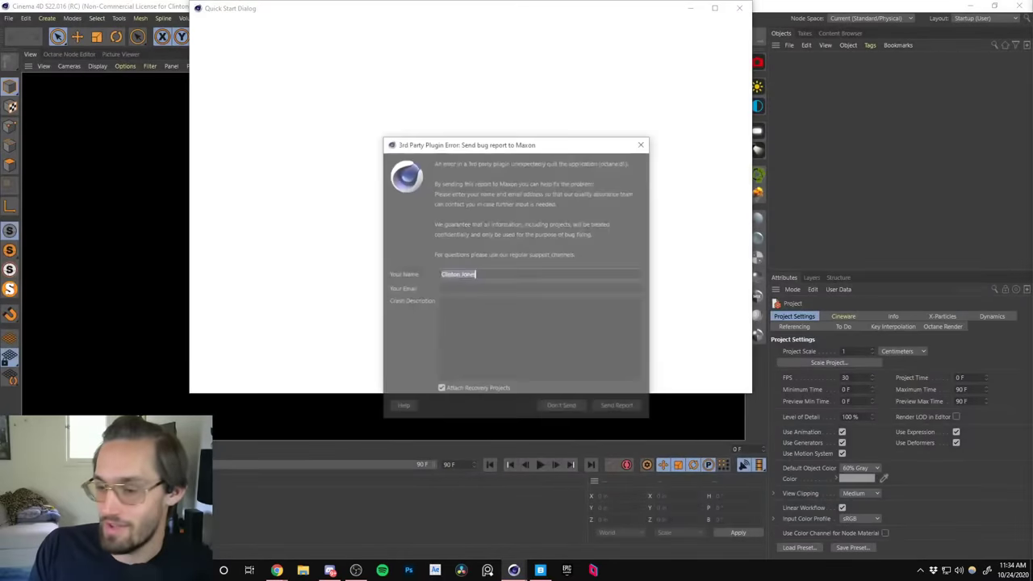
{"action": "left_click", "coordinate": [642, 143]}
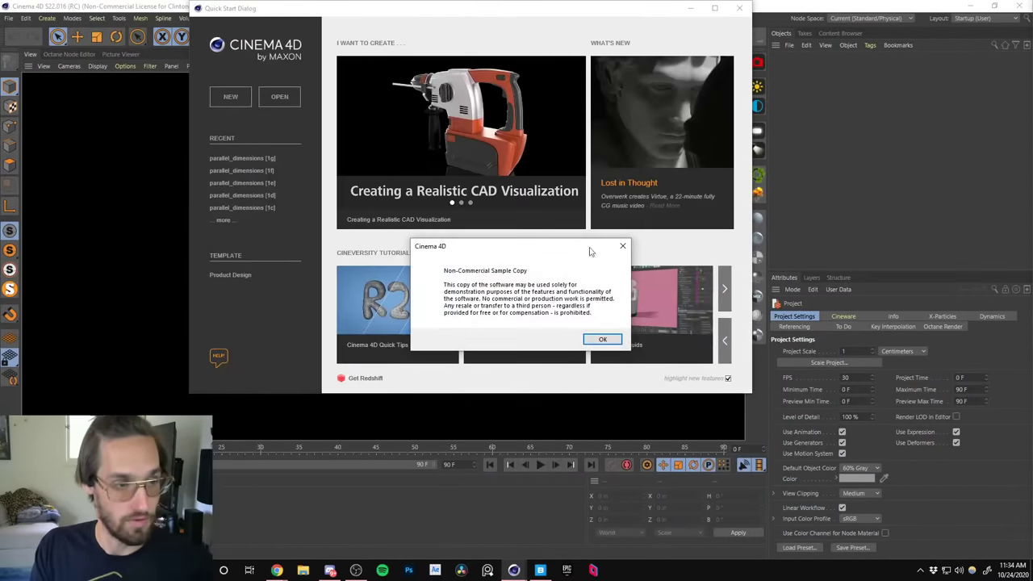
{"action": "left_click", "coordinate": [602, 339]}
{"action": "left_click", "coordinate": [740, 10]}
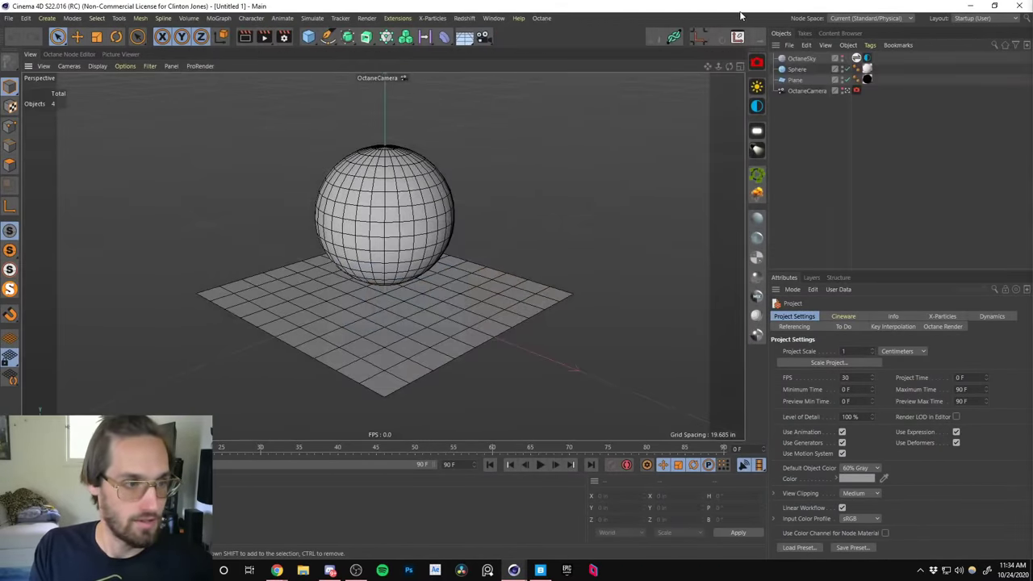
{"action": "left_click", "coordinate": [973, 18]}
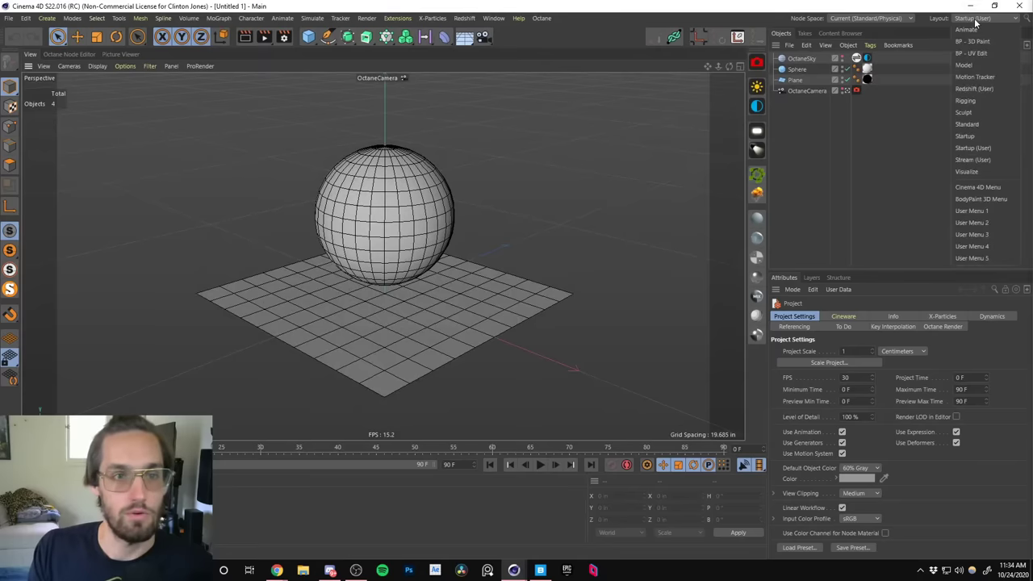
{"action": "left_click", "coordinate": [969, 161]}
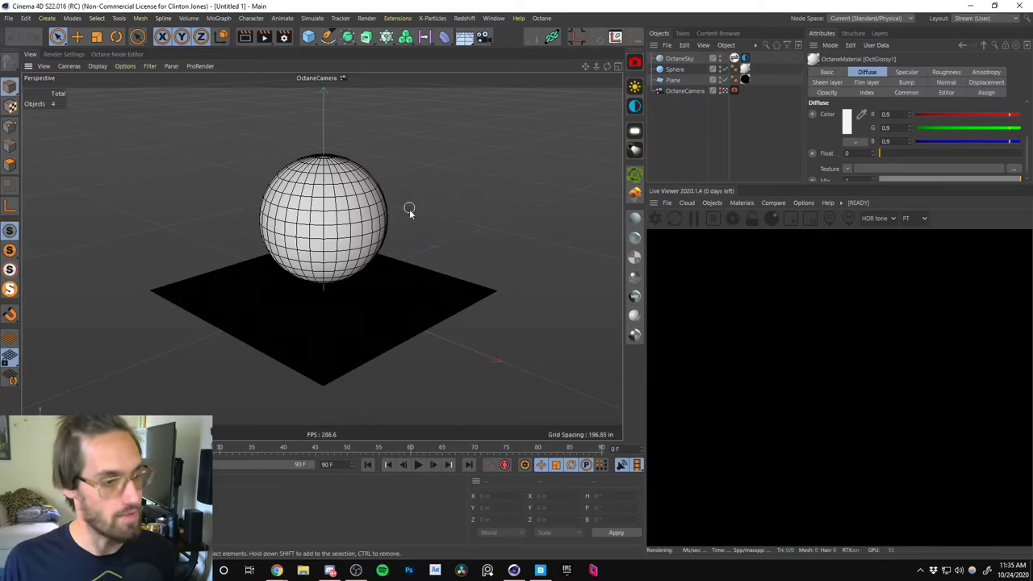
Browse to the project's backup folder for a file to open and select the latest backup, parallel_dimensions [1g].c4d@20201024_112931.
{"action": "left_click", "coordinate": [8, 18]}
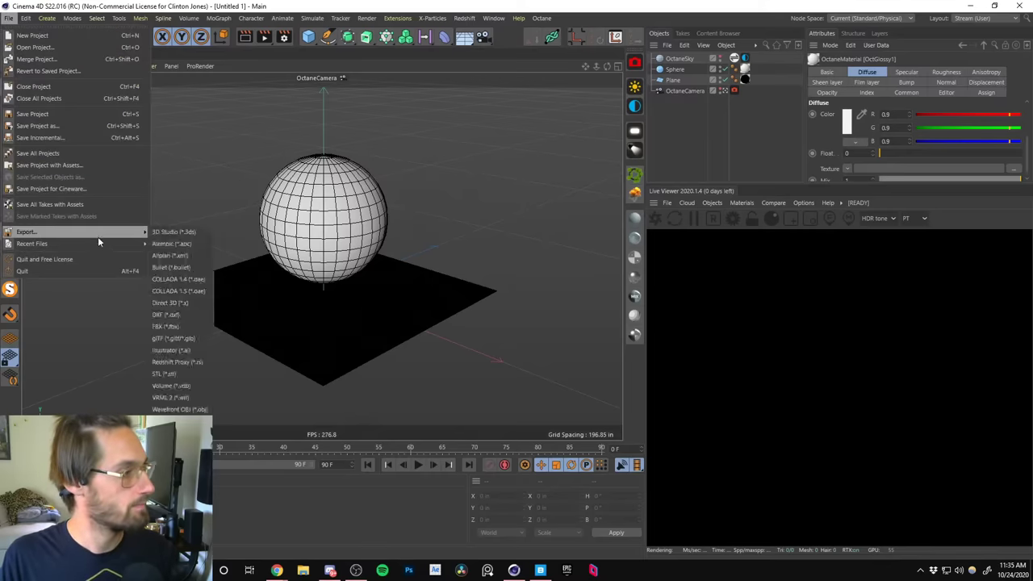
{"action": "left_click", "coordinate": [72, 49]}
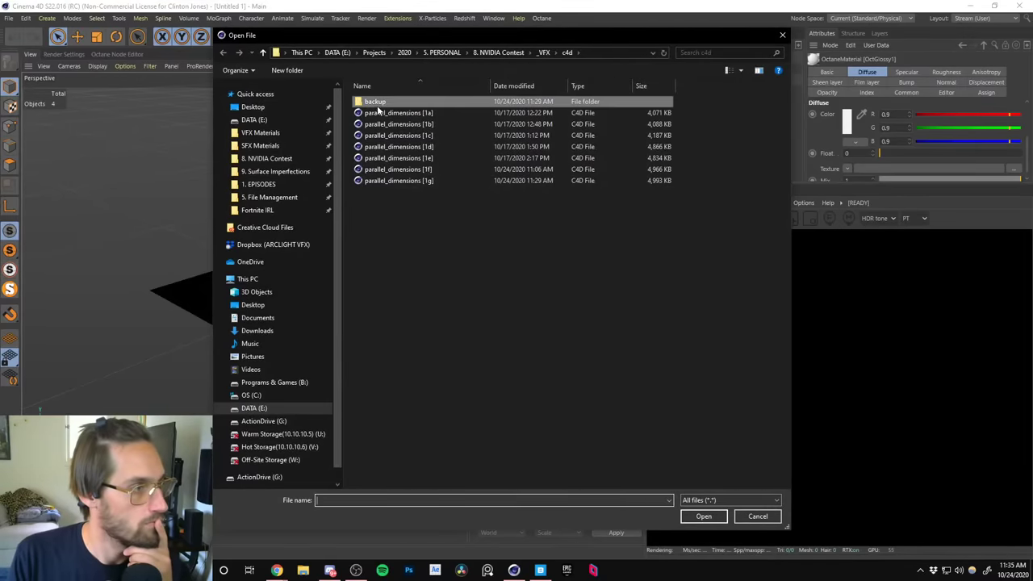
{"action": "double_click", "coordinate": [376, 103]}
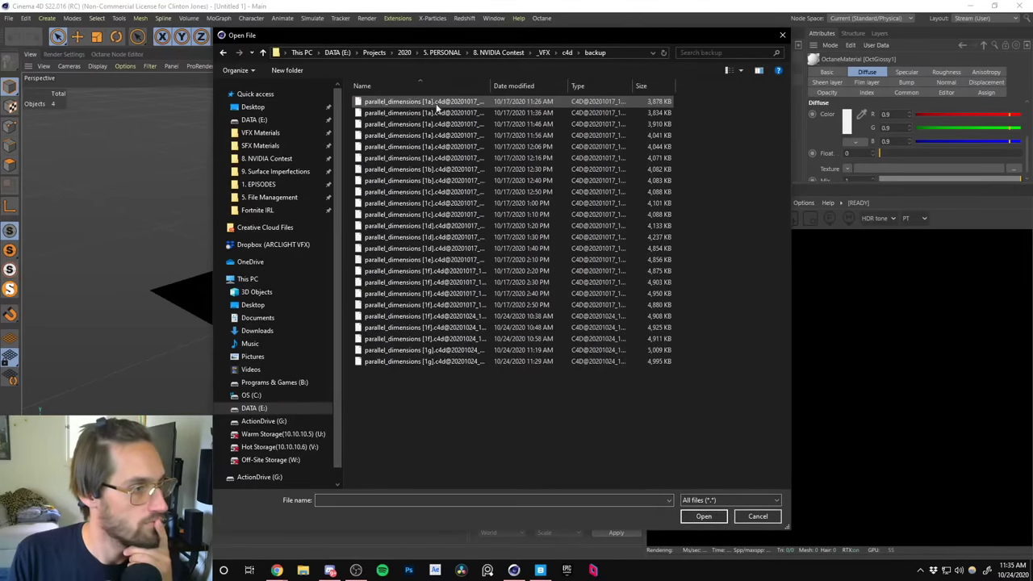
{"action": "left_click", "coordinate": [451, 362]}
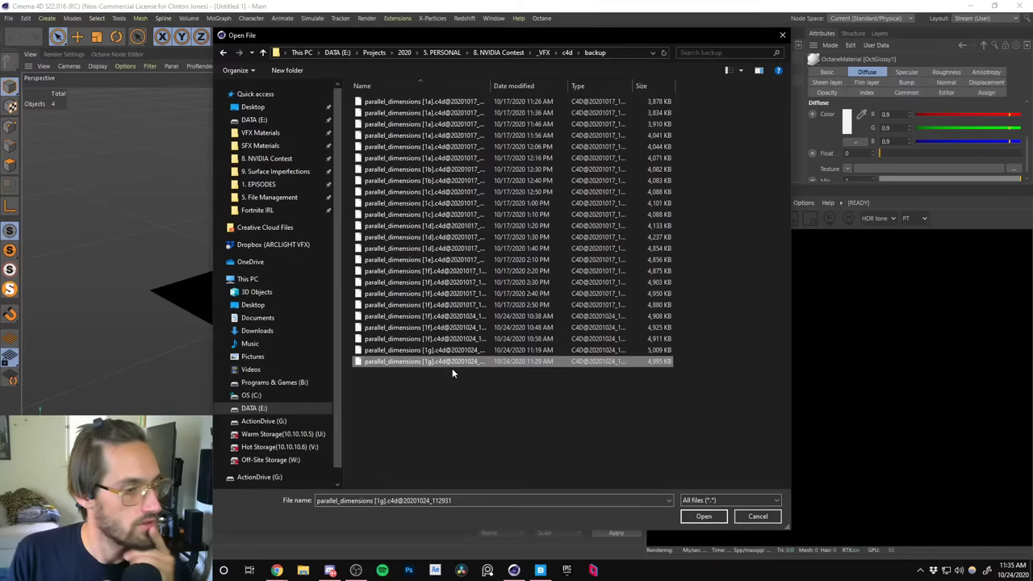
Rename the selected backup to parallel_dimensions [1g].c4d by removing its timestamp suffix, and open it.
{"action": "right_click", "coordinate": [452, 367]}
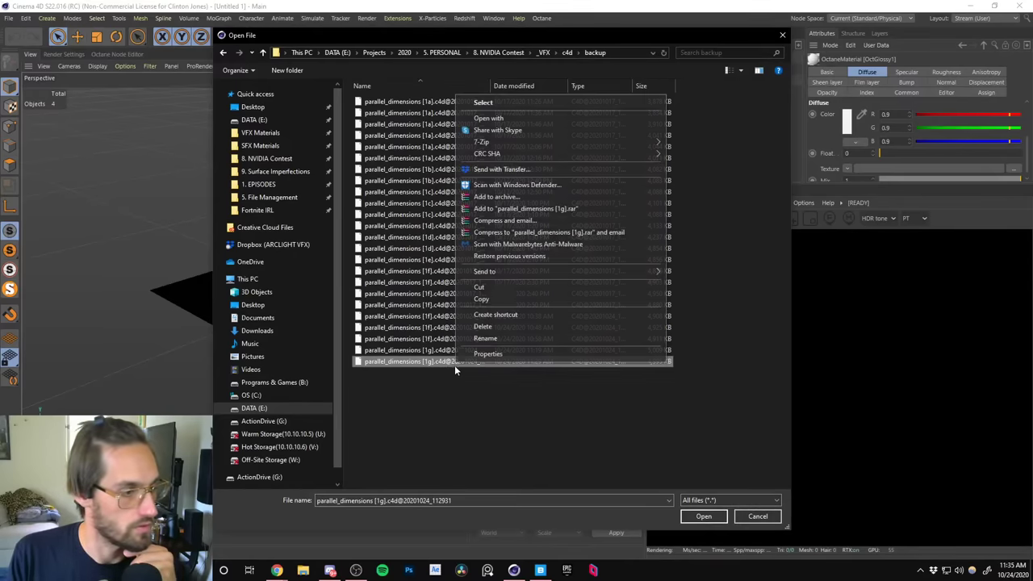
{"action": "left_click", "coordinate": [488, 338]}
{"action": "key", "text": "End"}
{"action": "key", "text": "shift+Left"}
{"action": "key", "text": "shift+Left"}
{"action": "key", "text": "shift+Left"}
{"action": "key", "text": "shift+Left"}
{"action": "key", "text": "shift+Left"}
{"action": "key", "text": "shift+Left"}
{"action": "key", "text": "shift+Left"}
{"action": "key", "text": "shift+Left"}
{"action": "key", "text": "shift+Left"}
{"action": "key", "text": "shift+Left"}
{"action": "key", "text": "shift+Left"}
{"action": "key", "text": "shift+Left"}
{"action": "key", "text": "shift+Left"}
{"action": "key", "text": "shift+Left"}
{"action": "key", "text": "shift+Left"}
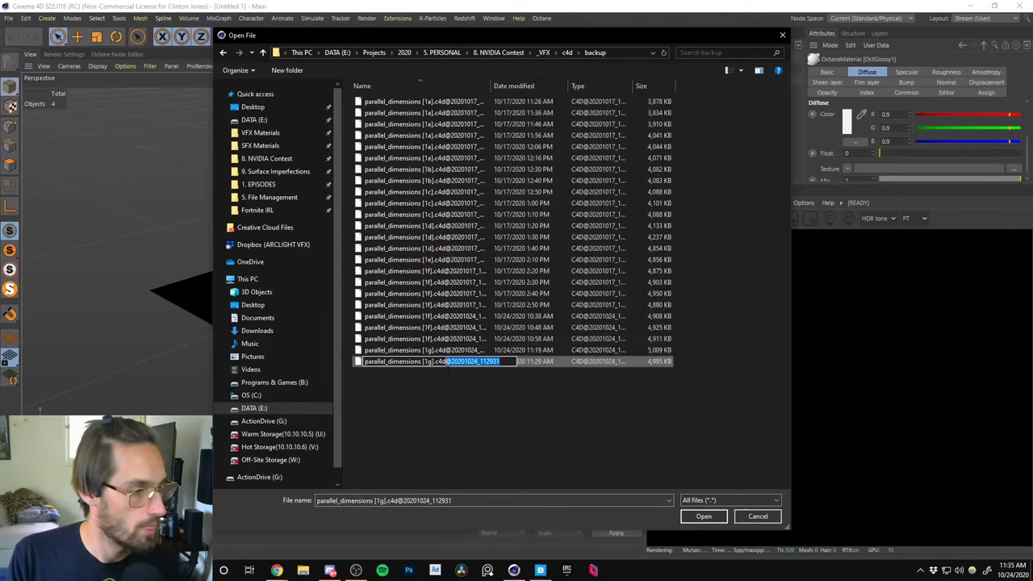
{"action": "key", "text": "BackSpace"}
{"action": "key", "text": "Return"}
{"action": "left_click", "coordinate": [563, 290]}
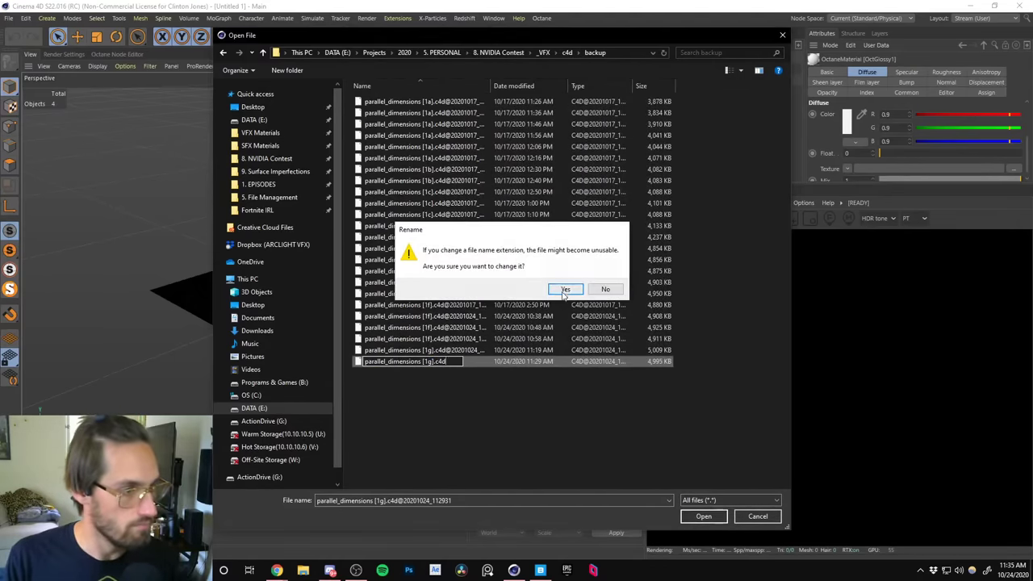
{"action": "double_click", "coordinate": [422, 351]}
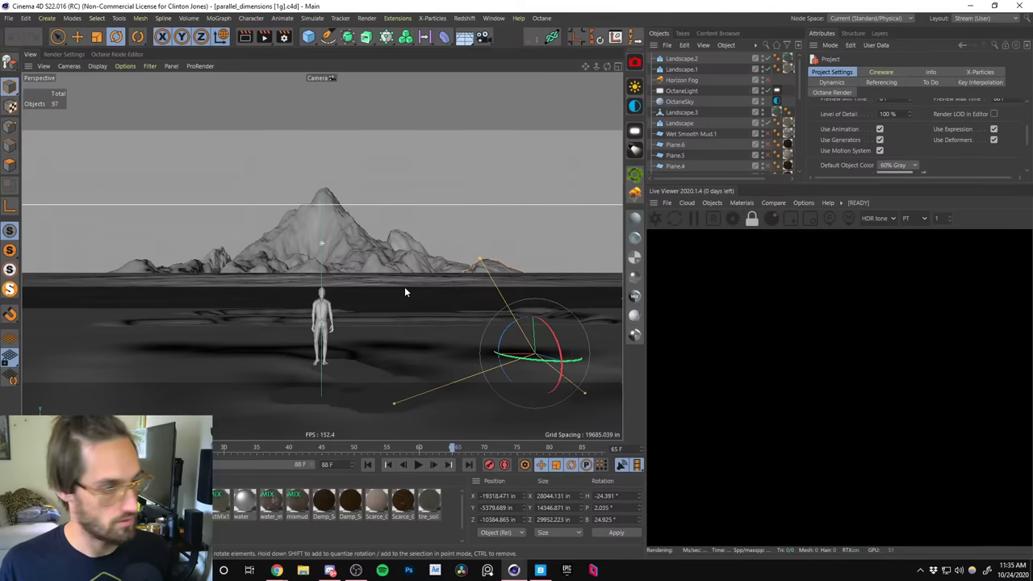
Save the recovered project in the c4d folder as parallel_dimensions [1h].
{"action": "key", "text": "ctrl+shift+s"}
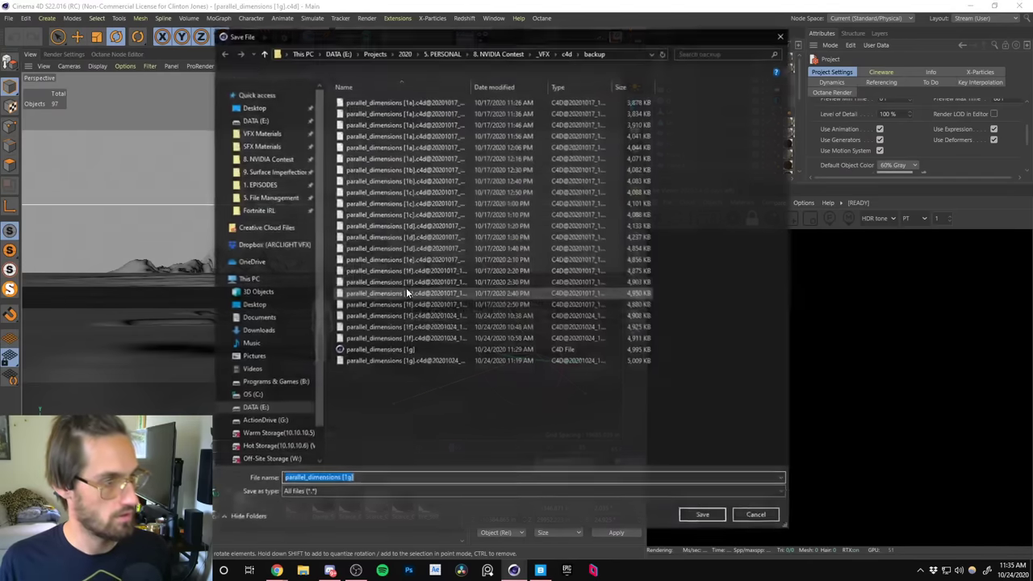
{"action": "left_click", "coordinate": [567, 52]}
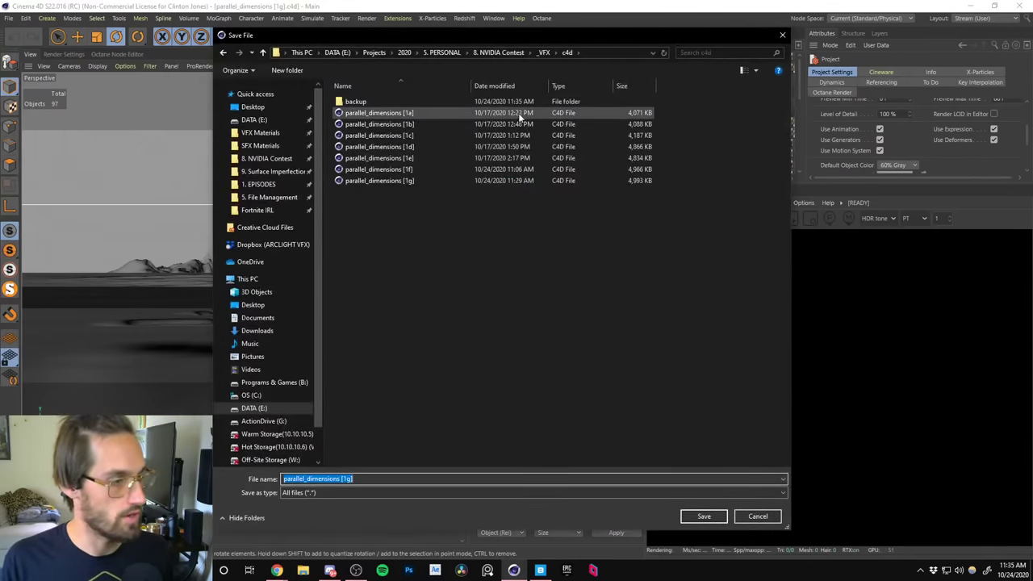
{"action": "left_click", "coordinate": [408, 182]}
{"action": "left_click", "coordinate": [350, 480]}
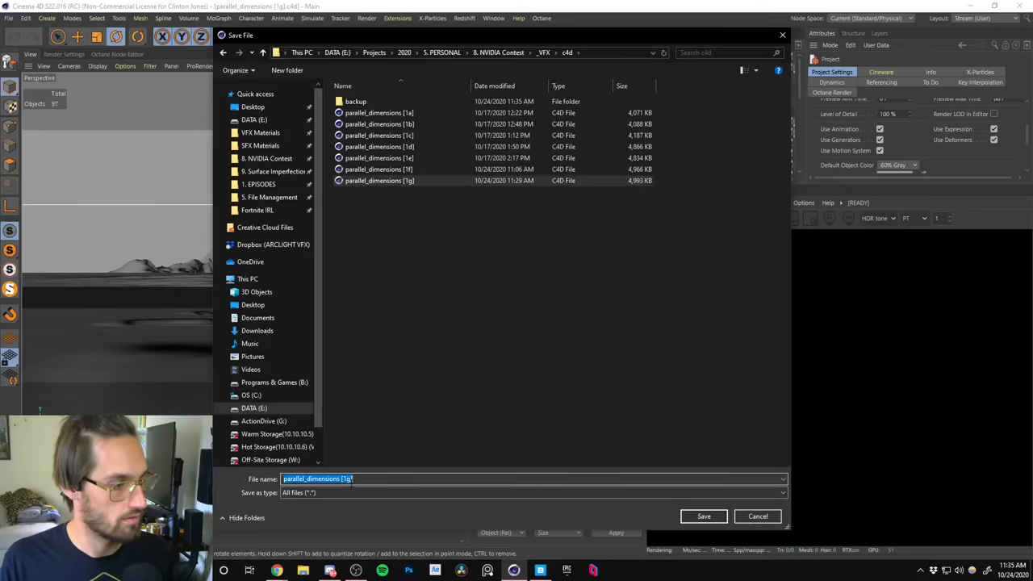
{"action": "left_click", "coordinate": [350, 481]}
{"action": "key", "text": "BackSpace"}
{"action": "key", "text": "BackSpace"}
{"action": "type", "text": "h]"}
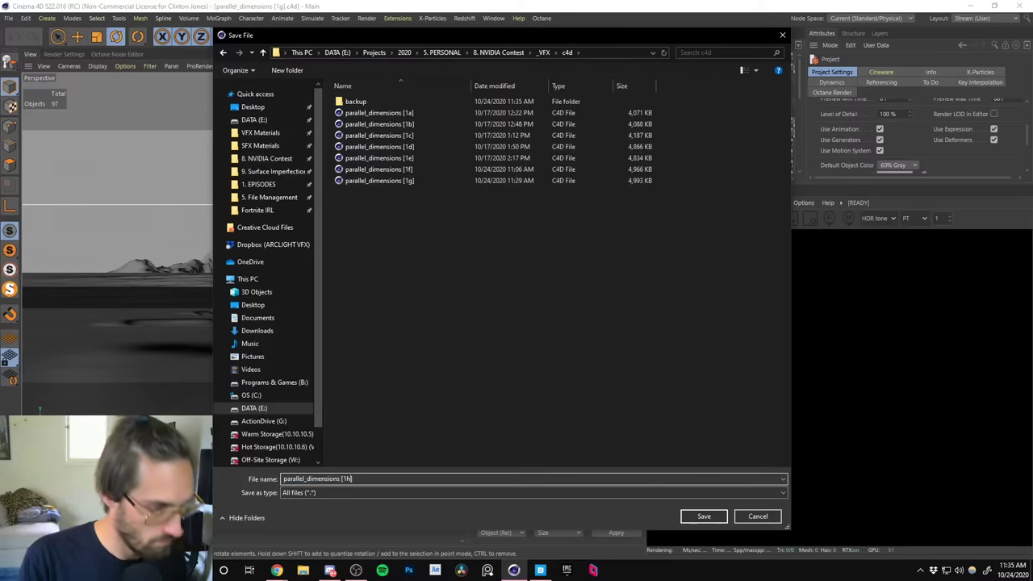
{"action": "key", "text": "Return"}
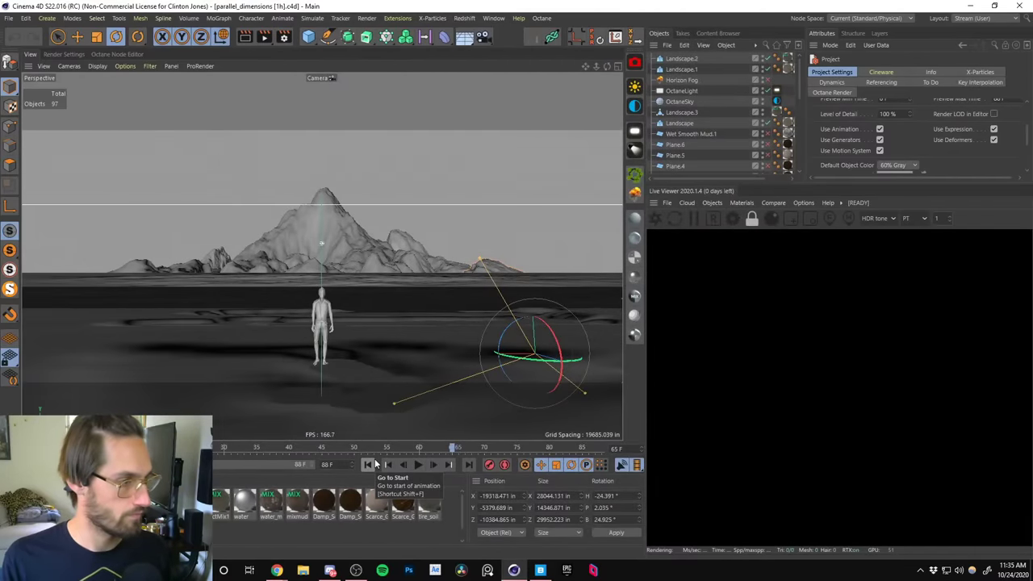
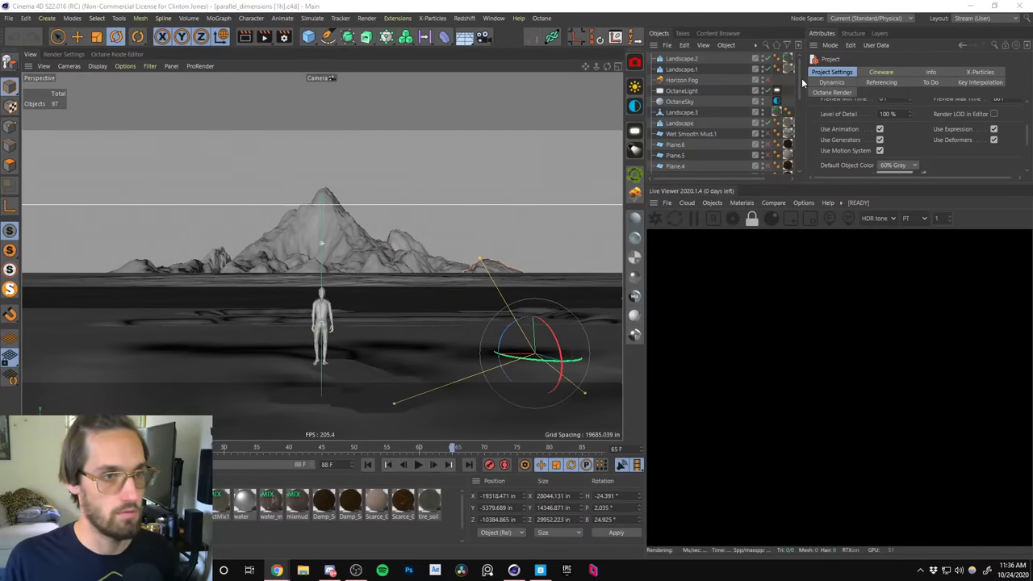
Select the Horizon Fog volume and return the timeline to frame 0.
{"action": "mouse_move", "coordinate": [800, 77]}
{"action": "left_mouse_down"}
{"action": "mouse_move", "coordinate": [802, 104]}
{"action": "mouse_move", "coordinate": [800, 69]}
{"action": "left_mouse_up"}
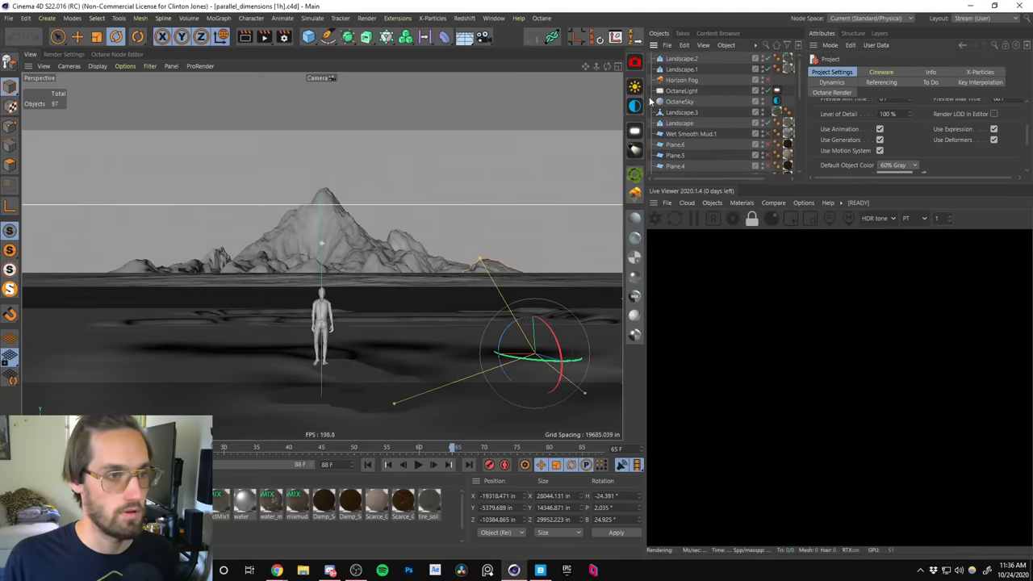
{"action": "left_click", "coordinate": [669, 81]}
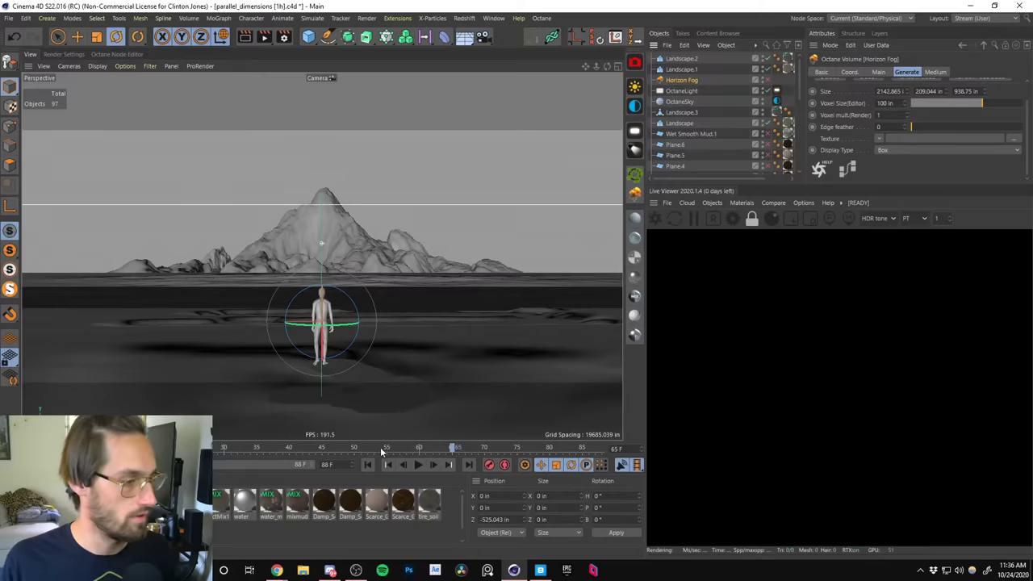
{"action": "left_click", "coordinate": [368, 465]}
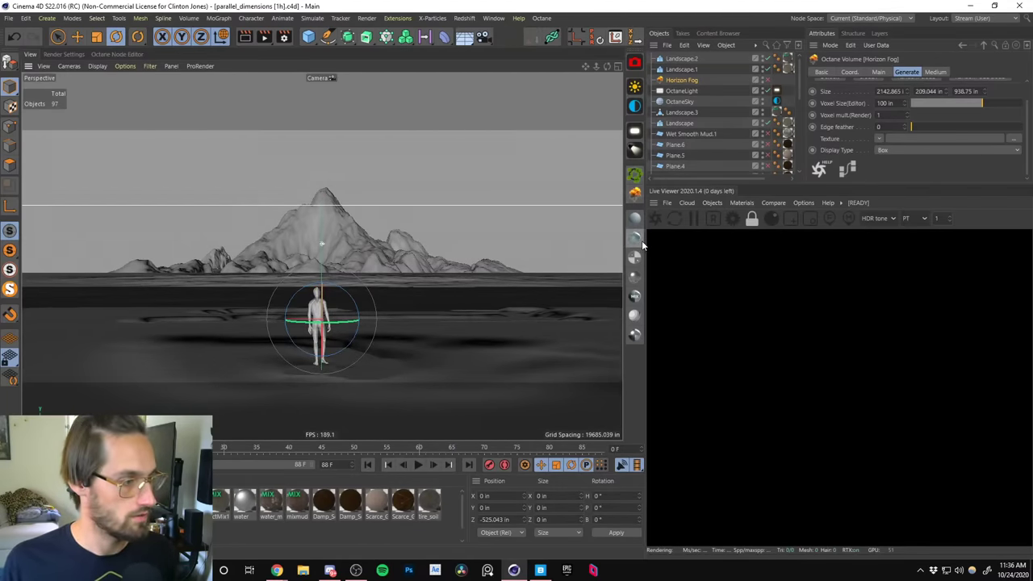
Open the node graph of Octane Mix Material1 and start the Live Viewer render of the scene.
{"action": "left_click", "coordinate": [192, 501]}
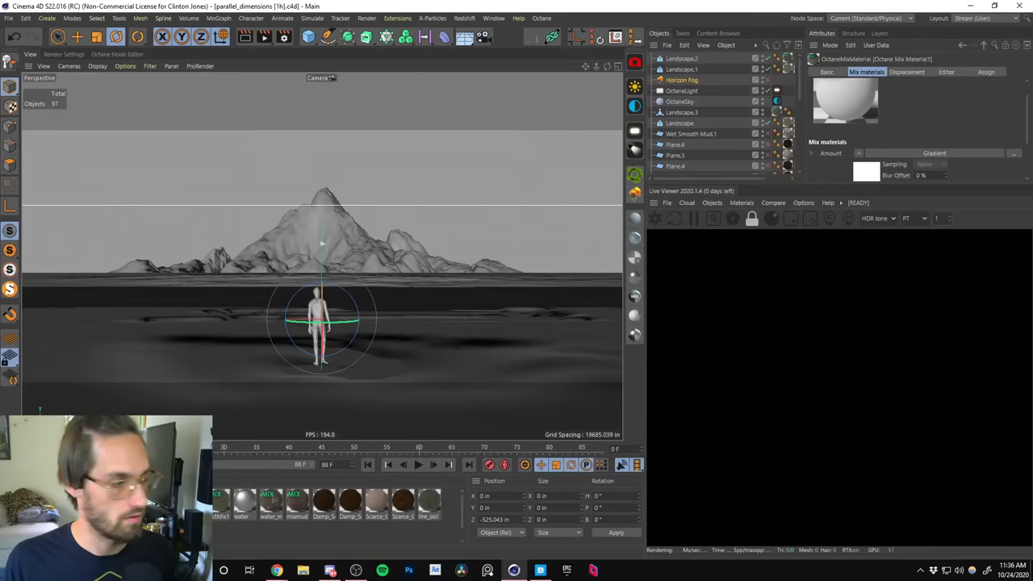
{"action": "double_click", "coordinate": [217, 500]}
{"action": "left_click", "coordinate": [192, 204]}
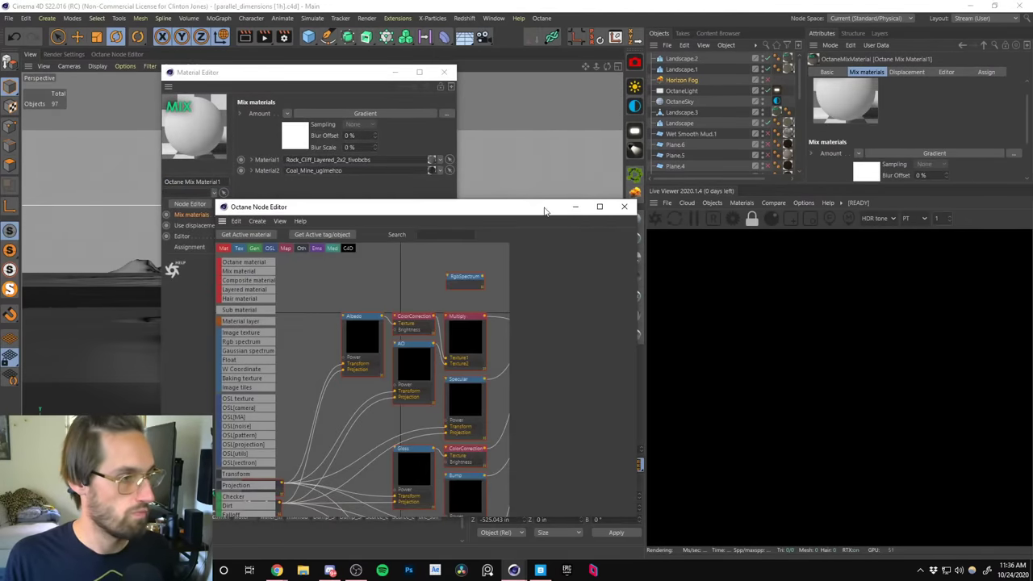
{"action": "left_click", "coordinate": [655, 219]}
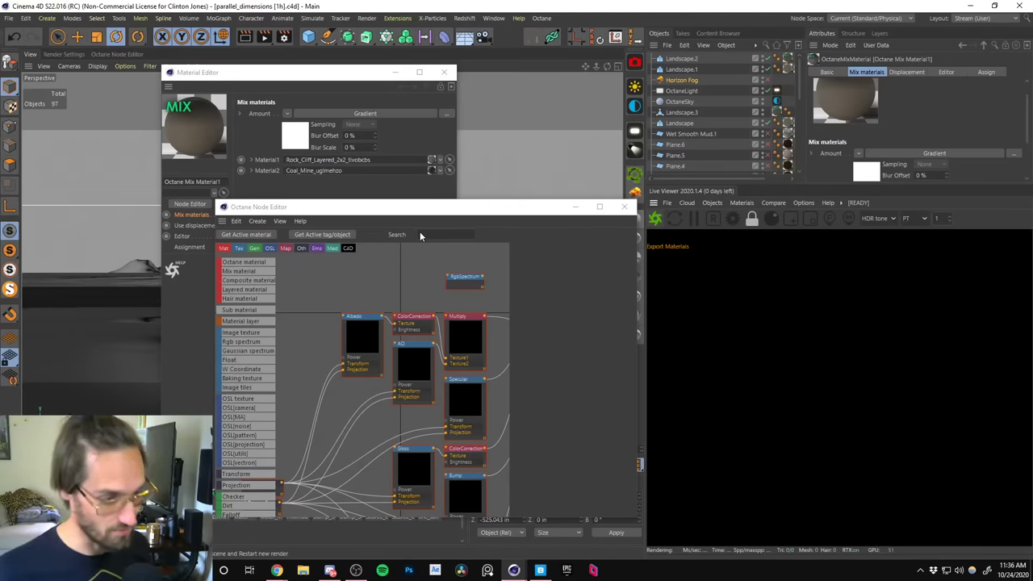
{"action": "left_click", "coordinate": [655, 219]}
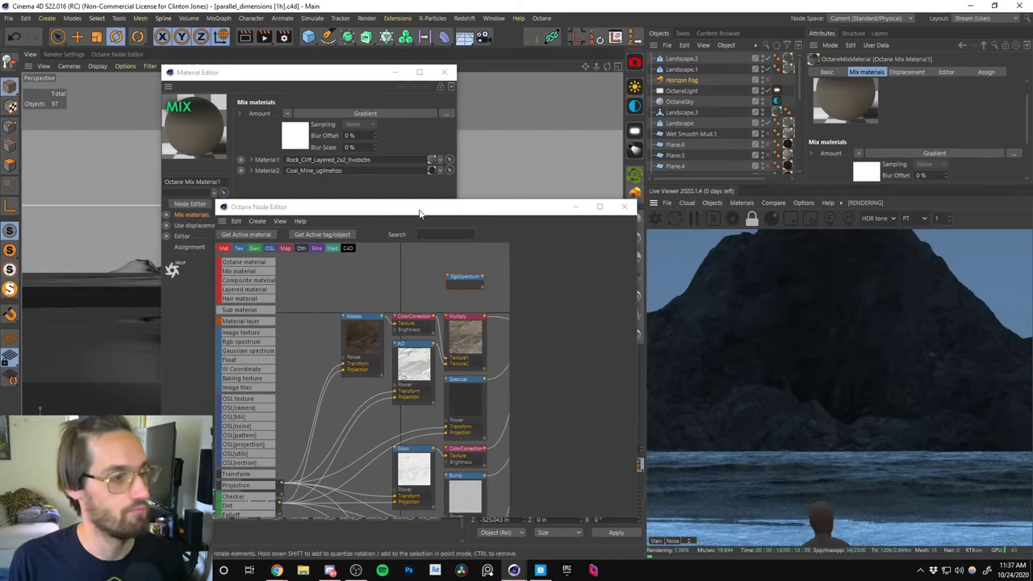
Close the Octane Node Editor and the Material Editor.
{"action": "left_click_drag", "start_coordinate": [422, 213], "coordinate": [383, 160]}
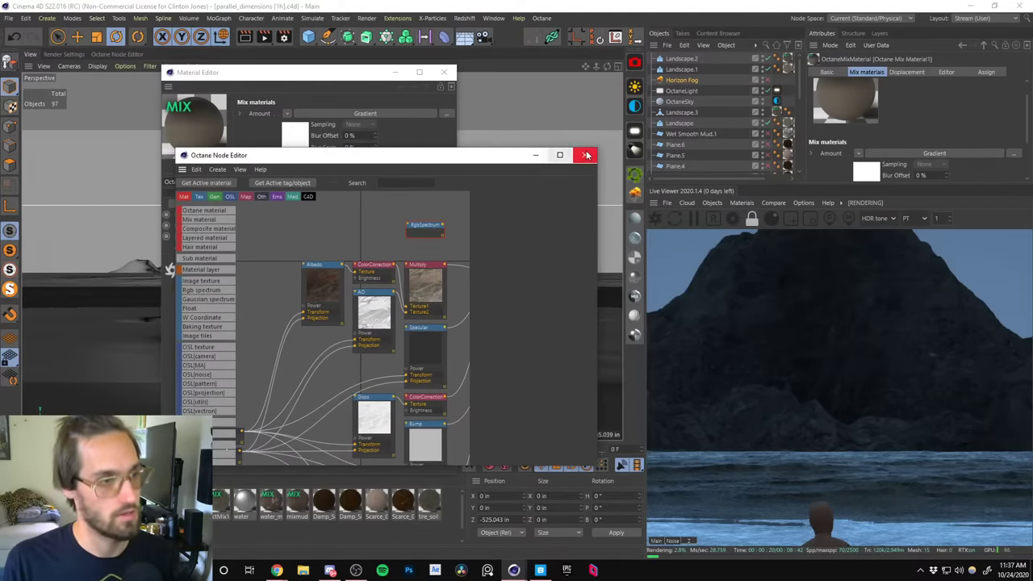
{"action": "left_click", "coordinate": [584, 154]}
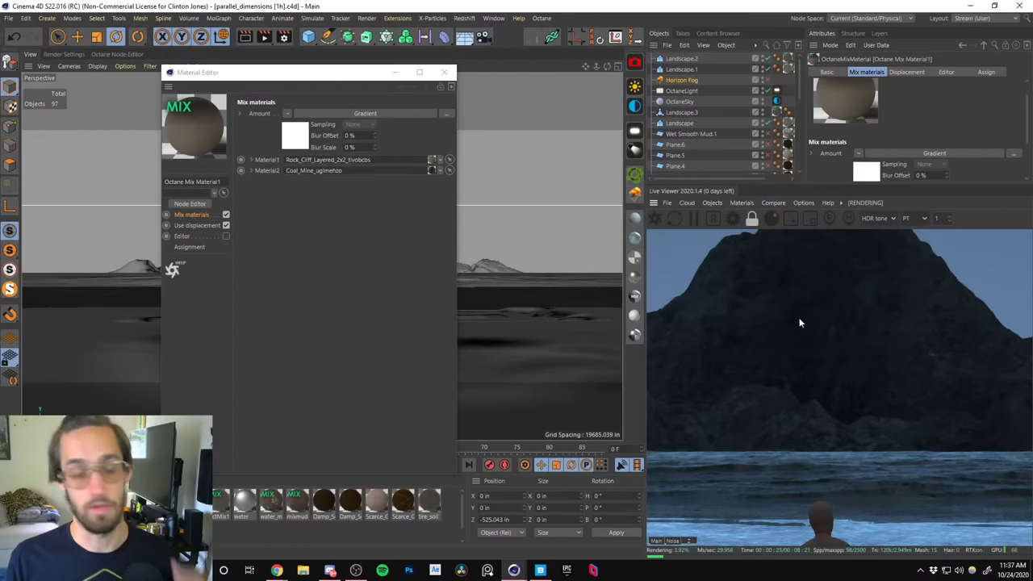
{"action": "left_click", "coordinate": [444, 72]}
Set the width and depth segments of the landscape Mountain (DO NOT MOVE).1 to 600 each.
{"action": "scroll", "coordinate": [726, 113], "scroll_direction": "down", "scroll_amount": 5}
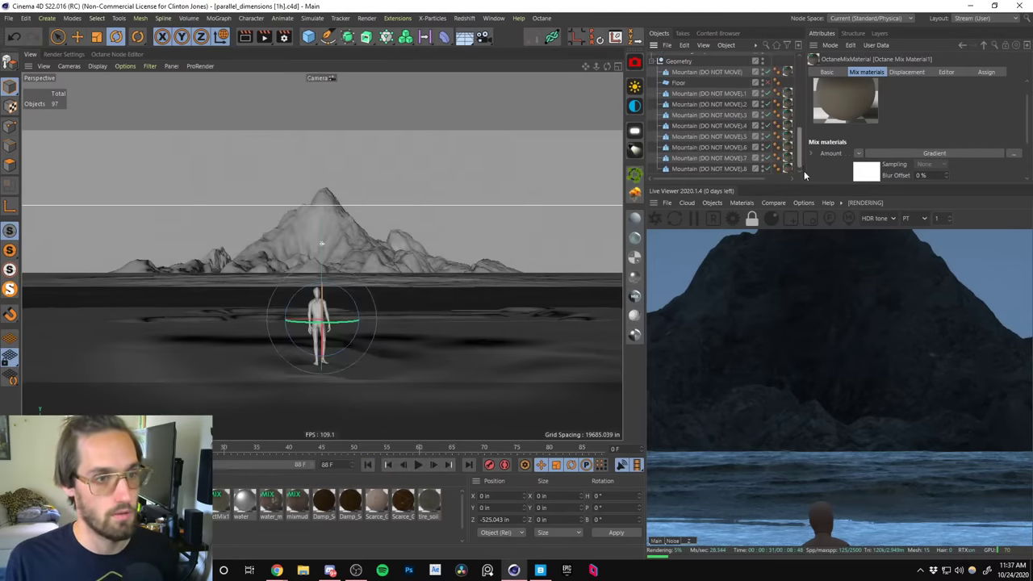
{"action": "left_click", "coordinate": [715, 95]}
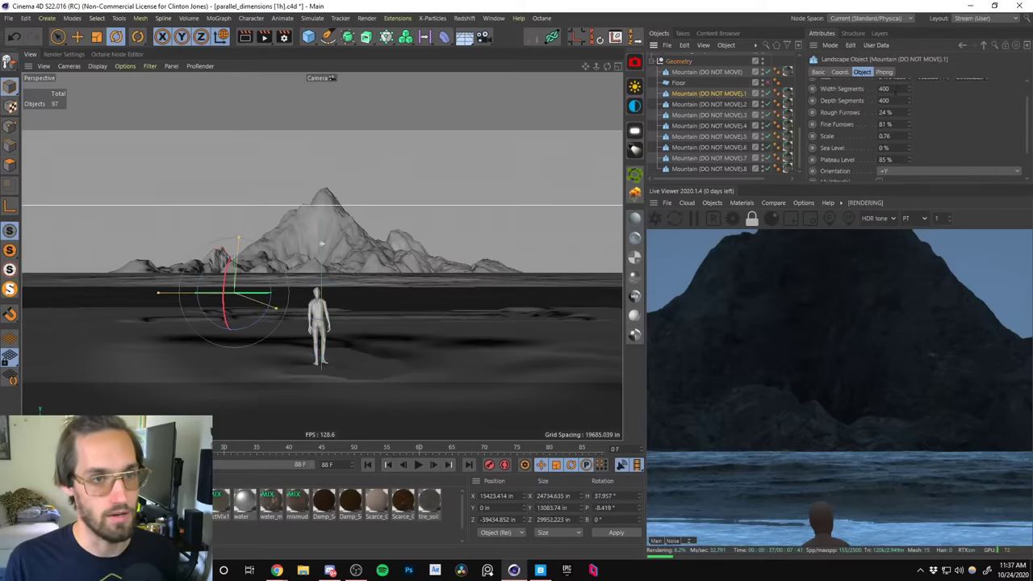
{"action": "double_click", "coordinate": [891, 90]}
{"action": "key", "text": "Tab"}
{"action": "type", "text": "600"}
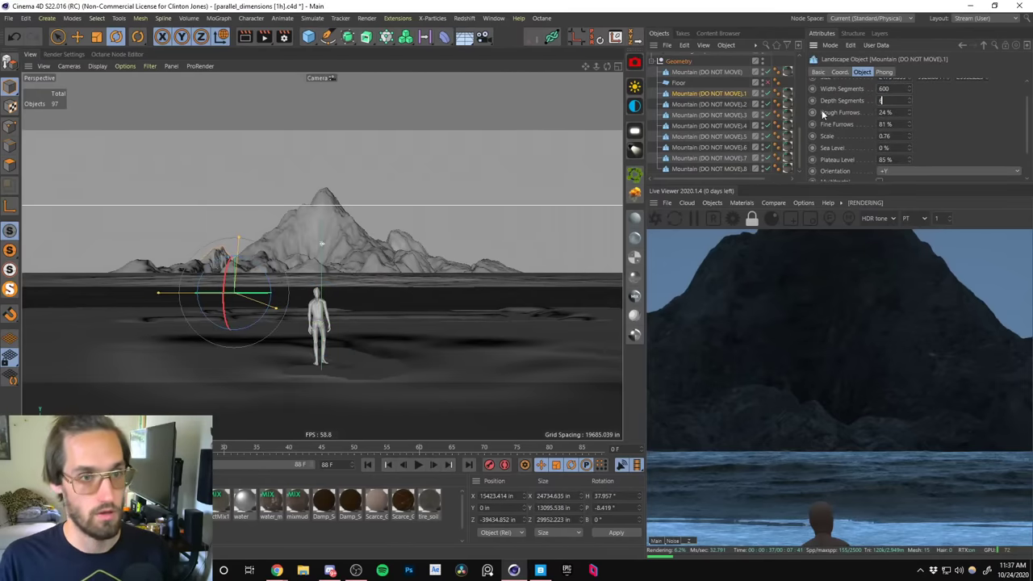
{"action": "key", "text": "Return"}
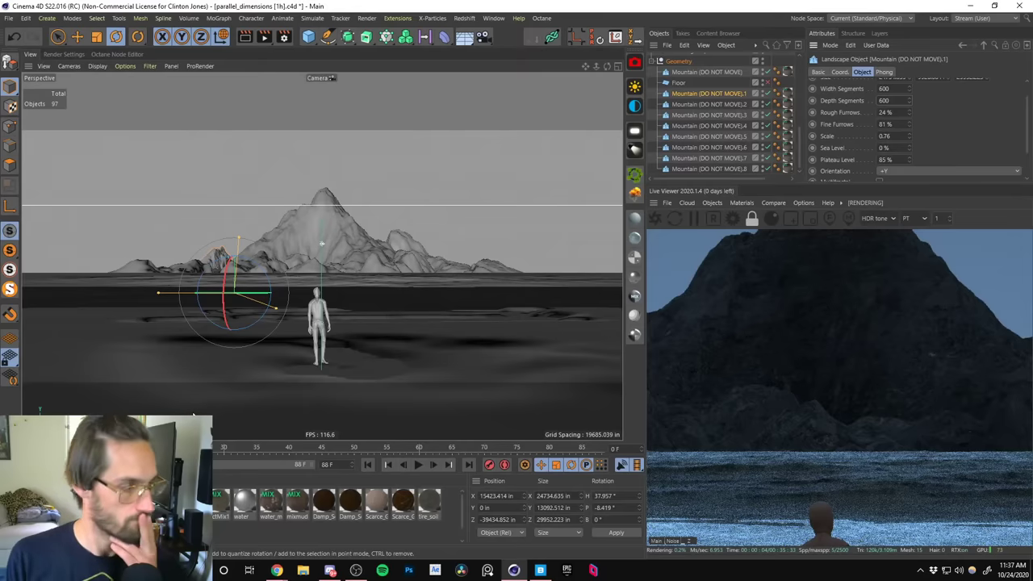
Reopen the node graph of Octane Mix Material1 from its material settings.
{"action": "double_click", "coordinate": [191, 502]}
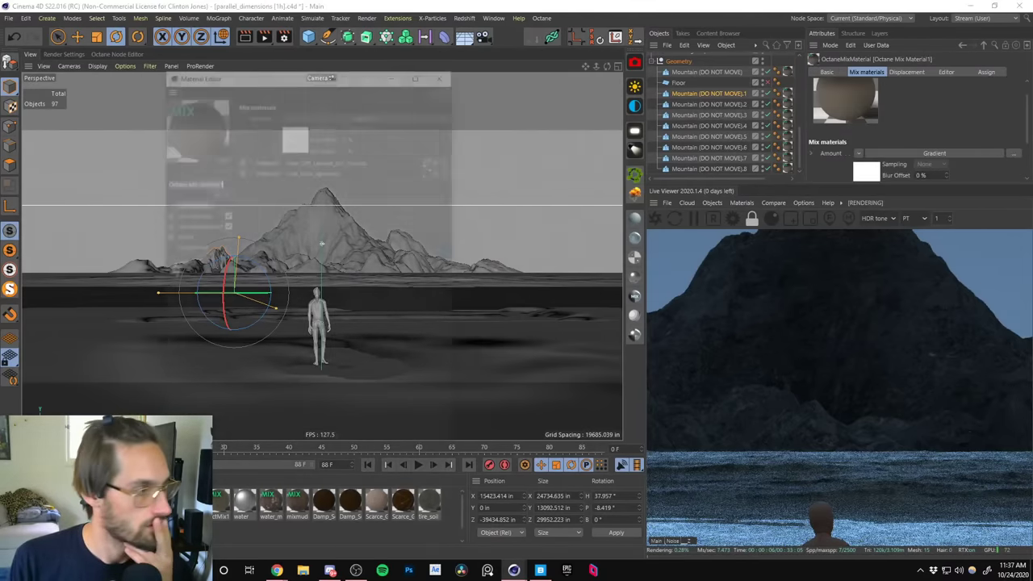
{"action": "left_click", "coordinate": [194, 205]}
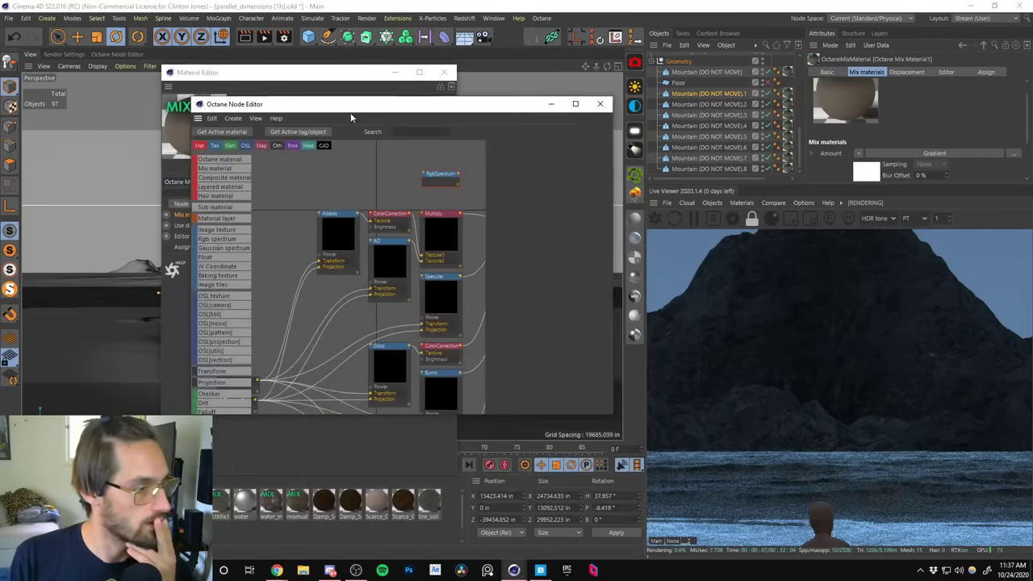
{"action": "left_click_drag", "start_coordinate": [371, 212], "coordinate": [351, 112]}
Select the Transform nodes of both rock texture groups and set their uniform scale to 50.
{"action": "middle_click_drag", "start_coordinate": [315, 344], "coordinate": [386, 212]}
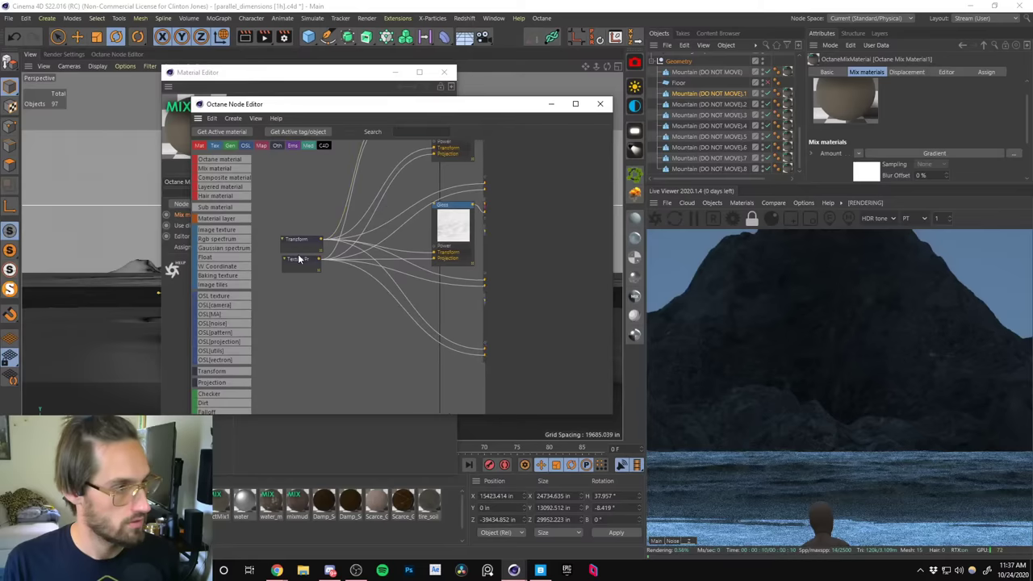
{"action": "left_click", "coordinate": [300, 244]}
{"action": "middle_click_drag", "start_coordinate": [393, 291], "coordinate": [344, 240]}
{"action": "scroll", "coordinate": [342, 280], "scroll_direction": "down", "scroll_amount": 2}
{"action": "middle_click_drag", "start_coordinate": [410, 322], "coordinate": [394, 301]}
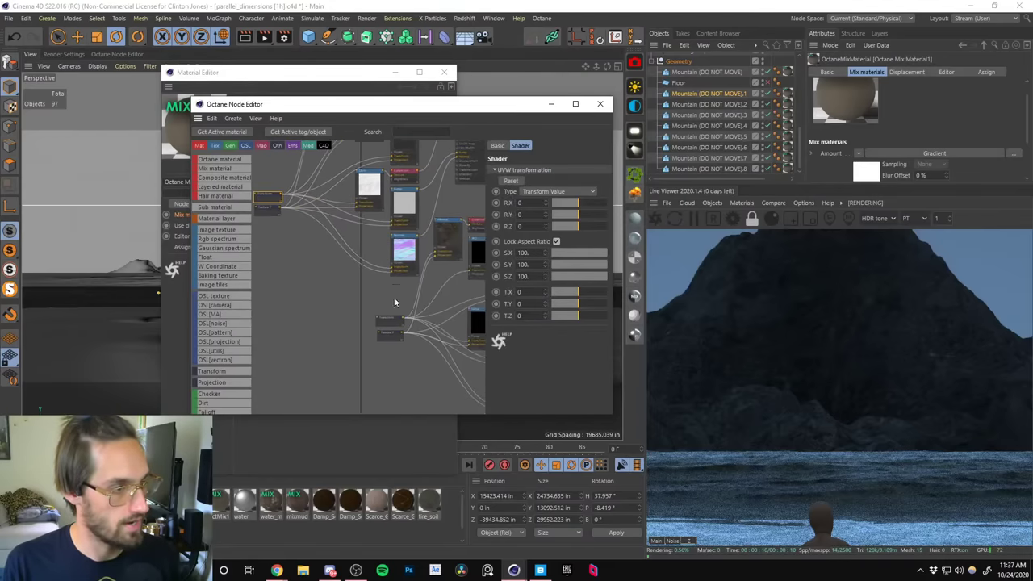
{"action": "left_click", "coordinate": [391, 320], "text": "shift"}
{"action": "left_click_drag", "start_coordinate": [530, 253], "coordinate": [440, 282]}
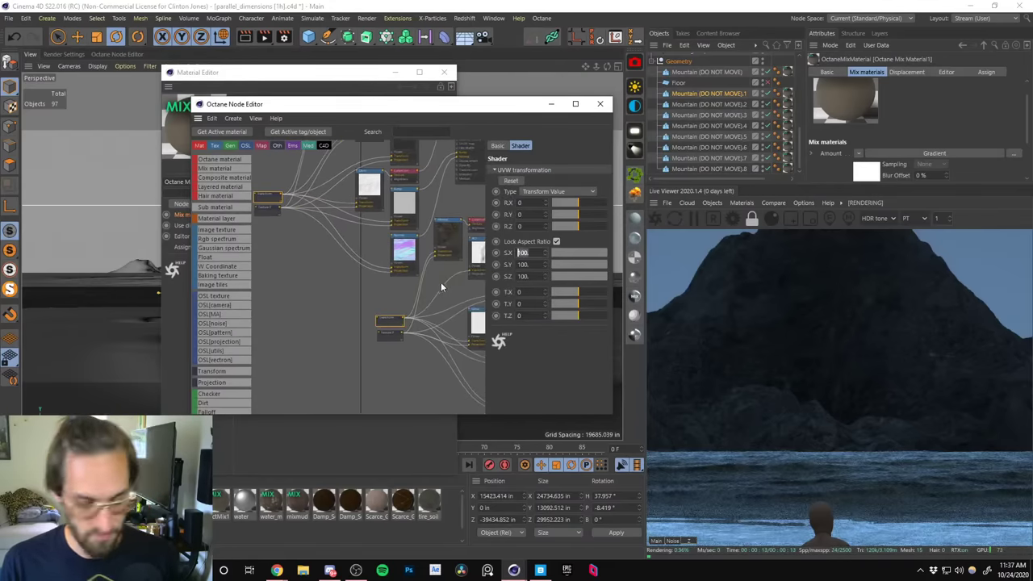
{"action": "type", "text": "50"}
{"action": "key", "text": "Return"}
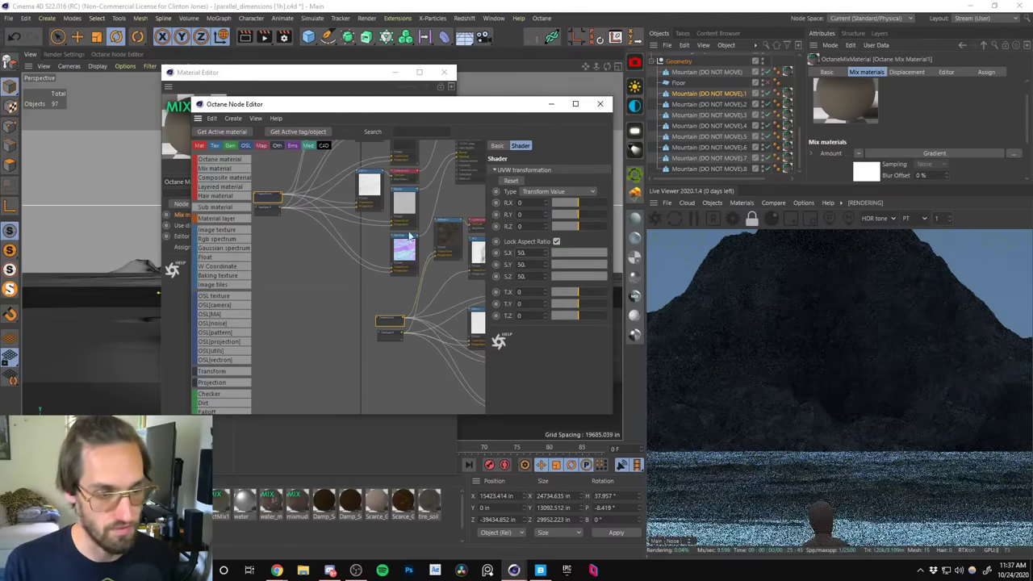
Move the white knot of the mix amount's Gradient node close to the black end, at about 20%.
{"action": "left_click", "coordinate": [381, 265]}
{"action": "middle_click_drag", "start_coordinate": [460, 206], "coordinate": [235, 355]}
{"action": "left_click", "coordinate": [381, 206]}
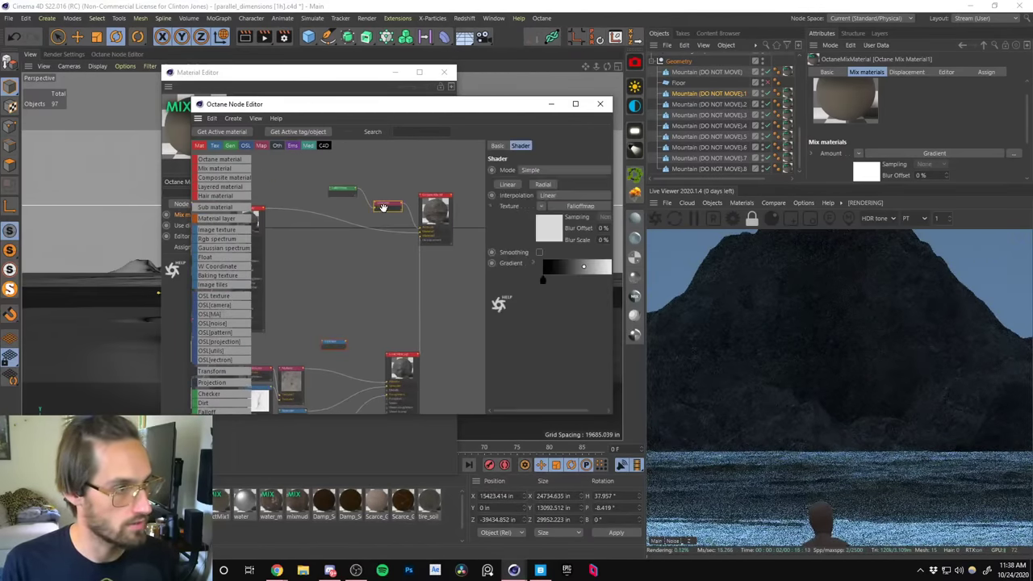
{"action": "left_click_drag", "start_coordinate": [608, 247], "coordinate": [548, 246]}
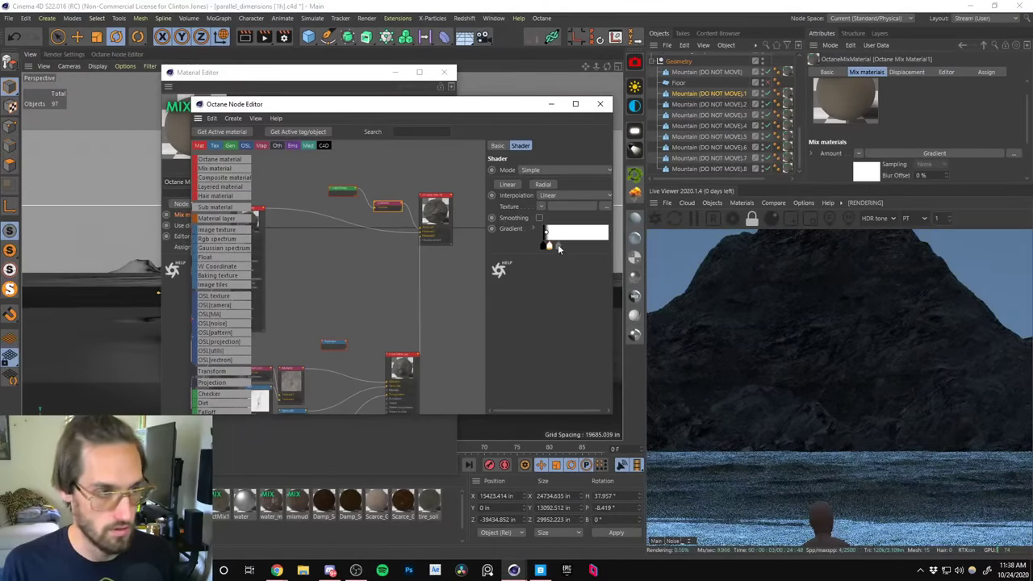
{"action": "left_click_drag", "start_coordinate": [550, 247], "coordinate": [557, 246]}
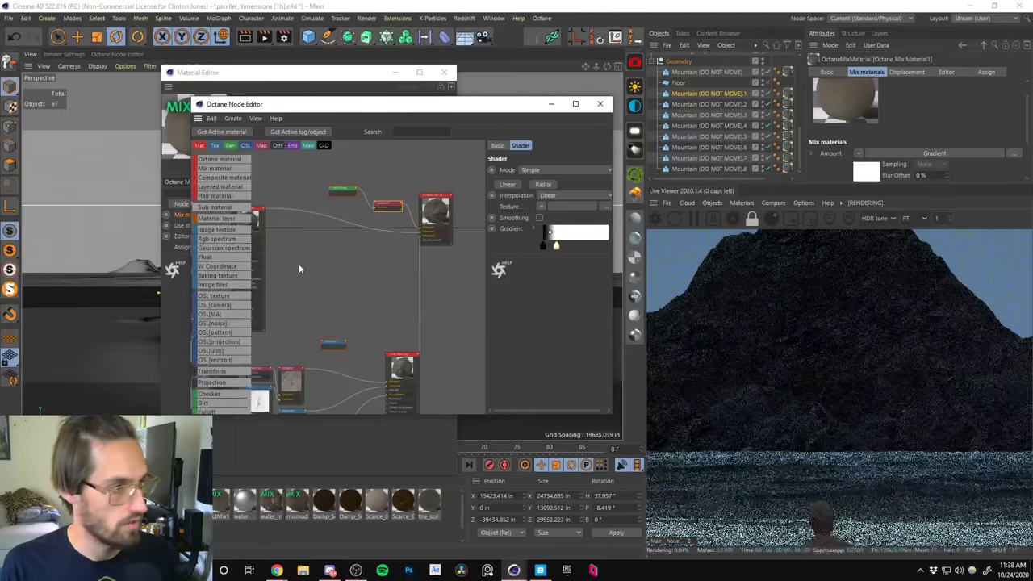
Set the uniform scale of the lower texture group's Transform node to 100.
{"action": "middle_click_drag", "start_coordinate": [328, 263], "coordinate": [538, 80]}
{"action": "left_click", "coordinate": [371, 284]}
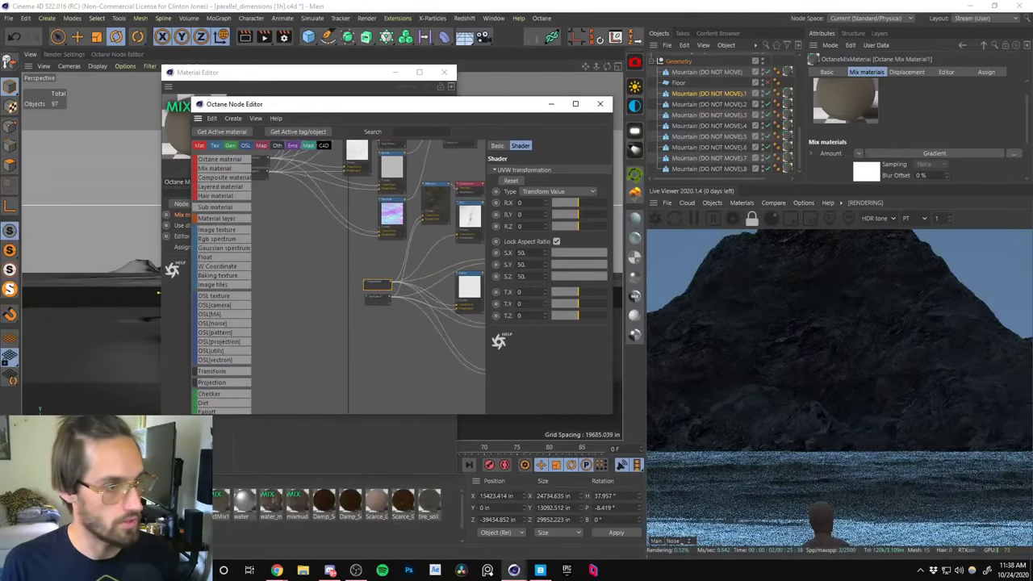
{"action": "type", "text": "10"}
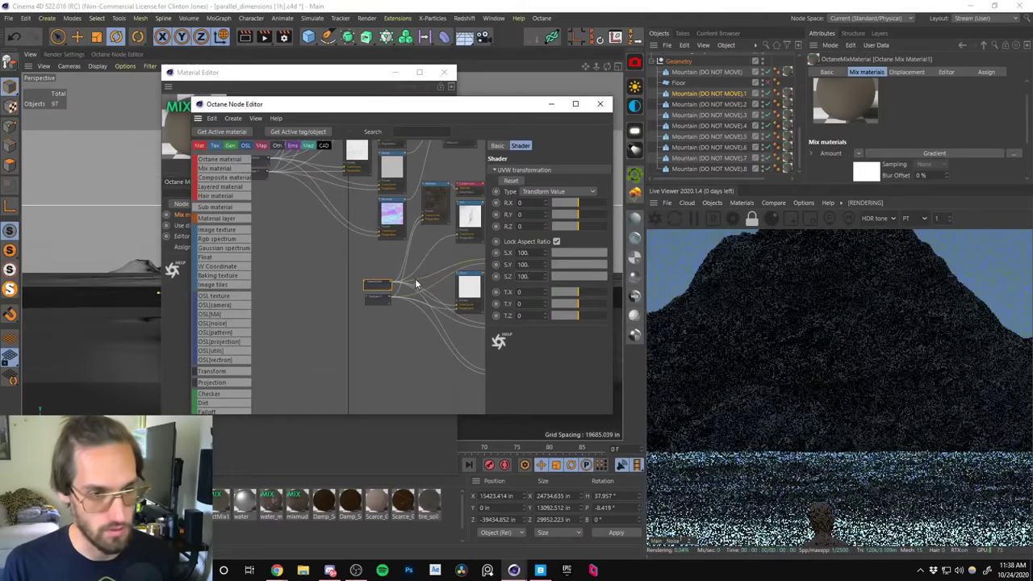
Move the white knot of the mix amount's Gradient node to about 79% for a softer black-to-white transition.
{"action": "middle_click_drag", "start_coordinate": [433, 248], "coordinate": [283, 382]}
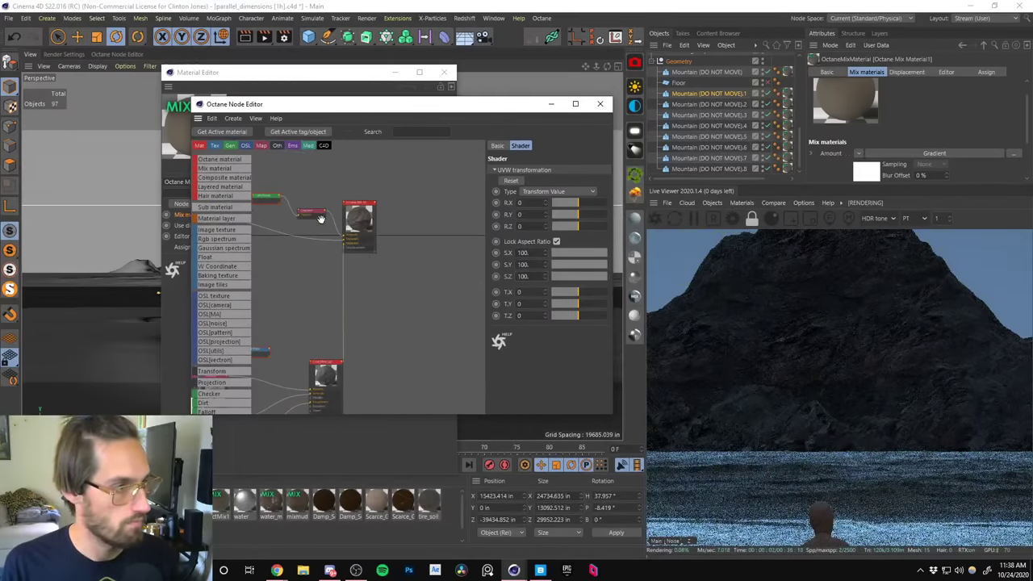
{"action": "left_click", "coordinate": [317, 216]}
{"action": "left_click_drag", "start_coordinate": [557, 246], "coordinate": [596, 247]}
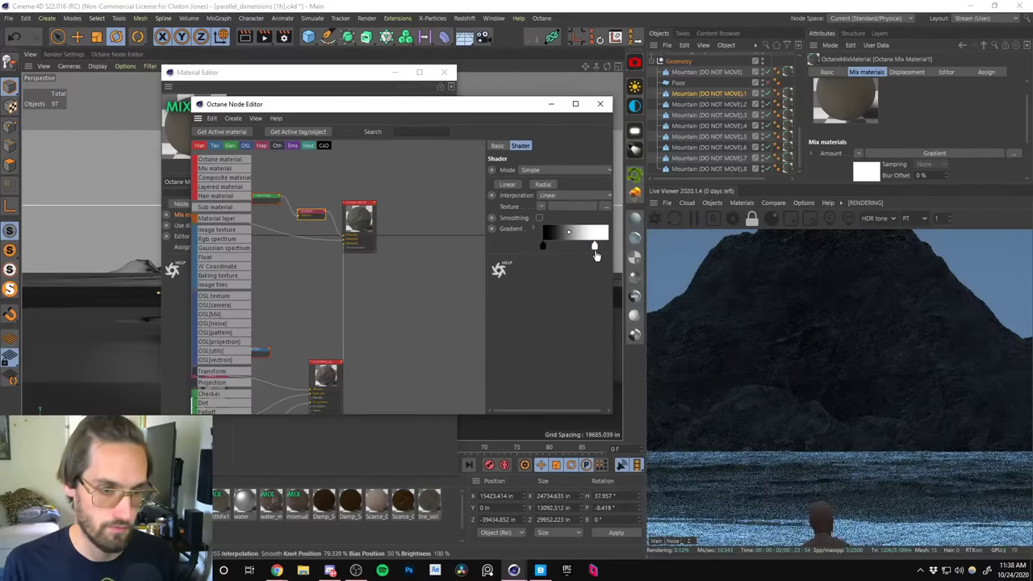
{"action": "mouse_move", "coordinate": [596, 255]}
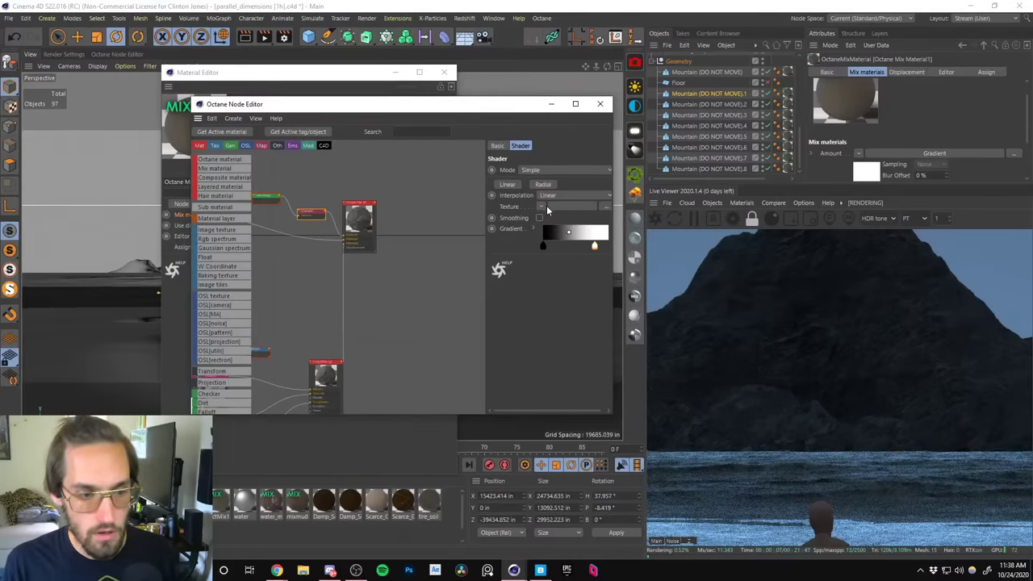
Set the uniform scale of the lower texture group's Transform node to 300.
{"action": "middle_click_drag", "start_coordinate": [334, 306], "coordinate": [469, 135]}
{"action": "middle_click_drag", "start_coordinate": [332, 276], "coordinate": [420, 235]}
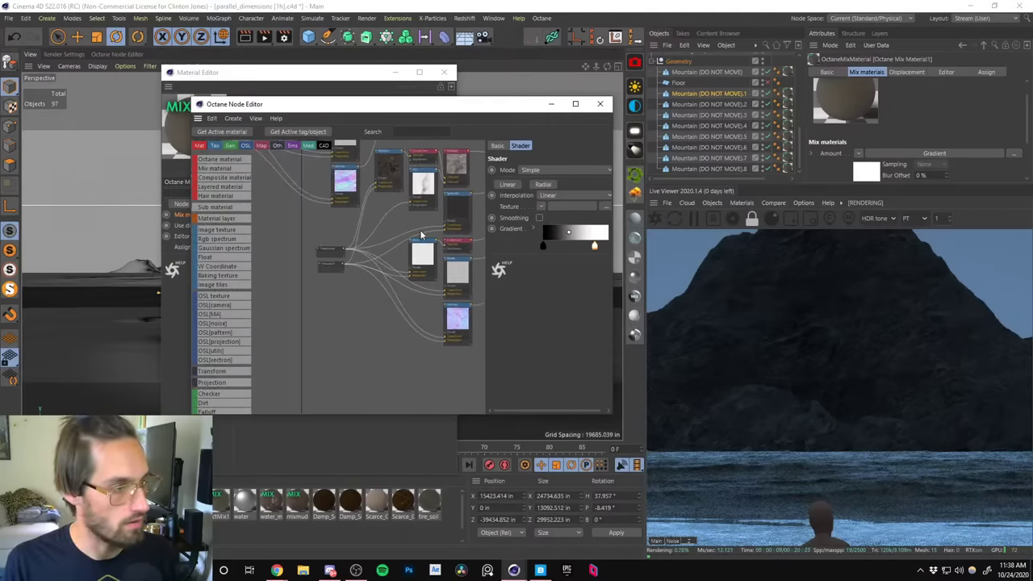
{"action": "left_click", "coordinate": [330, 253]}
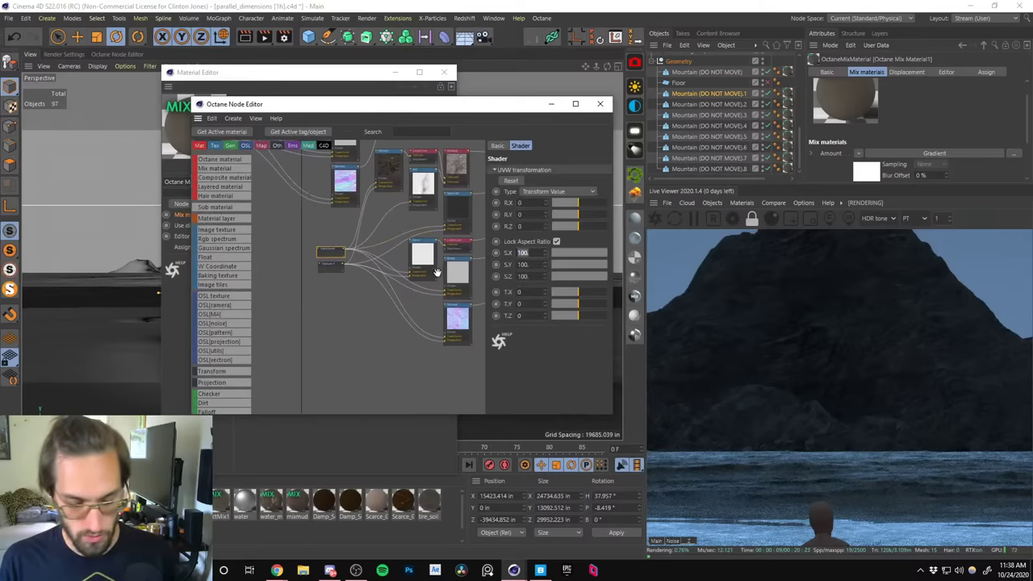
{"action": "type", "text": "300"}
{"action": "key", "text": "Return"}
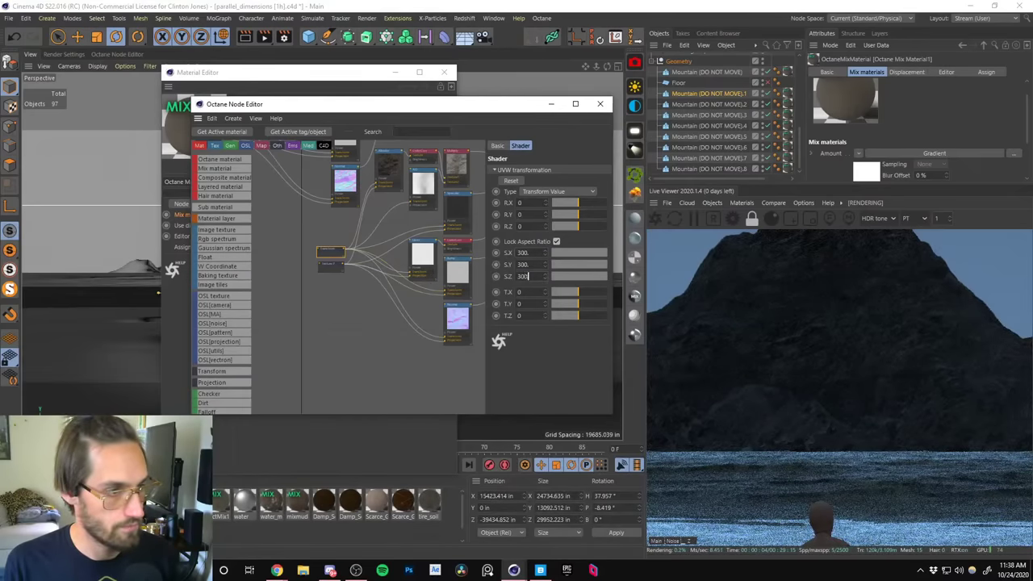
Try a scale of 1 on the lower texture group's Transform node, and restore its uniform scale to 100.
{"action": "left_click_drag", "start_coordinate": [529, 276], "coordinate": [459, 287]}
{"action": "type", "text": "1"}
{"action": "key", "text": "Return"}
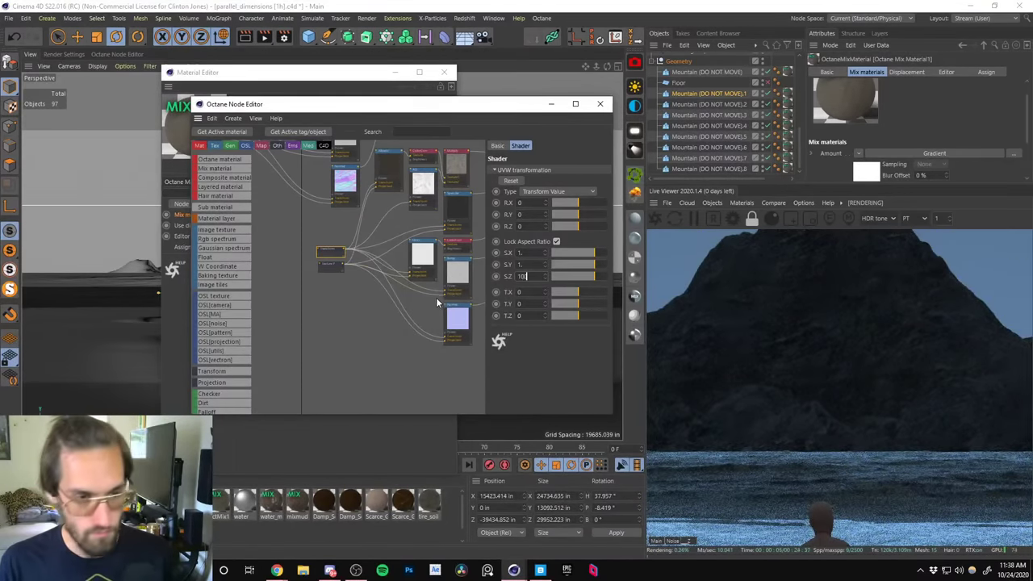
{"action": "key", "text": "Return"}
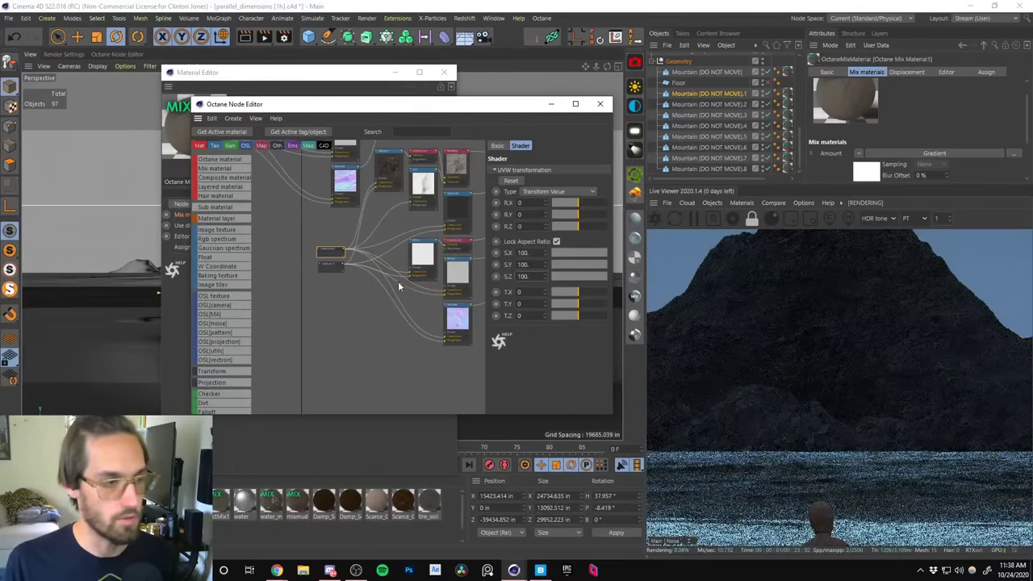
Set the mode of the Falloff map node feeding the mix gradient to Normal vs. eye ray.
{"action": "middle_click_drag", "start_coordinate": [399, 286], "coordinate": [334, 350]}
{"action": "middle_click_drag", "start_coordinate": [413, 212], "coordinate": [331, 339]}
{"action": "left_click", "coordinate": [329, 198]}
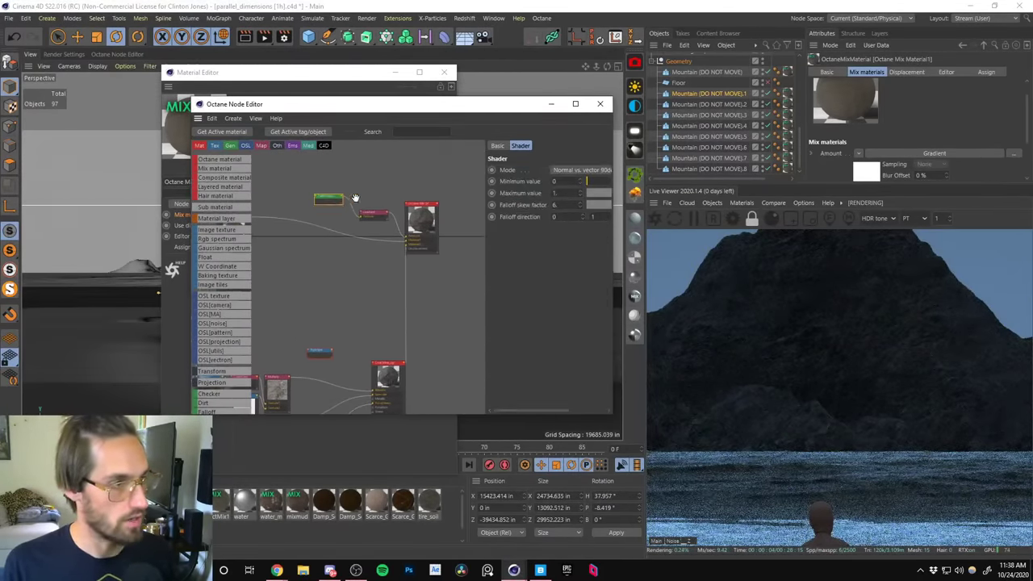
{"action": "left_click", "coordinate": [581, 170]}
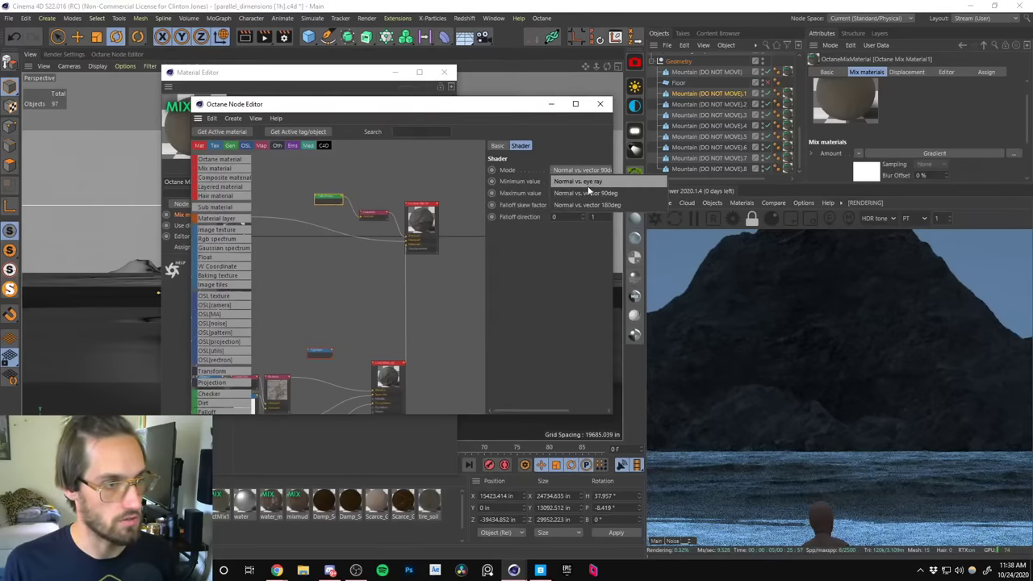
{"action": "left_click", "coordinate": [586, 185]}
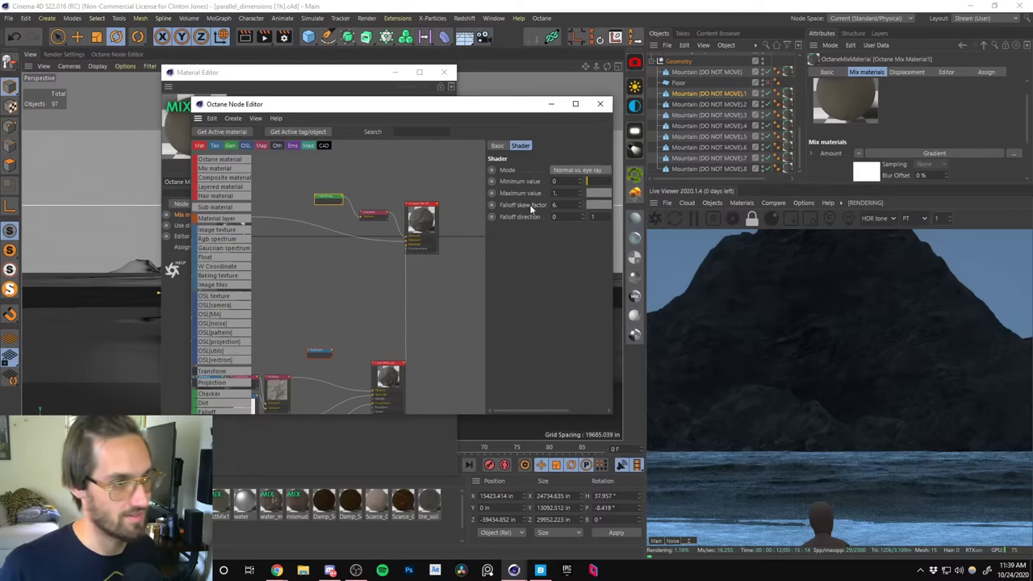
Set the Falloff map's mode to Normal vs. vector 90deg, and close the node and material editors.
{"action": "left_click", "coordinate": [576, 175]}
{"action": "left_click", "coordinate": [581, 184]}
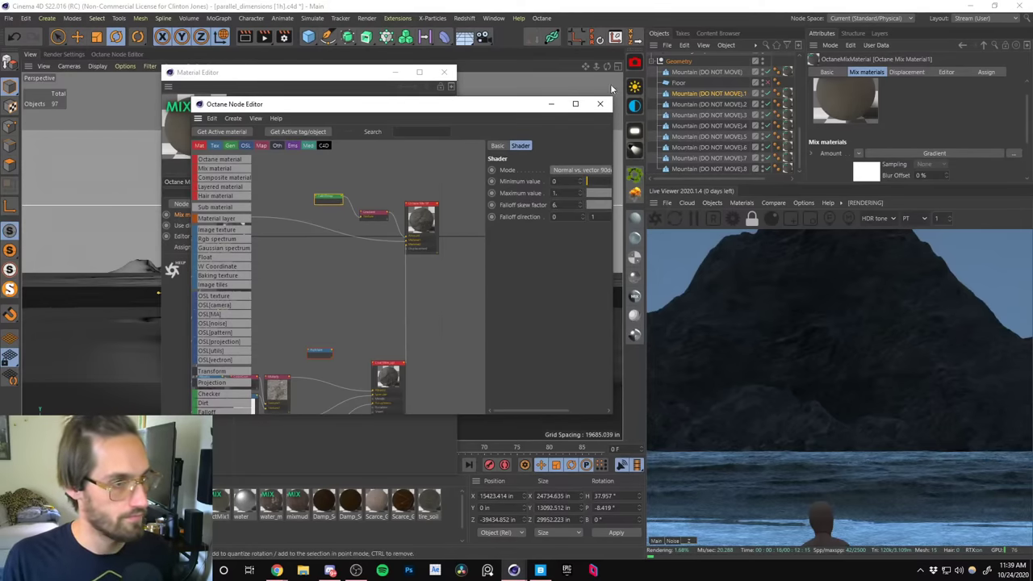
{"action": "left_click", "coordinate": [599, 103]}
{"action": "left_click", "coordinate": [444, 72]}
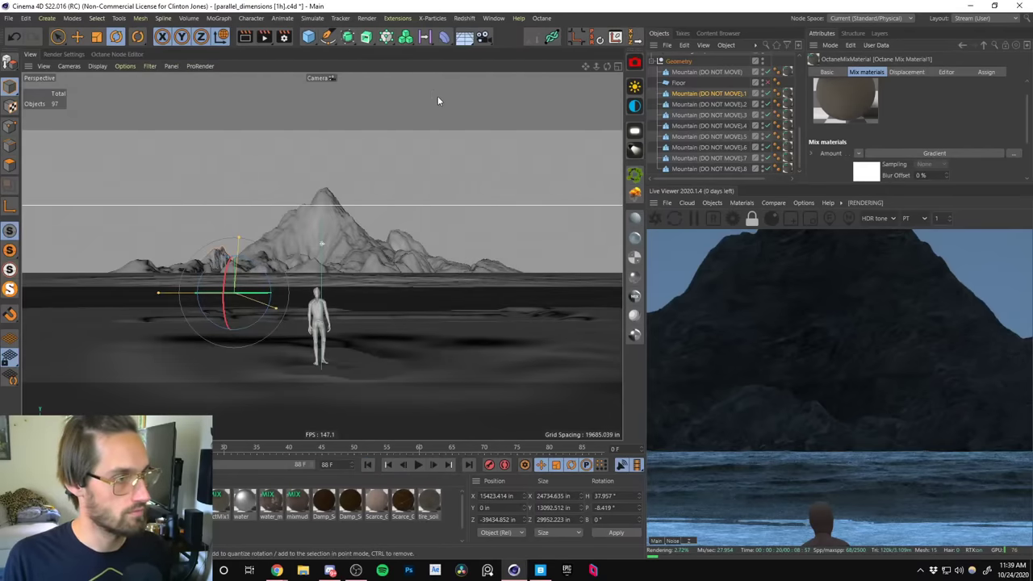
Set both the width segments and depth segments of the landscape Mountain (DO NOT MOVE).1 to 400.
{"action": "left_click", "coordinate": [658, 62]}
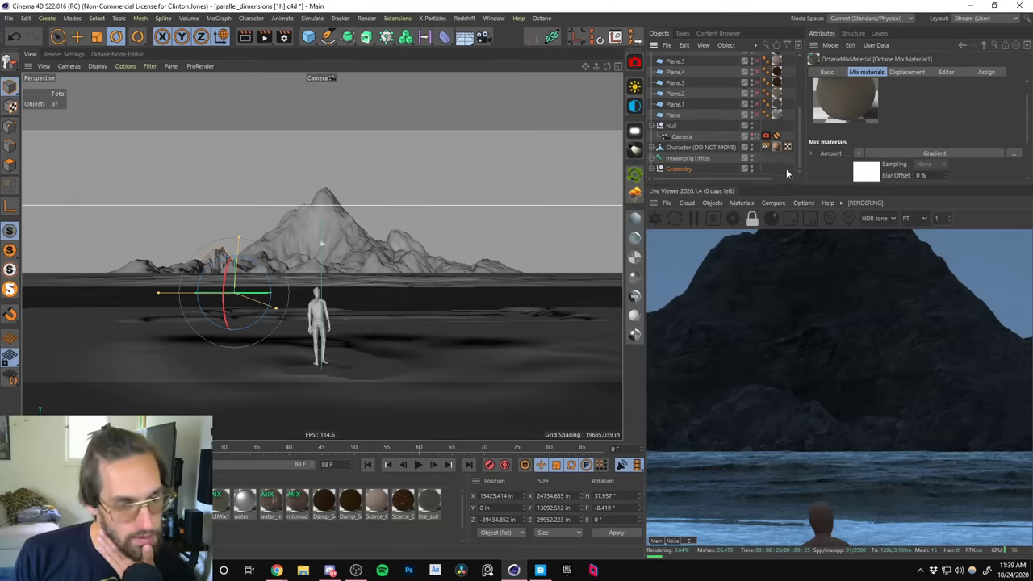
{"action": "mouse_move", "coordinate": [799, 155]}
{"action": "left_mouse_down"}
{"action": "mouse_move", "coordinate": [798, 132]}
{"action": "mouse_move", "coordinate": [799, 162]}
{"action": "left_mouse_up"}
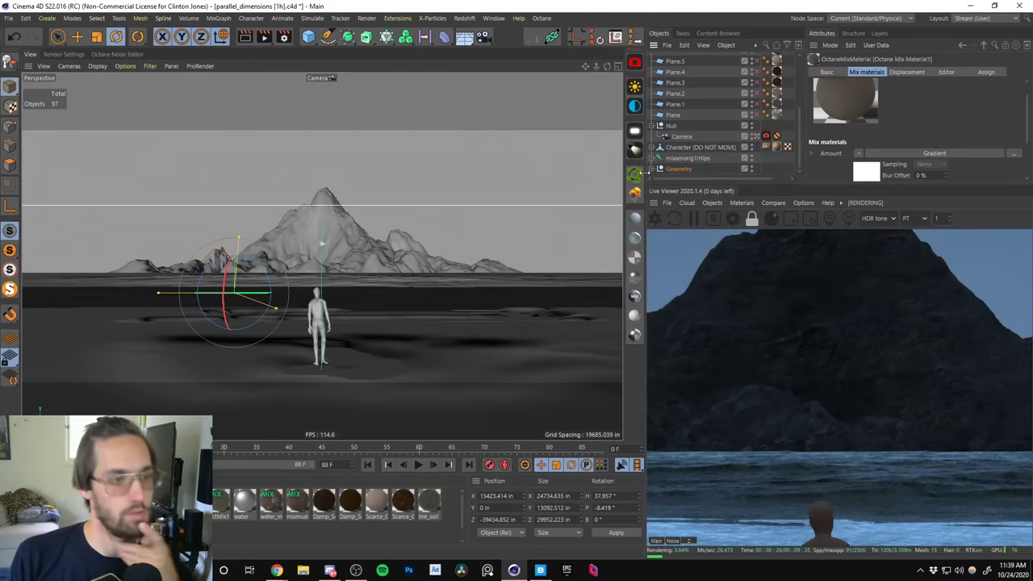
{"action": "left_click_drag", "start_coordinate": [798, 121], "coordinate": [801, 141]}
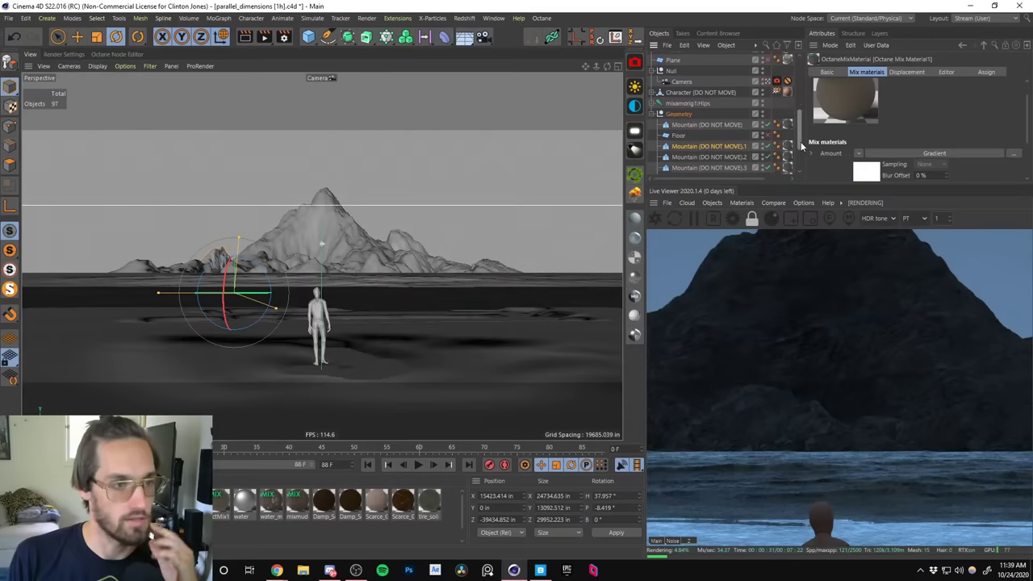
{"action": "left_click", "coordinate": [724, 116]}
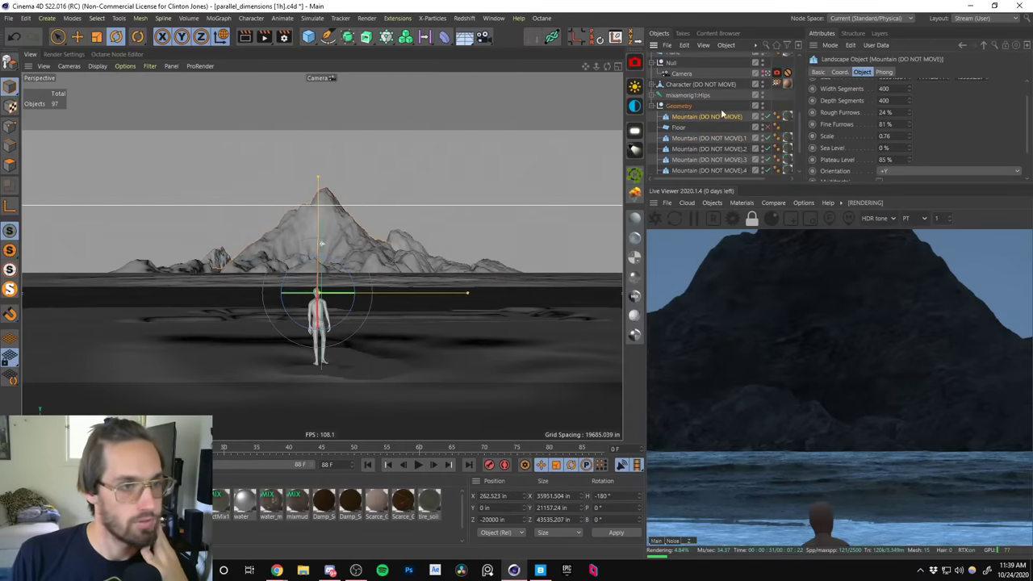
{"action": "left_click", "coordinate": [717, 138]}
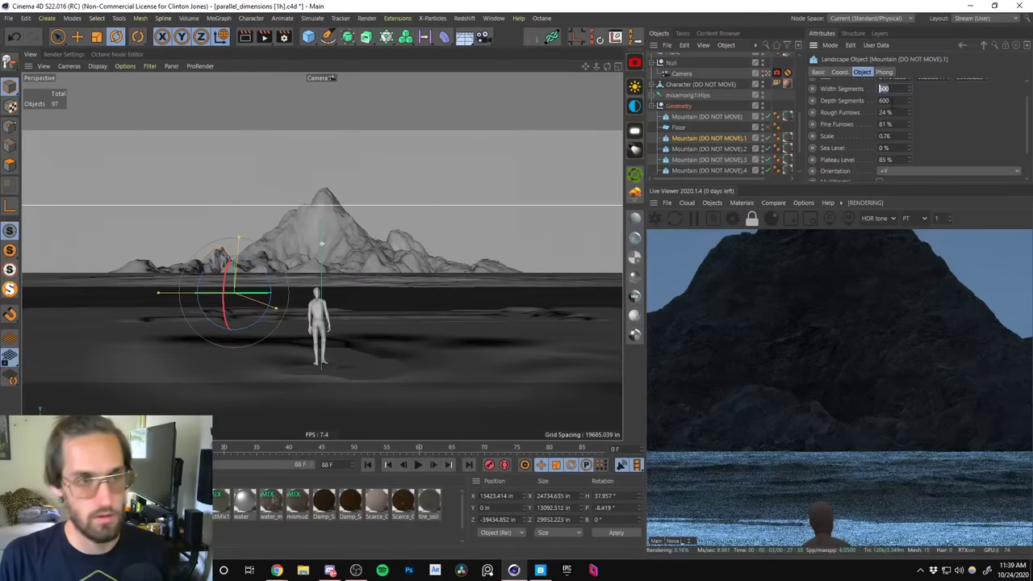
{"action": "type", "text": "40"}
{"action": "left_click_drag", "start_coordinate": [891, 101], "coordinate": [856, 104]}
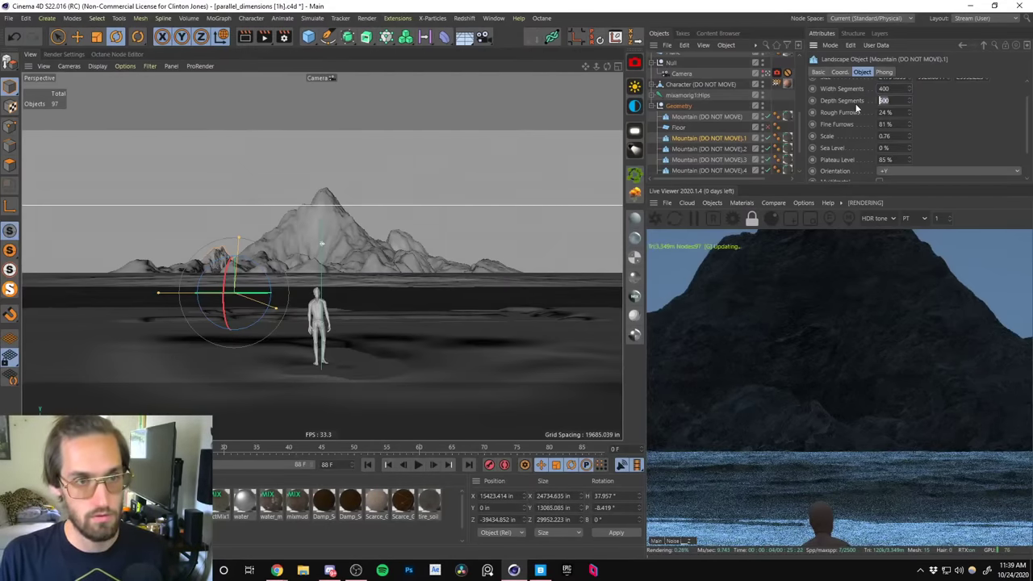
{"action": "type", "text": "400"}
{"action": "key", "text": "Return"}
Duplicate the Mountain (DO NOT MOVE) landscape within the Geometry group and rename the original as Main Mountain bak.
{"action": "left_click", "coordinate": [711, 118]}
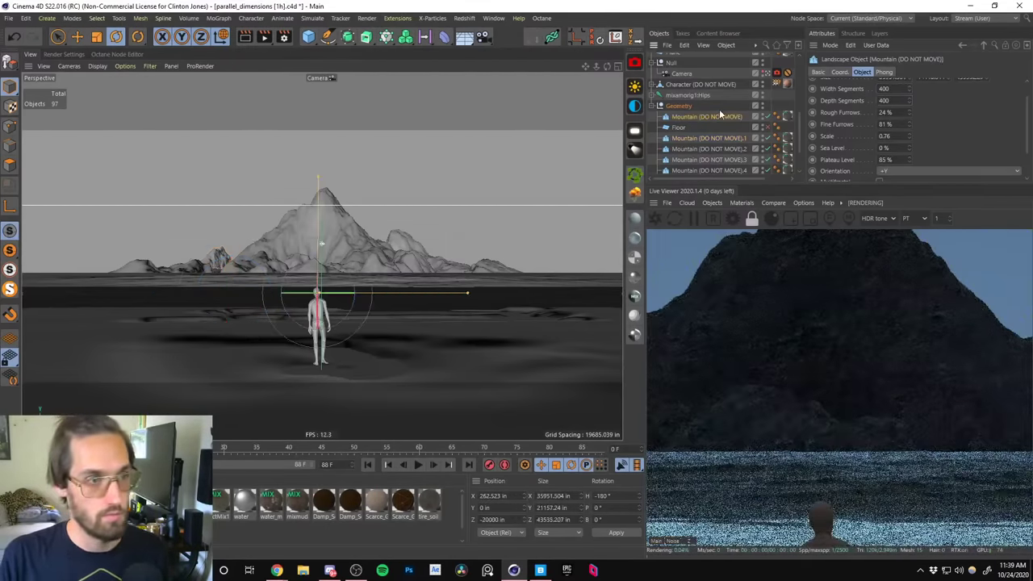
{"action": "left_click_drag", "start_coordinate": [684, 116], "coordinate": [692, 112], "text": "ctrl"}
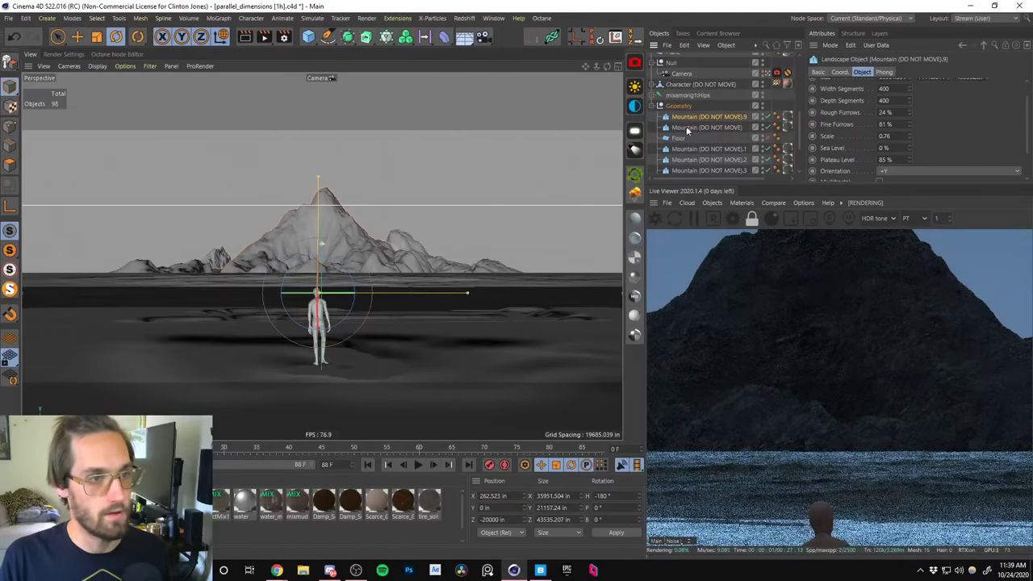
{"action": "double_click", "coordinate": [688, 129]}
{"action": "type", "text": "Main Mountain"}
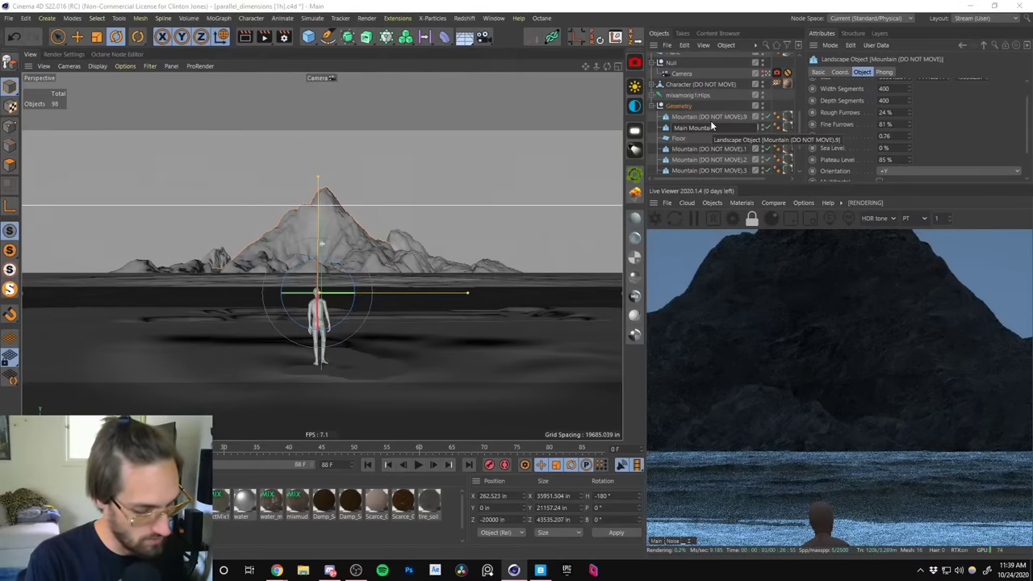
{"action": "type", "text": " bak"}
{"action": "key", "text": "Return"}
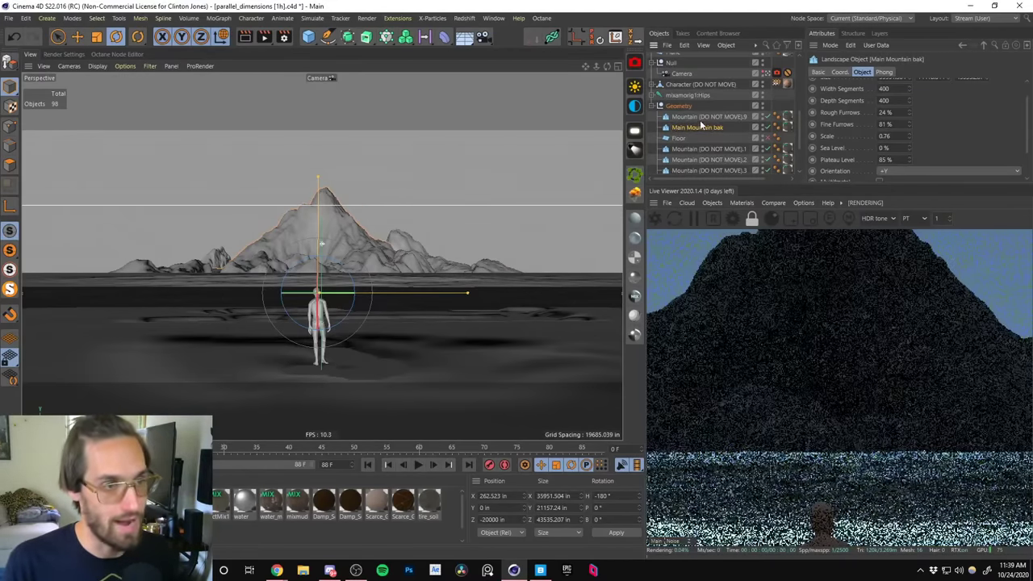
Rename the duplicated landscape as Main Mountain and hide Main Mountain bak in the viewport and render.
{"action": "double_click", "coordinate": [710, 118]}
{"action": "type", "text": "Ma"}
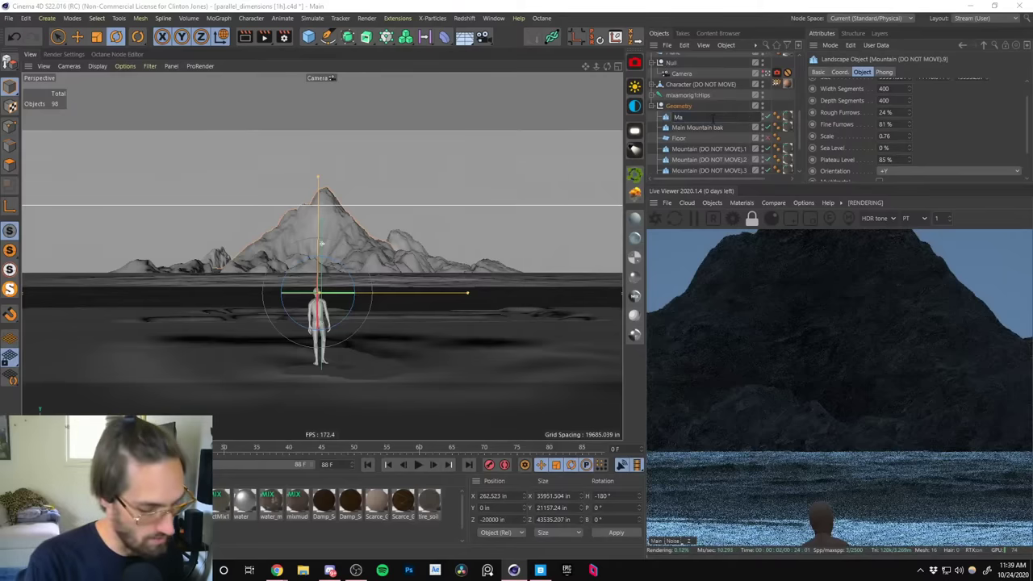
{"action": "type", "text": "in Mountain"}
{"action": "key", "text": "Return"}
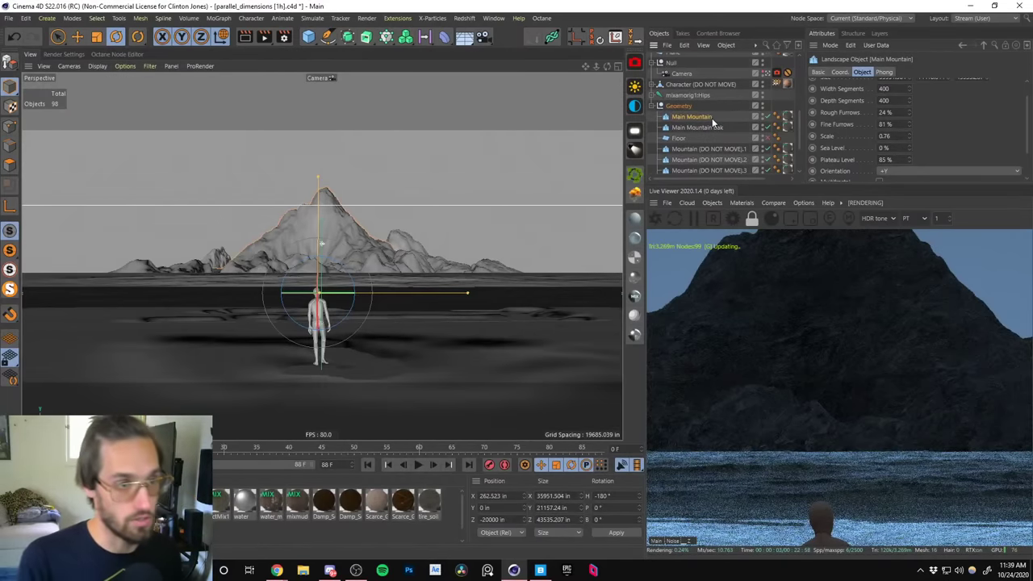
{"action": "left_click", "coordinate": [763, 130], "text": "alt"}
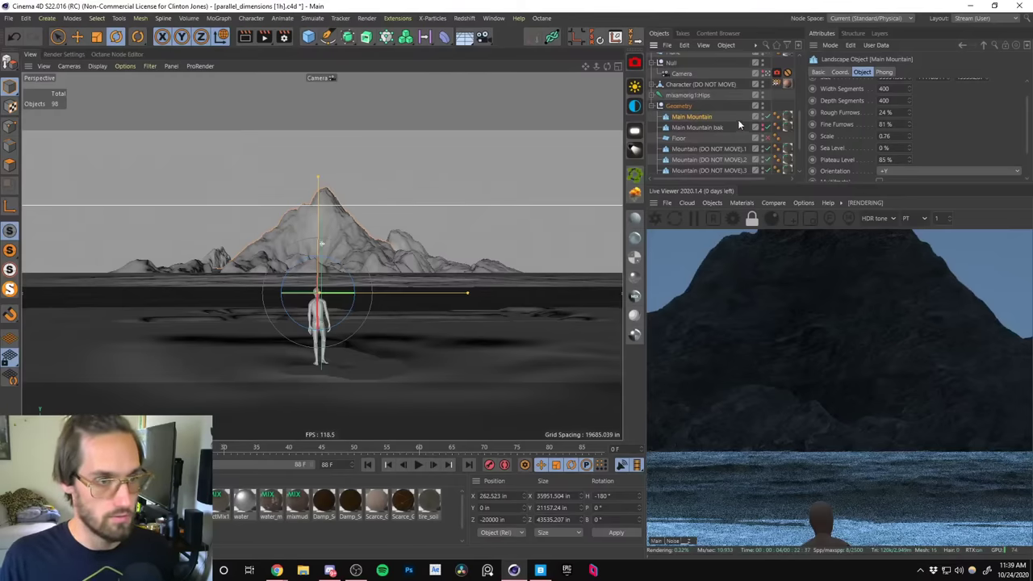
Try hiding Main Mountain in the viewport and render, and restore its visibility.
{"action": "left_click", "coordinate": [687, 118]}
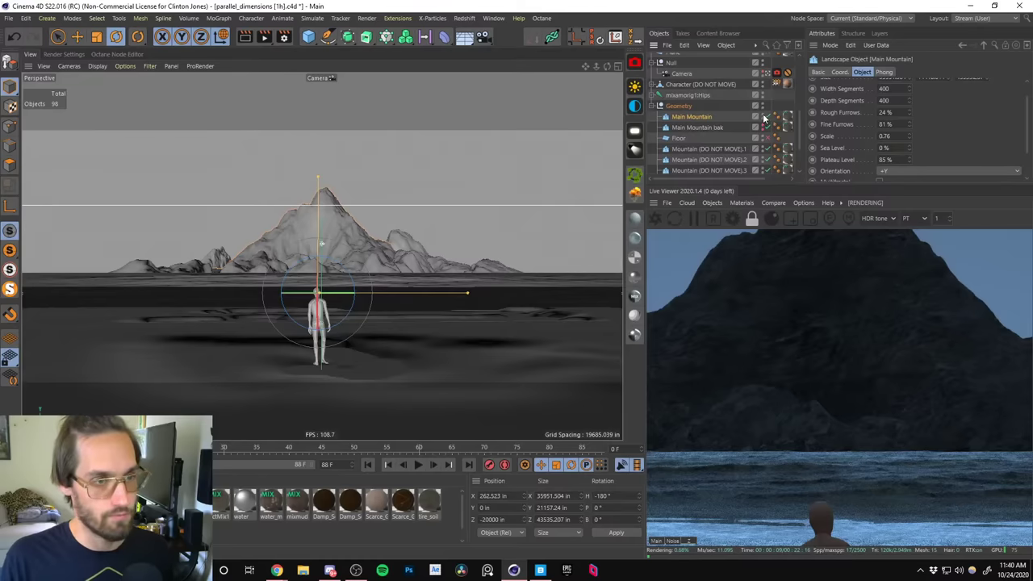
{"action": "left_click", "coordinate": [763, 116]}
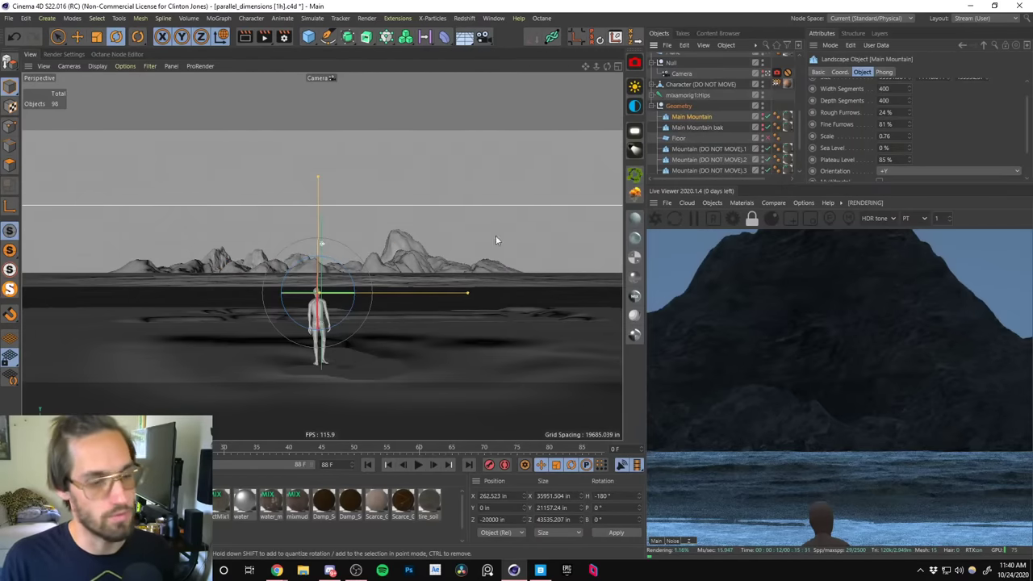
{"action": "left_click", "coordinate": [763, 121]}
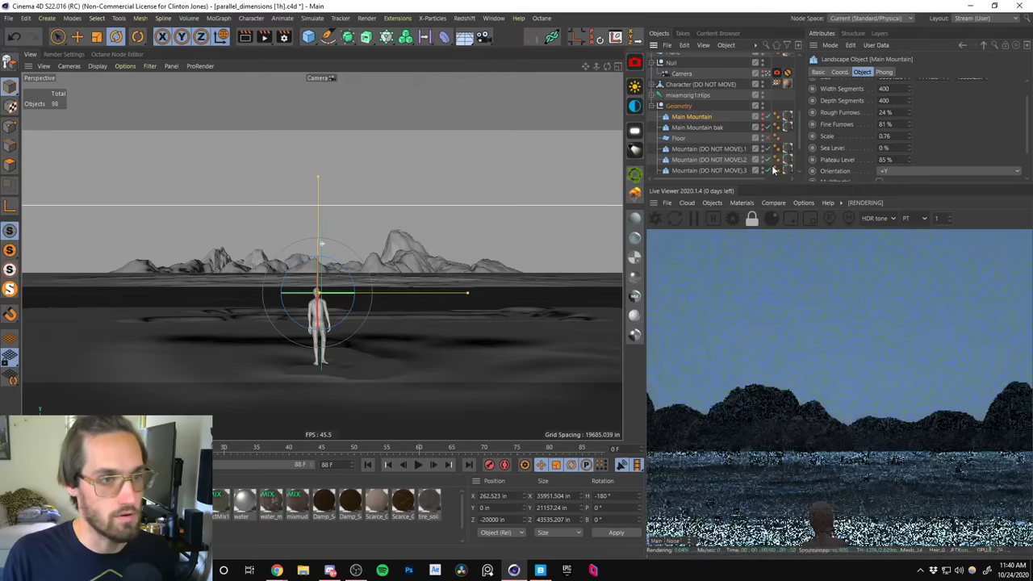
{"action": "left_click", "coordinate": [763, 118]}
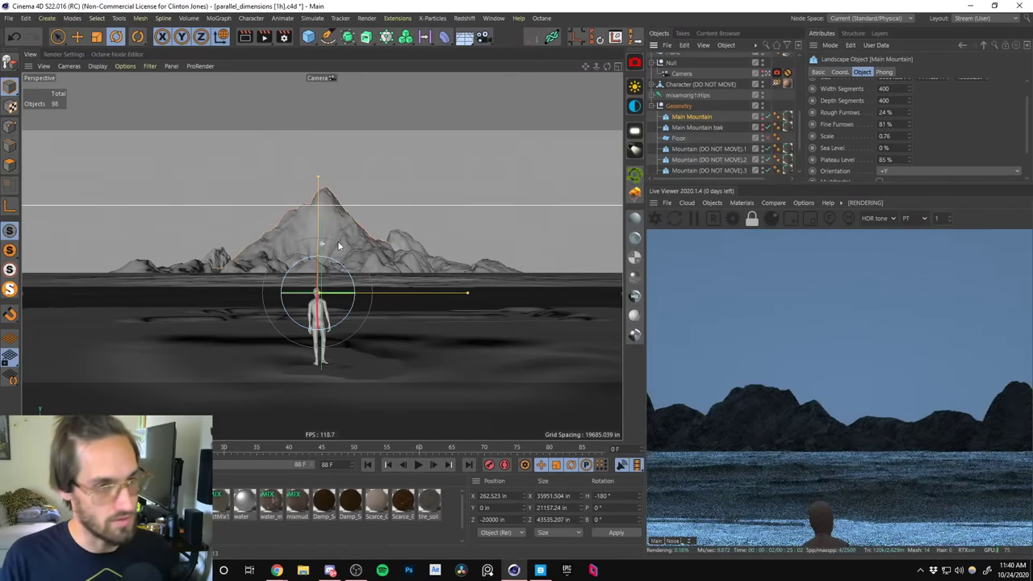
{"action": "left_click", "coordinate": [763, 121]}
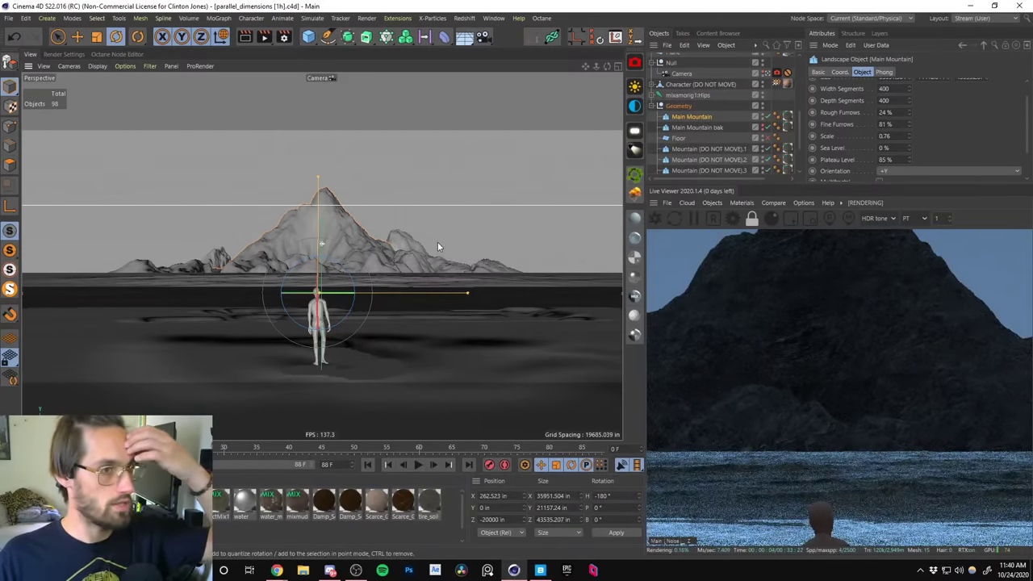
Leave the scene camera for the default camera and display the mountains' shading with mesh lines to inspect the main peak.
{"action": "left_click", "coordinate": [687, 129]}
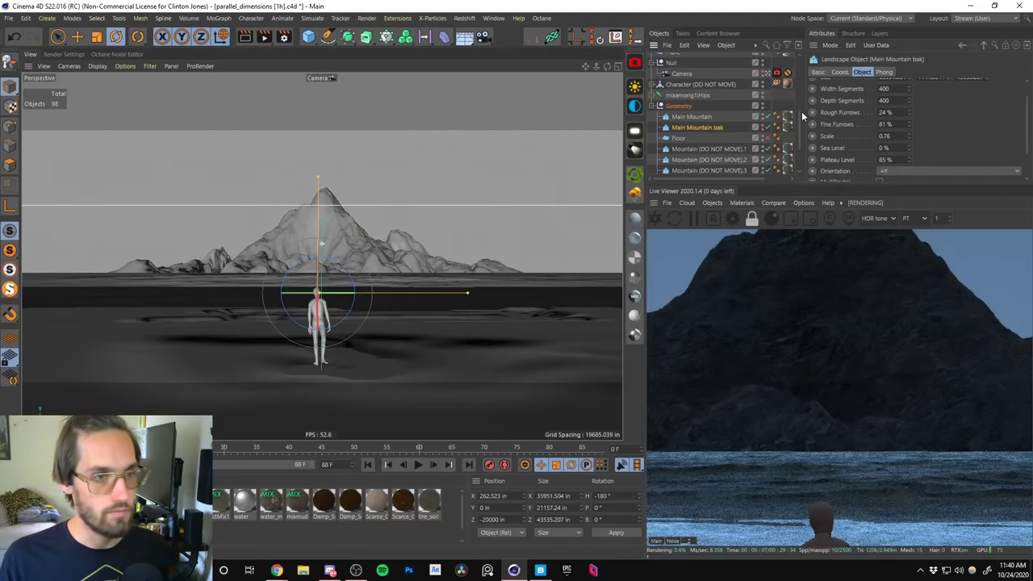
{"action": "left_click_drag", "start_coordinate": [800, 117], "coordinate": [797, 111]}
{"action": "left_click", "coordinate": [767, 95]}
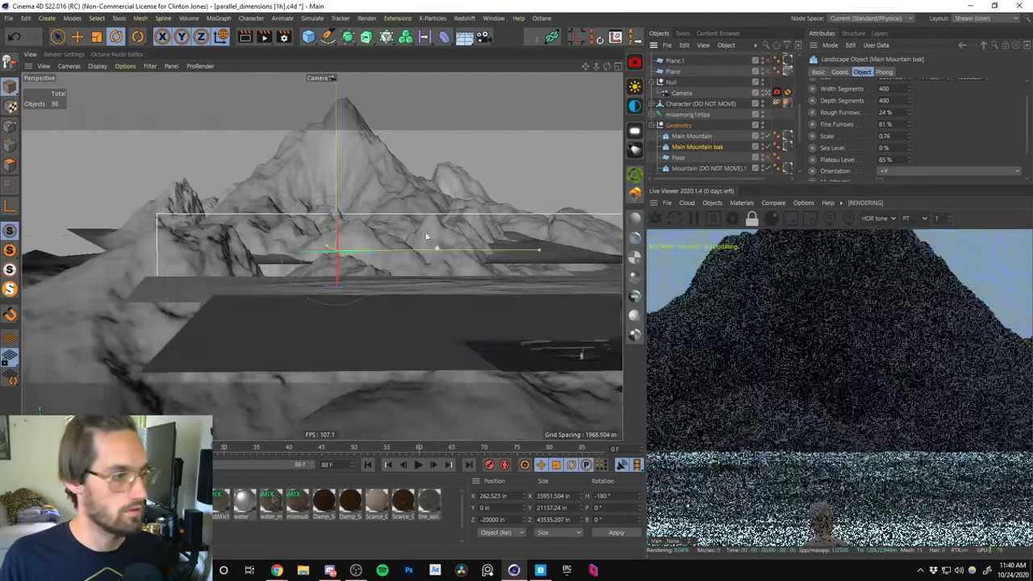
{"action": "left_click_drag", "start_coordinate": [426, 237], "coordinate": [353, 242], "text": "alt"}
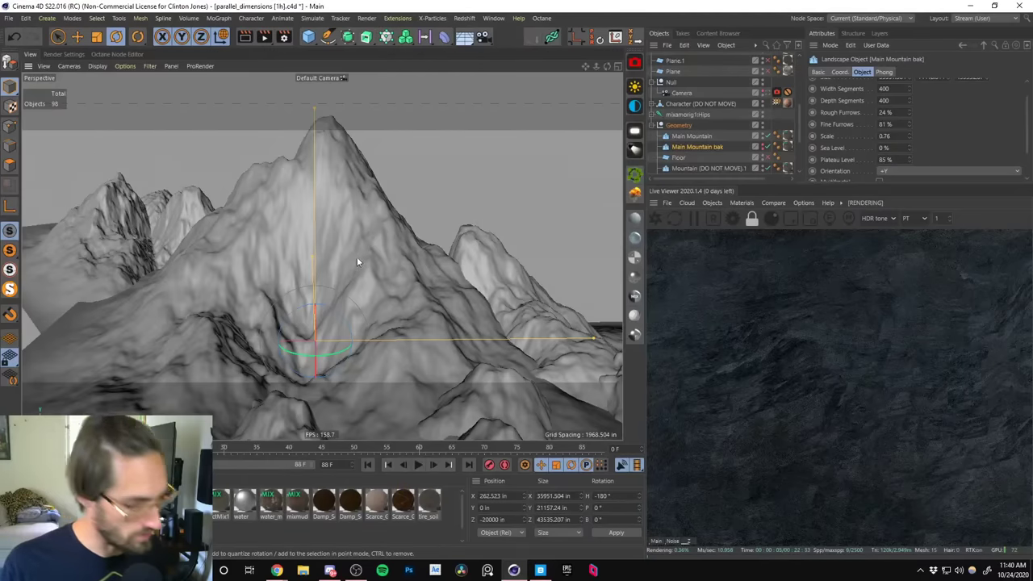
{"action": "key", "text": "n"}
{"action": "key", "text": "b"}
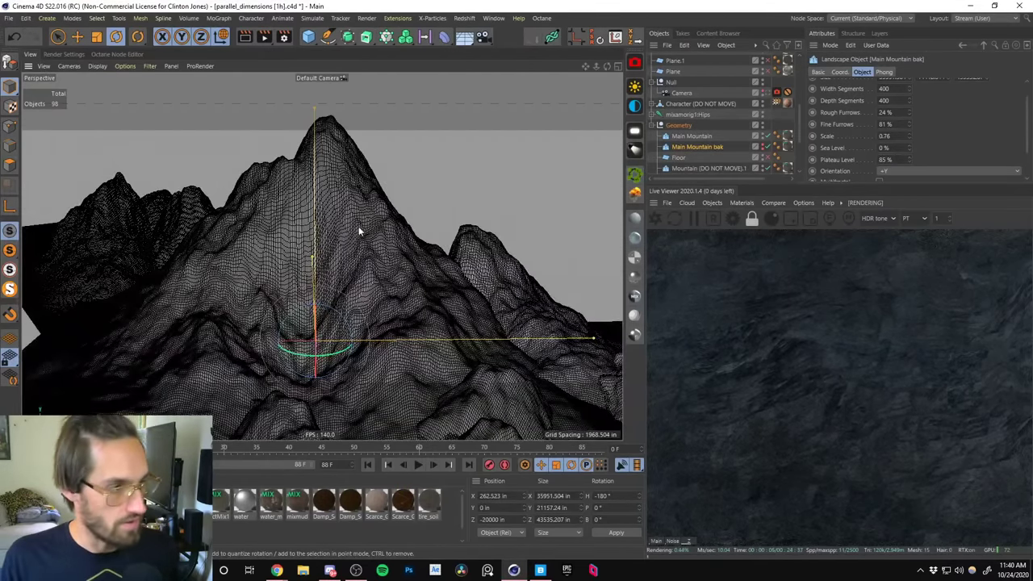
{"action": "mouse_move", "coordinate": [357, 227]}
{"action": "left_mouse_down", "text": "alt"}
{"action": "mouse_move", "coordinate": [334, 221]}
{"action": "mouse_move", "coordinate": [344, 231]}
{"action": "mouse_move", "coordinate": [346, 202]}
{"action": "mouse_move", "coordinate": [340, 232]}
{"action": "mouse_move", "coordinate": [344, 210]}
{"action": "mouse_move", "coordinate": [322, 230]}
{"action": "mouse_move", "coordinate": [346, 237]}
{"action": "mouse_move", "coordinate": [318, 247]}
{"action": "mouse_move", "coordinate": [315, 220]}
{"action": "left_mouse_up", "text": "alt"}
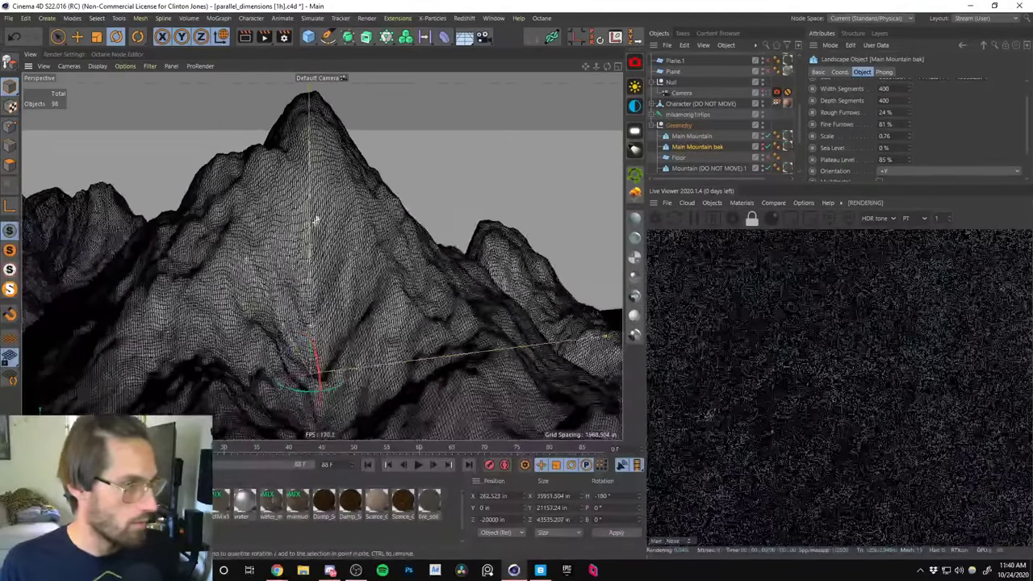
{"action": "right_click_drag", "start_coordinate": [314, 223], "coordinate": [342, 121], "text": "alt"}
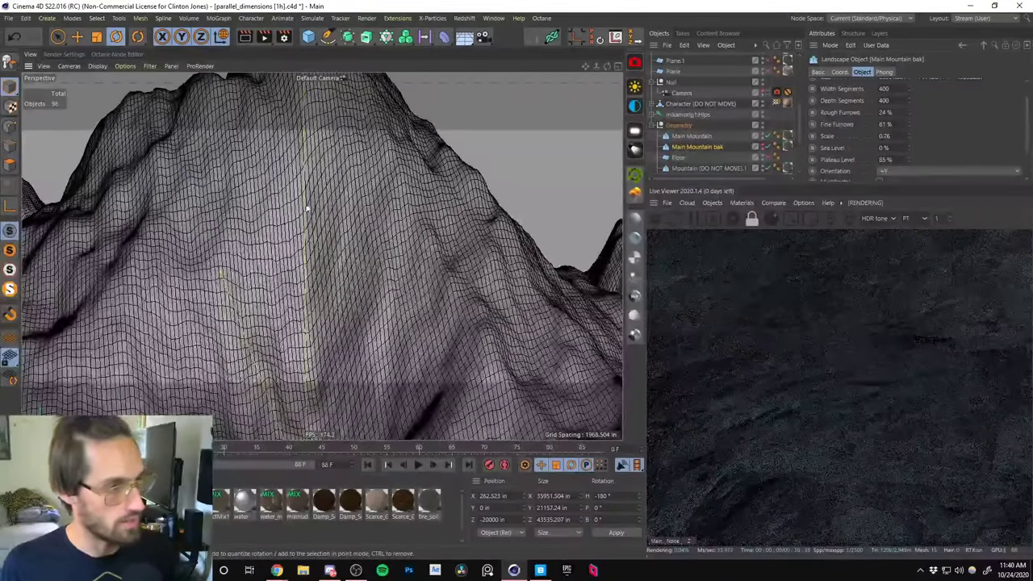
{"action": "left_click_drag", "start_coordinate": [329, 242], "coordinate": [345, 231], "text": "alt"}
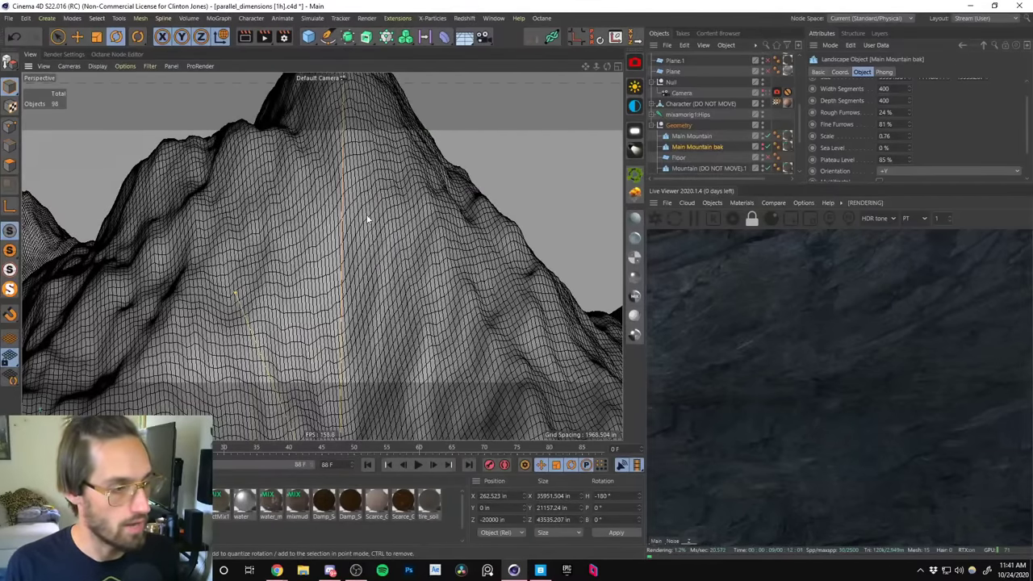
{"action": "left_click_drag", "start_coordinate": [367, 218], "coordinate": [473, 293], "text": "alt"}
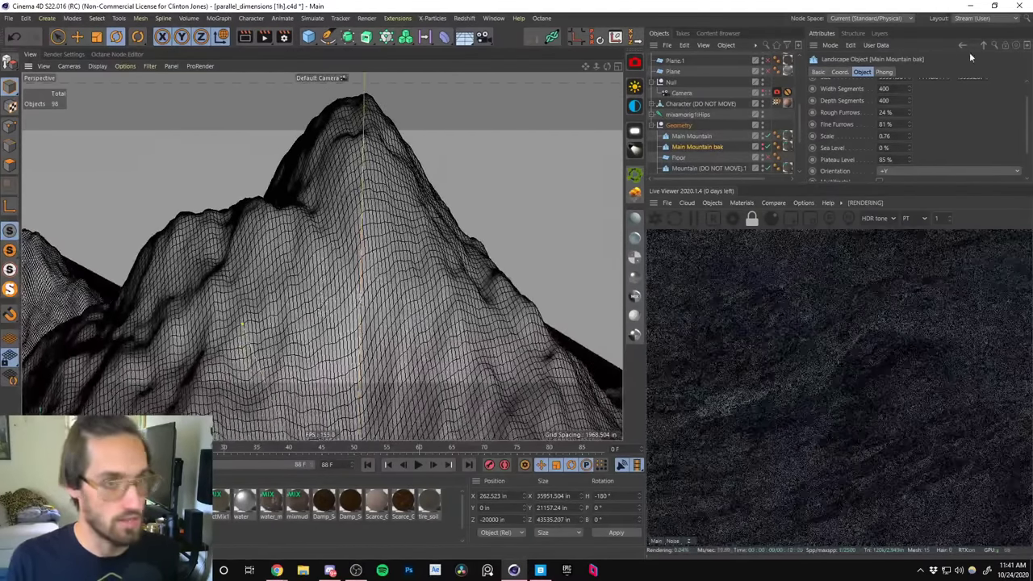
{"action": "left_click", "coordinate": [970, 6]}
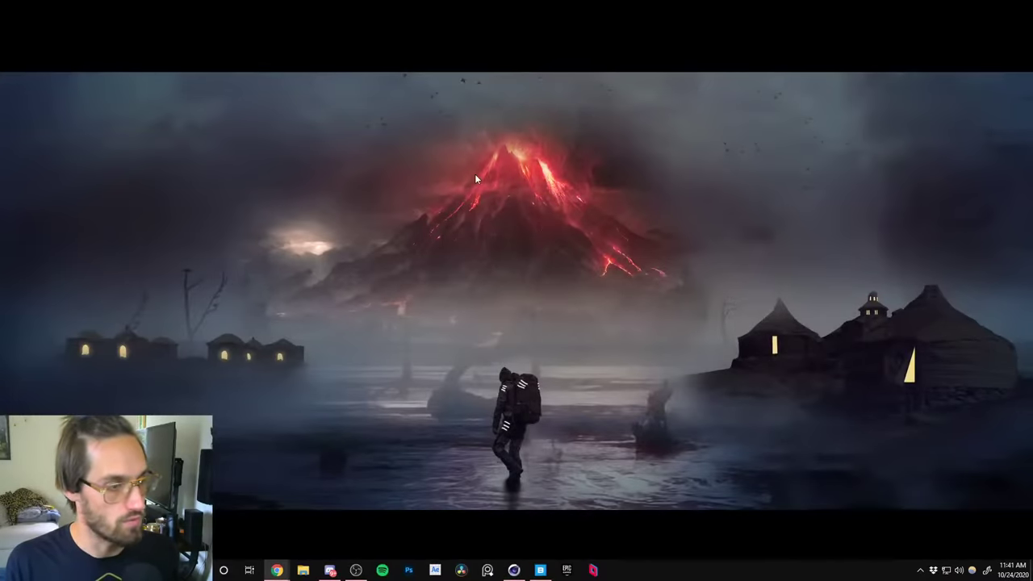
{"action": "left_click", "coordinate": [513, 570]}
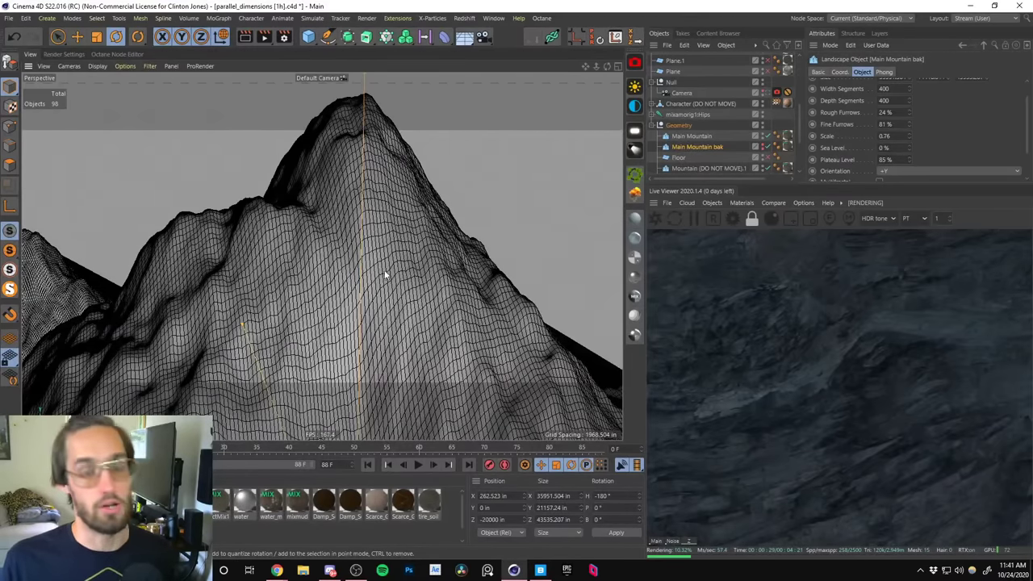
{"action": "left_click", "coordinate": [970, 7]}
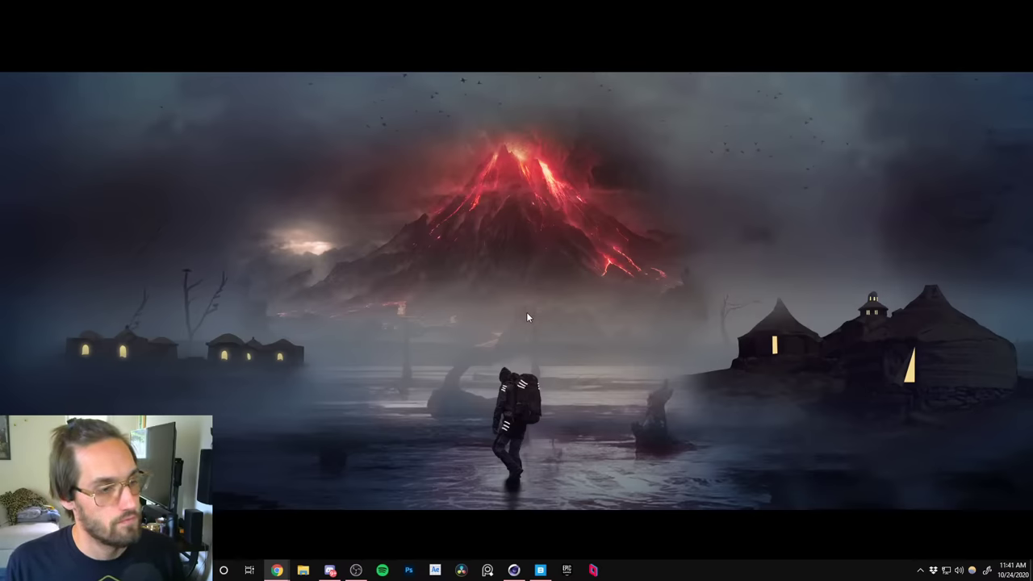
{"action": "left_click", "coordinate": [513, 569]}
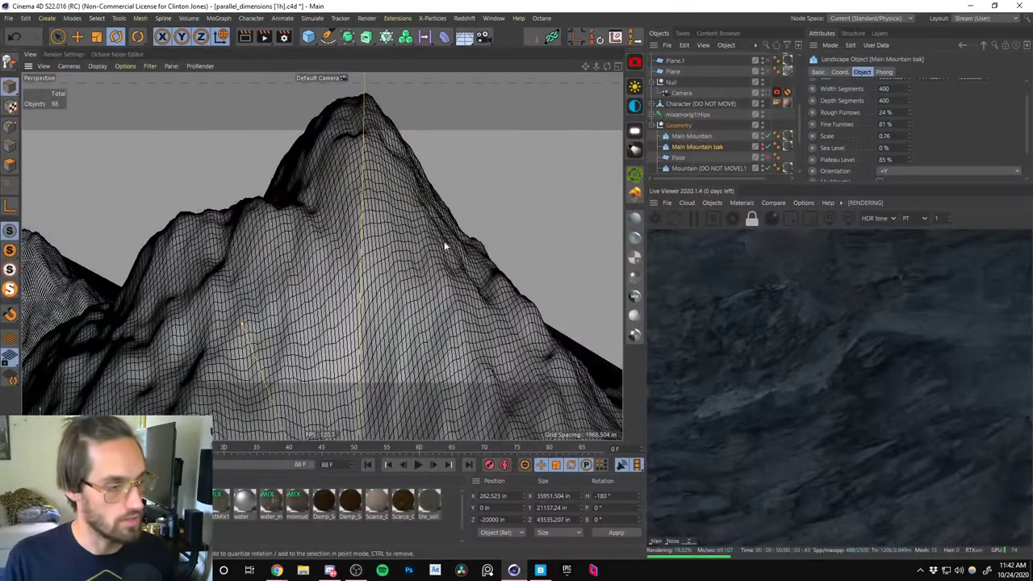
Examine the mesh density and slopes of the main mountain from several angles and distances.
{"action": "left_click_drag", "start_coordinate": [357, 259], "coordinate": [358, 190], "text": "alt"}
{"action": "scroll", "coordinate": [385, 316], "scroll_direction": "down", "scroll_amount": 5}
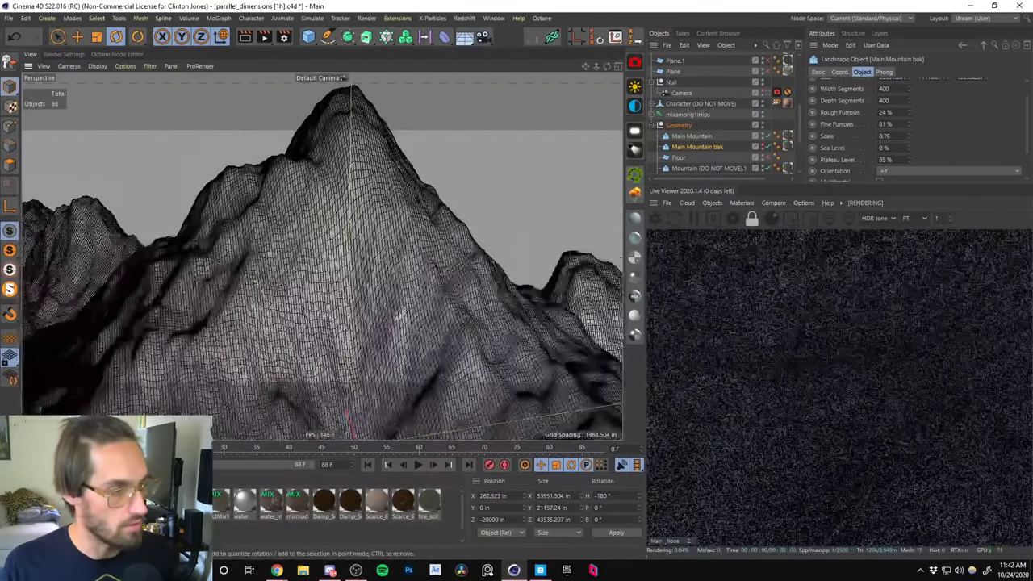
{"action": "mouse_move", "coordinate": [399, 311]}
{"action": "left_mouse_down", "text": "alt"}
{"action": "mouse_move", "coordinate": [339, 318]}
{"action": "mouse_move", "coordinate": [345, 289]}
{"action": "mouse_move", "coordinate": [362, 322]}
{"action": "mouse_move", "coordinate": [380, 316]}
{"action": "left_mouse_up", "text": "alt"}
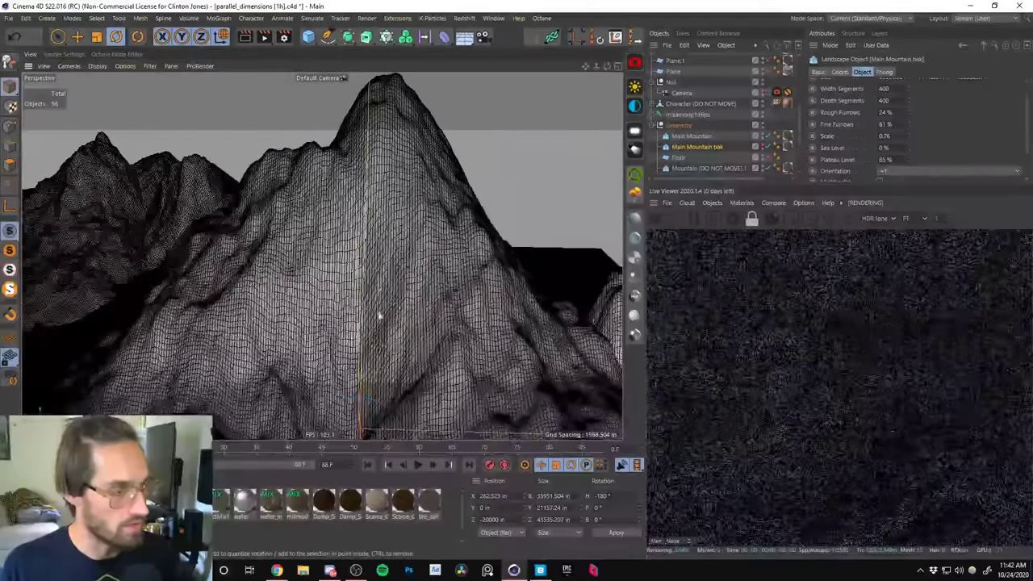
{"action": "scroll", "coordinate": [371, 320], "scroll_direction": "down", "scroll_amount": 2}
{"action": "middle_click_drag", "start_coordinate": [370, 320], "coordinate": [373, 252], "text": "alt"}
{"action": "scroll", "coordinate": [374, 252], "scroll_direction": "down", "scroll_amount": 3}
{"action": "left_click_drag", "start_coordinate": [374, 253], "coordinate": [404, 248], "text": "alt"}
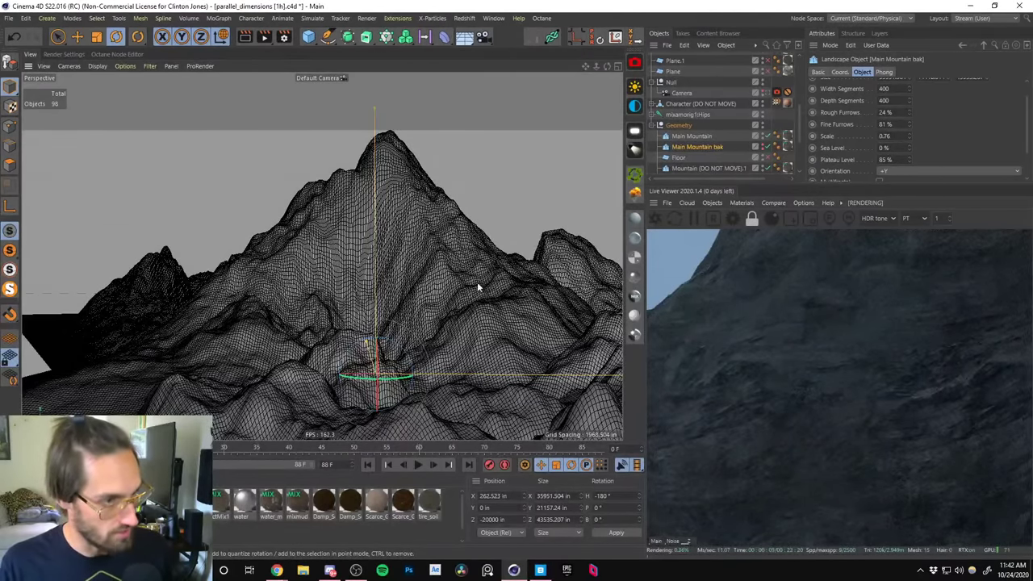
{"action": "left_click_drag", "start_coordinate": [381, 212], "coordinate": [327, 174], "text": "alt"}
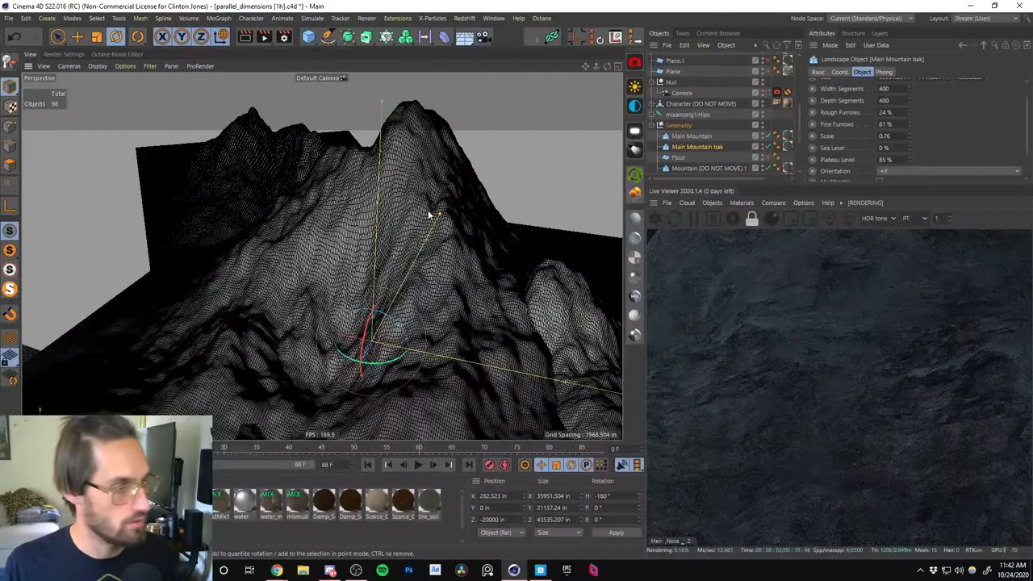
{"action": "left_click_drag", "start_coordinate": [436, 189], "coordinate": [462, 218], "text": "alt"}
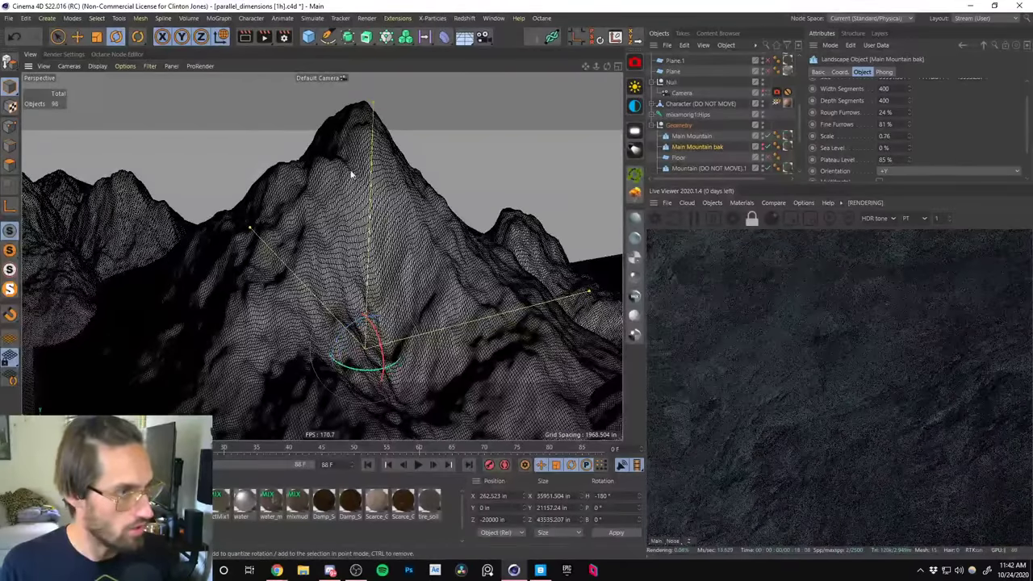
{"action": "left_click_drag", "start_coordinate": [380, 208], "coordinate": [386, 238], "text": "alt"}
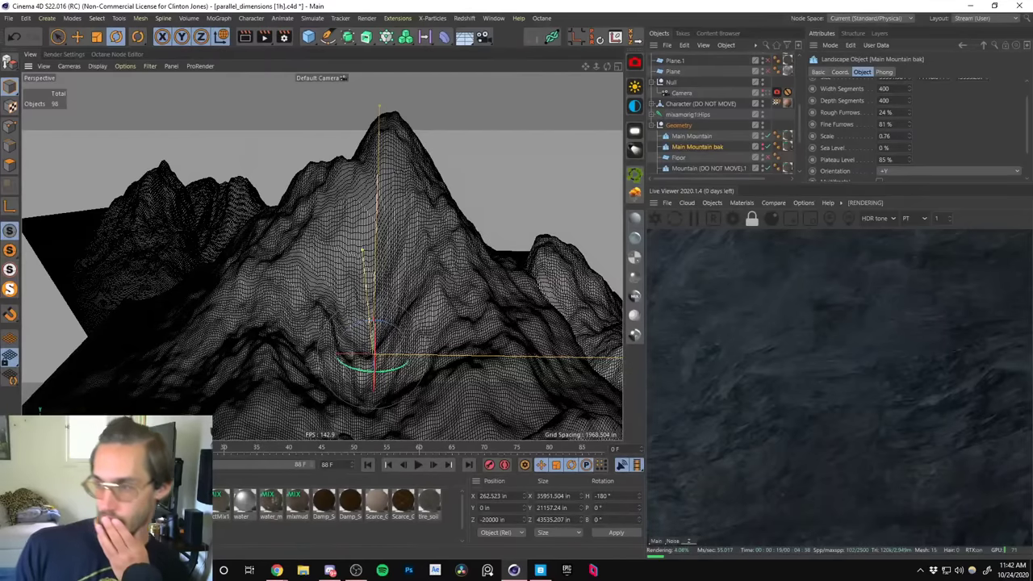
Switch to Quixel Bridge, browse the jagged rock surfaces for material options, and return to the mountain scene.
{"action": "key", "text": "alt+Tab"}
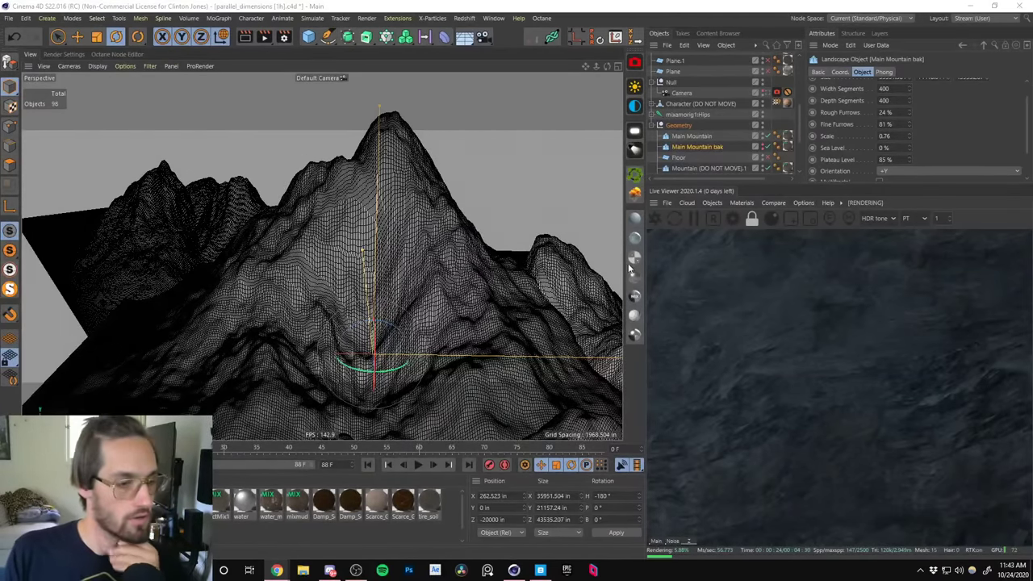
{"action": "left_click", "coordinate": [540, 570]}
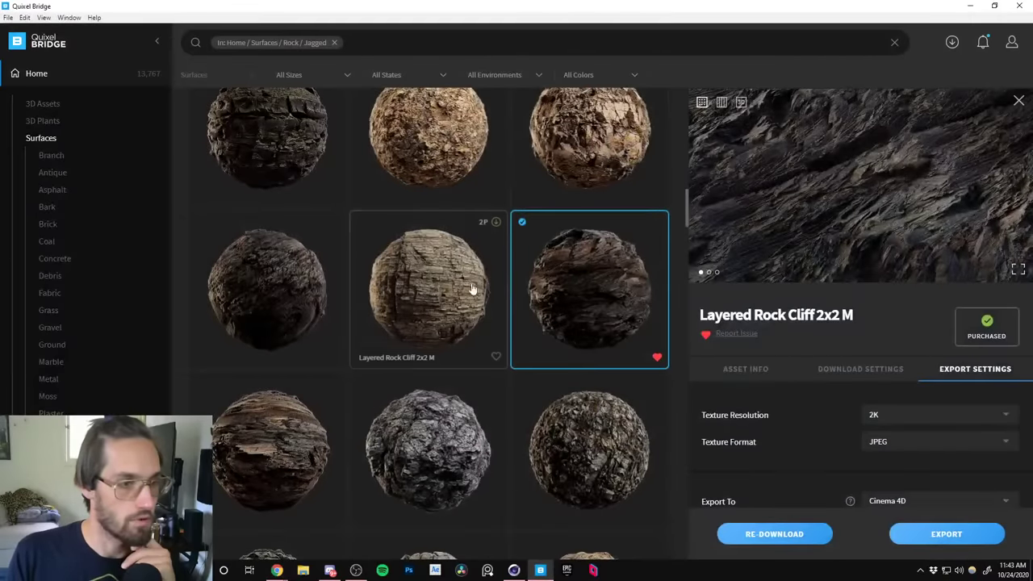
{"action": "scroll", "coordinate": [456, 274], "scroll_direction": "up", "scroll_amount": 5}
{"action": "scroll", "coordinate": [455, 287], "scroll_direction": "up", "scroll_amount": 3}
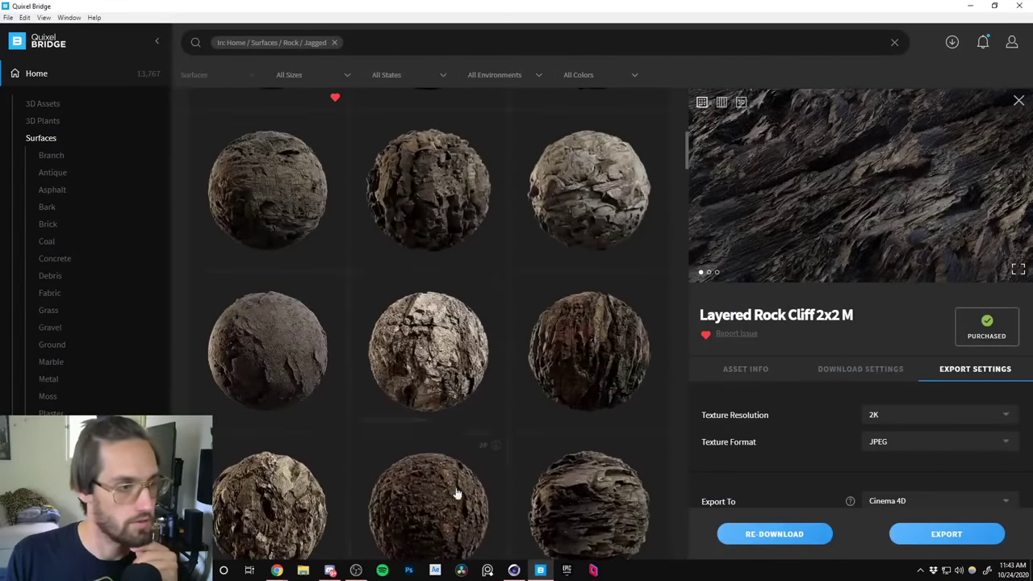
{"action": "scroll", "coordinate": [466, 346], "scroll_direction": "up", "scroll_amount": 3}
{"action": "scroll", "coordinate": [462, 474], "scroll_direction": "down", "scroll_amount": 3}
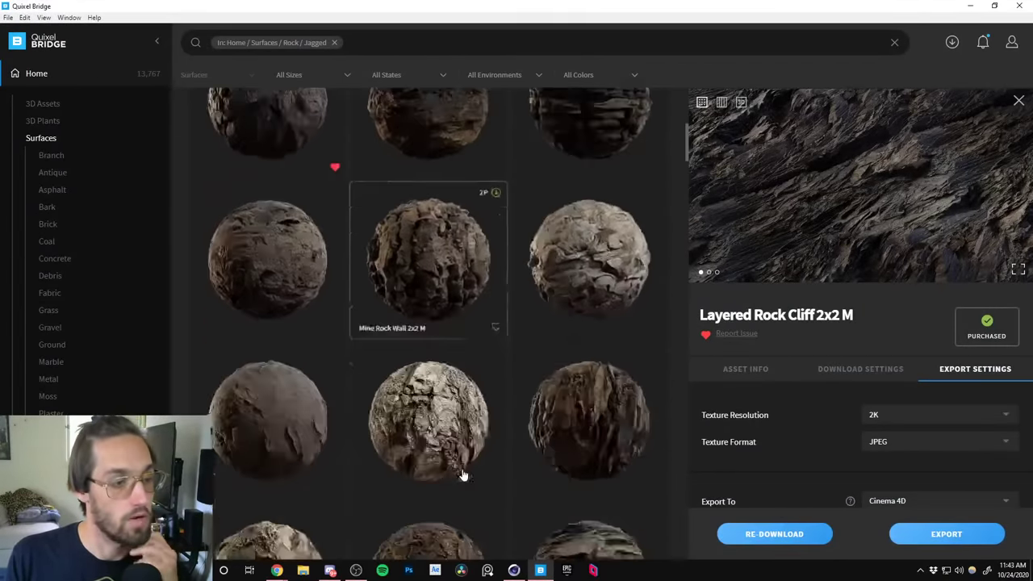
{"action": "left_click", "coordinate": [969, 6]}
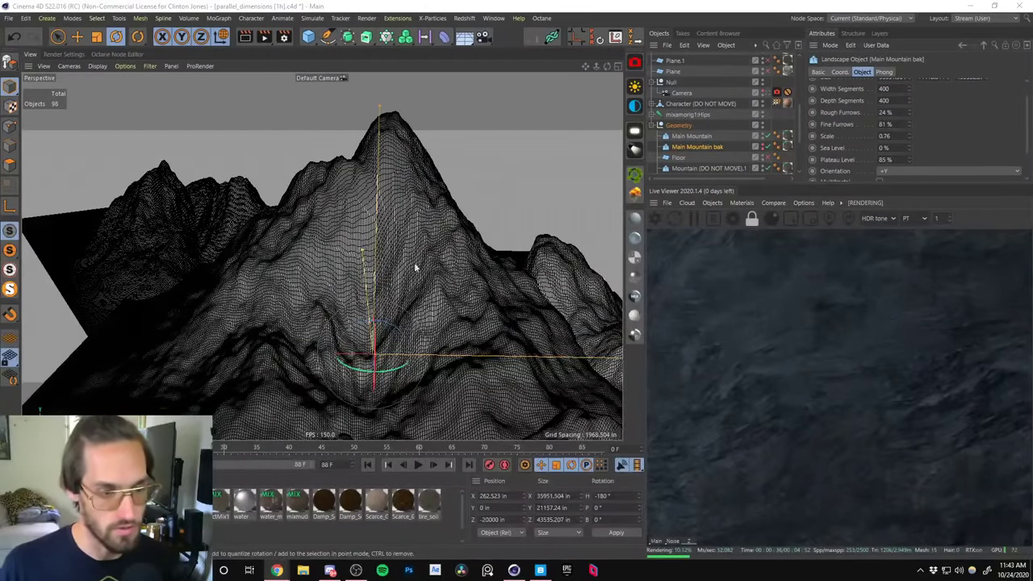
Select the Main Mountain landscape and inspect the mesh grid on its central slopes up close.
{"action": "left_click_drag", "start_coordinate": [382, 225], "coordinate": [419, 221], "text": "alt"}
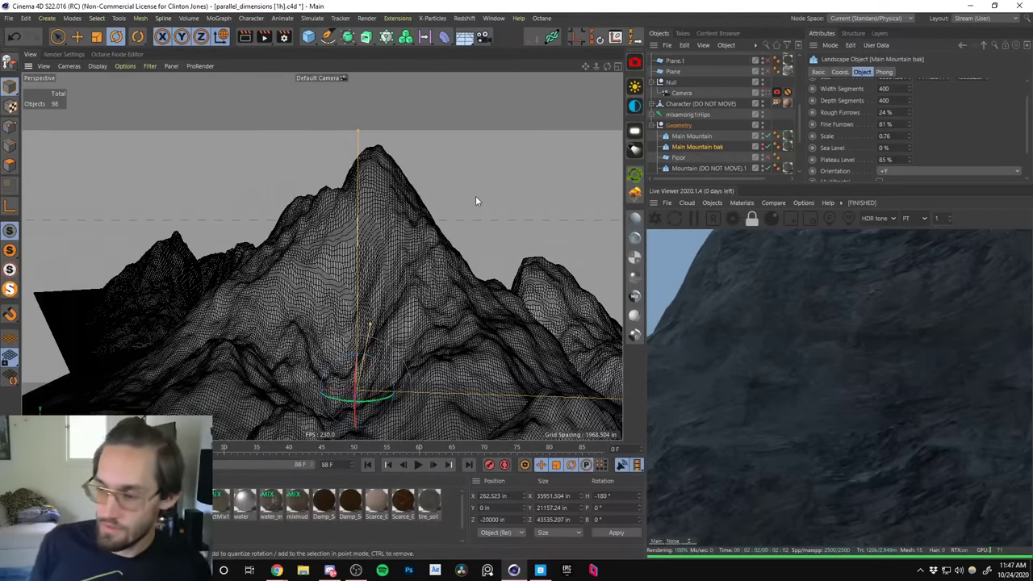
{"action": "left_click", "coordinate": [692, 139]}
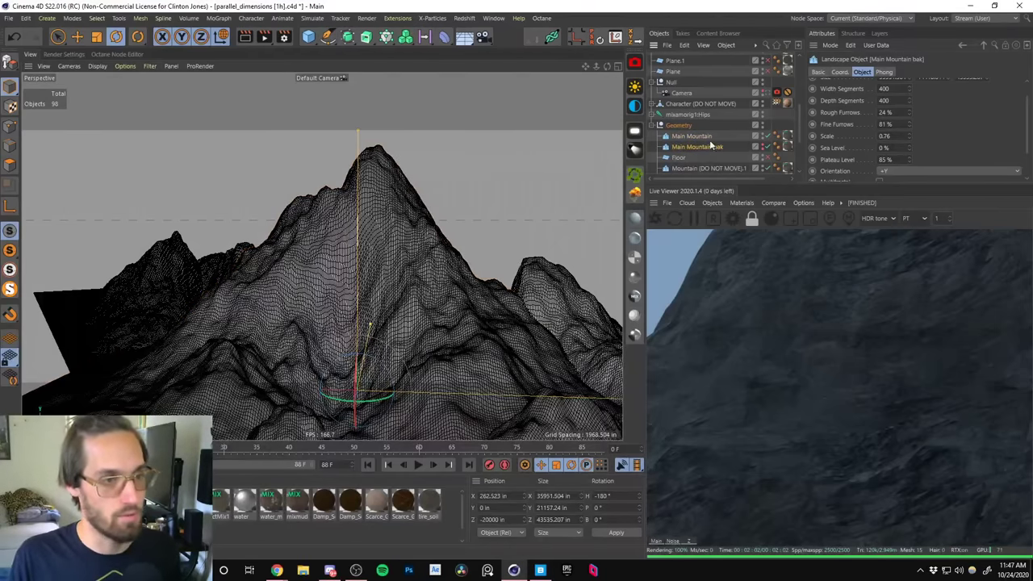
{"action": "left_click", "coordinate": [883, 89]}
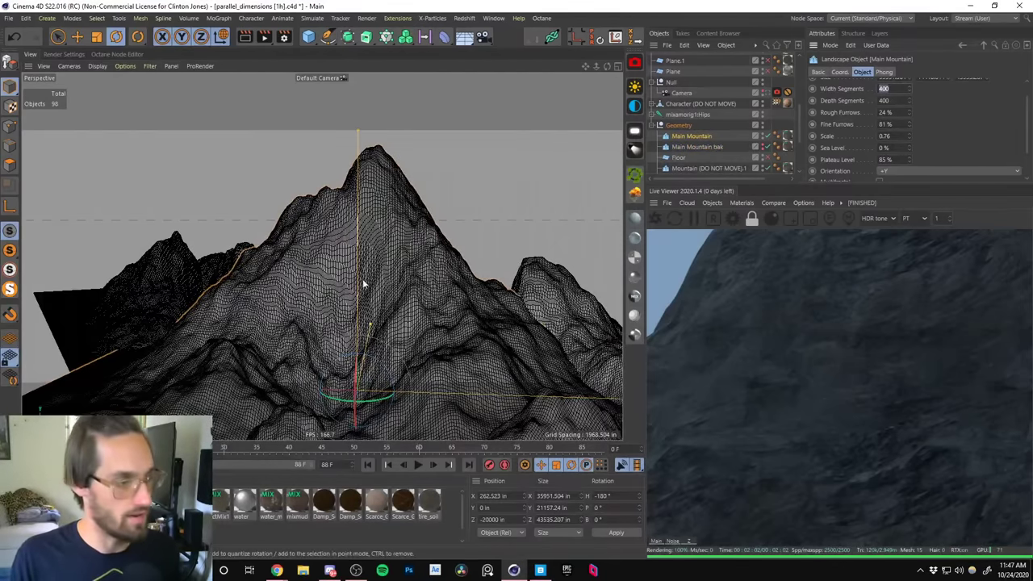
{"action": "left_click", "coordinate": [357, 230]}
{"action": "scroll", "coordinate": [360, 264], "scroll_direction": "up", "scroll_amount": 6}
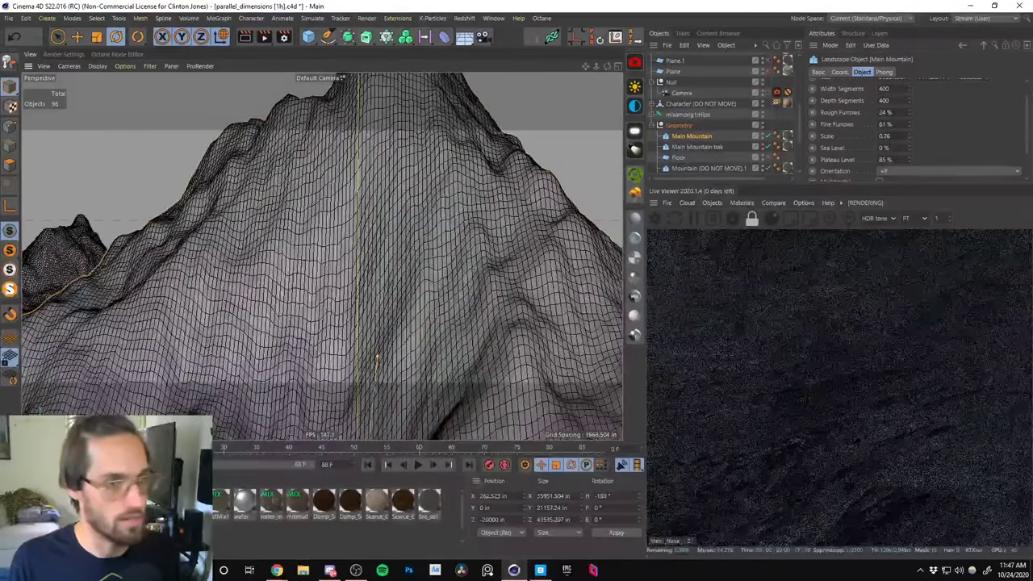
{"action": "left_click_drag", "start_coordinate": [367, 231], "coordinate": [494, 209], "text": "alt"}
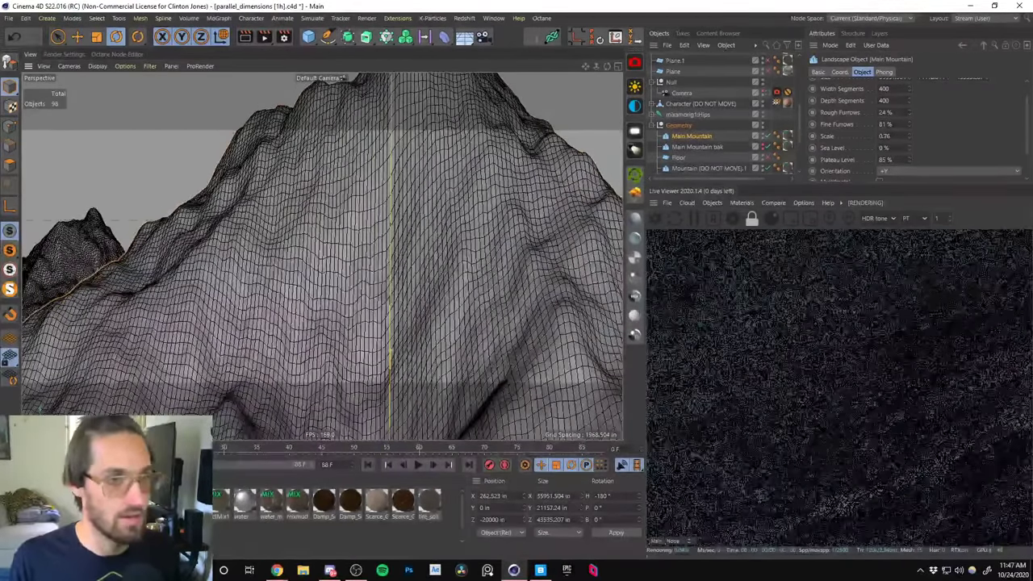
Set Main Mountain's depth segments to 600, and raise them to 800.
{"action": "left_click_drag", "start_coordinate": [892, 89], "coordinate": [821, 113]}
{"action": "key", "text": "Return"}
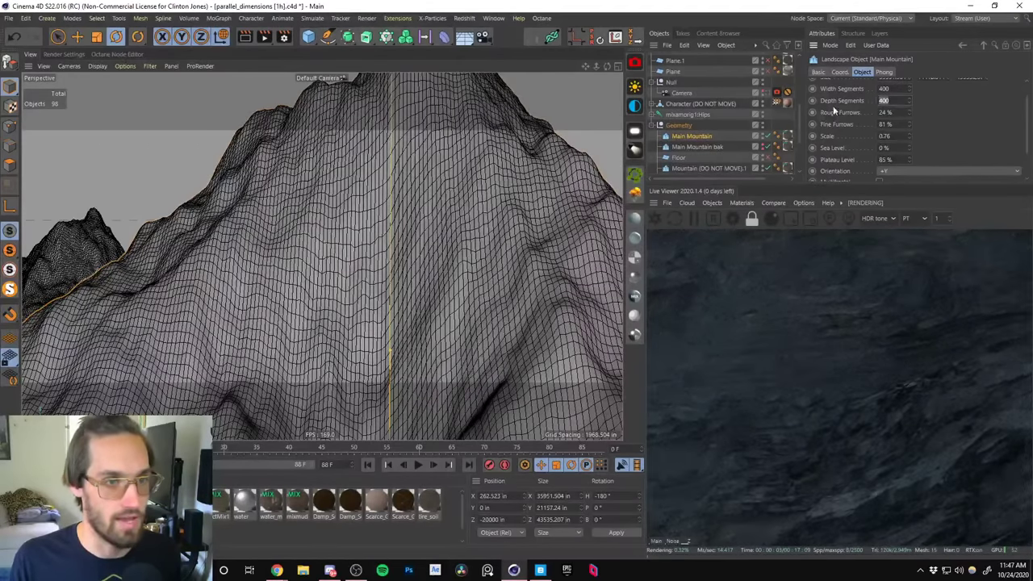
{"action": "type", "text": "60"}
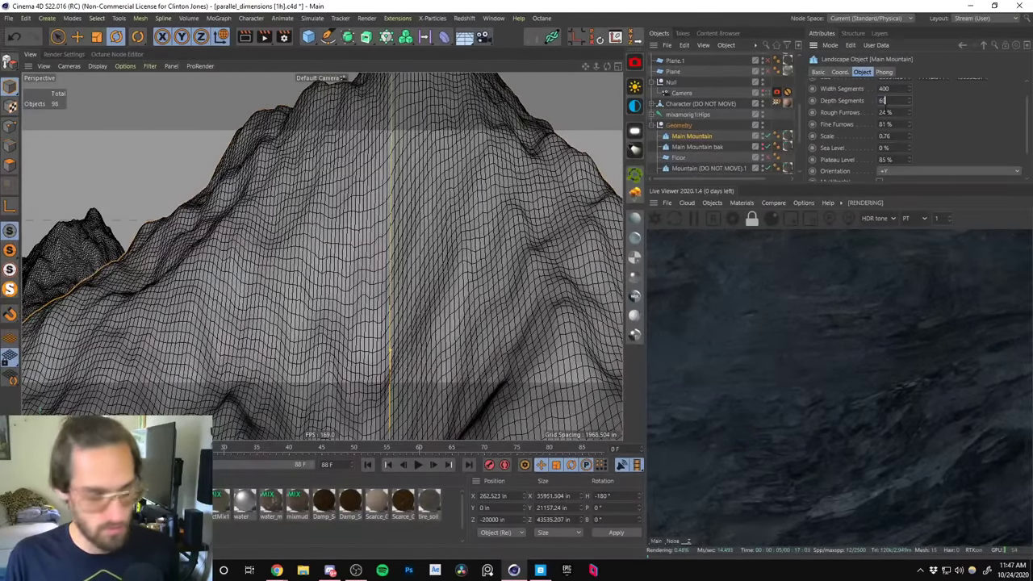
{"action": "key", "text": "Return"}
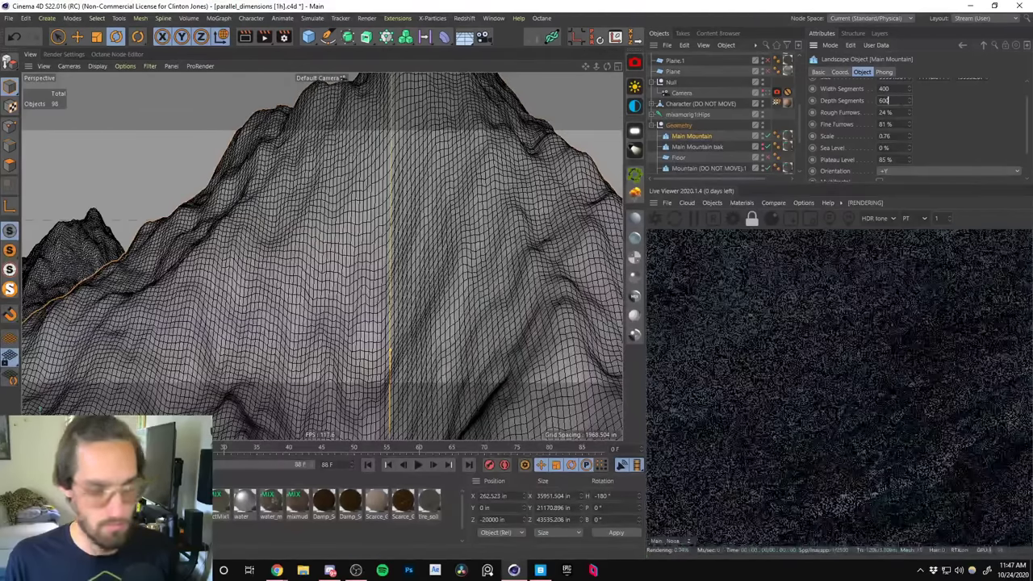
{"action": "type", "text": "00"}
{"action": "key", "text": "Return"}
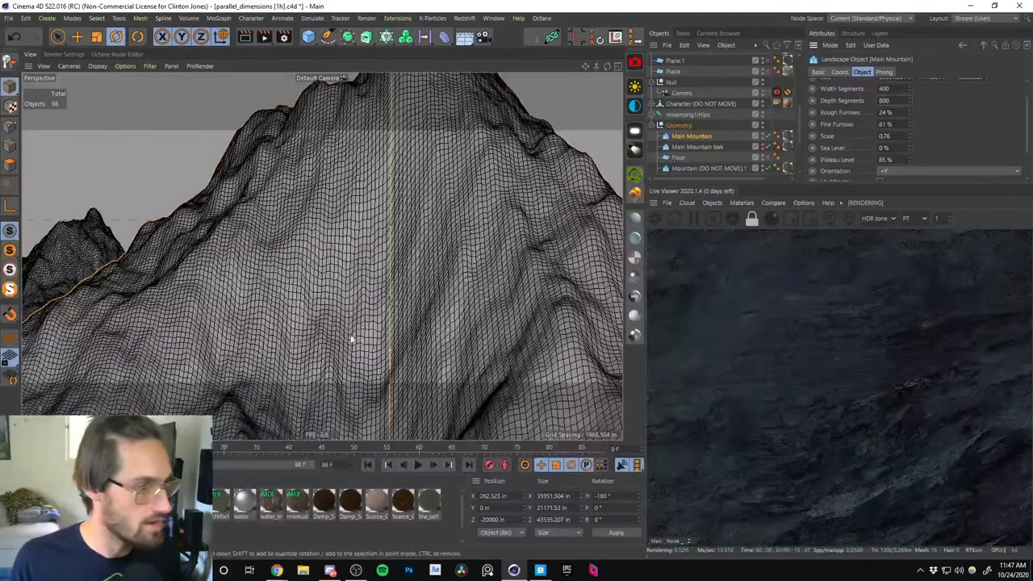
Set Main Mountain's width segments to 800 and its depth segments to 1000.
{"action": "left_click_drag", "start_coordinate": [350, 341], "coordinate": [360, 451], "text": "alt"}
{"action": "left_click_drag", "start_coordinate": [891, 101], "coordinate": [876, 99]}
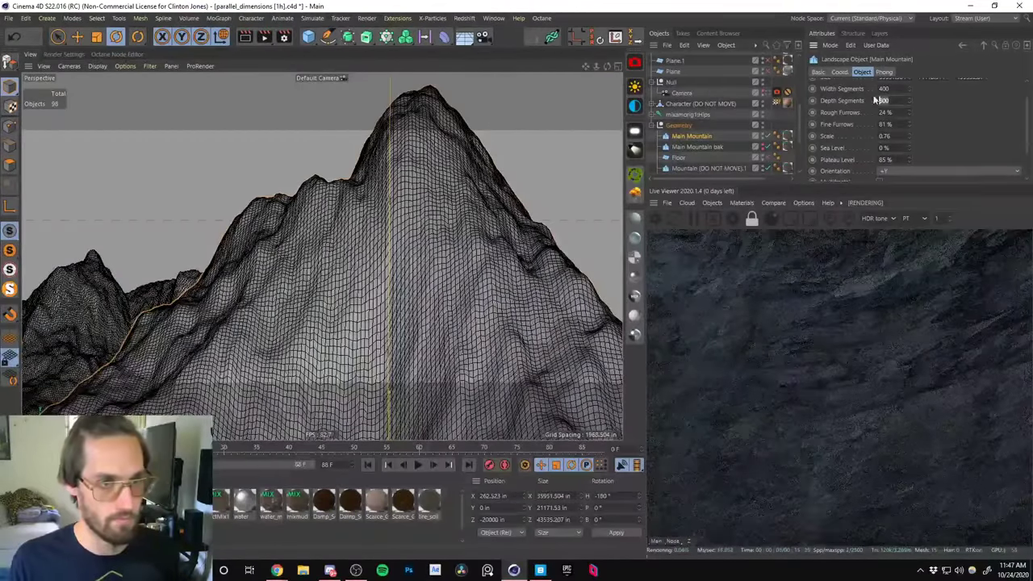
{"action": "key", "text": "shift+Tab"}
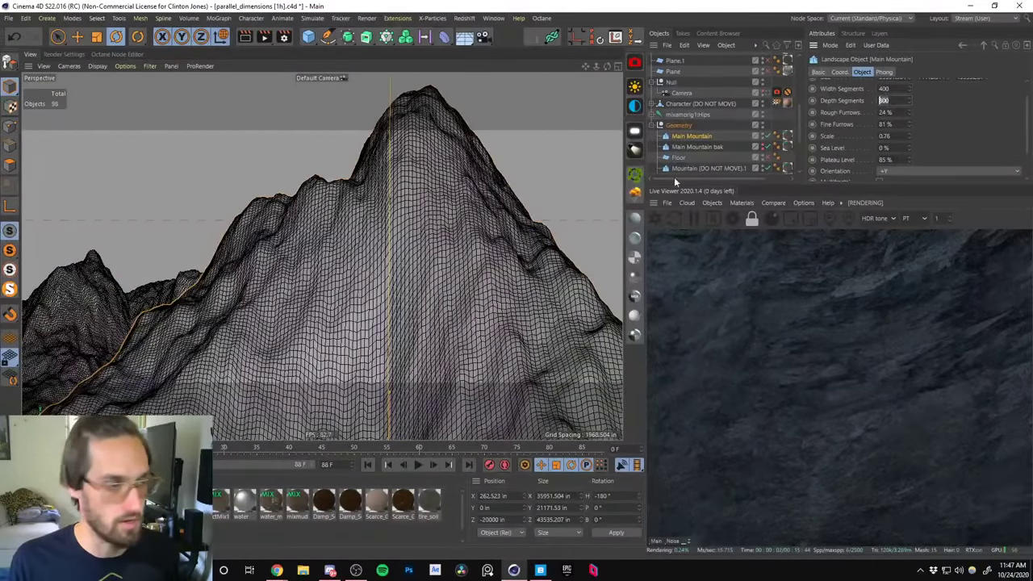
{"action": "left_click_drag", "start_coordinate": [355, 291], "coordinate": [391, 278], "text": "alt"}
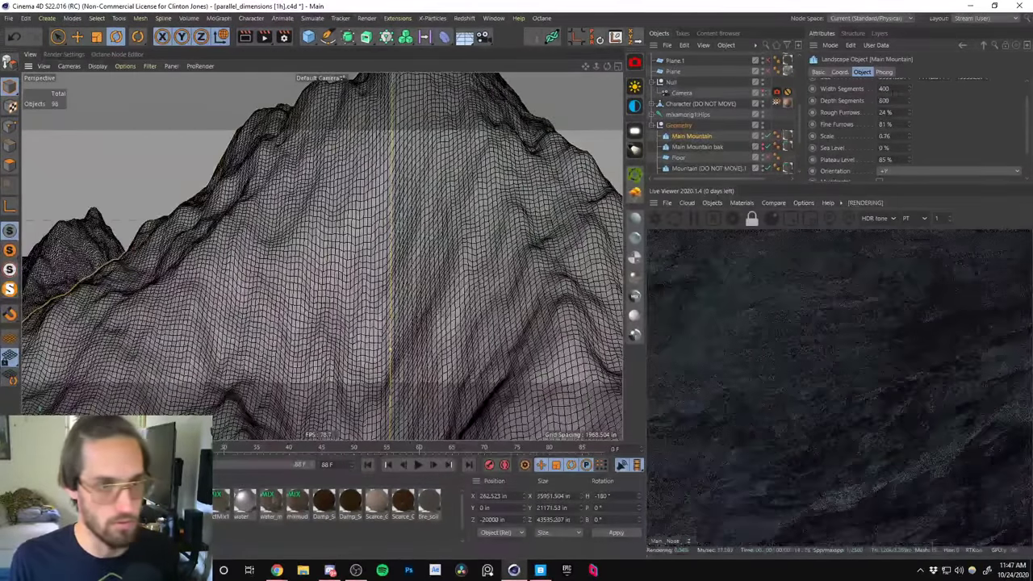
{"action": "key", "text": "Tab"}
{"action": "type", "text": "800"}
{"action": "key", "text": "Tab"}
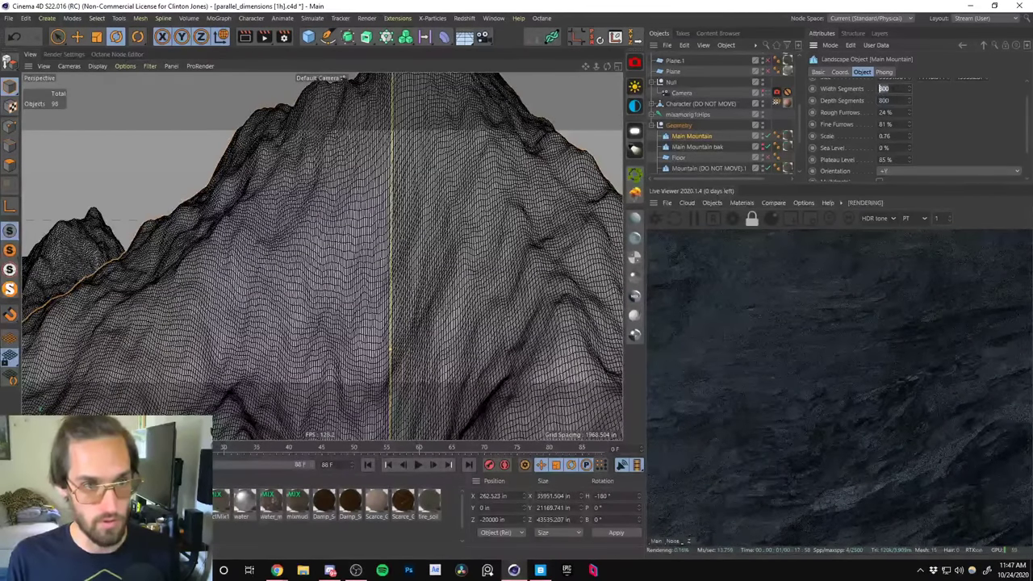
{"action": "type", "text": "1000"}
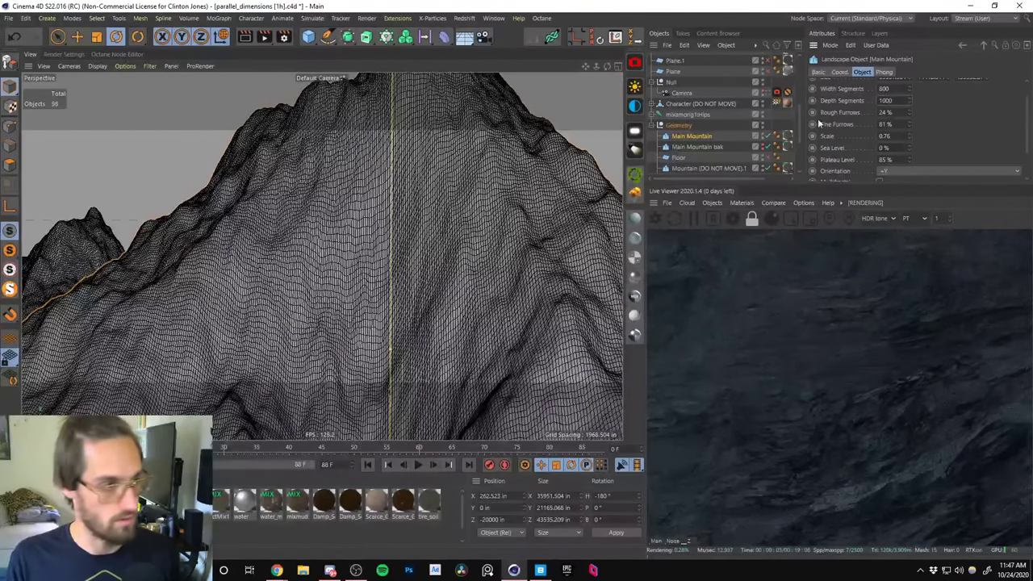
{"action": "key", "text": "Return"}
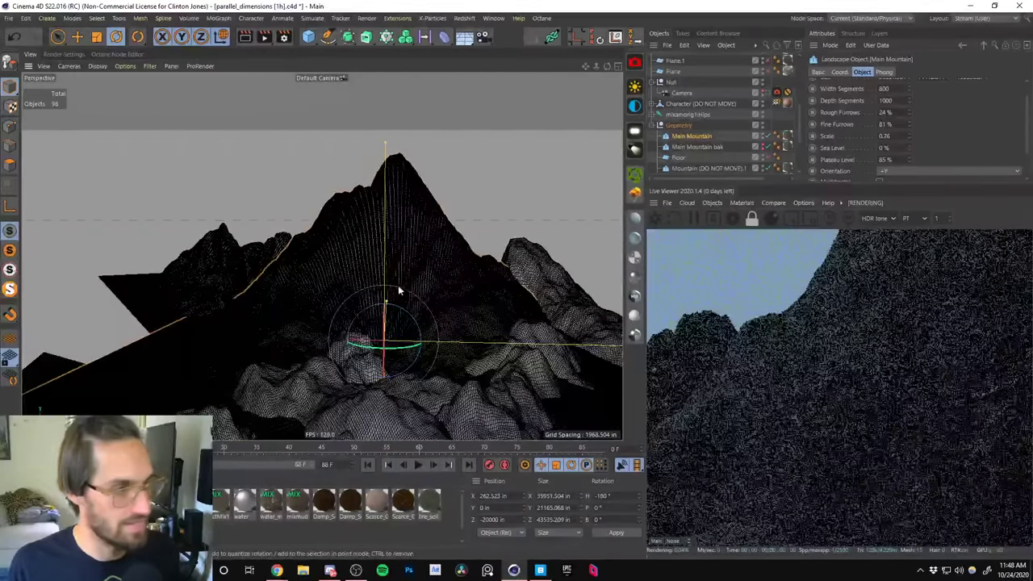
Select the background landscape Mountain (DO NOT MOVE).1 and set its width and depth segments to 200 each.
{"action": "left_click_drag", "start_coordinate": [394, 253], "coordinate": [157, 238], "text": "alt"}
{"action": "left_click", "coordinate": [163, 226]}
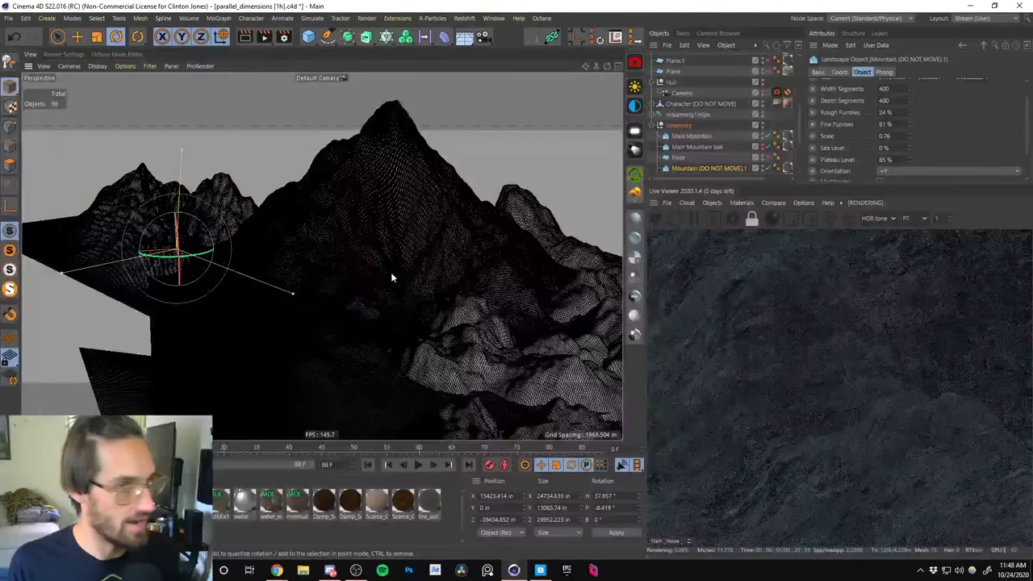
{"action": "left_click_drag", "start_coordinate": [391, 272], "coordinate": [359, 263], "text": "alt"}
{"action": "left_click_drag", "start_coordinate": [891, 89], "coordinate": [823, 108]}
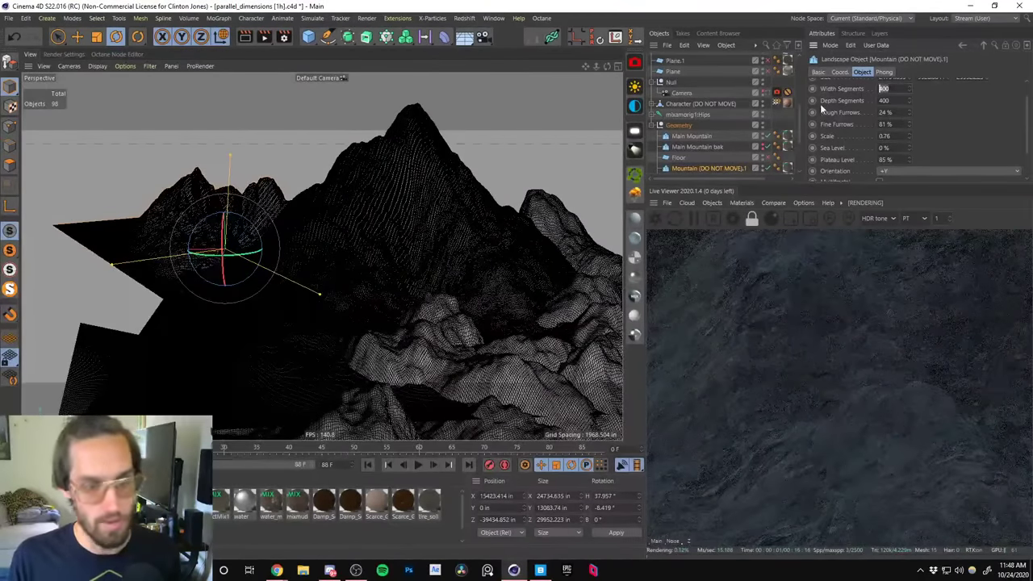
{"action": "type", "text": "200"}
{"action": "double_click", "coordinate": [886, 100]}
{"action": "type", "text": "200"}
{"action": "key", "text": "Return"}
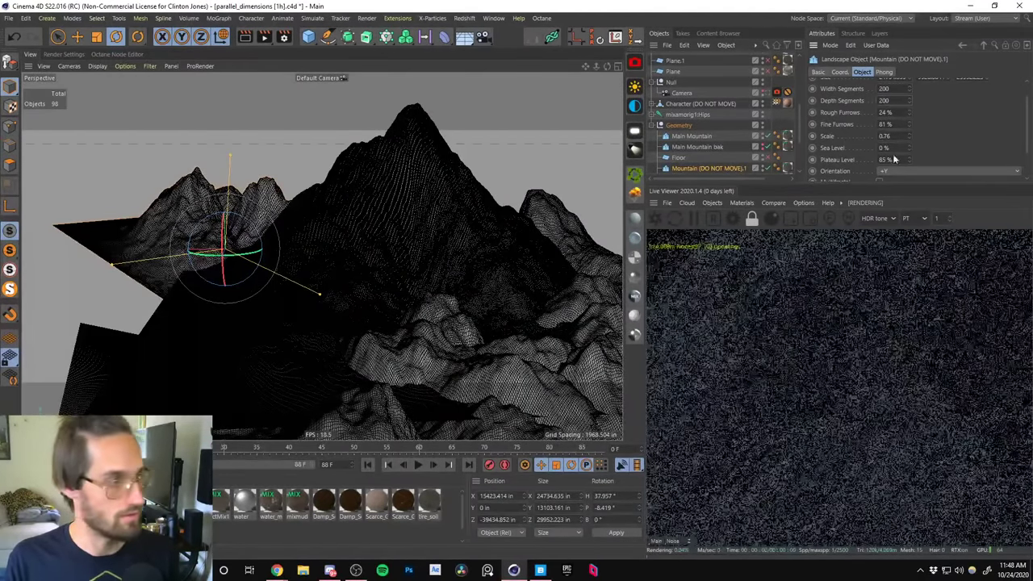
Convert Main Mountain into an editable polygon object and pause the Octane live render.
{"action": "left_click_drag", "start_coordinate": [389, 274], "coordinate": [256, 239], "text": "alt"}
{"action": "left_click_drag", "start_coordinate": [287, 344], "coordinate": [374, 227], "text": "alt"}
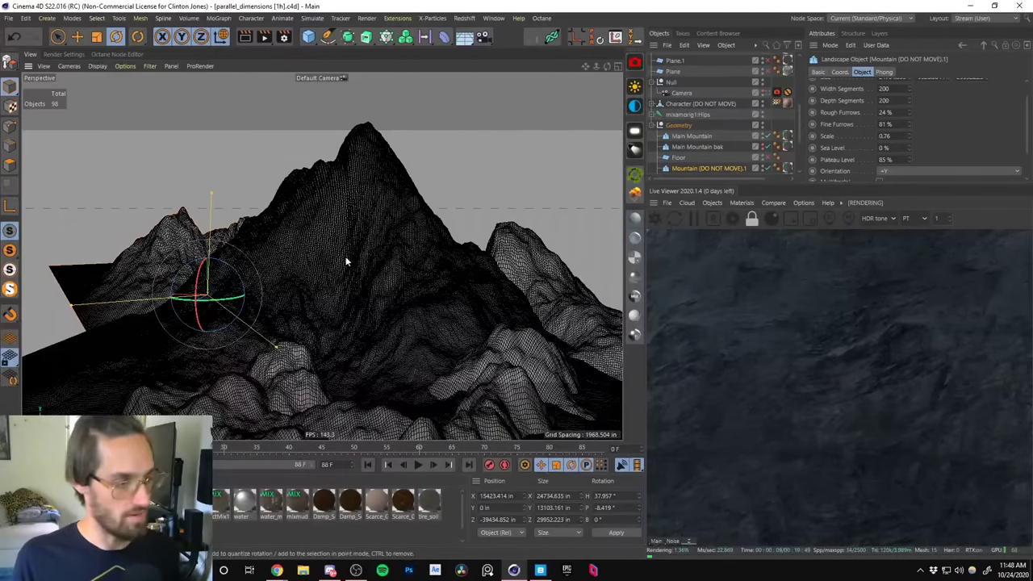
{"action": "right_click_drag", "start_coordinate": [351, 251], "coordinate": [351, 201], "text": "alt"}
{"action": "middle_click_drag", "start_coordinate": [323, 256], "coordinate": [382, 288], "text": "alt"}
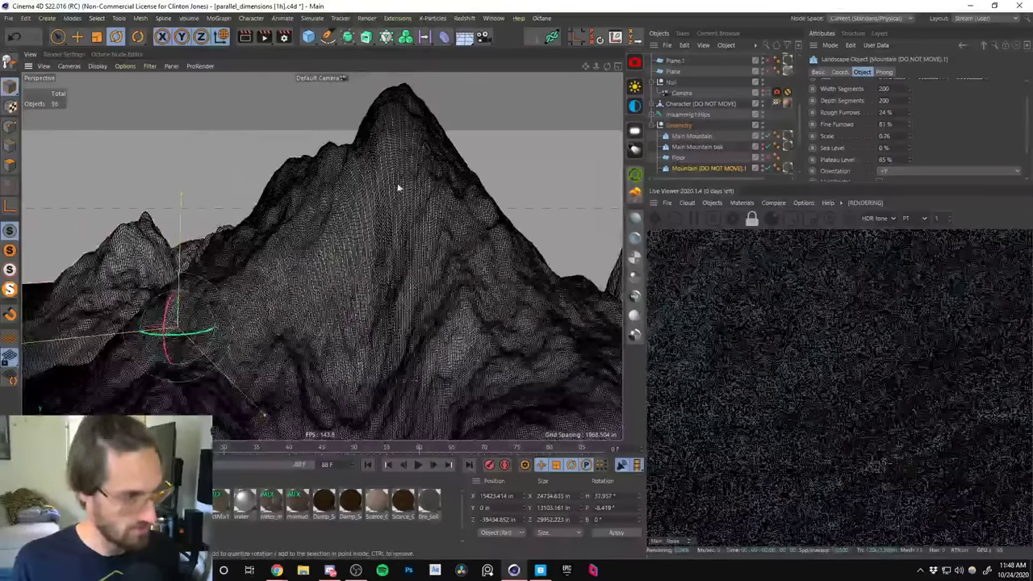
{"action": "left_click_drag", "start_coordinate": [351, 259], "coordinate": [376, 269], "text": "alt"}
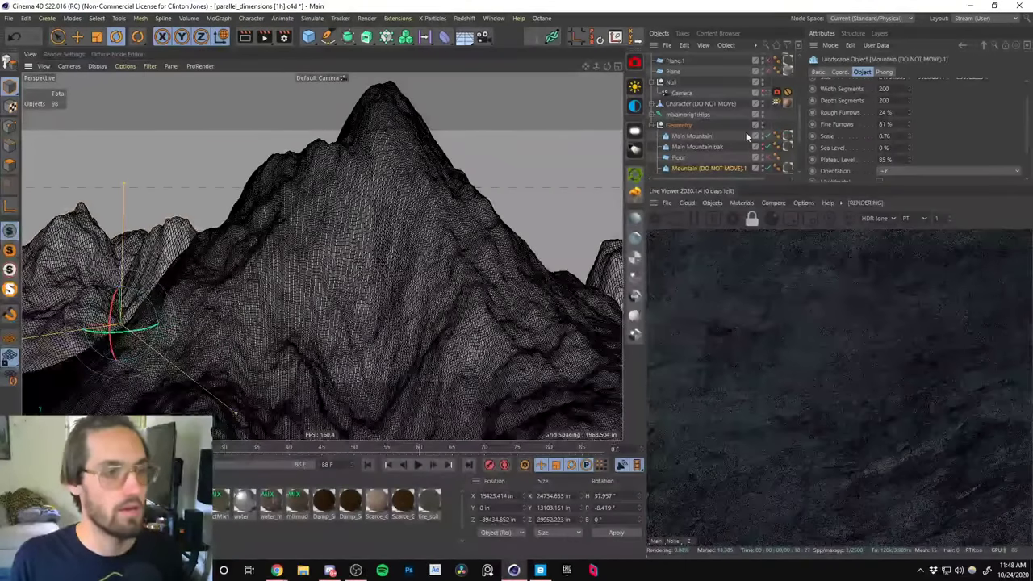
{"action": "left_click", "coordinate": [746, 136]}
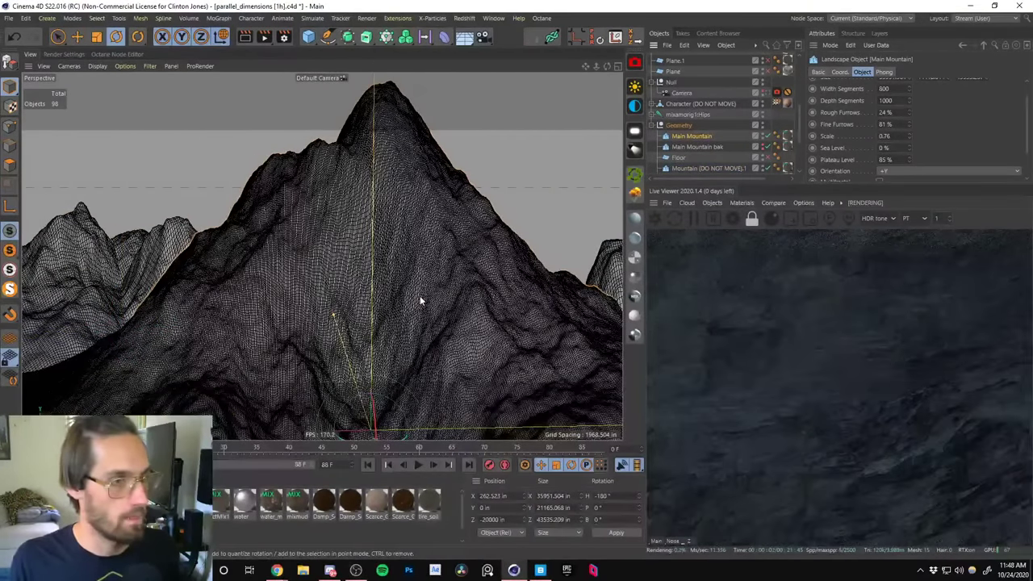
{"action": "key", "text": "c"}
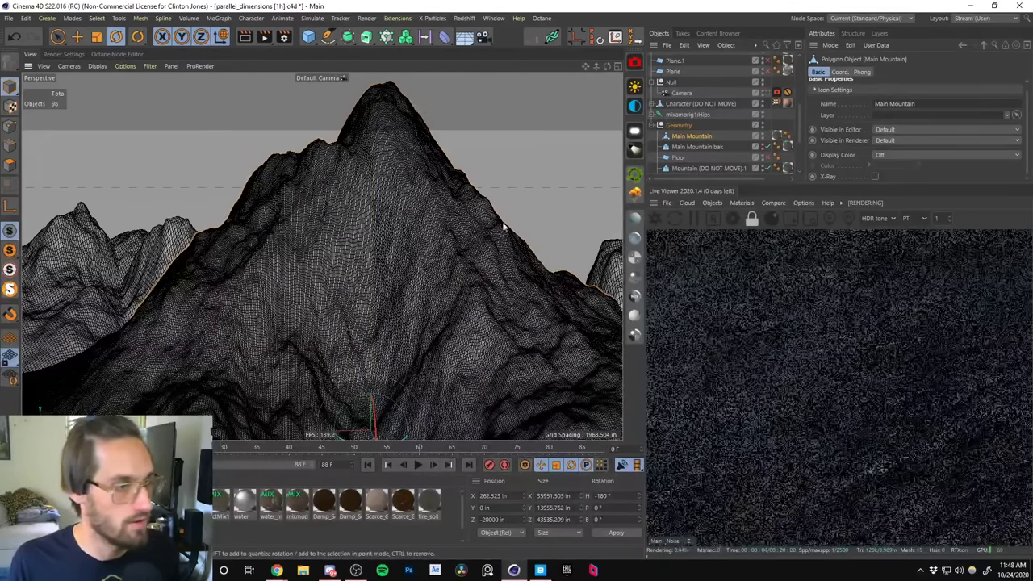
{"action": "left_click", "coordinate": [694, 220]}
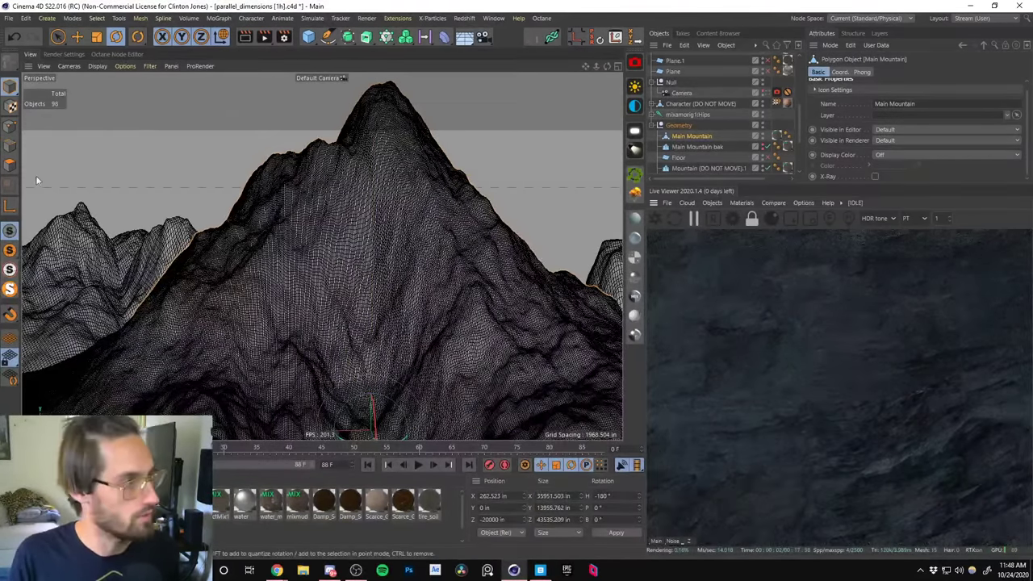
Switch Main Mountain to polygon editing, clear the stray polygon selection, and activate the Live Selection tool.
{"action": "left_click", "coordinate": [10, 165]}
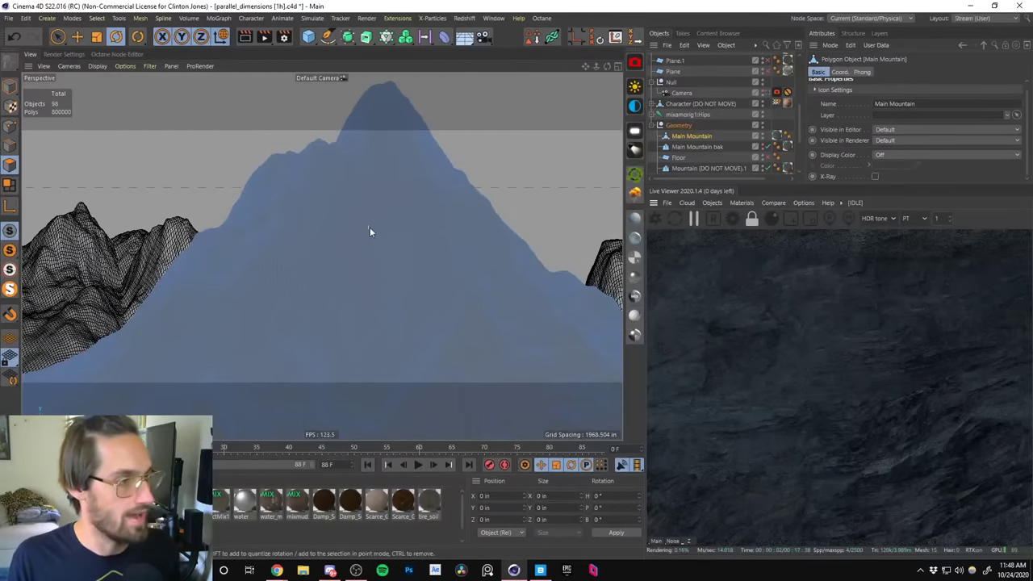
{"action": "right_click_drag", "start_coordinate": [370, 229], "coordinate": [368, 158], "text": "alt"}
{"action": "left_click_drag", "start_coordinate": [375, 132], "coordinate": [323, 251]}
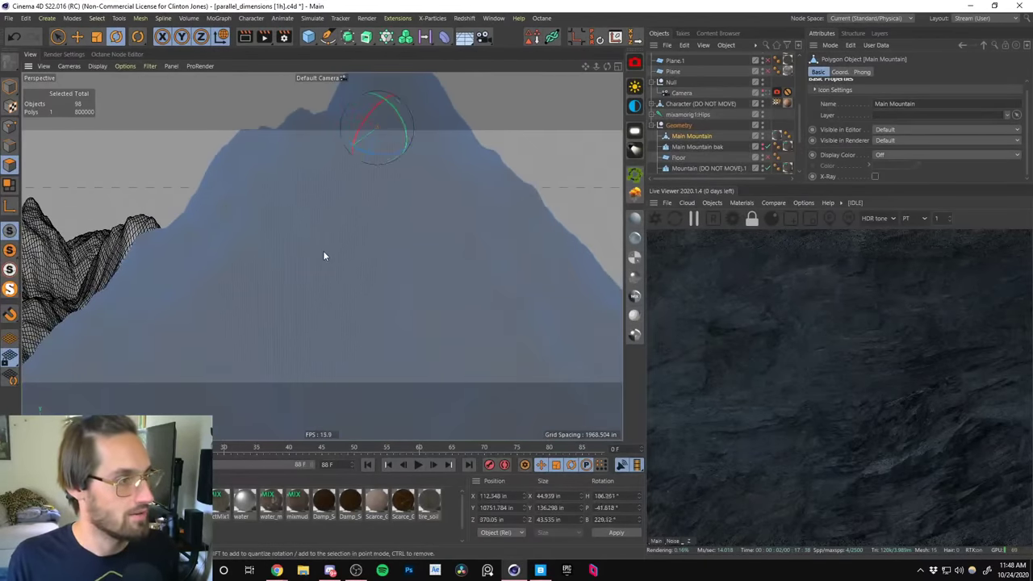
{"action": "left_click", "coordinate": [203, 96]}
{"action": "left_click", "coordinate": [58, 37]}
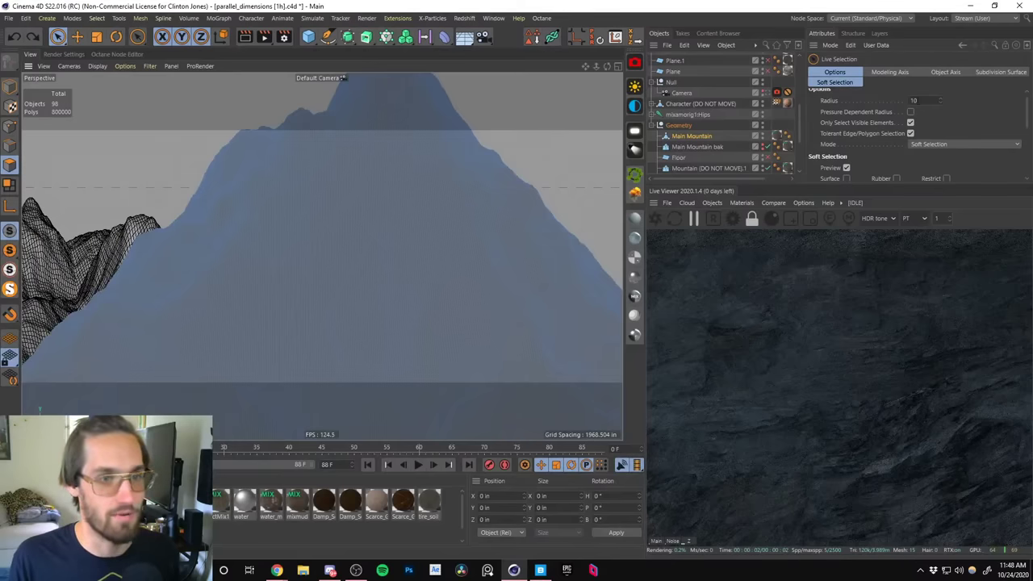
Set the Live Selection radius to 1 and try painting a thin polygon strip down Main Mountain's slope, undoing the test selection.
{"action": "double_click", "coordinate": [914, 101]}
{"action": "type", "text": "1"}
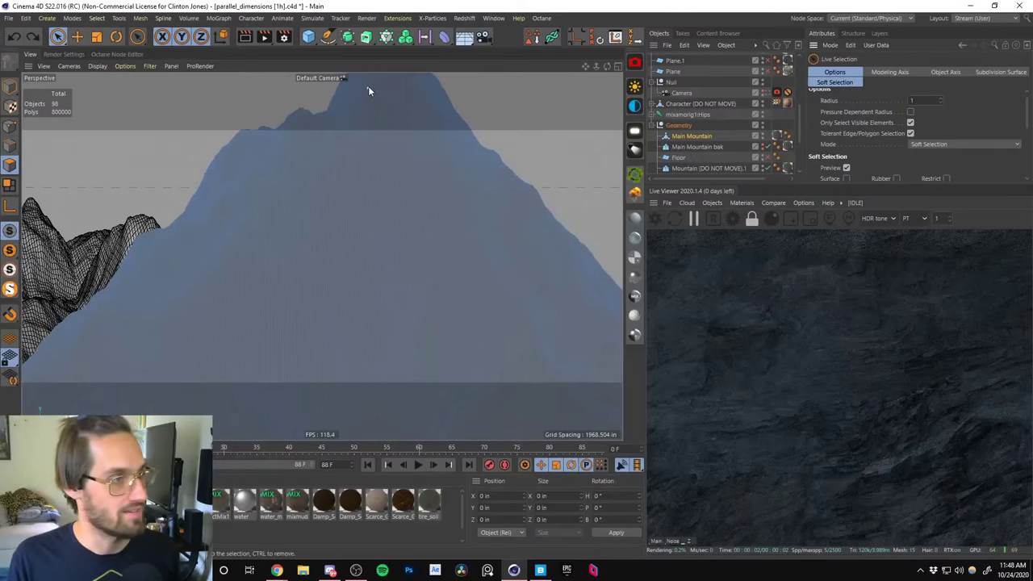
{"action": "left_click_drag", "start_coordinate": [368, 86], "coordinate": [348, 129]}
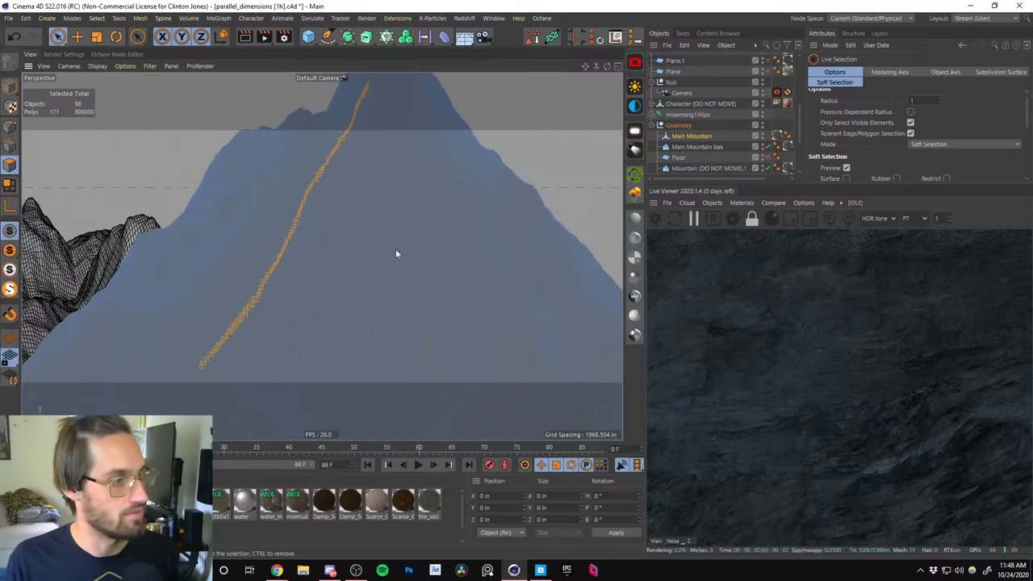
{"action": "scroll", "coordinate": [362, 258], "scroll_direction": "down", "scroll_amount": 3}
{"action": "middle_click_drag", "start_coordinate": [366, 282], "coordinate": [334, 197], "text": "alt"}
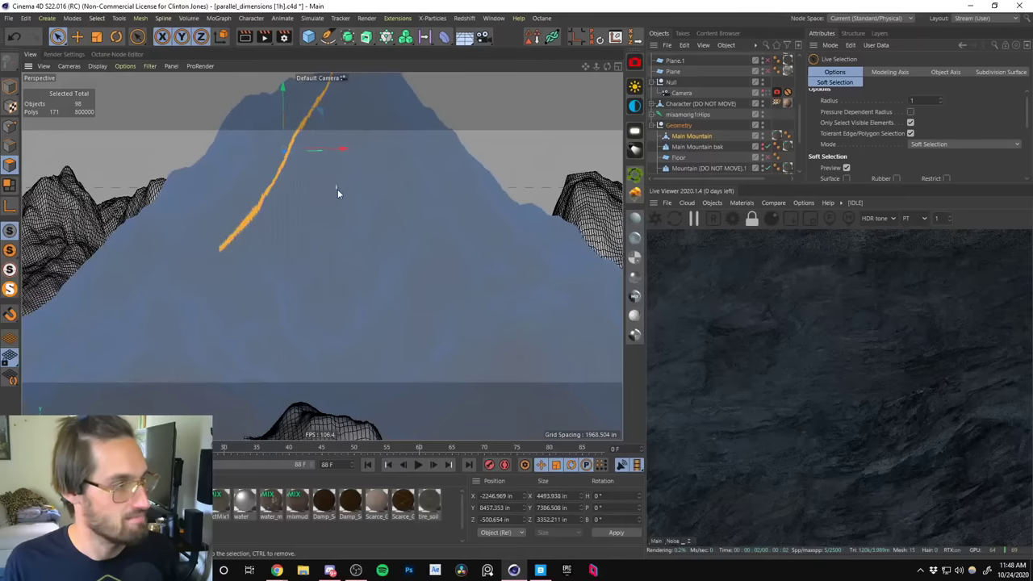
{"action": "key", "text": "ctrl+z"}
{"action": "left_click_drag", "start_coordinate": [373, 251], "coordinate": [268, 121], "text": "alt"}
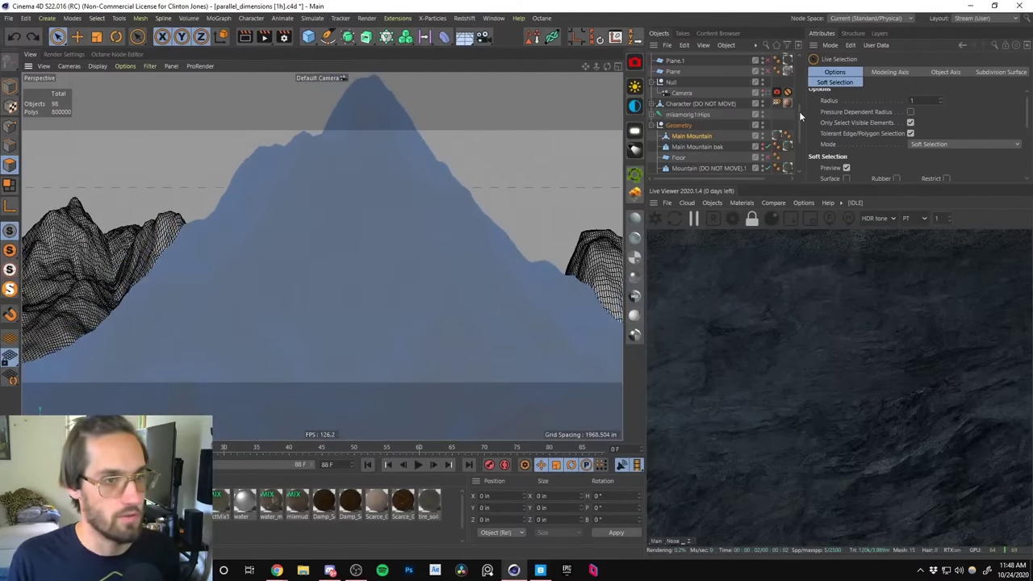
Look through the scene camera and bring the empty PureRef canvas over the Cinema 4D workspace.
{"action": "mouse_move", "coordinate": [799, 112]}
{"action": "left_mouse_down"}
{"action": "mouse_move", "coordinate": [799, 140]}
{"action": "mouse_move", "coordinate": [803, 105]}
{"action": "left_mouse_up"}
{"action": "left_click", "coordinate": [776, 120]}
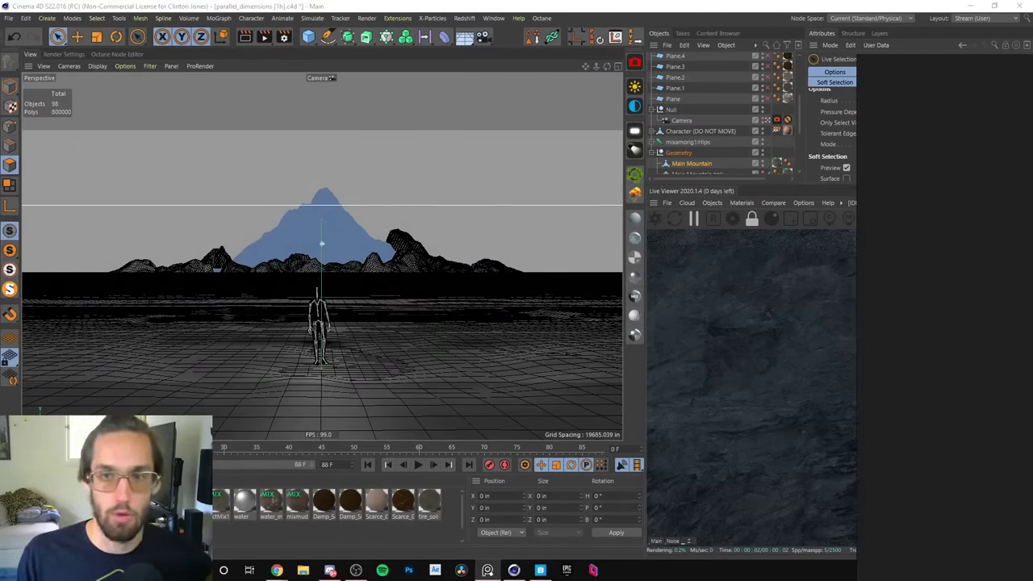
{"action": "right_click_drag", "start_coordinate": [1032, 111], "coordinate": [677, 95]}
{"action": "right_click", "coordinate": [728, 282]}
{"action": "left_click", "coordinate": [872, 303]}
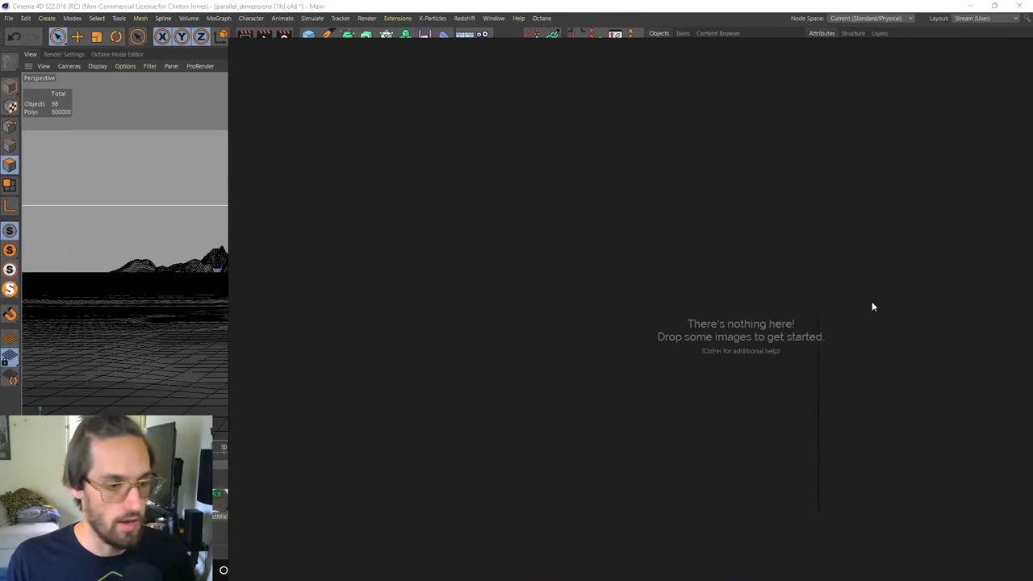
{"action": "right_click", "coordinate": [675, 334]}
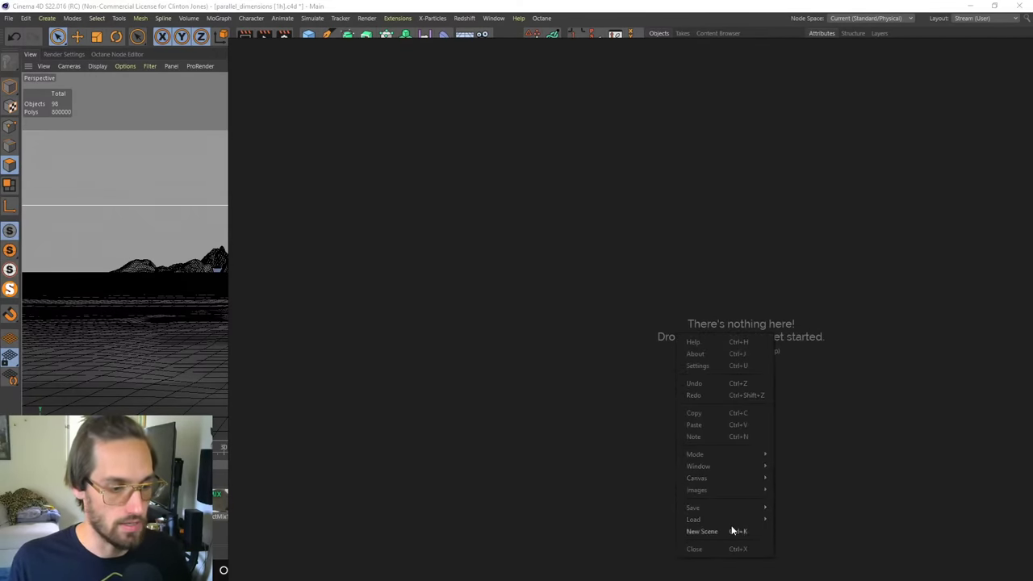
{"action": "mouse_move", "coordinate": [748, 520]}
{"action": "left_click", "coordinate": [792, 522]}
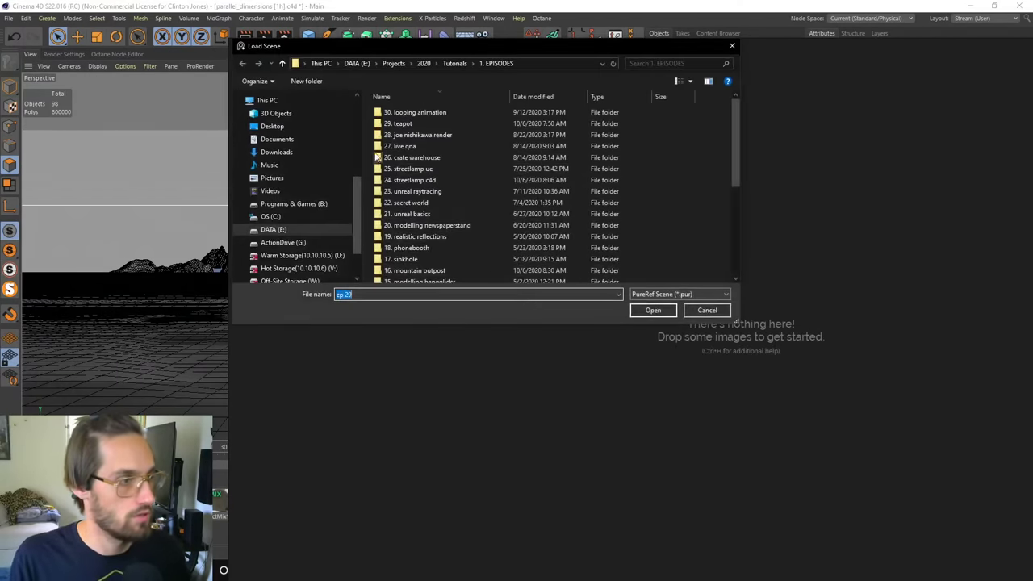
{"action": "scroll", "coordinate": [299, 186], "scroll_direction": "up", "scroll_amount": 5}
{"action": "left_click", "coordinate": [319, 169]}
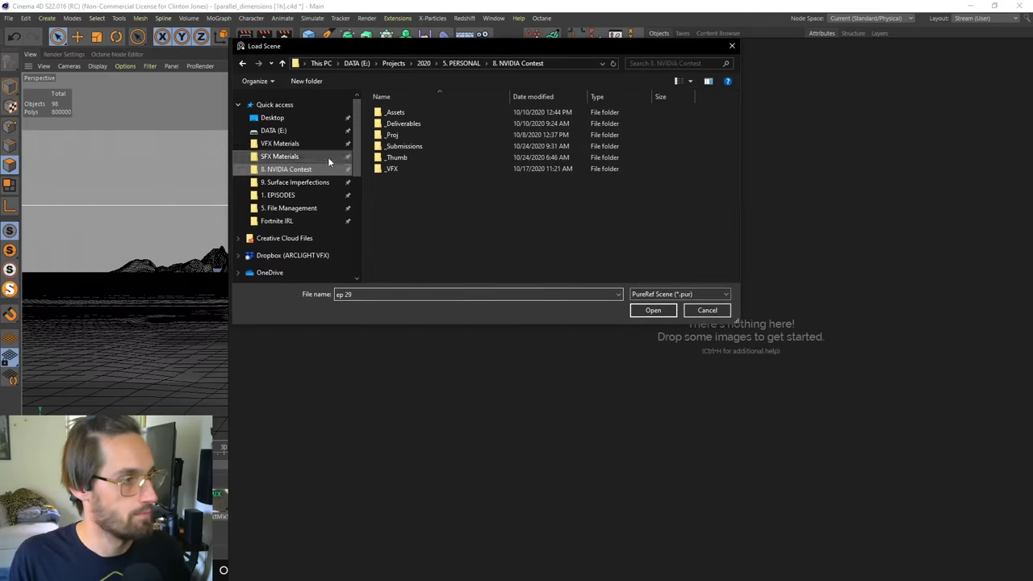
{"action": "double_click", "coordinate": [401, 112]}
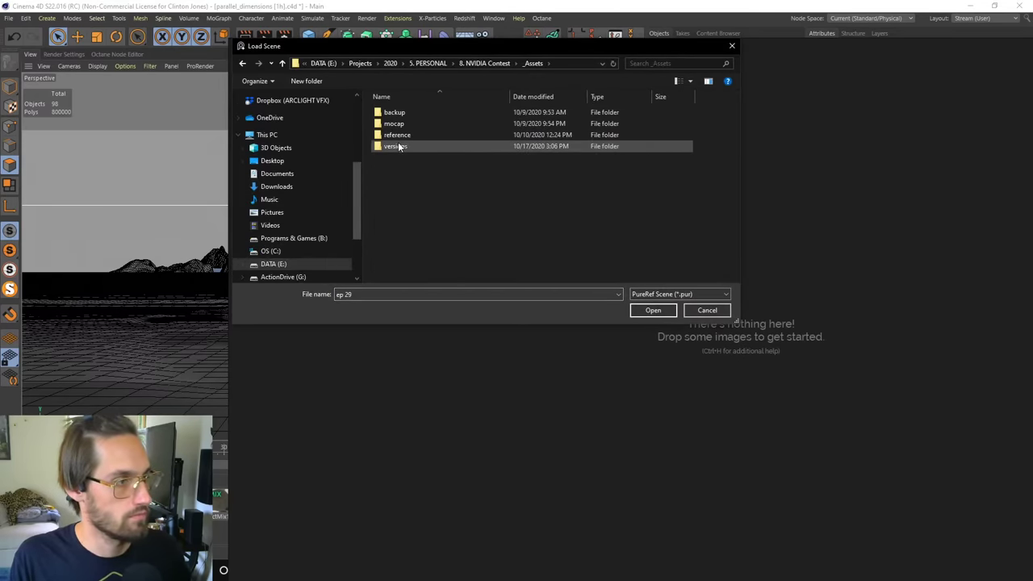
{"action": "double_click", "coordinate": [395, 146]}
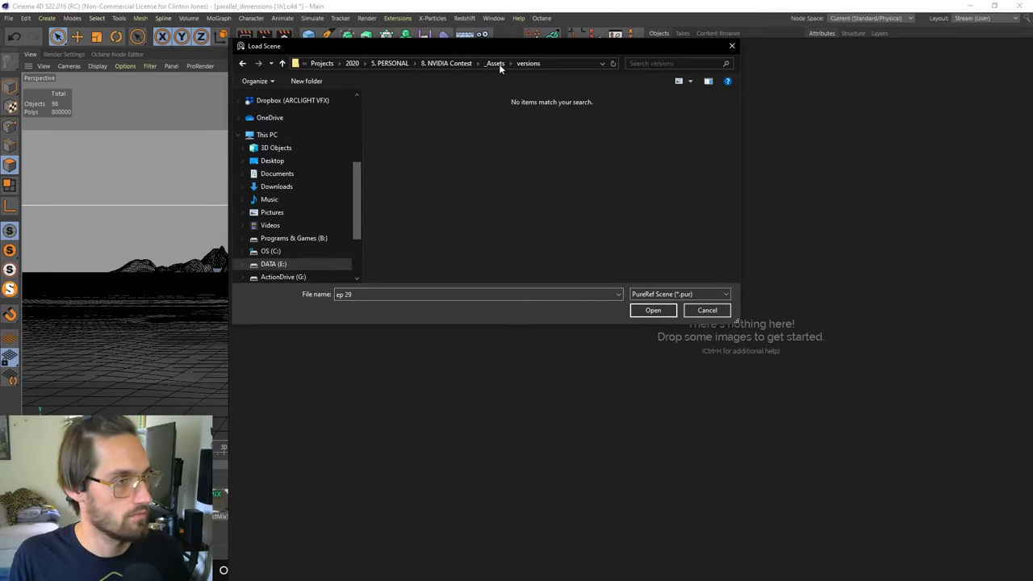
{"action": "left_click", "coordinate": [494, 64]}
{"action": "double_click", "coordinate": [400, 135]}
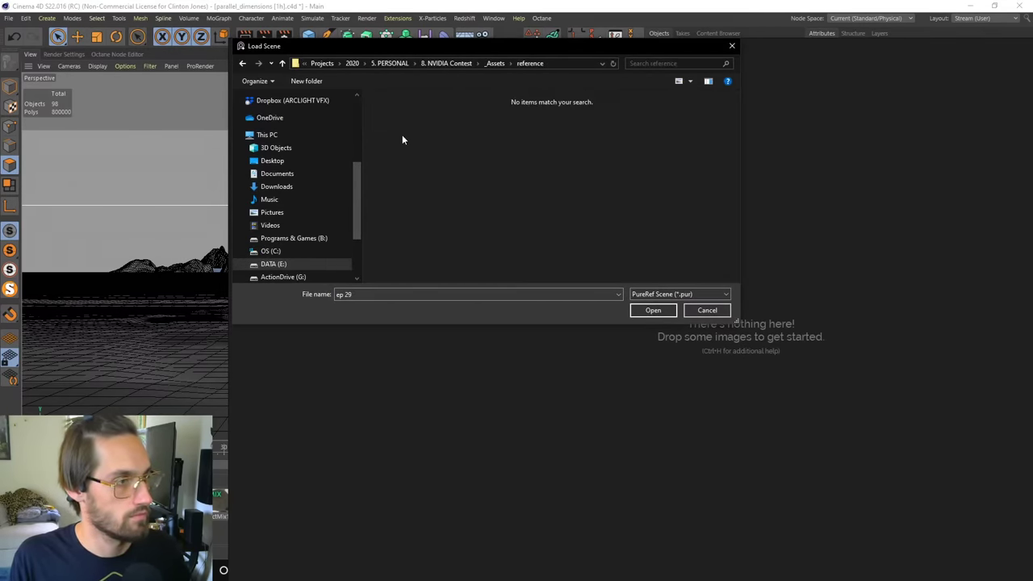
{"action": "left_click", "coordinate": [495, 63]}
{"action": "left_click", "coordinate": [732, 47]}
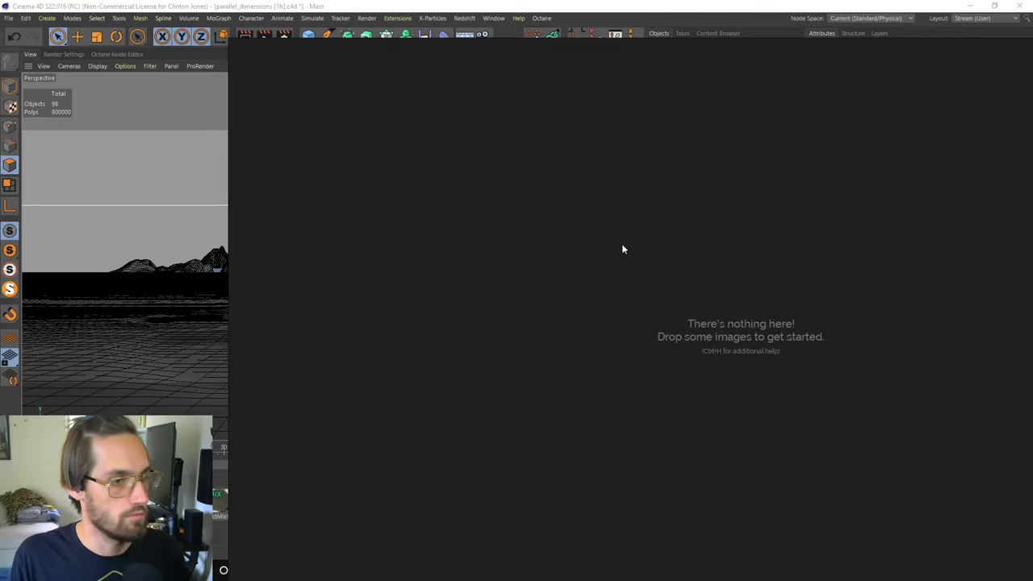
{"action": "right_click", "coordinate": [623, 245]}
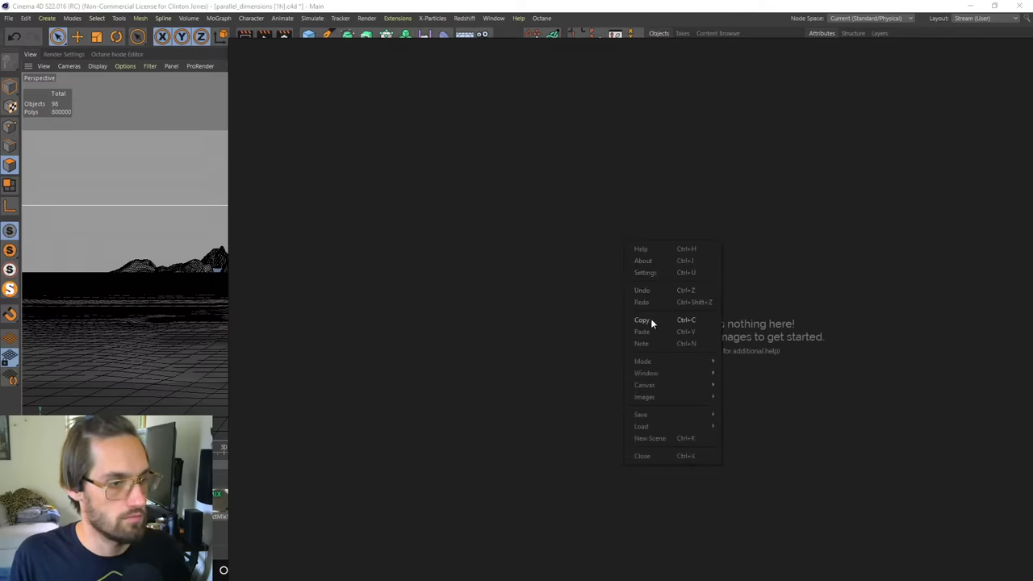
{"action": "left_click", "coordinate": [565, 269]}
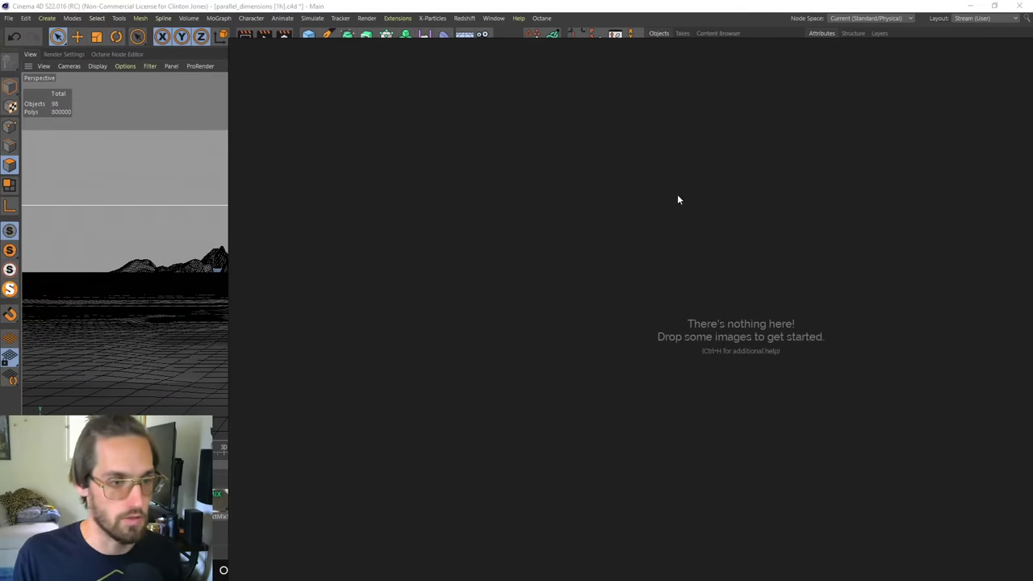
Open File Explorer and bring the volcano concept image with red lava streams into the PureRef canvas as a reference.
{"action": "key", "text": "super+e"}
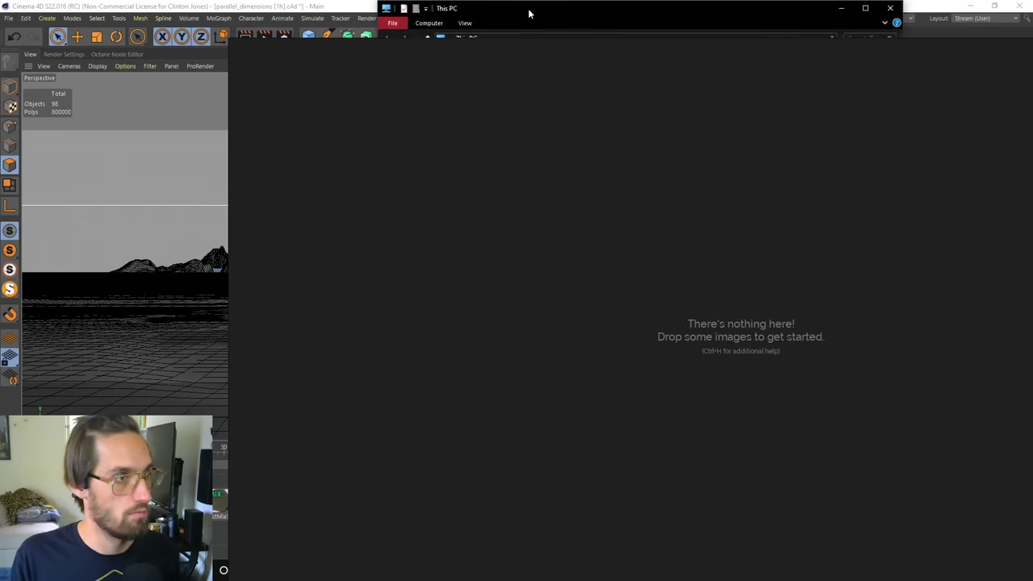
{"action": "left_click_drag", "start_coordinate": [529, 14], "coordinate": [1032, 131]}
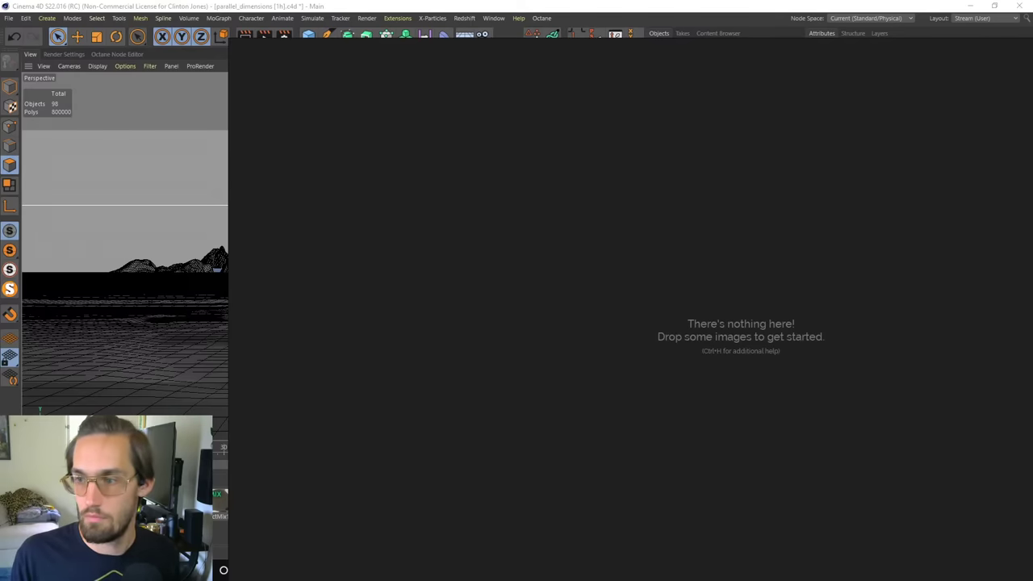
{"action": "left_click_drag", "start_coordinate": [1032, 242], "coordinate": [740, 284]}
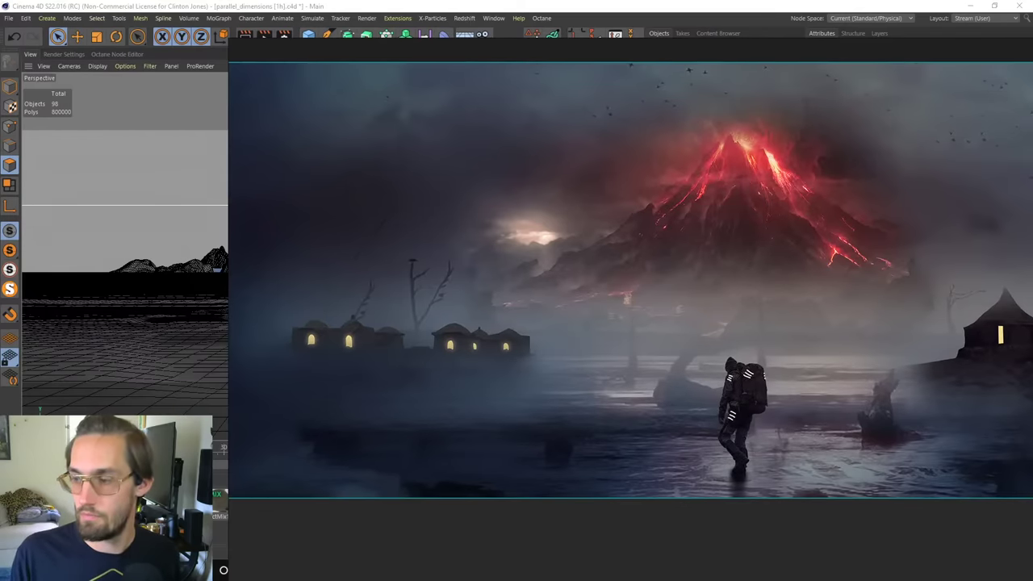
{"action": "scroll", "coordinate": [711, 298], "scroll_direction": "down", "scroll_amount": 1}
{"action": "scroll", "coordinate": [639, 306], "scroll_direction": "up", "scroll_amount": 5}
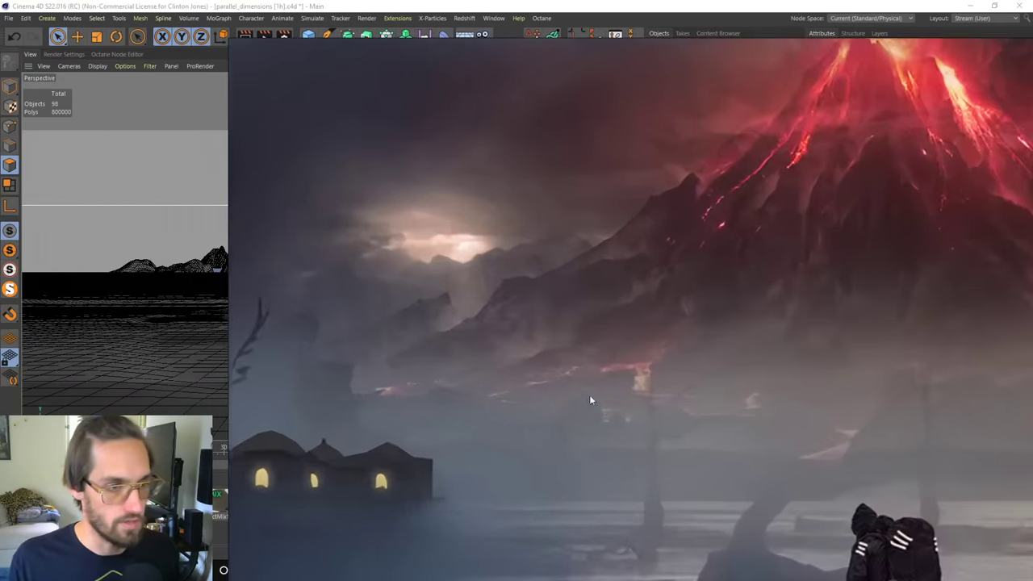
{"action": "right_click_drag", "start_coordinate": [785, 224], "coordinate": [588, 279]}
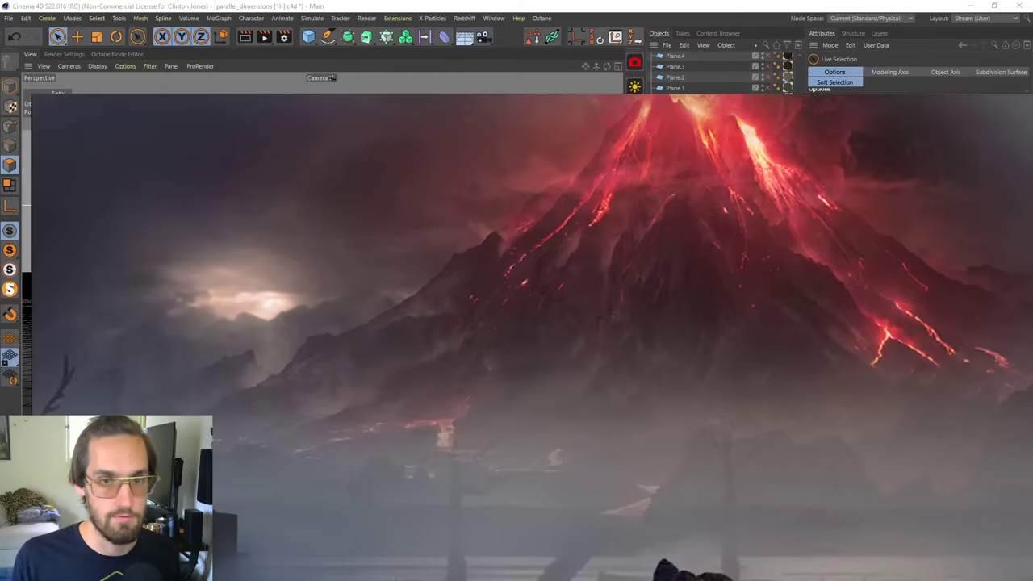
Shrink the PureRef window to a compact frame and fit the erupting volcano within it.
{"action": "left_click_drag", "start_coordinate": [1030, 234], "coordinate": [399, 228]}
{"action": "left_click_drag", "start_coordinate": [272, 96], "coordinate": [273, 275]}
{"action": "right_click_drag", "start_coordinate": [279, 378], "coordinate": [596, 224]}
{"action": "left_click_drag", "start_coordinate": [596, 229], "coordinate": [789, 256]}
{"action": "middle_click_drag", "start_coordinate": [872, 250], "coordinate": [579, 399]}
{"action": "scroll", "coordinate": [760, 307], "scroll_direction": "up", "scroll_amount": 2}
{"action": "scroll", "coordinate": [760, 311], "scroll_direction": "down", "scroll_amount": 3}
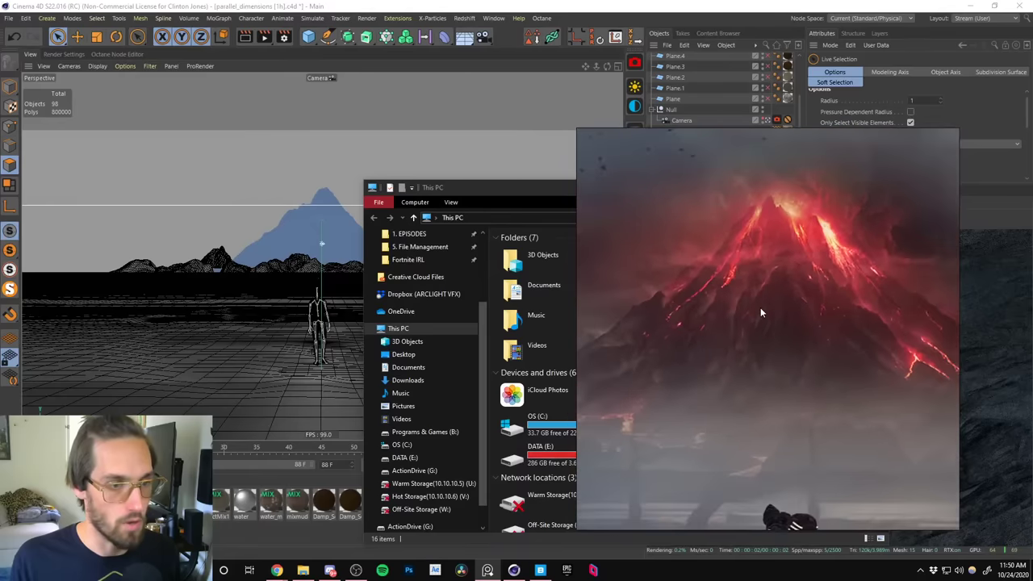
{"action": "right_click_drag", "start_coordinate": [788, 310], "coordinate": [761, 305]}
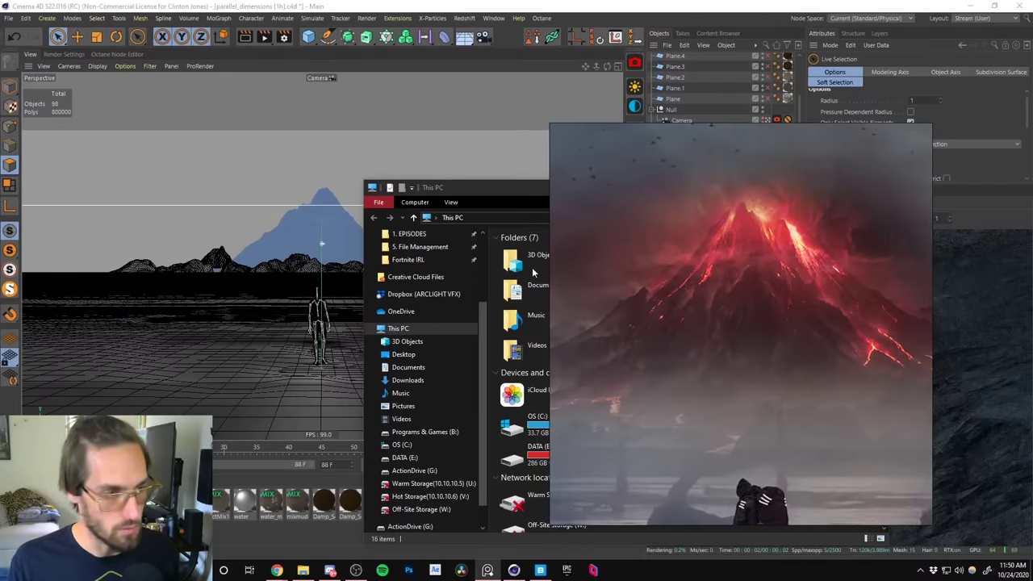
Close the File Explorer window and reposition the volcano reference so the object list stays accessible.
{"action": "left_click_drag", "start_coordinate": [502, 192], "coordinate": [171, 241]}
{"action": "left_click_drag", "start_coordinate": [417, 237], "coordinate": [309, 240]}
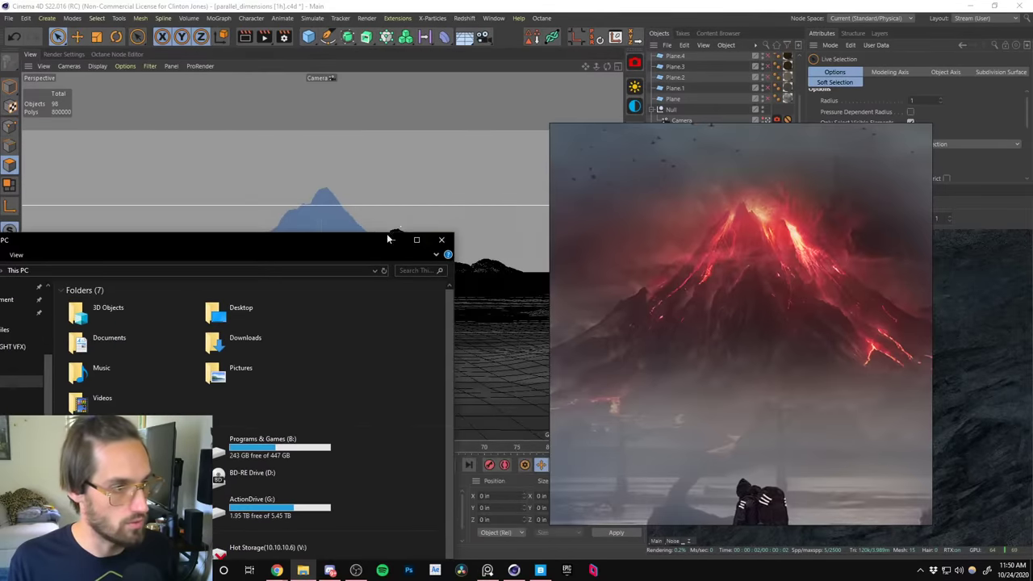
{"action": "left_click", "coordinate": [443, 241]}
{"action": "left_click_drag", "start_coordinate": [755, 131], "coordinate": [761, 186]}
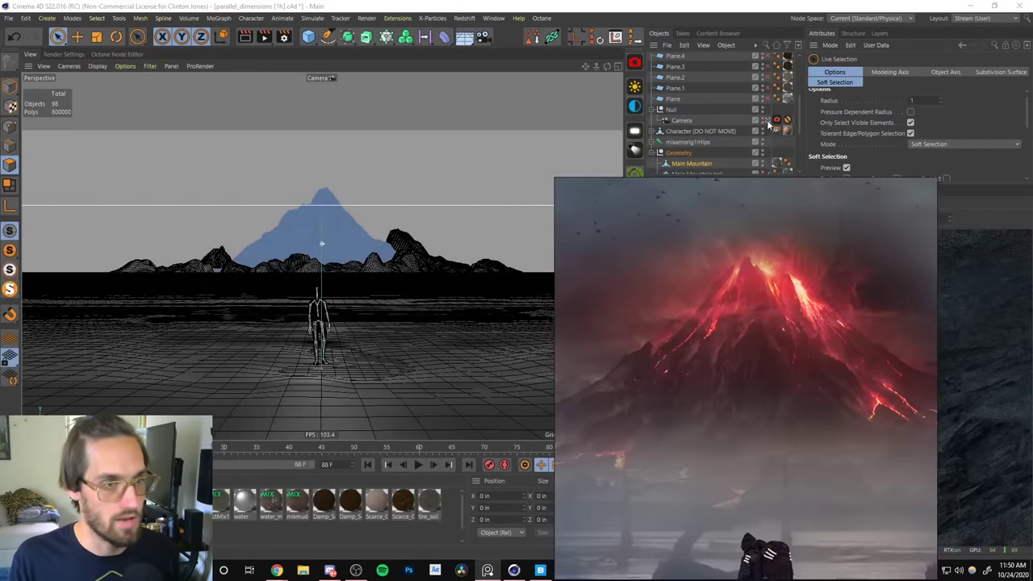
Leave the scene camera view and disable the landscapes Mountain (DO NOT MOVE).1 through Mountain (DO NOT MOVE).8.
{"action": "scroll", "coordinate": [515, 233], "scroll_direction": "up", "scroll_amount": 4}
{"action": "mouse_move", "coordinate": [404, 317]}
{"action": "left_mouse_down", "text": "alt"}
{"action": "mouse_move", "coordinate": [384, 306]}
{"action": "mouse_move", "coordinate": [383, 285]}
{"action": "mouse_move", "coordinate": [405, 307]}
{"action": "left_mouse_up", "text": "alt"}
{"action": "right_click_drag", "start_coordinate": [406, 307], "coordinate": [381, 421], "text": "alt"}
{"action": "left_click_drag", "start_coordinate": [383, 425], "coordinate": [518, 194], "text": "alt"}
{"action": "right_click_drag", "start_coordinate": [739, 243], "coordinate": [741, 280]}
{"action": "left_click_drag", "start_coordinate": [800, 131], "coordinate": [800, 163]}
{"action": "left_click", "coordinate": [722, 96]}
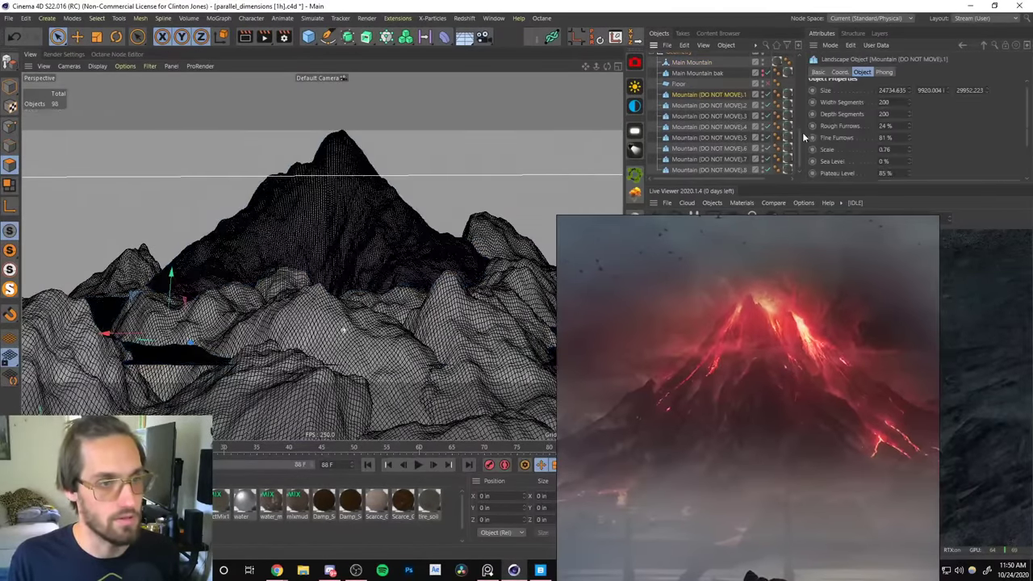
{"action": "left_click", "coordinate": [781, 167], "text": "shift"}
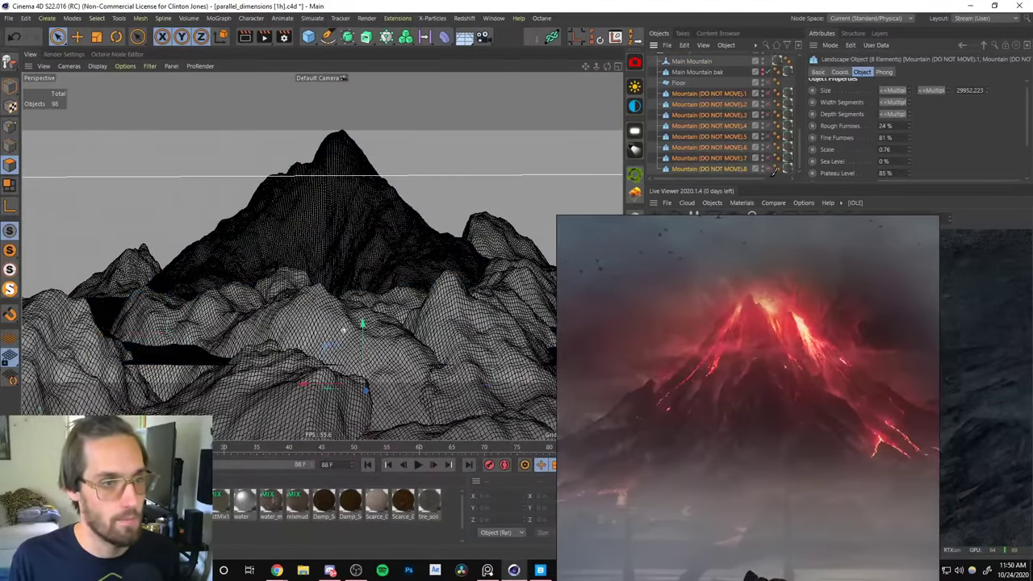
Frame Main Mountain from the front in the viewport and place the volcano reference beside it for comparison.
{"action": "left_click_drag", "start_coordinate": [800, 164], "coordinate": [799, 152]}
{"action": "left_click_drag", "start_coordinate": [454, 245], "coordinate": [372, 296], "text": "alt"}
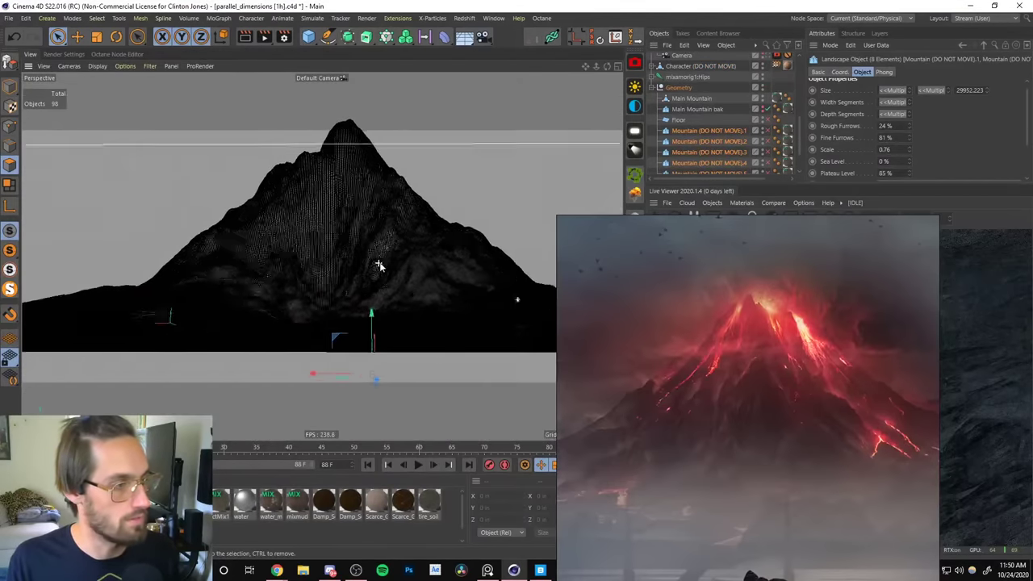
{"action": "middle_click_drag", "start_coordinate": [377, 261], "coordinate": [380, 301], "text": "alt"}
{"action": "left_click_drag", "start_coordinate": [380, 305], "coordinate": [415, 299], "text": "alt"}
{"action": "left_click_drag", "start_coordinate": [768, 370], "coordinate": [862, 313]}
Select Main Mountain and switch the Live Selection mode from soft selection to Normal, keeping a radius of 1.
{"action": "left_click", "coordinate": [58, 37]}
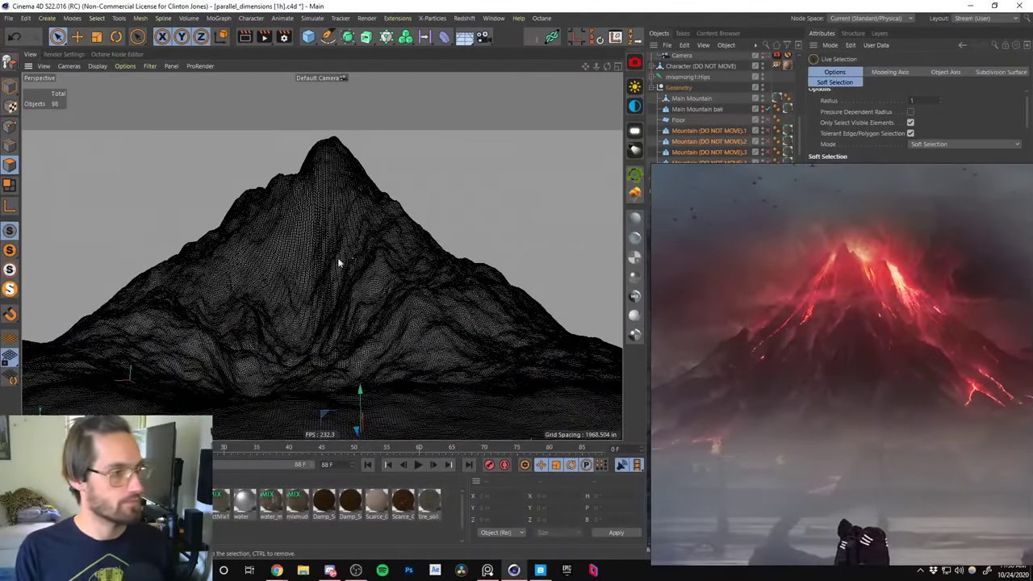
{"action": "left_click", "coordinate": [692, 99]}
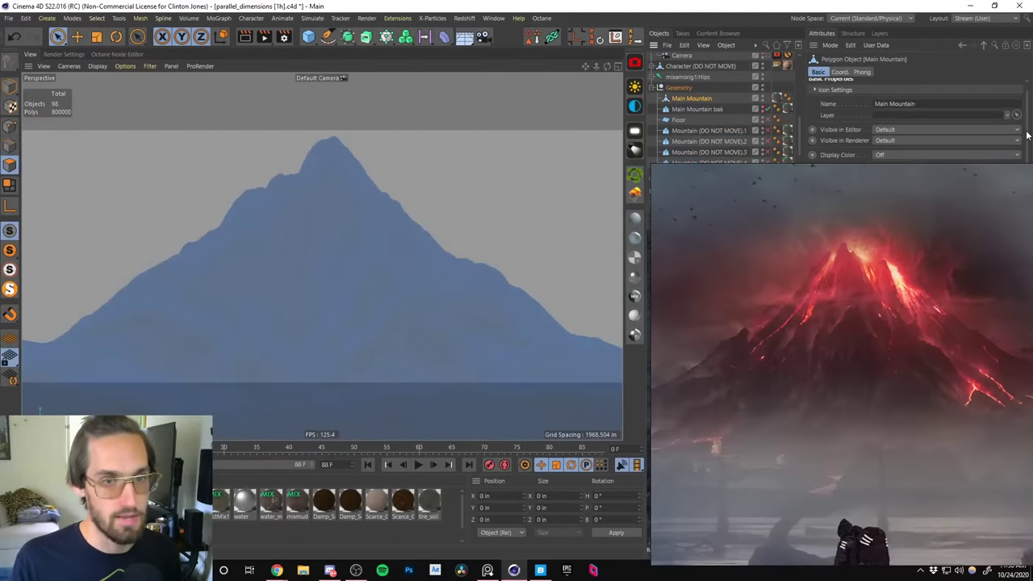
{"action": "scroll", "coordinate": [1026, 136], "scroll_direction": "up", "scroll_amount": 1}
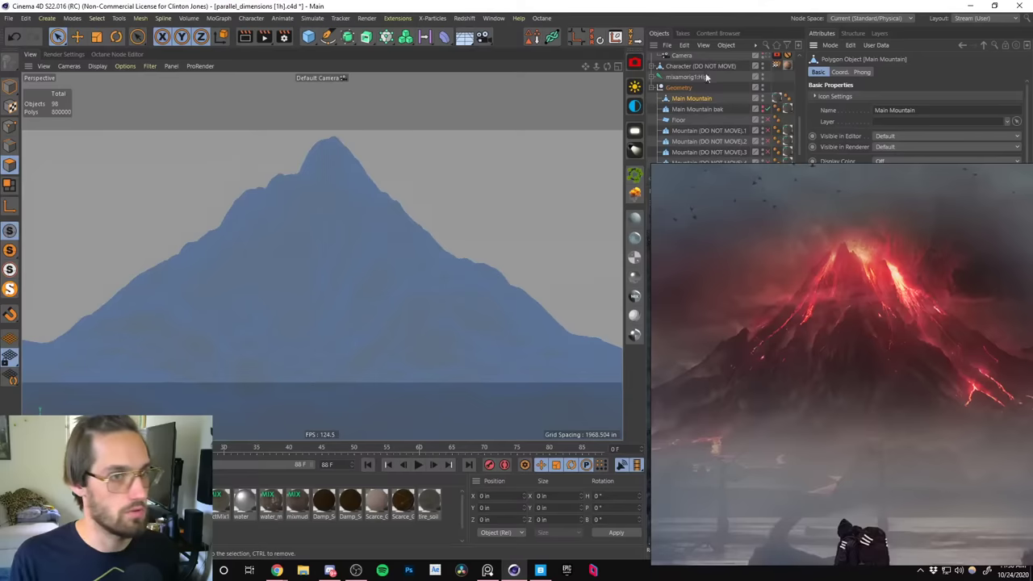
{"action": "left_click", "coordinate": [58, 37]}
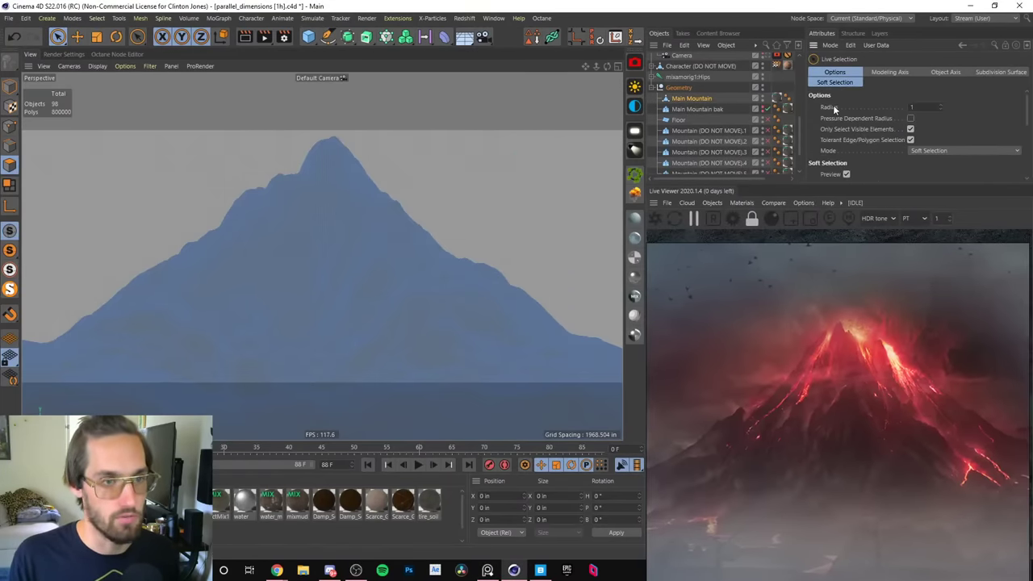
{"action": "left_click", "coordinate": [913, 107]}
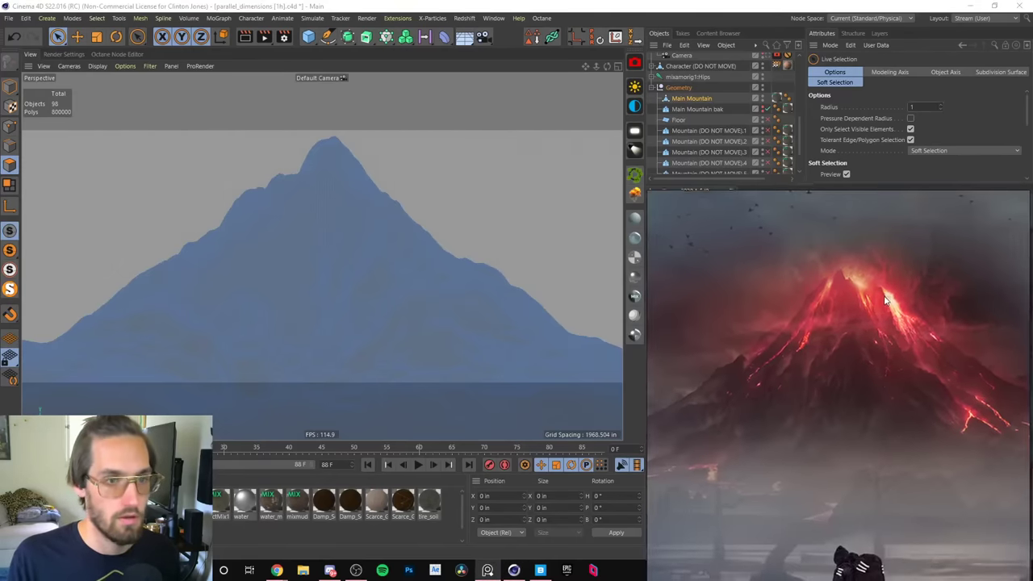
{"action": "left_click", "coordinate": [932, 151]}
{"action": "left_click", "coordinate": [928, 161]}
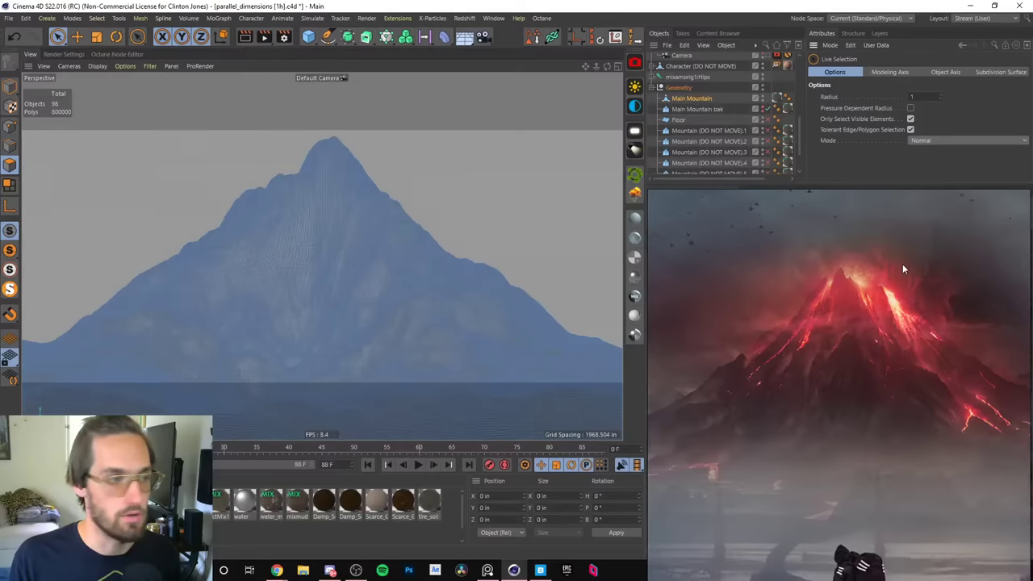
Paint a thin polygon selection from Main Mountain's peak down its left slope as a lava stream, undoing the stray final stroke.
{"action": "left_click_drag", "start_coordinate": [328, 144], "coordinate": [282, 216]}
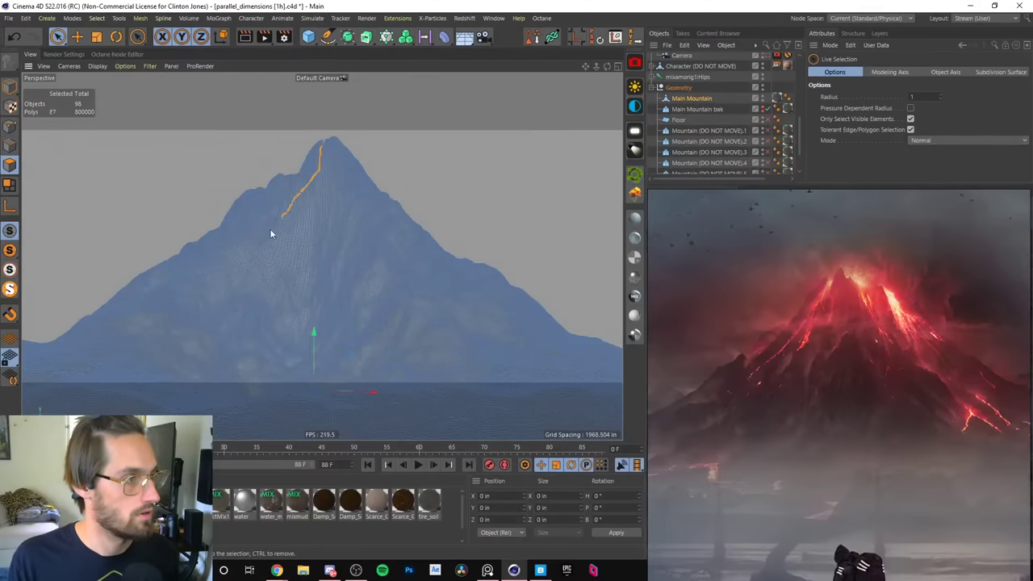
{"action": "left_click_drag", "start_coordinate": [235, 315], "coordinate": [234, 316]}
{"action": "key", "text": "ctrl+z"}
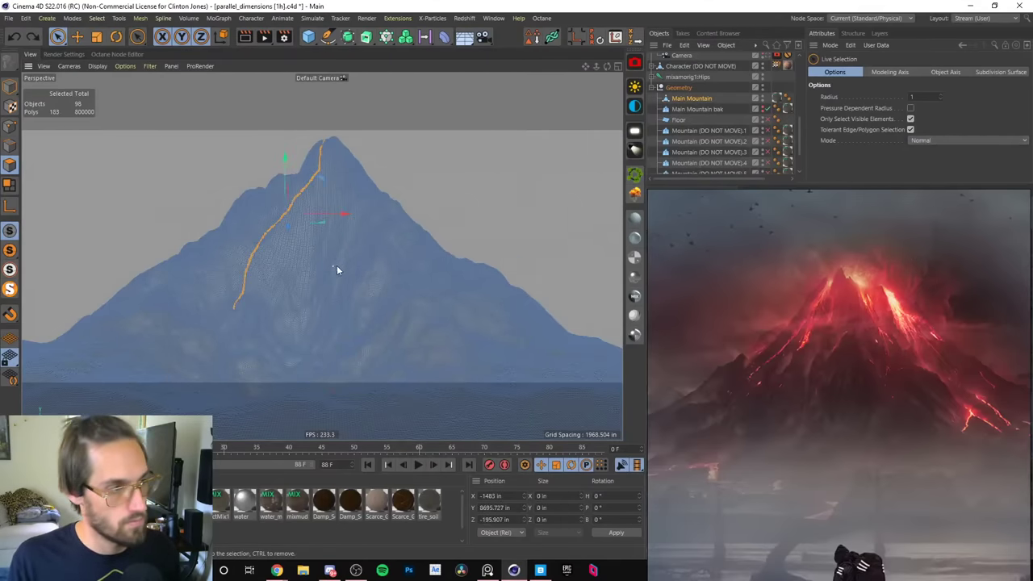
Reposition the volcano reference image higher beside the viewport so the whole mountain and lava streams can be compared.
{"action": "right_click_drag", "start_coordinate": [851, 350], "coordinate": [853, 207]}
{"action": "left_click_drag", "start_coordinate": [852, 206], "coordinate": [840, 202]}
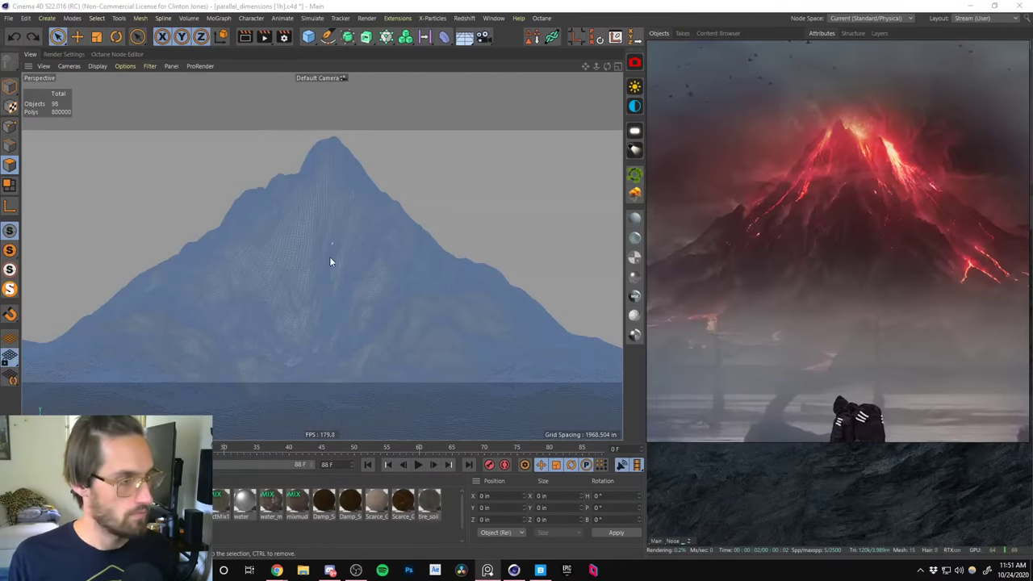
{"action": "mouse_move", "coordinate": [227, 285]}
{"action": "left_mouse_down"}
{"action": "mouse_move", "coordinate": [243, 291]}
{"action": "mouse_move", "coordinate": [235, 284]}
{"action": "left_mouse_up"}
{"action": "mouse_move", "coordinate": [346, 266]}
{"action": "left_mouse_down"}
{"action": "mouse_move", "coordinate": [336, 270]}
{"action": "mouse_move", "coordinate": [365, 260]}
{"action": "left_mouse_up"}
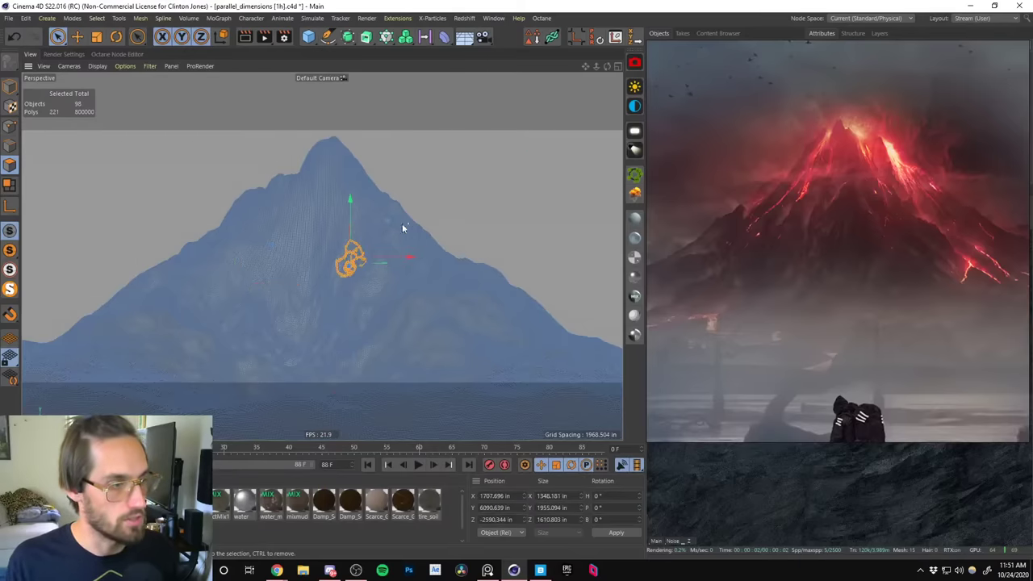
{"action": "left_click_drag", "start_coordinate": [222, 294], "coordinate": [245, 285], "text": "shift"}
{"action": "key", "text": "ctrl+z"}
{"action": "key", "text": "ctrl+z"}
{"action": "key", "text": "ctrl+z"}
{"action": "key", "text": "ctrl+z"}
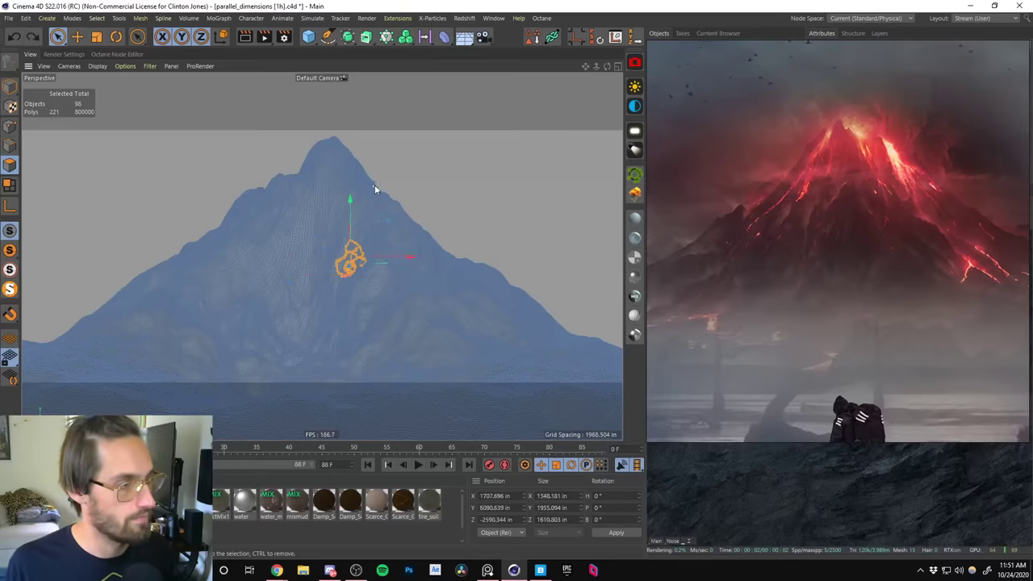
{"action": "key", "text": "ctrl+z"}
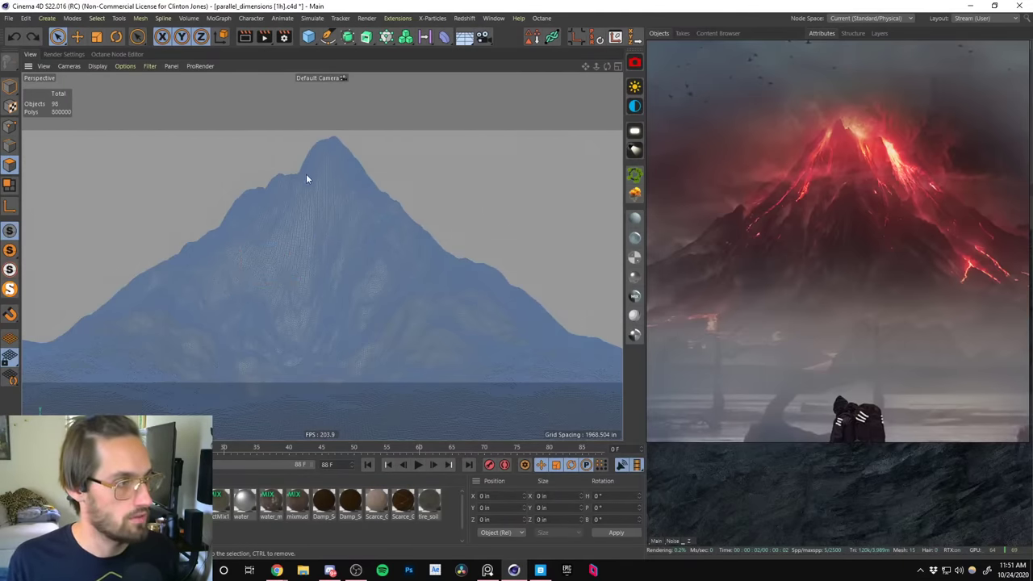
Paint trial strokes beside Main Mountain's peak, inspect their polygons up close, and clear the selection.
{"action": "left_click", "coordinate": [314, 153]}
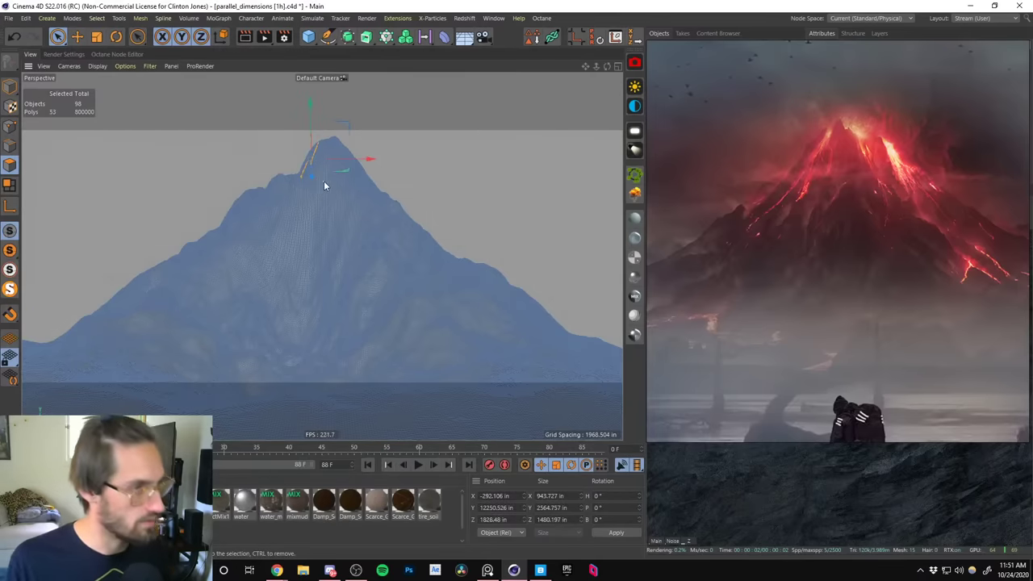
{"action": "key", "text": "s"}
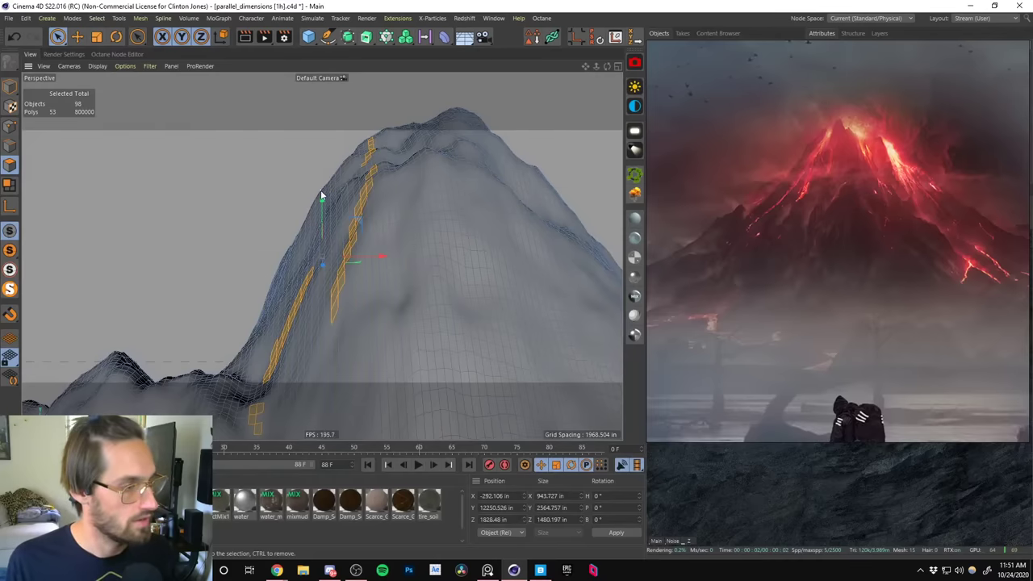
{"action": "mouse_move", "coordinate": [279, 568]}
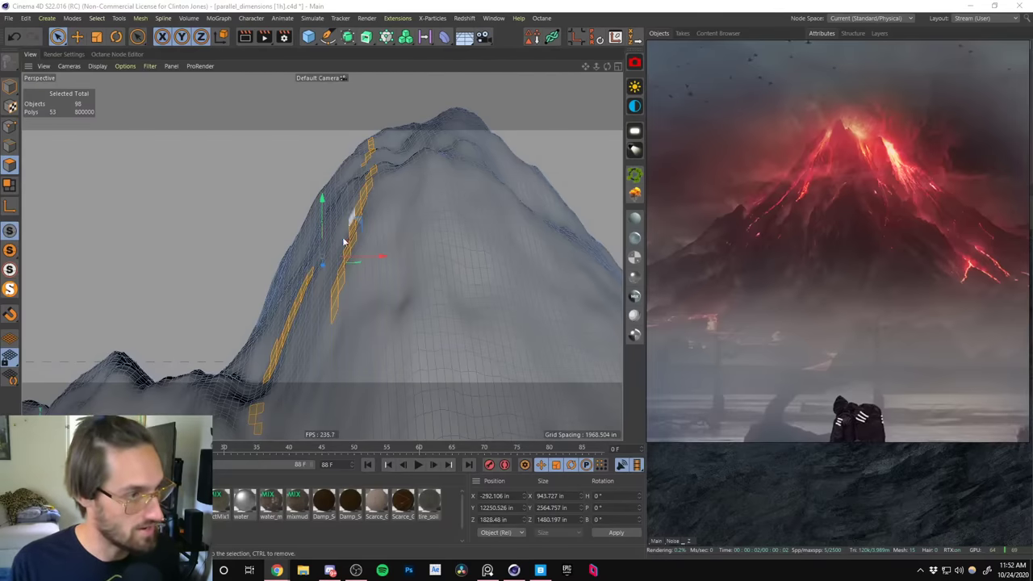
{"action": "left_click", "coordinate": [365, 284]}
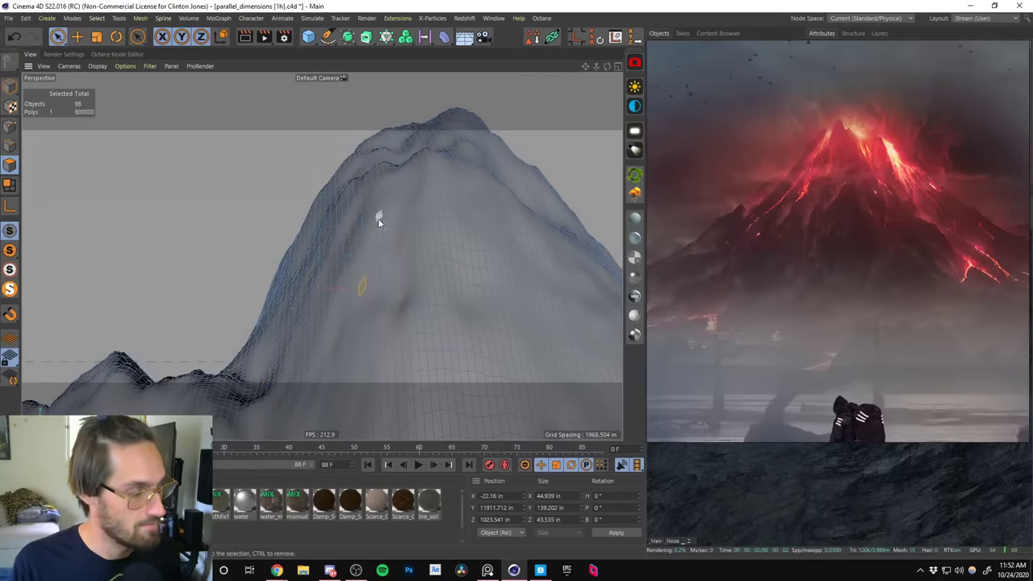
{"action": "mouse_move", "coordinate": [378, 218]}
{"action": "left_mouse_down", "text": "alt"}
{"action": "mouse_move", "coordinate": [419, 301]}
{"action": "mouse_move", "coordinate": [422, 269]}
{"action": "mouse_move", "coordinate": [399, 237]}
{"action": "mouse_move", "coordinate": [364, 237]}
{"action": "mouse_move", "coordinate": [368, 251]}
{"action": "mouse_move", "coordinate": [323, 256]}
{"action": "left_mouse_up", "text": "alt"}
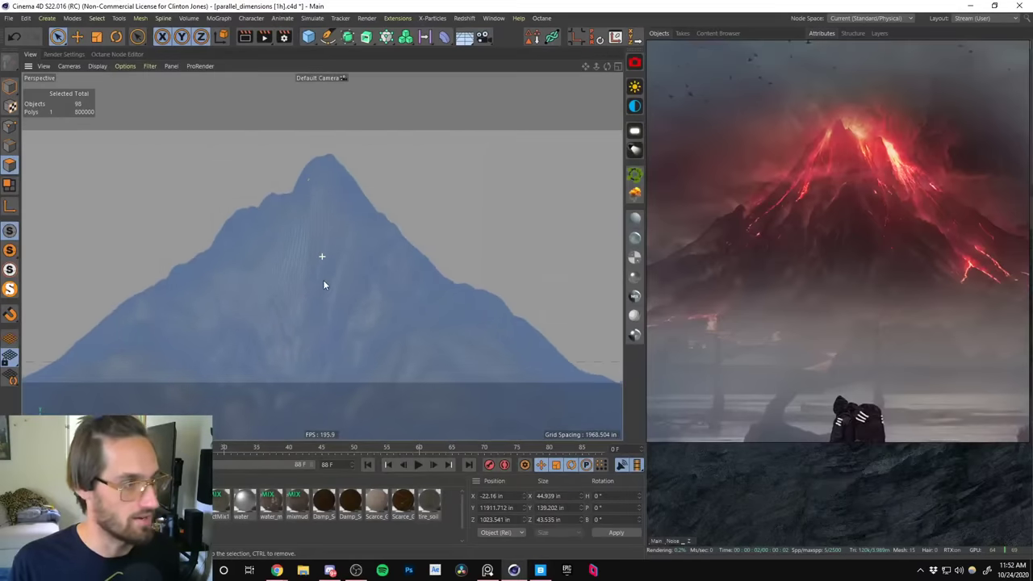
{"action": "left_click", "coordinate": [320, 168]}
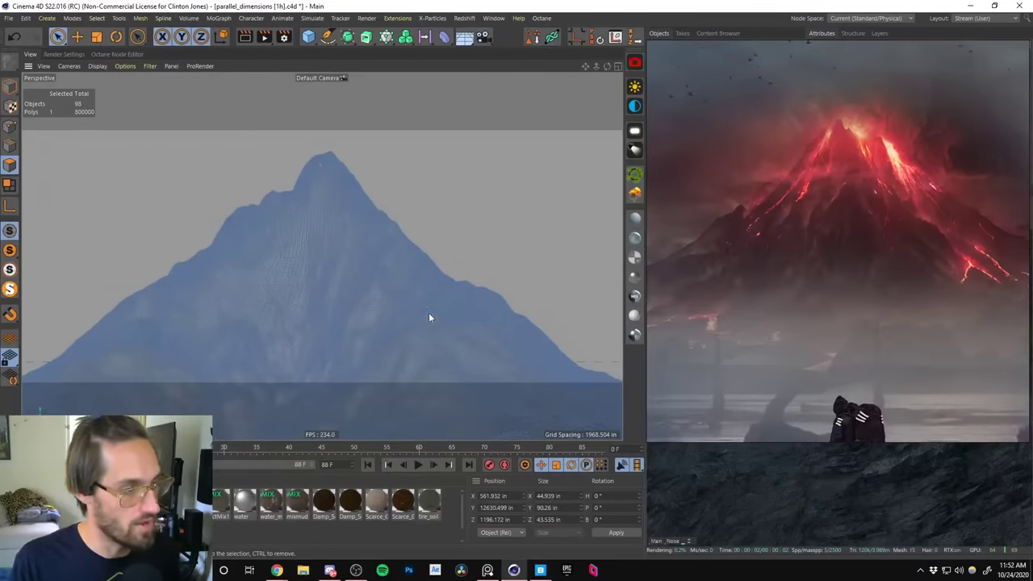
{"action": "left_click", "coordinate": [496, 194]}
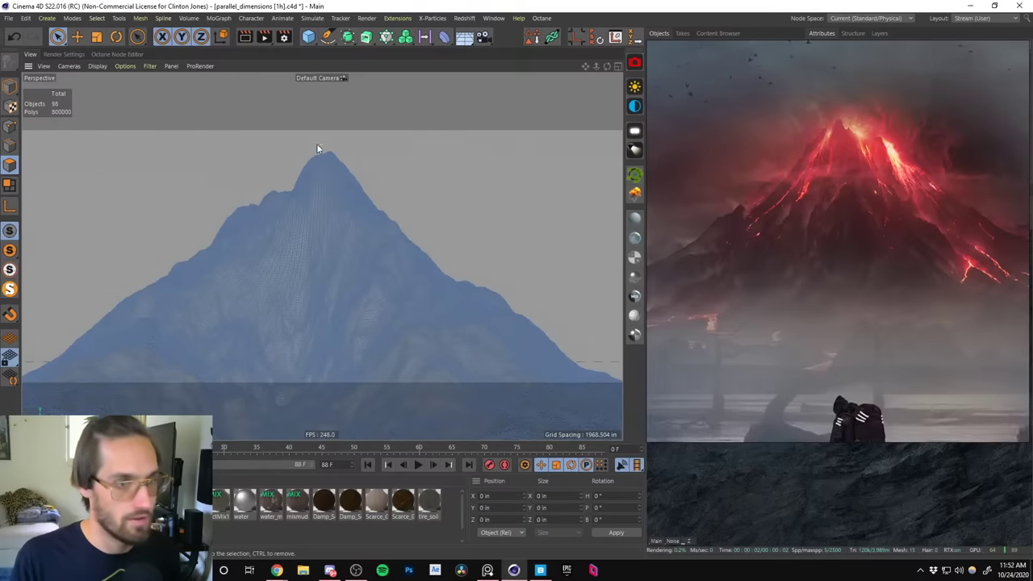
Paint thin polygon streams fanning from the left side of Main Mountain's peak, down the left slope and toward the centre.
{"action": "mouse_move", "coordinate": [314, 155]}
{"action": "left_mouse_down"}
{"action": "mouse_move", "coordinate": [295, 238]}
{"action": "mouse_move", "coordinate": [314, 154]}
{"action": "mouse_move", "coordinate": [266, 228]}
{"action": "mouse_move", "coordinate": [321, 159]}
{"action": "left_mouse_up"}
{"action": "mouse_move", "coordinate": [292, 198]}
{"action": "left_mouse_down"}
{"action": "mouse_move", "coordinate": [226, 268]}
{"action": "mouse_move", "coordinate": [310, 177]}
{"action": "mouse_move", "coordinate": [316, 194]}
{"action": "mouse_move", "coordinate": [308, 181]}
{"action": "left_mouse_up"}
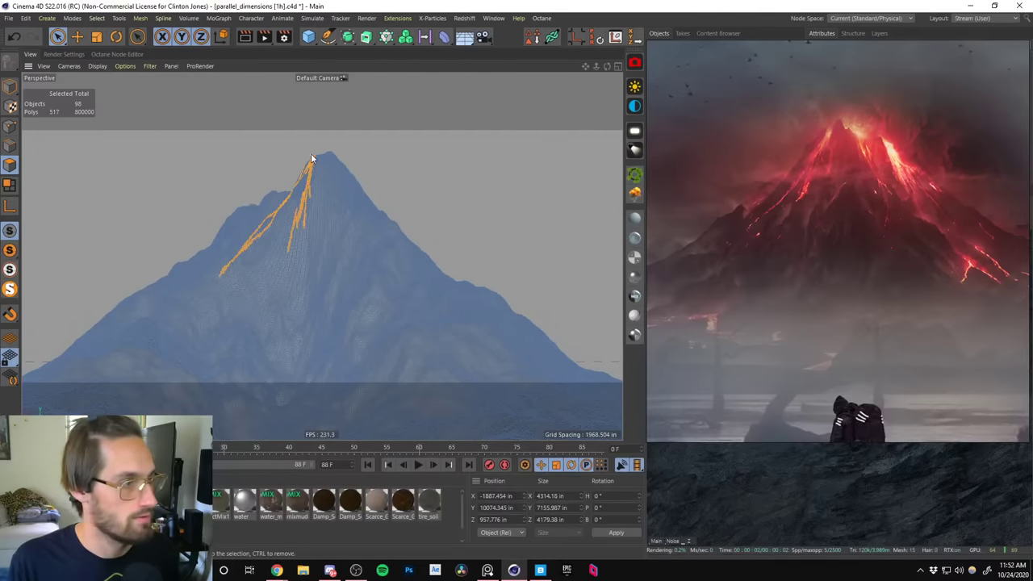
{"action": "mouse_move", "coordinate": [314, 161]}
{"action": "left_mouse_down"}
{"action": "mouse_move", "coordinate": [316, 207]}
{"action": "mouse_move", "coordinate": [341, 265]}
{"action": "left_mouse_up"}
{"action": "mouse_move", "coordinate": [301, 161]}
{"action": "left_mouse_down"}
{"action": "mouse_move", "coordinate": [311, 169]}
{"action": "mouse_move", "coordinate": [288, 219]}
{"action": "mouse_move", "coordinate": [298, 192]}
{"action": "left_mouse_up"}
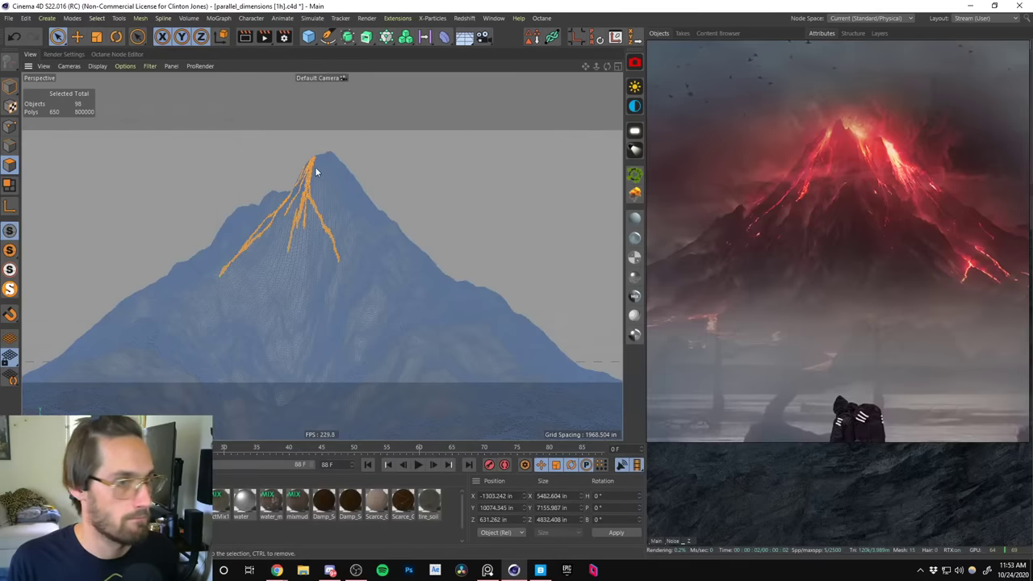
Add broken lava patches below the left stream and paint more streams along the mountain's left shoulder down to its lower slope.
{"action": "mouse_move", "coordinate": [315, 166]}
{"action": "left_mouse_down"}
{"action": "mouse_move", "coordinate": [223, 273]}
{"action": "mouse_move", "coordinate": [179, 304]}
{"action": "mouse_move", "coordinate": [183, 314]}
{"action": "left_mouse_up"}
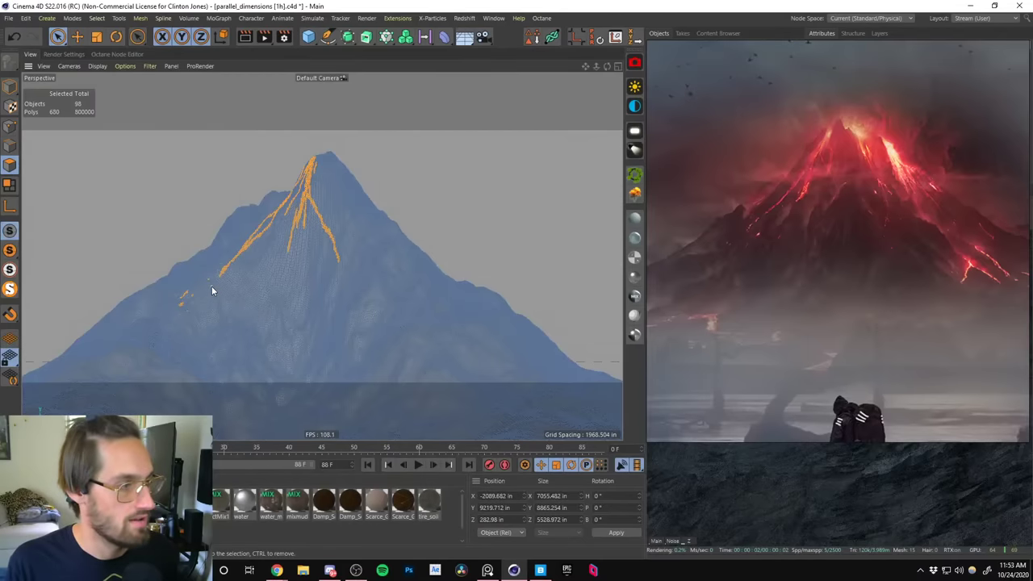
{"action": "mouse_move", "coordinate": [234, 287]}
{"action": "left_mouse_down"}
{"action": "mouse_move", "coordinate": [224, 254]}
{"action": "mouse_move", "coordinate": [218, 268]}
{"action": "mouse_move", "coordinate": [267, 224]}
{"action": "left_mouse_up"}
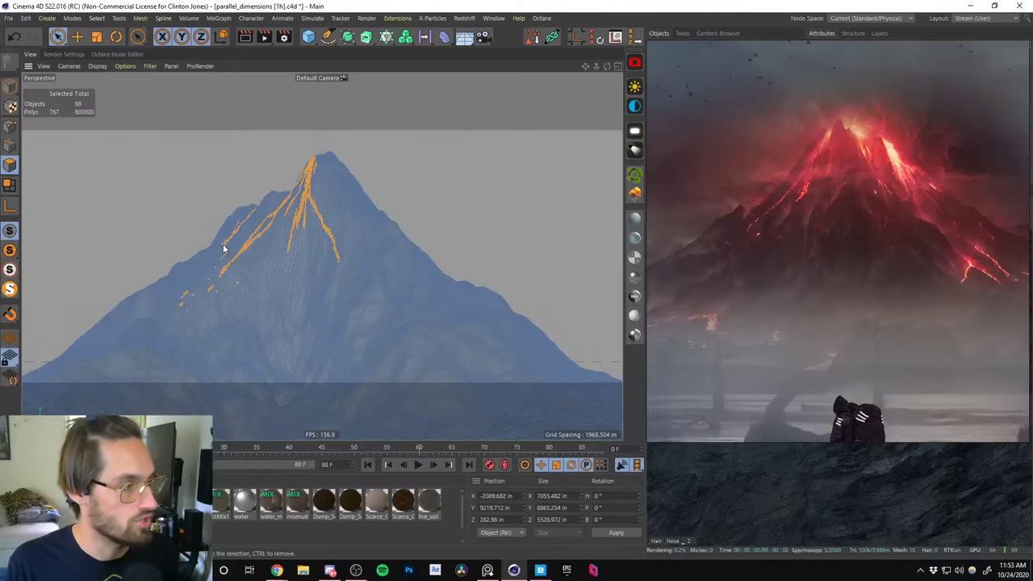
{"action": "mouse_move", "coordinate": [213, 249]}
{"action": "left_mouse_down"}
{"action": "mouse_move", "coordinate": [208, 275]}
{"action": "mouse_move", "coordinate": [112, 337]}
{"action": "mouse_move", "coordinate": [202, 274]}
{"action": "mouse_move", "coordinate": [146, 313]}
{"action": "left_mouse_up"}
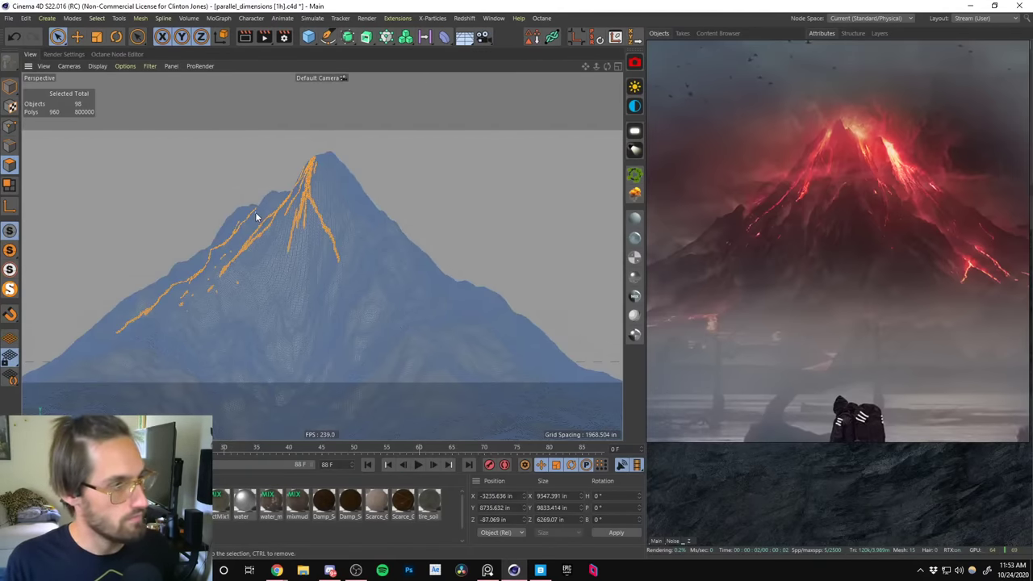
{"action": "left_click_drag", "start_coordinate": [236, 230], "coordinate": [254, 205]}
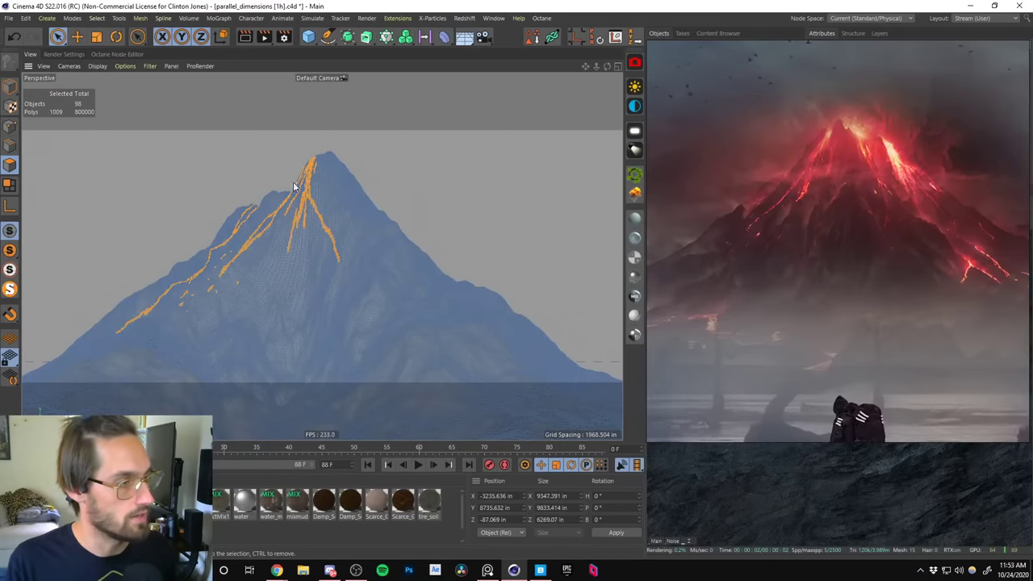
{"action": "mouse_move", "coordinate": [283, 191]}
{"action": "left_mouse_down"}
{"action": "mouse_move", "coordinate": [246, 249]}
{"action": "mouse_move", "coordinate": [282, 191]}
{"action": "mouse_move", "coordinate": [235, 246]}
{"action": "left_mouse_up"}
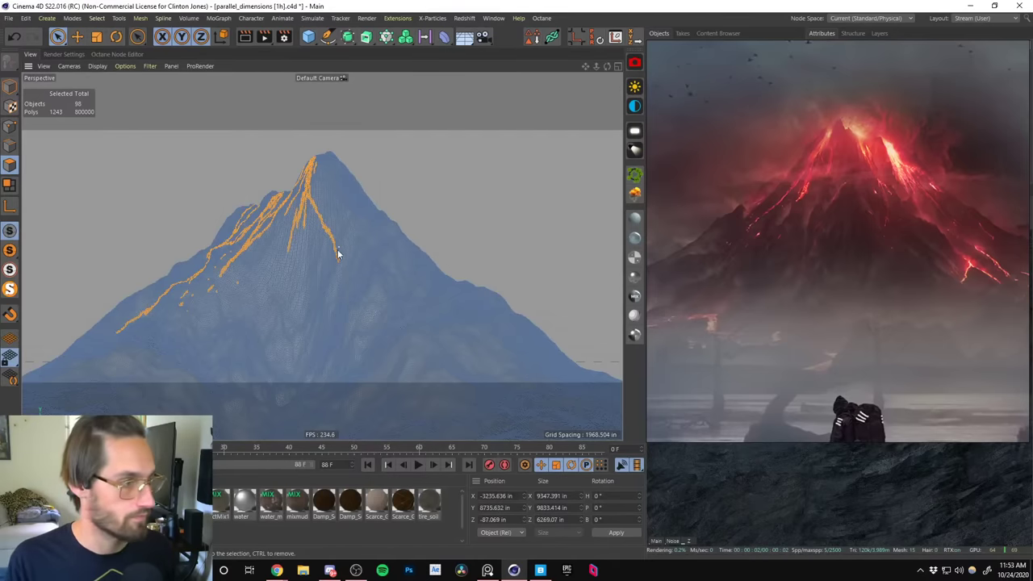
Extend the central lava stream down the mountain's front face and split it into two lower branches.
{"action": "left_click_drag", "start_coordinate": [339, 260], "coordinate": [329, 285]}
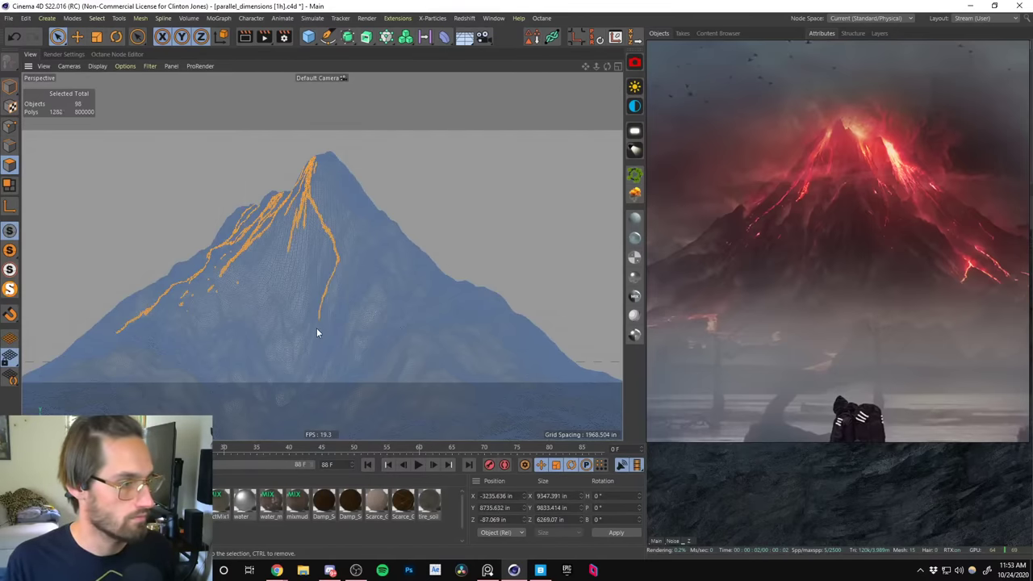
{"action": "left_click_drag", "start_coordinate": [316, 328], "coordinate": [311, 349]}
{"action": "left_click_drag", "start_coordinate": [339, 261], "coordinate": [334, 294]}
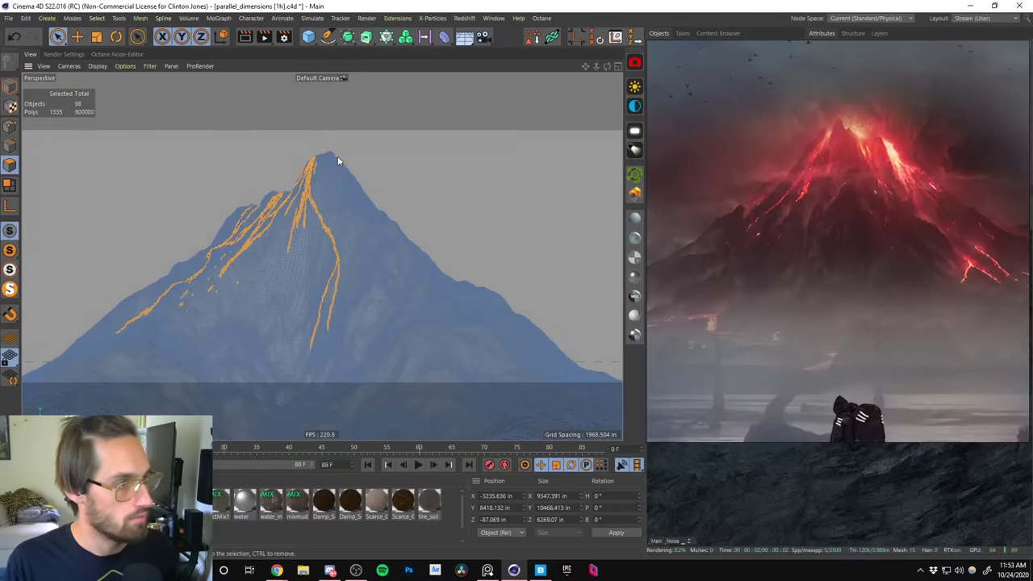
Paint a branching lava stream from the peak's right edge down the right slope, ending in broken patches near the mountain's base.
{"action": "left_click_drag", "start_coordinate": [337, 159], "coordinate": [360, 195]}
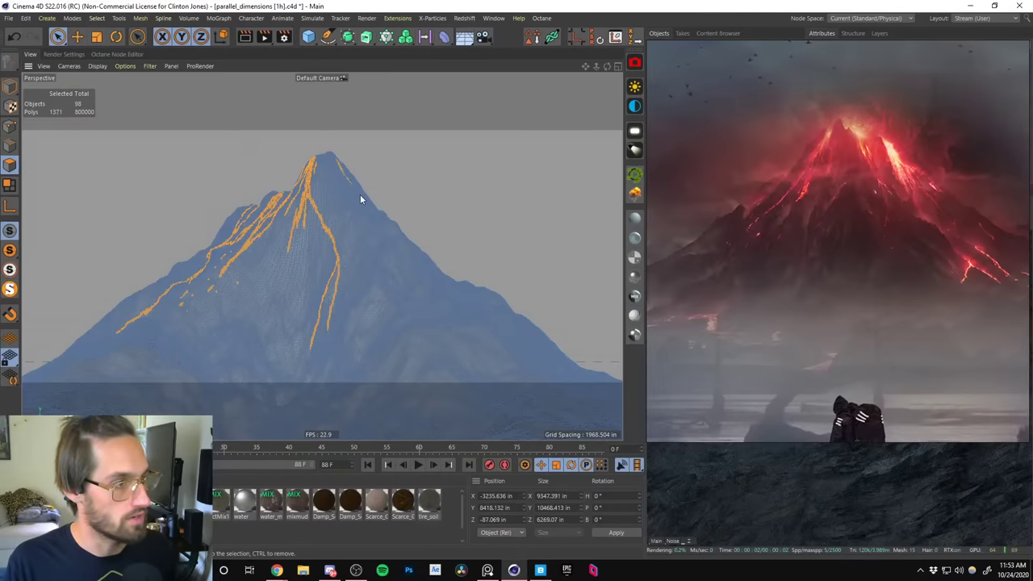
{"action": "left_click_drag", "start_coordinate": [383, 258], "coordinate": [362, 283]}
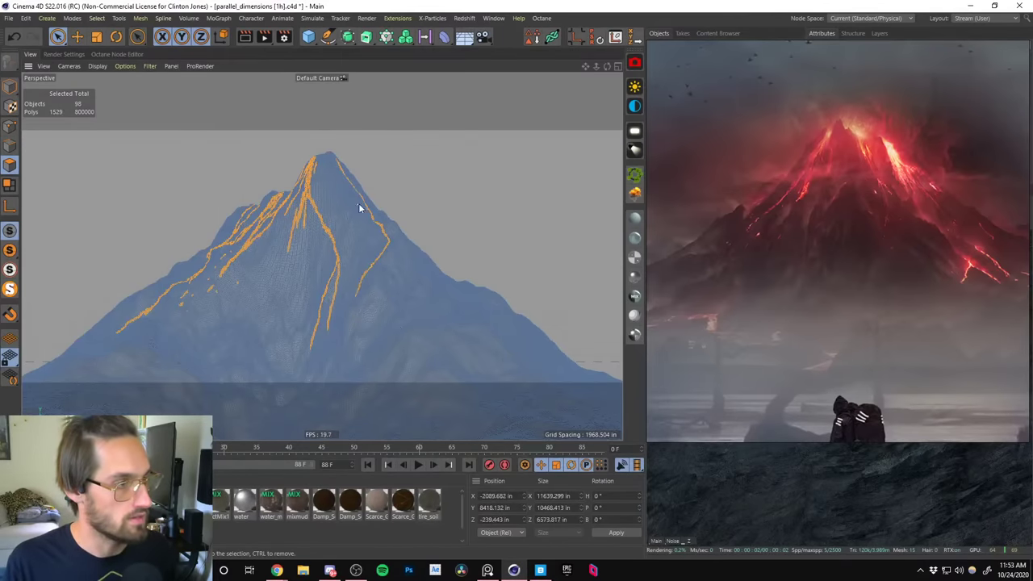
{"action": "left_click_drag", "start_coordinate": [392, 242], "coordinate": [458, 306]}
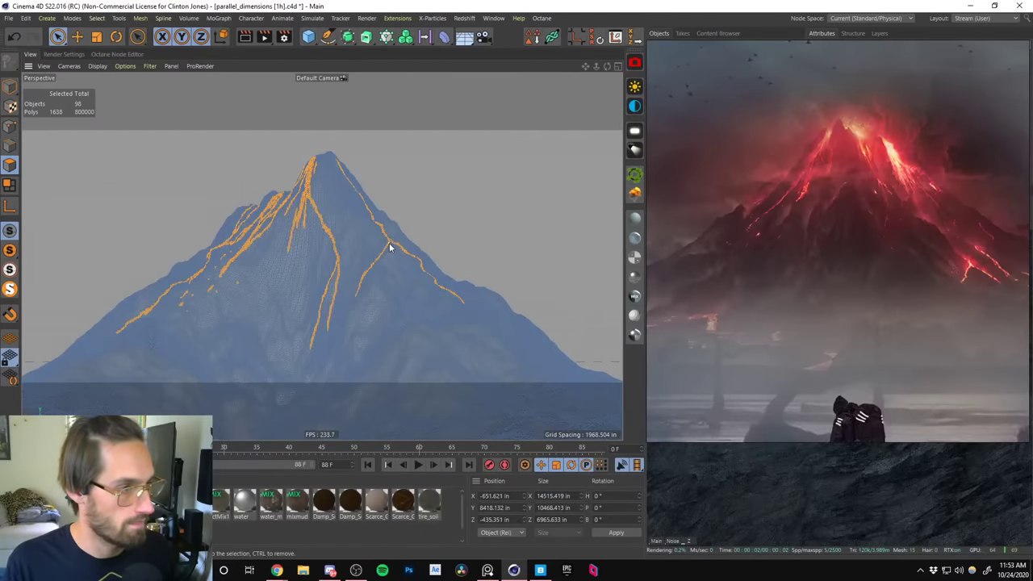
{"action": "mouse_move", "coordinate": [392, 244]}
{"action": "left_mouse_down"}
{"action": "mouse_move", "coordinate": [377, 273]}
{"action": "mouse_move", "coordinate": [407, 319]}
{"action": "mouse_move", "coordinate": [357, 387]}
{"action": "mouse_move", "coordinate": [373, 394]}
{"action": "mouse_move", "coordinate": [362, 371]}
{"action": "mouse_move", "coordinate": [383, 365]}
{"action": "mouse_move", "coordinate": [387, 349]}
{"action": "mouse_move", "coordinate": [301, 415]}
{"action": "mouse_move", "coordinate": [340, 418]}
{"action": "mouse_move", "coordinate": [340, 431]}
{"action": "mouse_move", "coordinate": [270, 422]}
{"action": "mouse_move", "coordinate": [259, 431]}
{"action": "left_mouse_up"}
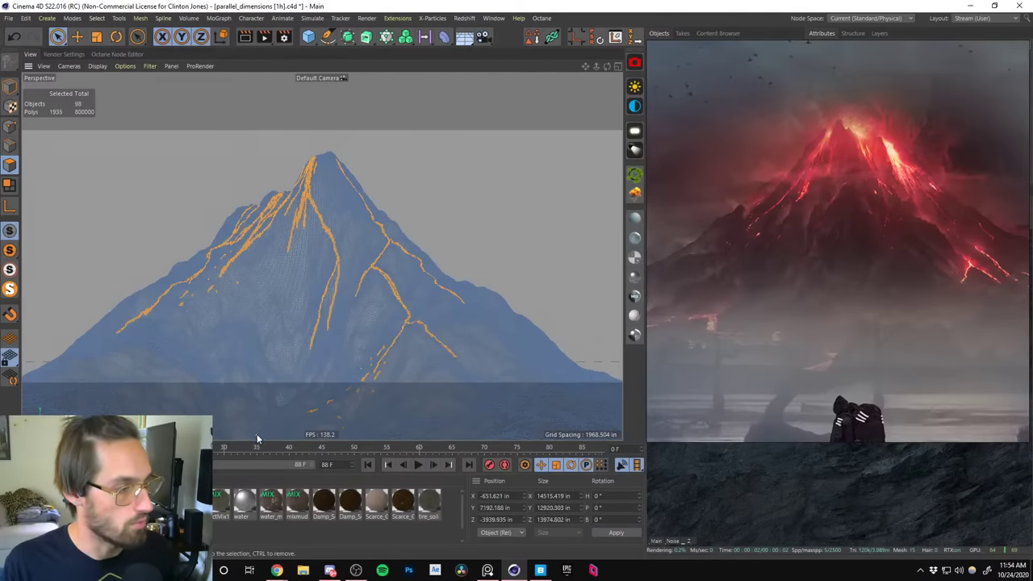
Add small isolated polygon patches below the short inner branch of the right-hand lava stream.
{"action": "left_click", "coordinate": [347, 306], "text": "shift"}
{"action": "left_click", "coordinate": [350, 316], "text": "shift"}
{"action": "left_click", "coordinate": [359, 304], "text": "shift"}
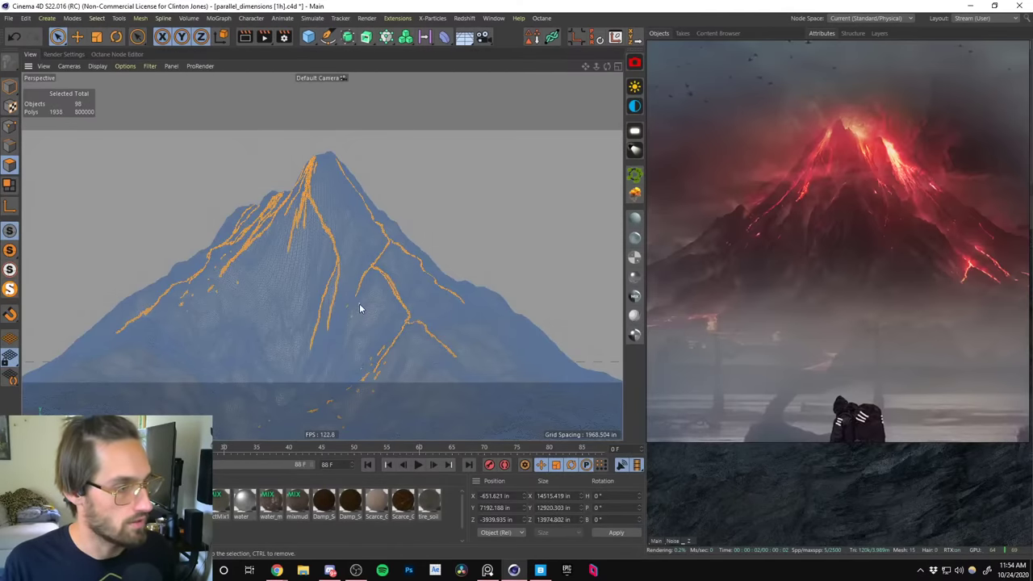
{"action": "left_click_drag", "start_coordinate": [360, 304], "coordinate": [359, 279]}
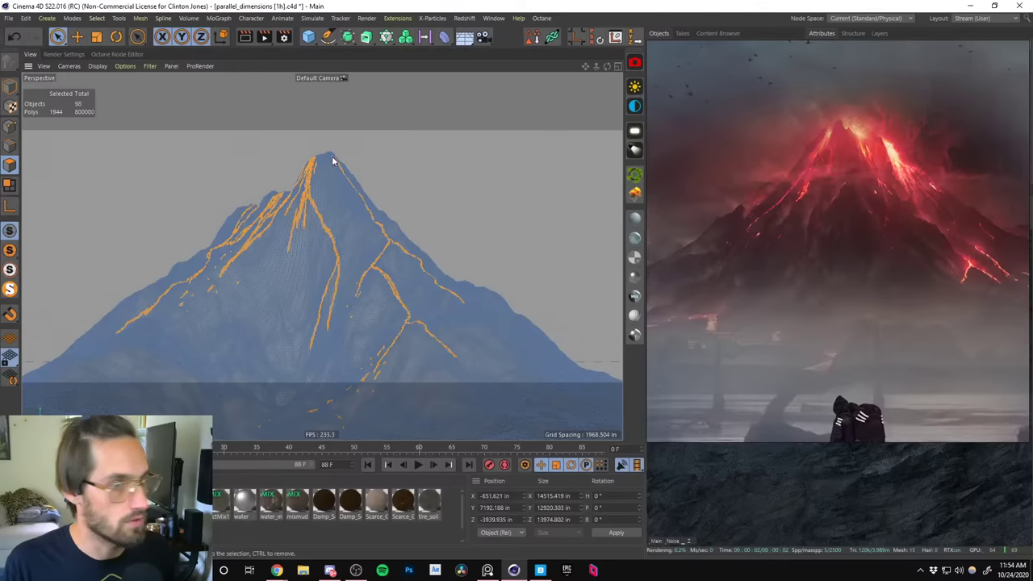
Paint a dense cluster of streams below the peak's right side, with branches running down into the right-hand lava streams.
{"action": "mouse_move", "coordinate": [343, 188]}
{"action": "left_mouse_down"}
{"action": "mouse_move", "coordinate": [332, 153]}
{"action": "mouse_move", "coordinate": [355, 202]}
{"action": "mouse_move", "coordinate": [326, 153]}
{"action": "mouse_move", "coordinate": [340, 168]}
{"action": "mouse_move", "coordinate": [336, 155]}
{"action": "mouse_move", "coordinate": [339, 252]}
{"action": "mouse_move", "coordinate": [336, 200]}
{"action": "mouse_move", "coordinate": [372, 260]}
{"action": "mouse_move", "coordinate": [343, 328]}
{"action": "mouse_move", "coordinate": [353, 313]}
{"action": "left_mouse_up"}
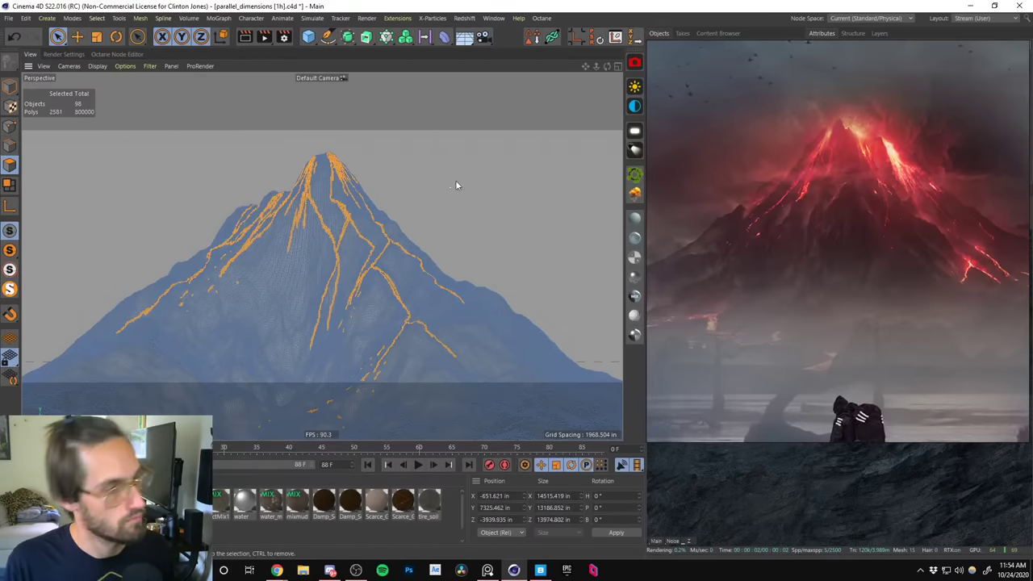
{"action": "left_click", "coordinate": [339, 168], "text": "shift"}
{"action": "left_click_drag", "start_coordinate": [341, 170], "coordinate": [337, 167]}
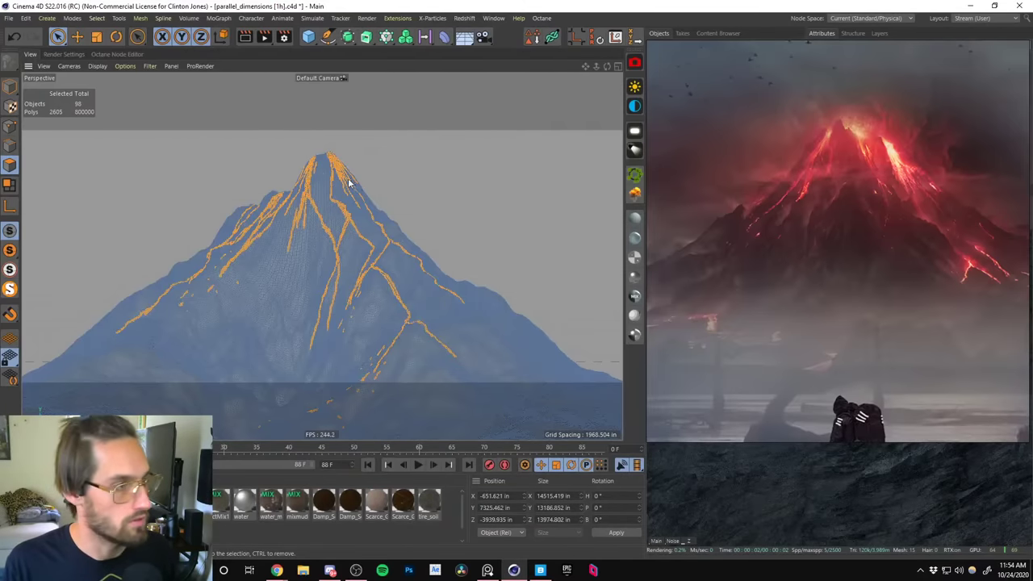
{"action": "mouse_move", "coordinate": [349, 177]}
{"action": "left_mouse_down"}
{"action": "mouse_move", "coordinate": [376, 215]}
{"action": "mouse_move", "coordinate": [348, 181]}
{"action": "mouse_move", "coordinate": [359, 203]}
{"action": "mouse_move", "coordinate": [341, 201]}
{"action": "left_mouse_up"}
{"action": "left_click_drag", "start_coordinate": [340, 179], "coordinate": [375, 236]}
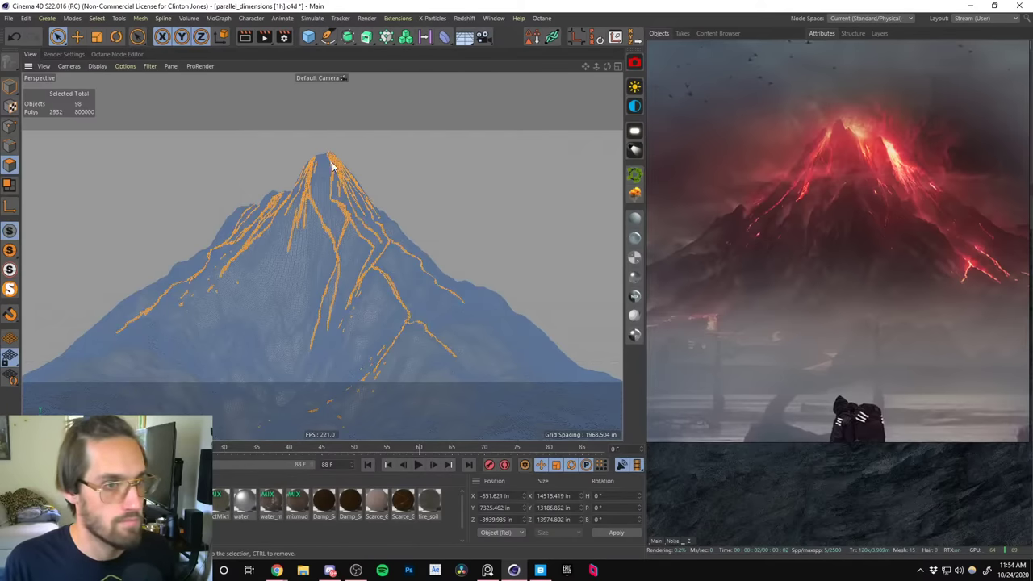
Add connecting strokes to the central streams and extend two thin streams down the face left of centre.
{"action": "left_click_drag", "start_coordinate": [339, 195], "coordinate": [343, 272]}
{"action": "left_click_drag", "start_coordinate": [286, 254], "coordinate": [283, 265]}
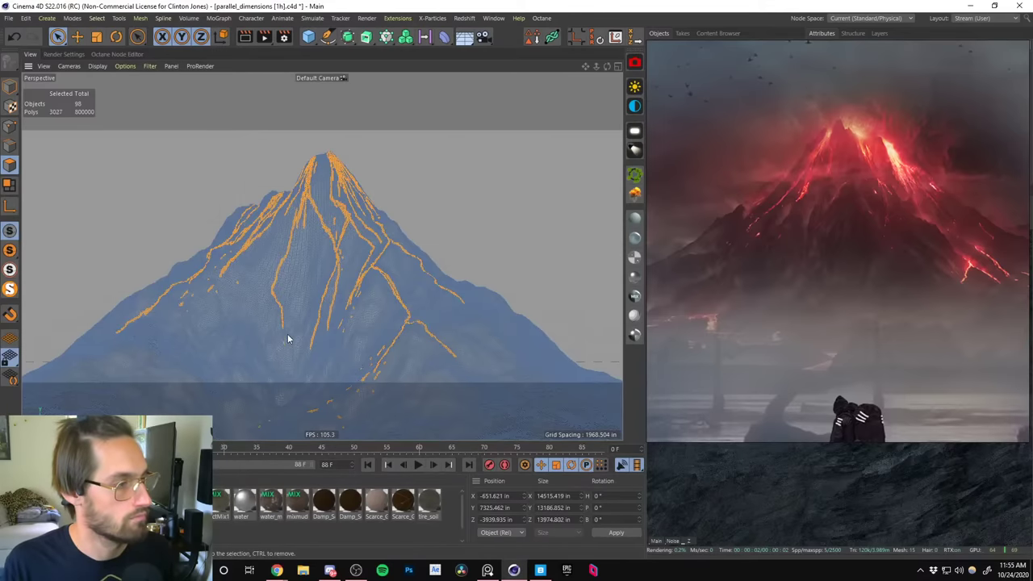
{"action": "left_click_drag", "start_coordinate": [305, 228], "coordinate": [299, 225], "text": "shift"}
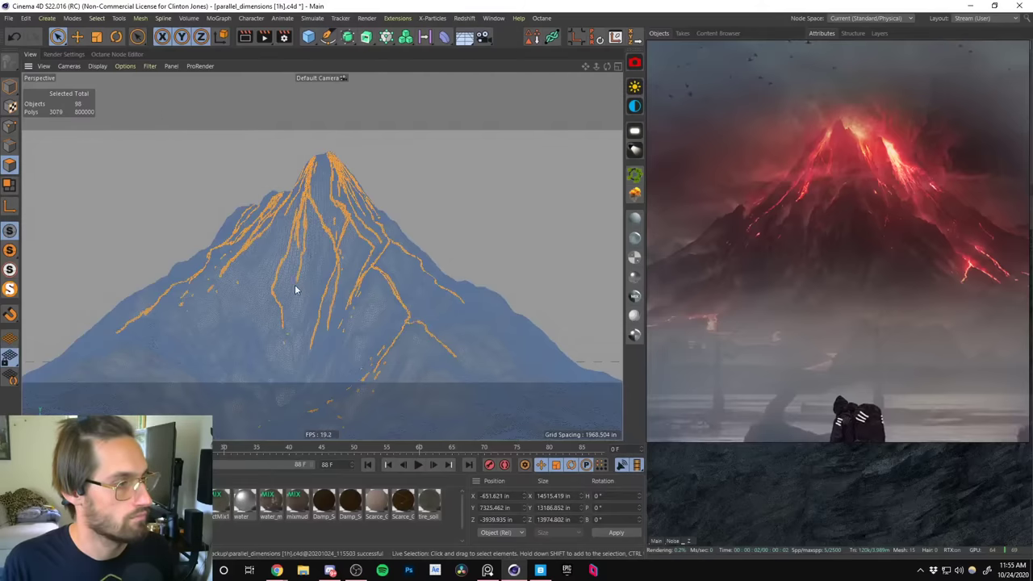
{"action": "mouse_move", "coordinate": [287, 331]}
{"action": "left_mouse_down"}
{"action": "mouse_move", "coordinate": [297, 242]}
{"action": "mouse_move", "coordinate": [338, 187]}
{"action": "left_mouse_up"}
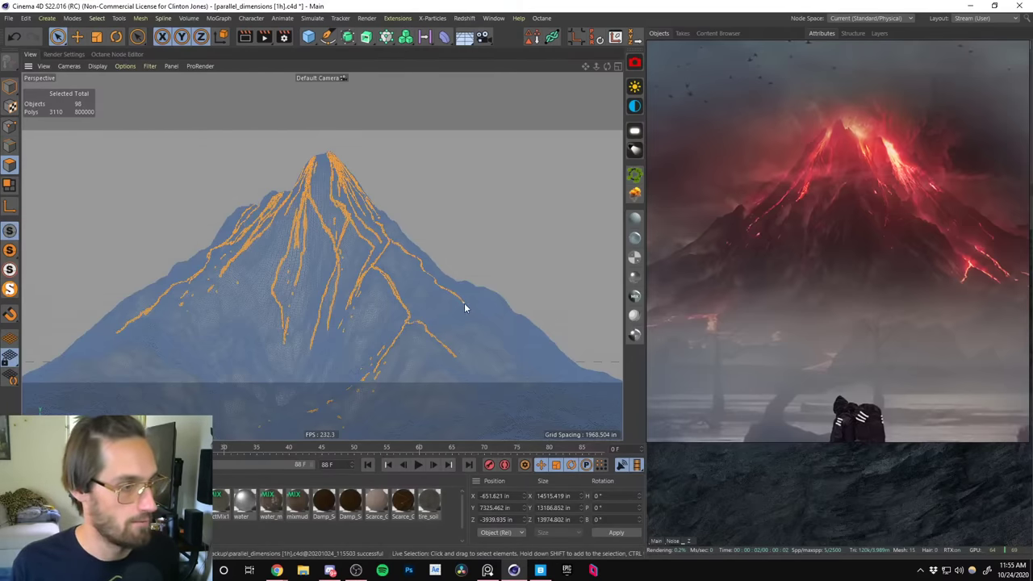
Thicken the lower right lava stream and its fork, and add small patches along the mountain's right shoulder.
{"action": "mouse_move", "coordinate": [408, 312]}
{"action": "left_mouse_down", "text": "shift"}
{"action": "mouse_move", "coordinate": [464, 363]}
{"action": "mouse_move", "coordinate": [406, 323]}
{"action": "mouse_move", "coordinate": [410, 309]}
{"action": "mouse_move", "coordinate": [391, 289]}
{"action": "left_mouse_up", "text": "shift"}
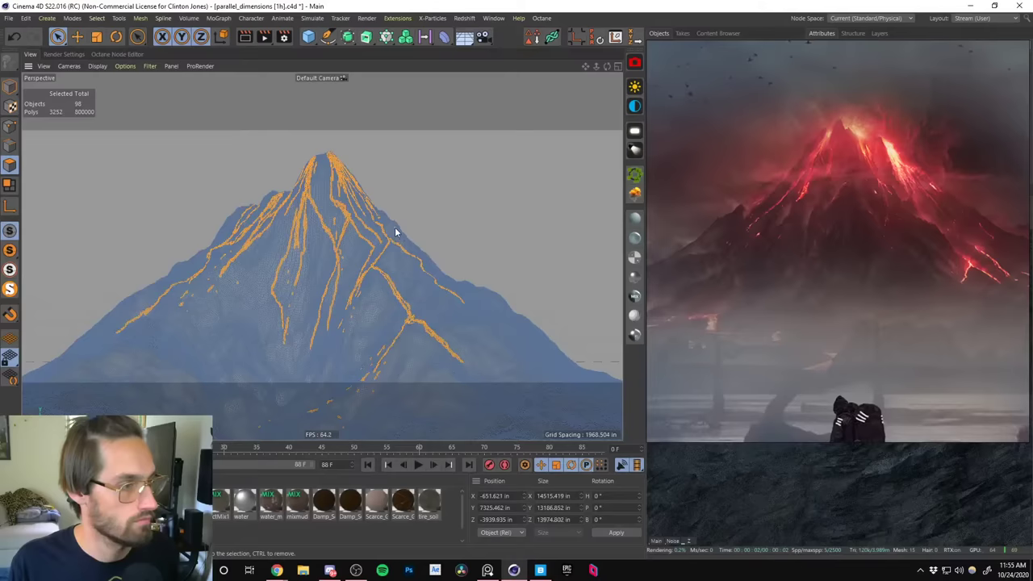
{"action": "mouse_move", "coordinate": [425, 256]}
{"action": "left_mouse_down", "text": "shift"}
{"action": "mouse_move", "coordinate": [465, 291]}
{"action": "mouse_move", "coordinate": [484, 293]}
{"action": "mouse_move", "coordinate": [443, 275]}
{"action": "left_mouse_up", "text": "shift"}
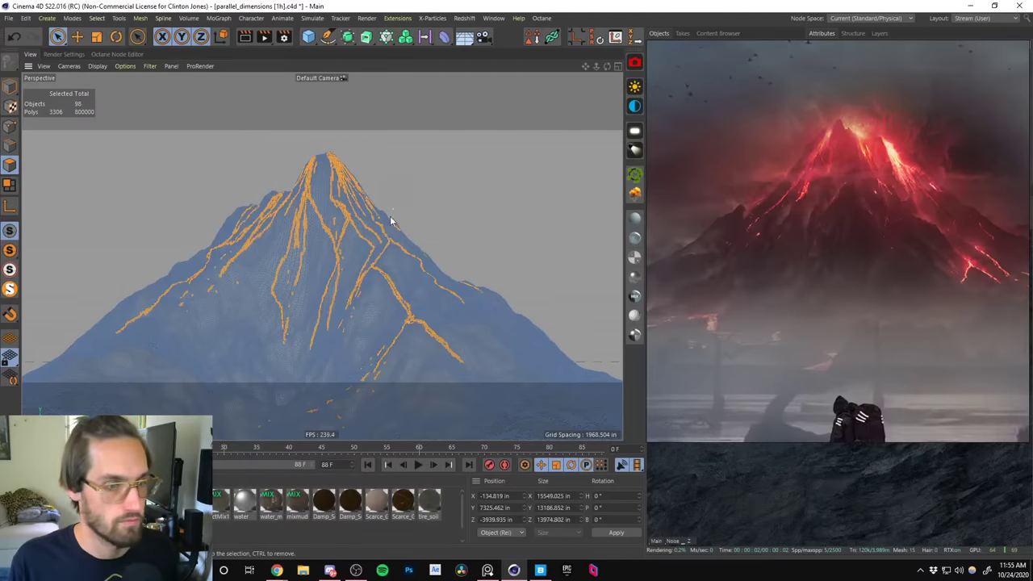
{"action": "left_click", "coordinate": [373, 263], "text": "shift"}
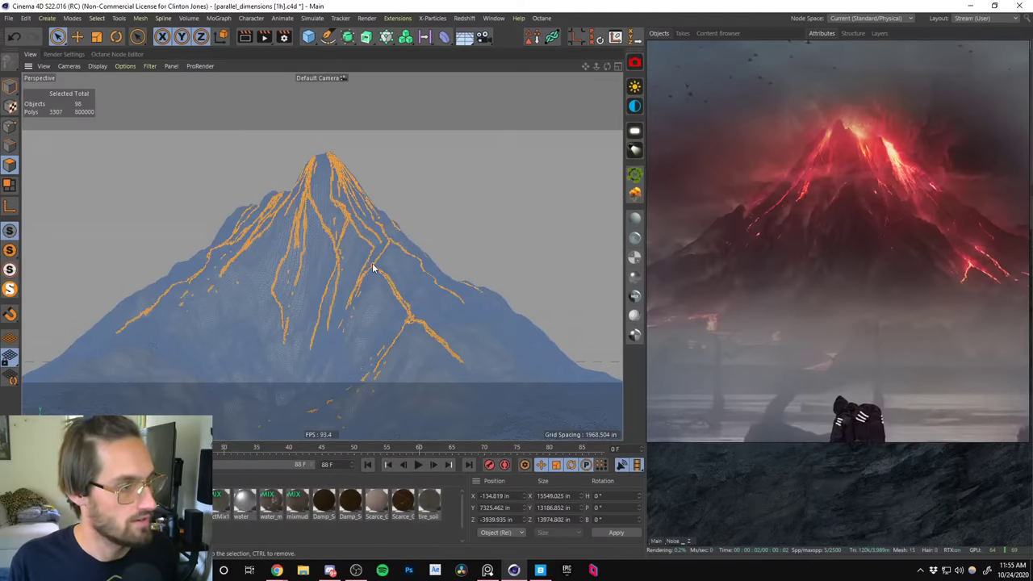
Store the painted lava polygons on Main Mountain as a selection set.
{"action": "left_click", "coordinate": [95, 17]}
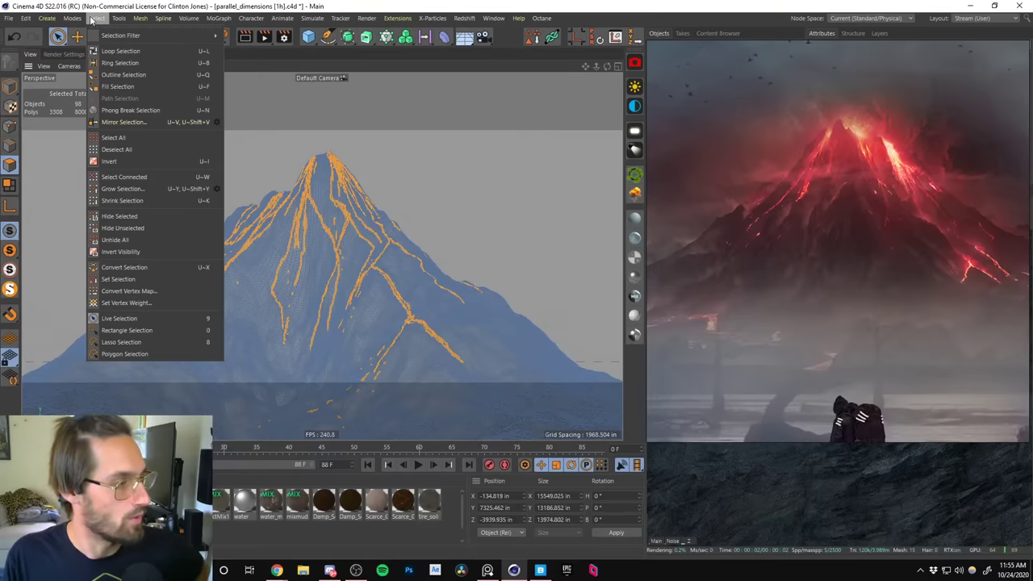
{"action": "left_click", "coordinate": [118, 279]}
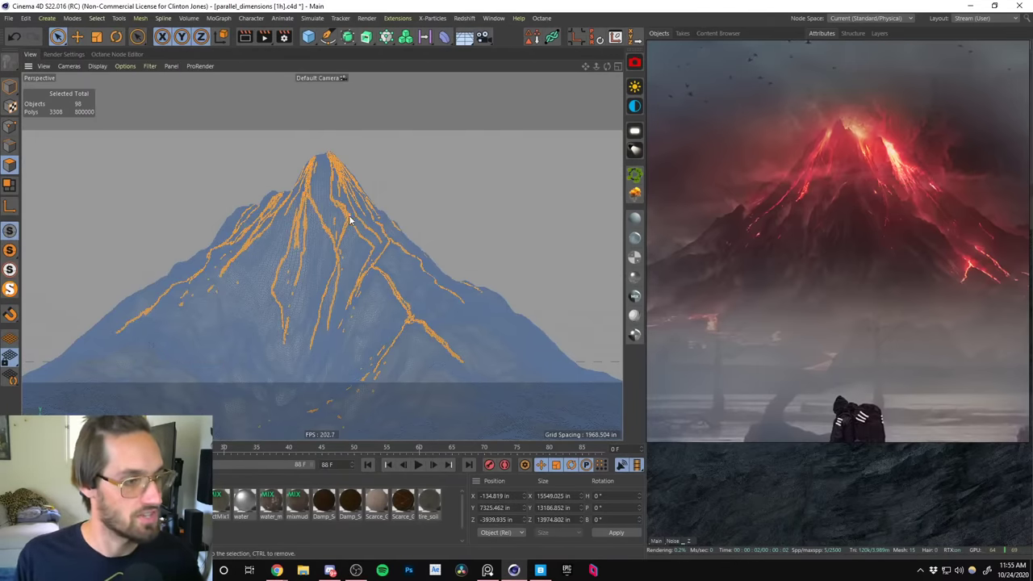
Create an Octane diffuse material and add a blackbody emission to it.
{"action": "left_click", "coordinate": [634, 221]}
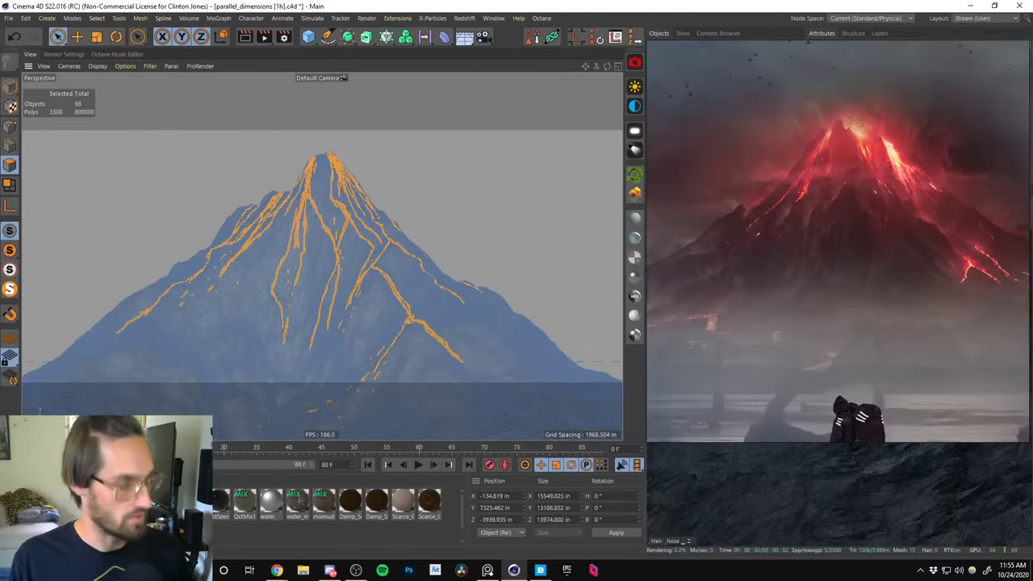
{"action": "double_click", "coordinate": [34, 501]}
{"action": "left_click_drag", "start_coordinate": [293, 74], "coordinate": [430, 74]}
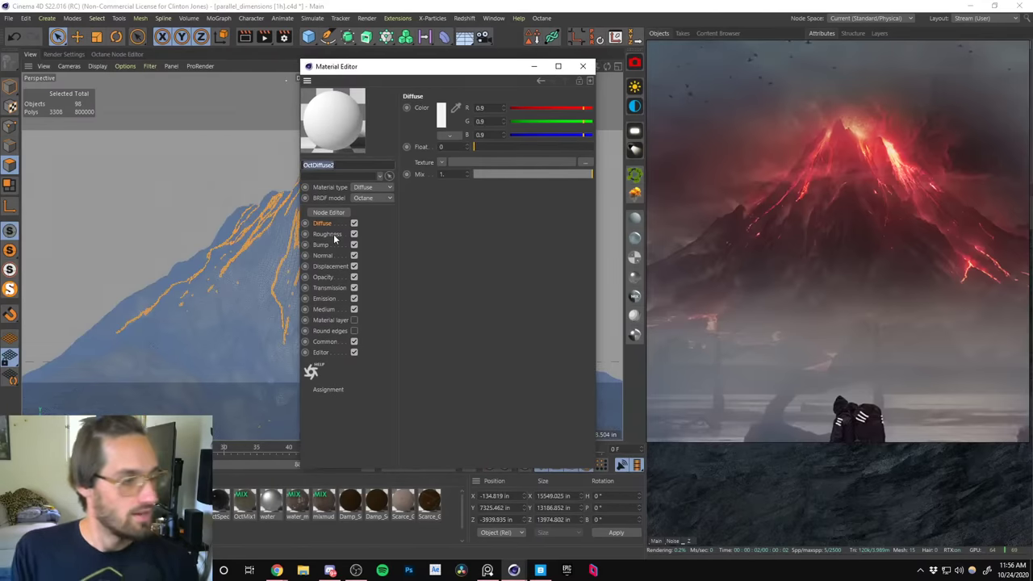
{"action": "left_click", "coordinate": [321, 298]}
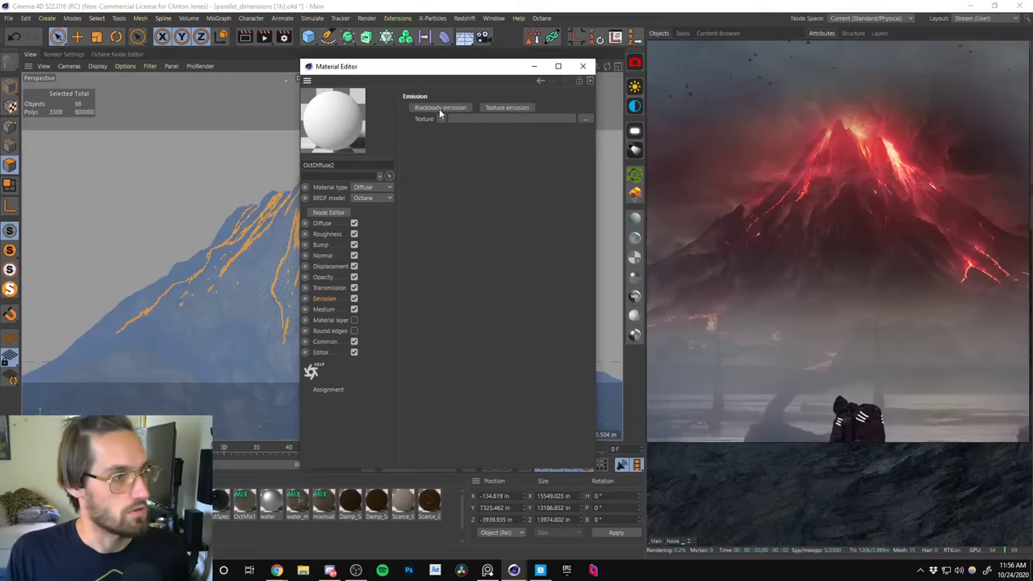
{"action": "left_click", "coordinate": [440, 109]}
{"action": "left_click", "coordinate": [451, 151]}
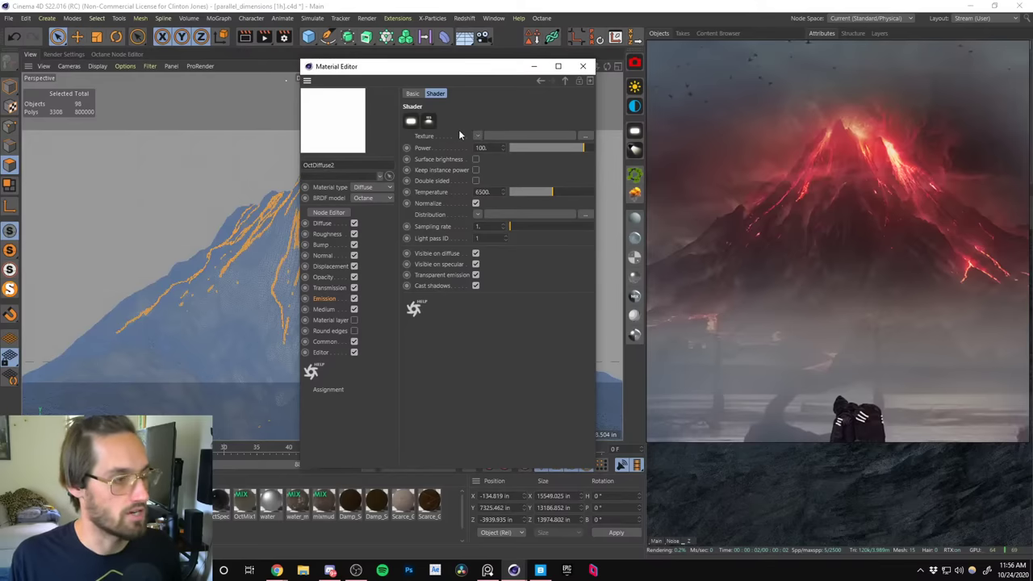
Close the material's editing windows and clear the volcano reference image off the workspace.
{"action": "left_click", "coordinate": [328, 212]}
{"action": "left_click", "coordinate": [621, 212]}
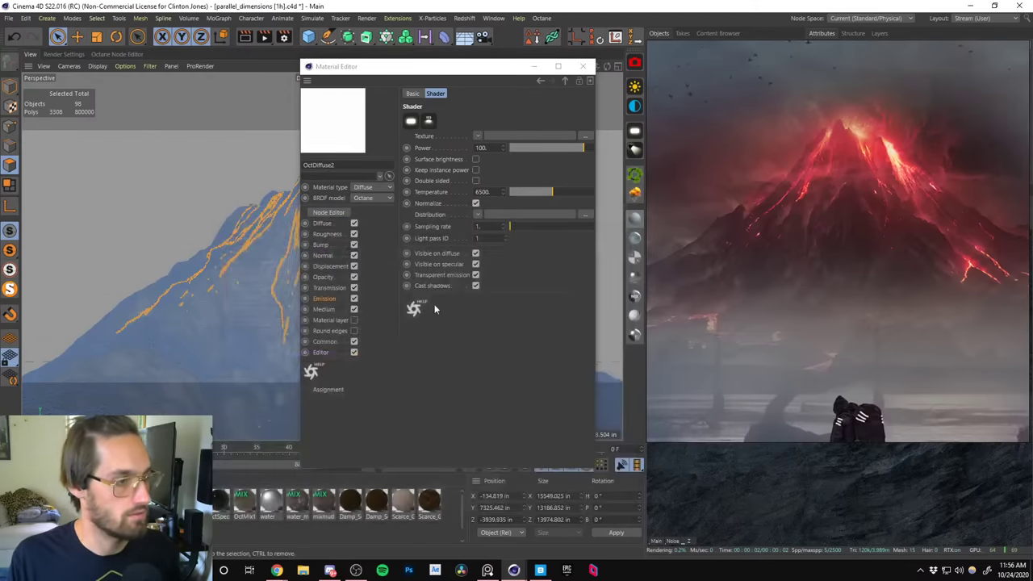
{"action": "left_click", "coordinate": [582, 69]}
{"action": "right_click_drag", "start_coordinate": [807, 284], "coordinate": [565, 577]}
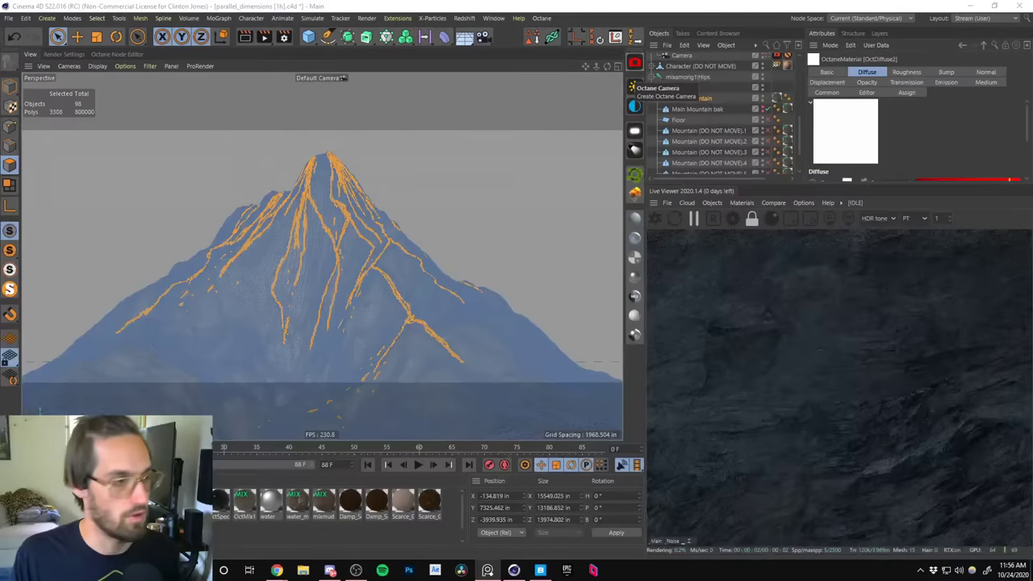
Apply the new diffuse material to Main Mountain, restrict it to the stored Polygon Selection, and restore that selection on the mesh.
{"action": "right_click_drag", "start_coordinate": [334, 259], "coordinate": [300, 323], "text": "alt"}
{"action": "left_click_drag", "start_coordinate": [300, 323], "coordinate": [326, 301], "text": "alt"}
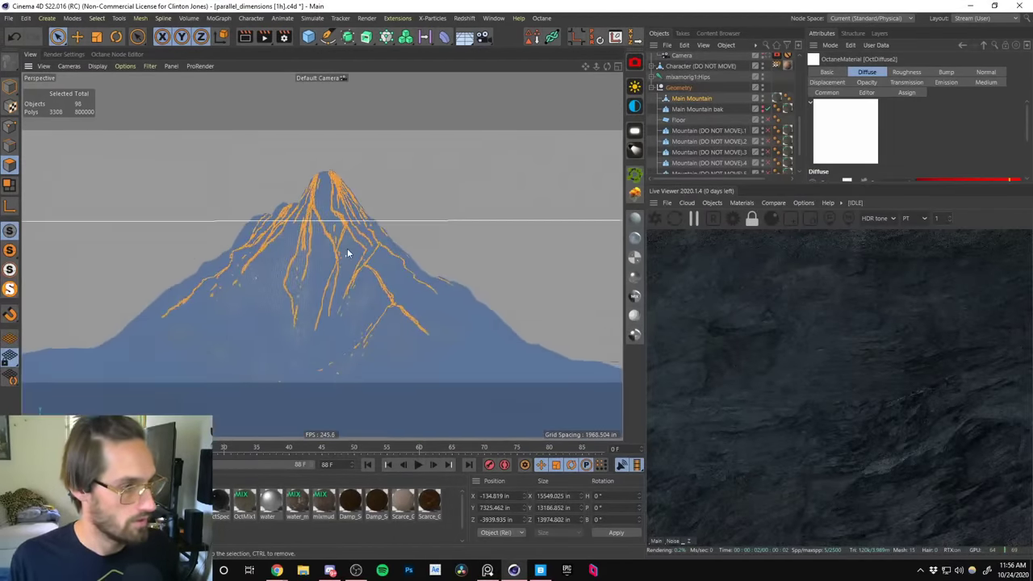
{"action": "left_click_drag", "start_coordinate": [322, 206], "coordinate": [351, 155], "text": "alt"}
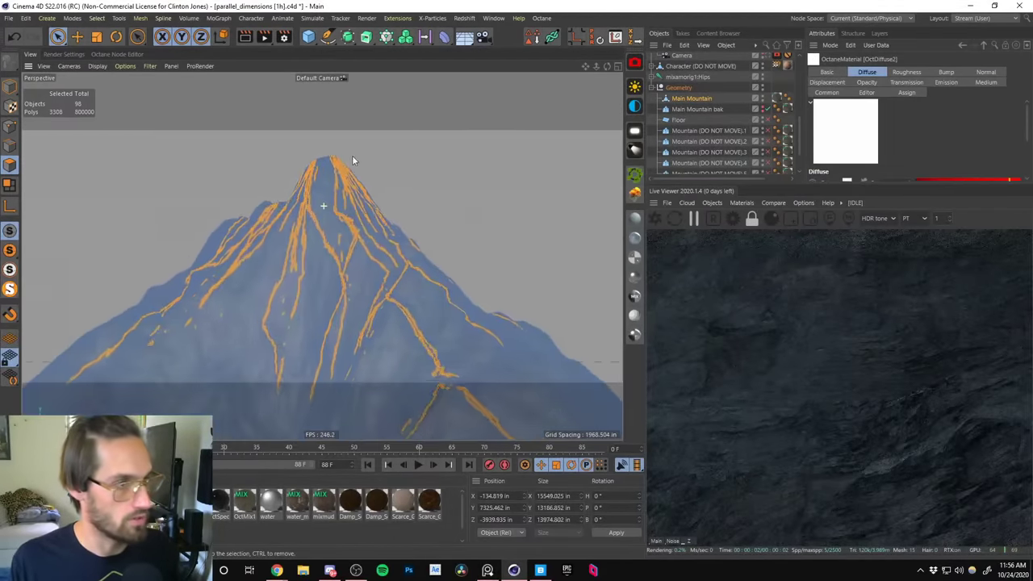
{"action": "left_click", "coordinate": [694, 100]}
{"action": "left_click_drag", "start_coordinate": [709, 178], "coordinate": [761, 179]}
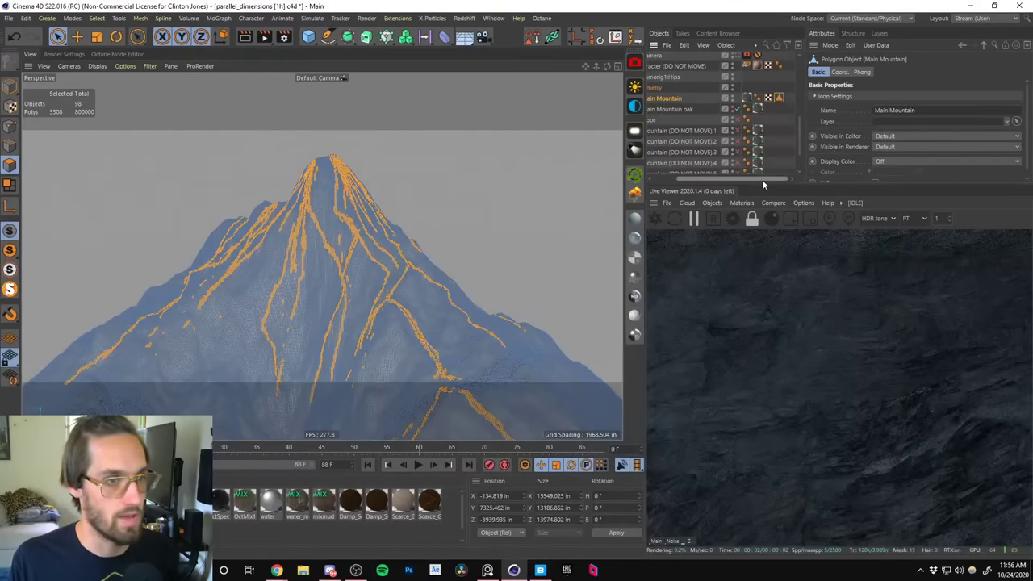
{"action": "left_click", "coordinate": [778, 99]}
{"action": "left_click", "coordinate": [779, 100]}
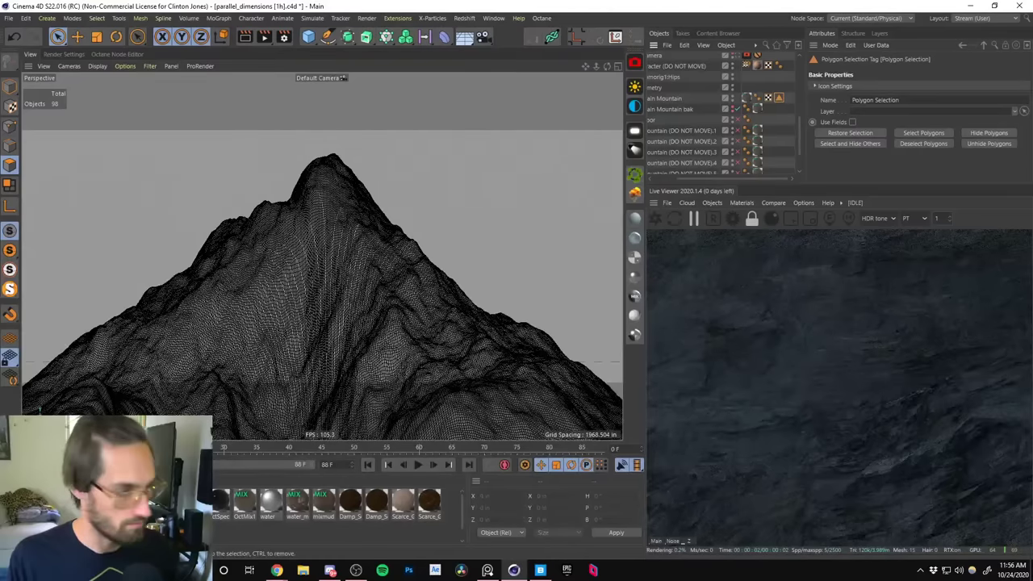
{"action": "left_click_drag", "start_coordinate": [36, 501], "coordinate": [670, 99]}
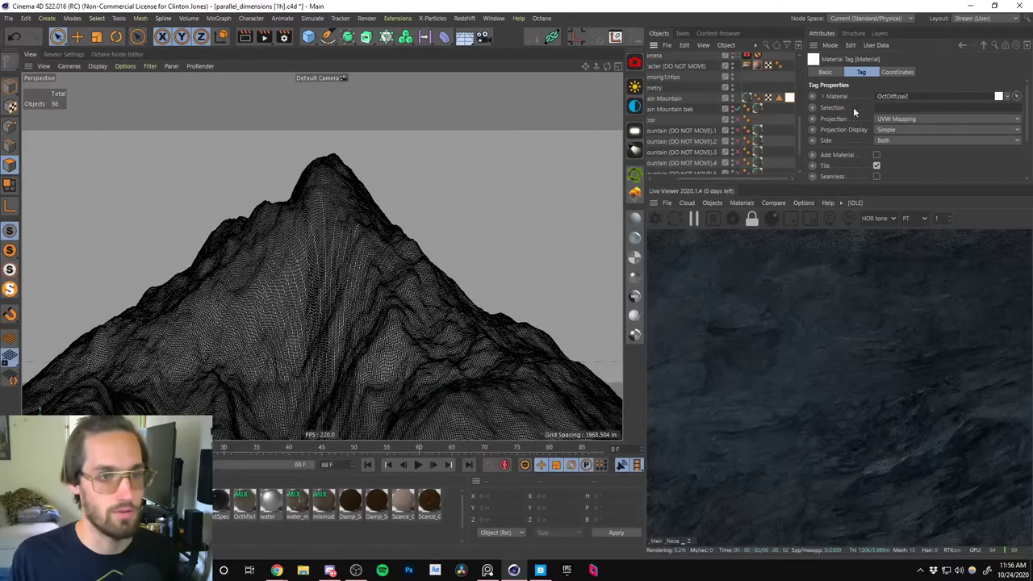
{"action": "left_click_drag", "start_coordinate": [781, 97], "coordinate": [895, 107]}
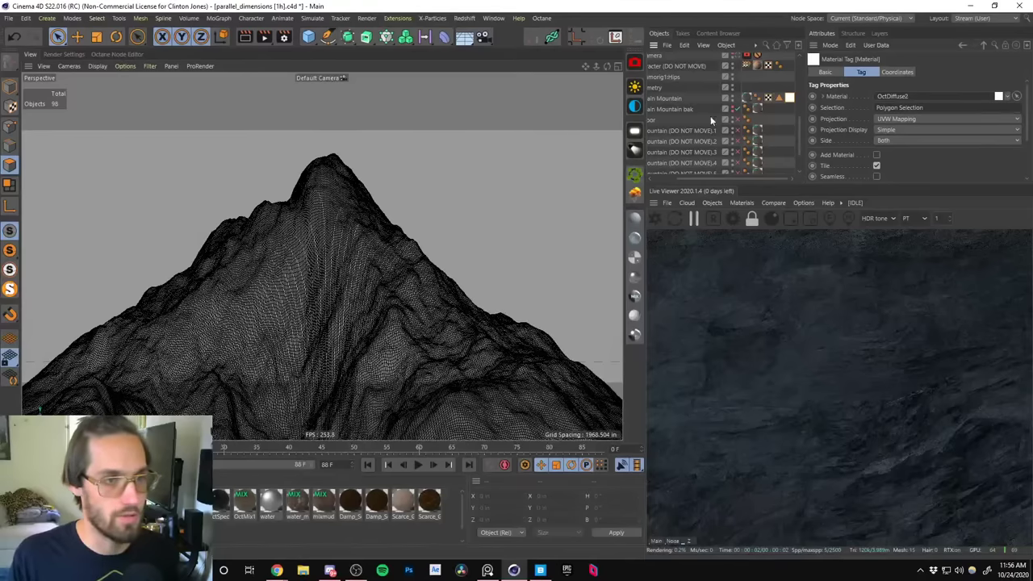
{"action": "double_click", "coordinate": [776, 98]}
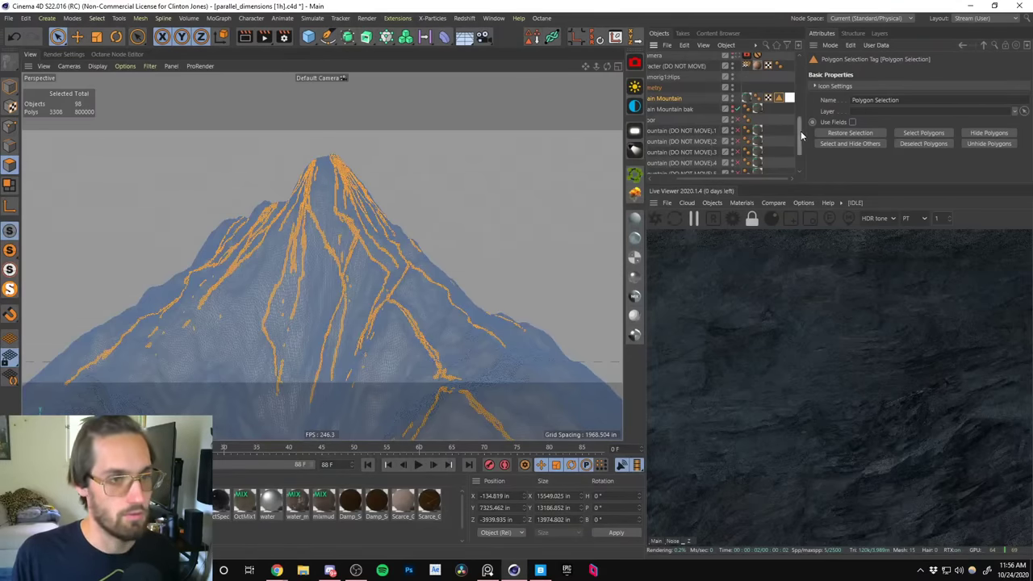
Look through the scene camera and start the Octane live render.
{"action": "left_click_drag", "start_coordinate": [800, 131], "coordinate": [801, 110]}
{"action": "left_click", "coordinate": [745, 114]}
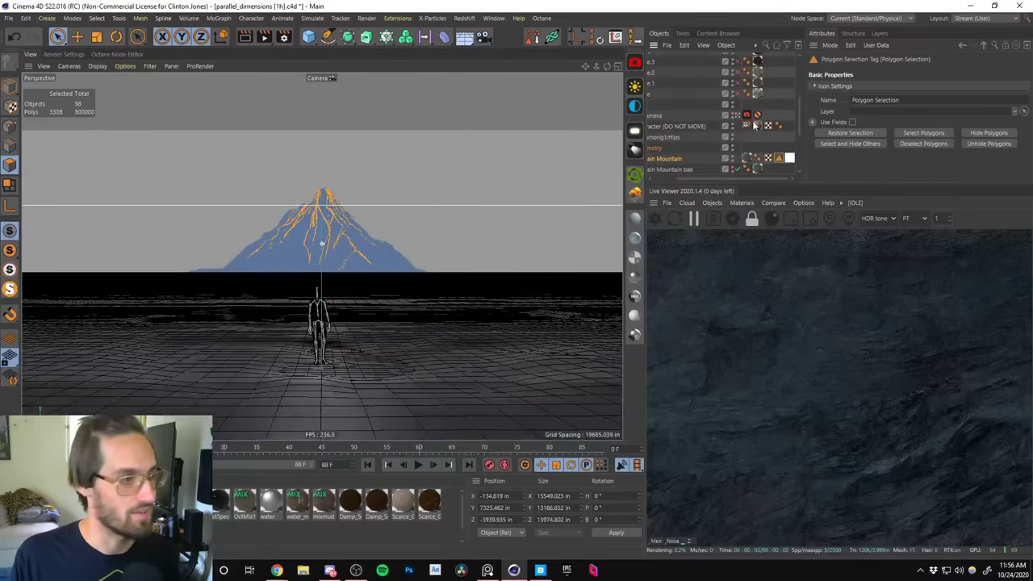
{"action": "left_click", "coordinate": [657, 218]}
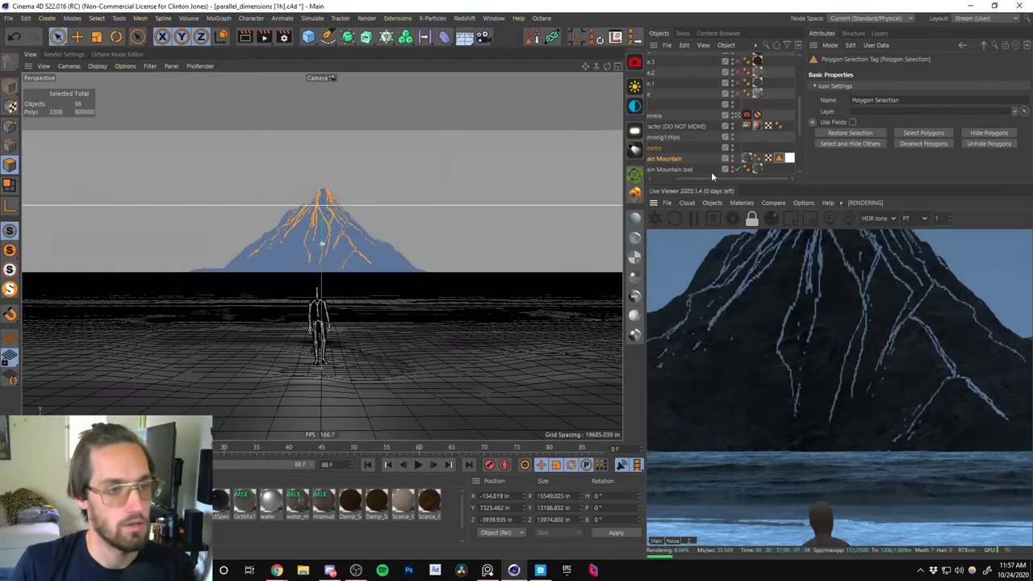
Re-enable the surrounding Mountain (DO NOT MOVE) objects 1 through 8.
{"action": "left_click_drag", "start_coordinate": [716, 177], "coordinate": [675, 175]}
{"action": "left_click_drag", "start_coordinate": [799, 128], "coordinate": [802, 150]}
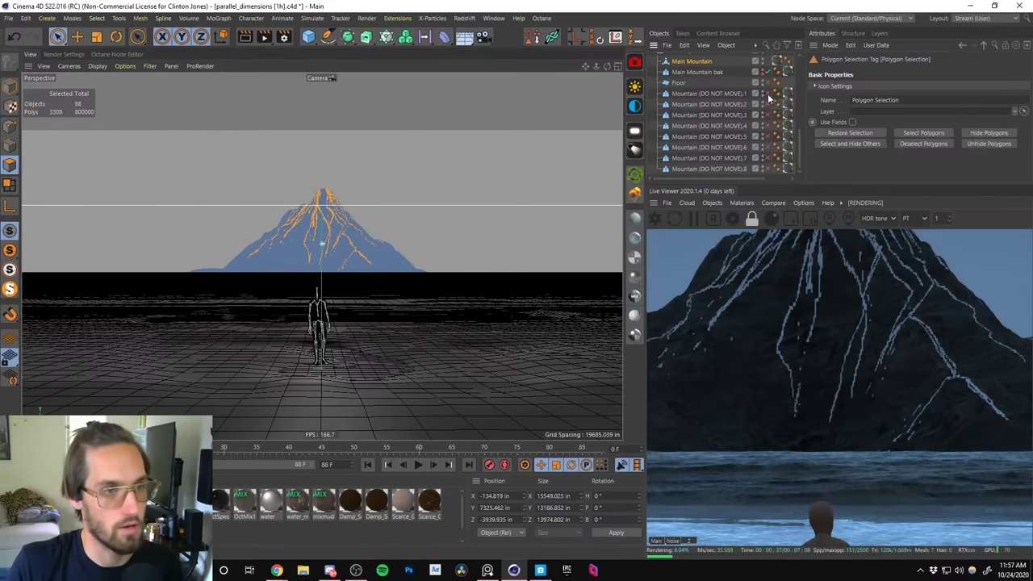
{"action": "left_click_drag", "start_coordinate": [768, 95], "coordinate": [768, 167]}
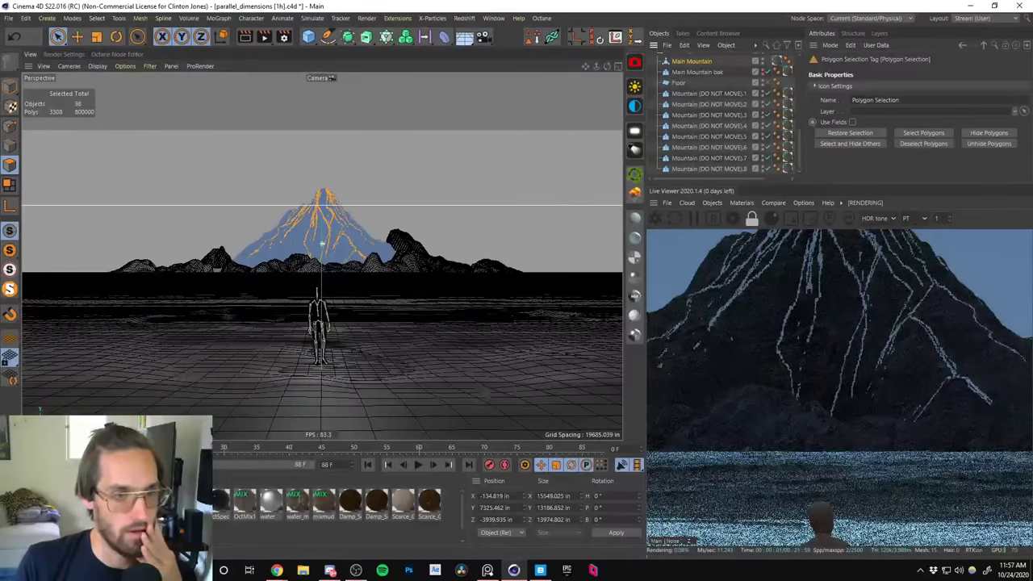
Set the Live Viewer's render scale to 0.5.
{"action": "double_click", "coordinate": [938, 219]}
{"action": "type", "text": ".5"}
{"action": "key", "text": "Return"}
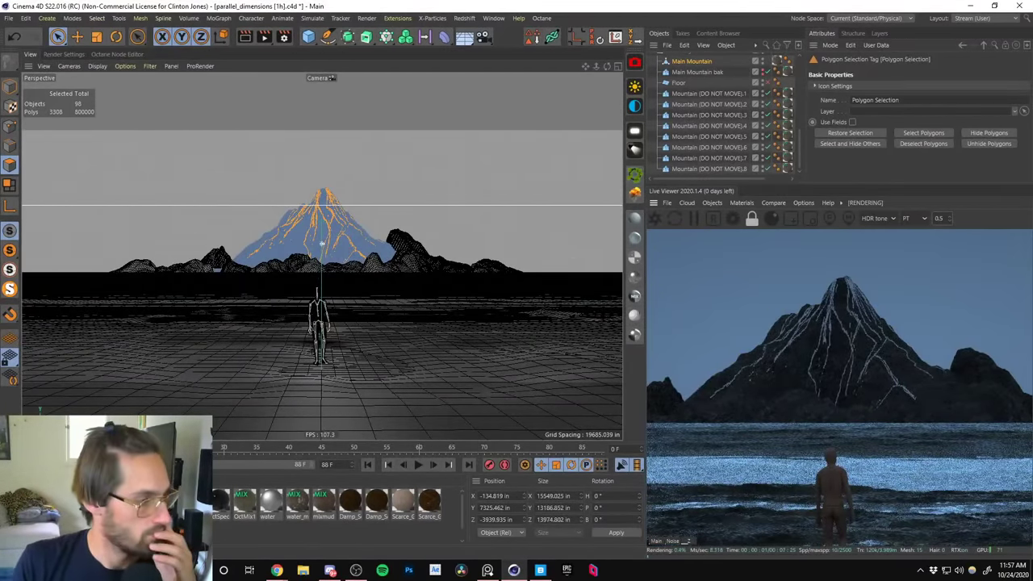
Open the lava material's node graph, dock the Octane Node Editor in the main viewport area, and close the Material Editor.
{"action": "left_click", "coordinate": [33, 501]}
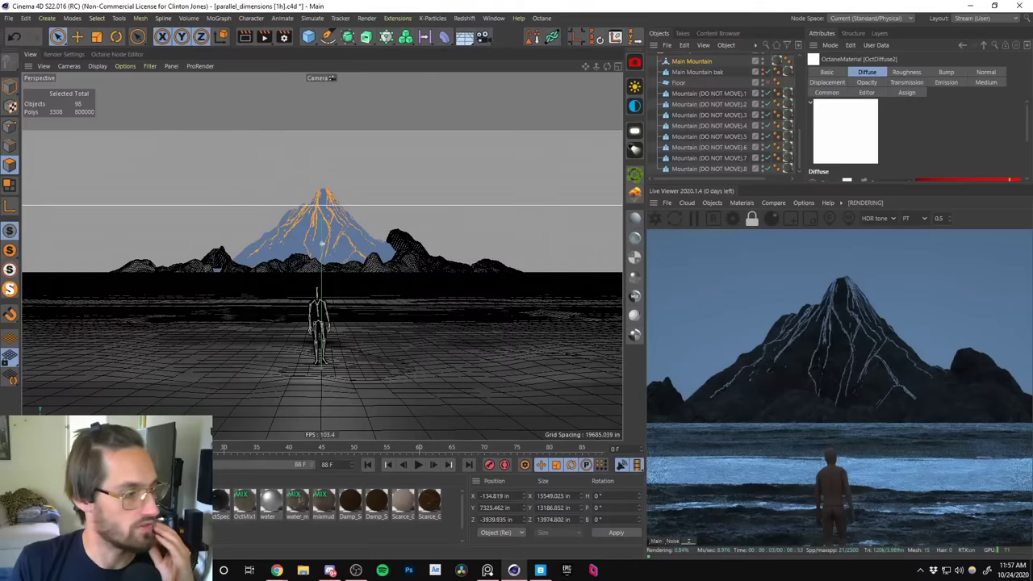
{"action": "left_click", "coordinate": [109, 54]}
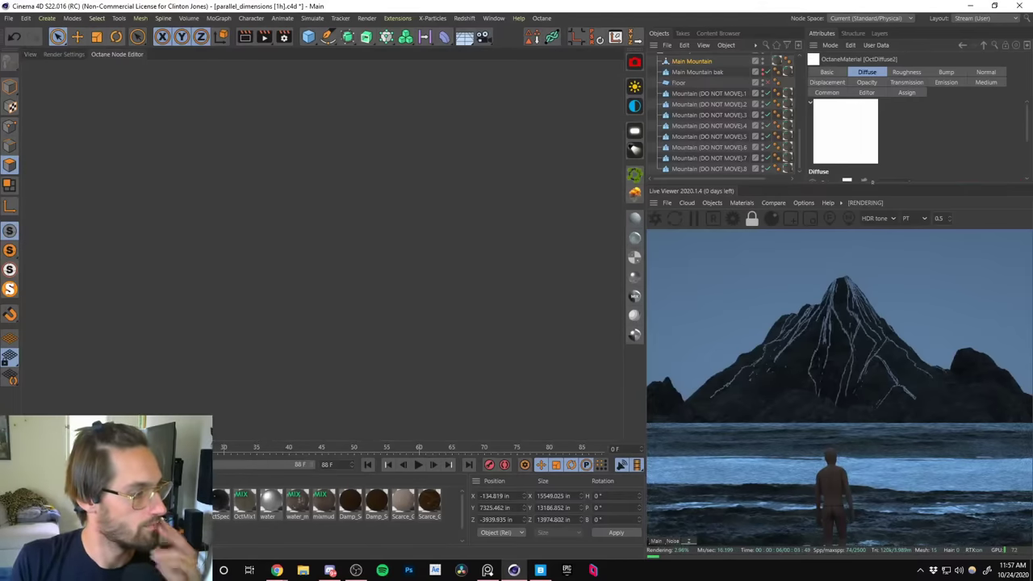
{"action": "left_click", "coordinate": [190, 218]}
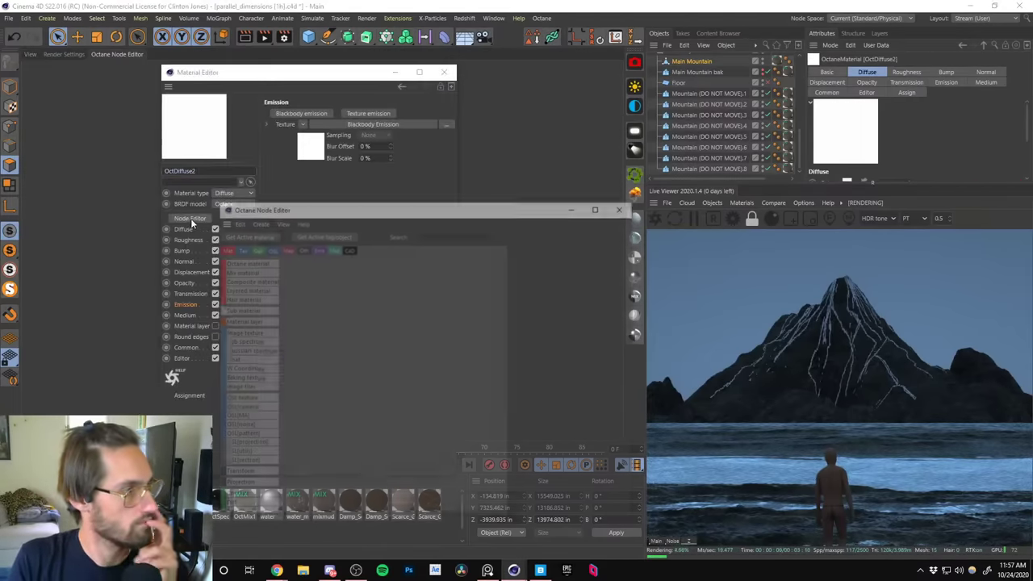
{"action": "left_click", "coordinate": [30, 54]}
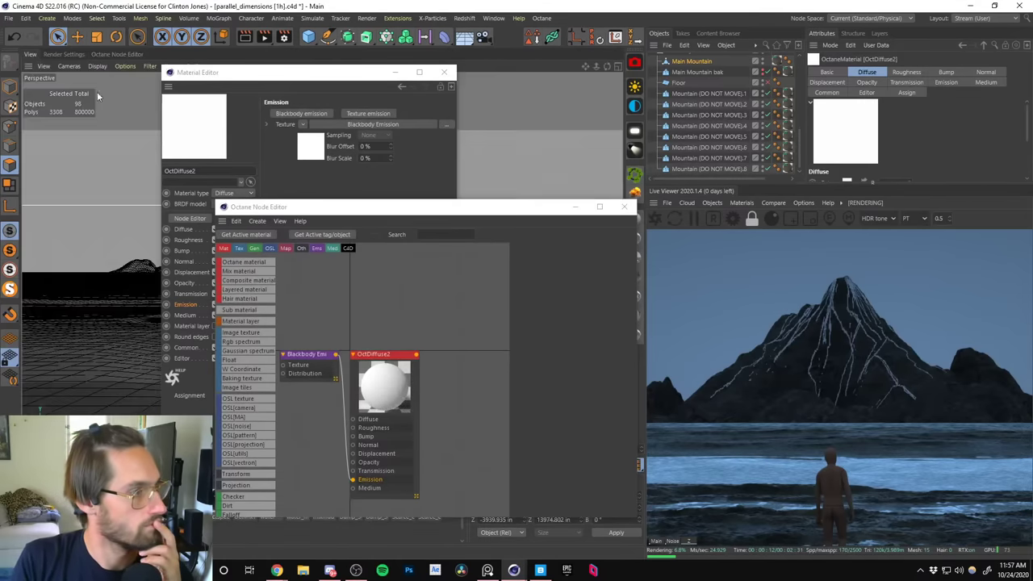
{"action": "left_click_drag", "start_coordinate": [223, 221], "coordinate": [29, 67]}
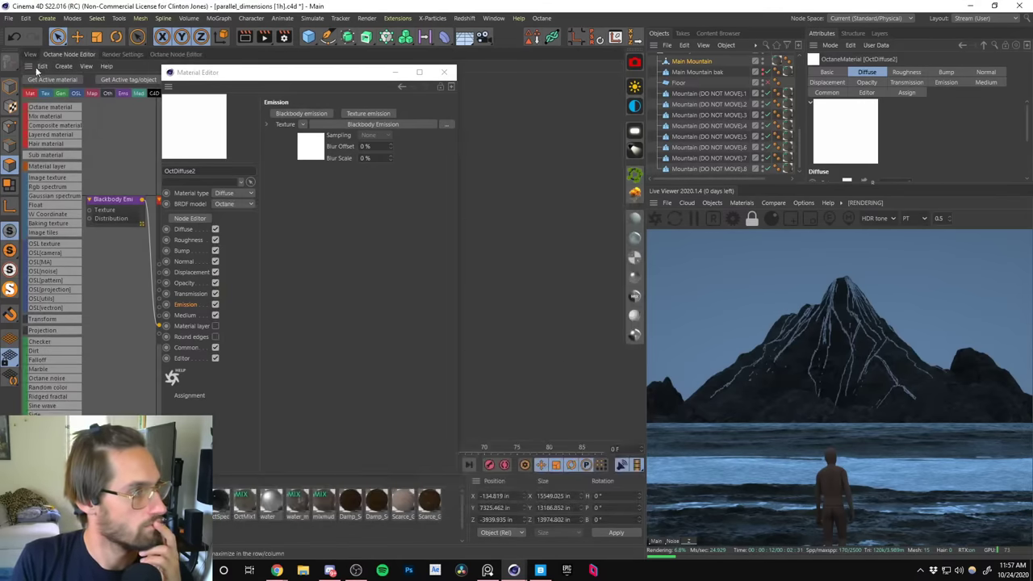
{"action": "left_click", "coordinate": [444, 72]}
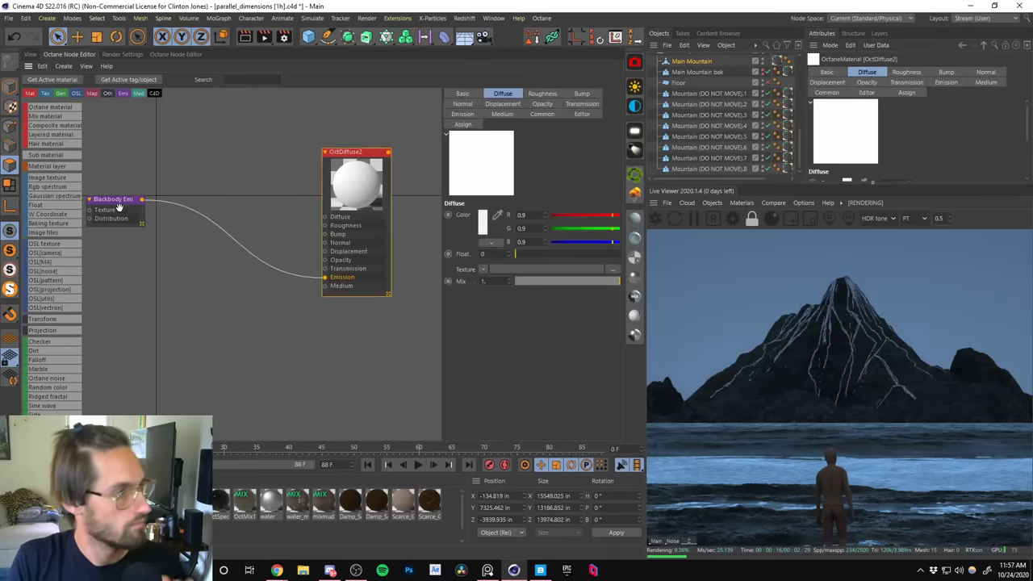
Enable surface brightness on the lava material's Blackbody Emission node and set its temperature to 1000.
{"action": "left_click_drag", "start_coordinate": [119, 207], "coordinate": [196, 214]}
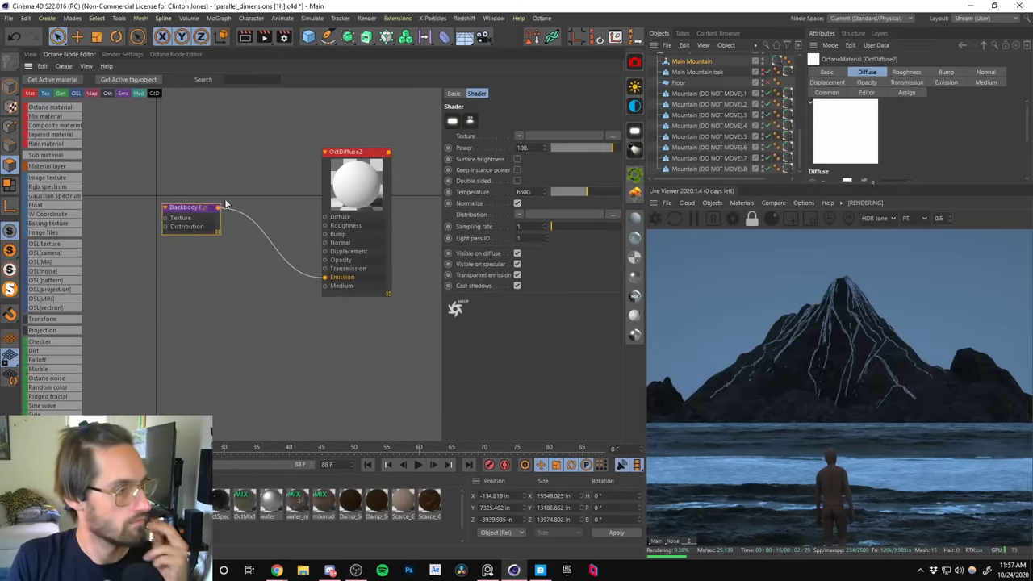
{"action": "left_click", "coordinate": [517, 159]}
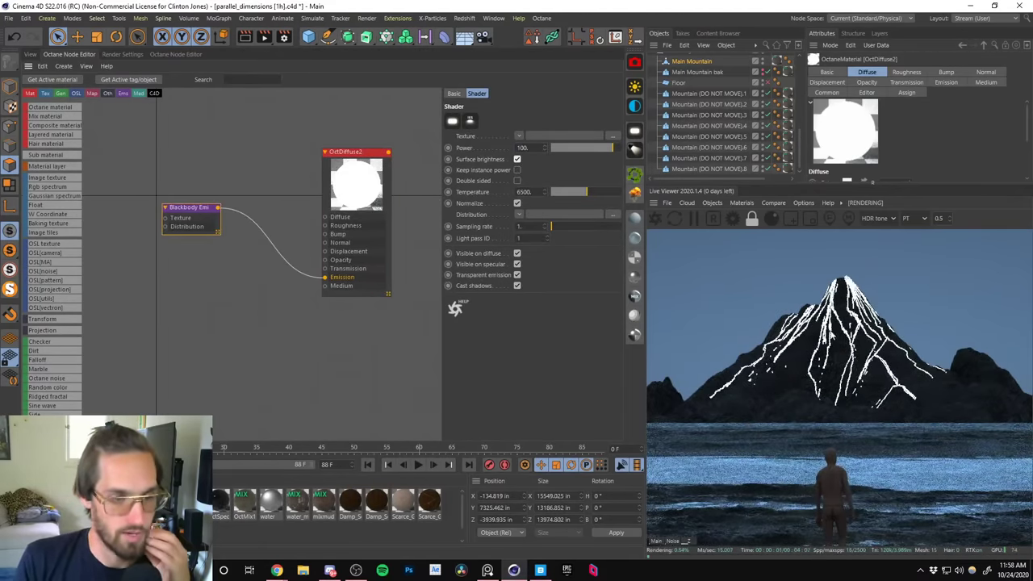
{"action": "left_click", "coordinate": [525, 192]}
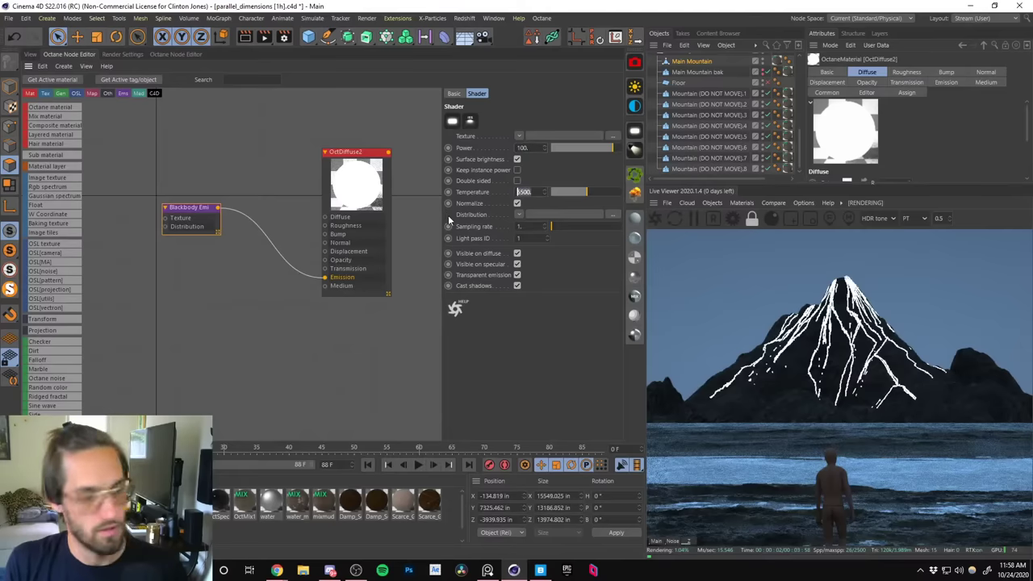
{"action": "type", "text": "1000"}
{"action": "key", "text": "Return"}
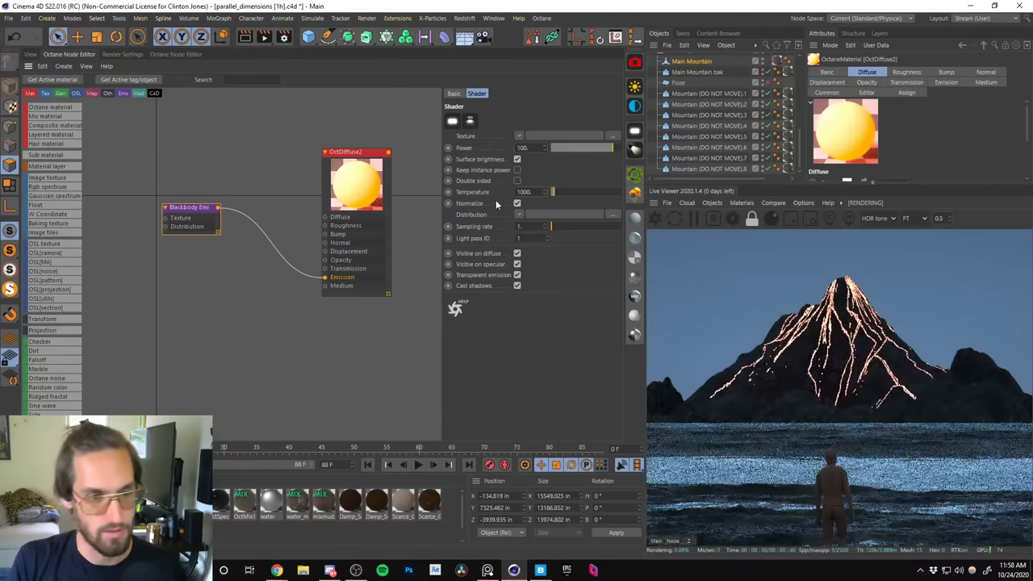
Try Blackbody Emission temperatures of 500 and 750, and return the temperature to 1000.
{"action": "left_click_drag", "start_coordinate": [531, 192], "coordinate": [405, 221]}
{"action": "type", "text": "500"}
{"action": "key", "text": "Return"}
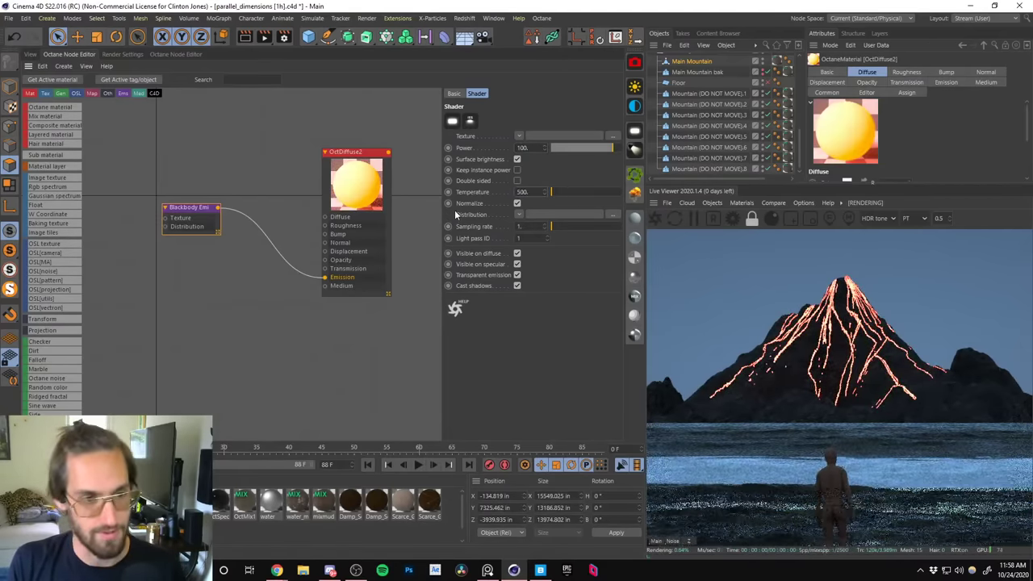
{"action": "left_click", "coordinate": [524, 192]}
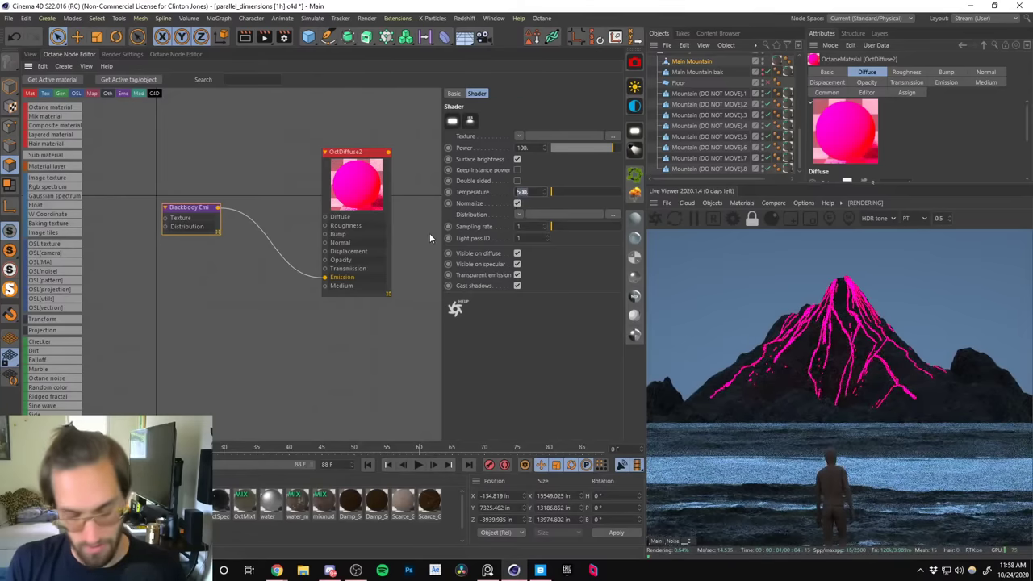
{"action": "type", "text": "10"}
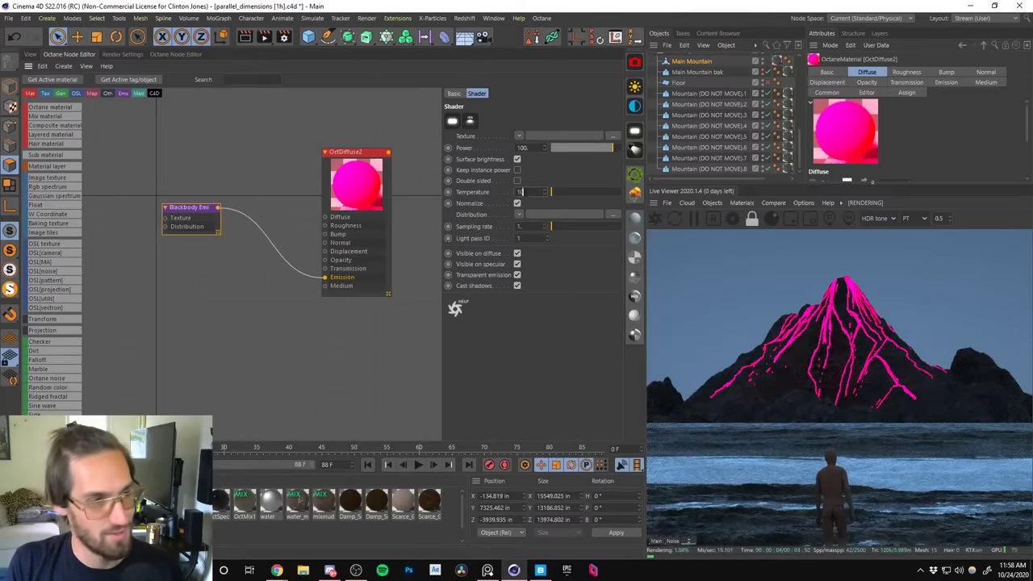
{"action": "left_click_drag", "start_coordinate": [527, 192], "coordinate": [385, 222]}
{"action": "type", "text": "750."}
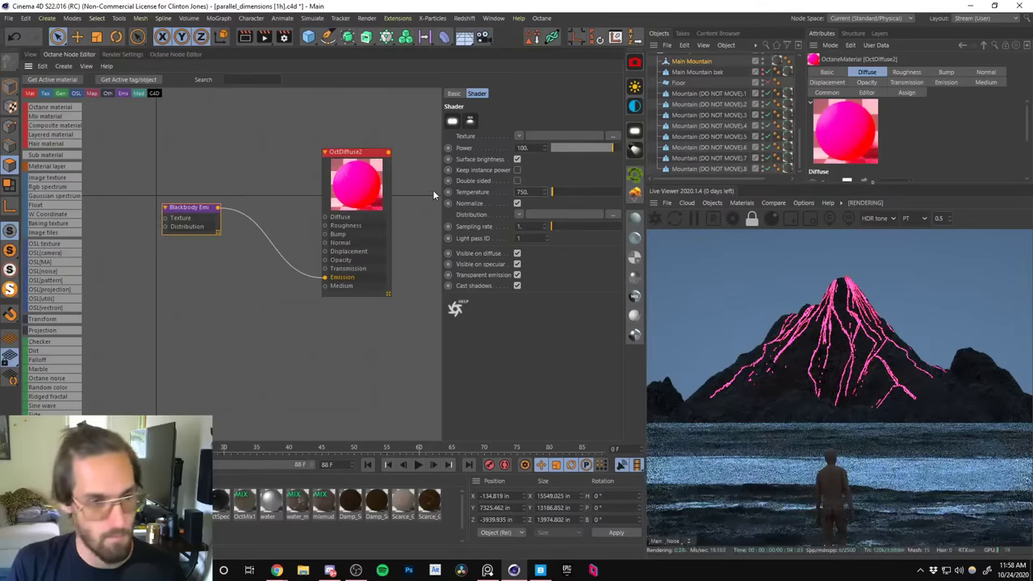
{"action": "type", "text": "1000"}
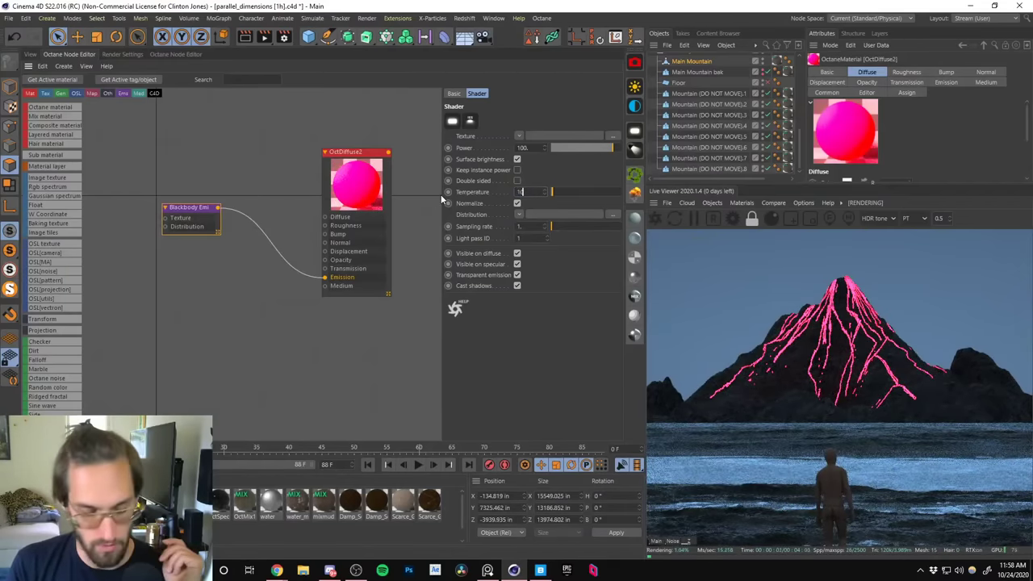
{"action": "key", "text": "Return"}
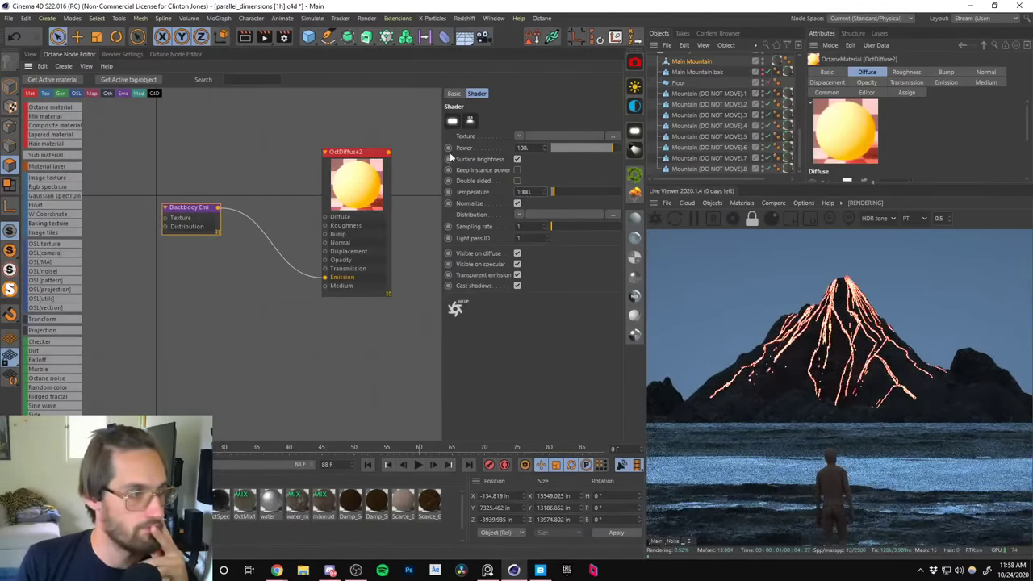
Set the Blackbody Emission node's power to 50 and reposition the volcano reference image to compare it with the render.
{"action": "left_click_drag", "start_coordinate": [376, 168], "coordinate": [370, 161]}
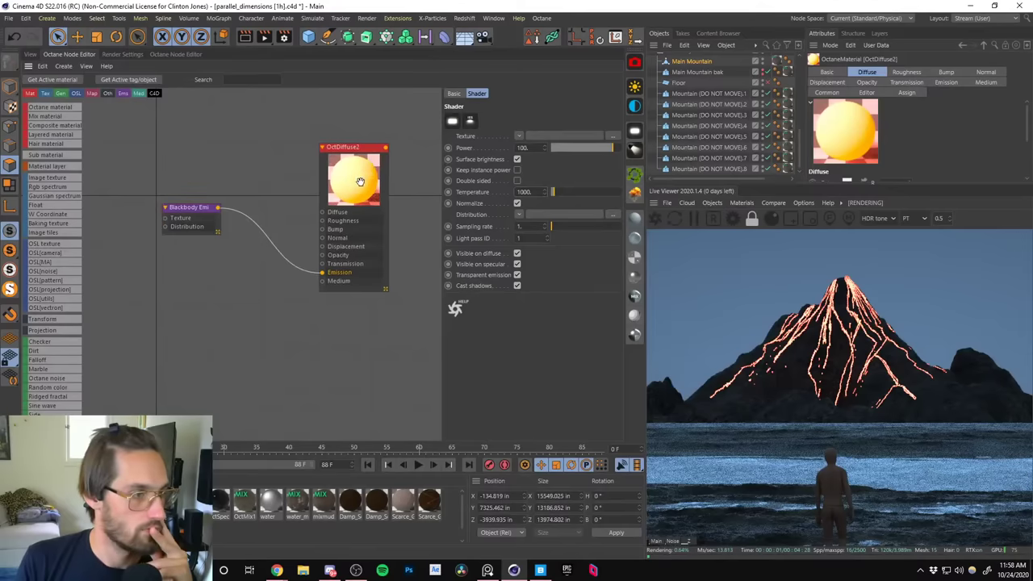
{"action": "left_click", "coordinate": [190, 209]}
{"action": "type", "text": "50"}
{"action": "key", "text": "Return"}
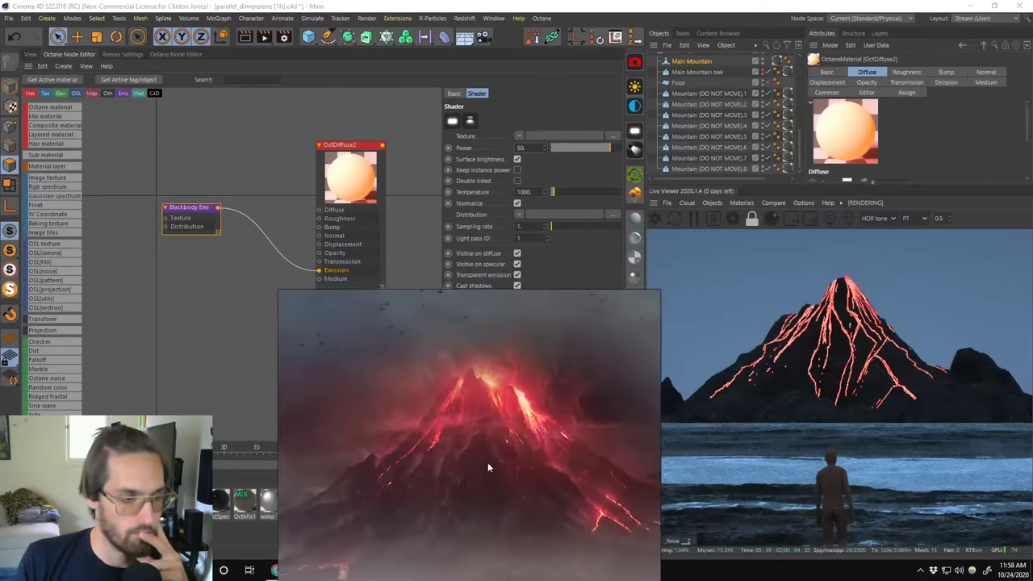
{"action": "left_click_drag", "start_coordinate": [482, 499], "coordinate": [472, 449]}
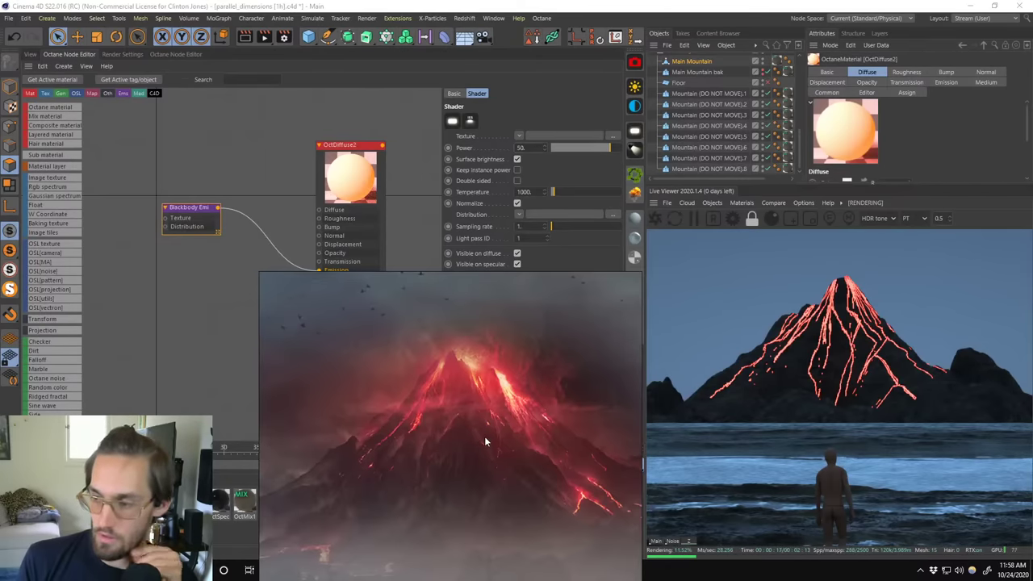
{"action": "right_click_drag", "start_coordinate": [471, 382], "coordinate": [470, 354]}
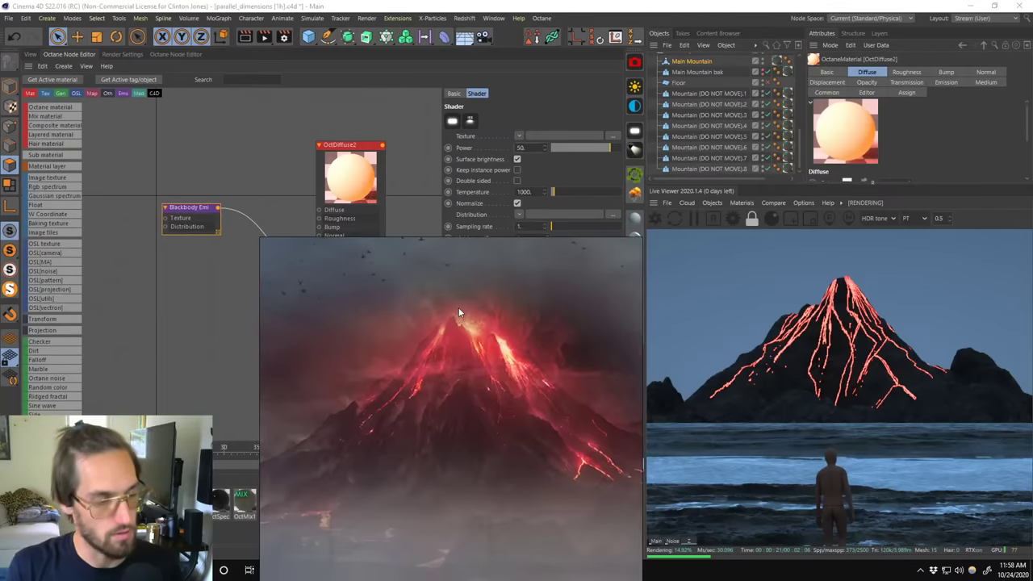
Save the scene as a new version named parallel_dimensions [1i].
{"action": "key", "text": "ctrl+s"}
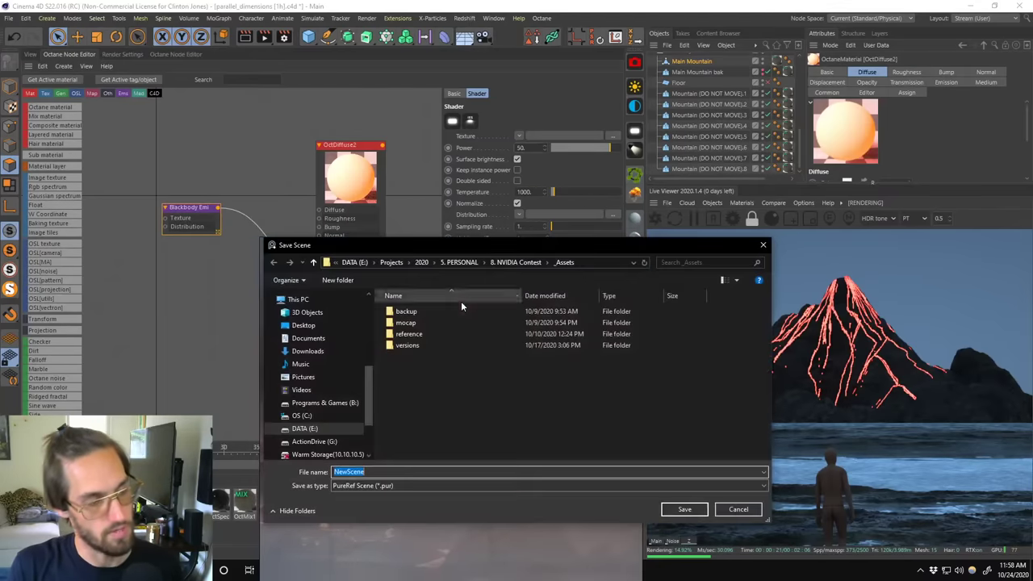
{"action": "left_click", "coordinate": [736, 508]}
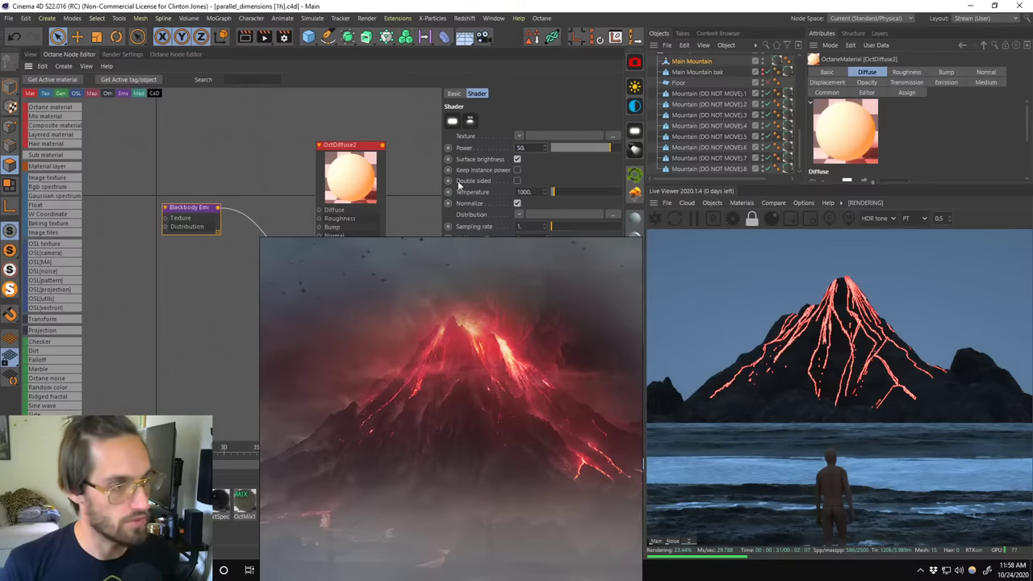
{"action": "key", "text": "ctrl+shift+s"}
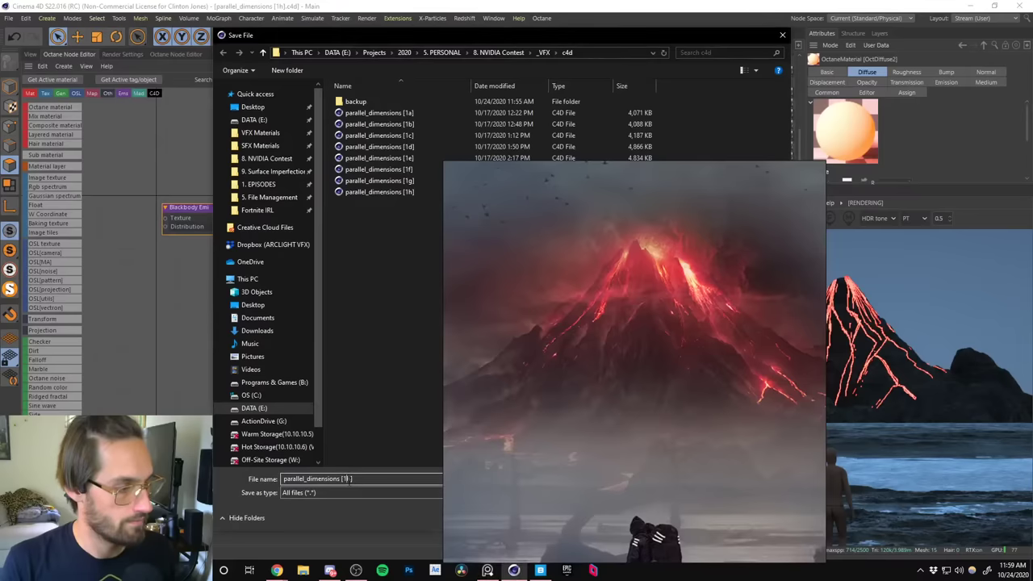
{"action": "key", "text": "Return"}
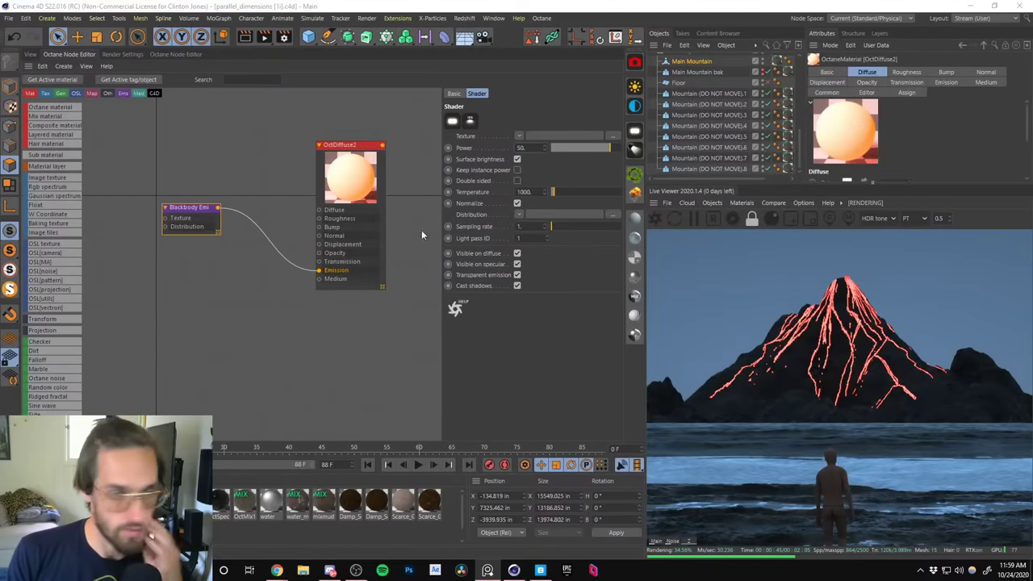
Add an RGB Spectrum node feeding the Blackbody Emission's Texture input, and compare the lava with the link removed and restored.
{"action": "left_click_drag", "start_coordinate": [186, 219], "coordinate": [169, 242]}
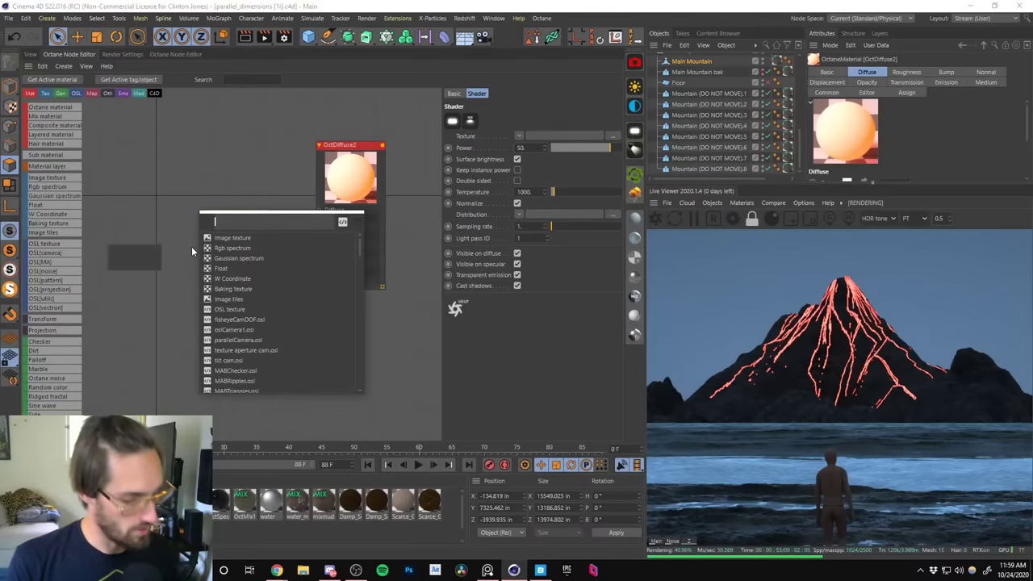
{"action": "type", "text": "rgb"}
{"action": "key", "text": "Return"}
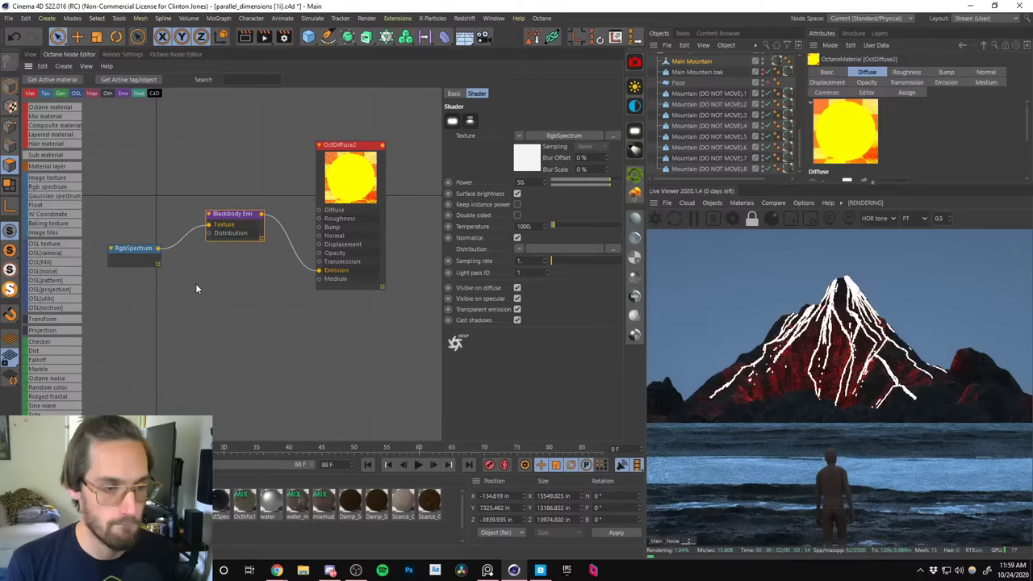
{"action": "left_click_drag", "start_coordinate": [218, 236], "coordinate": [213, 248]}
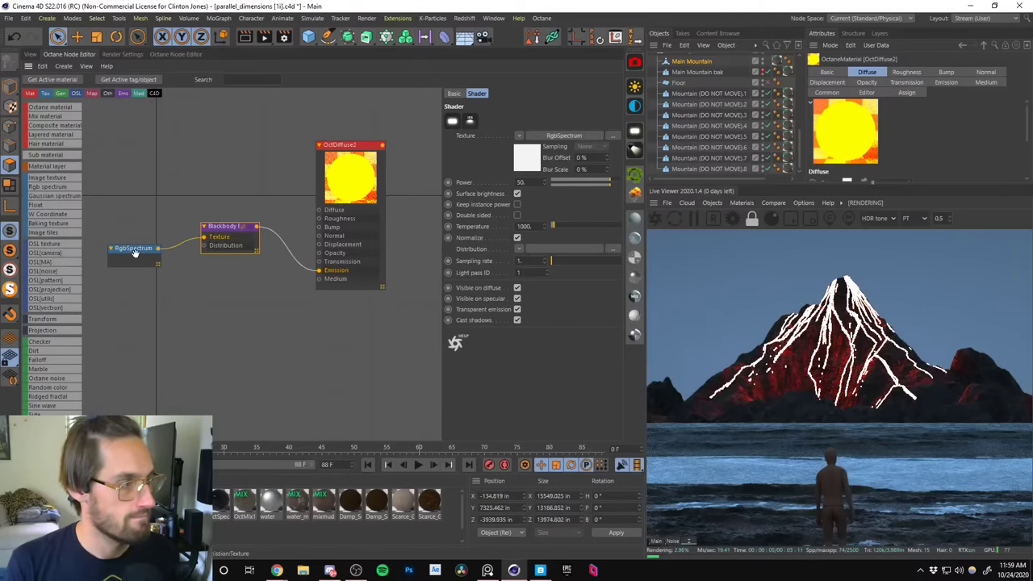
{"action": "left_click", "coordinate": [135, 253]}
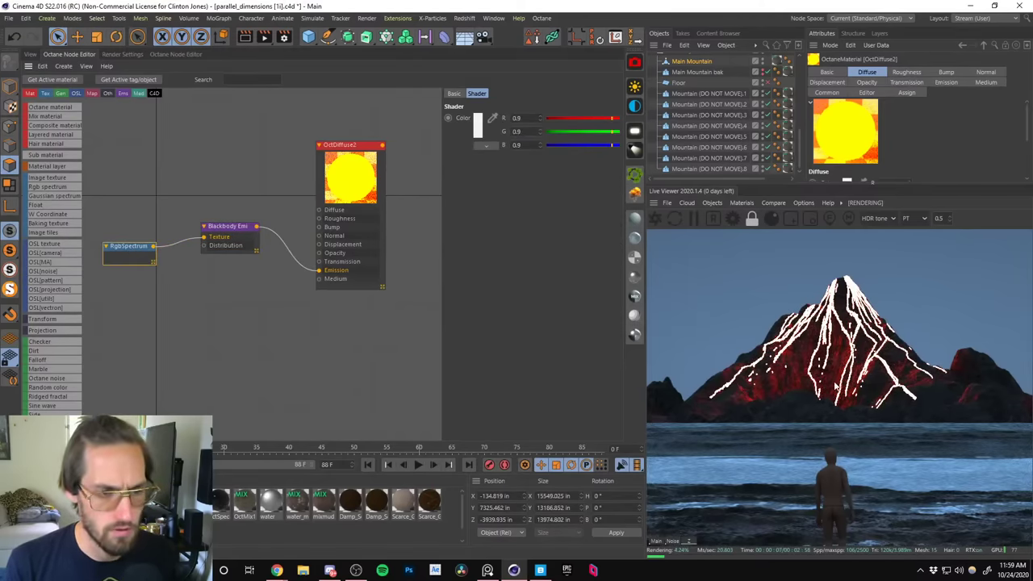
{"action": "left_click", "coordinate": [180, 243]}
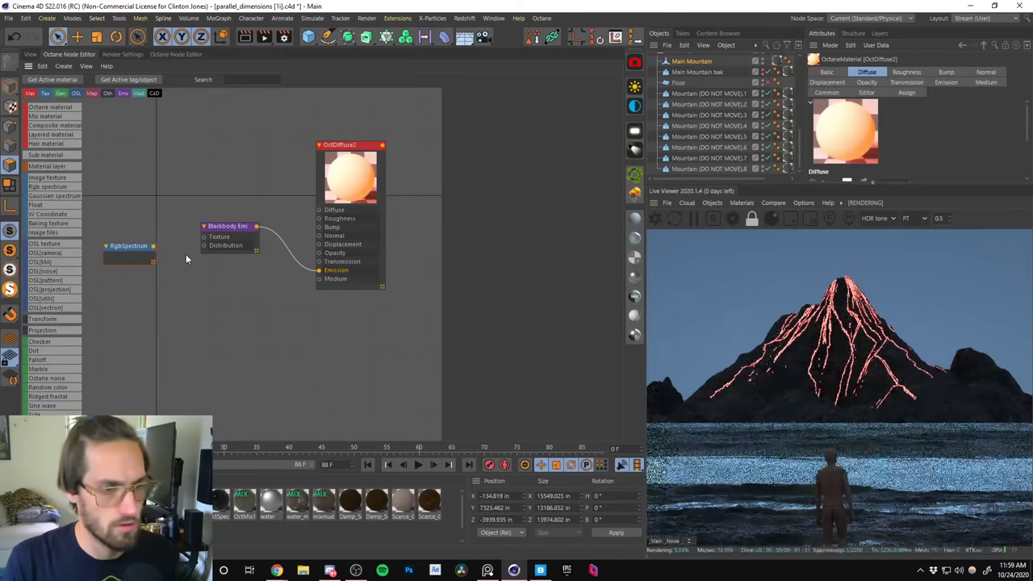
{"action": "left_click_drag", "start_coordinate": [153, 246], "coordinate": [203, 238]}
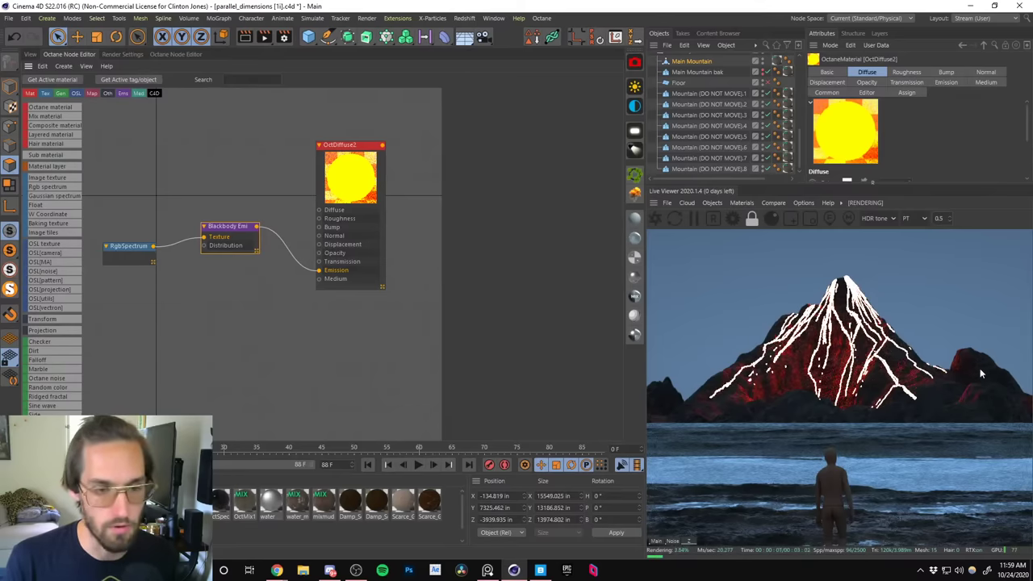
Duplicate the Mountain (DO NOT MOVE).3 landscape and place the copy behind the main mountain's right slope, raised to about Y 831 in.
{"action": "left_click", "coordinate": [31, 54]}
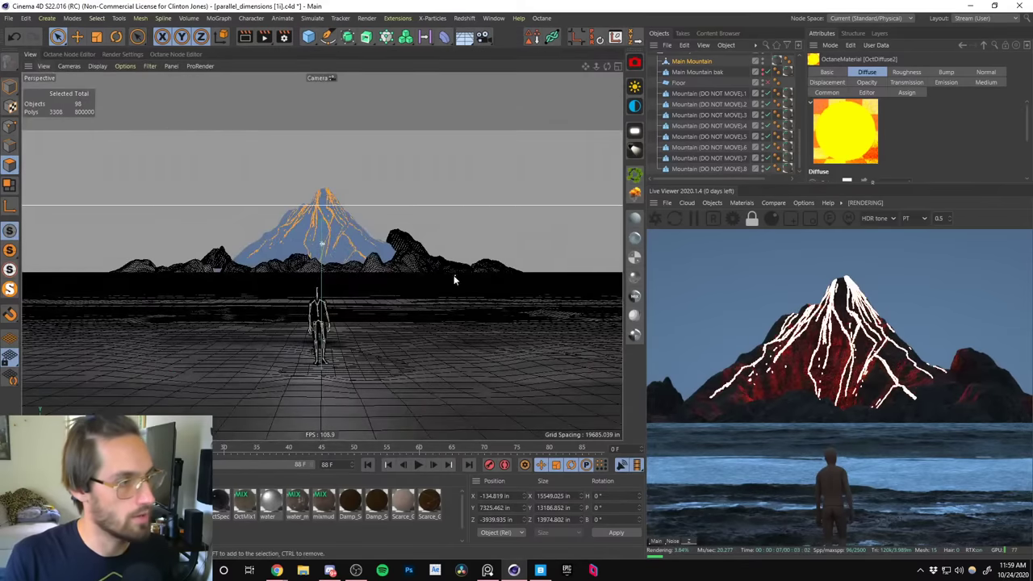
{"action": "left_click", "coordinate": [363, 201]}
{"action": "left_click", "coordinate": [723, 126]}
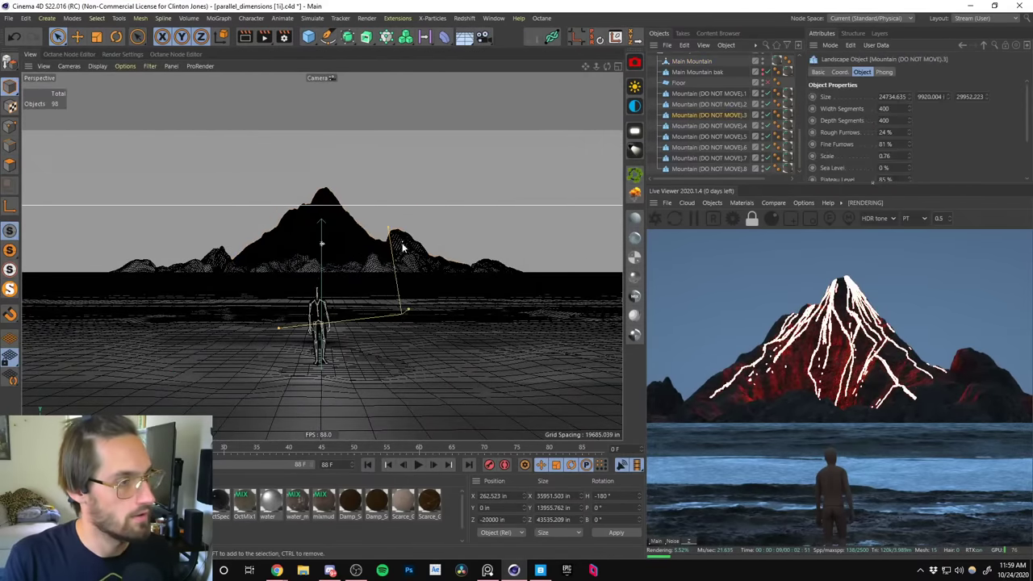
{"action": "left_click", "coordinate": [723, 116]}
{"action": "key", "text": "e"}
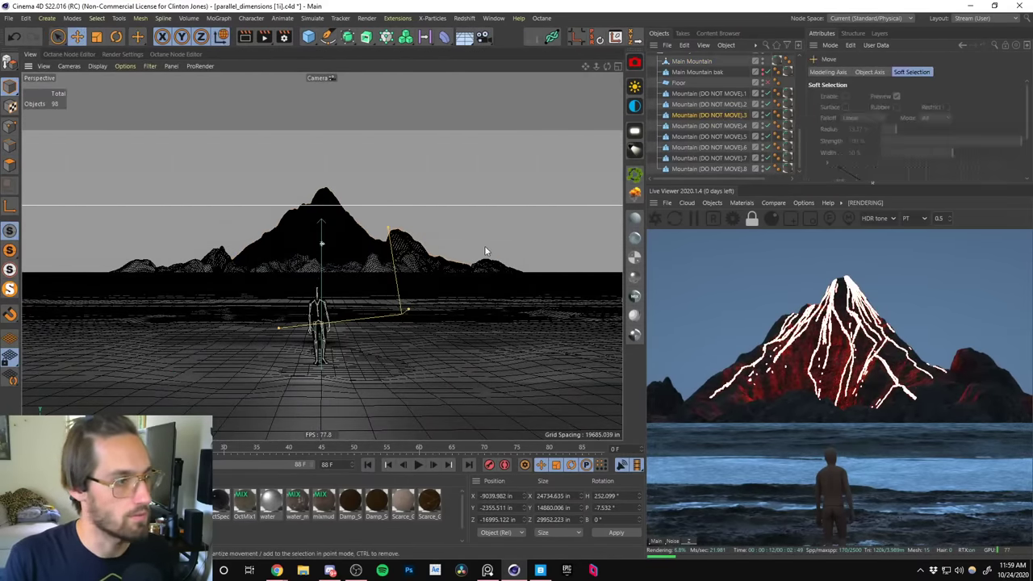
{"action": "left_click", "coordinate": [708, 115]}
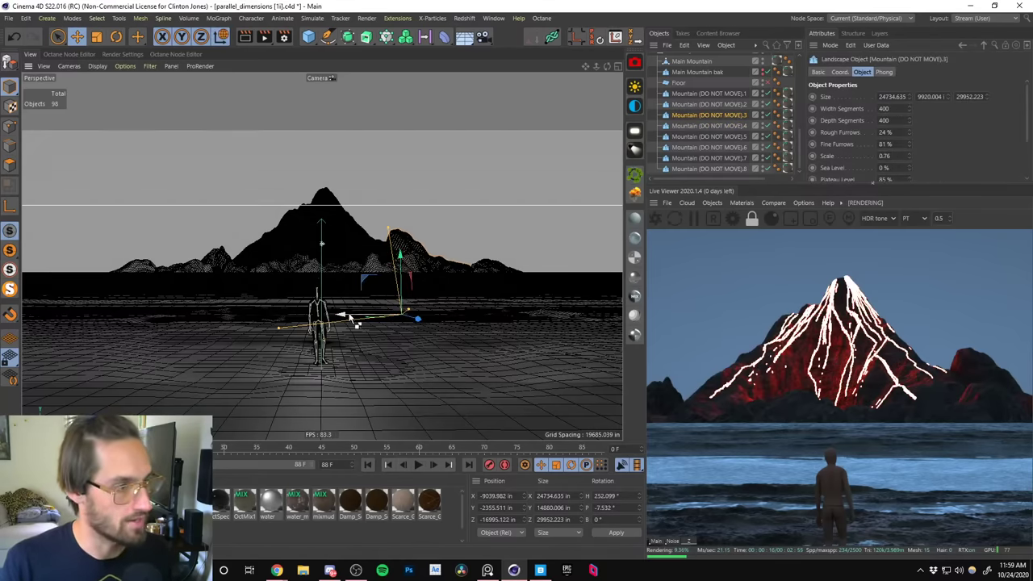
{"action": "mouse_move", "coordinate": [350, 316]}
{"action": "left_mouse_down"}
{"action": "mouse_move", "coordinate": [323, 315]}
{"action": "mouse_move", "coordinate": [369, 312]}
{"action": "left_mouse_up"}
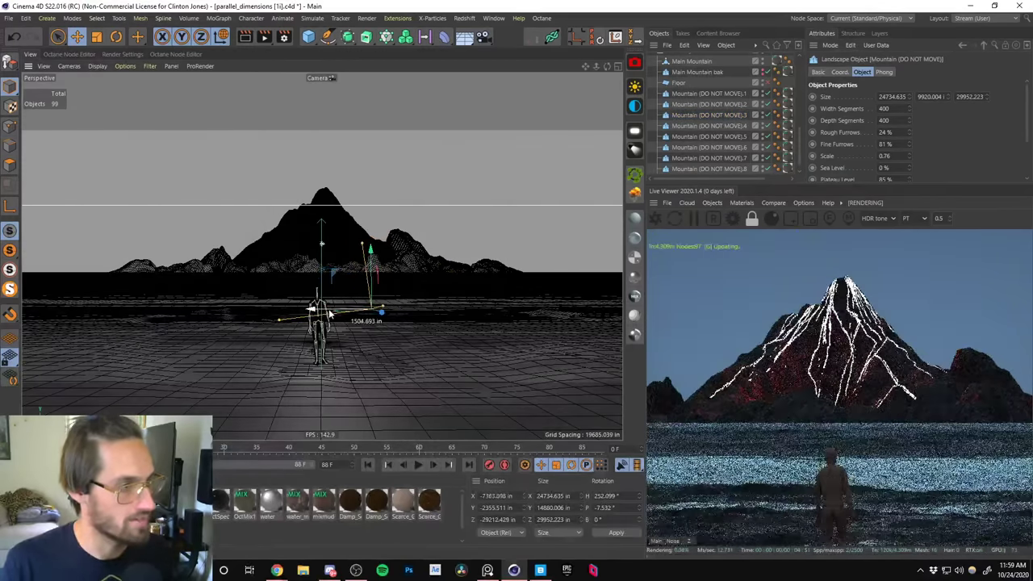
{"action": "left_click_drag", "start_coordinate": [363, 265], "coordinate": [374, 243]}
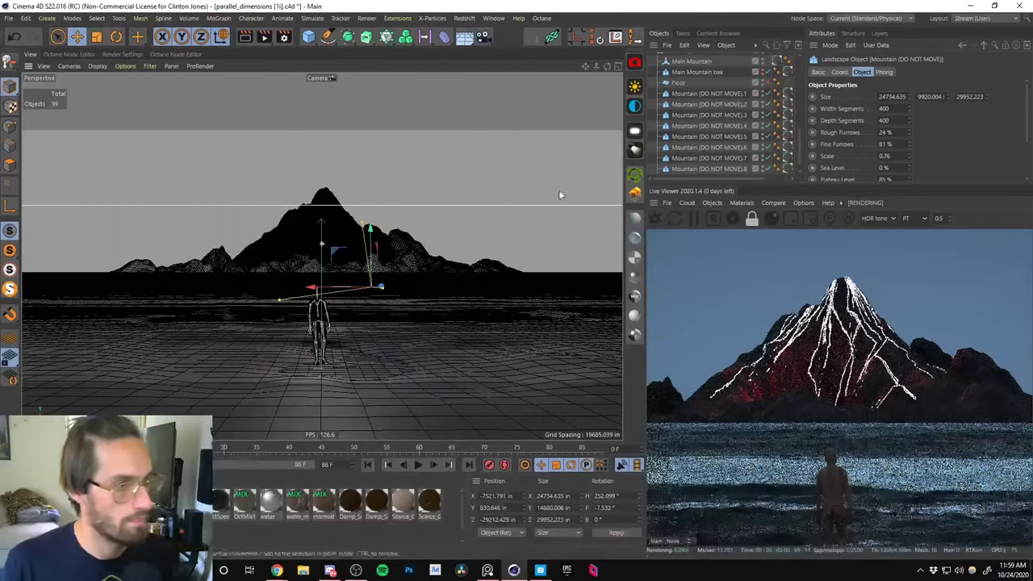
Change the copied mountain's seed to -11 and shift the copy right along X to about -21,280 in.
{"action": "left_click_drag", "start_coordinate": [801, 144], "coordinate": [802, 157]}
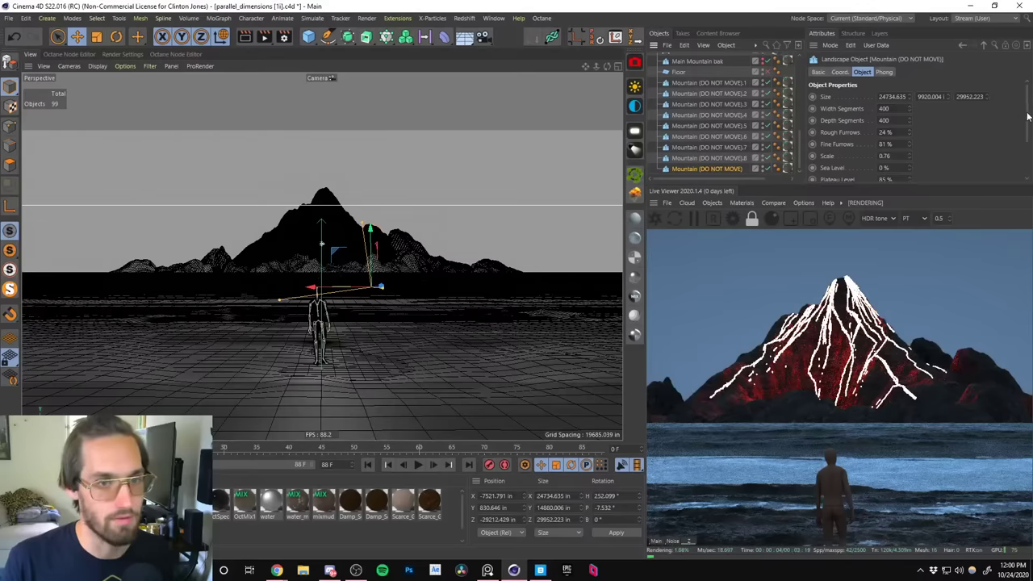
{"action": "mouse_move", "coordinate": [1027, 117]}
{"action": "left_mouse_down"}
{"action": "mouse_move", "coordinate": [1029, 152]}
{"action": "mouse_move", "coordinate": [1029, 105]}
{"action": "left_mouse_up"}
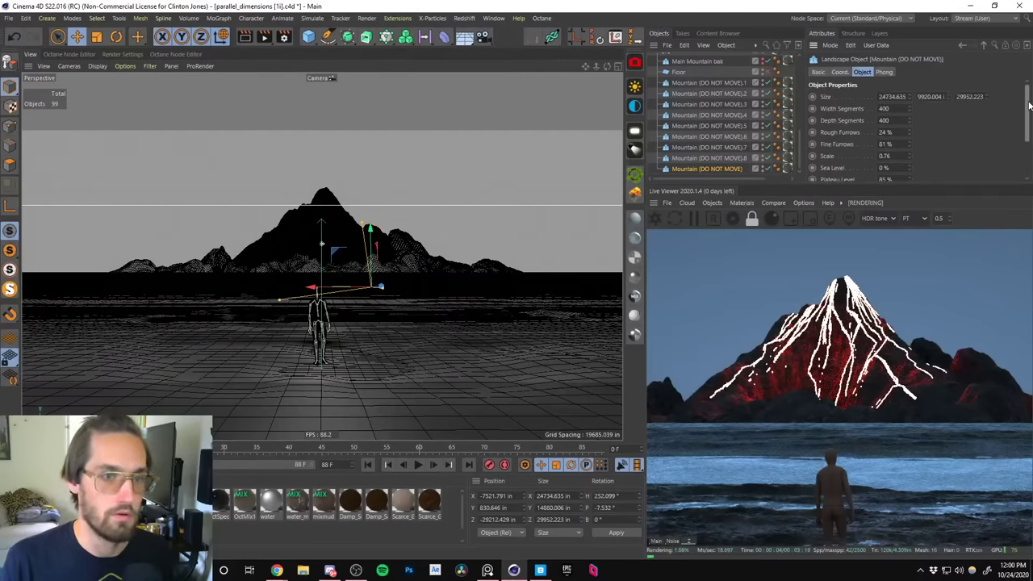
{"action": "scroll", "coordinate": [910, 161], "scroll_direction": "down", "scroll_amount": 3}
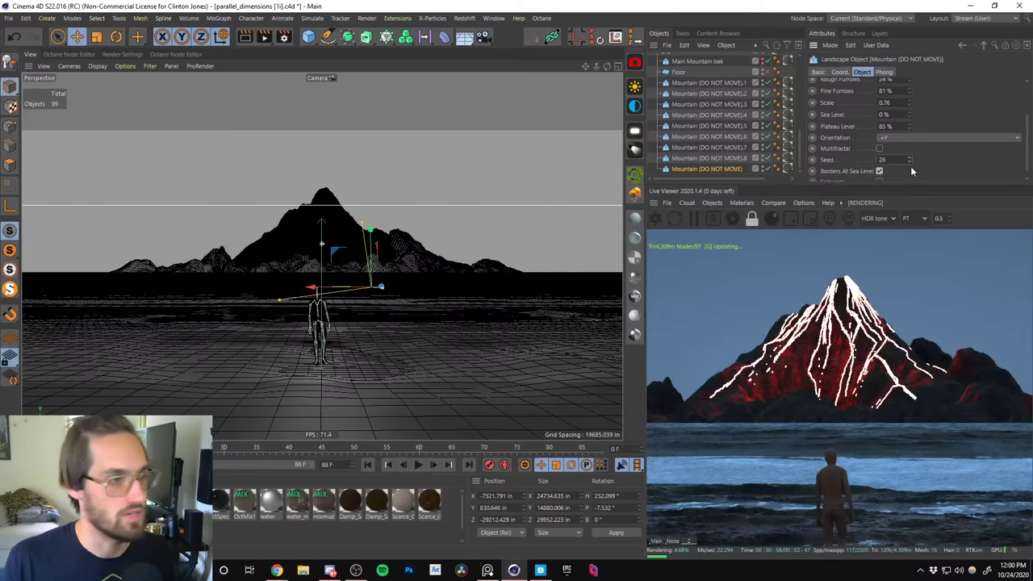
{"action": "left_click_drag", "start_coordinate": [911, 166], "coordinate": [906, 184]}
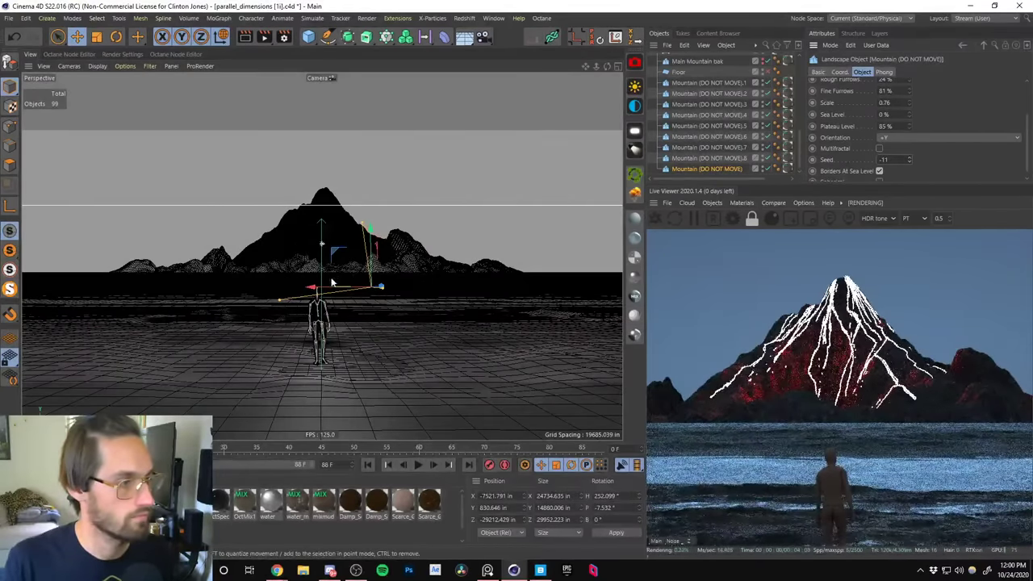
{"action": "left_click_drag", "start_coordinate": [331, 283], "coordinate": [386, 288]}
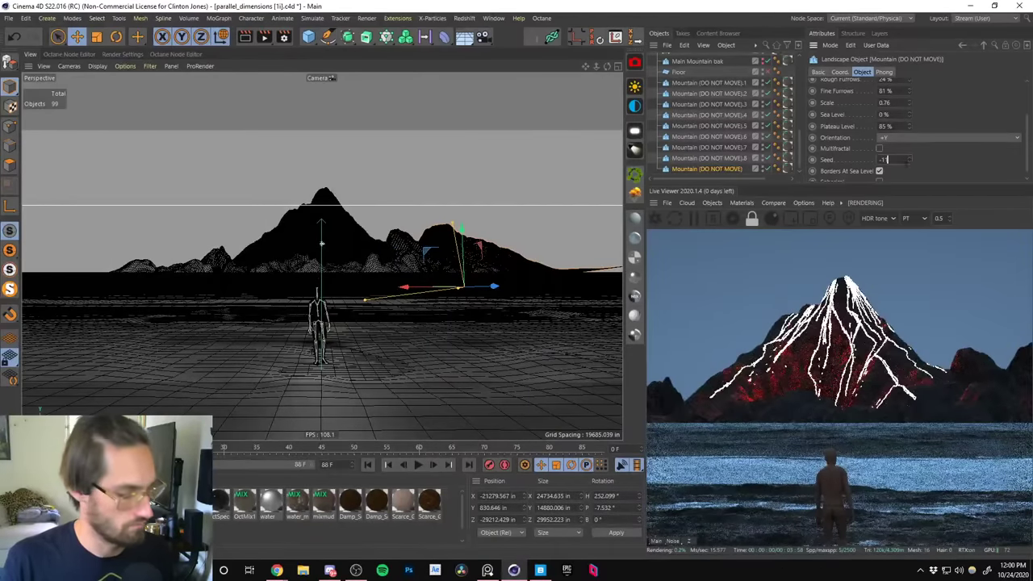
Set the copied mountain's seed to 0 and switch the viewport to shaded display without wireframe lines.
{"action": "type", "text": "ncnc"}
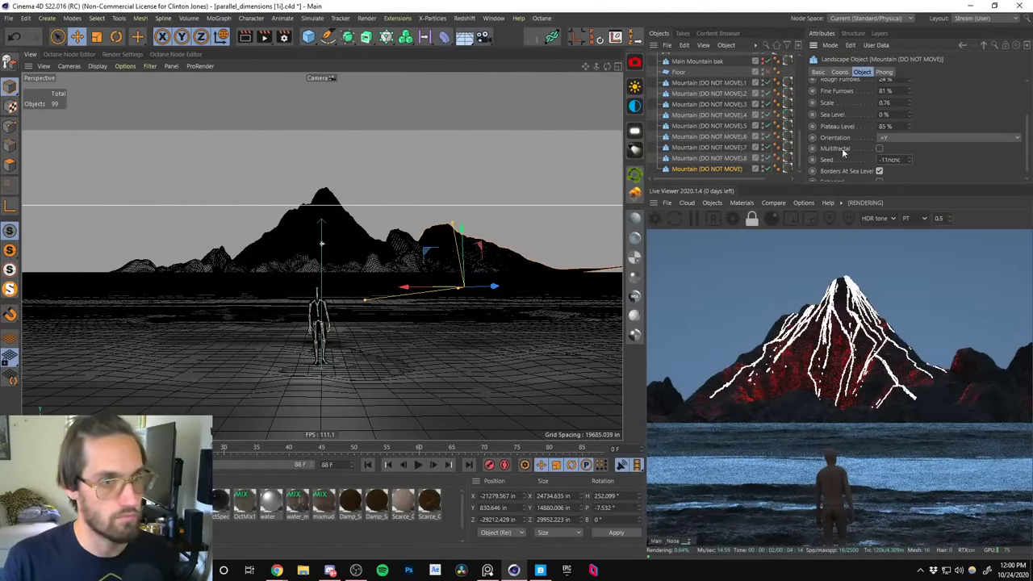
{"action": "left_click_drag", "start_coordinate": [905, 159], "coordinate": [823, 160]}
{"action": "type", "text": "0"}
{"action": "key", "text": "Return"}
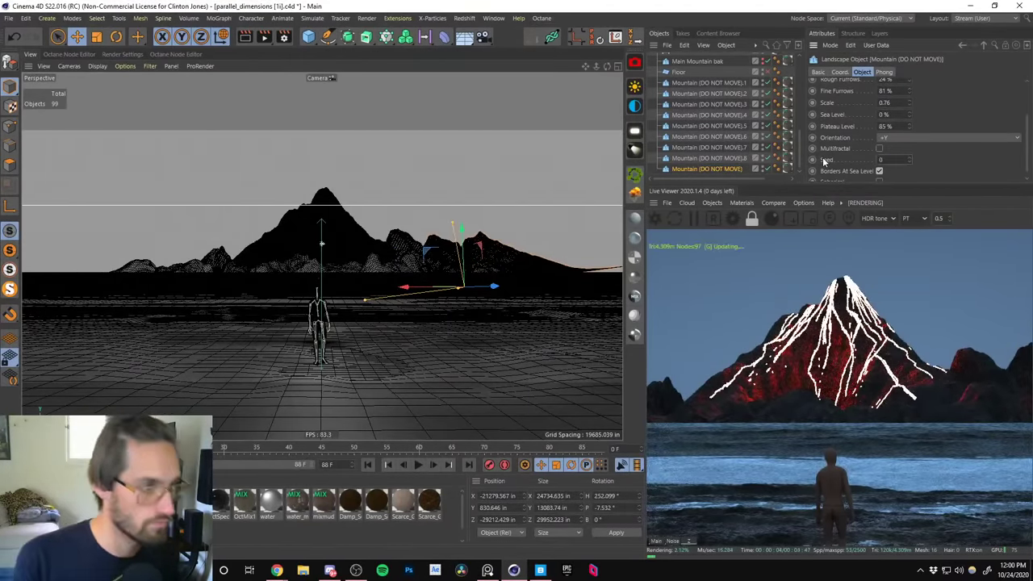
{"action": "key", "text": "n"}
{"action": "key", "text": "c"}
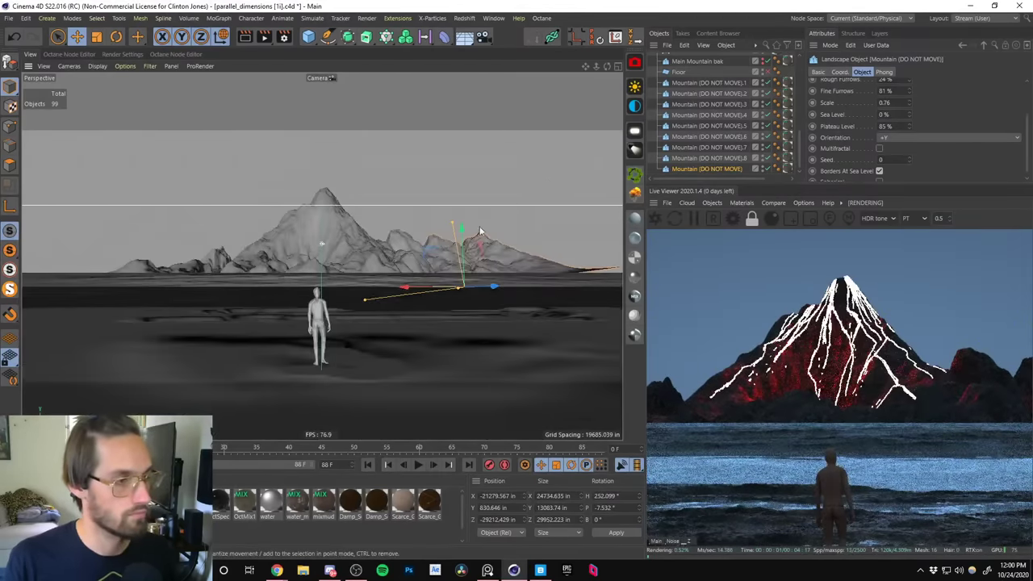
Move the copied mountain behind the main mountain's right slope to about X -7,149 in, Y 903 in, rotated to about H 358.5°, P -8.2°, B 14.8°.
{"action": "left_click_drag", "start_coordinate": [412, 288], "coordinate": [618, 277]}
{"action": "key", "text": "r"}
{"action": "key", "text": "e"}
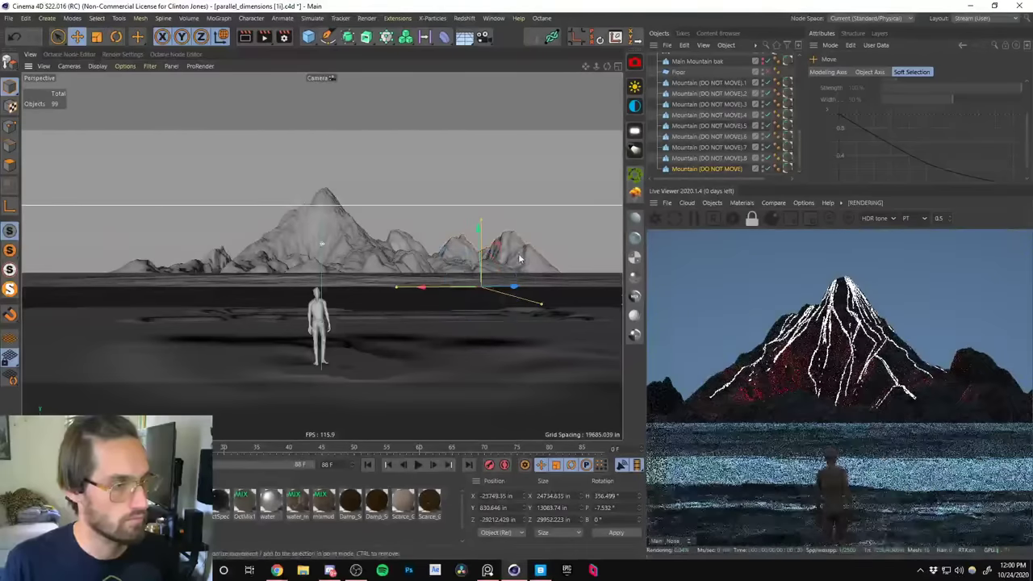
{"action": "left_click_drag", "start_coordinate": [421, 286], "coordinate": [297, 287]}
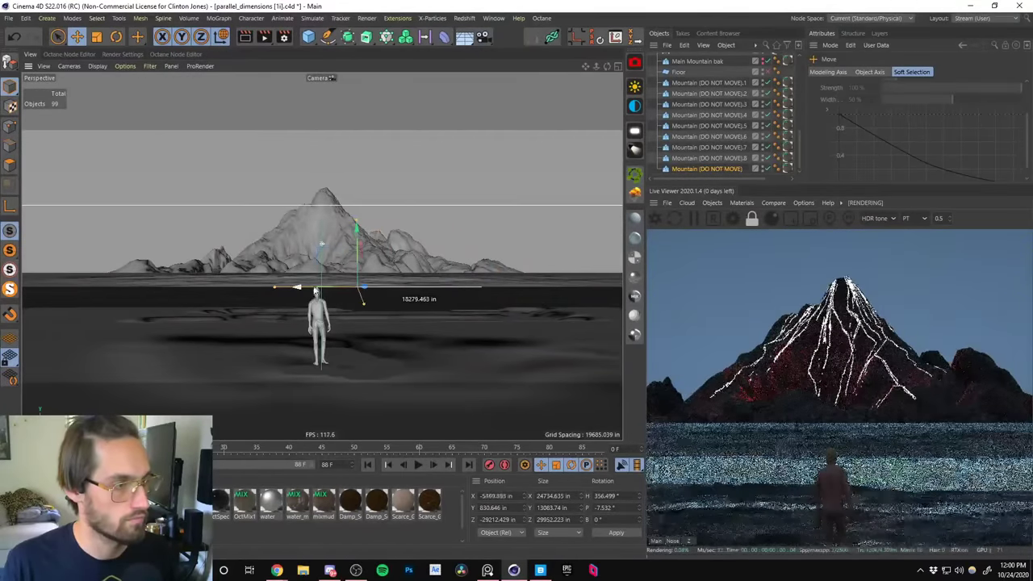
{"action": "mouse_move", "coordinate": [359, 258]}
{"action": "left_mouse_down"}
{"action": "mouse_move", "coordinate": [359, 245]}
{"action": "mouse_move", "coordinate": [293, 295]}
{"action": "mouse_move", "coordinate": [352, 267]}
{"action": "mouse_move", "coordinate": [365, 278]}
{"action": "mouse_move", "coordinate": [373, 266]}
{"action": "left_mouse_up"}
{"action": "key", "text": "r"}
{"action": "key", "text": "e"}
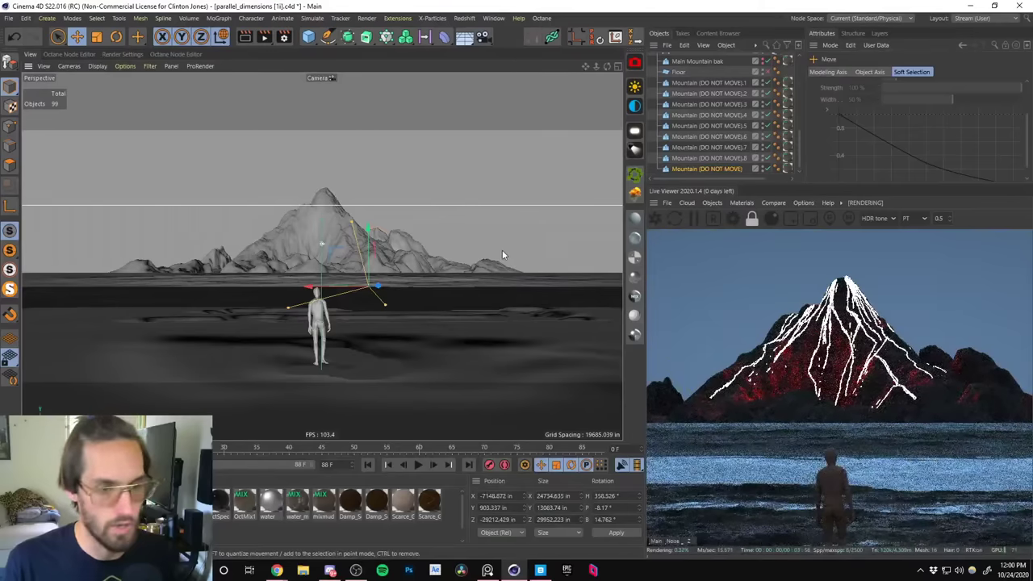
Try a Saturate to white value of 0 in the Octane camera tag's imager settings and undo the change.
{"action": "double_click", "coordinate": [139, 501]}
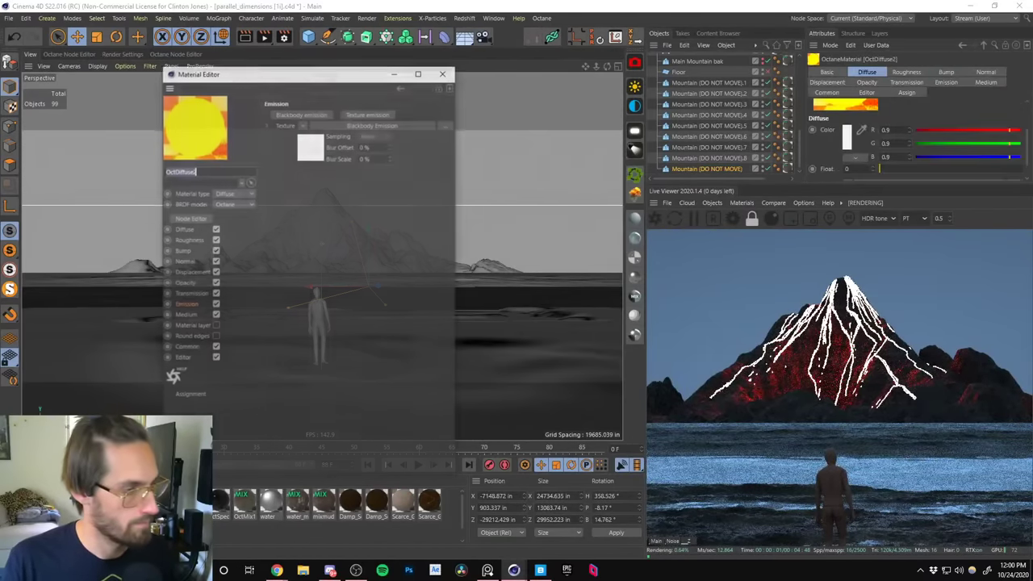
{"action": "left_click", "coordinate": [442, 73]}
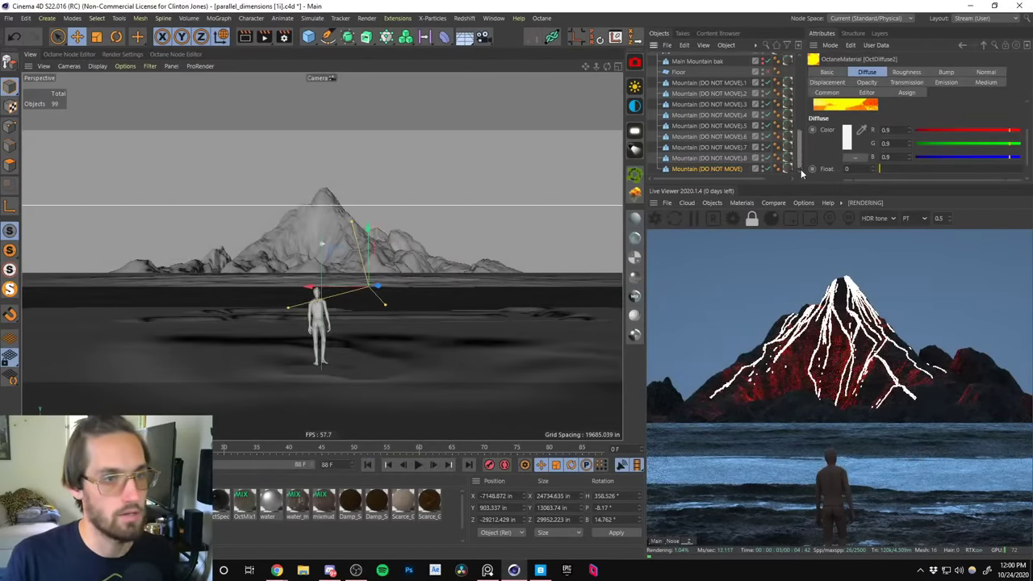
{"action": "scroll", "coordinate": [801, 172], "scroll_direction": "up", "scroll_amount": 5}
{"action": "left_click", "coordinate": [777, 128]}
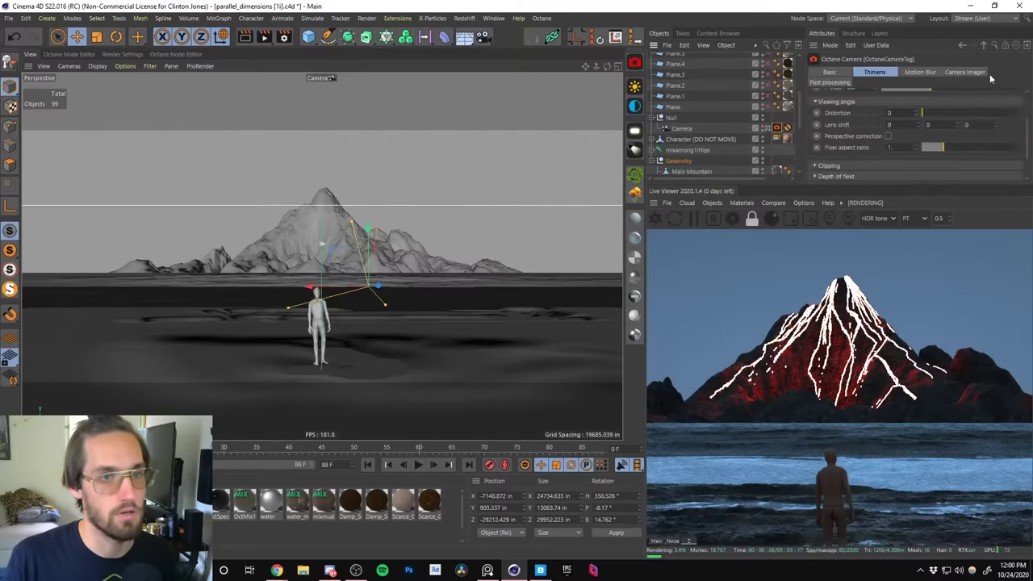
{"action": "left_click", "coordinate": [965, 72]}
{"action": "left_click_drag", "start_coordinate": [1023, 131], "coordinate": [1028, 173]}
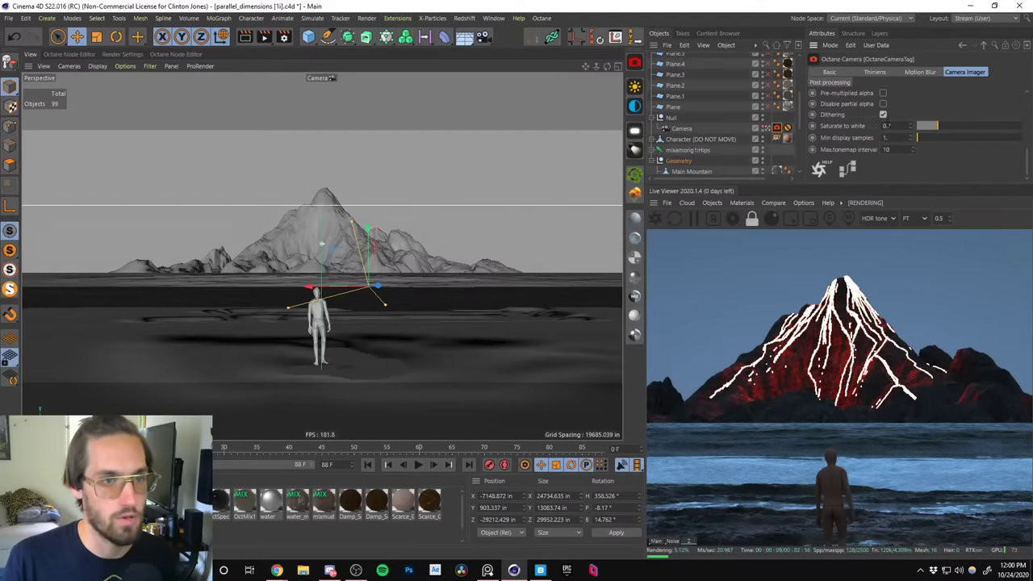
{"action": "type", "text": "0"}
{"action": "key", "text": "Return"}
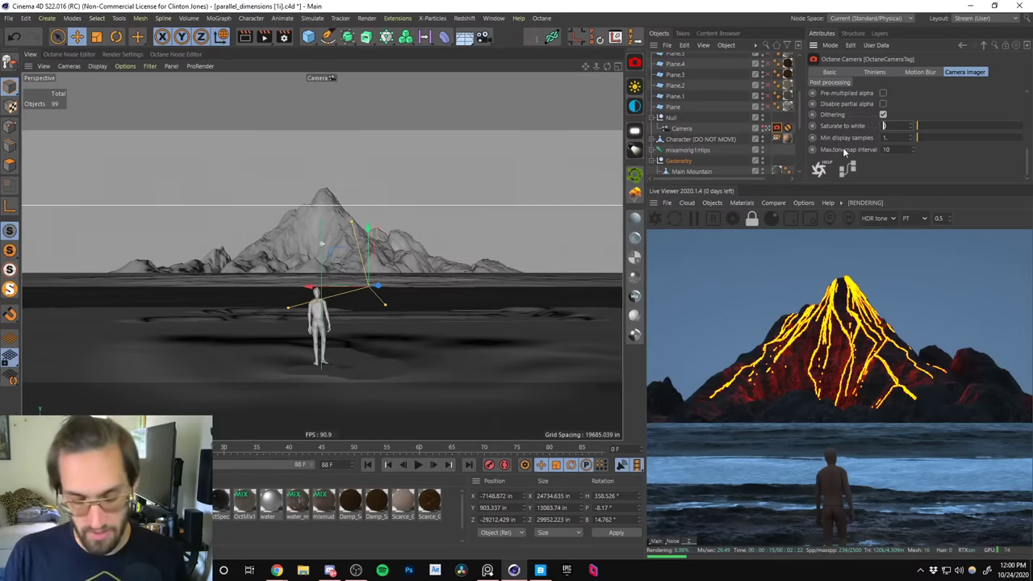
{"action": "key", "text": "ctrl+z"}
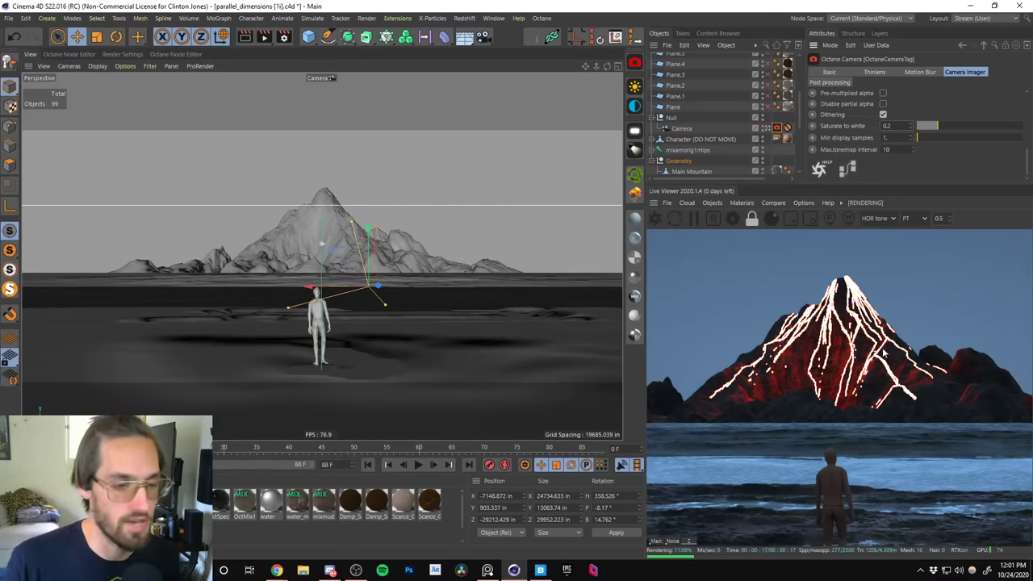
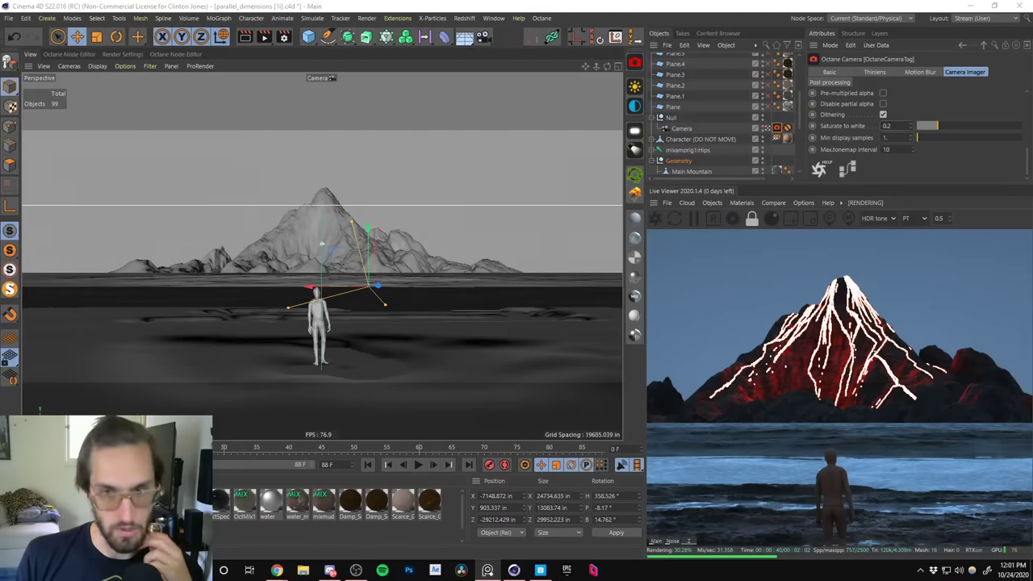
Open the OctDiffuse2 lava material in the node editor and show its Blackbody Emission settings.
{"action": "double_click", "coordinate": [192, 500]}
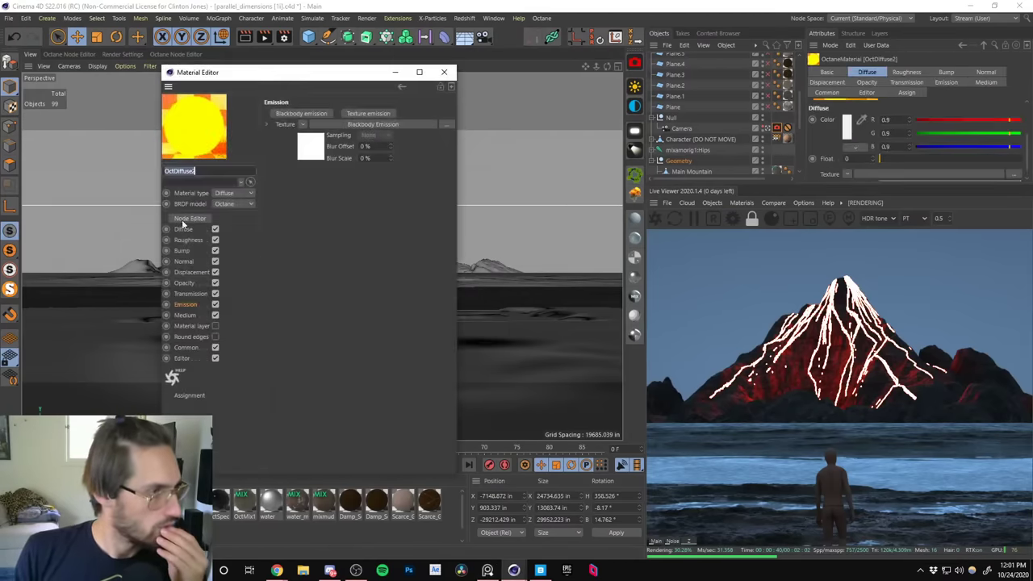
{"action": "left_click", "coordinate": [184, 218]}
{"action": "left_click", "coordinate": [184, 219]}
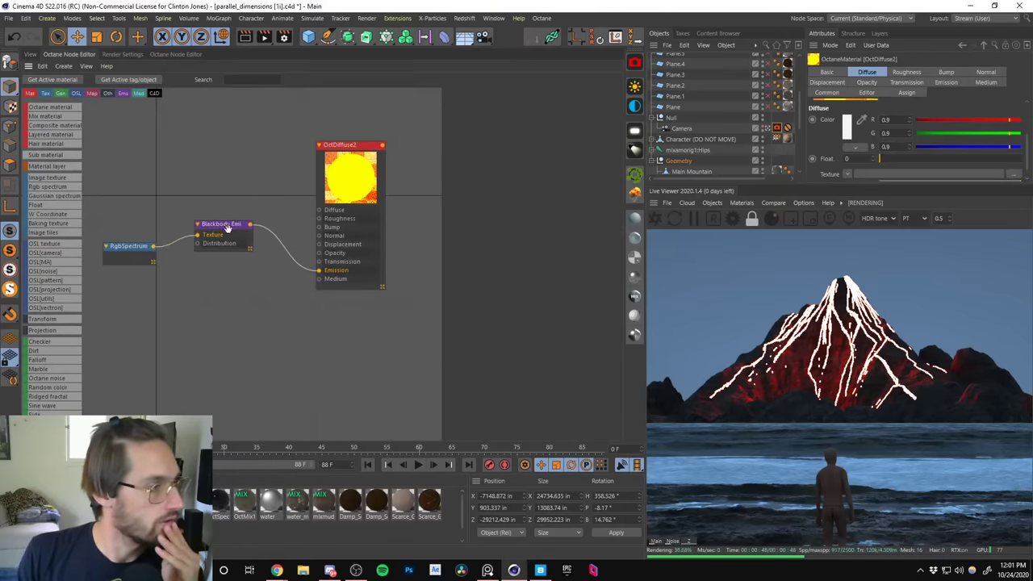
{"action": "left_click", "coordinate": [125, 248]}
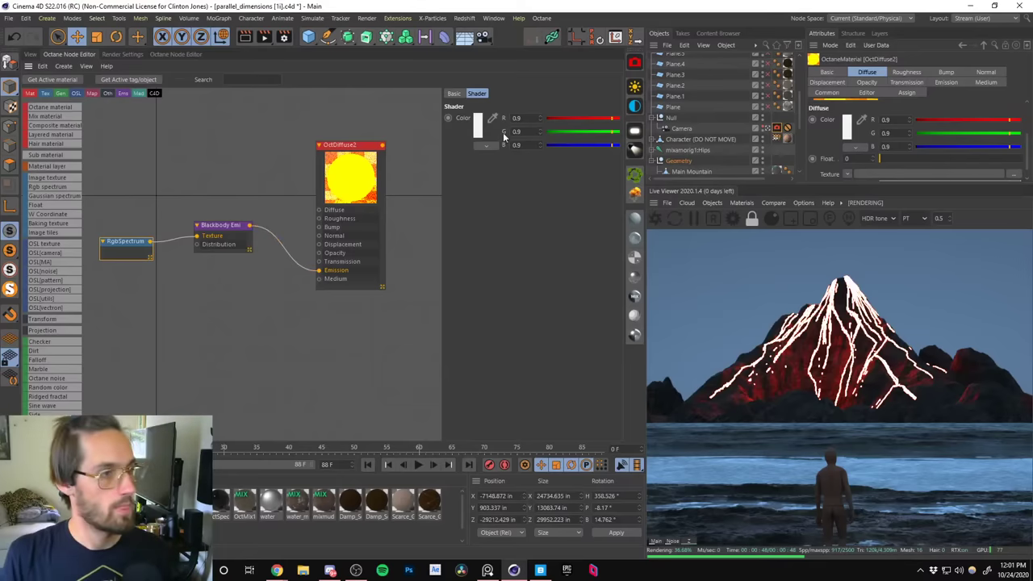
{"action": "left_click", "coordinate": [216, 232]}
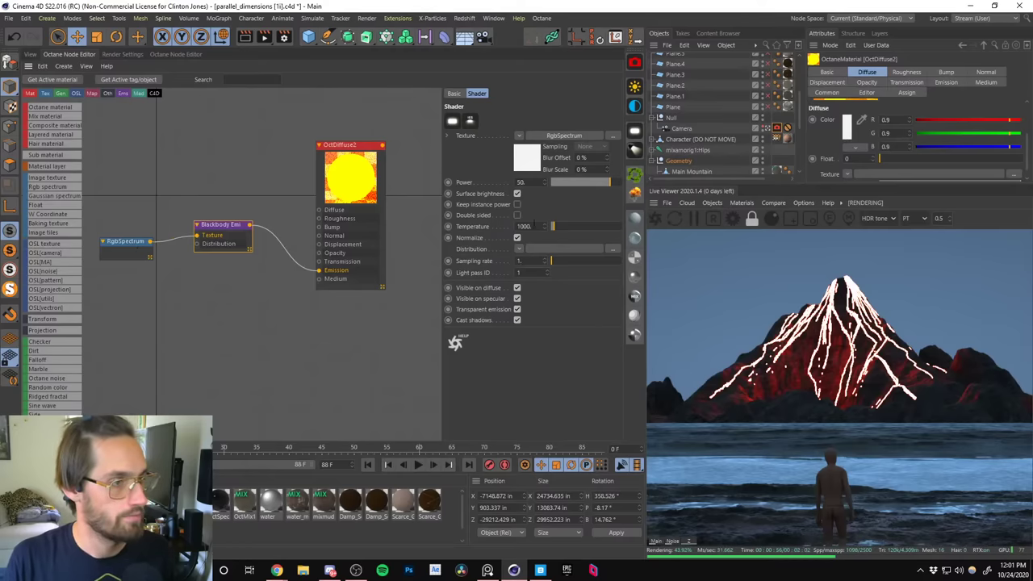
Try the blackbody emission with Surface brightness off at powers of 200, 1000 and 2000.
{"action": "left_click", "coordinate": [517, 194]}
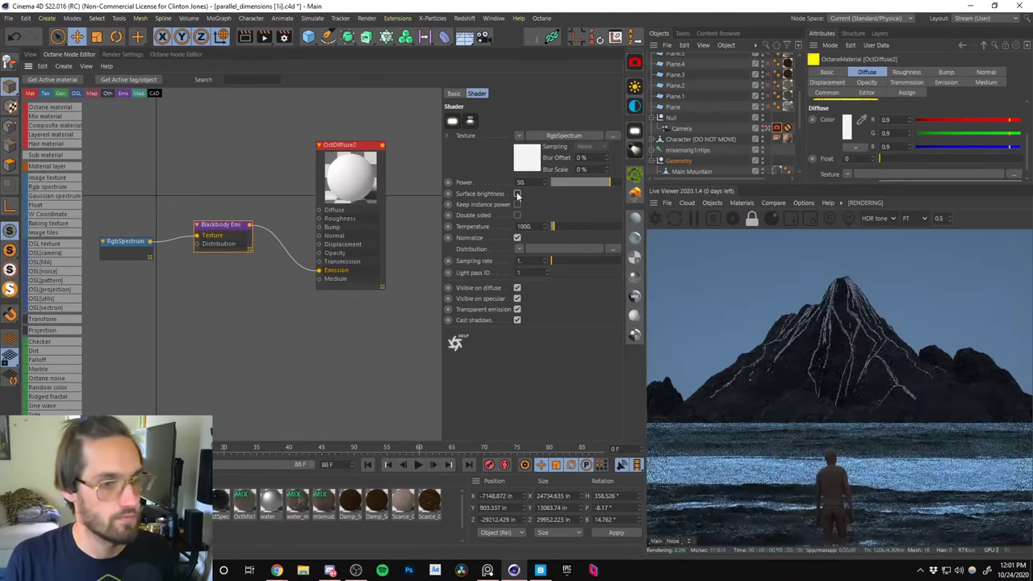
{"action": "left_click", "coordinate": [521, 181]}
{"action": "type", "text": "200"}
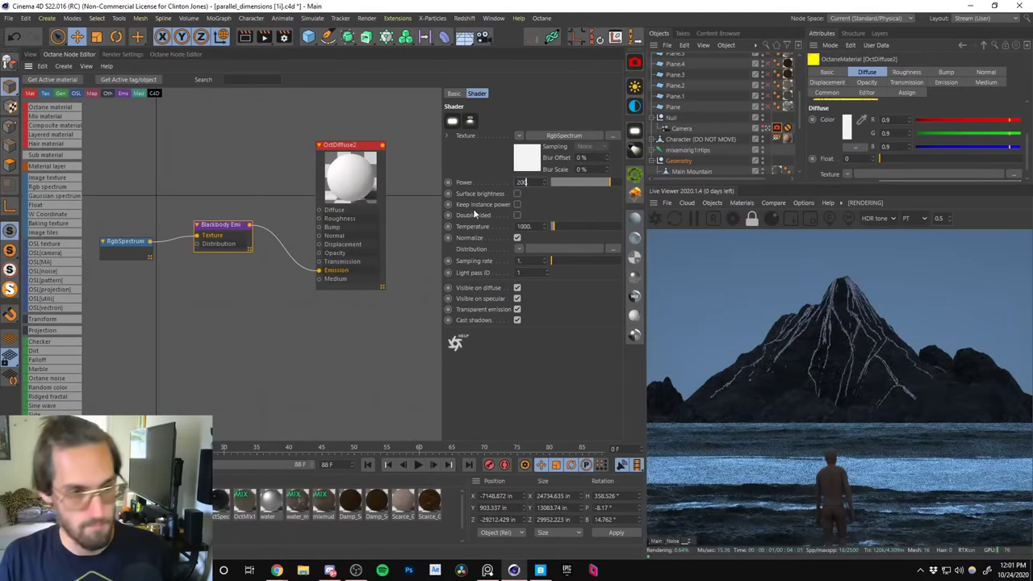
{"action": "key", "text": "Return"}
{"action": "left_click_drag", "start_coordinate": [529, 182], "coordinate": [401, 221]}
{"action": "type", "text": "100"}
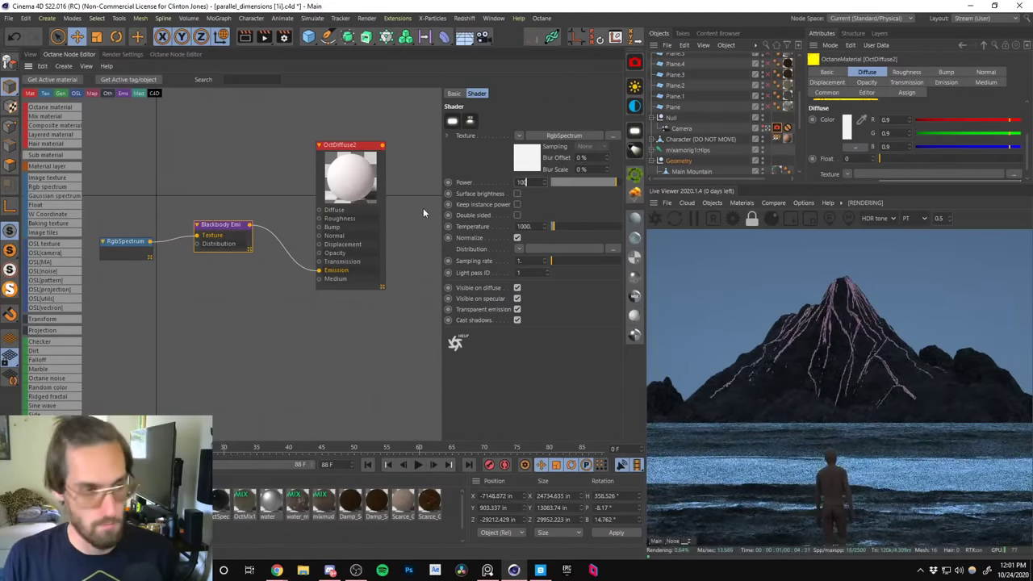
{"action": "type", "text": "00"}
{"action": "key", "text": "Return"}
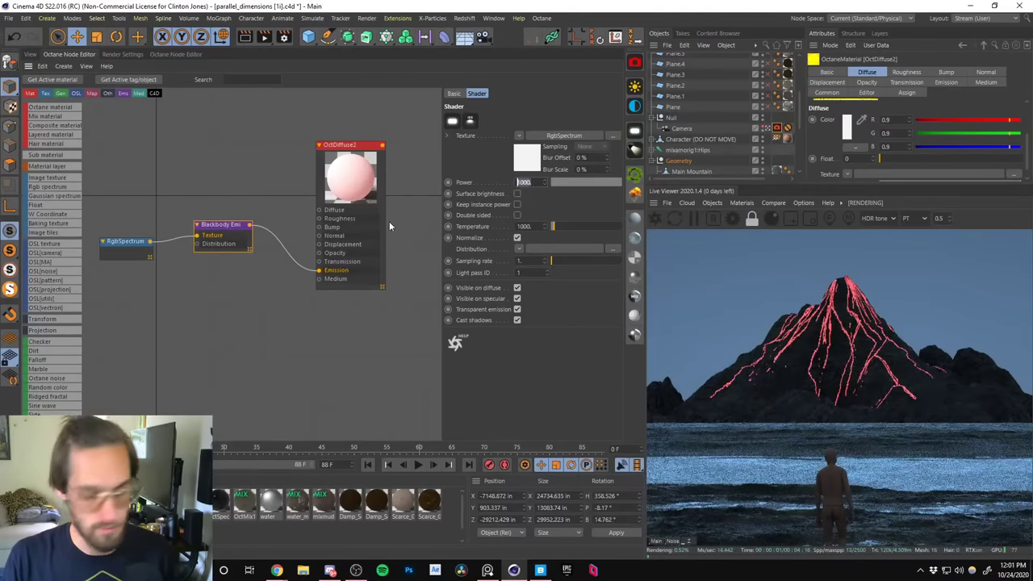
Try a pure blue RGB spectrum (R 0, G 0, B 0.9) and turn the blackbody emission's Surface brightness back on.
{"action": "left_click", "coordinate": [147, 252]}
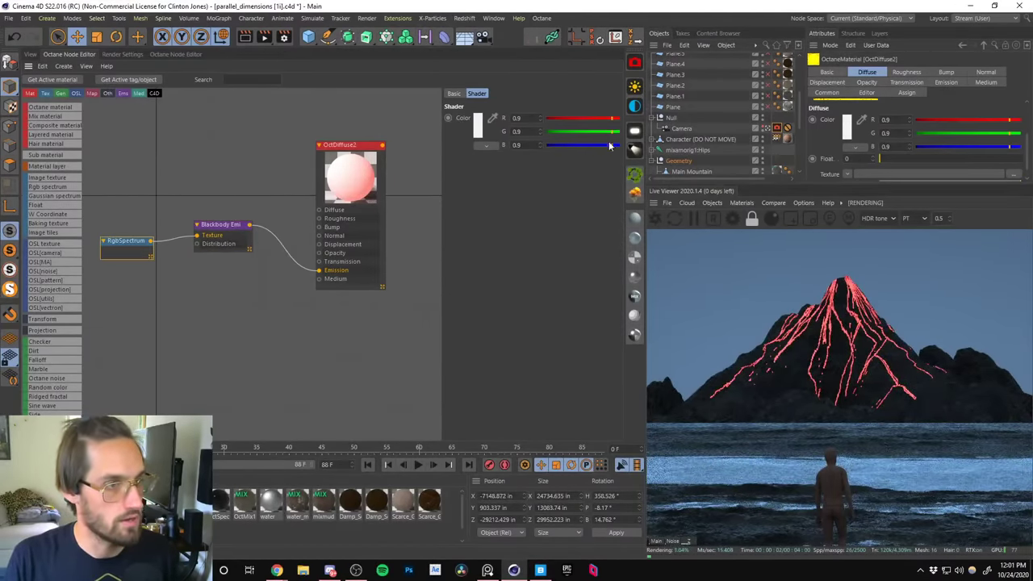
{"action": "left_click_drag", "start_coordinate": [608, 131], "coordinate": [522, 121]}
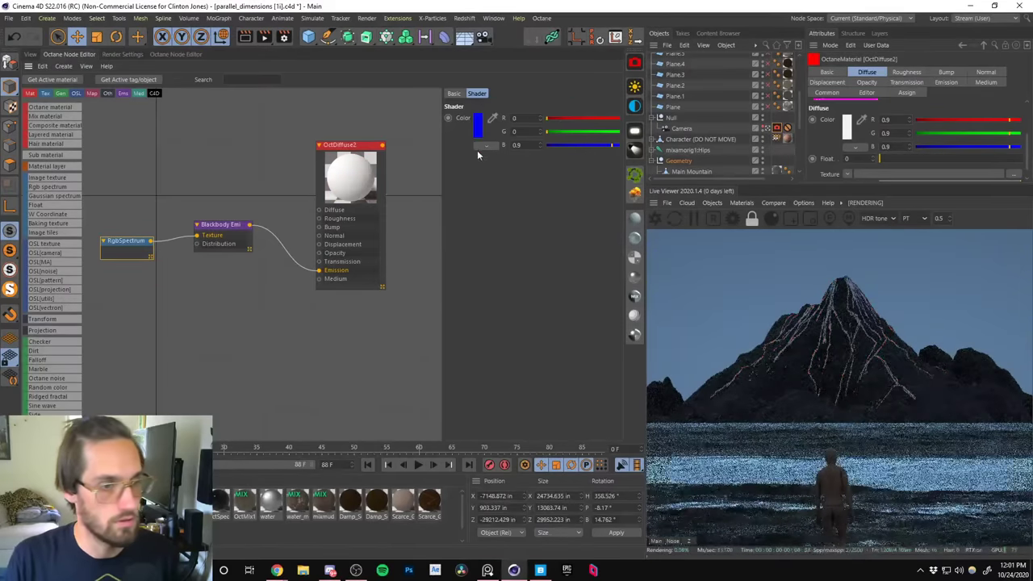
{"action": "left_click", "coordinate": [212, 235]}
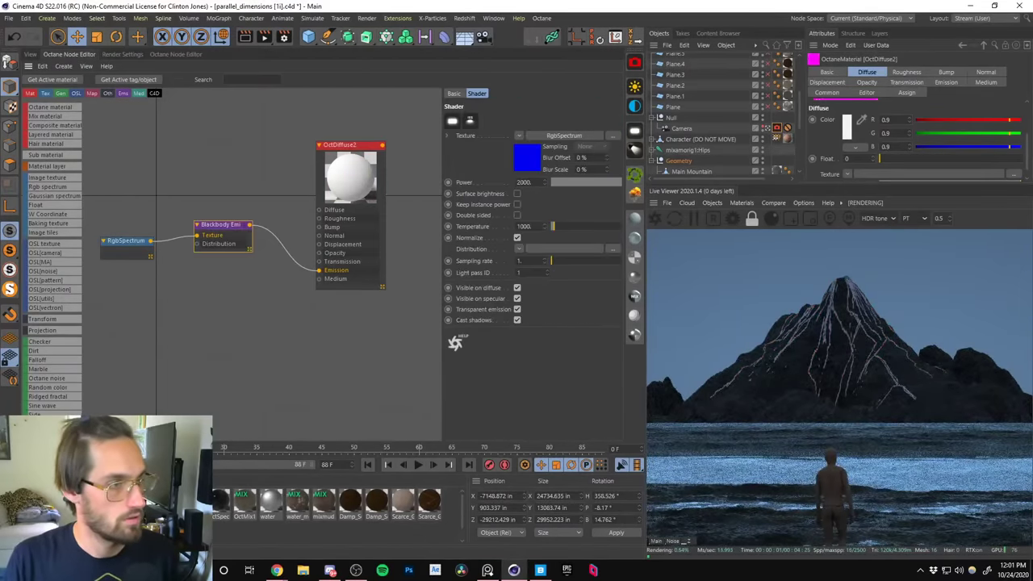
{"action": "left_click", "coordinate": [517, 194]}
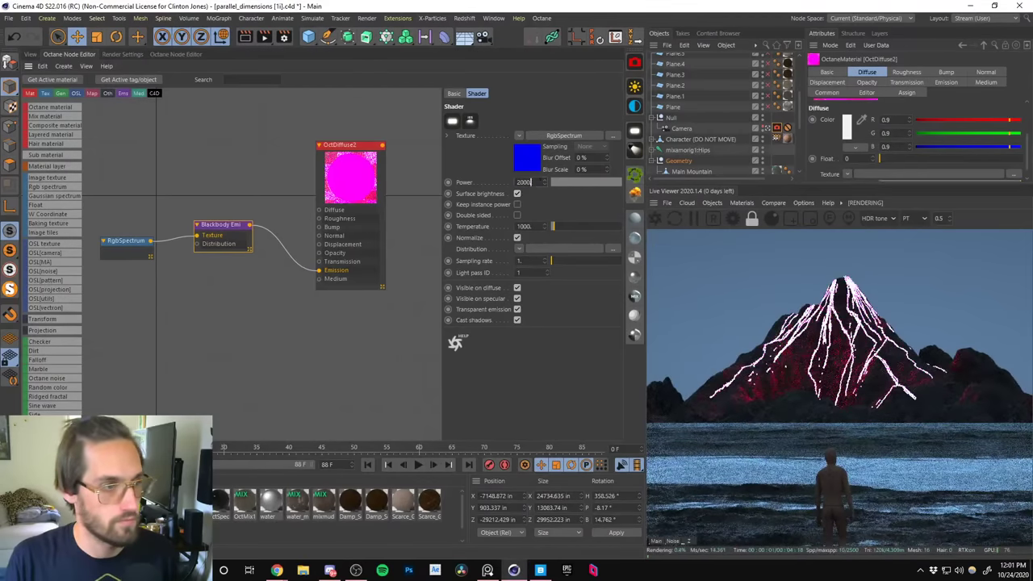
Test blackbody emission powers of 10, 20, 50 and 100 on the lava streams.
{"action": "type", "text": "10"}
{"action": "key", "text": "Return"}
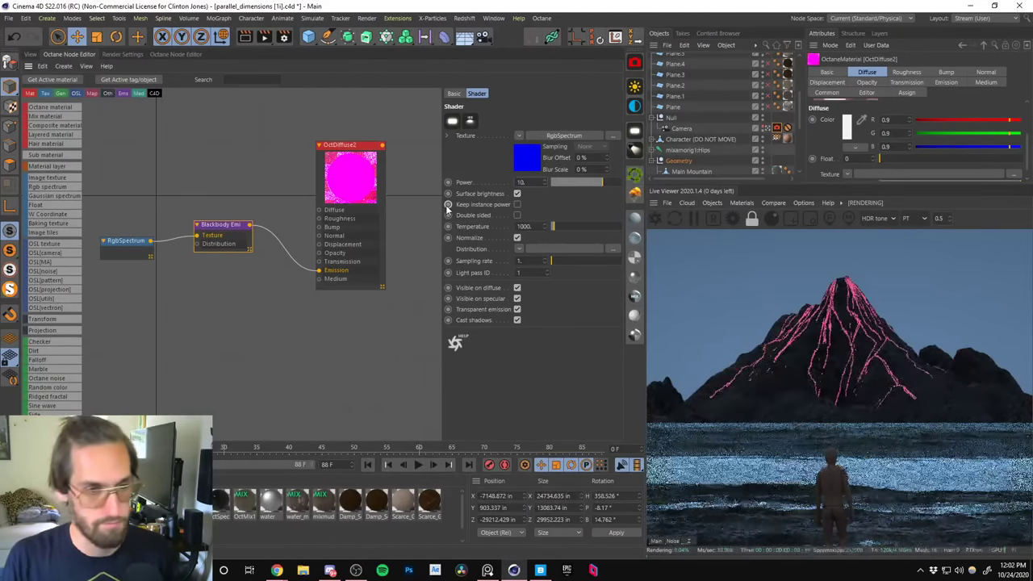
{"action": "left_click_drag", "start_coordinate": [532, 184], "coordinate": [449, 209]}
{"action": "type", "text": "20"}
{"action": "key", "text": "Return"}
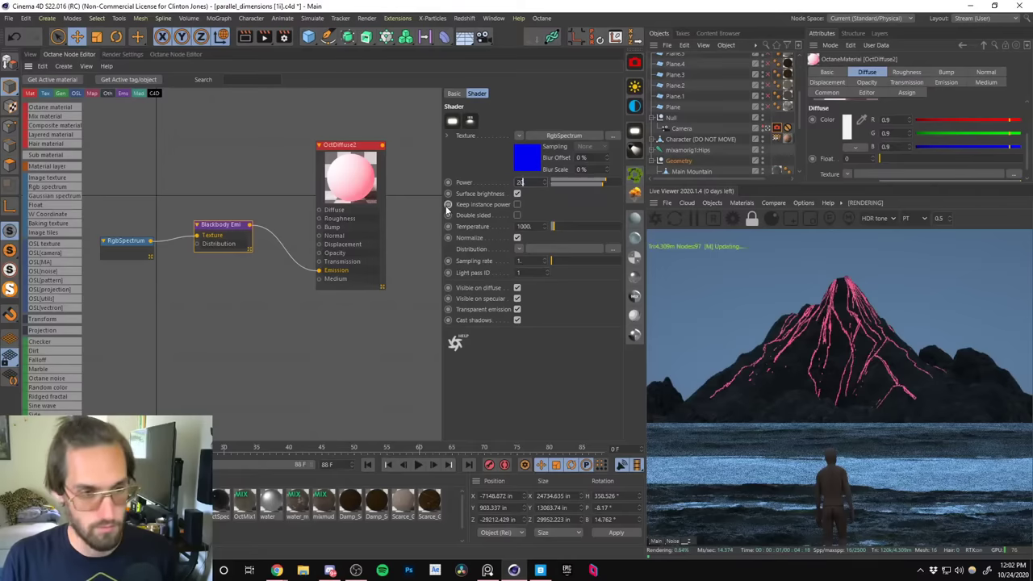
{"action": "left_click_drag", "start_coordinate": [524, 185], "coordinate": [417, 208]}
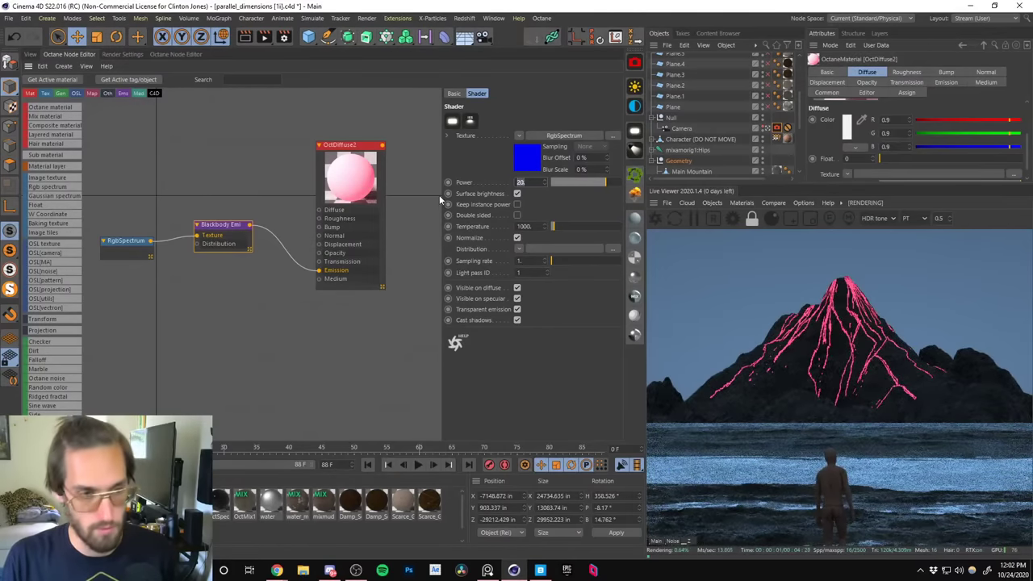
{"action": "type", "text": "50"}
{"action": "key", "text": "Return"}
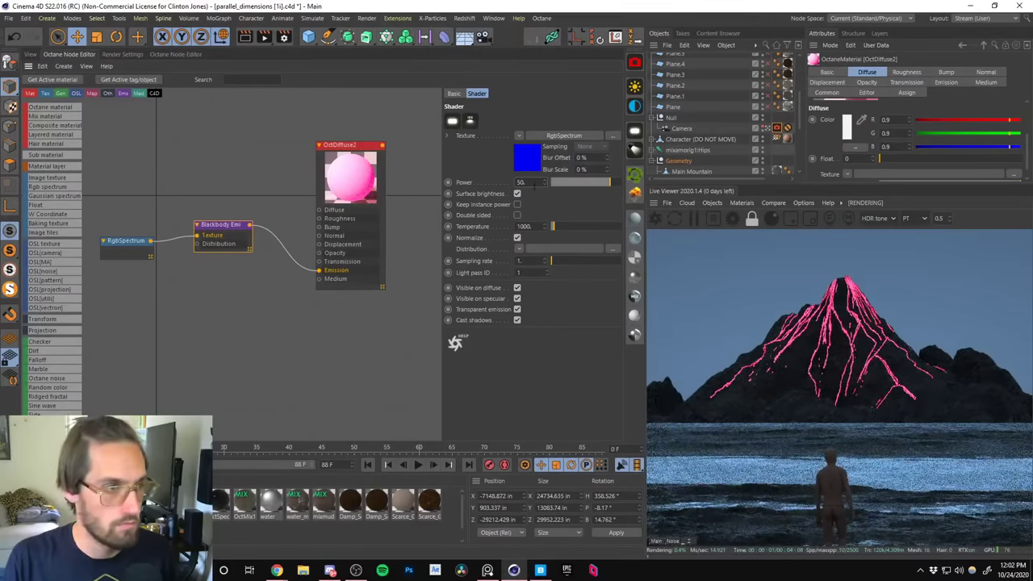
{"action": "type", "text": "100"}
{"action": "key", "text": "Return"}
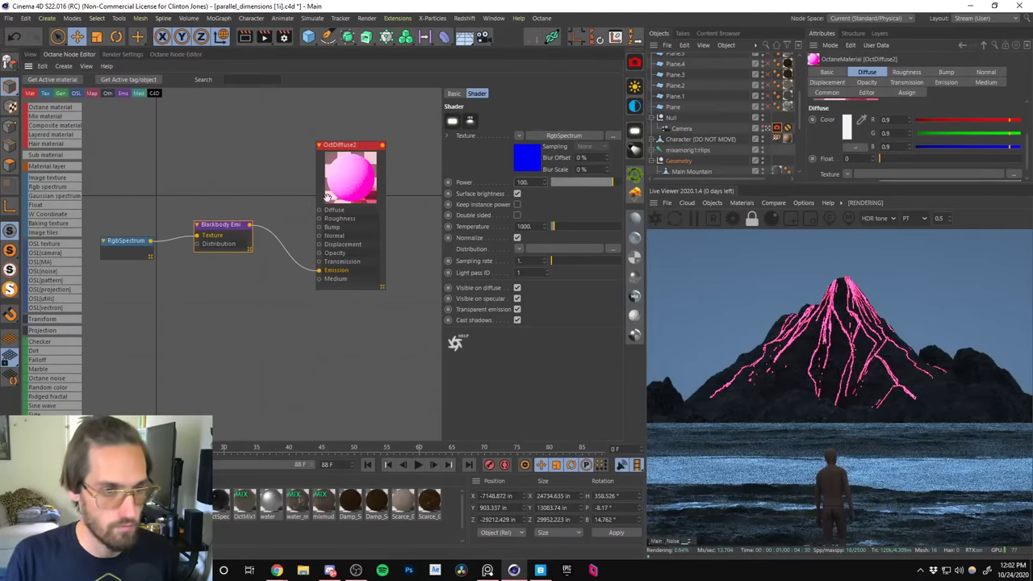
Change the RGB spectrum colour to a full-brightness red of R 1, G about 0.016, B 0.
{"action": "left_click", "coordinate": [126, 241]}
{"action": "left_click", "coordinate": [478, 127]}
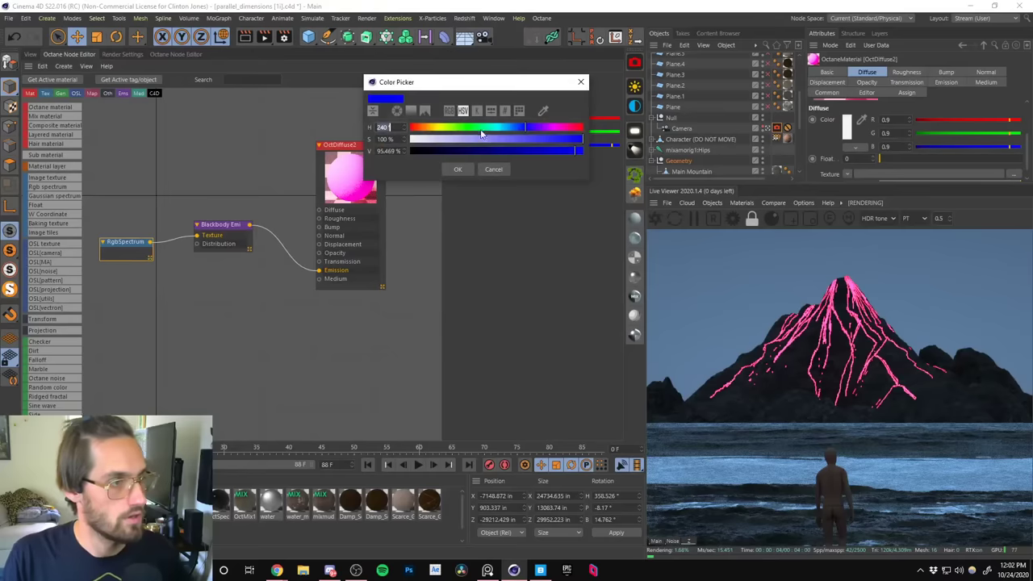
{"action": "left_click", "coordinate": [426, 129]}
{"action": "left_click_drag", "start_coordinate": [425, 129], "coordinate": [410, 133]}
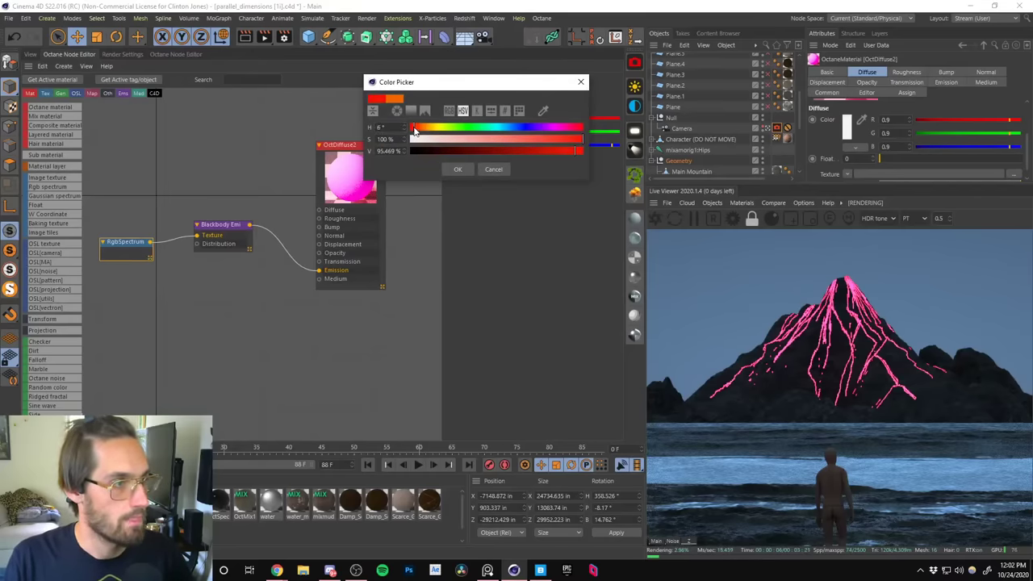
{"action": "left_click", "coordinate": [582, 151]}
{"action": "left_click", "coordinate": [460, 169]}
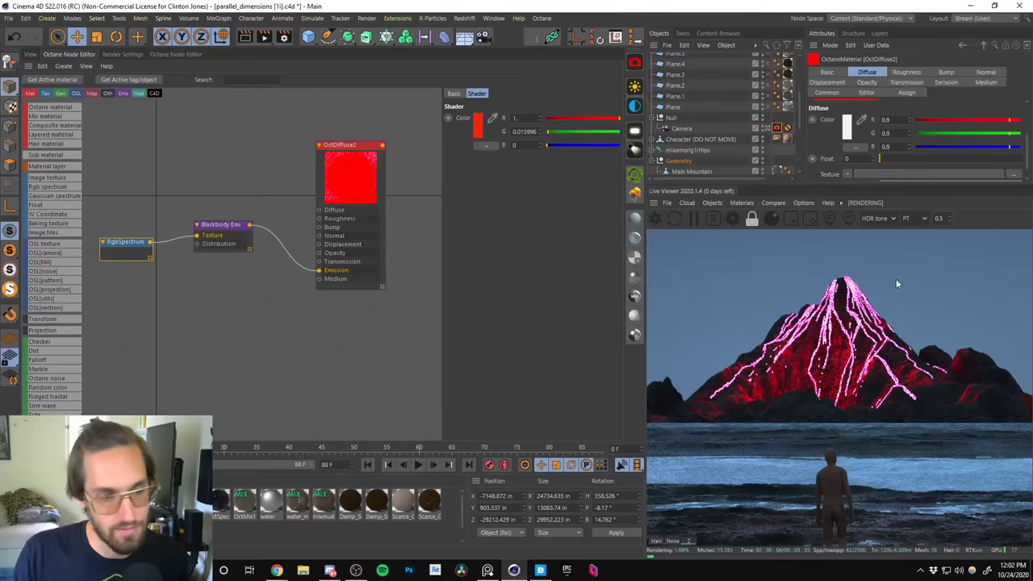
Turn off Surface brightness on the blackbody emission and raise its power to about 442,251.
{"action": "left_click", "coordinate": [219, 227]}
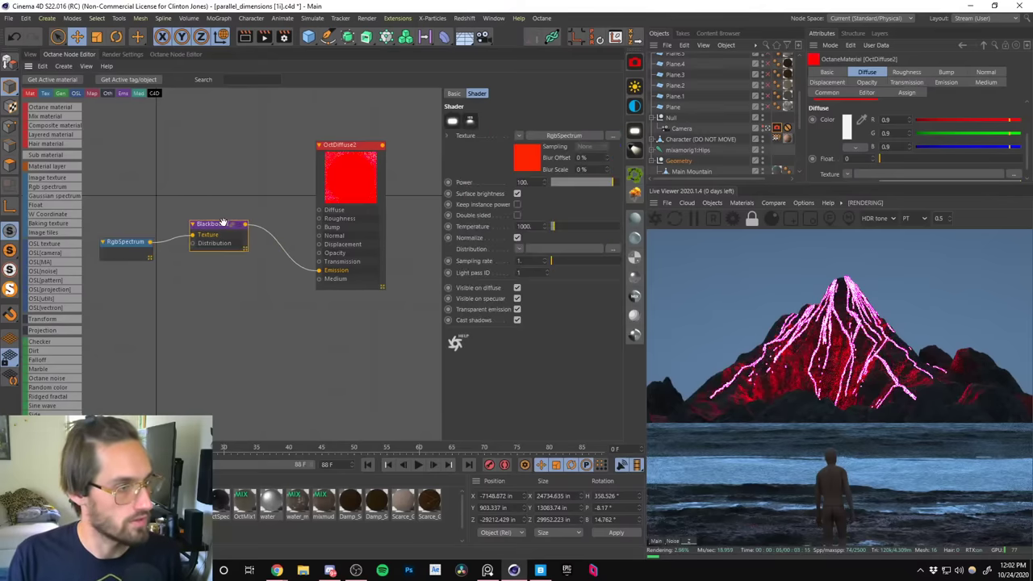
{"action": "left_click", "coordinate": [517, 195]}
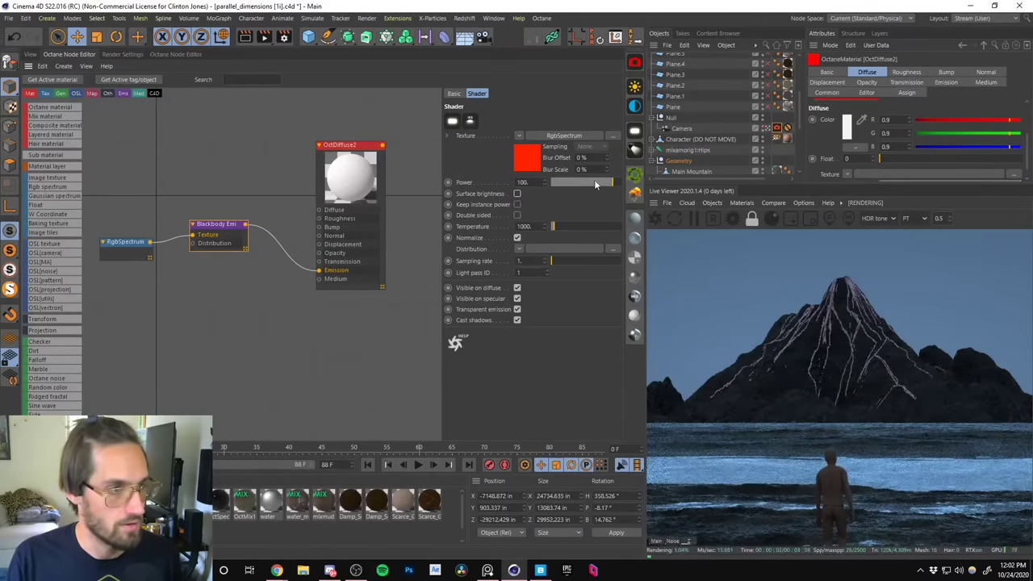
{"action": "left_click_drag", "start_coordinate": [596, 185], "coordinate": [639, 189]}
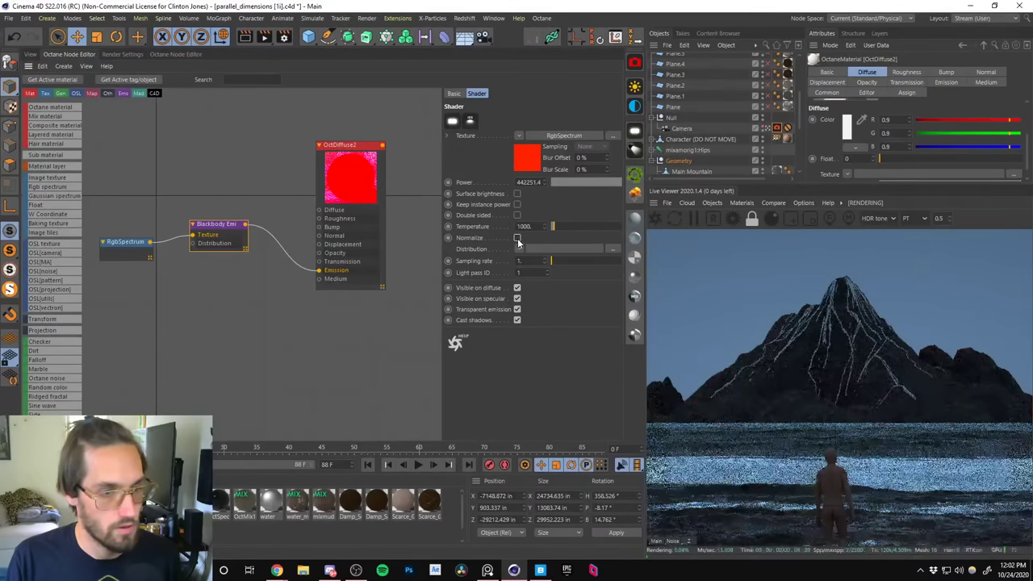
Try the blackbody emission's Double sided and Keep instance power options and switch both off again.
{"action": "left_click", "coordinate": [518, 216]}
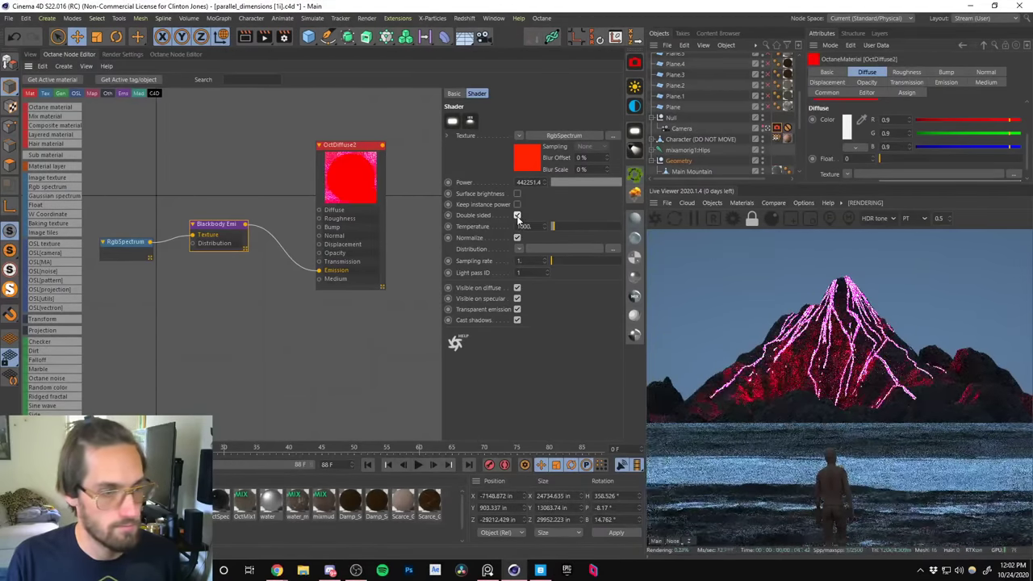
{"action": "left_click", "coordinate": [518, 205]}
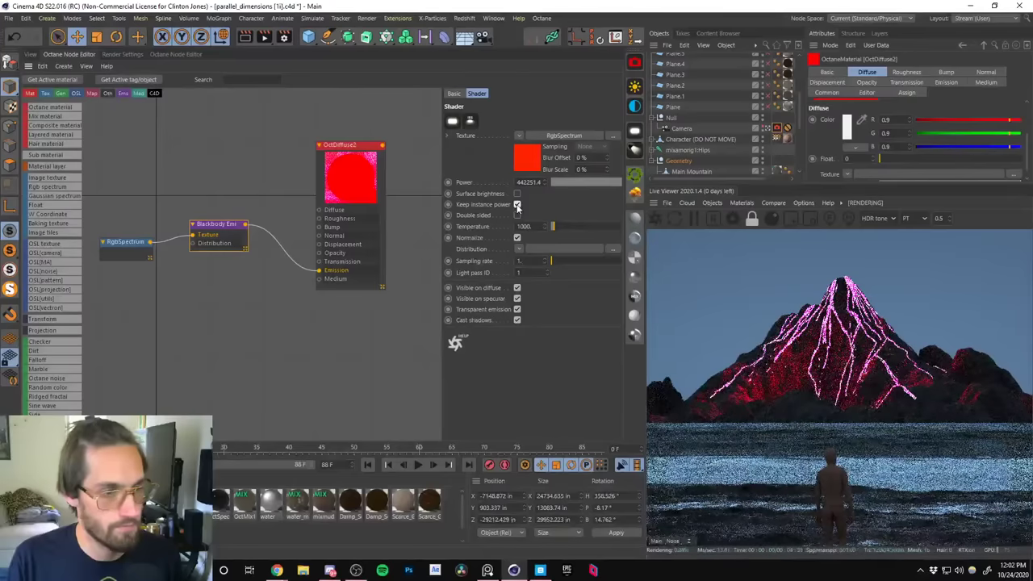
{"action": "left_click", "coordinate": [518, 205]}
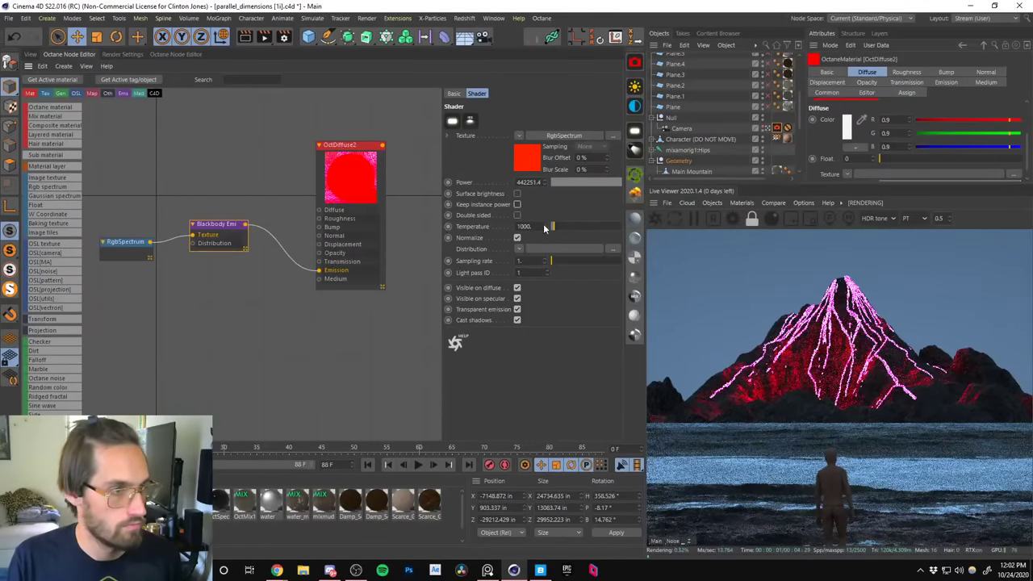
Try a blackbody temperature of 500 and a range of much higher values, including about 10,280.
{"action": "type", "text": "500"}
{"action": "key", "text": "Return"}
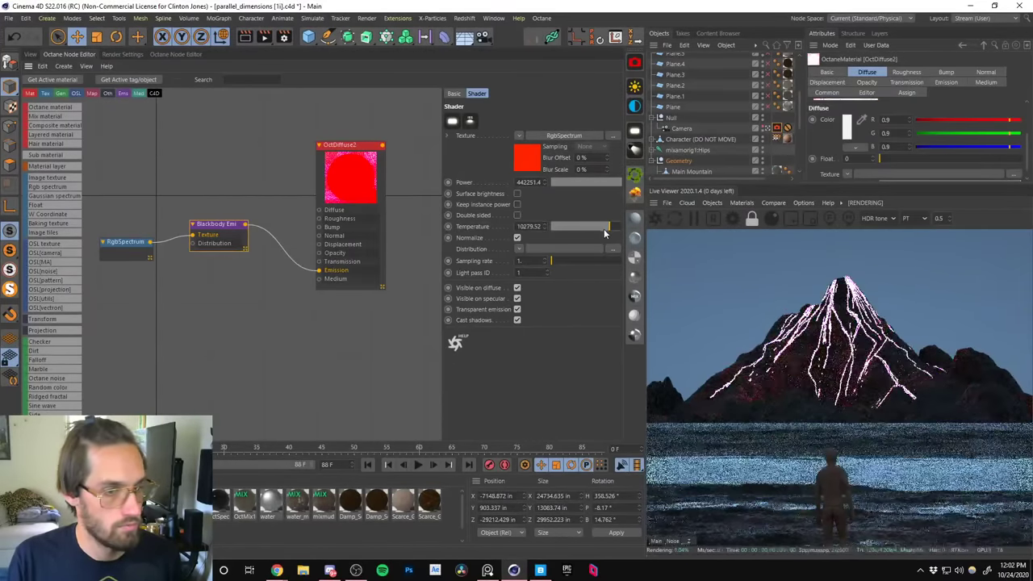
{"action": "left_click_drag", "start_coordinate": [553, 226], "coordinate": [737, 219]}
{"action": "left_click_drag", "start_coordinate": [602, 227], "coordinate": [577, 226]}
Try a blackbody temperature of 6800, and settle on a temperature of 4200.
{"action": "double_click", "coordinate": [538, 227]}
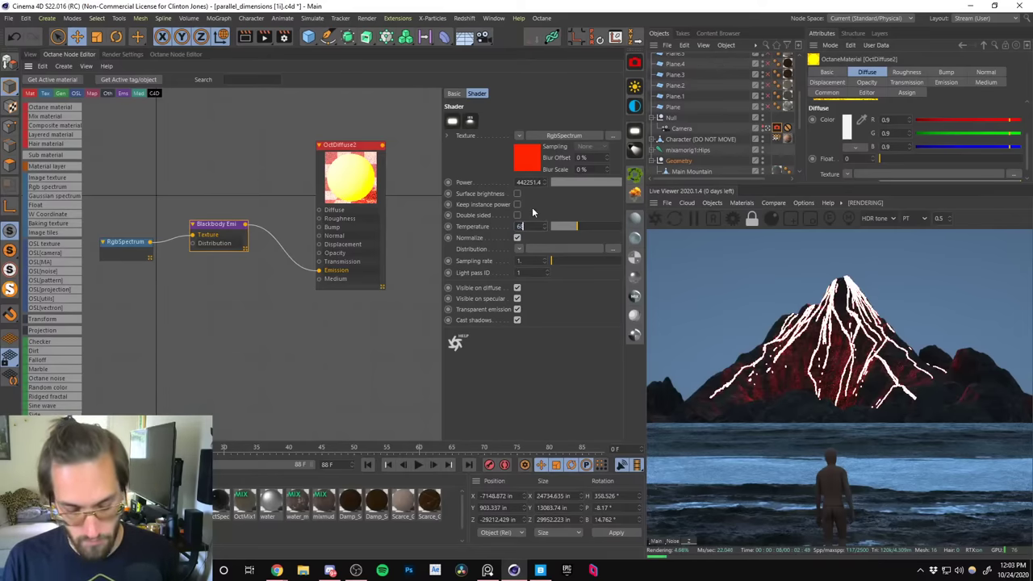
{"action": "type", "text": "800"}
{"action": "key", "text": "Return"}
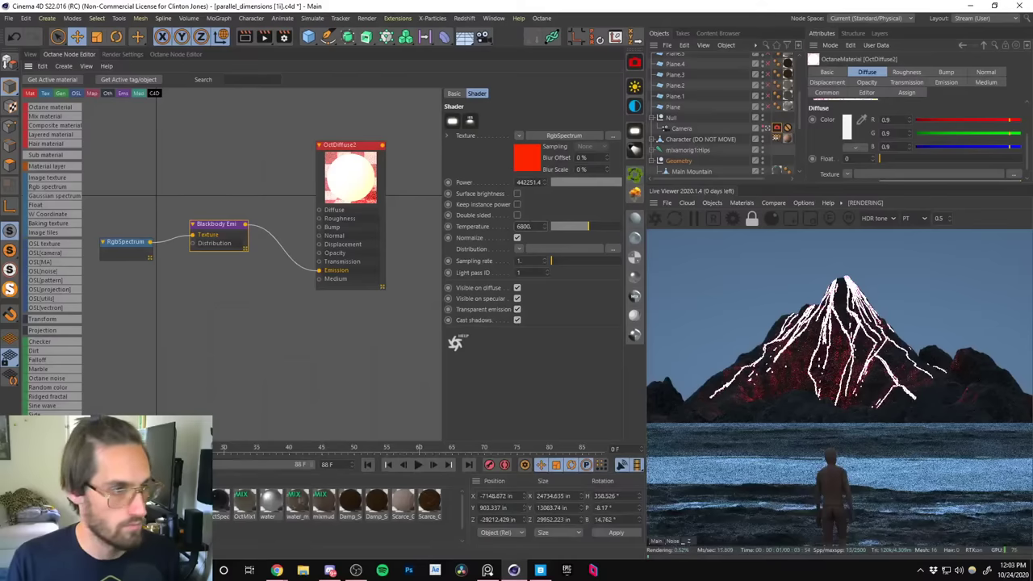
{"action": "type", "text": "4200"}
{"action": "key", "text": "Return"}
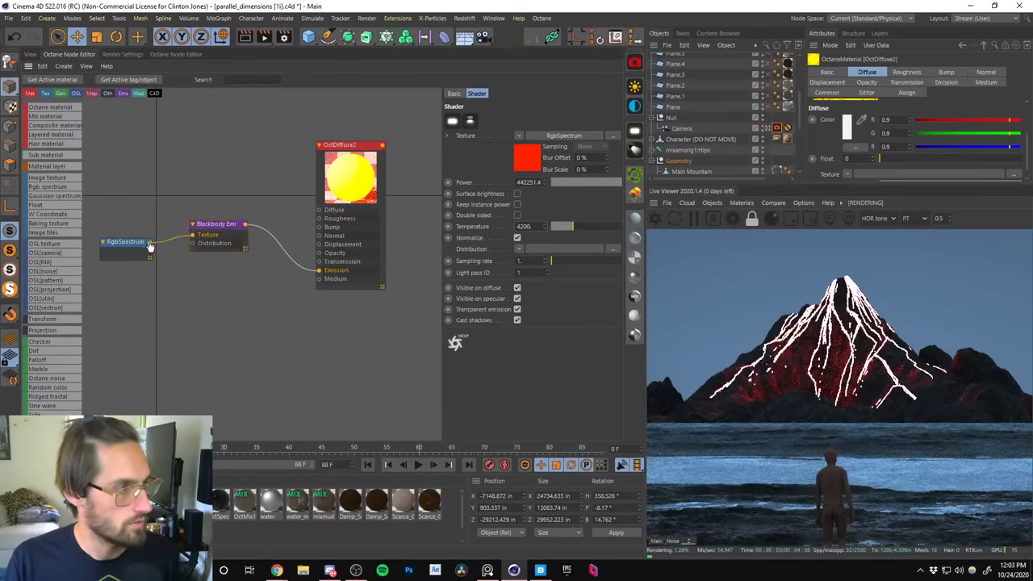
Rewire the red RGB spectrum from the blackbody emission's Texture input to its Distribution input.
{"action": "left_click_drag", "start_coordinate": [151, 242], "coordinate": [181, 272]}
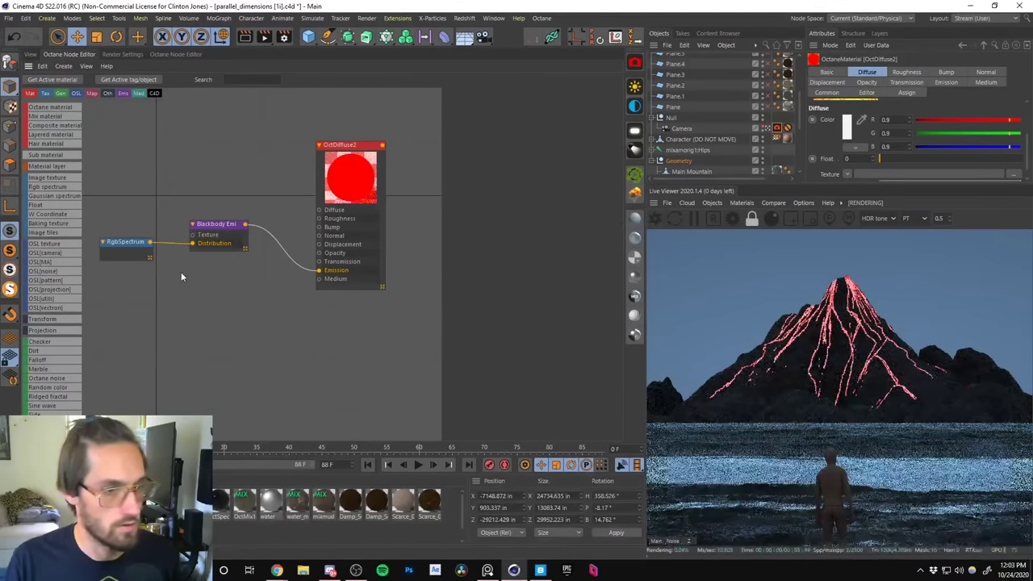
{"action": "left_click", "coordinate": [195, 245]}
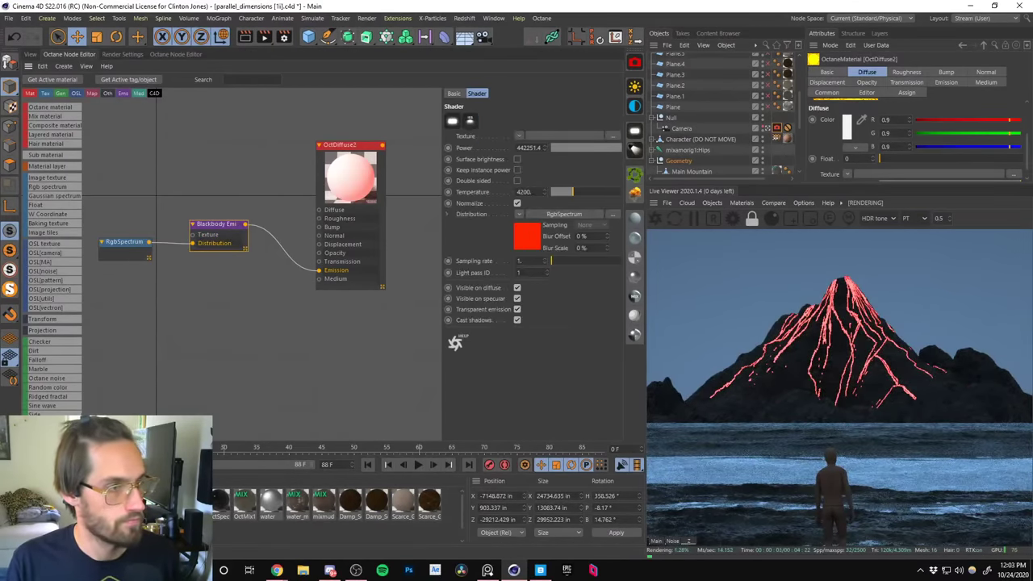
Test other blackbody temperatures, reset the temperature to 4200 and turn Surface brightness on.
{"action": "left_click_drag", "start_coordinate": [564, 196], "coordinate": [606, 195]}
{"action": "left_click_drag", "start_coordinate": [518, 192], "coordinate": [600, 193]}
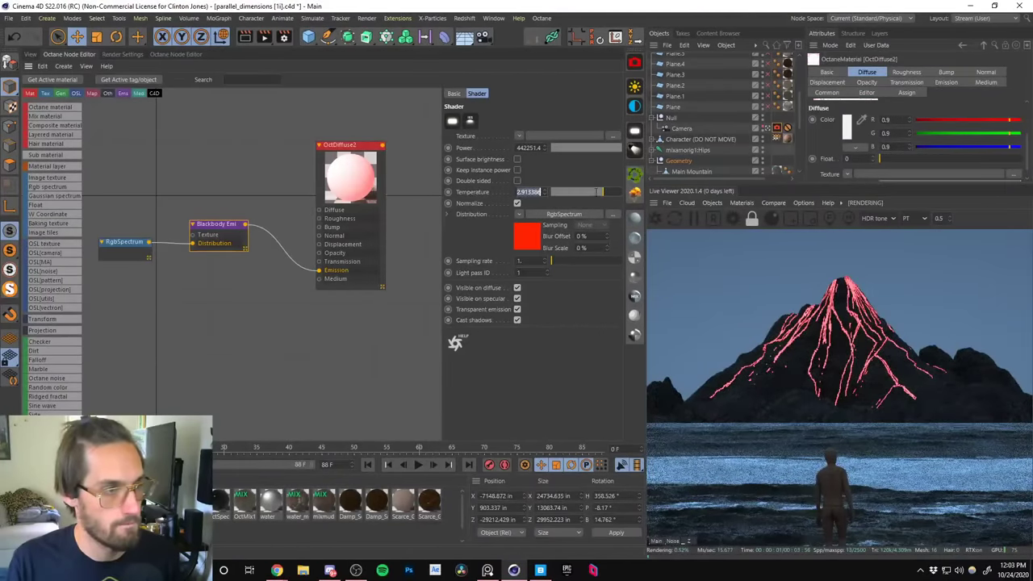
{"action": "type", "text": "4200"}
{"action": "key", "text": "Return"}
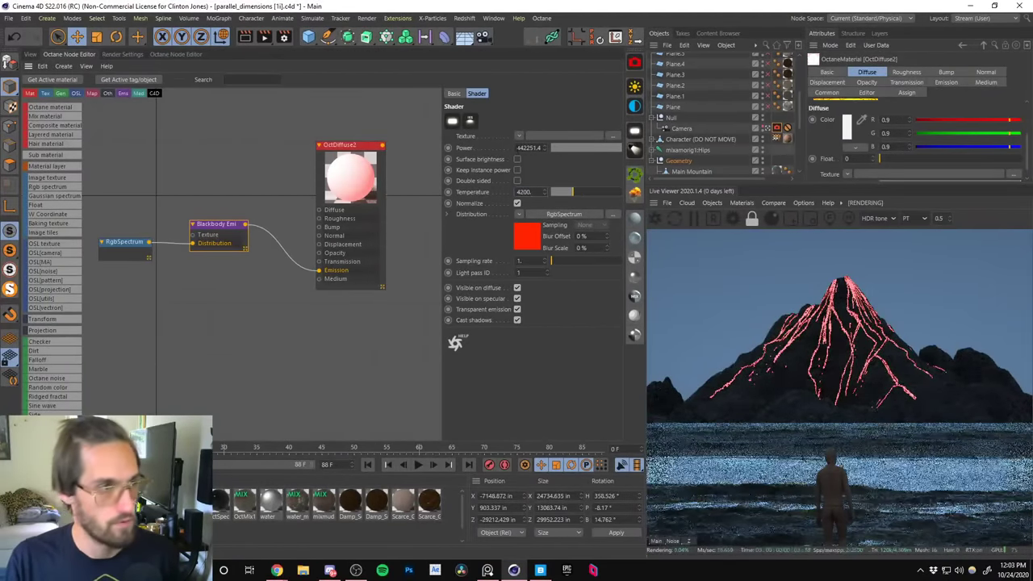
{"action": "left_click", "coordinate": [517, 159]}
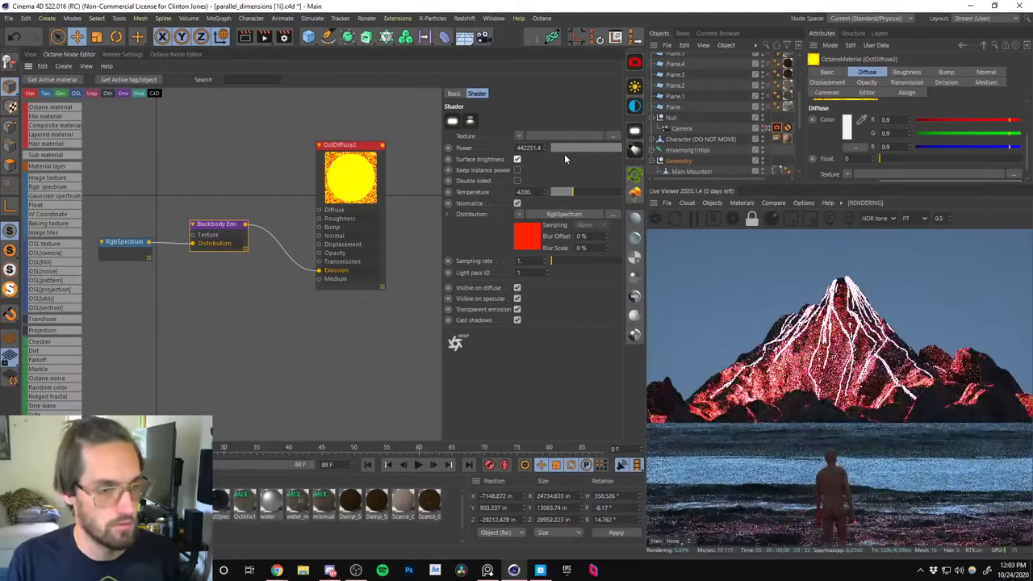
Try blackbody emission powers of 50, 100 and 200, and settle on a power of 300.
{"action": "left_click_drag", "start_coordinate": [561, 149], "coordinate": [597, 147]}
{"action": "type", "text": "10"}
{"action": "key", "text": "Return"}
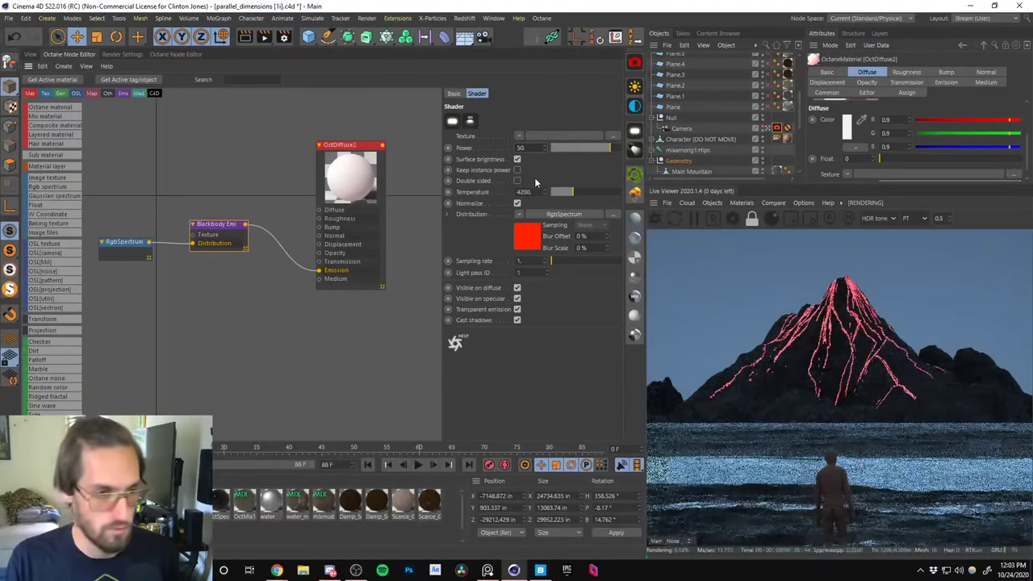
{"action": "type", "text": "0"}
{"action": "key", "text": "Return"}
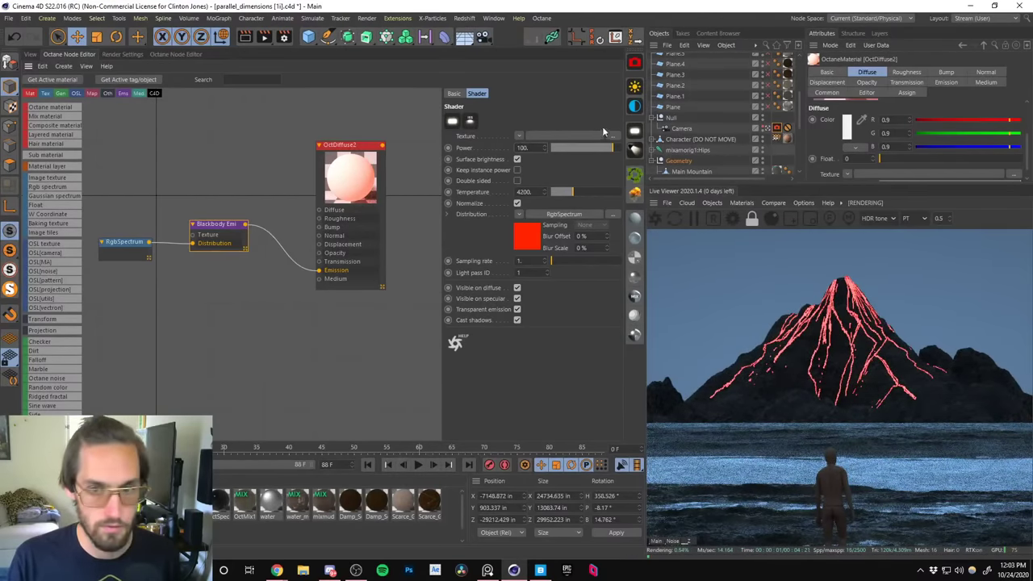
{"action": "type", "text": "200"}
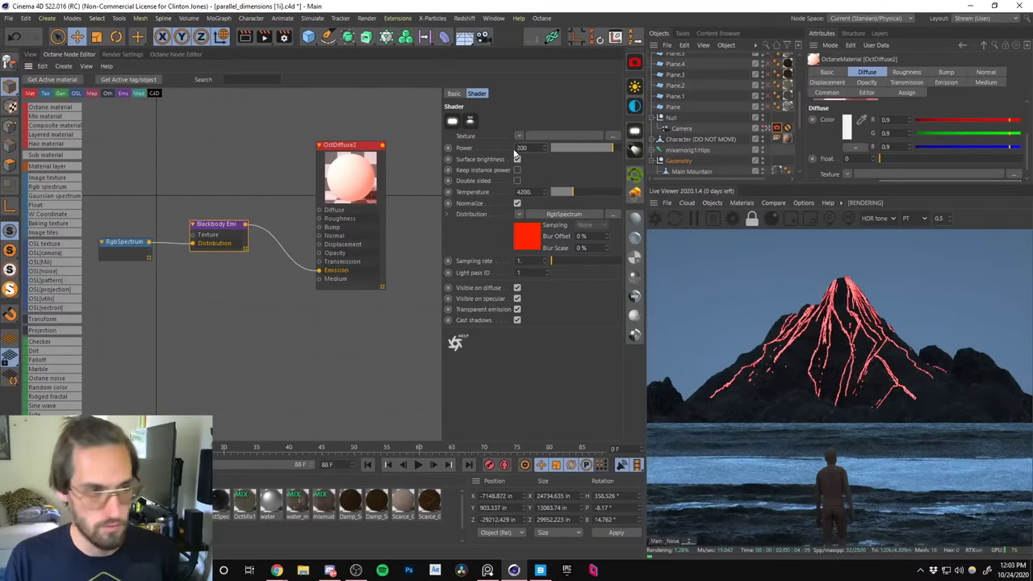
{"action": "key", "text": "Return"}
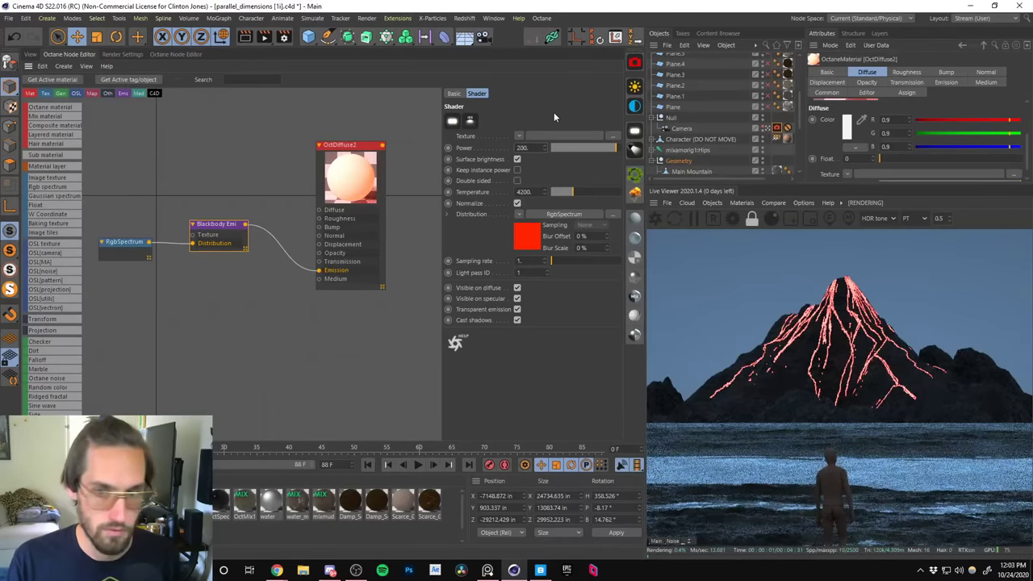
{"action": "left_click_drag", "start_coordinate": [529, 149], "coordinate": [449, 160]}
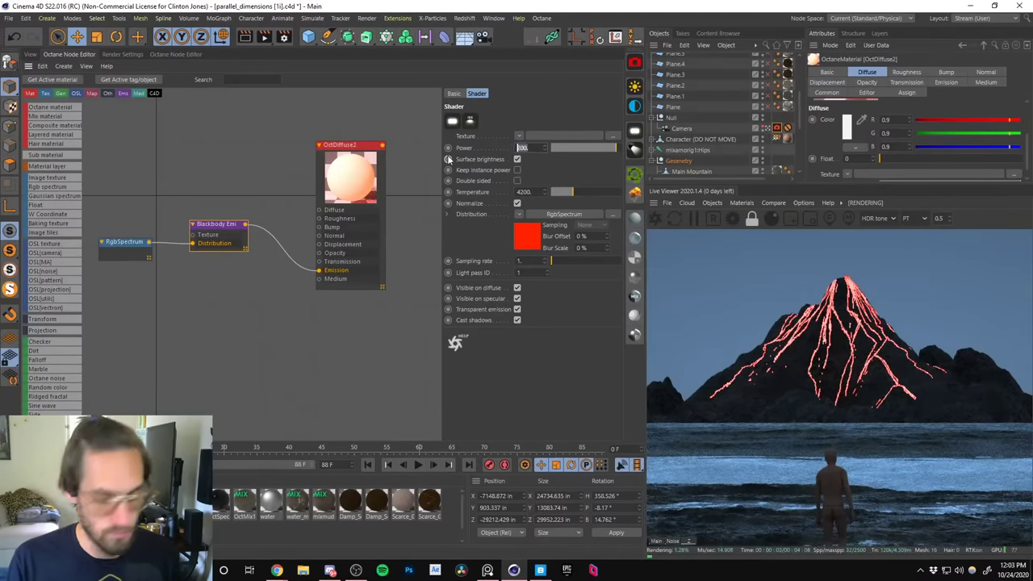
{"action": "type", "text": "300."}
{"action": "key", "text": "Return"}
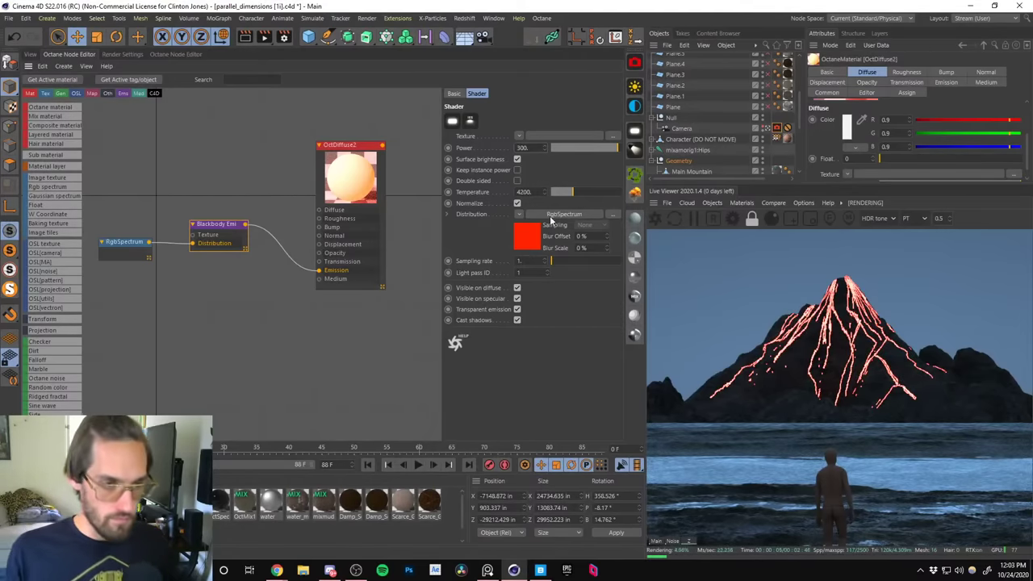
Spread out the lava material's nodes and add an Octane noise node above the blackbody emission.
{"action": "left_click_drag", "start_coordinate": [212, 234], "coordinate": [222, 234]}
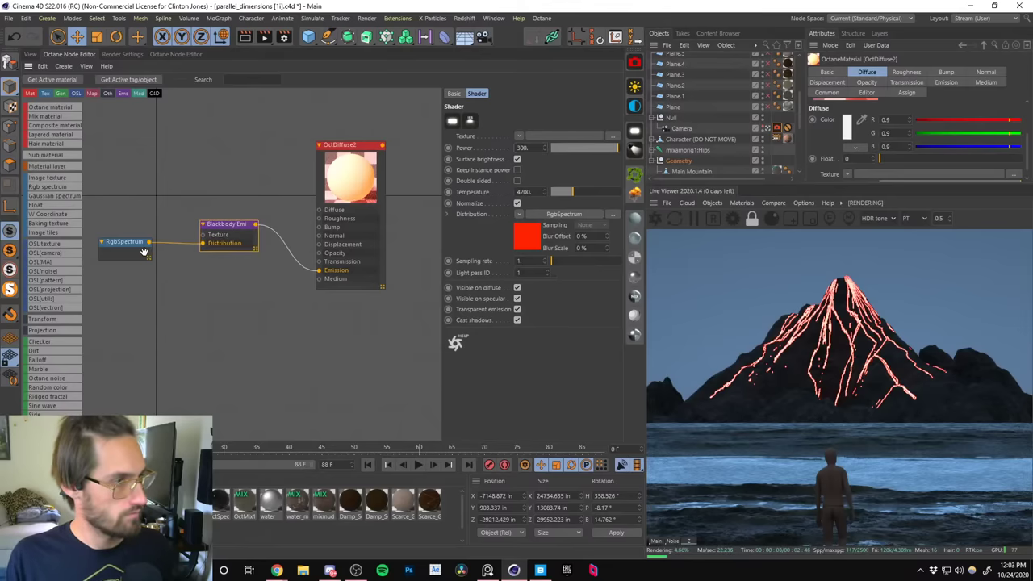
{"action": "left_click_drag", "start_coordinate": [124, 243], "coordinate": [122, 262]}
{"action": "left_click_drag", "start_coordinate": [235, 230], "coordinate": [234, 234]}
{"action": "left_click_drag", "start_coordinate": [343, 187], "coordinate": [372, 172]}
{"action": "scroll", "coordinate": [53, 283], "scroll_direction": "down", "scroll_amount": 3}
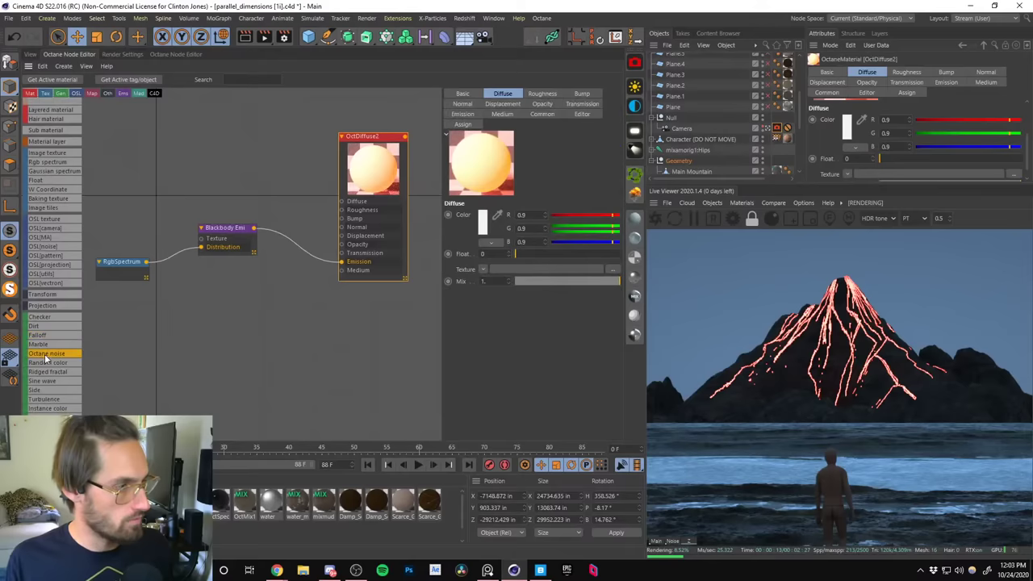
{"action": "left_click_drag", "start_coordinate": [46, 355], "coordinate": [233, 151]}
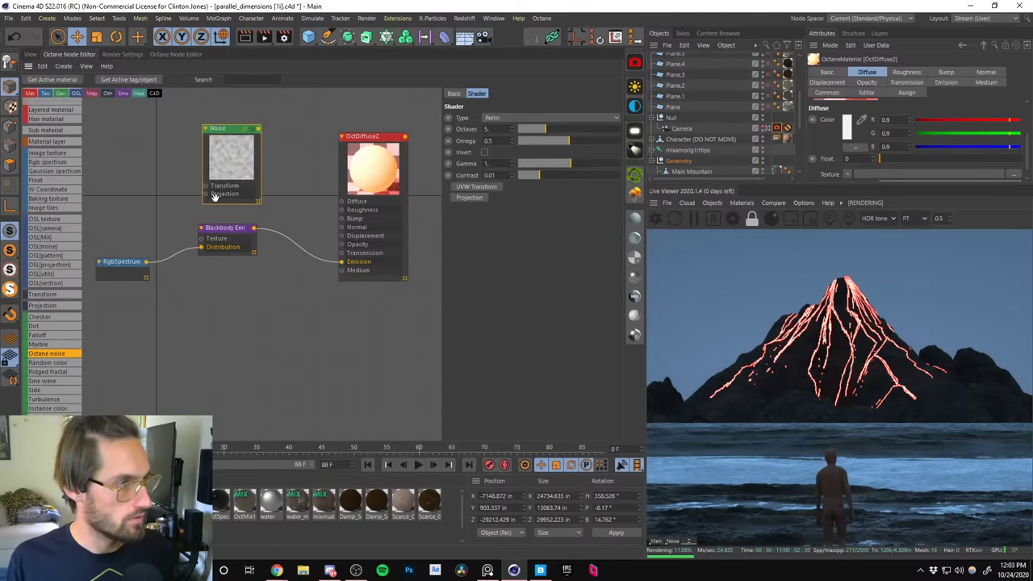
Add a Texture Projection node to the noise's Projection input and set its projection to XYZ to UVW.
{"action": "left_click_drag", "start_coordinate": [206, 200], "coordinate": [176, 202]}
{"action": "type", "text": "RGB"}
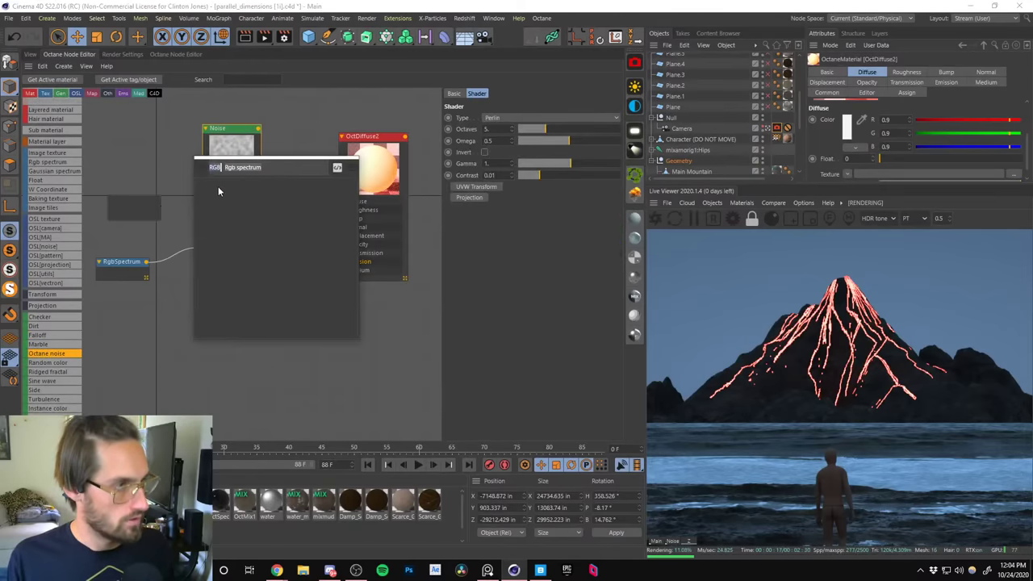
{"action": "type", "text": "pro"}
{"action": "key", "text": "Return"}
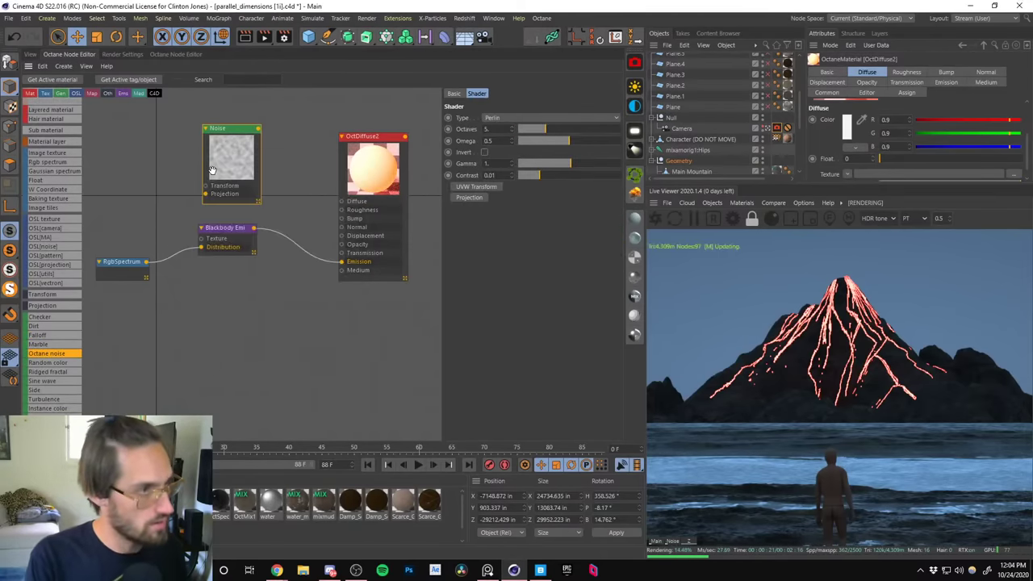
{"action": "left_click_drag", "start_coordinate": [129, 198], "coordinate": [119, 200]}
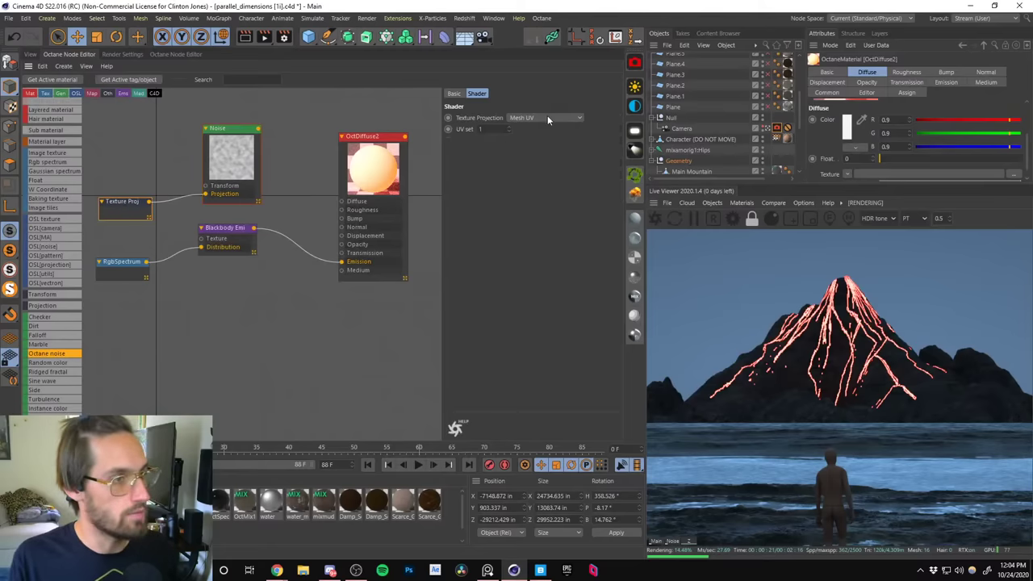
{"action": "left_click", "coordinate": [547, 117]}
{"action": "left_click", "coordinate": [526, 224]}
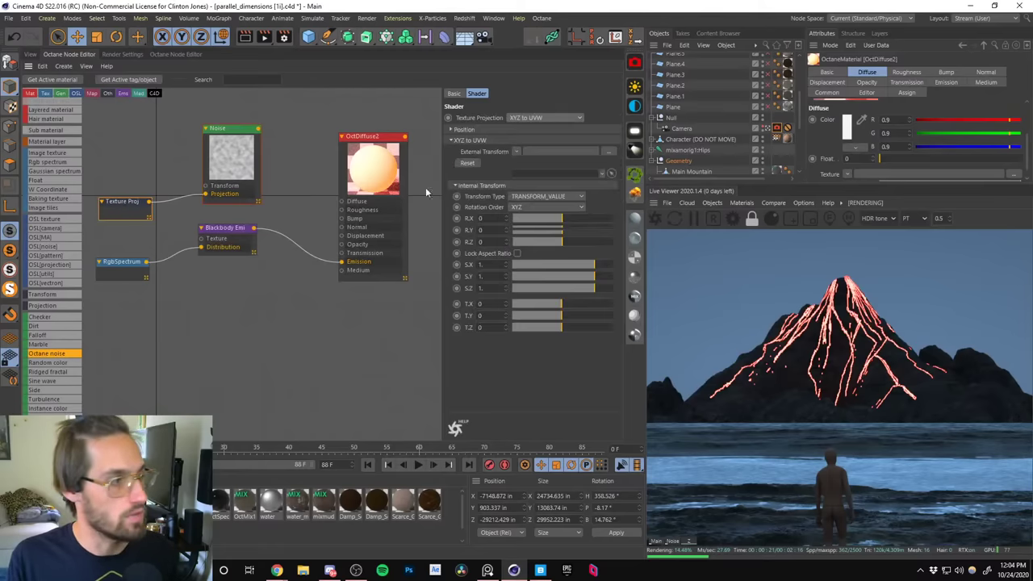
Add a Transform node to the noise's Transform input, placed above the Texture Projection node.
{"action": "left_click", "coordinate": [230, 161]}
{"action": "left_click_drag", "start_coordinate": [202, 186], "coordinate": [186, 182]}
{"action": "type", "text": "TRA"}
{"action": "key", "text": "Return"}
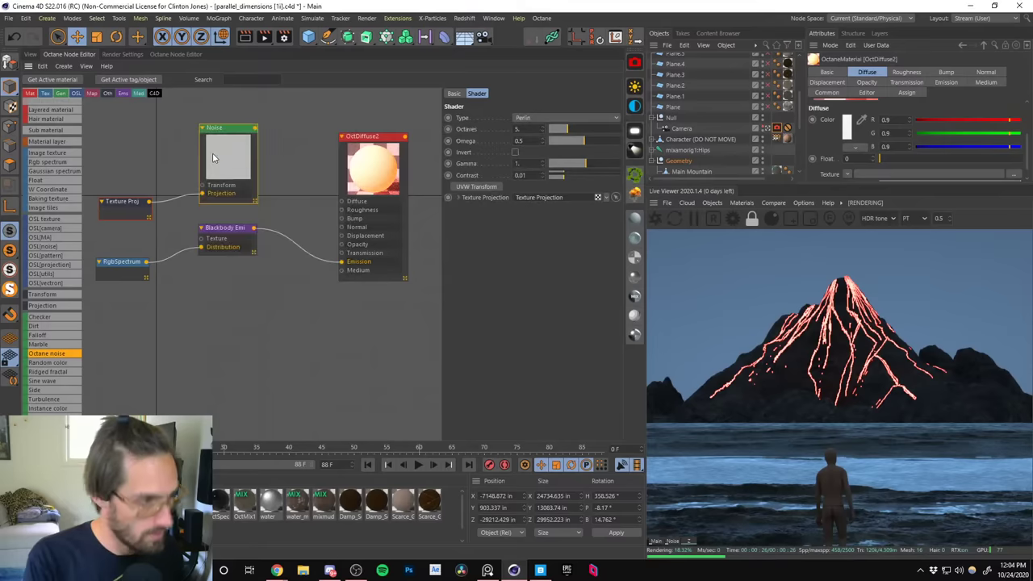
{"action": "left_click_drag", "start_coordinate": [121, 175], "coordinate": [124, 173]}
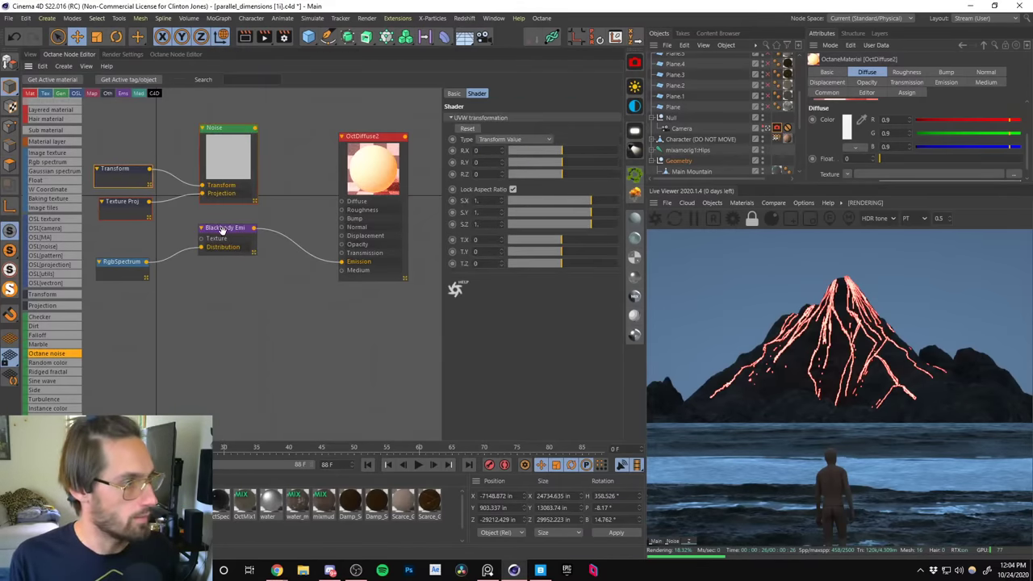
Connect the noise to the blackbody emission's Distribution input in place of the RGB spectrum, and set the noise contrast to 1000.
{"action": "left_click_drag", "start_coordinate": [226, 229], "coordinate": [225, 241]}
{"action": "left_click_drag", "start_coordinate": [119, 270], "coordinate": [113, 305]}
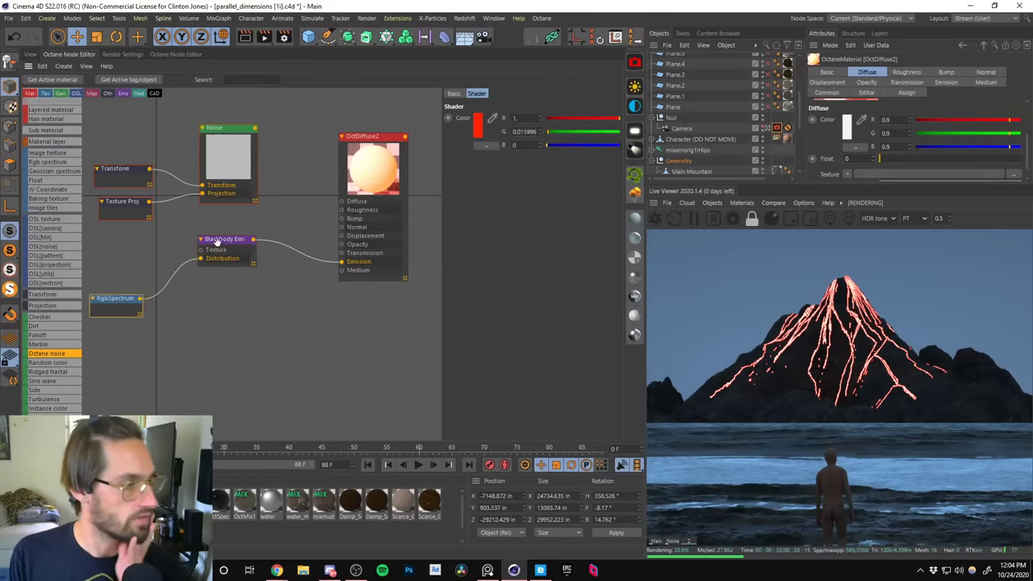
{"action": "left_click_drag", "start_coordinate": [222, 248], "coordinate": [216, 251]}
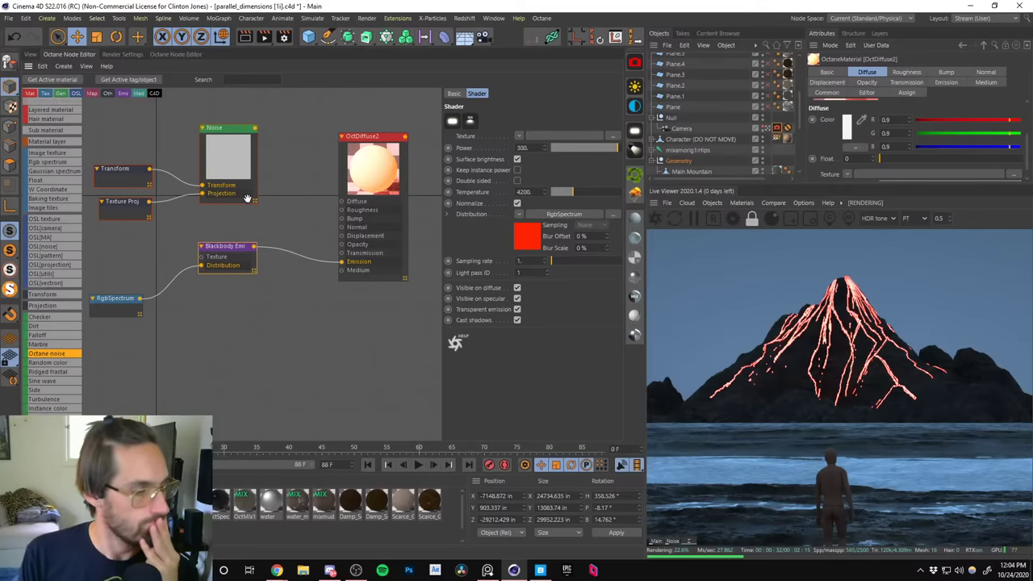
{"action": "left_click_drag", "start_coordinate": [231, 249], "coordinate": [232, 247]}
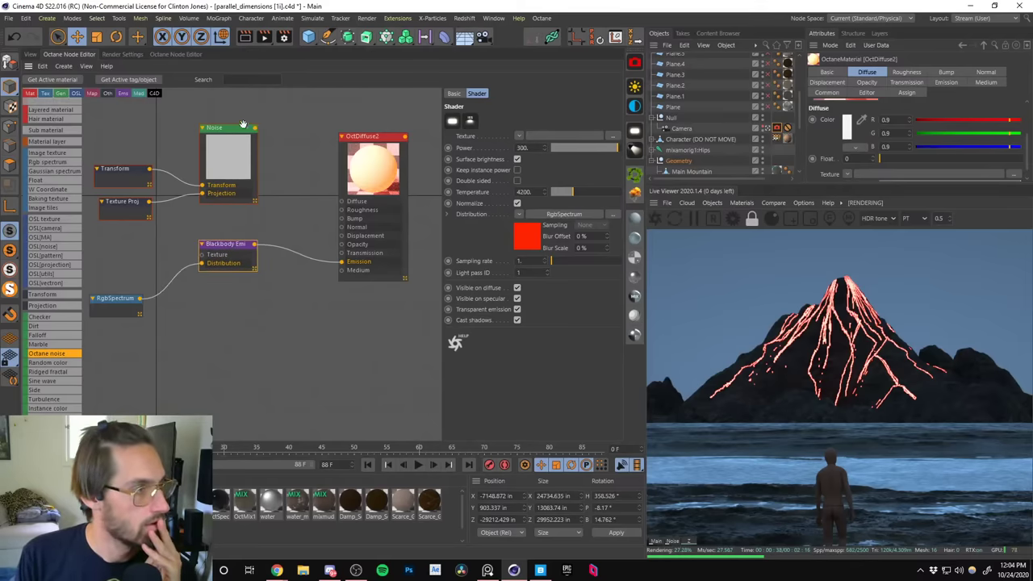
{"action": "left_click_drag", "start_coordinate": [255, 129], "coordinate": [202, 262]}
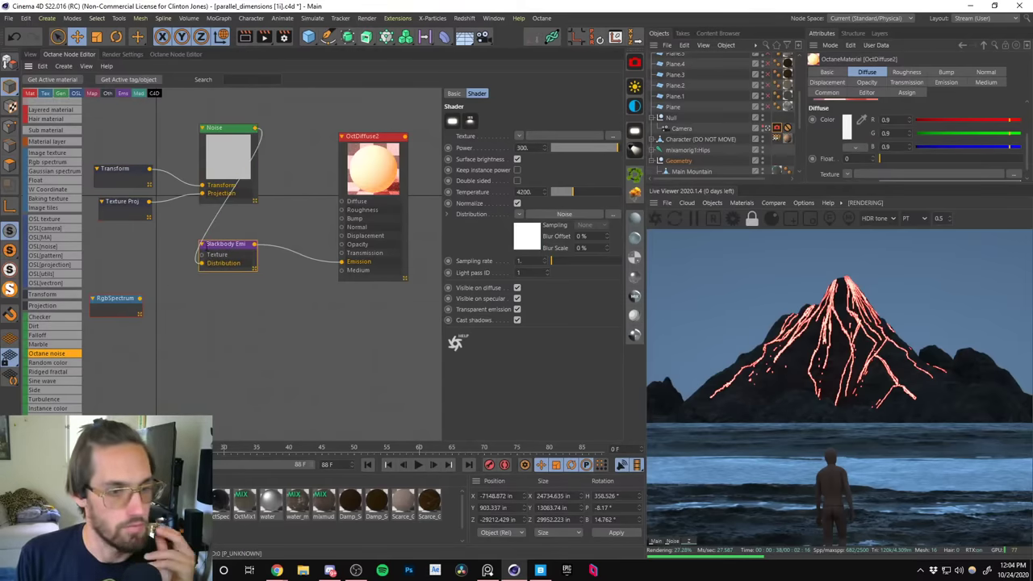
{"action": "left_click", "coordinate": [228, 152]}
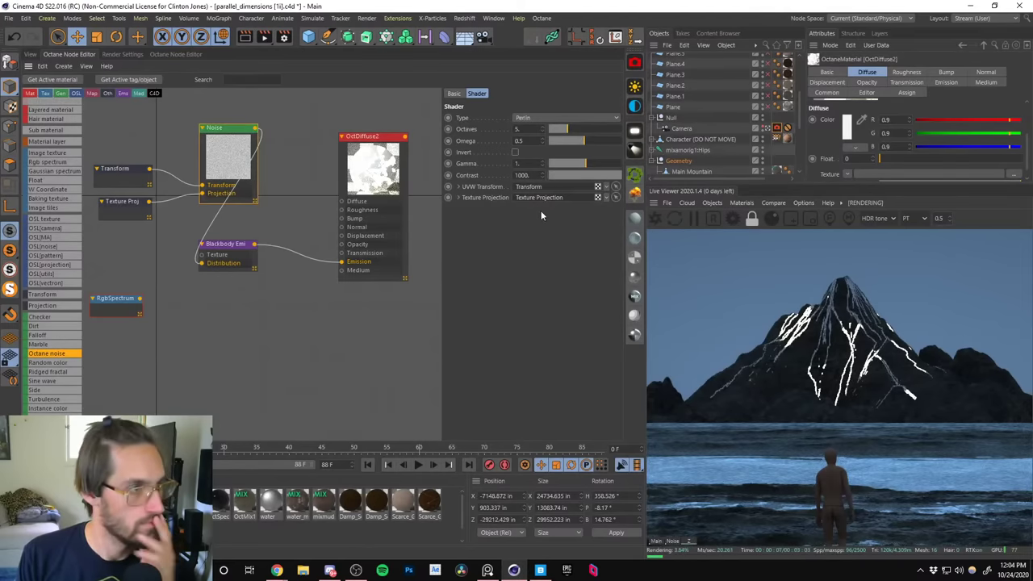
Rearrange the material nodes to open up space between the noise and the blackbody emission.
{"action": "left_click_drag", "start_coordinate": [381, 174], "coordinate": [391, 166]}
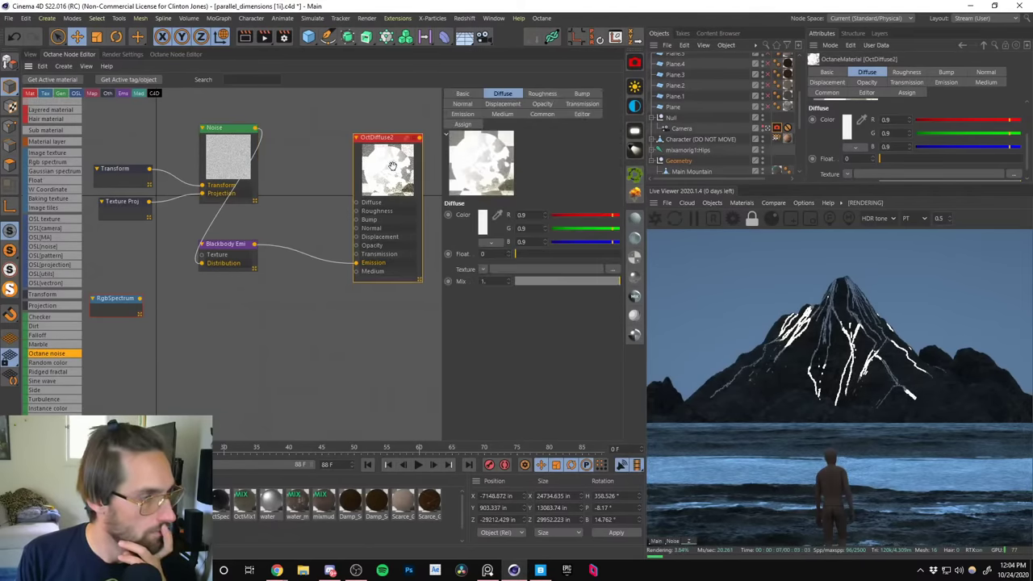
{"action": "left_click_drag", "start_coordinate": [222, 254], "coordinate": [250, 246]}
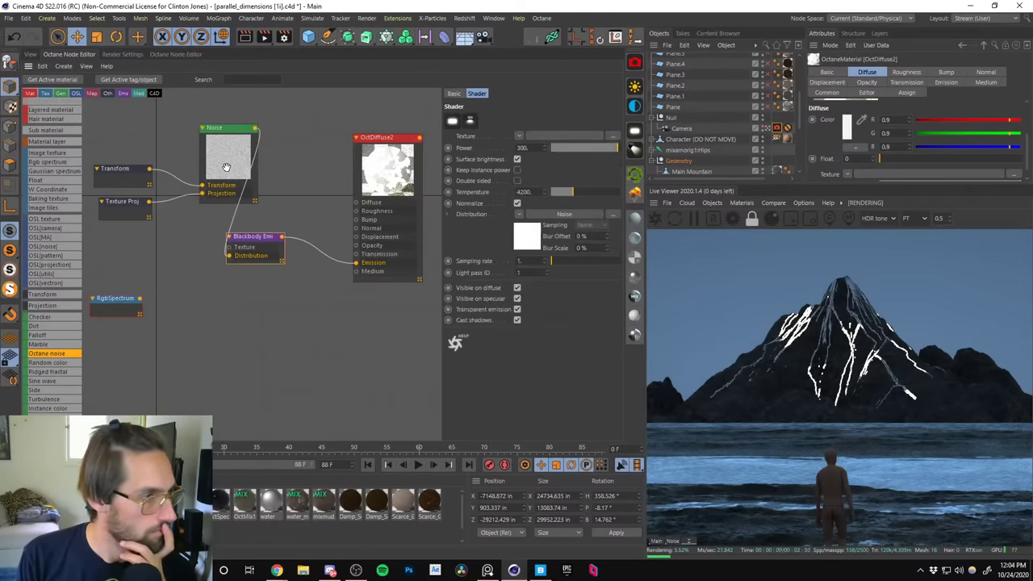
{"action": "left_click_drag", "start_coordinate": [226, 162], "coordinate": [192, 167]}
{"action": "left_click_drag", "start_coordinate": [123, 208], "coordinate": [117, 206]}
{"action": "left_click_drag", "start_coordinate": [202, 168], "coordinate": [193, 168]}
{"action": "left_click_drag", "start_coordinate": [125, 176], "coordinate": [117, 173]}
{"action": "left_click_drag", "start_coordinate": [121, 308], "coordinate": [113, 294]}
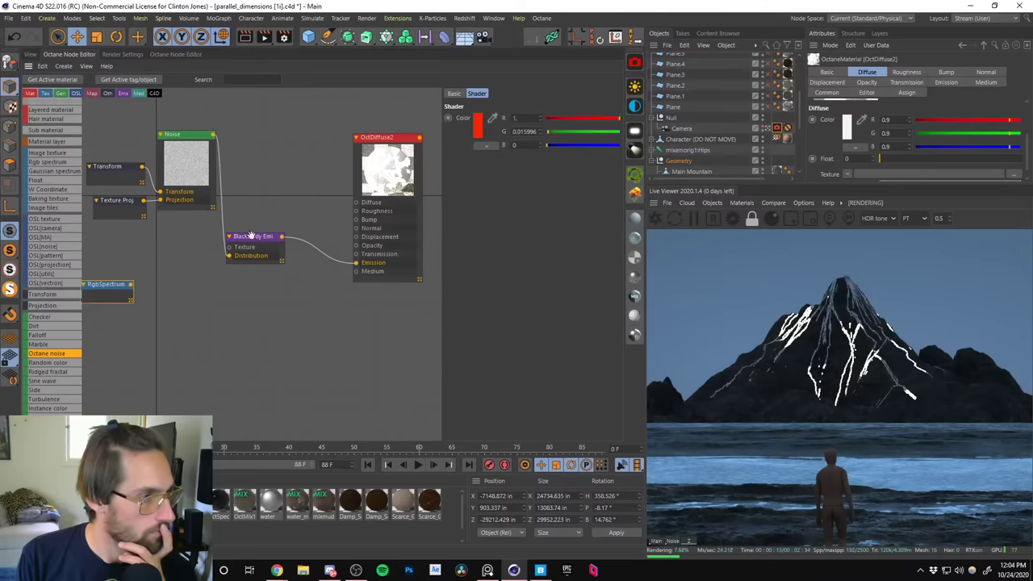
{"action": "left_click_drag", "start_coordinate": [387, 161], "coordinate": [400, 151]}
{"action": "left_click_drag", "start_coordinate": [239, 248], "coordinate": [272, 229]}
{"action": "left_click", "coordinate": [273, 228]}
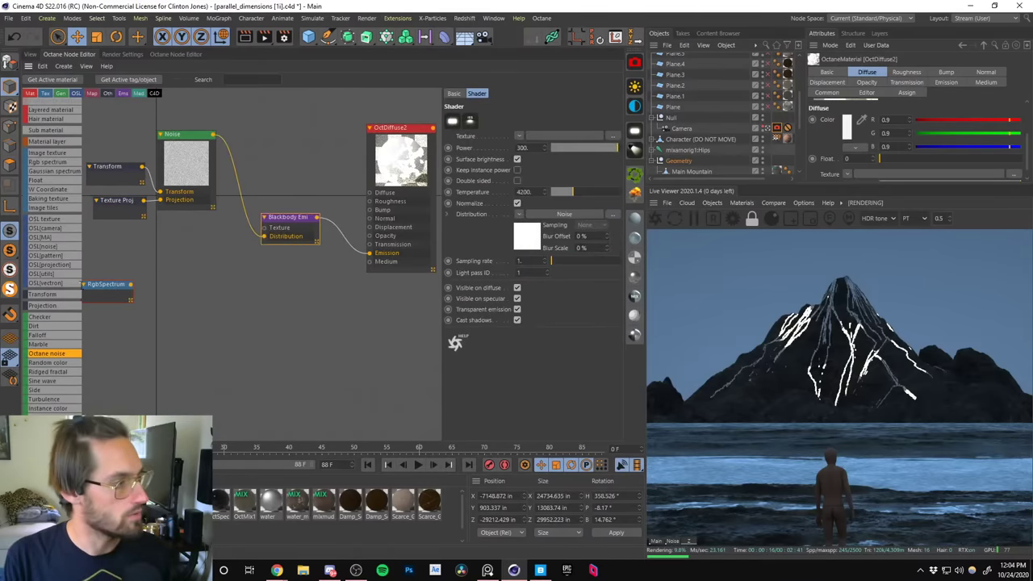
Insert an Octane gradient node between the noise and the blackbody emission's Distribution input.
{"action": "scroll", "coordinate": [63, 305], "scroll_direction": "down", "scroll_amount": 3}
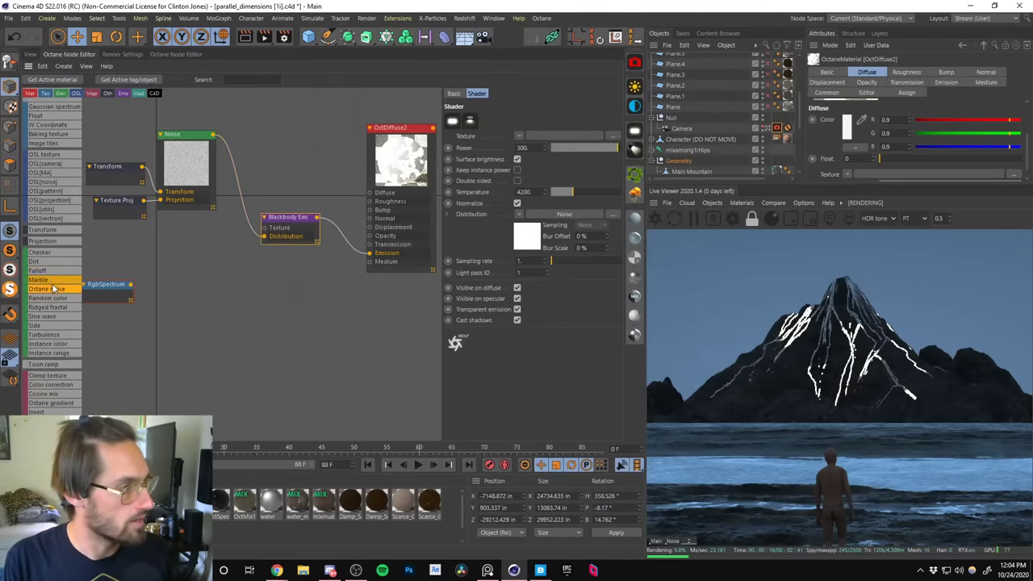
{"action": "scroll", "coordinate": [50, 297], "scroll_direction": "down", "scroll_amount": 3}
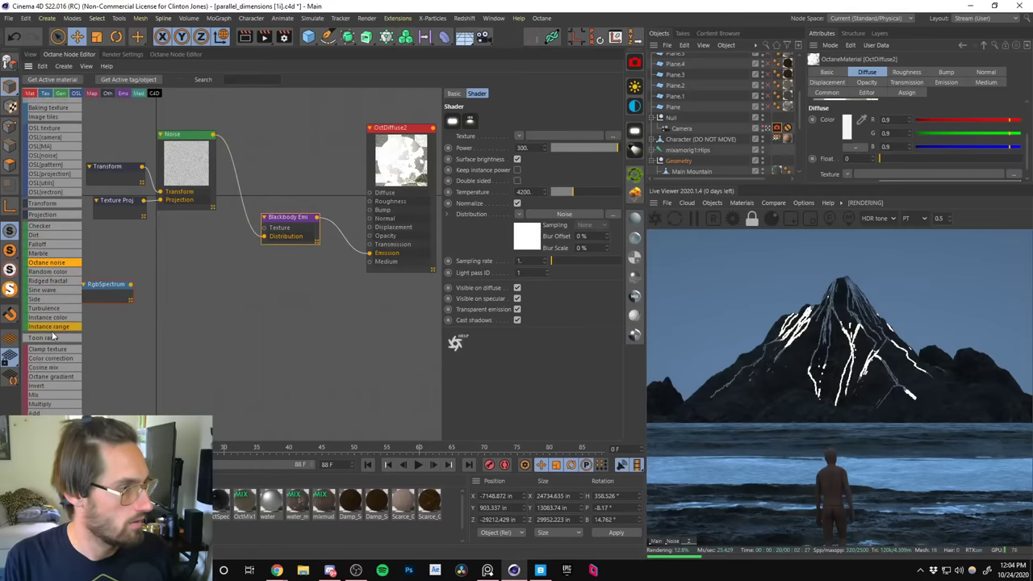
{"action": "left_click_drag", "start_coordinate": [50, 376], "coordinate": [243, 192]}
{"action": "left_click", "coordinate": [218, 197]}
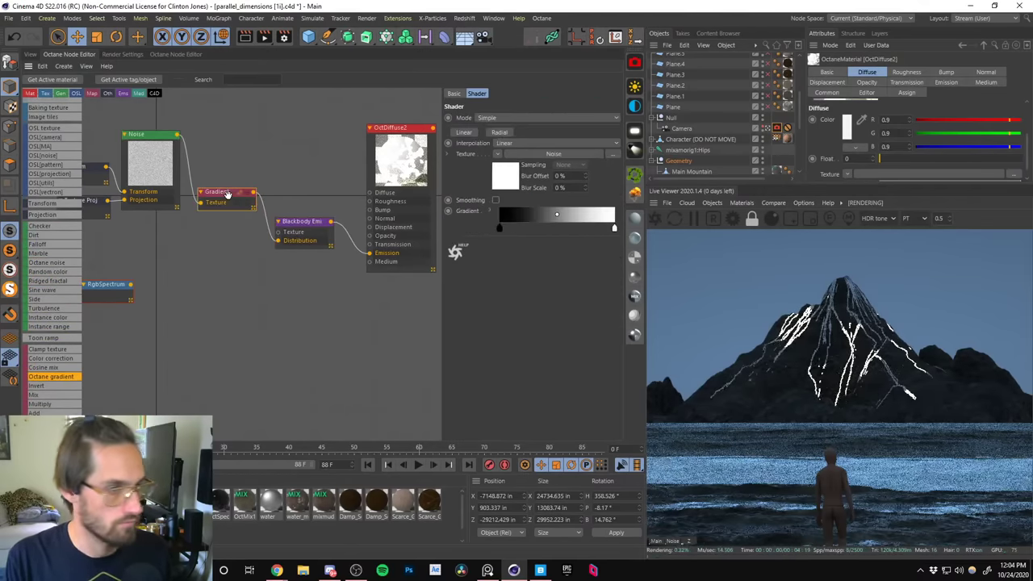
Change the gradient's white end knot to pure red with hue 0°, saturation 100% and value 100%.
{"action": "double_click", "coordinate": [615, 229]}
{"action": "left_click_drag", "start_coordinate": [675, 250], "coordinate": [775, 261]}
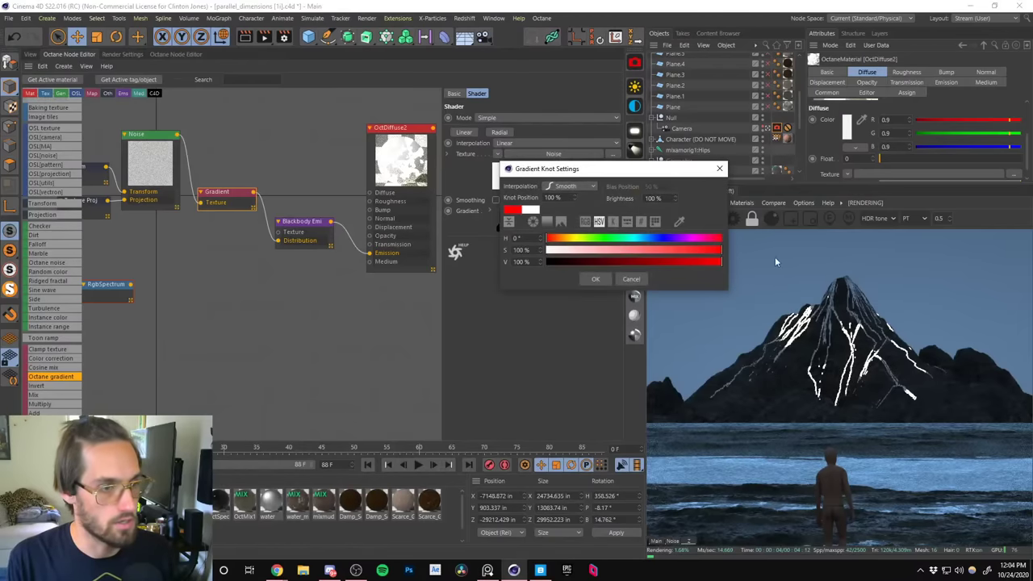
{"action": "left_click", "coordinate": [594, 279]}
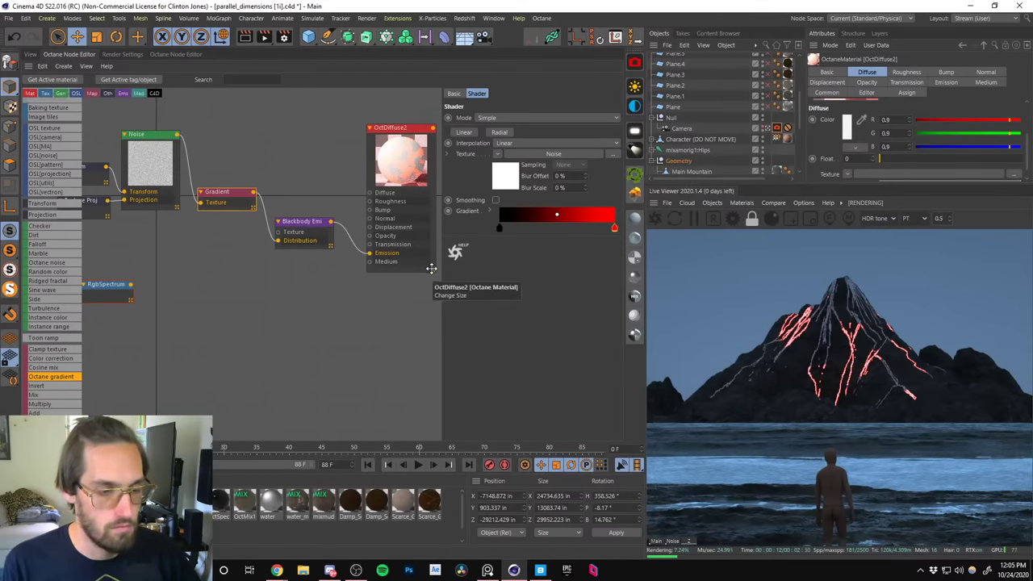
Move the disconnected RGB spectrum node below the gradient node and launch Photoshop.
{"action": "middle_click_drag", "start_coordinate": [270, 305], "coordinate": [311, 293]}
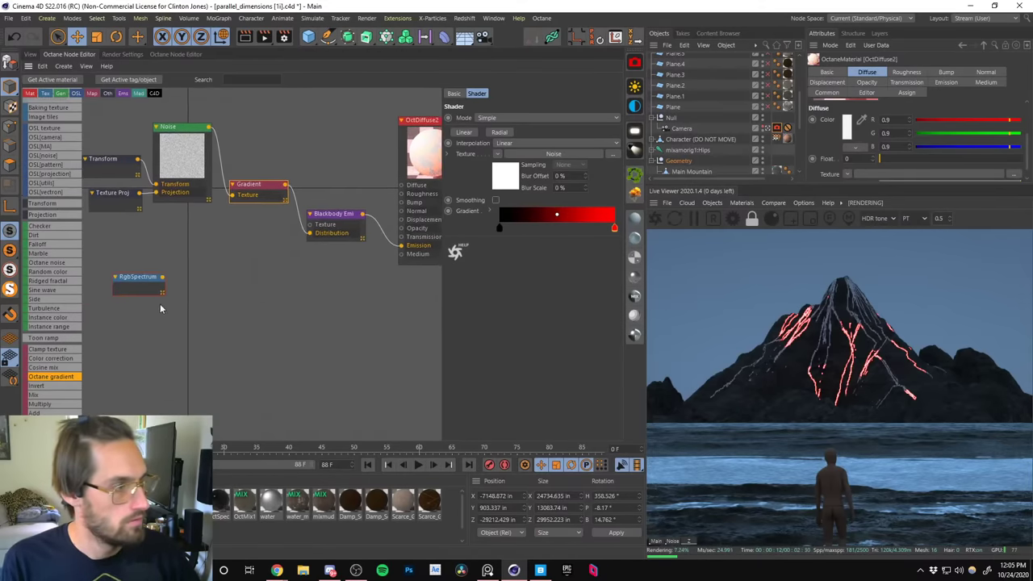
{"action": "left_click_drag", "start_coordinate": [146, 279], "coordinate": [246, 296]}
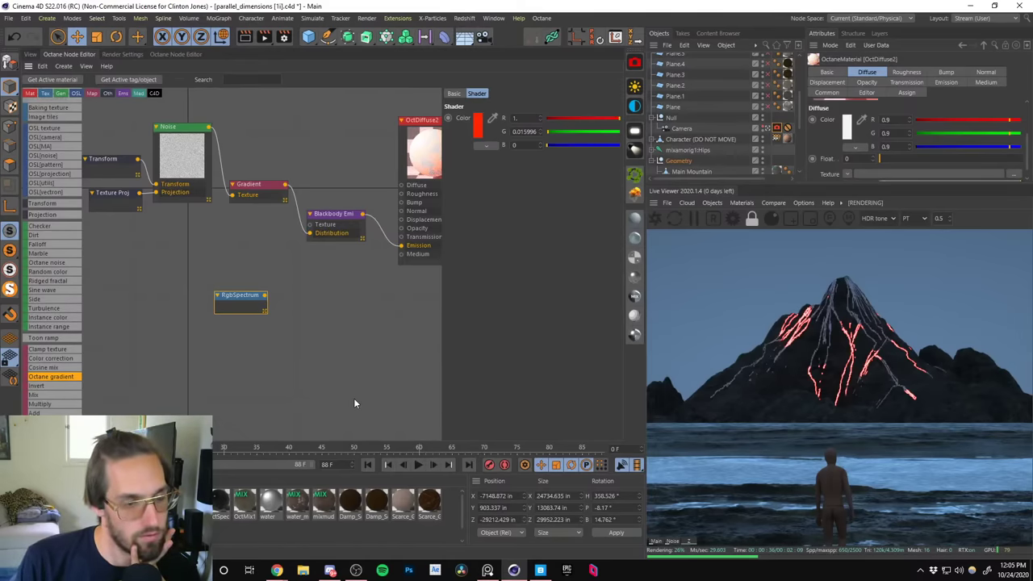
{"action": "left_click", "coordinate": [408, 571]}
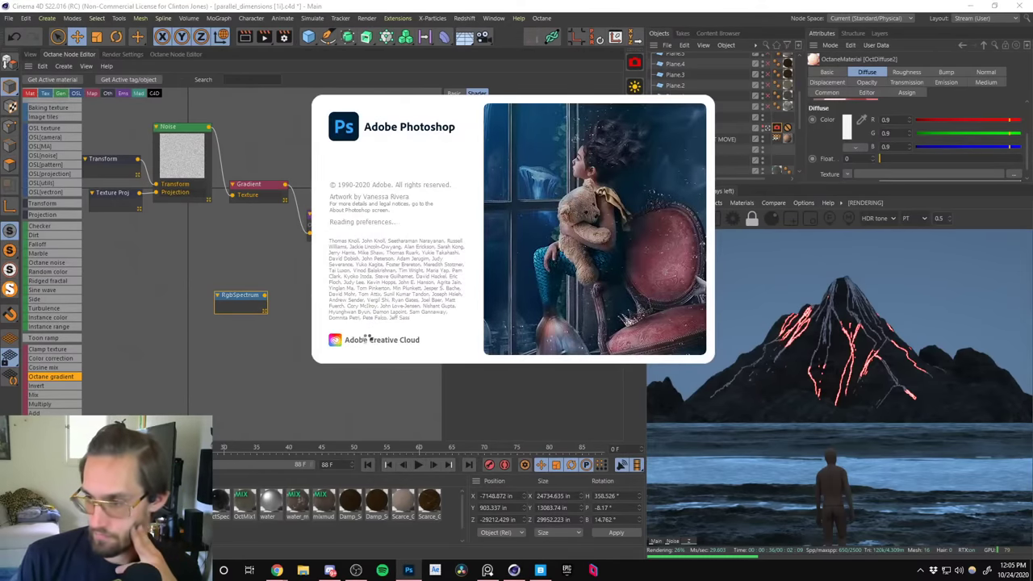
Scale the noise's transform node to 0.1 on all axes with the aspect ratio locked.
{"action": "left_click_drag", "start_coordinate": [260, 190], "coordinate": [264, 190]}
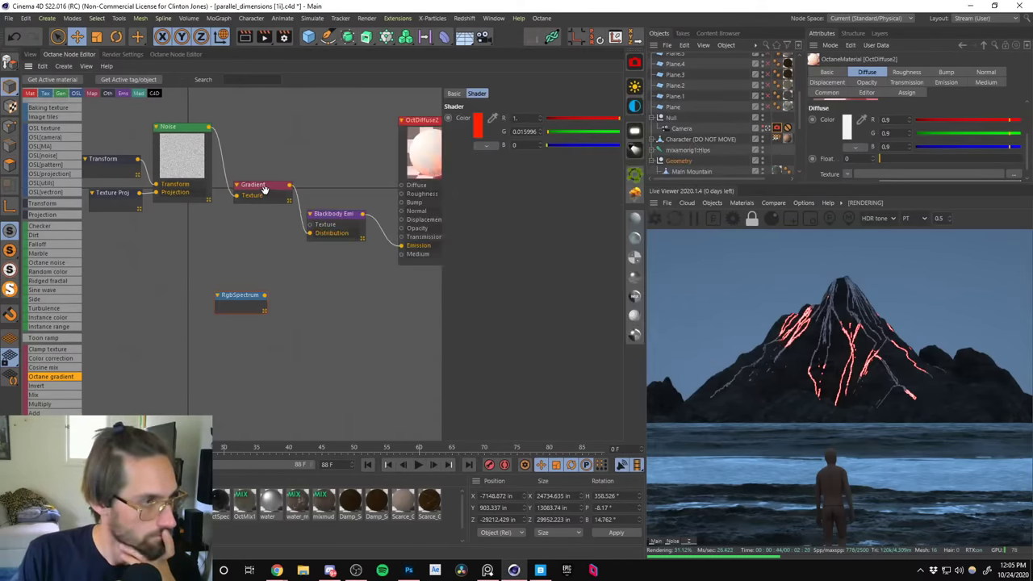
{"action": "left_click", "coordinate": [262, 191]}
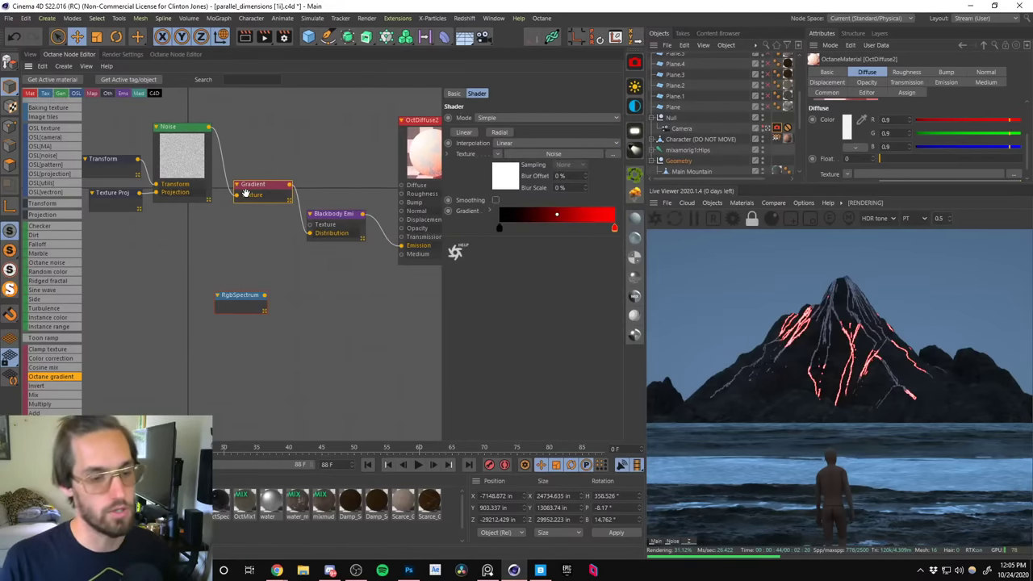
{"action": "left_click", "coordinate": [184, 157]}
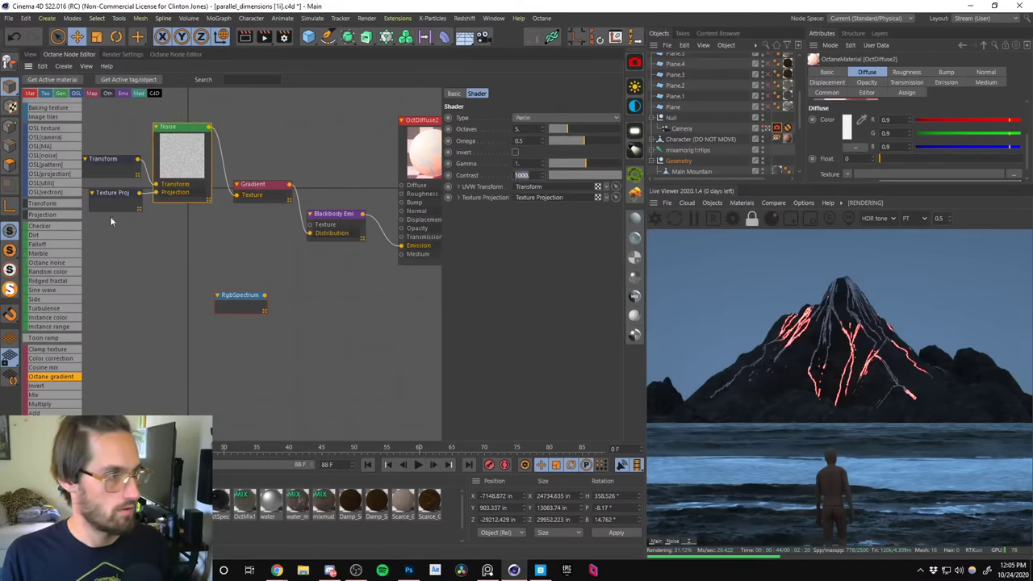
{"action": "left_click", "coordinate": [109, 159]}
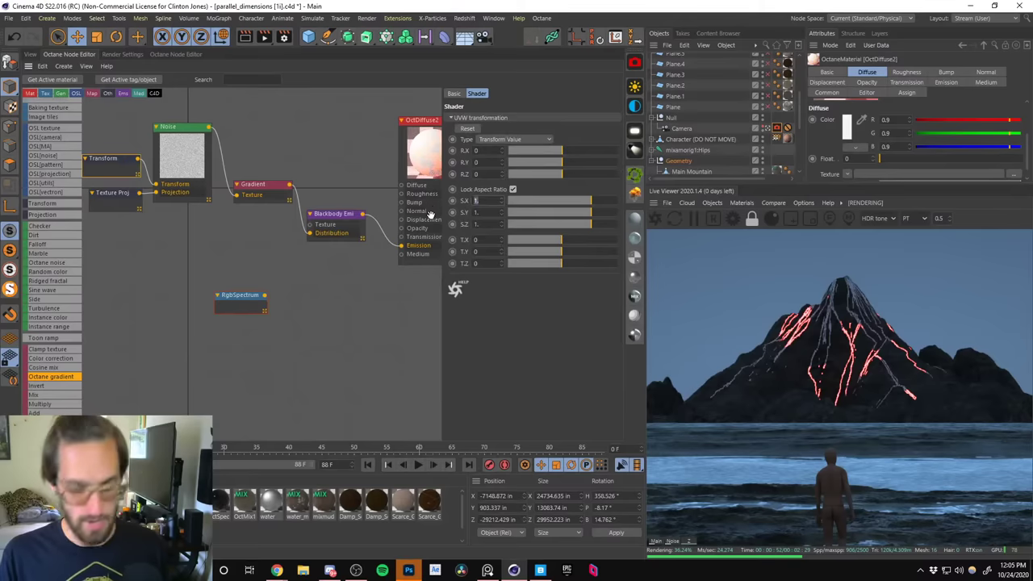
{"action": "type", "text": "0.1"}
{"action": "key", "text": "Return"}
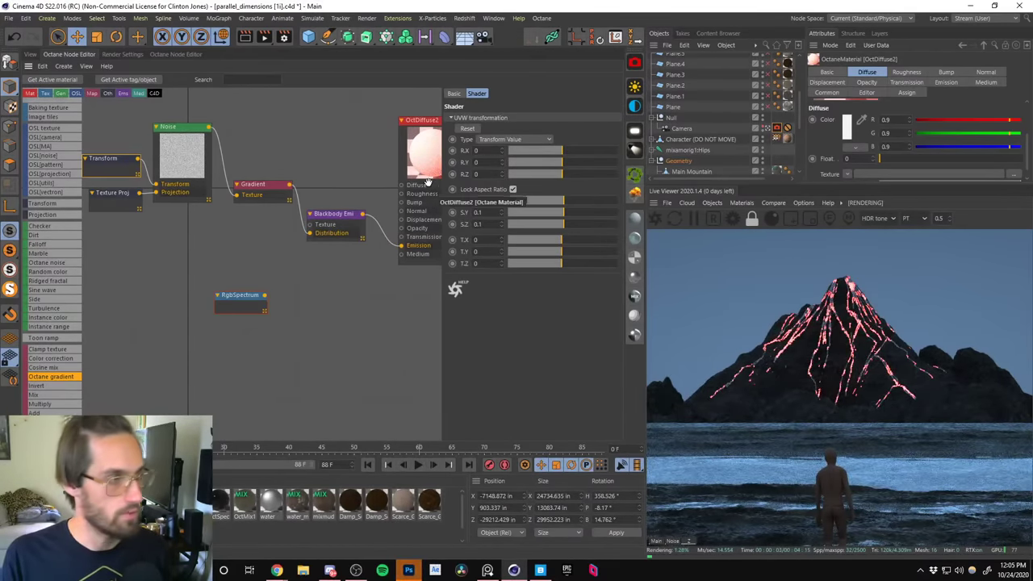
Add a falloff node above the noise and connect it to the gradient's Texture input in place of the noise.
{"action": "middle_click_drag", "start_coordinate": [260, 145], "coordinate": [242, 180]}
{"action": "scroll", "coordinate": [55, 335], "scroll_direction": "down", "scroll_amount": 3}
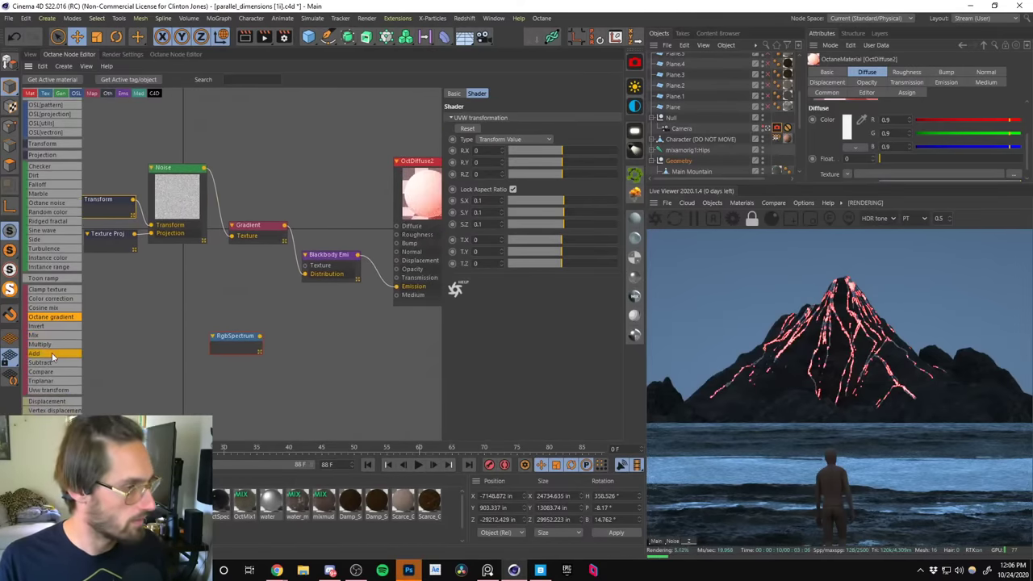
{"action": "scroll", "coordinate": [44, 283], "scroll_direction": "up", "scroll_amount": 2}
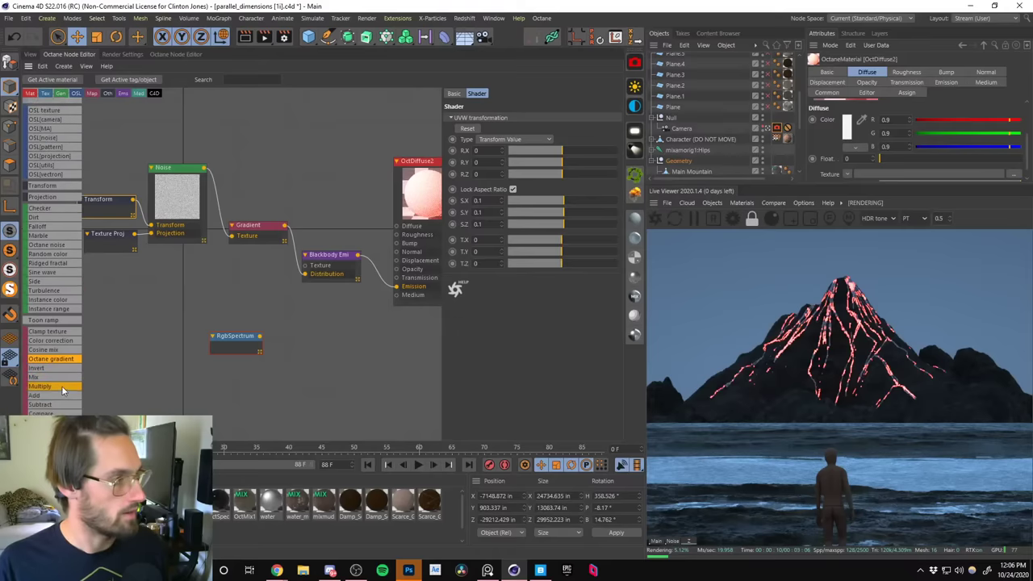
{"action": "left_click_drag", "start_coordinate": [303, 130], "coordinate": [232, 235]}
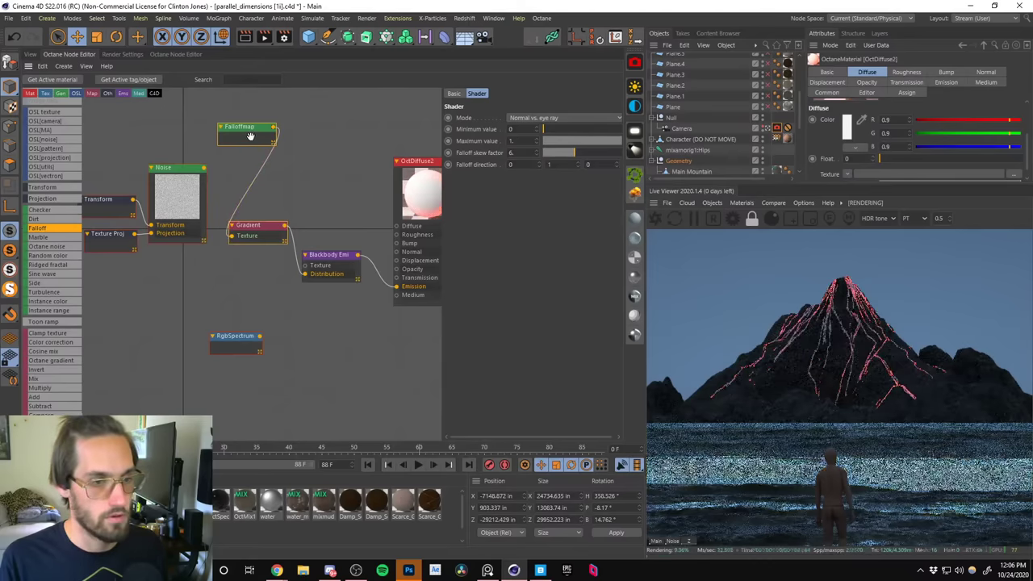
{"action": "left_click_drag", "start_coordinate": [242, 131], "coordinate": [192, 128]}
Try the falloff map in Normal vs. vector 90deg and 180deg modes, with the Y falloff direction set to -1.
{"action": "left_click", "coordinate": [565, 118]}
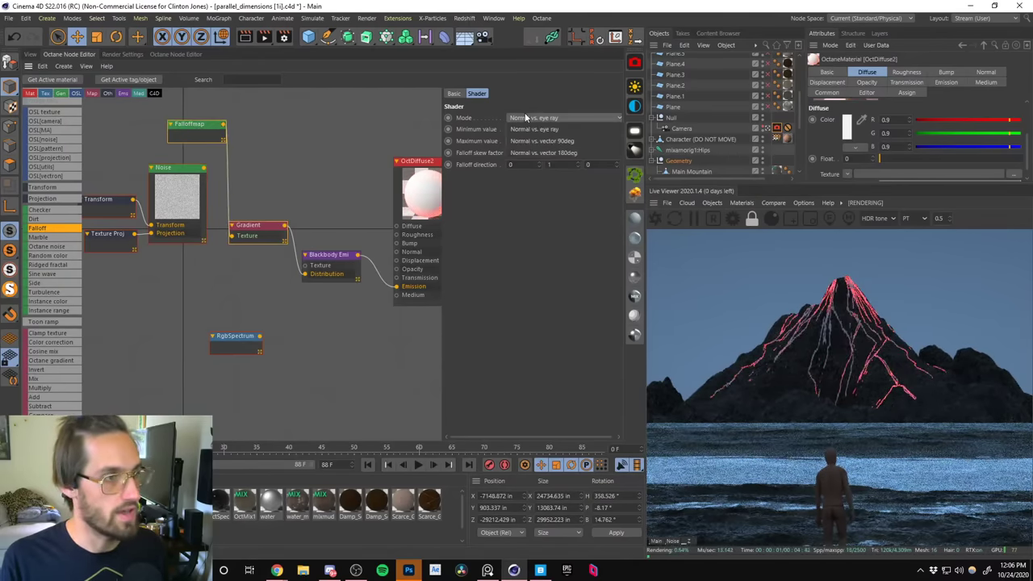
{"action": "left_click", "coordinate": [558, 141]}
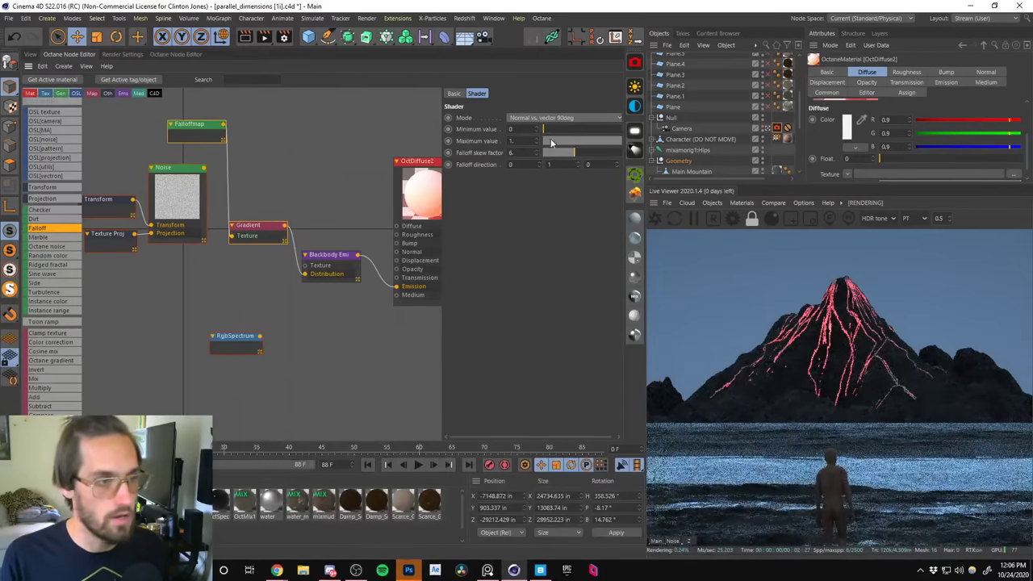
{"action": "left_click", "coordinate": [565, 118]}
{"action": "left_click", "coordinate": [557, 152]}
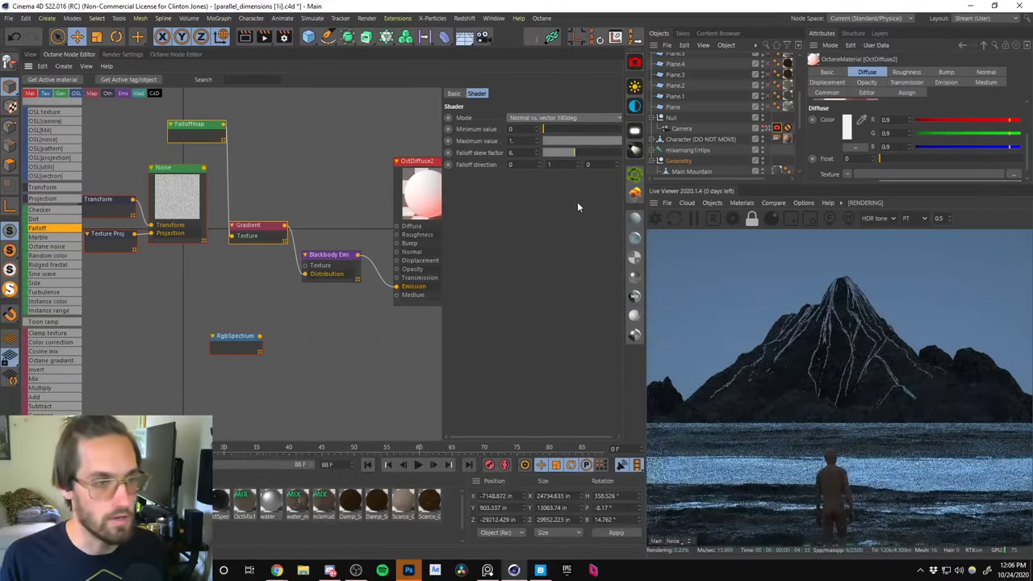
{"action": "left_click_drag", "start_coordinate": [557, 164], "coordinate": [514, 176]}
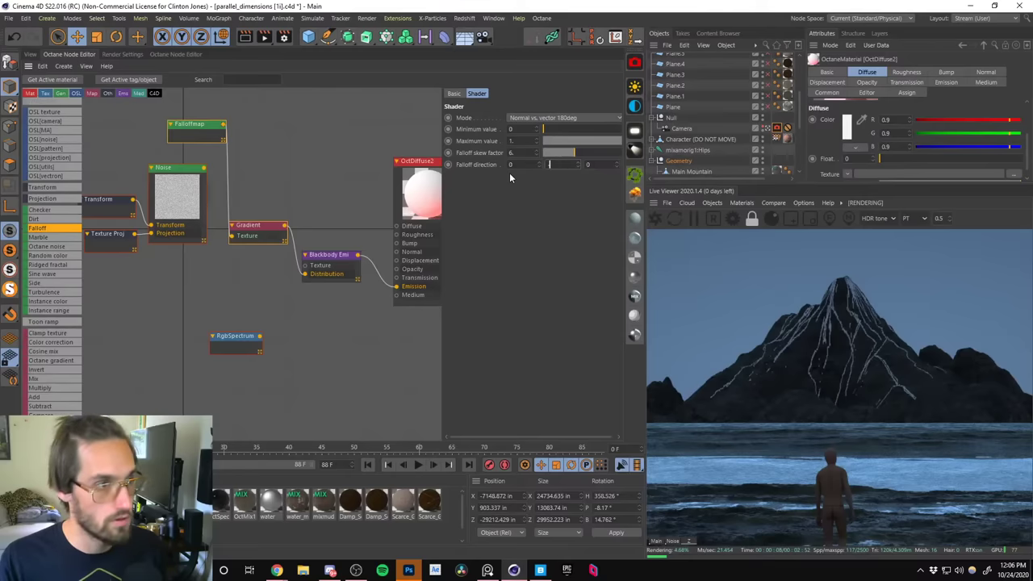
{"action": "type", "text": "-1"}
{"action": "key", "text": "Return"}
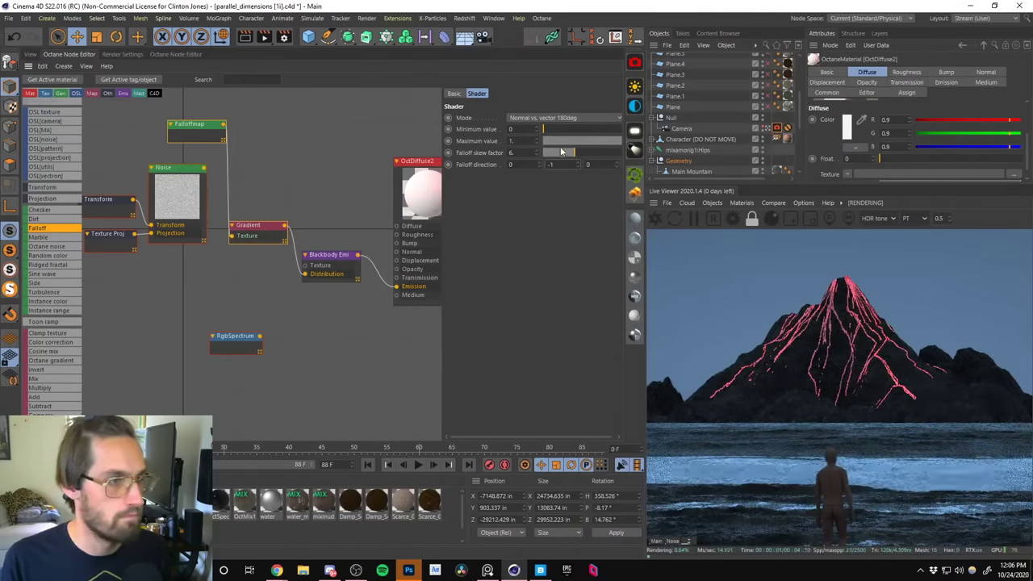
Align the falloff node above the noise and set its mode to Normal vs. vector 90deg.
{"action": "left_click_drag", "start_coordinate": [191, 127], "coordinate": [175, 127]}
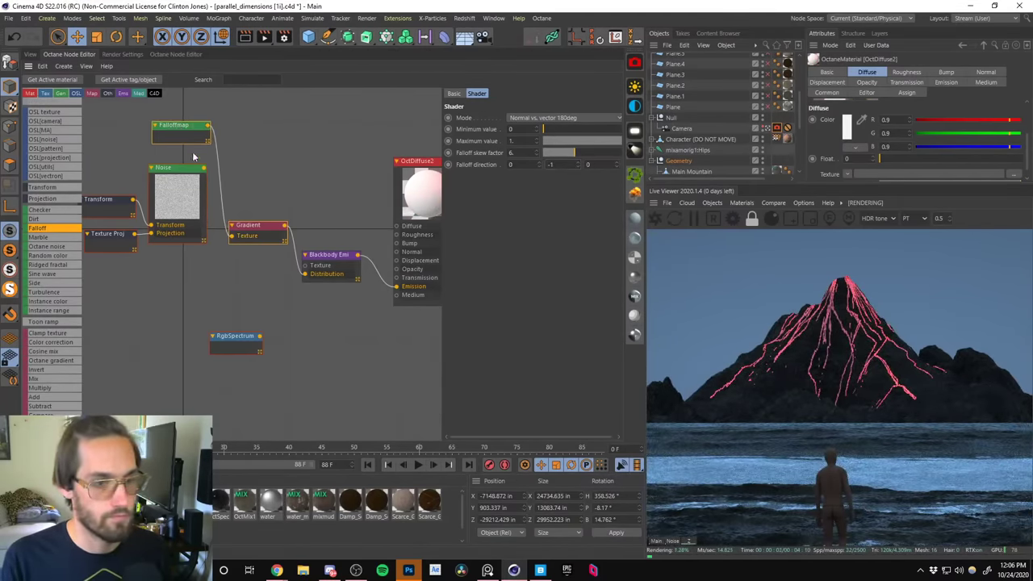
{"action": "left_click", "coordinate": [557, 119]}
{"action": "left_click", "coordinate": [564, 142]}
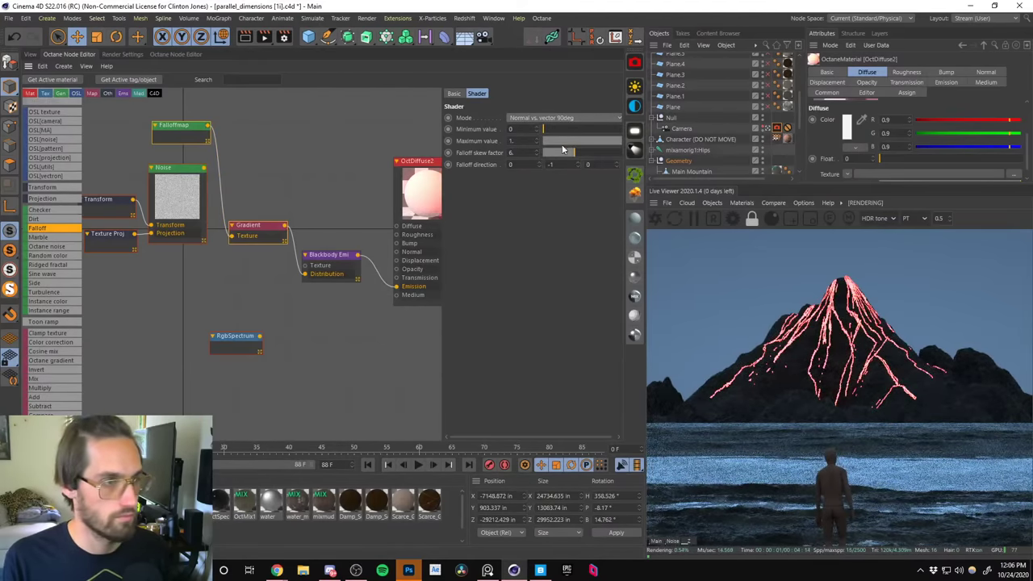
Set the lava falloff's Y direction to 1 and its skew factor to about 10.87.
{"action": "left_click_drag", "start_coordinate": [605, 142], "coordinate": [651, 150]}
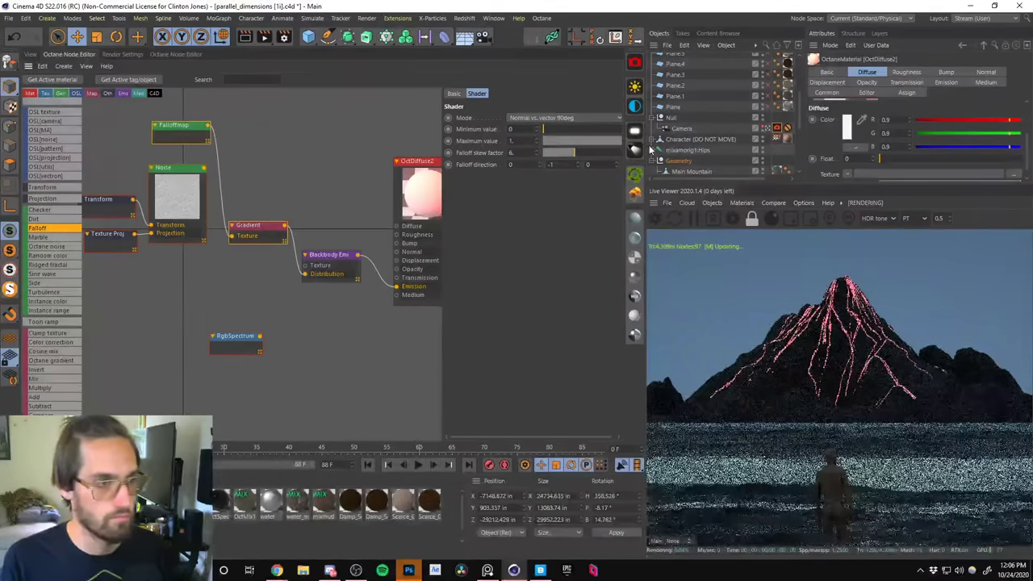
{"action": "left_click", "coordinate": [557, 153]}
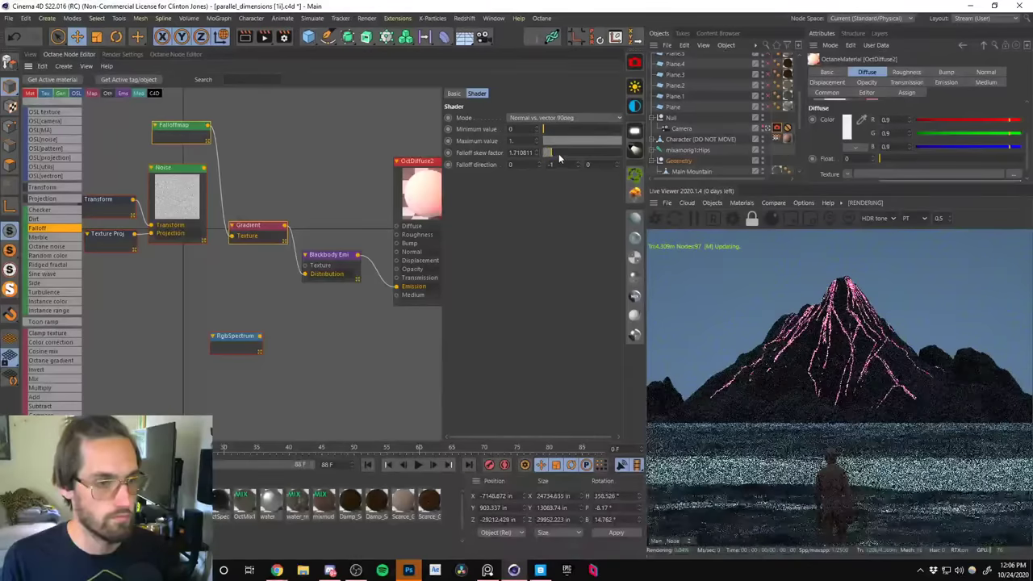
{"action": "left_click_drag", "start_coordinate": [554, 156], "coordinate": [583, 158]}
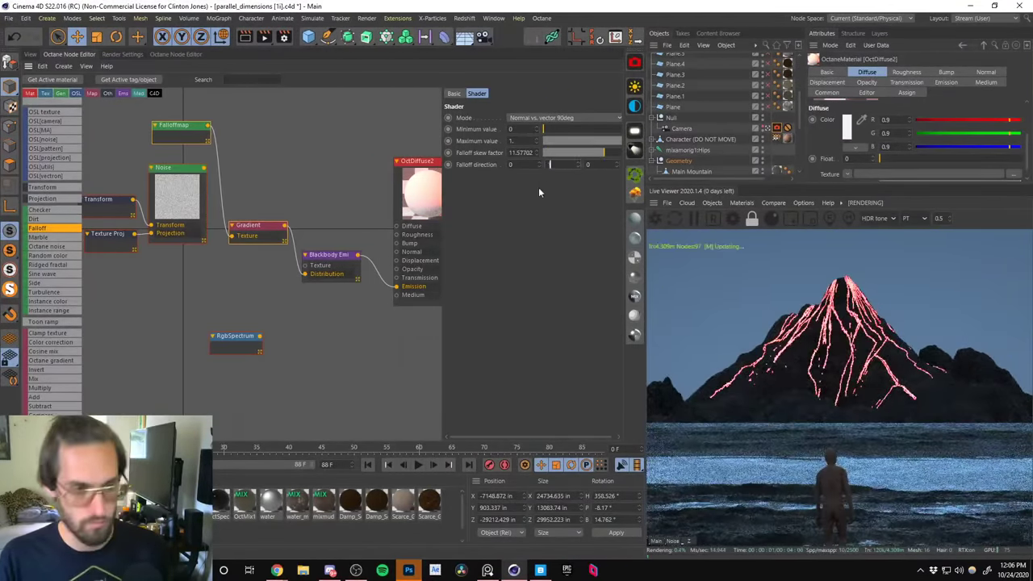
{"action": "type", "text": "1"}
{"action": "mouse_move", "coordinate": [604, 153]}
{"action": "left_mouse_down"}
{"action": "mouse_move", "coordinate": [575, 152]}
{"action": "mouse_move", "coordinate": [613, 156]}
{"action": "mouse_move", "coordinate": [599, 151]}
{"action": "left_mouse_up"}
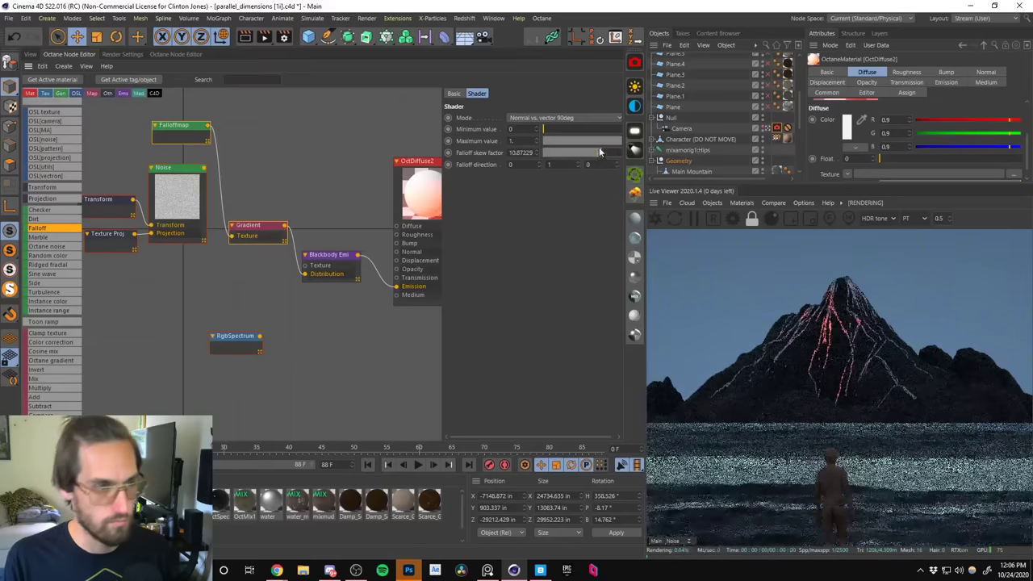
Create a new Octane diffuse material and add a sphere raised to about 79.9 in on Y, around the character's head.
{"action": "left_click", "coordinate": [185, 197]}
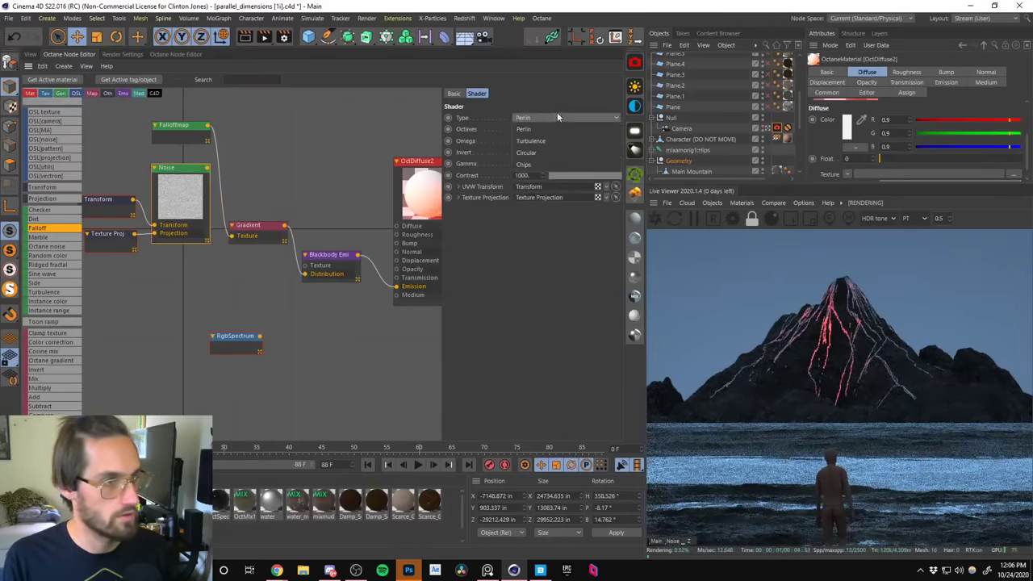
{"action": "left_click", "coordinate": [32, 54]}
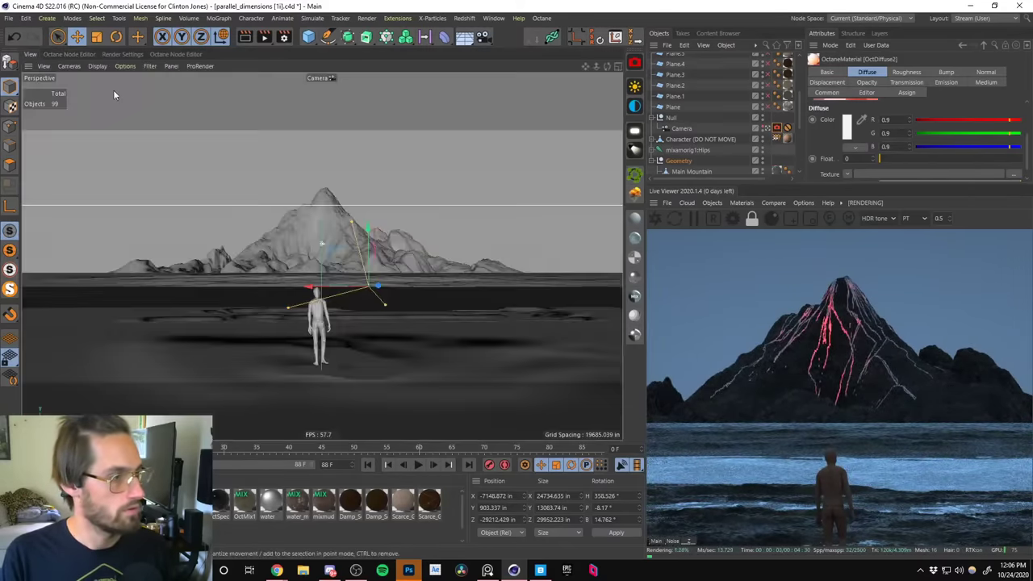
{"action": "left_click", "coordinate": [635, 219]}
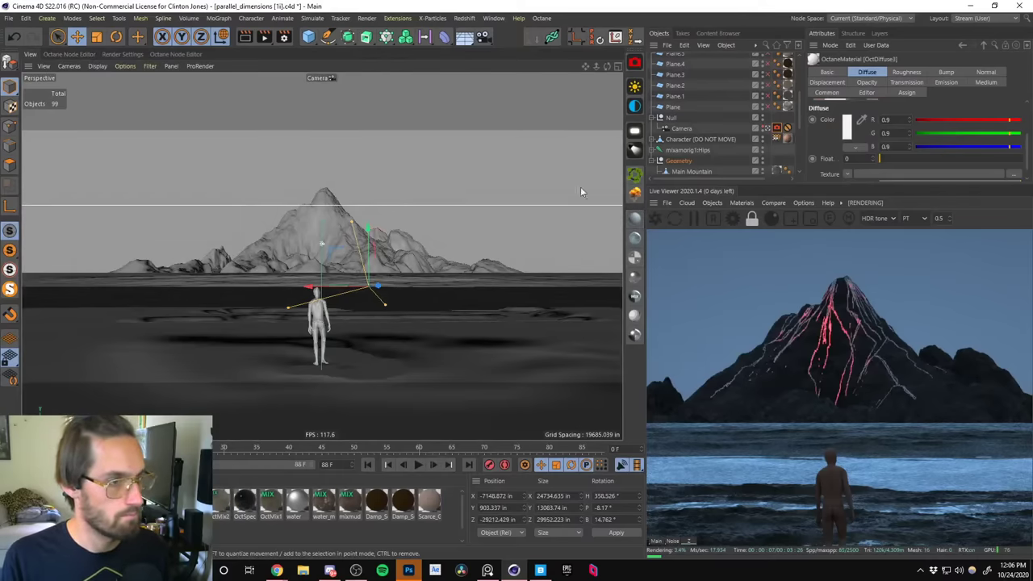
{"action": "left_click", "coordinate": [308, 36]}
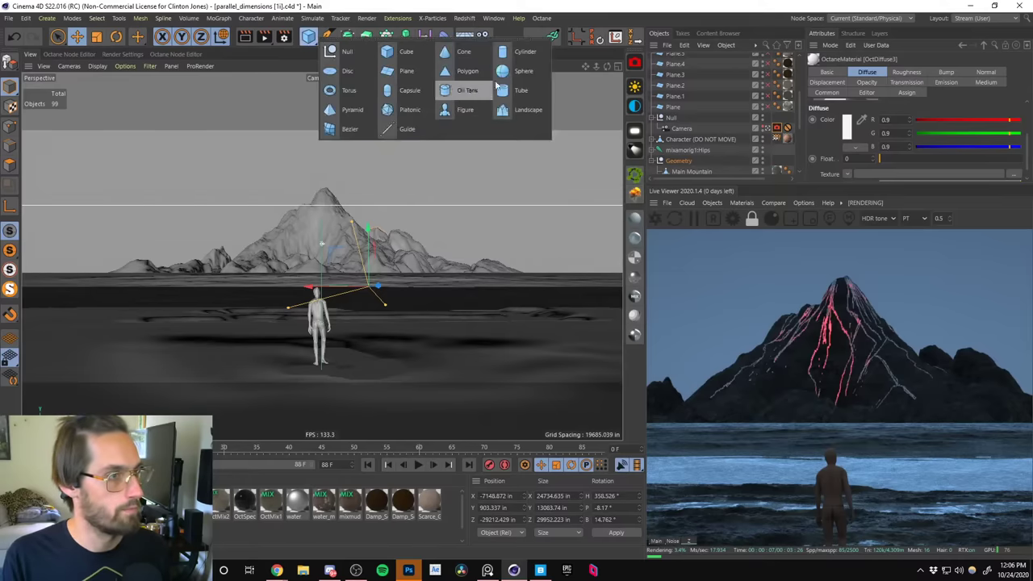
{"action": "left_click", "coordinate": [517, 71]}
{"action": "left_click_drag", "start_coordinate": [321, 323], "coordinate": [318, 221]}
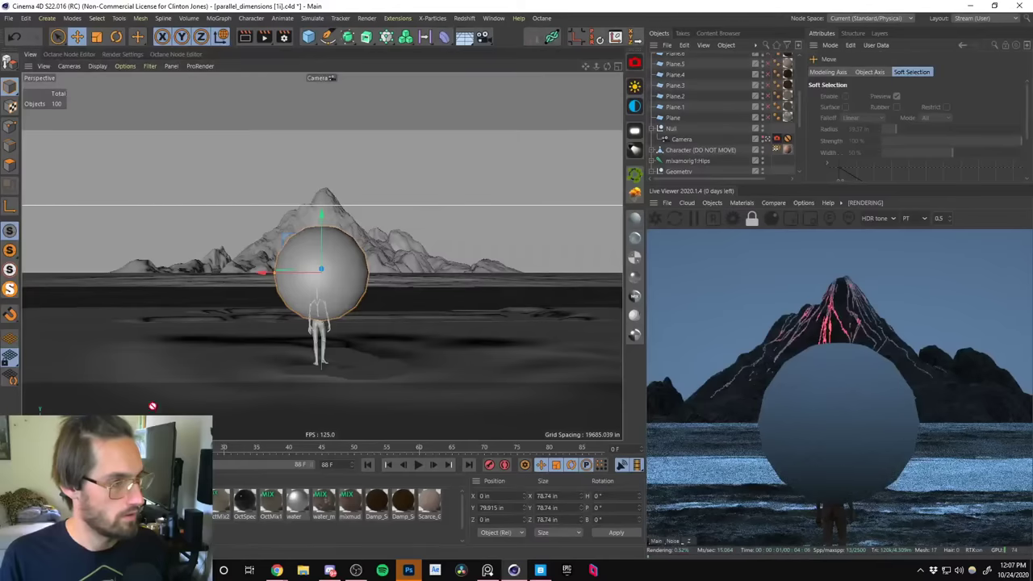
Apply the new diffuse material to the sphere and connect a falloff node to its Diffuse input in the node editor.
{"action": "left_click_drag", "start_coordinate": [152, 405], "coordinate": [337, 294]}
{"action": "double_click", "coordinate": [36, 502]}
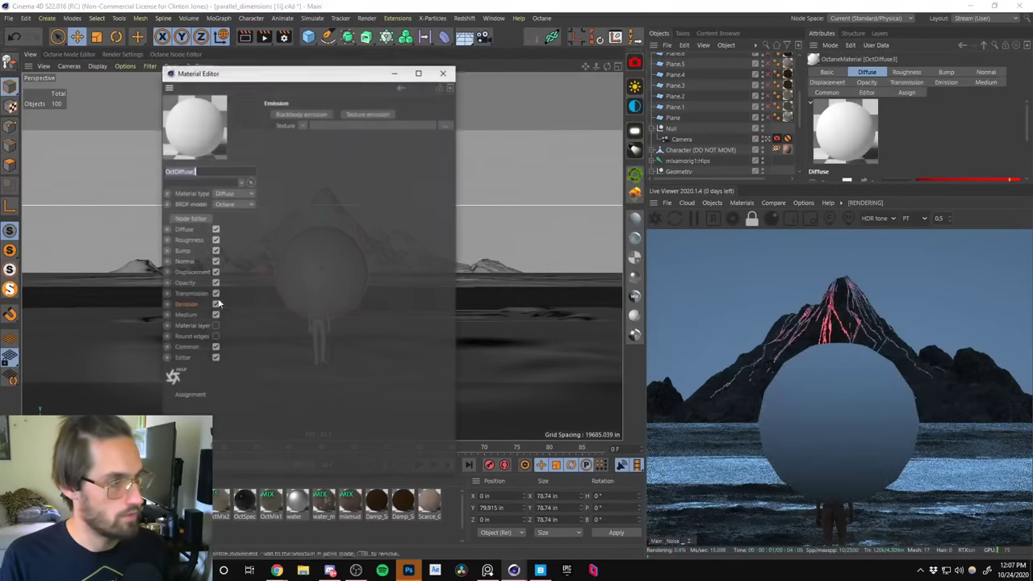
{"action": "left_click", "coordinate": [191, 218]}
{"action": "left_click", "coordinate": [442, 74]}
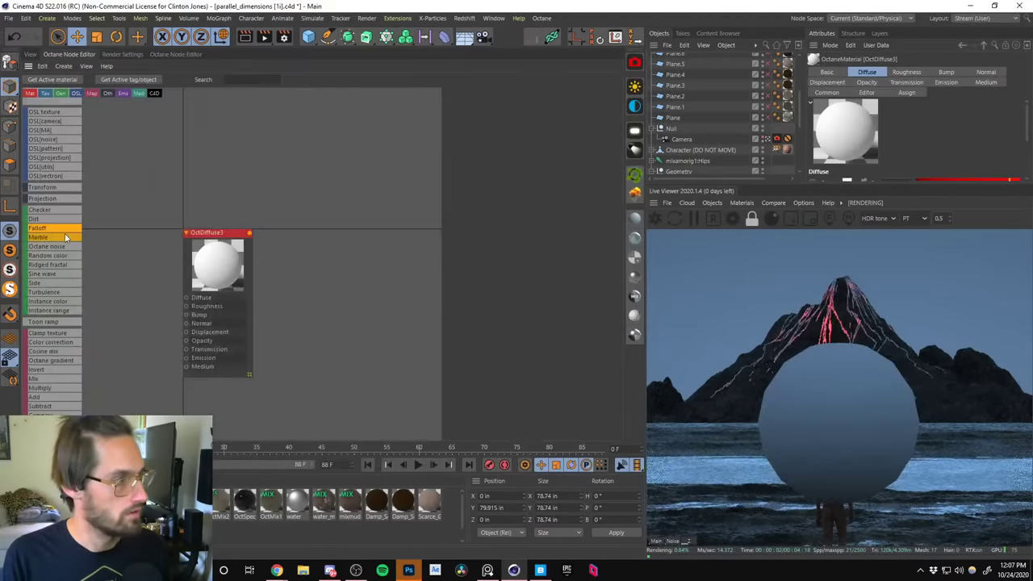
{"action": "left_click_drag", "start_coordinate": [186, 299], "coordinate": [344, 221]}
{"action": "left_click_drag", "start_coordinate": [238, 299], "coordinate": [212, 260]}
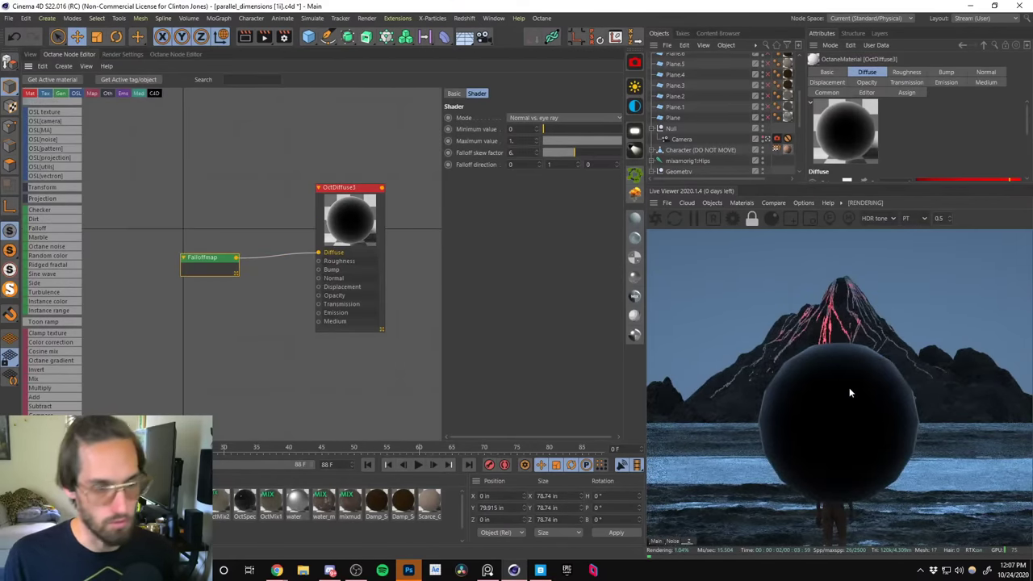
Preview the sphere's falloff in Normal vs. vector 90deg mode and in Normal vs. vector 180deg mode.
{"action": "left_click", "coordinate": [557, 119]}
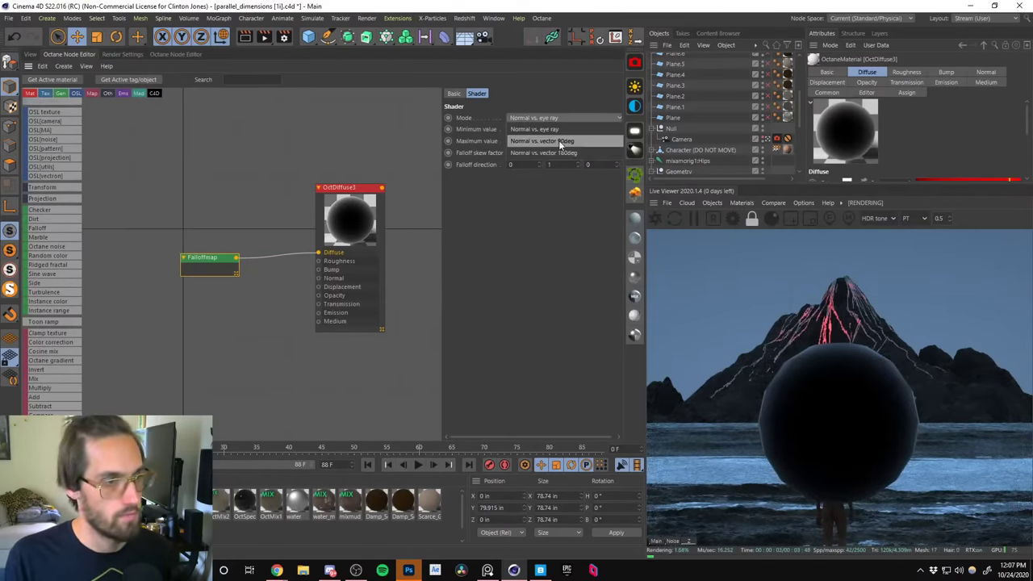
{"action": "left_click", "coordinate": [559, 142]}
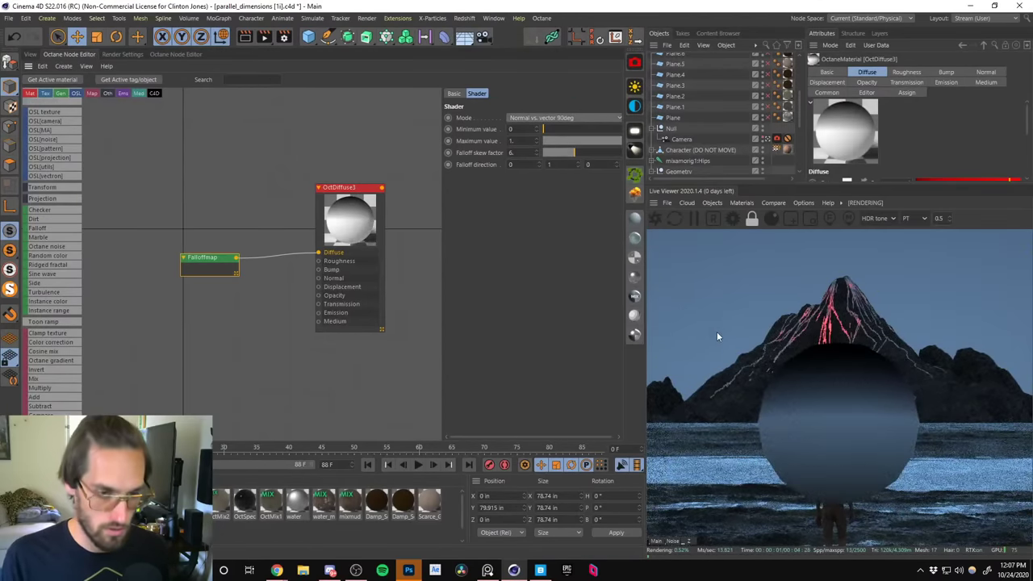
{"action": "left_click", "coordinate": [564, 119]}
{"action": "left_click", "coordinate": [561, 153]}
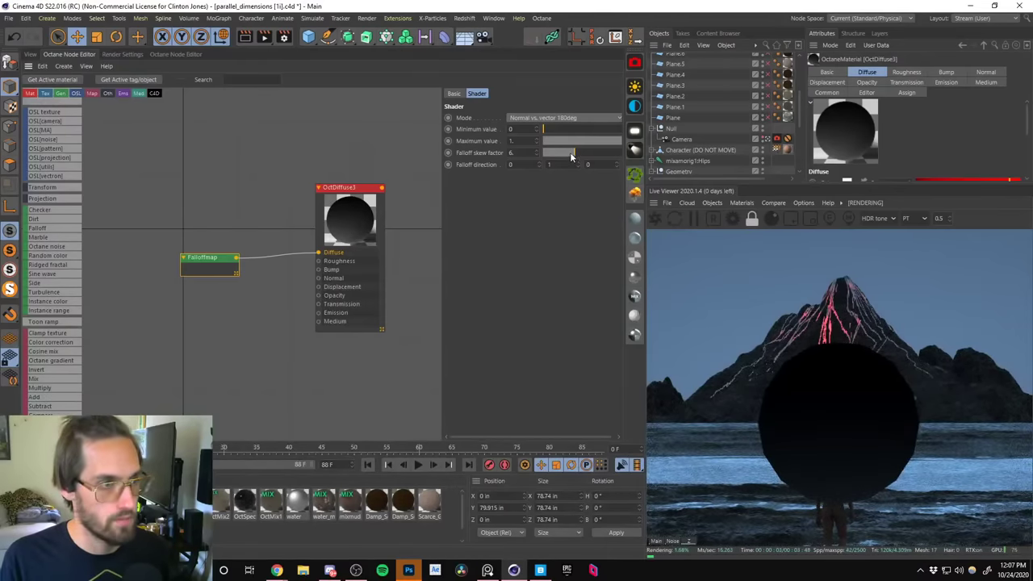
Insert an Octane gradient between the sphere's falloff and Diffuse input, and move its white knot close to the black one.
{"action": "left_click_drag", "start_coordinate": [212, 263], "coordinate": [182, 245]}
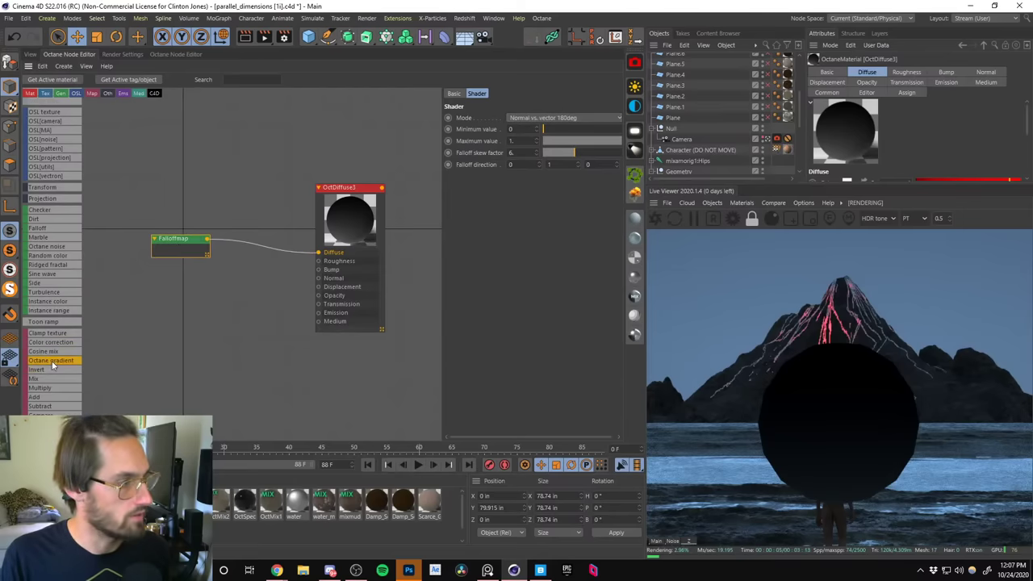
{"action": "left_click_drag", "start_coordinate": [53, 365], "coordinate": [255, 247]}
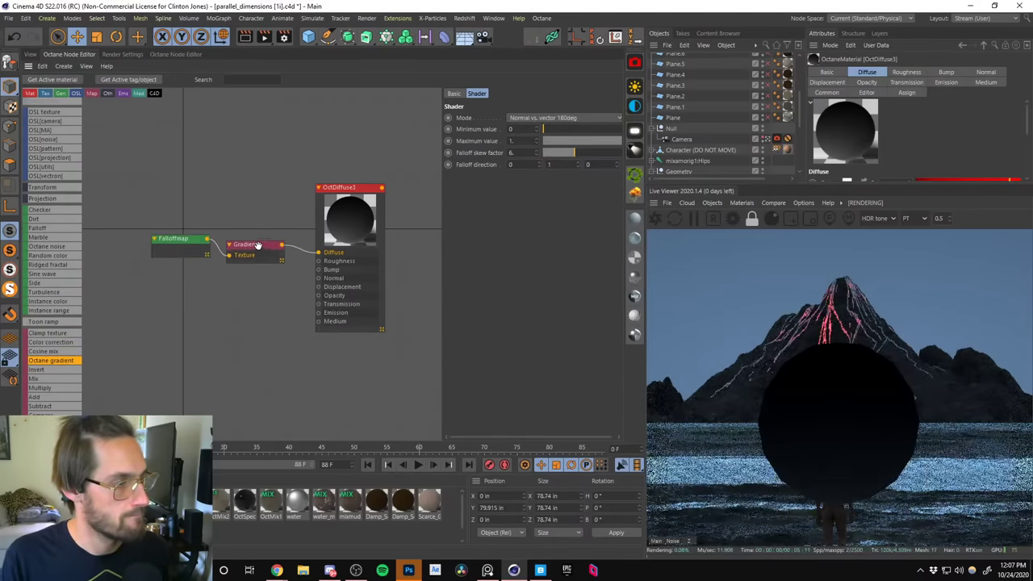
{"action": "left_click_drag", "start_coordinate": [611, 228], "coordinate": [505, 229]}
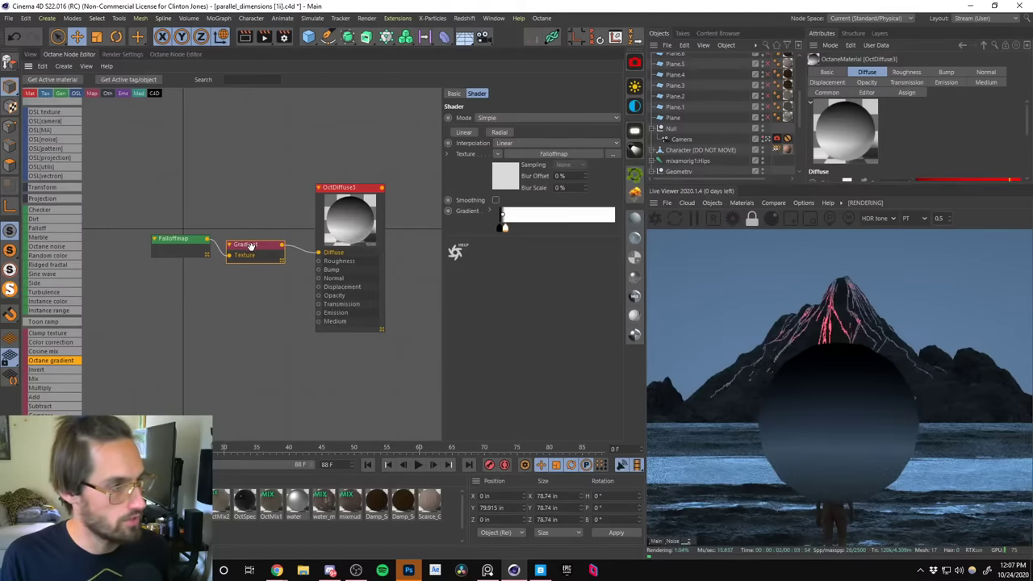
{"action": "left_click_drag", "start_coordinate": [251, 245], "coordinate": [251, 234]}
Set the sphere's falloff mode to Normal vs. vector 90deg and delete the gradient node.
{"action": "left_click", "coordinate": [184, 243]}
{"action": "left_click", "coordinate": [557, 118]}
{"action": "left_click", "coordinate": [564, 140]}
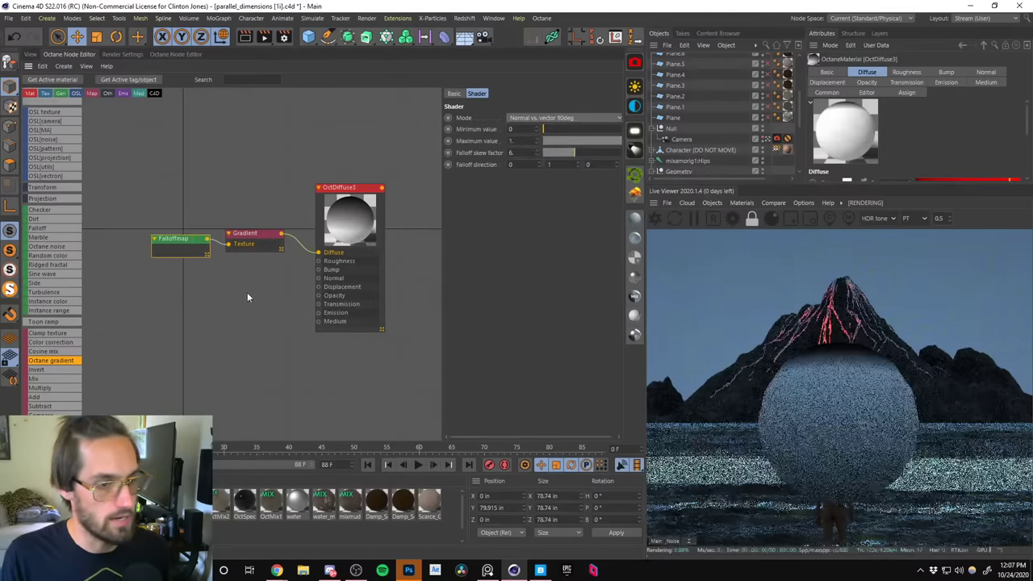
{"action": "left_click", "coordinate": [250, 243]}
{"action": "key", "text": "Delete"}
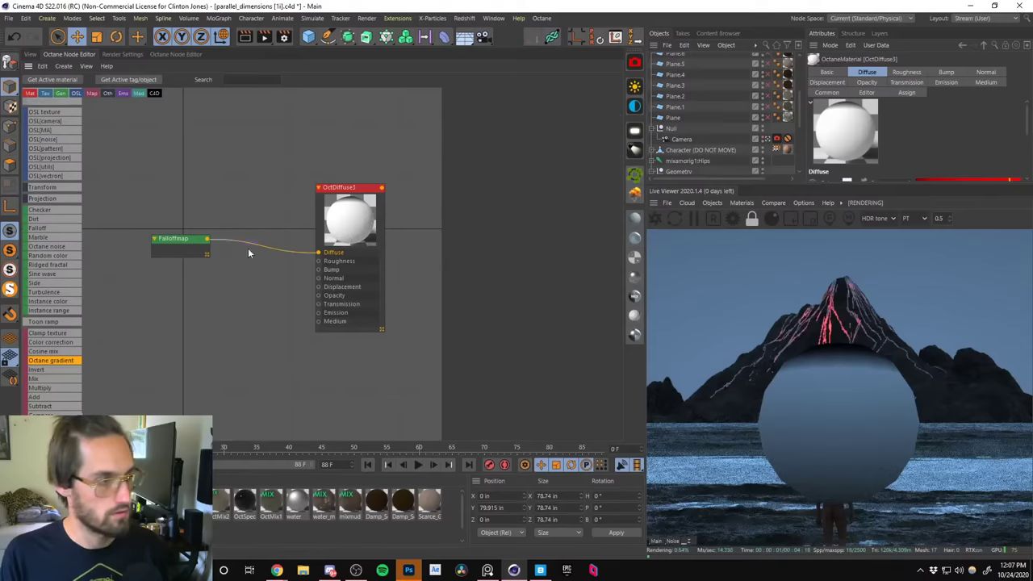
Set the Y falloff direction of the test sphere's falloff node to -1, and delete that node.
{"action": "left_click_drag", "start_coordinate": [185, 248], "coordinate": [197, 247]}
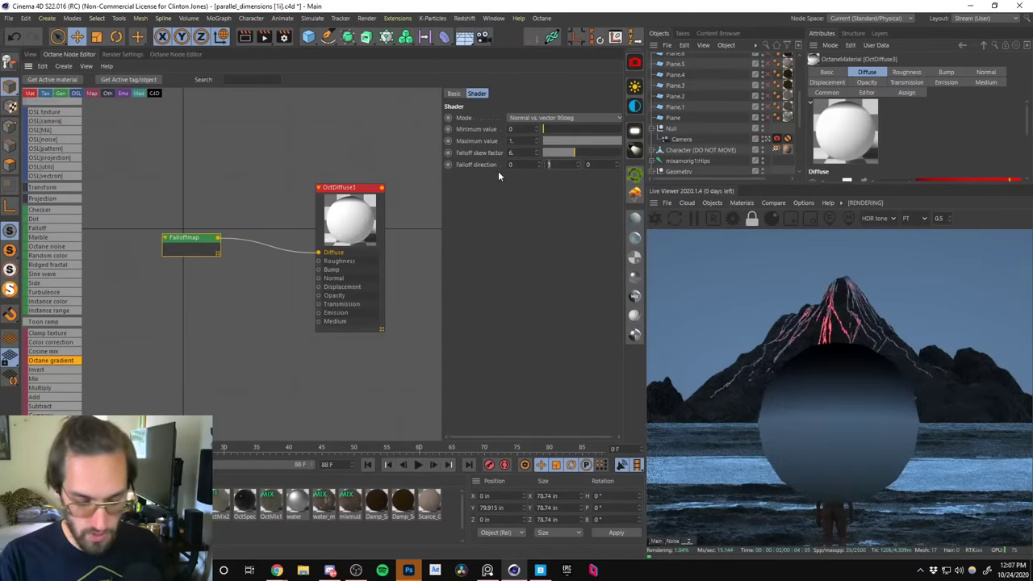
{"action": "type", "text": "1"}
{"action": "key", "text": "Return"}
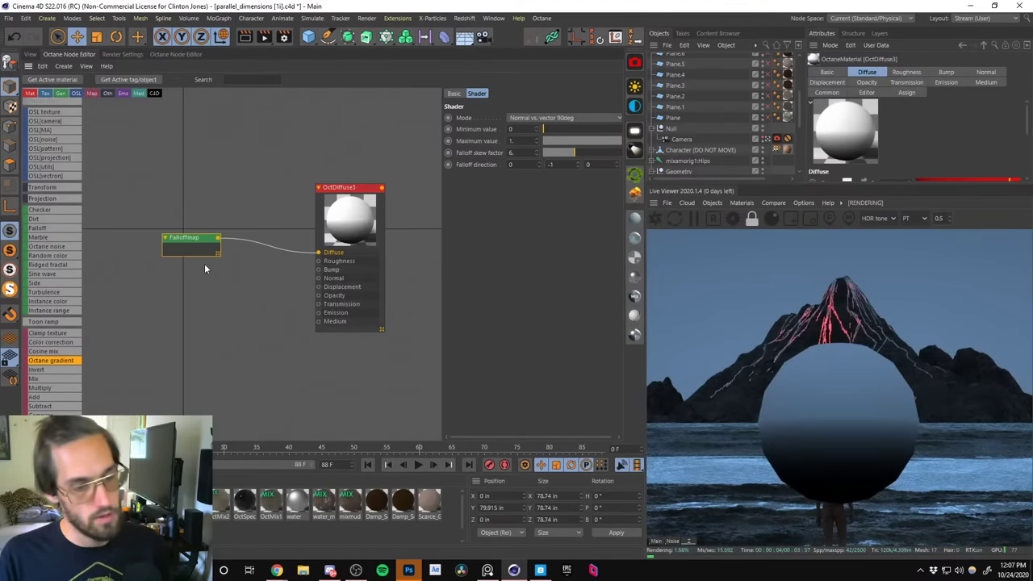
{"action": "key", "text": "Delete"}
Reopen the OctDiffuse2 lava material's node graph, delete the test sphere from the scene, and return to the perspective view.
{"action": "left_click", "coordinate": [61, 502]}
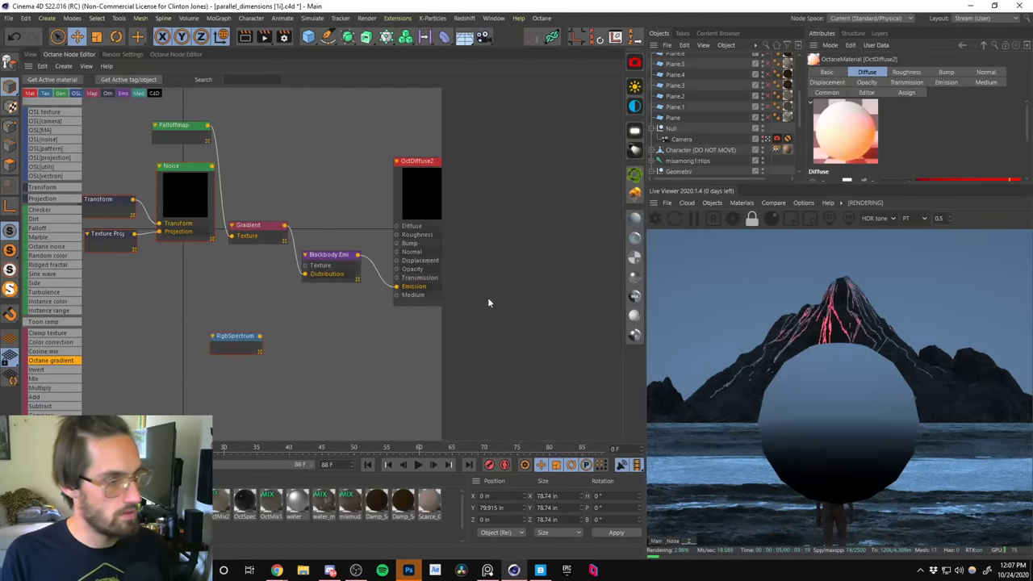
{"action": "scroll", "coordinate": [673, 71], "scroll_direction": "up", "scroll_amount": 3}
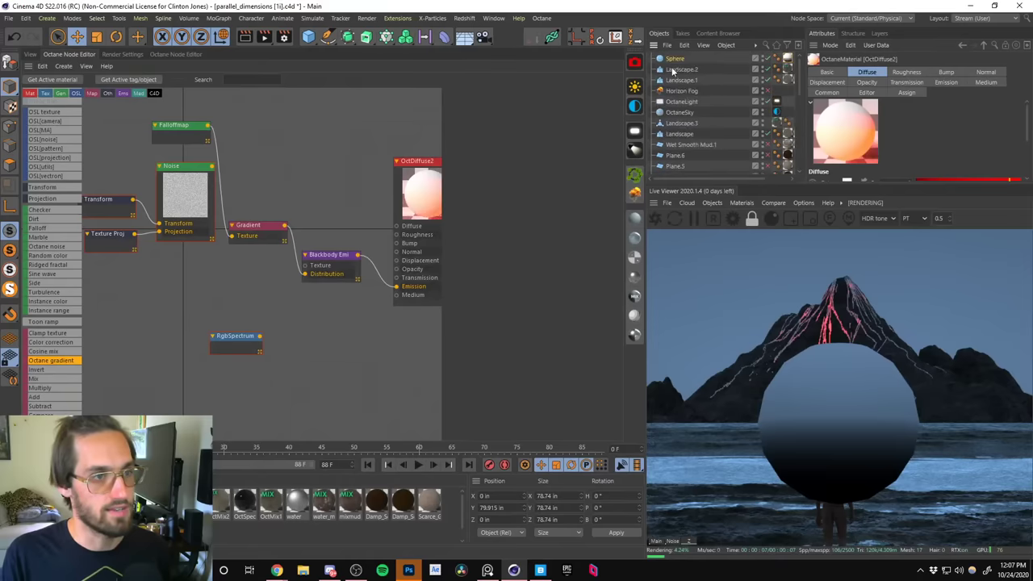
{"action": "left_click", "coordinate": [673, 61]}
{"action": "key", "text": "Delete"}
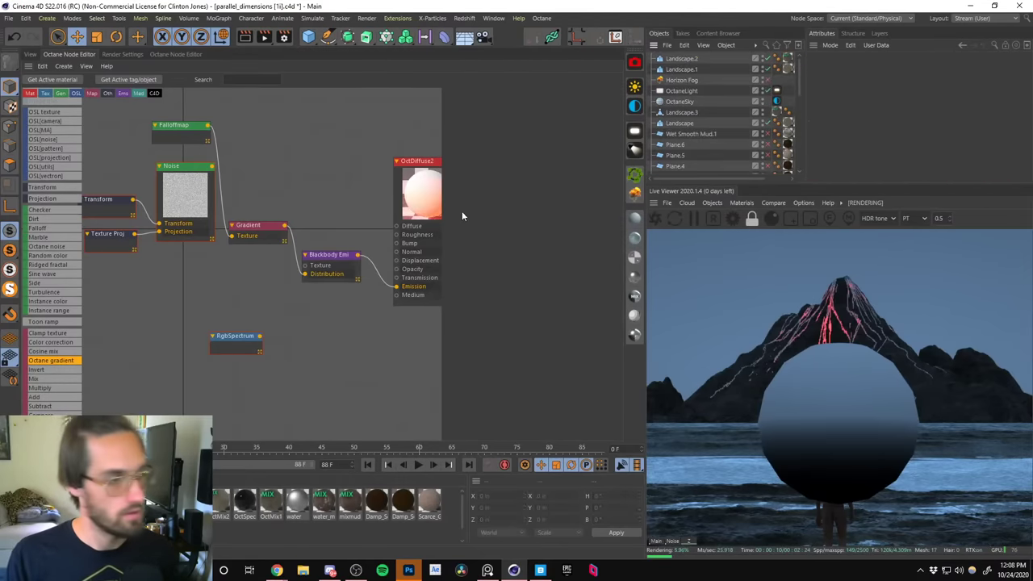
{"action": "left_click", "coordinate": [330, 260]}
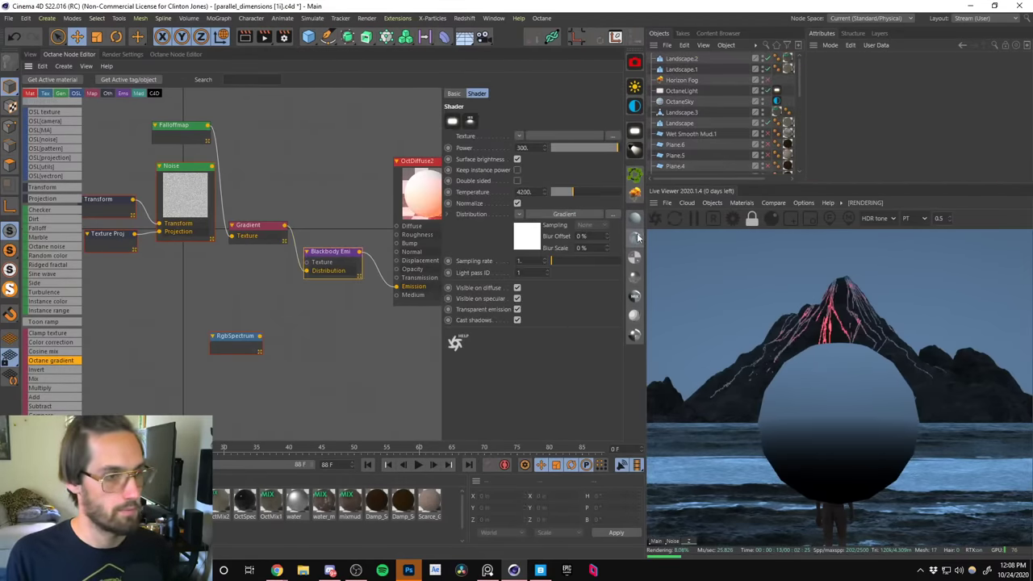
{"action": "left_click", "coordinate": [29, 54]}
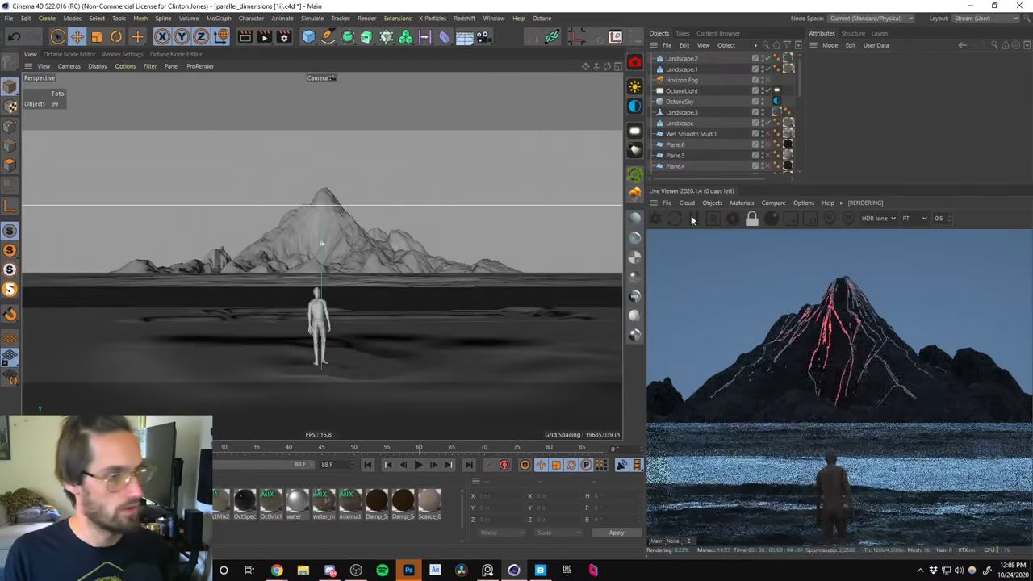
Check the node graph of the leftover OctDiffuse3 test material and delete that material.
{"action": "double_click", "coordinate": [167, 500]}
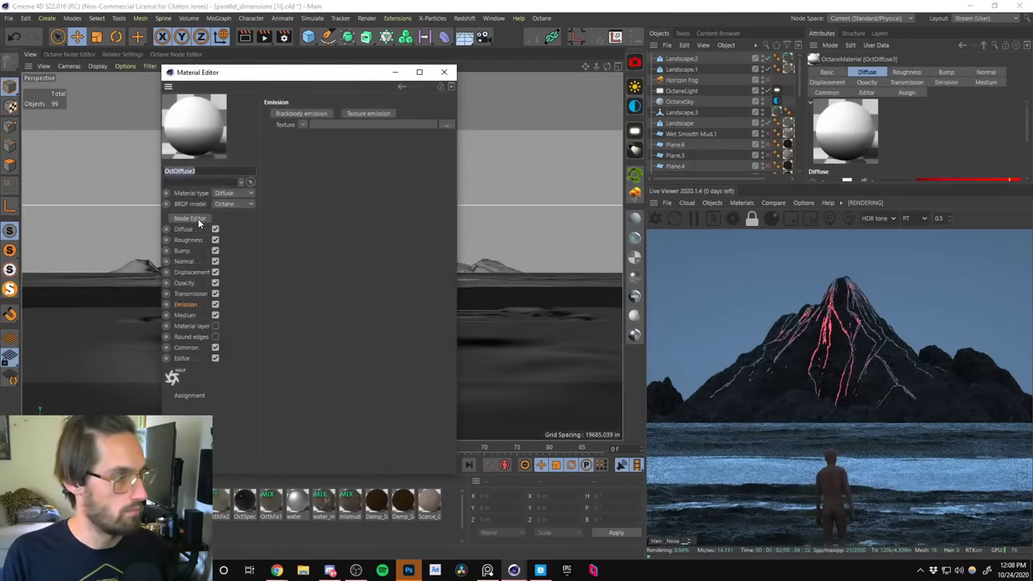
{"action": "left_click", "coordinate": [196, 219]}
{"action": "left_click", "coordinate": [447, 72]}
{"action": "middle_click_drag", "start_coordinate": [334, 175], "coordinate": [352, 157]}
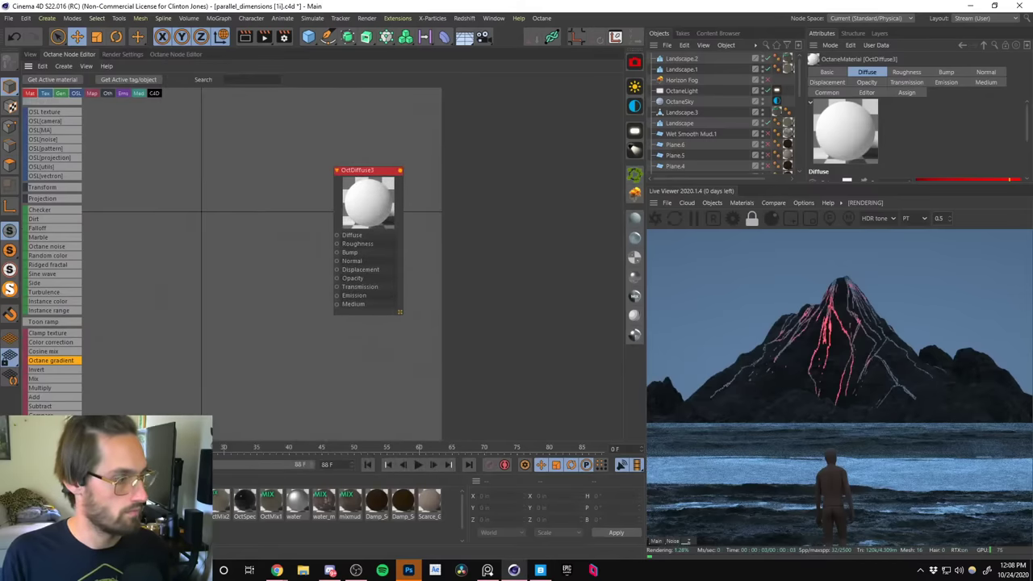
{"action": "key", "text": "Delete"}
Open the OctDiffuse2 lava material's node graph and set its falloff skew factor to 6.
{"action": "left_click", "coordinate": [167, 501]}
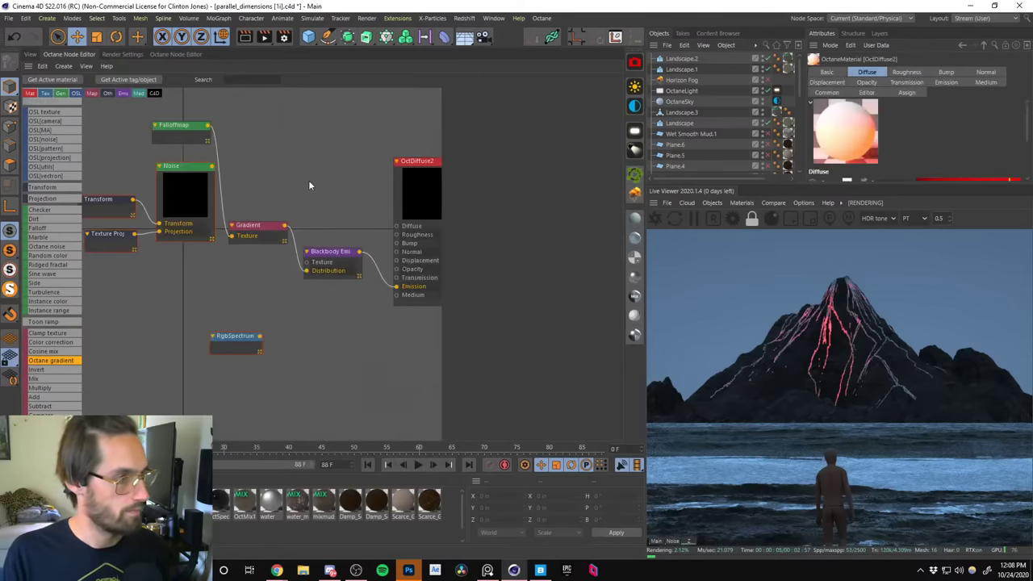
{"action": "mouse_move", "coordinate": [331, 198]}
{"action": "middle_mouse_down"}
{"action": "mouse_move", "coordinate": [329, 184]}
{"action": "mouse_move", "coordinate": [340, 192]}
{"action": "middle_mouse_up"}
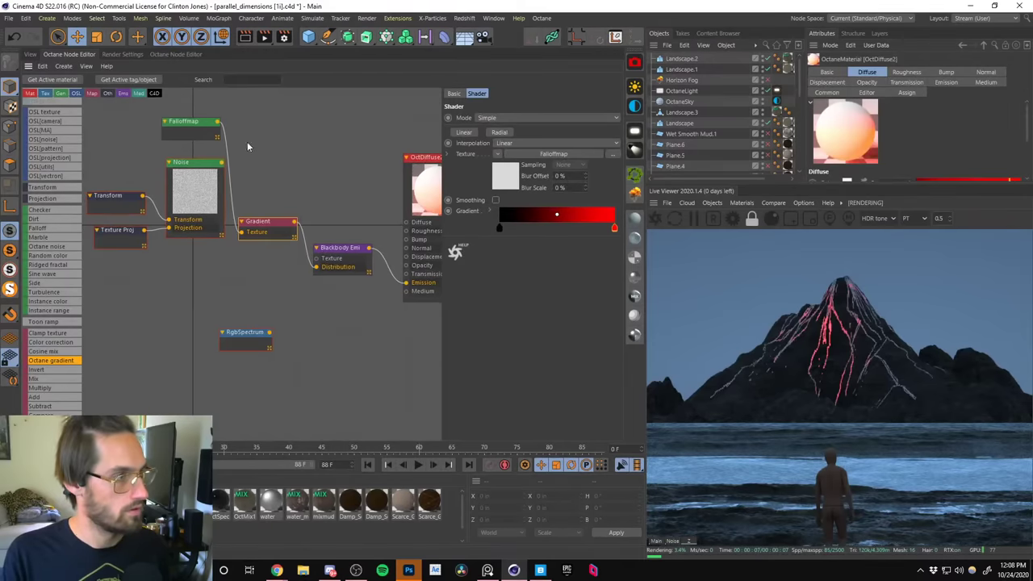
{"action": "left_click", "coordinate": [190, 122]}
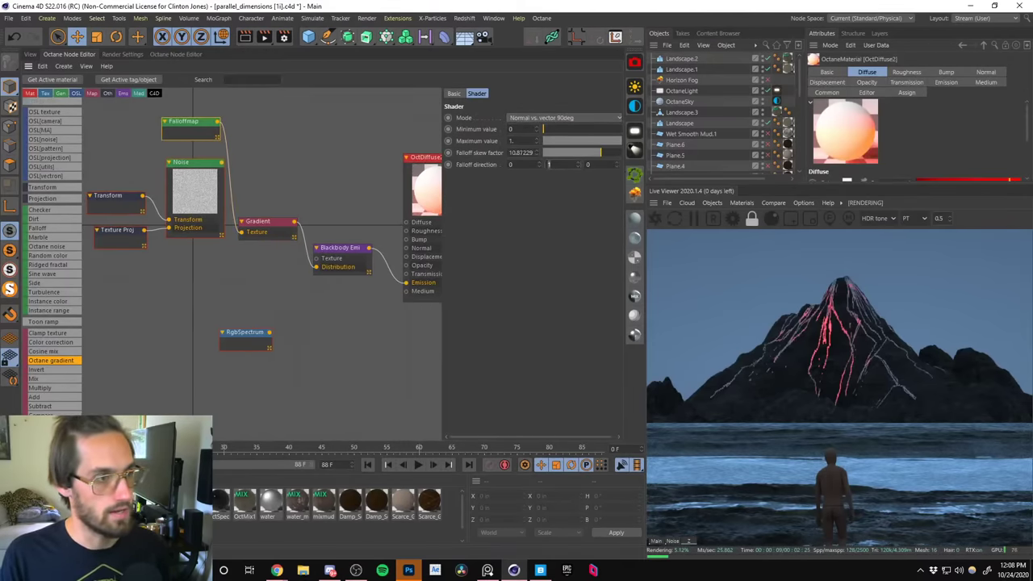
{"action": "left_click_drag", "start_coordinate": [509, 153], "coordinate": [536, 156]}
{"action": "type", "text": "6"}
{"action": "key", "text": "Return"}
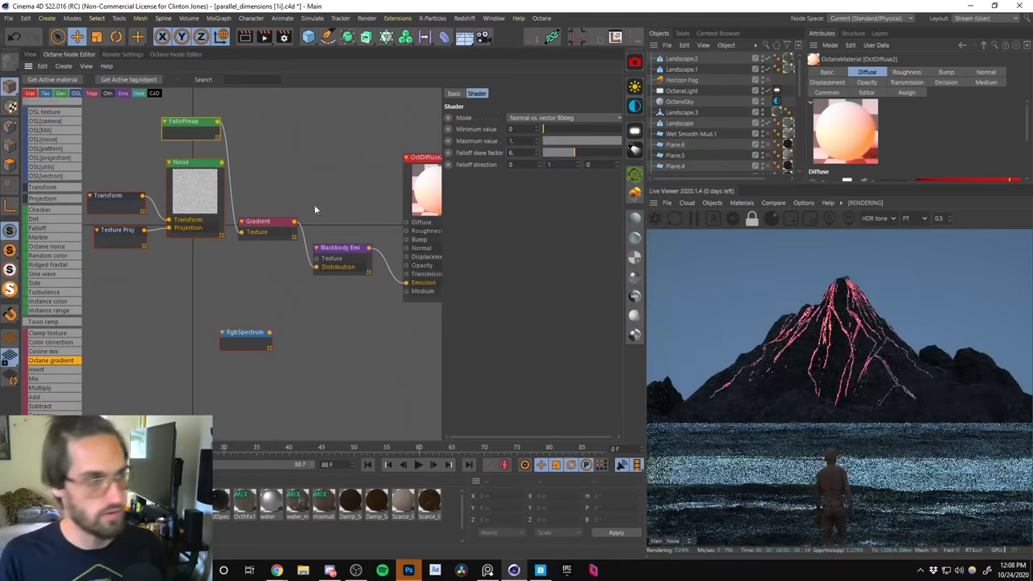
Solo the lava material's falloff node and try a skew factor of 6 with a Y falloff direction of -1.
{"action": "left_click", "coordinate": [204, 135]}
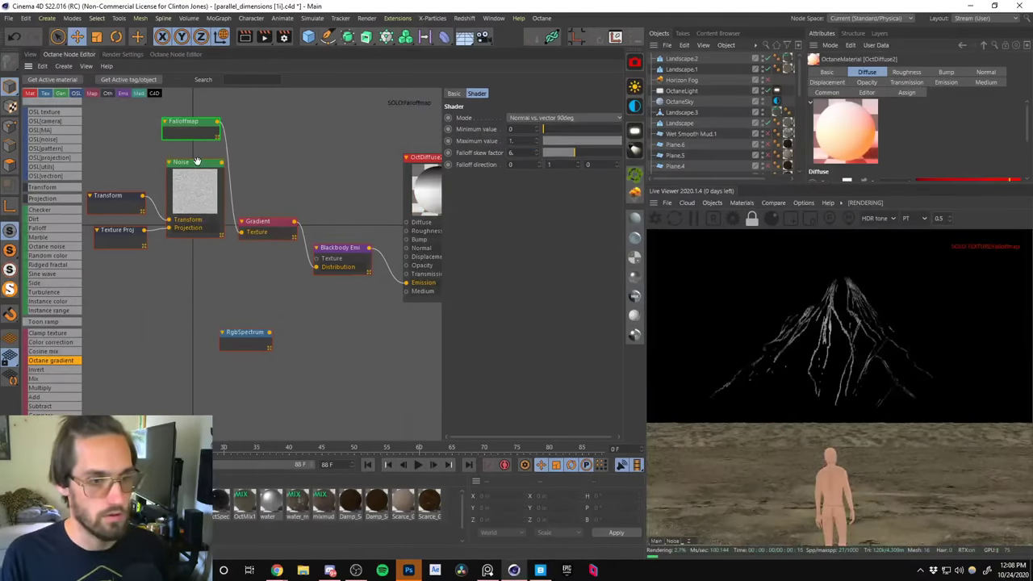
{"action": "mouse_move", "coordinate": [571, 155]}
{"action": "left_mouse_down"}
{"action": "mouse_move", "coordinate": [601, 156]}
{"action": "mouse_move", "coordinate": [558, 157]}
{"action": "mouse_move", "coordinate": [570, 154]}
{"action": "left_mouse_up"}
{"action": "double_click", "coordinate": [525, 153]}
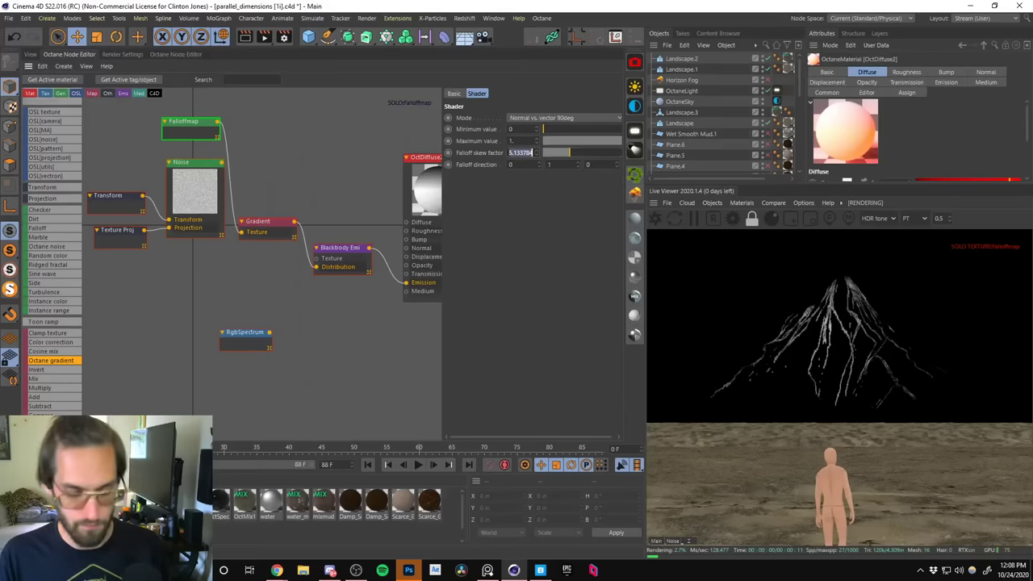
{"action": "type", "text": "6"}
{"action": "key", "text": "Tab"}
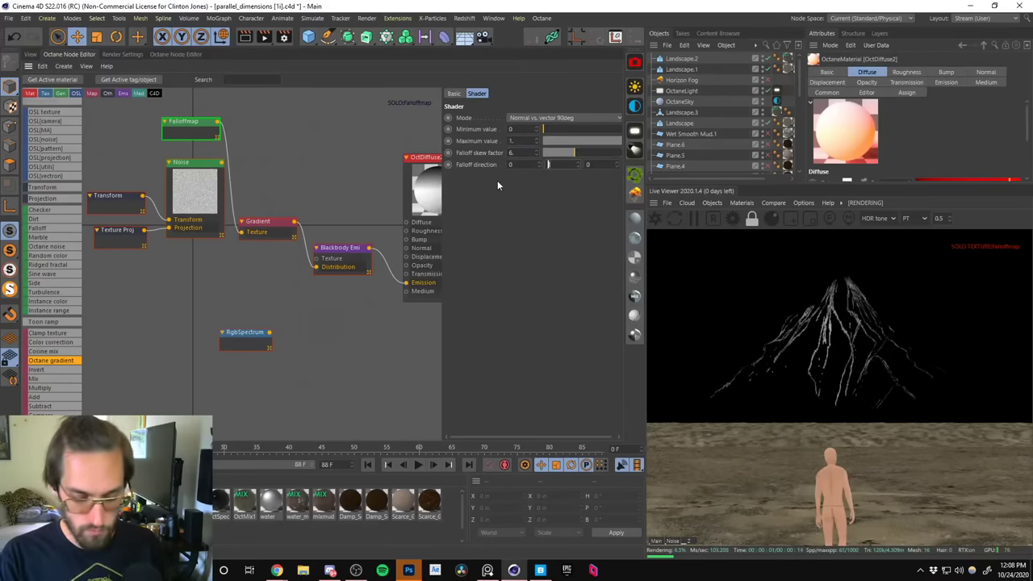
{"action": "type", "text": "-1"}
{"action": "key", "text": "Return"}
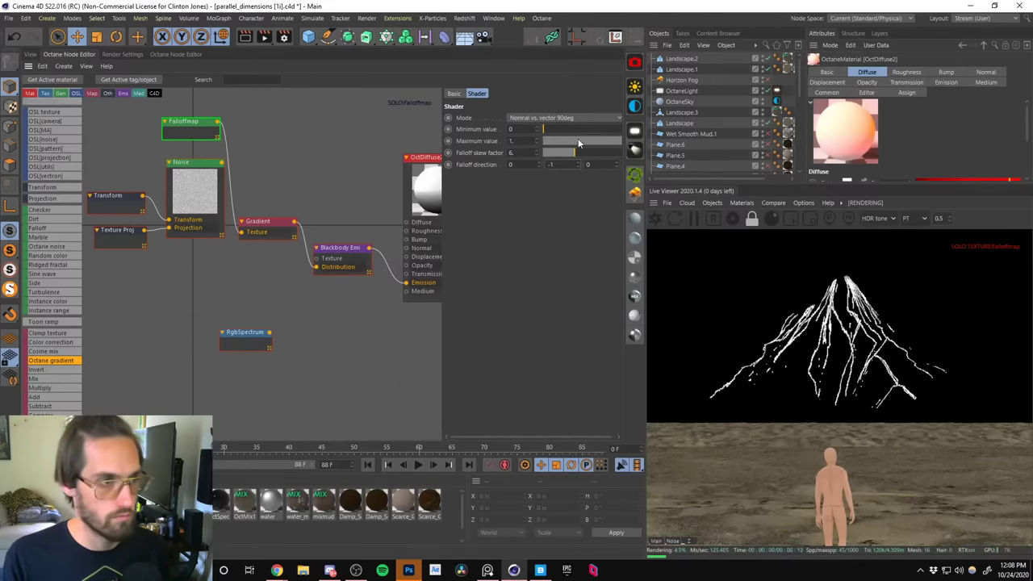
Set the lava falloff's skew factor to about 10.07 and its Y direction to 1.
{"action": "left_click_drag", "start_coordinate": [593, 140], "coordinate": [496, 167]}
{"action": "type", "text": "1"}
{"action": "key", "text": "Return"}
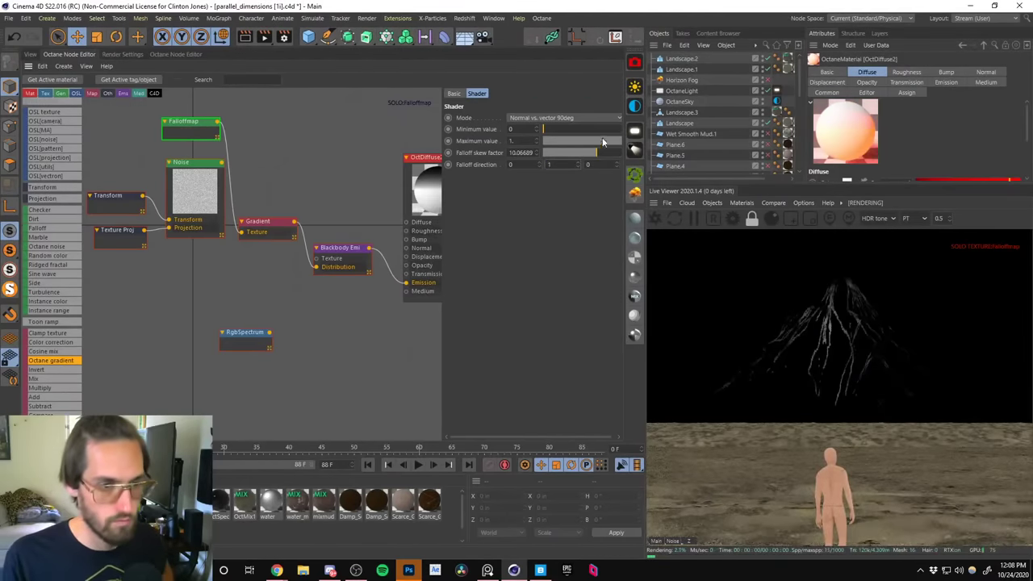
Move the Gradient and Blackbody emission nodes slightly higher in the lava material's node graph.
{"action": "left_click", "coordinate": [196, 198]}
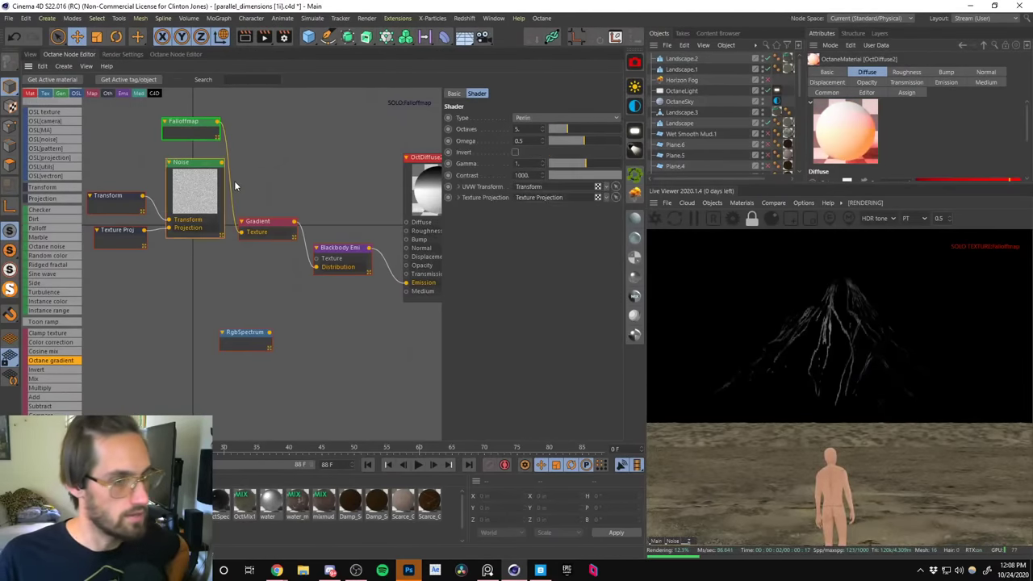
{"action": "left_click_drag", "start_coordinate": [274, 232], "coordinate": [278, 207]}
{"action": "left_click_drag", "start_coordinate": [370, 251], "coordinate": [377, 229]}
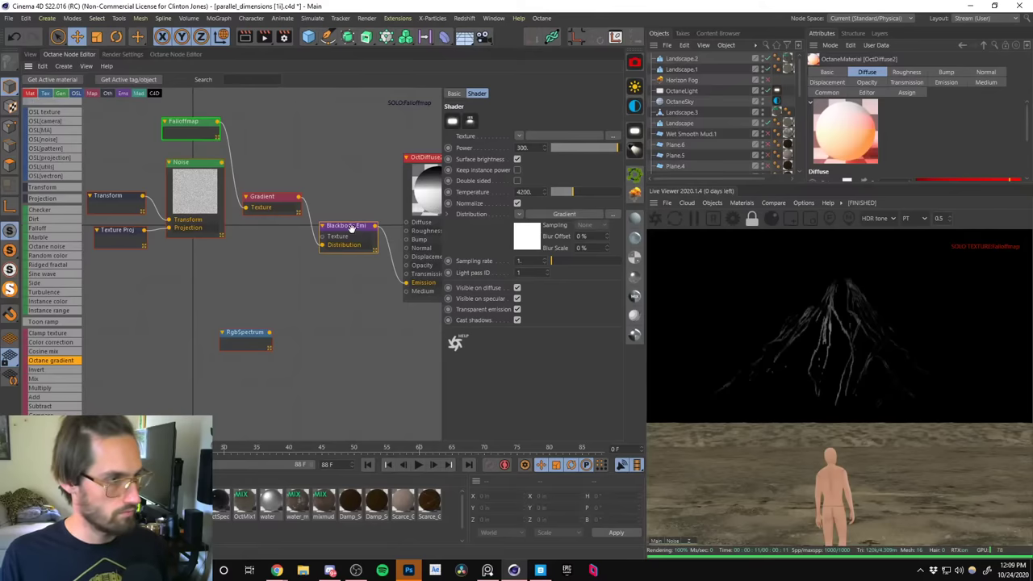
{"action": "left_click_drag", "start_coordinate": [350, 226], "coordinate": [349, 219]}
{"action": "left_click_drag", "start_coordinate": [263, 196], "coordinate": [263, 191]}
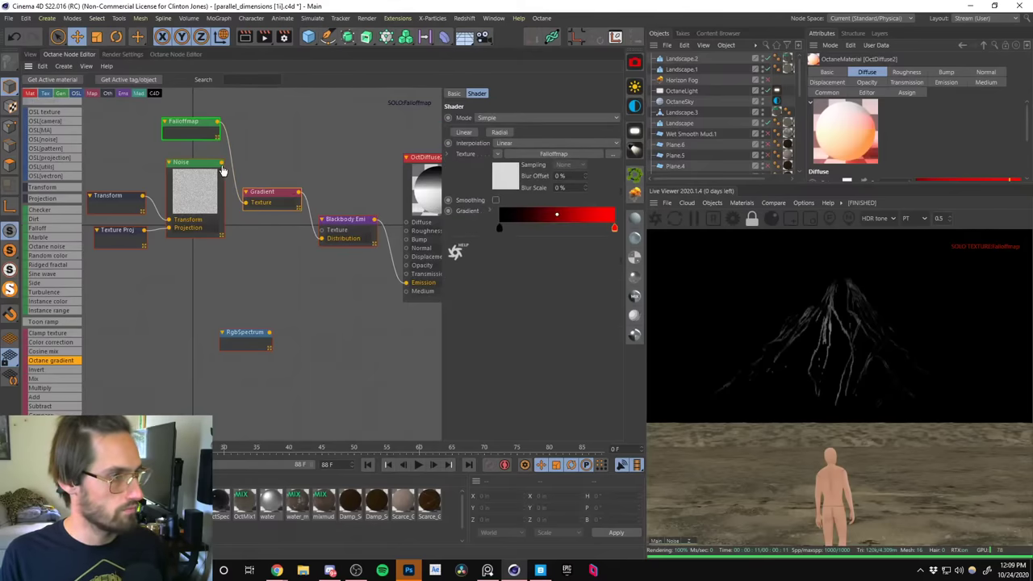
Connect the Noise node to the Gradient's Texture input in place of the falloff, and turn off the falloff node's solo.
{"action": "left_click_drag", "start_coordinate": [222, 164], "coordinate": [244, 206]}
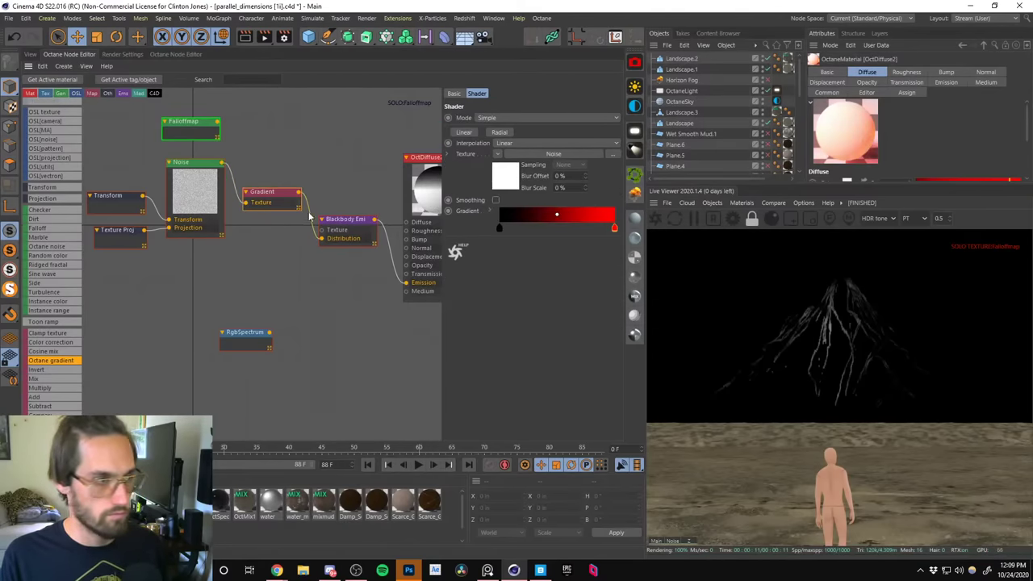
{"action": "right_click", "coordinate": [202, 133]}
{"action": "left_click", "coordinate": [252, 153]}
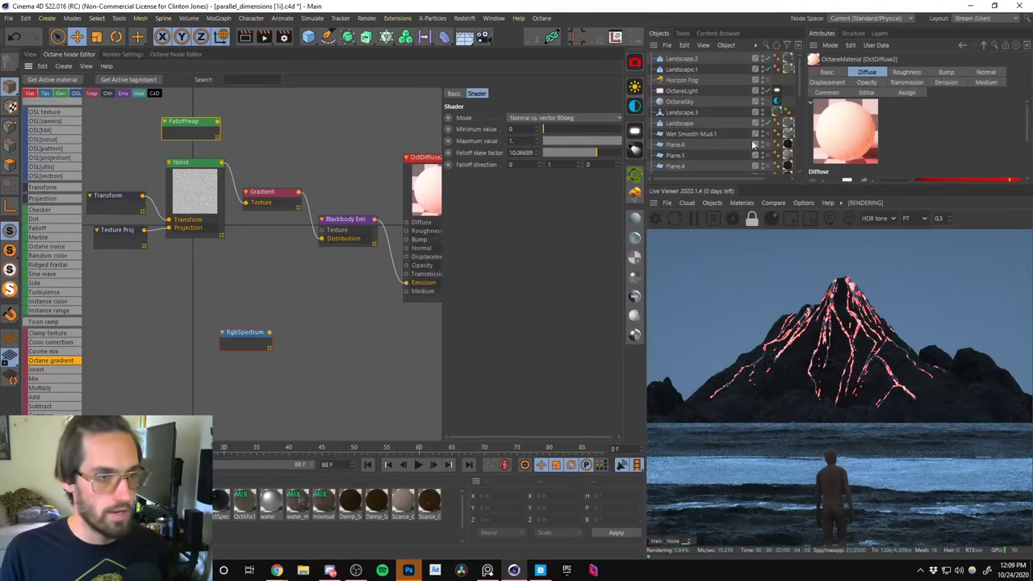
Enable post processing in the scene camera's Octane camera tag.
{"action": "scroll", "coordinate": [775, 113], "scroll_direction": "down", "scroll_amount": 10}
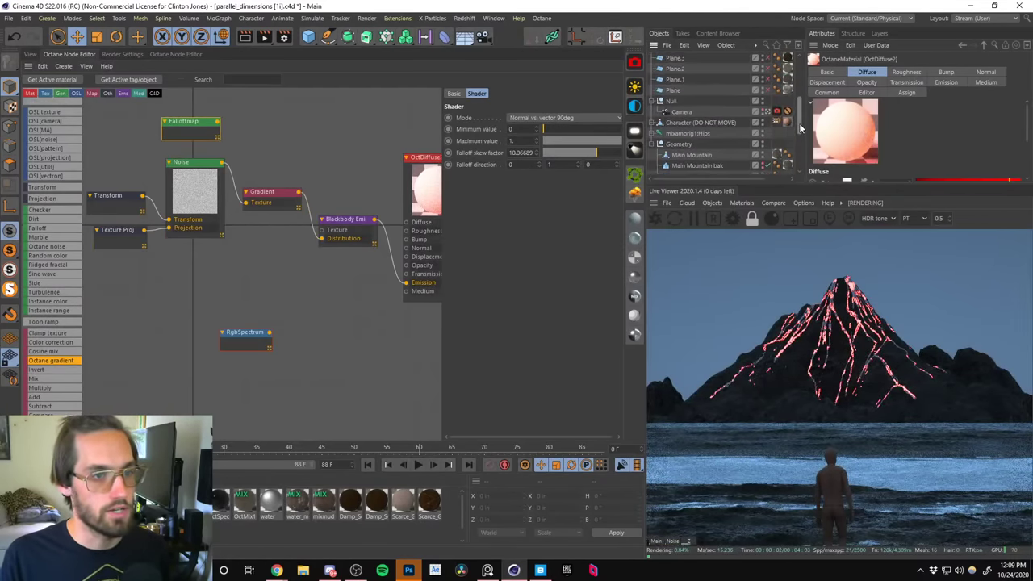
{"action": "left_click", "coordinate": [776, 121]}
{"action": "left_click", "coordinate": [824, 83]}
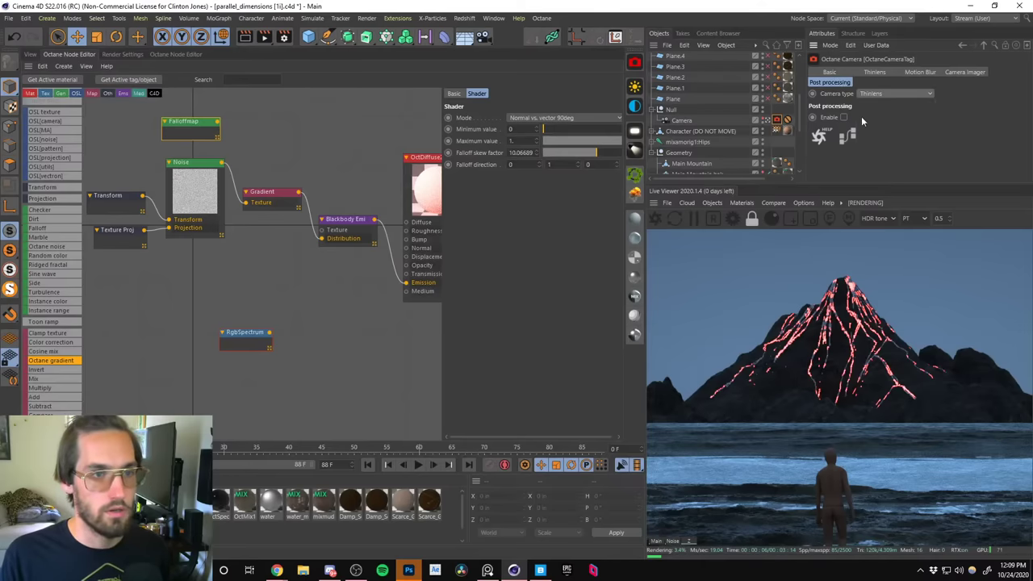
{"action": "left_click", "coordinate": [843, 117]}
{"action": "scroll", "coordinate": [1018, 127], "scroll_direction": "down", "scroll_amount": 1}
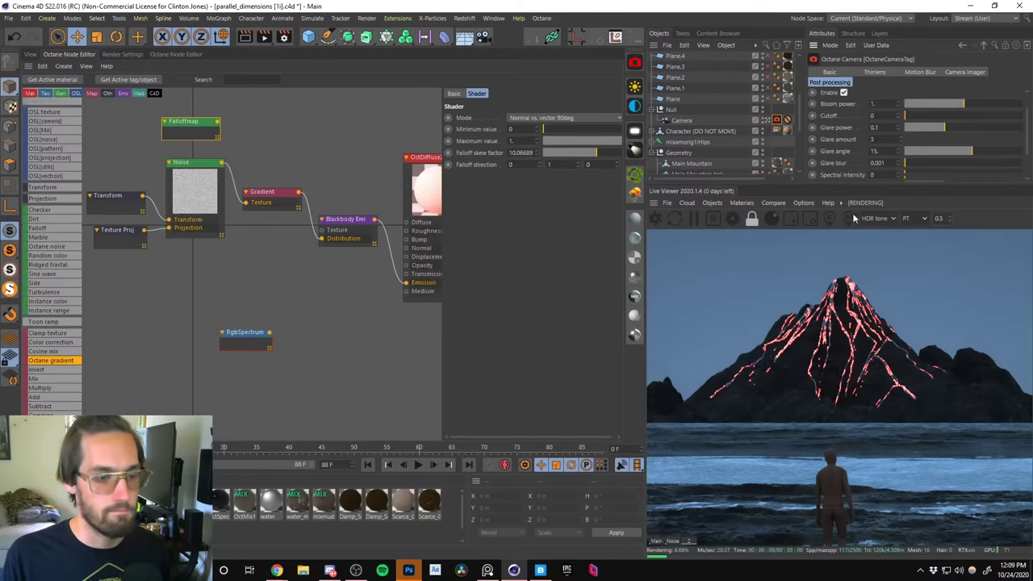
Set the camera's bloom power to 100.
{"action": "left_click", "coordinate": [803, 203]}
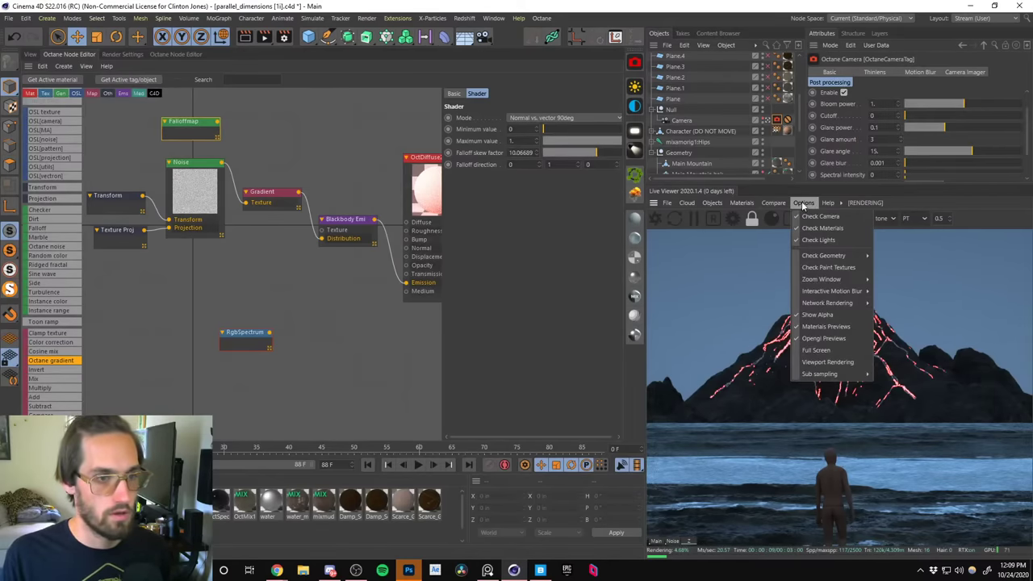
{"action": "left_click", "coordinate": [853, 197]}
{"action": "left_click_drag", "start_coordinate": [879, 104], "coordinate": [824, 117]}
{"action": "type", "text": "100"}
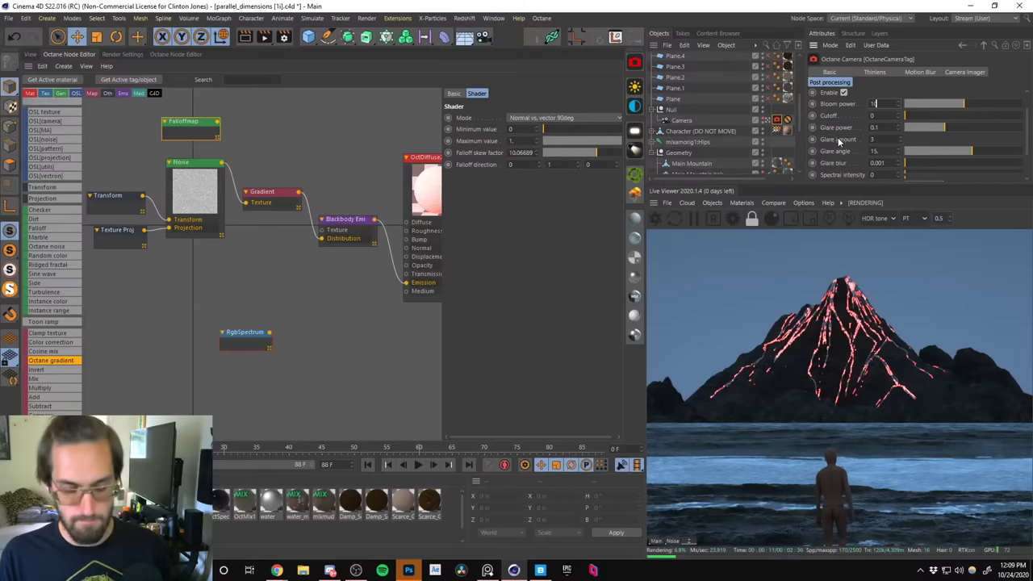
{"action": "key", "text": "Return"}
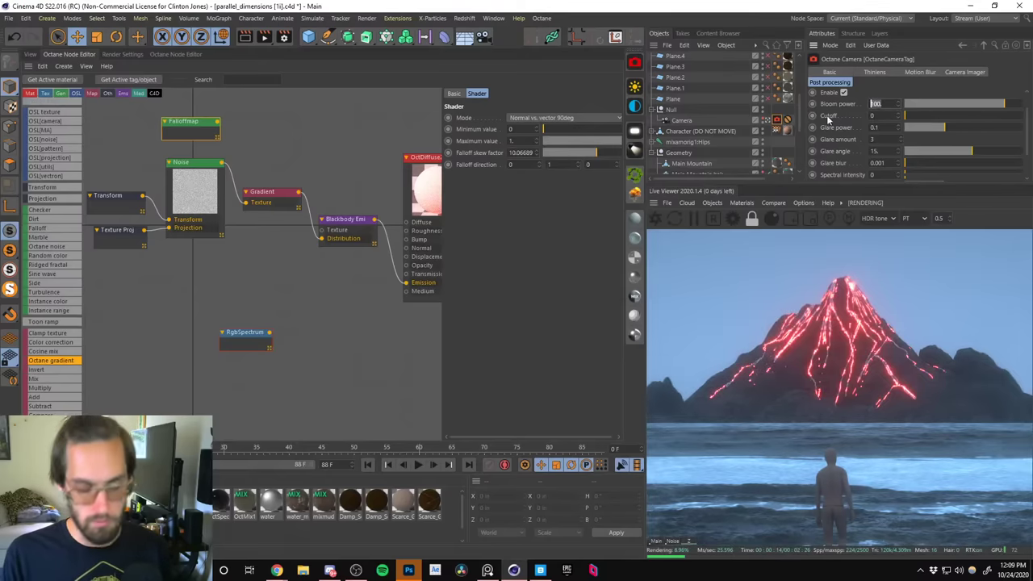
Set the camera's post-processing cutoff to about 1.58 and its glare power to 50.
{"action": "left_click_drag", "start_coordinate": [880, 128], "coordinate": [830, 143]}
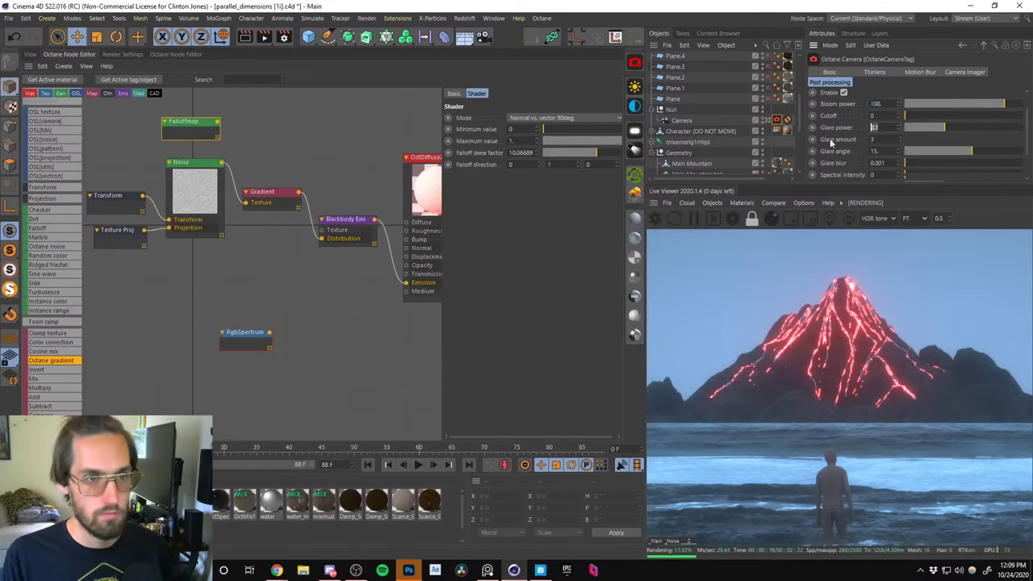
{"action": "left_click_drag", "start_coordinate": [910, 118], "coordinate": [829, 116]}
{"action": "double_click", "coordinate": [879, 127]}
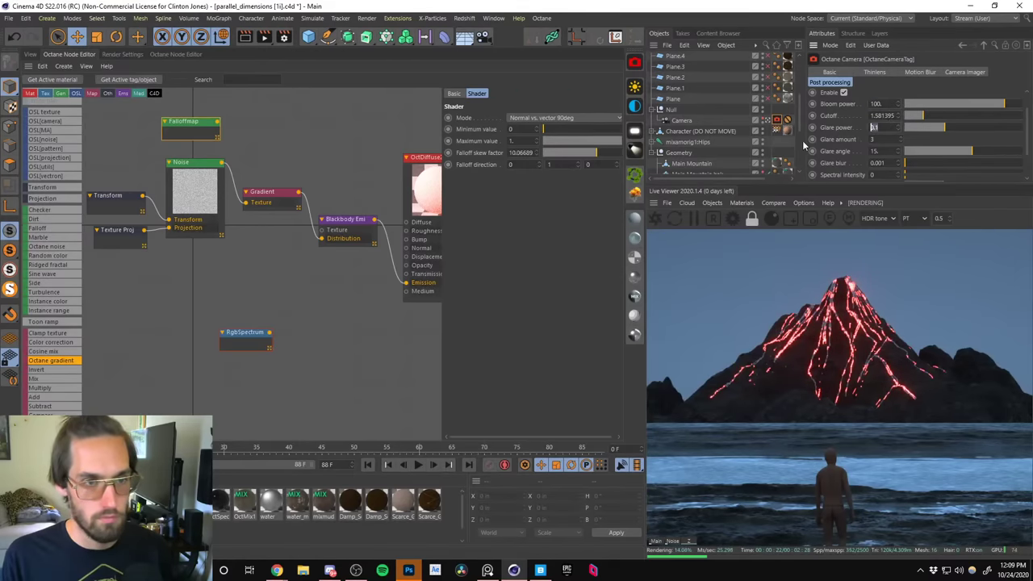
{"action": "type", "text": "50"}
{"action": "key", "text": "Return"}
Set the camera's cutoff to about 1.77 and raise the bloom power through 200 to 500.
{"action": "left_click_drag", "start_coordinate": [920, 119], "coordinate": [801, 129]}
{"action": "type", "text": "200"}
{"action": "key", "text": "Return"}
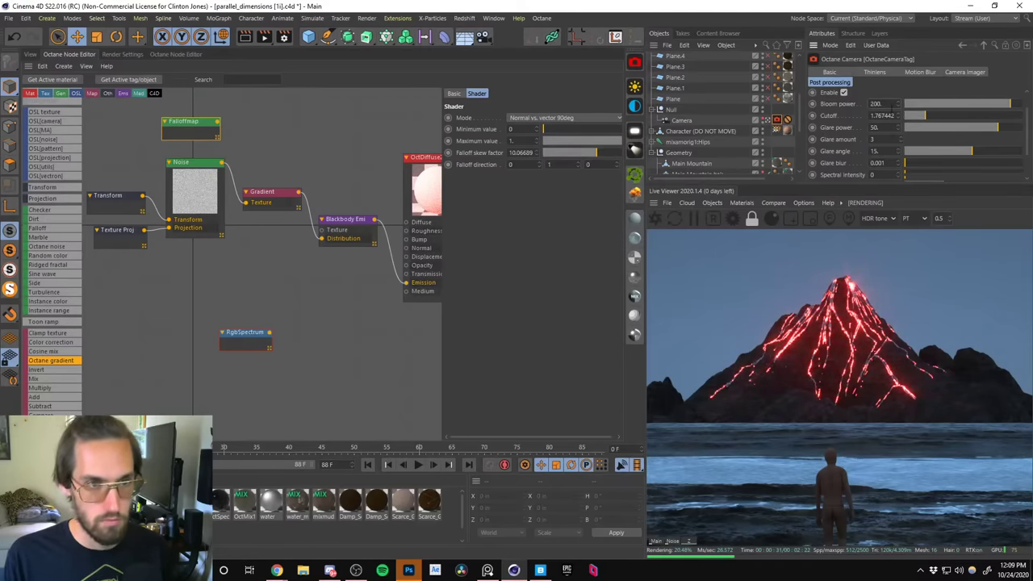
{"action": "left_click_drag", "start_coordinate": [890, 105], "coordinate": [789, 129]}
{"action": "type", "text": "500"}
{"action": "key", "text": "Return"}
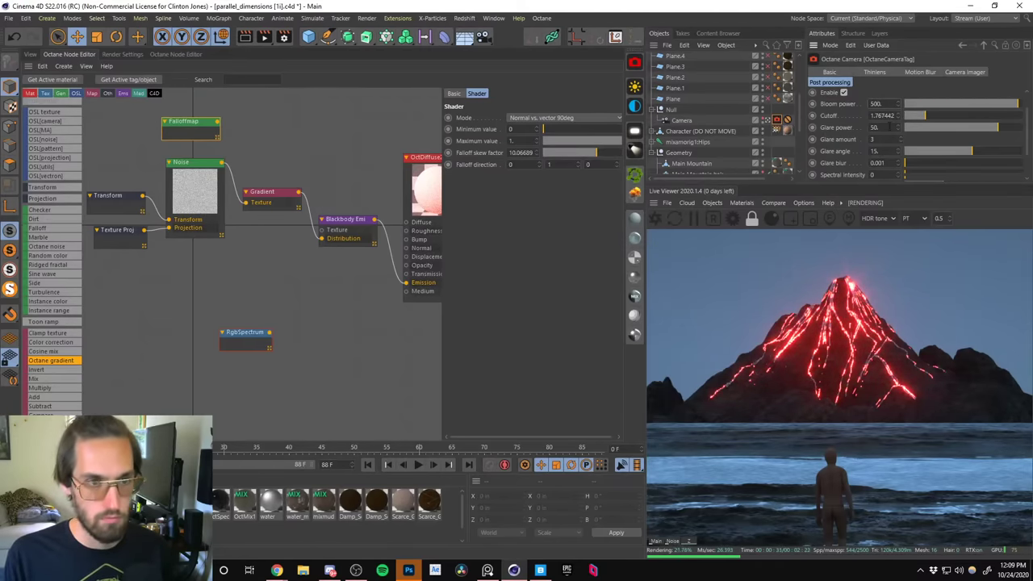
Set the camera's cutoff to about 2.37 and its glare power to 250.
{"action": "left_click_drag", "start_coordinate": [926, 118], "coordinate": [832, 136]}
{"action": "type", "text": "250"}
{"action": "key", "text": "Return"}
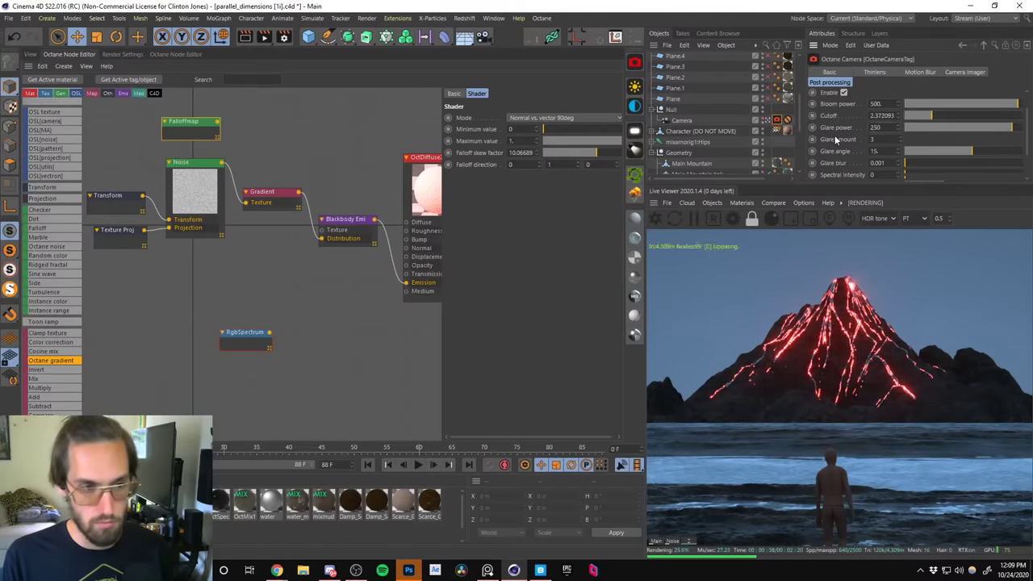
{"action": "scroll", "coordinate": [1023, 129], "scroll_direction": "down", "scroll_amount": 2}
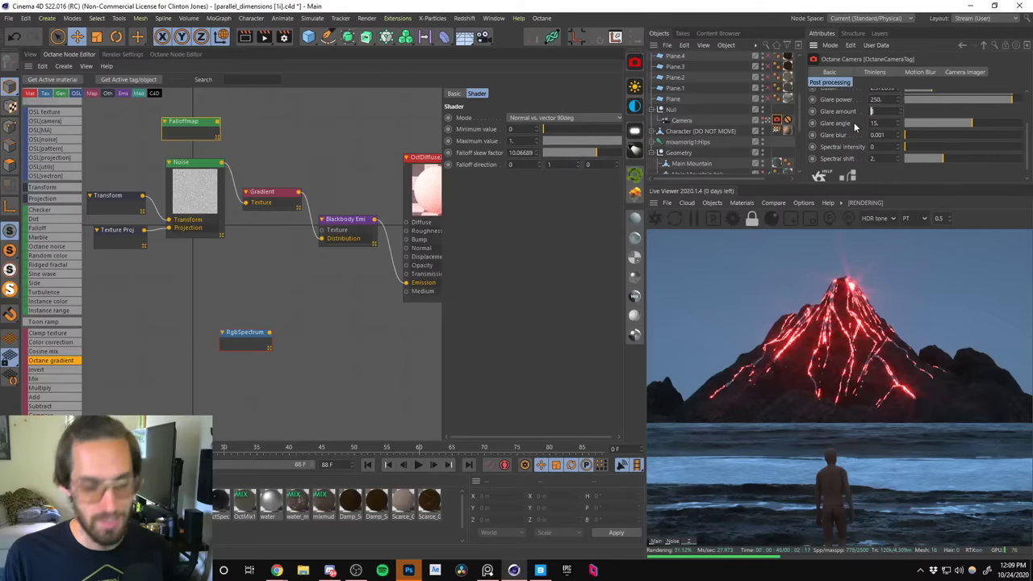
Set the camera's glare amount to 1 and its glare angle to -90.
{"action": "type", "text": "1"}
{"action": "key", "text": "Return"}
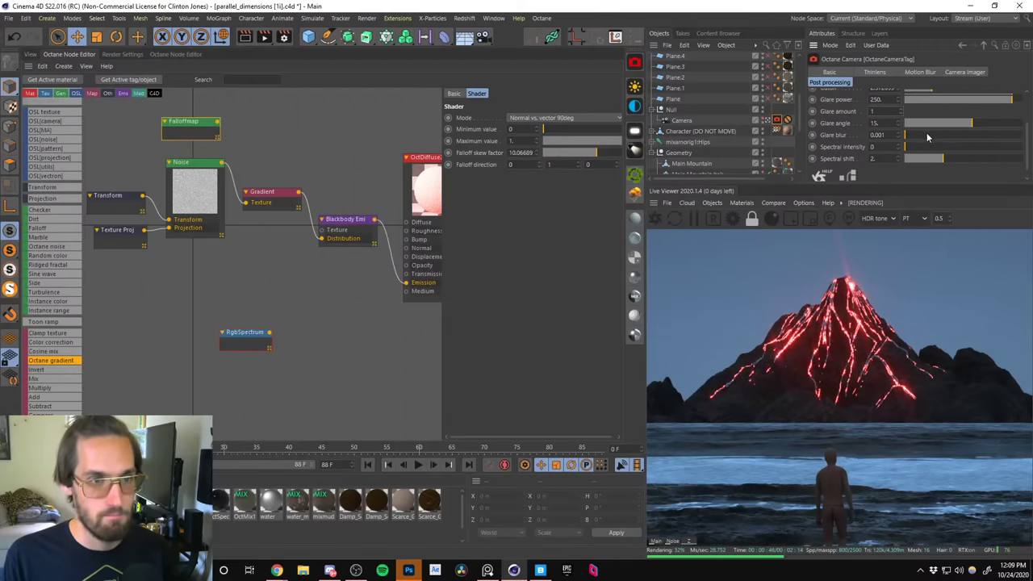
{"action": "left_click_drag", "start_coordinate": [944, 127], "coordinate": [896, 127]}
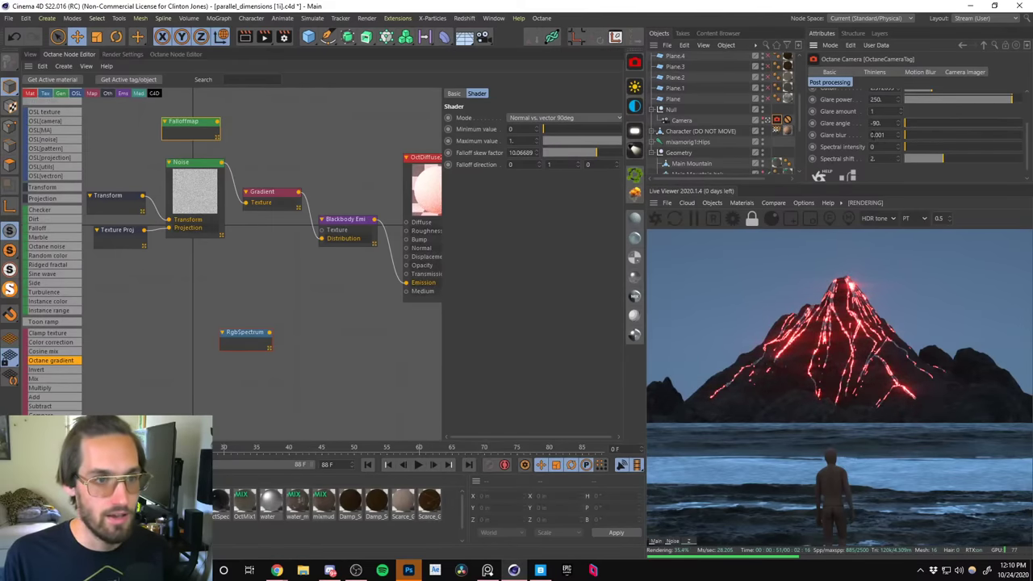
Set the camera's glare blur to 0.2 and its glare angle to 0.
{"action": "left_click_drag", "start_coordinate": [886, 135], "coordinate": [802, 147]}
{"action": "type", "text": "1"}
{"action": "key", "text": "Return"}
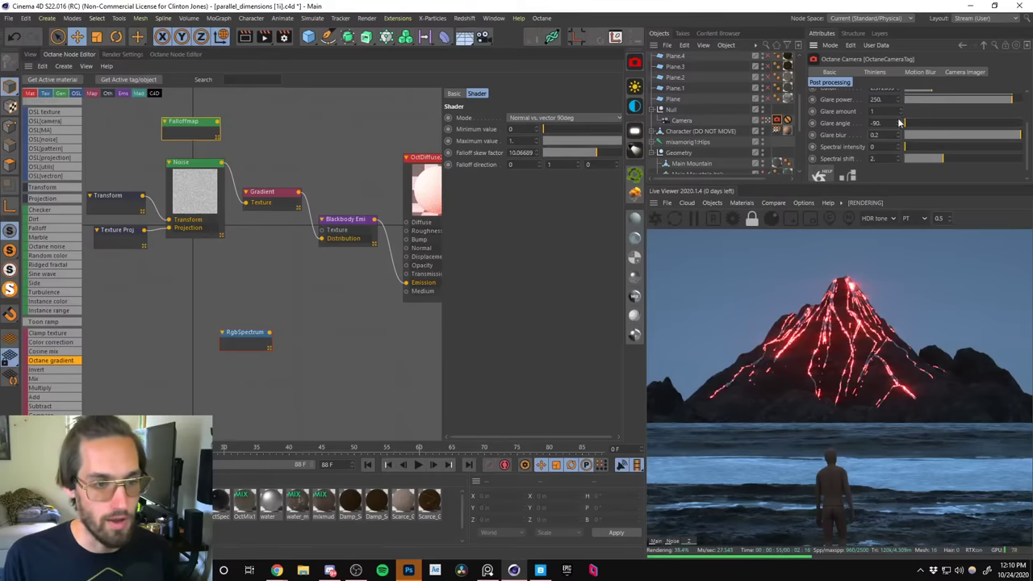
{"action": "type", "text": "0"}
{"action": "key", "text": "Return"}
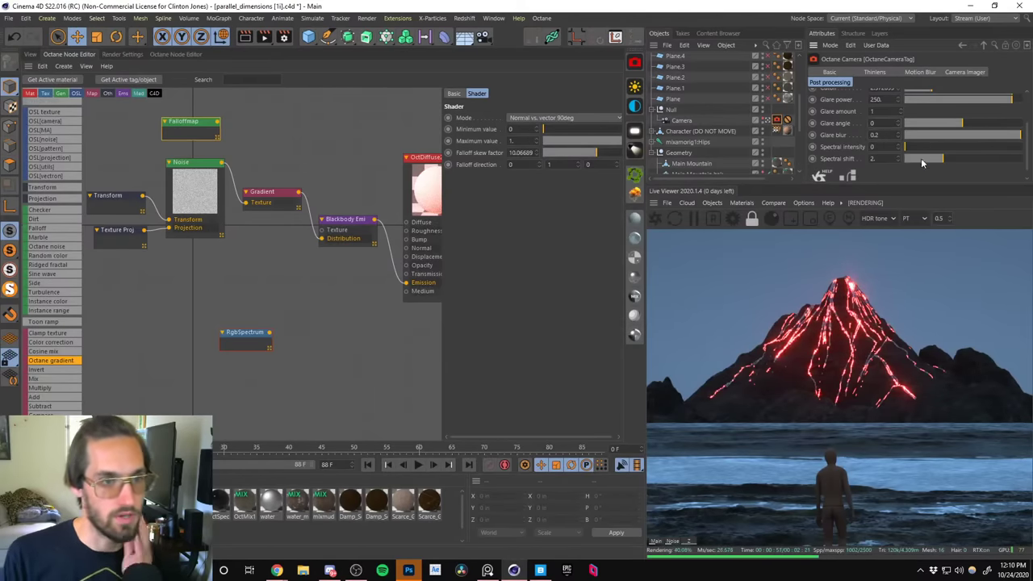
Show the 3D viewport through the default camera instead of the scene camera and select the Character (DO NOT MOVE) object.
{"action": "left_click_drag", "start_coordinate": [1027, 143], "coordinate": [1023, 114]}
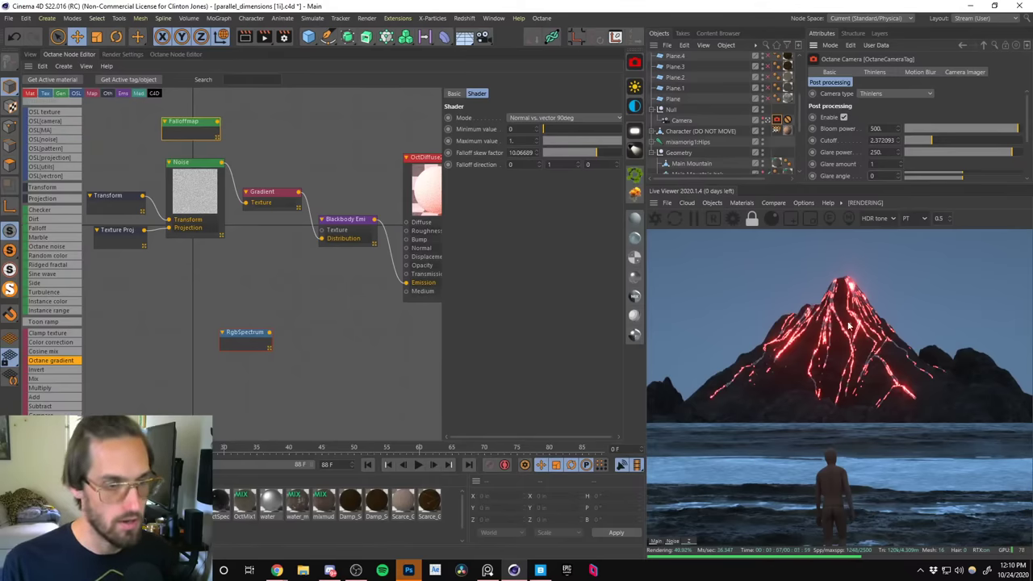
{"action": "left_click", "coordinate": [34, 55]}
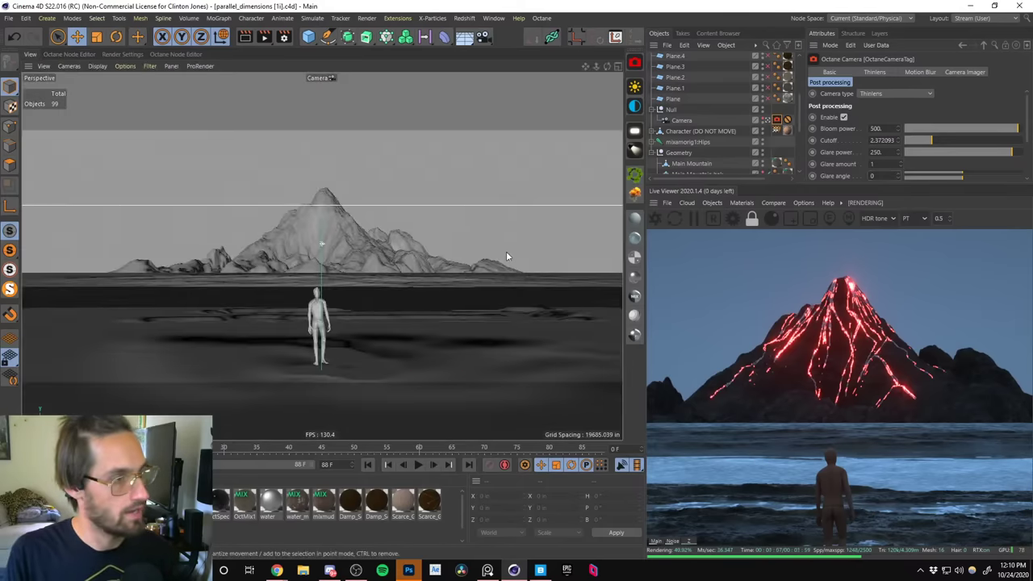
{"action": "left_click", "coordinate": [770, 121]}
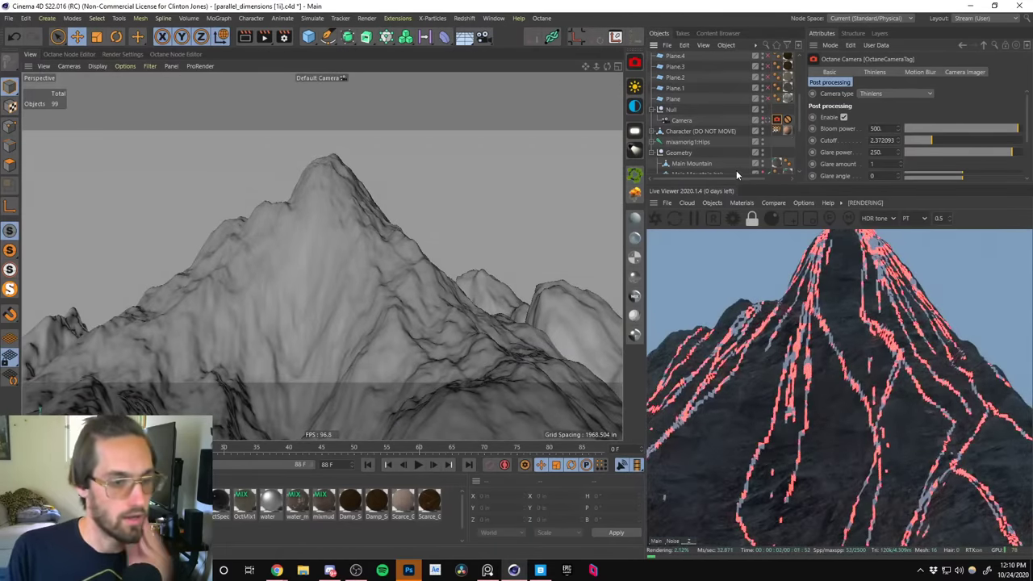
{"action": "left_click", "coordinate": [680, 122]}
{"action": "left_click", "coordinate": [699, 132]}
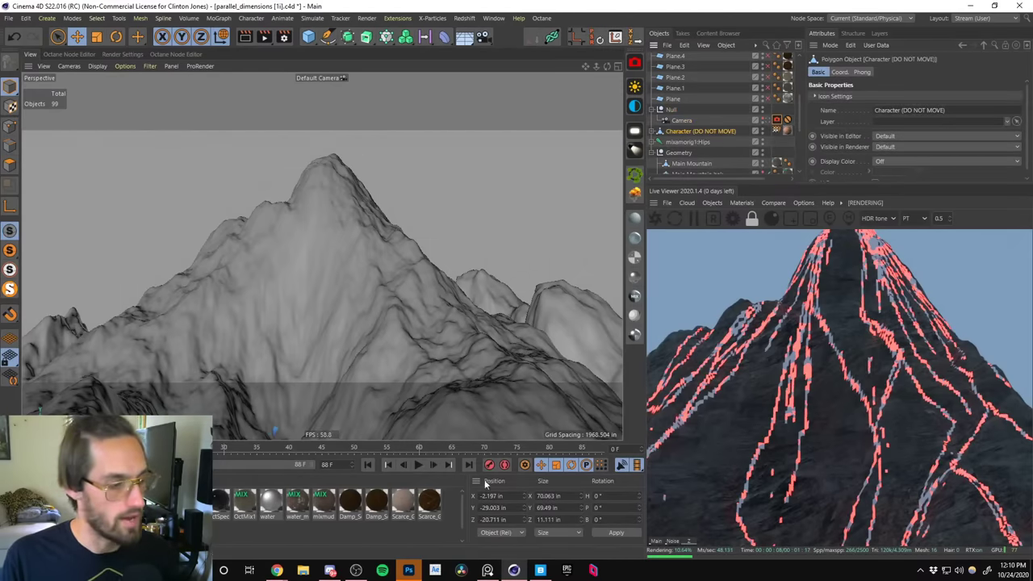
Switch to Photoshop and create a white, square RGB document 3840 pixels wide at 72 pixels/inch.
{"action": "left_click", "coordinate": [406, 567]}
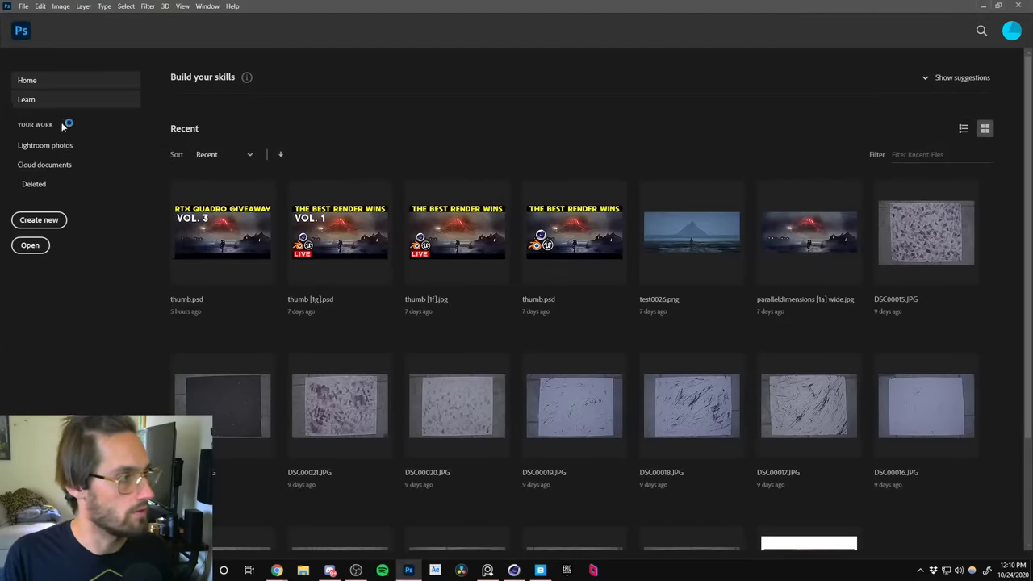
{"action": "left_click", "coordinate": [44, 221]}
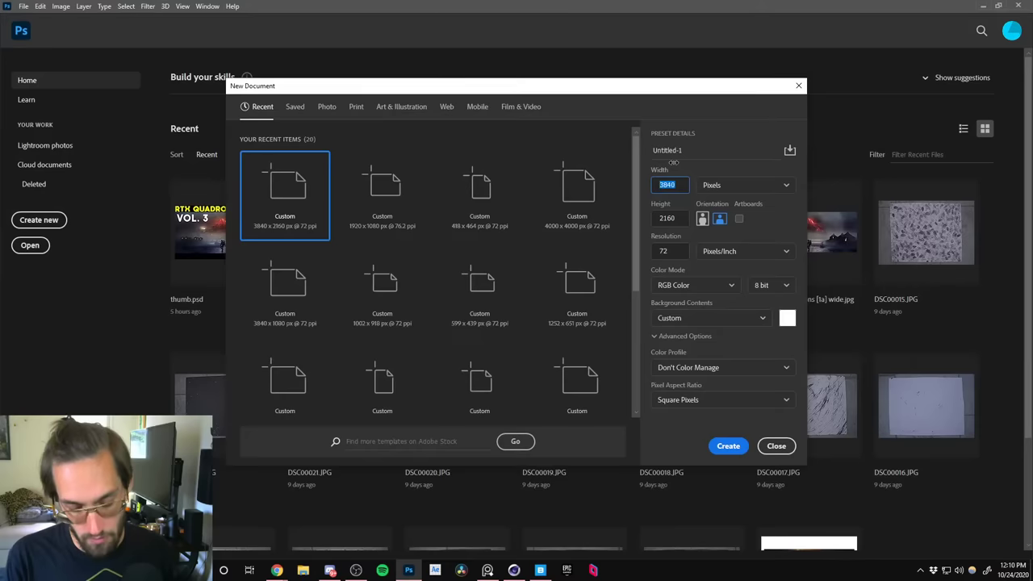
{"action": "type", "text": "38"}
{"action": "key", "text": "Tab"}
{"action": "key", "text": "Tab"}
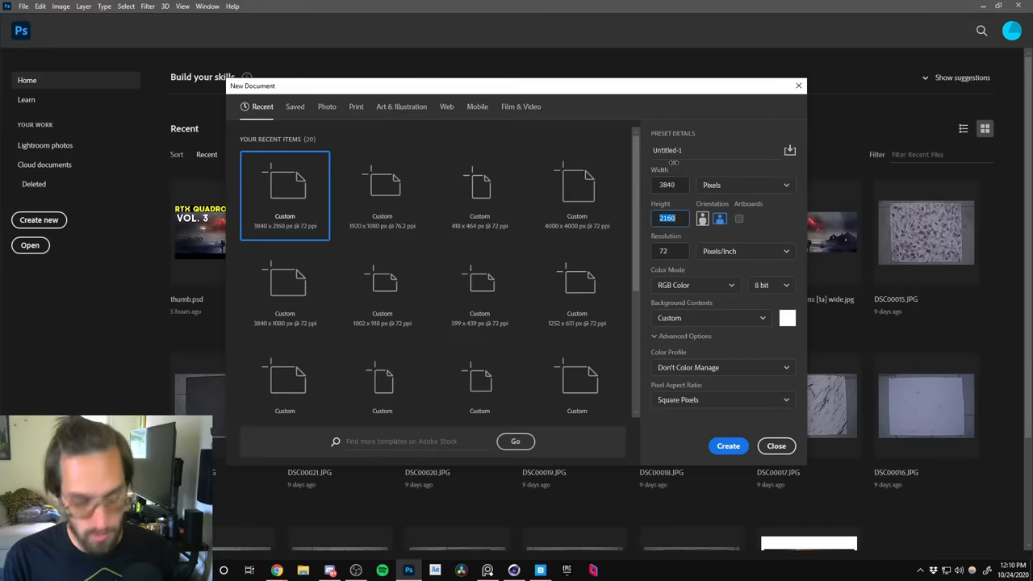
{"action": "type", "text": "3840"}
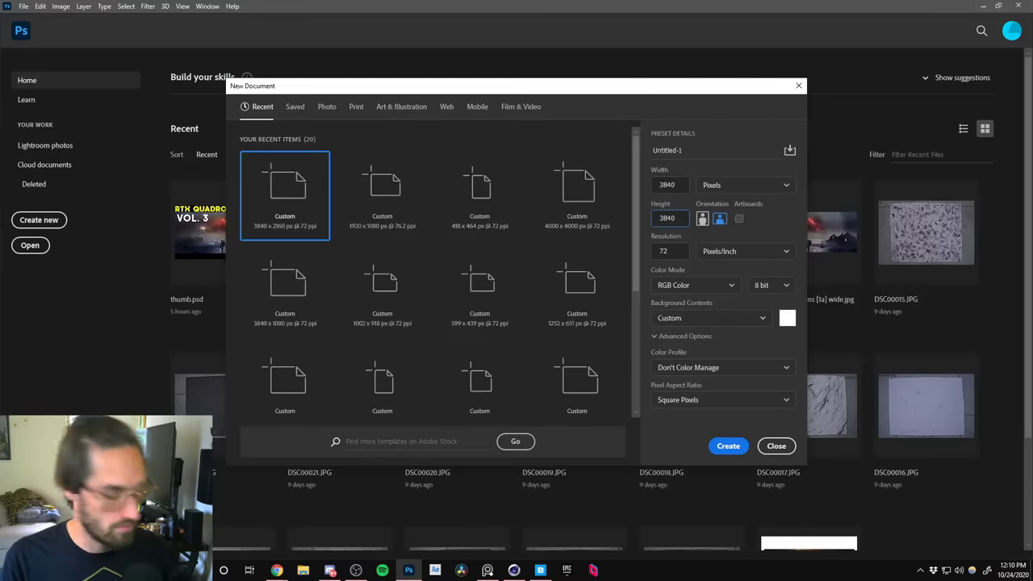
{"action": "key", "text": "BackSpace"}
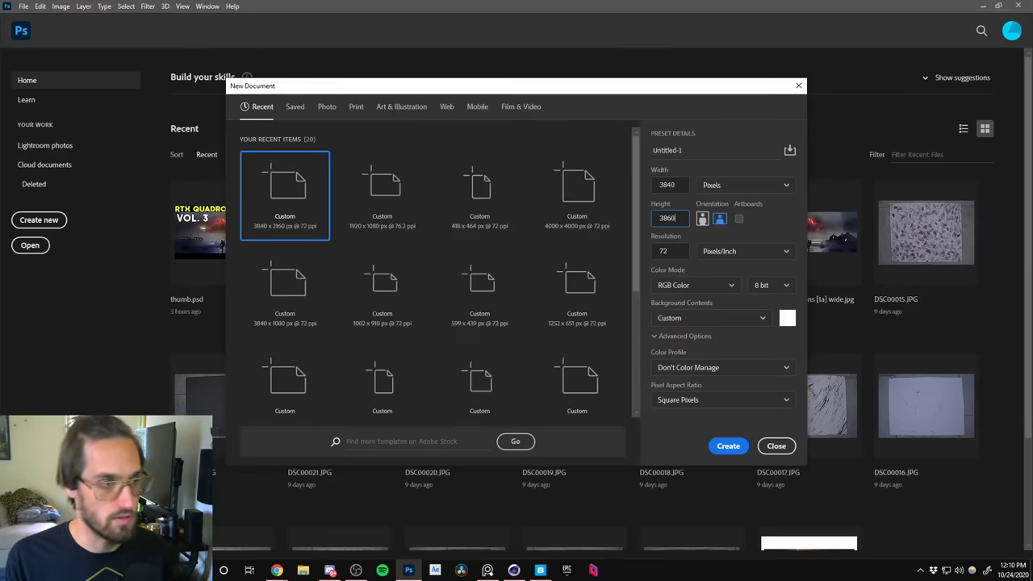
{"action": "left_click", "coordinate": [684, 185]}
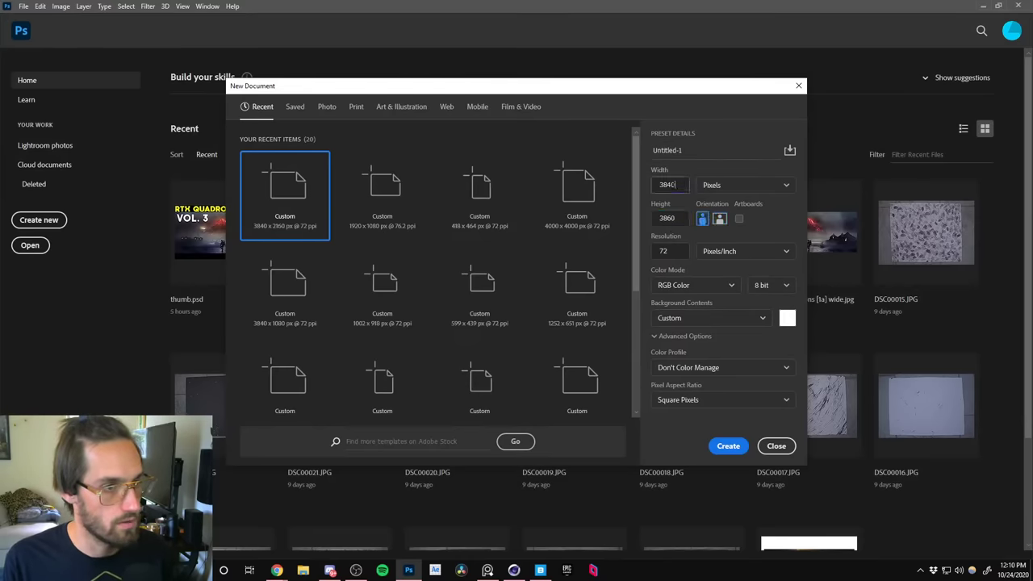
{"action": "type", "text": "40"}
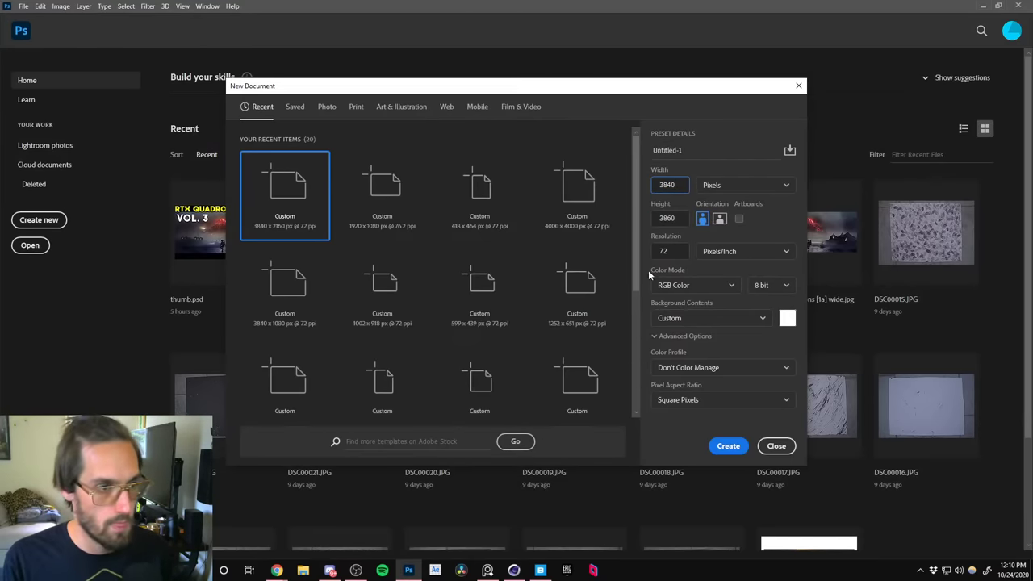
{"action": "key", "text": "Tab"}
{"action": "key", "text": "Escape"}
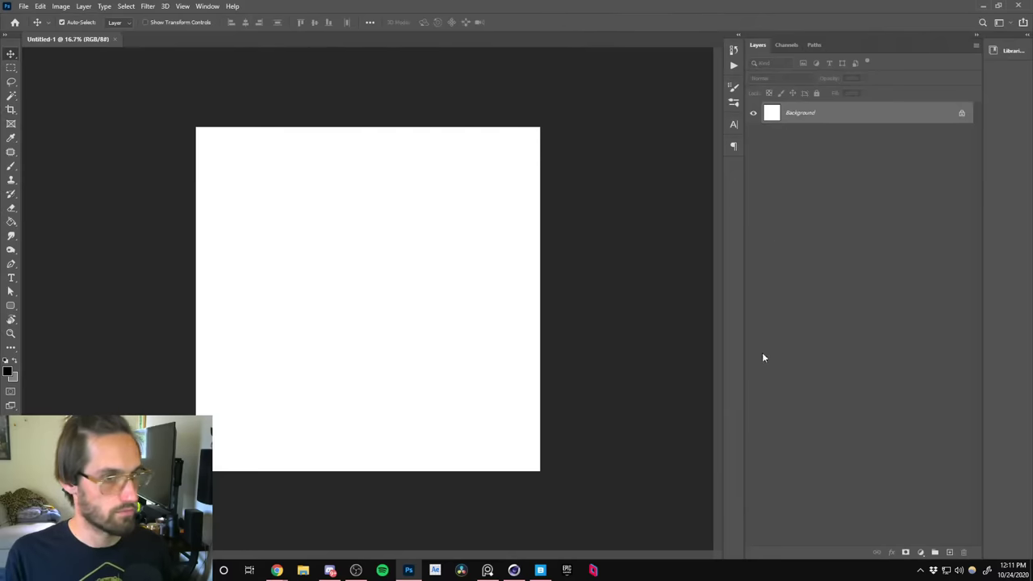
Add an empty layer above the Background and fill the Background layer with black.
{"action": "left_click", "coordinate": [949, 552]}
{"action": "left_click", "coordinate": [820, 135]}
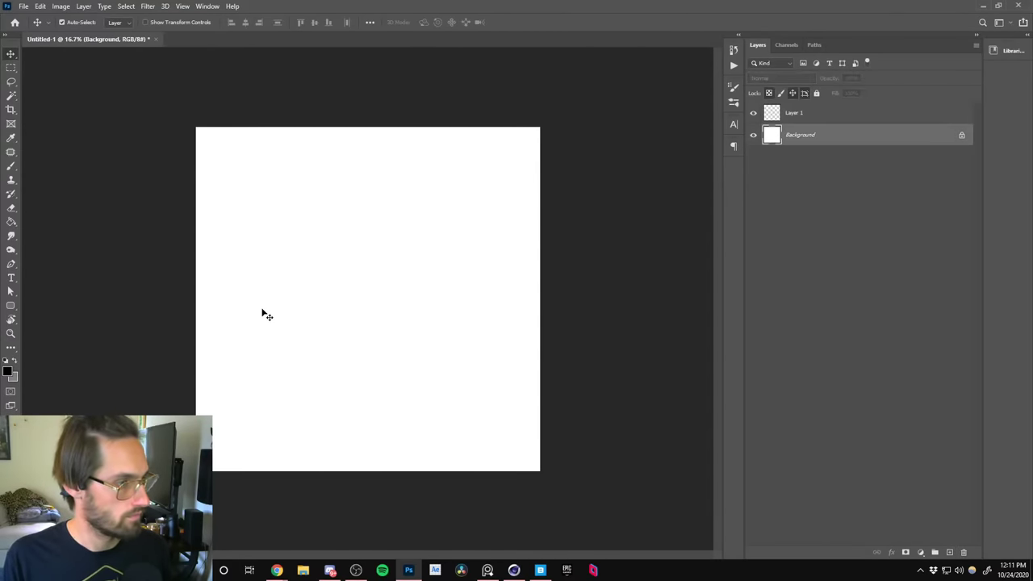
{"action": "key", "text": "g"}
{"action": "left_click", "coordinate": [292, 296]}
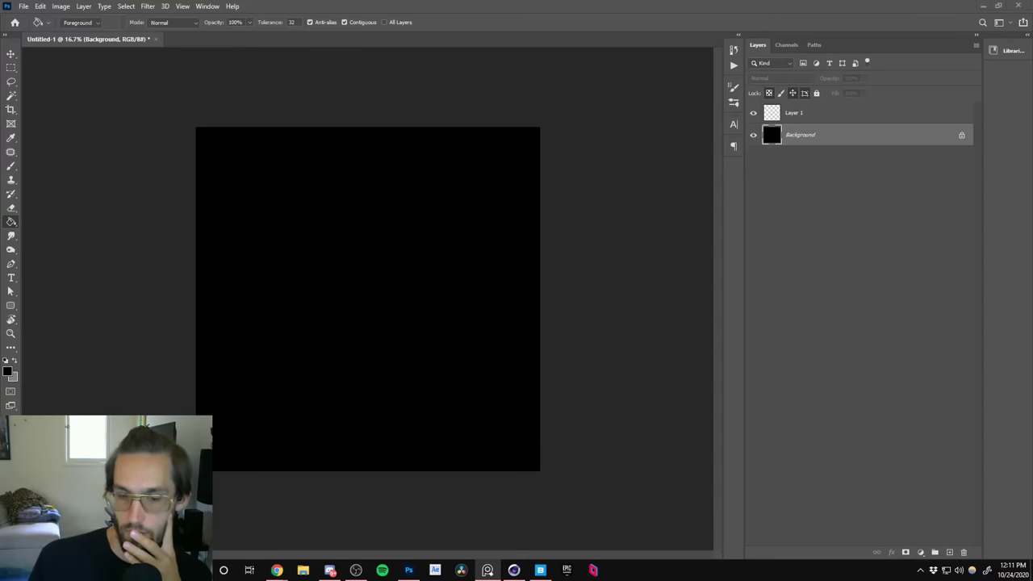
Activate the Brush tool on Layer 1 with white as the foreground color.
{"action": "left_click", "coordinate": [11, 167]}
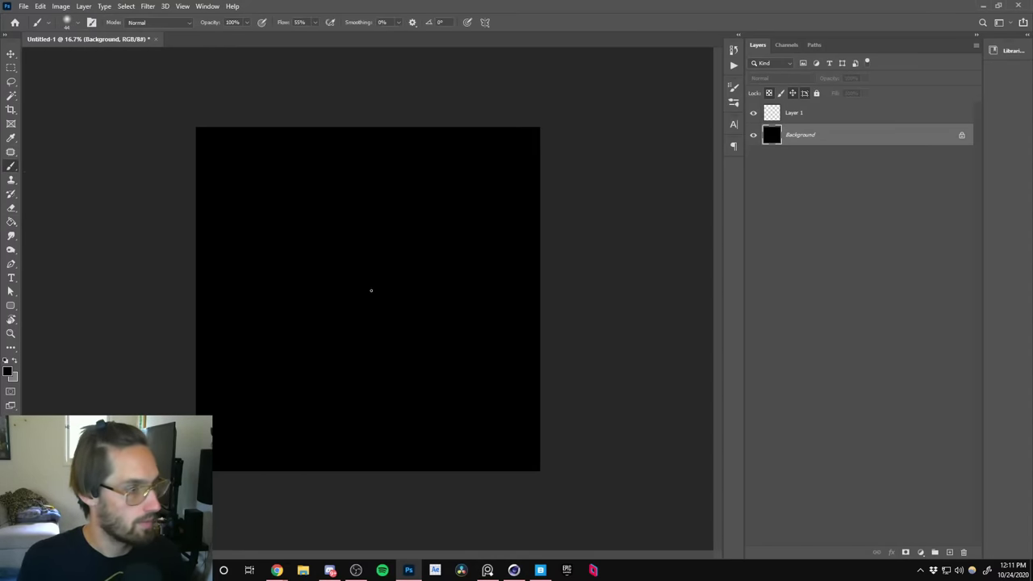
{"action": "left_click", "coordinate": [870, 114]}
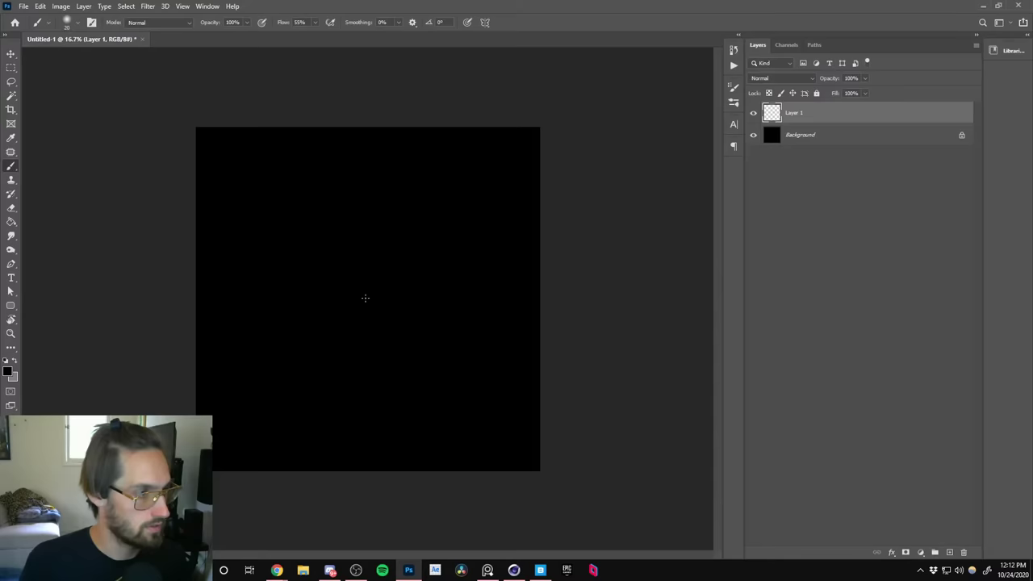
{"action": "left_click", "coordinate": [14, 362]}
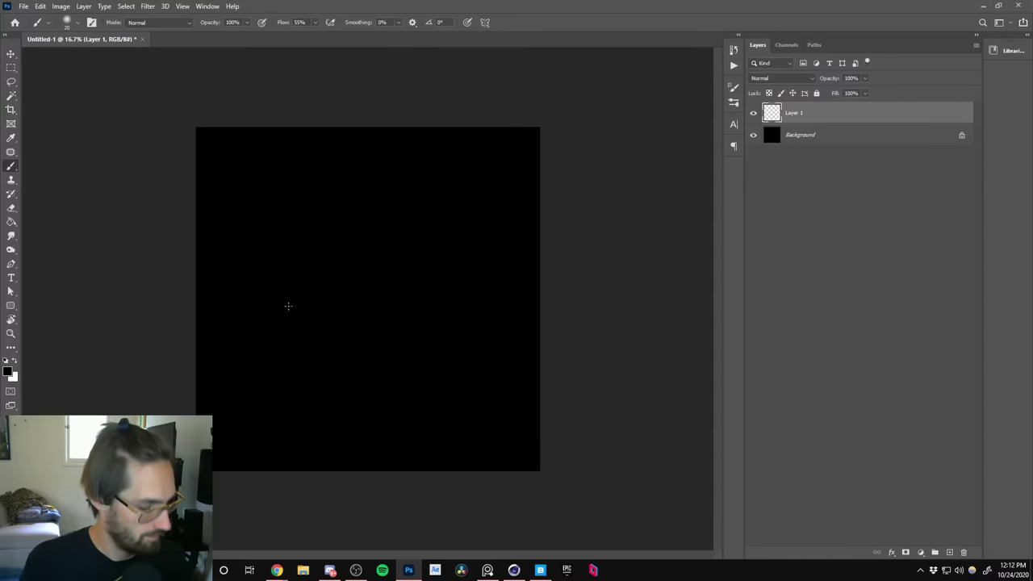
Try a wavy horizontal white stroke from the canvas center on Layer 1 and undo it.
{"action": "left_click_drag", "start_coordinate": [366, 298], "coordinate": [249, 295]}
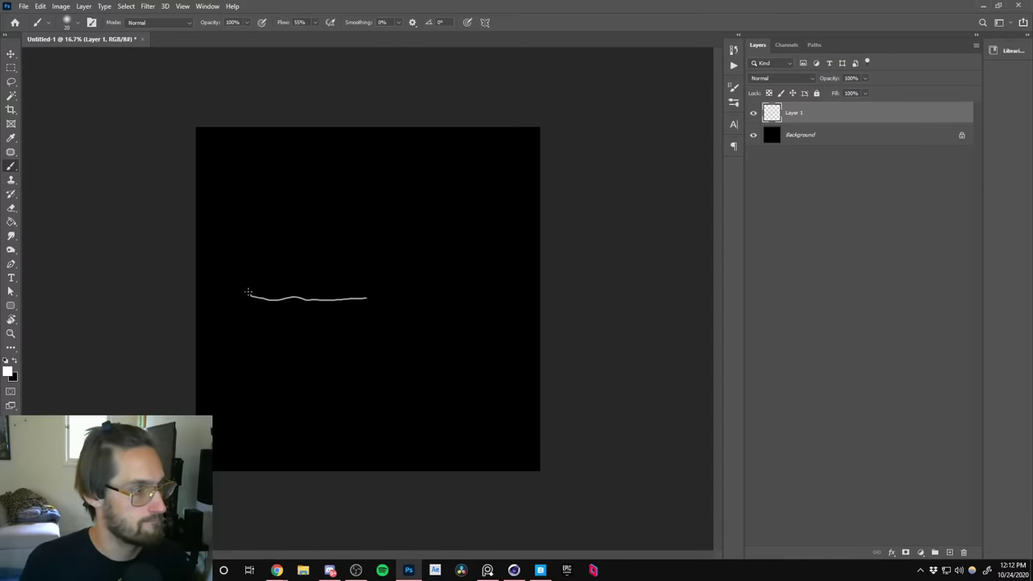
{"action": "key", "text": "z"}
{"action": "left_click", "coordinate": [361, 296]}
{"action": "left_click", "coordinate": [368, 289]}
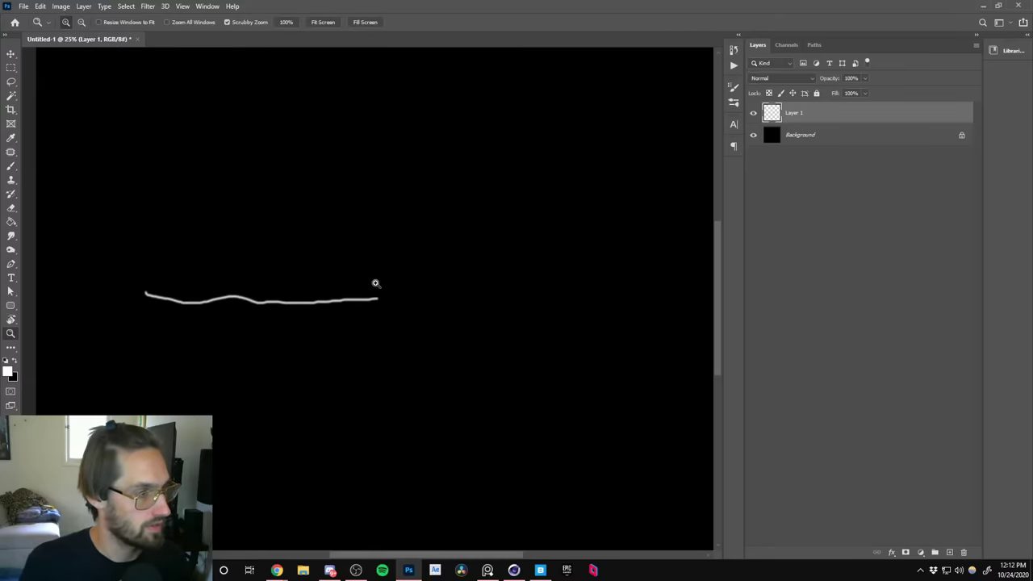
{"action": "left_click", "coordinate": [400, 301], "text": "alt"}
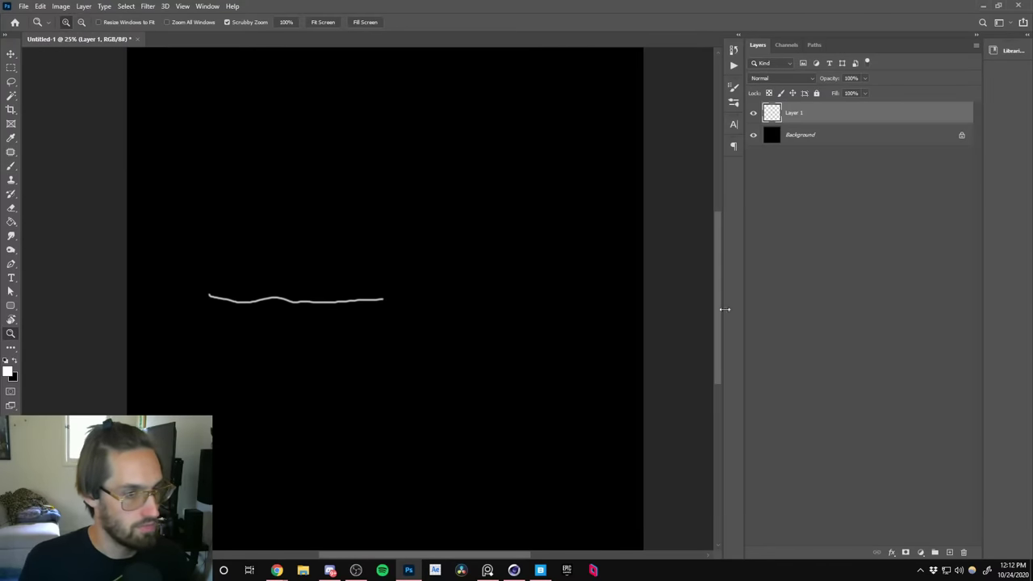
{"action": "left_click_drag", "start_coordinate": [744, 359], "coordinate": [855, 339]}
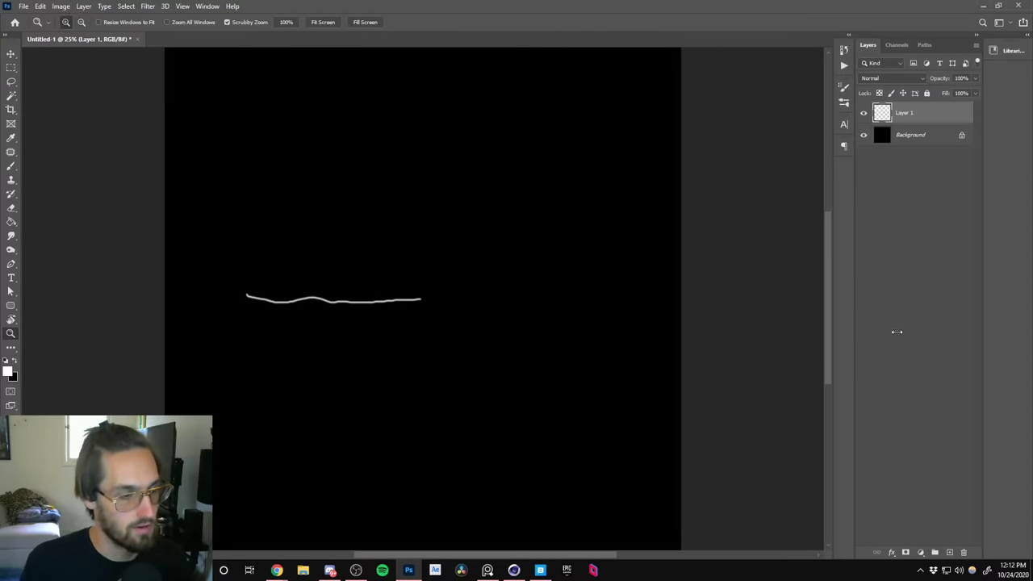
{"action": "key", "text": "ctrl+z"}
Set the brush size to 5 px, try a long horizontal stroke on Layer 1 and undo it.
{"action": "left_click", "coordinate": [429, 302]}
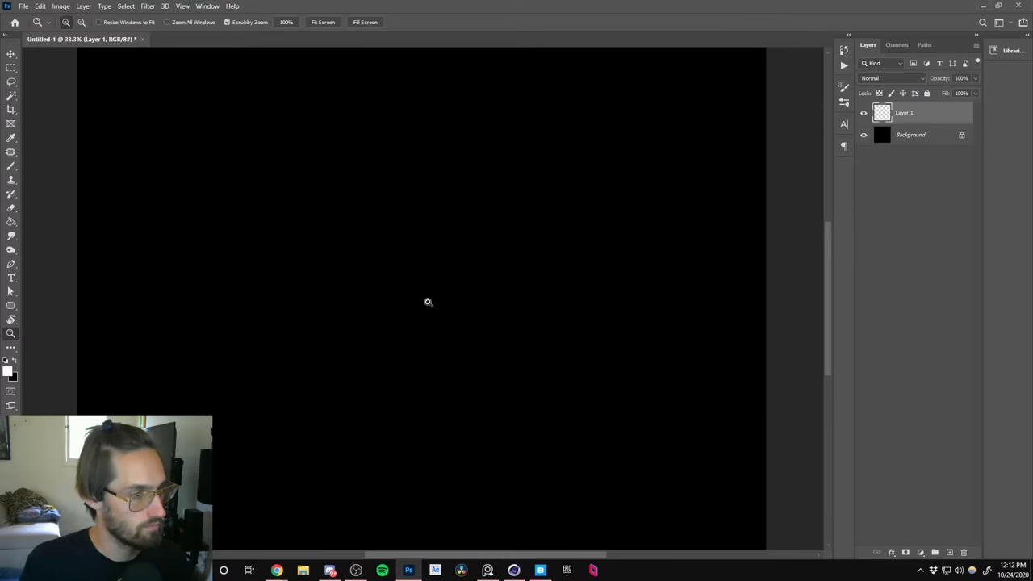
{"action": "left_click_drag", "start_coordinate": [422, 299], "coordinate": [430, 314]}
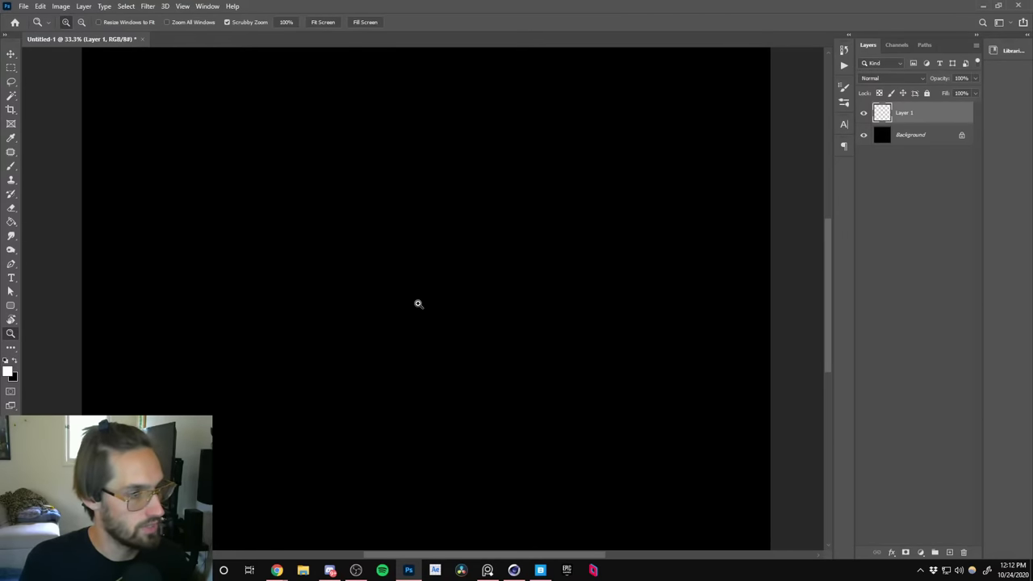
{"action": "left_click", "coordinate": [418, 301]}
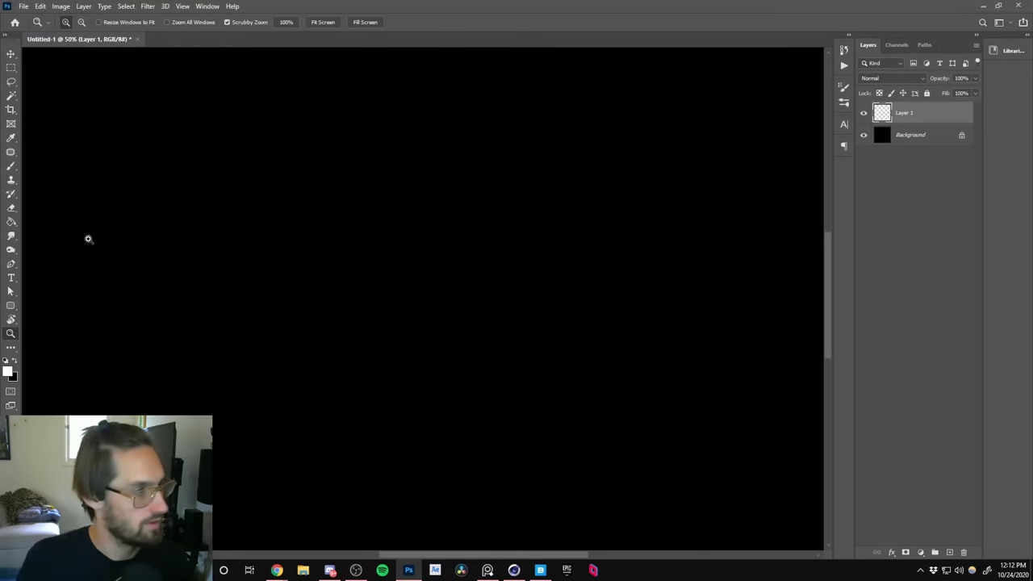
{"action": "left_click", "coordinate": [12, 166]}
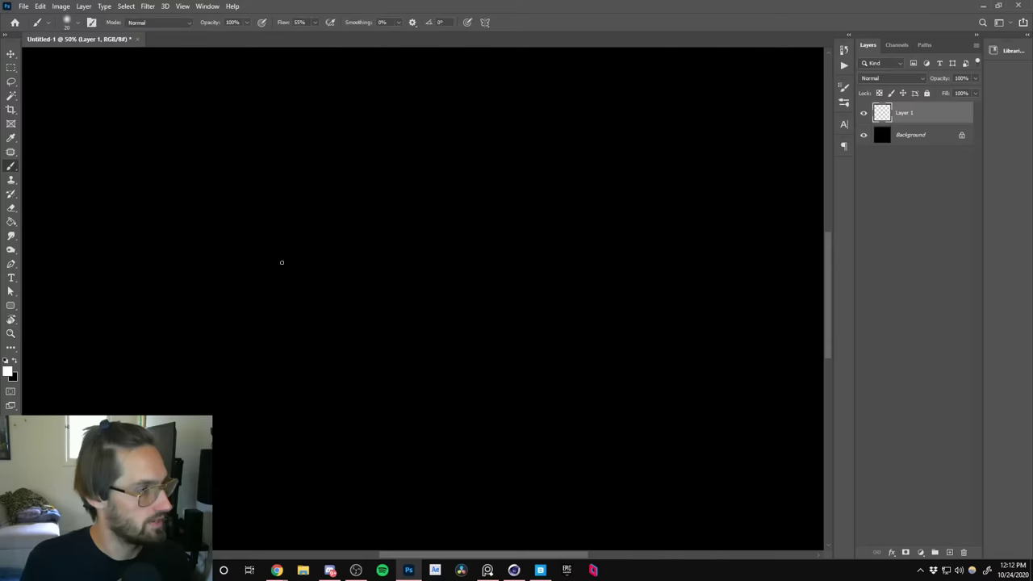
{"action": "key", "text": "bracketleft"}
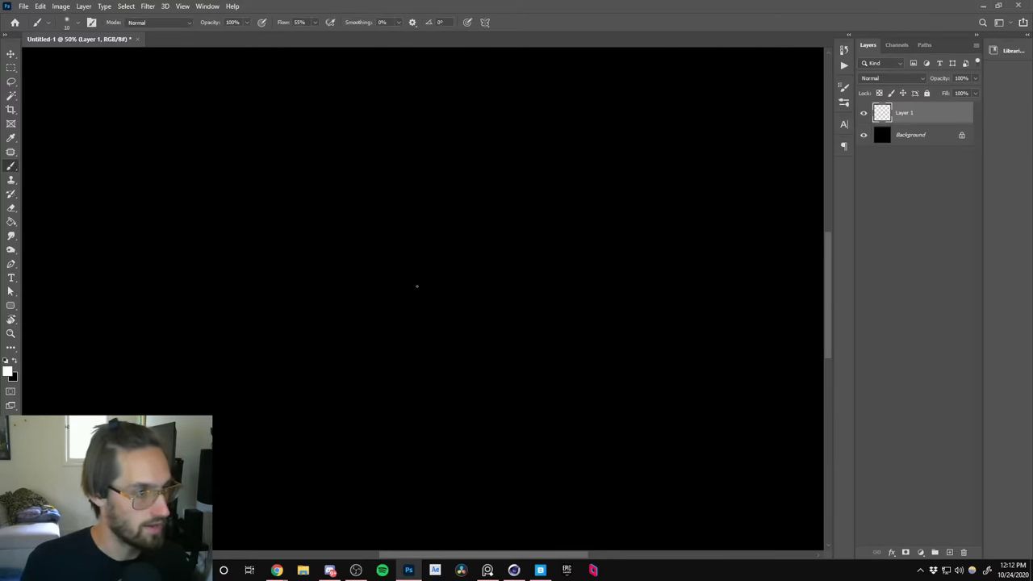
{"action": "right_click", "coordinate": [441, 297]}
{"action": "mouse_move", "coordinate": [552, 310]}
{"action": "left_mouse_down"}
{"action": "mouse_move", "coordinate": [224, 299]}
{"action": "mouse_move", "coordinate": [42, 312]}
{"action": "left_mouse_up"}
{"action": "type", "text": "5"}
{"action": "key", "text": "Return"}
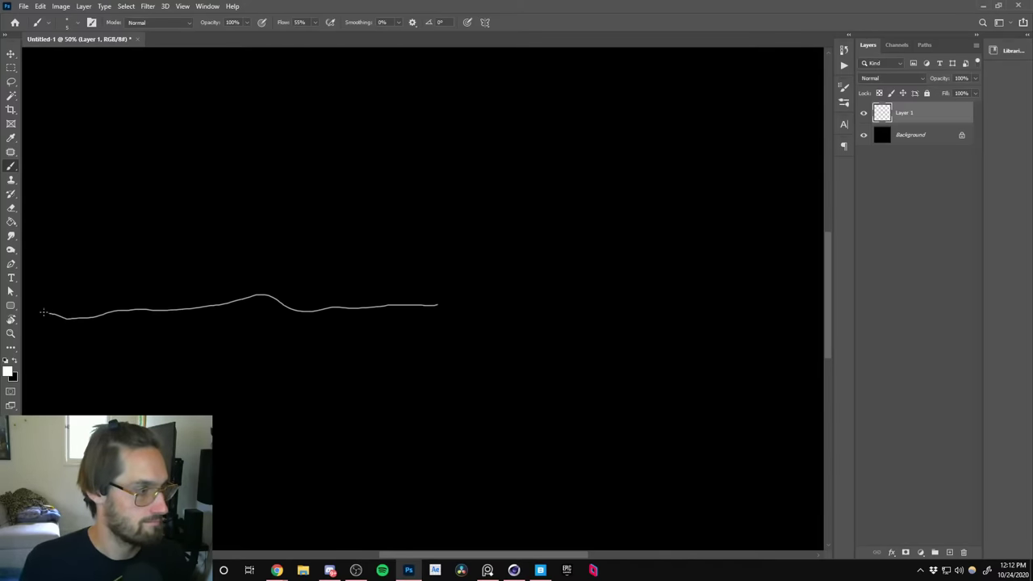
{"action": "key", "text": "ctrl+z"}
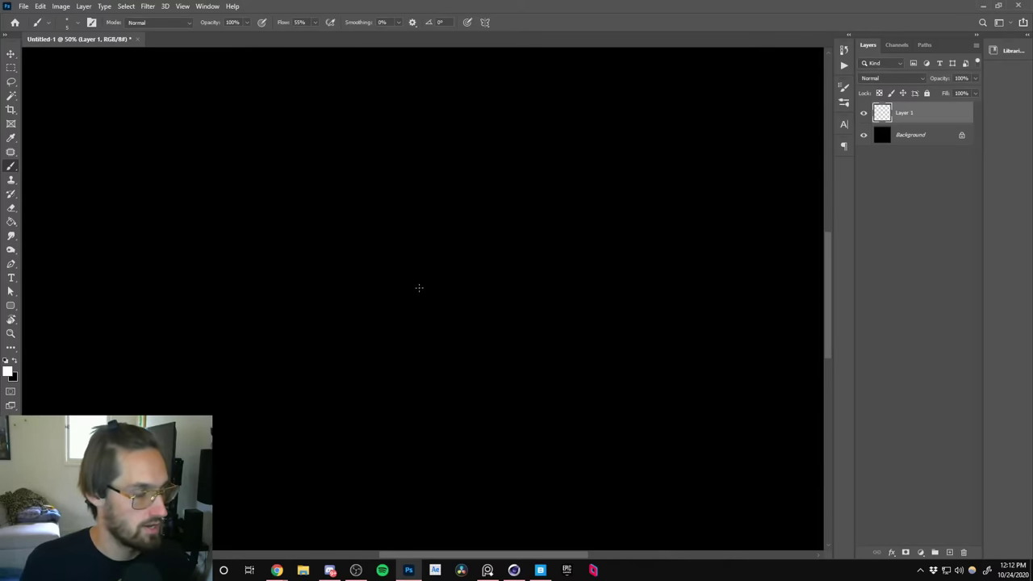
Paint doubled white strands from the canvas center on Layer 1: one wavy and horizontal to the left, one bending sharply up toward the upper left.
{"action": "left_click_drag", "start_coordinate": [411, 301], "coordinate": [61, 312]}
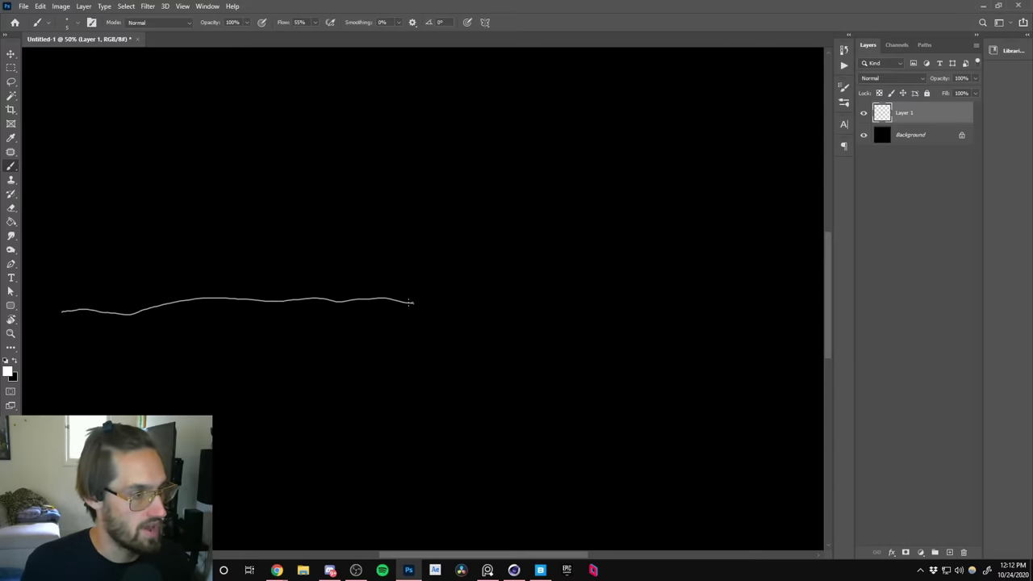
{"action": "mouse_move", "coordinate": [410, 303]}
{"action": "left_mouse_down"}
{"action": "mouse_move", "coordinate": [217, 300]}
{"action": "mouse_move", "coordinate": [75, 315]}
{"action": "left_mouse_up"}
{"action": "mouse_move", "coordinate": [414, 302]}
{"action": "left_mouse_down"}
{"action": "mouse_move", "coordinate": [316, 263]}
{"action": "mouse_move", "coordinate": [283, 207]}
{"action": "mouse_move", "coordinate": [248, 96]}
{"action": "left_mouse_up"}
{"action": "mouse_move", "coordinate": [412, 303]}
{"action": "left_mouse_down"}
{"action": "mouse_move", "coordinate": [276, 234]}
{"action": "mouse_move", "coordinate": [247, 94]}
{"action": "left_mouse_up"}
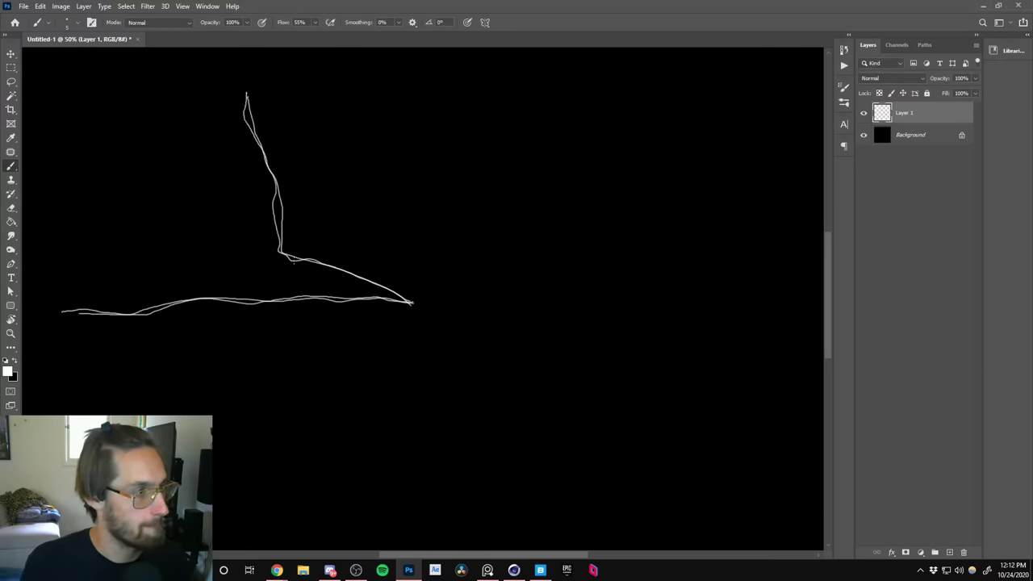
{"action": "mouse_move", "coordinate": [281, 253]}
{"action": "left_mouse_down"}
{"action": "mouse_move", "coordinate": [269, 154]}
{"action": "mouse_move", "coordinate": [237, 79]}
{"action": "left_mouse_up"}
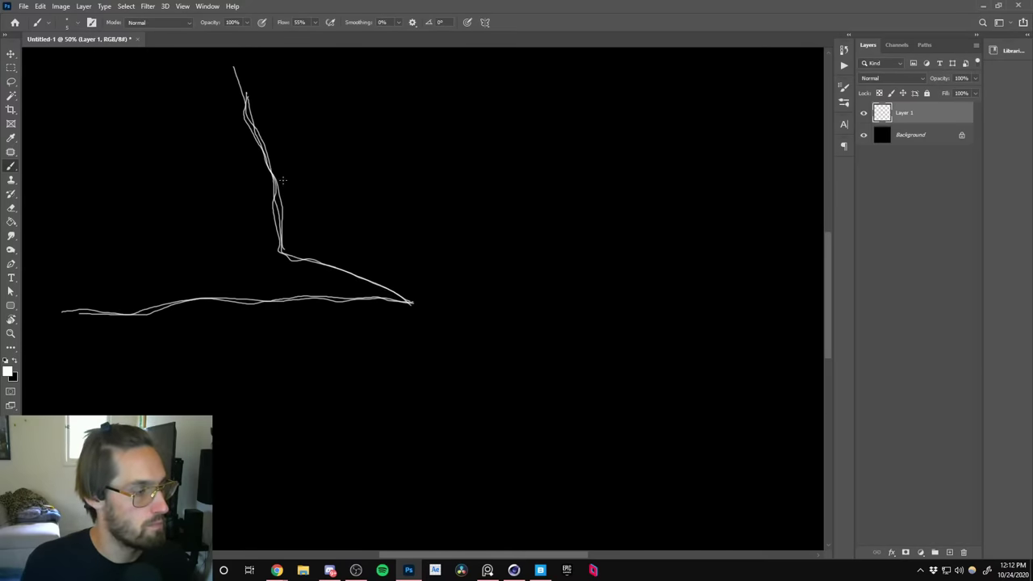
Fill the gap between the horizontal and upper-left strands with a fan of short white strokes from the center point.
{"action": "mouse_move", "coordinate": [409, 304]}
{"action": "left_mouse_down"}
{"action": "mouse_move", "coordinate": [310, 256]}
{"action": "mouse_move", "coordinate": [326, 279]}
{"action": "mouse_move", "coordinate": [315, 270]}
{"action": "mouse_move", "coordinate": [304, 281]}
{"action": "left_mouse_up"}
{"action": "mouse_move", "coordinate": [405, 304]}
{"action": "left_mouse_down"}
{"action": "mouse_move", "coordinate": [239, 286]}
{"action": "mouse_move", "coordinate": [271, 264]}
{"action": "left_mouse_up"}
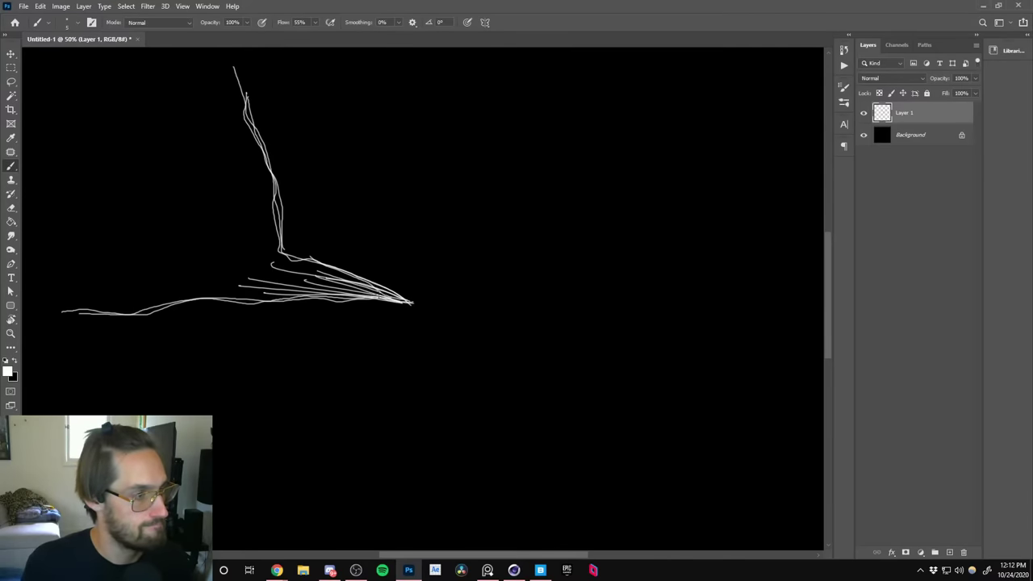
{"action": "left_click_drag", "start_coordinate": [412, 303], "coordinate": [350, 255]}
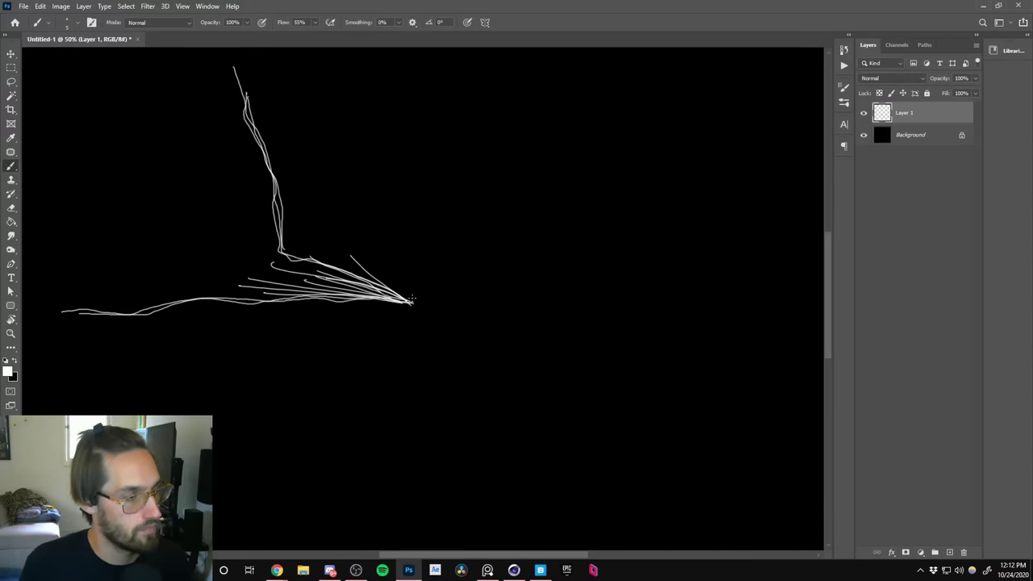
Paint two doubled strands rising right from the center point and kinking back left, with short strokes thickening their shared base.
{"action": "mouse_move", "coordinate": [412, 304]}
{"action": "left_mouse_down"}
{"action": "mouse_move", "coordinate": [418, 243]}
{"action": "mouse_move", "coordinate": [449, 174]}
{"action": "left_mouse_up"}
{"action": "mouse_move", "coordinate": [413, 298]}
{"action": "left_mouse_down"}
{"action": "mouse_move", "coordinate": [445, 145]}
{"action": "mouse_move", "coordinate": [411, 68]}
{"action": "mouse_move", "coordinate": [445, 121]}
{"action": "mouse_move", "coordinate": [448, 179]}
{"action": "mouse_move", "coordinate": [414, 316]}
{"action": "mouse_move", "coordinate": [460, 323]}
{"action": "left_mouse_up"}
{"action": "mouse_move", "coordinate": [473, 386]}
{"action": "left_mouse_down"}
{"action": "mouse_move", "coordinate": [567, 208]}
{"action": "mouse_move", "coordinate": [549, 110]}
{"action": "left_mouse_up"}
{"action": "mouse_move", "coordinate": [476, 379]}
{"action": "left_mouse_down"}
{"action": "mouse_move", "coordinate": [569, 206]}
{"action": "mouse_move", "coordinate": [539, 91]}
{"action": "mouse_move", "coordinate": [563, 184]}
{"action": "left_mouse_up"}
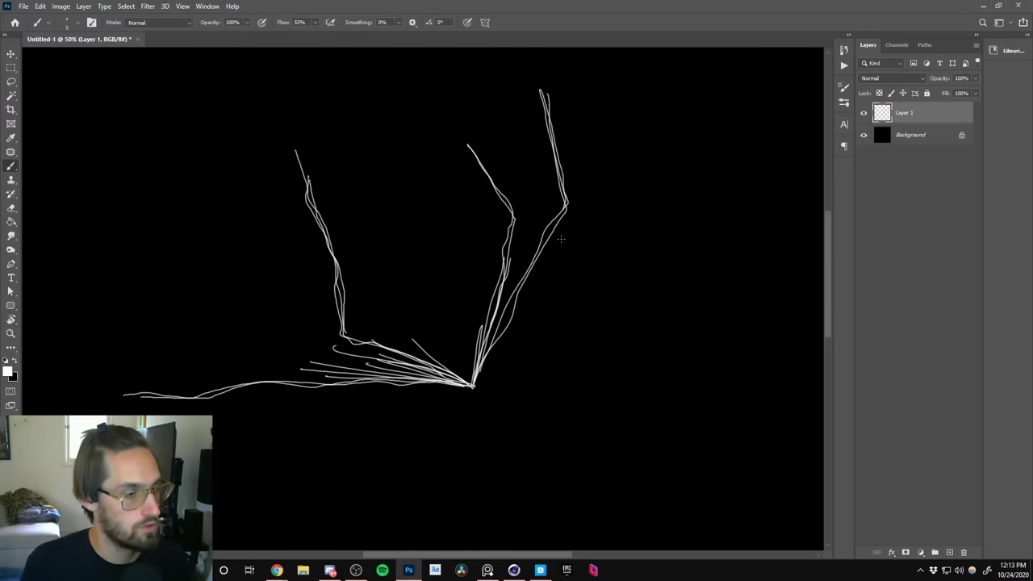
{"action": "left_click_drag", "start_coordinate": [477, 388], "coordinate": [509, 291]}
{"action": "left_click_drag", "start_coordinate": [489, 364], "coordinate": [529, 274]}
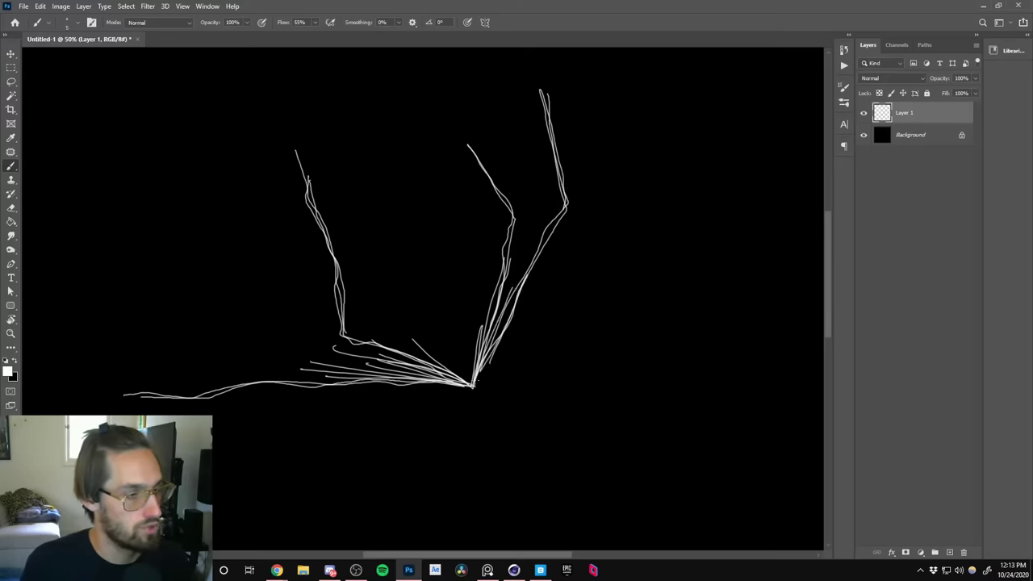
{"action": "mouse_move", "coordinate": [476, 381]}
{"action": "left_mouse_down"}
{"action": "mouse_move", "coordinate": [537, 255]}
{"action": "mouse_move", "coordinate": [506, 324]}
{"action": "left_mouse_up"}
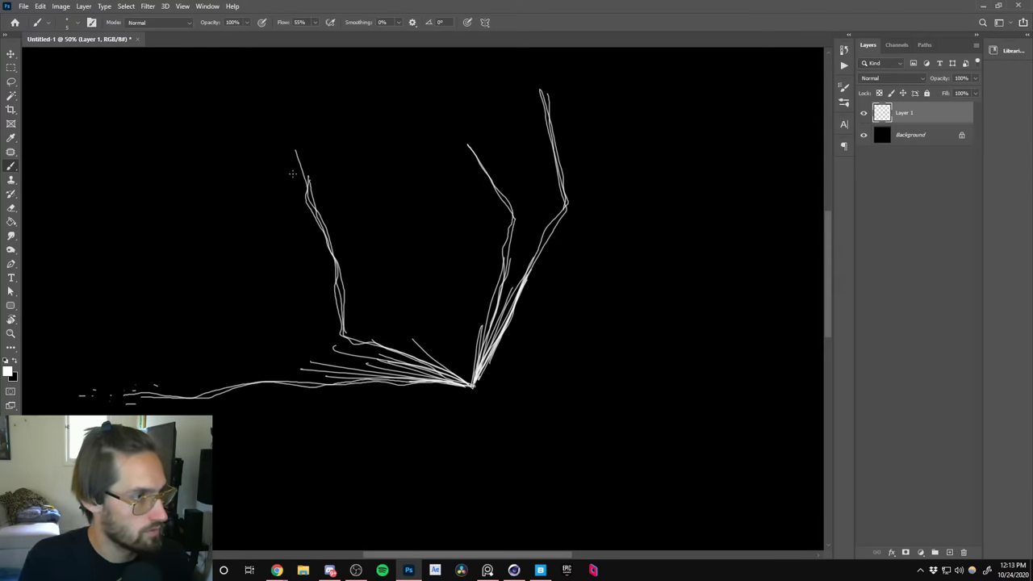
Extend the upper-left strand with broken strokes that bend right and fade into small dashes near the canvas top.
{"action": "mouse_move", "coordinate": [295, 160]}
{"action": "left_mouse_down"}
{"action": "mouse_move", "coordinate": [281, 94]}
{"action": "mouse_move", "coordinate": [304, 73]}
{"action": "left_mouse_up"}
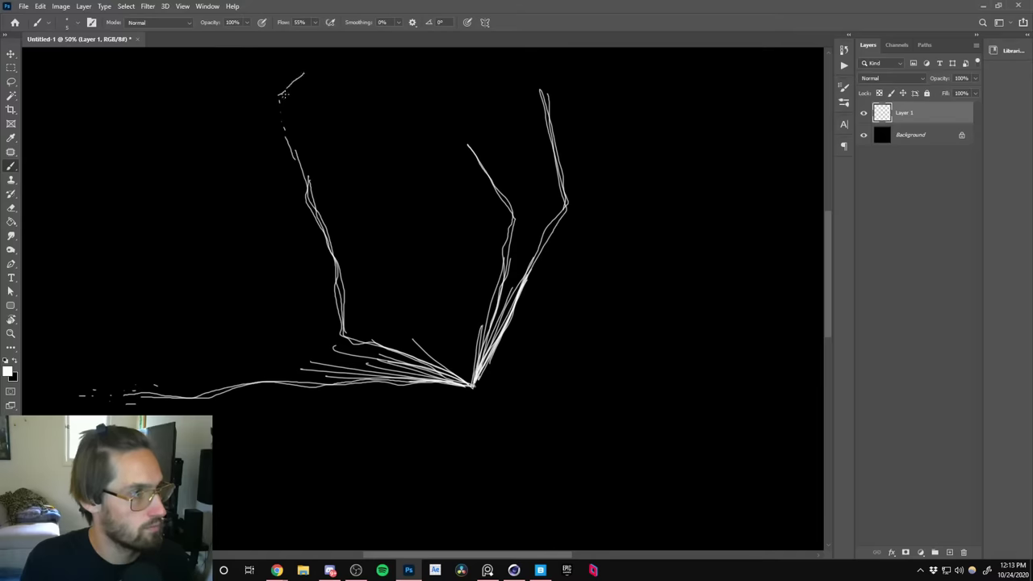
{"action": "mouse_move", "coordinate": [281, 126]}
{"action": "left_mouse_down"}
{"action": "mouse_move", "coordinate": [275, 96]}
{"action": "mouse_move", "coordinate": [311, 73]}
{"action": "mouse_move", "coordinate": [316, 159]}
{"action": "mouse_move", "coordinate": [312, 128]}
{"action": "mouse_move", "coordinate": [334, 119]}
{"action": "left_mouse_up"}
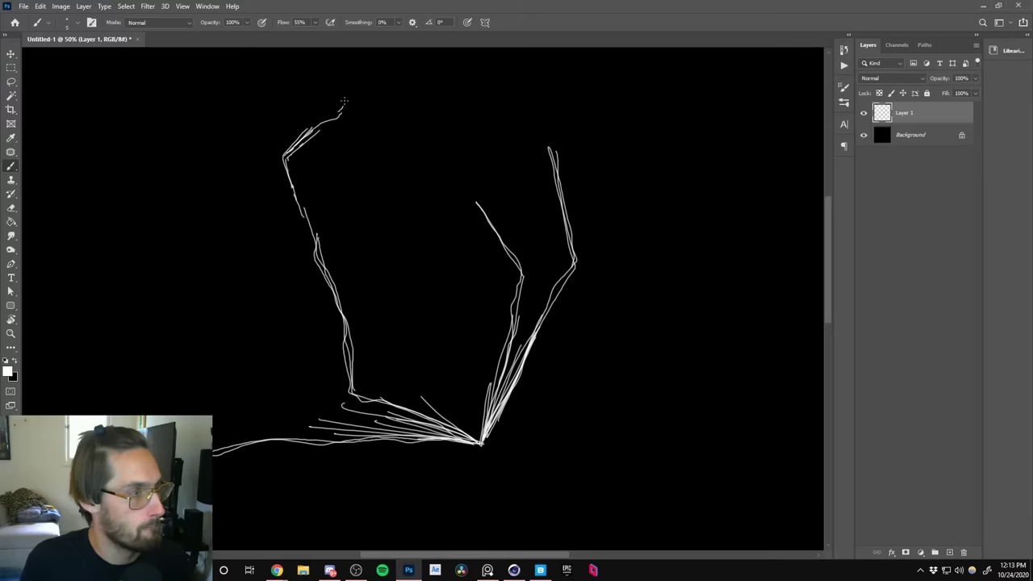
{"action": "mouse_move", "coordinate": [364, 67]}
{"action": "left_mouse_down"}
{"action": "mouse_move", "coordinate": [366, 104]}
{"action": "mouse_move", "coordinate": [342, 163]}
{"action": "left_mouse_up"}
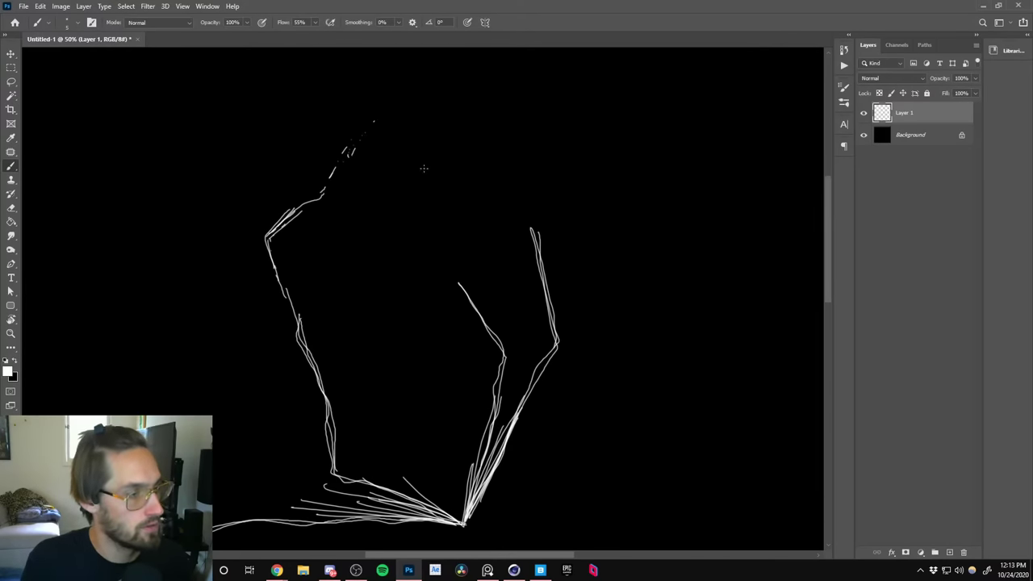
Paint a doubled jagged strand from the center point up between the left and right strands, and lengthen the inner right strand's tip.
{"action": "left_click_drag", "start_coordinate": [459, 276], "coordinate": [477, 218]}
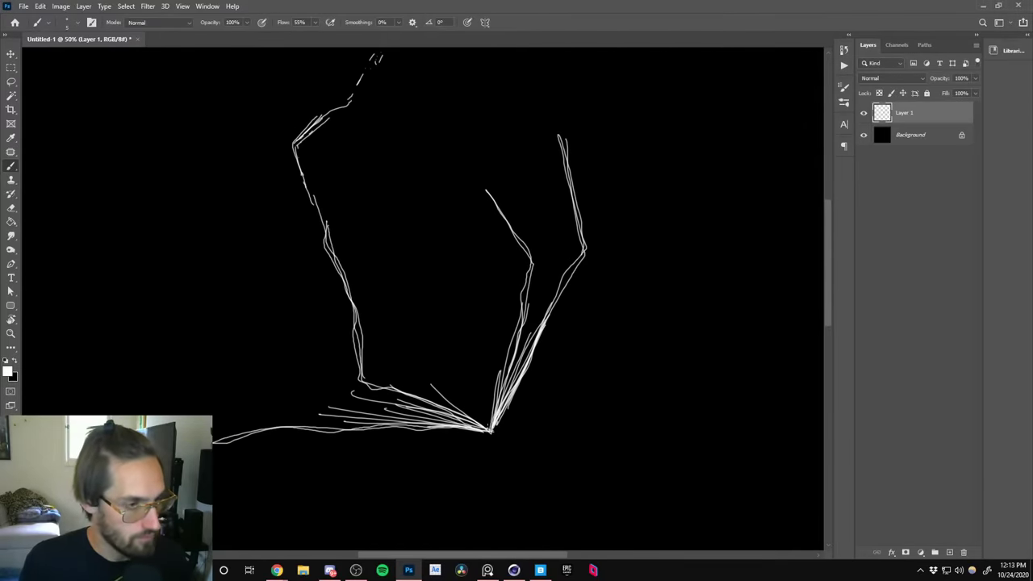
{"action": "mouse_move", "coordinate": [430, 387]}
{"action": "left_mouse_down"}
{"action": "mouse_move", "coordinate": [386, 284]}
{"action": "mouse_move", "coordinate": [375, 209]}
{"action": "left_mouse_up"}
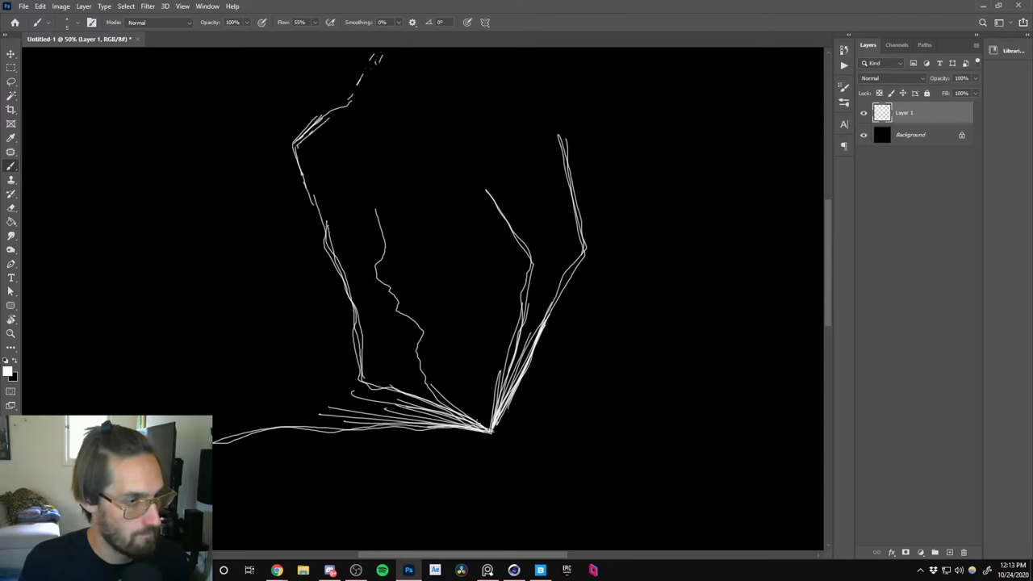
{"action": "mouse_move", "coordinate": [477, 424]}
{"action": "left_mouse_down"}
{"action": "mouse_move", "coordinate": [435, 395]}
{"action": "mouse_move", "coordinate": [397, 310]}
{"action": "left_mouse_up"}
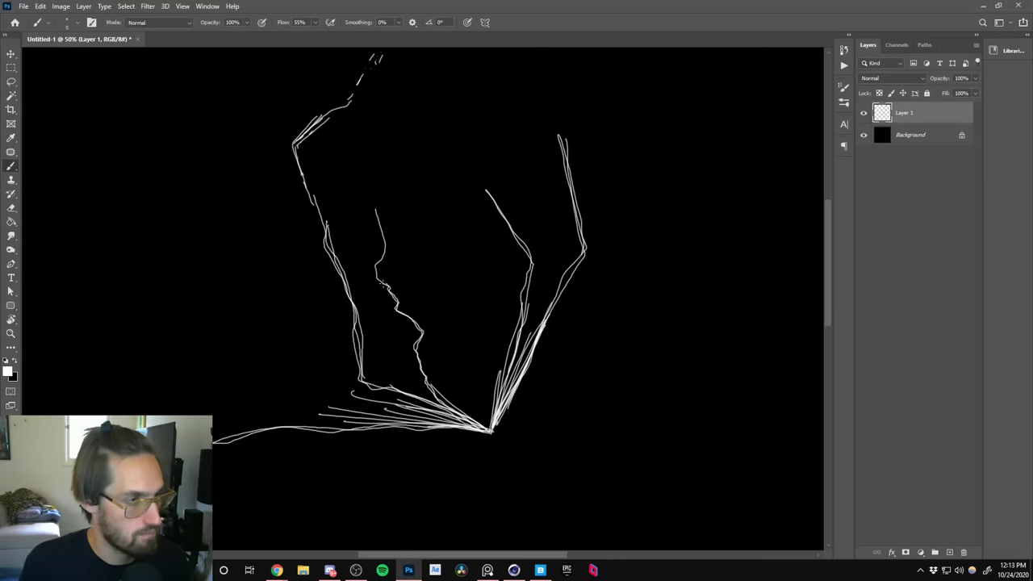
{"action": "mouse_move", "coordinate": [374, 208]}
{"action": "left_mouse_down"}
{"action": "mouse_move", "coordinate": [386, 251]}
{"action": "mouse_move", "coordinate": [373, 275]}
{"action": "mouse_move", "coordinate": [424, 330]}
{"action": "mouse_move", "coordinate": [444, 403]}
{"action": "mouse_move", "coordinate": [476, 424]}
{"action": "mouse_move", "coordinate": [432, 413]}
{"action": "mouse_move", "coordinate": [456, 427]}
{"action": "mouse_move", "coordinate": [430, 425]}
{"action": "mouse_move", "coordinate": [484, 432]}
{"action": "mouse_move", "coordinate": [506, 379]}
{"action": "mouse_move", "coordinate": [493, 431]}
{"action": "mouse_move", "coordinate": [526, 360]}
{"action": "mouse_move", "coordinate": [473, 372]}
{"action": "mouse_move", "coordinate": [478, 345]}
{"action": "left_mouse_up"}
{"action": "mouse_move", "coordinate": [465, 411]}
{"action": "left_mouse_down"}
{"action": "mouse_move", "coordinate": [487, 309]}
{"action": "mouse_move", "coordinate": [482, 273]}
{"action": "mouse_move", "coordinate": [432, 193]}
{"action": "left_mouse_up"}
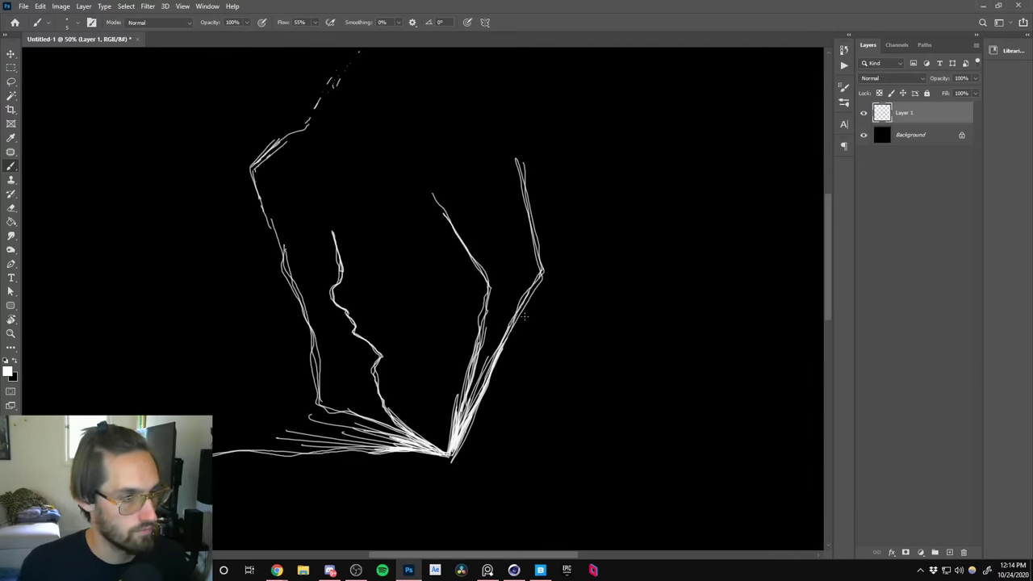
Extend the outer right strand up and left with overlapping jagged strokes, ending in broken dashes near the canvas top.
{"action": "mouse_move", "coordinate": [543, 265]}
{"action": "left_mouse_down"}
{"action": "mouse_move", "coordinate": [517, 155]}
{"action": "mouse_move", "coordinate": [494, 150]}
{"action": "mouse_move", "coordinate": [427, 75]}
{"action": "left_mouse_up"}
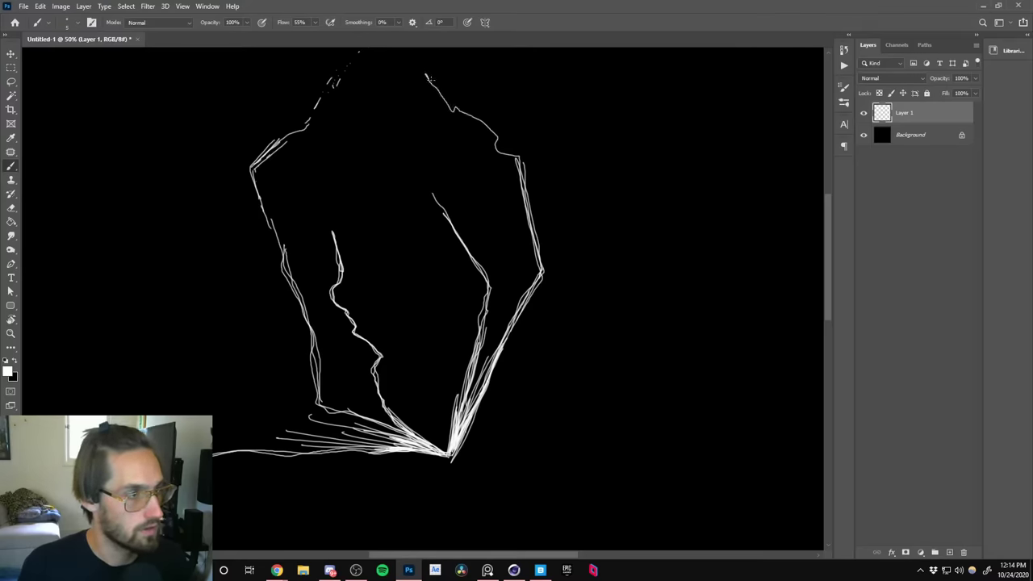
{"action": "mouse_move", "coordinate": [467, 115]}
{"action": "left_mouse_down"}
{"action": "mouse_move", "coordinate": [520, 158]}
{"action": "mouse_move", "coordinate": [427, 74]}
{"action": "left_mouse_up"}
{"action": "left_click_drag", "start_coordinate": [518, 157], "coordinate": [427, 68]}
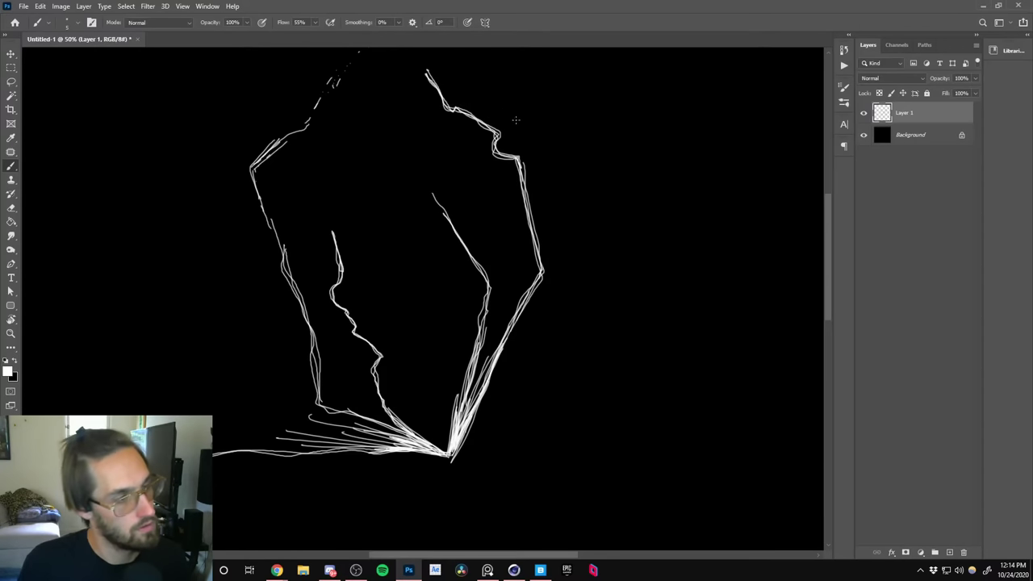
{"action": "left_click_drag", "start_coordinate": [491, 186], "coordinate": [485, 225]}
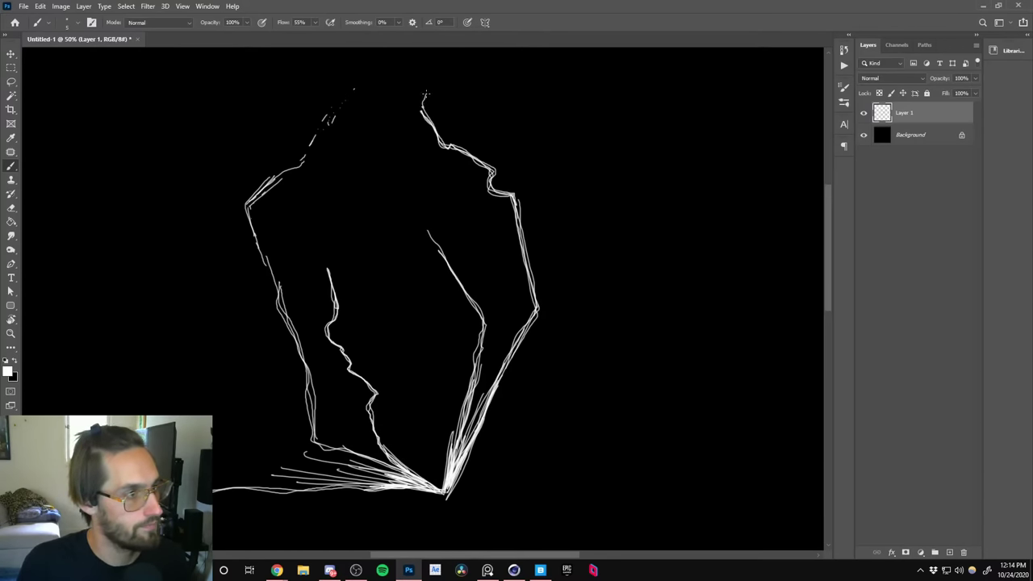
{"action": "left_click_drag", "start_coordinate": [425, 72], "coordinate": [430, 158]}
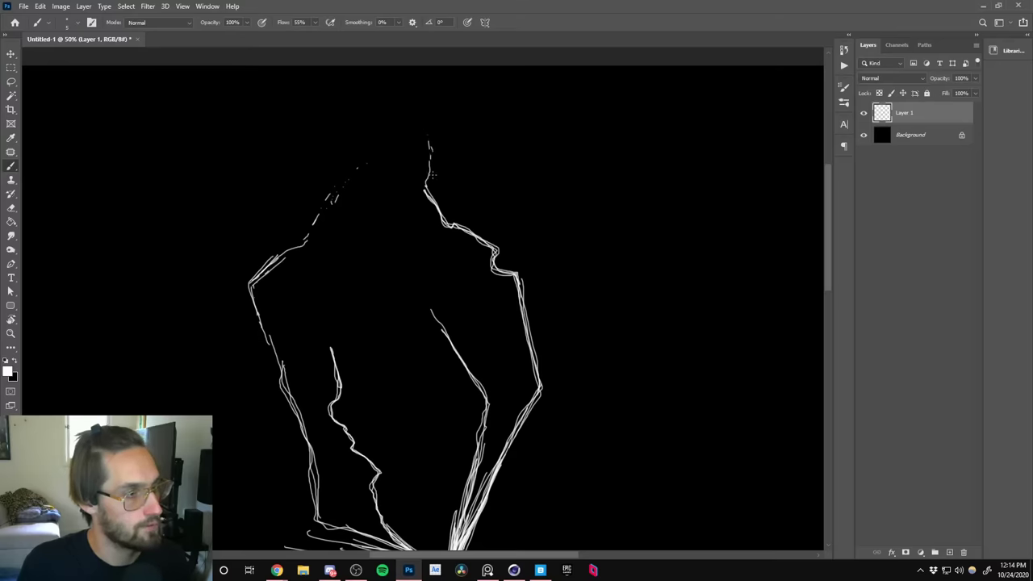
Thicken the lower part of the upper-left strand and paint a curved branch bulging out on its left side.
{"action": "left_click_drag", "start_coordinate": [487, 305], "coordinate": [479, 174]}
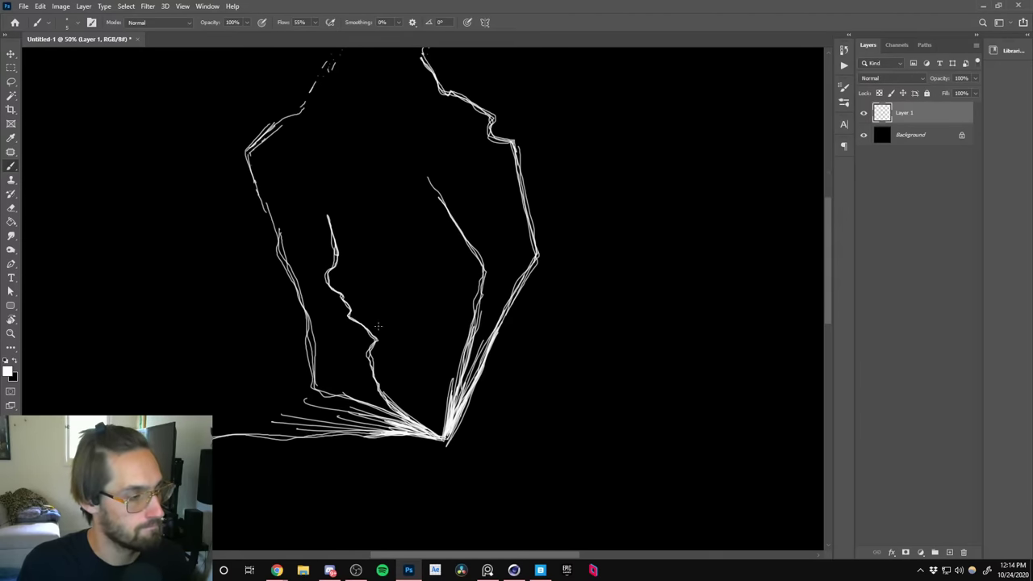
{"action": "mouse_move", "coordinate": [305, 401]}
{"action": "left_mouse_down"}
{"action": "mouse_move", "coordinate": [287, 392]}
{"action": "mouse_move", "coordinate": [277, 364]}
{"action": "mouse_move", "coordinate": [295, 278]}
{"action": "mouse_move", "coordinate": [283, 244]}
{"action": "left_mouse_up"}
{"action": "mouse_move", "coordinate": [364, 416]}
{"action": "left_mouse_down"}
{"action": "mouse_move", "coordinate": [318, 409]}
{"action": "mouse_move", "coordinate": [280, 378]}
{"action": "mouse_move", "coordinate": [276, 334]}
{"action": "mouse_move", "coordinate": [293, 297]}
{"action": "mouse_move", "coordinate": [292, 268]}
{"action": "left_mouse_up"}
{"action": "mouse_move", "coordinate": [323, 408]}
{"action": "left_mouse_down"}
{"action": "mouse_move", "coordinate": [305, 404]}
{"action": "mouse_move", "coordinate": [276, 352]}
{"action": "mouse_move", "coordinate": [288, 261]}
{"action": "mouse_move", "coordinate": [311, 331]}
{"action": "mouse_move", "coordinate": [312, 371]}
{"action": "left_mouse_up"}
{"action": "mouse_move", "coordinate": [309, 333]}
{"action": "left_mouse_down"}
{"action": "mouse_move", "coordinate": [325, 393]}
{"action": "mouse_move", "coordinate": [361, 402]}
{"action": "left_mouse_up"}
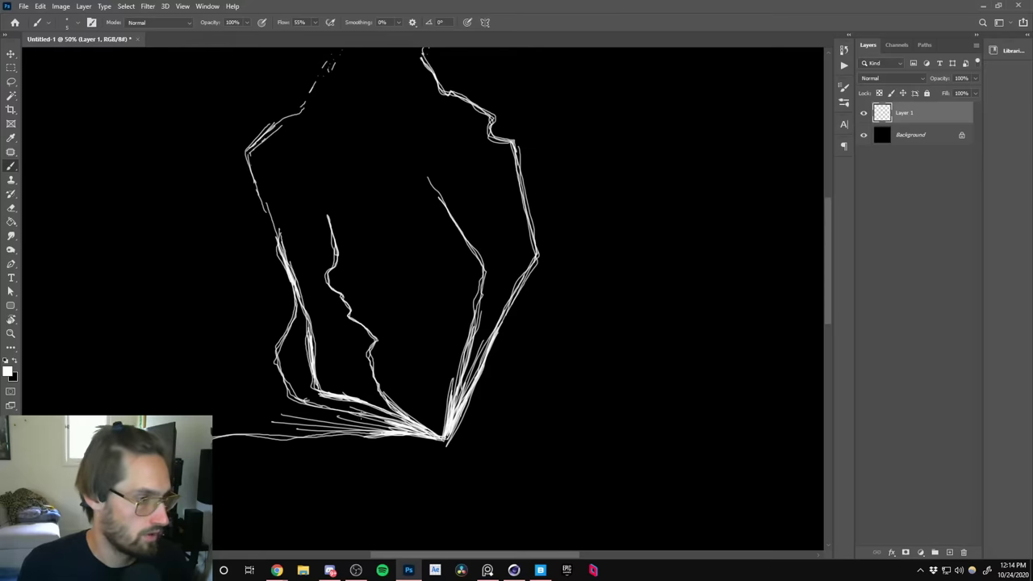
Paint thin wavy strands from the center point alongside the upper-left, middle jagged and inner right strands.
{"action": "mouse_move", "coordinate": [305, 401]}
{"action": "left_mouse_down"}
{"action": "mouse_move", "coordinate": [326, 415]}
{"action": "mouse_move", "coordinate": [285, 376]}
{"action": "mouse_move", "coordinate": [300, 363]}
{"action": "mouse_move", "coordinate": [301, 313]}
{"action": "left_mouse_up"}
{"action": "mouse_move", "coordinate": [411, 424]}
{"action": "left_mouse_down"}
{"action": "mouse_move", "coordinate": [340, 367]}
{"action": "mouse_move", "coordinate": [307, 311]}
{"action": "left_mouse_up"}
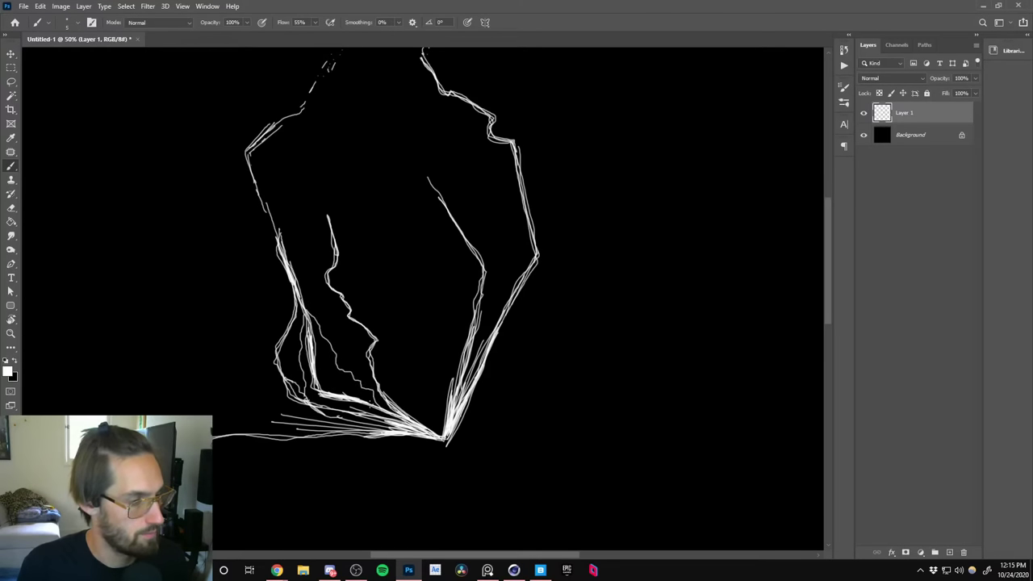
{"action": "mouse_move", "coordinate": [380, 406]}
{"action": "left_mouse_down"}
{"action": "mouse_move", "coordinate": [344, 390]}
{"action": "mouse_move", "coordinate": [305, 323]}
{"action": "left_mouse_up"}
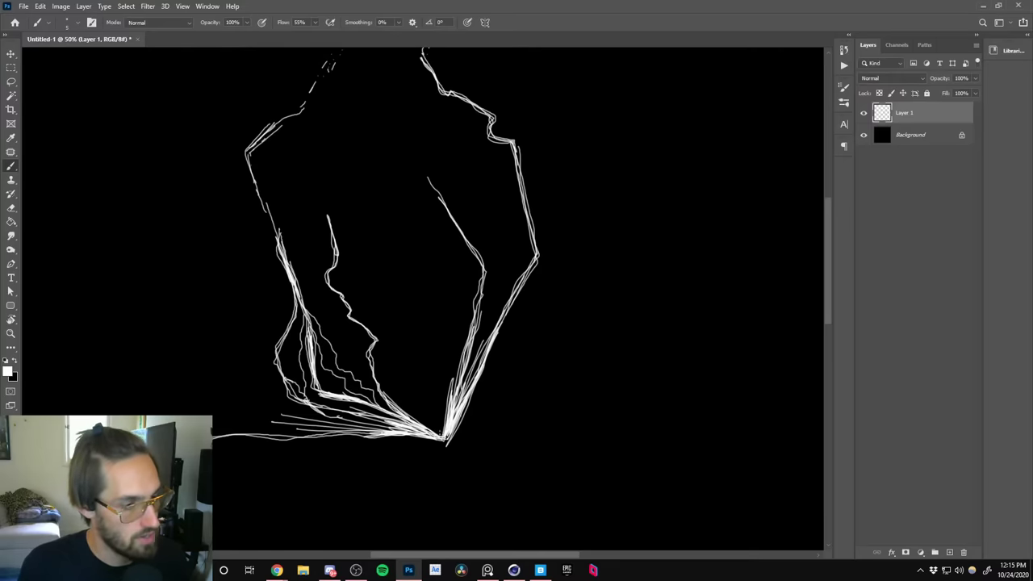
{"action": "left_click_drag", "start_coordinate": [441, 434], "coordinate": [372, 341]}
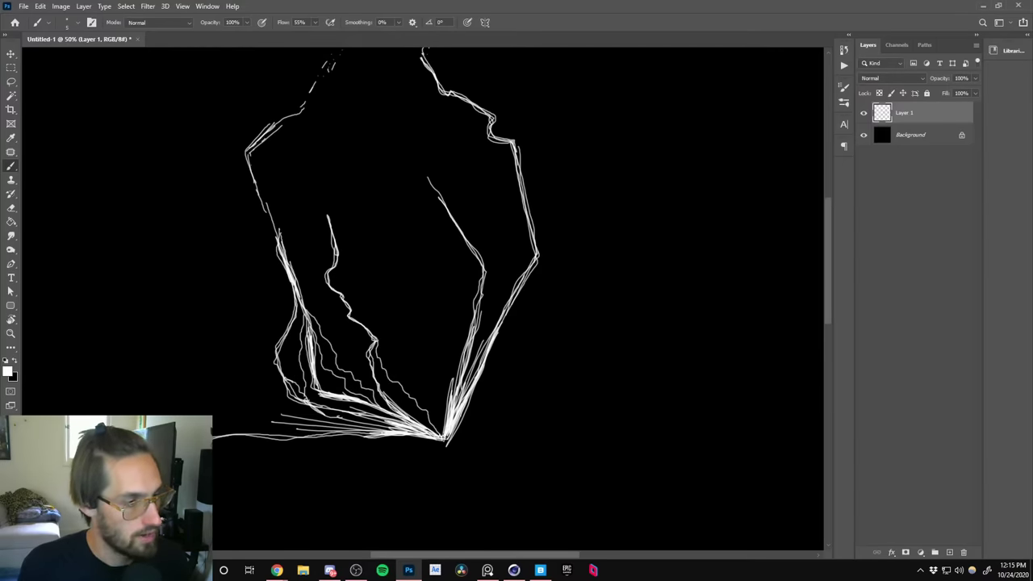
{"action": "mouse_move", "coordinate": [444, 438]}
{"action": "left_mouse_down"}
{"action": "mouse_move", "coordinate": [447, 366]}
{"action": "mouse_move", "coordinate": [481, 275]}
{"action": "left_mouse_up"}
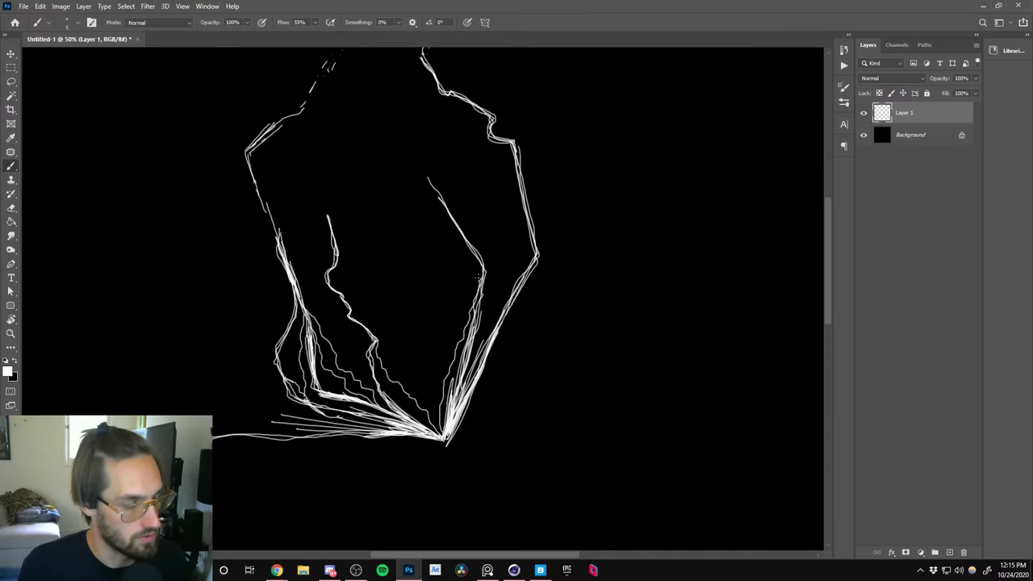
{"action": "mouse_move", "coordinate": [444, 439]}
{"action": "left_mouse_down"}
{"action": "mouse_move", "coordinate": [397, 396]}
{"action": "mouse_move", "coordinate": [371, 349]}
{"action": "left_mouse_up"}
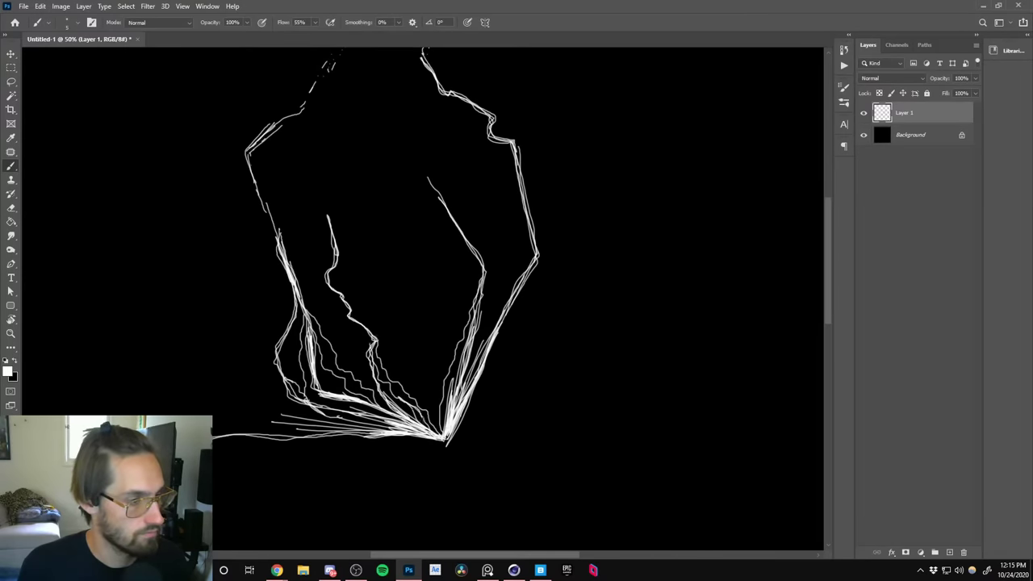
Paint a wider doubled wavy loop outside the left branch and a wavy strand just above the horizontal one.
{"action": "mouse_move", "coordinate": [276, 422]}
{"action": "left_mouse_down"}
{"action": "mouse_move", "coordinate": [259, 409]}
{"action": "mouse_move", "coordinate": [246, 346]}
{"action": "mouse_move", "coordinate": [294, 289]}
{"action": "left_mouse_up"}
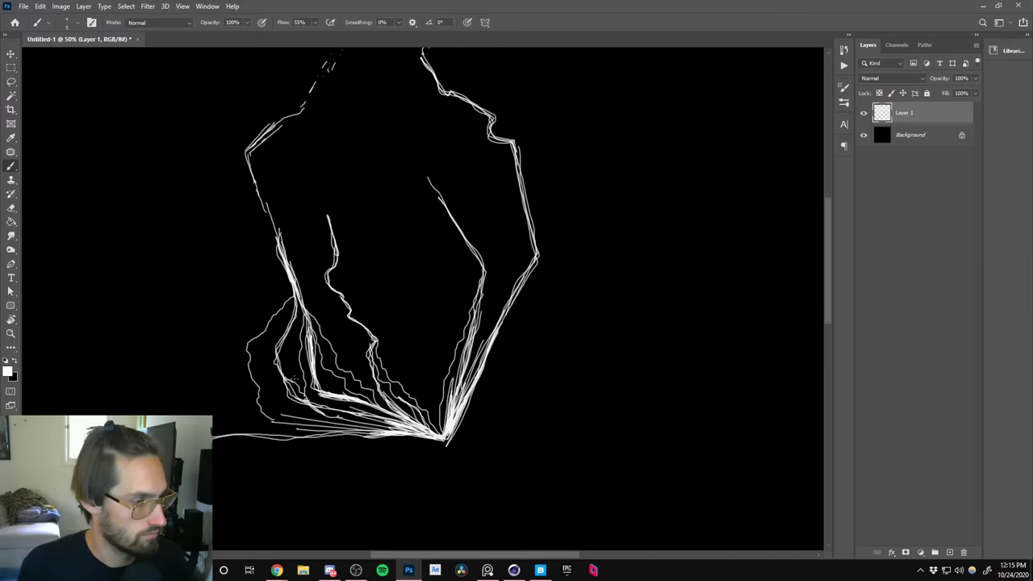
{"action": "mouse_move", "coordinate": [282, 414]}
{"action": "left_mouse_down"}
{"action": "mouse_move", "coordinate": [249, 367]}
{"action": "mouse_move", "coordinate": [257, 334]}
{"action": "mouse_move", "coordinate": [289, 292]}
{"action": "left_mouse_up"}
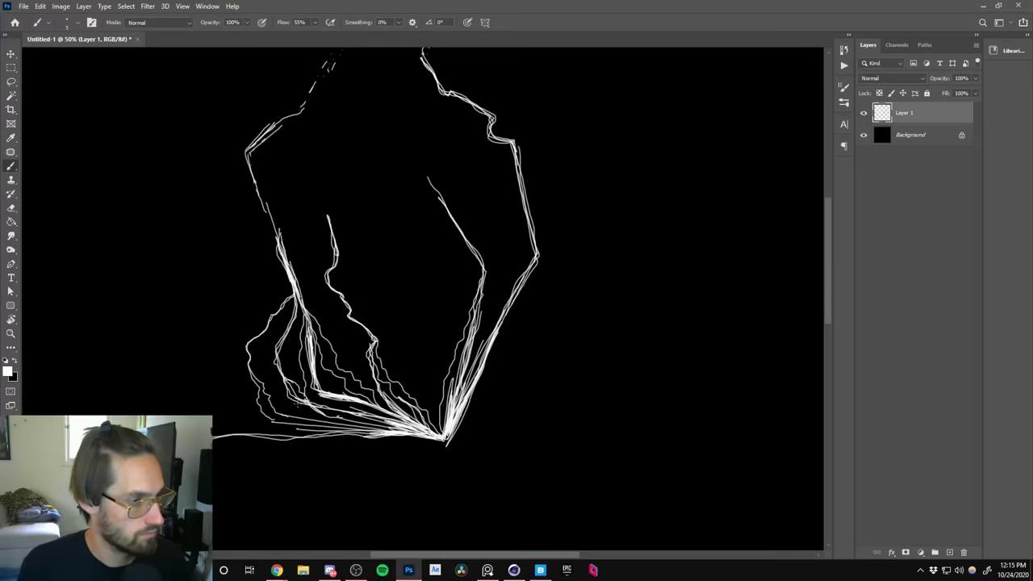
{"action": "left_click_drag", "start_coordinate": [319, 433], "coordinate": [224, 420]}
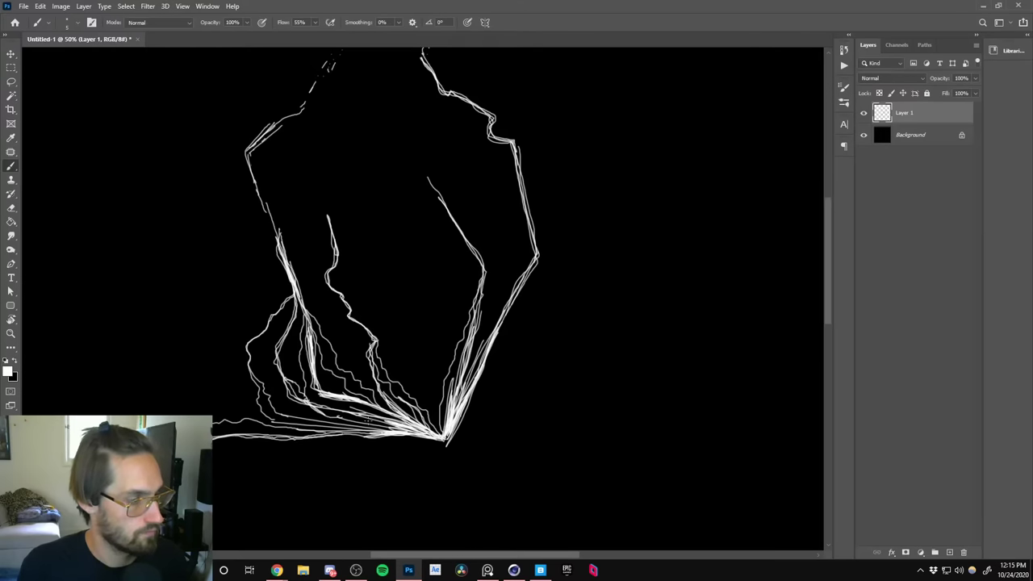
Check the whole canvas, then paint a doubled curved strand from the center point joining the inner right strand at its bend.
{"action": "key", "text": "z"}
{"action": "left_click", "coordinate": [436, 356], "text": "alt"}
{"action": "left_click", "coordinate": [435, 356], "text": "alt"}
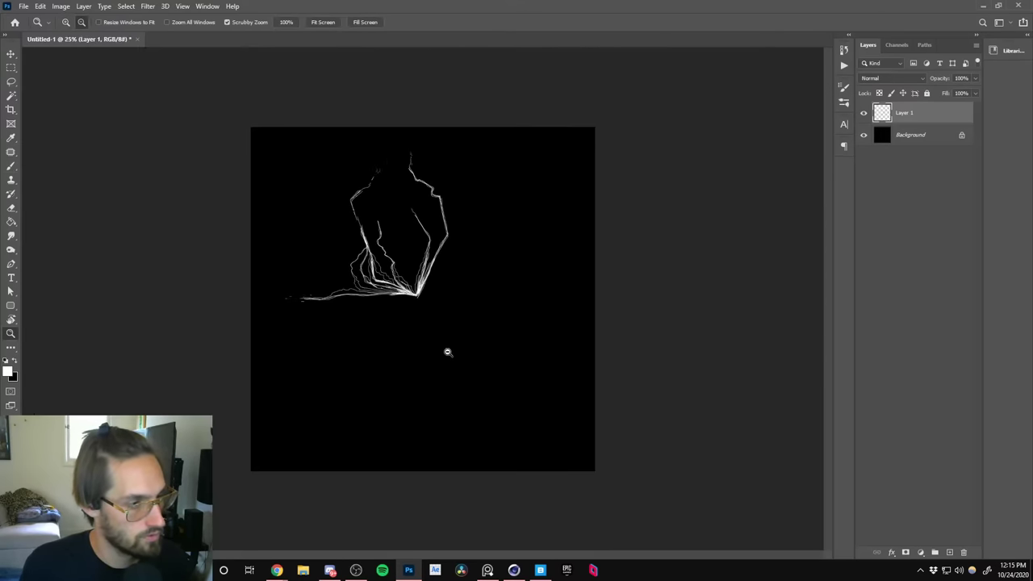
{"action": "left_click", "coordinate": [411, 265]}
{"action": "left_click", "coordinate": [397, 279]}
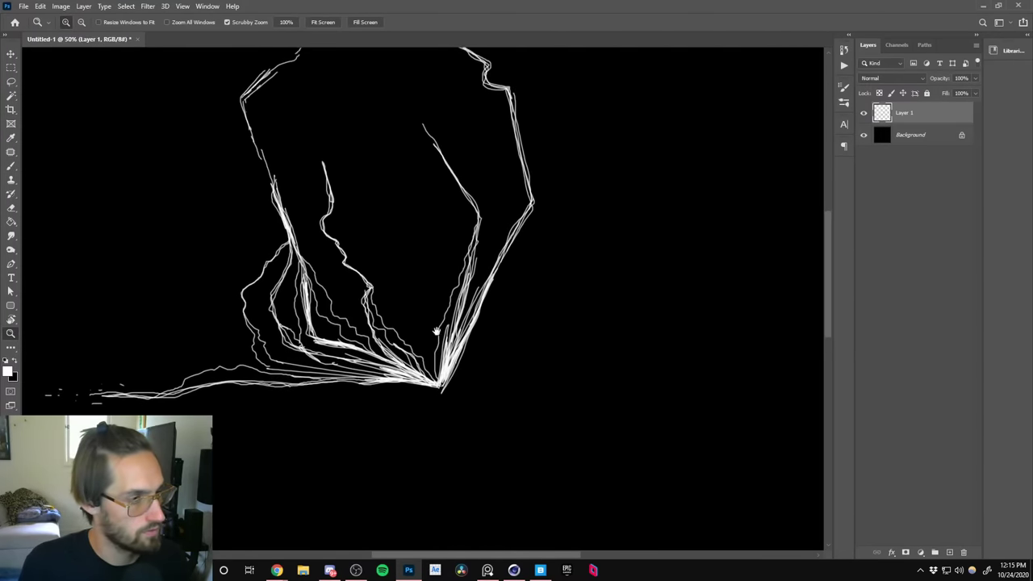
{"action": "left_click", "coordinate": [10, 167]}
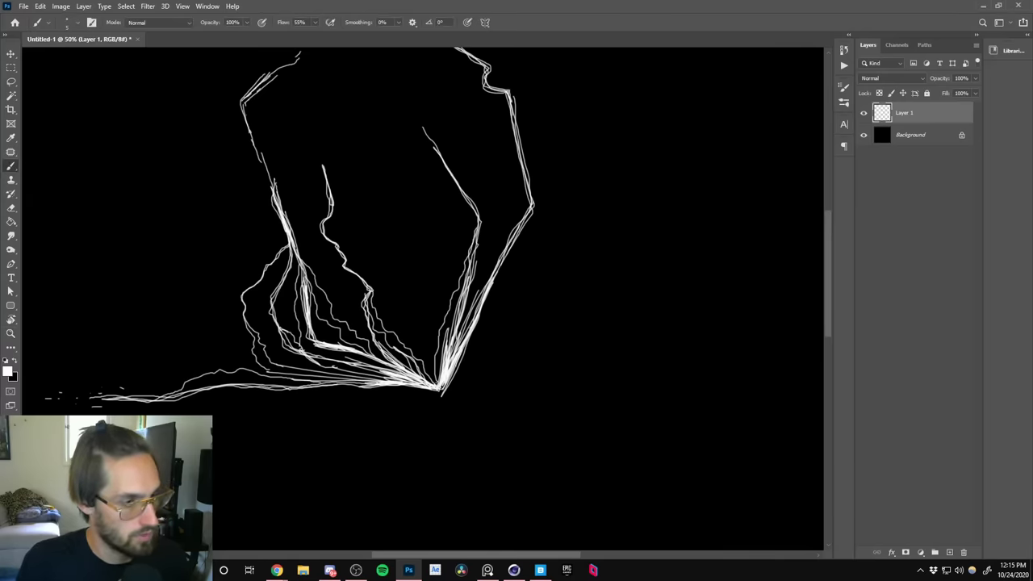
{"action": "mouse_move", "coordinate": [431, 328]}
{"action": "left_mouse_down"}
{"action": "mouse_move", "coordinate": [429, 305]}
{"action": "mouse_move", "coordinate": [470, 201]}
{"action": "left_mouse_up"}
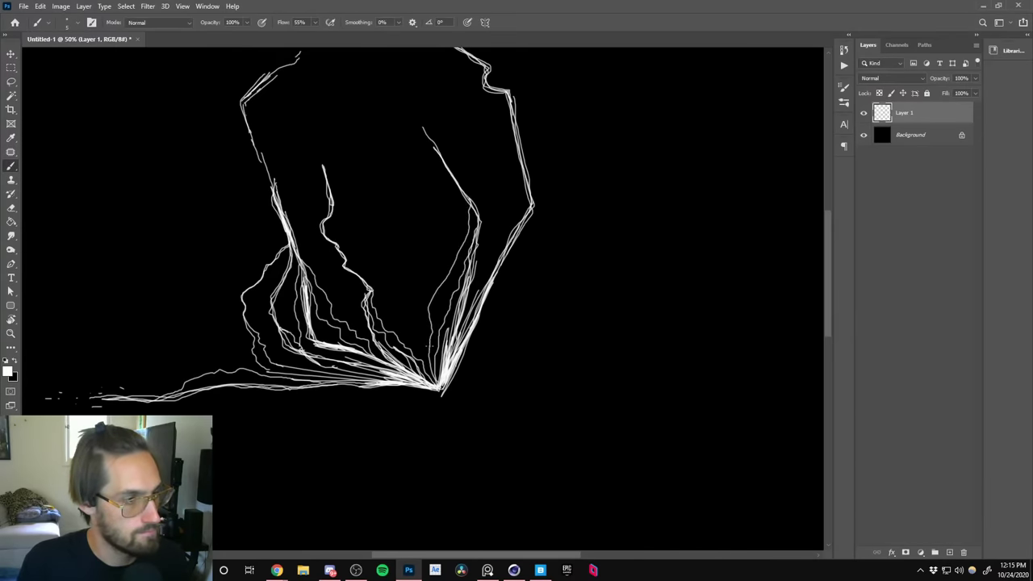
{"action": "left_click_drag", "start_coordinate": [447, 367], "coordinate": [480, 218]}
{"action": "mouse_move", "coordinate": [434, 379]}
{"action": "left_mouse_down"}
{"action": "mouse_move", "coordinate": [429, 303]}
{"action": "mouse_move", "coordinate": [472, 208]}
{"action": "left_mouse_up"}
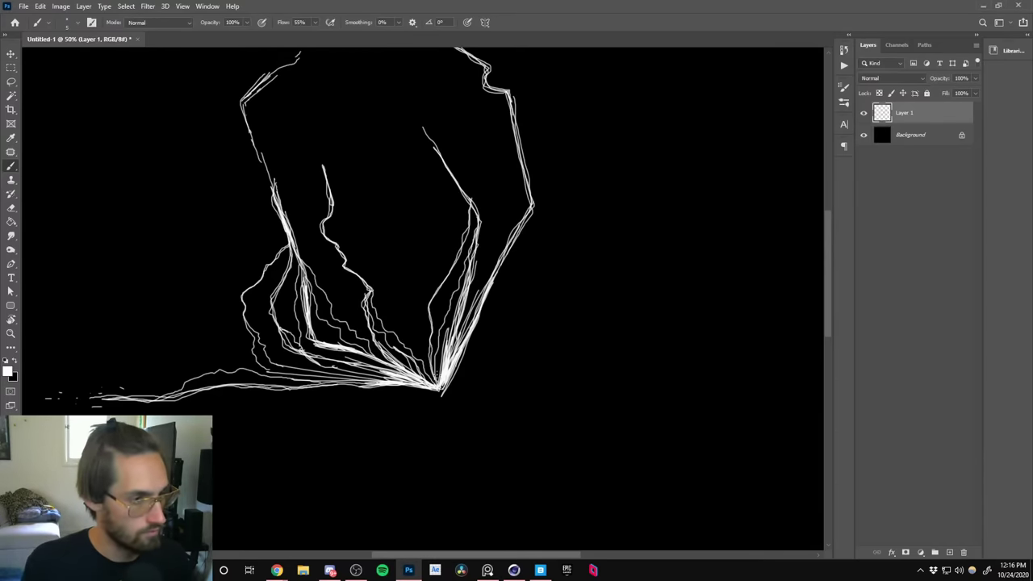
{"action": "left_click_drag", "start_coordinate": [441, 387], "coordinate": [432, 362]}
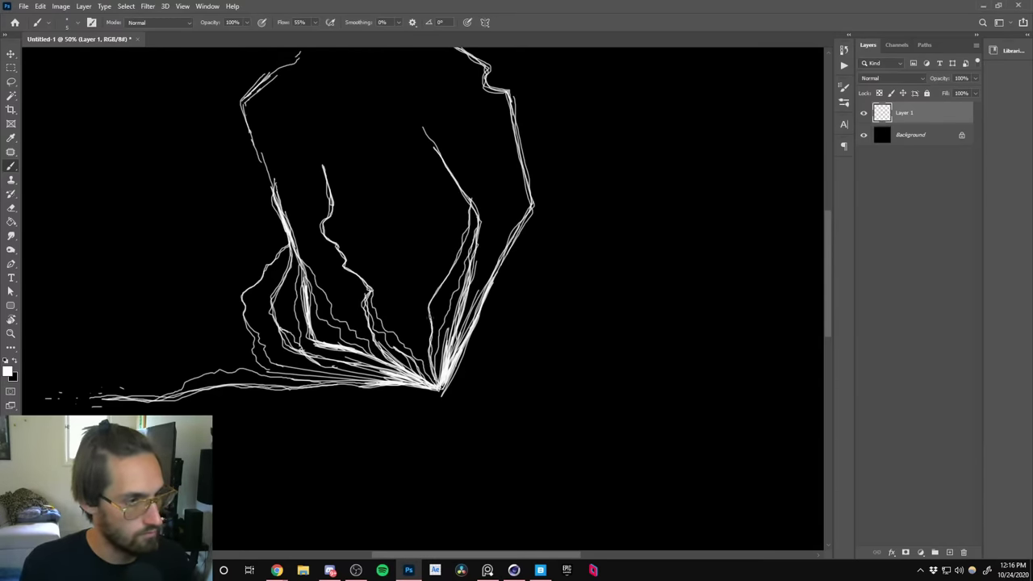
Extend the inner right and middle jagged strands upward with broken, tapering tips, and add faint side branches around the middle strand.
{"action": "mouse_move", "coordinate": [445, 279]}
{"action": "left_mouse_down"}
{"action": "mouse_move", "coordinate": [468, 195]}
{"action": "mouse_move", "coordinate": [423, 103]}
{"action": "mouse_move", "coordinate": [438, 197]}
{"action": "left_mouse_up"}
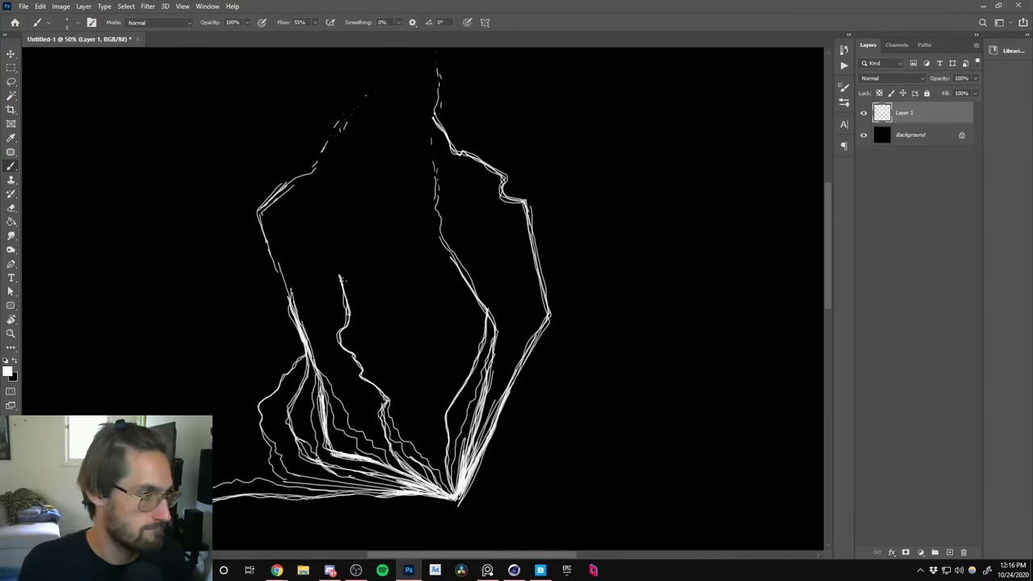
{"action": "left_click_drag", "start_coordinate": [337, 261], "coordinate": [318, 227]}
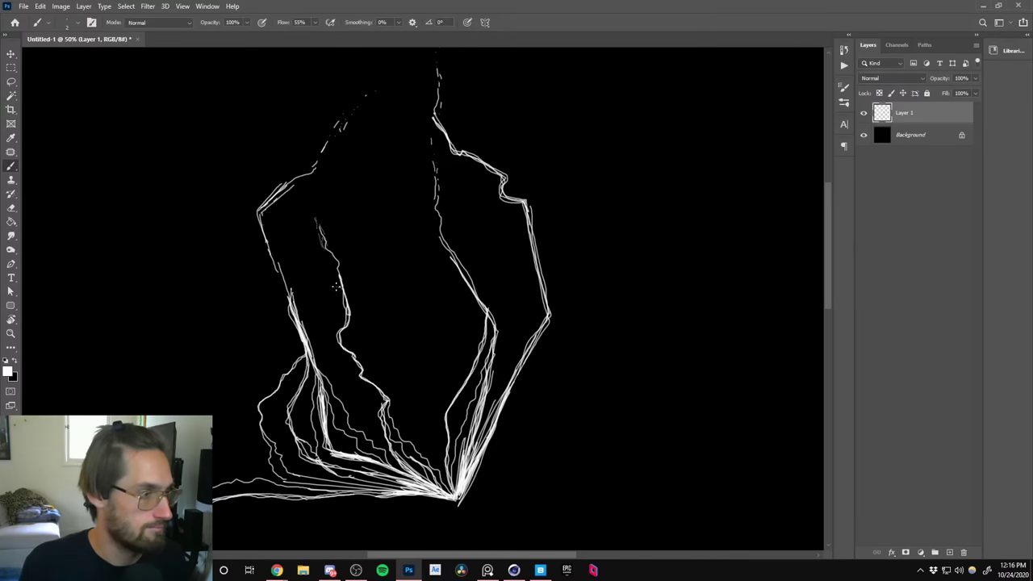
{"action": "left_click_drag", "start_coordinate": [339, 274], "coordinate": [349, 236]}
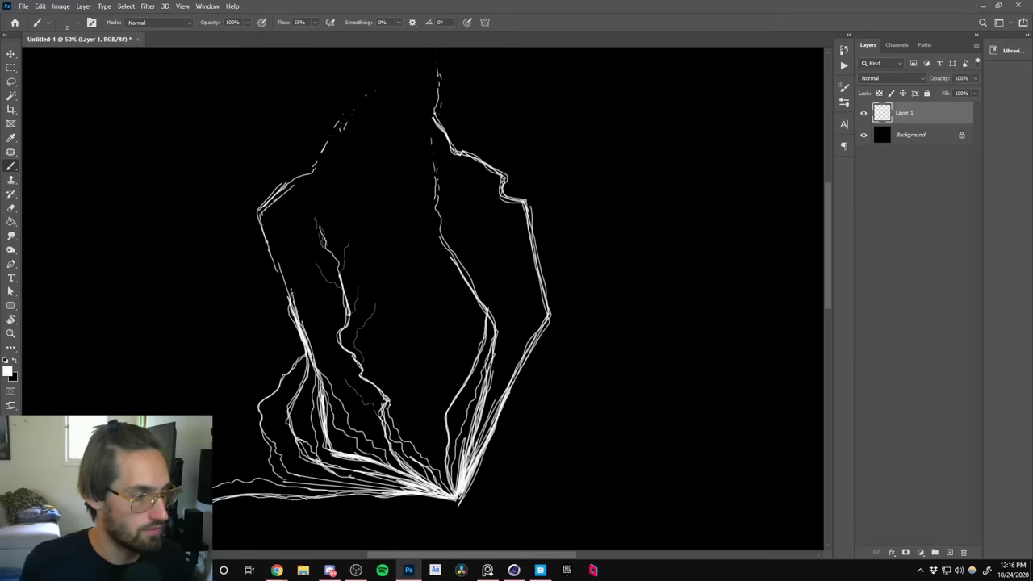
{"action": "left_click_drag", "start_coordinate": [442, 474], "coordinate": [416, 436]}
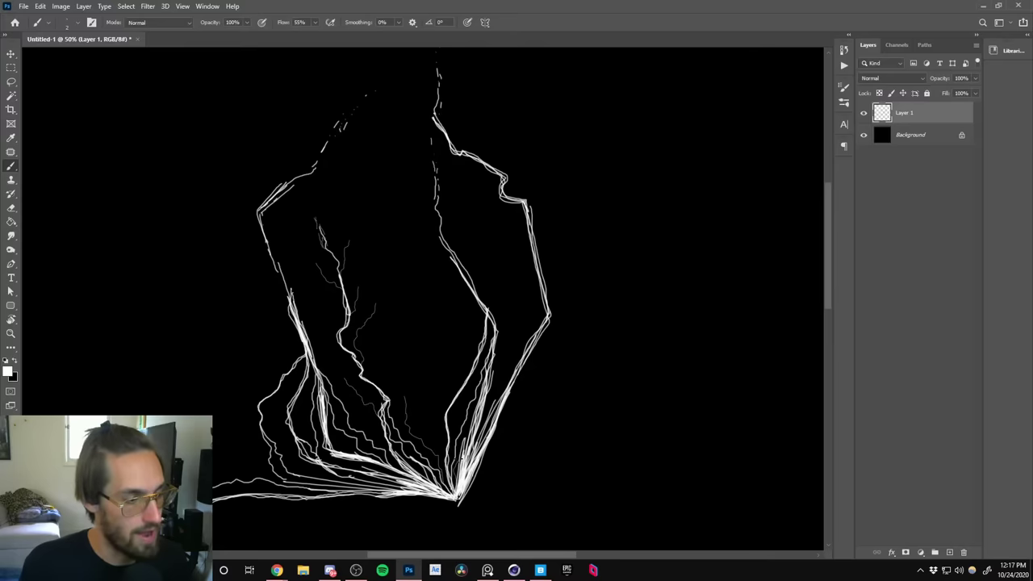
Paint faint wavy branches inside and outside the outer right strand, plus a thin bent strand rising from the center point.
{"action": "mouse_move", "coordinate": [462, 418]}
{"action": "left_mouse_down"}
{"action": "mouse_move", "coordinate": [466, 403]}
{"action": "mouse_move", "coordinate": [493, 394]}
{"action": "mouse_move", "coordinate": [540, 290]}
{"action": "left_mouse_up"}
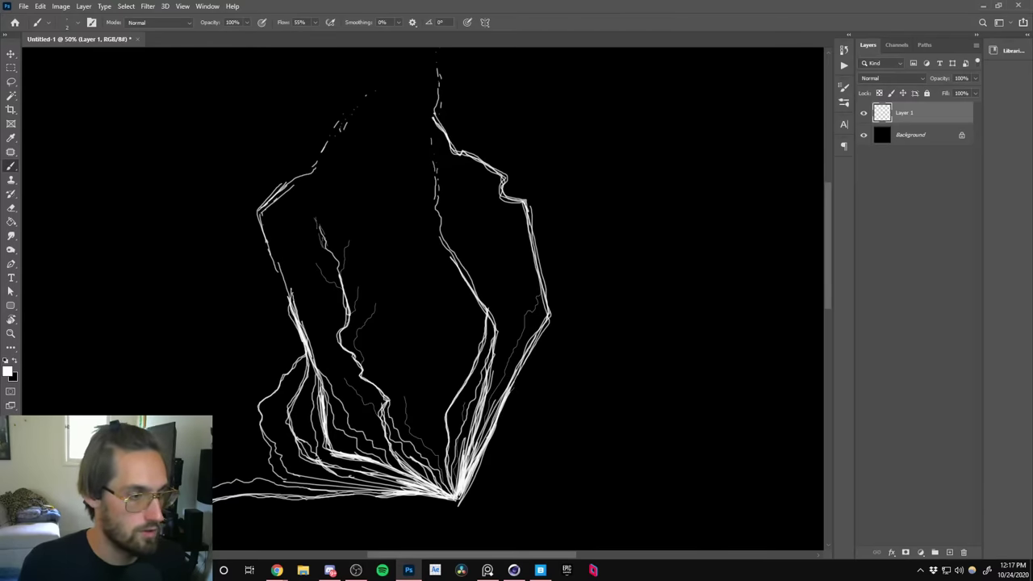
{"action": "left_click_drag", "start_coordinate": [532, 362], "coordinate": [578, 344]}
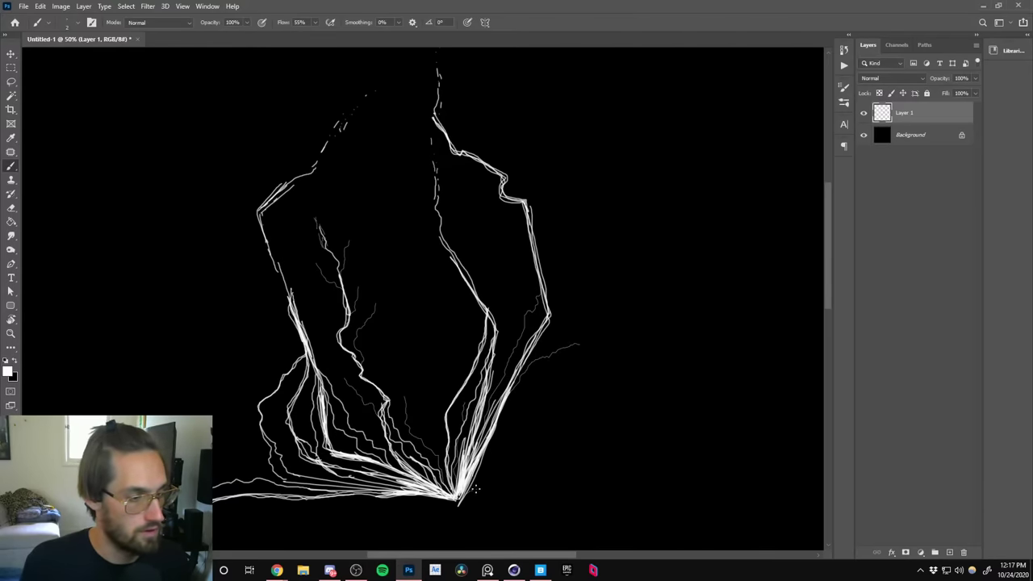
{"action": "mouse_move", "coordinate": [475, 489]}
{"action": "left_mouse_down"}
{"action": "mouse_move", "coordinate": [528, 434]}
{"action": "mouse_move", "coordinate": [509, 435]}
{"action": "mouse_move", "coordinate": [525, 399]}
{"action": "left_mouse_up"}
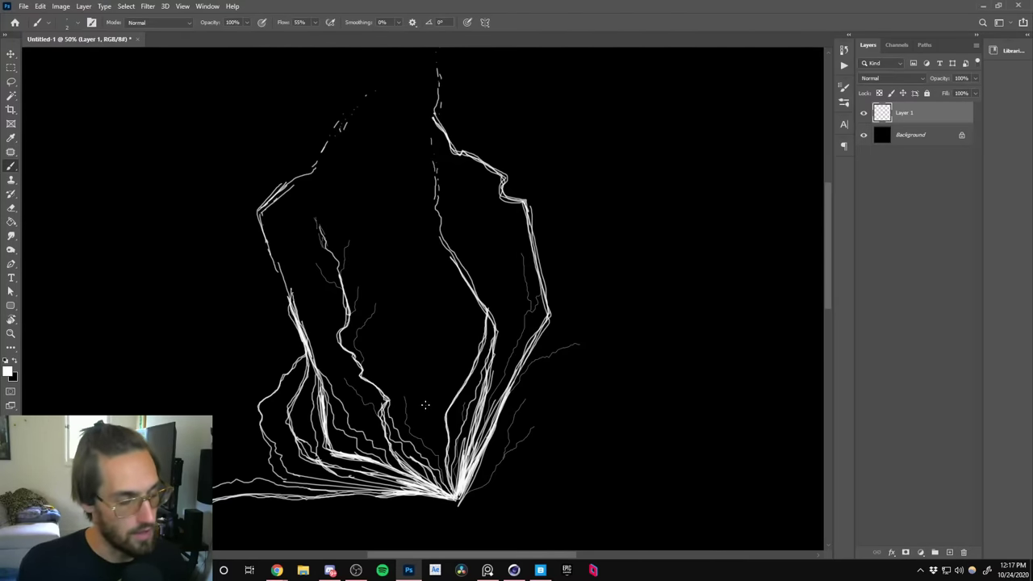
{"action": "mouse_move", "coordinate": [455, 496]}
{"action": "left_mouse_down"}
{"action": "mouse_move", "coordinate": [435, 415]}
{"action": "mouse_move", "coordinate": [442, 344]}
{"action": "mouse_move", "coordinate": [467, 329]}
{"action": "mouse_move", "coordinate": [450, 292]}
{"action": "left_mouse_up"}
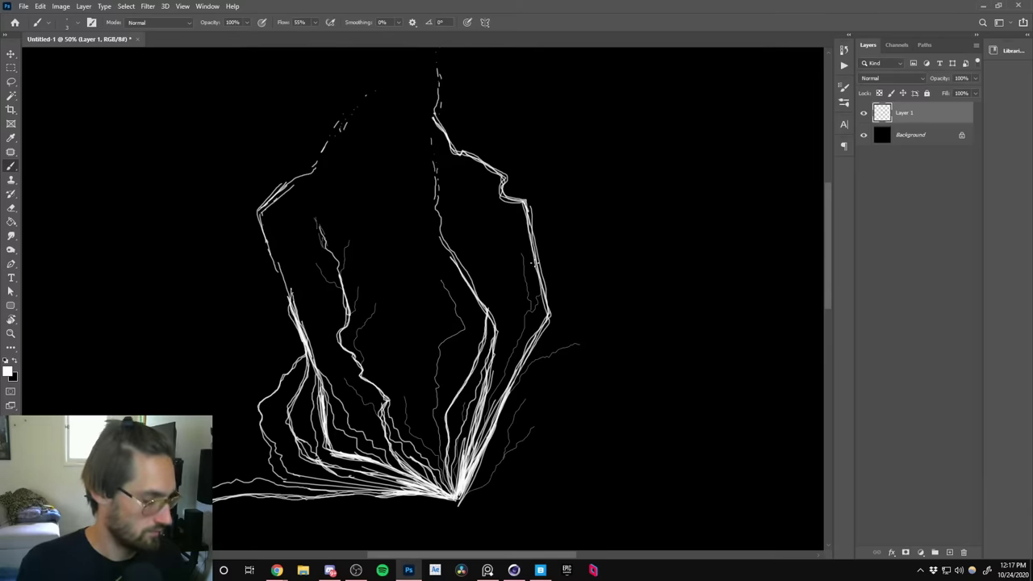
Examine the overall shape of the painted strands on the full canvas.
{"action": "key", "text": "z"}
{"action": "left_click", "coordinate": [450, 329], "text": "alt"}
{"action": "left_click", "coordinate": [450, 329], "text": "alt"}
{"action": "left_click", "coordinate": [449, 329], "text": "alt"}
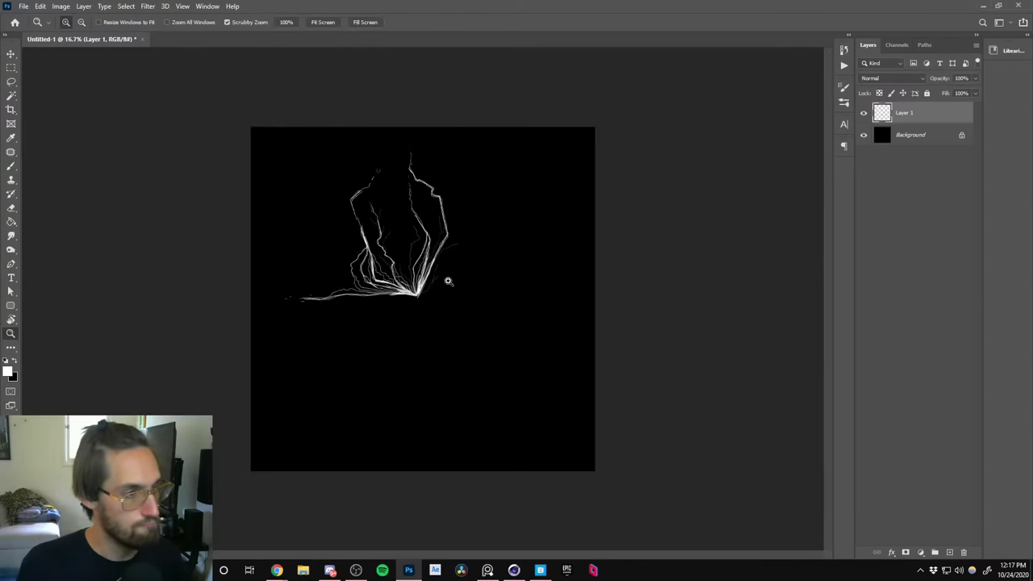
{"action": "mouse_move", "coordinate": [404, 233]}
{"action": "left_mouse_down"}
{"action": "mouse_move", "coordinate": [396, 258]}
{"action": "mouse_move", "coordinate": [417, 299]}
{"action": "left_mouse_up"}
{"action": "key", "text": "b"}
{"action": "key", "text": "z"}
{"action": "left_click", "coordinate": [417, 317], "text": "alt"}
{"action": "left_click", "coordinate": [419, 316], "text": "alt"}
{"action": "left_click", "coordinate": [420, 316], "text": "alt"}
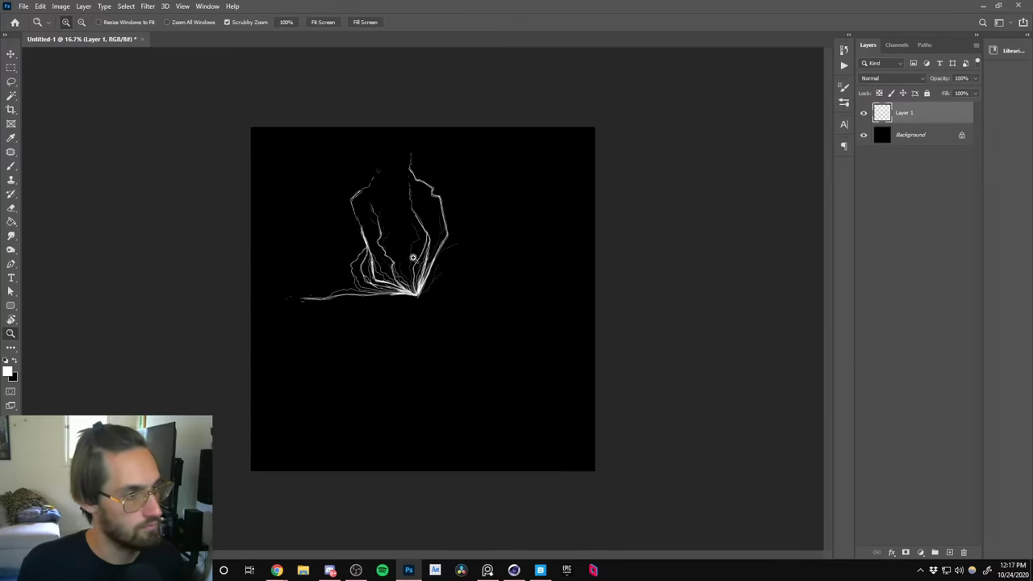
{"action": "mouse_move", "coordinate": [412, 258]}
{"action": "left_mouse_down"}
{"action": "mouse_move", "coordinate": [422, 233]}
{"action": "mouse_move", "coordinate": [428, 274]}
{"action": "left_mouse_up"}
Paint with black over parts of the upper-left bend and the upper section of the outer right strand to thin them.
{"action": "key", "text": "b"}
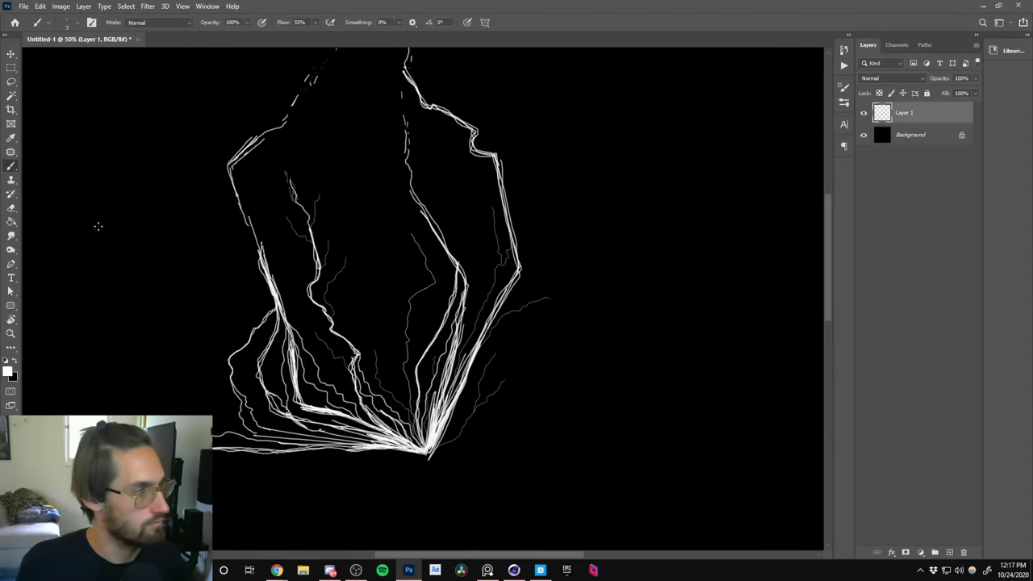
{"action": "left_click", "coordinate": [16, 362]}
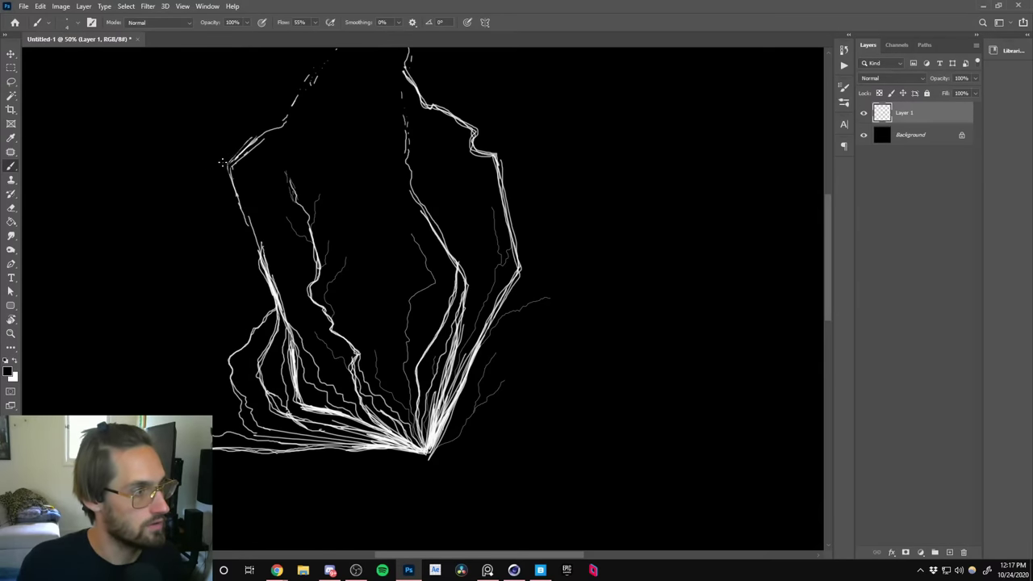
{"action": "mouse_move", "coordinate": [243, 151]}
{"action": "left_mouse_down"}
{"action": "mouse_move", "coordinate": [256, 140]}
{"action": "mouse_move", "coordinate": [229, 163]}
{"action": "mouse_move", "coordinate": [263, 141]}
{"action": "left_mouse_up"}
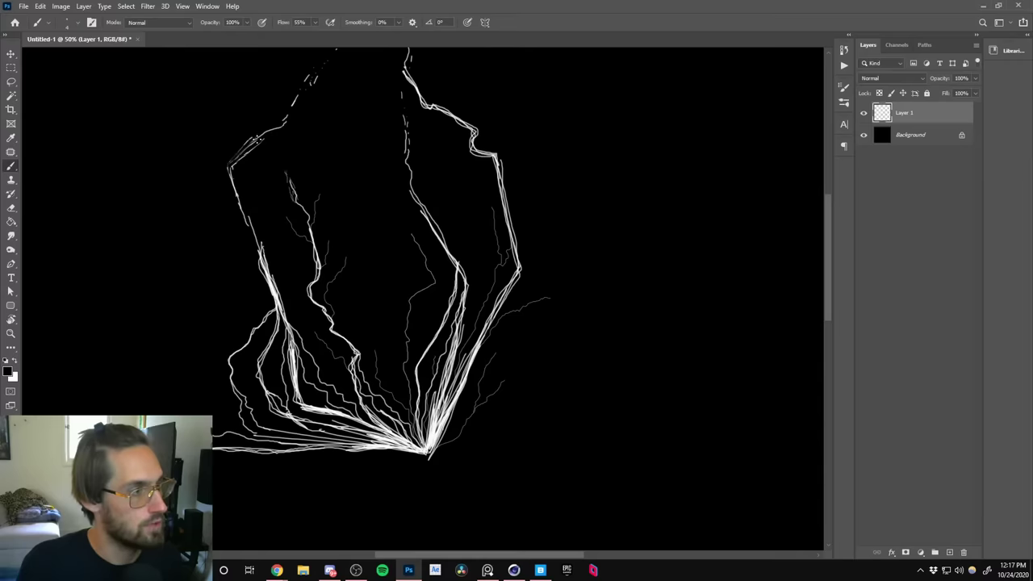
{"action": "mouse_move", "coordinate": [502, 173]}
{"action": "left_mouse_down"}
{"action": "mouse_move", "coordinate": [508, 215]}
{"action": "mouse_move", "coordinate": [505, 193]}
{"action": "left_mouse_up"}
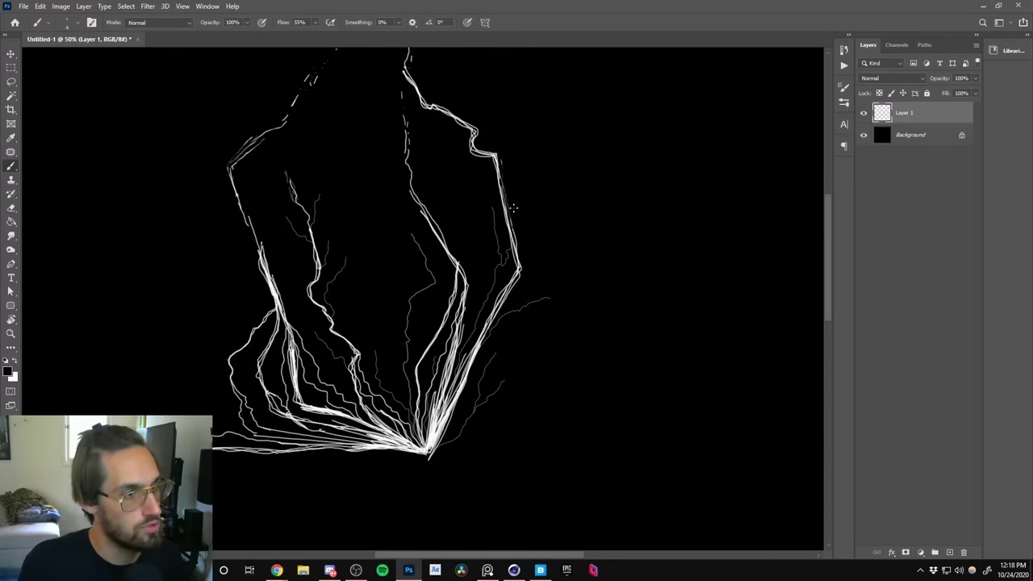
{"action": "mouse_move", "coordinate": [506, 196]}
{"action": "left_mouse_down"}
{"action": "mouse_move", "coordinate": [501, 175]}
{"action": "mouse_move", "coordinate": [517, 240]}
{"action": "mouse_move", "coordinate": [509, 200]}
{"action": "left_mouse_up"}
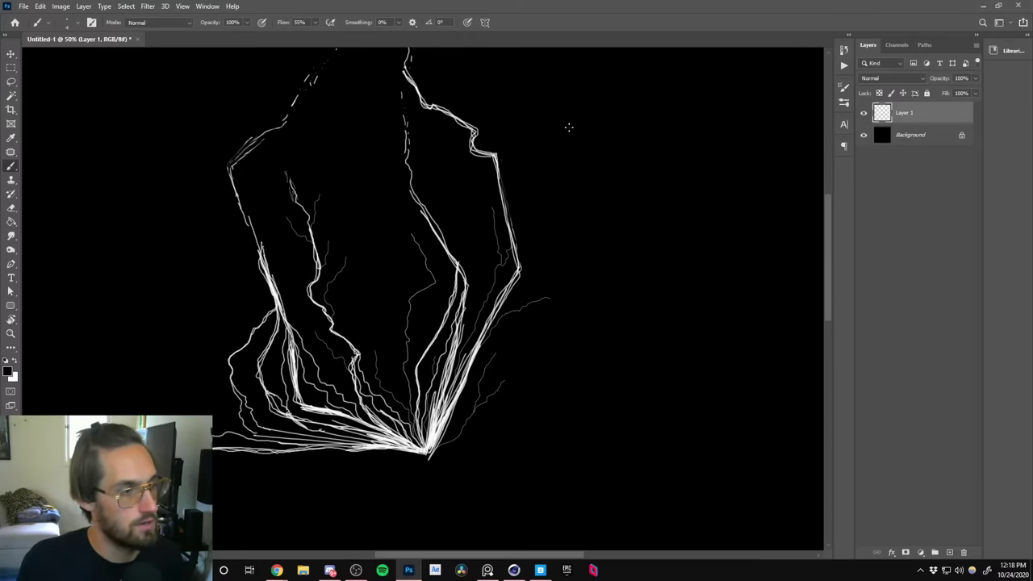
Show the rulers and place a vertical and a horizontal guide crossing at the canvas center.
{"action": "left_click_drag", "start_coordinate": [390, 288], "coordinate": [424, 303]}
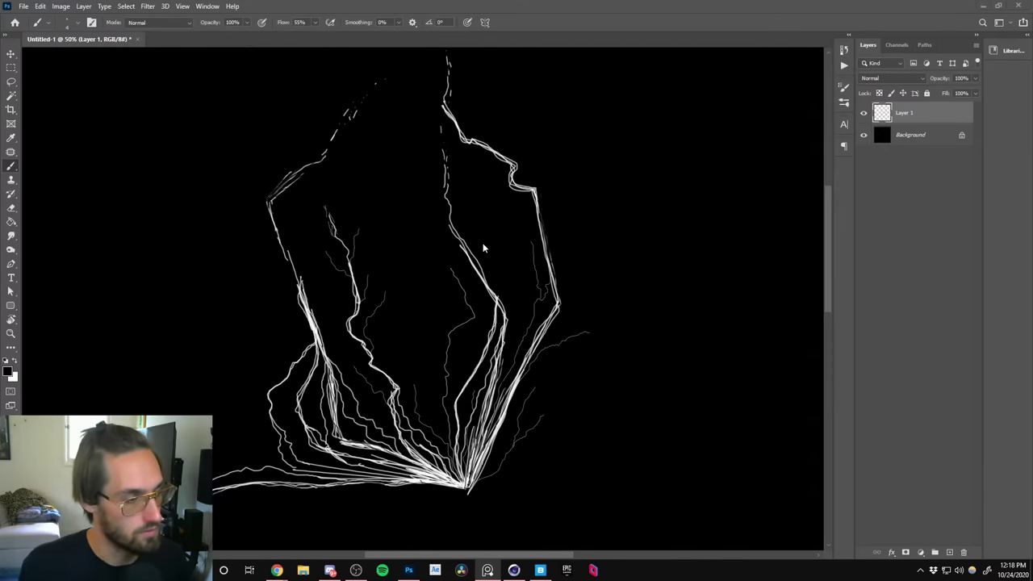
{"action": "key", "text": "z"}
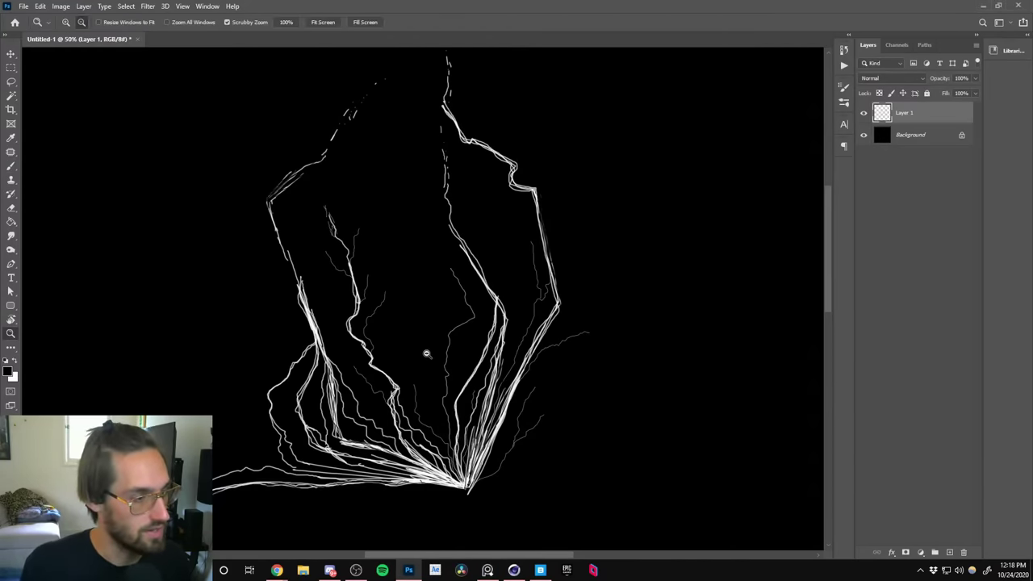
{"action": "left_click", "coordinate": [426, 351], "text": "alt"}
{"action": "left_click", "coordinate": [427, 321]}
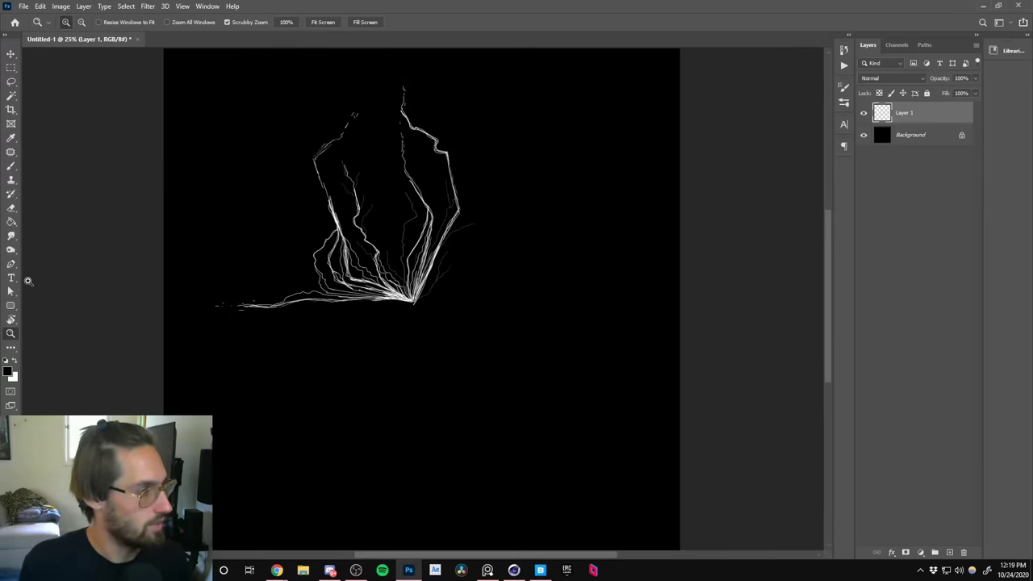
{"action": "key", "text": "ctrl+r"}
{"action": "left_click_drag", "start_coordinate": [24, 290], "coordinate": [432, 307]}
{"action": "left_click_drag", "start_coordinate": [461, 53], "coordinate": [468, 316]}
{"action": "key", "text": "alt+bracketleft"}
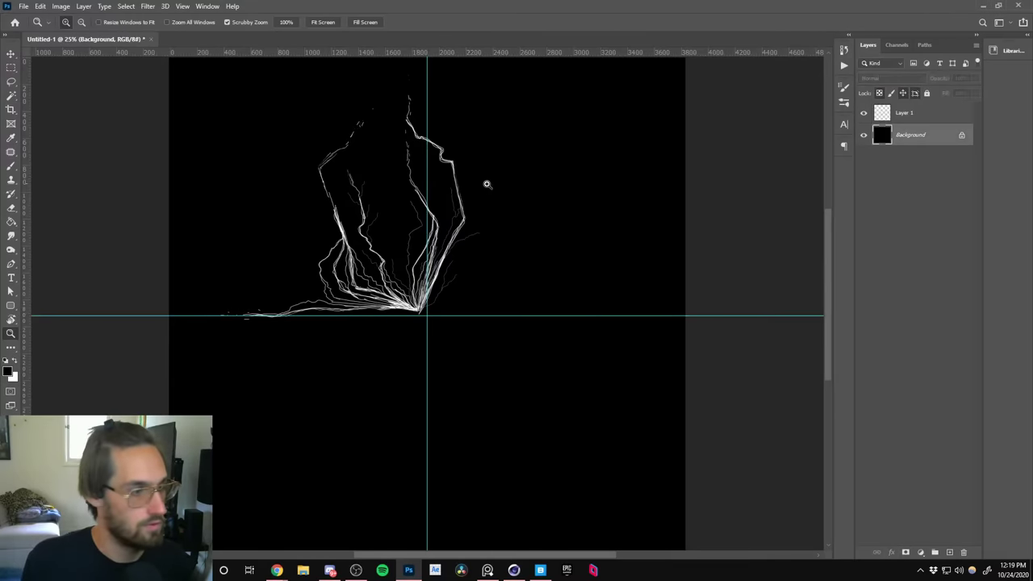
Move the strand drawing on Layer 1 so its convergence point sits on the guide intersection.
{"action": "left_click", "coordinate": [889, 117]}
{"action": "key", "text": "b"}
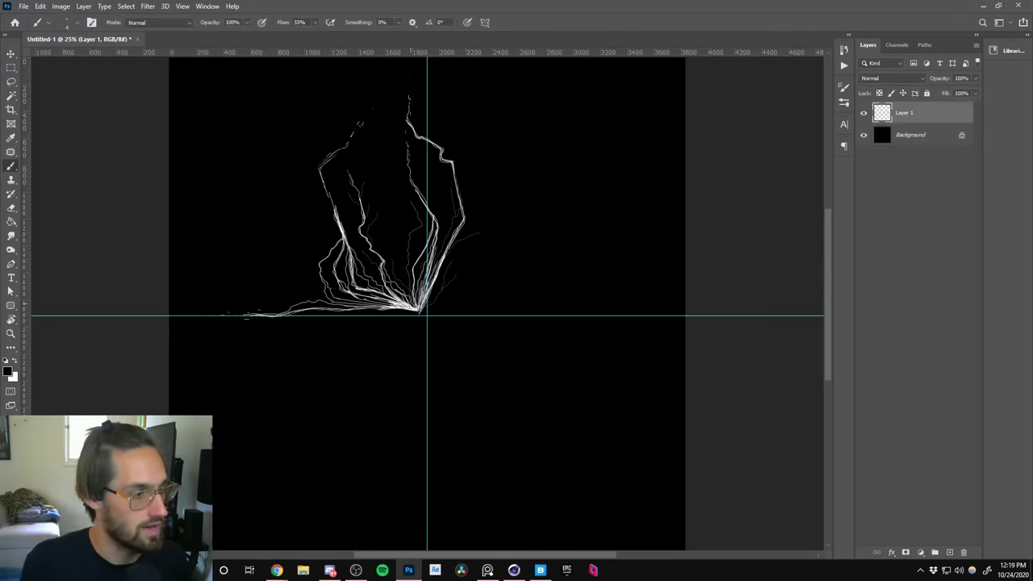
{"action": "left_click", "coordinate": [11, 54]}
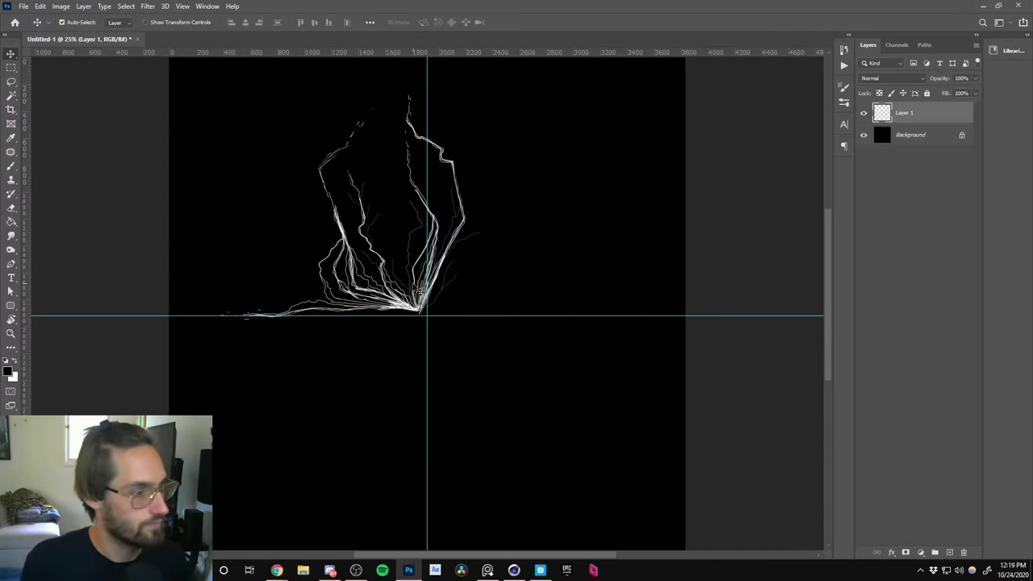
{"action": "left_click_drag", "start_coordinate": [412, 267], "coordinate": [444, 339]}
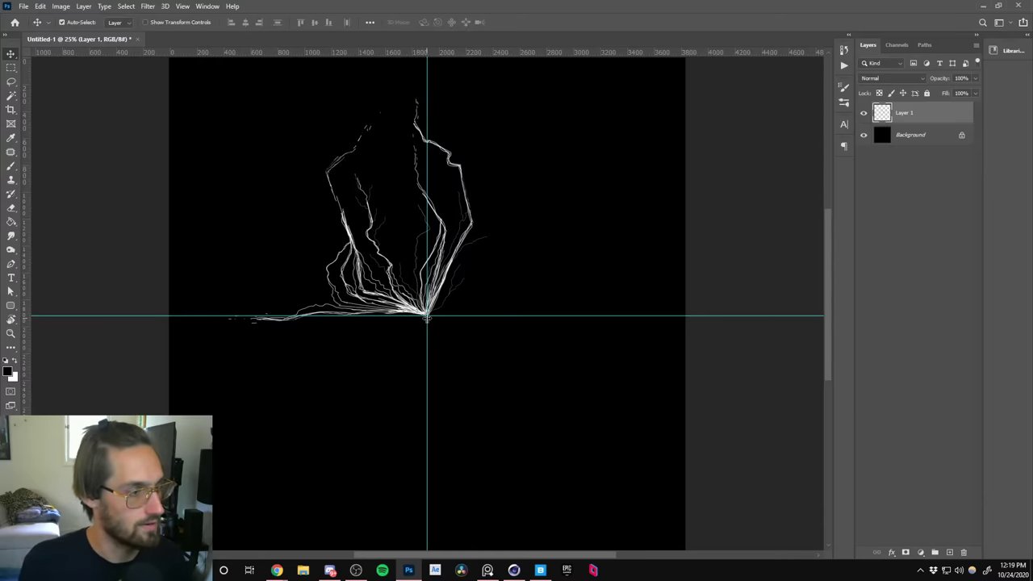
Duplicate Layer 1 and rotate the copy to -177.35°.
{"action": "left_click", "coordinate": [871, 254]}
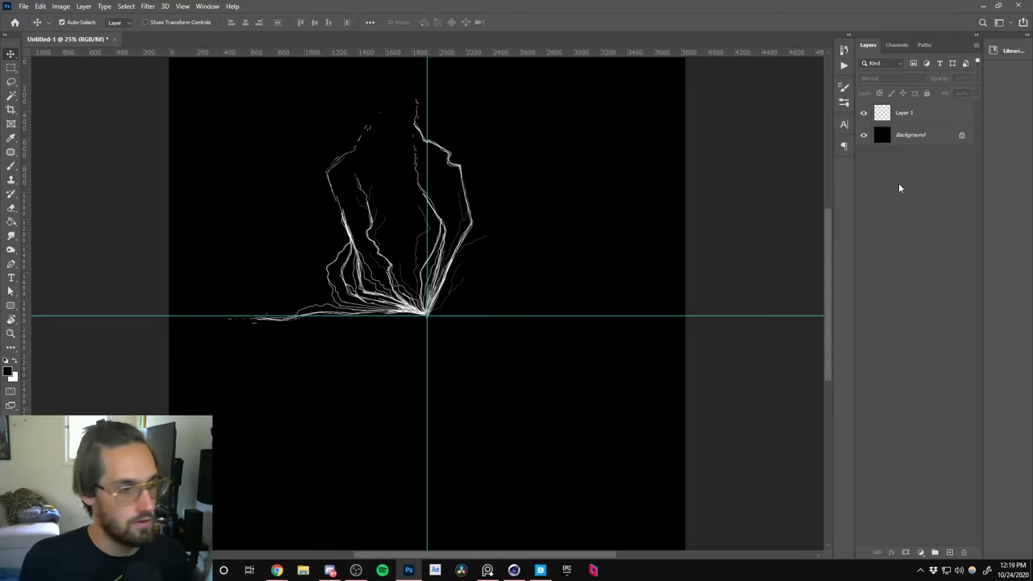
{"action": "left_click", "coordinate": [910, 115]}
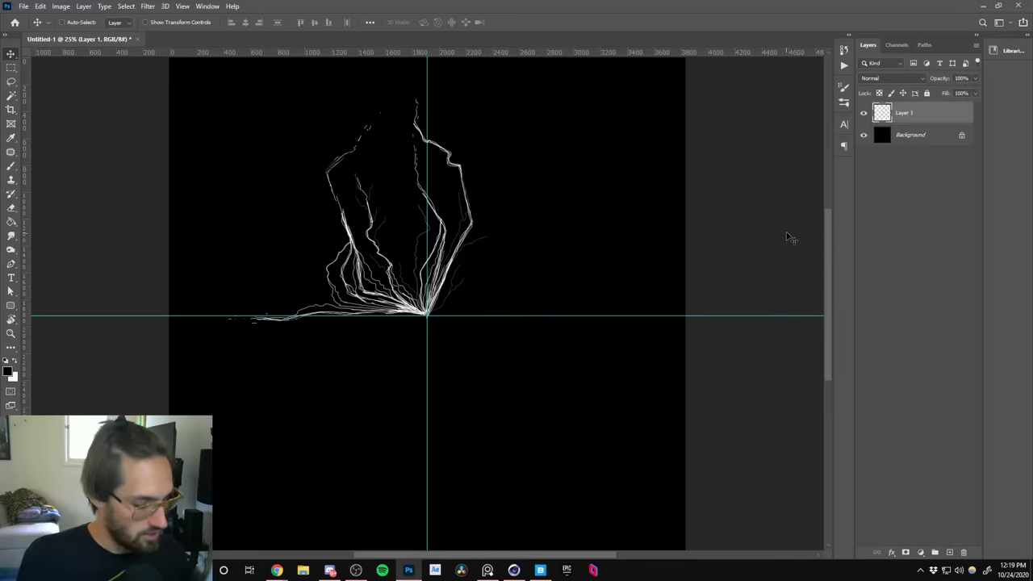
{"action": "key", "text": "ctrl+j"}
{"action": "key", "text": "ctrl+t"}
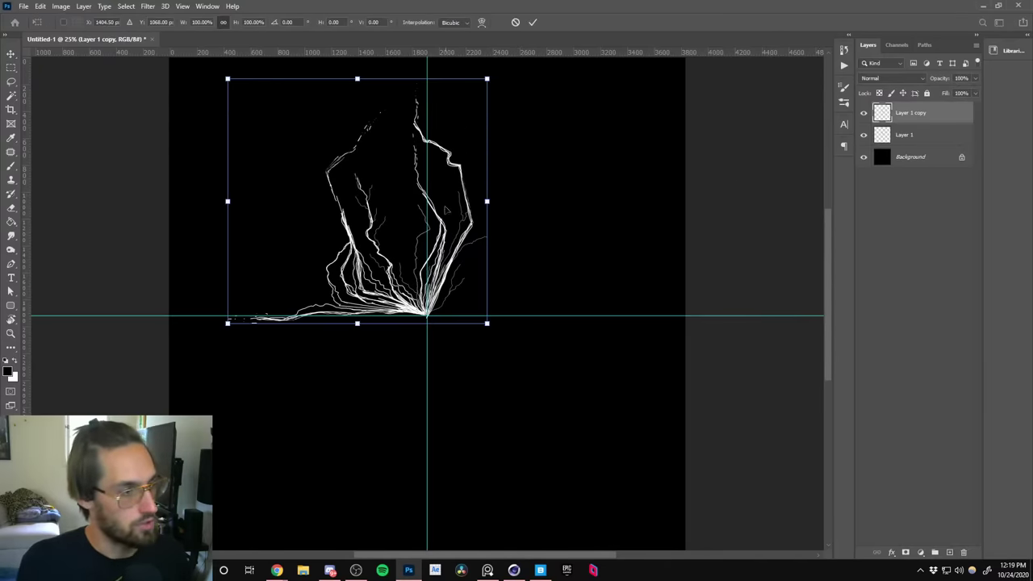
{"action": "mouse_move", "coordinate": [547, 193]}
{"action": "left_mouse_down"}
{"action": "mouse_move", "coordinate": [425, 129]}
{"action": "mouse_move", "coordinate": [268, 185]}
{"action": "mouse_move", "coordinate": [279, 236]}
{"action": "mouse_move", "coordinate": [282, 192]}
{"action": "mouse_move", "coordinate": [276, 199]}
{"action": "left_mouse_up"}
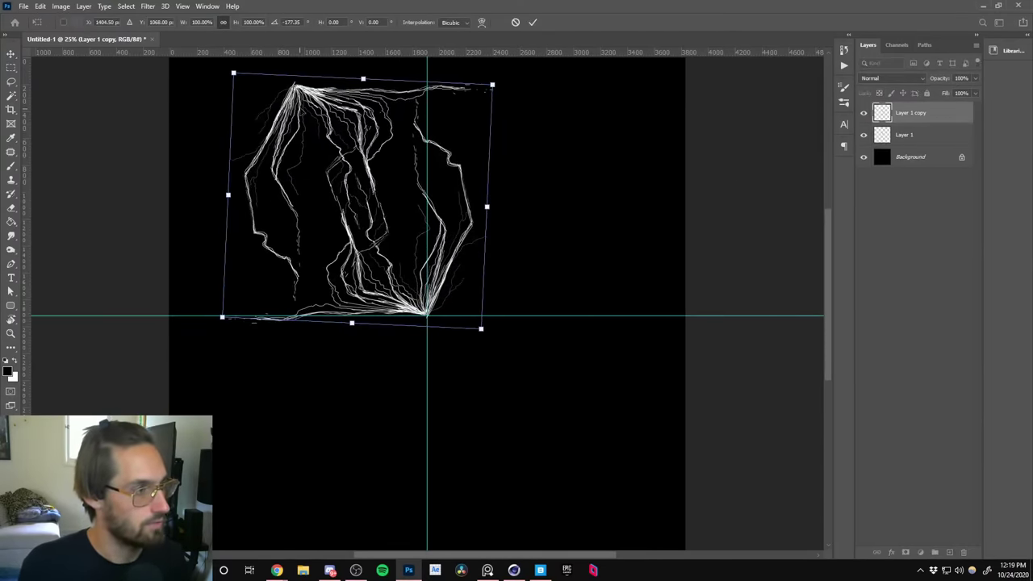
Position the rotated copy so its convergence point meets the original's at the guide intersection, and apply the transform.
{"action": "mouse_move", "coordinate": [300, 111]}
{"action": "left_mouse_down"}
{"action": "mouse_move", "coordinate": [440, 339]}
{"action": "mouse_move", "coordinate": [453, 318]}
{"action": "left_mouse_up"}
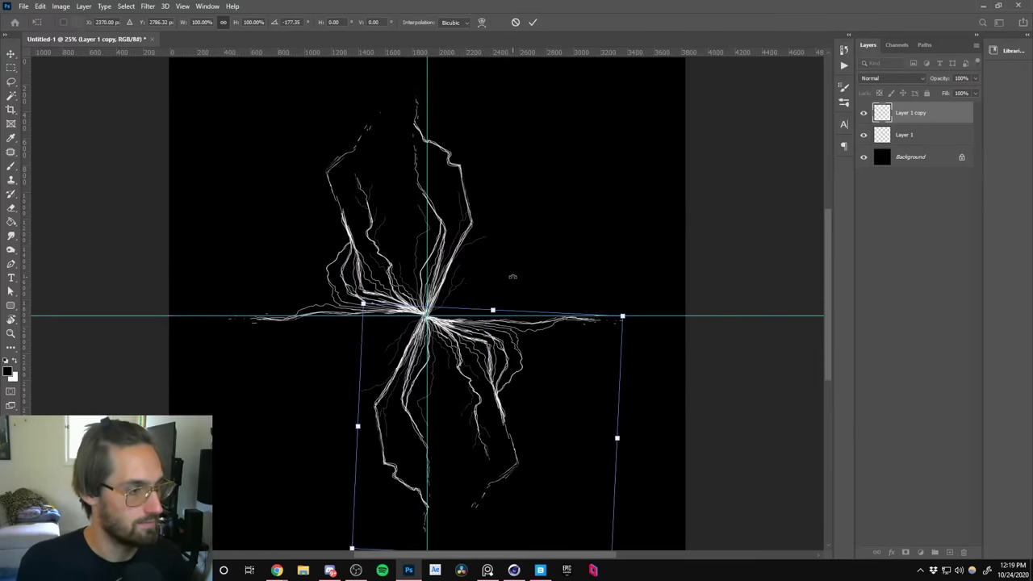
{"action": "key", "text": "Down"}
{"action": "key", "text": "Down"}
{"action": "key", "text": "Down"}
{"action": "key", "text": "Down"}
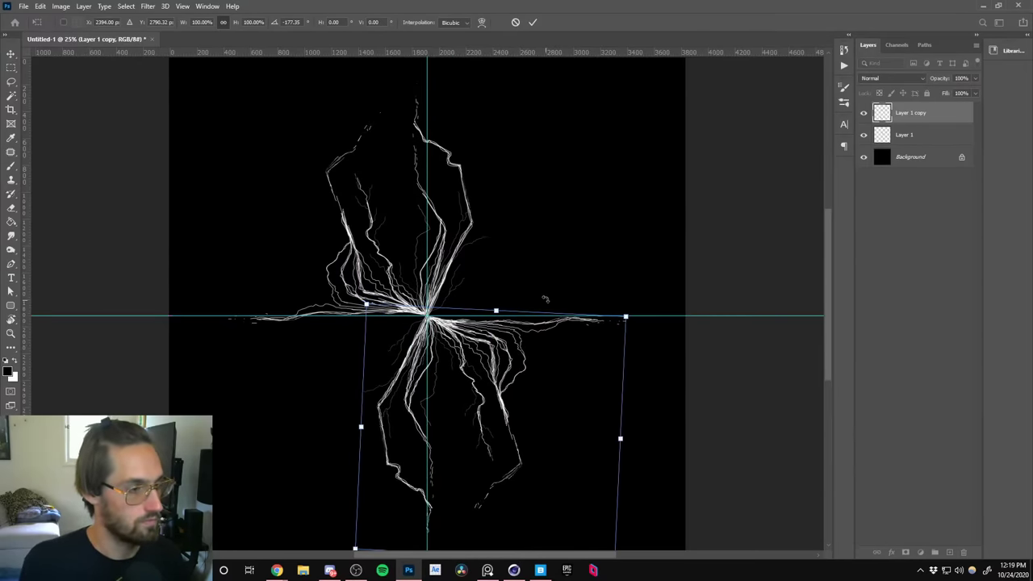
{"action": "key", "text": "Return"}
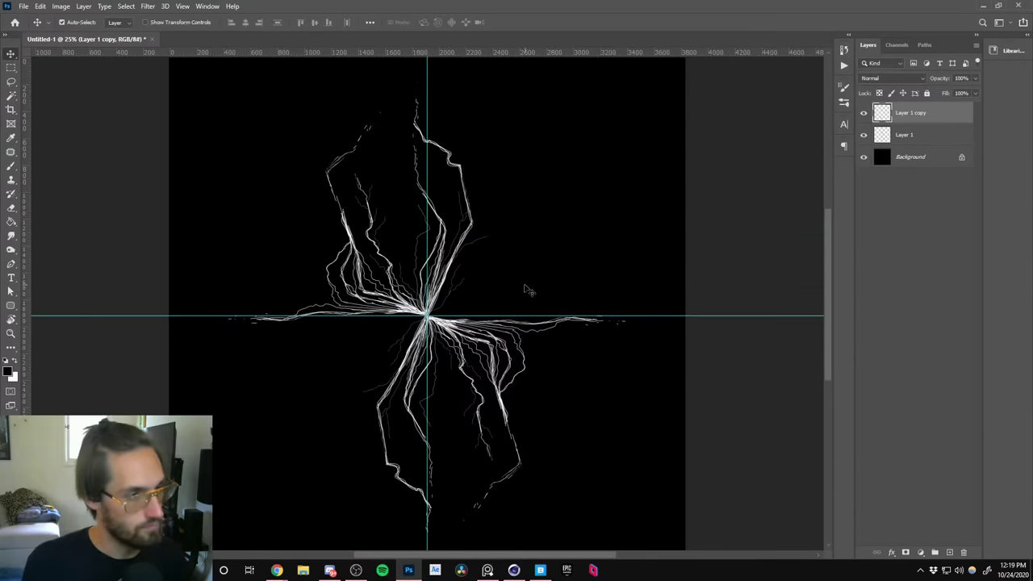
{"action": "left_click", "coordinate": [12, 81]}
{"action": "left_click", "coordinate": [912, 134]}
{"action": "left_click", "coordinate": [920, 116], "text": "shift"}
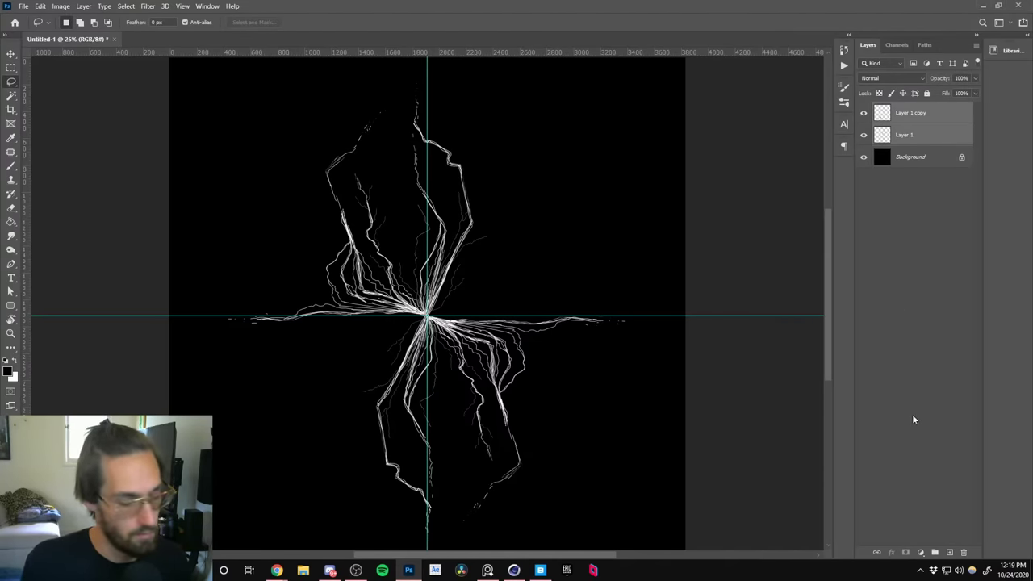
{"action": "left_click", "coordinate": [936, 179]}
{"action": "left_click", "coordinate": [897, 158]}
{"action": "left_click", "coordinate": [918, 117], "text": "shift"}
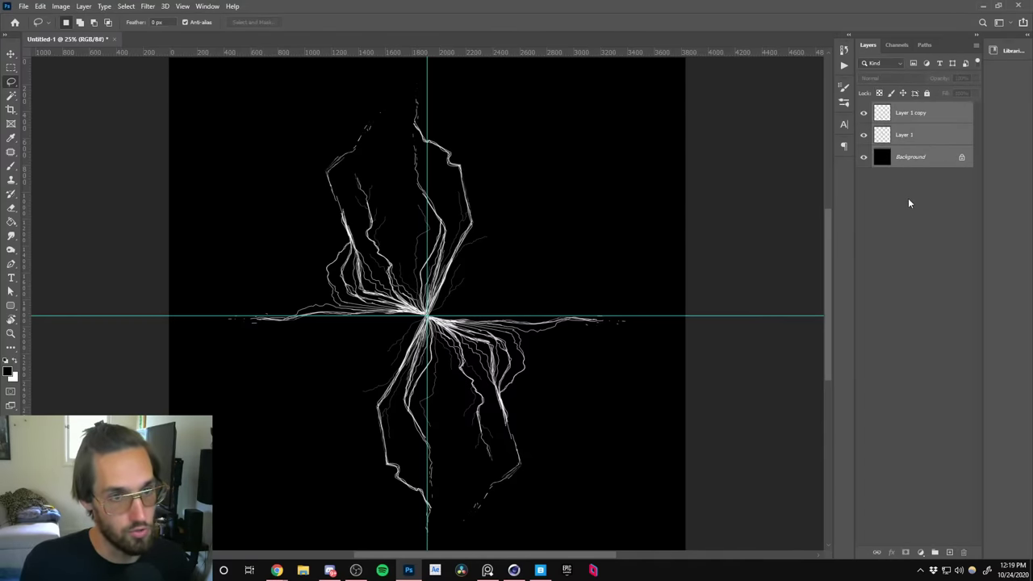
{"action": "left_click", "coordinate": [908, 203]}
{"action": "left_click", "coordinate": [914, 158]}
{"action": "left_click", "coordinate": [918, 115], "text": "shift"}
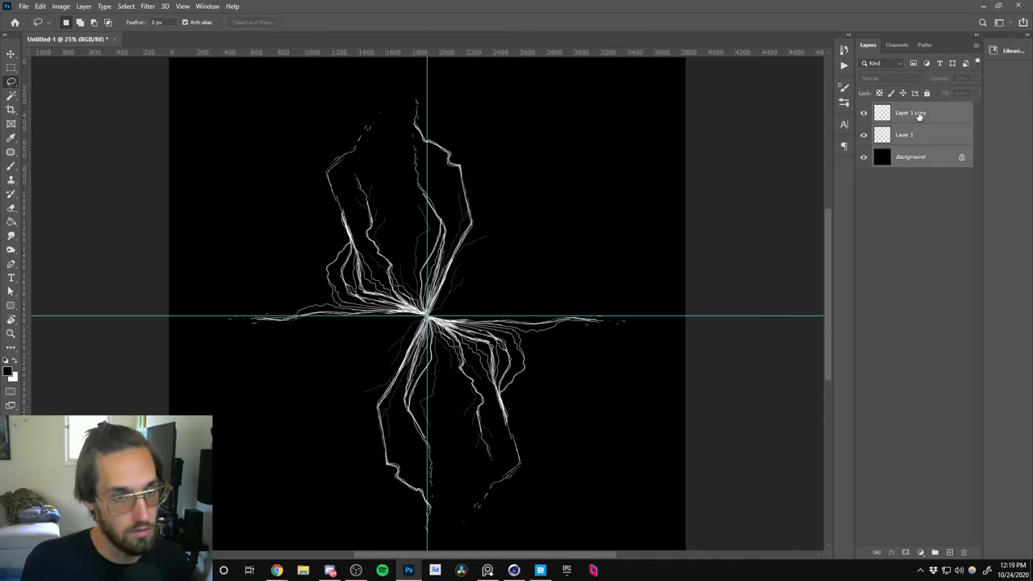
{"action": "left_click", "coordinate": [917, 196]}
Convert the locked Background into a regular layer named Layer 0.
{"action": "double_click", "coordinate": [928, 158]}
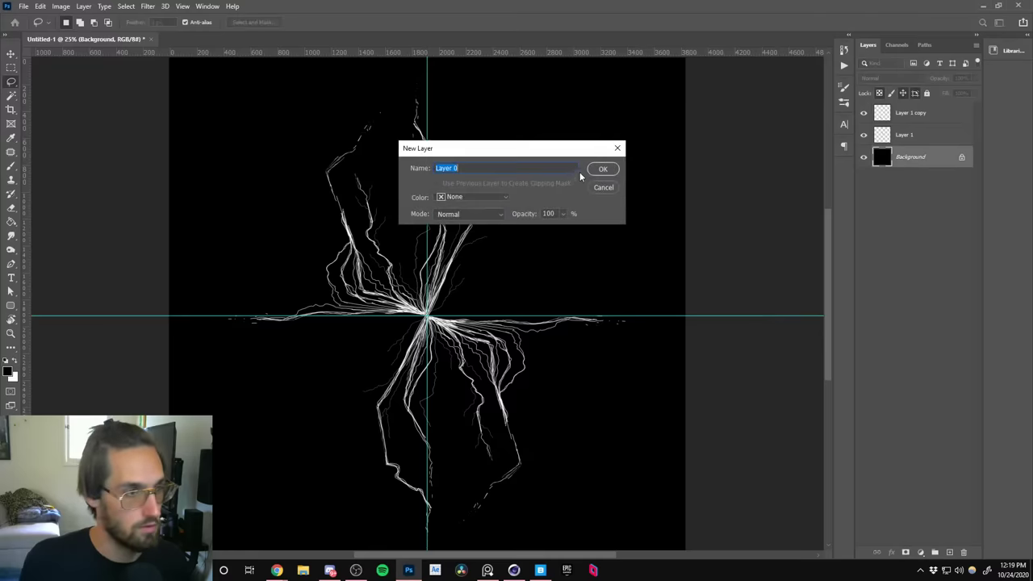
{"action": "key", "text": "Return"}
{"action": "left_click", "coordinate": [936, 192]}
Group all three layers and duplicate the group.
{"action": "left_click", "coordinate": [928, 158]}
{"action": "left_click", "coordinate": [928, 114], "text": "shift"}
{"action": "key", "text": "ctrl+g"}
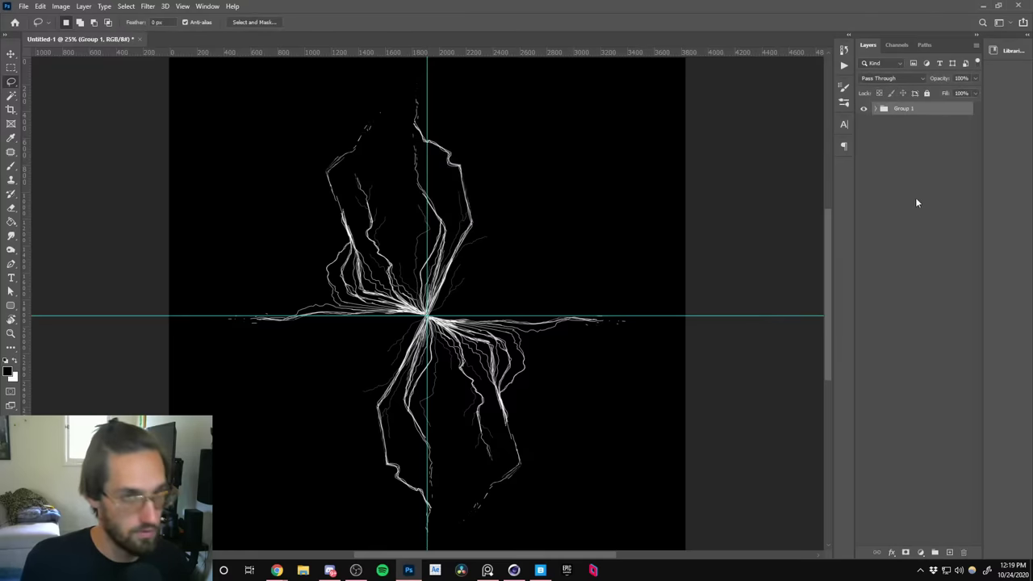
{"action": "key", "text": "ctrl+j"}
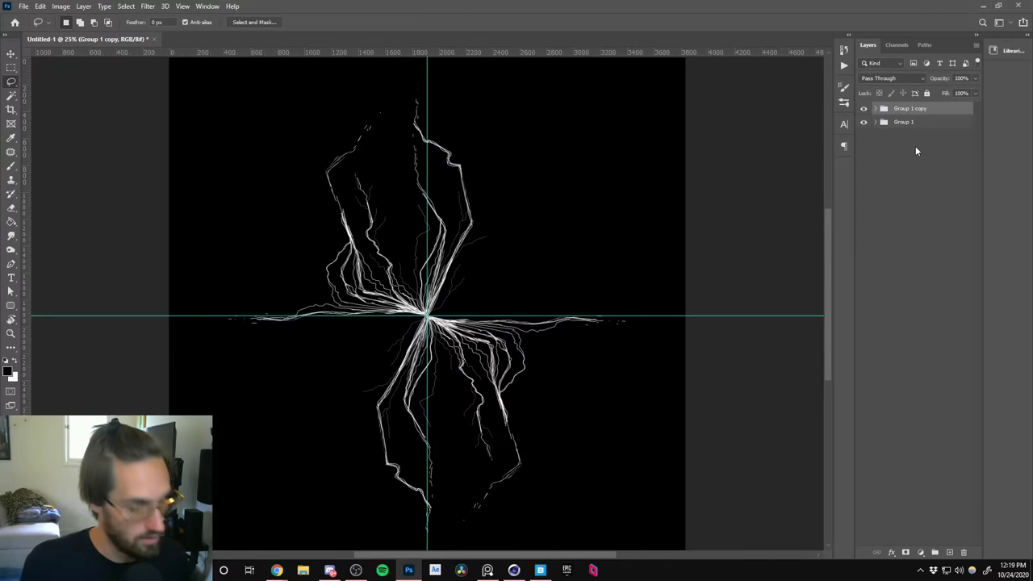
Merge the Group 1 copy into a single layer, hide the original Group 1, and select the merged layer.
{"action": "key", "text": "ctrl+e"}
{"action": "left_click", "coordinate": [864, 131]}
{"action": "left_click", "coordinate": [920, 115]}
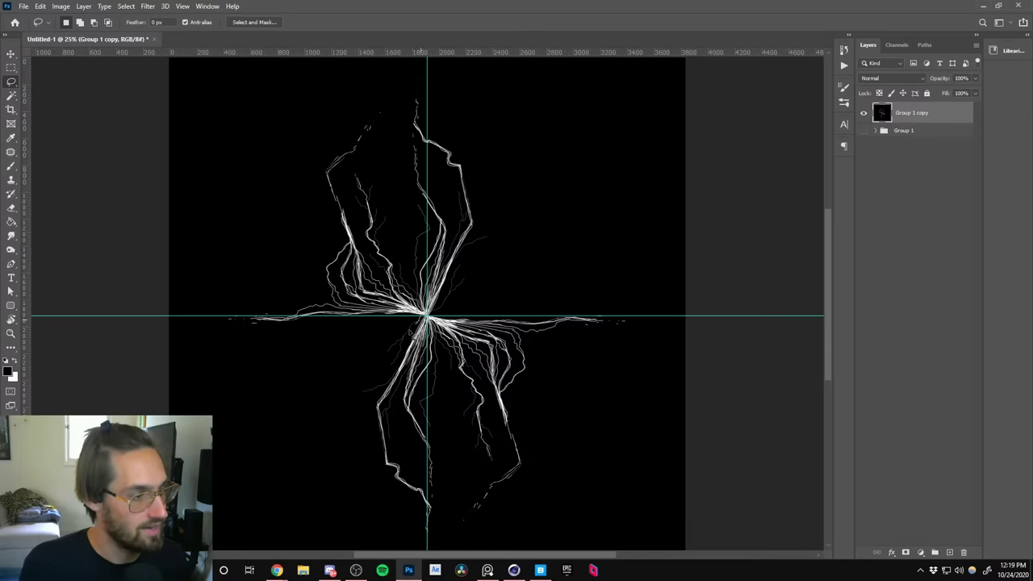
Lasso the dark areas southwest and northeast of the convergence point, fill them with black to erase stray marks, and deselect.
{"action": "mouse_move", "coordinate": [410, 330]}
{"action": "left_mouse_down"}
{"action": "mouse_move", "coordinate": [311, 446]}
{"action": "mouse_move", "coordinate": [247, 394]}
{"action": "mouse_move", "coordinate": [386, 323]}
{"action": "mouse_move", "coordinate": [426, 317]}
{"action": "mouse_move", "coordinate": [531, 167]}
{"action": "mouse_move", "coordinate": [575, 131]}
{"action": "left_mouse_up"}
{"action": "right_click", "coordinate": [578, 122]}
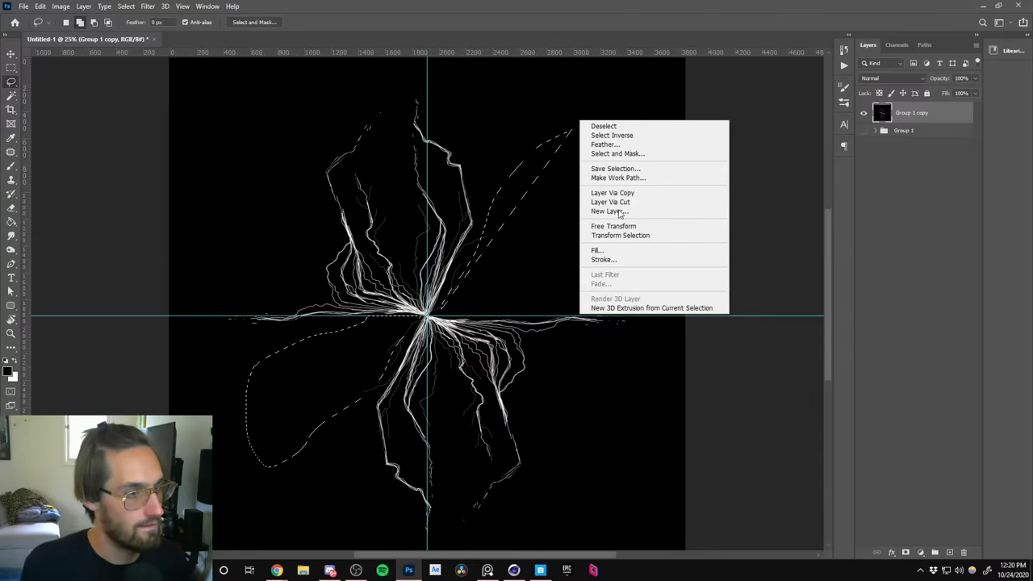
{"action": "left_click", "coordinate": [538, 171]}
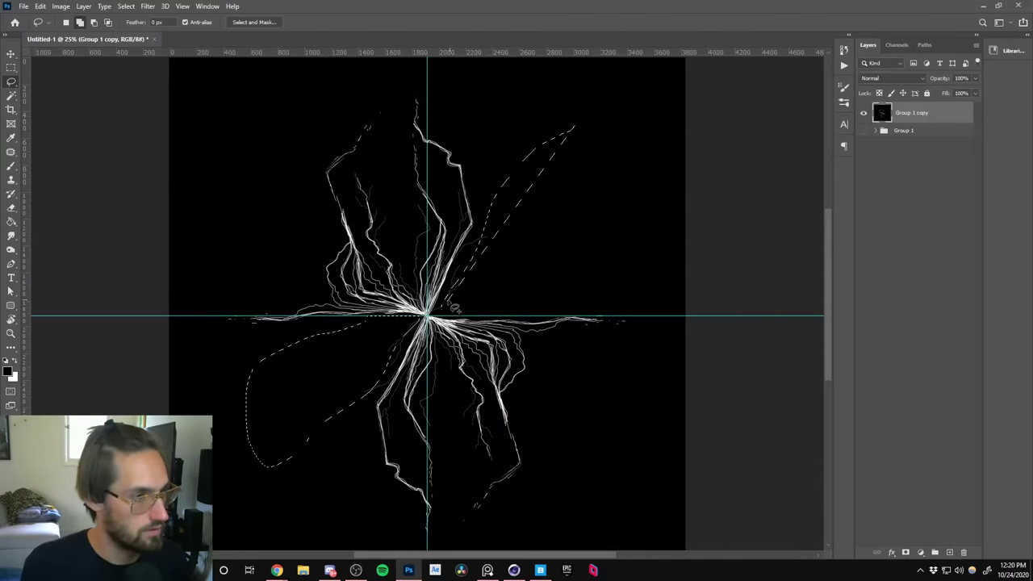
{"action": "mouse_move", "coordinate": [454, 307]}
{"action": "left_mouse_down", "text": "shift"}
{"action": "mouse_move", "coordinate": [442, 315]}
{"action": "mouse_move", "coordinate": [540, 168]}
{"action": "mouse_move", "coordinate": [645, 184]}
{"action": "mouse_move", "coordinate": [487, 312]}
{"action": "mouse_move", "coordinate": [444, 315]}
{"action": "left_mouse_up", "text": "shift"}
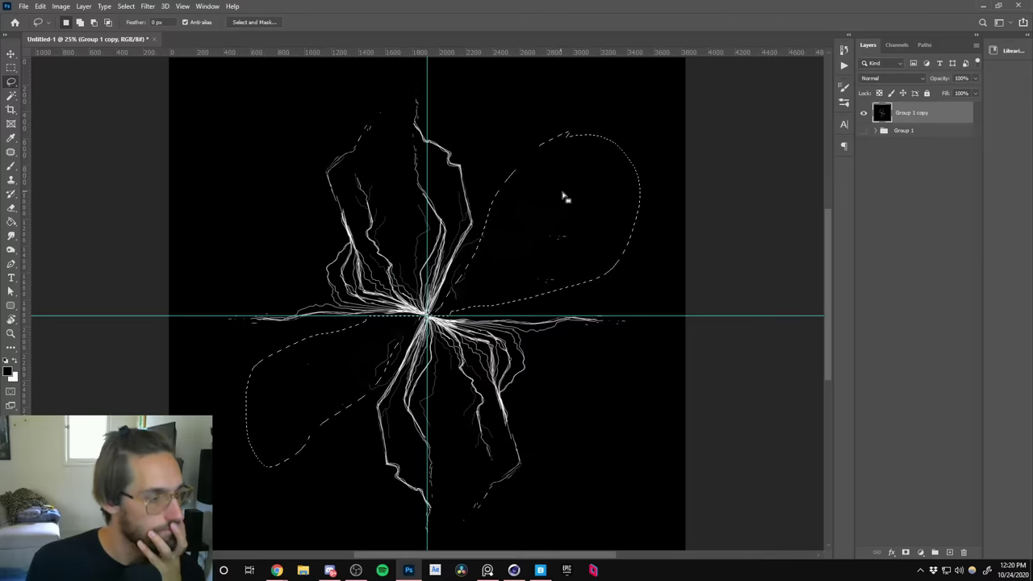
{"action": "key", "text": "ctrl+d"}
{"action": "key", "text": "z"}
{"action": "left_click", "coordinate": [380, 338]}
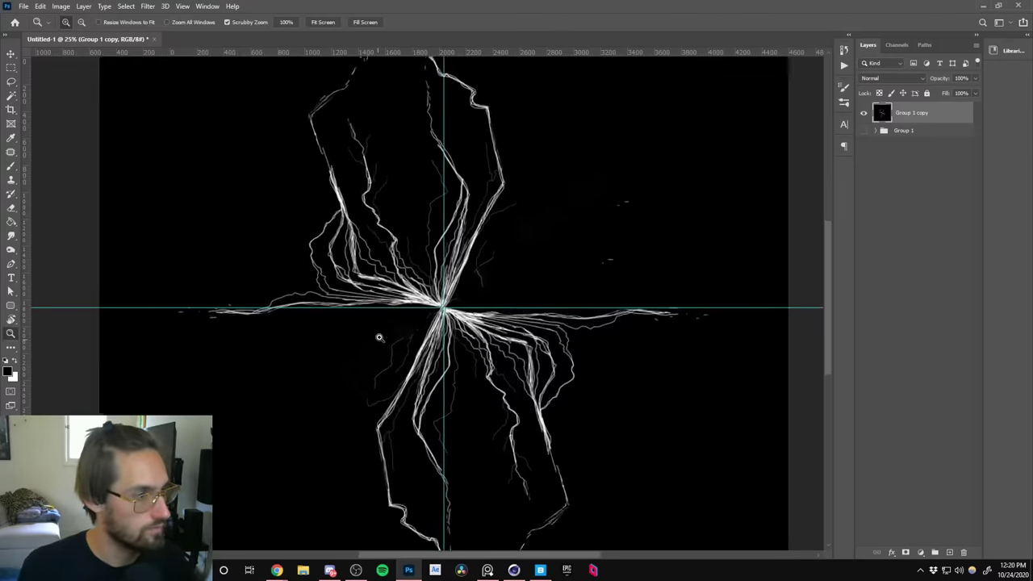
{"action": "left_click", "coordinate": [380, 338]}
{"action": "left_click", "coordinate": [380, 338]}
{"action": "left_click_drag", "start_coordinate": [604, 201], "coordinate": [460, 297]}
{"action": "mouse_move", "coordinate": [533, 215]}
{"action": "left_mouse_down"}
{"action": "mouse_move", "coordinate": [463, 309]}
{"action": "mouse_move", "coordinate": [461, 291]}
{"action": "mouse_move", "coordinate": [537, 222]}
{"action": "left_mouse_up"}
{"action": "key", "text": "ctrl+z"}
{"action": "key", "text": "ctrl+d"}
{"action": "left_click", "coordinate": [525, 306], "text": "alt"}
{"action": "left_click", "coordinate": [525, 306], "text": "alt"}
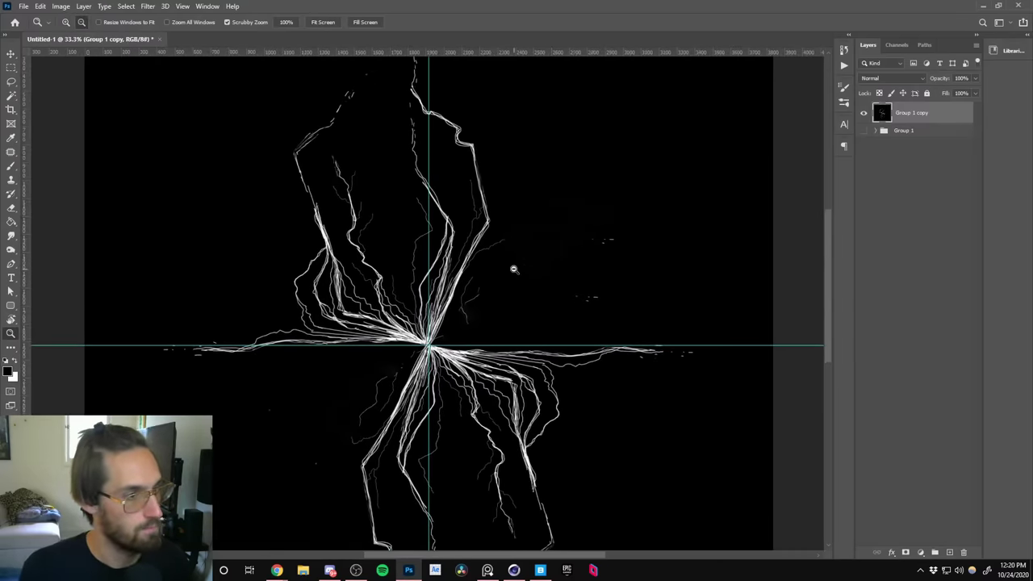
{"action": "left_click", "coordinate": [513, 268], "text": "alt"}
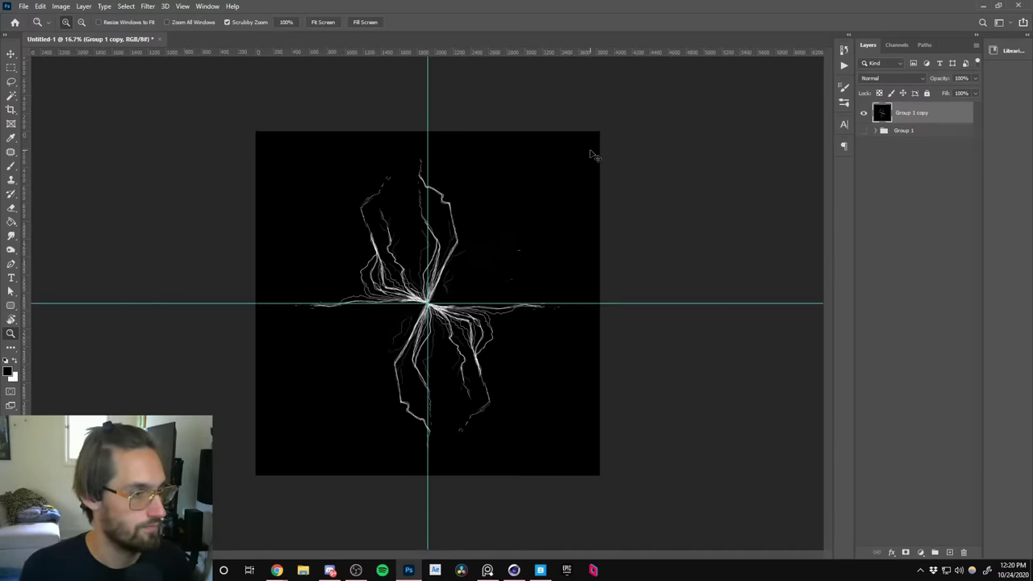
{"action": "key", "text": "ctrl+z"}
{"action": "key", "text": "alt+BackSpace"}
{"action": "key", "text": "ctrl+d"}
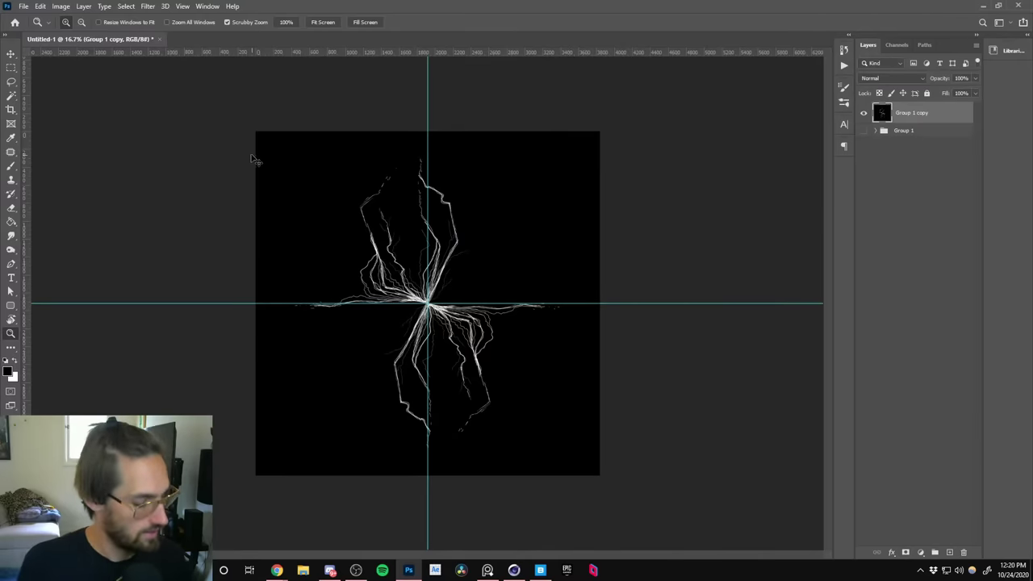
Save the texture as a PNG named laval-map in the _Assets folder of 8. NVIDIA Contest, accepting the PNG options.
{"action": "key", "text": "ctrl+shift+s"}
{"action": "left_click", "coordinate": [395, 434]}
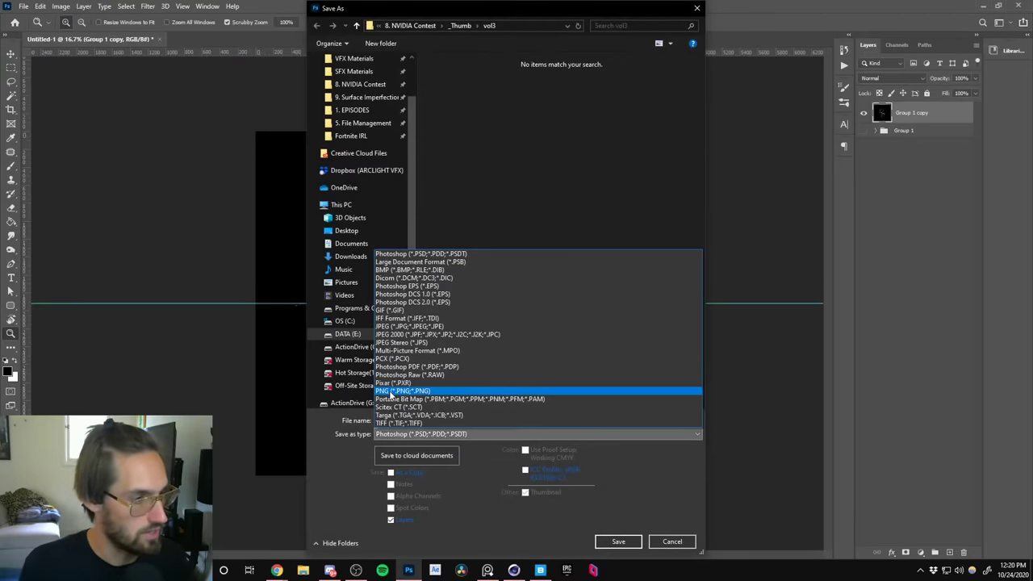
{"action": "left_click", "coordinate": [401, 391]}
{"action": "scroll", "coordinate": [363, 144], "scroll_direction": "up", "scroll_amount": 1}
{"action": "left_click", "coordinate": [360, 132]}
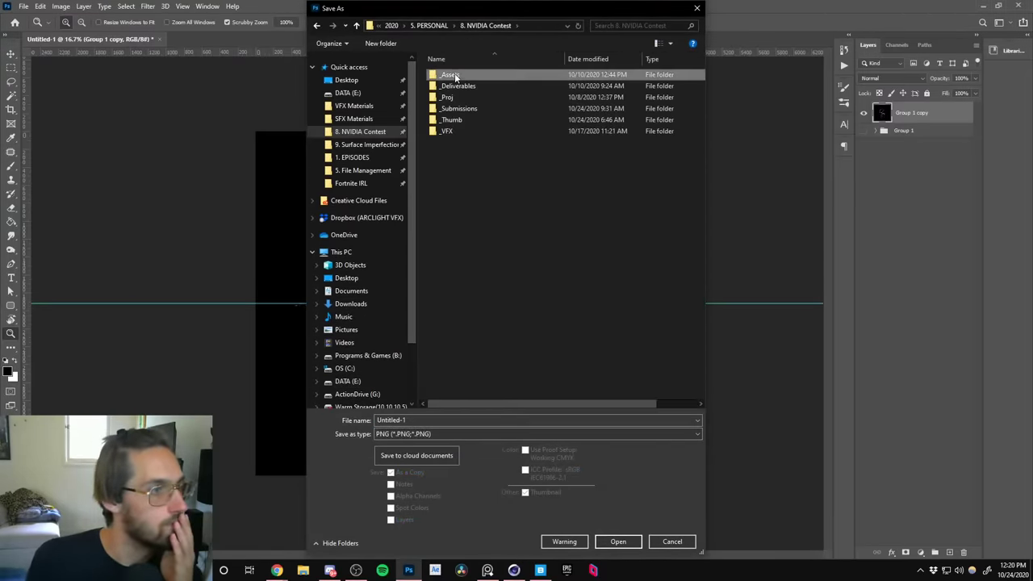
{"action": "double_click", "coordinate": [457, 75]}
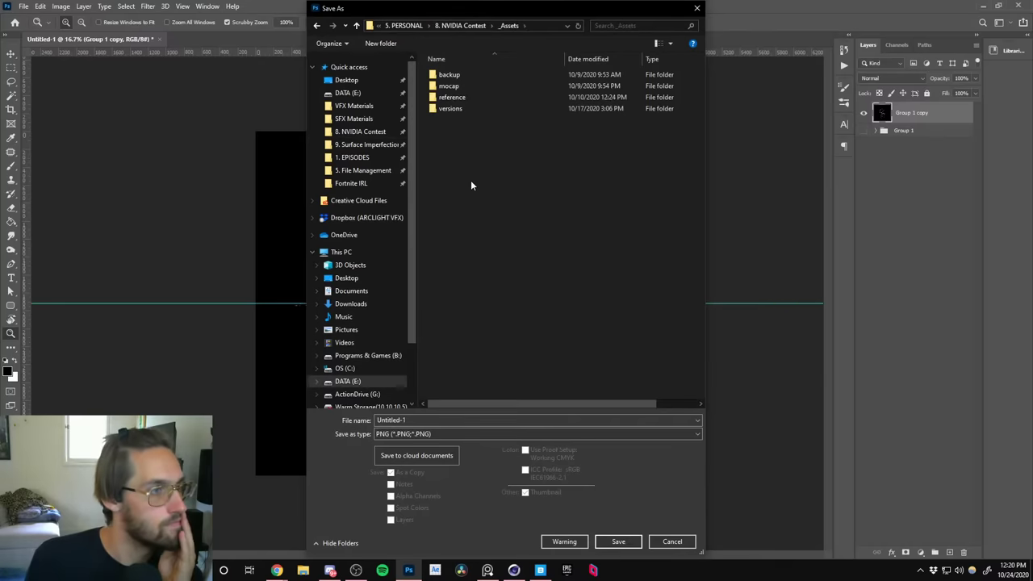
{"action": "left_click", "coordinate": [428, 420]}
{"action": "type", "text": "laval-map"}
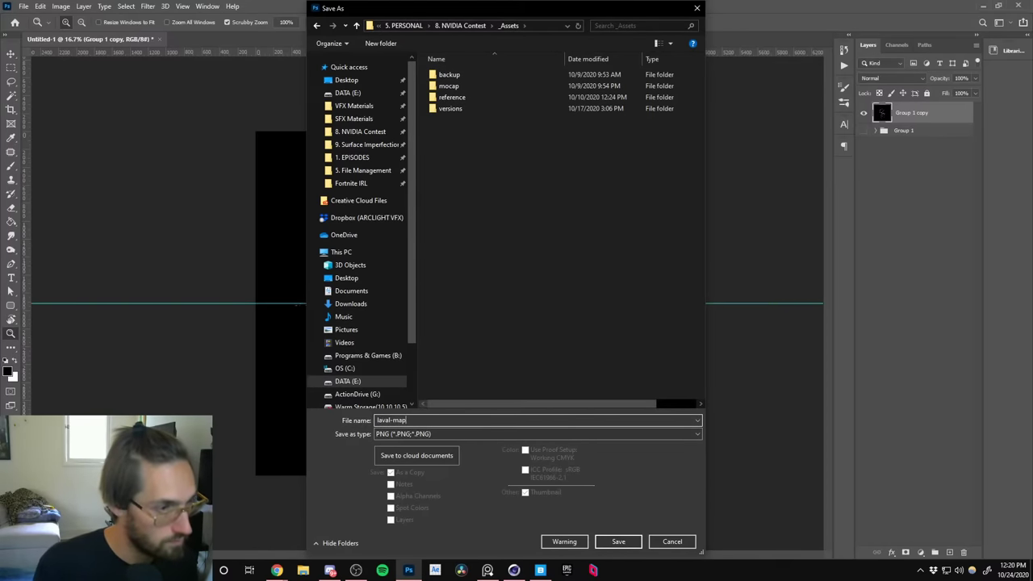
{"action": "key", "text": "Return"}
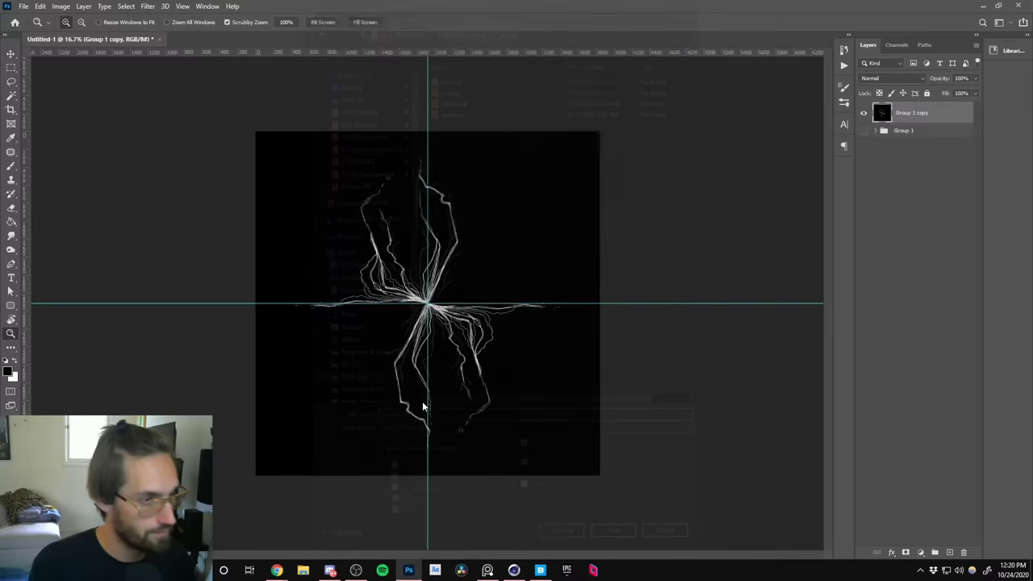
{"action": "key", "text": "Return"}
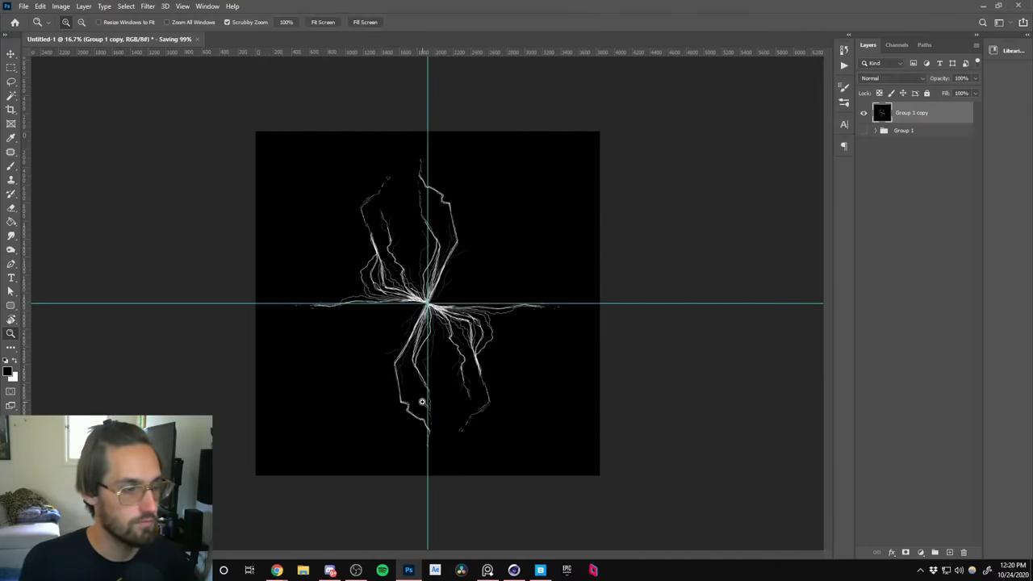
Switch to Cinema 4D, enlarge the object list, and open the Main Mountain's Octane mix material in the node editor.
{"action": "left_click", "coordinate": [981, 6]}
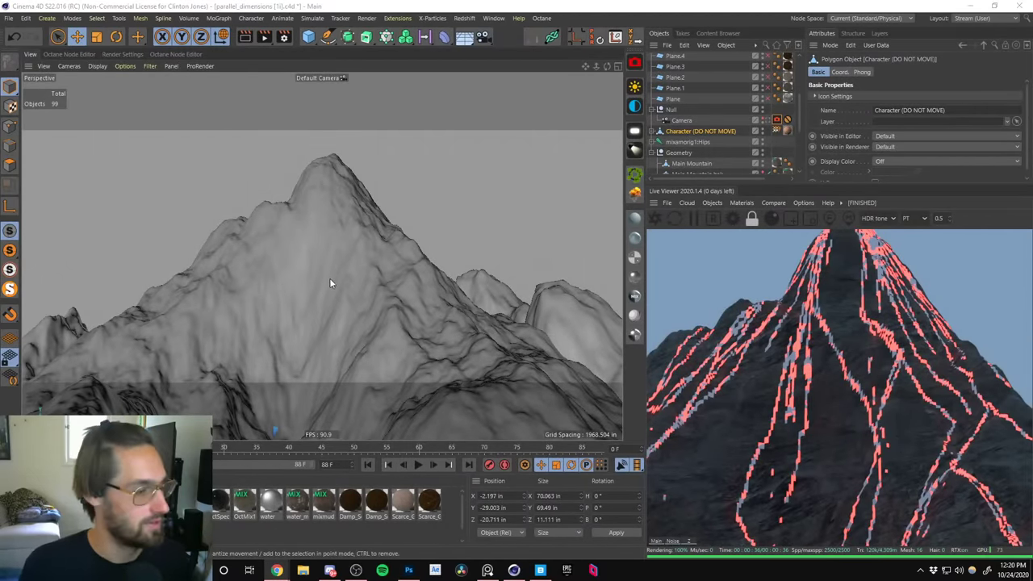
{"action": "left_click", "coordinate": [303, 362]}
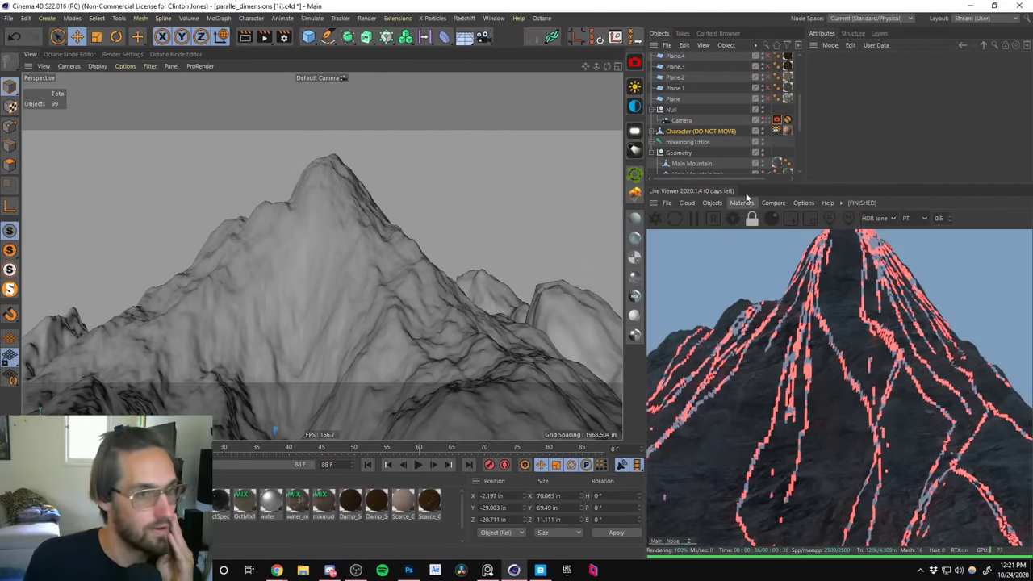
{"action": "left_click_drag", "start_coordinate": [757, 183], "coordinate": [784, 300]}
{"action": "double_click", "coordinate": [777, 198]}
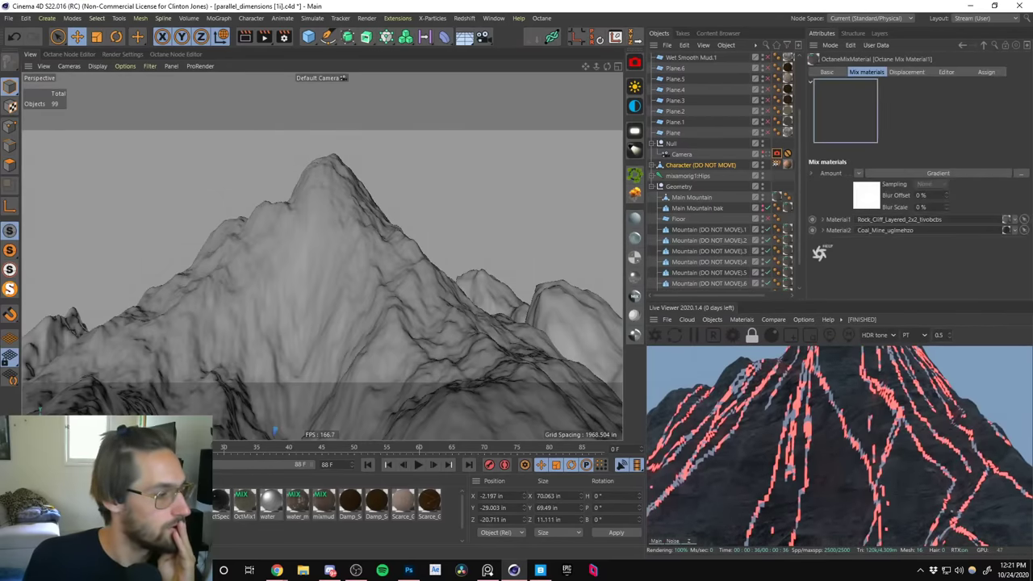
{"action": "left_click", "coordinate": [188, 204]}
{"action": "left_click", "coordinate": [443, 73]}
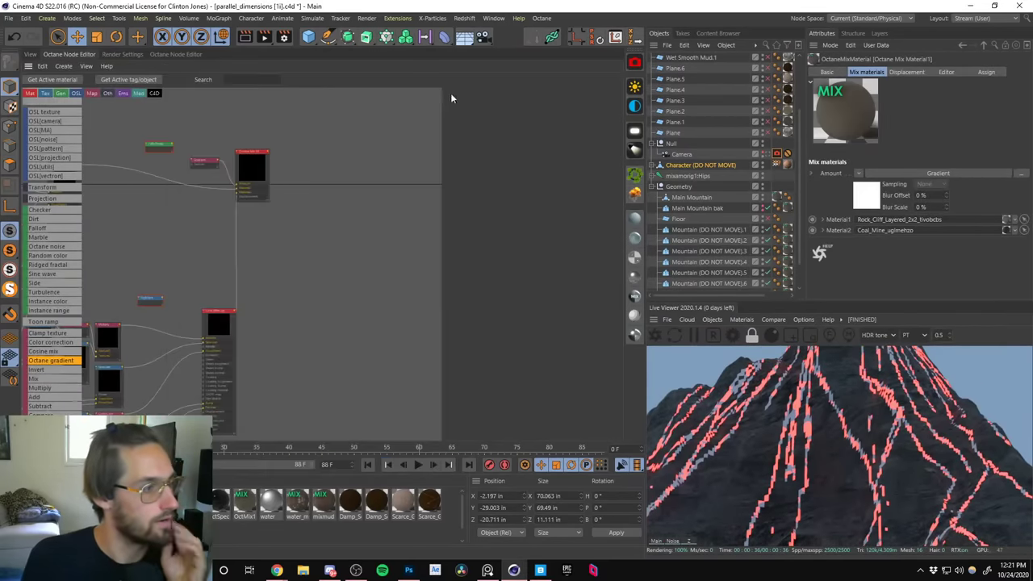
Add a Mix material node beside the existing rock mix and connect the existing mix to its Material1 input.
{"action": "left_click_drag", "start_coordinate": [251, 165], "coordinate": [300, 159]}
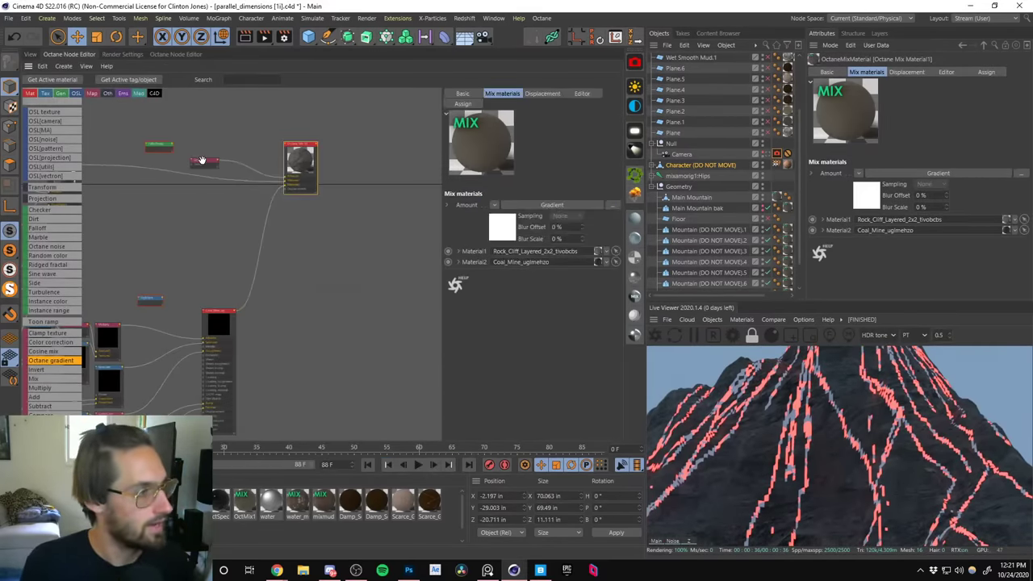
{"action": "left_click_drag", "start_coordinate": [203, 162], "coordinate": [213, 150]}
{"action": "scroll", "coordinate": [264, 254], "scroll_direction": "down", "scroll_amount": 3}
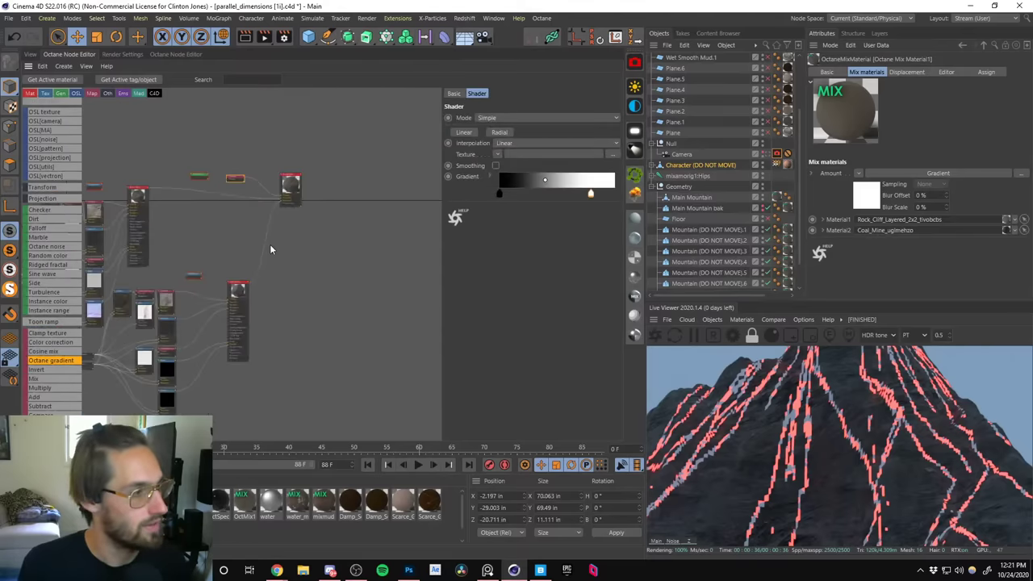
{"action": "middle_click_drag", "start_coordinate": [261, 228], "coordinate": [203, 234]}
{"action": "scroll", "coordinate": [52, 187], "scroll_direction": "up", "scroll_amount": 5}
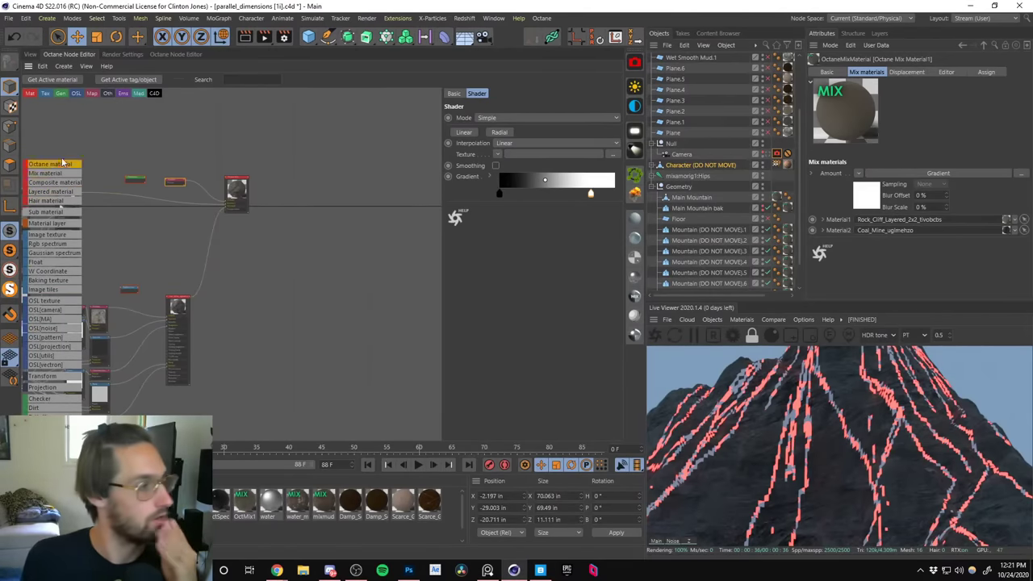
{"action": "left_click_drag", "start_coordinate": [45, 173], "coordinate": [362, 210]}
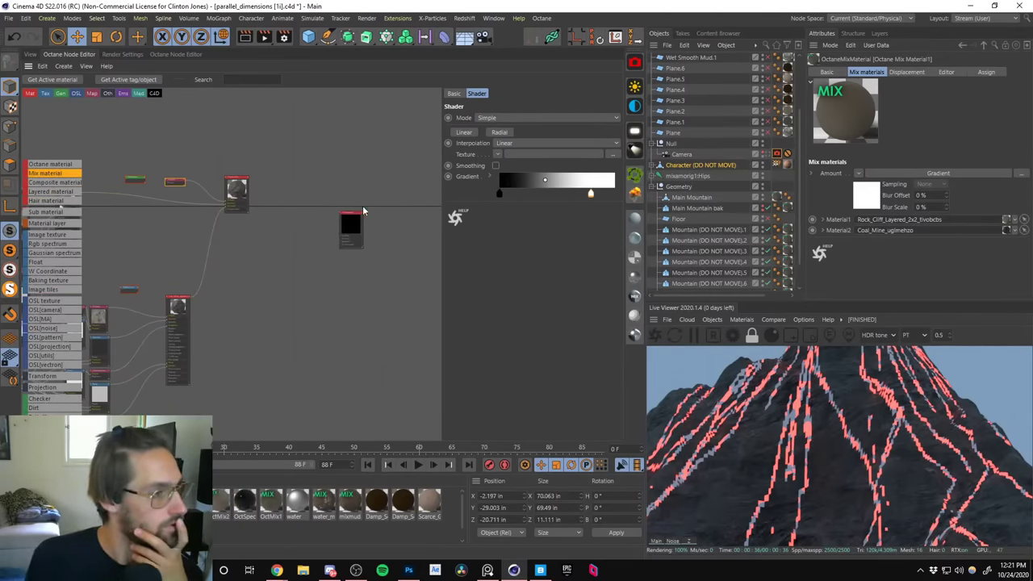
{"action": "scroll", "coordinate": [322, 237], "scroll_direction": "up", "scroll_amount": 2}
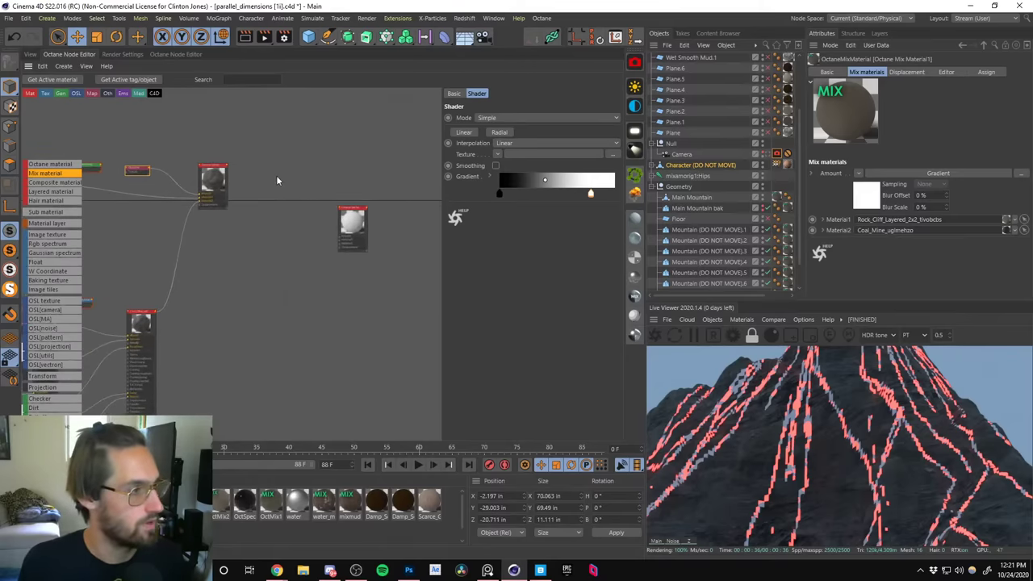
{"action": "scroll", "coordinate": [270, 212], "scroll_direction": "up", "scroll_amount": 3}
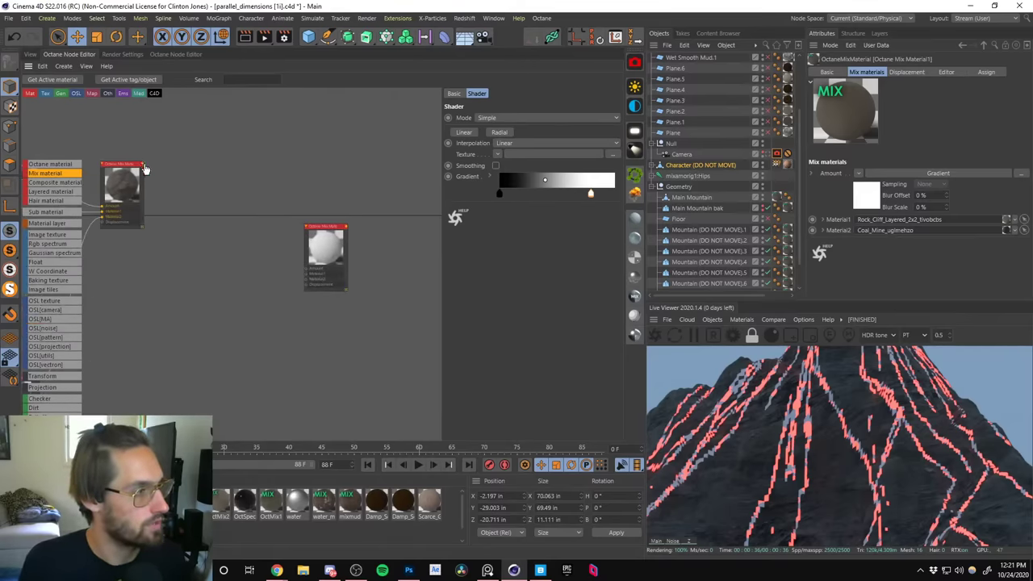
{"action": "left_click_drag", "start_coordinate": [144, 168], "coordinate": [372, 224]}
{"action": "middle_click_drag", "start_coordinate": [323, 234], "coordinate": [247, 214]}
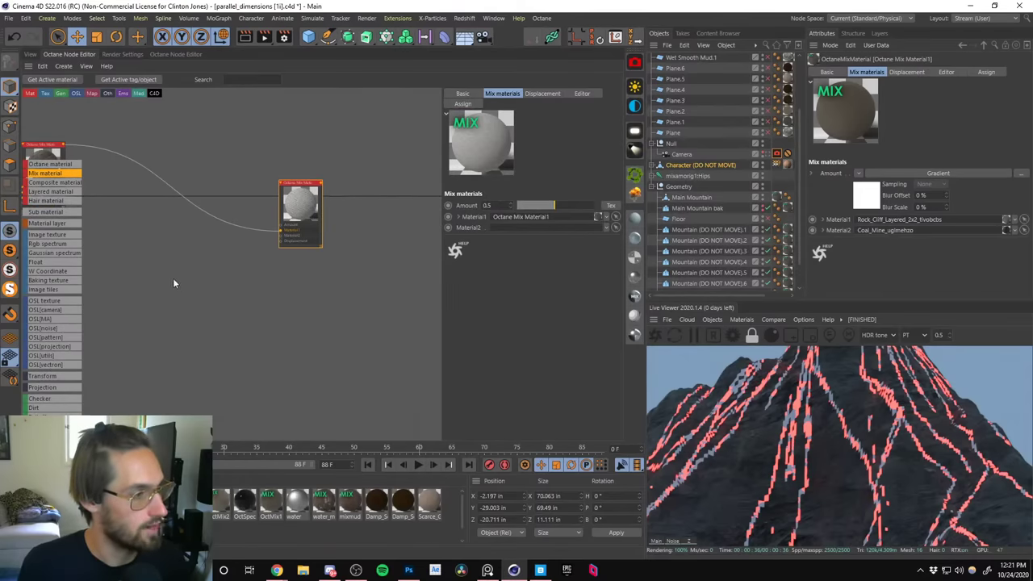
Tidy the glowing lava material's node chain, place it near the new mix, and connect it to the Material2 input.
{"action": "middle_click_drag", "start_coordinate": [174, 279], "coordinate": [559, 294]}
{"action": "left_click_drag", "start_coordinate": [139, 190], "coordinate": [533, 302]}
{"action": "middle_click_drag", "start_coordinate": [361, 254], "coordinate": [170, 227]}
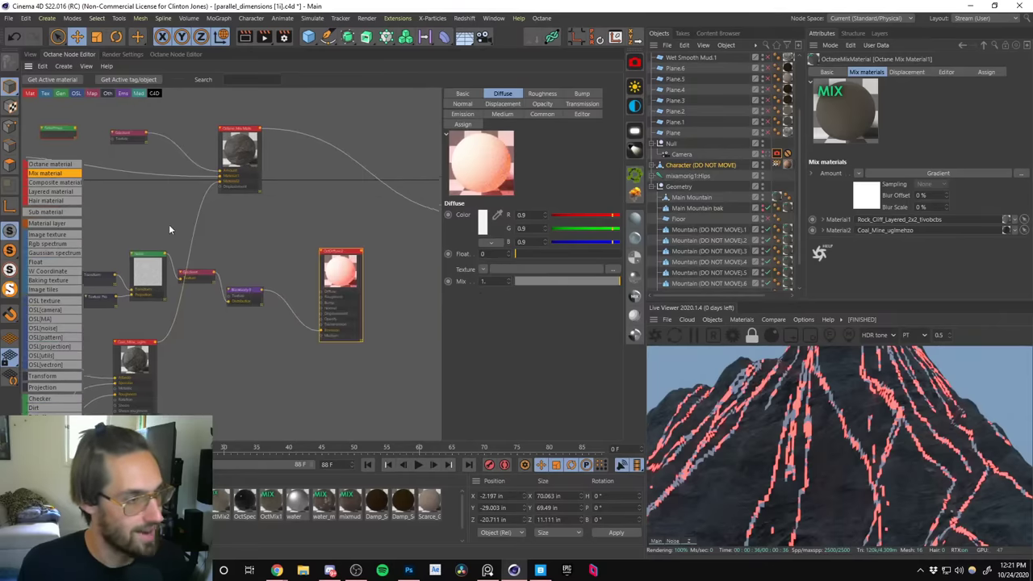
{"action": "right_click", "coordinate": [334, 270]}
{"action": "left_click", "coordinate": [365, 352]}
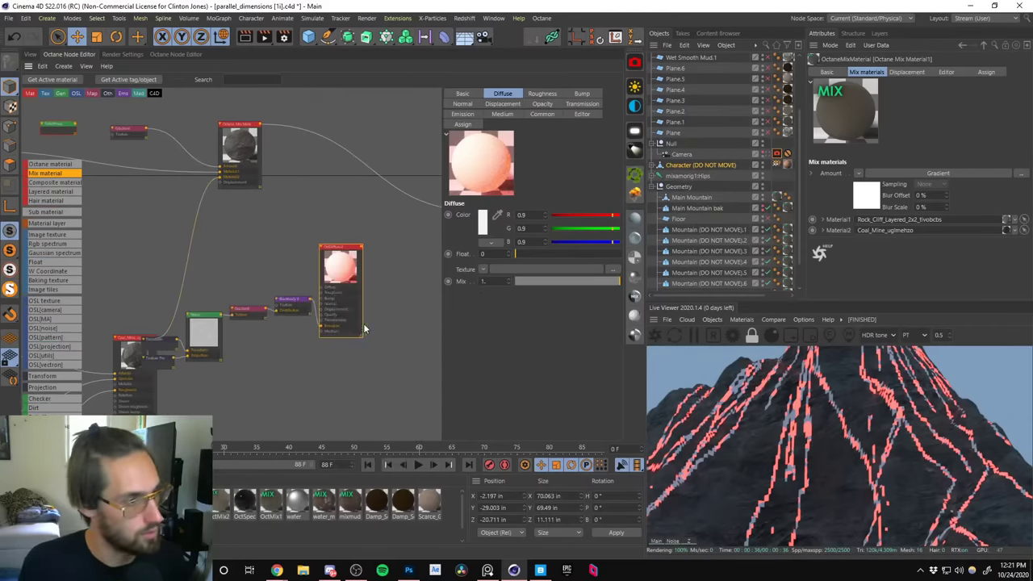
{"action": "middle_click_drag", "start_coordinate": [268, 260], "coordinate": [222, 257]}
{"action": "left_click_drag", "start_coordinate": [300, 260], "coordinate": [384, 265]}
{"action": "middle_click_drag", "start_coordinate": [395, 216], "coordinate": [254, 284]}
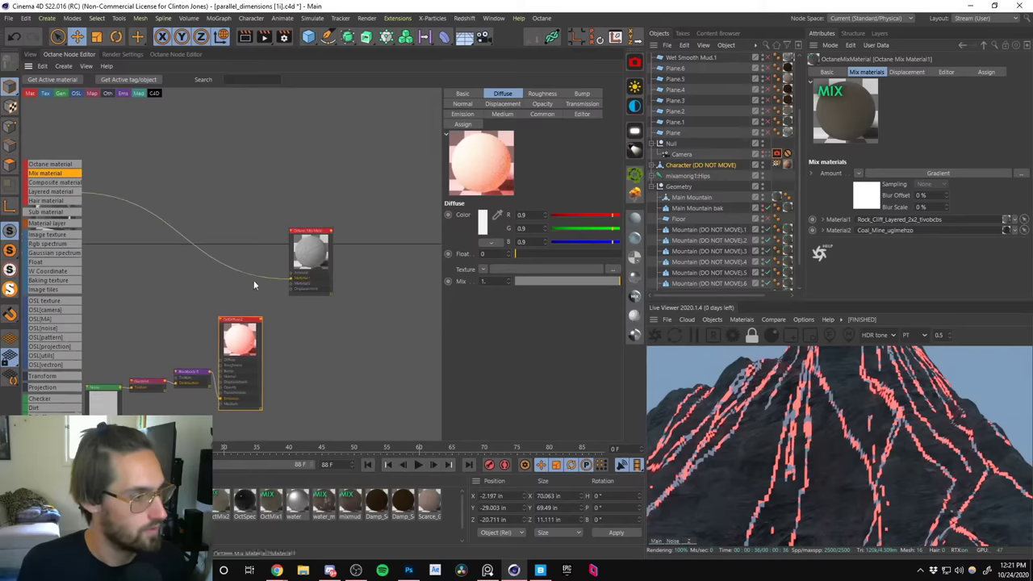
{"action": "left_click_drag", "start_coordinate": [293, 289], "coordinate": [292, 285]}
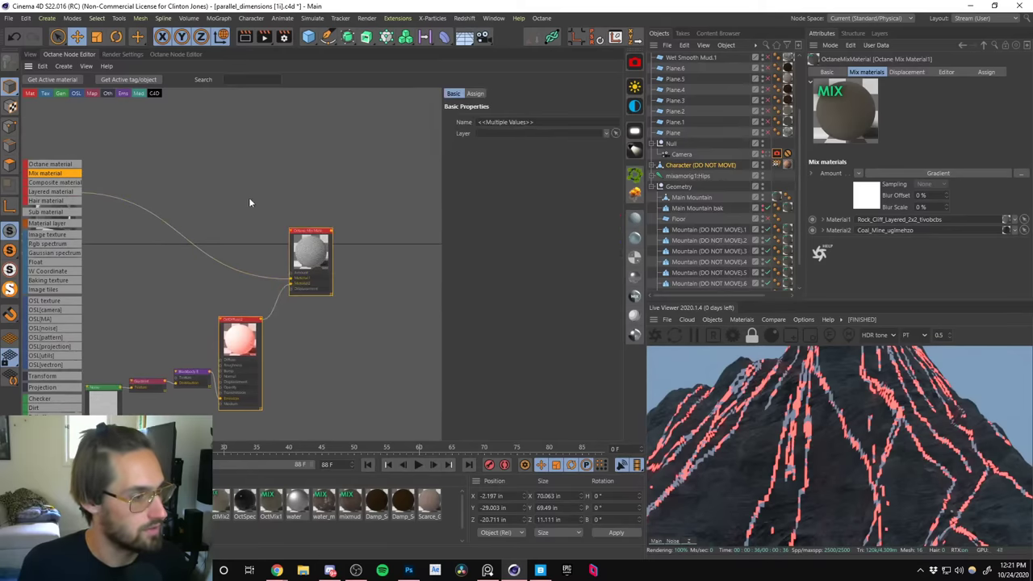
{"action": "type", "text": "TRAN"}
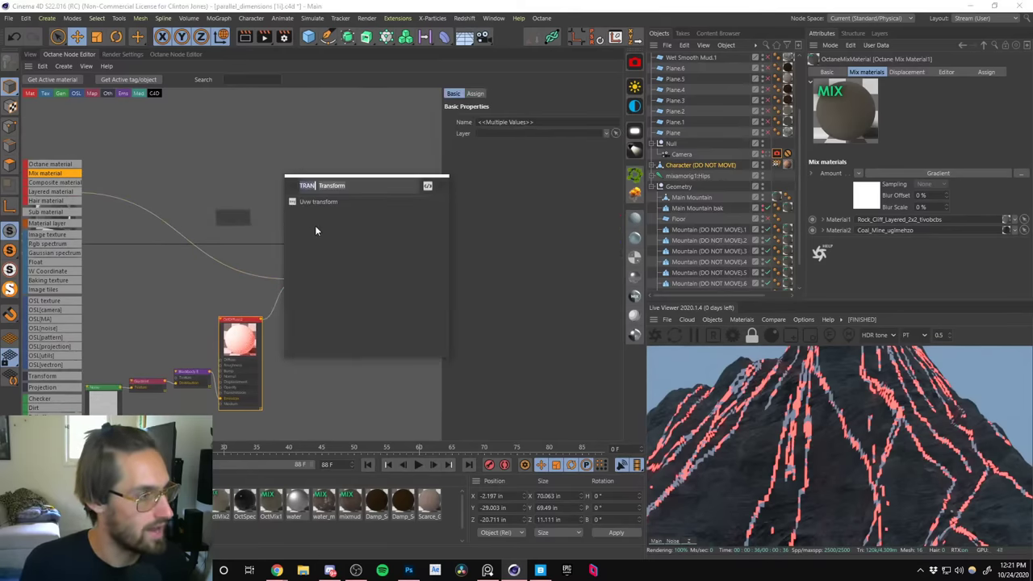
{"action": "type", "text": "IMAG"}
{"action": "key", "text": "Return"}
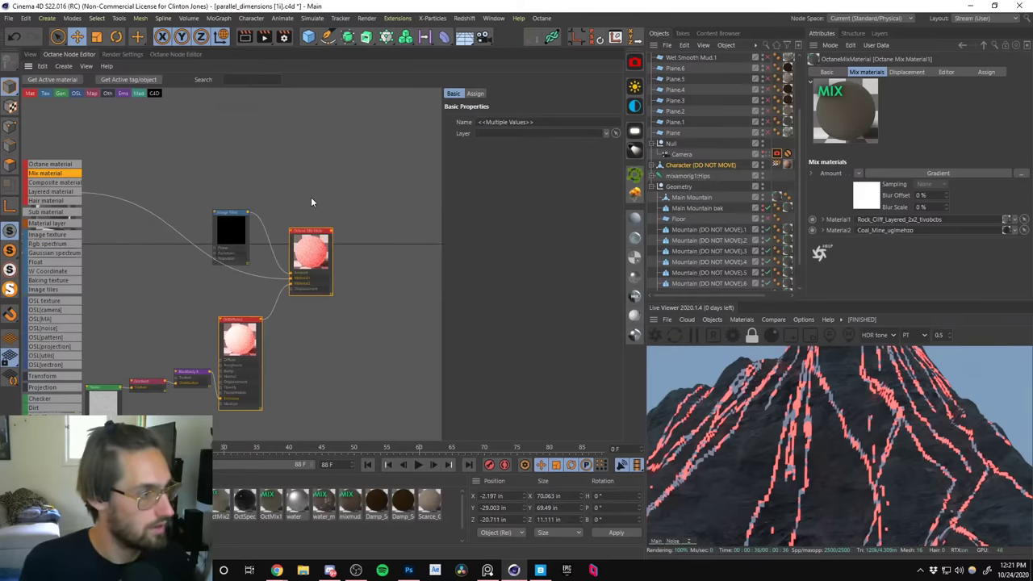
{"action": "left_click", "coordinate": [233, 216]}
{"action": "key", "text": "Delete"}
Add an Image texture node feeding the new mix's Amount input and place it above the connection line.
{"action": "type", "text": "IMAGE"}
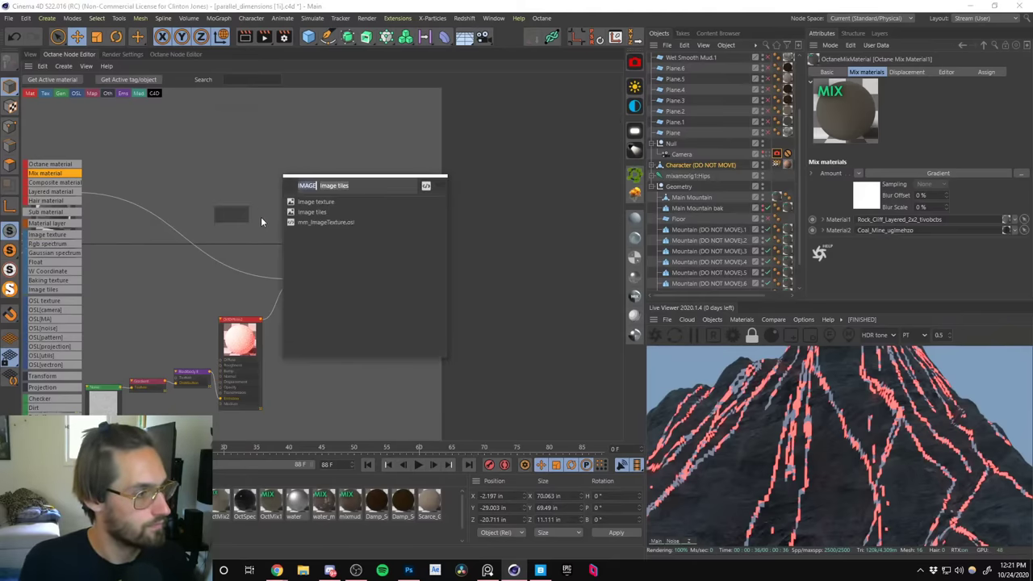
{"action": "left_click", "coordinate": [309, 202]}
{"action": "left_click_drag", "start_coordinate": [228, 228], "coordinate": [228, 206]}
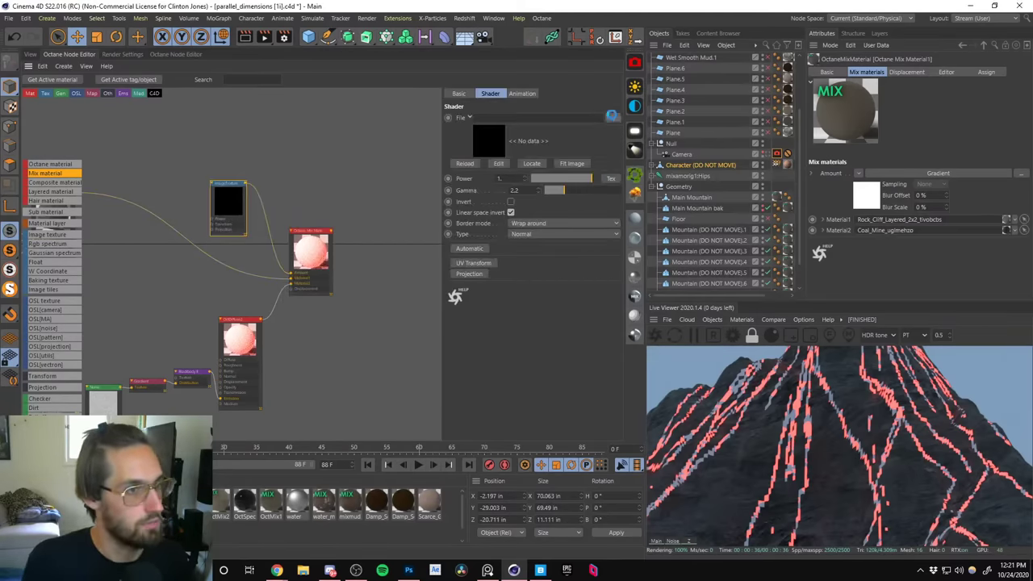
Load the laval-map PNG from the 8. NVIDIA Contest project's _Assets folder into the Image texture node.
{"action": "left_click", "coordinate": [612, 115]}
{"action": "left_click", "coordinate": [266, 171]}
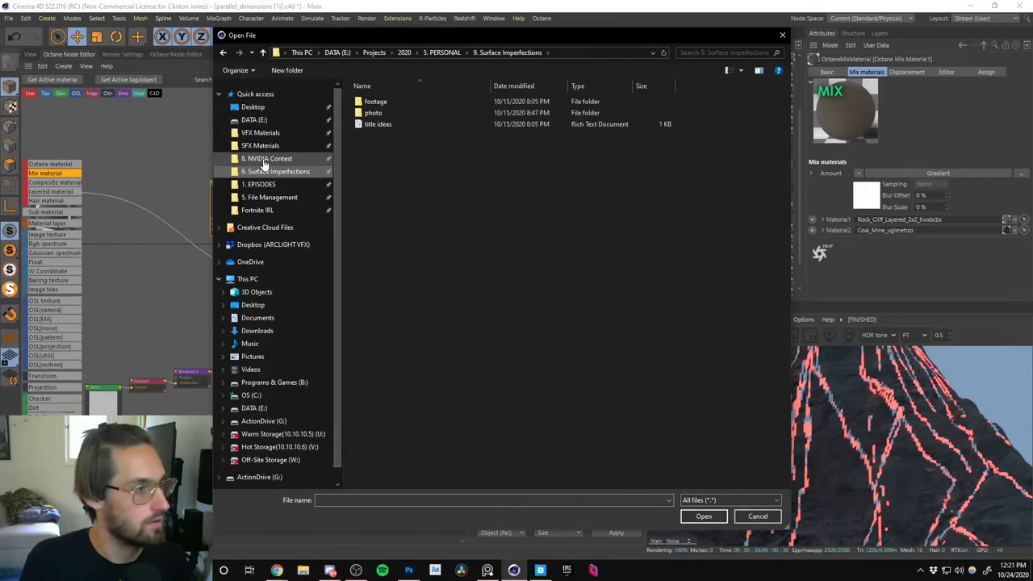
{"action": "left_click", "coordinate": [267, 158]}
{"action": "double_click", "coordinate": [373, 101]}
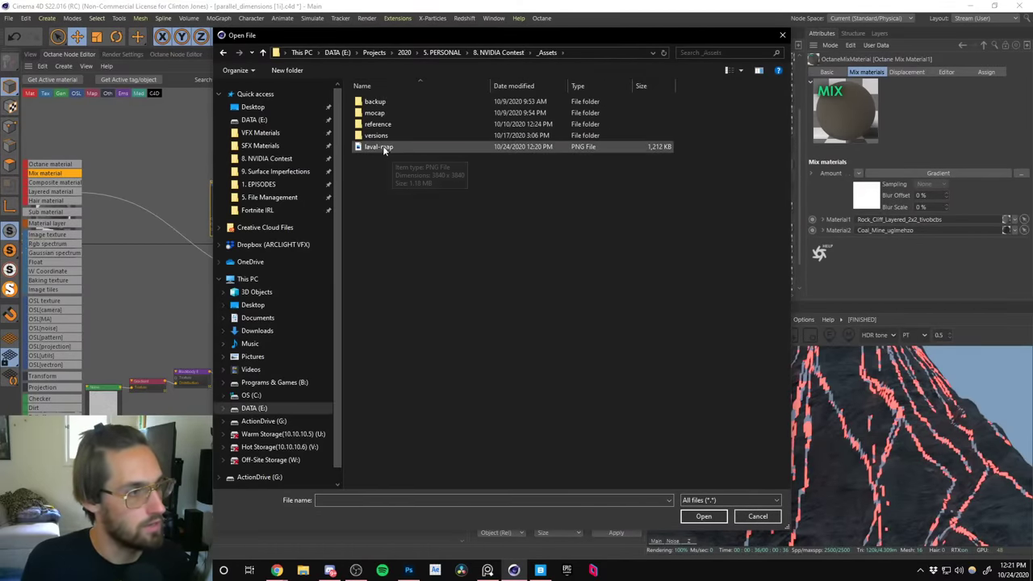
{"action": "double_click", "coordinate": [384, 149]}
{"action": "left_click", "coordinate": [593, 329]}
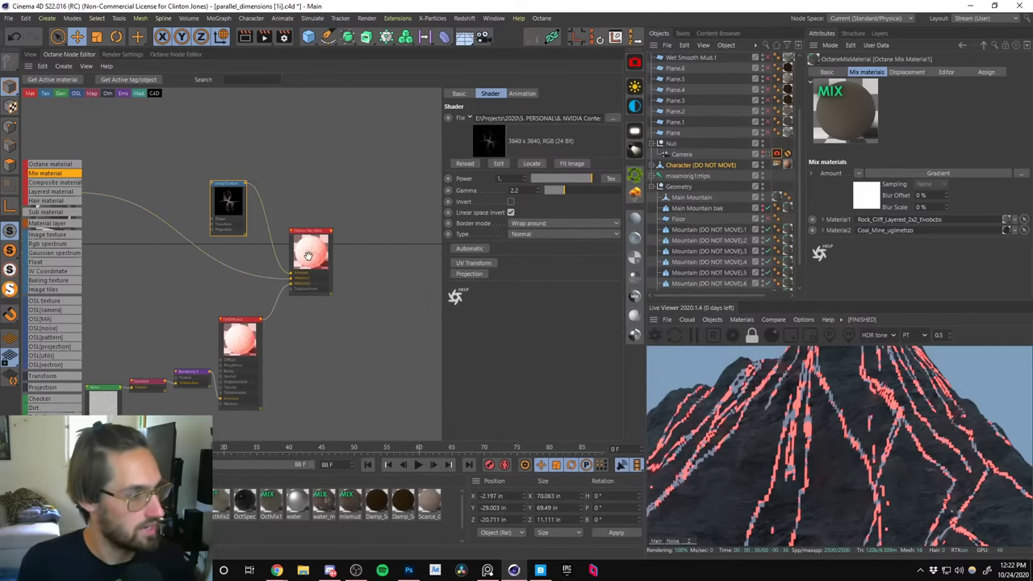
Swap the new mix's inputs so OctDiffuse2 feeds Material1 and the rock mix feeds Material2, and set the image texture's type to Float.
{"action": "left_click_drag", "start_coordinate": [307, 256], "coordinate": [336, 244]}
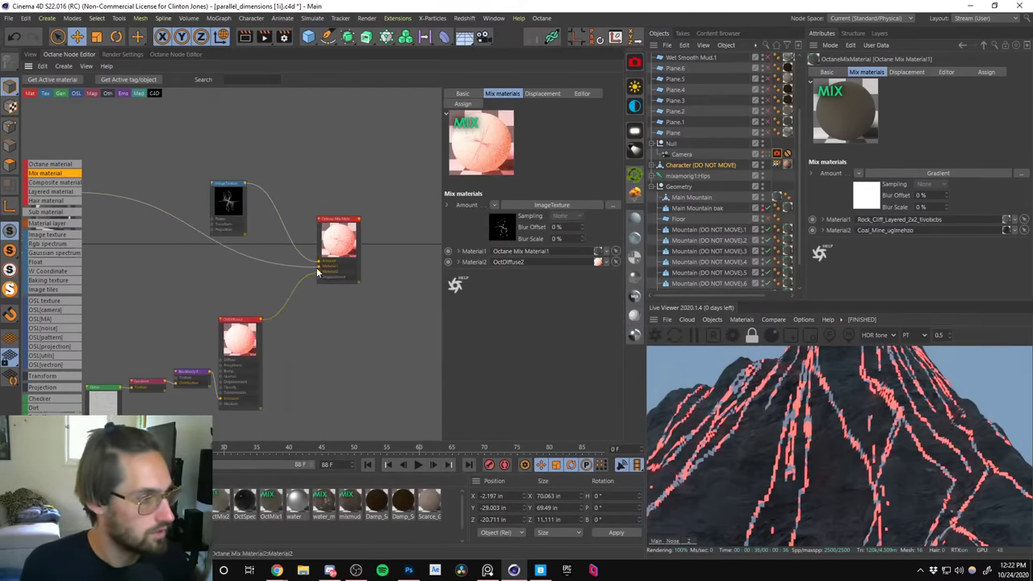
{"action": "mouse_move", "coordinate": [320, 267]}
{"action": "left_mouse_down"}
{"action": "mouse_move", "coordinate": [320, 279]}
{"action": "mouse_move", "coordinate": [256, 322]}
{"action": "mouse_move", "coordinate": [320, 267]}
{"action": "left_mouse_up"}
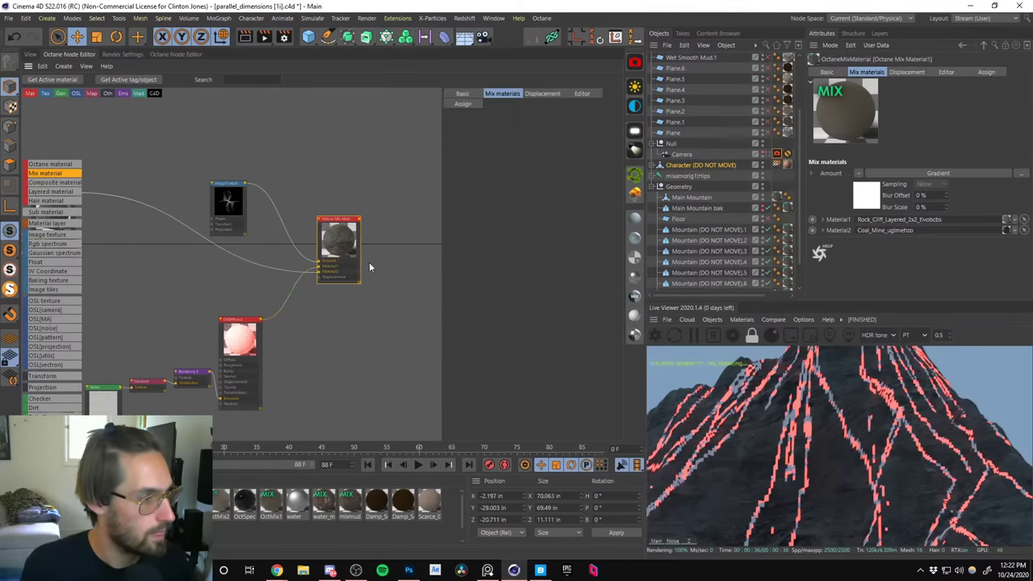
{"action": "left_click", "coordinate": [236, 210]}
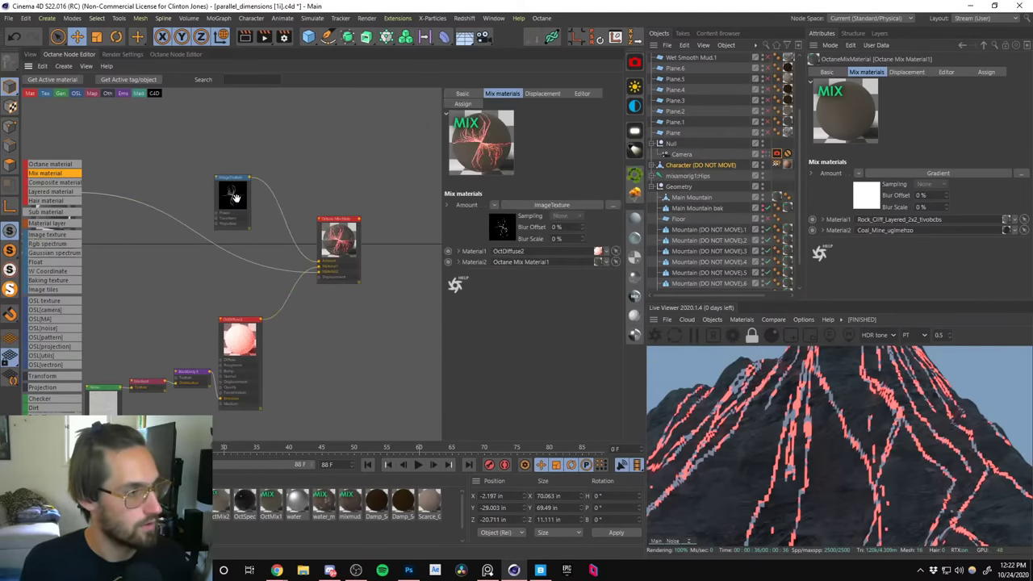
{"action": "left_click", "coordinate": [527, 234]}
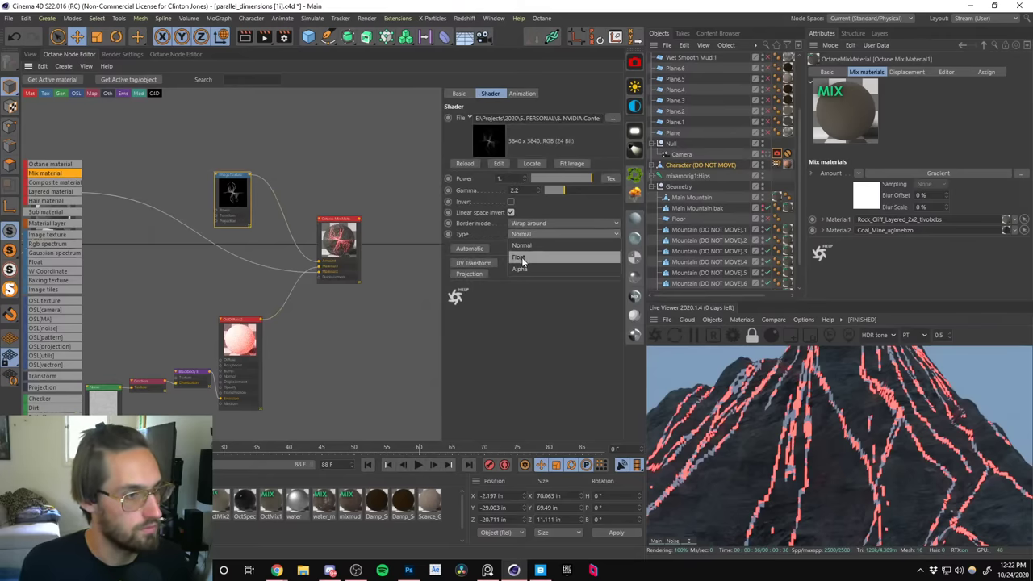
{"action": "left_click", "coordinate": [525, 255]}
{"action": "left_click_drag", "start_coordinate": [237, 192], "coordinate": [228, 188]}
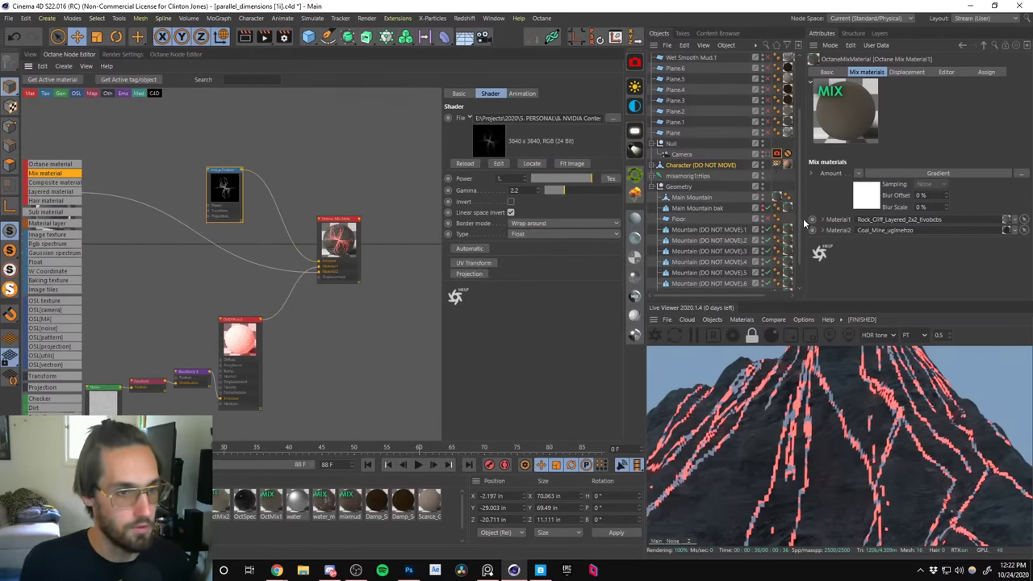
Replace the Main Mountain's existing material tags, including the lava polygon-selection material, with Octane Mix Material2.
{"action": "left_click_drag", "start_coordinate": [805, 215], "coordinate": [865, 214]}
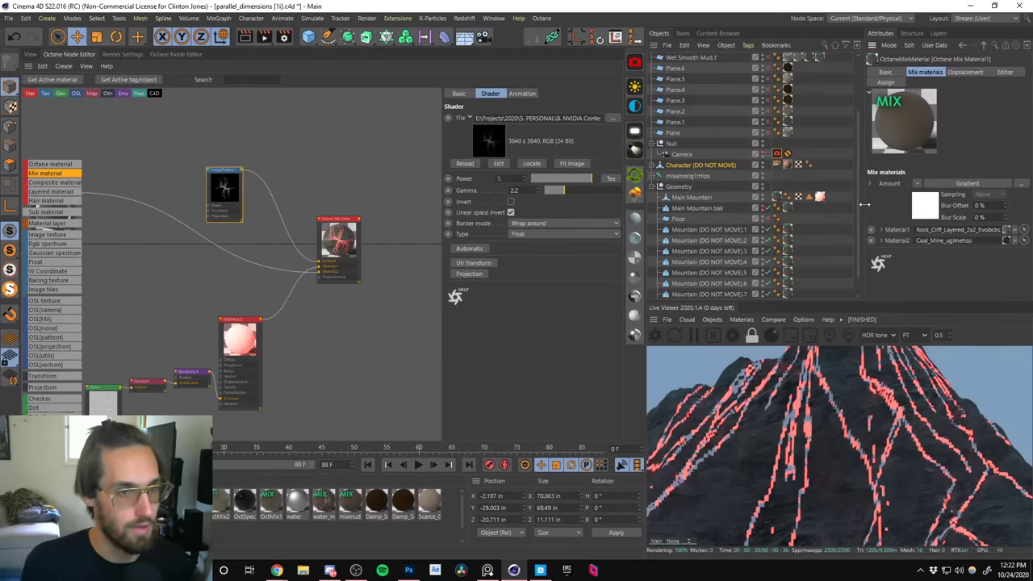
{"action": "left_click", "coordinate": [819, 196]}
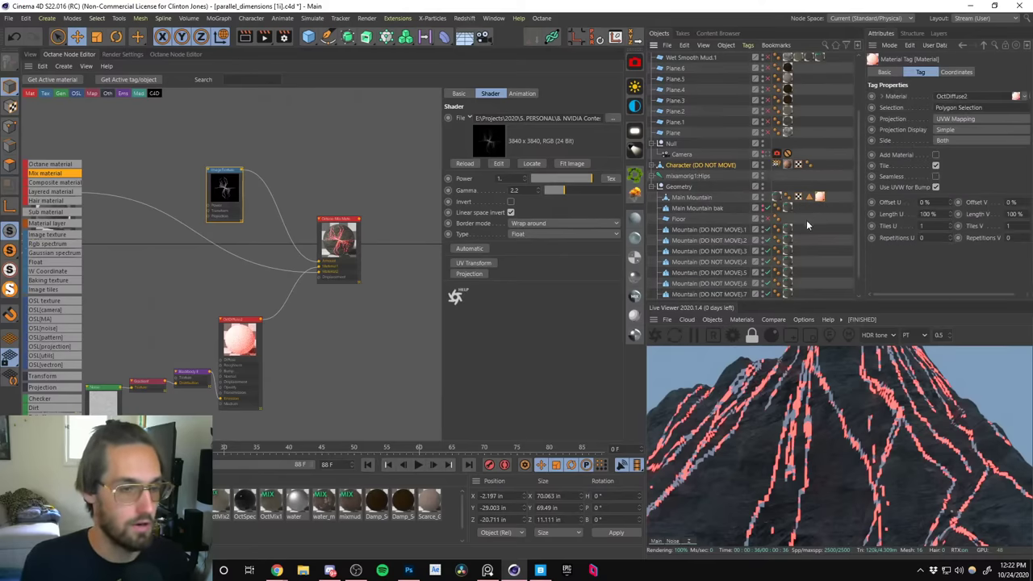
{"action": "key", "text": "Delete"}
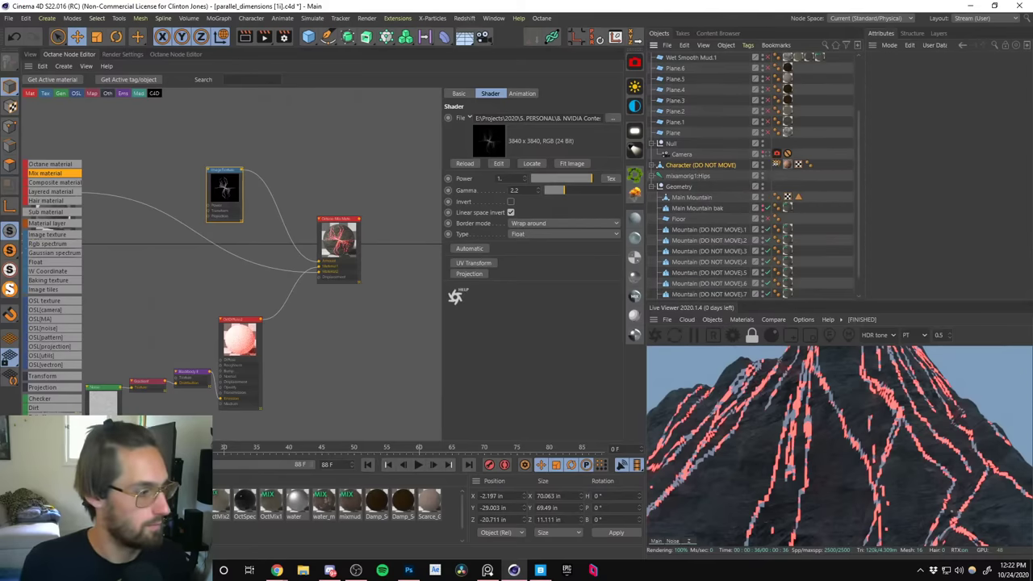
{"action": "left_click_drag", "start_coordinate": [687, 201], "coordinate": [688, 200]}
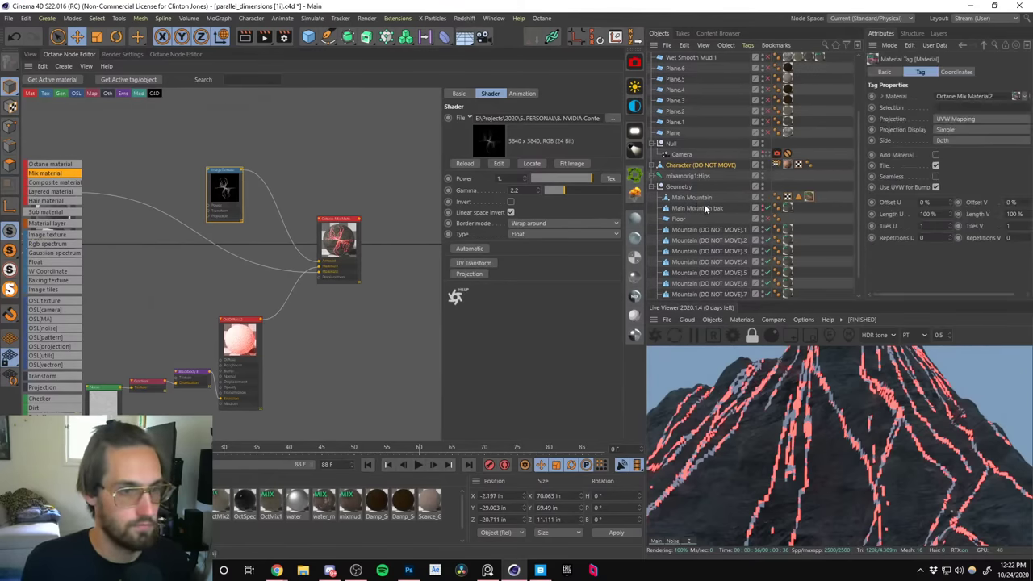
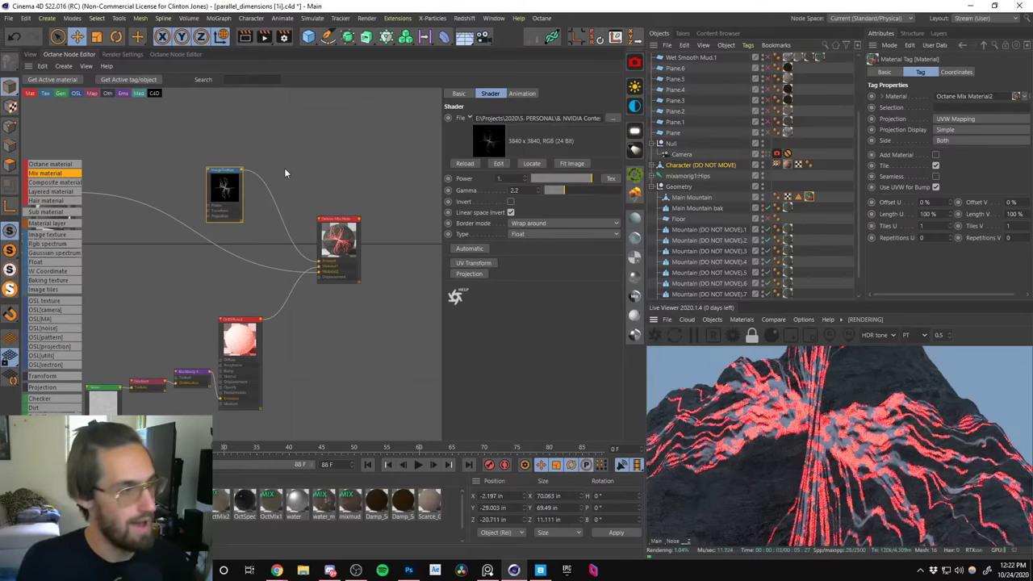
Rearrange the nodes, add a Texture Projection node to the ImageTexture mask, and set its projection to Box.
{"action": "left_click_drag", "start_coordinate": [225, 189], "coordinate": [226, 184]}
{"action": "left_click_drag", "start_coordinate": [332, 237], "coordinate": [344, 206]}
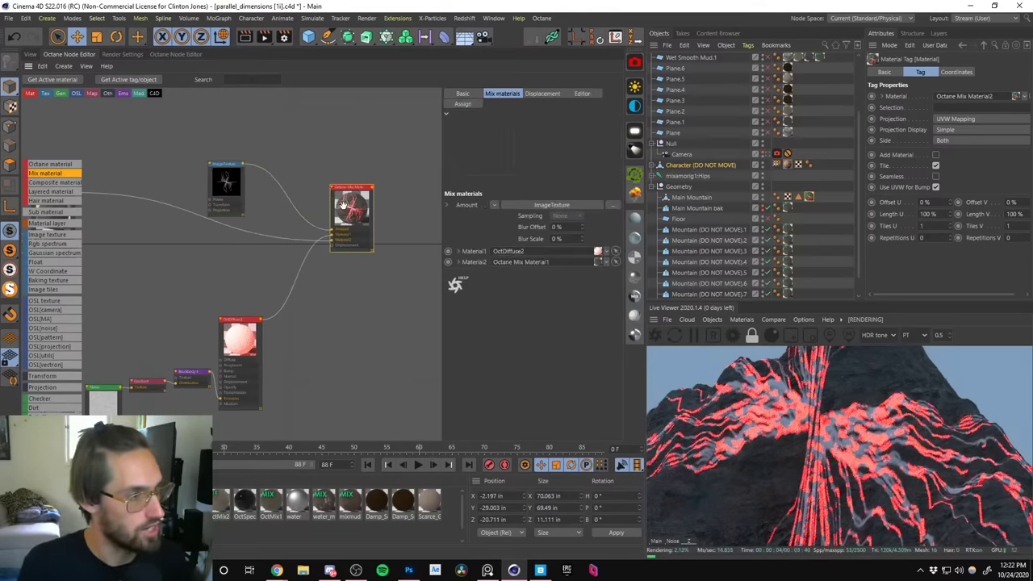
{"action": "left_click_drag", "start_coordinate": [225, 181], "coordinate": [171, 185]}
{"action": "left_click", "coordinate": [469, 274]}
{"action": "left_click", "coordinate": [538, 118]}
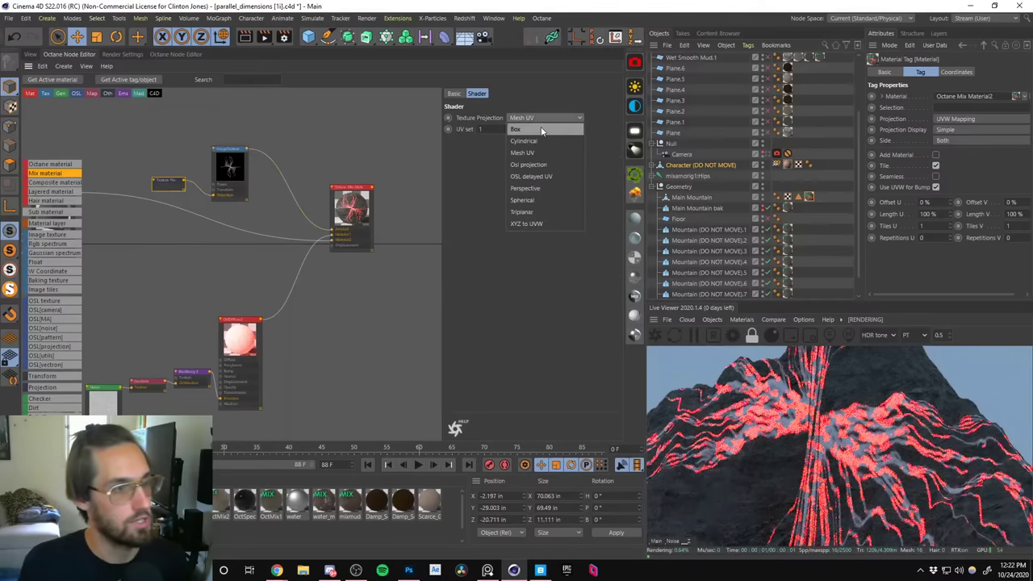
{"action": "left_click", "coordinate": [541, 130]}
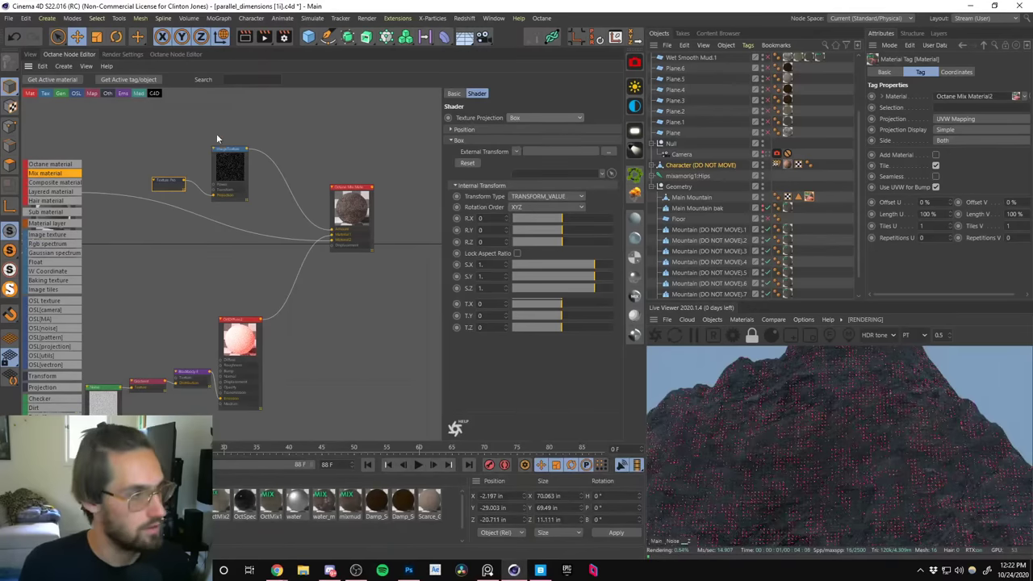
Add a Transform node to the UV transform input of the ImageTexture mask.
{"action": "left_click", "coordinate": [226, 182]}
{"action": "left_click_drag", "start_coordinate": [223, 179], "coordinate": [175, 156]}
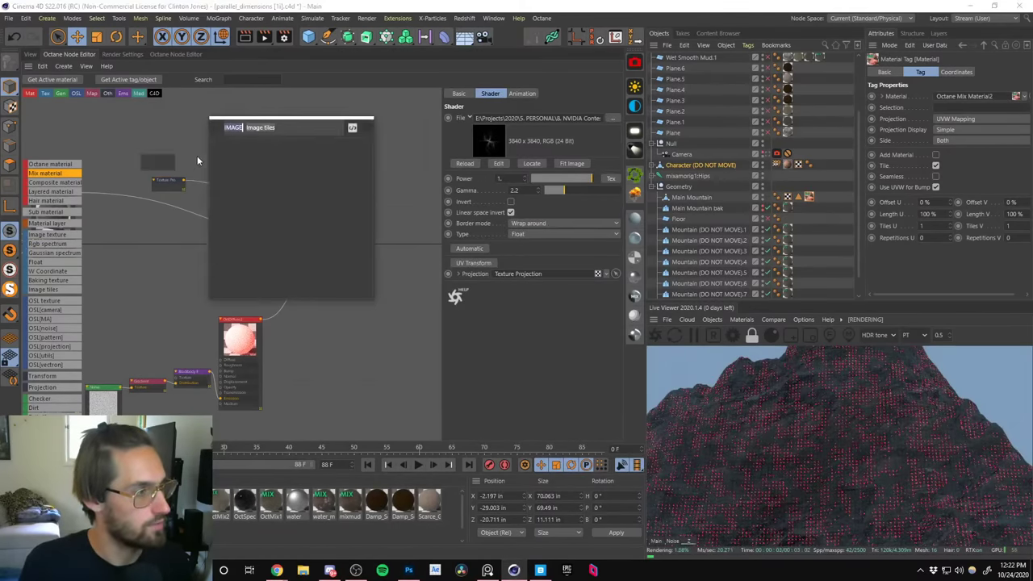
{"action": "type", "text": "TRA"}
{"action": "key", "text": "Return"}
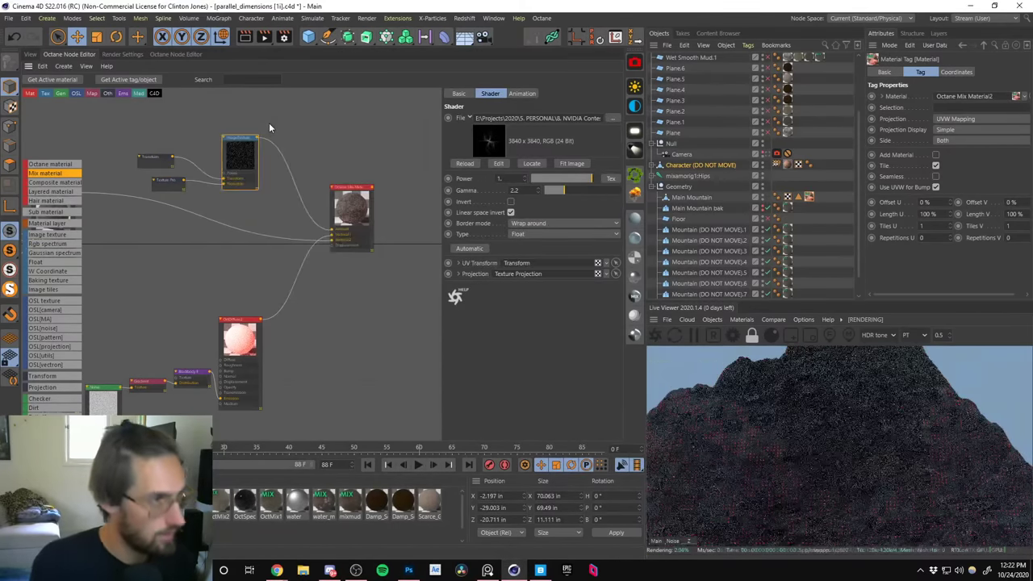
Set the Transform node's scale to 100 on all axes with the aspect ratio locked.
{"action": "scroll", "coordinate": [122, 163], "scroll_direction": "down", "scroll_amount": 3}
{"action": "scroll", "coordinate": [122, 163], "scroll_direction": "up", "scroll_amount": 10}
{"action": "left_click", "coordinate": [314, 180]}
{"action": "middle_click_drag", "start_coordinate": [315, 181], "coordinate": [160, 150]}
{"action": "scroll", "coordinate": [214, 191], "scroll_direction": "down", "scroll_amount": 3}
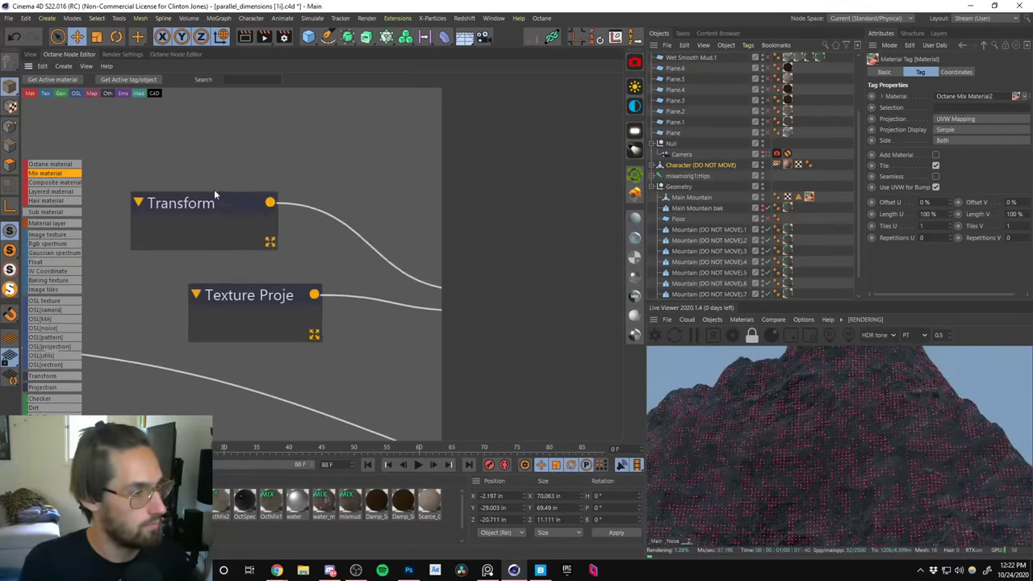
{"action": "left_click", "coordinate": [220, 201]}
{"action": "left_click_drag", "start_coordinate": [489, 224], "coordinate": [358, 232]}
{"action": "type", "text": "100"}
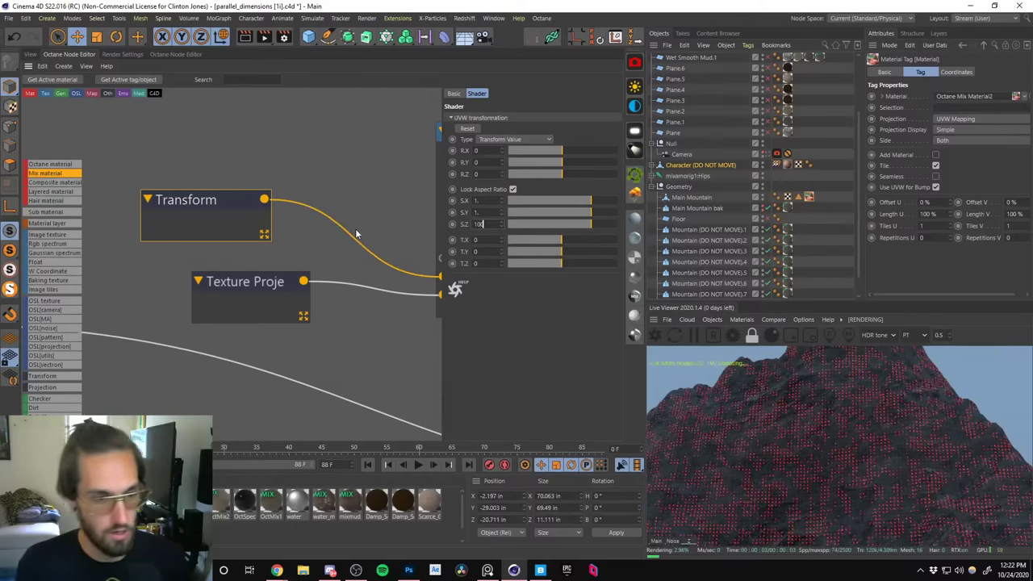
{"action": "key", "text": "Return"}
{"action": "scroll", "coordinate": [291, 182], "scroll_direction": "down", "scroll_amount": 4}
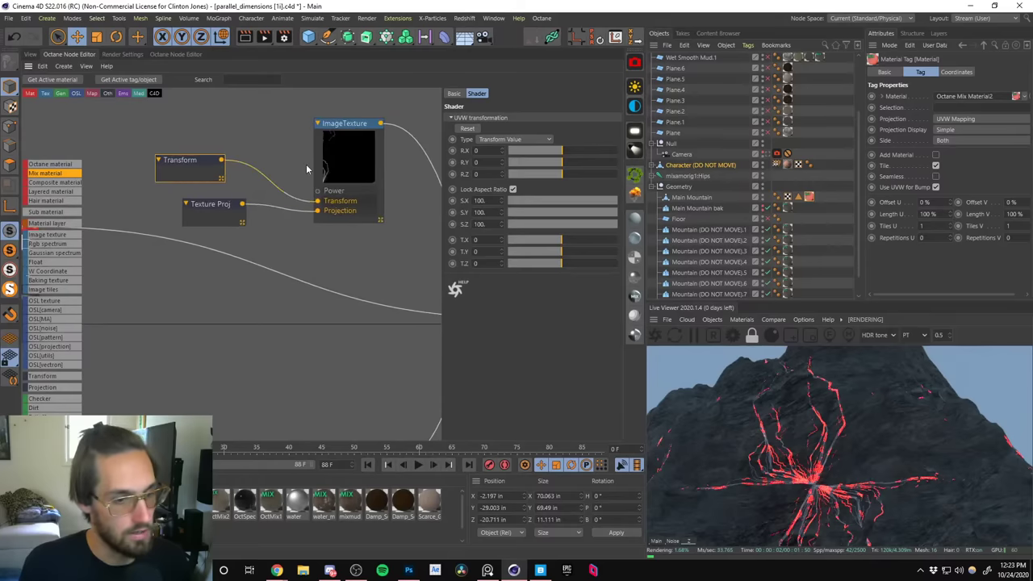
{"action": "middle_click_drag", "start_coordinate": [305, 163], "coordinate": [252, 173]}
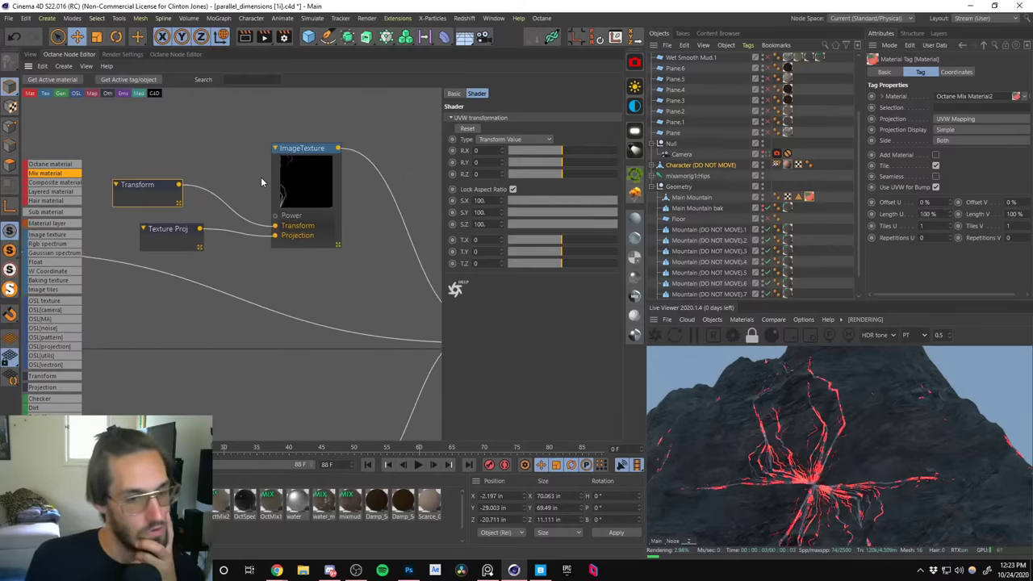
Set the border mode of the ImageTexture mask to Black color.
{"action": "left_click", "coordinate": [305, 190]}
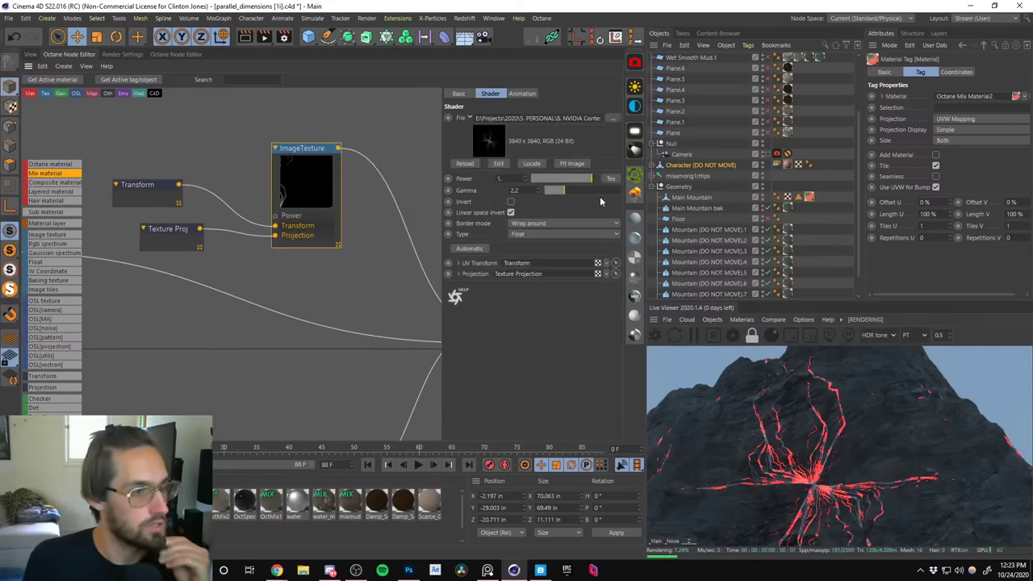
{"action": "left_click", "coordinate": [532, 224]}
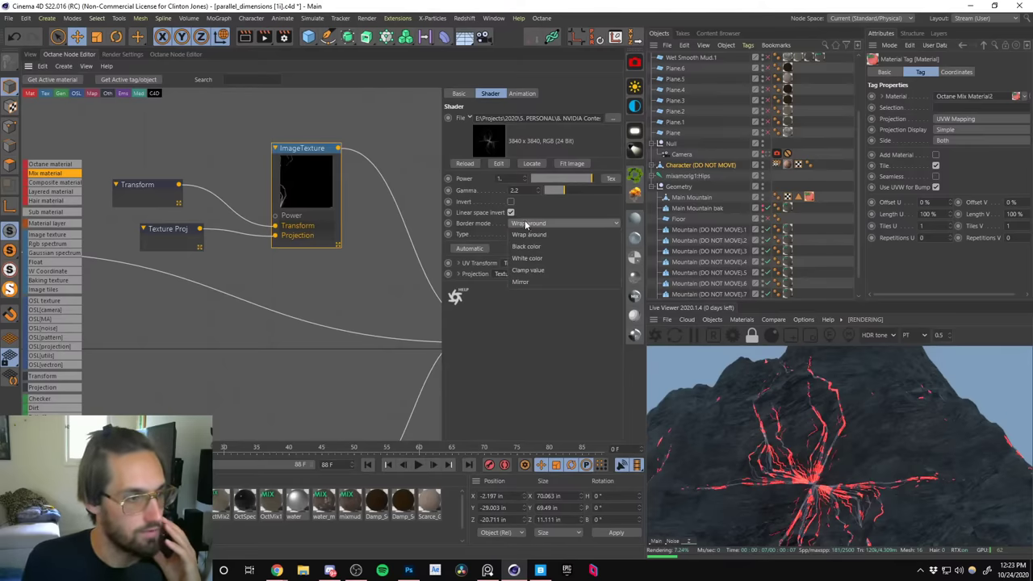
{"action": "left_click", "coordinate": [535, 239]}
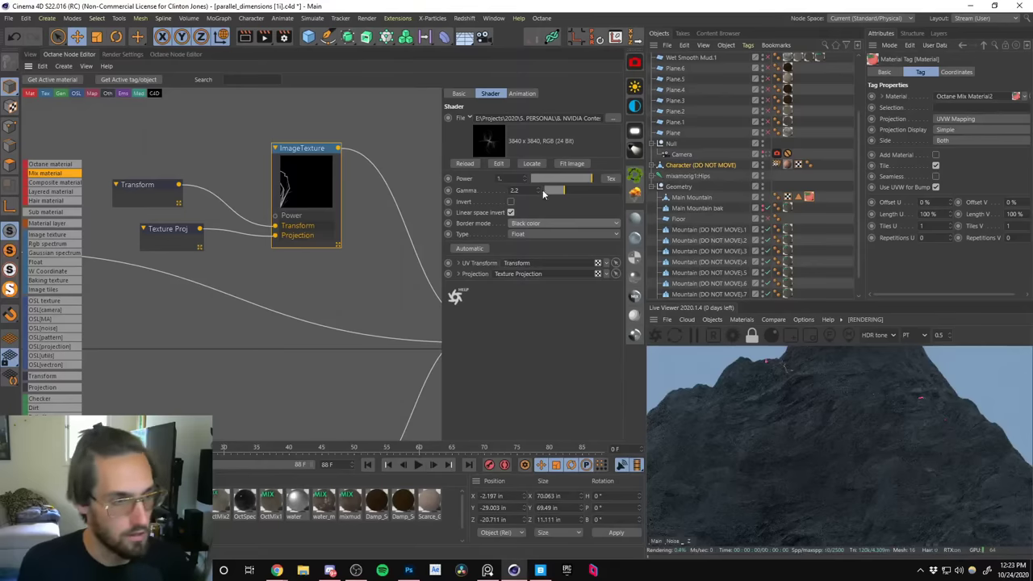
{"action": "scroll", "coordinate": [283, 187], "scroll_direction": "down", "scroll_amount": 4}
{"action": "scroll", "coordinate": [282, 184], "scroll_direction": "up", "scroll_amount": 3}
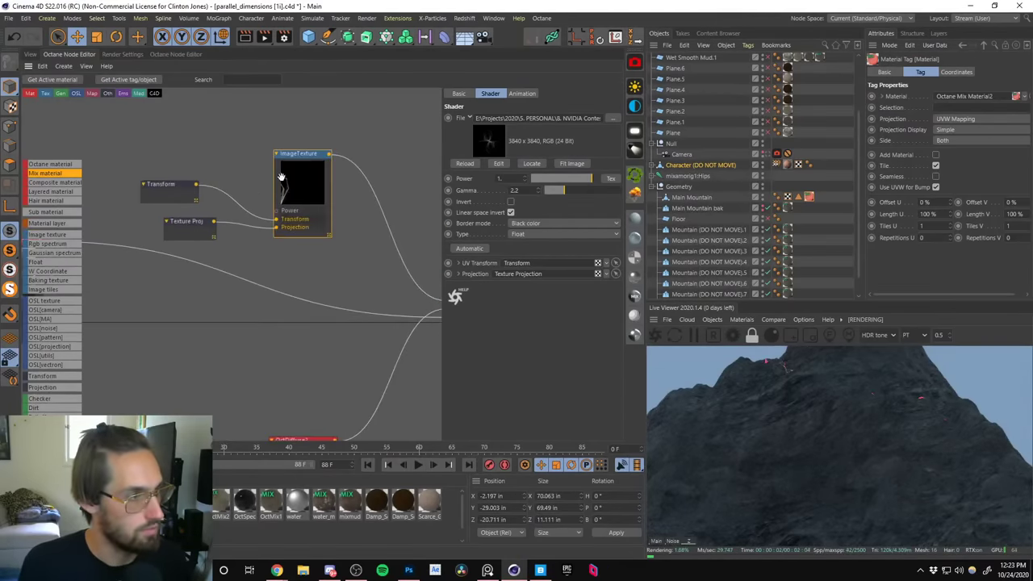
Try shifting the mask's Transform node along its translation axes, and undo the shift.
{"action": "middle_click_drag", "start_coordinate": [282, 184], "coordinate": [263, 191]}
{"action": "left_click_drag", "start_coordinate": [151, 196], "coordinate": [188, 202]}
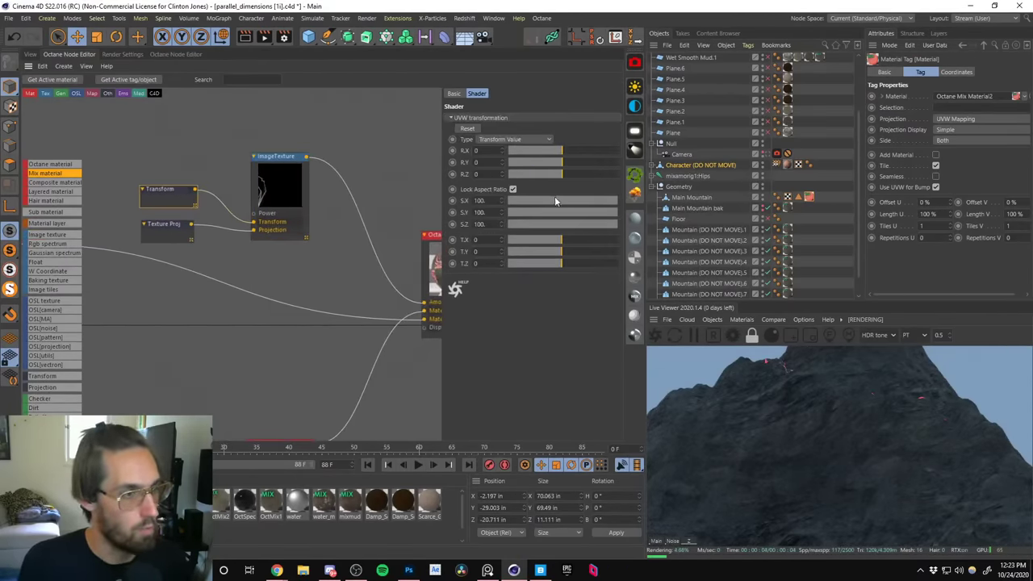
{"action": "left_click_drag", "start_coordinate": [566, 239], "coordinate": [586, 269]}
{"action": "key", "text": "ctrl+z"}
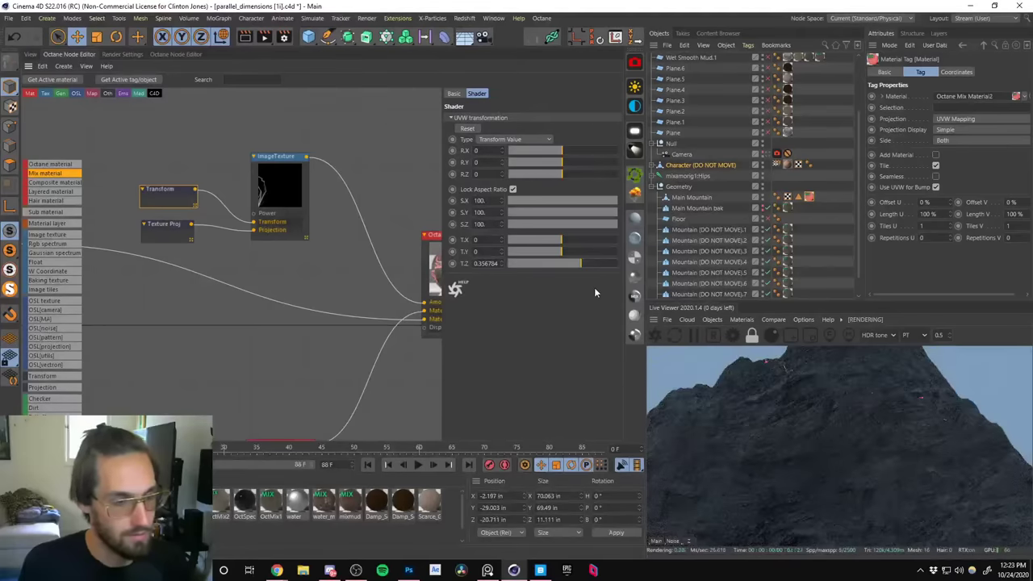
{"action": "key", "text": "ctrl+z"}
{"action": "scroll", "coordinate": [244, 256], "scroll_direction": "down", "scroll_amount": 3}
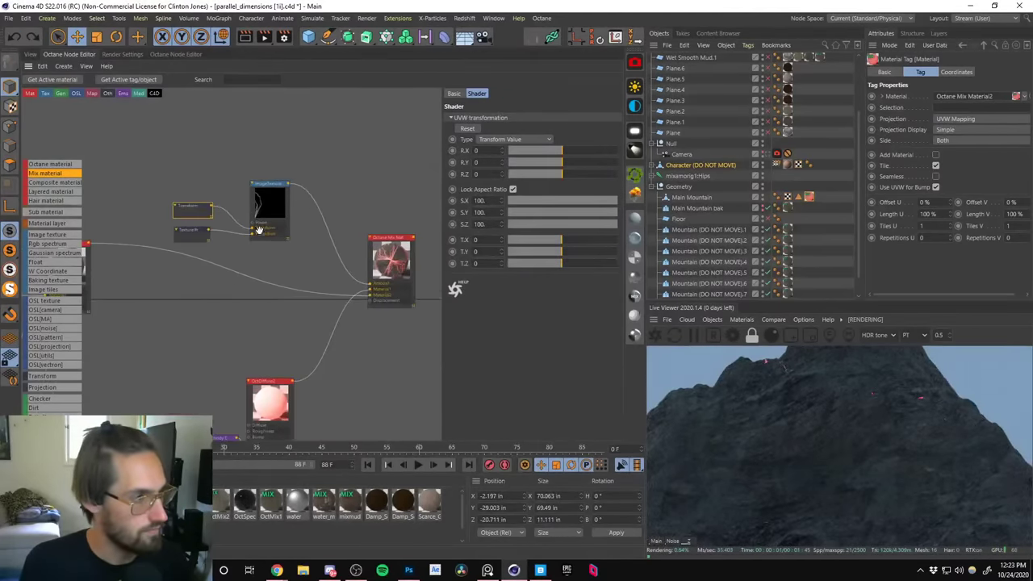
Try the White color border mode on the ImageTexture mask, and switch it back to Wrap around.
{"action": "left_click", "coordinate": [271, 206]}
{"action": "left_click", "coordinate": [530, 223]}
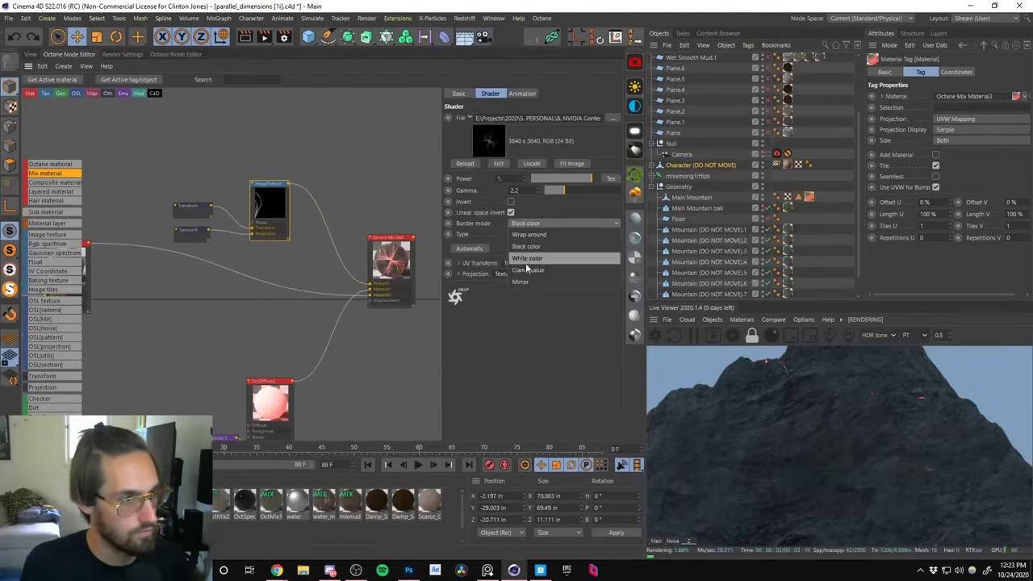
{"action": "left_click", "coordinate": [526, 254]}
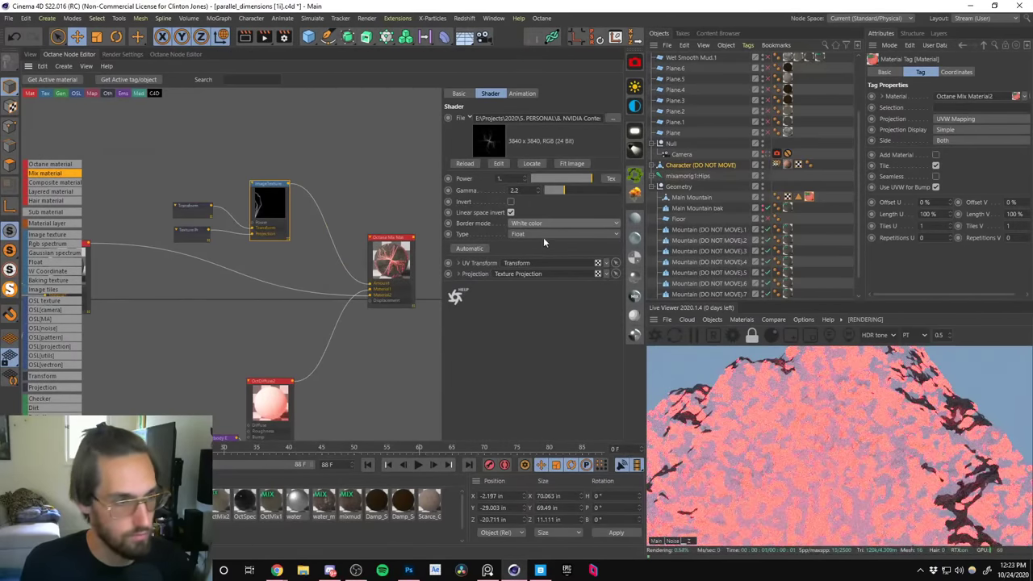
{"action": "left_click", "coordinate": [531, 223]}
{"action": "left_click", "coordinate": [528, 232]}
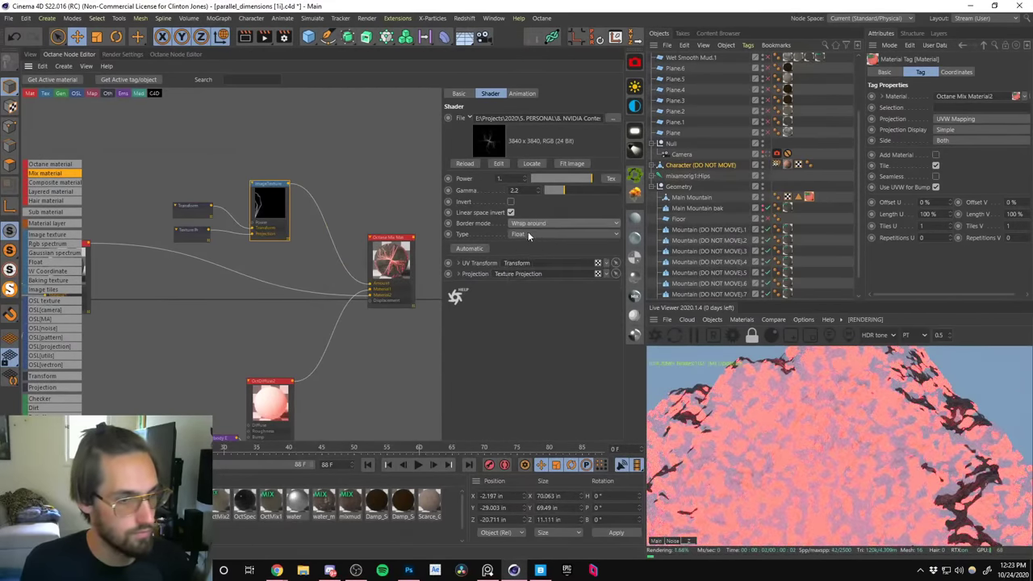
Shift the mask's Transform node by about 0.156 in X and about 21.9 in Y.
{"action": "left_click", "coordinate": [203, 207]}
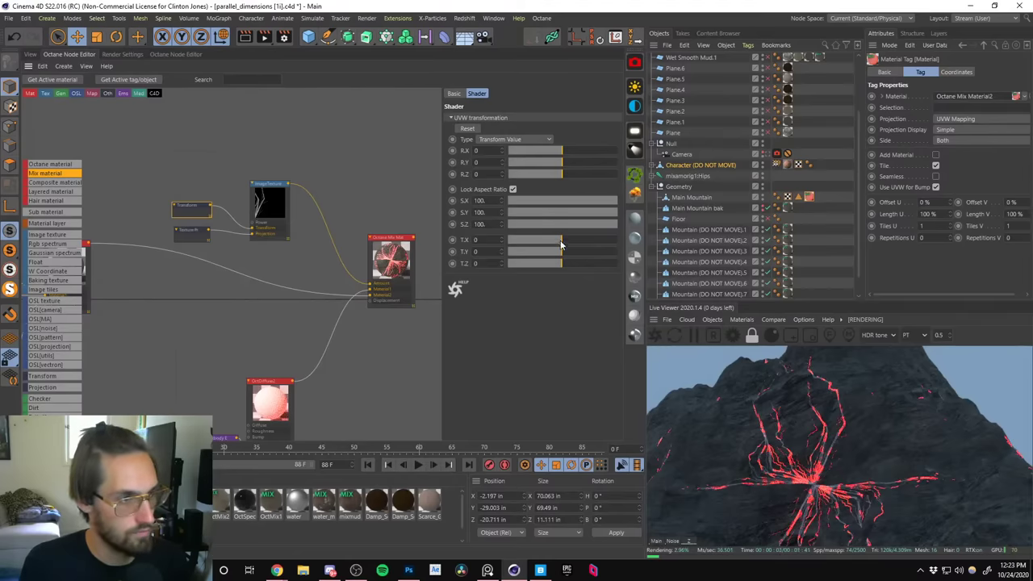
{"action": "mouse_move", "coordinate": [560, 245]}
{"action": "left_mouse_down"}
{"action": "mouse_move", "coordinate": [569, 240]}
{"action": "mouse_move", "coordinate": [545, 236]}
{"action": "mouse_move", "coordinate": [610, 240]}
{"action": "mouse_move", "coordinate": [542, 244]}
{"action": "mouse_move", "coordinate": [600, 240]}
{"action": "mouse_move", "coordinate": [570, 240]}
{"action": "mouse_move", "coordinate": [597, 253]}
{"action": "mouse_move", "coordinate": [566, 254]}
{"action": "left_mouse_up"}
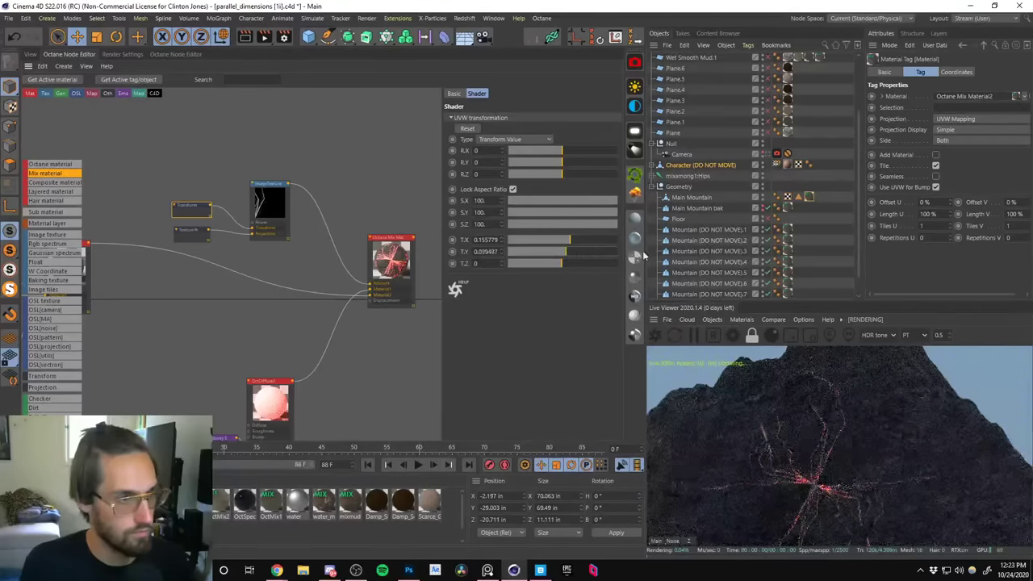
{"action": "left_click_drag", "start_coordinate": [644, 255], "coordinate": [574, 261]}
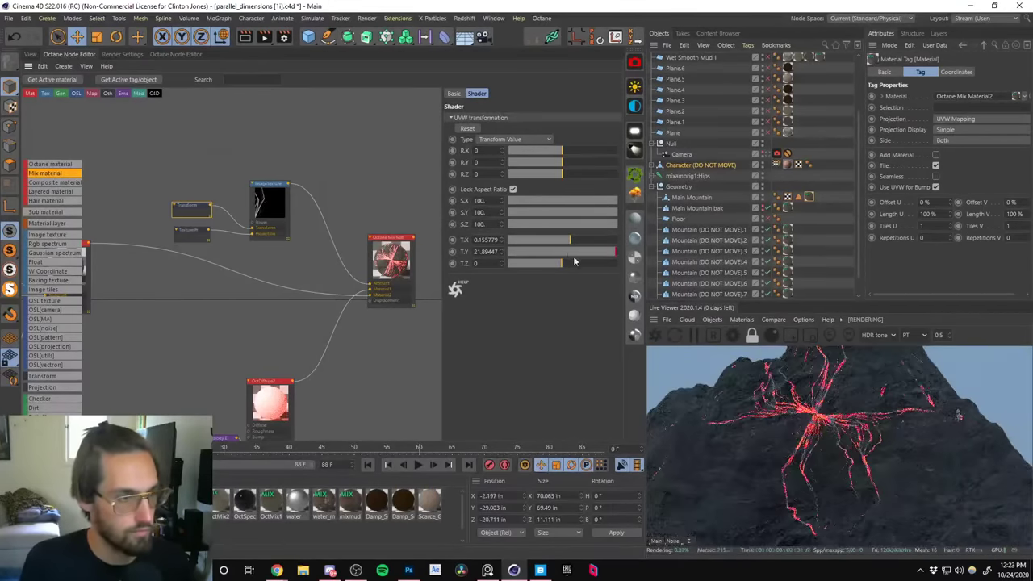
Set the Transform node's Y translation to 50.
{"action": "type", "text": "100"}
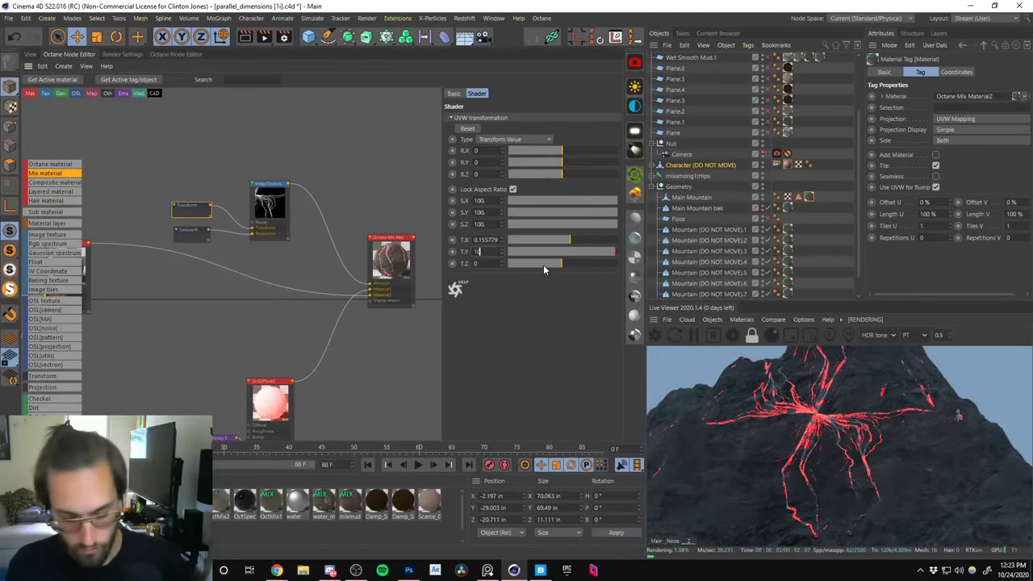
{"action": "key", "text": "Return"}
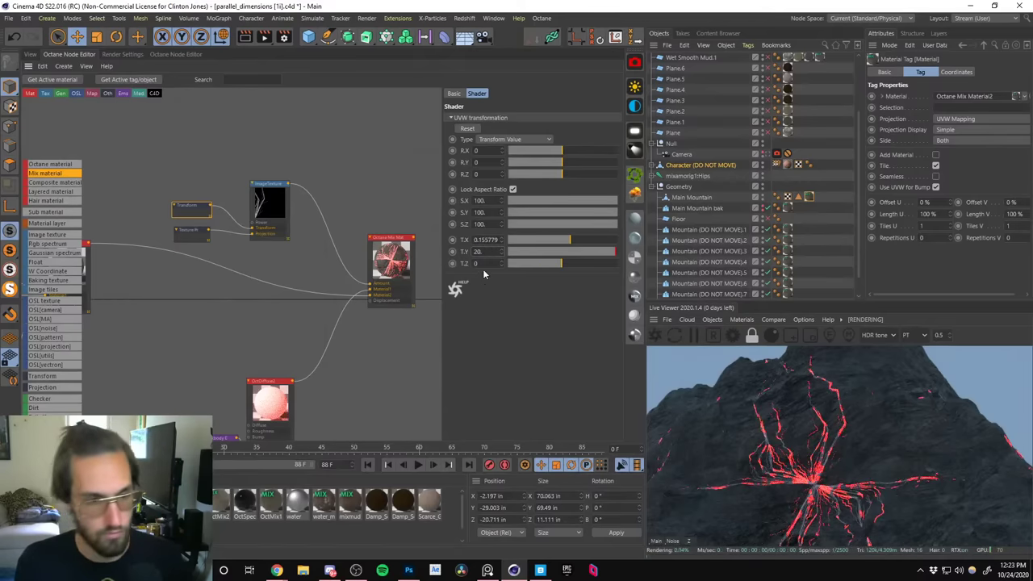
{"action": "double_click", "coordinate": [477, 251]}
{"action": "type", "text": "50"}
{"action": "key", "text": "Return"}
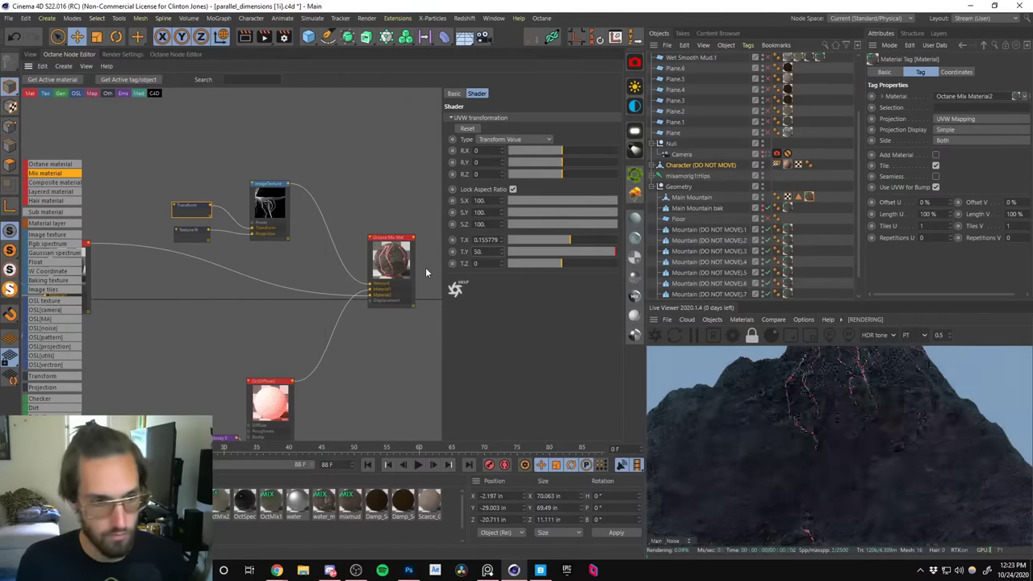
Reopen Octane Mix Material2 in the node editor and set its ImageTexture border mode to Black color.
{"action": "left_click", "coordinate": [30, 54]}
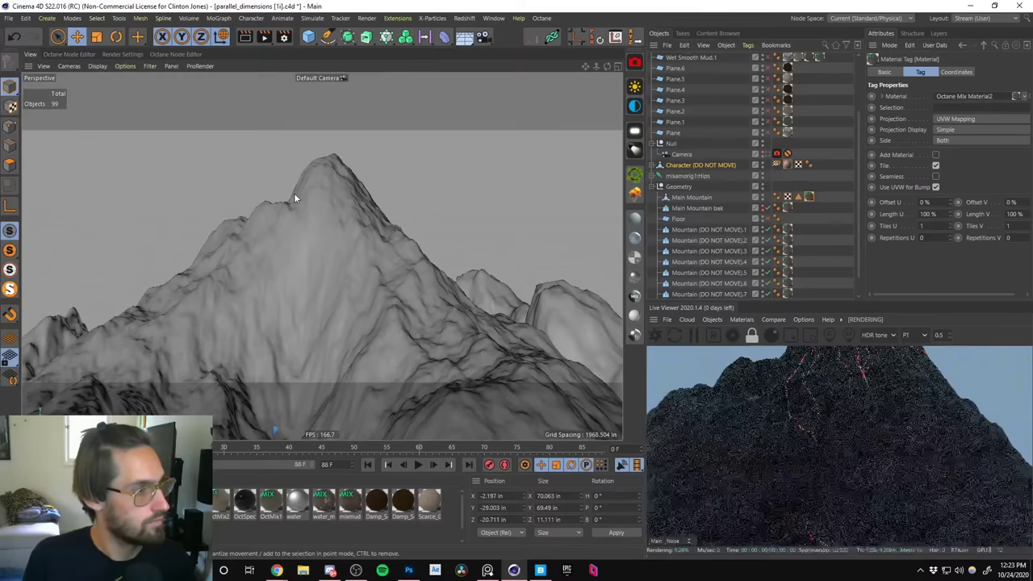
{"action": "left_click_drag", "start_coordinate": [294, 193], "coordinate": [379, 275], "text": "alt"}
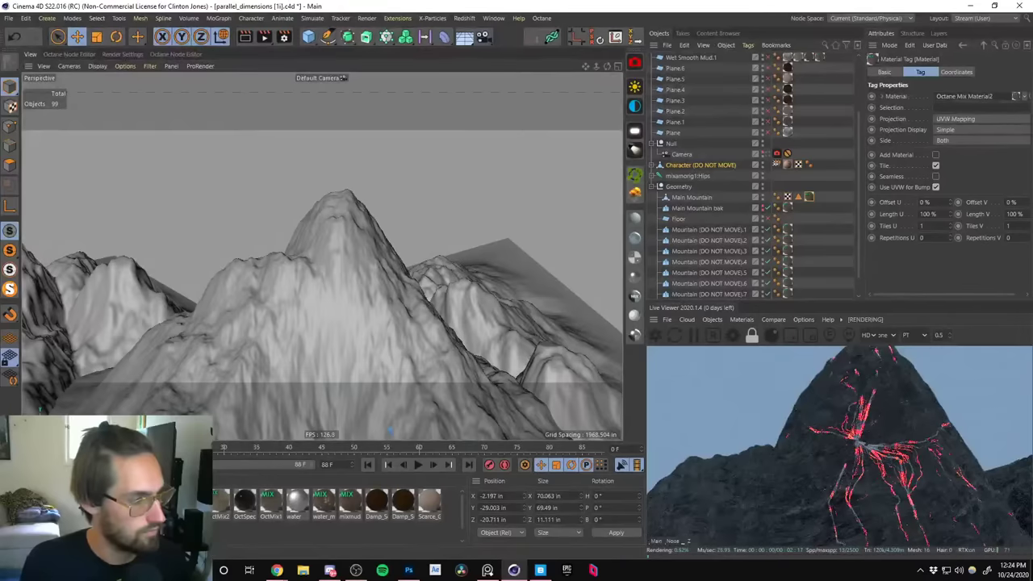
{"action": "double_click", "coordinate": [33, 502]}
{"action": "left_click", "coordinate": [199, 205]}
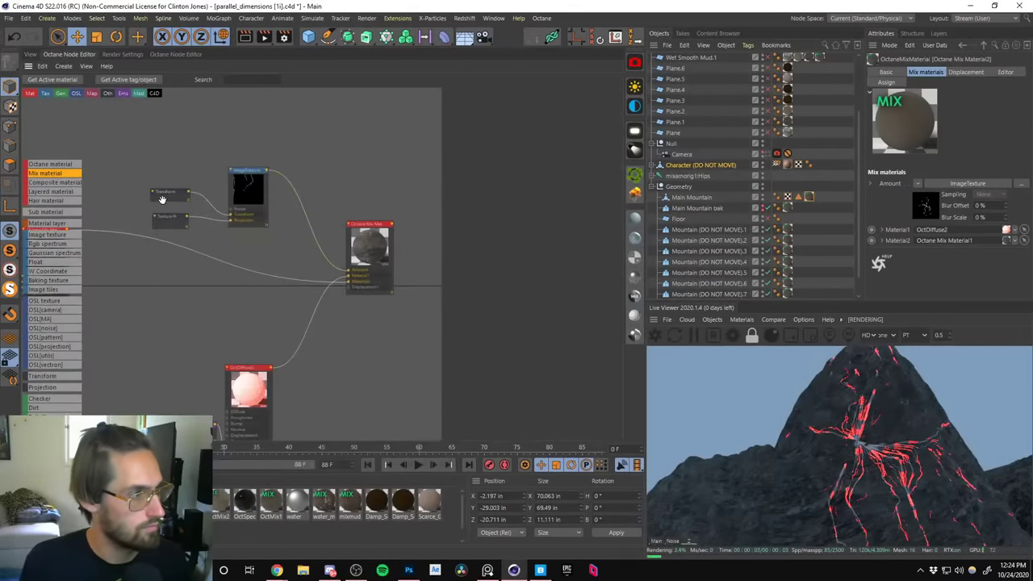
{"action": "left_click", "coordinate": [242, 197]}
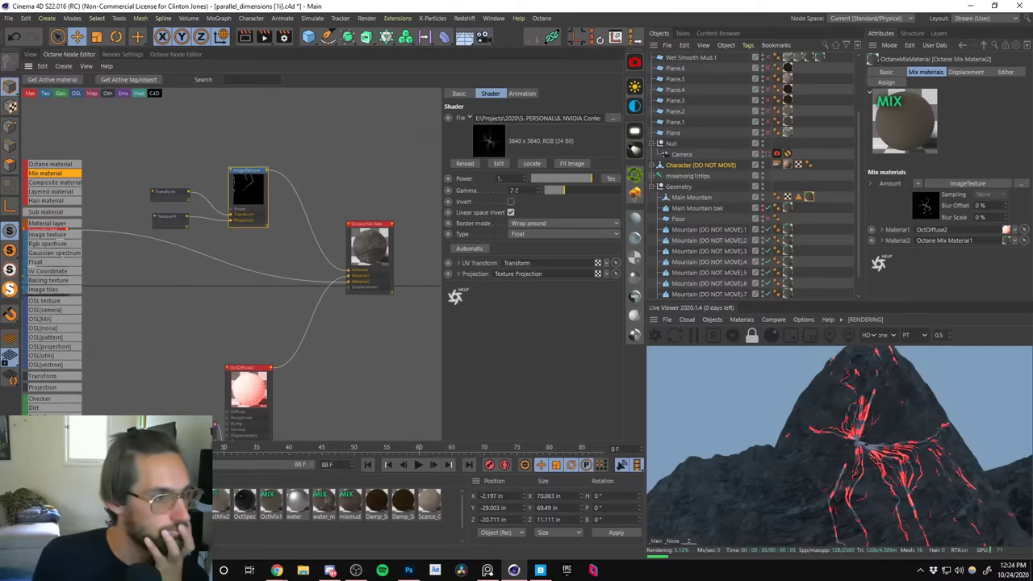
{"action": "left_click", "coordinate": [535, 226]}
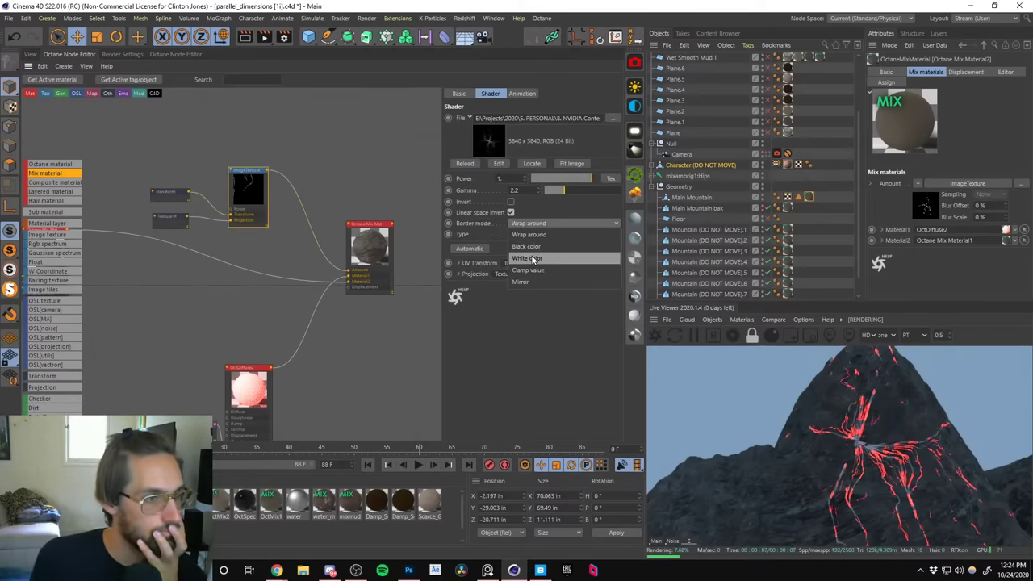
{"action": "left_click", "coordinate": [531, 248]}
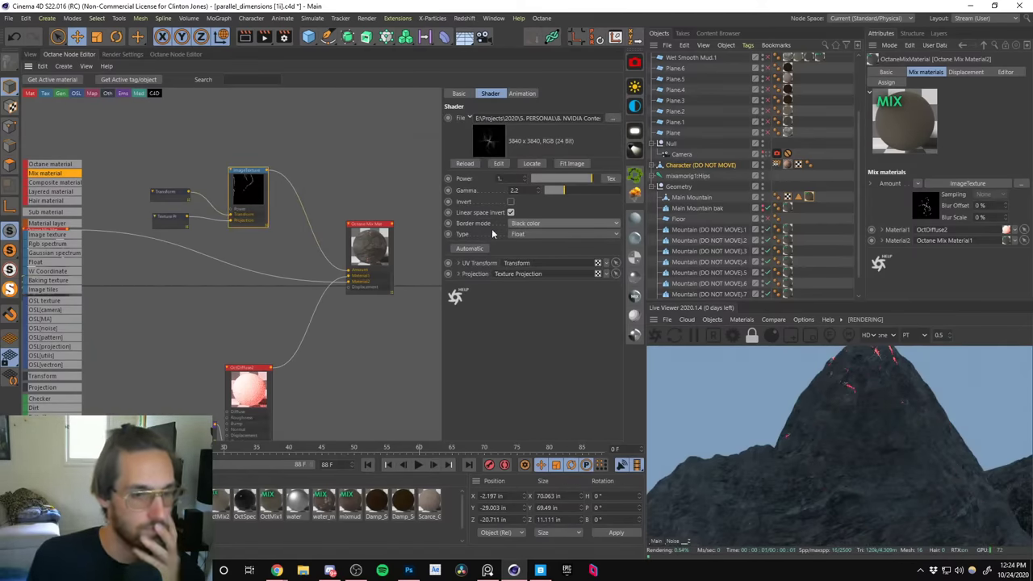
Orbit around the mountain in the viewport, then reopen Octane Mix Material2 in the node editor and select the mask's Transform node.
{"action": "left_click", "coordinate": [30, 55]}
{"action": "left_click_drag", "start_coordinate": [336, 279], "coordinate": [312, 213], "text": "alt"}
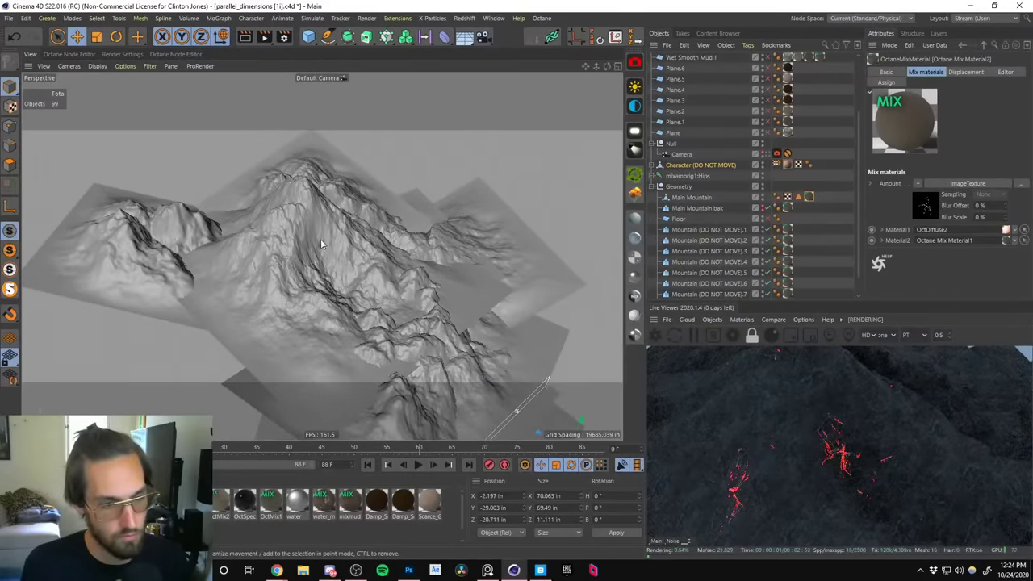
{"action": "double_click", "coordinate": [36, 501]}
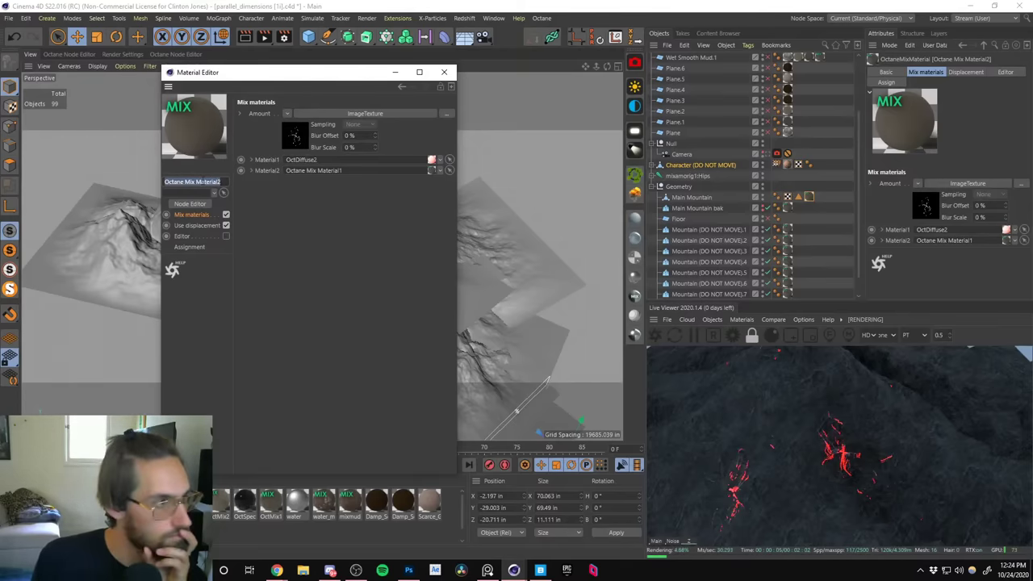
{"action": "left_click", "coordinate": [190, 203]}
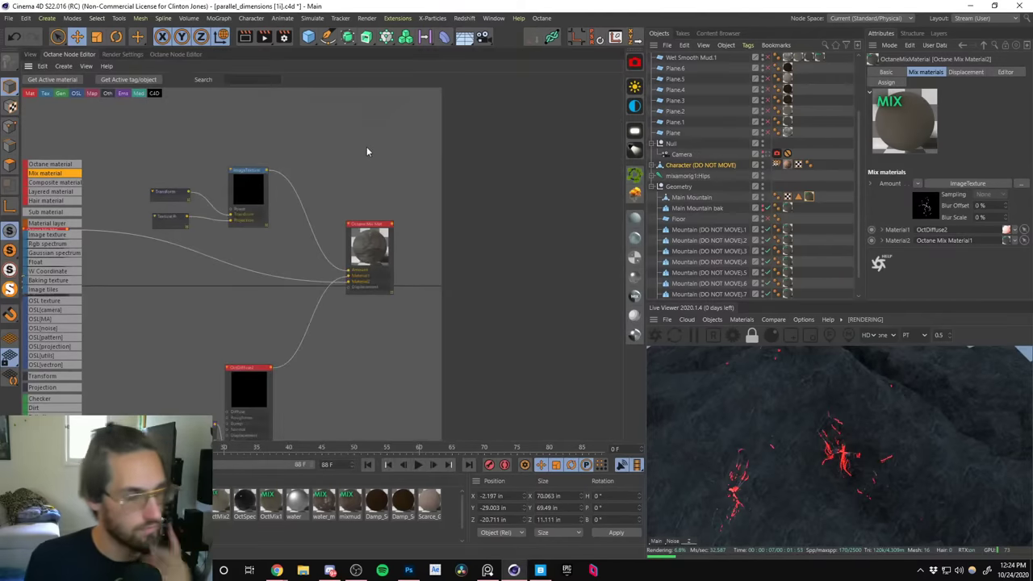
{"action": "left_click_drag", "start_coordinate": [253, 204], "coordinate": [265, 200]}
{"action": "left_click", "coordinate": [171, 193]}
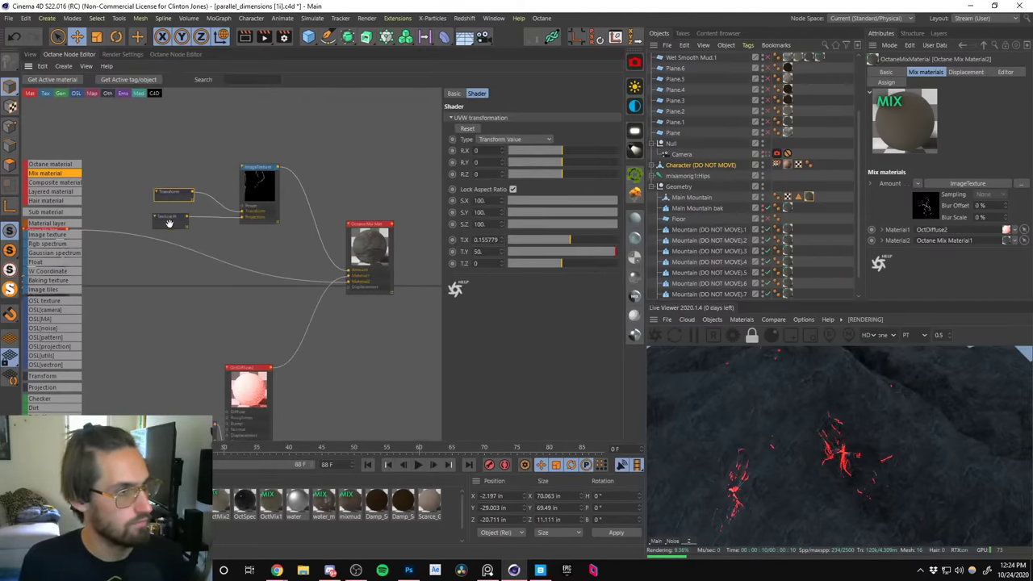
{"action": "left_click", "coordinate": [171, 221]}
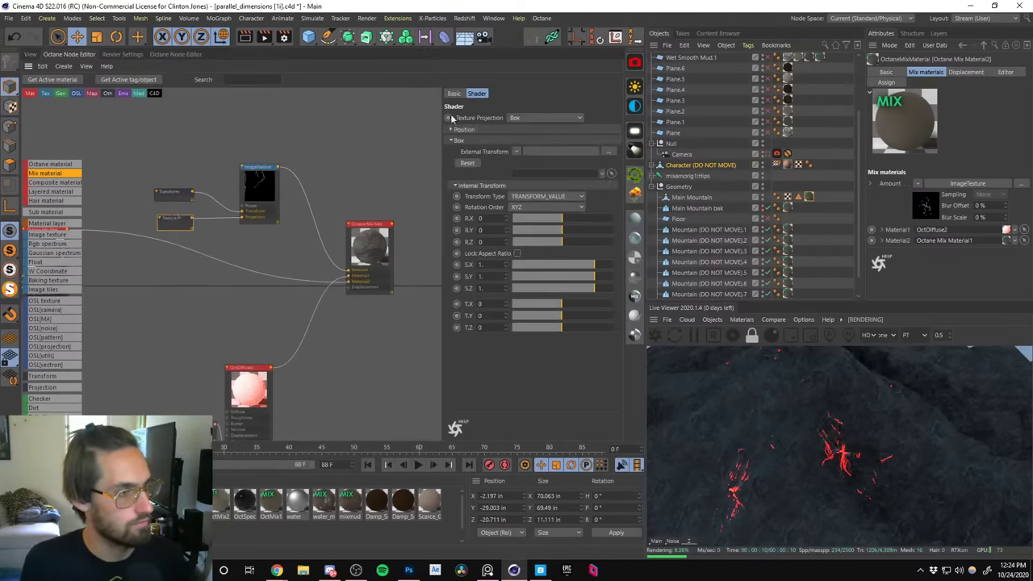
{"action": "left_click", "coordinate": [168, 195]}
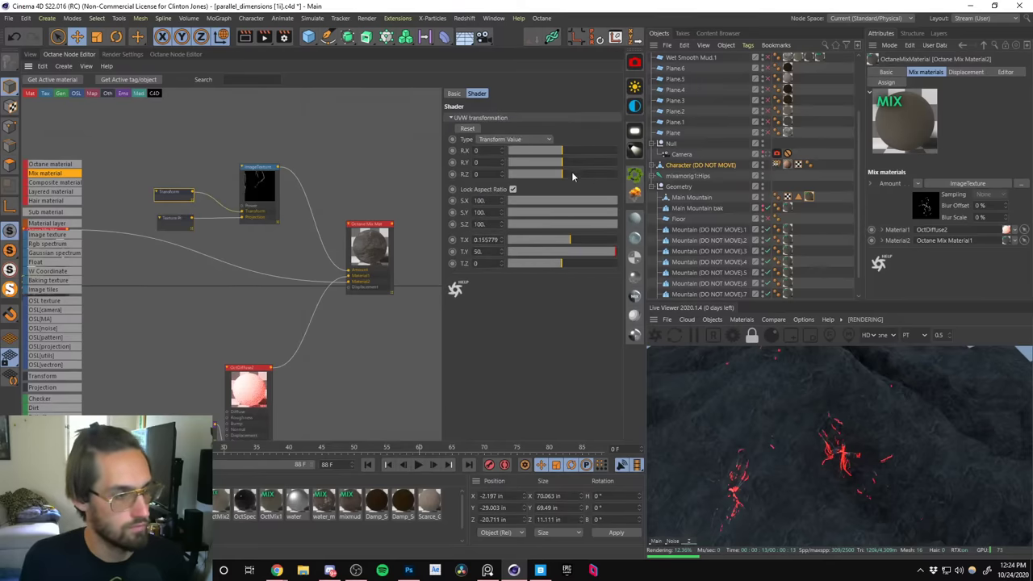
Try Y translations of about 0.82, 50, 100 and 120 on the mask's Transform node.
{"action": "left_click_drag", "start_coordinate": [602, 252], "coordinate": [988, 247]}
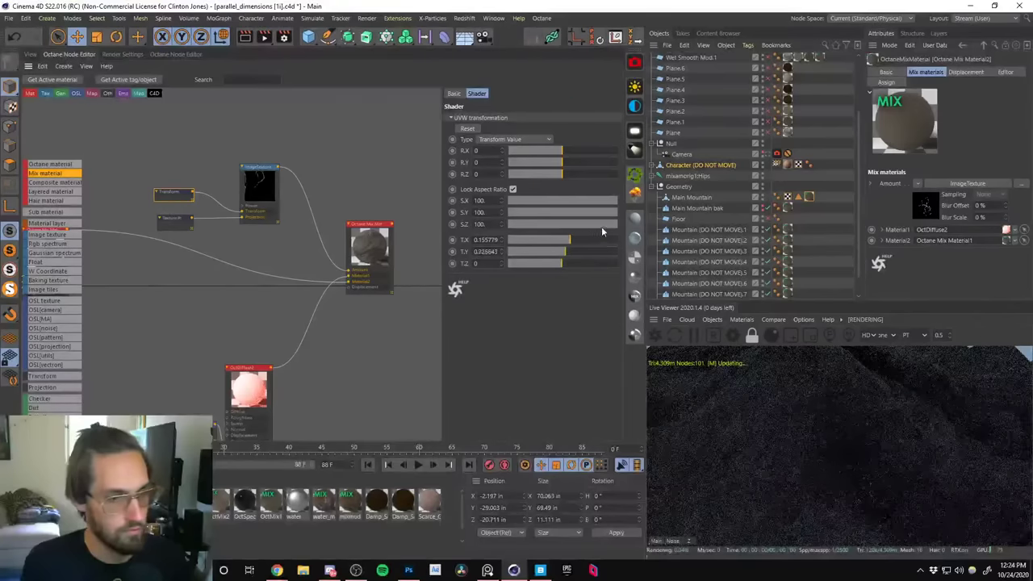
{"action": "left_click", "coordinate": [606, 251]}
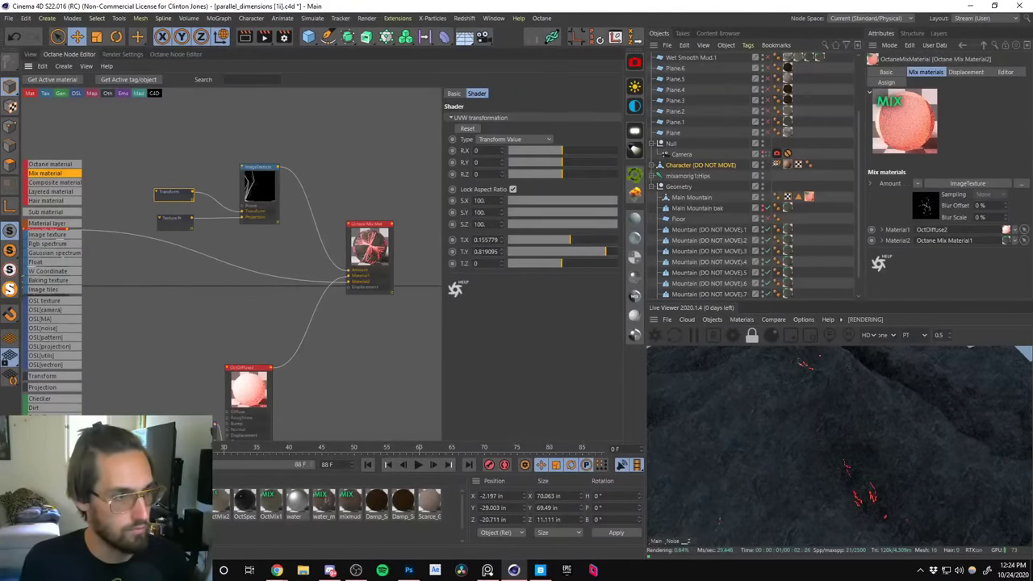
{"action": "type", "text": "0"}
{"action": "key", "text": "Return"}
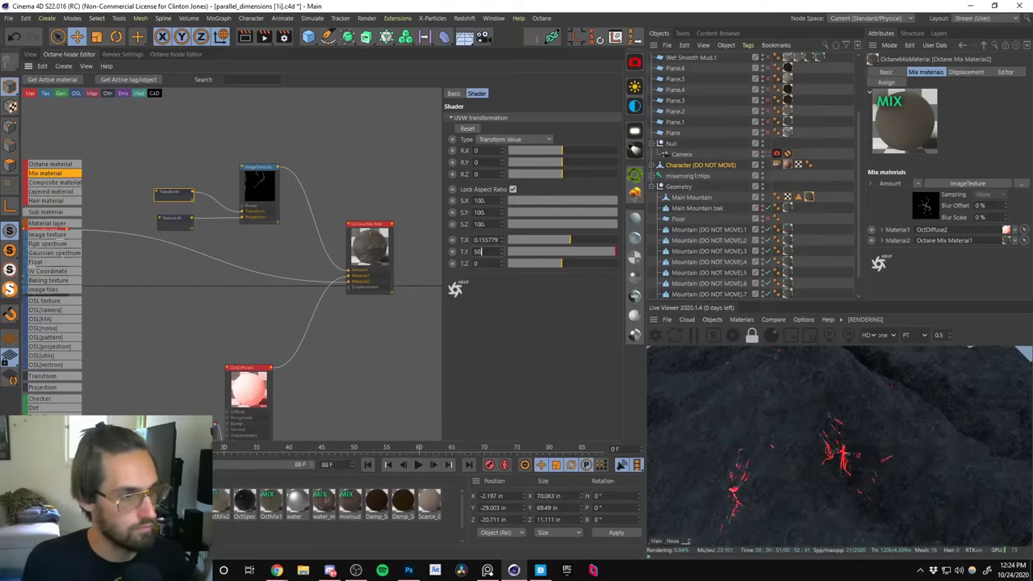
{"action": "type", "text": "100"}
{"action": "key", "text": "Return"}
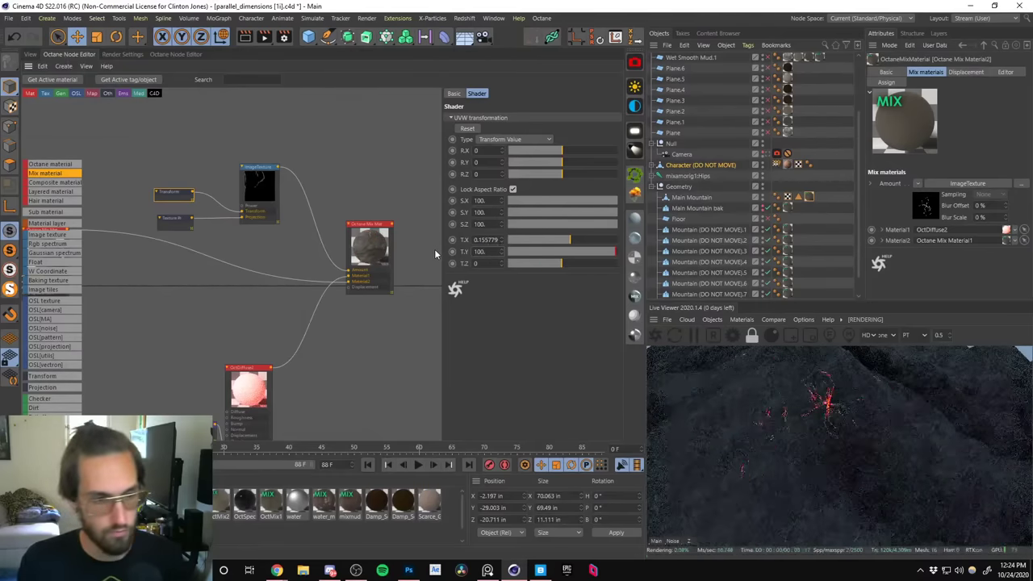
{"action": "left_click", "coordinate": [485, 252]}
{"action": "type", "text": "0"}
{"action": "key", "text": "Return"}
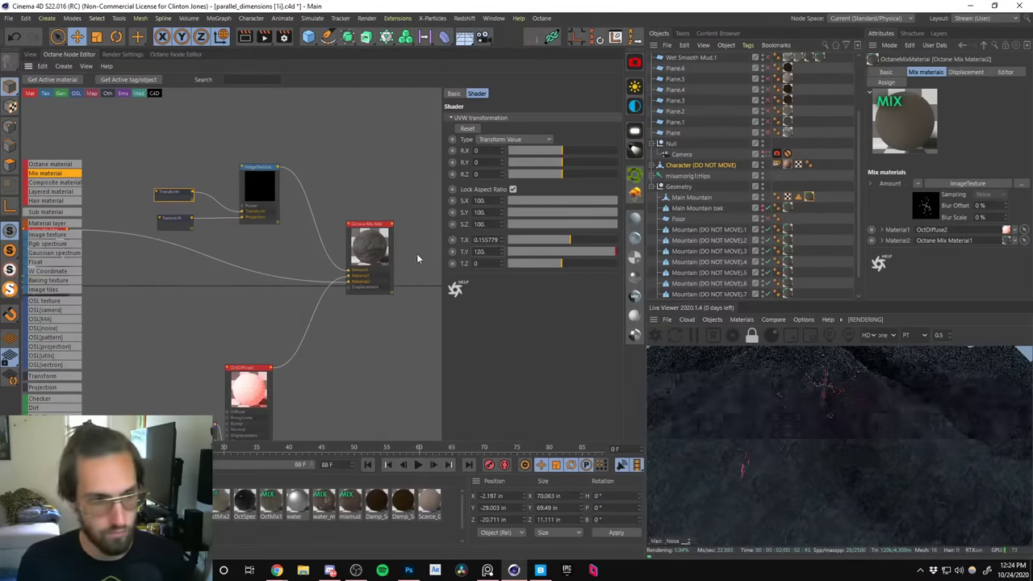
Enlarge the Live Viewer and try a Y translation of 200 on the mask's Transform node.
{"action": "left_click_drag", "start_coordinate": [797, 427], "coordinate": [836, 423]}
{"action": "left_click_drag", "start_coordinate": [805, 301], "coordinate": [804, 174]}
{"action": "left_click", "coordinate": [478, 251]}
{"action": "type", "text": "200"}
{"action": "key", "text": "Return"}
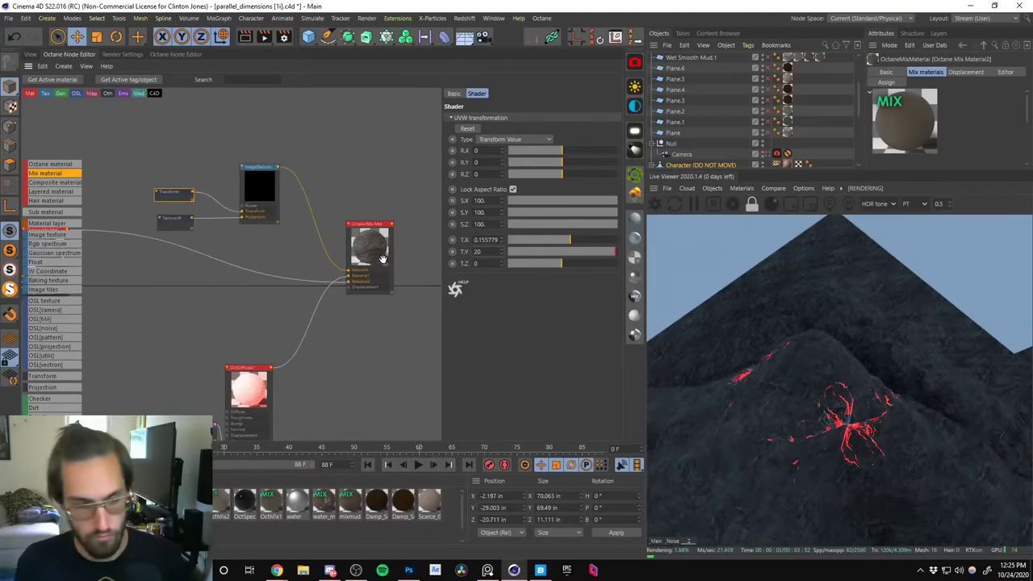
Try Y translations of 150, 160 and 180 on the Transform node, and return to 160.
{"action": "double_click", "coordinate": [479, 251]}
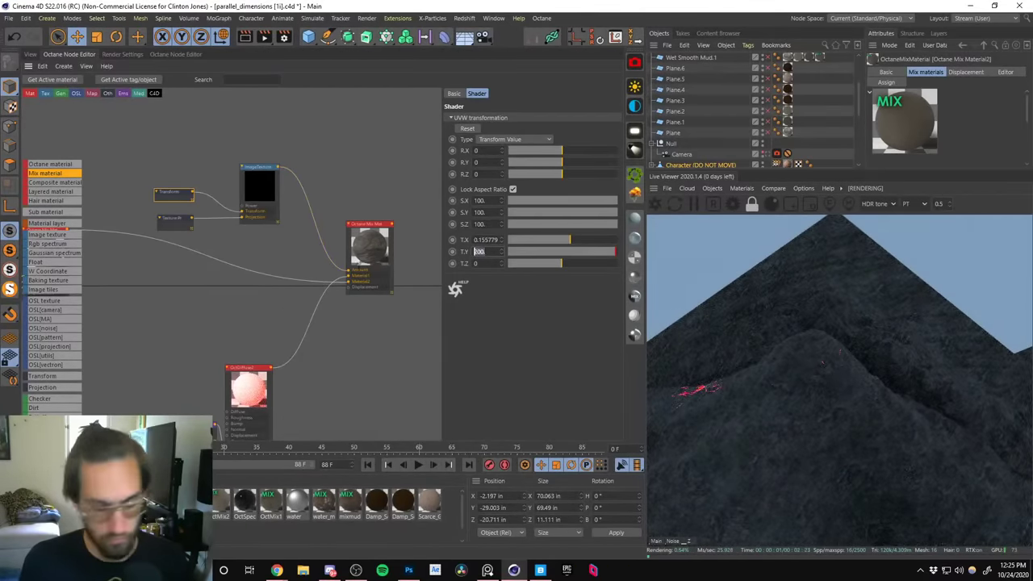
{"action": "type", "text": "150"}
{"action": "key", "text": "Return"}
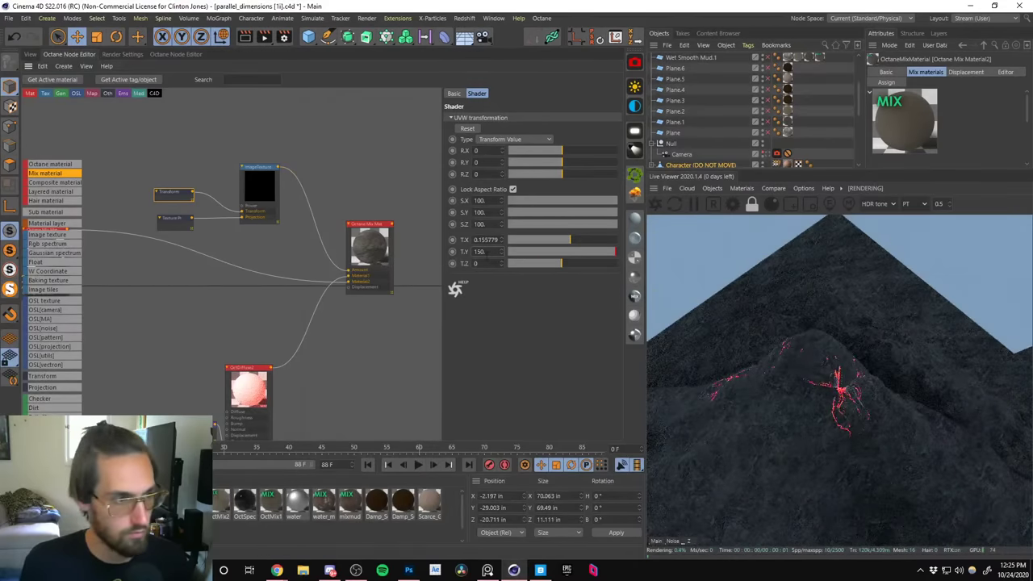
{"action": "type", "text": "160"}
{"action": "key", "text": "Return"}
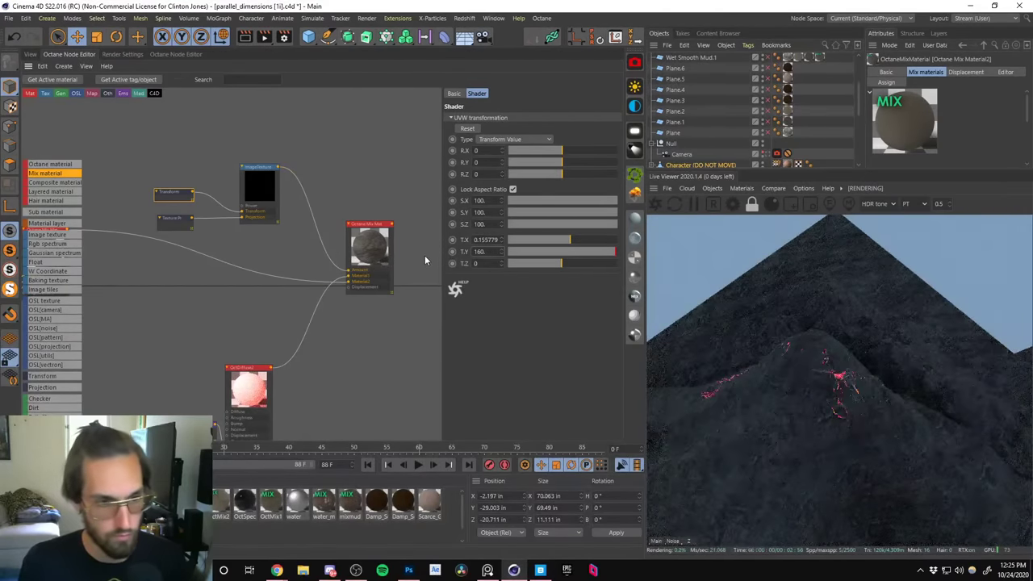
{"action": "left_click_drag", "start_coordinate": [485, 252], "coordinate": [418, 269]}
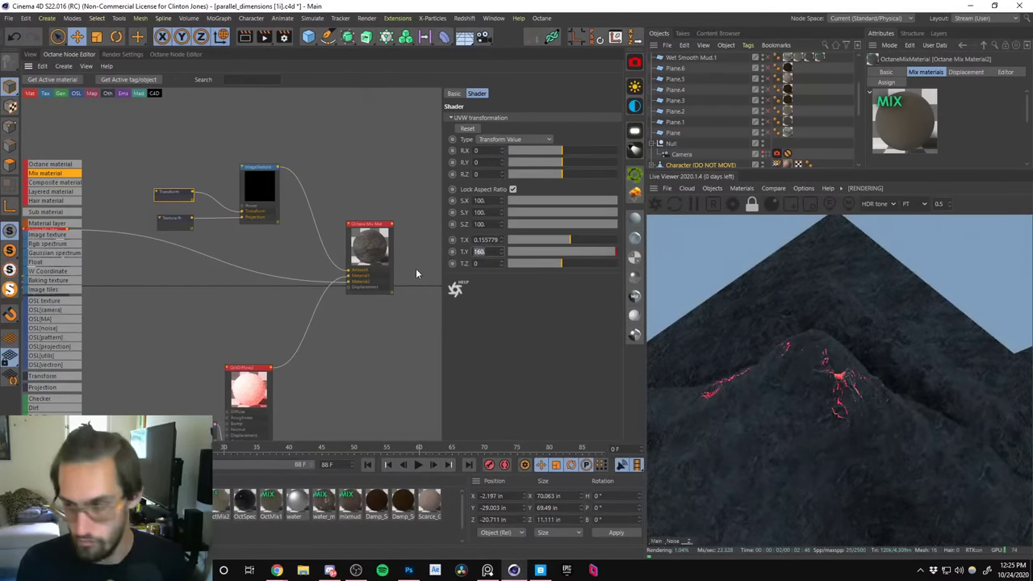
{"action": "type", "text": "180"}
{"action": "key", "text": "Return"}
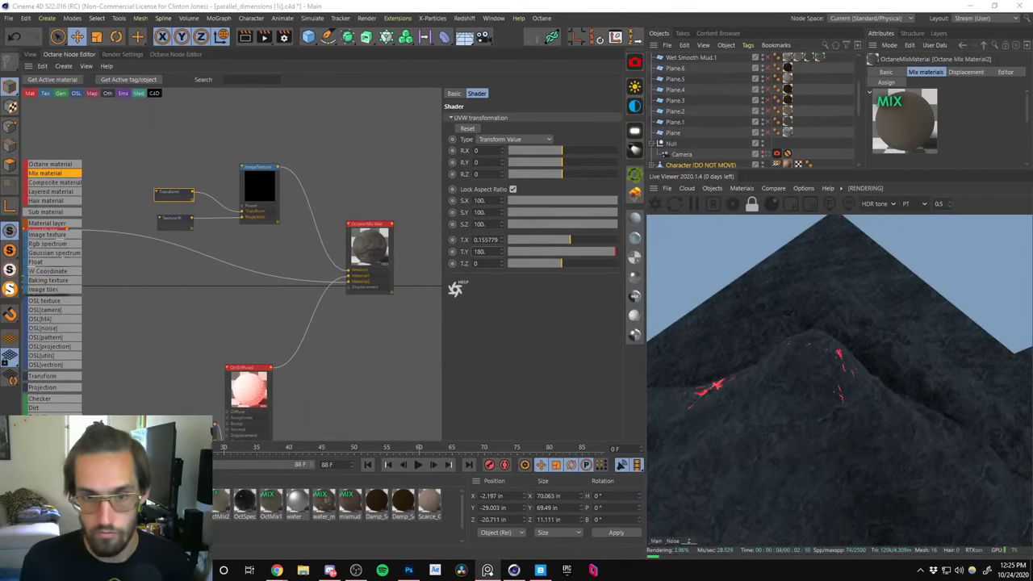
{"action": "double_click", "coordinate": [493, 252]}
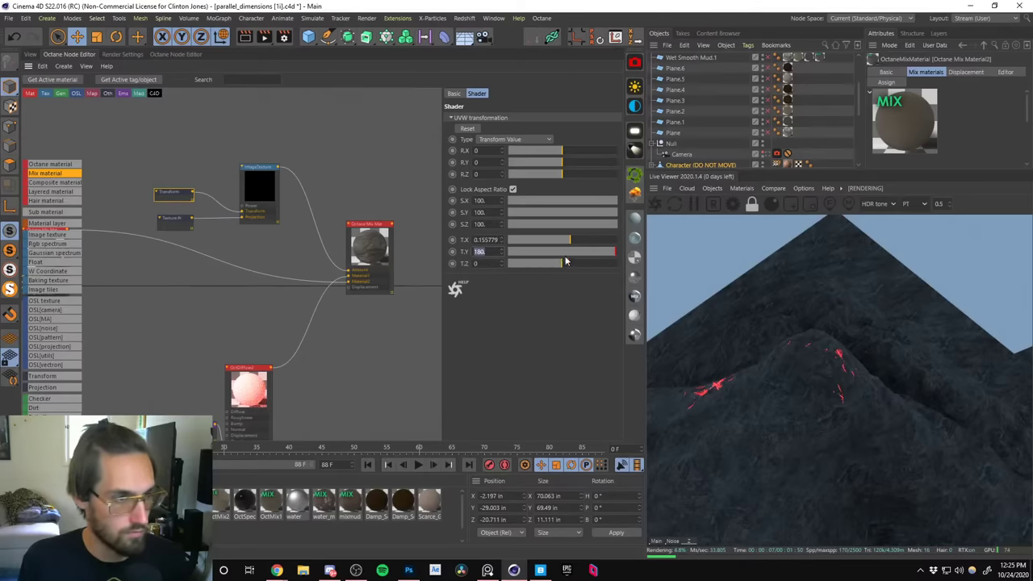
{"action": "type", "text": "160"}
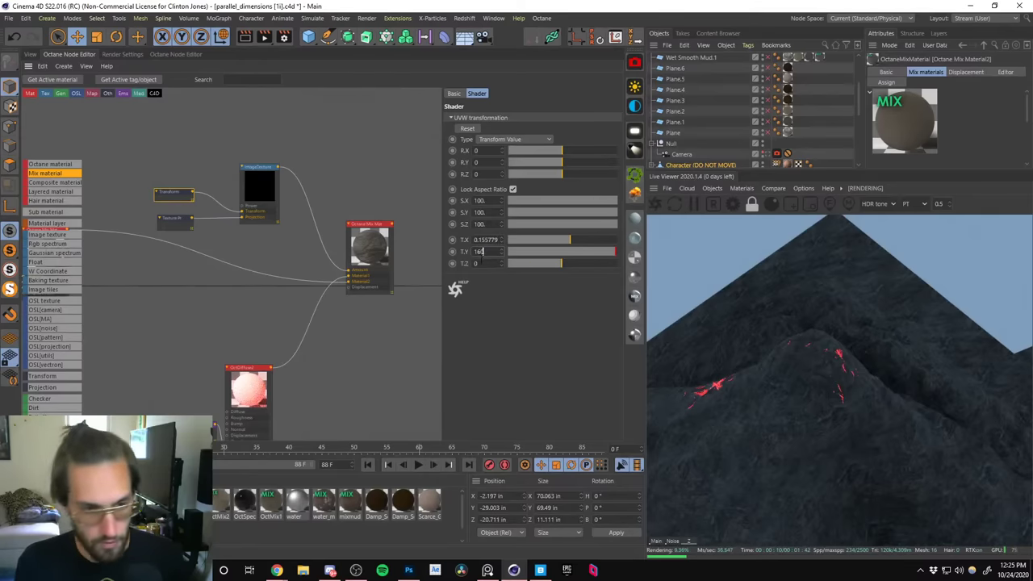
{"action": "key", "text": "Return"}
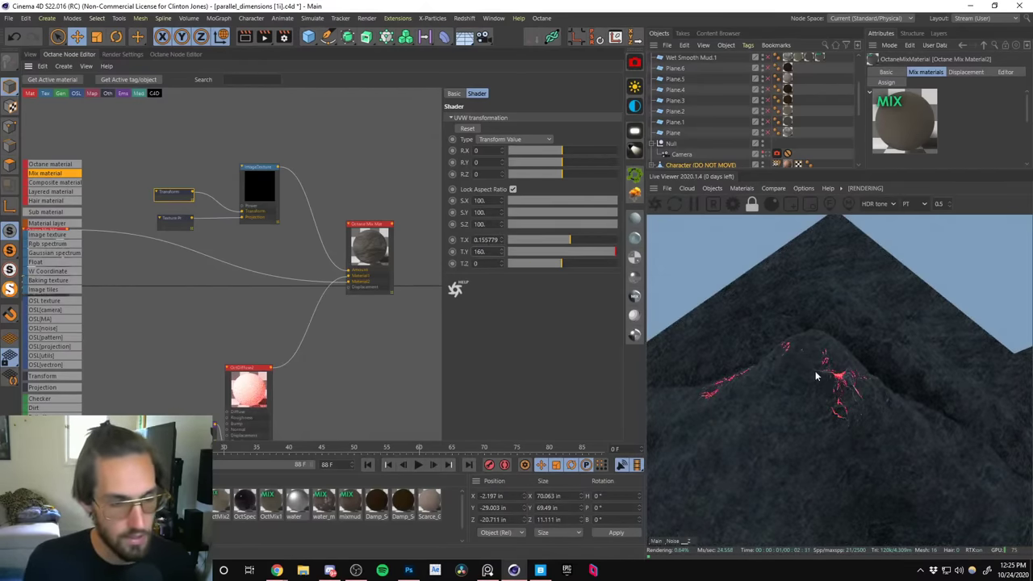
Try a uniform scale of 200 on the mask's Transform node, and raise it to 300.
{"action": "double_click", "coordinate": [480, 224]}
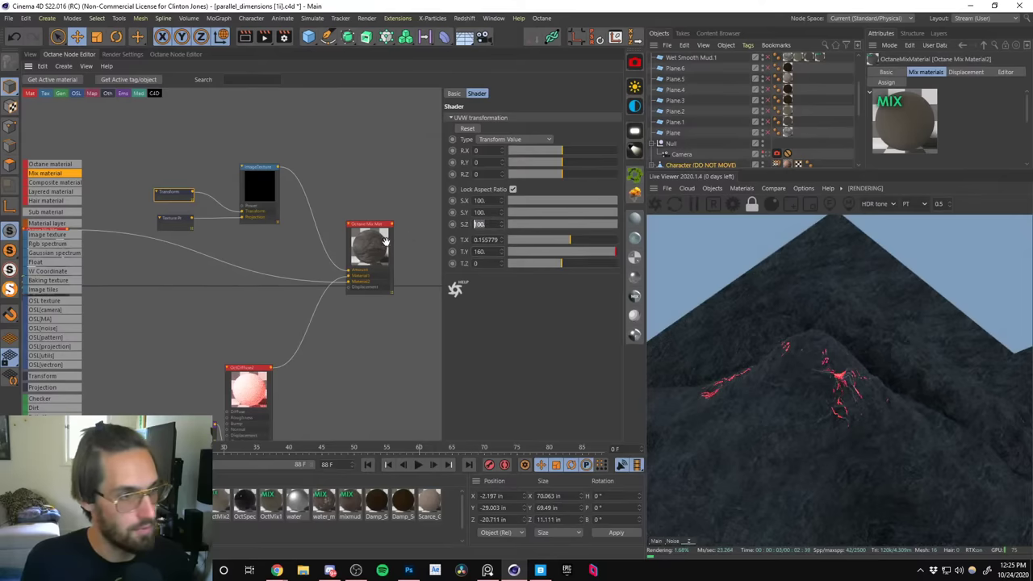
{"action": "type", "text": "200"}
{"action": "key", "text": "Return"}
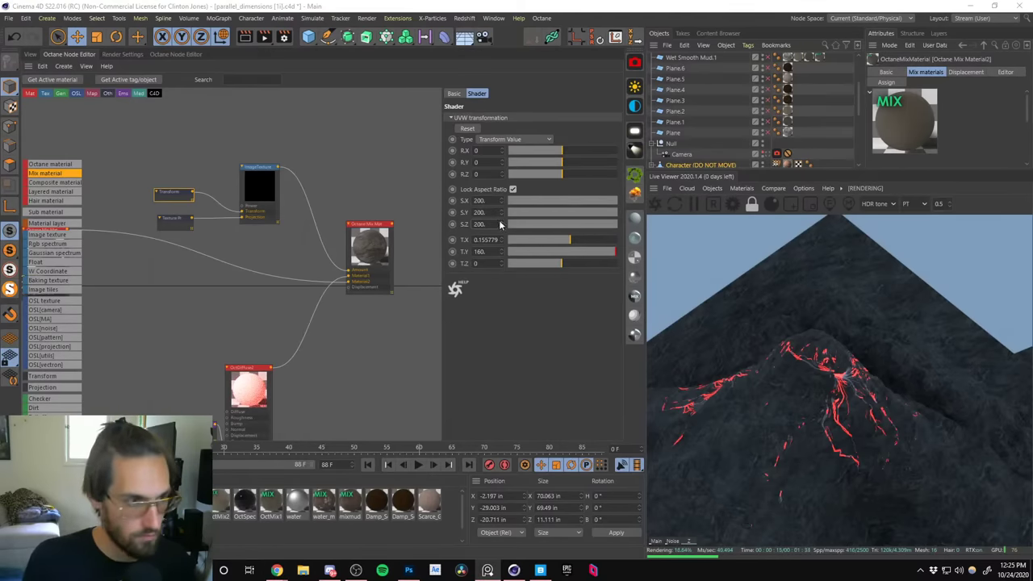
{"action": "left_click_drag", "start_coordinate": [487, 224], "coordinate": [467, 224]}
{"action": "type", "text": "300"}
{"action": "key", "text": "Return"}
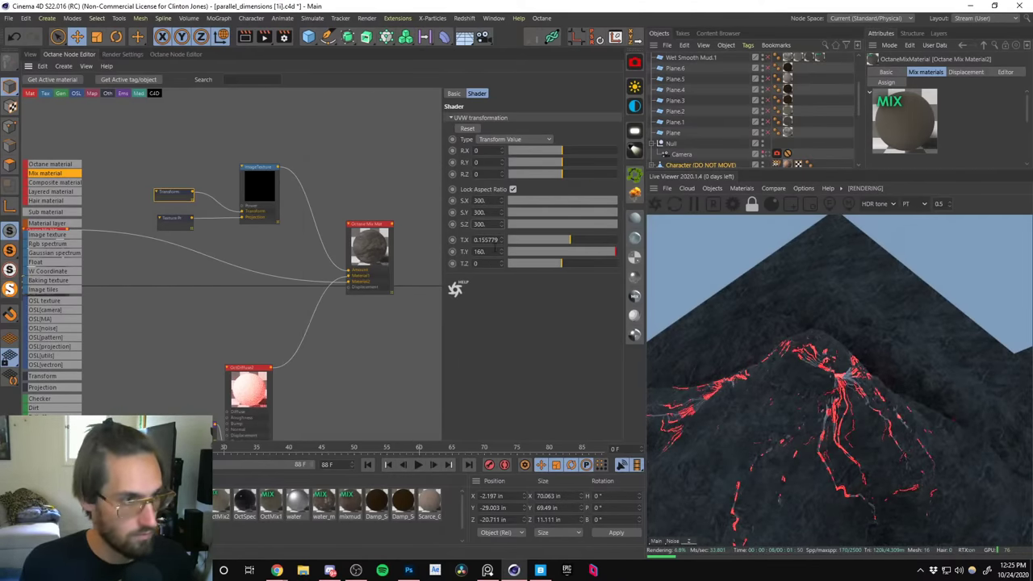
Set the Transform node's Y translation to 170 and switch the view to the scene's Camera.
{"action": "left_click", "coordinate": [483, 251]}
{"action": "type", "text": "170"}
{"action": "key", "text": "Return"}
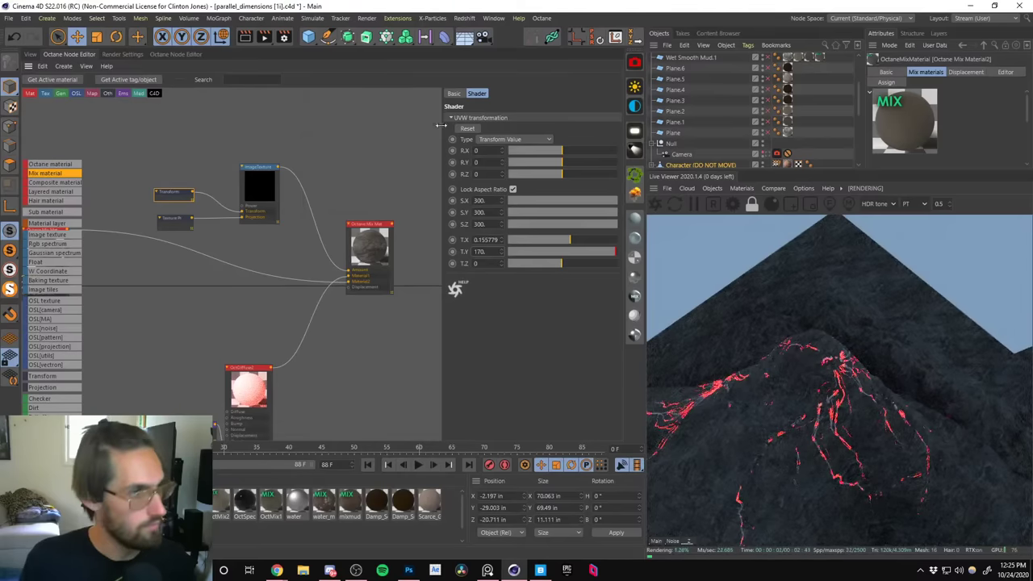
{"action": "left_click", "coordinate": [773, 153]}
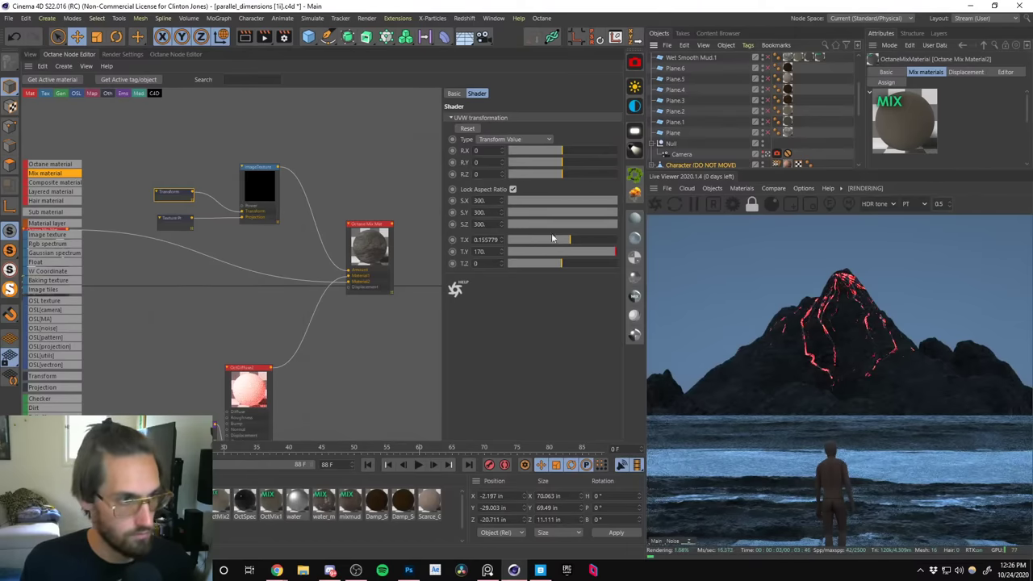
Try X translations of about 0.85, 20, 30 and 15 on the Transform node, and settle on 10.
{"action": "left_click_drag", "start_coordinate": [570, 242], "coordinate": [606, 240]}
{"action": "left_click", "coordinate": [486, 239]}
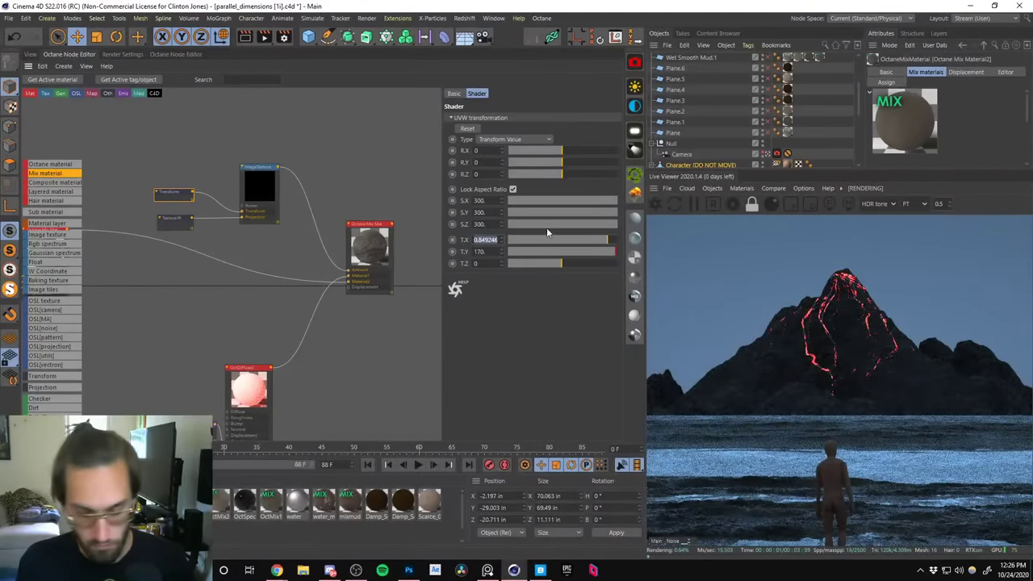
{"action": "type", "text": "20"}
{"action": "key", "text": "Return"}
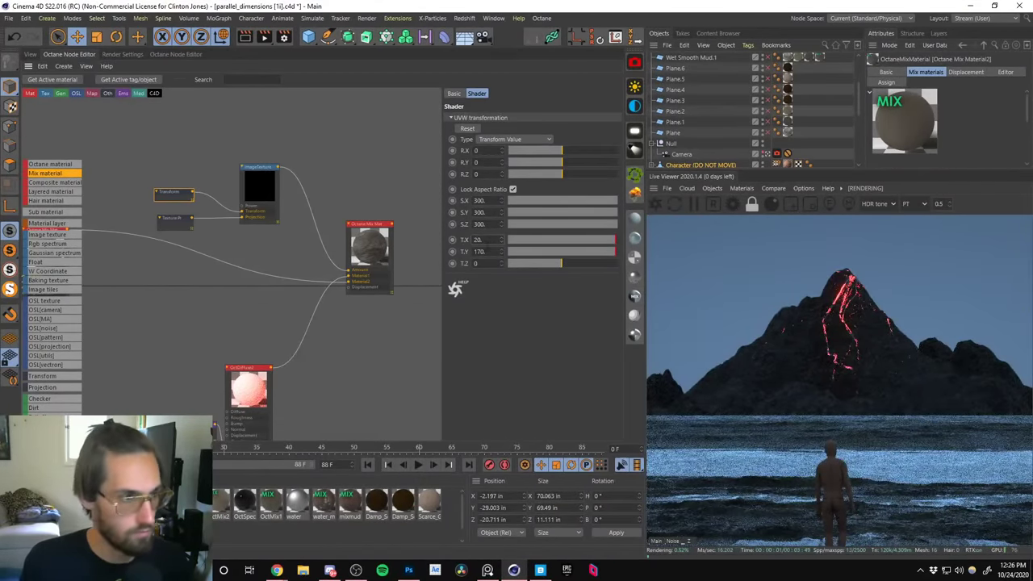
{"action": "left_click", "coordinate": [476, 240]}
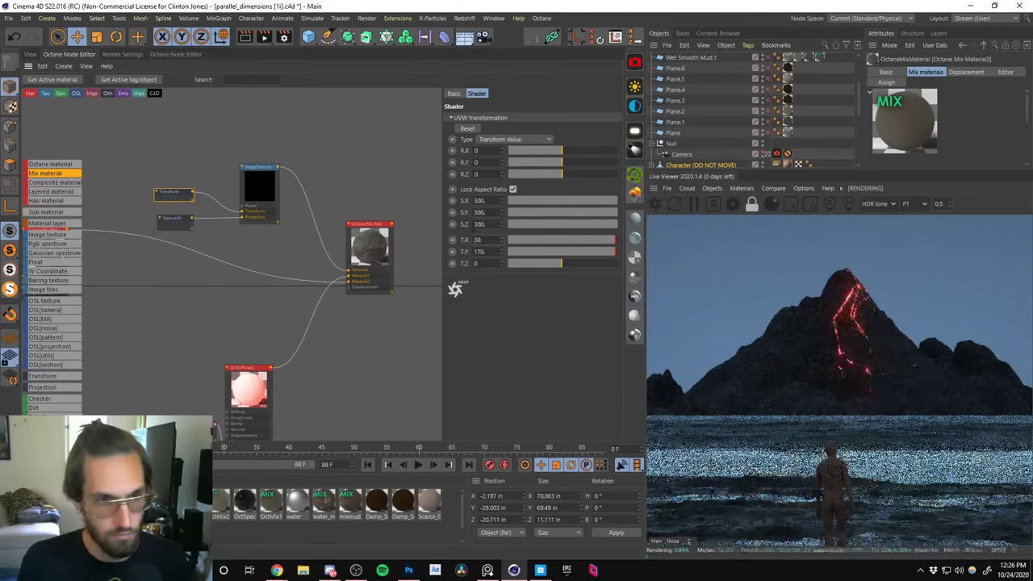
{"action": "left_click_drag", "start_coordinate": [483, 240], "coordinate": [376, 258]}
{"action": "type", "text": "15"}
{"action": "key", "text": "Return"}
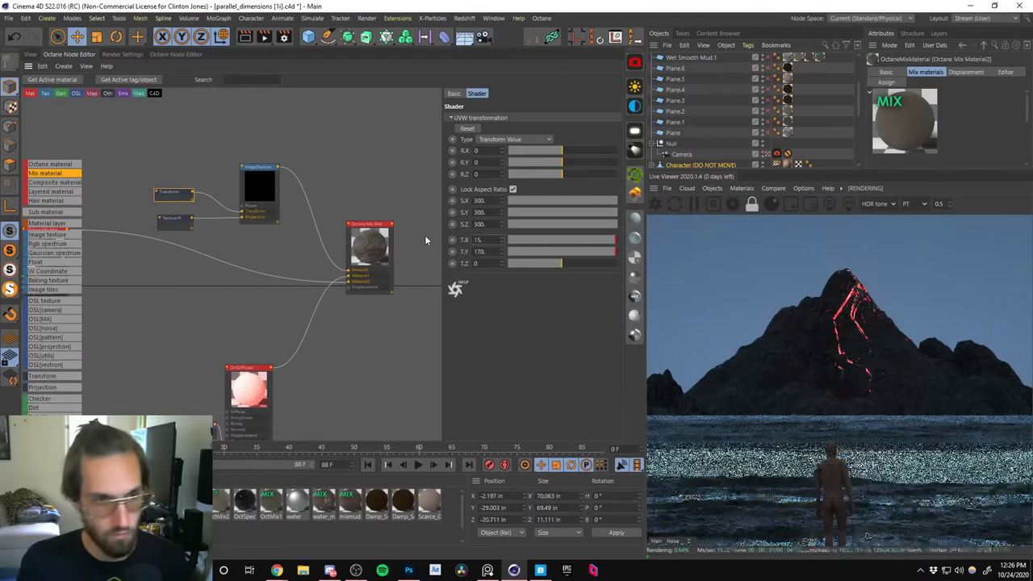
{"action": "type", "text": "10"}
{"action": "key", "text": "Return"}
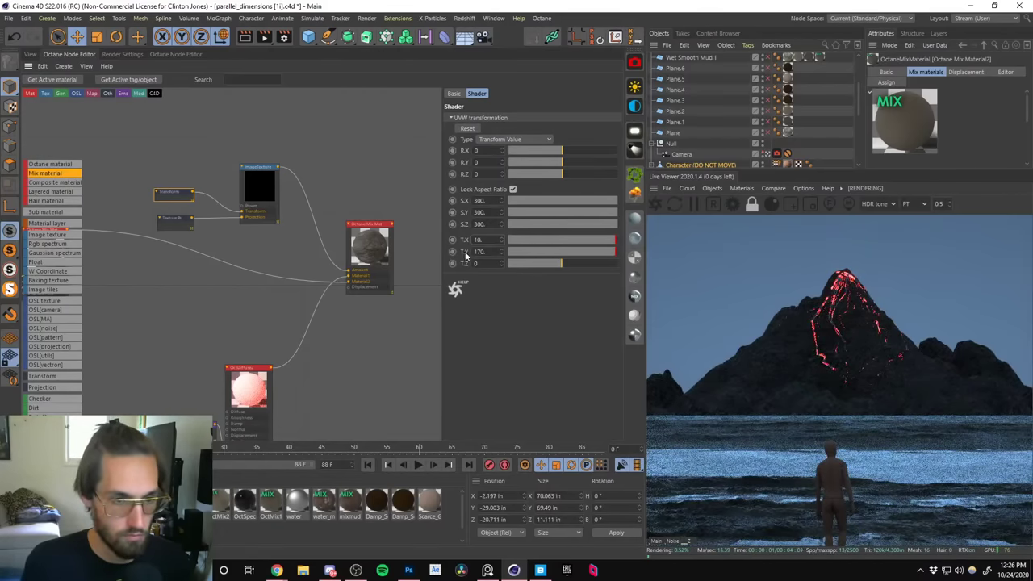
Rotate the lava mask by about 112.7 around Z in its Transform node.
{"action": "left_click_drag", "start_coordinate": [485, 224], "coordinate": [418, 225]}
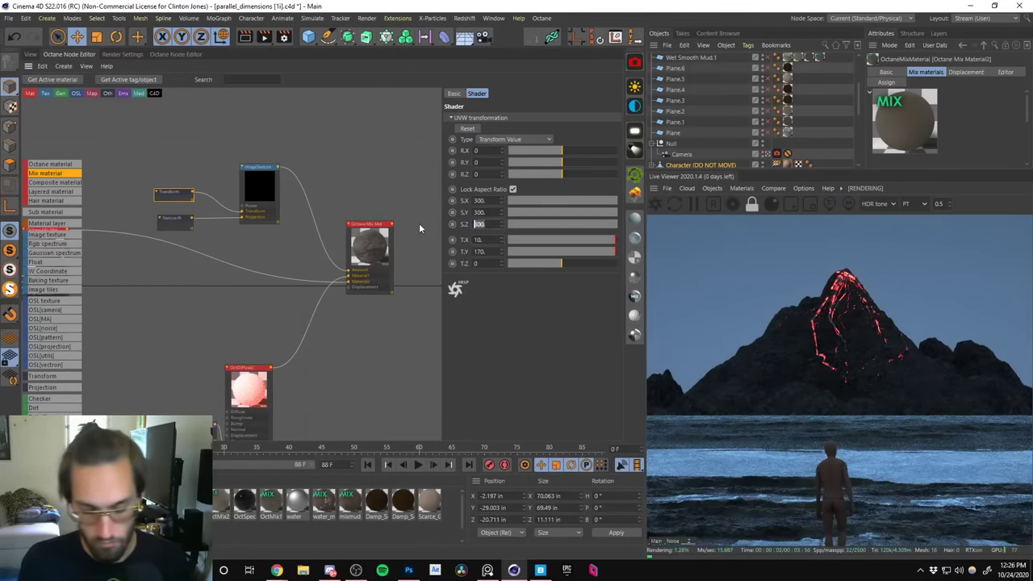
{"action": "left_click_drag", "start_coordinate": [564, 174], "coordinate": [582, 179]}
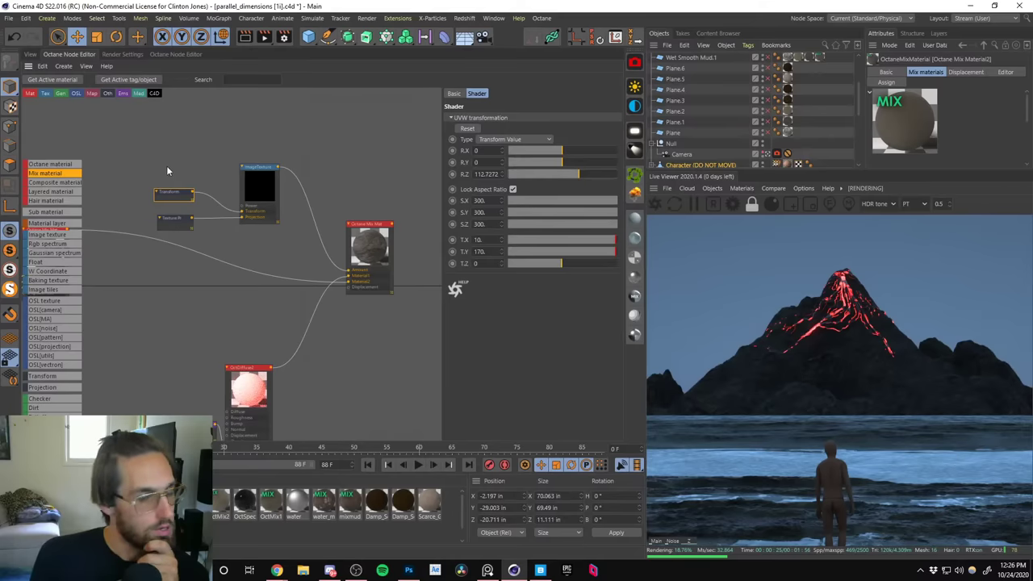
{"action": "left_click", "coordinate": [150, 215]}
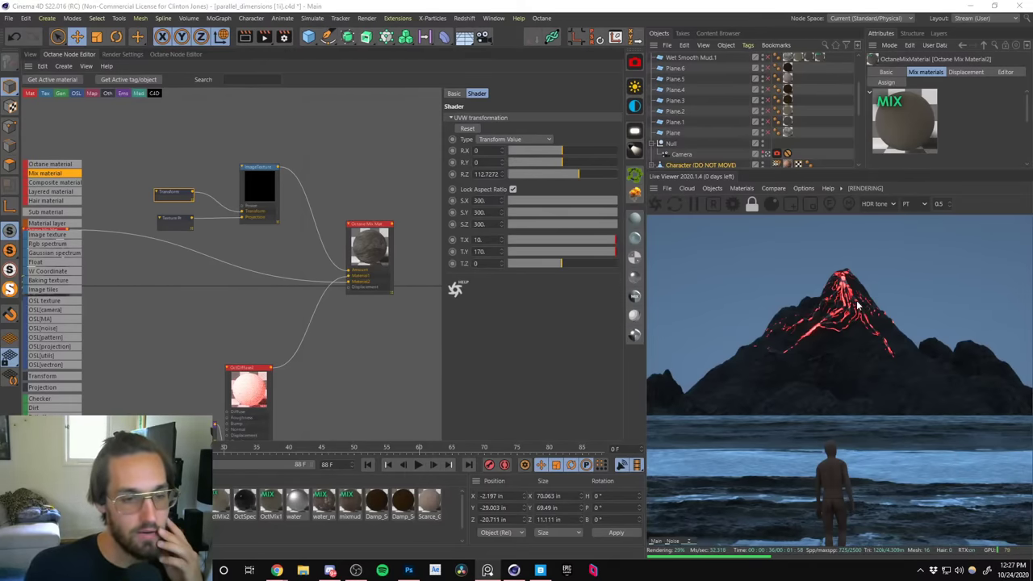
{"action": "scroll", "coordinate": [187, 315], "scroll_direction": "down", "scroll_amount": 5}
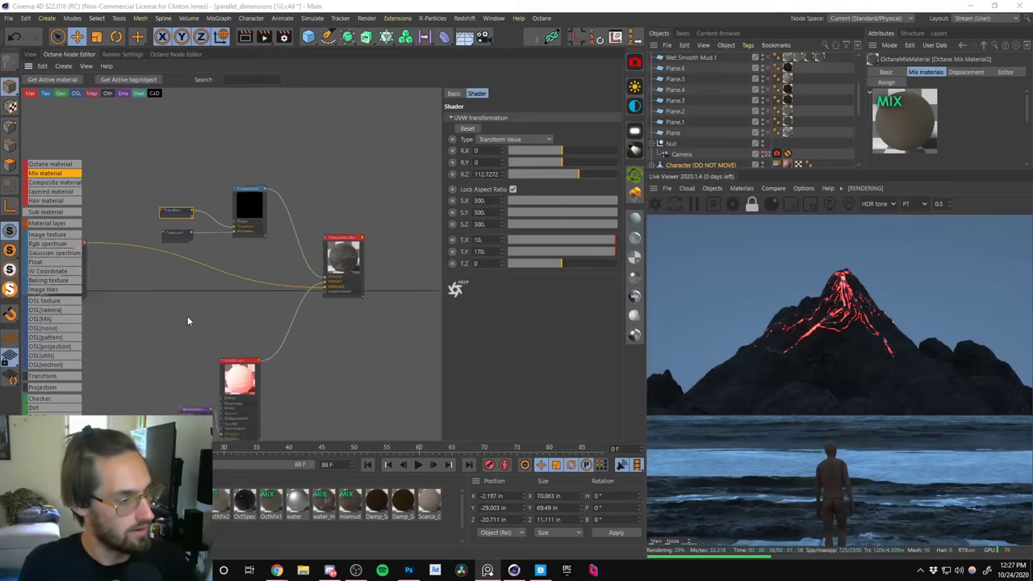
{"action": "scroll", "coordinate": [161, 300], "scroll_direction": "up", "scroll_amount": 3}
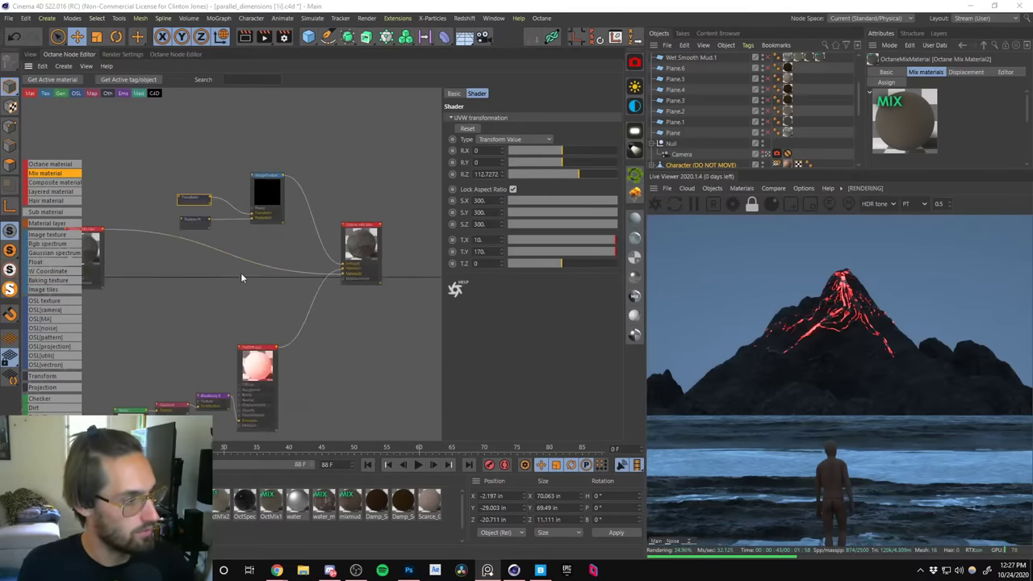
Move the Gradient node up in the lava emission graph and disconnect the Noise node from its texture input.
{"action": "scroll", "coordinate": [164, 333], "scroll_direction": "up", "scroll_amount": 5}
{"action": "scroll", "coordinate": [256, 285], "scroll_direction": "up", "scroll_amount": 2}
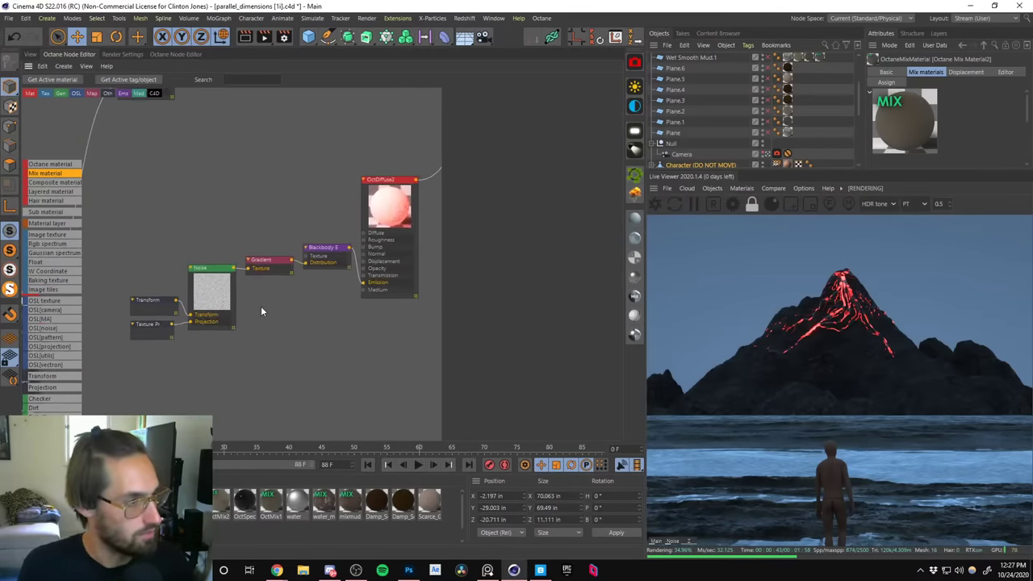
{"action": "left_click", "coordinate": [282, 264]}
{"action": "middle_click_drag", "start_coordinate": [282, 263], "coordinate": [238, 264]}
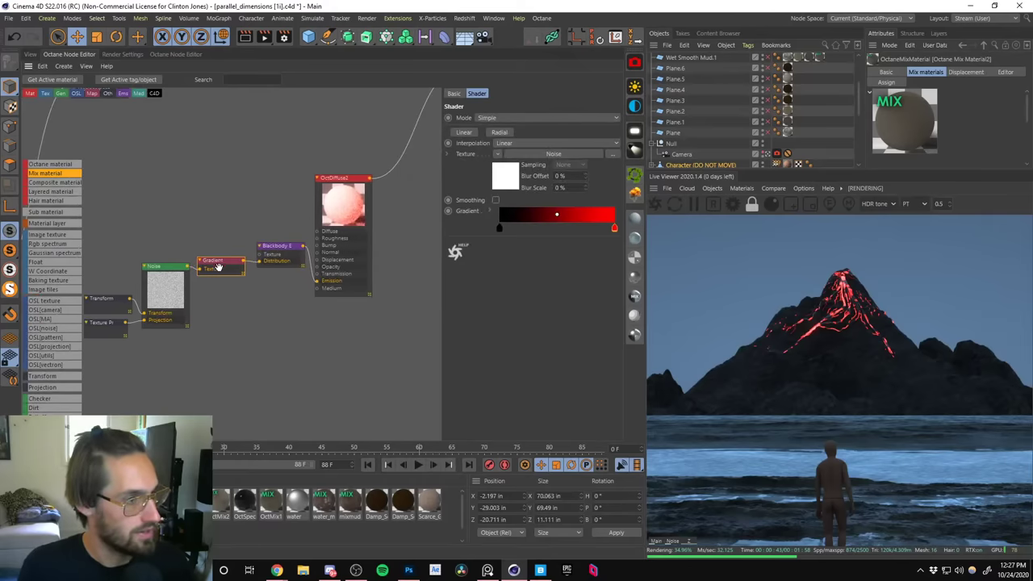
{"action": "left_click_drag", "start_coordinate": [212, 266], "coordinate": [215, 229]}
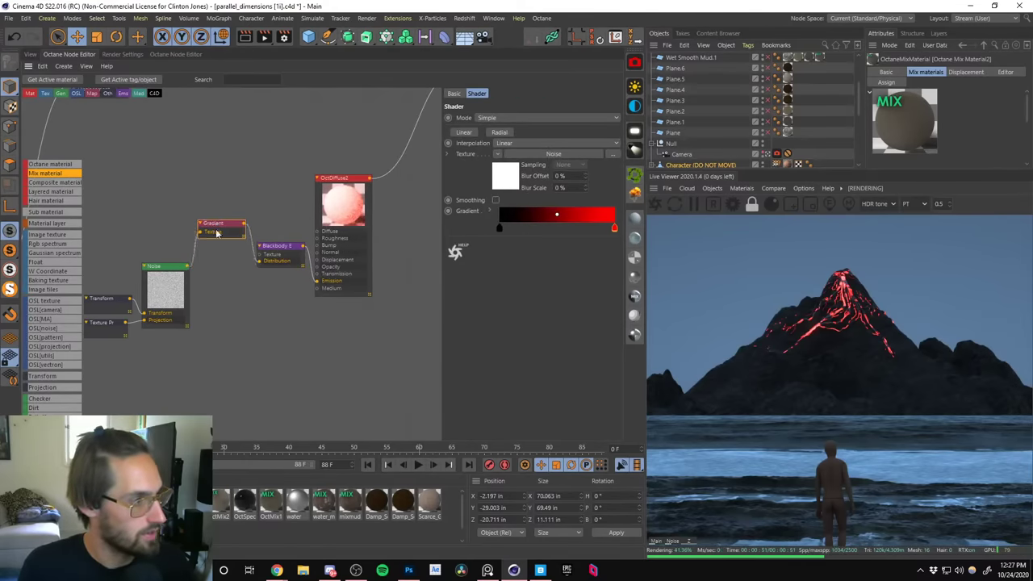
{"action": "left_click", "coordinate": [194, 254]}
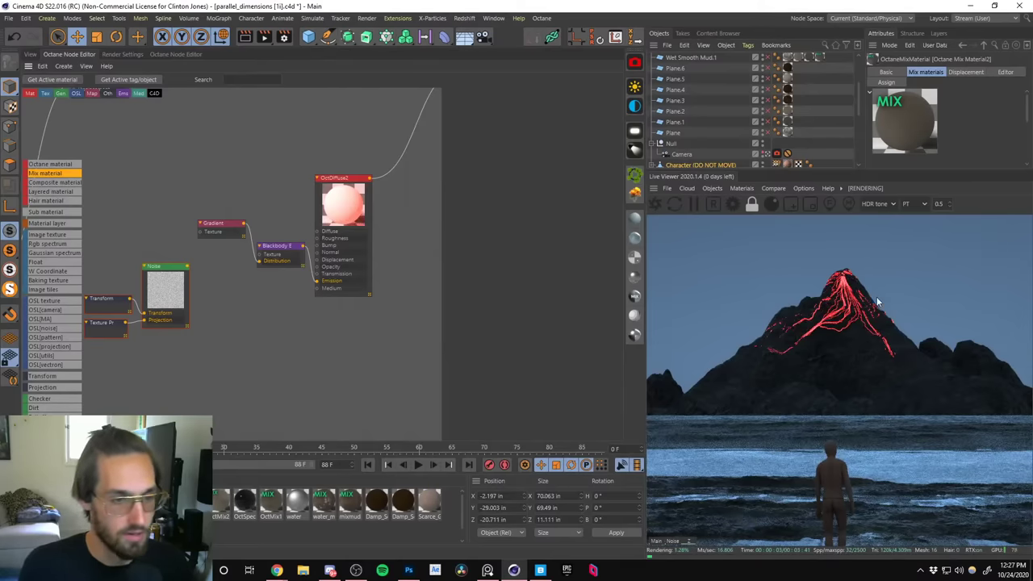
Widen the Live Viewer and set its render resolution scale to 0.3.
{"action": "left_click_drag", "start_coordinate": [944, 204], "coordinate": [864, 219]}
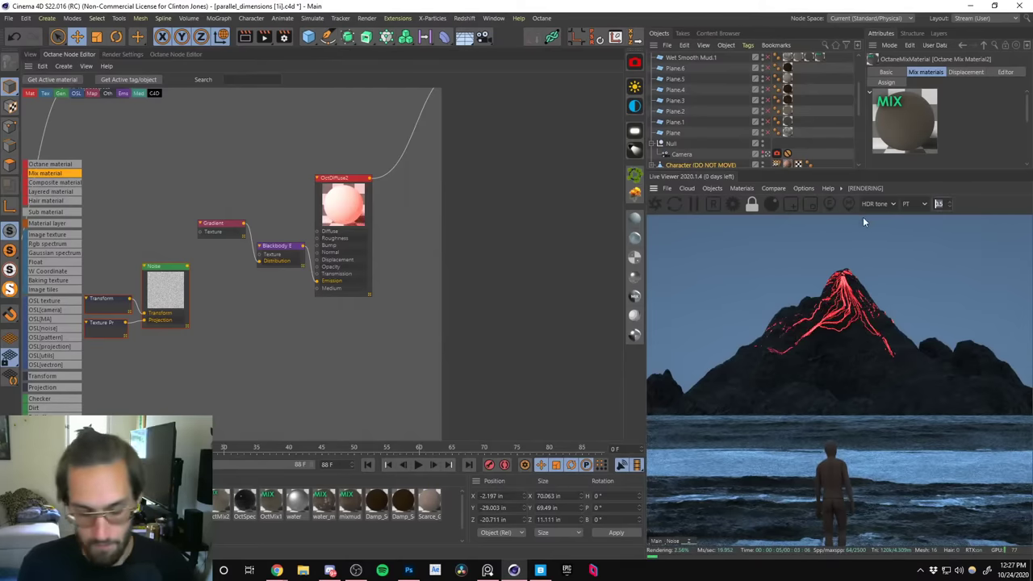
{"action": "left_click_drag", "start_coordinate": [647, 348], "coordinate": [478, 352]}
{"action": "type", "text": "0.3"}
{"action": "key", "text": "Return"}
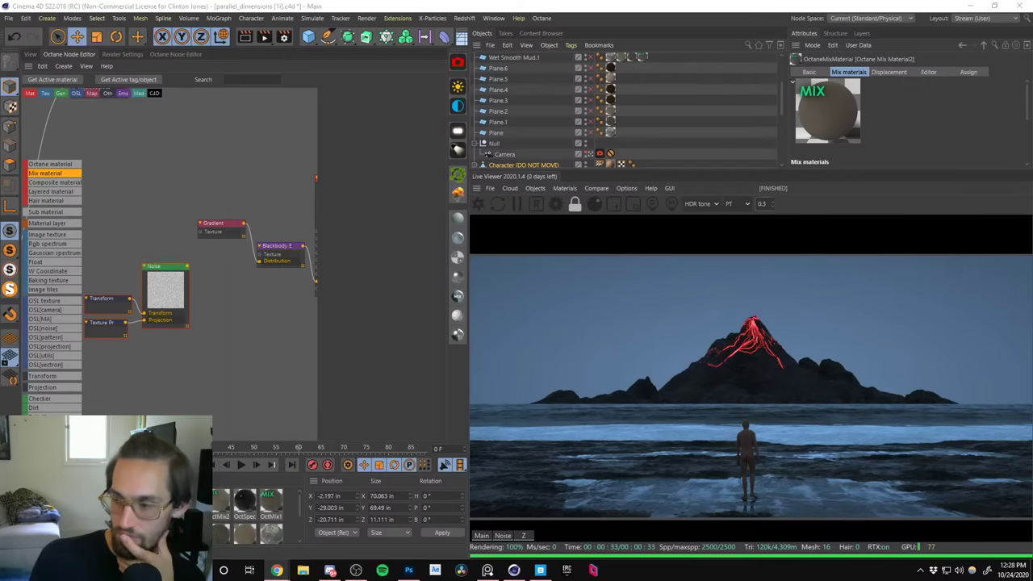
Lower the Octane camera's post-processing cutoff to about 0.69 and raise the glare amount to 28.
{"action": "left_click", "coordinate": [599, 154]}
{"action": "double_click", "coordinate": [860, 118]}
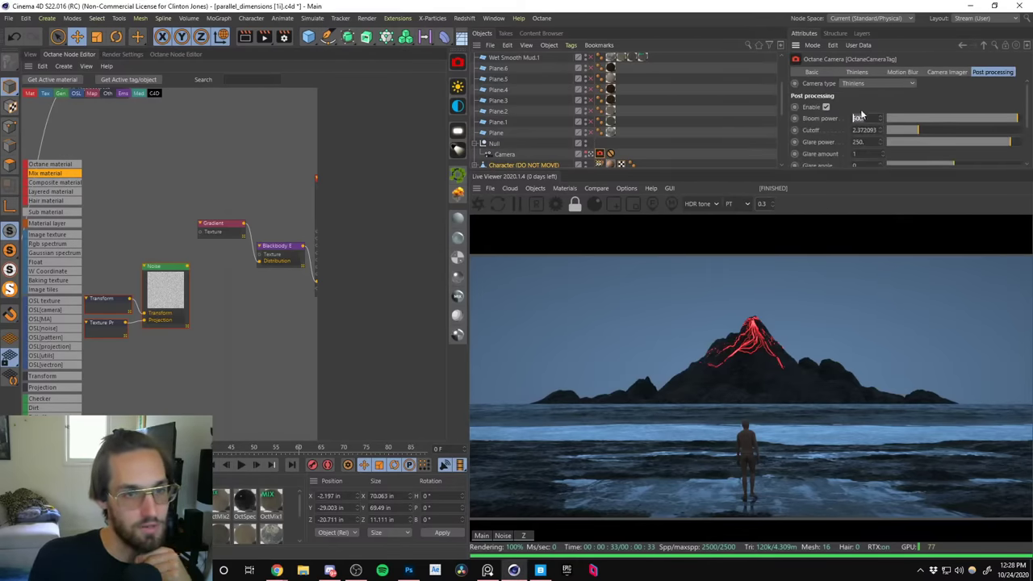
{"action": "left_click_drag", "start_coordinate": [916, 129], "coordinate": [894, 137]}
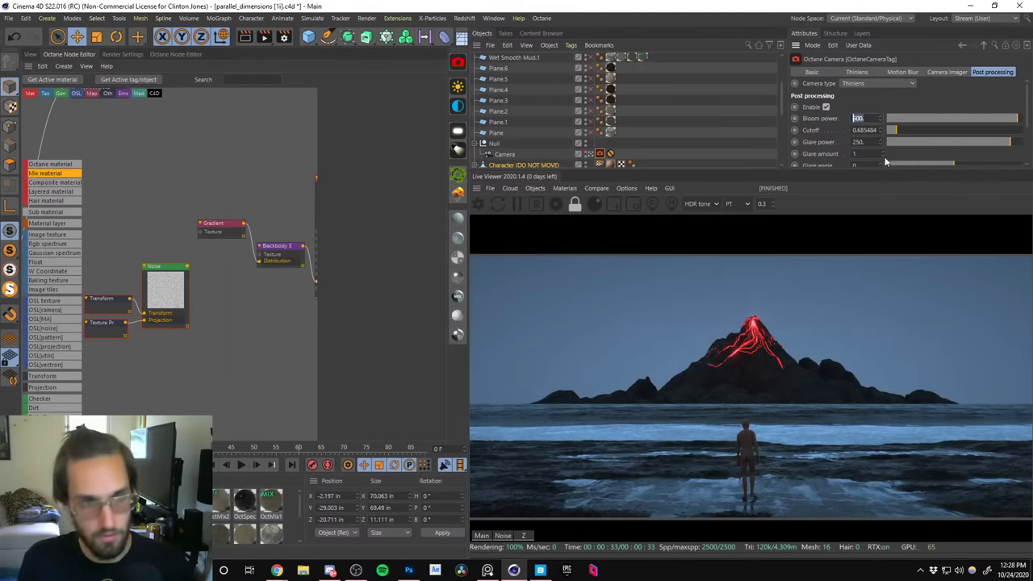
{"action": "mouse_move", "coordinate": [882, 153]}
{"action": "left_mouse_down"}
{"action": "mouse_move", "coordinate": [881, 118]}
{"action": "mouse_move", "coordinate": [884, 134]}
{"action": "left_mouse_up"}
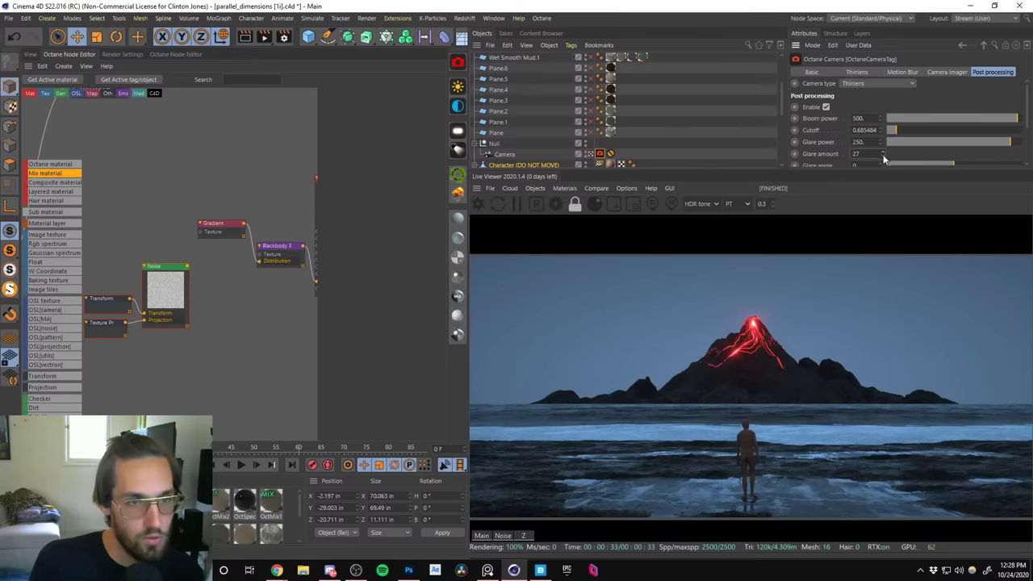
{"action": "left_click_drag", "start_coordinate": [883, 159], "coordinate": [883, 147]}
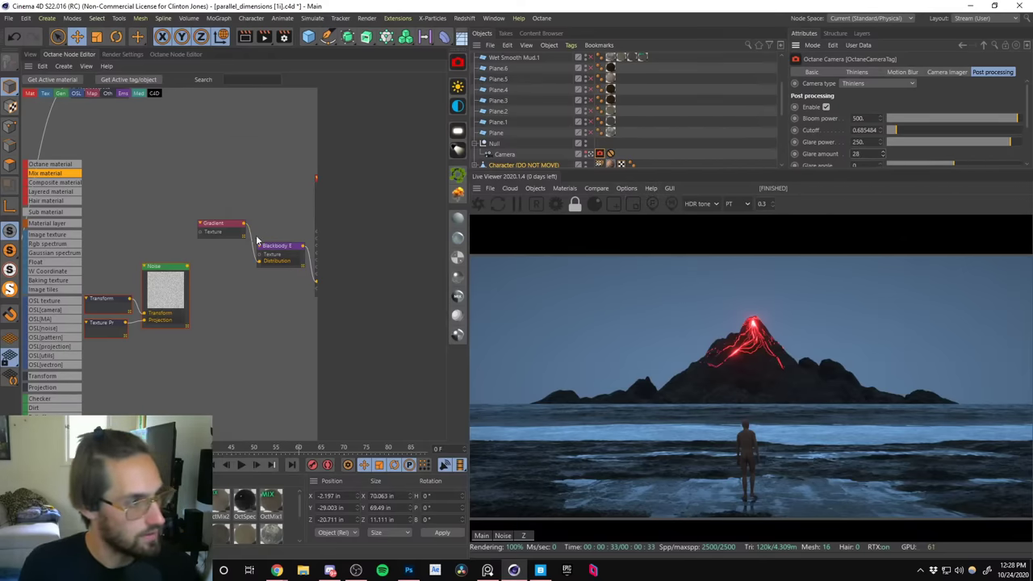
Change the black knot of the lava emission's Gradient to a fully saturated, full-brightness orange.
{"action": "left_click", "coordinate": [279, 252]}
{"action": "middle_click_drag", "start_coordinate": [280, 256], "coordinate": [241, 256]}
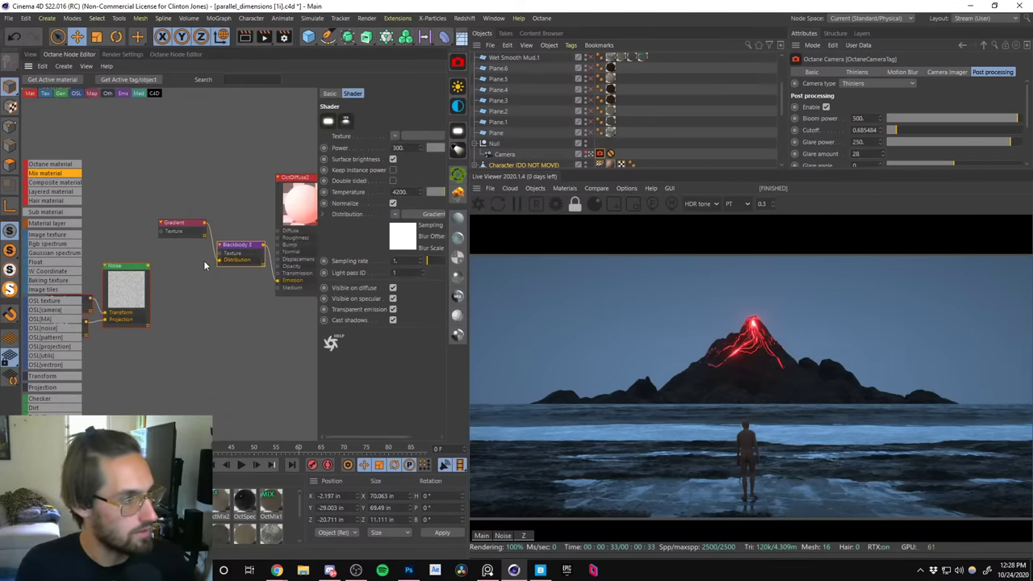
{"action": "left_click", "coordinate": [183, 226]}
{"action": "double_click", "coordinate": [373, 197]}
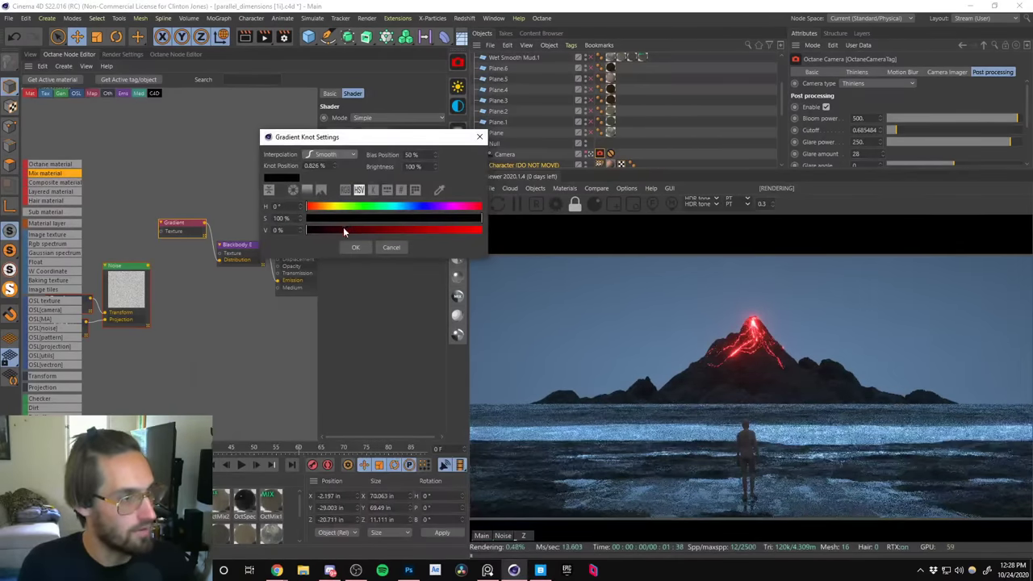
{"action": "left_click_drag", "start_coordinate": [427, 229], "coordinate": [485, 217]}
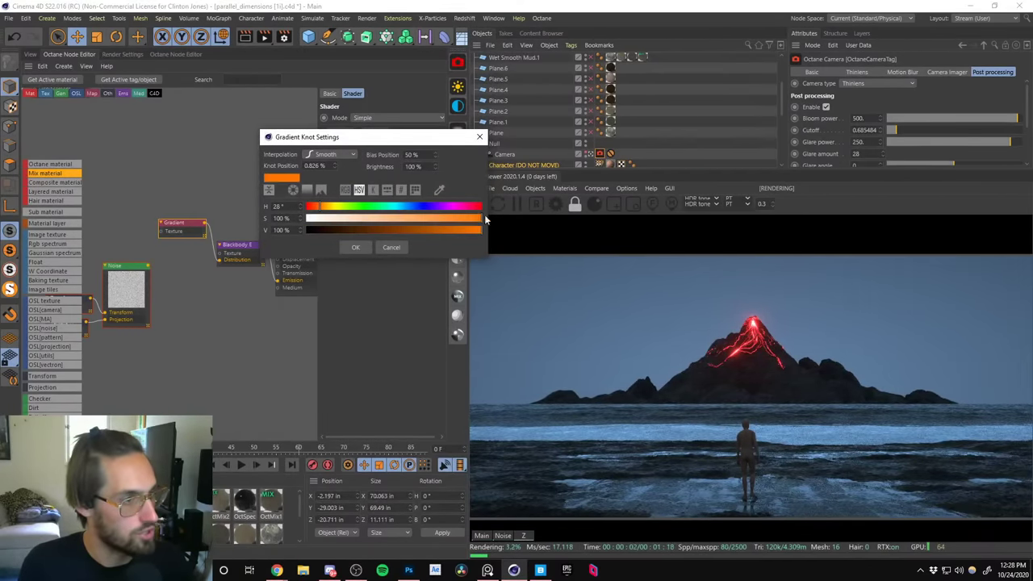
{"action": "left_click_drag", "start_coordinate": [327, 210], "coordinate": [322, 208]}
{"action": "left_click", "coordinate": [356, 247]}
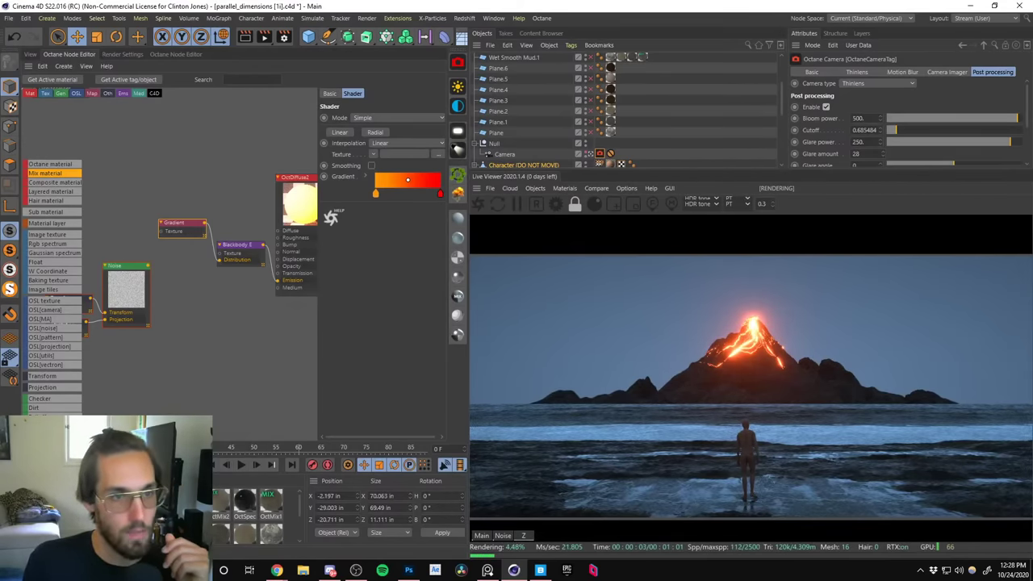
Set the camera's post-processing cutoff to about 0.89, bloom power to 100 and glare power to 50.
{"action": "mouse_move", "coordinate": [895, 130]}
{"action": "left_mouse_down"}
{"action": "mouse_move", "coordinate": [907, 133]}
{"action": "mouse_move", "coordinate": [897, 134]}
{"action": "left_mouse_up"}
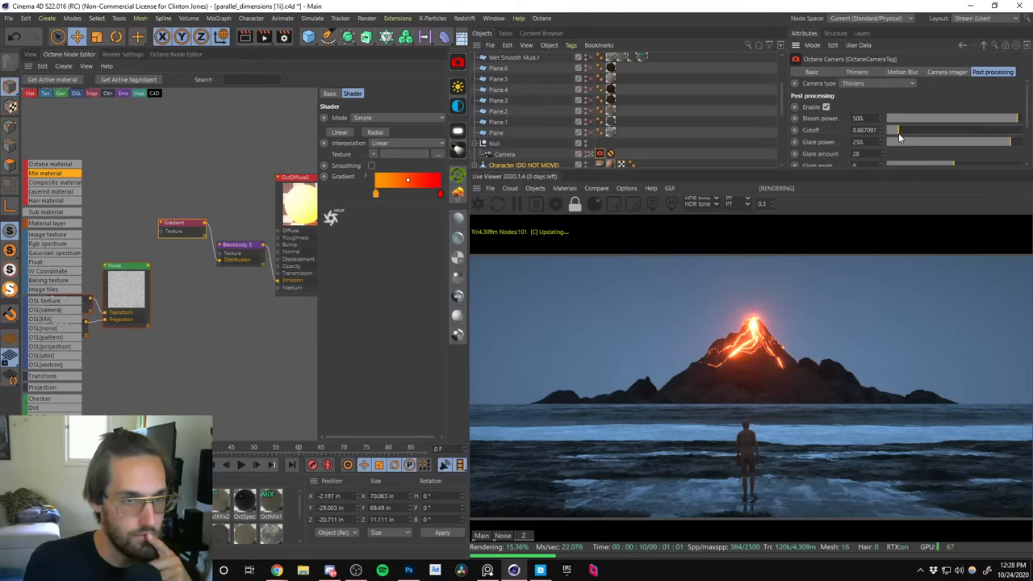
{"action": "type", "text": "100"}
{"action": "key", "text": "Return"}
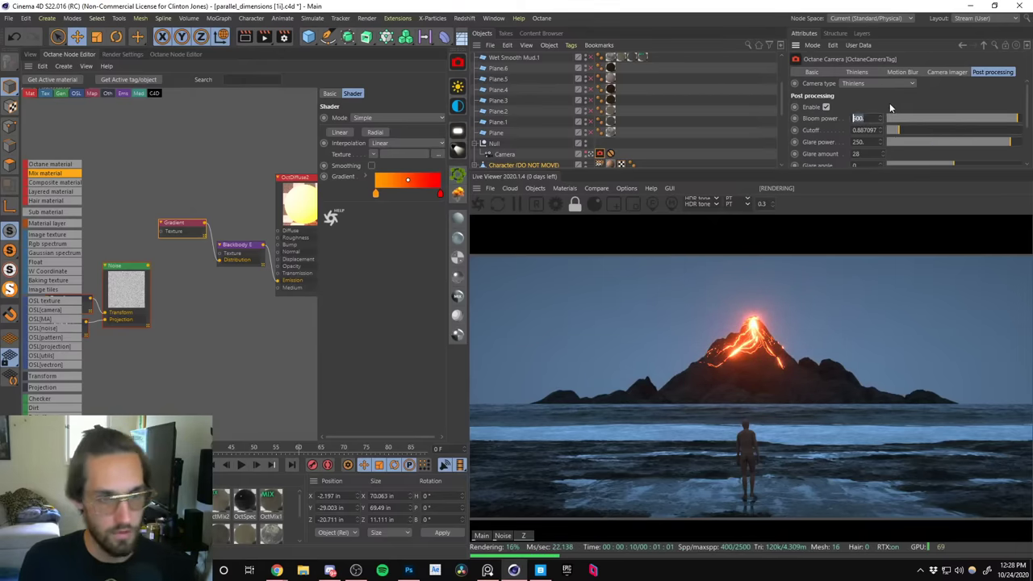
{"action": "left_click_drag", "start_coordinate": [865, 144], "coordinate": [831, 146]}
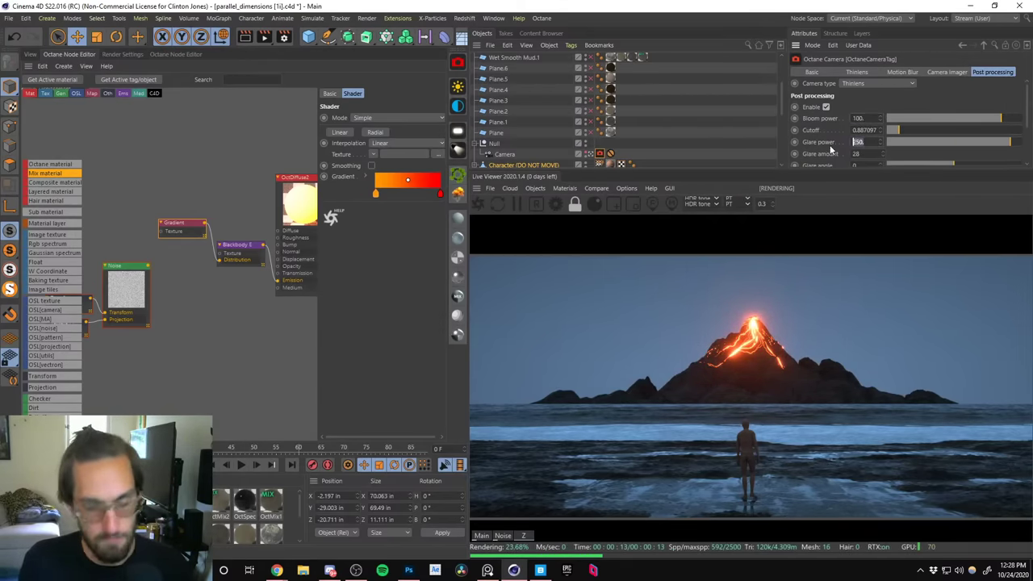
{"action": "type", "text": "50"}
{"action": "key", "text": "Return"}
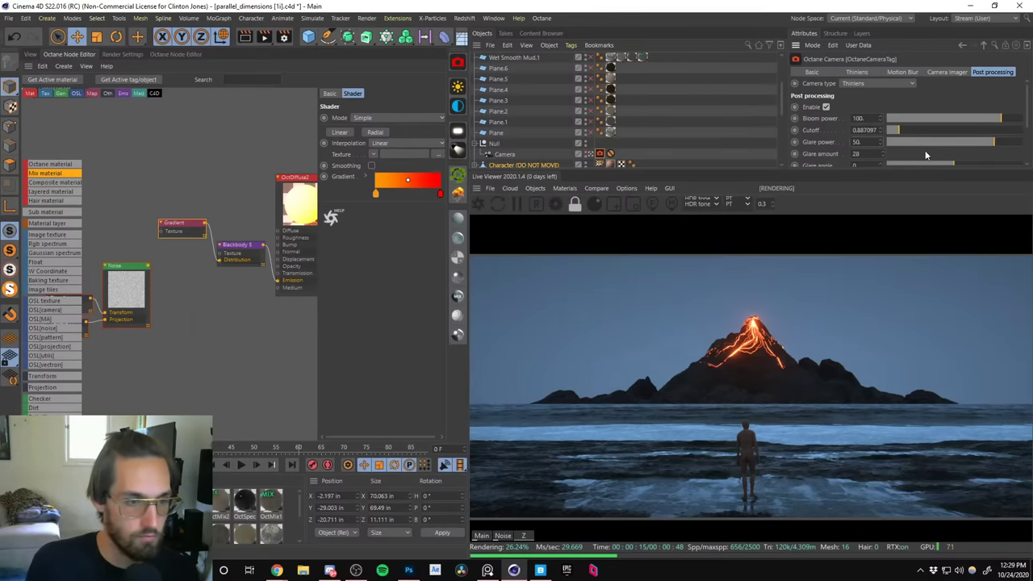
Rearrange the lava gradient's knots from pale orange through orange to red, with the first knot's saturation at about 44%.
{"action": "mouse_move", "coordinate": [444, 196]}
{"action": "left_mouse_down"}
{"action": "mouse_move", "coordinate": [418, 196]}
{"action": "mouse_move", "coordinate": [438, 195]}
{"action": "left_mouse_up"}
{"action": "left_click_drag", "start_coordinate": [376, 197], "coordinate": [415, 199]}
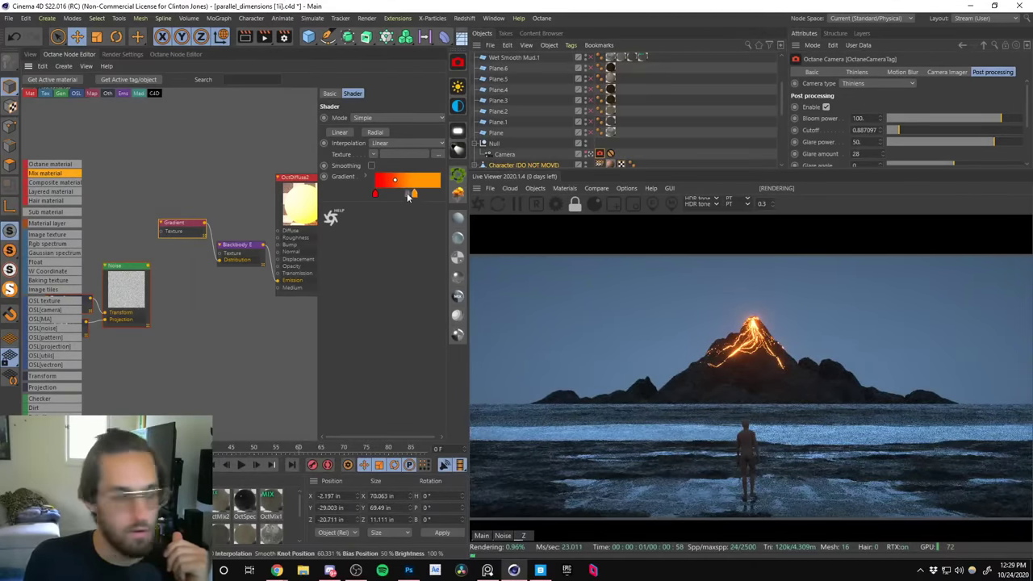
{"action": "left_click_drag", "start_coordinate": [414, 197], "coordinate": [383, 198]}
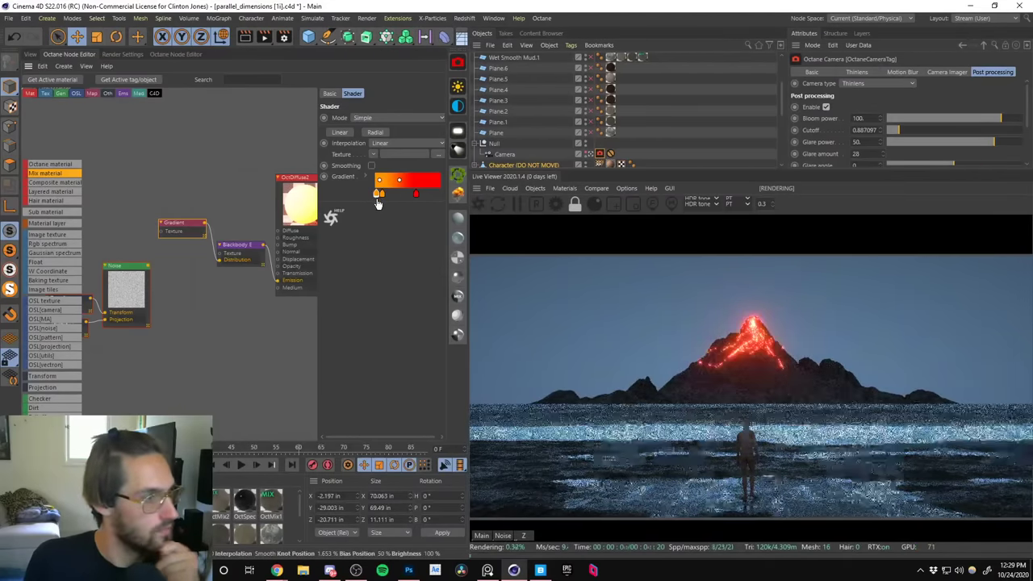
{"action": "double_click", "coordinate": [378, 198]}
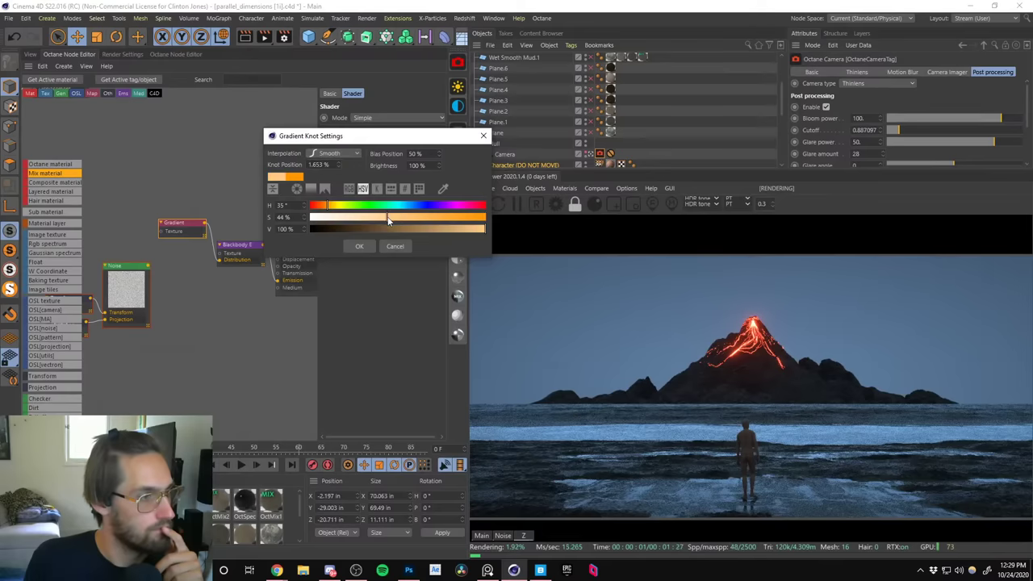
{"action": "left_click", "coordinate": [359, 246]}
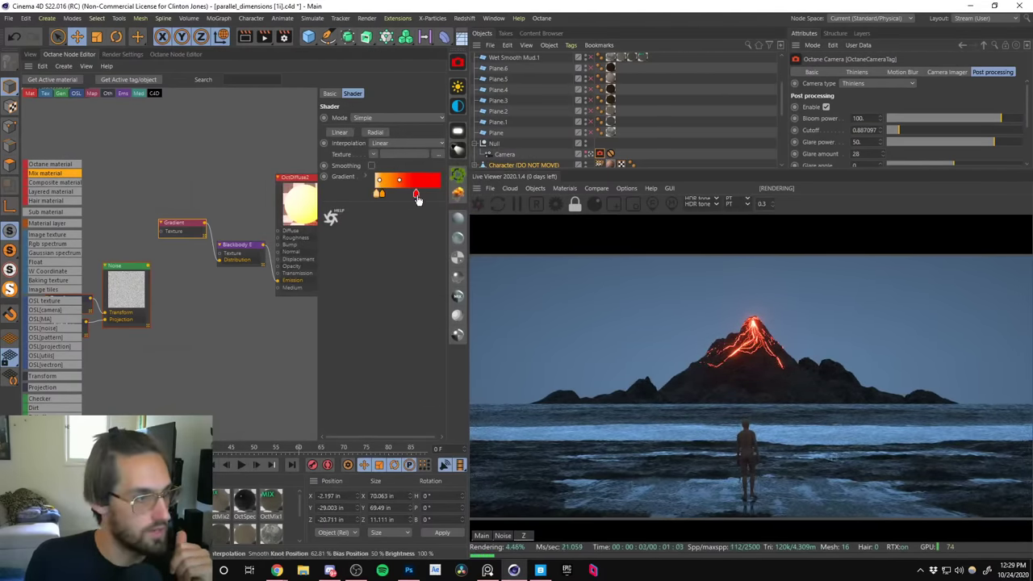
{"action": "left_click_drag", "start_coordinate": [416, 195], "coordinate": [454, 196]}
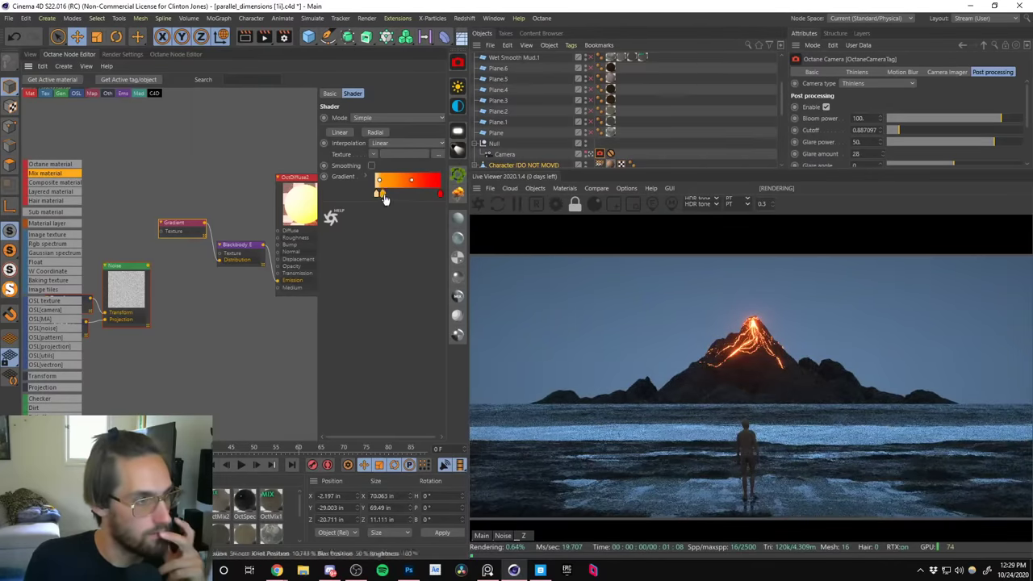
{"action": "mouse_move", "coordinate": [441, 196]}
{"action": "left_mouse_down"}
{"action": "mouse_move", "coordinate": [414, 196]}
{"action": "mouse_move", "coordinate": [426, 197]}
{"action": "left_mouse_up"}
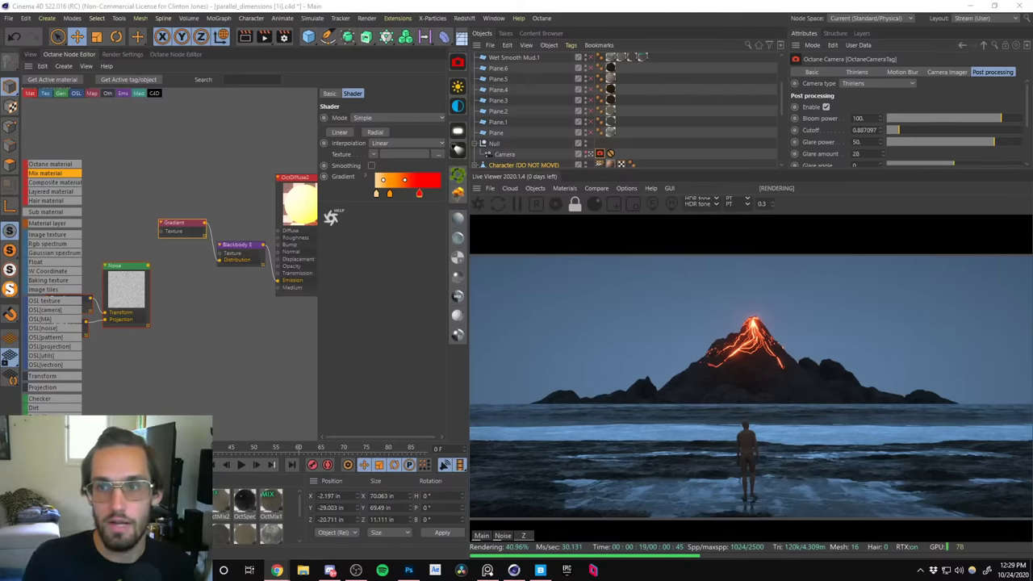
Switch to Chrome and search Google Images for "lighting texture".
{"action": "left_click_drag", "start_coordinate": [1032, 164], "coordinate": [500, 2]}
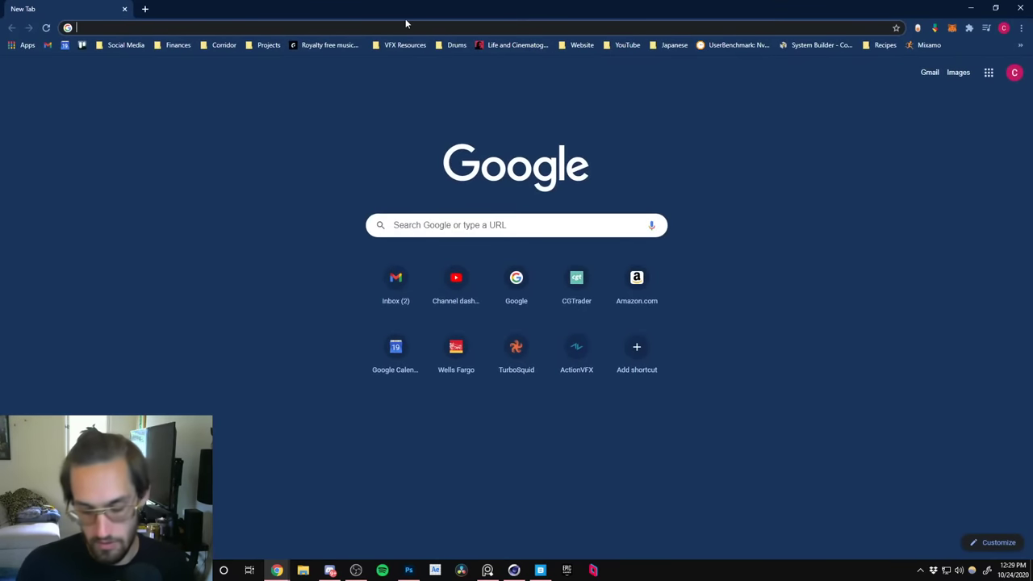
{"action": "type", "text": "lighti"}
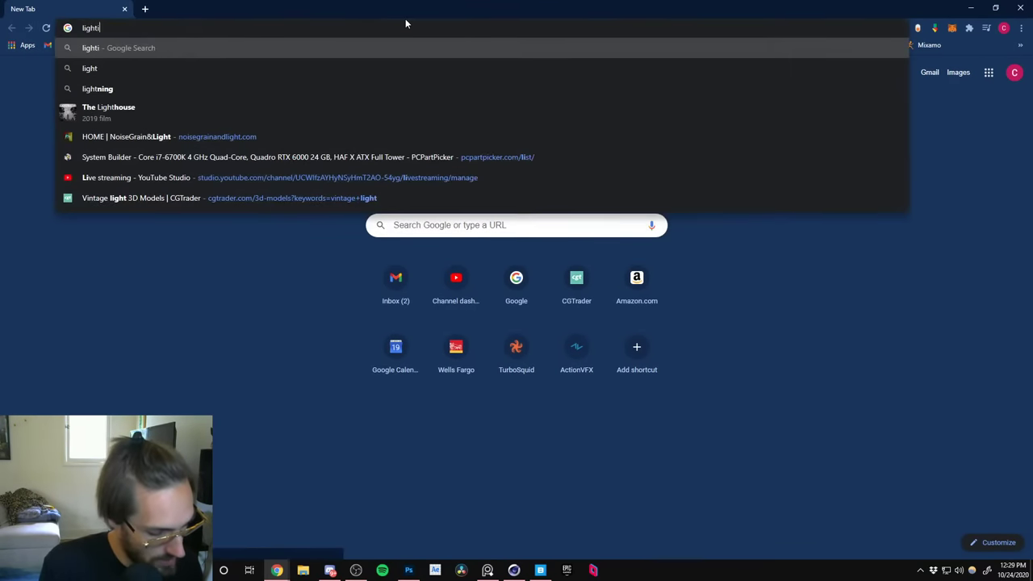
{"action": "type", "text": "ng texture"}
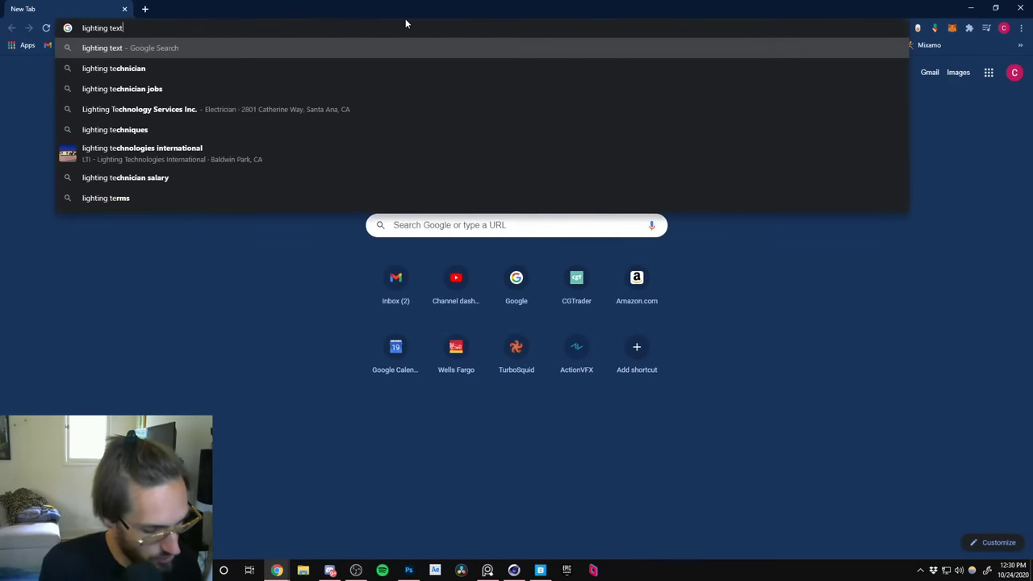
{"action": "key", "text": "Return"}
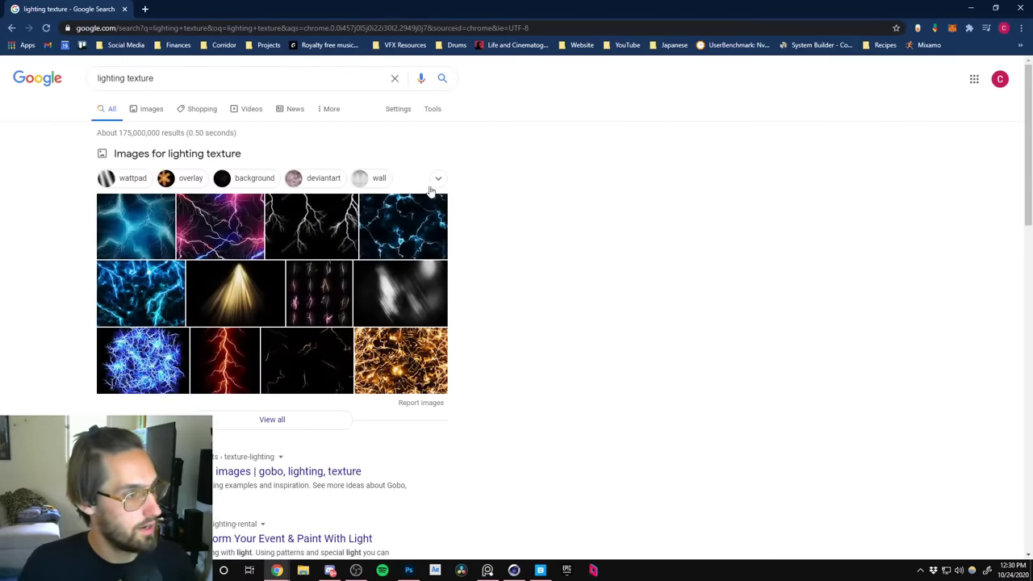
{"action": "left_click", "coordinate": [154, 110]}
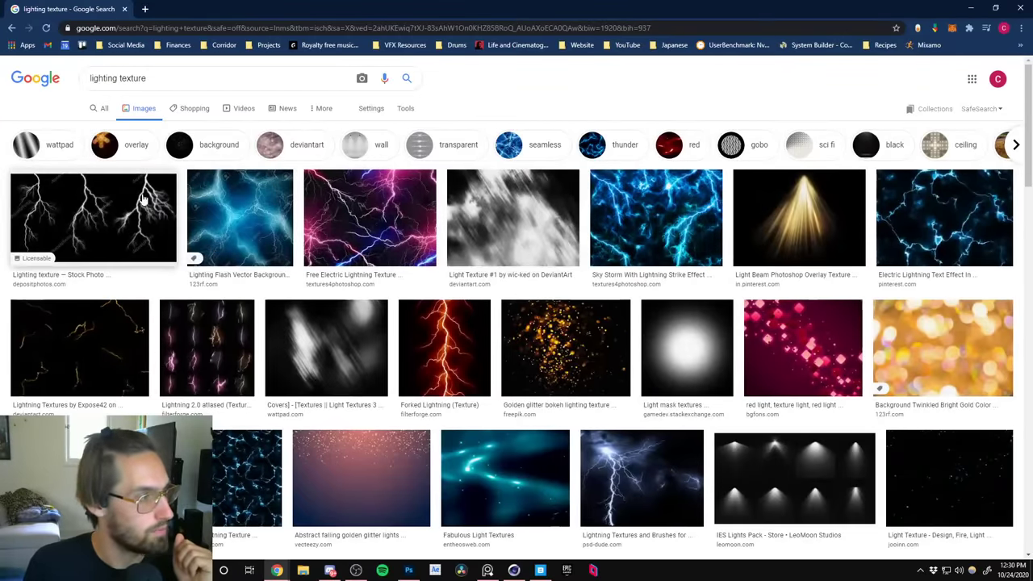
Browse the image results and preview the PSDDude picture of a branching lightning bolt on a dark sky.
{"action": "scroll", "coordinate": [145, 258], "scroll_direction": "down", "scroll_amount": 5}
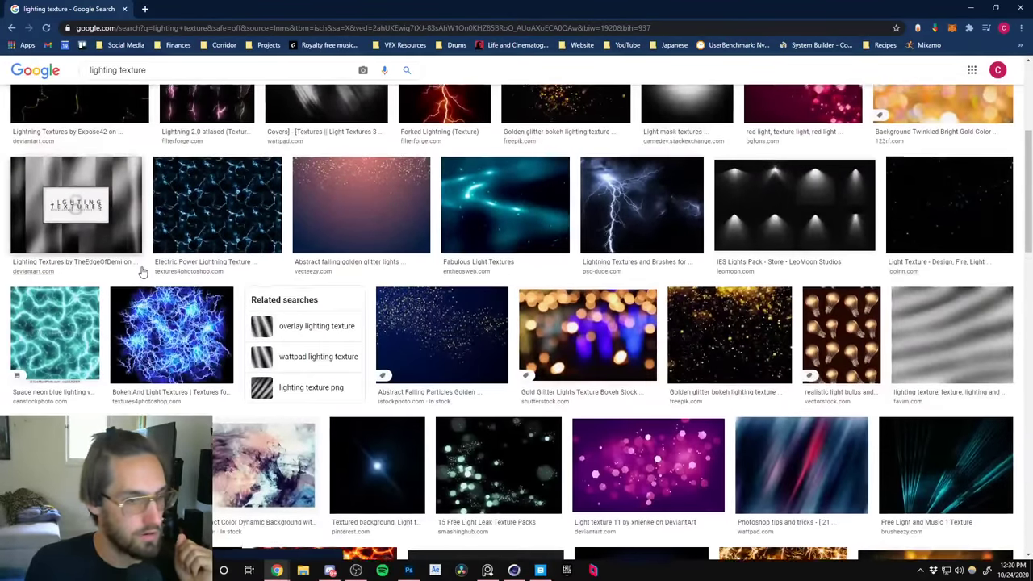
{"action": "scroll", "coordinate": [141, 273], "scroll_direction": "up", "scroll_amount": 1}
{"action": "scroll", "coordinate": [141, 273], "scroll_direction": "down", "scroll_amount": 1}
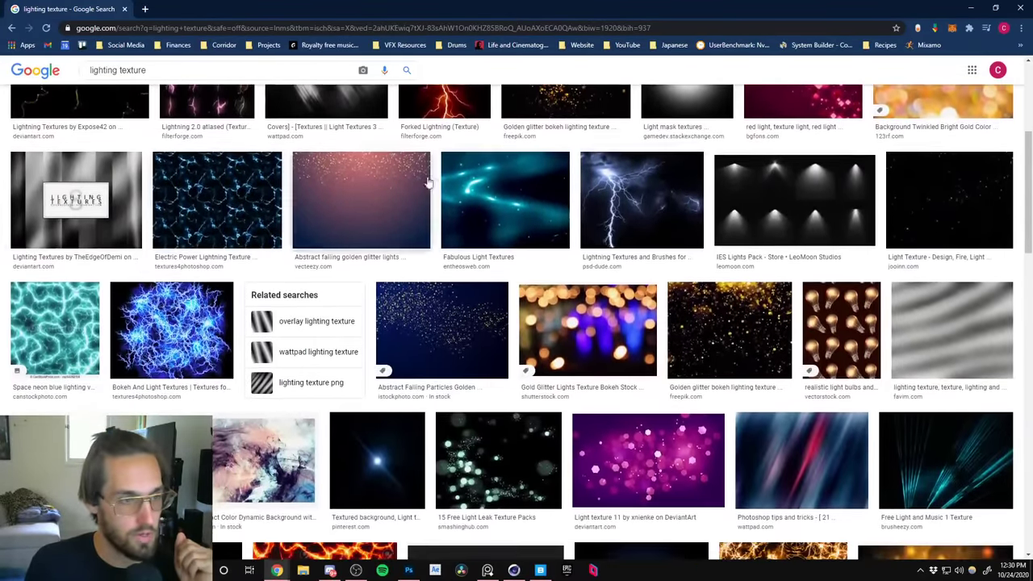
{"action": "left_click", "coordinate": [604, 222]}
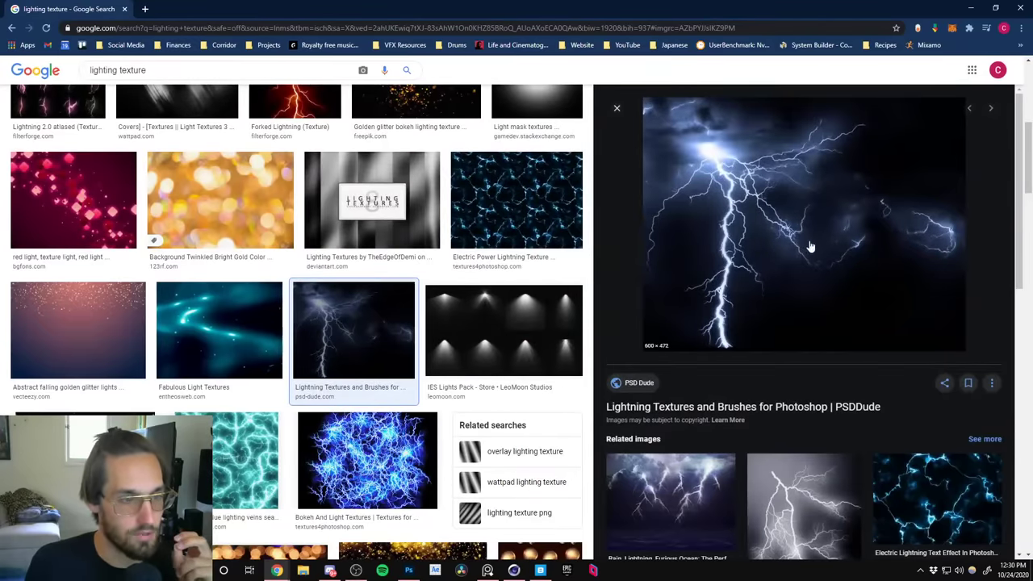
{"action": "scroll", "coordinate": [425, 379], "scroll_direction": "down", "scroll_amount": 3}
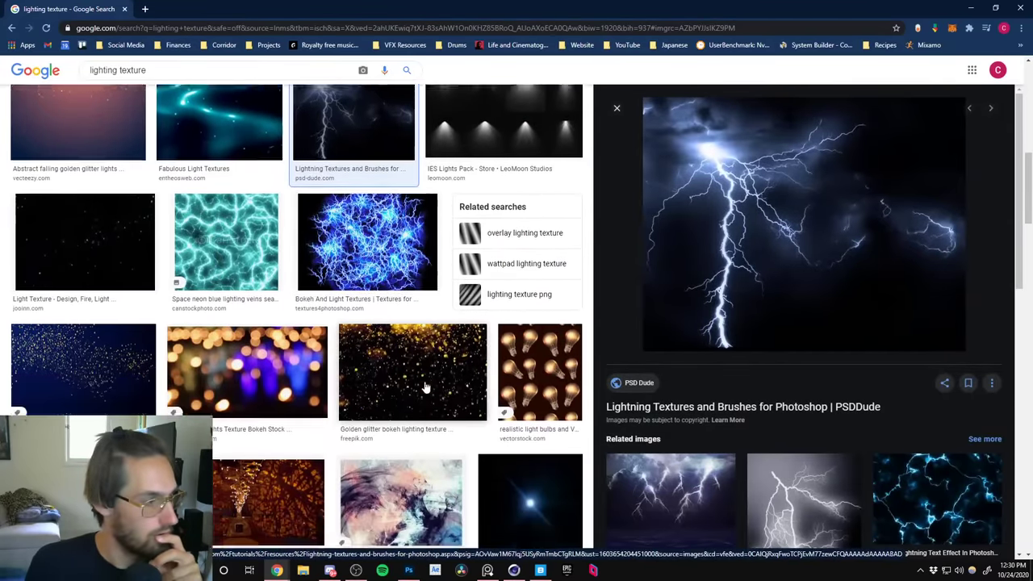
Search Google Images for "lightning on black".
{"action": "scroll", "coordinate": [426, 387], "scroll_direction": "up", "scroll_amount": 5}
{"action": "left_click_drag", "start_coordinate": [218, 81], "coordinate": [67, 86]}
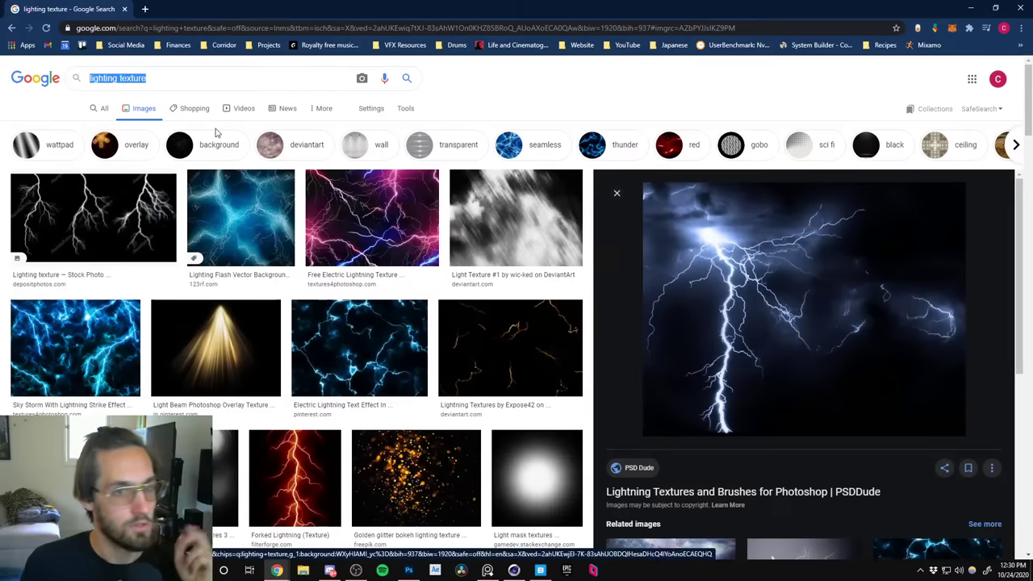
{"action": "type", "text": "lighting on b"}
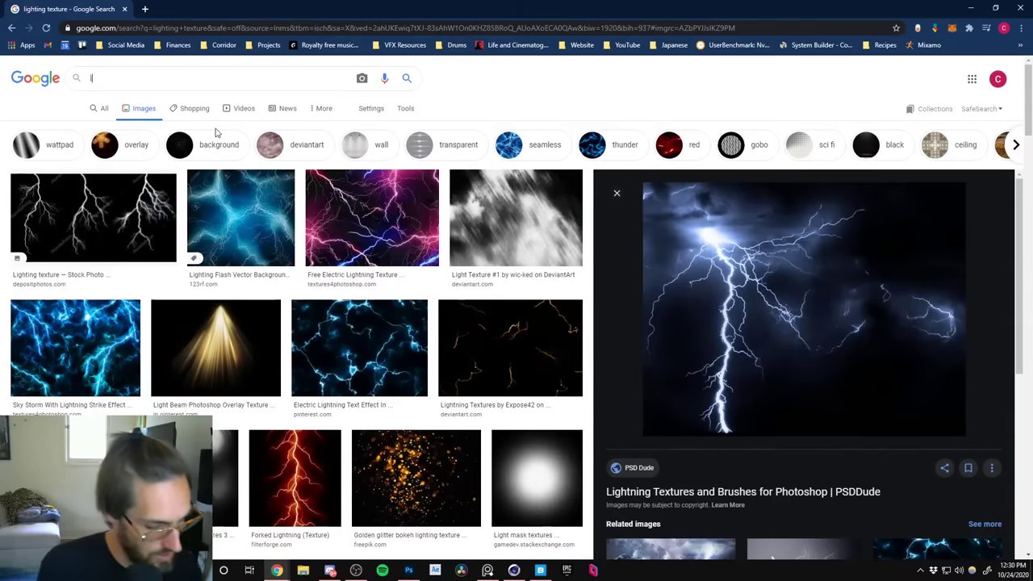
{"action": "type", "text": "lack"}
{"action": "key", "text": "Return"}
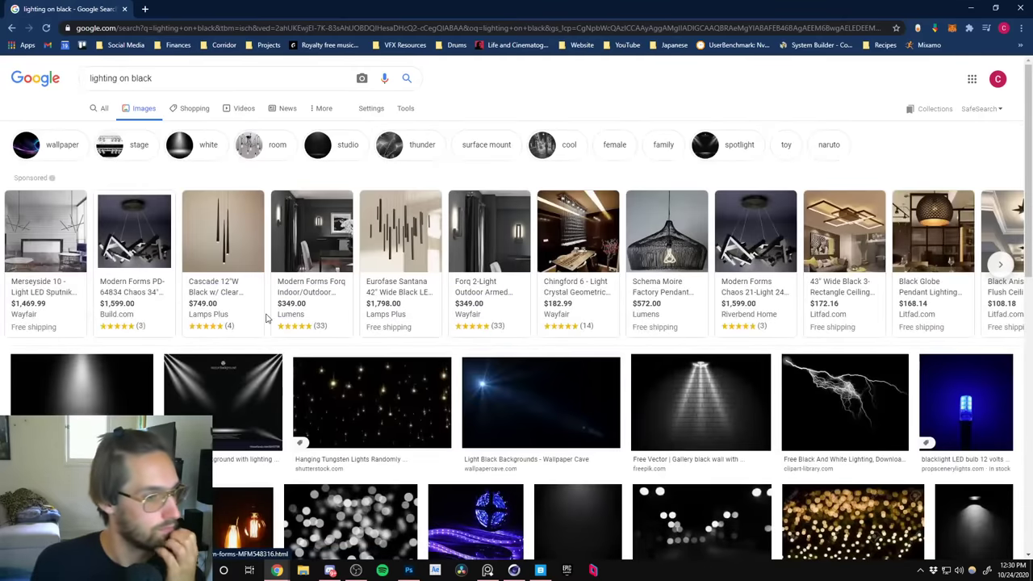
{"action": "scroll", "coordinate": [252, 218], "scroll_direction": "down", "scroll_amount": 2}
{"action": "scroll", "coordinate": [171, 127], "scroll_direction": "up", "scroll_amount": 2}
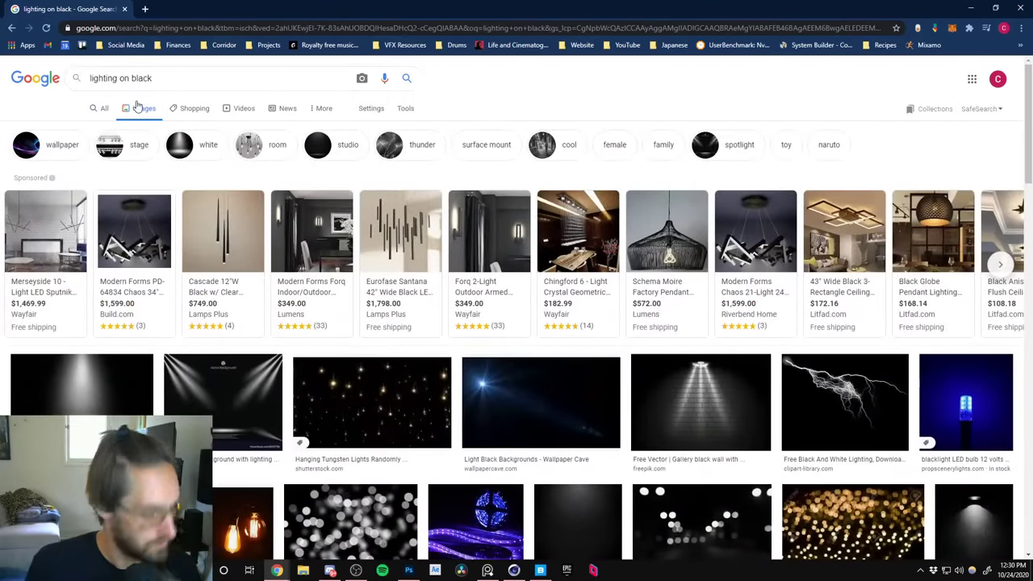
{"action": "type", "text": "n"}
{"action": "key", "text": "Return"}
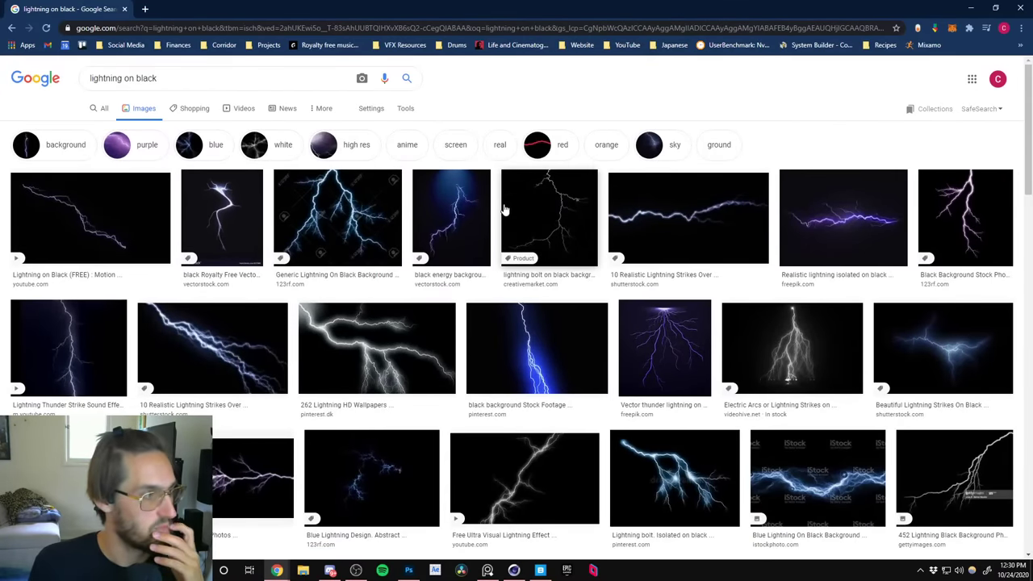
Browse the lightning results and preview the Science Explorer purple storm photo and the FreeDesignFile black-and-white lightning image.
{"action": "scroll", "coordinate": [137, 237], "scroll_direction": "down", "scroll_amount": 2}
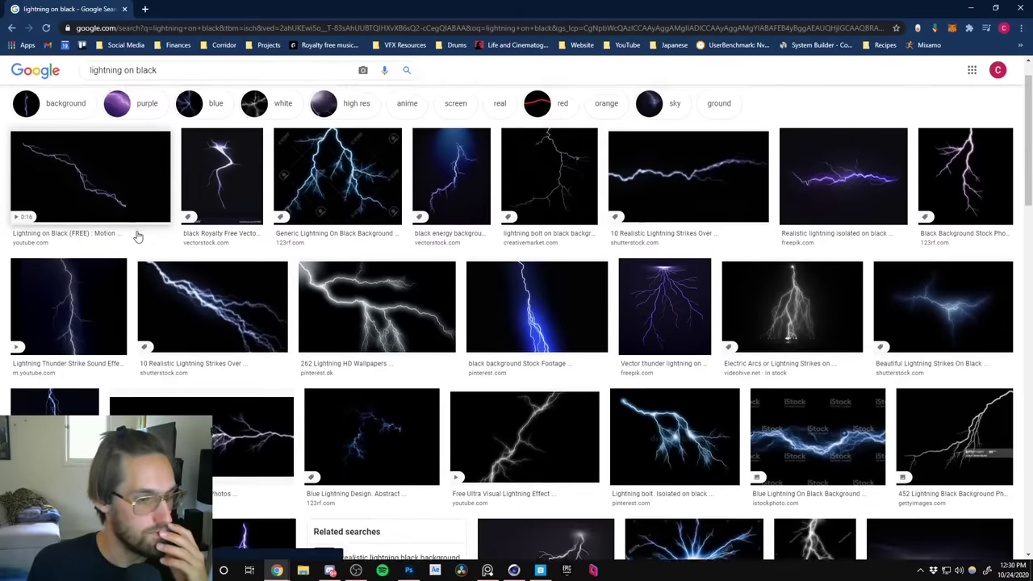
{"action": "scroll", "coordinate": [137, 236], "scroll_direction": "down", "scroll_amount": 1}
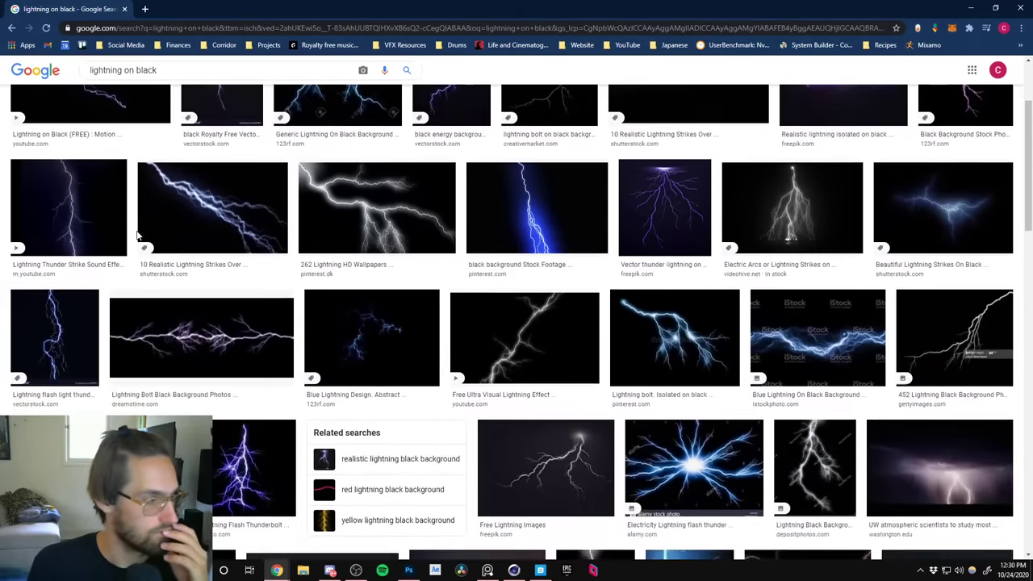
{"action": "scroll", "coordinate": [137, 236], "scroll_direction": "up", "scroll_amount": 1}
{"action": "scroll", "coordinate": [137, 234], "scroll_direction": "up", "scroll_amount": 2}
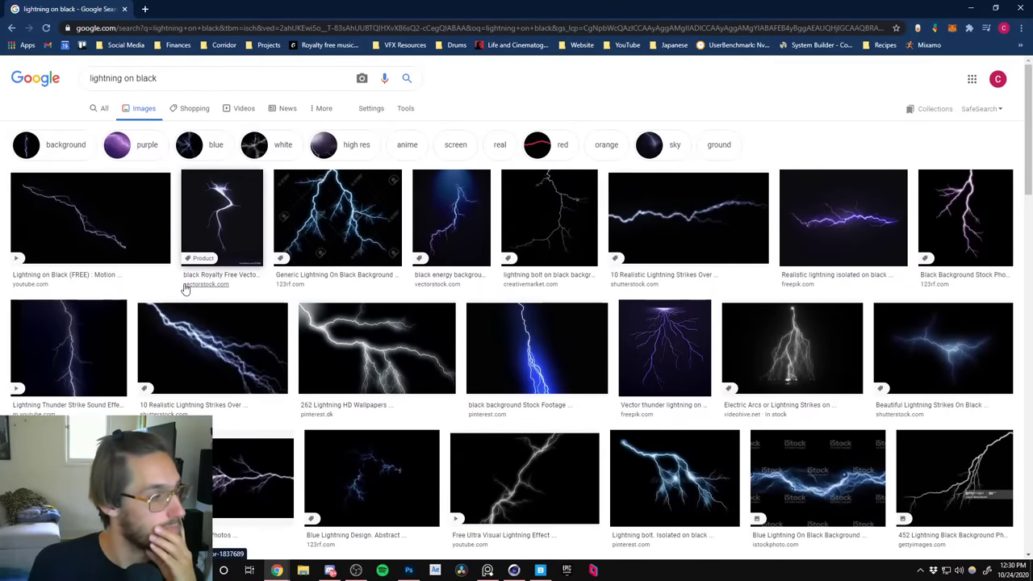
{"action": "scroll", "coordinate": [165, 358], "scroll_direction": "down", "scroll_amount": 5}
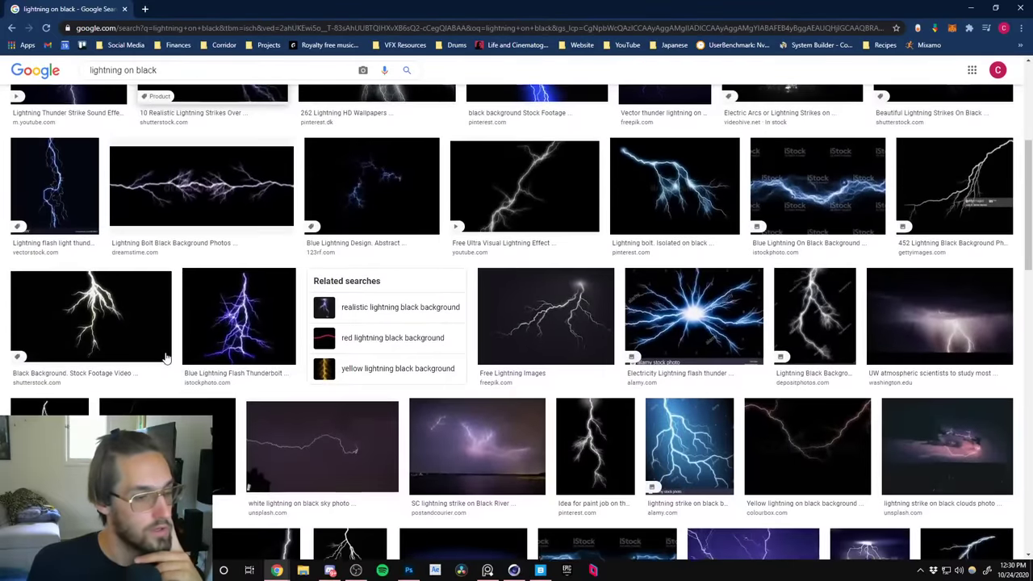
{"action": "scroll", "coordinate": [166, 358], "scroll_direction": "down", "scroll_amount": 1}
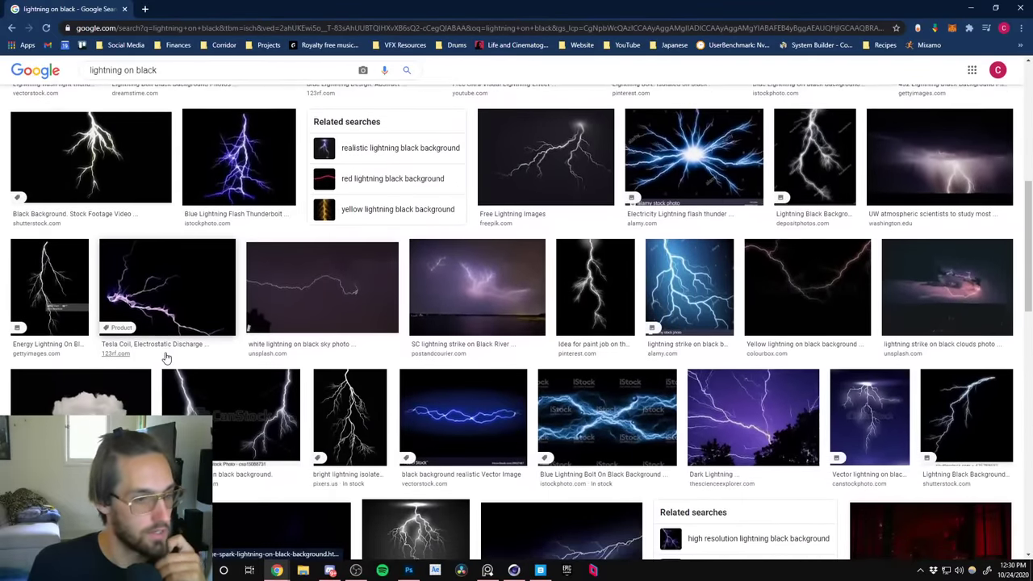
{"action": "left_click", "coordinate": [724, 401]}
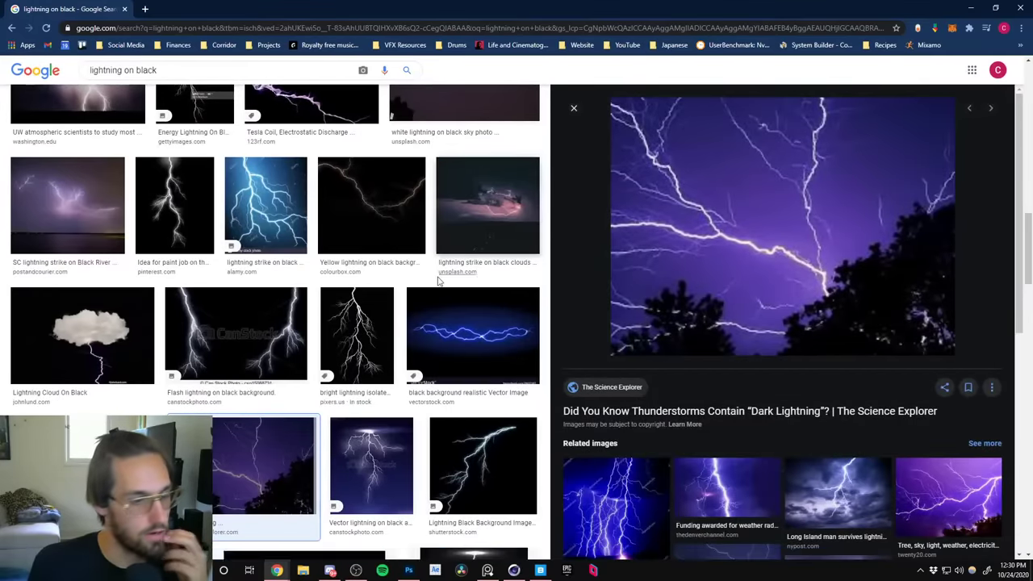
{"action": "scroll", "coordinate": [292, 373], "scroll_direction": "down", "scroll_amount": 4}
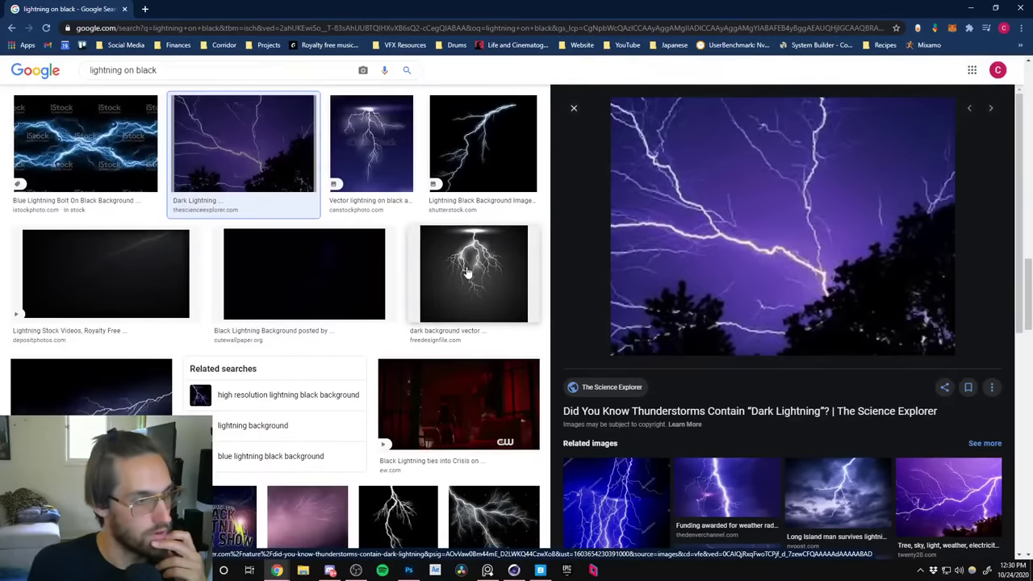
{"action": "left_click", "coordinate": [475, 275]}
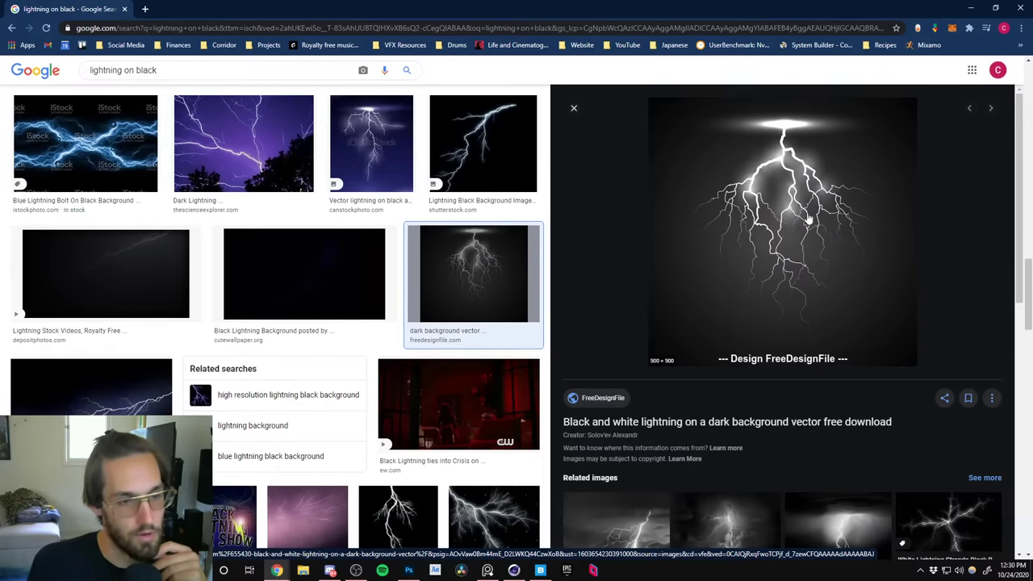
Examine the related black-and-white lightning images and the remaining search results for a usable branching bolt texture.
{"action": "scroll", "coordinate": [671, 481], "scroll_direction": "down", "scroll_amount": 3}
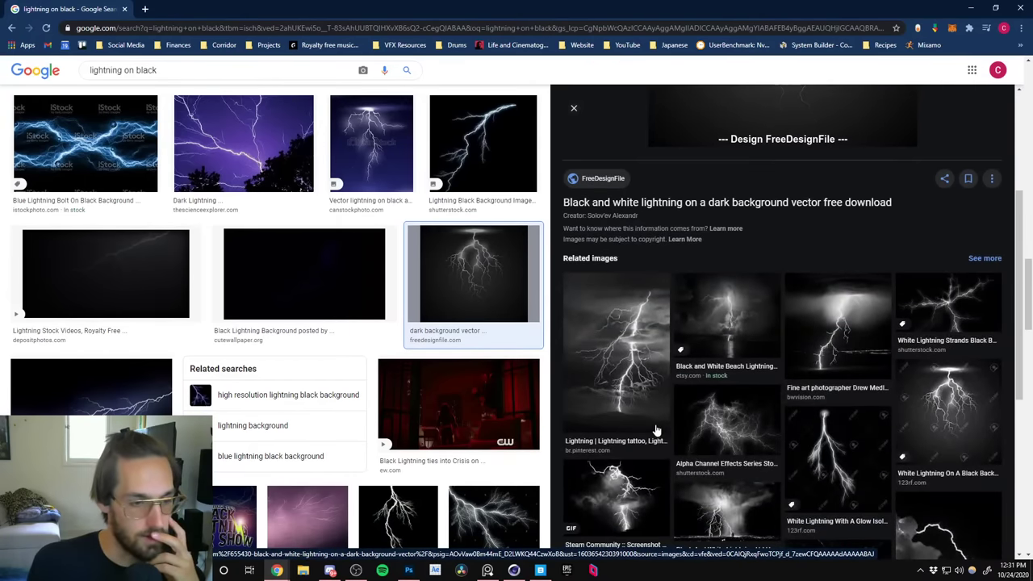
{"action": "scroll", "coordinate": [683, 427], "scroll_direction": "down", "scroll_amount": 3}
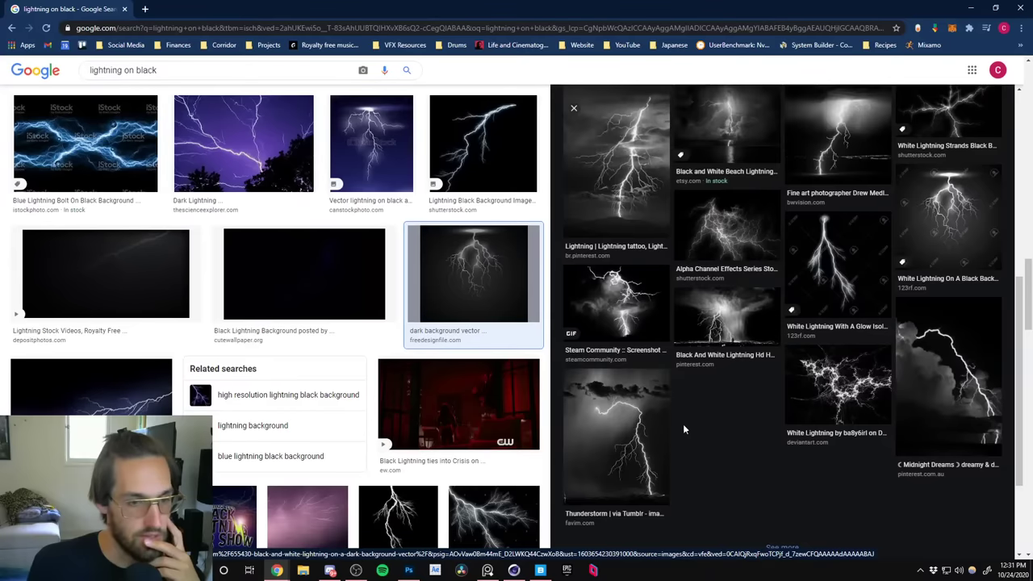
{"action": "scroll", "coordinate": [280, 384], "scroll_direction": "down", "scroll_amount": 5}
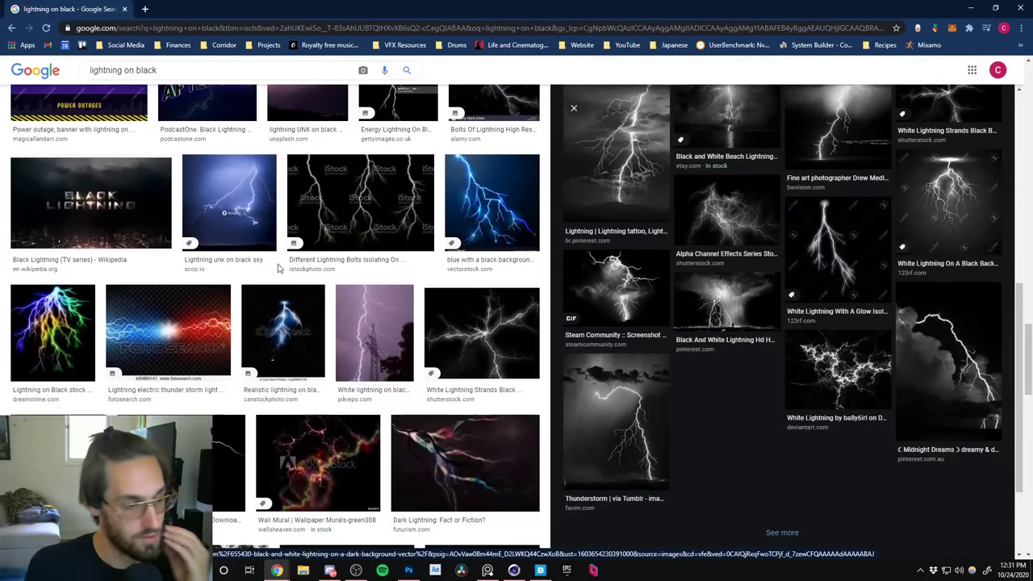
{"action": "scroll", "coordinate": [157, 396], "scroll_direction": "down", "scroll_amount": 4}
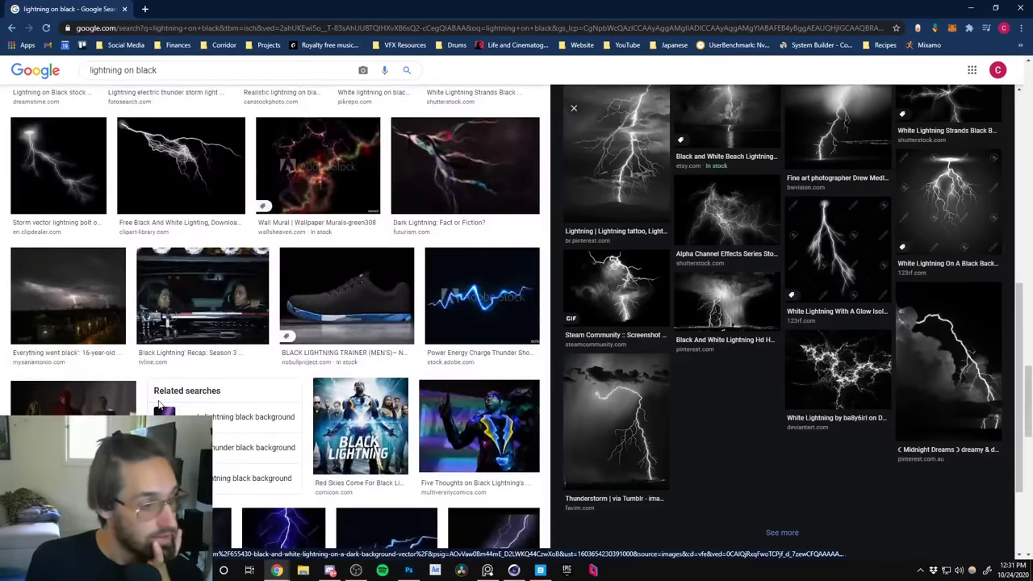
{"action": "scroll", "coordinate": [179, 361], "scroll_direction": "down", "scroll_amount": 2}
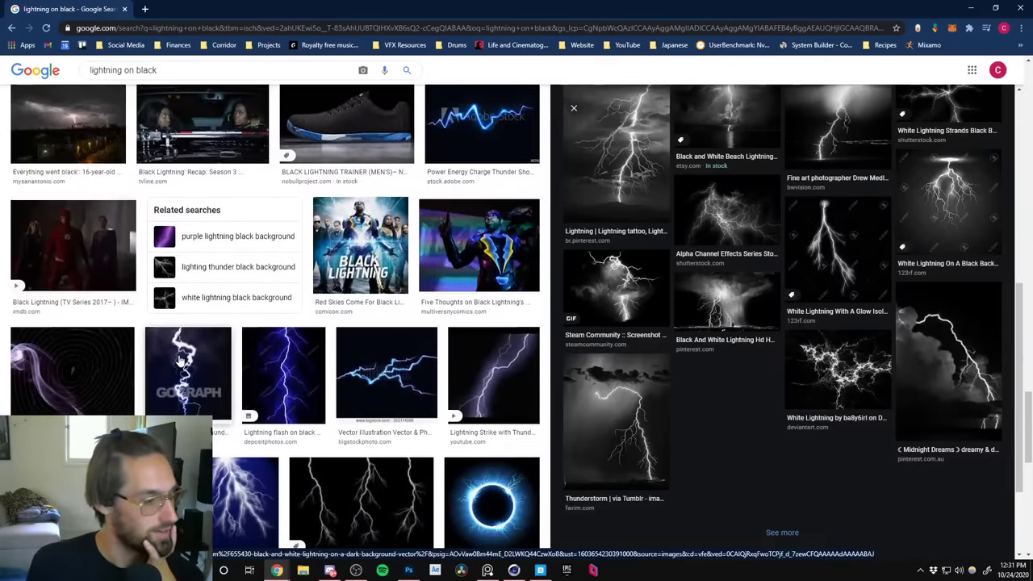
{"action": "scroll", "coordinate": [179, 361], "scroll_direction": "down", "scroll_amount": 2}
{"action": "scroll", "coordinate": [179, 361], "scroll_direction": "down", "scroll_amount": 6}
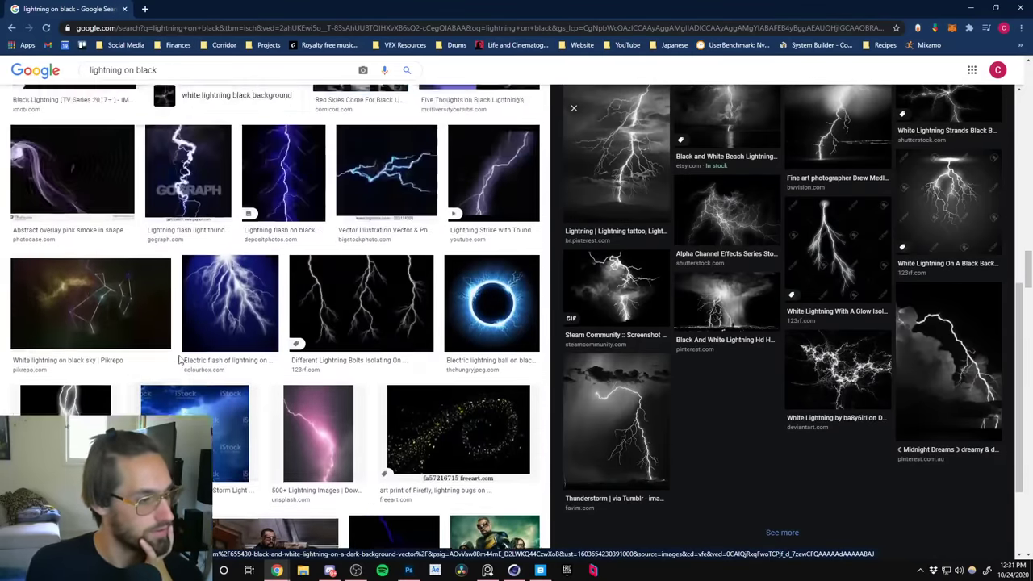
{"action": "scroll", "coordinate": [205, 286], "scroll_direction": "up", "scroll_amount": 15}
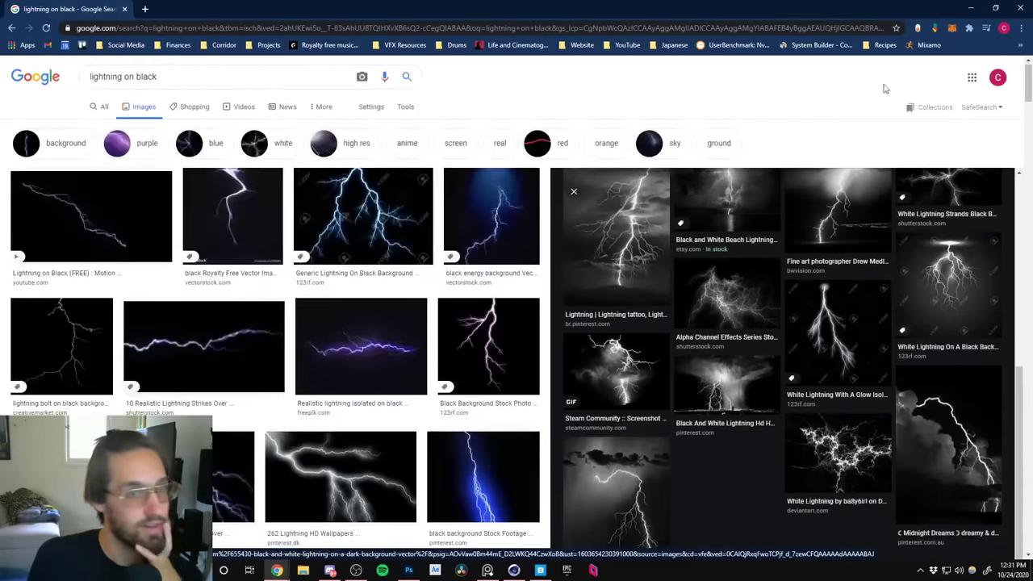
Switch to Photoshop and ready the Brush tool with a white foreground over the centre of the Group 1 copy artwork.
{"action": "left_click", "coordinate": [972, 11]}
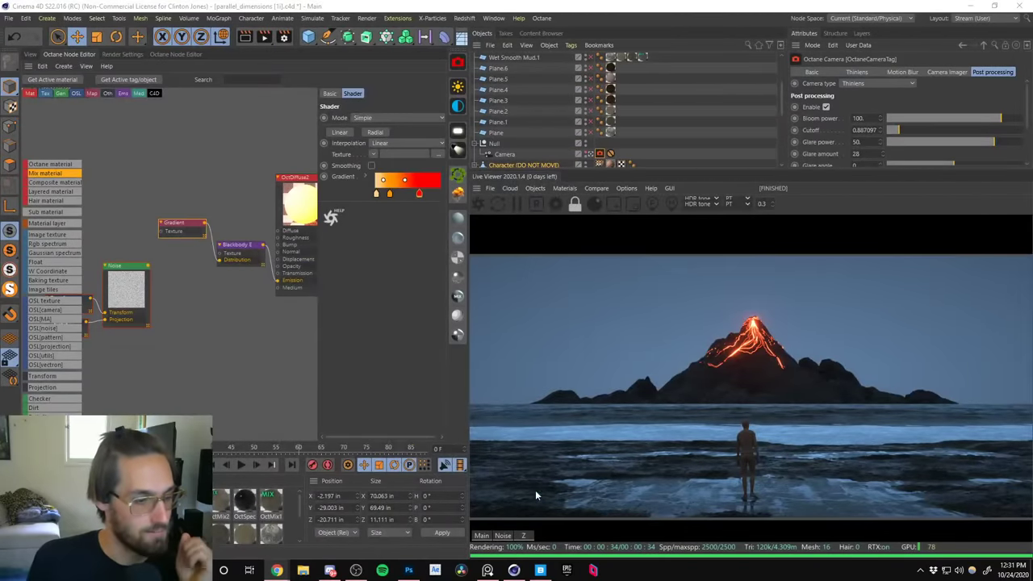
{"action": "left_click", "coordinate": [408, 570]}
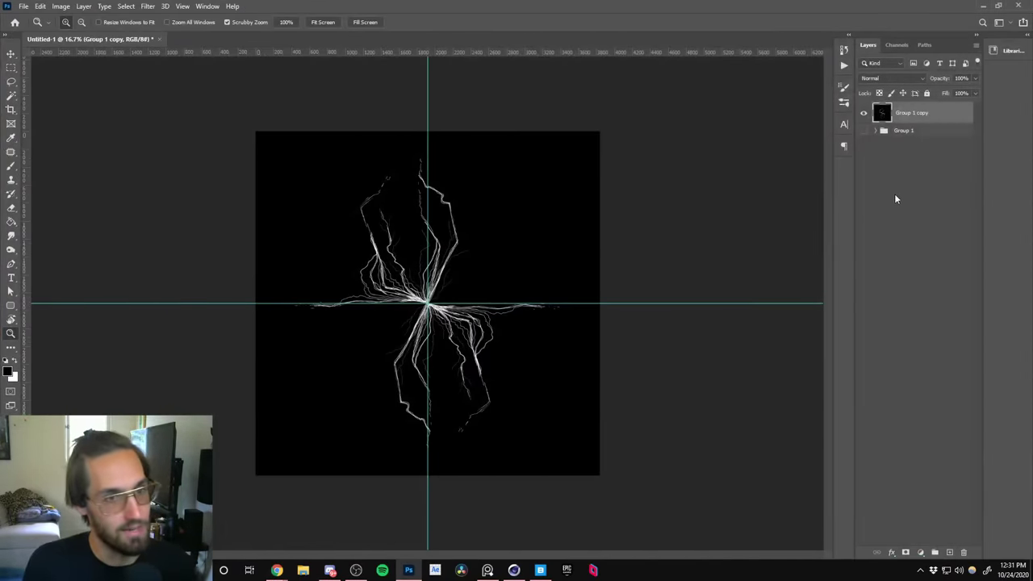
{"action": "left_click", "coordinate": [896, 199]}
{"action": "left_click", "coordinate": [911, 122]}
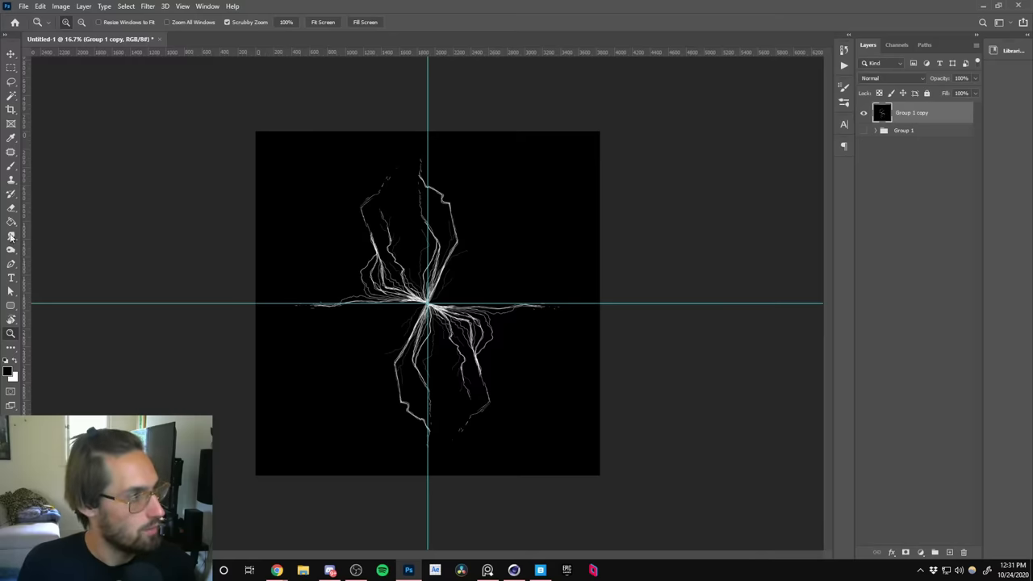
{"action": "left_click", "coordinate": [11, 168]}
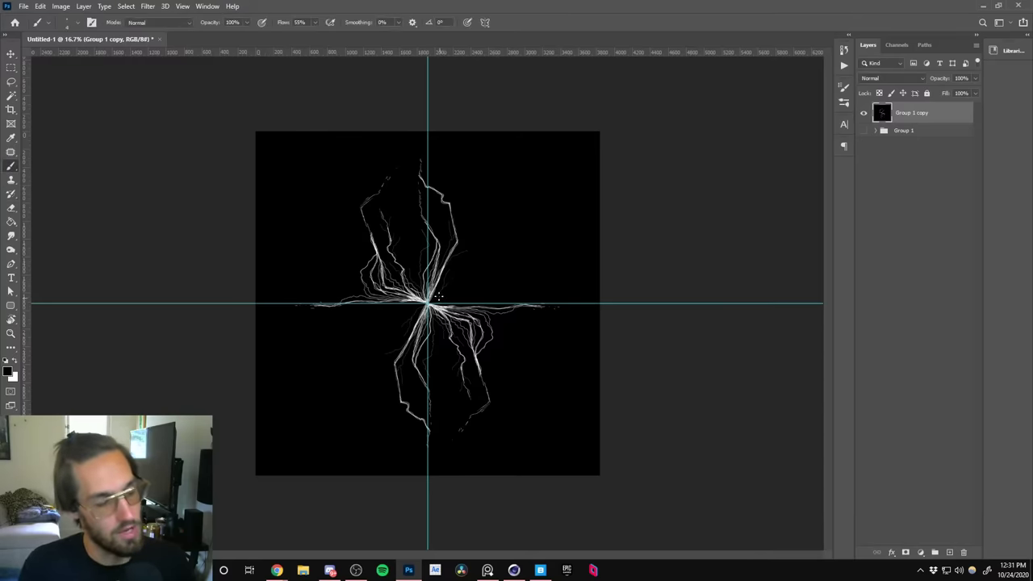
{"action": "key", "text": "z"}
{"action": "left_click", "coordinate": [442, 296]}
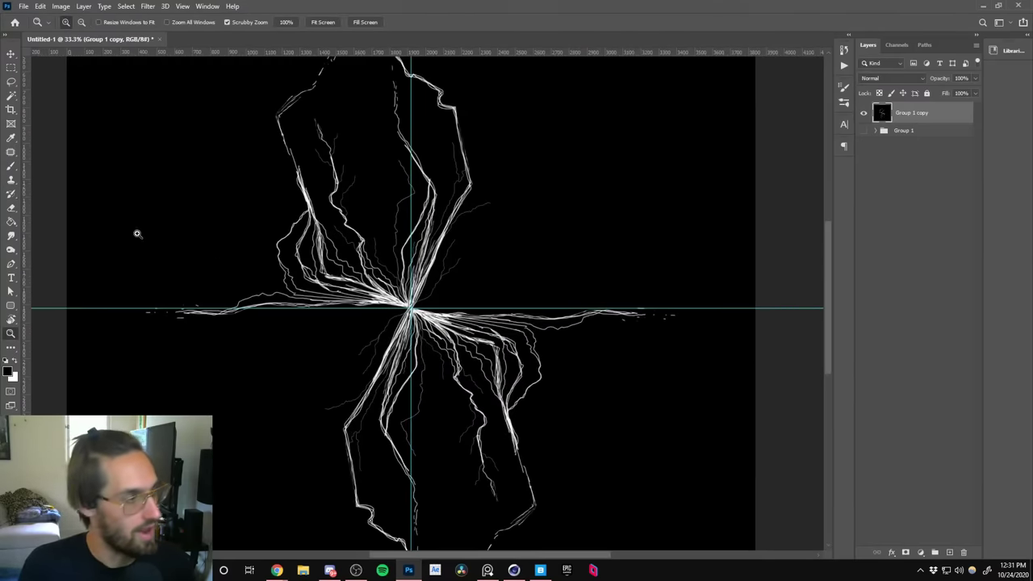
{"action": "left_click", "coordinate": [11, 167]}
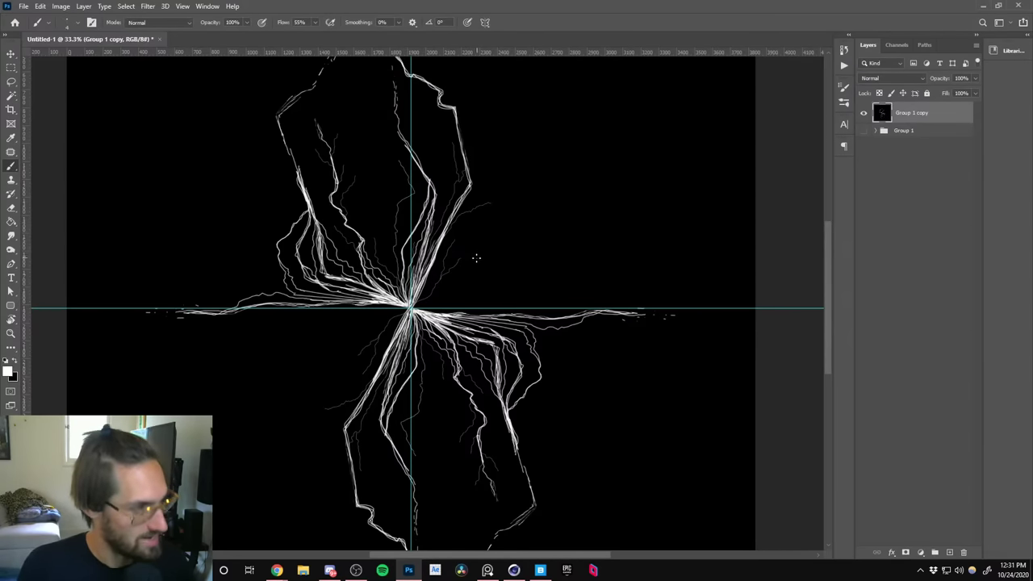
Switch to Cinema 4D, leave the scene camera's view and orbit the perspective view to look down on the volcano.
{"action": "left_click", "coordinate": [982, 6]}
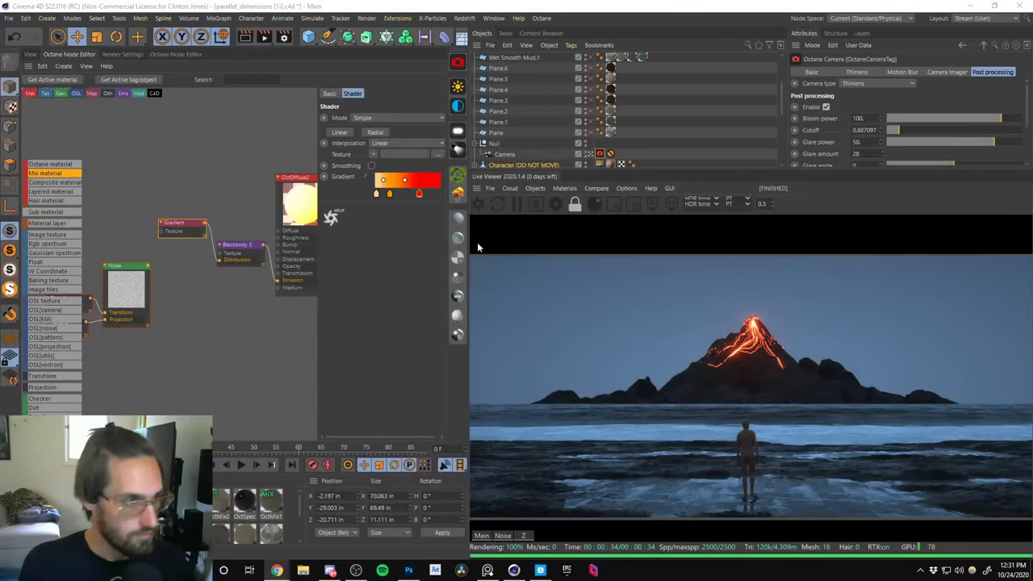
{"action": "left_click", "coordinate": [31, 54]}
{"action": "left_click", "coordinate": [588, 154]}
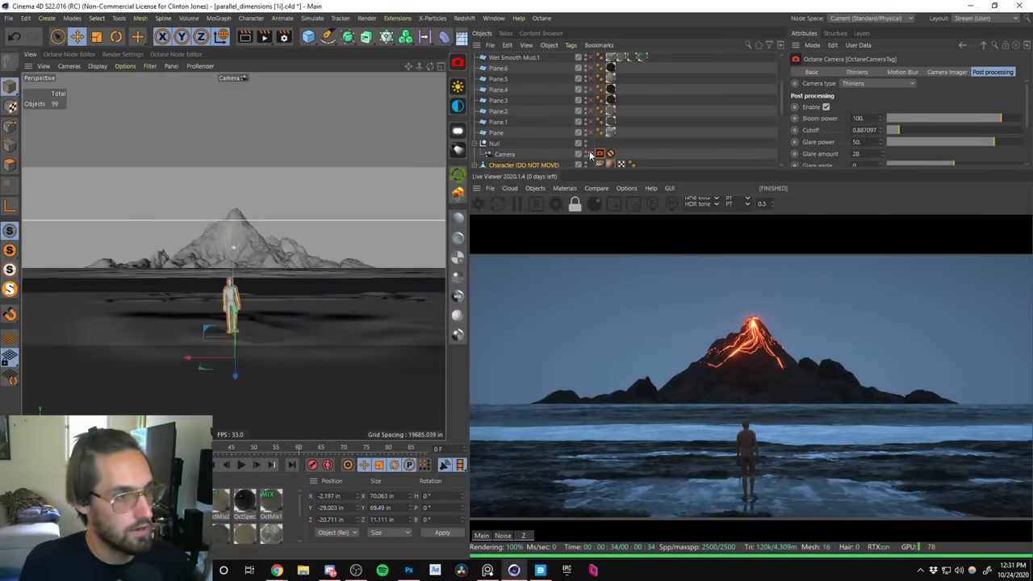
{"action": "left_click_drag", "start_coordinate": [251, 230], "coordinate": [139, 337], "text": "alt"}
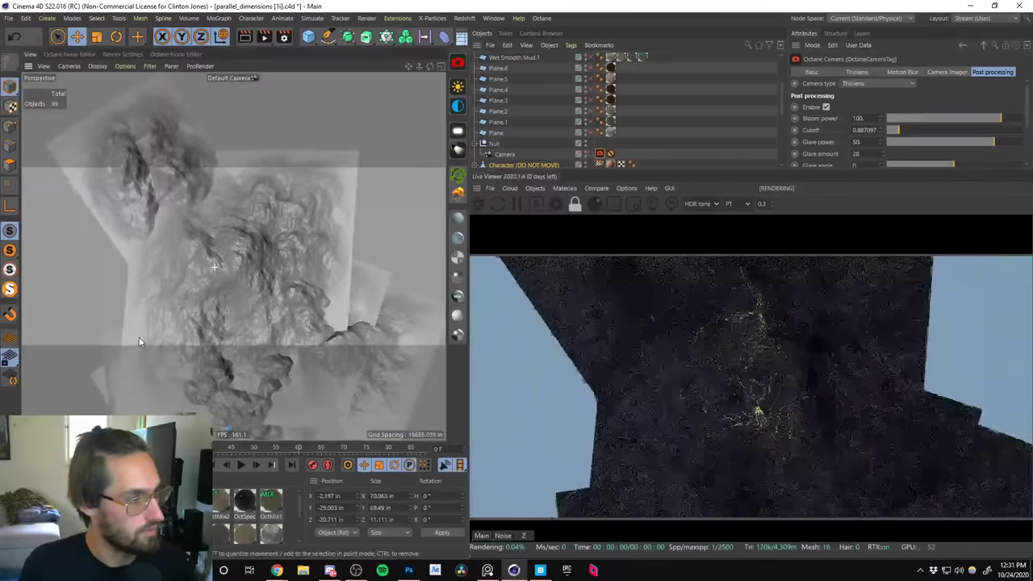
{"action": "mouse_move", "coordinate": [233, 298]}
{"action": "left_mouse_down", "text": "alt"}
{"action": "mouse_move", "coordinate": [242, 261]}
{"action": "mouse_move", "coordinate": [236, 303]}
{"action": "mouse_move", "coordinate": [236, 288]}
{"action": "left_mouse_up", "text": "alt"}
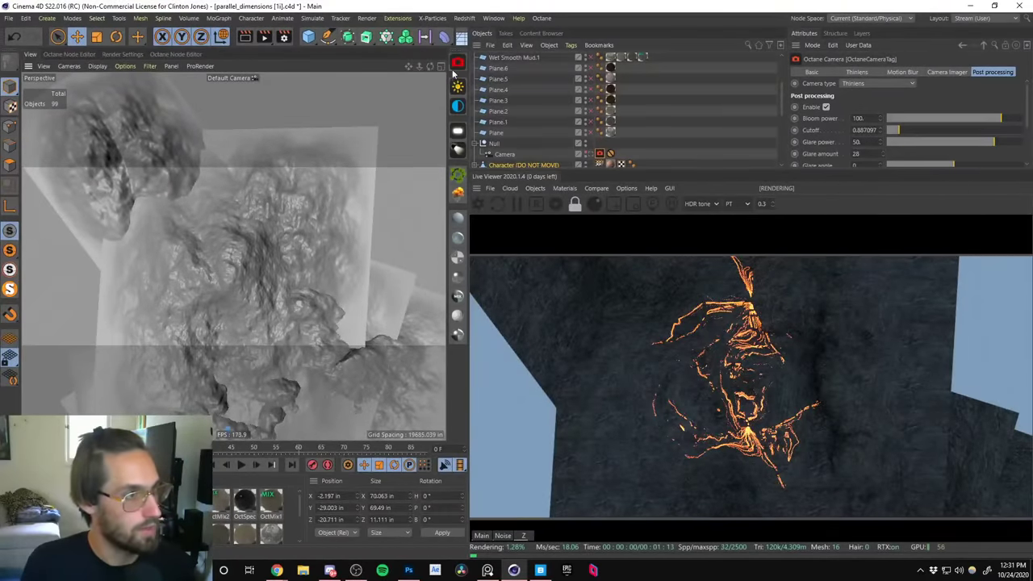
Add an Octane camera from the current view and set its pitch rotation to -90°.
{"action": "left_click", "coordinate": [459, 65]}
{"action": "scroll", "coordinate": [781, 97], "scroll_direction": "up", "scroll_amount": 3}
{"action": "left_click", "coordinate": [506, 59]}
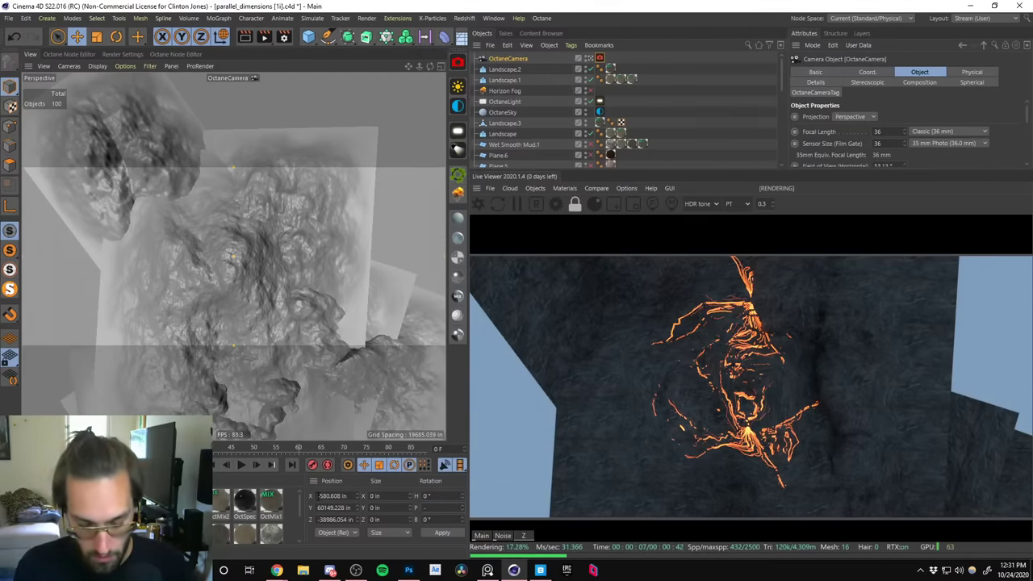
{"action": "key", "text": "Return"}
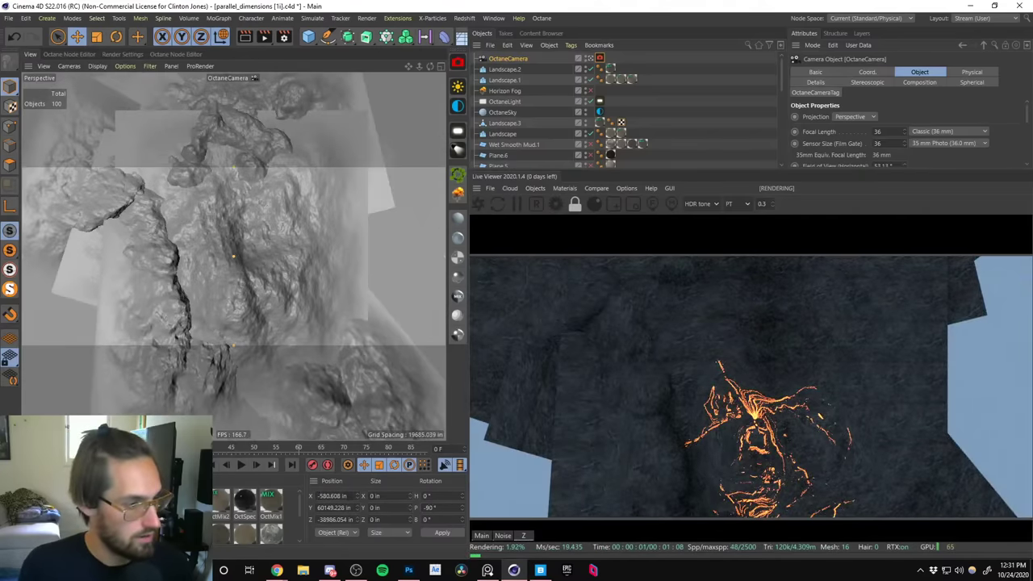
Zero the Octane camera's X and Z position, and pan it over the volcano to about Z -44632 in.
{"action": "type", "text": "0"}
{"action": "key", "text": "Tab"}
{"action": "key", "text": "Tab"}
{"action": "type", "text": "0"}
{"action": "key", "text": "Return"}
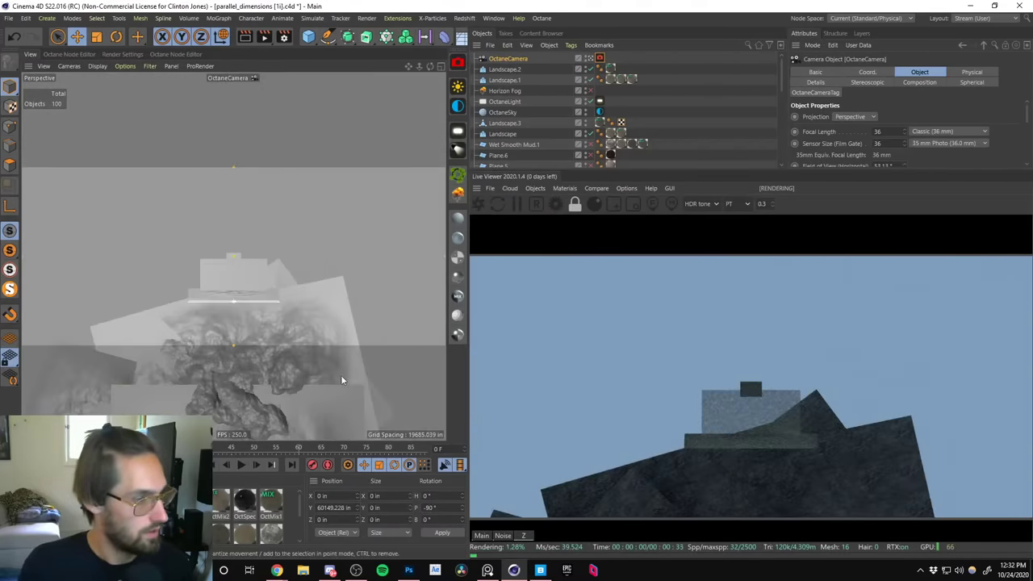
{"action": "mouse_move", "coordinate": [258, 315]}
{"action": "middle_mouse_down", "text": "alt"}
{"action": "mouse_move", "coordinate": [260, 114]}
{"action": "mouse_move", "coordinate": [252, 192]}
{"action": "middle_mouse_up", "text": "alt"}
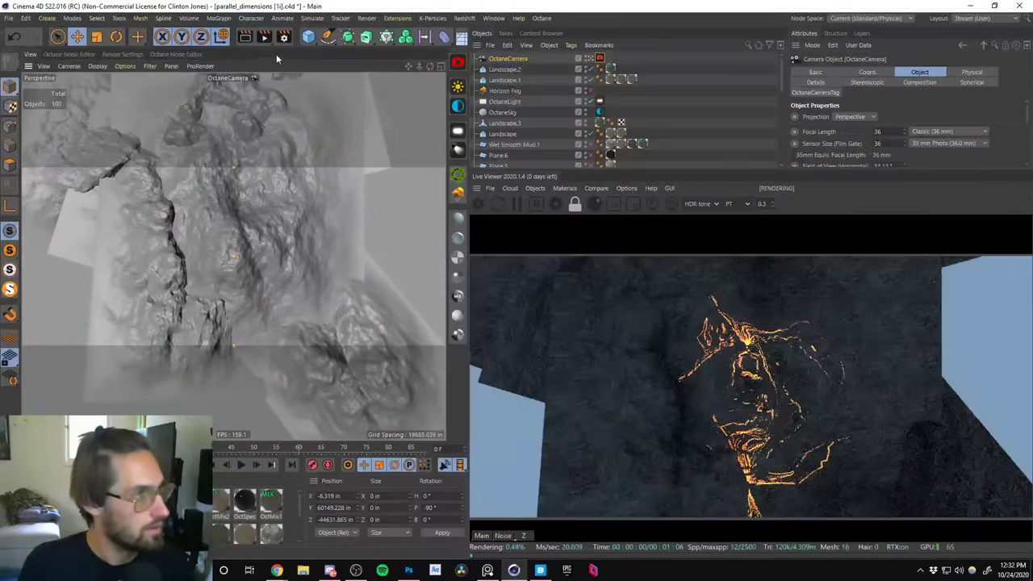
Set the render output size to 1000 × 1000 pixels.
{"action": "key", "text": "ctrl+b"}
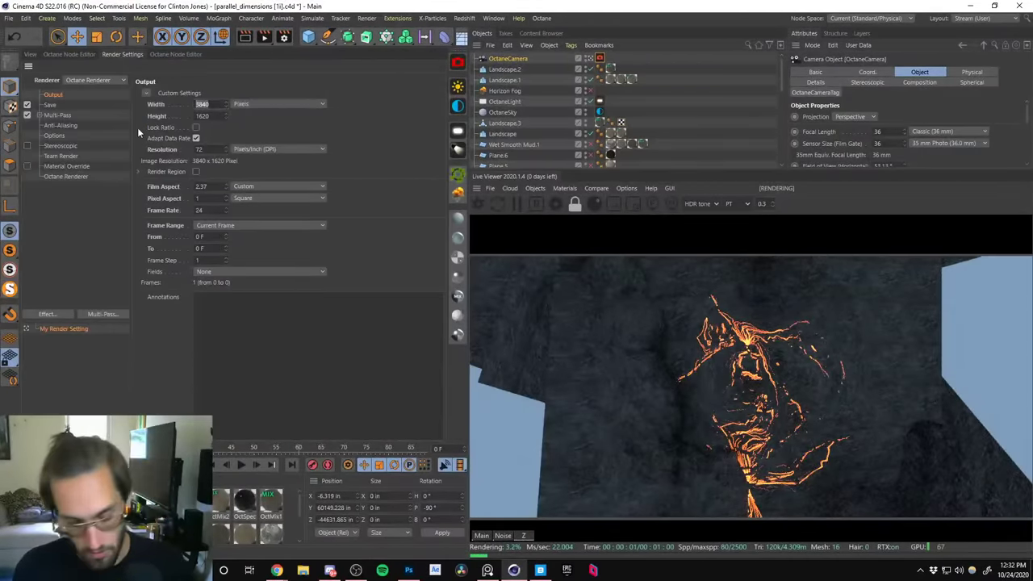
{"action": "type", "text": "1000"}
{"action": "key", "text": "Return"}
{"action": "key", "text": "Tab"}
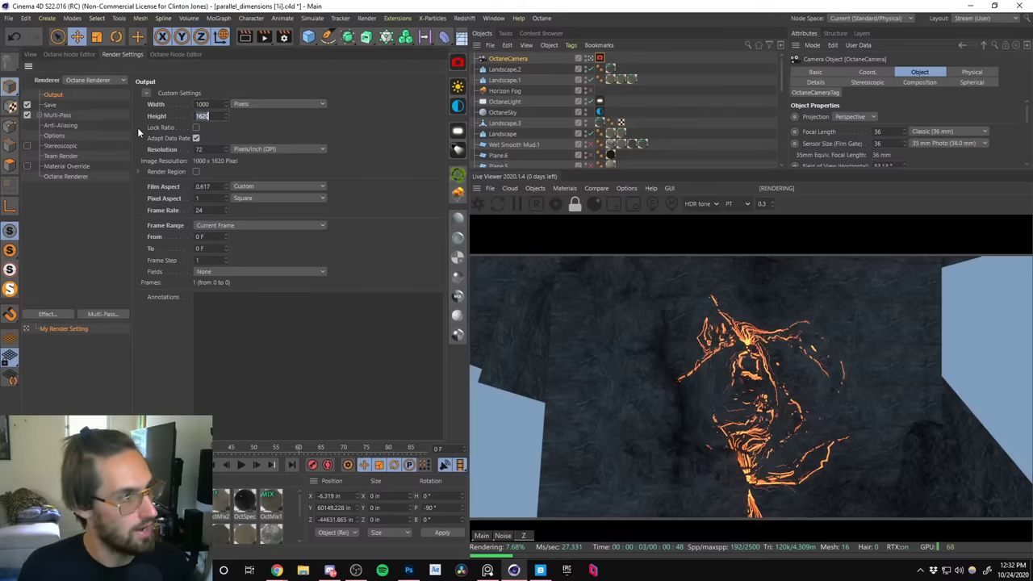
{"action": "type", "text": "1000"}
{"action": "key", "text": "Return"}
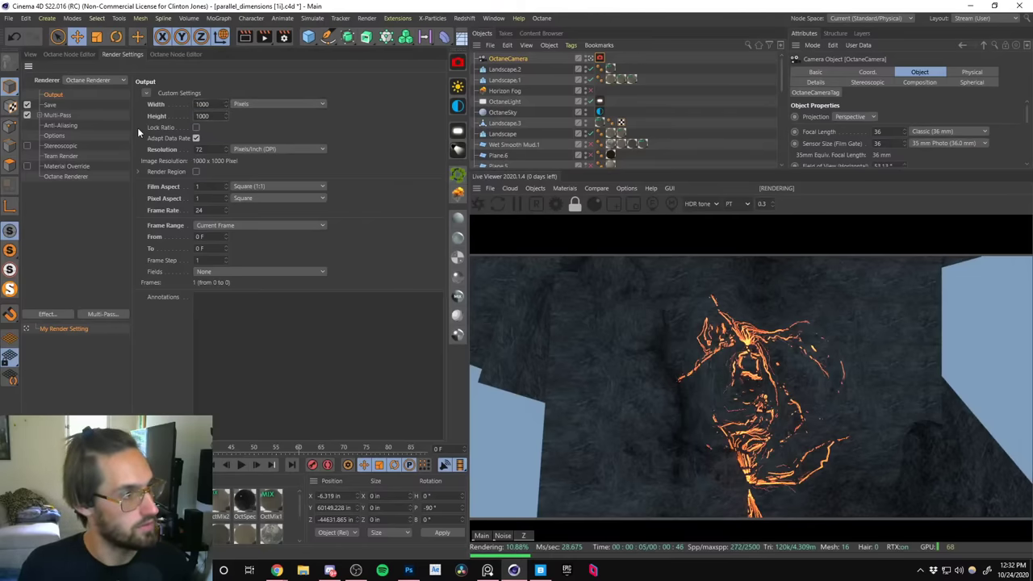
Reframe the Octane camera over the volcano at about Y 57616 in and Z -43740 in, and show the Z-depth pass in the Live Viewer.
{"action": "left_click", "coordinate": [30, 54]}
{"action": "scroll", "coordinate": [252, 256], "scroll_direction": "up", "scroll_amount": 4}
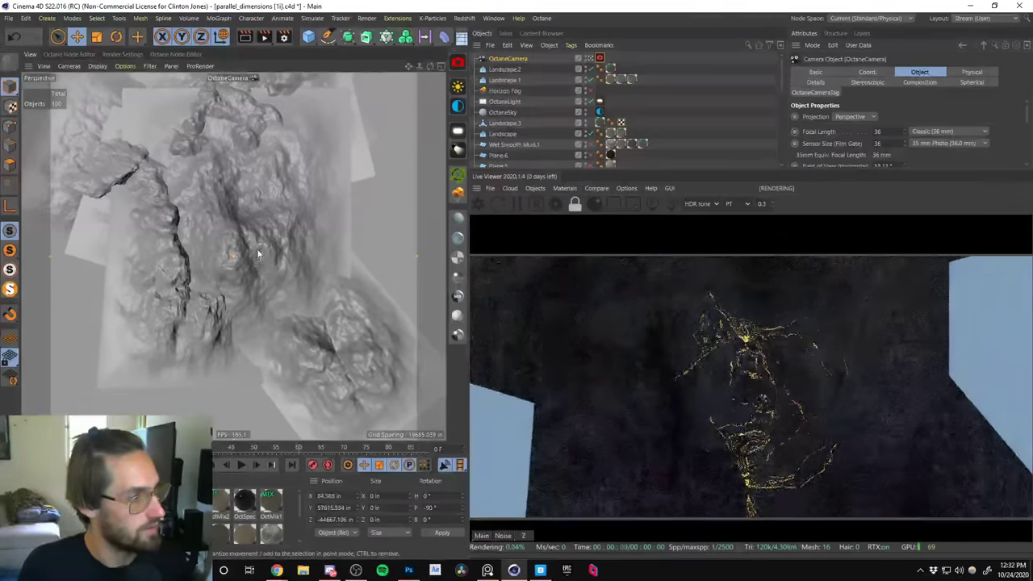
{"action": "middle_click_drag", "start_coordinate": [258, 251], "coordinate": [259, 260], "text": "alt"}
{"action": "left_click", "coordinate": [525, 535]}
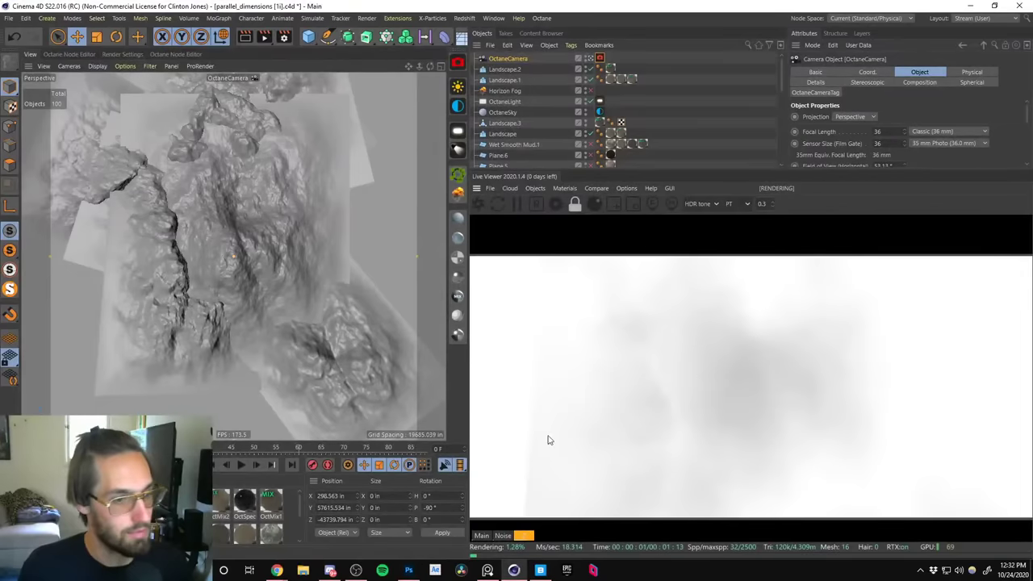
Adjust the Z-Depth max in Octane's info render passes to about 3072.
{"action": "key", "text": "ctrl+b"}
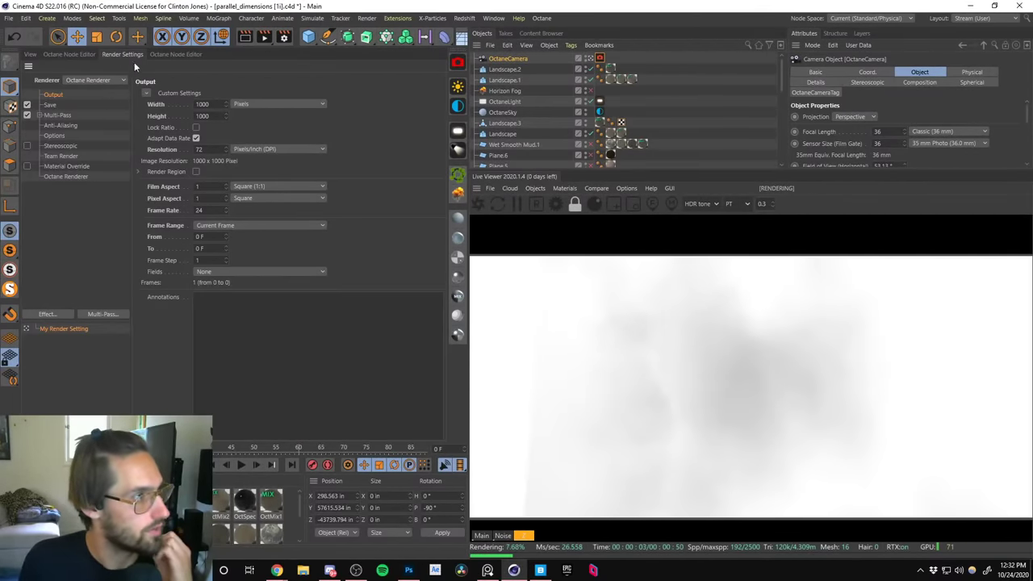
{"action": "left_click", "coordinate": [53, 176]}
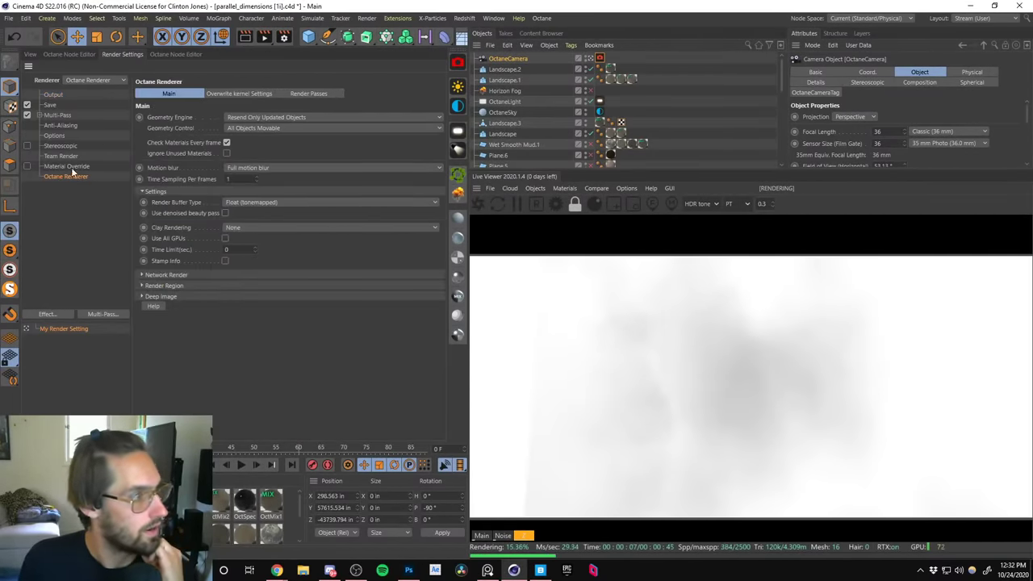
{"action": "left_click", "coordinate": [307, 93]}
{"action": "left_click", "coordinate": [142, 304]}
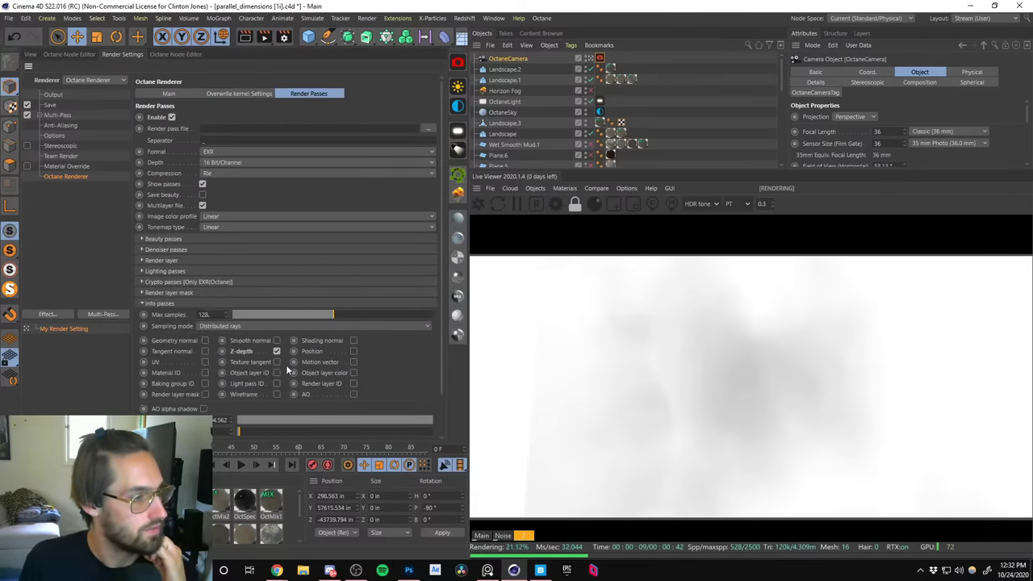
{"action": "left_click_drag", "start_coordinate": [443, 323], "coordinate": [454, 384]}
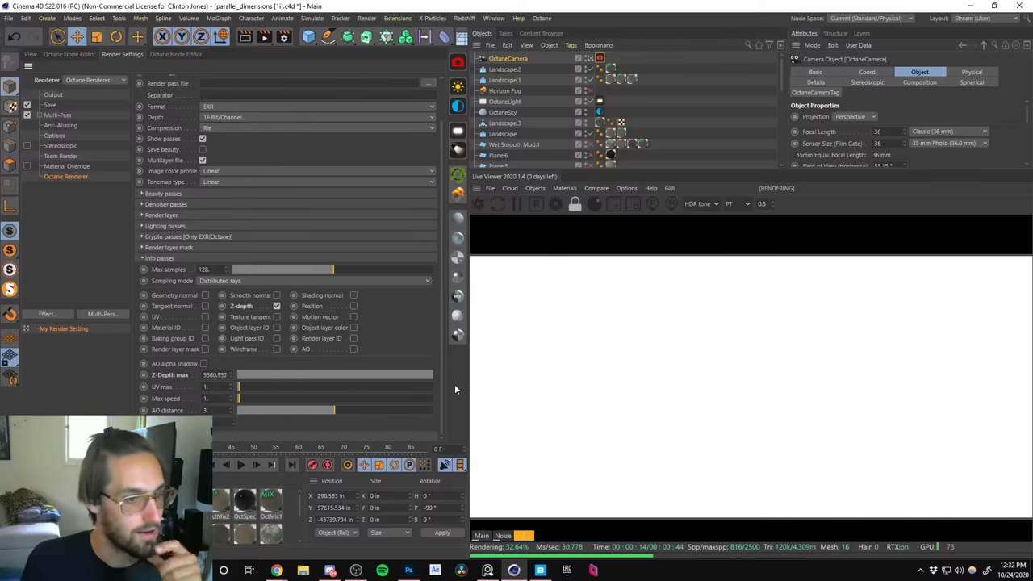
{"action": "left_click_drag", "start_coordinate": [536, 387], "coordinate": [443, 380]}
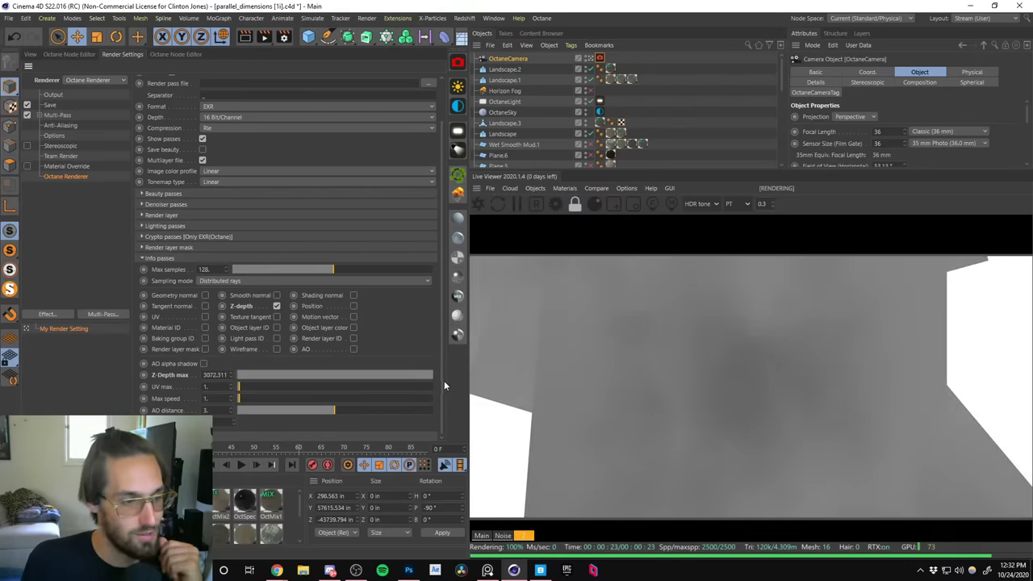
Move the Octane camera closer over the volcano, to about Y 49944 in and Z -43875 in, and undo the accidental tilt.
{"action": "left_click", "coordinate": [30, 54]}
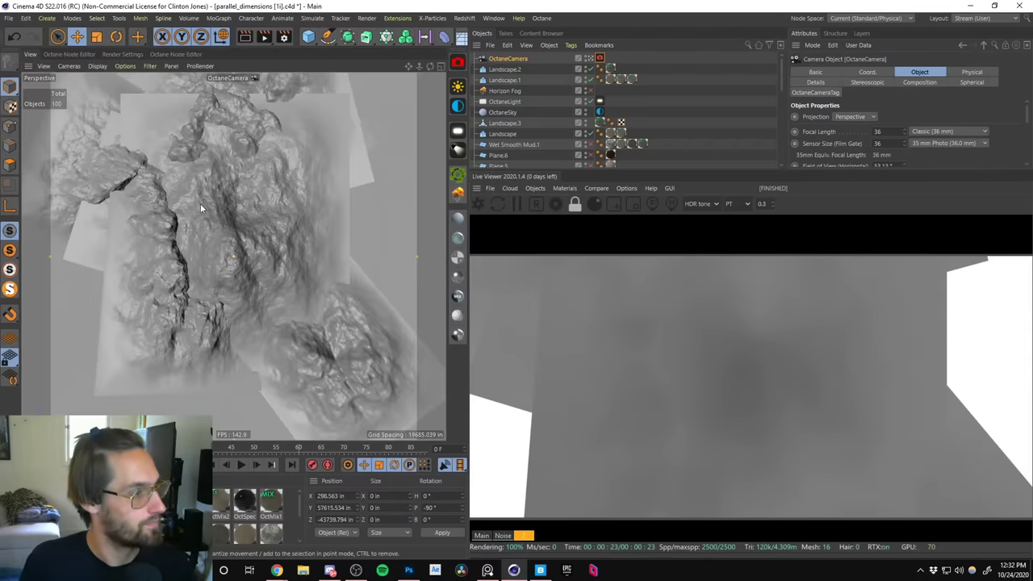
{"action": "scroll", "coordinate": [247, 212], "scroll_direction": "up", "scroll_amount": 3}
{"action": "right_click_drag", "start_coordinate": [248, 213], "coordinate": [249, 246], "text": "alt"}
{"action": "left_click_drag", "start_coordinate": [249, 251], "coordinate": [231, 286], "text": "alt"}
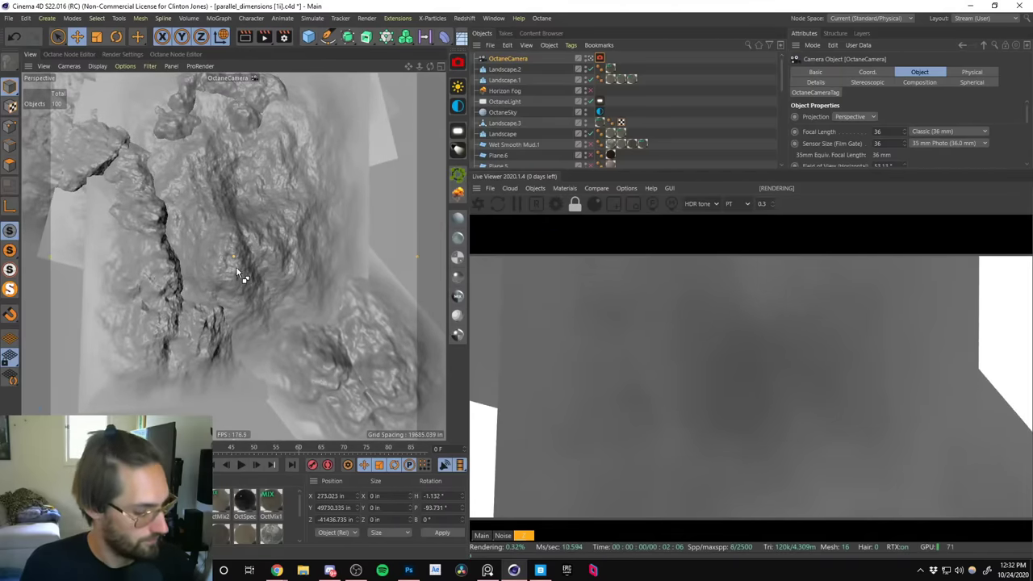
{"action": "key", "text": "ctrl+shift+z"}
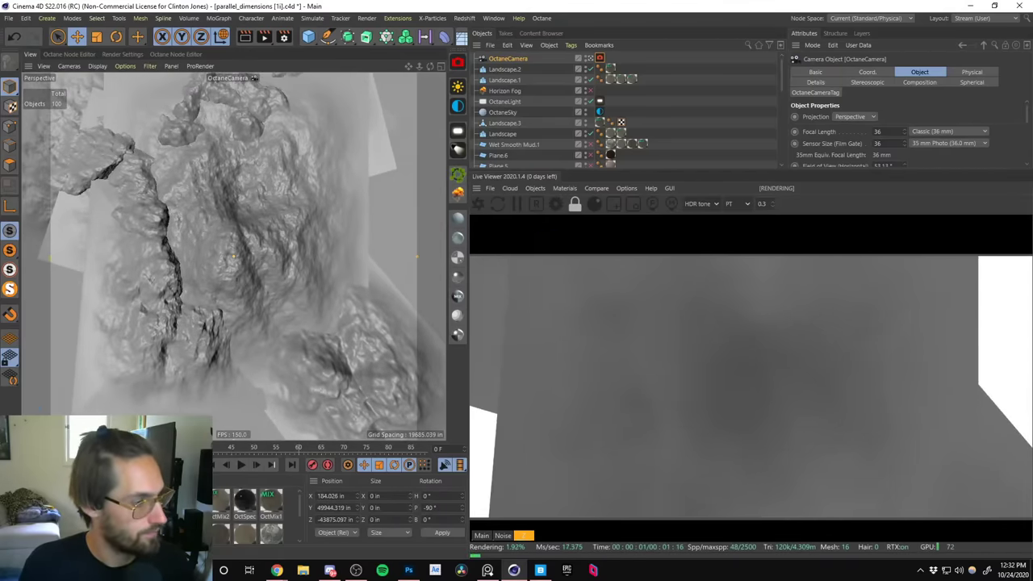
Lower the Z-Depth max to about 1566.7 and unlock the Live Viewer's render resolution.
{"action": "left_click", "coordinate": [283, 36]}
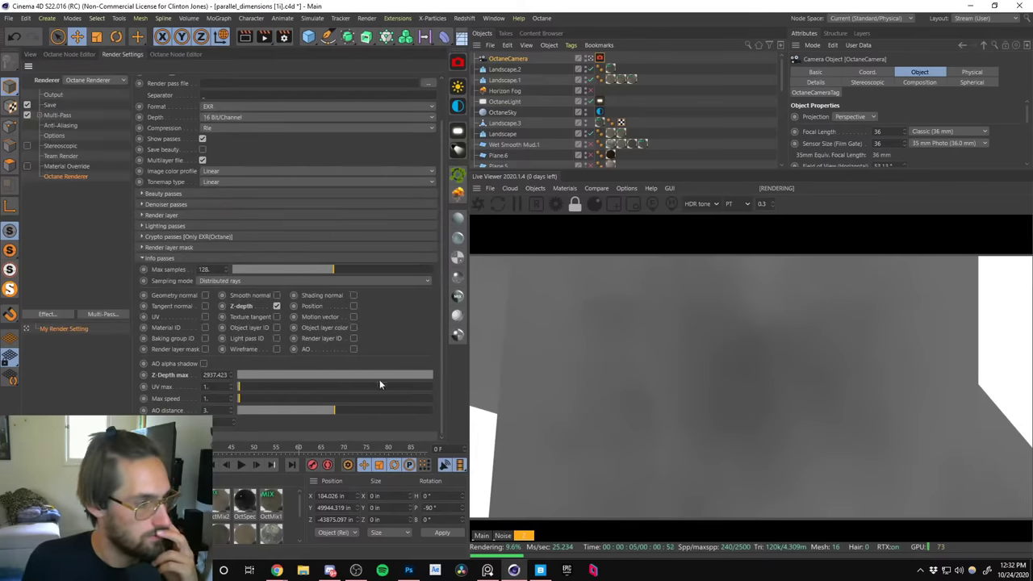
{"action": "mouse_move", "coordinate": [420, 376]}
{"action": "left_mouse_down"}
{"action": "mouse_move", "coordinate": [435, 372]}
{"action": "mouse_move", "coordinate": [436, 381]}
{"action": "left_mouse_up"}
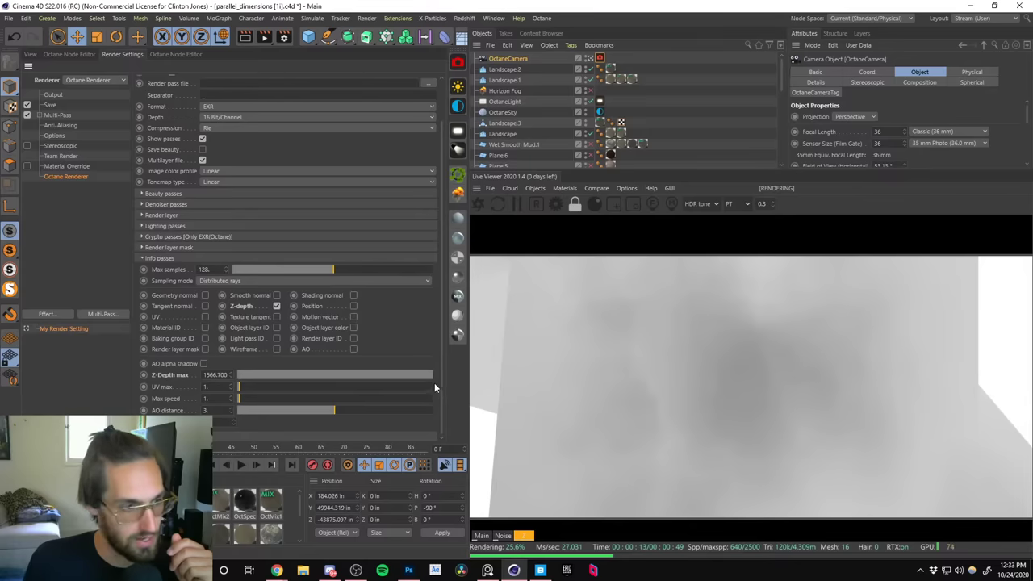
{"action": "left_click", "coordinate": [575, 205]}
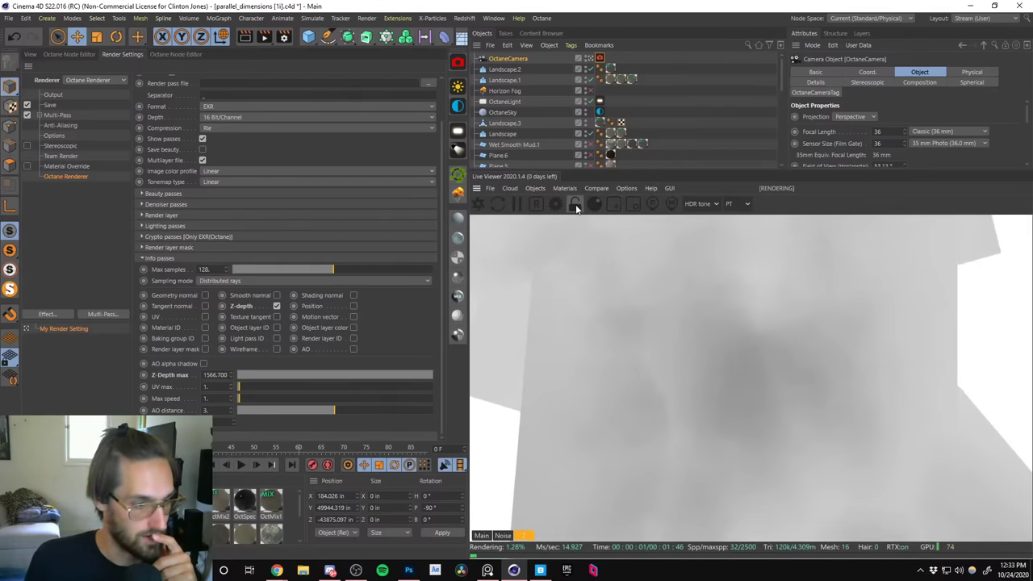
{"action": "left_click", "coordinate": [575, 205]}
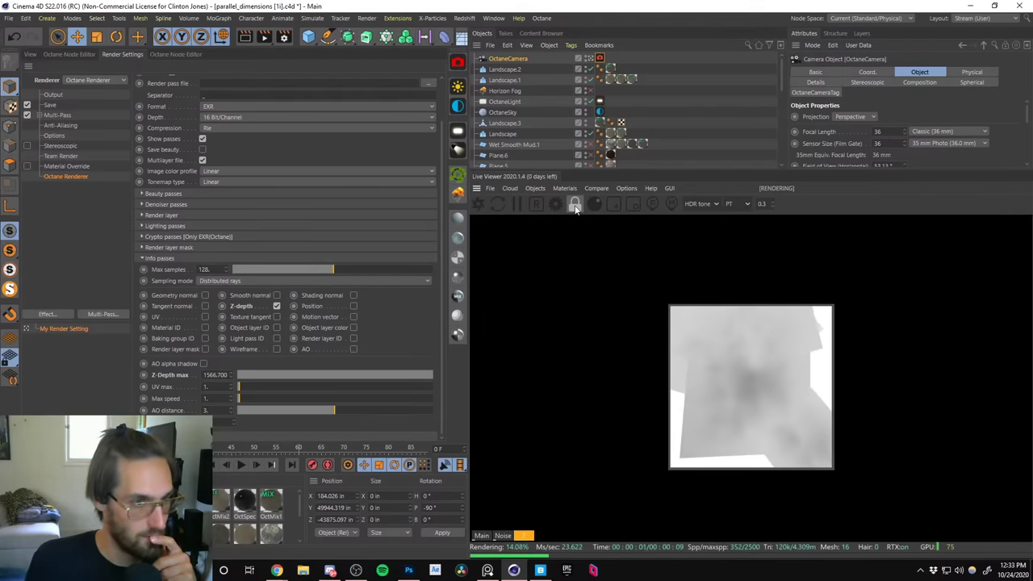
{"action": "left_click", "coordinate": [576, 206]}
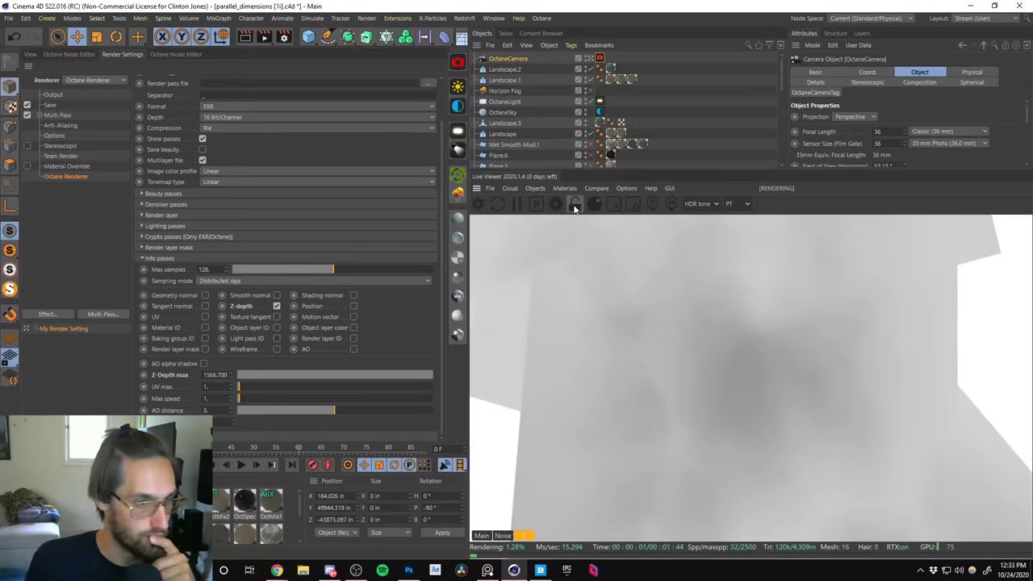
Save the Live Viewer image as an 8-bit PNG named laval-map-ref in the _Assets folder.
{"action": "left_click", "coordinate": [490, 188]}
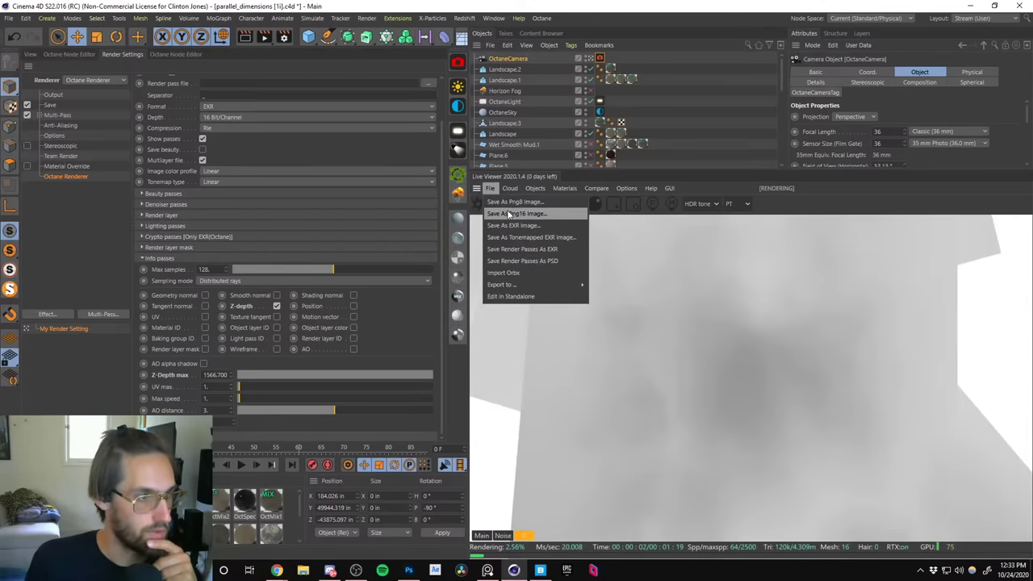
{"action": "left_click", "coordinate": [509, 203]}
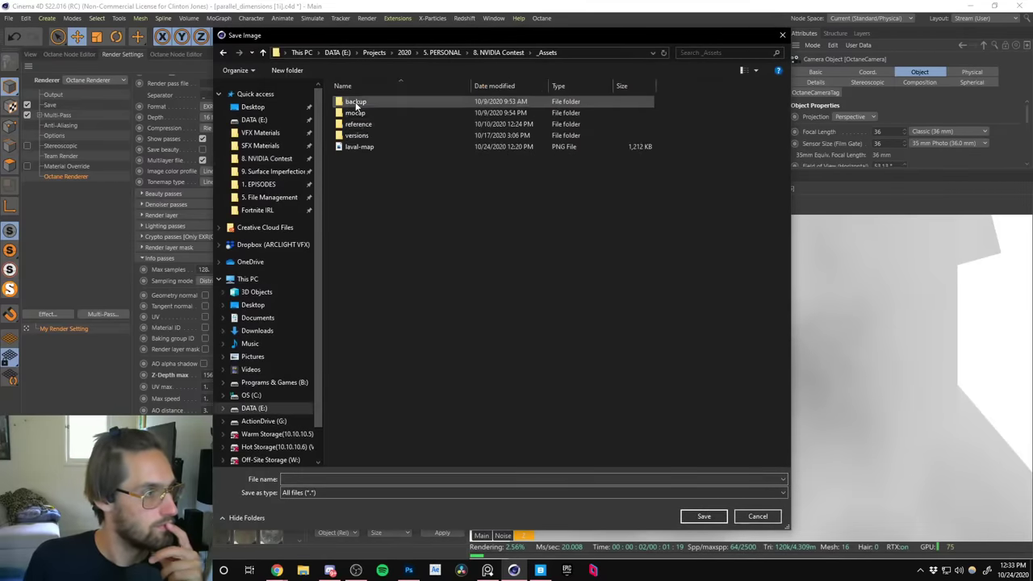
{"action": "left_click", "coordinate": [359, 147]}
{"action": "left_click", "coordinate": [323, 479]}
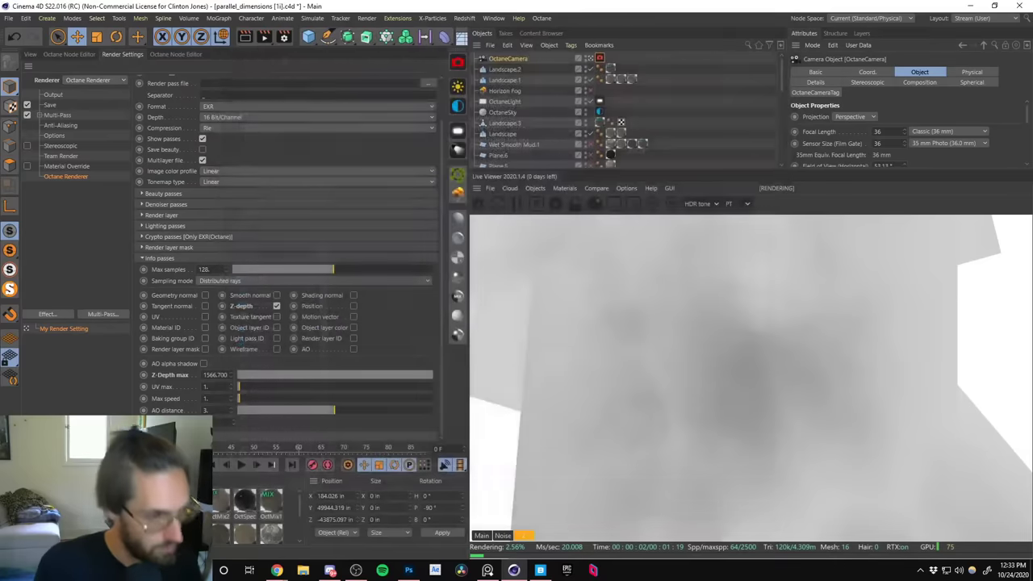
{"action": "key", "text": "Return"}
Switch to Photoshop and open laval-map-ref.png from the _Assets folder.
{"action": "left_click", "coordinate": [408, 570]}
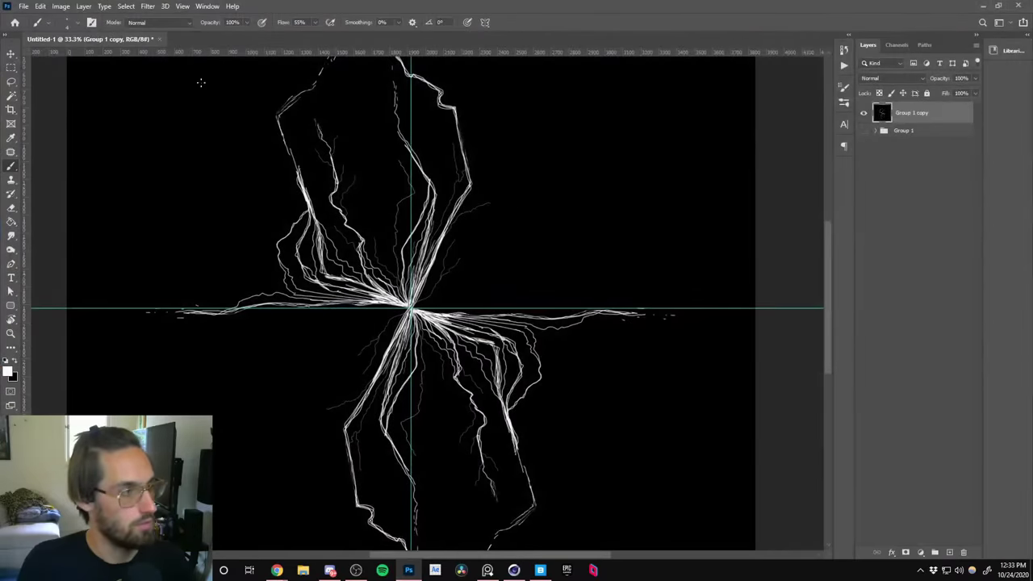
{"action": "left_click", "coordinate": [26, 9]}
{"action": "left_click", "coordinate": [37, 26]}
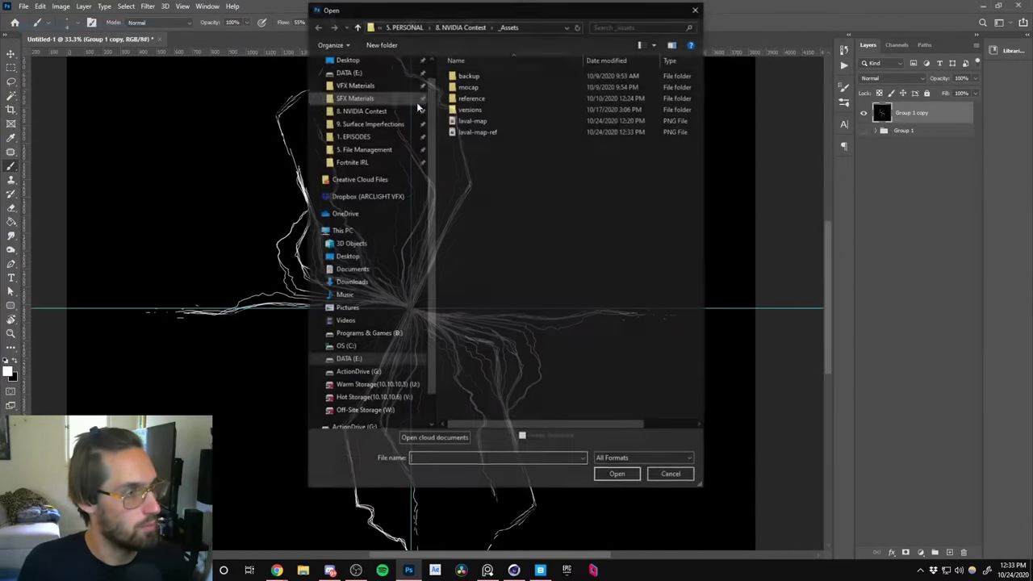
{"action": "double_click", "coordinate": [477, 132]}
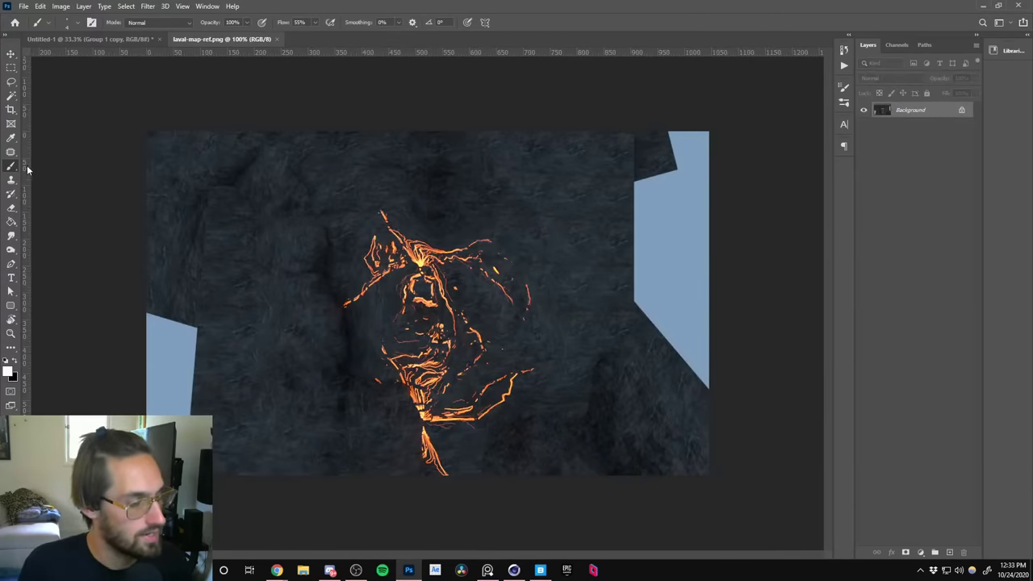
Return to Cinema 4D, enlarge the Live Viewer, lock its resolution and set its scale to 0.8 to fit the square depth render.
{"action": "left_click", "coordinate": [982, 6]}
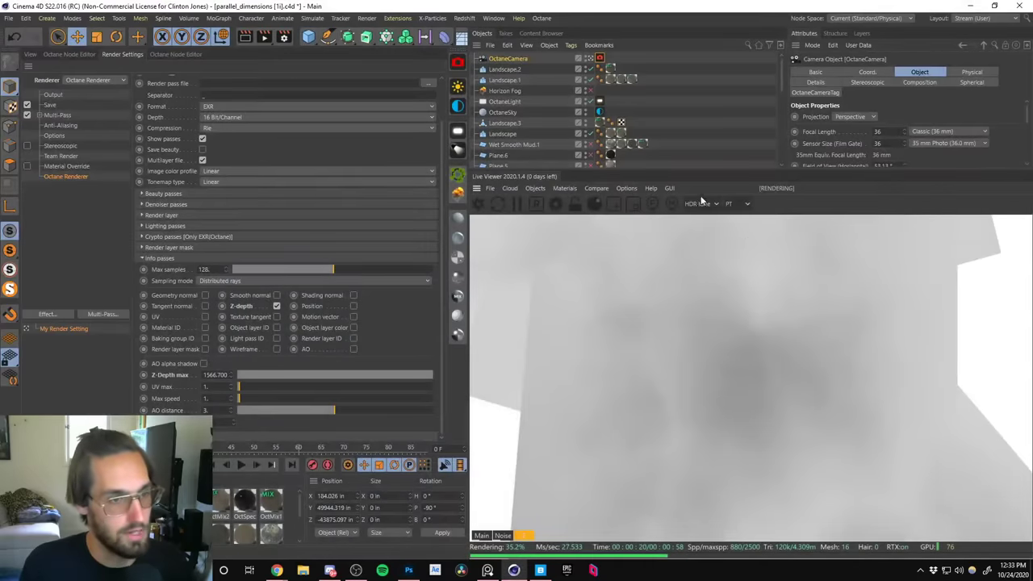
{"action": "left_click_drag", "start_coordinate": [789, 169], "coordinate": [789, 91]}
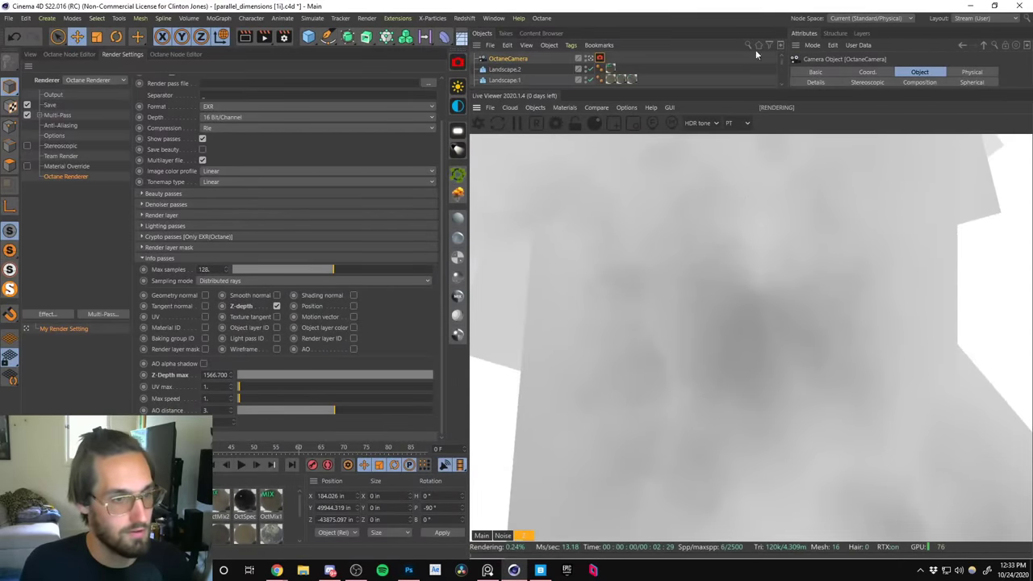
{"action": "left_click_drag", "start_coordinate": [470, 208], "coordinate": [414, 215]}
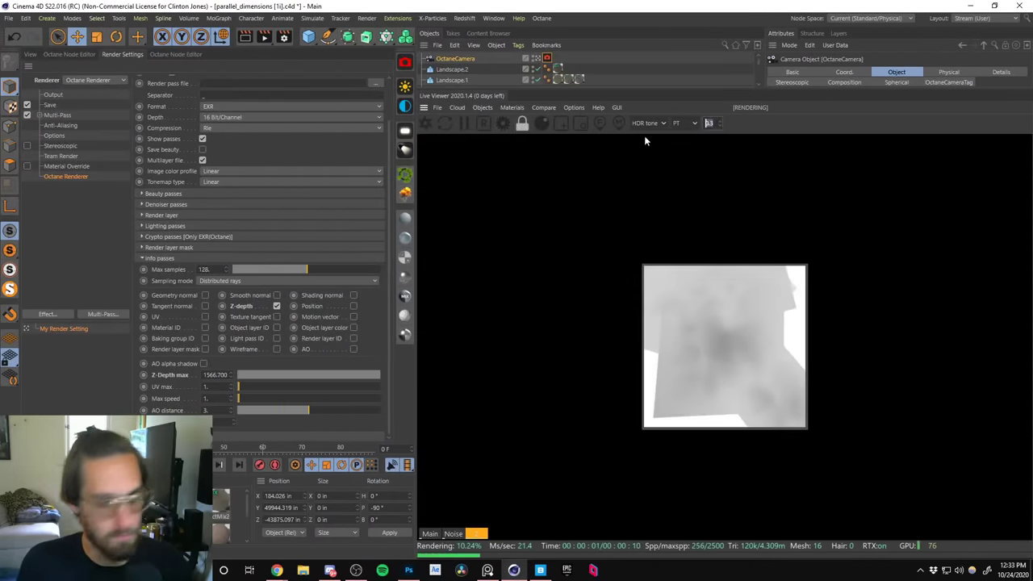
{"action": "scroll", "coordinate": [641, 154], "scroll_direction": "up", "scroll_amount": 5}
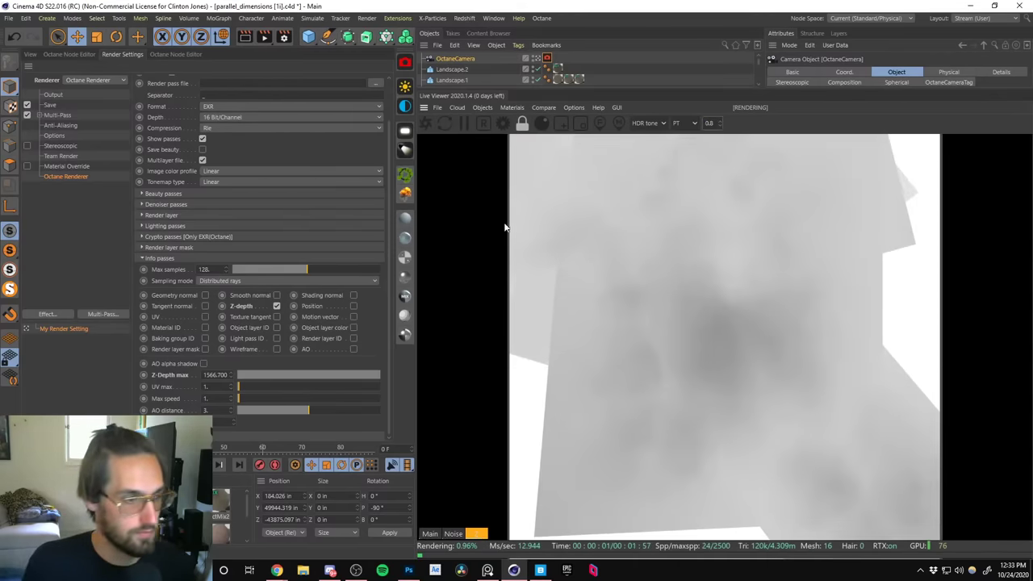
Capture a rectangular screen snip of the square depth render and paste it into laval-map-ref.png in Photoshop.
{"action": "key", "text": "super+shift+s"}
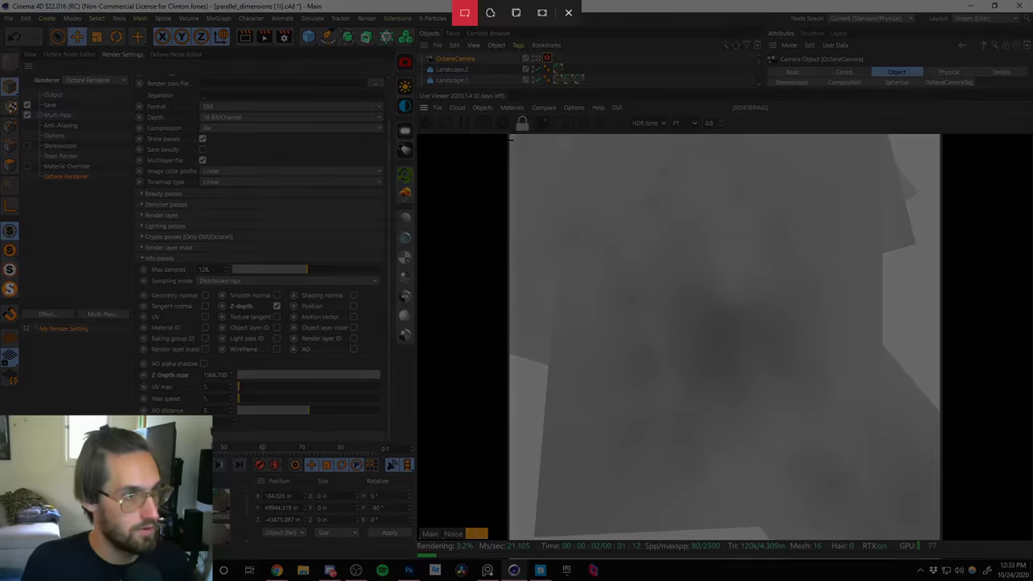
{"action": "left_click_drag", "start_coordinate": [510, 134], "coordinate": [907, 507]}
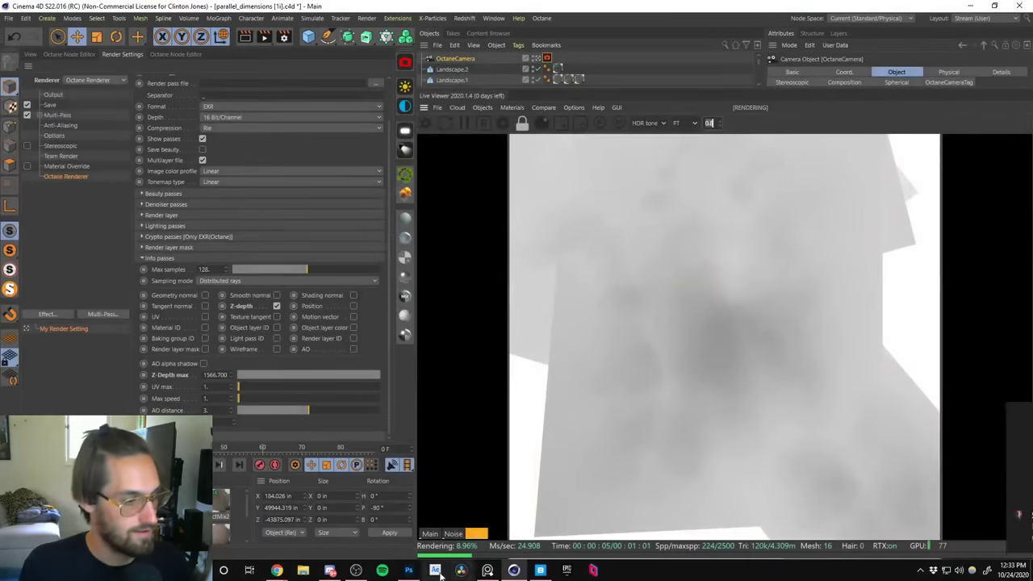
{"action": "left_click", "coordinate": [408, 570]}
{"action": "key", "text": "ctrl+v"}
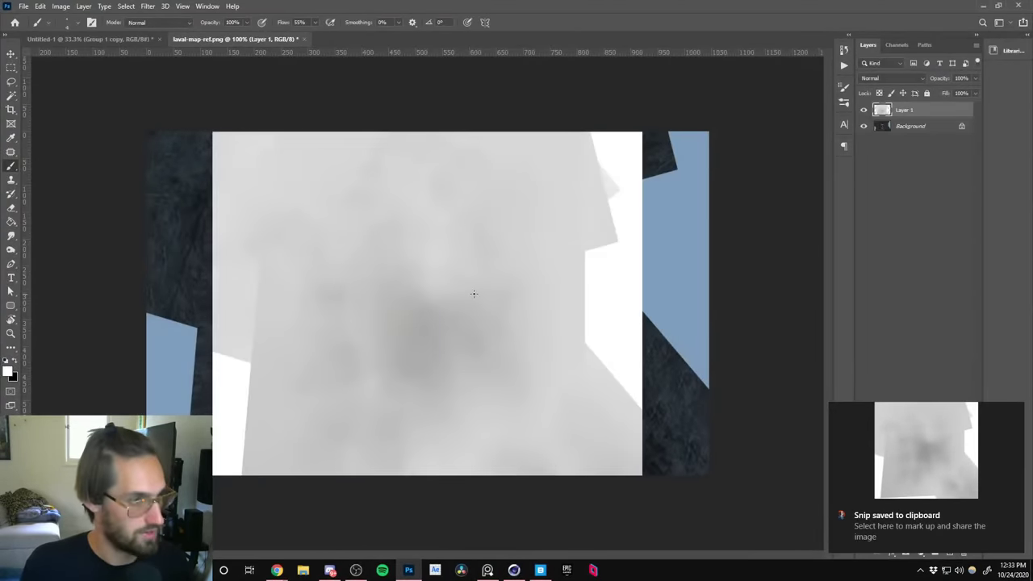
{"action": "left_click", "coordinate": [13, 52]}
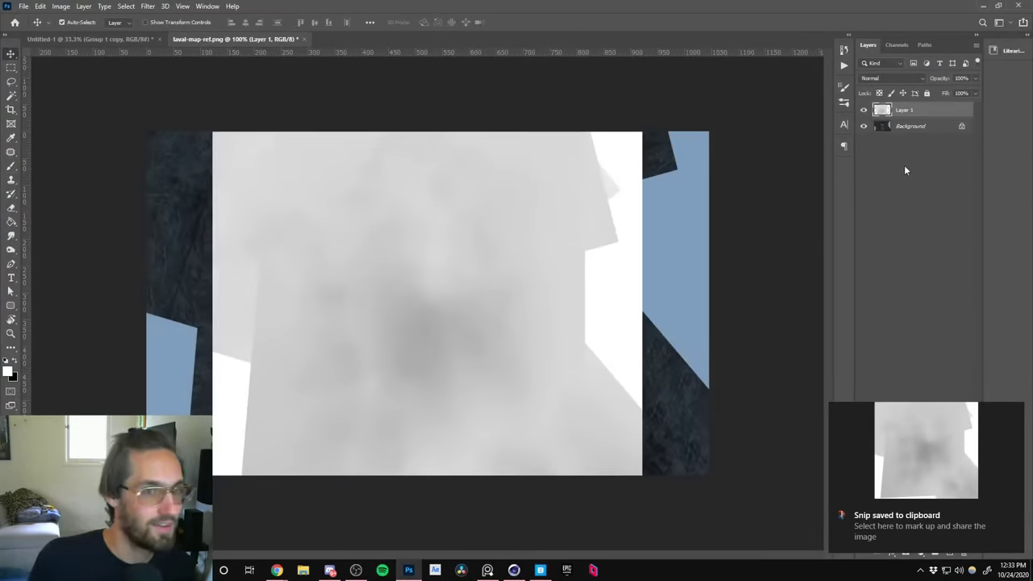
{"action": "key", "text": "ctrl+l"}
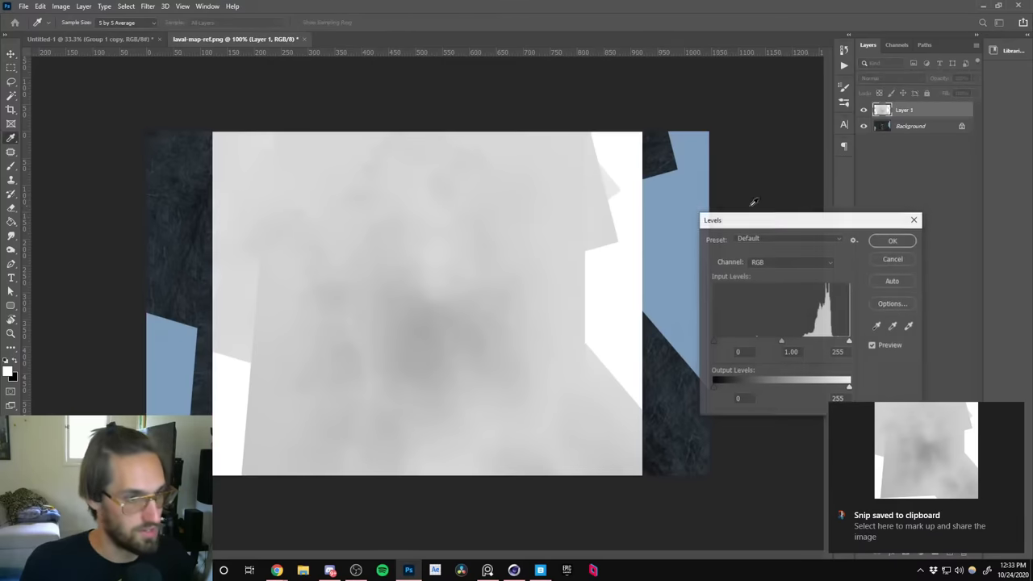
{"action": "left_click", "coordinate": [712, 340]}
{"action": "mouse_move", "coordinate": [849, 341]}
{"action": "left_mouse_down"}
{"action": "mouse_move", "coordinate": [831, 345]}
{"action": "mouse_move", "coordinate": [860, 344]}
{"action": "left_mouse_up"}
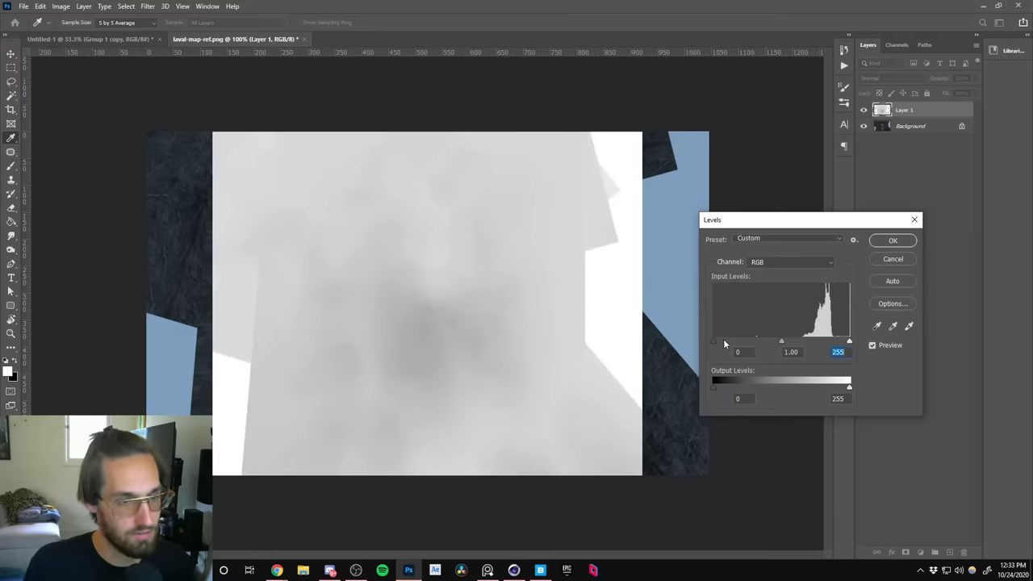
{"action": "left_click_drag", "start_coordinate": [713, 341], "coordinate": [685, 344]}
{"action": "left_click_drag", "start_coordinate": [790, 344], "coordinate": [885, 344]}
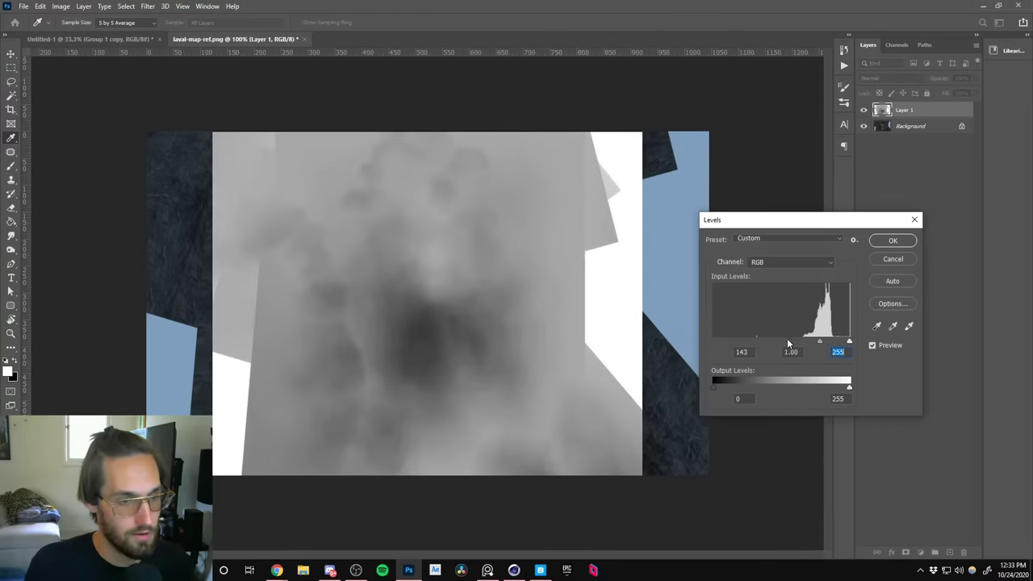
{"action": "left_click_drag", "start_coordinate": [787, 338], "coordinate": [678, 353]}
{"action": "left_click", "coordinate": [878, 260]}
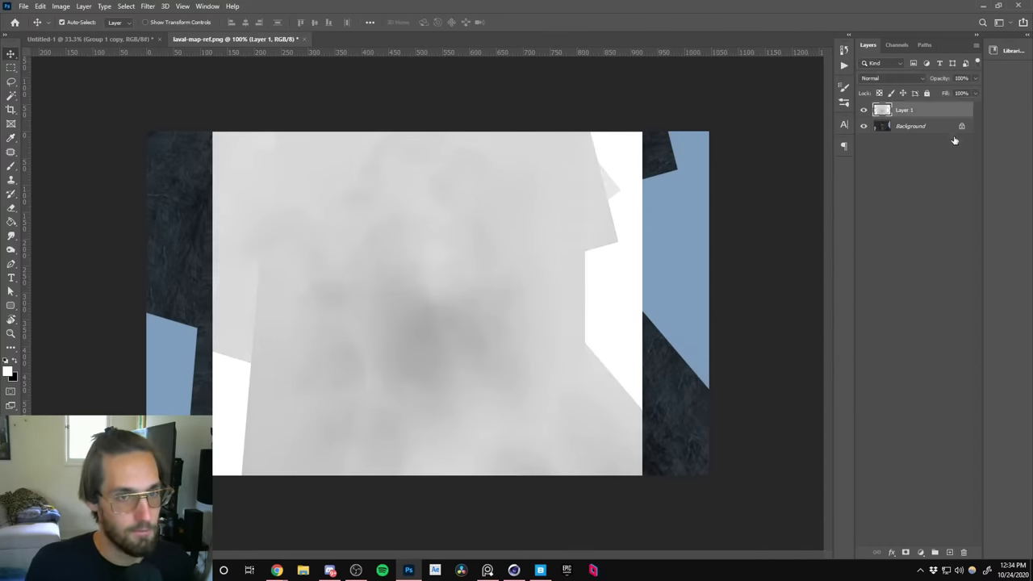
Add an Invert adjustment layer over the whole image and remove the empty extra layer beneath it.
{"action": "left_click", "coordinate": [950, 552]}
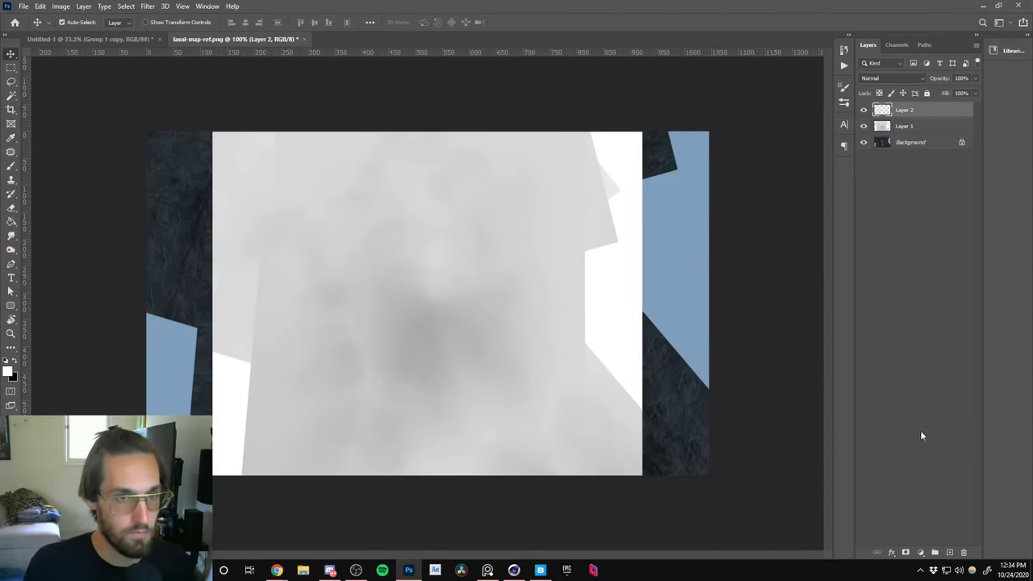
{"action": "left_click", "coordinate": [920, 552]}
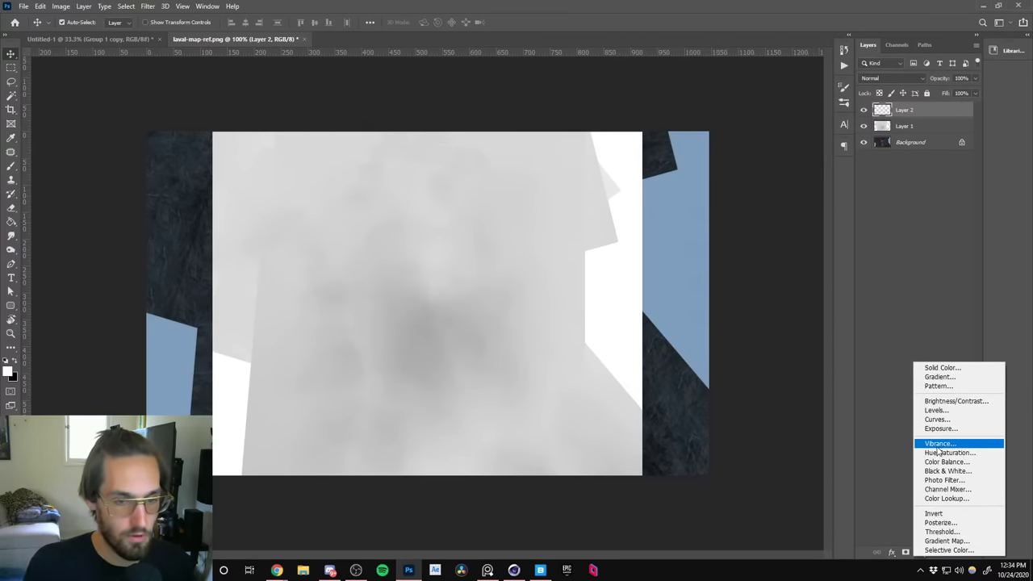
{"action": "left_click", "coordinate": [942, 516]}
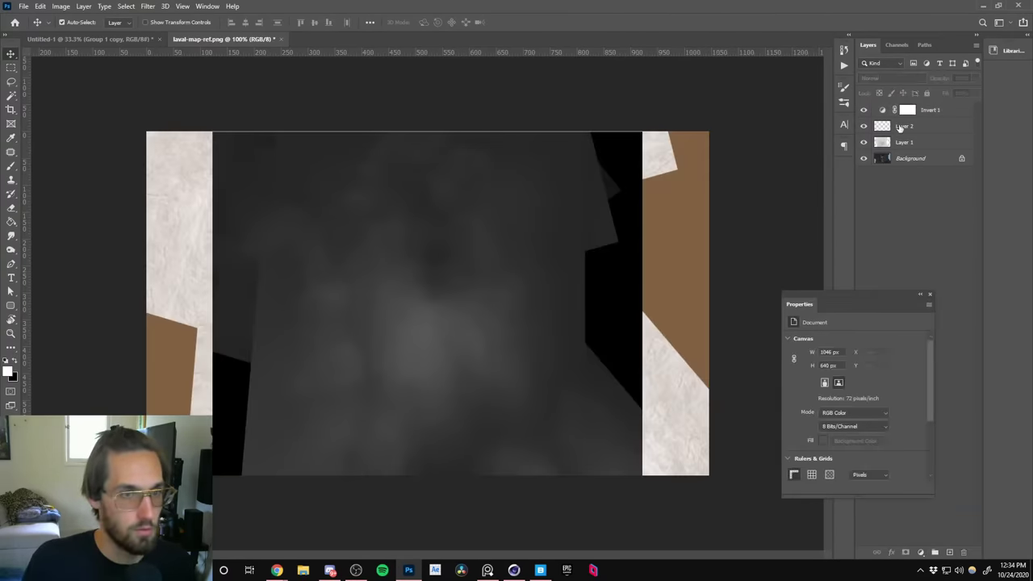
{"action": "left_click", "coordinate": [917, 145]}
{"action": "left_click", "coordinate": [928, 131]}
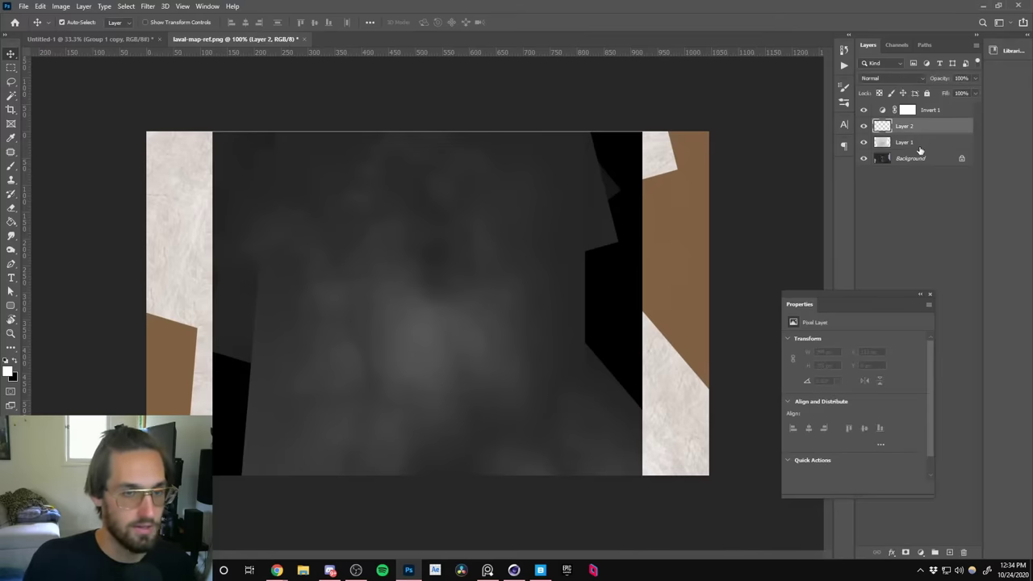
{"action": "key", "text": "Delete"}
{"action": "left_click", "coordinate": [914, 267]}
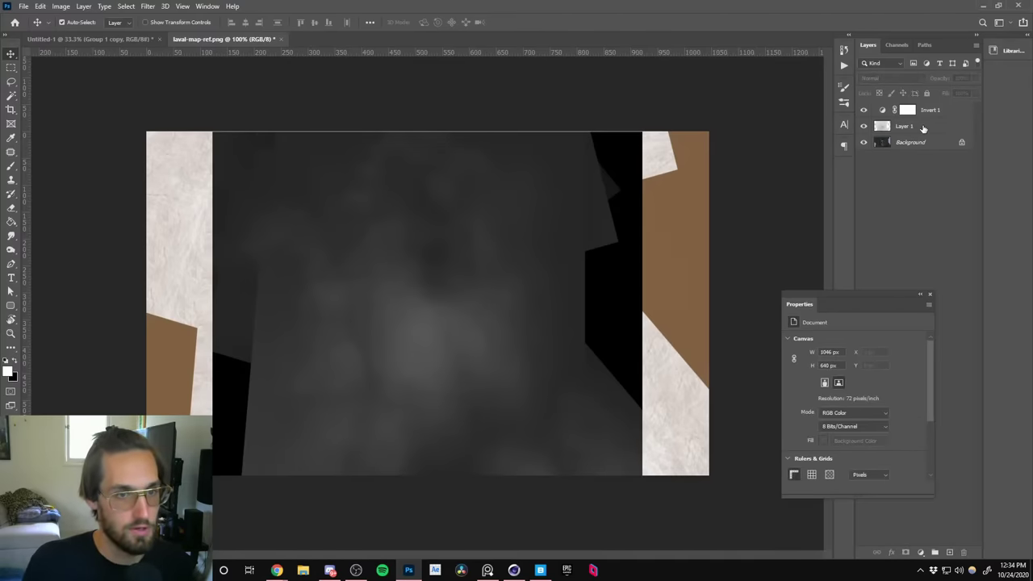
Add a Levels adjustment layer directly above the pasted depth layer, with input black at 137 and input white at 220.
{"action": "left_click", "coordinate": [924, 128]}
{"action": "left_click", "coordinate": [930, 293]}
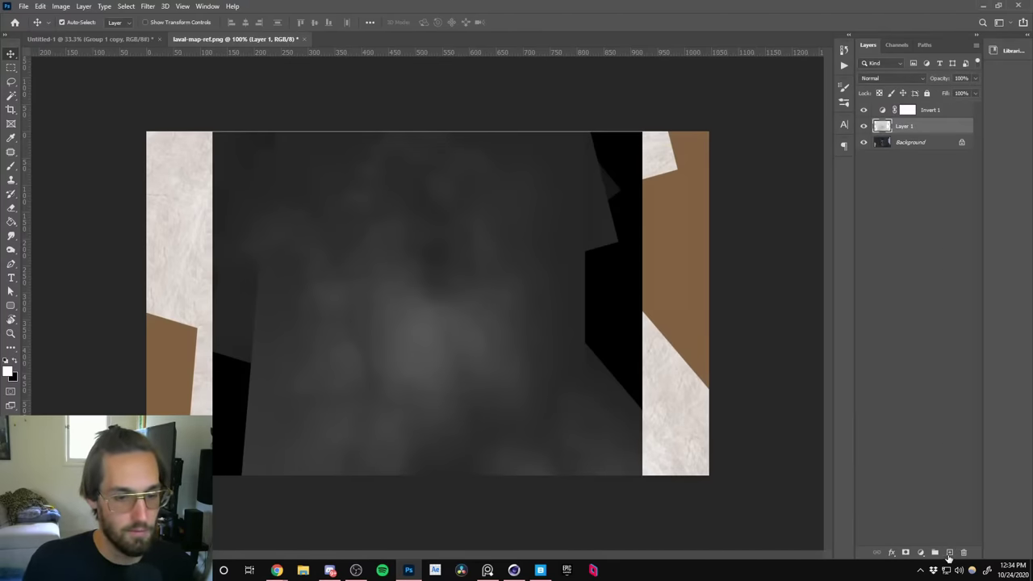
{"action": "left_click", "coordinate": [924, 555]}
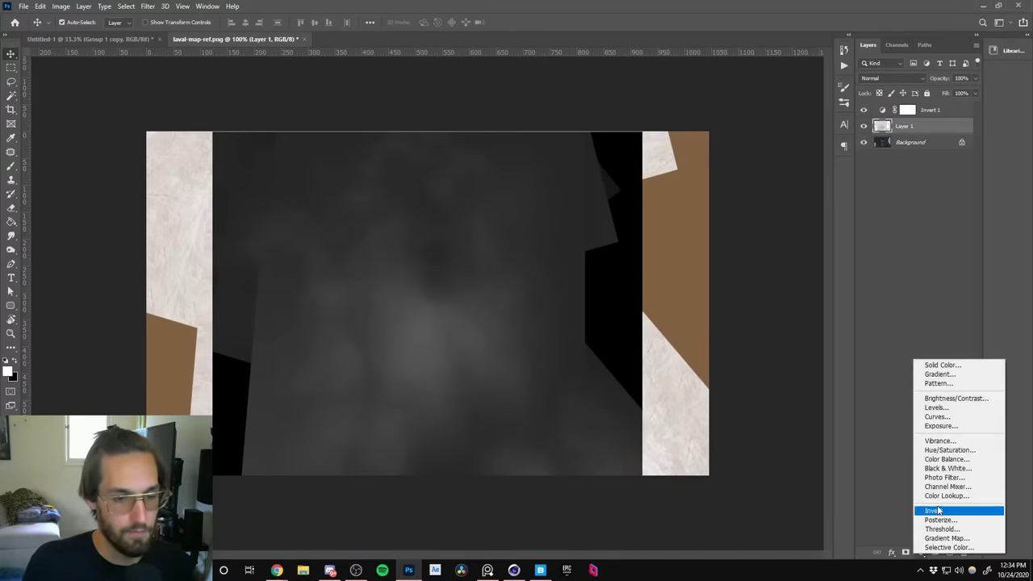
{"action": "left_click", "coordinate": [931, 410]}
{"action": "left_click_drag", "start_coordinate": [804, 417], "coordinate": [904, 427]}
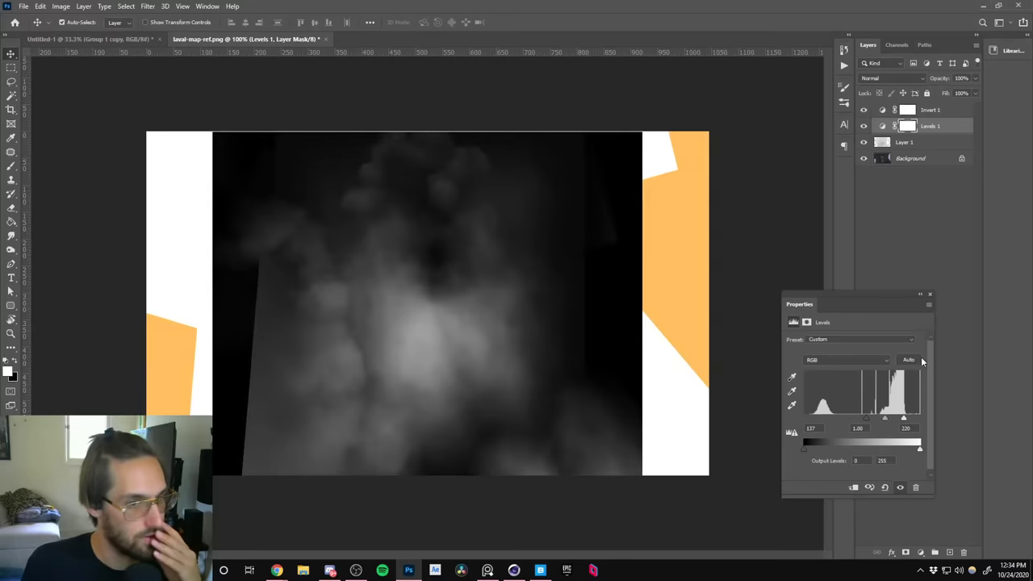
{"action": "left_click", "coordinate": [929, 190]}
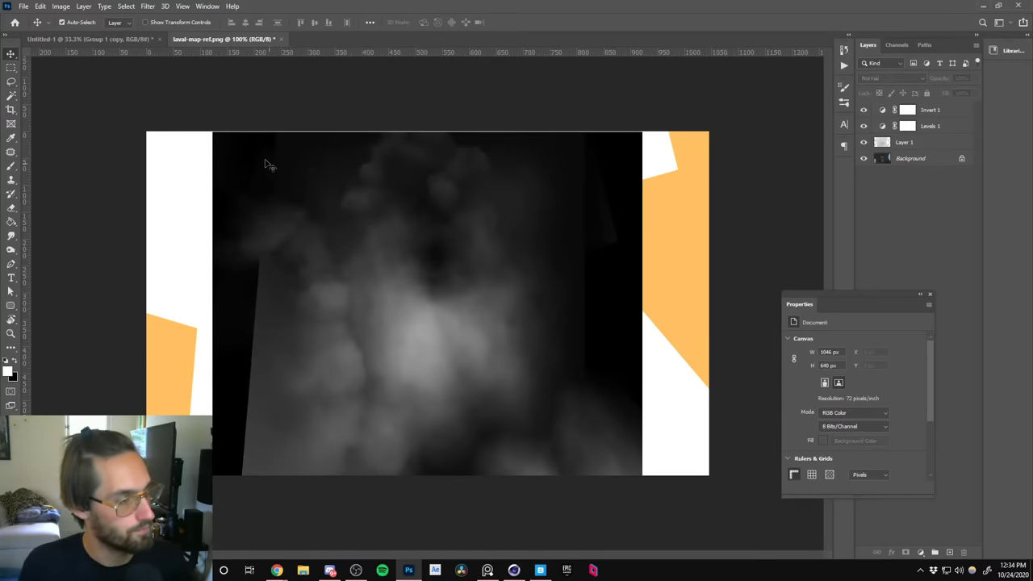
Merge the Invert and Levels adjustments, the depth layer and the Background into a single layer.
{"action": "left_click", "coordinate": [916, 161]}
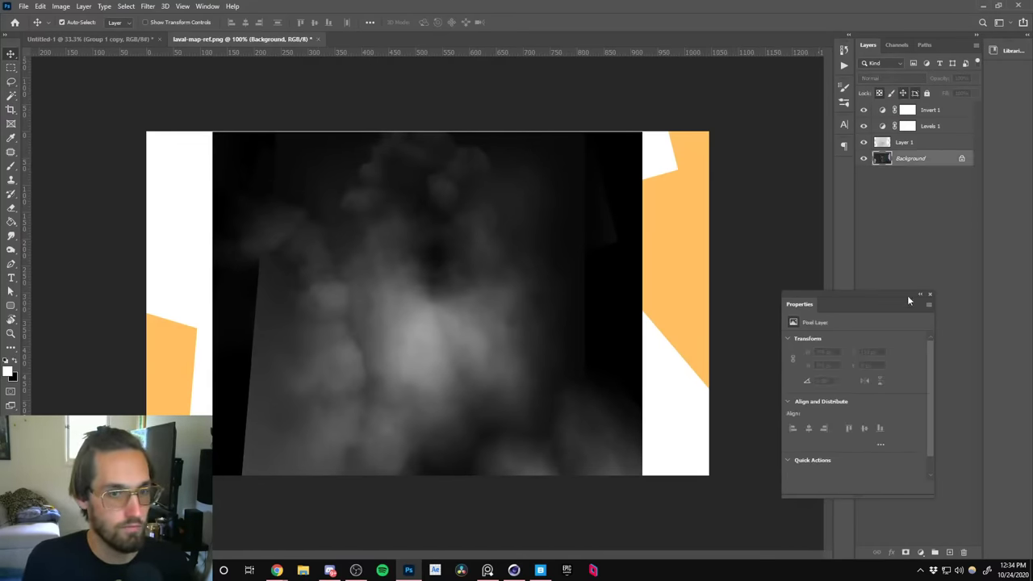
{"action": "left_click", "coordinate": [930, 296]}
{"action": "left_click", "coordinate": [928, 210]}
{"action": "left_click", "coordinate": [925, 163]}
{"action": "left_click", "coordinate": [934, 111], "text": "shift"}
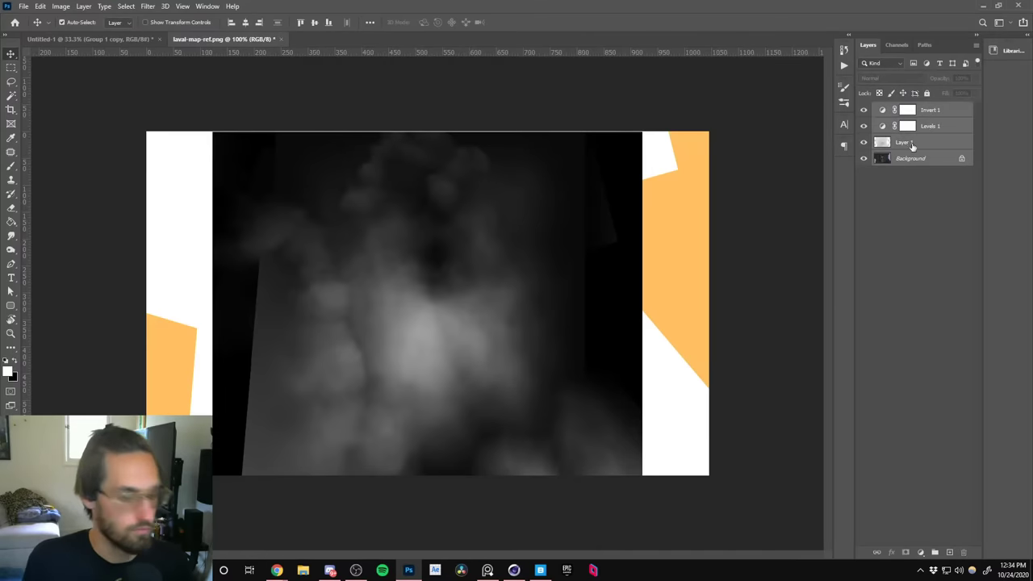
{"action": "key", "text": "ctrl+e"}
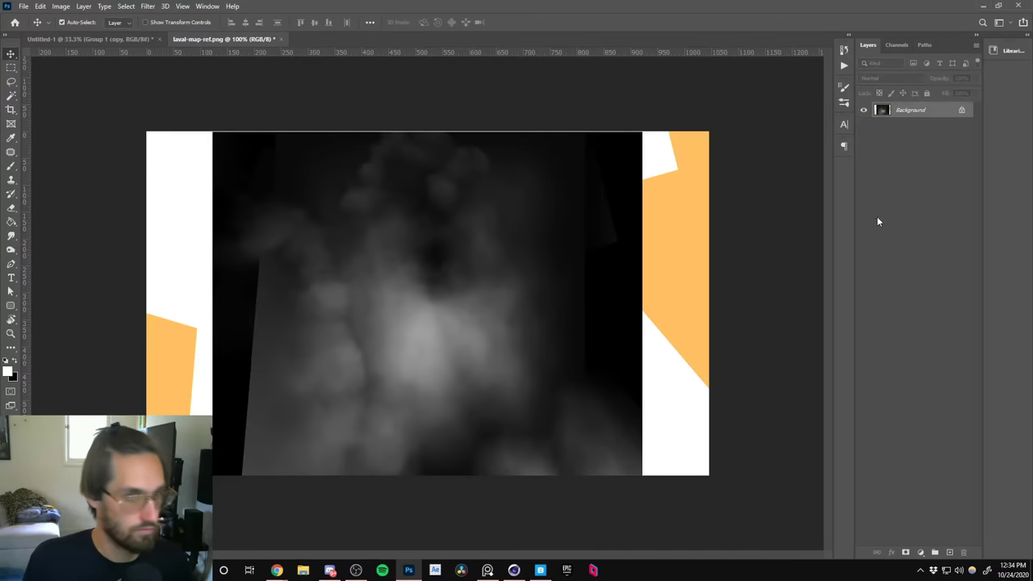
Marquee-select the depth image and invert the selection to cover the surrounding border.
{"action": "left_click", "coordinate": [12, 67]}
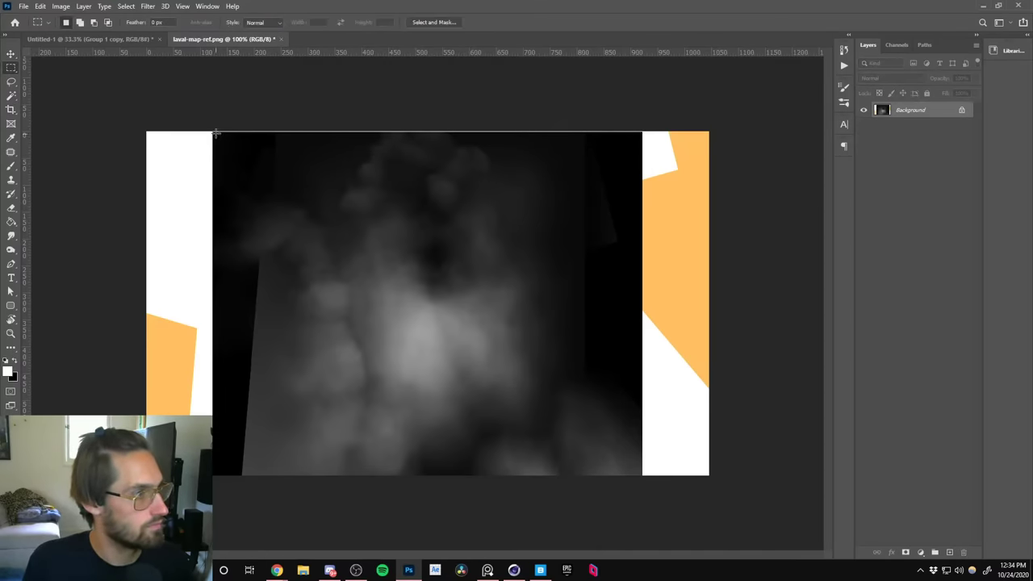
{"action": "left_click_drag", "start_coordinate": [217, 137], "coordinate": [641, 475]}
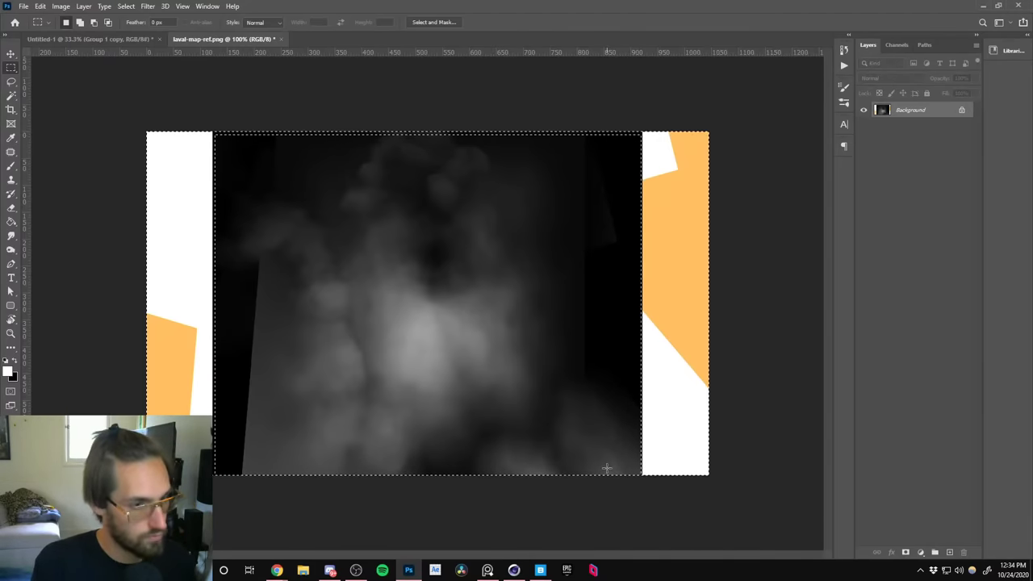
{"action": "key", "text": "ctrl+a"}
{"action": "key", "text": "shift+F5"}
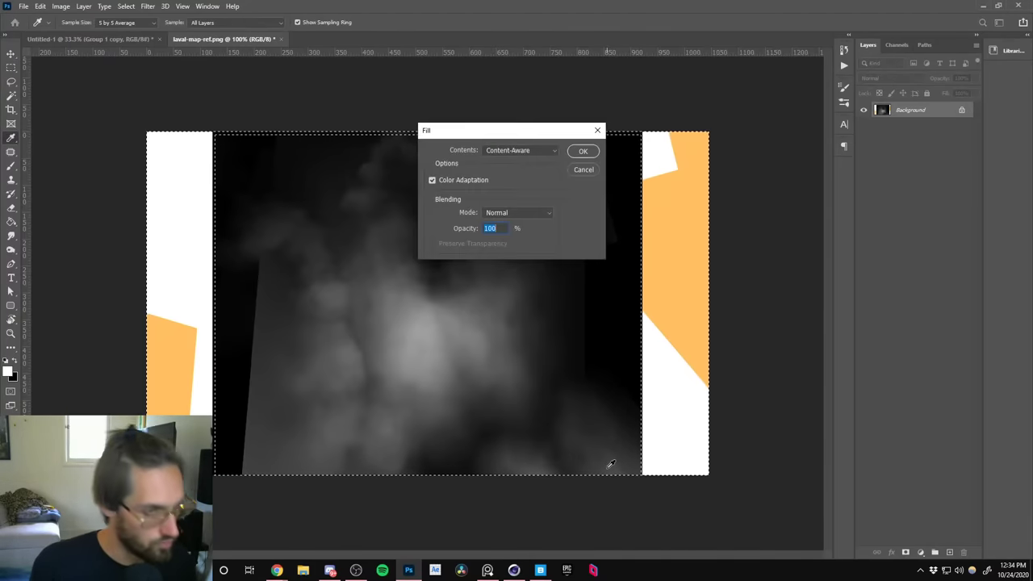
{"action": "left_click", "coordinate": [582, 169]}
{"action": "key", "text": "shift+F5"}
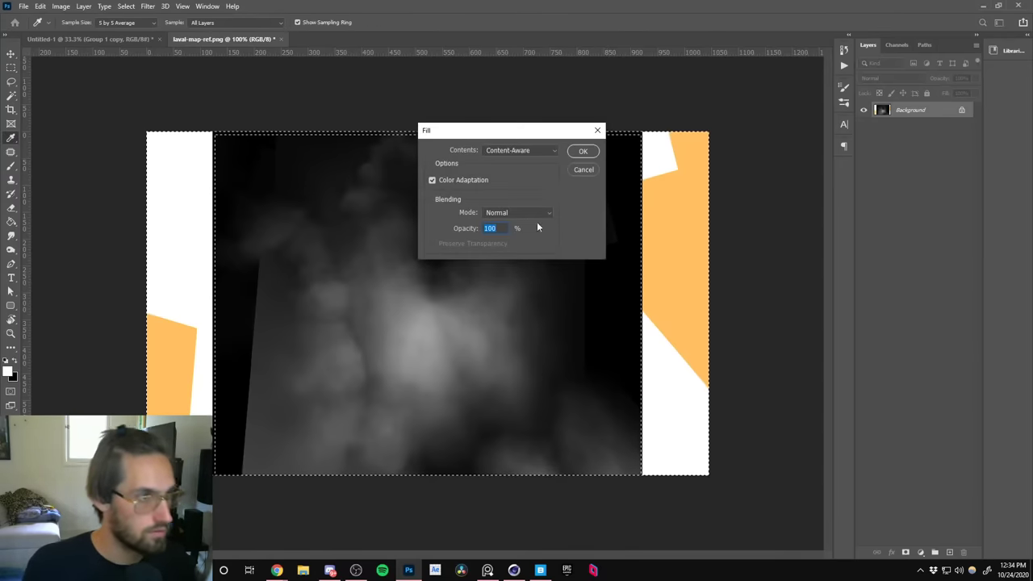
{"action": "left_click", "coordinate": [554, 150]}
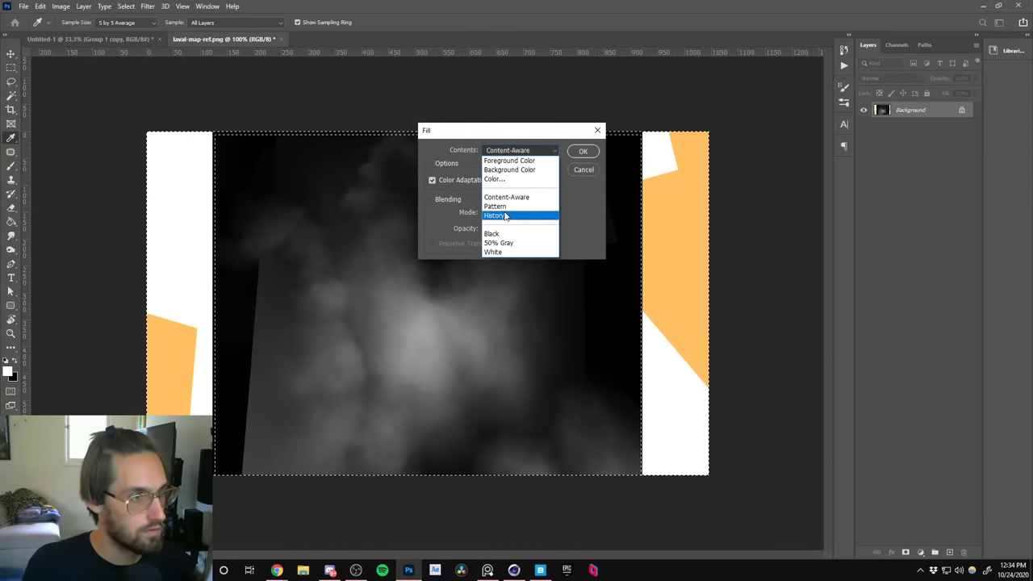
{"action": "left_click", "coordinate": [581, 190]}
{"action": "left_click", "coordinate": [583, 168]}
{"action": "key", "text": "m"}
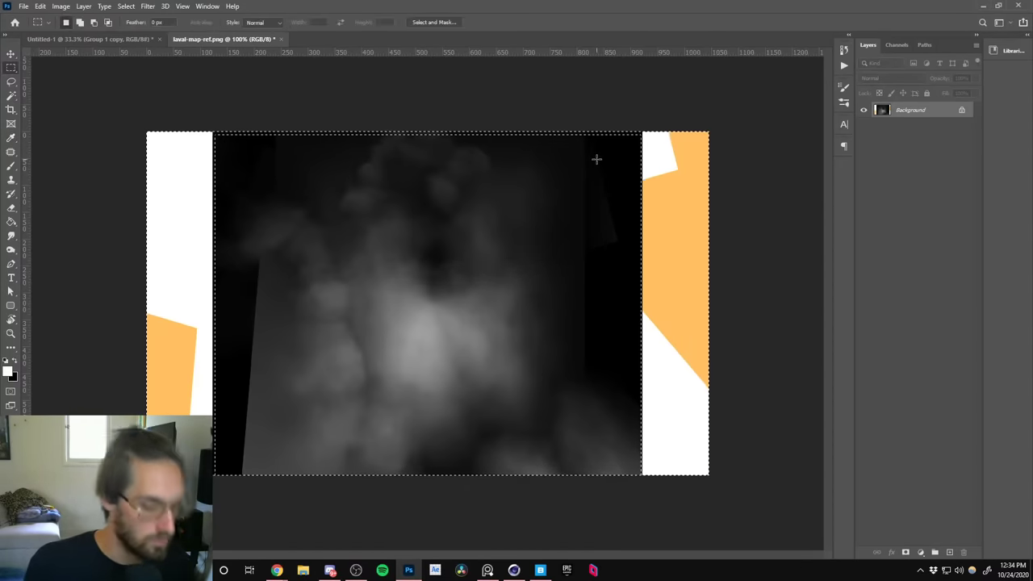
{"action": "key", "text": "shift+F5"}
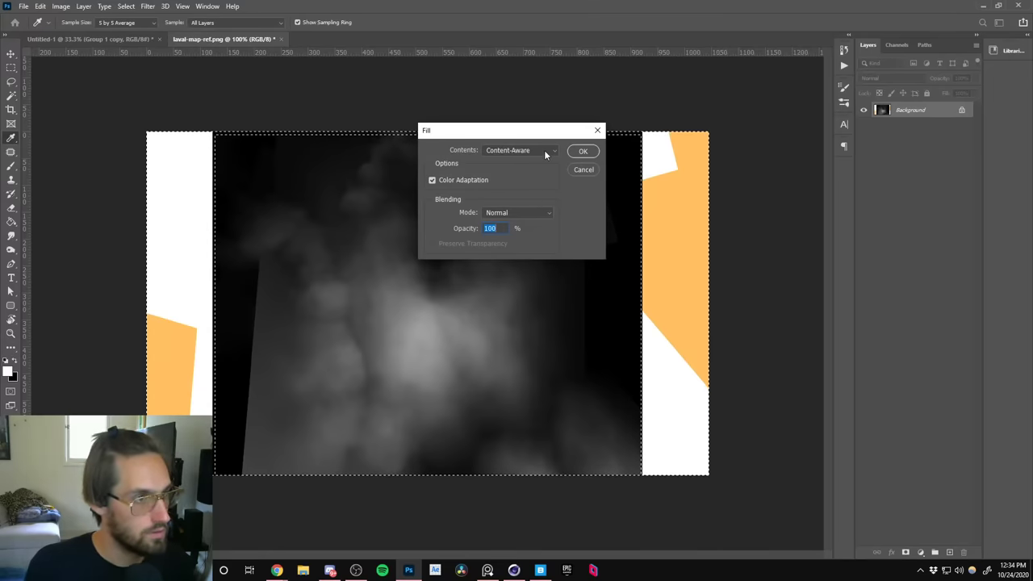
{"action": "left_click", "coordinate": [584, 171]}
{"action": "left_click", "coordinate": [583, 171]}
Redraw the rectangular selection just inside the depth image's edges, swap the foreground and background colours, and invert the selection.
{"action": "key", "text": "m"}
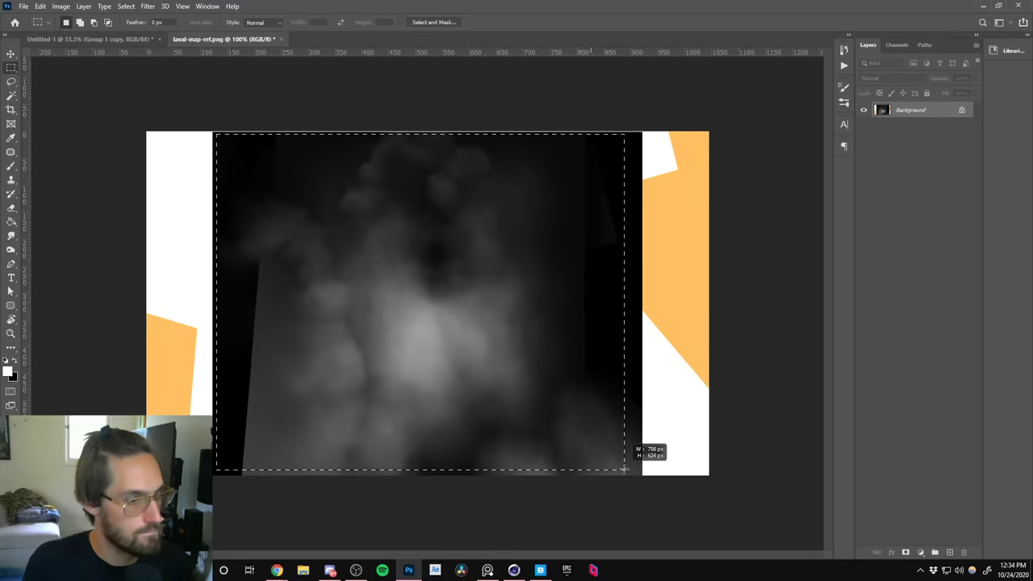
{"action": "left_click_drag", "start_coordinate": [623, 468], "coordinate": [640, 472]}
{"action": "key", "text": "i"}
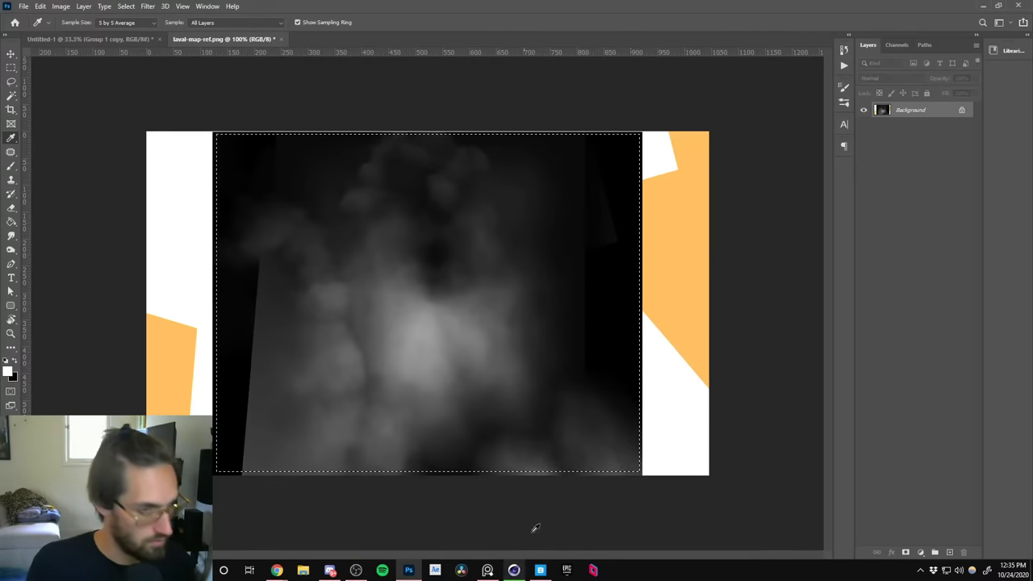
{"action": "key", "text": "x"}
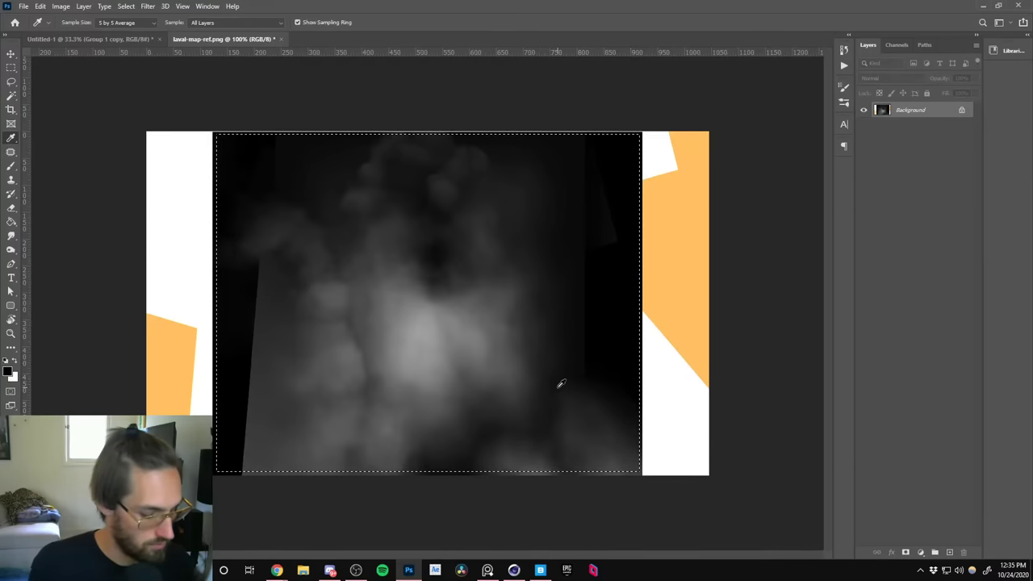
{"action": "key", "text": "ctrl+shift+i"}
Convert the Background to a regular layer and delete the selected border around the depth image.
{"action": "key", "text": "shift+BackSpace"}
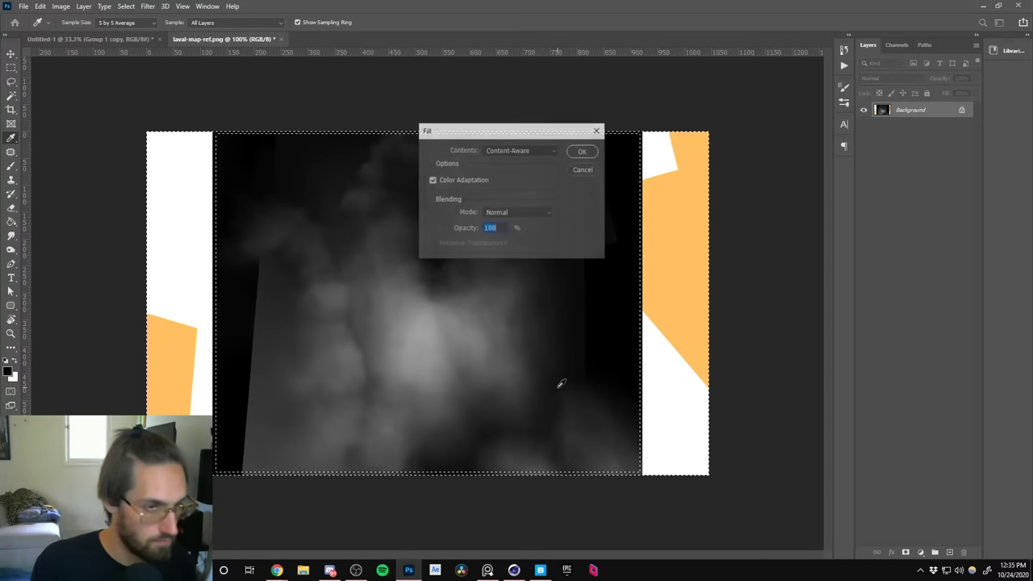
{"action": "left_click", "coordinate": [581, 152]}
{"action": "double_click", "coordinate": [939, 110]}
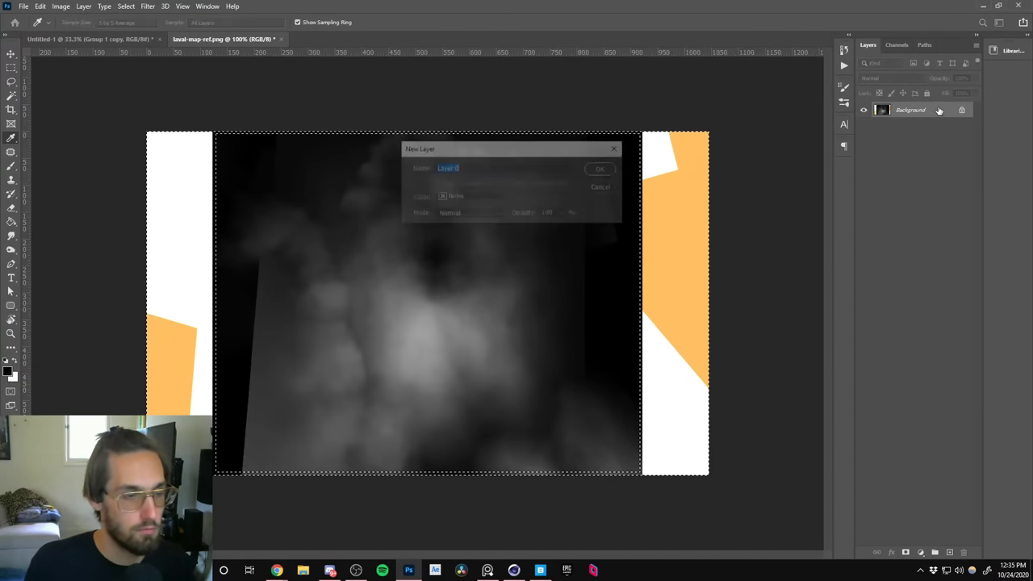
{"action": "left_click", "coordinate": [602, 168]}
{"action": "key", "text": "Delete"}
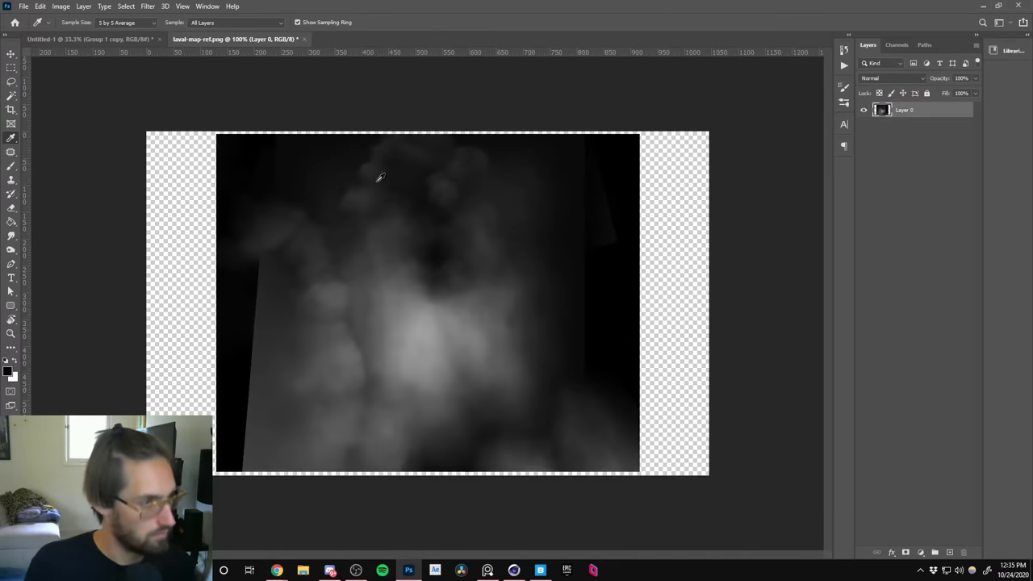
Trim the transparent margins so the canvas fits the depth image.
{"action": "left_click", "coordinate": [126, 5]}
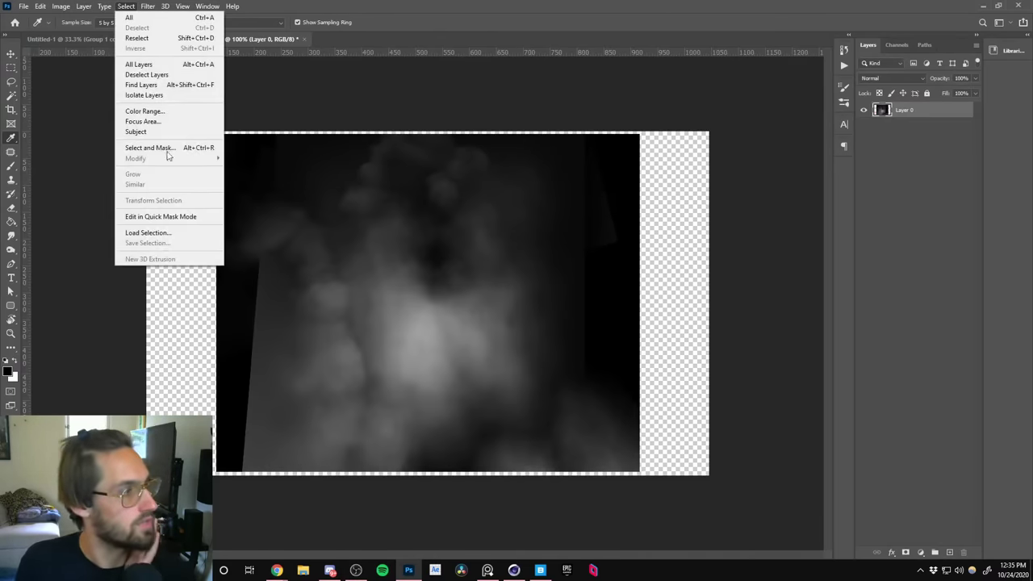
{"action": "mouse_move", "coordinate": [60, 6]}
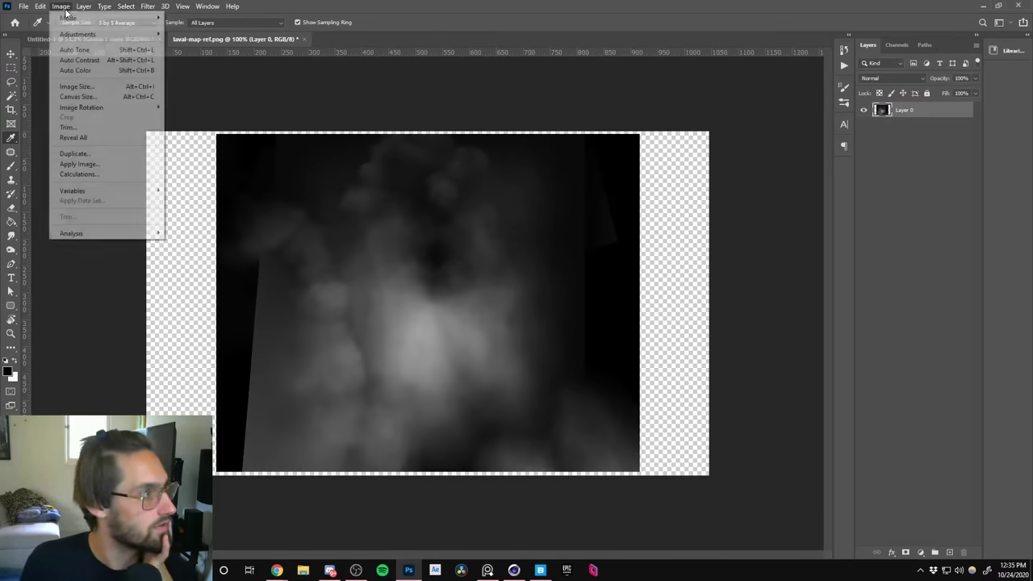
{"action": "left_click", "coordinate": [77, 127]}
{"action": "left_click", "coordinate": [575, 155]}
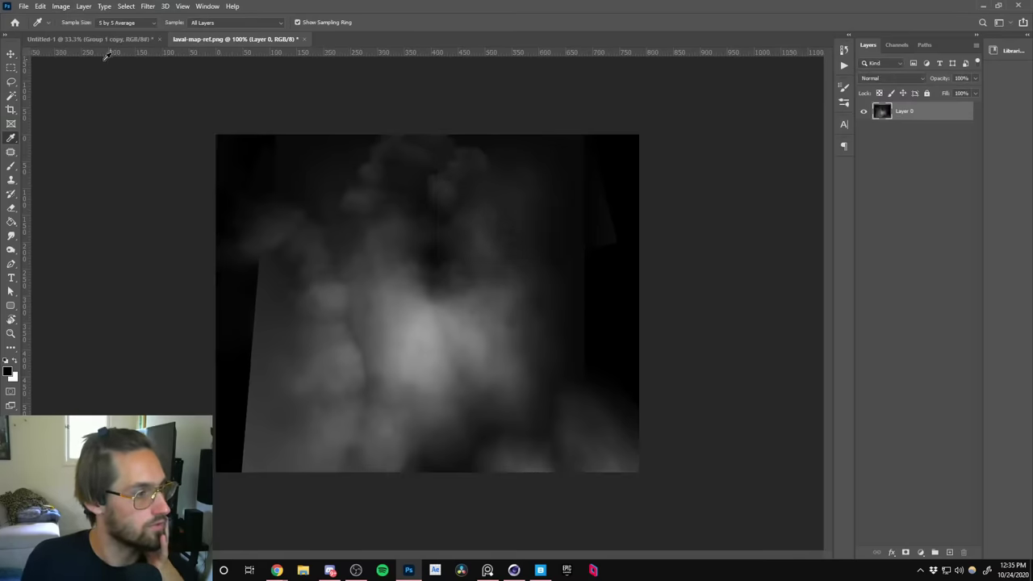
Move the trimmed depth image into the Untitled-1 document and scale it up to span the canvas width over the lava lines.
{"action": "left_click", "coordinate": [11, 53]}
{"action": "left_click_drag", "start_coordinate": [331, 204], "coordinate": [442, 305]}
{"action": "key", "text": "ctrl+t"}
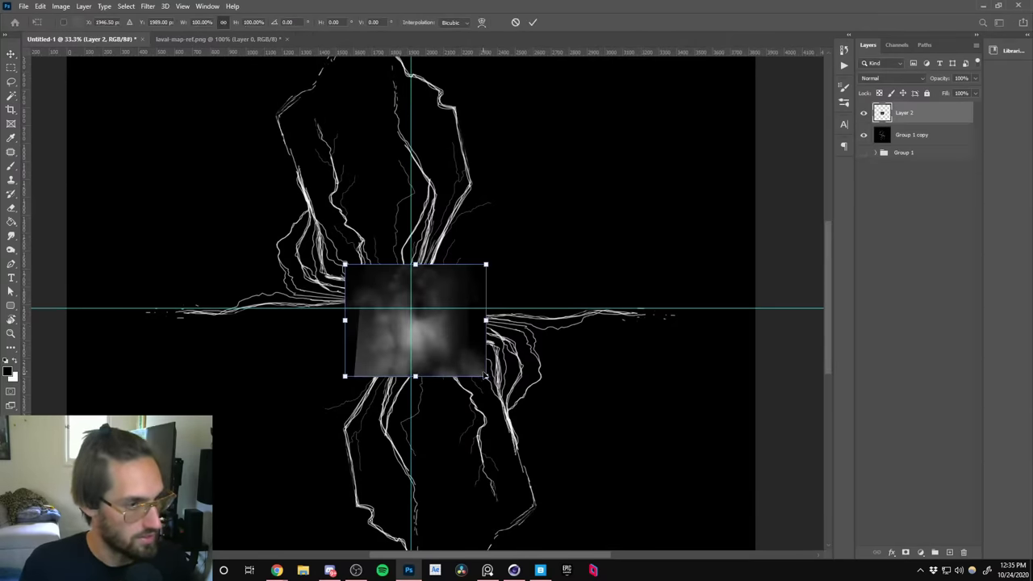
{"action": "left_click_drag", "start_coordinate": [487, 376], "coordinate": [724, 533]}
{"action": "key", "text": "Return"}
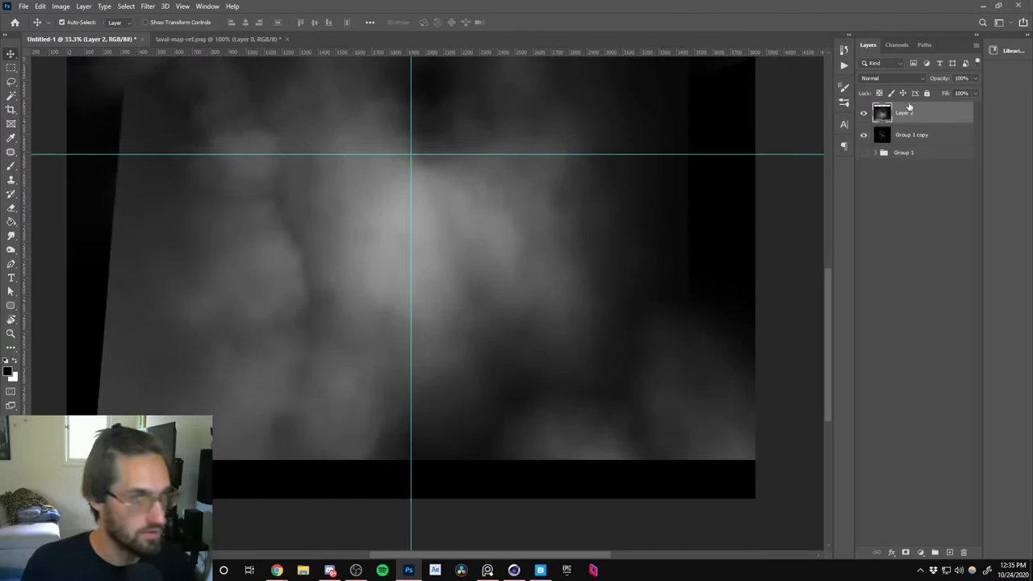
Place the Group 1 copy layer above Layer 2 and set its blend mode to Screen.
{"action": "mouse_move", "coordinate": [912, 136]}
{"action": "left_mouse_down"}
{"action": "mouse_move", "coordinate": [915, 143]}
{"action": "mouse_move", "coordinate": [928, 111]}
{"action": "left_mouse_up"}
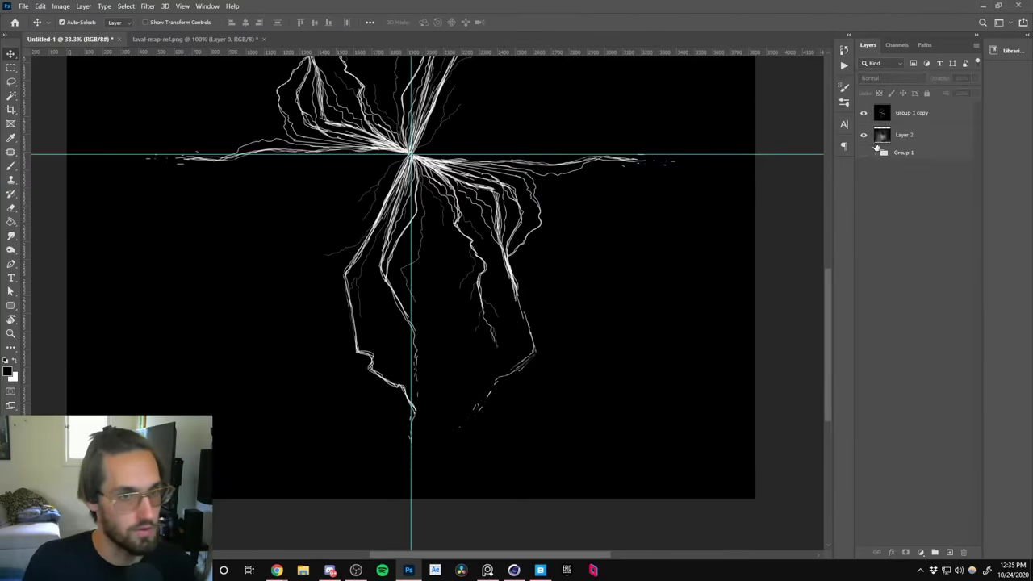
{"action": "left_click", "coordinate": [892, 78]}
{"action": "left_click", "coordinate": [884, 171]}
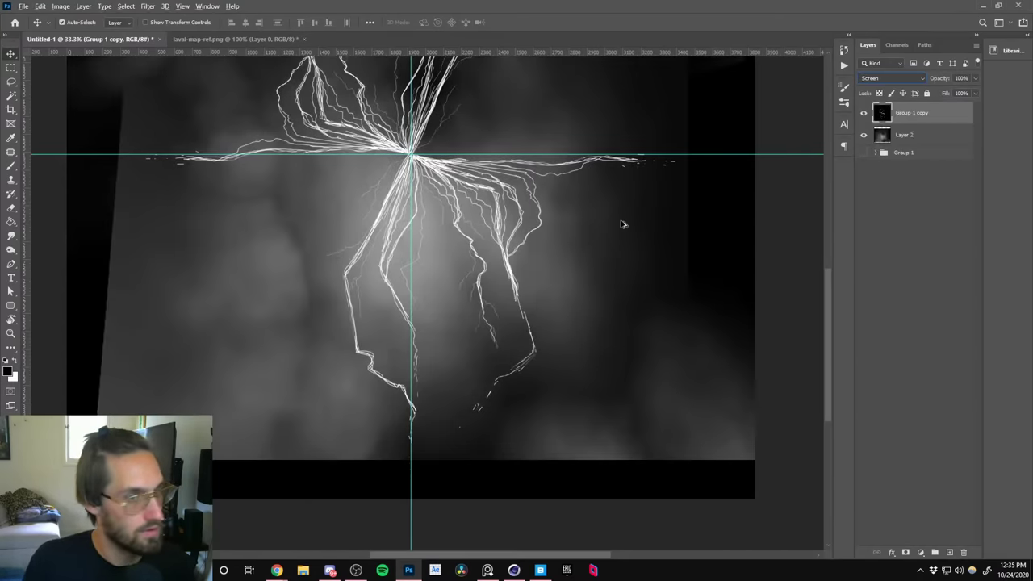
{"action": "left_click", "coordinate": [901, 120], "text": "ctrl"}
Examine how the lava lines fall over the light and dark areas of the depth image across the whole canvas.
{"action": "key", "text": "z"}
{"action": "left_click", "coordinate": [381, 230], "text": "alt"}
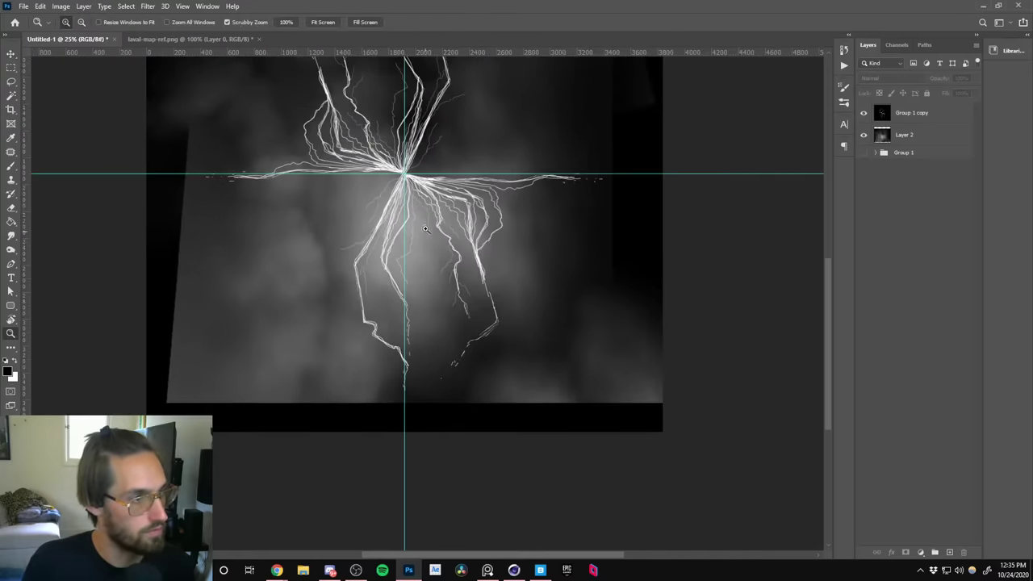
{"action": "left_click_drag", "start_coordinate": [398, 203], "coordinate": [413, 313]}
{"action": "key", "text": "v"}
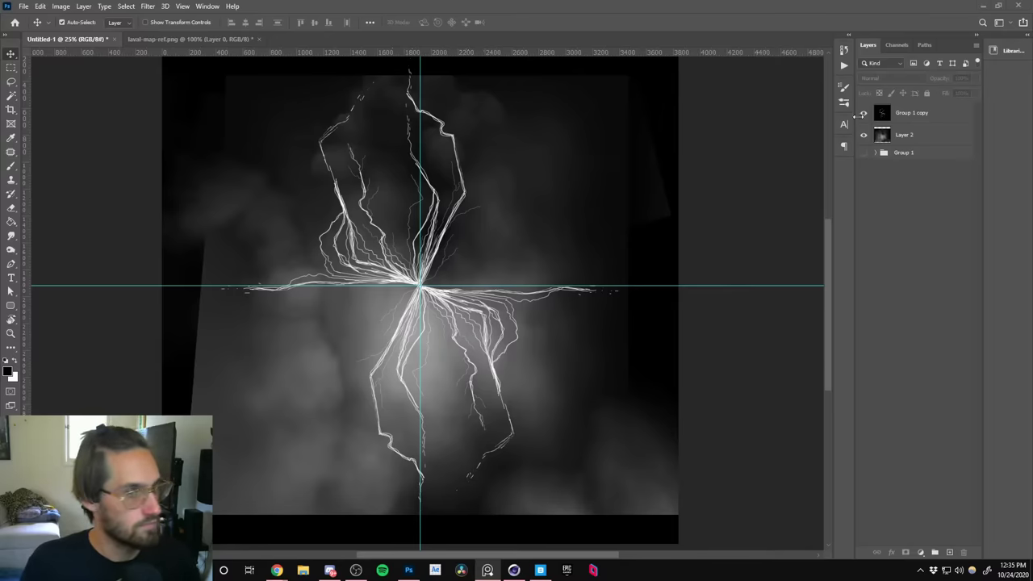
{"action": "left_click", "coordinate": [921, 158]}
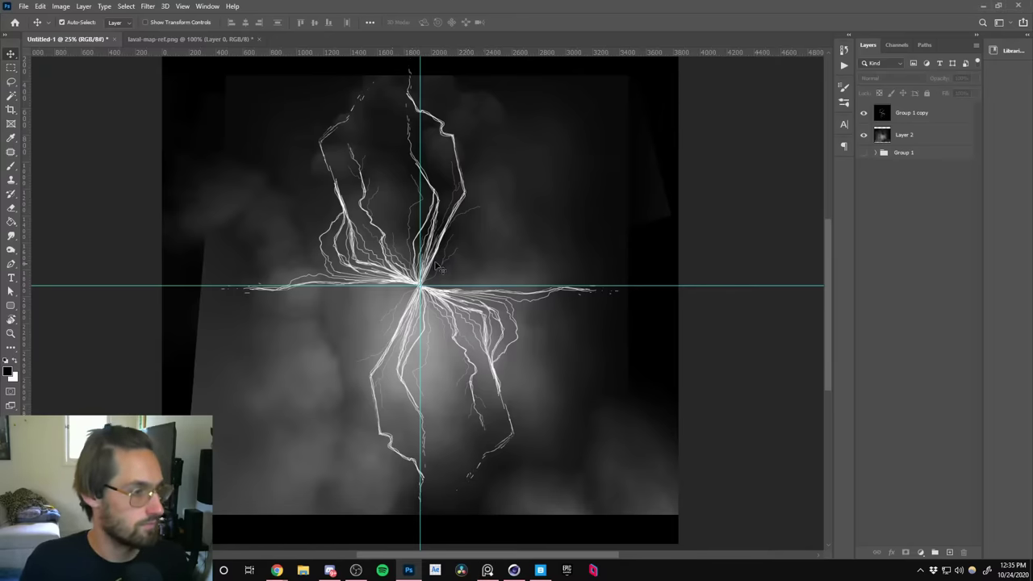
{"action": "key", "text": "z"}
{"action": "left_click", "coordinate": [436, 320], "text": "alt"}
{"action": "left_click", "coordinate": [437, 320], "text": "alt"}
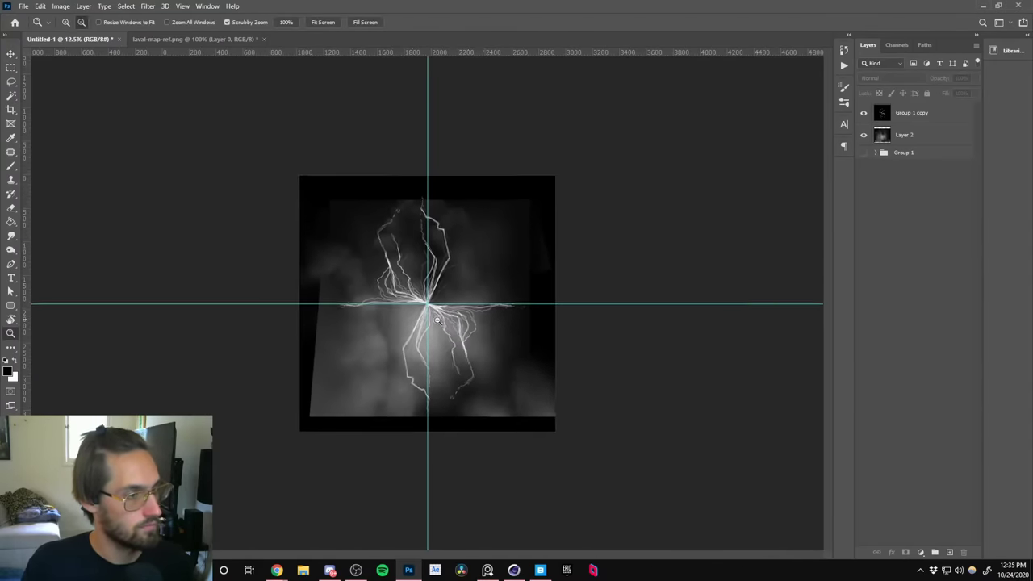
{"action": "left_click", "coordinate": [437, 321], "text": "alt"}
{"action": "left_click", "coordinate": [437, 320]}
{"action": "left_click", "coordinate": [437, 321]}
{"action": "left_click", "coordinate": [435, 320]}
{"action": "key", "text": "v"}
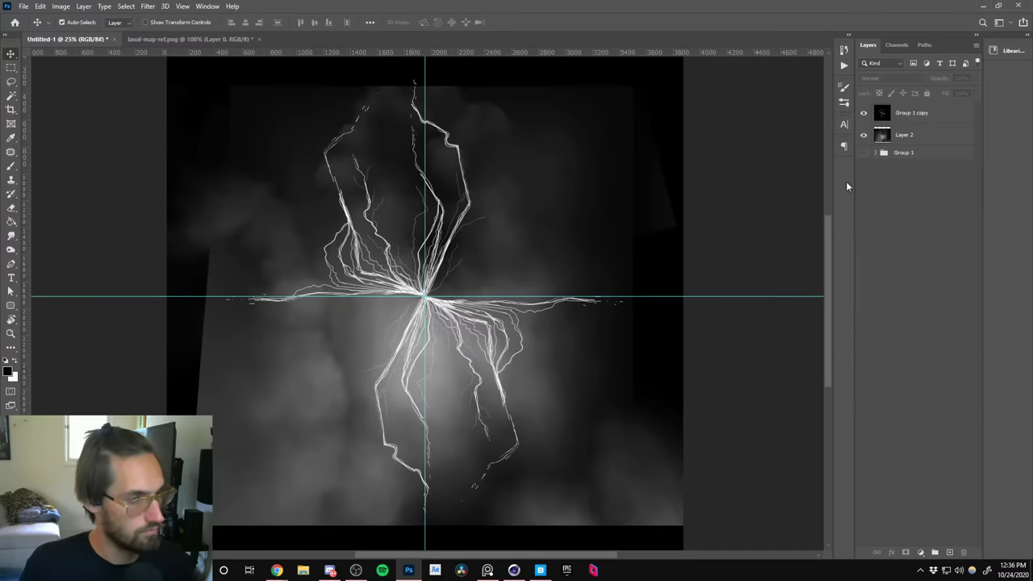
Paint thin white branching lava lines on the Group 1 copy layer, running downward from the centre along the lower slopes.
{"action": "left_click", "coordinate": [909, 119]}
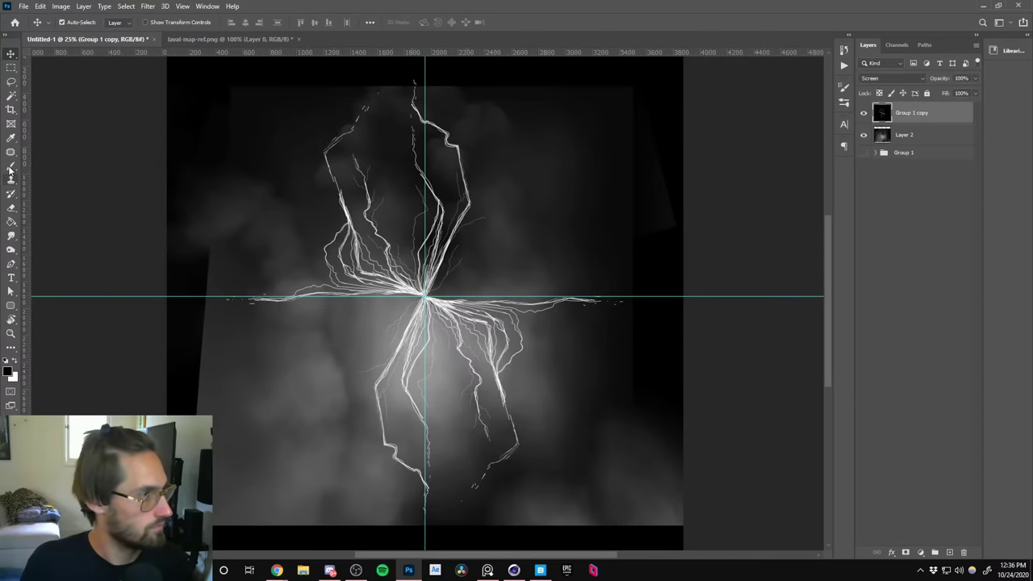
{"action": "key", "text": "b"}
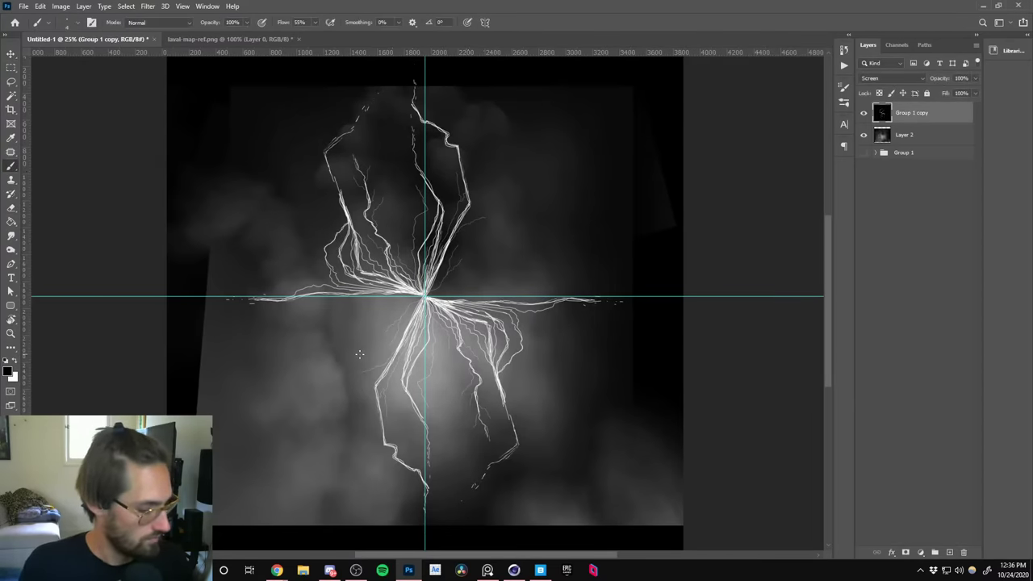
{"action": "key", "text": "x"}
{"action": "key", "text": "z"}
{"action": "left_click", "coordinate": [420, 315]}
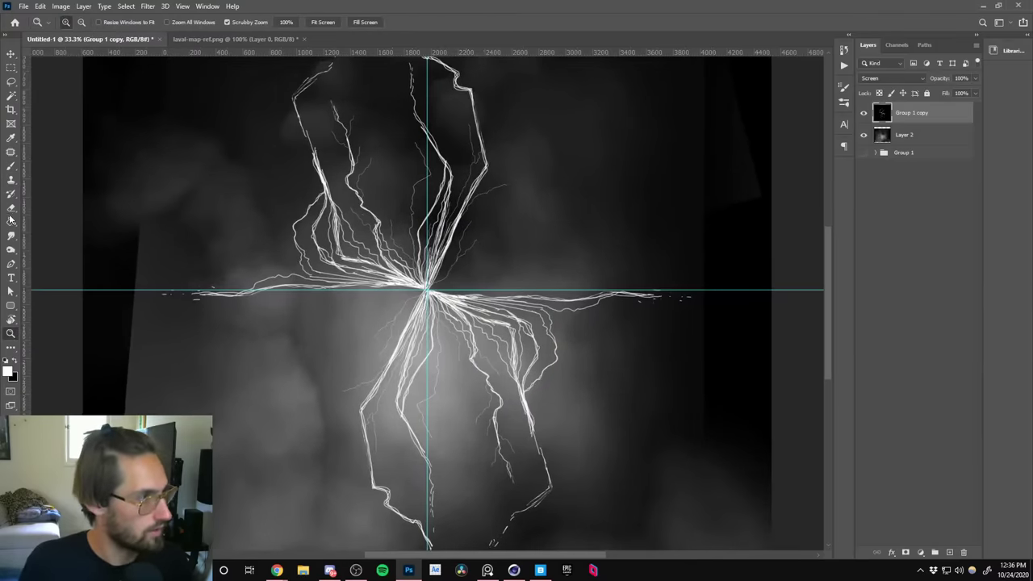
{"action": "left_click", "coordinate": [11, 166]}
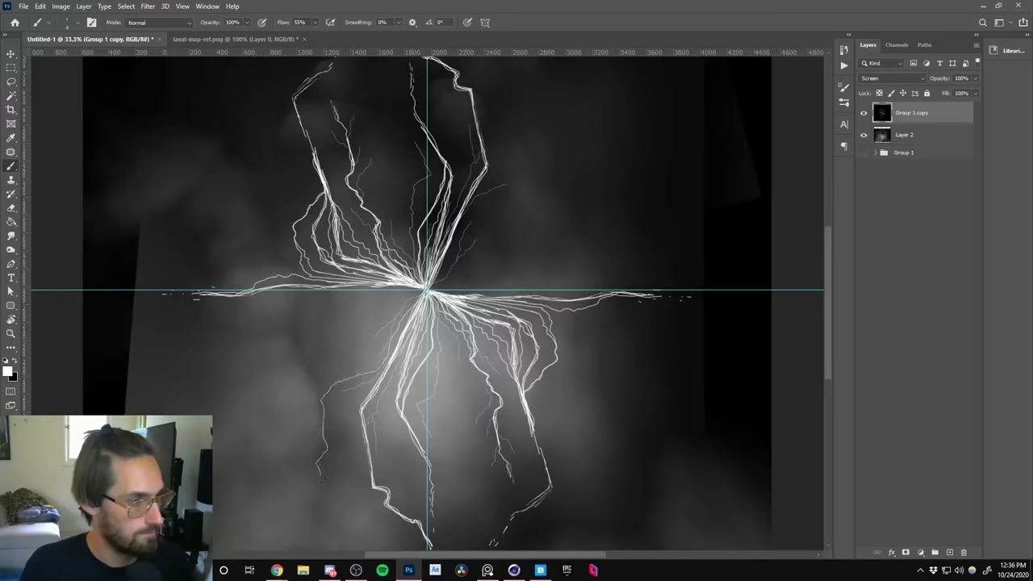
{"action": "scroll", "coordinate": [353, 358], "scroll_direction": "down", "scroll_amount": 3}
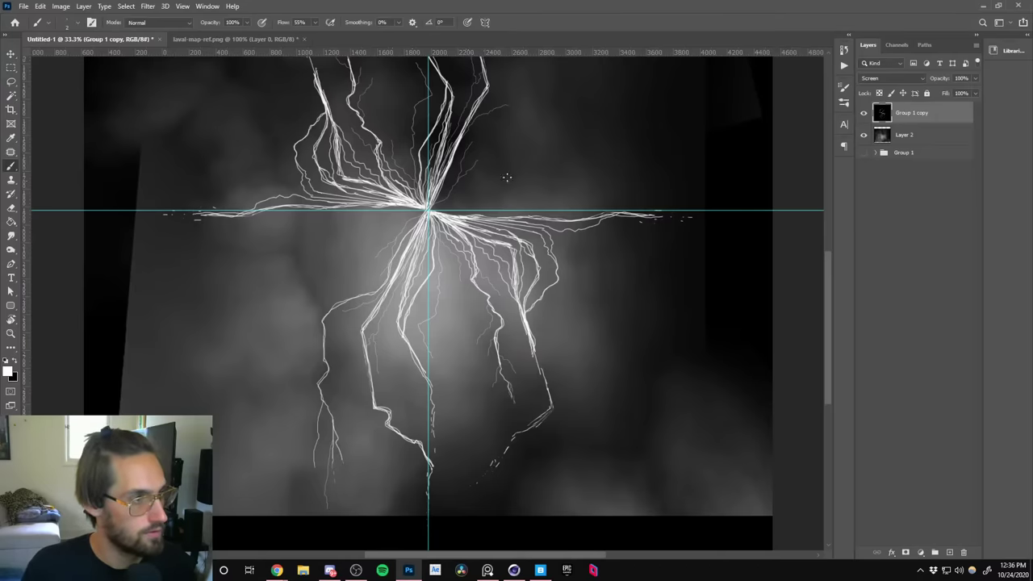
{"action": "left_click_drag", "start_coordinate": [454, 240], "coordinate": [438, 168]}
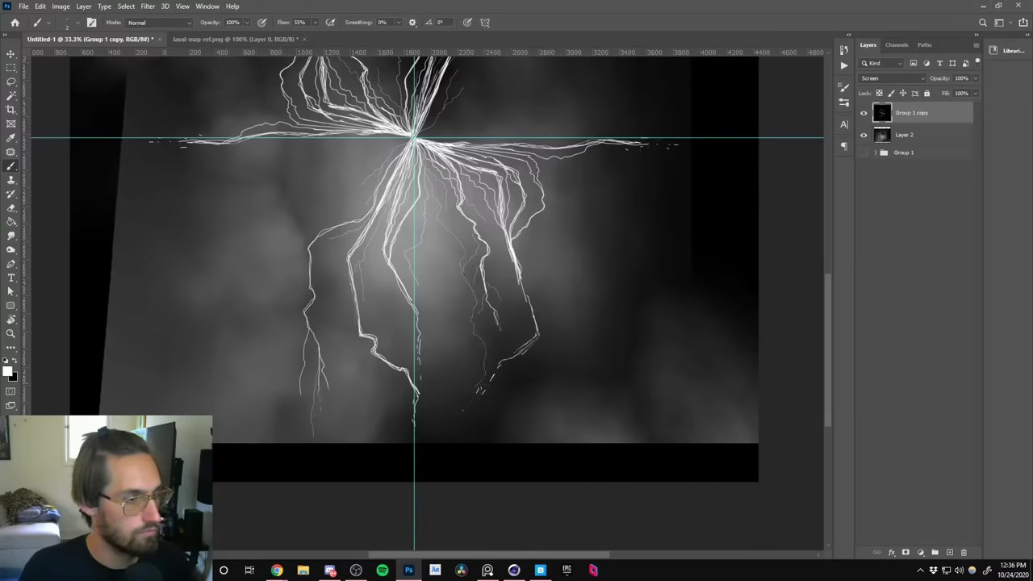
Switch to Cinema 4D, display the main render pass, and look through the Camera object under the Null.
{"action": "left_click", "coordinate": [514, 569]}
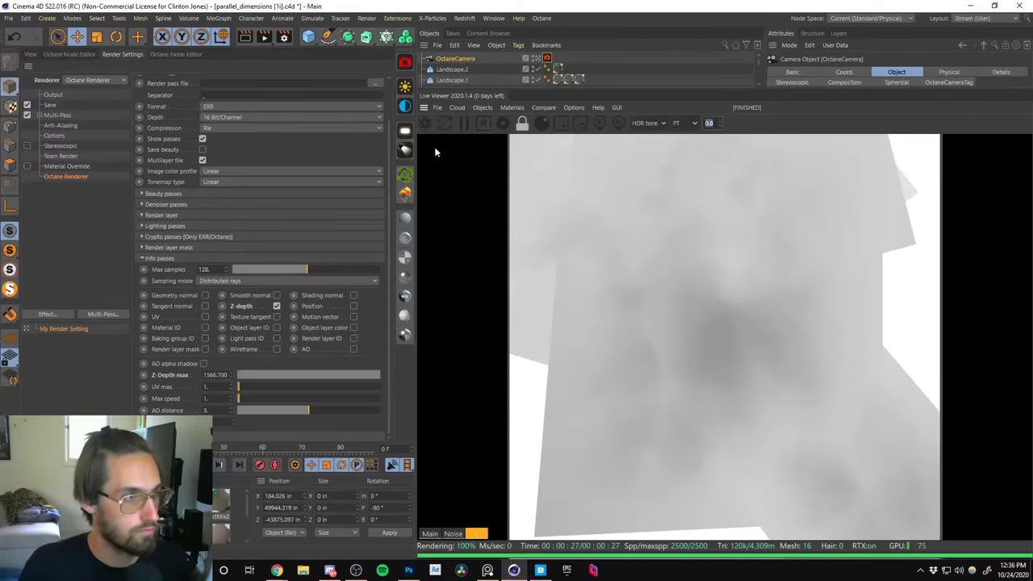
{"action": "left_click", "coordinate": [434, 529]}
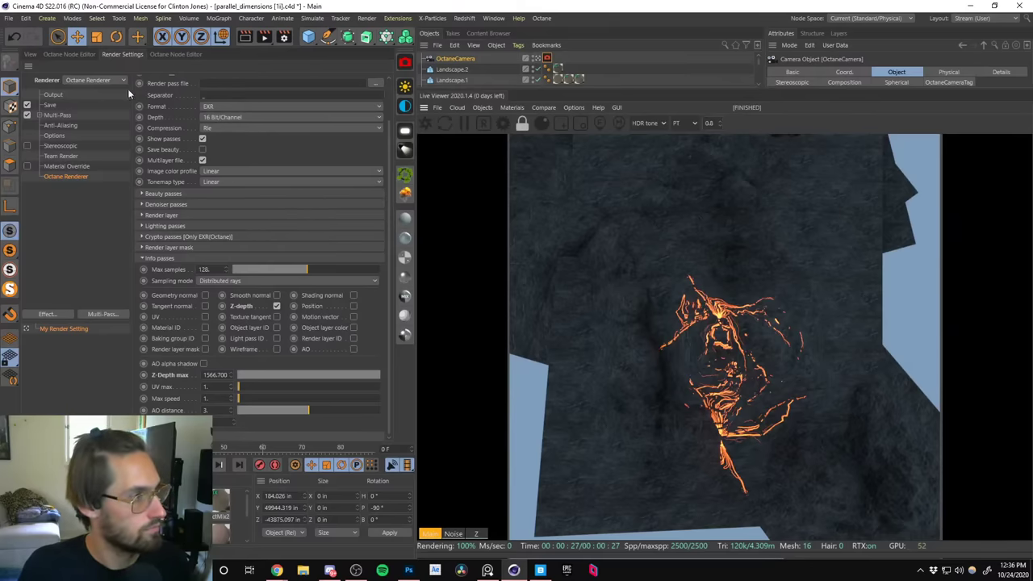
{"action": "left_click", "coordinate": [32, 55]}
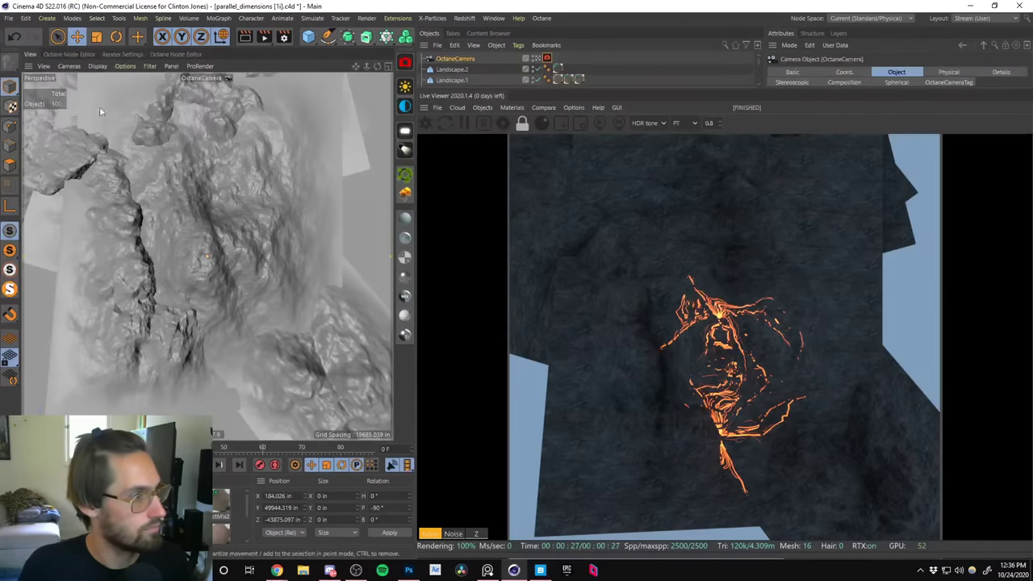
{"action": "left_click_drag", "start_coordinate": [530, 89], "coordinate": [531, 130]}
{"action": "mouse_move", "coordinate": [759, 66]}
{"action": "left_mouse_down"}
{"action": "mouse_move", "coordinate": [754, 111]}
{"action": "mouse_move", "coordinate": [759, 86]}
{"action": "left_mouse_up"}
{"action": "left_click", "coordinate": [536, 101]}
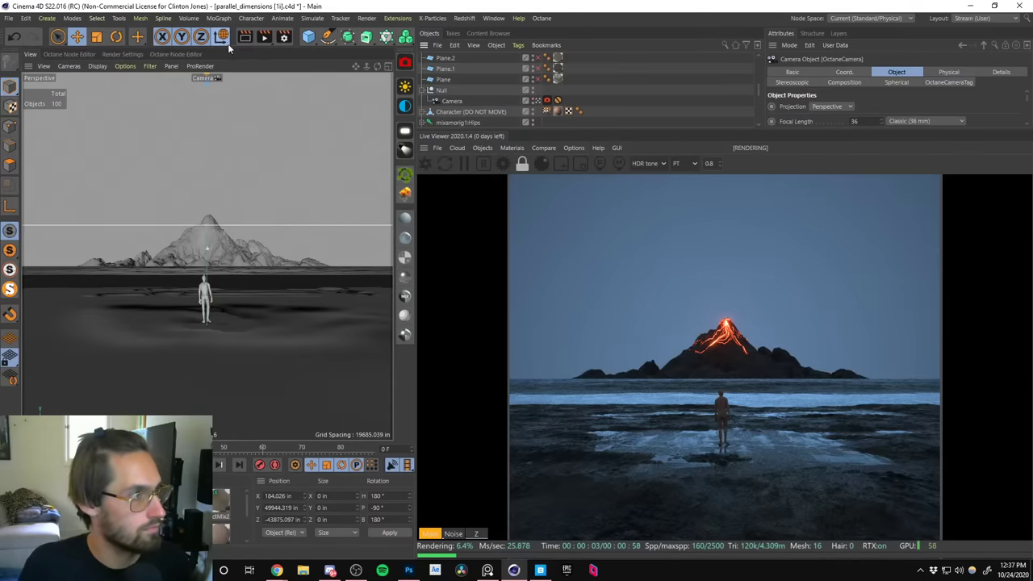
Set the render output size to 1920 x 810 pixels and refresh the Live Viewer's locked resolution to match.
{"action": "left_click", "coordinate": [283, 37]}
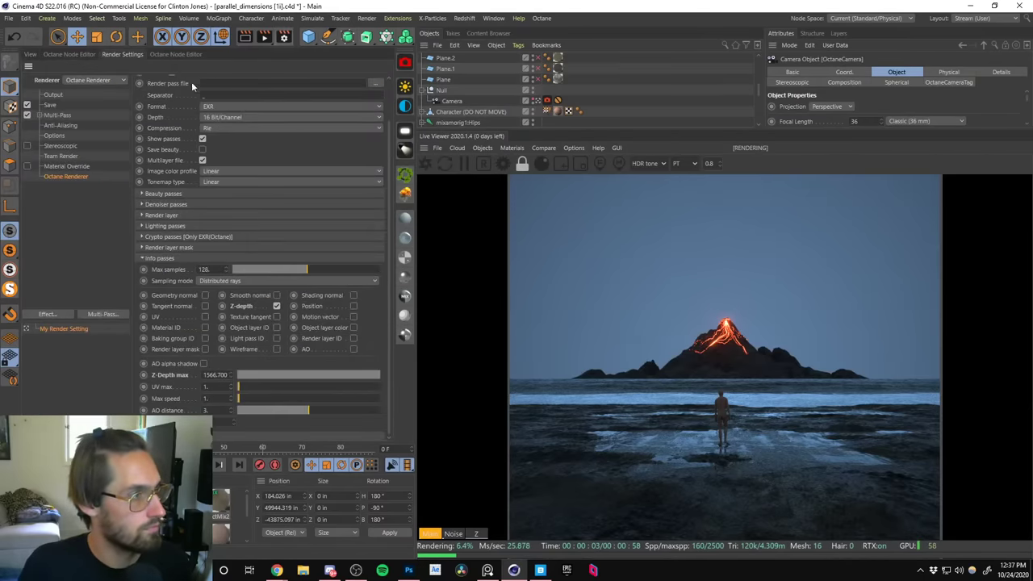
{"action": "left_click", "coordinate": [59, 97]}
{"action": "left_click_drag", "start_coordinate": [211, 104], "coordinate": [113, 106]}
{"action": "type", "text": "19"}
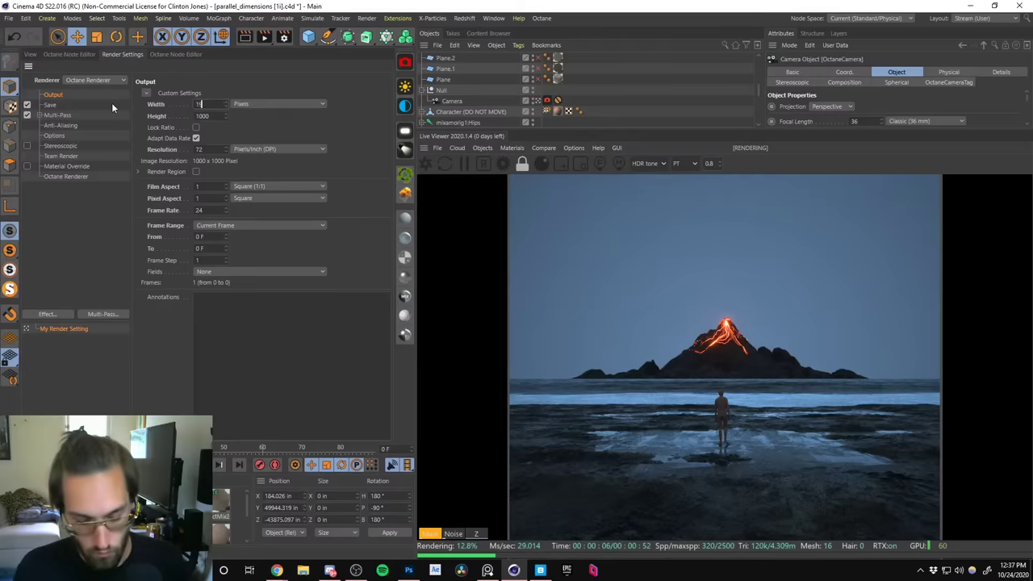
{"action": "type", "text": "920"}
{"action": "key", "text": "Tab"}
{"action": "type", "text": "8"}
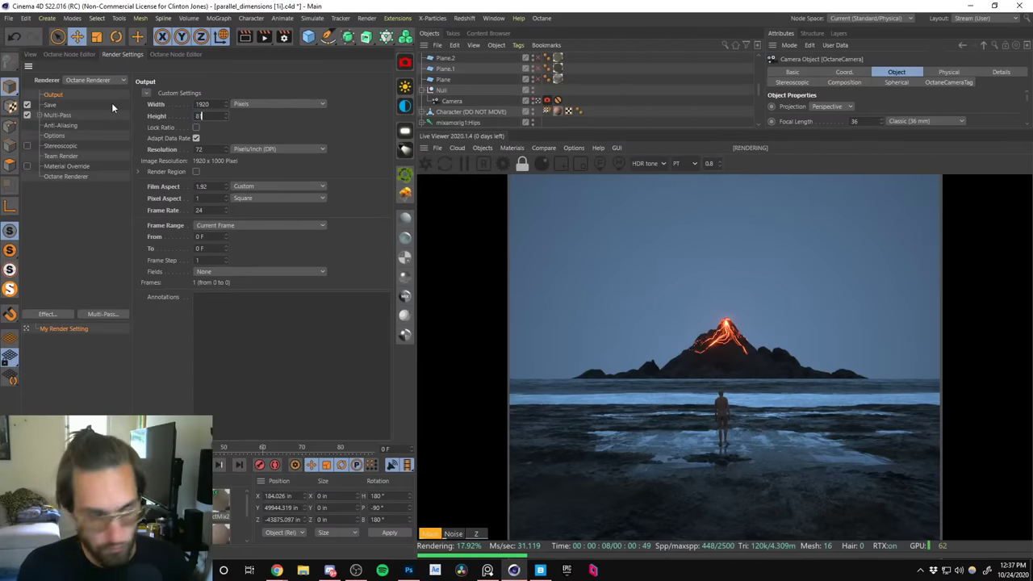
{"action": "type", "text": "10"}
{"action": "key", "text": "Return"}
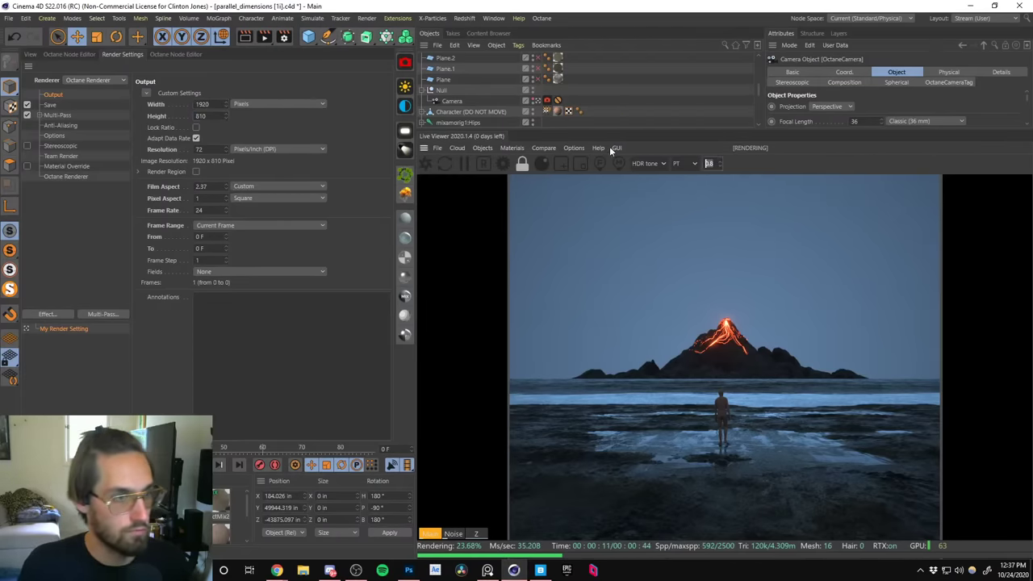
{"action": "left_click", "coordinate": [522, 166]}
{"action": "left_click", "coordinate": [522, 168]}
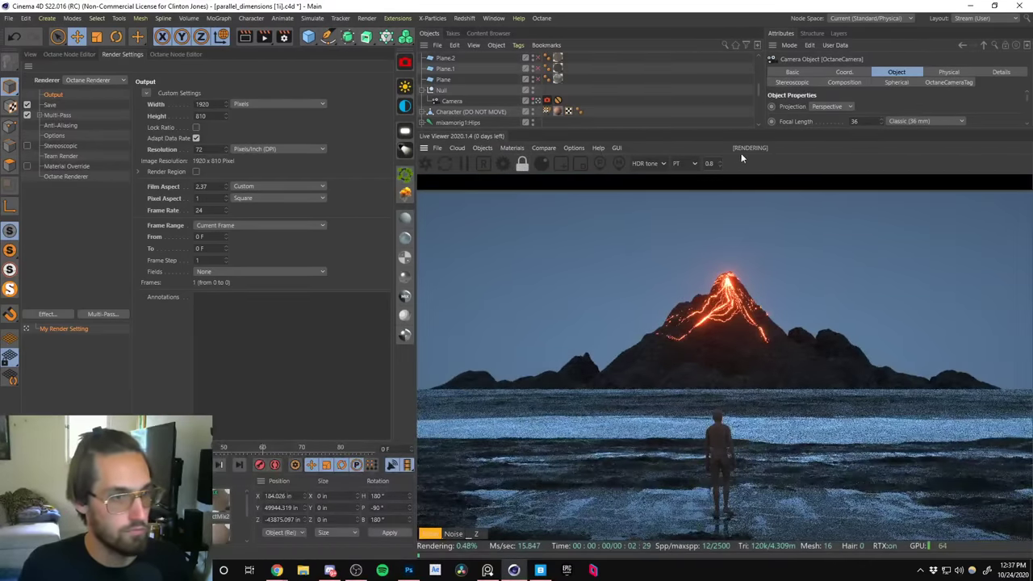
Bring back the perspective viewport and set the Live Viewer's locked resolution scale to 1.
{"action": "left_click_drag", "start_coordinate": [714, 164], "coordinate": [566, 186]}
{"action": "left_click", "coordinate": [32, 54]}
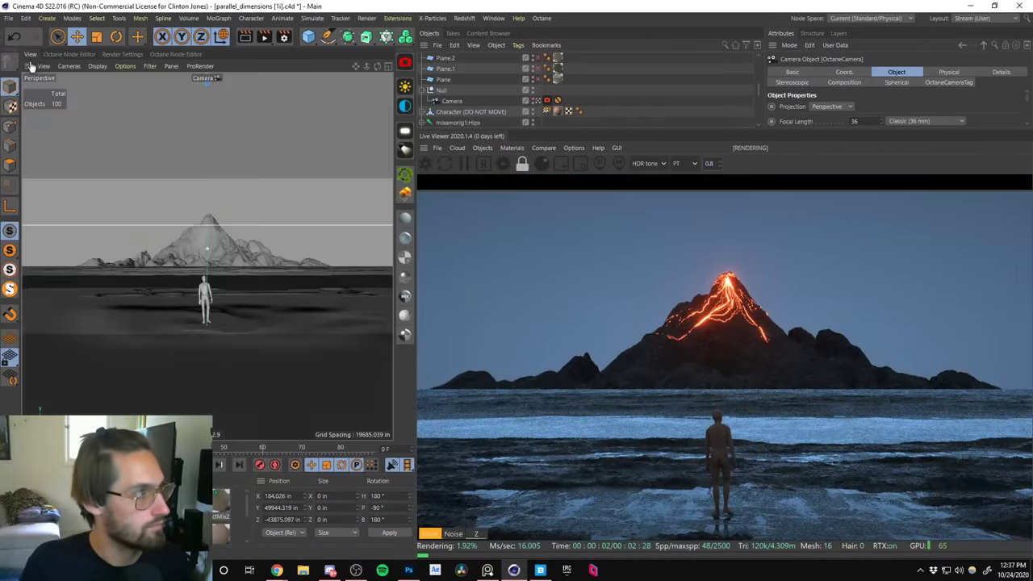
{"action": "left_click_drag", "start_coordinate": [714, 164], "coordinate": [650, 199]}
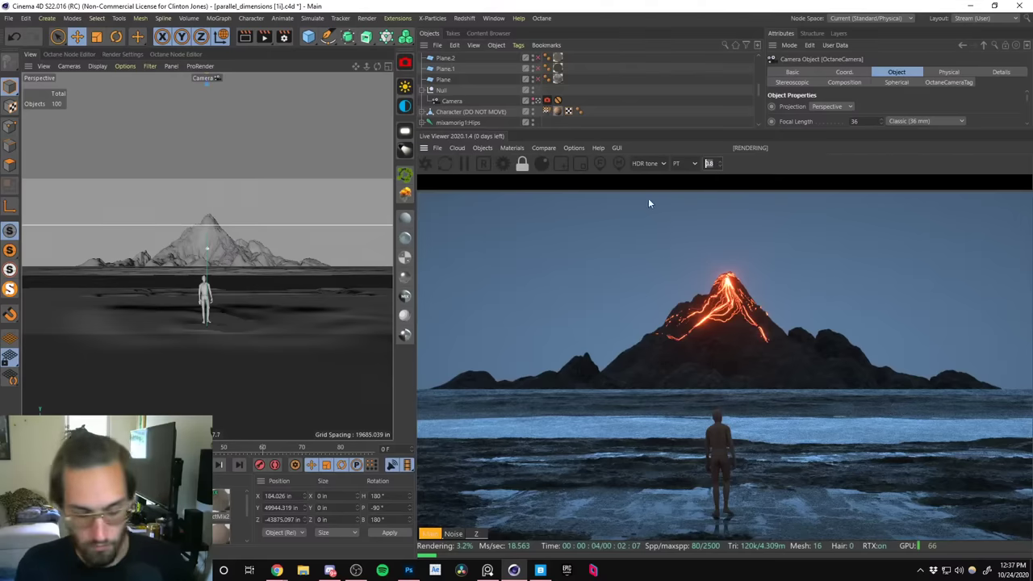
{"action": "type", "text": "1"}
{"action": "key", "text": "Return"}
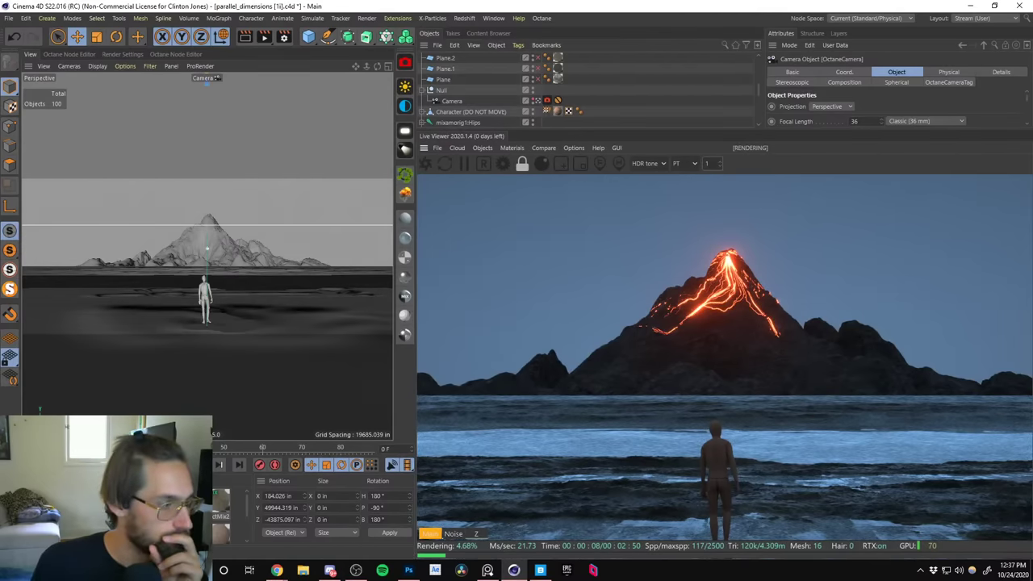
Open Octane Mix Material2 in the node editor and show the settings of the Transform node feeding the lava ImageTexture.
{"action": "double_click", "coordinate": [187, 502]}
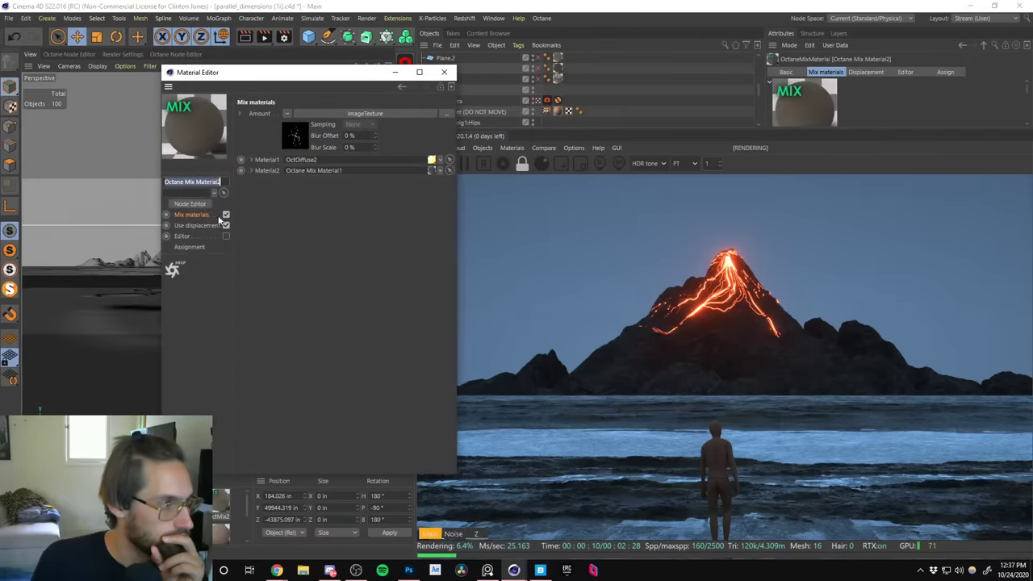
{"action": "left_click", "coordinate": [186, 206]}
{"action": "left_click", "coordinate": [444, 72]}
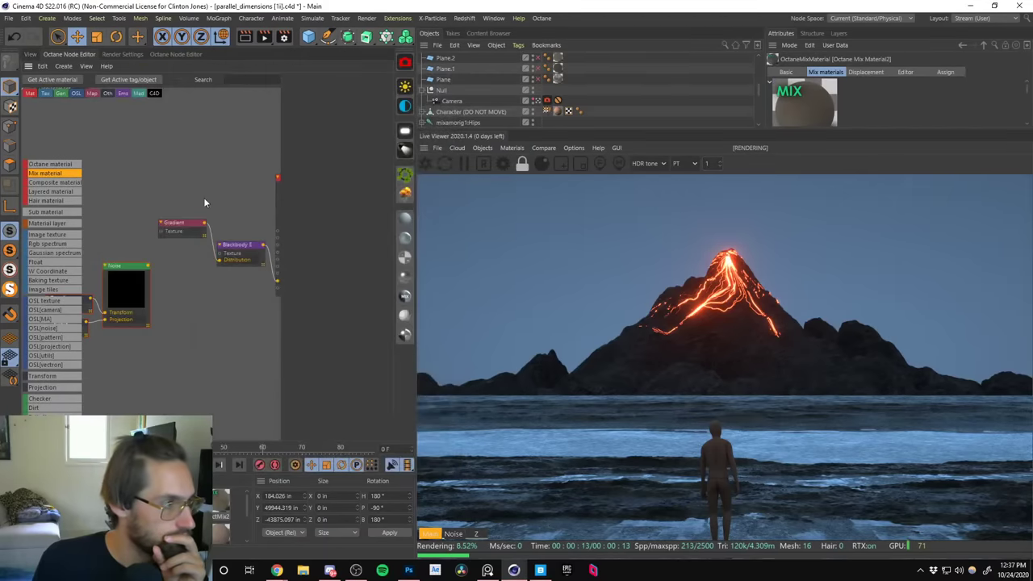
{"action": "middle_click_drag", "start_coordinate": [202, 199], "coordinate": [160, 330]}
{"action": "middle_click_drag", "start_coordinate": [134, 136], "coordinate": [241, 138]}
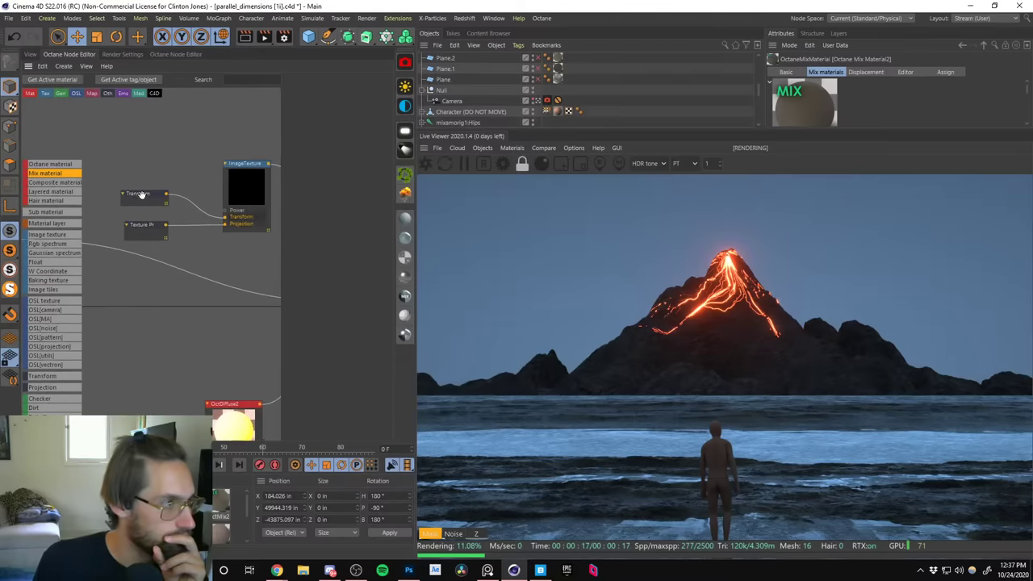
{"action": "left_click", "coordinate": [141, 196]}
{"action": "middle_click_drag", "start_coordinate": [184, 166], "coordinate": [143, 162]}
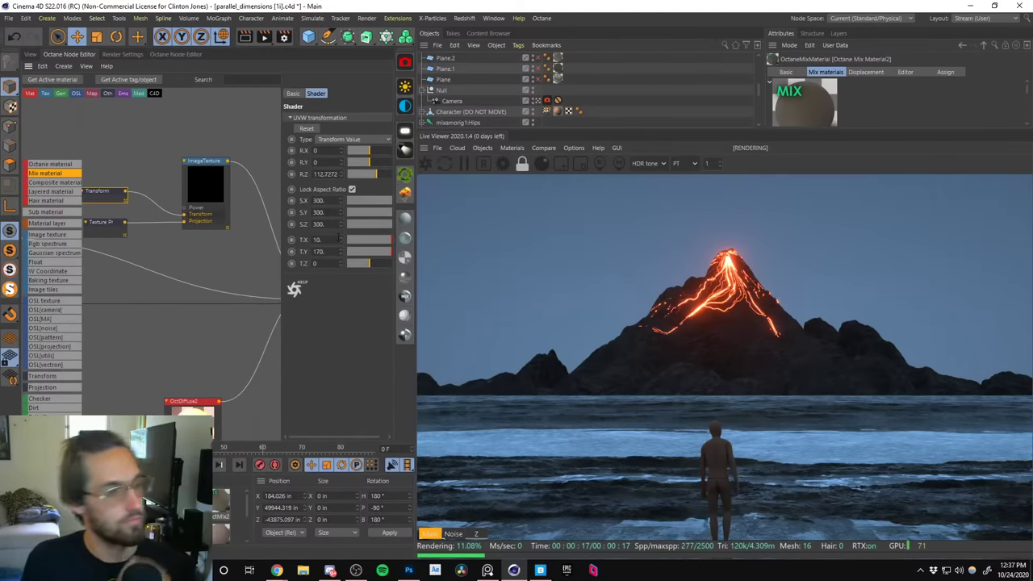
Try several Z rotations for the lava texture's Transform node, set R.Z to 150, and return to the viewport.
{"action": "left_click_drag", "start_coordinate": [370, 173], "coordinate": [376, 172]}
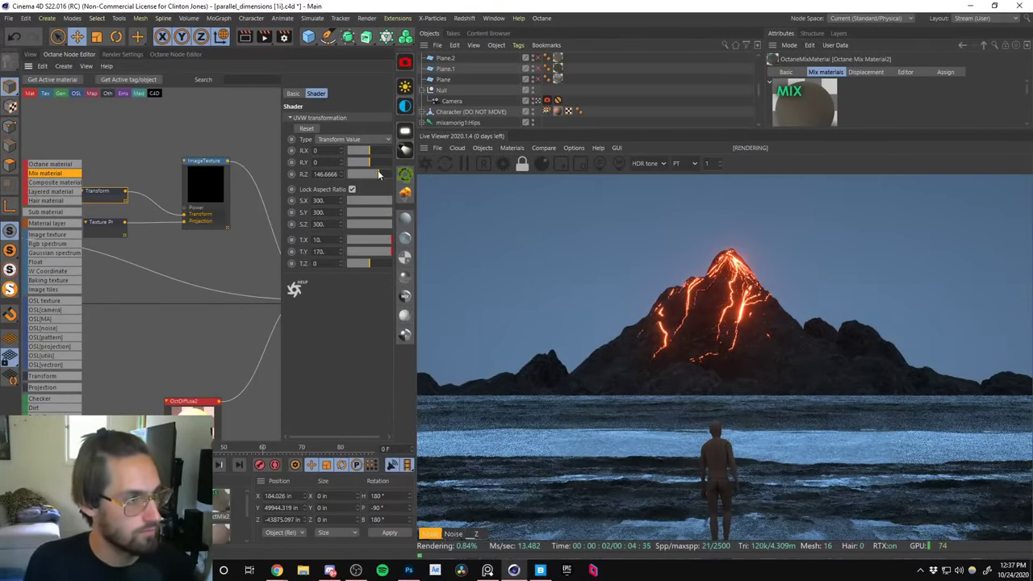
{"action": "left_click_drag", "start_coordinate": [378, 171], "coordinate": [378, 172]}
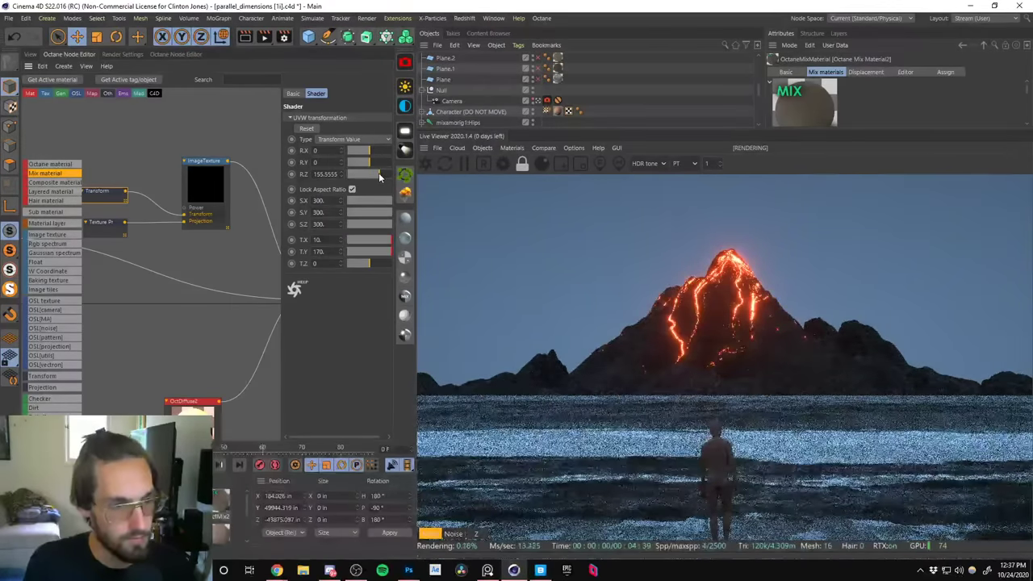
{"action": "left_click", "coordinate": [378, 172]}
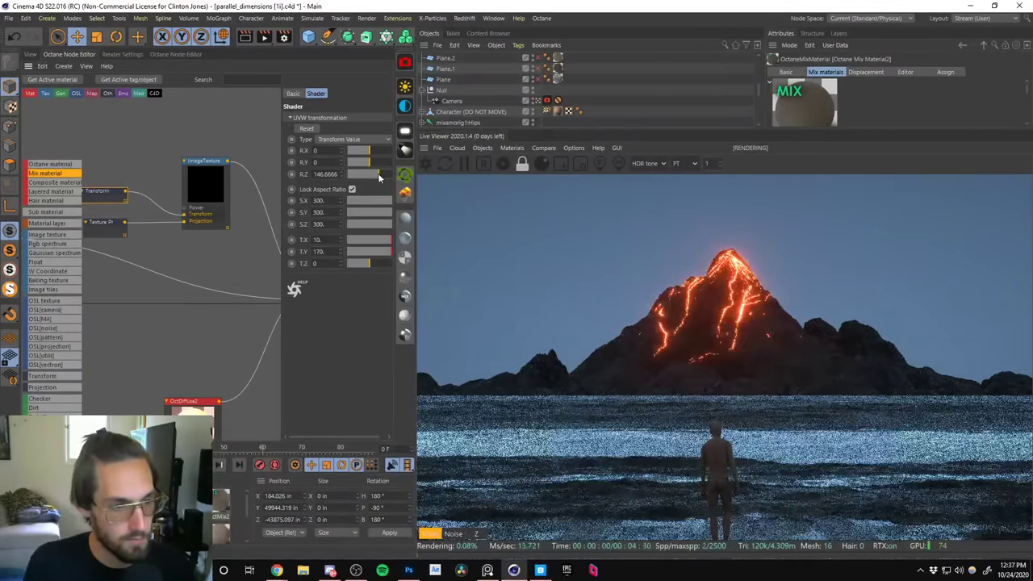
{"action": "left_click", "coordinate": [378, 173]}
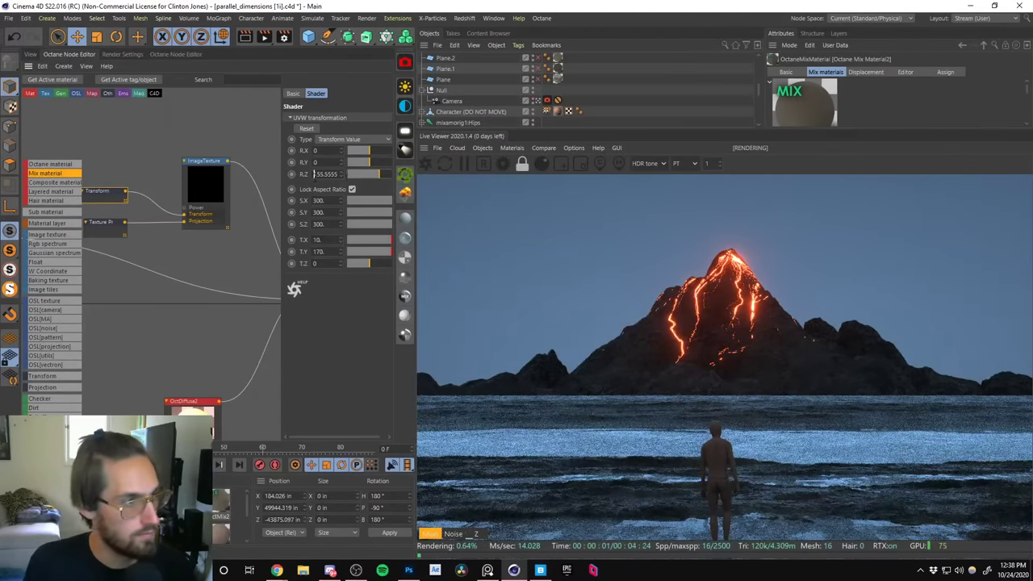
{"action": "type", "text": "150"}
{"action": "key", "text": "Return"}
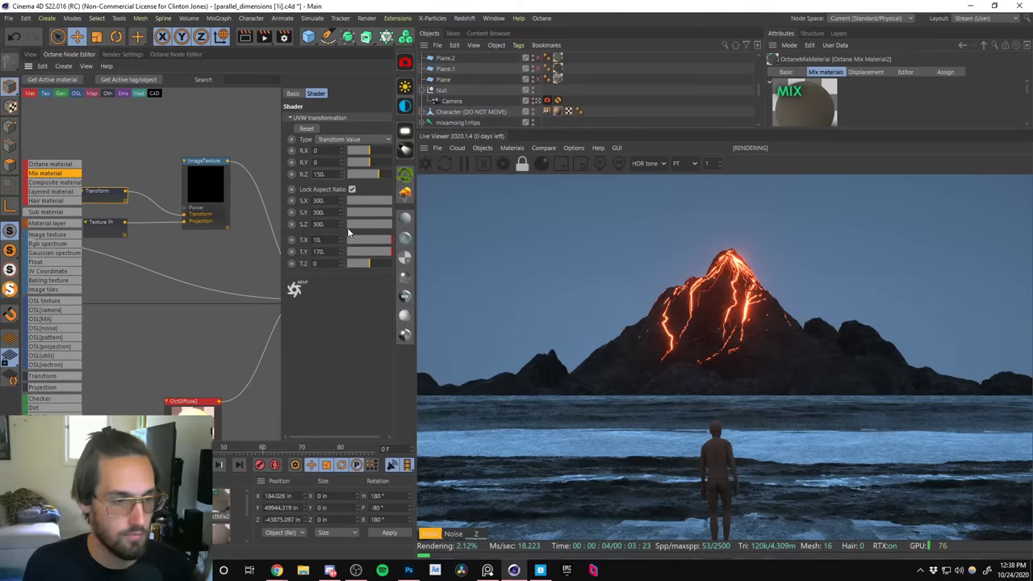
{"action": "left_click", "coordinate": [30, 54]}
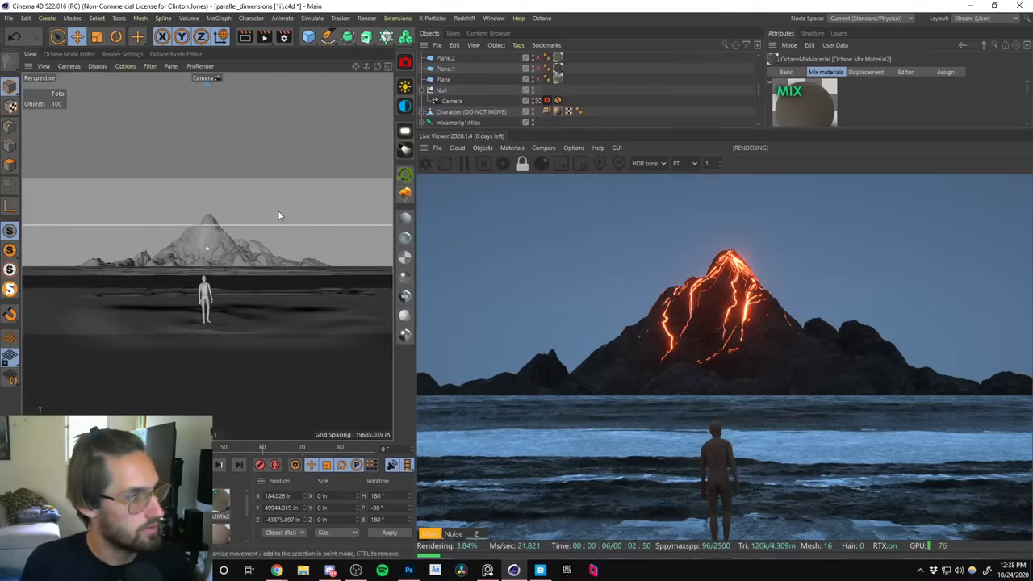
Leave the scene camera and add an Octane area light to the volcano scene.
{"action": "left_click", "coordinate": [538, 101]}
{"action": "left_click_drag", "start_coordinate": [234, 233], "coordinate": [236, 204], "text": "alt"}
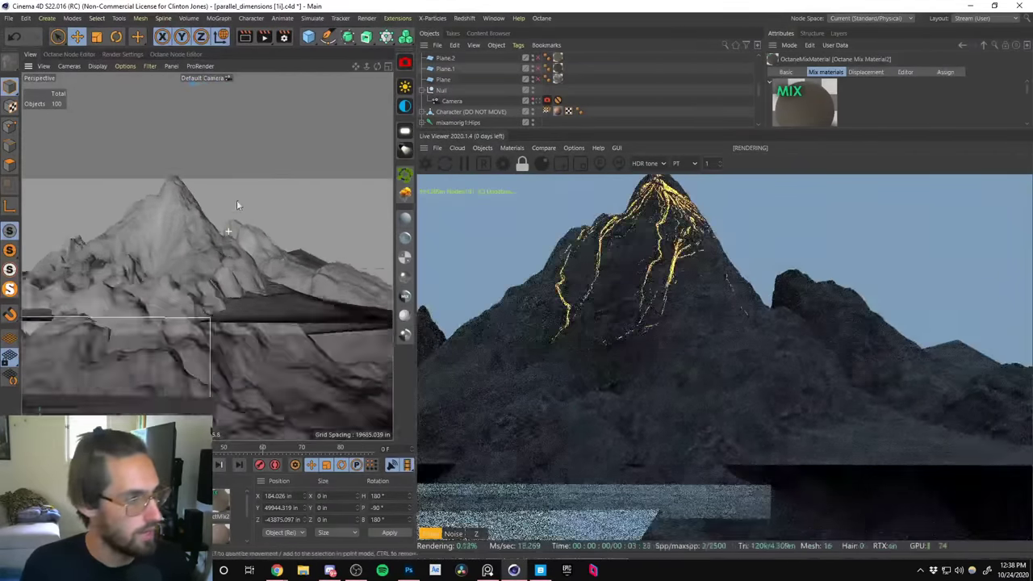
{"action": "right_click_drag", "start_coordinate": [236, 205], "coordinate": [207, 256], "text": "alt"}
{"action": "middle_click_drag", "start_coordinate": [207, 256], "coordinate": [193, 277], "text": "alt"}
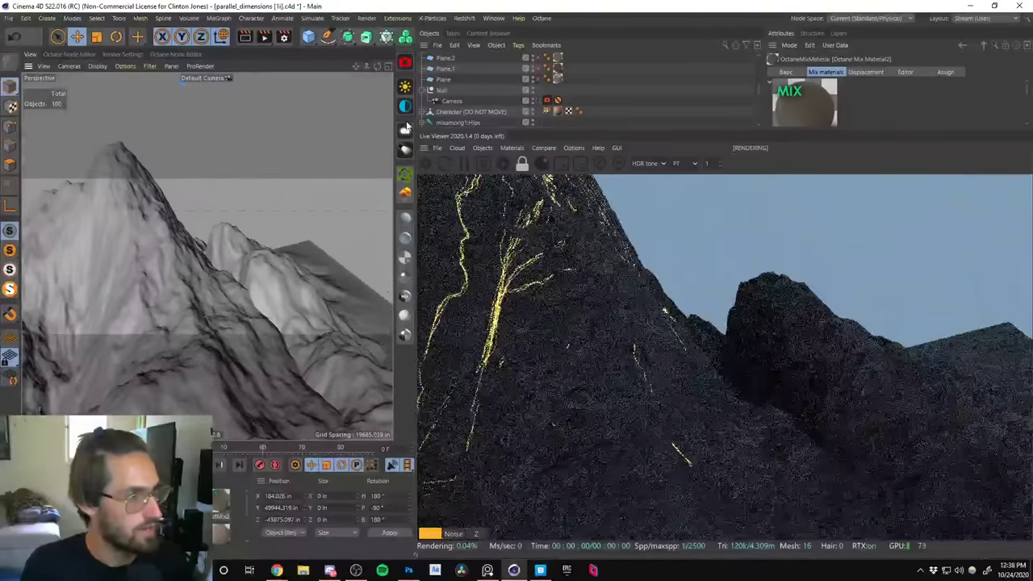
{"action": "left_click", "coordinate": [406, 127]}
{"action": "scroll", "coordinate": [216, 326], "scroll_direction": "down", "scroll_amount": 5}
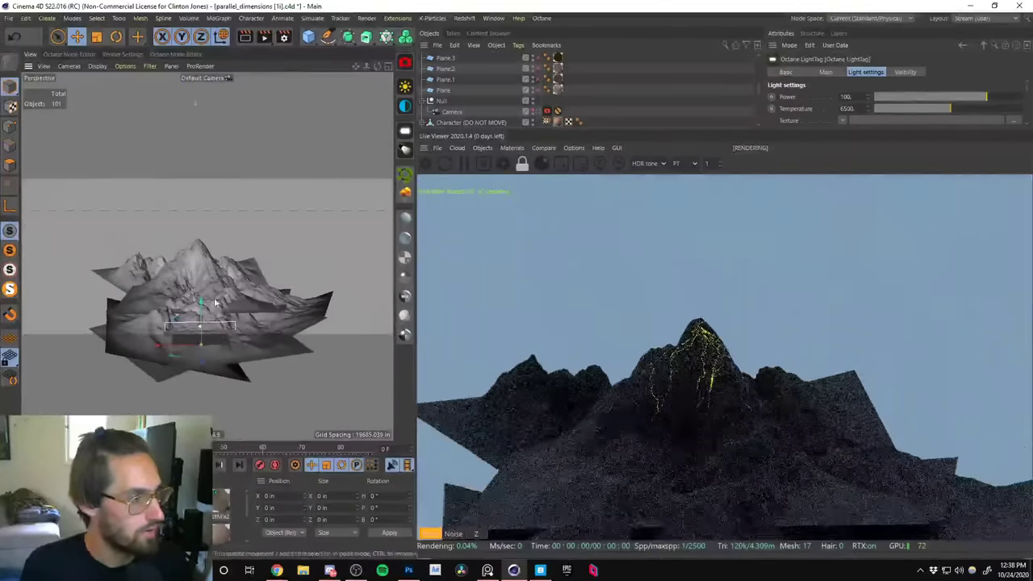
Move the area light into the valley beside the volcano's slope, at about X -6066, Y 7423, Z -42788 in.
{"action": "left_click_drag", "start_coordinate": [215, 302], "coordinate": [290, 347], "text": "alt"}
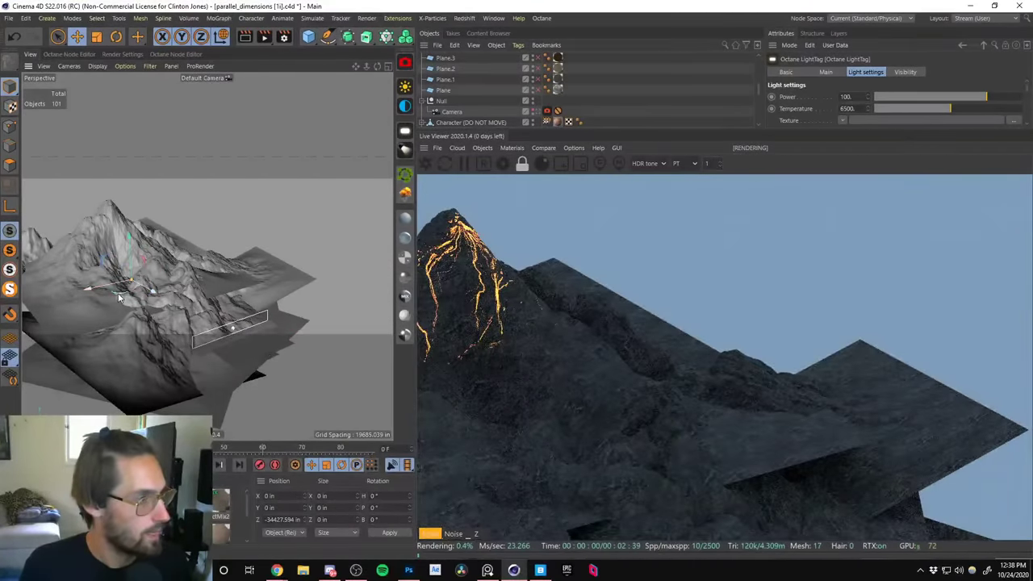
{"action": "left_click_drag", "start_coordinate": [127, 244], "coordinate": [214, 219], "text": "alt"}
{"action": "left_click_drag", "start_coordinate": [165, 268], "coordinate": [179, 256]}
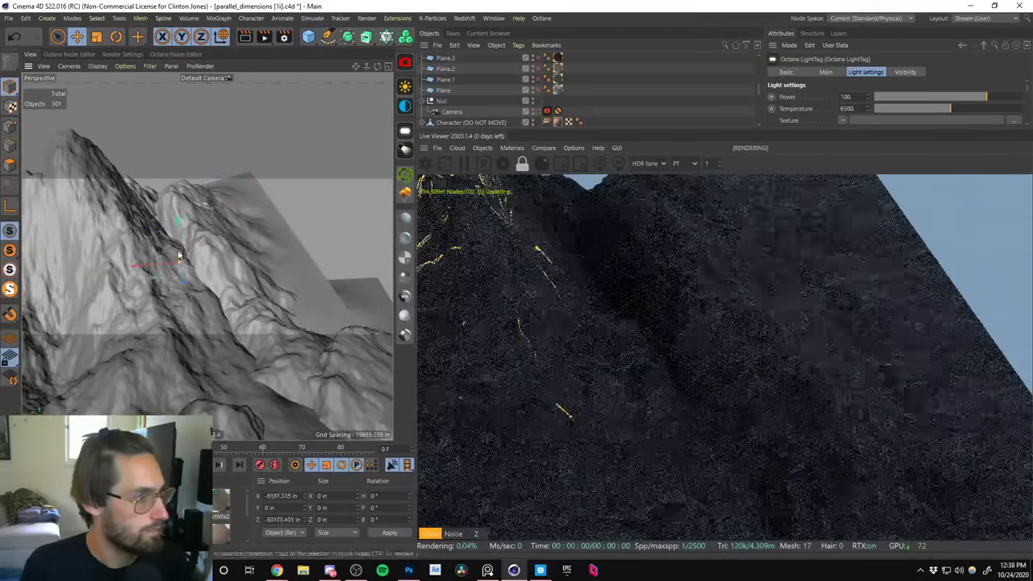
{"action": "left_click_drag", "start_coordinate": [180, 190], "coordinate": [179, 176]}
{"action": "left_click_drag", "start_coordinate": [180, 186], "coordinate": [146, 248], "text": "alt"}
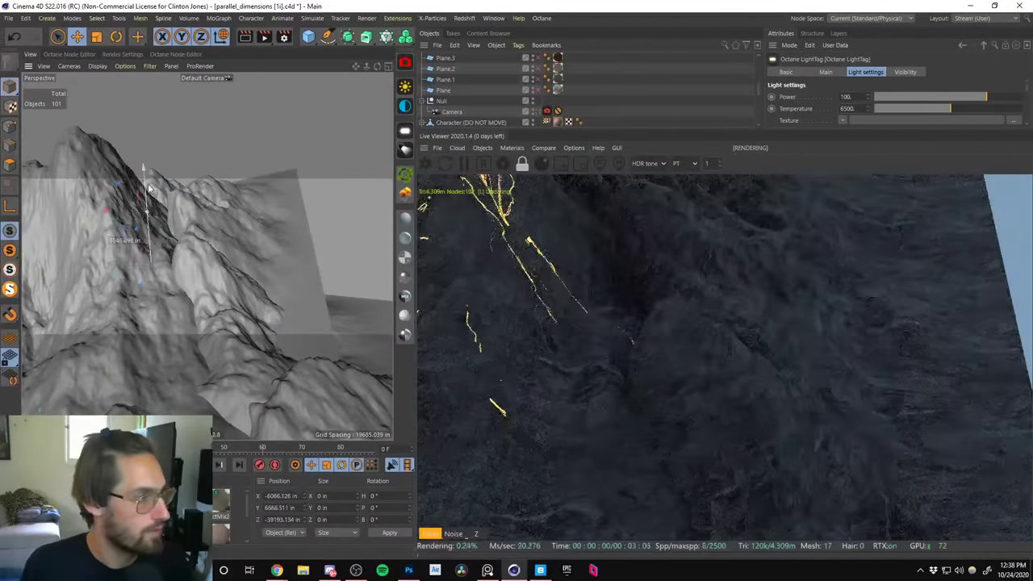
{"action": "left_click_drag", "start_coordinate": [148, 188], "coordinate": [146, 196]}
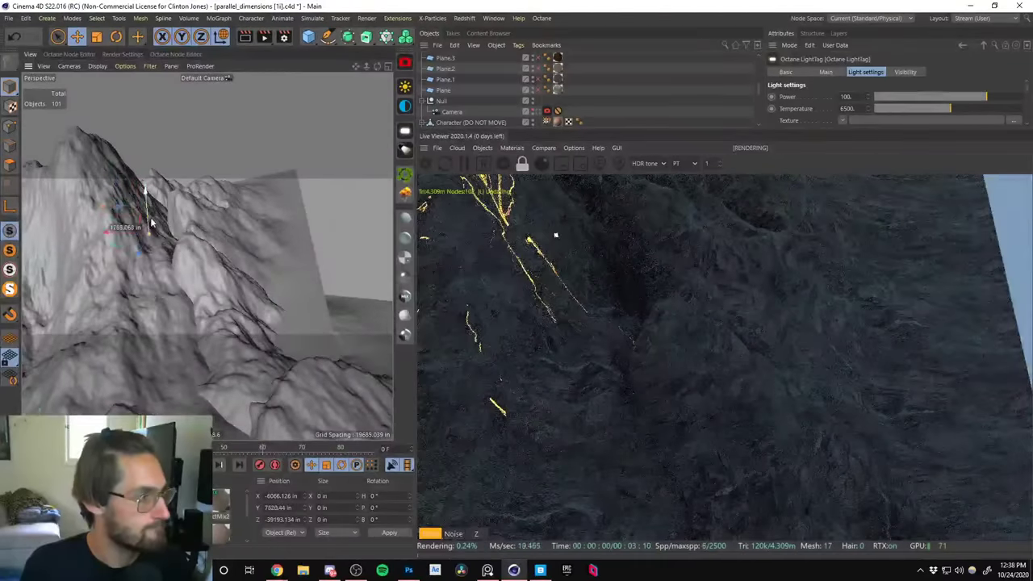
{"action": "middle_click_drag", "start_coordinate": [158, 225], "coordinate": [212, 247], "text": "alt"}
{"action": "right_click_drag", "start_coordinate": [212, 247], "coordinate": [185, 196], "text": "alt"}
Rotate the area light to about -70° heading and 220° pitch, and shift it to about X -6549 in.
{"action": "key", "text": "r"}
{"action": "left_click_drag", "start_coordinate": [213, 249], "coordinate": [238, 236]}
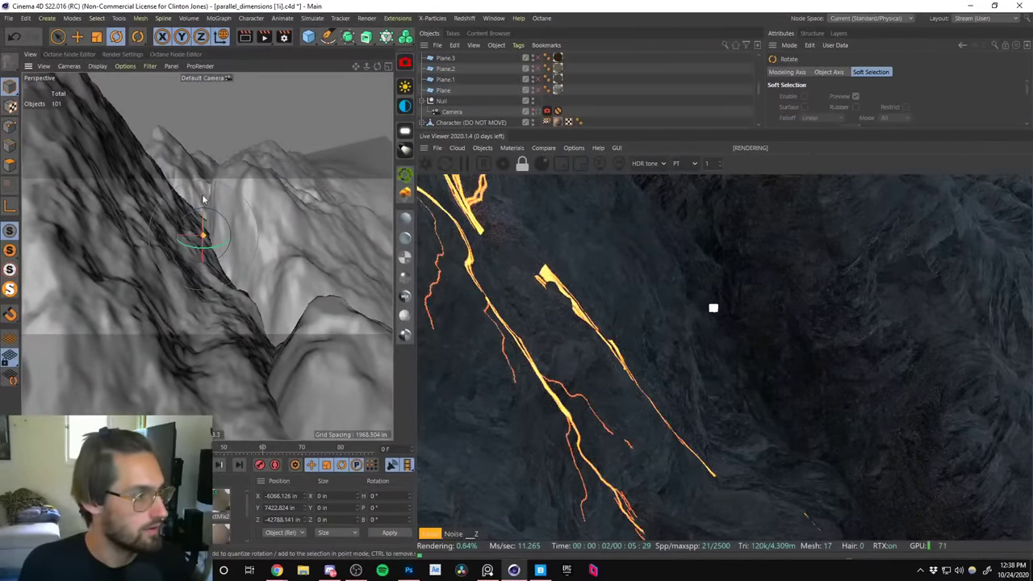
{"action": "left_click_drag", "start_coordinate": [203, 199], "coordinate": [275, 215], "text": "alt"}
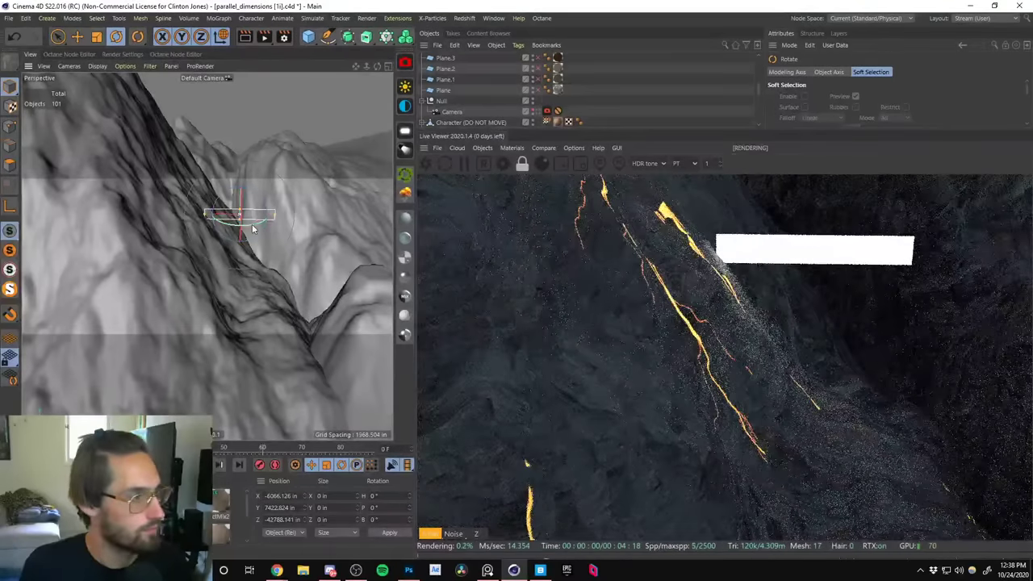
{"action": "left_click_drag", "start_coordinate": [207, 231], "coordinate": [223, 257]}
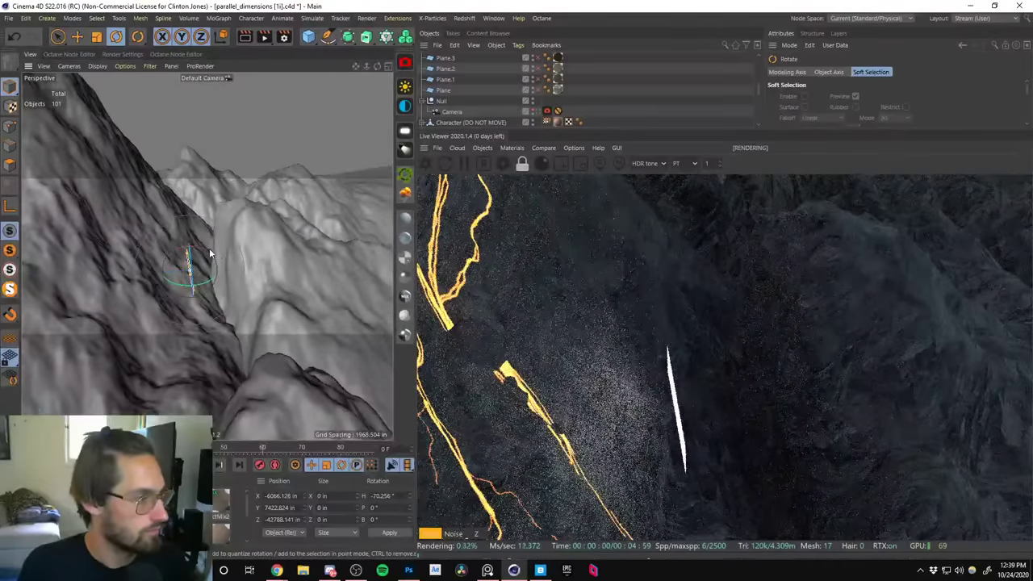
{"action": "left_click_drag", "start_coordinate": [215, 247], "coordinate": [235, 272]}
{"action": "key", "text": "e"}
{"action": "key", "text": "t"}
{"action": "key", "text": "r"}
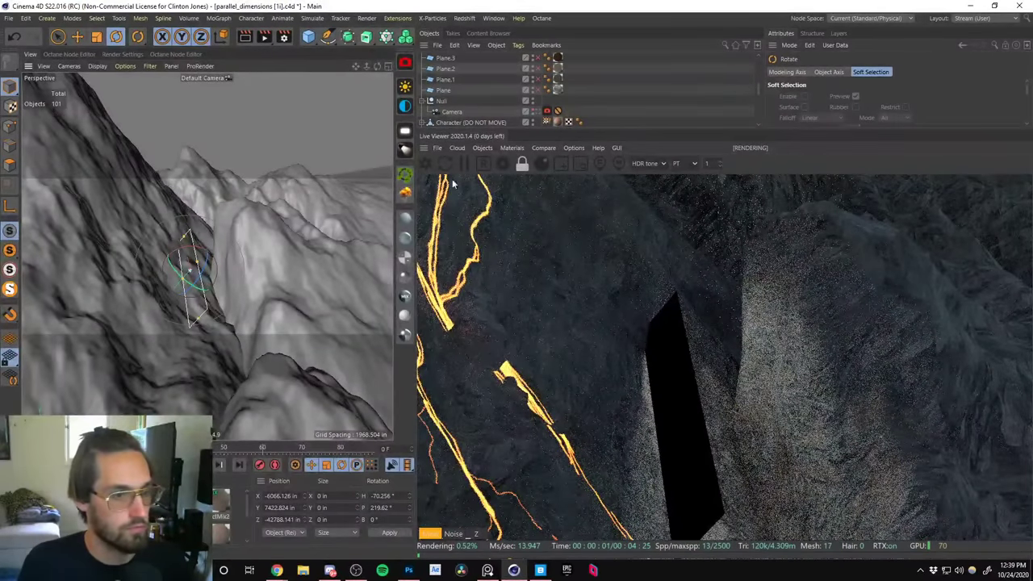
{"action": "key", "text": "e"}
{"action": "left_click_drag", "start_coordinate": [180, 268], "coordinate": [192, 271]}
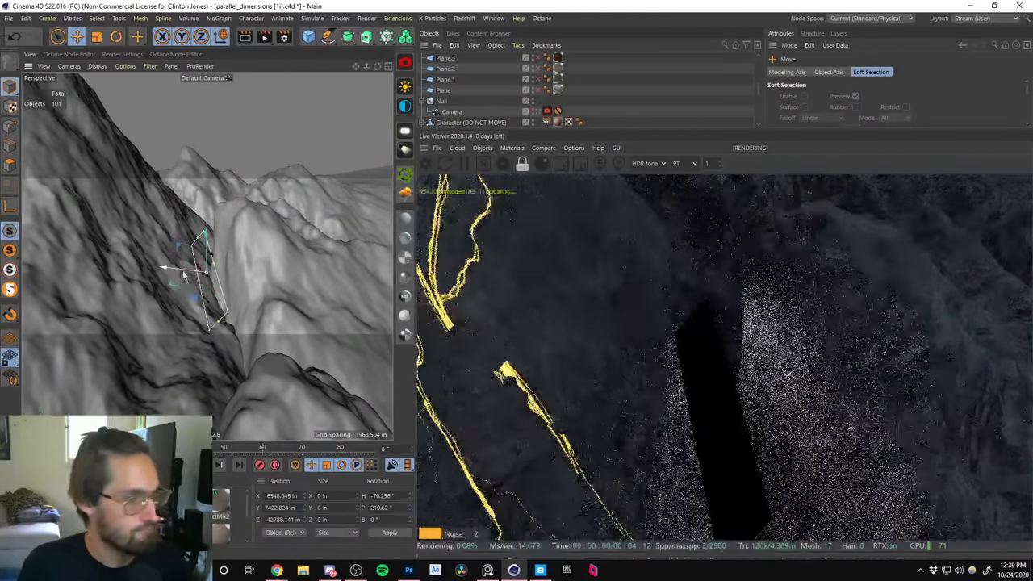
Turn off camera visibility in the new area light's Octane light tag.
{"action": "scroll", "coordinate": [758, 84], "scroll_direction": "up", "scroll_amount": 5}
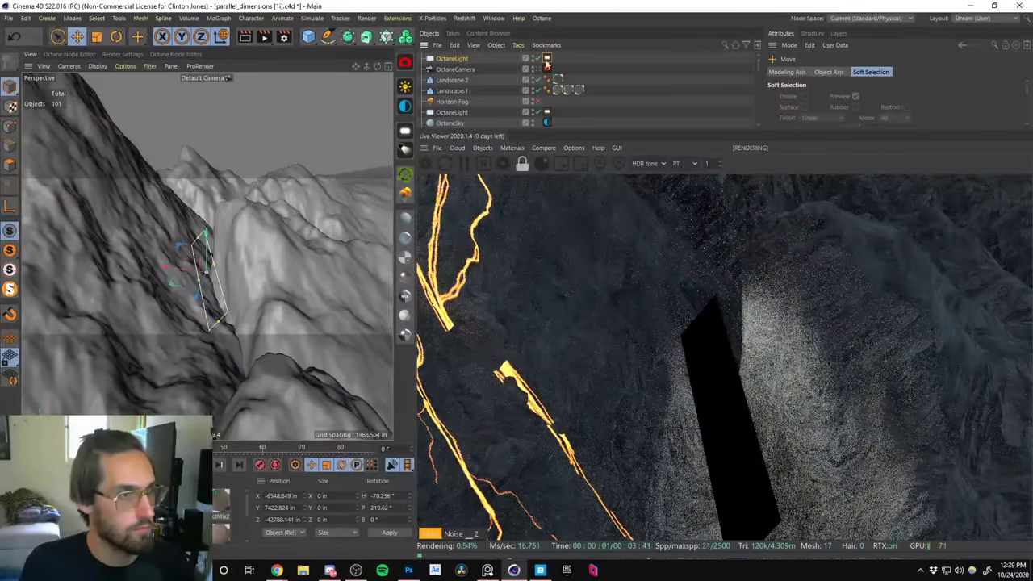
{"action": "left_click", "coordinate": [547, 59]}
{"action": "left_click", "coordinate": [904, 72]}
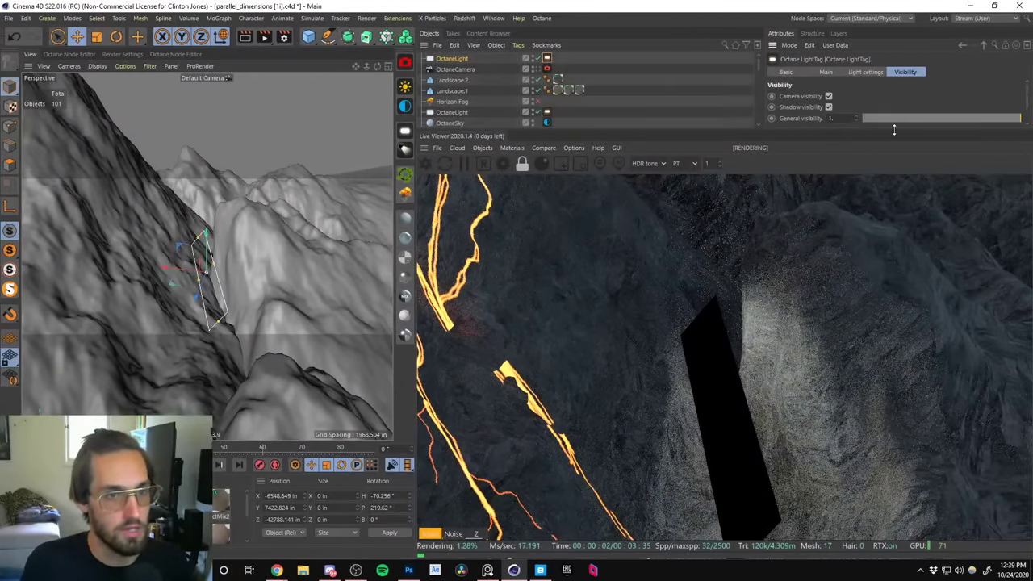
{"action": "left_click", "coordinate": [828, 96]}
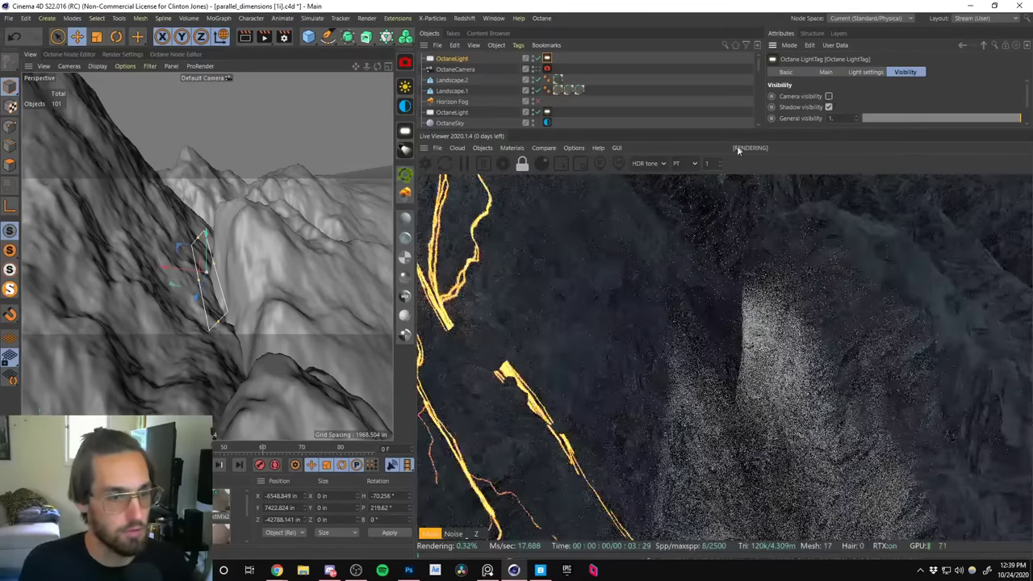
Rotate the area light's pitch to about 86°.
{"action": "scroll", "coordinate": [227, 263], "scroll_direction": "down", "scroll_amount": 5}
{"action": "left_click_drag", "start_coordinate": [227, 263], "coordinate": [241, 216], "text": "alt"}
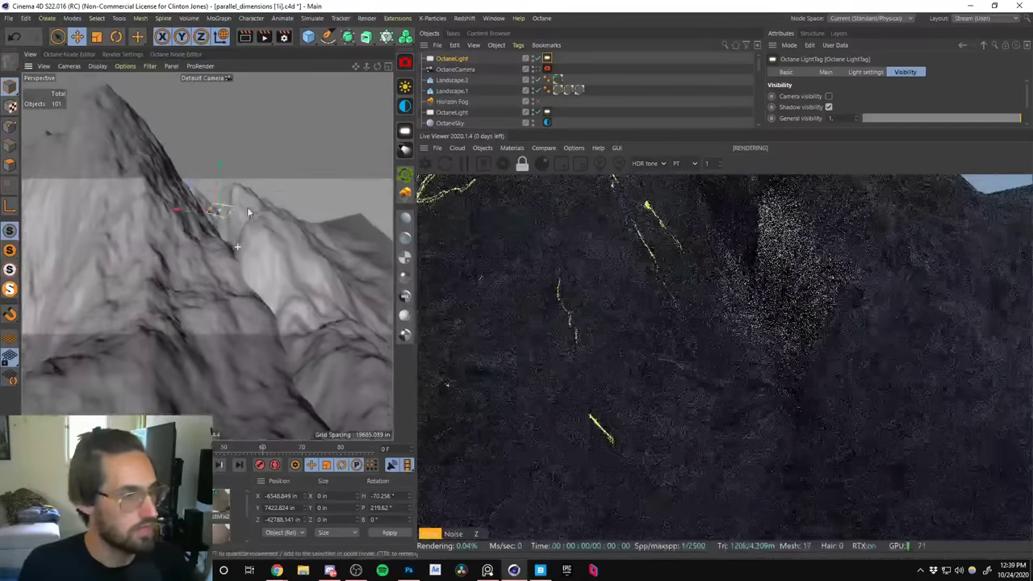
{"action": "scroll", "coordinate": [242, 218], "scroll_direction": "down", "scroll_amount": 3}
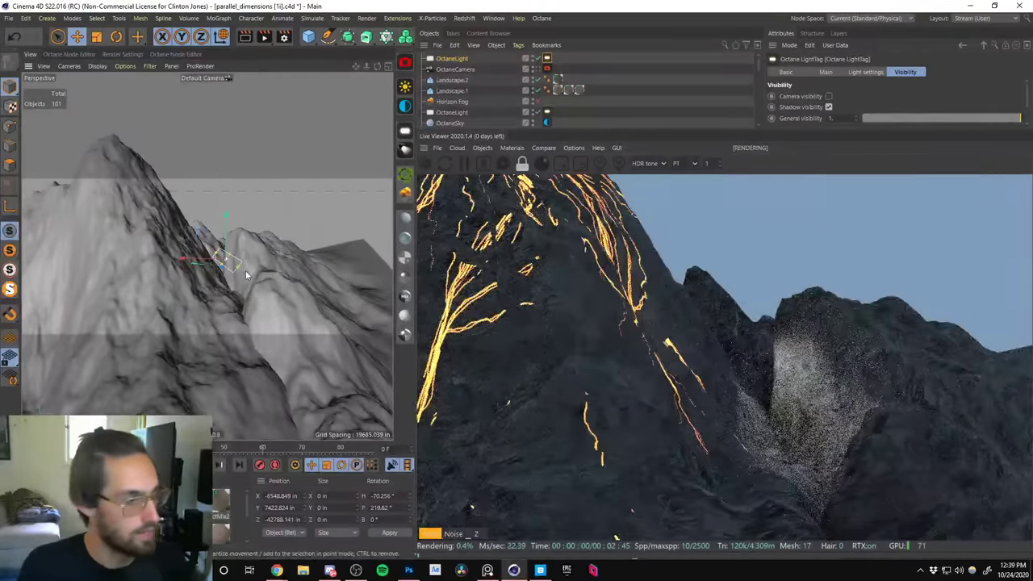
{"action": "scroll", "coordinate": [246, 270], "scroll_direction": "up", "scroll_amount": 9}
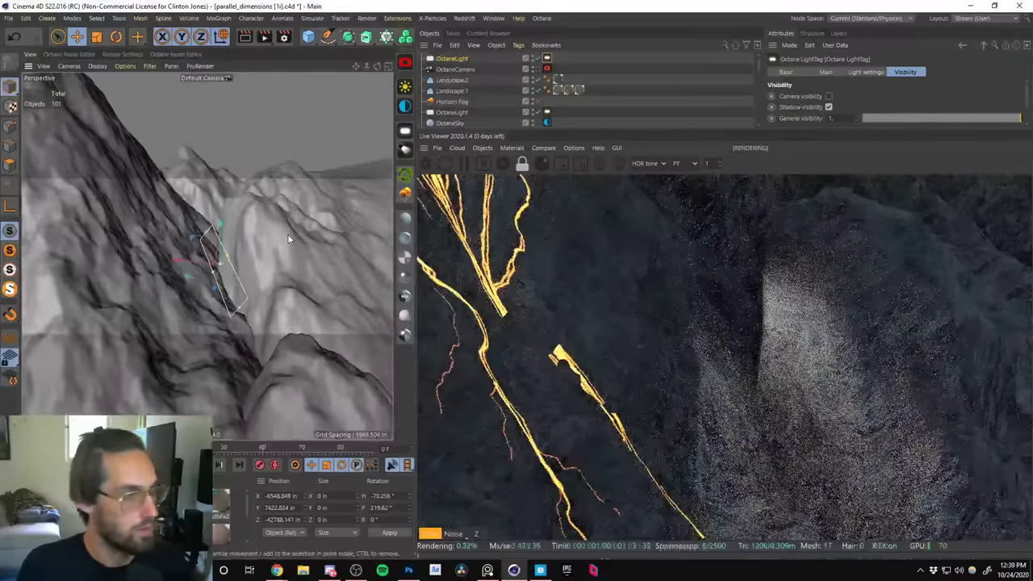
{"action": "key", "text": "r"}
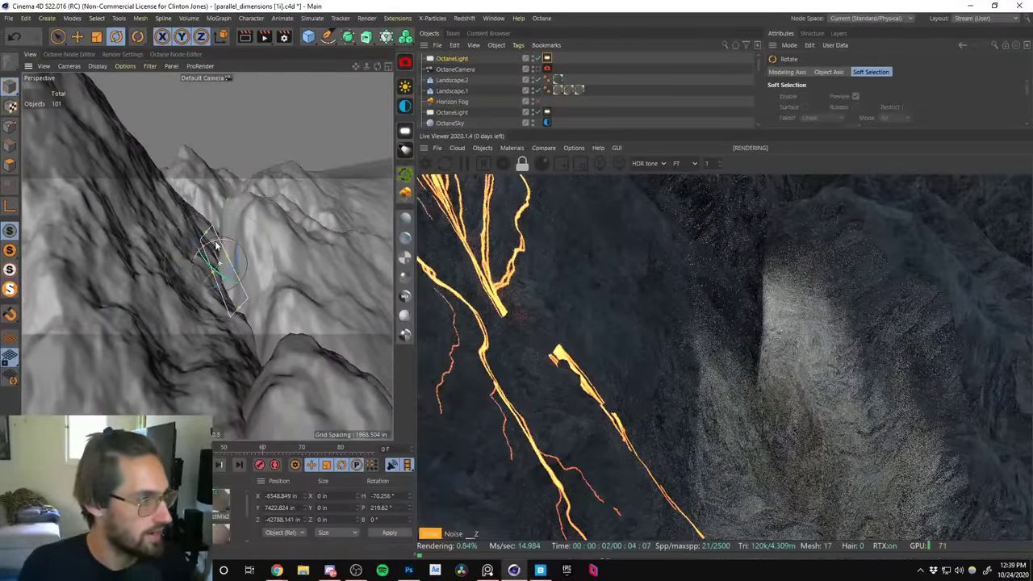
{"action": "left_click_drag", "start_coordinate": [215, 248], "coordinate": [179, 316]}
{"action": "key", "text": "e"}
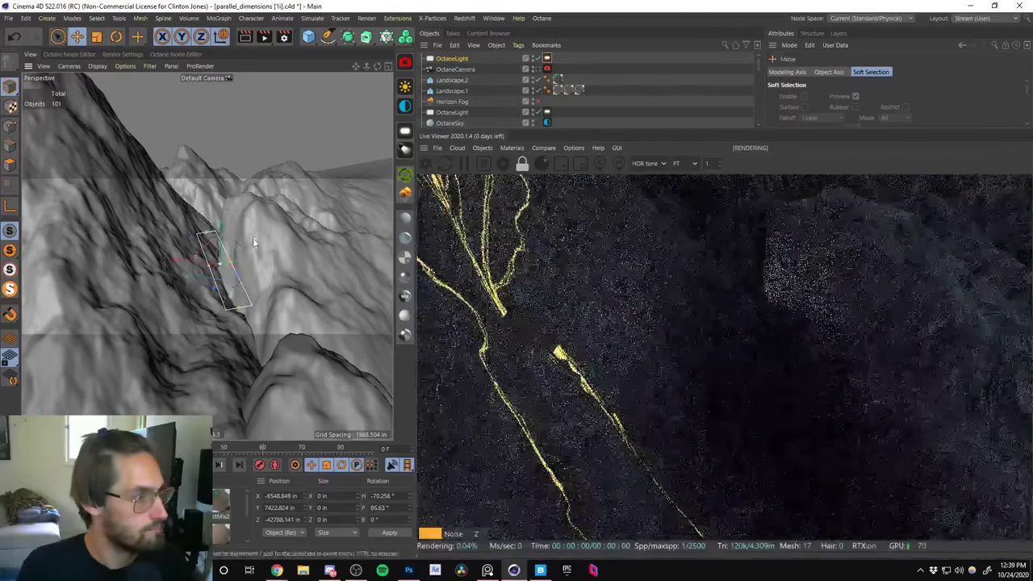
Lower the area light against the volcano's slope, to about X -7419, Y 5820, Z -41691 in.
{"action": "mouse_move", "coordinate": [253, 242]}
{"action": "left_mouse_down"}
{"action": "mouse_move", "coordinate": [224, 293]}
{"action": "mouse_move", "coordinate": [231, 288]}
{"action": "mouse_move", "coordinate": [206, 304]}
{"action": "mouse_move", "coordinate": [233, 296]}
{"action": "mouse_move", "coordinate": [233, 343]}
{"action": "mouse_move", "coordinate": [242, 318]}
{"action": "mouse_move", "coordinate": [274, 326]}
{"action": "mouse_move", "coordinate": [189, 367]}
{"action": "left_mouse_up"}
{"action": "key", "text": "t"}
{"action": "key", "text": "e"}
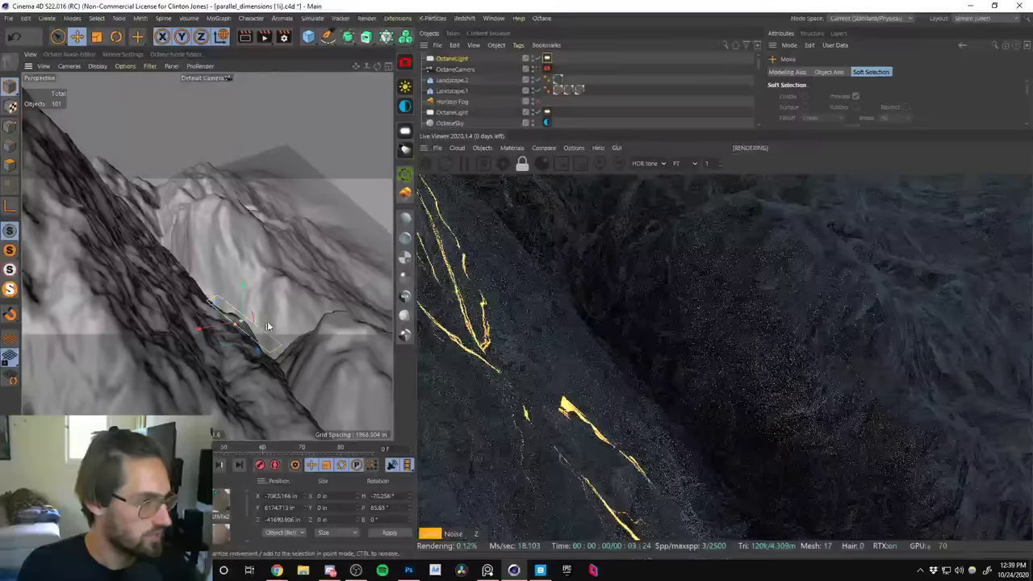
{"action": "left_click_drag", "start_coordinate": [258, 332], "coordinate": [259, 289], "text": "alt"}
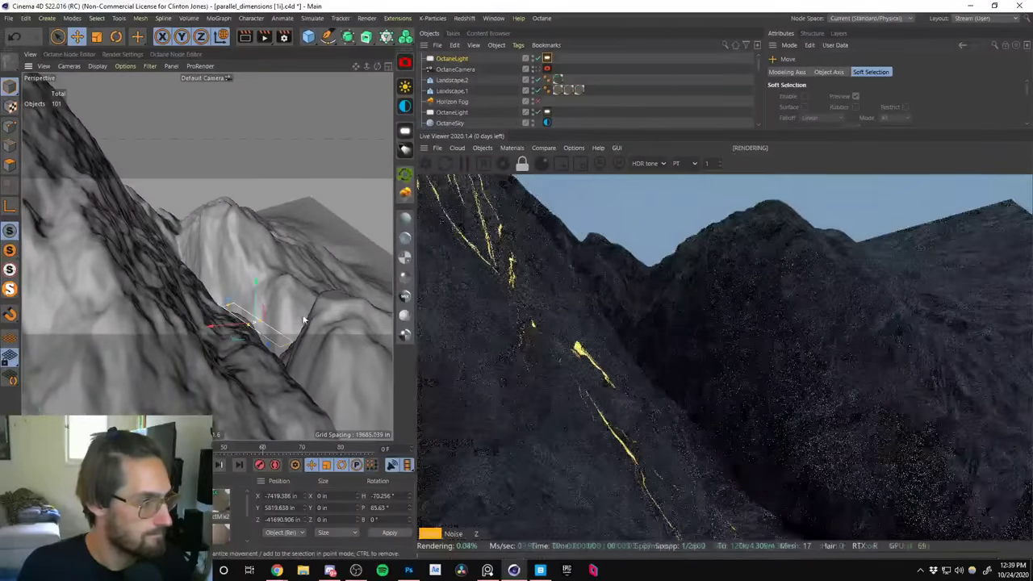
Open the area light's Octane light tag in the node editor and connect an RGB spectrum node to its Texture input.
{"action": "left_click", "coordinate": [547, 58]}
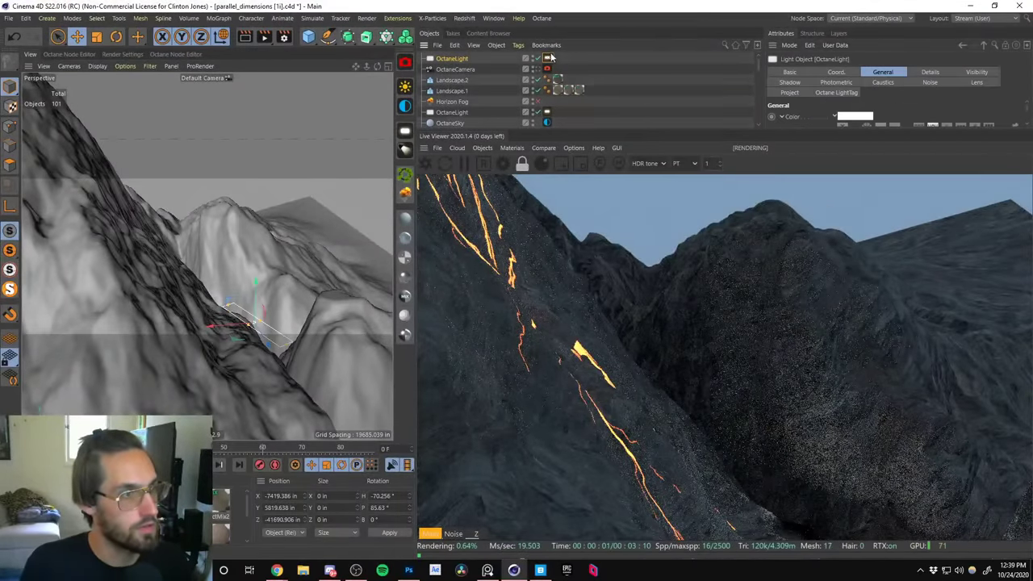
{"action": "left_click", "coordinate": [903, 72]}
{"action": "left_click_drag", "start_coordinate": [1027, 98], "coordinate": [1029, 114]}
{"action": "left_click", "coordinate": [798, 115]}
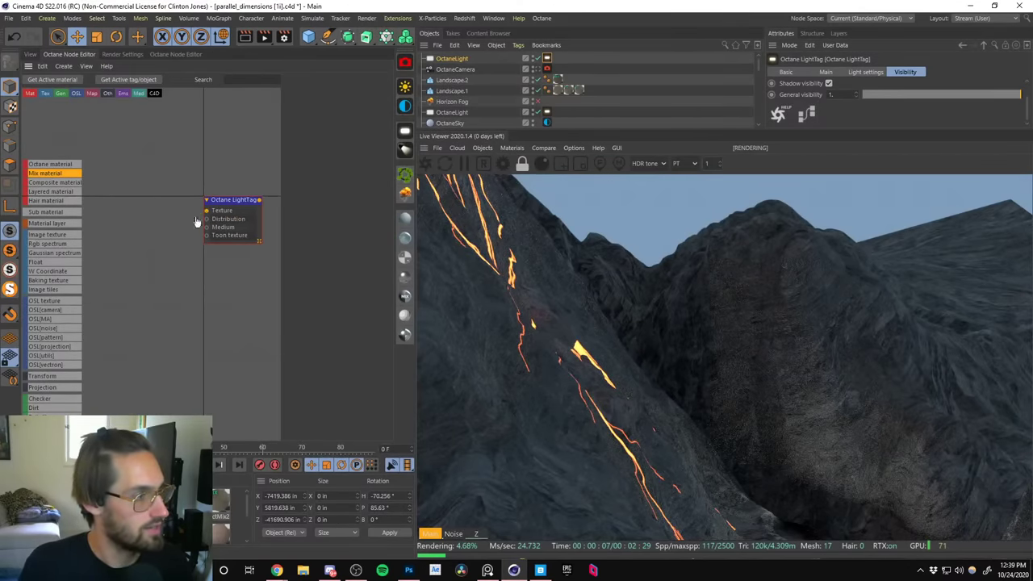
{"action": "type", "text": "TRAN"}
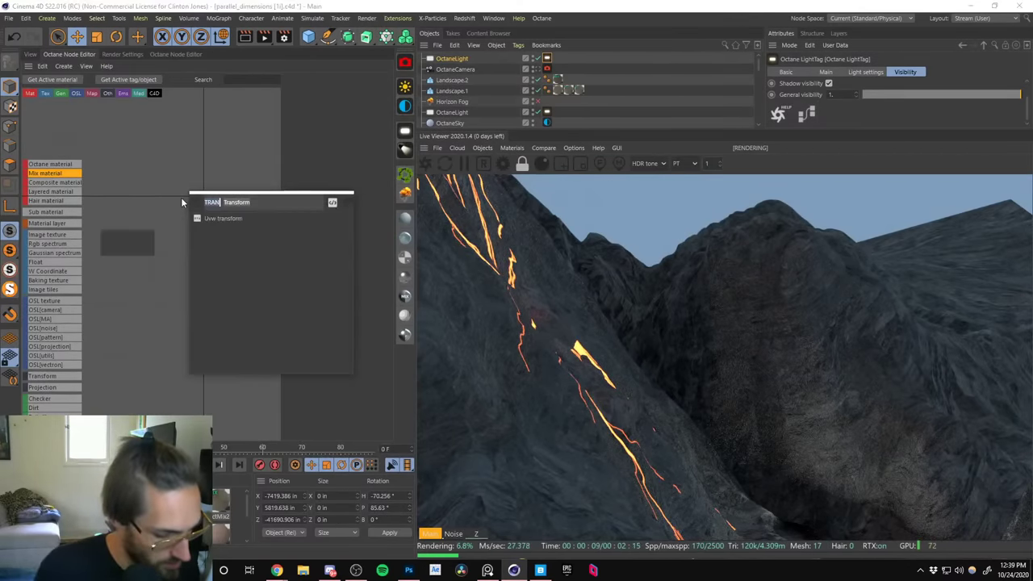
{"action": "key", "text": "BackSpace"}
{"action": "key", "text": "BackSpace"}
{"action": "key", "text": "BackSpace"}
{"action": "key", "text": "BackSpace"}
{"action": "type", "text": "RGB"}
{"action": "key", "text": "Return"}
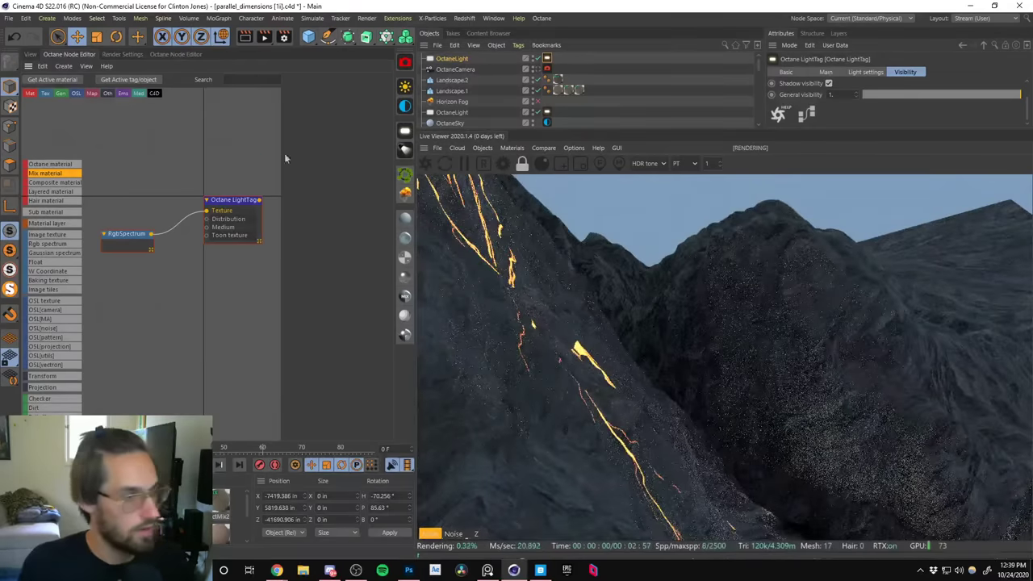
Set the RGB spectrum node's colour to orange-red with H 11°, S 88% and V 100%.
{"action": "left_click", "coordinate": [134, 234]}
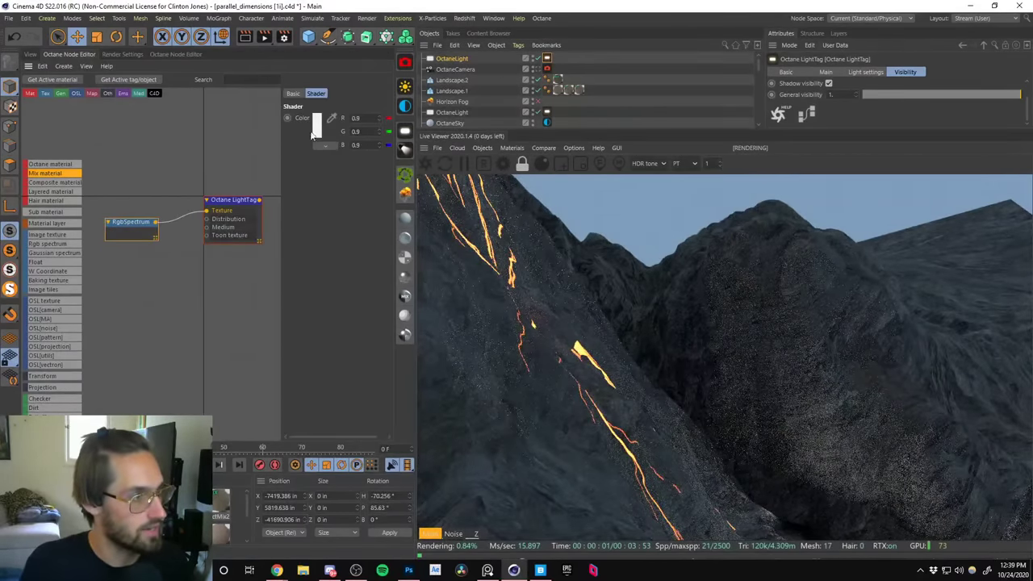
{"action": "left_click", "coordinate": [315, 131]}
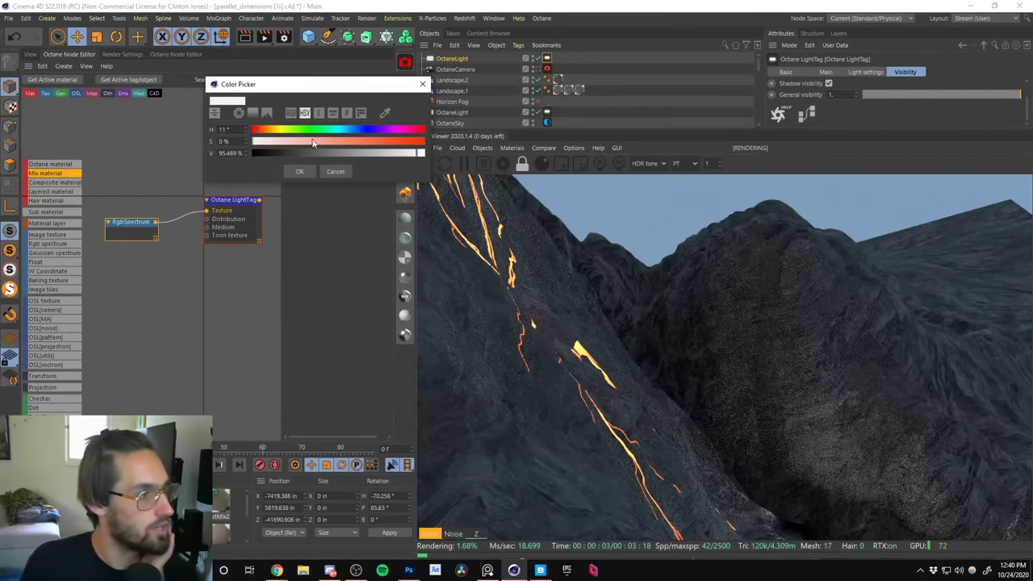
{"action": "left_click_drag", "start_coordinate": [313, 143], "coordinate": [403, 139]}
{"action": "left_click", "coordinate": [421, 153]}
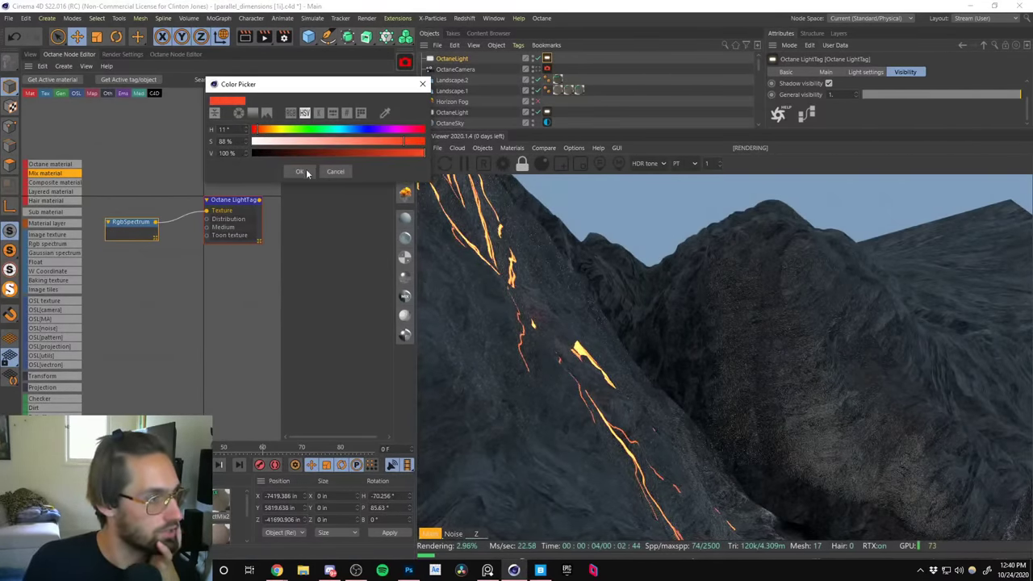
{"action": "left_click", "coordinate": [301, 172]}
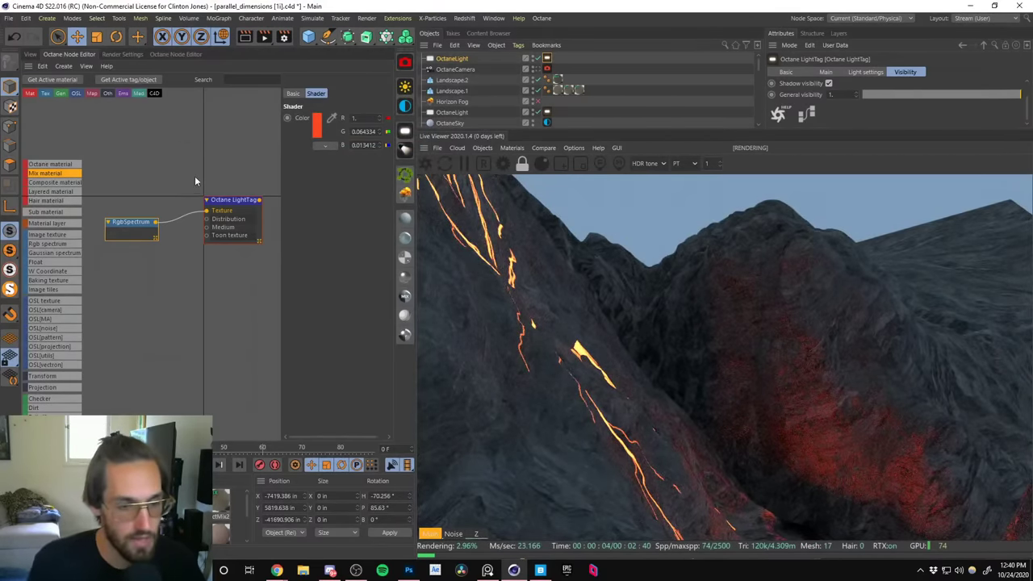
Compare the red light with the volcano reference image and return to the perspective viewport.
{"action": "left_click", "coordinate": [487, 570]}
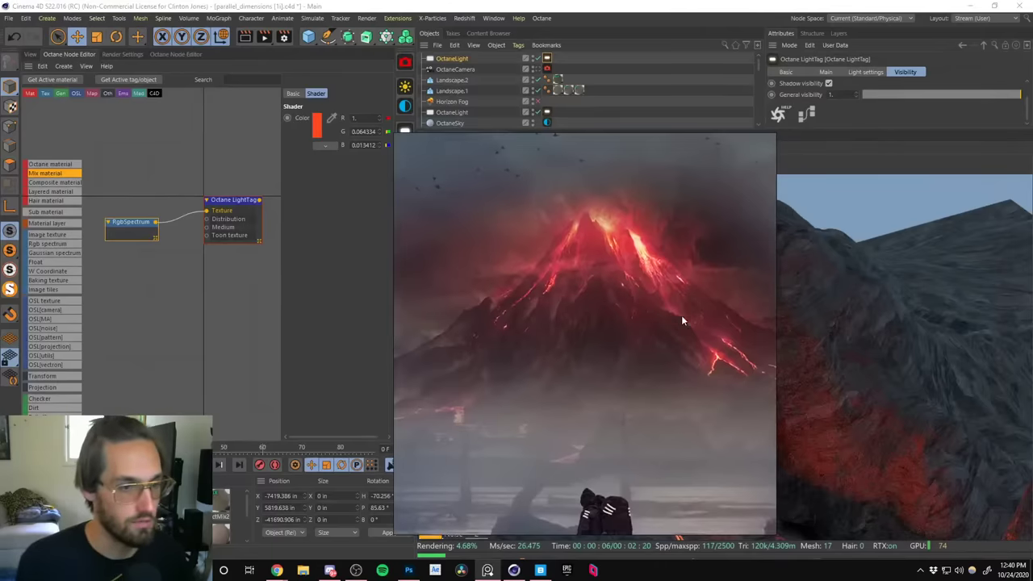
{"action": "middle_click_drag", "start_coordinate": [681, 316], "coordinate": [565, 324]}
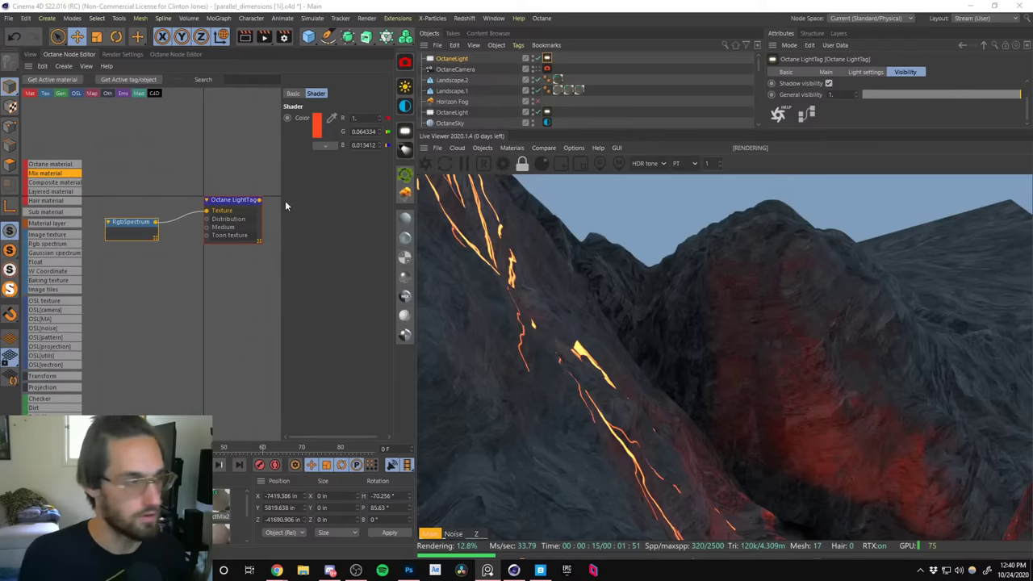
{"action": "left_click", "coordinate": [30, 55]}
Duplicate the red area light further along the slope, at about X -6009, Y 7016, Z -43995 in, with about 101° pitch.
{"action": "left_click_drag", "start_coordinate": [263, 324], "coordinate": [203, 269], "text": "alt"}
{"action": "key", "text": "r"}
{"action": "key", "text": "e"}
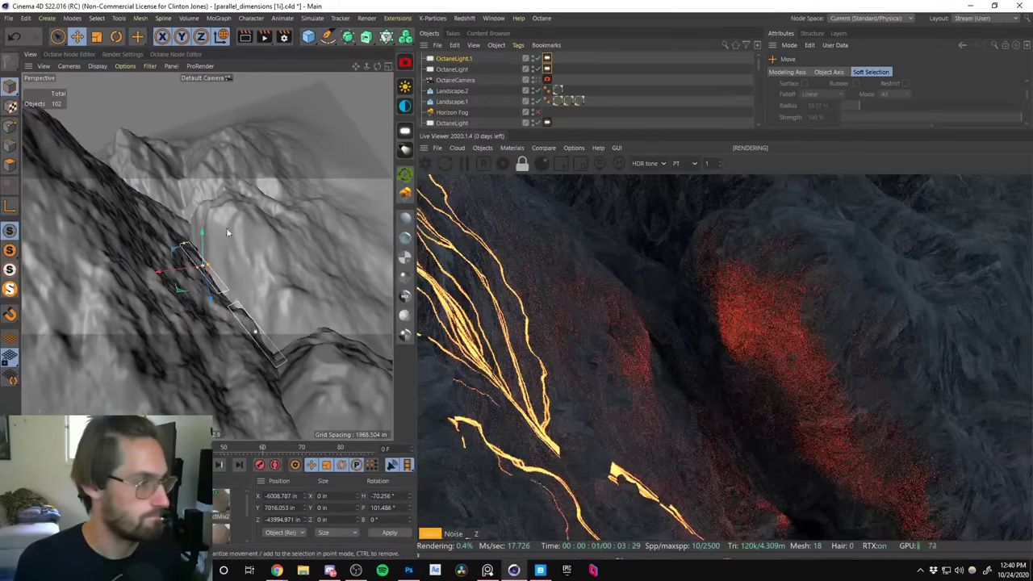
Duplicate the red area light further up the slope, at about X -6169, Y 5960, Z -48725 in, rotated to about H -20°, P 135°.
{"action": "left_click_drag", "start_coordinate": [226, 228], "coordinate": [157, 260]}
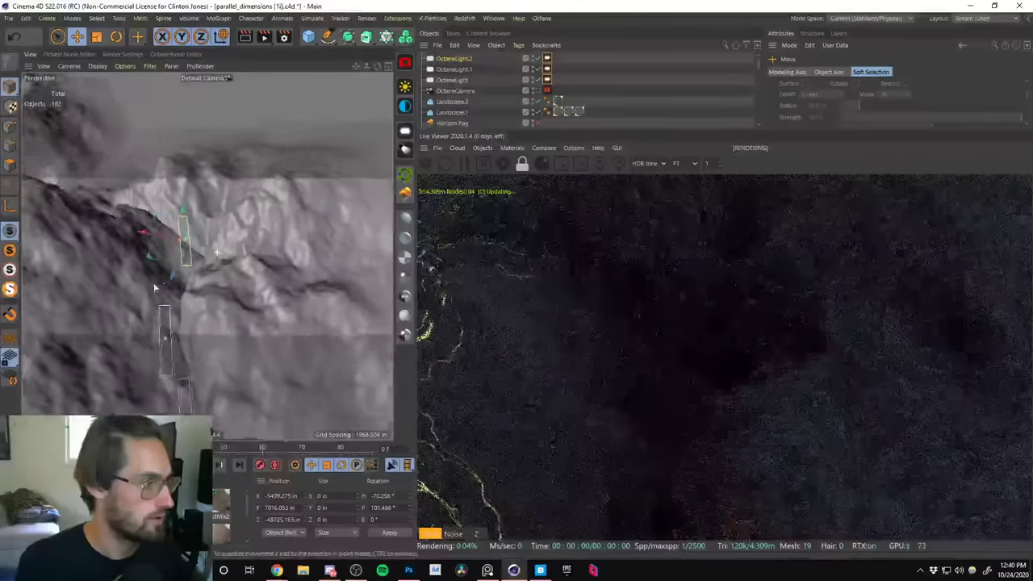
{"action": "key", "text": "r"}
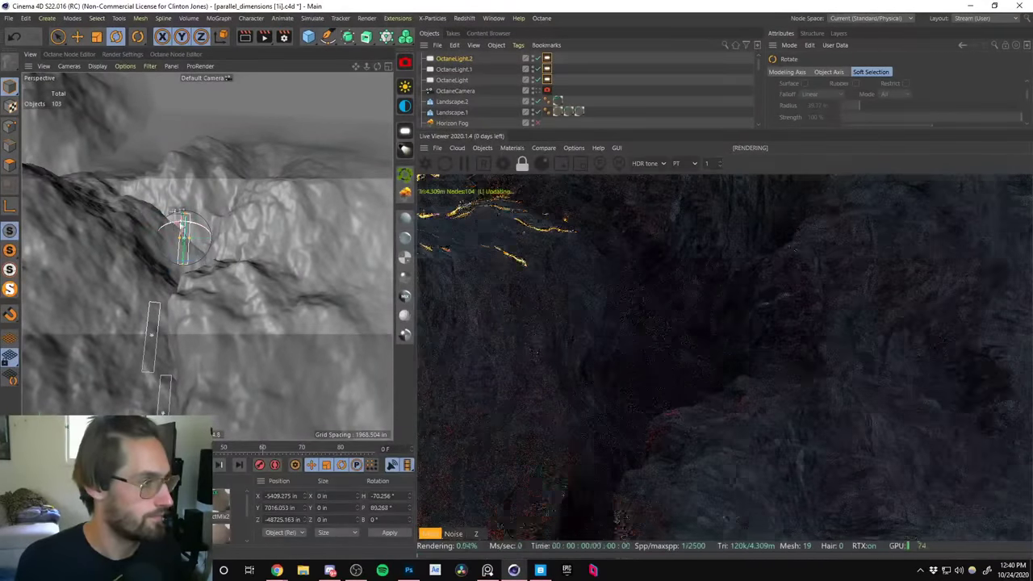
{"action": "key", "text": "e"}
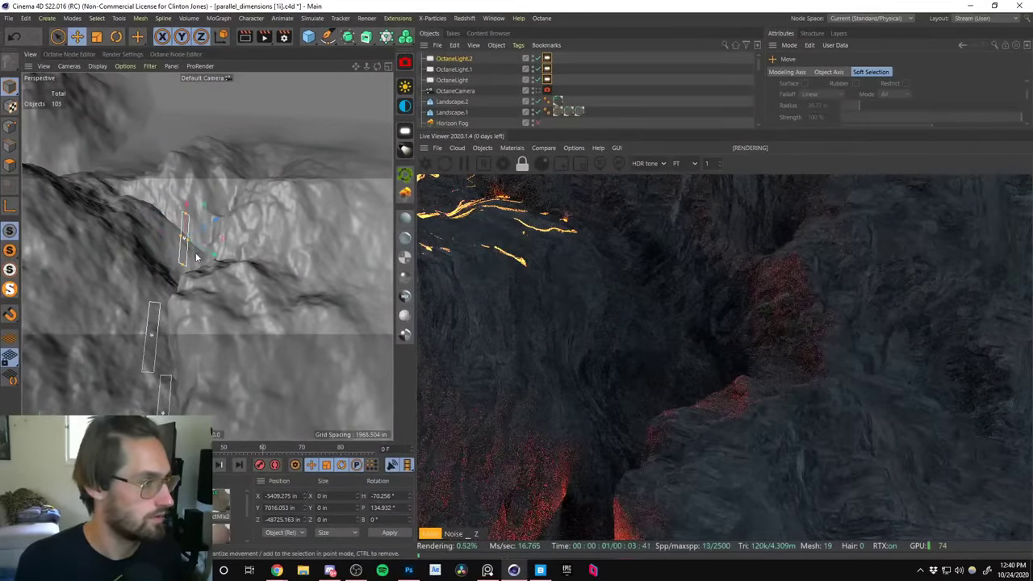
{"action": "left_click_drag", "start_coordinate": [185, 246], "coordinate": [209, 206], "text": "alt"}
{"action": "key", "text": "r"}
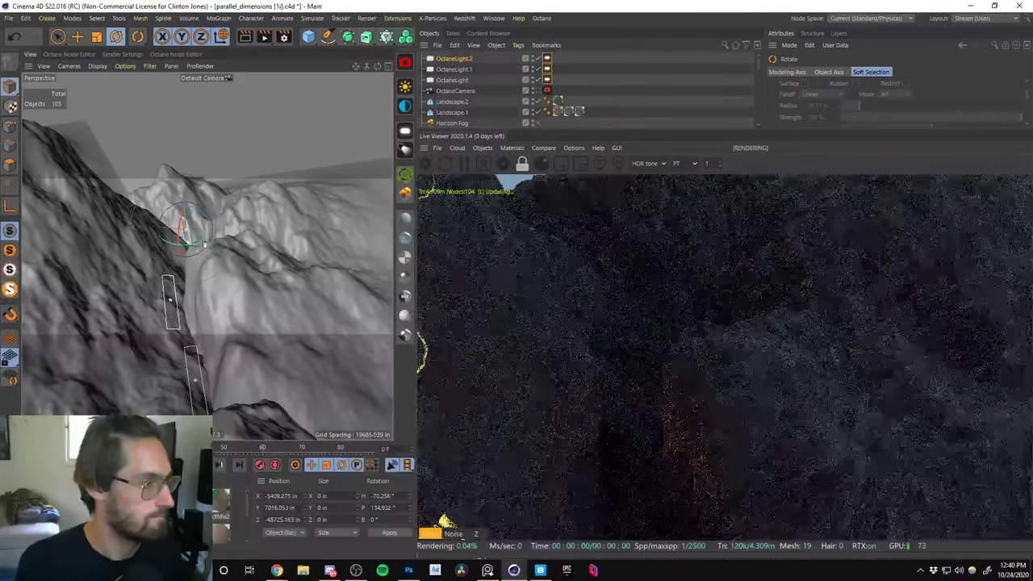
{"action": "left_click_drag", "start_coordinate": [226, 236], "coordinate": [216, 276], "text": "alt"}
{"action": "key", "text": "e"}
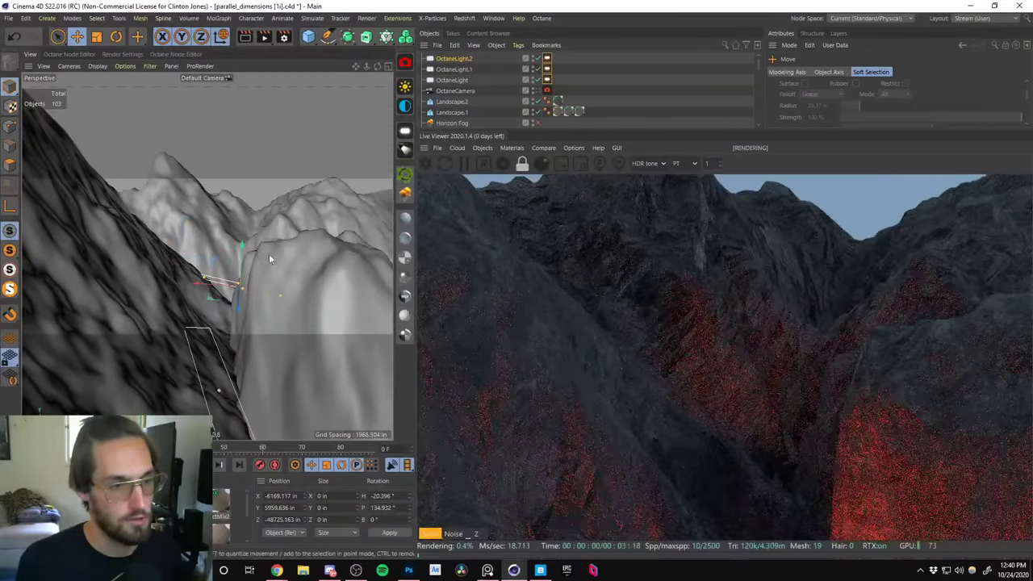
Try another duplicate of the red area light at about X -3742, Y 7870, Z -48802 in, and delete it.
{"action": "left_click_drag", "start_coordinate": [269, 253], "coordinate": [130, 265], "text": "alt"}
{"action": "left_click_drag", "start_coordinate": [129, 265], "coordinate": [82, 254], "text": "alt"}
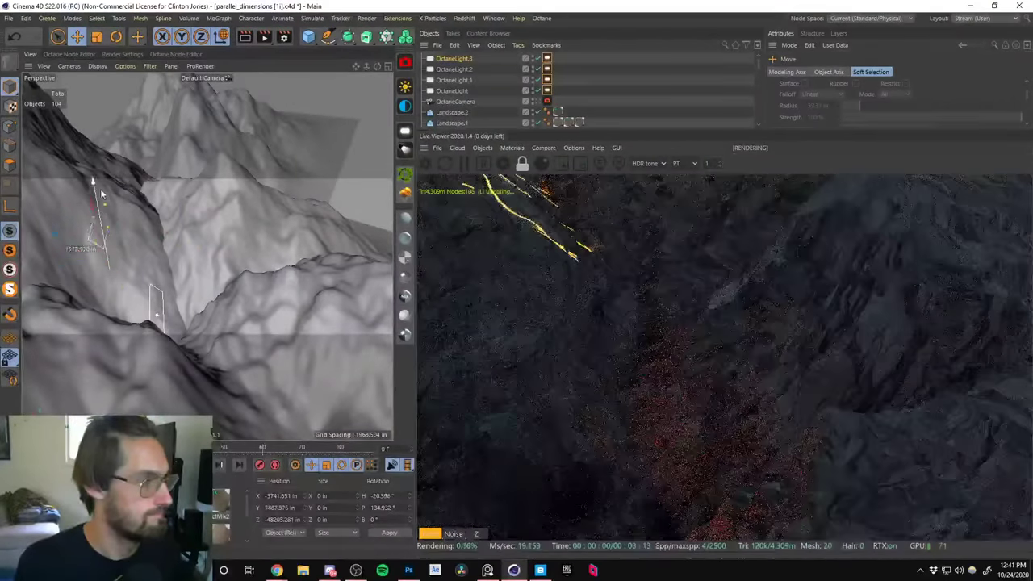
{"action": "mouse_move", "coordinate": [102, 194]}
{"action": "left_mouse_down"}
{"action": "mouse_move", "coordinate": [101, 184]}
{"action": "mouse_move", "coordinate": [124, 214]}
{"action": "mouse_move", "coordinate": [103, 212]}
{"action": "left_mouse_up"}
{"action": "left_click_drag", "start_coordinate": [113, 214], "coordinate": [167, 293], "text": "alt"}
{"action": "left_click", "coordinate": [633, 100]}
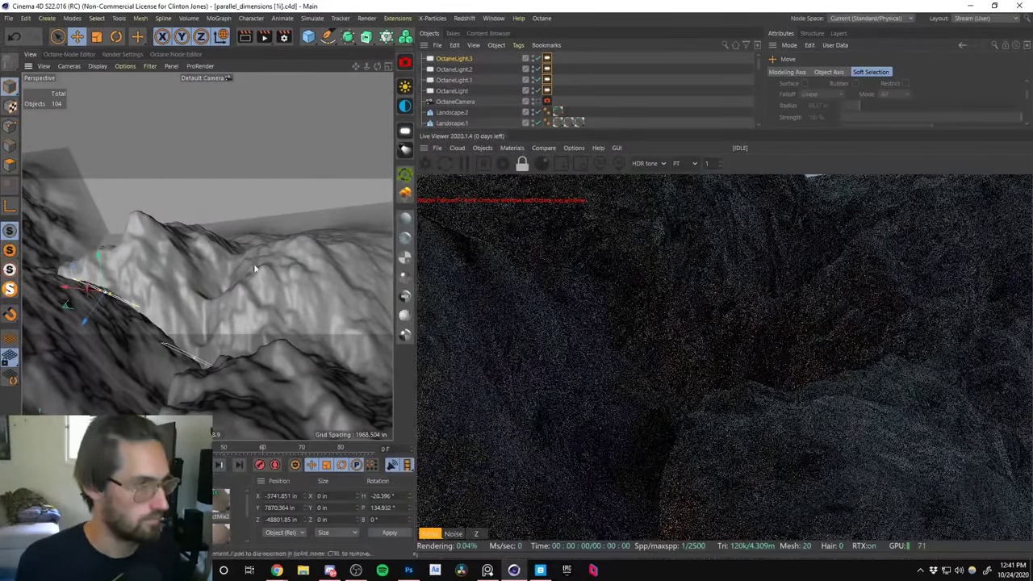
{"action": "left_click_drag", "start_coordinate": [184, 303], "coordinate": [241, 305], "text": "alt"}
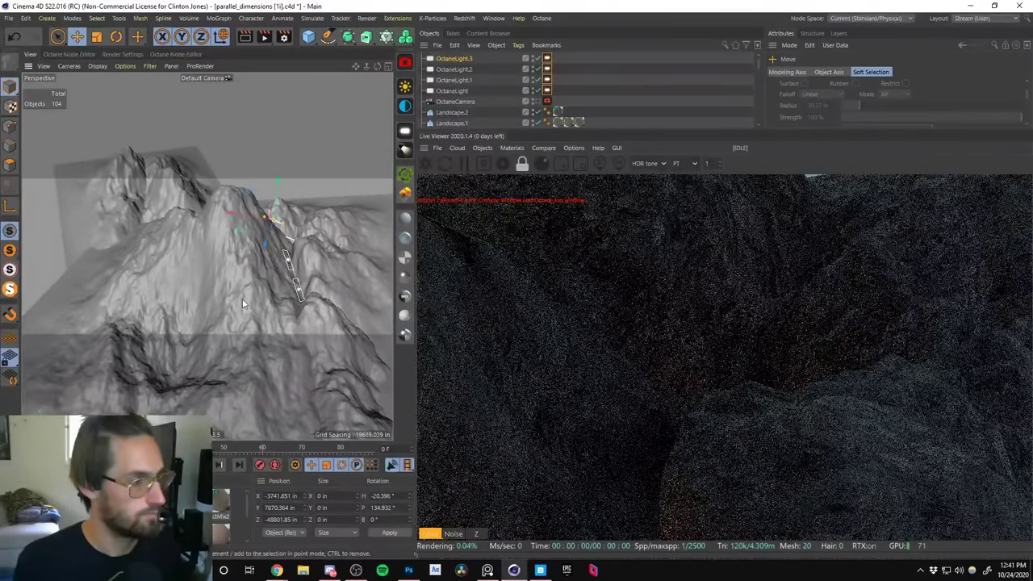
{"action": "key", "text": "Delete"}
Switch the viewport to the scene's Camera under the Null and check the Octane render log.
{"action": "right_click_drag", "start_coordinate": [300, 246], "coordinate": [269, 287], "text": "alt"}
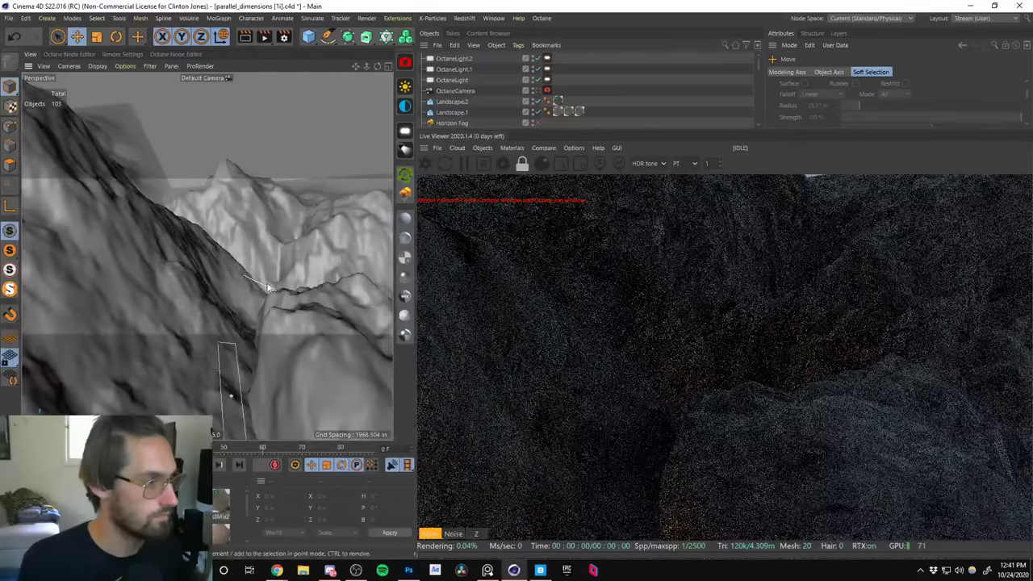
{"action": "left_click_drag", "start_coordinate": [759, 68], "coordinate": [758, 104]}
{"action": "scroll", "coordinate": [545, 113], "scroll_direction": "up", "scroll_amount": 3}
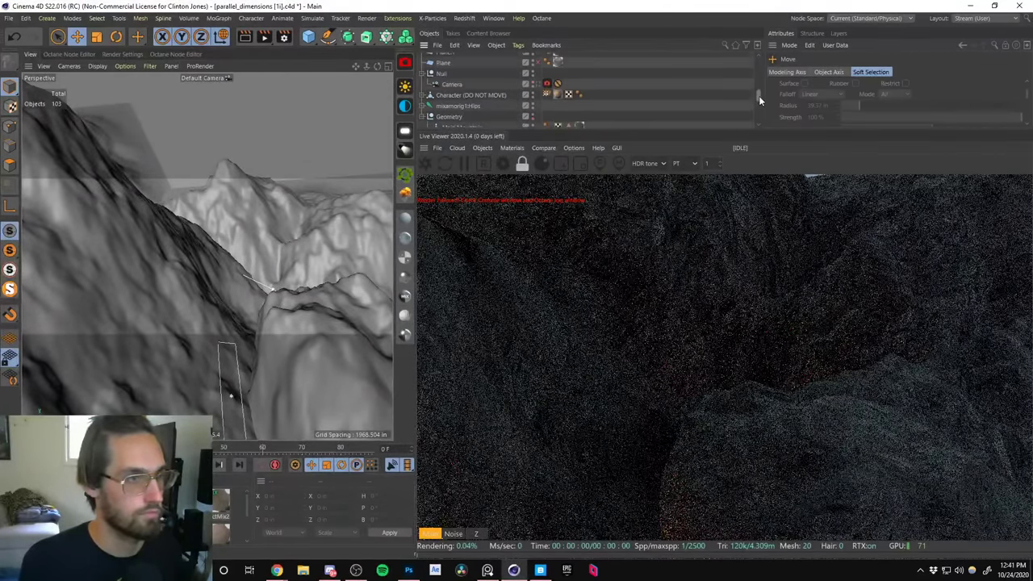
{"action": "left_click", "coordinate": [538, 107]}
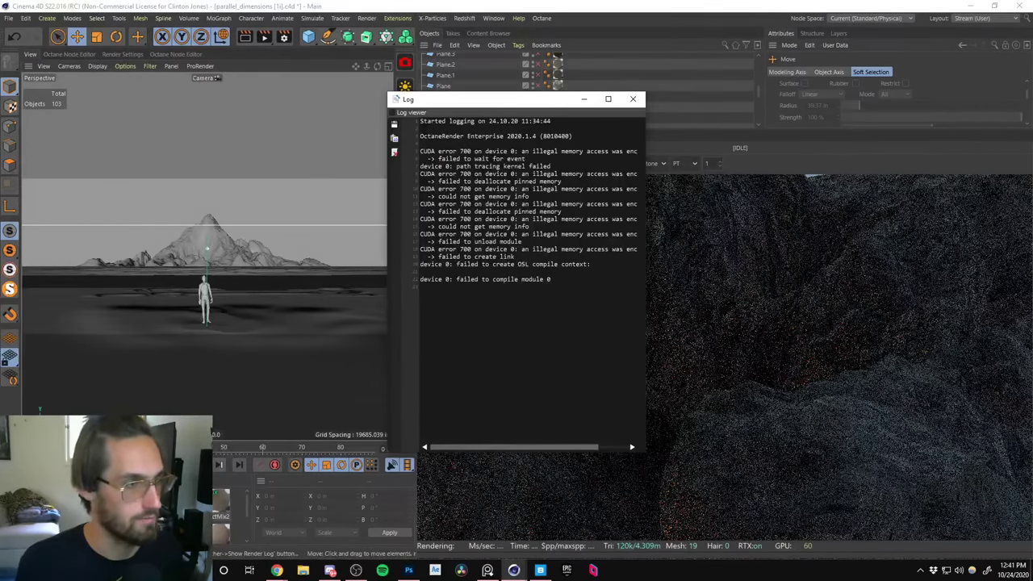
{"action": "left_click", "coordinate": [632, 99]}
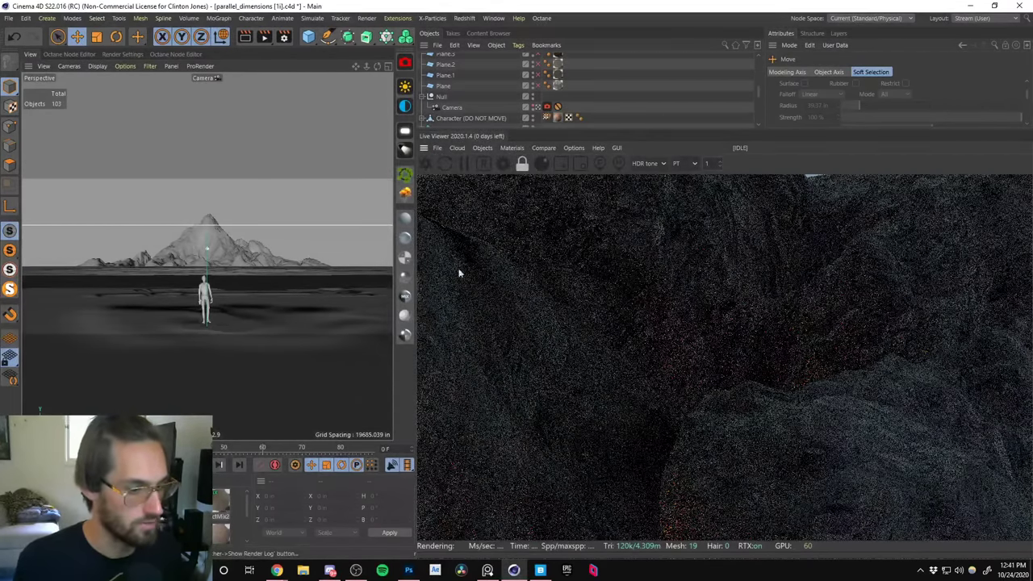
Set the Live Viewer's locked resolution scale to 0.4.
{"action": "left_click", "coordinate": [521, 164]}
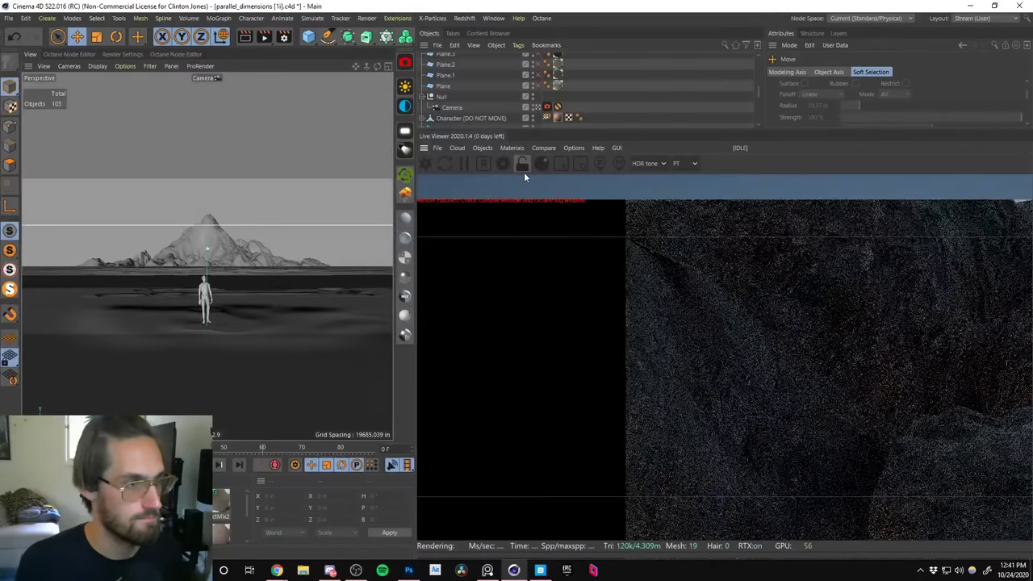
{"action": "left_click", "coordinate": [523, 167]}
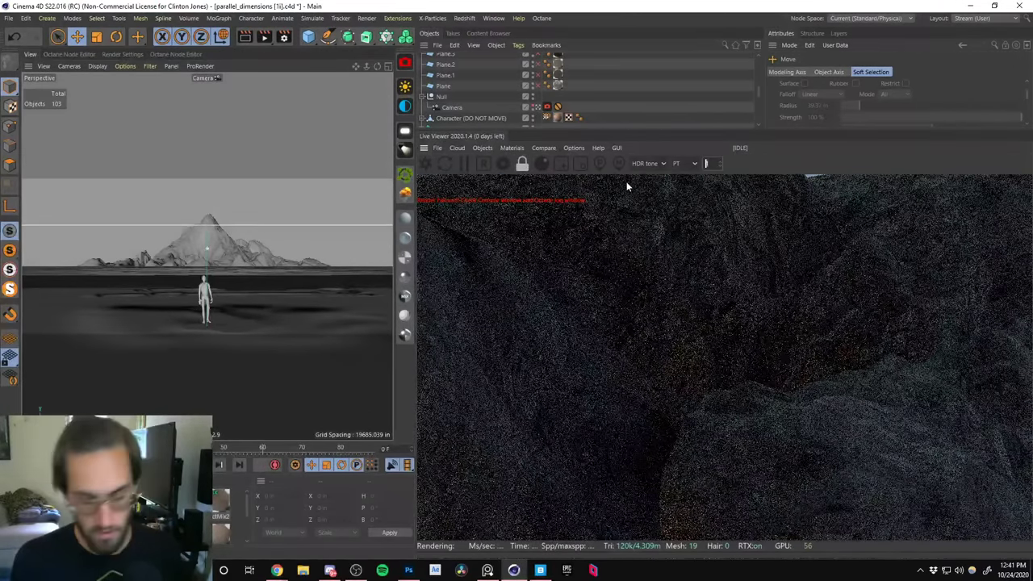
{"action": "type", "text": "0.4"}
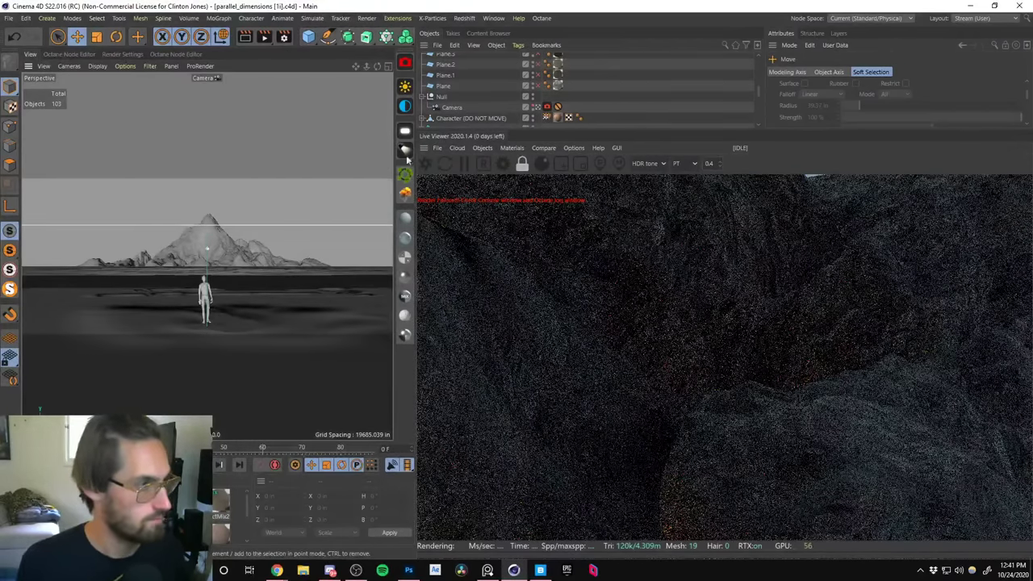
Save the scene as a new version named parallel_dimensions [1j] and close Cinema 4D.
{"action": "scroll", "coordinate": [760, 79], "scroll_direction": "up", "scroll_amount": 5}
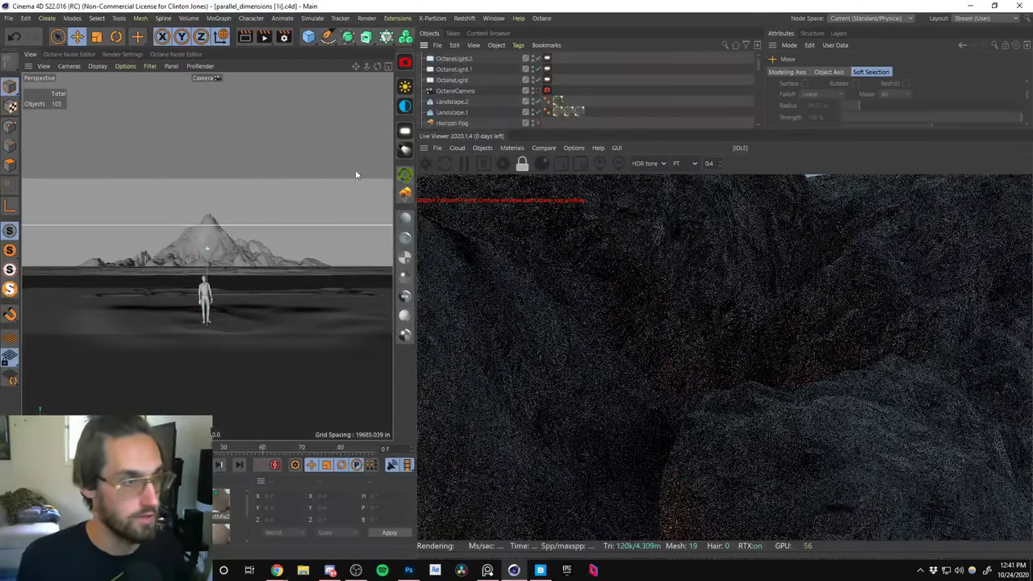
{"action": "key", "text": "ctrl+shift+s"}
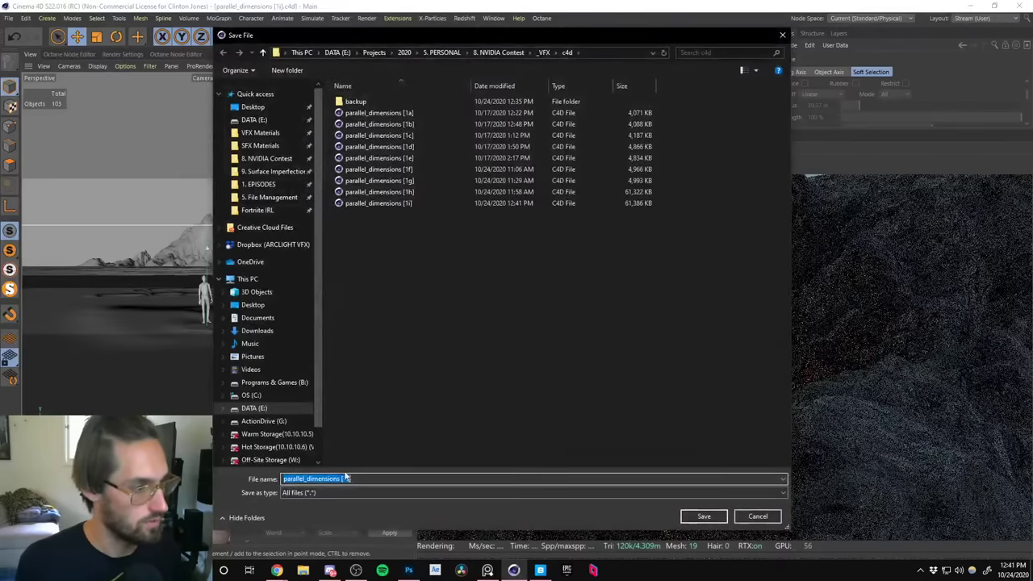
{"action": "left_click", "coordinate": [370, 478]}
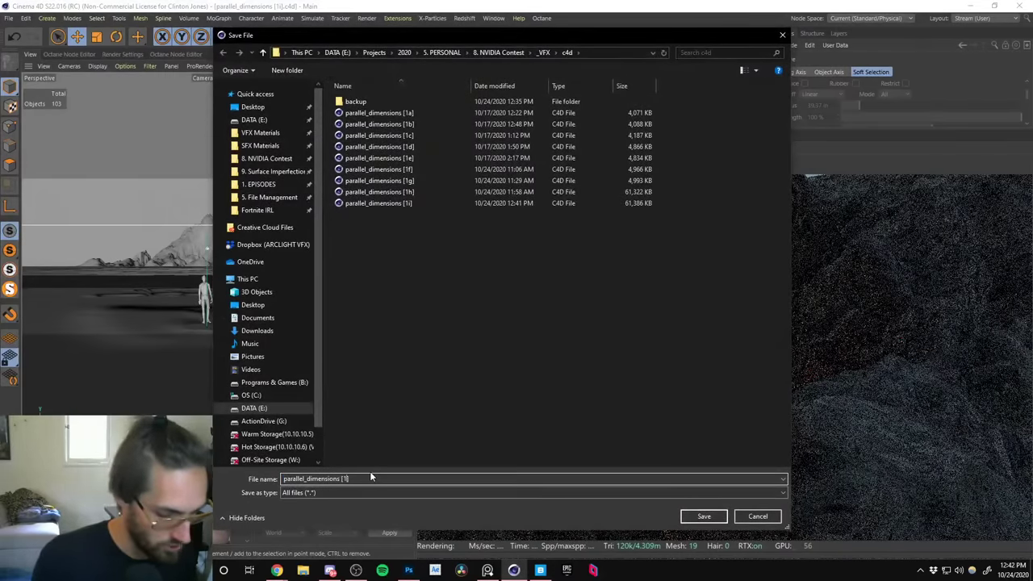
{"action": "type", "text": "j"}
{"action": "key", "text": "Return"}
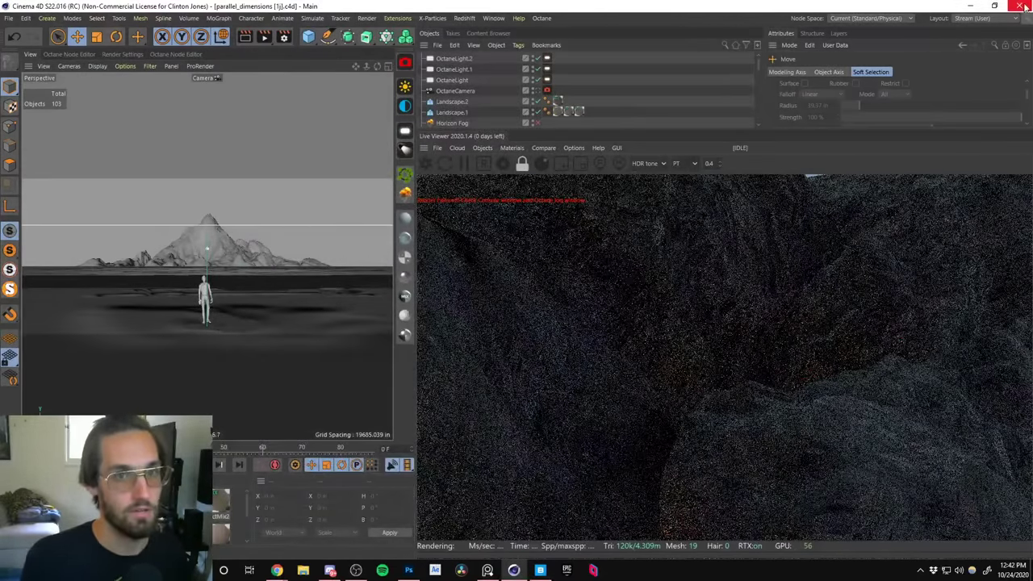
{"action": "left_click", "coordinate": [1023, 6]}
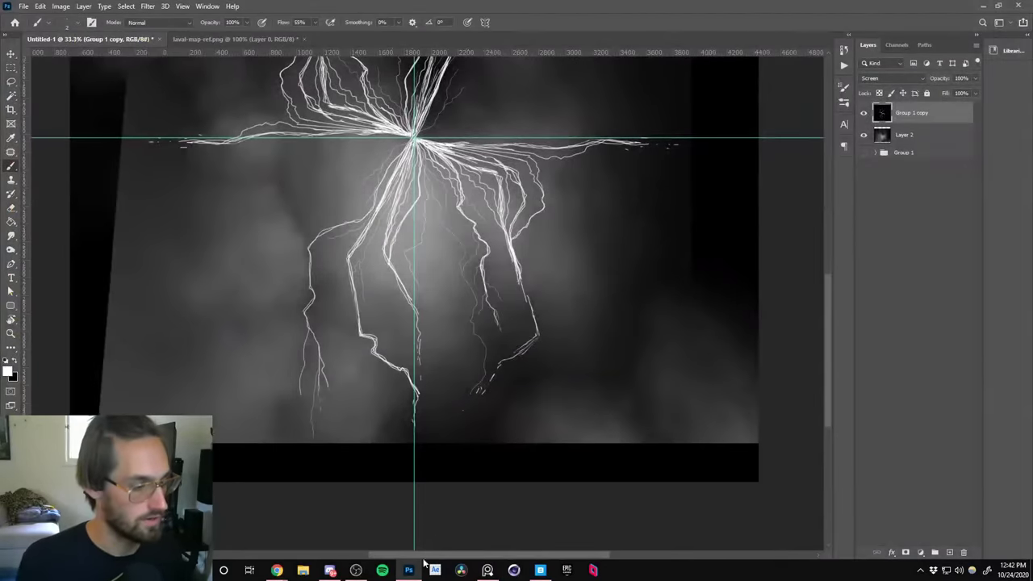
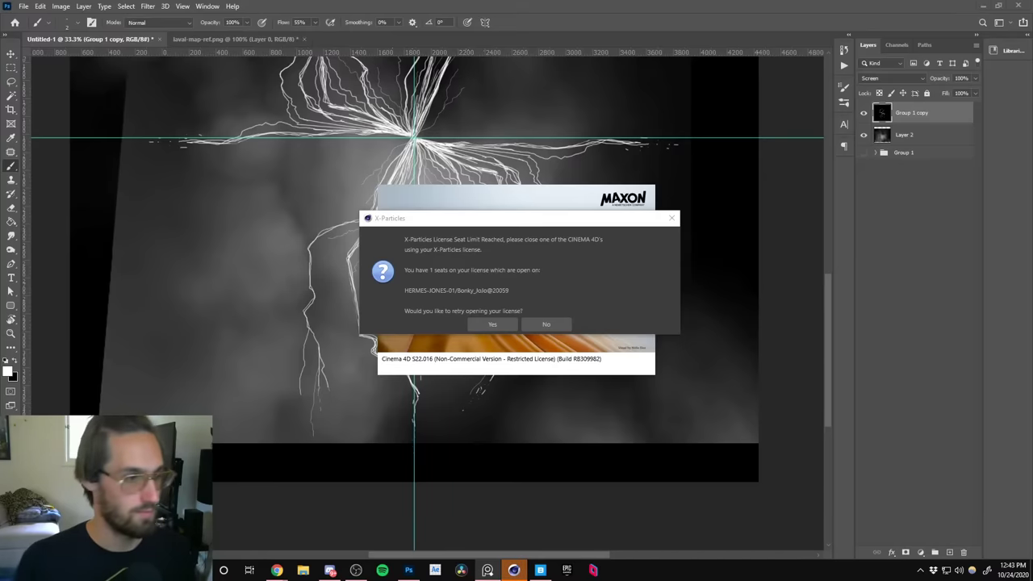
Decline the X-Particles license retry, accept the non-commercial notice and close the Quick Start Dialog.
{"action": "left_click", "coordinate": [546, 323]}
{"action": "left_click", "coordinate": [503, 301]}
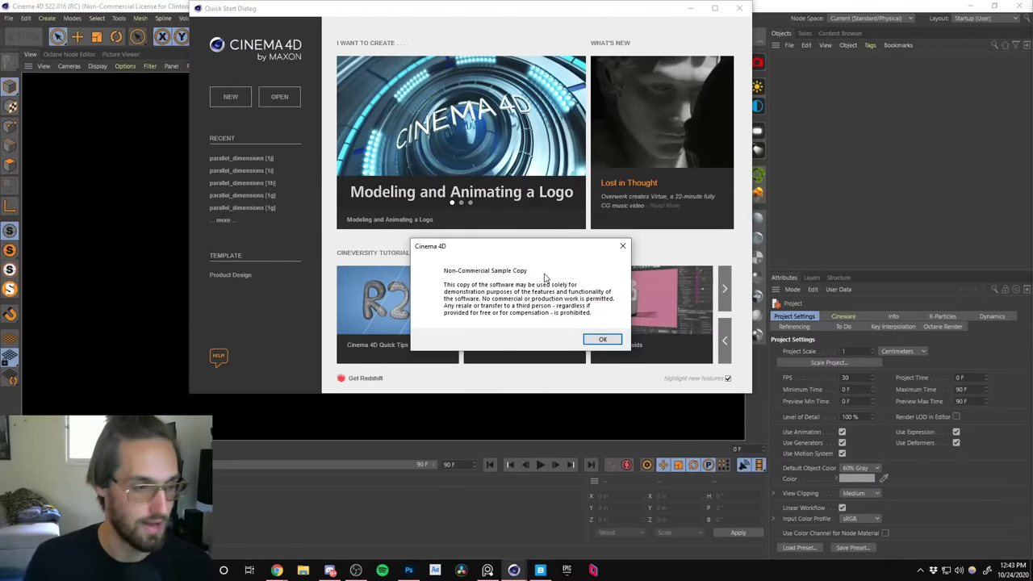
{"action": "left_click", "coordinate": [603, 339]}
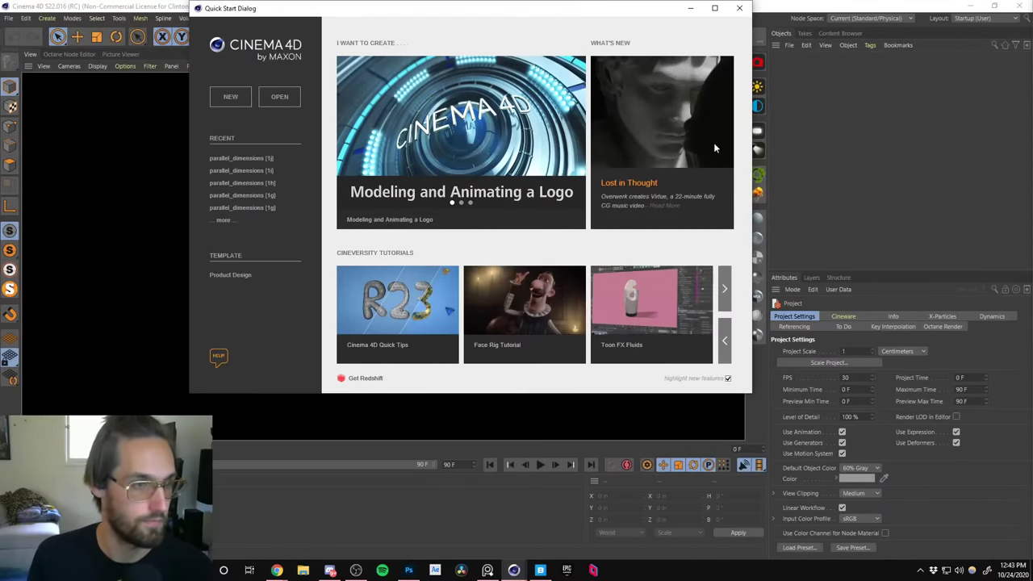
{"action": "left_click", "coordinate": [740, 9]}
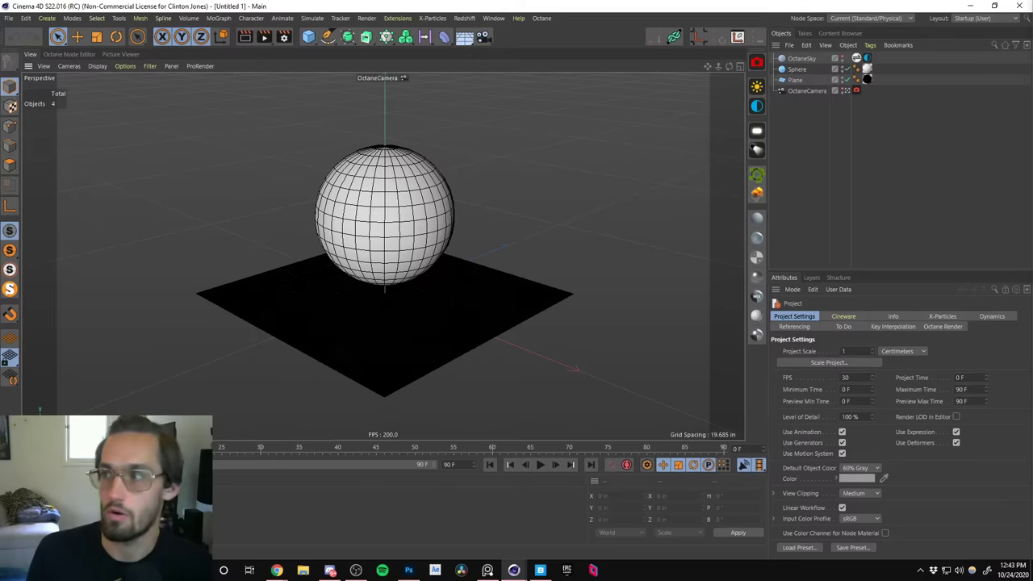
Change the interface layout to Stream (User).
{"action": "left_click", "coordinate": [971, 18]}
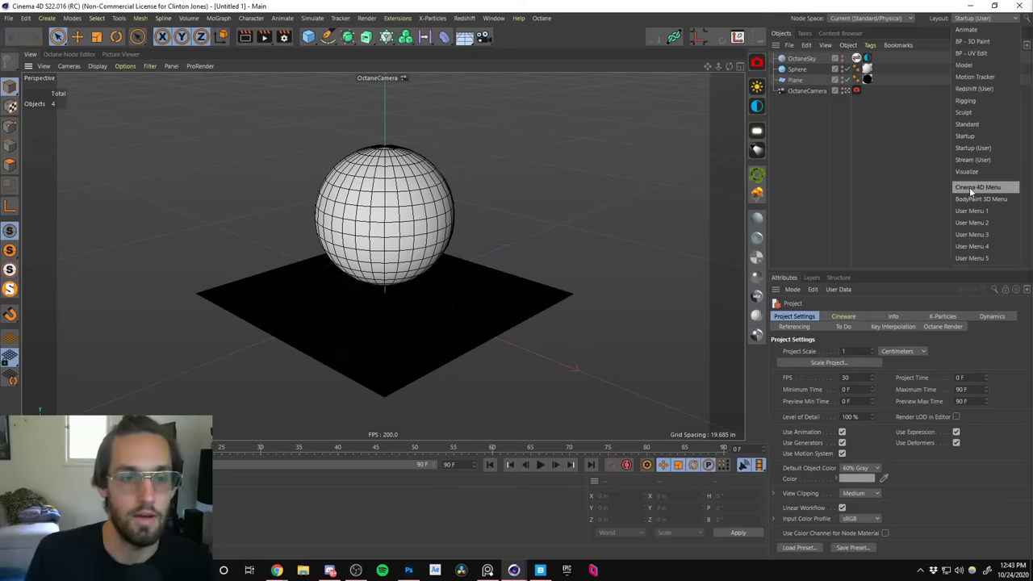
{"action": "left_click", "coordinate": [971, 148]}
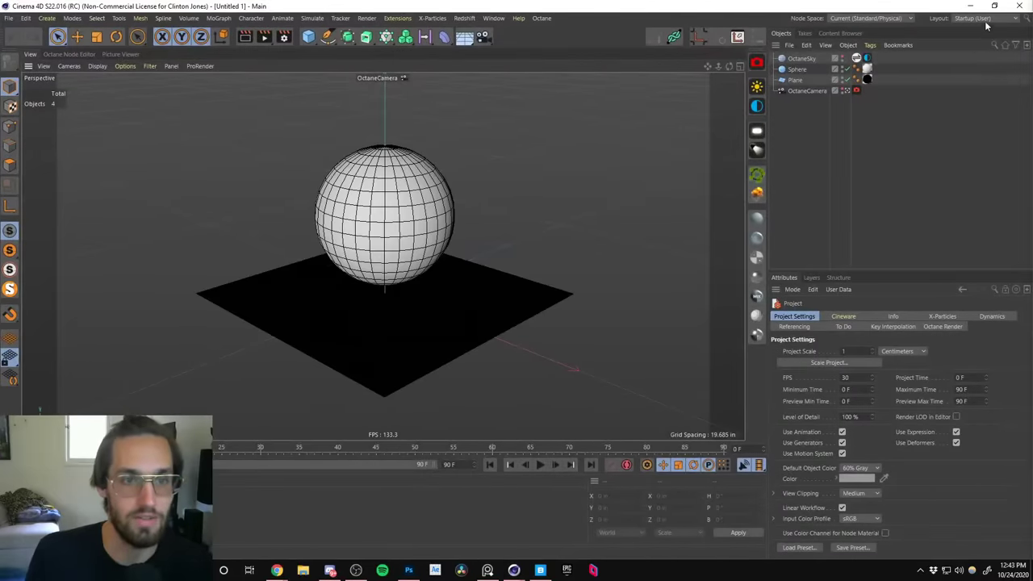
{"action": "left_click", "coordinate": [971, 17]}
{"action": "left_click", "coordinate": [968, 162]}
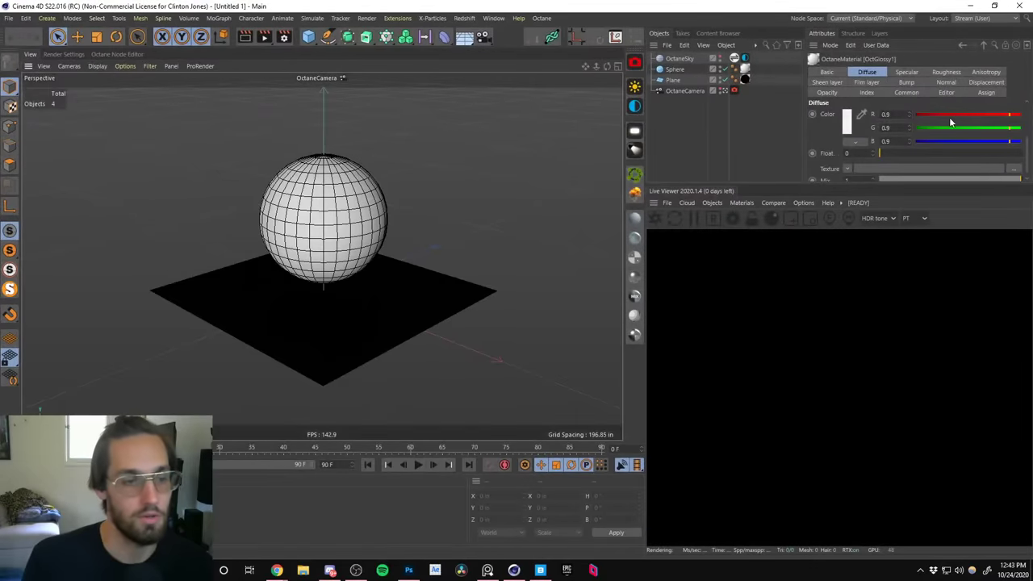
Open the parallel_dimensions [1j] project and start rendering it in the Octane Live Viewer.
{"action": "left_click", "coordinate": [8, 18]}
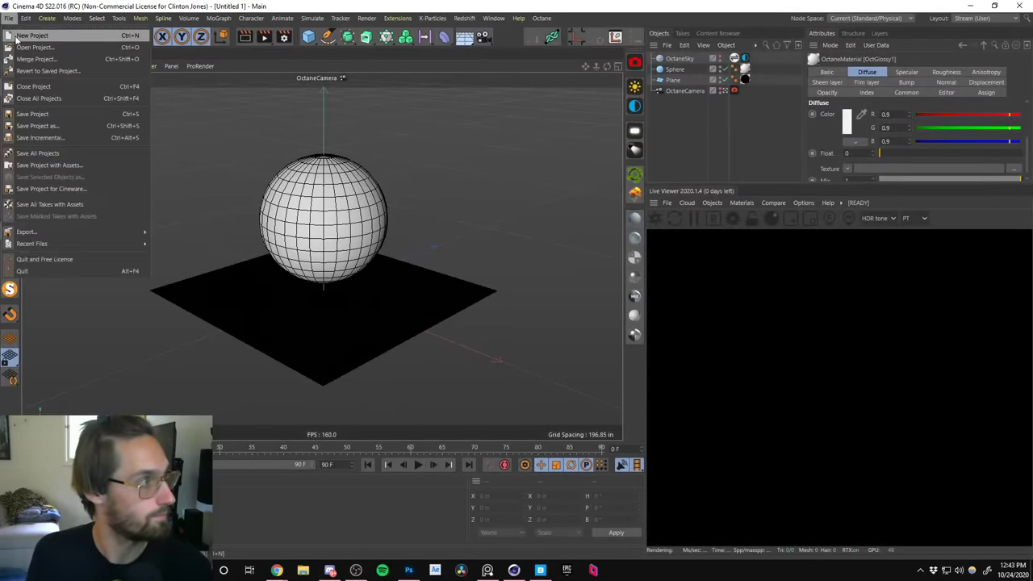
{"action": "left_click", "coordinate": [36, 49]}
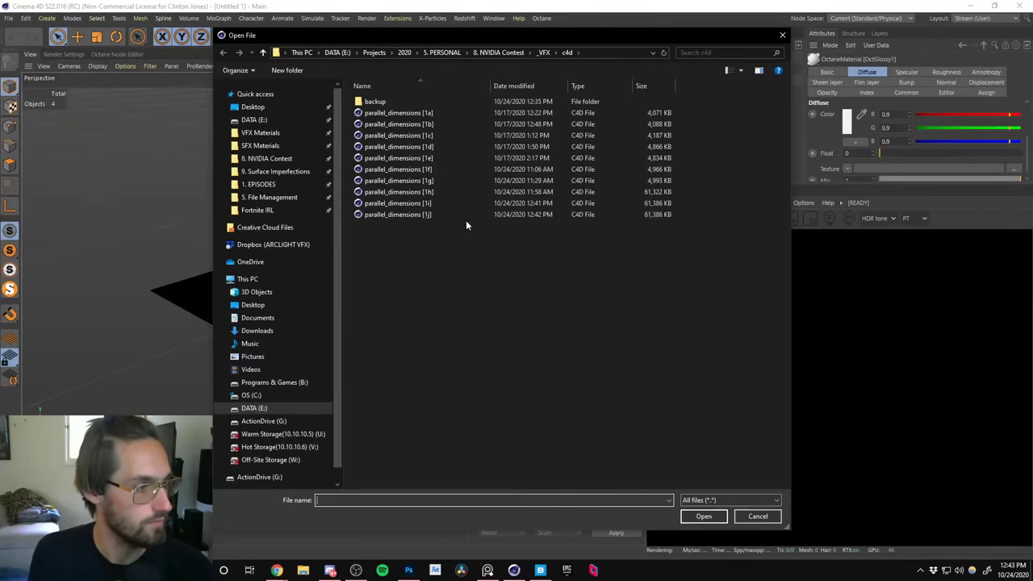
{"action": "double_click", "coordinate": [419, 215]}
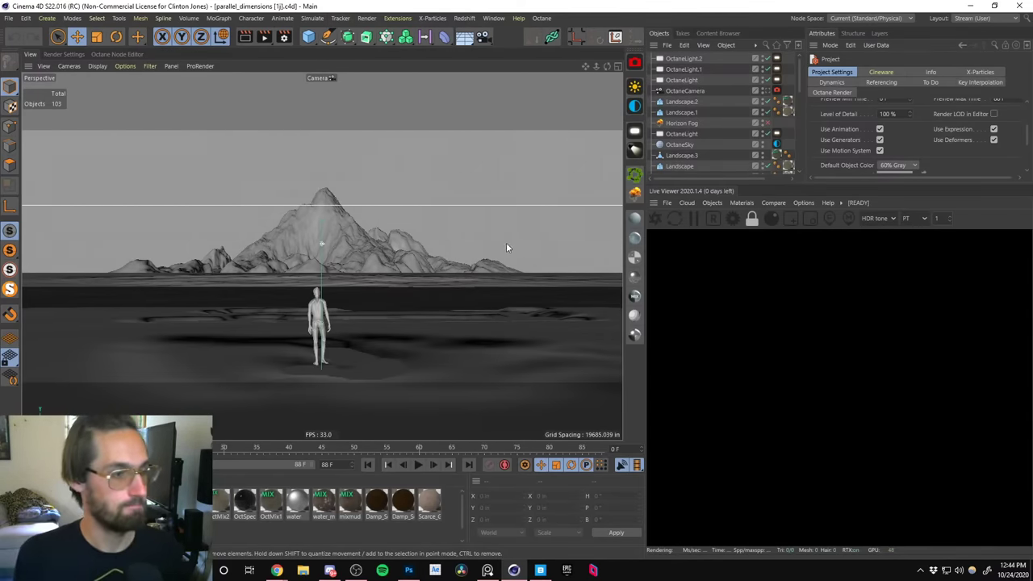
{"action": "left_click", "coordinate": [654, 218]}
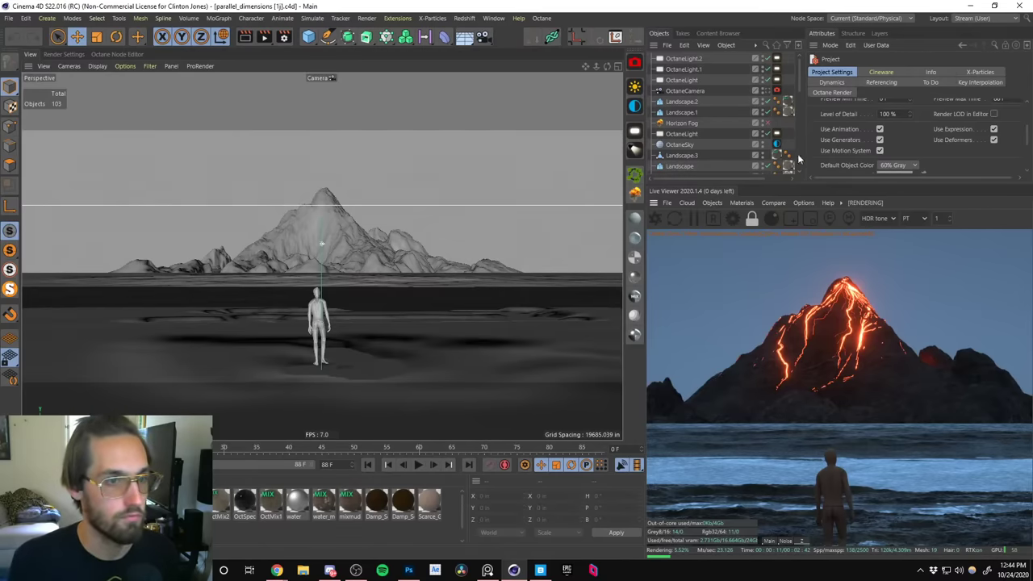
{"action": "left_click", "coordinate": [804, 205]}
{"action": "left_click", "coordinate": [805, 205]}
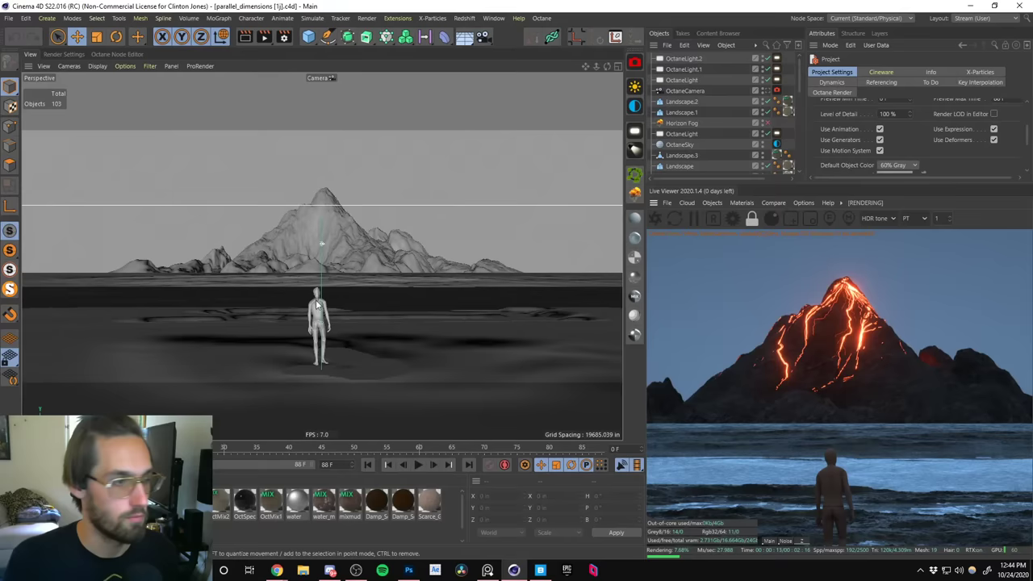
Leave the Camera under the Null for the Default Camera and bring the area lights on the mountain's flank into view.
{"action": "left_click_drag", "start_coordinate": [799, 109], "coordinate": [799, 141]}
{"action": "left_click", "coordinate": [768, 89]}
{"action": "left_click_drag", "start_coordinate": [447, 138], "coordinate": [297, 228], "text": "alt"}
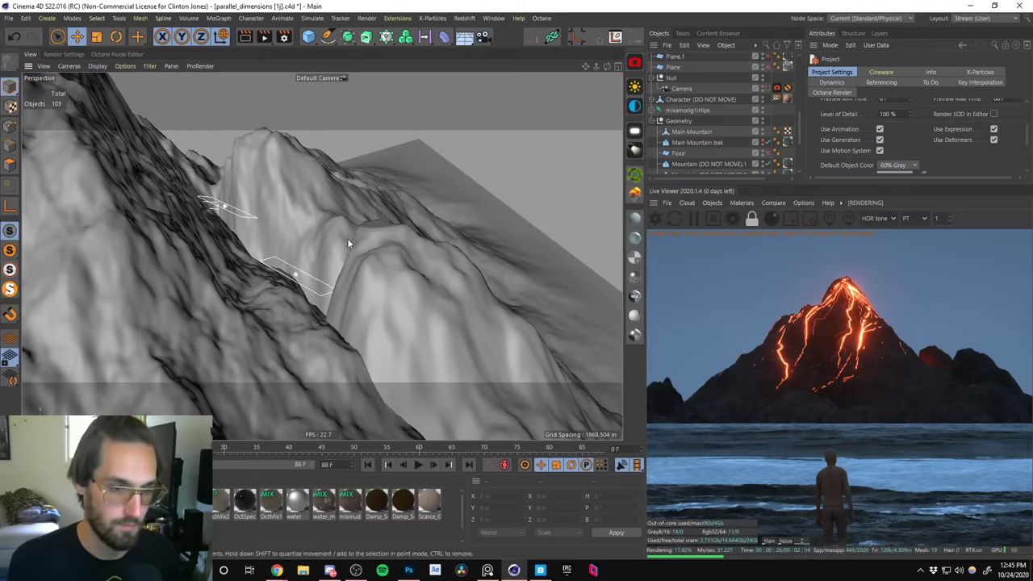
Rotate the lowest area light on the flank to a heading of about -130° and a pitch of about 150°.
{"action": "left_click_drag", "start_coordinate": [272, 211], "coordinate": [323, 302], "text": "alt"}
{"action": "left_click", "coordinate": [323, 302]}
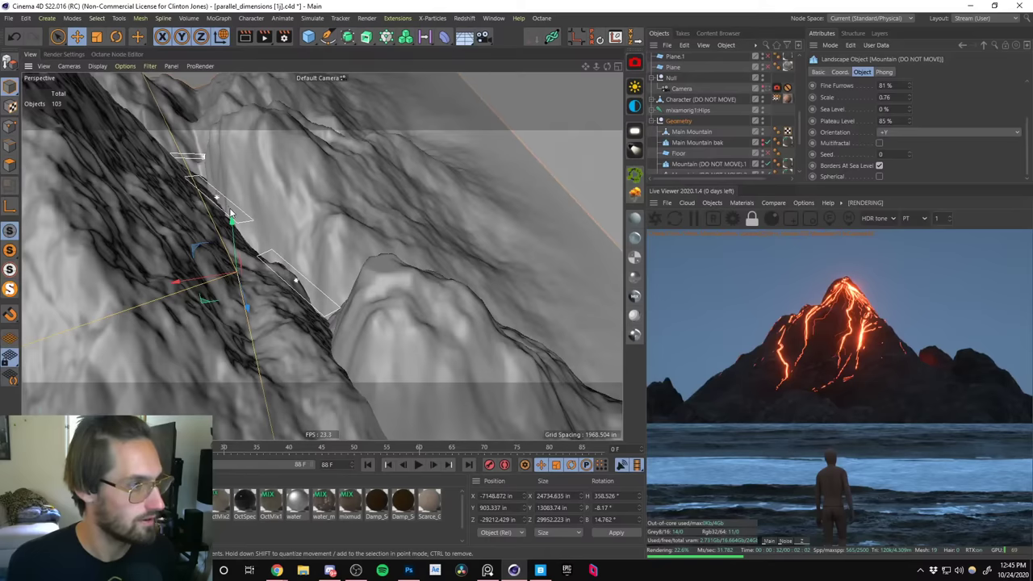
{"action": "key", "text": "r"}
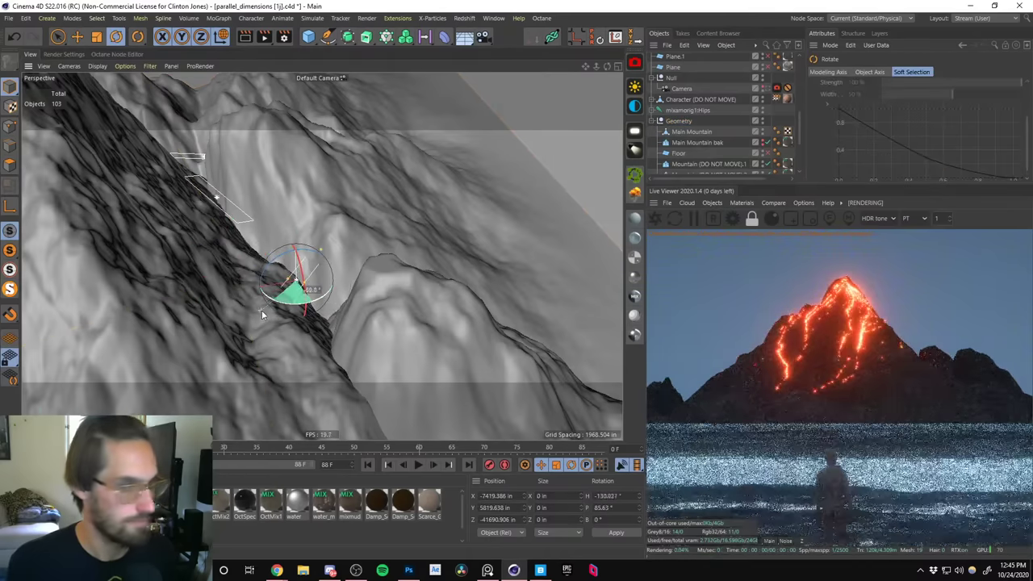
{"action": "left_click_drag", "start_coordinate": [261, 309], "coordinate": [366, 247]}
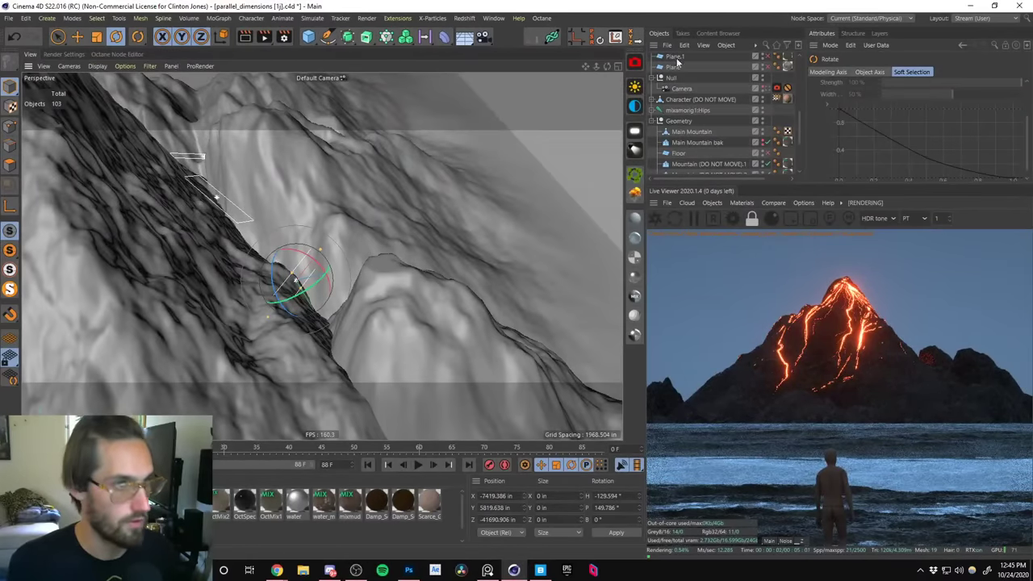
Set the power of the three red Octane area lights to 200 together.
{"action": "left_click_drag", "start_coordinate": [800, 116], "coordinate": [774, 53]}
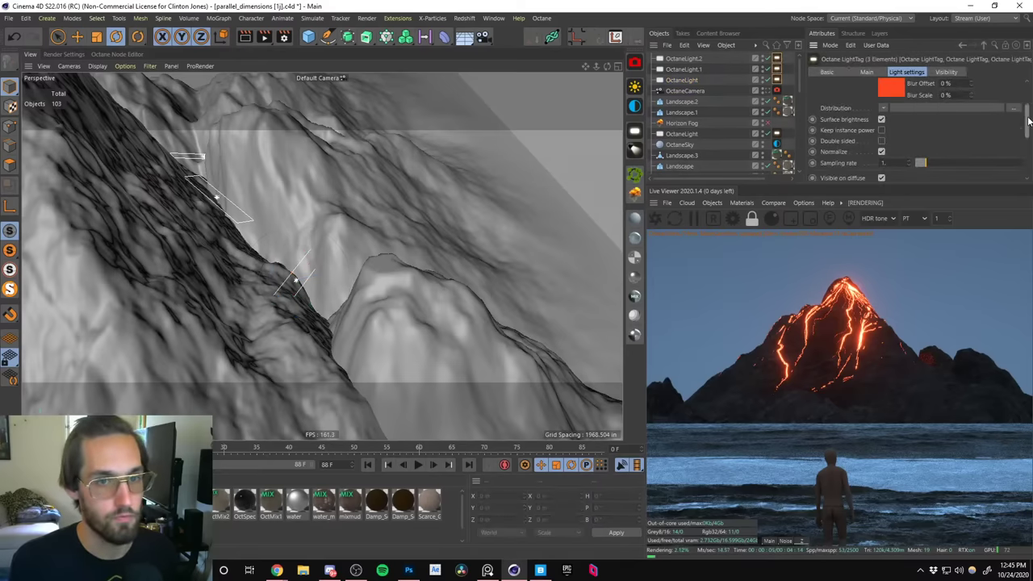
{"action": "left_click_drag", "start_coordinate": [1028, 120], "coordinate": [1028, 95]}
{"action": "type", "text": "2"}
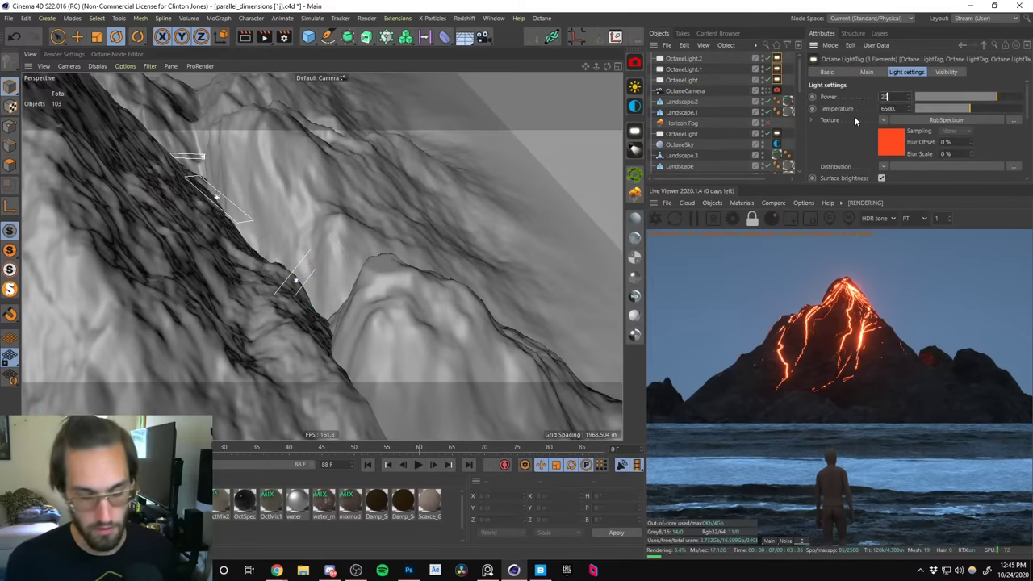
{"action": "key", "text": "Return"}
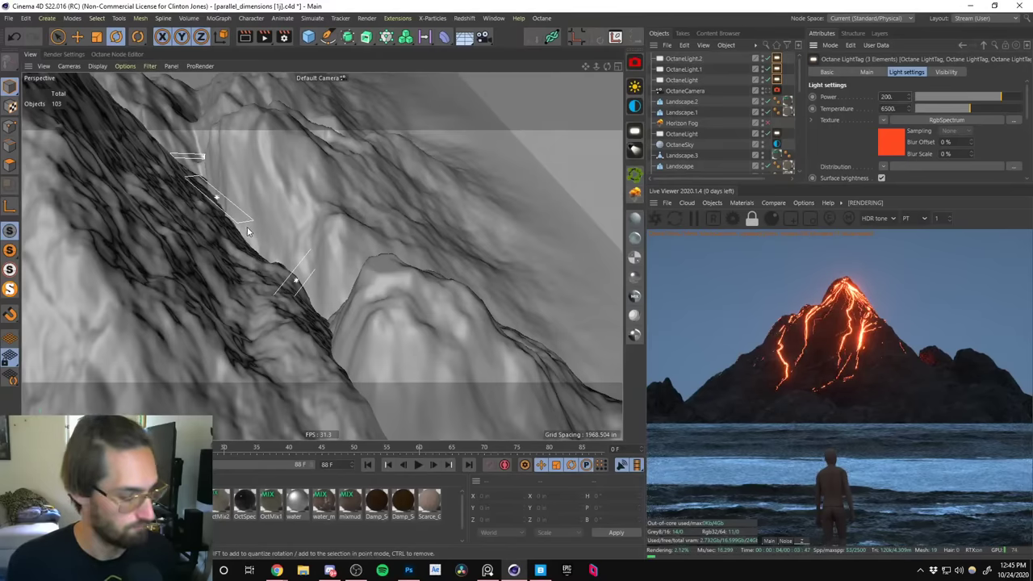
Delete OctaneLight.2 and the lowest, rotated area light, keeping only OctaneLight.1 on the mountain's flank.
{"action": "left_click_drag", "start_coordinate": [246, 218], "coordinate": [317, 204], "text": "alt"}
{"action": "left_click", "coordinate": [321, 204]}
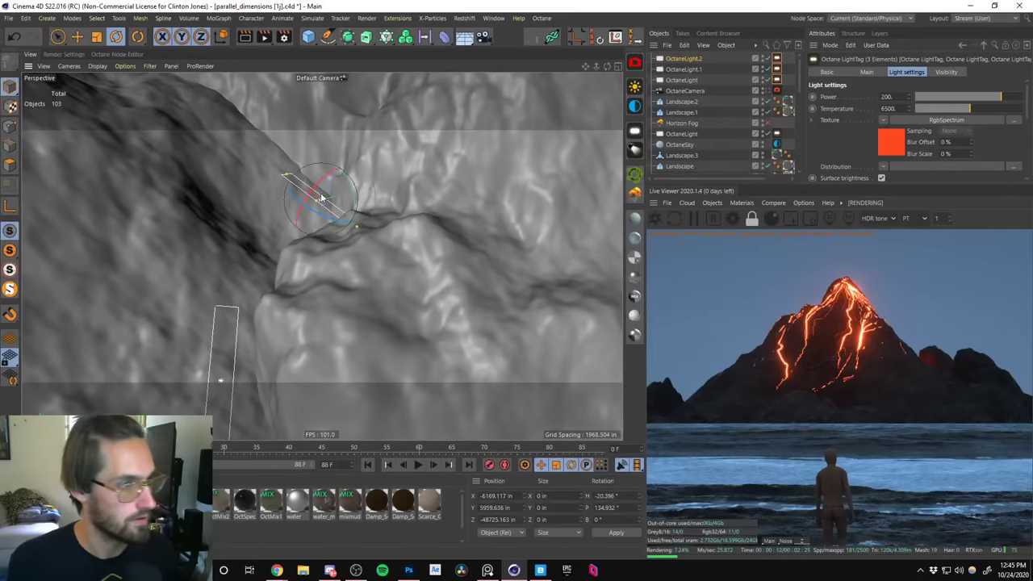
{"action": "key", "text": "Delete"}
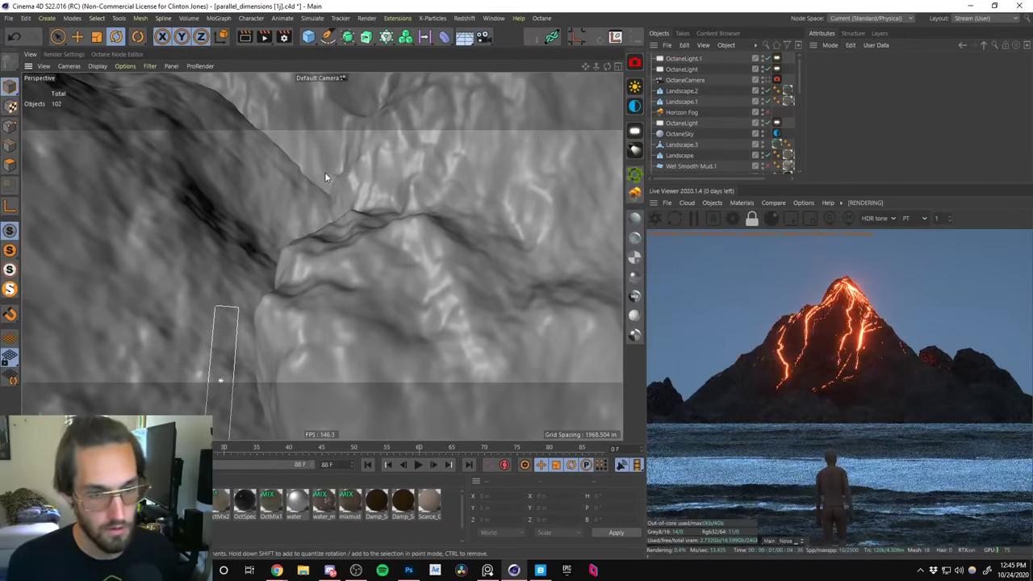
{"action": "left_click_drag", "start_coordinate": [309, 263], "coordinate": [341, 285], "text": "alt"}
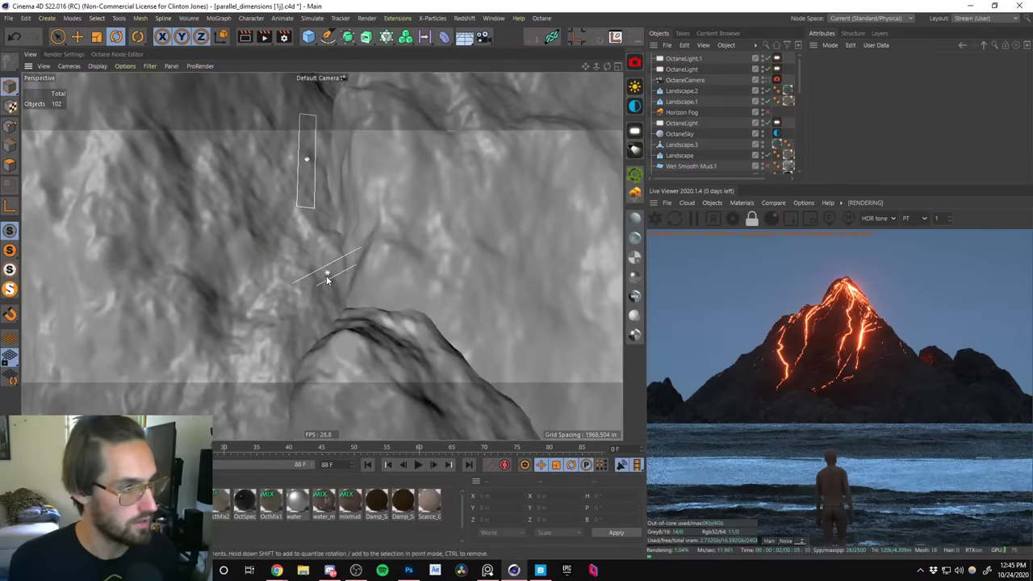
{"action": "left_click", "coordinate": [326, 275]}
{"action": "key", "text": "Delete"}
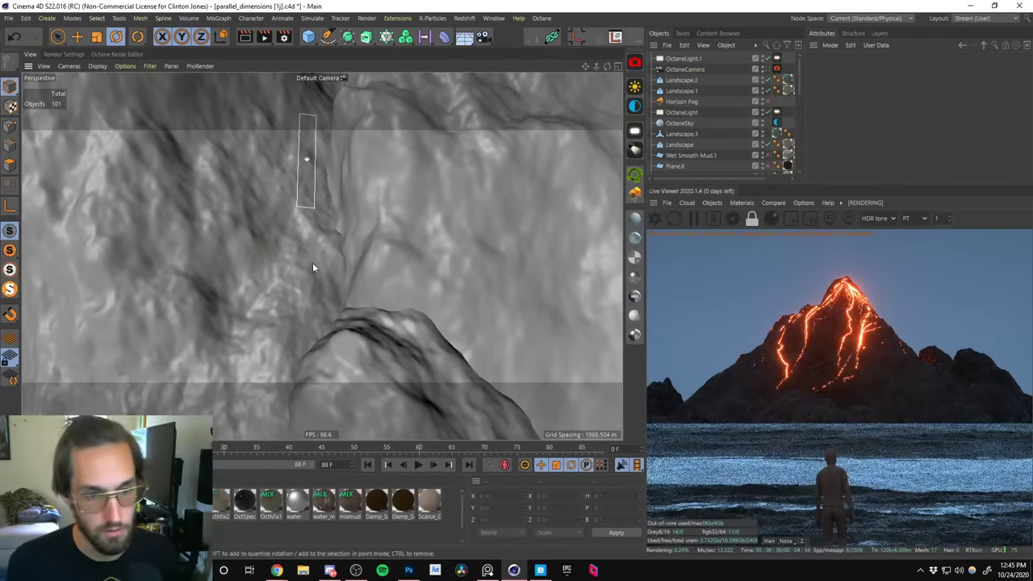
Duplicate the remaining red area light to the mountain's front at about X -709, Y 7016, Z -31319 in.
{"action": "left_click_drag", "start_coordinate": [305, 242], "coordinate": [308, 182], "text": "alt"}
{"action": "left_click", "coordinate": [318, 150]}
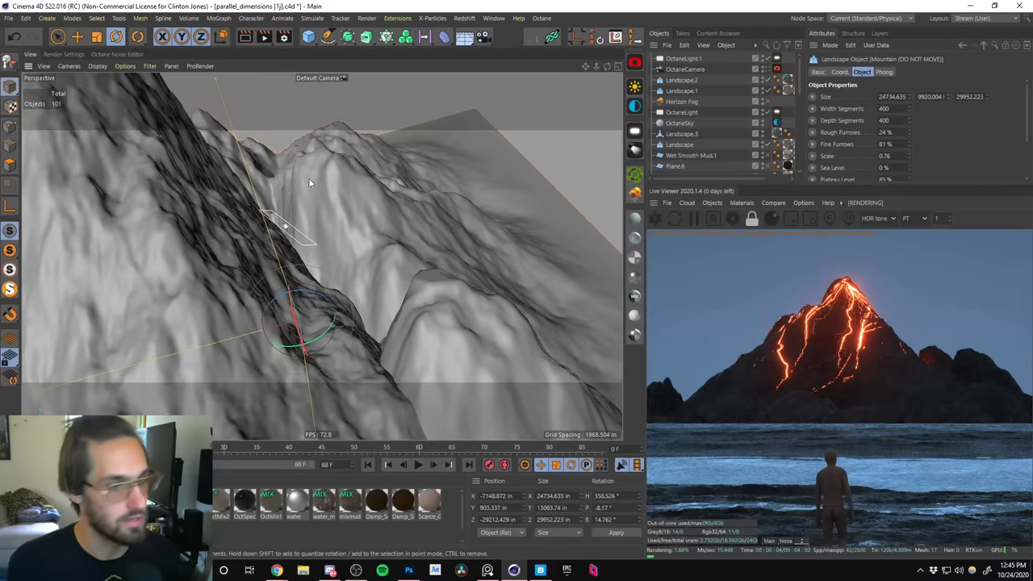
{"action": "left_click_drag", "start_coordinate": [239, 225], "coordinate": [320, 216], "text": "alt"}
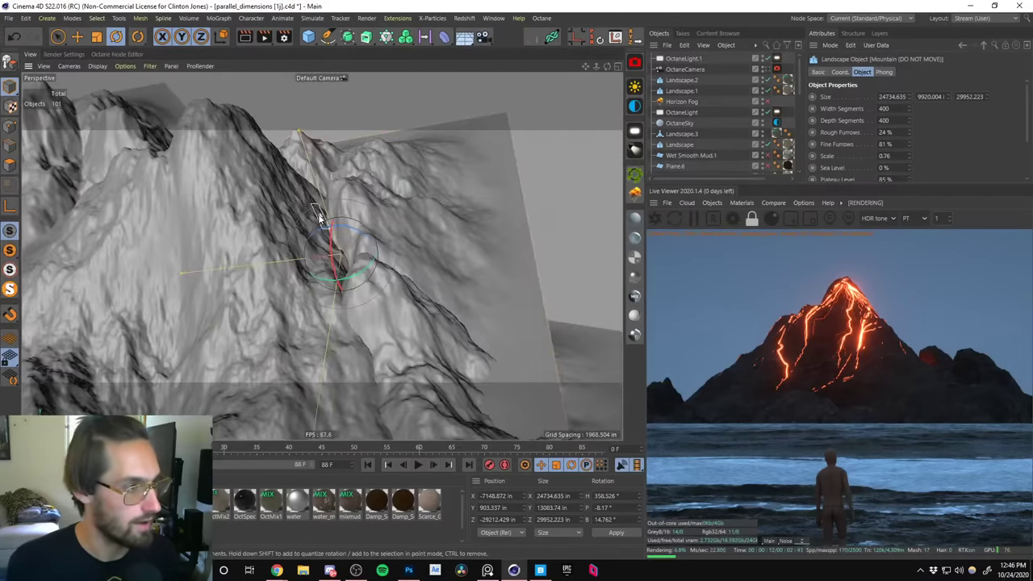
{"action": "left_click", "coordinate": [320, 217]}
{"action": "left_click", "coordinate": [319, 215]}
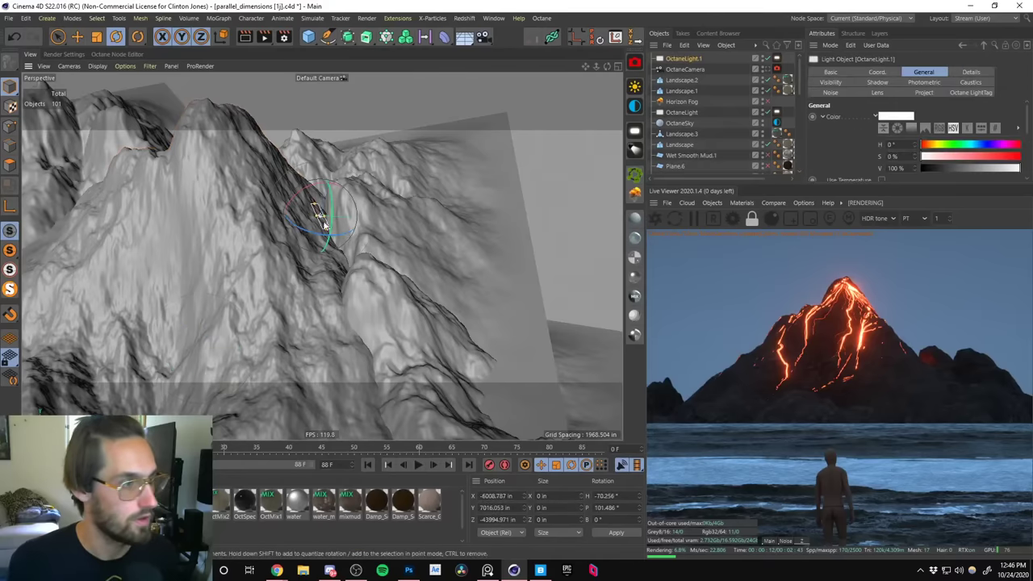
{"action": "key", "text": "e"}
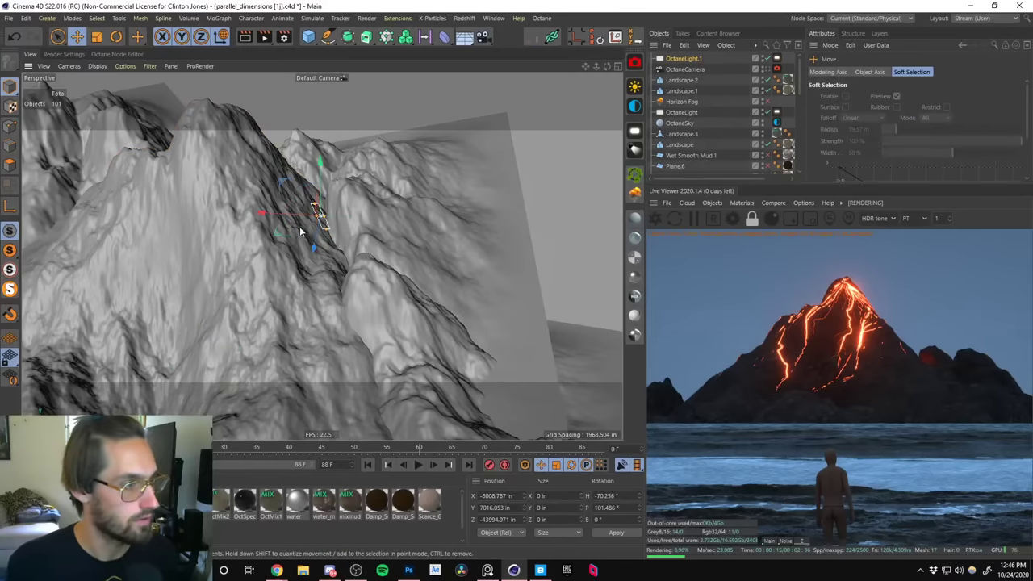
{"action": "left_click_drag", "start_coordinate": [277, 237], "coordinate": [103, 394], "text": "ctrl"}
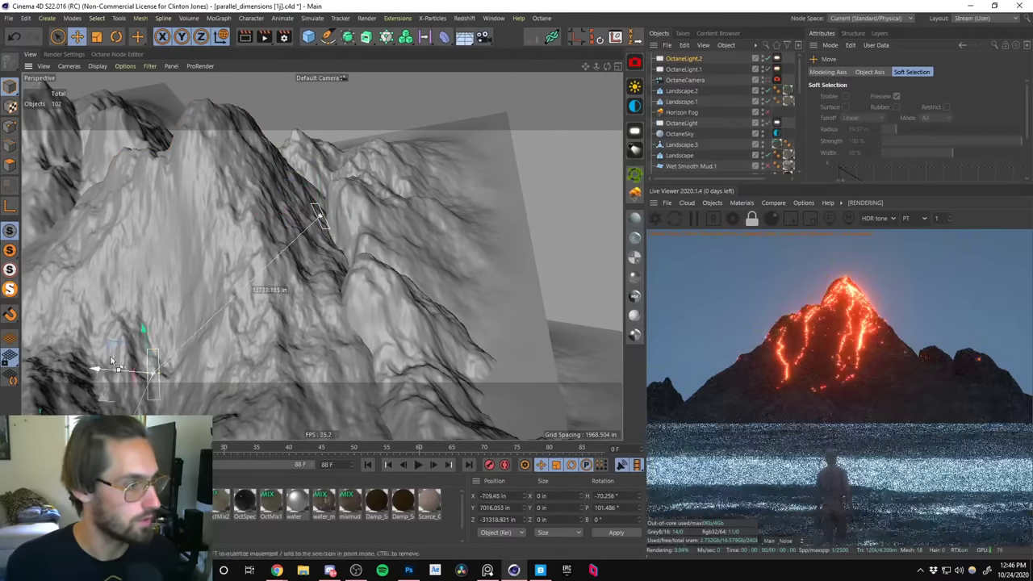
Rotate the duplicated light to a heading of about 1° and lower it to about X 927, Y 1597, Z -33085 in.
{"action": "middle_click_drag", "start_coordinate": [164, 309], "coordinate": [331, 149], "text": "alt"}
{"action": "left_click_drag", "start_coordinate": [331, 148], "coordinate": [485, 211], "text": "alt"}
{"action": "key", "text": "r"}
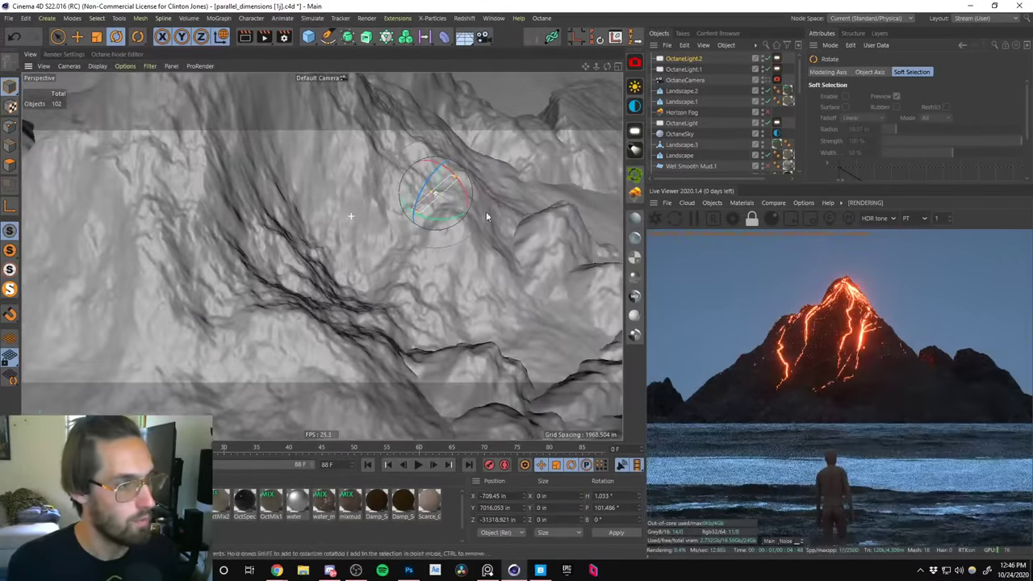
{"action": "key", "text": "e"}
{"action": "left_click_drag", "start_coordinate": [434, 188], "coordinate": [314, 312]}
{"action": "left_click_drag", "start_coordinate": [352, 262], "coordinate": [393, 279]}
{"action": "key", "text": "r"}
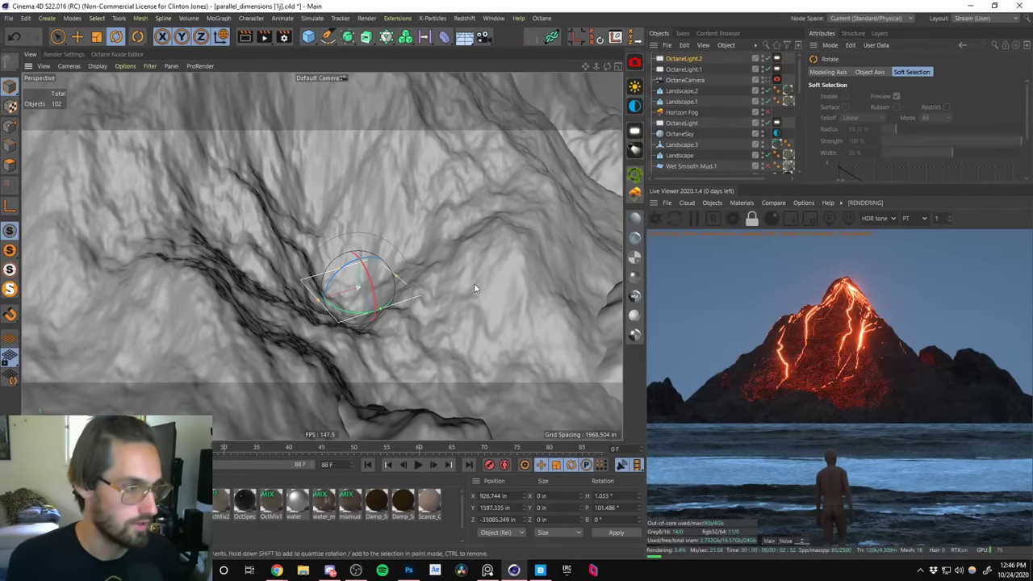
{"action": "left_click_drag", "start_coordinate": [375, 291], "coordinate": [403, 266], "text": "alt"}
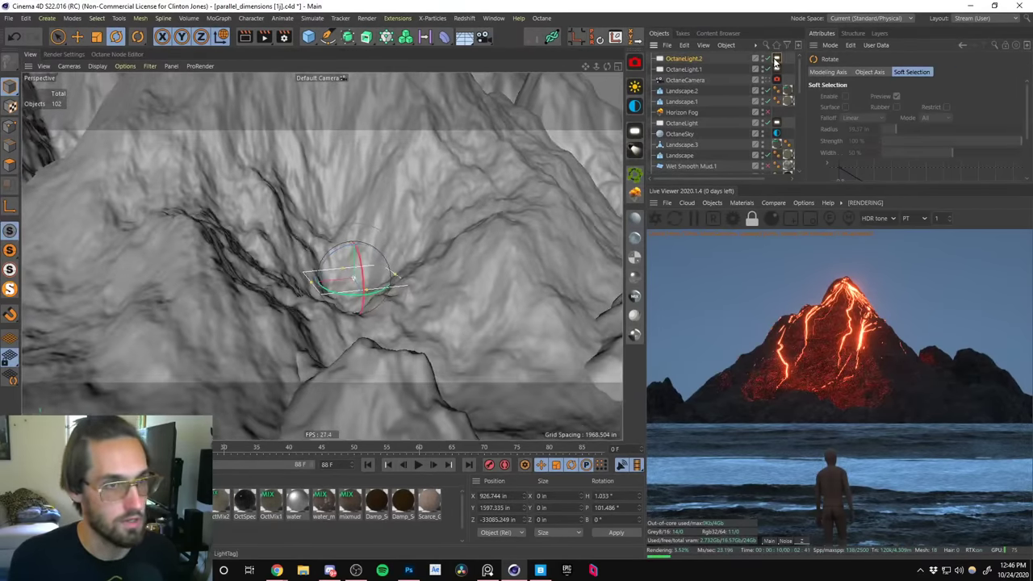
Set the duplicated area light's power to 100.
{"action": "left_click", "coordinate": [776, 60]}
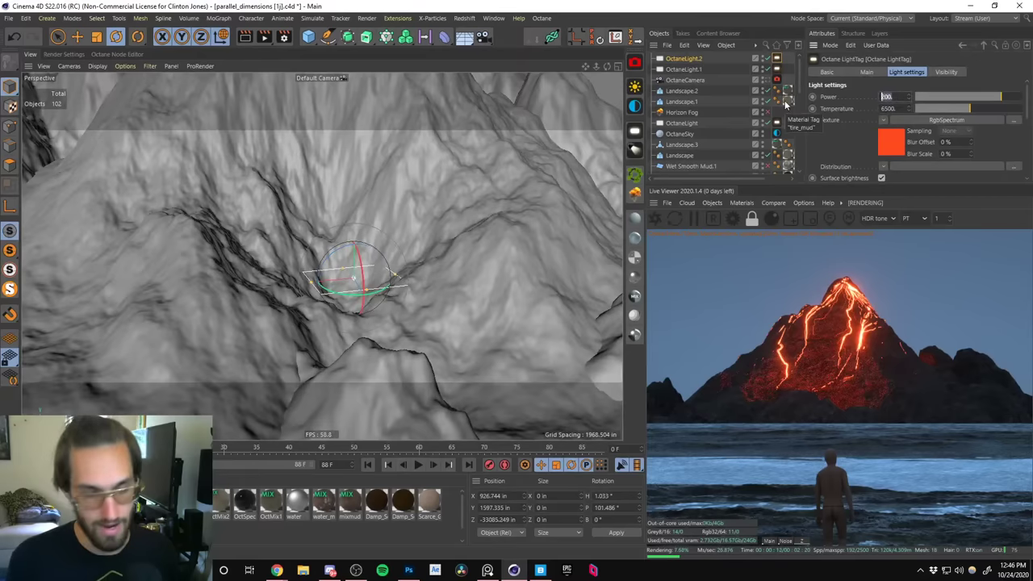
{"action": "type", "text": "0"}
{"action": "key", "text": "Return"}
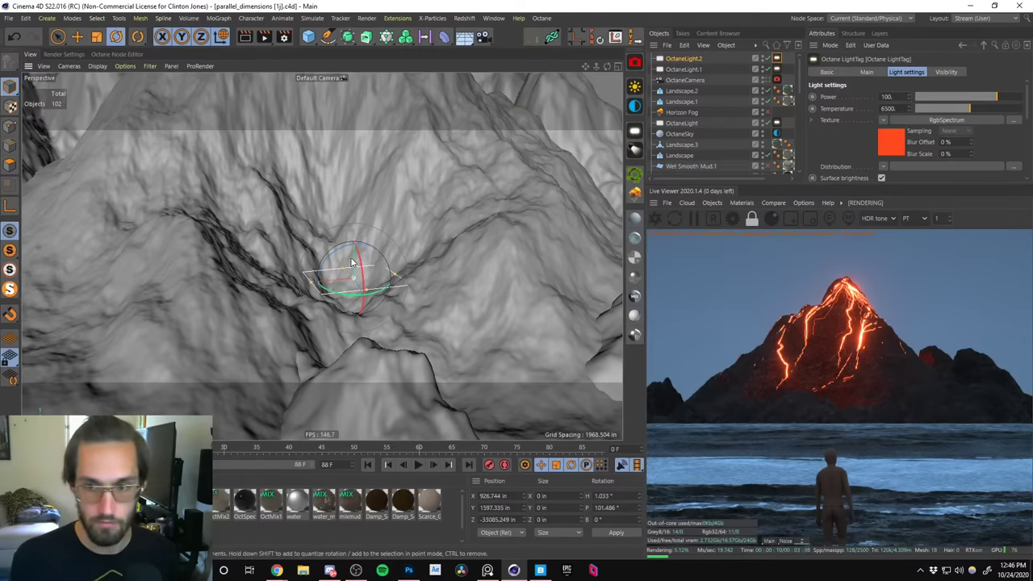
Examine the volcano reference image against the current lava render and the light's place on the slope.
{"action": "right_click_drag", "start_coordinate": [1032, 323], "coordinate": [531, 303]}
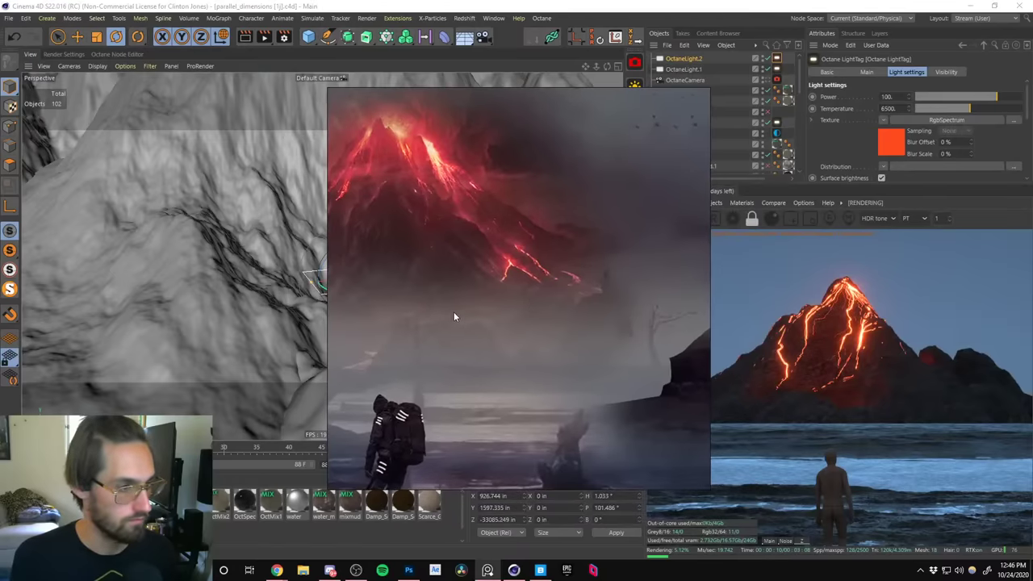
{"action": "scroll", "coordinate": [454, 317], "scroll_direction": "down", "scroll_amount": 3}
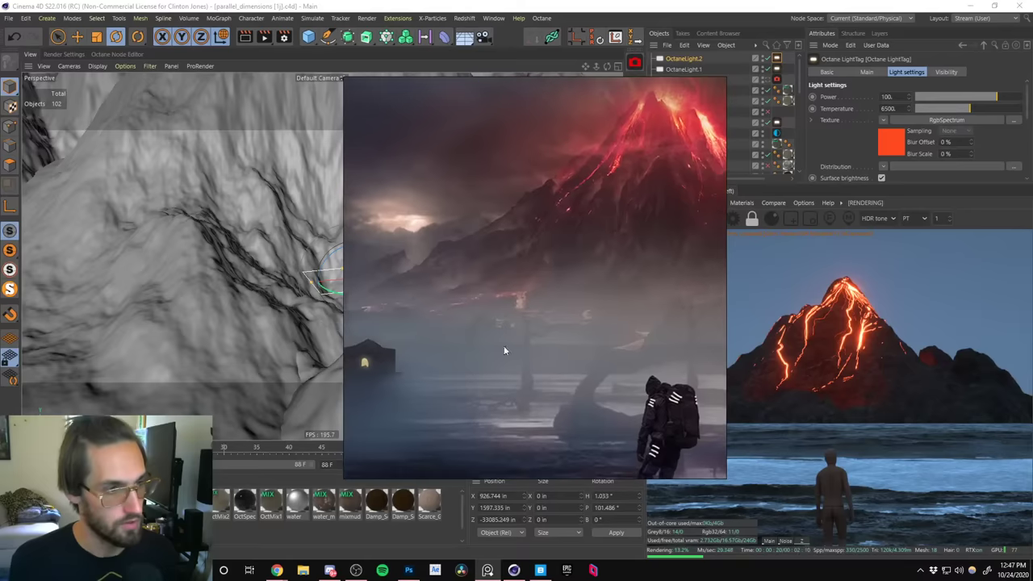
{"action": "left_click_drag", "start_coordinate": [544, 315], "coordinate": [1032, 274]}
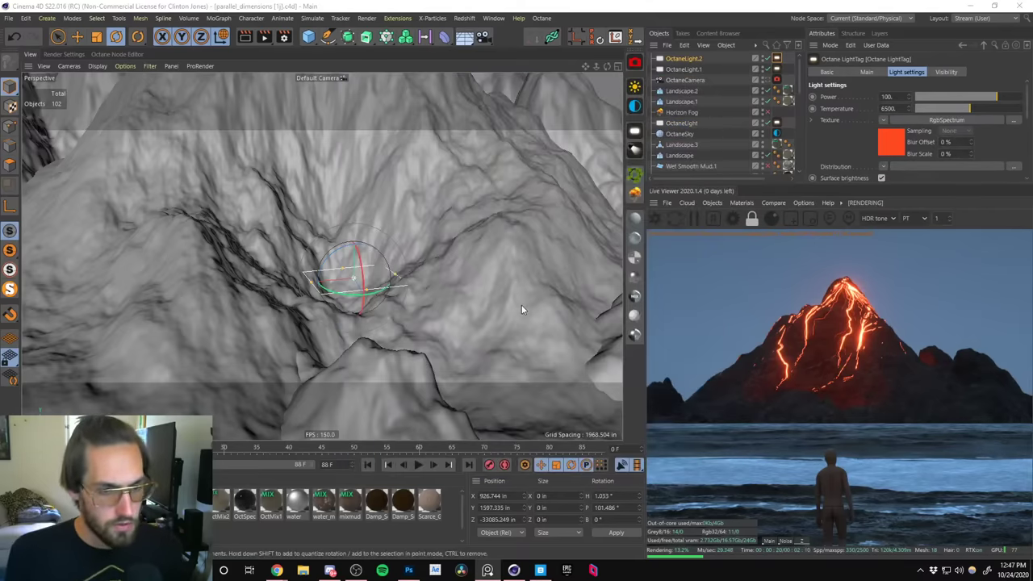
{"action": "left_click_drag", "start_coordinate": [405, 309], "coordinate": [353, 250], "text": "alt"}
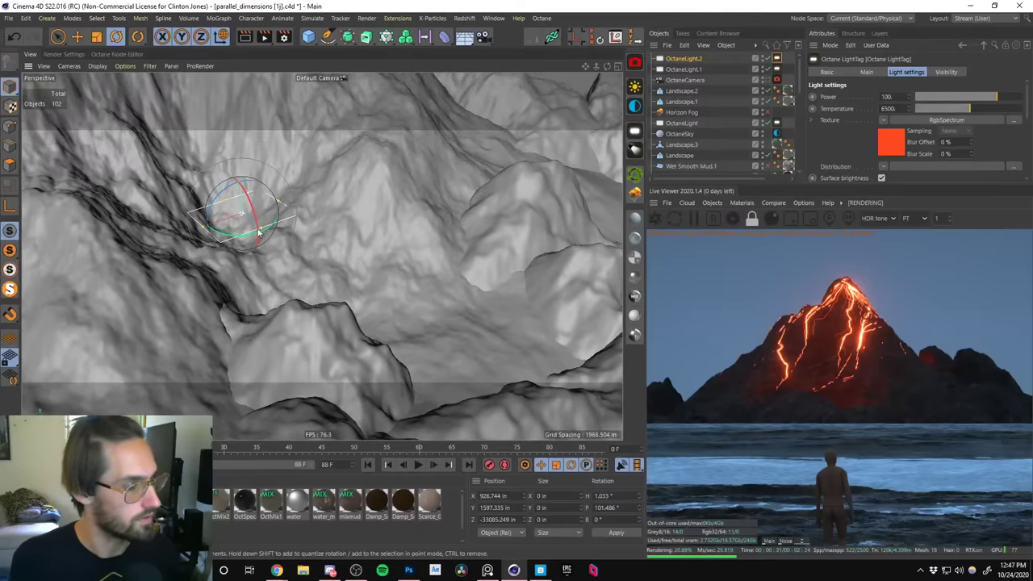
Duplicate the area light farther along the slope and rotate the copy to a heading of about 34°.
{"action": "key", "text": "e"}
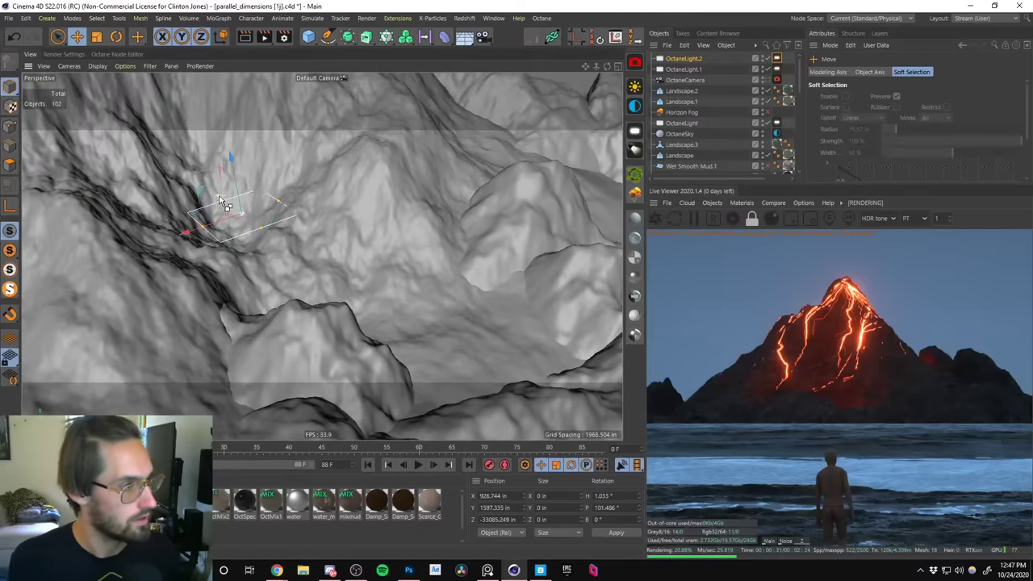
{"action": "left_click_drag", "start_coordinate": [226, 204], "coordinate": [270, 272], "text": "ctrl"}
{"action": "key", "text": "r"}
{"action": "key", "text": "e"}
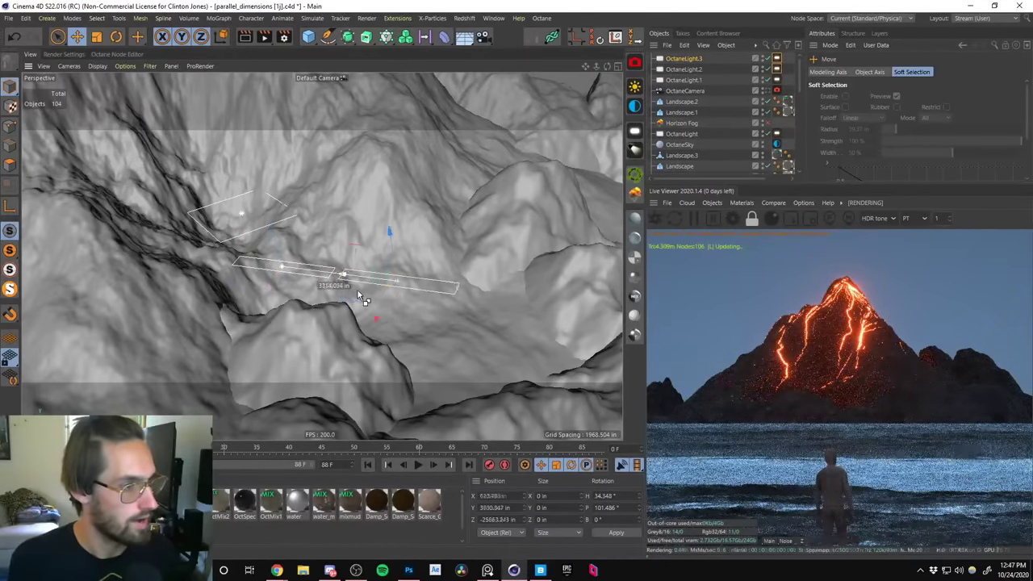
Duplicate the light again, rotate the copy to a heading of about 13° and lower it to about X -204, Y 1257, Z -25064 in.
{"action": "left_click_drag", "start_coordinate": [359, 297], "coordinate": [396, 313], "text": "ctrl"}
{"action": "key", "text": "r"}
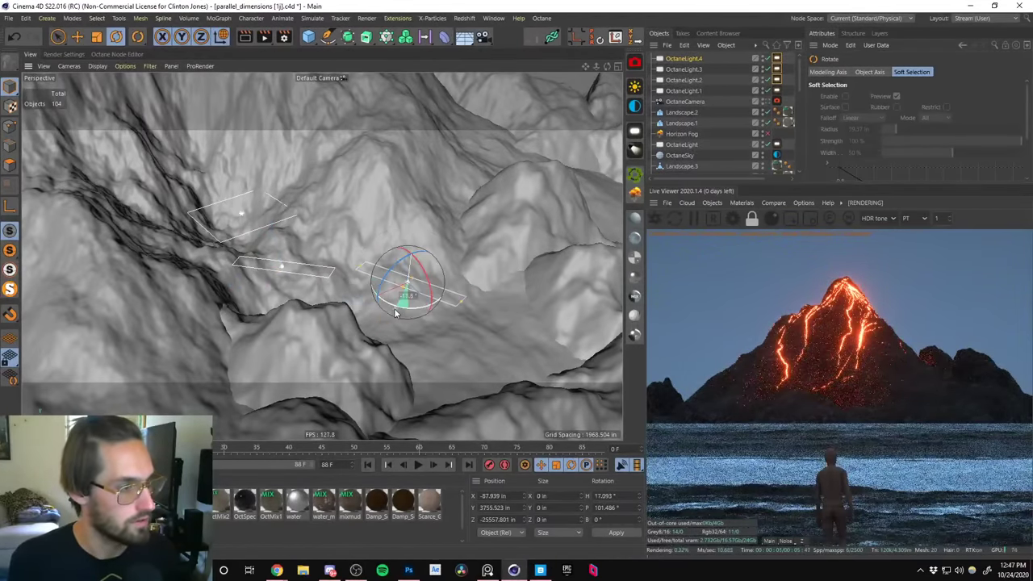
{"action": "key", "text": "e"}
{"action": "left_click_drag", "start_coordinate": [409, 260], "coordinate": [380, 343]}
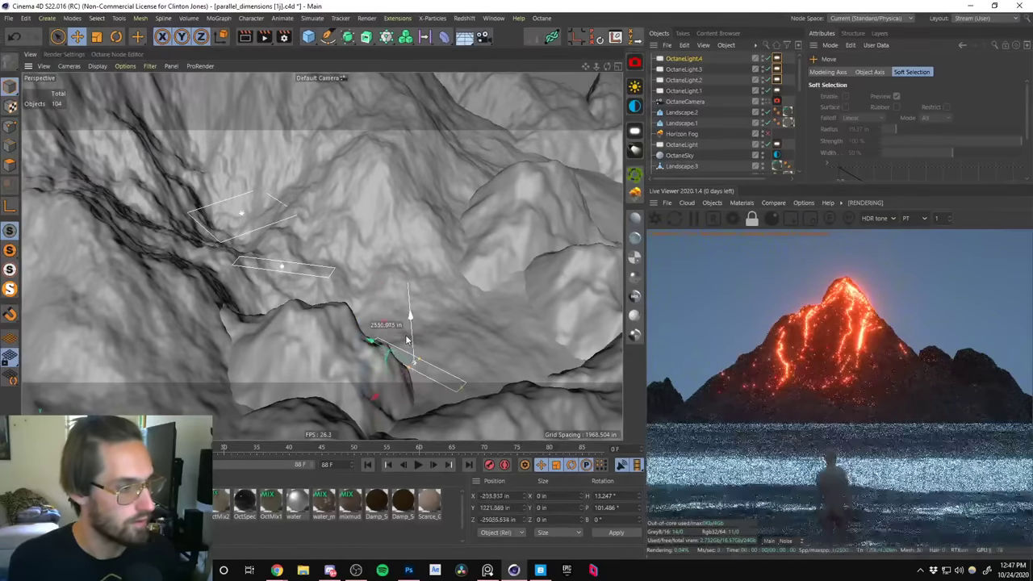
Lower the light with the 34° heading and shift it clear of the rock to about X 916, Y 1533, Z -28638 in.
{"action": "left_click", "coordinate": [284, 272]}
{"action": "left_click_drag", "start_coordinate": [284, 268], "coordinate": [282, 294]}
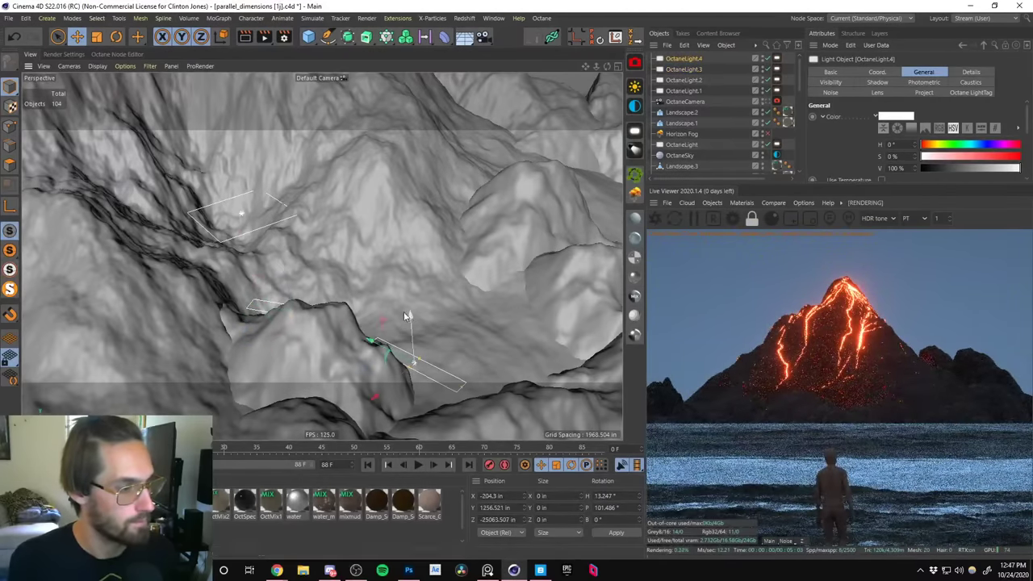
{"action": "left_click_drag", "start_coordinate": [406, 316], "coordinate": [380, 358], "text": "alt"}
{"action": "middle_click_drag", "start_coordinate": [380, 357], "coordinate": [268, 287], "text": "alt"}
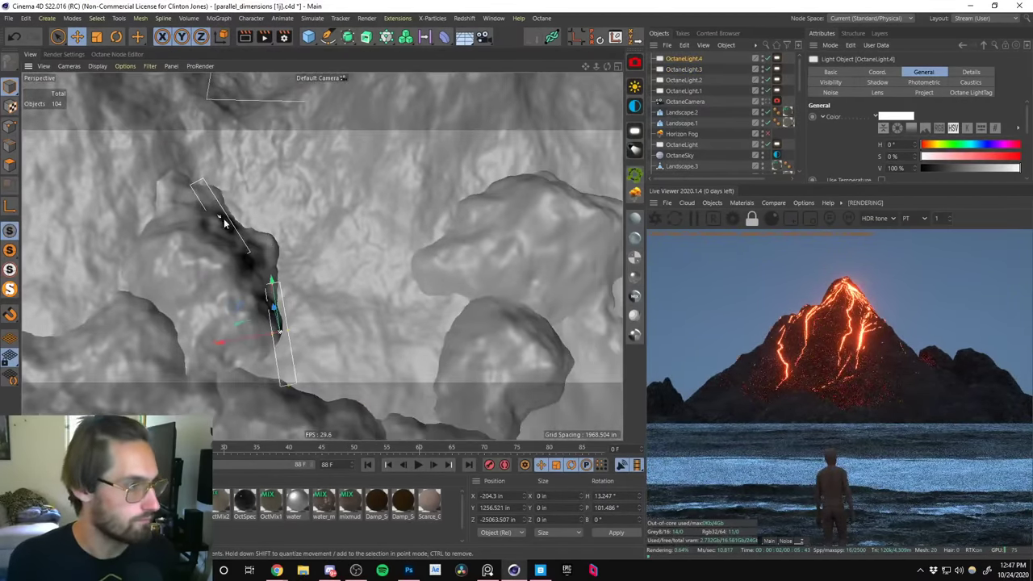
{"action": "left_click", "coordinate": [228, 226]}
{"action": "left_click_drag", "start_coordinate": [185, 235], "coordinate": [214, 220]}
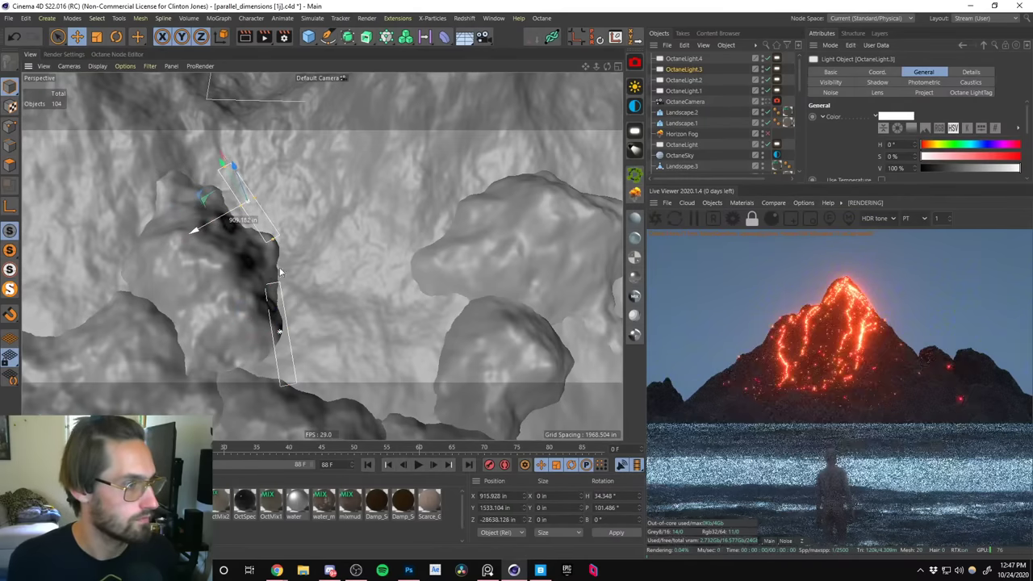
Shift the 13° light clear of the rock and duplicate it beside itself at about X -1790, Y 1029, Z -26588 in.
{"action": "left_click", "coordinate": [288, 341]}
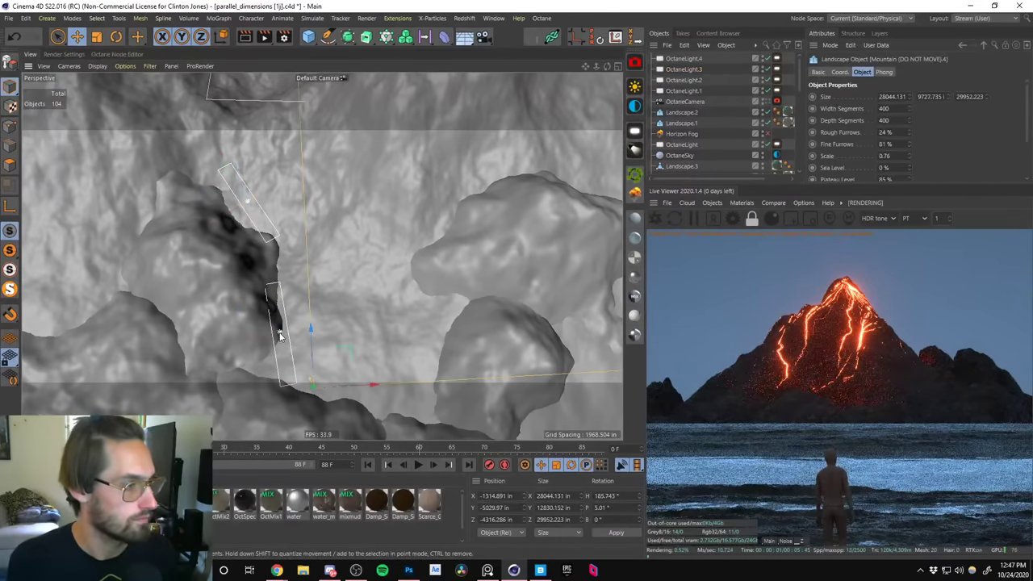
{"action": "left_click", "coordinate": [279, 336]}
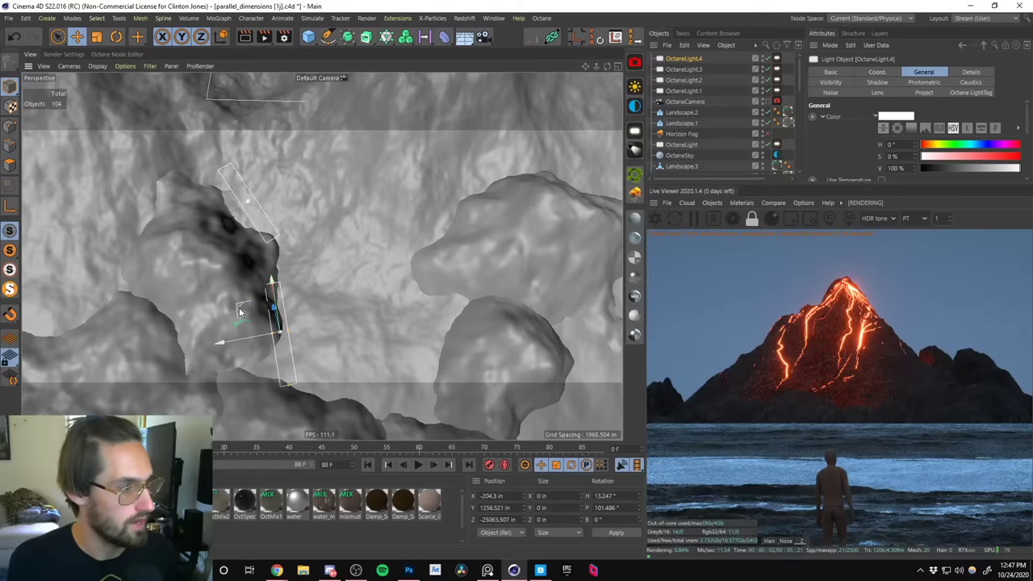
{"action": "left_click_drag", "start_coordinate": [239, 306], "coordinate": [284, 291]}
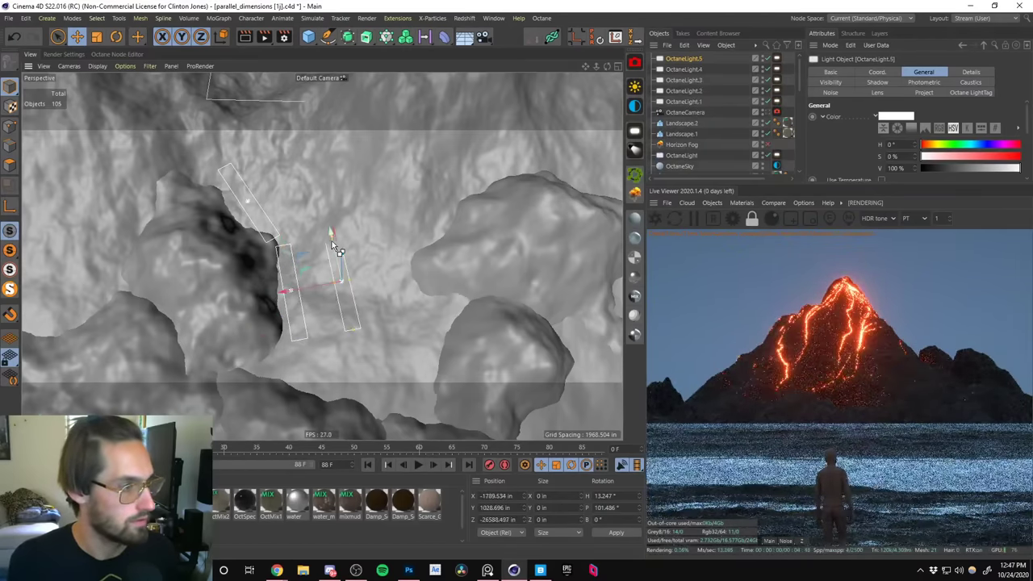
Duplicate the newest light to about X -2413, Y 1221, Z -24129 in and rotate it to about H -31°, P 141°, B 90°.
{"action": "left_click_drag", "start_coordinate": [331, 241], "coordinate": [375, 337], "text": "ctrl"}
{"action": "key", "text": "r"}
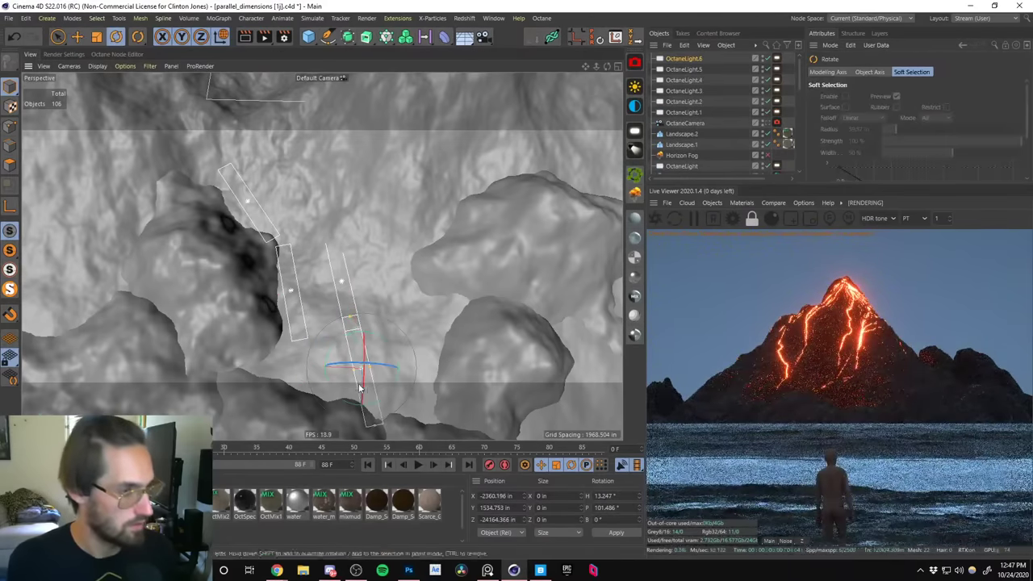
{"action": "mouse_move", "coordinate": [328, 381]}
{"action": "left_mouse_down"}
{"action": "mouse_move", "coordinate": [360, 406]}
{"action": "mouse_move", "coordinate": [340, 398]}
{"action": "left_mouse_up"}
{"action": "left_click", "coordinate": [351, 302]}
{"action": "key", "text": "e"}
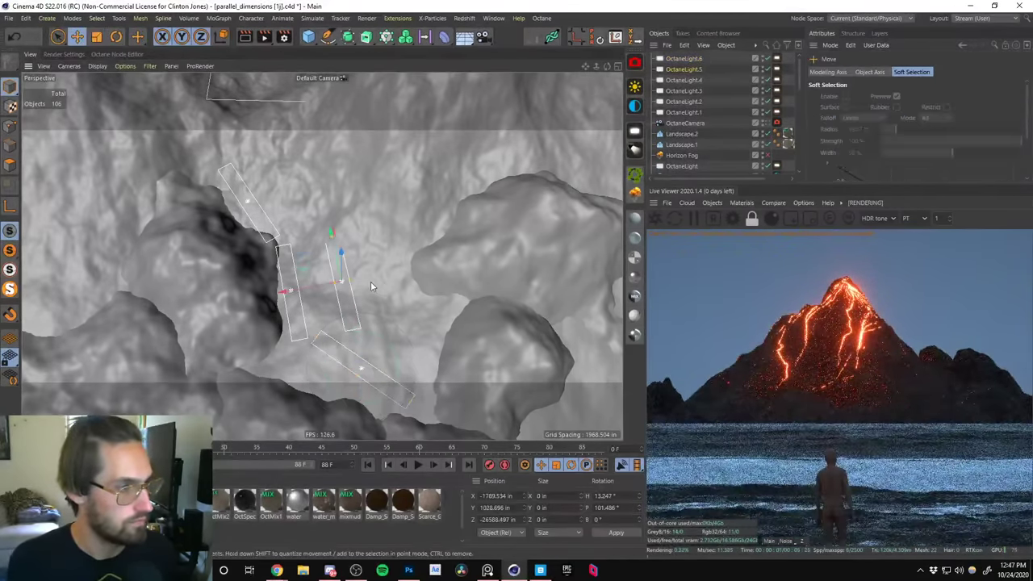
{"action": "left_click_drag", "start_coordinate": [369, 289], "coordinate": [330, 199], "text": "alt"}
{"action": "left_click", "coordinate": [308, 243]}
{"action": "key", "text": "r"}
{"action": "key", "text": "e"}
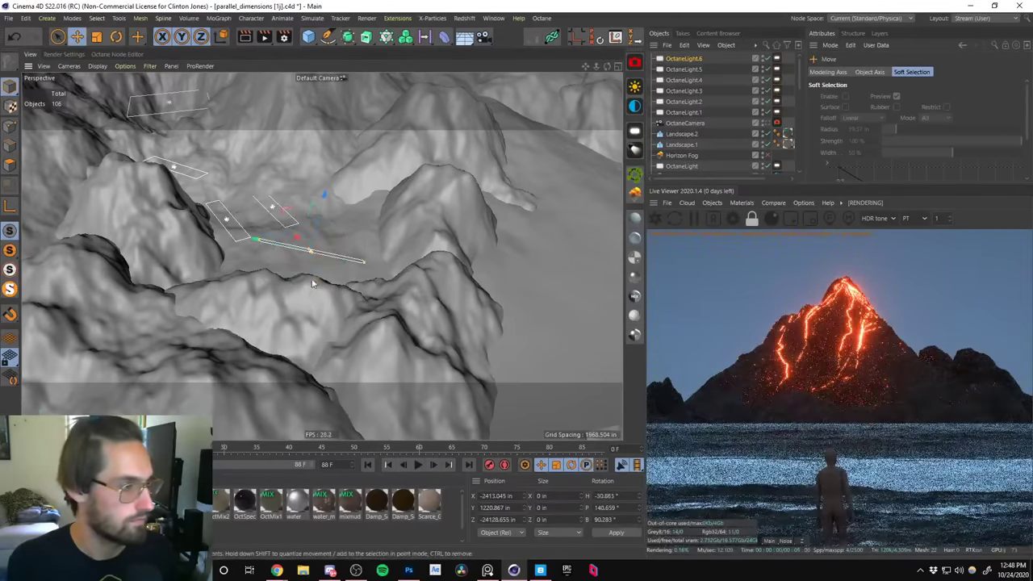
{"action": "left_click_drag", "start_coordinate": [319, 233], "coordinate": [338, 248], "text": "alt"}
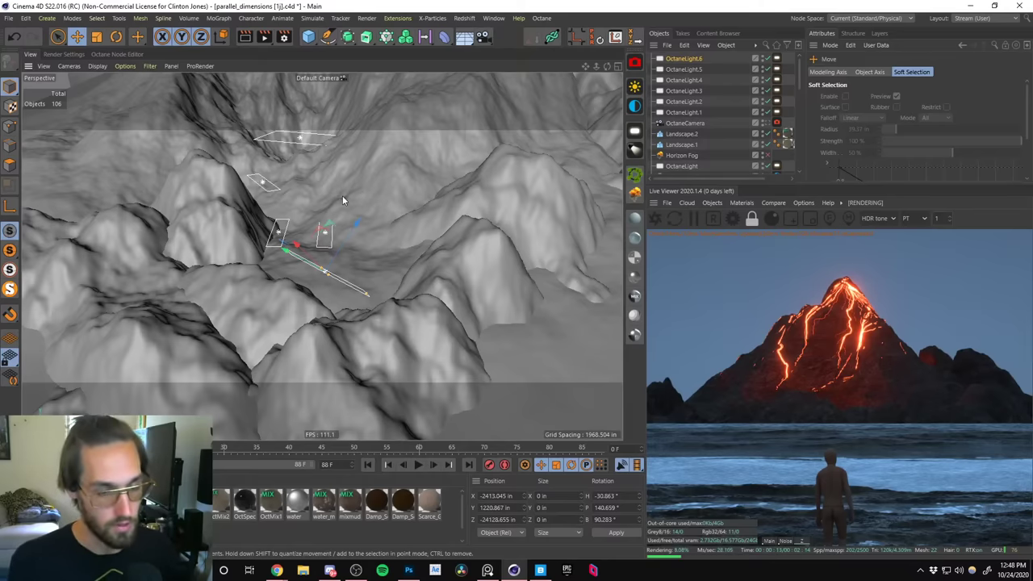
Select the Horizon Fog volume in front of the mountains and enable it.
{"action": "left_click_drag", "start_coordinate": [313, 170], "coordinate": [452, 193], "text": "alt"}
{"action": "left_click", "coordinate": [682, 155]}
{"action": "scroll", "coordinate": [798, 88], "scroll_direction": "down", "scroll_amount": 3}
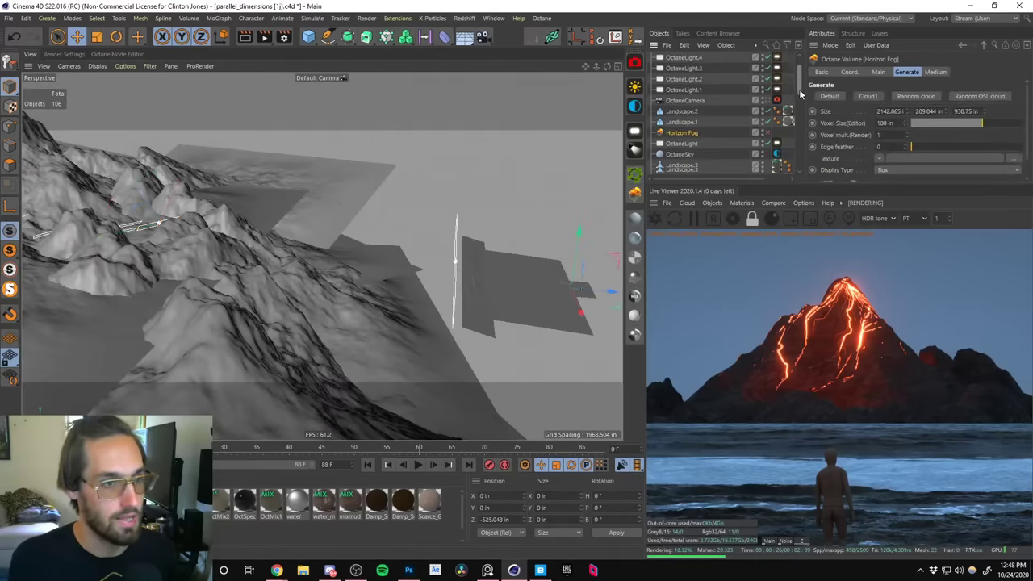
{"action": "left_click_drag", "start_coordinate": [321, 257], "coordinate": [476, 186], "text": "alt"}
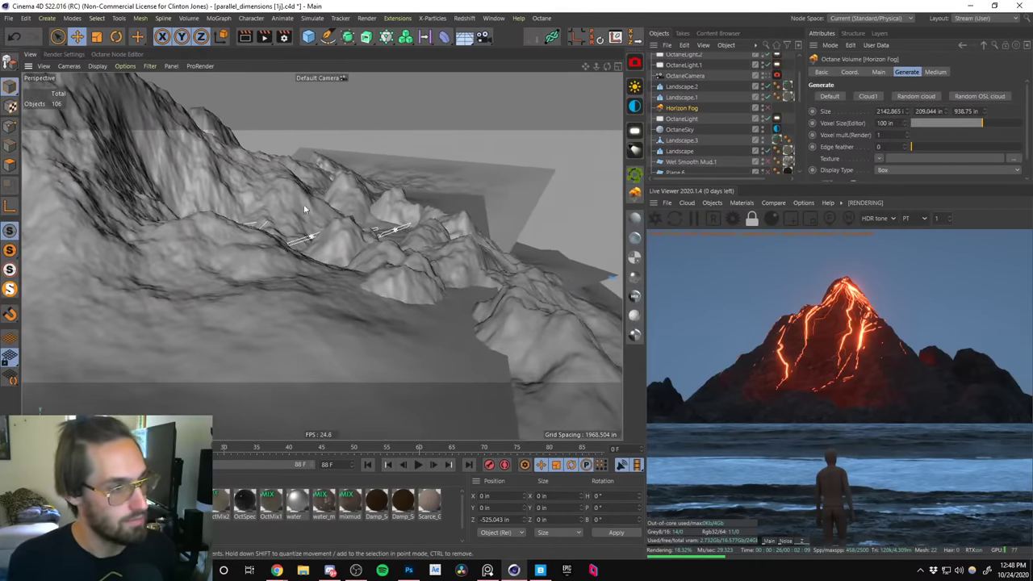
{"action": "left_click_drag", "start_coordinate": [390, 218], "coordinate": [229, 245], "text": "alt"}
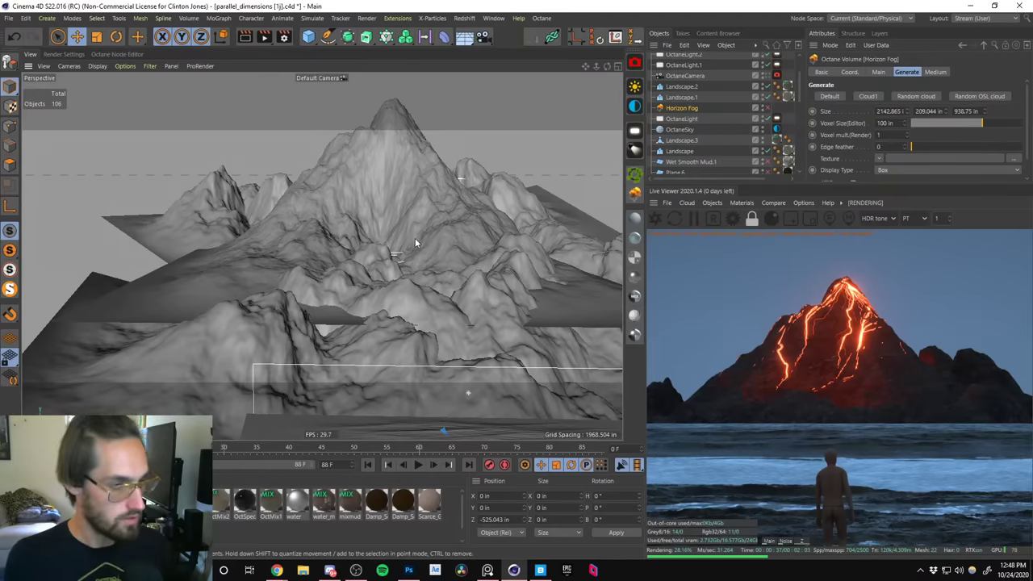
{"action": "left_click_drag", "start_coordinate": [435, 308], "coordinate": [420, 282], "text": "alt"}
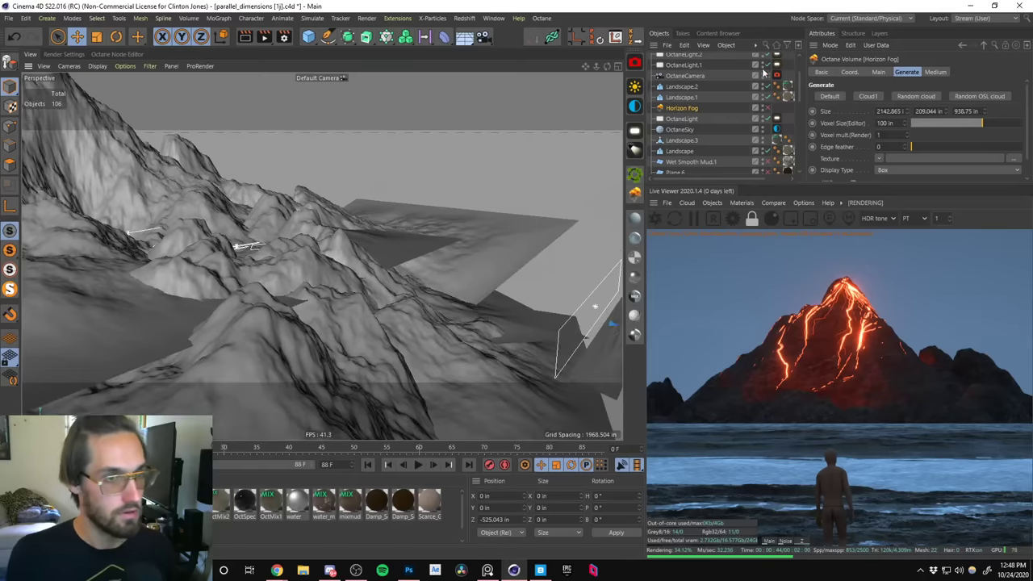
{"action": "scroll", "coordinate": [791, 97], "scroll_direction": "up", "scroll_amount": 3}
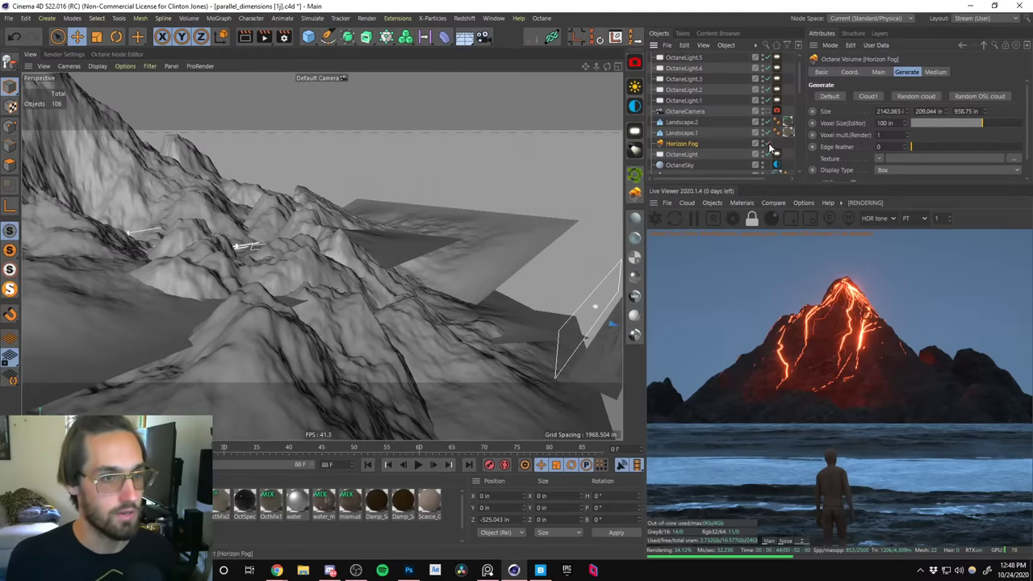
{"action": "left_click_drag", "start_coordinate": [367, 291], "coordinate": [266, 221], "text": "alt"}
{"action": "left_click_drag", "start_coordinate": [371, 243], "coordinate": [419, 236], "text": "alt"}
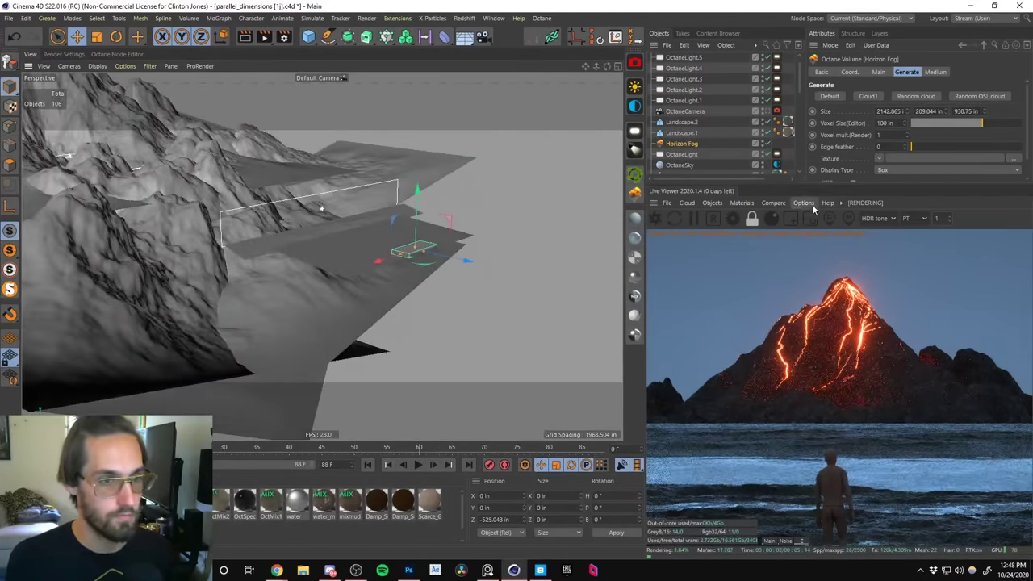
Set the viewport to look through the scene camera inside the Null.
{"action": "left_click", "coordinate": [813, 206]}
{"action": "left_click", "coordinate": [811, 217]}
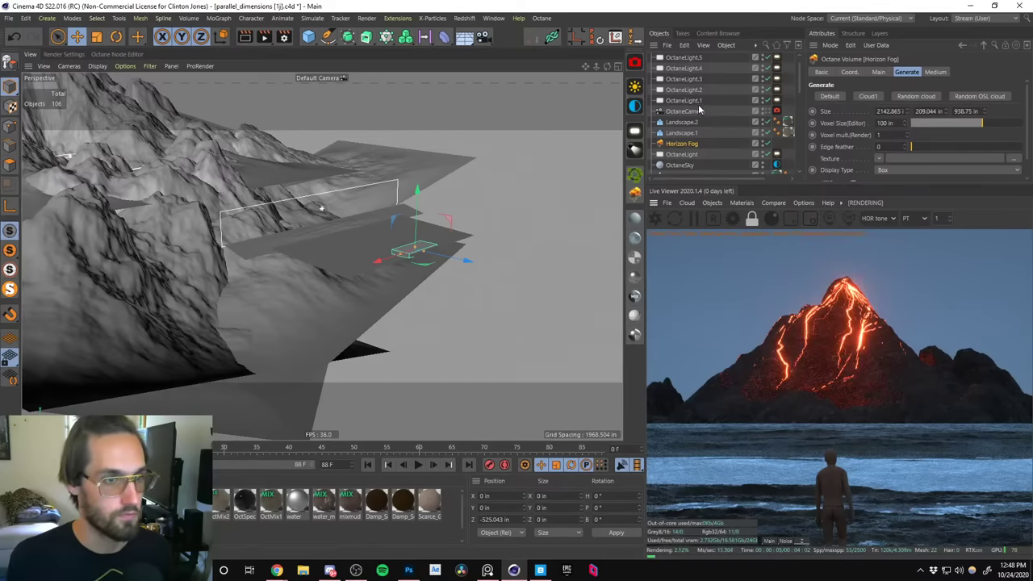
{"action": "scroll", "coordinate": [801, 118], "scroll_direction": "up", "scroll_amount": 8}
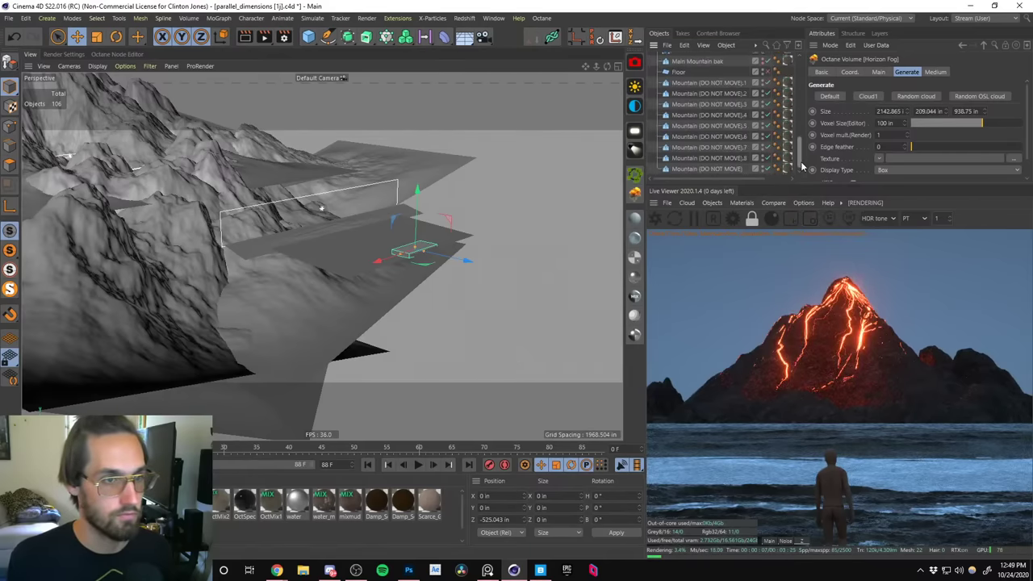
{"action": "left_click", "coordinate": [776, 65]}
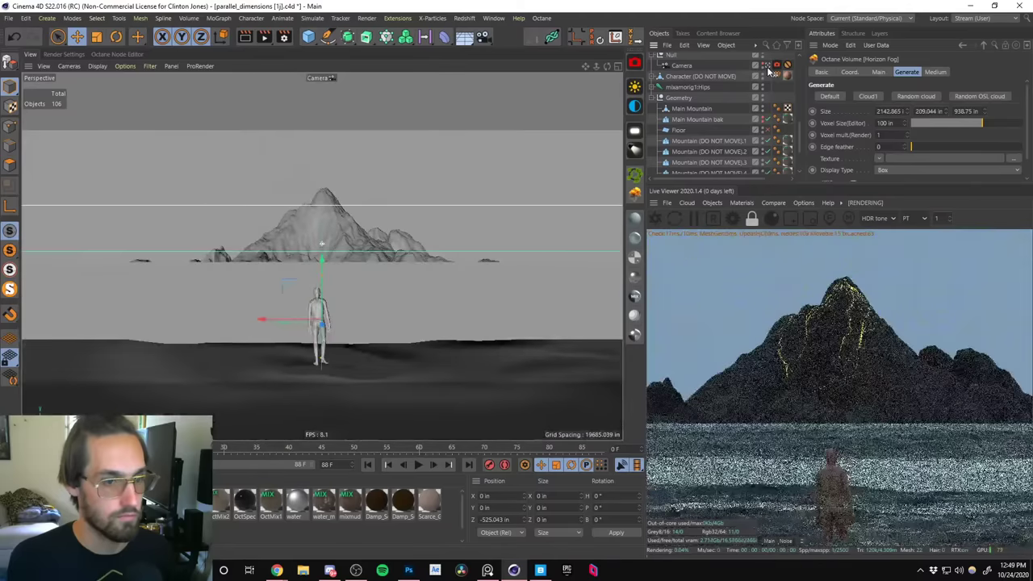
{"action": "left_click", "coordinate": [803, 202]}
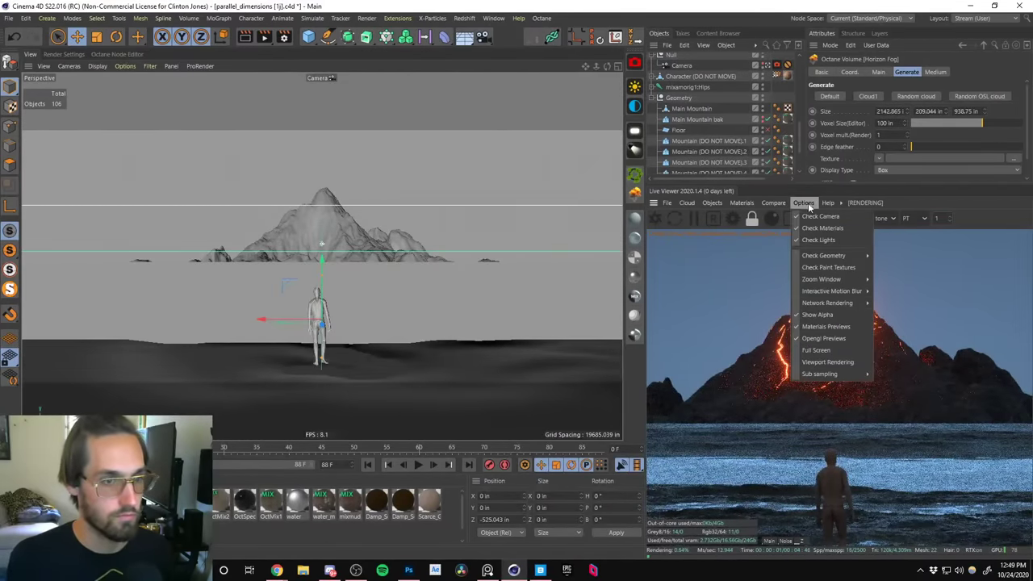
{"action": "left_click", "coordinate": [803, 202]}
{"action": "scroll", "coordinate": [801, 131], "scroll_direction": "up", "scroll_amount": 4}
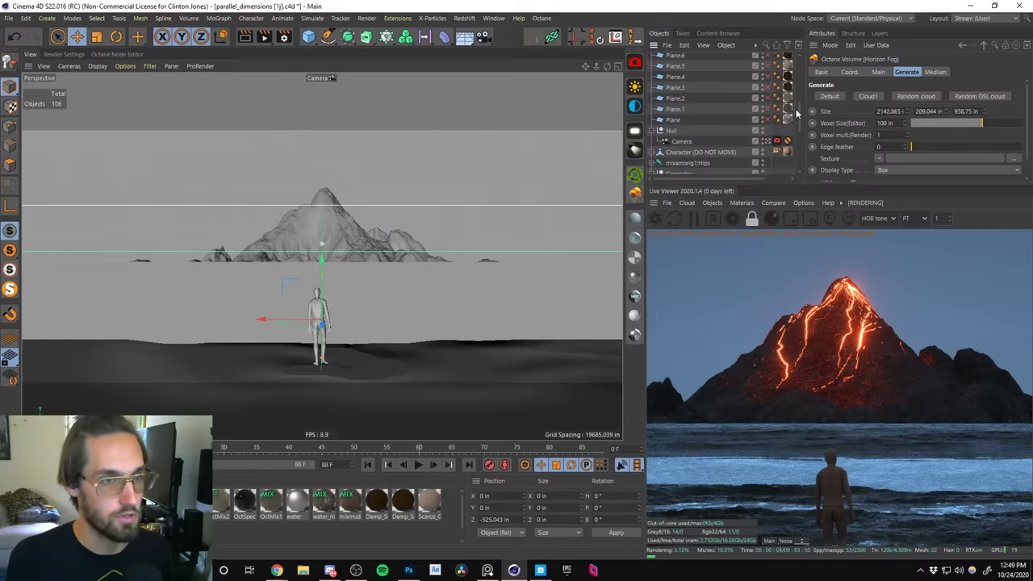
Toggle the Horizon Fog volume off and on again to compare its effect on the scene.
{"action": "left_click_drag", "start_coordinate": [797, 112], "coordinate": [799, 79]}
{"action": "left_click", "coordinate": [769, 121]}
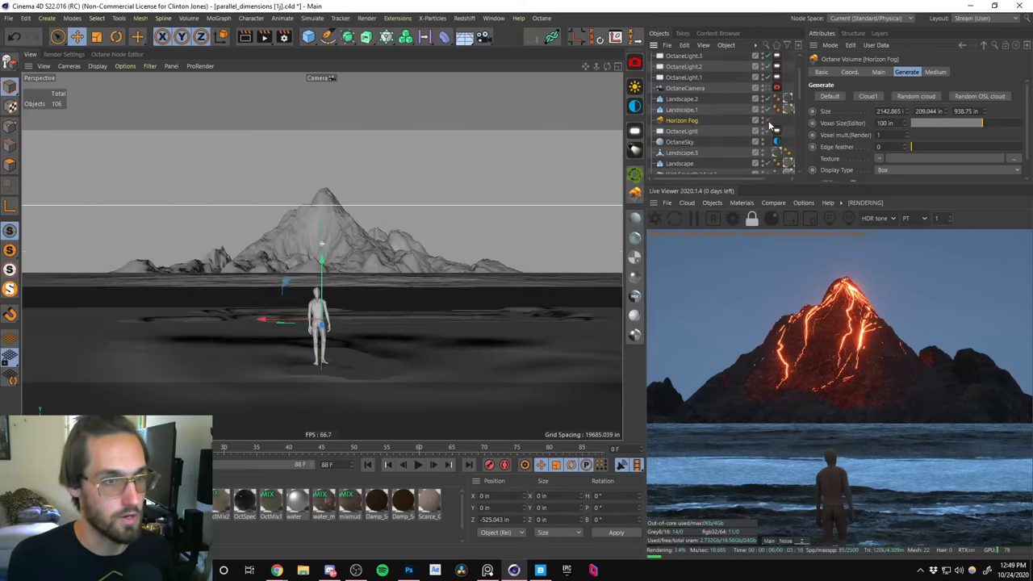
{"action": "left_click", "coordinate": [768, 121]}
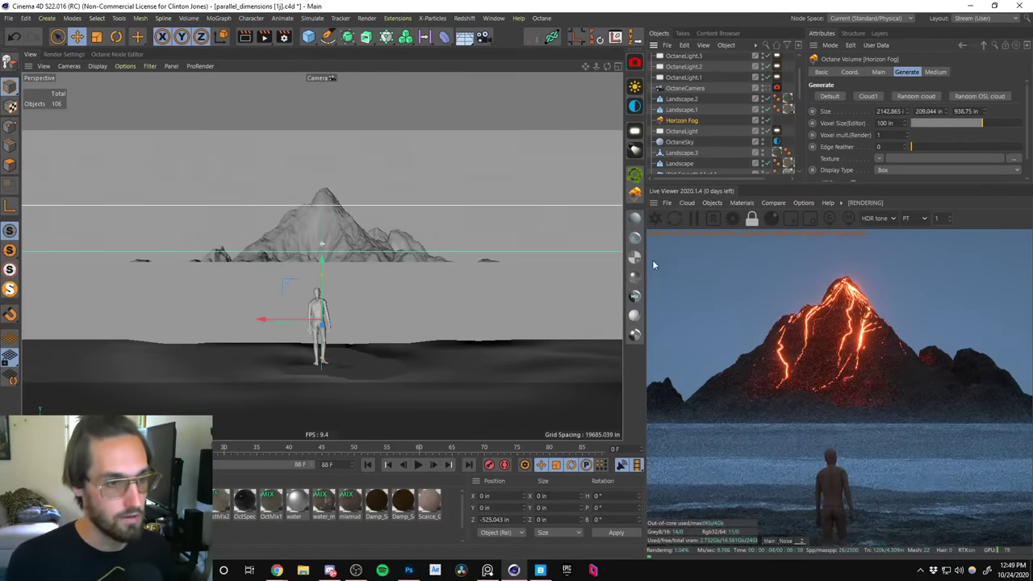
Widen the Live Viewer and set its render resolution scale to 0.5 to fit the whole frame.
{"action": "left_click_drag", "start_coordinate": [646, 268], "coordinate": [442, 268]}
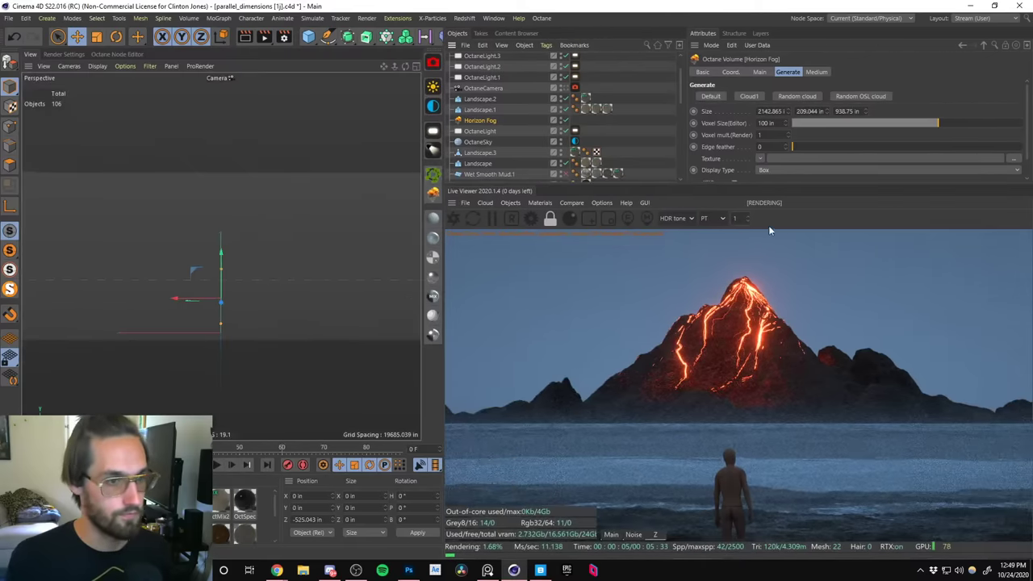
{"action": "type", "text": "0.5"}
{"action": "key", "text": "Return"}
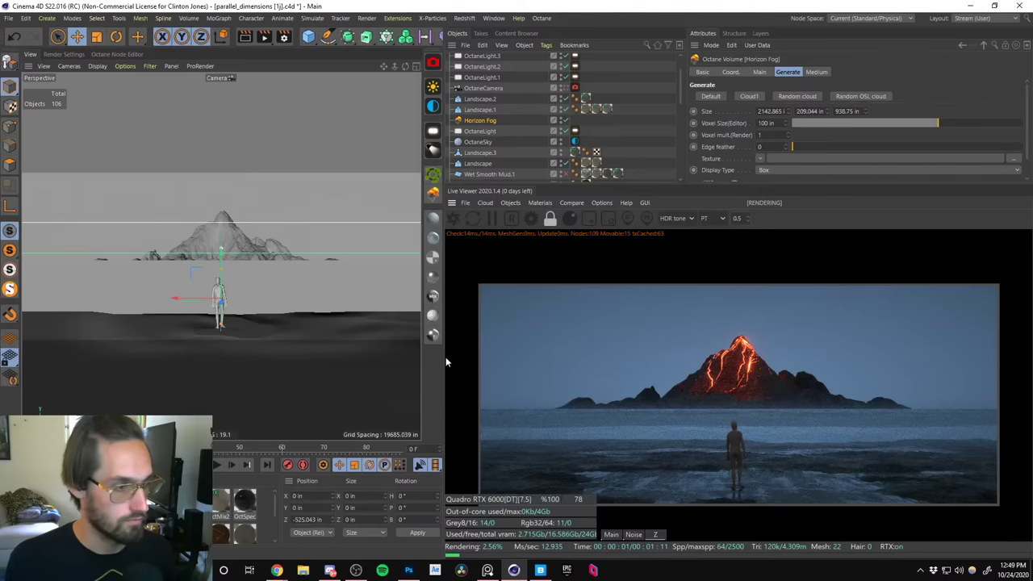
{"action": "left_click_drag", "start_coordinate": [443, 359], "coordinate": [474, 360]}
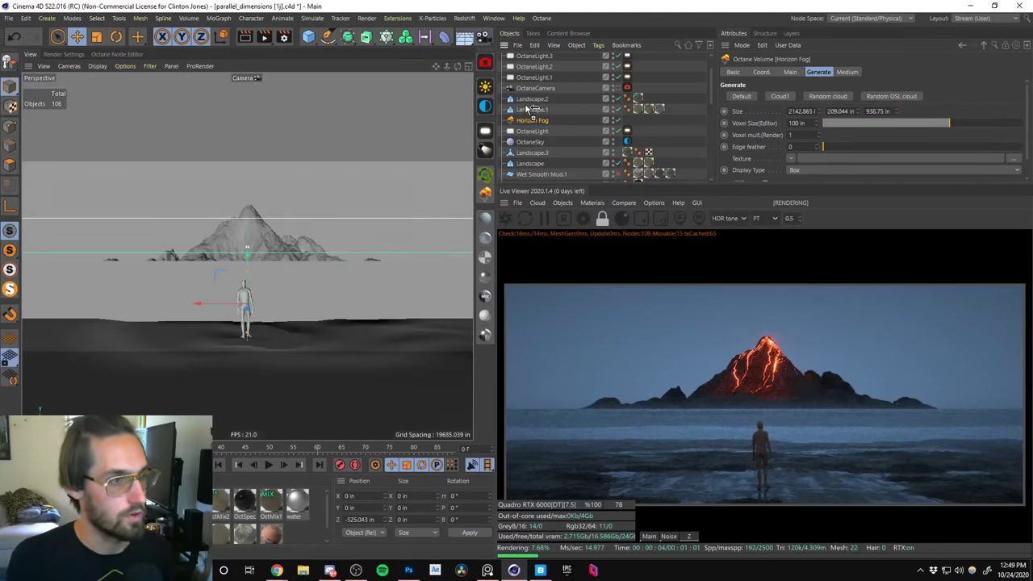
Duplicate the Horizon Fog volume and show the scene in a single Top view.
{"action": "left_click_drag", "start_coordinate": [528, 97], "coordinate": [529, 99], "text": "ctrl"}
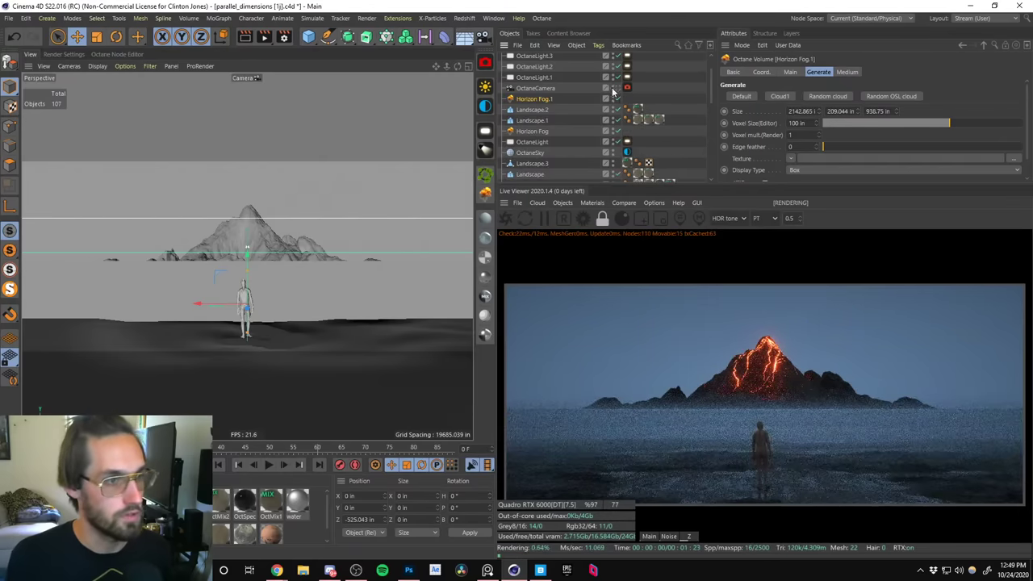
{"action": "middle_click", "coordinate": [467, 74]}
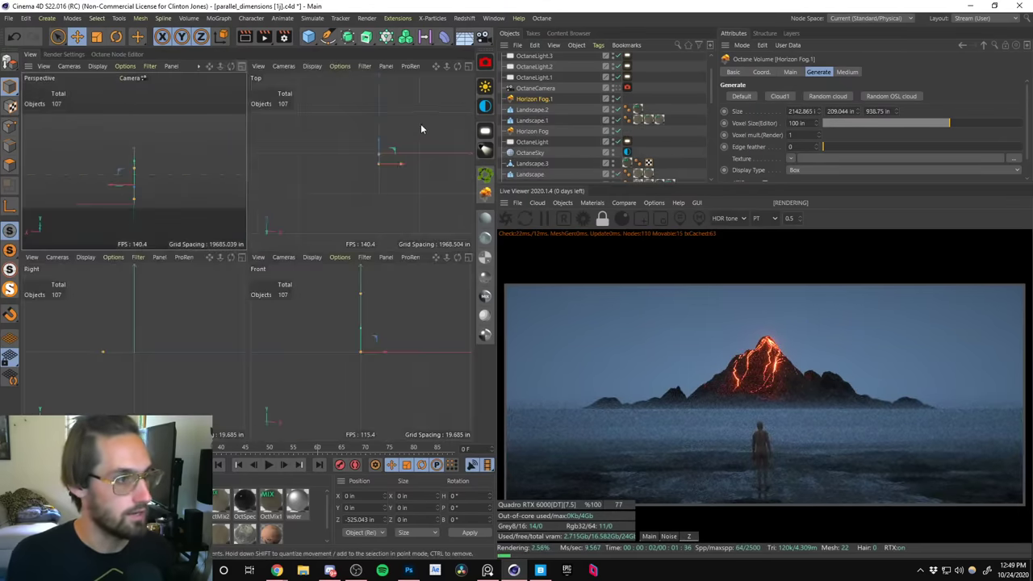
{"action": "middle_click", "coordinate": [331, 257]}
{"action": "middle_click_drag", "start_coordinate": [333, 301], "coordinate": [297, 223], "text": "alt"}
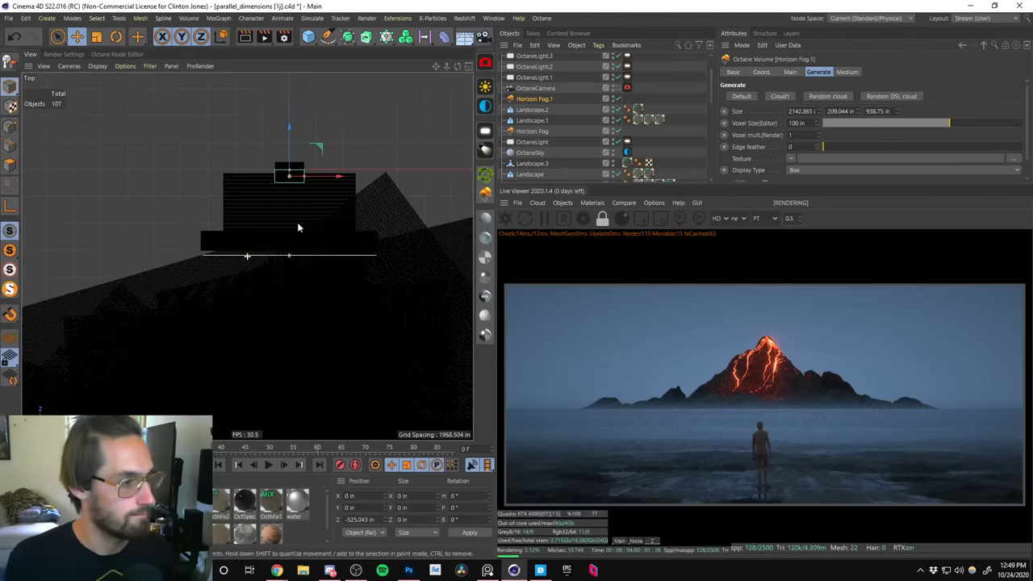
Reduce the duplicated fog's depth to about 170 in and move it toward the volcano to about Z -19618 in.
{"action": "right_click_drag", "start_coordinate": [296, 236], "coordinate": [293, 189], "text": "alt"}
{"action": "left_click_drag", "start_coordinate": [286, 87], "coordinate": [280, 95]}
{"action": "middle_click_drag", "start_coordinate": [344, 134], "coordinate": [293, 180], "text": "alt"}
{"action": "scroll", "coordinate": [293, 242], "scroll_direction": "down", "scroll_amount": 5}
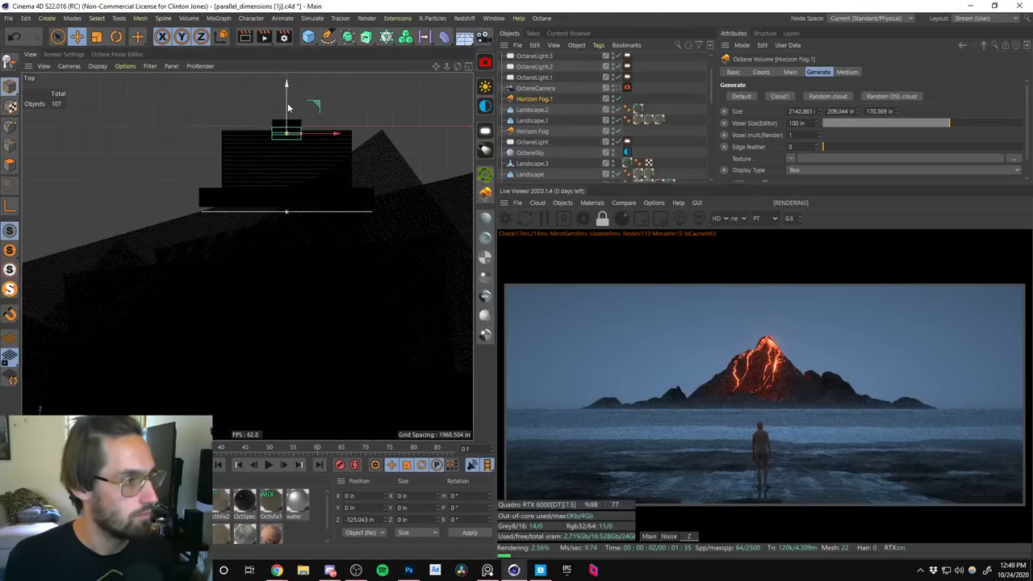
{"action": "left_click_drag", "start_coordinate": [286, 120], "coordinate": [276, 360]}
{"action": "middle_click_drag", "start_coordinate": [247, 302], "coordinate": [267, 109], "text": "alt"}
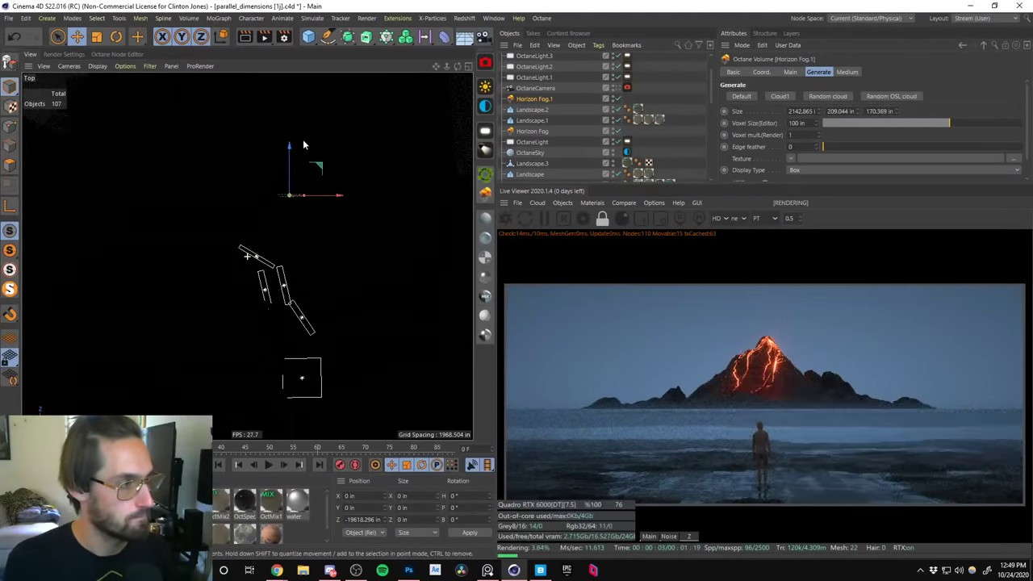
Move the duplicated fog to about Y 2599 in, Z -28153 in and enlarge it to about 14294 in wide and 7152 in high.
{"action": "left_click_drag", "start_coordinate": [291, 181], "coordinate": [385, 324]}
{"action": "left_click", "coordinate": [467, 66]}
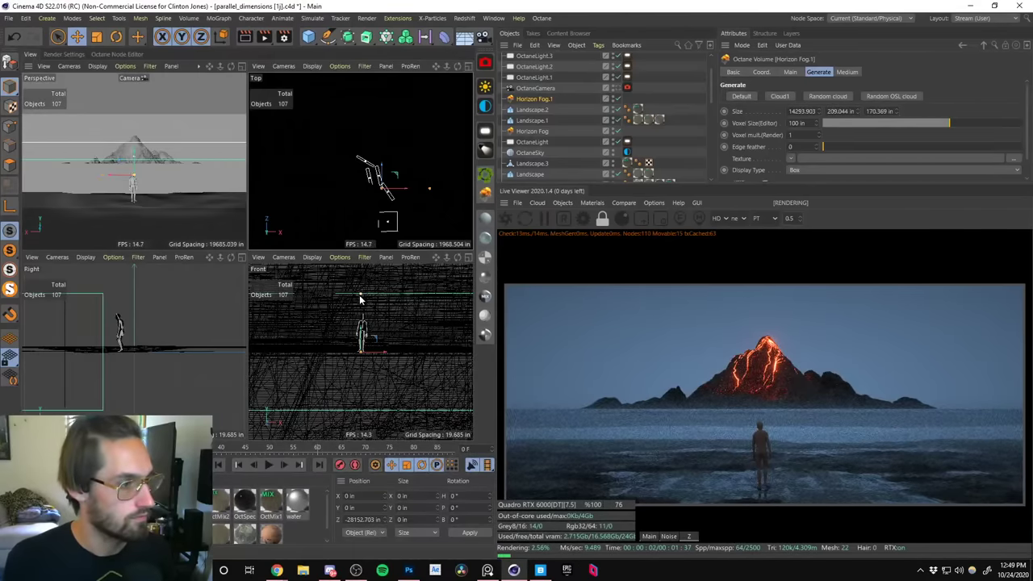
{"action": "left_click_drag", "start_coordinate": [362, 295], "coordinate": [386, 24]}
{"action": "scroll", "coordinate": [371, 348], "scroll_direction": "down", "scroll_amount": 10}
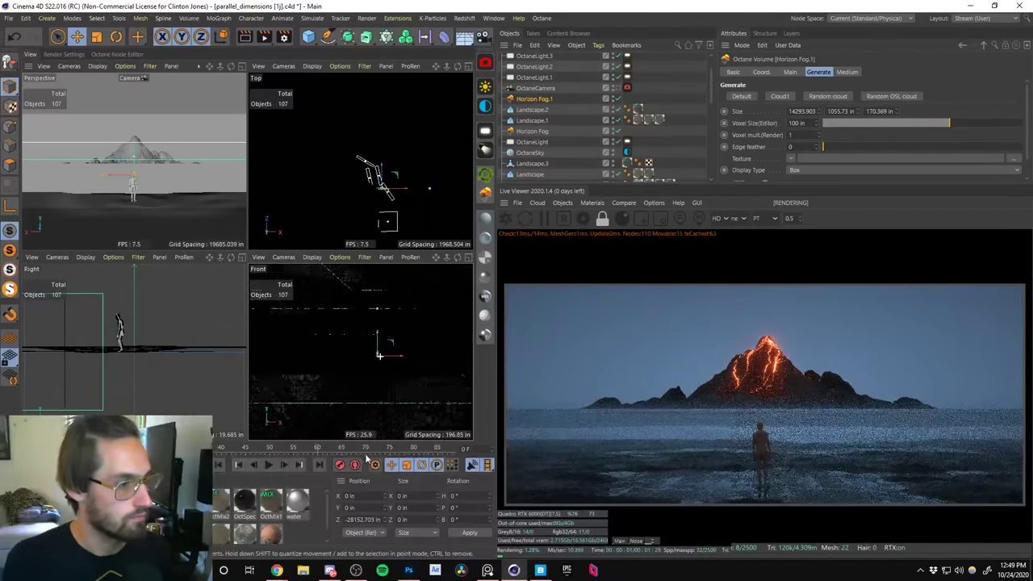
{"action": "left_click_drag", "start_coordinate": [387, 368], "coordinate": [386, 332]}
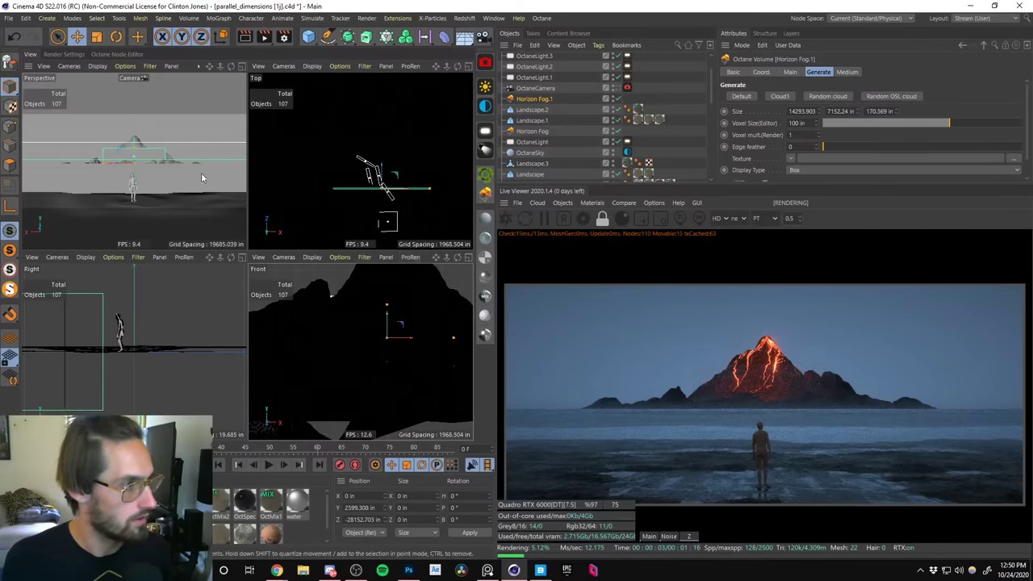
In the enlarged camera view, stretch the duplicated fog to about 53455 in wide and 29228 in high.
{"action": "middle_click", "coordinate": [177, 164]}
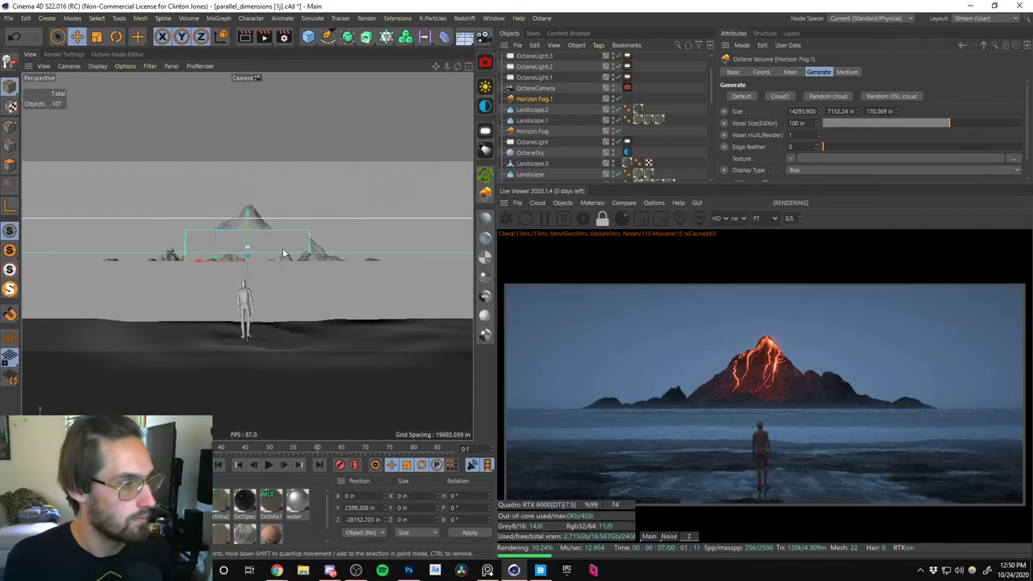
{"action": "left_click_drag", "start_coordinate": [184, 261], "coordinate": [39, 259]}
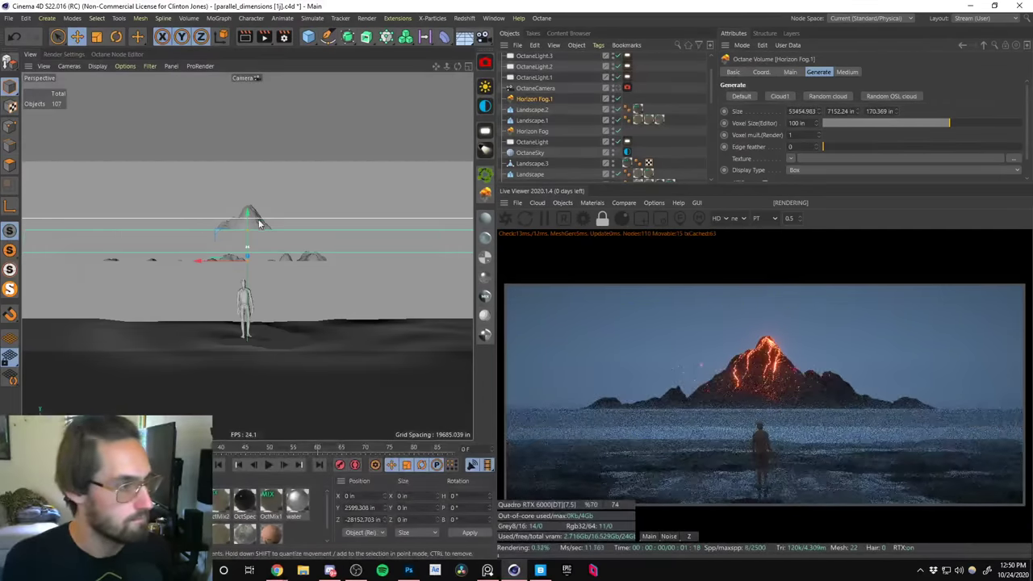
{"action": "left_click_drag", "start_coordinate": [259, 224], "coordinate": [250, 139]}
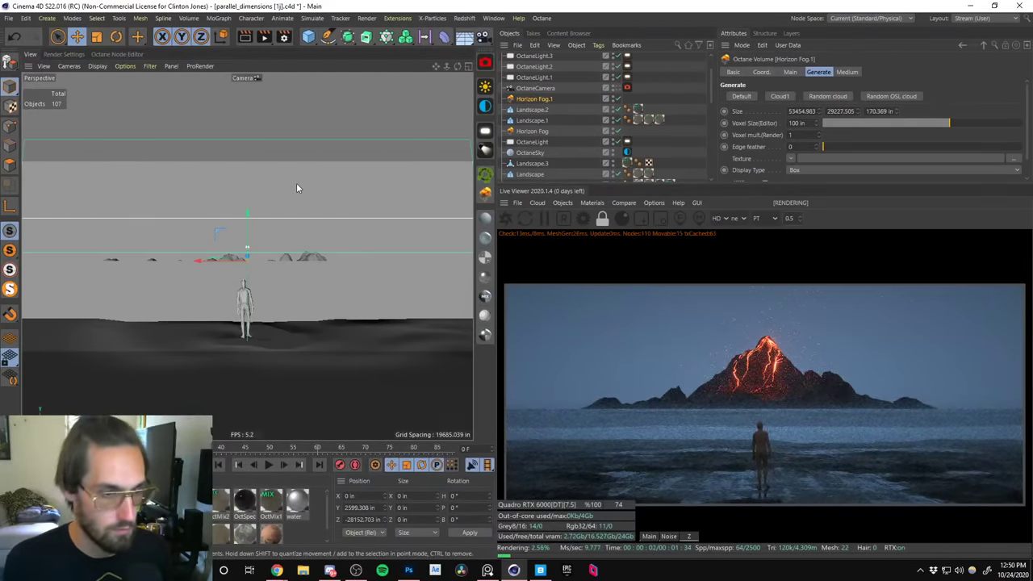
Toggle the duplicated Horizon Fog.1 volume off and on again to compare its effect on the render.
{"action": "scroll", "coordinate": [712, 95], "scroll_direction": "up", "scroll_amount": 1}
{"action": "left_click", "coordinate": [616, 113]}
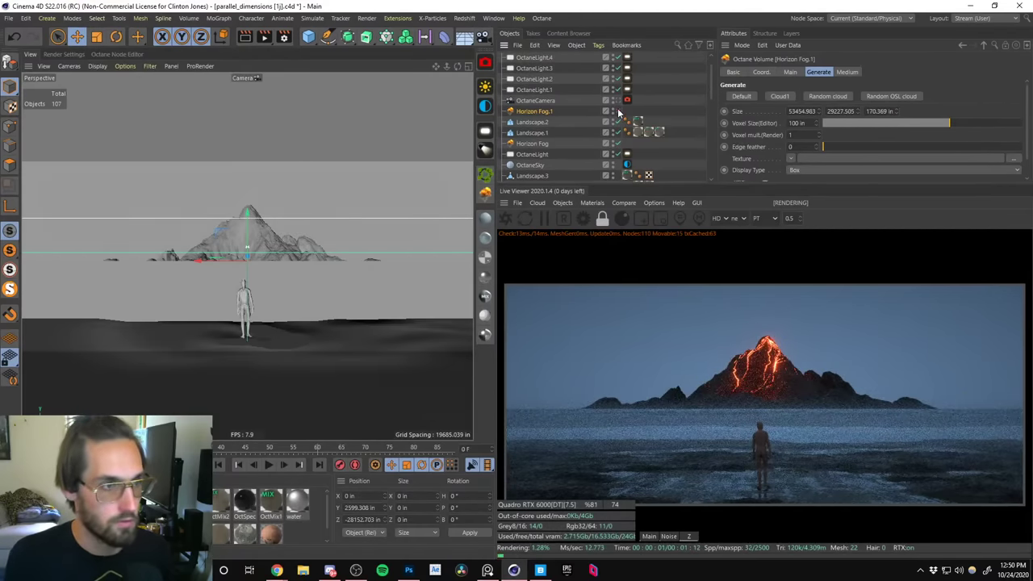
{"action": "left_click", "coordinate": [616, 114]}
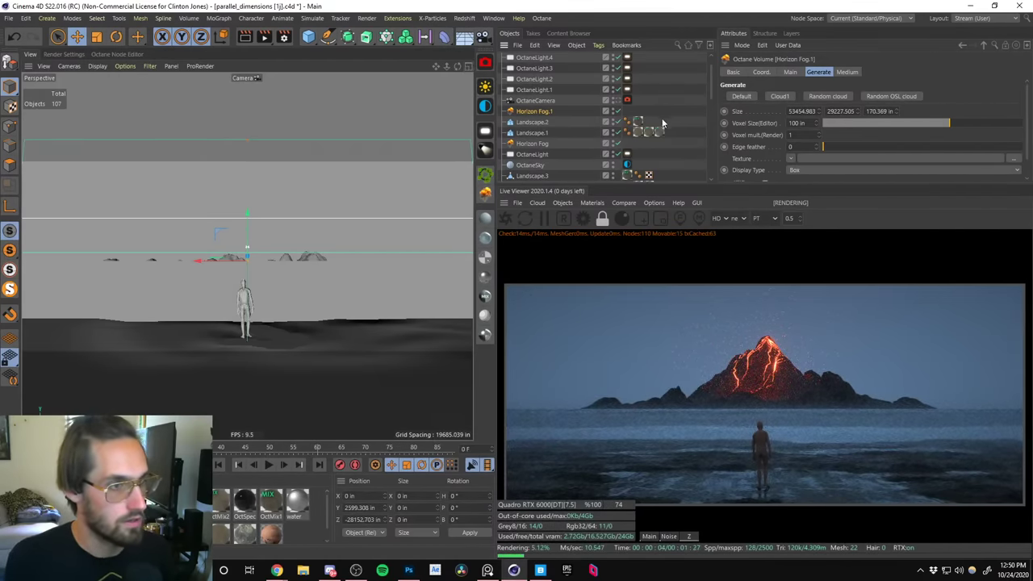
Leave the scene camera for a free view of the volcano and thicken the duplicated fog's depth to about 3066 in.
{"action": "left_click_drag", "start_coordinate": [708, 86], "coordinate": [699, 140]}
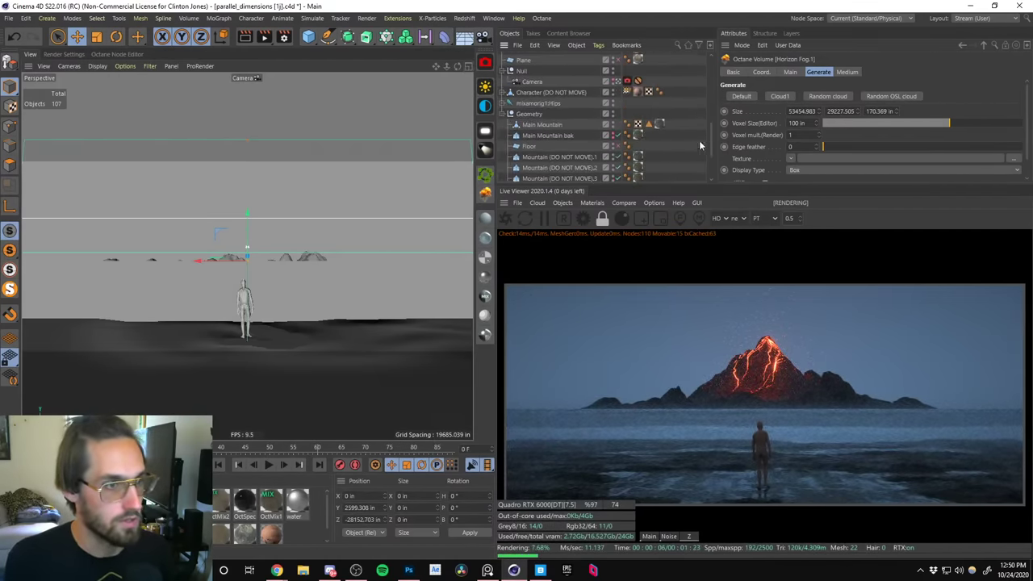
{"action": "left_click", "coordinate": [617, 82]}
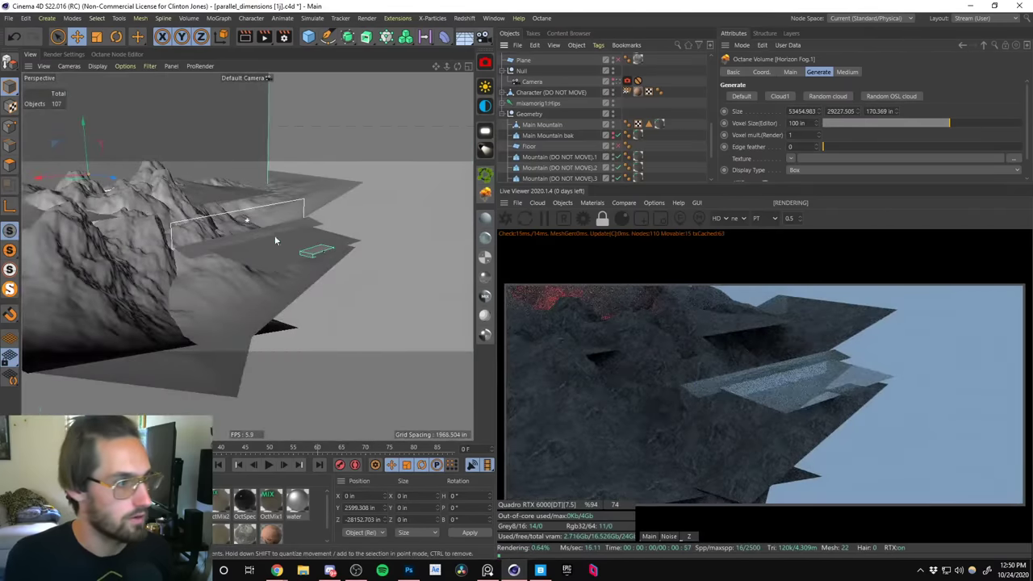
{"action": "left_click_drag", "start_coordinate": [327, 244], "coordinate": [277, 237], "text": "alt"}
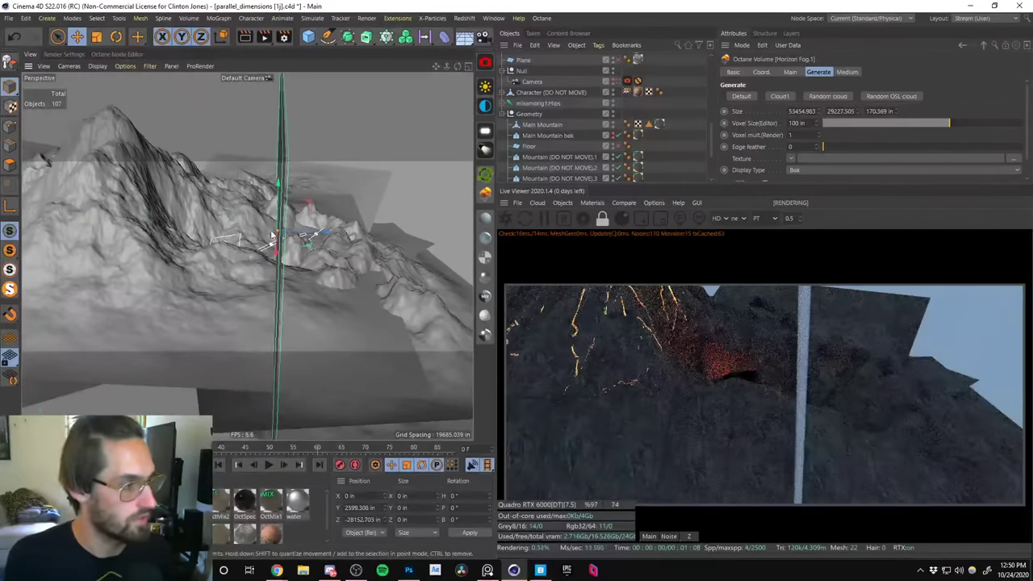
{"action": "left_click_drag", "start_coordinate": [294, 275], "coordinate": [310, 237], "text": "alt"}
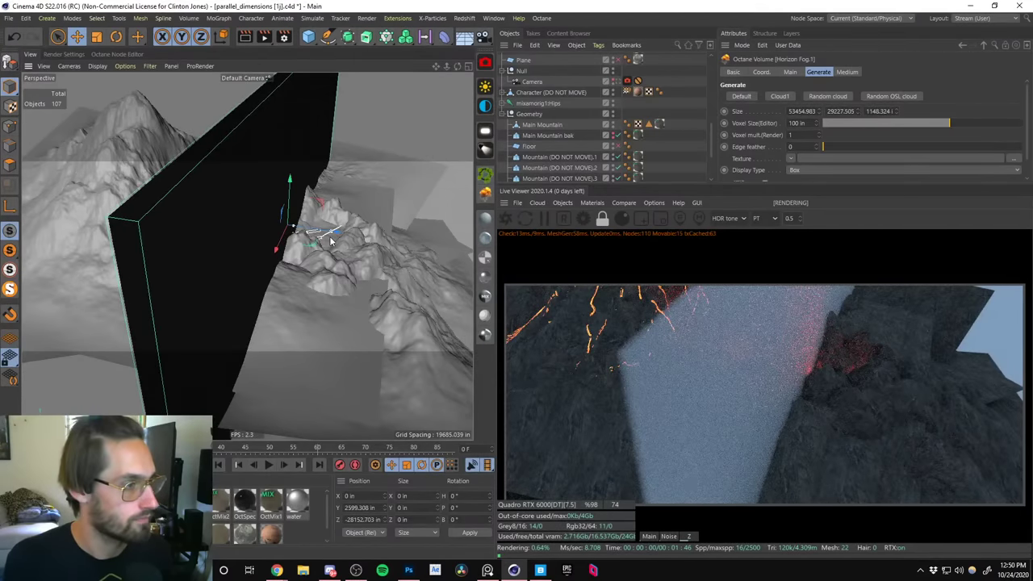
{"action": "left_click_drag", "start_coordinate": [331, 240], "coordinate": [342, 238]}
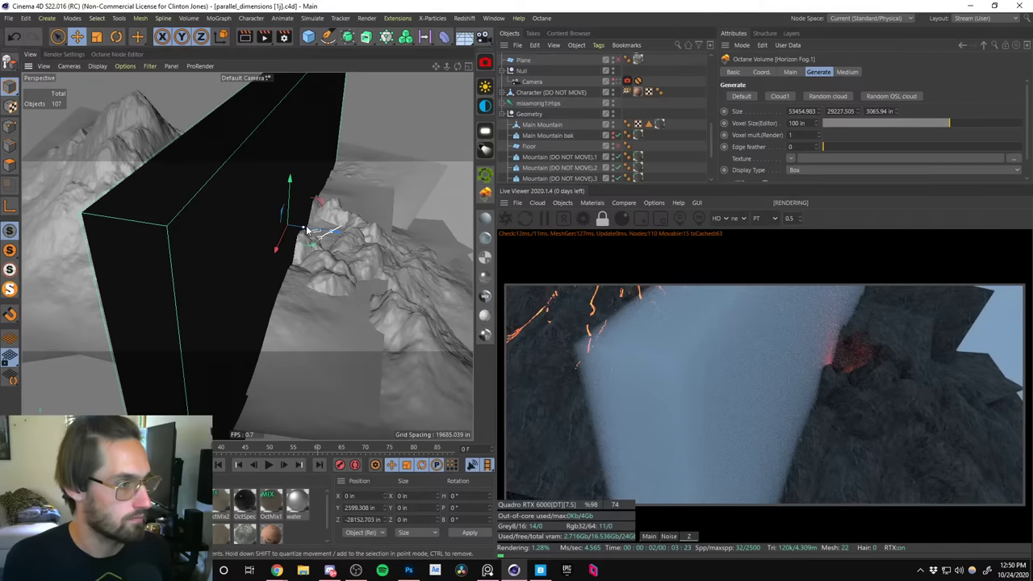
Set the density of the duplicated fog's volume medium to 0.01.
{"action": "left_click_drag", "start_coordinate": [712, 150], "coordinate": [708, 81]}
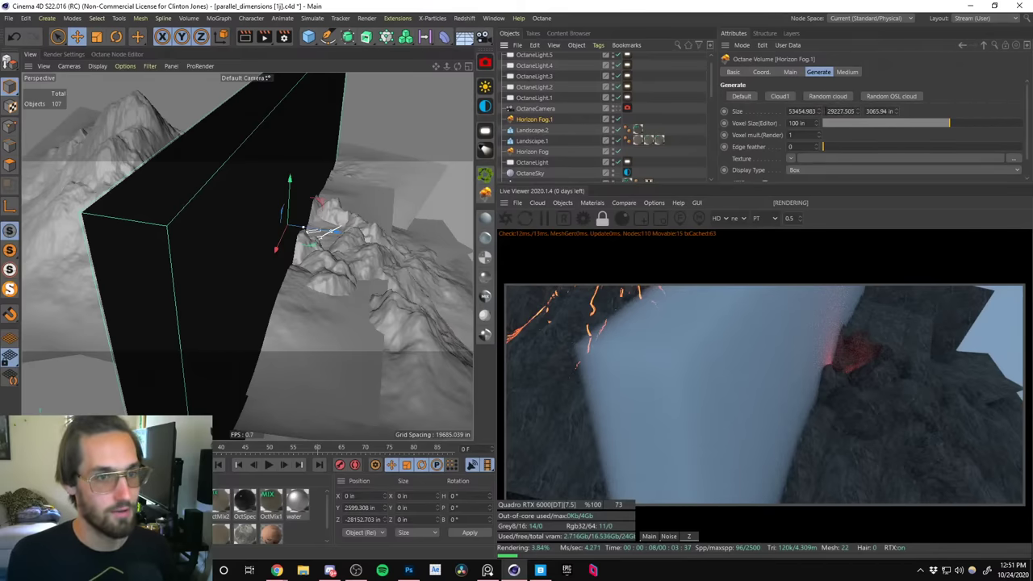
{"action": "left_click", "coordinate": [846, 72]}
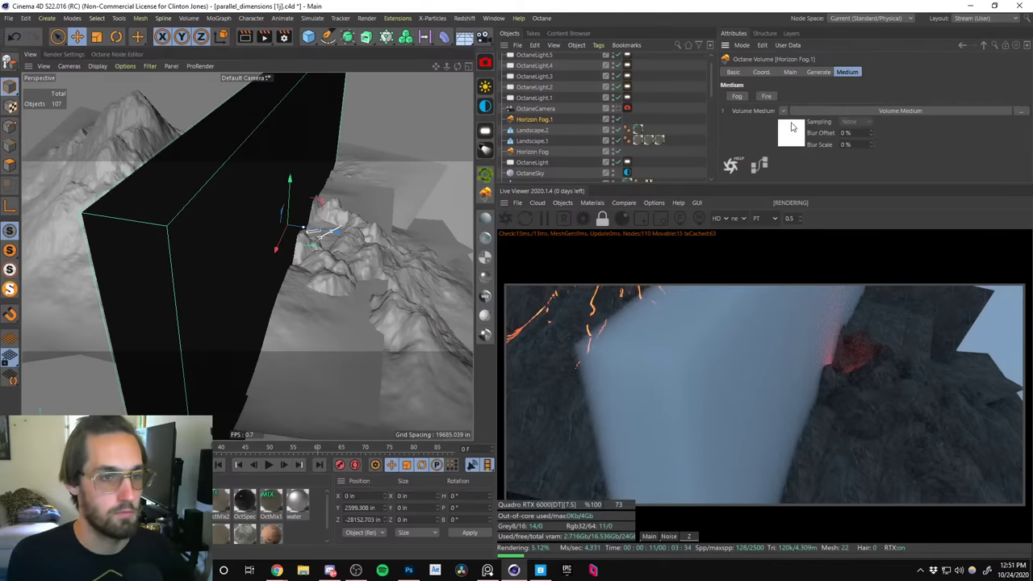
{"action": "left_click", "coordinate": [793, 129]}
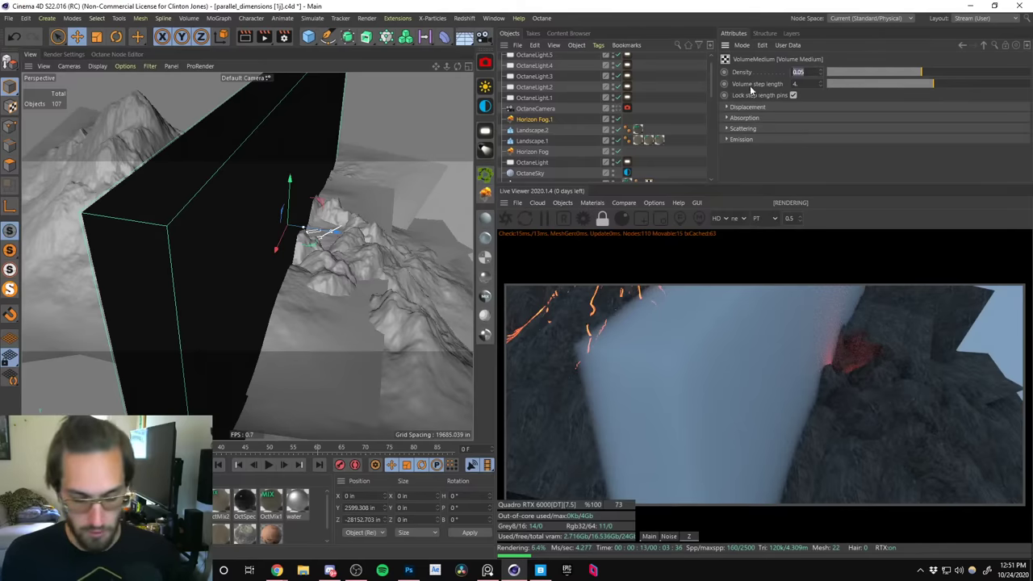
{"action": "type", "text": "0.01"}
{"action": "key", "text": "Return"}
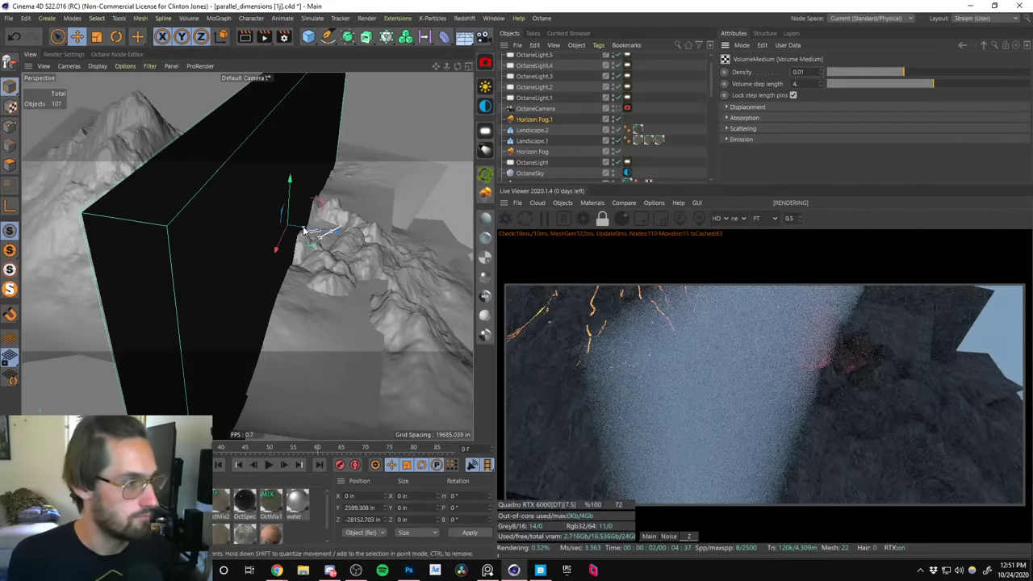
Raise the duplicated fog's editor voxel size to 200 in and then to 1000 in.
{"action": "left_click", "coordinate": [530, 120]}
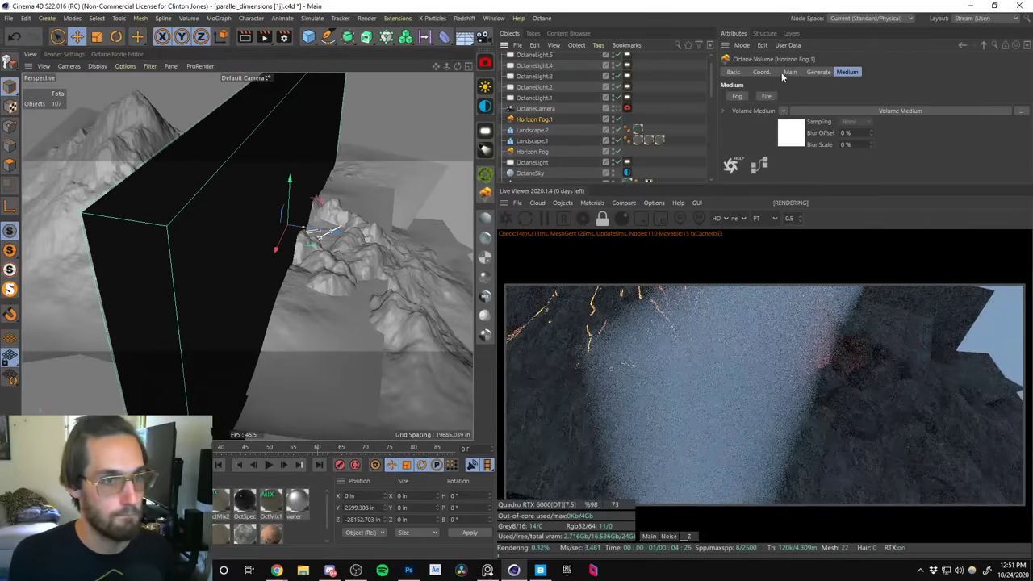
{"action": "left_click", "coordinate": [790, 73]}
{"action": "left_click", "coordinate": [760, 74]}
{"action": "left_click", "coordinate": [813, 73]}
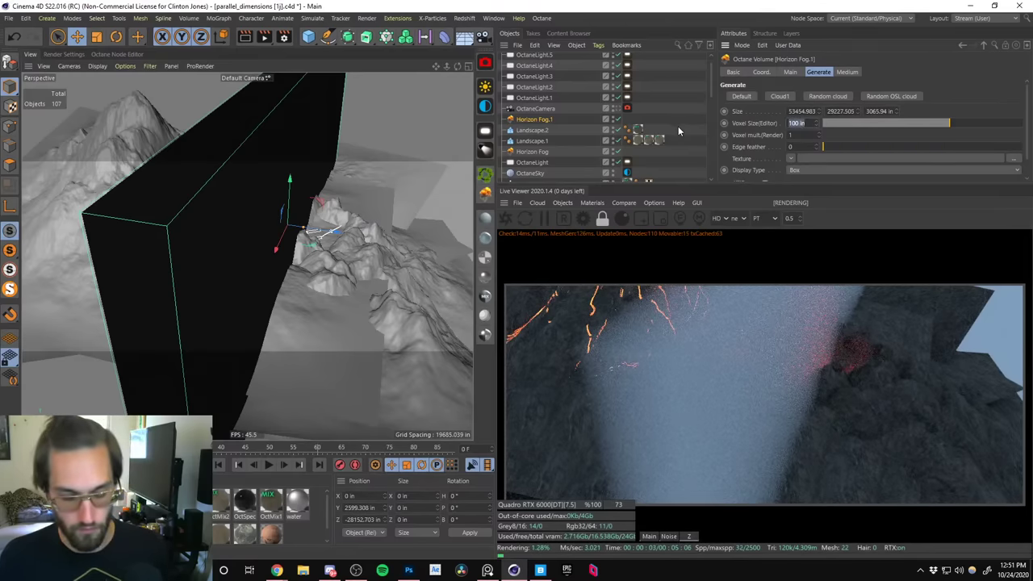
{"action": "type", "text": "200"}
{"action": "key", "text": "Return"}
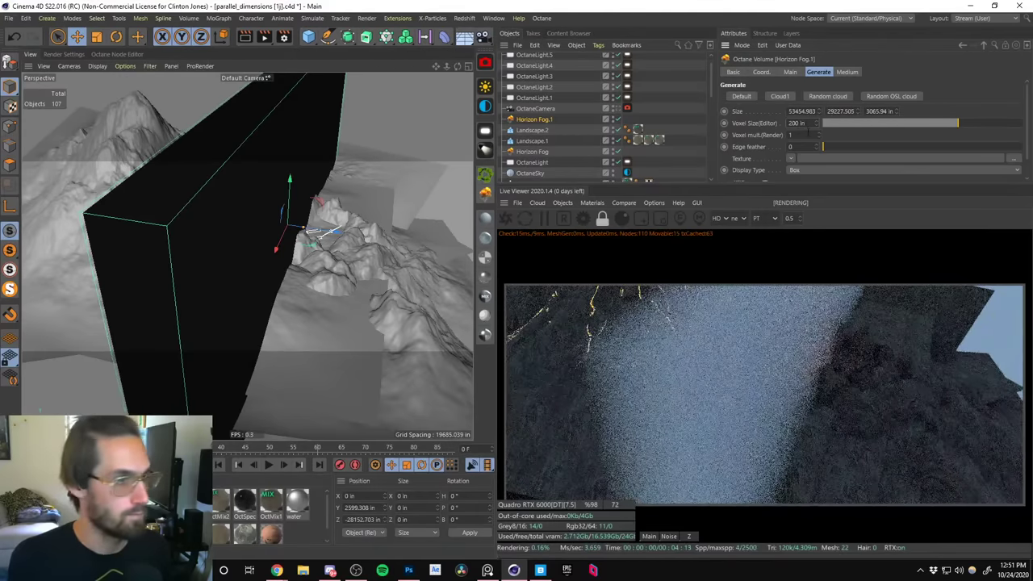
{"action": "double_click", "coordinate": [798, 123]}
{"action": "type", "text": "1000"}
{"action": "key", "text": "Return"}
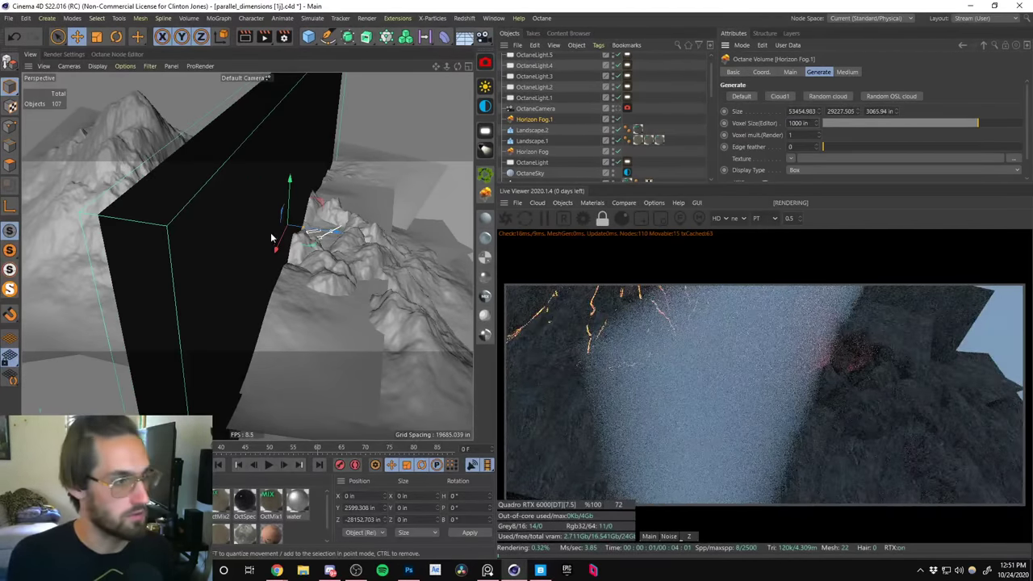
Resize the fog to about 14476 in high and 23182 in deep around Y 8465 in, Z -32934 in, and return to the scene camera.
{"action": "left_click_drag", "start_coordinate": [224, 218], "coordinate": [321, 216], "text": "alt"}
{"action": "left_click_drag", "start_coordinate": [354, 218], "coordinate": [279, 216]}
{"action": "left_click_drag", "start_coordinate": [226, 105], "coordinate": [238, 235]}
{"action": "left_click_drag", "start_coordinate": [292, 210], "coordinate": [293, 163]}
{"action": "left_click_drag", "start_coordinate": [338, 209], "coordinate": [360, 213]}
{"action": "left_click_drag", "start_coordinate": [331, 247], "coordinate": [395, 257], "text": "alt"}
{"action": "left_click_drag", "start_coordinate": [711, 92], "coordinate": [711, 132]}
{"action": "left_click", "coordinate": [627, 150]}
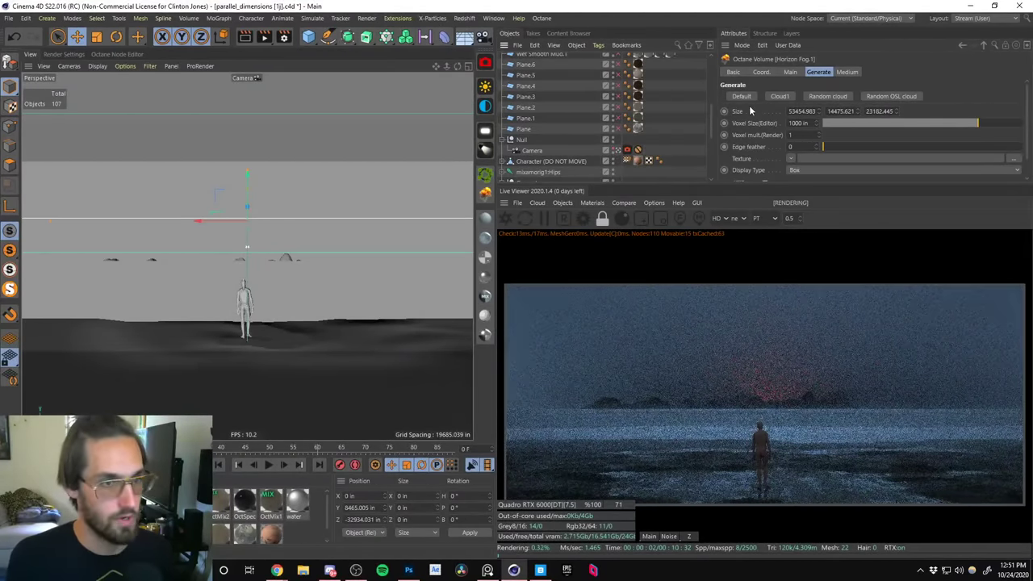
Increase the scattering phase of the duplicated fog's volume medium to about 0.885.
{"action": "left_click", "coordinate": [846, 73]}
{"action": "left_click", "coordinate": [814, 110]}
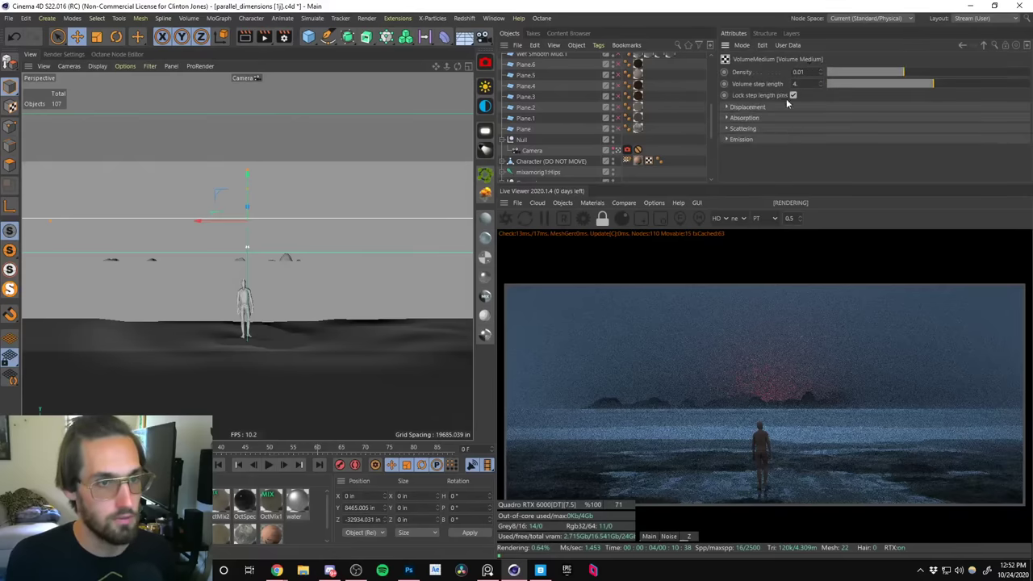
{"action": "left_click", "coordinate": [736, 128]}
{"action": "scroll", "coordinate": [1027, 128], "scroll_direction": "down", "scroll_amount": 3}
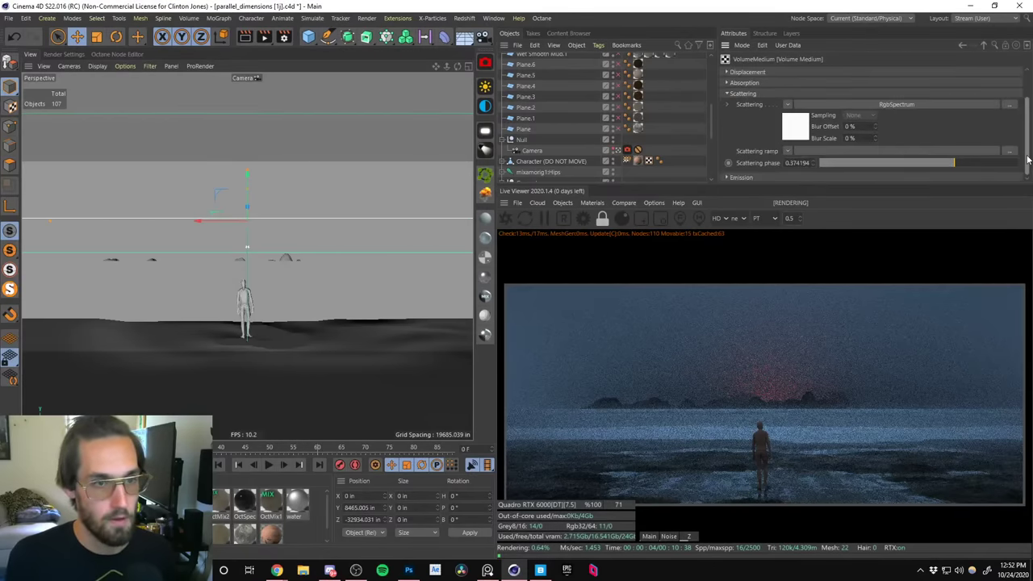
{"action": "left_click_drag", "start_coordinate": [960, 162], "coordinate": [1005, 163]}
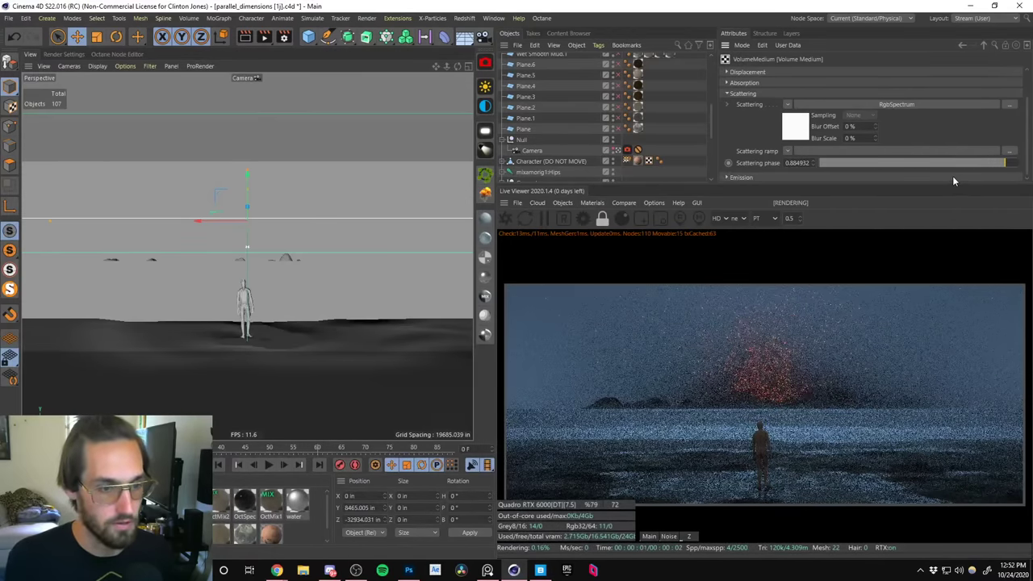
Try fog medium densities of 0.001 and 0.005, and settle on a density of 0.002.
{"action": "scroll", "coordinate": [1028, 161], "scroll_direction": "up", "scroll_amount": 3}
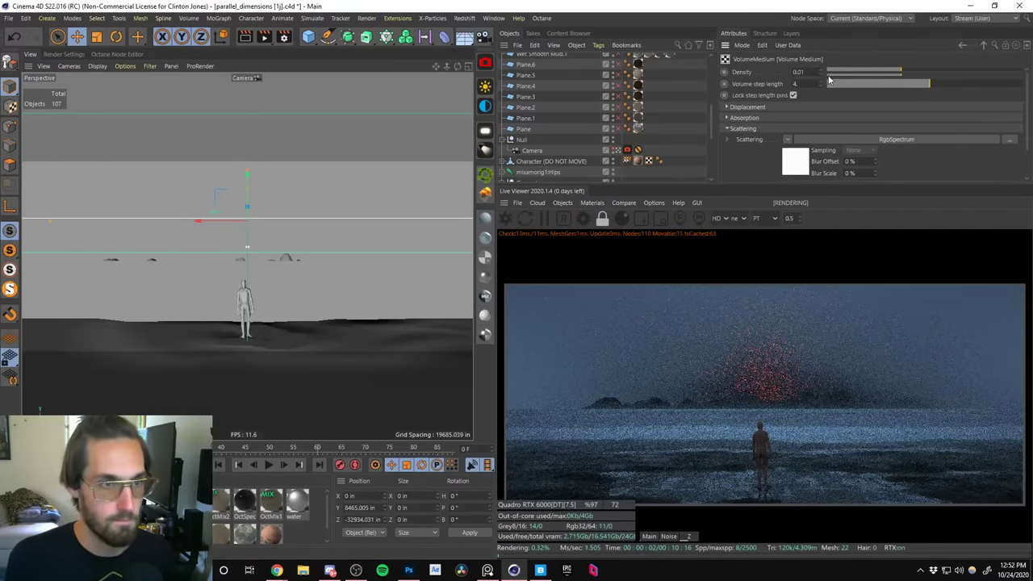
{"action": "double_click", "coordinate": [798, 72]}
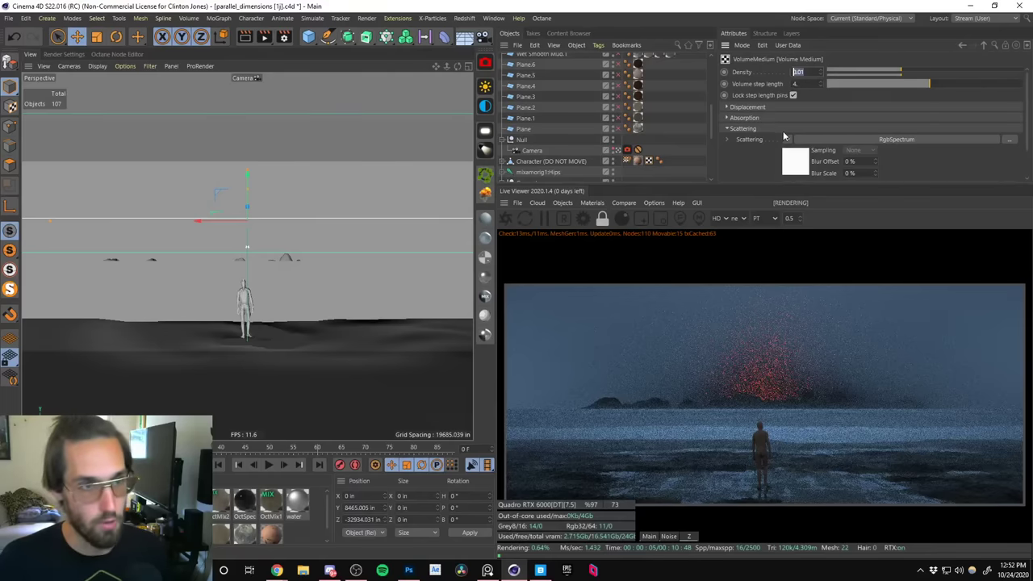
{"action": "type", "text": ".001"}
{"action": "key", "text": "Return"}
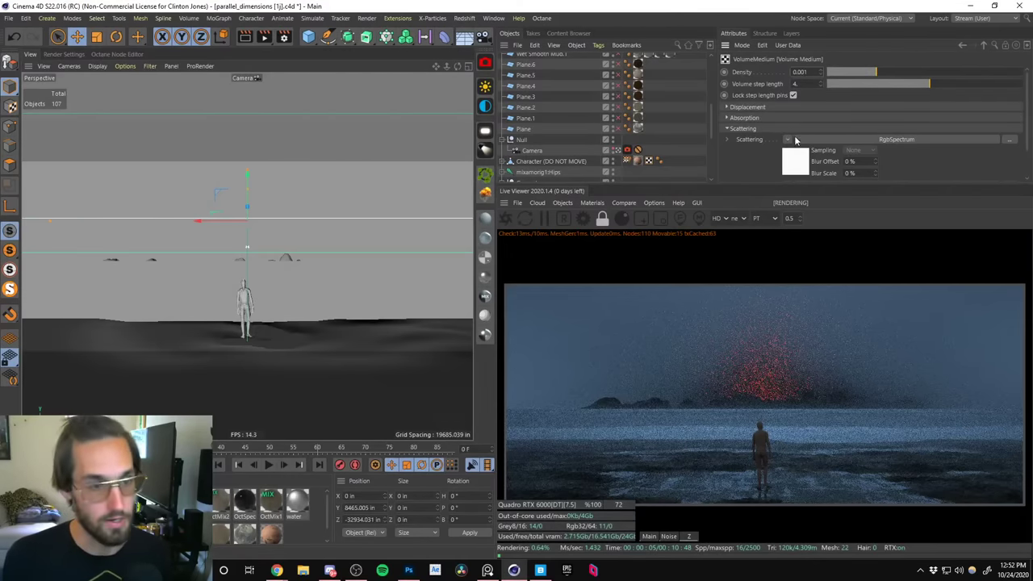
{"action": "left_click_drag", "start_coordinate": [810, 73], "coordinate": [729, 95]}
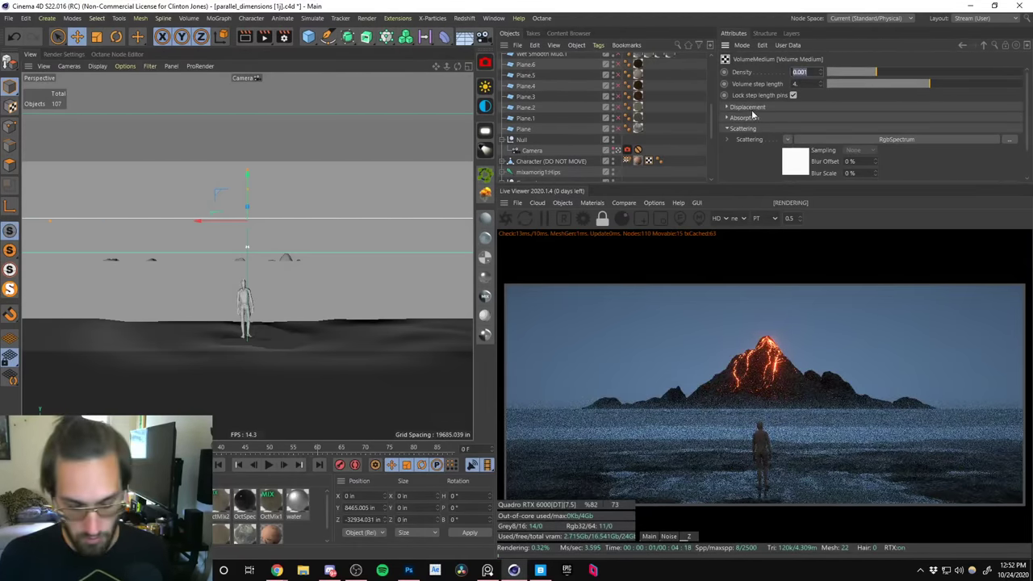
{"action": "type", "text": ".005"}
{"action": "key", "text": "Return"}
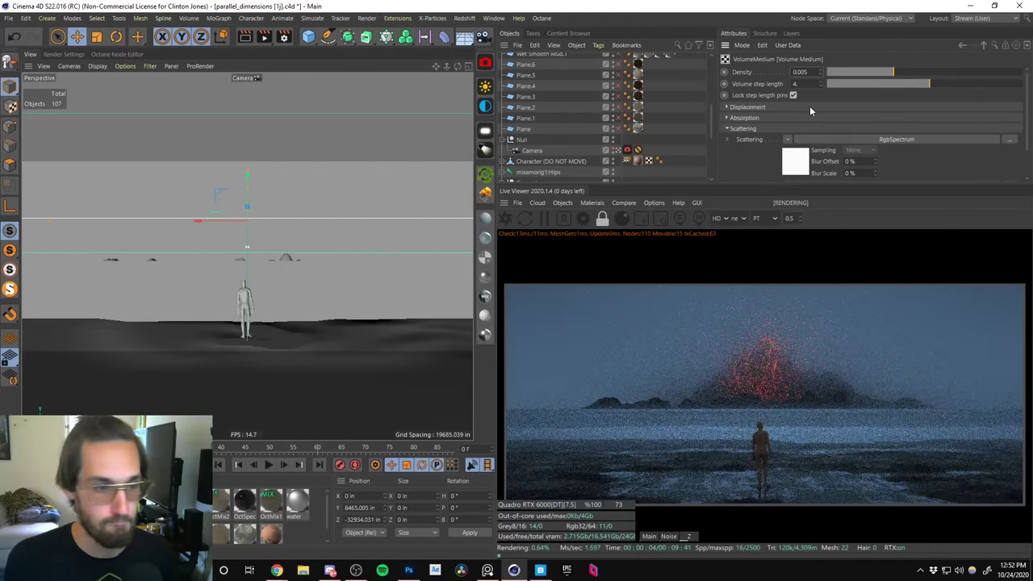
{"action": "left_click_drag", "start_coordinate": [810, 73], "coordinate": [769, 101]}
{"action": "type", "text": ".0"}
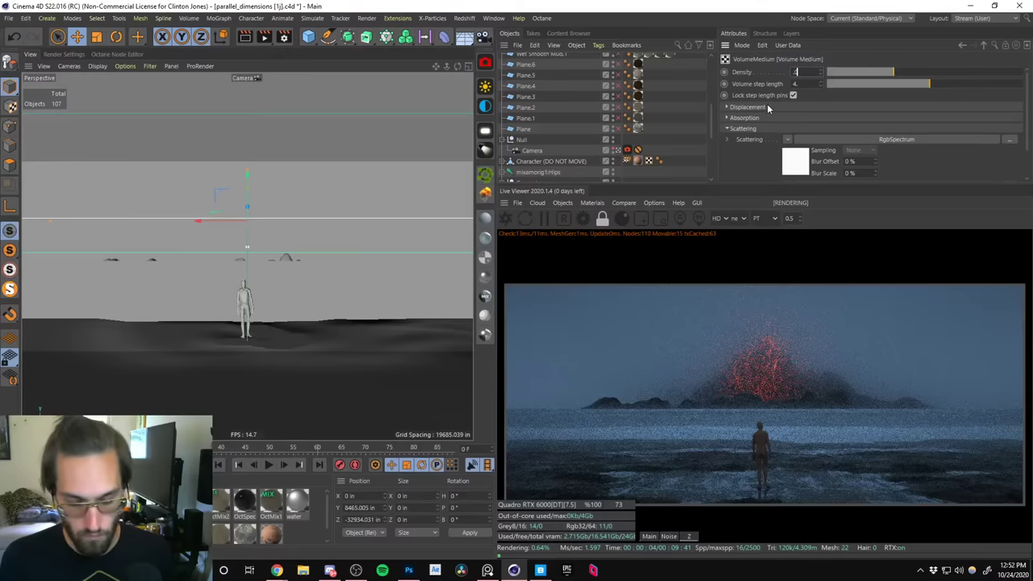
{"action": "type", "text": "02"}
{"action": "key", "text": "Return"}
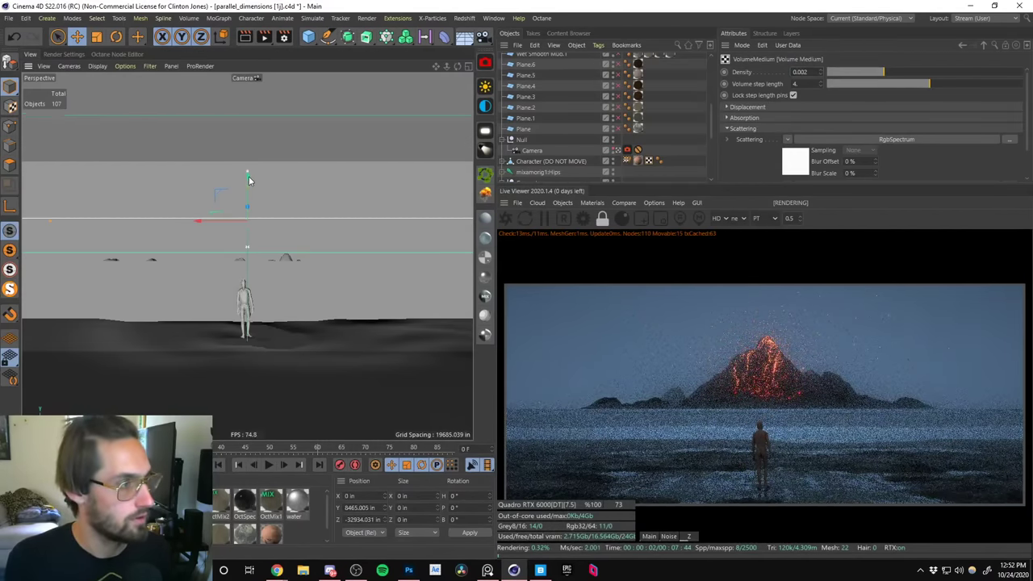
Lower the duplicated horizon fog to about Y 106 in and extend the top of its volume slightly upward.
{"action": "left_click_drag", "start_coordinate": [247, 173], "coordinate": [248, 227]}
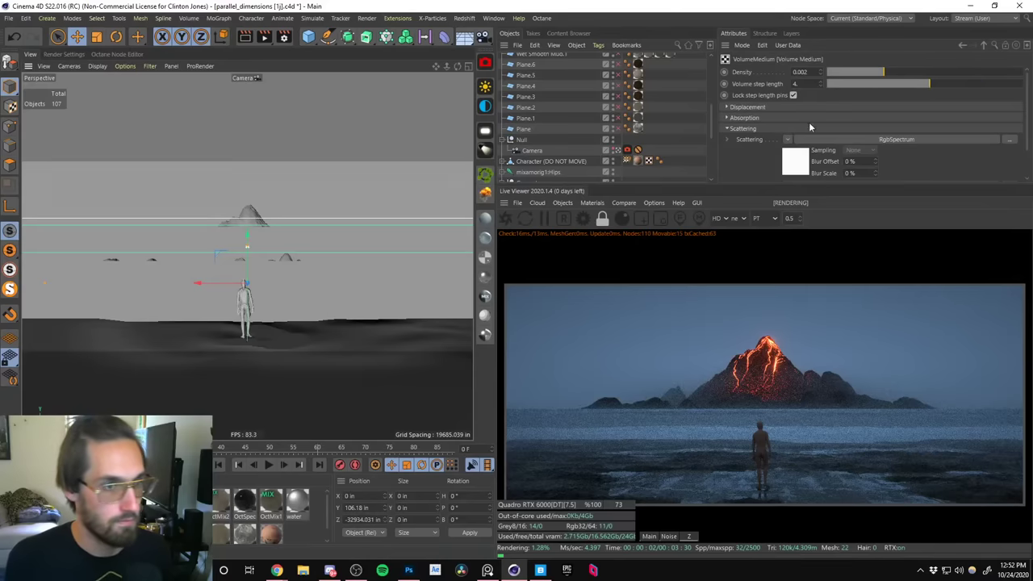
{"action": "mouse_move", "coordinate": [1028, 121]}
{"action": "left_mouse_down"}
{"action": "mouse_move", "coordinate": [1028, 153]}
{"action": "mouse_move", "coordinate": [1027, 111]}
{"action": "left_mouse_up"}
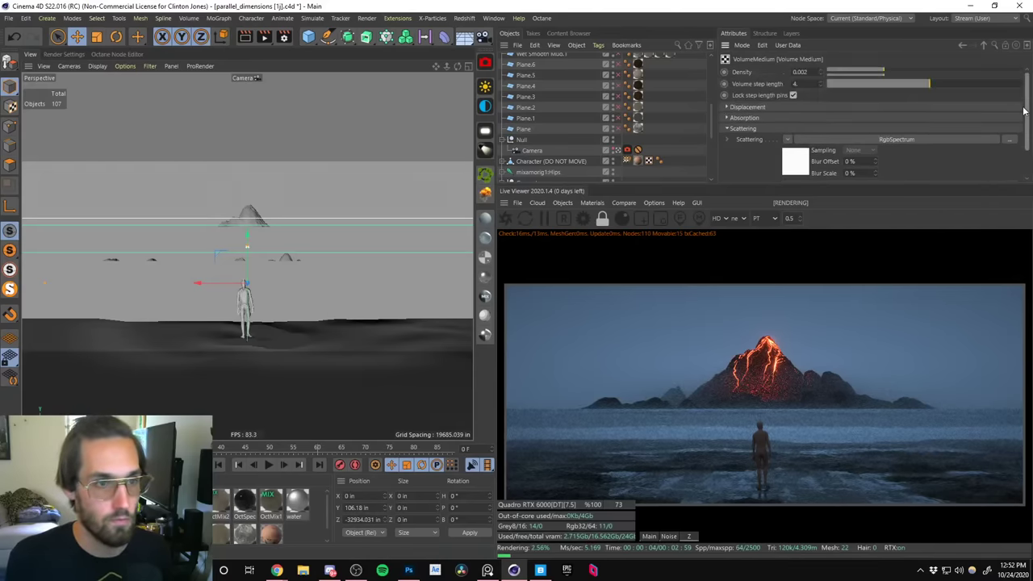
{"action": "left_click", "coordinate": [726, 118]}
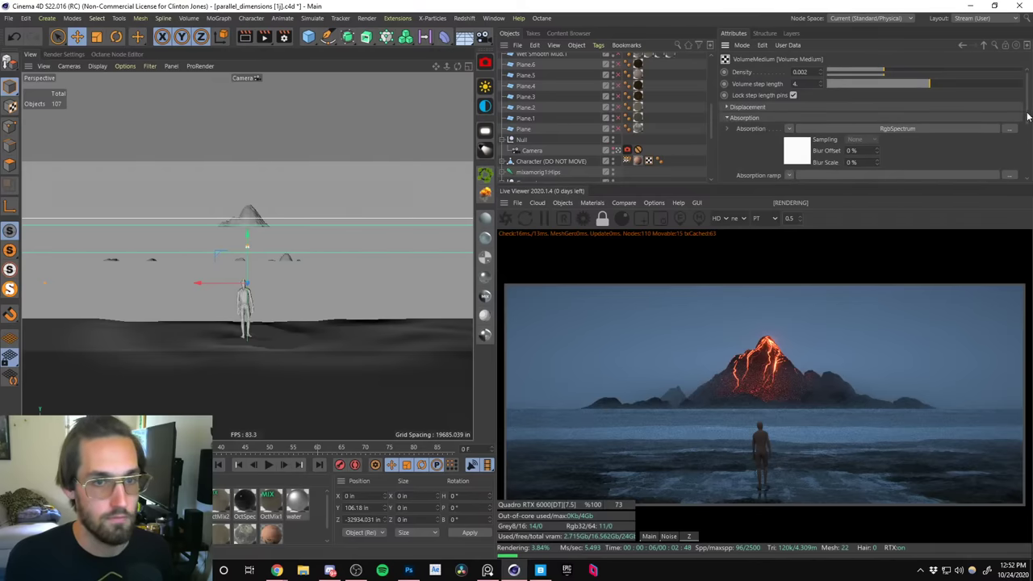
{"action": "scroll", "coordinate": [1028, 125], "scroll_direction": "down", "scroll_amount": 2}
{"action": "scroll", "coordinate": [1028, 146], "scroll_direction": "up", "scroll_amount": 3}
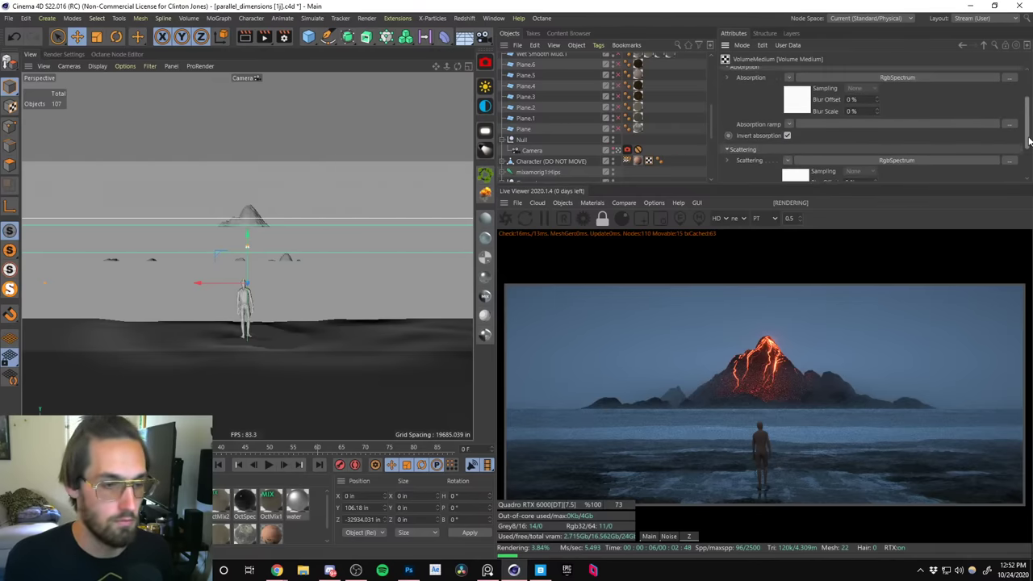
{"action": "left_click_drag", "start_coordinate": [248, 246], "coordinate": [248, 234]}
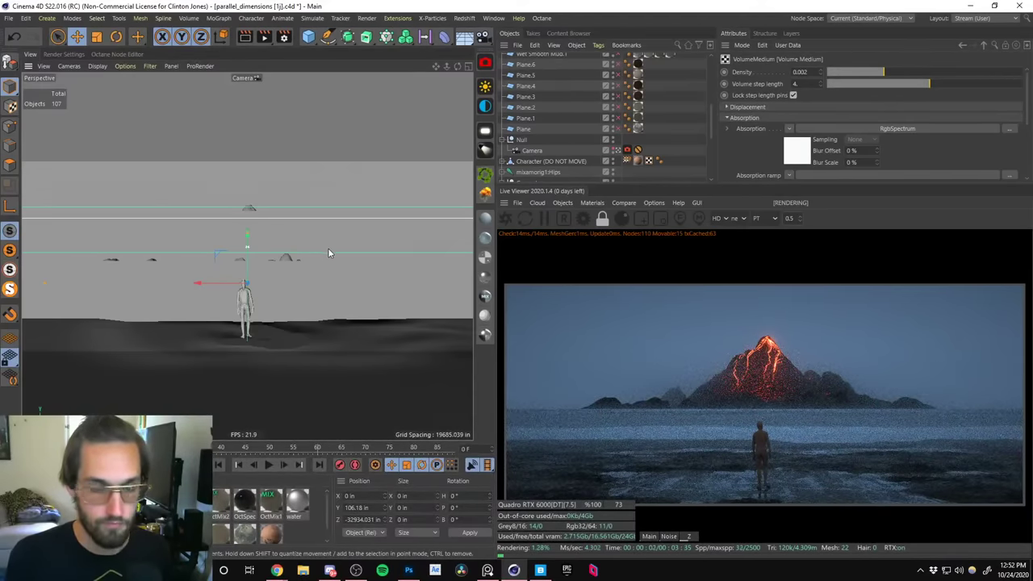
Try a fog medium density of 0.001, settle on 0.0015, and reduce the scattering phase to about -0.014.
{"action": "left_click_drag", "start_coordinate": [711, 129], "coordinate": [712, 100]}
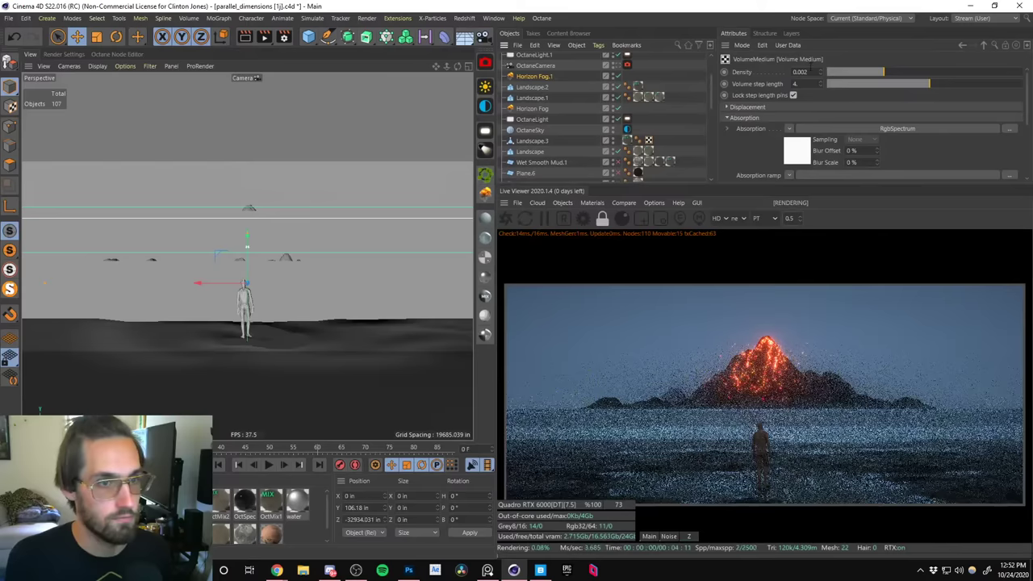
{"action": "type", "text": "0.001"}
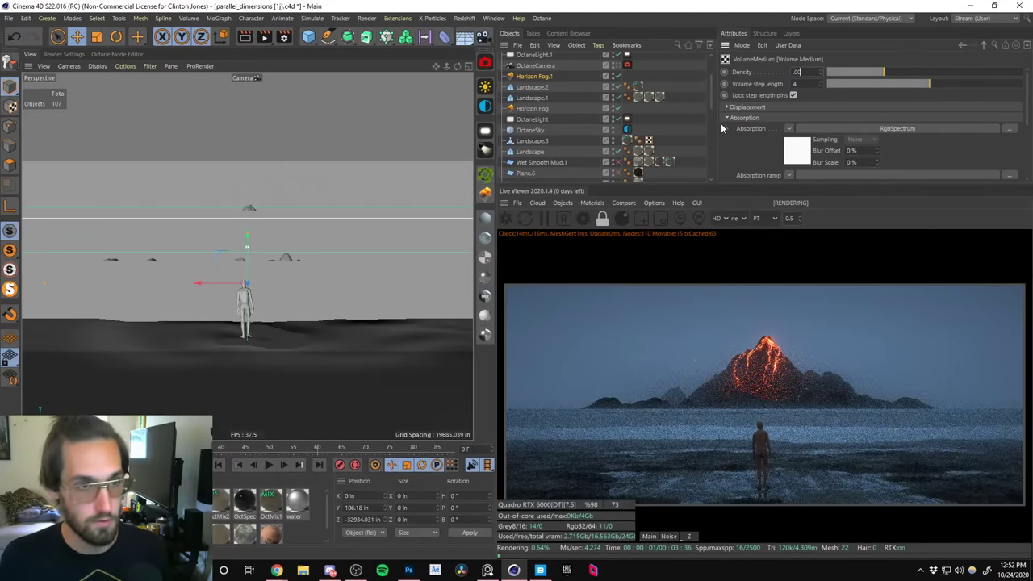
{"action": "key", "text": "Return"}
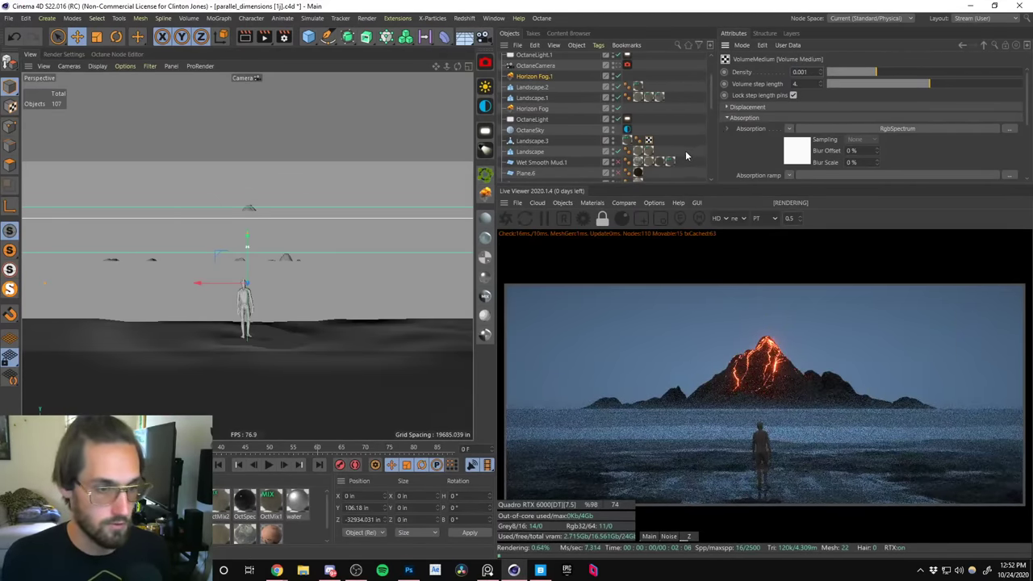
{"action": "double_click", "coordinate": [799, 72]}
{"action": "type", "text": ".0"}
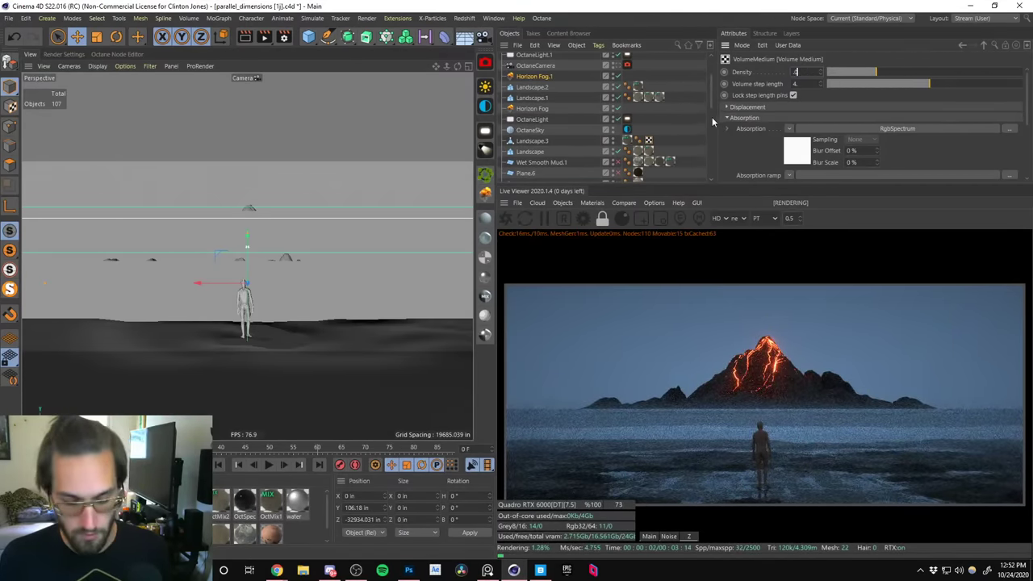
{"action": "type", "text": "015"}
{"action": "key", "text": "Return"}
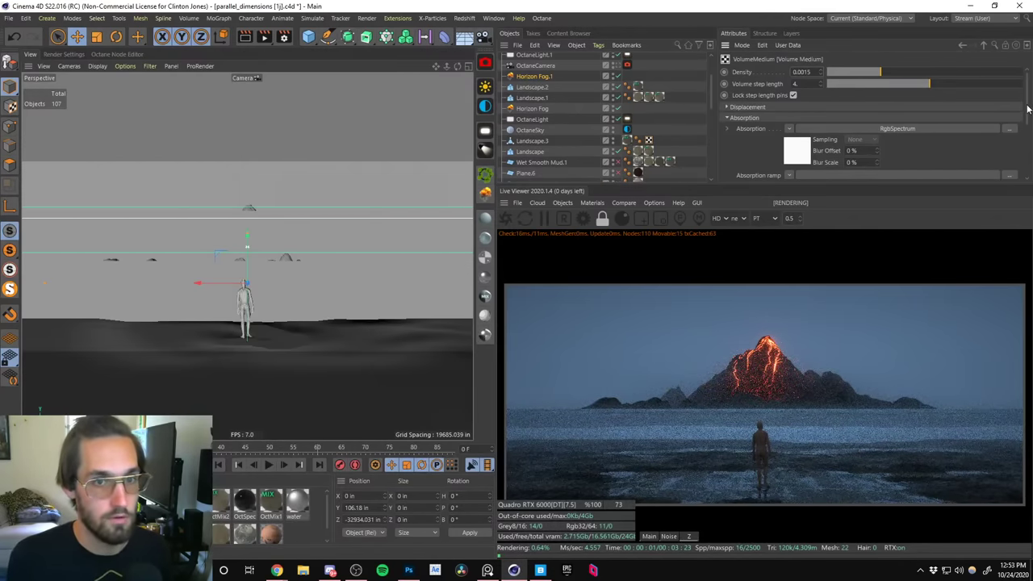
{"action": "left_click_drag", "start_coordinate": [1030, 119], "coordinate": [1028, 155]}
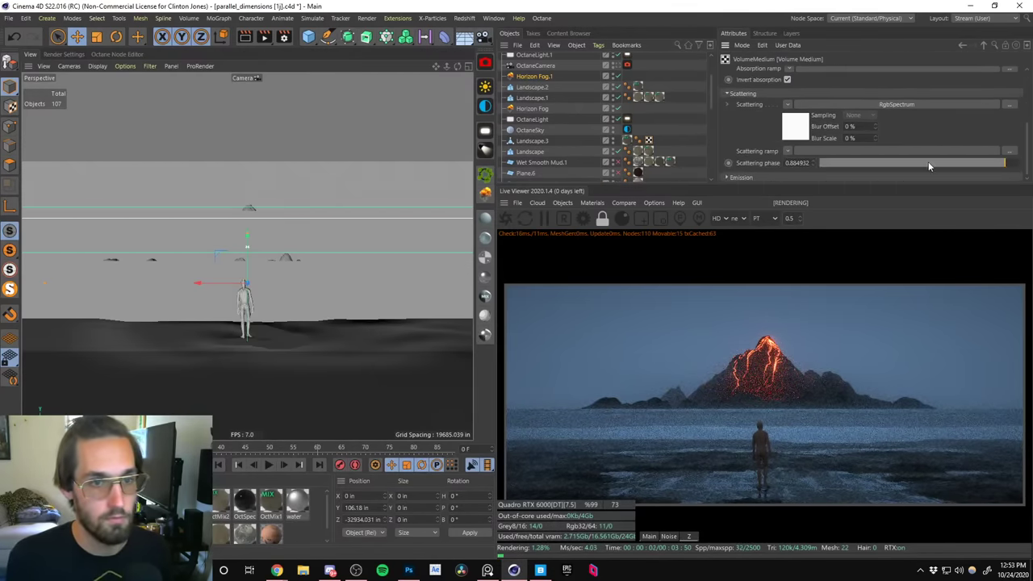
{"action": "left_click_drag", "start_coordinate": [928, 161], "coordinate": [916, 163]}
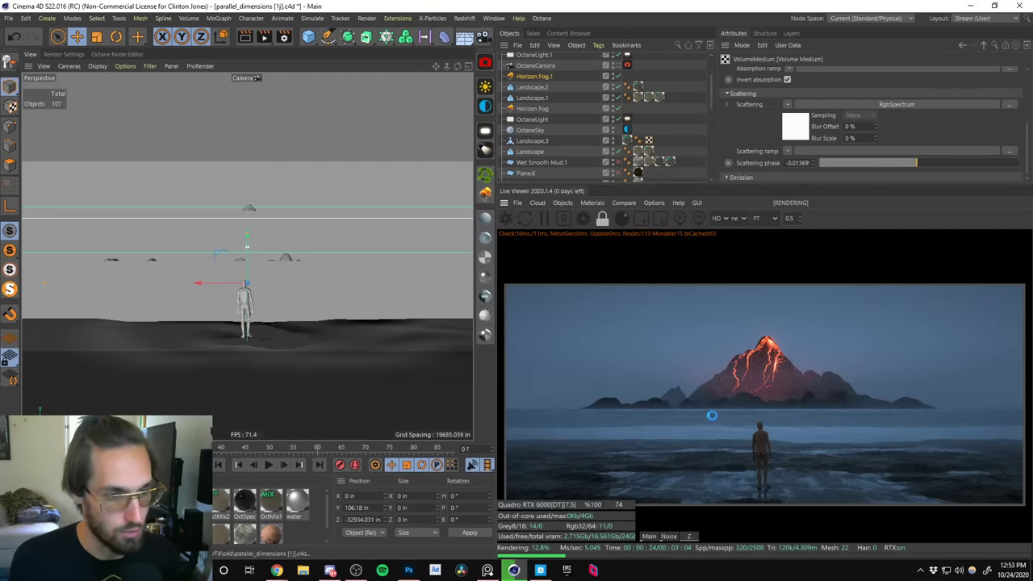
Hide both Horizon Fog and Horizon Fog.1 in the viewport.
{"action": "scroll", "coordinate": [711, 98], "scroll_direction": "down", "scroll_amount": 3}
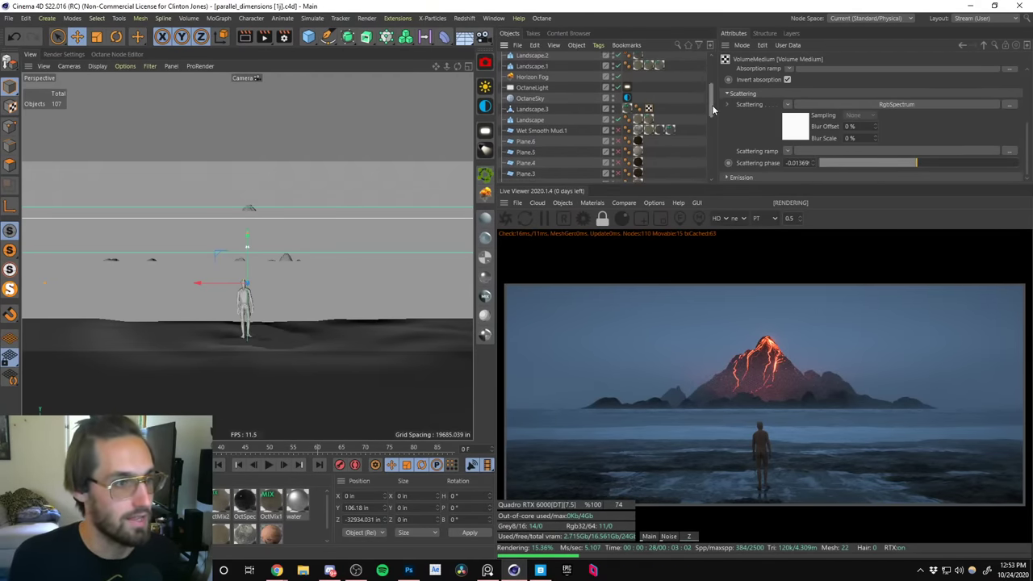
{"action": "scroll", "coordinate": [710, 99], "scroll_direction": "up", "scroll_amount": 5}
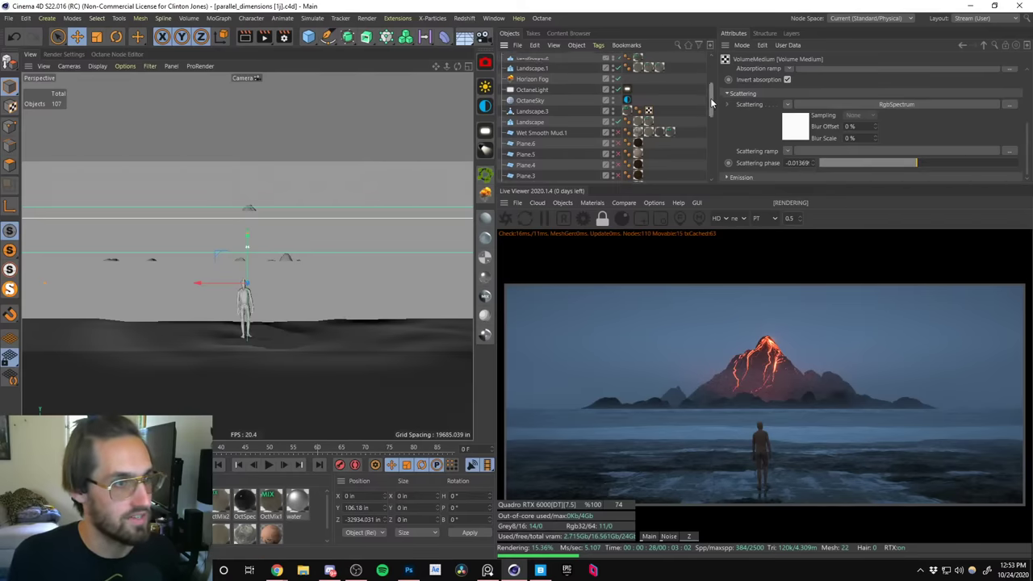
{"action": "left_click", "coordinate": [613, 135]}
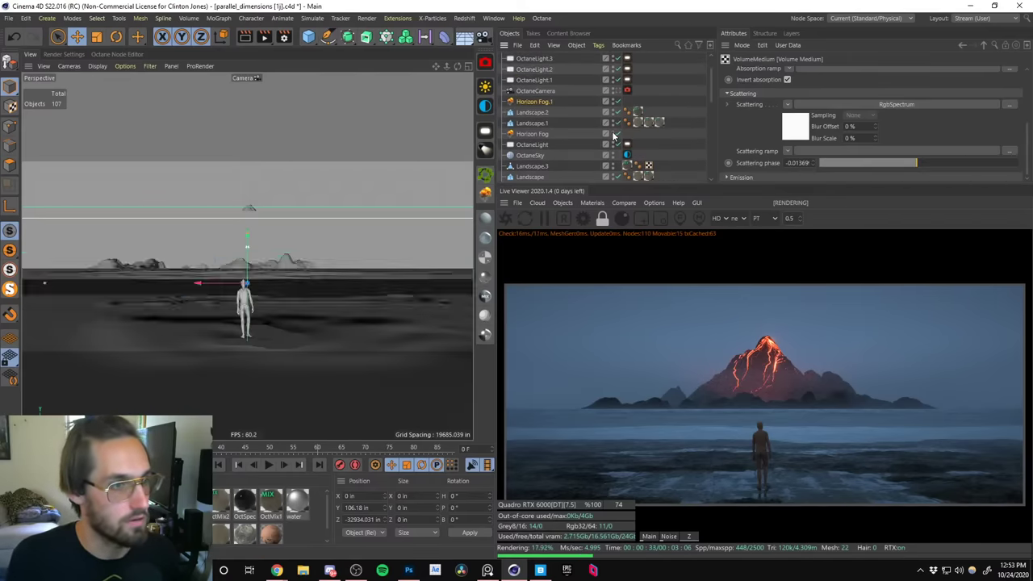
{"action": "left_click", "coordinate": [613, 103]}
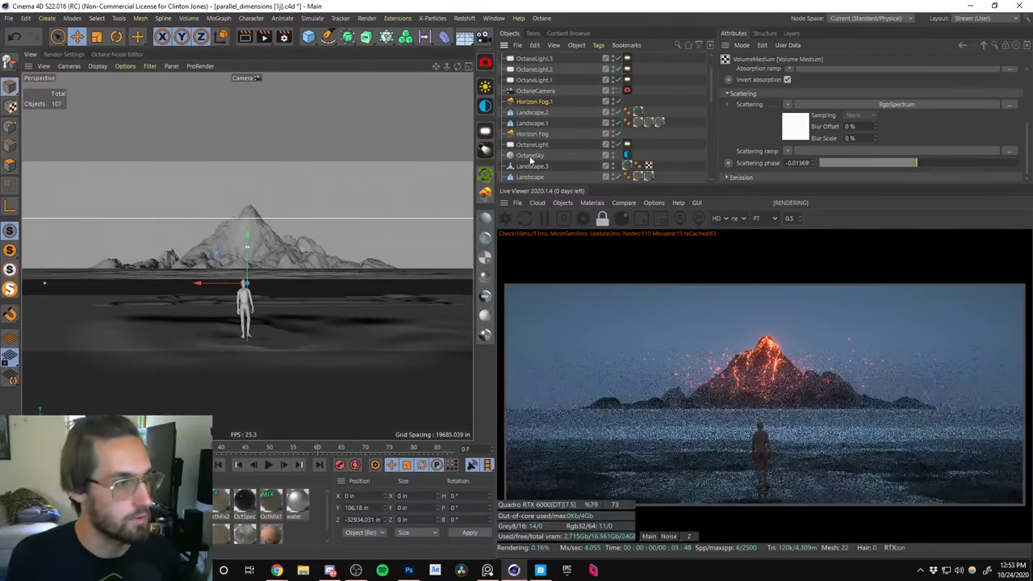
Select the Landscape.2 ground and its material tag, and show the mix settings of its OctMix1 material.
{"action": "left_click", "coordinate": [270, 272]}
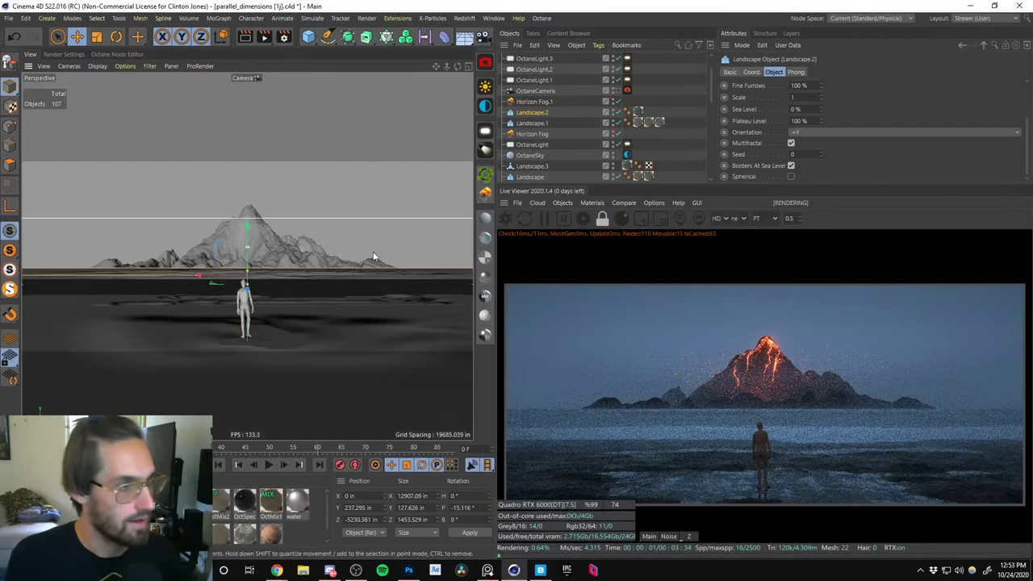
{"action": "left_click", "coordinate": [638, 113]}
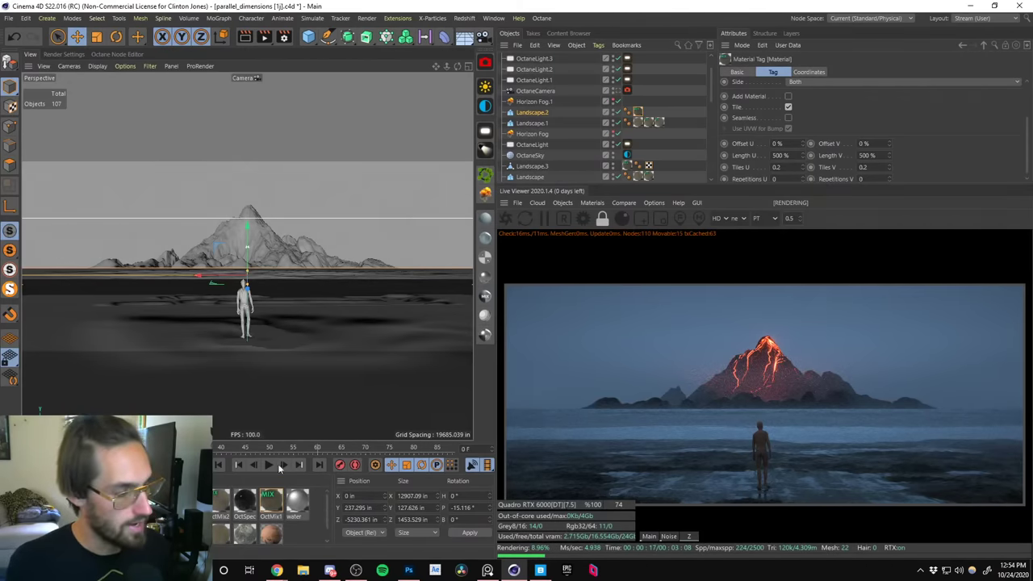
{"action": "mouse_move", "coordinate": [326, 514]}
{"action": "left_mouse_down"}
{"action": "mouse_move", "coordinate": [328, 535]}
{"action": "mouse_move", "coordinate": [330, 507]}
{"action": "left_mouse_up"}
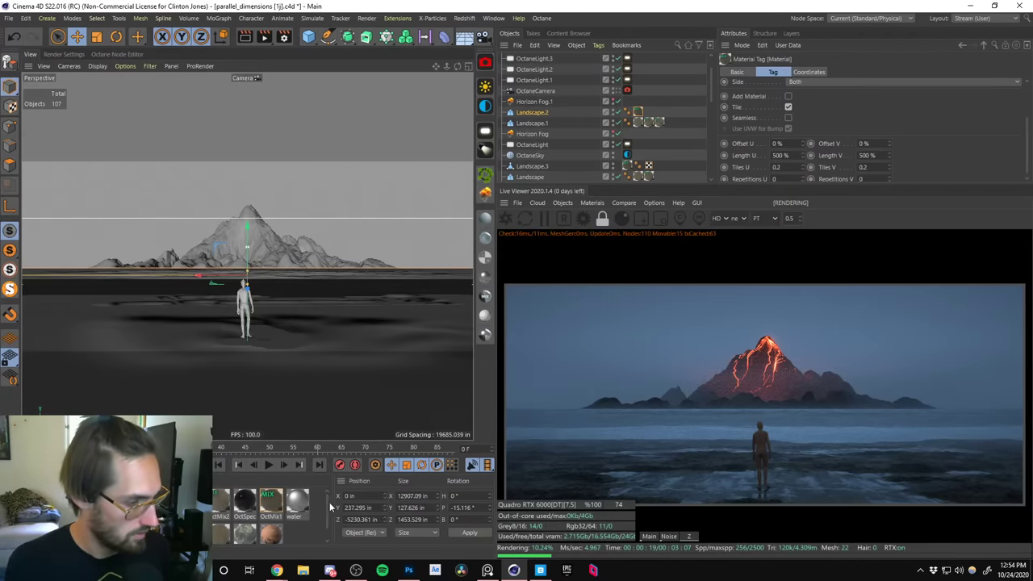
{"action": "right_click", "coordinate": [274, 507]}
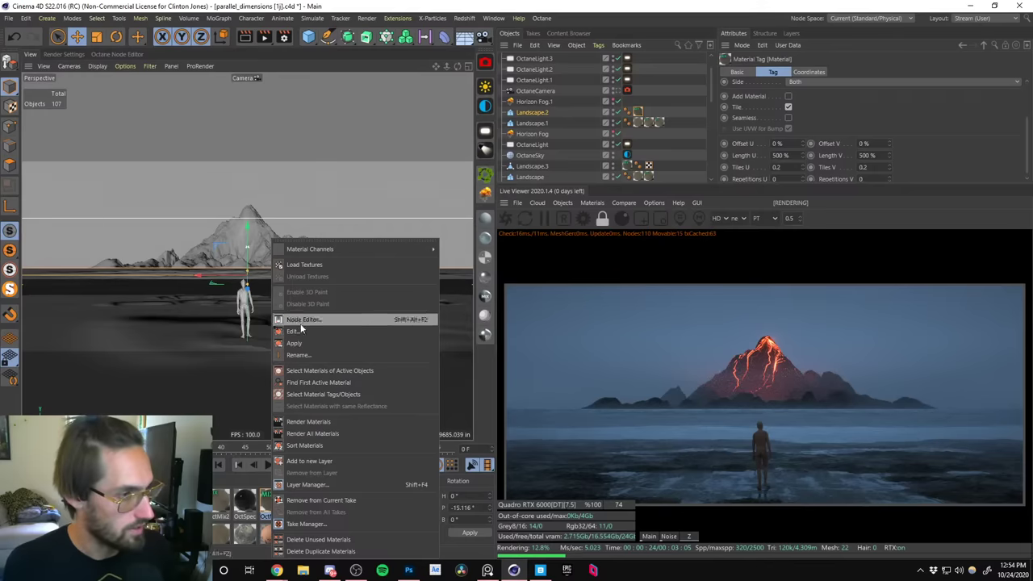
{"action": "left_click", "coordinate": [269, 506]}
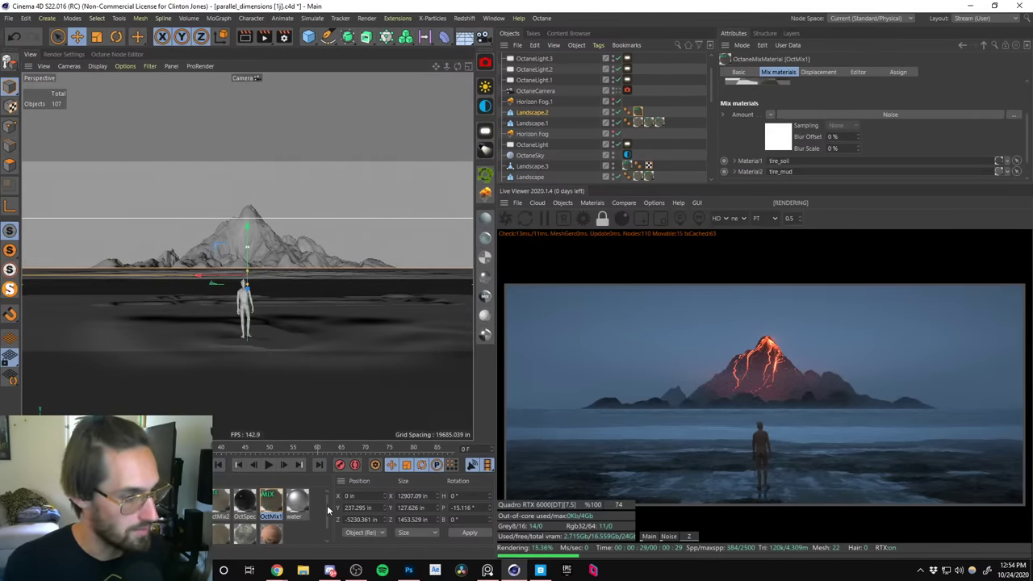
Duplicate the tire_soil and tire_mud materials together.
{"action": "left_click_drag", "start_coordinate": [329, 510], "coordinate": [329, 528]}
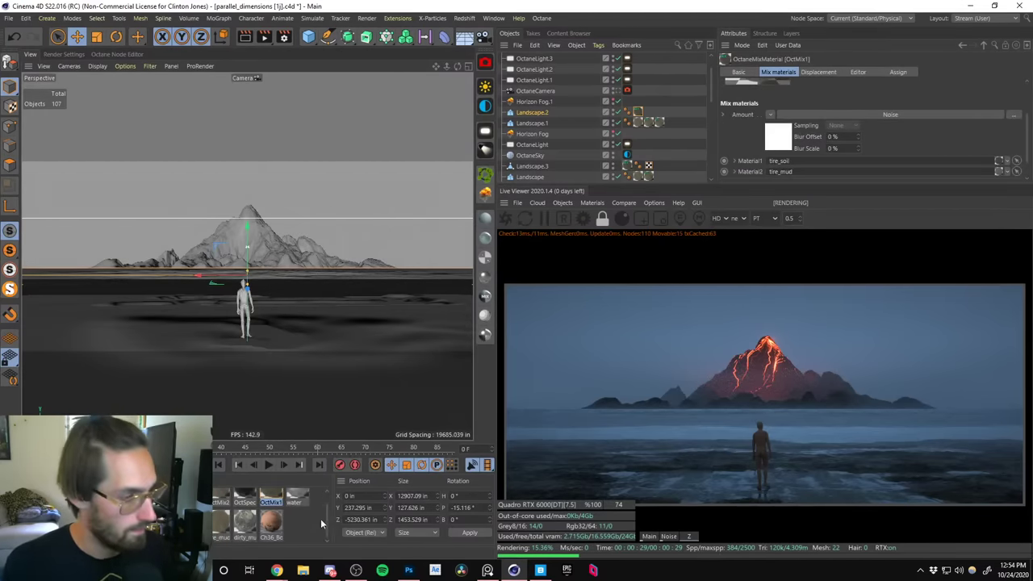
{"action": "left_click", "coordinate": [194, 525]}
{"action": "left_click", "coordinate": [218, 530], "text": "shift"}
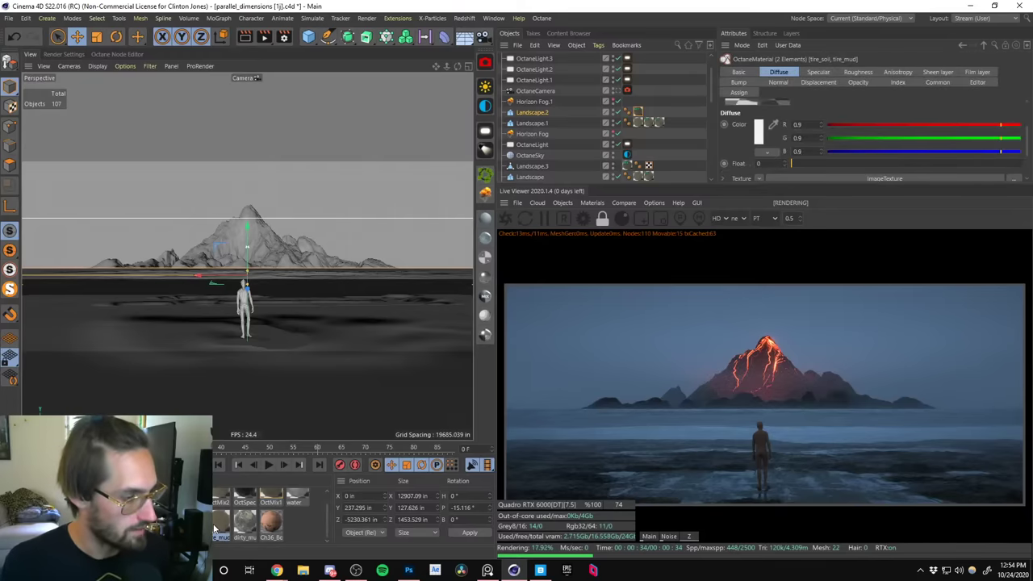
{"action": "left_click_drag", "start_coordinate": [327, 524], "coordinate": [327, 528]}
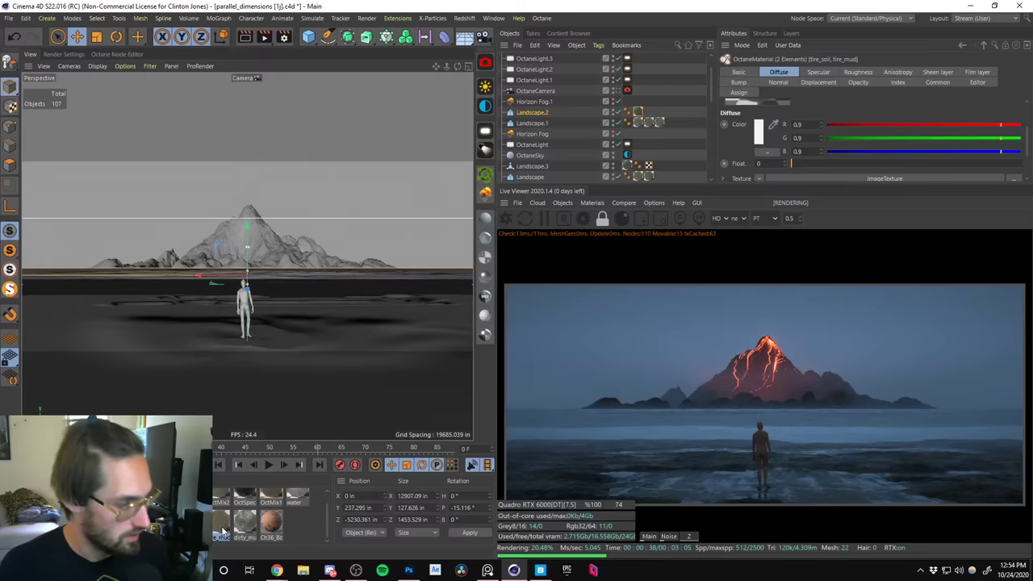
{"action": "left_click_drag", "start_coordinate": [224, 531], "coordinate": [235, 530], "text": "ctrl"}
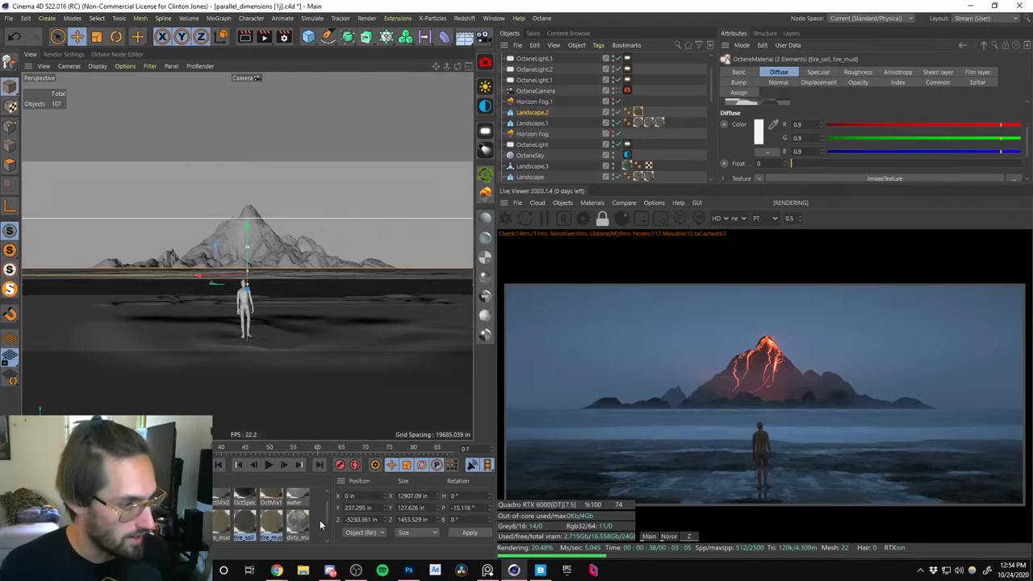
Rename the tire_soil copy as _dark and the tire_mud copy as tire_mud_dark.
{"action": "double_click", "coordinate": [245, 537]}
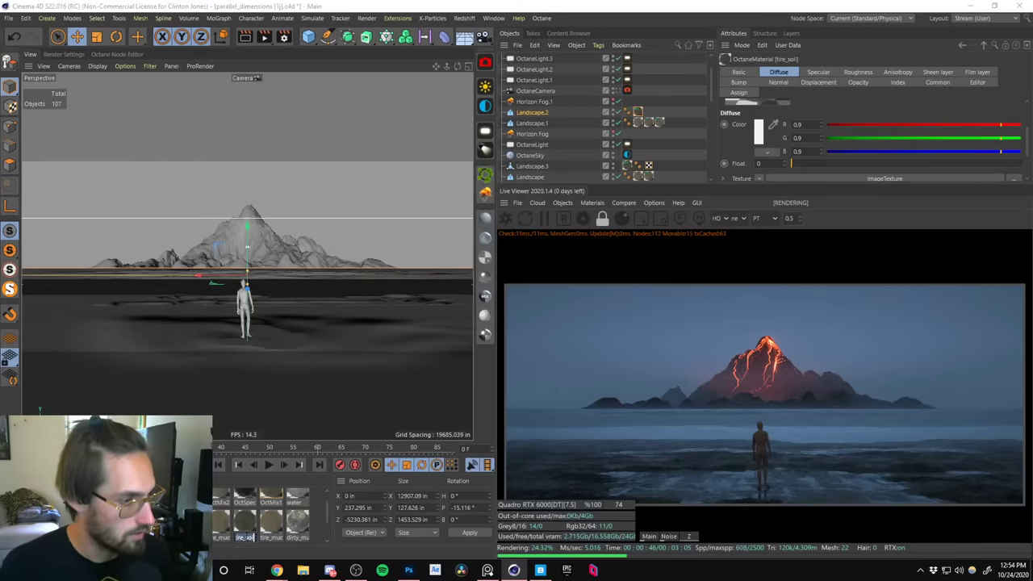
{"action": "type", "text": "_dark"}
{"action": "key", "text": "Return"}
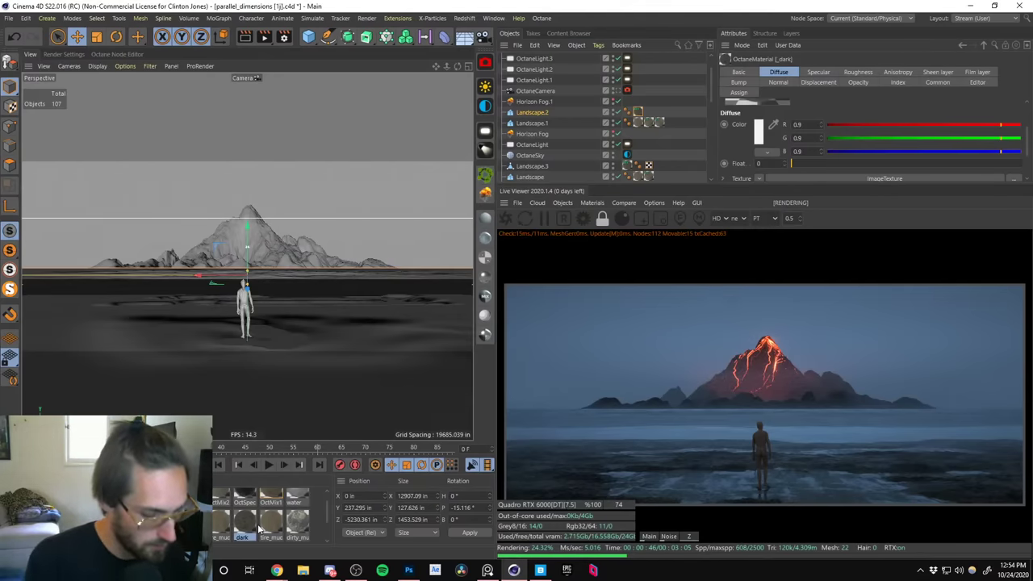
{"action": "left_click", "coordinate": [270, 521]}
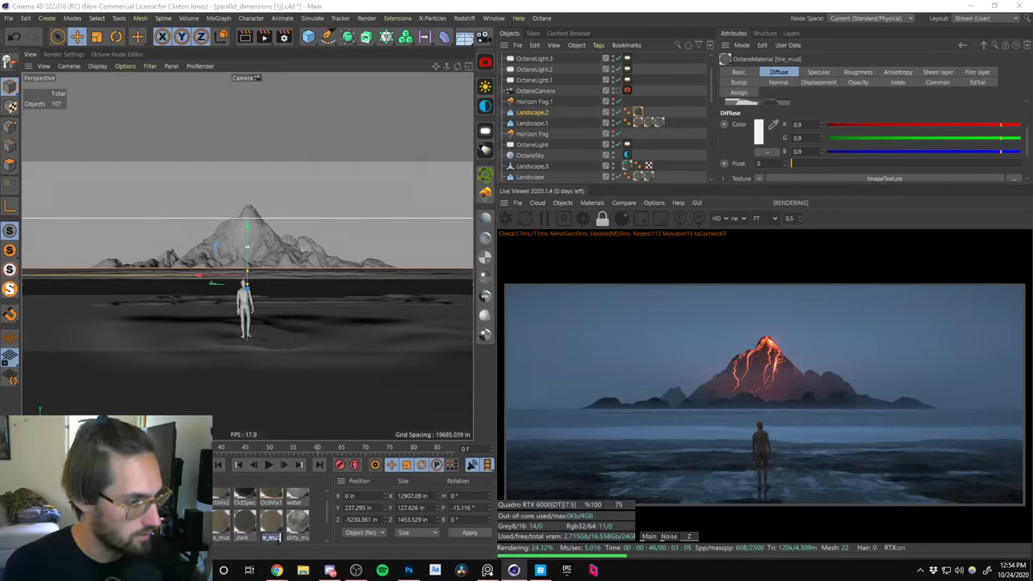
{"action": "double_click", "coordinate": [271, 537]}
{"action": "key", "text": "End"}
{"action": "type", "text": "_dark"}
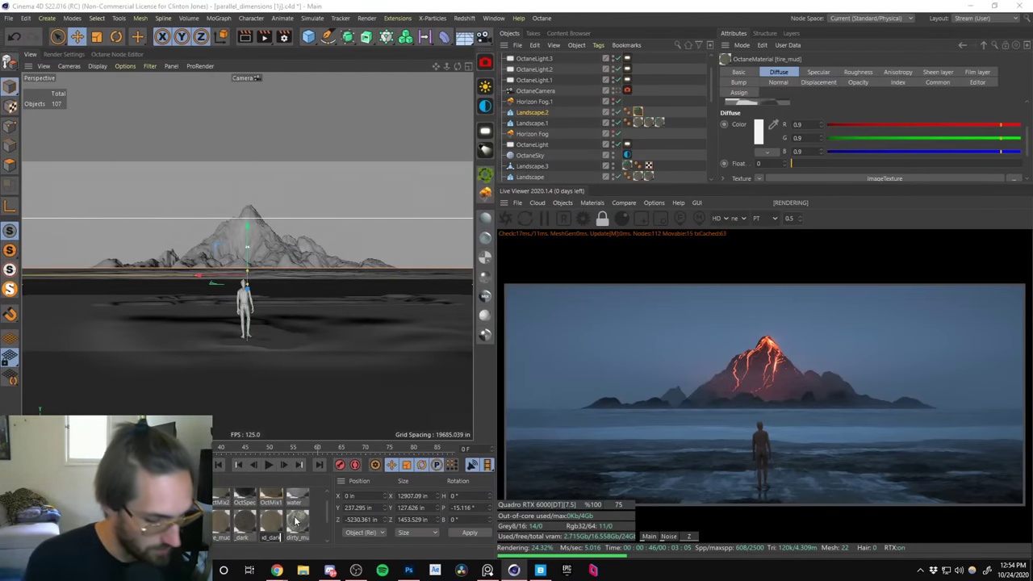
{"action": "key", "text": "Return"}
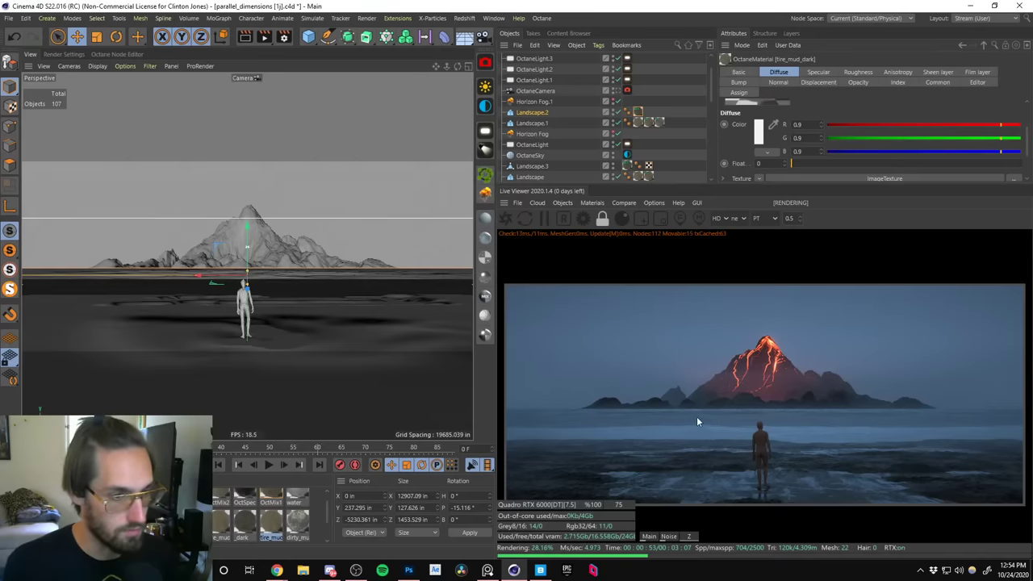
Duplicate the OctMix1 mix material and rename the copy as dark mud.
{"action": "left_click", "coordinate": [273, 502]}
{"action": "left_click_drag", "start_coordinate": [273, 498], "coordinate": [292, 504], "text": "ctrl"}
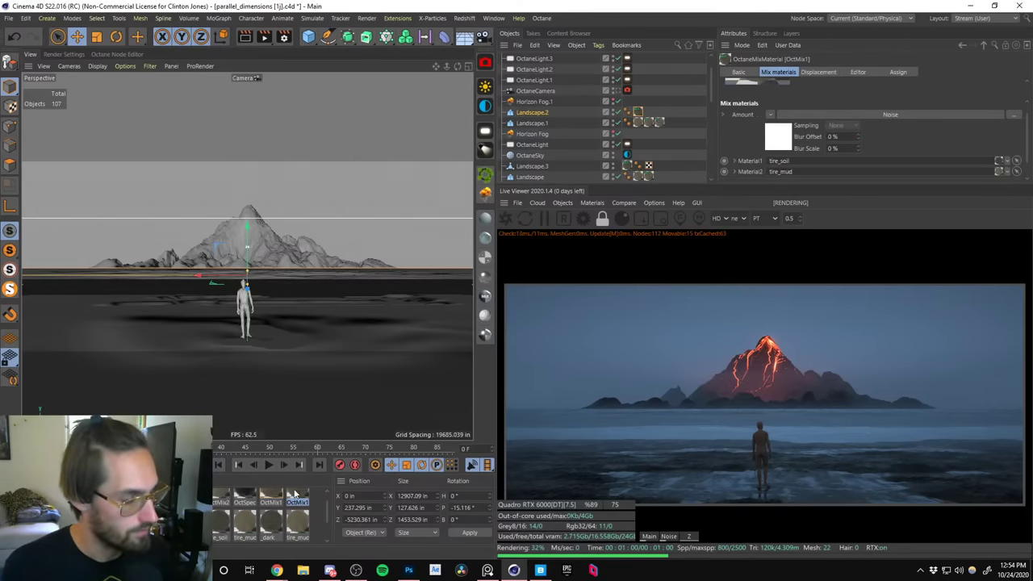
{"action": "double_click", "coordinate": [297, 502]}
{"action": "type", "text": "dark mud"}
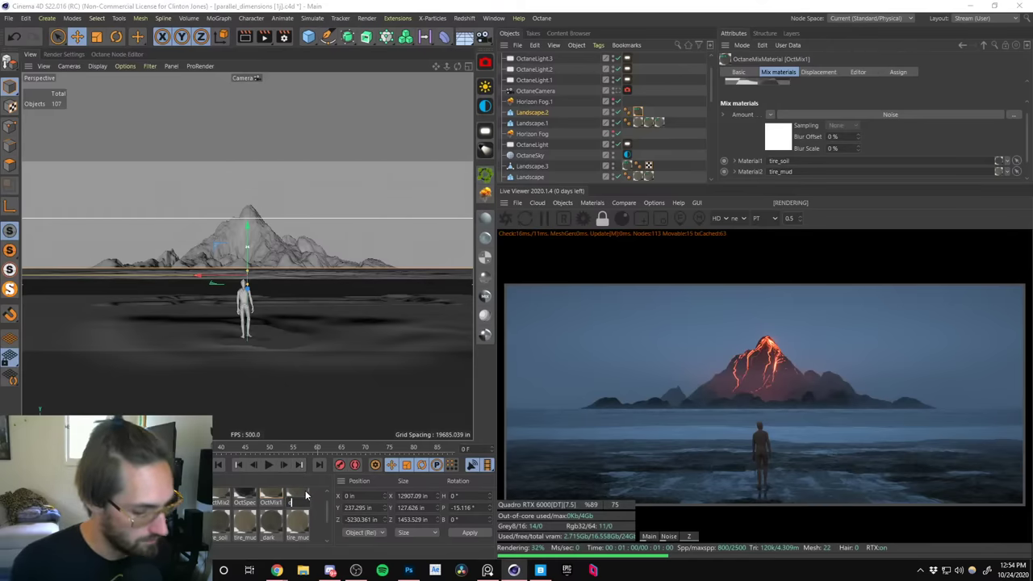
{"action": "key", "text": "Return"}
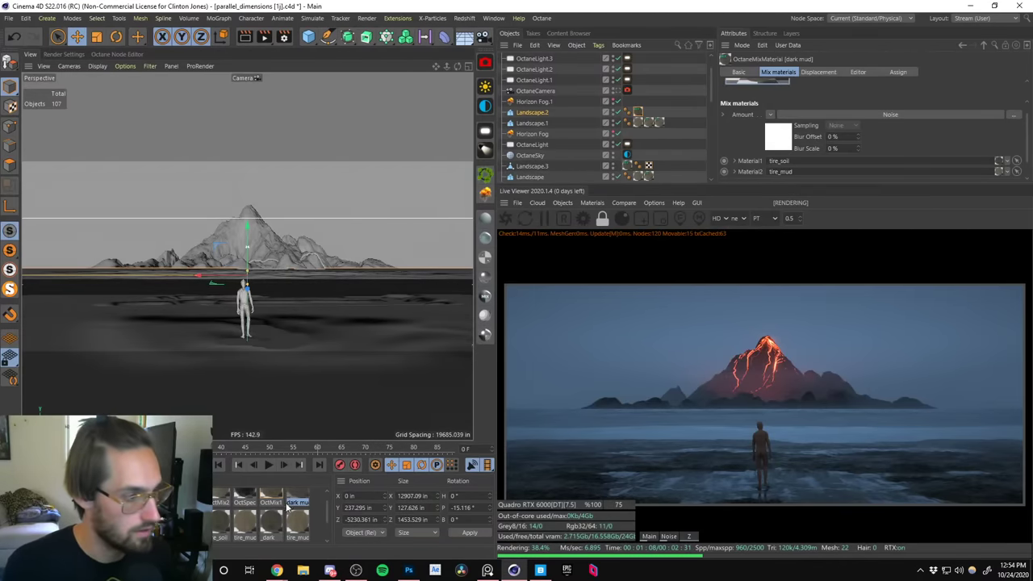
Assign the _dark copy as Material1 and tire_mud_dark as Material2 in the dark mud mix material.
{"action": "left_click_drag", "start_coordinate": [329, 513], "coordinate": [802, 174]}
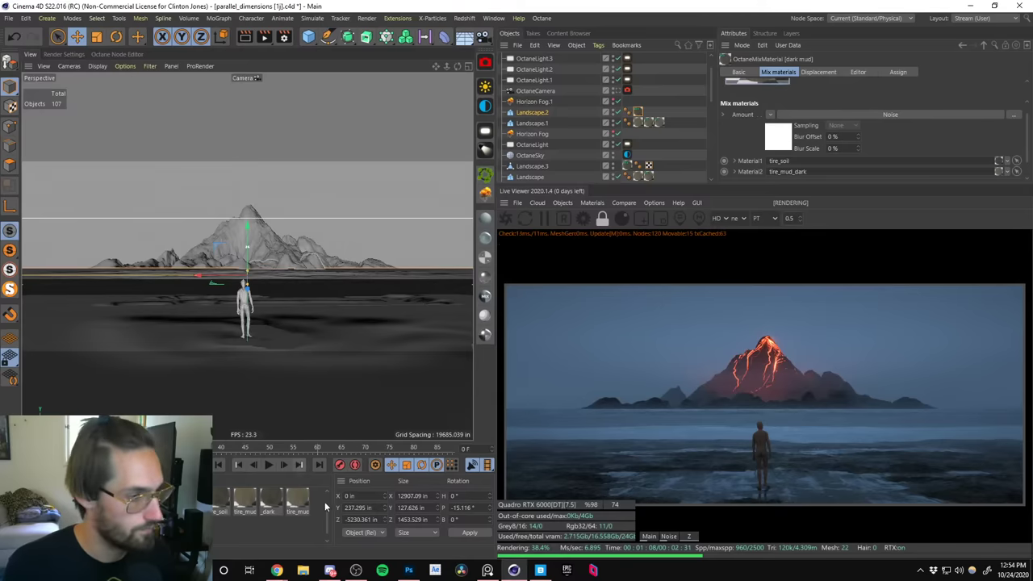
{"action": "scroll", "coordinate": [326, 517], "scroll_direction": "down", "scroll_amount": 2}
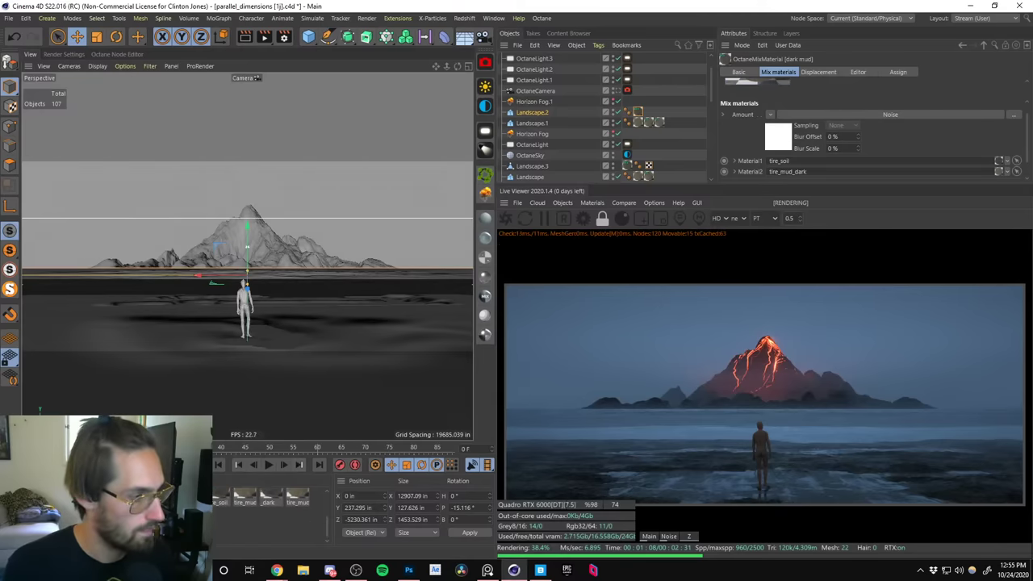
{"action": "scroll", "coordinate": [325, 522], "scroll_direction": "up", "scroll_amount": 2}
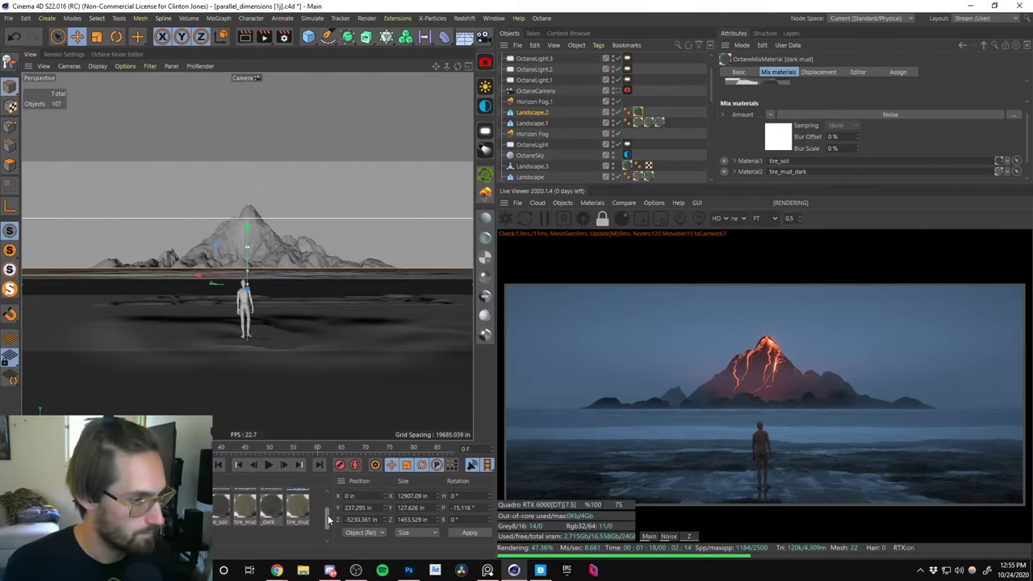
{"action": "left_click_drag", "start_coordinate": [271, 510], "coordinate": [770, 173]}
{"action": "key", "text": "ctrl+z"}
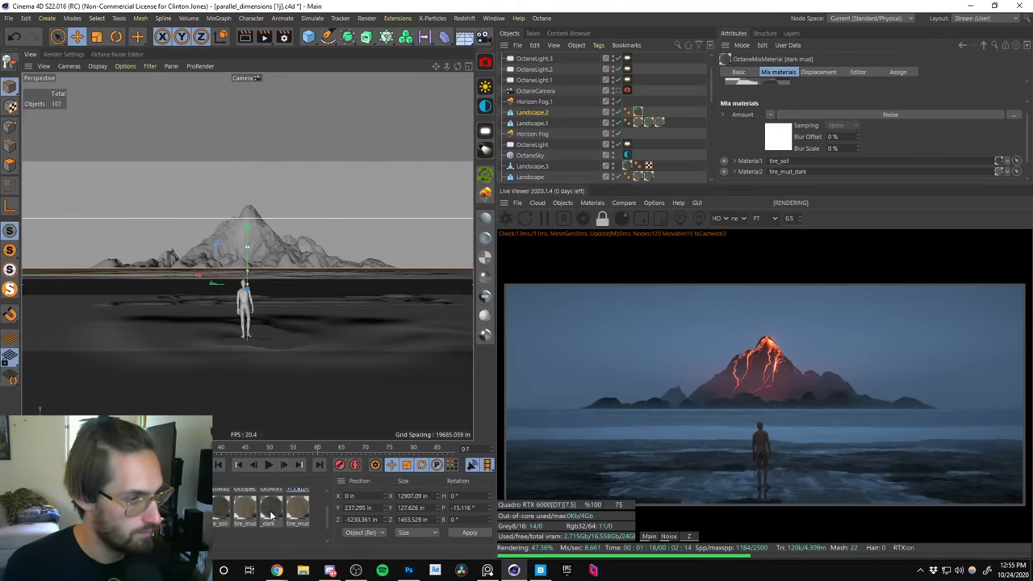
{"action": "left_click_drag", "start_coordinate": [271, 513], "coordinate": [781, 163]}
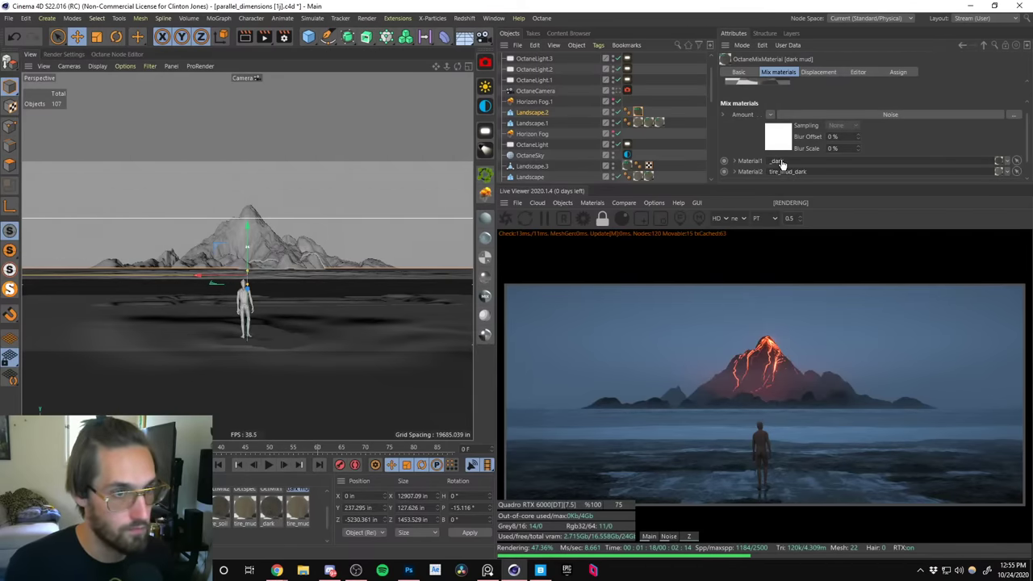
Rename the _dark material as tire_soil_dar and save the project.
{"action": "left_click", "coordinate": [266, 522]}
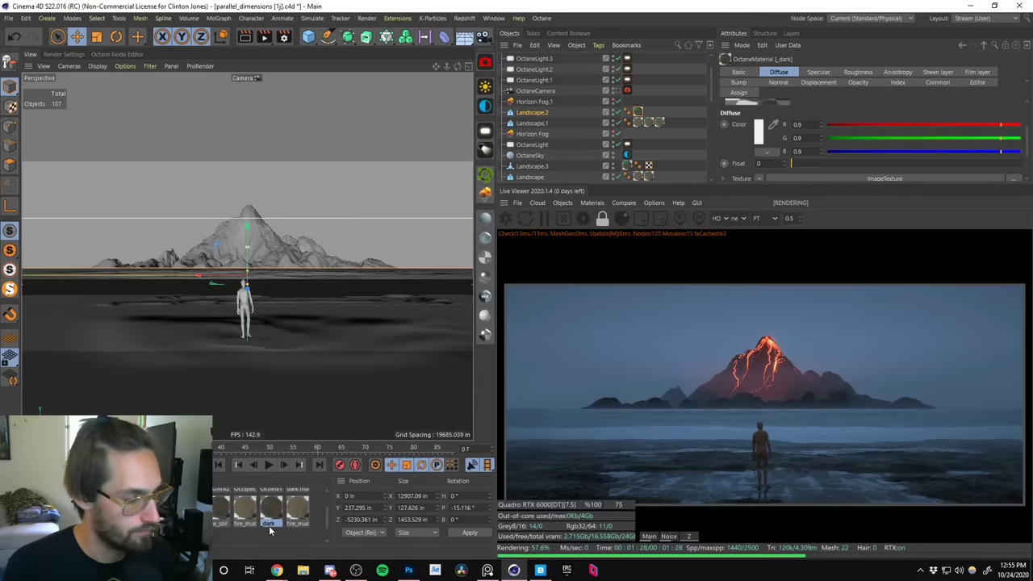
{"action": "key", "text": "BackSpace"}
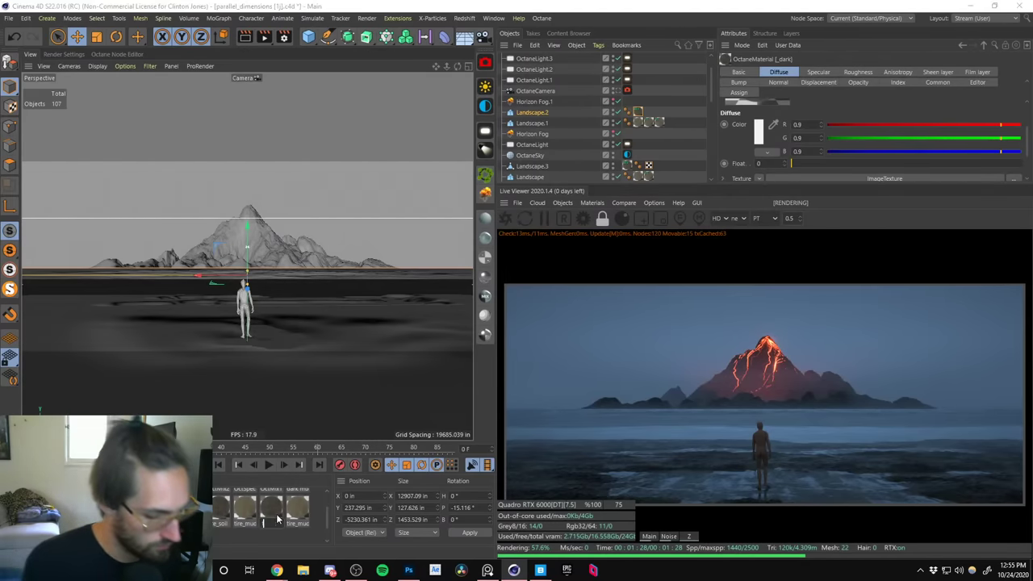
{"action": "type", "text": "tire_soil_"}
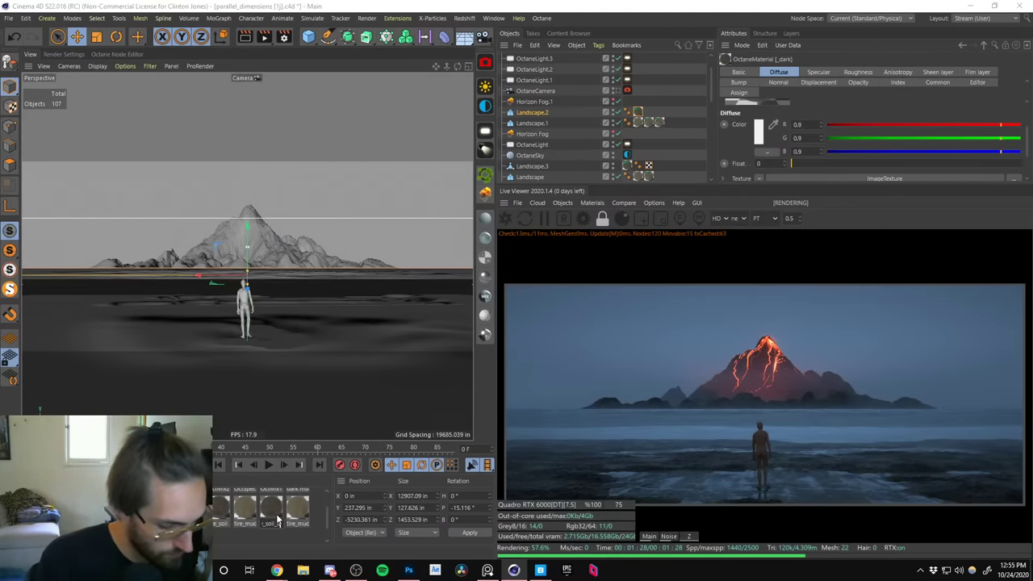
{"action": "key", "text": "Return"}
{"action": "scroll", "coordinate": [328, 519], "scroll_direction": "up", "scroll_amount": 1}
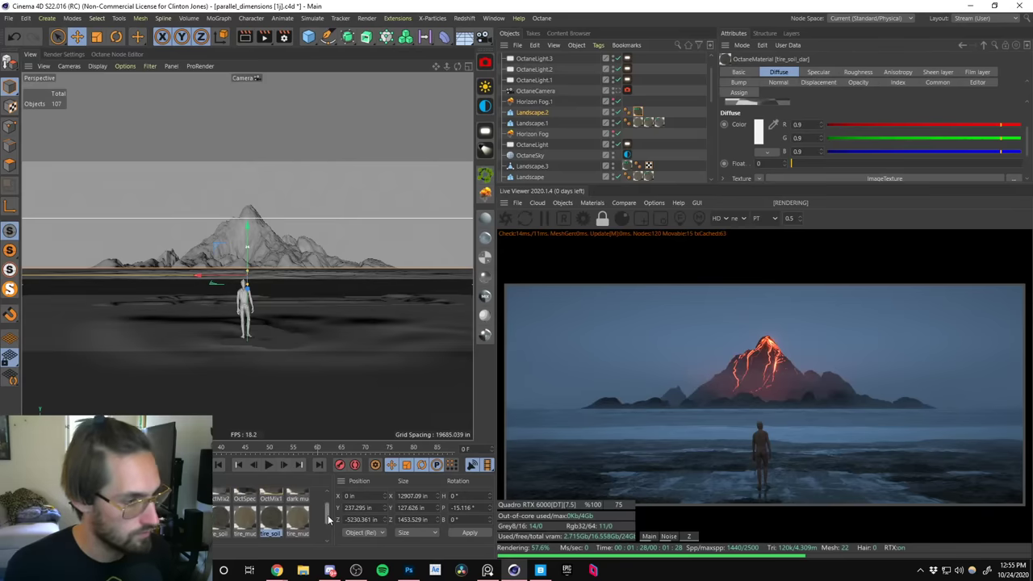
{"action": "left_click_drag", "start_coordinate": [329, 519], "coordinate": [326, 507]}
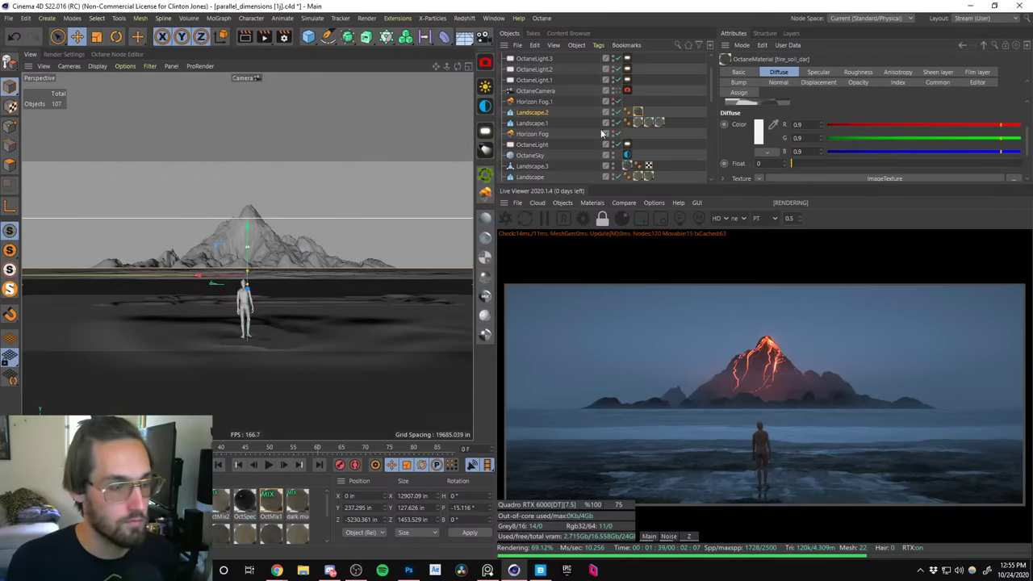
{"action": "key", "text": "ctrl+s"}
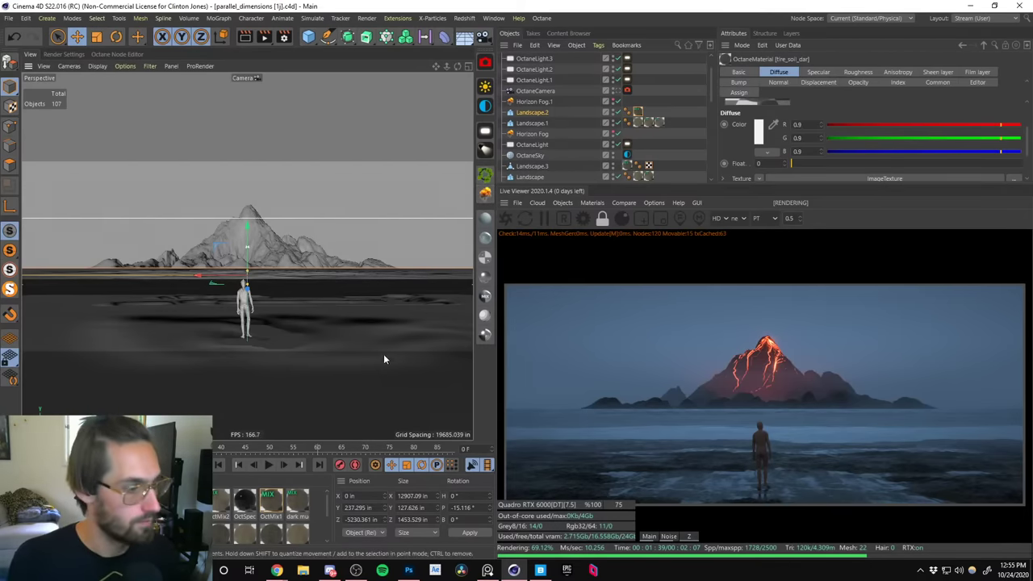
Apply the dark mud material to the Landscape.2 ground and open the material's node graph.
{"action": "left_click", "coordinate": [297, 502]}
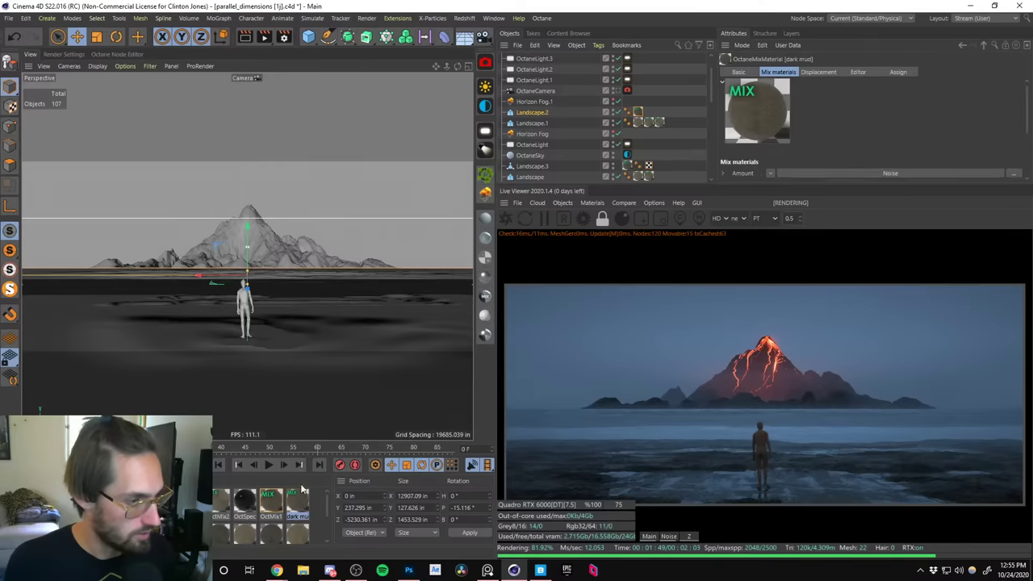
{"action": "left_click_drag", "start_coordinate": [299, 507], "coordinate": [321, 274]}
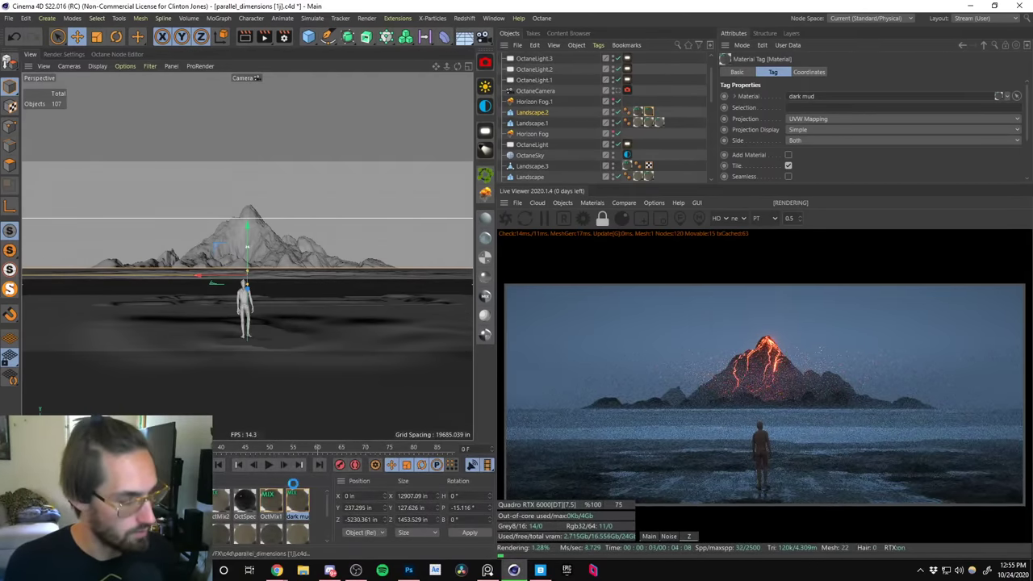
{"action": "double_click", "coordinate": [298, 505]}
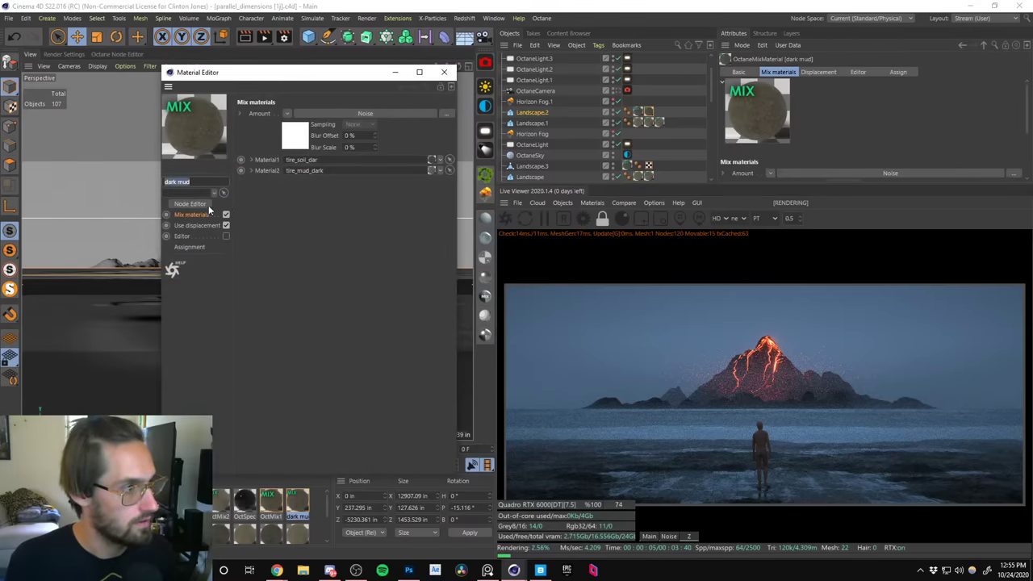
{"action": "left_click_drag", "start_coordinate": [302, 76], "coordinate": [308, 72]}
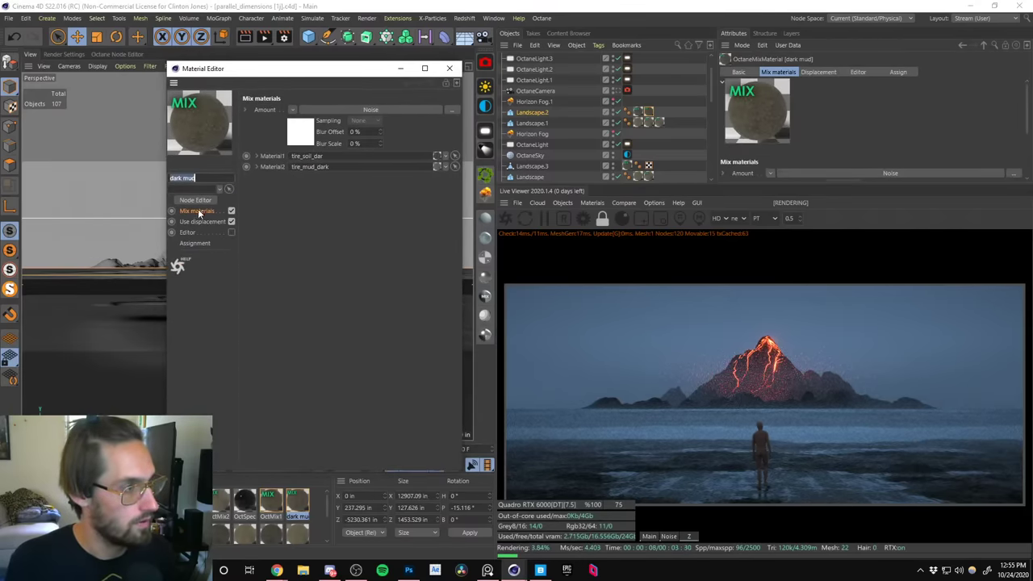
{"action": "left_click", "coordinate": [196, 200]}
{"action": "left_click", "coordinate": [450, 68]}
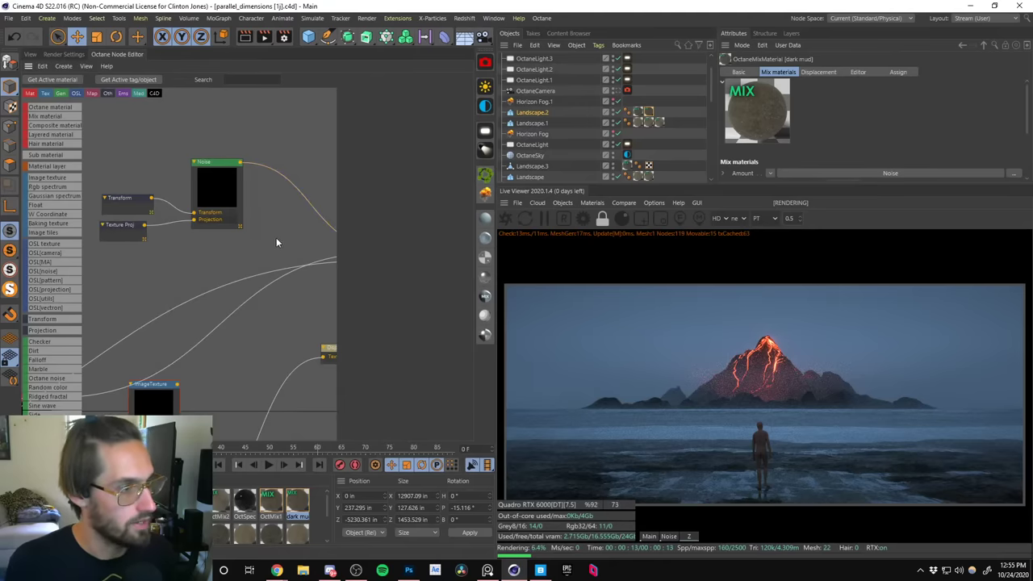
Auto-arrange the nodes feeding tire_mud_dark and move that node group down, clear of the tire_soil_dar nodes.
{"action": "middle_click_drag", "start_coordinate": [285, 243], "coordinate": [149, 116]}
{"action": "middle_click_drag", "start_coordinate": [113, 270], "coordinate": [242, 258]}
{"action": "scroll", "coordinate": [189, 260], "scroll_direction": "down", "scroll_amount": 5}
{"action": "middle_click_drag", "start_coordinate": [176, 268], "coordinate": [271, 234]}
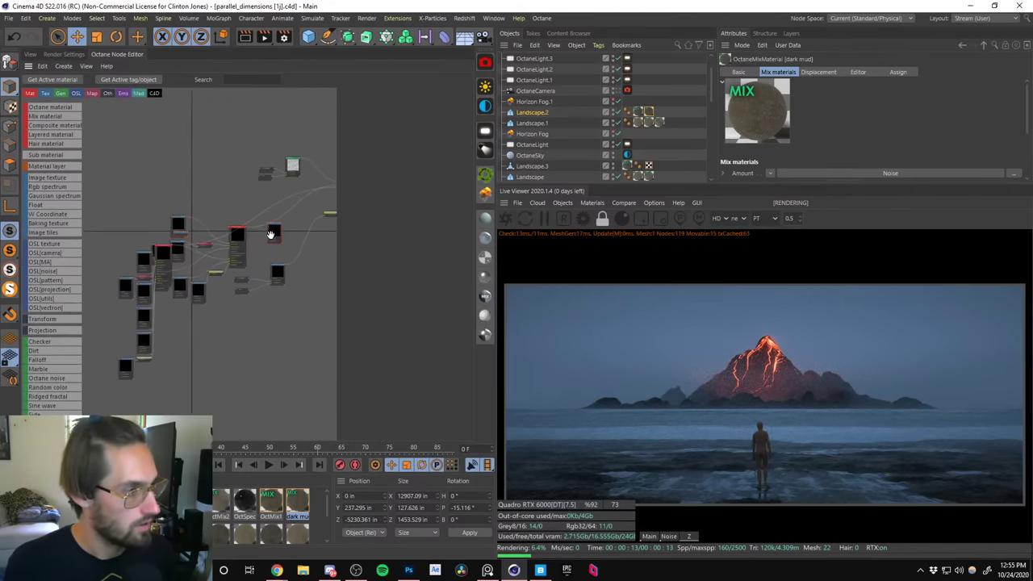
{"action": "scroll", "coordinate": [271, 234], "scroll_direction": "up", "scroll_amount": 5}
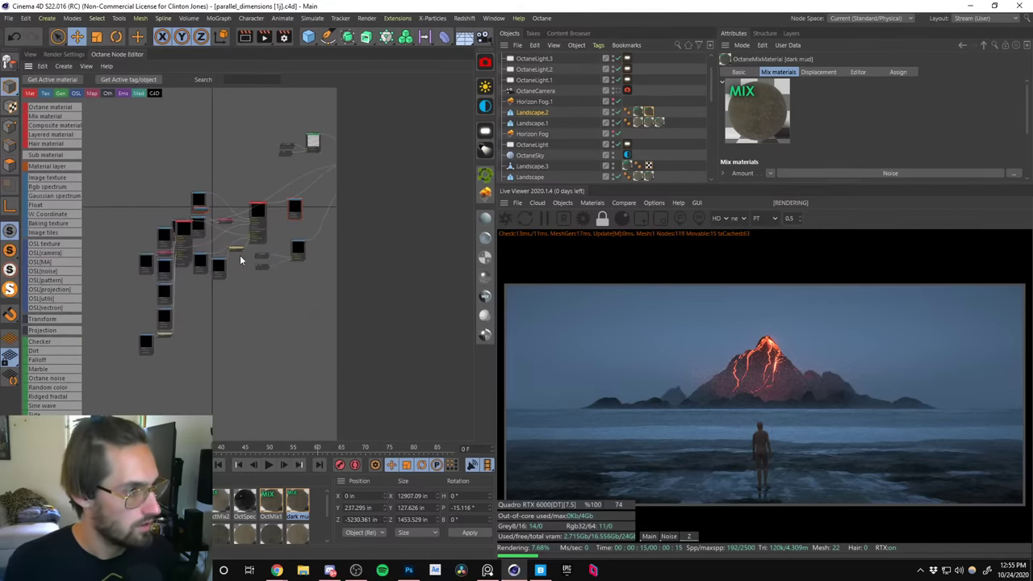
{"action": "right_click", "coordinate": [196, 223]}
{"action": "left_click", "coordinate": [218, 292]}
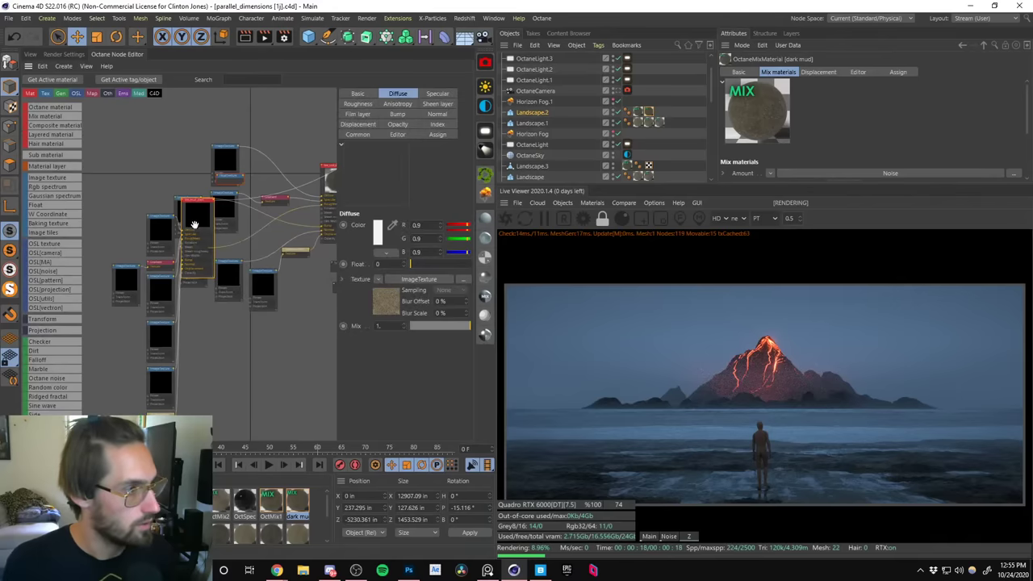
{"action": "left_click_drag", "start_coordinate": [195, 224], "coordinate": [210, 379]}
Auto-arrange the texture nodes feeding the tire_soil_dar material in the dark mud graph.
{"action": "middle_click_drag", "start_coordinate": [258, 279], "coordinate": [133, 306]}
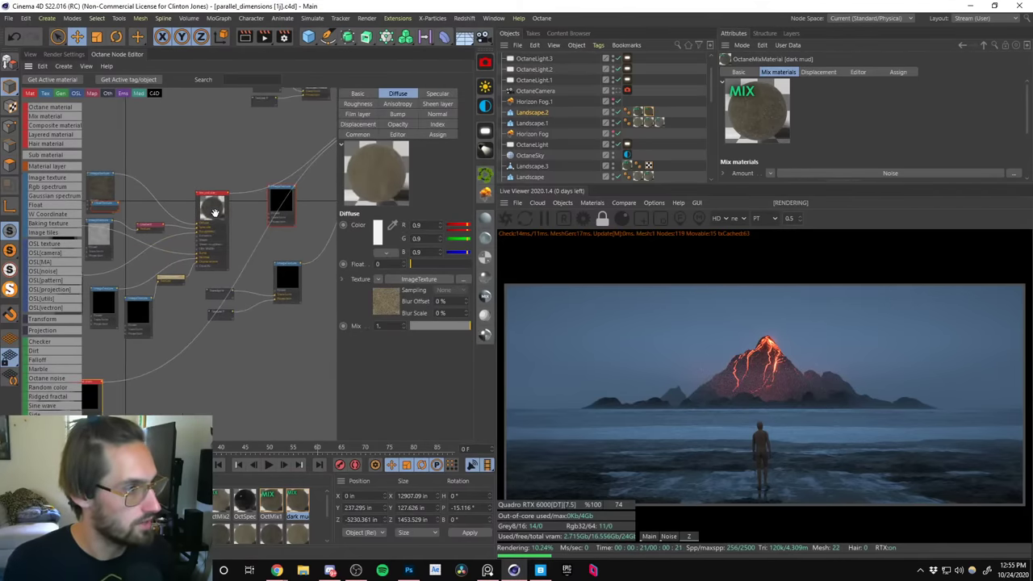
{"action": "left_click_drag", "start_coordinate": [214, 211], "coordinate": [200, 227]}
{"action": "middle_click_drag", "start_coordinate": [200, 228], "coordinate": [223, 192]}
{"action": "right_click", "coordinate": [222, 191]}
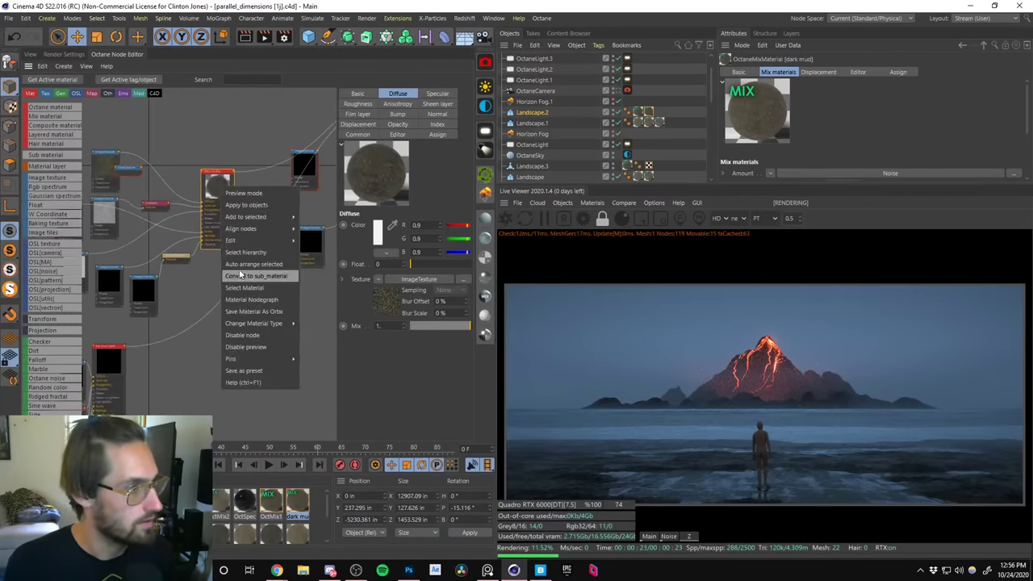
{"action": "left_click", "coordinate": [253, 264]}
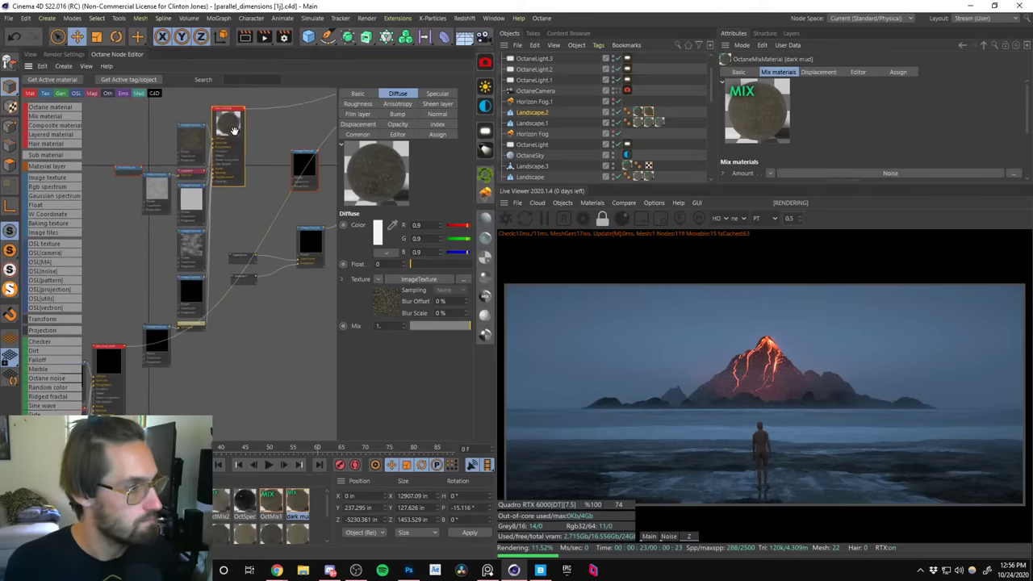
{"action": "left_click_drag", "start_coordinate": [235, 131], "coordinate": [238, 131]}
Insert a Color Correction node between the diffuse image texture and the Diffuse input of tire_mud_dark.
{"action": "middle_click_drag", "start_coordinate": [214, 291], "coordinate": [317, 130]}
{"action": "middle_click_drag", "start_coordinate": [210, 214], "coordinate": [210, 225]}
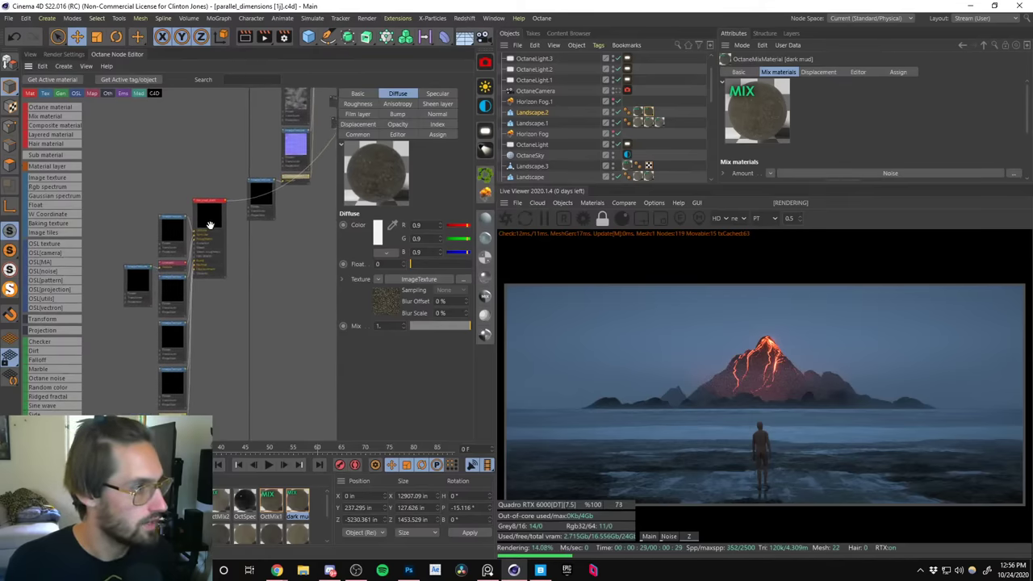
{"action": "scroll", "coordinate": [201, 266], "scroll_direction": "up", "scroll_amount": 3}
{"action": "left_click_drag", "start_coordinate": [166, 210], "coordinate": [125, 188]}
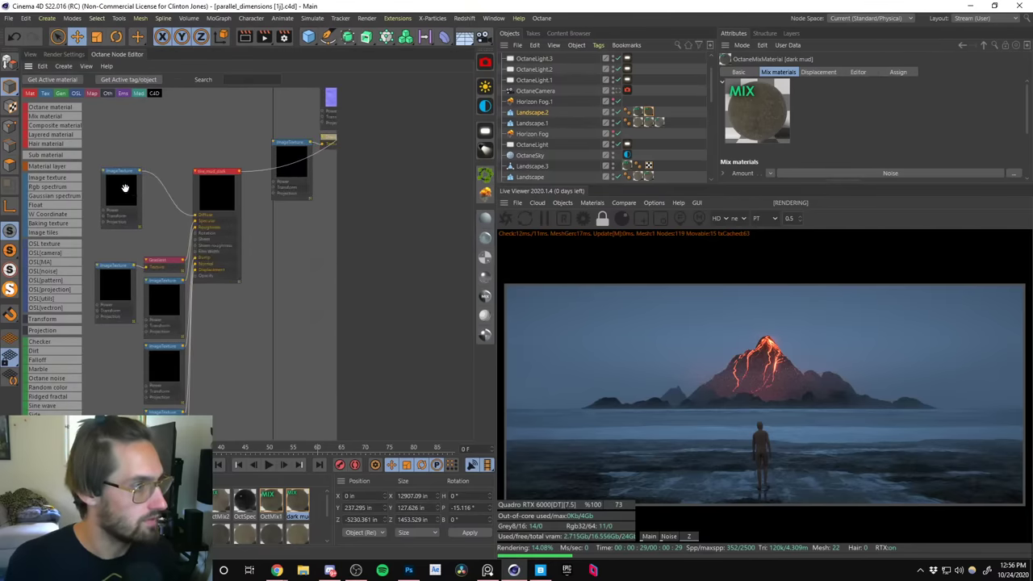
{"action": "left_click", "coordinate": [125, 187]}
{"action": "scroll", "coordinate": [56, 322], "scroll_direction": "down", "scroll_amount": 5}
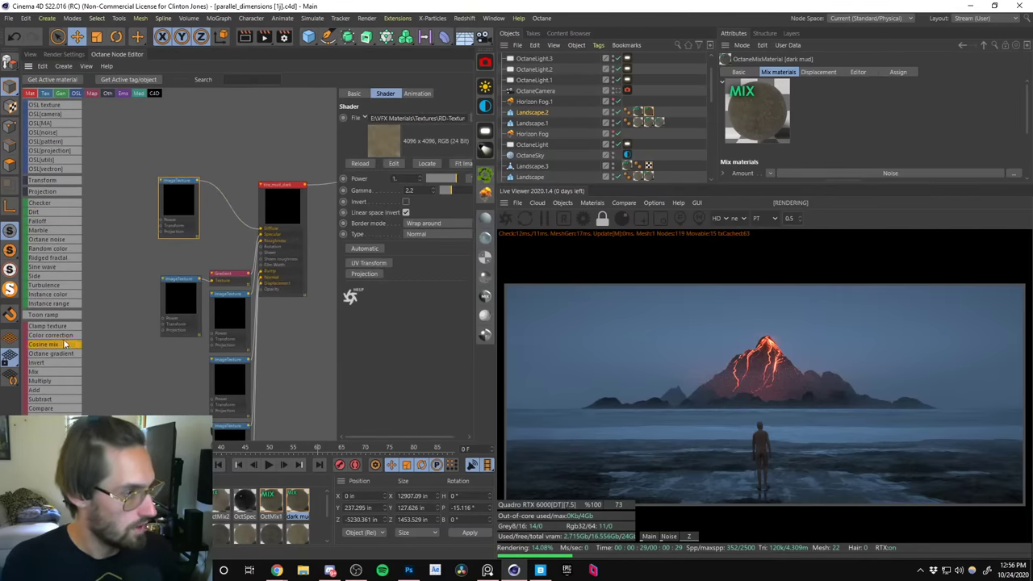
{"action": "left_click_drag", "start_coordinate": [50, 335], "coordinate": [278, 257]}
{"action": "scroll", "coordinate": [226, 174], "scroll_direction": "up", "scroll_amount": 2}
{"action": "left_click_drag", "start_coordinate": [226, 148], "coordinate": [231, 202]}
Set the gamma of tire_mud_dark's Color Correction node to 2.
{"action": "left_click", "coordinate": [230, 202]}
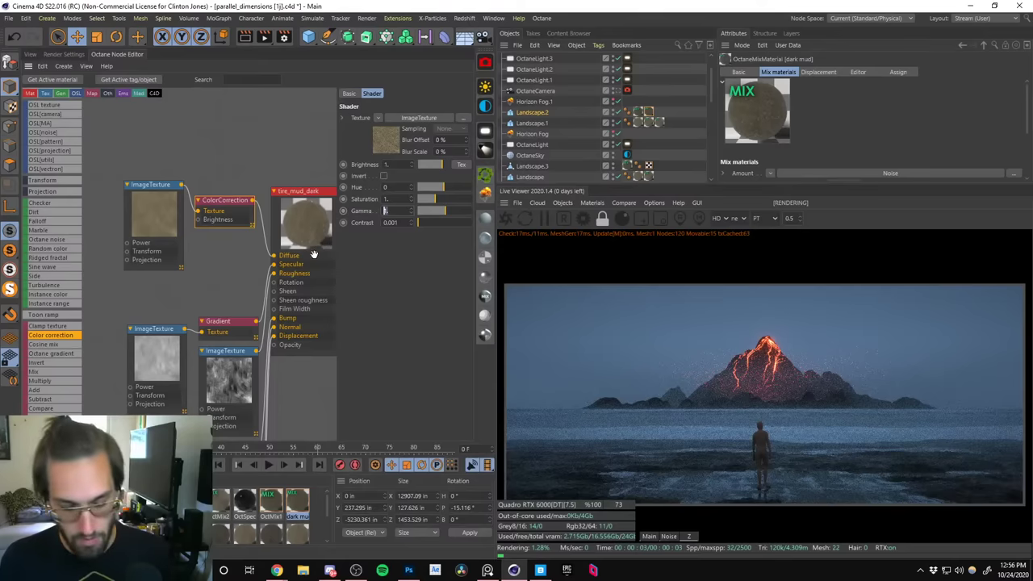
{"action": "type", "text": "2"}
{"action": "key", "text": "Return"}
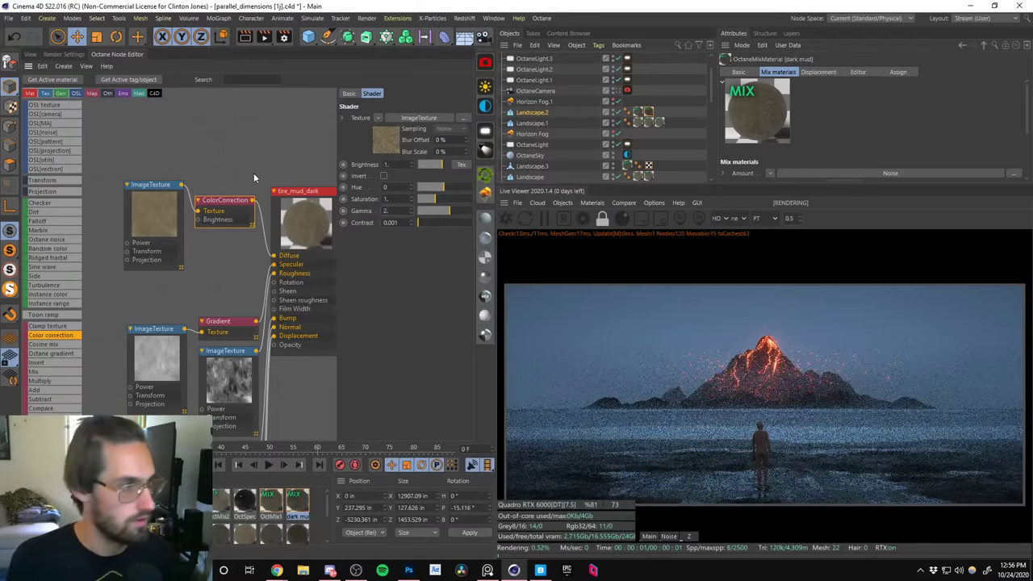
Insert a Color Correction node between the diffuse image texture and the Diffuse input of tire_soil_dar.
{"action": "scroll", "coordinate": [214, 193], "scroll_direction": "down", "scroll_amount": 3}
{"action": "scroll", "coordinate": [224, 212], "scroll_direction": "down", "scroll_amount": 1}
{"action": "middle_click_drag", "start_coordinate": [232, 176], "coordinate": [153, 325]}
{"action": "middle_click_drag", "start_coordinate": [323, 153], "coordinate": [378, 172]}
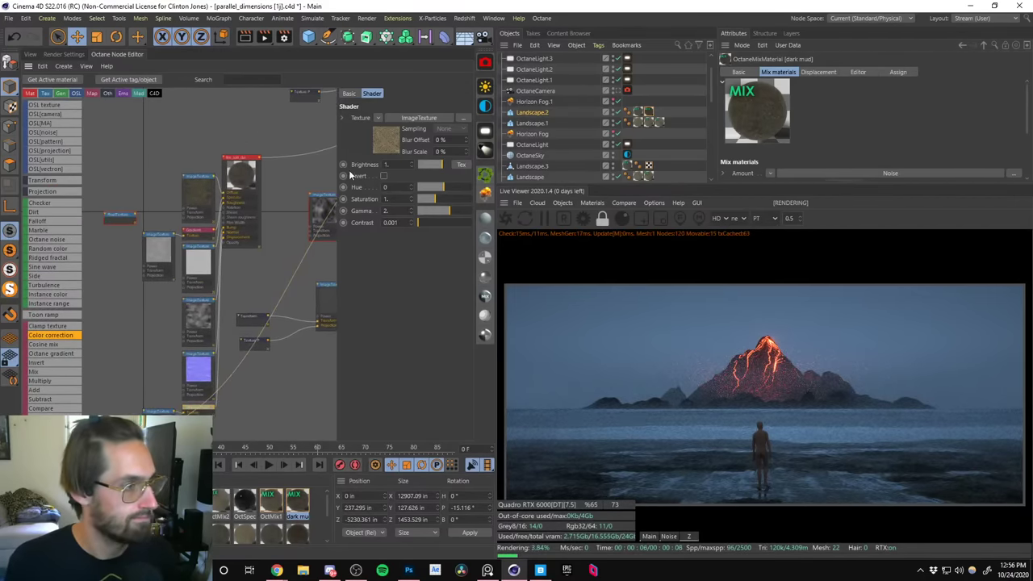
{"action": "scroll", "coordinate": [230, 164], "scroll_direction": "up", "scroll_amount": 5}
{"action": "left_click_drag", "start_coordinate": [186, 218], "coordinate": [119, 173]}
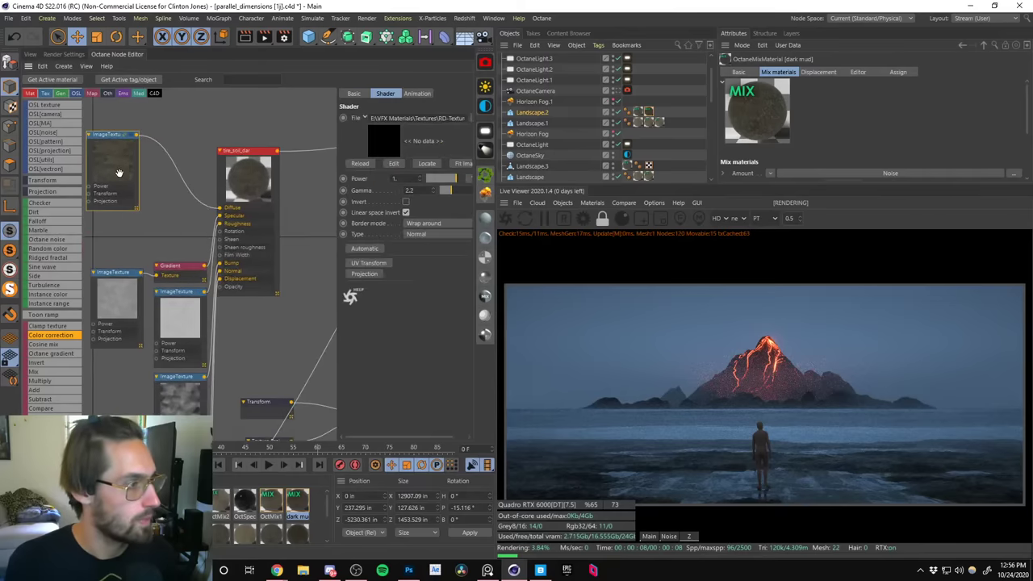
{"action": "left_click_drag", "start_coordinate": [52, 340], "coordinate": [179, 175]}
Set the gamma of tire_soil_dar's Color Correction node to 2.
{"action": "left_click", "coordinate": [182, 178]}
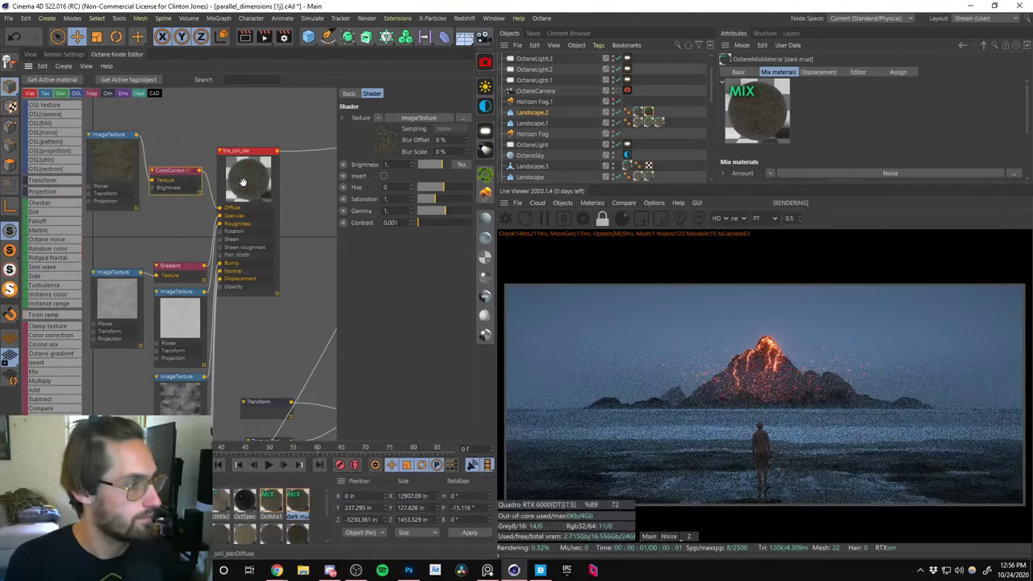
{"action": "type", "text": "2"}
{"action": "key", "text": "Return"}
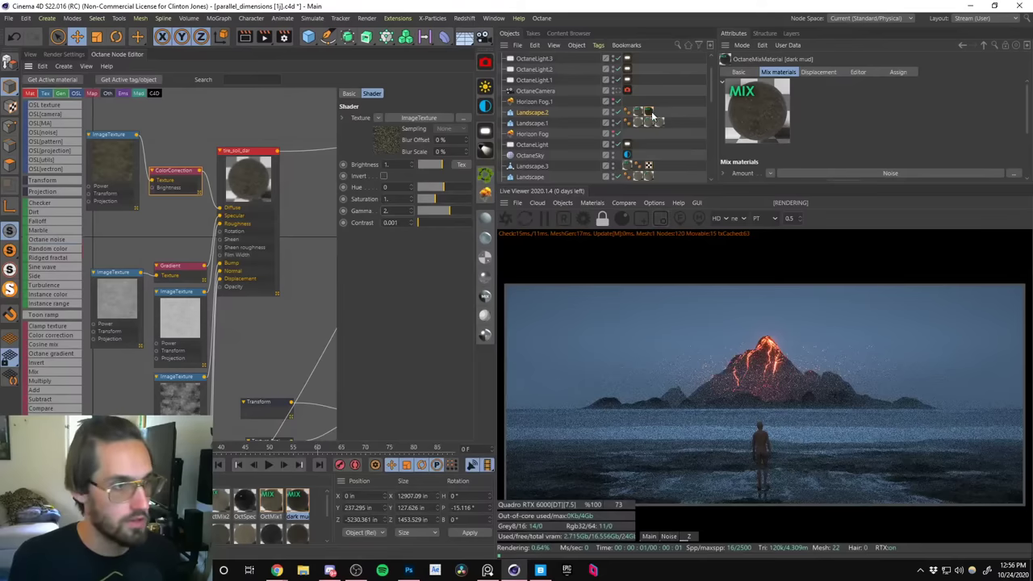
Disable the Horizon Fog.1 and Horizon Fog objects.
{"action": "scroll", "coordinate": [622, 137], "scroll_direction": "up", "scroll_amount": 3}
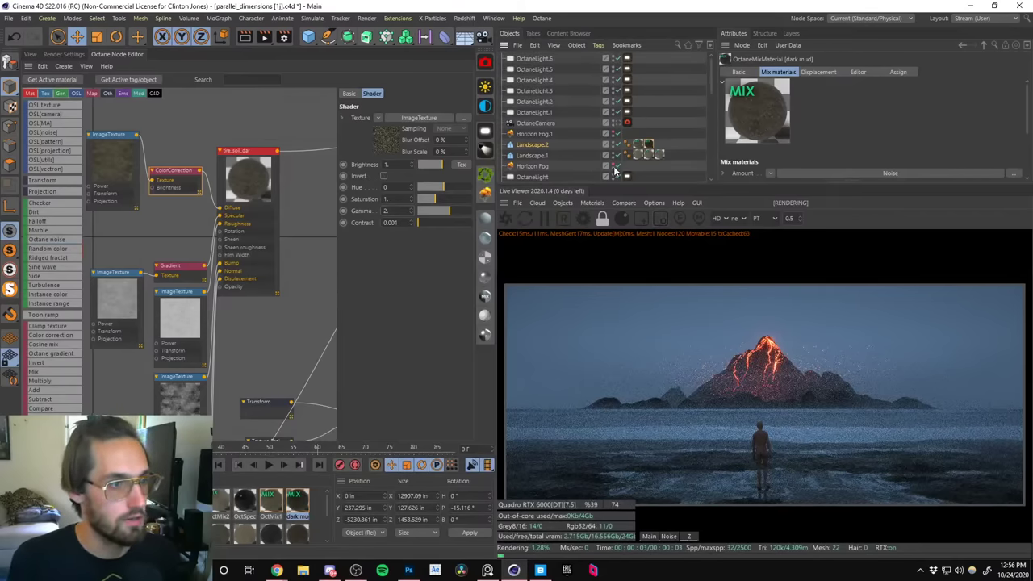
{"action": "left_click", "coordinate": [619, 135]}
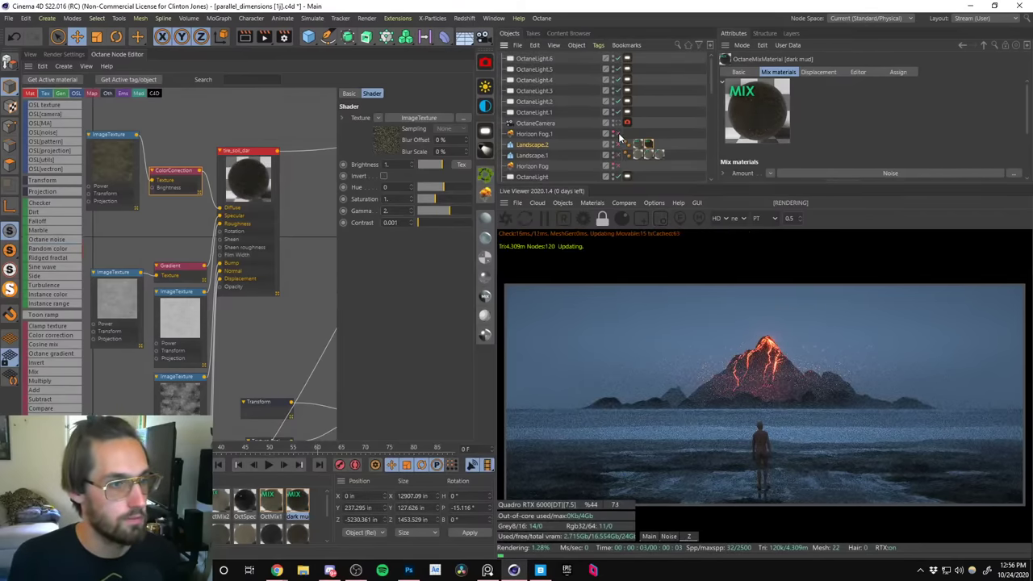
{"action": "left_click", "coordinate": [619, 167]}
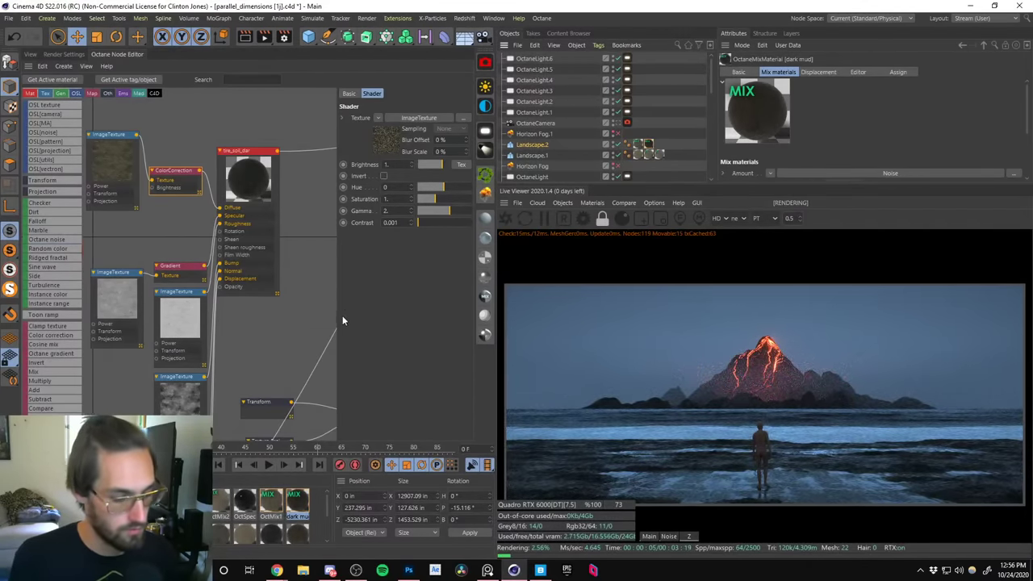
Set the gamma of tire_soil_dar's Color Correction node to 3.
{"action": "left_click_drag", "start_coordinate": [176, 194], "coordinate": [177, 189]}
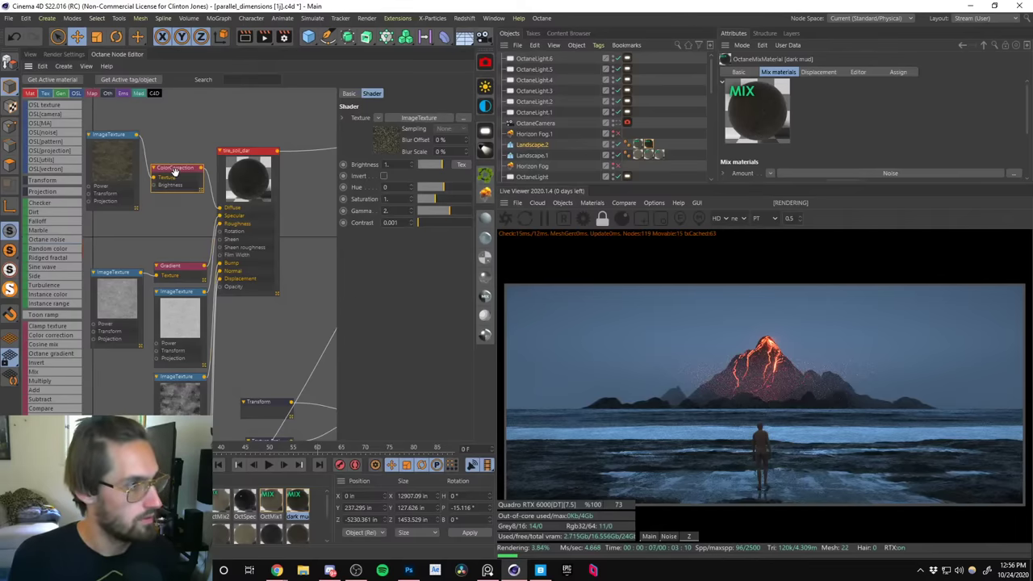
{"action": "type", "text": "3"}
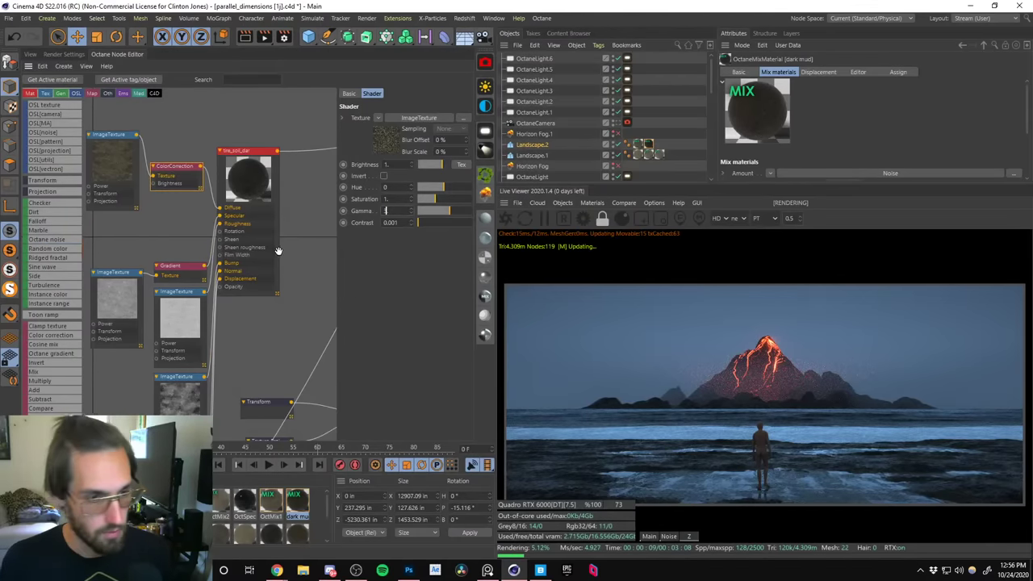
{"action": "key", "text": "Return"}
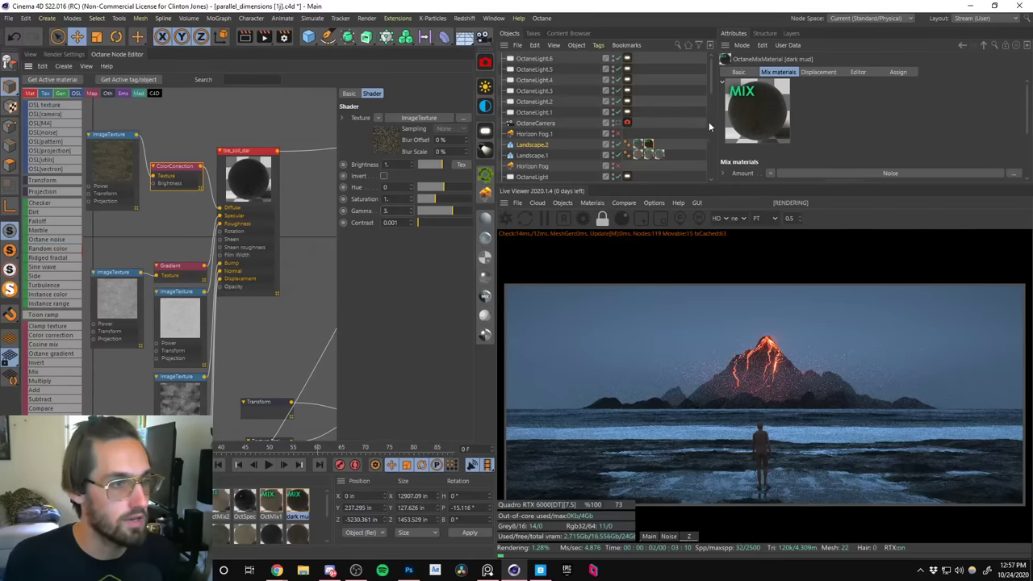
Limit the Live Viewer render to a region over the ground and water just below the volcano's base.
{"action": "left_click_drag", "start_coordinate": [711, 94], "coordinate": [711, 66]}
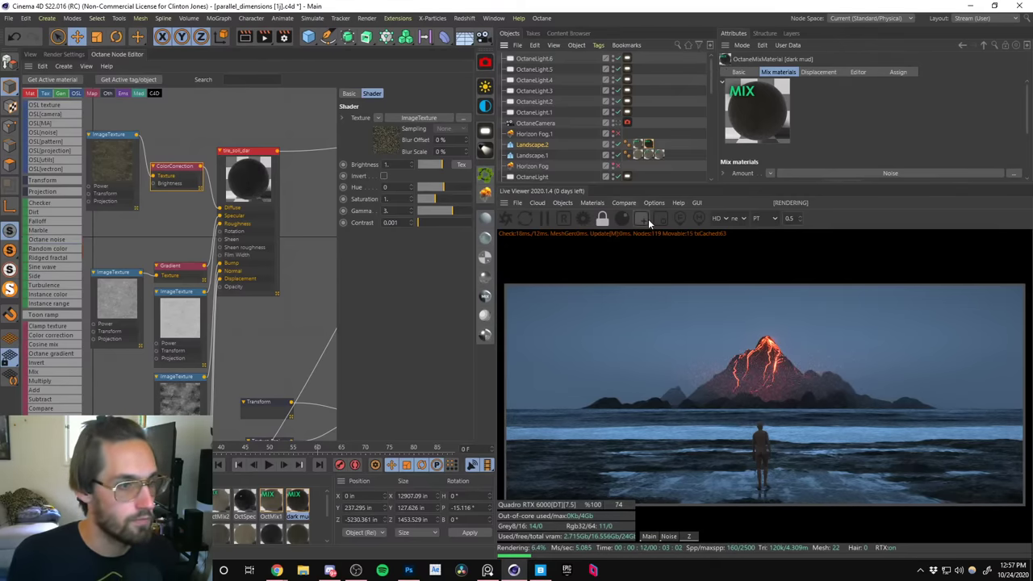
{"action": "left_click_drag", "start_coordinate": [678, 403], "coordinate": [839, 433]}
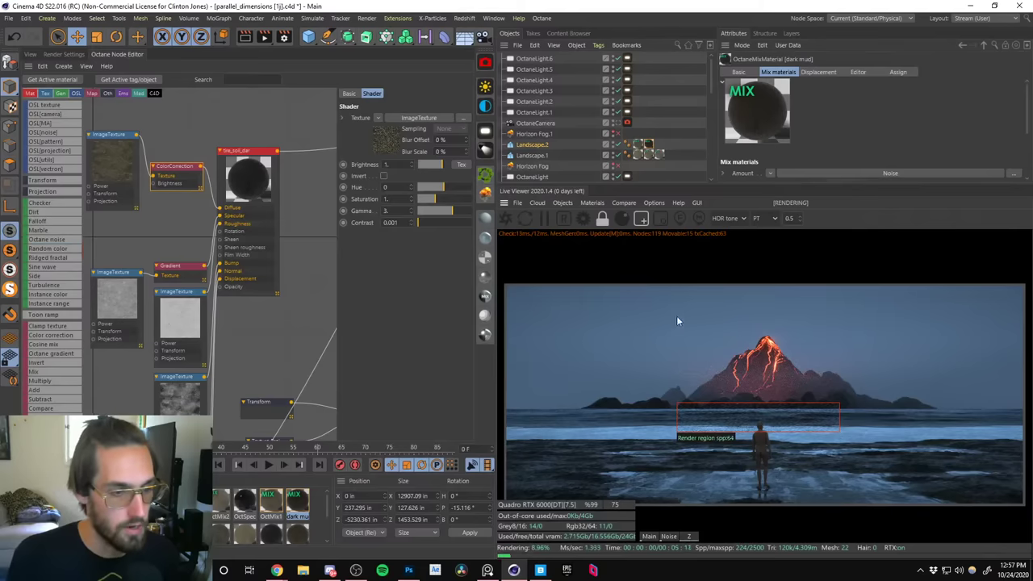
{"action": "left_click_drag", "start_coordinate": [176, 169], "coordinate": [180, 167]}
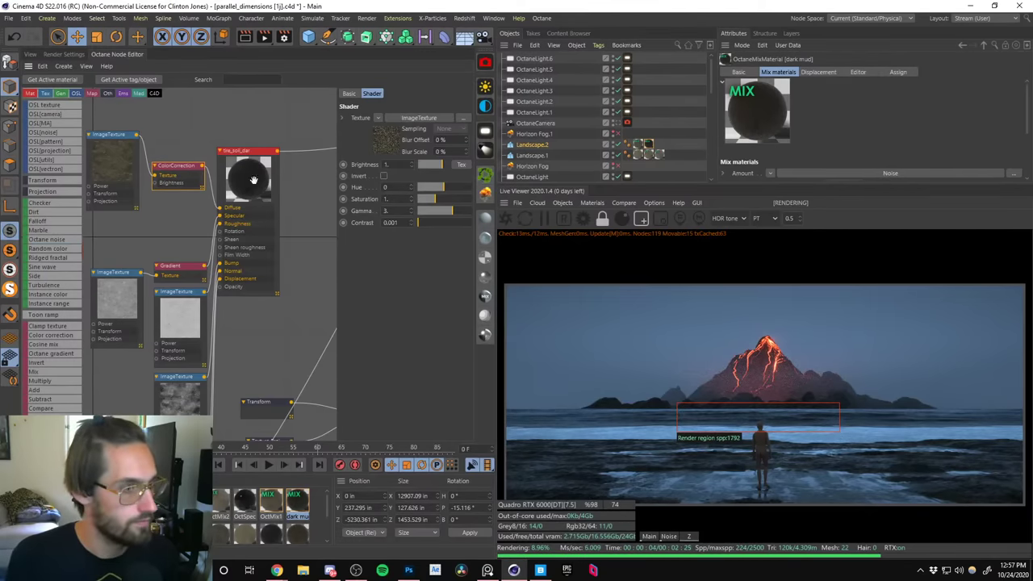
Remove the OctMix1 material tag from Landscape.2, restart the live render and toggle the render region to refresh the whole image.
{"action": "left_click", "coordinate": [639, 147]}
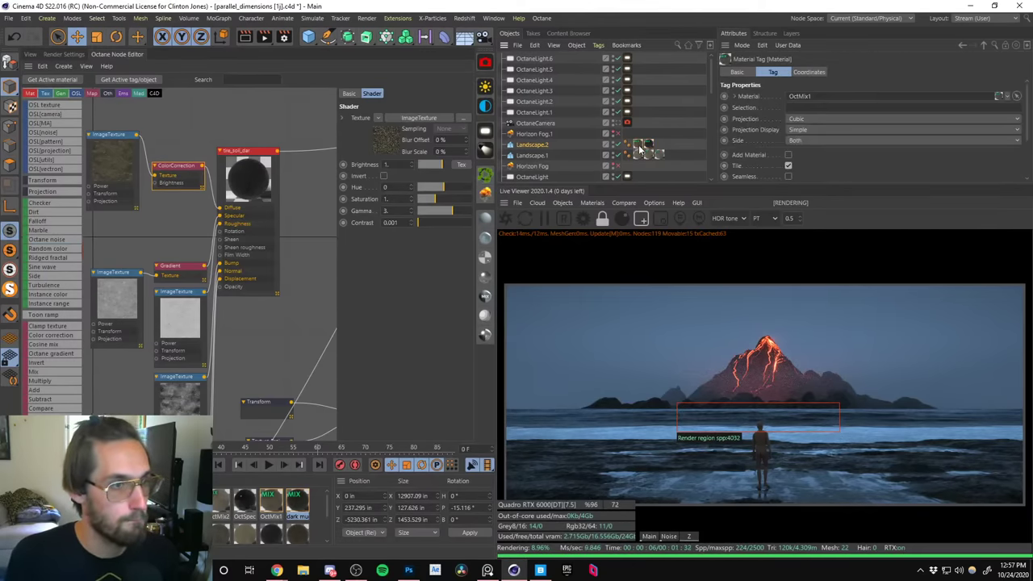
{"action": "key", "text": "Delete"}
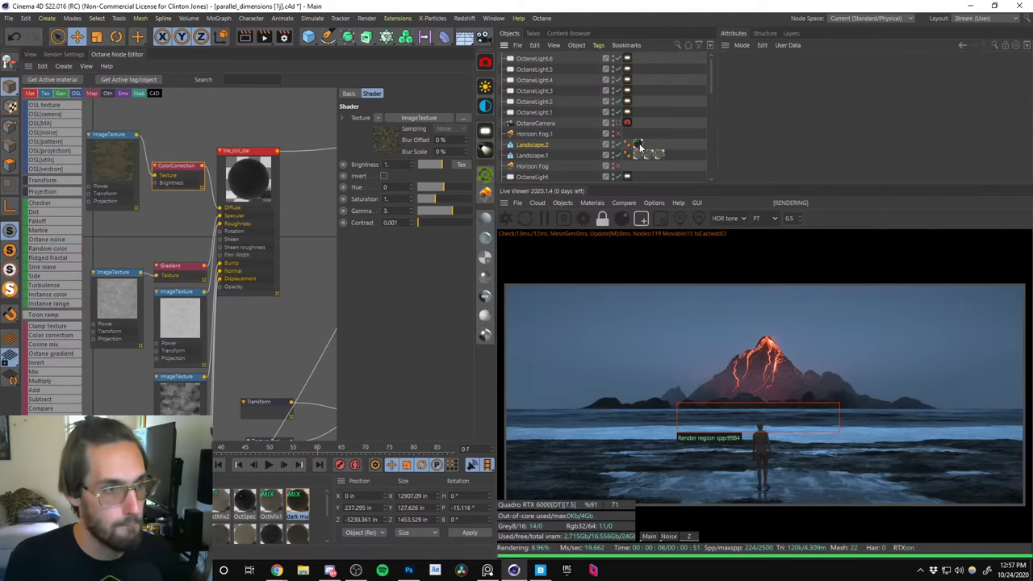
{"action": "left_click", "coordinate": [506, 220]}
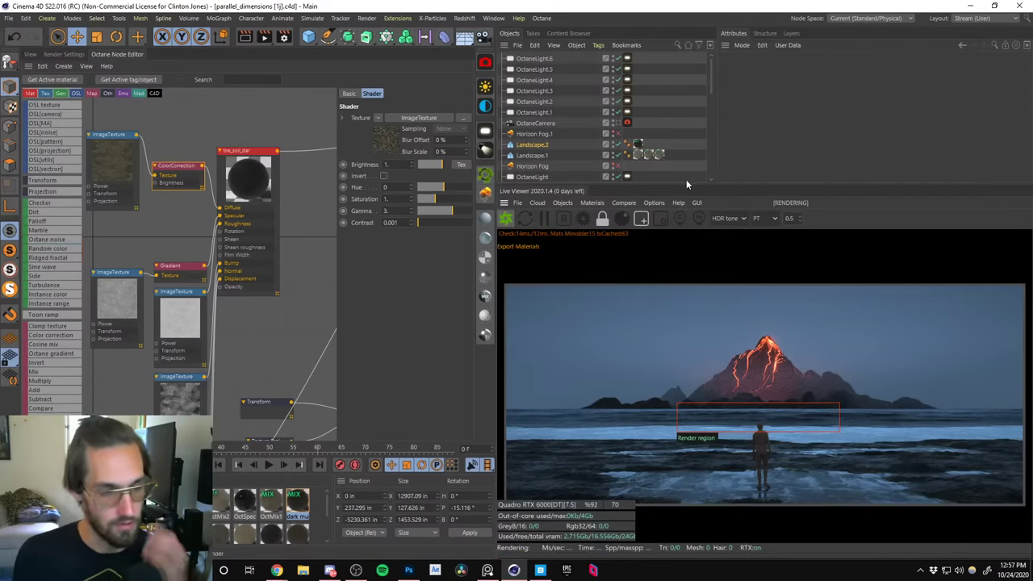
{"action": "left_click", "coordinate": [662, 219]}
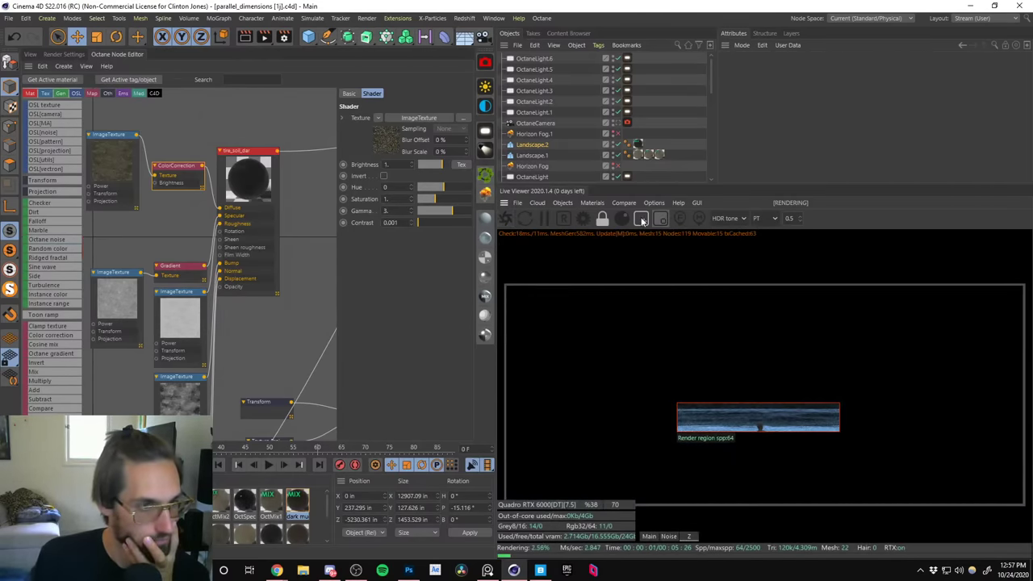
{"action": "left_click", "coordinate": [642, 220]}
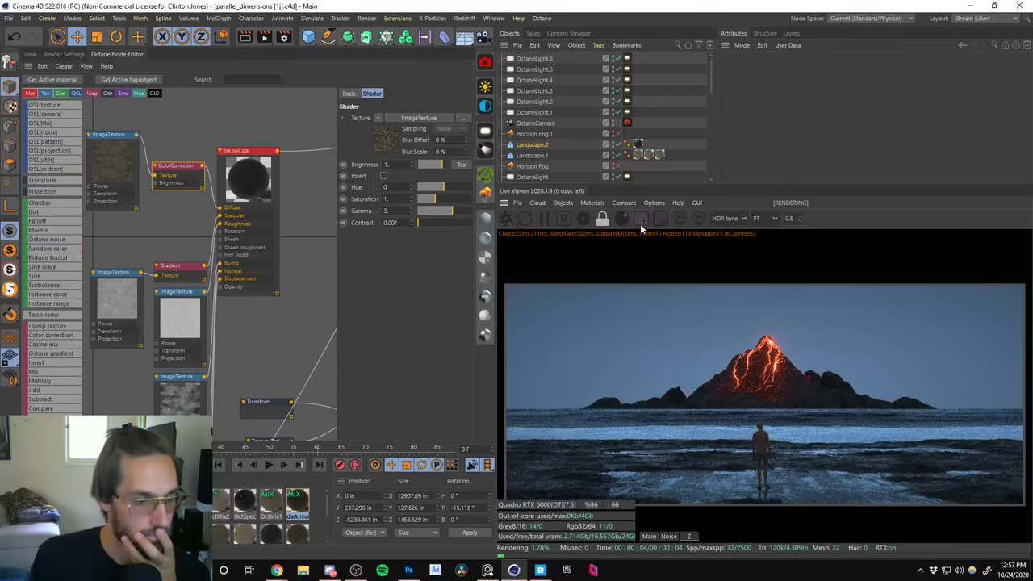
{"action": "left_click", "coordinate": [641, 219]}
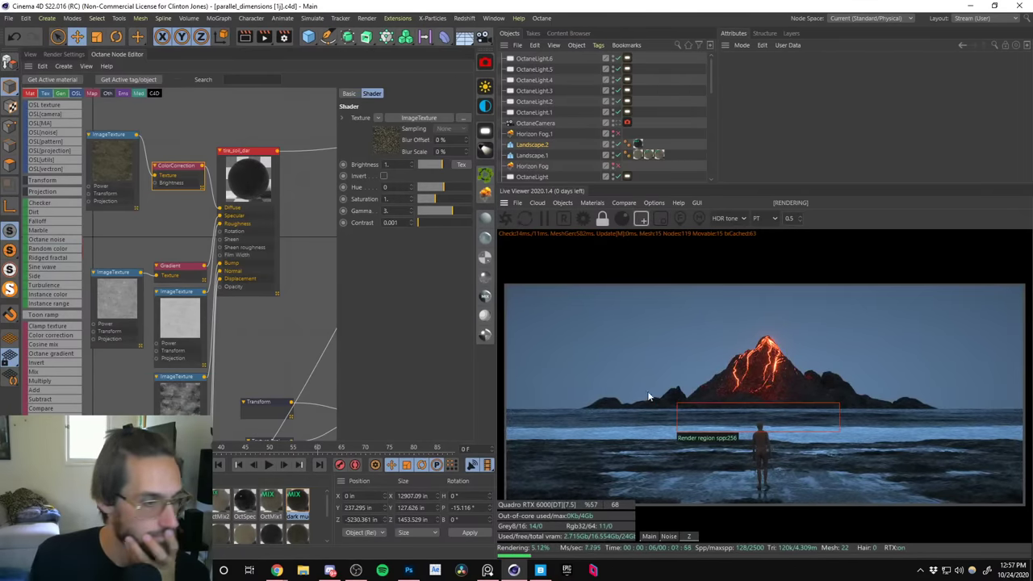
Set the gamma of the Color Correction nodes of tire_soil_dar and tire_mud_dark to 1.
{"action": "left_click", "coordinate": [187, 163]}
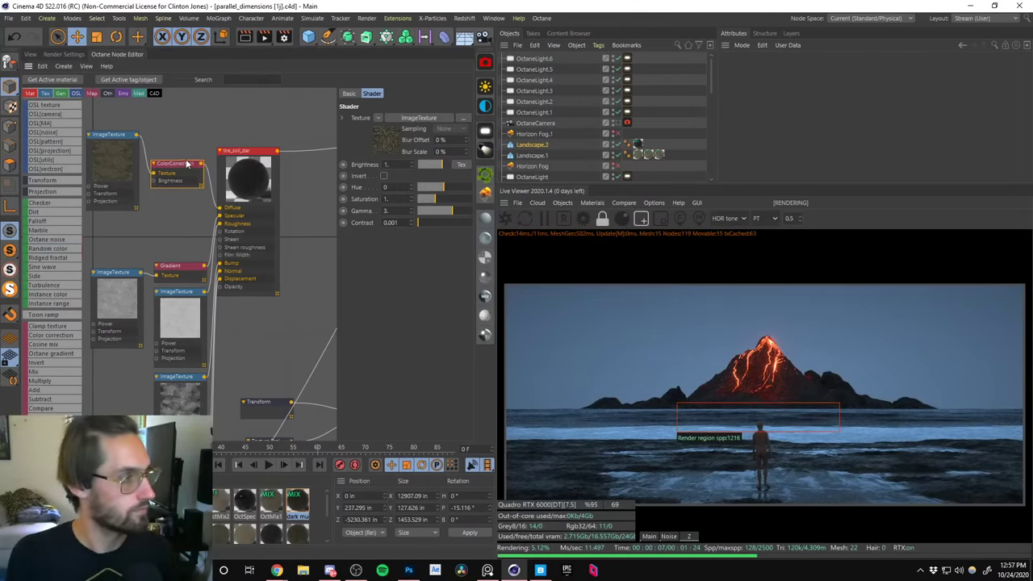
{"action": "key", "text": "Return"}
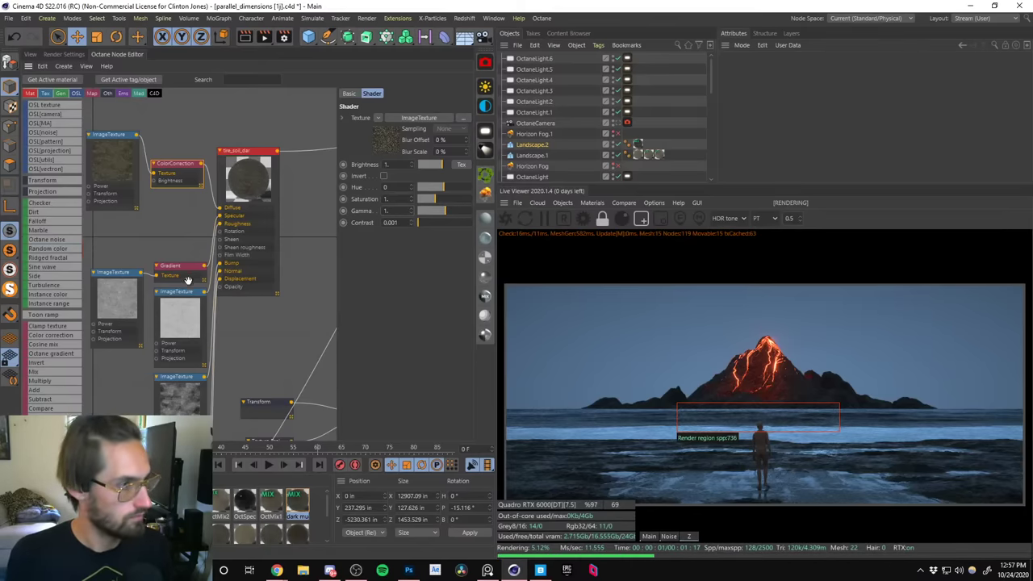
{"action": "middle_click_drag", "start_coordinate": [274, 330], "coordinate": [492, 2]}
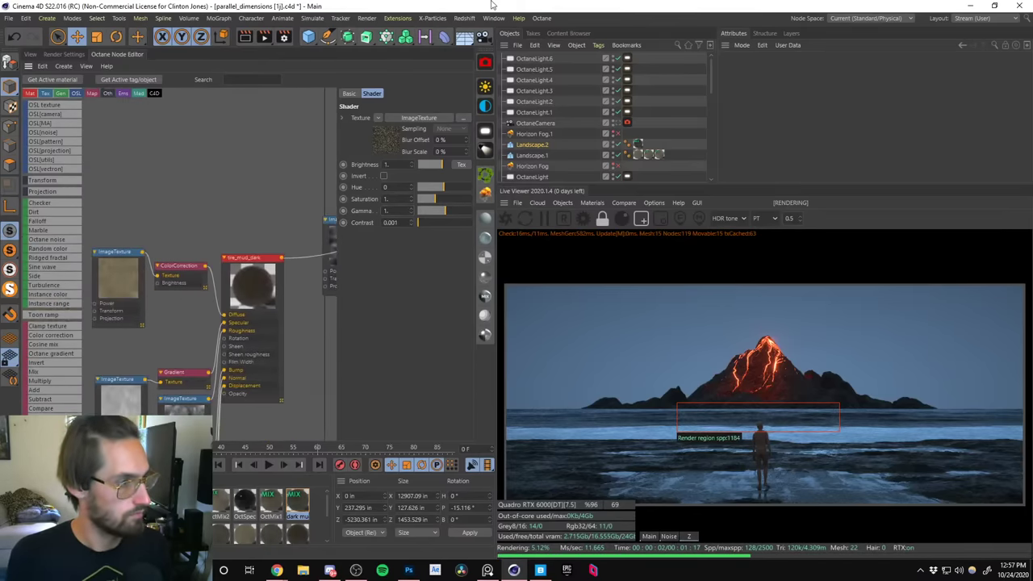
{"action": "left_click", "coordinate": [176, 269]}
{"action": "type", "text": "1"}
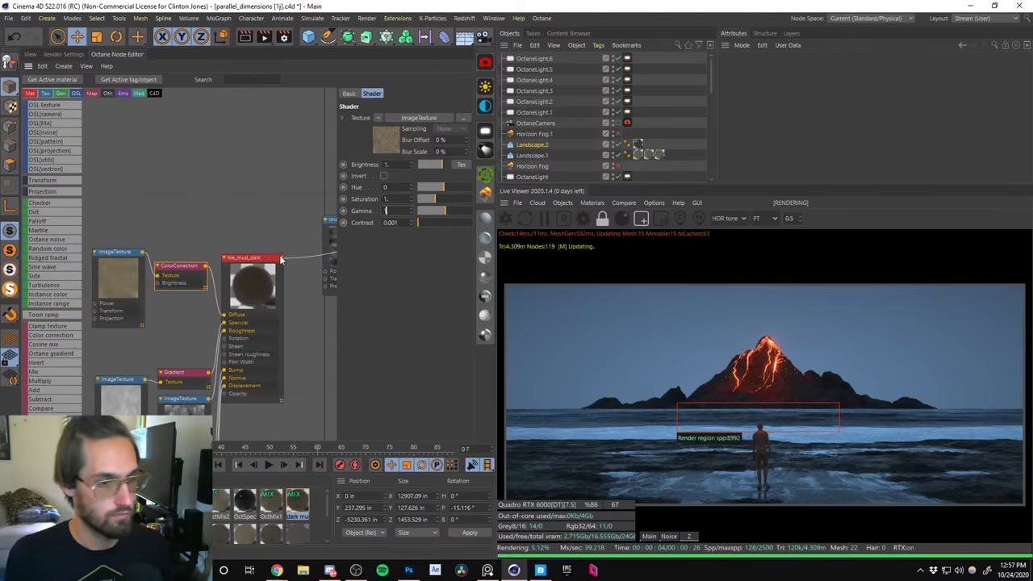
{"action": "key", "text": "Return"}
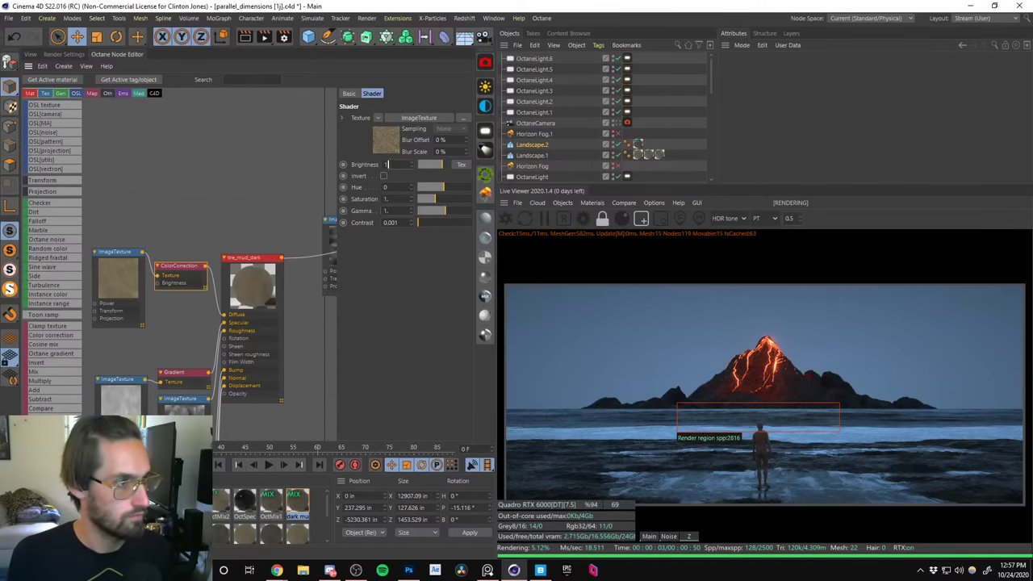
Set the brightness of the Color Correction nodes of tire_mud_dark and tire_soil_dar to 0.
{"action": "type", "text": "0"}
{"action": "key", "text": "Return"}
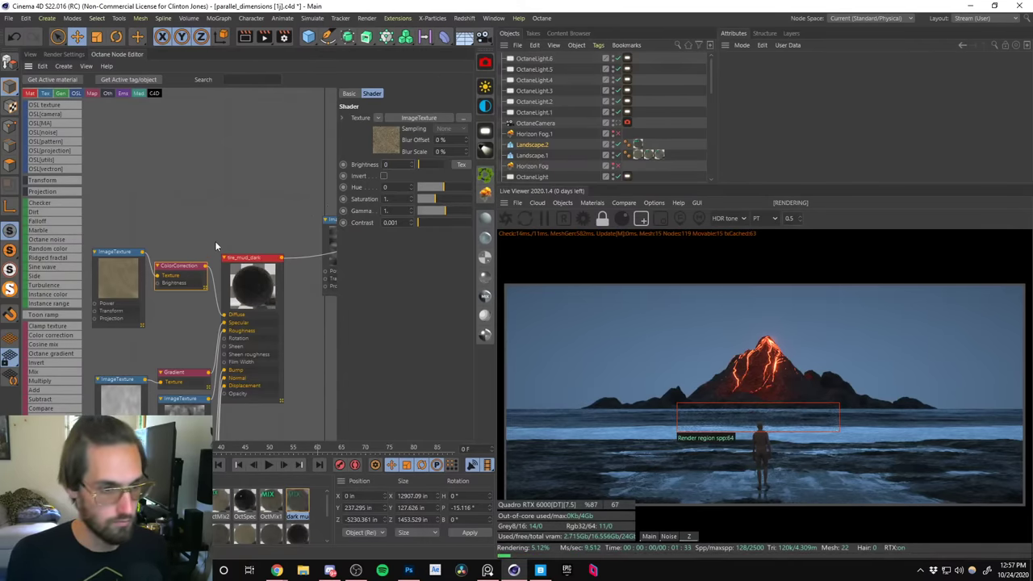
{"action": "middle_click_drag", "start_coordinate": [232, 239], "coordinate": [230, 434]}
{"action": "middle_click_drag", "start_coordinate": [232, 265], "coordinate": [117, 291]}
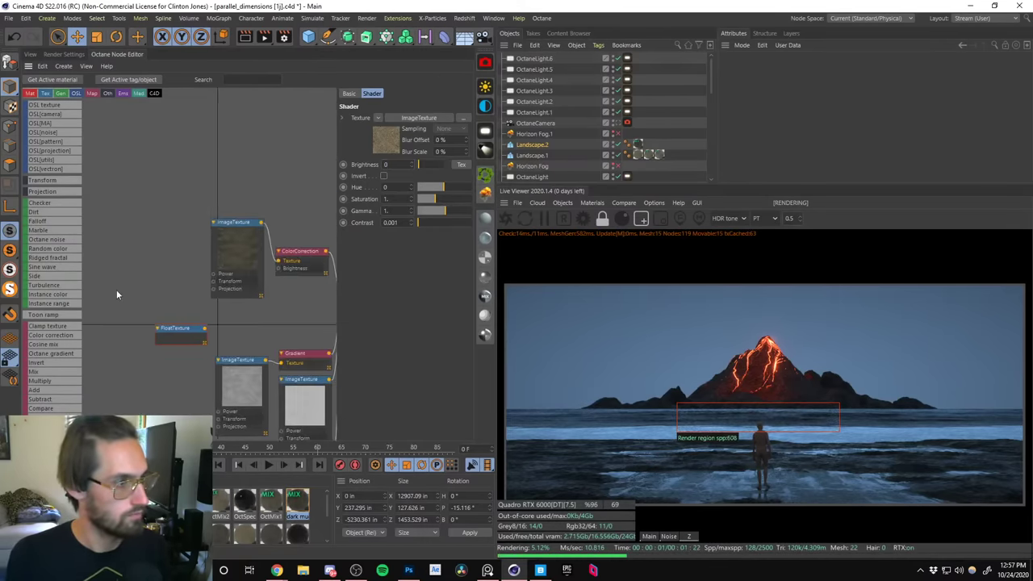
{"action": "left_click", "coordinate": [296, 250]}
{"action": "type", "text": "0"}
{"action": "key", "text": "Return"}
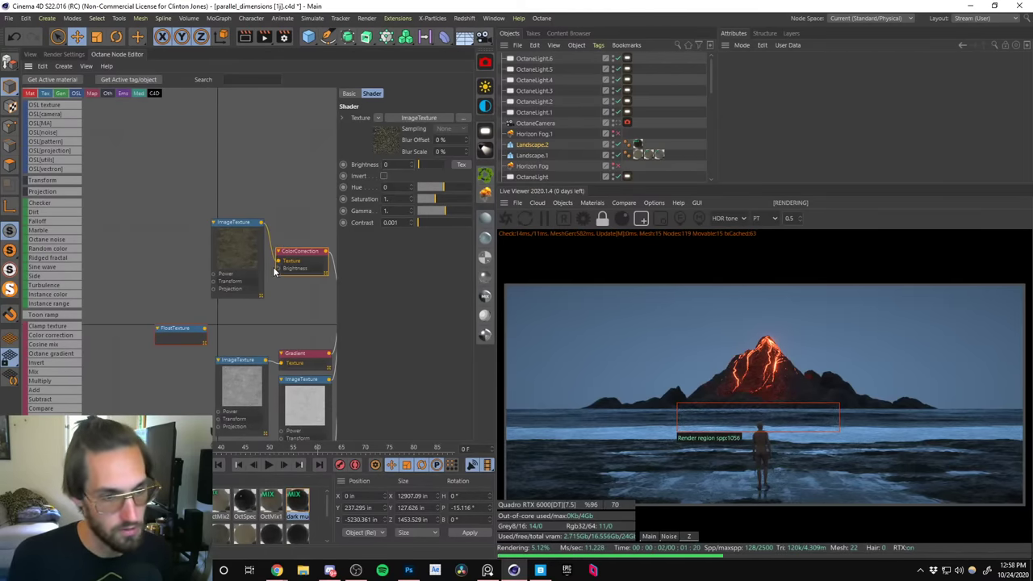
Restore the brightness of the Color Correction nodes of tire_soil_dar and tire_mud_dark to 1.
{"action": "middle_click_drag", "start_coordinate": [263, 254], "coordinate": [186, 205]}
{"action": "left_click_drag", "start_coordinate": [390, 166], "coordinate": [328, 183]}
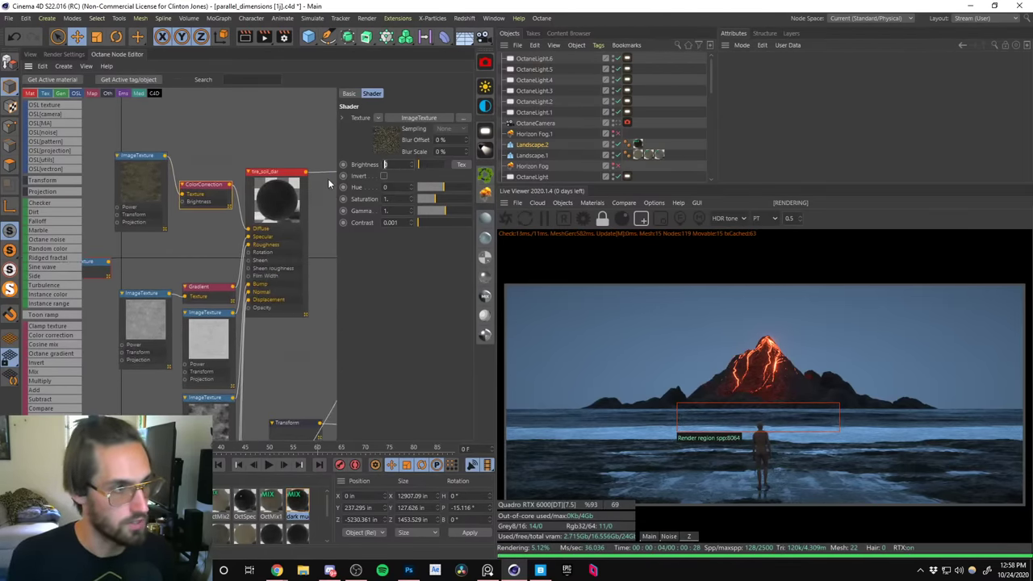
{"action": "type", "text": "1"}
{"action": "key", "text": "Return"}
{"action": "middle_click_drag", "start_coordinate": [215, 344], "coordinate": [227, 108]}
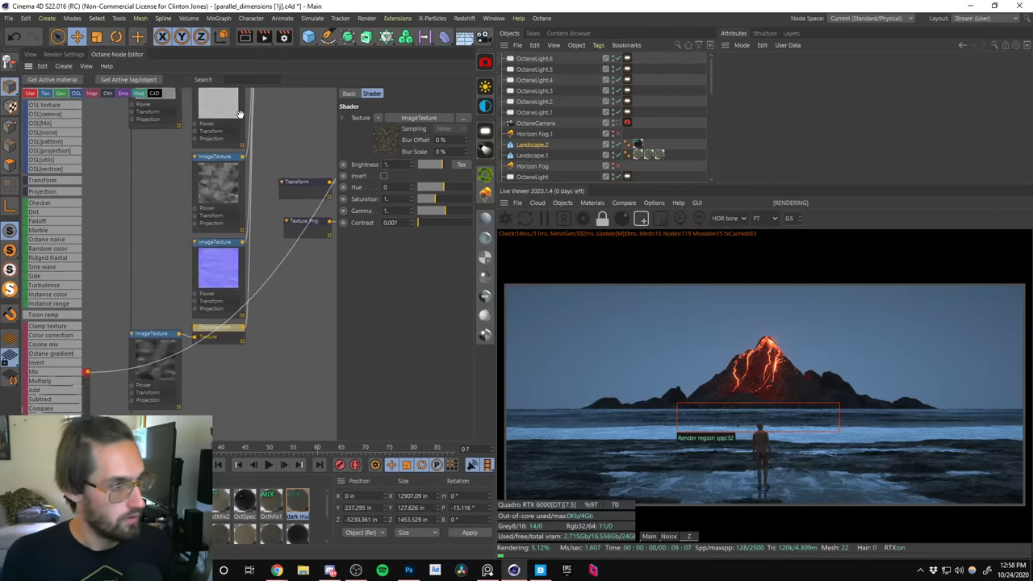
{"action": "middle_click_drag", "start_coordinate": [194, 329], "coordinate": [352, 189]}
{"action": "left_click", "coordinate": [147, 244]}
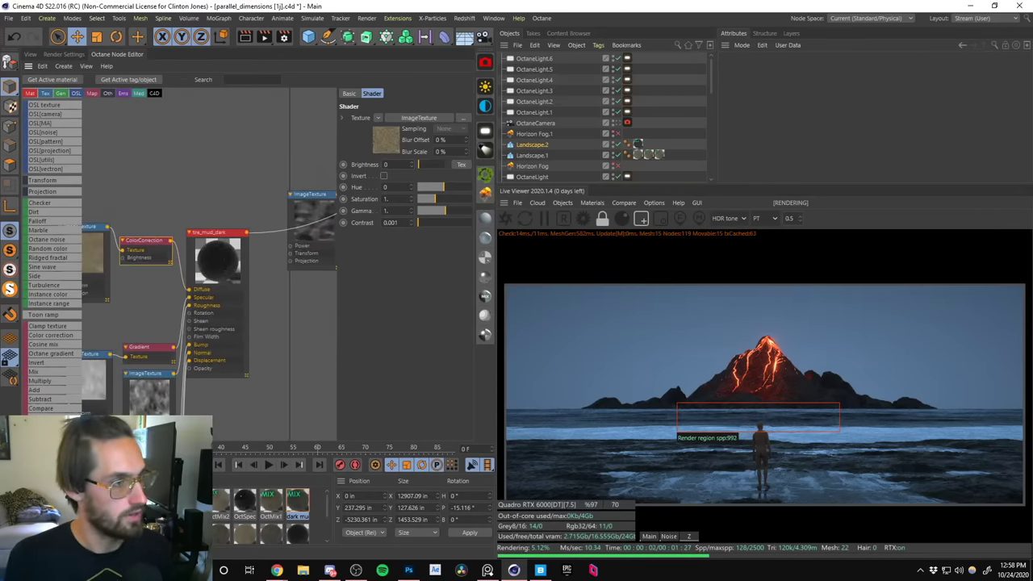
{"action": "left_click_drag", "start_coordinate": [391, 165], "coordinate": [318, 179]}
{"action": "type", "text": "1"}
{"action": "key", "text": "Return"}
Detach and reconnect the Gradient link to tire_mud_dark's Specular input and the image texture link to its Roughness input.
{"action": "middle_click_drag", "start_coordinate": [172, 288], "coordinate": [230, 162]}
{"action": "left_click", "coordinate": [206, 216]}
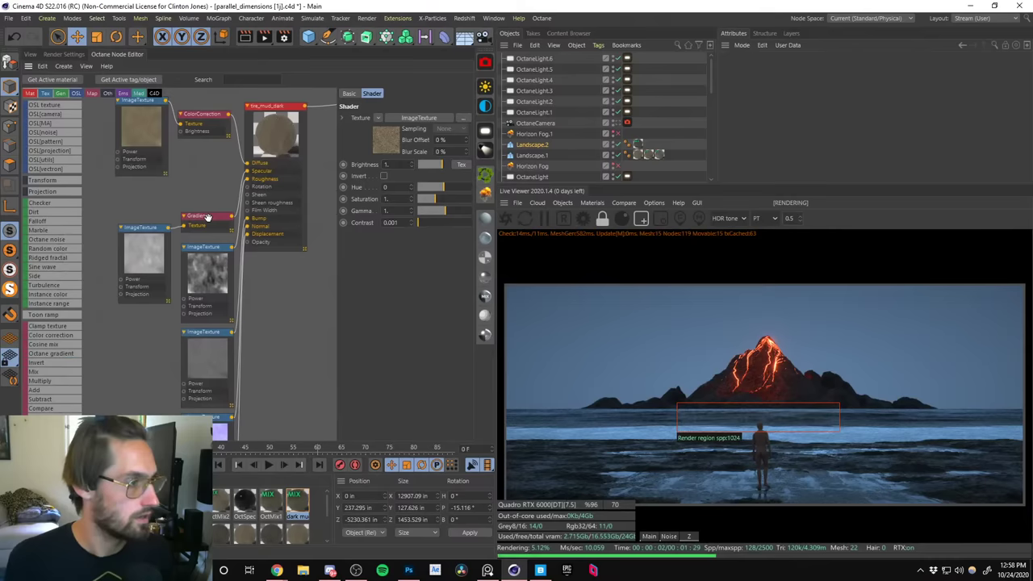
{"action": "left_click_drag", "start_coordinate": [158, 252], "coordinate": [152, 249]}
{"action": "left_click_drag", "start_coordinate": [210, 216], "coordinate": [205, 213]}
{"action": "left_click", "coordinate": [234, 202]}
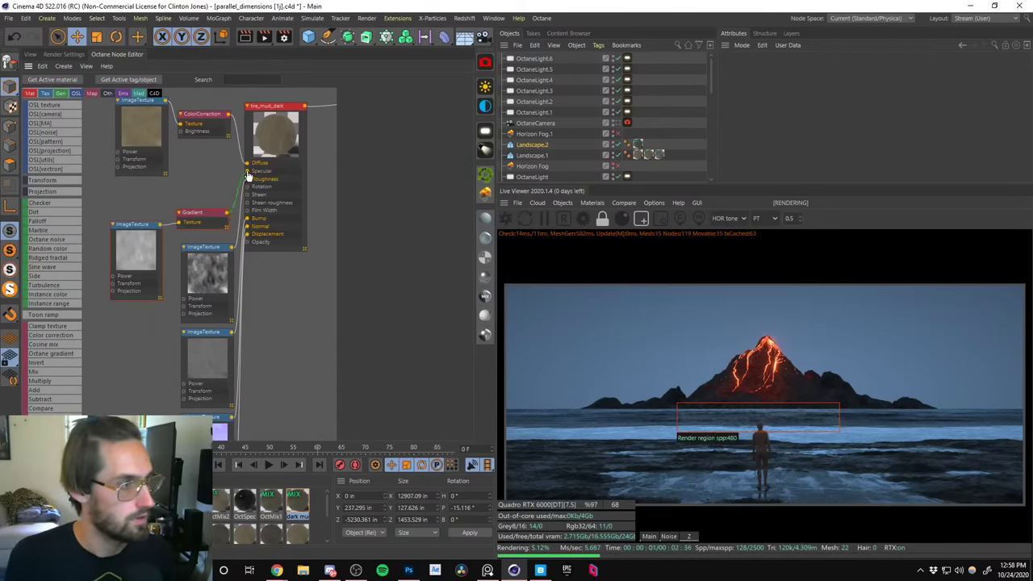
{"action": "left_click", "coordinate": [249, 175]}
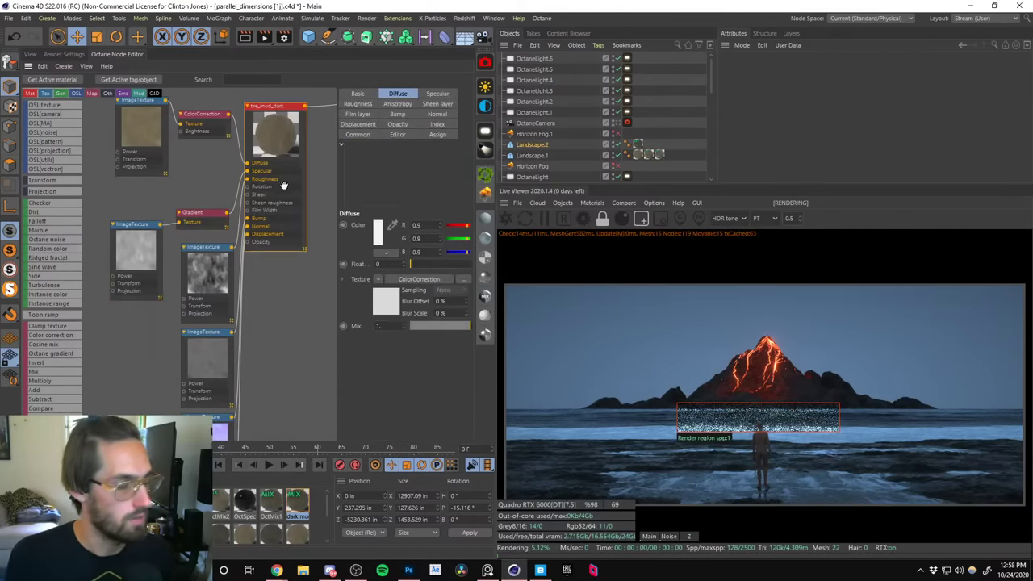
{"action": "left_click", "coordinate": [237, 243]}
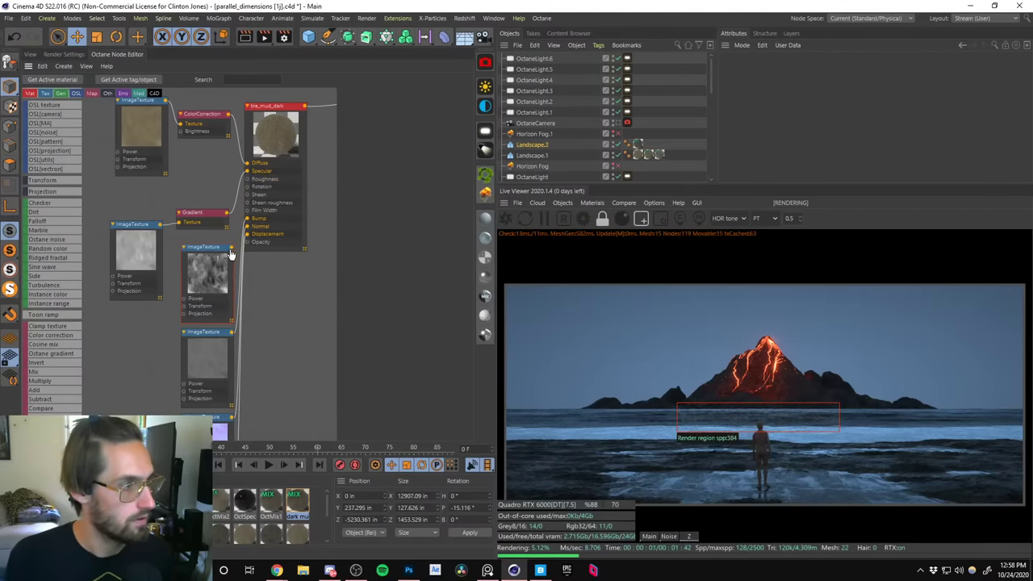
{"action": "left_click", "coordinate": [248, 182]}
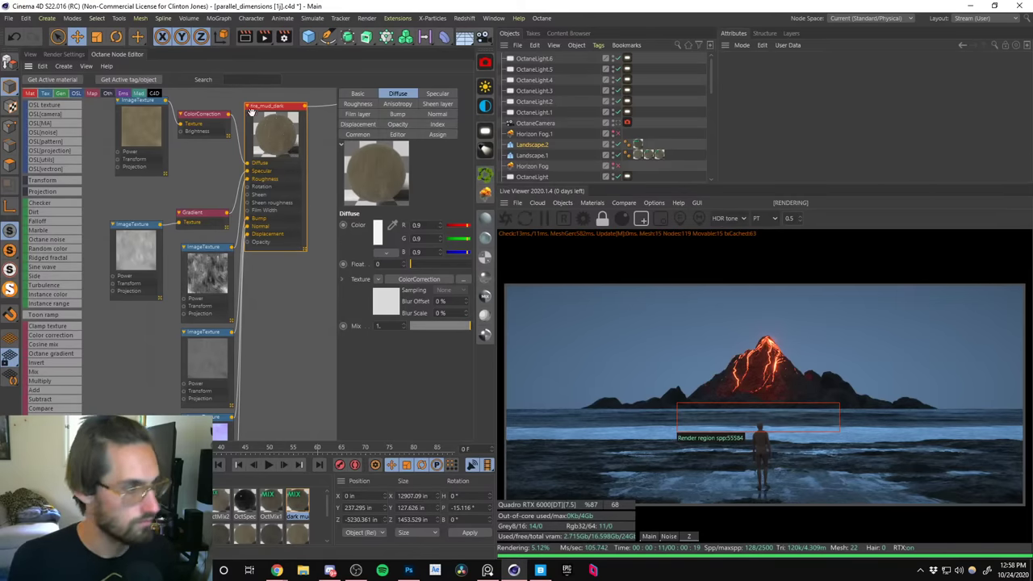
Switch the perspective view from the scene camera to the default camera and frame Landscape.2's surface close up.
{"action": "left_click", "coordinate": [30, 56]}
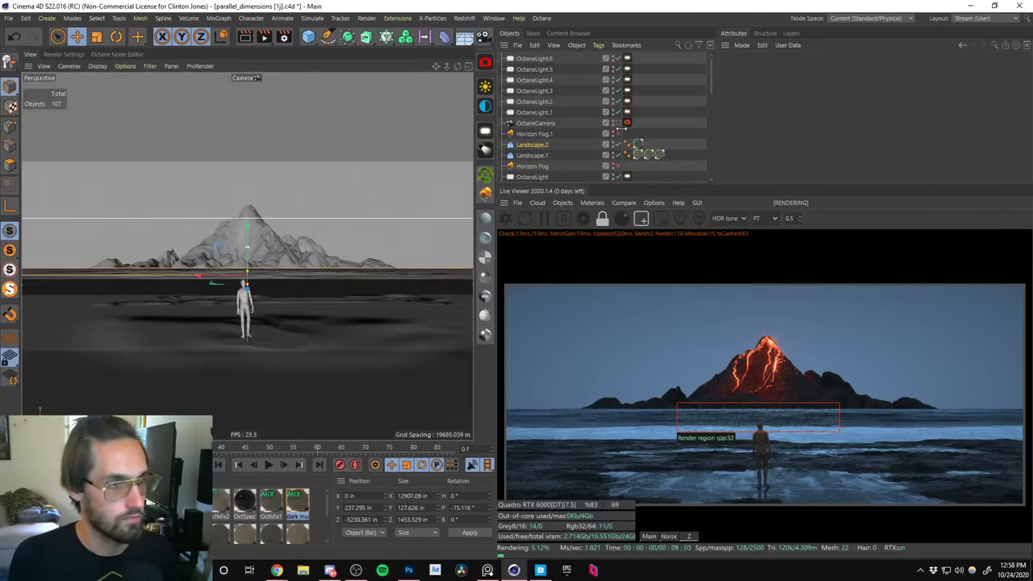
{"action": "left_click", "coordinate": [654, 203]}
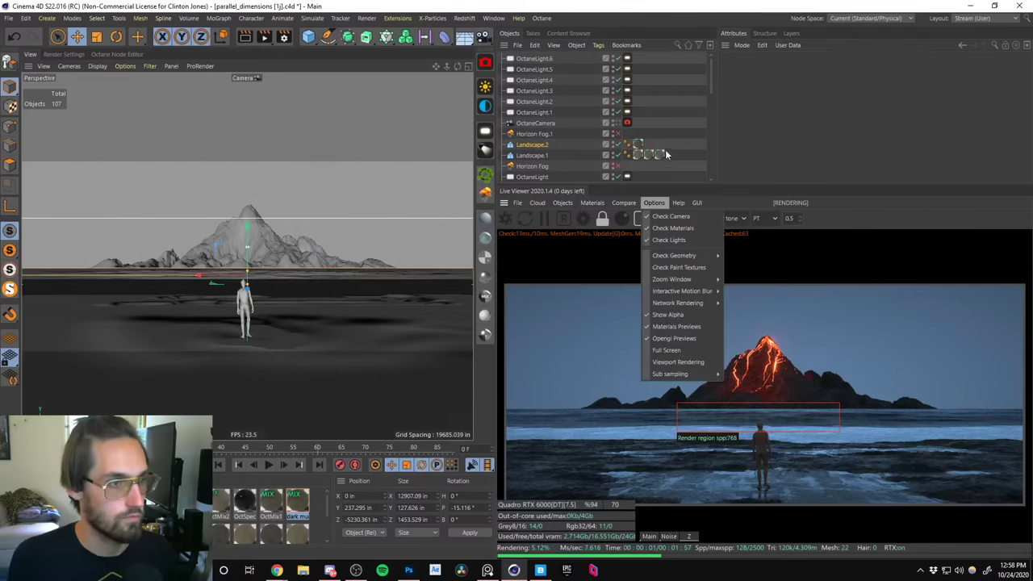
{"action": "left_click", "coordinate": [631, 122]}
{"action": "left_click_drag", "start_coordinate": [708, 86], "coordinate": [665, 124]}
{"action": "left_click", "coordinate": [619, 127]}
{"action": "scroll", "coordinate": [315, 271], "scroll_direction": "down", "scroll_amount": 2}
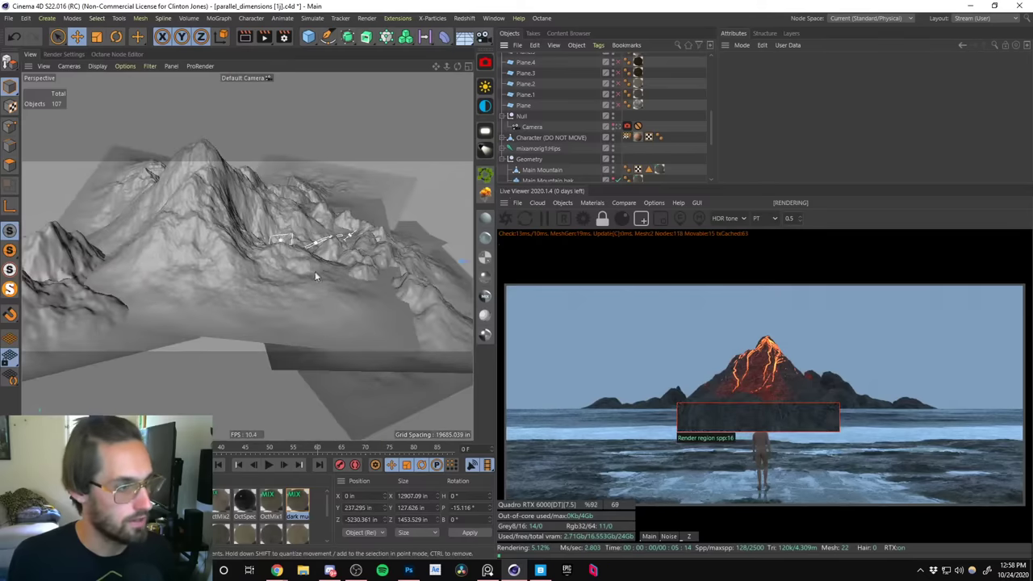
{"action": "left_click_drag", "start_coordinate": [315, 271], "coordinate": [289, 161], "text": "alt"}
{"action": "left_click", "coordinate": [331, 201]}
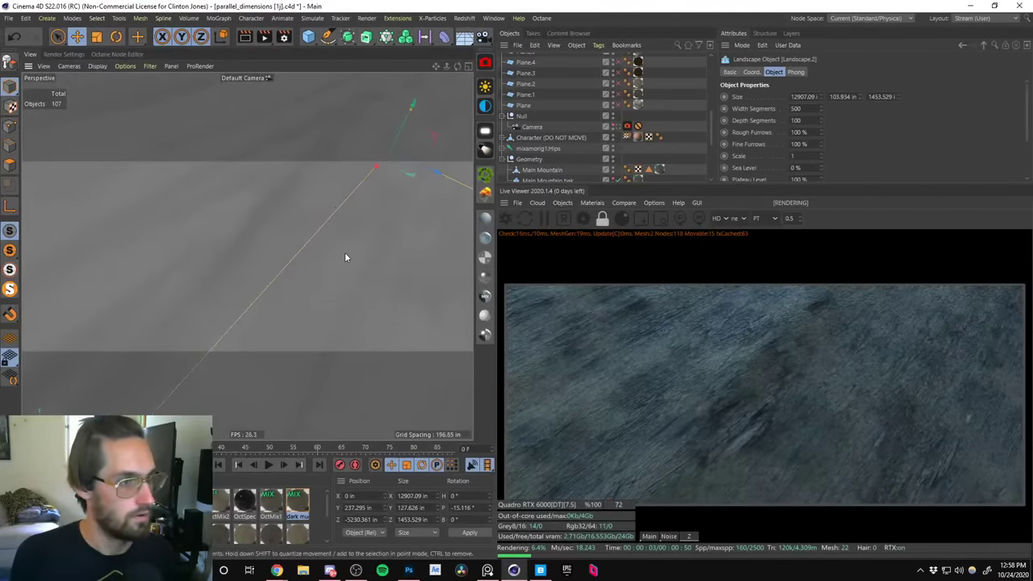
Select Landscape.2's dark mud material tag and open the dark mud mix material for editing.
{"action": "left_click_drag", "start_coordinate": [709, 133], "coordinate": [711, 60]}
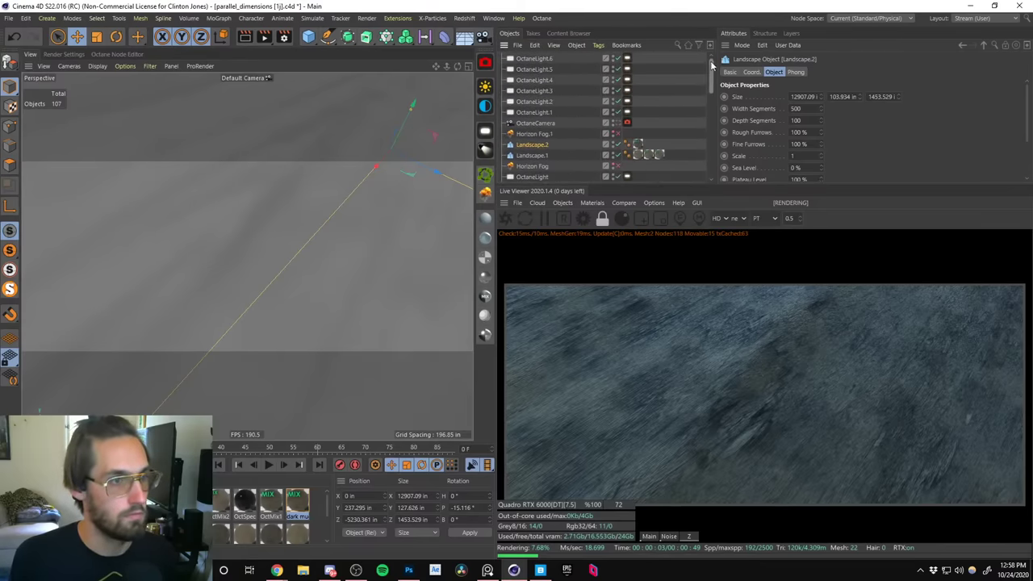
{"action": "left_click", "coordinate": [638, 143]}
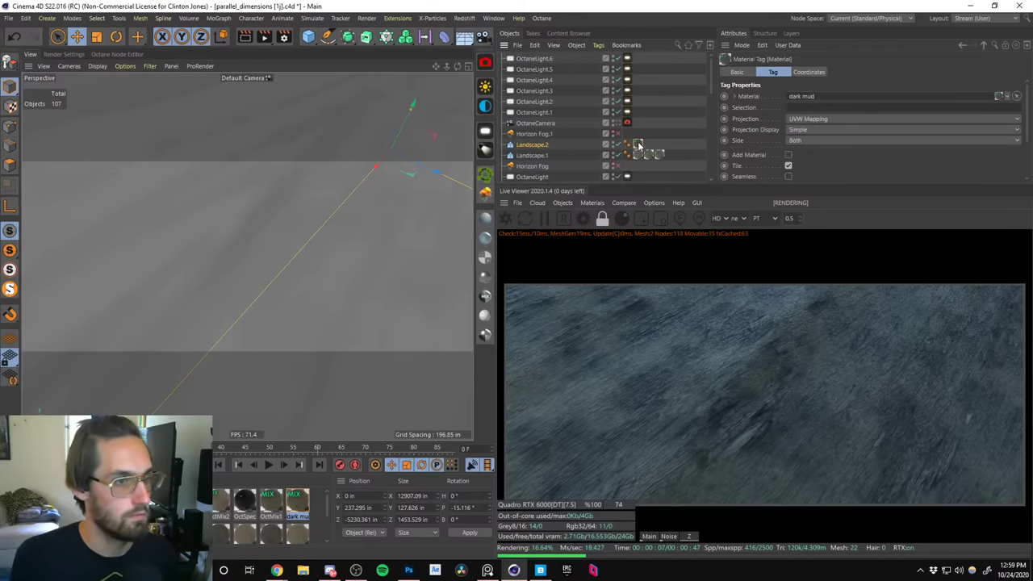
{"action": "double_click", "coordinate": [297, 499]}
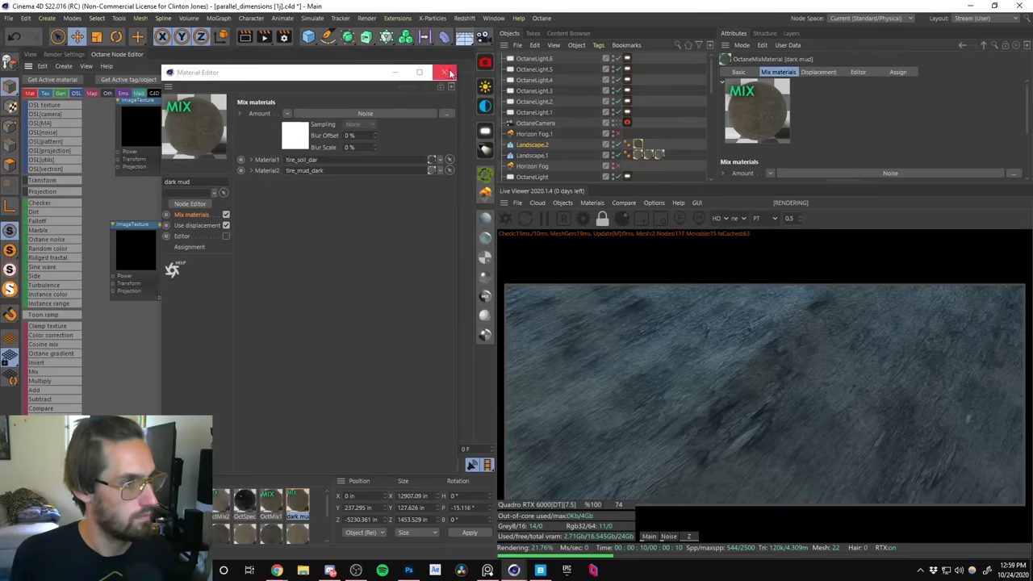
Set the Brightness of the Color Correction nodes of tire_soil_dar and tire_mud_dark to 0.
{"action": "left_click", "coordinate": [450, 74]}
{"action": "middle_click_drag", "start_coordinate": [275, 190], "coordinate": [109, 304]}
{"action": "middle_click_drag", "start_coordinate": [229, 218], "coordinate": [122, 419]}
{"action": "scroll", "coordinate": [201, 307], "scroll_direction": "down", "scroll_amount": 5}
{"action": "middle_click_drag", "start_coordinate": [268, 220], "coordinate": [164, 308]}
{"action": "scroll", "coordinate": [256, 200], "scroll_direction": "up", "scroll_amount": 5}
{"action": "middle_click_drag", "start_coordinate": [234, 237], "coordinate": [260, 211]}
{"action": "scroll", "coordinate": [246, 222], "scroll_direction": "down", "scroll_amount": 6}
{"action": "middle_click_drag", "start_coordinate": [235, 259], "coordinate": [310, 202]}
{"action": "scroll", "coordinate": [230, 213], "scroll_direction": "up", "scroll_amount": 5}
{"action": "mouse_move", "coordinate": [213, 186]}
{"action": "middle_mouse_down"}
{"action": "mouse_move", "coordinate": [272, 176]}
{"action": "mouse_move", "coordinate": [166, 240]}
{"action": "mouse_move", "coordinate": [98, 255]}
{"action": "mouse_move", "coordinate": [230, 196]}
{"action": "middle_mouse_up"}
{"action": "left_click", "coordinate": [168, 180]}
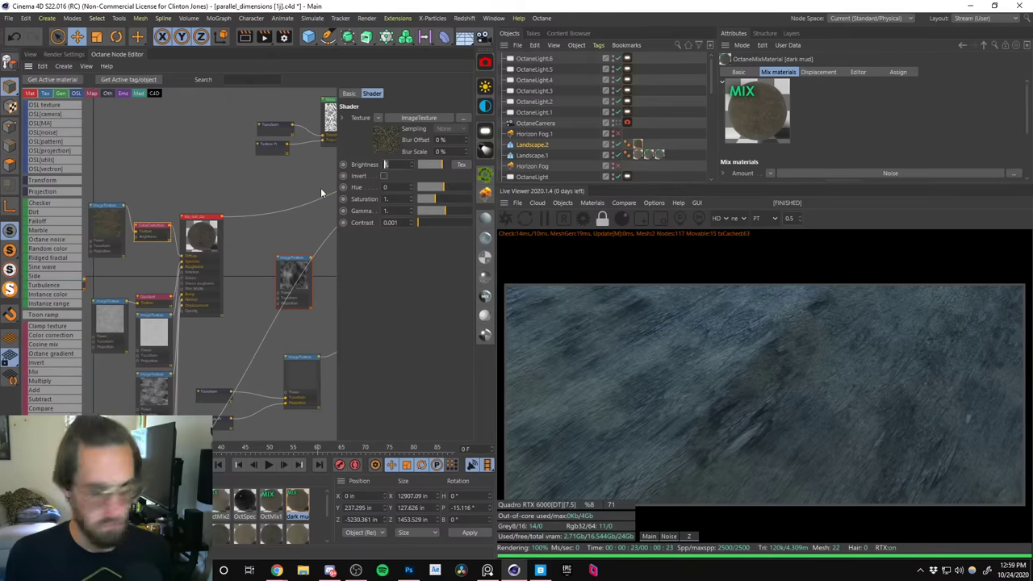
{"action": "type", "text": "0"}
{"action": "key", "text": "Return"}
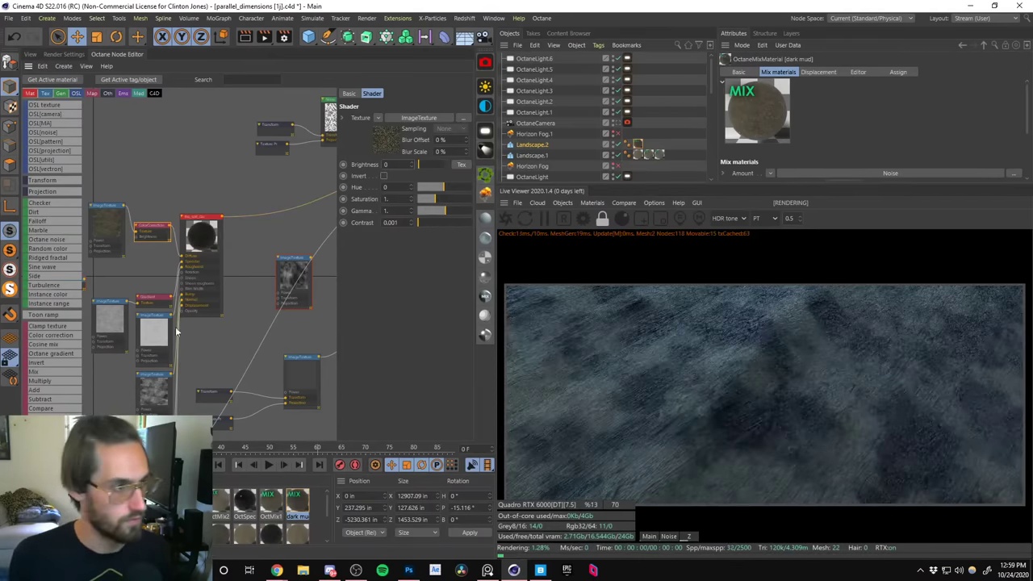
{"action": "middle_click_drag", "start_coordinate": [193, 330], "coordinate": [218, 136]}
{"action": "middle_click_drag", "start_coordinate": [115, 276], "coordinate": [245, 204]}
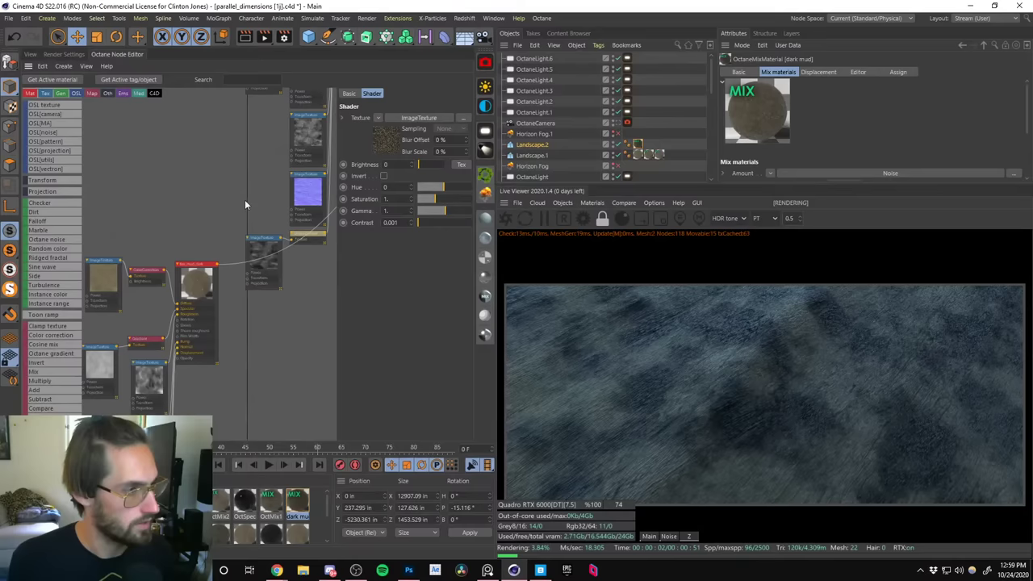
{"action": "left_click", "coordinate": [146, 275]}
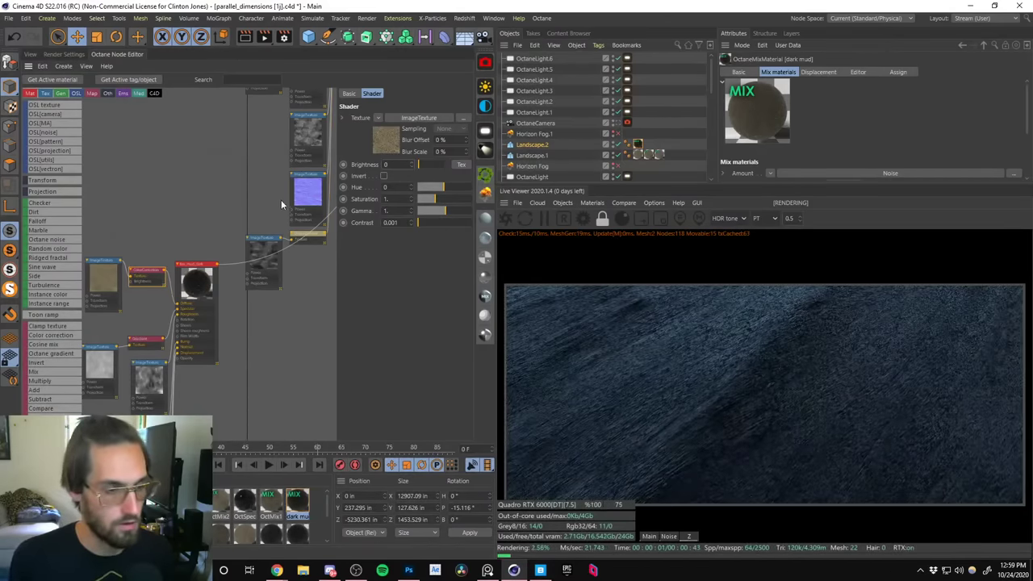
Try a Power of 0 on the roughness image textures of both materials, and undo the recent power and brightness changes.
{"action": "middle_click_drag", "start_coordinate": [136, 390], "coordinate": [162, 293]}
{"action": "left_click", "coordinate": [164, 289]}
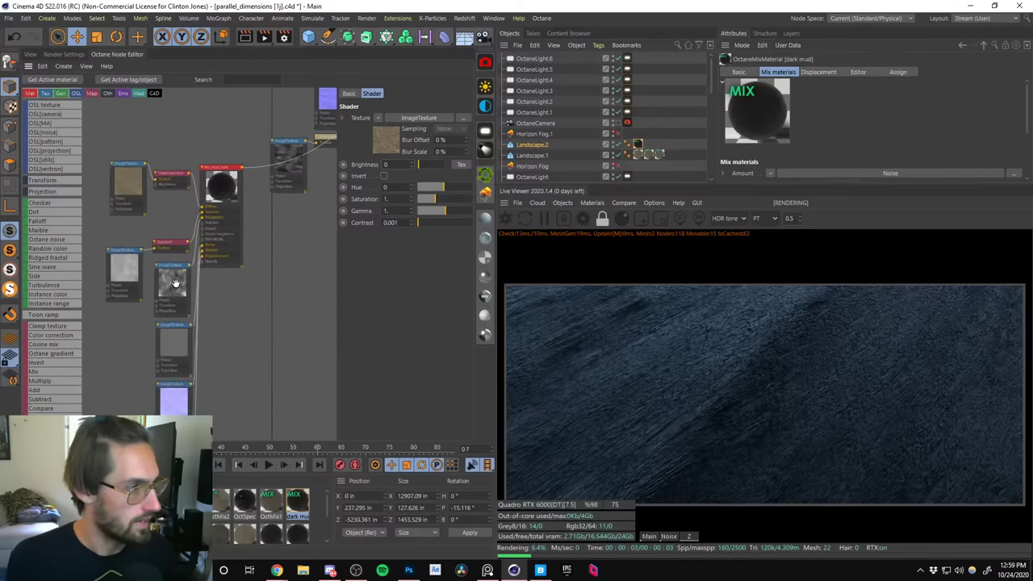
{"action": "middle_click_drag", "start_coordinate": [216, 166], "coordinate": [212, 436]}
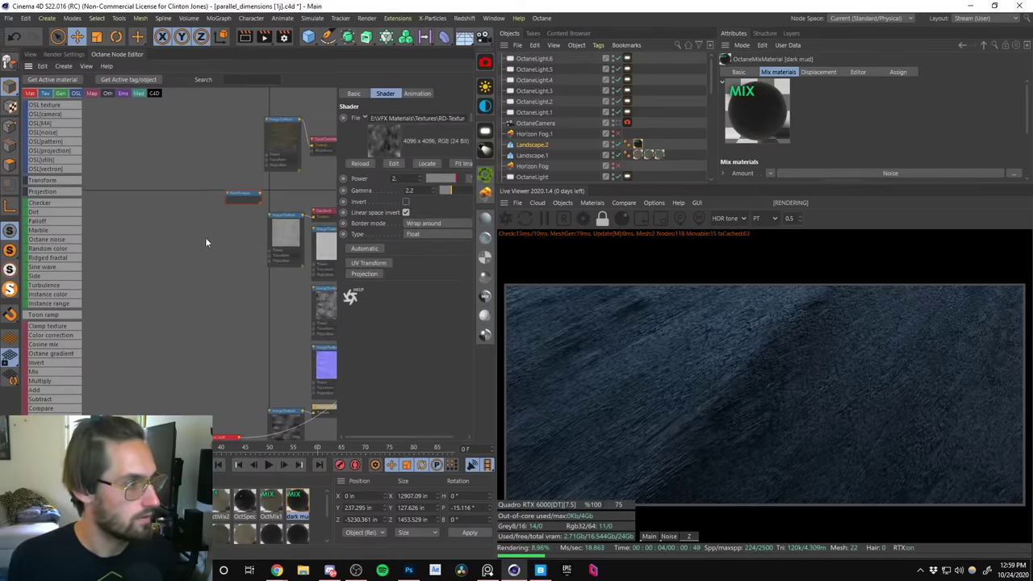
{"action": "middle_click_drag", "start_coordinate": [216, 217], "coordinate": [131, 171]}
{"action": "left_click", "coordinate": [241, 207], "text": "shift"}
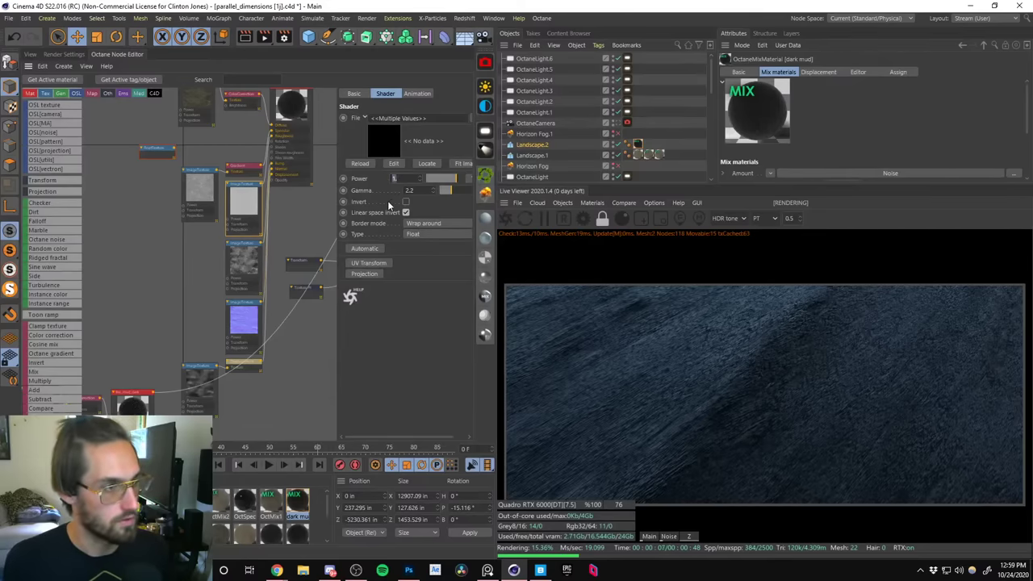
{"action": "middle_click_drag", "start_coordinate": [201, 295], "coordinate": [235, 221]}
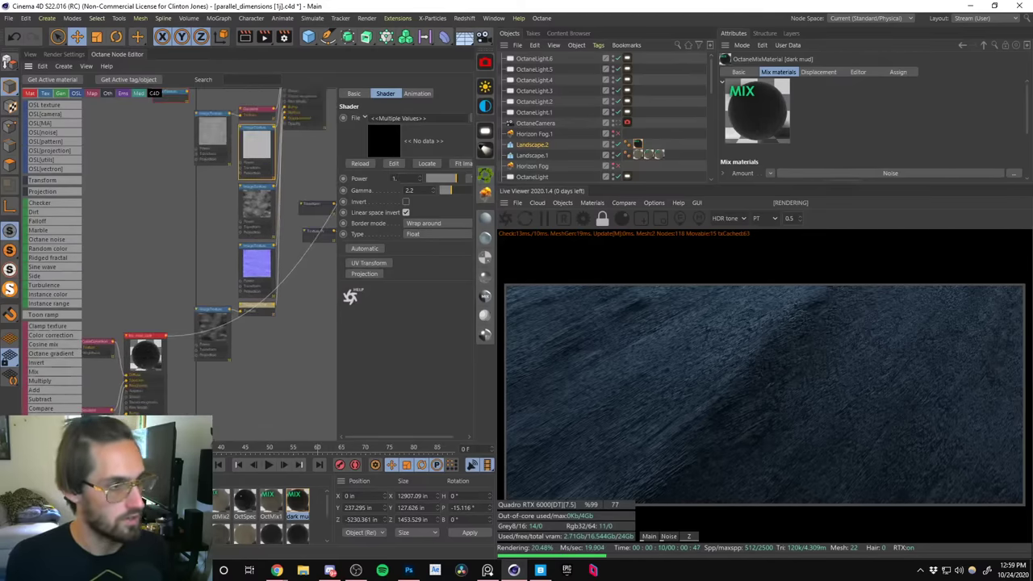
{"action": "type", "text": "0"}
{"action": "key", "text": "Return"}
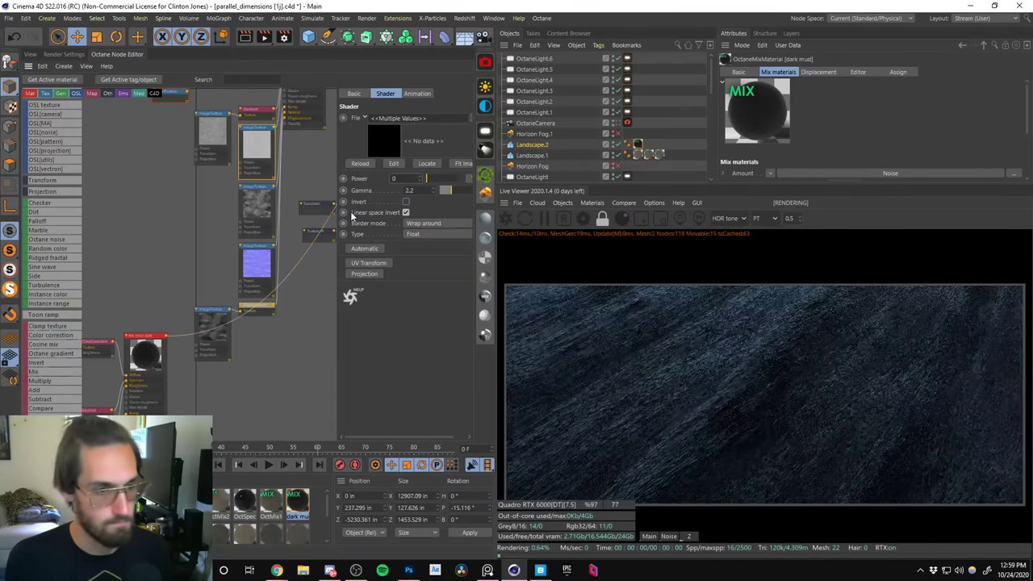
{"action": "key", "text": "Return"}
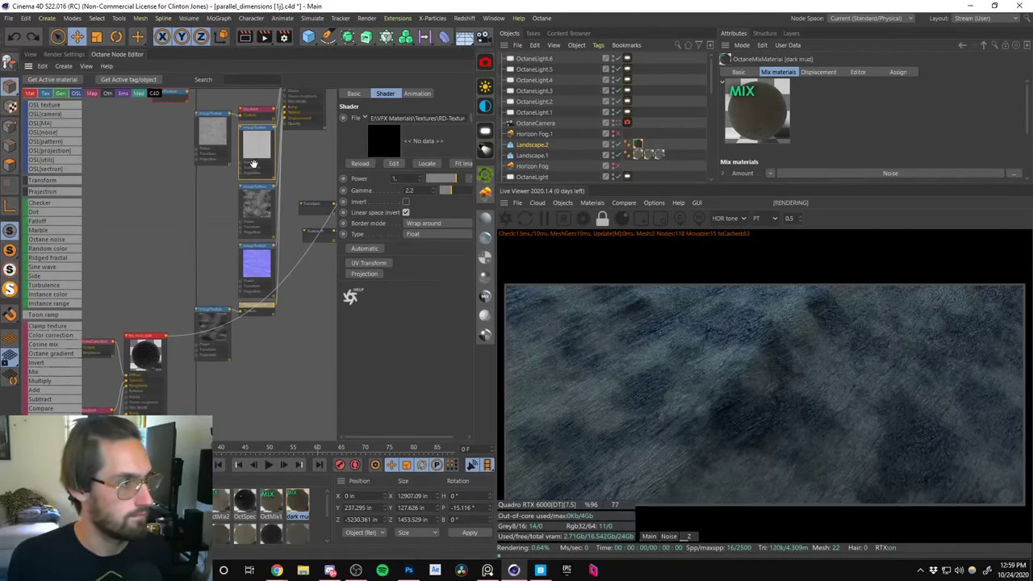
Change the white knot of the Gradient feeding tire_mud_dark's Specular input to black.
{"action": "middle_click_drag", "start_coordinate": [218, 175], "coordinate": [251, 126]}
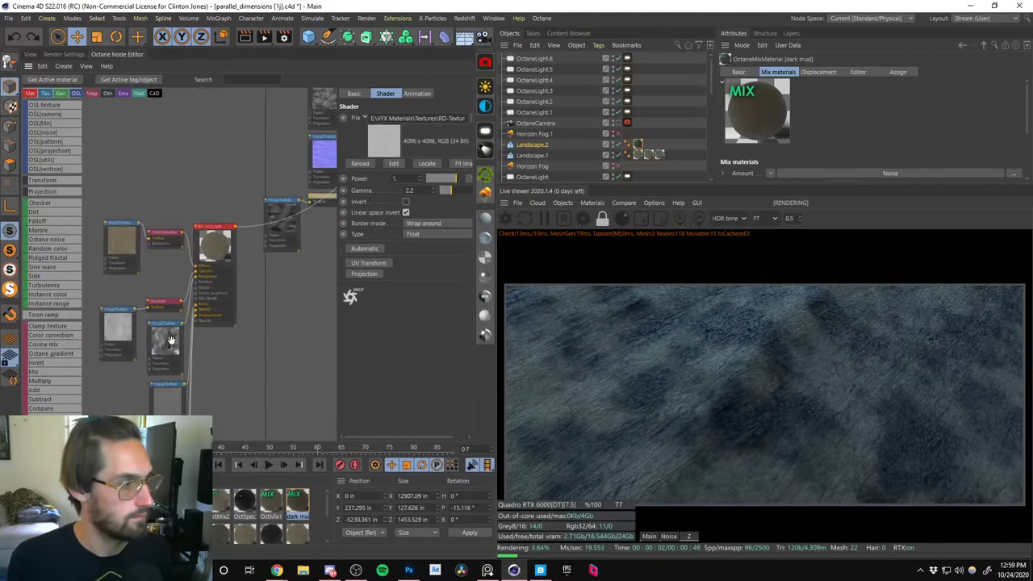
{"action": "left_click", "coordinate": [170, 338]}
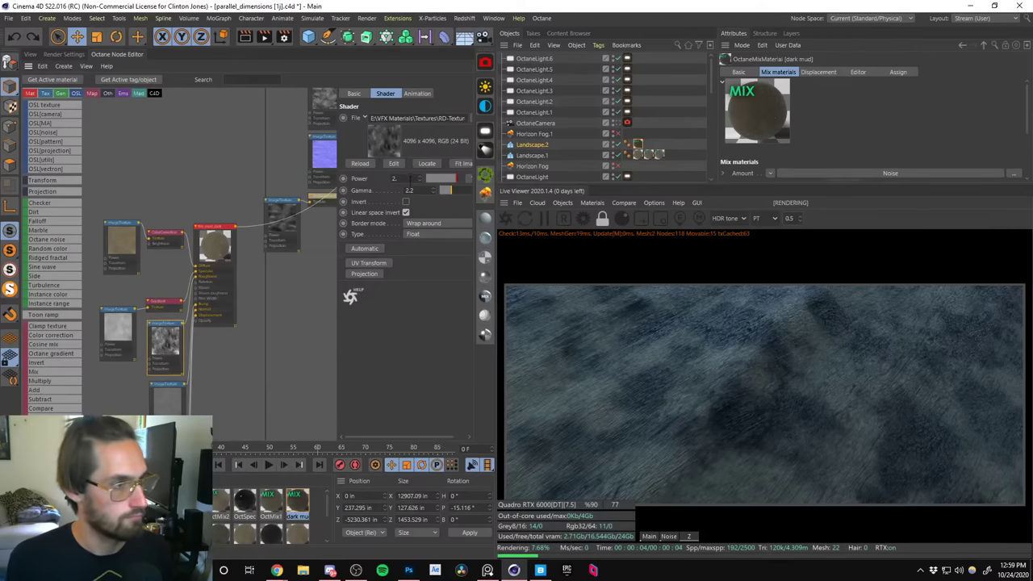
{"action": "left_click", "coordinate": [228, 360]}
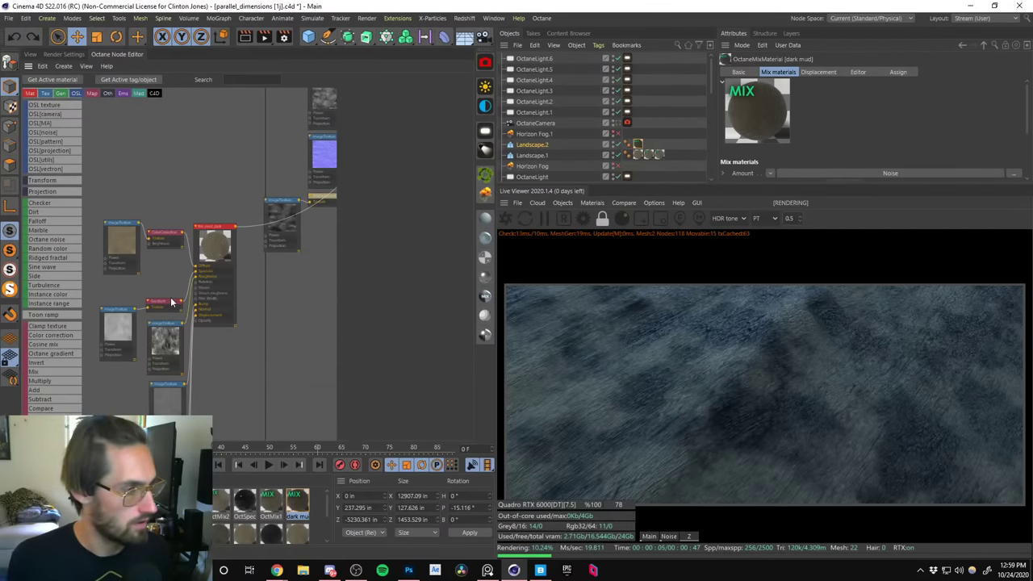
{"action": "left_click_drag", "start_coordinate": [166, 302], "coordinate": [166, 293]}
{"action": "left_click", "coordinate": [210, 240]}
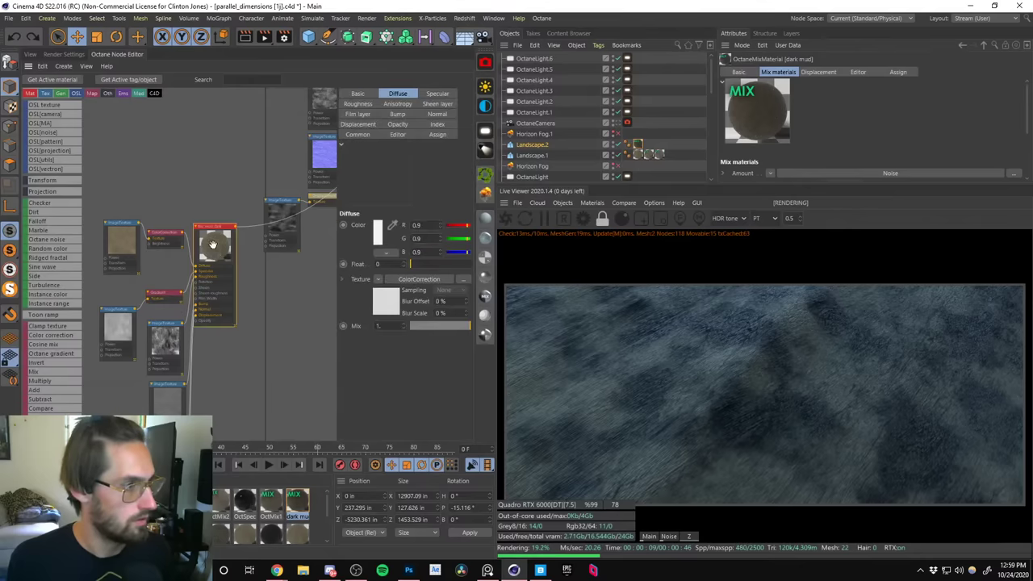
{"action": "left_click", "coordinate": [434, 93]}
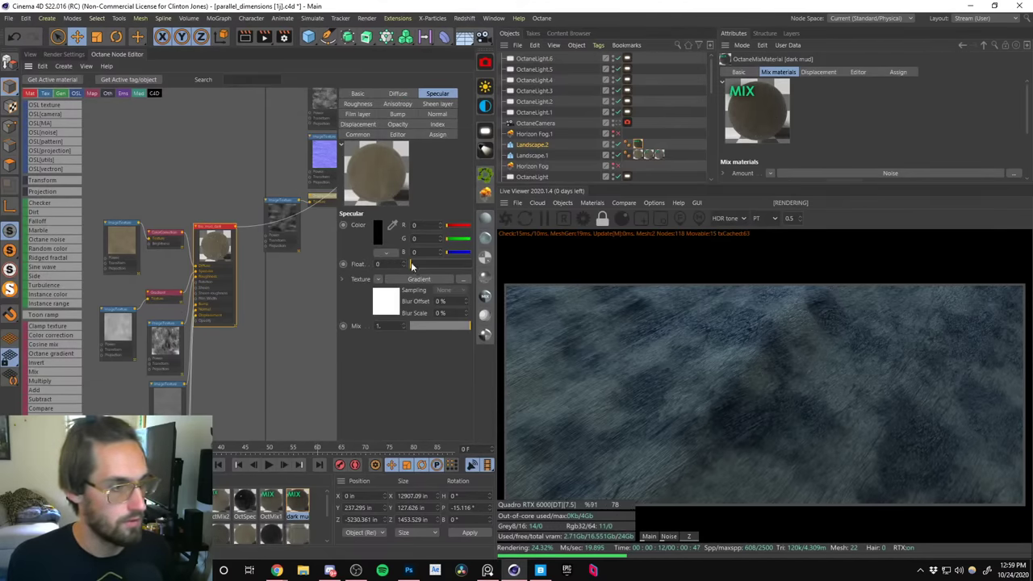
{"action": "left_click", "coordinate": [121, 329]}
{"action": "left_click", "coordinate": [164, 294]}
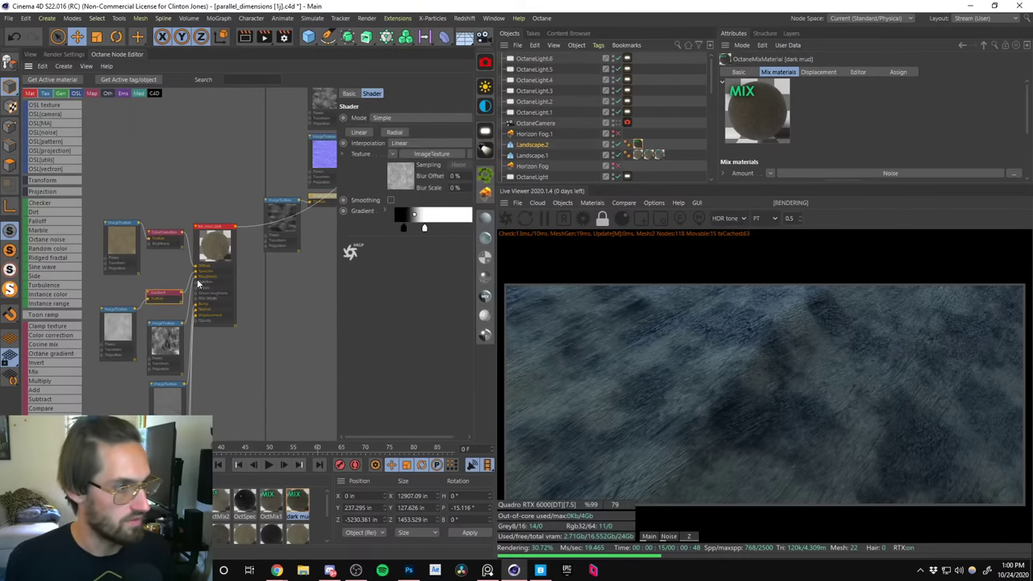
{"action": "double_click", "coordinate": [422, 231]}
{"action": "left_click", "coordinate": [362, 266]}
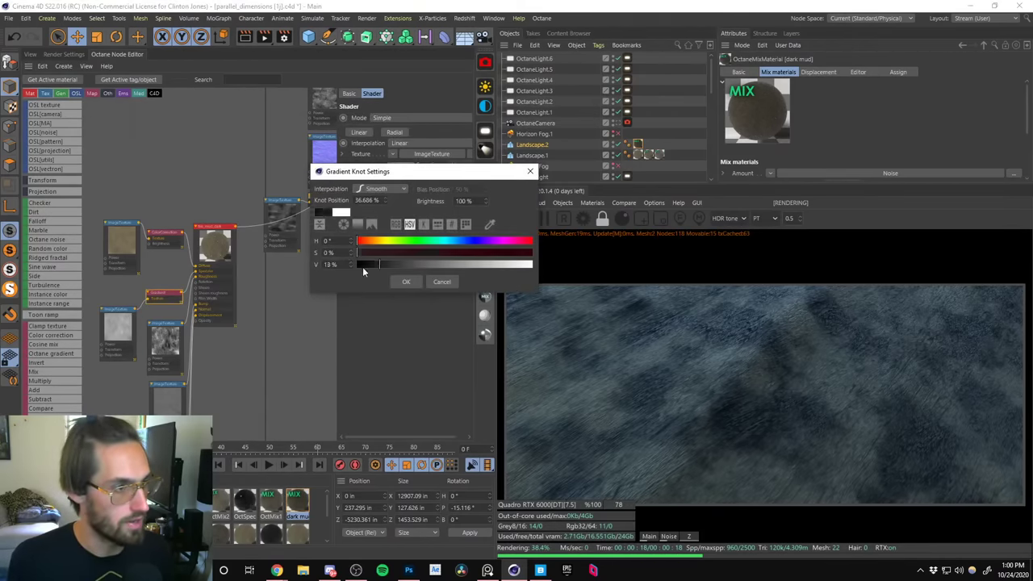
{"action": "left_click", "coordinate": [407, 280]}
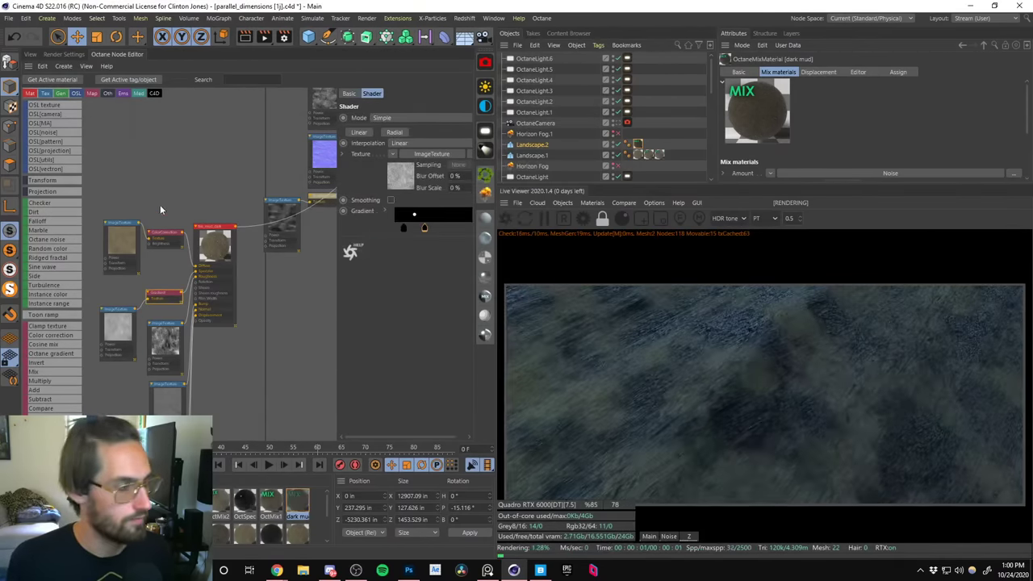
Change the white knot of tire_soil_dar's Gradient to black.
{"action": "middle_click_drag", "start_coordinate": [202, 140], "coordinate": [143, 318]}
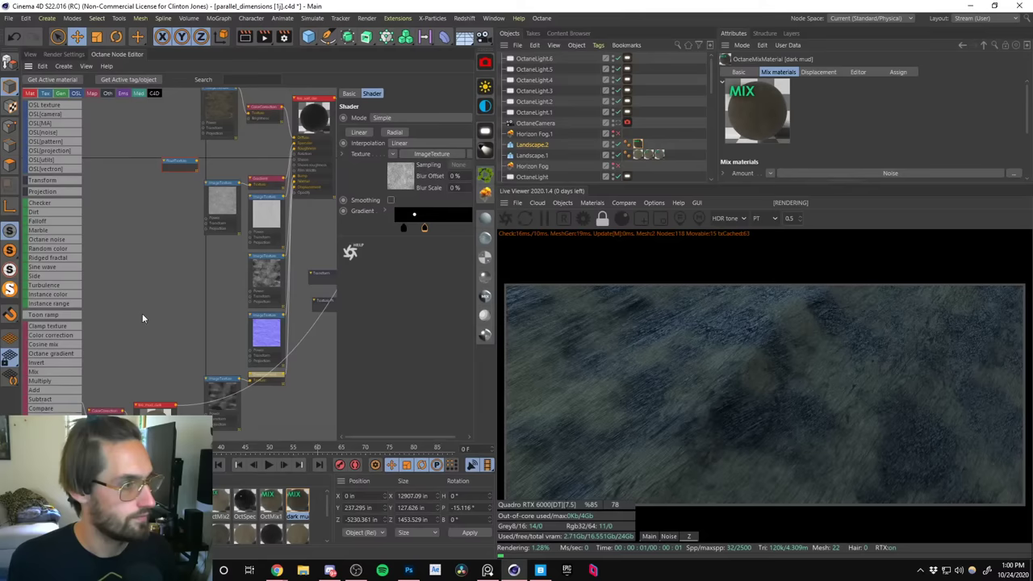
{"action": "double_click", "coordinate": [415, 229]}
{"action": "left_click", "coordinate": [388, 264]}
{"action": "left_click", "coordinate": [396, 280]}
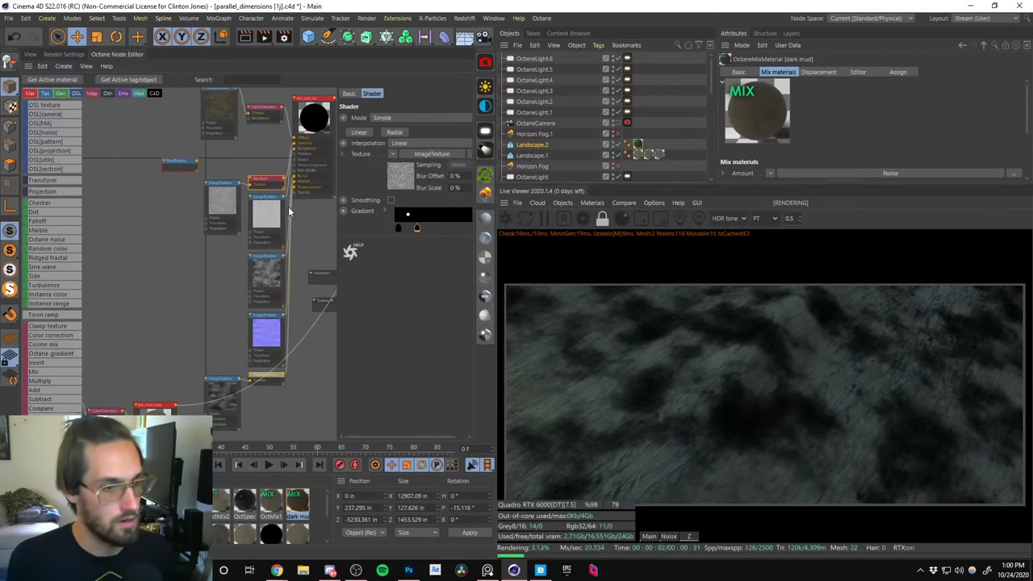
Delete OctaneCamera and look through the Camera inside the Null.
{"action": "left_click", "coordinate": [32, 54]}
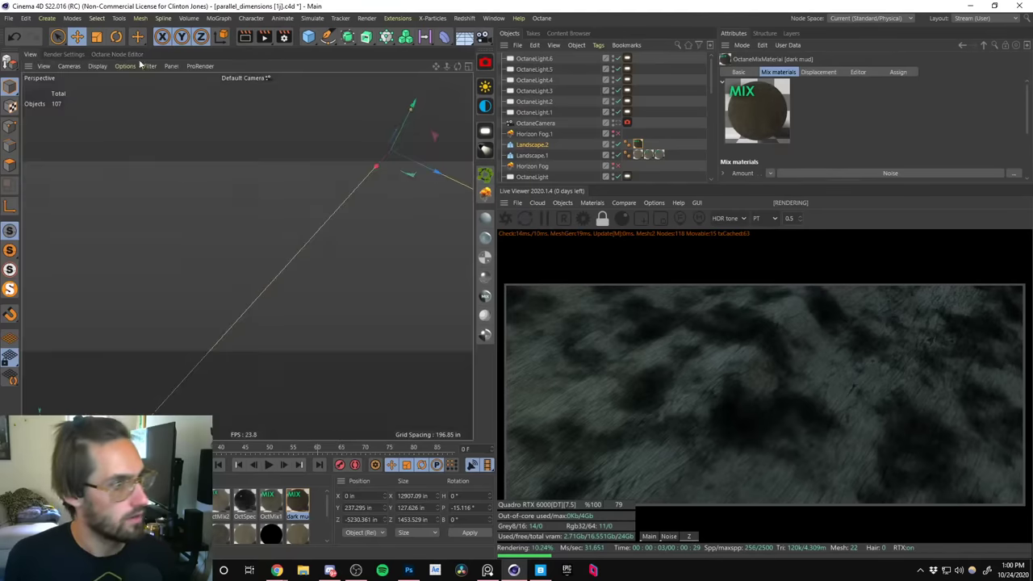
{"action": "left_click", "coordinate": [619, 124]}
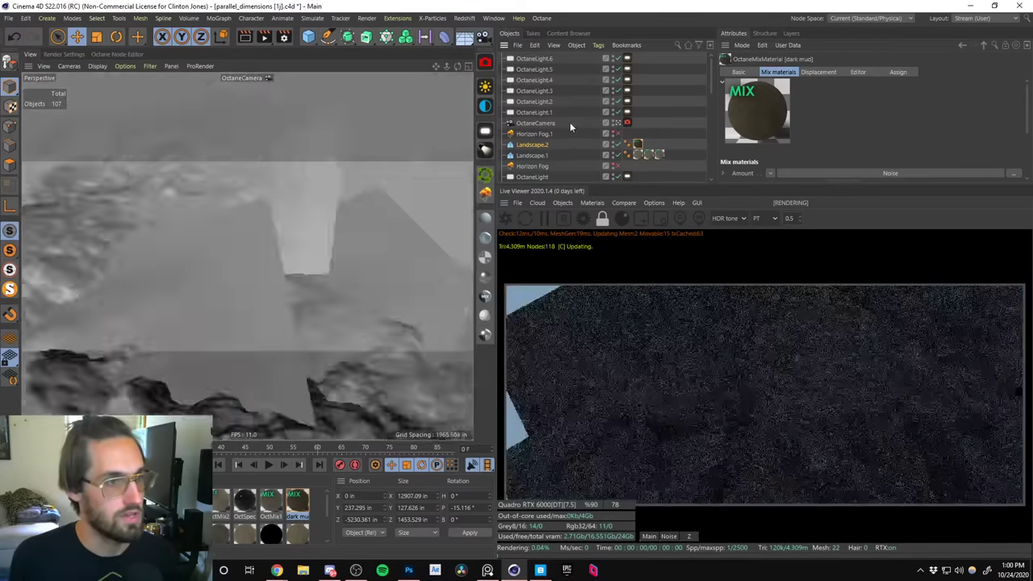
{"action": "left_click", "coordinate": [570, 121]}
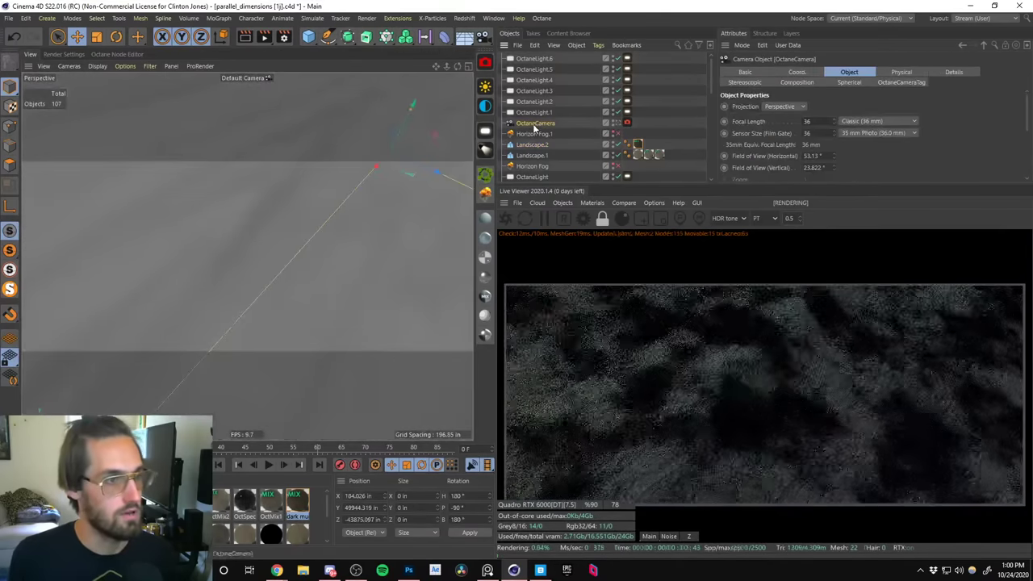
{"action": "key", "text": "Delete"}
{"action": "left_click_drag", "start_coordinate": [710, 87], "coordinate": [709, 121]}
{"action": "left_click", "coordinate": [617, 95]}
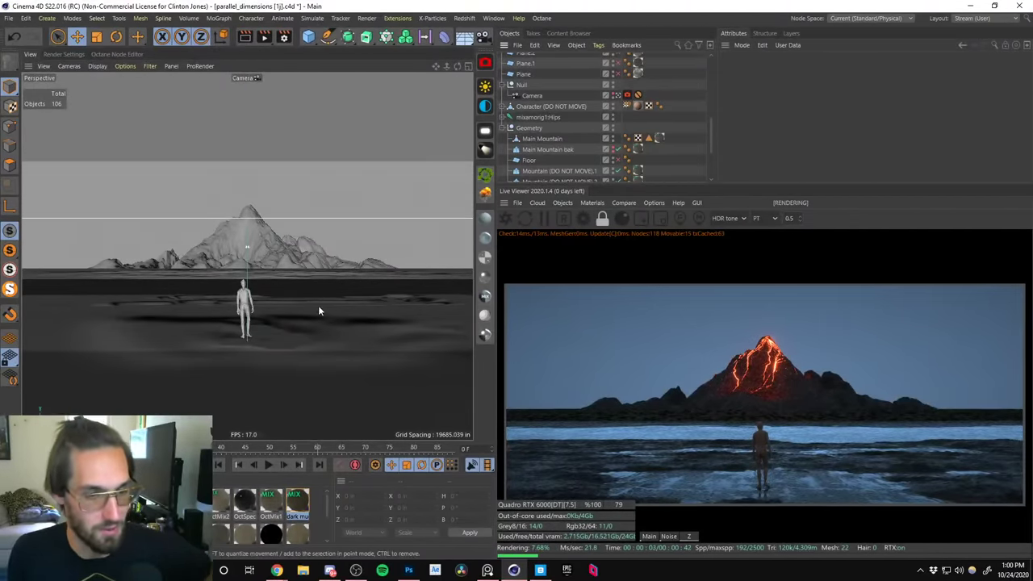
Reopen the dark mud material's node graph and lighten the second knot of tire_mud_dark's Gradient to grey.
{"action": "double_click", "coordinate": [295, 502]}
{"action": "left_click", "coordinate": [203, 205]}
{"action": "left_click", "coordinate": [443, 73]}
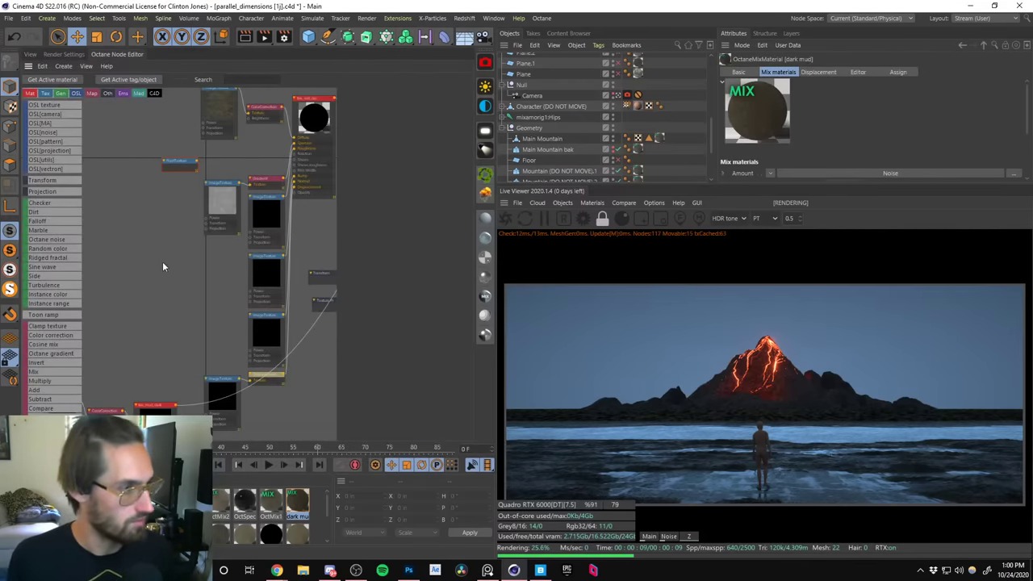
{"action": "middle_click_drag", "start_coordinate": [181, 269], "coordinate": [236, 148]}
{"action": "left_click", "coordinate": [158, 288]}
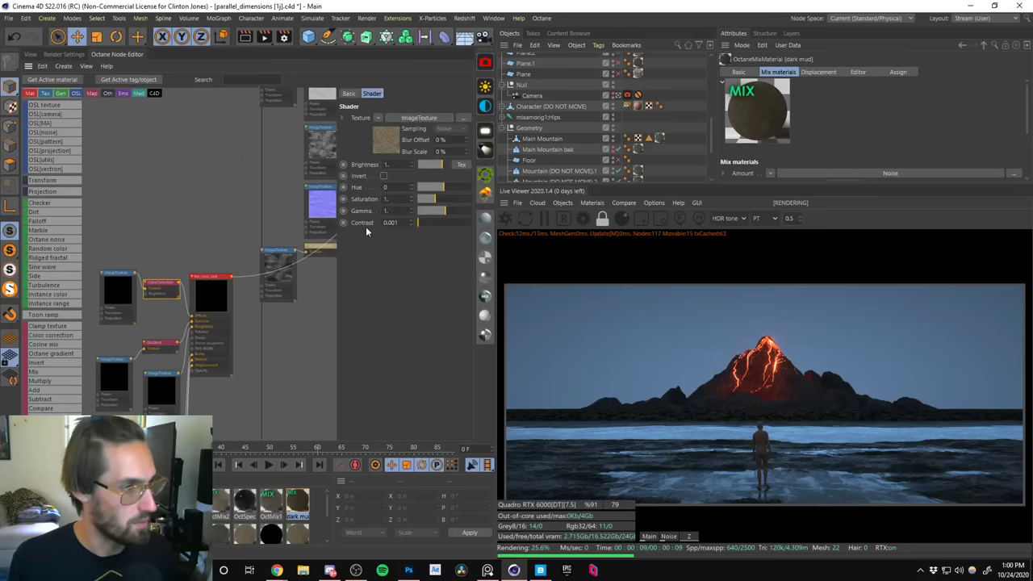
{"action": "middle_click_drag", "start_coordinate": [170, 235], "coordinate": [221, 193]}
{"action": "left_click", "coordinate": [211, 301]}
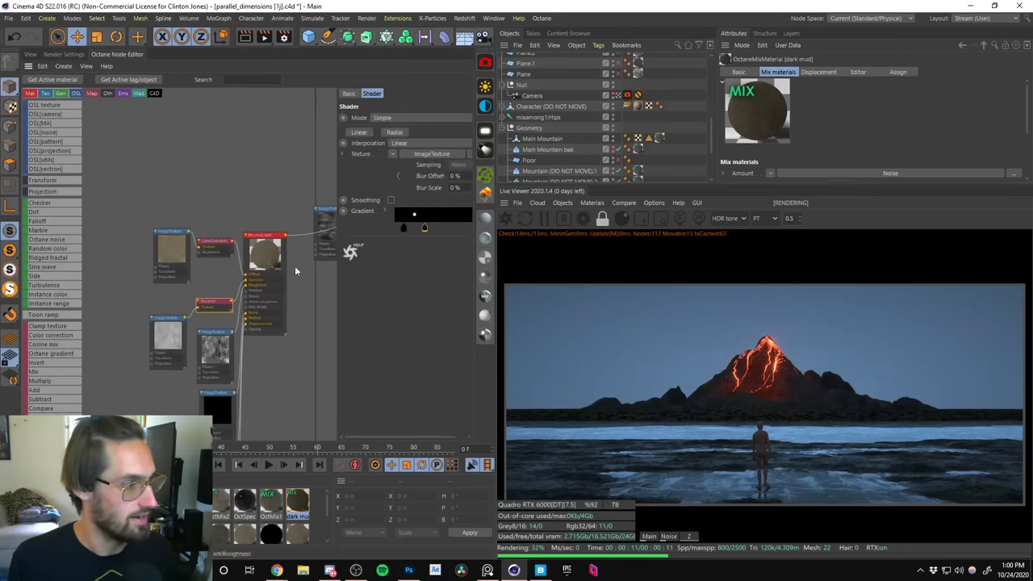
{"action": "double_click", "coordinate": [426, 231]}
{"action": "left_click_drag", "start_coordinate": [440, 262], "coordinate": [531, 263]}
{"action": "left_click", "coordinate": [406, 279]}
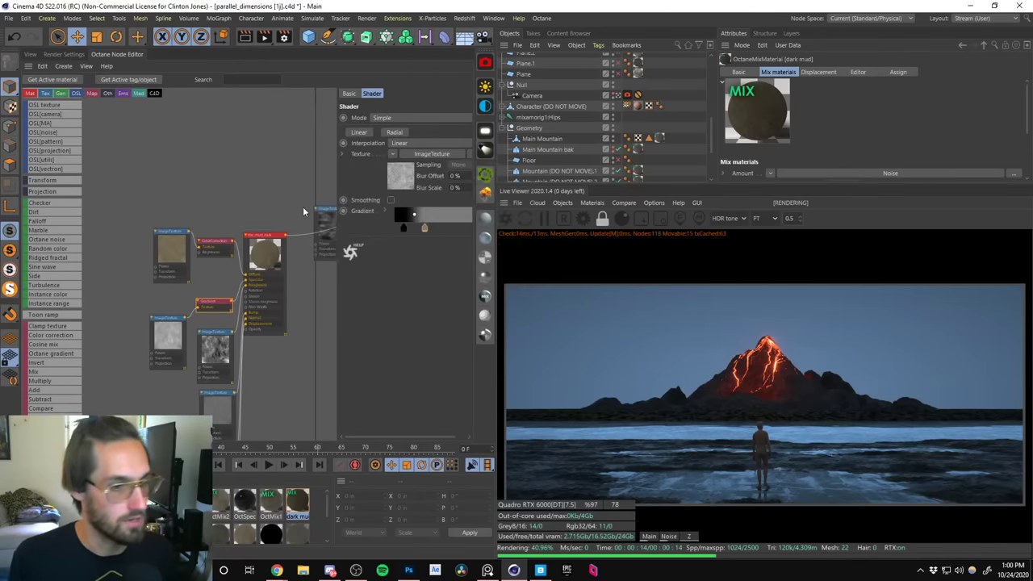
Lighten the second knot of tire_soil_dar's Gradient to grey.
{"action": "middle_click_drag", "start_coordinate": [257, 222], "coordinate": [145, 387]}
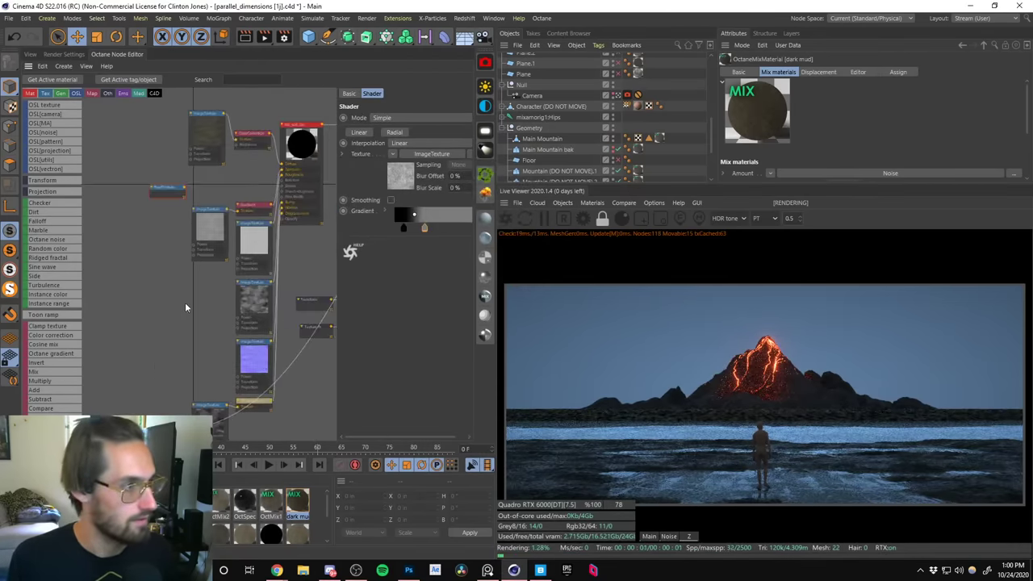
{"action": "left_click", "coordinate": [251, 205]}
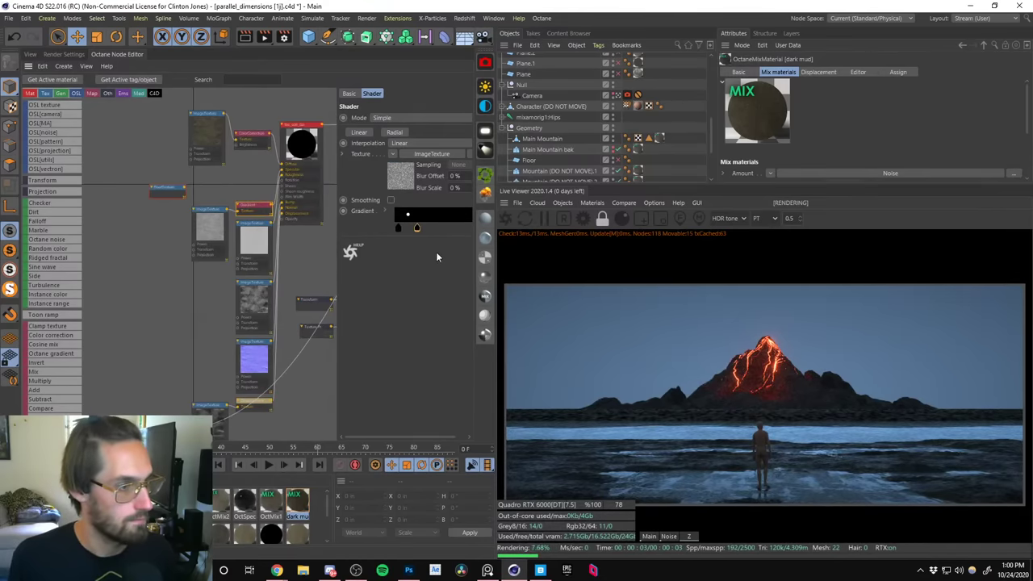
{"action": "double_click", "coordinate": [417, 229]}
{"action": "left_click", "coordinate": [400, 281]}
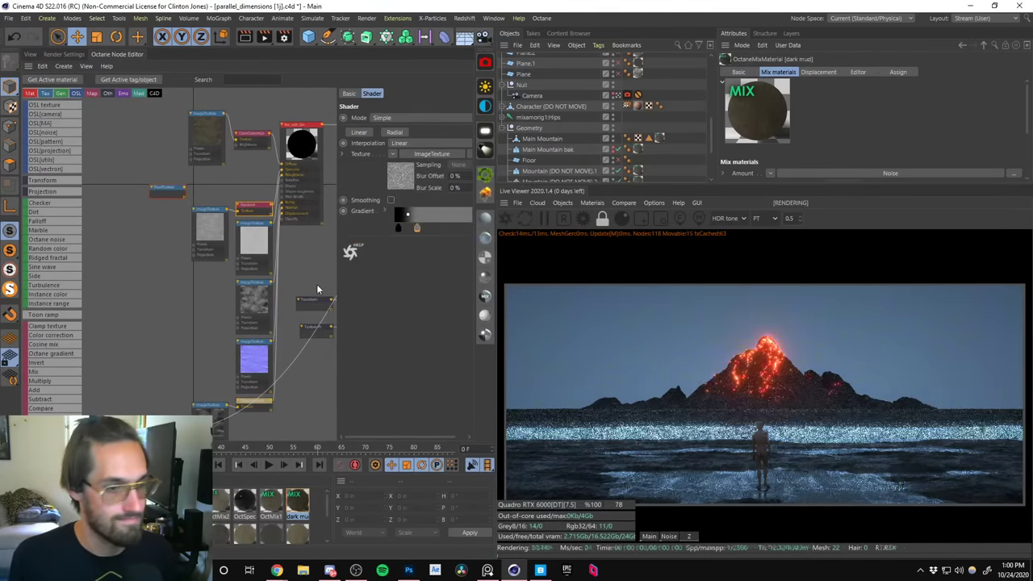
Set the Contrast of the Noise node that drives the dark mud mix amount to 0.001.
{"action": "middle_click_drag", "start_coordinate": [283, 232], "coordinate": [133, 342]}
{"action": "middle_click_drag", "start_coordinate": [274, 217], "coordinate": [203, 278]}
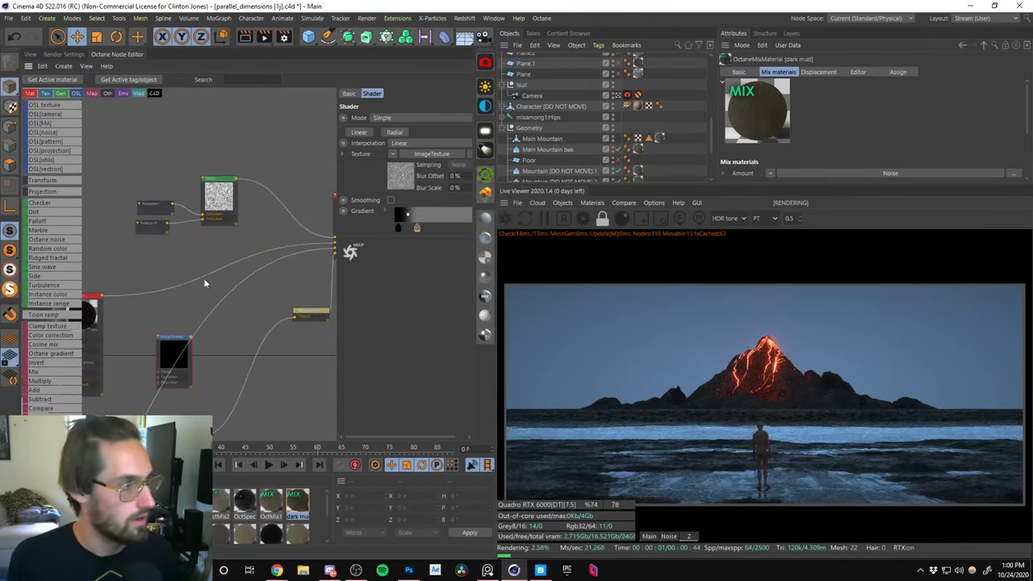
{"action": "left_click", "coordinate": [228, 196]}
{"action": "left_click_drag", "start_coordinate": [428, 176], "coordinate": [326, 199]}
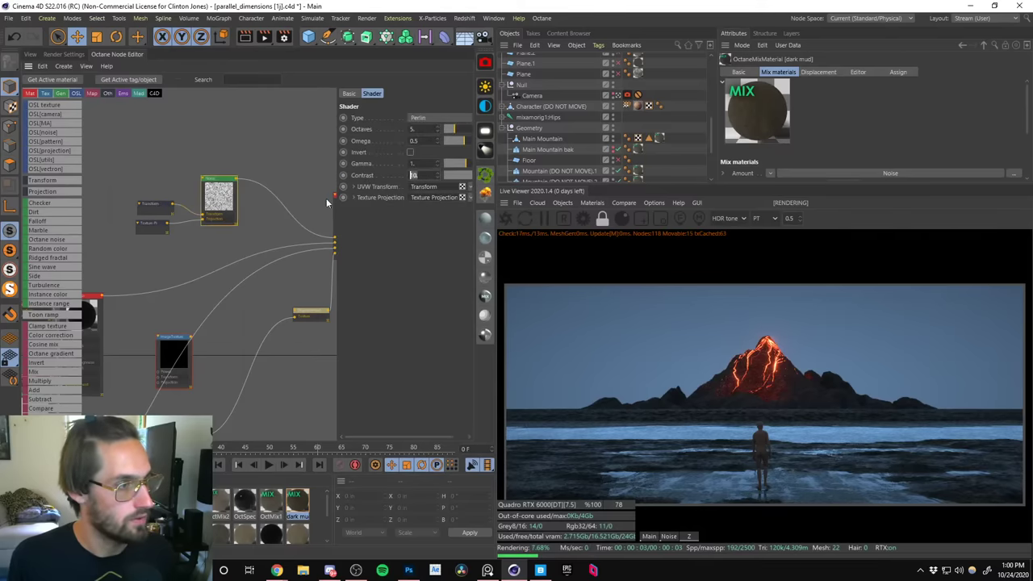
{"action": "type", "text": "0.001"}
{"action": "key", "text": "Return"}
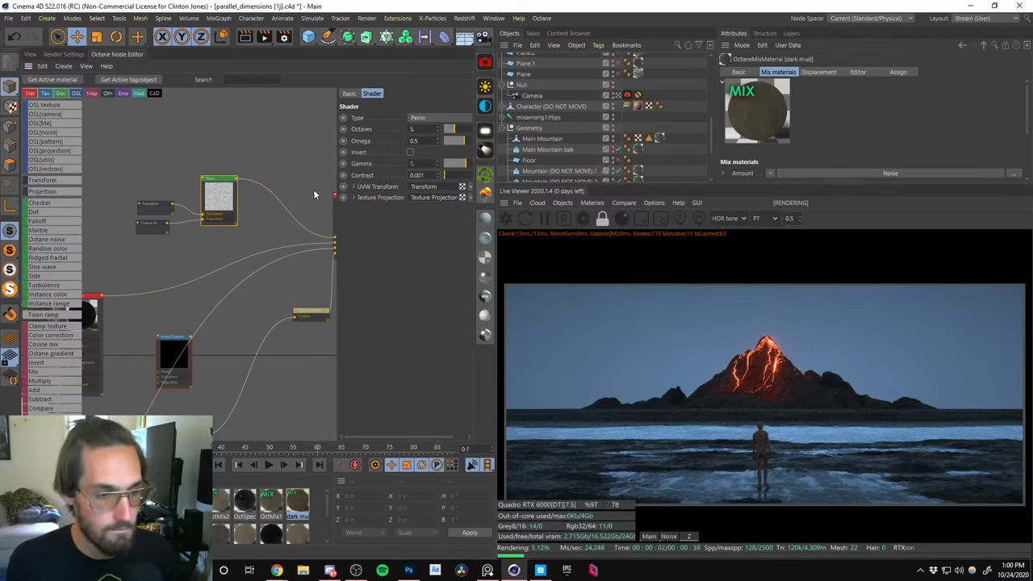
Set the scale of the Transform node feeding the dark mud mix Noise to 35 on all axes.
{"action": "left_click", "coordinate": [153, 203]}
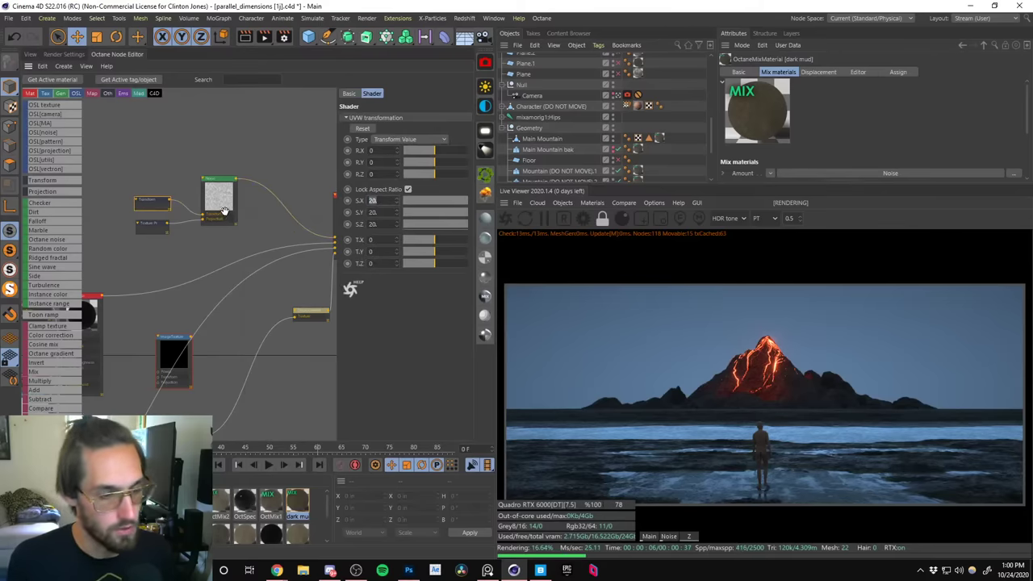
{"action": "key", "text": "Return"}
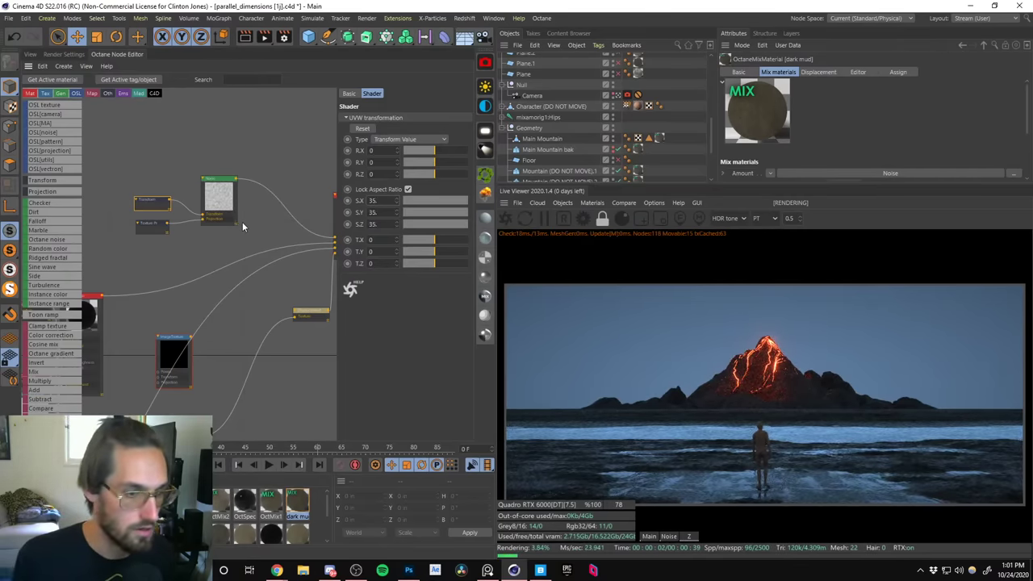
Brighten the second knot of tire_mud_dark's Gradient to a grey with a value of about 63%.
{"action": "middle_click_drag", "start_coordinate": [199, 261], "coordinate": [520, 2]}
{"action": "left_click", "coordinate": [193, 379]}
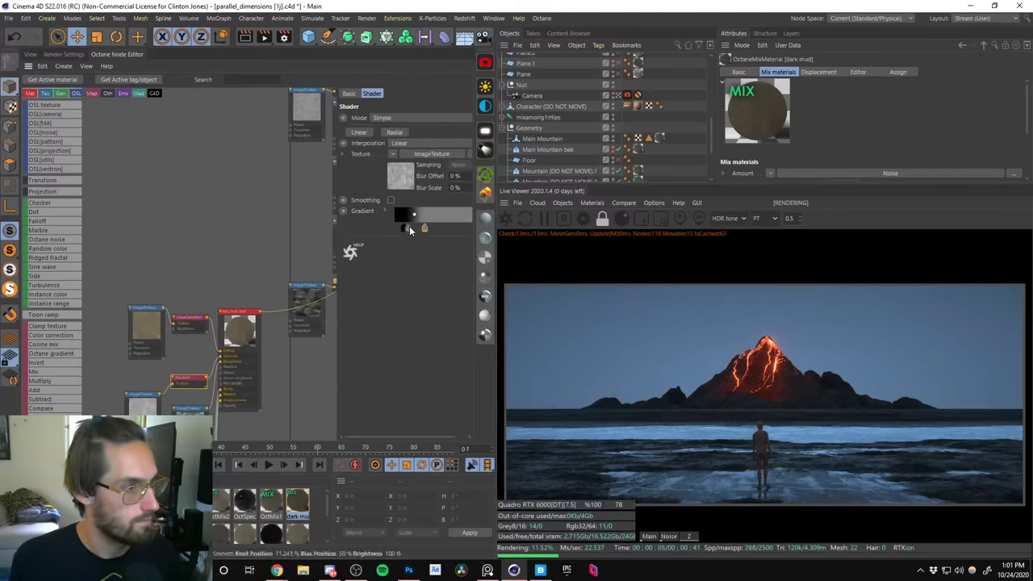
{"action": "double_click", "coordinate": [425, 229]}
{"action": "left_click", "coordinate": [454, 262]}
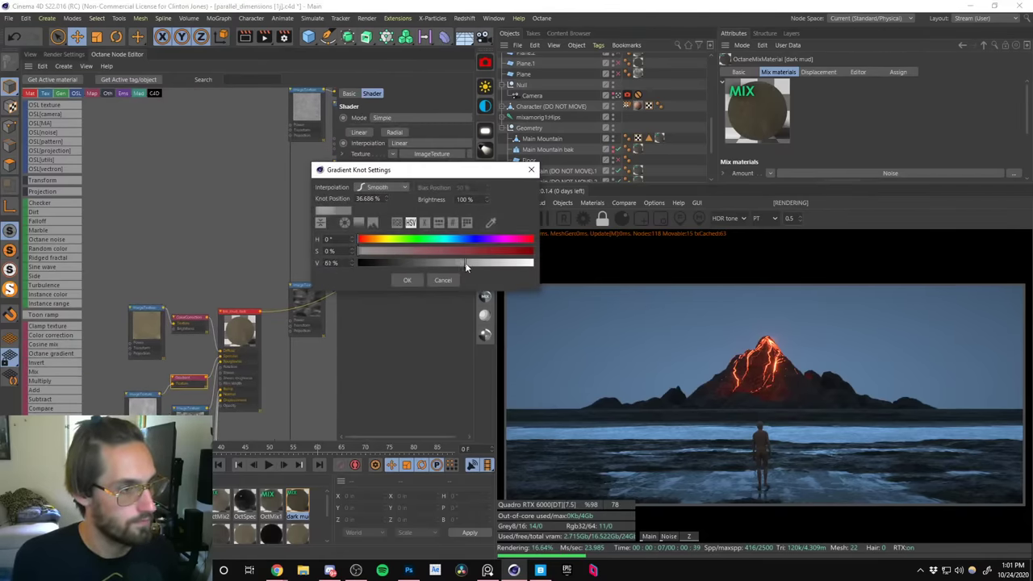
{"action": "left_click", "coordinate": [411, 282]}
Set the second knot of tire_soil_dar's Gradient to a grey with a value of about 46%.
{"action": "middle_click_drag", "start_coordinate": [262, 184], "coordinate": [172, 283]}
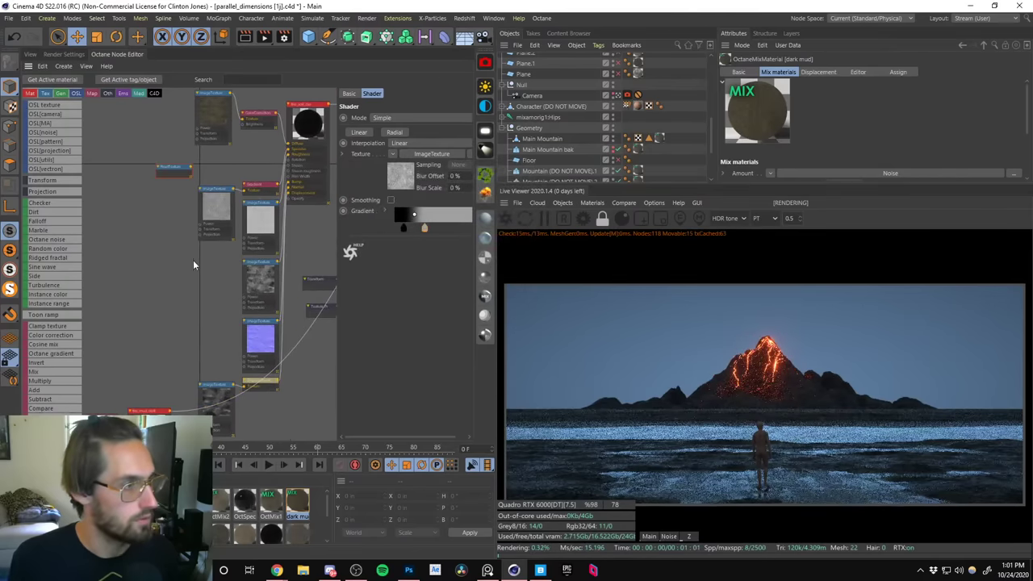
{"action": "left_click", "coordinate": [261, 187]}
{"action": "left_click_drag", "start_coordinate": [416, 230], "coordinate": [416, 230]}
{"action": "double_click", "coordinate": [416, 230]}
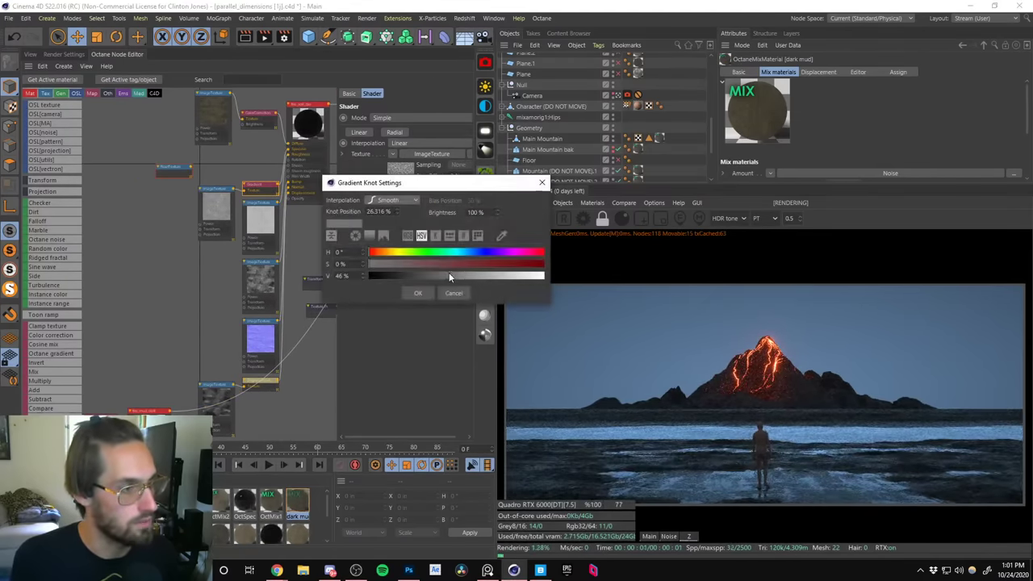
{"action": "left_click", "coordinate": [415, 289]}
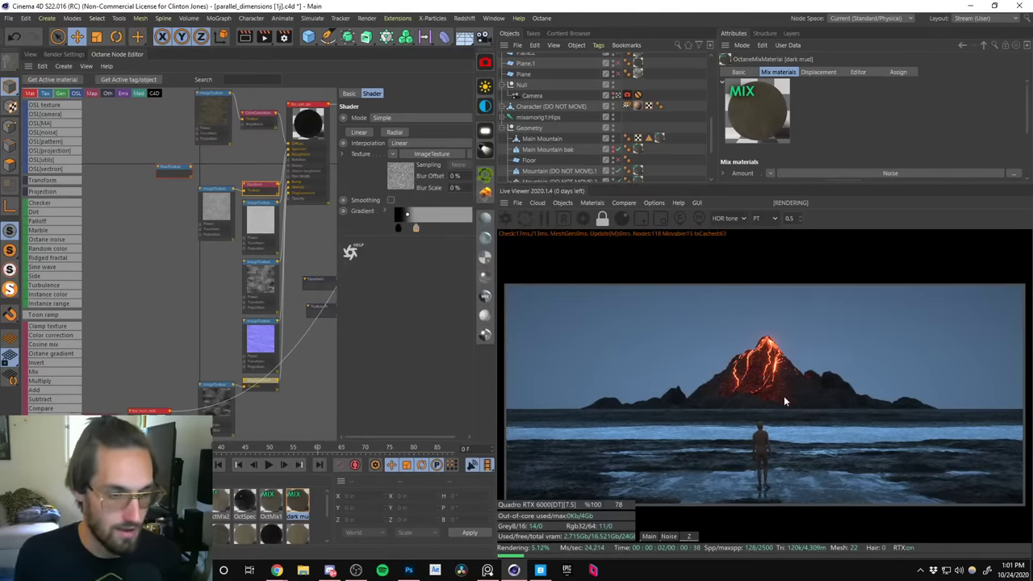
Return to the perspective viewport and enable the Horizon Fog volume.
{"action": "left_click", "coordinate": [29, 53]}
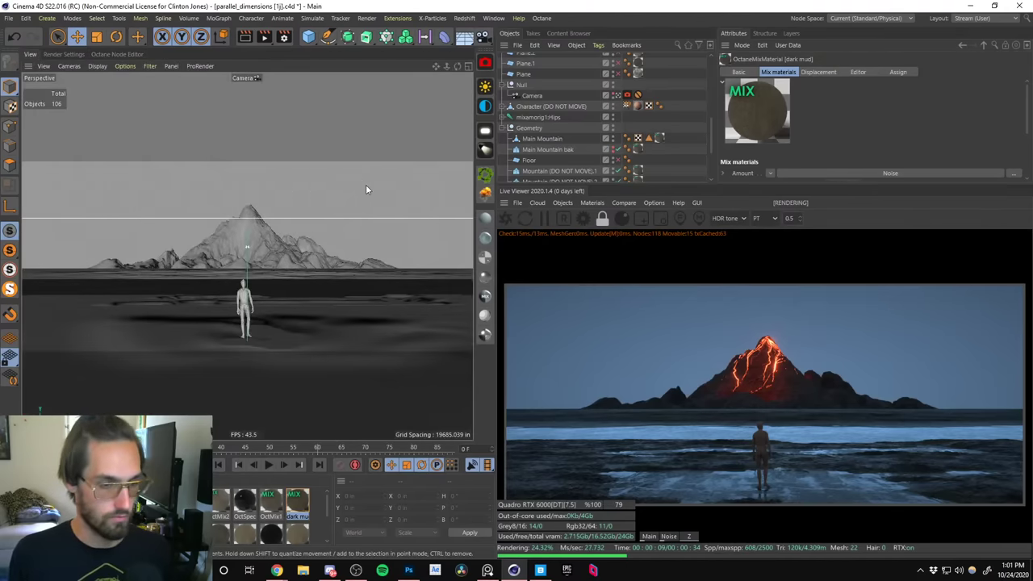
{"action": "left_click_drag", "start_coordinate": [706, 118], "coordinate": [714, 71]}
{"action": "left_click", "coordinate": [618, 141]}
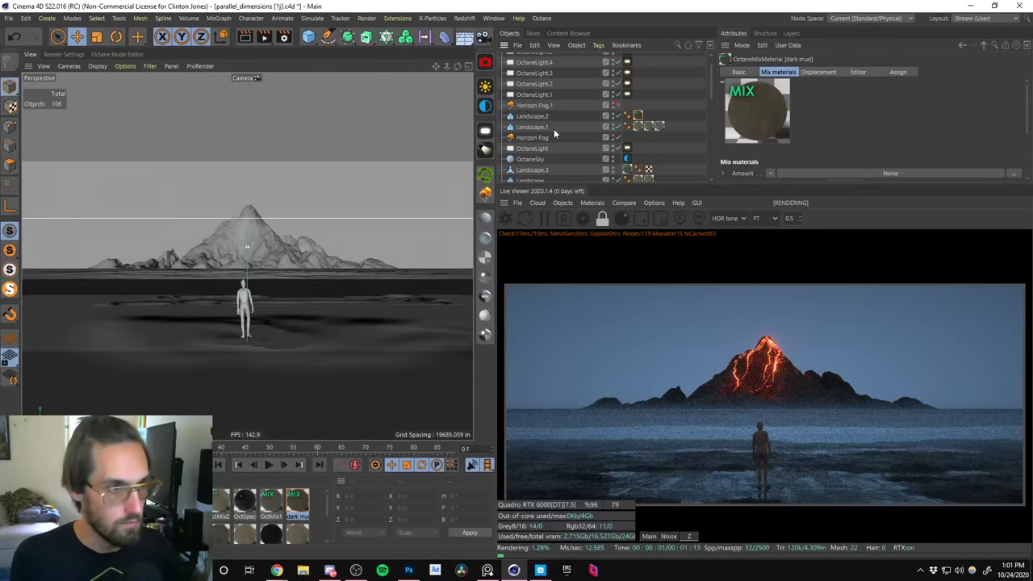
Try moving Horizon Fog along its Z axis to about -2811 in, and undo the move.
{"action": "left_click", "coordinate": [531, 139]}
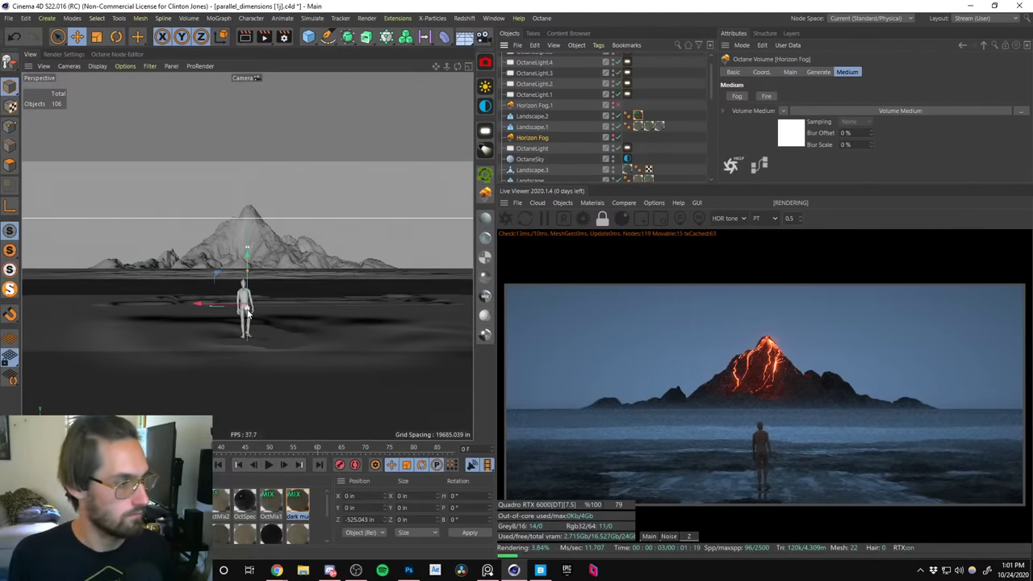
{"action": "left_click_drag", "start_coordinate": [250, 307], "coordinate": [254, 292]}
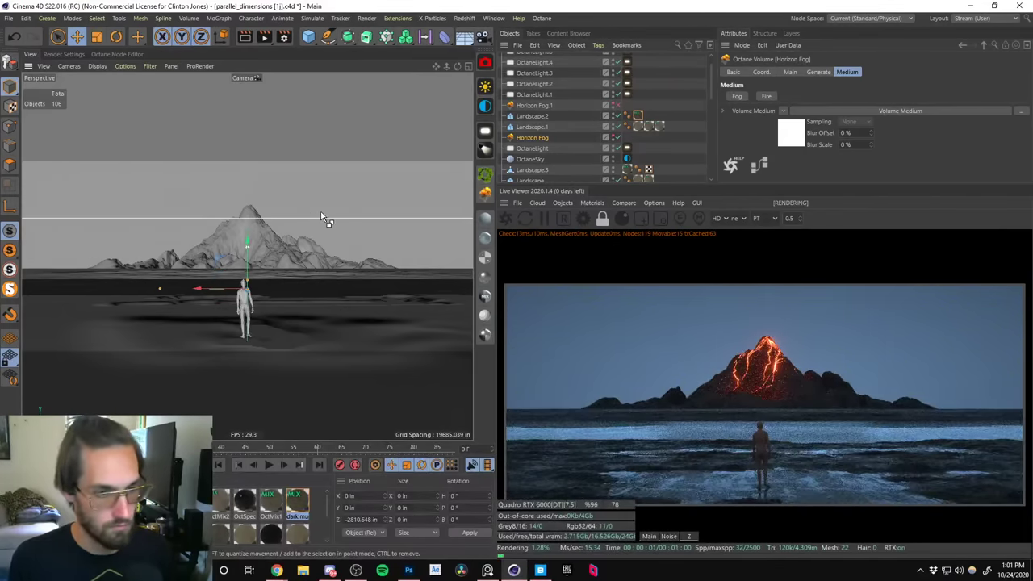
{"action": "key", "text": "ctrl+z"}
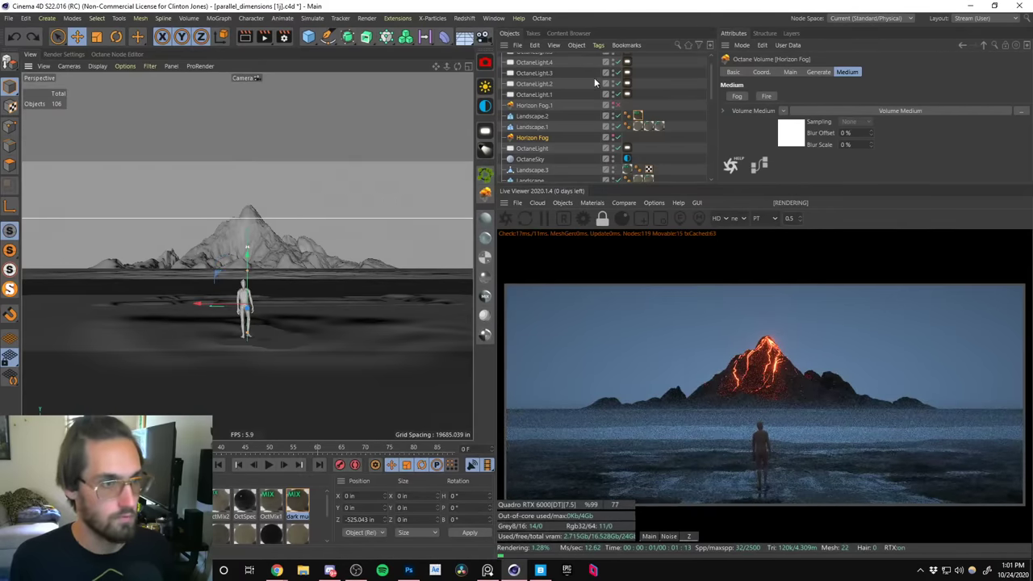
Enable the Horizon Fog.1 volume and toggle Horizon Fog off and back on to compare the fog in the render.
{"action": "left_click", "coordinate": [617, 106]}
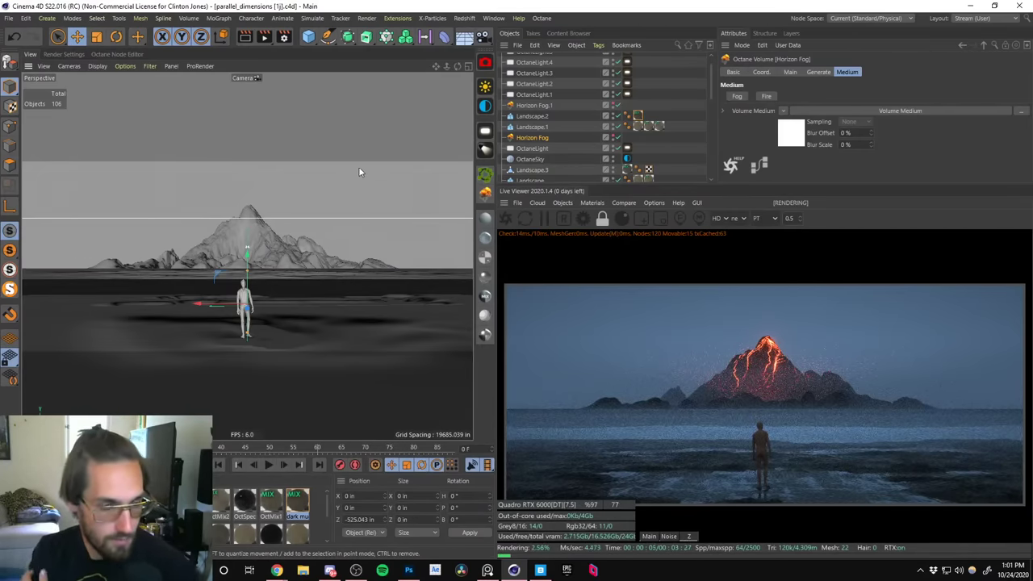
{"action": "left_click", "coordinate": [618, 137]}
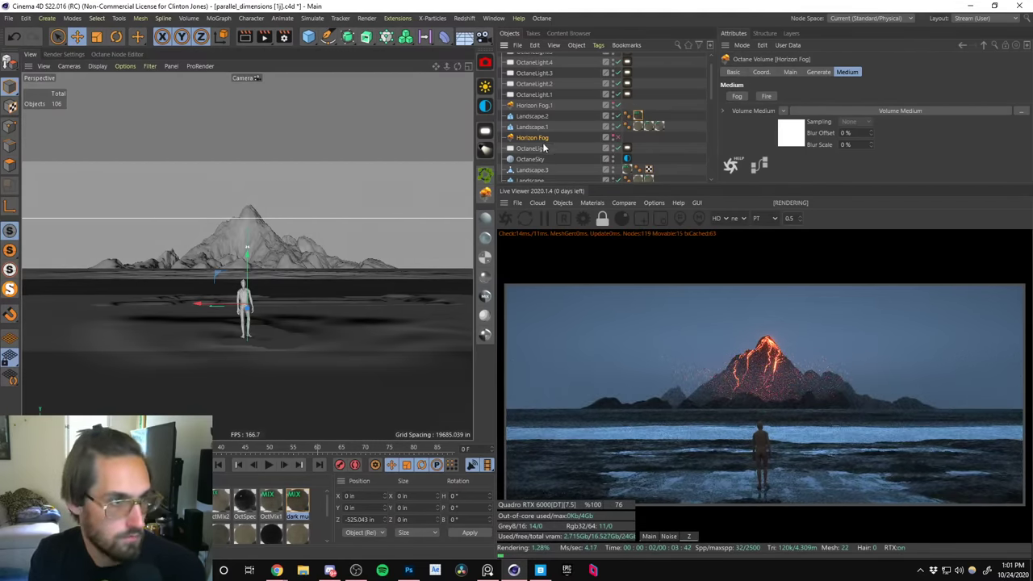
{"action": "left_click", "coordinate": [618, 139]}
Set the density of Horizon Fog's volume medium to 0.01.
{"action": "left_click", "coordinate": [900, 111]}
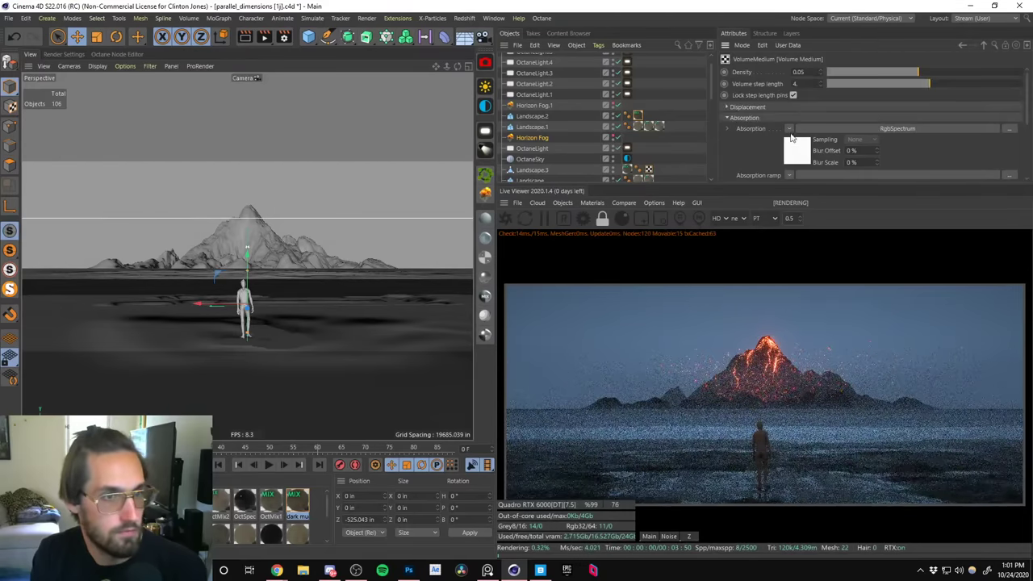
{"action": "double_click", "coordinate": [799, 71]}
{"action": "key", "text": "BackSpace"}
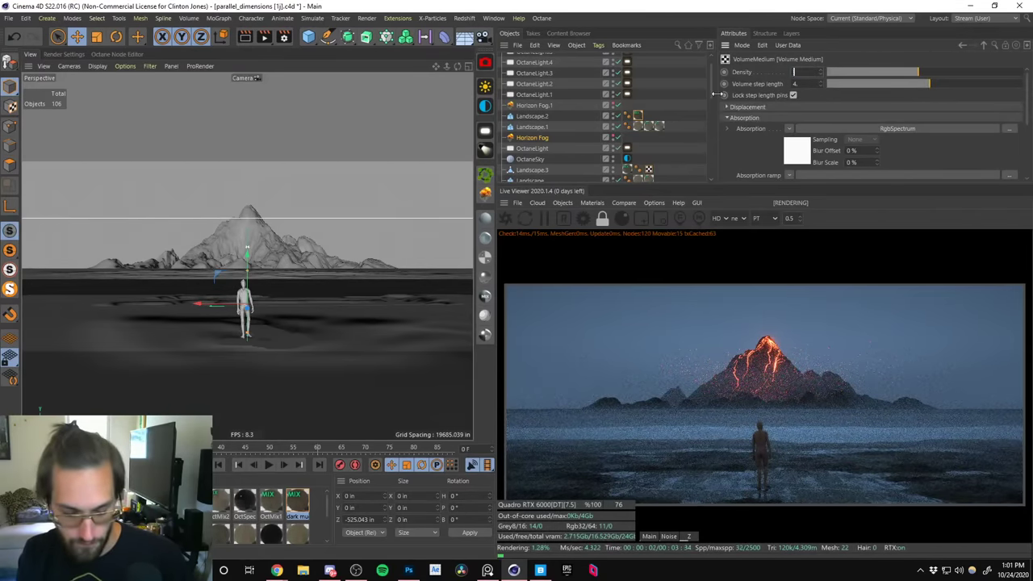
{"action": "type", "text": "0.01"}
{"action": "key", "text": "Return"}
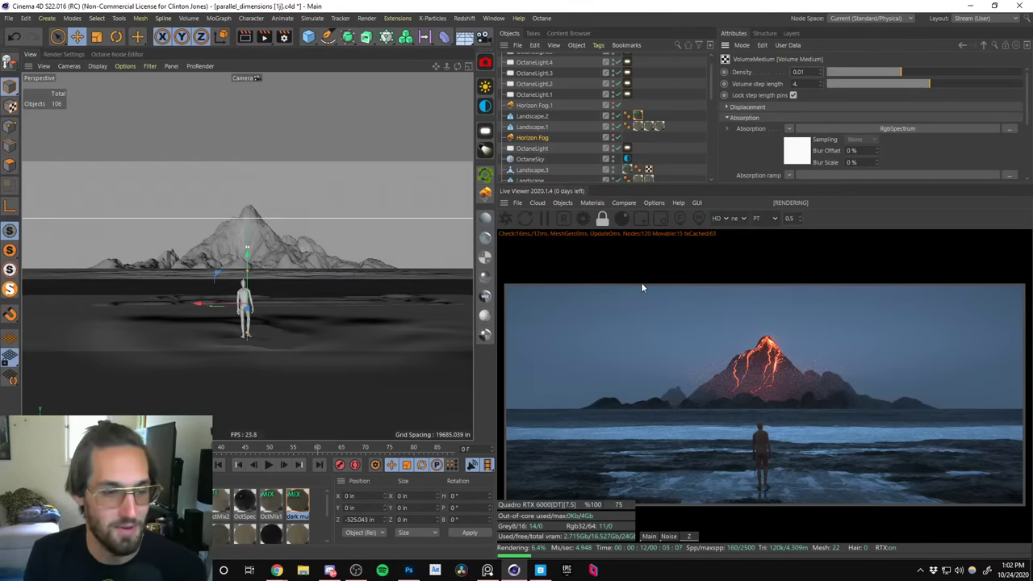
Switch to Photoshop, hide Layer 2 to inspect the white lava streaks on Group 1 copy, and return to Cinema 4D.
{"action": "left_click", "coordinate": [408, 570]}
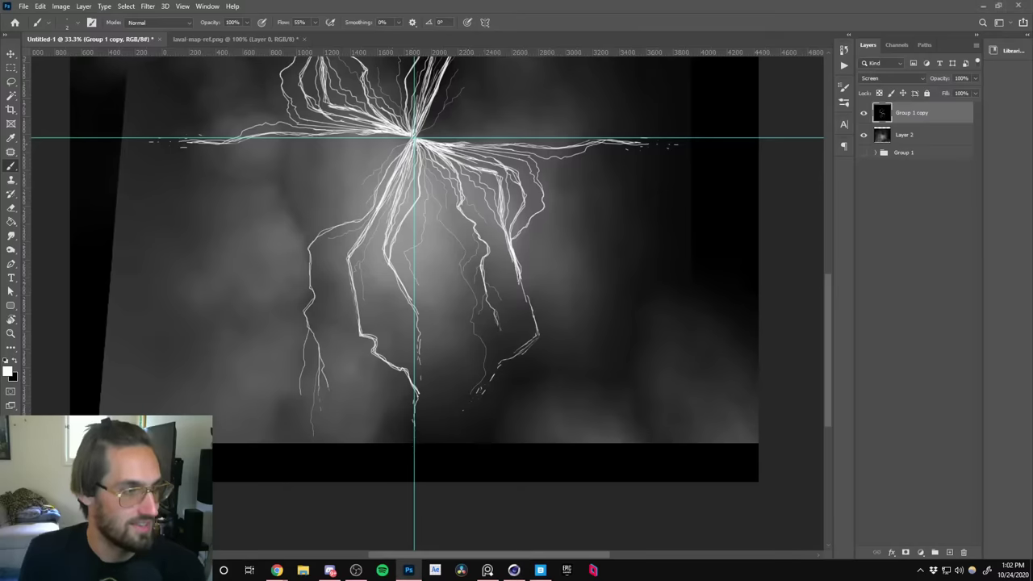
{"action": "left_click", "coordinate": [876, 169]}
{"action": "left_click", "coordinate": [864, 136]}
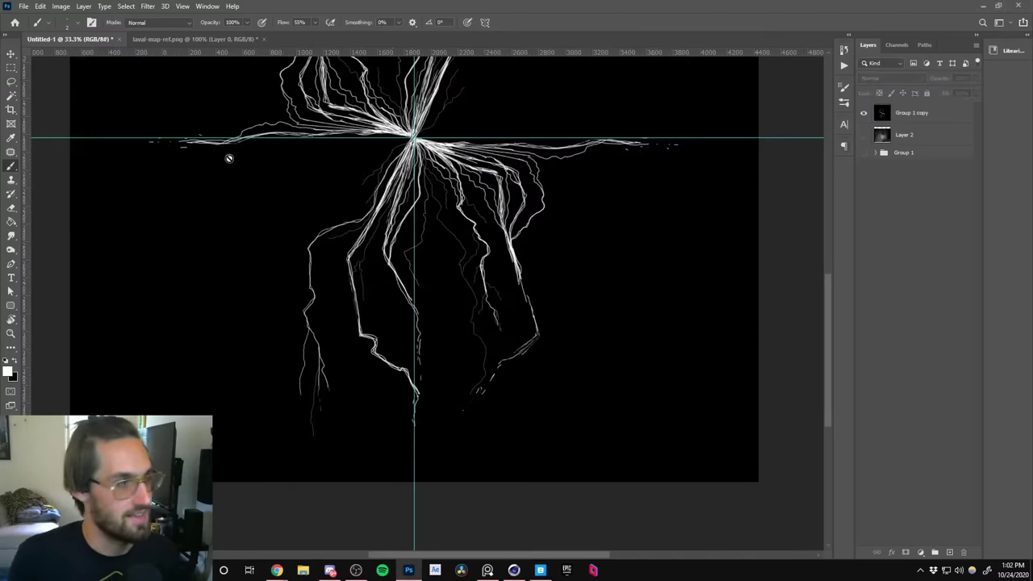
{"action": "left_click", "coordinate": [11, 55]}
{"action": "left_click_drag", "start_coordinate": [412, 275], "coordinate": [396, 250], "text": "ctrl"}
{"action": "left_click", "coordinate": [474, 202]}
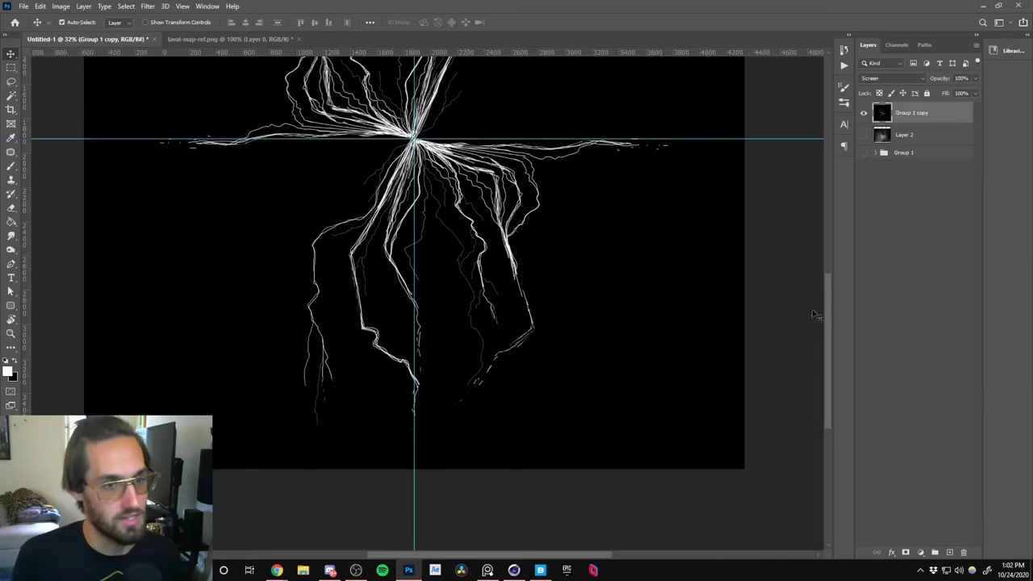
{"action": "left_click_drag", "start_coordinate": [826, 348], "coordinate": [827, 277]}
{"action": "left_click", "coordinate": [978, 6]}
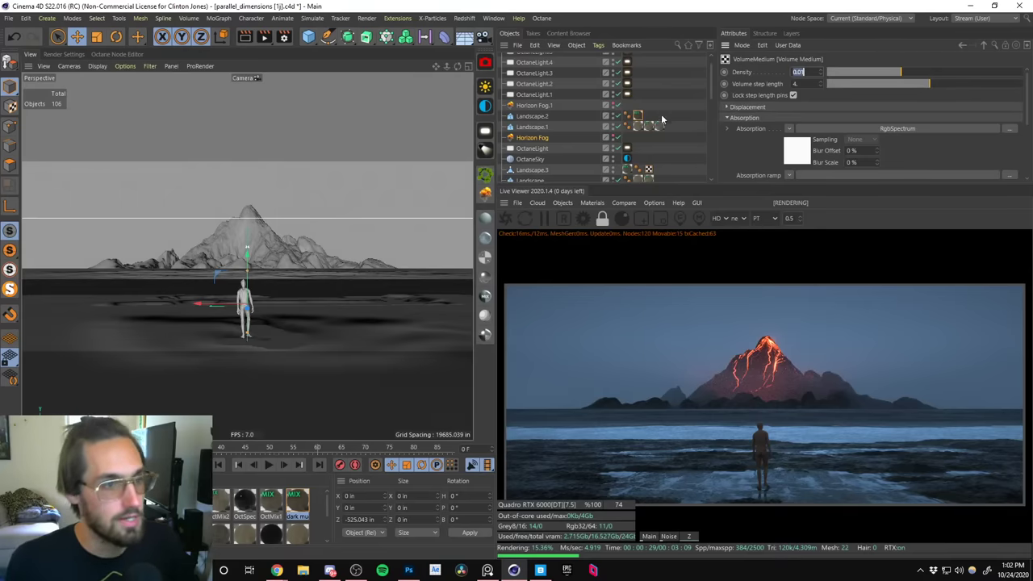
In the Camera's Octane tag post processing, set bloom power to 200, glare power to 100 and the cutoff to about 0.53.
{"action": "left_click_drag", "start_coordinate": [711, 86], "coordinate": [714, 138]}
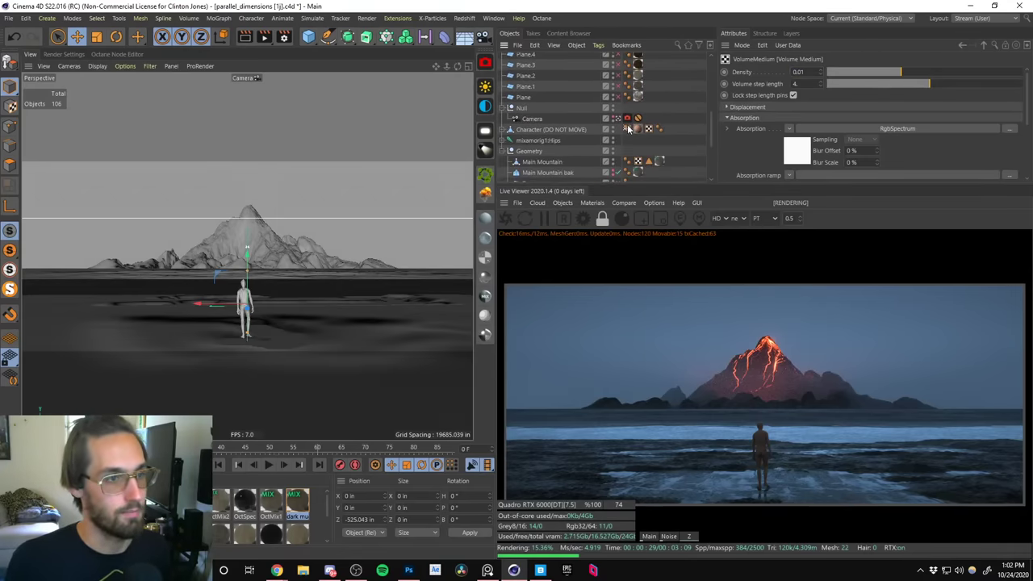
{"action": "left_click", "coordinate": [627, 119]}
{"action": "left_click", "coordinate": [921, 72]}
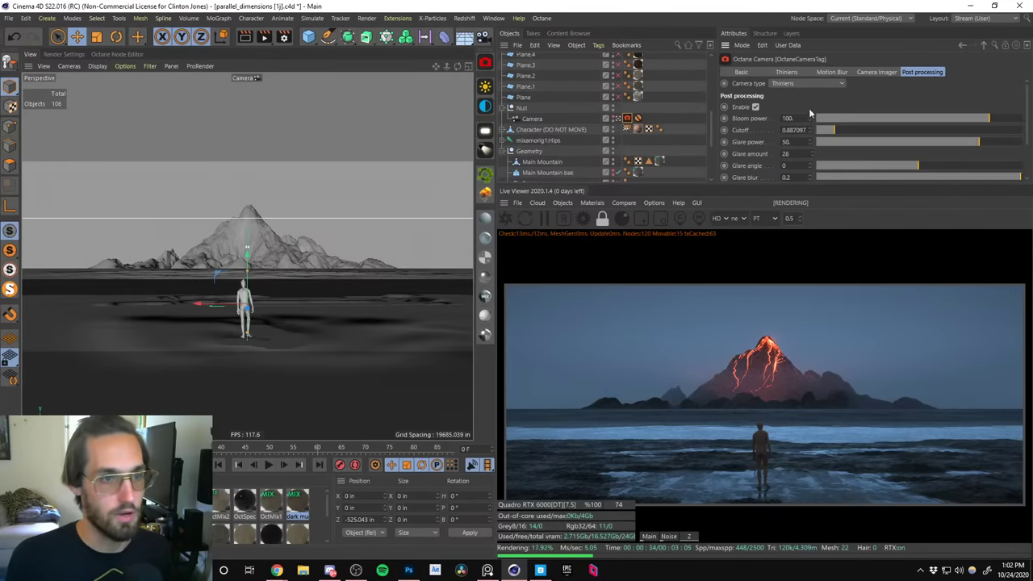
{"action": "left_click_drag", "start_coordinate": [834, 131], "coordinate": [824, 137]}
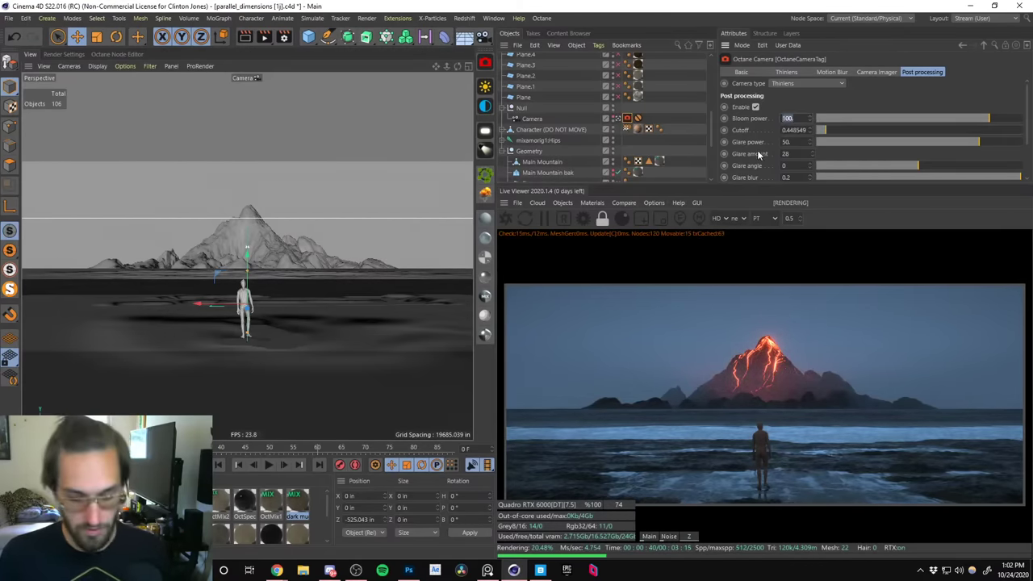
{"action": "type", "text": "200"}
{"action": "key", "text": "Tab"}
{"action": "type", "text": "100"}
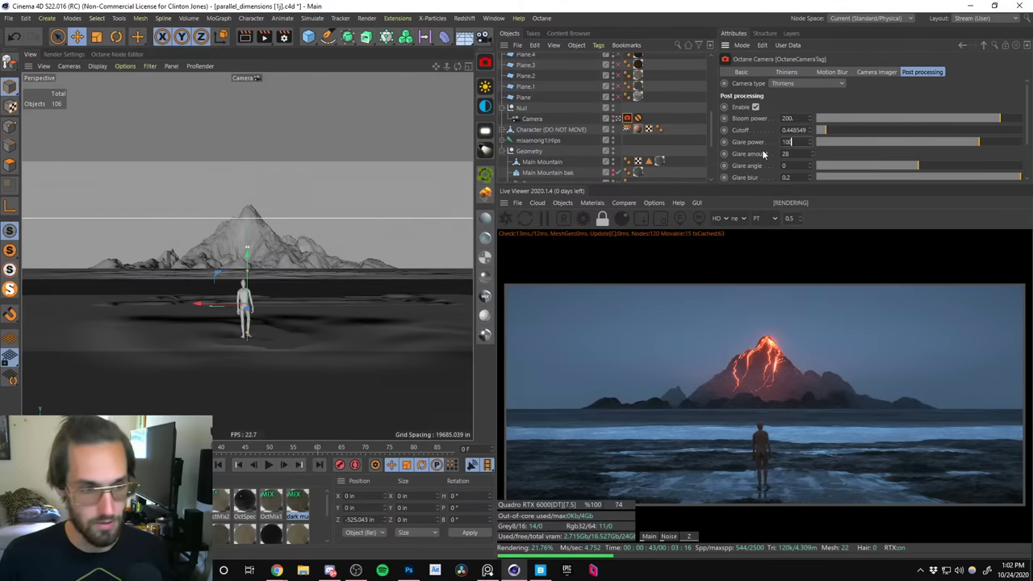
{"action": "key", "text": "Return"}
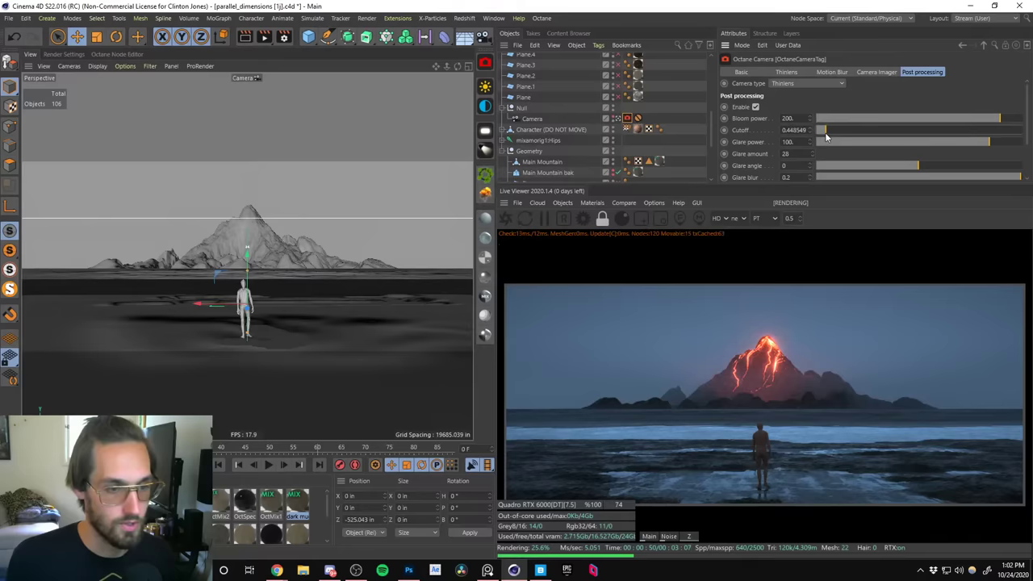
{"action": "left_click_drag", "start_coordinate": [828, 137], "coordinate": [826, 138]}
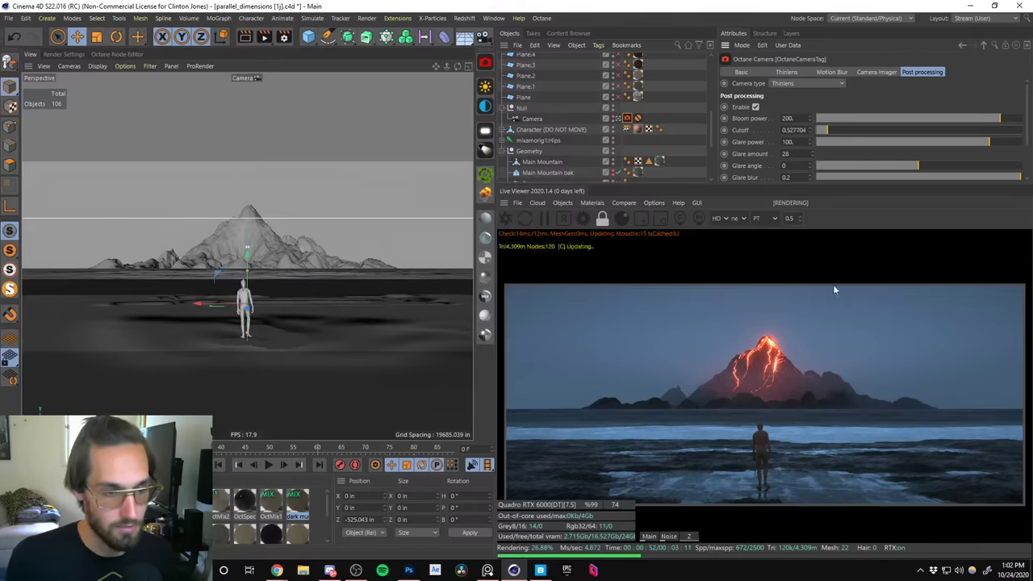
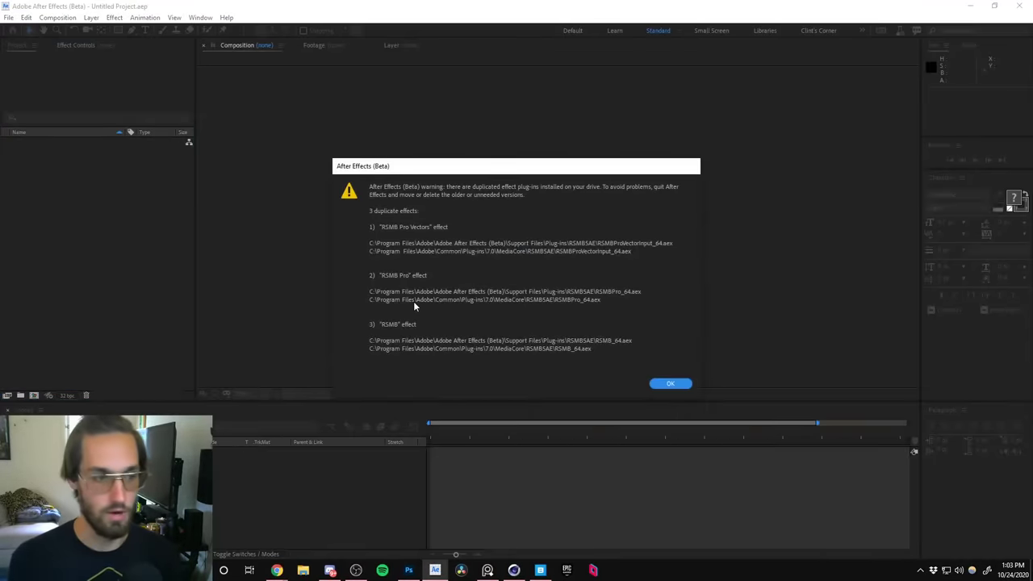
{"action": "left_click", "coordinate": [669, 384]}
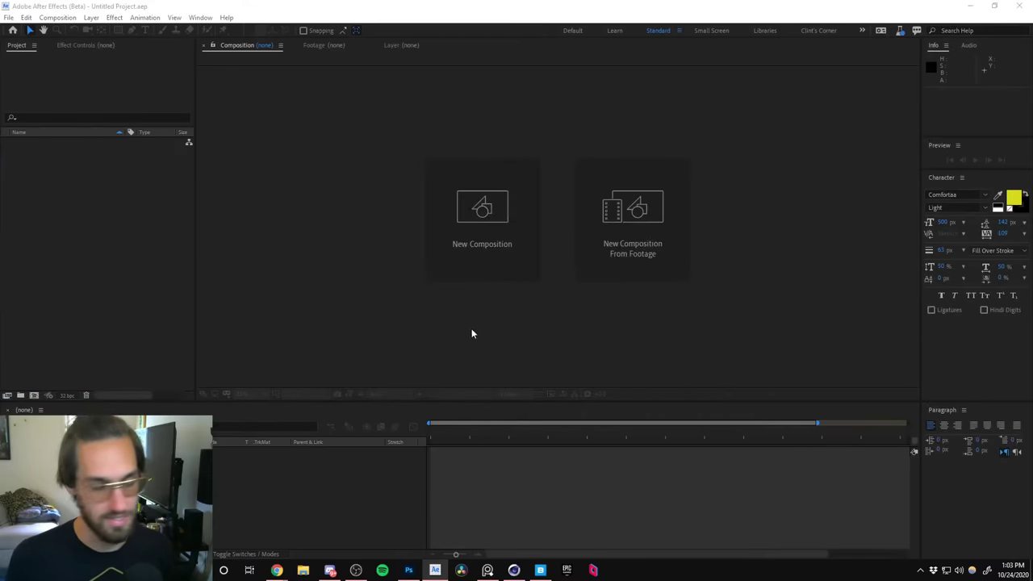
{"action": "left_click", "coordinate": [943, 38]}
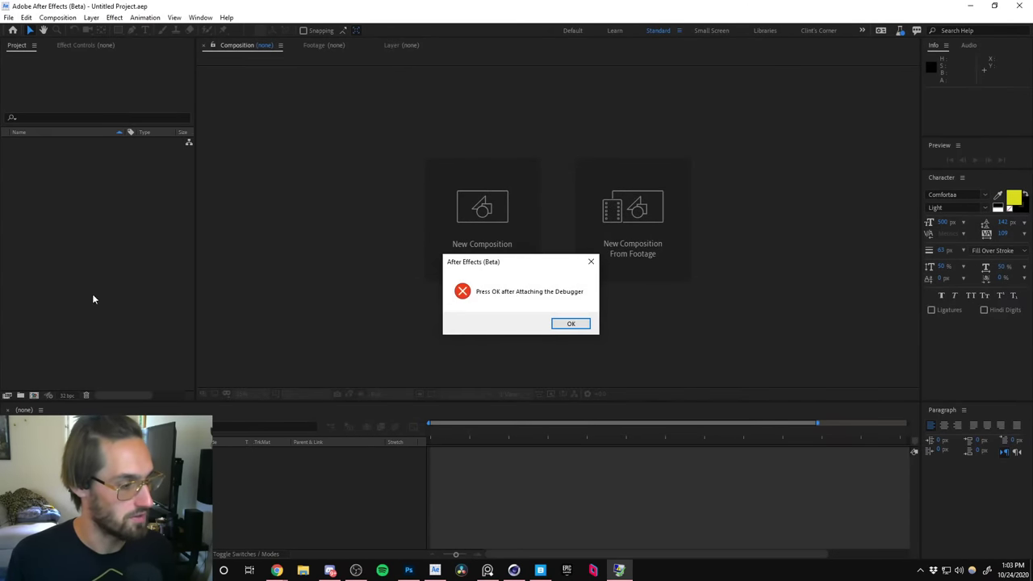
{"action": "left_click", "coordinate": [570, 324]}
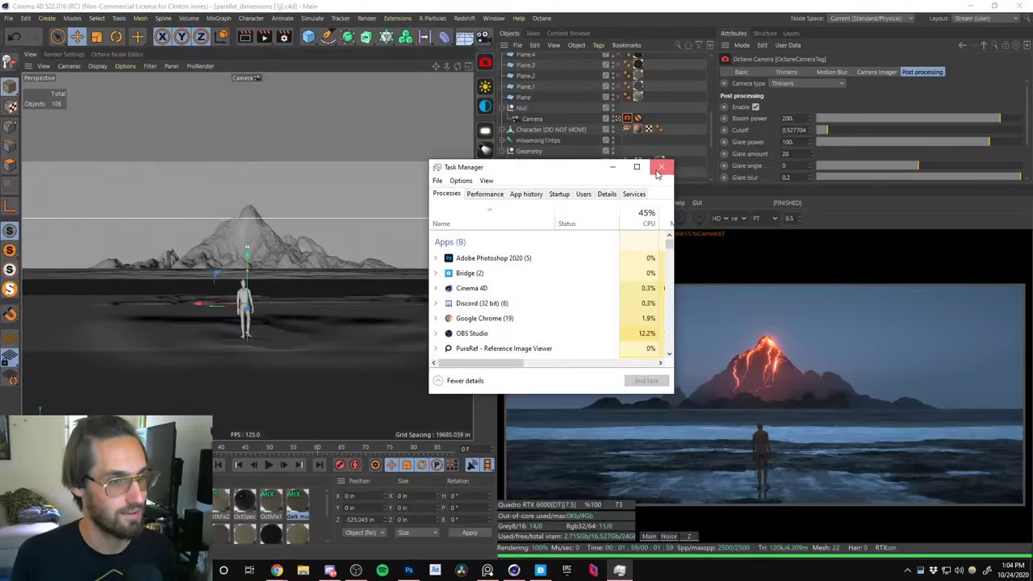
In After Effects, dismiss the duplicate plug-in warning, close the home screen and maximise the empty project's window.
{"action": "left_click", "coordinate": [660, 171]}
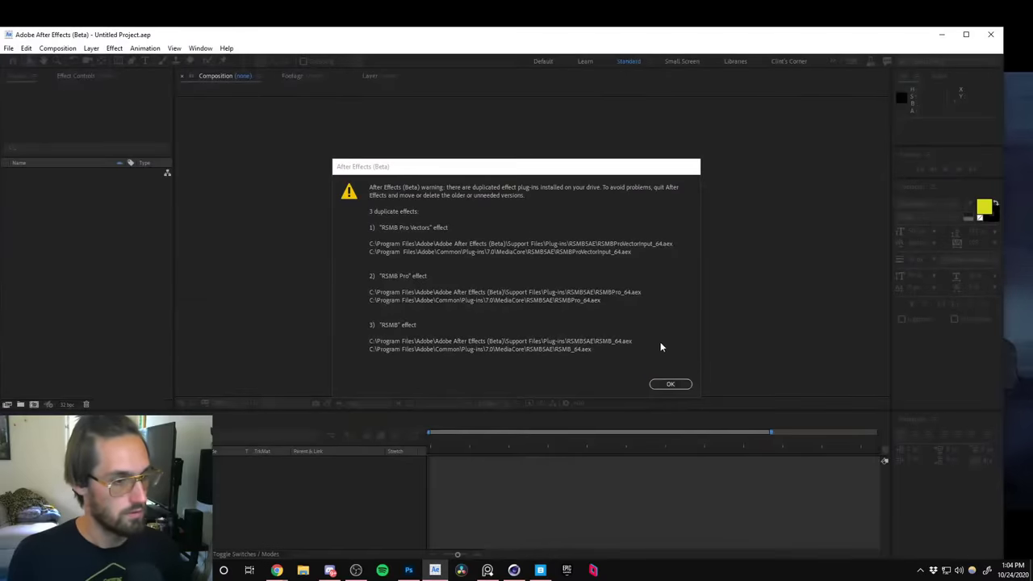
{"action": "left_click", "coordinate": [667, 383]}
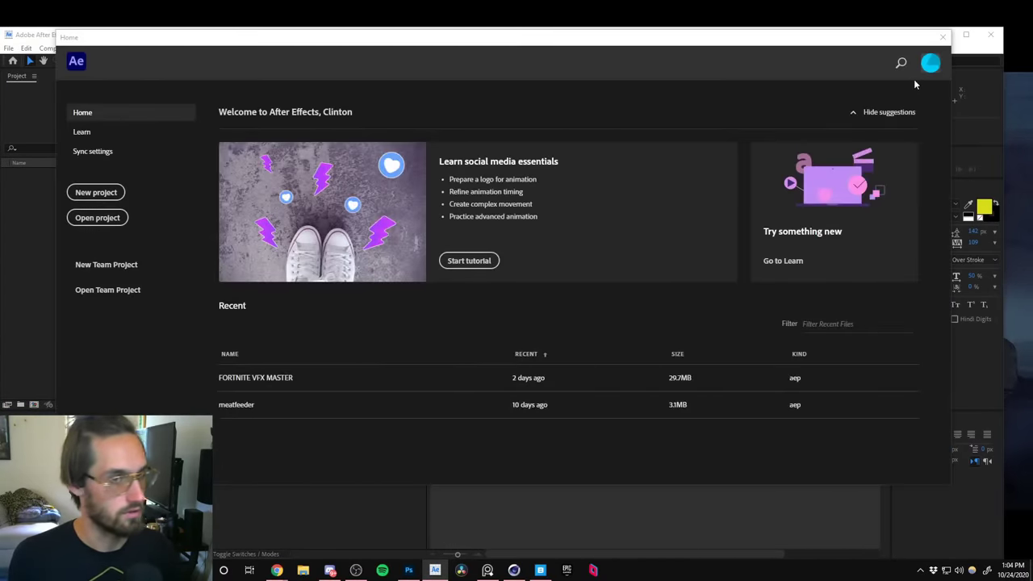
{"action": "left_click", "coordinate": [942, 38]}
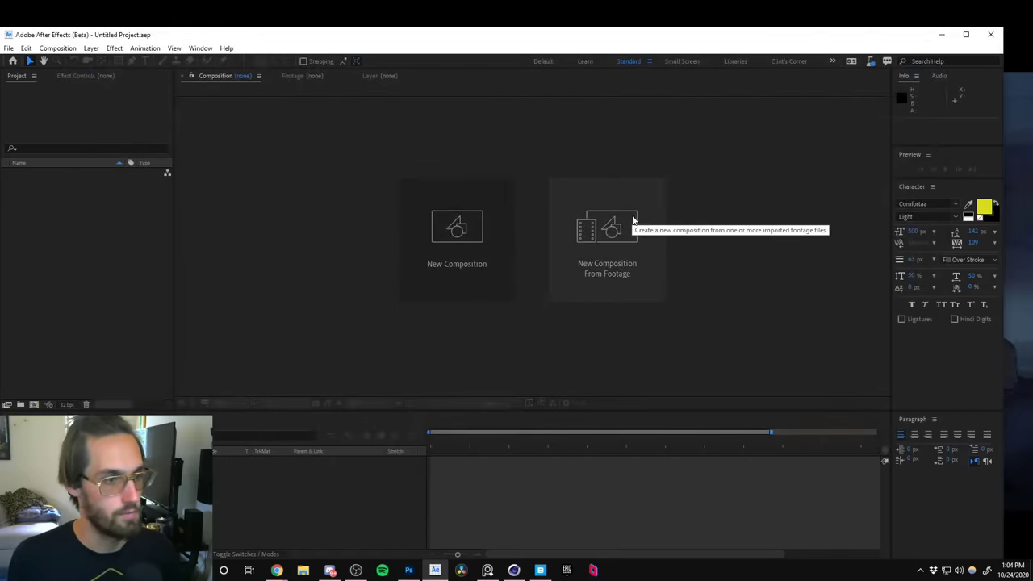
{"action": "double_click", "coordinate": [694, 42]}
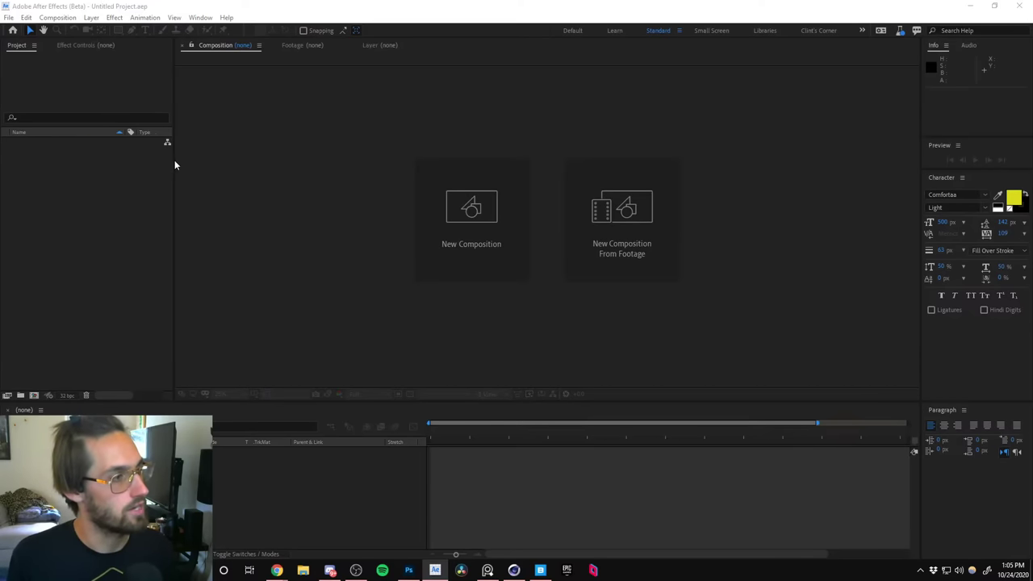
Import every smoke clip from the Small Scale Smoke Plumes folder in the Action VFX library as footage.
{"action": "double_click", "coordinate": [135, 202]}
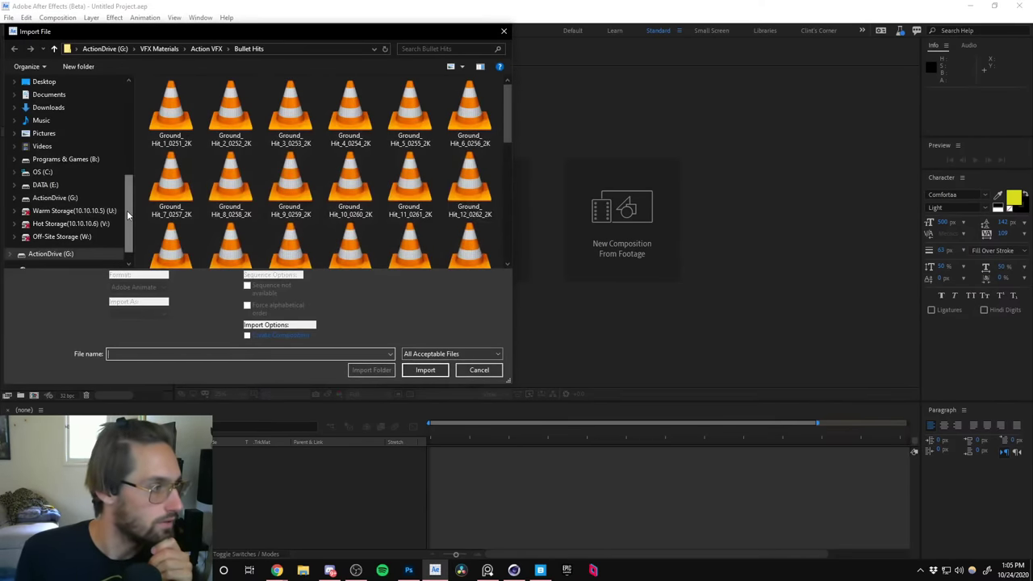
{"action": "left_click", "coordinate": [200, 50]}
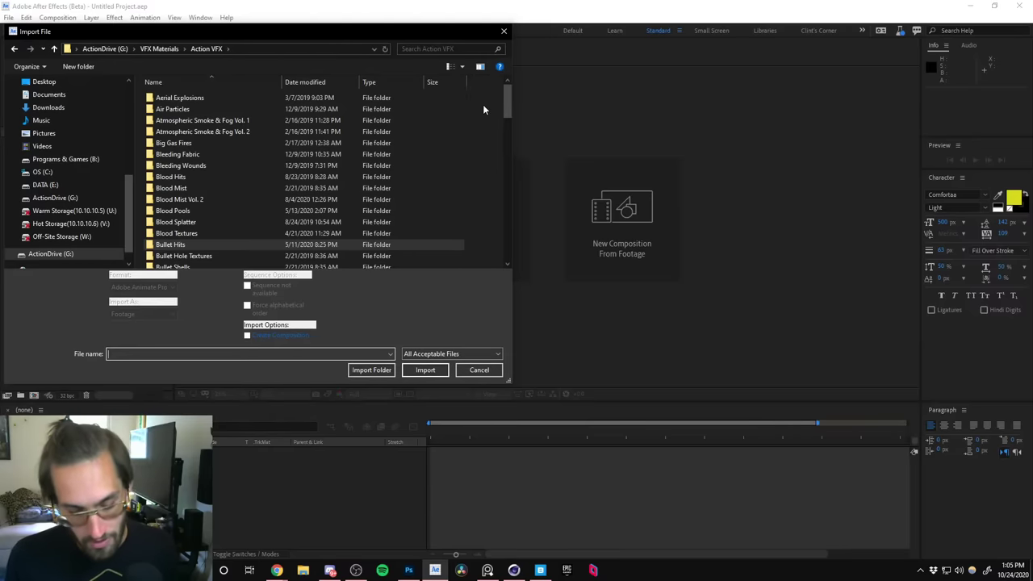
{"action": "left_click_drag", "start_coordinate": [508, 103], "coordinate": [506, 219]}
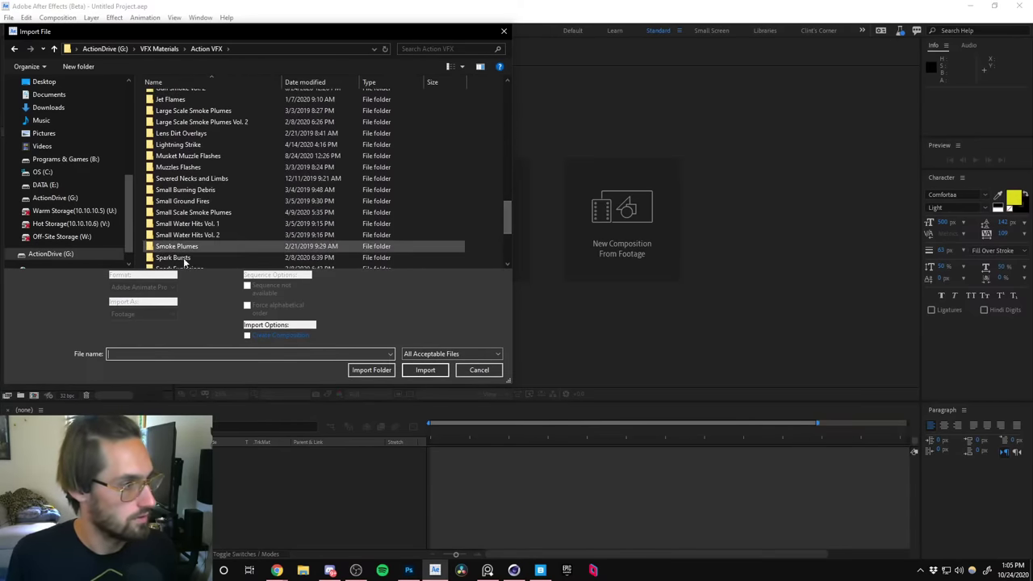
{"action": "double_click", "coordinate": [211, 212]}
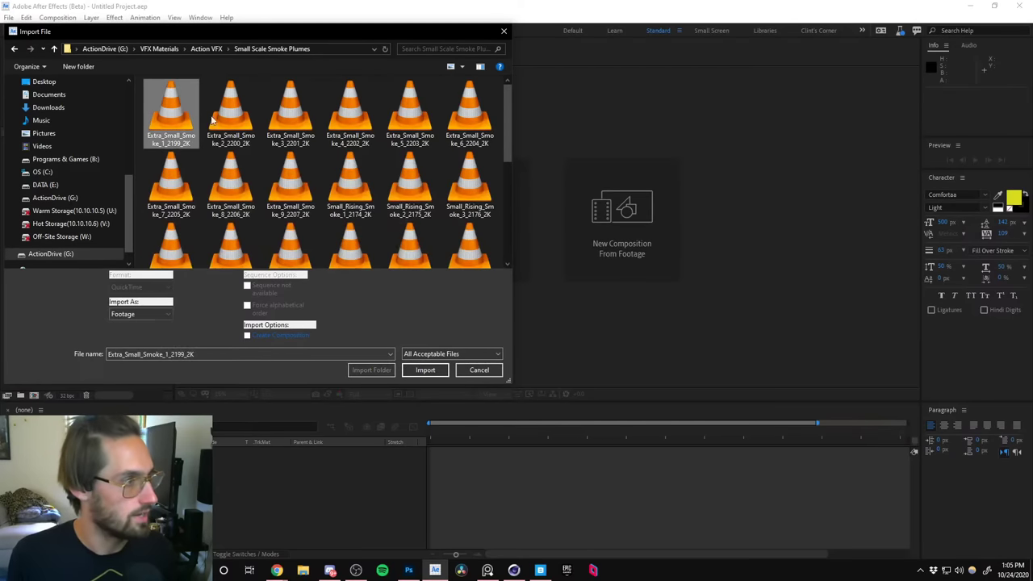
{"action": "scroll", "coordinate": [396, 142], "scroll_direction": "down", "scroll_amount": 5}
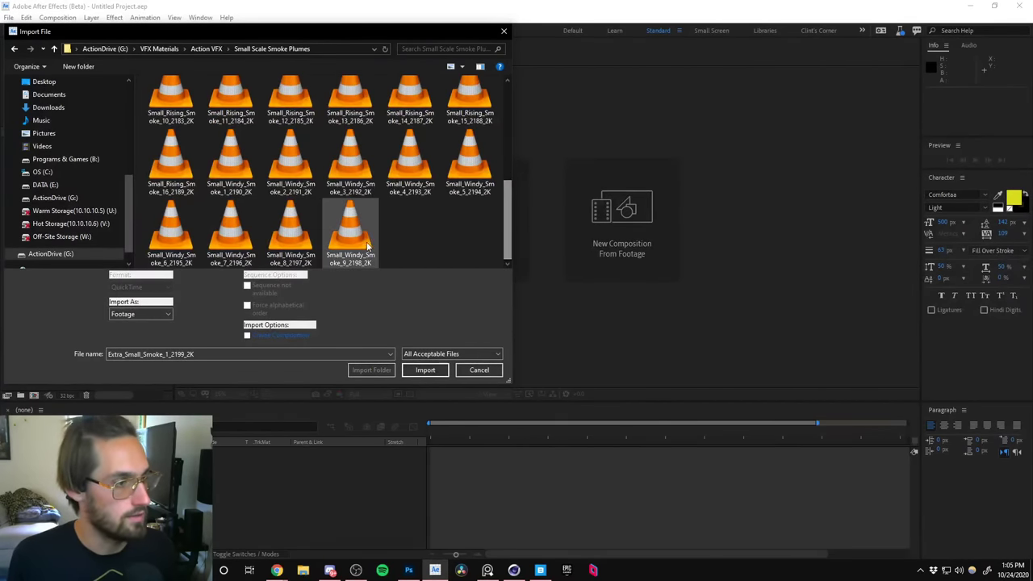
{"action": "left_click", "coordinate": [367, 246], "text": "shift"}
{"action": "left_click", "coordinate": [413, 367]}
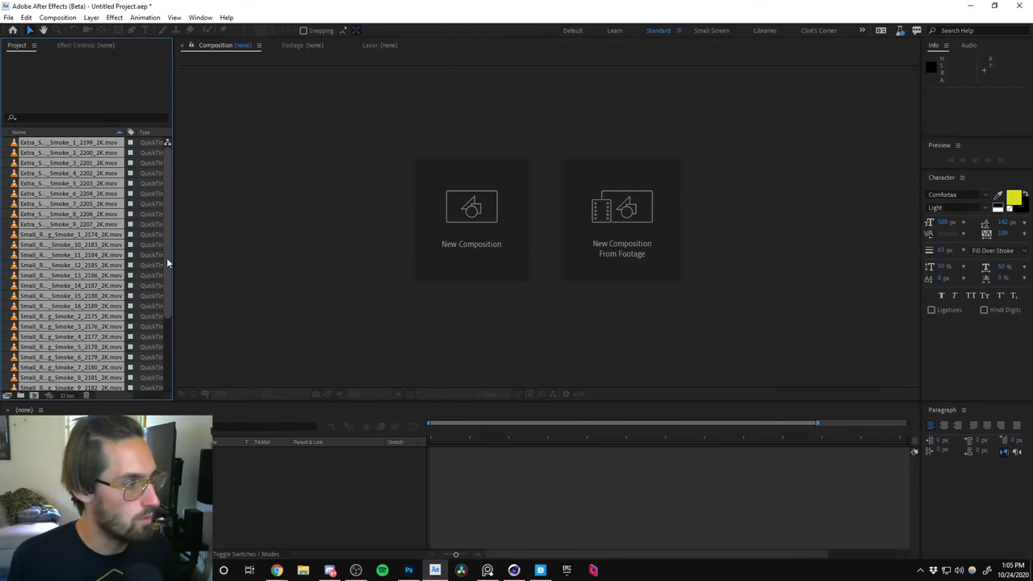
Create a project folder named "smoke lumes".
{"action": "left_click_drag", "start_coordinate": [166, 259], "coordinate": [178, 369]}
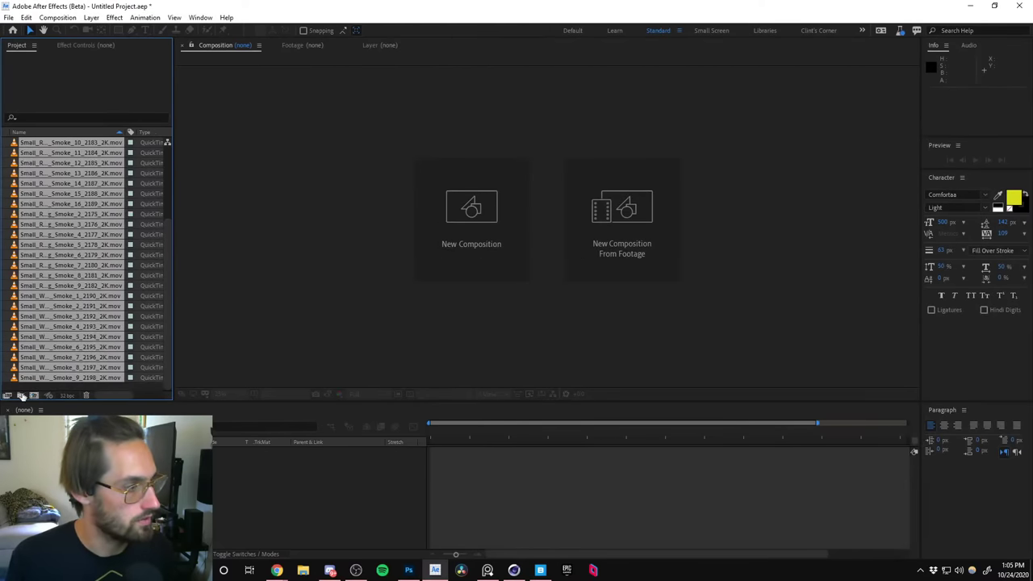
{"action": "left_click", "coordinate": [21, 395]}
{"action": "type", "text": "smoke"}
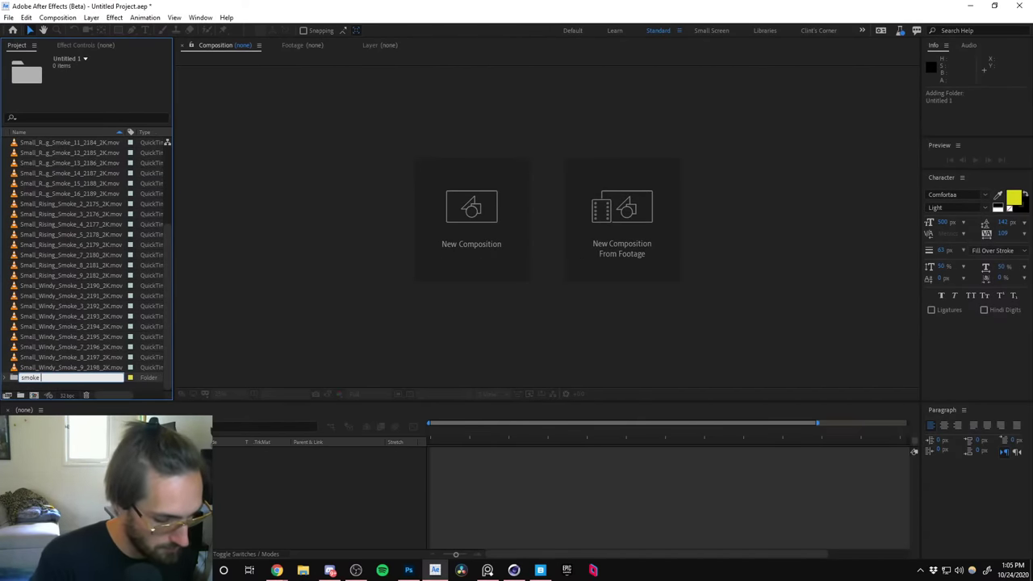
{"action": "type", "text": " lumes"}
{"action": "key", "text": "Return"}
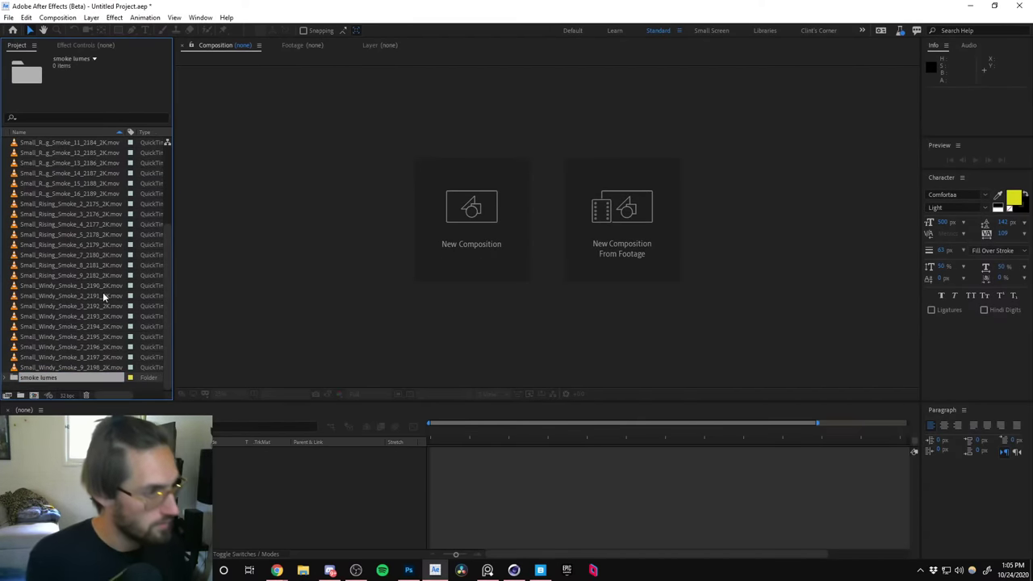
Move all the imported smoke clips into the smoke folder.
{"action": "left_click", "coordinate": [52, 368]}
{"action": "mouse_move", "coordinate": [167, 343]}
{"action": "left_mouse_down"}
{"action": "mouse_move", "coordinate": [165, 210]}
{"action": "mouse_move", "coordinate": [167, 354]}
{"action": "left_mouse_up"}
{"action": "left_click", "coordinate": [46, 143], "text": "shift"}
{"action": "left_click_drag", "start_coordinate": [85, 365], "coordinate": [48, 378]}
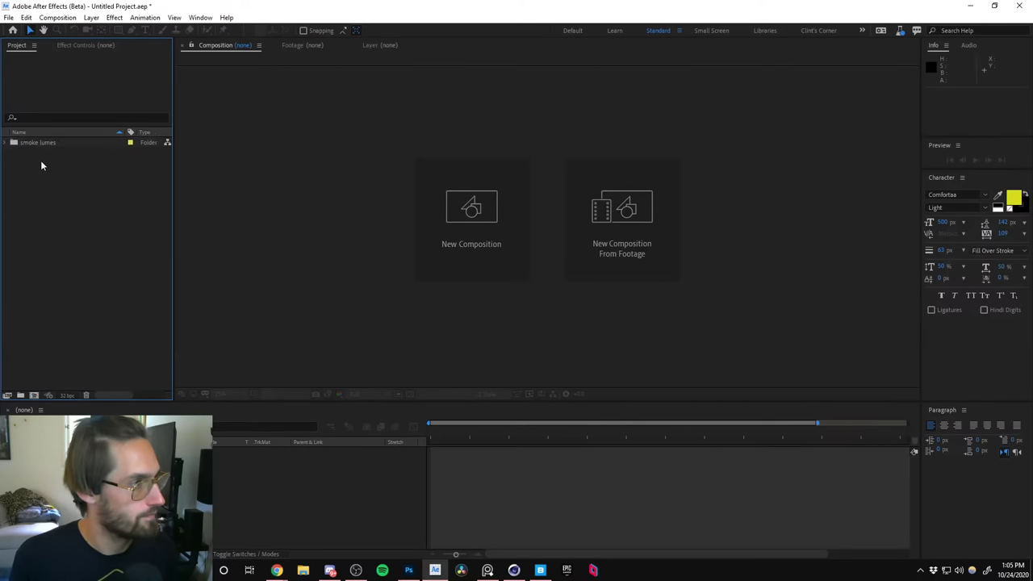
Correct the smoke folder's name to "smoke plumes" and collapse the folder.
{"action": "double_click", "coordinate": [43, 142]}
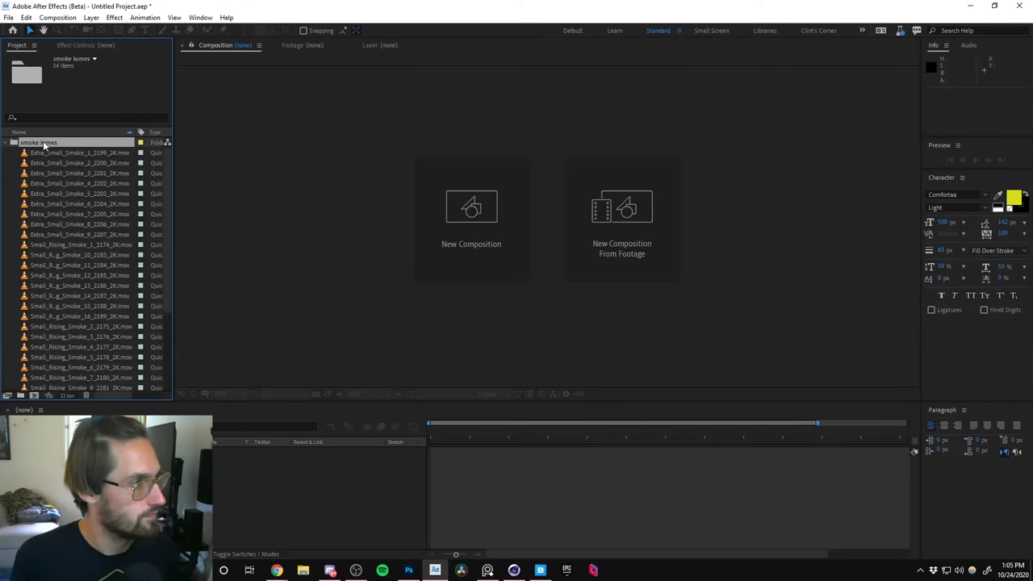
{"action": "key", "text": "Return"}
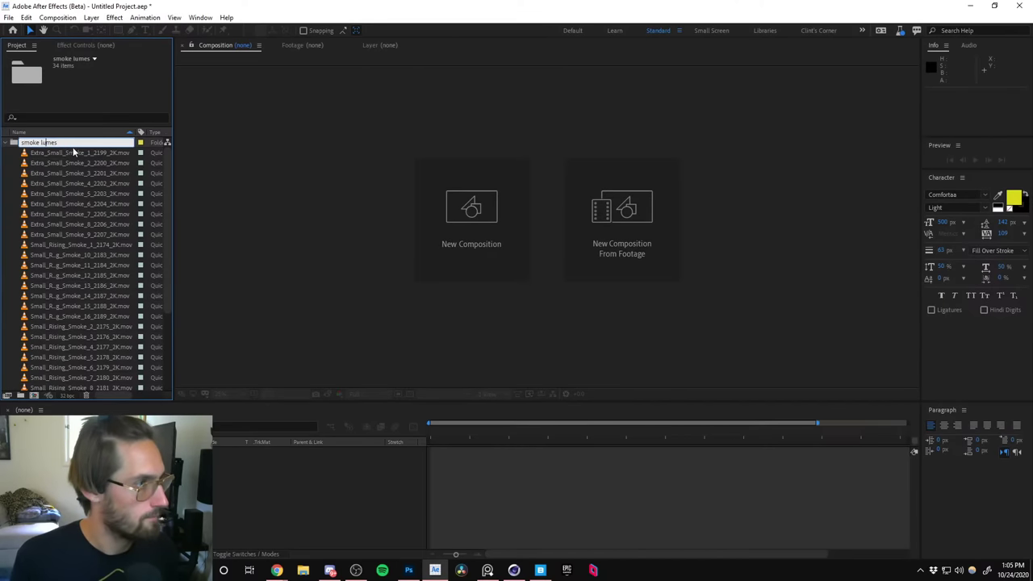
{"action": "type", "text": "p"}
{"action": "key", "text": "Return"}
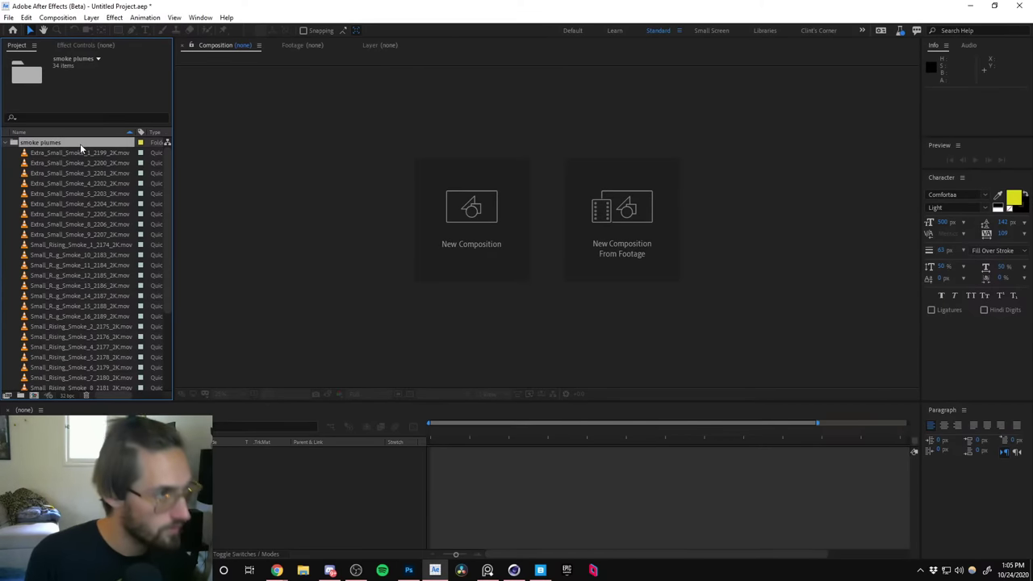
{"action": "left_click", "coordinate": [5, 142]}
{"action": "left_click", "coordinate": [38, 193]}
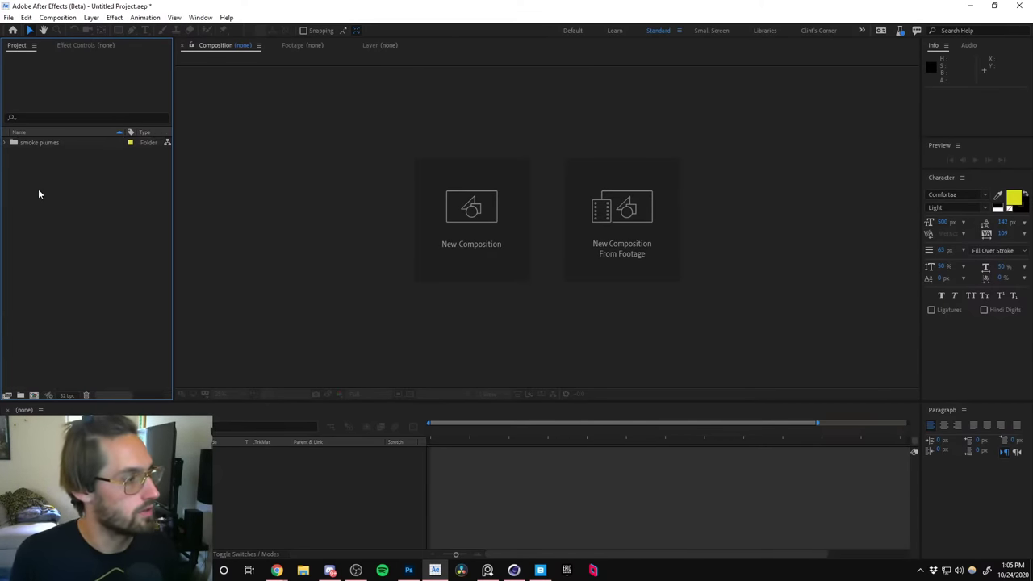
Create a second project folder named "fog" at the top level of the project.
{"action": "left_click", "coordinate": [21, 394]}
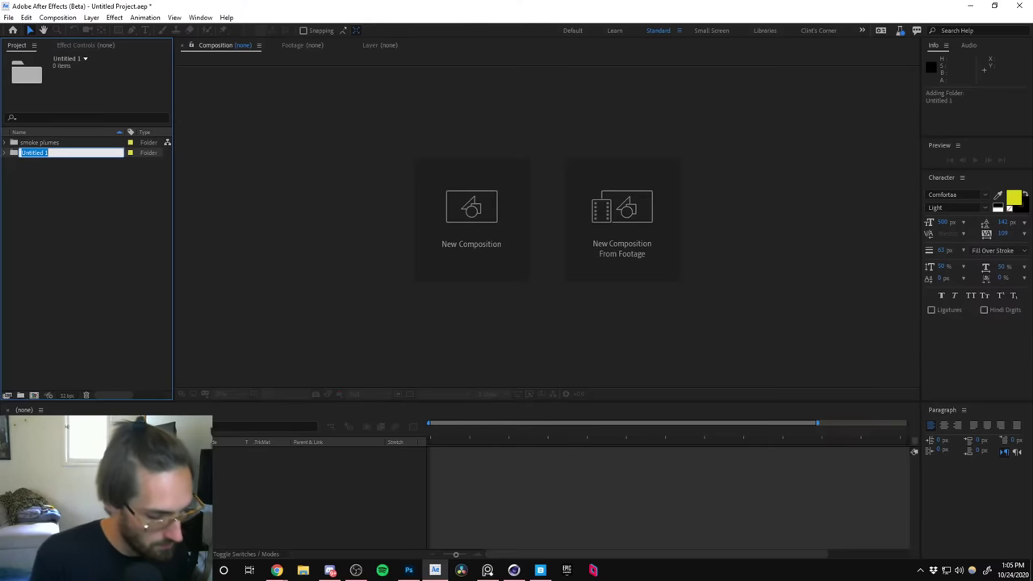
{"action": "type", "text": "fog"}
{"action": "key", "text": "Return"}
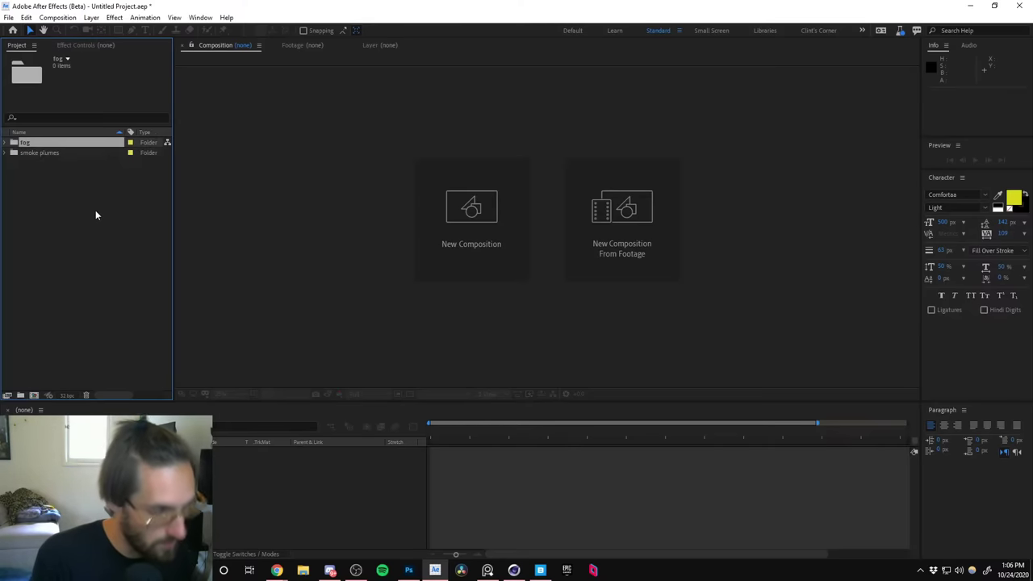
Import all clips from the Action VFX folder Atmospheric Smoke & Fog Vol. 2, move them into the fog folder and collapse it.
{"action": "double_click", "coordinate": [54, 186]}
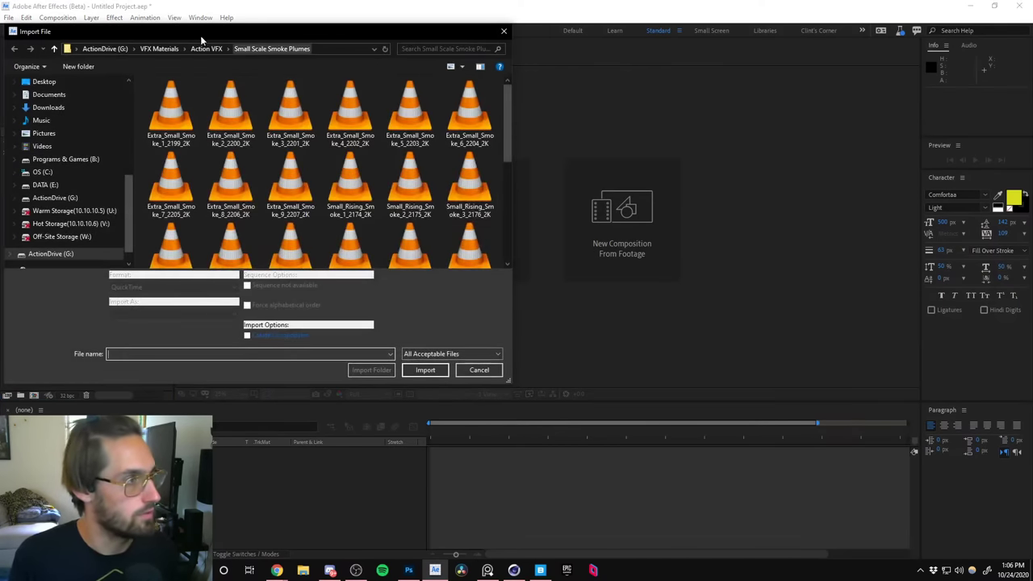
{"action": "left_click", "coordinate": [207, 49]}
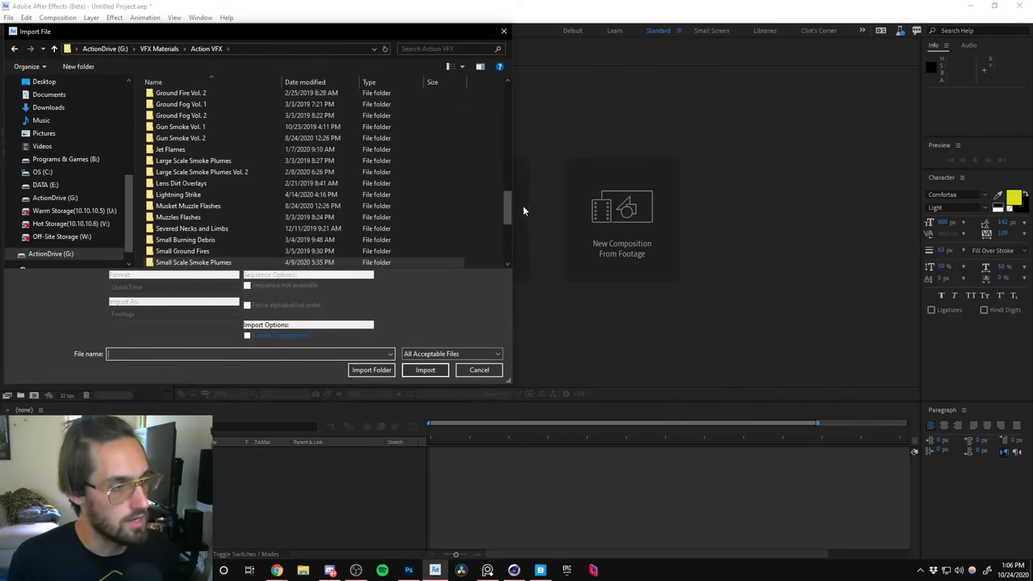
{"action": "left_click_drag", "start_coordinate": [386, 34], "coordinate": [507, 68]}
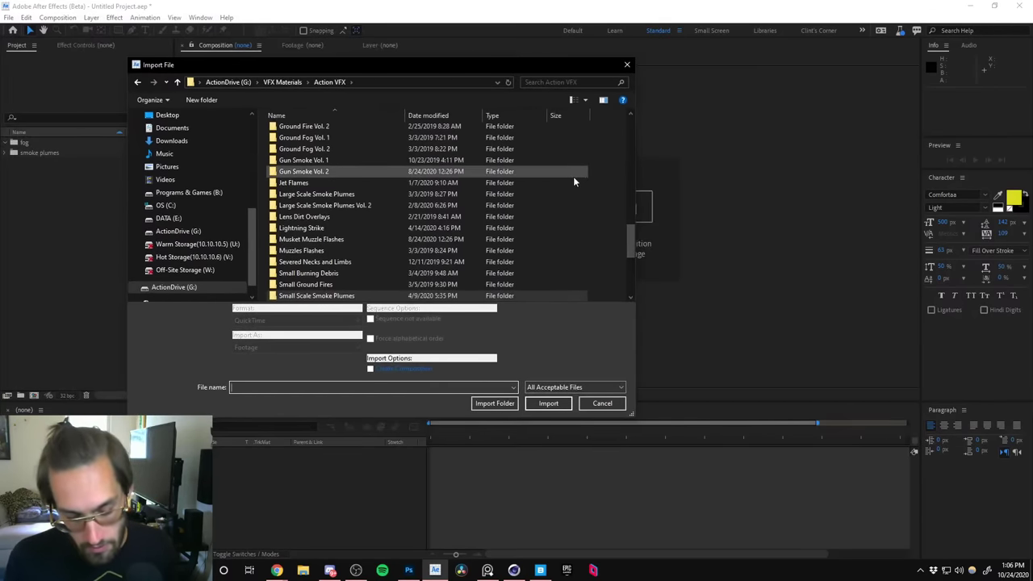
{"action": "left_click_drag", "start_coordinate": [628, 240], "coordinate": [619, 119]}
{"action": "double_click", "coordinate": [349, 165]}
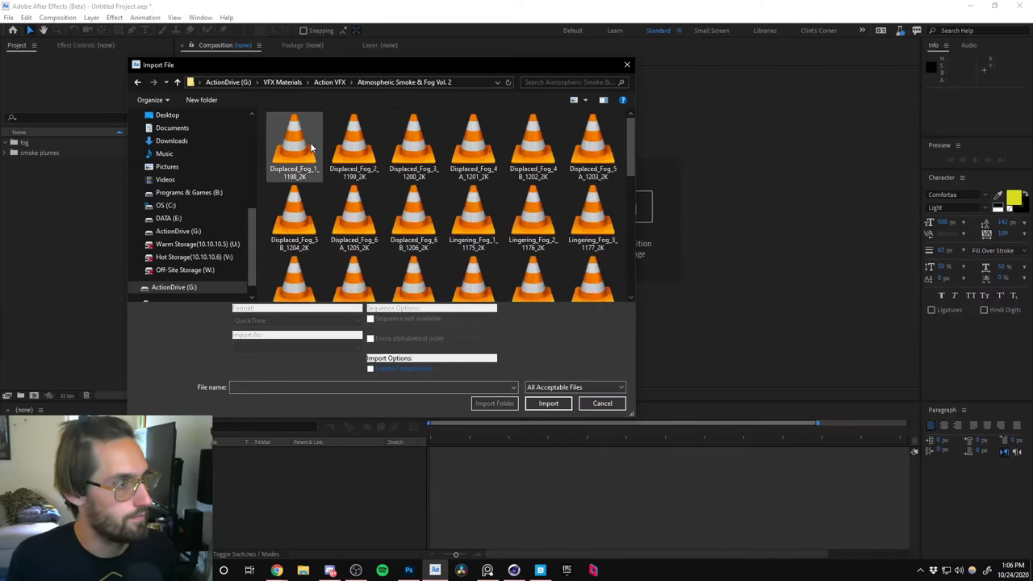
{"action": "left_click_drag", "start_coordinate": [634, 138], "coordinate": [634, 254]}
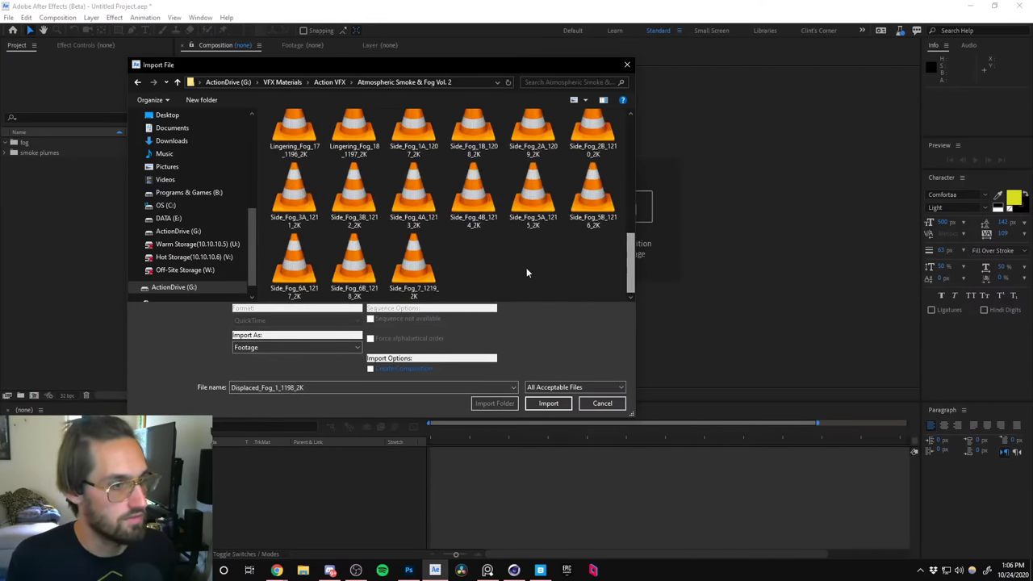
{"action": "left_click", "coordinate": [414, 267], "text": "shift"}
{"action": "left_click", "coordinate": [548, 403]}
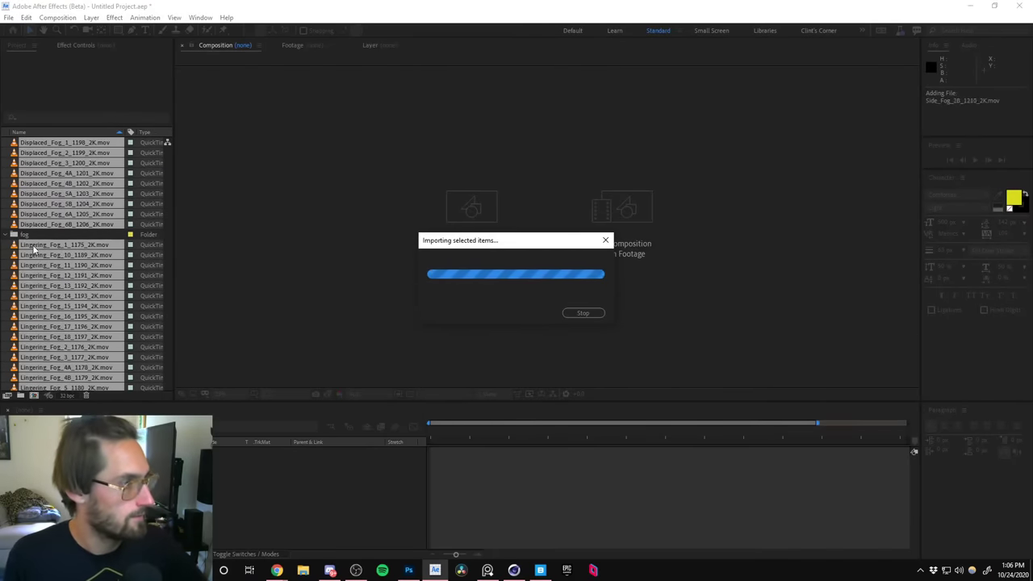
{"action": "left_click_drag", "start_coordinate": [31, 253], "coordinate": [30, 239]}
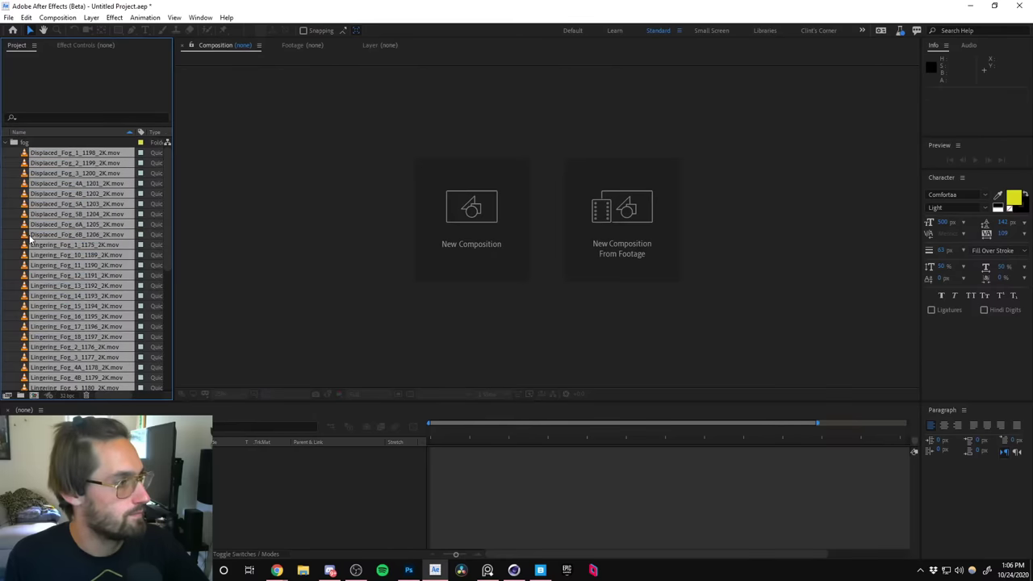
{"action": "left_click", "coordinate": [8, 142]}
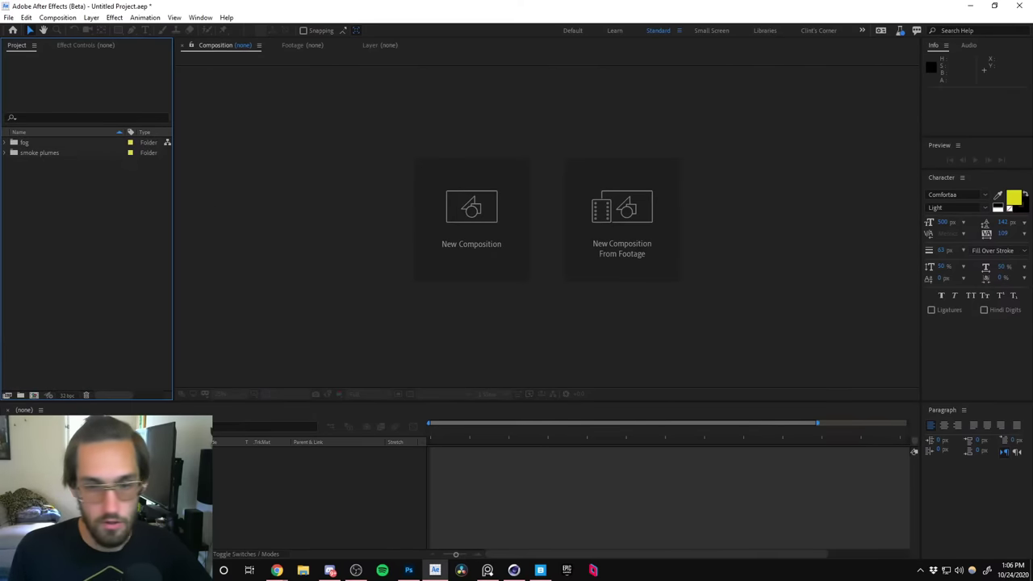
Show the desktop to check the volcano artwork, and return to After Effects.
{"action": "key", "text": "super+d"}
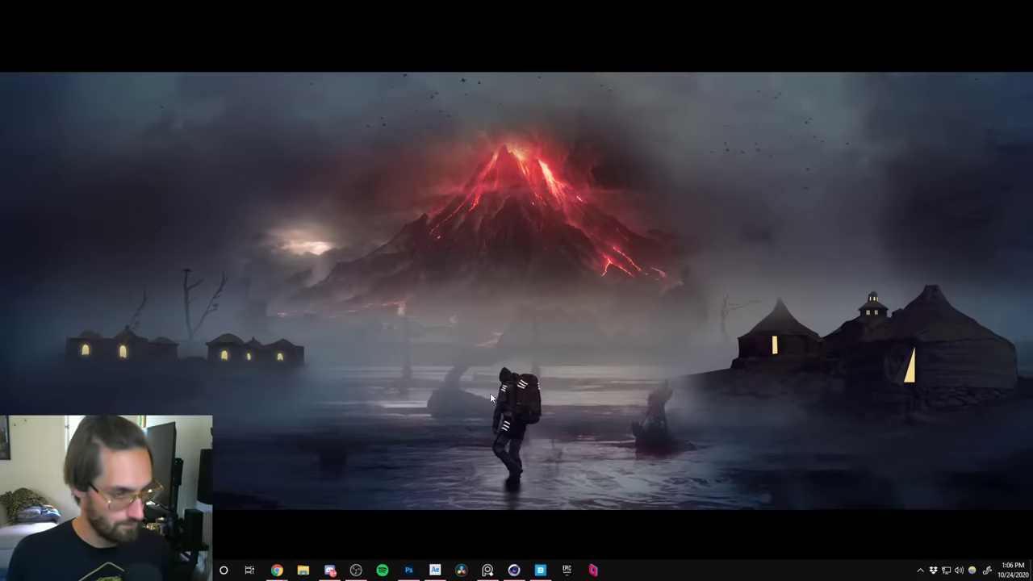
{"action": "left_click", "coordinate": [433, 571]}
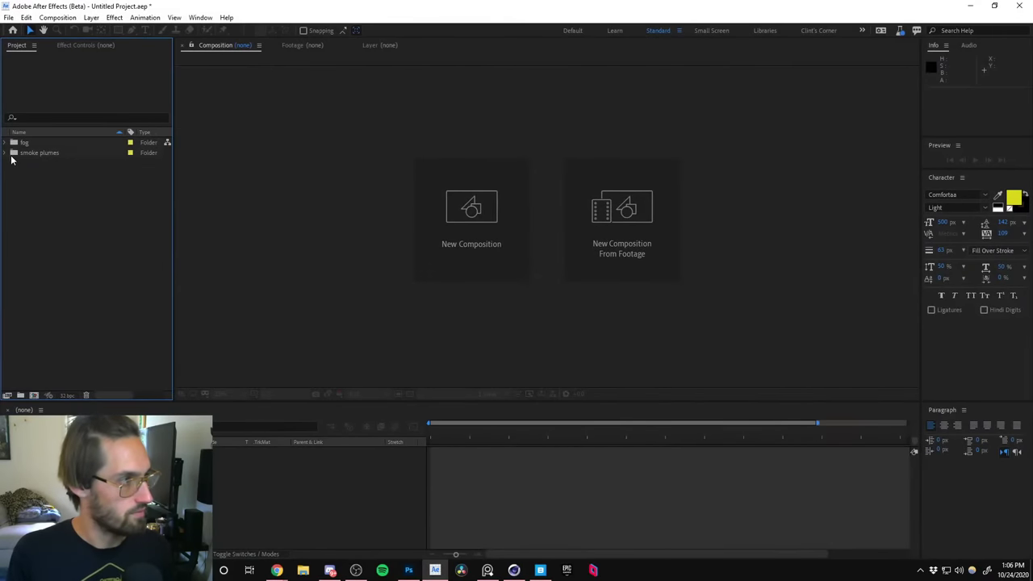
Expand the smoke plumes folder and preview the Extra_Small_Smoke_1_2199_2K and Extra_Small_Smoke_2_2200_2K footage.
{"action": "left_click", "coordinate": [12, 153]}
{"action": "scroll", "coordinate": [80, 202], "scroll_direction": "down", "scroll_amount": 1}
{"action": "double_click", "coordinate": [89, 154]}
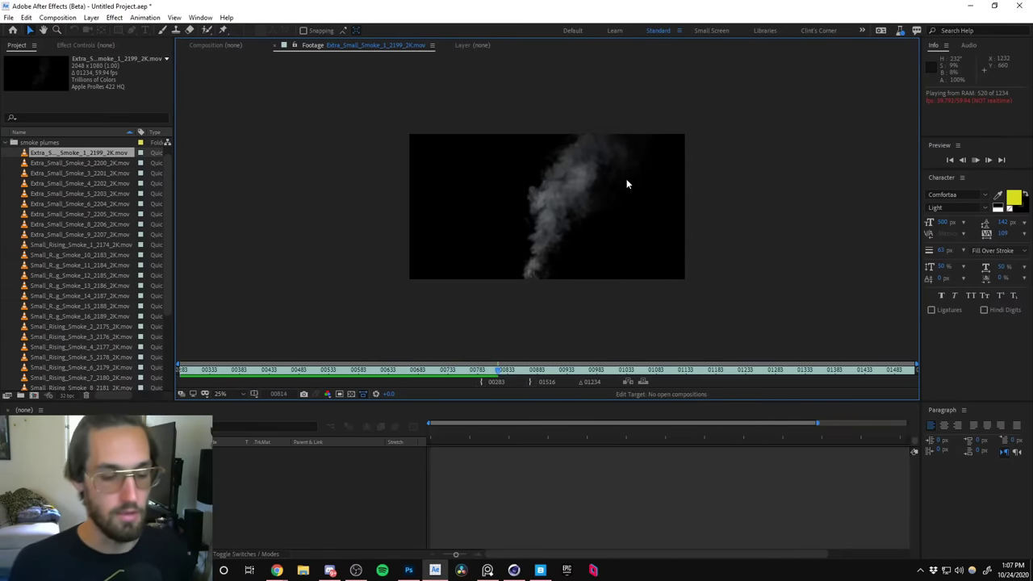
{"action": "double_click", "coordinate": [32, 163]}
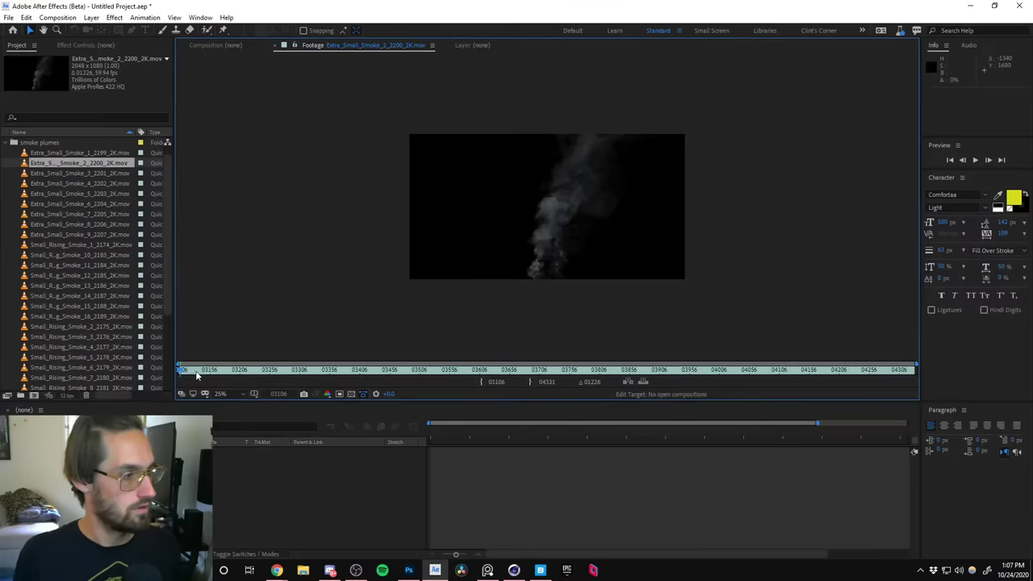
Scrub through the Extra_Small_Smoke clips 2 to 6 and open clip 7 to compare their plume shapes.
{"action": "left_click_drag", "start_coordinate": [196, 375], "coordinate": [778, 370]}
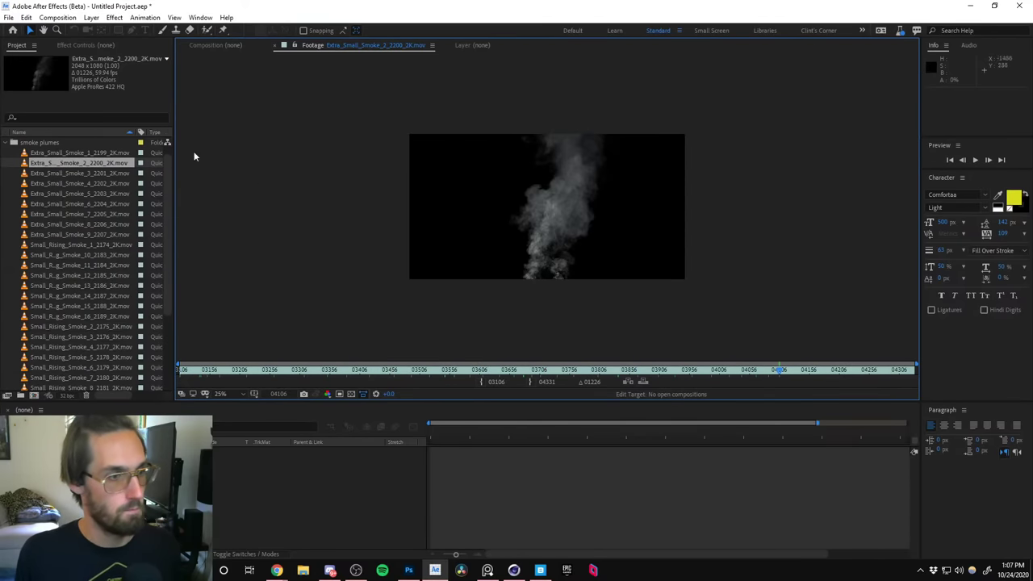
{"action": "double_click", "coordinate": [31, 174]}
{"action": "left_click_drag", "start_coordinate": [205, 373], "coordinate": [704, 369]}
{"action": "double_click", "coordinate": [49, 184]}
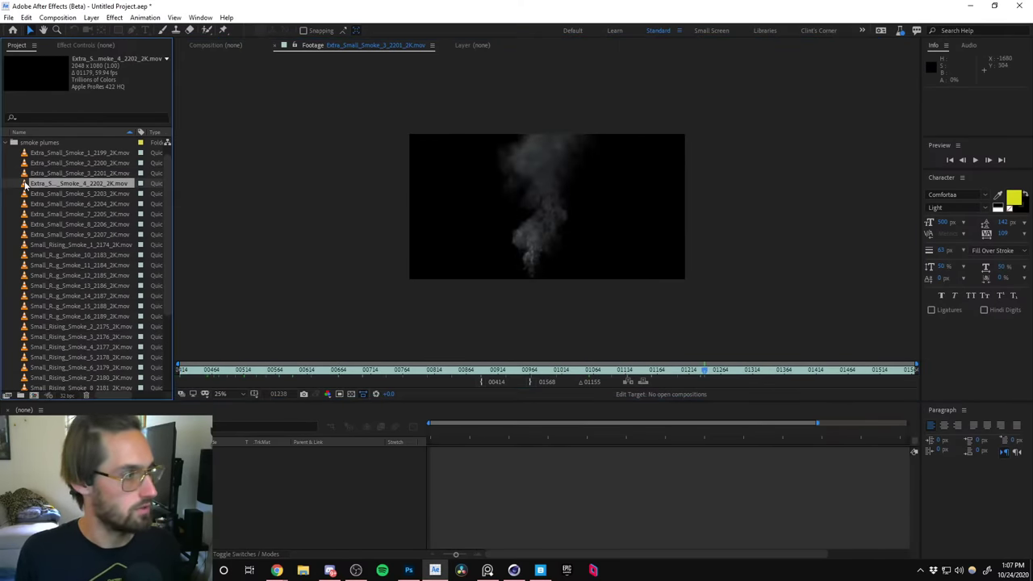
{"action": "left_click_drag", "start_coordinate": [221, 373], "coordinate": [691, 369]}
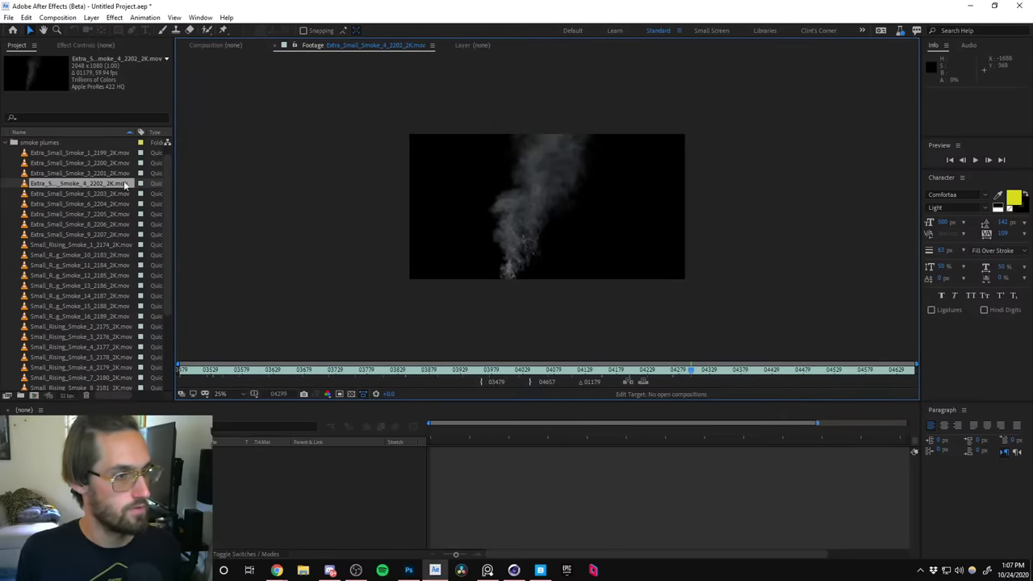
{"action": "double_click", "coordinate": [37, 195]}
{"action": "left_click_drag", "start_coordinate": [195, 374], "coordinate": [796, 371]}
{"action": "double_click", "coordinate": [26, 206]}
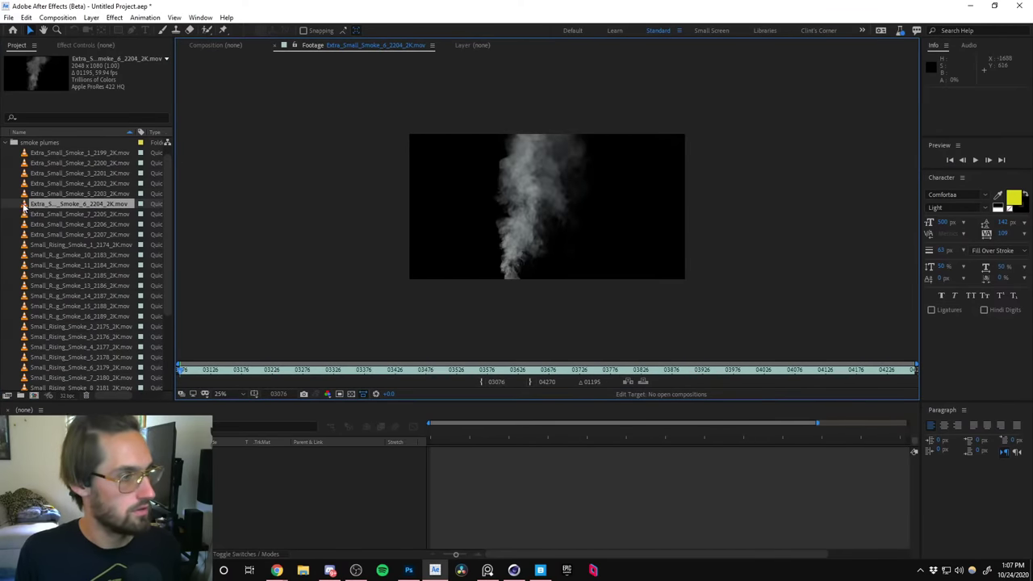
{"action": "left_click_drag", "start_coordinate": [205, 375], "coordinate": [784, 370]}
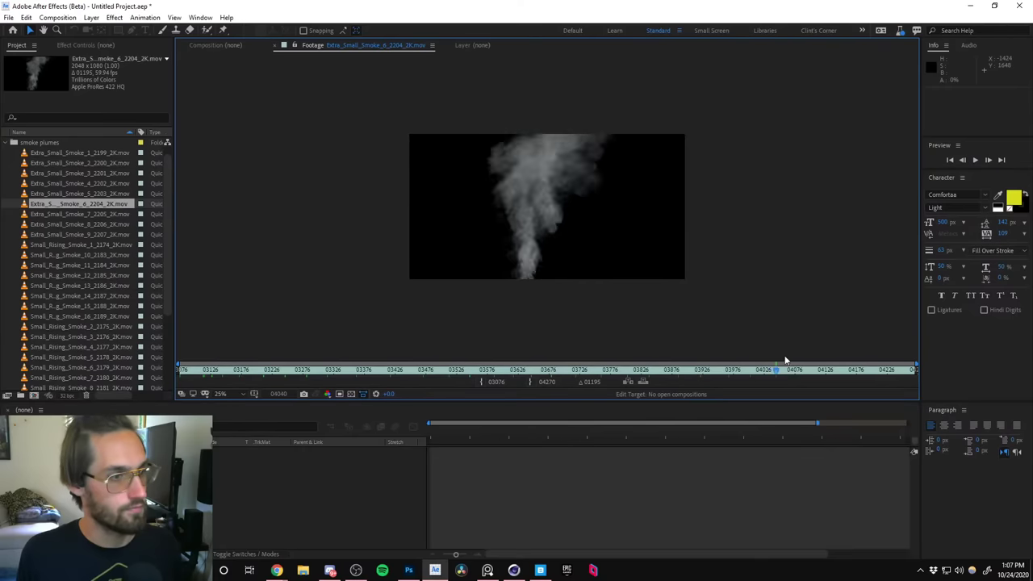
{"action": "double_click", "coordinate": [29, 215]}
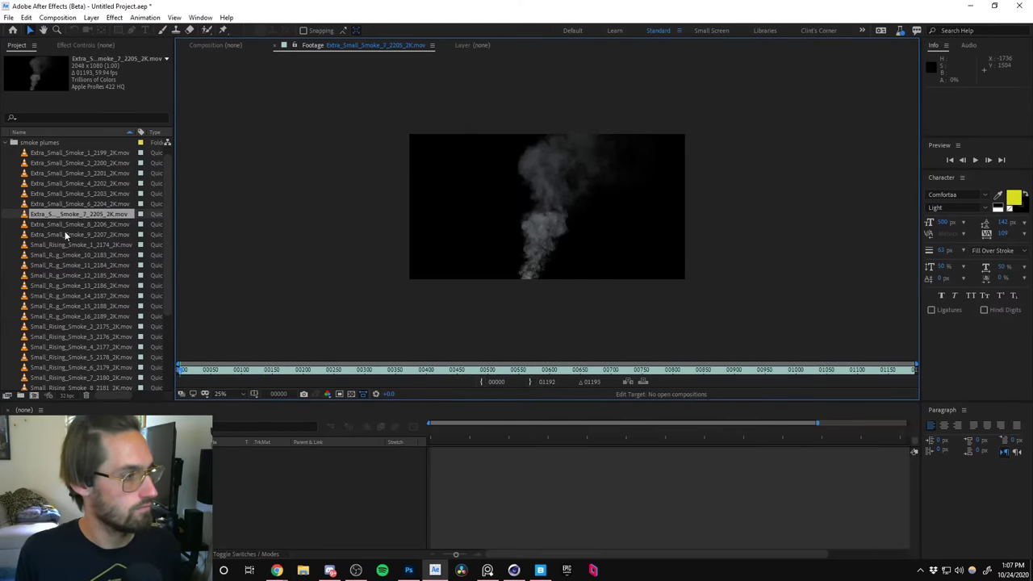
Preview Extra_Small_Smoke_8_2206_2K.mov and create a new composition from it.
{"action": "double_click", "coordinate": [24, 227]}
{"action": "left_click_drag", "start_coordinate": [199, 370], "coordinate": [840, 365]}
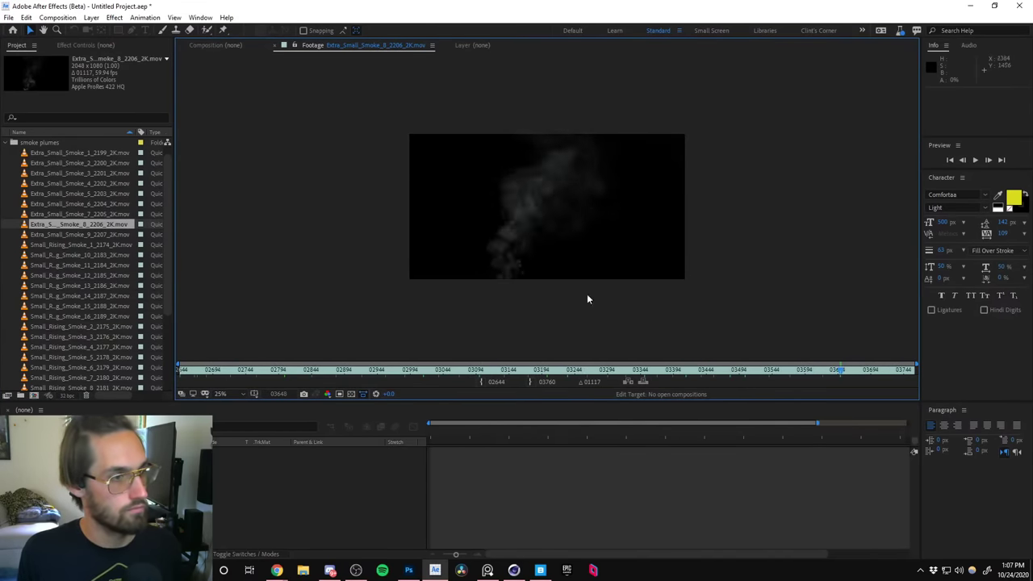
{"action": "left_click_drag", "start_coordinate": [47, 228], "coordinate": [34, 395]}
Preview the Extra_Small_Smoke clips 8 and 9 and the Small_Rising_Smoke clips 1 and 10.
{"action": "double_click", "coordinate": [24, 243]}
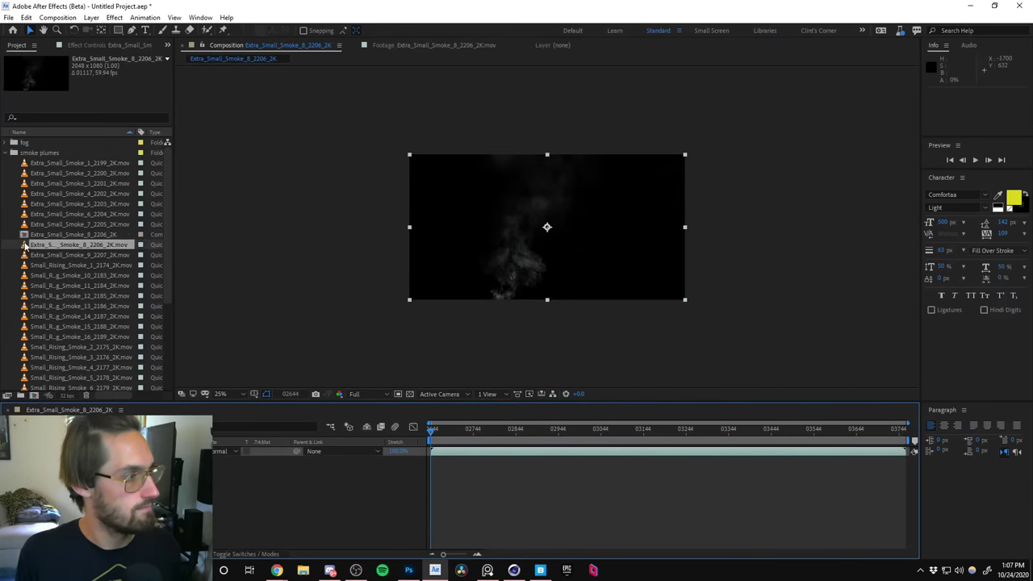
{"action": "left_click_drag", "start_coordinate": [194, 371], "coordinate": [808, 343]}
{"action": "double_click", "coordinate": [30, 255]}
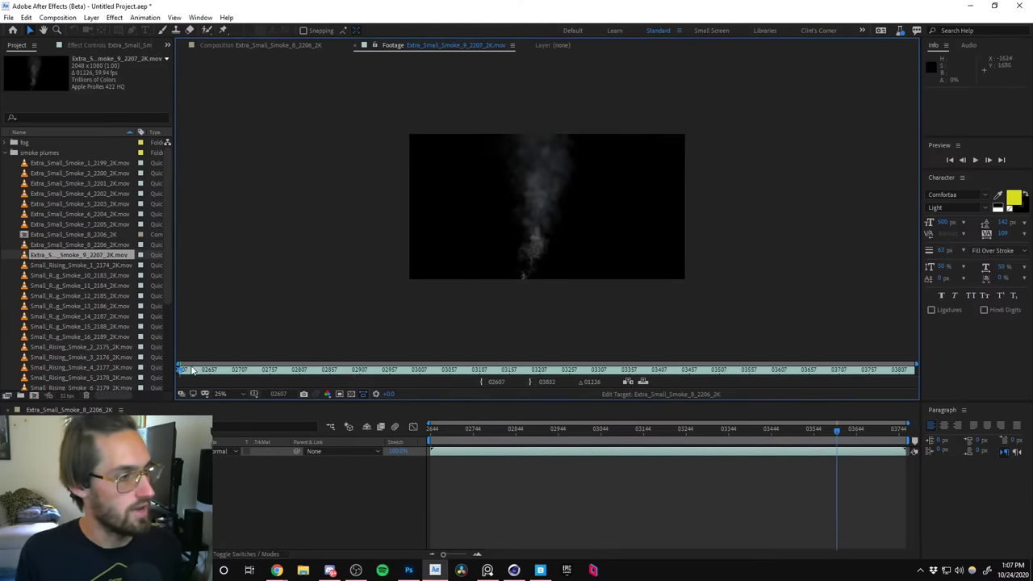
{"action": "left_click", "coordinate": [26, 266]}
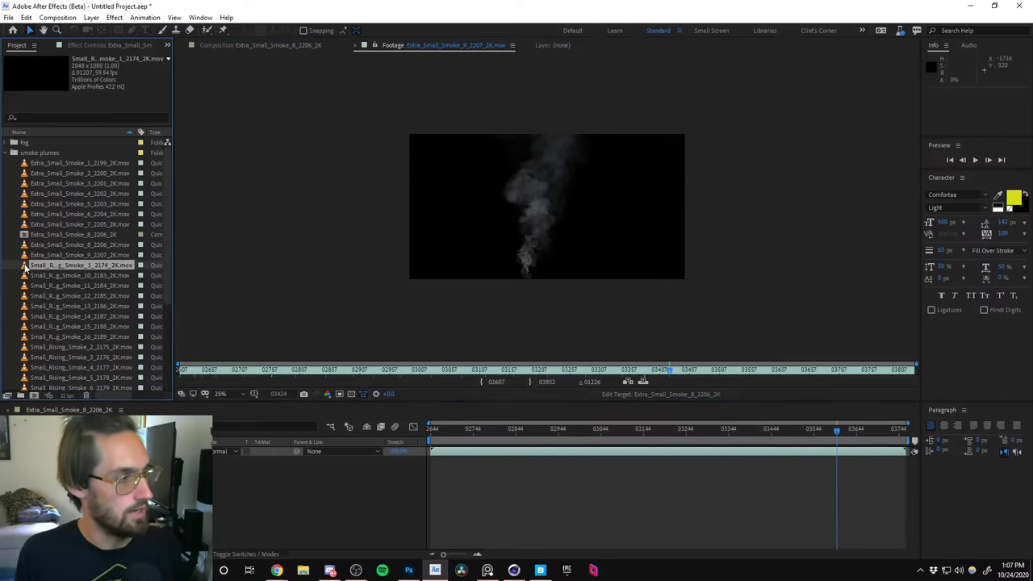
{"action": "double_click", "coordinate": [26, 266]}
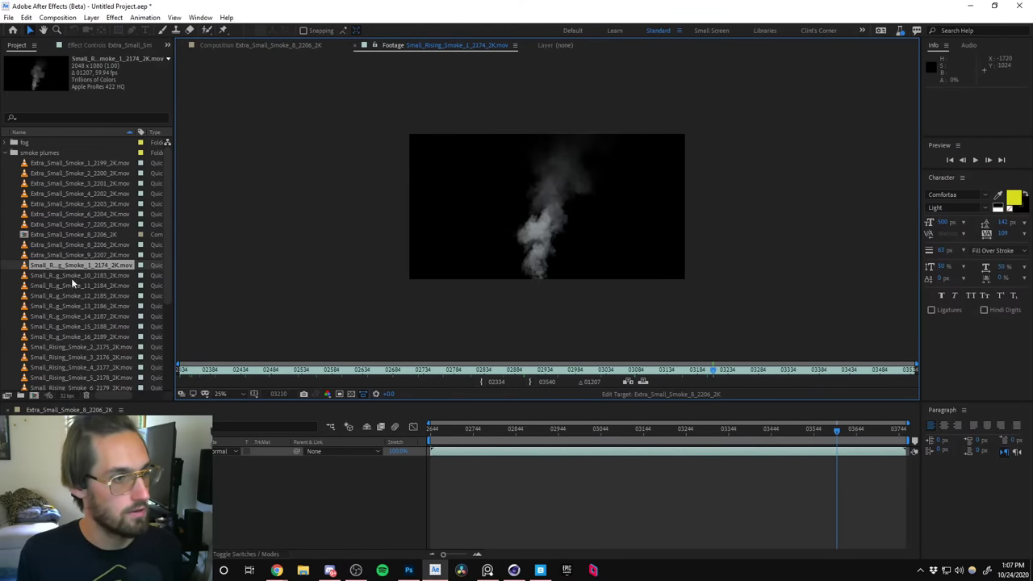
{"action": "double_click", "coordinate": [27, 276]}
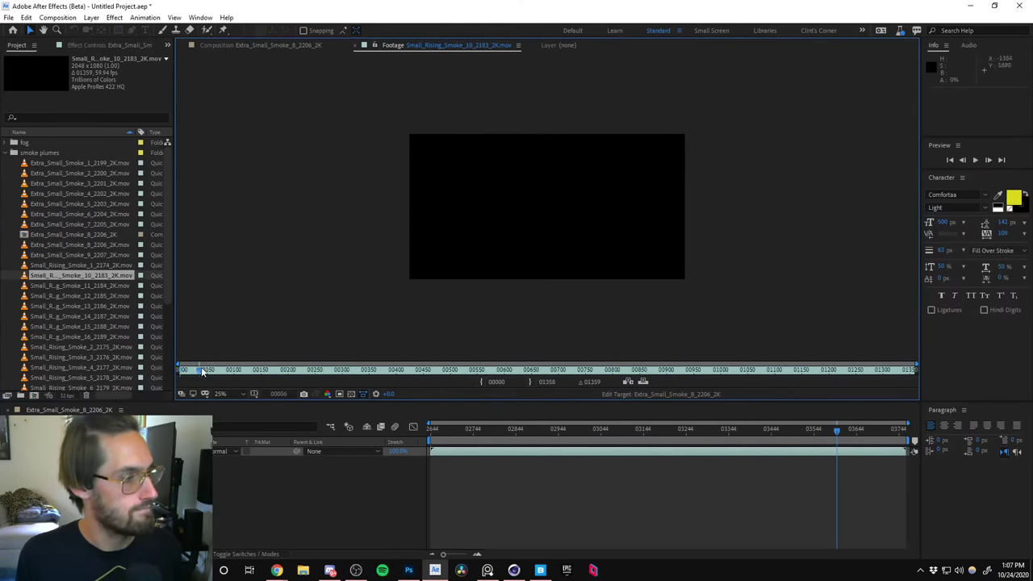
{"action": "key", "text": "space"}
Check the thumbnails of Small_Rising_Smoke clips 11 to 16 and preview Small_Rising_Smoke_16_2189_2K.mov.
{"action": "left_click", "coordinate": [25, 286]}
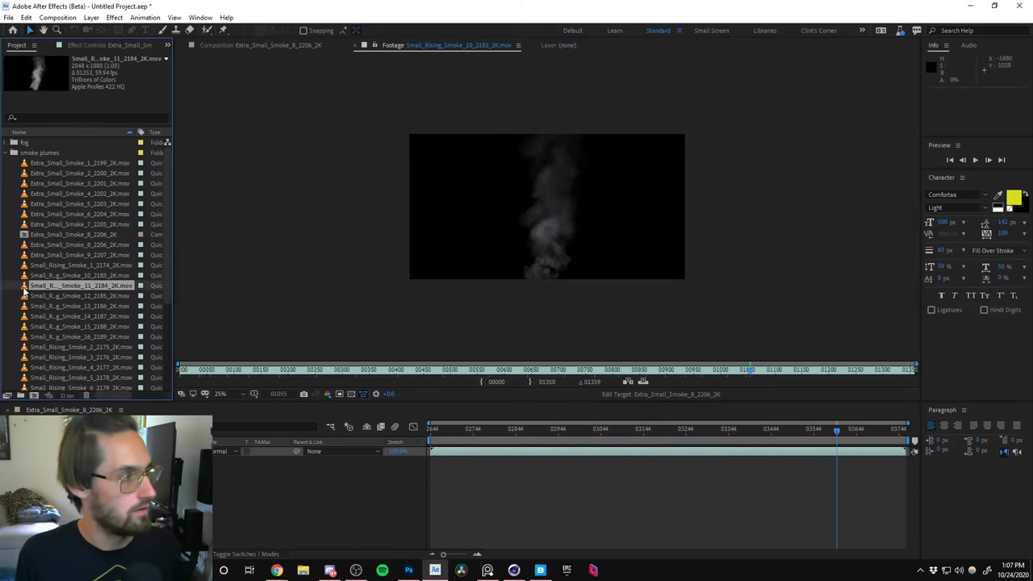
{"action": "left_click", "coordinate": [26, 296]}
{"action": "left_click", "coordinate": [25, 307]}
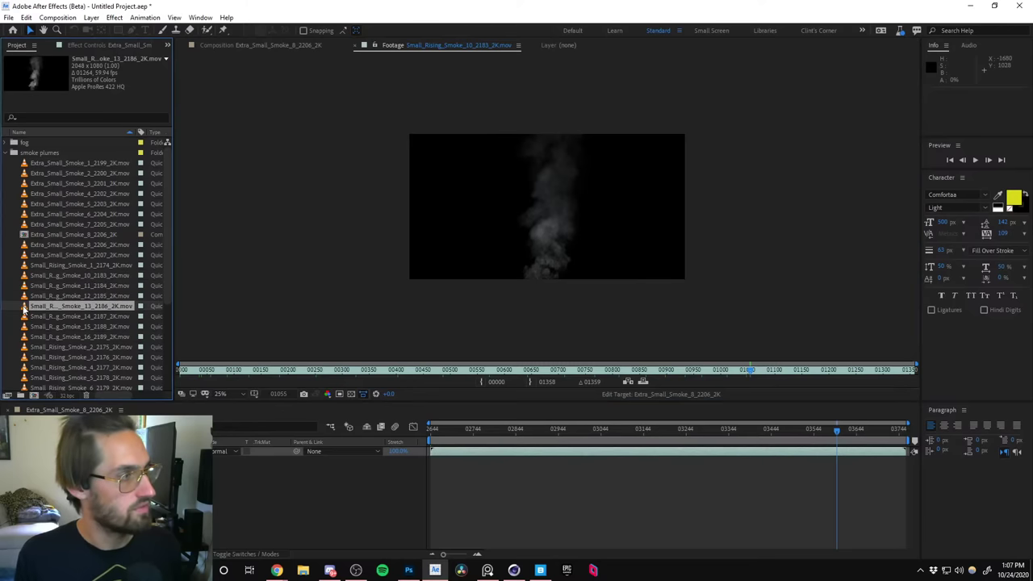
{"action": "left_click", "coordinate": [25, 317]}
{"action": "left_click", "coordinate": [25, 328]}
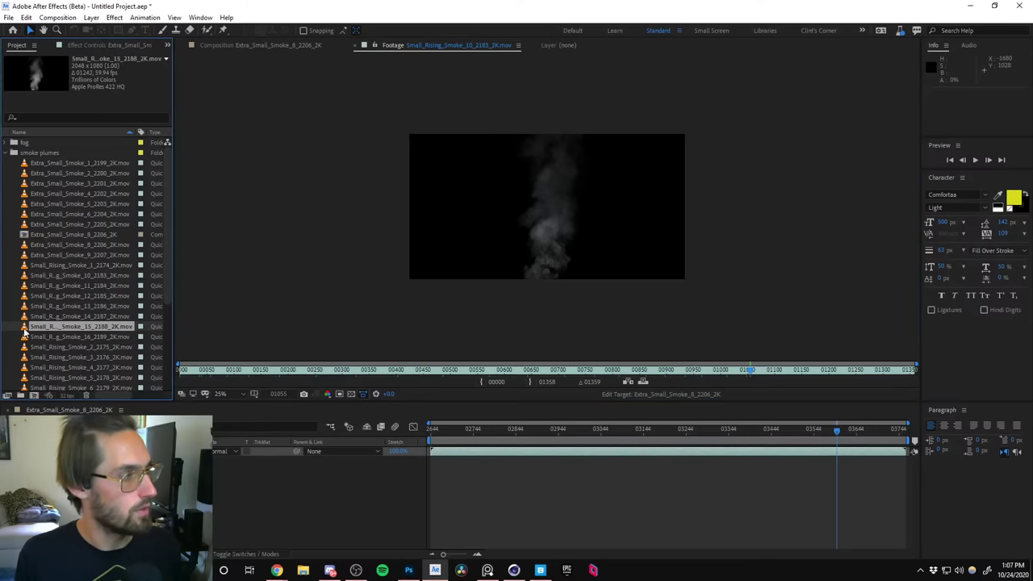
{"action": "left_click", "coordinate": [25, 337]}
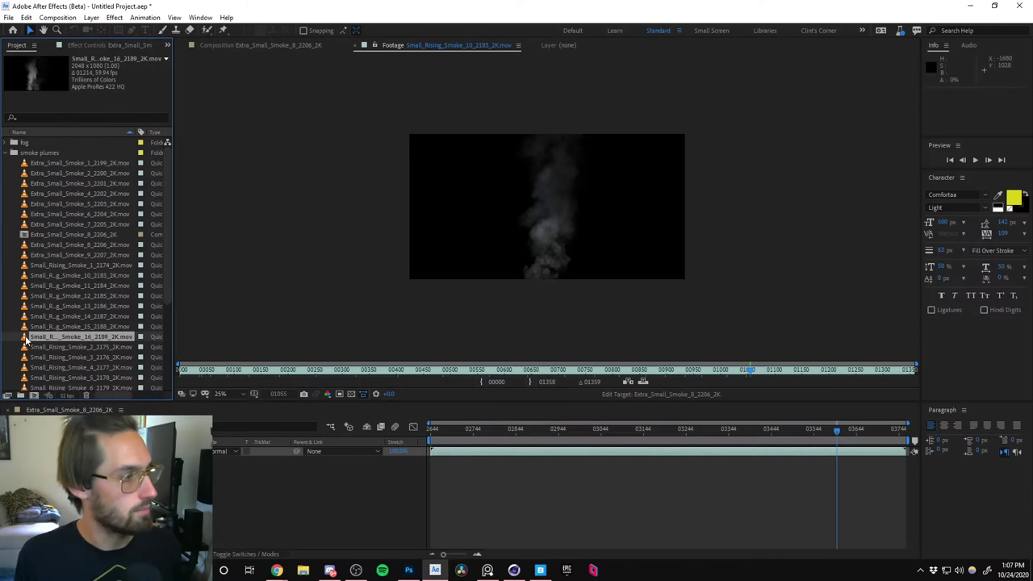
{"action": "double_click", "coordinate": [25, 337]}
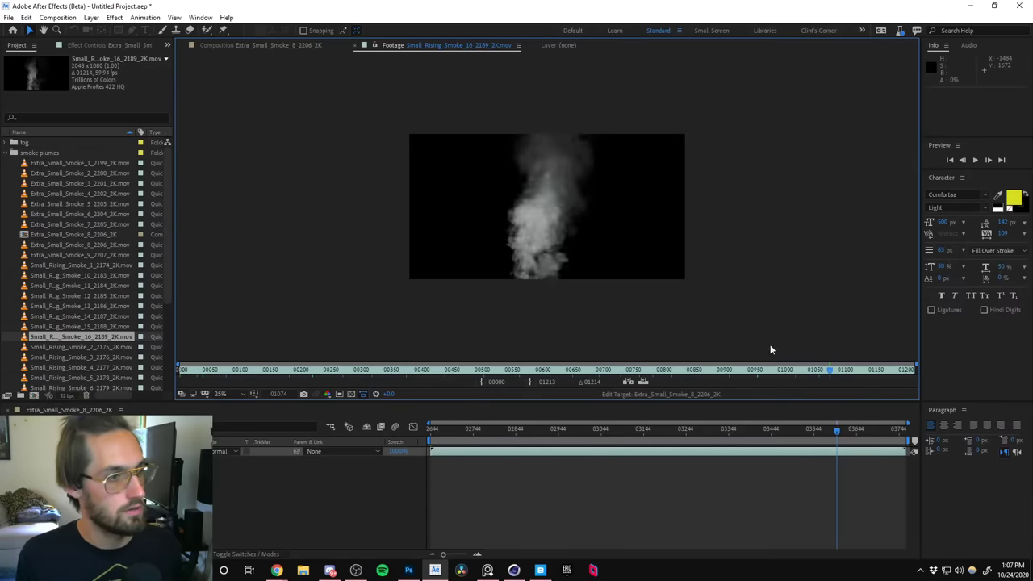
Go through the thumbnails of Small_Rising_Smoke clips 2 to 9, continuing to the first Small_Windy_Smoke clip.
{"action": "left_click", "coordinate": [31, 347]}
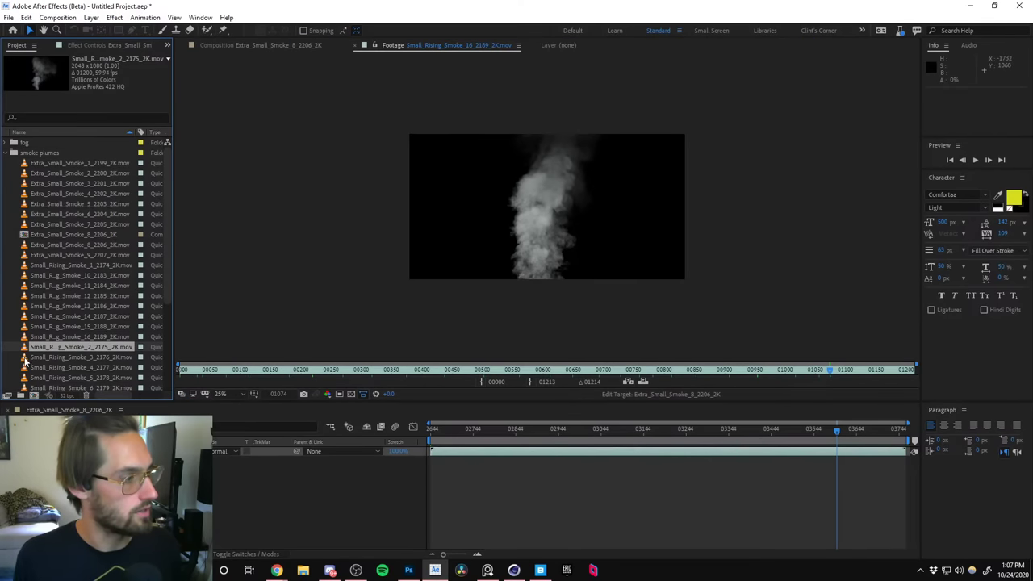
{"action": "left_click", "coordinate": [25, 357]}
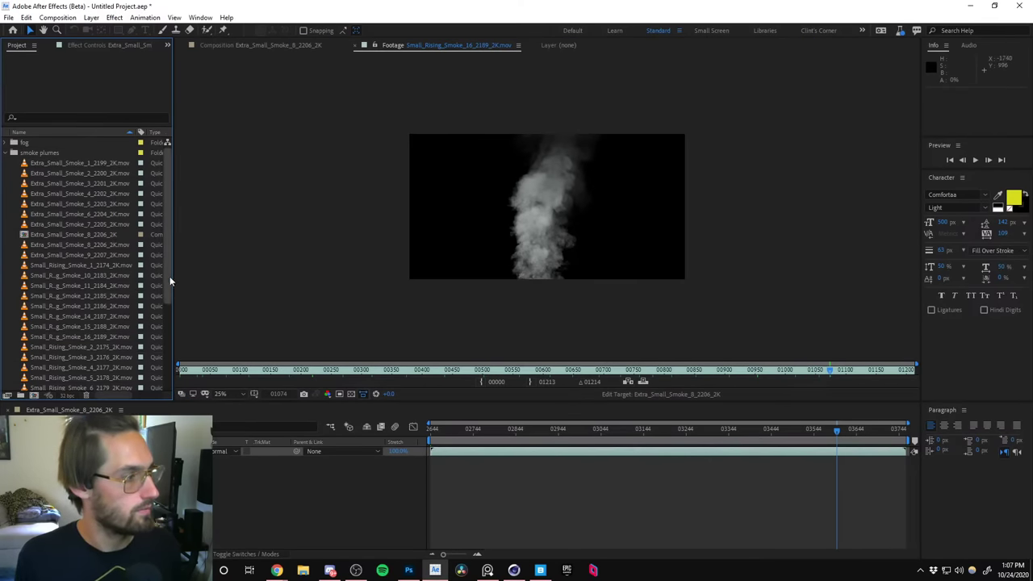
{"action": "scroll", "coordinate": [169, 279], "scroll_direction": "down", "scroll_amount": 1}
{"action": "left_click", "coordinate": [25, 347]}
{"action": "left_click", "coordinate": [25, 357]}
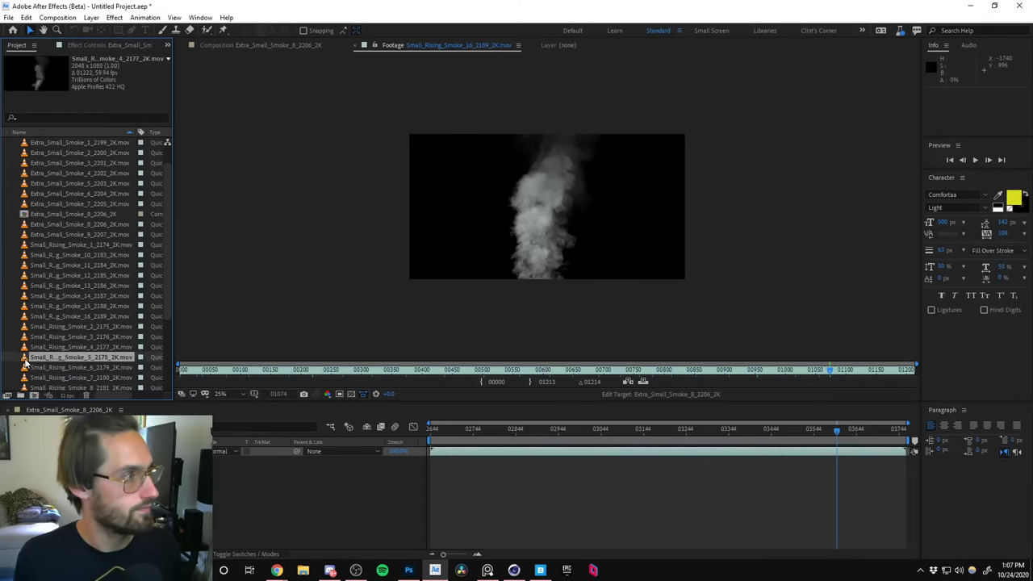
{"action": "left_click", "coordinate": [25, 367]}
{"action": "key", "text": "Down"}
{"action": "key", "text": "Down"}
{"action": "key", "text": "Down"}
{"action": "key", "text": "Down"}
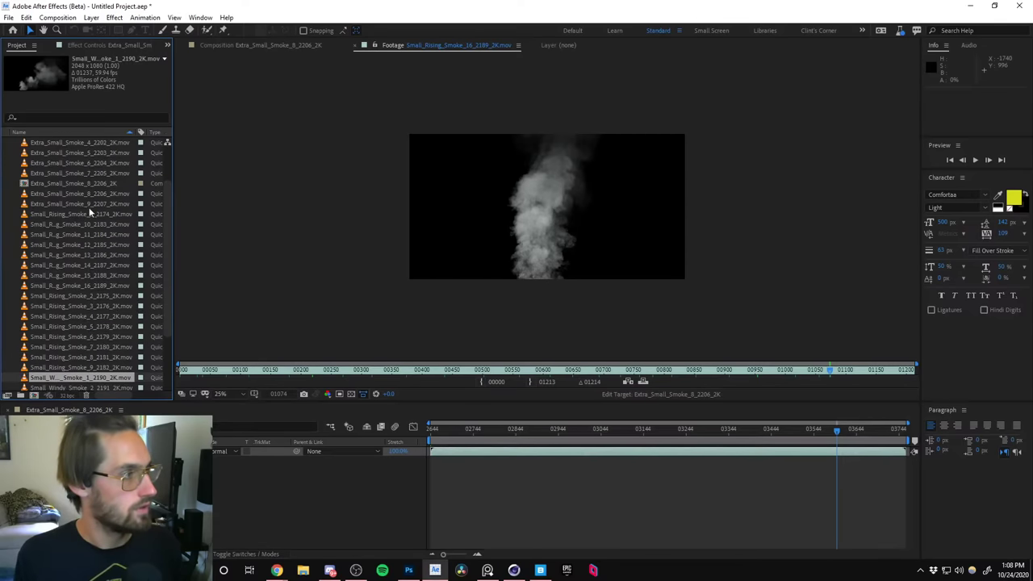
Preview Small_Windy_Smoke_1_2190_2K.mov and add it as a layer to the Extra_Small_Smoke_8_2206_2K composition.
{"action": "double_click", "coordinate": [25, 378]}
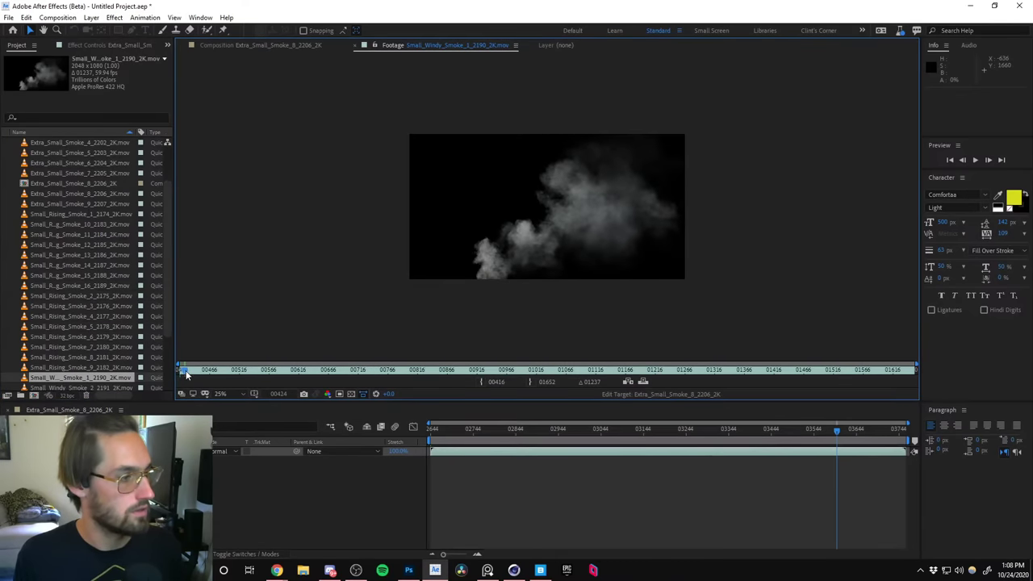
{"action": "mouse_move", "coordinate": [185, 373]}
{"action": "left_mouse_down"}
{"action": "mouse_move", "coordinate": [527, 339]}
{"action": "mouse_move", "coordinate": [835, 331]}
{"action": "left_mouse_up"}
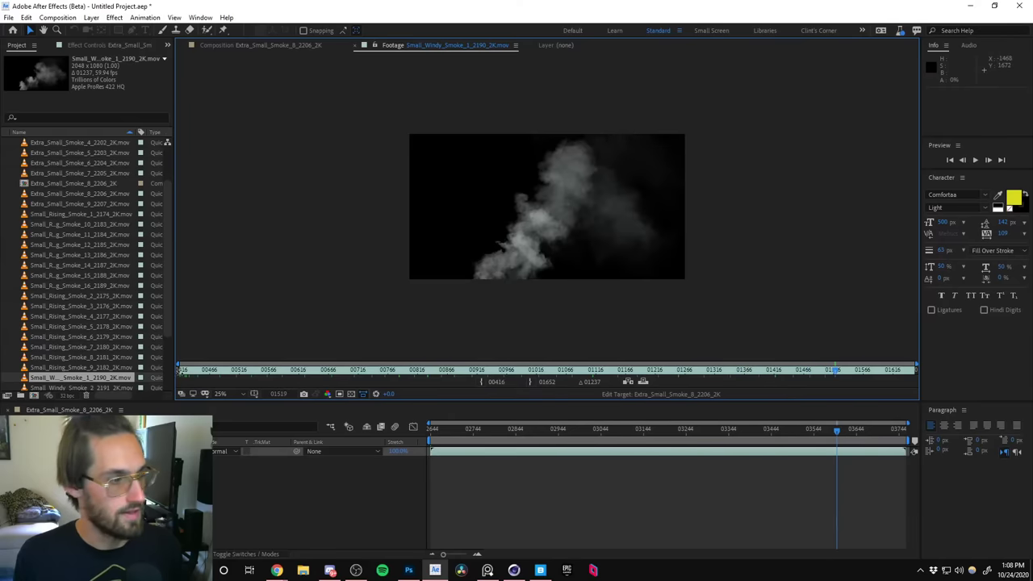
{"action": "left_click", "coordinate": [81, 378]}
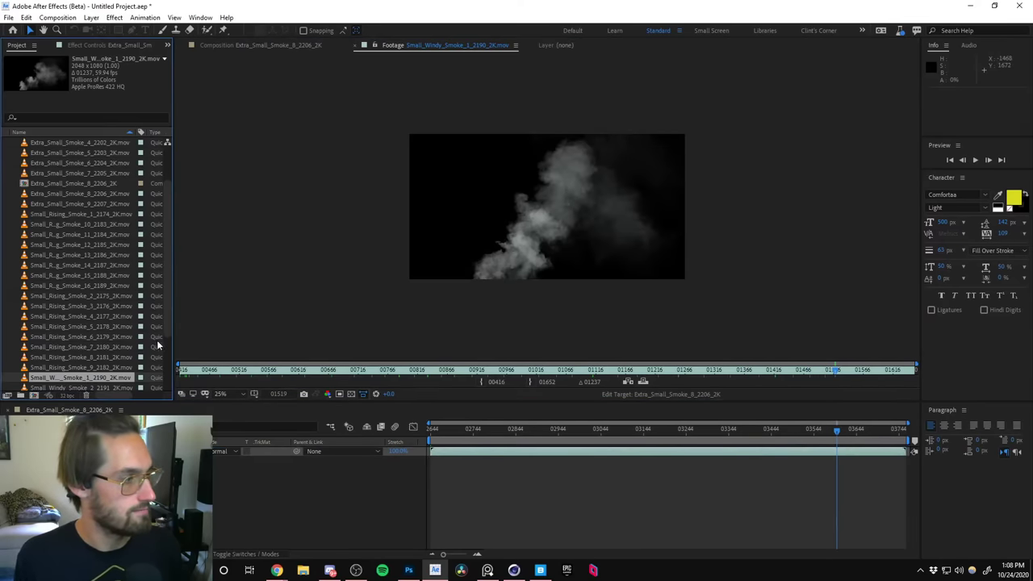
{"action": "scroll", "coordinate": [166, 314], "scroll_direction": "down", "scroll_amount": 3}
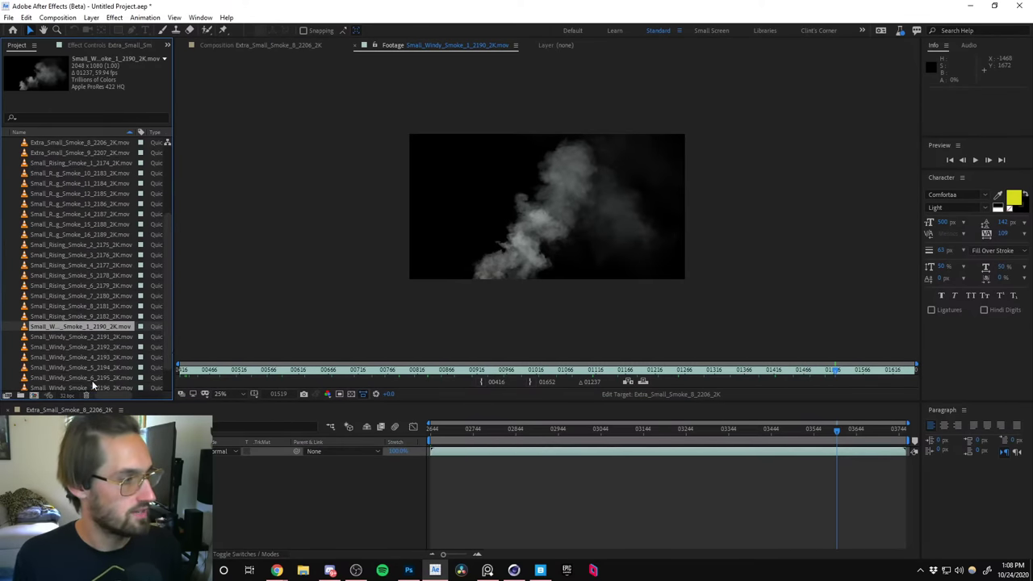
{"action": "key", "text": "ctrl+slash"}
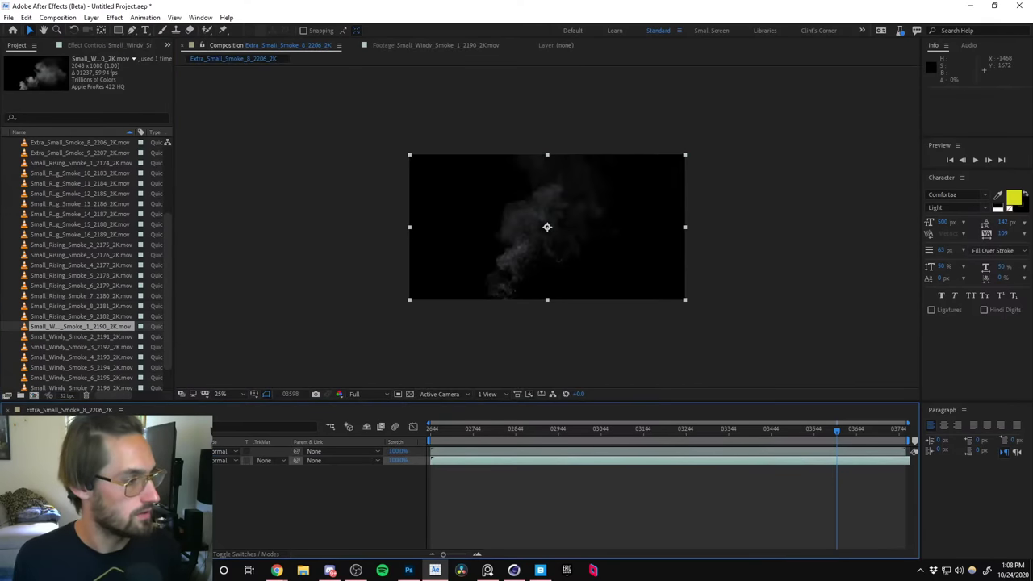
Preview Small_Windy_Smoke_2_2191_2K.mov and check the thumbnails of the Small_Windy_Smoke clips after it.
{"action": "double_click", "coordinate": [33, 338]}
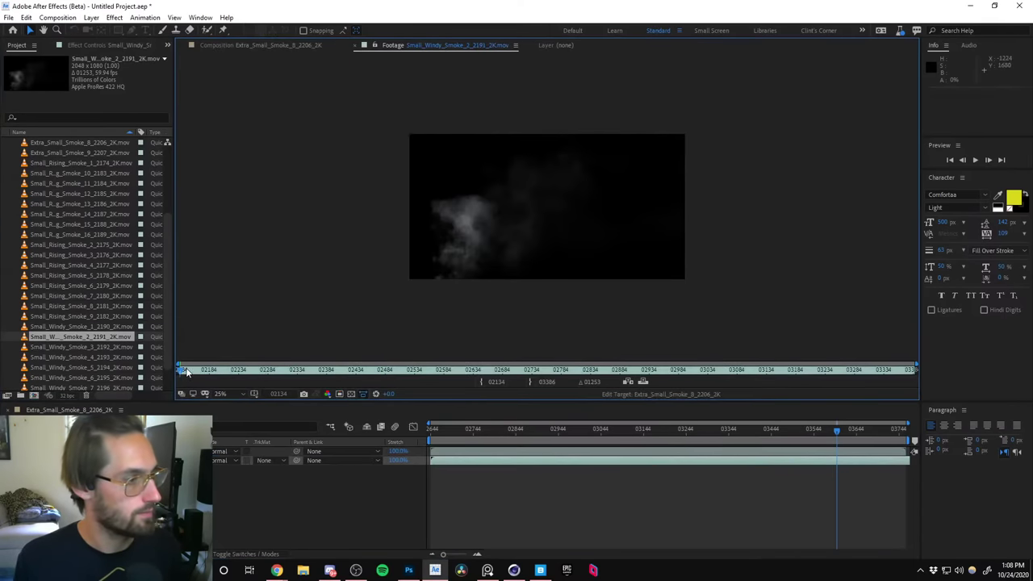
{"action": "left_click_drag", "start_coordinate": [394, 353], "coordinate": [884, 363]}
{"action": "left_click", "coordinate": [24, 348]}
{"action": "key", "text": "Down"}
{"action": "key", "text": "Down"}
{"action": "key", "text": "Down"}
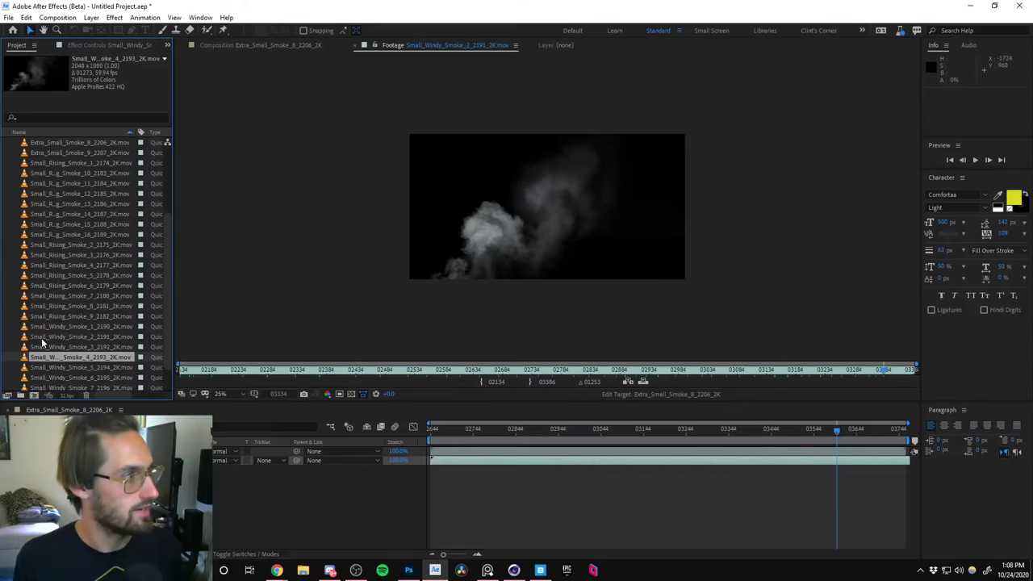
{"action": "key", "text": "Up"}
{"action": "key", "text": "Up"}
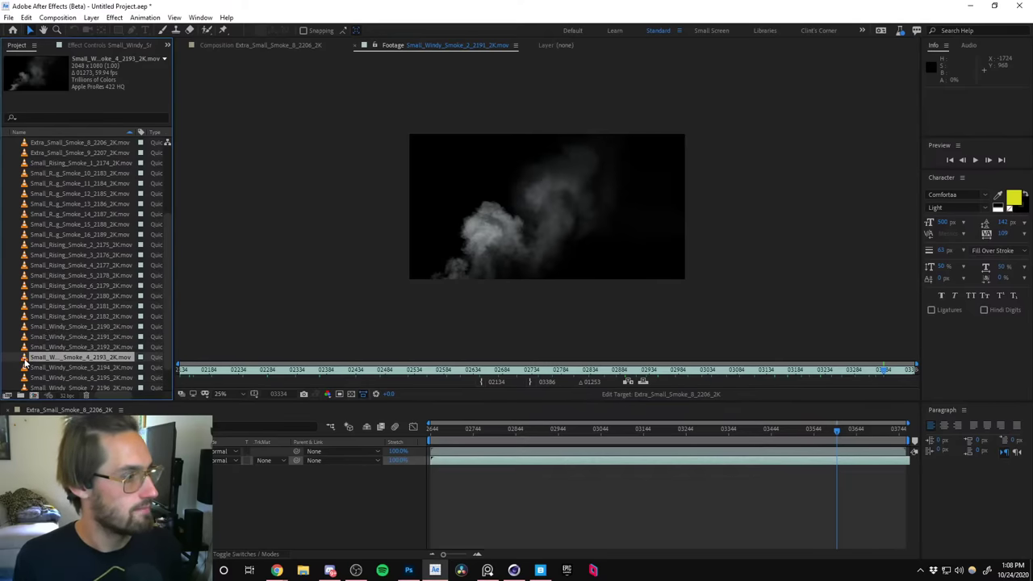
Preview Small_Windy_Smoke_4_2193_2K.mov and add it as a layer to the Extra_Small_Smoke_8_2206_2K composition.
{"action": "double_click", "coordinate": [24, 359]}
{"action": "left_click_drag", "start_coordinate": [190, 372], "coordinate": [880, 367]}
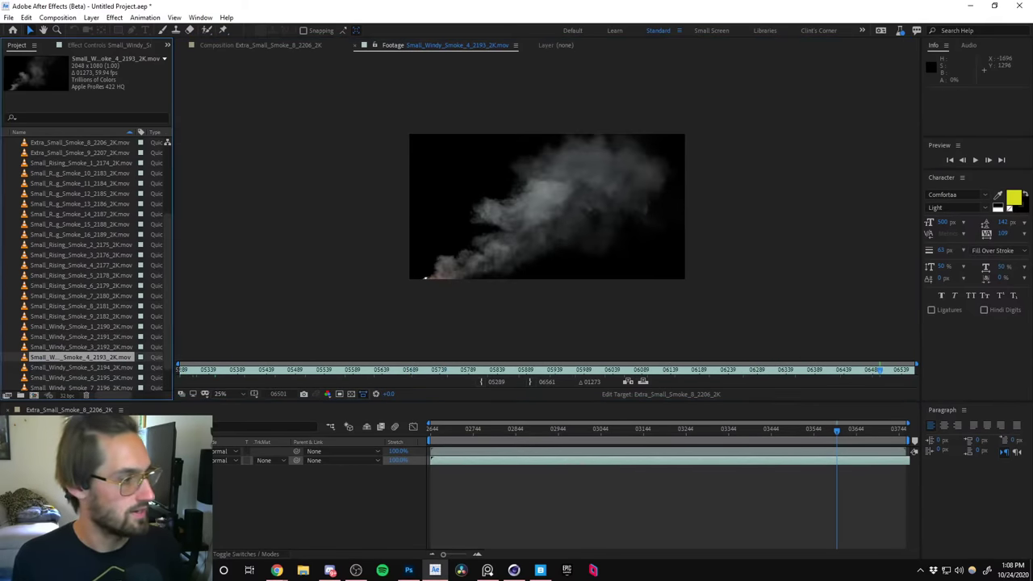
{"action": "key", "text": "ctrl+/"}
Preview Small_Windy_Smoke_9_2198_2K.mov and Small_Windy_Smoke_8_2197_2K.mov at the end of the footage list.
{"action": "scroll", "coordinate": [46, 349], "scroll_direction": "down", "scroll_amount": 1}
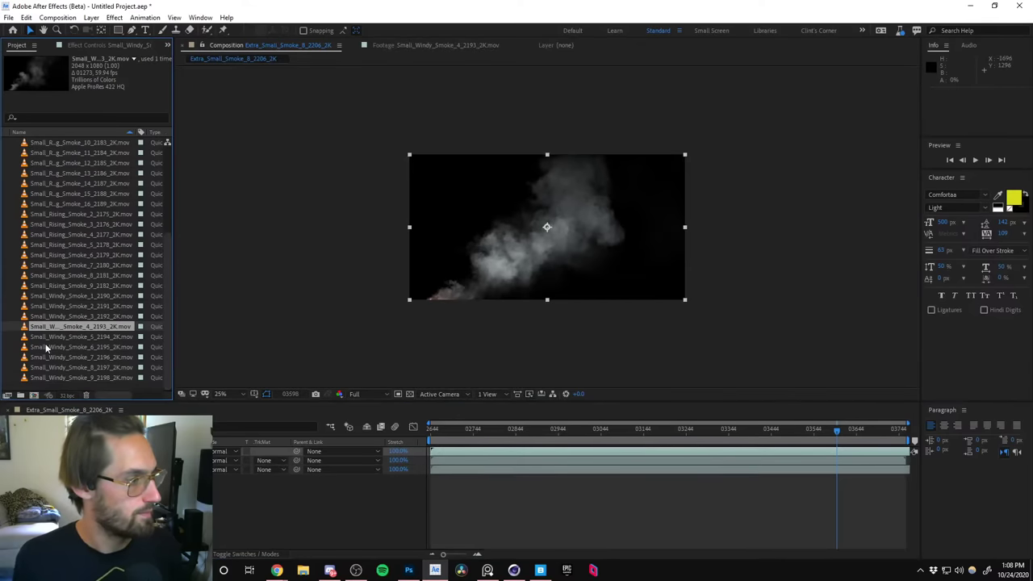
{"action": "left_click", "coordinate": [26, 378]}
{"action": "double_click", "coordinate": [25, 380]}
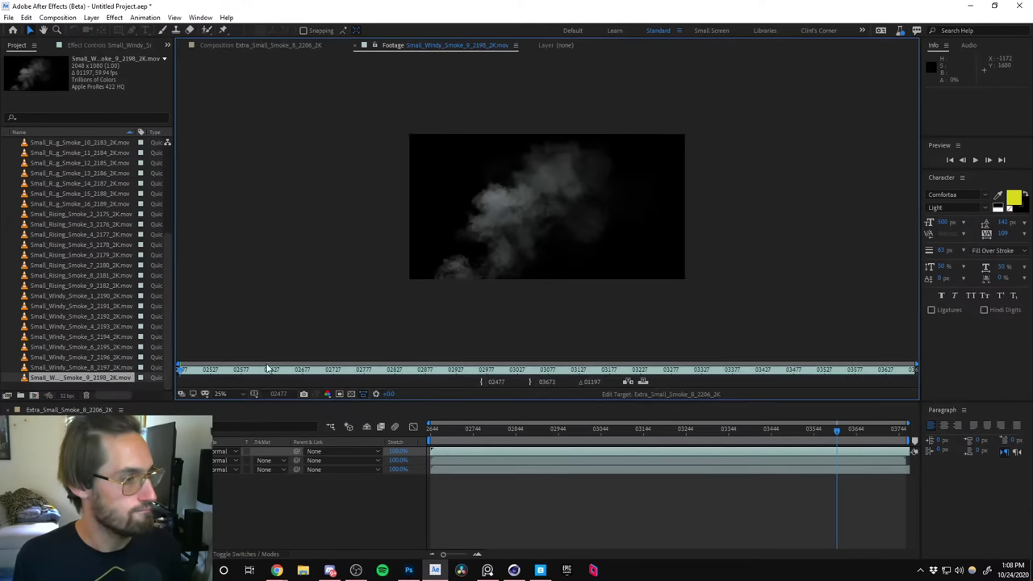
{"action": "left_click_drag", "start_coordinate": [191, 376], "coordinate": [916, 359]}
{"action": "double_click", "coordinate": [24, 367]}
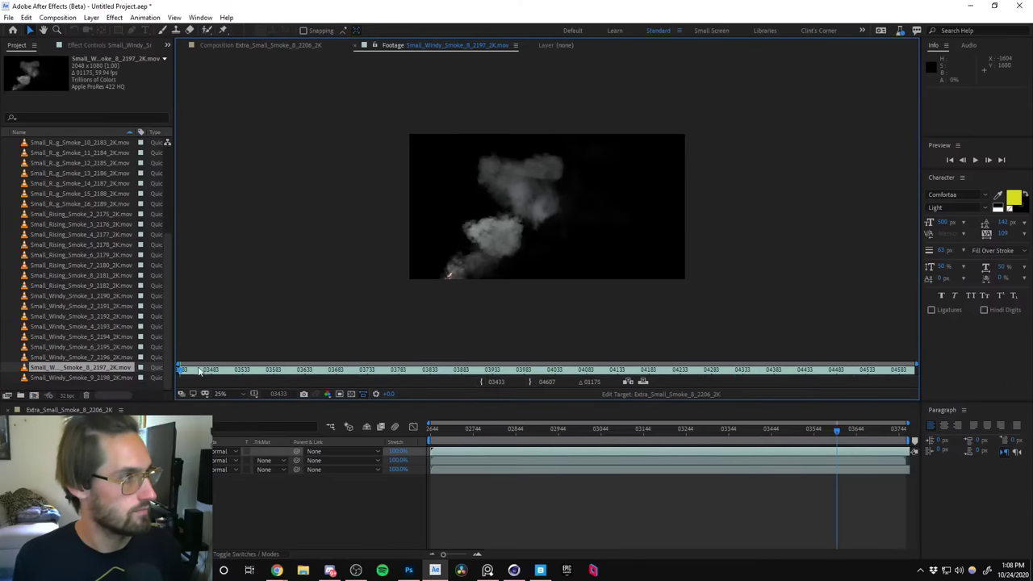
Add Small_Windy_Smoke_9_2198_2K.mov to the Extra_Small_Smoke_8_2206_2K composition and dismiss the disk cache warning.
{"action": "double_click", "coordinate": [25, 378]}
{"action": "left_click_drag", "start_coordinate": [47, 380], "coordinate": [89, 449]}
{"action": "left_click_drag", "start_coordinate": [161, 450], "coordinate": [166, 451]}
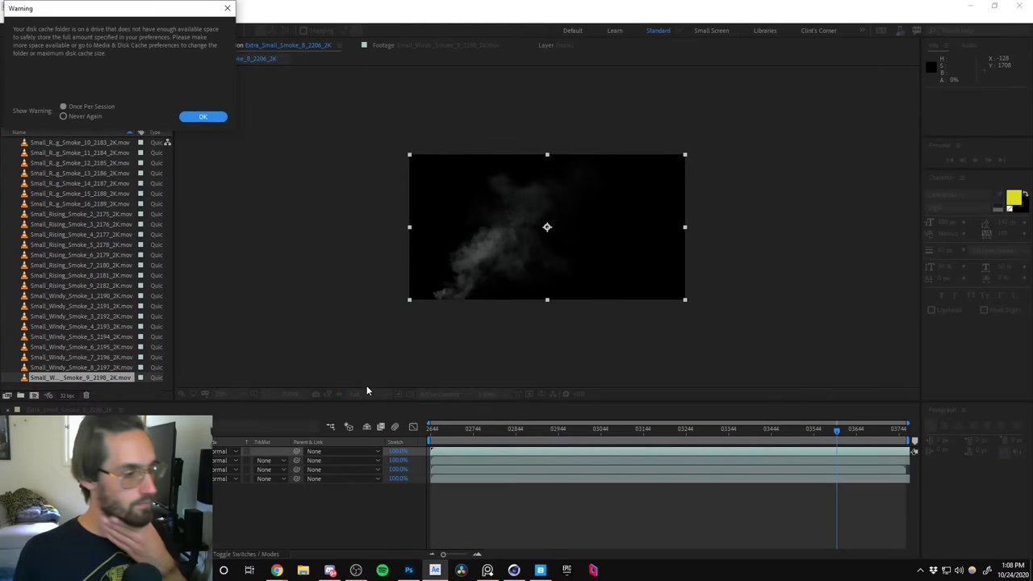
{"action": "left_click", "coordinate": [195, 119]}
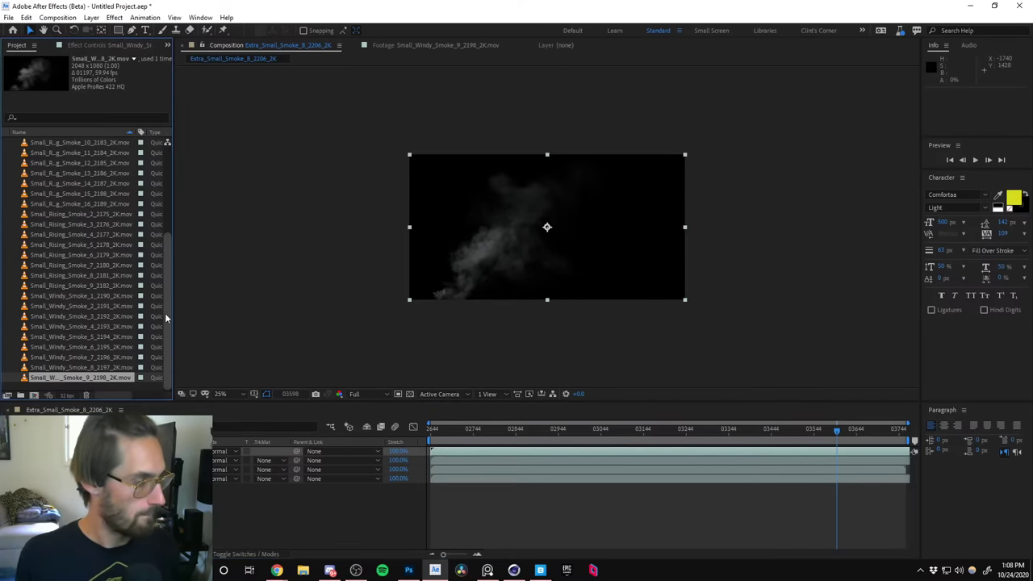
Collapse the smoke plumes folder, expand the fog folder and open Displaced_Fog_1_1198_2K.mov for preview.
{"action": "left_click_drag", "start_coordinate": [163, 312], "coordinate": [169, 226]}
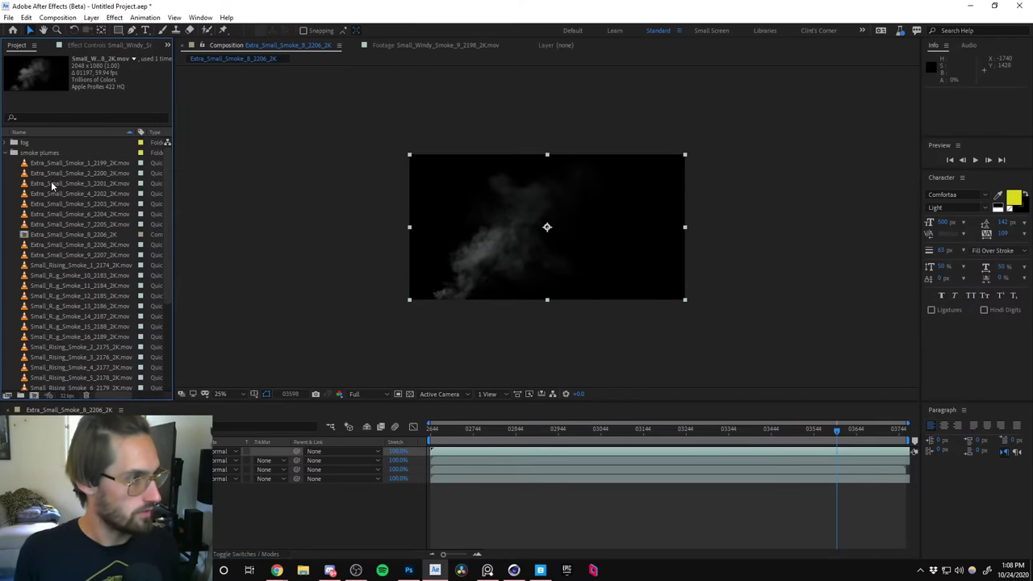
{"action": "left_click", "coordinate": [6, 153]}
{"action": "left_click", "coordinate": [6, 142]}
{"action": "left_click", "coordinate": [23, 154]}
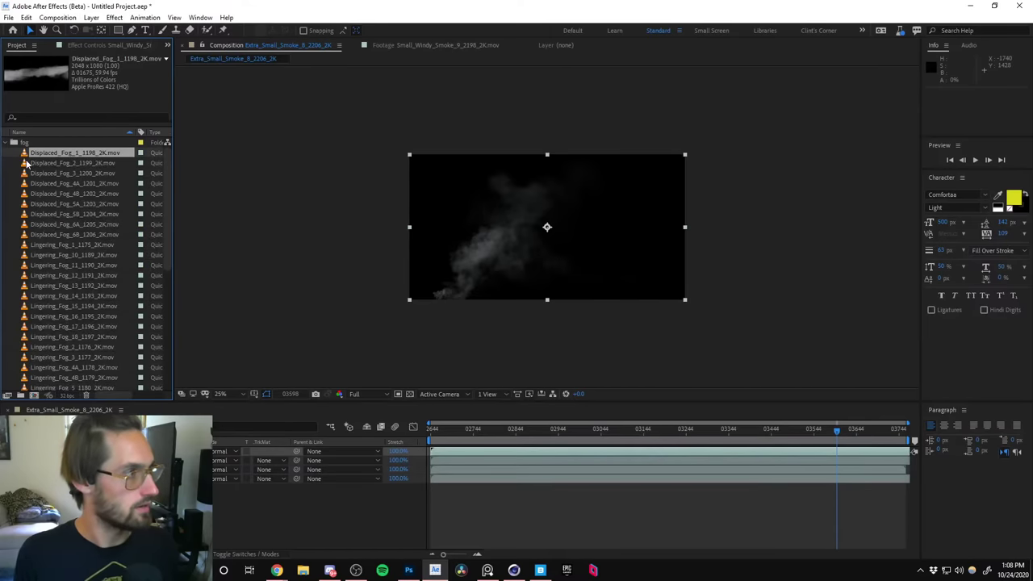
{"action": "double_click", "coordinate": [23, 153]}
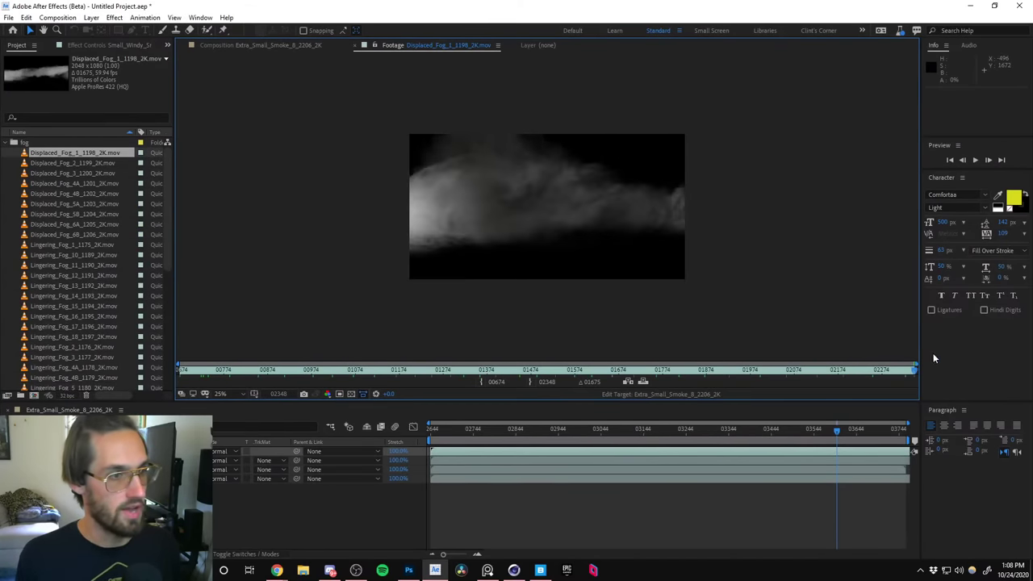
Check the thumbnails of the remaining Displaced_Fog clips and scrub through Lingering_Fog_10_1189_2K.mov.
{"action": "left_click", "coordinate": [27, 170]}
{"action": "key", "text": "Down"}
{"action": "key", "text": "Down"}
{"action": "key", "text": "Down"}
{"action": "key", "text": "Down"}
{"action": "key", "text": "Down"}
{"action": "key", "text": "Down"}
{"action": "key", "text": "Down"}
{"action": "key", "text": "Down"}
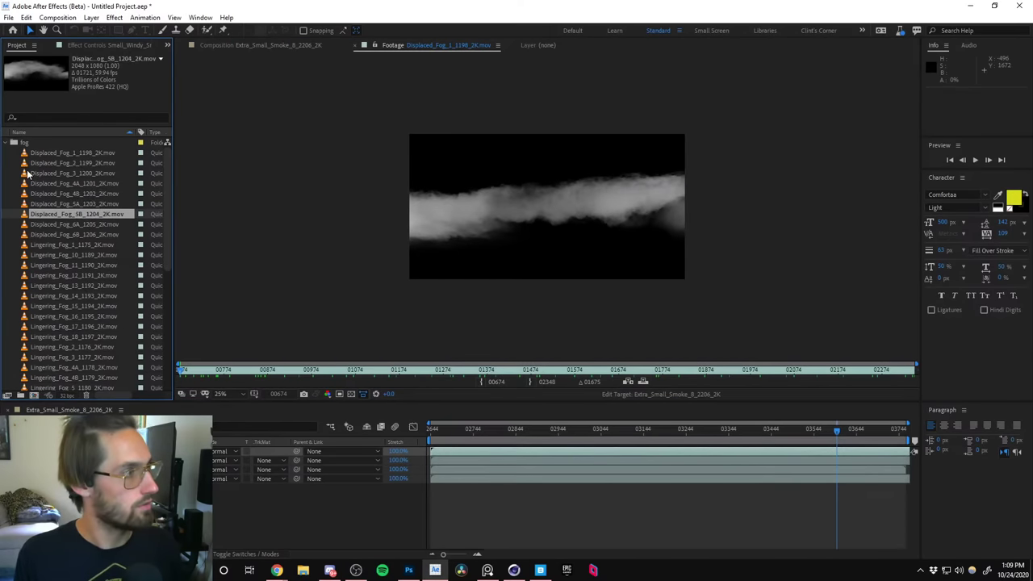
{"action": "key", "text": "Down"}
{"action": "key", "text": "Up"}
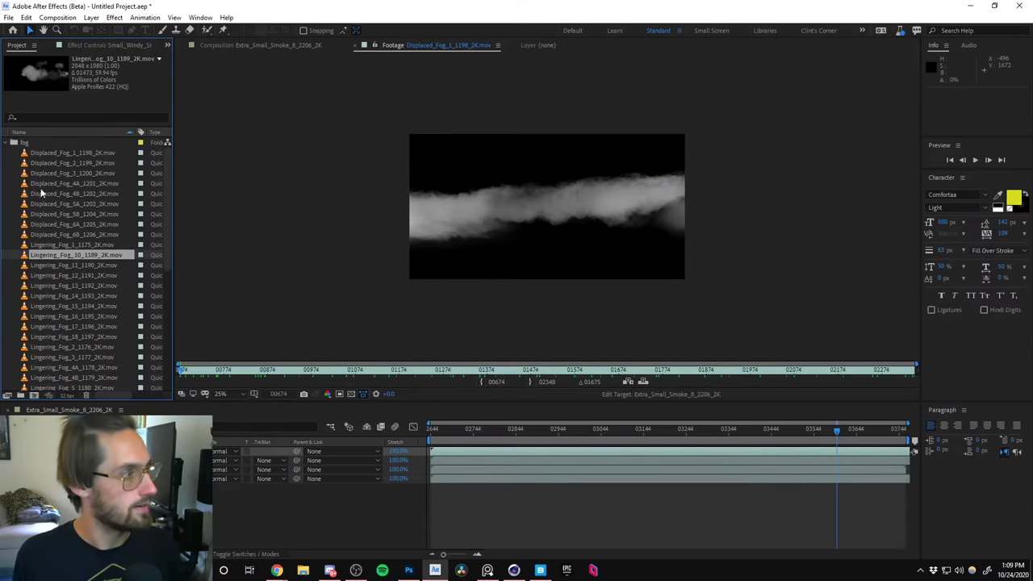
{"action": "double_click", "coordinate": [31, 255]}
{"action": "left_click_drag", "start_coordinate": [190, 371], "coordinate": [932, 340]}
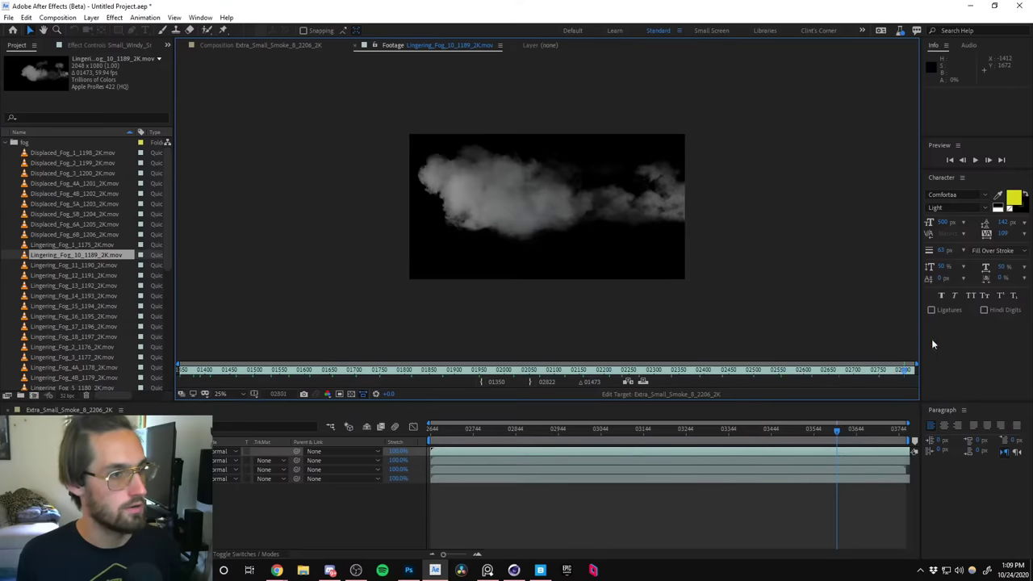
Preview Lingering_Fog_11_1190_2K.mov and check the thumbnails of the clips down to Lingering_Fog_17_1196_2K.mov.
{"action": "double_click", "coordinate": [28, 265]}
{"action": "key", "text": "Down"}
{"action": "key", "text": "Down"}
{"action": "key", "text": "Down"}
{"action": "key", "text": "Down"}
{"action": "key", "text": "Down"}
{"action": "key", "text": "Down"}
{"action": "key", "text": "Down"}
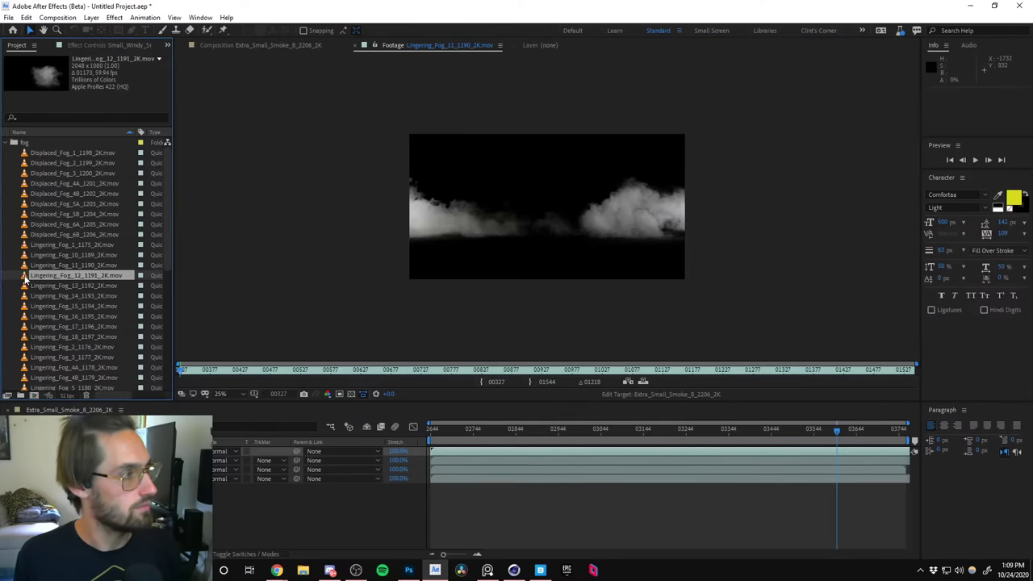
{"action": "key", "text": "Up"}
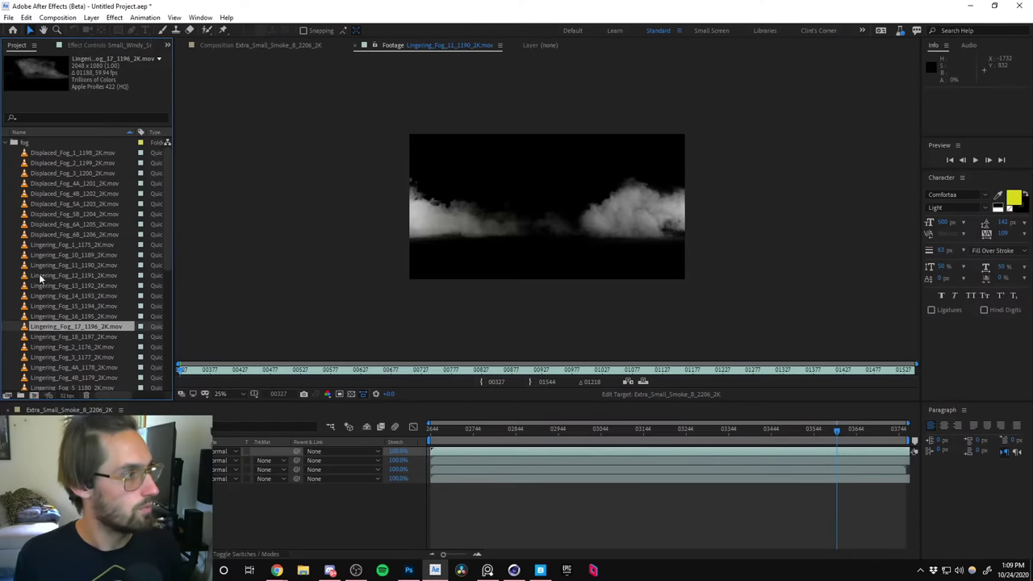
Preview Lingering_Fog_17_1196_2K.mov and add it as a layer to the Extra_Small_Smoke_8_2206_2K composition.
{"action": "double_click", "coordinate": [26, 329]}
{"action": "mouse_move", "coordinate": [181, 371]}
{"action": "left_mouse_down"}
{"action": "mouse_move", "coordinate": [577, 338]}
{"action": "mouse_move", "coordinate": [866, 356]}
{"action": "mouse_move", "coordinate": [210, 351]}
{"action": "mouse_move", "coordinate": [120, 361]}
{"action": "left_mouse_up"}
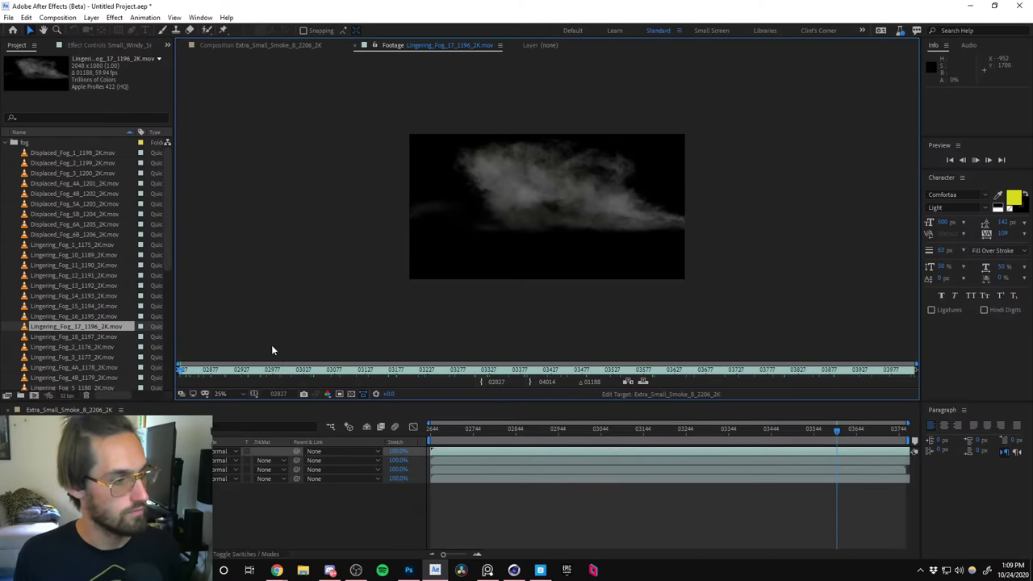
{"action": "key", "text": "space"}
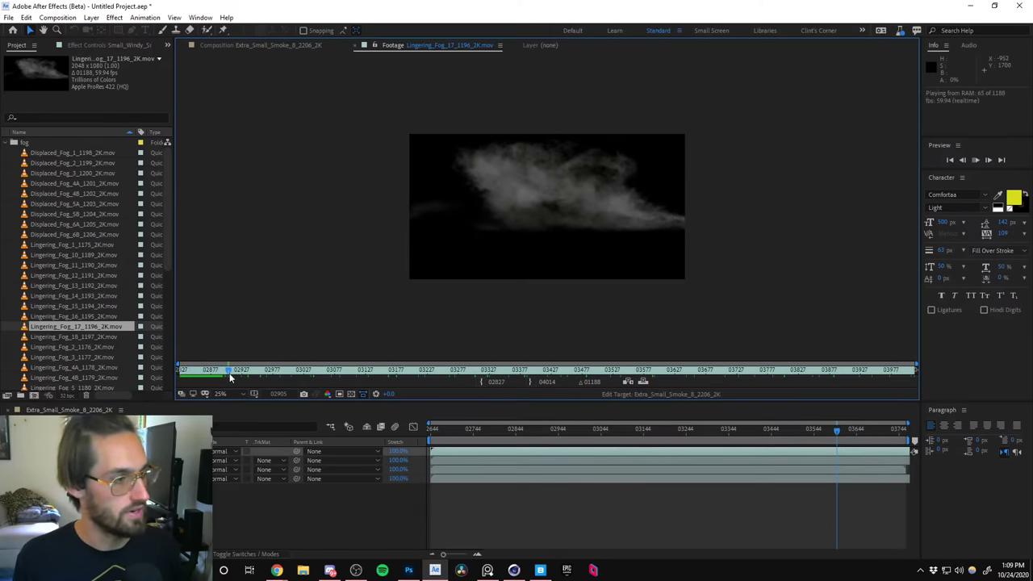
{"action": "mouse_move", "coordinate": [229, 374]}
{"action": "left_mouse_down"}
{"action": "mouse_move", "coordinate": [876, 356]}
{"action": "mouse_move", "coordinate": [131, 373]}
{"action": "left_mouse_up"}
{"action": "mouse_move", "coordinate": [78, 326]}
{"action": "left_mouse_down"}
{"action": "mouse_move", "coordinate": [92, 387]}
{"action": "mouse_move", "coordinate": [138, 450]}
{"action": "mouse_move", "coordinate": [162, 452]}
{"action": "left_mouse_up"}
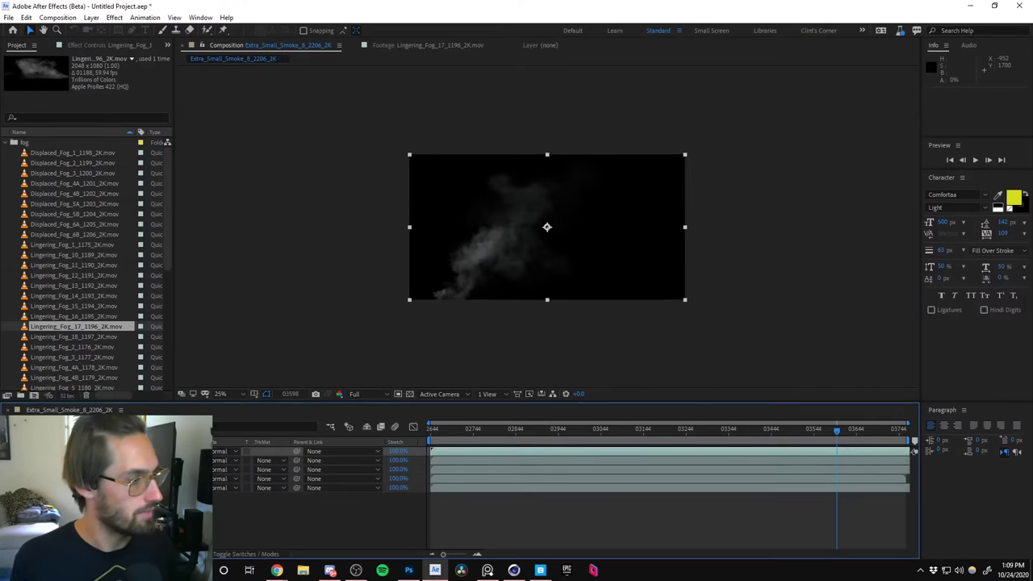
Check the thumbnails of the clips from Lingering_Fog_18_1197_2K.mov to Lingering_Fog_7A_1183_2K.mov.
{"action": "left_click", "coordinate": [24, 339]}
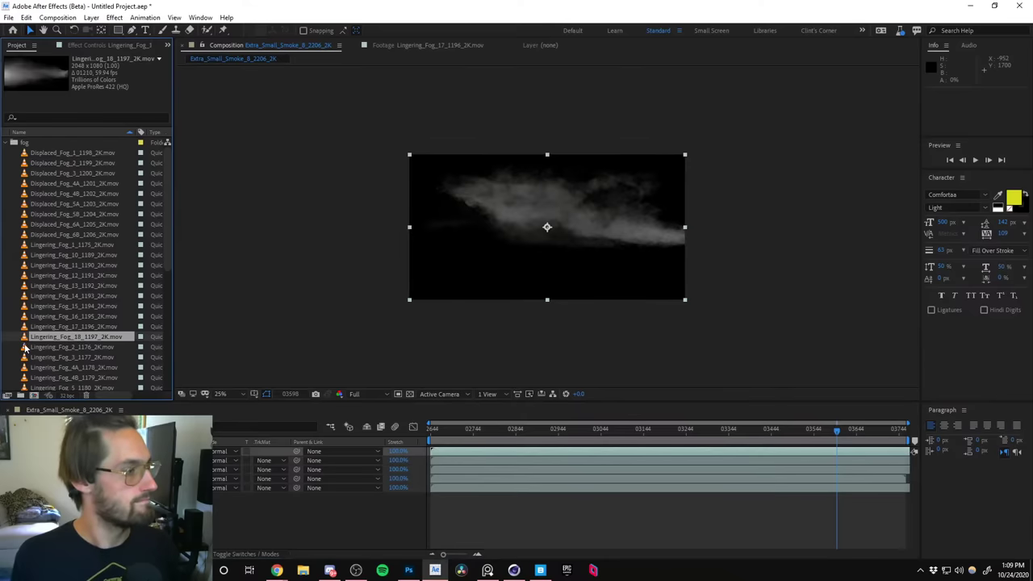
{"action": "key", "text": "Down"}
{"action": "key", "text": "Down"}
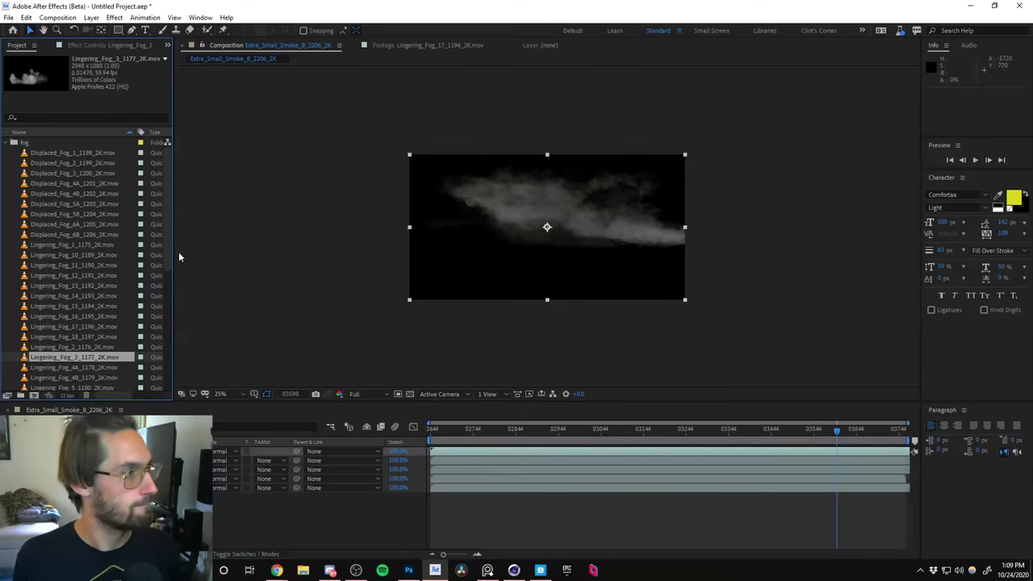
{"action": "scroll", "coordinate": [48, 315], "scroll_direction": "down", "scroll_amount": 2}
{"action": "left_click", "coordinate": [25, 328]}
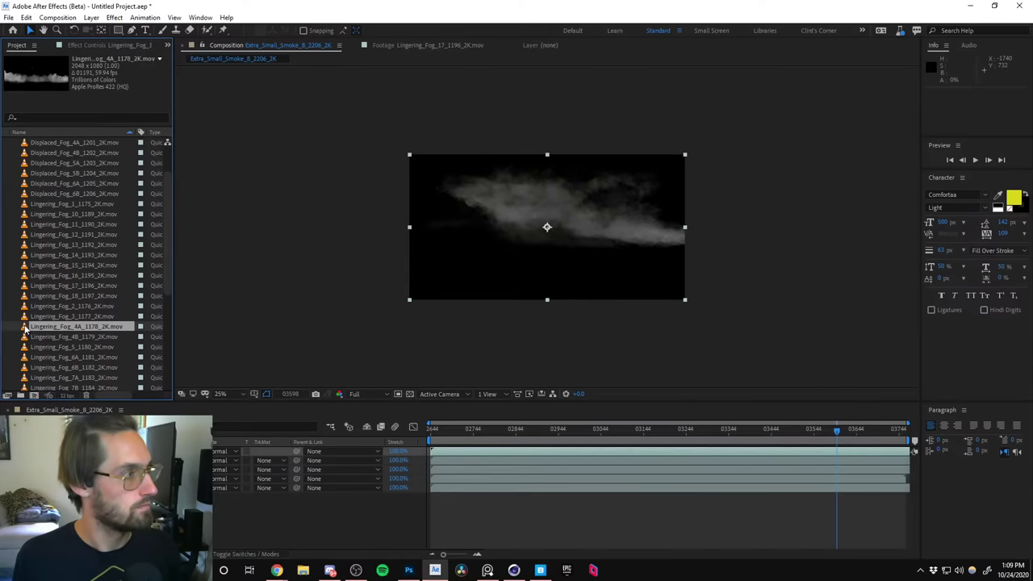
{"action": "key", "text": "Down"}
{"action": "key", "text": "Down"}
{"action": "key", "text": "Down"}
{"action": "key", "text": "Down"}
{"action": "key", "text": "Down"}
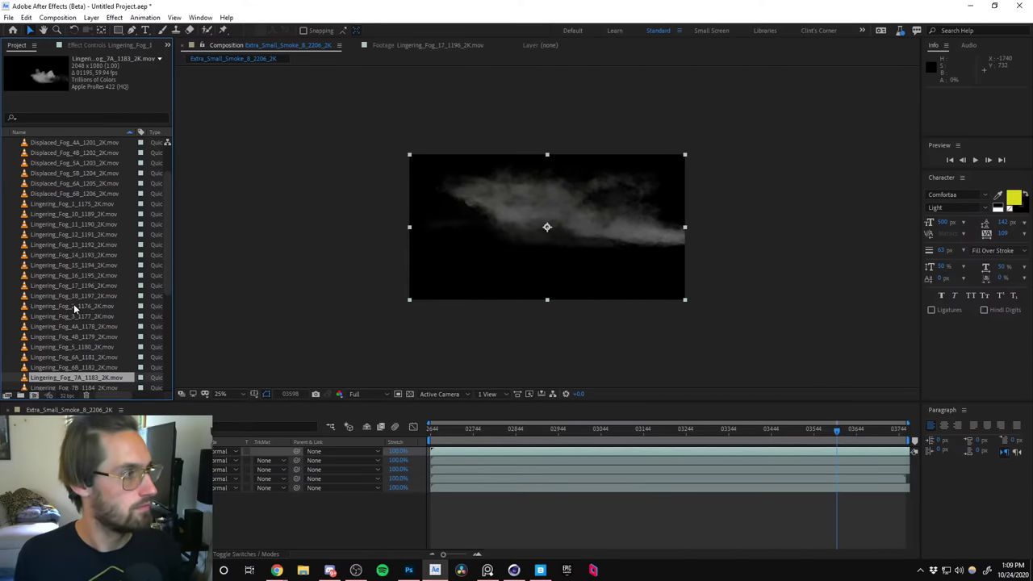
Preview Lingering_Fog_6B_1182_2K.mov and add it to the Extra_Small_Smoke_8_2206_2K composition.
{"action": "key", "text": "Up"}
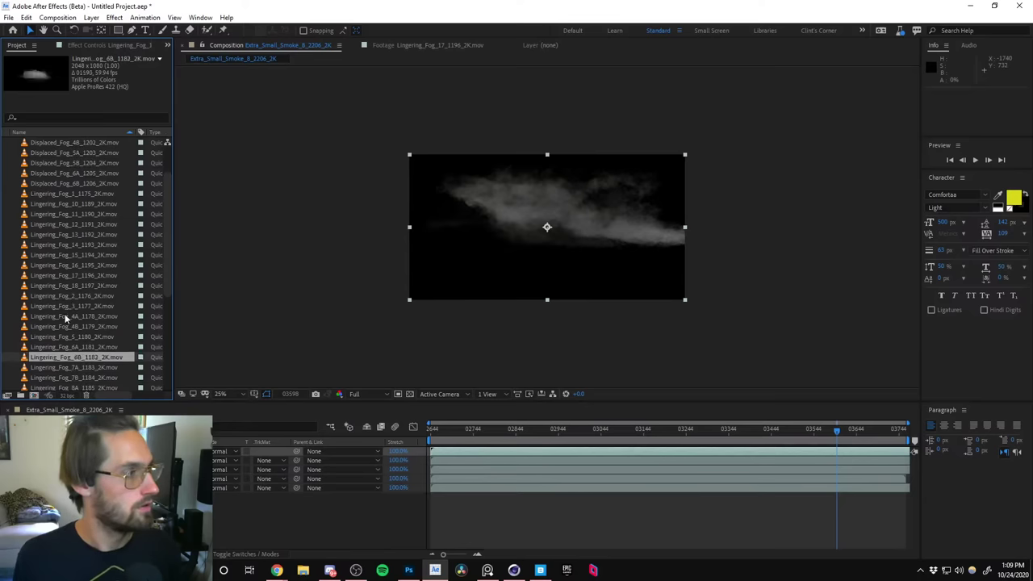
{"action": "double_click", "coordinate": [19, 359]}
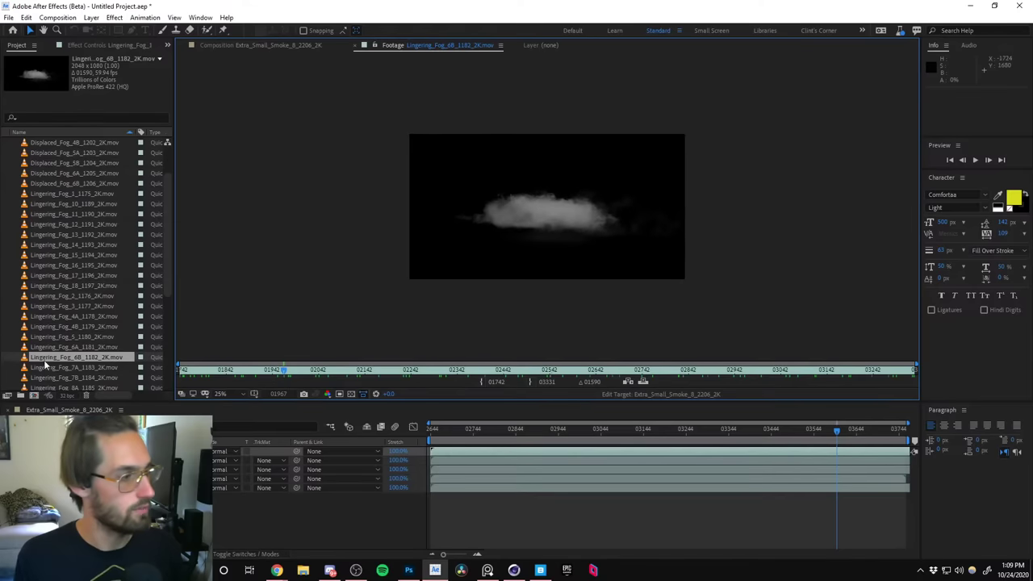
{"action": "key", "text": "ctrl+slash"}
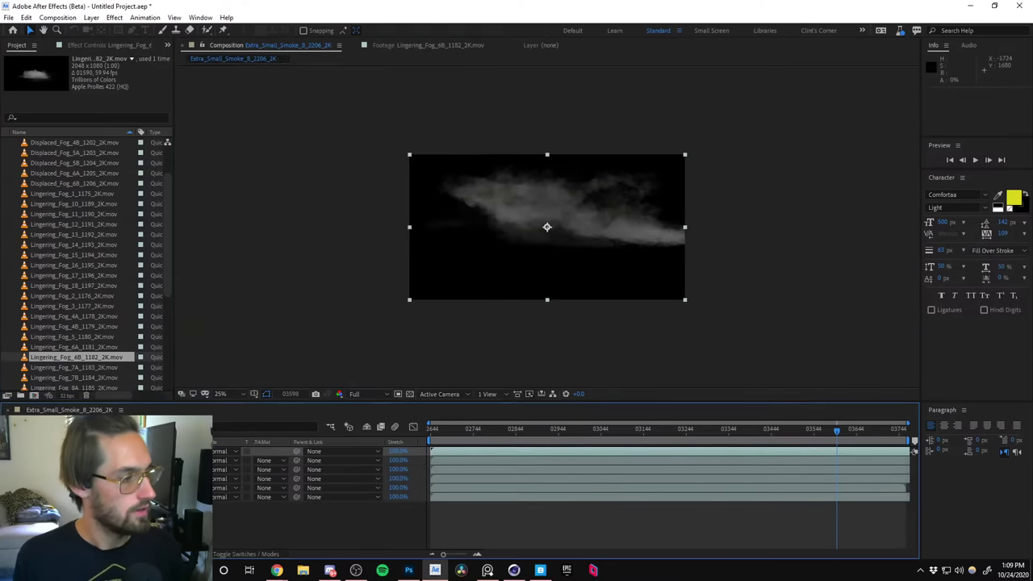
Hide the top two layers of the composition and move the current time to frame 2967.
{"action": "left_click", "coordinate": [11, 451]}
{"action": "left_click", "coordinate": [11, 461]}
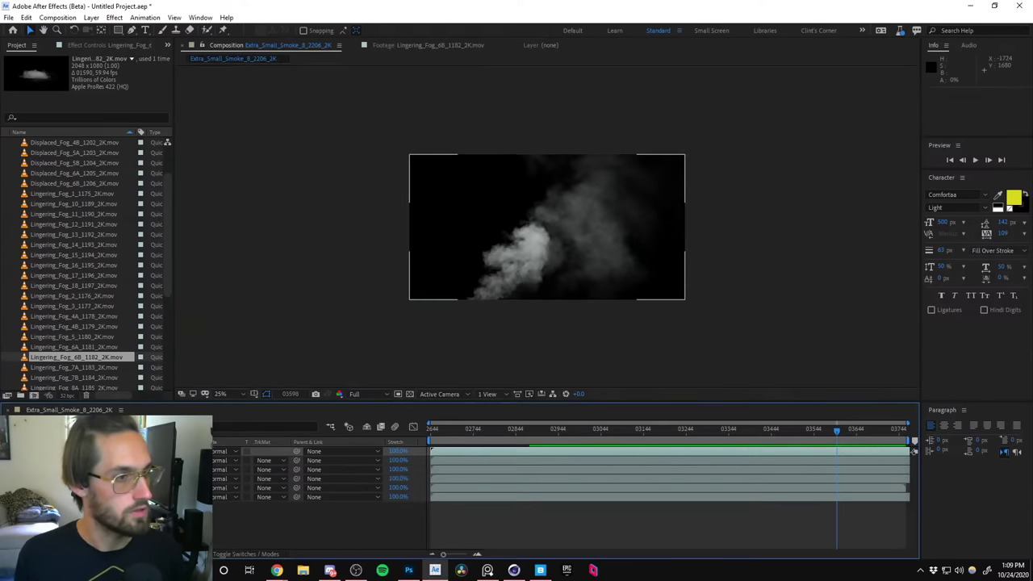
{"action": "left_click_drag", "start_coordinate": [464, 434], "coordinate": [571, 418]}
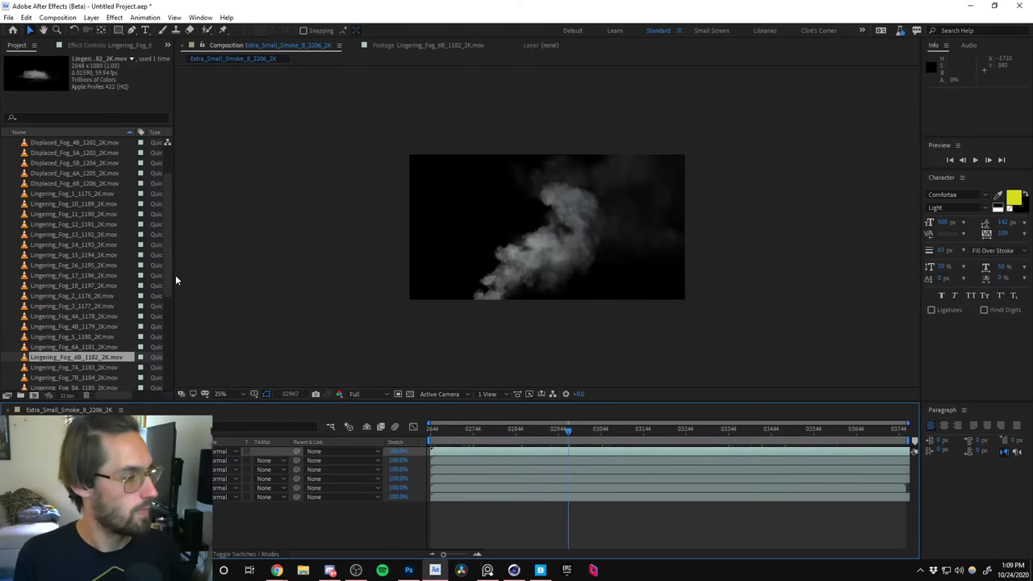
Check the thumbnails of the last Lingering_Fog clips and preview Side_Fog_1A_1207_2K.mov.
{"action": "scroll", "coordinate": [169, 301], "scroll_direction": "down", "scroll_amount": 3}
{"action": "key", "text": "Down"}
{"action": "key", "text": "Down"}
{"action": "key", "text": "Down"}
{"action": "key", "text": "Down"}
{"action": "key", "text": "Down"}
{"action": "key", "text": "Down"}
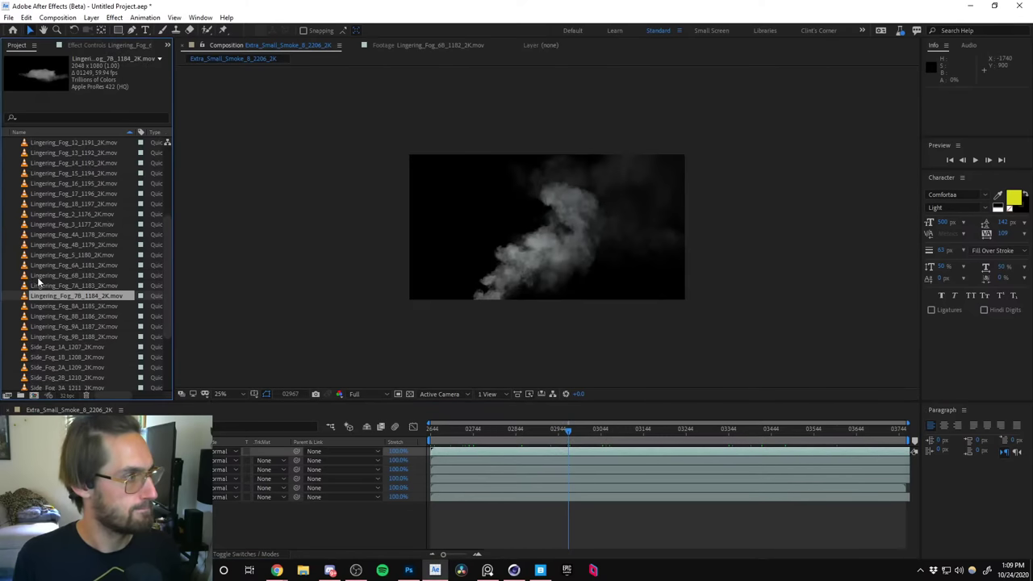
{"action": "key", "text": "Down"}
{"action": "key", "text": "Down"}
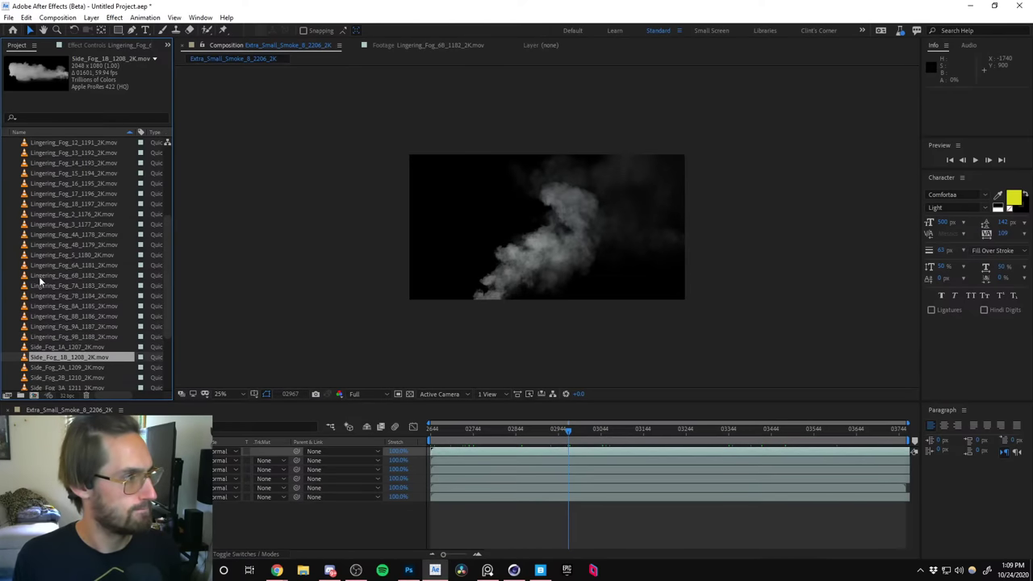
{"action": "key", "text": "Up"}
{"action": "double_click", "coordinate": [25, 348]}
{"action": "key", "text": "space"}
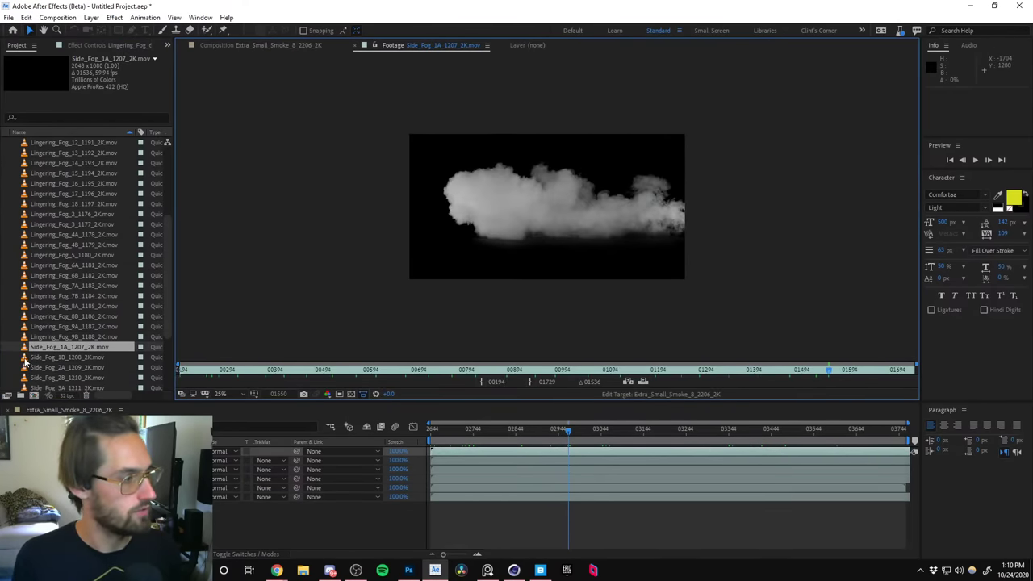
Check the thumbnails of the other Side_Fog clips through to the end of the fog folder.
{"action": "key", "text": "Down"}
{"action": "key", "text": "Down"}
{"action": "key", "text": "Down"}
{"action": "key", "text": "Down"}
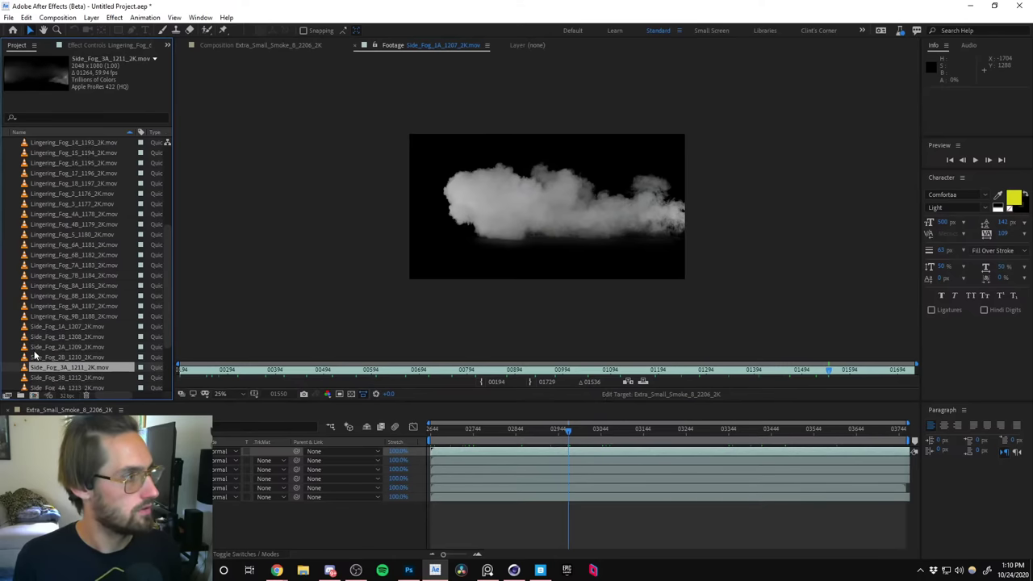
{"action": "key", "text": "Down"}
{"action": "key", "text": "Down"}
{"action": "key", "text": "Down"}
{"action": "key", "text": "Down"}
{"action": "key", "text": "Down"}
{"action": "key", "text": "Down"}
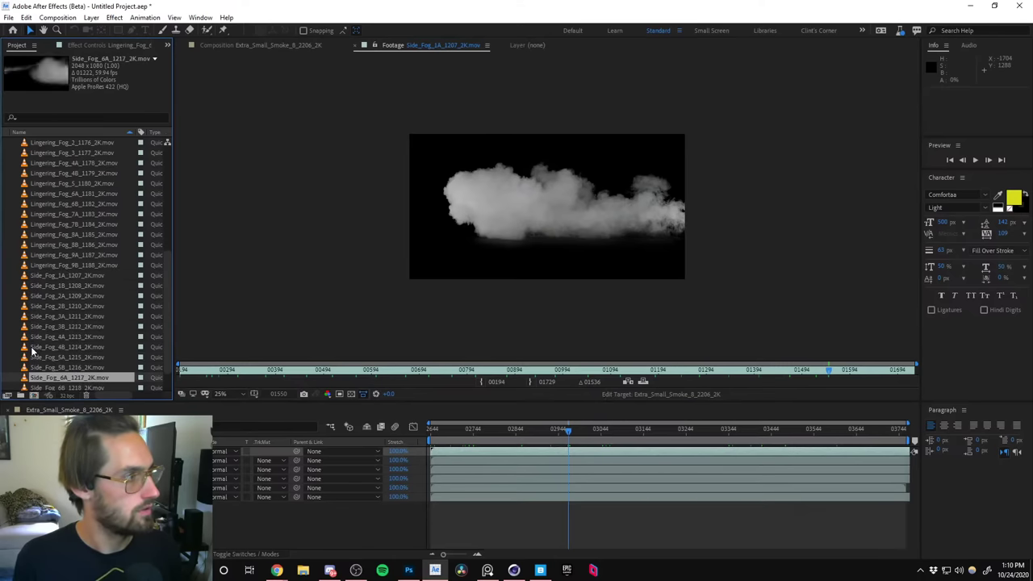
{"action": "key", "text": "Down"}
{"action": "key", "text": "Down"}
{"action": "key", "text": "Down"}
{"action": "key", "text": "Up"}
{"action": "key", "text": "Up"}
{"action": "key", "text": "Up"}
{"action": "key", "text": "Up"}
{"action": "key", "text": "Up"}
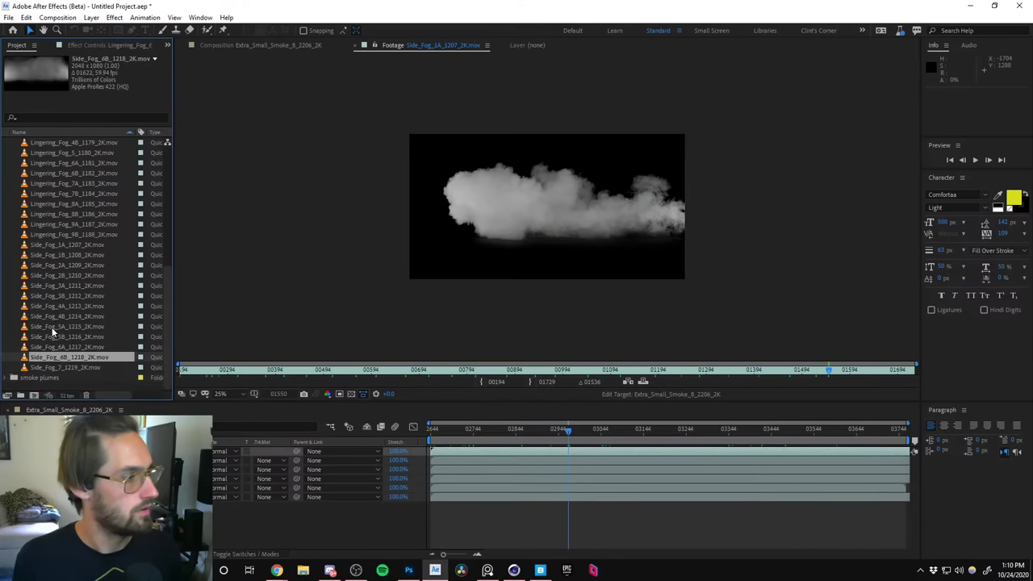
{"action": "key", "text": "Down"}
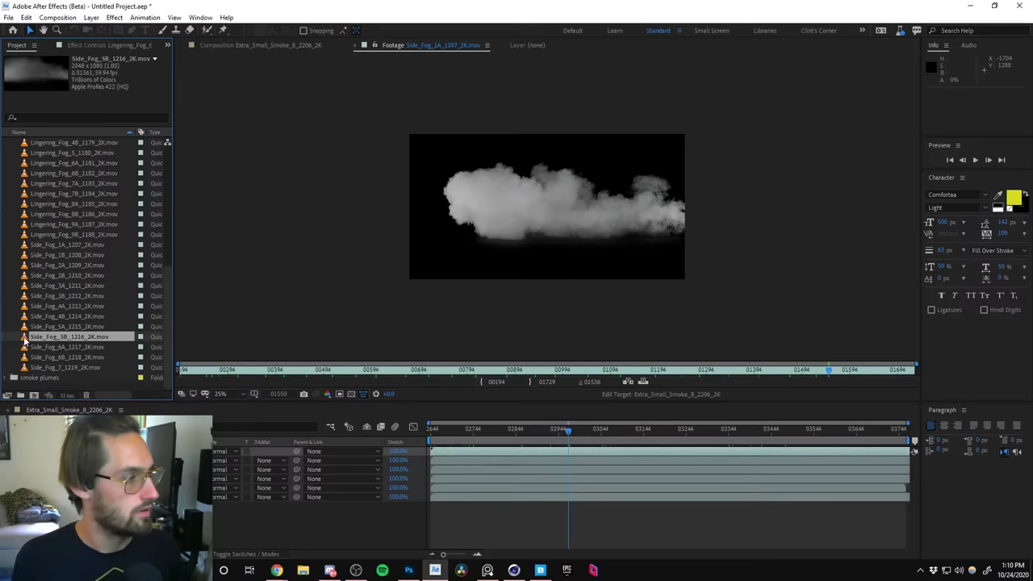
Scrub through Side_Fog_5B_1216_2K.mov and Side_Fog_5A_1215_2K.mov to judge their fog movement.
{"action": "double_click", "coordinate": [24, 340]}
{"action": "left_click_drag", "start_coordinate": [194, 373], "coordinate": [961, 367]}
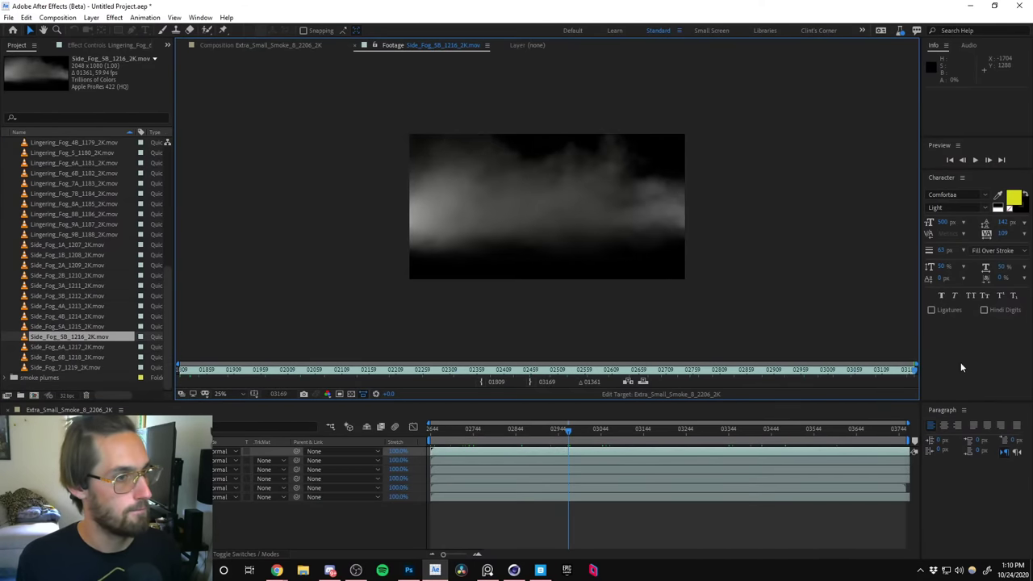
{"action": "double_click", "coordinate": [24, 327]}
{"action": "left_click_drag", "start_coordinate": [191, 372], "coordinate": [641, 347]}
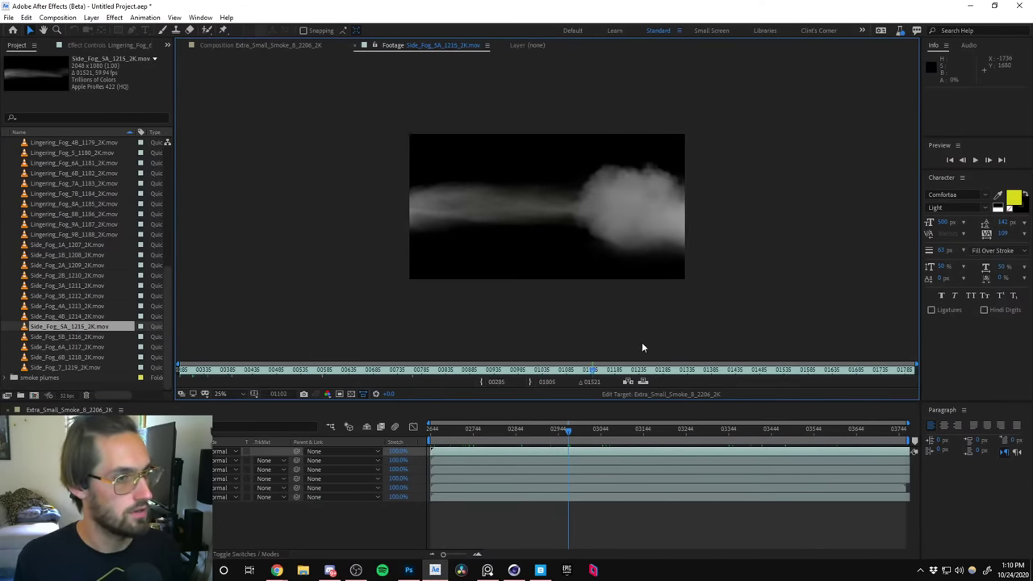
{"action": "left_click_drag", "start_coordinate": [910, 351], "coordinate": [484, 355]}
Return to the Extra_Small_Smoke_8_2206_2K composition and select its bottom layer, Small_Windy_Smoke_1_2190_2K.mov.
{"action": "left_click", "coordinate": [194, 524]}
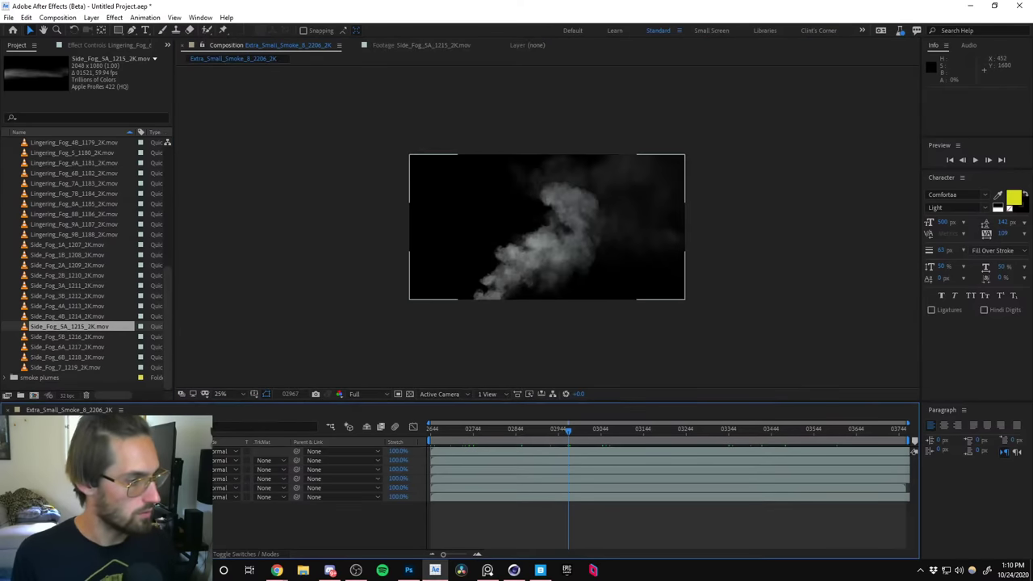
{"action": "left_click", "coordinate": [178, 497]}
{"action": "left_click", "coordinate": [178, 524]}
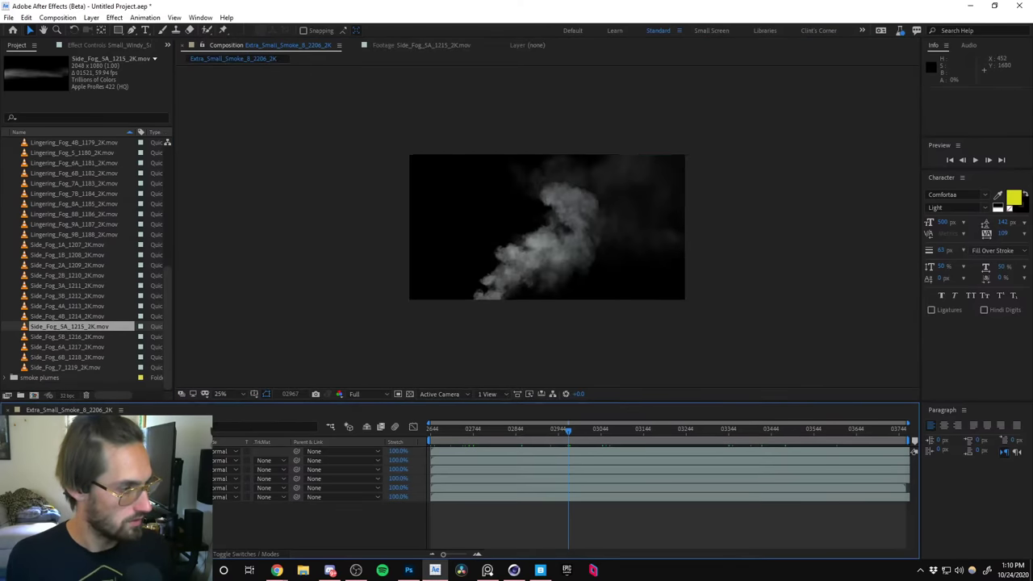
{"action": "left_click", "coordinate": [9, 497]}
{"action": "left_click", "coordinate": [9, 497]}
{"action": "left_click", "coordinate": [121, 497]}
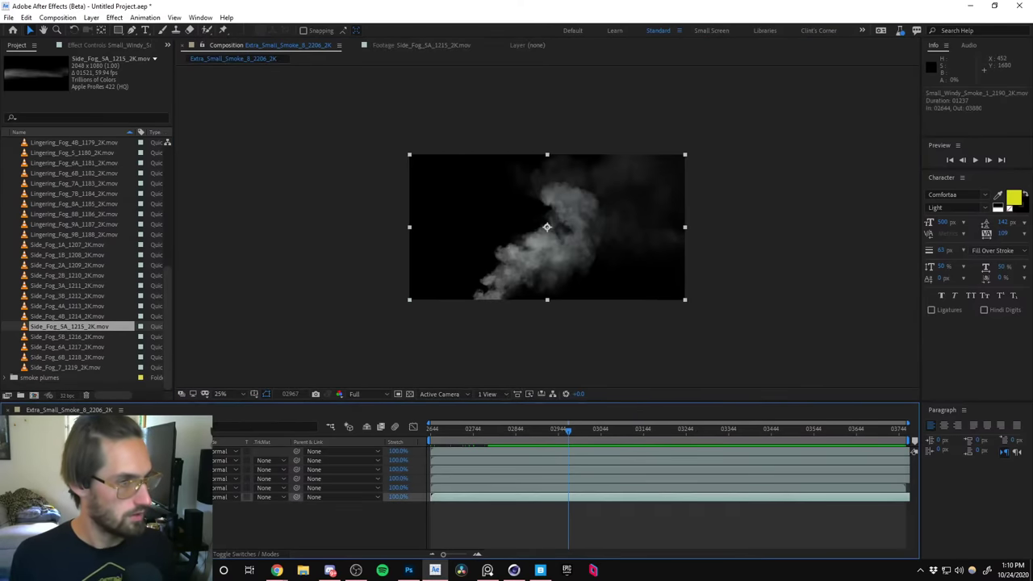
Add a full-frame elliptical mask to the Small_Windy_Smoke_1_2190_2K.mov layer and hide the layer controls to inspect the smoke at 50%.
{"action": "left_click", "coordinate": [118, 30]}
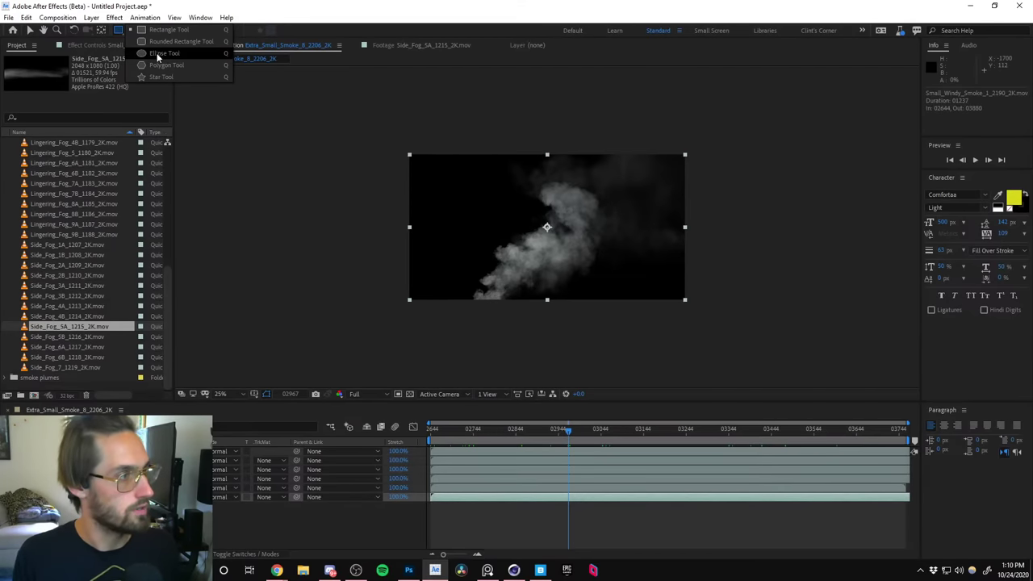
{"action": "left_click", "coordinate": [157, 54]}
{"action": "double_click", "coordinate": [119, 30]}
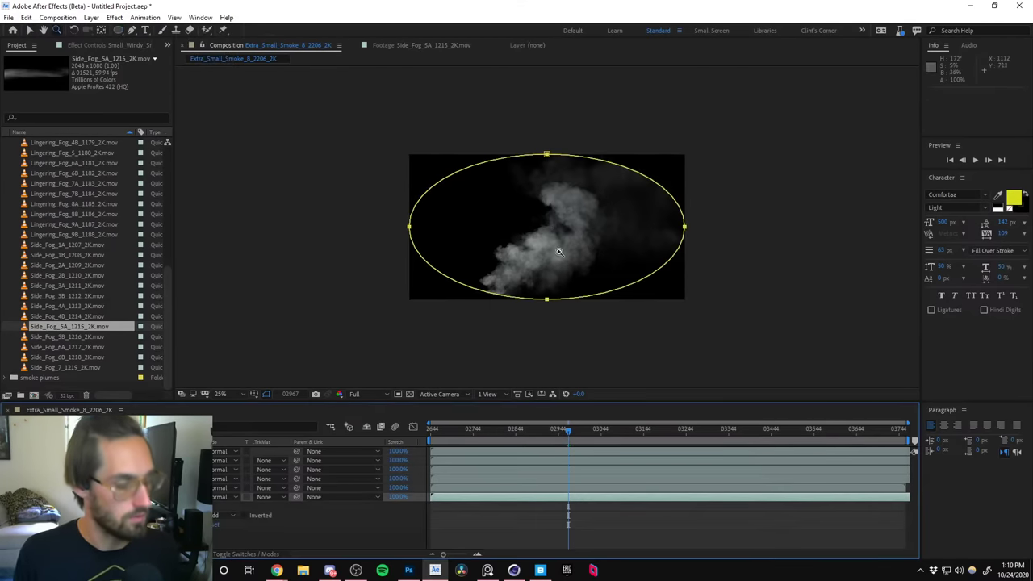
{"action": "key", "text": "ctrl+shift+h"}
{"action": "left_click", "coordinate": [586, 237]}
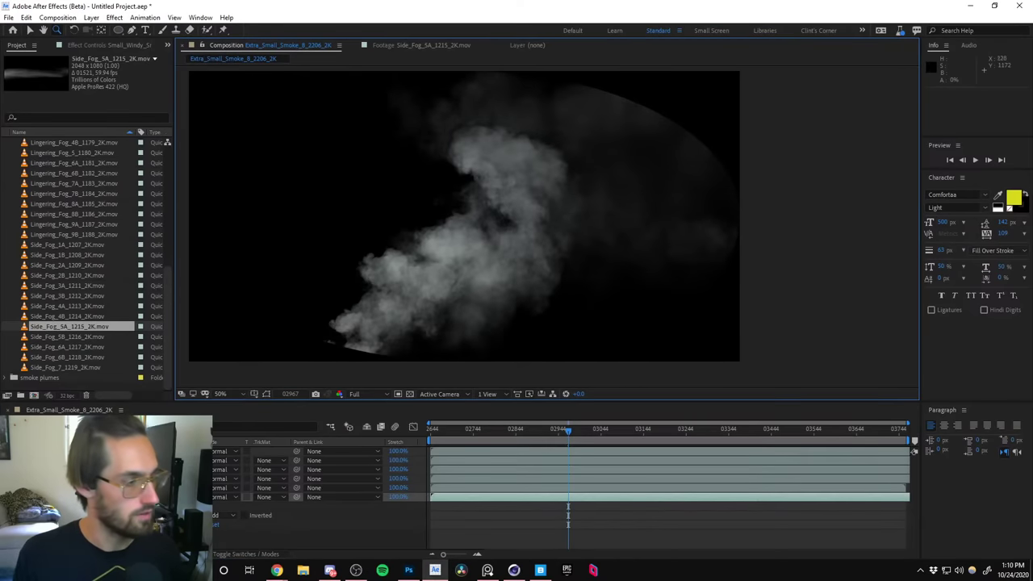
Feather the Small_Windy_Smoke_1_2190_2K.mov mask by 197 pixels, contract it until the smoke fades before the frame edges, and scrub the clip.
{"action": "left_click", "coordinate": [121, 497]}
{"action": "key", "text": "f"}
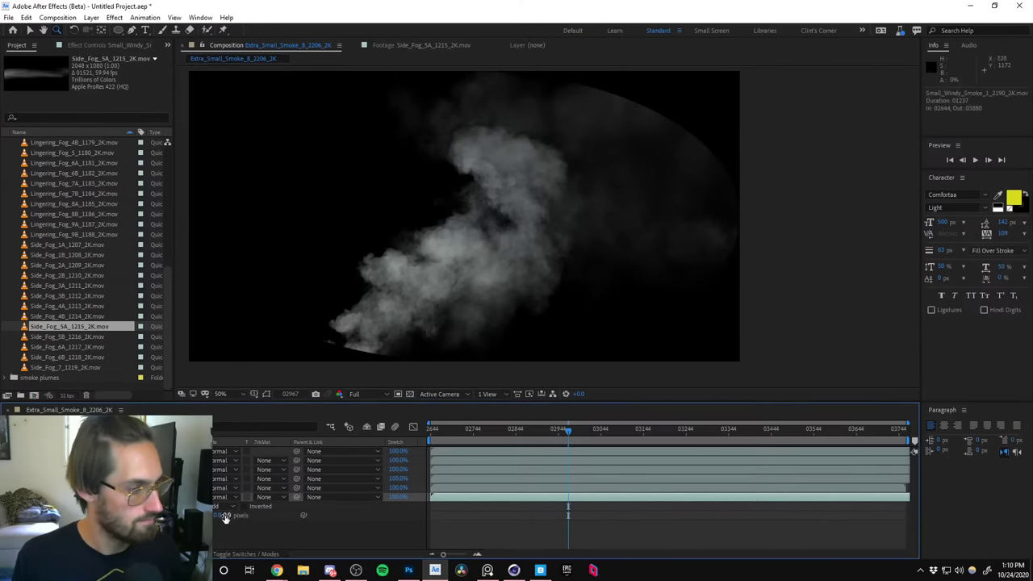
{"action": "left_click_drag", "start_coordinate": [226, 516], "coordinate": [304, 512]}
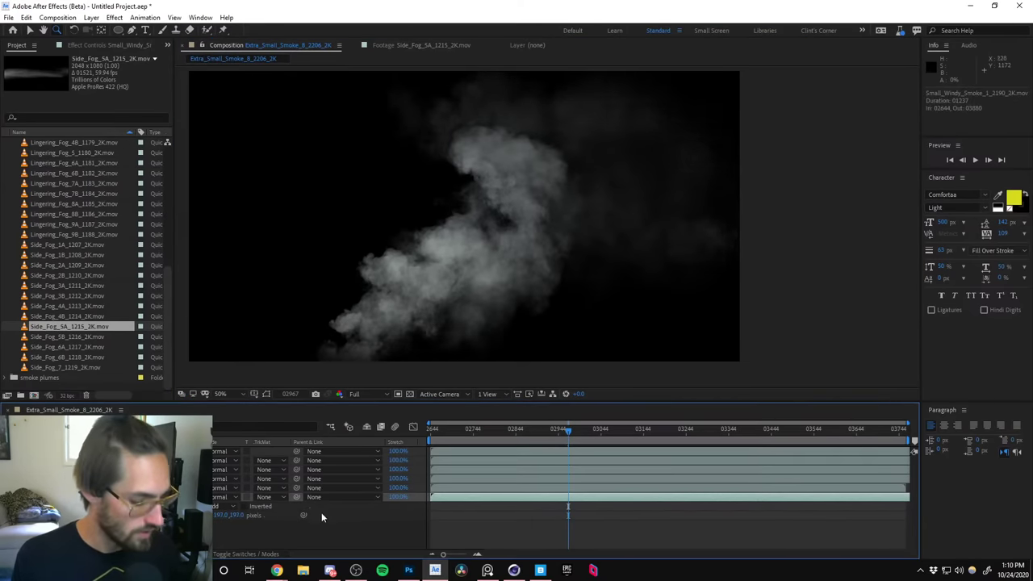
{"action": "key", "text": "m"}
{"action": "key", "text": "m"}
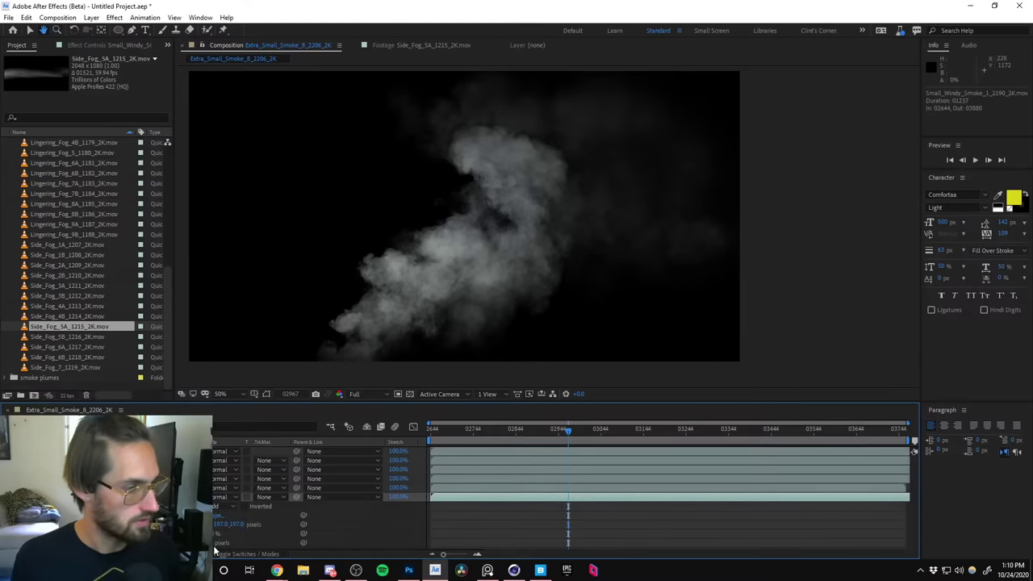
{"action": "left_click_drag", "start_coordinate": [187, 543], "coordinate": [145, 543]}
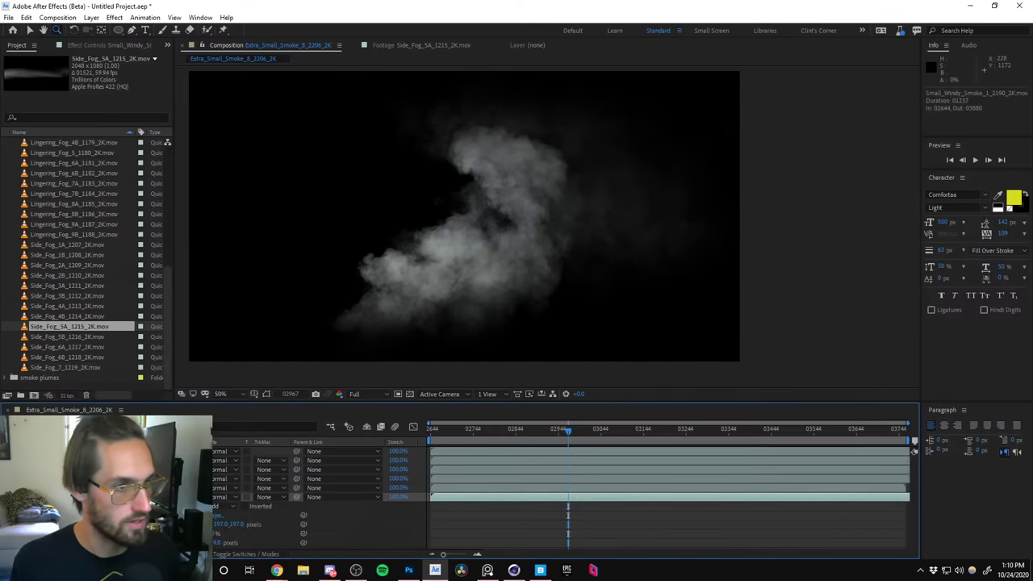
{"action": "left_click_drag", "start_coordinate": [565, 436], "coordinate": [956, 448]}
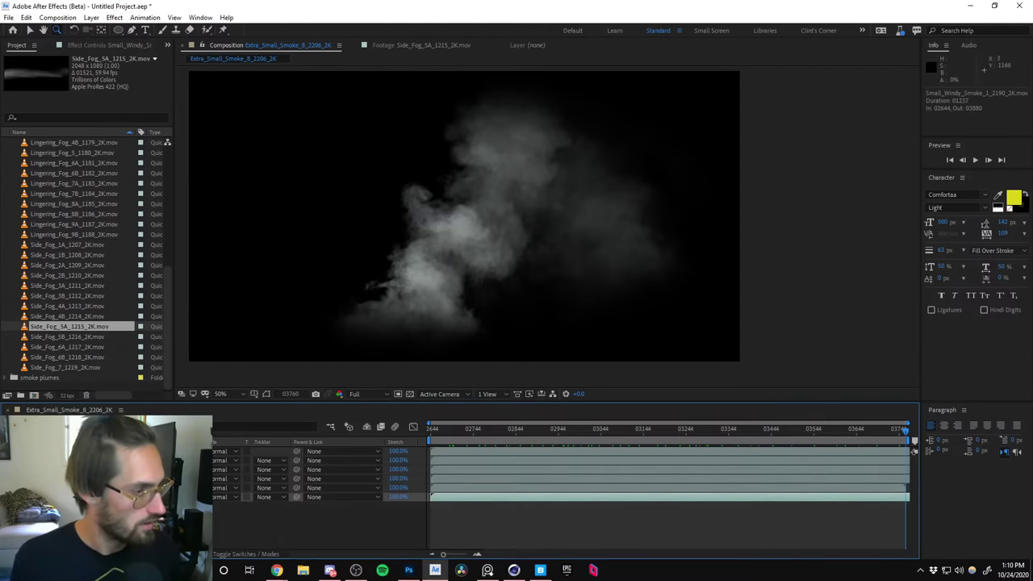
Try applying the feathered mask of Small_Windy_Smoke_1_2190_2K.mov to the other five layers at once.
{"action": "scroll", "coordinate": [565, 498], "scroll_direction": "down", "scroll_amount": 1}
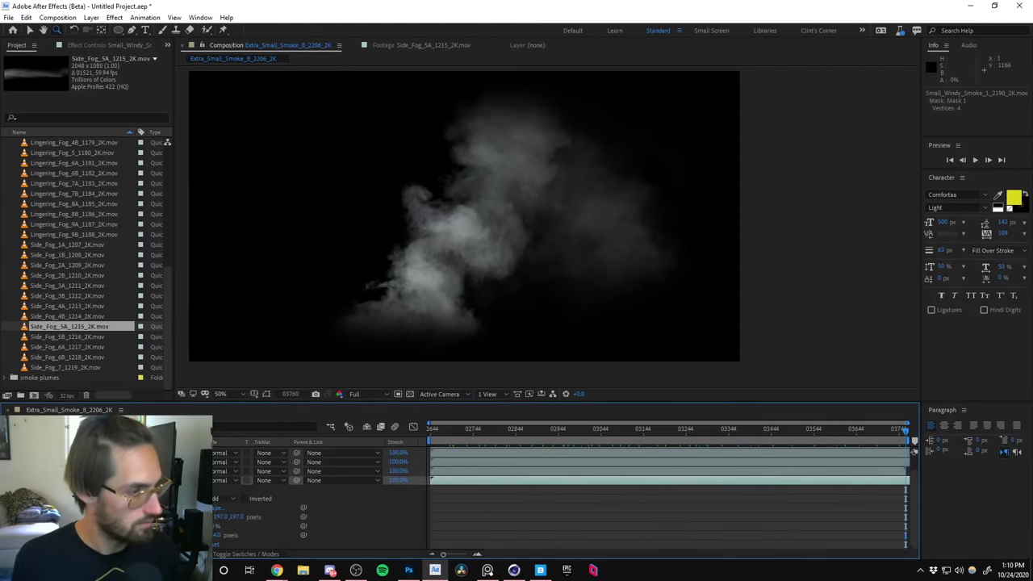
{"action": "scroll", "coordinate": [565, 484], "scroll_direction": "up", "scroll_amount": 2}
{"action": "key", "text": "ctrl+a"}
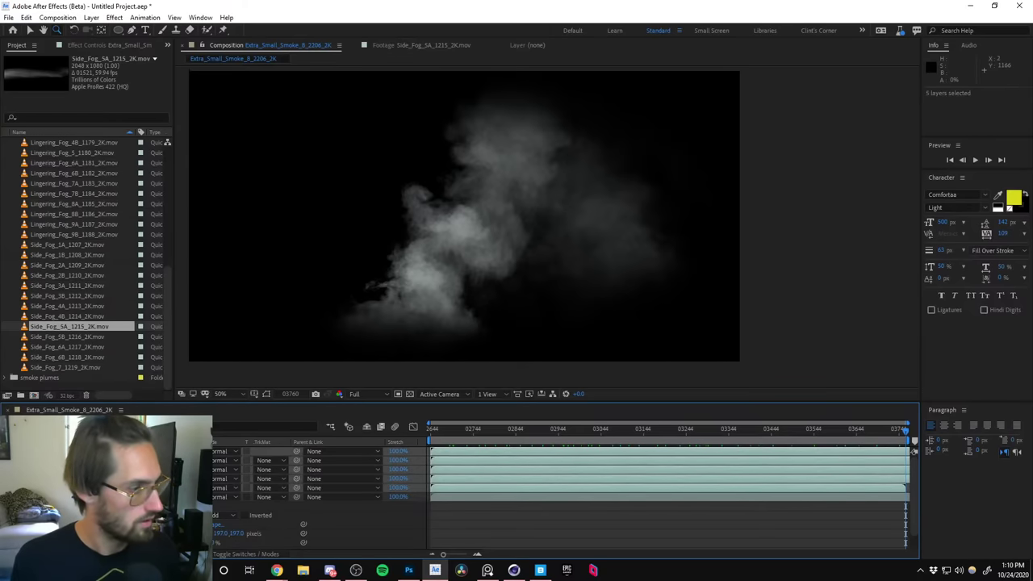
{"action": "left_click", "coordinate": [105, 497]}
{"action": "key", "text": "u"}
{"action": "left_click", "coordinate": [105, 525]}
{"action": "left_click", "coordinate": [26, 497]}
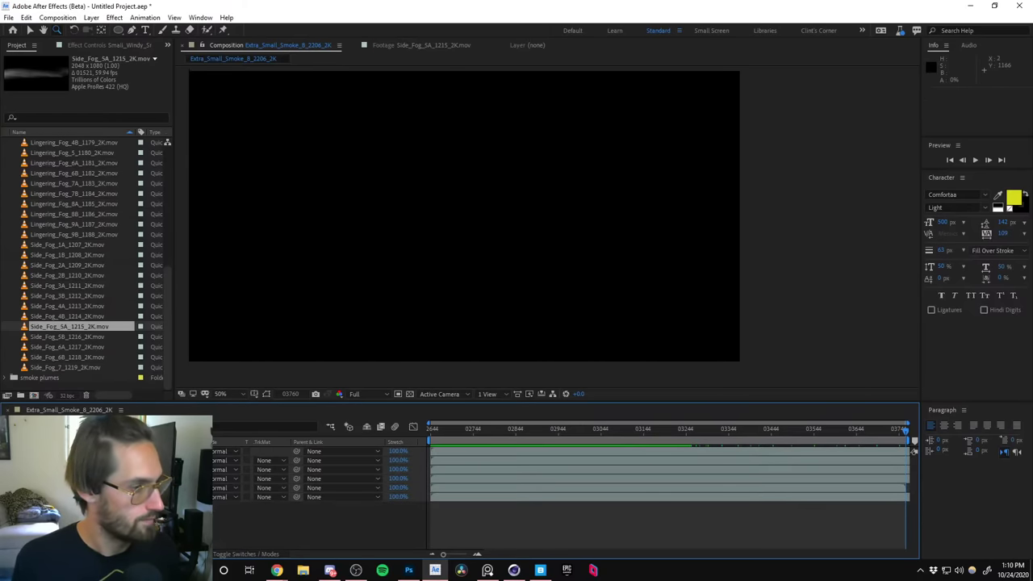
Isolate the Extra_Small_Smoke_8_2206_2K.mov and Small_Windy_Smoke_4_2193_2K.mov layers in turn and compare their edges with the Small_Windy_Smoke_1_2190_2K.mov layer.
{"action": "left_click", "coordinate": [9, 487]}
{"action": "left_click", "coordinate": [105, 488]}
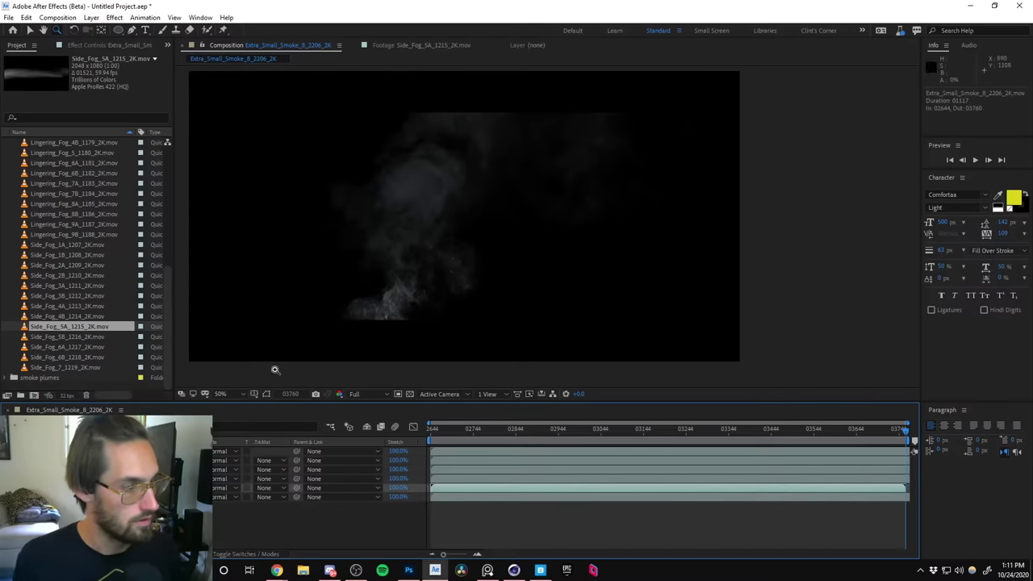
{"action": "key", "text": "v"}
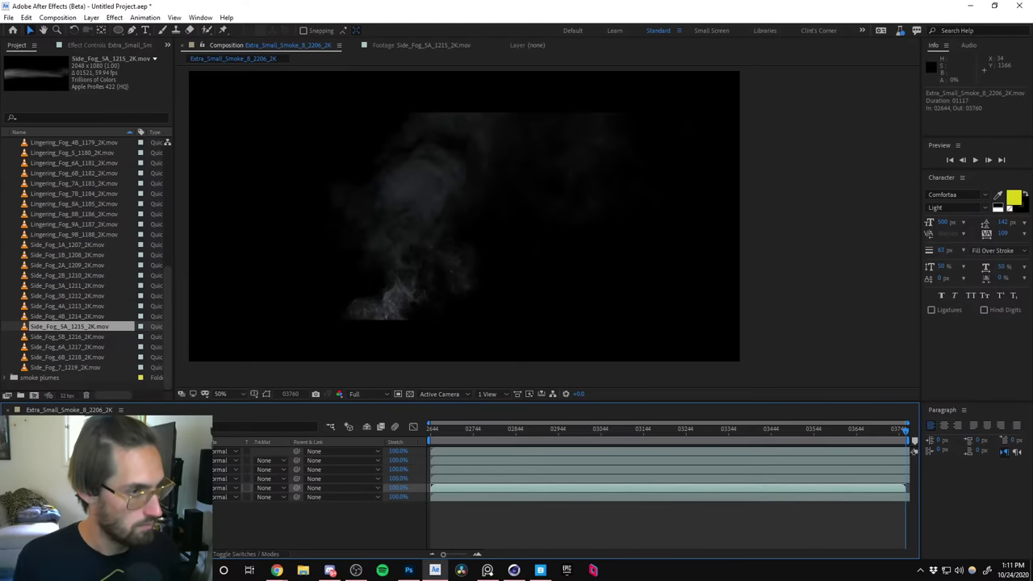
{"action": "key", "text": "s"}
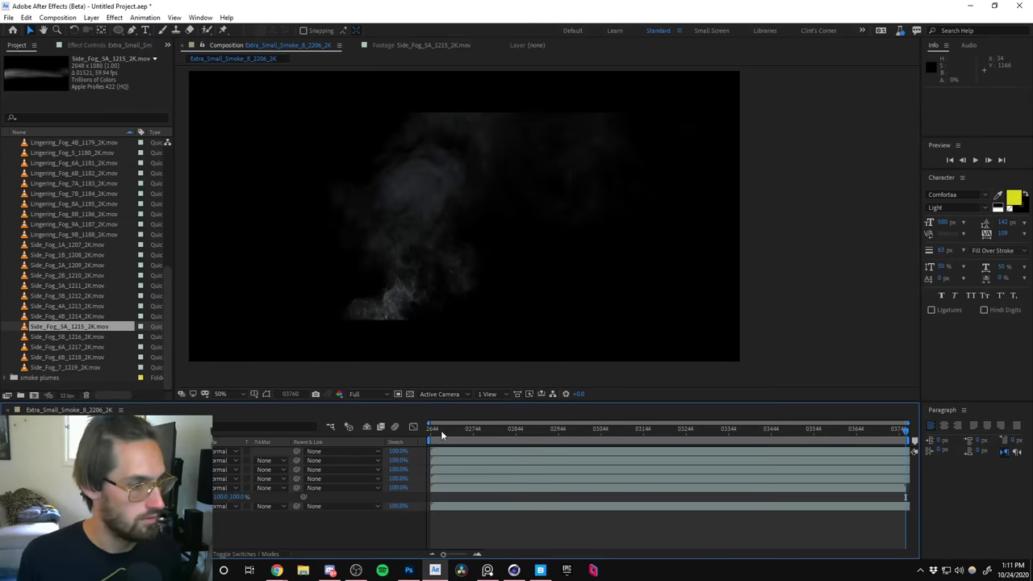
{"action": "mouse_move", "coordinate": [433, 430]}
{"action": "left_mouse_down"}
{"action": "mouse_move", "coordinate": [884, 439]}
{"action": "mouse_move", "coordinate": [431, 430]}
{"action": "left_mouse_up"}
{"action": "left_click", "coordinate": [97, 479]}
{"action": "left_click", "coordinate": [8, 488]}
{"action": "left_click", "coordinate": [8, 479]}
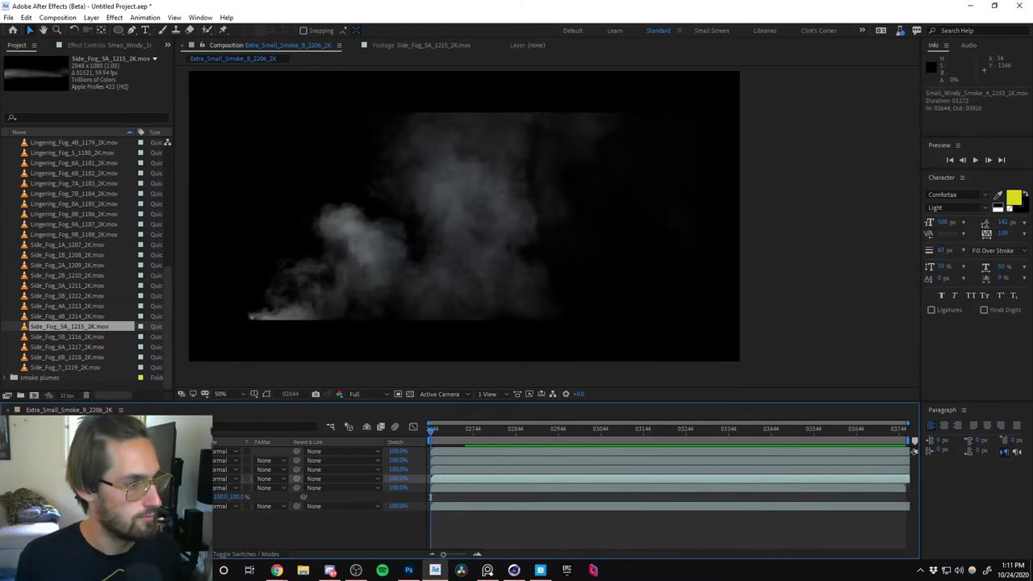
{"action": "left_click", "coordinate": [8, 478]}
{"action": "left_click", "coordinate": [8, 479]}
{"action": "left_click", "coordinate": [96, 487]}
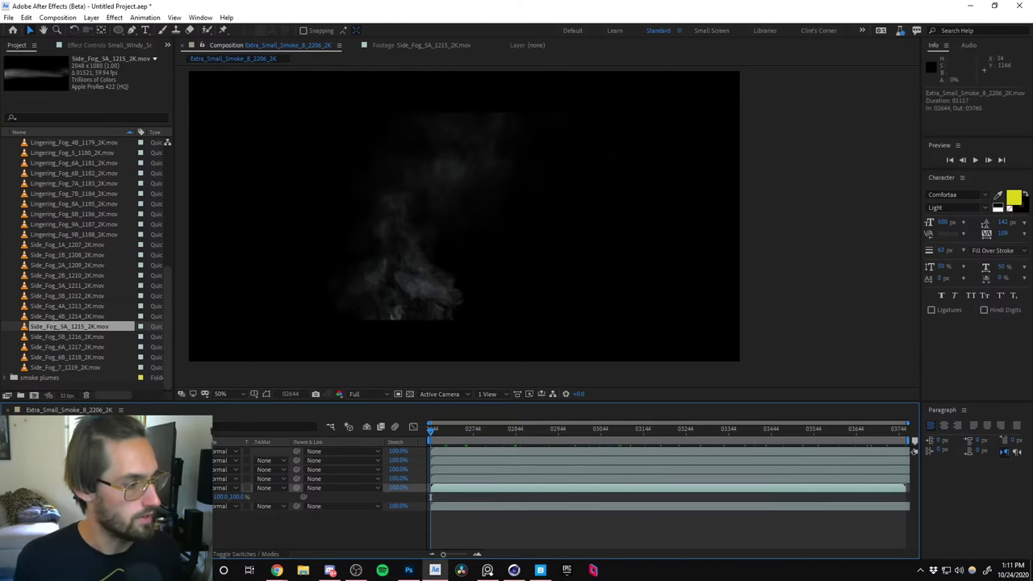
{"action": "left_click", "coordinate": [97, 505]}
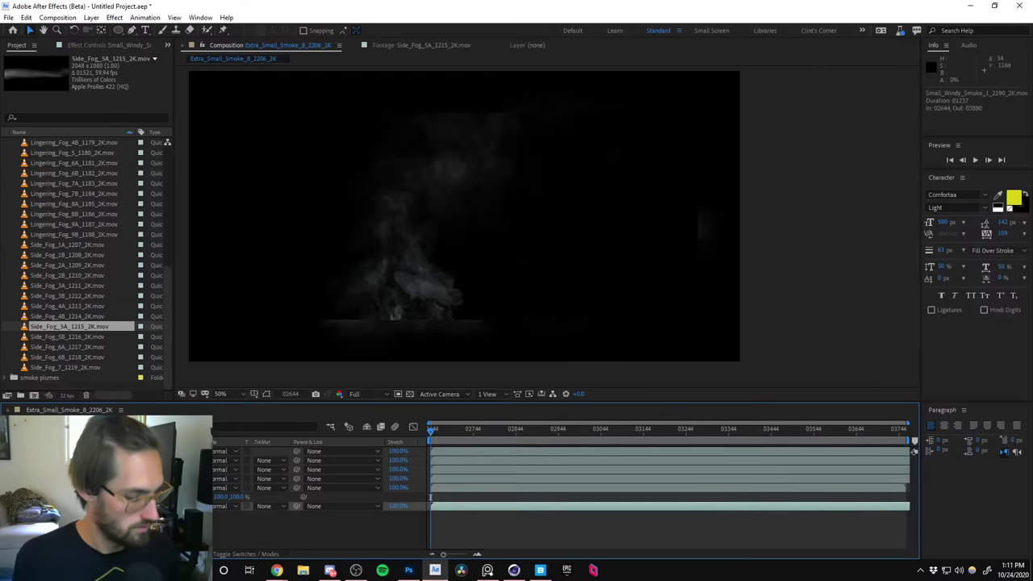
Try pasting Mask 1 from Small_Windy_Smoke_1_2190_2K.mov over the Extra_Small_Smoke_8_2206_2K.mov layer, and undo the paste.
{"action": "key", "text": "n"}
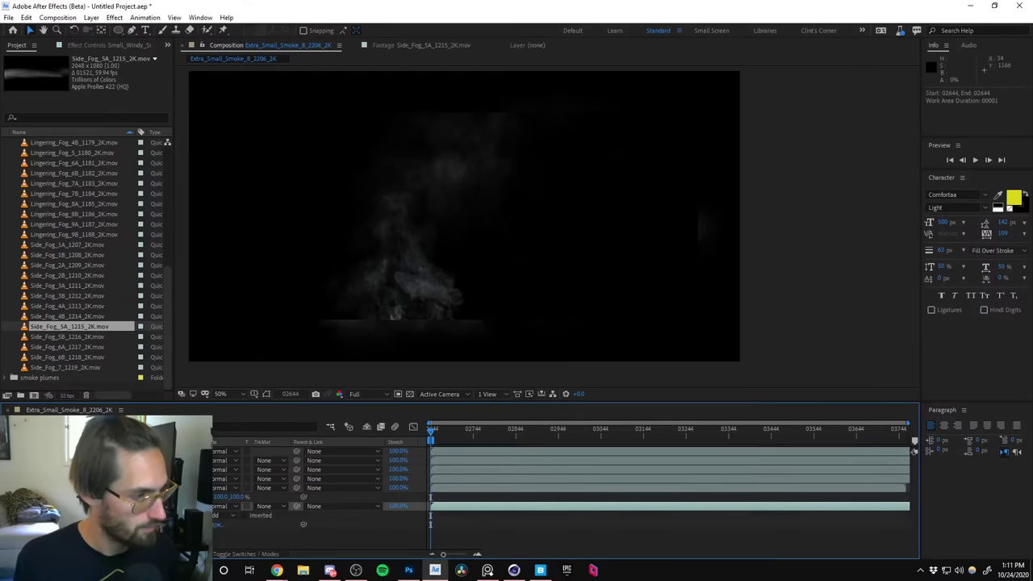
{"action": "left_click", "coordinate": [81, 515]}
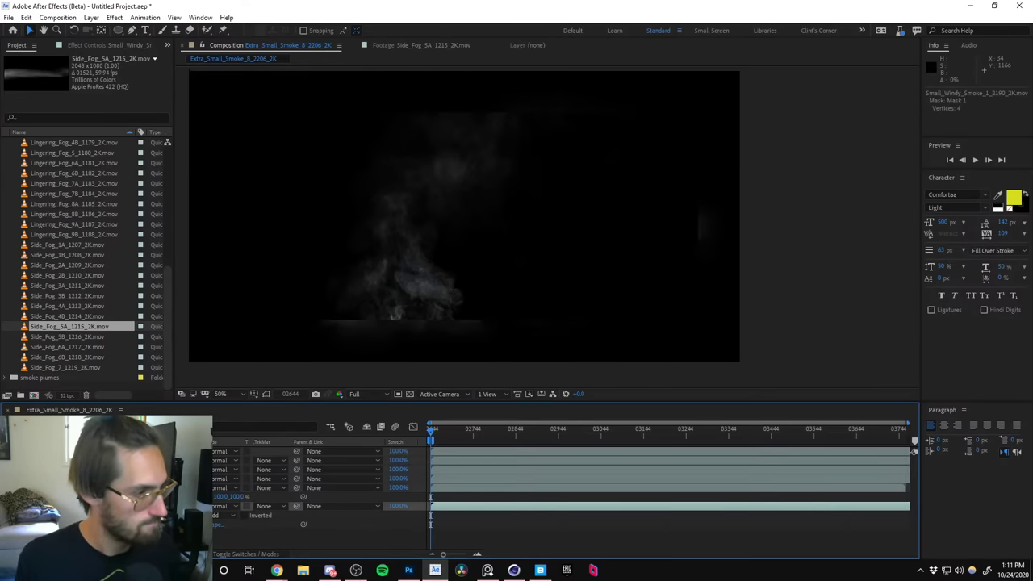
{"action": "left_click", "coordinate": [81, 488]}
{"action": "key", "text": "ctrl+v"}
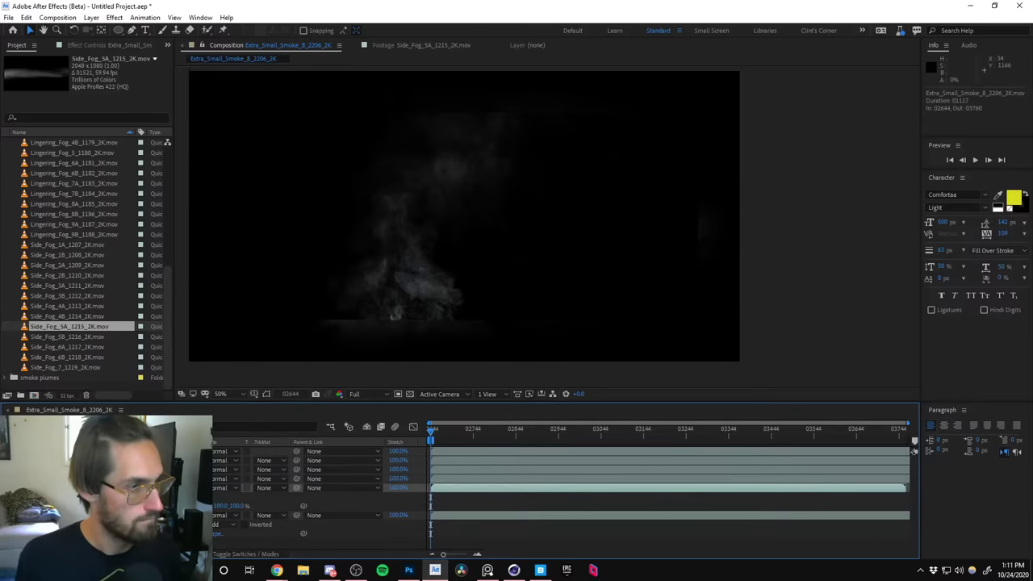
{"action": "key", "text": "ctrl+z"}
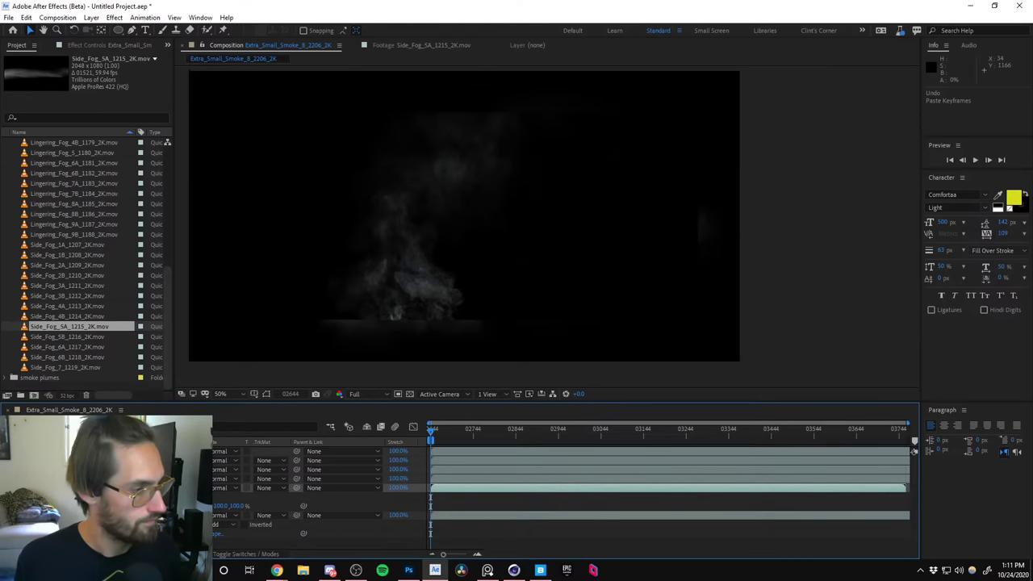
Delete Mask 1 from the Extra_Small_Smoke_8_2206_2K.mov and Small_Windy_Smoke_4_2193_2K.mov layers.
{"action": "left_click", "coordinate": [81, 478]}
{"action": "left_click", "coordinate": [80, 487]}
{"action": "key", "text": "m"}
{"action": "left_click", "coordinate": [81, 496]}
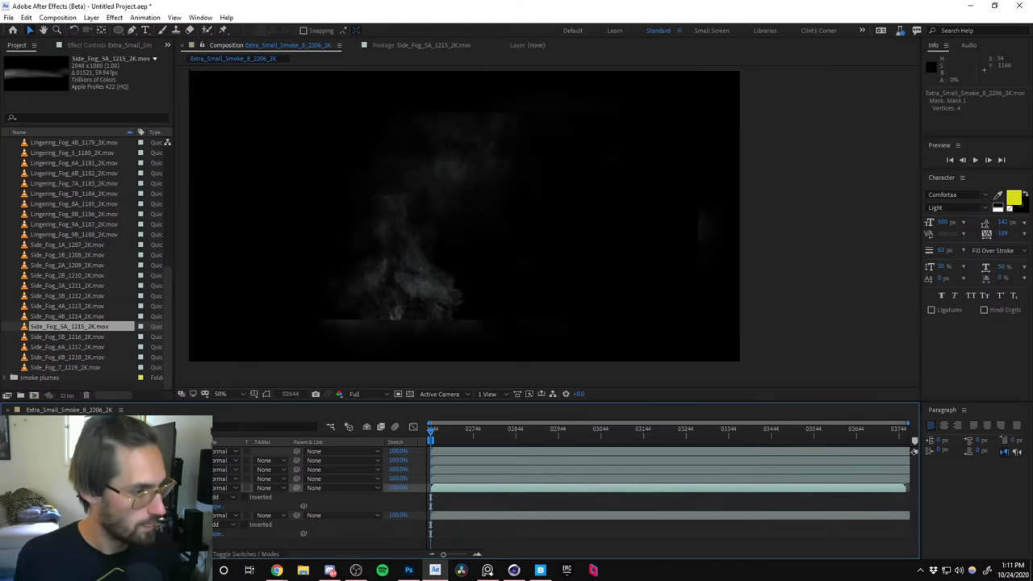
{"action": "key", "text": "Delete"}
{"action": "left_click", "coordinate": [81, 479]}
{"action": "key", "text": "m"}
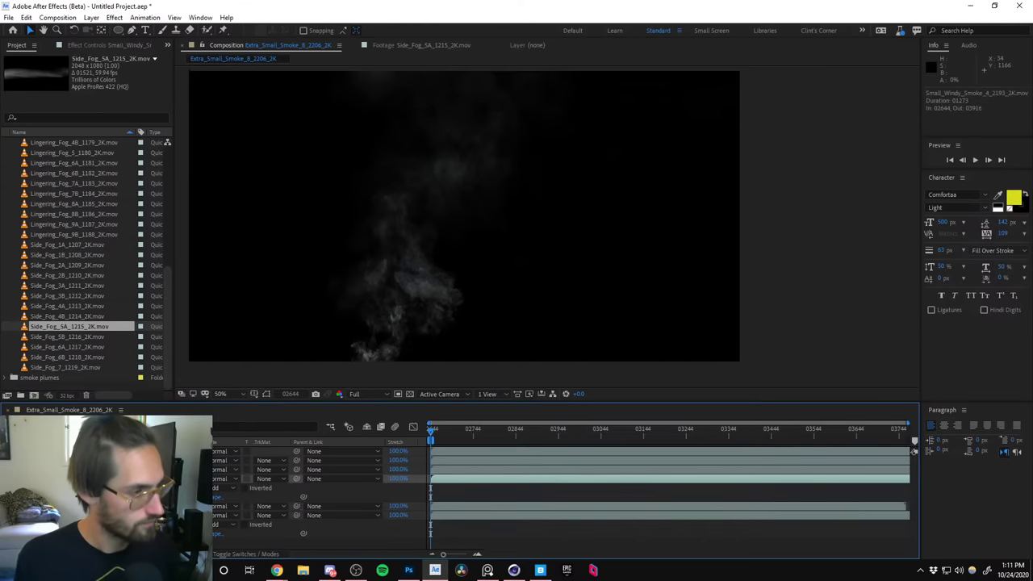
{"action": "key", "text": "Delete"}
Remove the masks from the Small_Windy_Smoke_9_2198_2K.mov, Lingering_Fog_17_1196_2K.mov and Lingering_Fog_6B_1182_2K.mov layers.
{"action": "left_click", "coordinate": [81, 470]}
{"action": "key", "text": "m"}
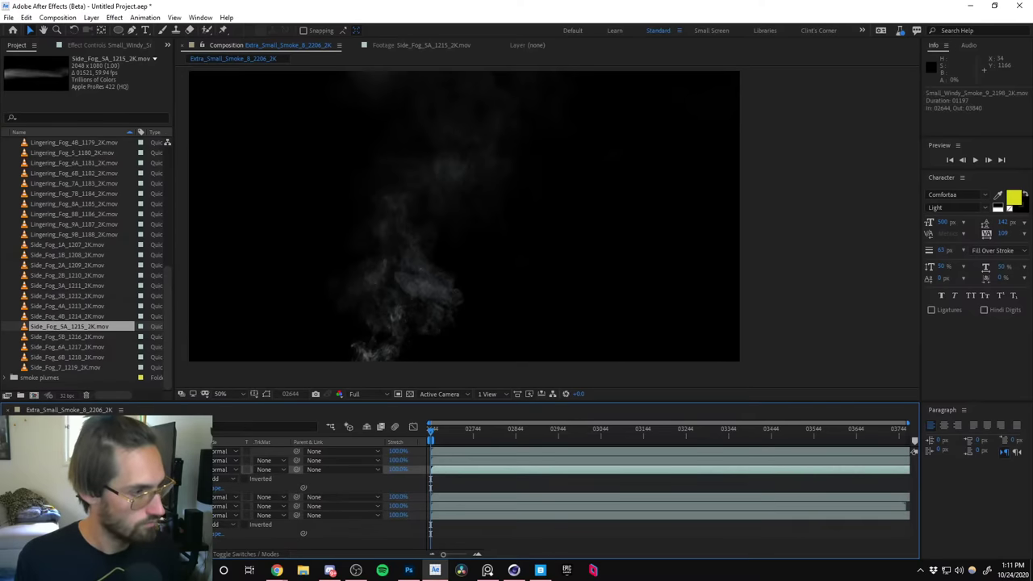
{"action": "key", "text": "m"}
{"action": "key", "text": "ctrl+Up"}
{"action": "key", "text": "m"}
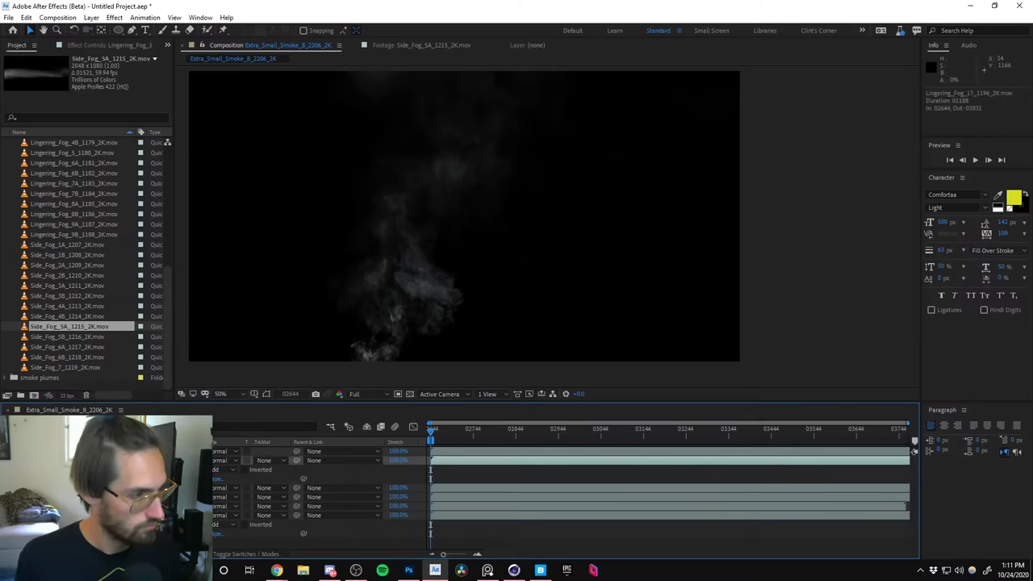
{"action": "key", "text": "m"}
{"action": "key", "text": "m"}
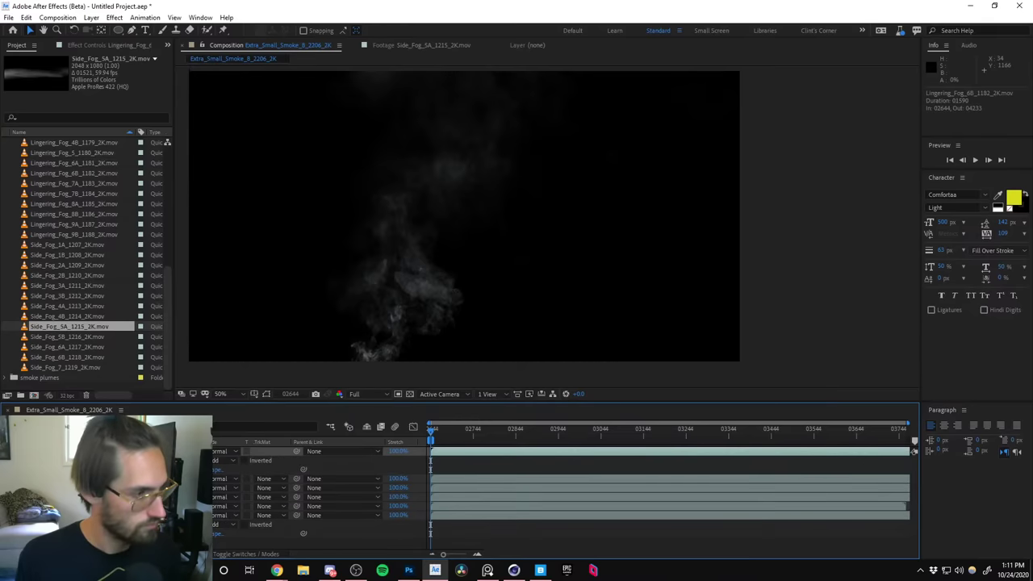
{"action": "key", "text": "m"}
{"action": "key", "text": "ctrl+shift+a"}
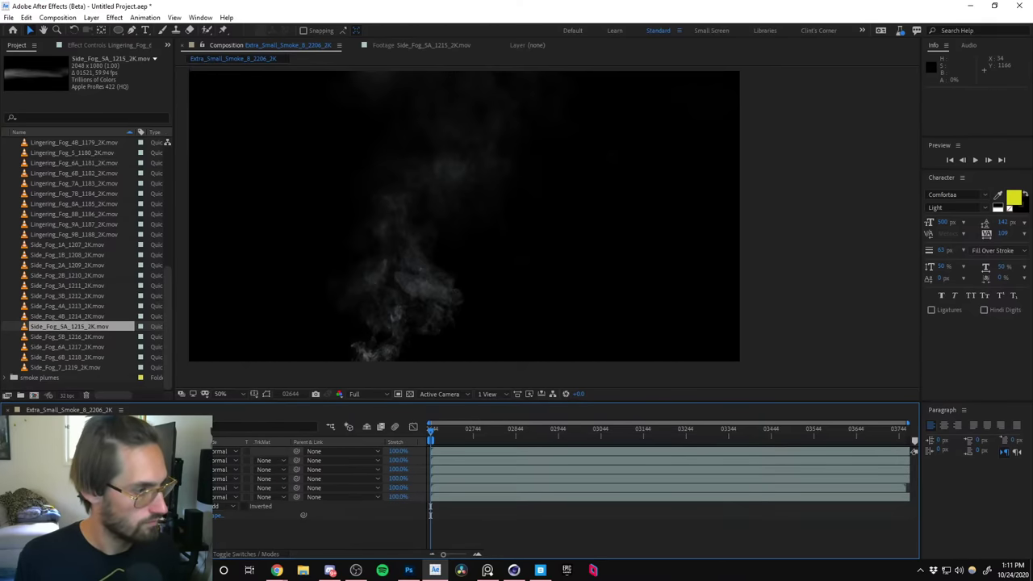
Paste the feathered mask onto the Extra_Small_Smoke_8_2206_2K.mov layer and scrub through the clip to check its edges.
{"action": "left_click", "coordinate": [11, 452]}
{"action": "left_click", "coordinate": [10, 451]}
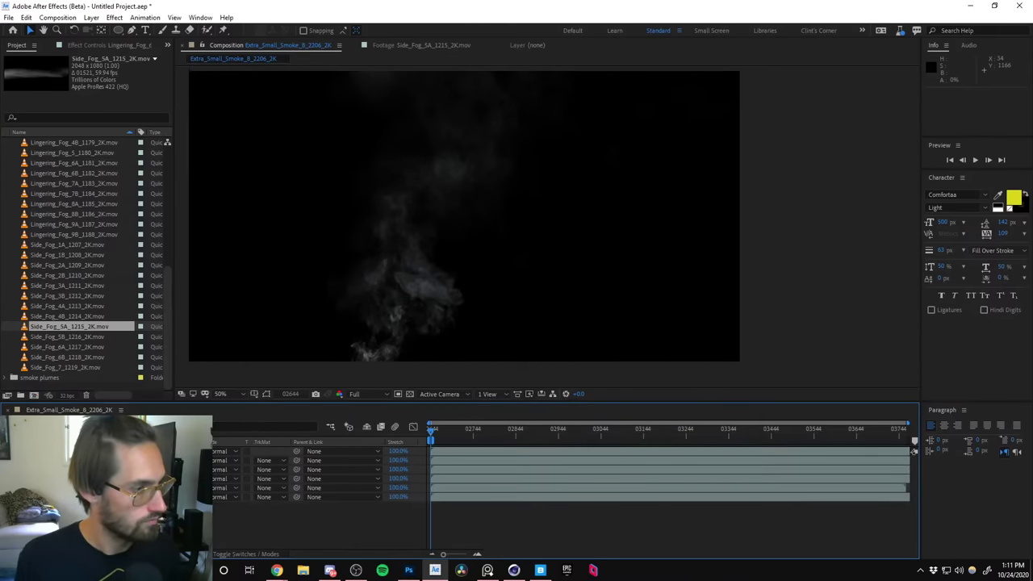
{"action": "left_click", "coordinate": [11, 478]}
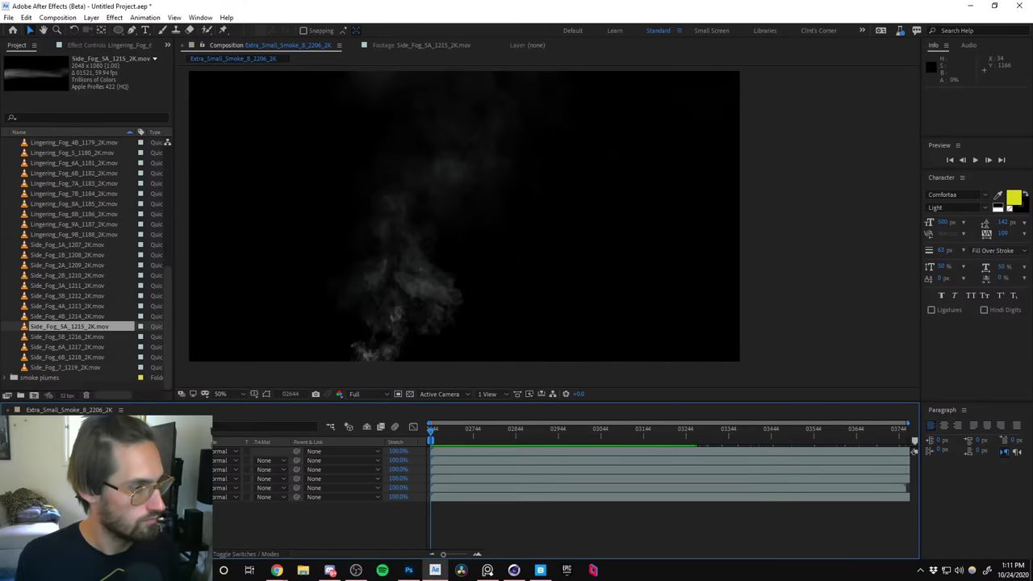
{"action": "left_click", "coordinate": [81, 487]}
{"action": "key", "text": "m"}
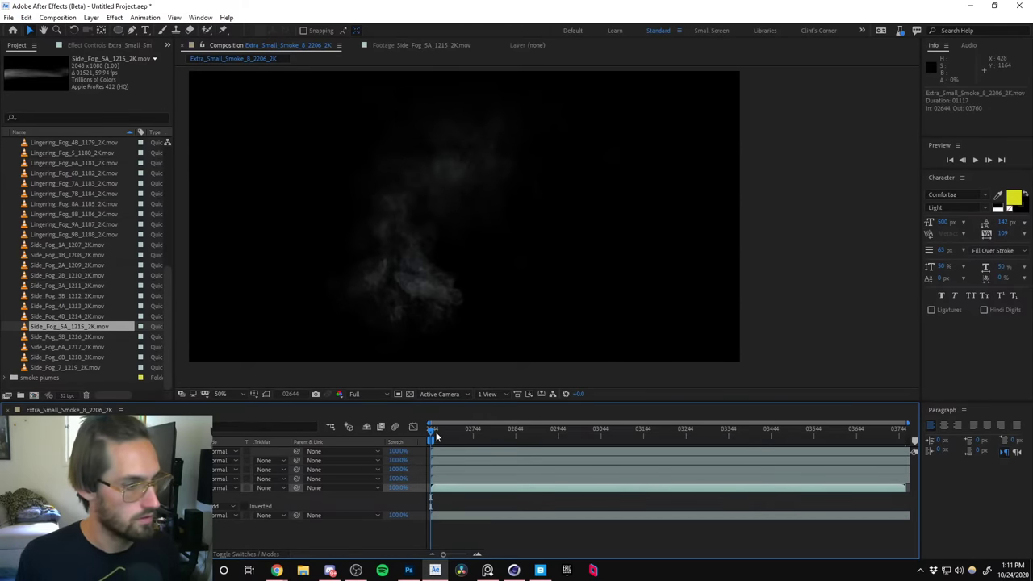
{"action": "left_click_drag", "start_coordinate": [436, 436], "coordinate": [890, 434]}
Paste the feathered mask onto Small_Windy_Smoke_4_2193_2K.mov and Small_Windy_Smoke_9_2198_2K.mov, scrubbing through each clip to check its edges.
{"action": "left_click", "coordinate": [10, 488]}
{"action": "left_click", "coordinate": [10, 479]}
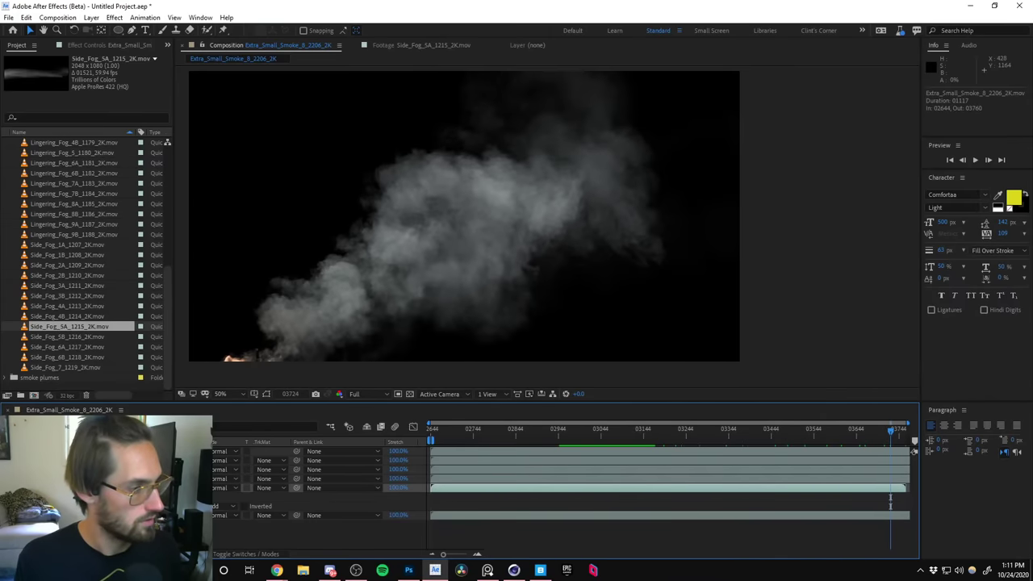
{"action": "left_click", "coordinate": [105, 478]}
{"action": "key", "text": "ctrl+v"}
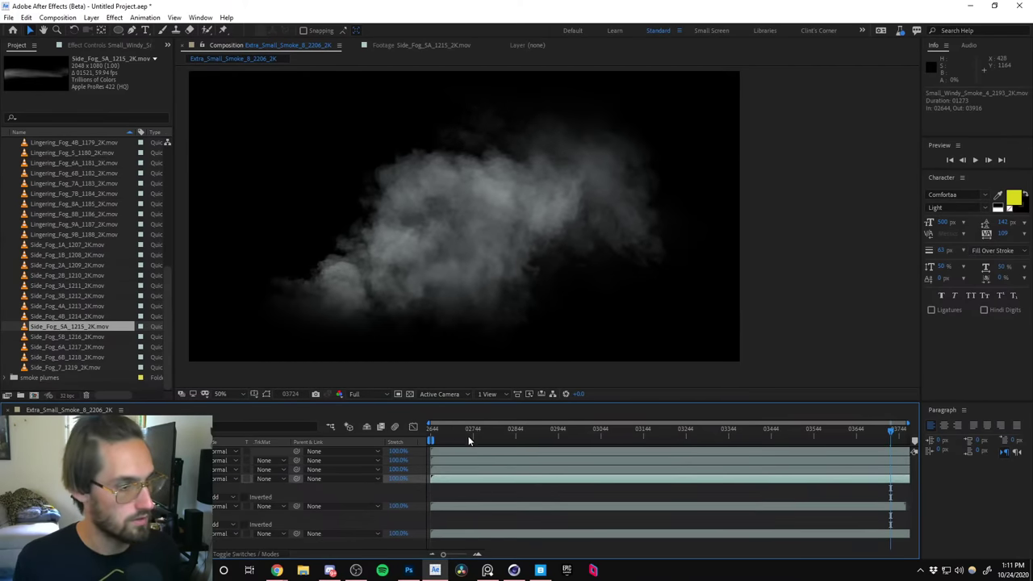
{"action": "left_click_drag", "start_coordinate": [431, 440], "coordinate": [822, 436]}
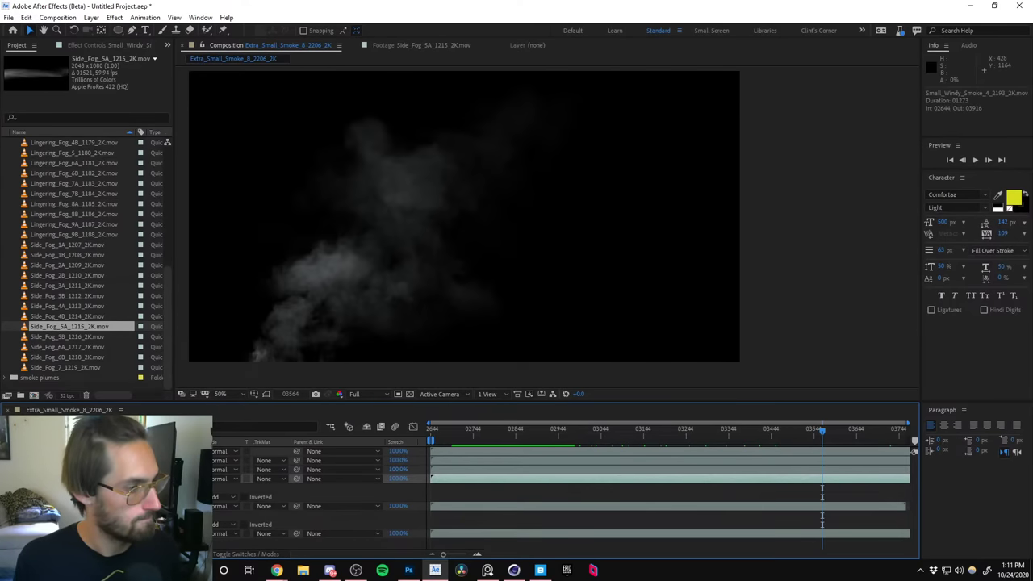
{"action": "left_click", "coordinate": [490, 468]}
{"action": "left_click_drag", "start_coordinate": [425, 440], "coordinate": [853, 432]}
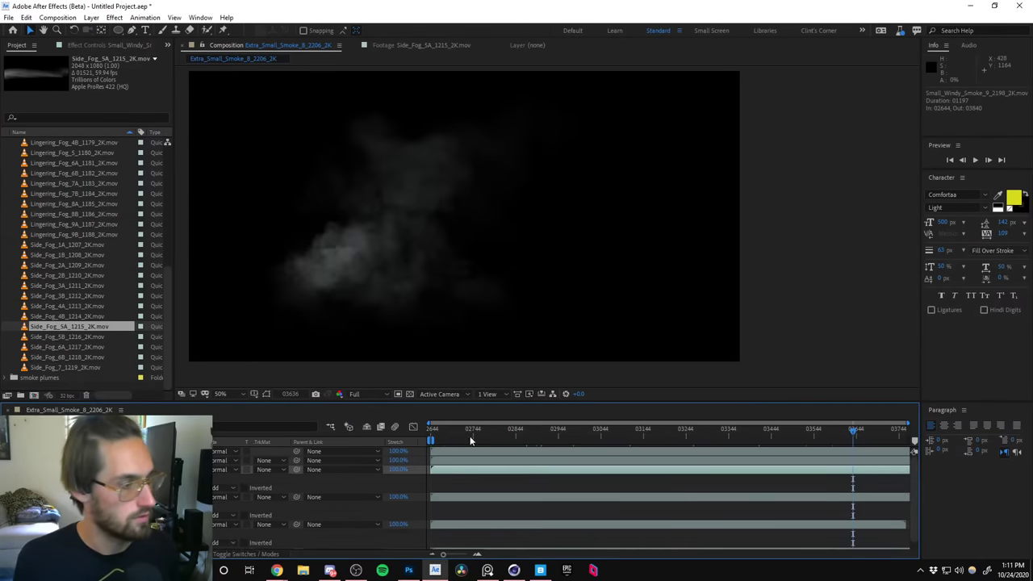
Paste the feathered mask onto Lingering_Fog_17_1196_2K.mov and Lingering_Fog_6B_1182_2K.mov, scrubbing through each clip to check its edges.
{"action": "left_click", "coordinate": [296, 461]}
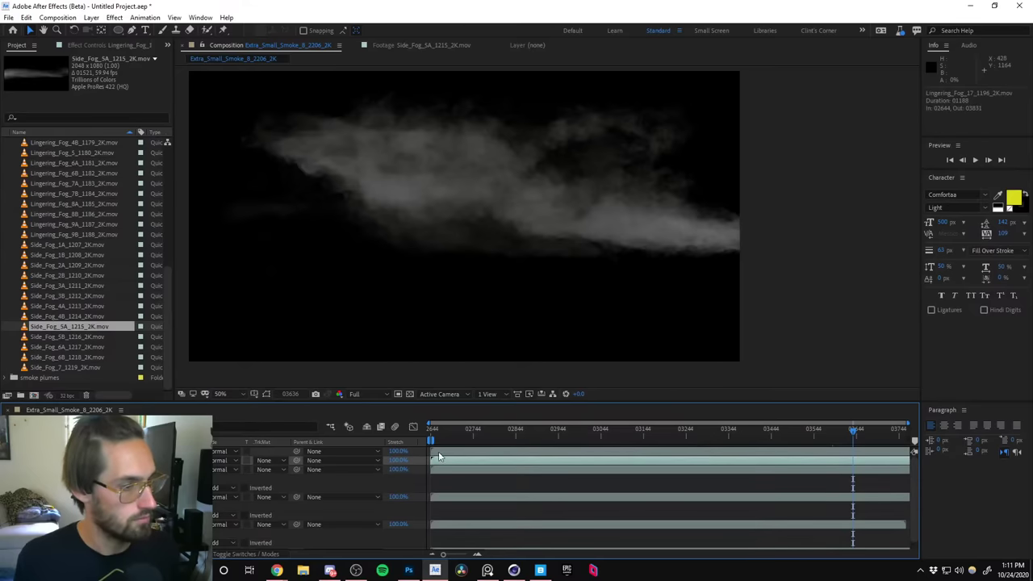
{"action": "key", "text": "ctrl+v"}
{"action": "left_click_drag", "start_coordinate": [634, 434], "coordinate": [798, 430]}
{"action": "key", "text": "space"}
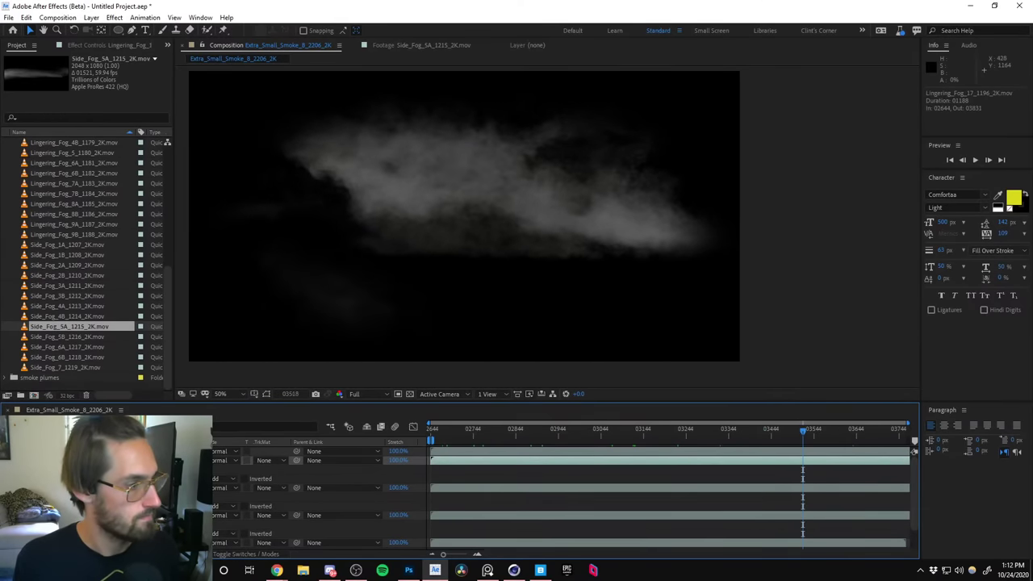
{"action": "left_click", "coordinate": [105, 451]}
{"action": "key", "text": "Delete"}
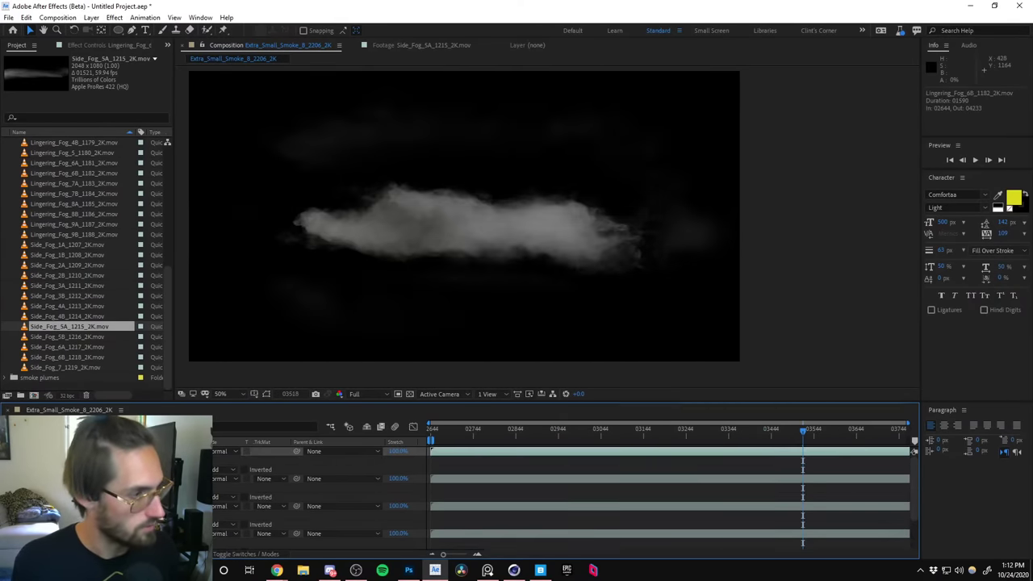
{"action": "left_click_drag", "start_coordinate": [430, 432], "coordinate": [907, 436]}
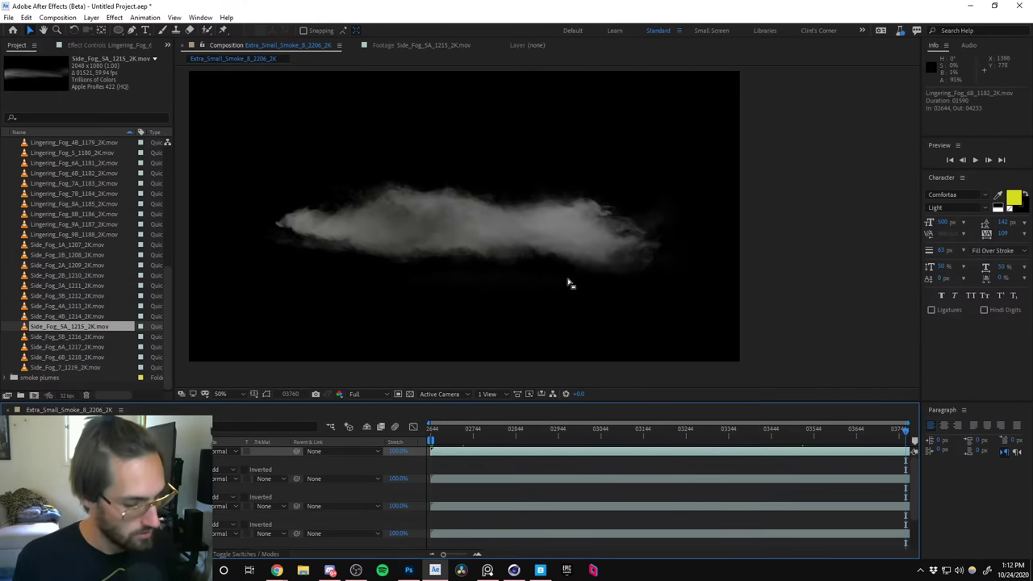
Collapse the expanded mask properties of all the smoke and fog layers in the timeline.
{"action": "key", "text": "ctrl+s"}
{"action": "left_click", "coordinate": [476, 295]}
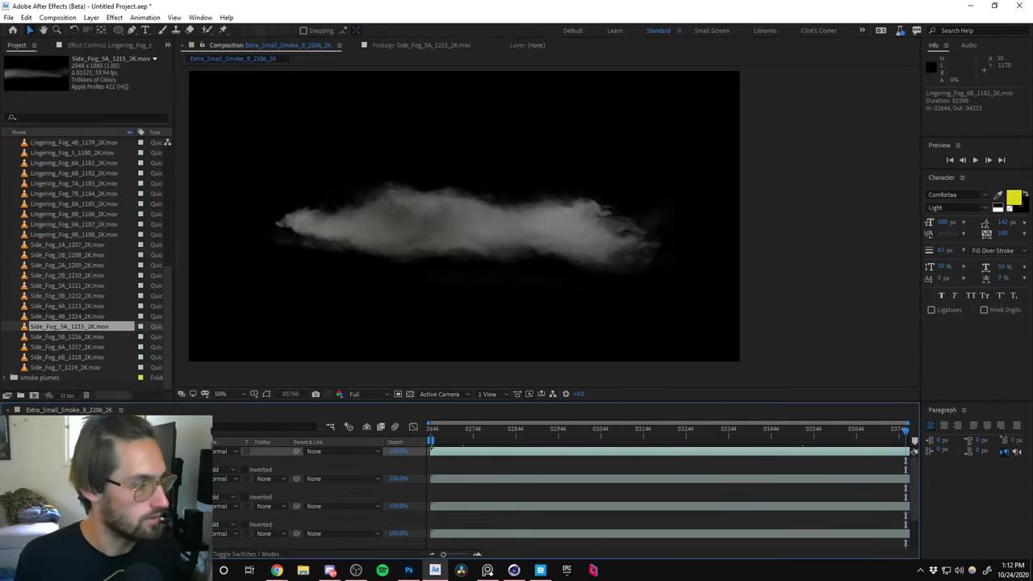
{"action": "left_click", "coordinate": [43, 451]}
{"action": "left_click", "coordinate": [44, 460]}
{"action": "left_click", "coordinate": [44, 470]}
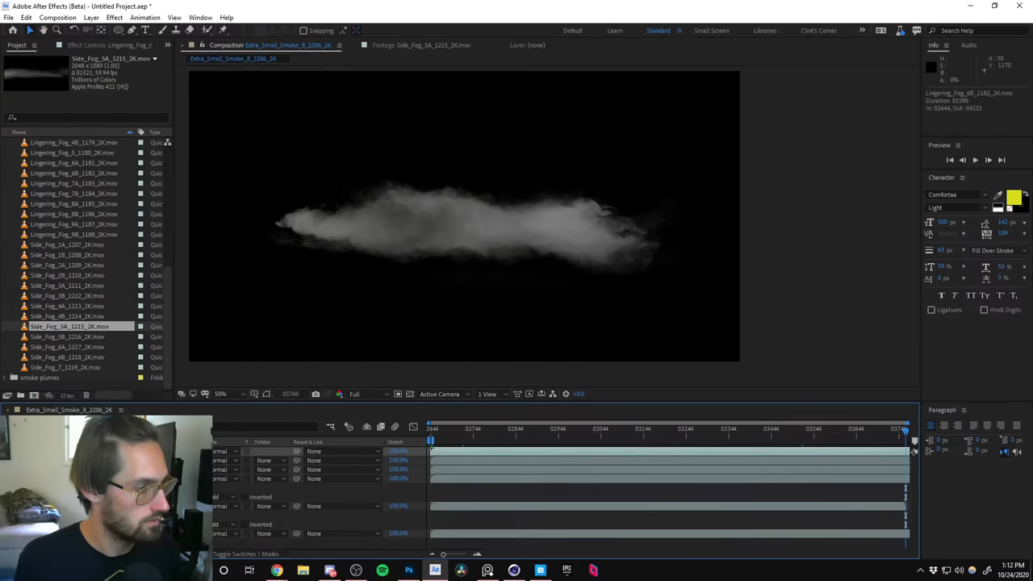
{"action": "left_click", "coordinate": [44, 479]}
{"action": "scroll", "coordinate": [915, 451], "scroll_direction": "down", "scroll_amount": 1}
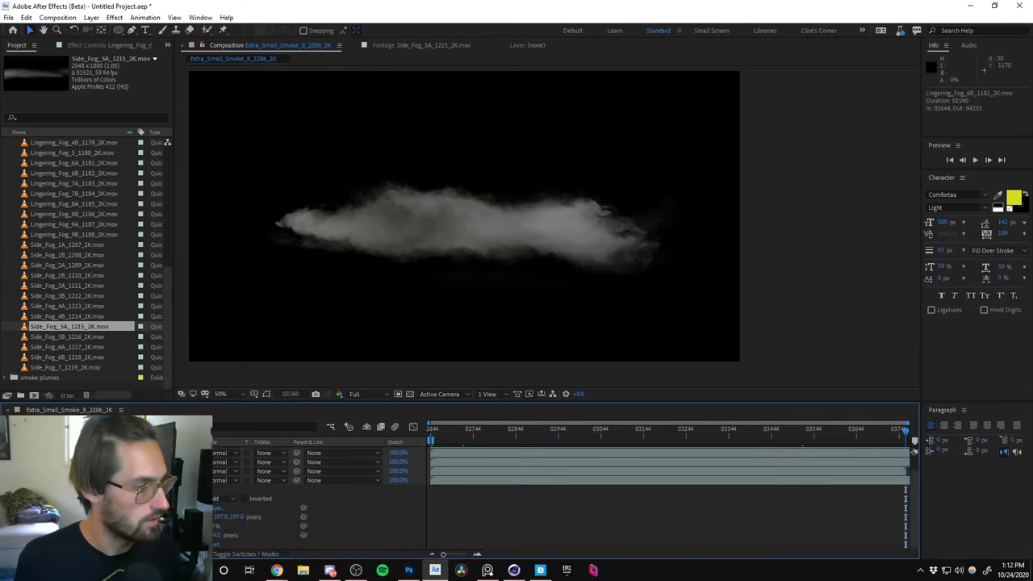
{"action": "scroll", "coordinate": [915, 451], "scroll_direction": "up", "scroll_amount": 1}
Start saving the project and create a folder named ae inside the _VFX folder of 8. NVIDIA Contest.
{"action": "key", "text": "ctrl+s"}
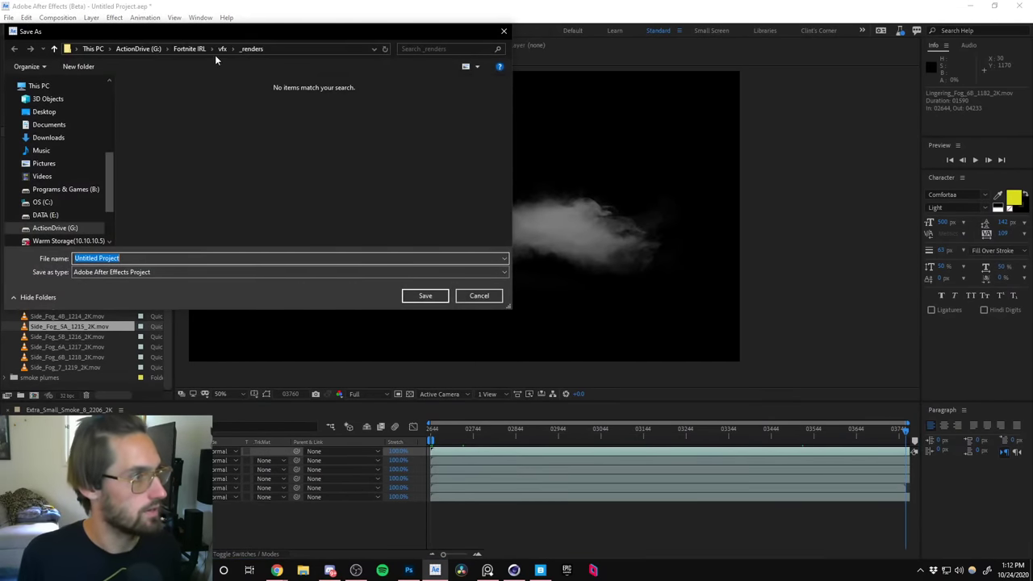
{"action": "scroll", "coordinate": [51, 147], "scroll_direction": "up", "scroll_amount": 5}
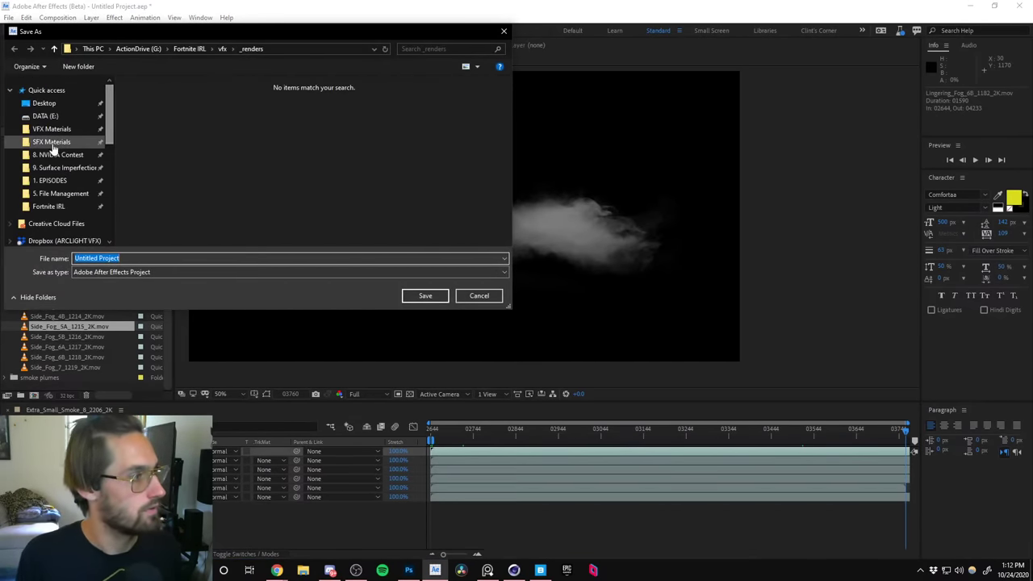
{"action": "left_click", "coordinate": [53, 154]}
{"action": "left_click", "coordinate": [146, 155]}
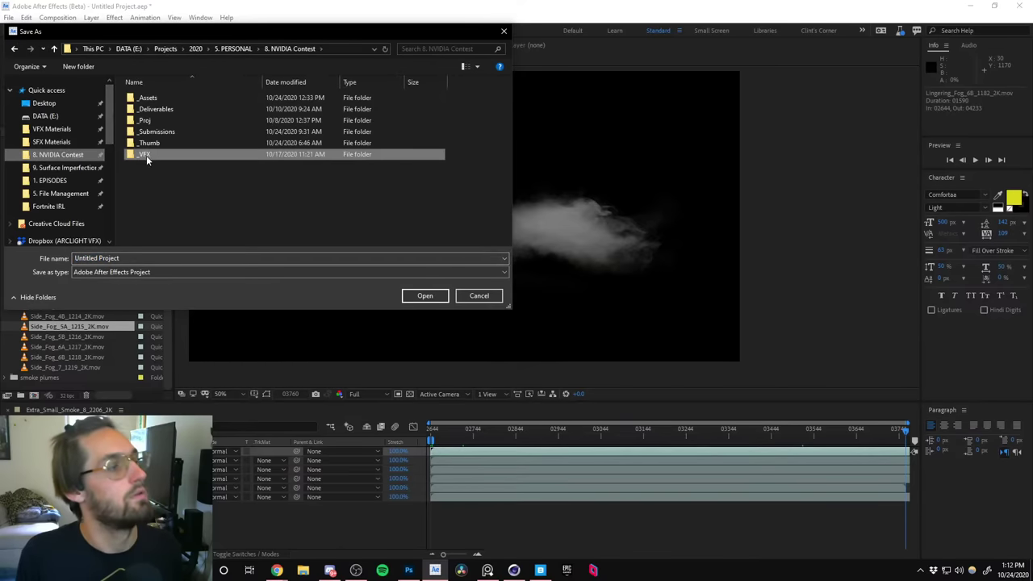
{"action": "double_click", "coordinate": [147, 155]}
{"action": "key", "text": "ctrl+shift+n"}
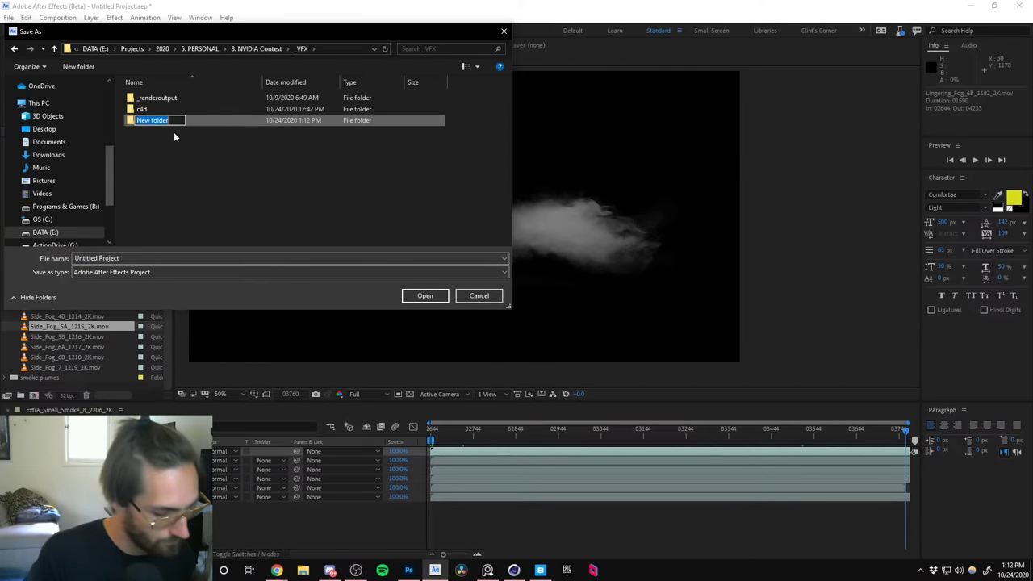
{"action": "key", "text": "Return"}
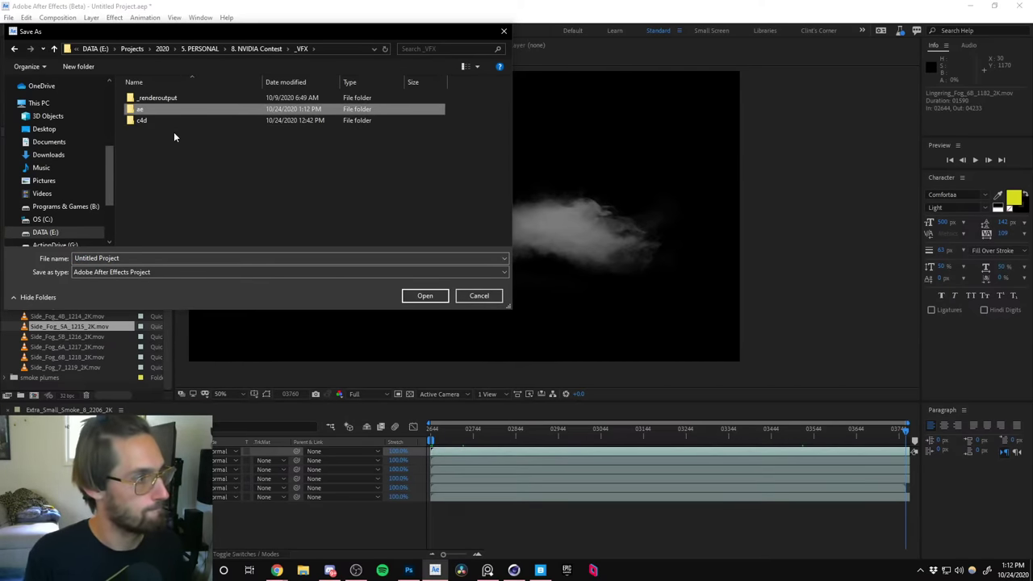
Save the project in the ae folder as "transparent smoke".
{"action": "key", "text": "Return"}
{"action": "left_click", "coordinate": [272, 259]}
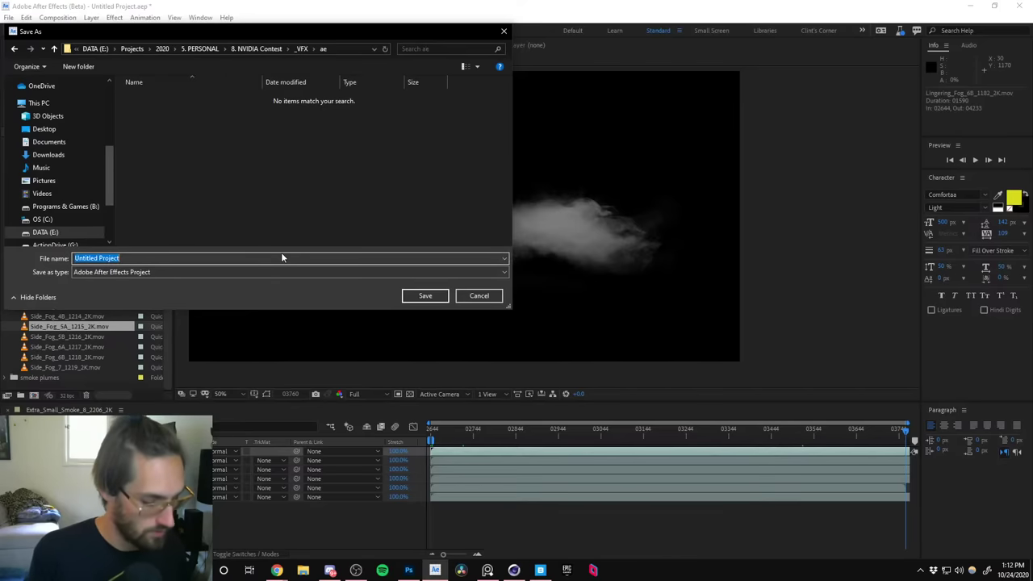
{"action": "type", "text": "transparent"}
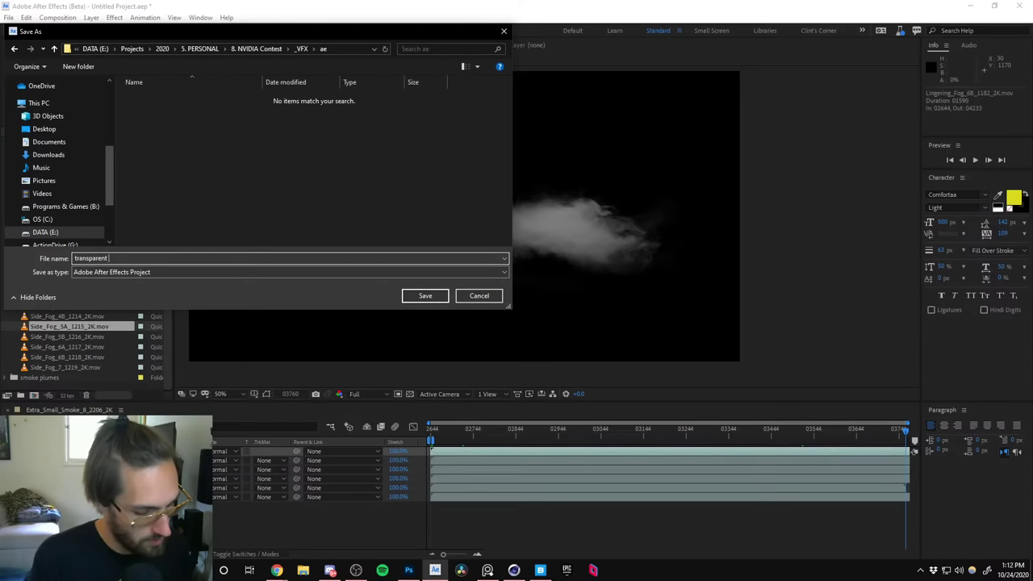
{"action": "type", "text": " smoke"}
{"action": "key", "text": "Return"}
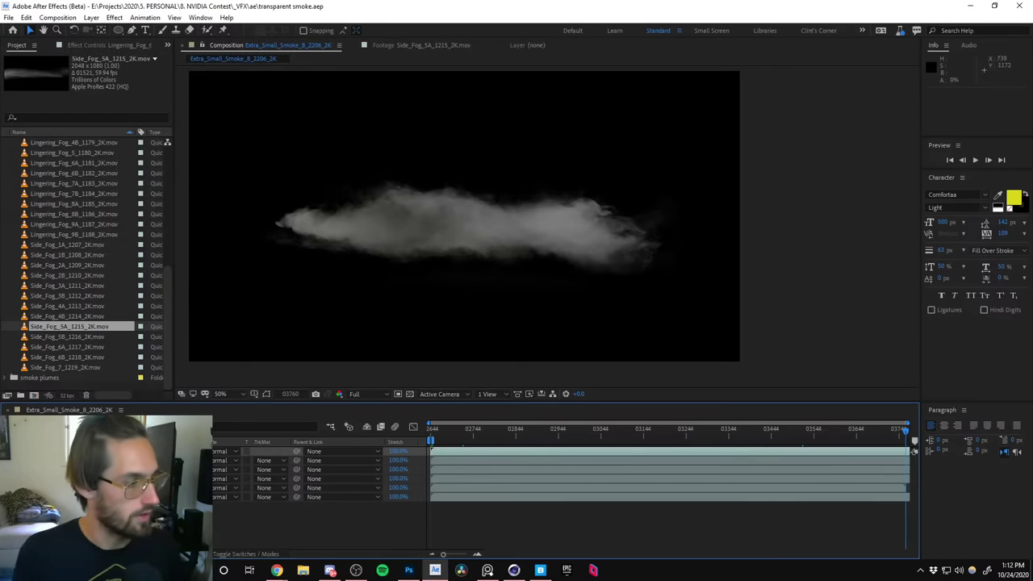
Deselect all layers and display the composition over the transparency grid.
{"action": "key", "text": "ctrl+shift+a"}
{"action": "left_click", "coordinate": [409, 393]}
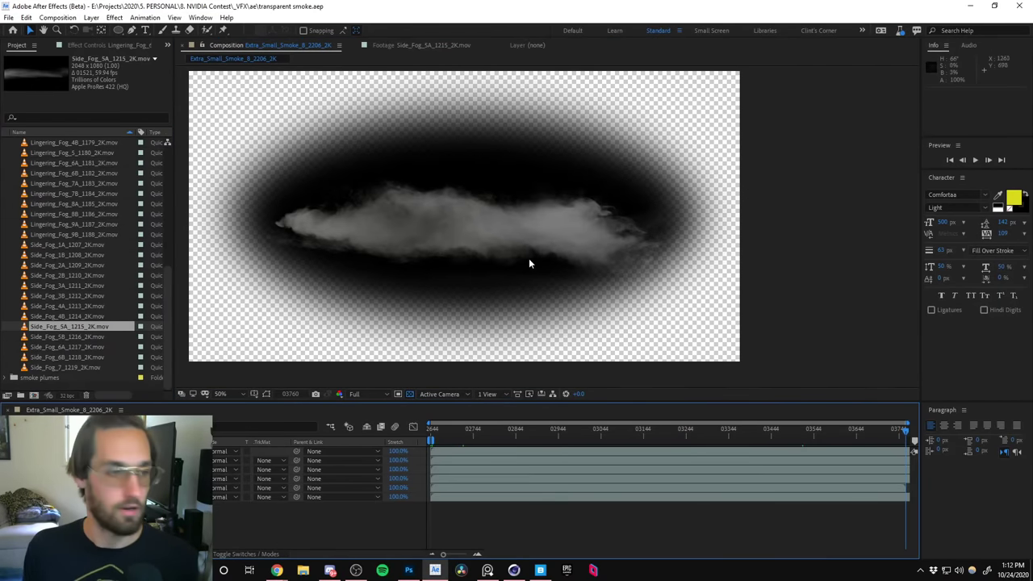
Try the Remove Color Matting effect on the Lingering_Fog_6B_1182_2K.mov layer and delete it again.
{"action": "left_click", "coordinate": [145, 451]}
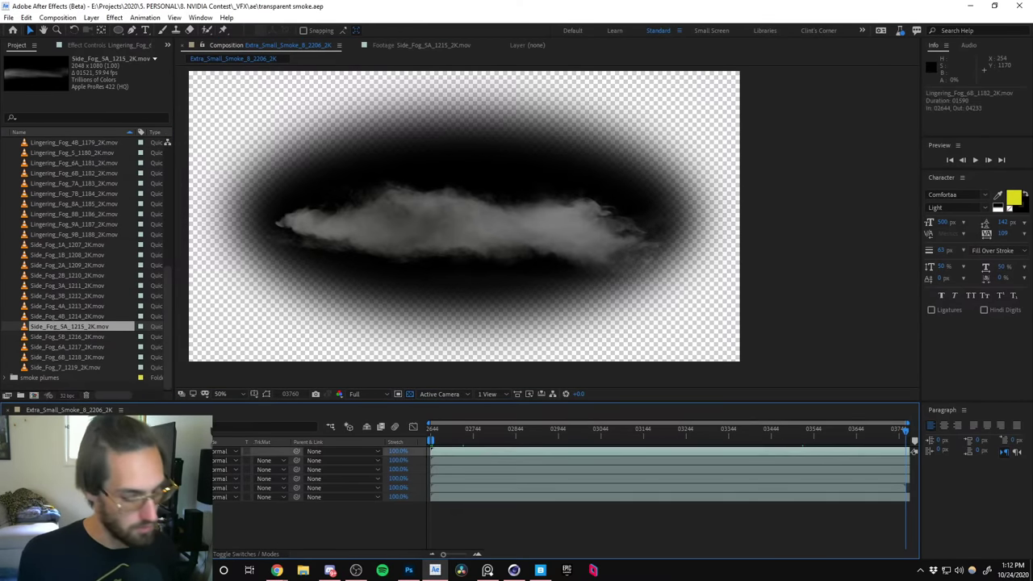
{"action": "key", "text": "ctrl+y"}
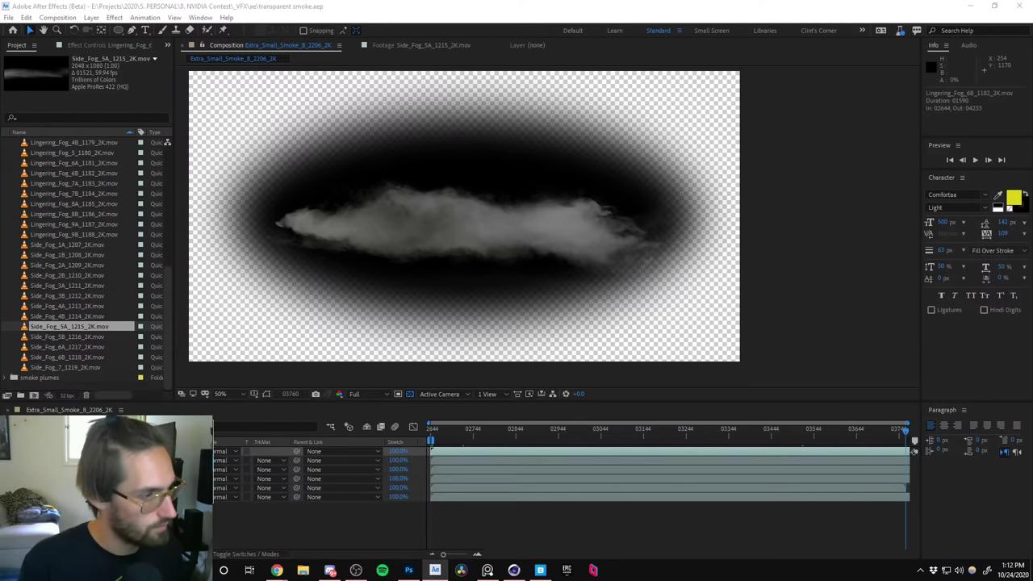
{"action": "key", "text": "Return"}
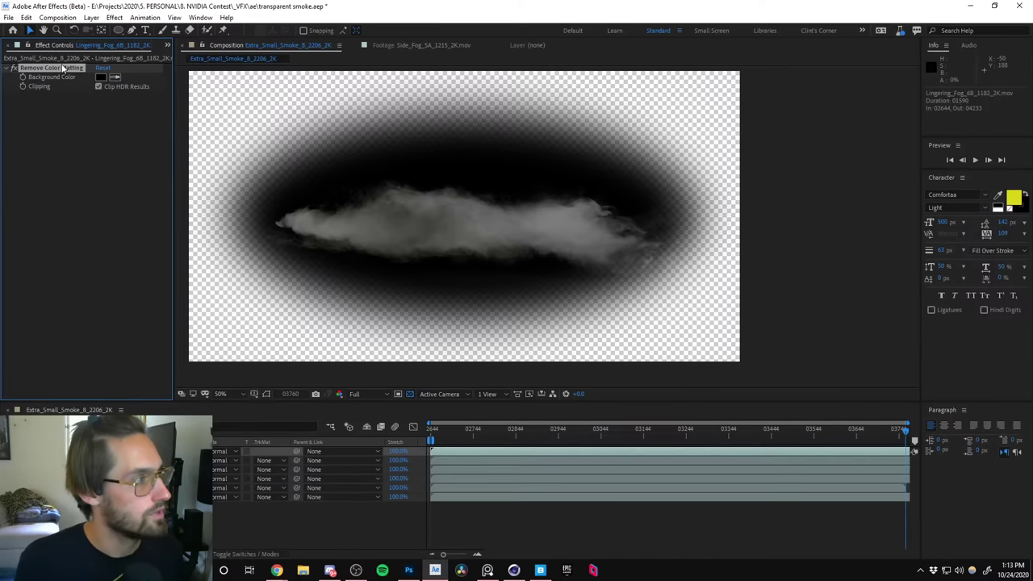
{"action": "key", "text": "Delete"}
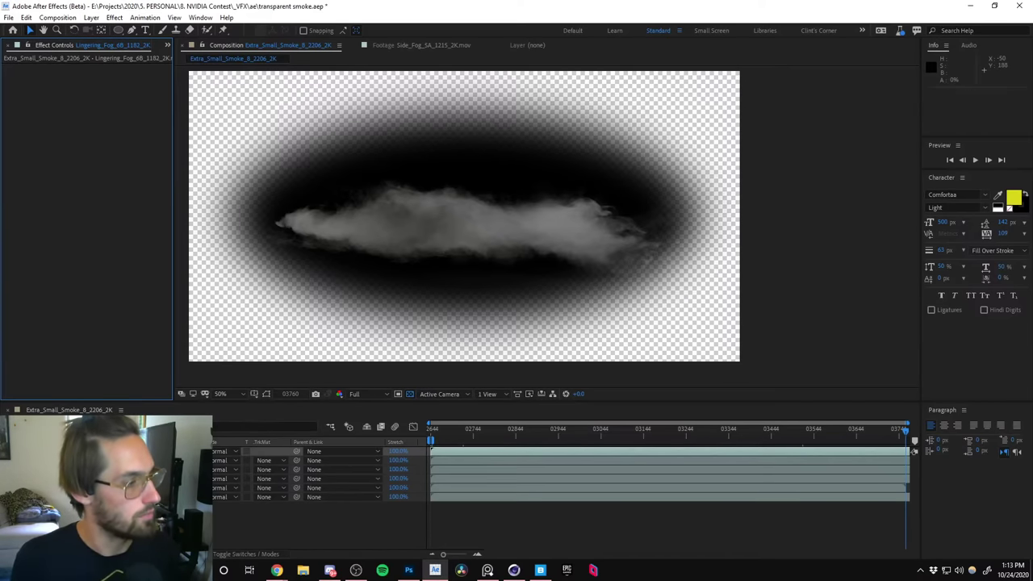
Select the Lingering_Fog_6B_1182_2K.mov layer and look up an unmult effect in the effect search.
{"action": "left_click", "coordinate": [129, 451]}
{"action": "key", "text": "ctrl+space"}
{"action": "type", "text": "un"}
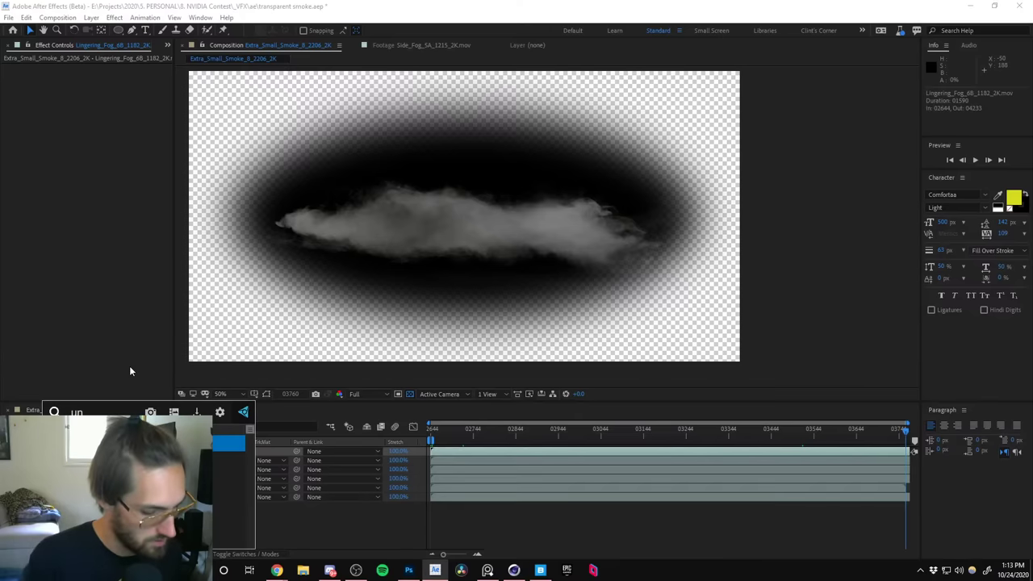
{"action": "type", "text": "mult"}
{"action": "key", "text": "BackSpace"}
{"action": "key", "text": "BackSpace"}
{"action": "key", "text": "BackSpace"}
{"action": "key", "text": "BackSpace"}
{"action": "key", "text": "BackSpace"}
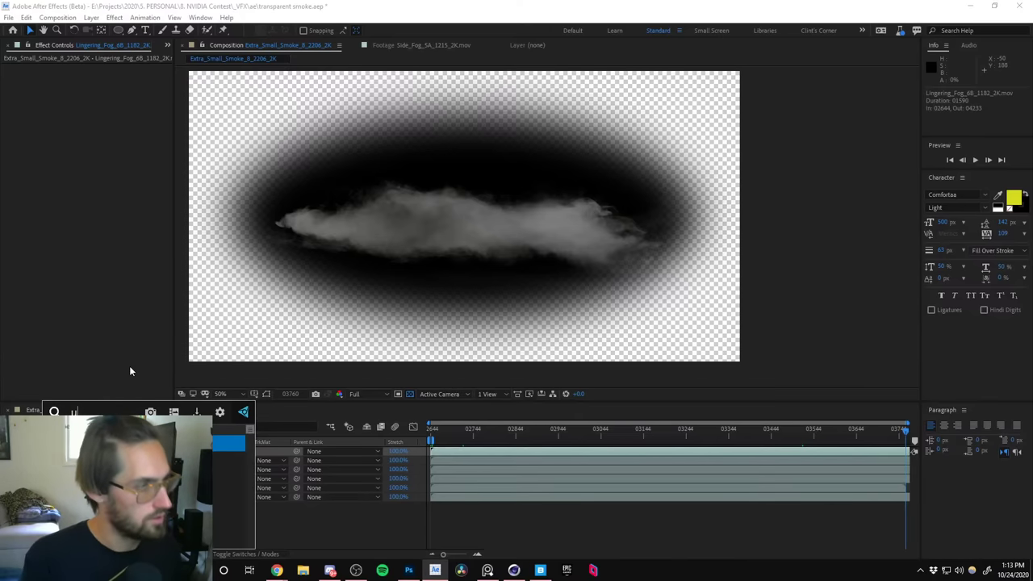
{"action": "key", "text": "BackSpace"}
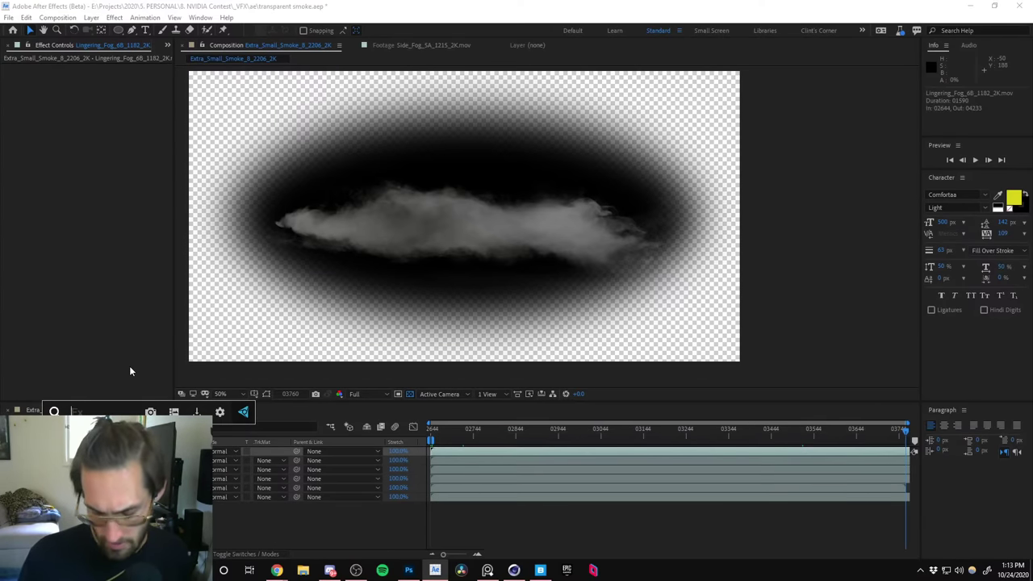
Search the effects for "alpha" and browse through the matches.
{"action": "type", "text": "alpha"}
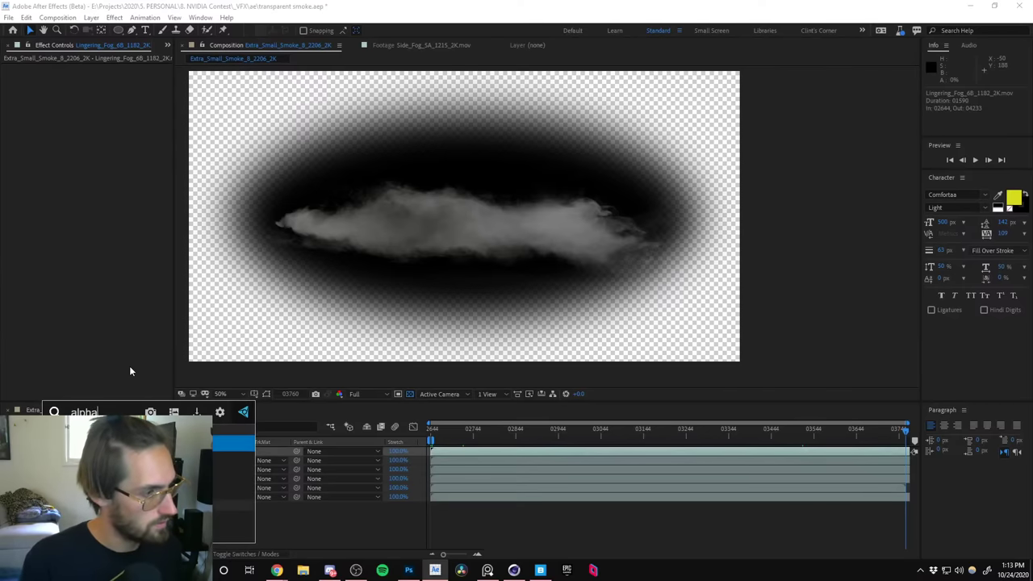
{"action": "key", "text": "Down"}
{"action": "key", "text": "Down"}
{"action": "key", "text": "Down"}
{"action": "key", "text": "Down"}
{"action": "key", "text": "Down"}
{"action": "key", "text": "Down"}
{"action": "key", "text": "Down"}
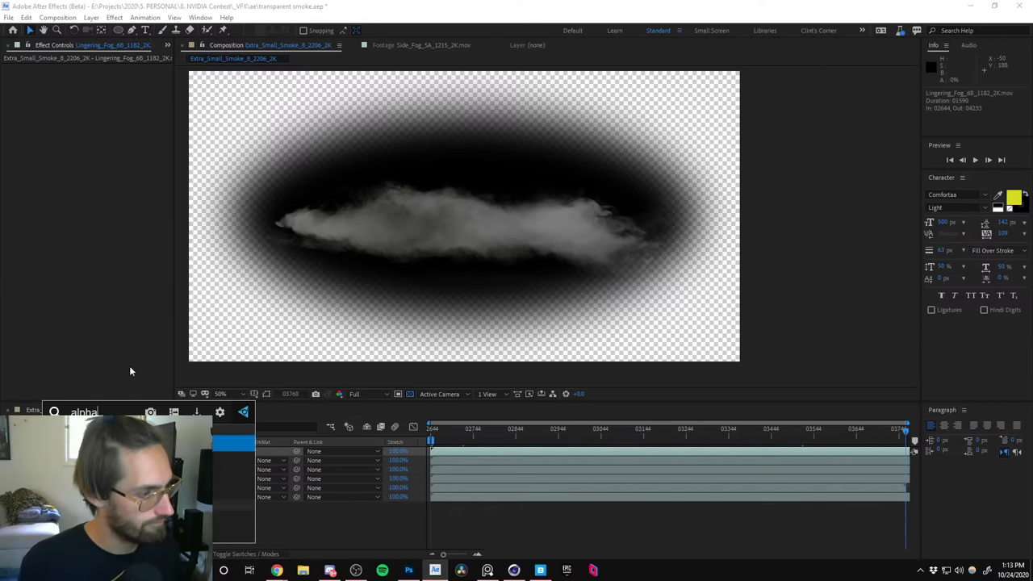
{"action": "key", "text": "Up"}
{"action": "key", "text": "Up"}
{"action": "key", "text": "Up"}
{"action": "key", "text": "Up"}
{"action": "key", "text": "Up"}
{"action": "key", "text": "Up"}
{"action": "key", "text": "Up"}
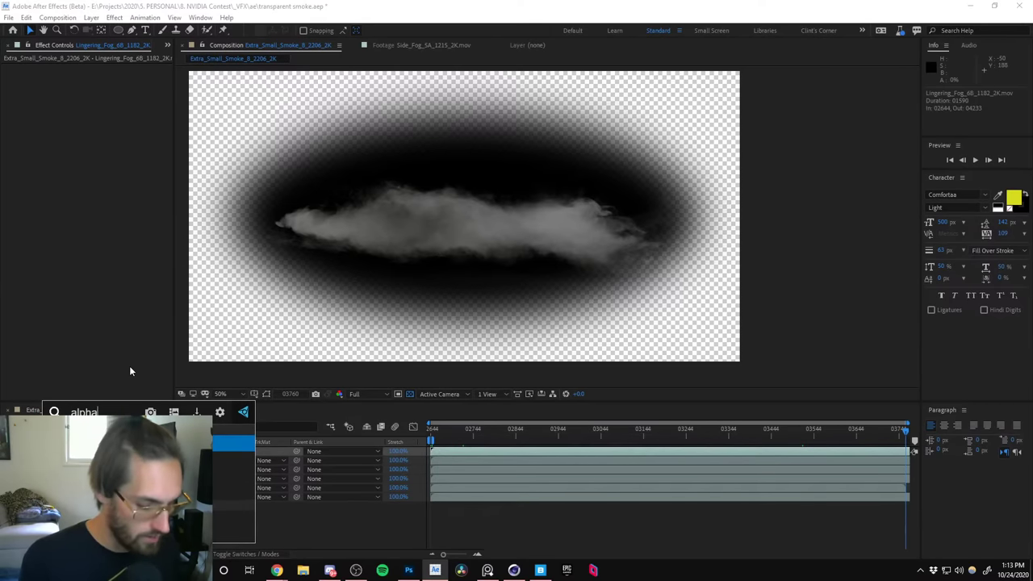
{"action": "key", "text": "BackSpace"}
{"action": "key", "text": "BackSpace"}
{"action": "key", "text": "BackSpace"}
{"action": "key", "text": "BackSpace"}
{"action": "key", "text": "BackSpace"}
Find "unmult" and apply the uni.Unmult effect to the Lingering_Fog_6B_1182_2K.mov layer.
{"action": "type", "text": "unm"}
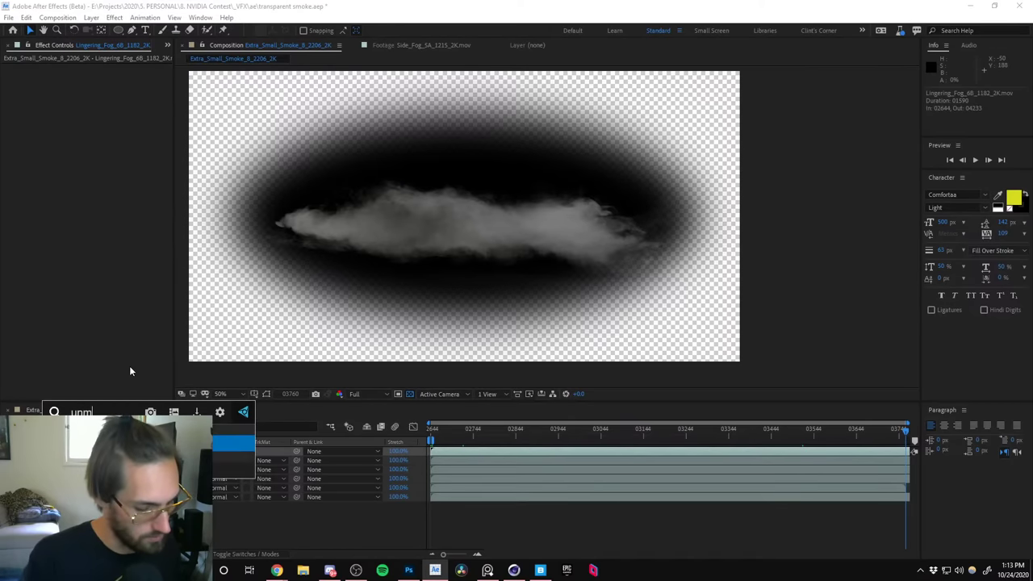
{"action": "type", "text": "ult"}
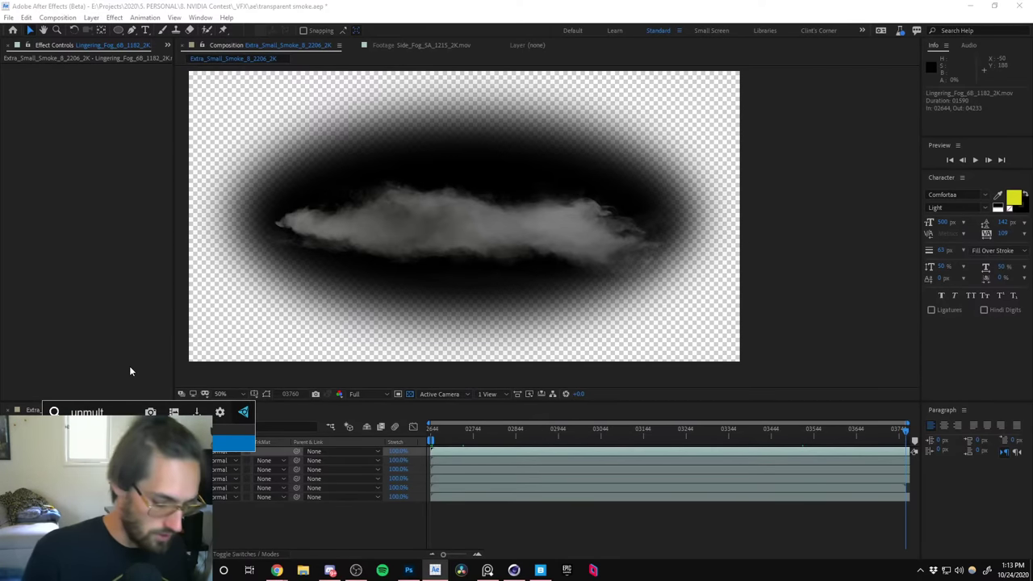
{"action": "key", "text": "Return"}
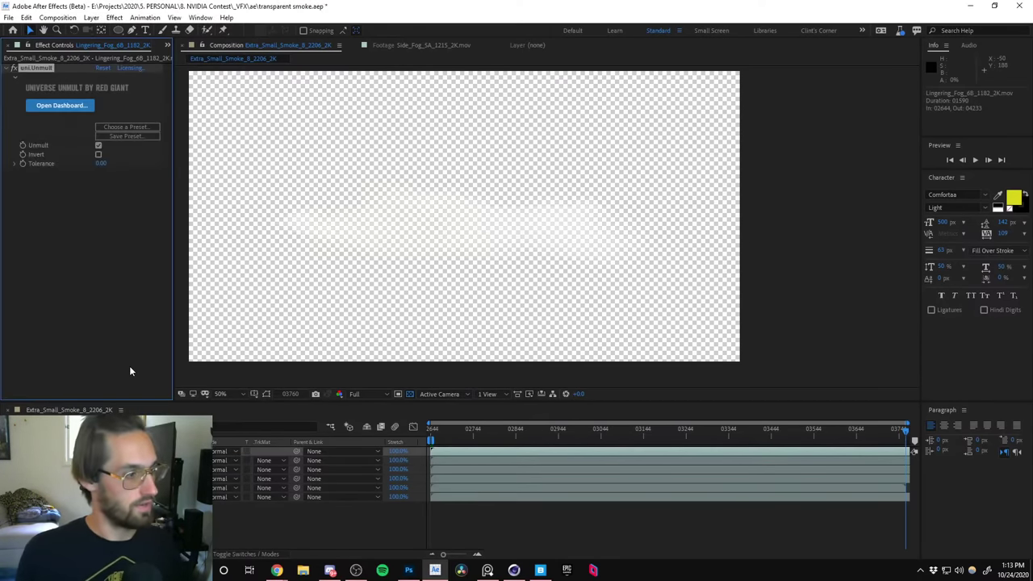
Compare the unmultiplied fog with the transparency grid switched off and on.
{"action": "left_click", "coordinate": [410, 393]}
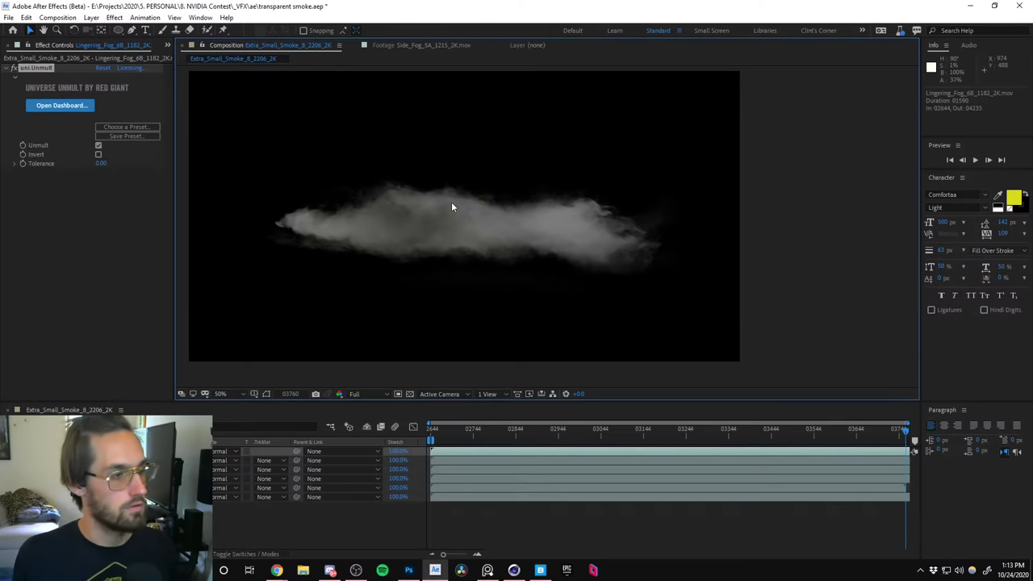
{"action": "left_click", "coordinate": [409, 393]}
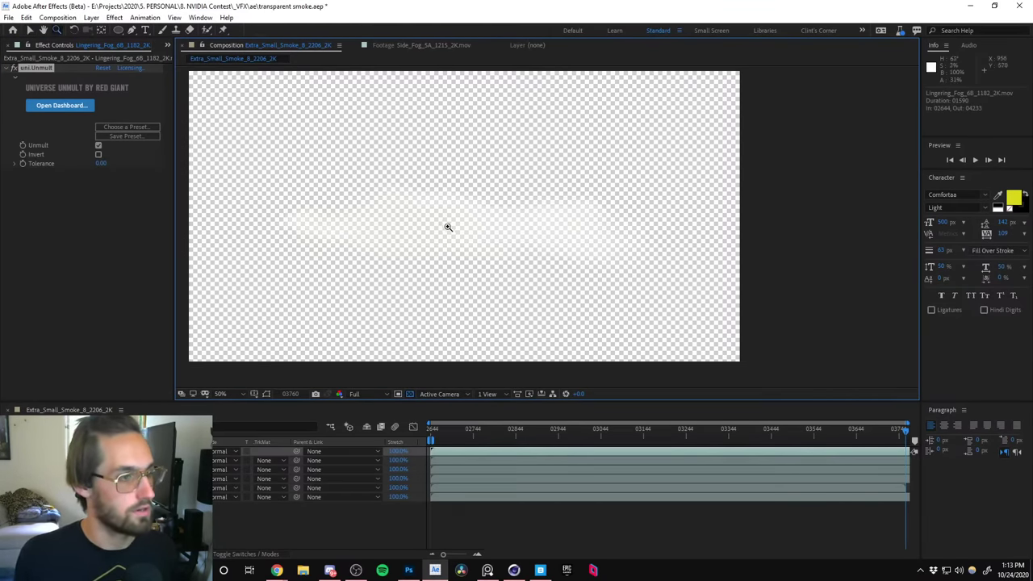
{"action": "left_click", "coordinate": [409, 394]}
{"action": "left_click", "coordinate": [409, 394]}
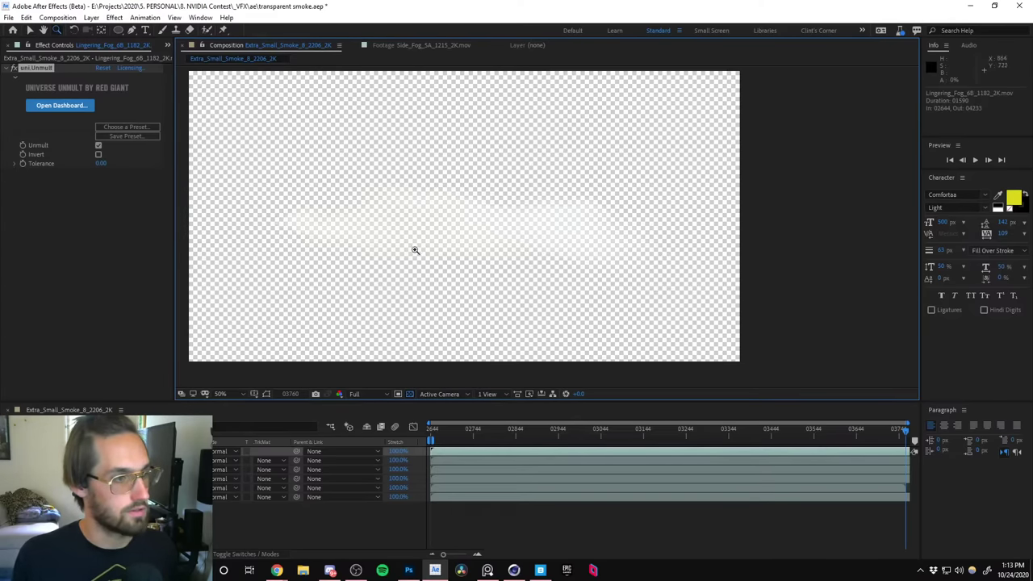
{"action": "left_click", "coordinate": [410, 394]}
{"action": "left_click", "coordinate": [410, 394]}
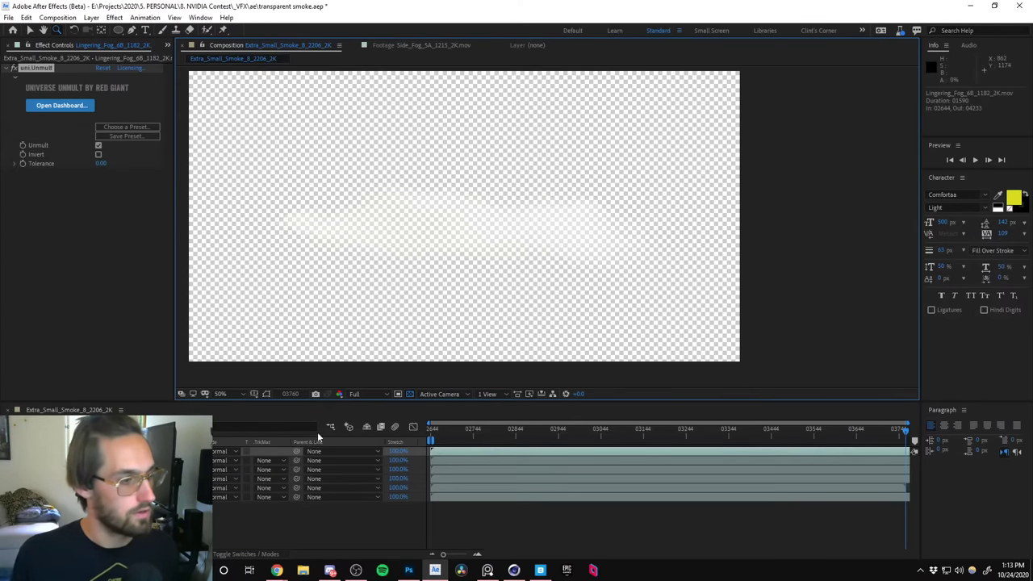
{"action": "key", "text": "ctrl+y"}
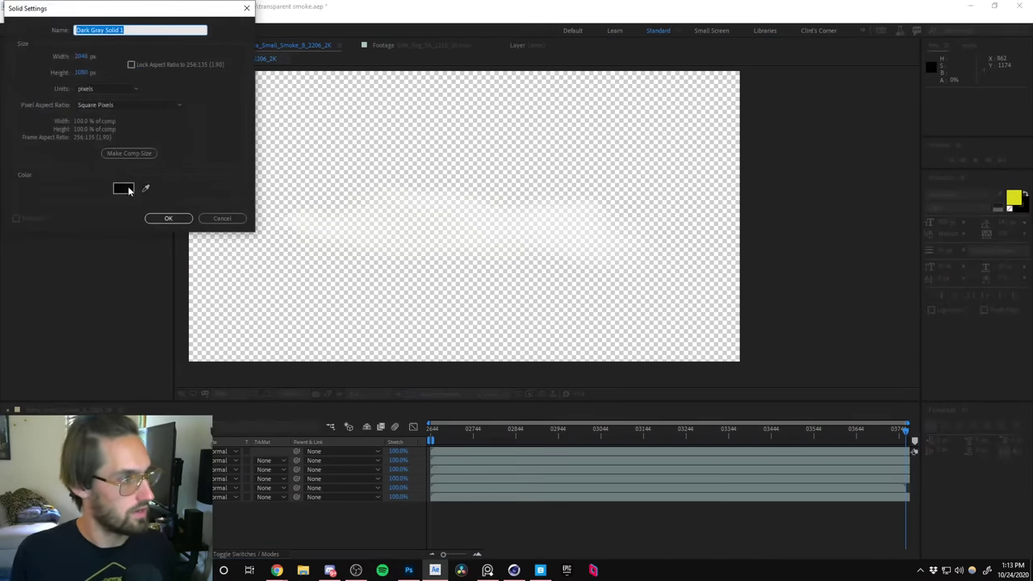
{"action": "left_click", "coordinate": [124, 187]}
{"action": "left_click_drag", "start_coordinate": [81, 121], "coordinate": [2, 99]}
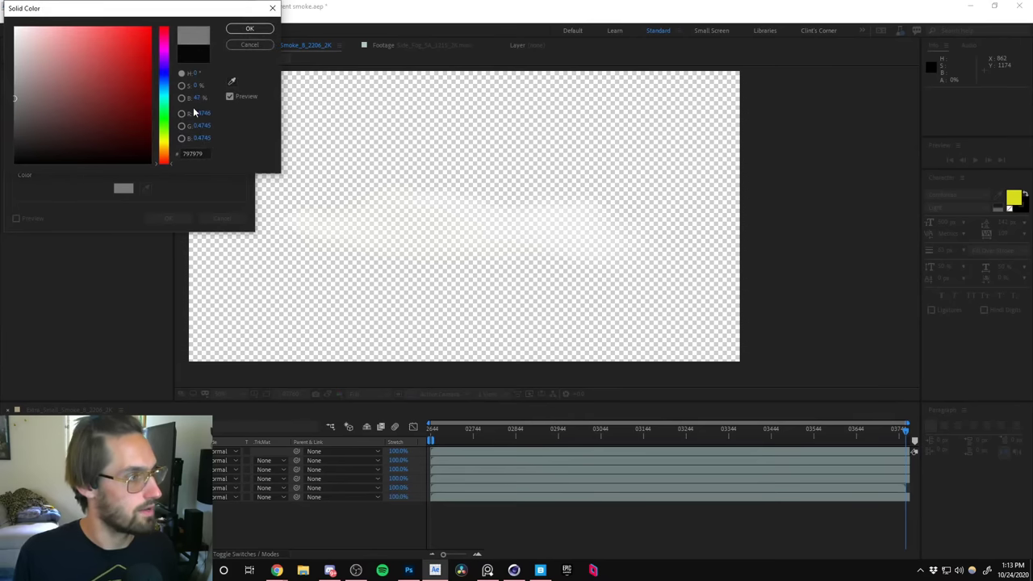
{"action": "left_click", "coordinate": [249, 45]}
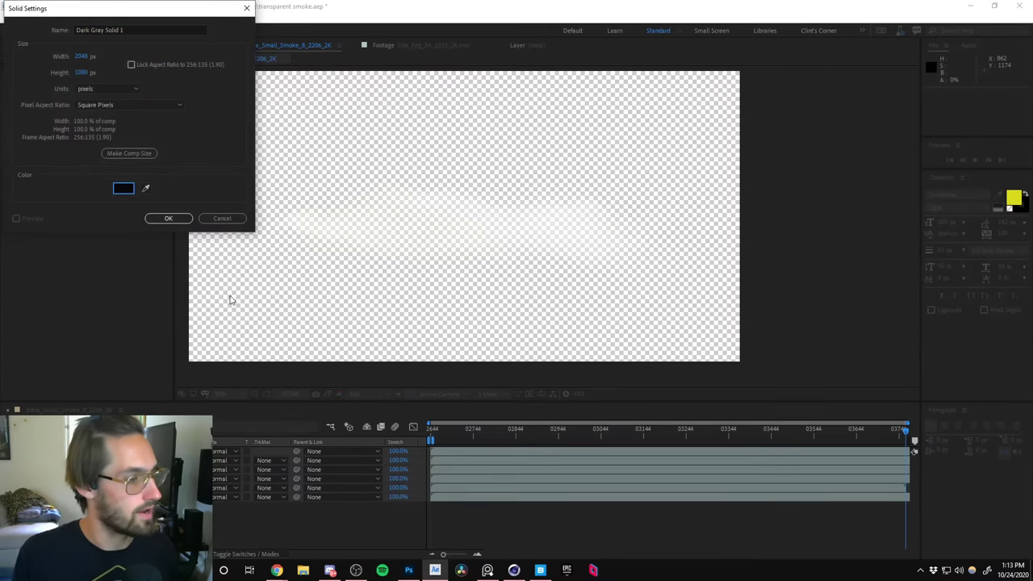
{"action": "left_click", "coordinate": [223, 219]}
Browse the 8. NVIDIA Contest project's _Assets folders to versions and preview paralleldimensions [1a] wide.
{"action": "left_click", "coordinate": [8, 17]}
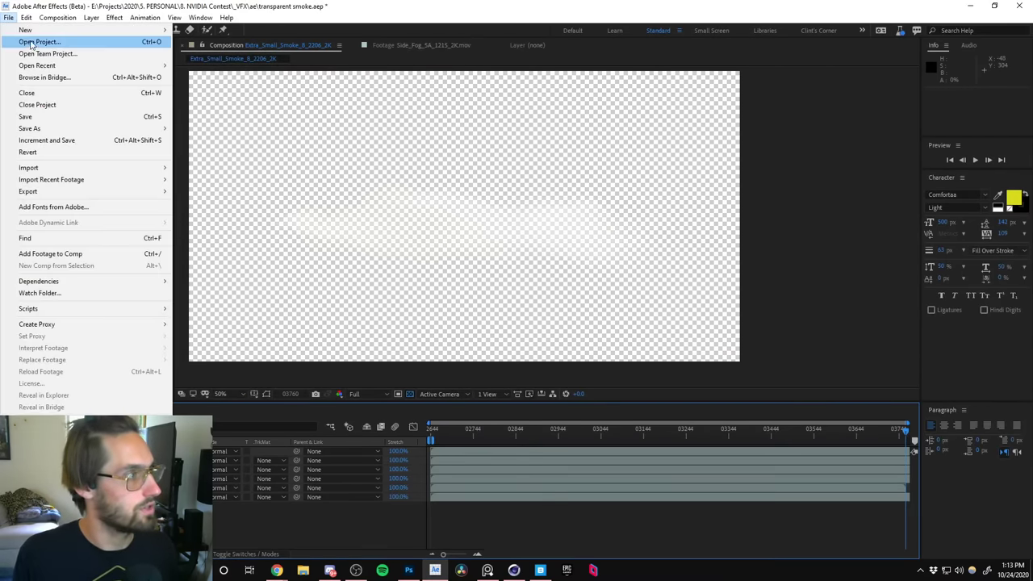
{"action": "left_click", "coordinate": [58, 5]}
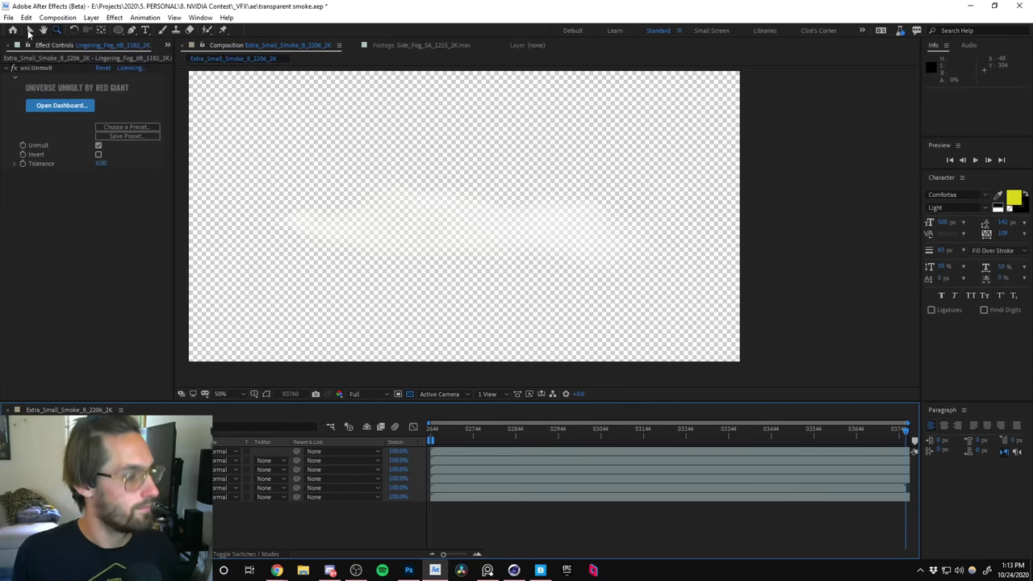
{"action": "key", "text": "super+e"}
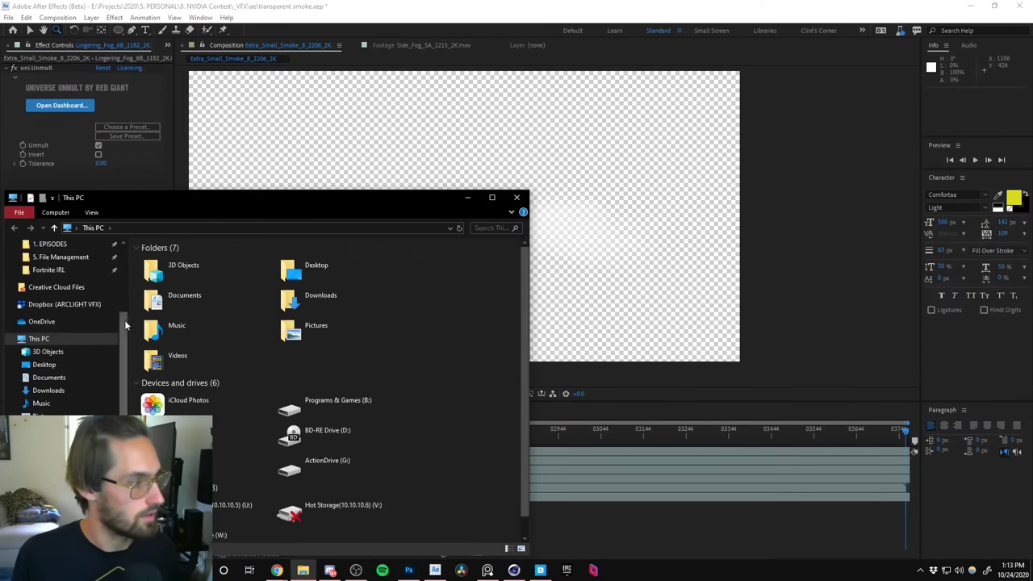
{"action": "left_click", "coordinate": [58, 317]}
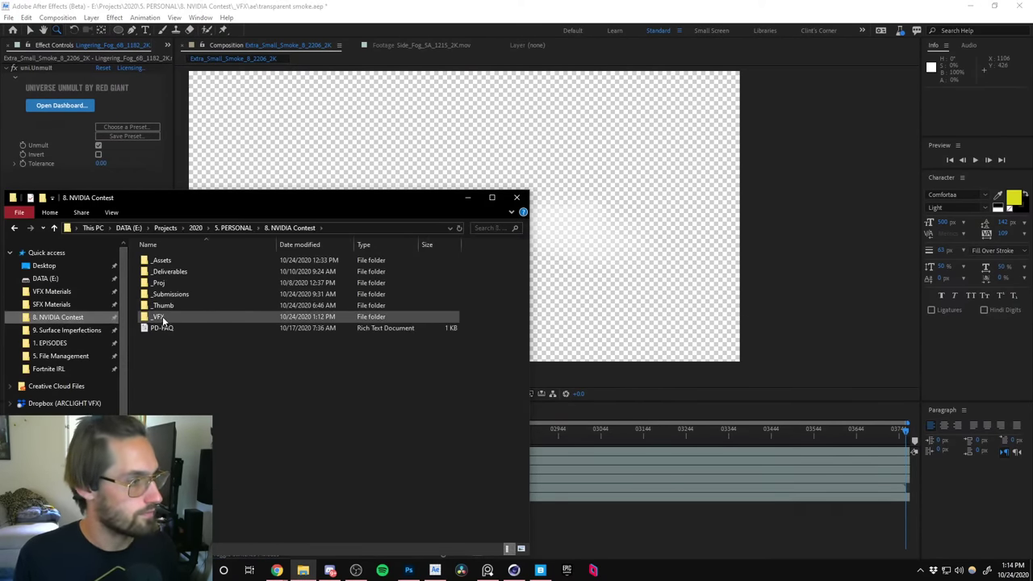
{"action": "double_click", "coordinate": [161, 260]}
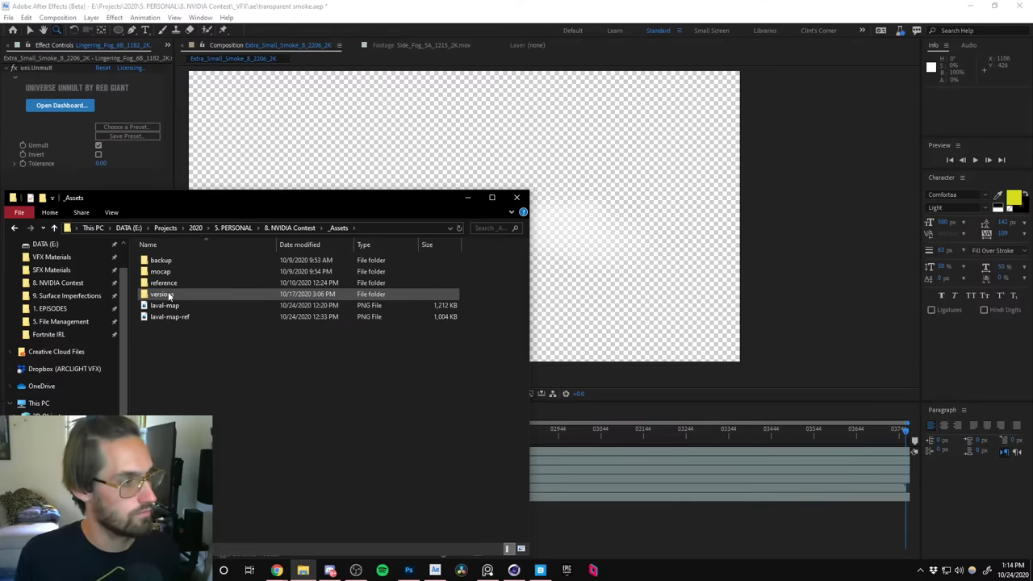
{"action": "double_click", "coordinate": [165, 283]}
{"action": "key", "text": "alt+Left"}
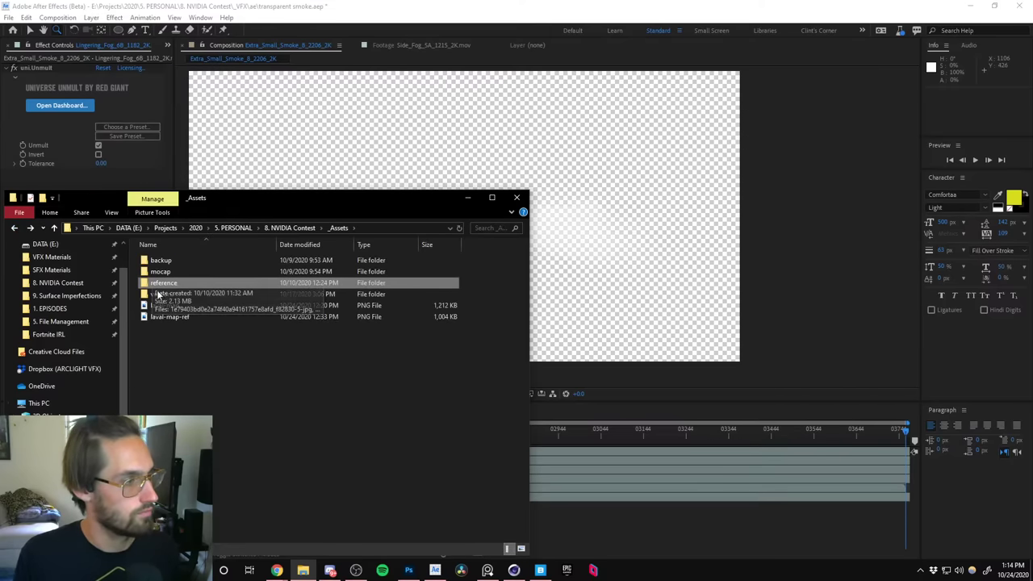
{"action": "double_click", "coordinate": [160, 293]}
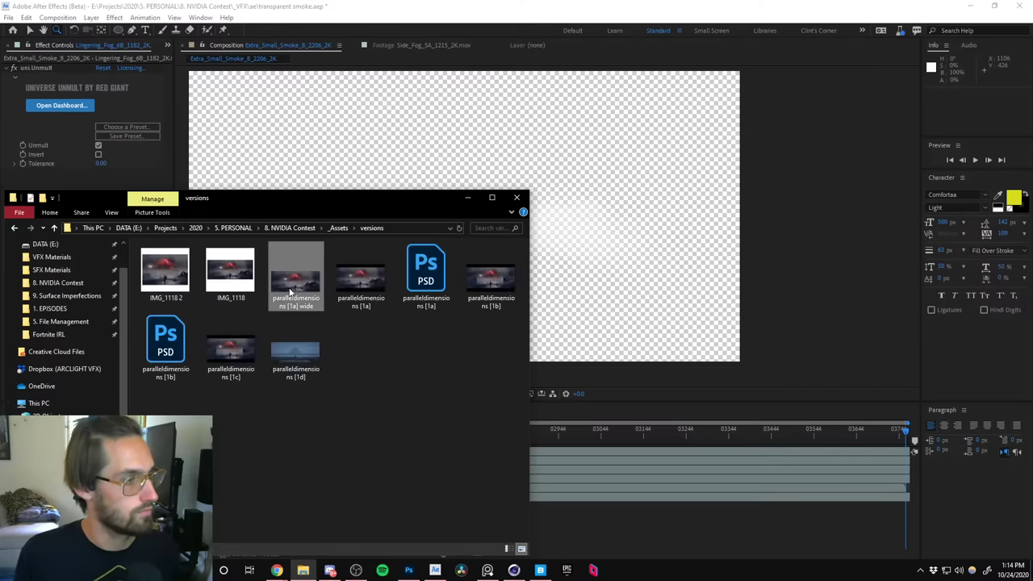
{"action": "double_click", "coordinate": [291, 287]}
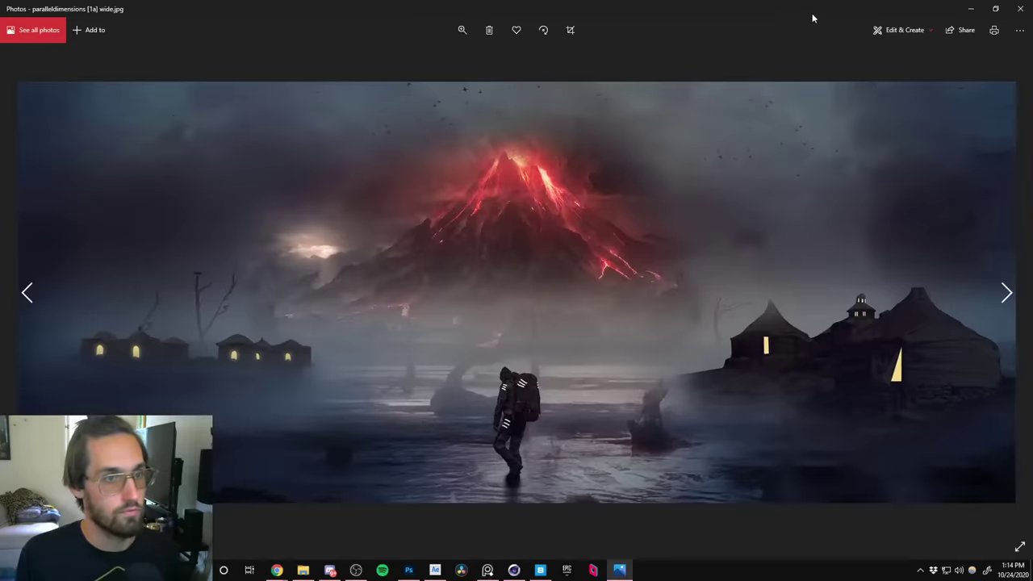
{"action": "double_click", "coordinate": [813, 17]}
{"action": "left_click", "coordinate": [1008, 108]}
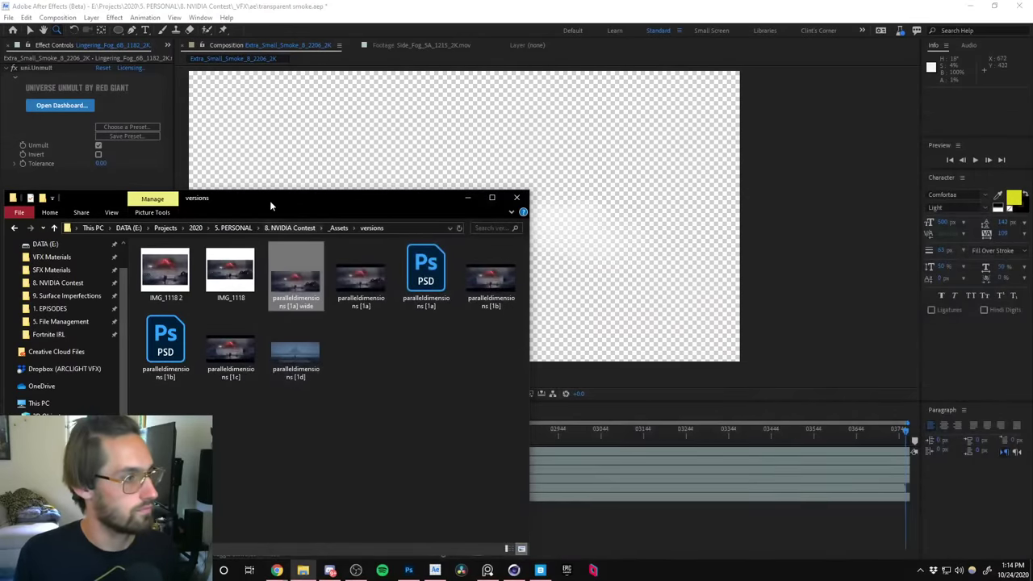
Import the paralleldimensions [1a] wide image into the After Effects project, outside the fog and smoke plumes folders.
{"action": "left_click_drag", "start_coordinate": [271, 206], "coordinate": [350, 292]}
{"action": "left_click", "coordinate": [168, 46]}
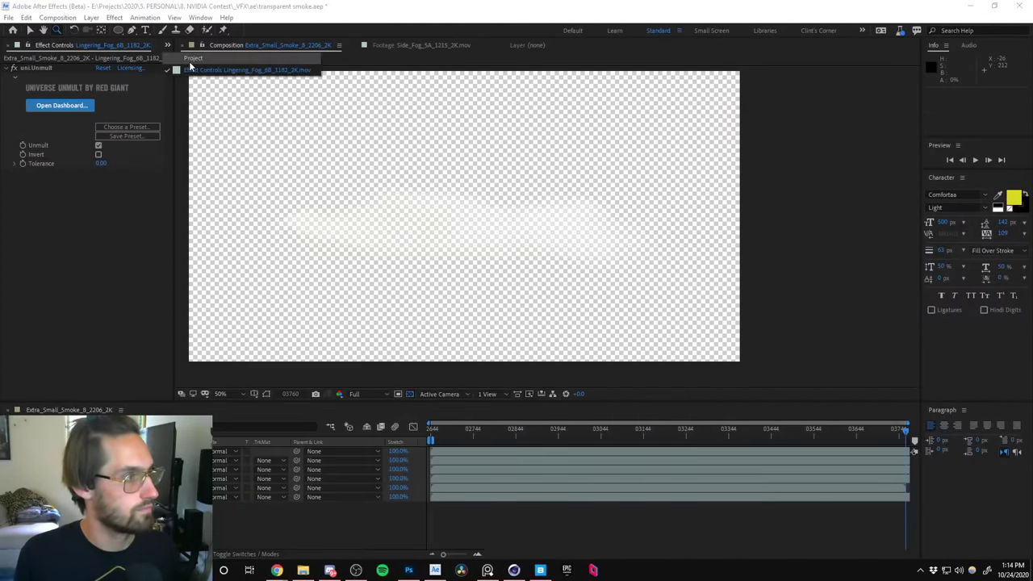
{"action": "left_click", "coordinate": [192, 59]}
{"action": "left_click", "coordinate": [304, 570]}
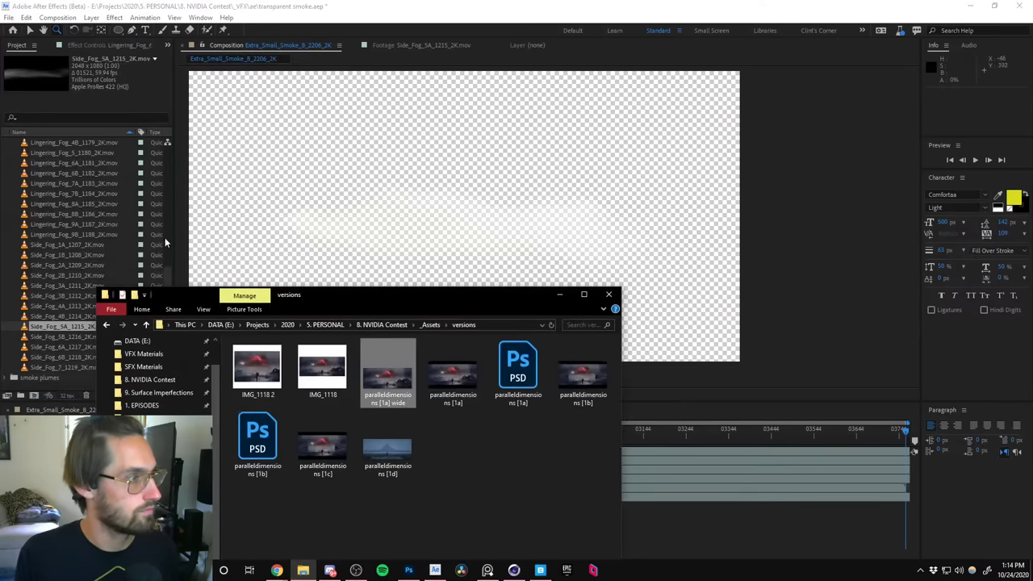
{"action": "left_click_drag", "start_coordinate": [168, 276], "coordinate": [167, 153]}
{"action": "left_click", "coordinate": [7, 142]}
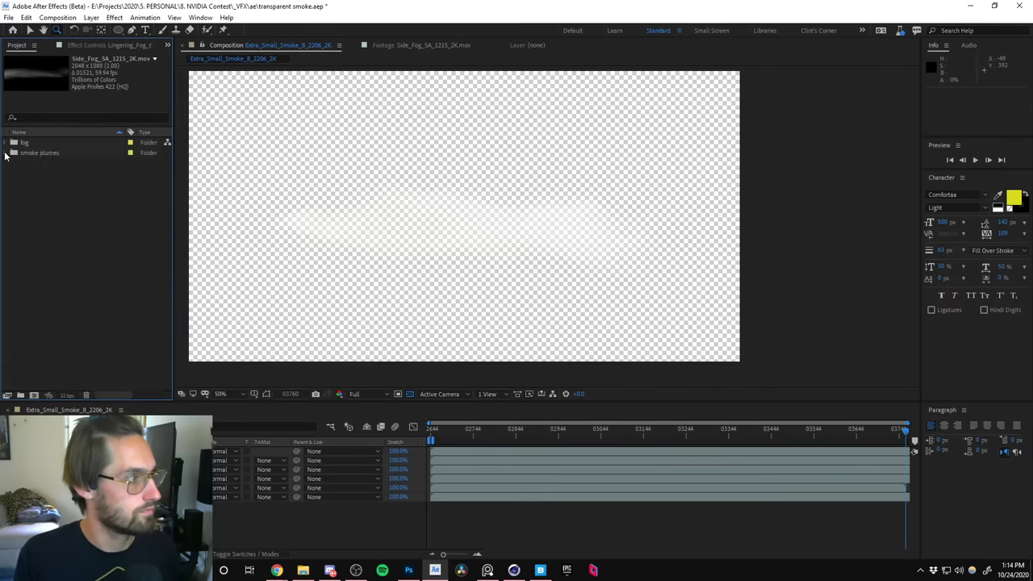
{"action": "left_click", "coordinate": [303, 570]}
{"action": "left_click_drag", "start_coordinate": [385, 378], "coordinate": [147, 262]}
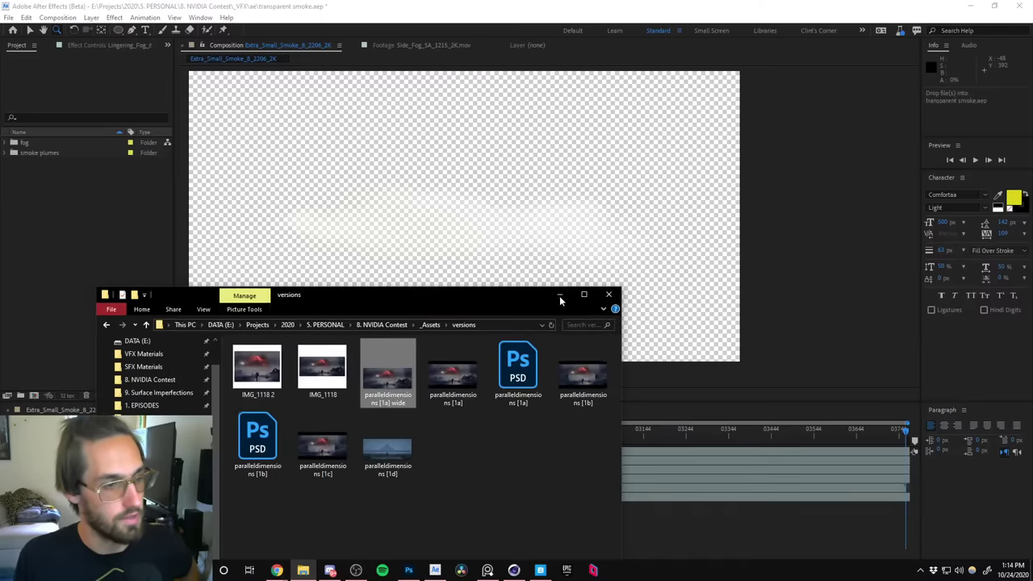
{"action": "left_click", "coordinate": [559, 296]}
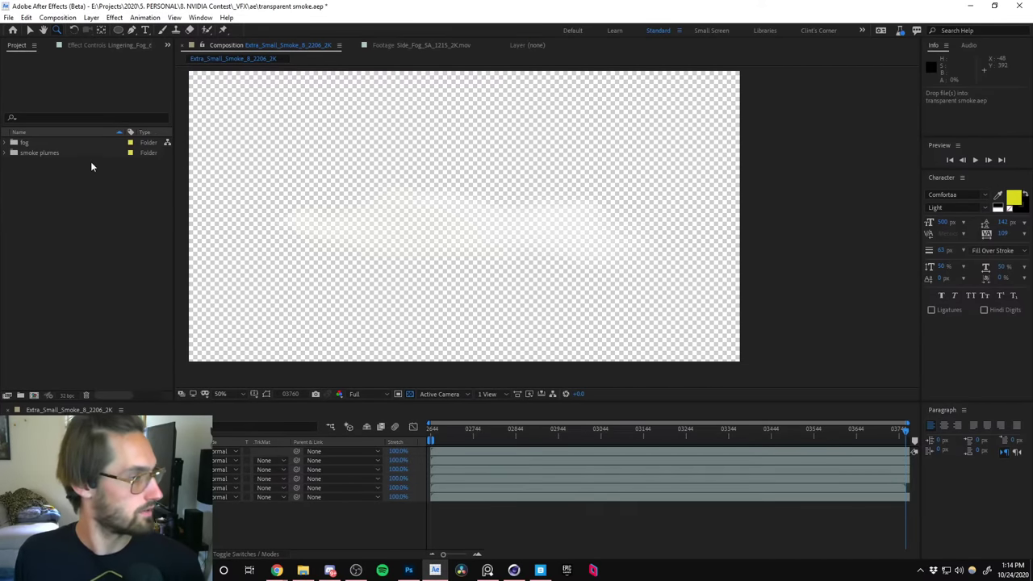
{"action": "left_click", "coordinate": [81, 45]}
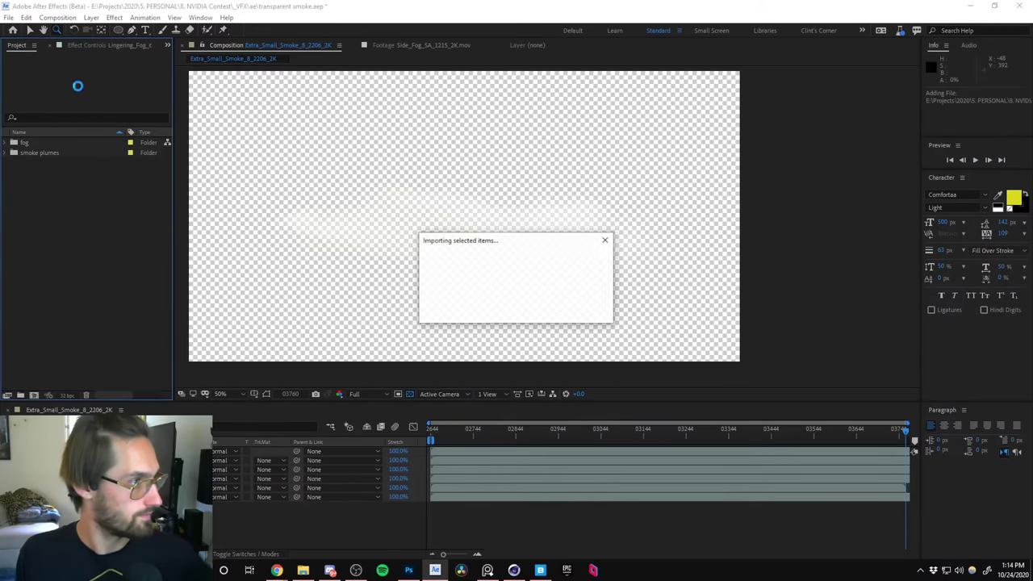
Add paralleldimensions [1a] wide.jpg beneath the fog layers as the background and scale it to 131%.
{"action": "left_click_drag", "start_coordinate": [22, 155], "coordinate": [121, 506]}
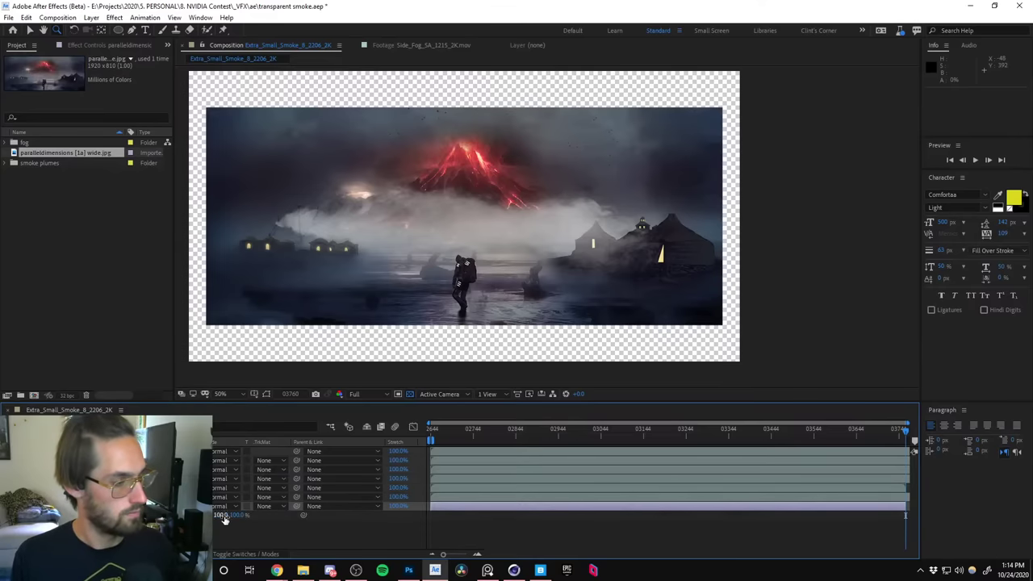
{"action": "key", "text": "s"}
{"action": "left_click_drag", "start_coordinate": [230, 515], "coordinate": [251, 519]}
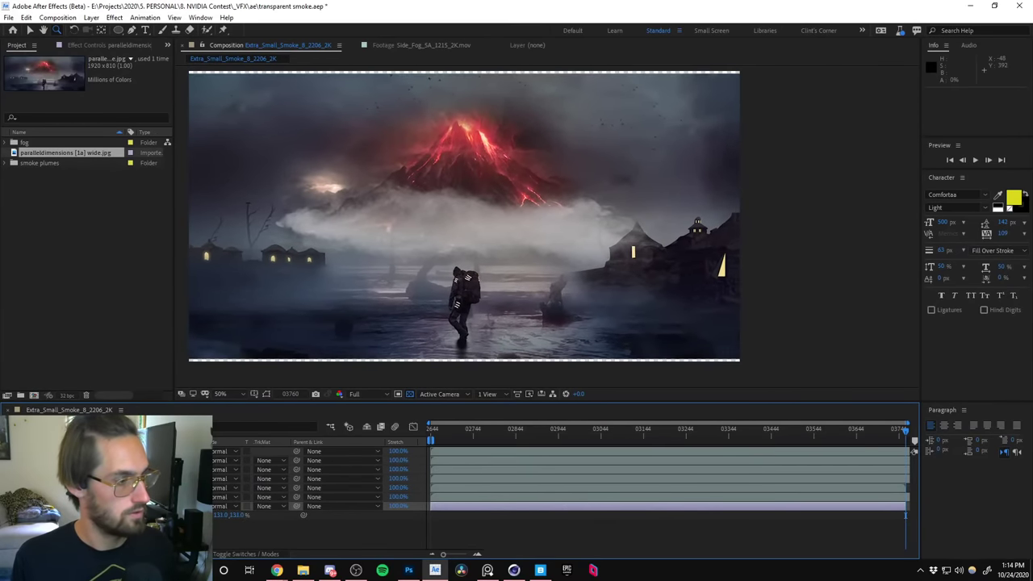
{"action": "left_click", "coordinate": [194, 533]}
Reposition the Lingering_Fog_6B_1182_2K.mov layer over the volcano artwork to test how it blends.
{"action": "left_click", "coordinate": [153, 451]}
{"action": "key", "text": "v"}
{"action": "left_click_drag", "start_coordinate": [457, 216], "coordinate": [488, 167]}
{"action": "left_click_drag", "start_coordinate": [485, 204], "coordinate": [444, 223]}
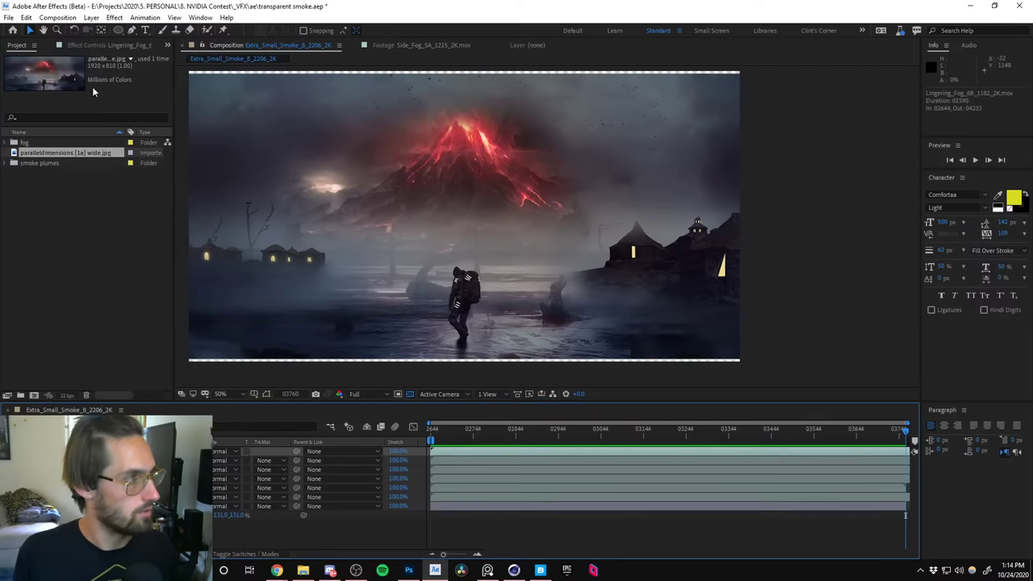
Copy uni.Unmult from the Lingering_Fog_6B_1182_2K.mov layer onto the five other smoke and fog layers.
{"action": "left_click", "coordinate": [85, 46]}
{"action": "left_click", "coordinate": [35, 68]}
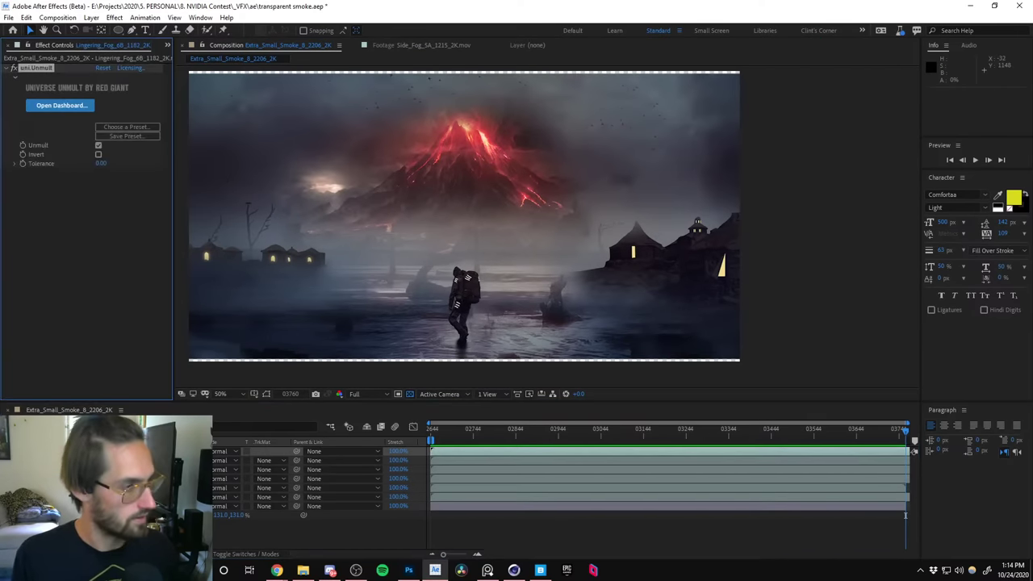
{"action": "left_click", "coordinate": [145, 461]}
{"action": "left_click", "coordinate": [145, 497], "text": "shift"}
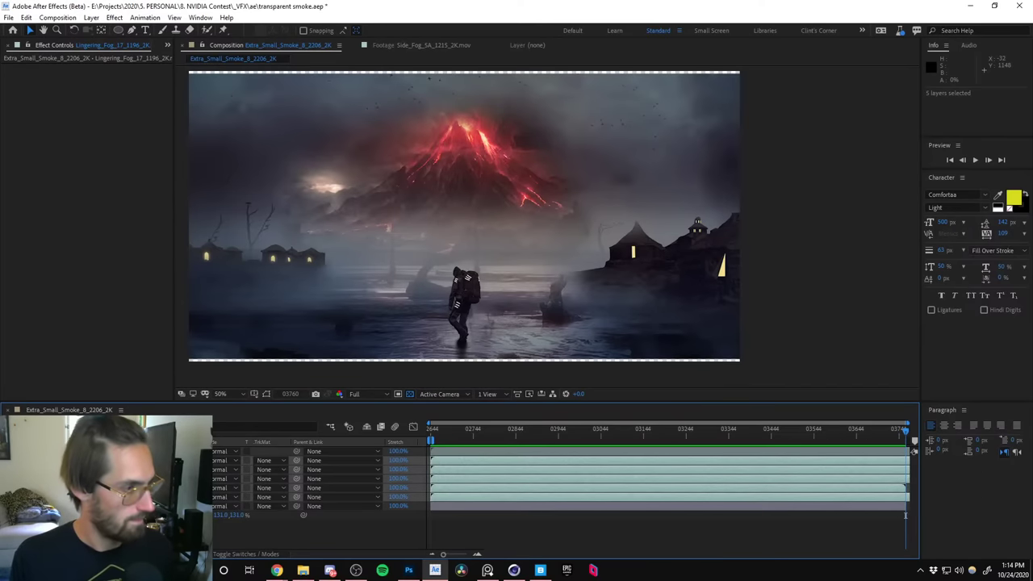
{"action": "key", "text": "ctrl+v"}
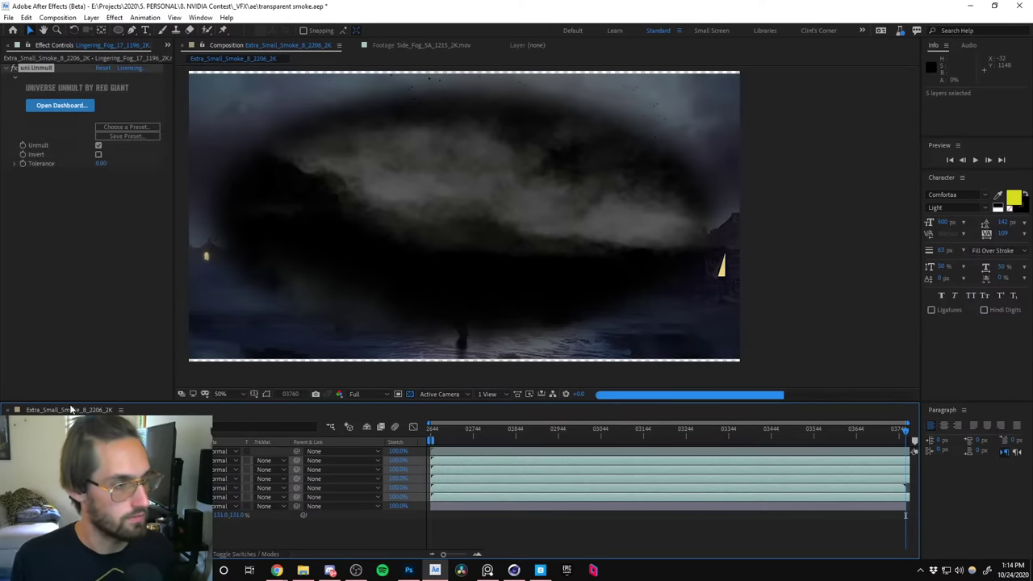
{"action": "left_click", "coordinate": [145, 533]}
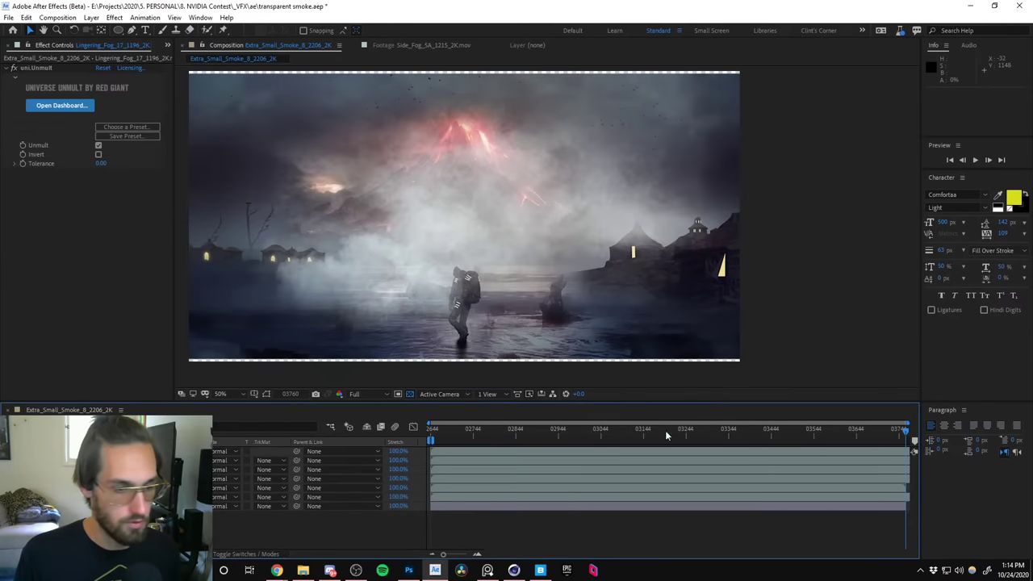
Stretch the work area across the whole composition and set the composition's duration to 2000 frames.
{"action": "left_click_drag", "start_coordinate": [434, 432], "coordinate": [909, 440]}
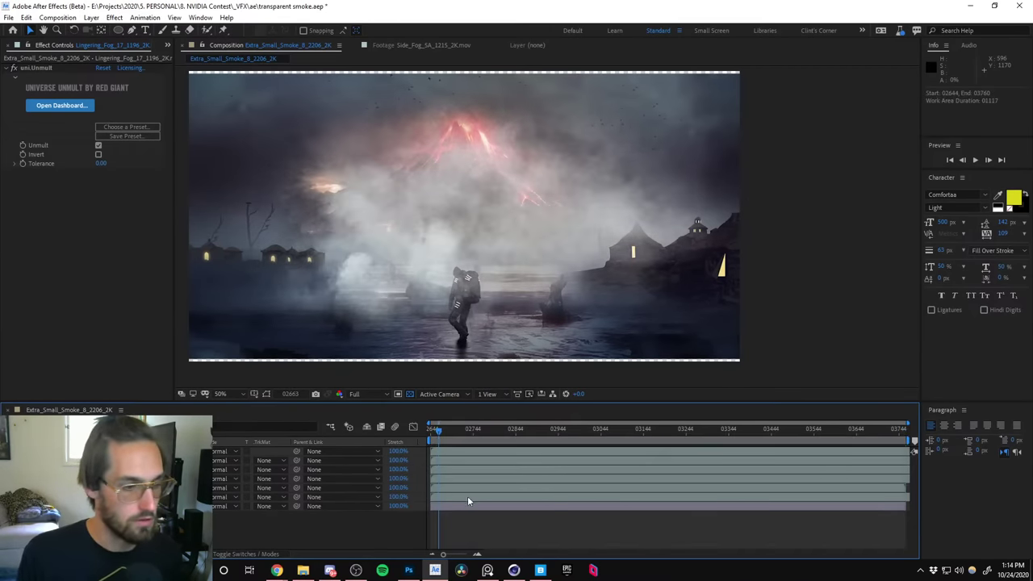
{"action": "left_click_drag", "start_coordinate": [443, 554], "coordinate": [431, 558]}
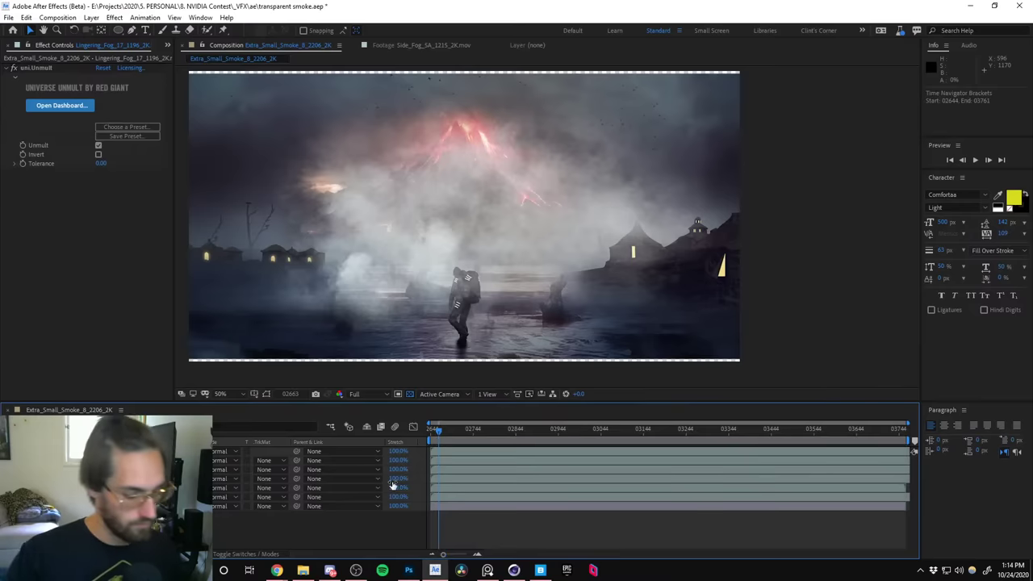
{"action": "key", "text": "ctrl+k"}
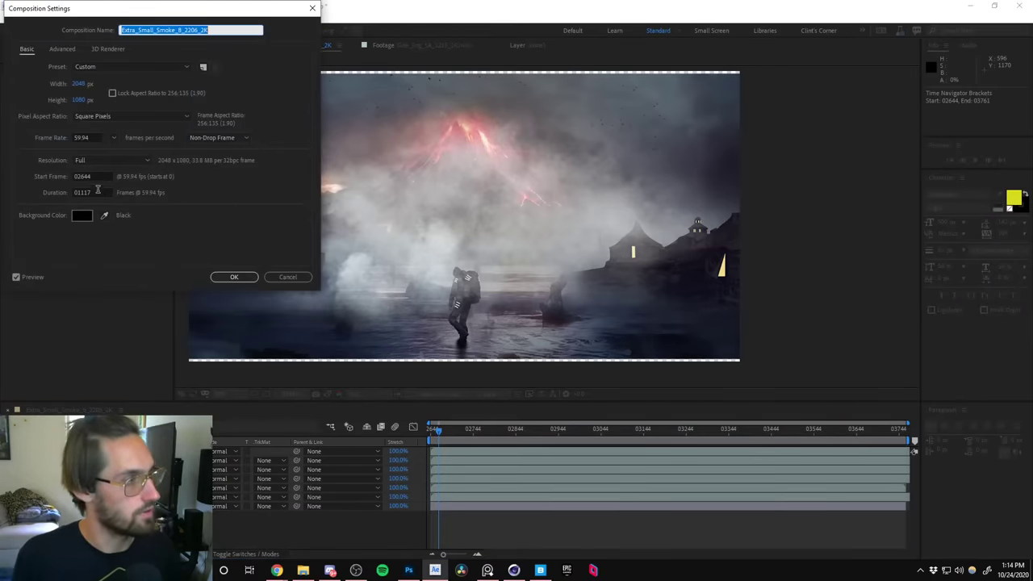
{"action": "left_click", "coordinate": [95, 191]}
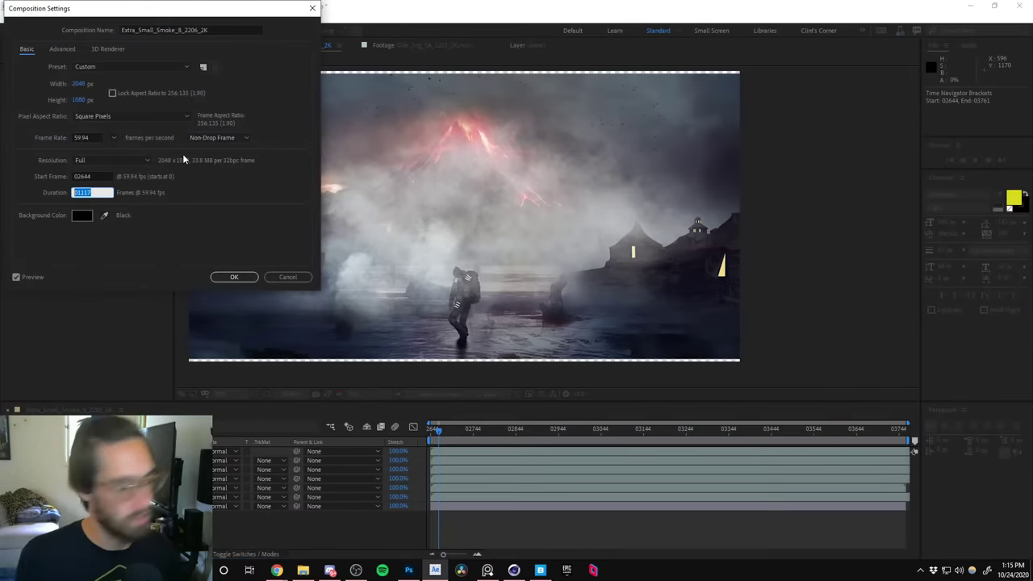
{"action": "type", "text": "2000"}
{"action": "key", "text": "Return"}
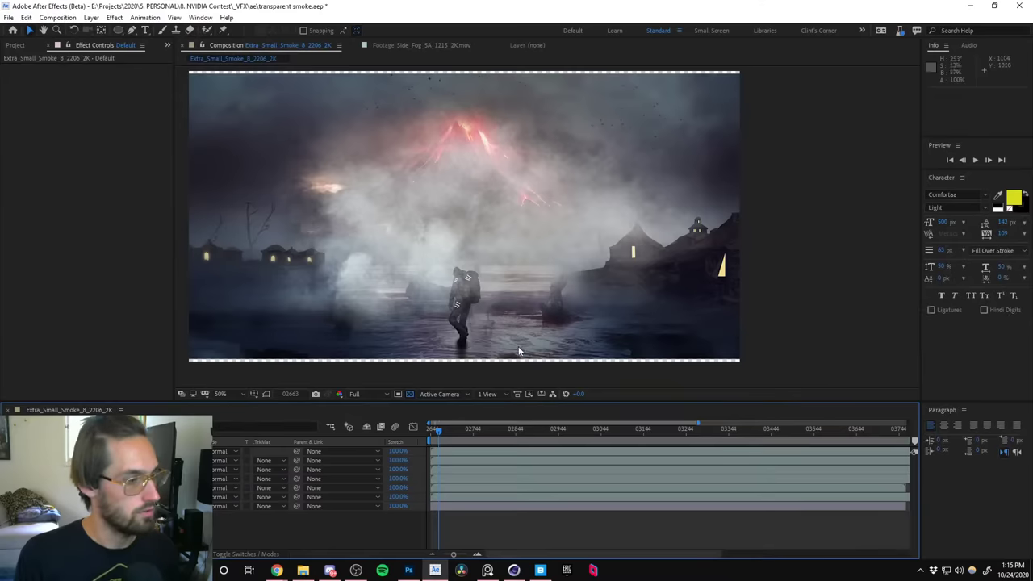
{"action": "left_click_drag", "start_coordinate": [450, 555], "coordinate": [442, 554]}
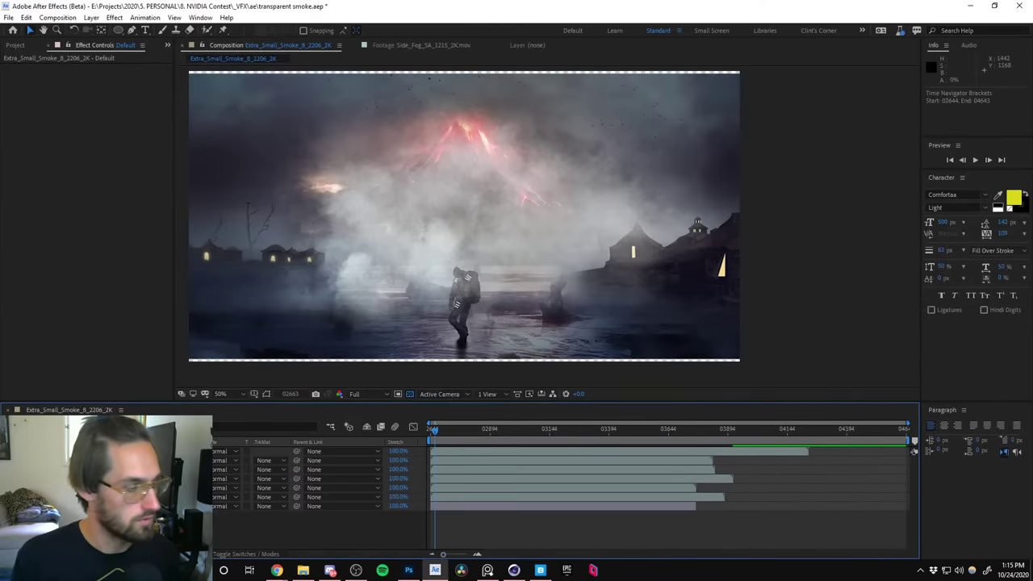
Show only the Small_Windy_Smoke_1_2190_2K.mov layer and end the work area at frame 03877, near the clip's end.
{"action": "left_click_drag", "start_coordinate": [10, 451], "coordinate": [10, 507]}
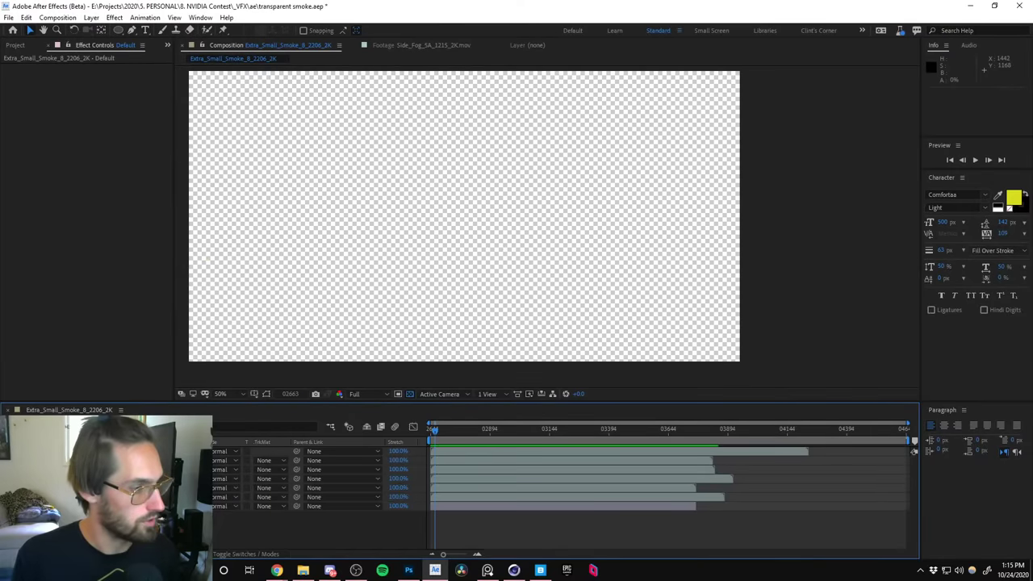
{"action": "left_click", "coordinate": [89, 497]}
{"action": "left_click", "coordinate": [428, 430]}
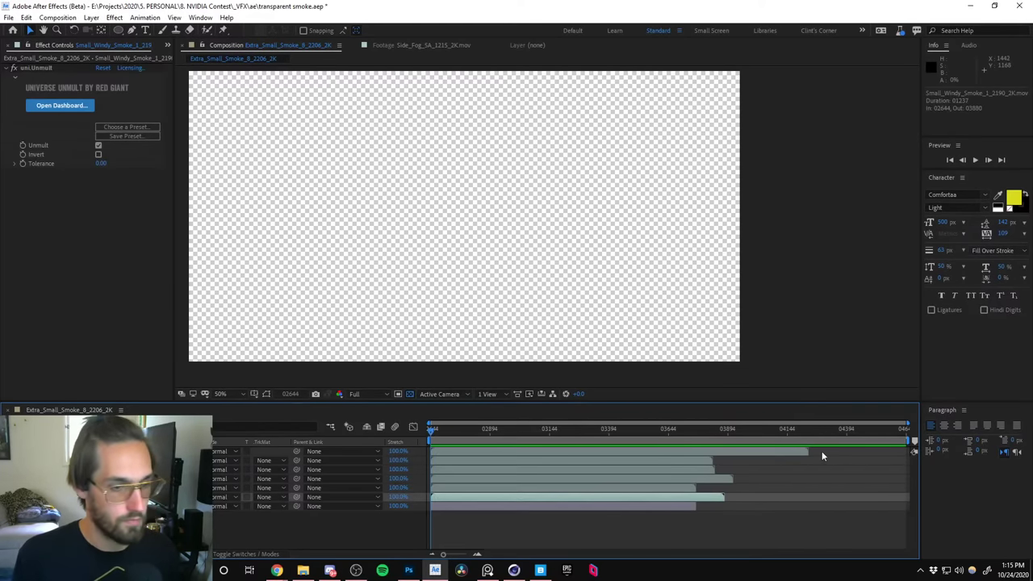
{"action": "left_click_drag", "start_coordinate": [718, 431], "coordinate": [724, 431]}
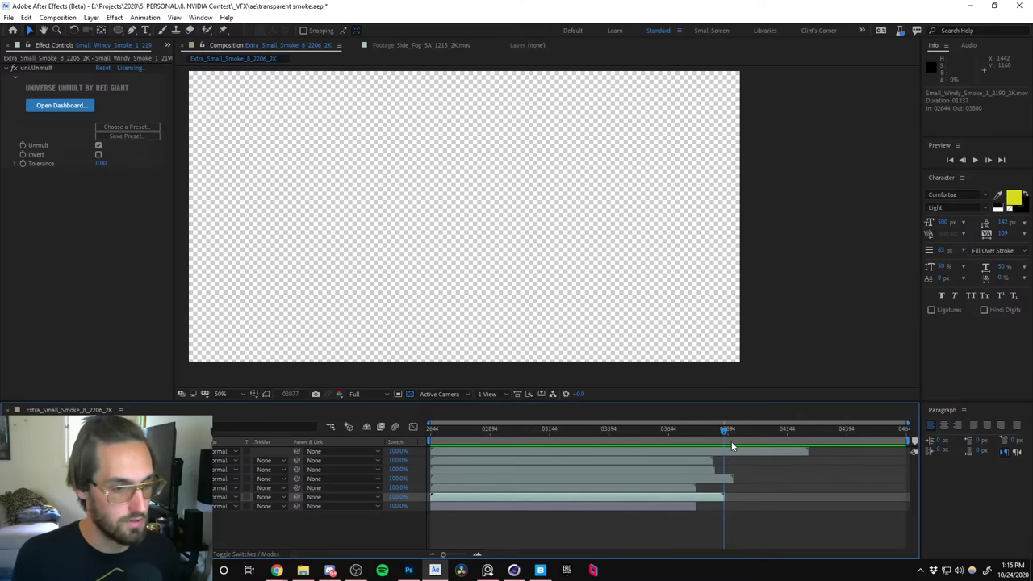
{"action": "key", "text": "n"}
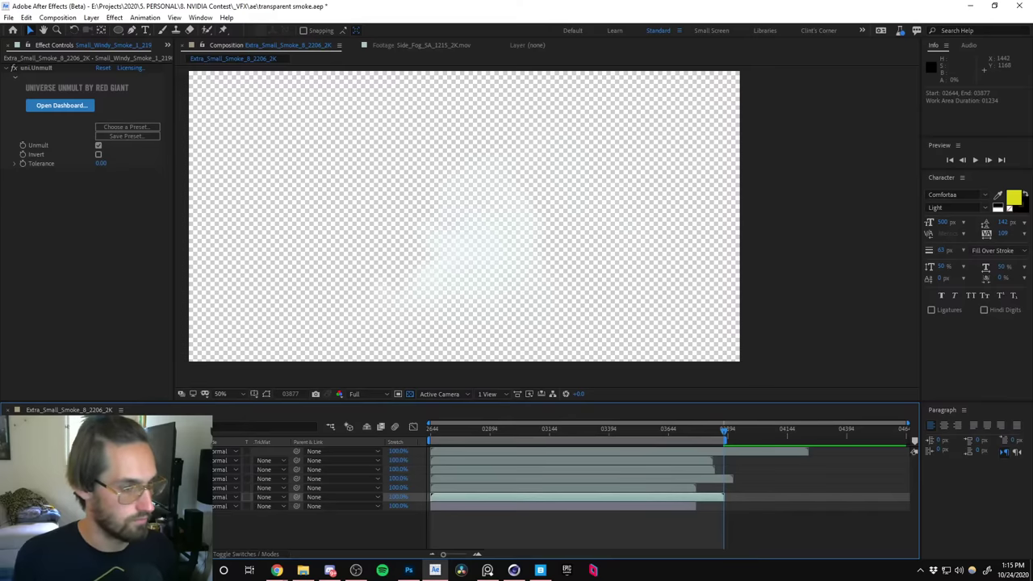
Add the composition to the render queue and choose the Lossless output module template.
{"action": "key", "text": "ctrl+m"}
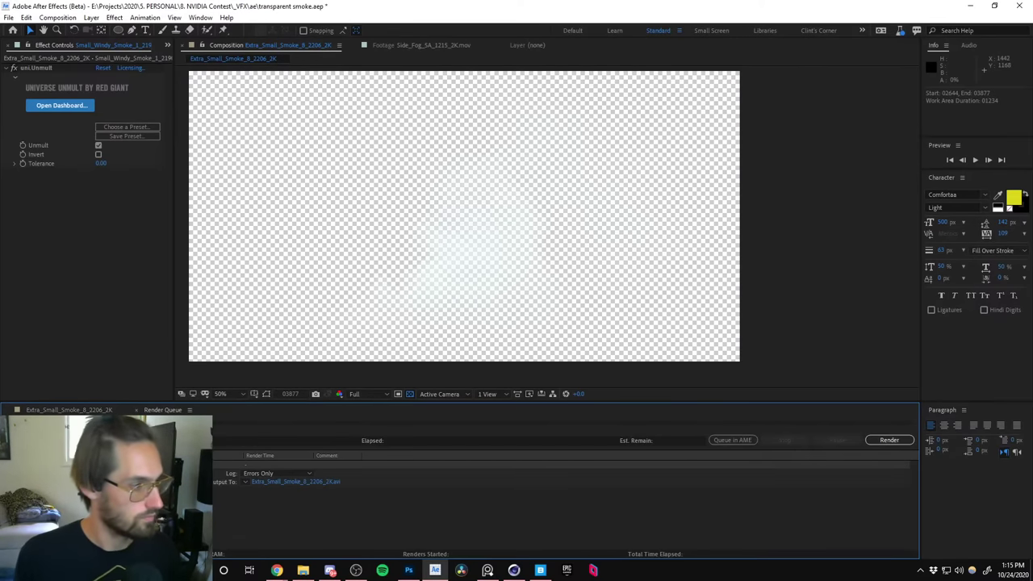
{"action": "left_click", "coordinate": [71, 482]}
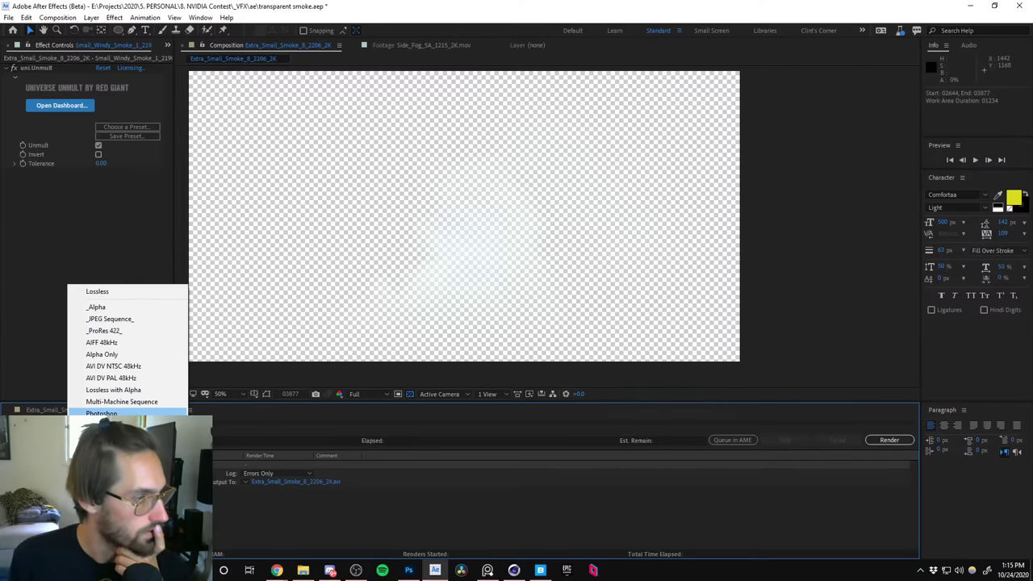
{"action": "left_click", "coordinate": [102, 293]}
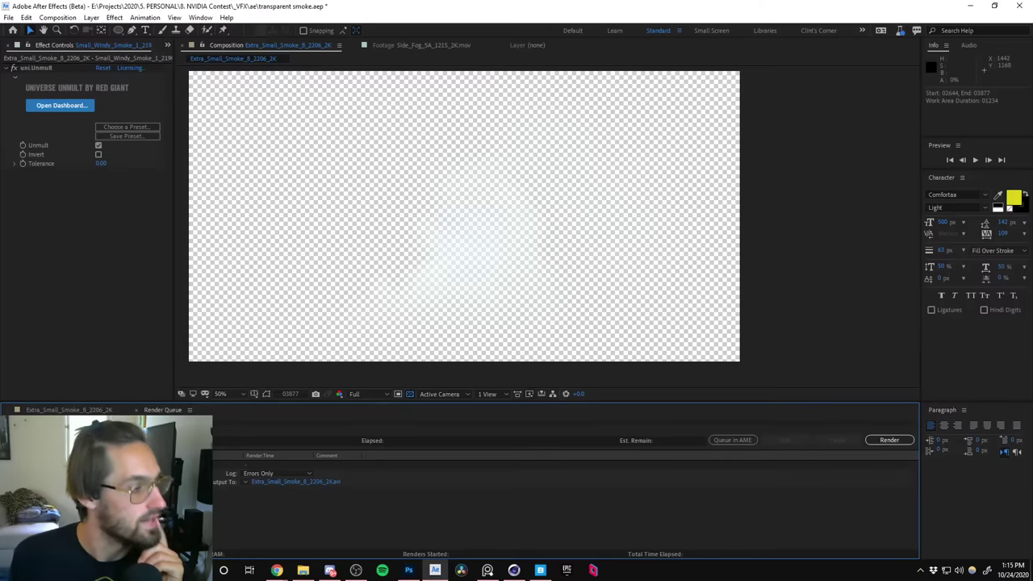
Create a custom output module template named "_PNG Sequence" for the queued render.
{"action": "left_click", "coordinate": [71, 482]}
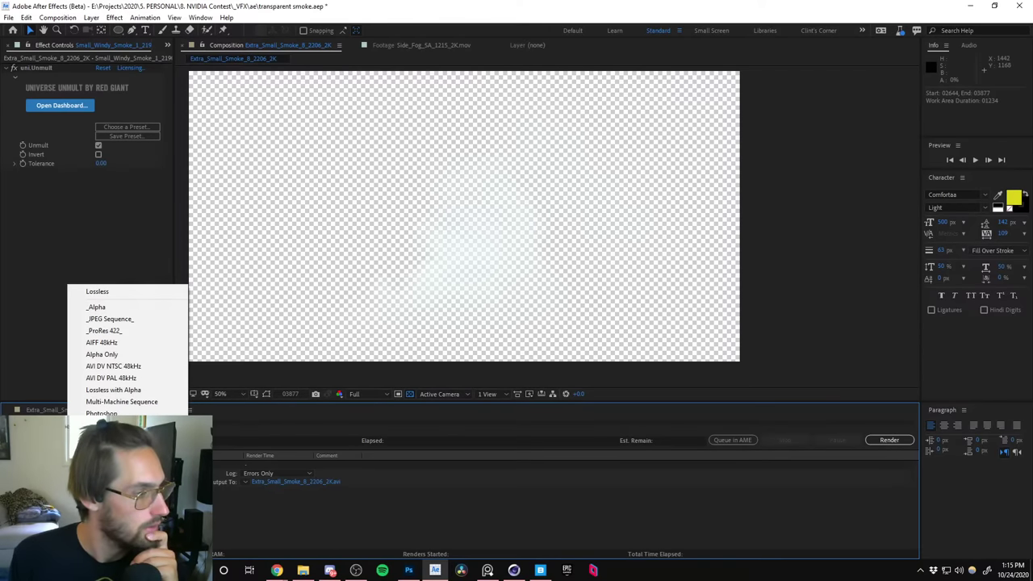
{"action": "left_click", "coordinate": [106, 464]}
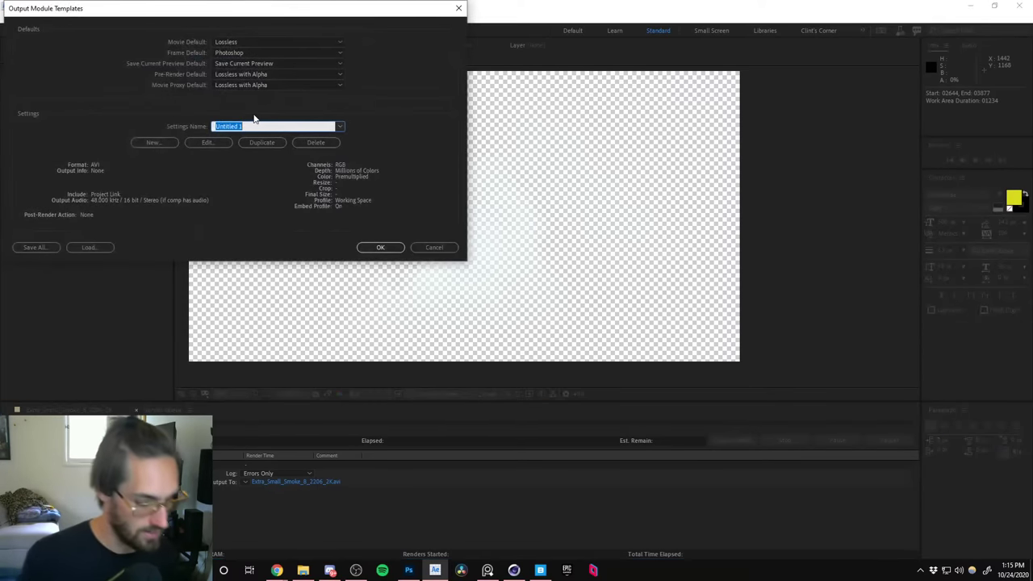
{"action": "type", "text": "_"}
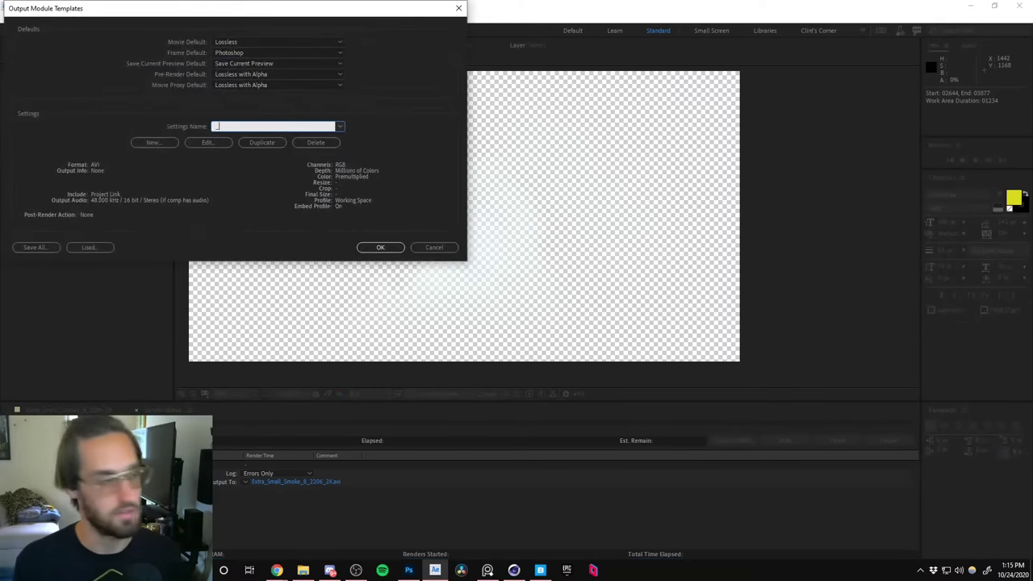
{"action": "type", "text": "LONG S"}
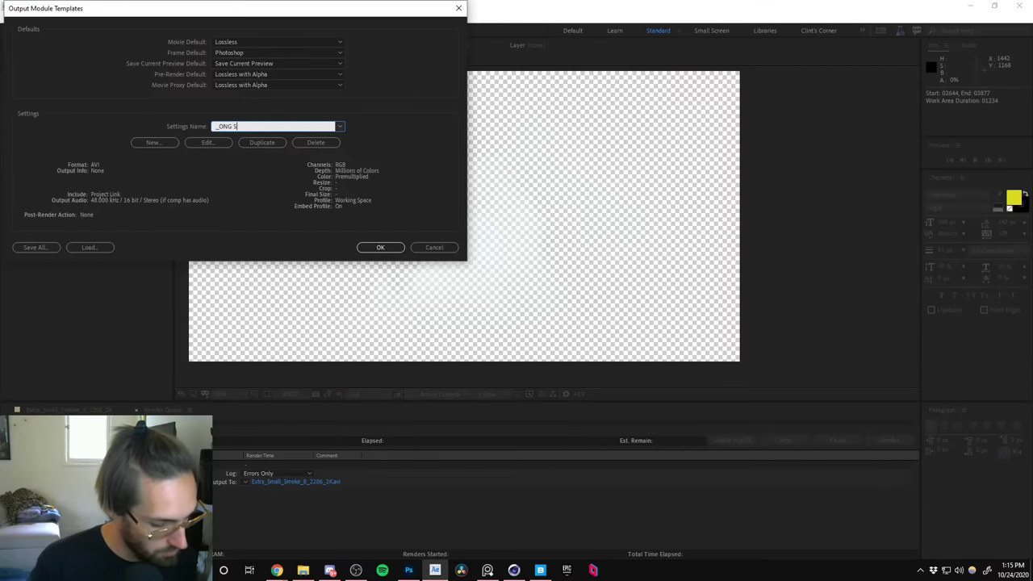
{"action": "type", "text": "equence"}
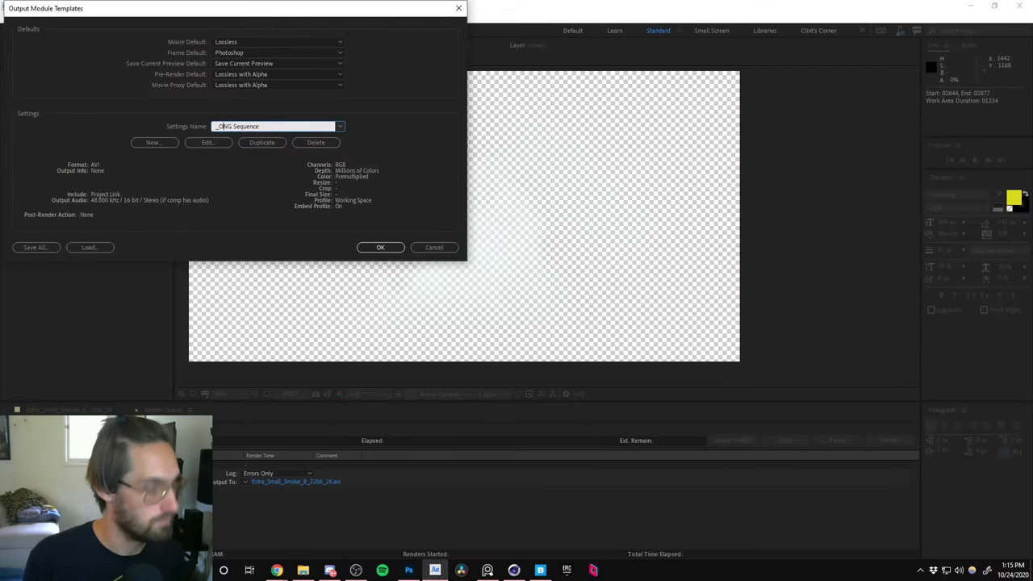
{"action": "key", "text": "Delete"}
{"action": "type", "text": "P"}
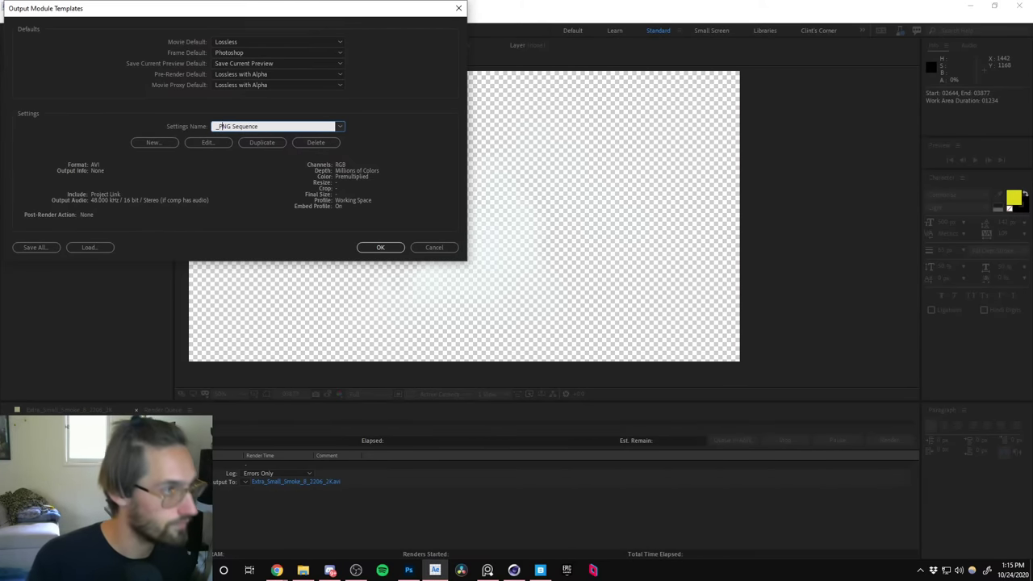
Set the template's format to PNG Sequence and its channels to RGB + Alpha.
{"action": "left_click", "coordinate": [207, 143]}
{"action": "left_click", "coordinate": [330, 177]}
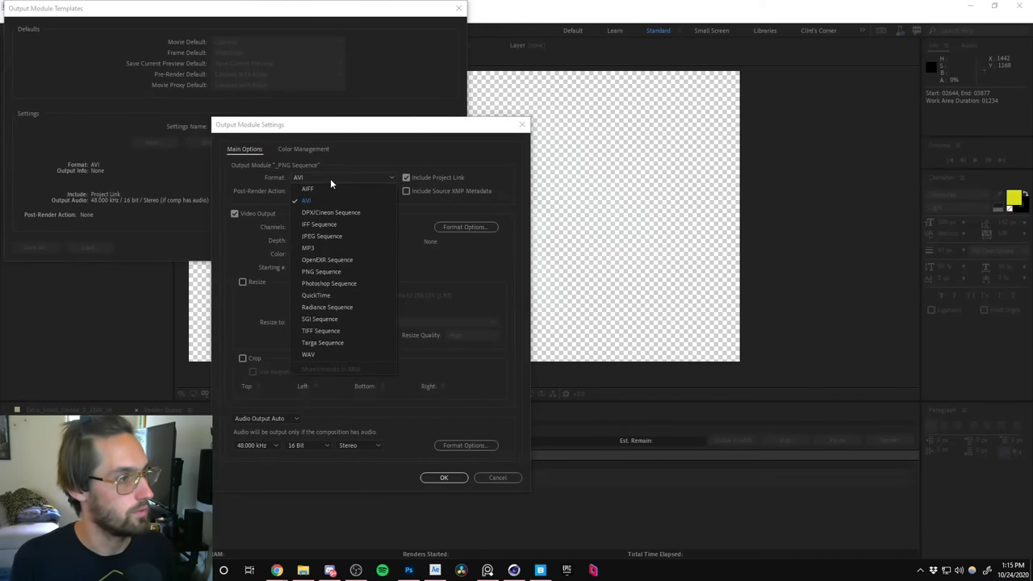
{"action": "left_click", "coordinate": [330, 271]}
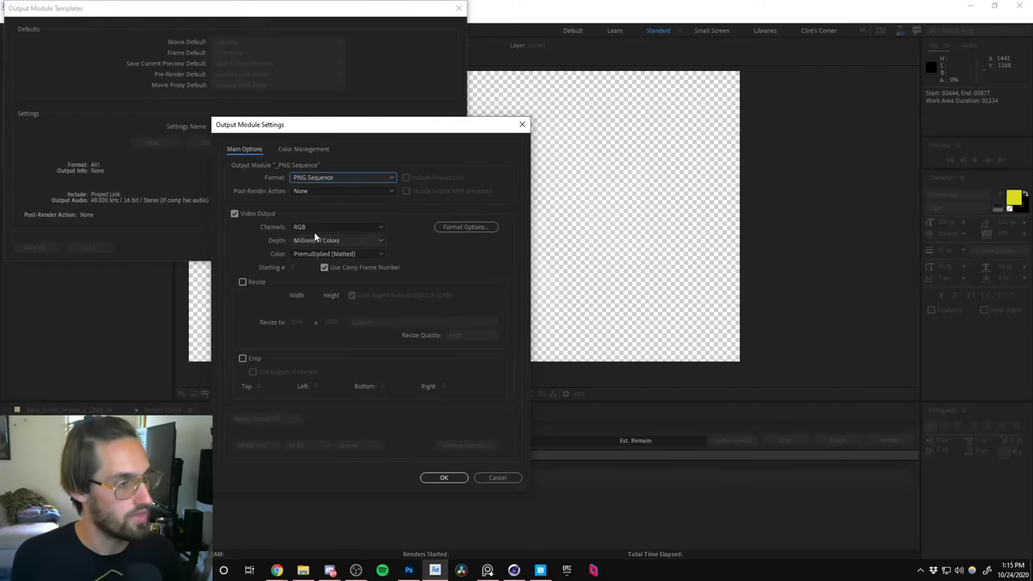
{"action": "left_click", "coordinate": [316, 228]}
{"action": "left_click", "coordinate": [326, 263]}
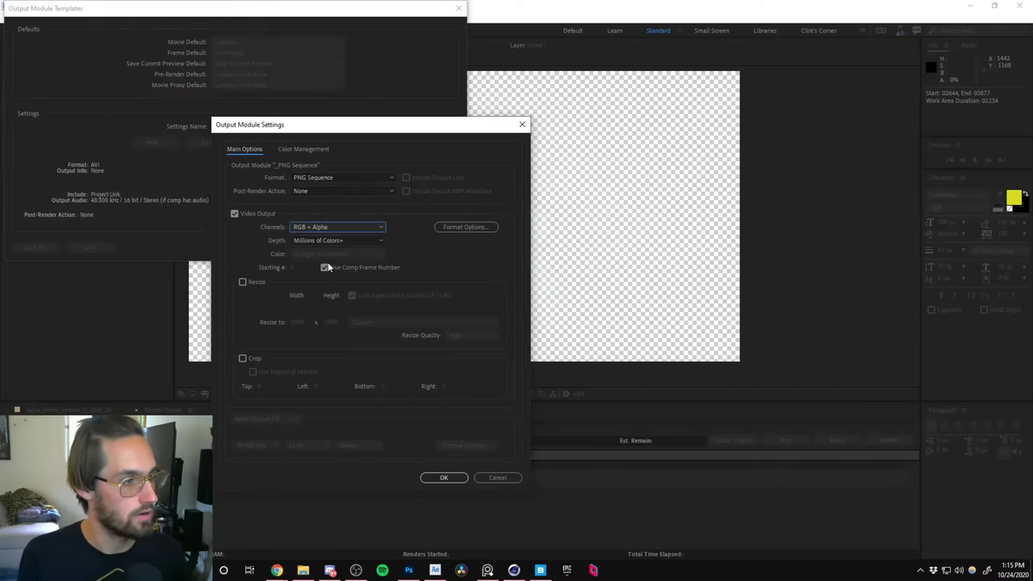
Keep the template's depth at Millions of Colors+ with RGB + Alpha channels and save the template.
{"action": "left_click", "coordinate": [325, 241]}
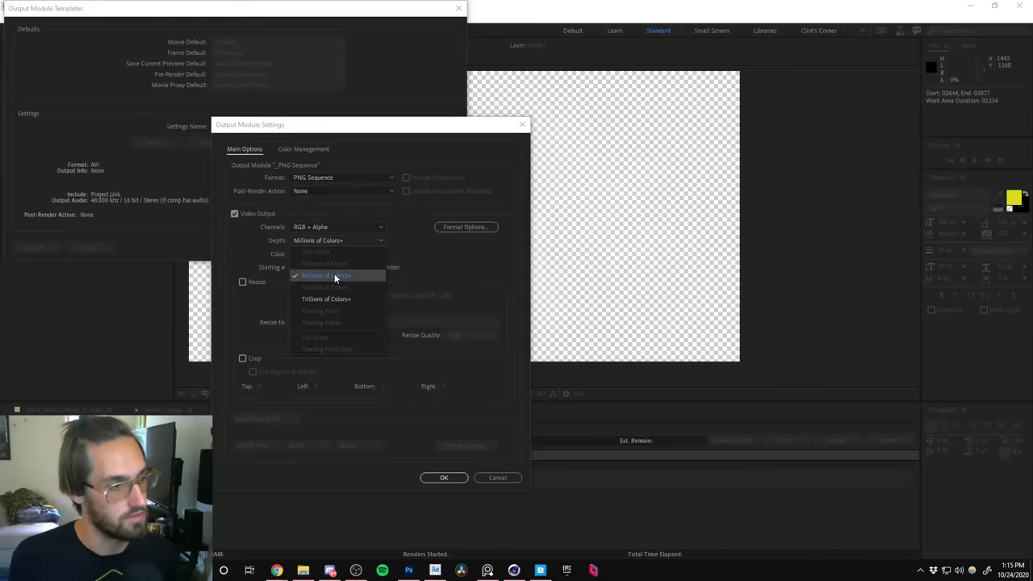
{"action": "left_click", "coordinate": [334, 275]}
{"action": "left_click", "coordinate": [309, 241]}
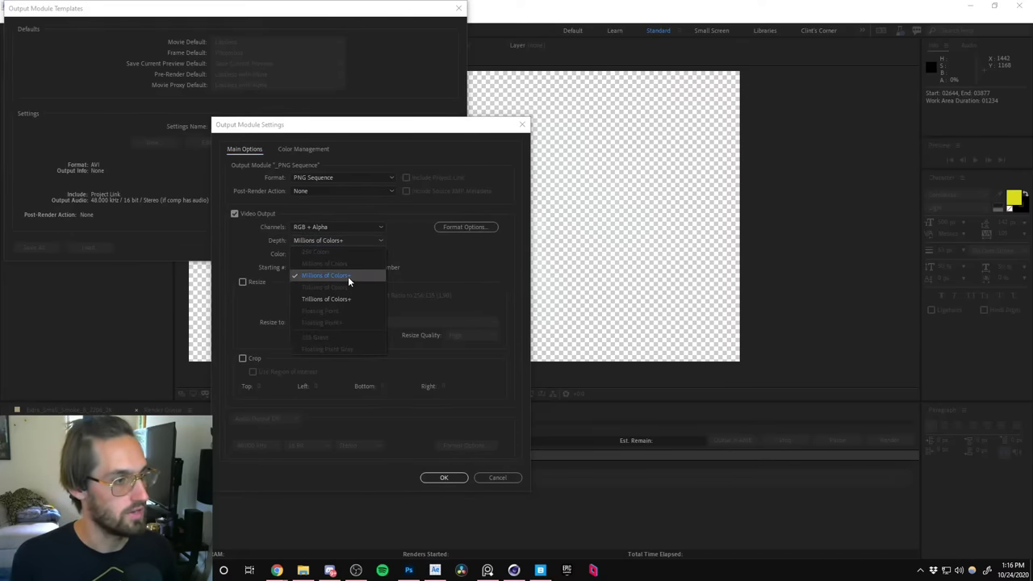
{"action": "left_click", "coordinate": [337, 242]}
{"action": "left_click", "coordinate": [337, 242]}
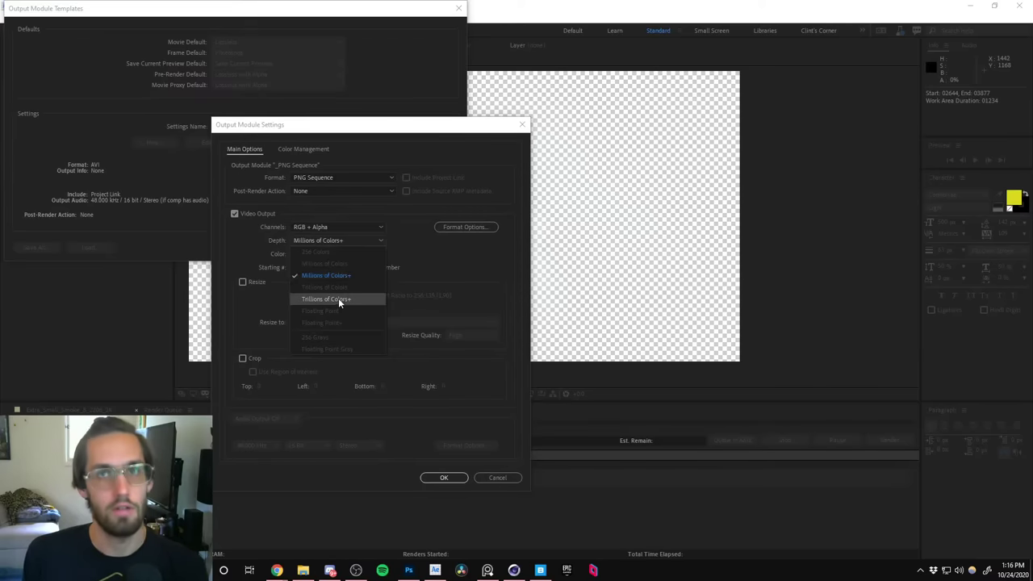
{"action": "left_click", "coordinate": [404, 265]}
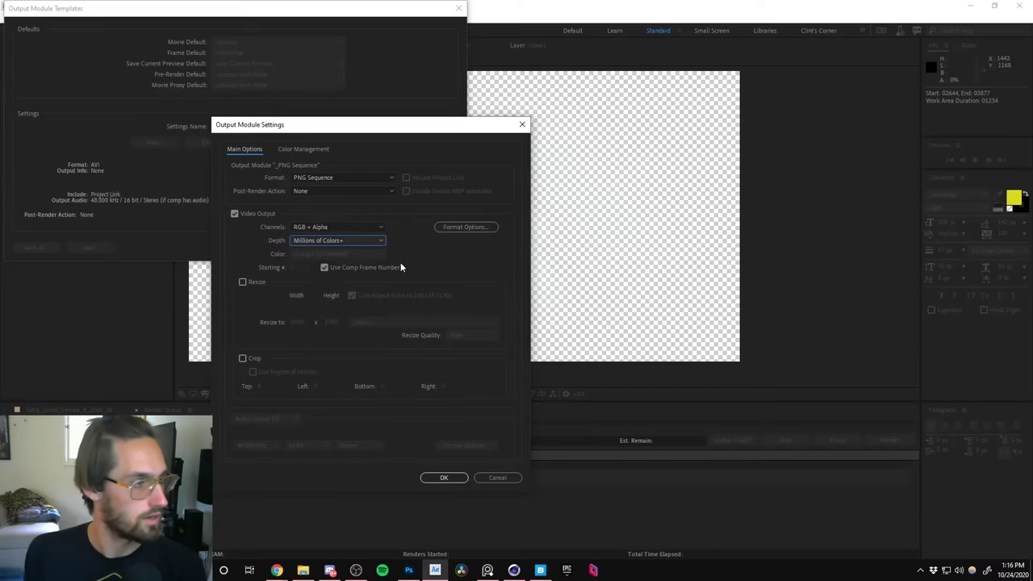
{"action": "left_click", "coordinate": [324, 227]}
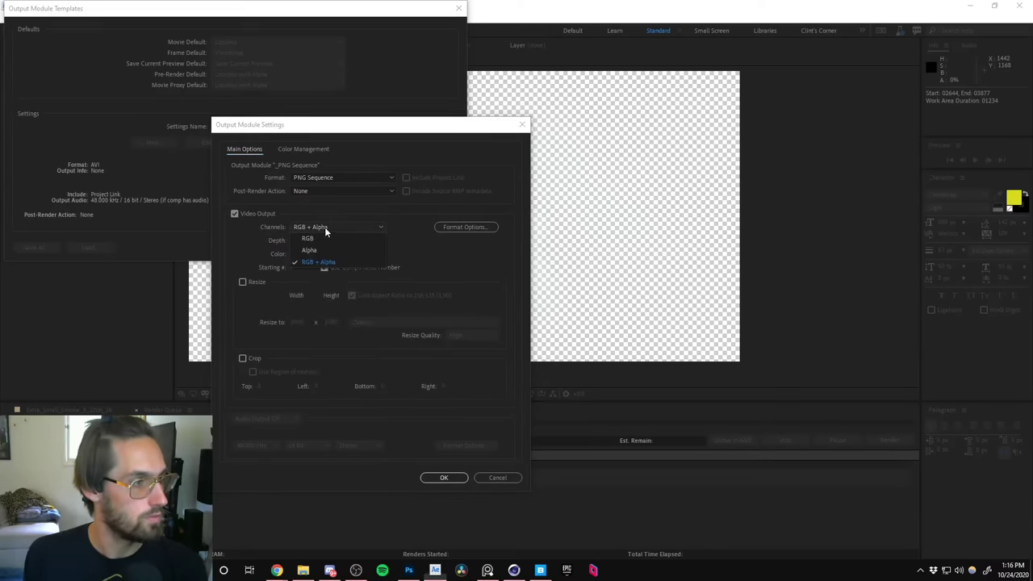
{"action": "left_click", "coordinate": [322, 263]}
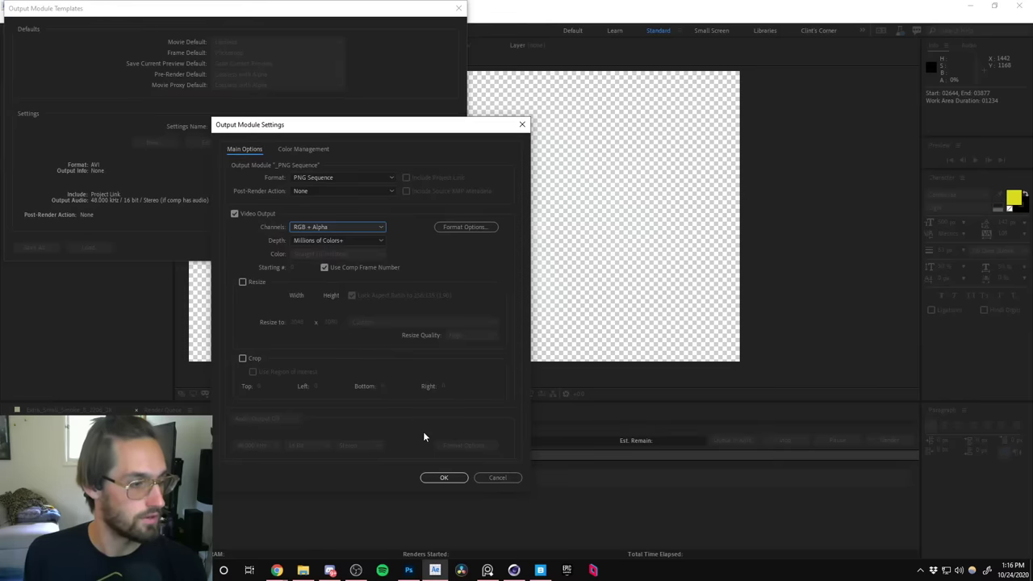
{"action": "left_click", "coordinate": [442, 478]}
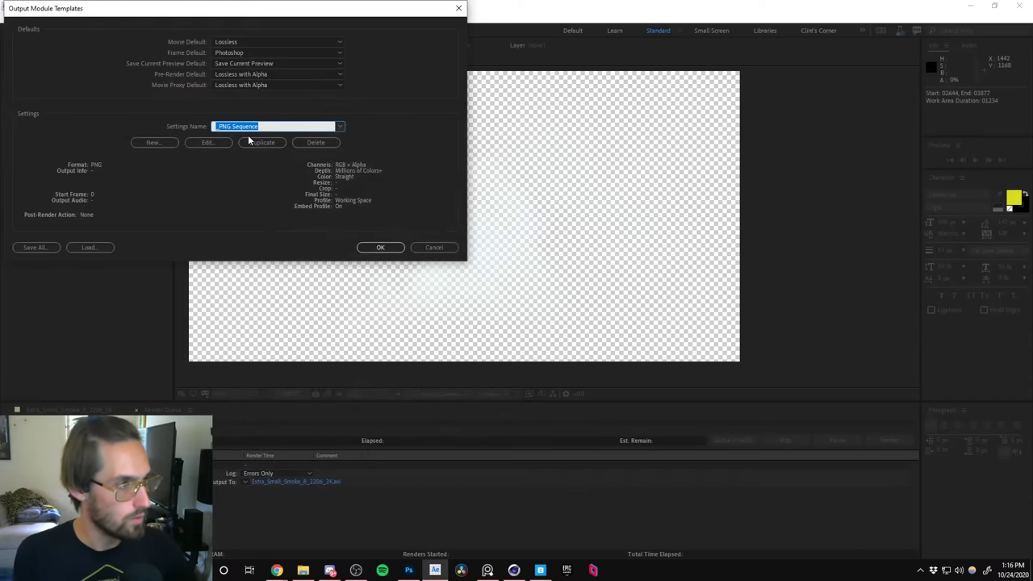
{"action": "left_click", "coordinate": [377, 247]}
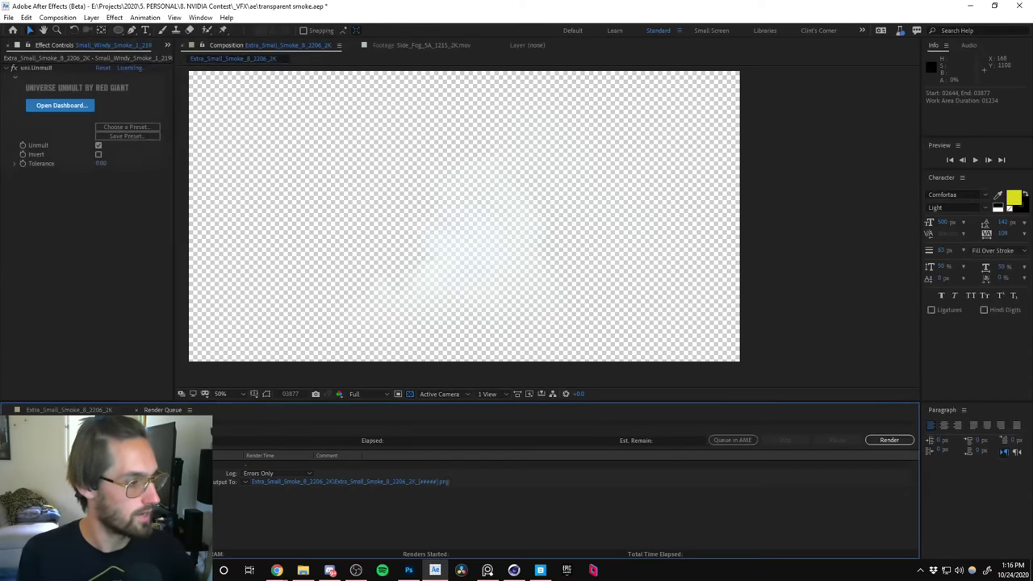
Point the render's output location to the _VFX\_renderoutput folder of the 8. NVIDIA Contest project.
{"action": "left_click", "coordinate": [363, 482]}
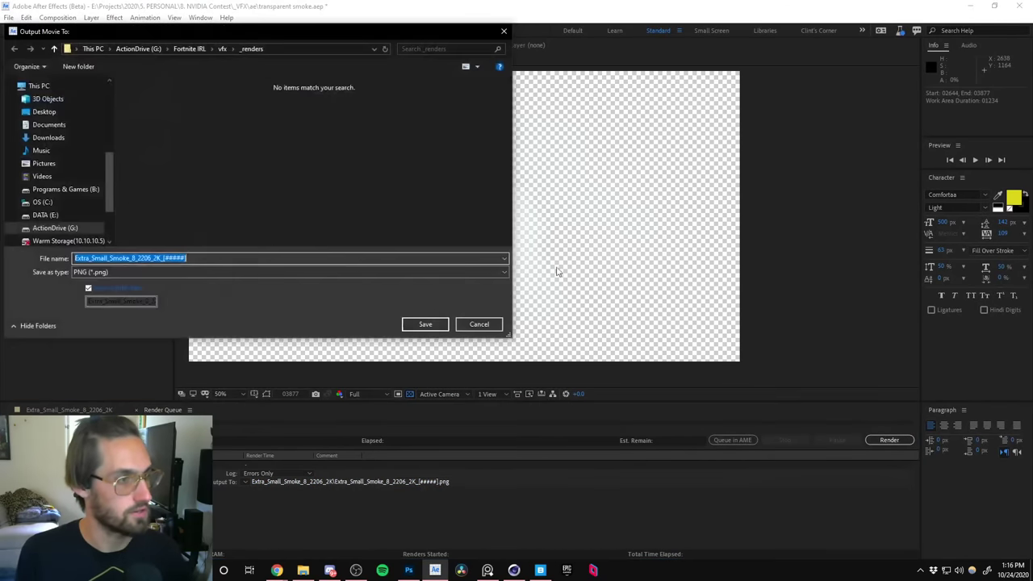
{"action": "left_click", "coordinate": [221, 48]}
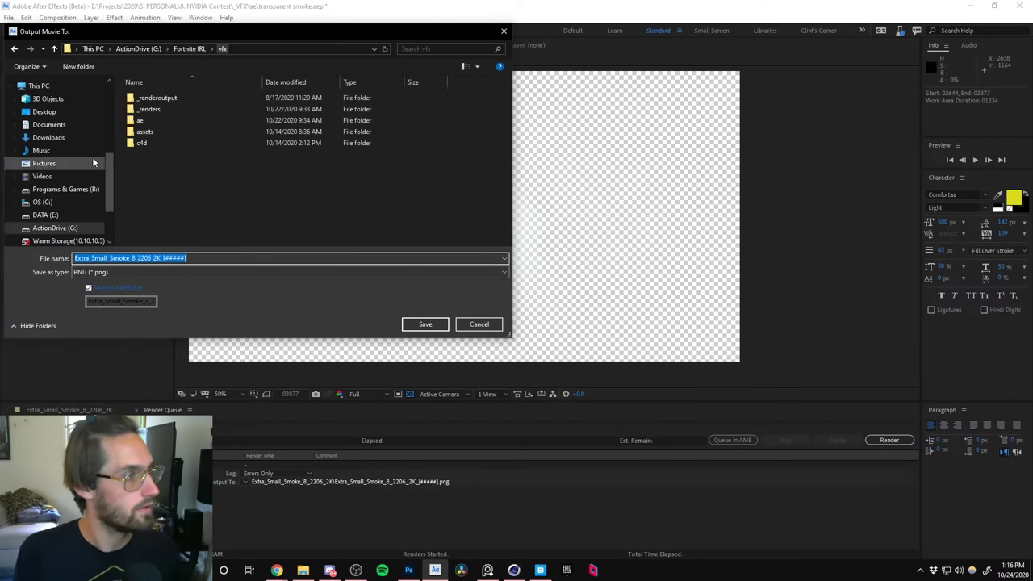
{"action": "double_click", "coordinate": [162, 98]}
{"action": "scroll", "coordinate": [81, 145], "scroll_direction": "up", "scroll_amount": 5}
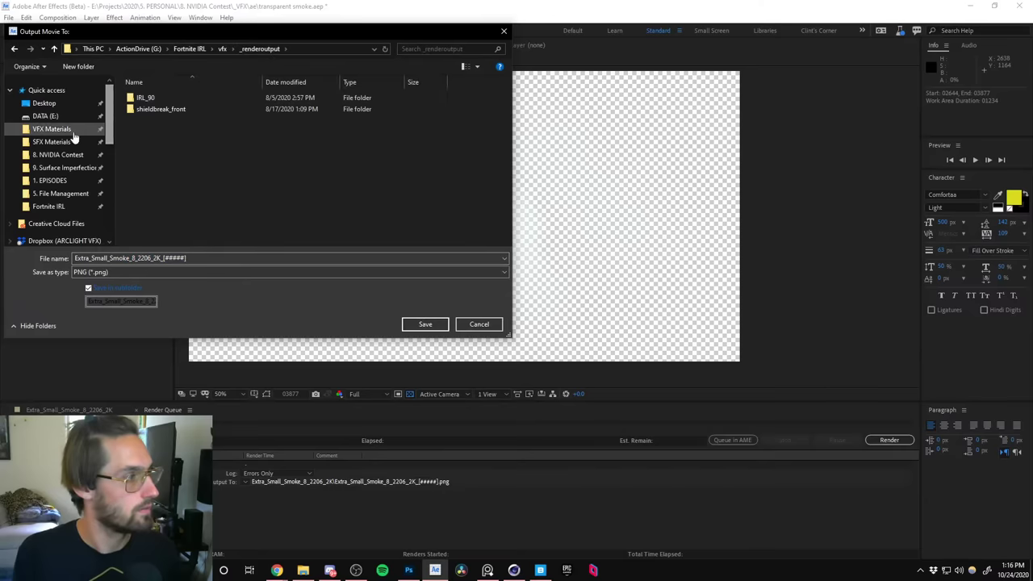
{"action": "left_click", "coordinate": [56, 154]}
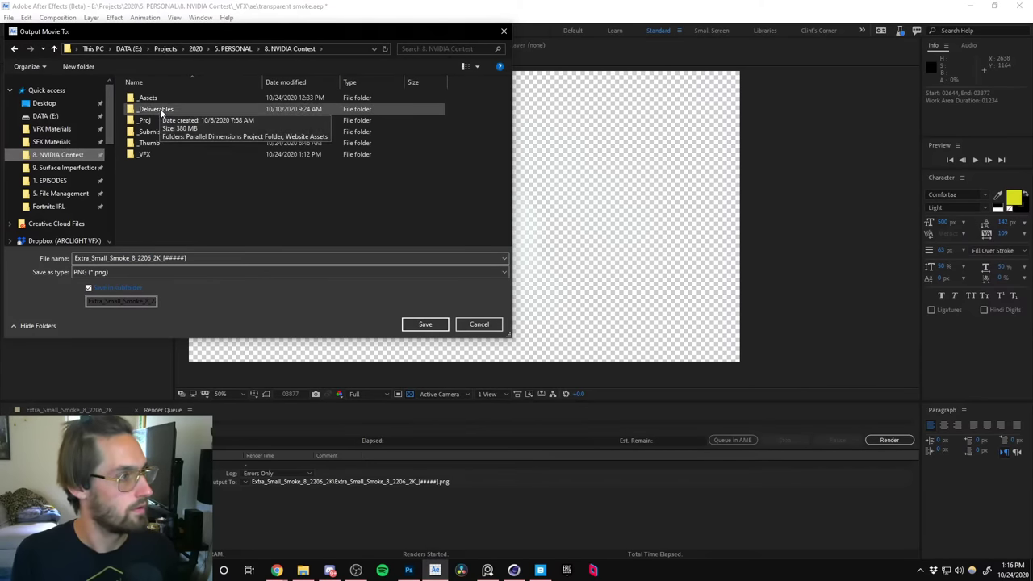
{"action": "double_click", "coordinate": [144, 154]}
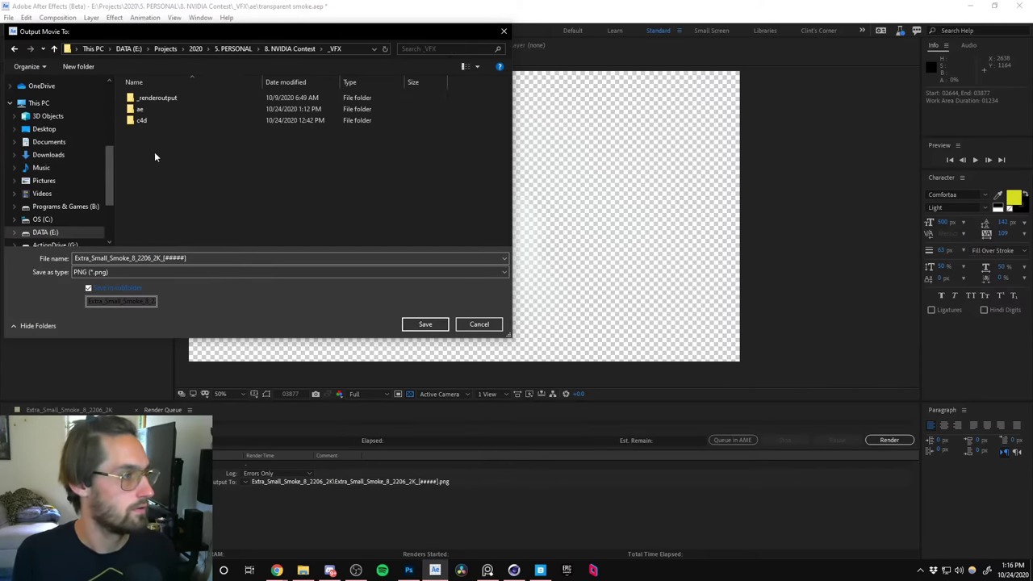
{"action": "double_click", "coordinate": [161, 100]}
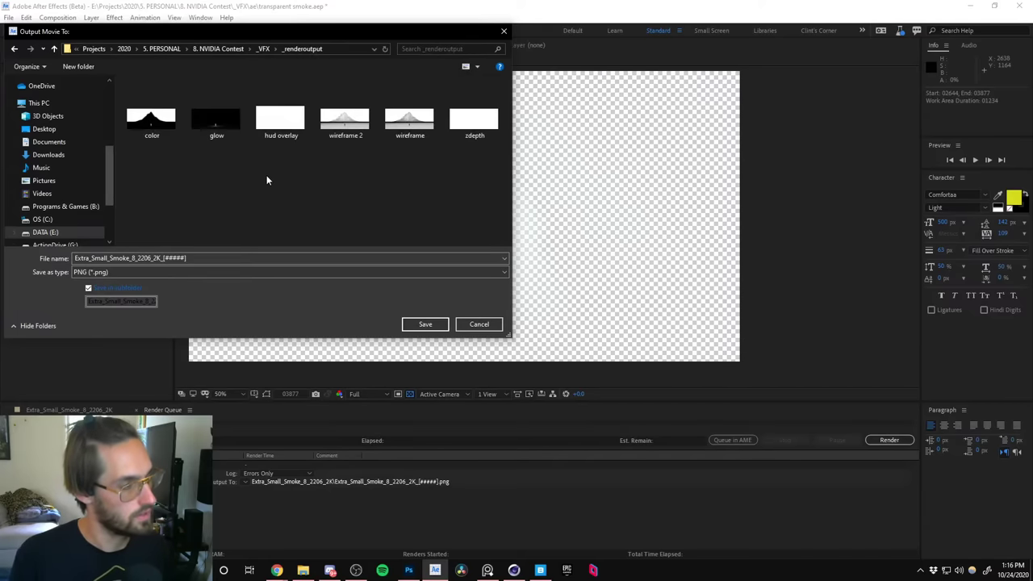
Save the PNG sequence output into a new folder named windy_smoke and start the render.
{"action": "key", "text": "ctrl+shift+n"}
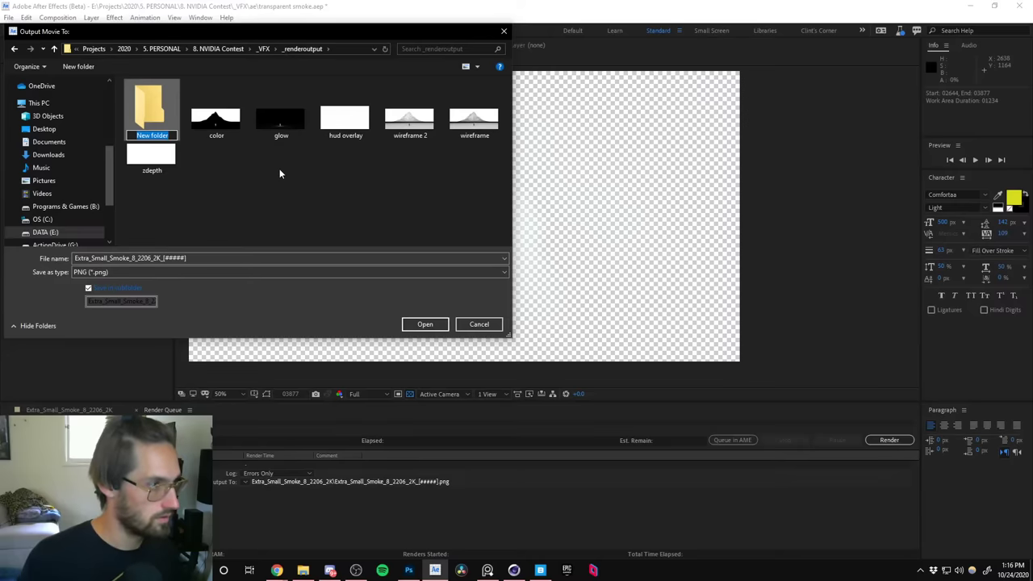
{"action": "type", "text": "win"}
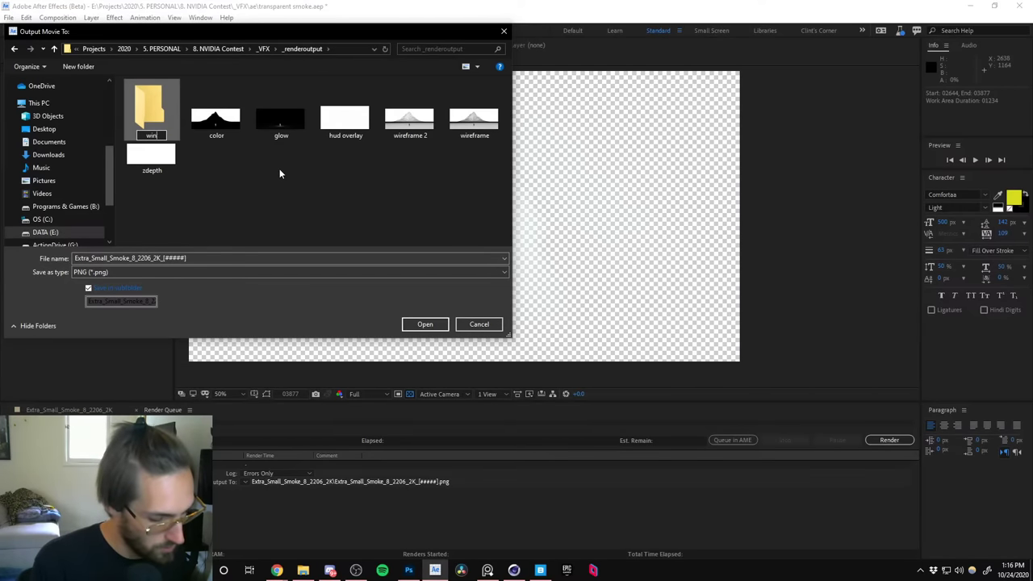
{"action": "type", "text": "dy_smoke"}
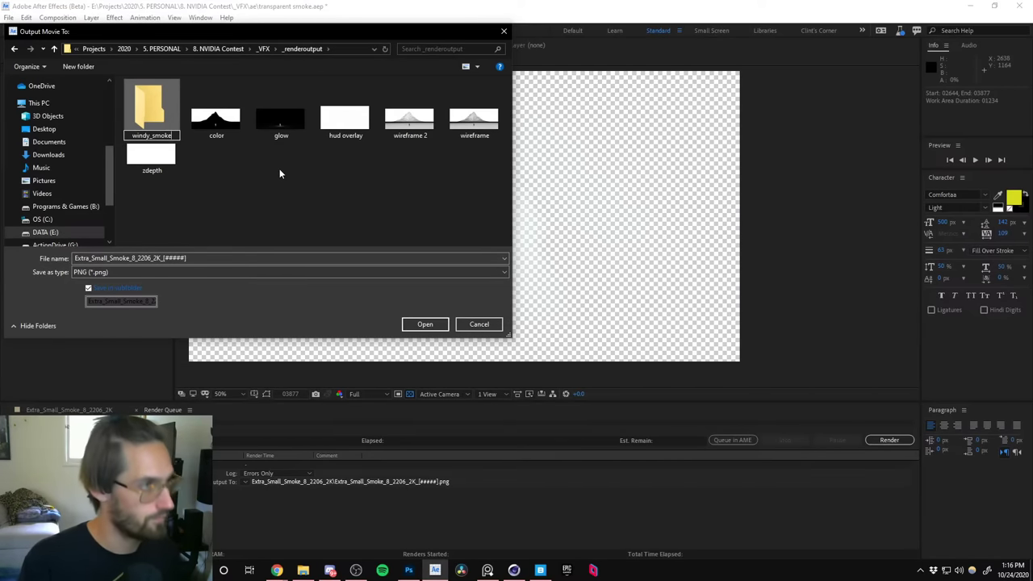
{"action": "key", "text": "Return"}
{"action": "key", "text": "Return"}
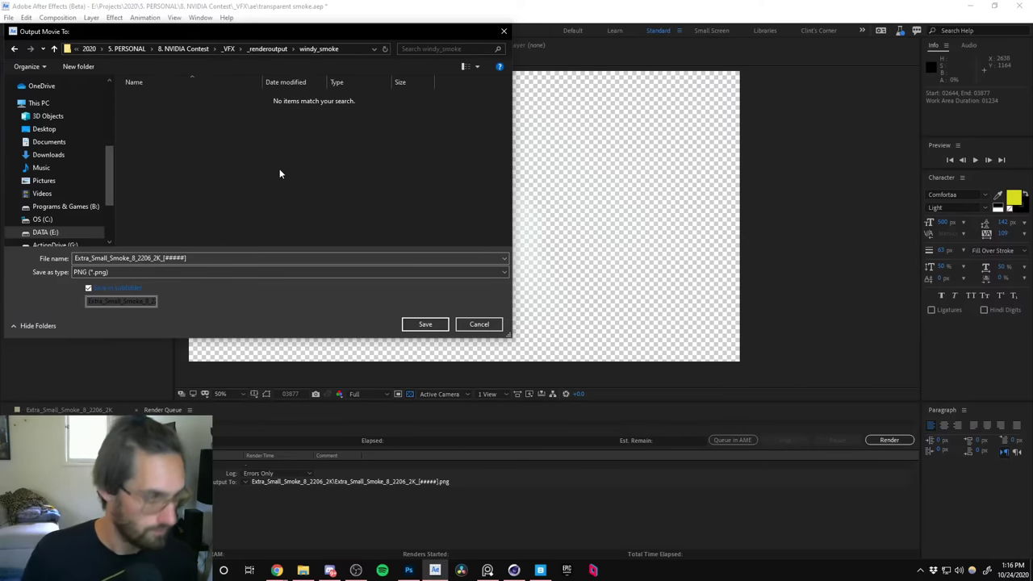
{"action": "left_click", "coordinate": [421, 325]}
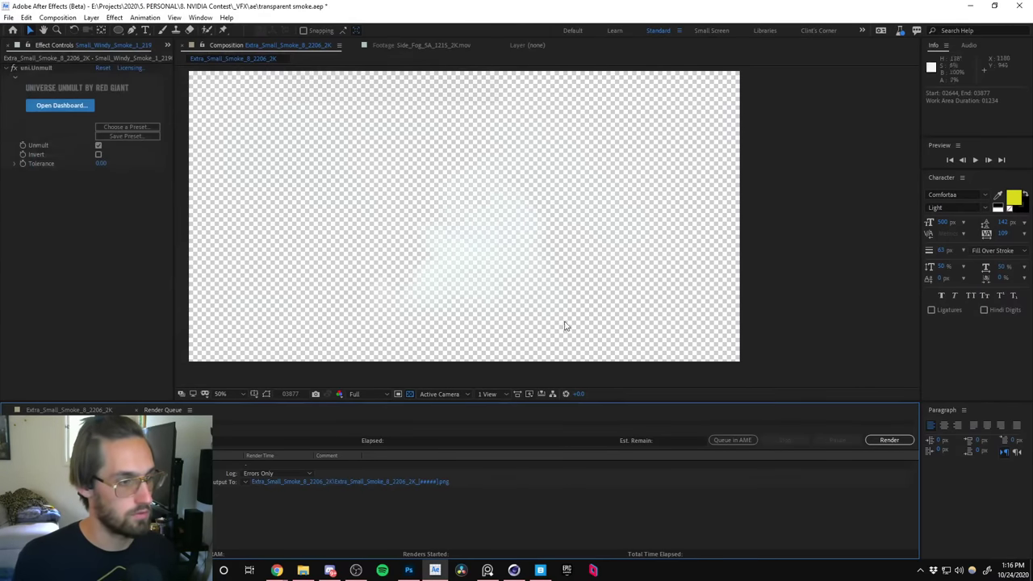
{"action": "left_click", "coordinate": [886, 439]}
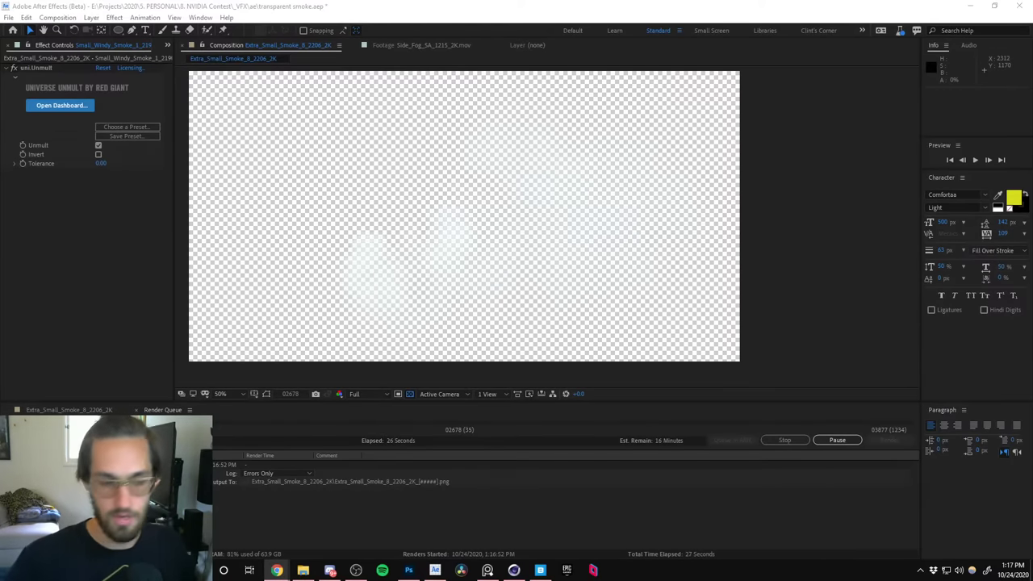
Close the versions folder window and switch to the parallel_dimensions [1j].c4d scene in Cinema 4D.
{"action": "left_click", "coordinate": [961, 5]}
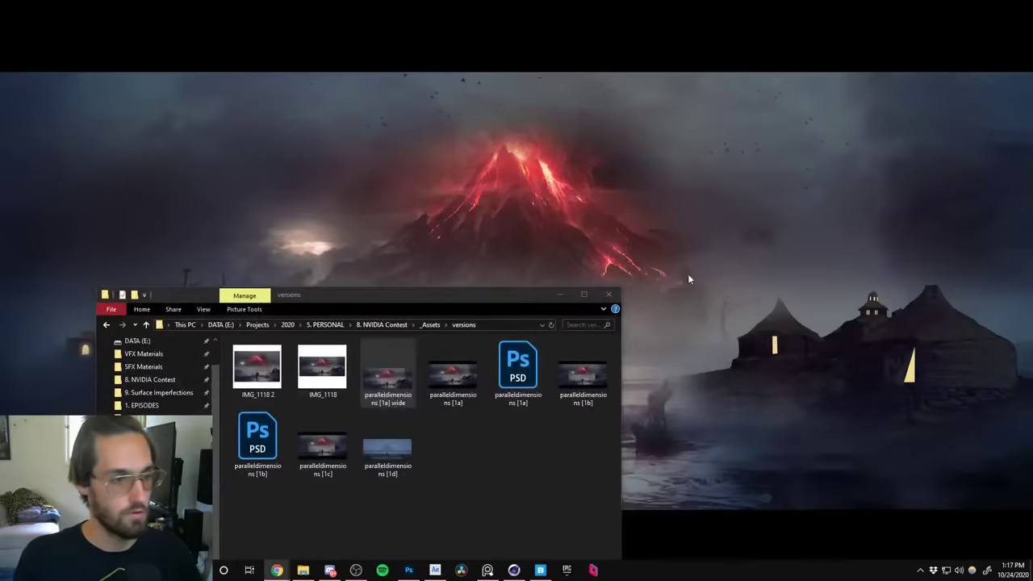
{"action": "left_click", "coordinate": [608, 295]}
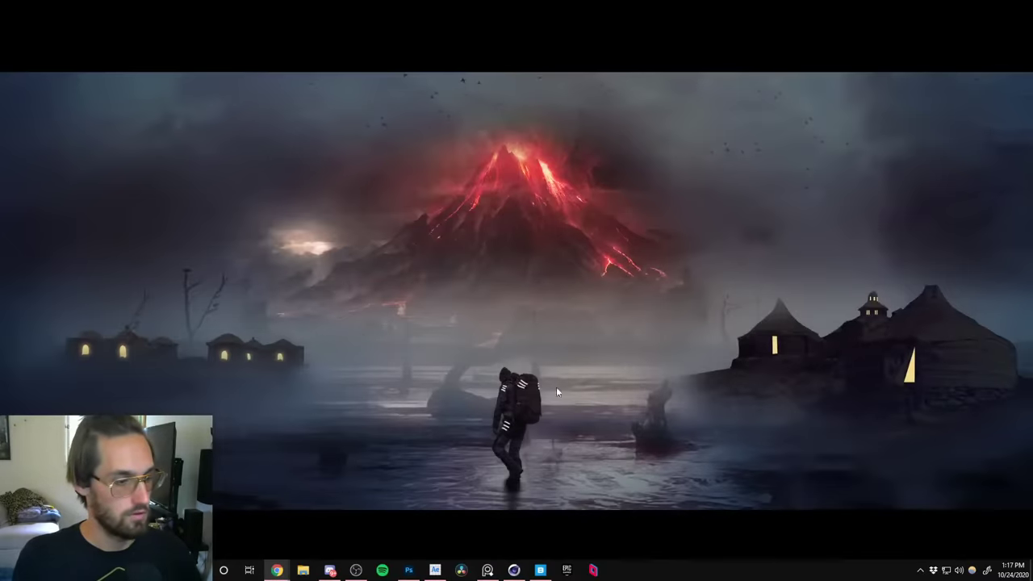
{"action": "left_click", "coordinate": [514, 570]}
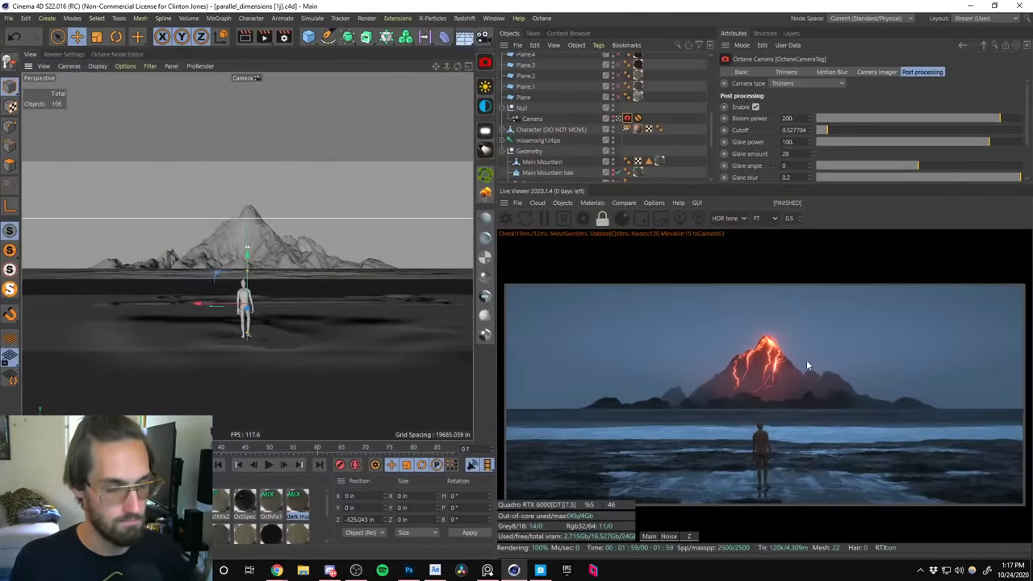
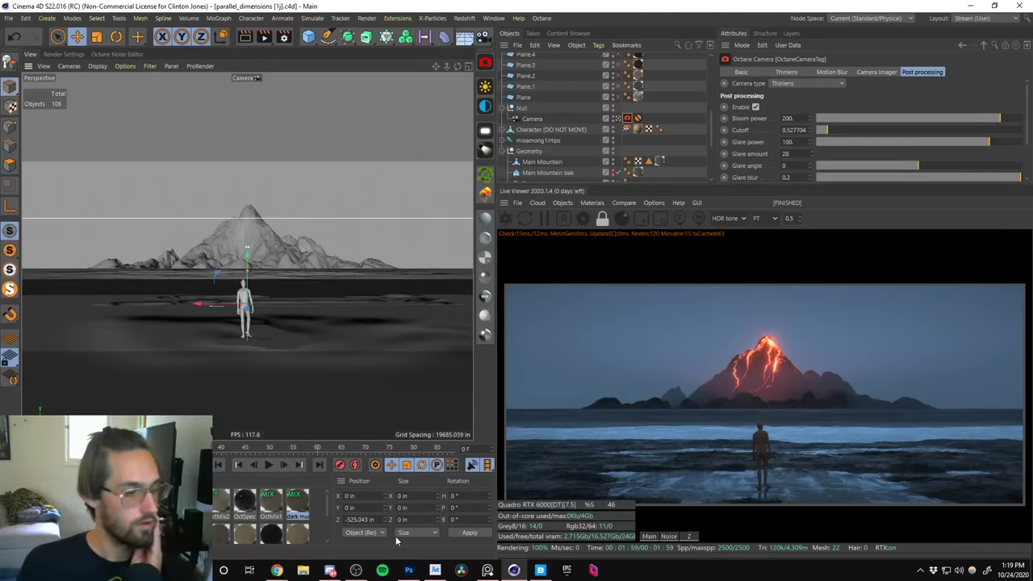
Check the smoke sequence's render progress in After Effects, returning to the Cinema 4D scene.
{"action": "left_click", "coordinate": [435, 570]}
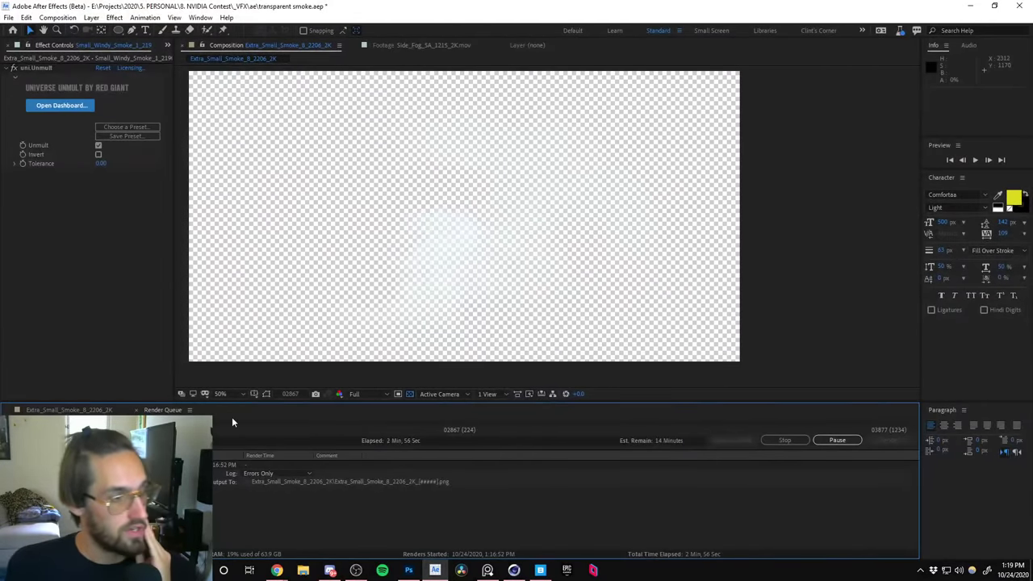
{"action": "left_click", "coordinate": [435, 570]}
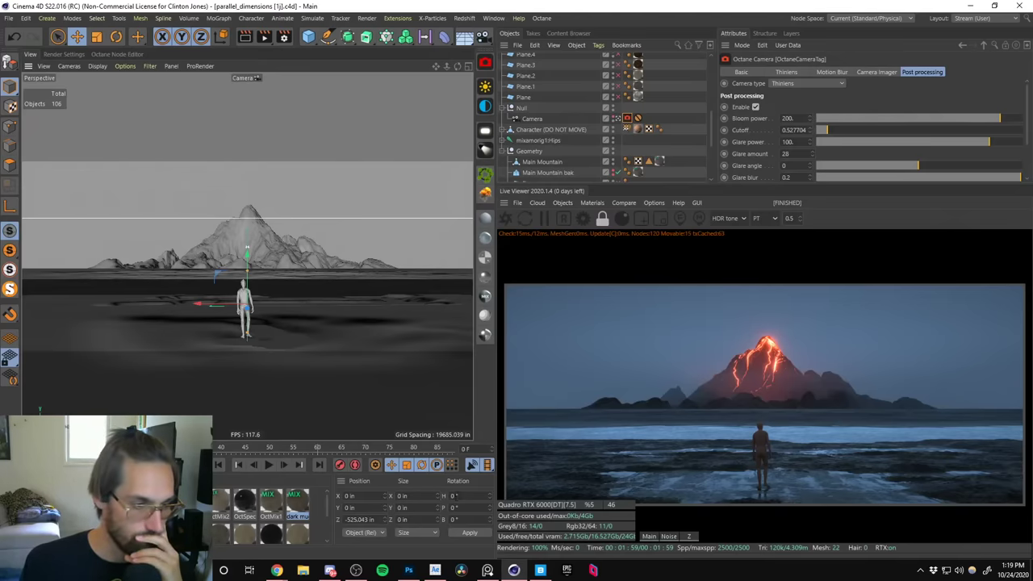
Switch to the Chrome image search for "lightning on black" and restrict the results to Large size.
{"action": "left_click", "coordinate": [277, 570]}
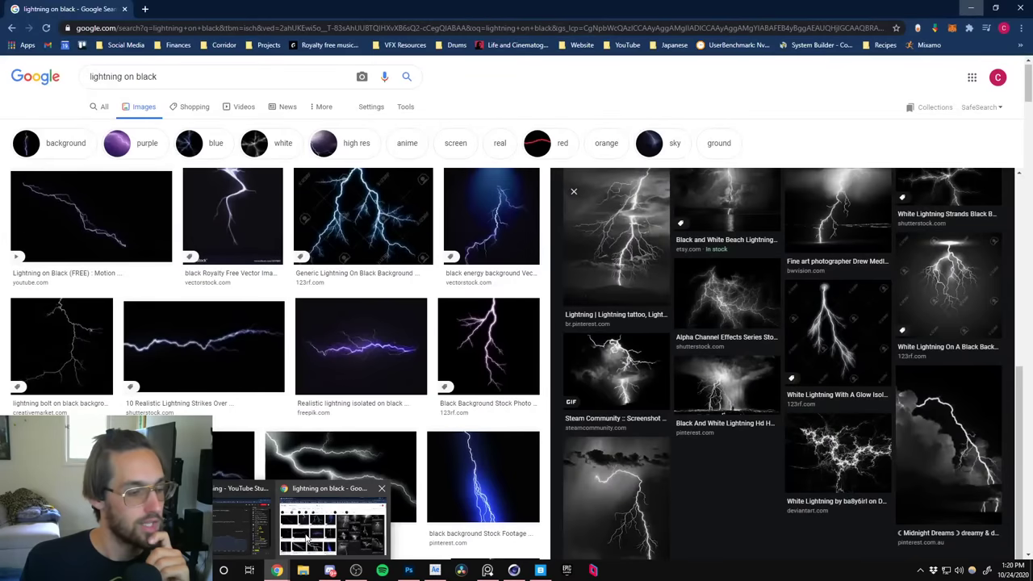
{"action": "left_click", "coordinate": [307, 539]}
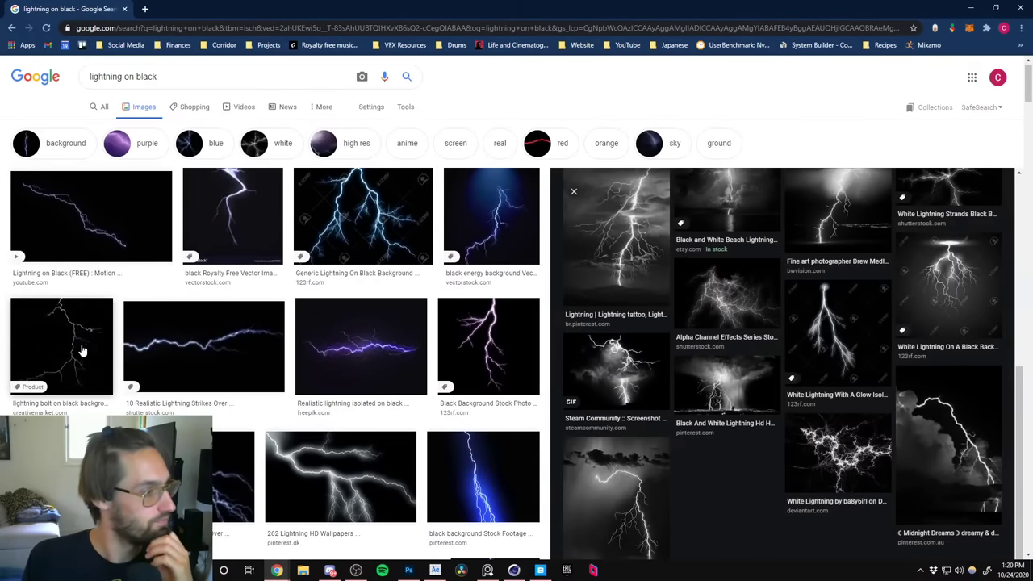
{"action": "left_click", "coordinate": [404, 107]}
{"action": "left_click", "coordinate": [94, 126]}
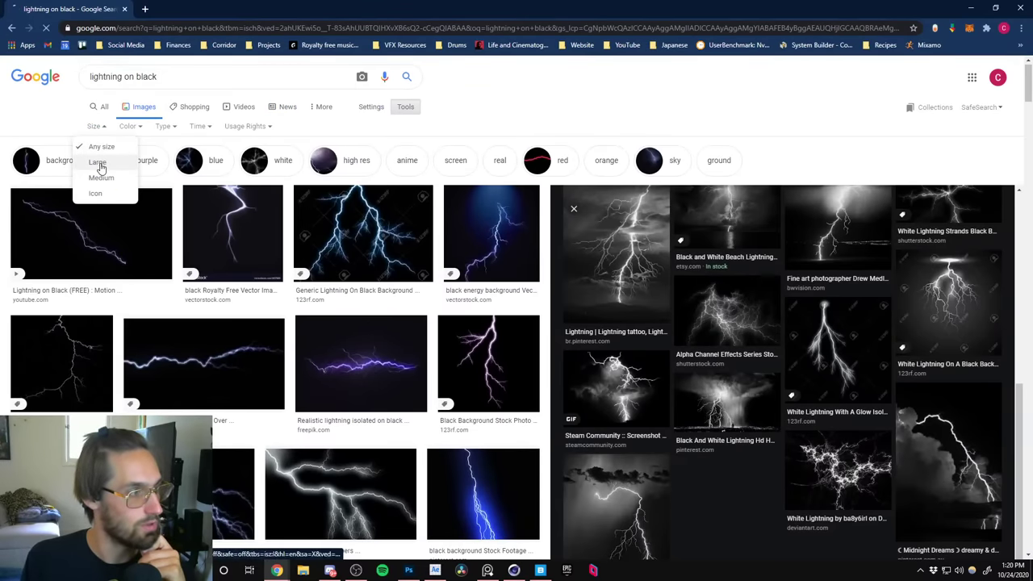
{"action": "left_click", "coordinate": [99, 163]}
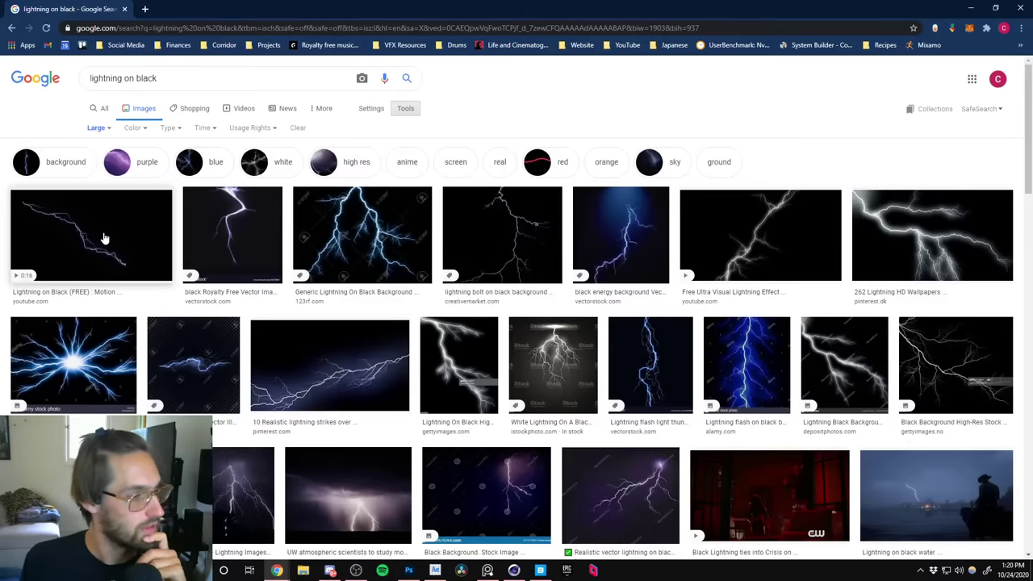
Preview several lightning results, such as the Creative Market, Pinterest, VectorStock and Clipart Library images, to judge which bolt suits the scene.
{"action": "left_click", "coordinate": [508, 237]}
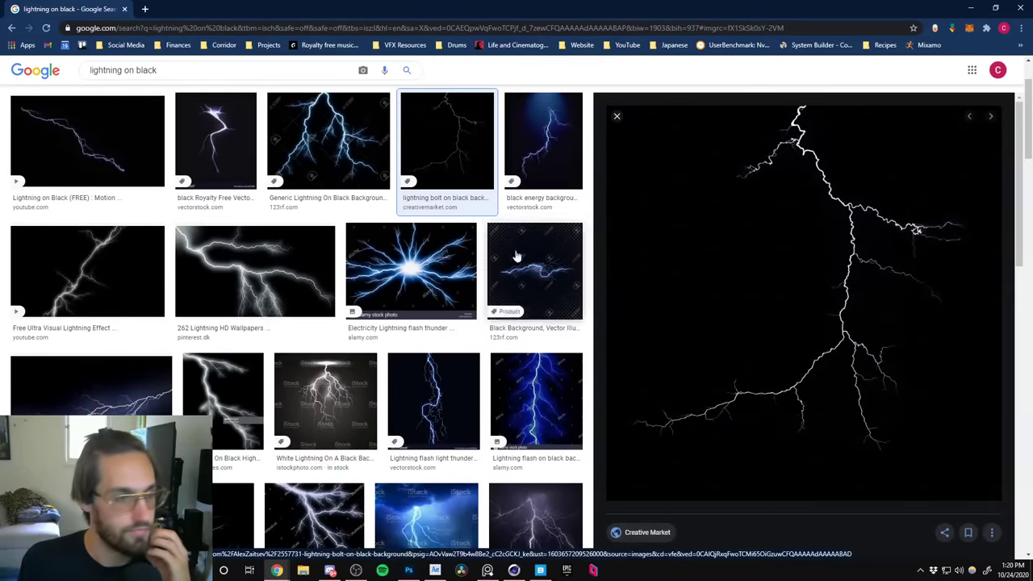
{"action": "scroll", "coordinate": [142, 162], "scroll_direction": "up", "scroll_amount": 1}
{"action": "scroll", "coordinate": [147, 169], "scroll_direction": "down", "scroll_amount": 1}
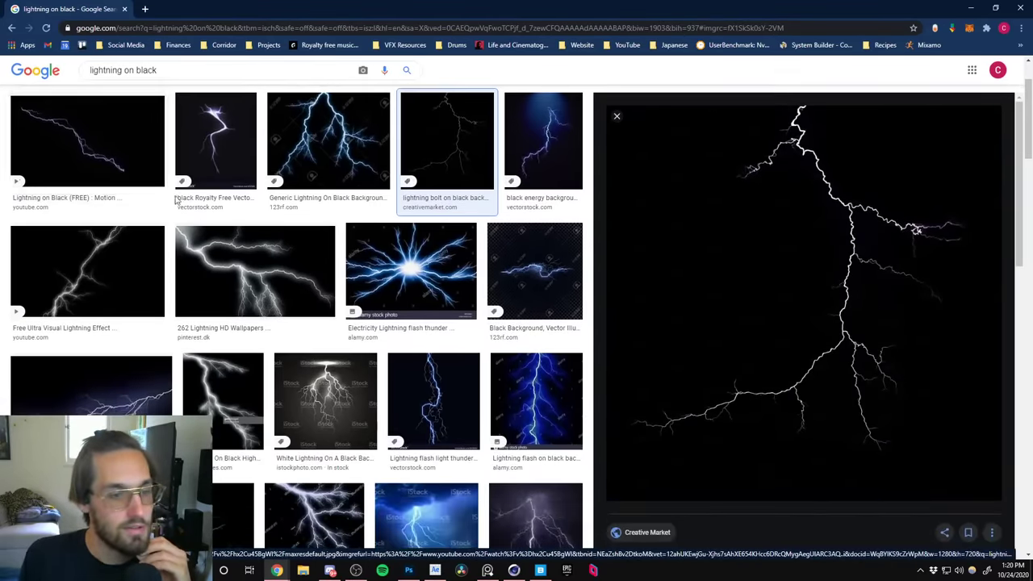
{"action": "left_click", "coordinate": [113, 139]}
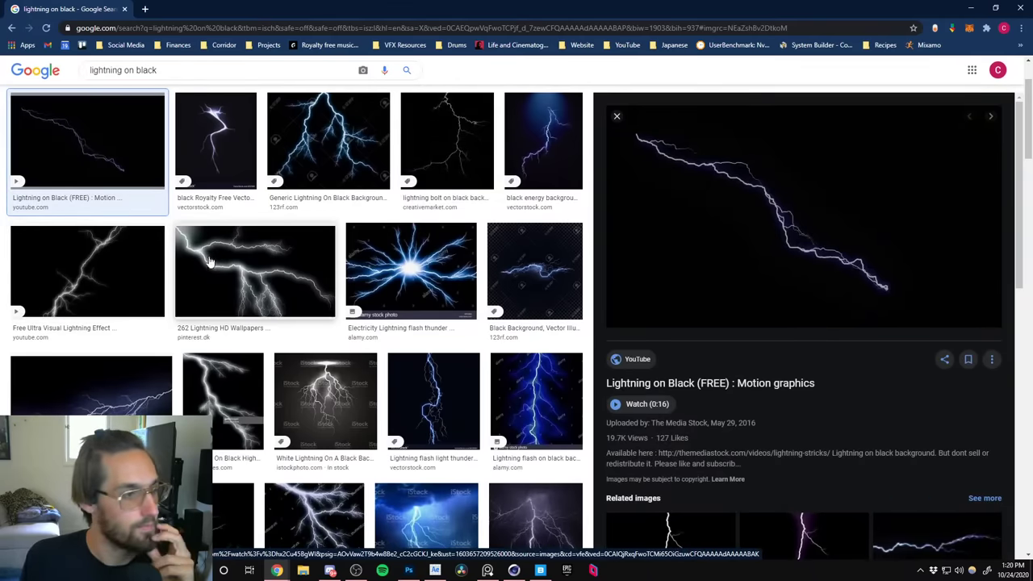
{"action": "left_click", "coordinate": [262, 278]}
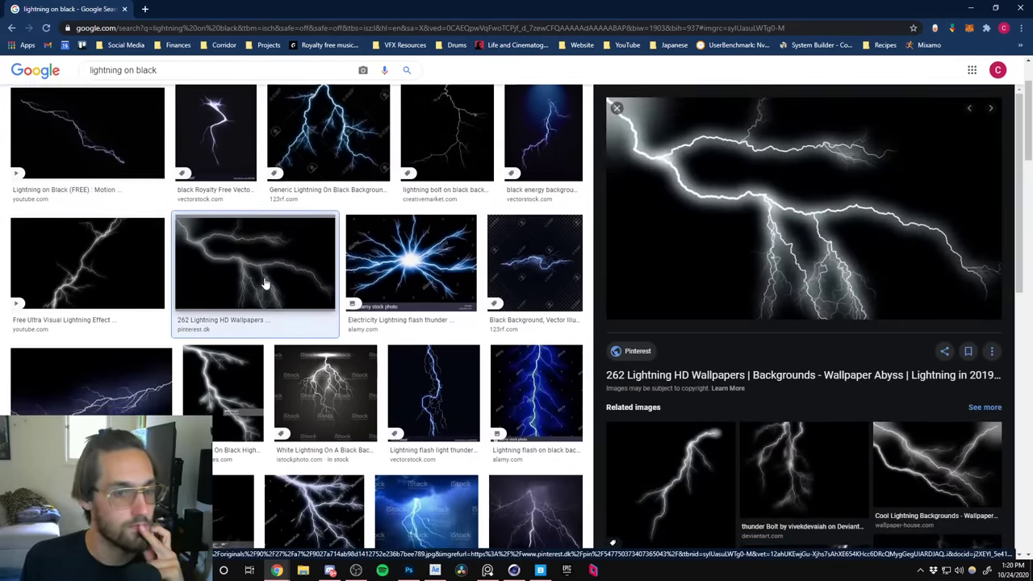
{"action": "scroll", "coordinate": [266, 283], "scroll_direction": "down", "scroll_amount": 2}
{"action": "left_click", "coordinate": [425, 333]}
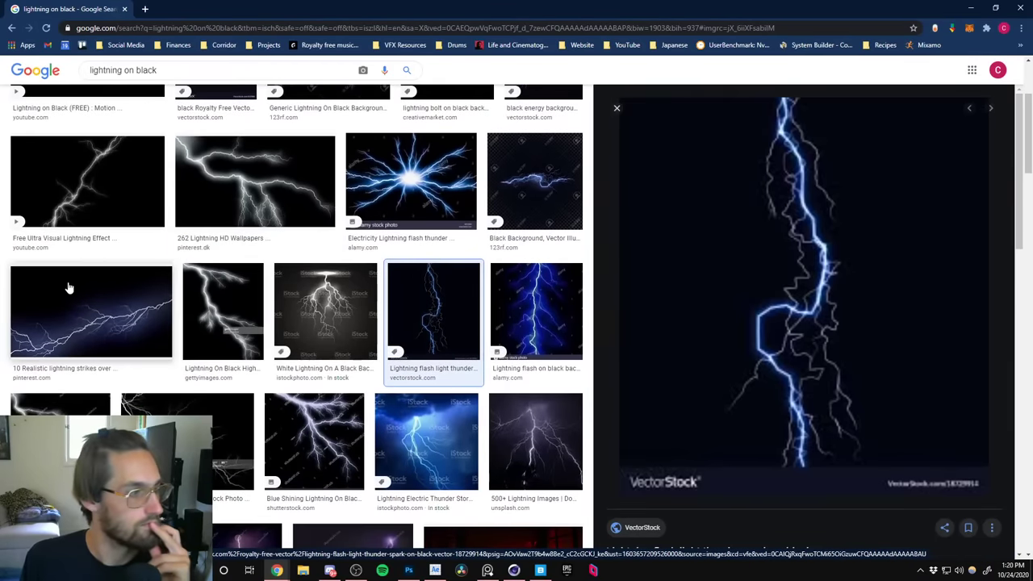
{"action": "left_click", "coordinate": [111, 311]}
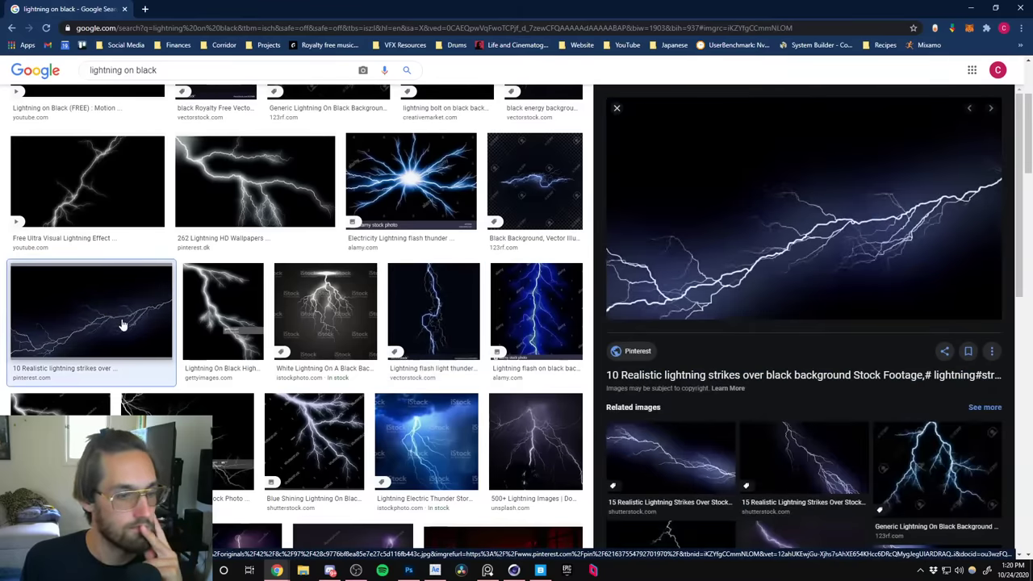
{"action": "scroll", "coordinate": [125, 332], "scroll_direction": "down", "scroll_amount": 3}
{"action": "scroll", "coordinate": [127, 338], "scroll_direction": "down", "scroll_amount": 3}
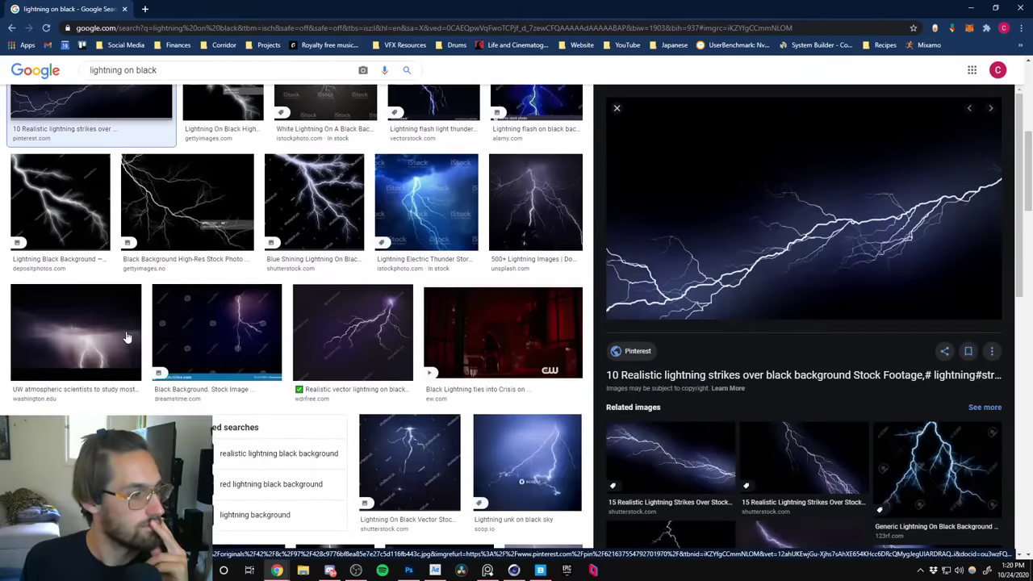
{"action": "scroll", "coordinate": [126, 337], "scroll_direction": "down", "scroll_amount": 2}
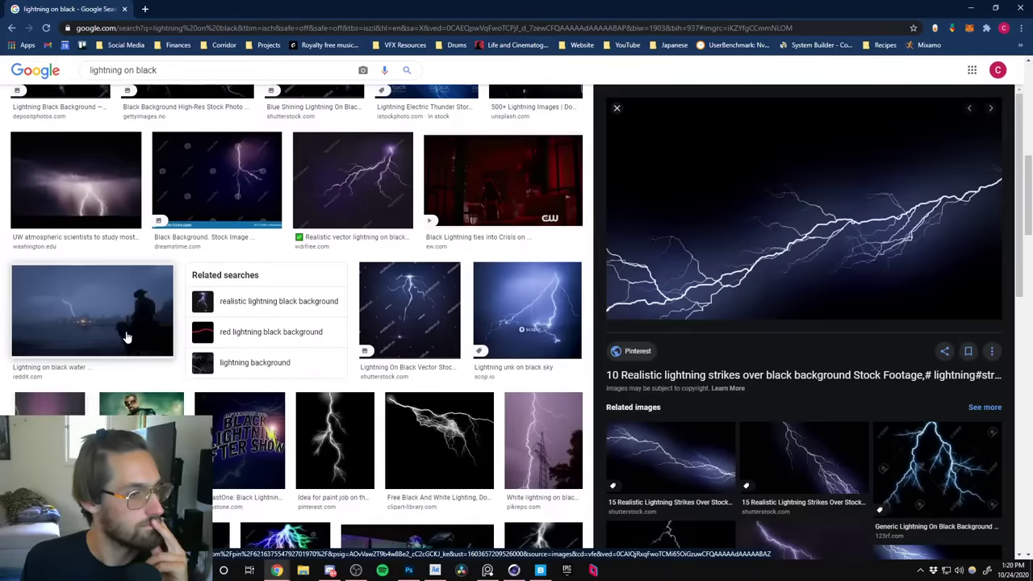
{"action": "left_click", "coordinate": [429, 390]}
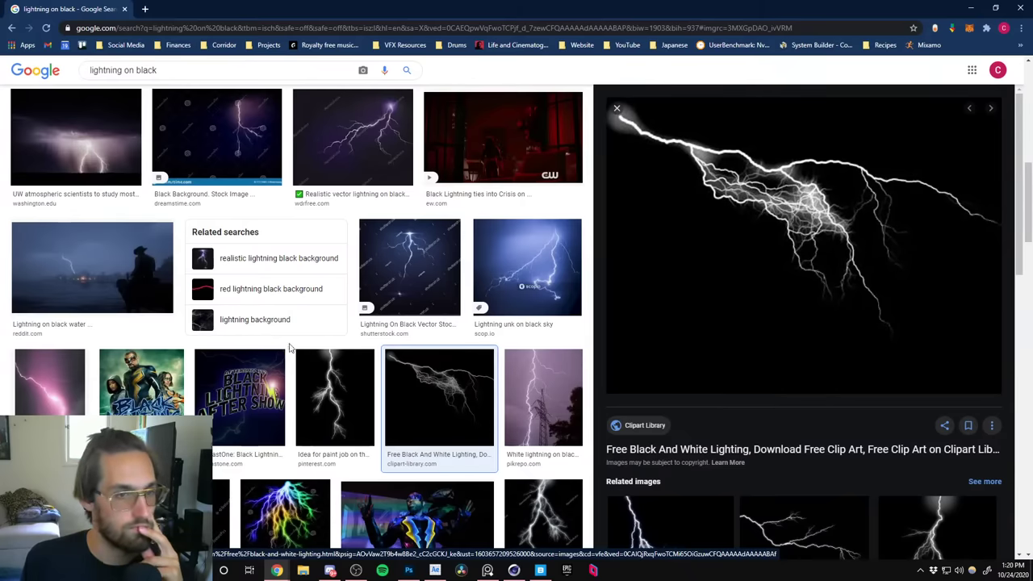
{"action": "scroll", "coordinate": [249, 372], "scroll_direction": "down", "scroll_amount": 1}
{"action": "scroll", "coordinate": [249, 372], "scroll_direction": "up", "scroll_amount": 5}
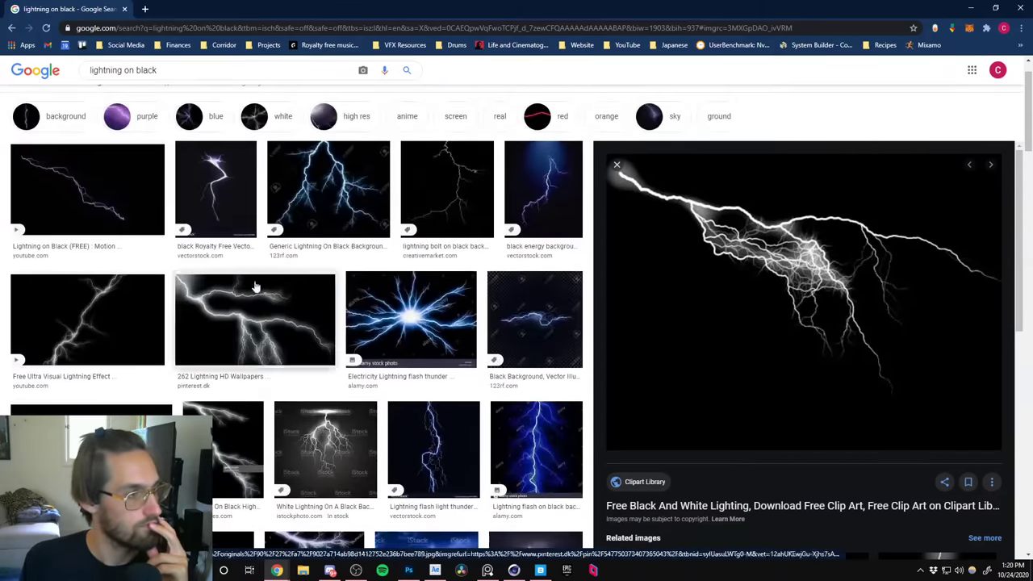
Narrow the results to "high res" and preview the Unsplash lightning photo and its related We Heart It image.
{"action": "left_click", "coordinate": [352, 166]}
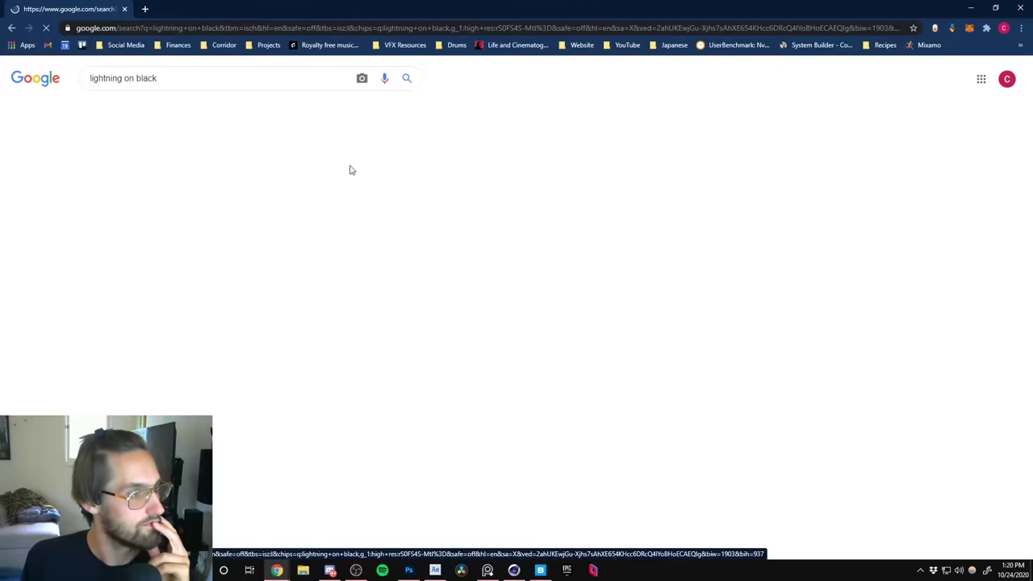
{"action": "left_click", "coordinate": [67, 231]}
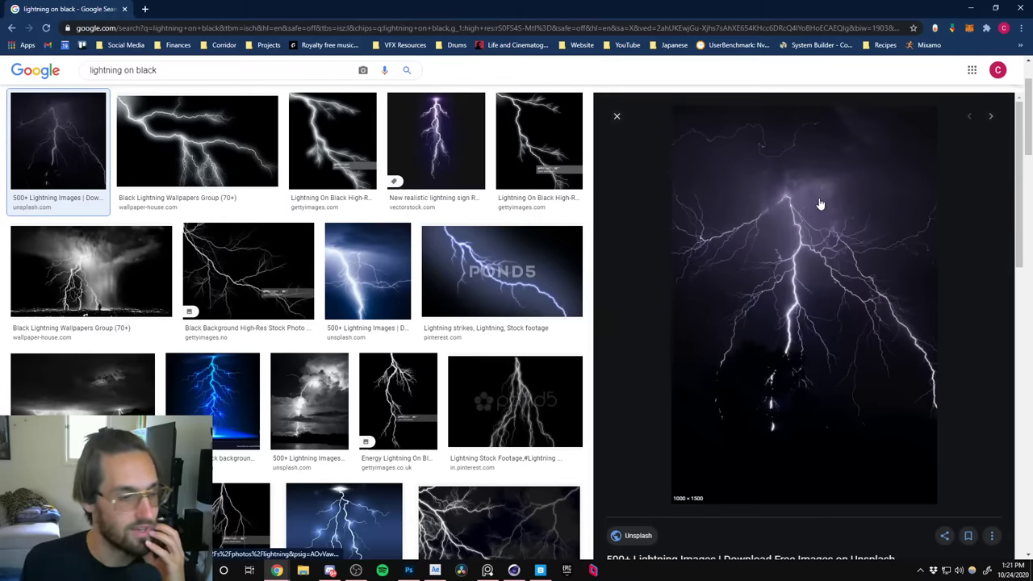
{"action": "scroll", "coordinate": [764, 407], "scroll_direction": "down", "scroll_amount": 3}
{"action": "scroll", "coordinate": [763, 406], "scroll_direction": "down", "scroll_amount": 3}
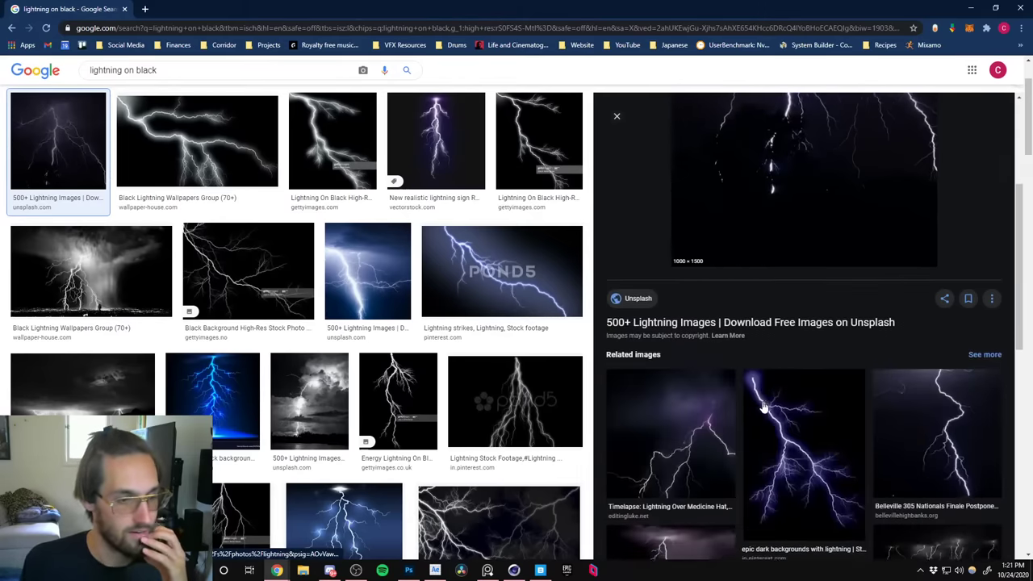
{"action": "scroll", "coordinate": [763, 407], "scroll_direction": "down", "scroll_amount": 3}
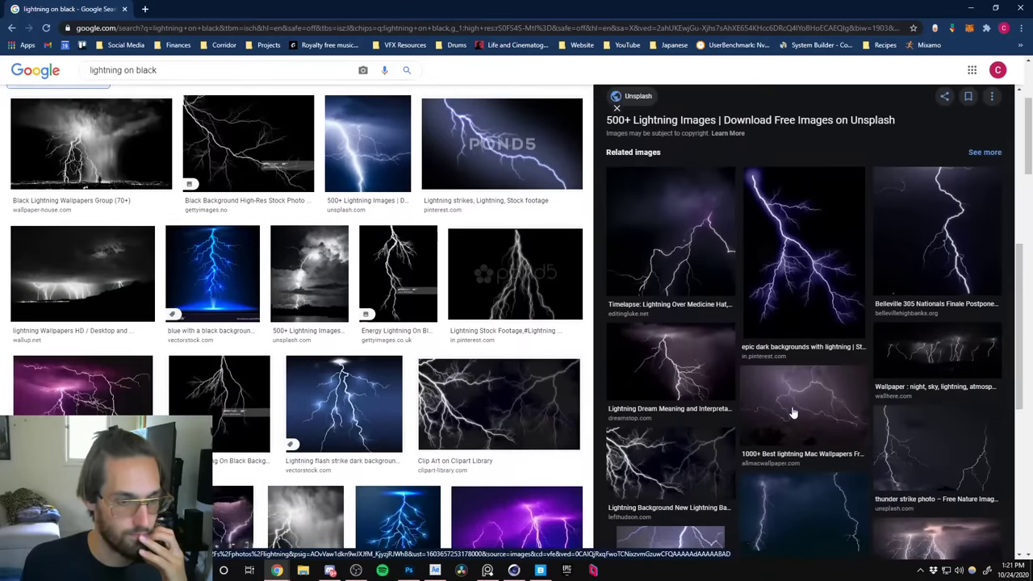
{"action": "scroll", "coordinate": [790, 412], "scroll_direction": "down", "scroll_amount": 3}
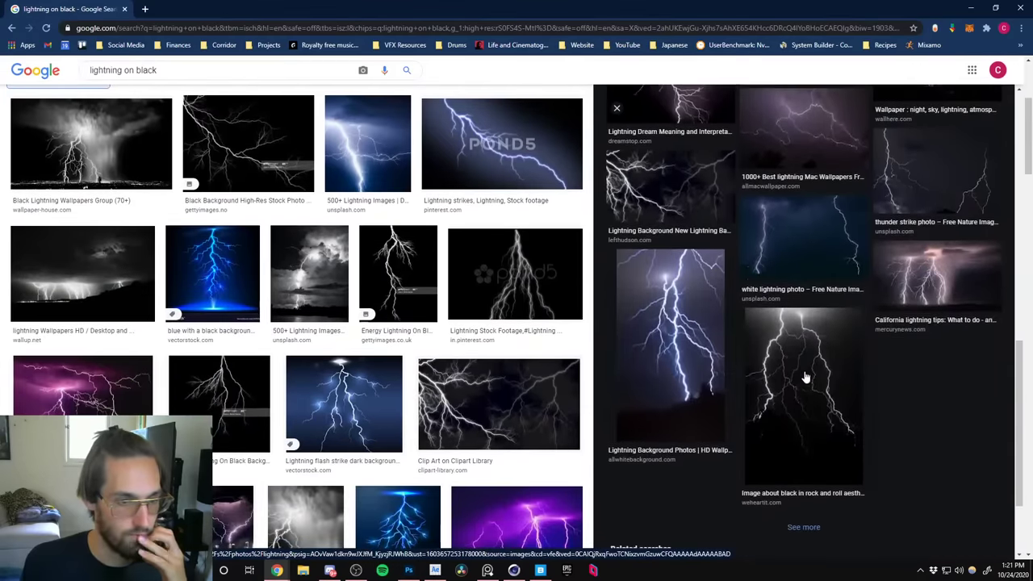
{"action": "left_click", "coordinate": [804, 377]}
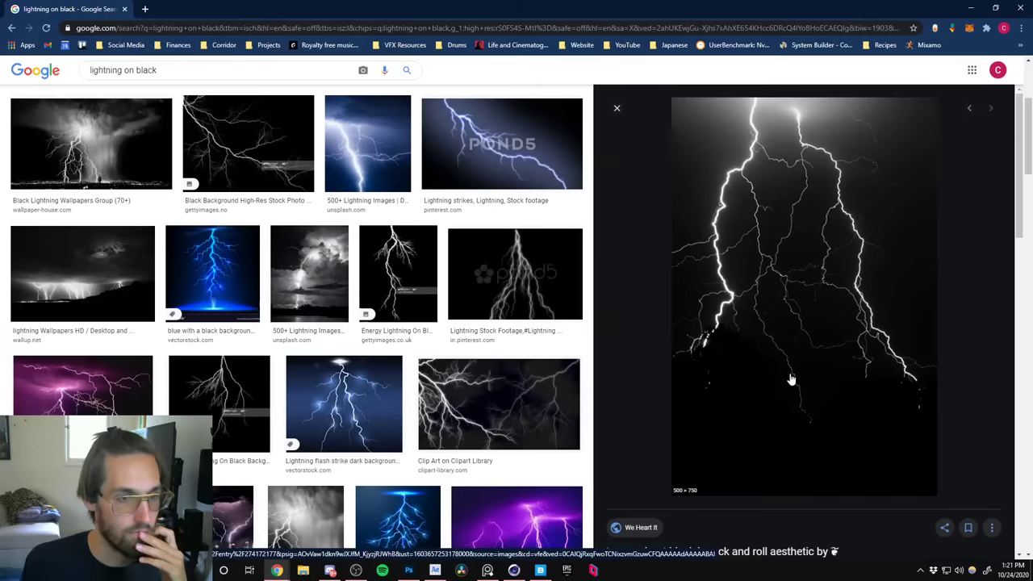
Find the black-and-white landscape lightning photo among the related images and open its Pinterest page.
{"action": "scroll", "coordinate": [773, 373], "scroll_direction": "down", "scroll_amount": 4}
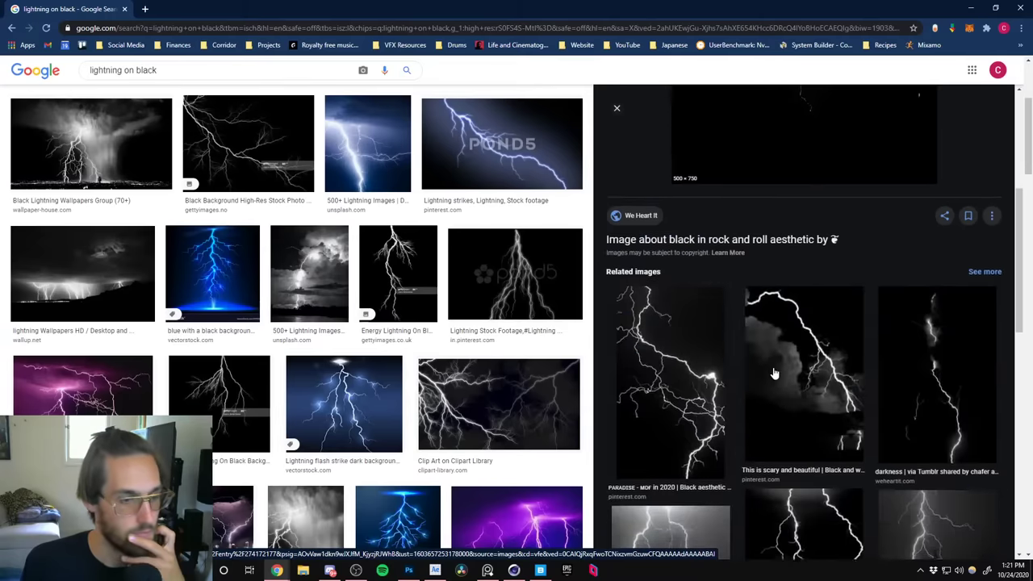
{"action": "scroll", "coordinate": [773, 374], "scroll_direction": "down", "scroll_amount": 3}
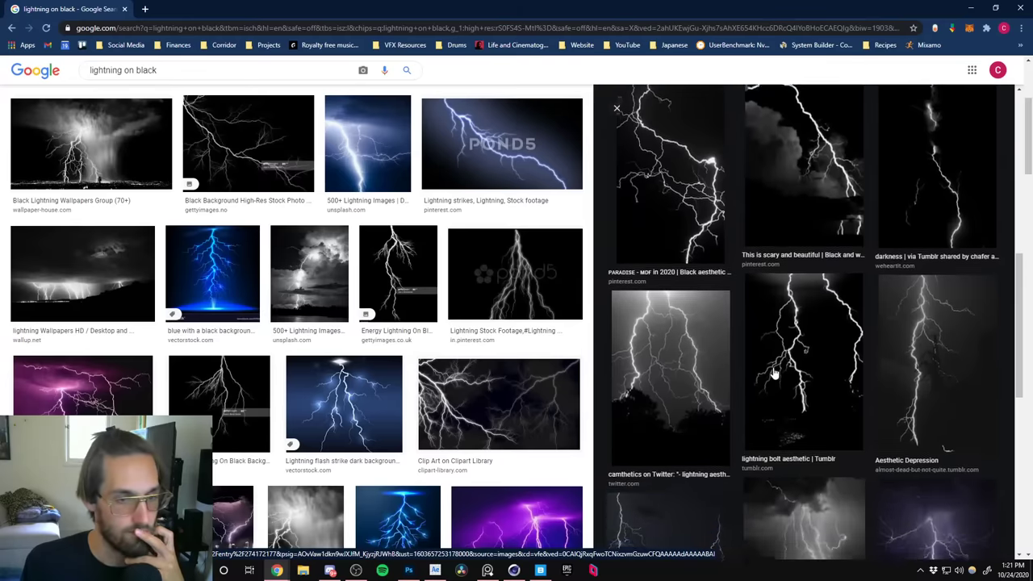
{"action": "scroll", "coordinate": [773, 374], "scroll_direction": "down", "scroll_amount": 3}
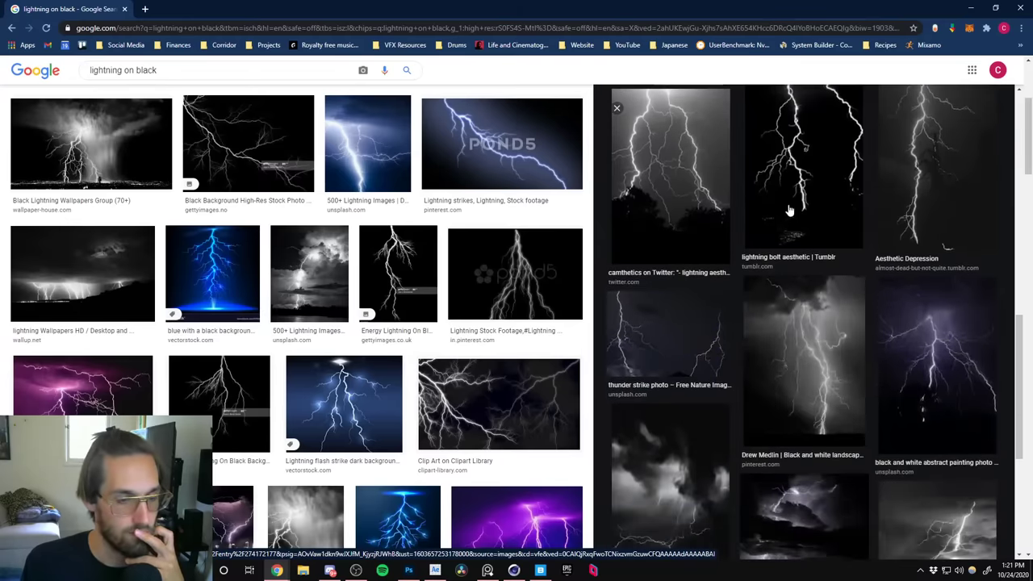
{"action": "left_click", "coordinate": [811, 361]}
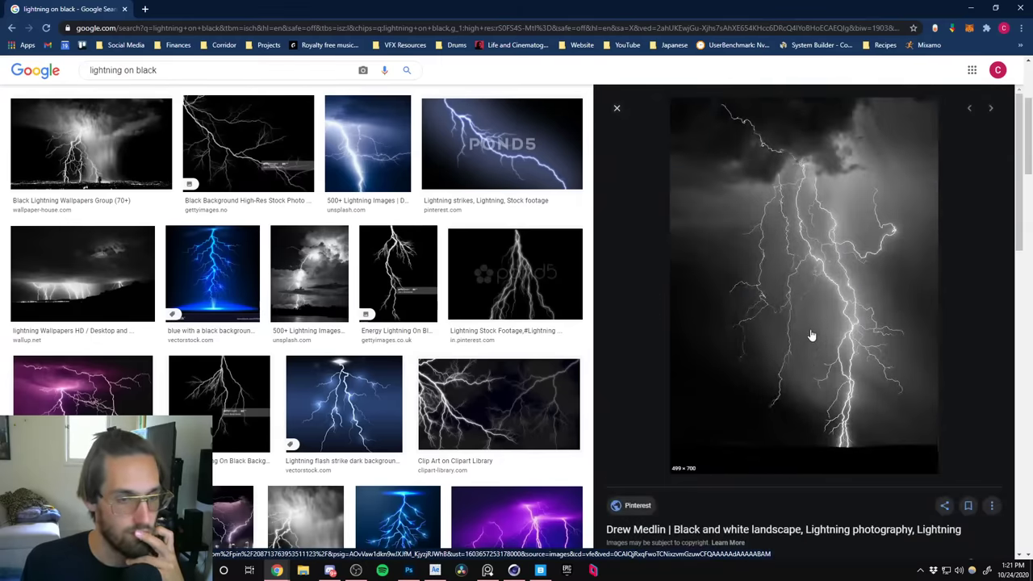
{"action": "left_click", "coordinate": [815, 316]}
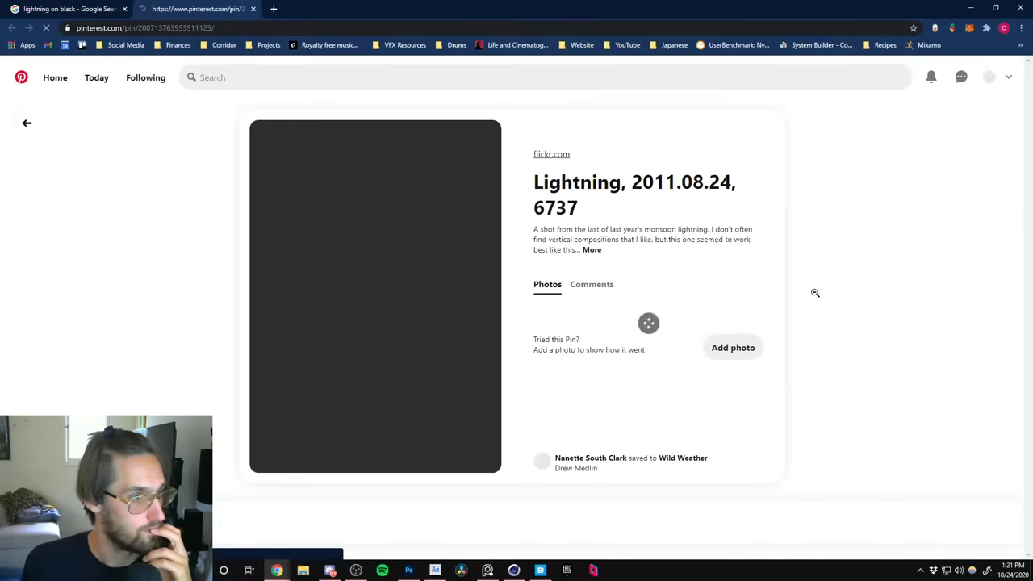
{"action": "left_click", "coordinate": [382, 332]}
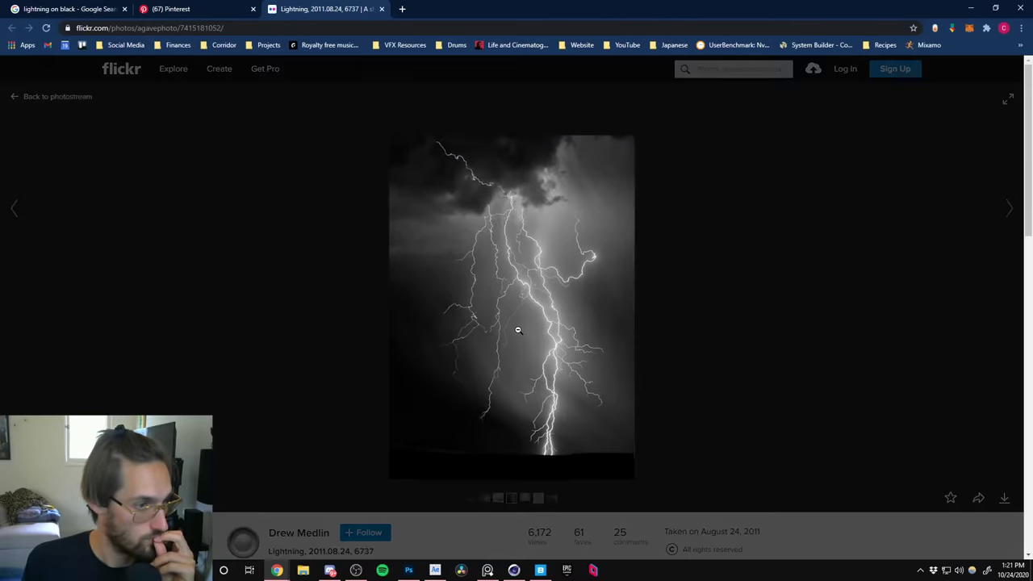
{"action": "right_click", "coordinate": [522, 338]}
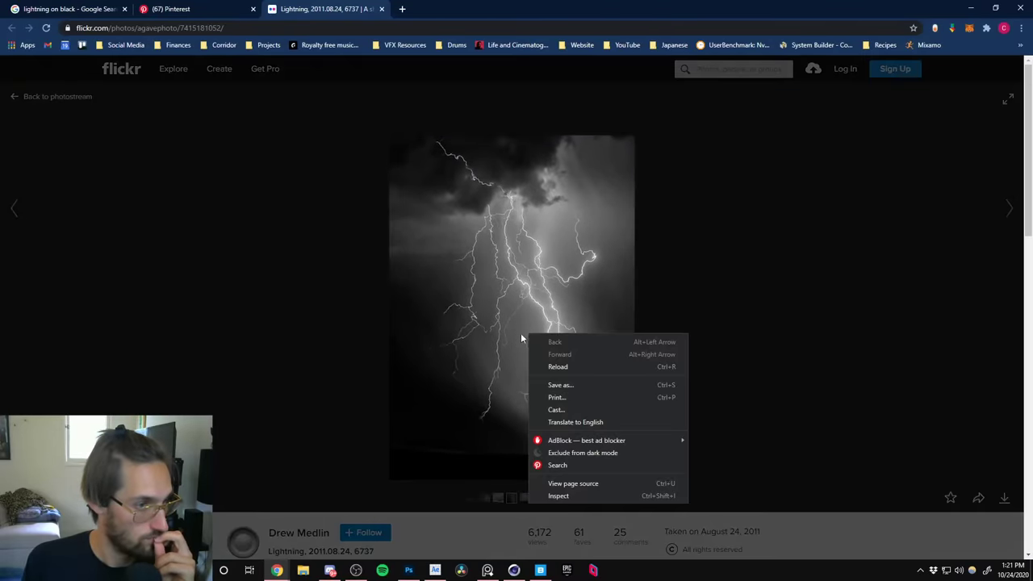
{"action": "left_click", "coordinate": [558, 386]}
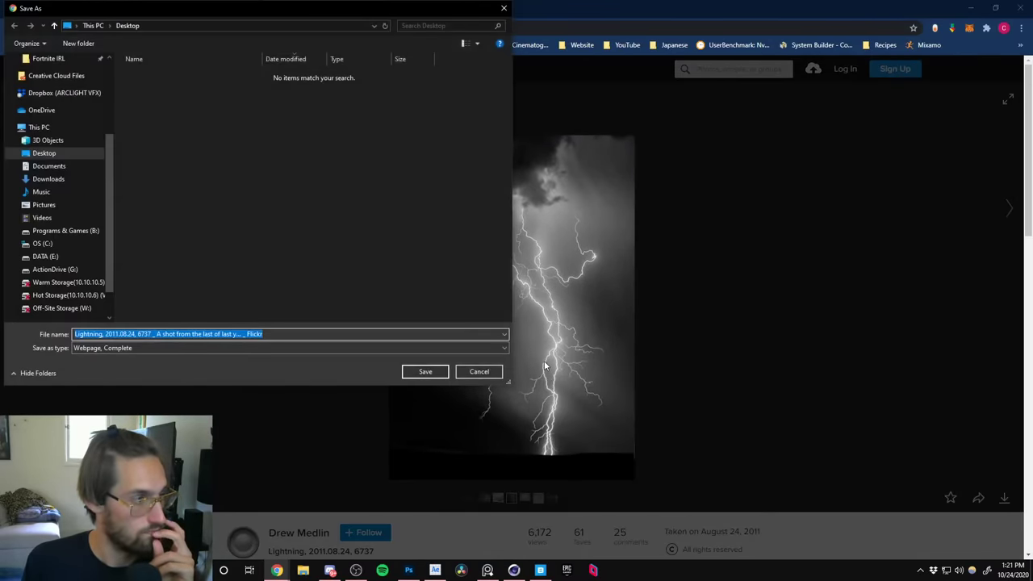
{"action": "left_click", "coordinate": [465, 372]}
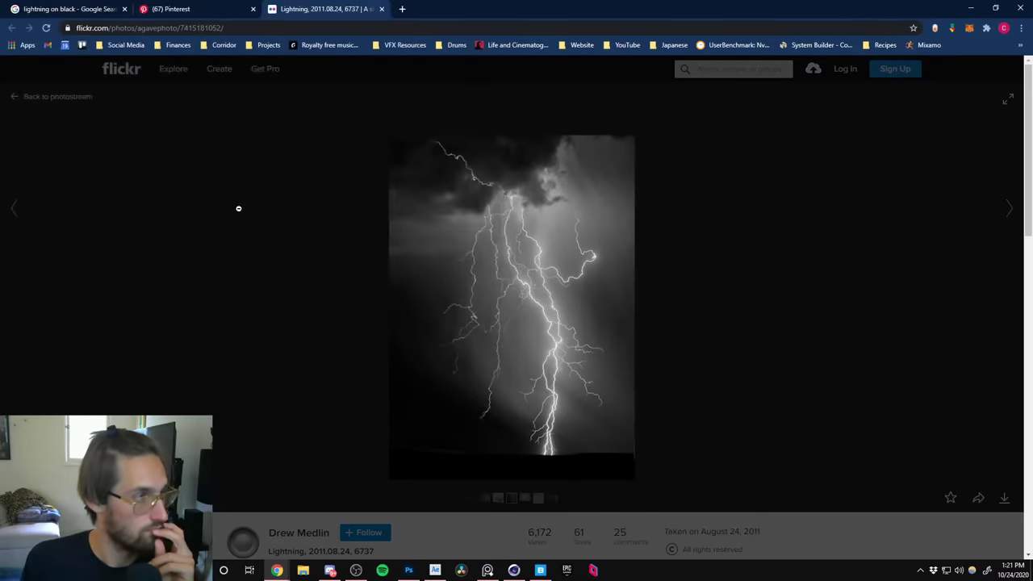
{"action": "left_click", "coordinate": [384, 9]}
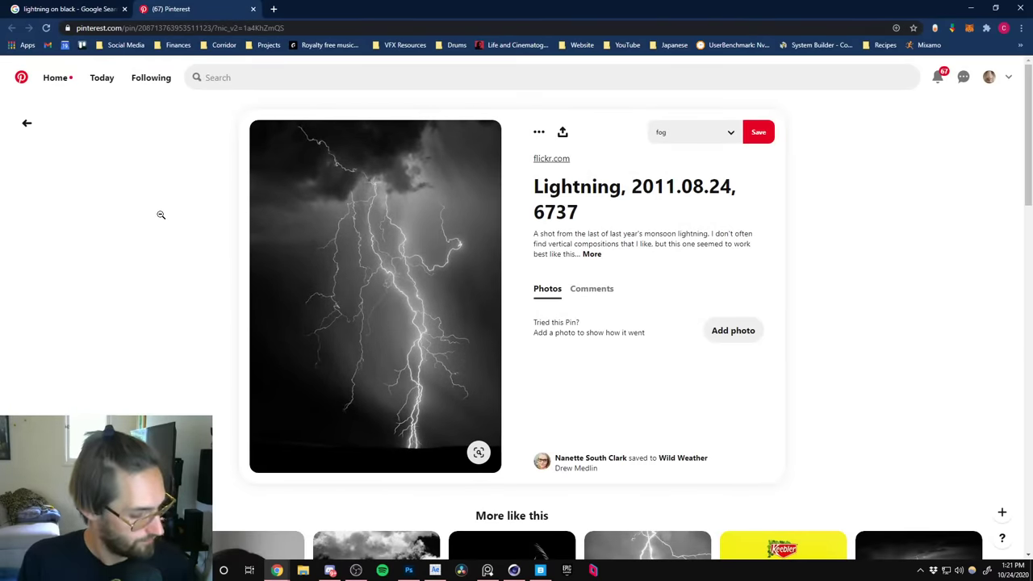
Snip the lightning photo on the Pinterest page to the clipboard and switch to the lightning document in Photoshop.
{"action": "key", "text": "super+shift+s"}
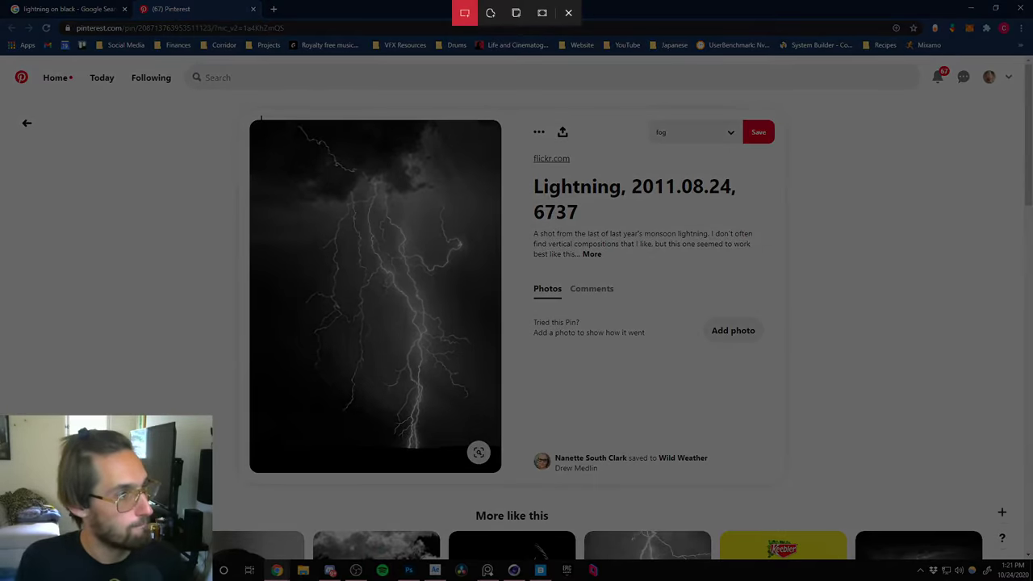
{"action": "left_click_drag", "start_coordinate": [262, 121], "coordinate": [490, 461]}
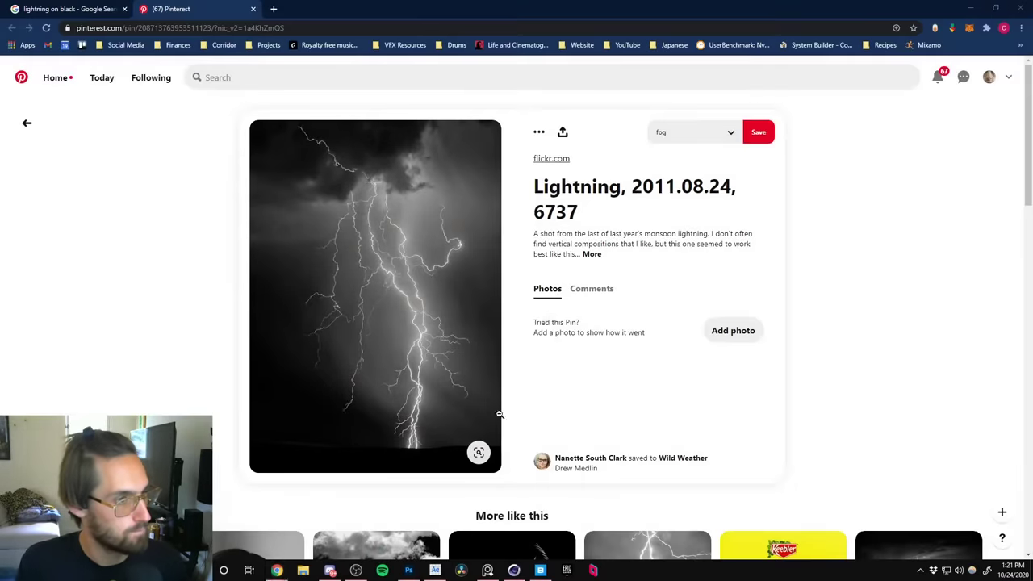
{"action": "left_click", "coordinate": [409, 570]}
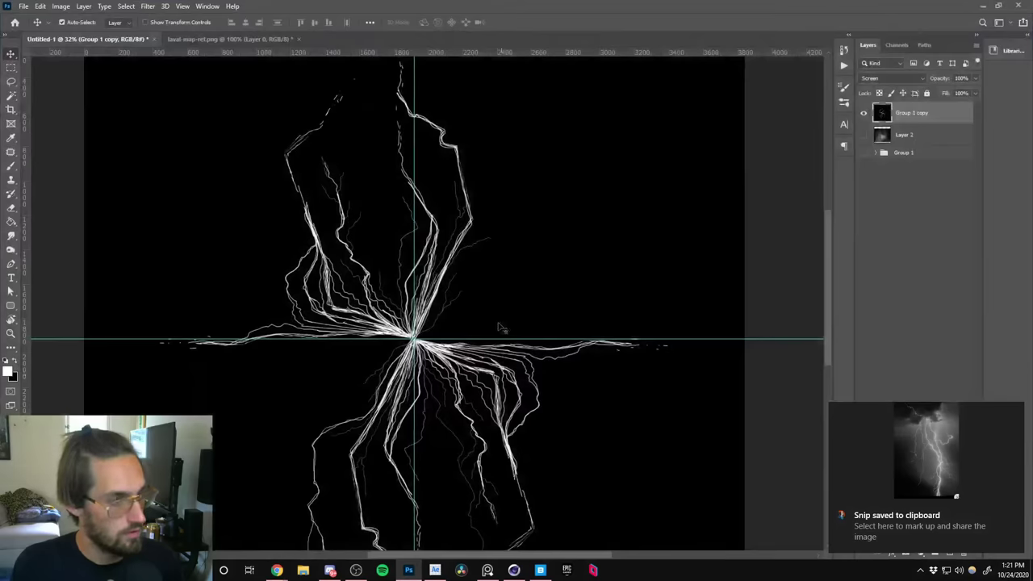
Paste the snipped lightning photo over the burst artwork as a new layer and enlarge it to more than twice its size.
{"action": "key", "text": "ctrl+v"}
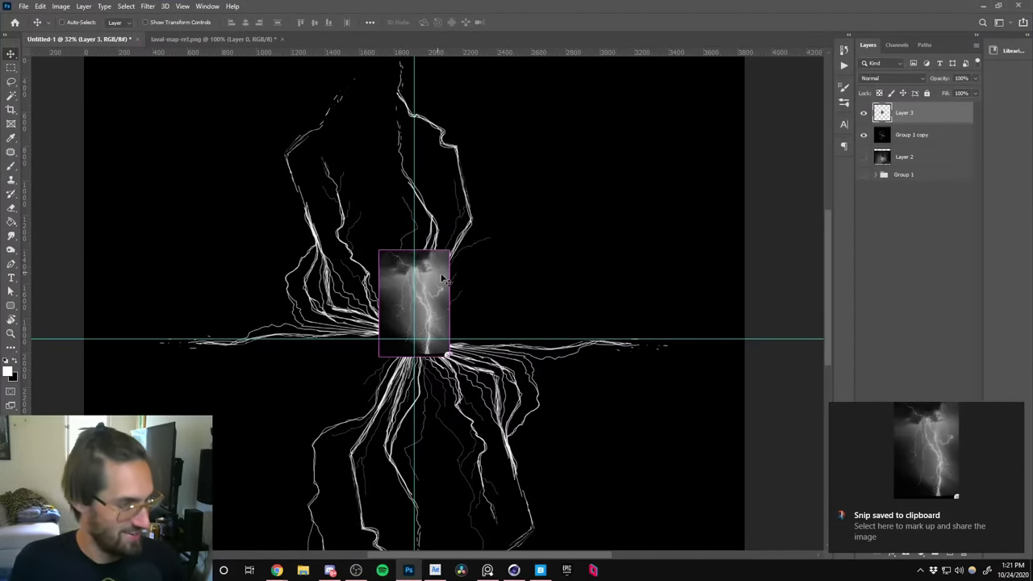
{"action": "key", "text": "ctrl+t"}
{"action": "left_click_drag", "start_coordinate": [450, 355], "coordinate": [583, 456]}
{"action": "key", "text": "Return"}
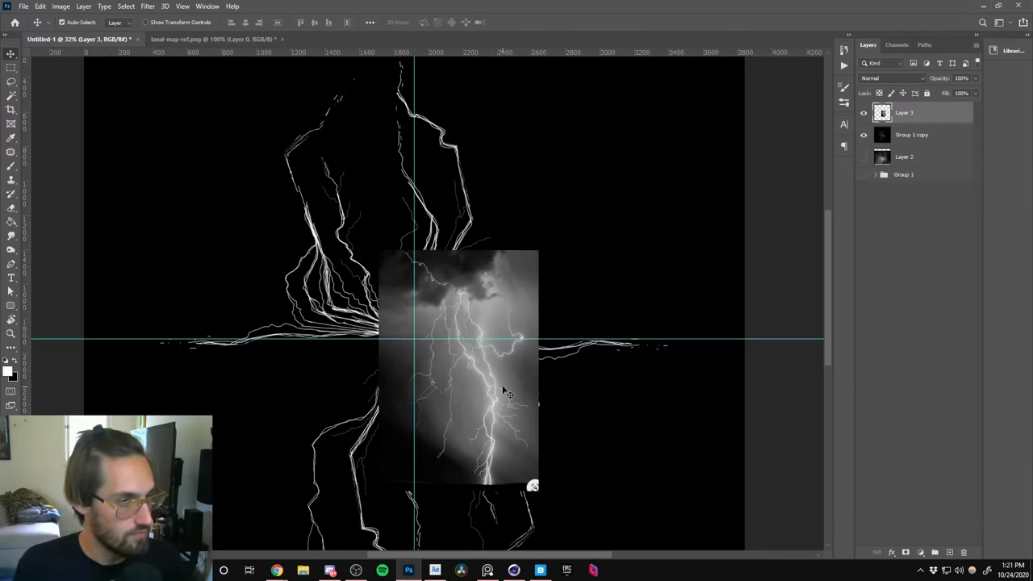
Crush the pasted photo's background to black with Levels, using input levels of 148, 0.37 and 217.
{"action": "key", "text": "ctrl+l"}
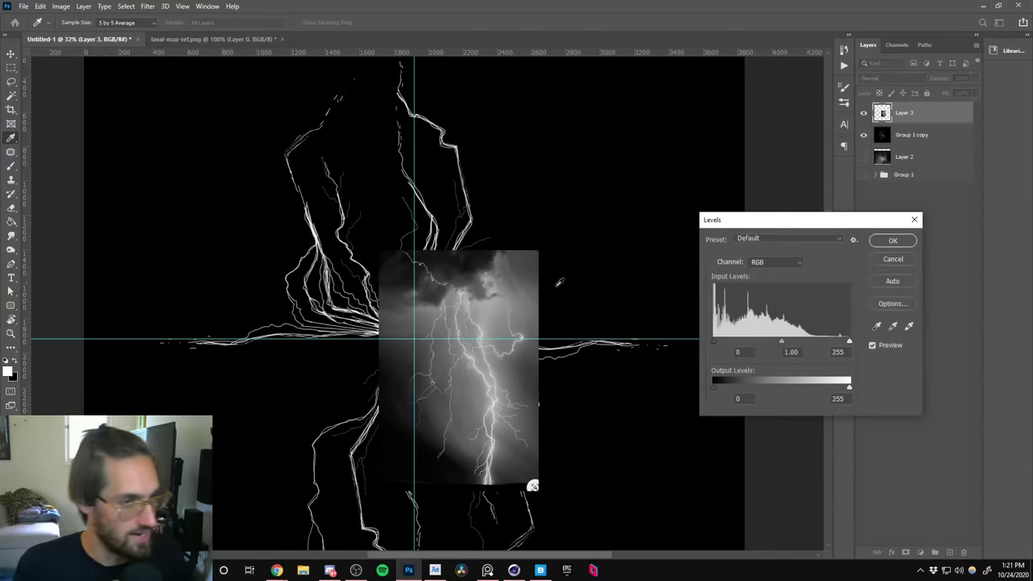
{"action": "left_click_drag", "start_coordinate": [714, 341], "coordinate": [801, 349]}
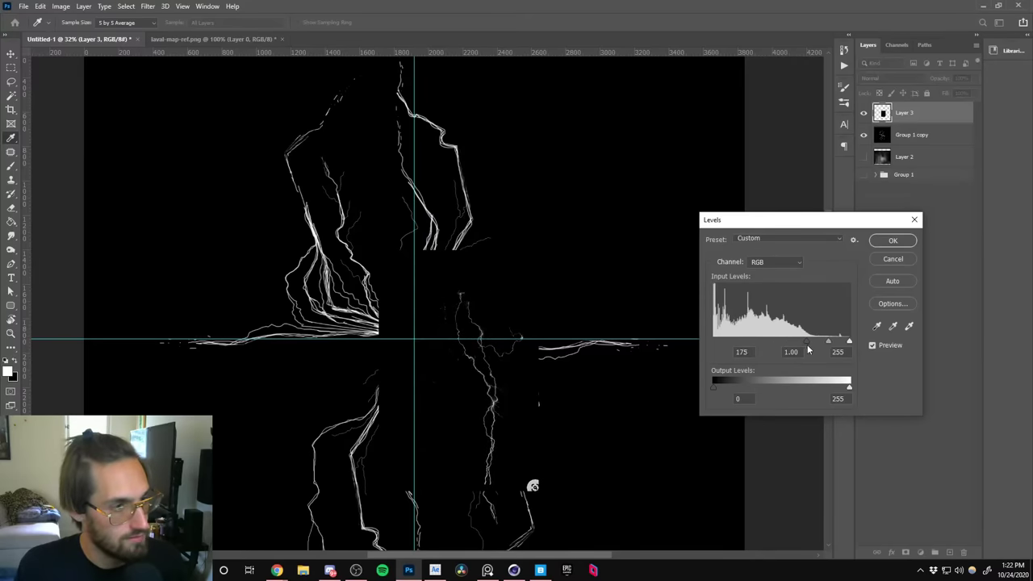
{"action": "left_click_drag", "start_coordinate": [803, 351], "coordinate": [771, 352]}
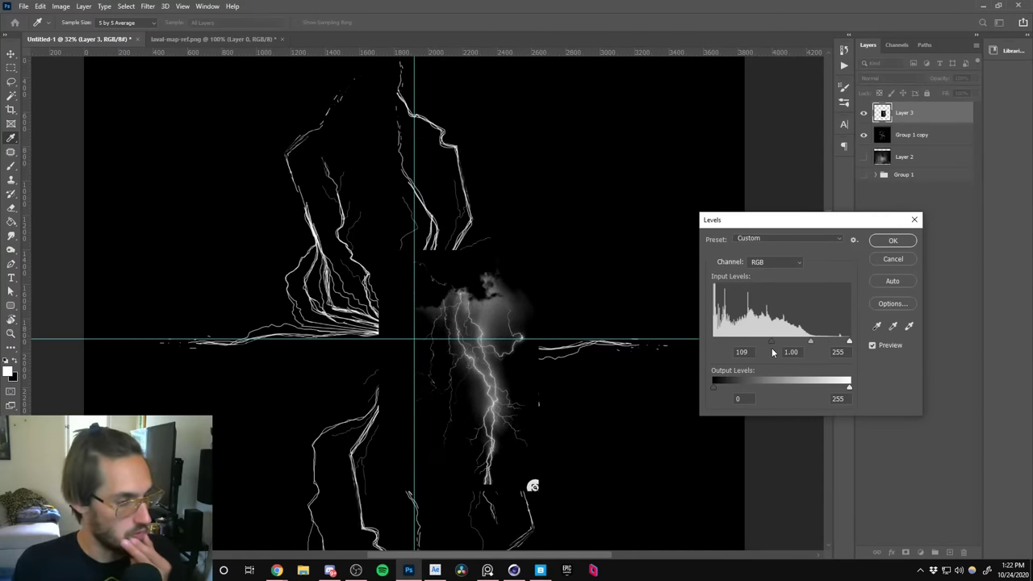
{"action": "left_click_drag", "start_coordinate": [773, 352], "coordinate": [701, 358]}
{"action": "left_click_drag", "start_coordinate": [778, 344], "coordinate": [812, 341]}
{"action": "left_click_drag", "start_coordinate": [713, 340], "coordinate": [768, 340]}
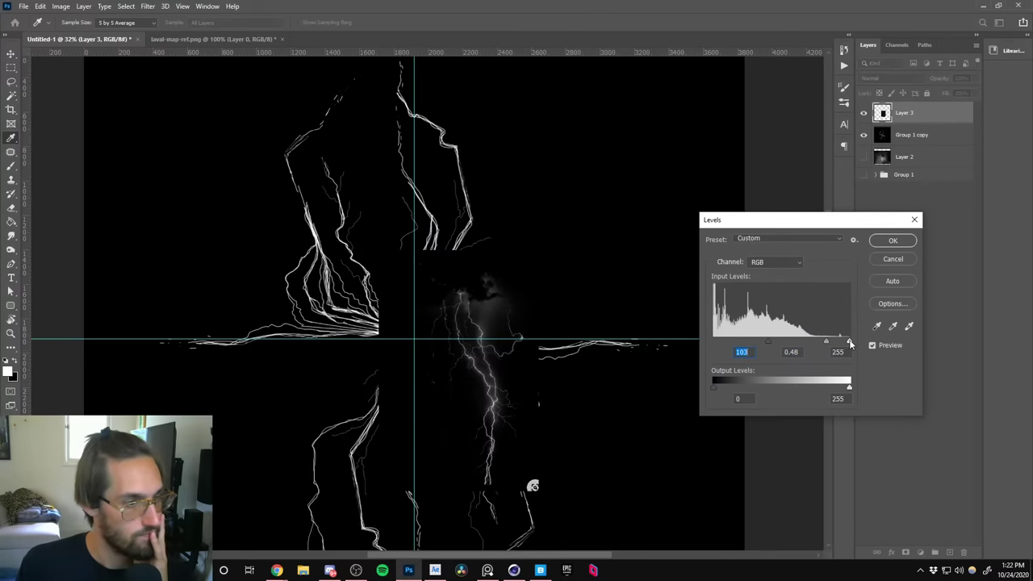
{"action": "left_click_drag", "start_coordinate": [849, 342], "coordinate": [834, 342]}
{"action": "left_click_drag", "start_coordinate": [769, 339], "coordinate": [821, 347]}
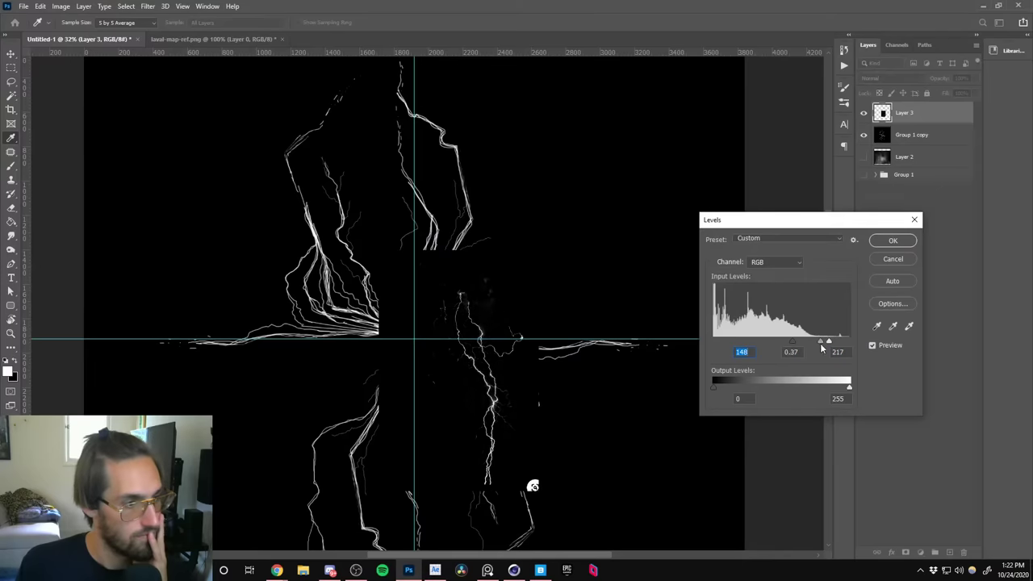
{"action": "left_click", "coordinate": [880, 242]}
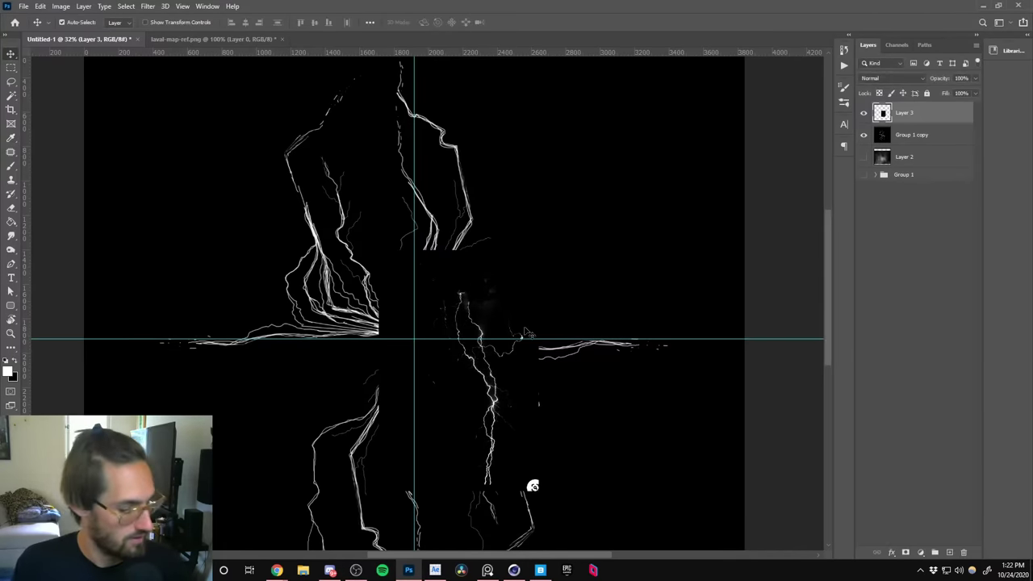
Set the pasted bolt layer's blend mode to Screen and rotate it to about -144°.
{"action": "left_click", "coordinate": [891, 78]}
{"action": "left_click", "coordinate": [878, 161]}
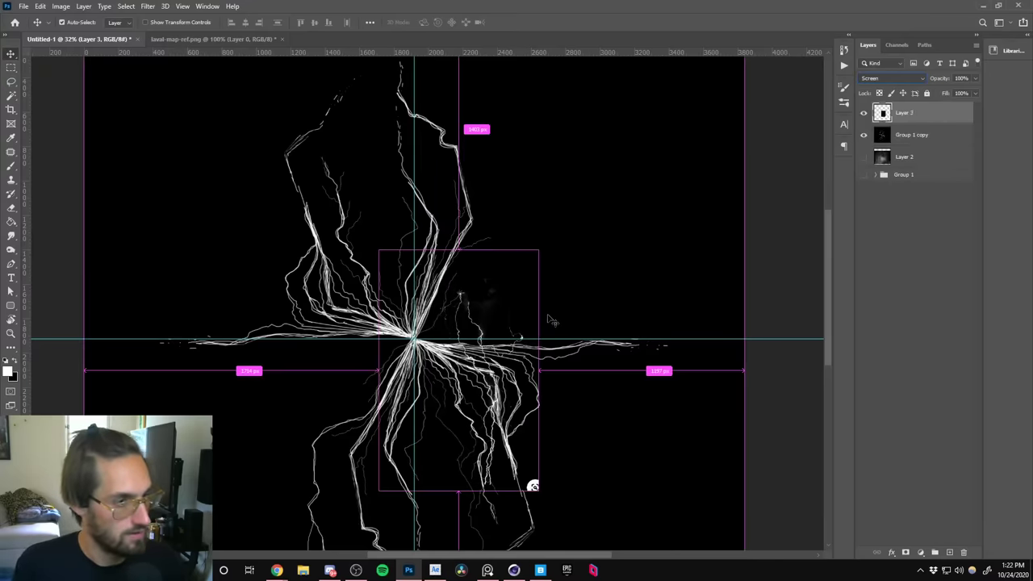
{"action": "key", "text": "ctrl+t"}
{"action": "left_click_drag", "start_coordinate": [530, 484], "coordinate": [440, 234]}
{"action": "left_click_drag", "start_coordinate": [349, 429], "coordinate": [339, 409]}
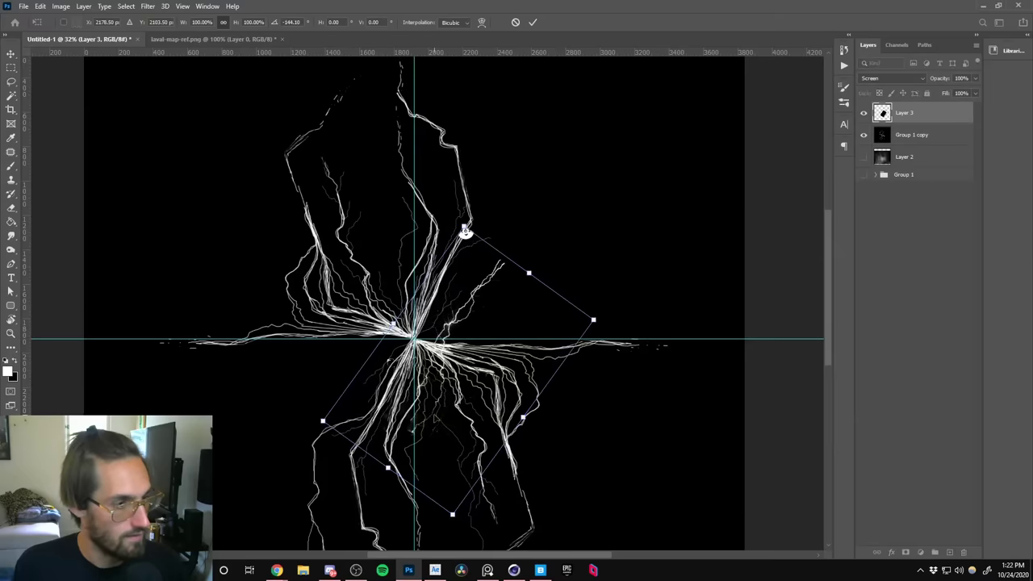
Move and rotate the bolt so its bright end meets the burst's centre and its branches extend into the empty upper-right area.
{"action": "left_click_drag", "start_coordinate": [435, 419], "coordinate": [445, 322]}
{"action": "left_click_drag", "start_coordinate": [557, 162], "coordinate": [588, 187]}
{"action": "left_click_drag", "start_coordinate": [466, 266], "coordinate": [460, 306]}
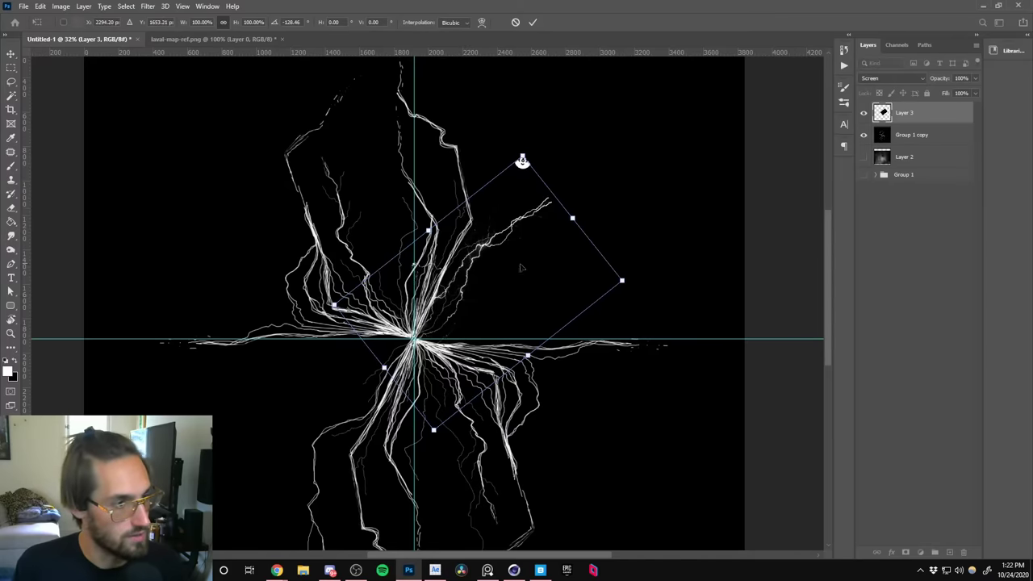
{"action": "left_click_drag", "start_coordinate": [523, 161], "coordinate": [446, 379]}
{"action": "left_click_drag", "start_coordinate": [500, 280], "coordinate": [498, 275]}
{"action": "left_click_drag", "start_coordinate": [655, 179], "coordinate": [633, 154]}
{"action": "left_click_drag", "start_coordinate": [543, 243], "coordinate": [522, 234]}
{"action": "key", "text": "Return"}
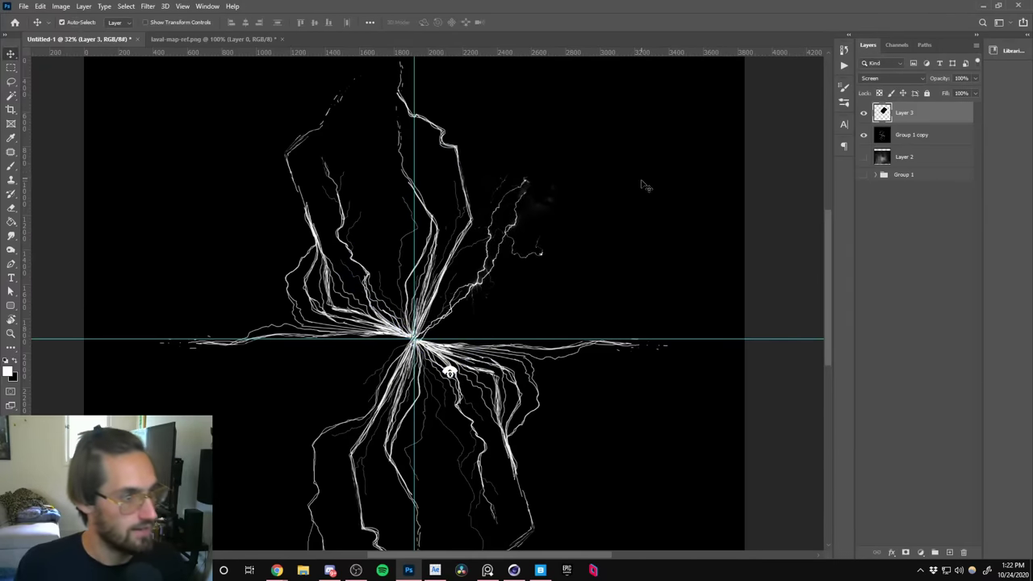
Inspect the placed bolt up close, then switch to Chrome and open the Unsplash page of the first lightning image result.
{"action": "key", "text": "z"}
{"action": "left_click_drag", "start_coordinate": [523, 239], "coordinate": [495, 276]}
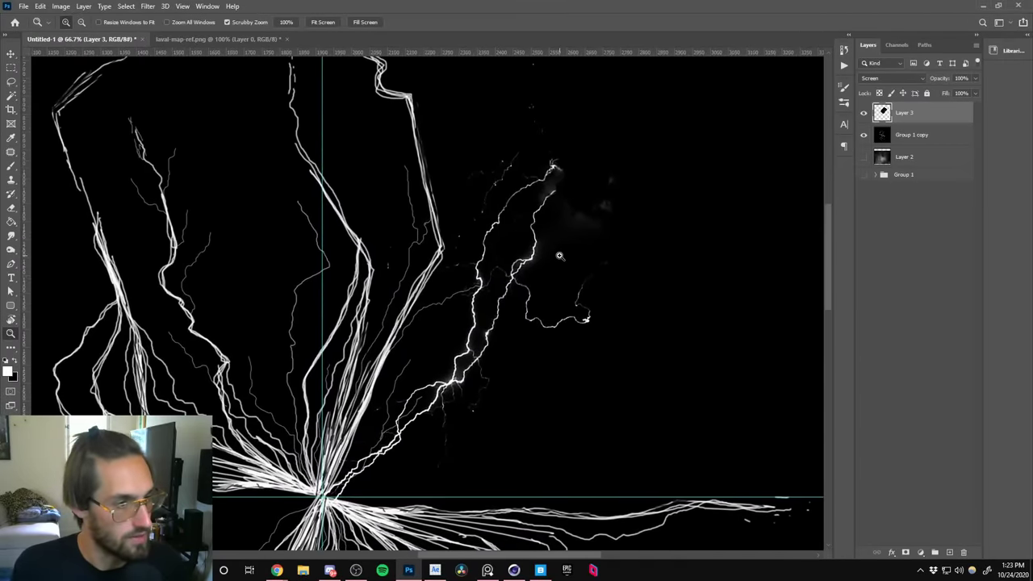
{"action": "mouse_move", "coordinate": [276, 569]}
{"action": "left_click", "coordinate": [339, 523]}
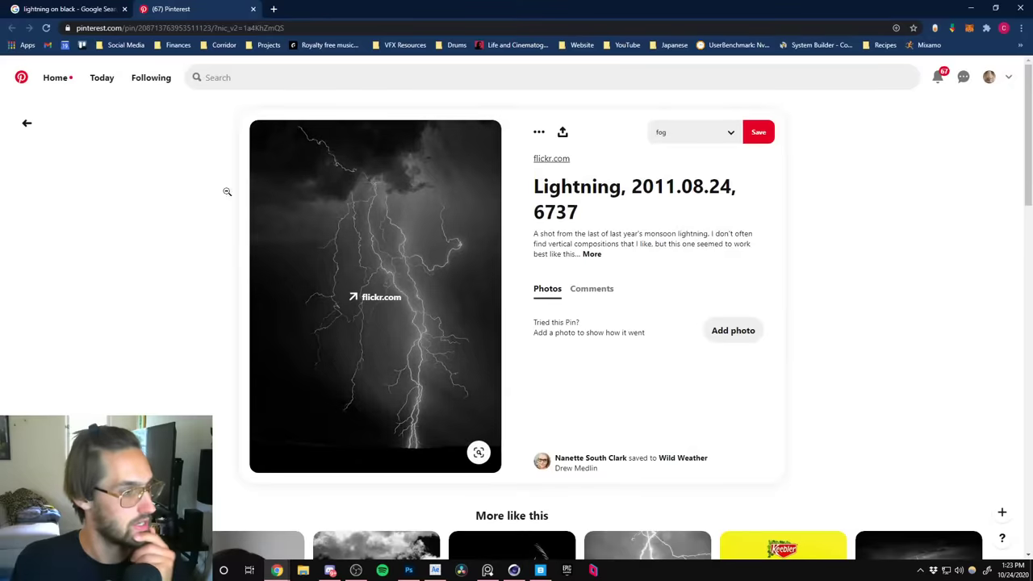
{"action": "left_click", "coordinate": [11, 27]}
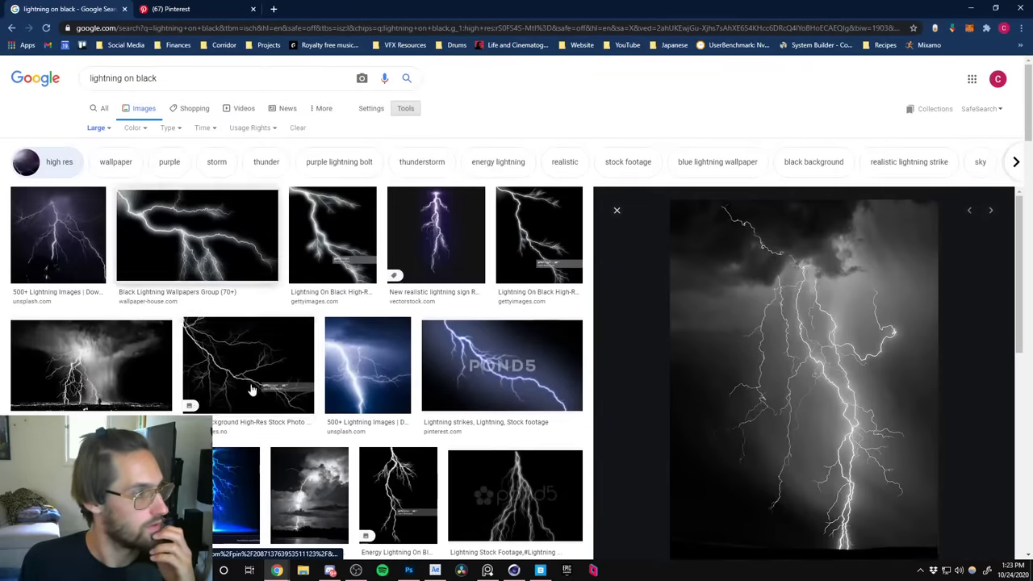
{"action": "left_click", "coordinate": [69, 230]}
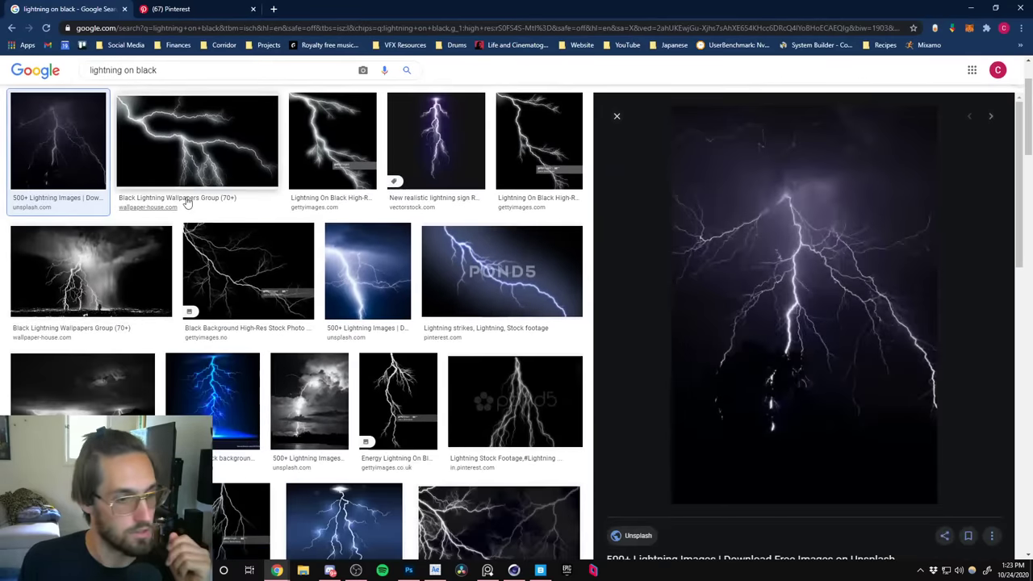
{"action": "left_click", "coordinate": [797, 331]}
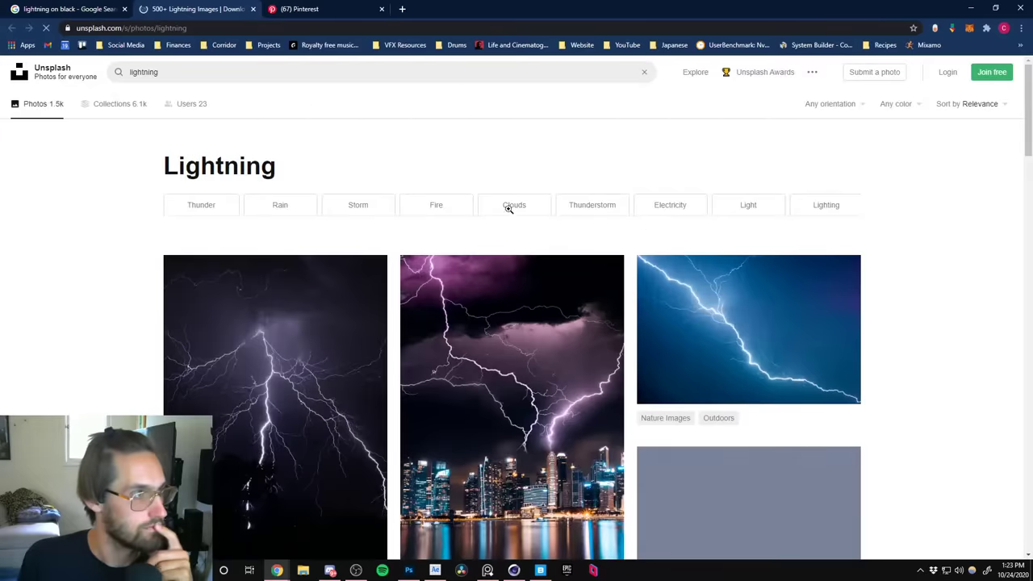
Look through the Unsplash lightning photos for a bolt with fine branches on a dark background.
{"action": "scroll", "coordinate": [159, 395], "scroll_direction": "down", "scroll_amount": 4}
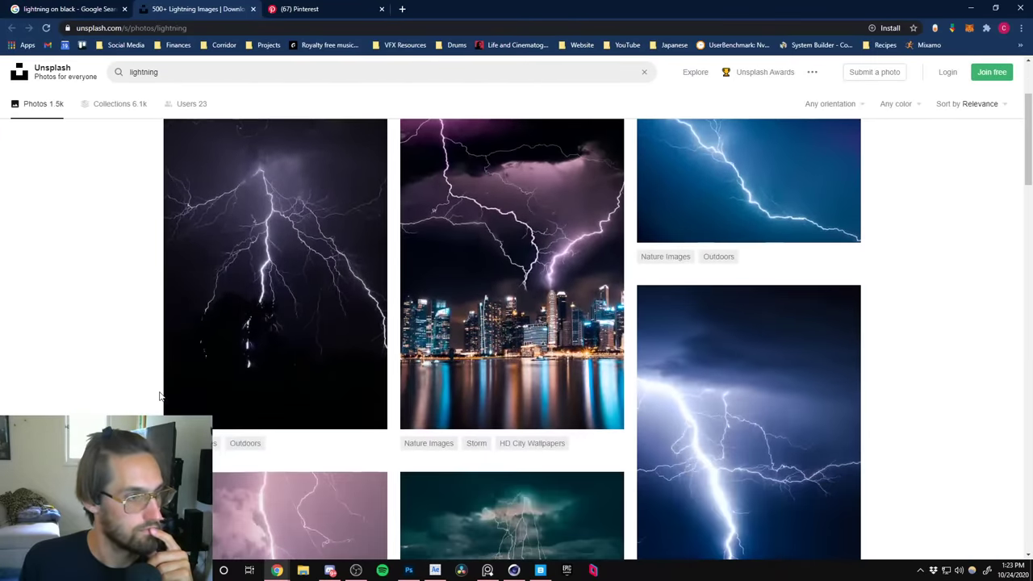
{"action": "scroll", "coordinate": [159, 395], "scroll_direction": "down", "scroll_amount": 2}
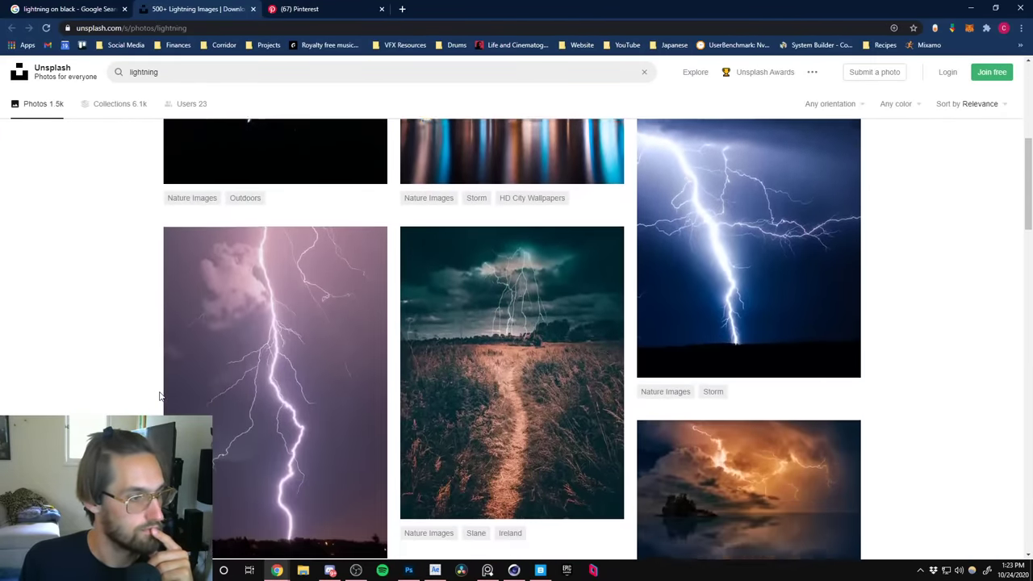
{"action": "scroll", "coordinate": [159, 396], "scroll_direction": "down", "scroll_amount": 5}
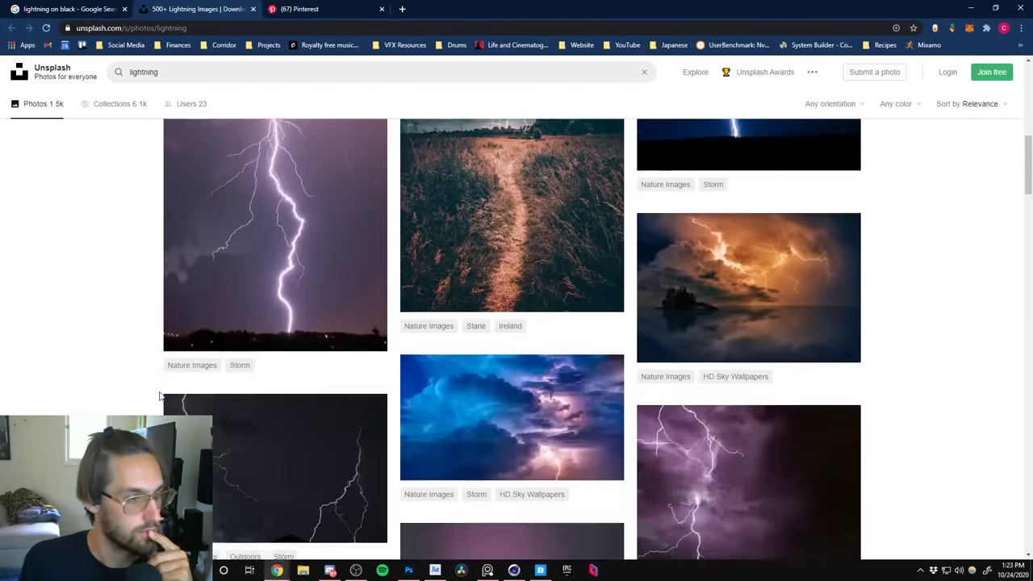
{"action": "scroll", "coordinate": [159, 395], "scroll_direction": "down", "scroll_amount": 1}
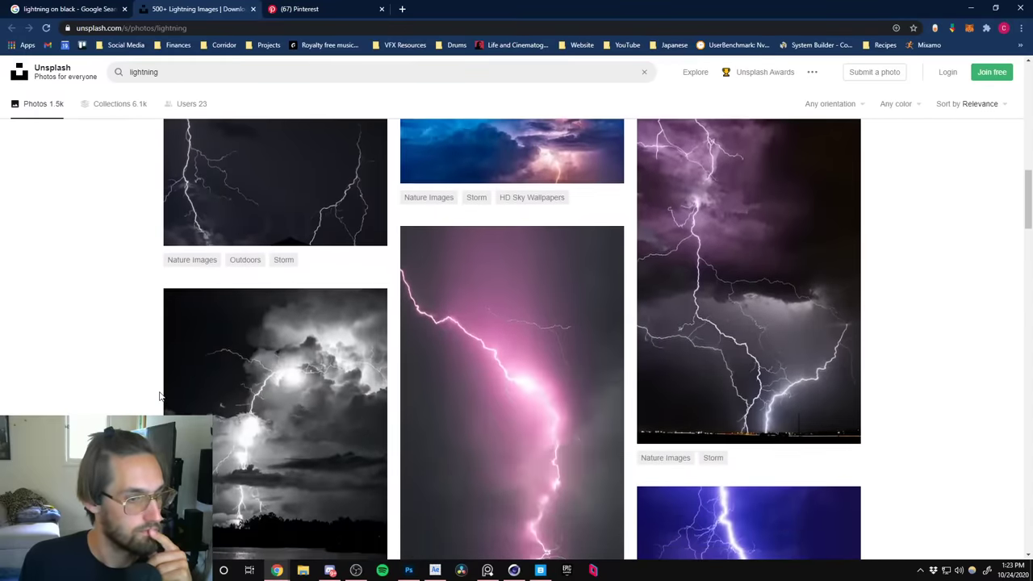
{"action": "scroll", "coordinate": [159, 395], "scroll_direction": "up", "scroll_amount": 1}
{"action": "scroll", "coordinate": [159, 395], "scroll_direction": "down", "scroll_amount": 1}
{"action": "scroll", "coordinate": [159, 395], "scroll_direction": "down", "scroll_amount": 5}
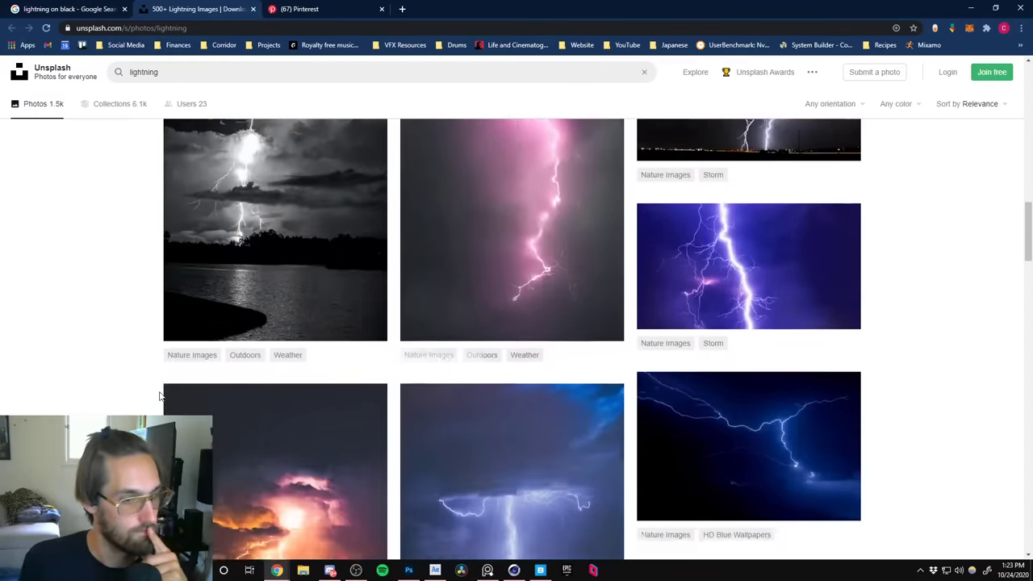
{"action": "scroll", "coordinate": [337, 277], "scroll_direction": "down", "scroll_amount": 5}
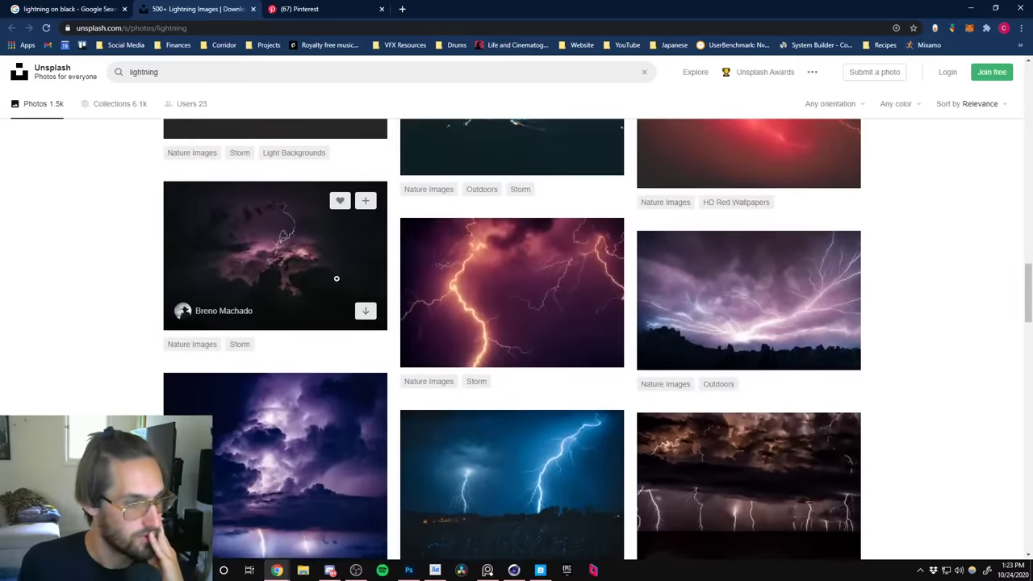
{"action": "scroll", "coordinate": [337, 279], "scroll_direction": "up", "scroll_amount": 2}
{"action": "scroll", "coordinate": [331, 271], "scroll_direction": "up", "scroll_amount": 10}
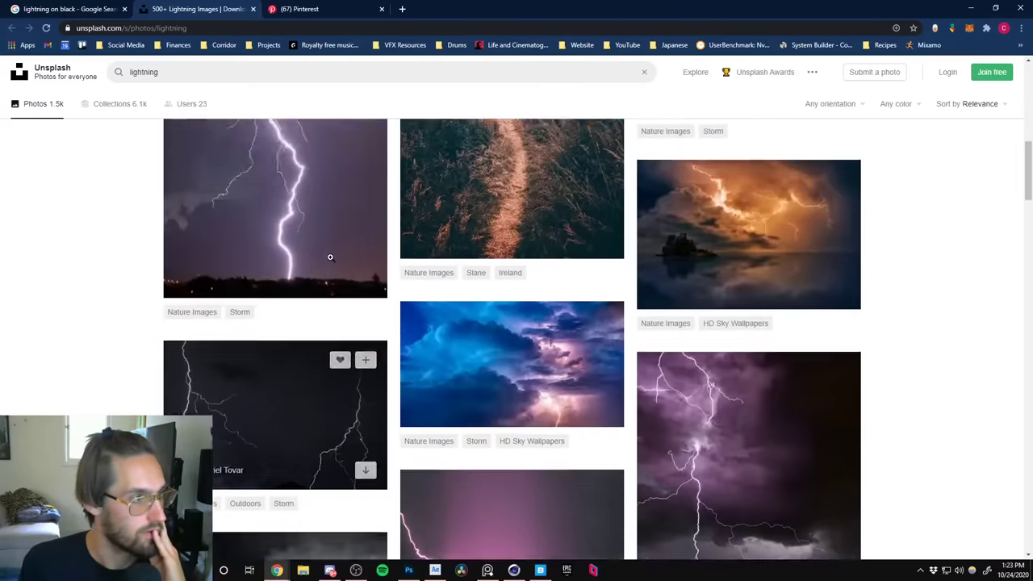
{"action": "scroll", "coordinate": [323, 366], "scroll_direction": "up", "scroll_amount": 8}
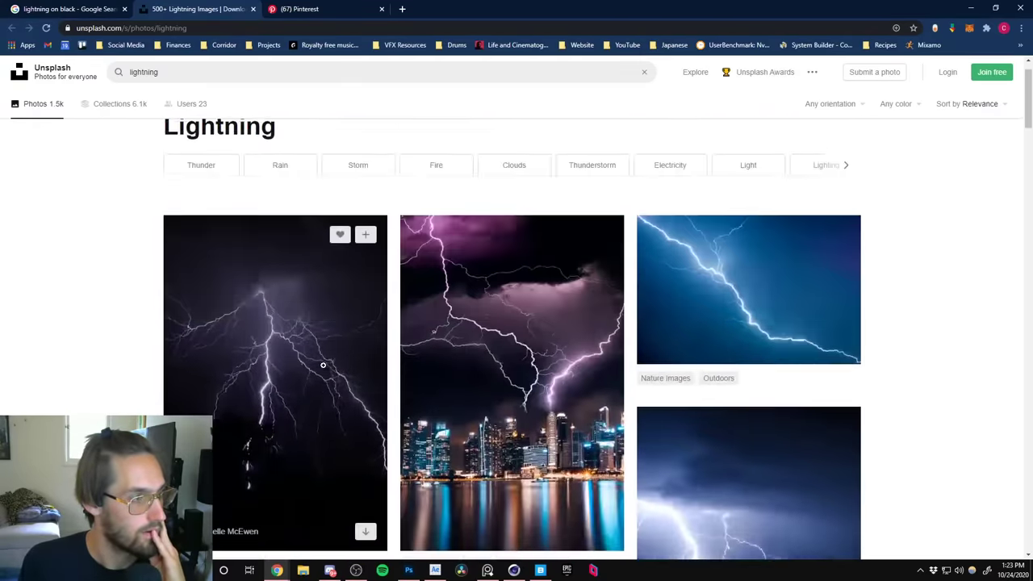
Enlarge the first dark branching lightning photo and save it as a JPEG in the NVIDIA Contest project's _Assets/reference folder.
{"action": "left_click", "coordinate": [300, 370]}
{"action": "left_click", "coordinate": [470, 310]}
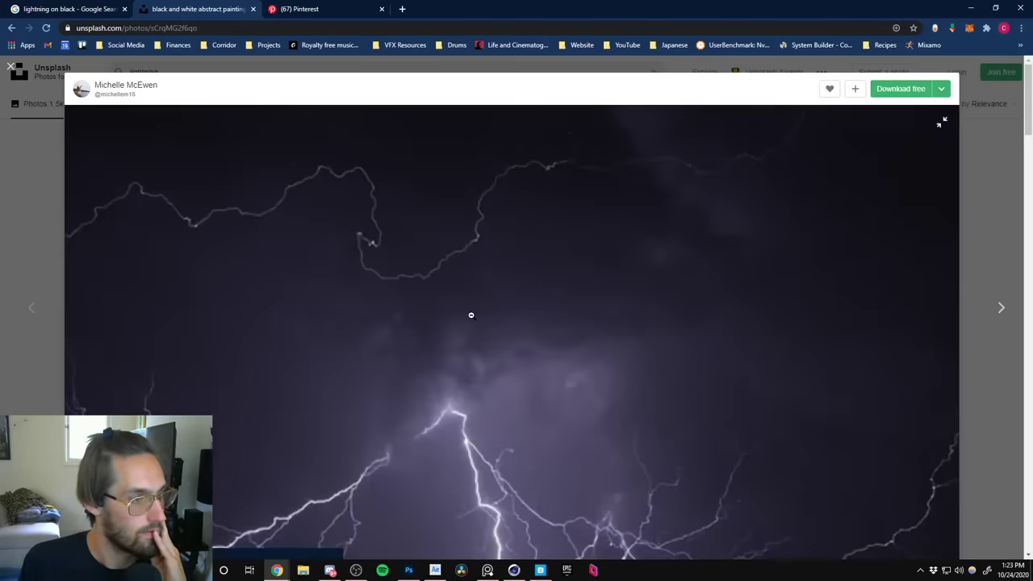
{"action": "right_click", "coordinate": [475, 365]}
{"action": "left_click", "coordinate": [509, 385]}
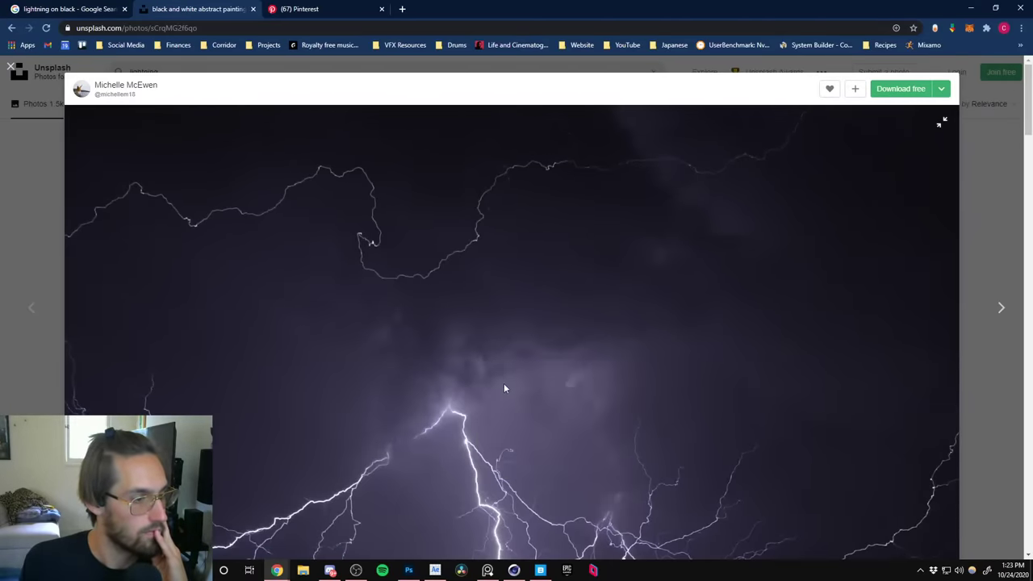
{"action": "scroll", "coordinate": [89, 161], "scroll_direction": "up", "scroll_amount": 3}
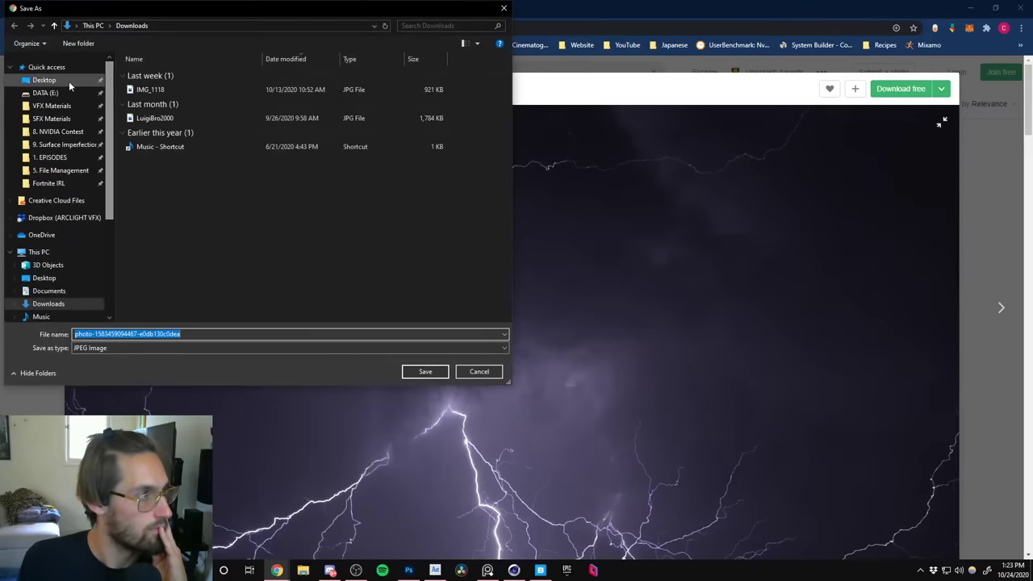
{"action": "left_click", "coordinate": [56, 132]}
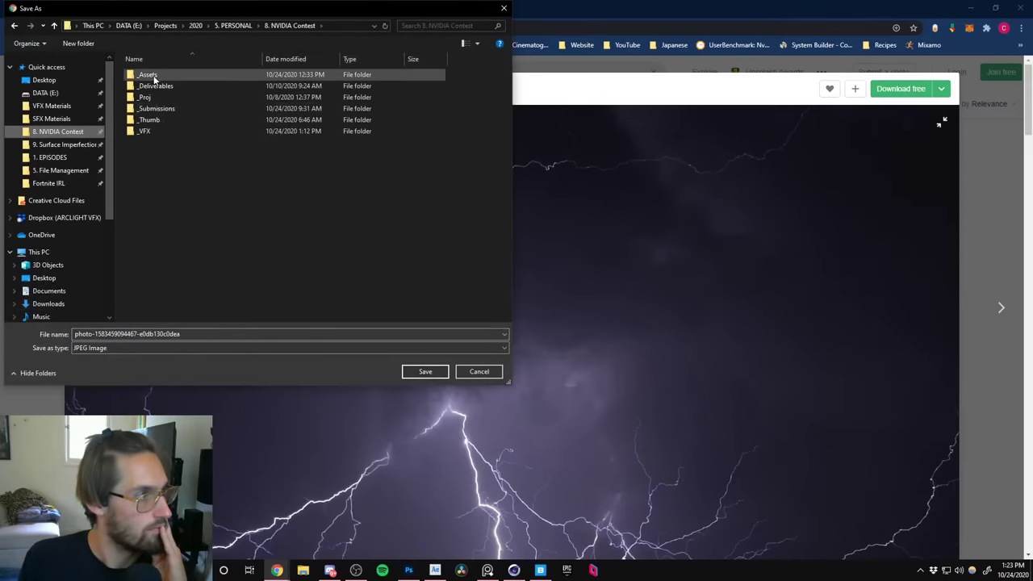
{"action": "double_click", "coordinate": [153, 75]}
{"action": "double_click", "coordinate": [154, 98]}
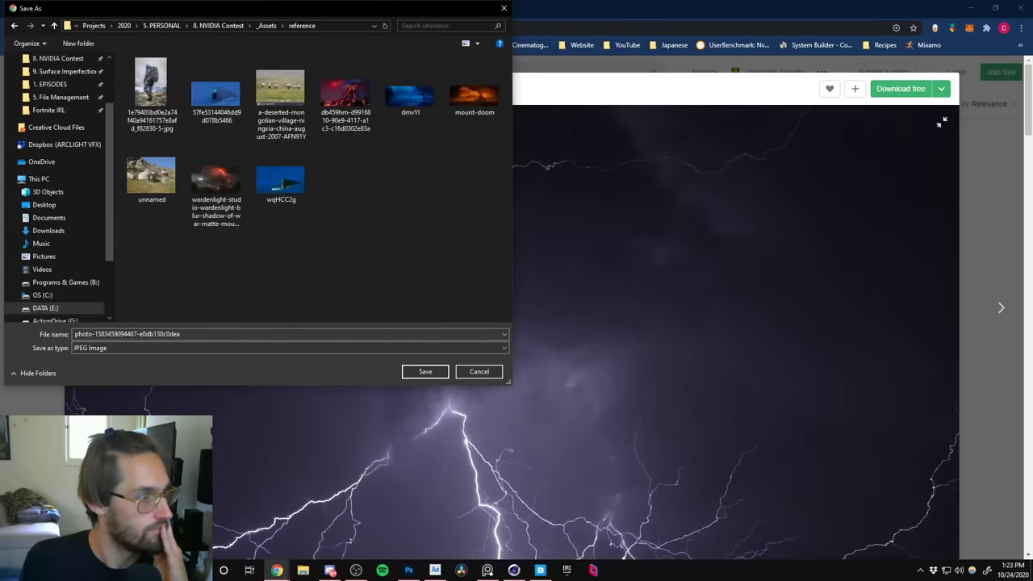
{"action": "left_click", "coordinate": [424, 370]}
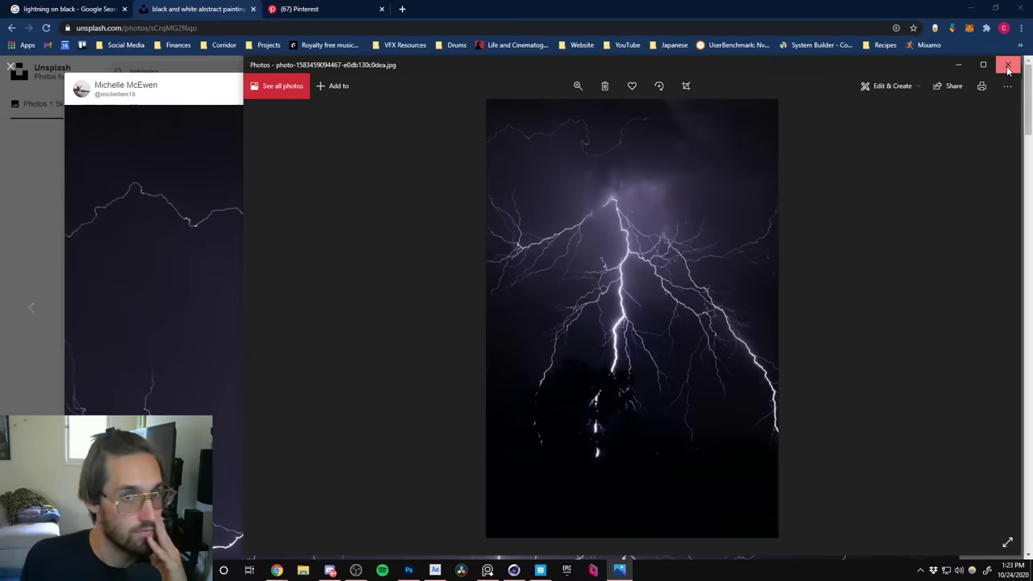
{"action": "left_click", "coordinate": [1008, 66]}
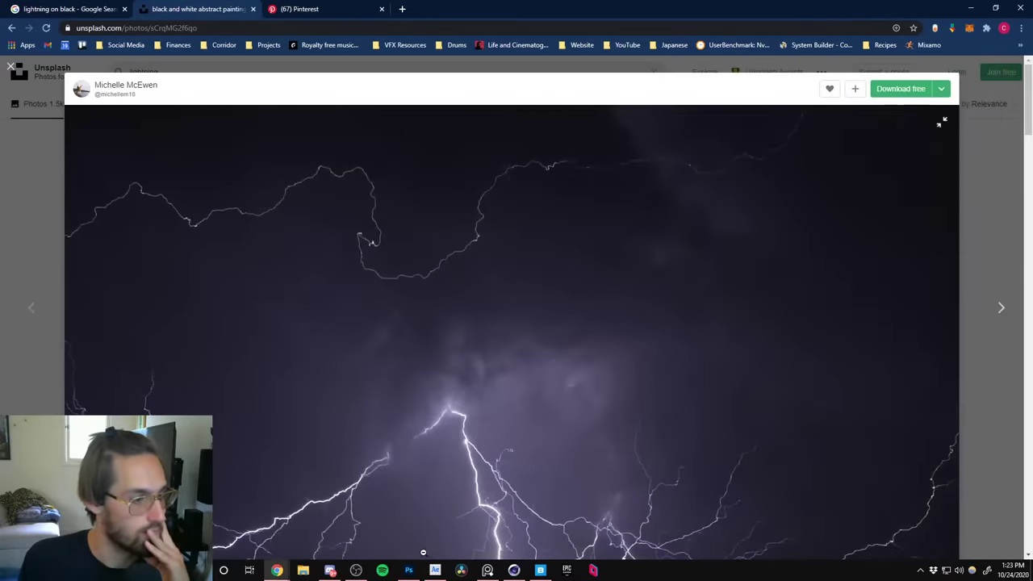
{"action": "left_click", "coordinate": [408, 570]}
{"action": "left_click", "coordinate": [303, 570]}
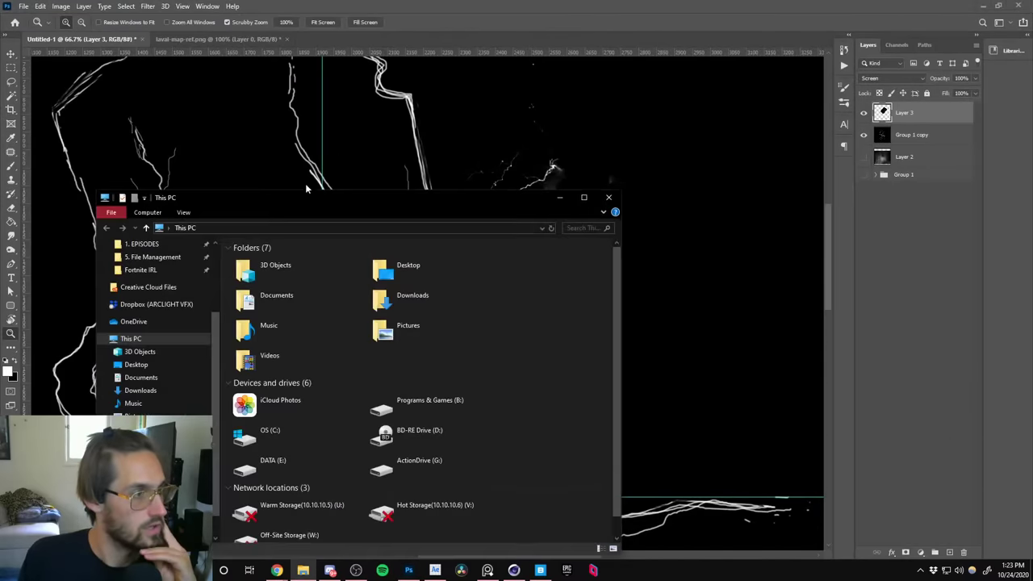
{"action": "scroll", "coordinate": [156, 309], "scroll_direction": "up", "scroll_amount": 5}
{"action": "left_click", "coordinate": [153, 317]}
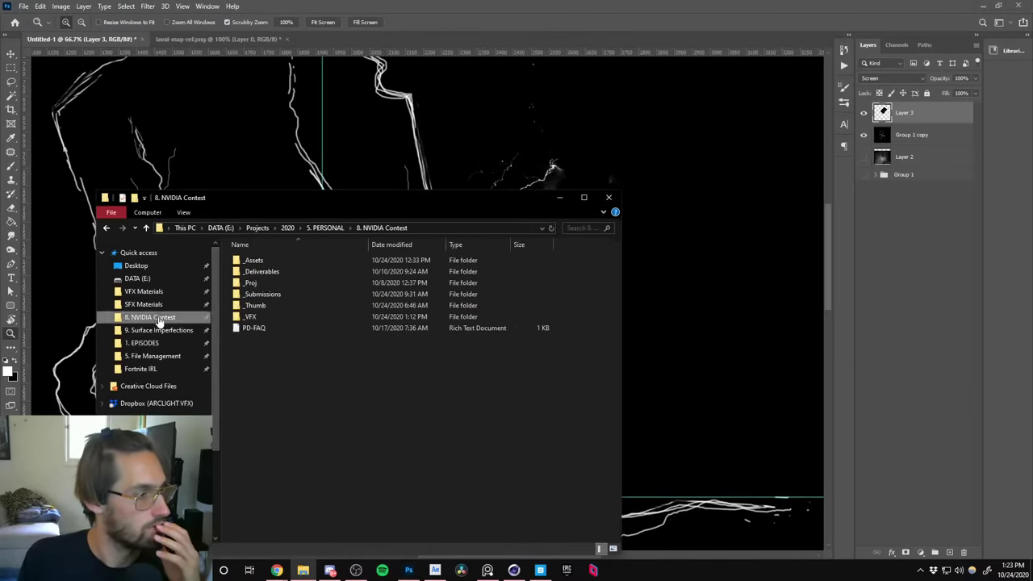
{"action": "double_click", "coordinate": [252, 260]}
{"action": "double_click", "coordinate": [255, 282]}
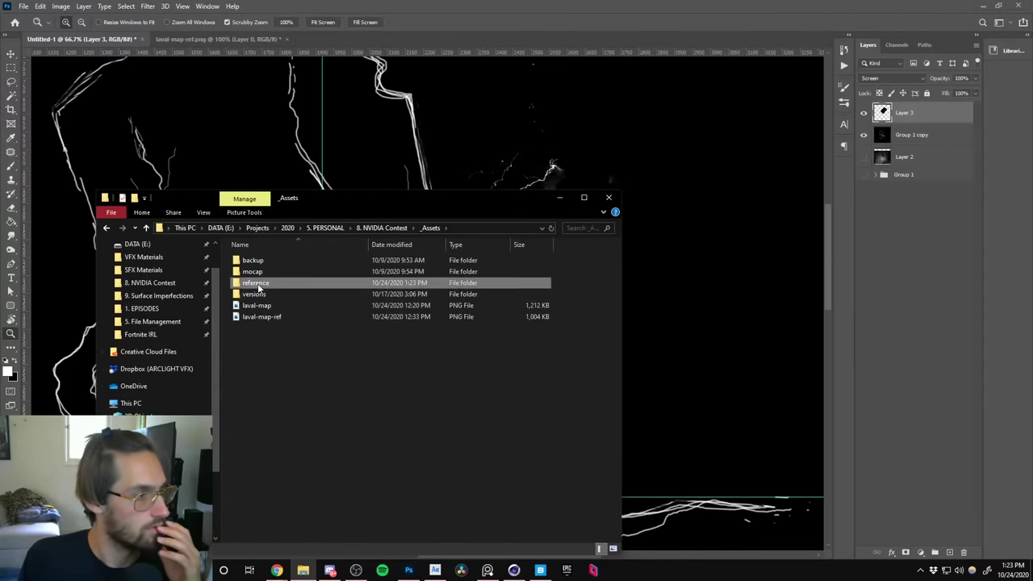
{"action": "left_click_drag", "start_coordinate": [421, 200], "coordinate": [555, 240]}
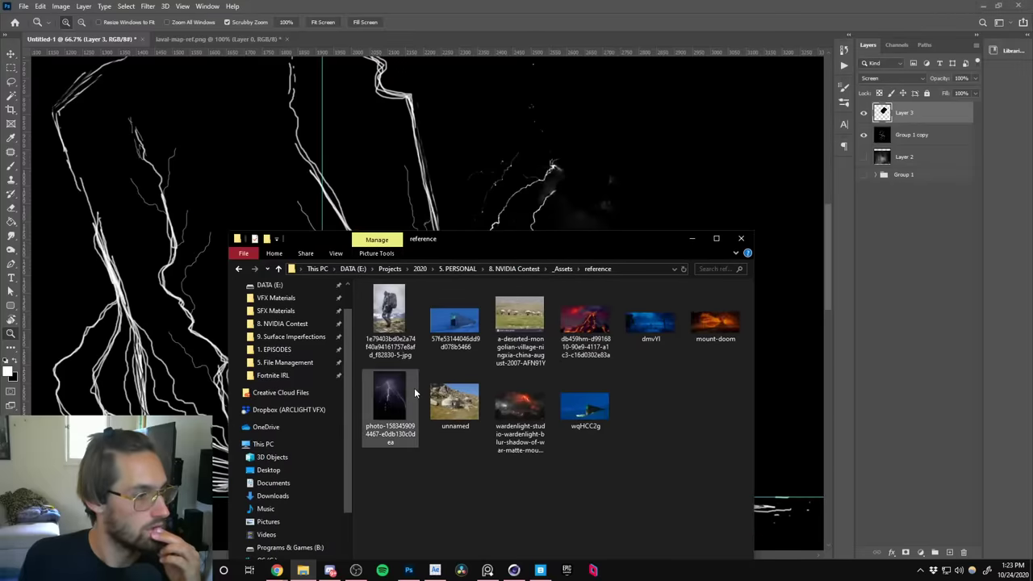
{"action": "left_click", "coordinate": [468, 134]}
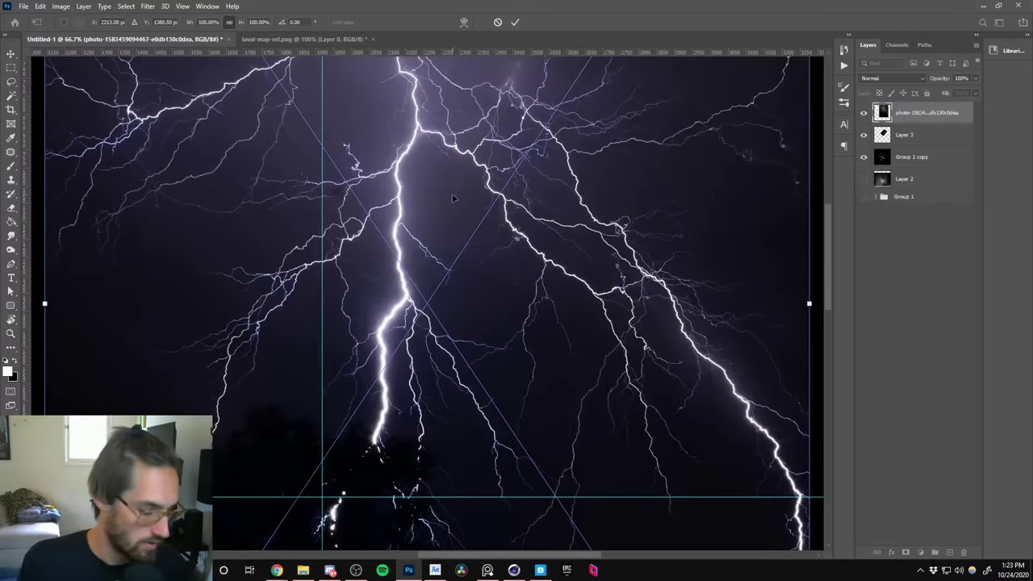
{"action": "key", "text": "Return"}
Fully desaturate the placed lightning photo with a Hue/Saturation adjustment.
{"action": "left_click", "coordinate": [522, 323], "text": "alt"}
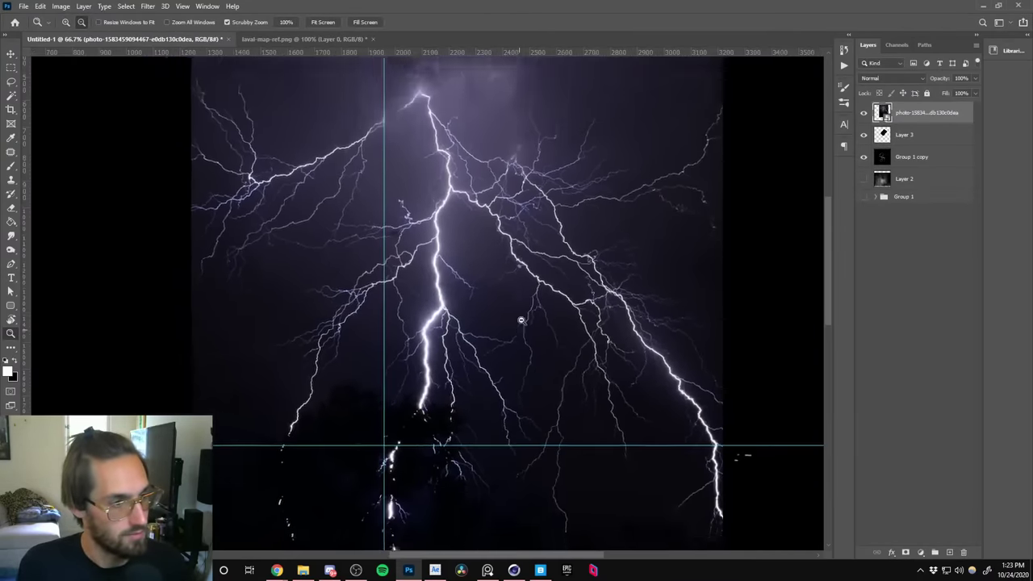
{"action": "left_click", "coordinate": [516, 324], "text": "alt"}
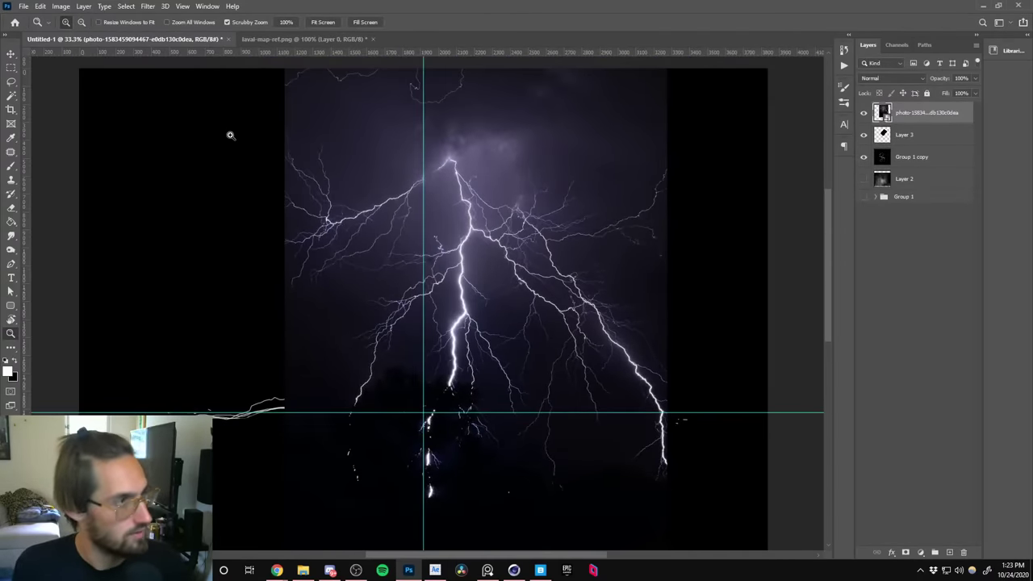
{"action": "key", "text": "ctrl+u"}
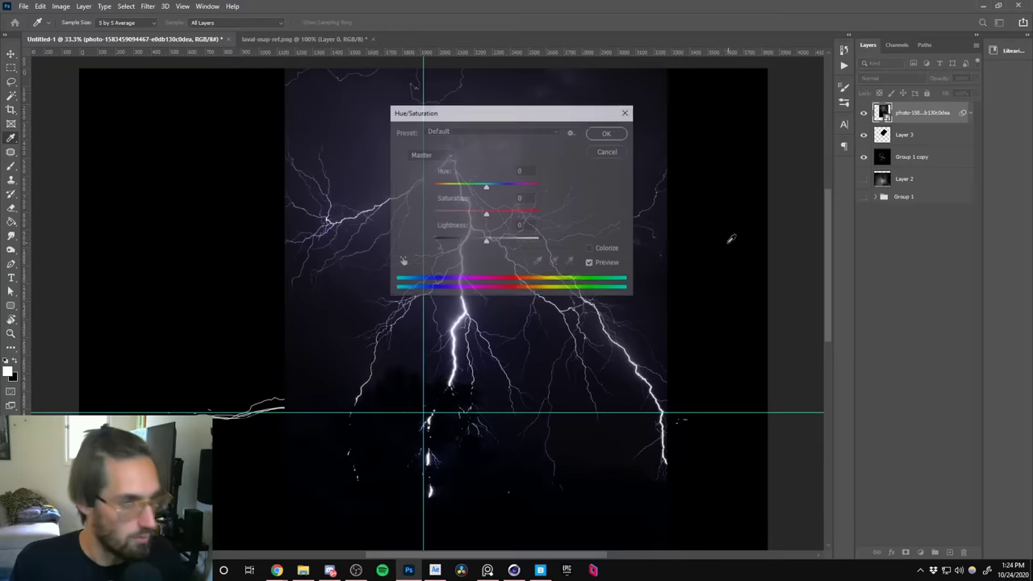
{"action": "left_click_drag", "start_coordinate": [446, 225], "coordinate": [422, 224]}
{"action": "left_click", "coordinate": [605, 134]}
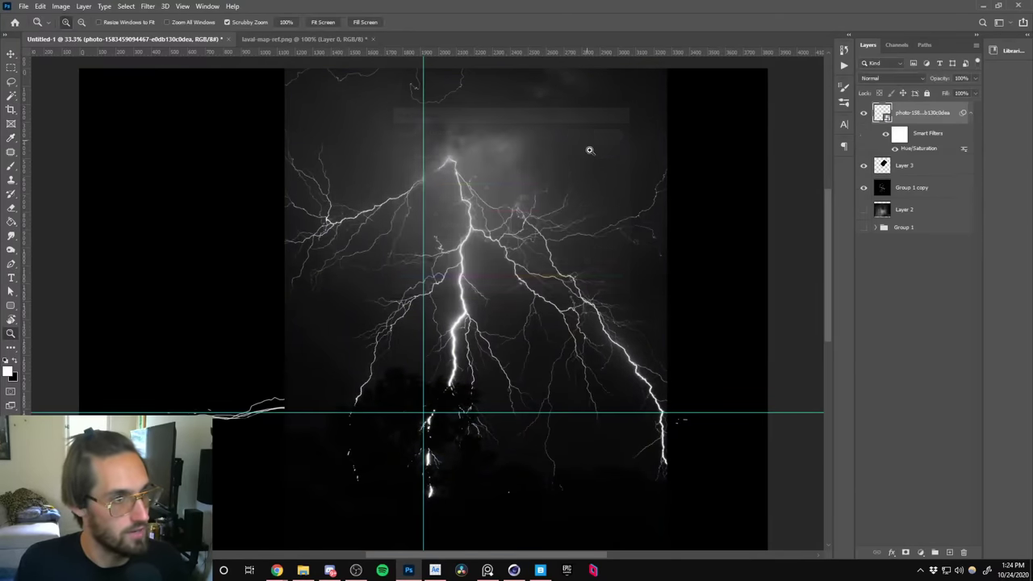
{"action": "key", "text": "ctrl+l"}
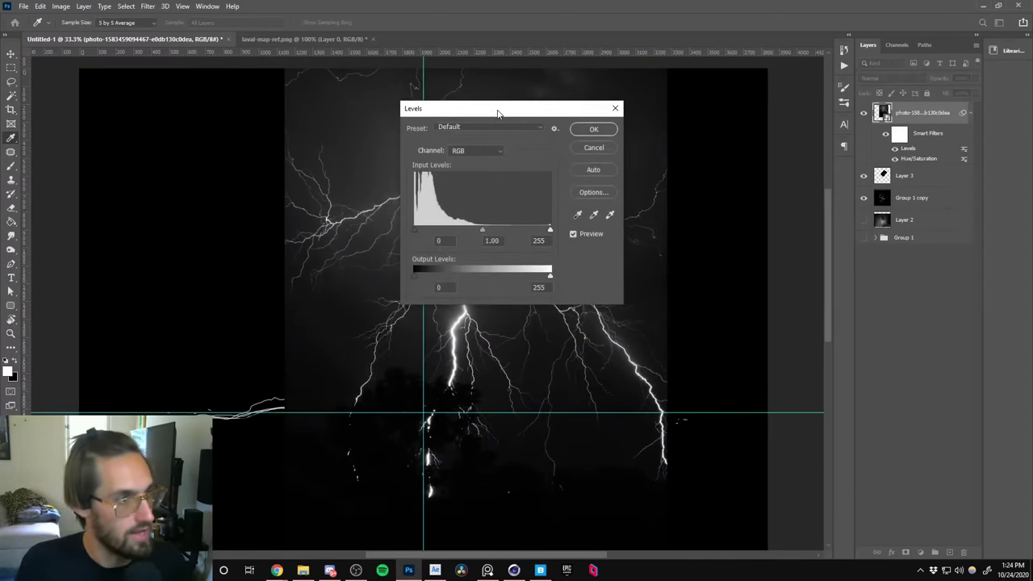
{"action": "left_click_drag", "start_coordinate": [498, 114], "coordinate": [696, 225]}
{"action": "mouse_move", "coordinate": [611, 343]}
{"action": "left_mouse_down"}
{"action": "mouse_move", "coordinate": [649, 341]}
{"action": "mouse_move", "coordinate": [601, 339]}
{"action": "left_mouse_up"}
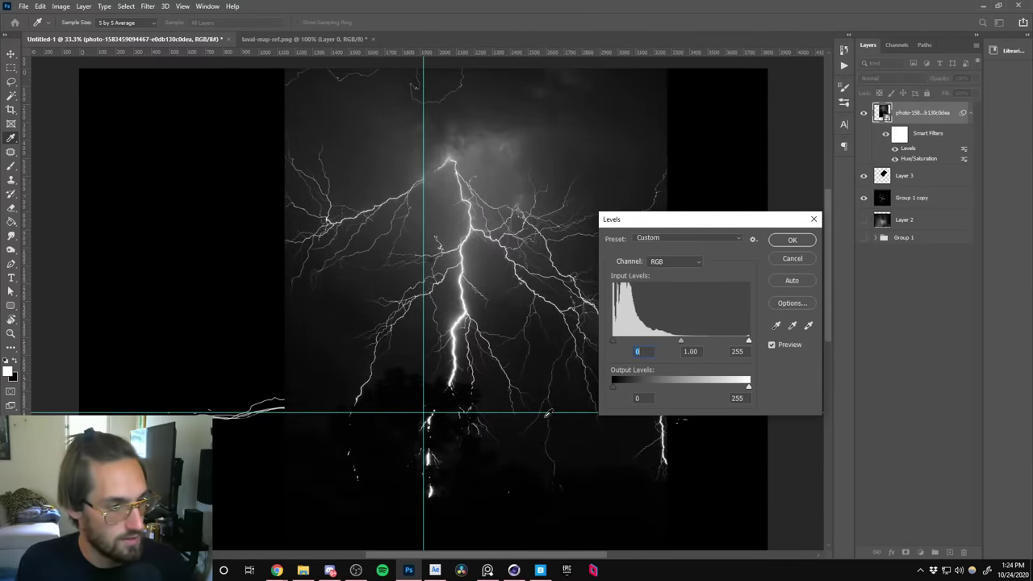
{"action": "left_click", "coordinate": [791, 259]}
Apply Levels to the lightning photo with input black point 34 and midtone 0.61, crushing the background sky to black.
{"action": "key", "text": "z"}
{"action": "left_click_drag", "start_coordinate": [528, 454], "coordinate": [545, 440]}
{"action": "key", "text": "ctrl+l"}
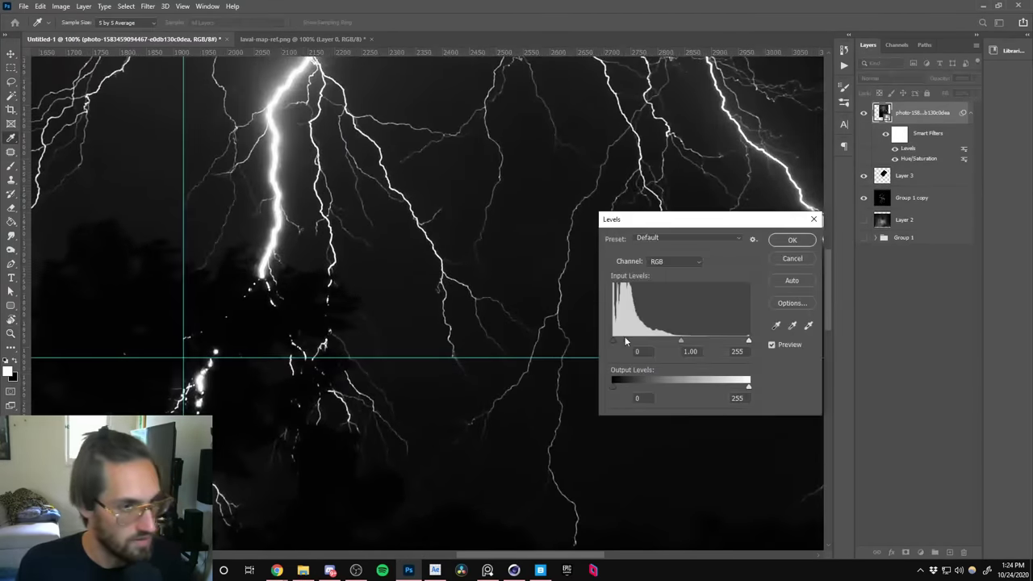
{"action": "mouse_move", "coordinate": [613, 341]}
{"action": "left_mouse_down"}
{"action": "mouse_move", "coordinate": [640, 341]}
{"action": "mouse_move", "coordinate": [610, 351]}
{"action": "left_mouse_up"}
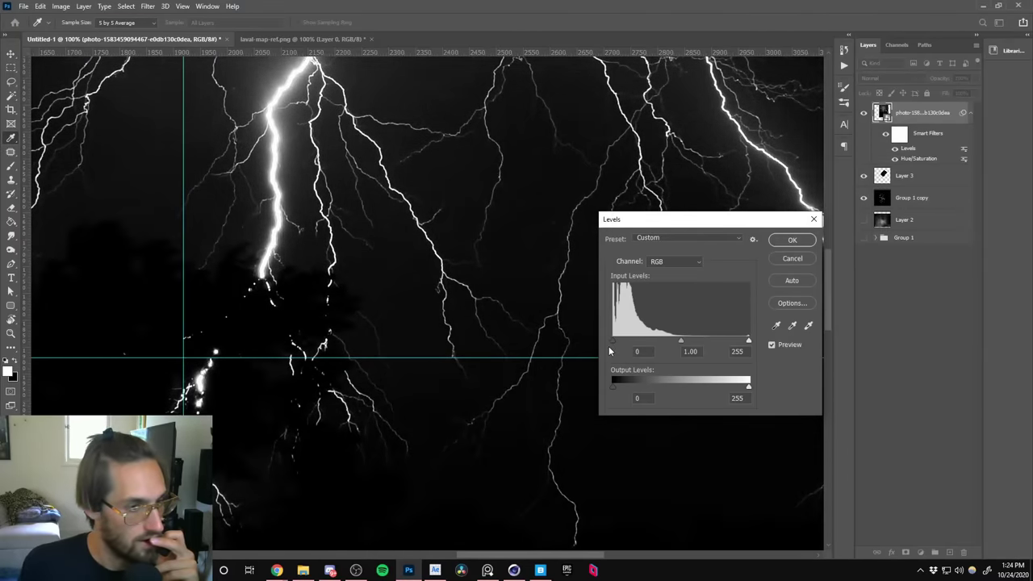
{"action": "left_click_drag", "start_coordinate": [682, 342], "coordinate": [702, 346]}
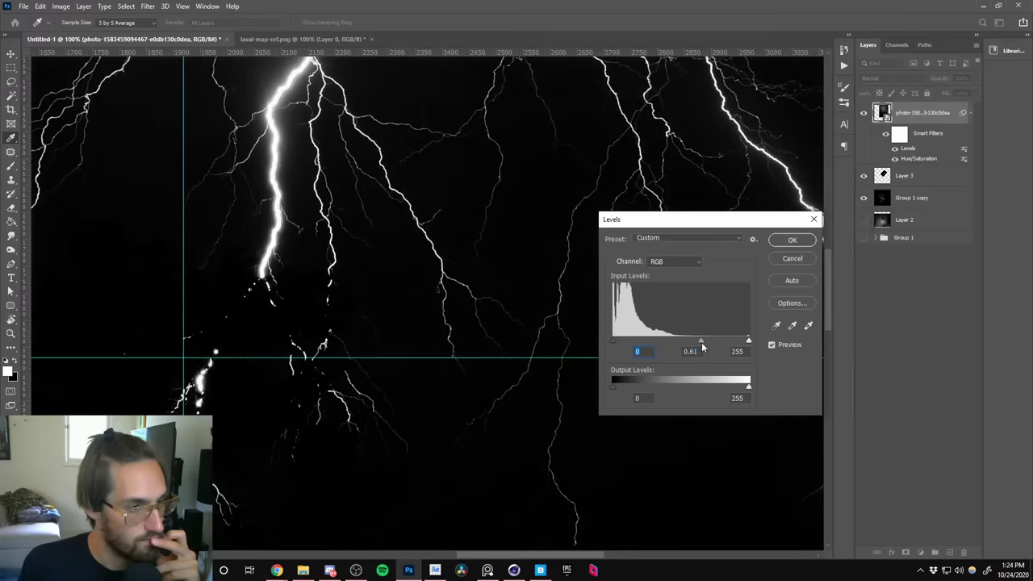
{"action": "left_click_drag", "start_coordinate": [618, 342], "coordinate": [633, 347]}
{"action": "left_click", "coordinate": [633, 342]}
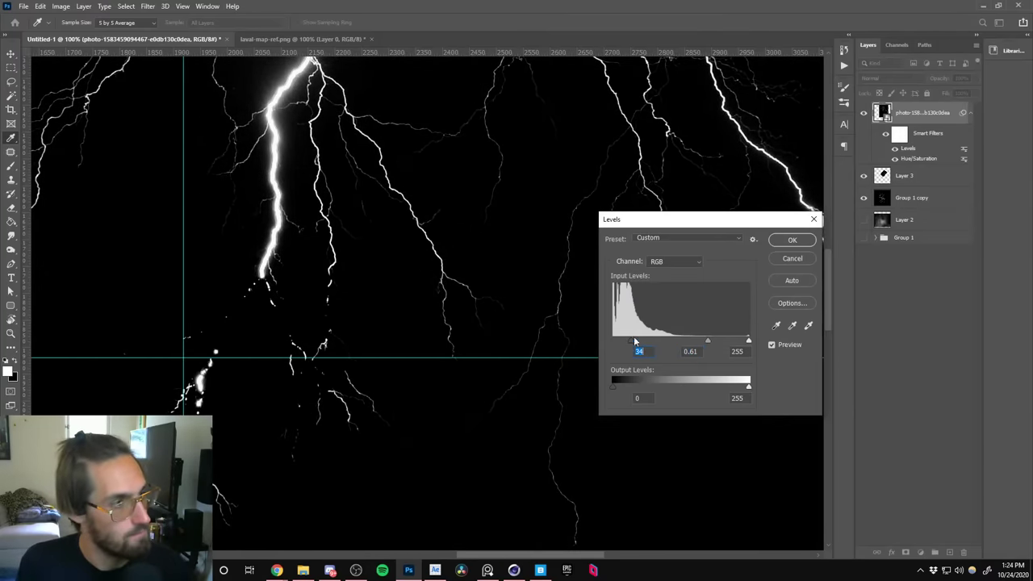
{"action": "left_click_drag", "start_coordinate": [430, 178], "coordinate": [451, 404]}
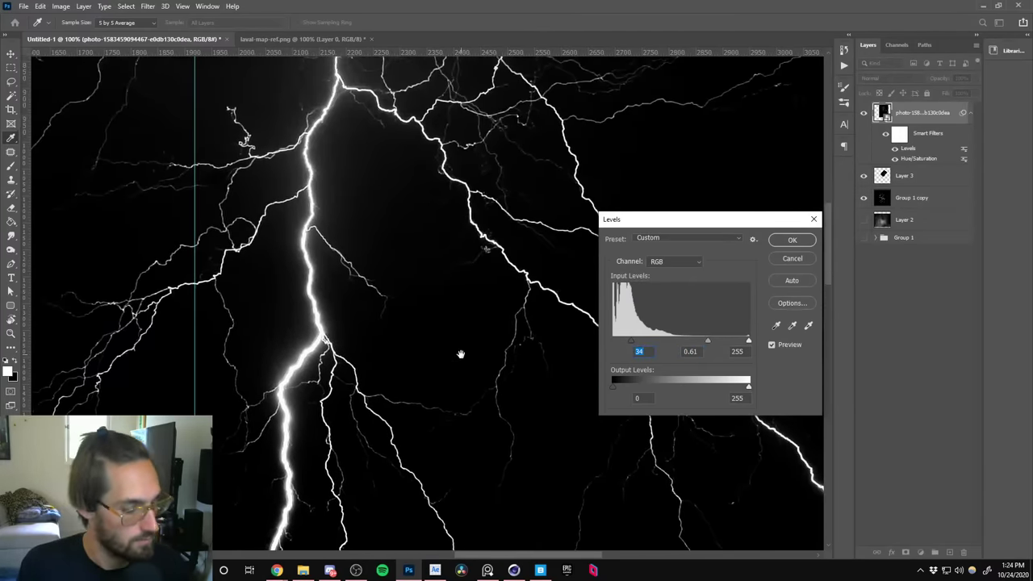
{"action": "left_click_drag", "start_coordinate": [460, 354], "coordinate": [487, 434]}
{"action": "left_click", "coordinate": [776, 243]}
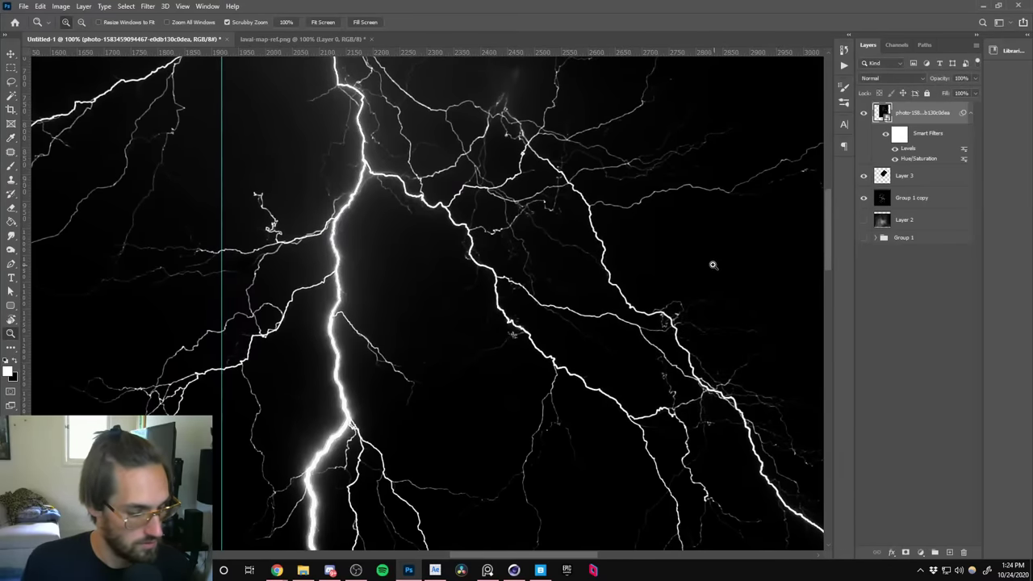
Rasterize the lightning photo layer and ready the Brush tool with black as the foreground colour.
{"action": "left_click", "coordinate": [480, 273], "text": "alt"}
{"action": "left_click", "coordinate": [480, 274], "text": "alt"}
{"action": "left_click", "coordinate": [480, 274], "text": "alt"}
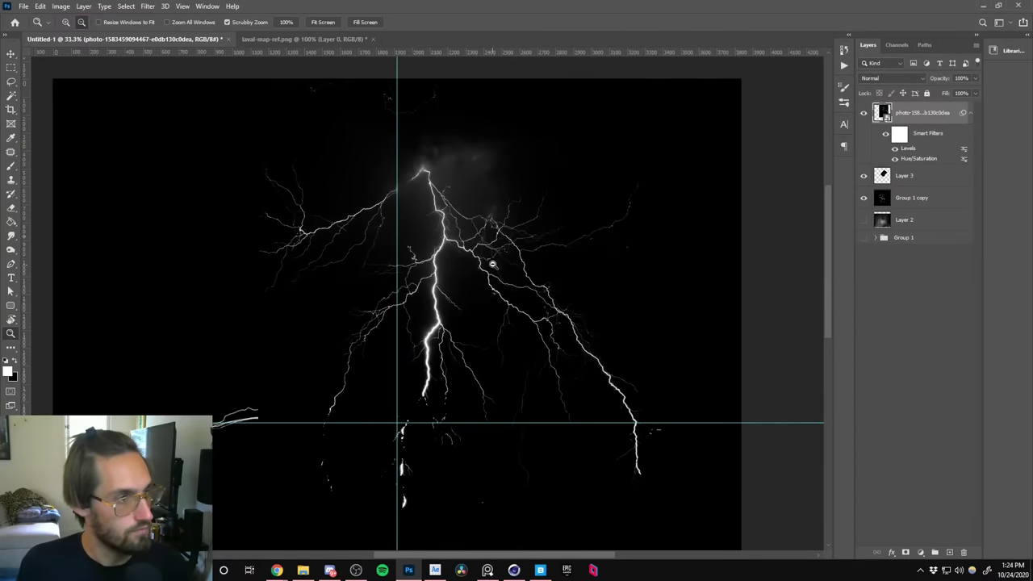
{"action": "left_click_drag", "start_coordinate": [445, 318], "coordinate": [449, 289]}
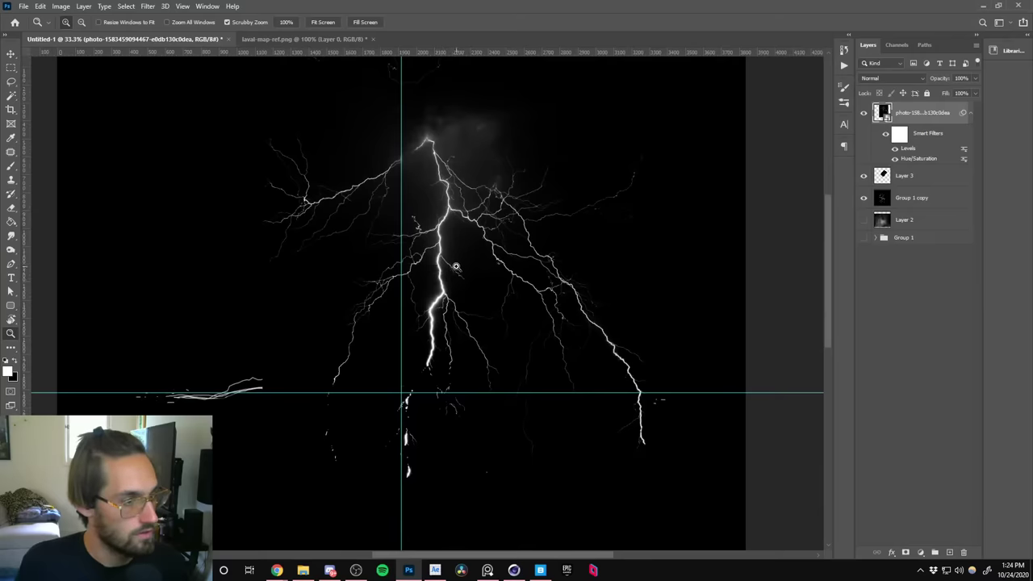
{"action": "left_click", "coordinate": [414, 415]}
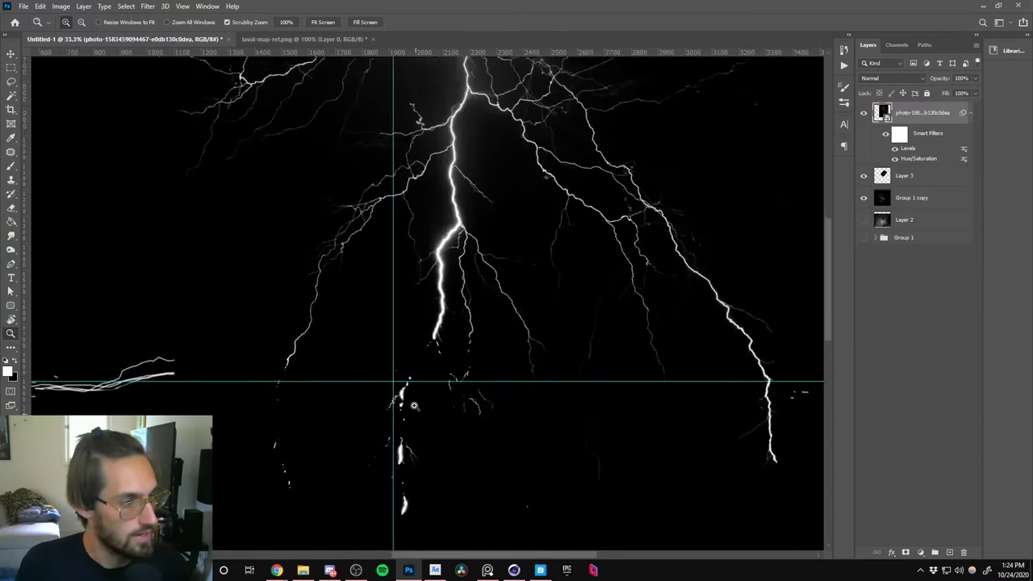
{"action": "left_click", "coordinate": [11, 167]}
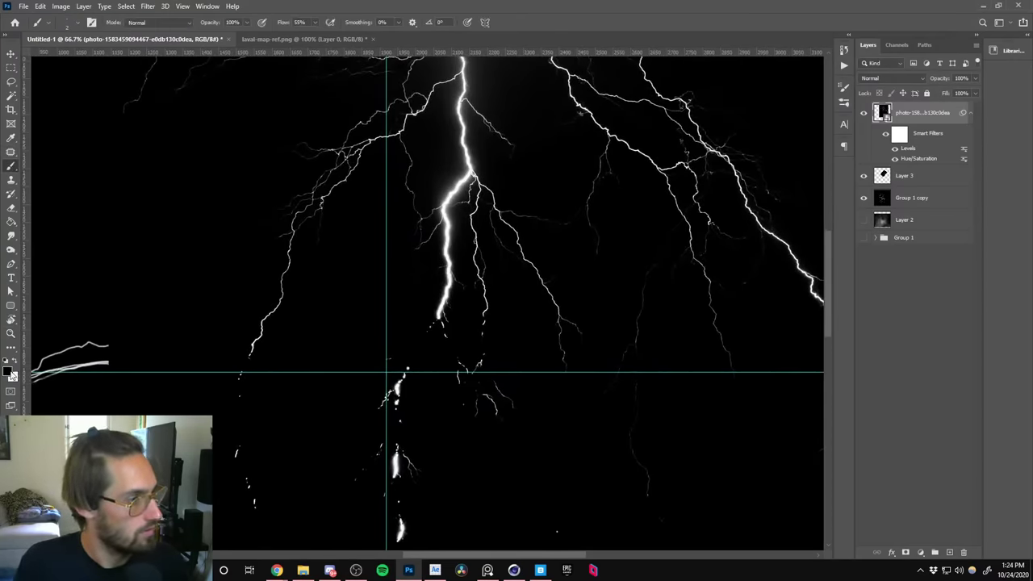
{"action": "right_click", "coordinate": [920, 123]}
{"action": "left_click", "coordinate": [928, 125]}
{"action": "right_click", "coordinate": [923, 124]}
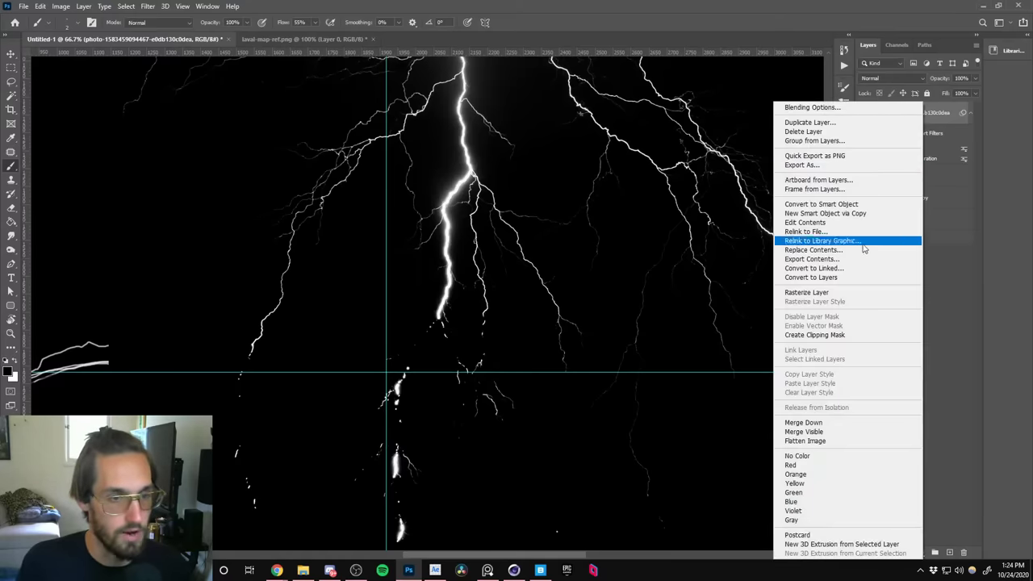
{"action": "left_click", "coordinate": [804, 292]}
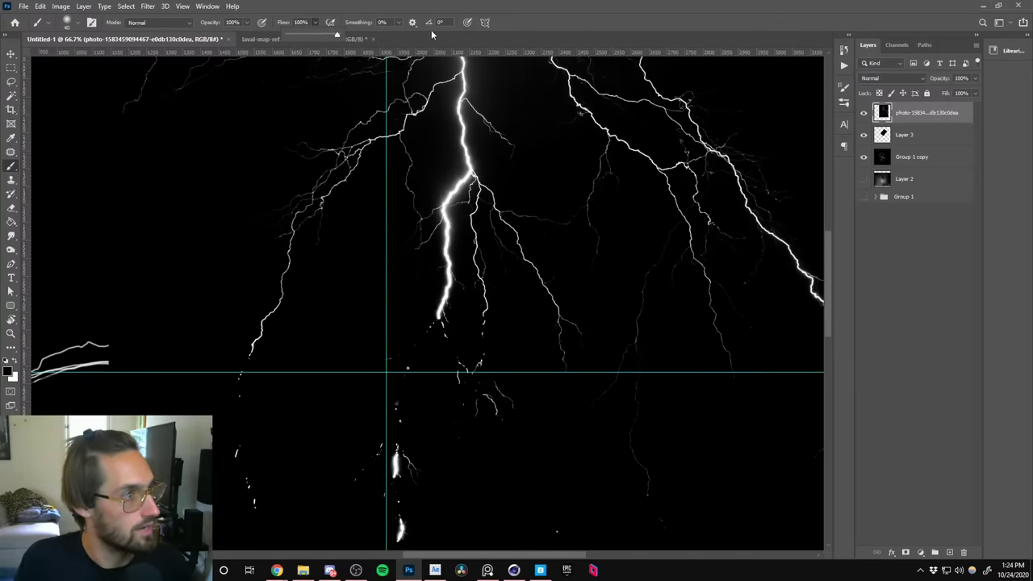
Paint out the bright broken fragments below the main bolt in black with a 40 px brush at 100% hardness.
{"action": "right_click", "coordinate": [430, 386]}
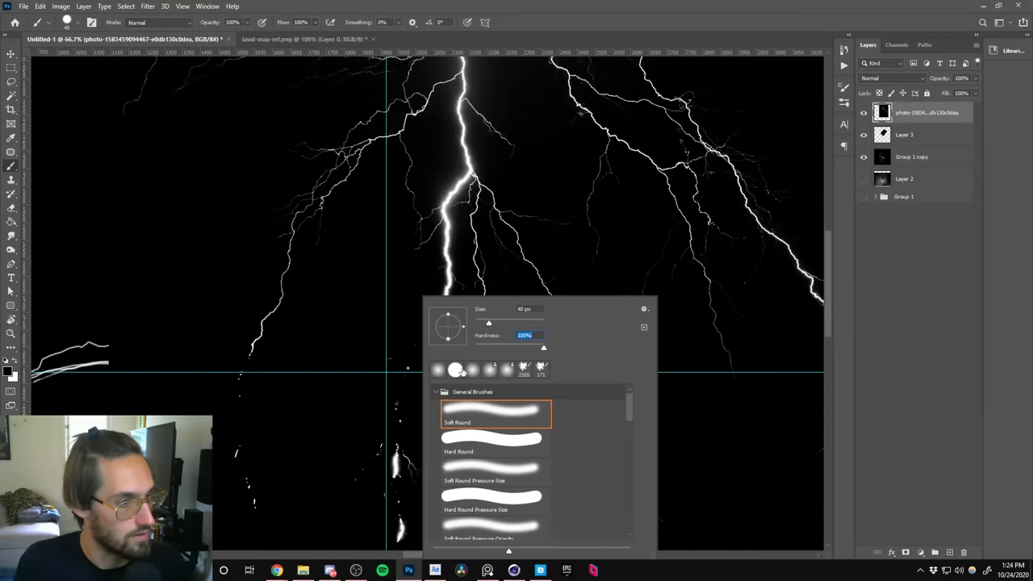
{"action": "left_click", "coordinate": [363, 453]}
{"action": "left_click_drag", "start_coordinate": [371, 455], "coordinate": [415, 493]}
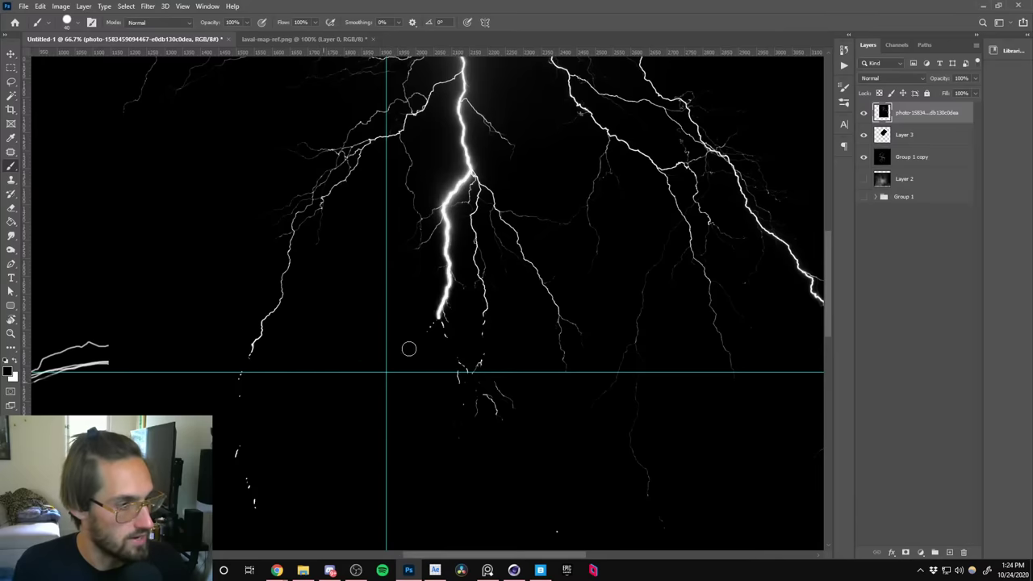
Enlarge the black brush to 100 px and paint out the hazy glow above the bolt's upper-left branch.
{"action": "left_click_drag", "start_coordinate": [526, 415], "coordinate": [485, 339]}
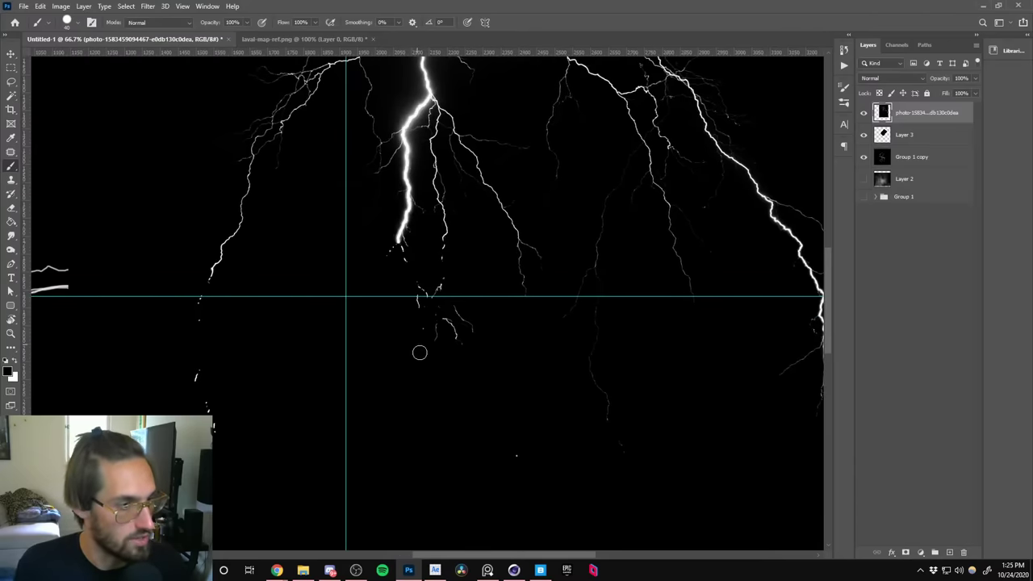
{"action": "left_click_drag", "start_coordinate": [583, 342], "coordinate": [367, 399]}
{"action": "left_click_drag", "start_coordinate": [397, 335], "coordinate": [431, 401]}
{"action": "left_click_drag", "start_coordinate": [606, 435], "coordinate": [592, 376]}
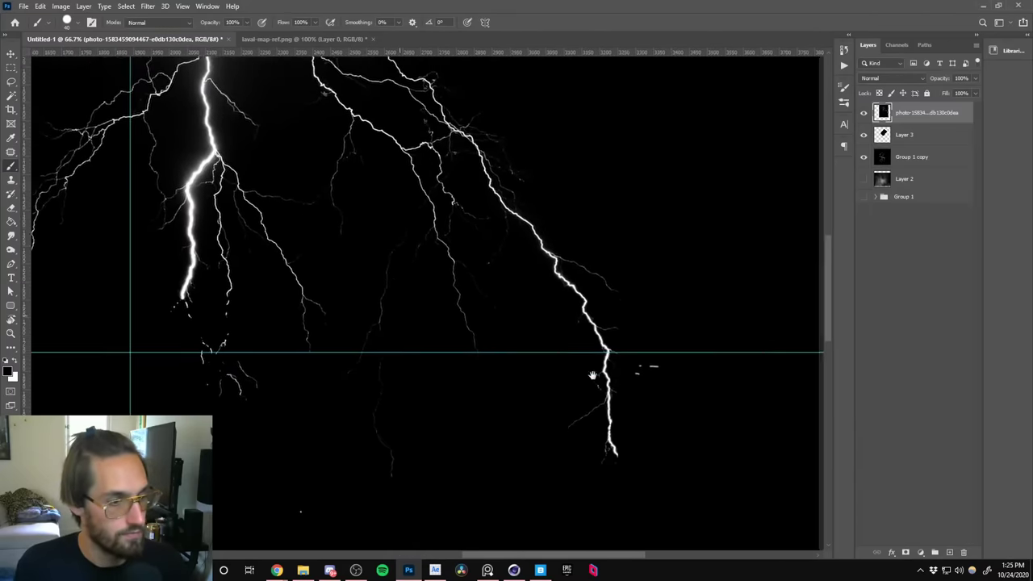
{"action": "left_click_drag", "start_coordinate": [616, 281], "coordinate": [615, 274]}
{"action": "left_click_drag", "start_coordinate": [434, 196], "coordinate": [544, 424]}
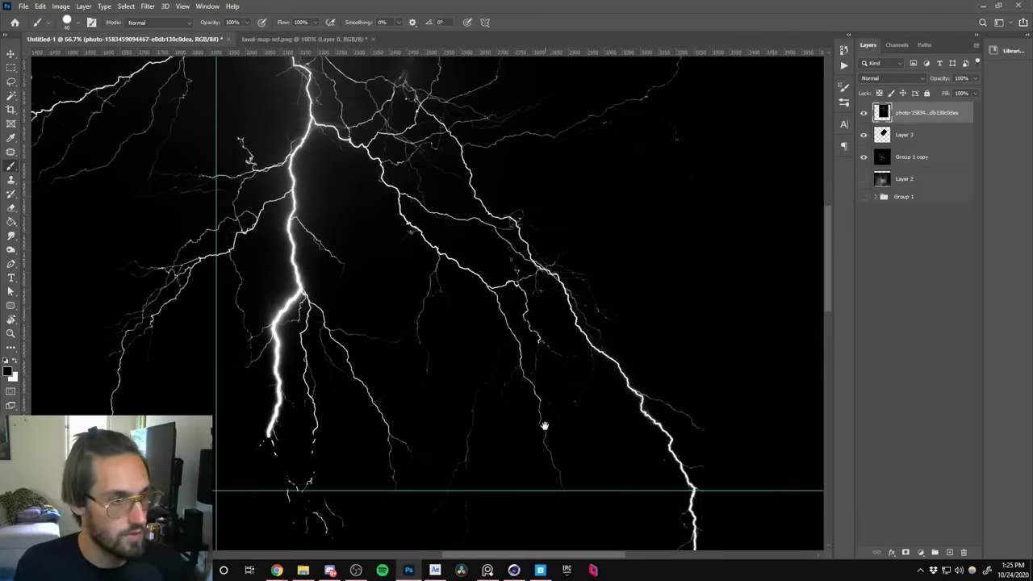
{"action": "left_click_drag", "start_coordinate": [496, 258], "coordinate": [525, 412]}
{"action": "left_click_drag", "start_coordinate": [392, 297], "coordinate": [540, 422]}
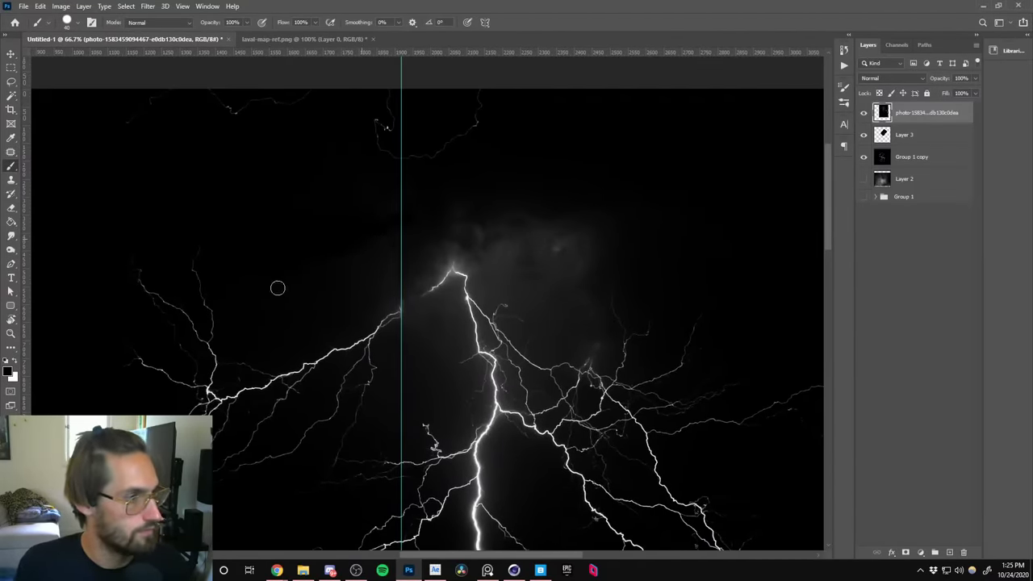
{"action": "mouse_move", "coordinate": [484, 213]}
{"action": "left_mouse_down"}
{"action": "mouse_move", "coordinate": [439, 233]}
{"action": "mouse_move", "coordinate": [346, 315]}
{"action": "left_mouse_up"}
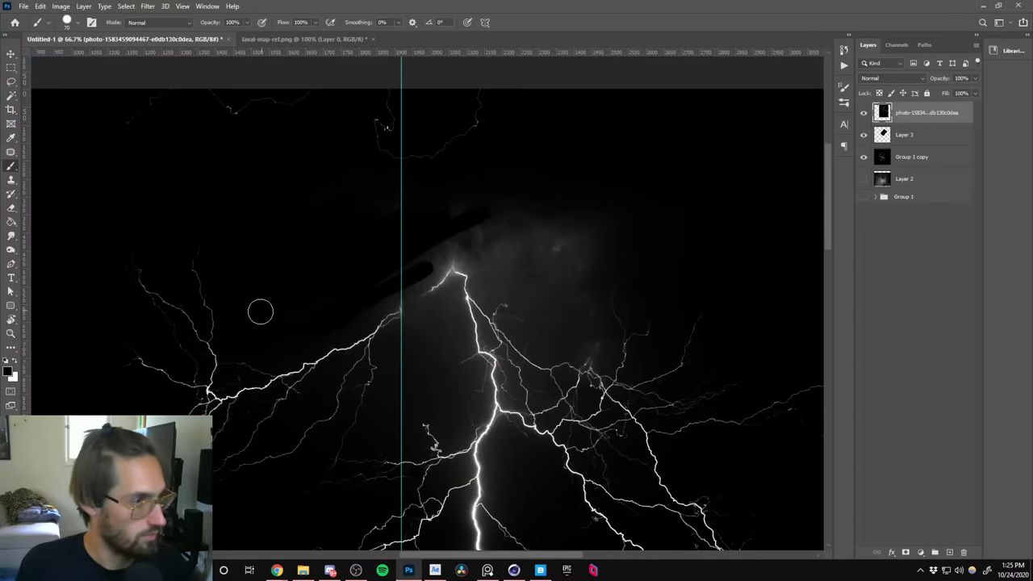
{"action": "key", "text": "bracketright"}
{"action": "key", "text": "bracketright"}
{"action": "key", "text": "bracketright"}
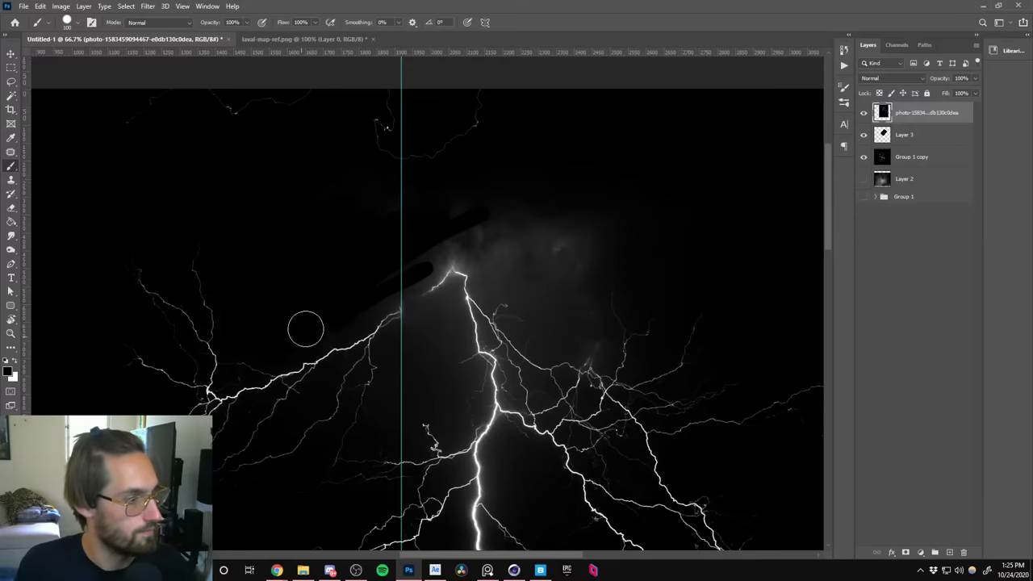
{"action": "mouse_move", "coordinate": [305, 328]}
{"action": "left_mouse_down"}
{"action": "mouse_move", "coordinate": [415, 267]}
{"action": "mouse_move", "coordinate": [464, 216]}
{"action": "left_mouse_up"}
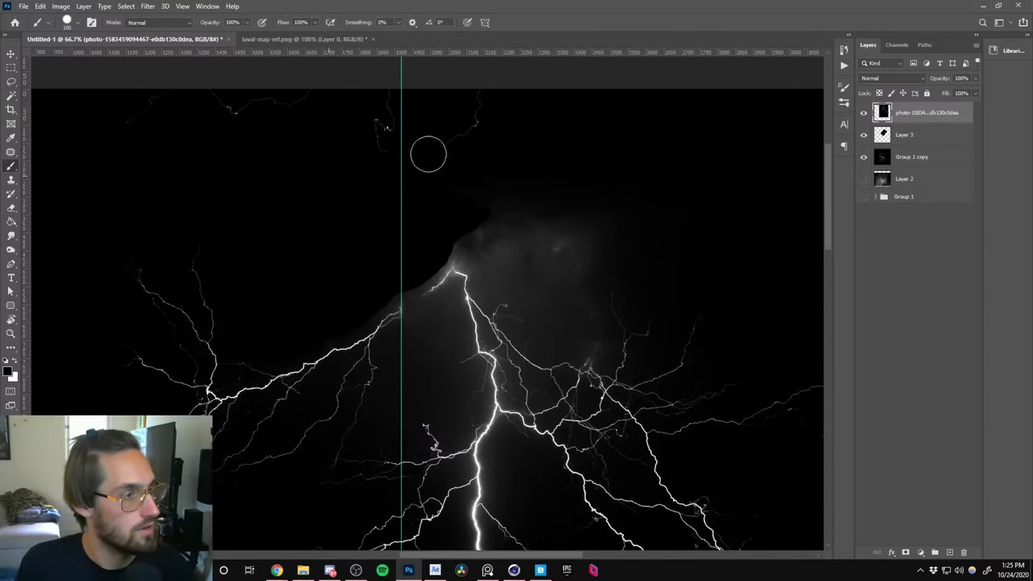
Paint out the faint lightning arcs along the canvas top and the cloud glow around and right of the bolt's peak.
{"action": "mouse_move", "coordinate": [428, 154]}
{"action": "left_mouse_down"}
{"action": "mouse_move", "coordinate": [383, 110]}
{"action": "mouse_move", "coordinate": [109, 106]}
{"action": "mouse_move", "coordinate": [167, 137]}
{"action": "mouse_move", "coordinate": [412, 141]}
{"action": "mouse_move", "coordinate": [454, 228]}
{"action": "mouse_move", "coordinate": [491, 272]}
{"action": "mouse_move", "coordinate": [556, 286]}
{"action": "mouse_move", "coordinate": [556, 328]}
{"action": "mouse_move", "coordinate": [544, 331]}
{"action": "mouse_move", "coordinate": [500, 288]}
{"action": "mouse_move", "coordinate": [597, 345]}
{"action": "mouse_move", "coordinate": [579, 321]}
{"action": "mouse_move", "coordinate": [581, 237]}
{"action": "mouse_move", "coordinate": [528, 187]}
{"action": "left_mouse_up"}
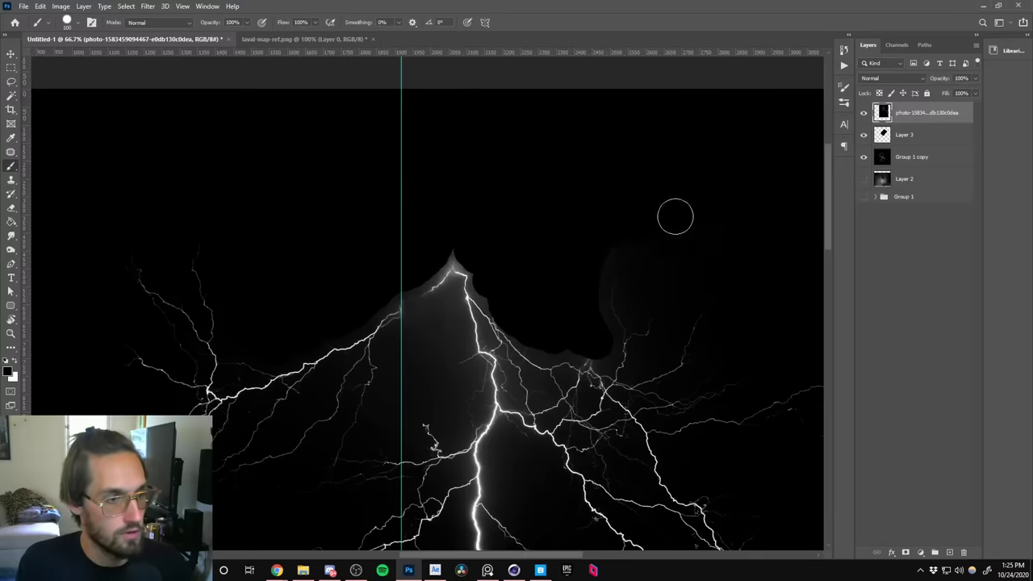
{"action": "left_click_drag", "start_coordinate": [655, 195], "coordinate": [369, 195]}
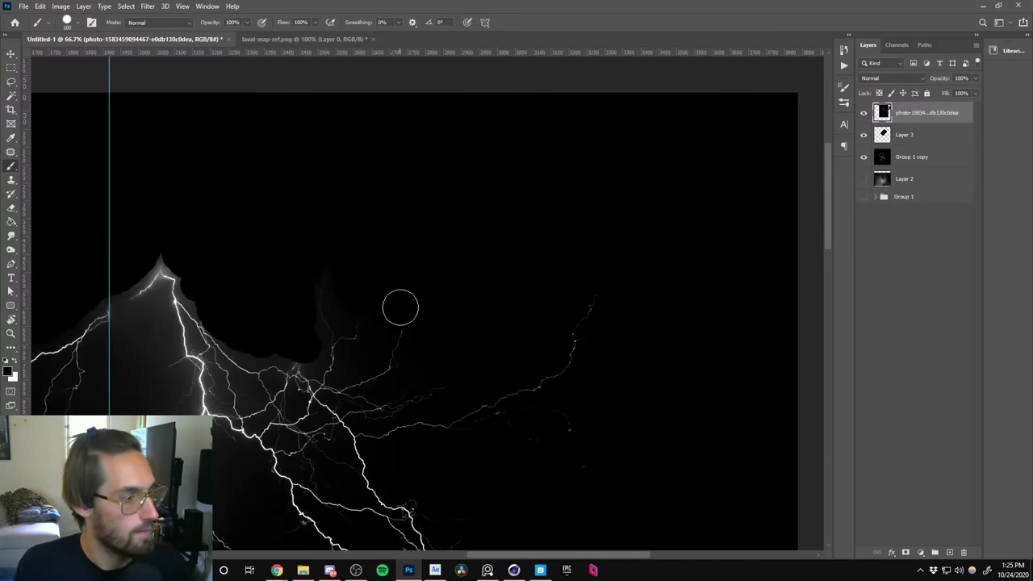
{"action": "key", "text": "z"}
{"action": "left_click", "coordinate": [396, 340], "text": "alt"}
{"action": "left_click", "coordinate": [396, 341], "text": "alt"}
{"action": "left_click", "coordinate": [393, 343], "text": "alt"}
{"action": "left_click_drag", "start_coordinate": [368, 328], "coordinate": [445, 243]}
{"action": "key", "text": "b"}
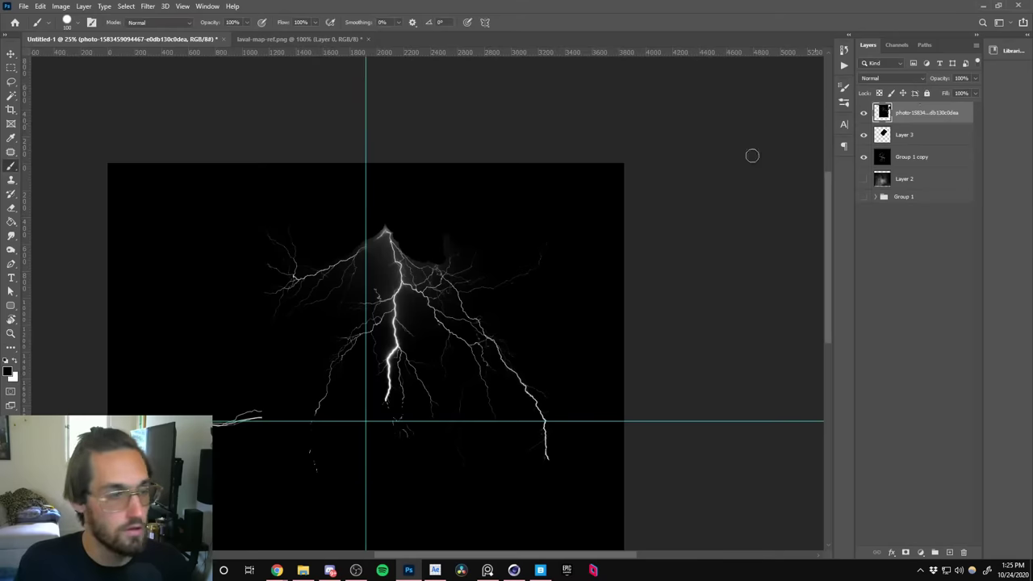
{"action": "key", "text": "z"}
{"action": "left_click_drag", "start_coordinate": [387, 269], "coordinate": [429, 246]}
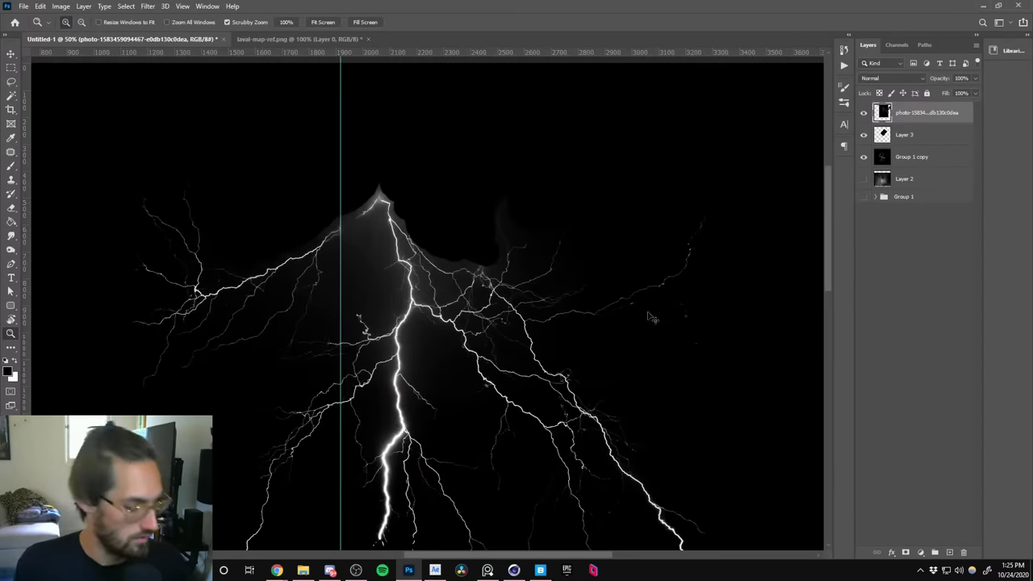
{"action": "key", "text": "ctrl+l"}
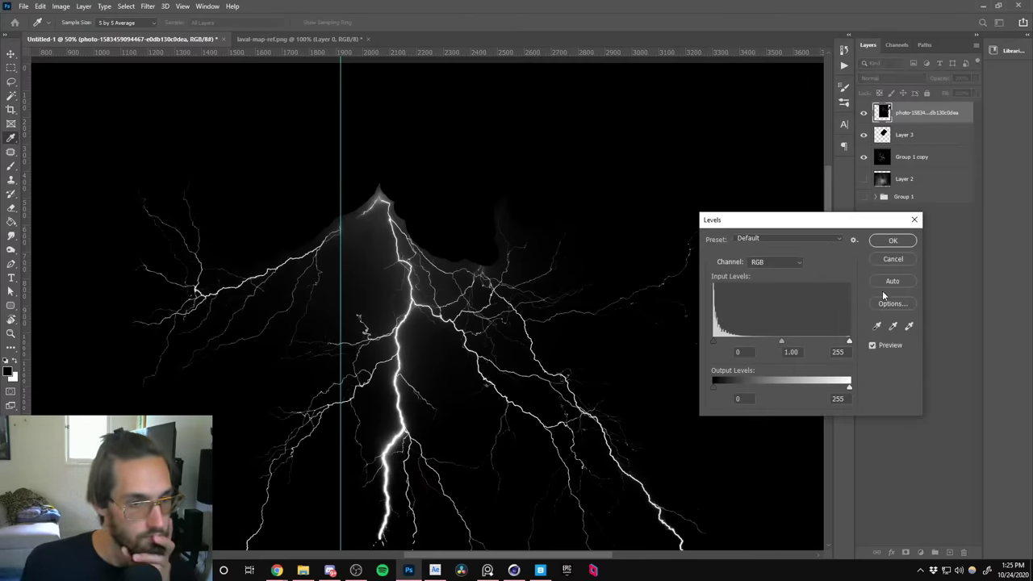
{"action": "left_click", "coordinate": [897, 263]}
{"action": "left_click", "coordinate": [905, 256]}
Add a Levels adjustment layer above the lightning photo with black input 115 and white input about 198.
{"action": "left_click", "coordinate": [945, 113]}
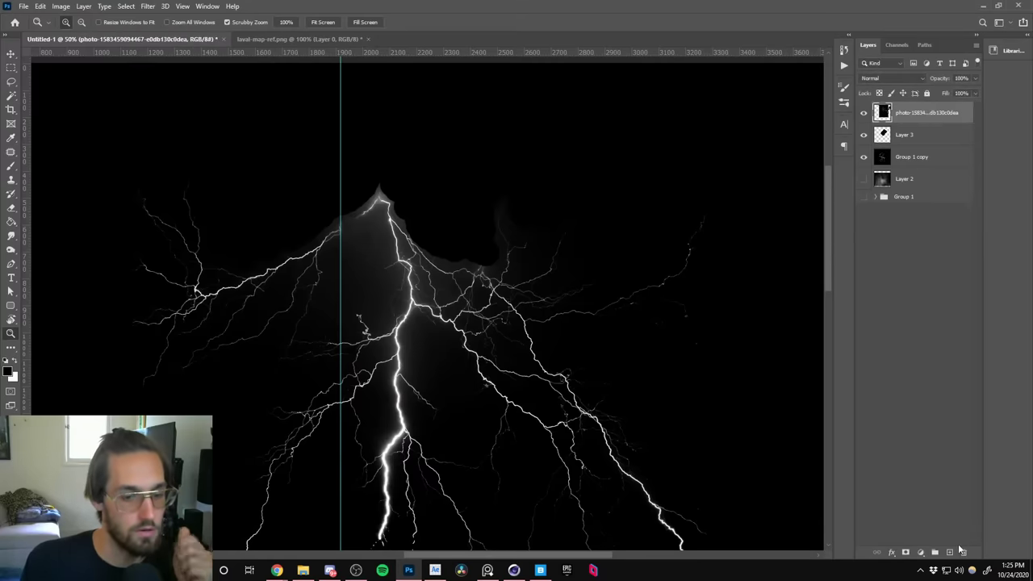
{"action": "left_click", "coordinate": [921, 555]}
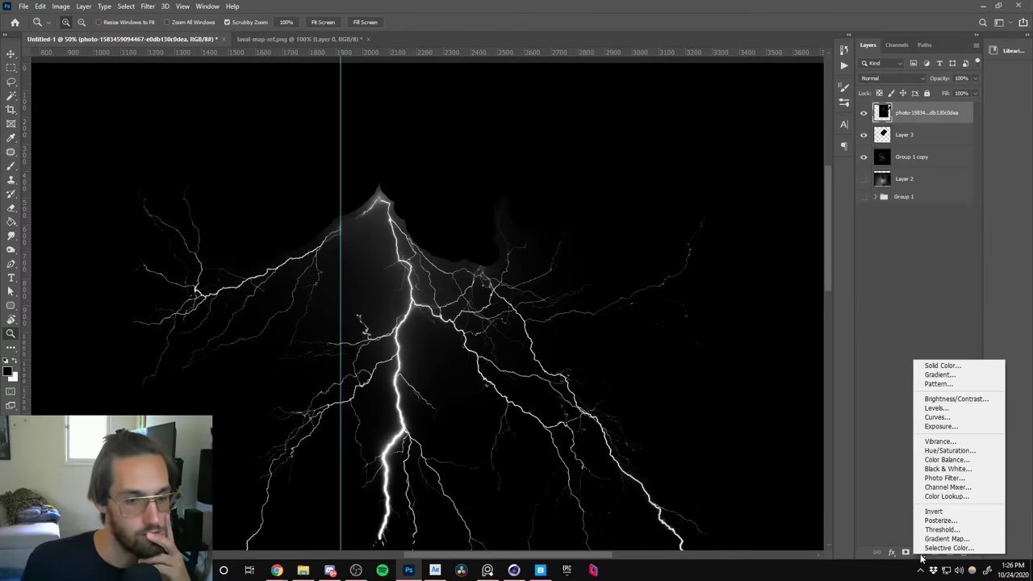
{"action": "left_click", "coordinate": [932, 408]}
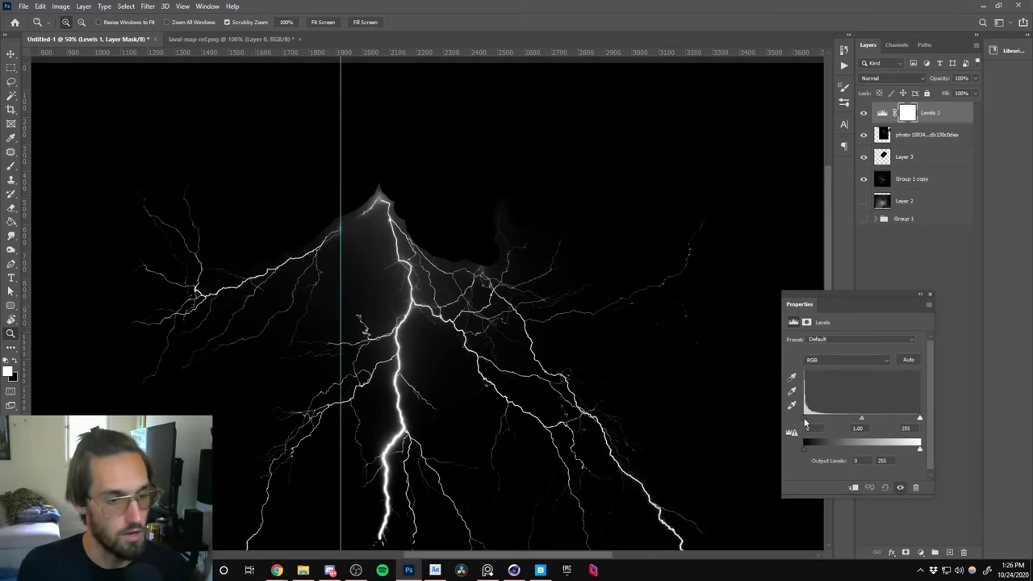
{"action": "left_click_drag", "start_coordinate": [803, 417], "coordinate": [839, 429]}
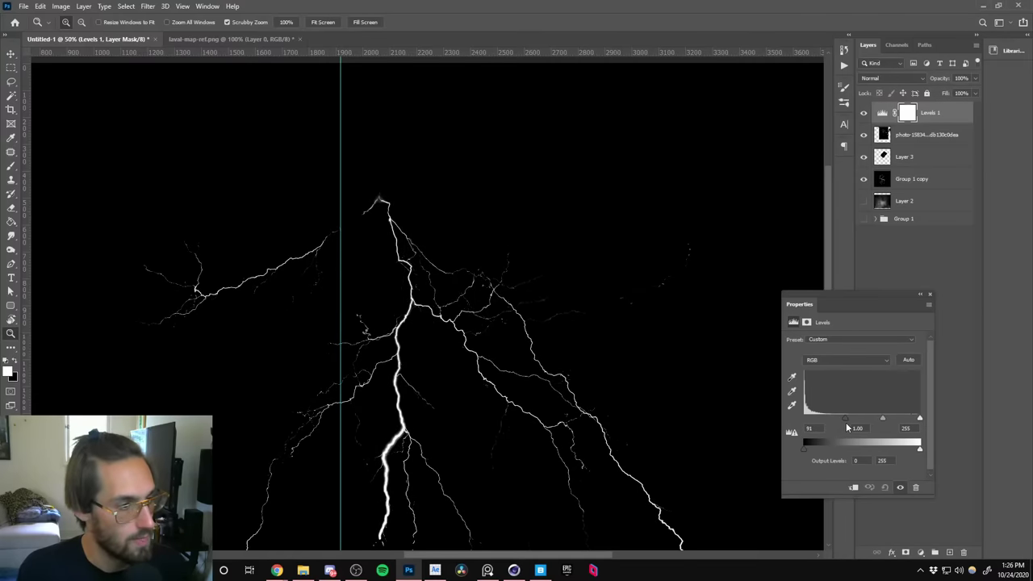
{"action": "left_click_drag", "start_coordinate": [846, 427], "coordinate": [857, 426]}
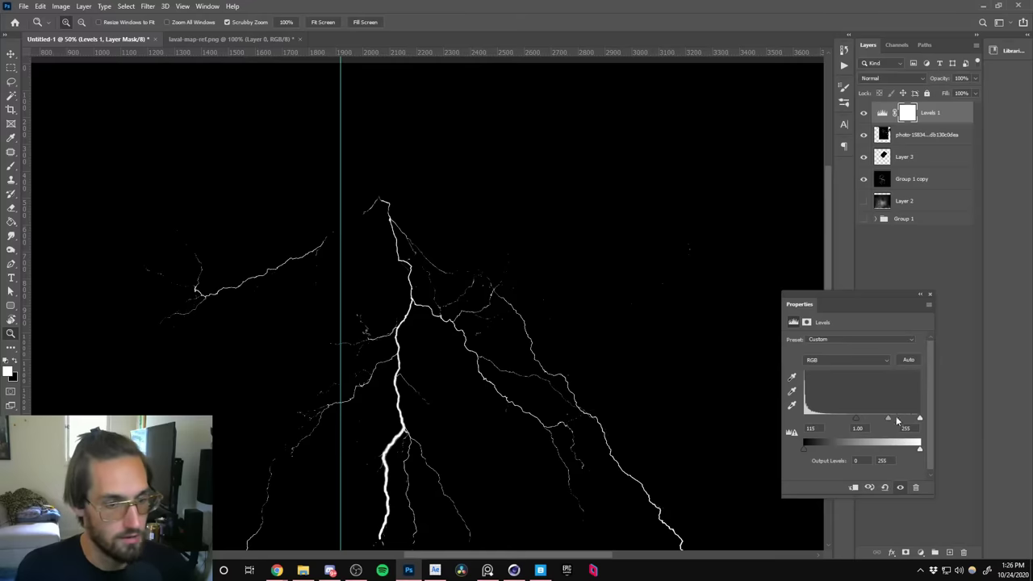
{"action": "left_click_drag", "start_coordinate": [920, 420], "coordinate": [894, 423]}
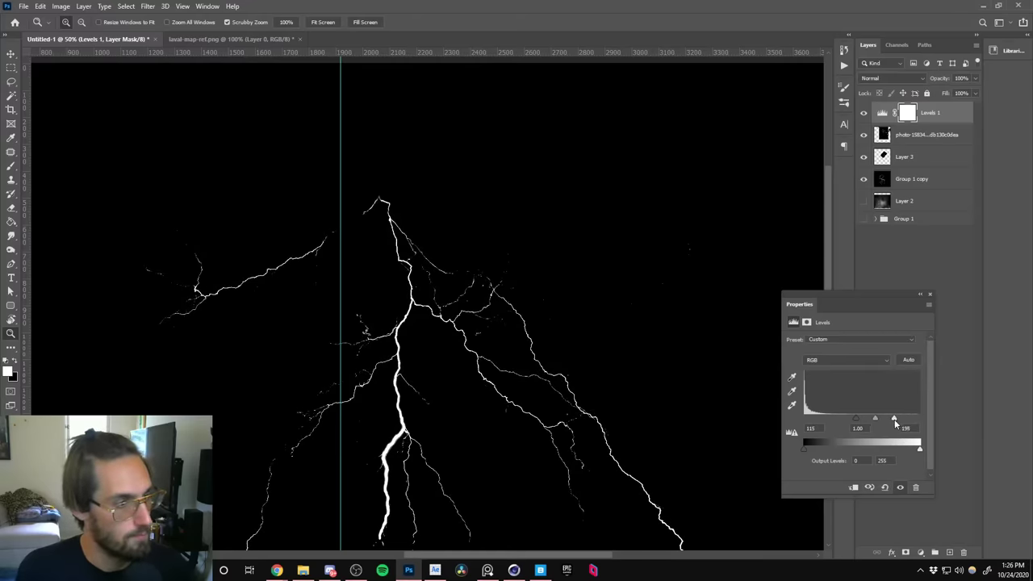
{"action": "left_click", "coordinate": [909, 260]}
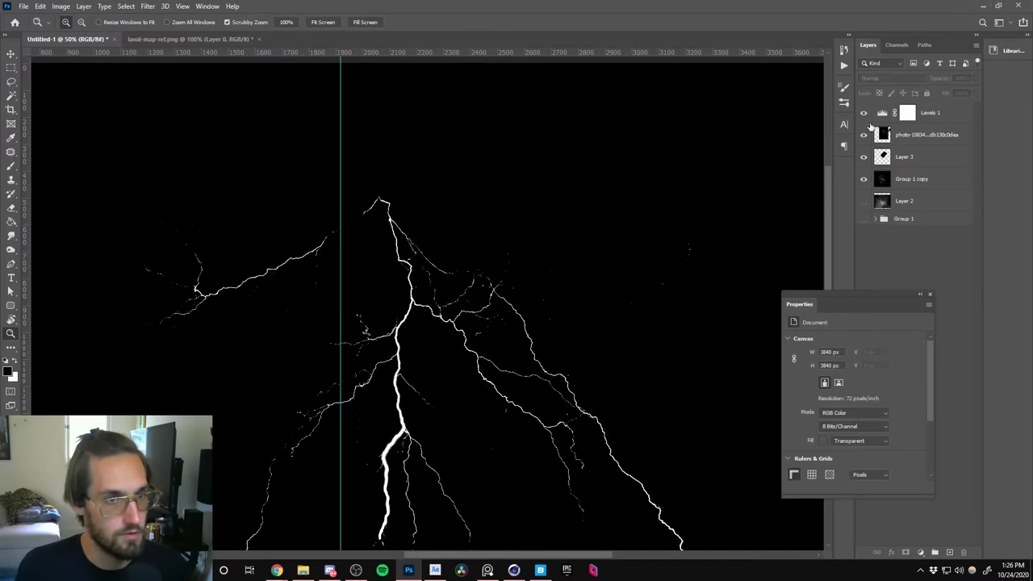
{"action": "left_click", "coordinate": [929, 295]}
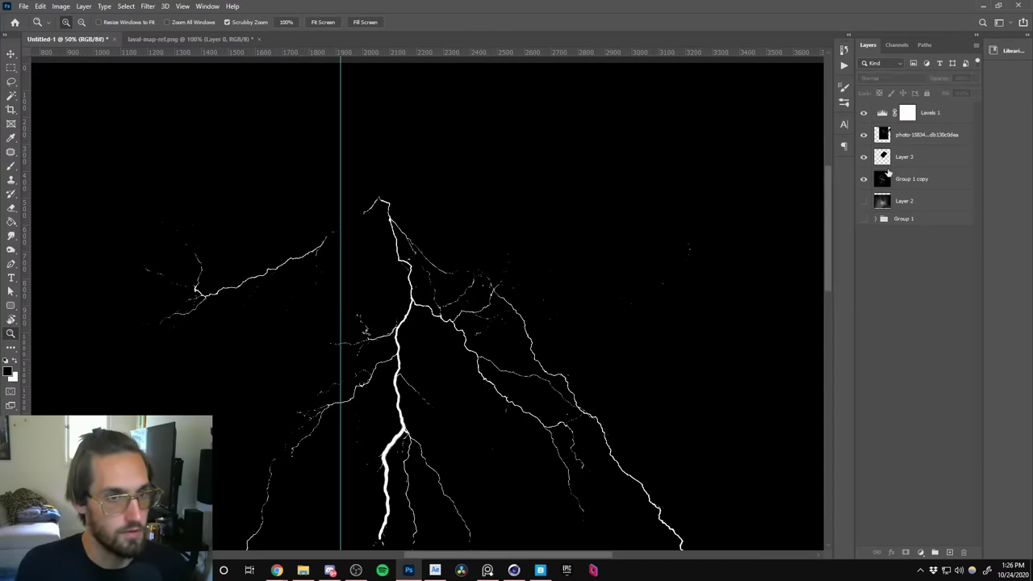
Compare the lightning with and without the Levels adjustment, examining how the fine branches and the haze respond.
{"action": "left_click", "coordinate": [864, 115]}
{"action": "left_click", "coordinate": [864, 116]}
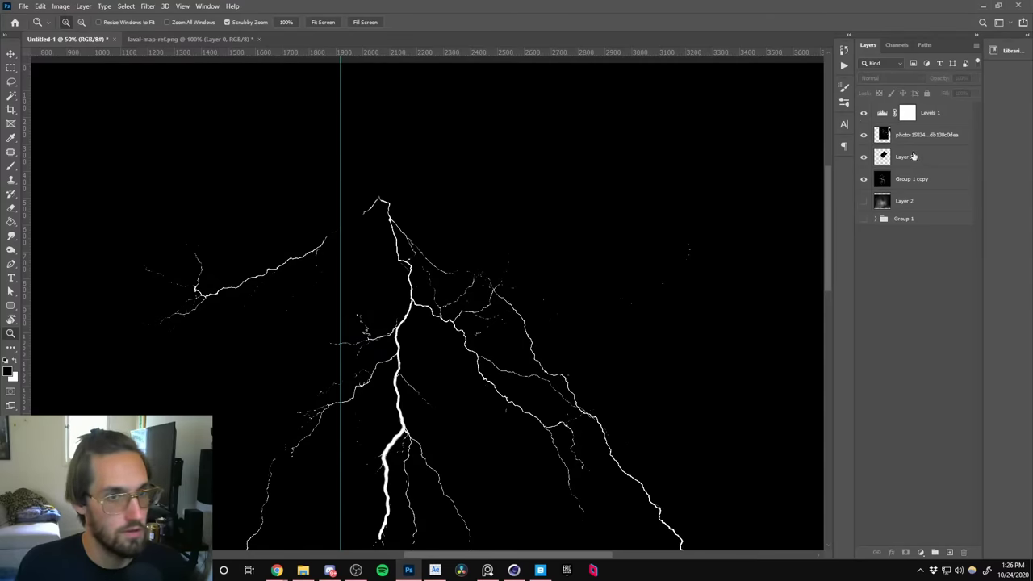
{"action": "left_click", "coordinate": [949, 113]}
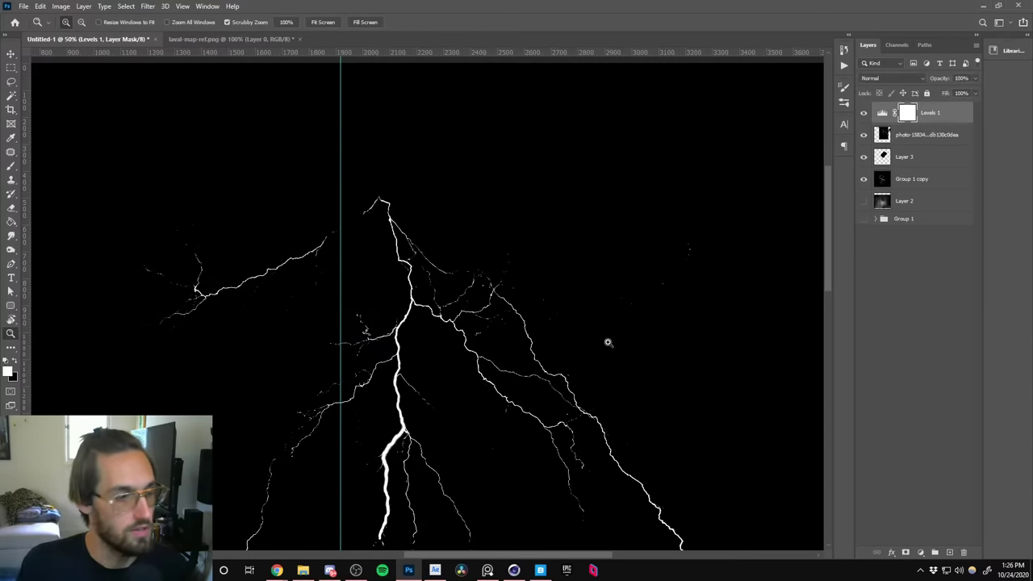
{"action": "left_click", "coordinate": [535, 392], "text": "alt"}
{"action": "left_click", "coordinate": [530, 392], "text": "alt"}
{"action": "left_click_drag", "start_coordinate": [503, 415], "coordinate": [465, 256]}
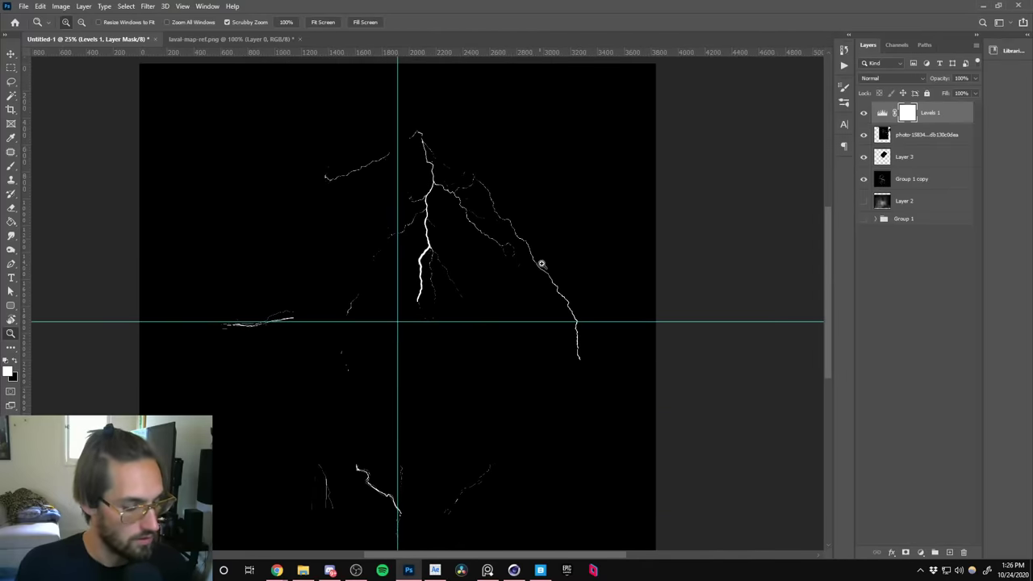
{"action": "left_click", "coordinate": [863, 112]}
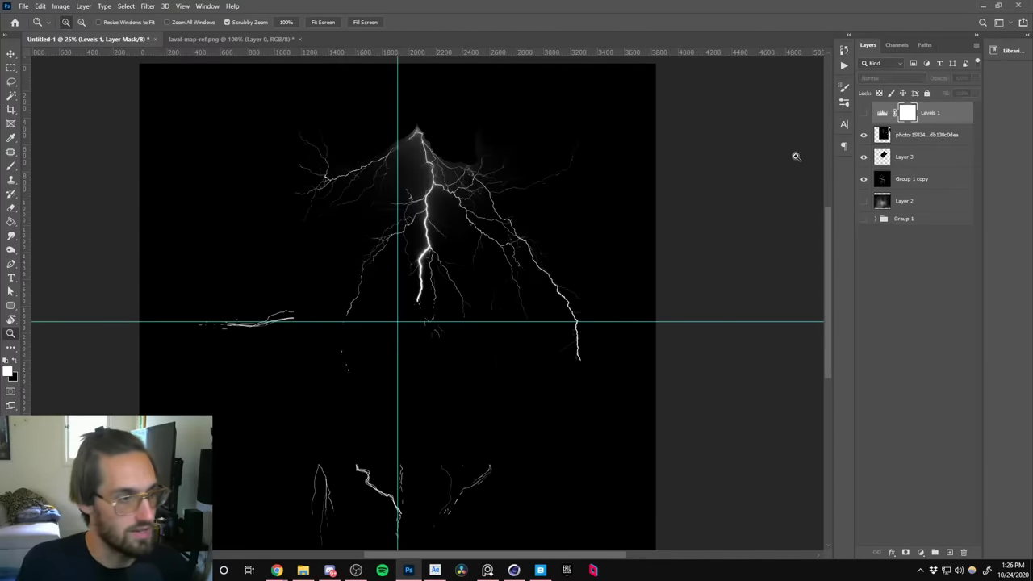
{"action": "left_click", "coordinate": [491, 323]}
{"action": "left_click", "coordinate": [494, 311]}
{"action": "left_click", "coordinate": [492, 306]}
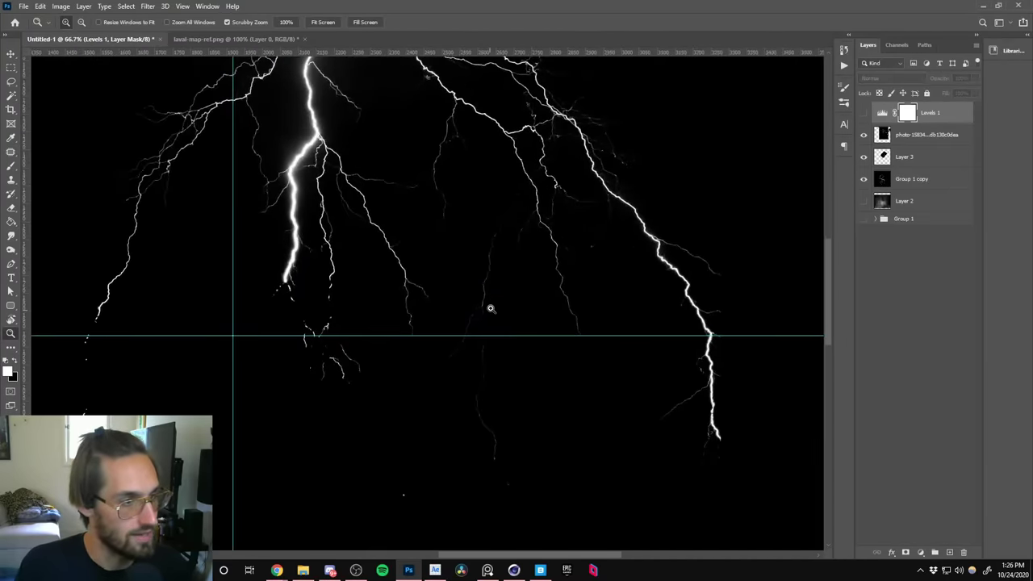
{"action": "left_click", "coordinate": [863, 113]}
{"action": "left_click", "coordinate": [468, 193], "text": "alt"}
{"action": "left_click_drag", "start_coordinate": [468, 194], "coordinate": [507, 405]}
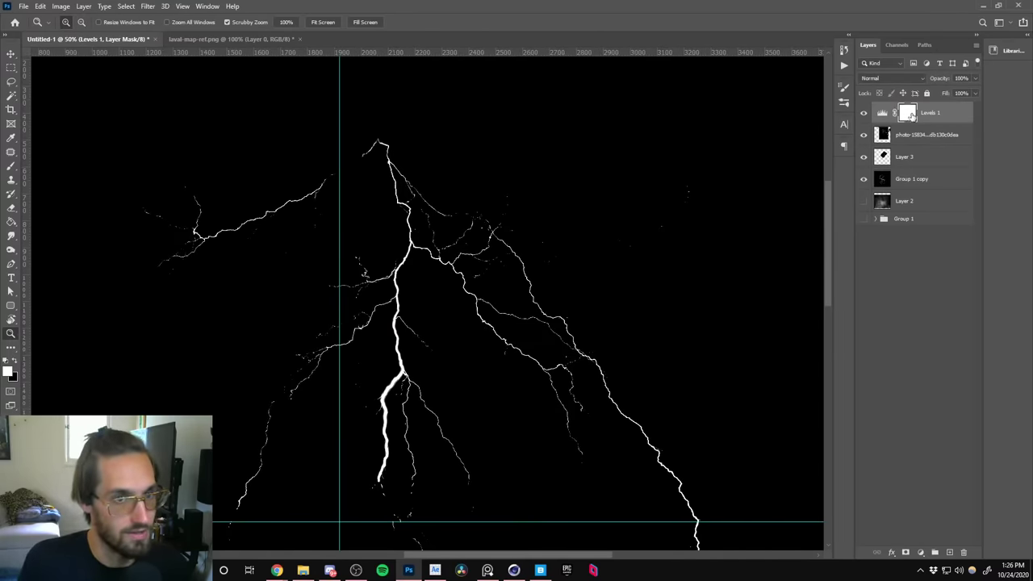
Invert the Levels layer's mask to black and ready a 100 px soft round white brush at 0% hardness.
{"action": "key", "text": "ctrl+i"}
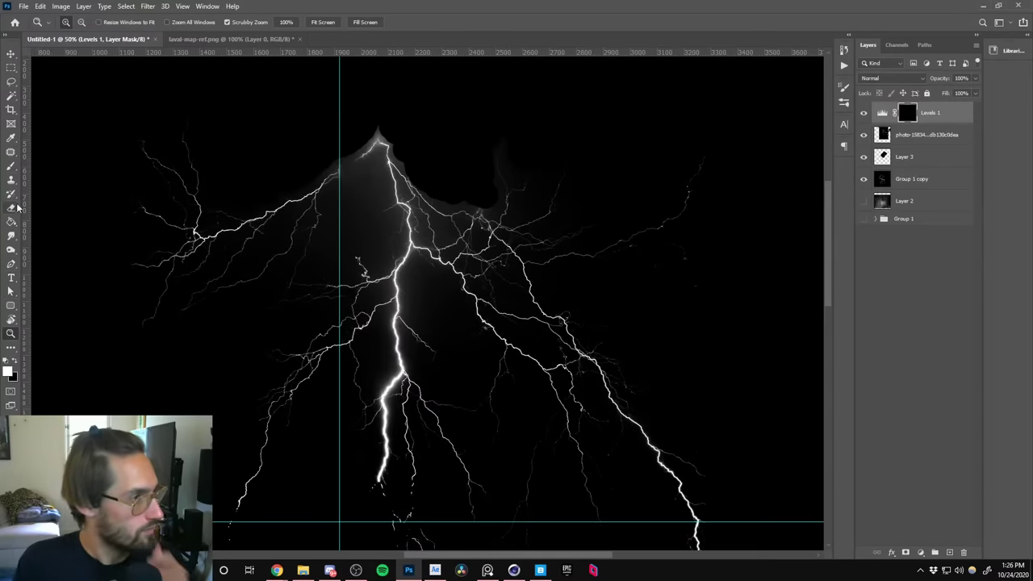
{"action": "left_click", "coordinate": [12, 166]}
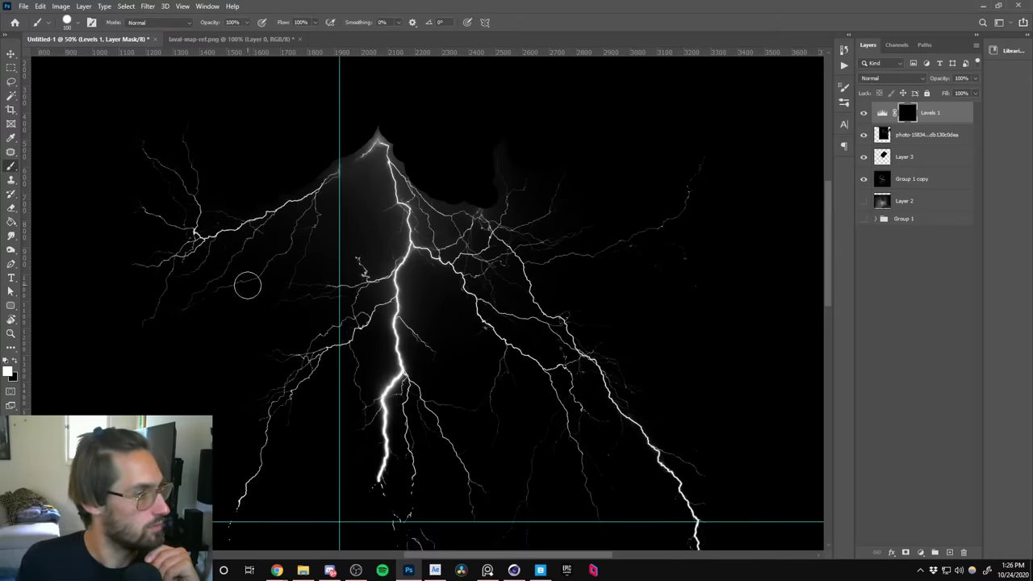
{"action": "right_click", "coordinate": [397, 238]}
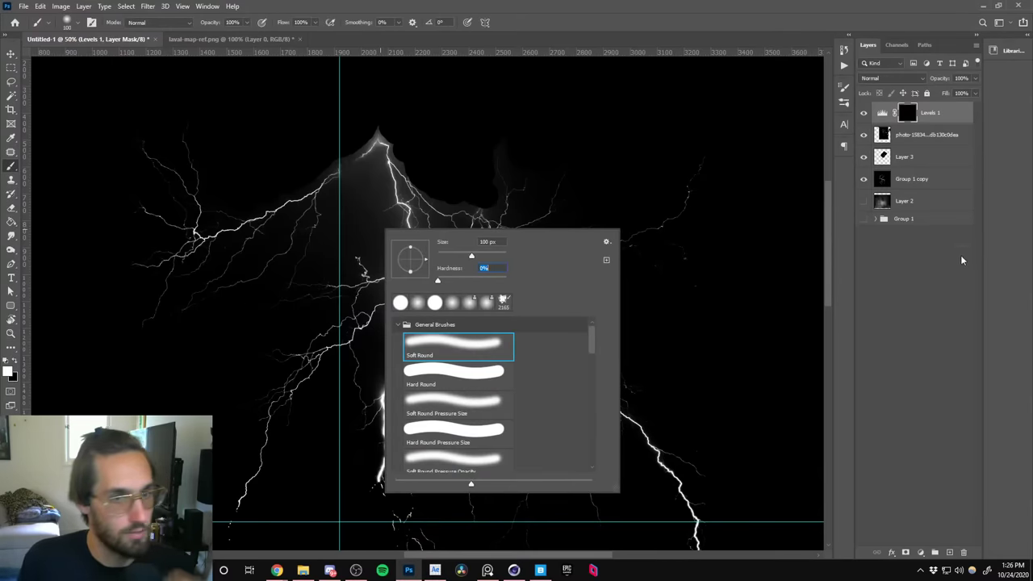
{"action": "left_click", "coordinate": [962, 258]}
{"action": "left_click", "coordinate": [909, 116]}
Try painting the Levels effect into the mask along the left branch and main bolt with the soft white brush, undoing the strokes.
{"action": "left_click_drag", "start_coordinate": [376, 147], "coordinate": [357, 165]}
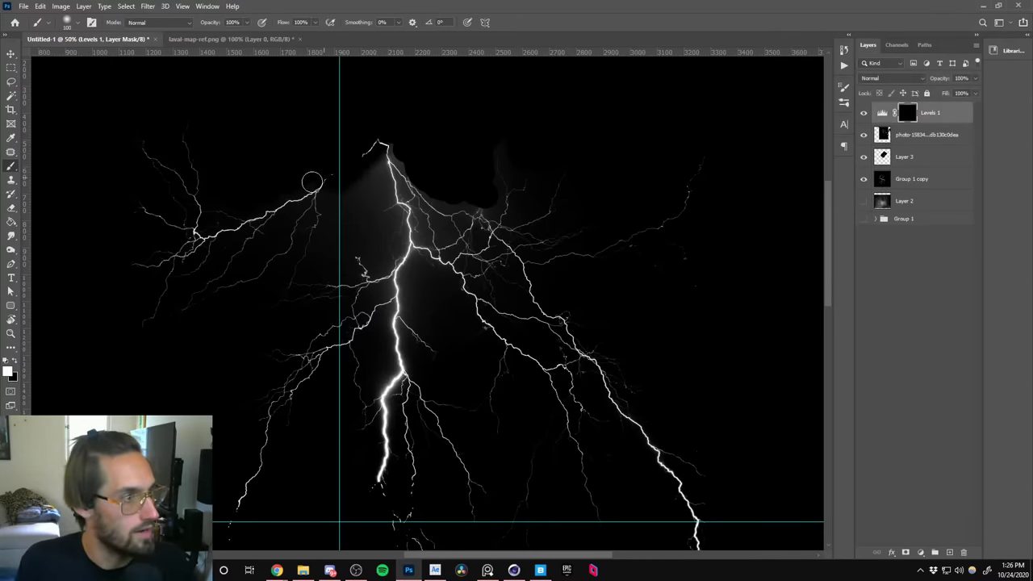
{"action": "mouse_move", "coordinate": [267, 222]}
{"action": "left_mouse_down"}
{"action": "mouse_move", "coordinate": [413, 111]}
{"action": "mouse_move", "coordinate": [494, 126]}
{"action": "mouse_move", "coordinate": [512, 149]}
{"action": "mouse_move", "coordinate": [385, 238]}
{"action": "mouse_move", "coordinate": [396, 270]}
{"action": "mouse_move", "coordinate": [381, 233]}
{"action": "mouse_move", "coordinate": [414, 285]}
{"action": "mouse_move", "coordinate": [385, 350]}
{"action": "mouse_move", "coordinate": [369, 483]}
{"action": "left_mouse_up"}
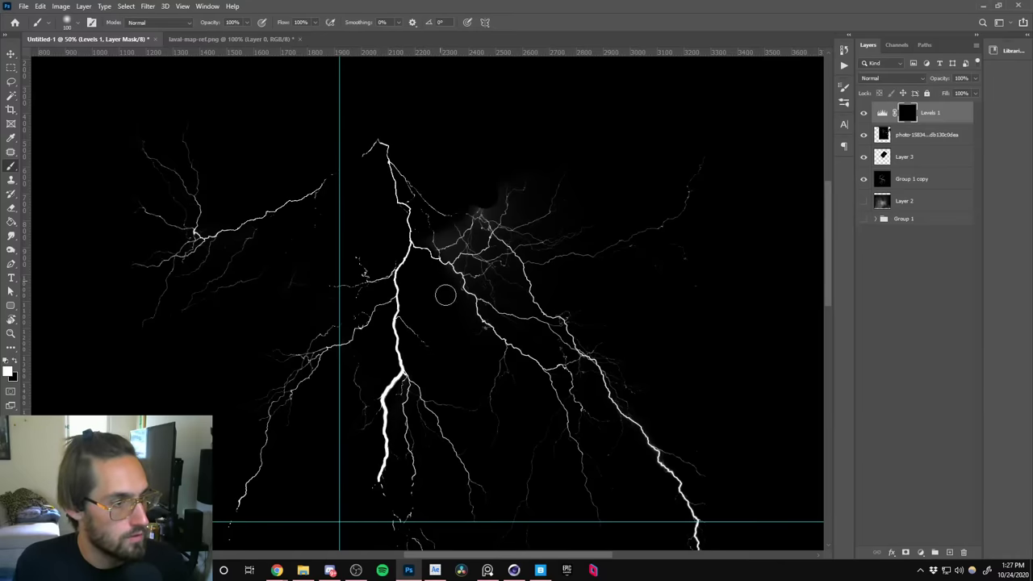
{"action": "mouse_move", "coordinate": [468, 178]}
{"action": "left_mouse_down"}
{"action": "mouse_move", "coordinate": [524, 147]}
{"action": "mouse_move", "coordinate": [625, 145]}
{"action": "mouse_move", "coordinate": [619, 197]}
{"action": "mouse_move", "coordinate": [526, 298]}
{"action": "left_mouse_up"}
{"action": "key", "text": "ctrl+z"}
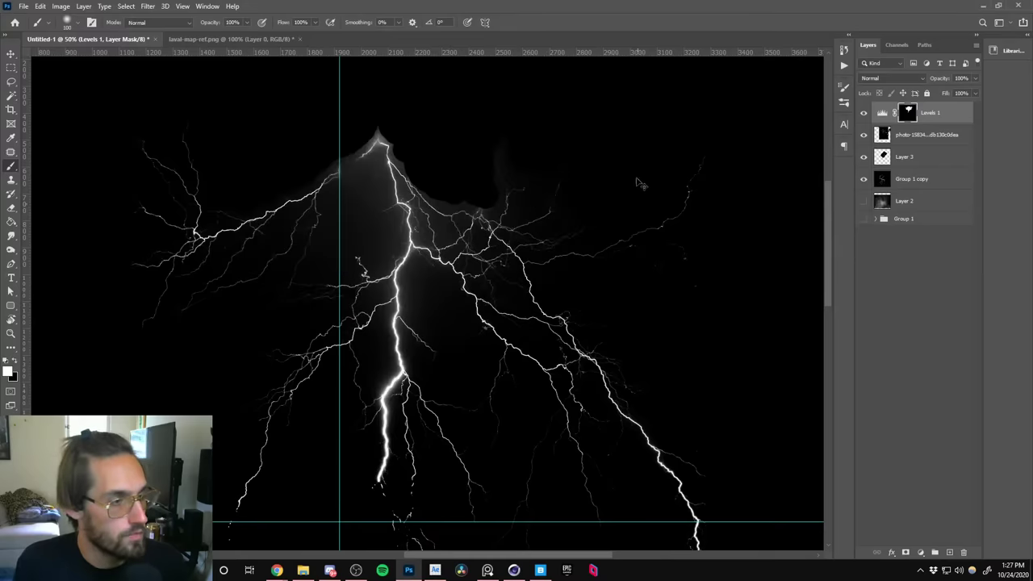
{"action": "mouse_move", "coordinate": [418, 144]}
{"action": "left_mouse_down"}
{"action": "mouse_move", "coordinate": [441, 113]}
{"action": "mouse_move", "coordinate": [237, 229]}
{"action": "mouse_move", "coordinate": [138, 309]}
{"action": "mouse_move", "coordinate": [204, 258]}
{"action": "mouse_move", "coordinate": [466, 162]}
{"action": "mouse_move", "coordinate": [562, 141]}
{"action": "mouse_move", "coordinate": [384, 268]}
{"action": "mouse_move", "coordinate": [376, 395]}
{"action": "mouse_move", "coordinate": [363, 376]}
{"action": "mouse_move", "coordinate": [375, 459]}
{"action": "mouse_move", "coordinate": [392, 367]}
{"action": "mouse_move", "coordinate": [383, 274]}
{"action": "left_mouse_up"}
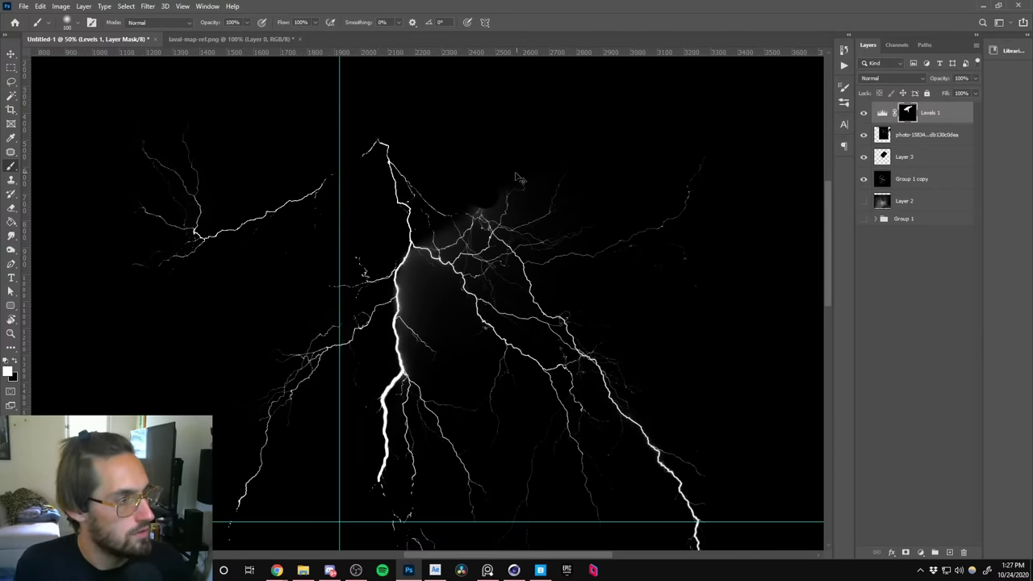
{"action": "key", "text": "ctrl+z"}
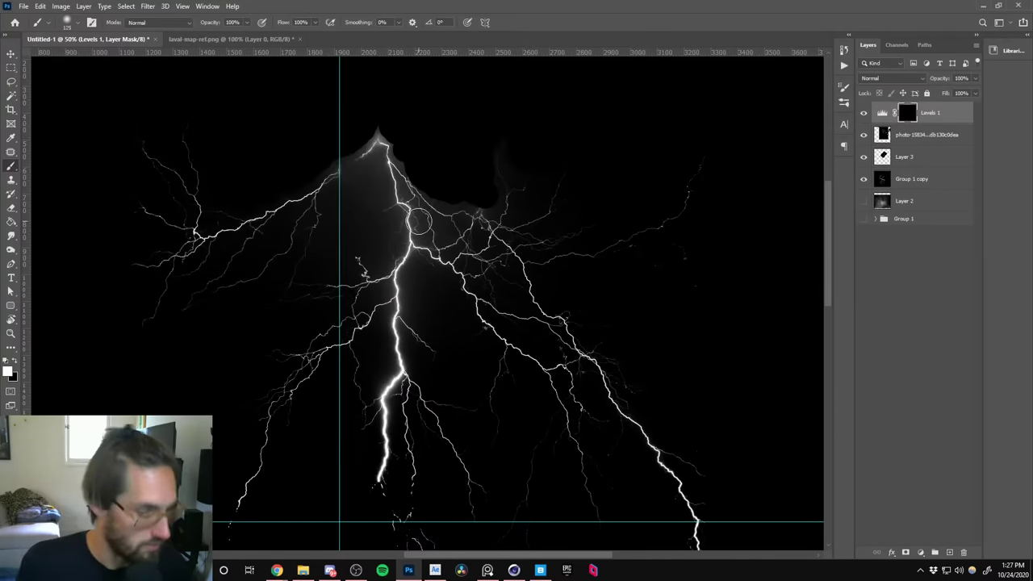
Enlarge the soft white brush to 400 px and paint the mask over the haze beside the bolt's peak and upper trunk.
{"action": "key", "text": "bracketright"}
{"action": "key", "text": "bracketright"}
{"action": "key", "text": "bracketright"}
{"action": "key", "text": "bracketright"}
{"action": "key", "text": "bracketright"}
{"action": "key", "text": "bracketright"}
{"action": "mouse_move", "coordinate": [374, 140]}
{"action": "left_mouse_down"}
{"action": "mouse_move", "coordinate": [371, 127]}
{"action": "mouse_move", "coordinate": [341, 125]}
{"action": "left_mouse_up"}
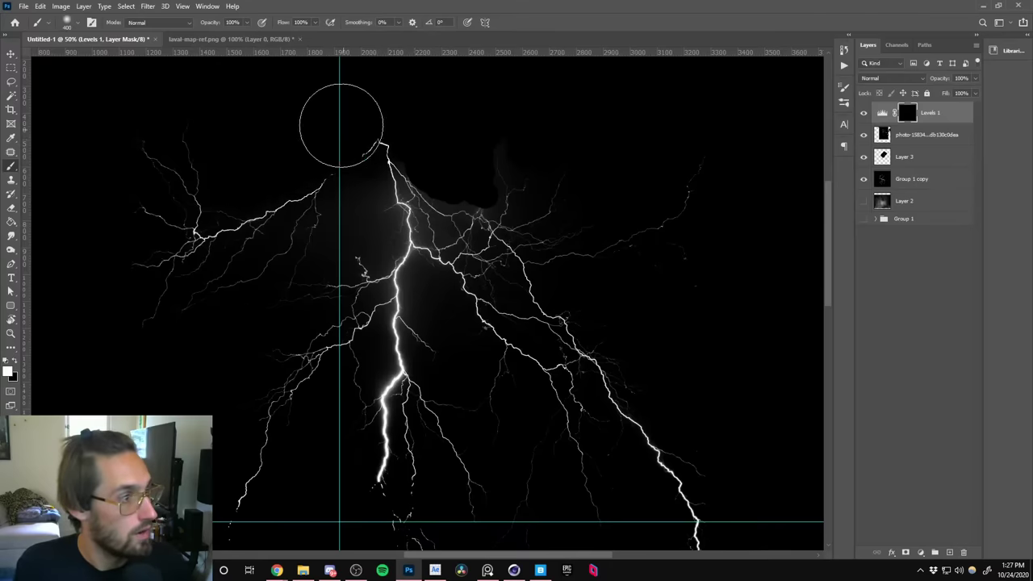
{"action": "key", "text": "ctrl+z"}
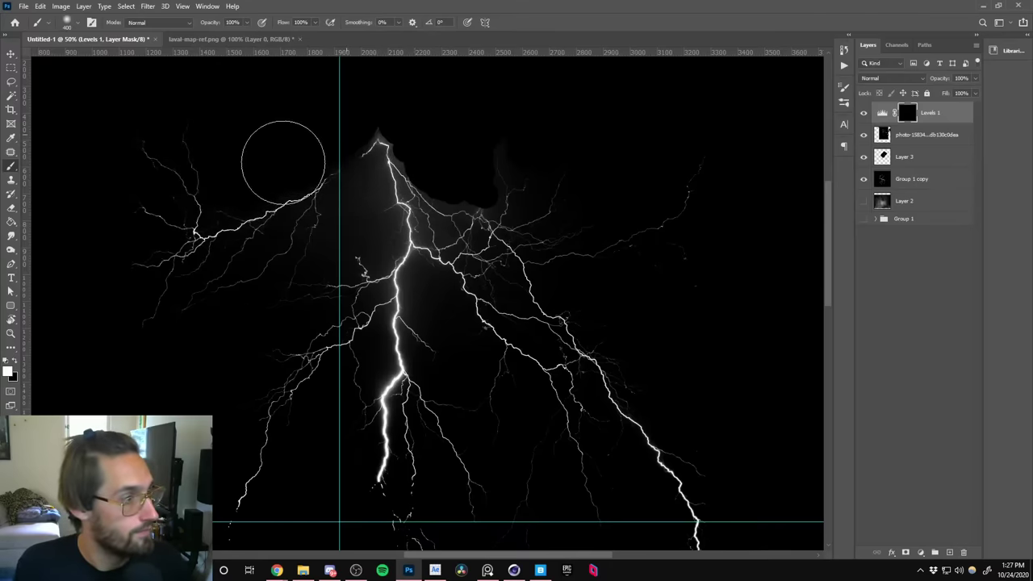
{"action": "mouse_move", "coordinate": [334, 127]}
{"action": "left_mouse_down"}
{"action": "mouse_move", "coordinate": [364, 180]}
{"action": "mouse_move", "coordinate": [357, 231]}
{"action": "mouse_move", "coordinate": [367, 226]}
{"action": "left_mouse_up"}
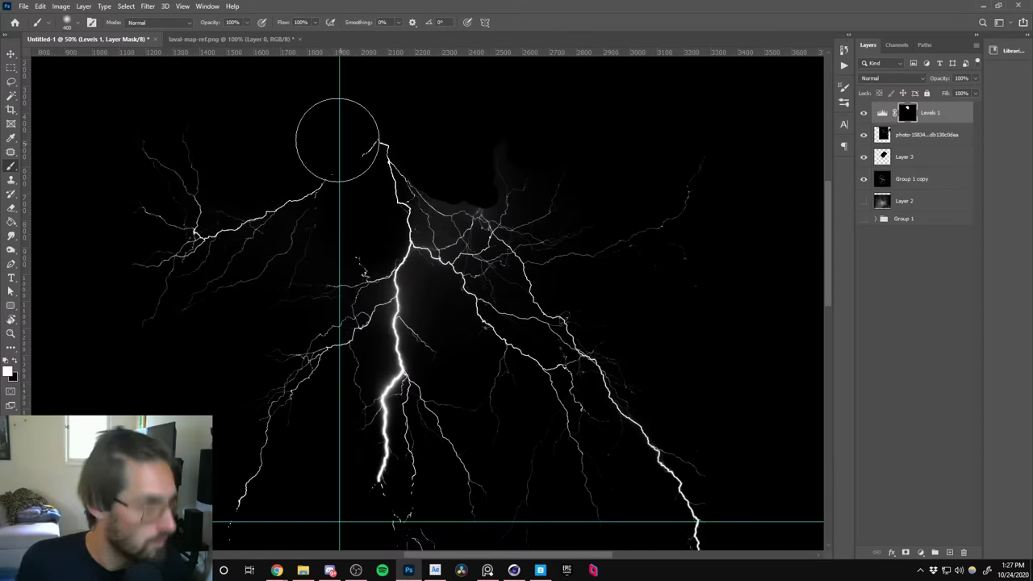
Lower the brush opacity to 51% and mask in the Levels effect over the remaining haze, restoring the faint far-right arc with black.
{"action": "left_click", "coordinate": [247, 22]}
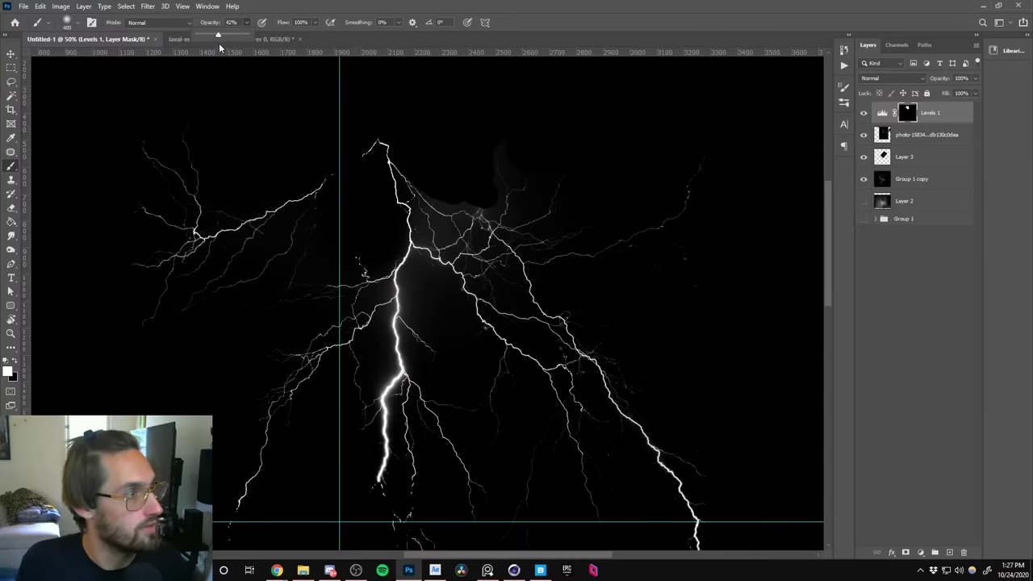
{"action": "left_click_drag", "start_coordinate": [219, 47], "coordinate": [229, 48]}
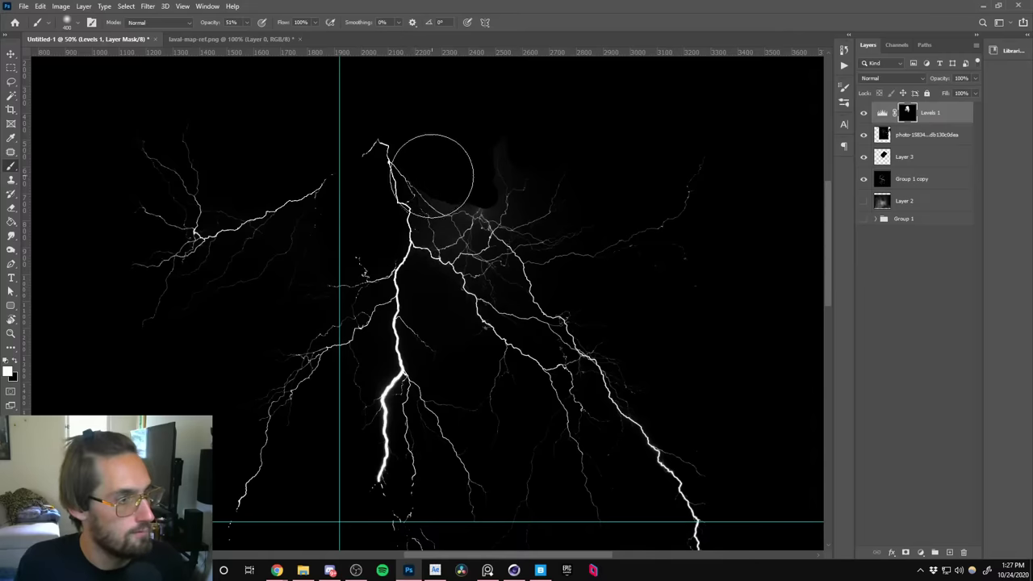
{"action": "mouse_move", "coordinate": [431, 175]}
{"action": "left_mouse_down"}
{"action": "mouse_move", "coordinate": [553, 172]}
{"action": "mouse_move", "coordinate": [480, 186]}
{"action": "mouse_move", "coordinate": [438, 218]}
{"action": "mouse_move", "coordinate": [457, 270]}
{"action": "left_mouse_up"}
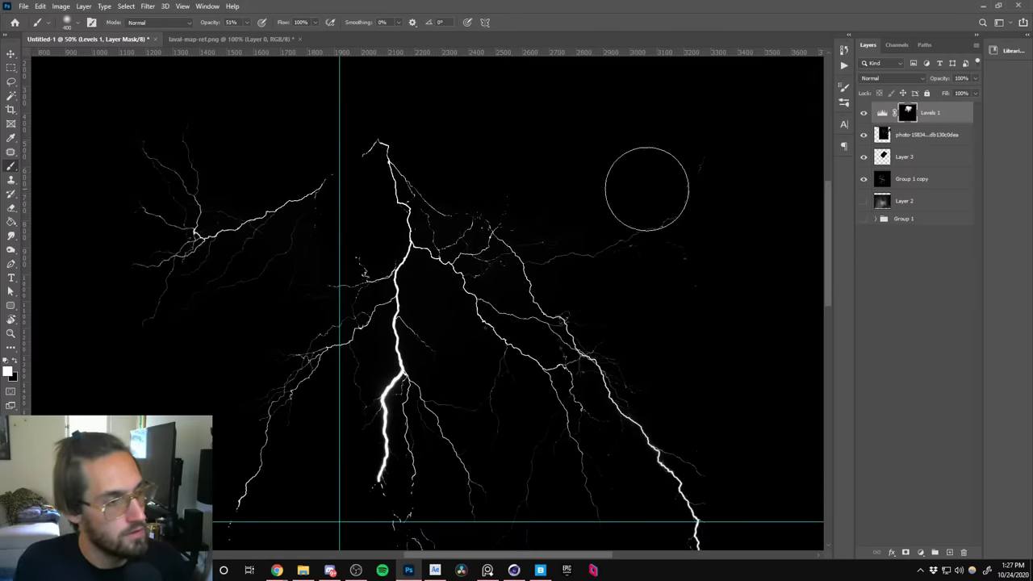
{"action": "key", "text": "x"}
Group the Levels adjustment with the lightning photo layer and collapse the group.
{"action": "left_click", "coordinate": [928, 108], "text": "ctrl"}
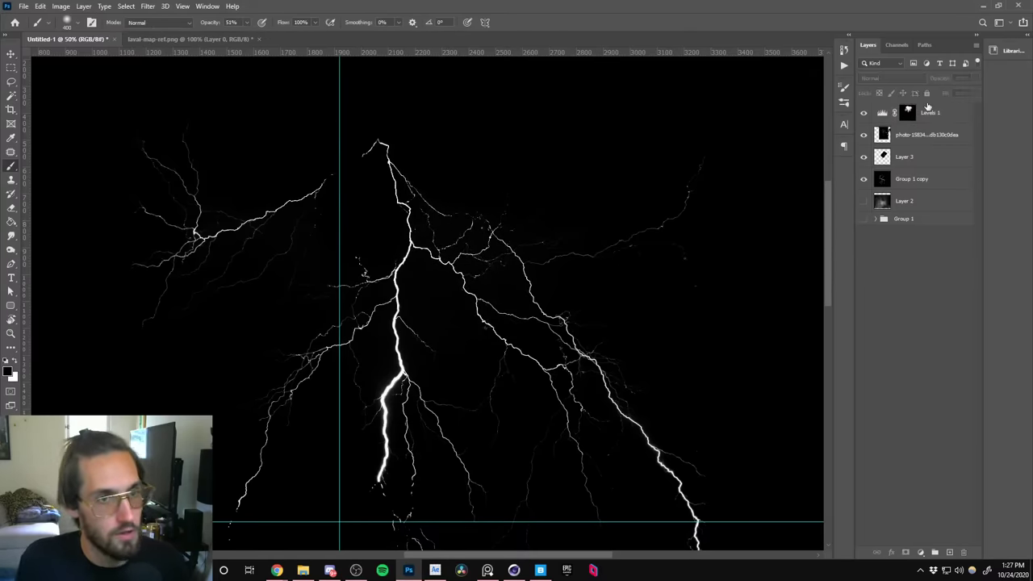
{"action": "left_click", "coordinate": [940, 113], "text": "ctrl"}
{"action": "left_click", "coordinate": [931, 143], "text": "ctrl"}
{"action": "left_click", "coordinate": [920, 260]}
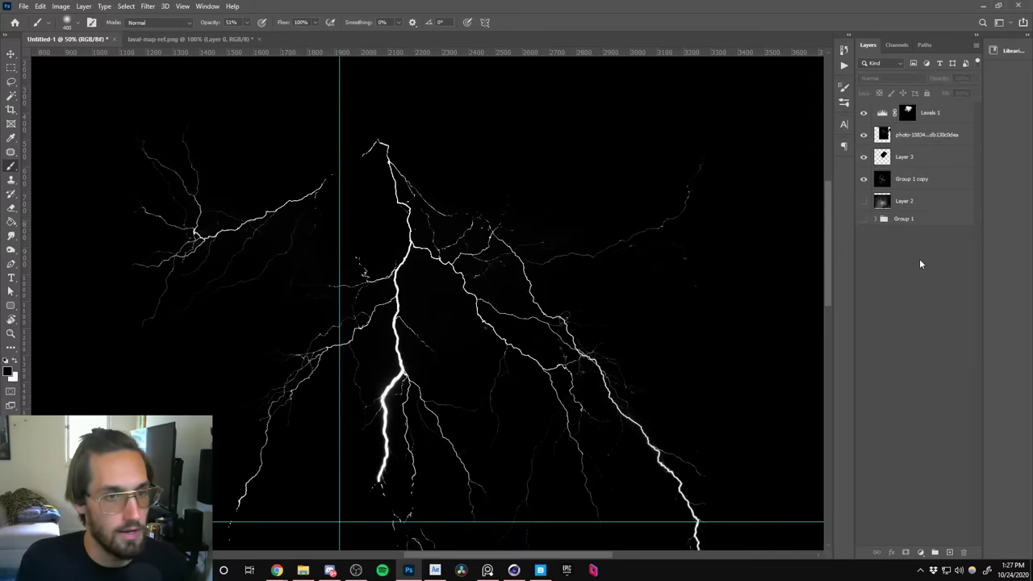
{"action": "left_click", "coordinate": [928, 139]}
{"action": "left_click", "coordinate": [951, 116], "text": "shift"}
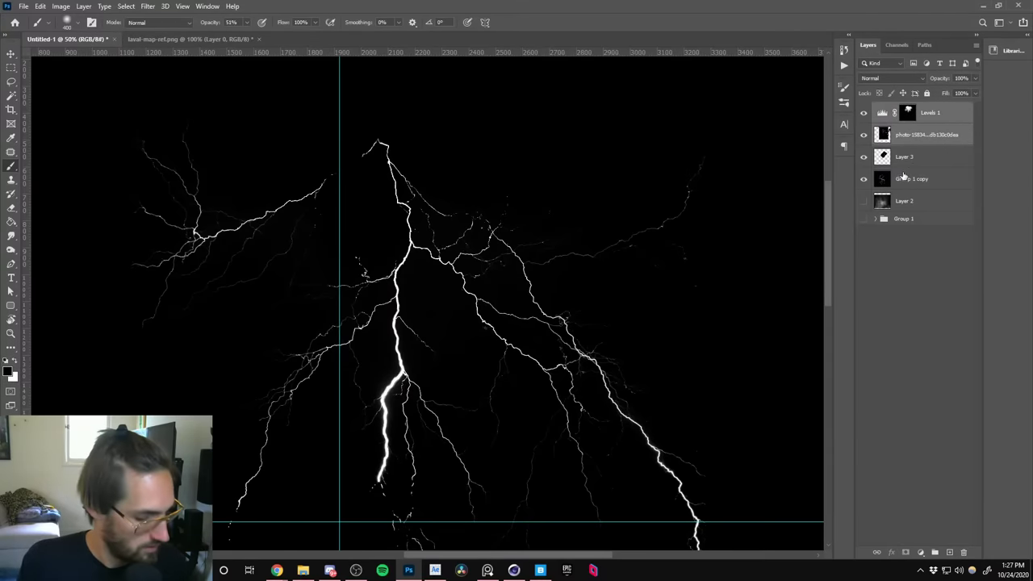
{"action": "key", "text": "ctrl+g"}
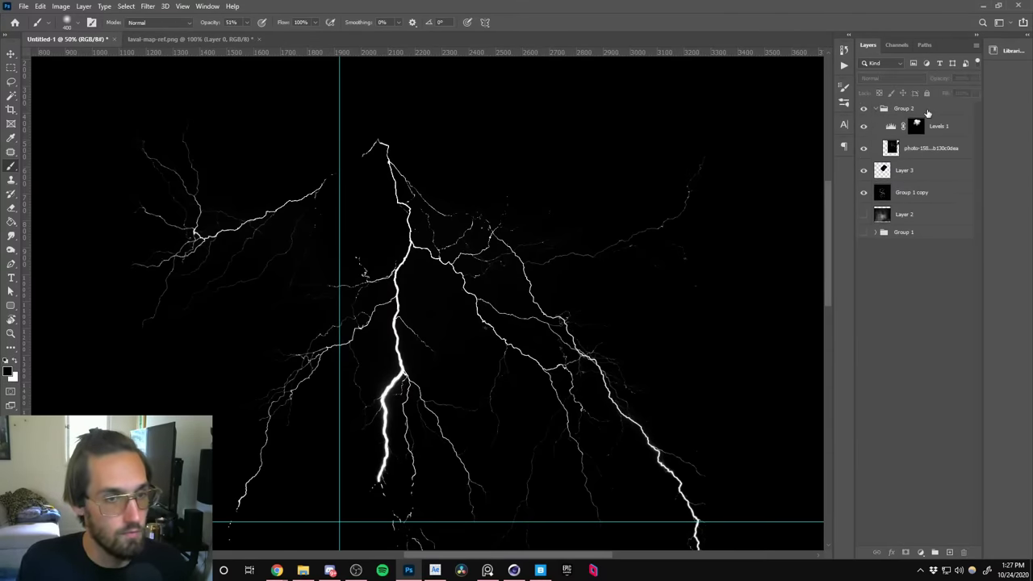
{"action": "left_click", "coordinate": [878, 108]}
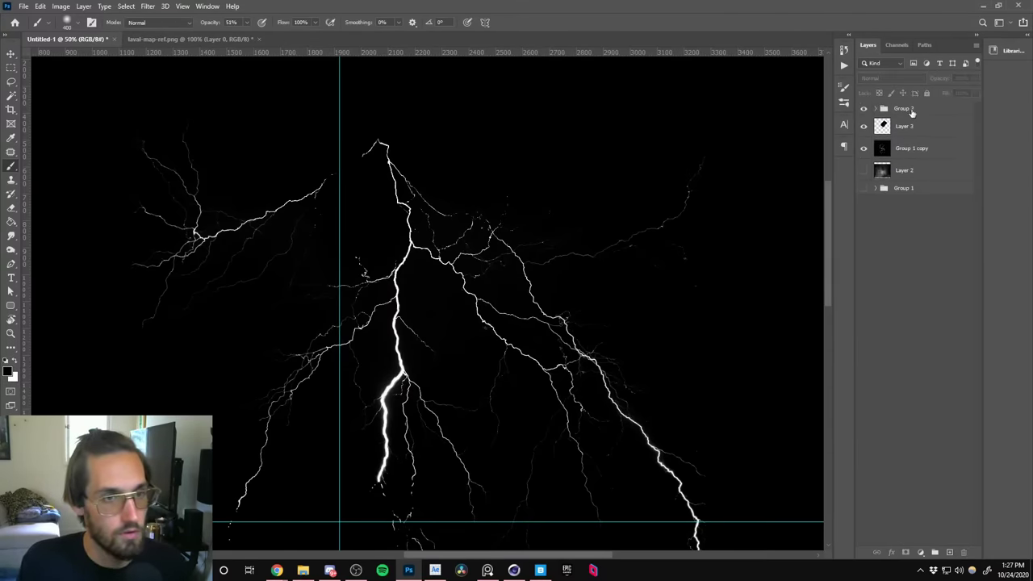
Merge Group 2 into a single layer and set its blending mode to Screen.
{"action": "key", "text": "z"}
{"action": "left_click", "coordinate": [490, 311], "text": "alt"}
{"action": "left_click", "coordinate": [493, 323], "text": "alt"}
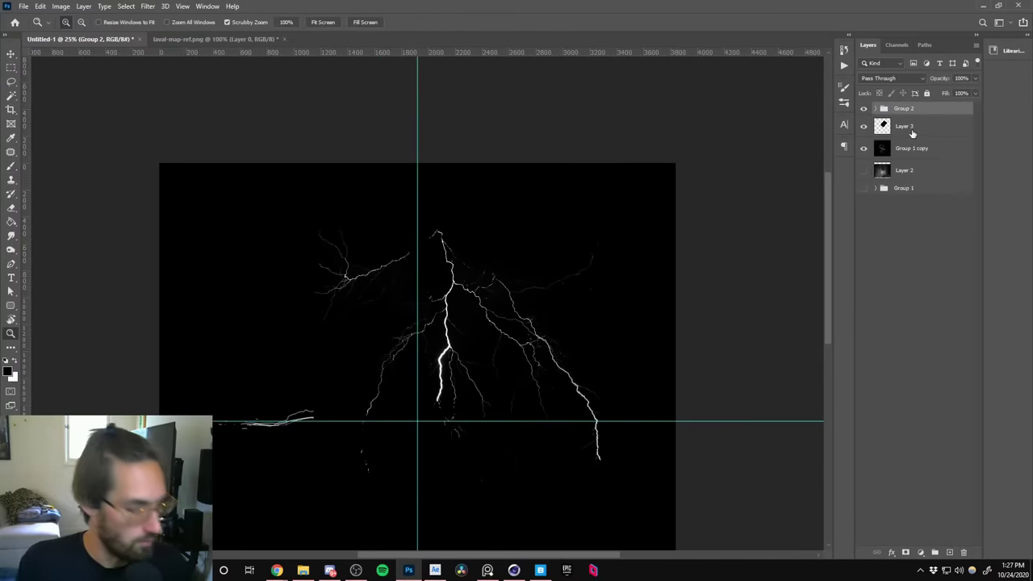
{"action": "key", "text": "ctrl+e"}
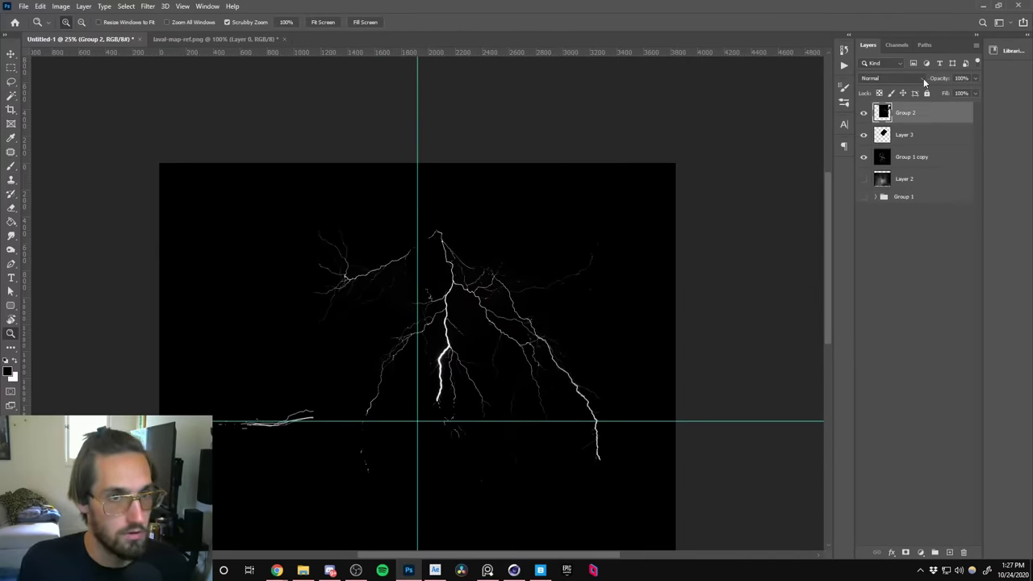
{"action": "left_click", "coordinate": [888, 77]}
{"action": "left_click", "coordinate": [868, 168]}
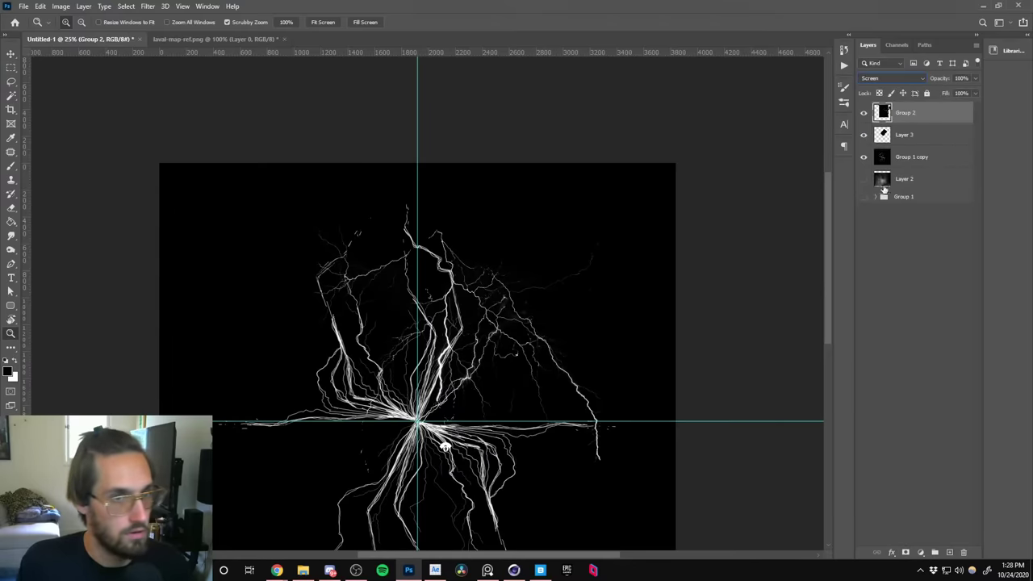
Rotate the merged Group 2 lightning layer about 124° counter-clockwise so its branches point up over the burst.
{"action": "left_click", "coordinate": [10, 53]}
{"action": "key", "text": "ctrl+t"}
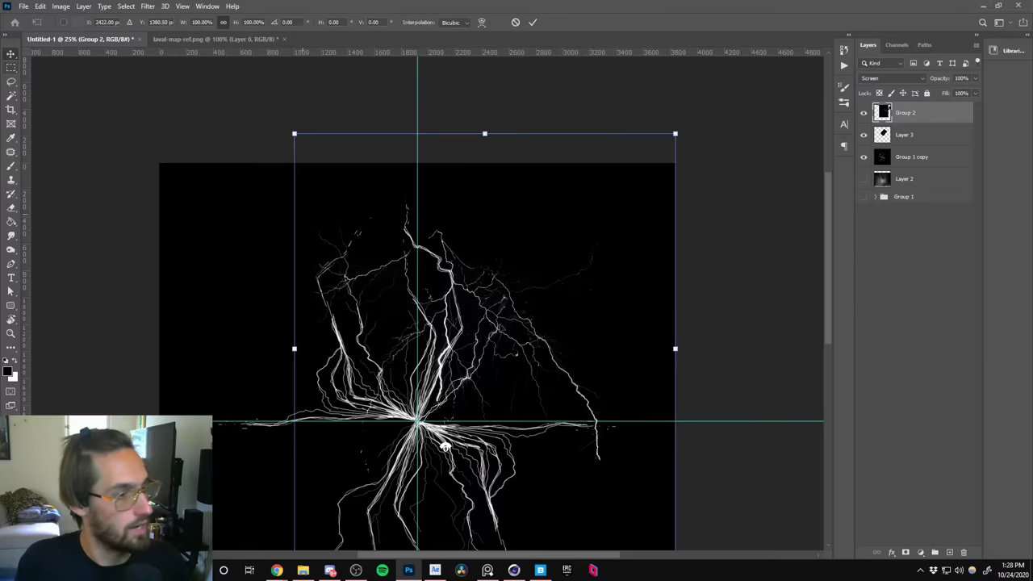
{"action": "mouse_move", "coordinate": [681, 362]}
{"action": "left_mouse_down"}
{"action": "mouse_move", "coordinate": [489, 228]}
{"action": "mouse_move", "coordinate": [579, 294]}
{"action": "left_mouse_up"}
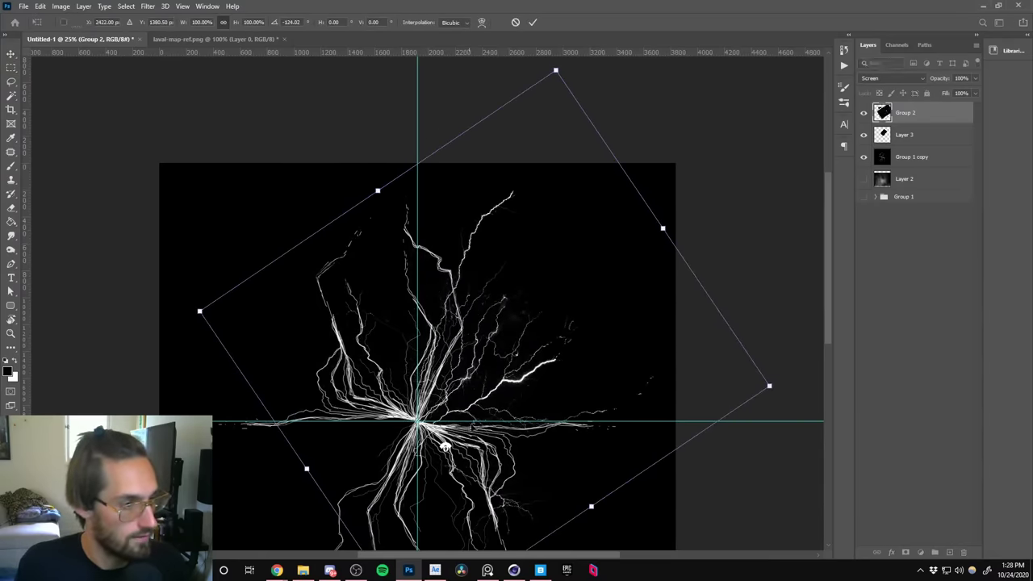
{"action": "key", "text": "Return"}
{"action": "key", "text": "b"}
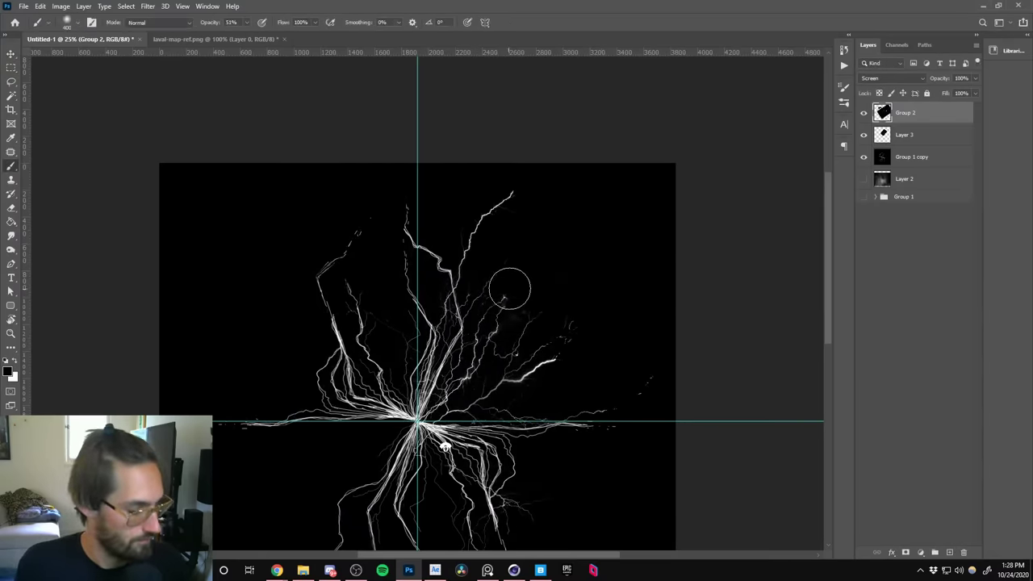
Rotate the Group 2 lightning about 60° further counter-clockwise and move its root to the guide intersection, fanning its branches over the upper half.
{"action": "key", "text": "v"}
{"action": "key", "text": "ctrl+t"}
{"action": "left_click_drag", "start_coordinate": [570, 278], "coordinate": [531, 335]}
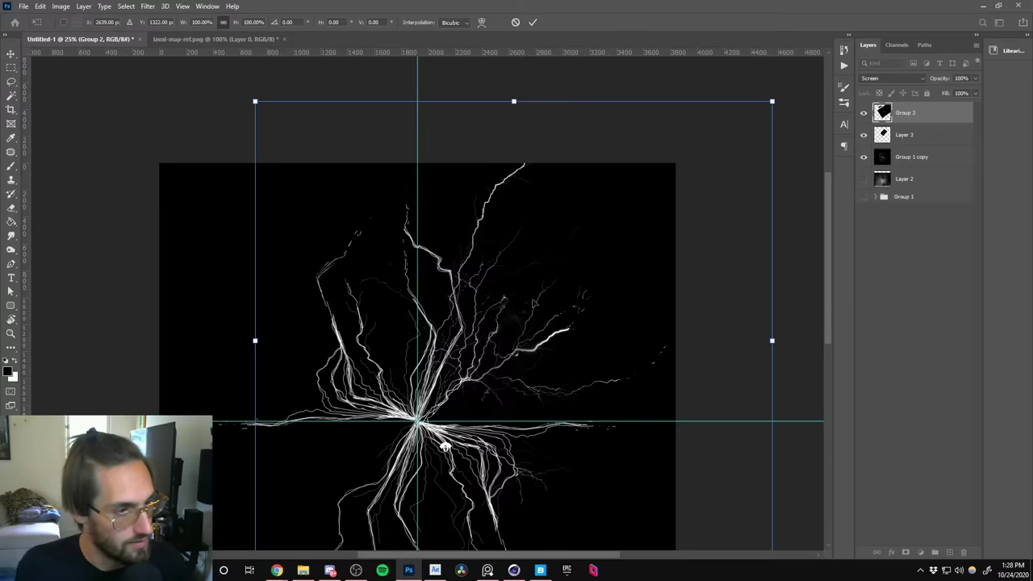
{"action": "left_click_drag", "start_coordinate": [789, 389], "coordinate": [776, 264]}
{"action": "left_click_drag", "start_coordinate": [556, 321], "coordinate": [523, 306]}
{"action": "left_click_drag", "start_coordinate": [462, 369], "coordinate": [438, 356]}
{"action": "mouse_move", "coordinate": [422, 137]}
{"action": "left_mouse_down"}
{"action": "mouse_move", "coordinate": [368, 146]}
{"action": "mouse_move", "coordinate": [410, 131]}
{"action": "mouse_move", "coordinate": [416, 143]}
{"action": "left_mouse_up"}
{"action": "left_click_drag", "start_coordinate": [710, 159], "coordinate": [551, 113]}
{"action": "left_click_drag", "start_coordinate": [509, 330], "coordinate": [449, 327]}
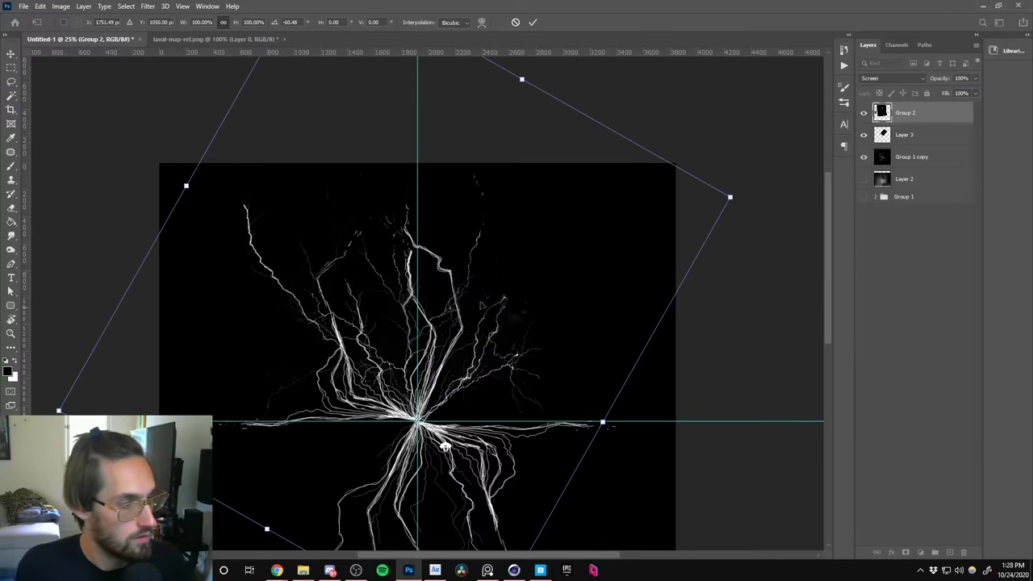
{"action": "left_click_drag", "start_coordinate": [761, 205], "coordinate": [780, 205]}
{"action": "left_click_drag", "start_coordinate": [499, 325], "coordinate": [501, 327]}
{"action": "key", "text": "Return"}
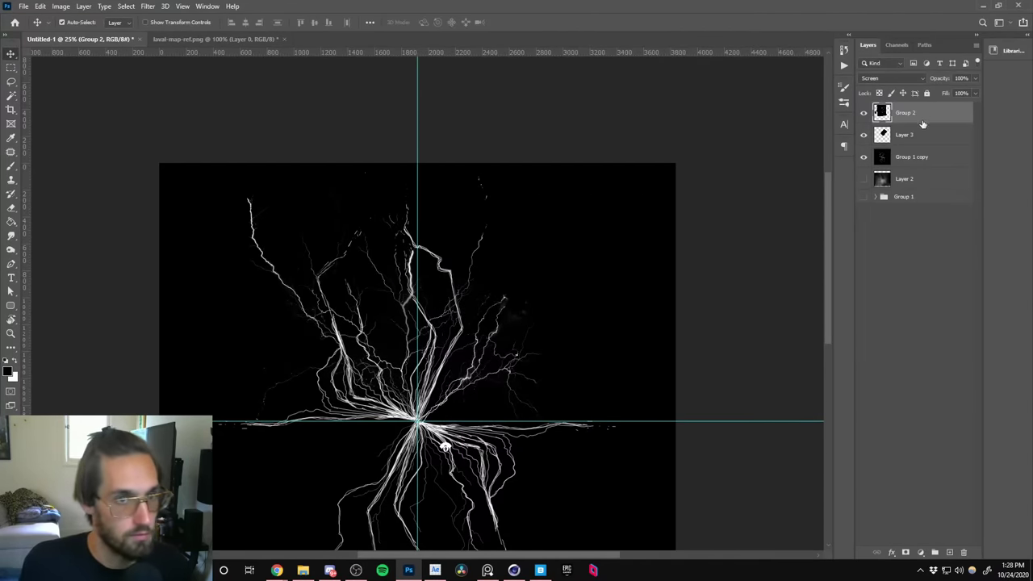
Brighten the Group 2 lightning with Levels, lowering the white input level to about 110.
{"action": "key", "text": "ctrl+l"}
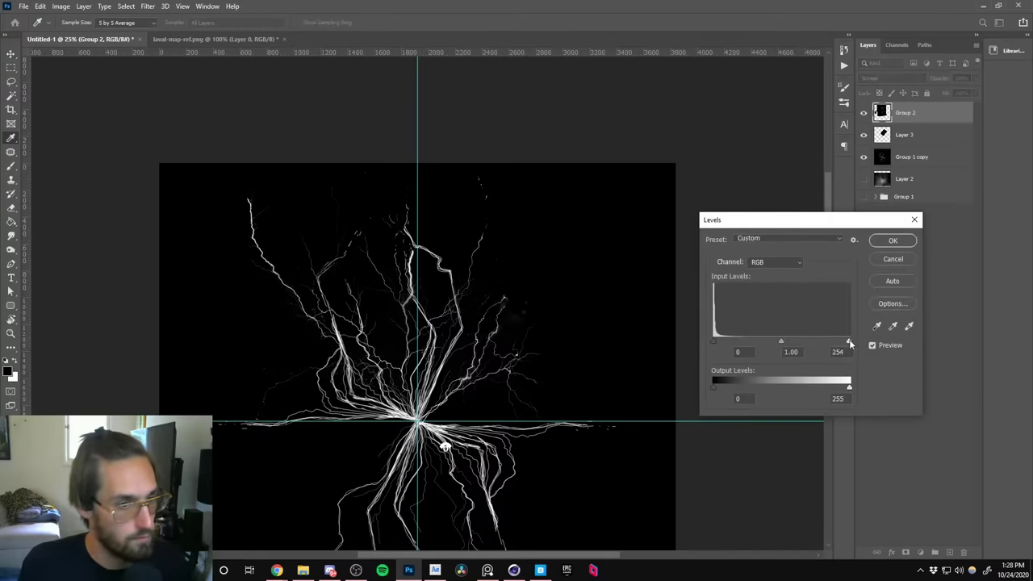
{"action": "left_click_drag", "start_coordinate": [849, 342], "coordinate": [760, 341]}
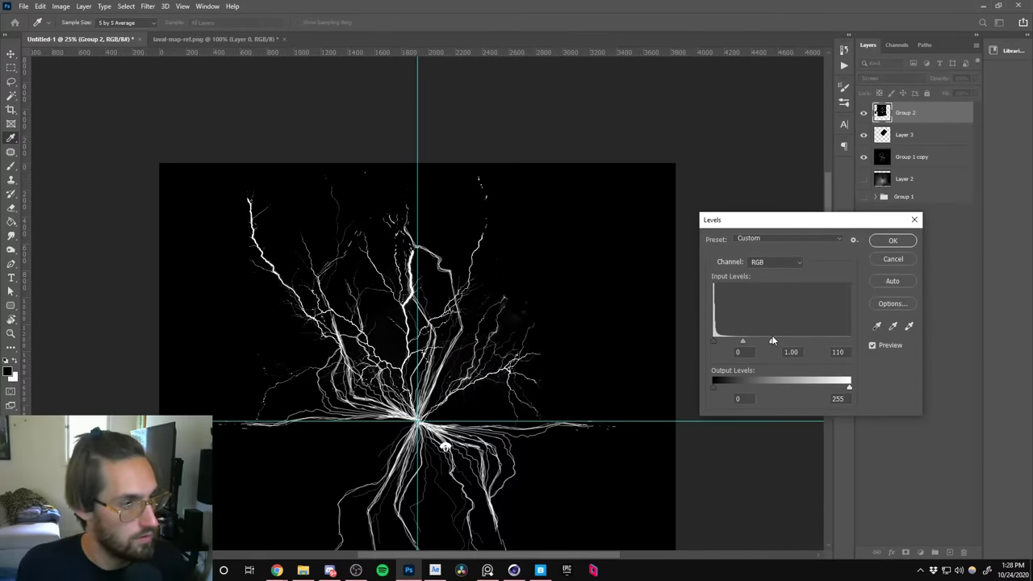
{"action": "left_click", "coordinate": [912, 239]}
Examine Layer 3's upper-right branches up close by toggling that layer's visibility.
{"action": "left_click", "coordinate": [915, 137]}
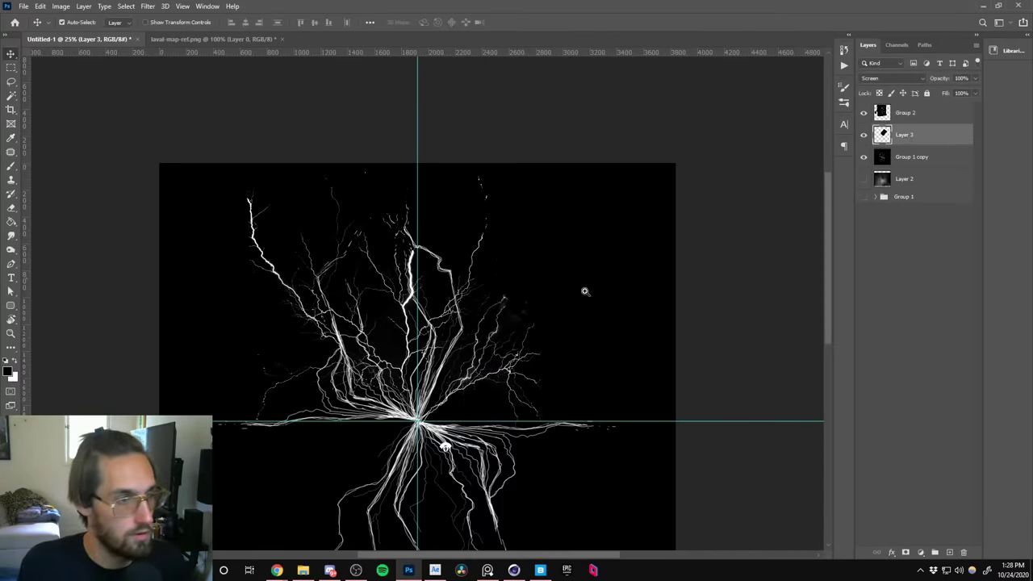
{"action": "key", "text": "z"}
{"action": "left_click", "coordinate": [537, 307]}
{"action": "left_click", "coordinate": [536, 307]}
{"action": "left_click", "coordinate": [536, 307]}
{"action": "left_click", "coordinate": [861, 138]}
{"action": "left_click", "coordinate": [861, 138]}
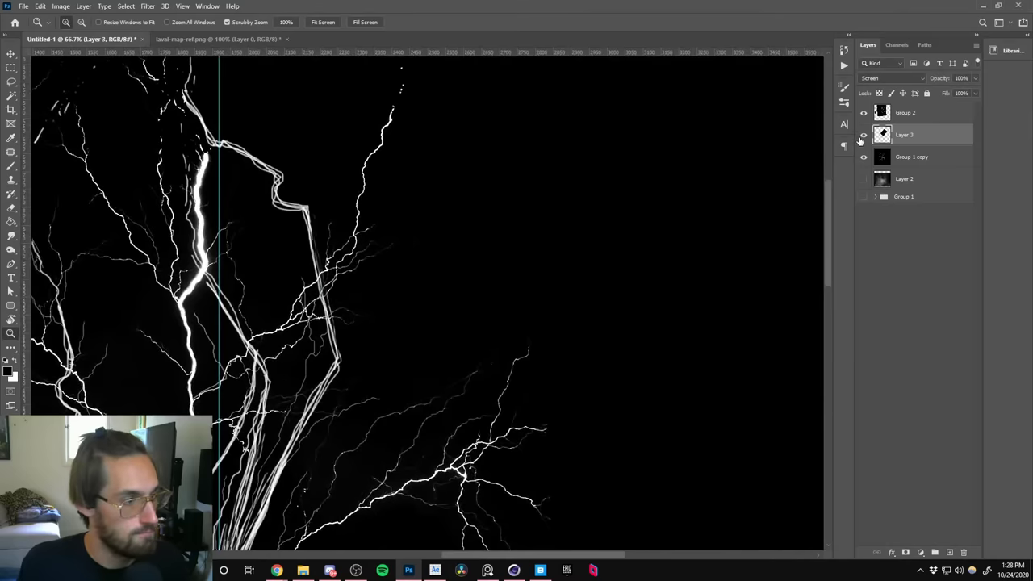
Erase the haze and stray bolt tips at the upper right of Layer 3 with a soft 70 px eraser.
{"action": "left_click", "coordinate": [916, 299]}
{"action": "left_click", "coordinate": [907, 135]}
{"action": "left_click", "coordinate": [14, 209]}
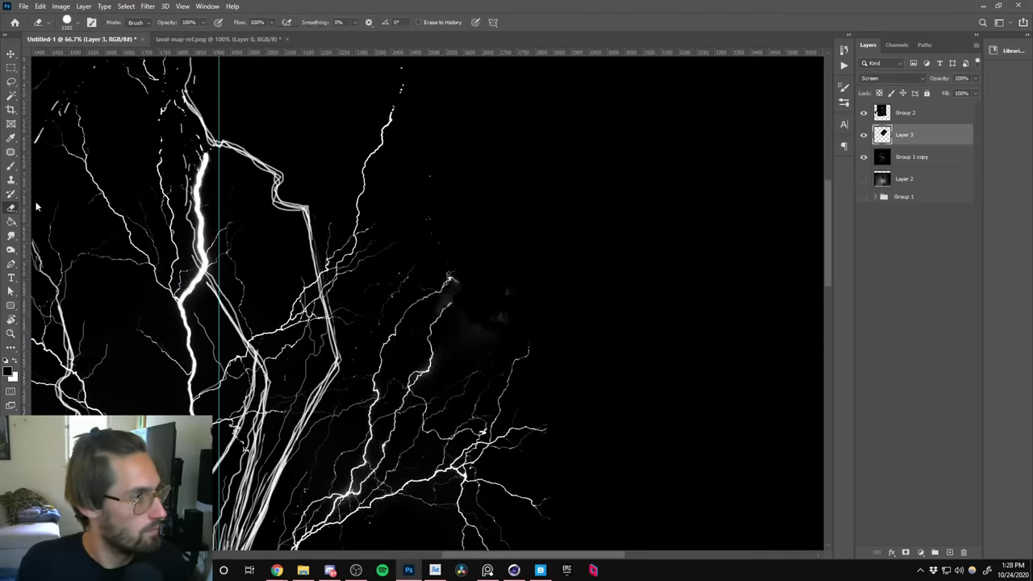
{"action": "key", "text": "bracketleft"}
{"action": "key", "text": "bracketleft"}
{"action": "key", "text": "bracketleft"}
{"action": "key", "text": "bracketleft"}
{"action": "key", "text": "bracketleft"}
{"action": "key", "text": "bracketleft"}
{"action": "key", "text": "bracketleft"}
{"action": "key", "text": "bracketleft"}
{"action": "key", "text": "bracketleft"}
{"action": "key", "text": "bracketleft"}
{"action": "key", "text": "bracketleft"}
{"action": "key", "text": "bracketleft"}
{"action": "key", "text": "bracketleft"}
{"action": "key", "text": "bracketleft"}
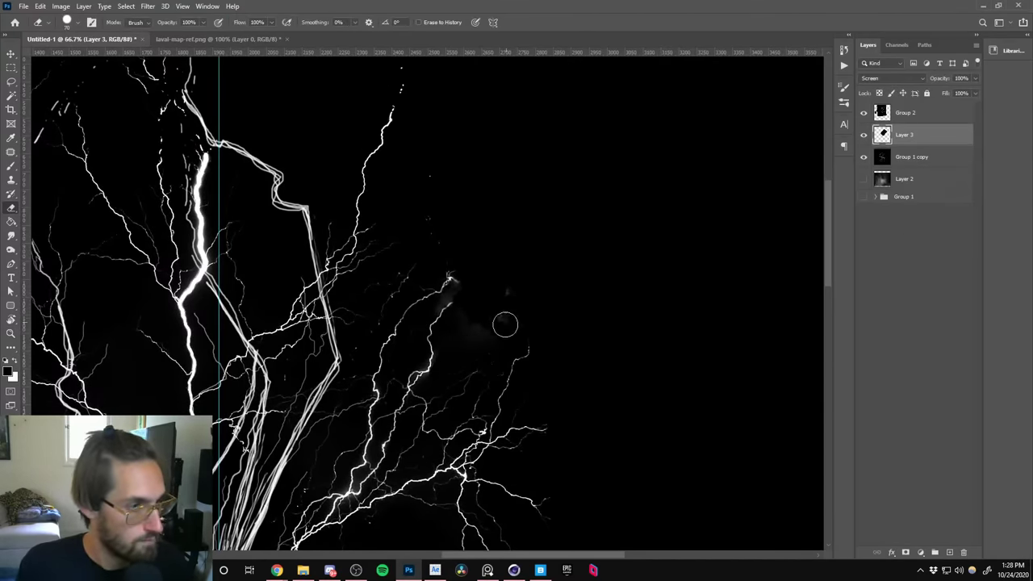
{"action": "right_click", "coordinate": [480, 348]}
{"action": "left_click", "coordinate": [448, 350]}
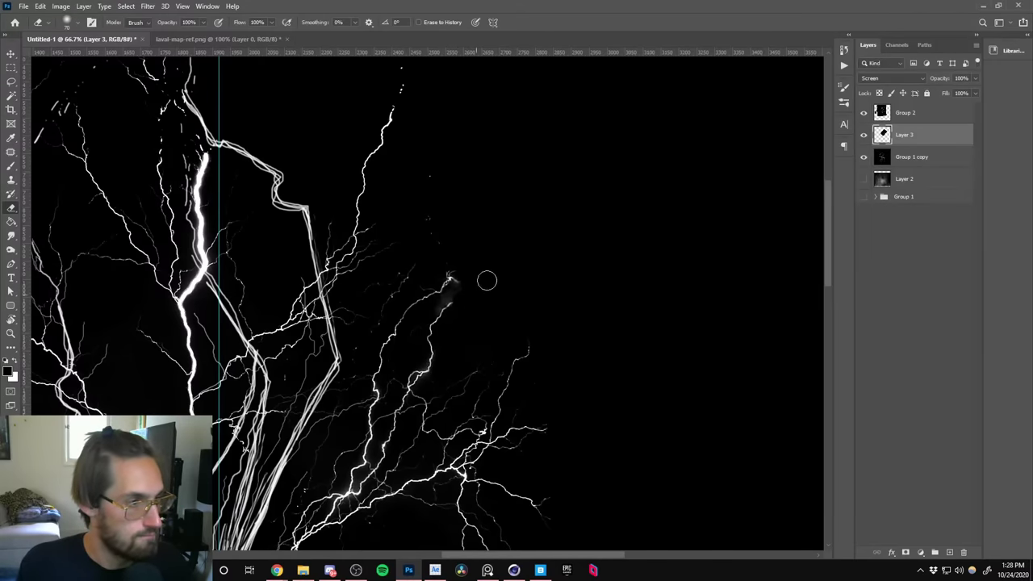
{"action": "mouse_move", "coordinate": [452, 279]}
{"action": "left_mouse_down"}
{"action": "mouse_move", "coordinate": [425, 307]}
{"action": "mouse_move", "coordinate": [425, 327]}
{"action": "left_mouse_up"}
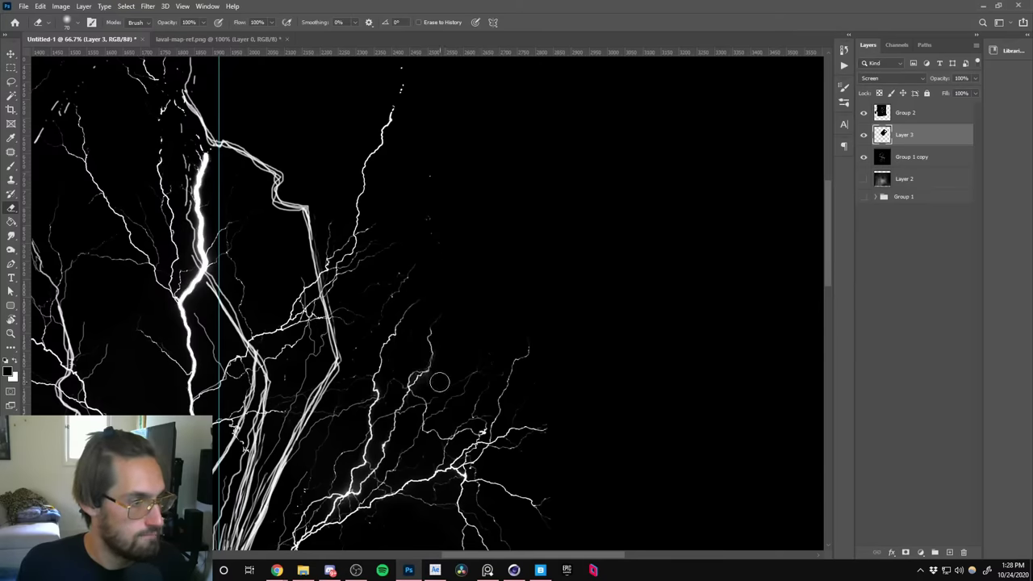
{"action": "left_click_drag", "start_coordinate": [426, 397], "coordinate": [498, 255]}
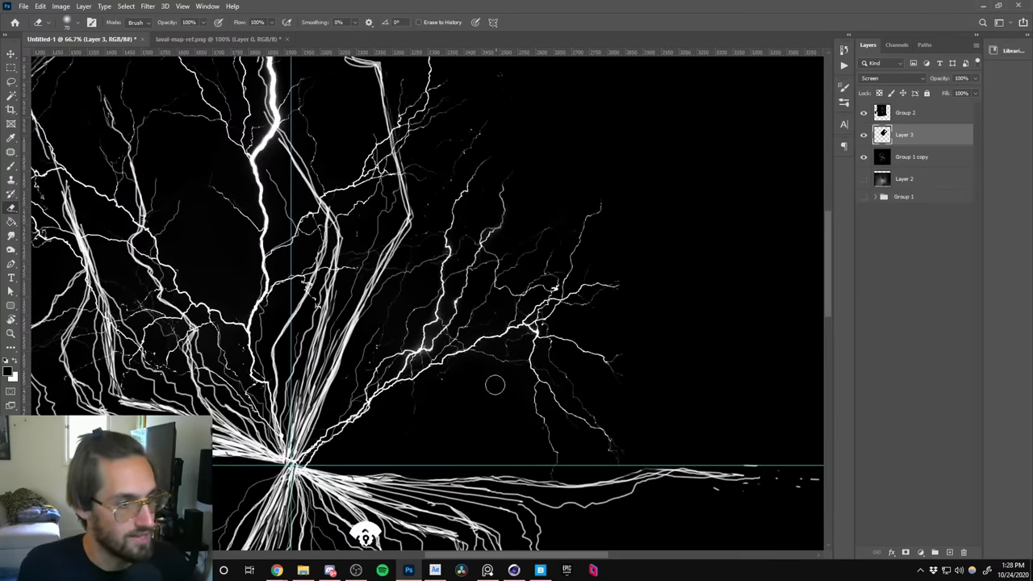
Check the whole burst composition, toggling the visibility of Layer 3 and Group 2.
{"action": "key", "text": "z"}
{"action": "left_click", "coordinate": [499, 329], "text": "alt"}
{"action": "left_click", "coordinate": [499, 328], "text": "alt"}
{"action": "left_click", "coordinate": [500, 329], "text": "alt"}
{"action": "left_click", "coordinate": [500, 330], "text": "alt"}
{"action": "left_click", "coordinate": [496, 331]}
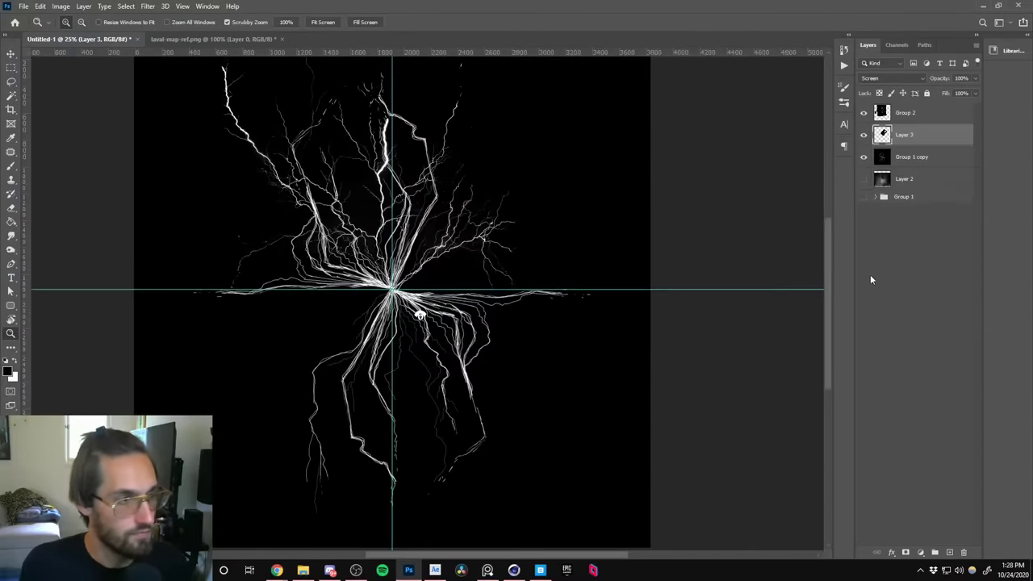
{"action": "left_click", "coordinate": [870, 279]}
{"action": "left_click_drag", "start_coordinate": [418, 233], "coordinate": [436, 293]}
{"action": "key", "text": "e"}
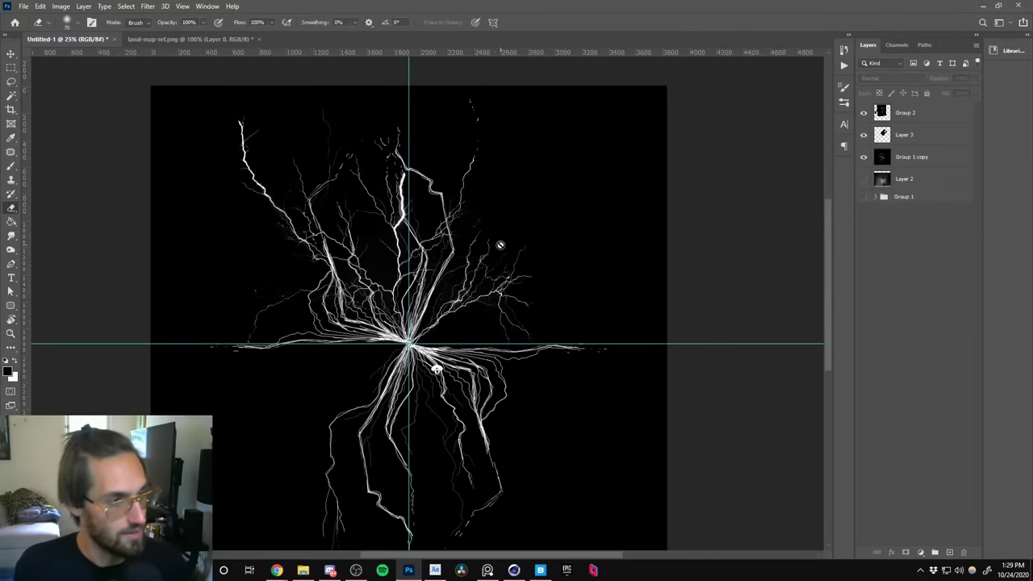
{"action": "left_click_drag", "start_coordinate": [866, 137], "coordinate": [862, 115]}
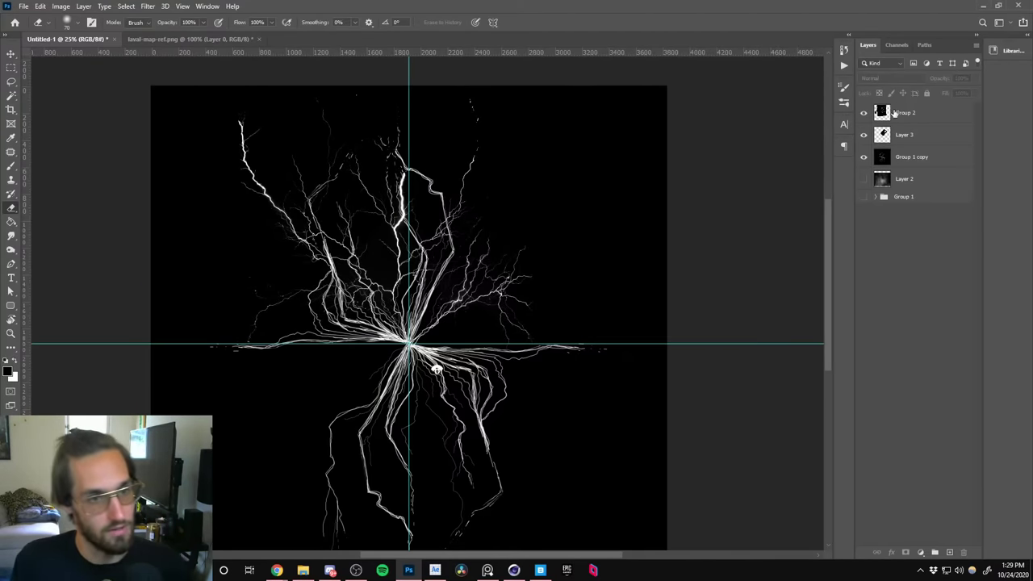
Merge Layer 3 with Group 2 and set the merged layer's blending mode to Screen.
{"action": "left_click", "coordinate": [916, 135]}
{"action": "key", "text": "Delete"}
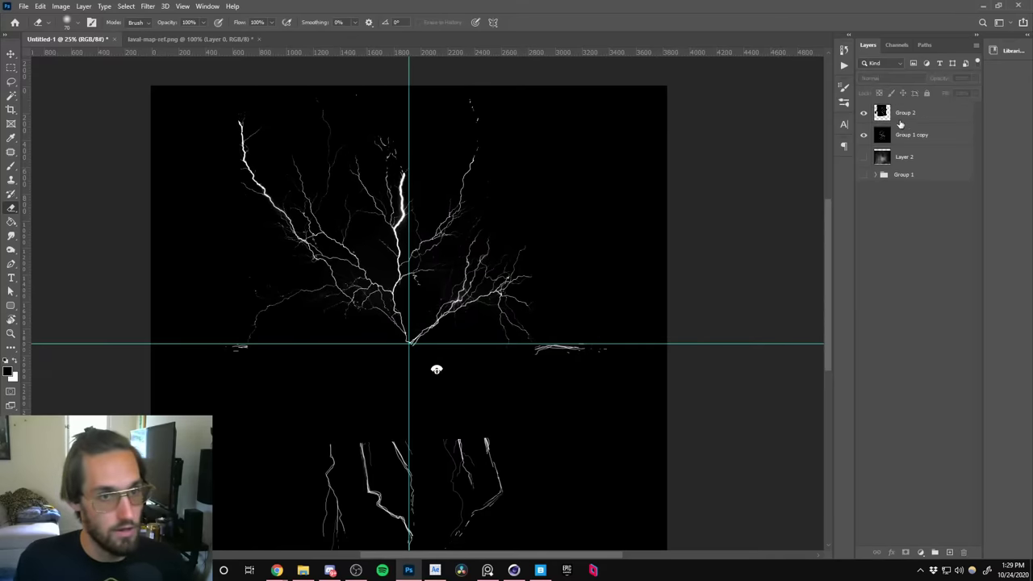
{"action": "left_click", "coordinate": [922, 81]}
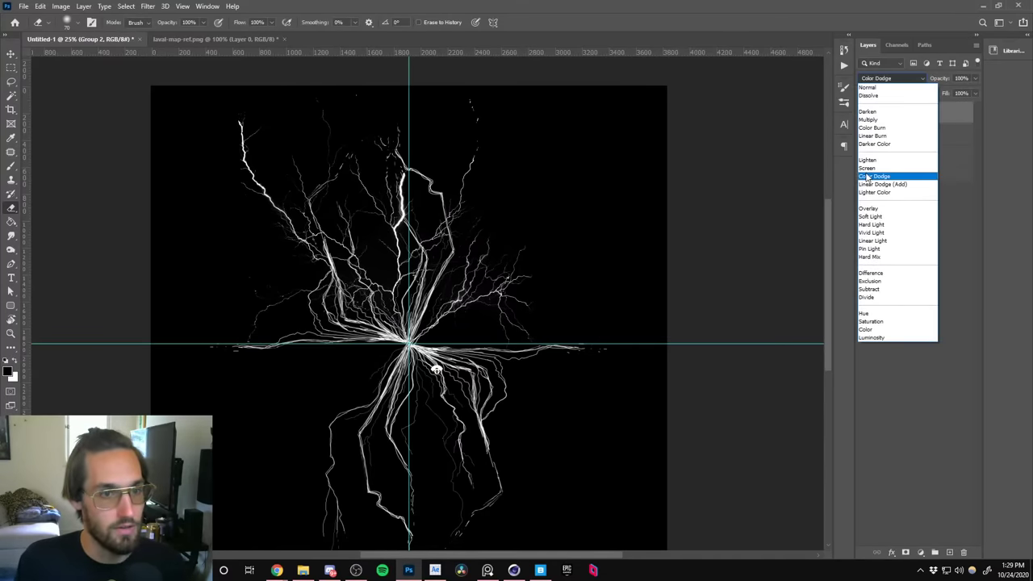
{"action": "left_click", "coordinate": [868, 168]}
Duplicate Group 2, rotate the copy about -168°, and place it over the lower half with its root near the guide intersection.
{"action": "left_click", "coordinate": [904, 119], "text": "ctrl"}
{"action": "left_click", "coordinate": [905, 122]}
{"action": "key", "text": "ctrl+j"}
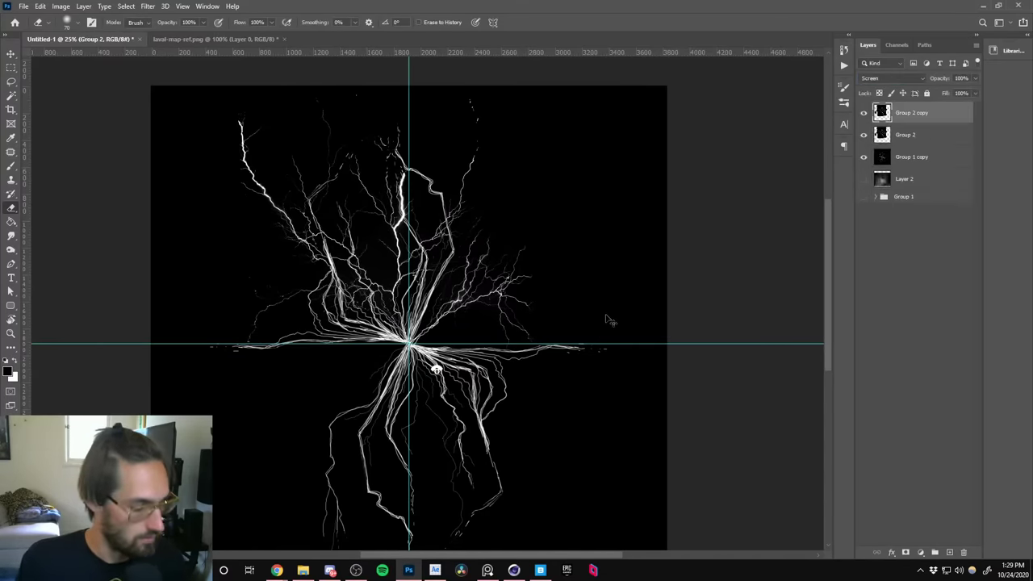
{"action": "key", "text": "ctrl+t"}
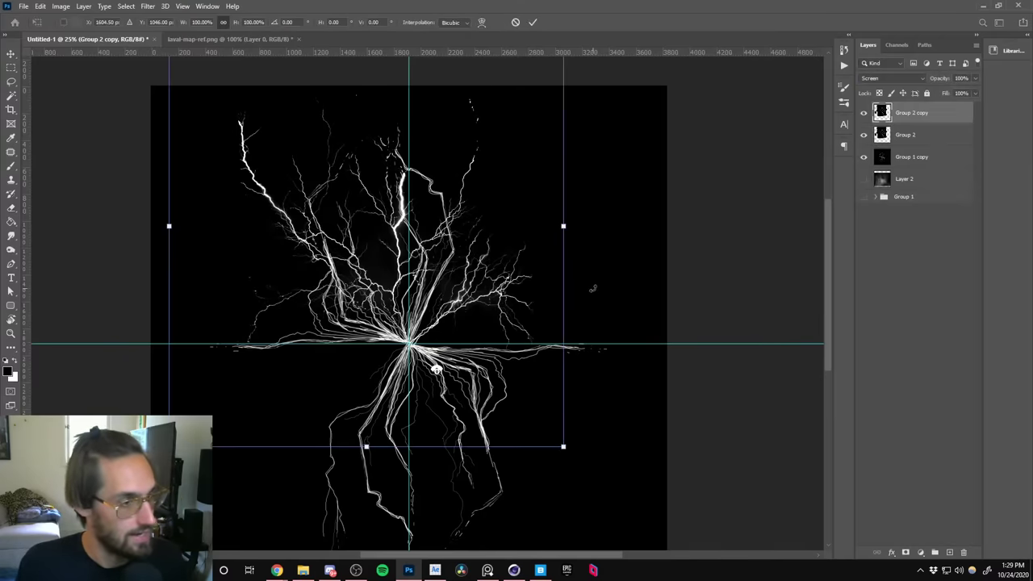
{"action": "left_click_drag", "start_coordinate": [565, 266], "coordinate": [370, 319]}
{"action": "left_click_drag", "start_coordinate": [683, 314], "coordinate": [707, 416]}
{"action": "left_click_drag", "start_coordinate": [484, 415], "coordinate": [433, 451]}
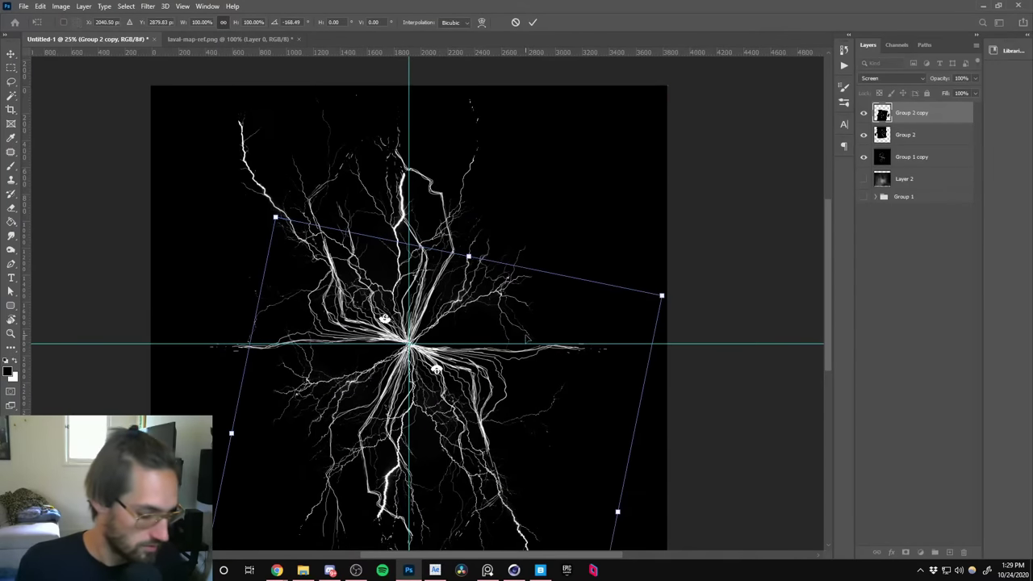
{"action": "key", "text": "Return"}
{"action": "key", "text": "e"}
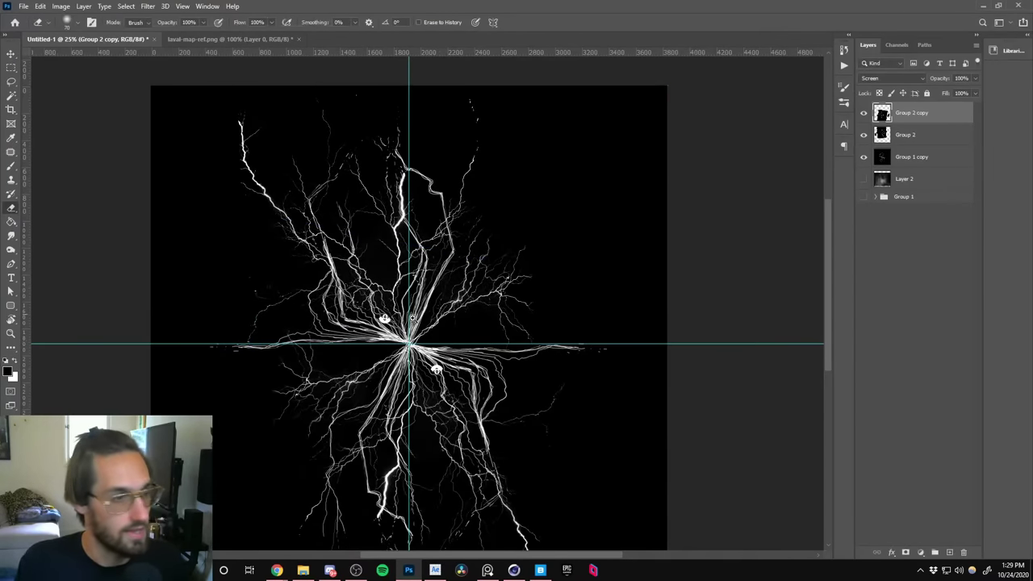
Merge Group 2 and Group 2 copy into one layer and set its blending mode to Screen.
{"action": "key", "text": "z"}
{"action": "left_click", "coordinate": [398, 321]}
{"action": "left_click", "coordinate": [398, 322]}
{"action": "left_click", "coordinate": [398, 322]}
{"action": "left_click", "coordinate": [398, 322]}
{"action": "left_click", "coordinate": [903, 223]}
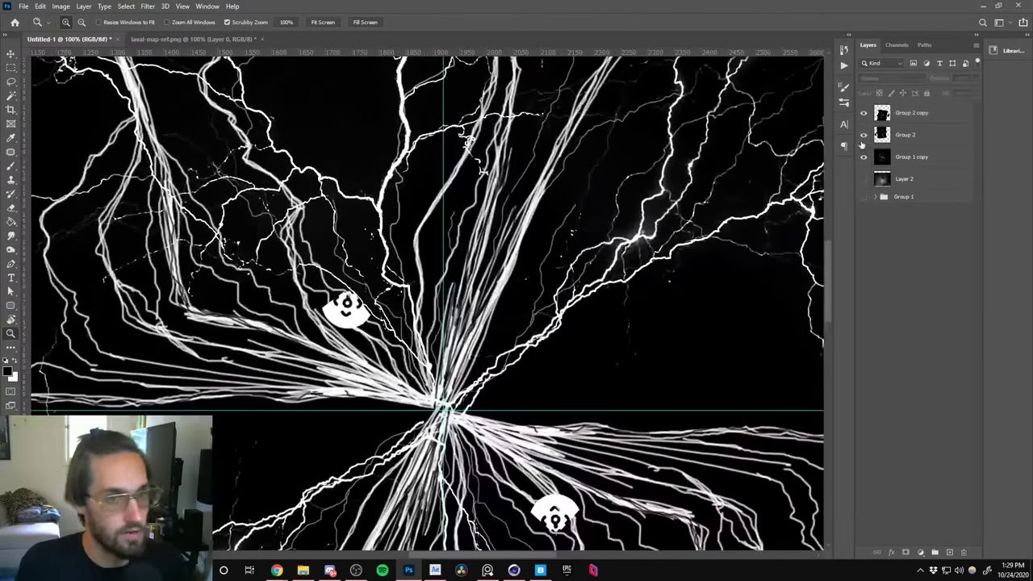
{"action": "left_click", "coordinate": [862, 141]}
{"action": "left_click", "coordinate": [862, 140]}
{"action": "left_click_drag", "start_coordinate": [562, 489], "coordinate": [490, 328]}
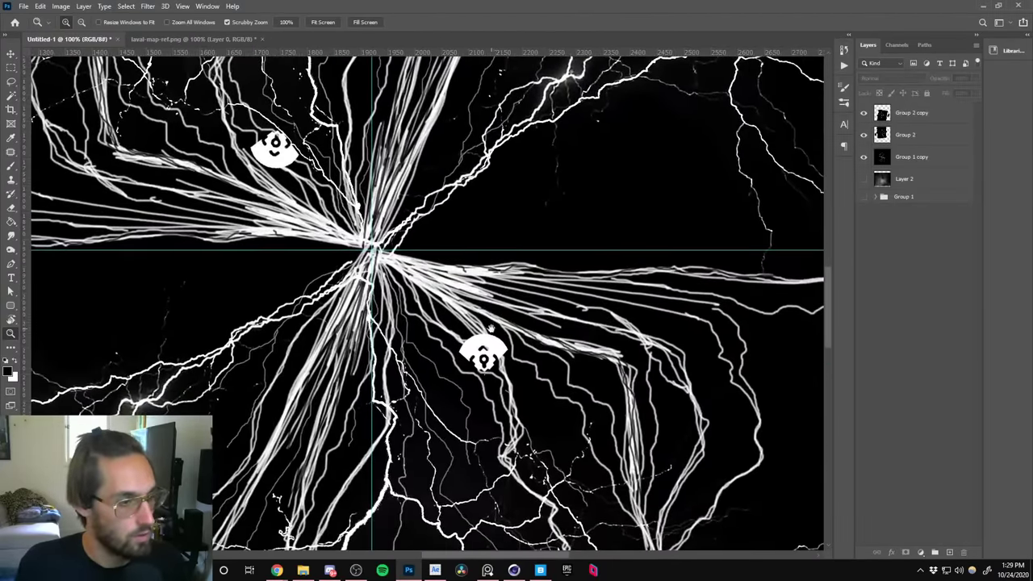
{"action": "left_click", "coordinate": [10, 67]}
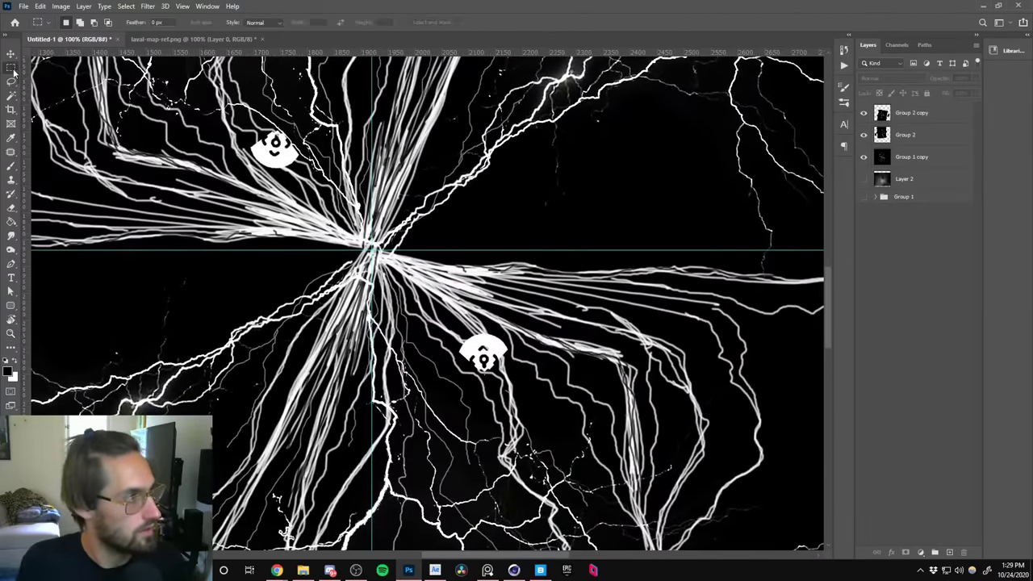
{"action": "left_click", "coordinate": [921, 135]}
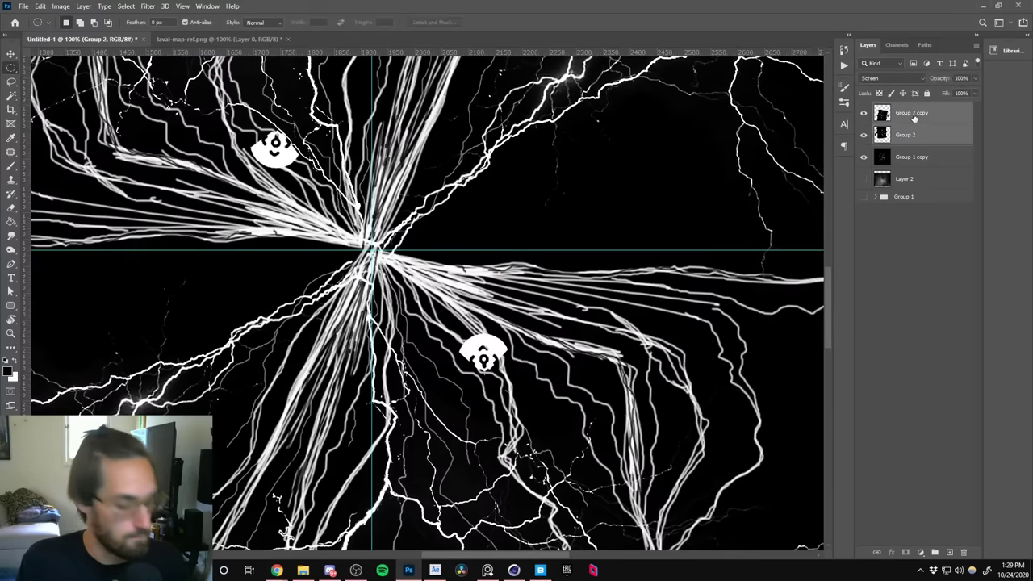
{"action": "key", "text": "Delete"}
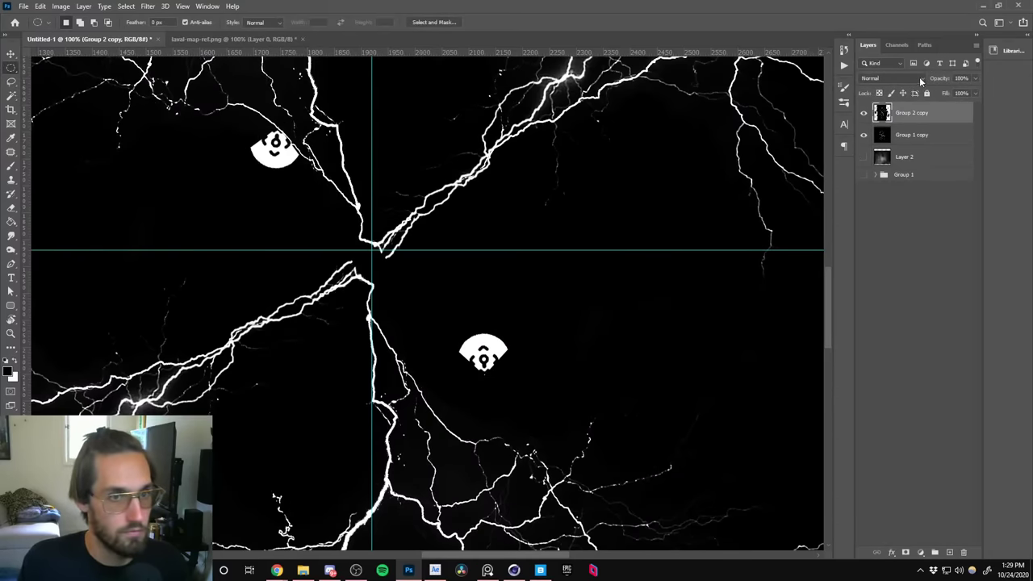
{"action": "left_click", "coordinate": [919, 78]}
{"action": "left_click", "coordinate": [876, 226]}
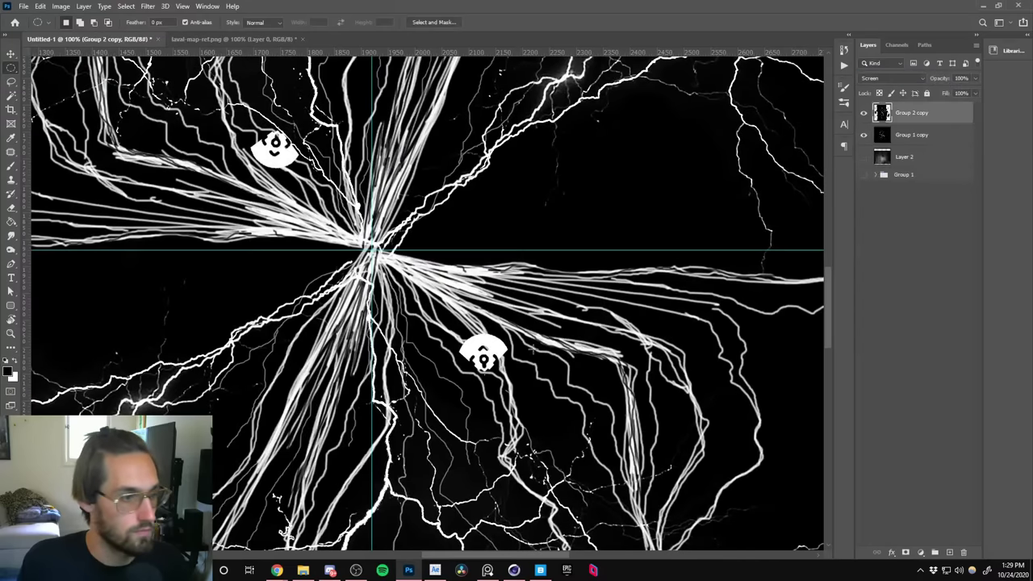
Remove the two white watermark emblems beside the burst's center, using circular selections and Content-Aware Fill at 100% opacity.
{"action": "left_click_drag", "start_coordinate": [457, 379], "coordinate": [510, 332]}
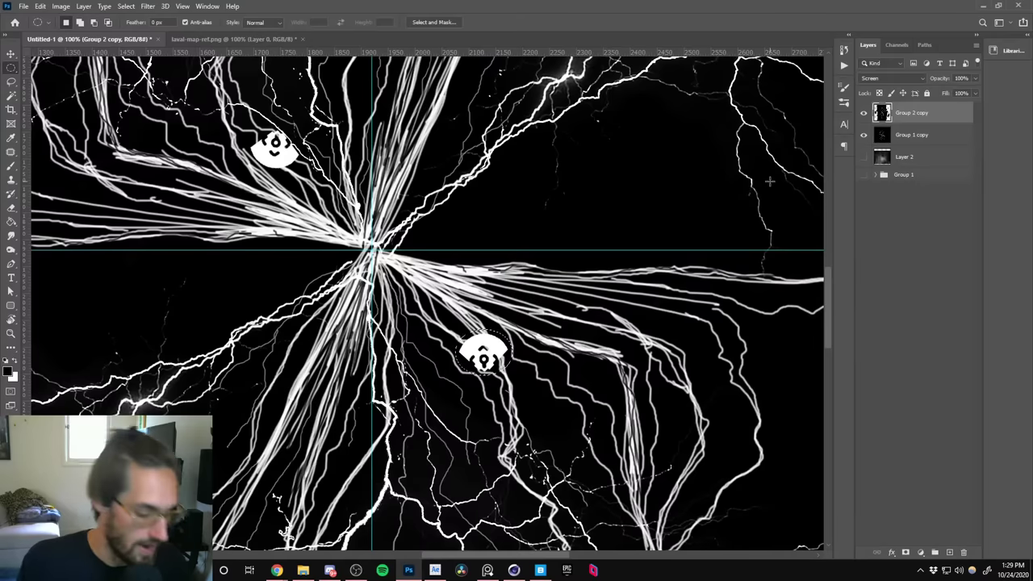
{"action": "key", "text": "Delete"}
{"action": "left_click_drag", "start_coordinate": [260, 155], "coordinate": [351, 152]}
{"action": "key", "text": "shift+BackSpace"}
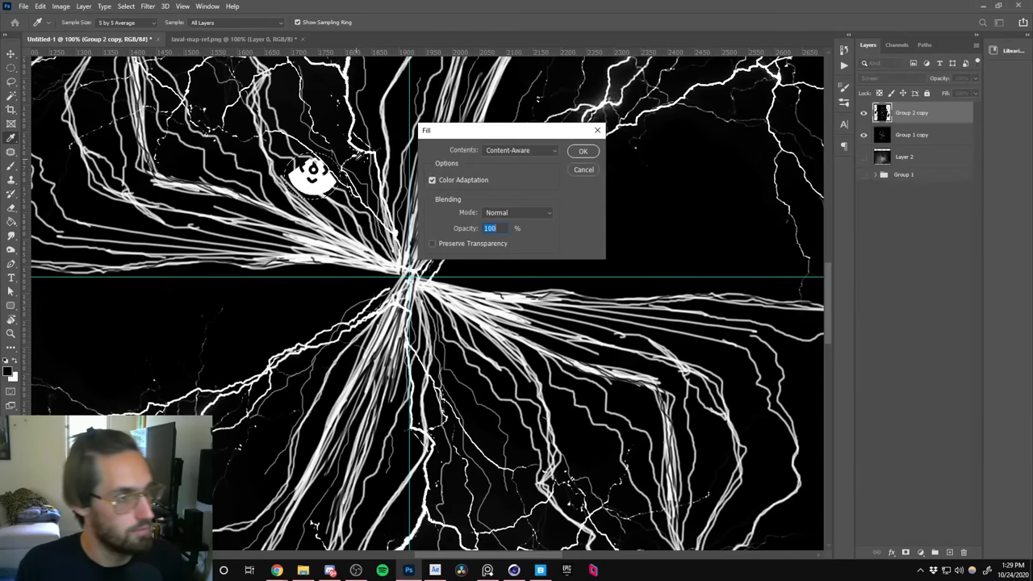
{"action": "left_click", "coordinate": [578, 155]}
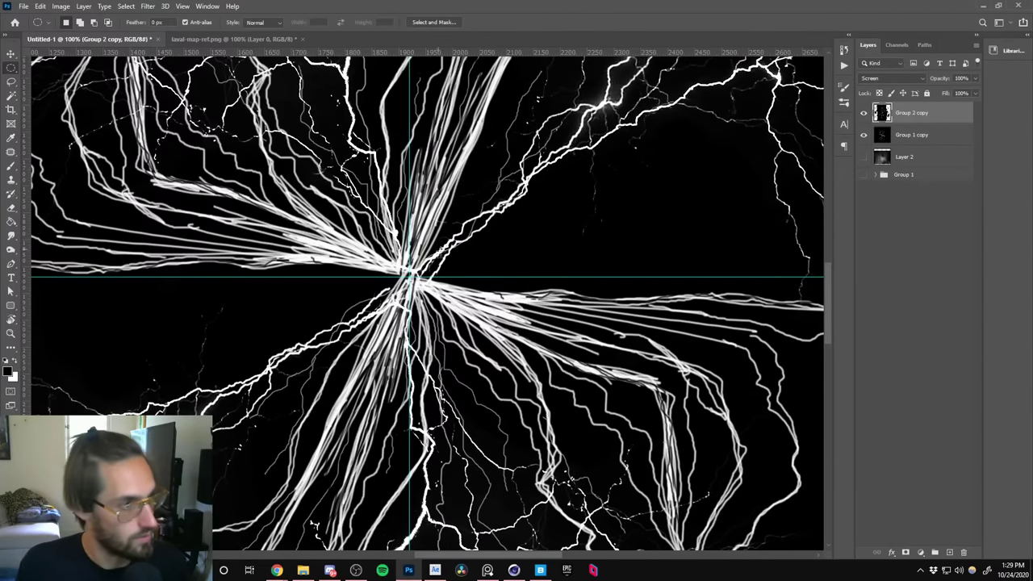
Inspect the whole lightning burst and the lower bolt's tip where it meets the canvas edge.
{"action": "key", "text": "z"}
{"action": "left_click", "coordinate": [455, 265], "text": "alt"}
{"action": "left_click", "coordinate": [455, 265], "text": "alt"}
{"action": "left_click", "coordinate": [455, 265], "text": "alt"}
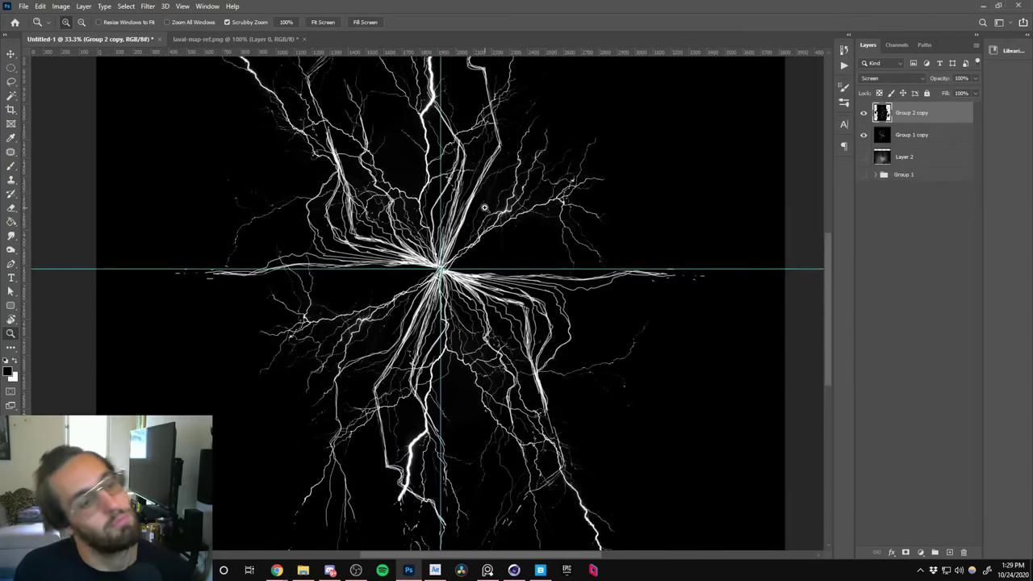
{"action": "key", "text": "m"}
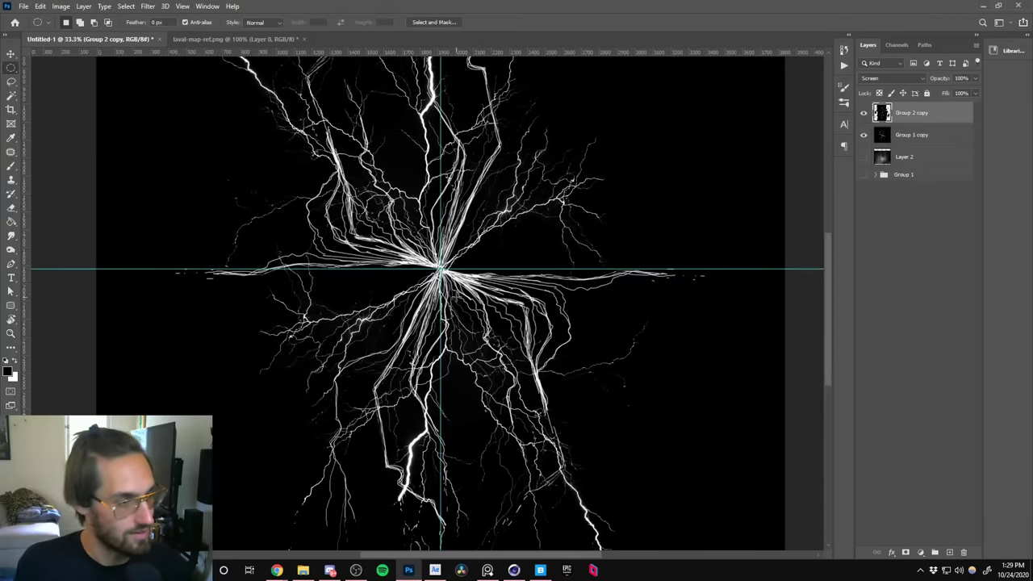
{"action": "key", "text": "z"}
{"action": "left_click", "coordinate": [475, 288], "text": "alt"}
{"action": "left_click", "coordinate": [474, 293], "text": "alt"}
{"action": "left_click", "coordinate": [474, 293], "text": "alt"}
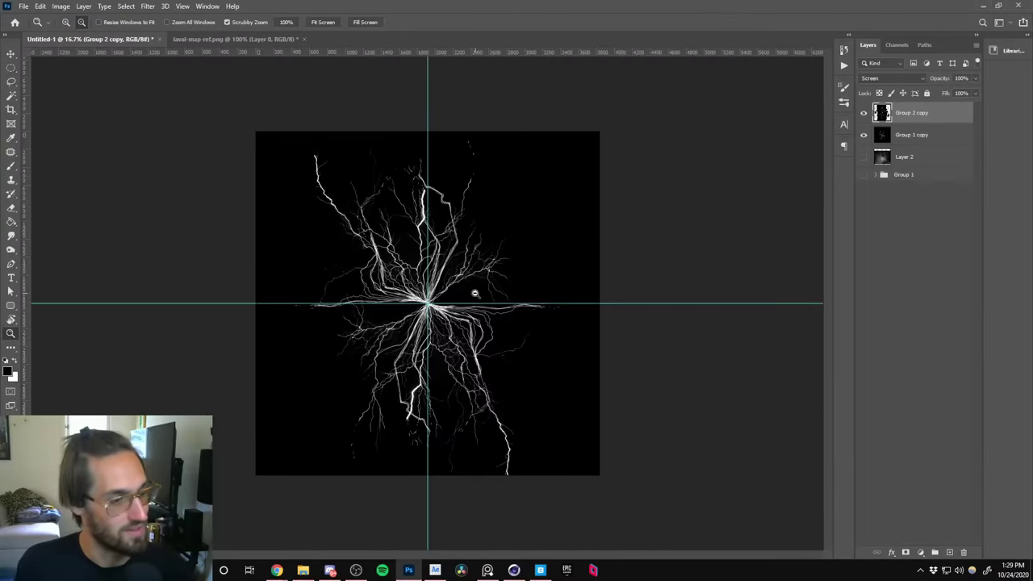
{"action": "left_click", "coordinate": [460, 281]}
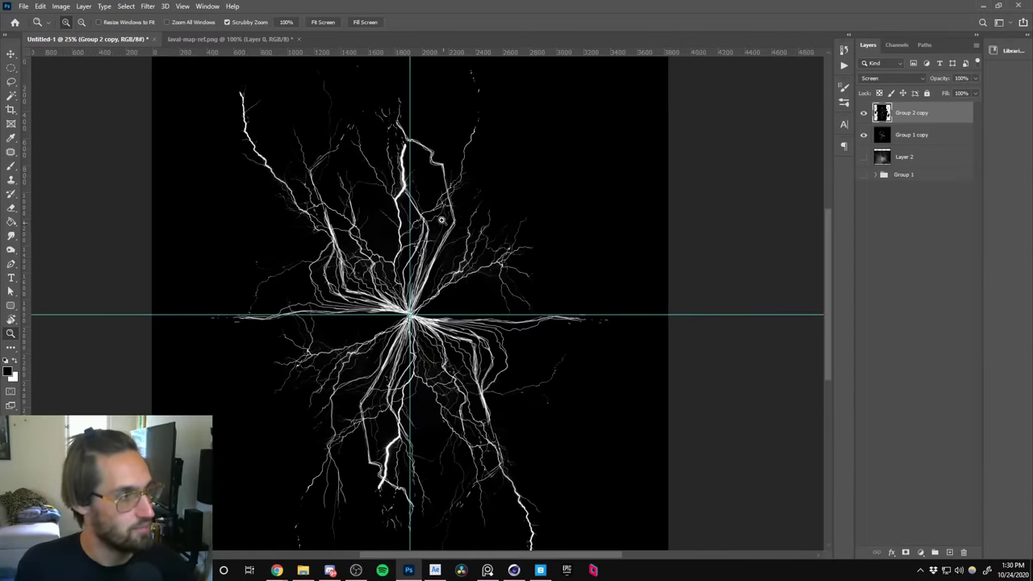
{"action": "left_click_drag", "start_coordinate": [452, 366], "coordinate": [401, 243]}
{"action": "key", "text": "m"}
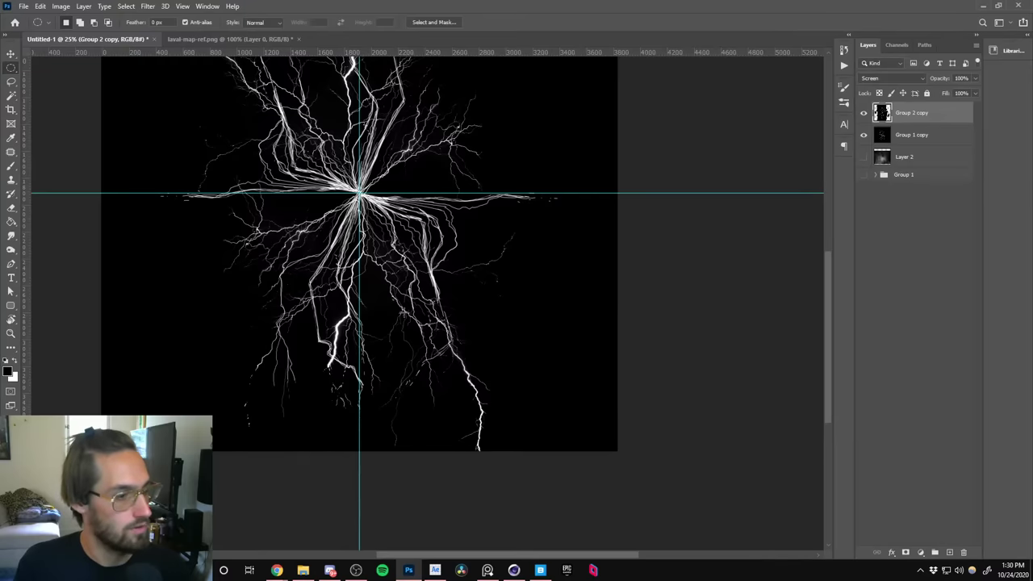
{"action": "key", "text": "z"}
{"action": "left_click_drag", "start_coordinate": [479, 451], "coordinate": [525, 414]}
{"action": "left_click", "coordinate": [486, 403], "text": "alt"}
{"action": "left_click", "coordinate": [487, 402], "text": "alt"}
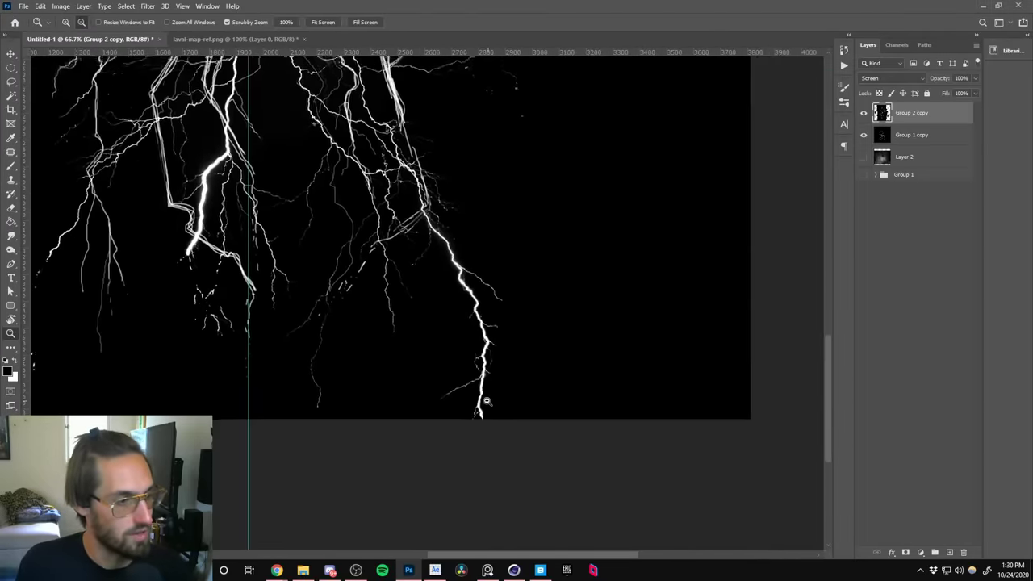
{"action": "left_click", "coordinate": [487, 402], "text": "alt"}
{"action": "left_click", "coordinate": [486, 402], "text": "alt"}
{"action": "left_click", "coordinate": [487, 401]}
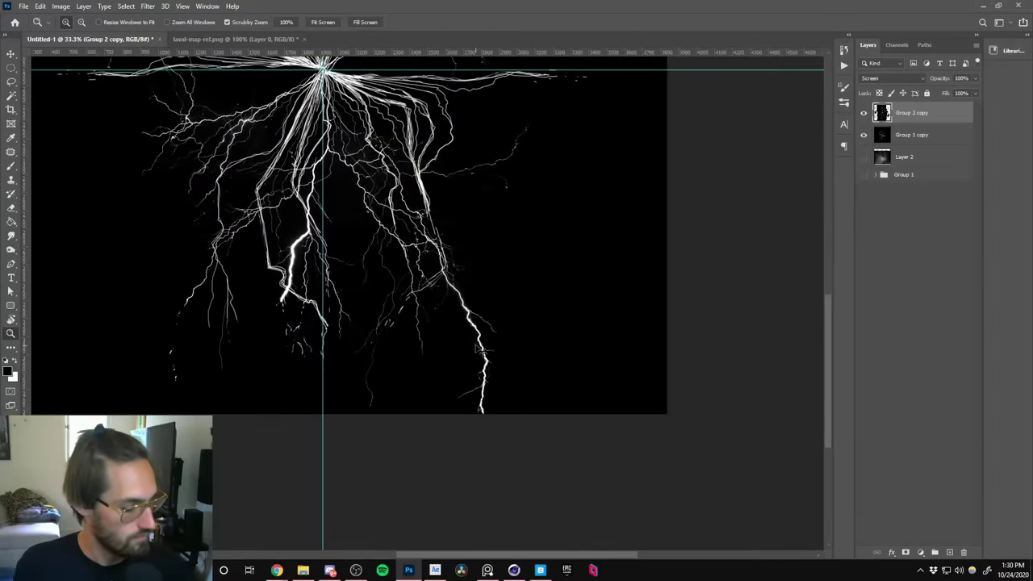
Start saving the document and create a new folder named ps inside the 8. NVIDIA Contest _VFX folder as its destination.
{"action": "key", "text": "ctrl+s"}
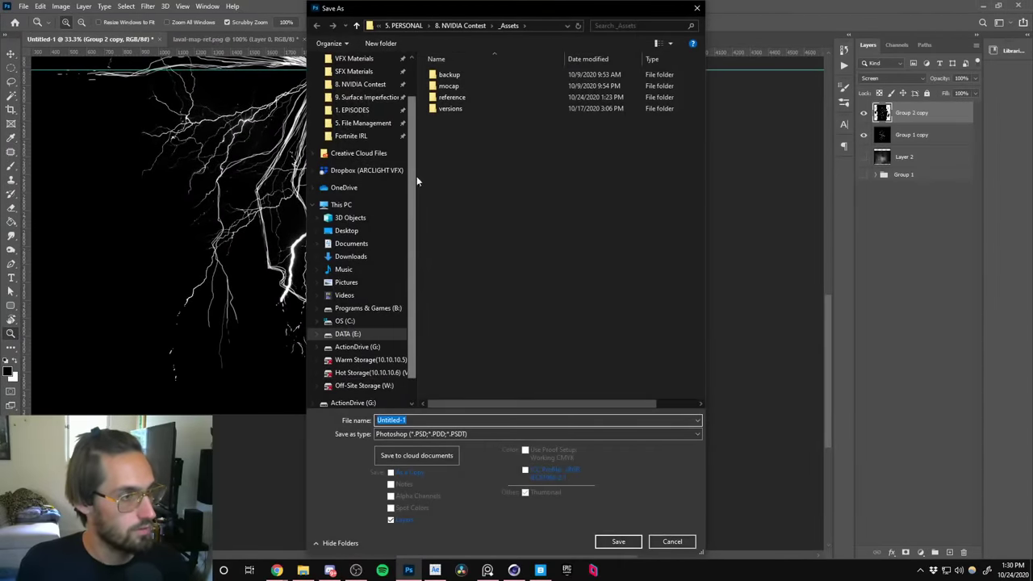
{"action": "scroll", "coordinate": [412, 109], "scroll_direction": "up", "scroll_amount": 1}
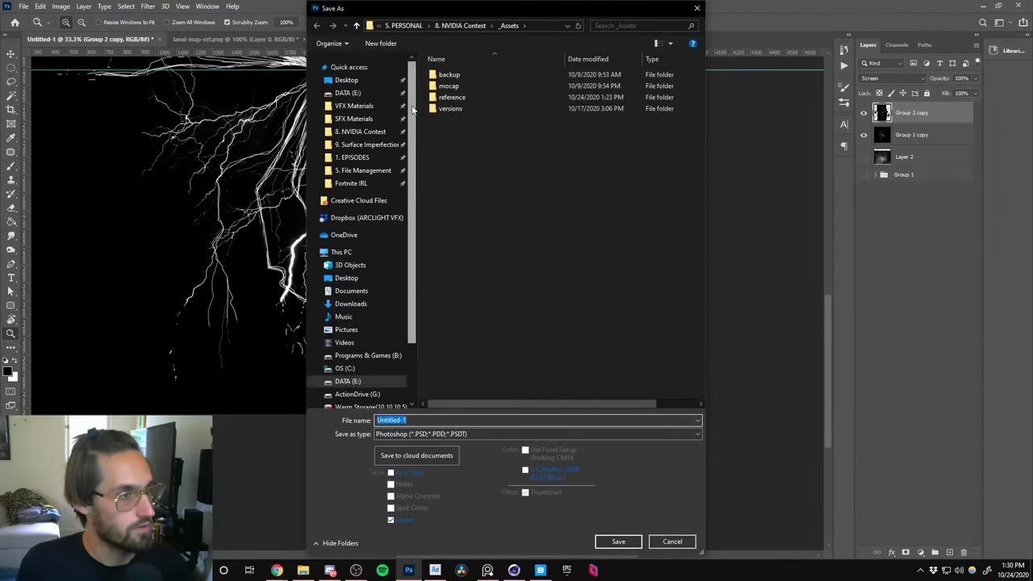
{"action": "left_click", "coordinate": [472, 28]}
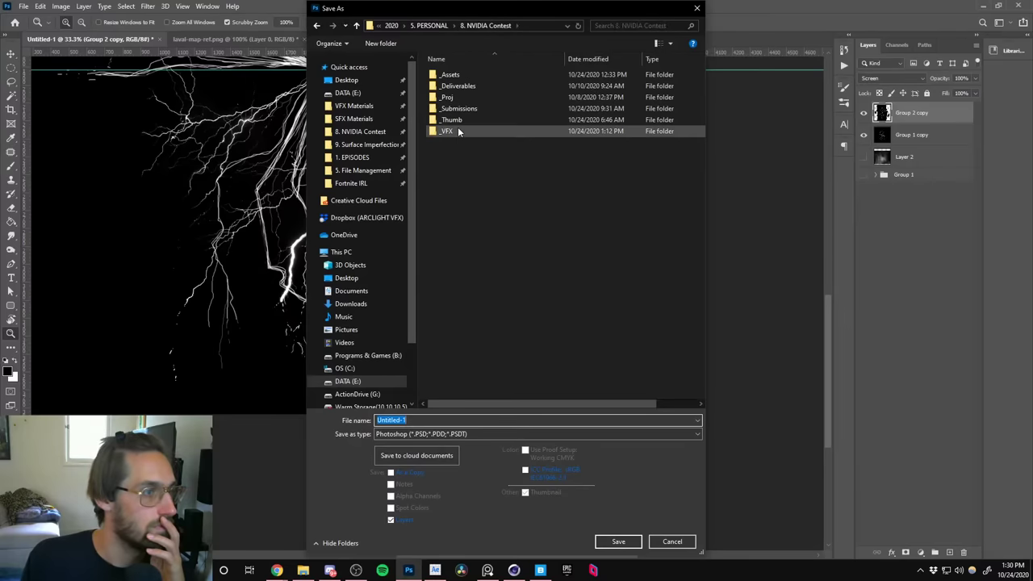
{"action": "double_click", "coordinate": [449, 131]}
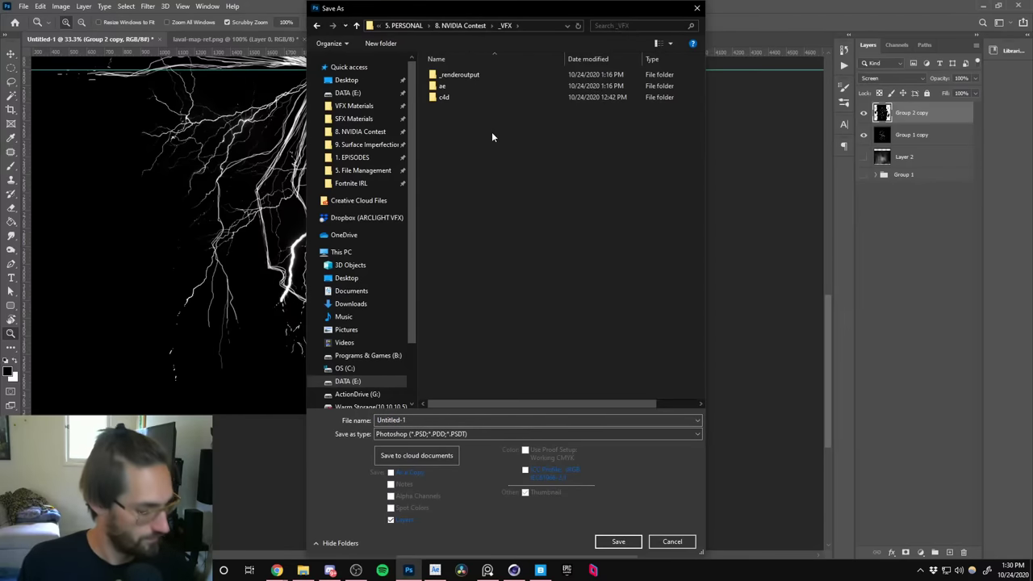
{"action": "key", "text": "ctrl+shift+n"}
{"action": "type", "text": "ps"}
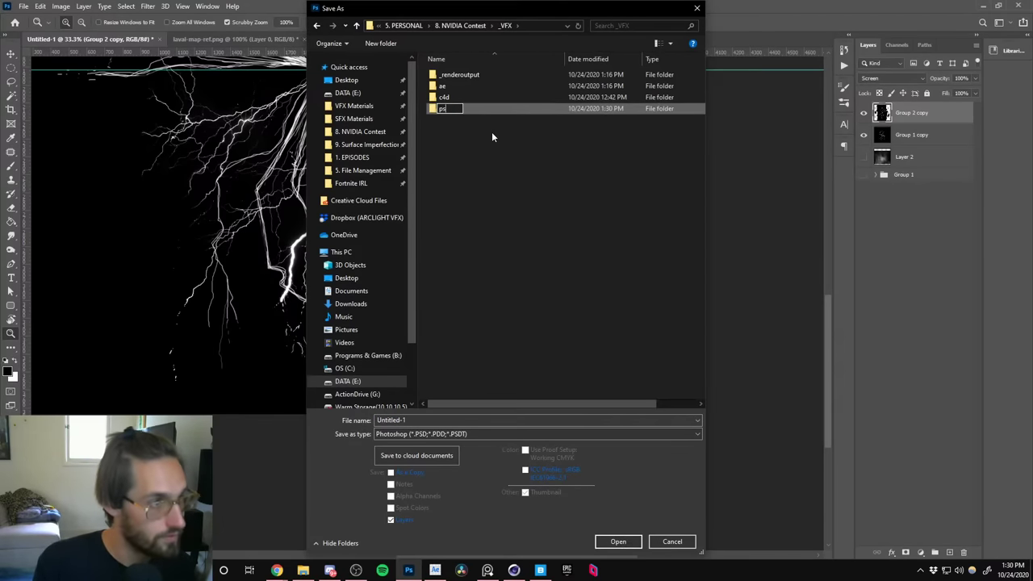
{"action": "key", "text": "Return"}
{"action": "key", "text": "Return"}
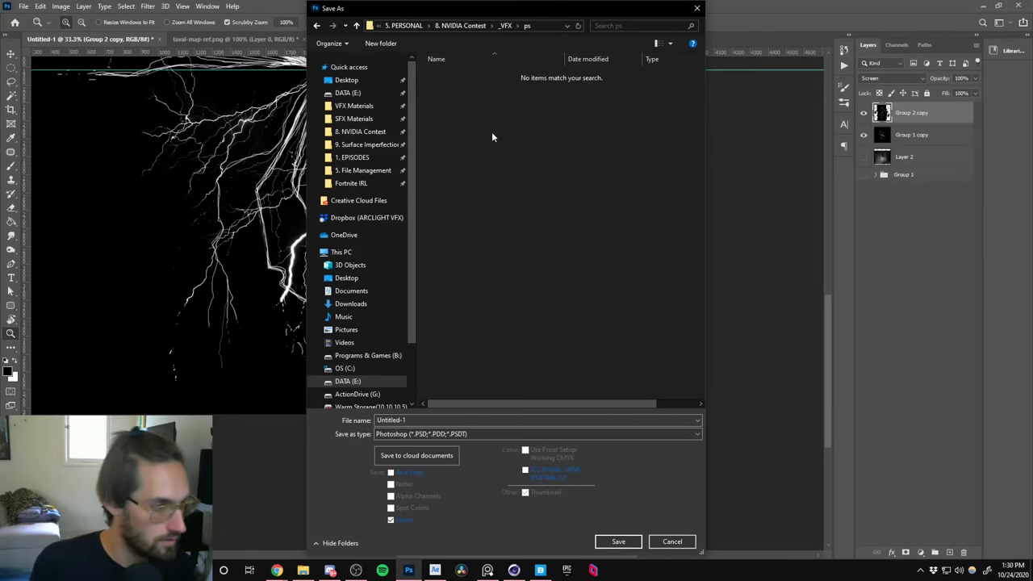
Save the document as lava-map in Photoshop format with Maximize Compatibility enabled.
{"action": "left_click", "coordinate": [440, 419]}
{"action": "type", "text": "lav"}
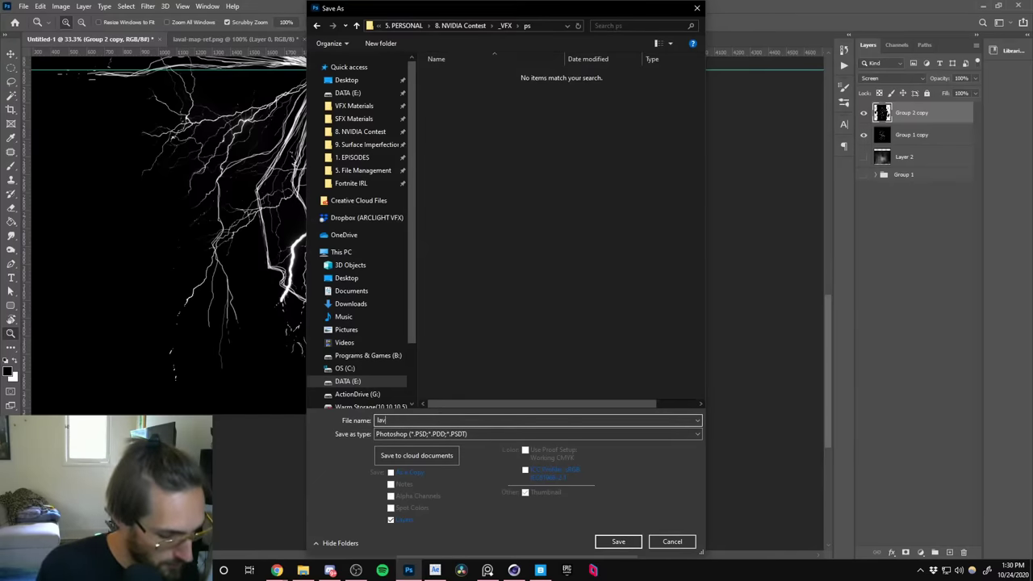
{"action": "type", "text": "a-map"}
{"action": "key", "text": "Return"}
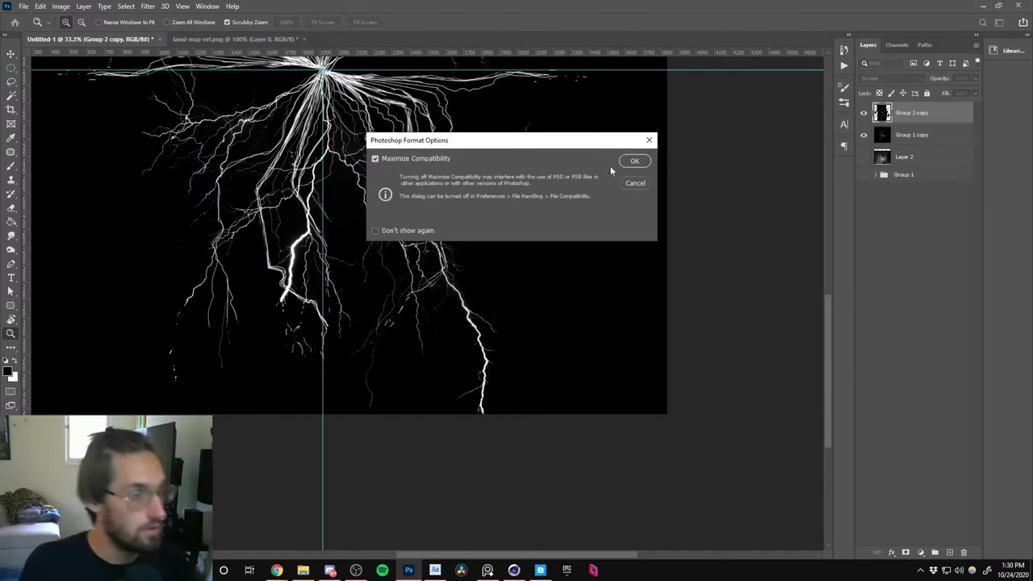
{"action": "left_click", "coordinate": [634, 161]}
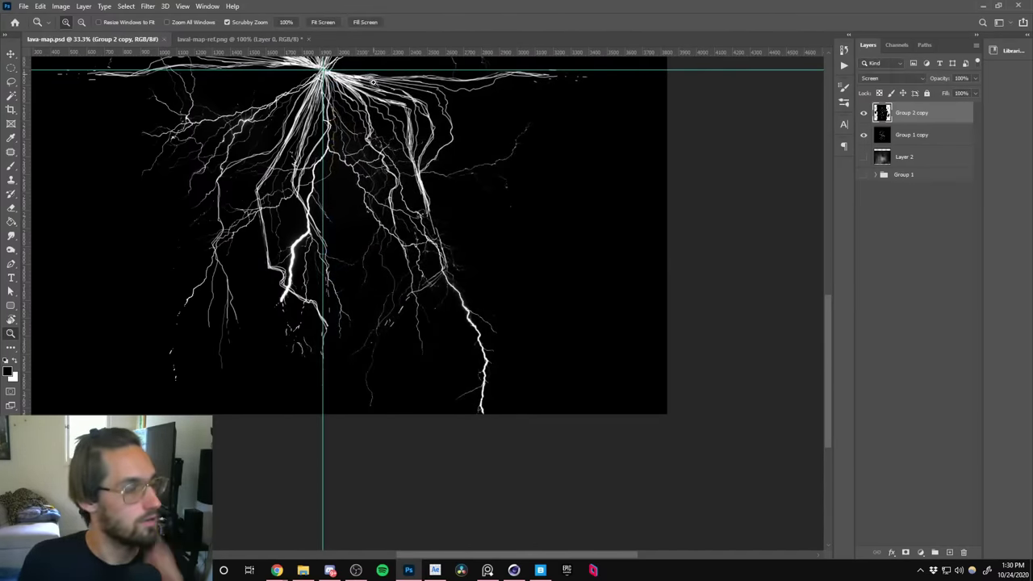
Start saving a copy of the lightning map and choose the 8. NVIDIA Contest _Assets folder as its destination.
{"action": "key", "text": "ctrl+shift+s"}
{"action": "left_click", "coordinate": [442, 435]}
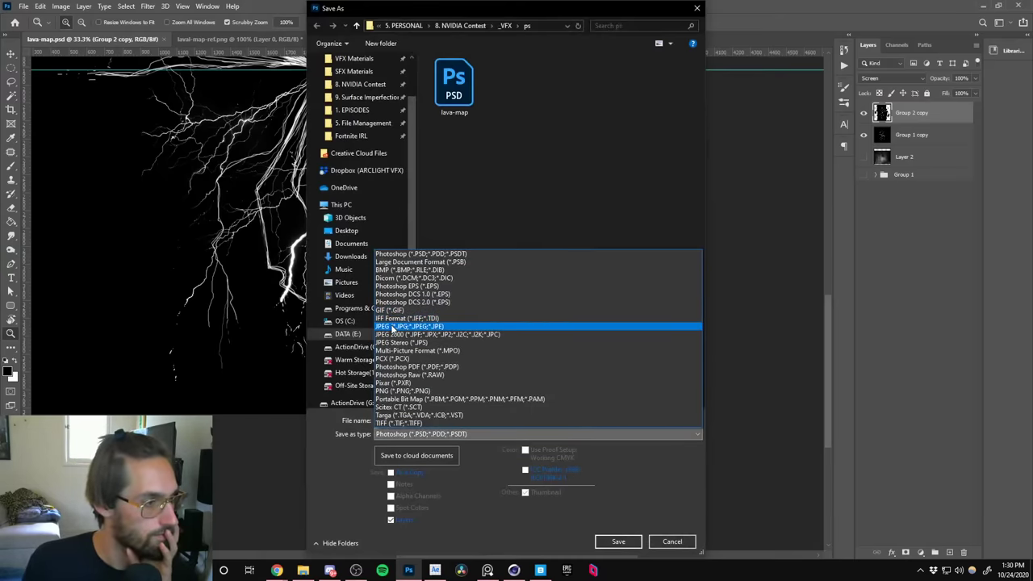
{"action": "left_click", "coordinate": [395, 326]}
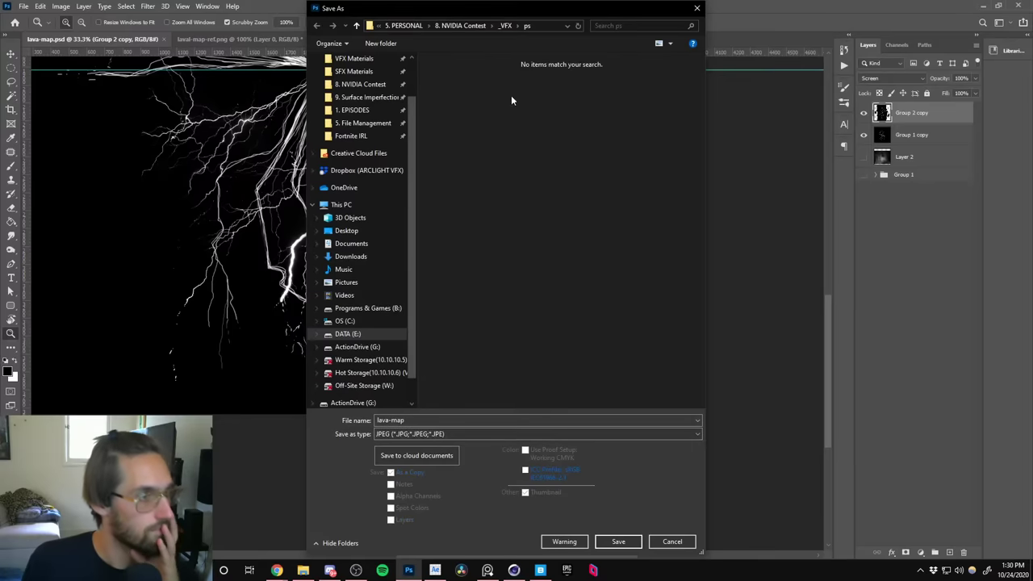
{"action": "left_click", "coordinate": [504, 27]}
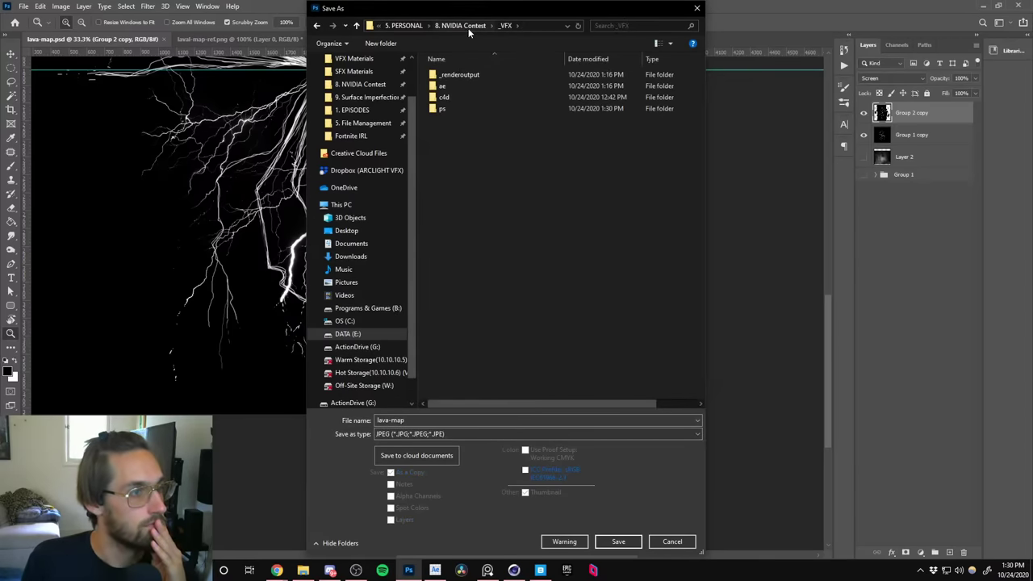
{"action": "left_click", "coordinate": [470, 27]}
{"action": "double_click", "coordinate": [461, 75]}
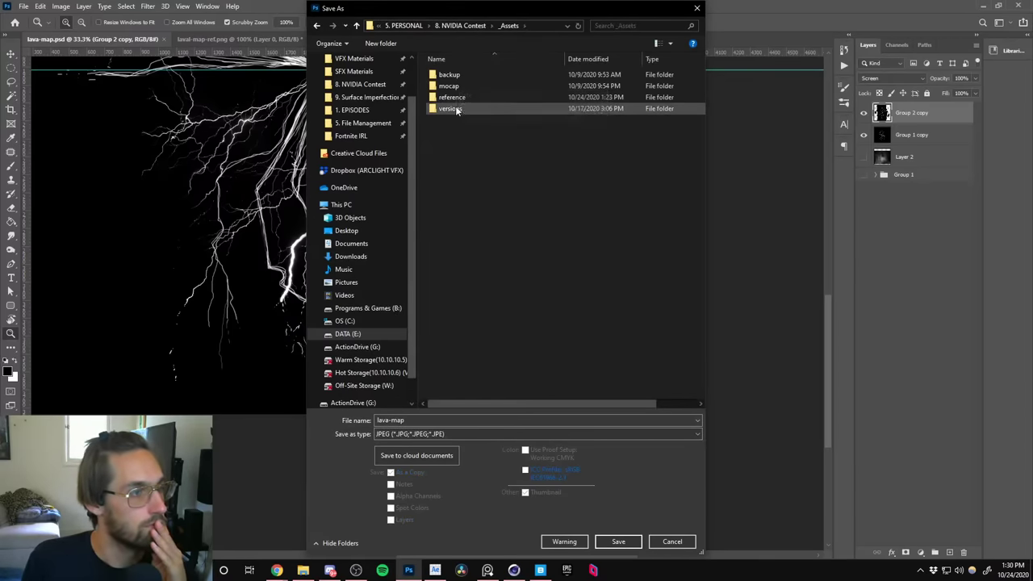
{"action": "left_click", "coordinate": [318, 26]}
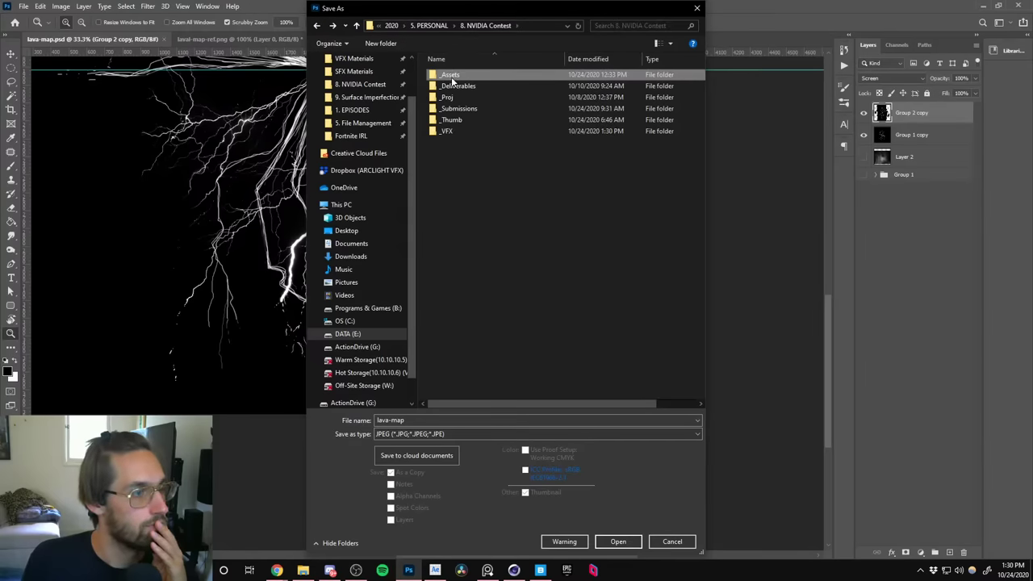
{"action": "double_click", "coordinate": [452, 75]}
Save the copy in PNG format, replacing the existing laval-map.png, and accept the PNG format options.
{"action": "left_click", "coordinate": [415, 434]}
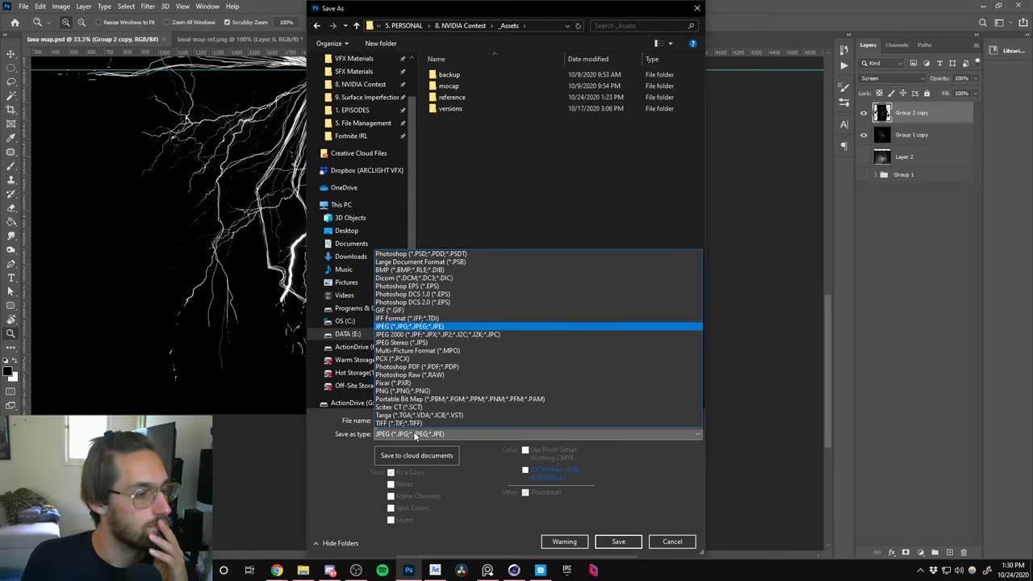
{"action": "key", "text": "Up"}
{"action": "key", "text": "Up"}
{"action": "key", "text": "Up"}
{"action": "key", "text": "Up"}
{"action": "key", "text": "Up"}
{"action": "key", "text": "Up"}
{"action": "key", "text": "Up"}
{"action": "key", "text": "Up"}
{"action": "key", "text": "Up"}
{"action": "key", "text": "Return"}
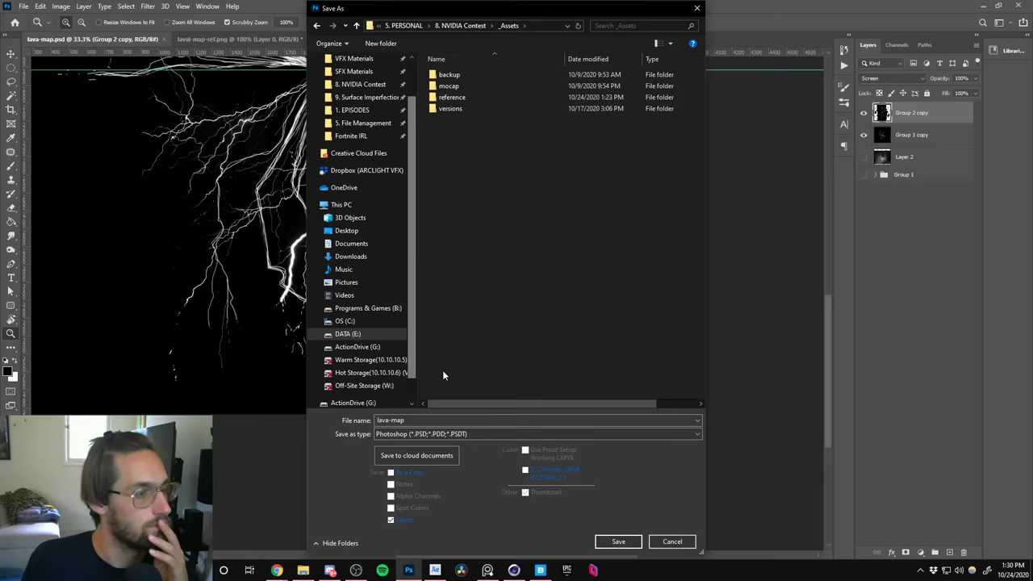
{"action": "left_click", "coordinate": [426, 436]}
{"action": "left_click", "coordinate": [394, 388]}
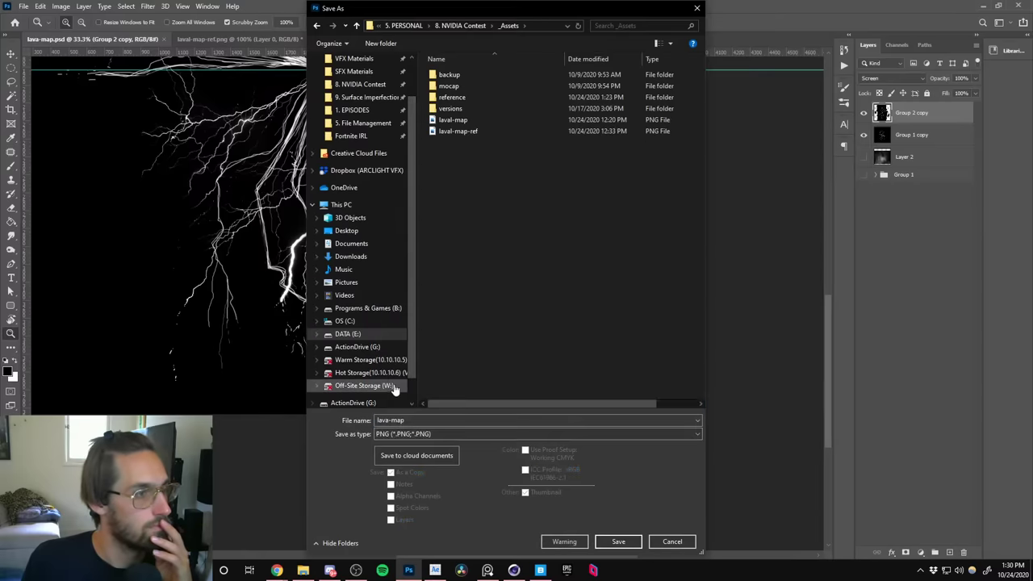
{"action": "double_click", "coordinate": [449, 119]}
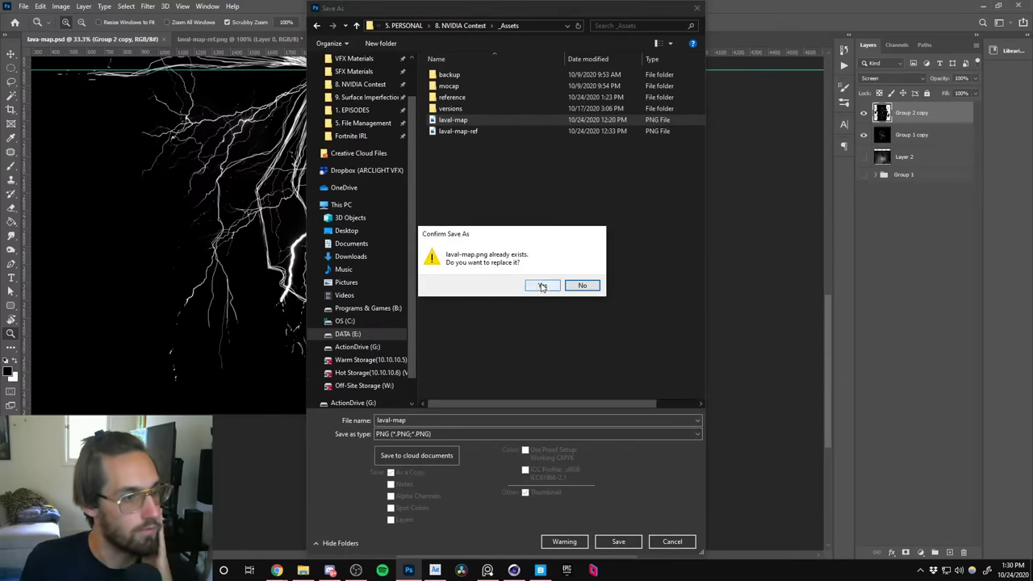
{"action": "left_click", "coordinate": [542, 286]}
{"action": "left_click", "coordinate": [574, 169]}
Switch to Cinema 4D and store the finished Octane render in the Live Viewer's buffer for A/B comparison.
{"action": "left_click", "coordinate": [974, 9]}
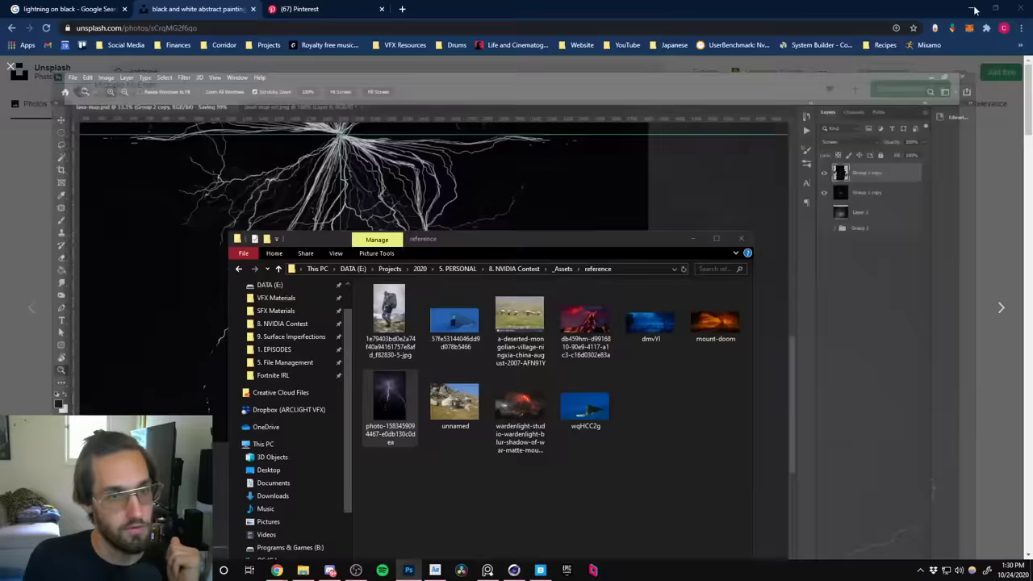
{"action": "left_click", "coordinate": [693, 238]}
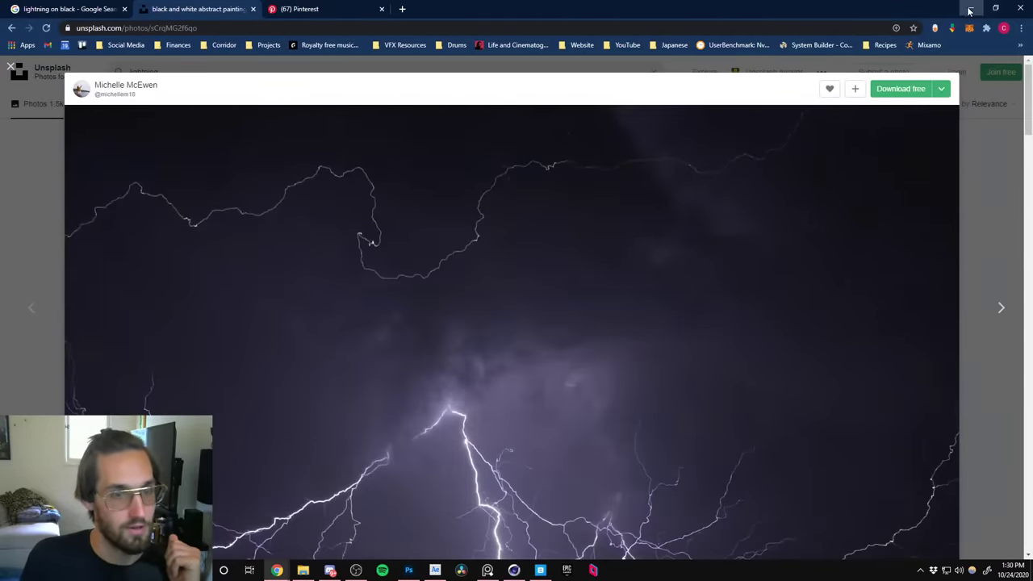
{"action": "left_click", "coordinate": [969, 9]}
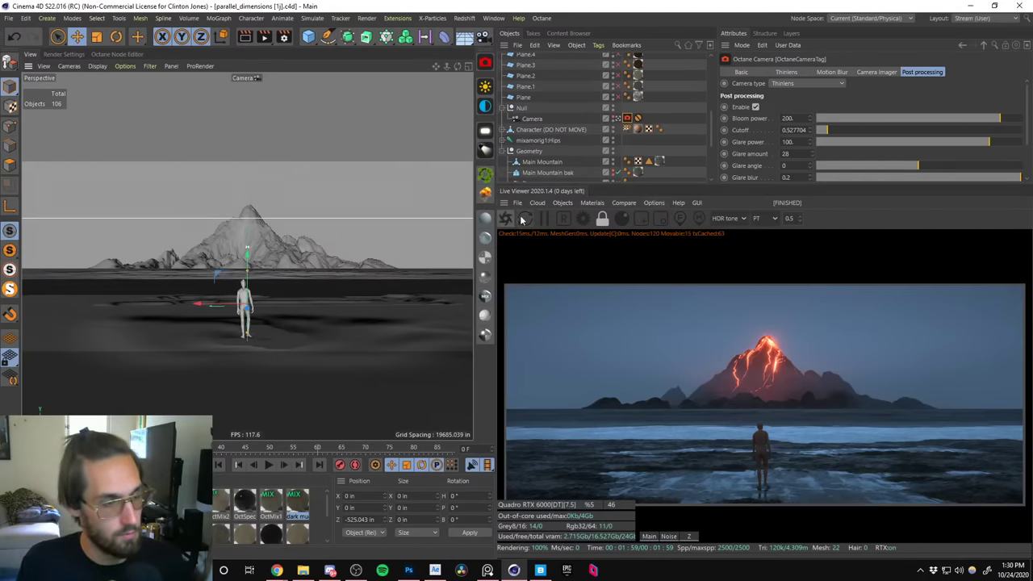
{"action": "left_click", "coordinate": [652, 204]}
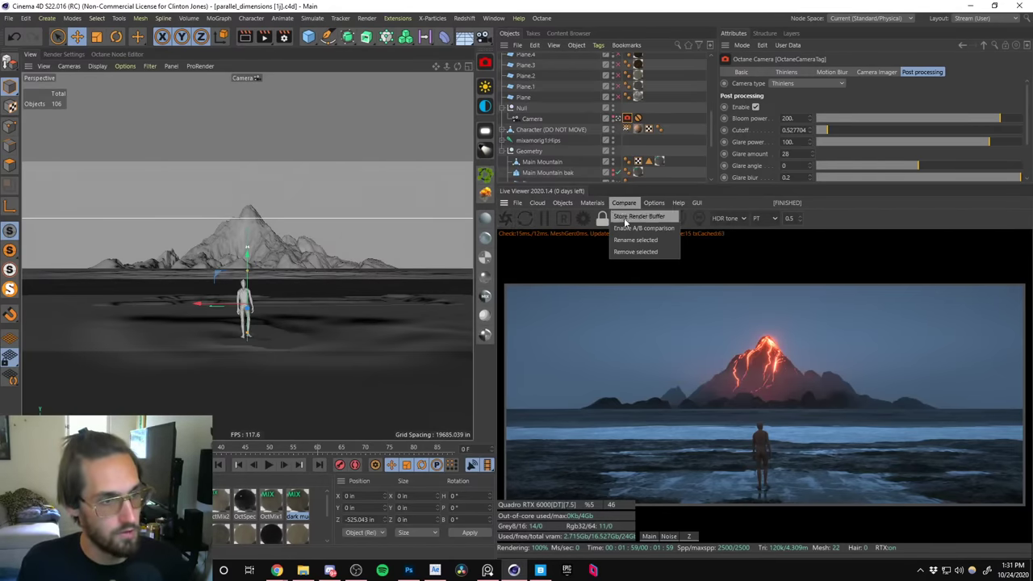
{"action": "left_click", "coordinate": [623, 217]}
{"action": "mouse_move", "coordinate": [763, 359]}
{"action": "left_mouse_down"}
{"action": "mouse_move", "coordinate": [712, 355]}
{"action": "mouse_move", "coordinate": [819, 352]}
{"action": "mouse_move", "coordinate": [766, 352]}
{"action": "left_mouse_up"}
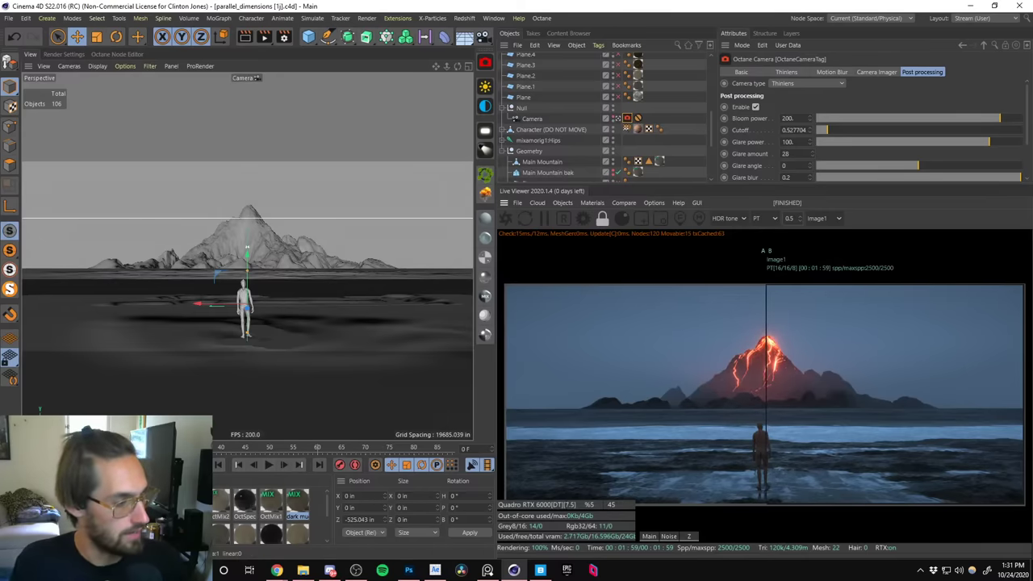
Open the Main Mountain's Octane Mix Material2 in the node editor to refresh the render with the updated lava texture, leaving only the node graph open.
{"action": "left_click", "coordinate": [169, 502]}
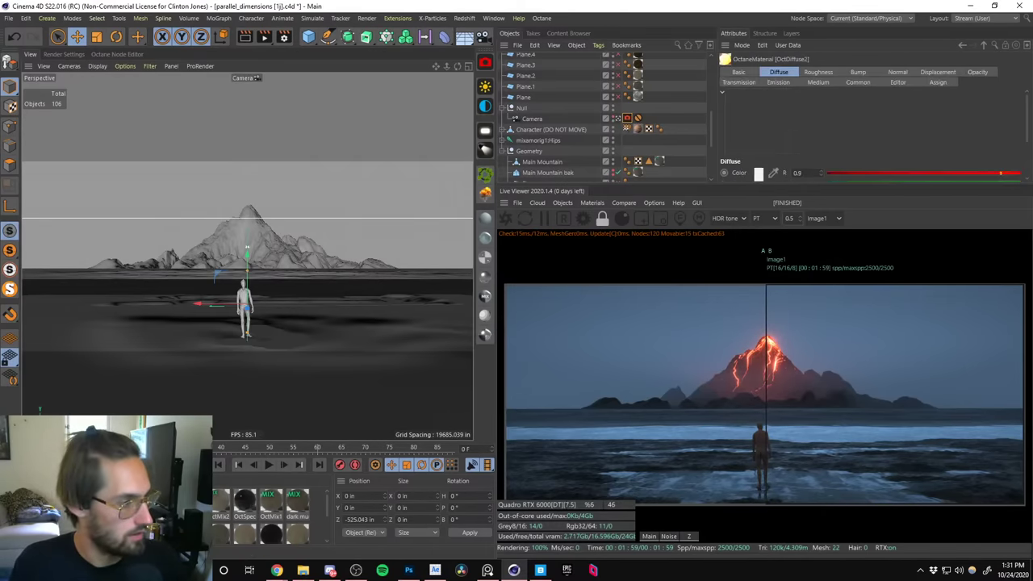
{"action": "left_click", "coordinate": [194, 502]}
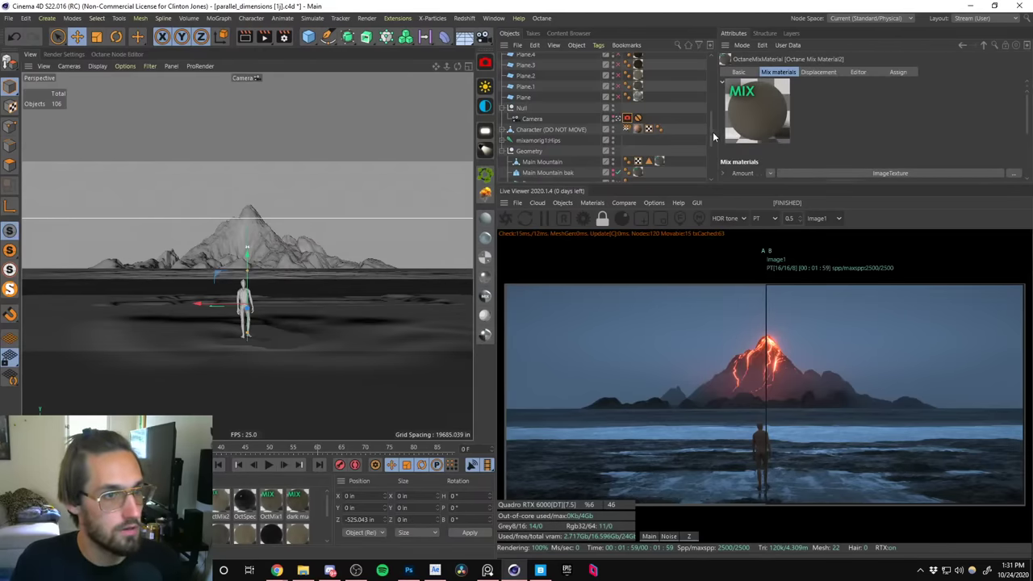
{"action": "scroll", "coordinate": [714, 137], "scroll_direction": "down", "scroll_amount": 2}
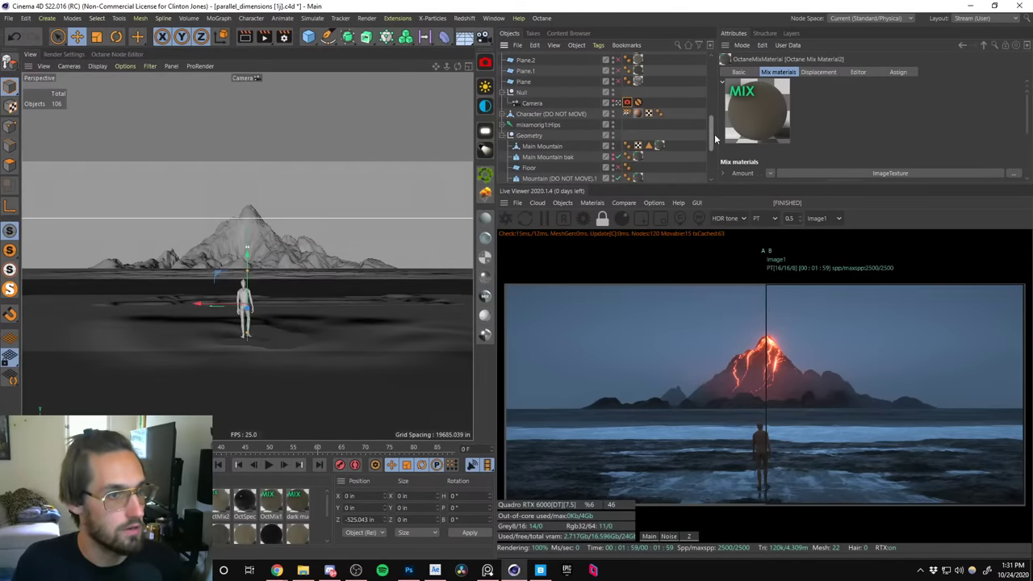
{"action": "scroll", "coordinate": [714, 135], "scroll_direction": "down", "scroll_amount": 1}
{"action": "left_click", "coordinate": [660, 135]}
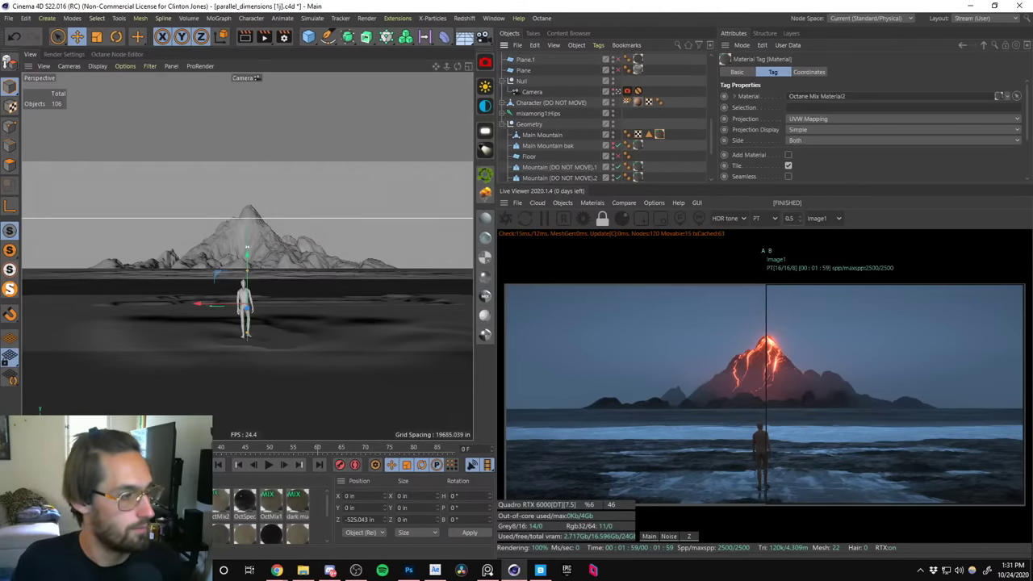
{"action": "double_click", "coordinate": [192, 502]}
{"action": "left_click", "coordinate": [201, 204]}
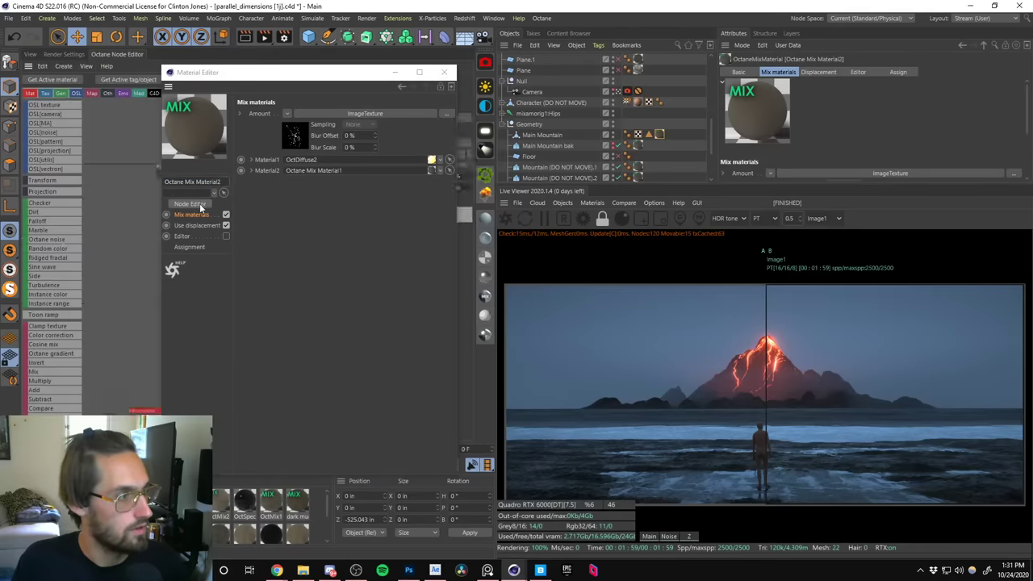
{"action": "left_click", "coordinate": [441, 73]}
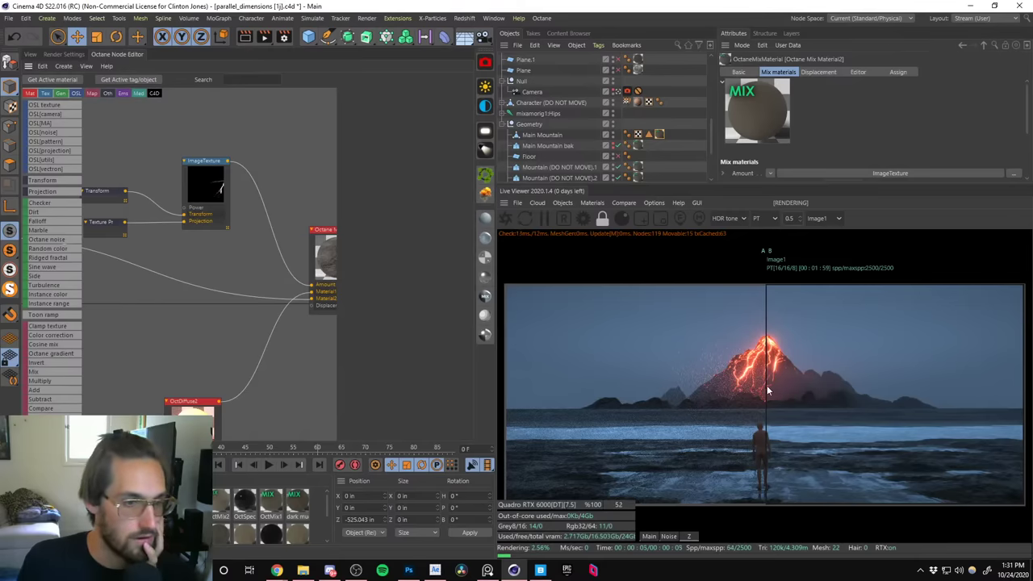
Compare the new lava render with the stored one across the mountain, turn off the A/B comparison, and return to the perspective view.
{"action": "left_click_drag", "start_coordinate": [766, 395], "coordinate": [852, 380]}
{"action": "mouse_move", "coordinate": [883, 379]}
{"action": "left_mouse_down"}
{"action": "mouse_move", "coordinate": [763, 377]}
{"action": "mouse_move", "coordinate": [909, 368]}
{"action": "mouse_move", "coordinate": [781, 372]}
{"action": "mouse_move", "coordinate": [893, 363]}
{"action": "left_mouse_up"}
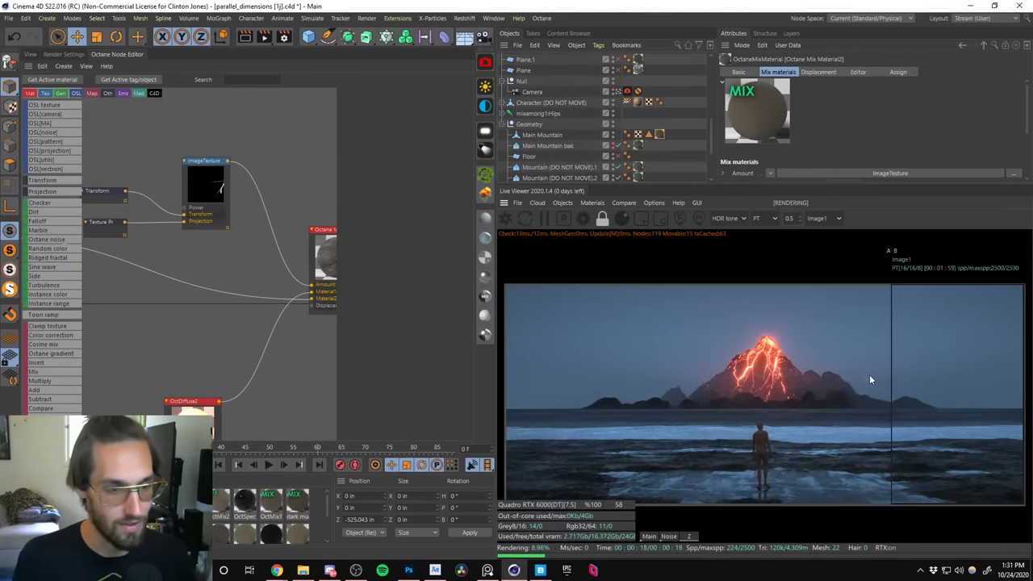
{"action": "left_click", "coordinate": [621, 204]}
{"action": "left_click", "coordinate": [634, 226]}
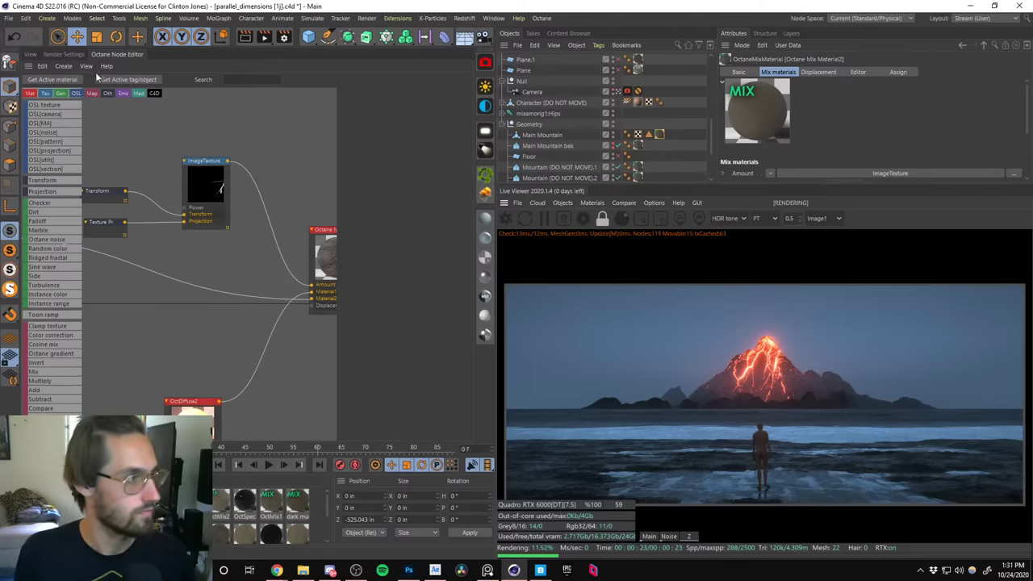
{"action": "left_click", "coordinate": [29, 54]}
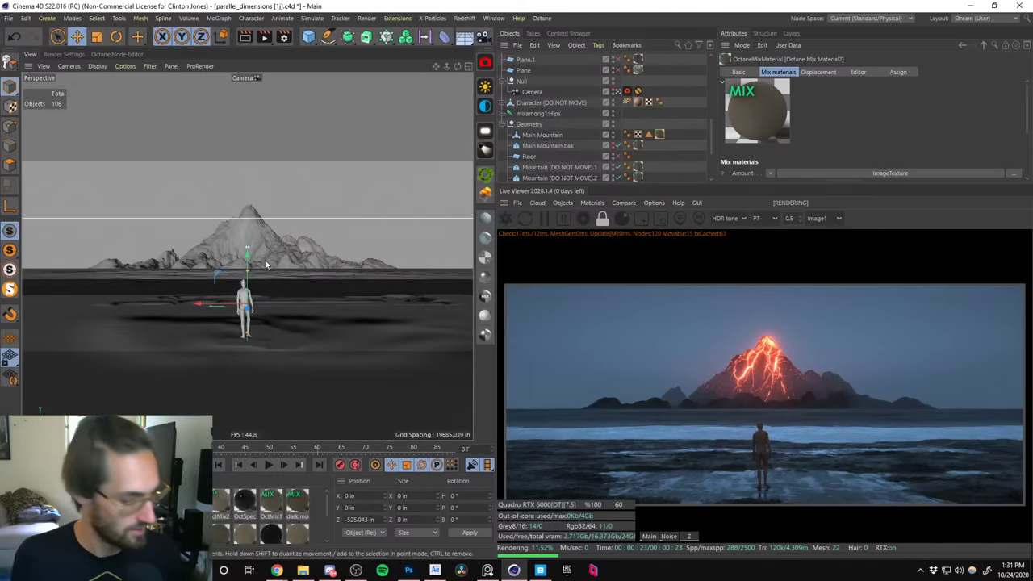
Check the smoke sequence's render progress in After Effects and review the lightning branches of lava-map.psd in Photoshop.
{"action": "left_click", "coordinate": [434, 571]}
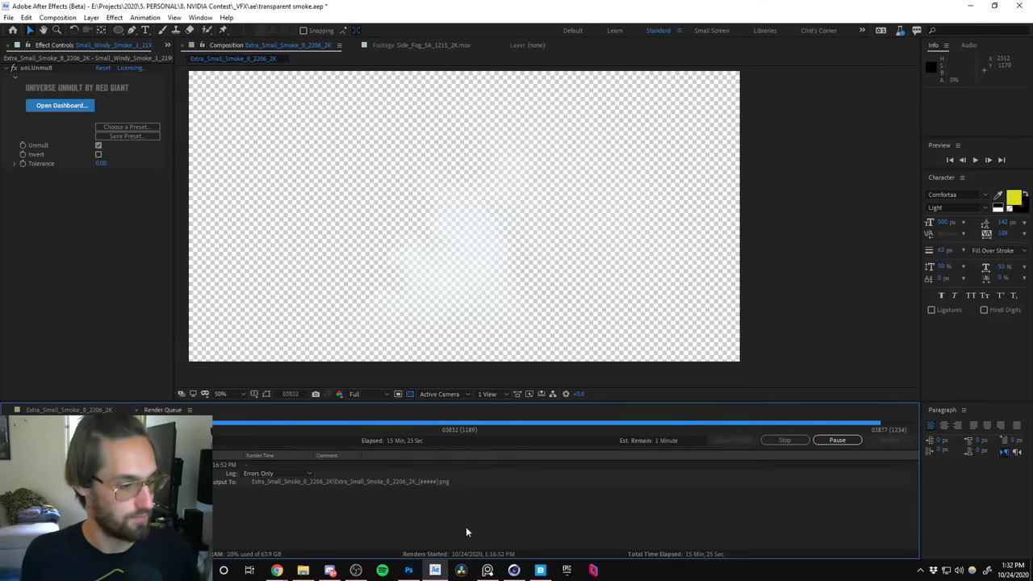
{"action": "left_click", "coordinate": [513, 570]}
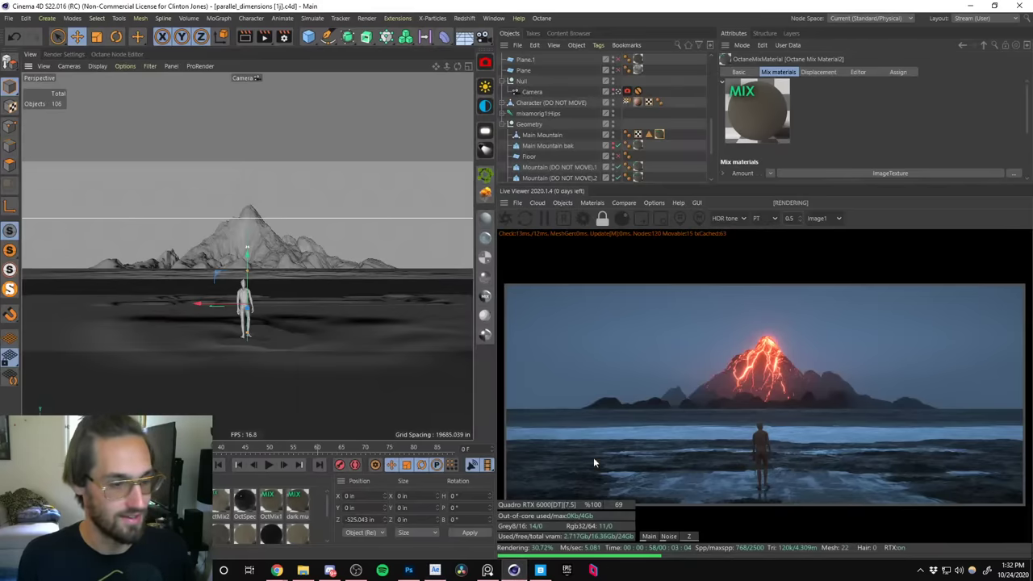
{"action": "left_click", "coordinate": [410, 570]}
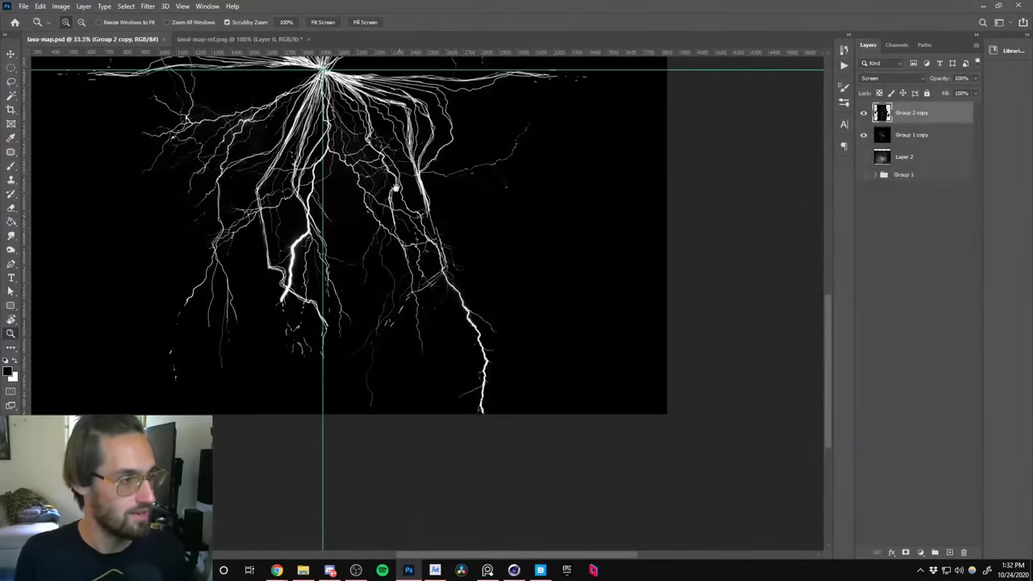
{"action": "left_click_drag", "start_coordinate": [361, 163], "coordinate": [438, 322]}
Close the Unsplash and Pinterest lightning reference pages in Chrome and put Photoshop away to get back to Cinema 4D.
{"action": "mouse_move", "coordinate": [277, 570]}
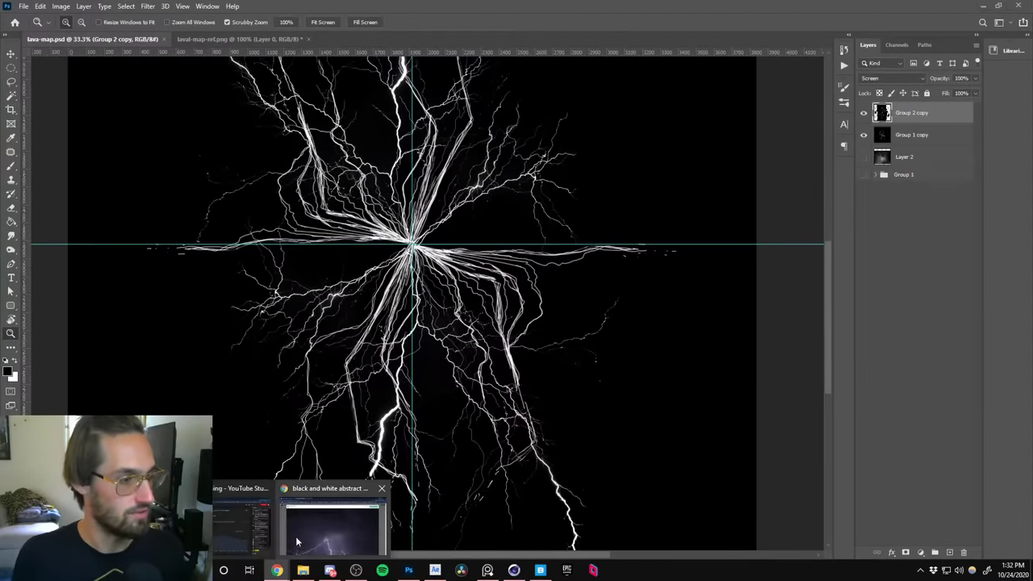
{"action": "left_click", "coordinate": [341, 514]}
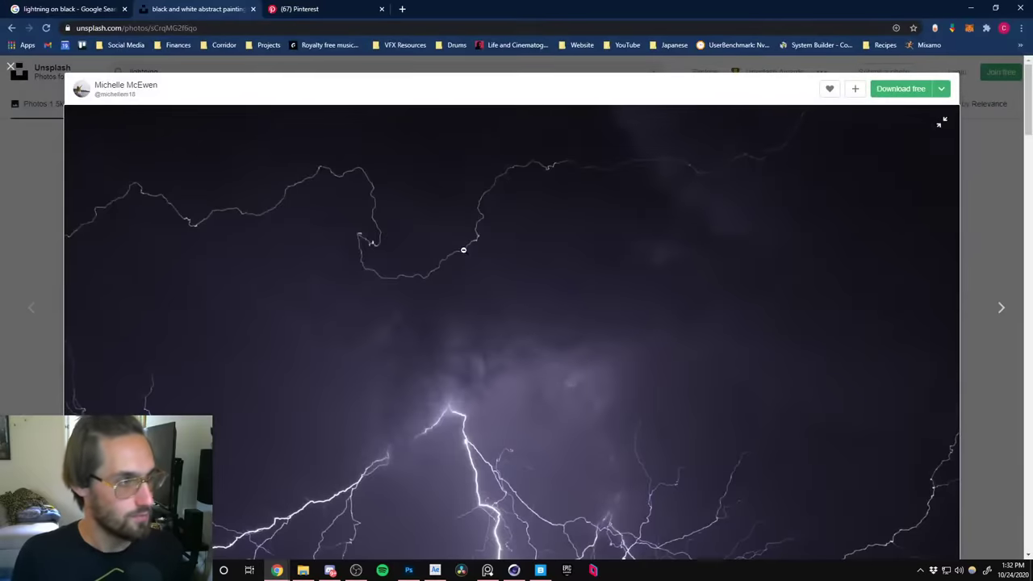
{"action": "left_click", "coordinate": [463, 247]}
{"action": "left_click", "coordinate": [254, 9]}
{"action": "left_click", "coordinate": [242, 10]}
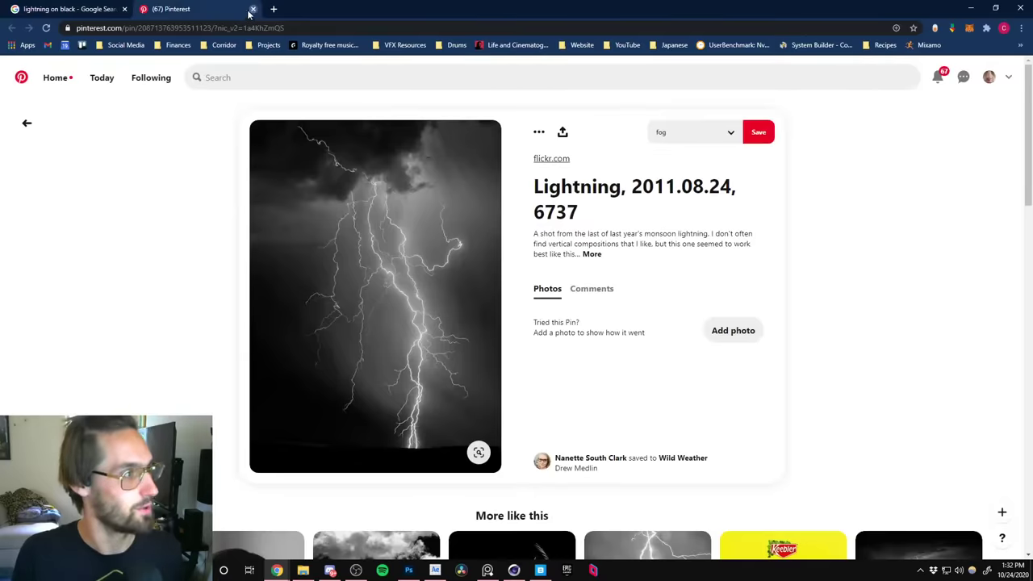
{"action": "left_click", "coordinate": [254, 9]}
{"action": "left_click", "coordinate": [1015, 10]}
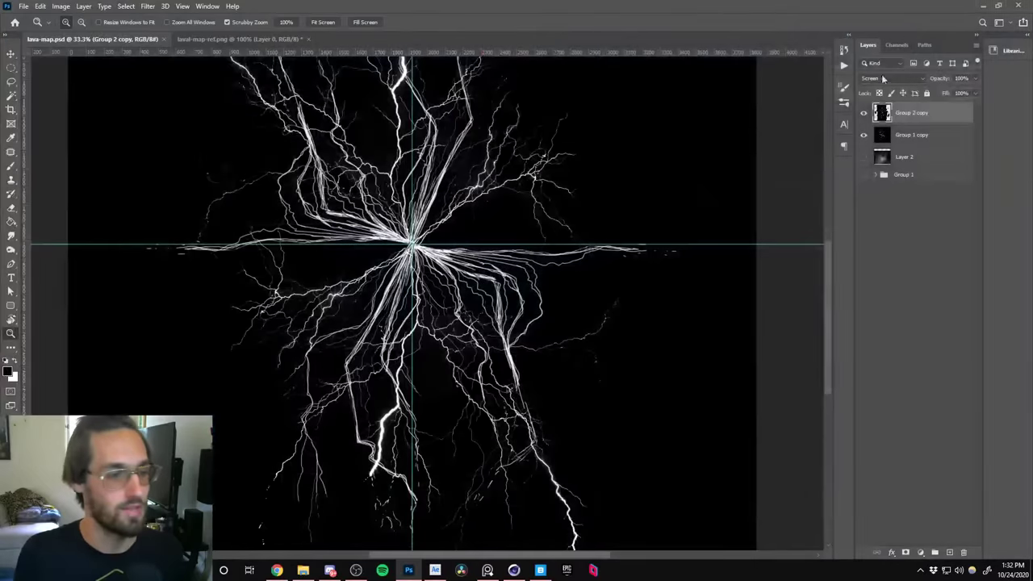
{"action": "left_click", "coordinate": [982, 5]}
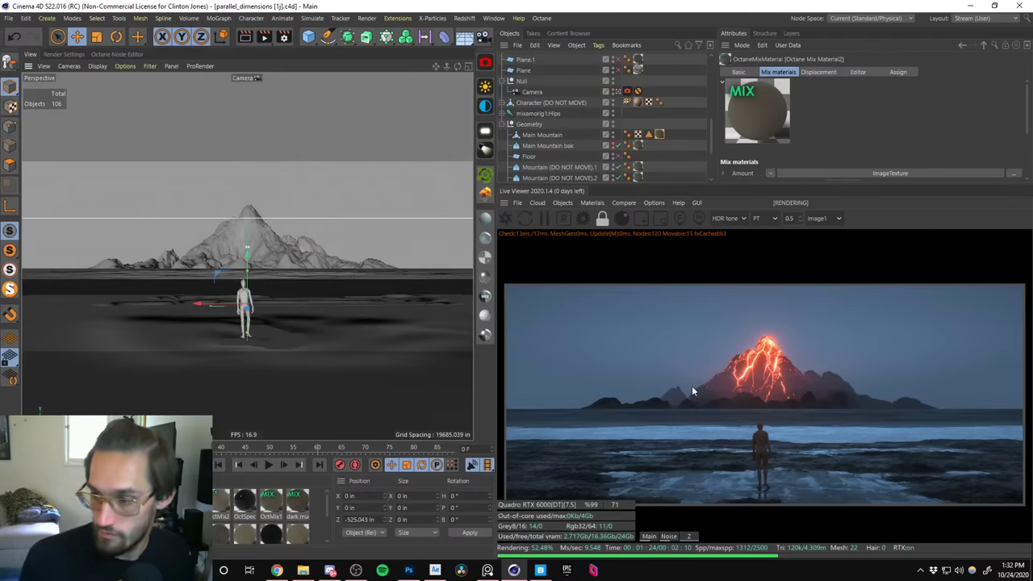
Switch to After Effects, close the render queue, and preview the smoke composition at frame 03599 without the transparency grid.
{"action": "key", "text": "alt+Tab"}
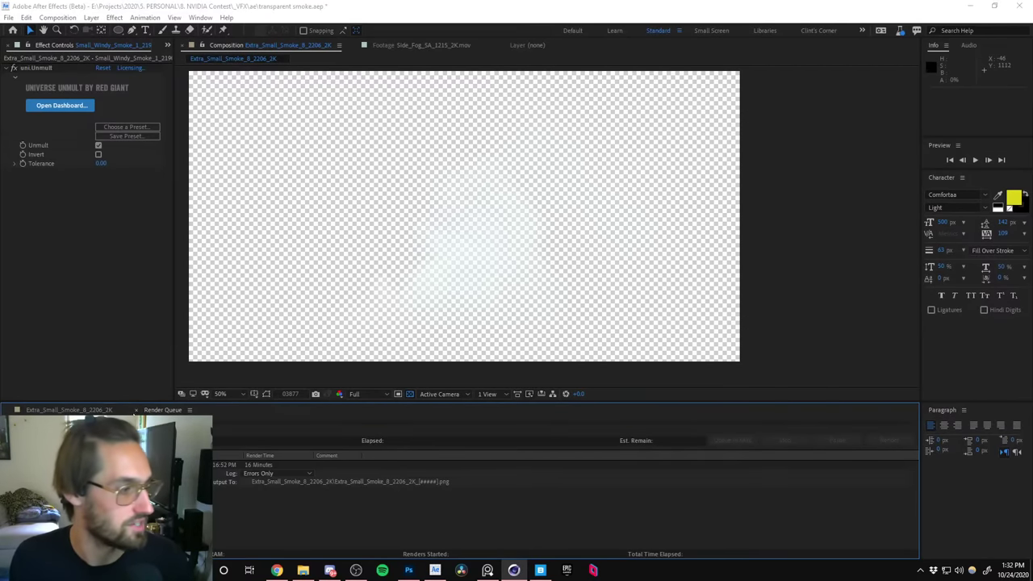
{"action": "left_click", "coordinate": [136, 411]}
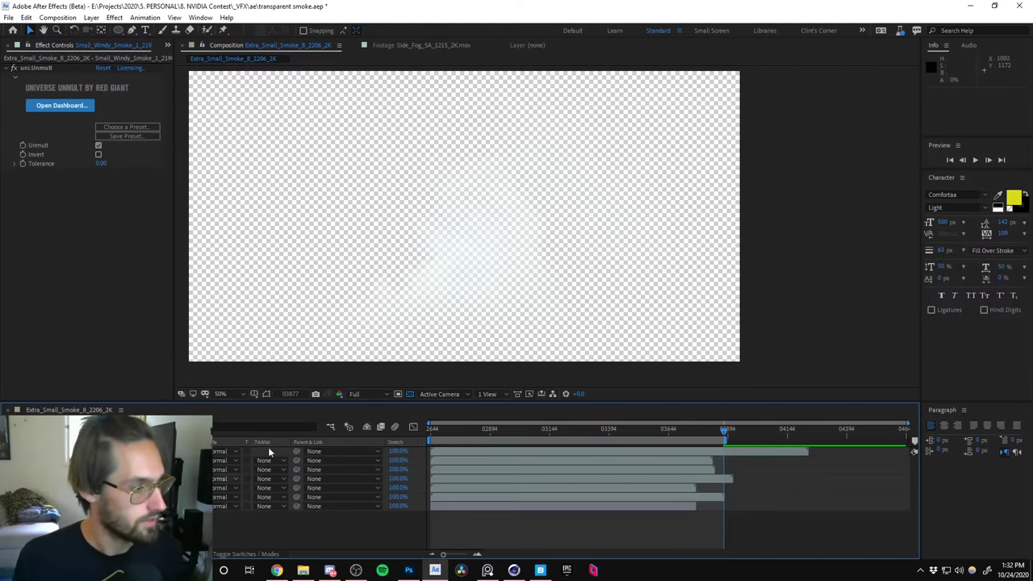
{"action": "left_click", "coordinate": [410, 394]}
{"action": "left_click_drag", "start_coordinate": [696, 437], "coordinate": [658, 444]}
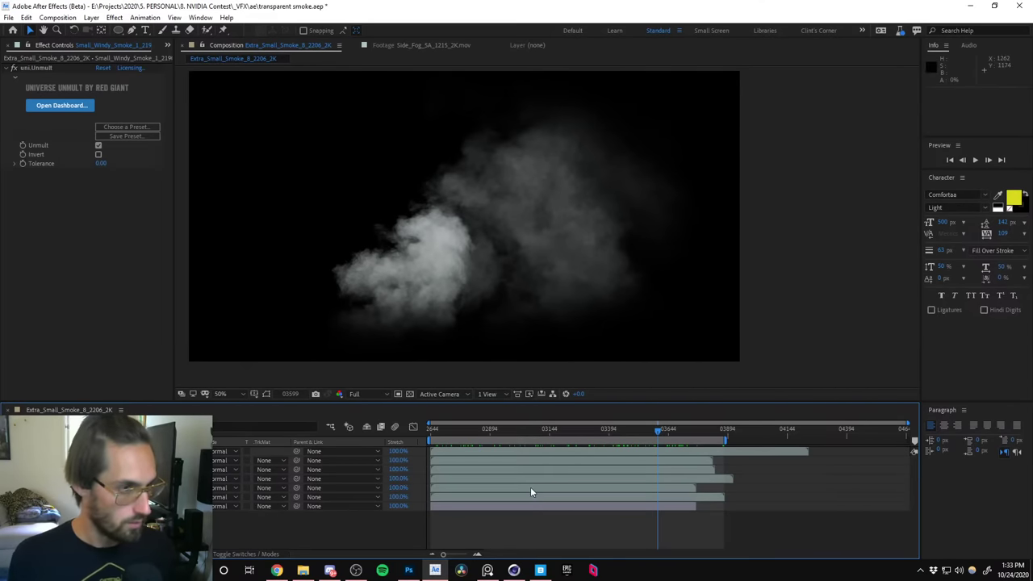
Return to Cinema 4D, create a new Octane diffuse material, and open it in the node editor.
{"action": "left_click", "coordinate": [513, 570]}
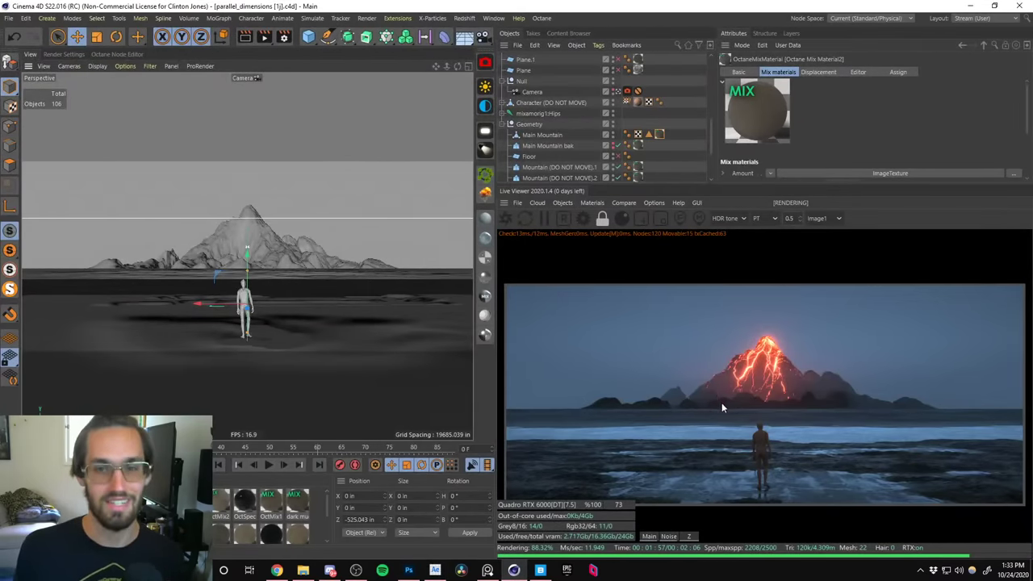
{"action": "left_click", "coordinate": [484, 220]}
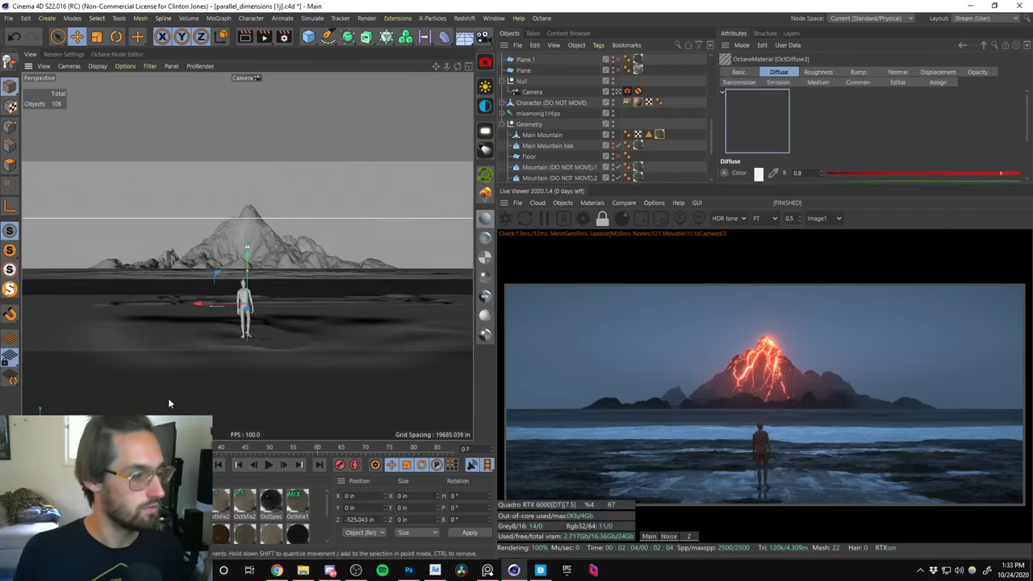
{"action": "double_click", "coordinate": [222, 502]}
{"action": "left_click", "coordinate": [187, 220]}
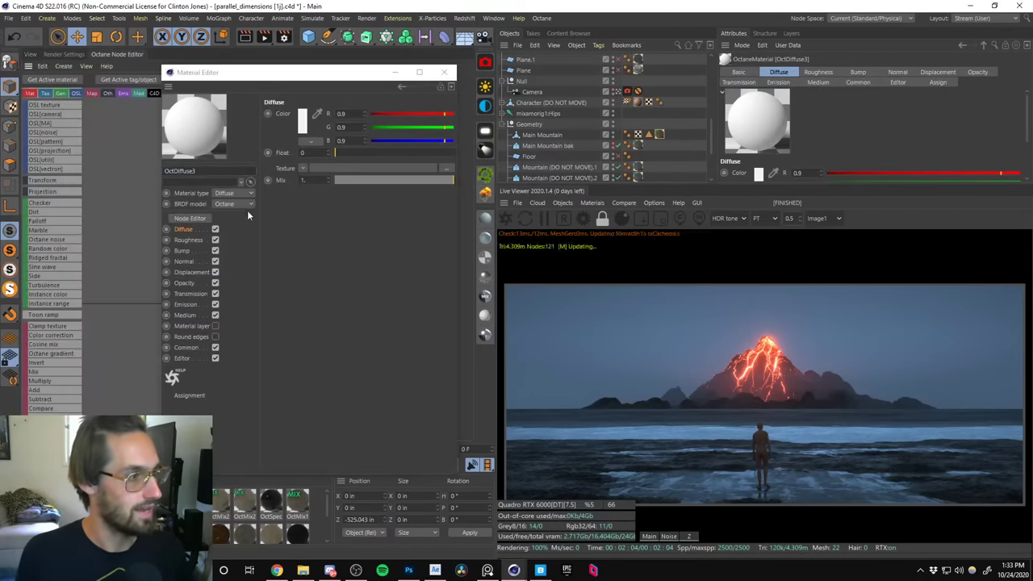
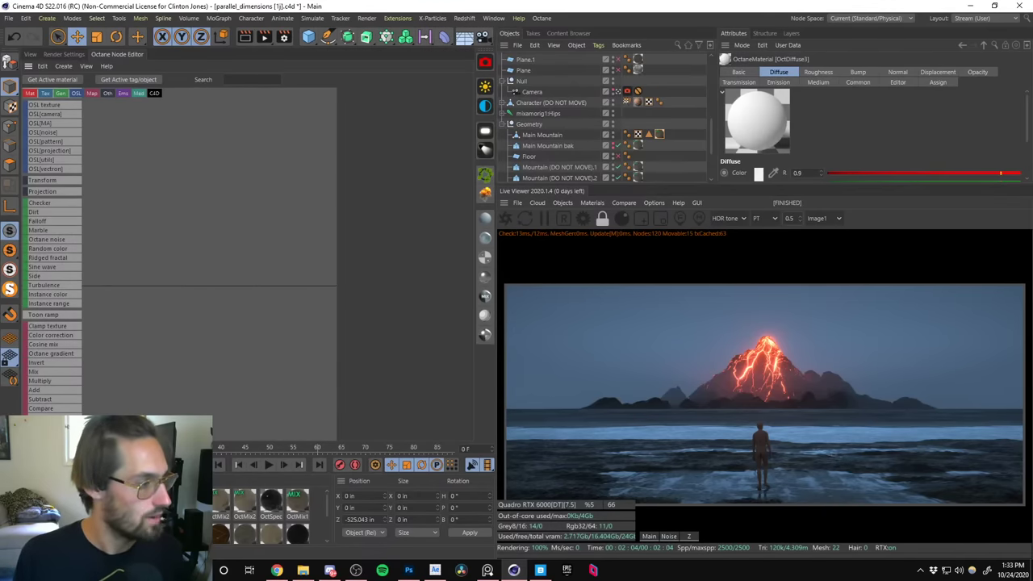
Return to the perspective viewport and start loading an image into the Diffuse texture of the OctDiffuse3 material.
{"action": "left_click", "coordinate": [31, 54]}
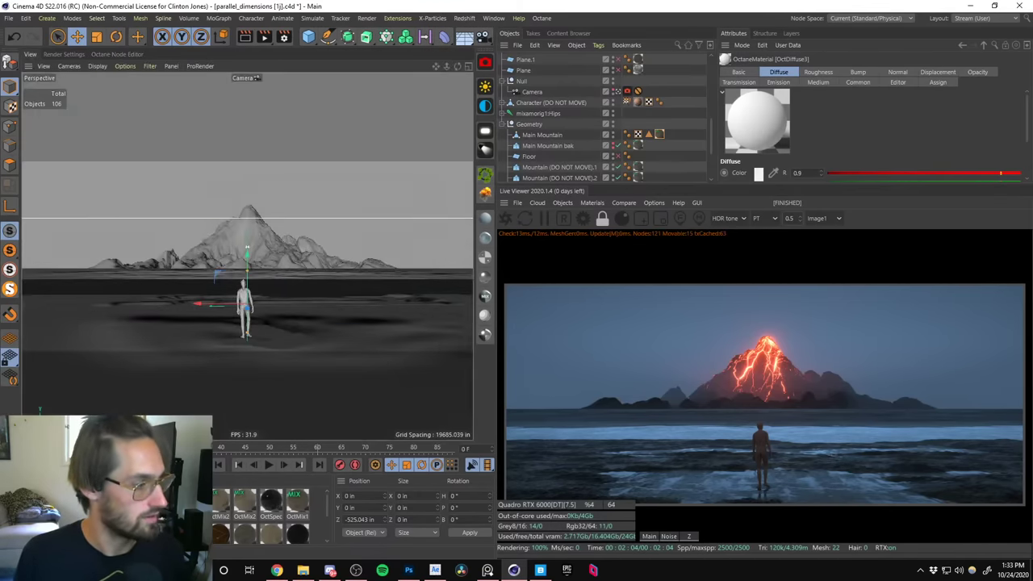
{"action": "double_click", "coordinate": [37, 501]}
{"action": "left_click", "coordinate": [178, 231]}
{"action": "left_click", "coordinate": [303, 169]}
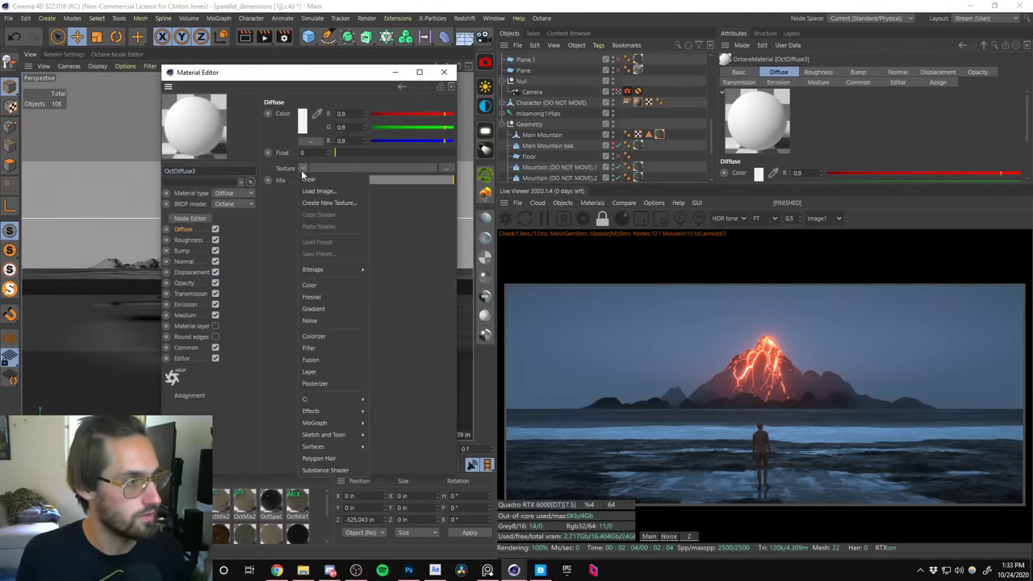
{"action": "left_click", "coordinate": [314, 191]}
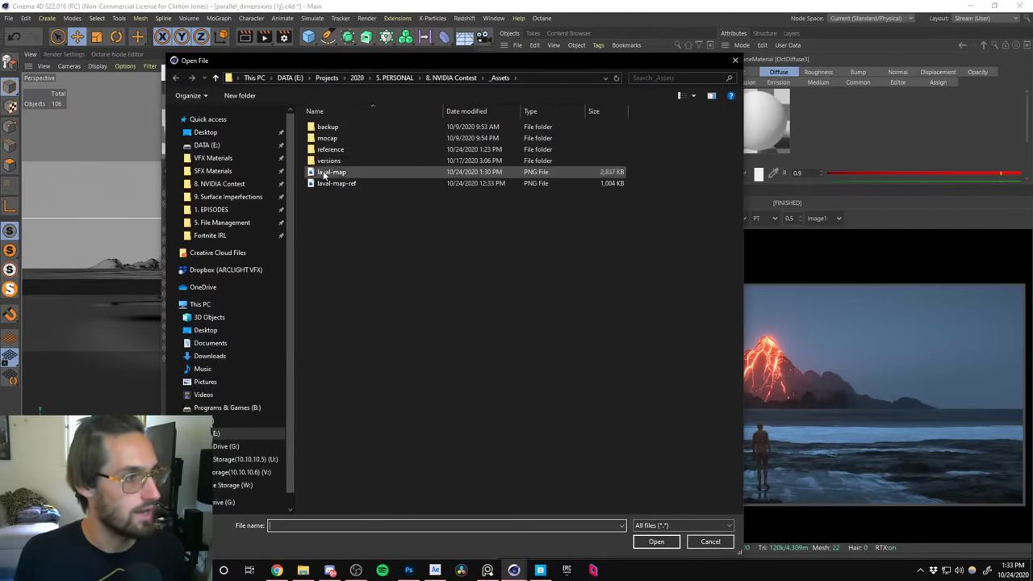
Load Extra_Small_Smoke_8_2206_2K_02644 from the _VFX render output's windy_smoke folder as the texture, without copying it to the project location.
{"action": "left_click", "coordinate": [449, 76]}
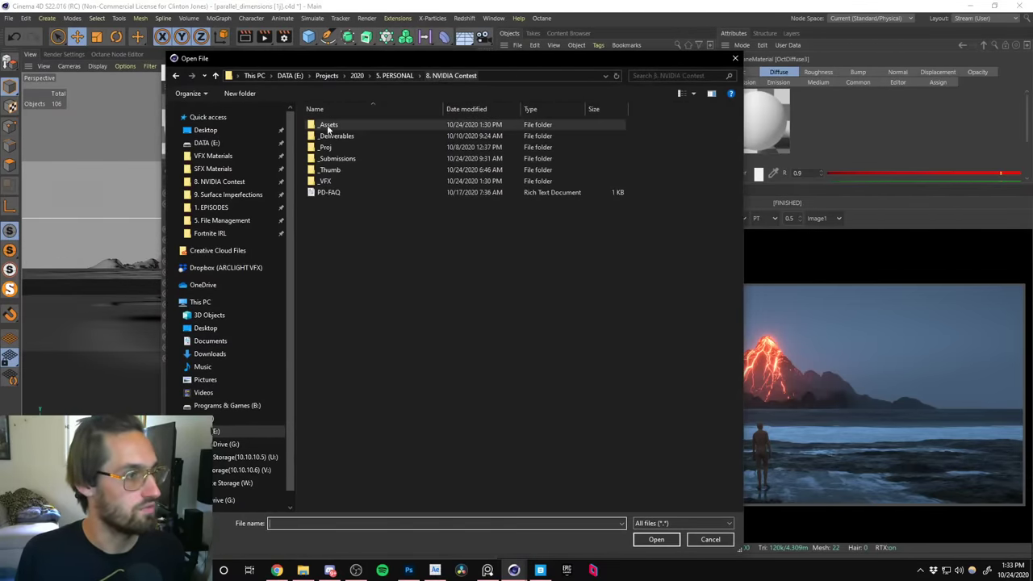
{"action": "double_click", "coordinate": [331, 182]}
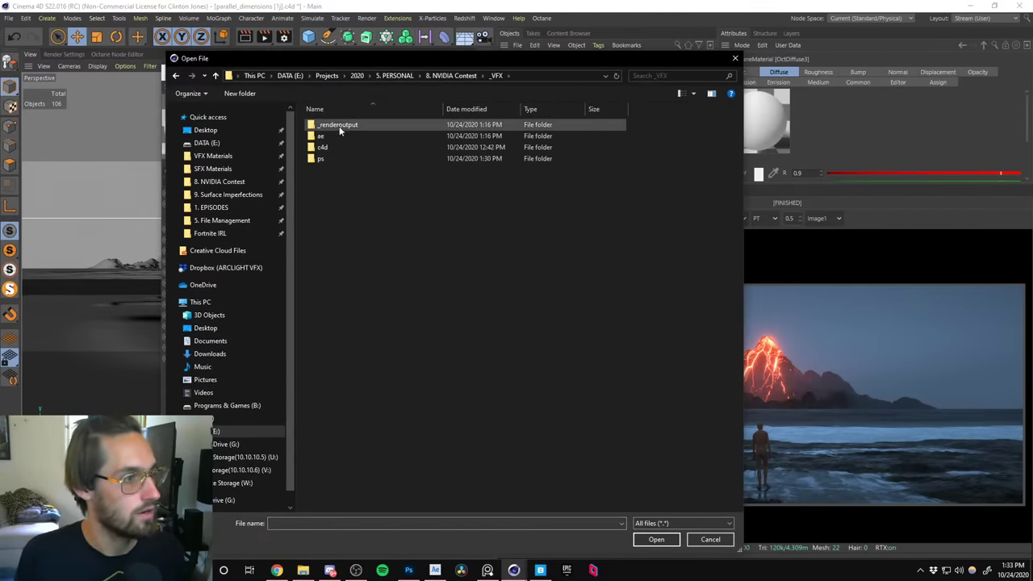
{"action": "double_click", "coordinate": [332, 127]}
{"action": "double_click", "coordinate": [337, 135]}
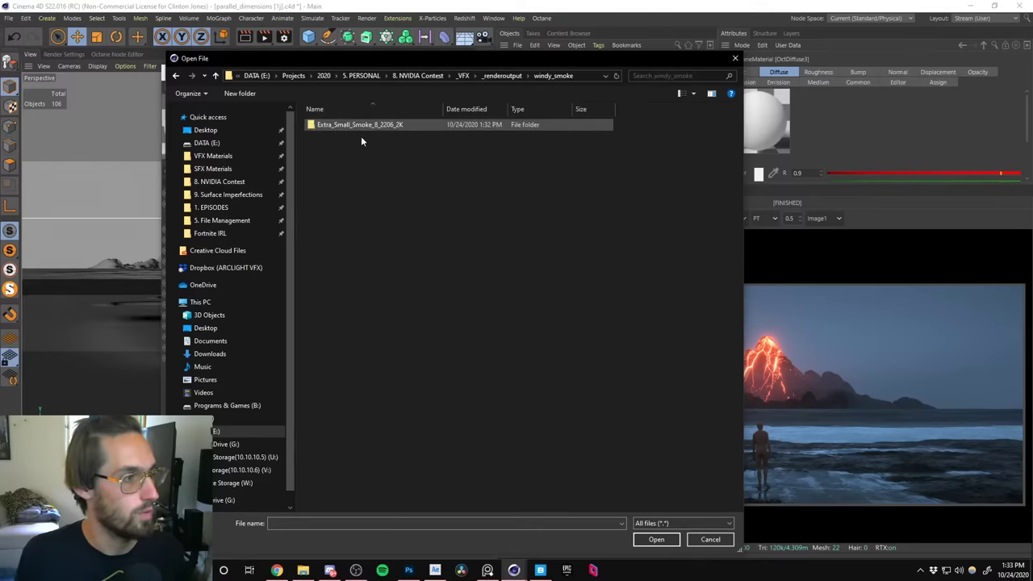
{"action": "double_click", "coordinate": [333, 127]}
{"action": "left_click", "coordinate": [327, 128]}
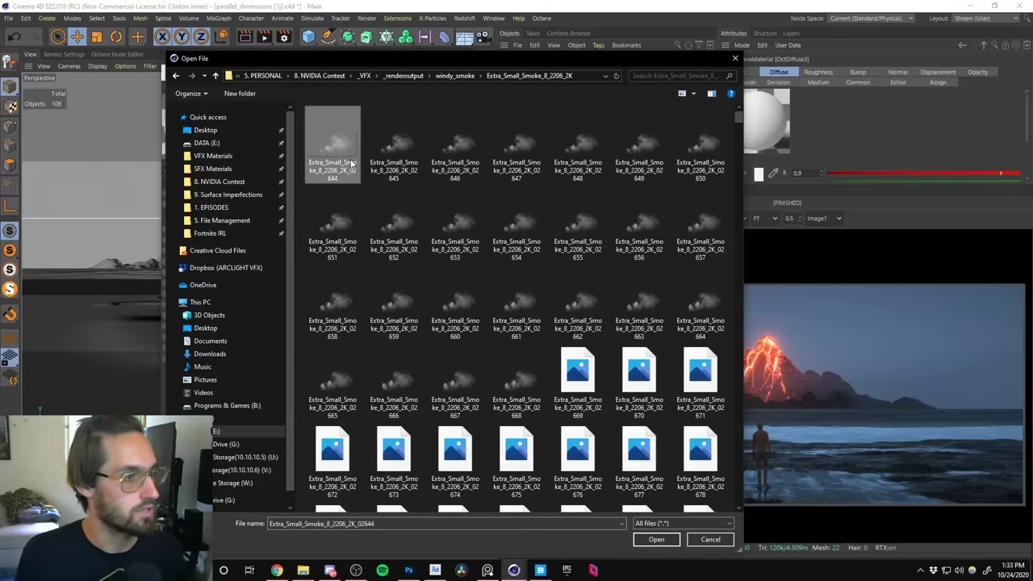
{"action": "left_click", "coordinate": [656, 539]}
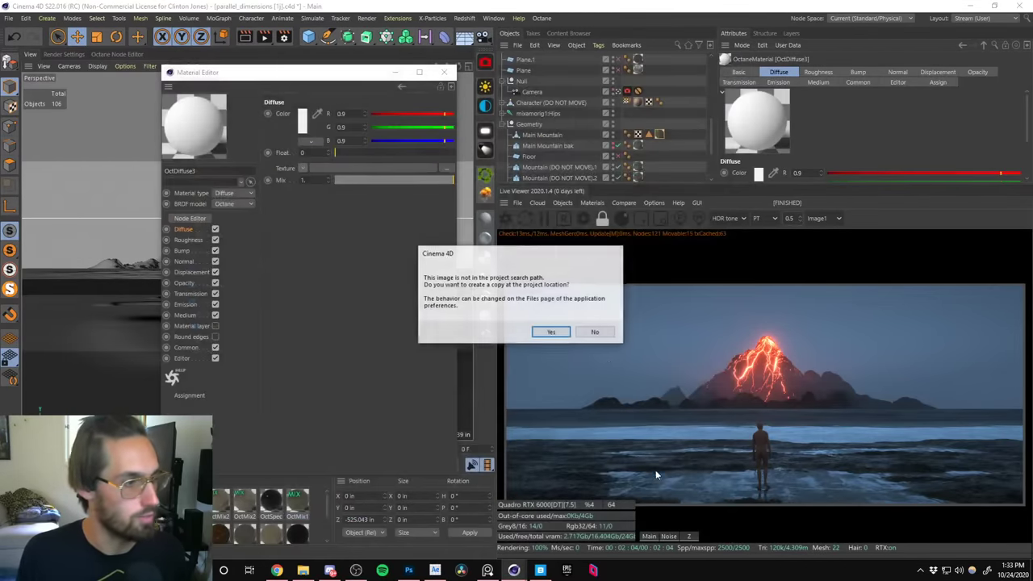
{"action": "left_click", "coordinate": [595, 333]}
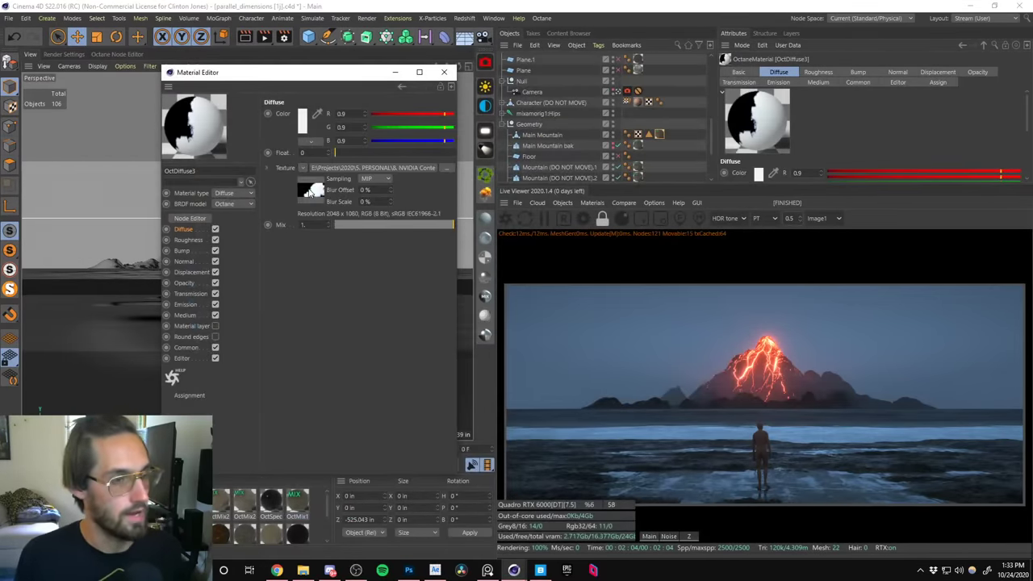
Calculate the smoke texture's movie start and end frames in its animation settings.
{"action": "left_click", "coordinate": [314, 195]}
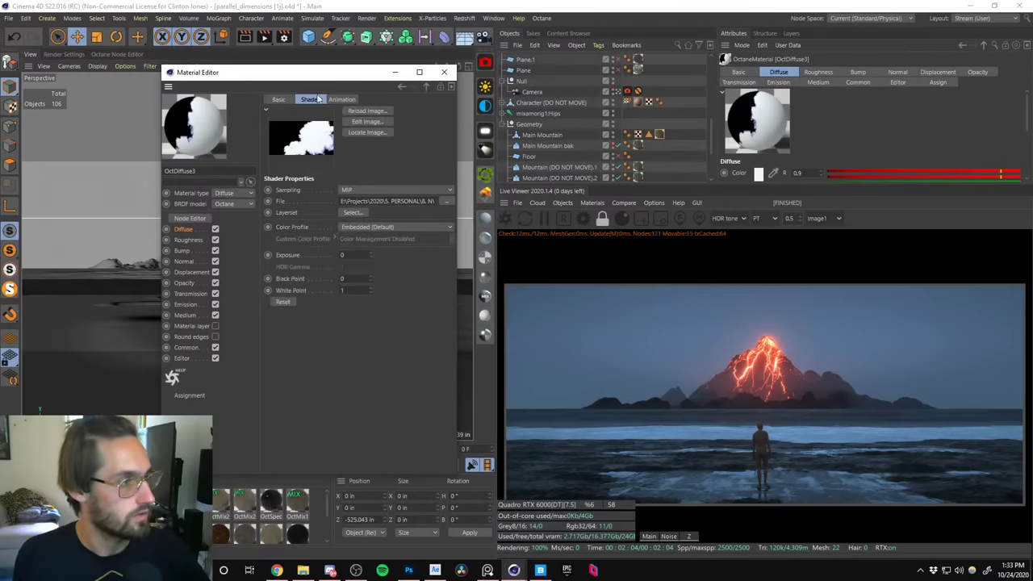
{"action": "left_click", "coordinate": [338, 99]}
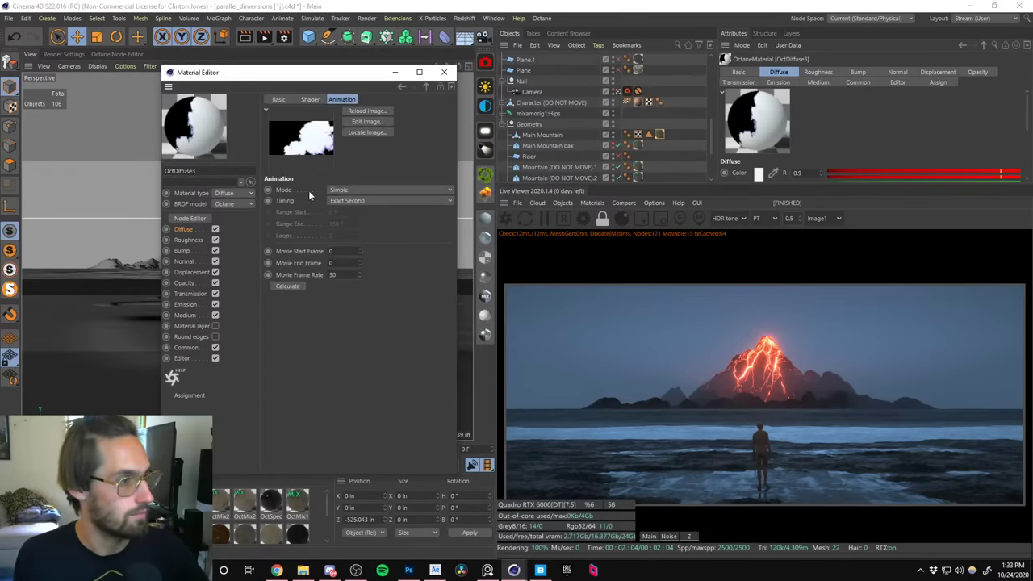
{"action": "left_click", "coordinate": [291, 286]}
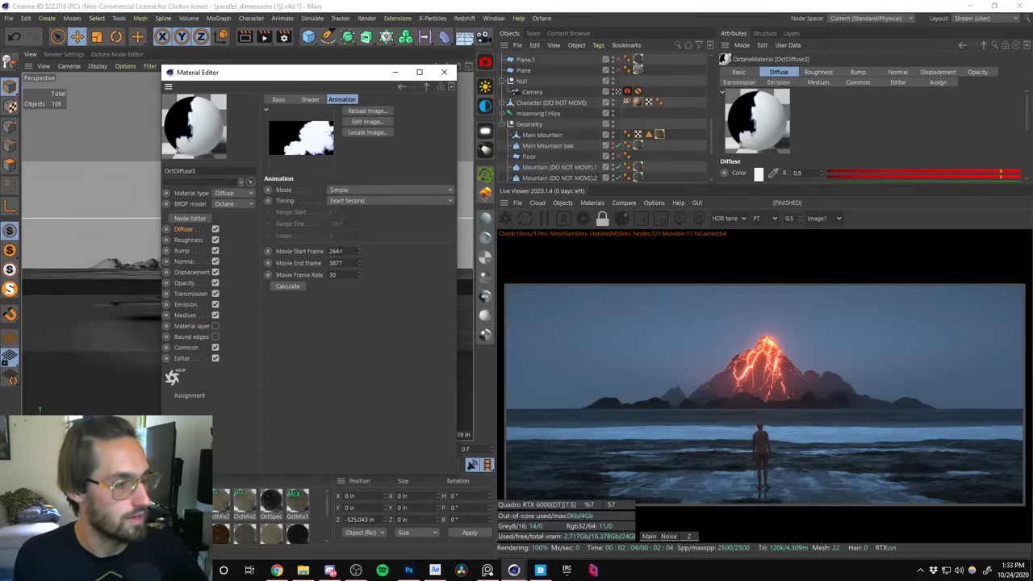
Try the Linear and sRGB color profiles on the smoke texture and return it to Embedded (Default).
{"action": "left_click", "coordinate": [310, 99]}
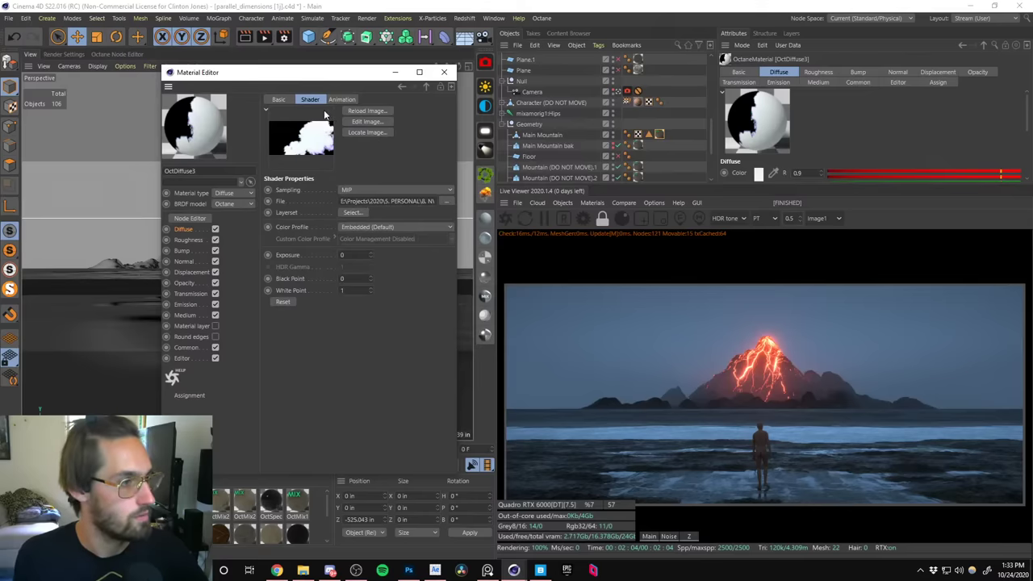
{"action": "left_click", "coordinate": [355, 227]}
{"action": "left_click", "coordinate": [359, 239]}
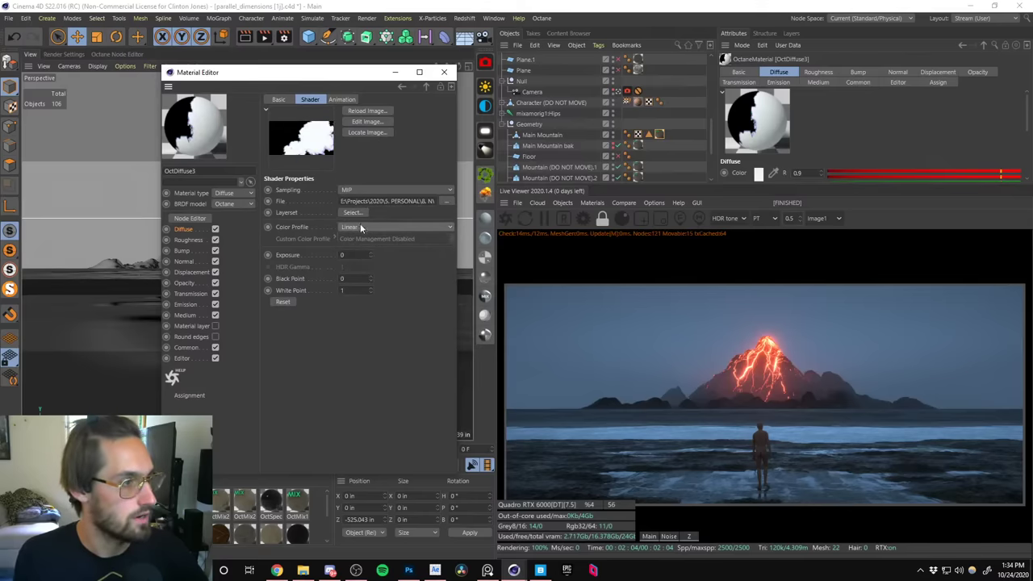
{"action": "left_click", "coordinate": [359, 227]}
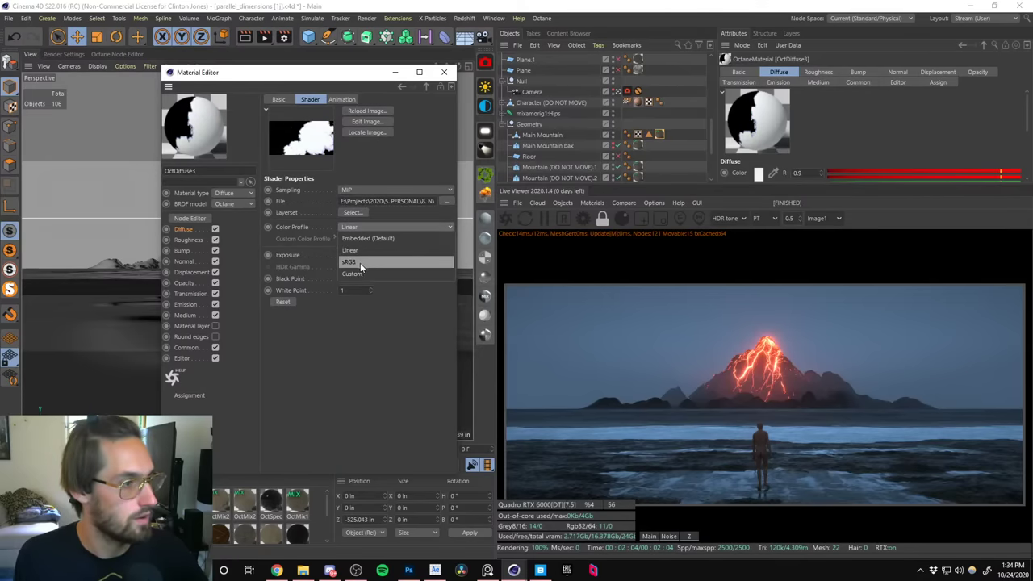
{"action": "left_click", "coordinate": [360, 266]}
{"action": "left_click", "coordinate": [359, 227]}
{"action": "left_click", "coordinate": [363, 238]}
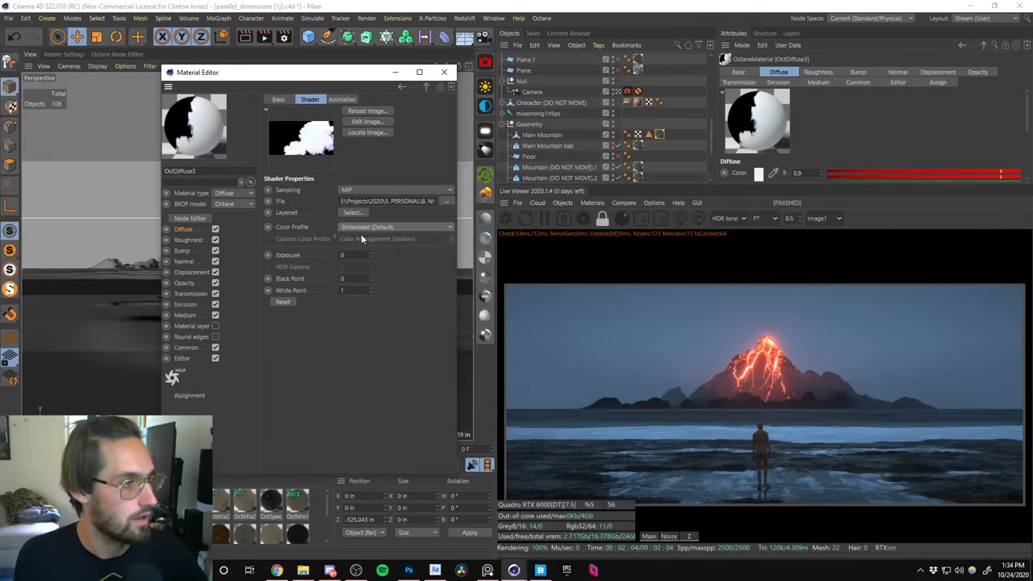
{"action": "left_click", "coordinate": [362, 226]}
{"action": "left_click", "coordinate": [360, 239]}
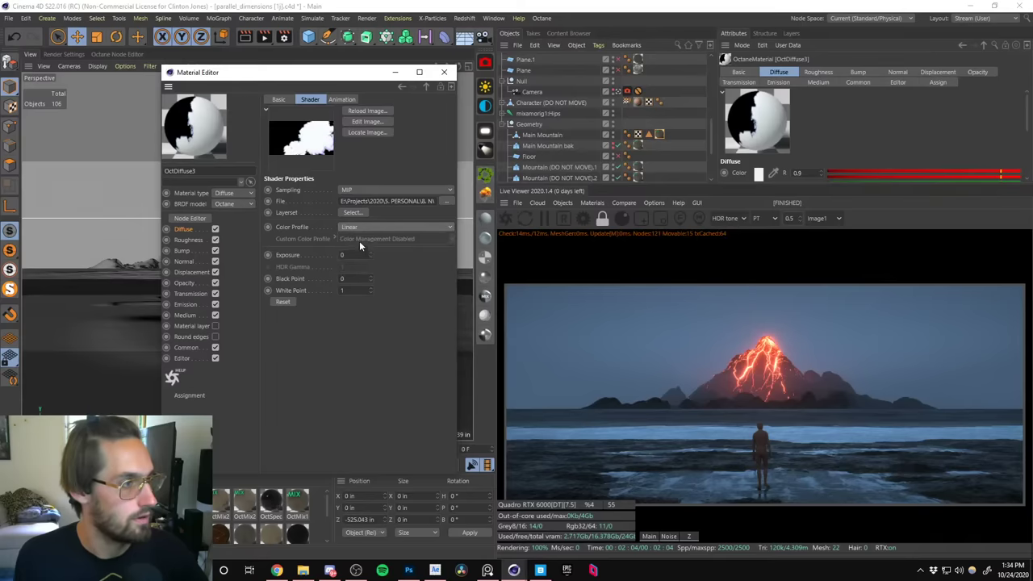
{"action": "left_click", "coordinate": [361, 225]}
{"action": "left_click", "coordinate": [362, 239]}
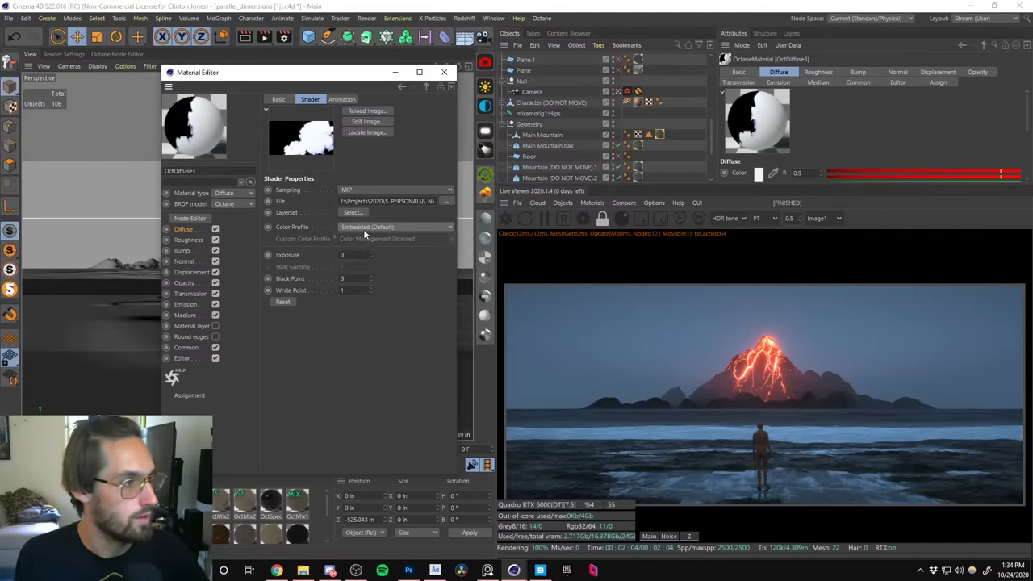
Examine the texture's basic properties and the material's round edges, Common and Editor settings, and close the Material Editor.
{"action": "left_click", "coordinate": [277, 101]}
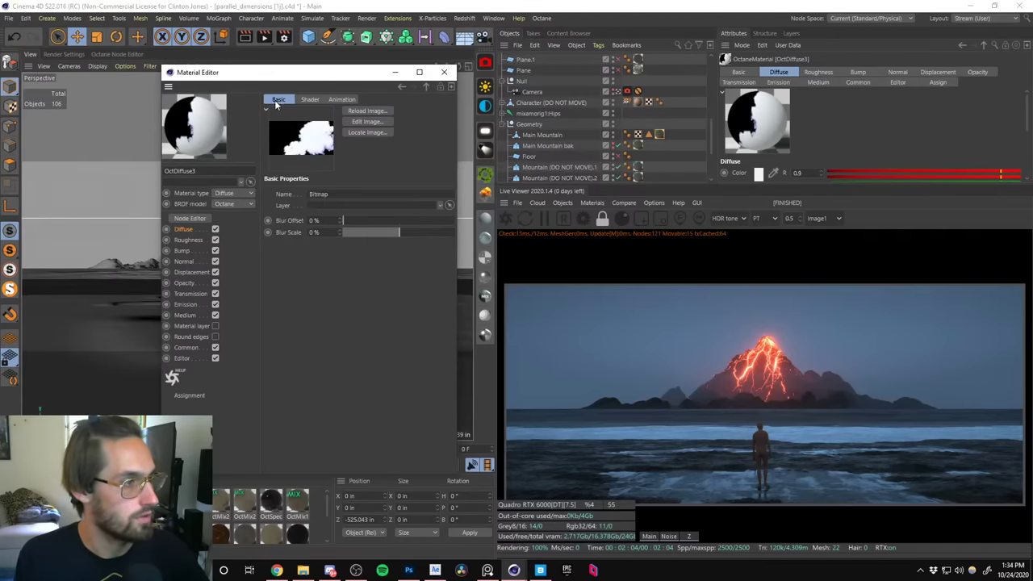
{"action": "left_click", "coordinate": [185, 328]}
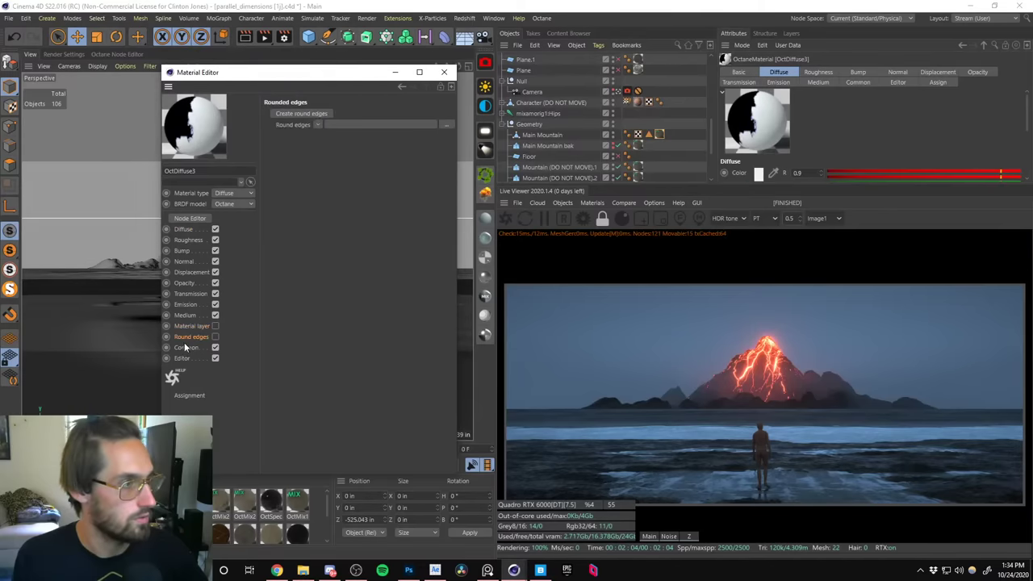
{"action": "left_click", "coordinate": [186, 348]}
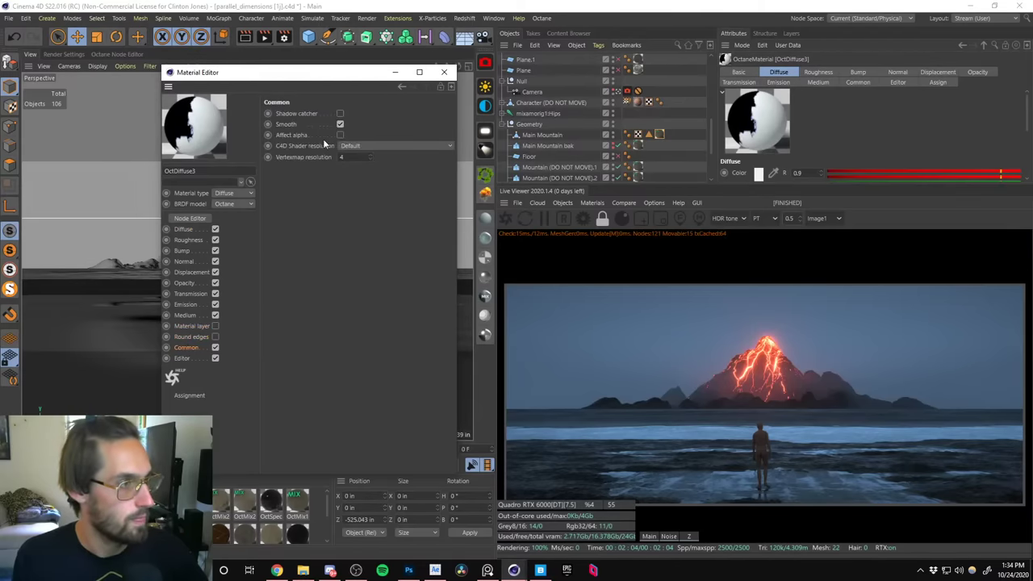
{"action": "left_click", "coordinate": [183, 356]}
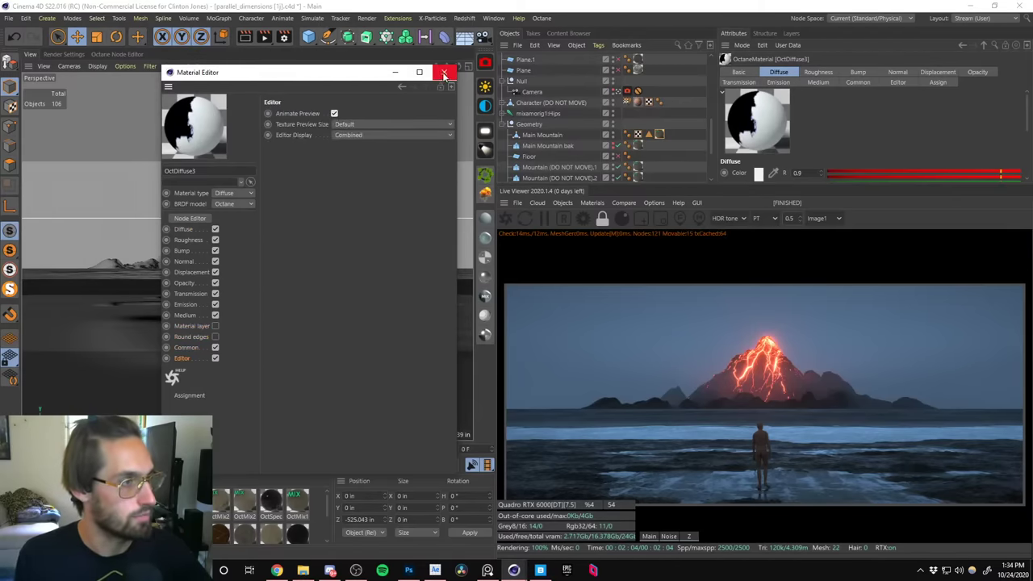
{"action": "left_click", "coordinate": [443, 73]}
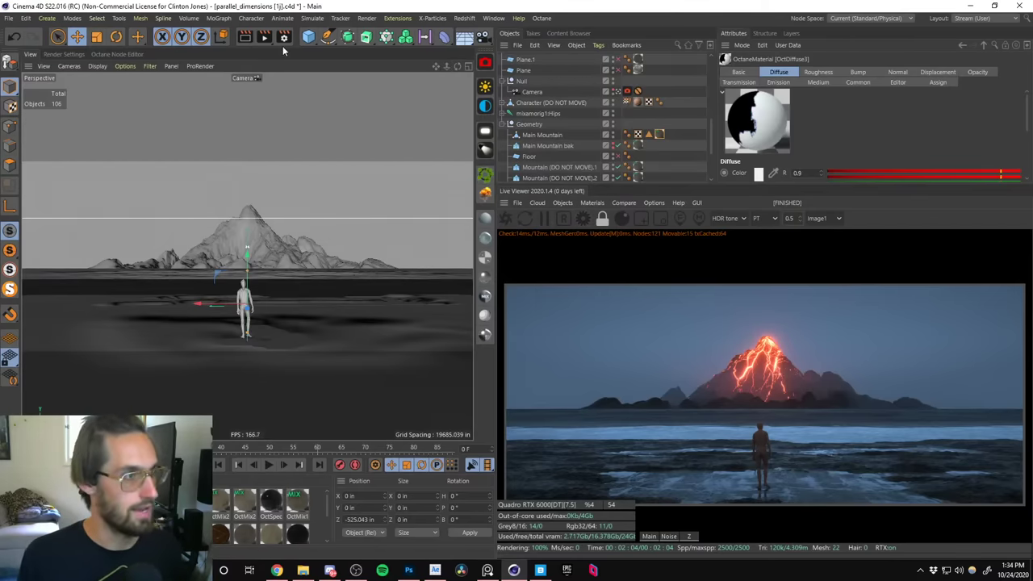
Add a plane object to the scene and bring it into view in the object list.
{"action": "left_click", "coordinate": [309, 36]}
{"action": "left_click", "coordinate": [406, 91]}
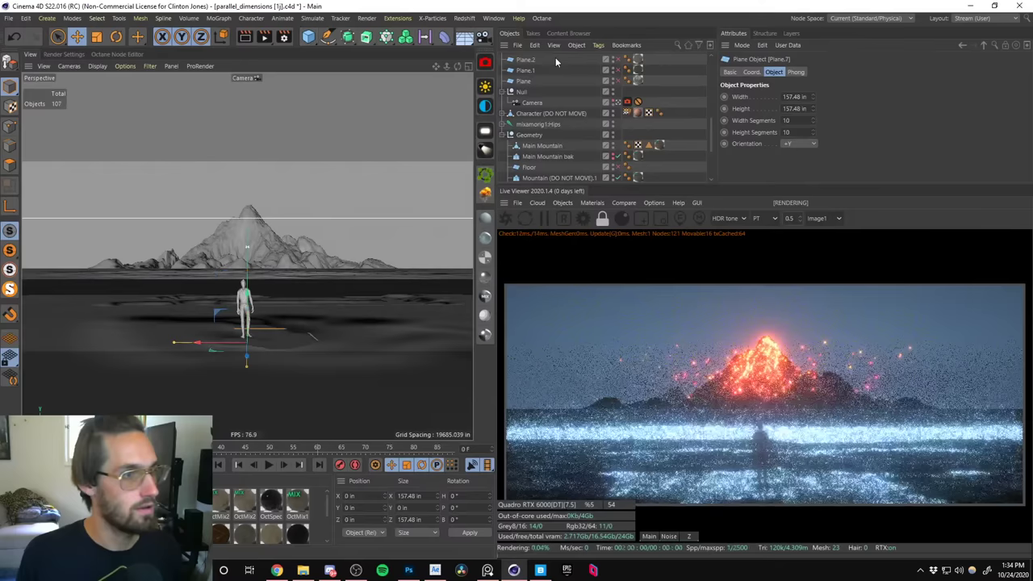
{"action": "left_click_drag", "start_coordinate": [711, 131], "coordinate": [712, 65]}
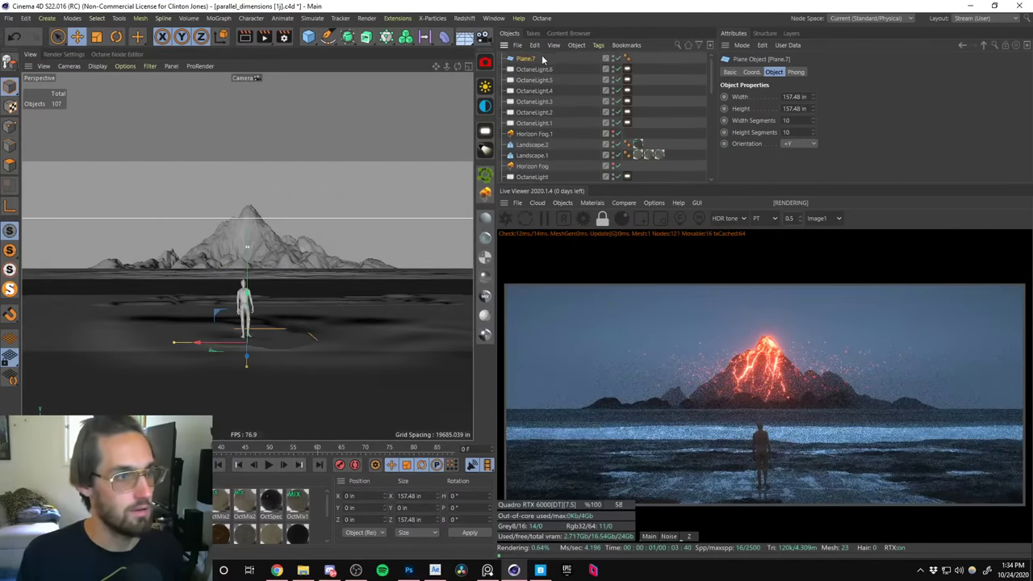
Set the new plane's width to 1920 in and its height to 1080 in.
{"action": "left_click", "coordinate": [794, 96]}
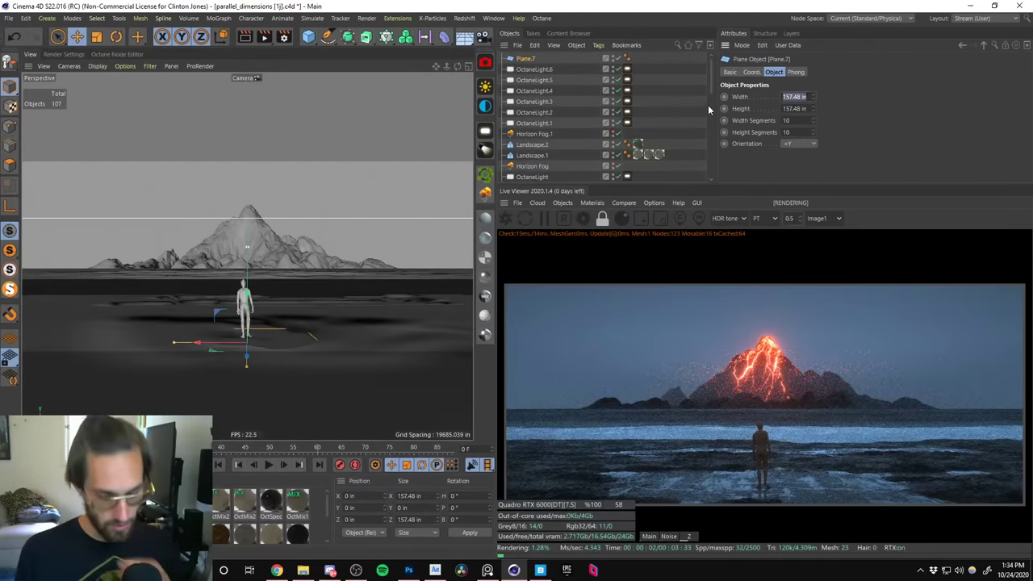
{"action": "type", "text": "1920"}
{"action": "key", "text": "Tab"}
{"action": "key", "text": "Tab"}
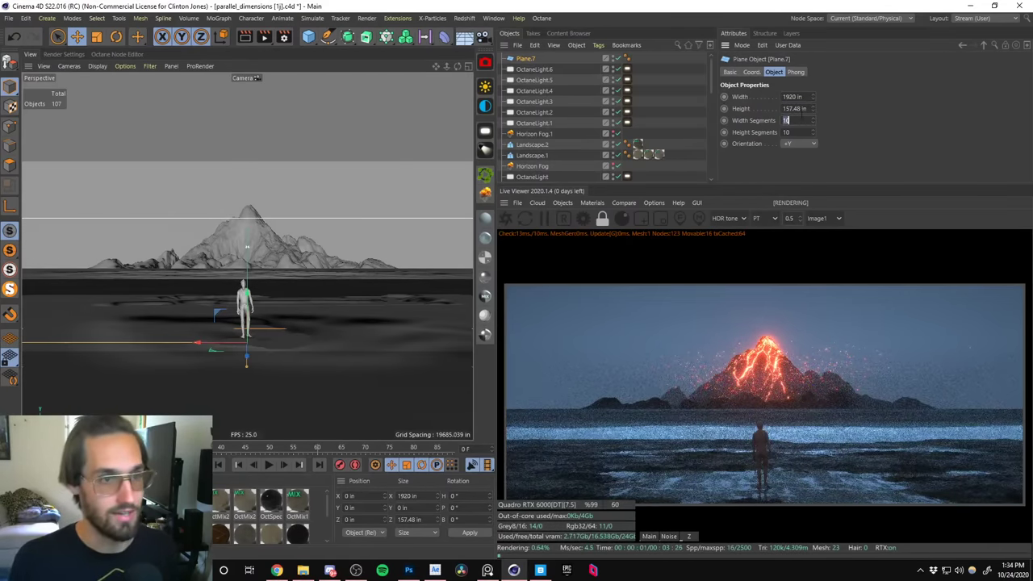
{"action": "key", "text": "shift+Tab"}
{"action": "type", "text": "1080"}
{"action": "key", "text": "Return"}
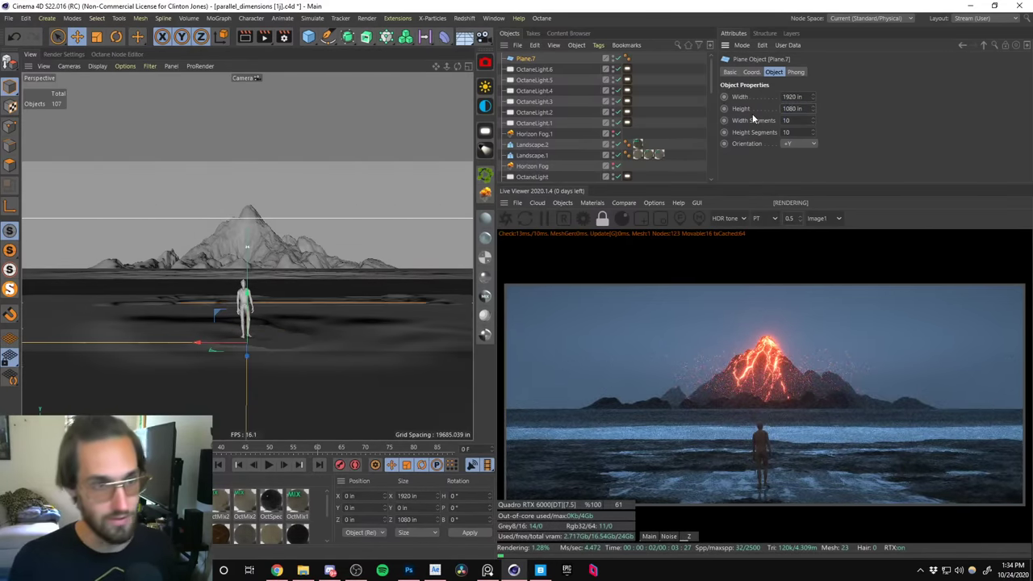
Switch to After Effects and check the smoke composition's width and height in its settings.
{"action": "left_click", "coordinate": [436, 570]}
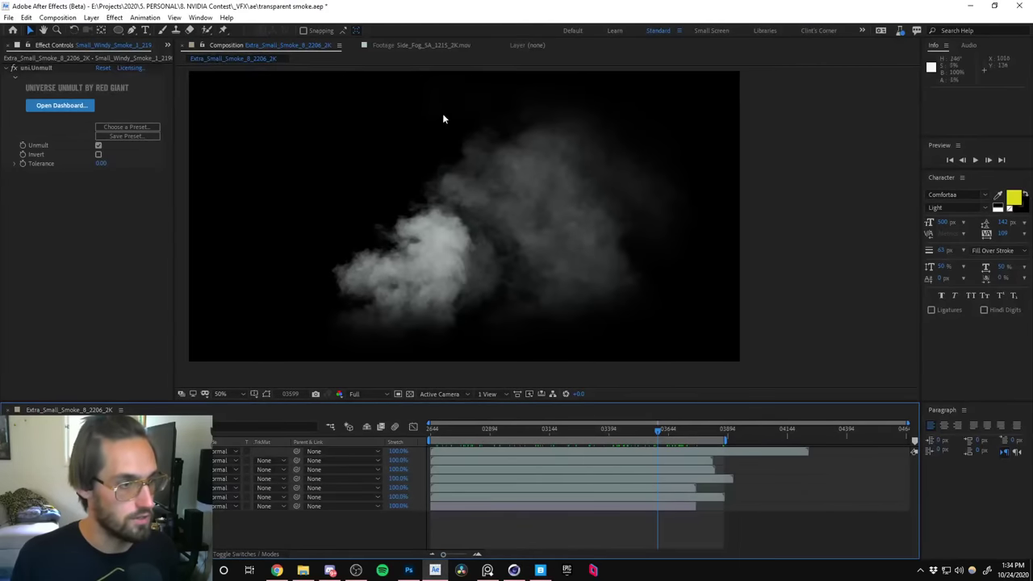
{"action": "key", "text": "ctrl+k"}
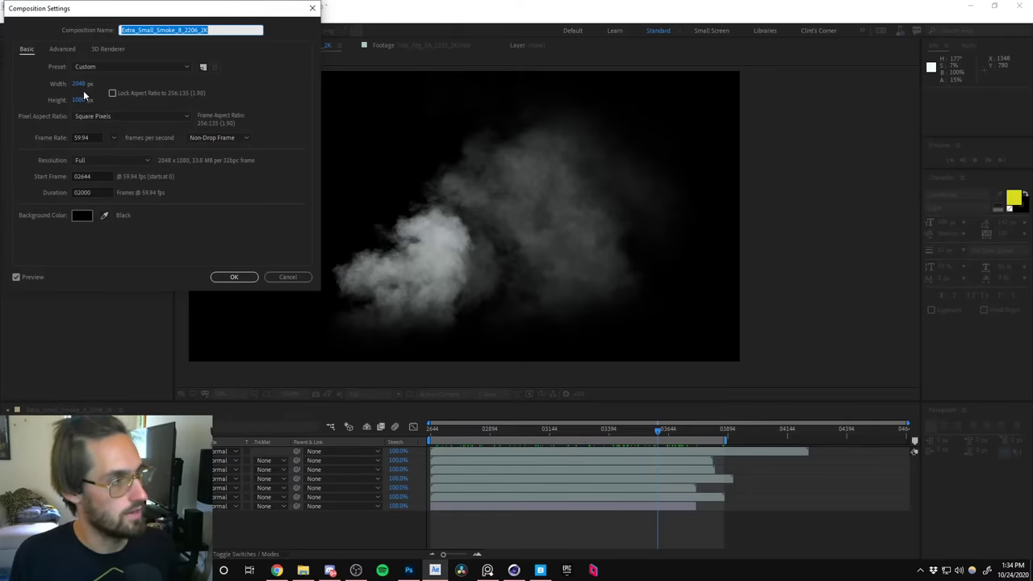
{"action": "left_click", "coordinate": [289, 278]}
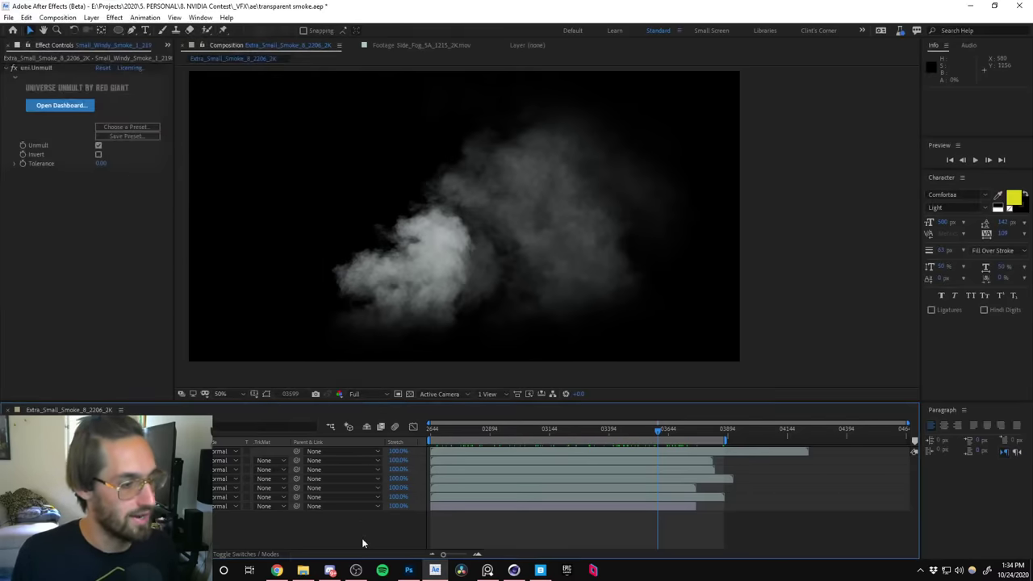
Switch back to Cinema 4D and set the plane's width to 2048 in.
{"action": "left_click", "coordinate": [513, 569]}
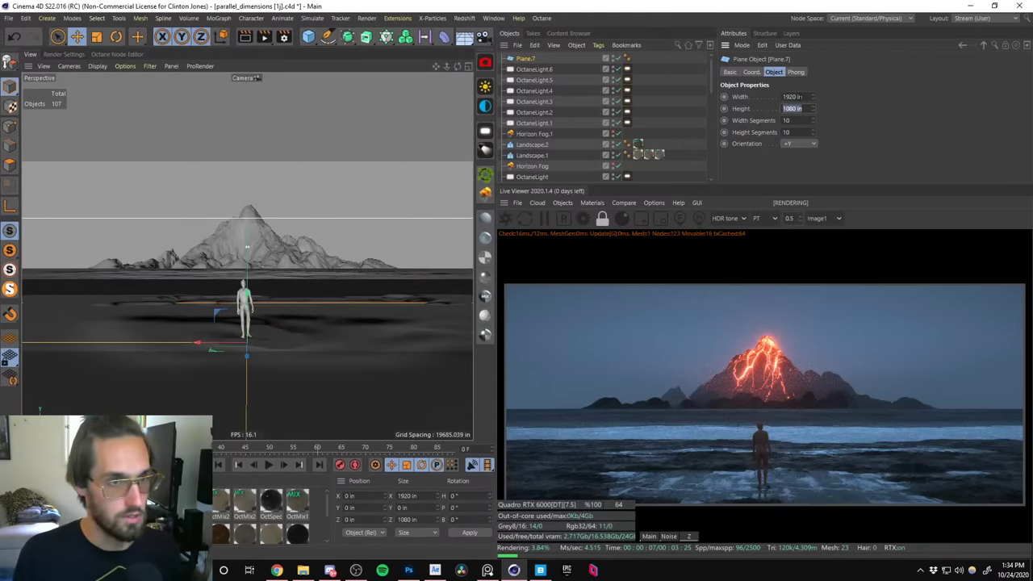
{"action": "left_click_drag", "start_coordinate": [801, 97], "coordinate": [735, 100]}
{"action": "type", "text": "20"}
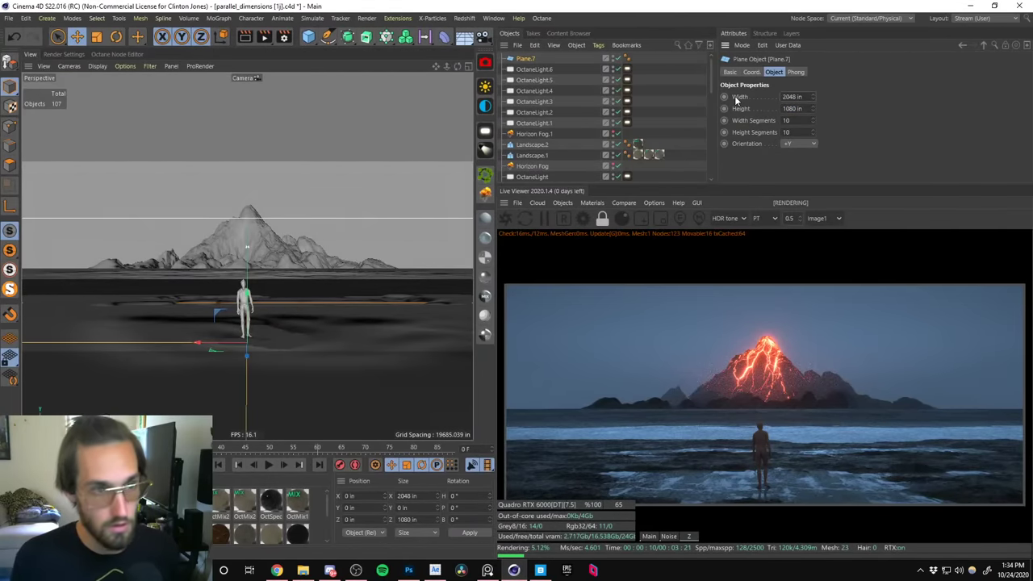
{"action": "type", "text": "r"}
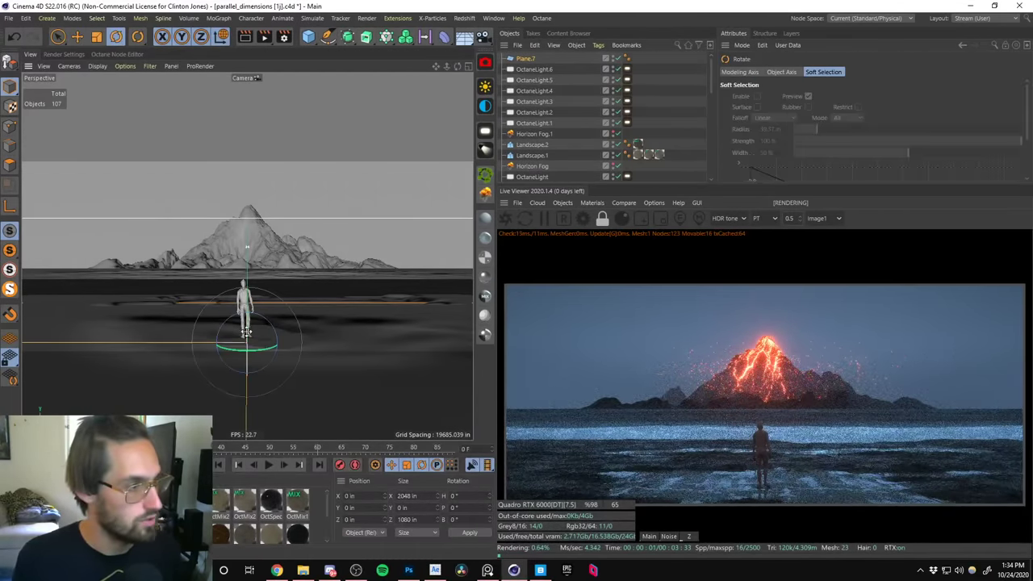
Rotate the plane to a pitch of -90° so it stands upright.
{"action": "left_click_drag", "start_coordinate": [246, 332], "coordinate": [247, 465]}
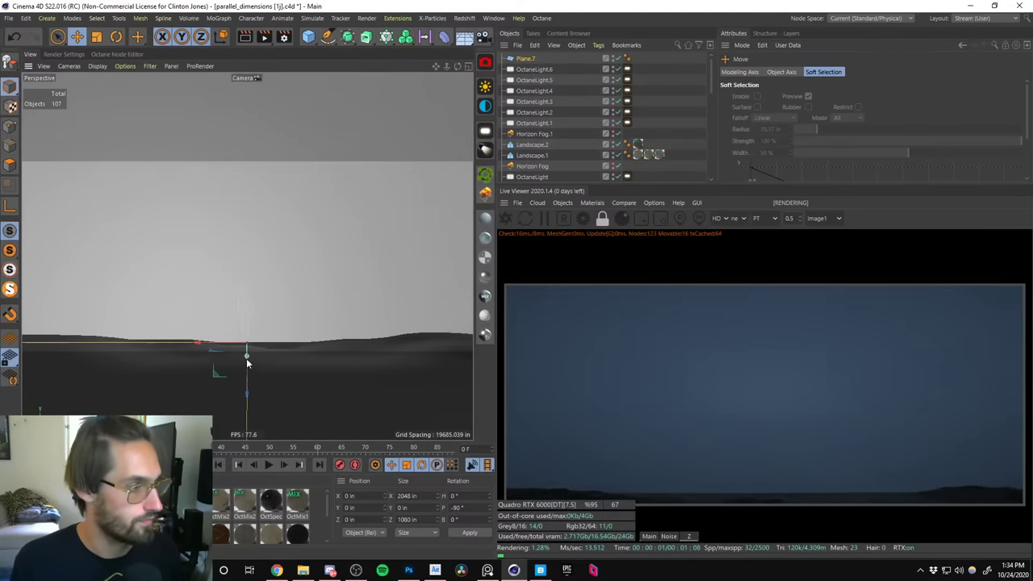
Move the plane to about 600 in in Y and -2612 in in Z, and apply the OctDiffuse3 smoke material to it.
{"action": "left_click_drag", "start_coordinate": [247, 353], "coordinate": [254, 294]}
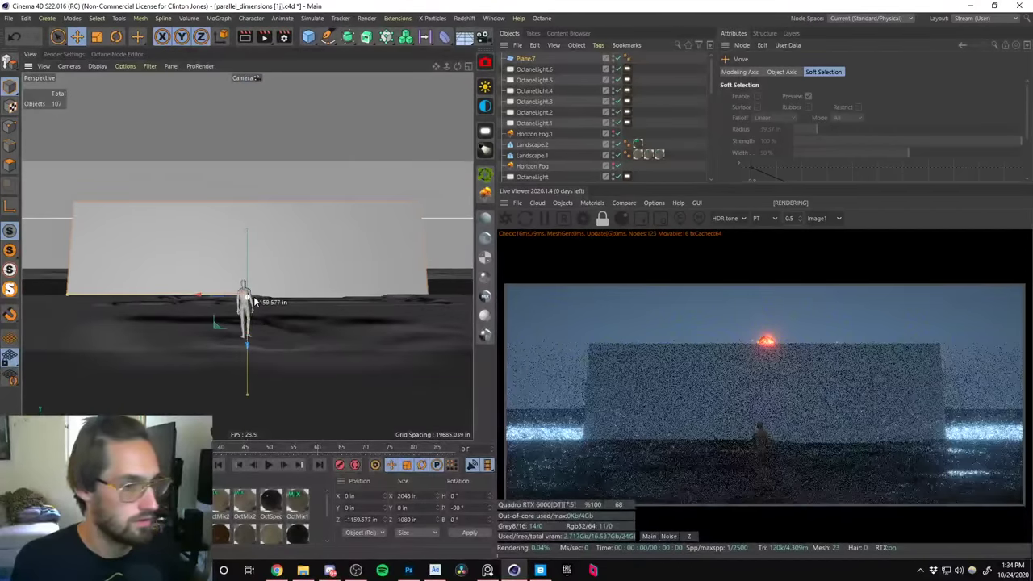
{"action": "left_click_drag", "start_coordinate": [247, 341], "coordinate": [248, 273]}
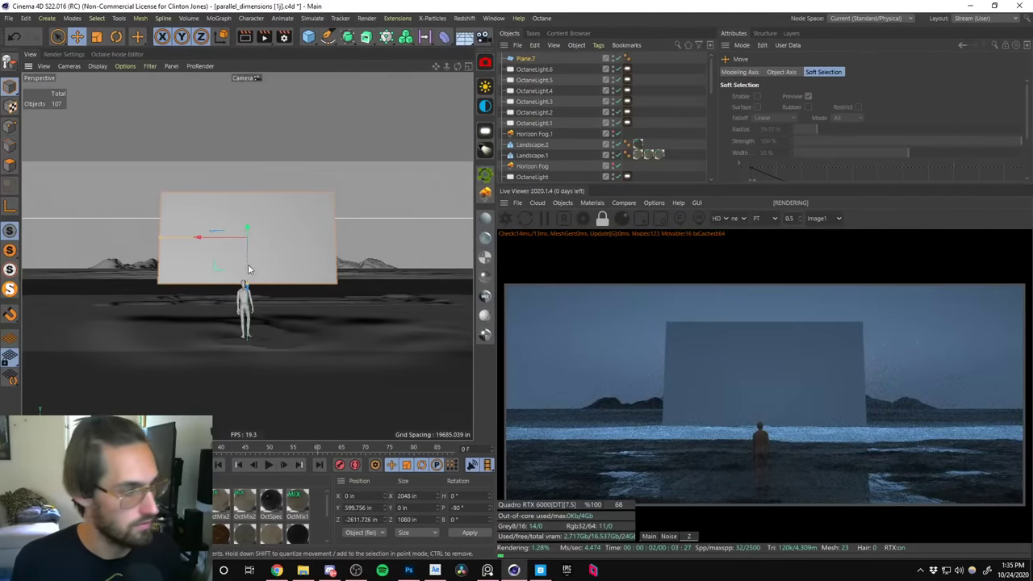
{"action": "left_click_drag", "start_coordinate": [271, 244], "coordinate": [274, 245]}
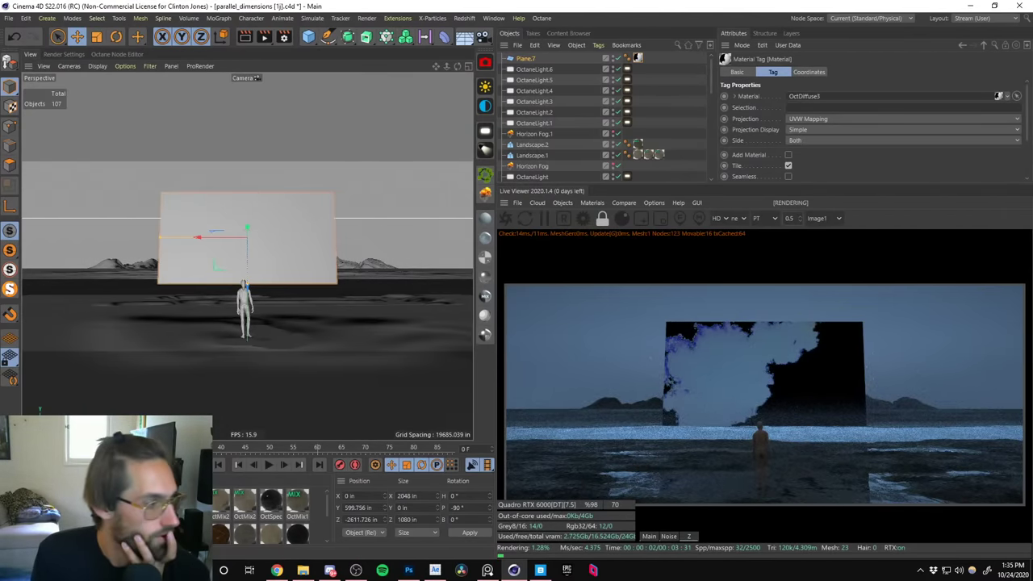
Open the plane's OctDiffuse3 material in the Octane Node Editor and display its node graph.
{"action": "double_click", "coordinate": [639, 58]}
{"action": "left_click", "coordinate": [187, 231]}
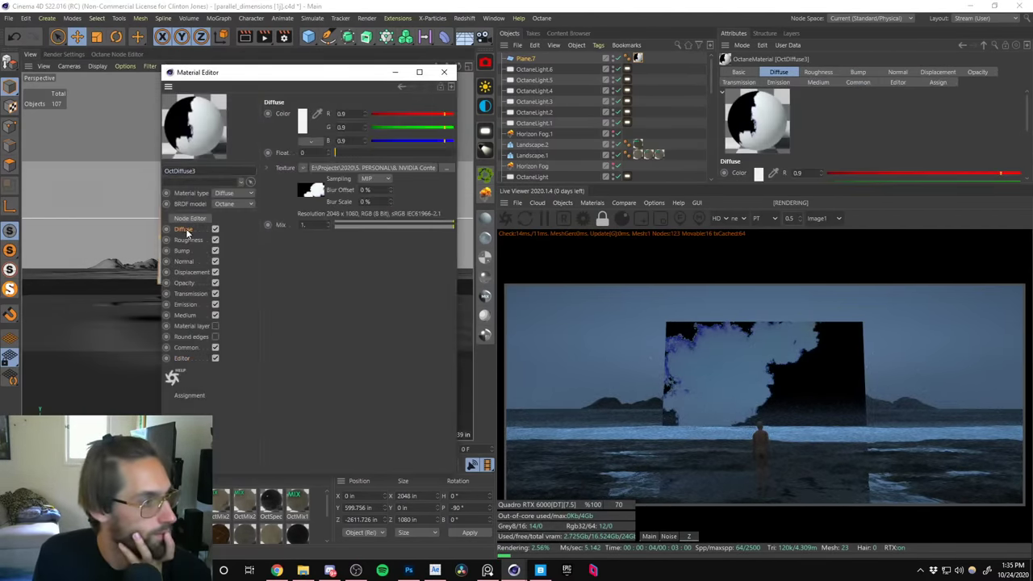
{"action": "left_click", "coordinate": [190, 219]}
{"action": "left_click", "coordinate": [443, 74]}
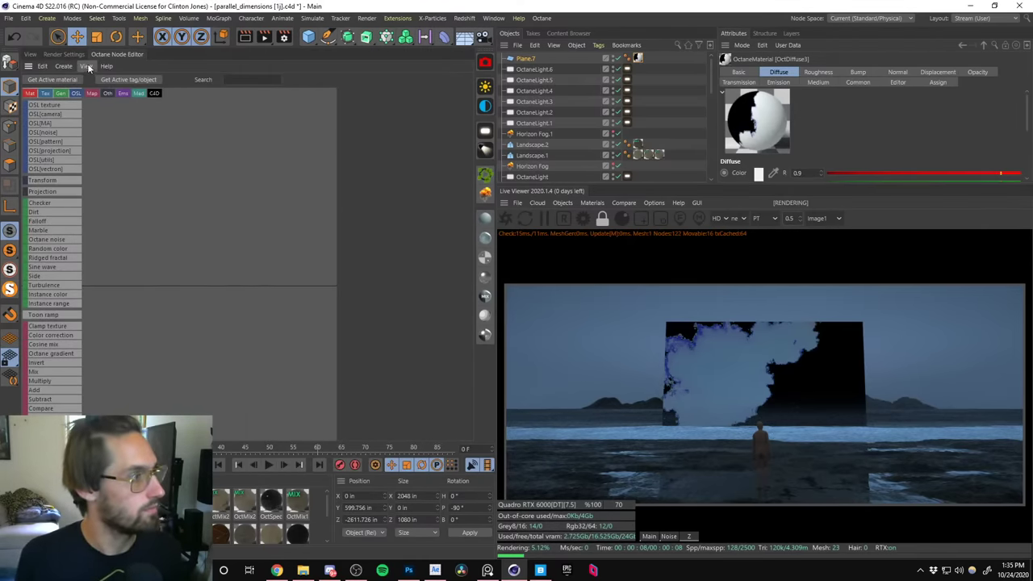
{"action": "left_click", "coordinate": [66, 66]}
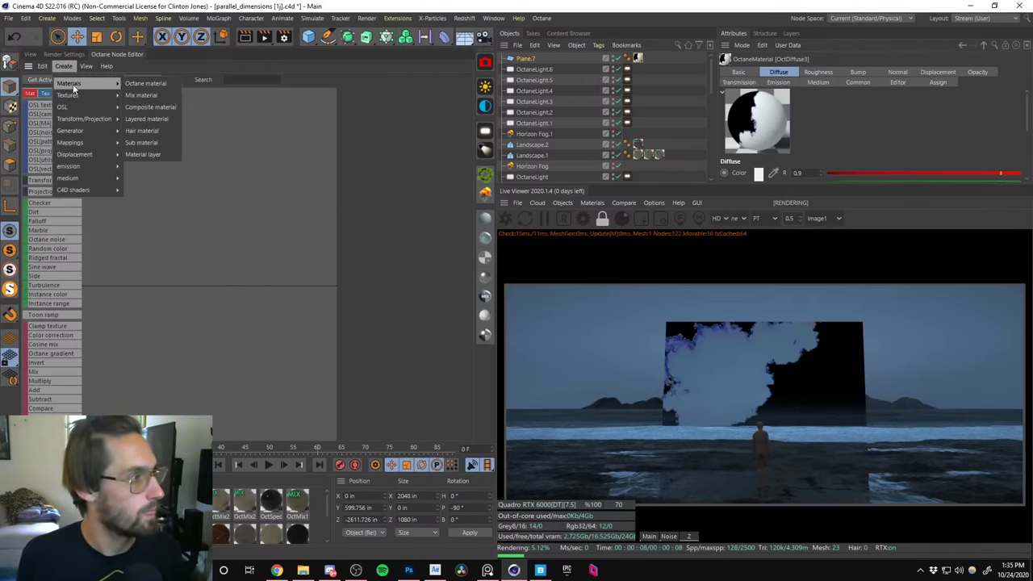
{"action": "mouse_move", "coordinate": [86, 67]}
{"action": "left_click", "coordinate": [91, 129]}
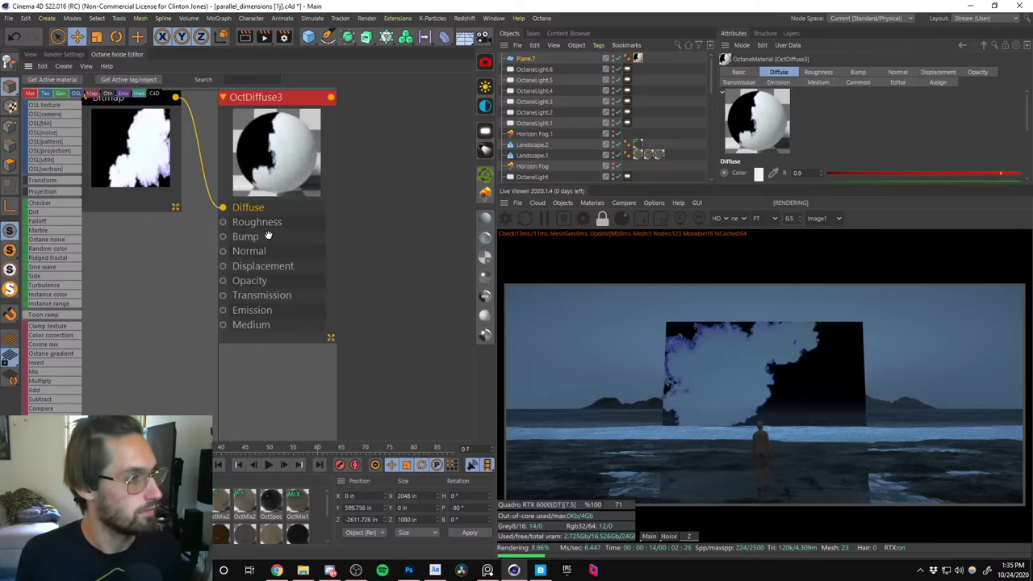
Set the color profile of the Bitmap node feeding the material's Diffuse input to Linear.
{"action": "middle_click_drag", "start_coordinate": [196, 269], "coordinate": [226, 311]}
{"action": "left_click", "coordinate": [188, 218]}
{"action": "scroll", "coordinate": [181, 272], "scroll_direction": "down", "scroll_amount": 1}
{"action": "scroll", "coordinate": [181, 273], "scroll_direction": "down", "scroll_amount": 1}
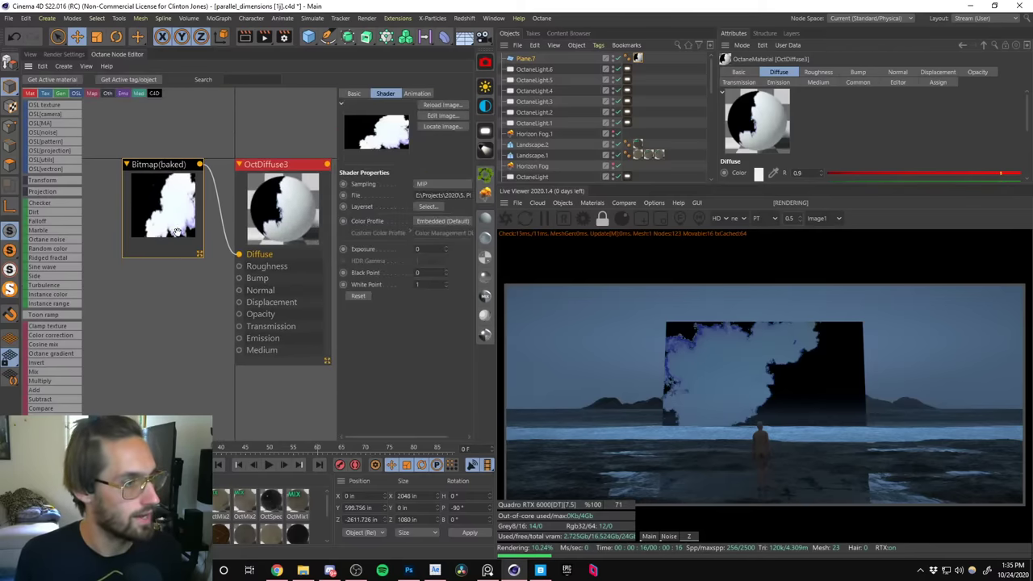
{"action": "middle_click_drag", "start_coordinate": [180, 273], "coordinate": [165, 267]}
{"action": "left_click", "coordinate": [433, 220]}
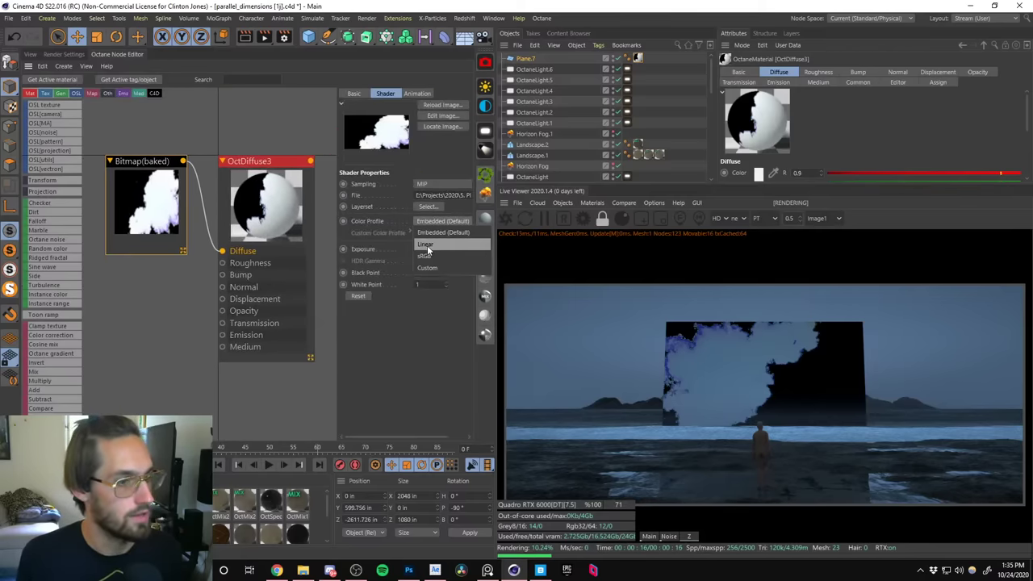
{"action": "left_click", "coordinate": [427, 245]}
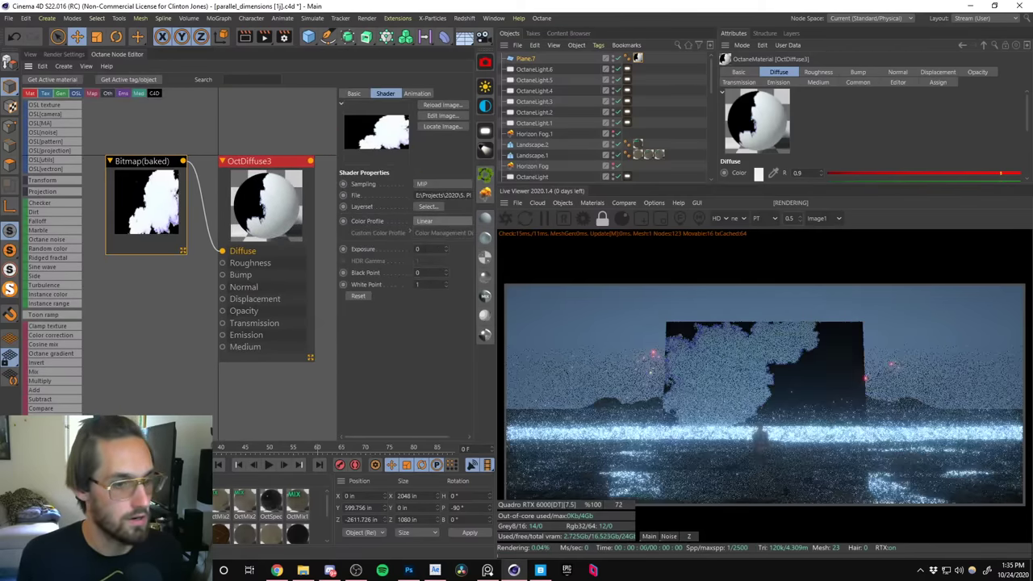
Check the Bitmap node's basic and shader properties and its available color profile options.
{"action": "left_click", "coordinate": [199, 292]}
{"action": "scroll", "coordinate": [195, 257], "scroll_direction": "down", "scroll_amount": 2}
{"action": "left_click_drag", "start_coordinate": [178, 215], "coordinate": [165, 230]}
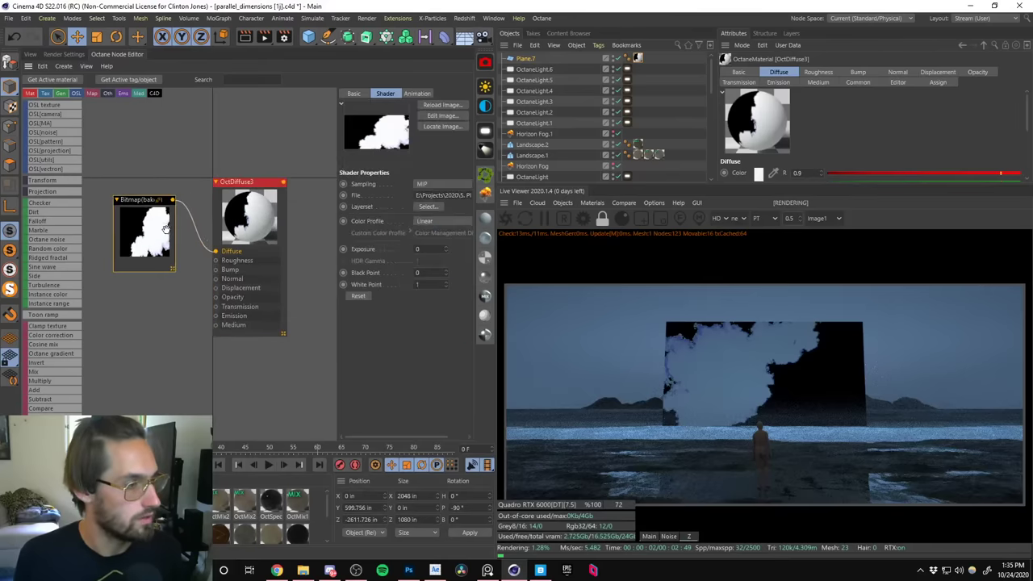
{"action": "left_click", "coordinate": [356, 93]}
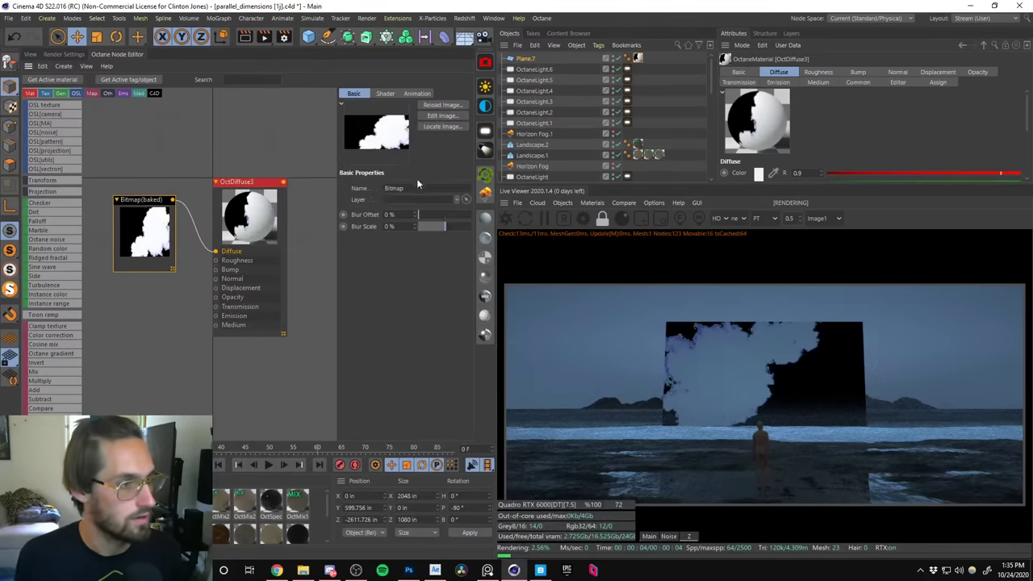
{"action": "left_click", "coordinate": [385, 94]}
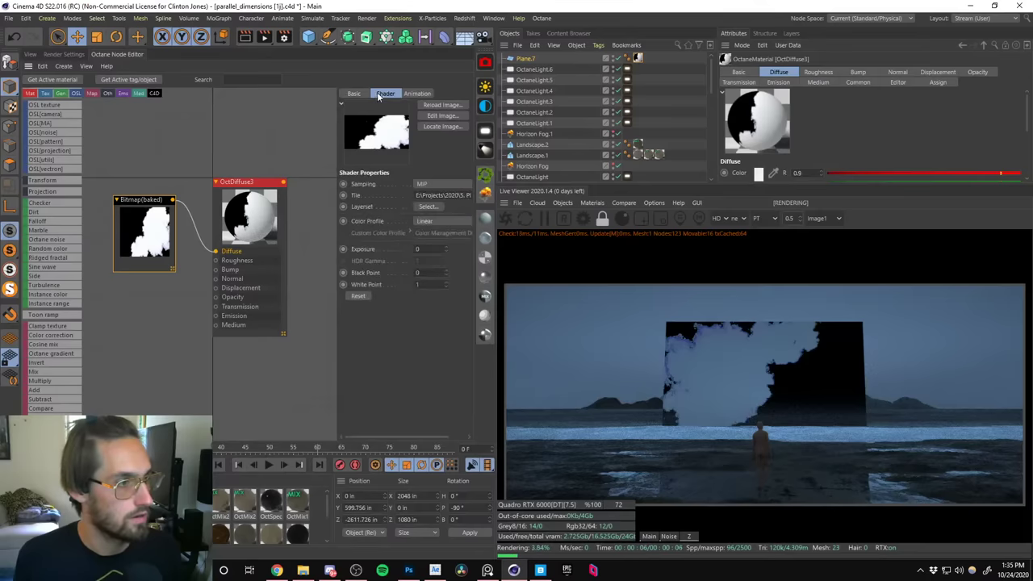
{"action": "left_click", "coordinate": [428, 223]}
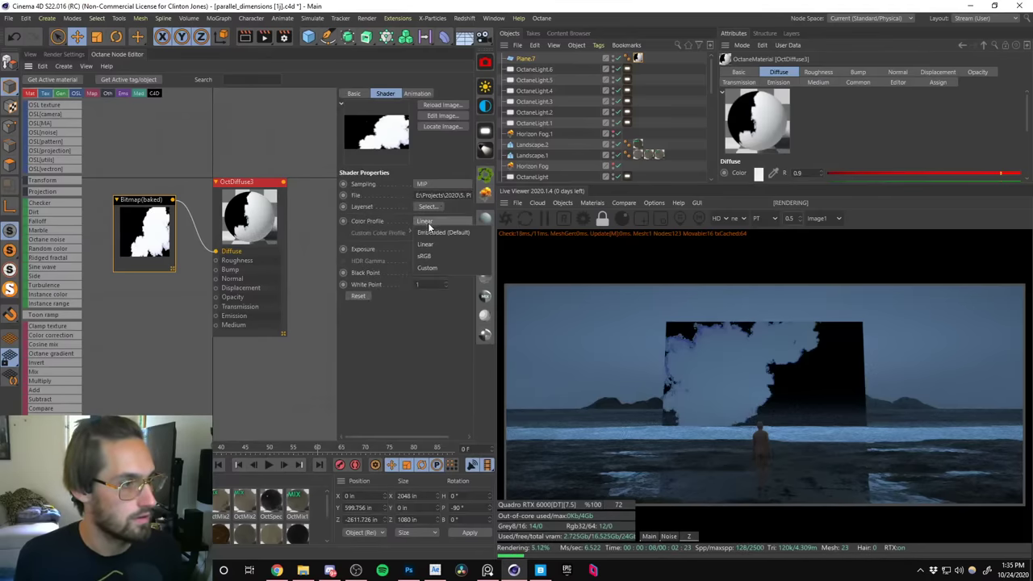
{"action": "left_click", "coordinate": [430, 305]}
Replace the Bitmap node with a new ImageTexture node connected to the Diffuse input of OctDiffuse3.
{"action": "left_click_drag", "start_coordinate": [256, 218], "coordinate": [277, 178]}
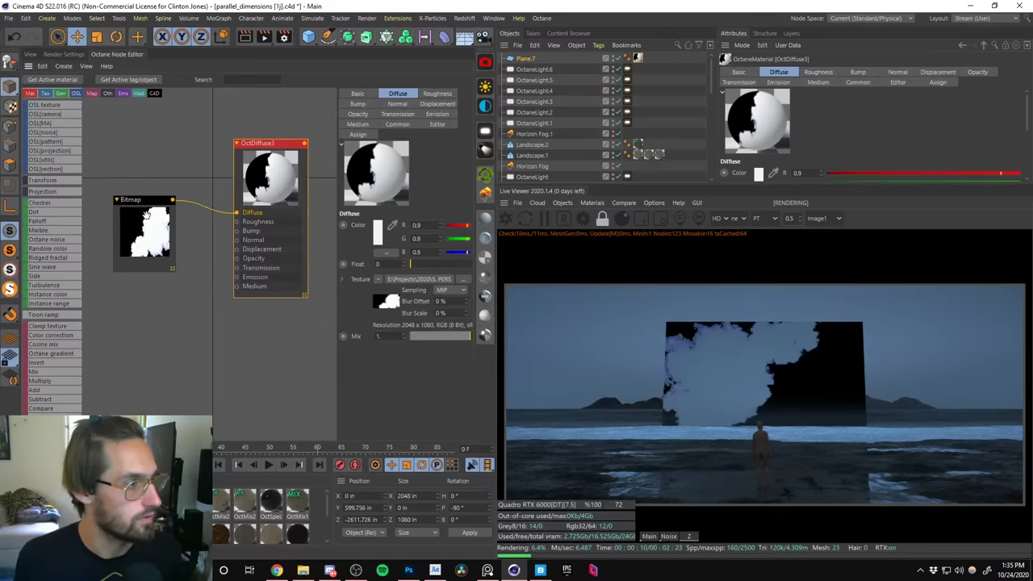
{"action": "left_click_drag", "start_coordinate": [146, 214], "coordinate": [144, 214]}
{"action": "key", "text": "Delete"}
{"action": "left_click_drag", "start_coordinate": [237, 212], "coordinate": [163, 180]}
{"action": "double_click", "coordinate": [243, 196]}
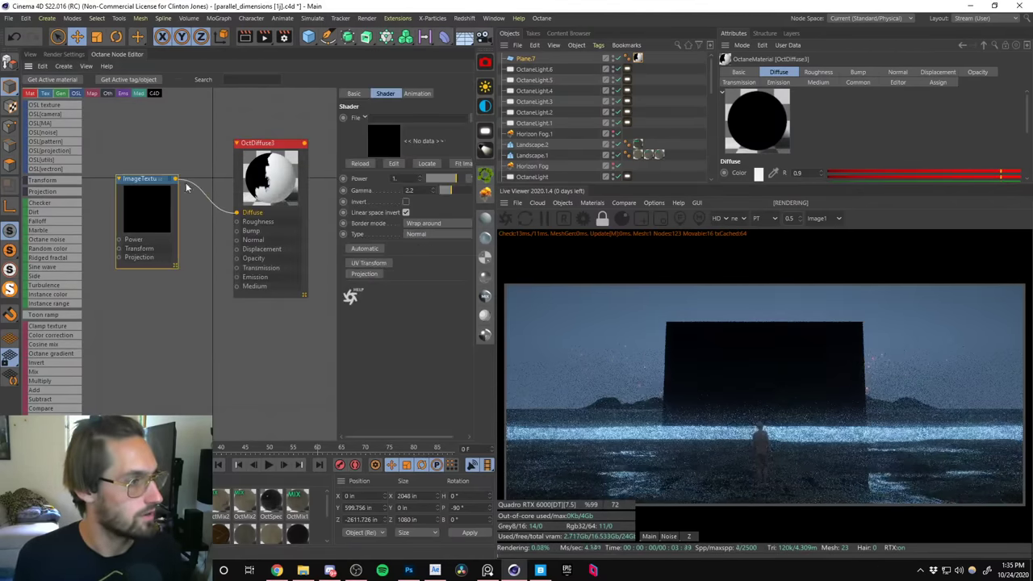
Load a smoke frame from the Extra_Small_Smoke_8_2206_2K folder without copying it to the project, and set the ImageTexture type to Alpha.
{"action": "left_click", "coordinate": [470, 118]}
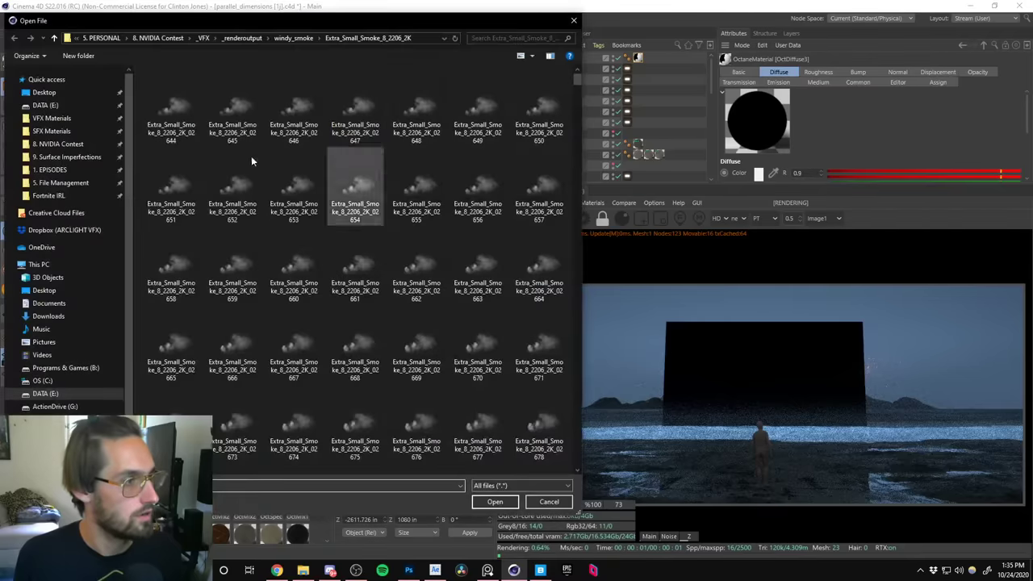
{"action": "left_click", "coordinate": [495, 501]}
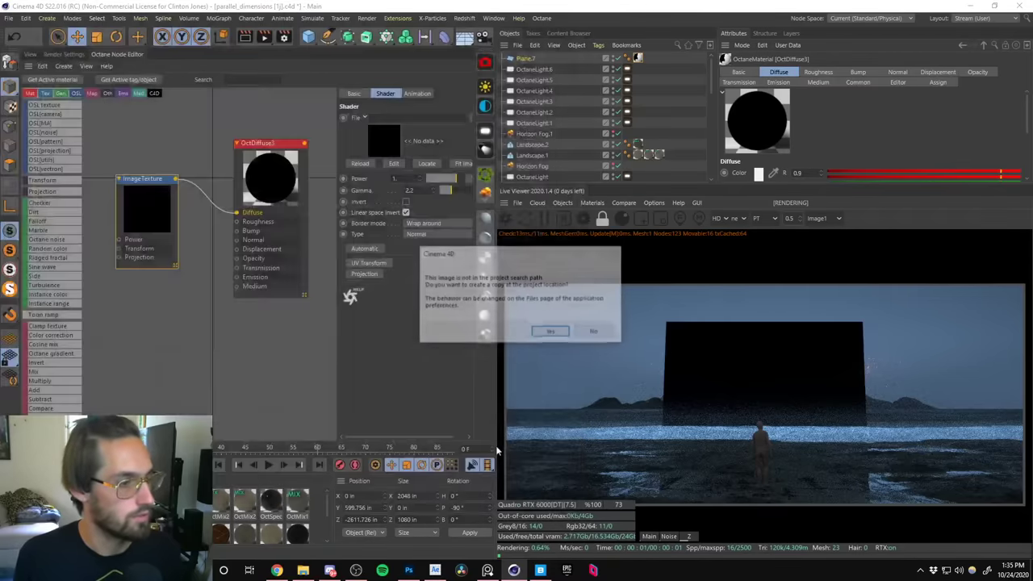
{"action": "left_click", "coordinate": [587, 333]}
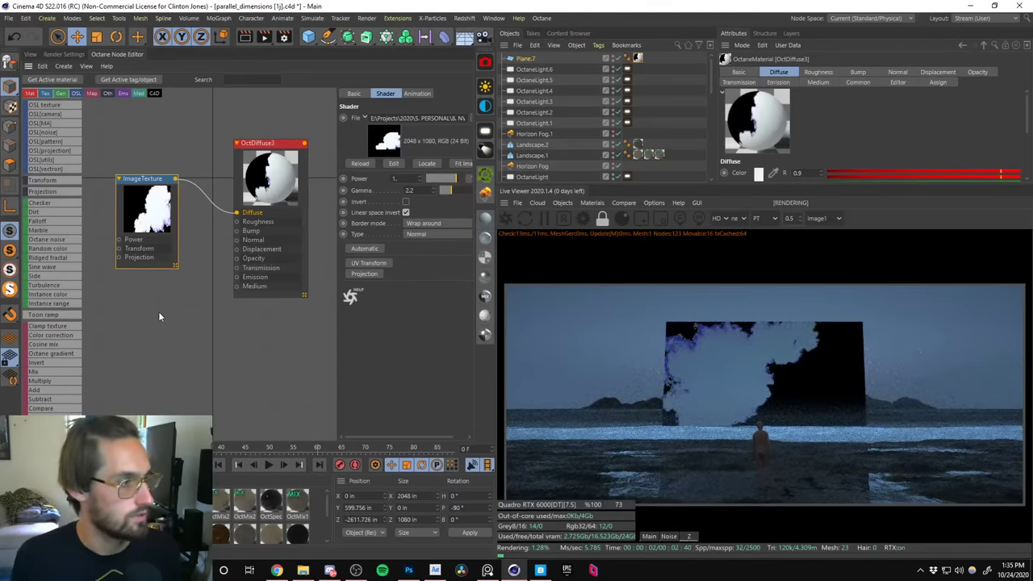
{"action": "left_click", "coordinate": [417, 269]}
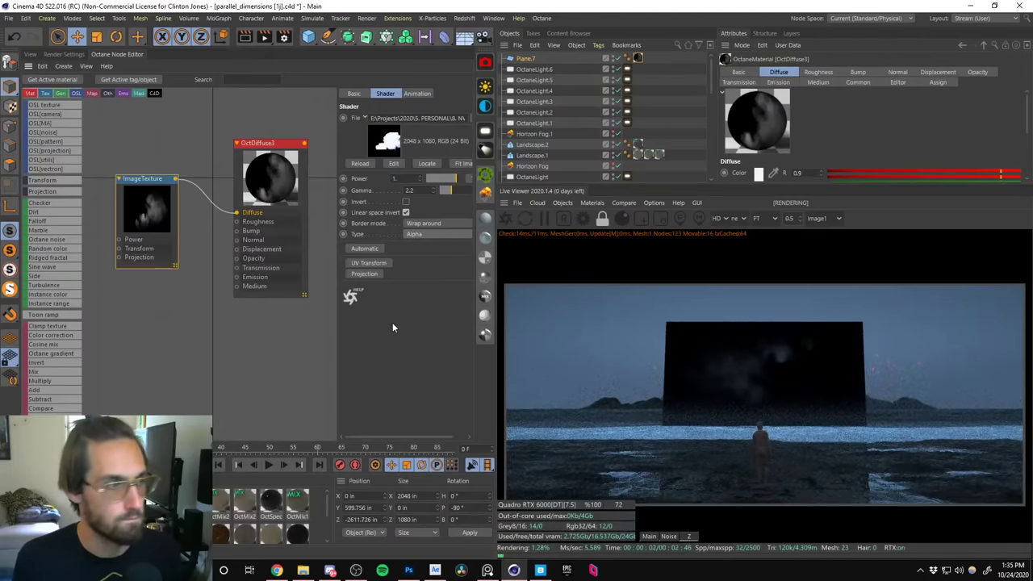
Connect the ImageTexture node to the Opacity input of OctDiffuse3 as well.
{"action": "left_click_drag", "start_coordinate": [154, 205], "coordinate": [136, 206]}
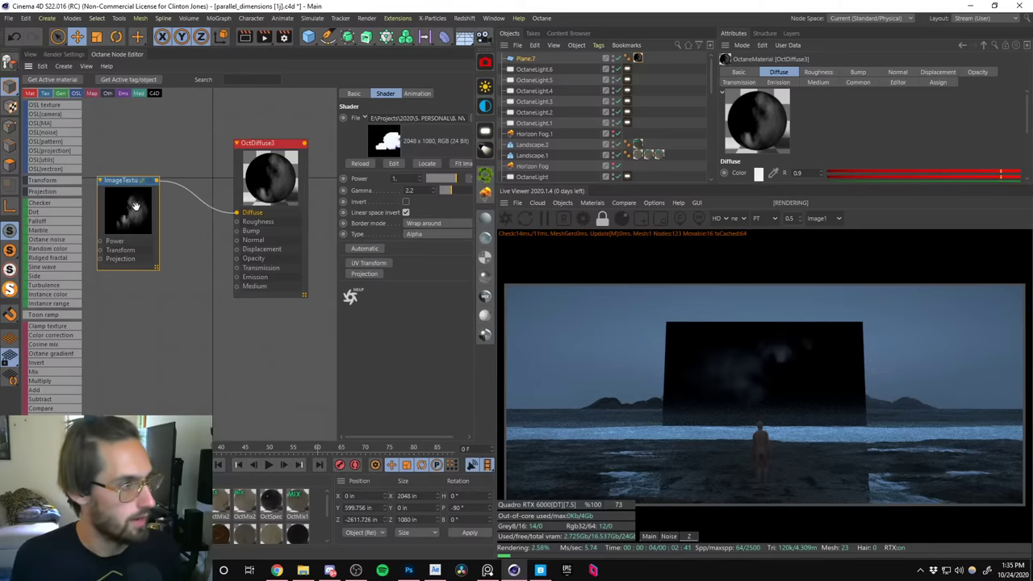
{"action": "left_click_drag", "start_coordinate": [248, 257], "coordinate": [242, 258]}
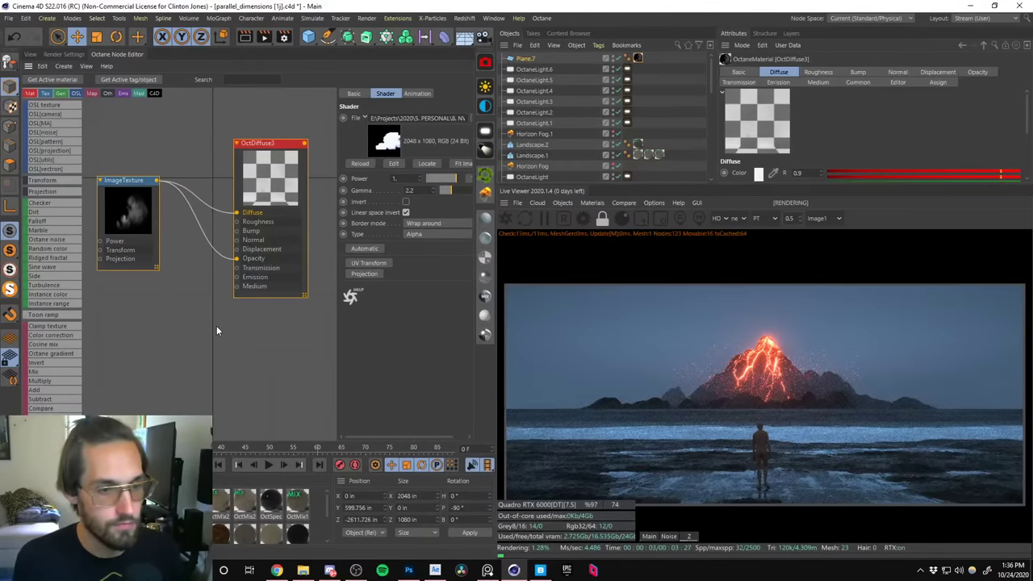
{"action": "left_click_drag", "start_coordinate": [139, 211], "coordinate": [134, 207]}
Try an Invert node between the ImageTexture and the material's Opacity input, and delete it again.
{"action": "scroll", "coordinate": [65, 329], "scroll_direction": "down", "scroll_amount": 2}
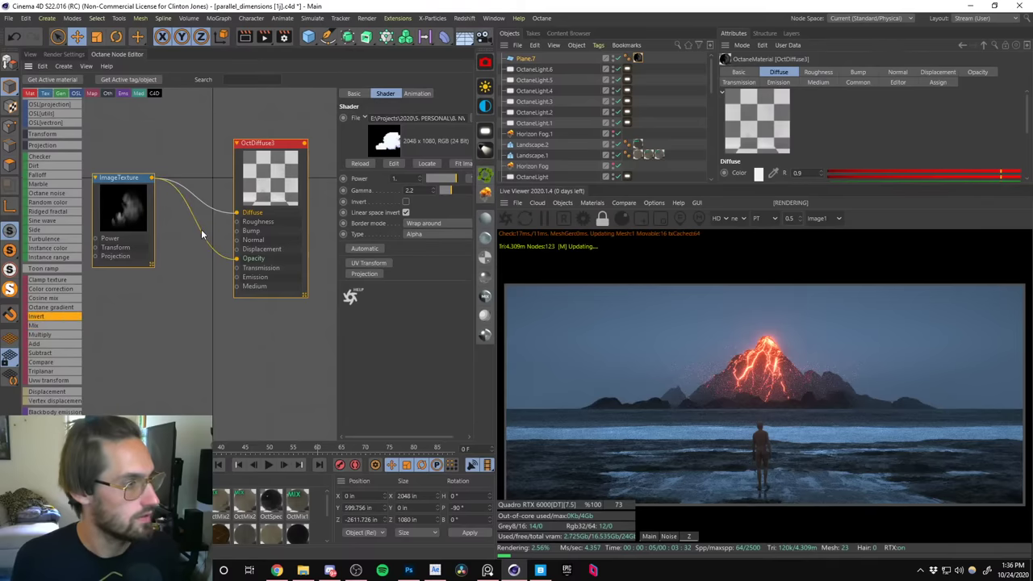
{"action": "left_click_drag", "start_coordinate": [203, 234], "coordinate": [204, 236]}
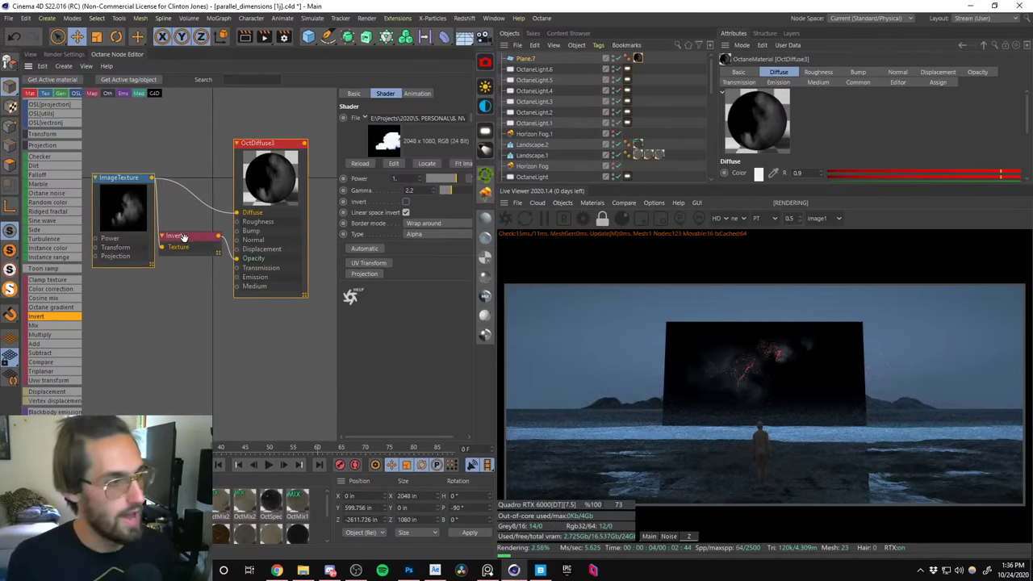
{"action": "left_click_drag", "start_coordinate": [184, 237], "coordinate": [187, 256]}
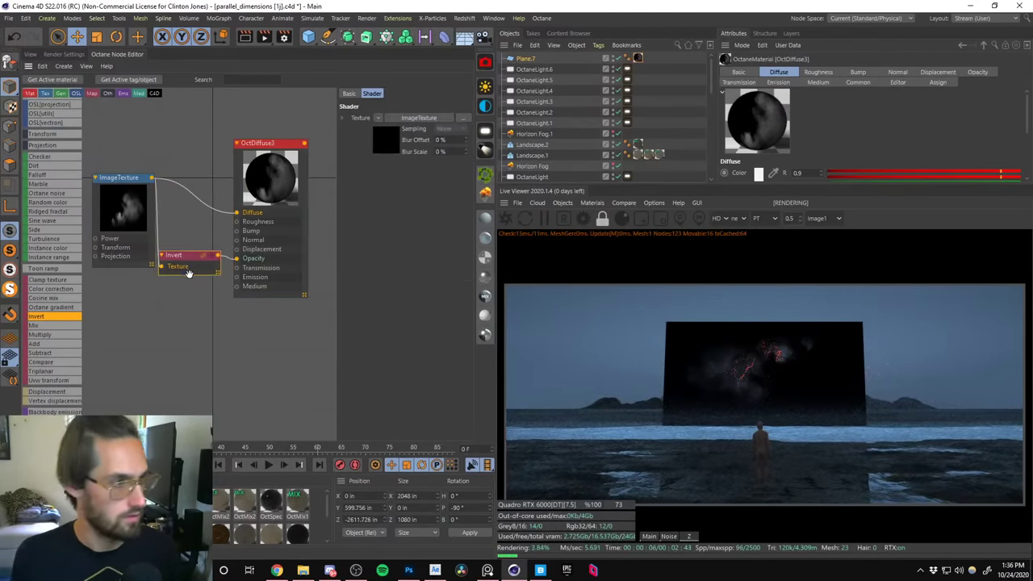
{"action": "key", "text": "Delete"}
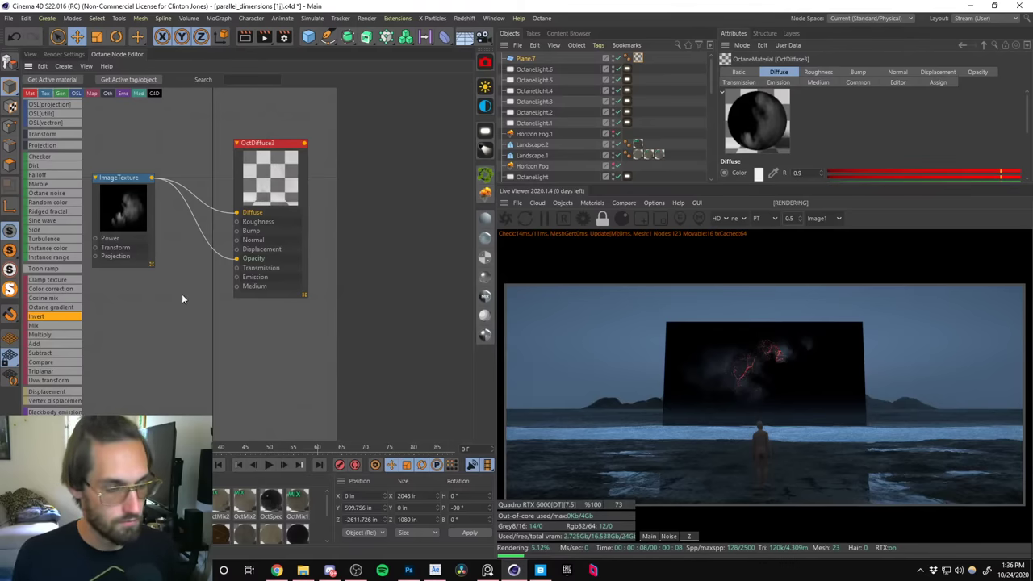
{"action": "left_click_drag", "start_coordinate": [148, 217], "coordinate": [151, 237]}
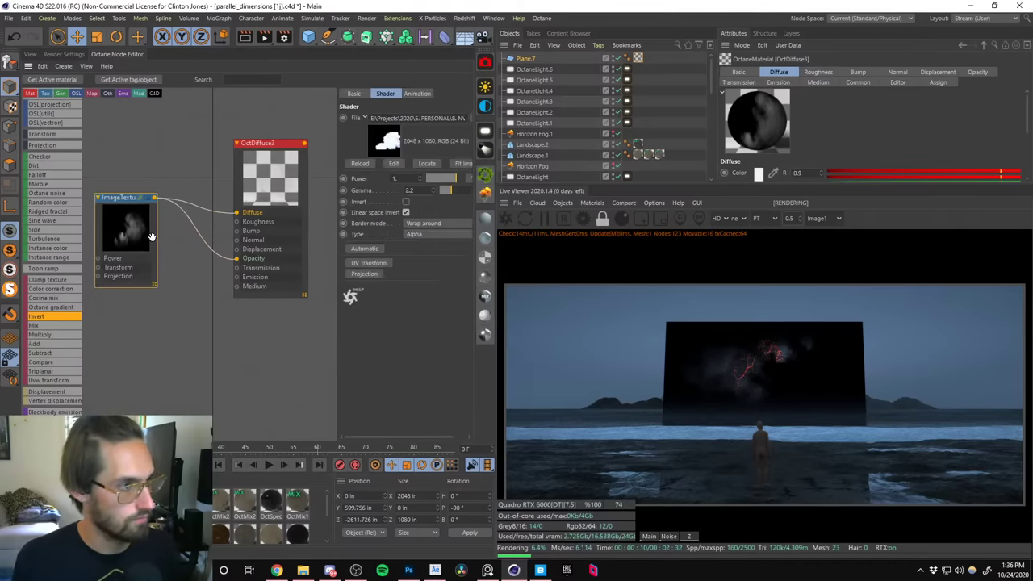
Return to the perspective viewport, move the plane back to about -12366 in in Z, and switch off the scene camera view.
{"action": "left_click", "coordinate": [31, 54]}
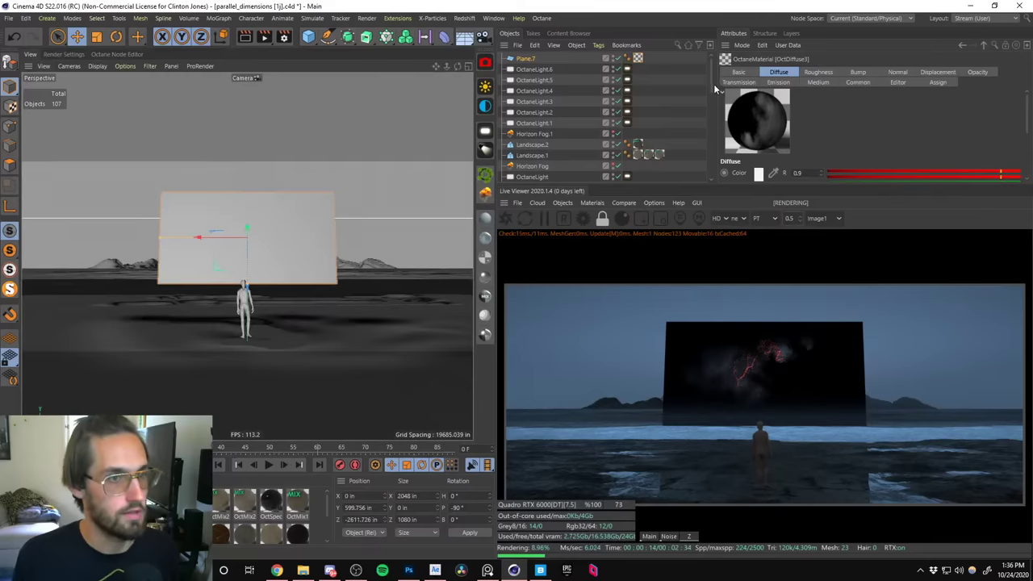
{"action": "left_click_drag", "start_coordinate": [247, 230], "coordinate": [228, 271]}
{"action": "left_click_drag", "start_coordinate": [712, 75], "coordinate": [713, 133]}
{"action": "left_click", "coordinate": [618, 117]}
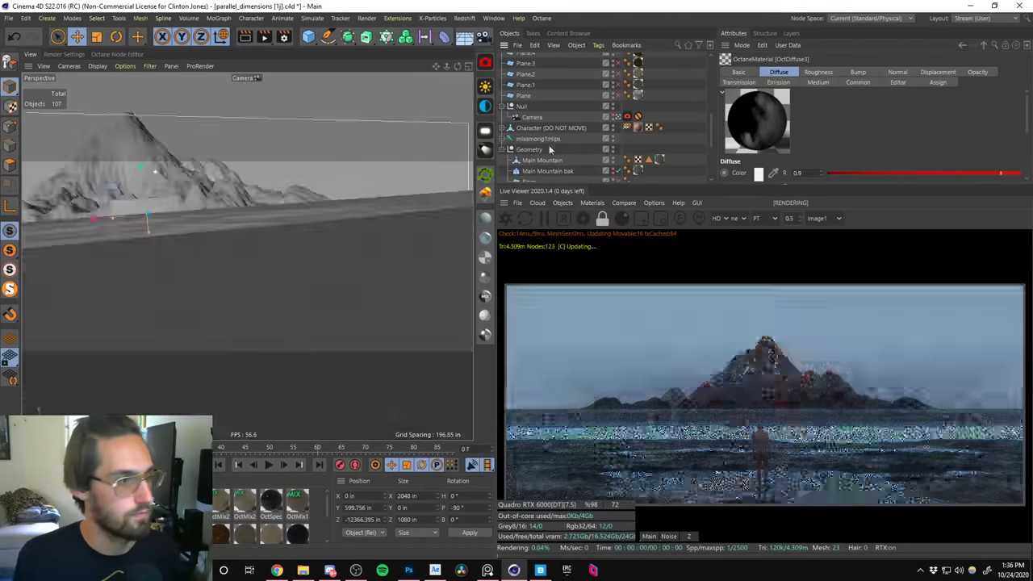
Move the plane onto the mountain slopes, at about X 2071 in, Y 2010 in and Z -21971 in.
{"action": "left_click_drag", "start_coordinate": [172, 329], "coordinate": [192, 229], "text": "alt"}
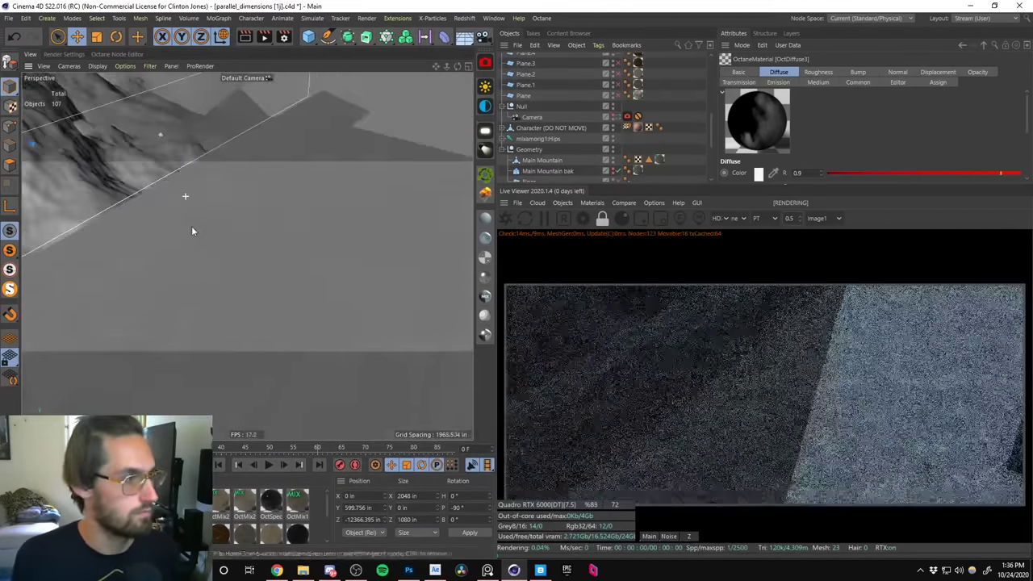
{"action": "left_click_drag", "start_coordinate": [154, 168], "coordinate": [338, 306], "text": "alt"}
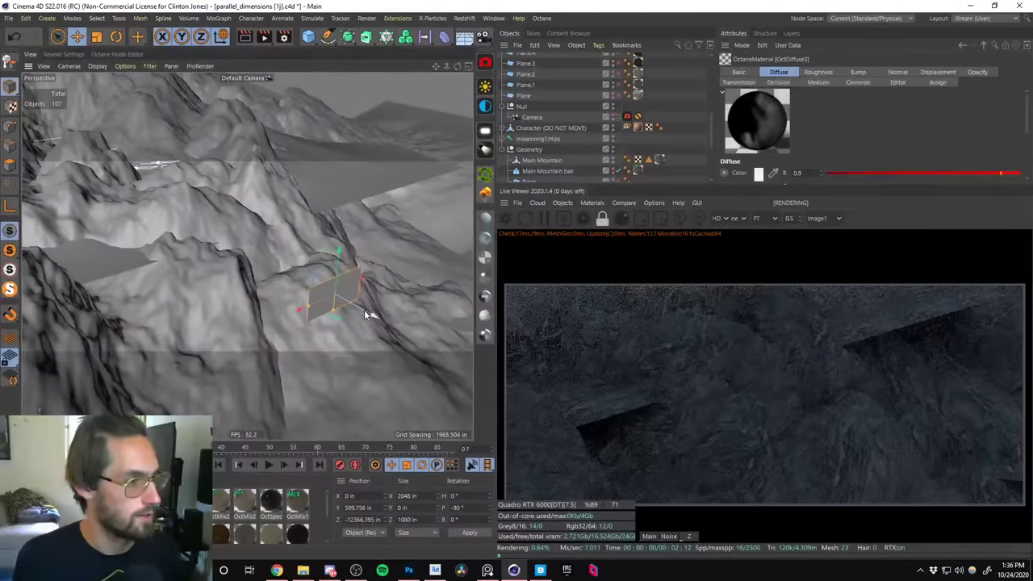
{"action": "mouse_move", "coordinate": [205, 228]}
{"action": "left_mouse_down", "text": "alt"}
{"action": "mouse_move", "coordinate": [136, 224]}
{"action": "mouse_move", "coordinate": [115, 193]}
{"action": "mouse_move", "coordinate": [128, 234]}
{"action": "mouse_move", "coordinate": [212, 237]}
{"action": "mouse_move", "coordinate": [210, 212]}
{"action": "left_mouse_up", "text": "alt"}
{"action": "left_click_drag", "start_coordinate": [209, 211], "coordinate": [267, 122], "text": "alt"}
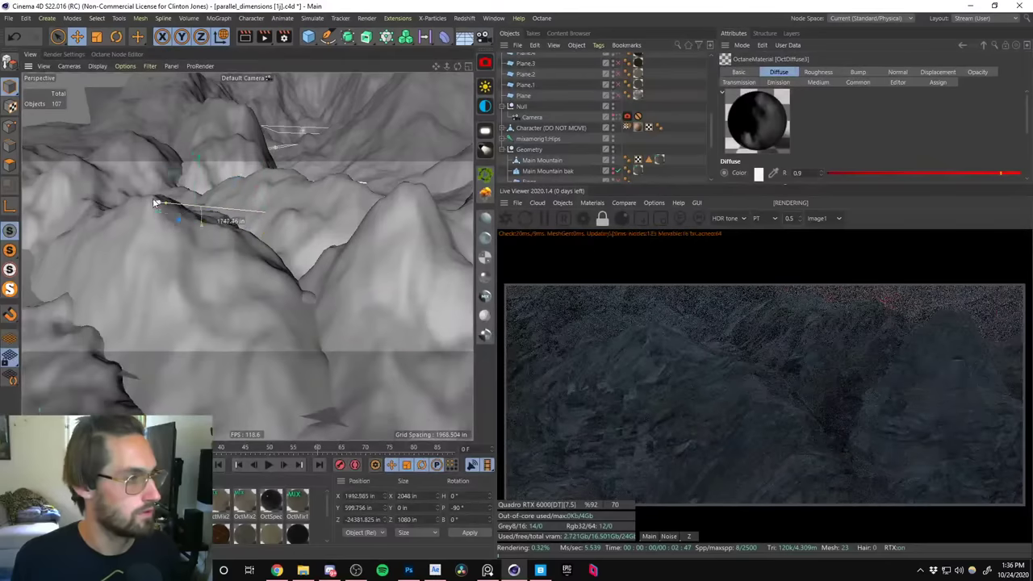
{"action": "left_click_drag", "start_coordinate": [153, 199], "coordinate": [283, 317]}
Rotate the plane to a pitch of -270° with the Rotate tool.
{"action": "key", "text": "r"}
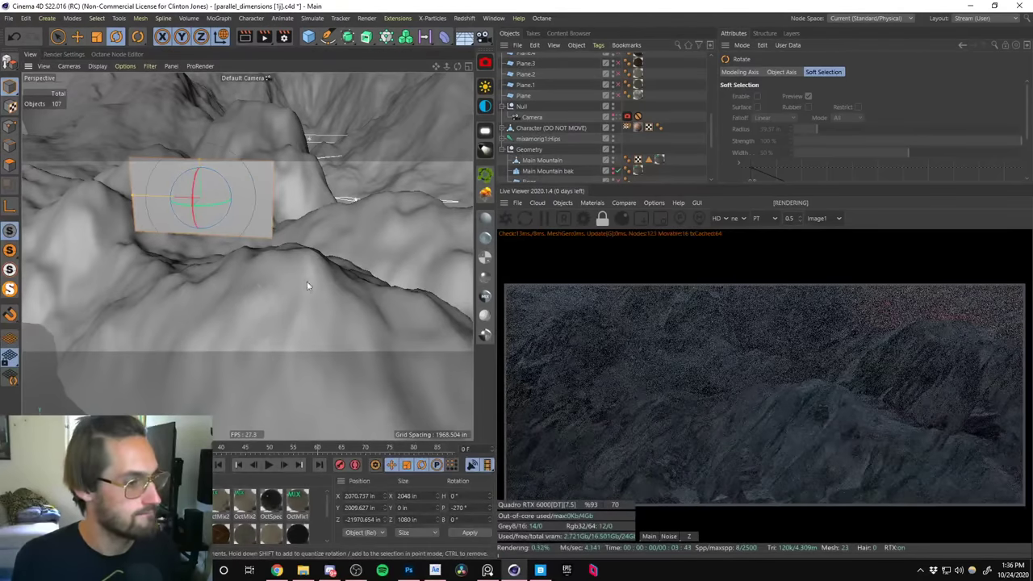
{"action": "left_click_drag", "start_coordinate": [222, 220], "coordinate": [257, 247], "text": "alt"}
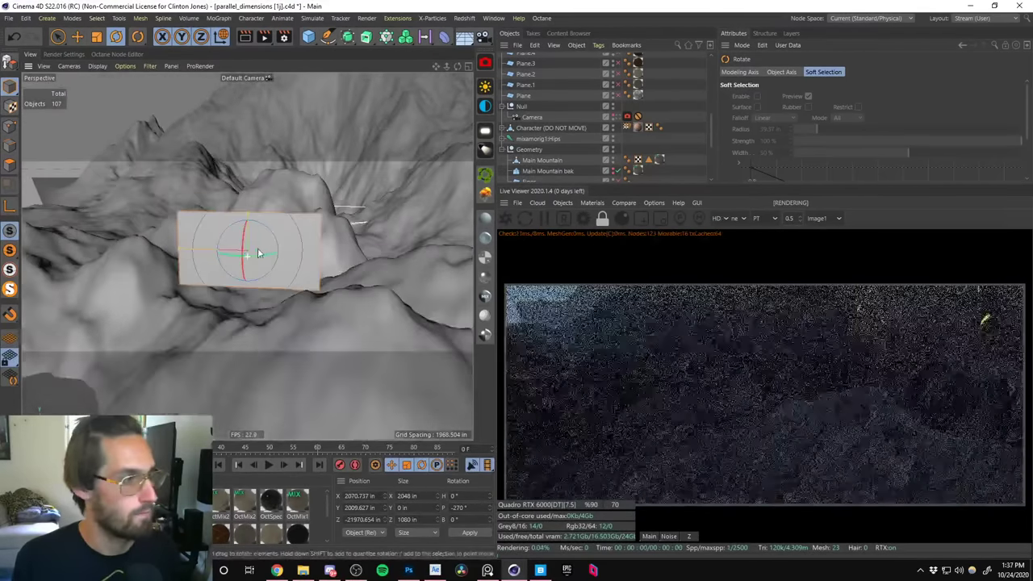
{"action": "scroll", "coordinate": [267, 226], "scroll_direction": "up", "scroll_amount": 4}
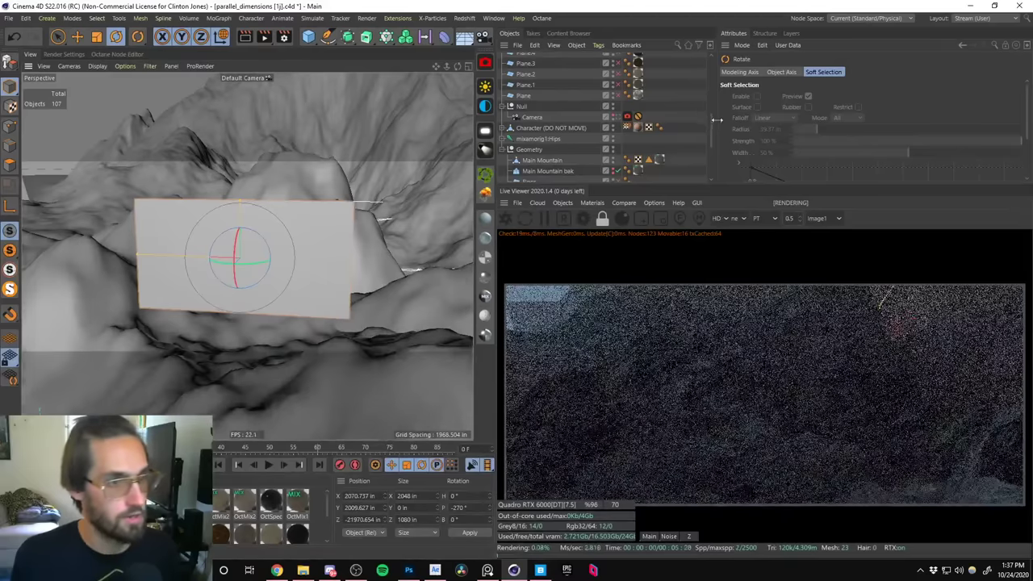
Disable the Horizon Fog and Horizon Fog.1 objects, and advance the timeline to frame 81.
{"action": "left_click_drag", "start_coordinate": [712, 128], "coordinate": [712, 83]}
{"action": "left_click", "coordinate": [619, 146]}
{"action": "left_click", "coordinate": [619, 115]}
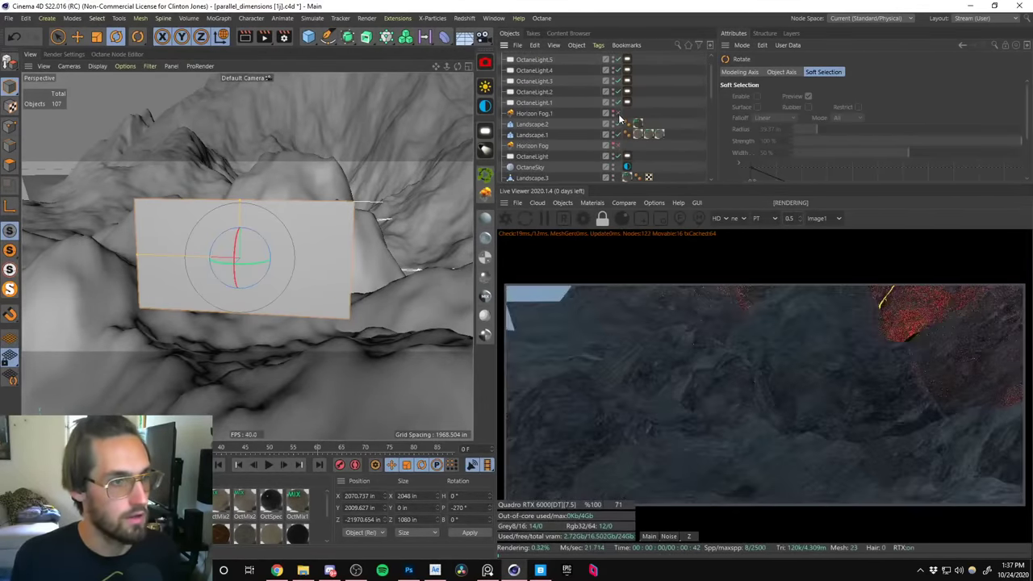
{"action": "left_click_drag", "start_coordinate": [246, 277], "coordinate": [289, 252], "text": "alt"}
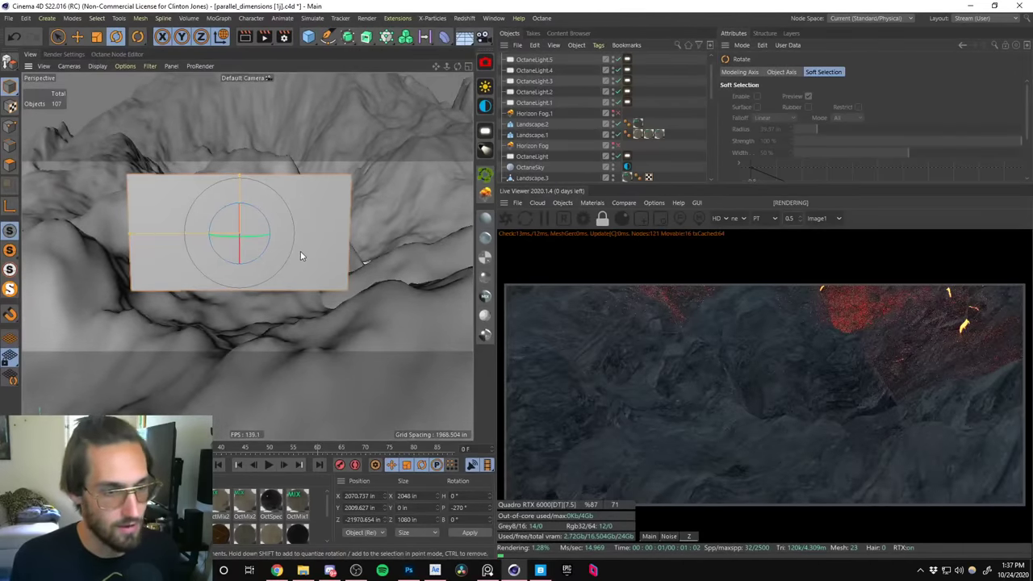
{"action": "left_click_drag", "start_coordinate": [32, 450], "coordinate": [215, 451]}
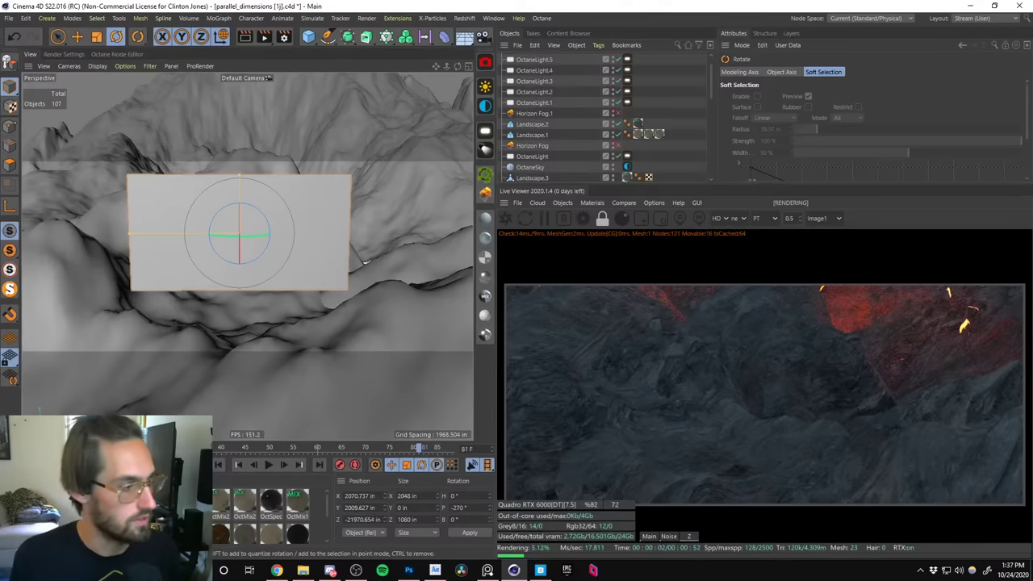
Open the smoke plane's OctDiffuse3 material in the Octane Node Editor.
{"action": "double_click", "coordinate": [38, 502]}
{"action": "left_click", "coordinate": [191, 220]}
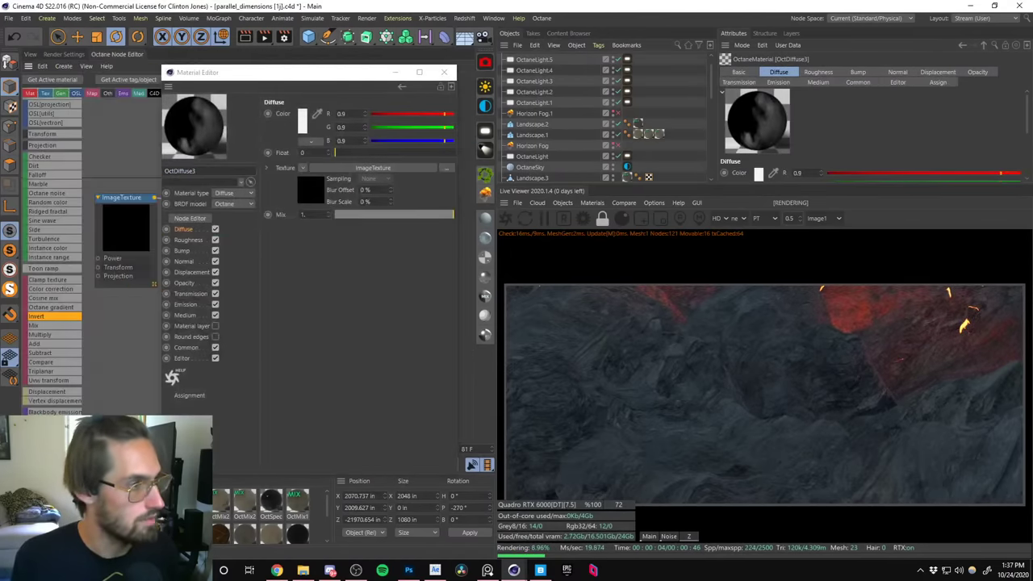
{"action": "left_click", "coordinate": [305, 148]}
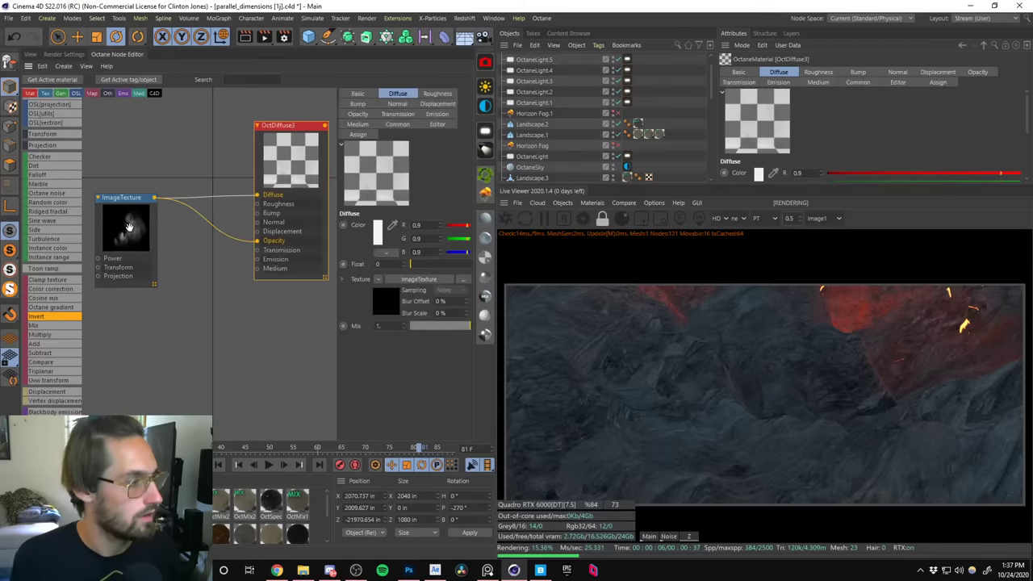
Try a ColorCorrection node between the ImageTexture and the Diffuse input, lowering its gamma to 0.01.
{"action": "left_click_drag", "start_coordinate": [126, 228], "coordinate": [115, 209]}
{"action": "left_click_drag", "start_coordinate": [50, 289], "coordinate": [211, 192]}
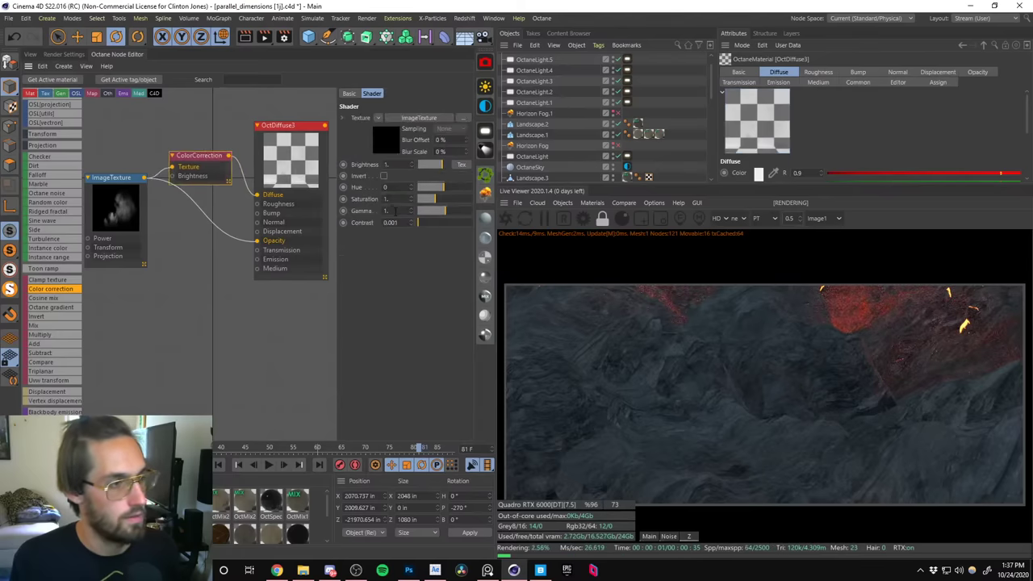
{"action": "left_click_drag", "start_coordinate": [445, 212], "coordinate": [459, 212]}
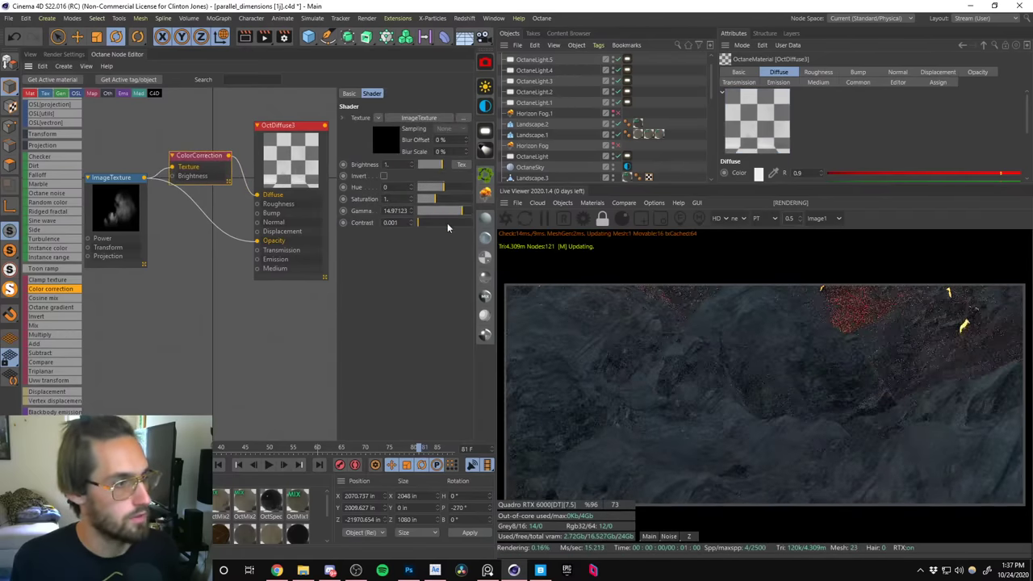
{"action": "left_click", "coordinate": [422, 211]}
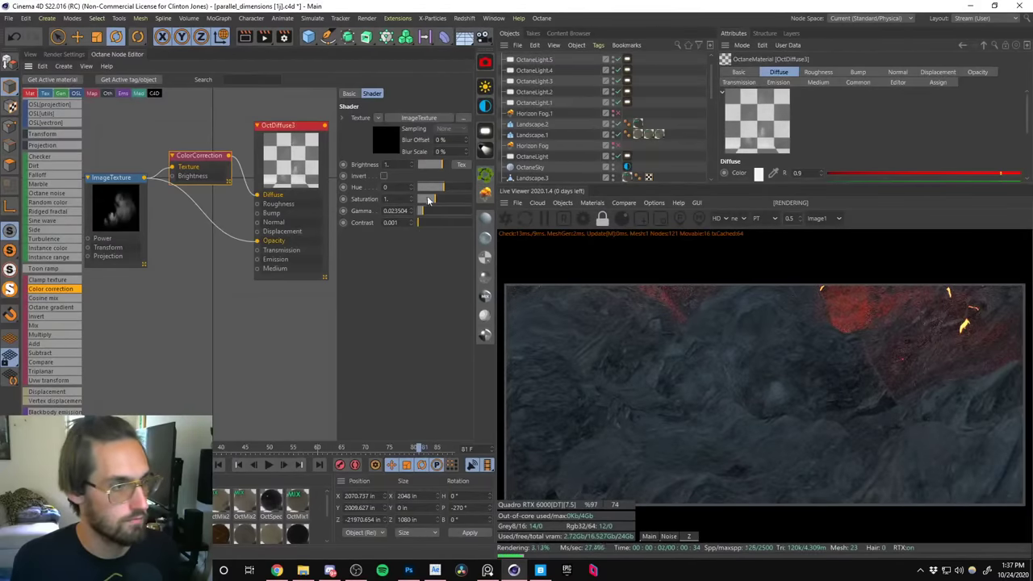
{"action": "left_click_drag", "start_coordinate": [421, 212], "coordinate": [419, 216]}
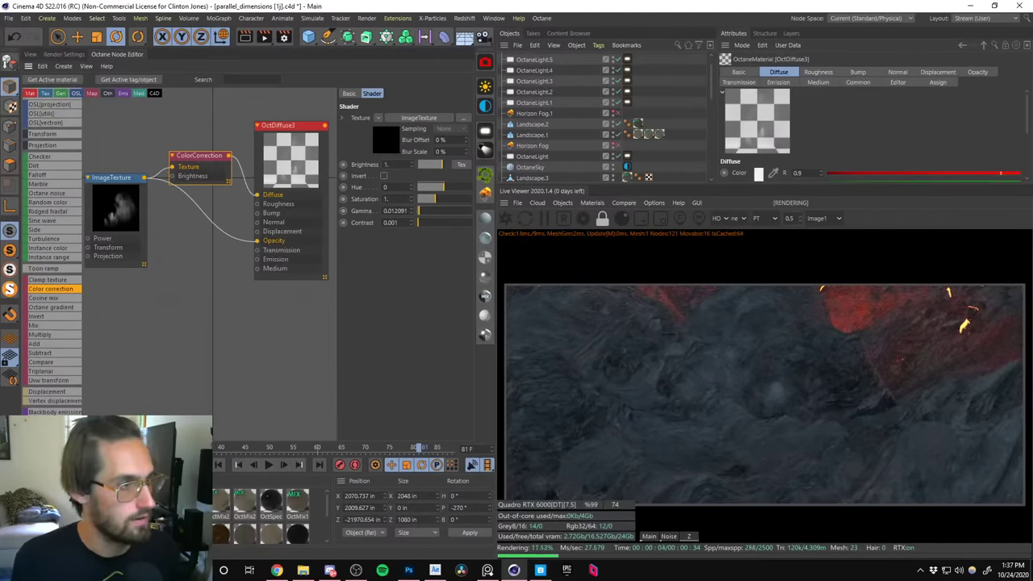
{"action": "type", "text": "1"}
{"action": "key", "text": "Return"}
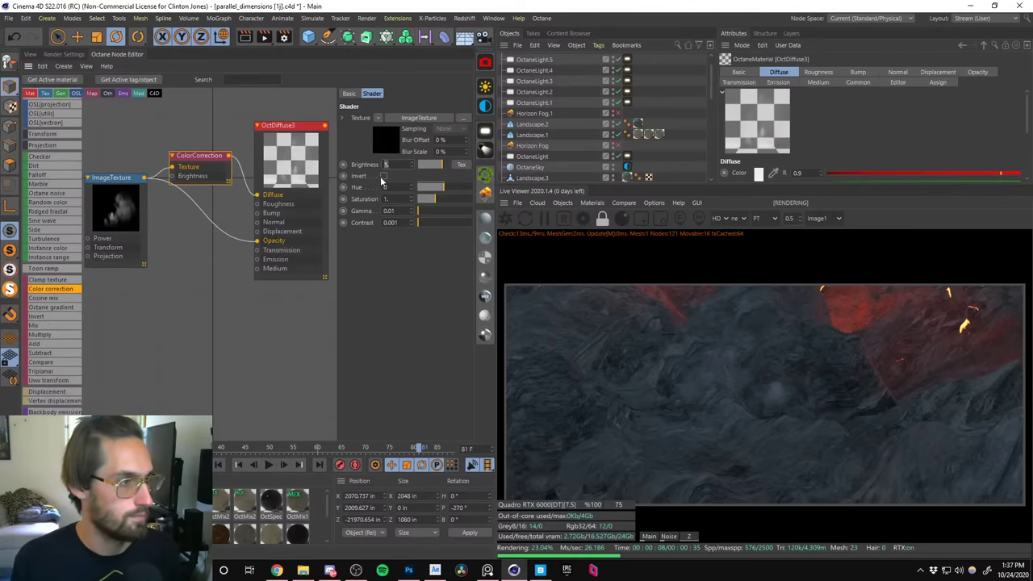
Duplicate the smoke ImageTexture node and set the original's type to Normal.
{"action": "left_click_drag", "start_coordinate": [127, 205], "coordinate": [120, 235]}
{"action": "middle_click_drag", "start_coordinate": [109, 255], "coordinate": [166, 220]}
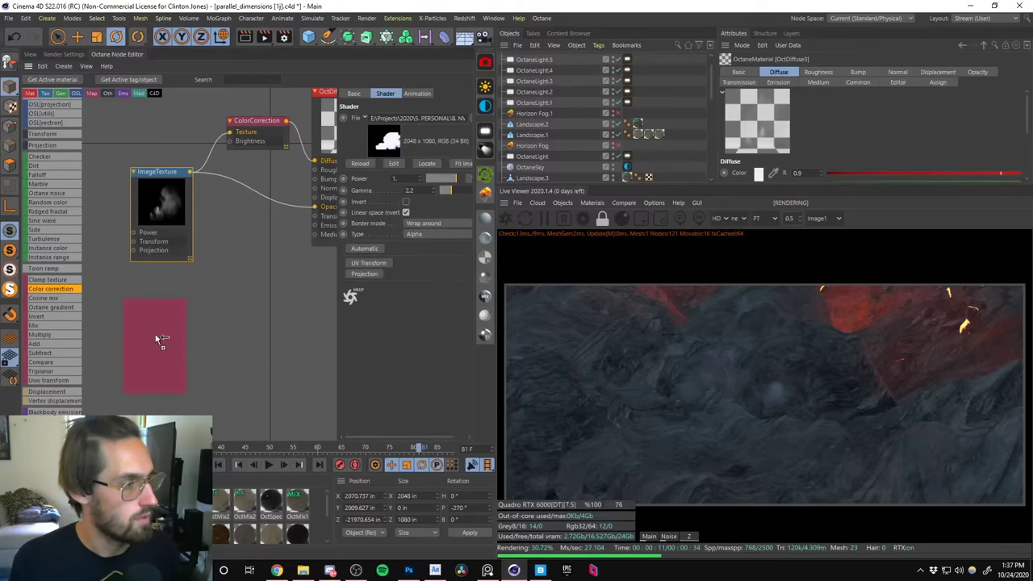
{"action": "left_click_drag", "start_coordinate": [172, 203], "coordinate": [139, 209]}
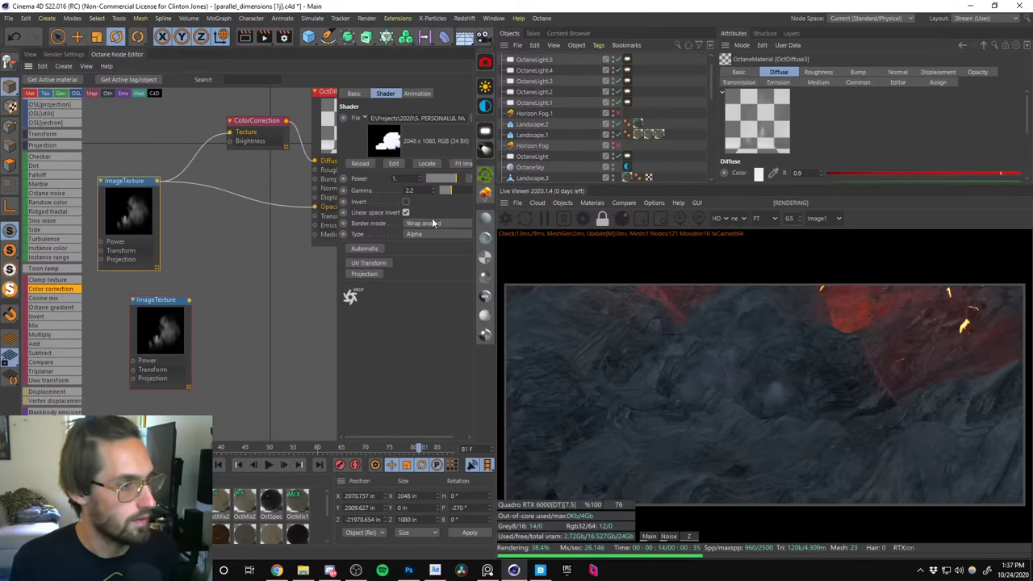
{"action": "left_click", "coordinate": [414, 234]}
{"action": "left_click", "coordinate": [421, 245]}
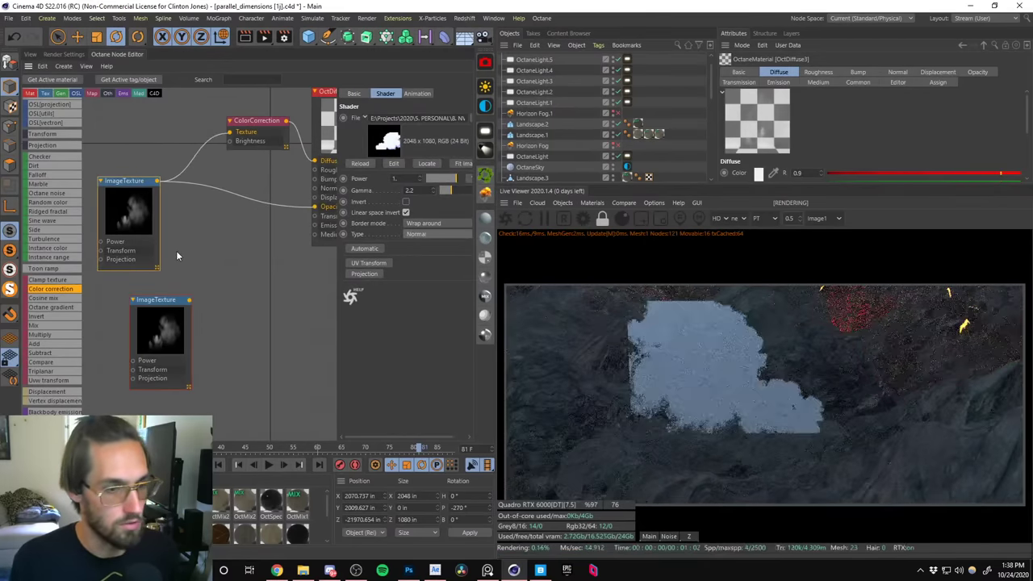
Connect the duplicated Alpha ImageTexture to the material's Opacity input in place of the original.
{"action": "left_click_drag", "start_coordinate": [130, 205], "coordinate": [126, 169]}
{"action": "left_click_drag", "start_coordinate": [171, 314], "coordinate": [314, 208]}
{"action": "left_click", "coordinate": [251, 187]}
{"action": "key", "text": "Delete"}
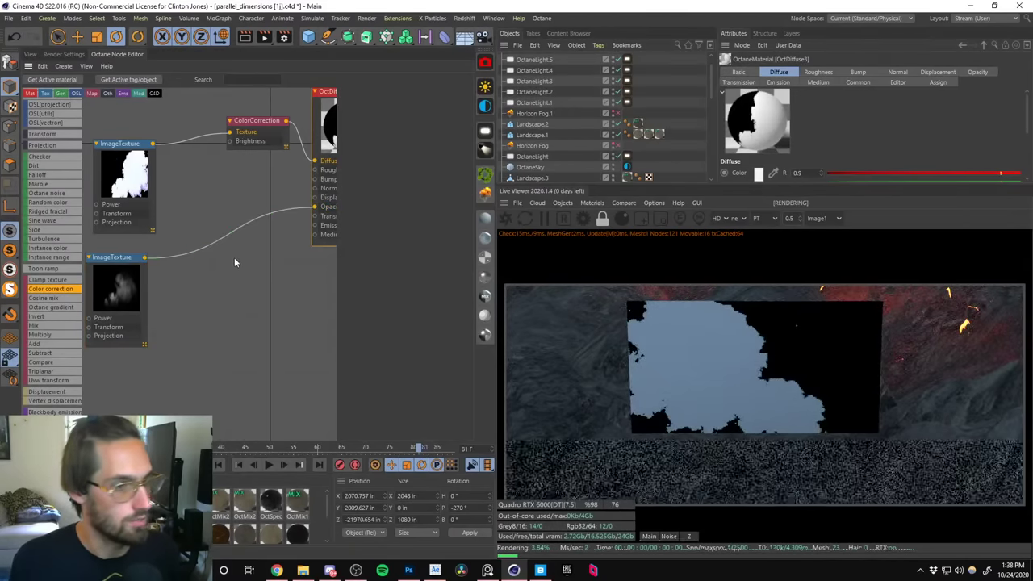
Compare the settings of both ImageTexture nodes and delete the ColorCorrection node feeding the Diffuse input.
{"action": "left_click_drag", "start_coordinate": [259, 124], "coordinate": [236, 132]}
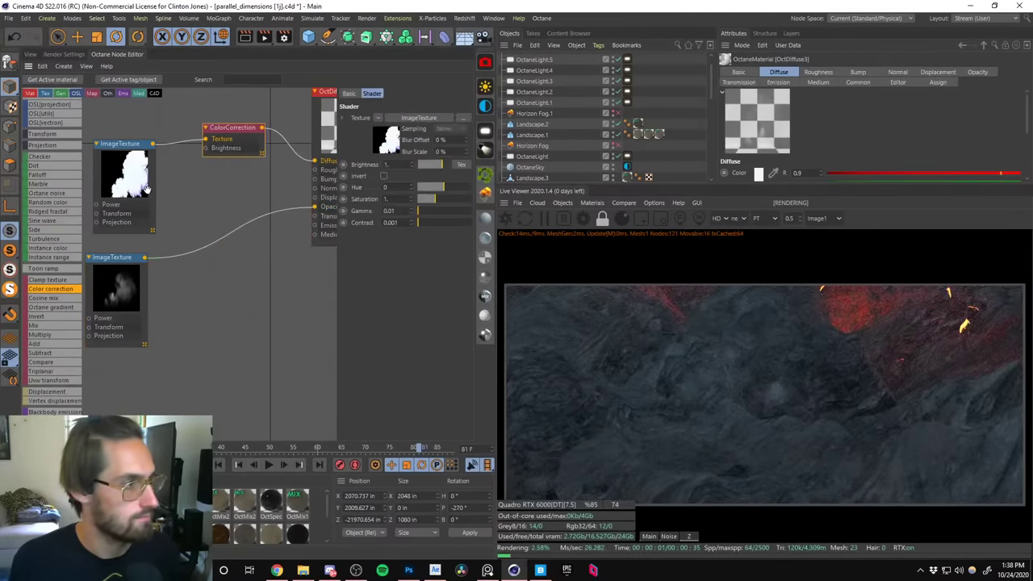
{"action": "left_click", "coordinate": [143, 187]}
{"action": "left_click_drag", "start_coordinate": [134, 276], "coordinate": [141, 274]}
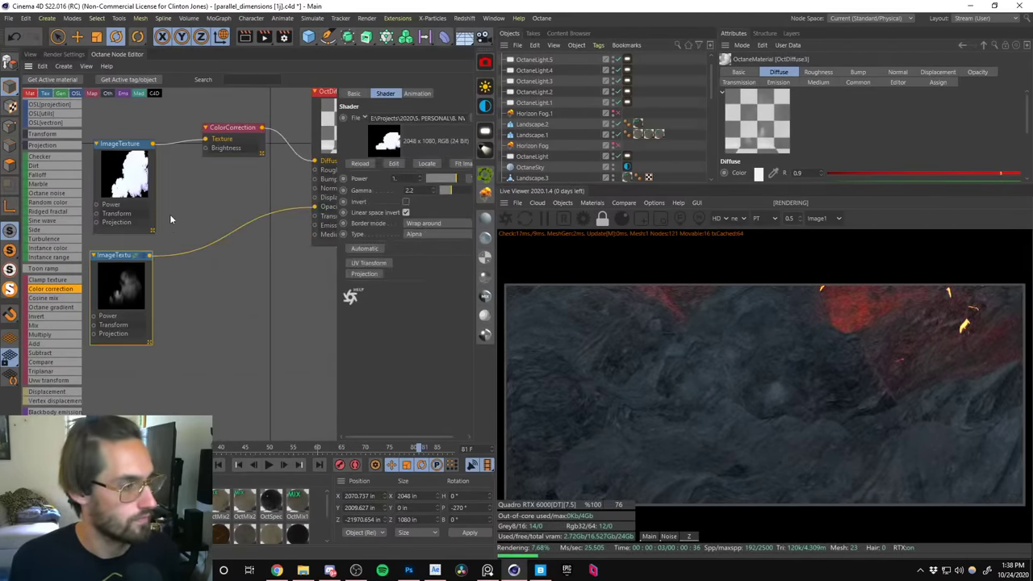
{"action": "left_click", "coordinate": [133, 173]}
{"action": "left_click", "coordinate": [224, 131]}
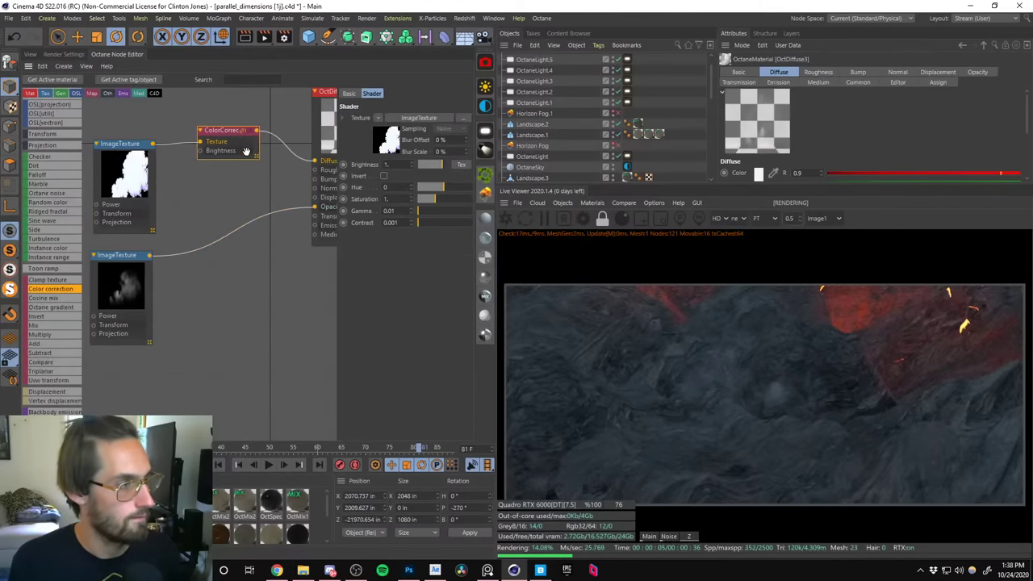
{"action": "key", "text": "Delete"}
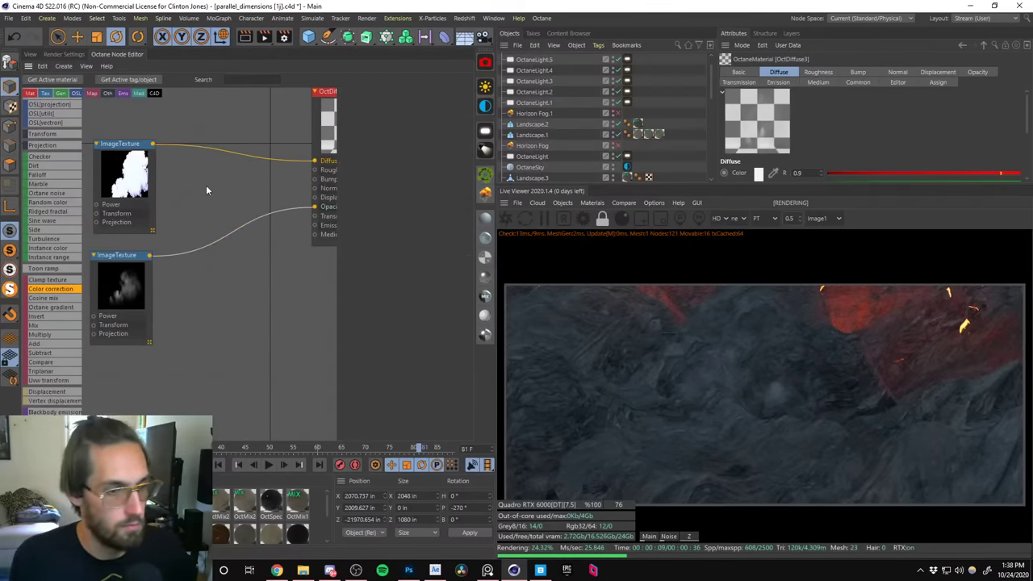
Draw a render region around the smoke in the Live Viewer.
{"action": "left_click", "coordinate": [641, 221]}
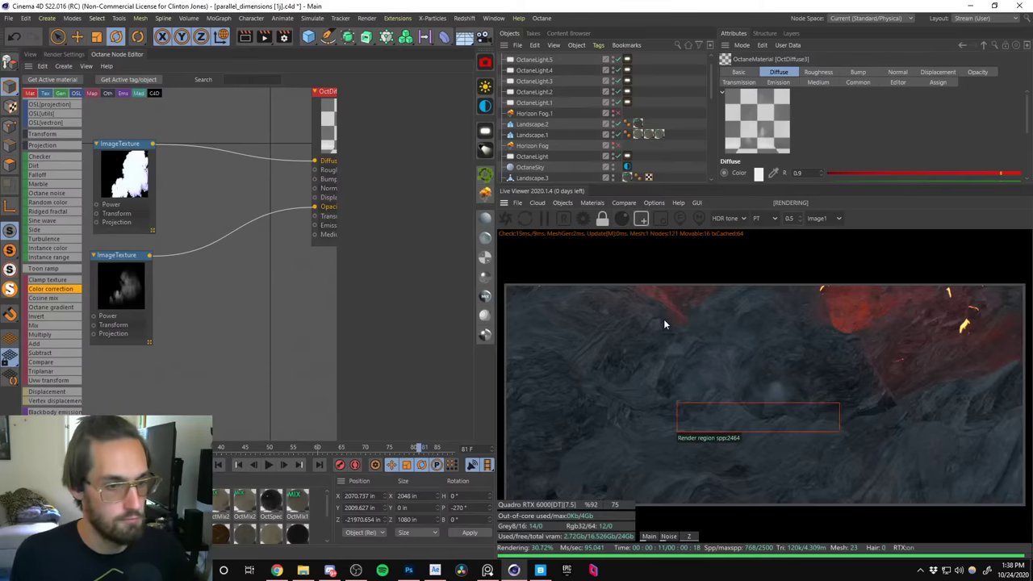
{"action": "left_click_drag", "start_coordinate": [663, 320], "coordinate": [843, 431]}
Try a gamma of about 4.82 on the Diffuse ImageTexture, and reset it to 2.2.
{"action": "left_click_drag", "start_coordinate": [135, 184], "coordinate": [132, 174]}
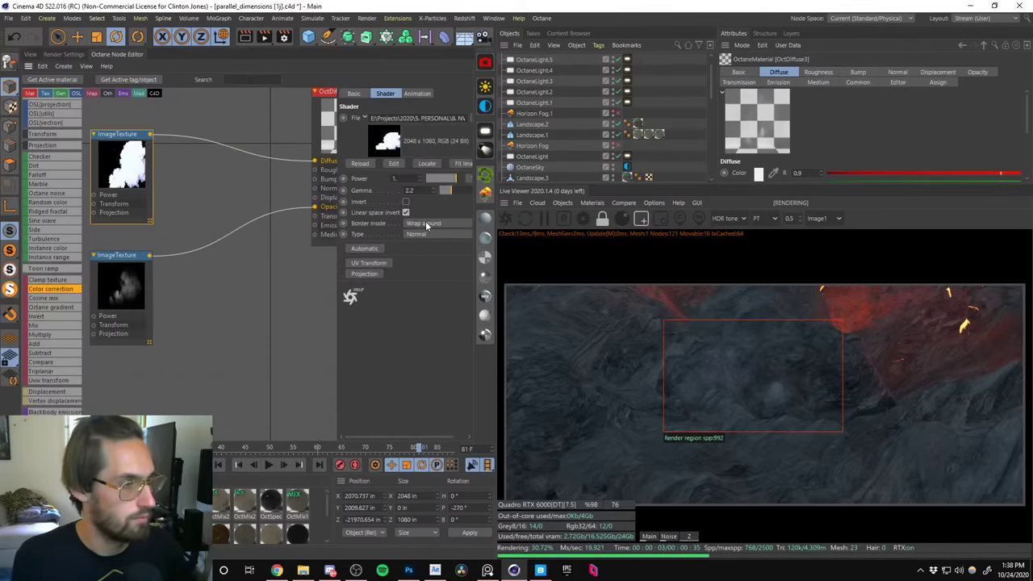
{"action": "left_click_drag", "start_coordinate": [446, 191], "coordinate": [464, 191]}
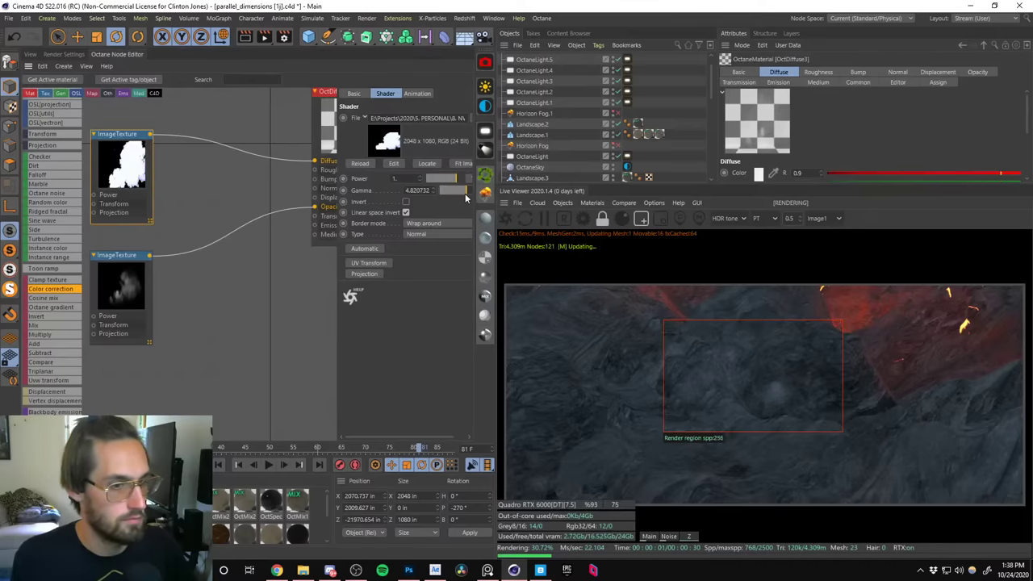
{"action": "double_click", "coordinate": [418, 190]}
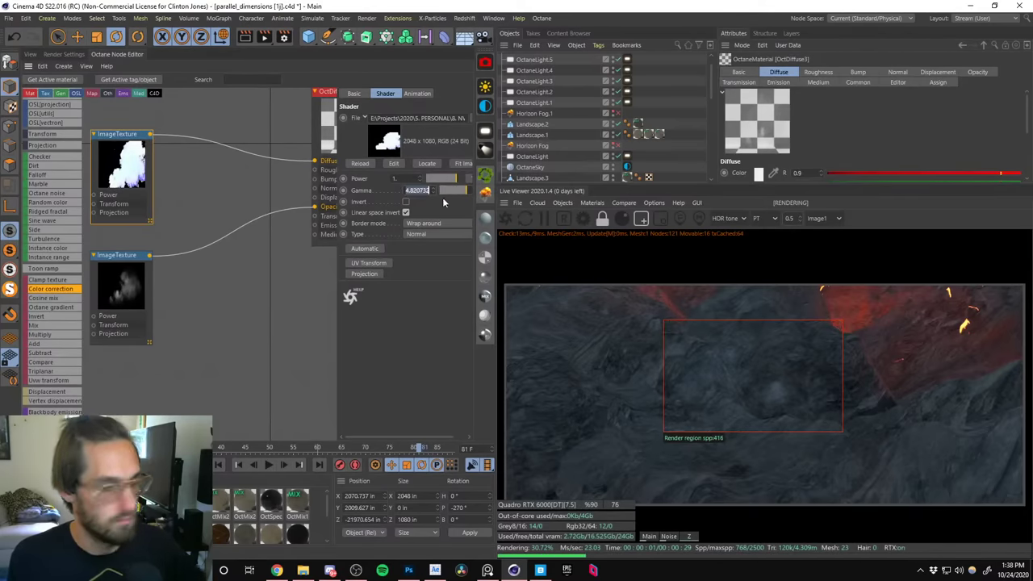
Set the type of the ImageTexture feeding Diffuse to Float, leaving its border mode at Wrap around.
{"action": "left_click", "coordinate": [425, 221]}
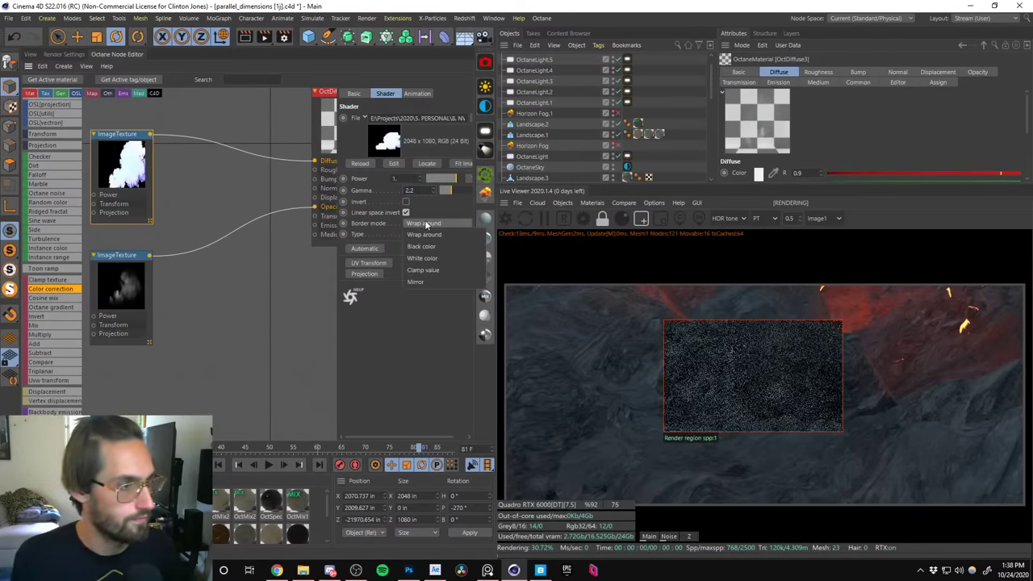
{"action": "left_click", "coordinate": [425, 312]}
{"action": "left_click", "coordinate": [420, 233]}
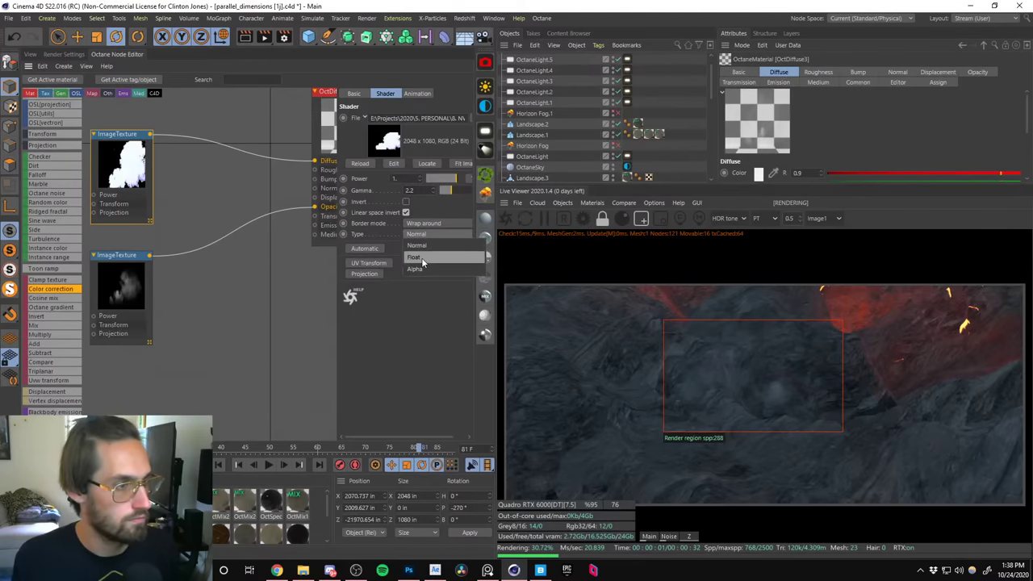
{"action": "left_click", "coordinate": [416, 257]}
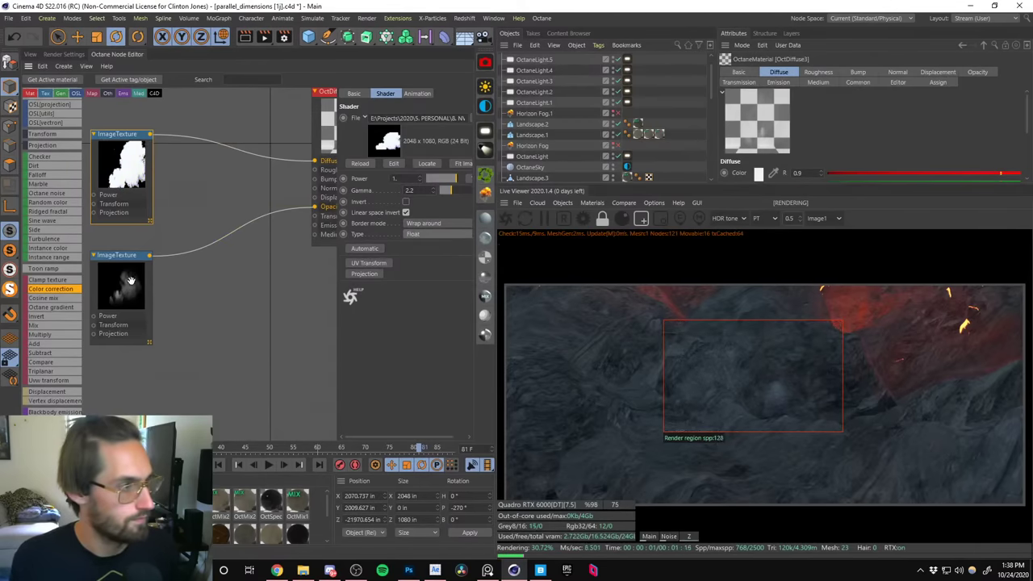
Try the Normal and Float types on the ImageTexture feeding Opacity, and set it back to Alpha.
{"action": "left_click_drag", "start_coordinate": [131, 280], "coordinate": [129, 270]}
{"action": "middle_click_drag", "start_coordinate": [223, 272], "coordinate": [232, 270]}
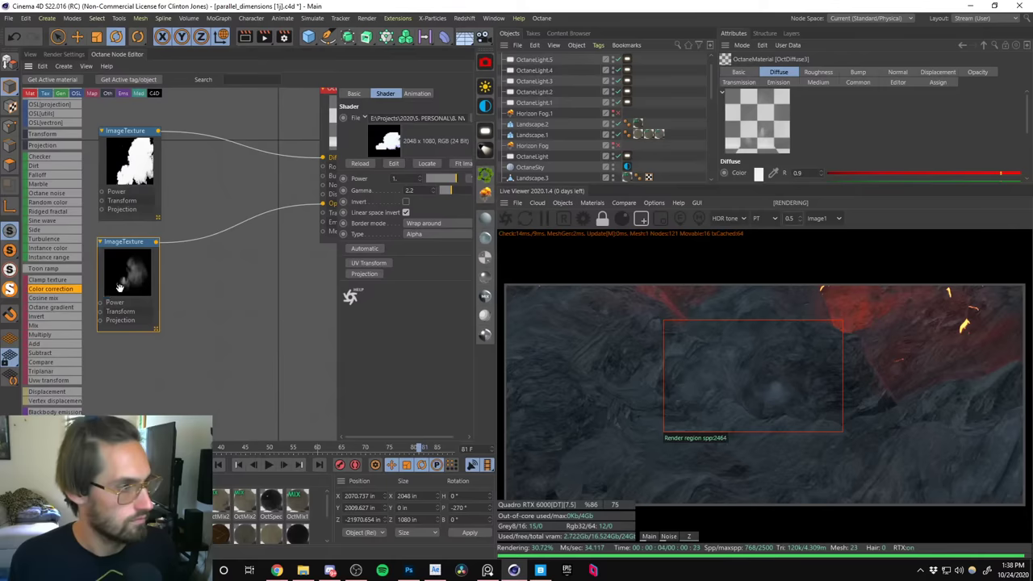
{"action": "left_click", "coordinate": [411, 234]}
{"action": "left_click", "coordinate": [407, 254]}
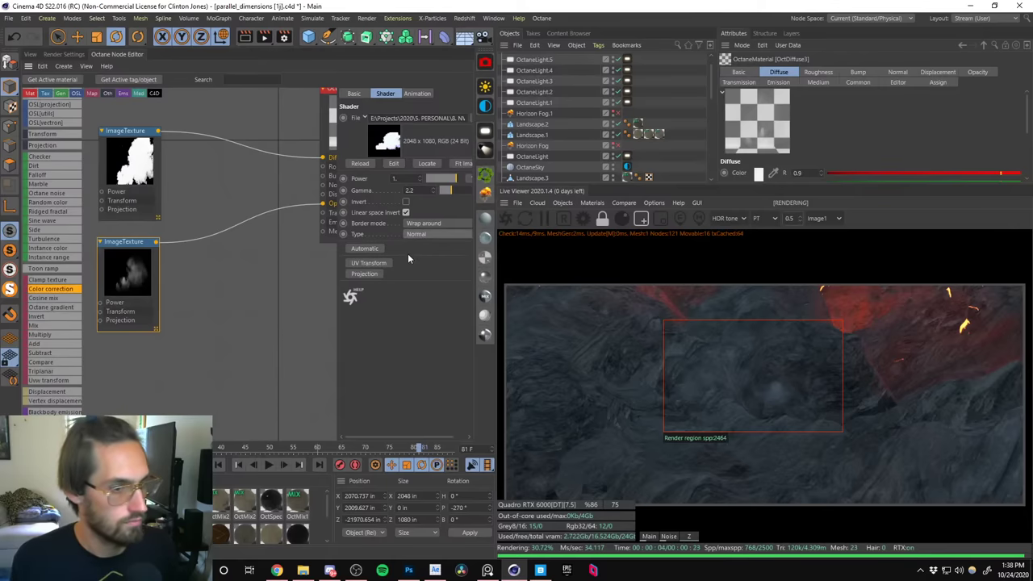
{"action": "left_click", "coordinate": [417, 234]}
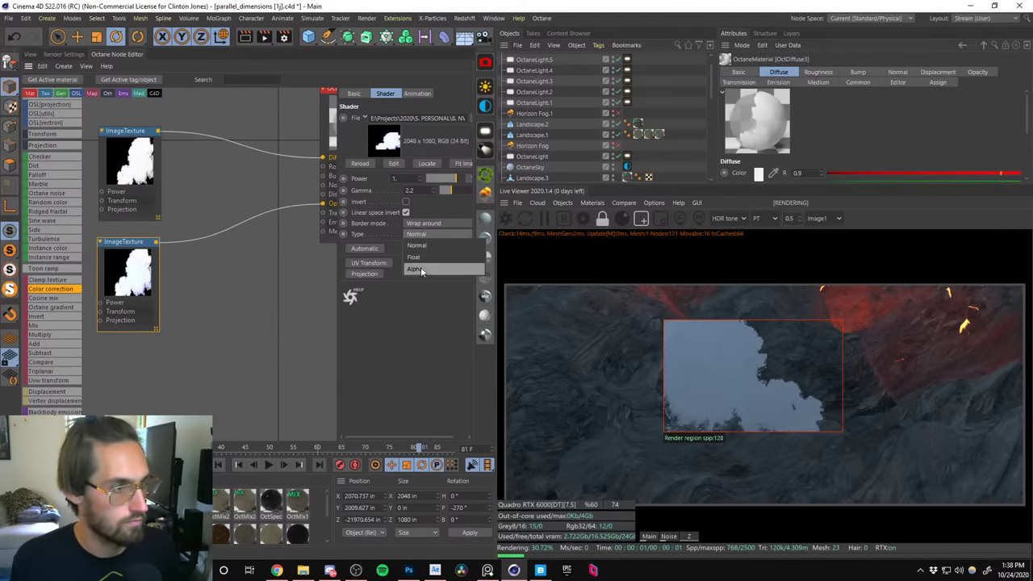
{"action": "left_click", "coordinate": [420, 257]}
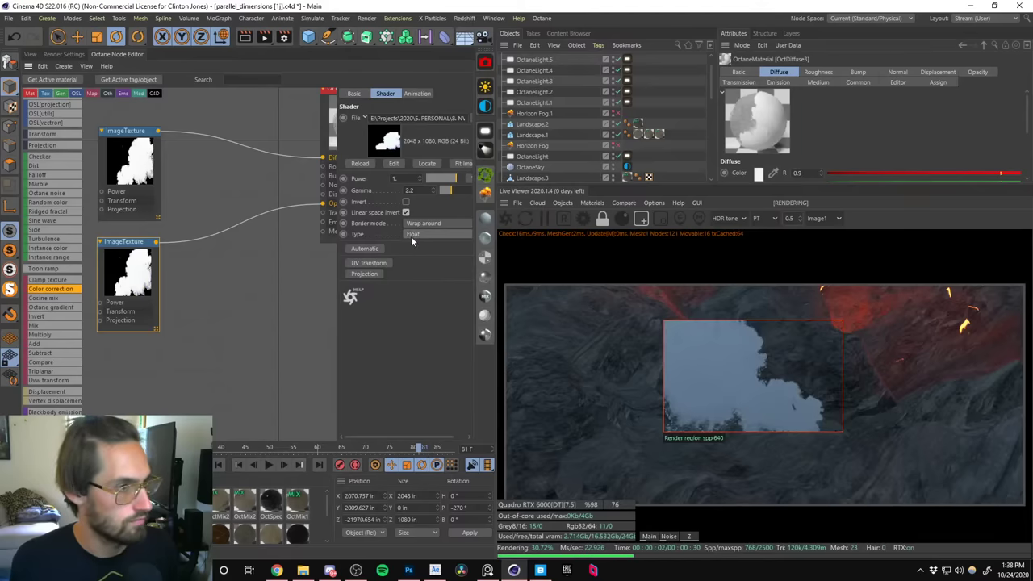
{"action": "left_click", "coordinate": [411, 235]}
{"action": "left_click", "coordinate": [406, 269]}
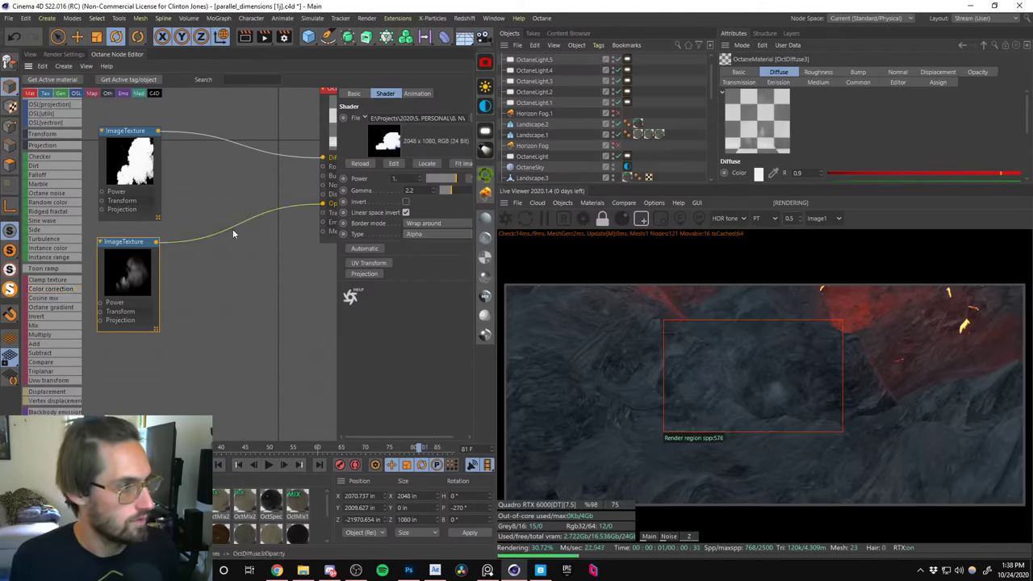
Insert a ColorCorrection node between the Alpha ImageTexture and the Opacity input, try gamma 0.1, and set it to 0.5.
{"action": "left_click_drag", "start_coordinate": [232, 230], "coordinate": [231, 224]}
{"action": "left_click_drag", "start_coordinate": [399, 210], "coordinate": [365, 215]}
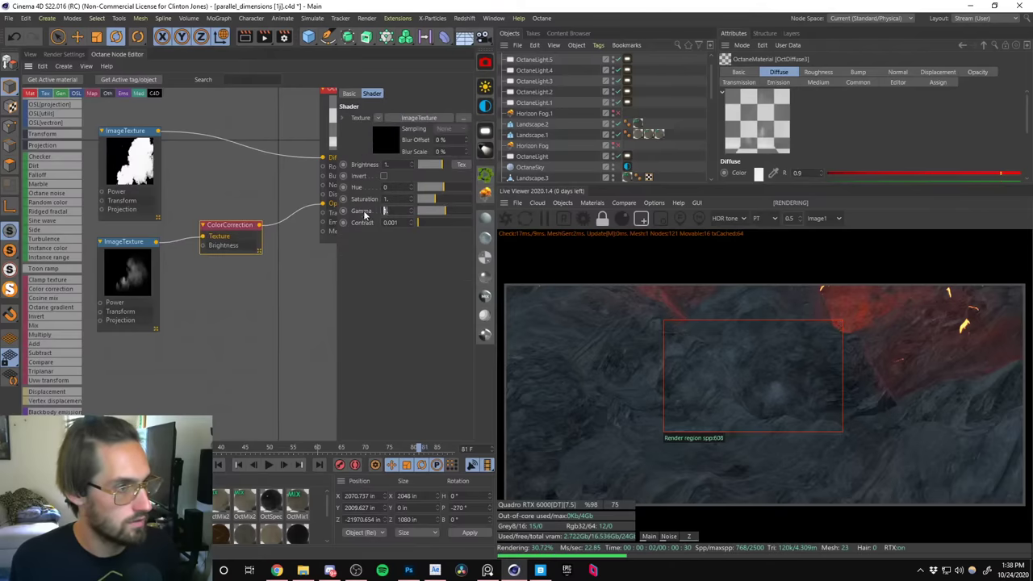
{"action": "type", "text": "0.1"}
{"action": "key", "text": "Return"}
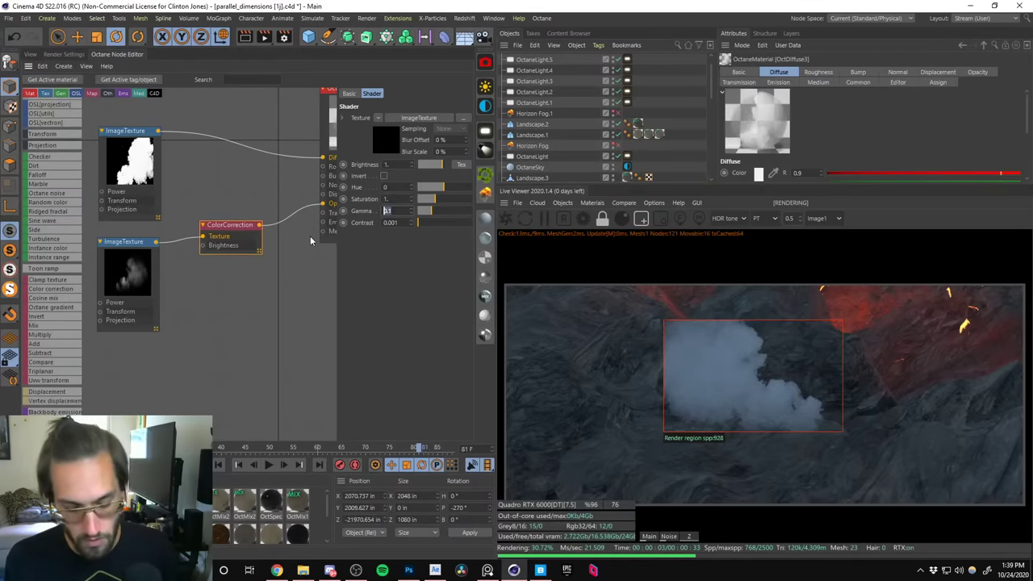
{"action": "type", "text": "0.5"}
{"action": "key", "text": "Return"}
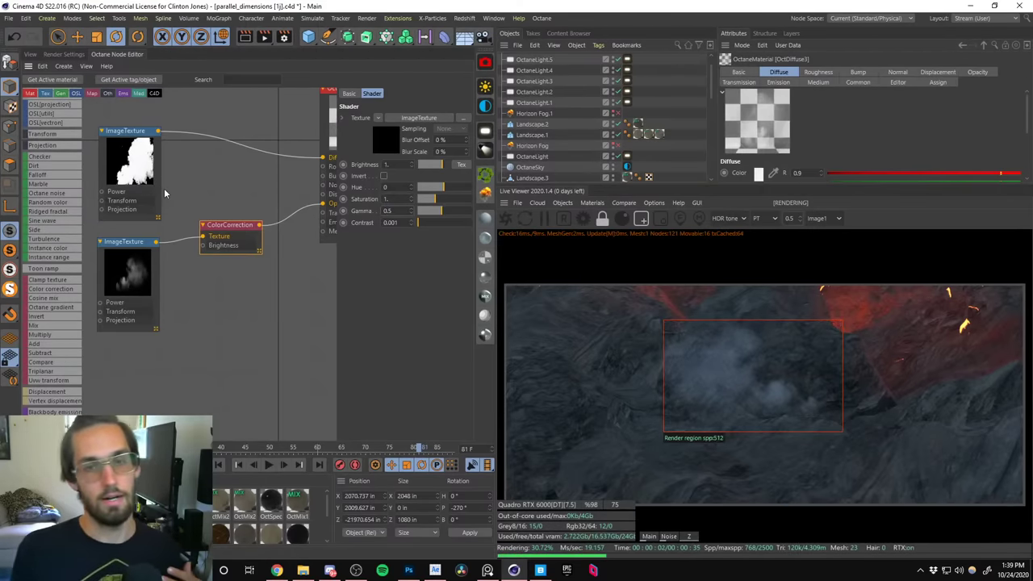
Check the type settings of the ImageTextures feeding Diffuse and Opacity, keeping the Diffuse one at Float.
{"action": "left_click_drag", "start_coordinate": [139, 165], "coordinate": [136, 162]}
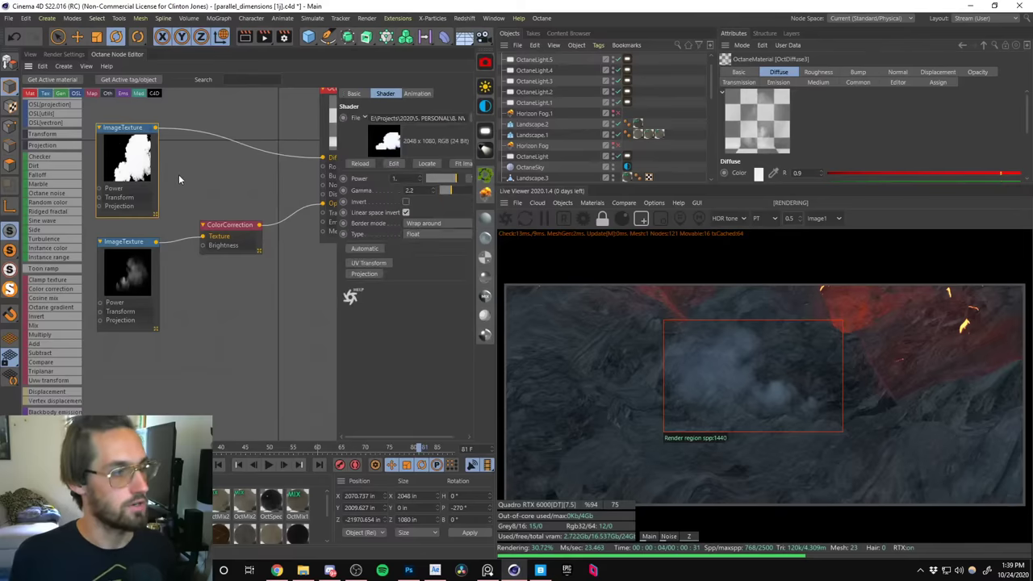
{"action": "middle_click_drag", "start_coordinate": [197, 161], "coordinate": [170, 195]}
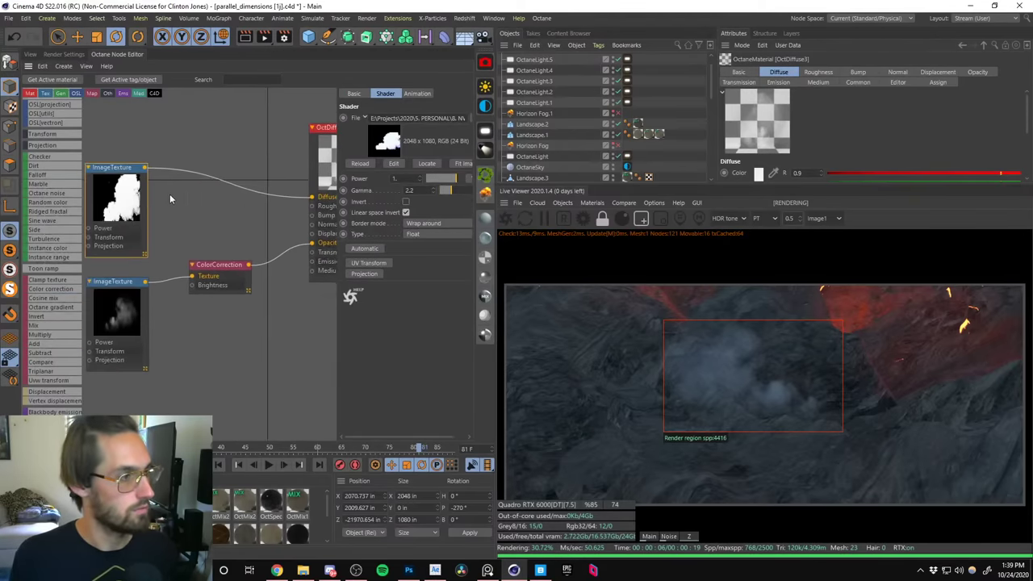
{"action": "left_click", "coordinate": [409, 236]}
{"action": "left_click", "coordinate": [415, 257]}
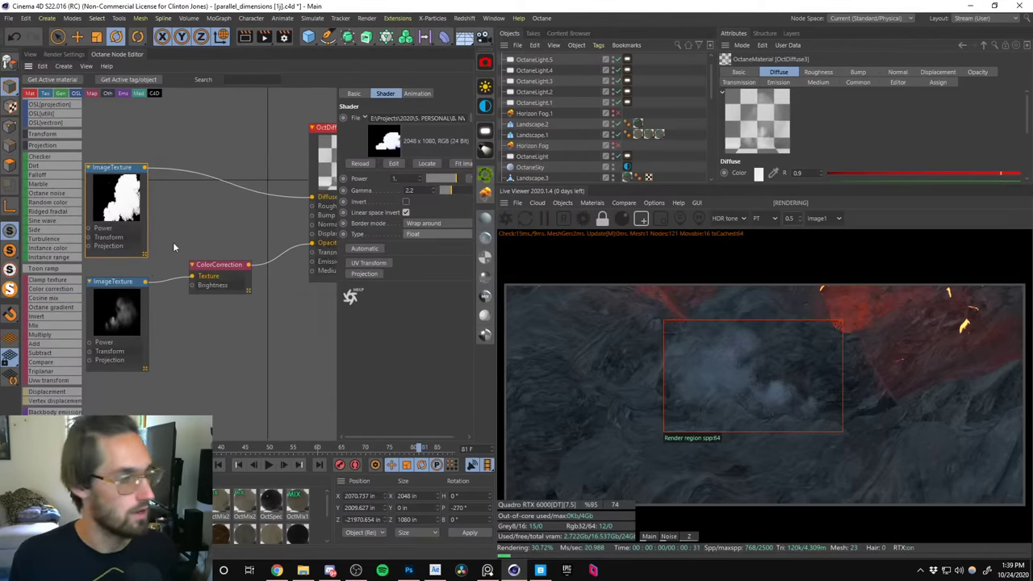
{"action": "mouse_move", "coordinate": [132, 315]}
{"action": "middle_mouse_down"}
{"action": "mouse_move", "coordinate": [152, 259]}
{"action": "mouse_move", "coordinate": [146, 312]}
{"action": "middle_mouse_up"}
{"action": "left_click", "coordinate": [152, 257]}
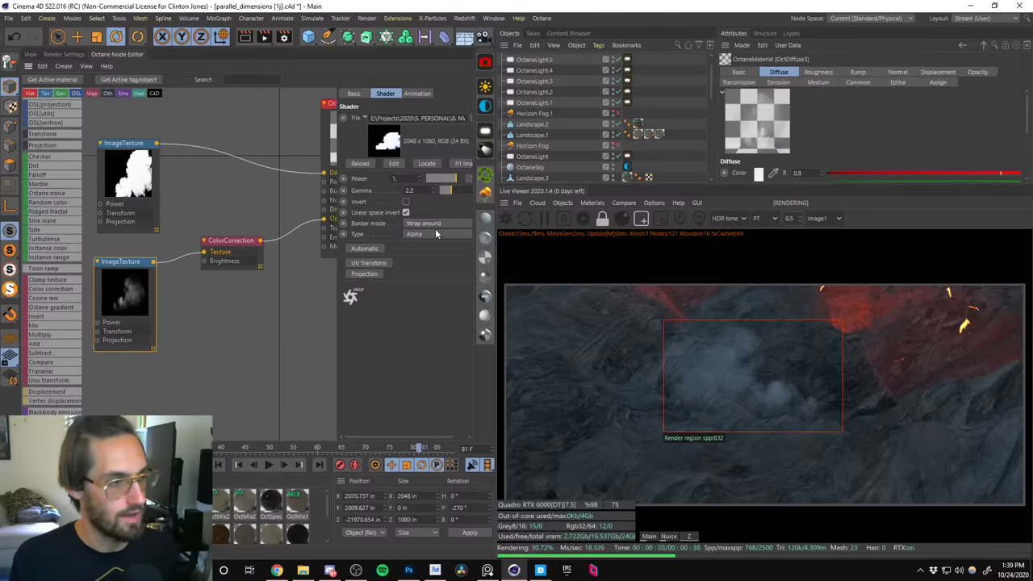
Try other gamma values such as 0.35 on the ColorCorrection node, and set it back to 0.5.
{"action": "middle_click_drag", "start_coordinate": [256, 299], "coordinate": [225, 307]}
{"action": "left_click", "coordinate": [202, 255]}
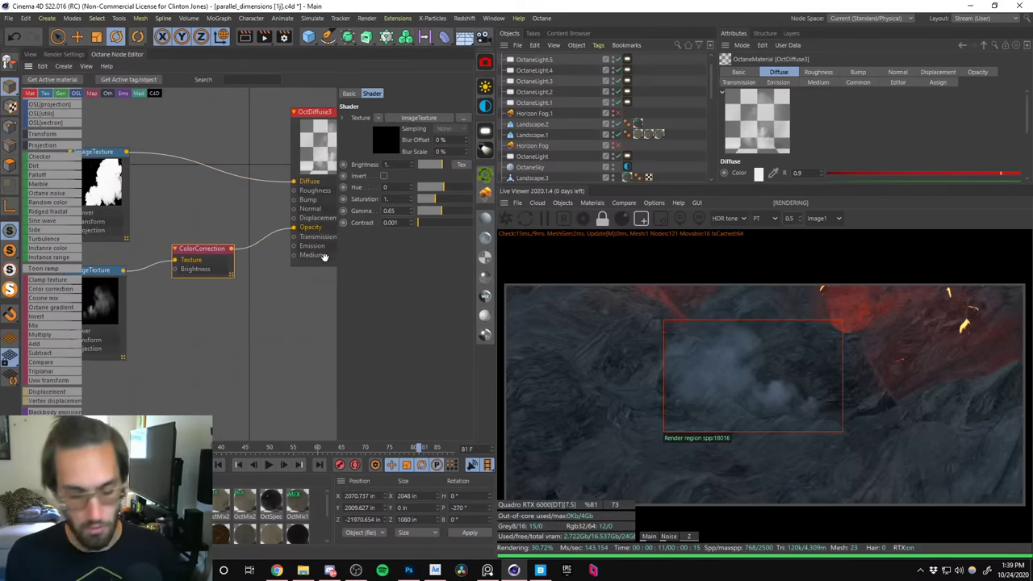
{"action": "key", "text": "Return"}
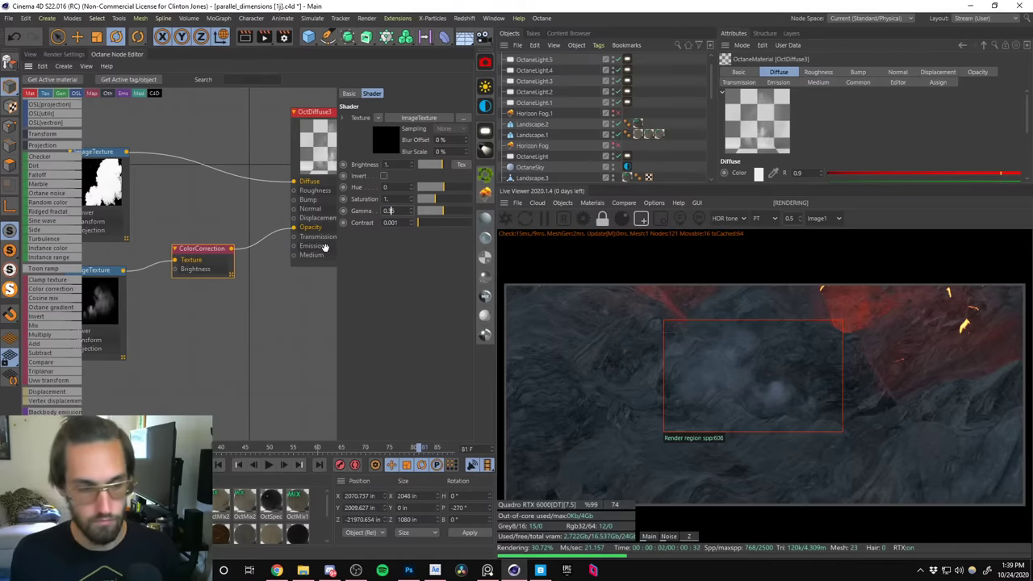
{"action": "type", "text": "5"}
{"action": "key", "text": "Return"}
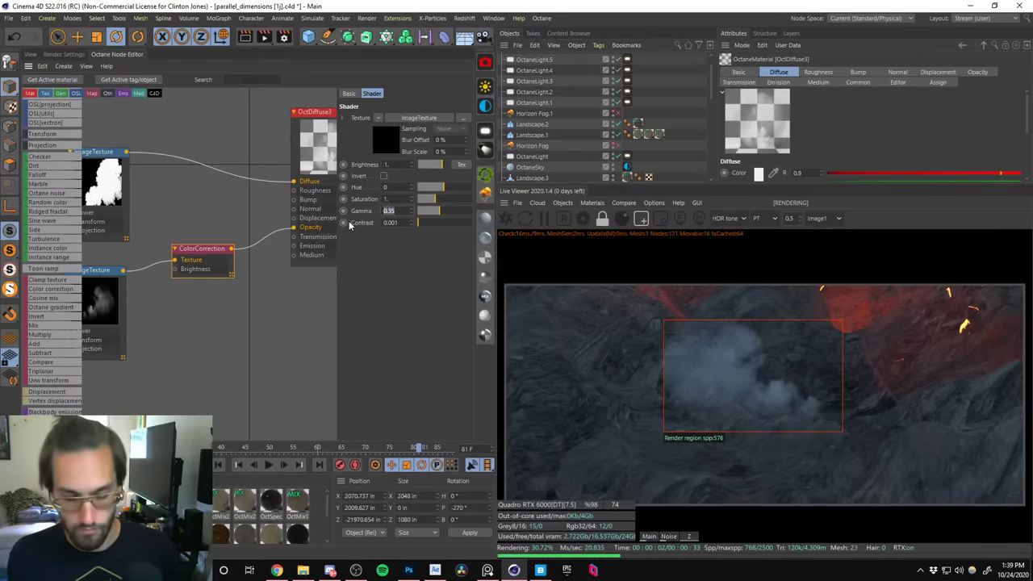
{"action": "type", "text": "0.5"}
{"action": "key", "text": "Tab"}
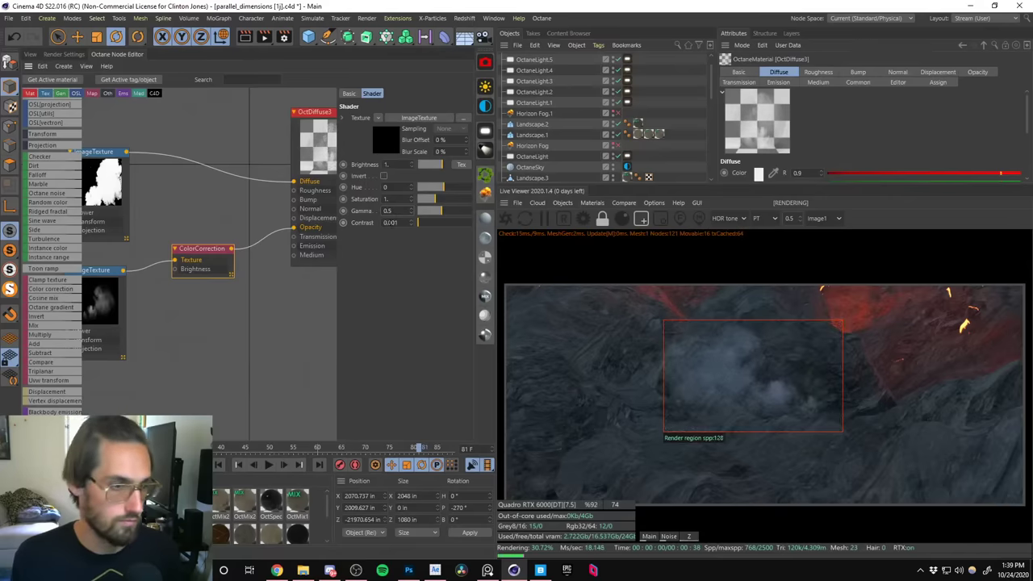
Turn off the render region and reframe the perspective view to show the smoke plane below the volcano.
{"action": "left_click", "coordinate": [642, 219]}
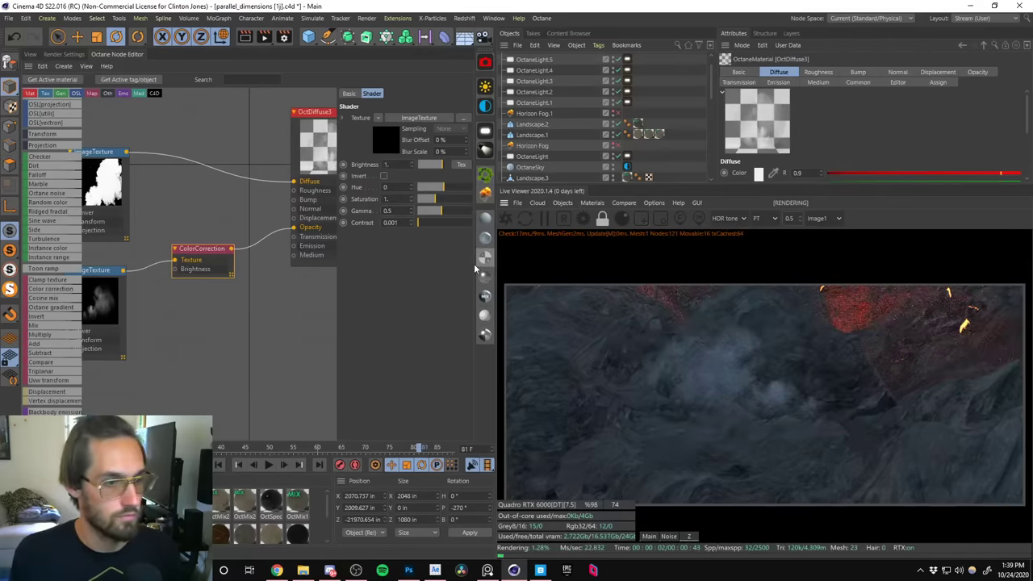
{"action": "left_click", "coordinate": [30, 54]}
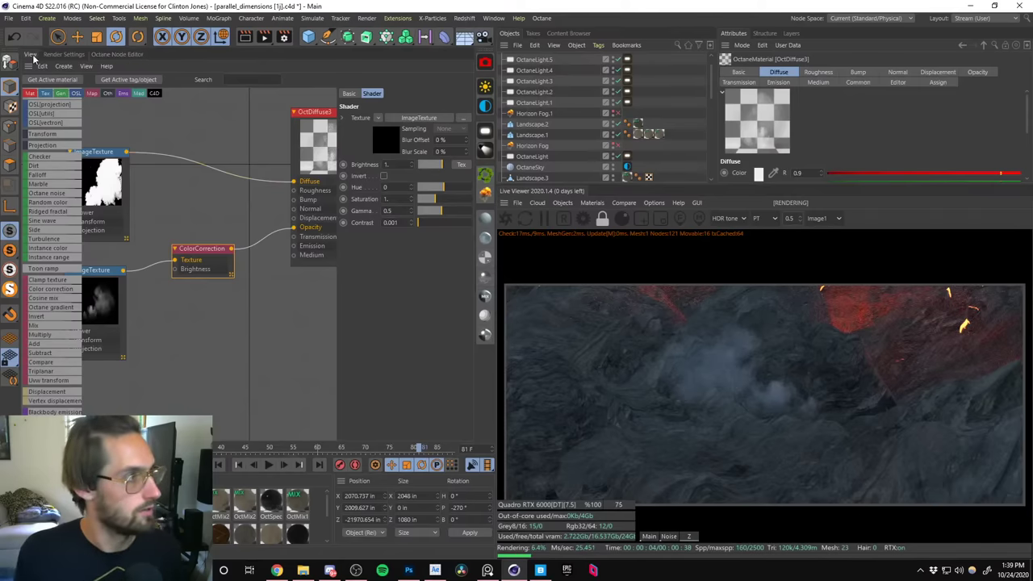
{"action": "left_click_drag", "start_coordinate": [270, 258], "coordinate": [254, 232], "text": "alt"}
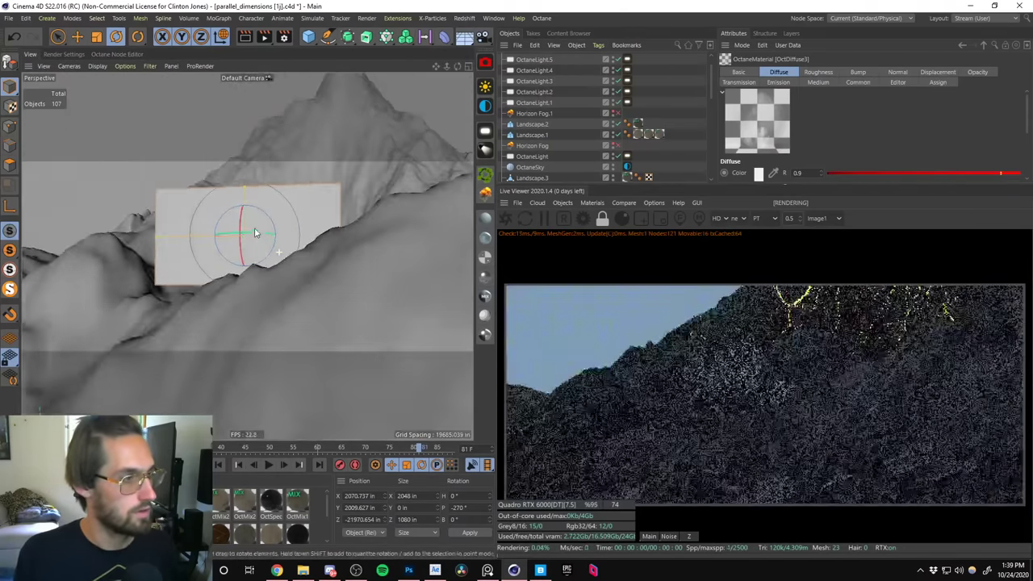
{"action": "middle_click_drag", "start_coordinate": [255, 232], "coordinate": [293, 261], "text": "alt"}
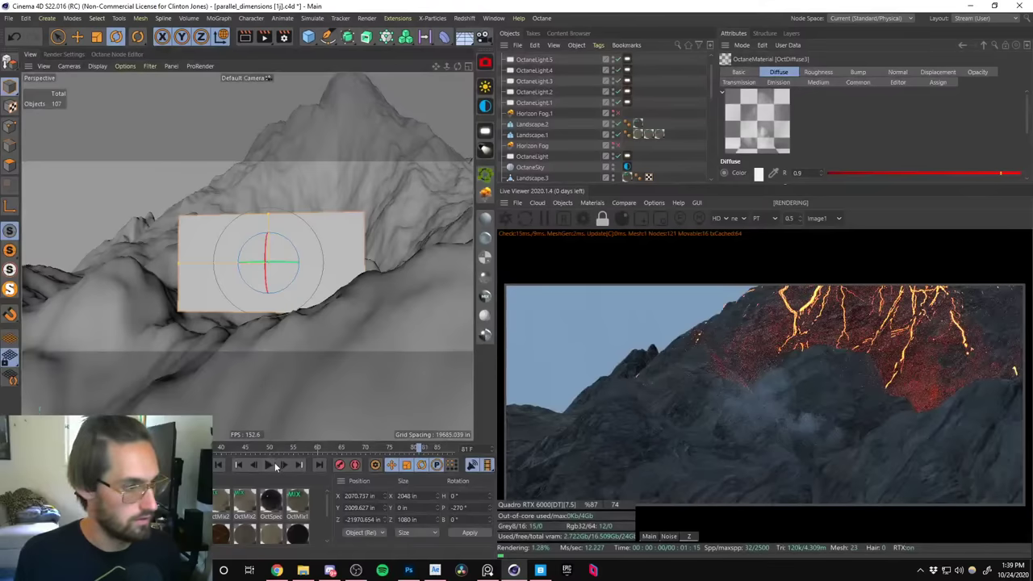
Play the animation from frame 0 to check whether the smoke sequence moves on the plane.
{"action": "left_click", "coordinate": [219, 466]}
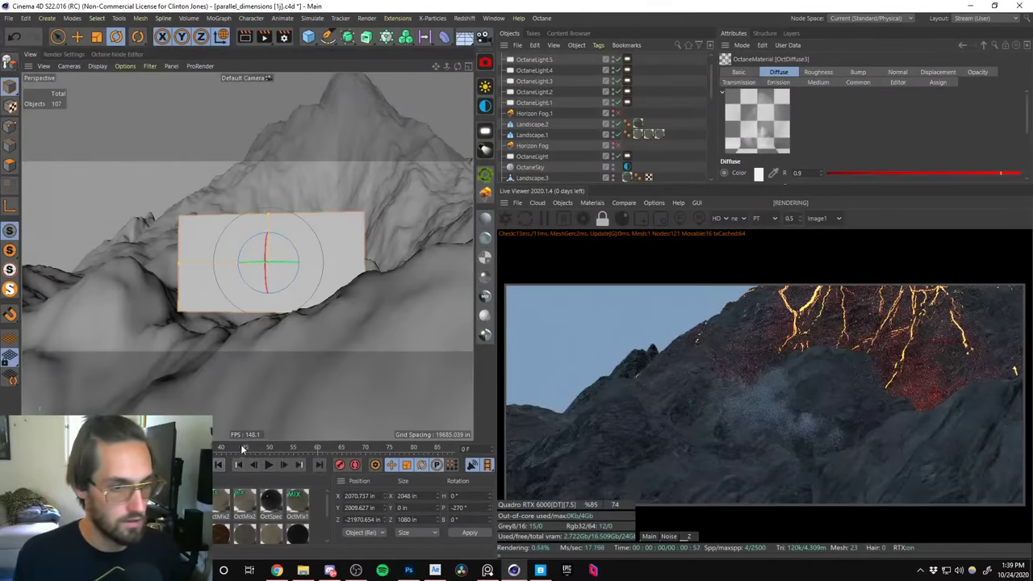
{"action": "left_click", "coordinate": [269, 465]}
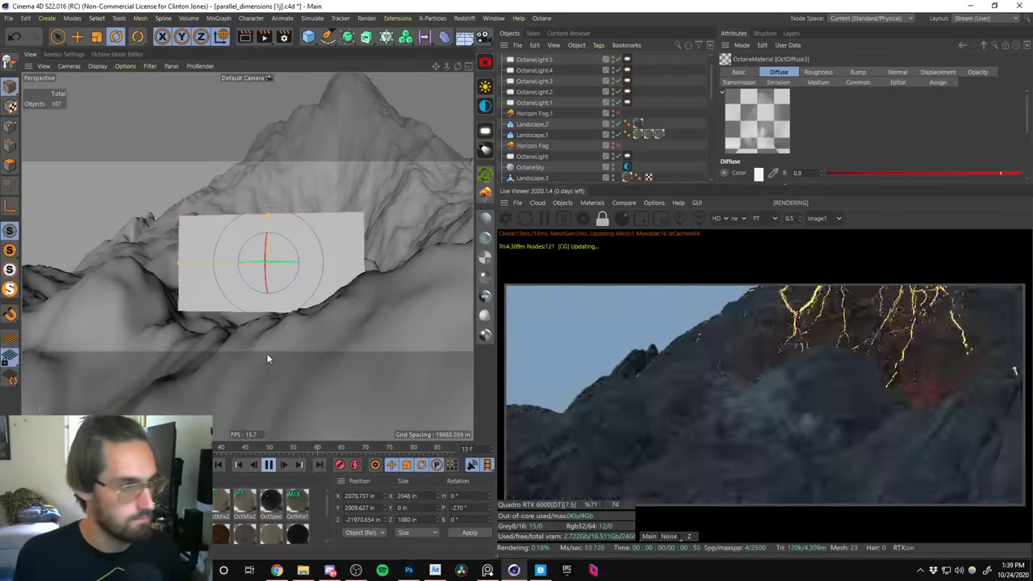
{"action": "left_click", "coordinate": [270, 472]}
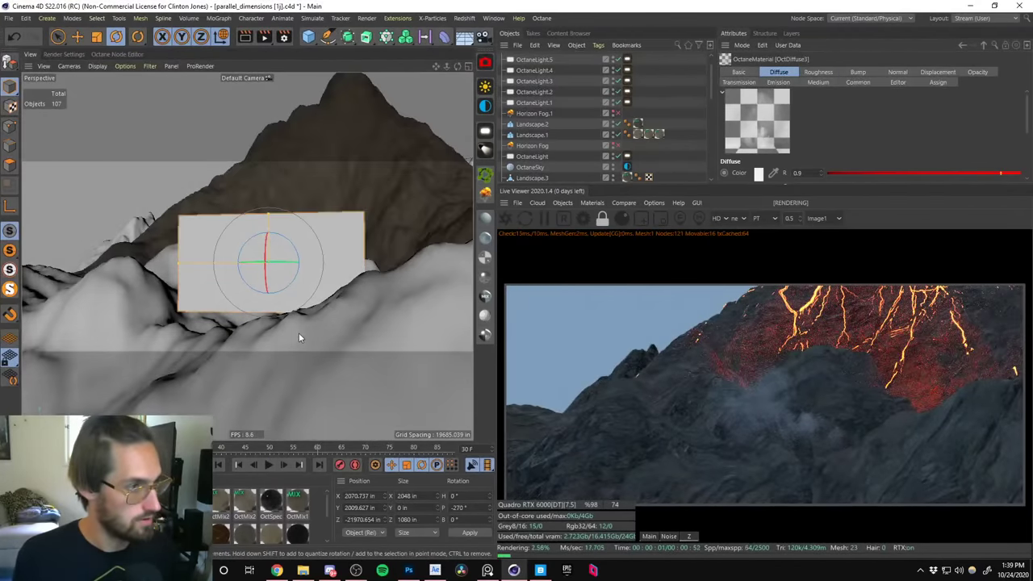
{"action": "left_click", "coordinate": [273, 466]}
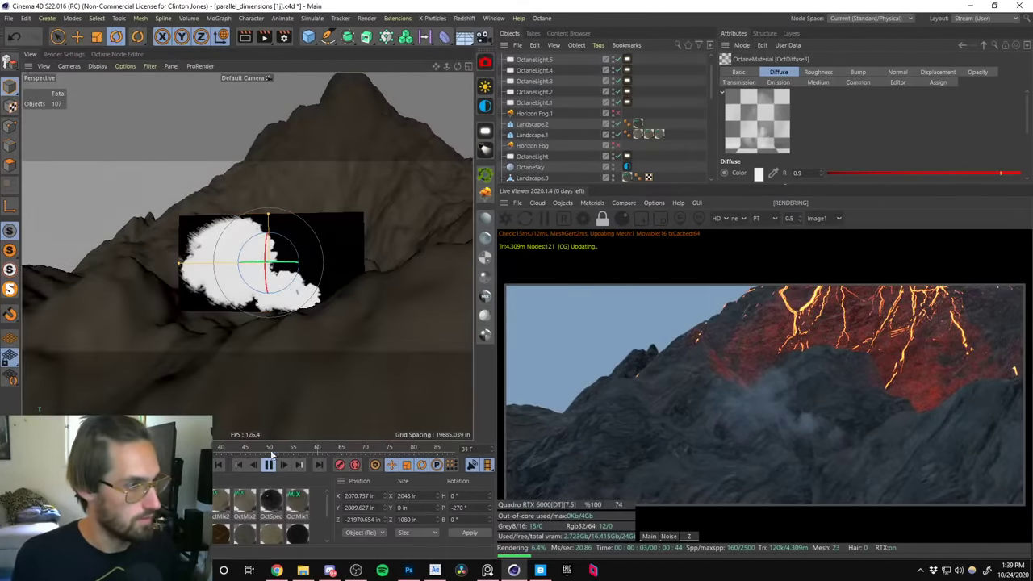
{"action": "left_click", "coordinate": [270, 466]}
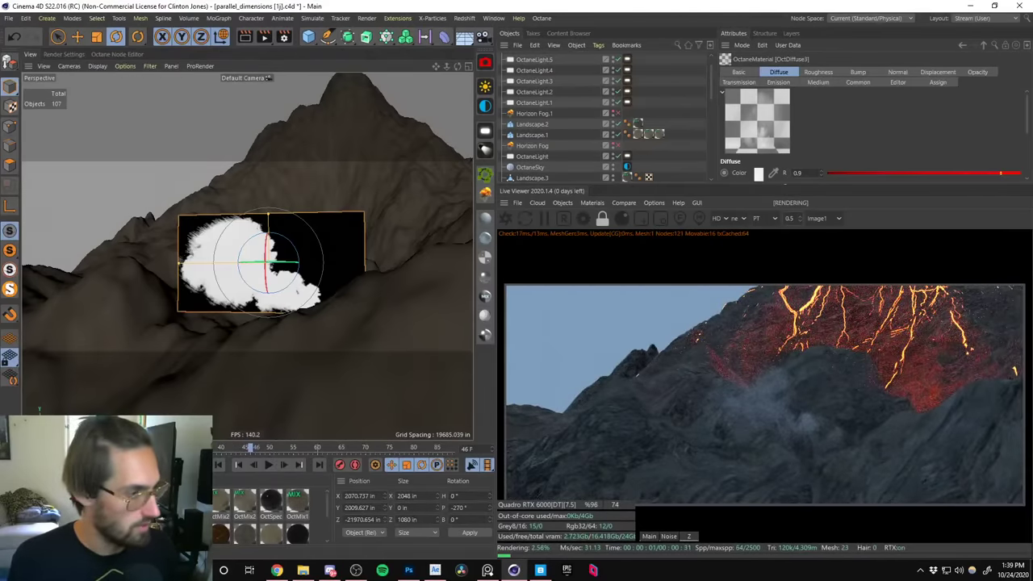
Calculate the movie frame range of the Diffuse ImageTexture in the OctDiffuse3 material.
{"action": "double_click", "coordinate": [39, 501]}
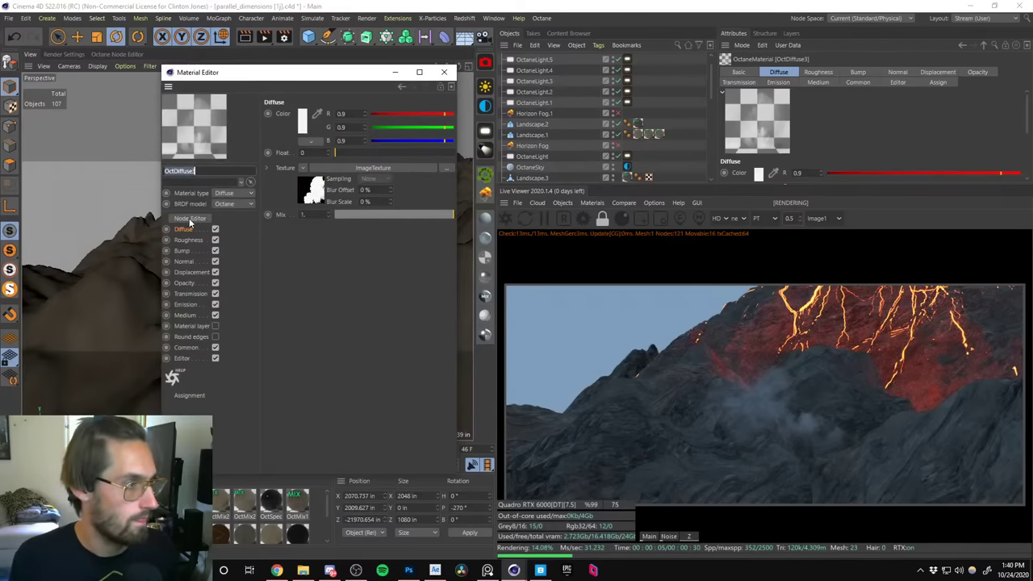
{"action": "left_click", "coordinate": [373, 167]}
{"action": "left_click", "coordinate": [341, 99]}
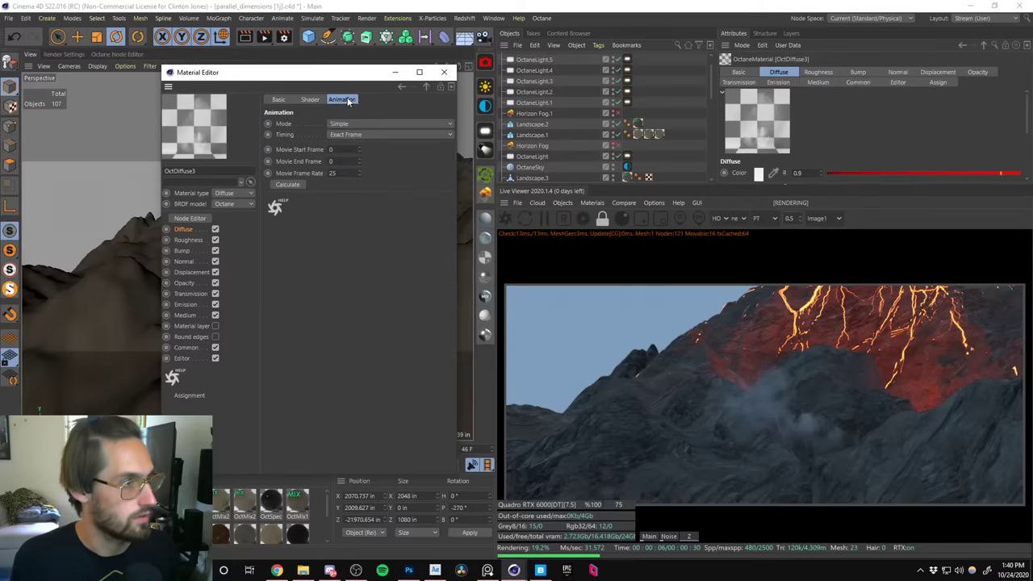
{"action": "left_click", "coordinate": [289, 185]}
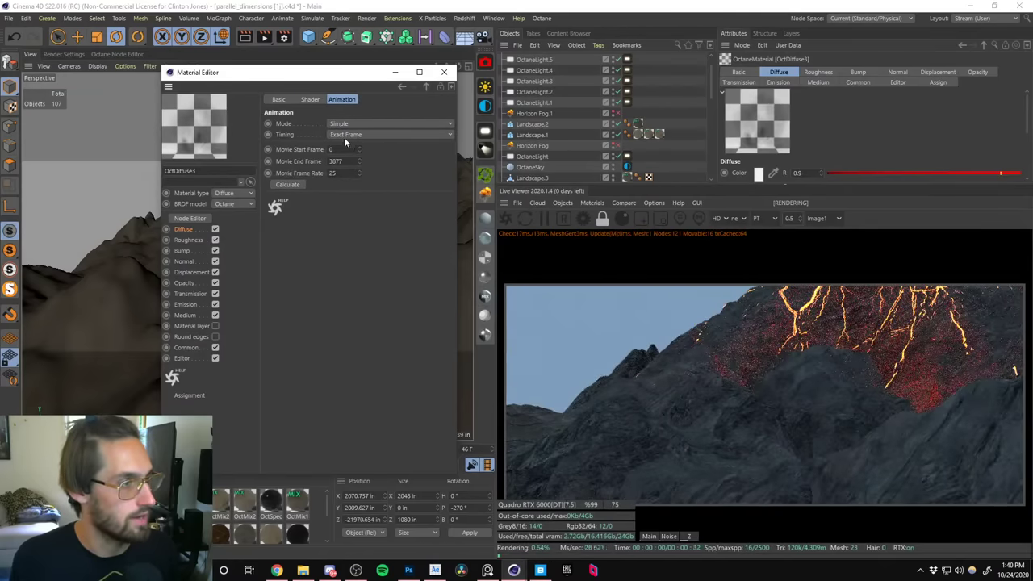
Calculate the movie frame range of the ImageTexture behind the Opacity ColorCorrection, and move the timeline to frame 85.
{"action": "left_click", "coordinate": [184, 282]}
{"action": "left_click", "coordinate": [317, 167]}
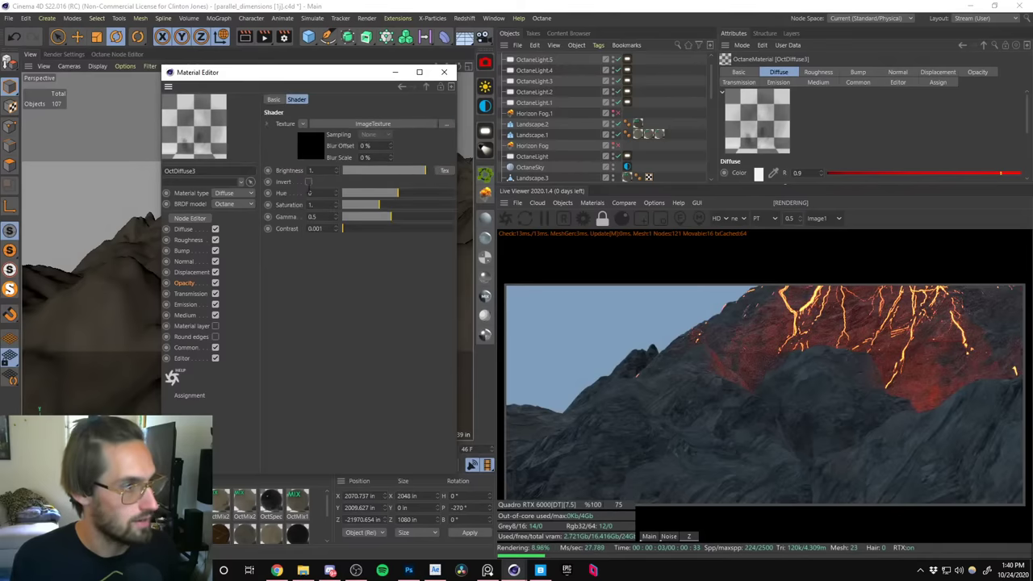
{"action": "left_click", "coordinate": [314, 146]}
{"action": "left_click", "coordinate": [290, 185]}
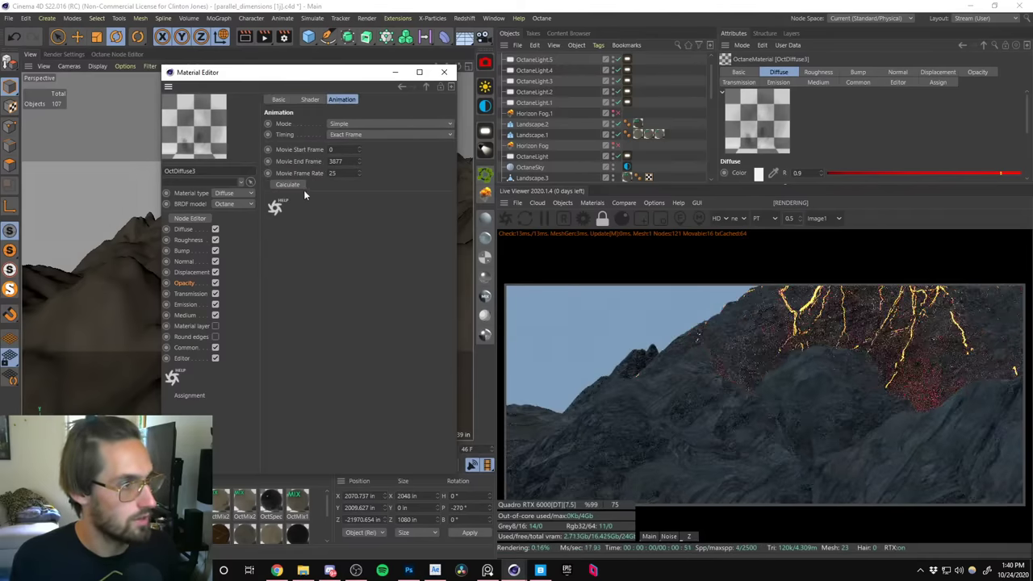
{"action": "left_click", "coordinate": [444, 72]}
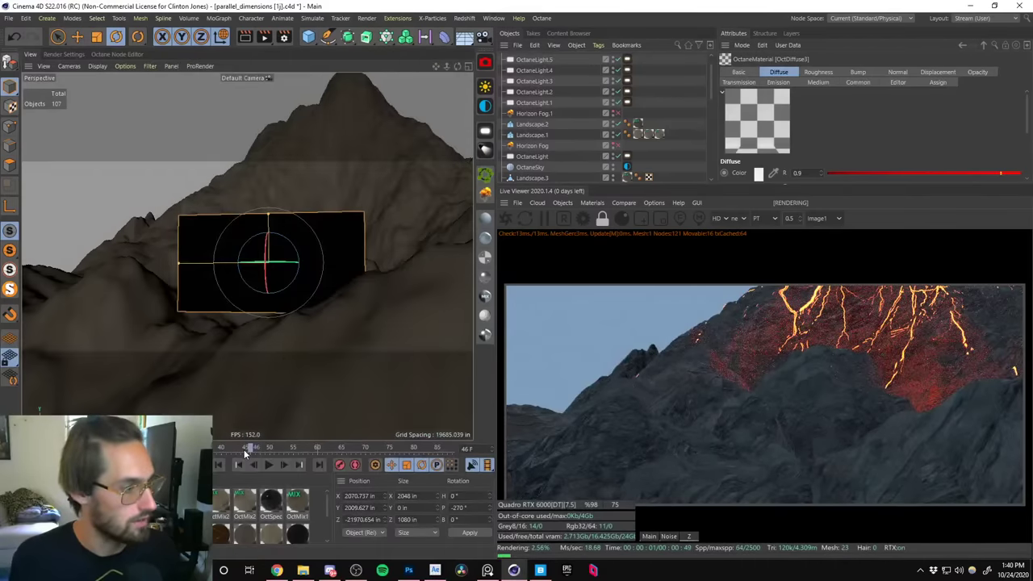
{"action": "left_click", "coordinate": [440, 449]}
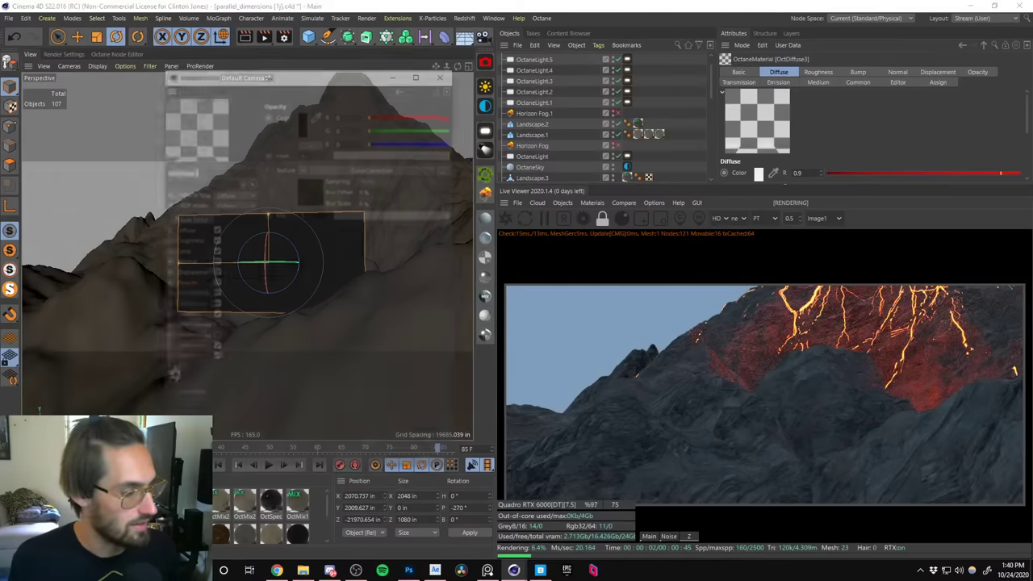
Switch to After Effects, scrub the start of the smoke composition to check its content, and return to Cinema 4D.
{"action": "left_click", "coordinate": [434, 571]}
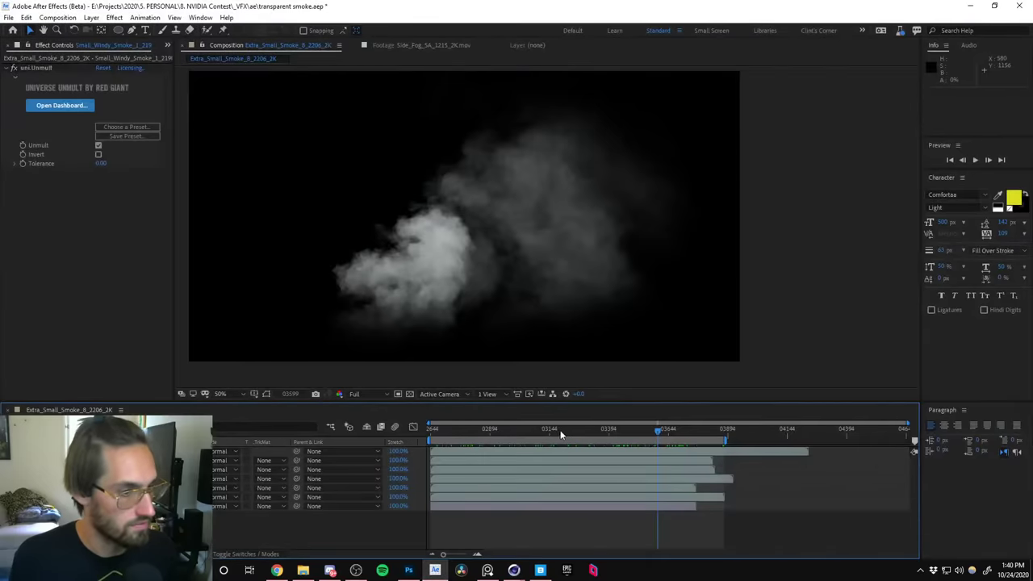
{"action": "left_click_drag", "start_coordinate": [526, 431], "coordinate": [398, 438]}
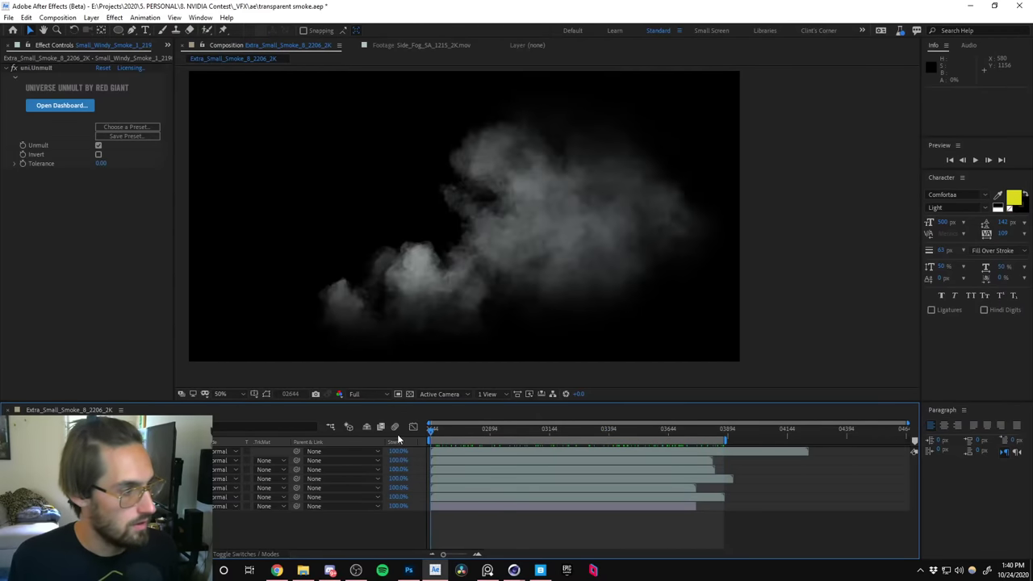
{"action": "left_click_drag", "start_coordinate": [464, 446], "coordinate": [555, 443]}
{"action": "left_click", "coordinate": [970, 7]}
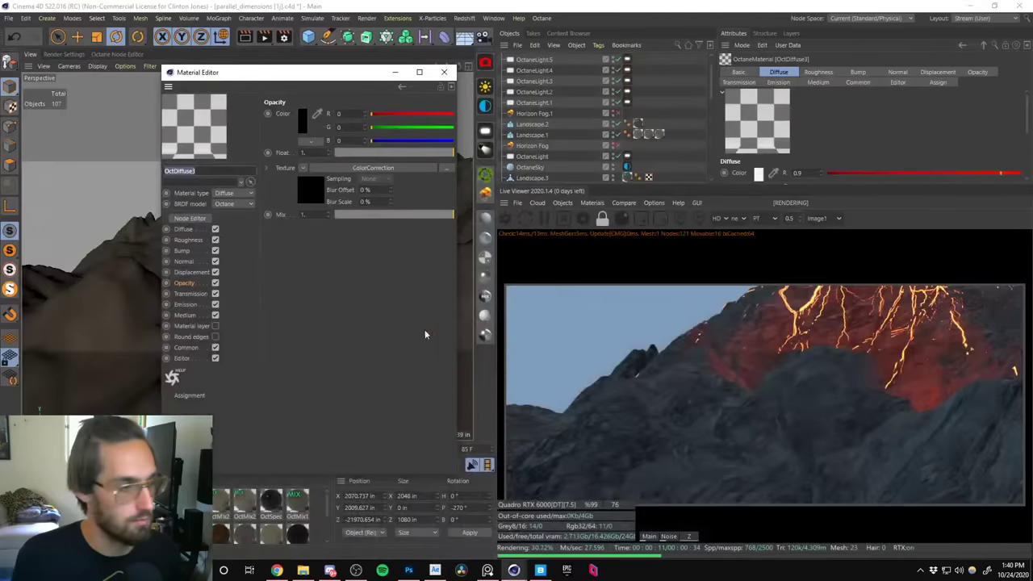
Enable Animate Preview in the Editor settings of the OctDiffuse3 material.
{"action": "left_click", "coordinate": [184, 347]}
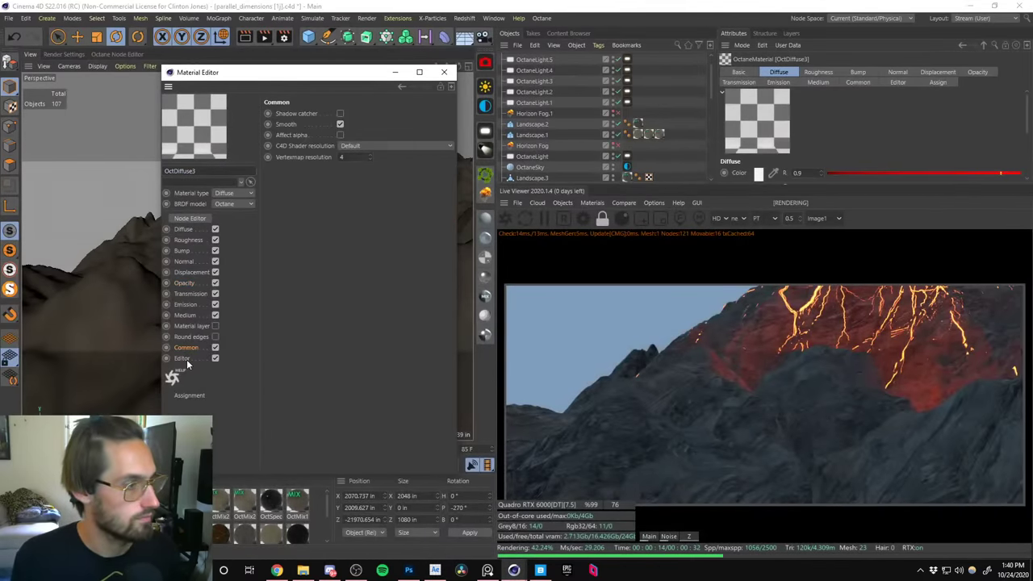
{"action": "left_click", "coordinate": [183, 358]}
{"action": "left_click", "coordinate": [334, 114]}
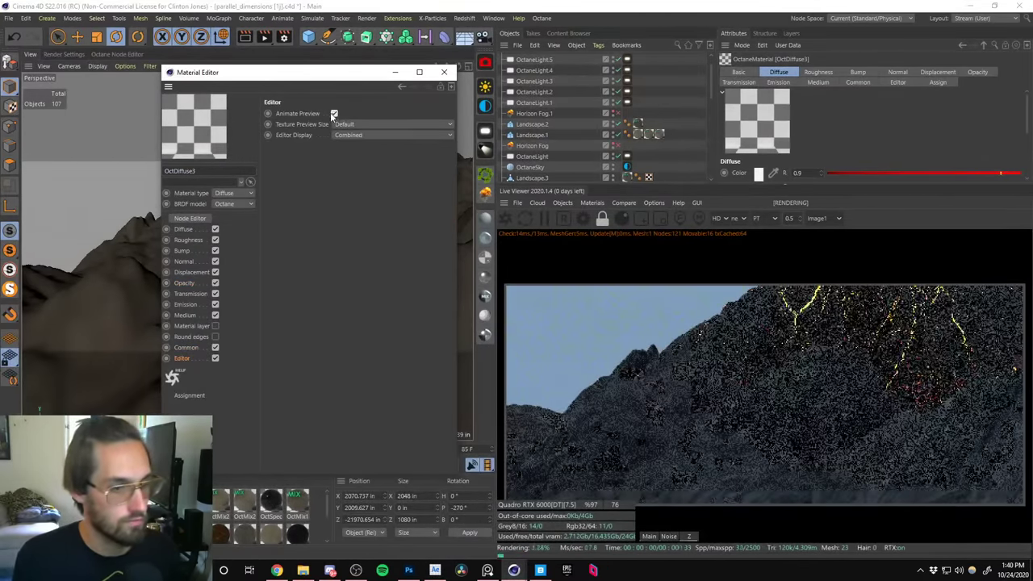
{"action": "left_click", "coordinate": [444, 72]}
Recalculate the movie range in OctDiffuse3's node graph, and set Movie Frame Rate to 30 on the Diffuse and Opacity ImageTextures.
{"action": "double_click", "coordinate": [41, 502]}
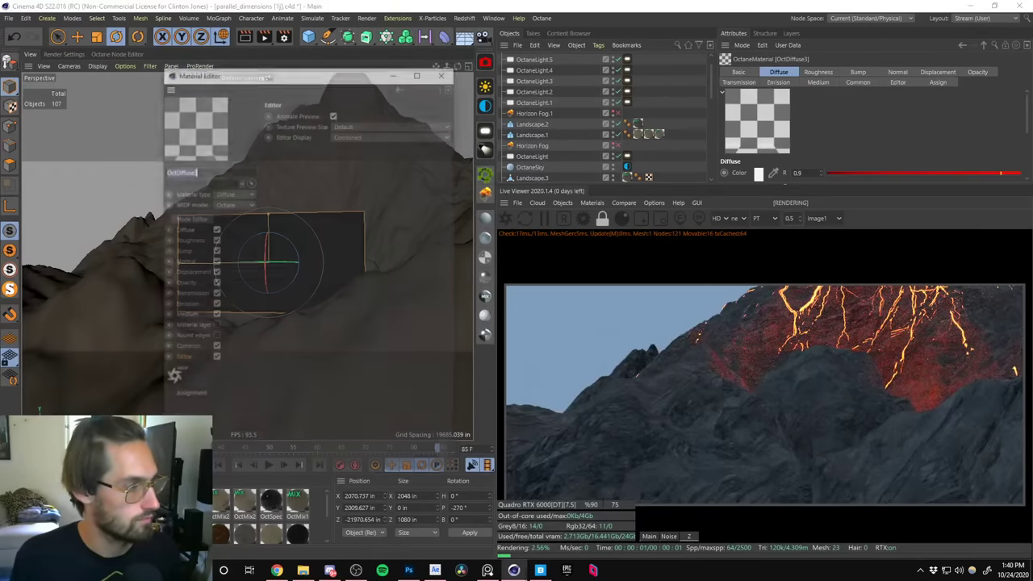
{"action": "left_click", "coordinate": [192, 218]}
{"action": "left_click", "coordinate": [444, 72]}
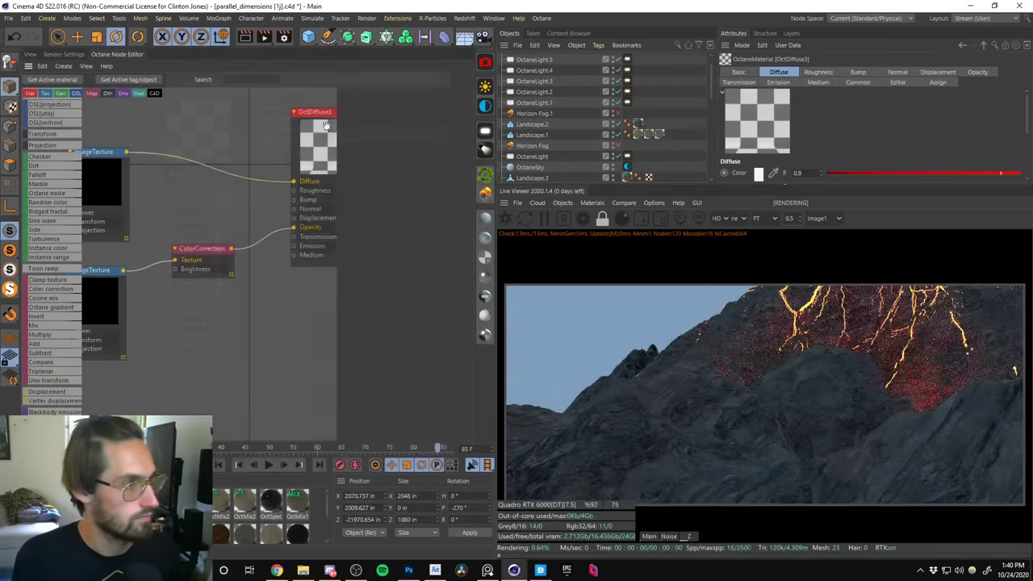
{"action": "left_click", "coordinate": [118, 195]}
{"action": "left_click", "coordinate": [414, 93]}
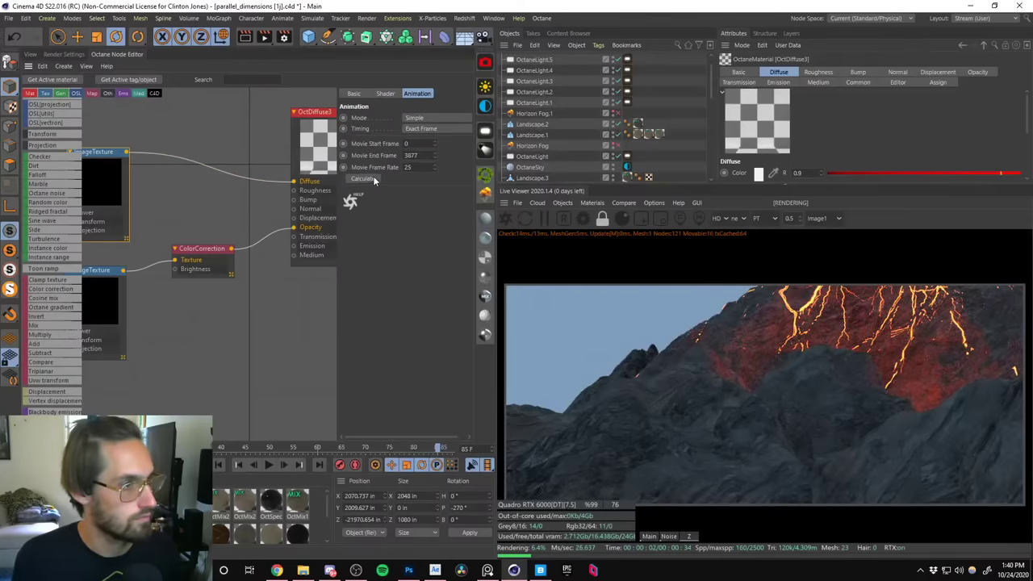
{"action": "left_click", "coordinate": [371, 179]}
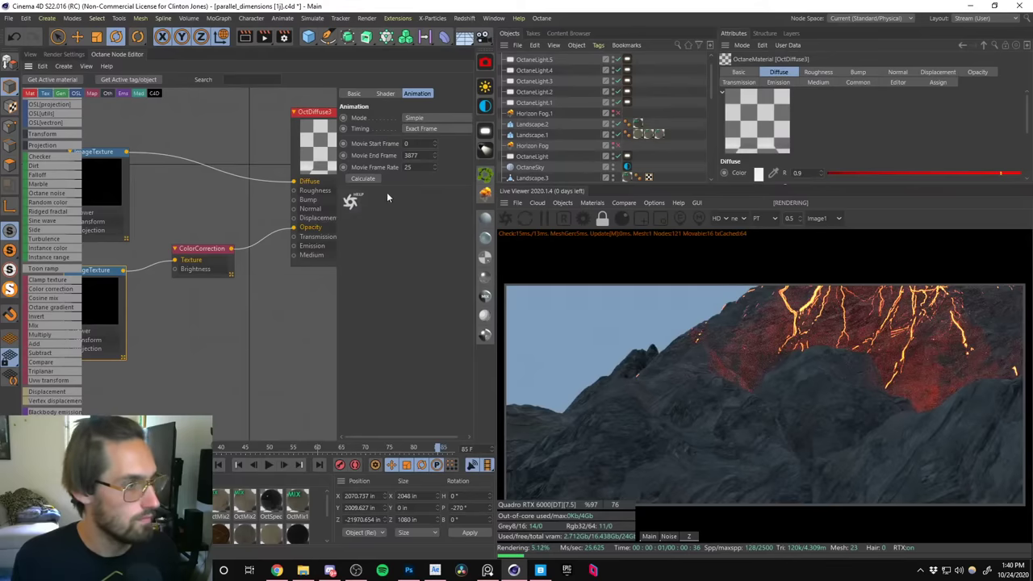
{"action": "left_click_drag", "start_coordinate": [416, 167], "coordinate": [349, 182]}
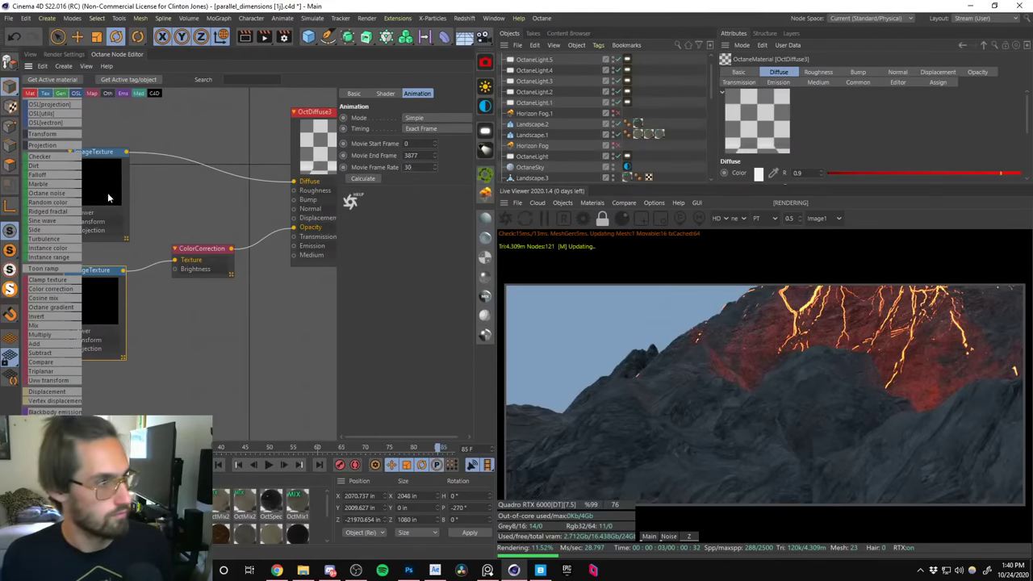
{"action": "type", "text": "30"}
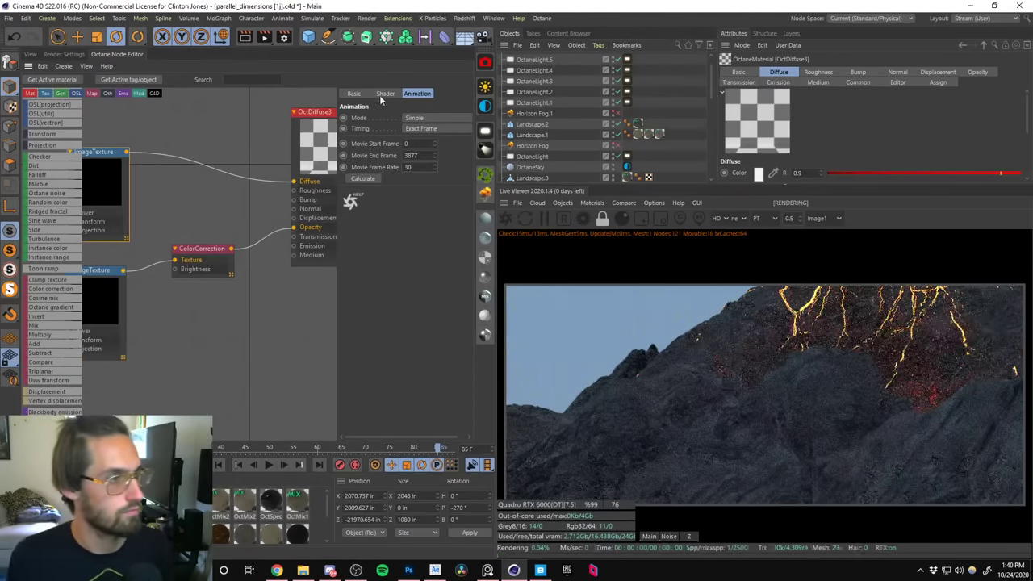
Set the animation Timing to Range on the Diffuse and Opacity ImageTextures of OctDiffuse3.
{"action": "left_click", "coordinate": [381, 93]}
{"action": "left_click", "coordinate": [410, 92]}
{"action": "left_click_drag", "start_coordinate": [414, 167], "coordinate": [358, 183]}
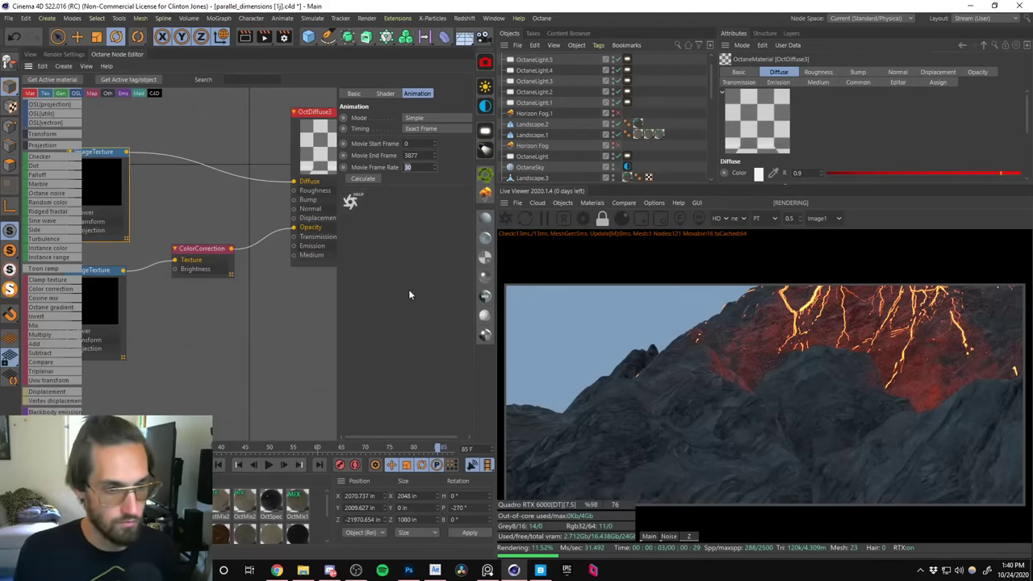
{"action": "middle_click_drag", "start_coordinate": [182, 191], "coordinate": [246, 193]}
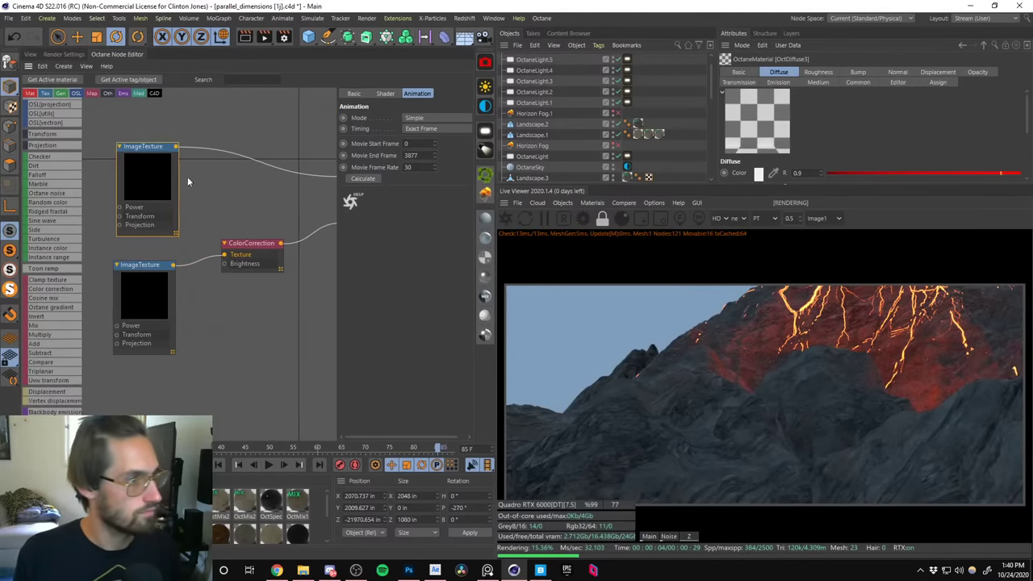
{"action": "left_click", "coordinate": [414, 127]}
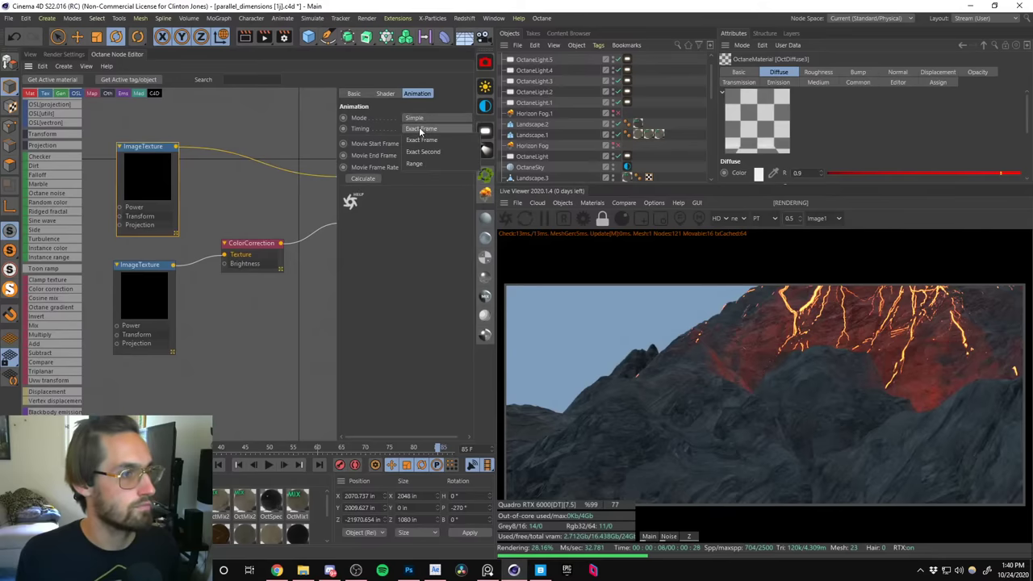
{"action": "left_click", "coordinate": [416, 164]}
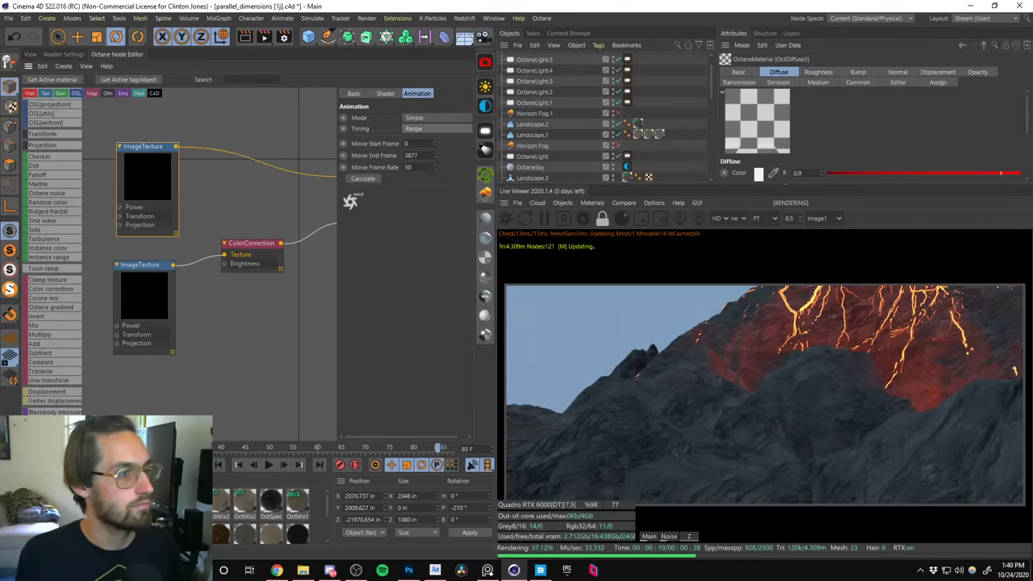
{"action": "left_click", "coordinate": [155, 292]}
{"action": "left_click", "coordinate": [414, 129]}
{"action": "left_click", "coordinate": [414, 163]}
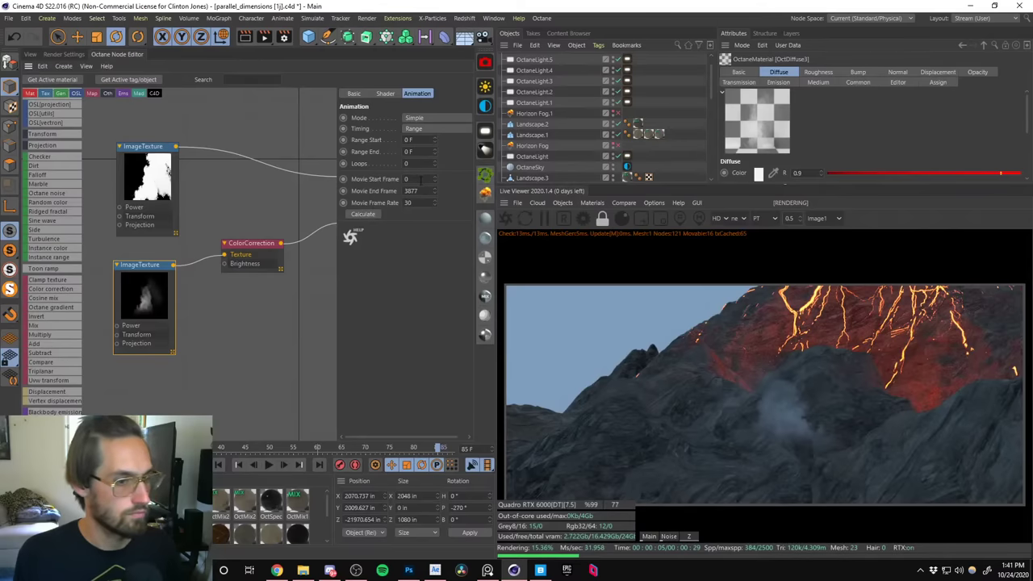
{"action": "left_click", "coordinate": [158, 176]}
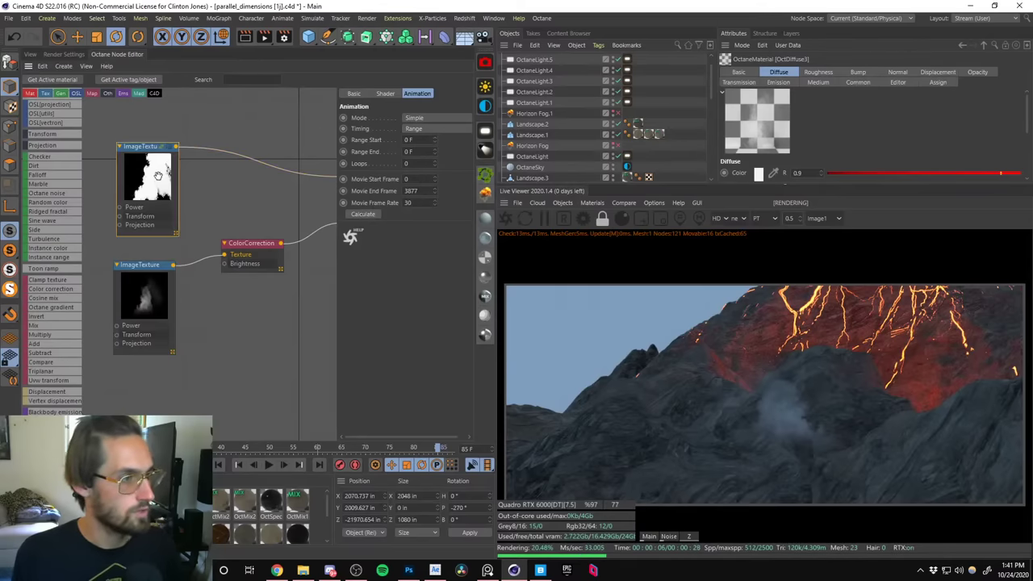
Play and scrub the timeline from start to about frame 86 to check the smoke's motion in the viewport and Live Viewer.
{"action": "left_click", "coordinate": [270, 466]}
{"action": "left_click", "coordinate": [30, 55]}
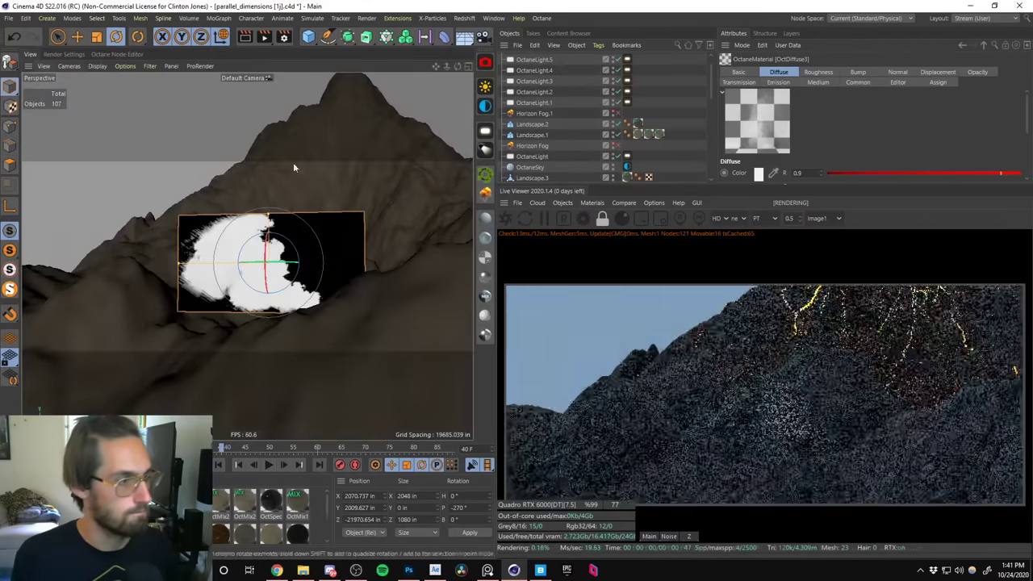
{"action": "left_click", "coordinate": [268, 466]}
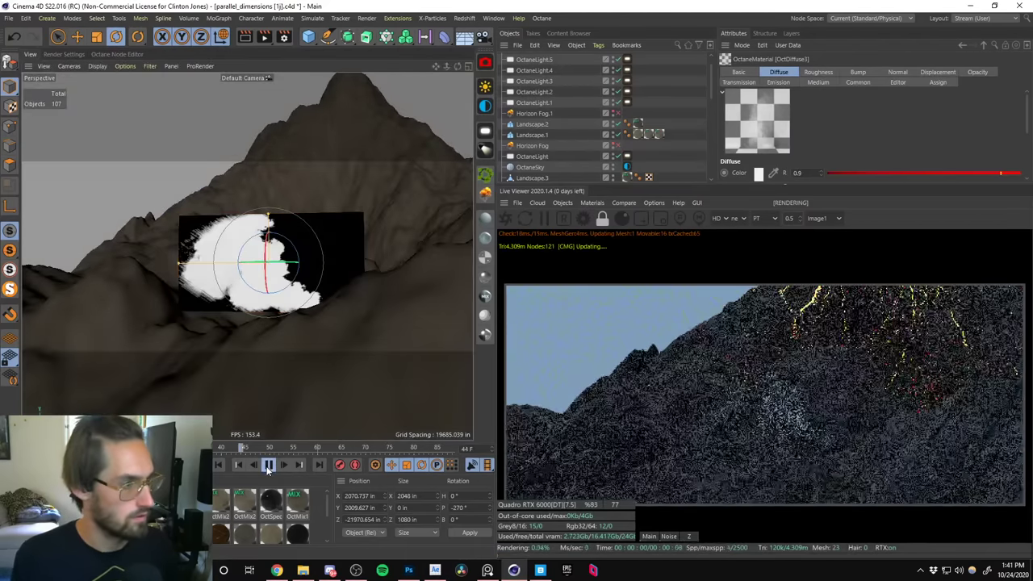
{"action": "left_click", "coordinate": [267, 466]}
{"action": "left_click", "coordinate": [345, 280]}
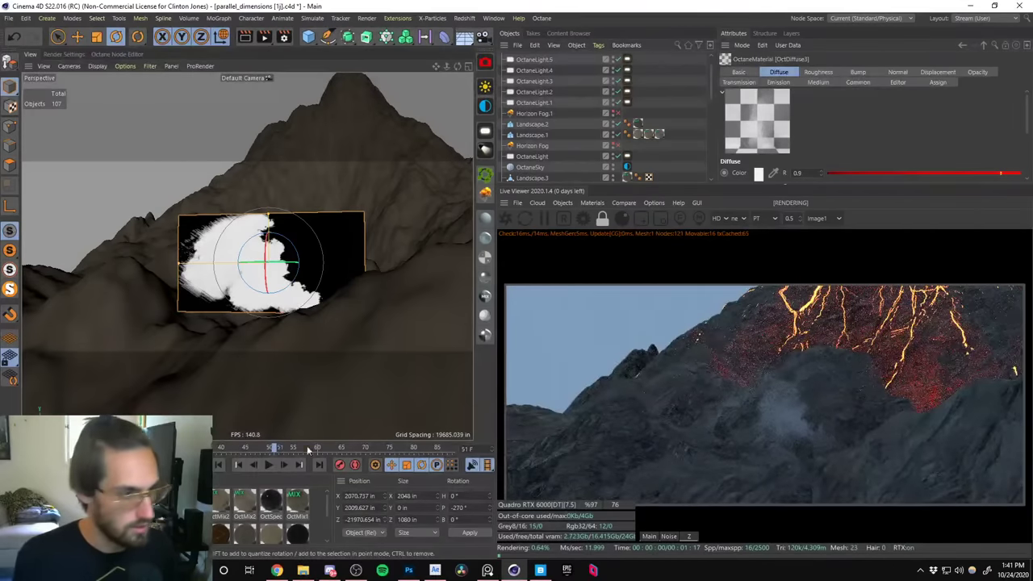
{"action": "left_click", "coordinate": [218, 466]}
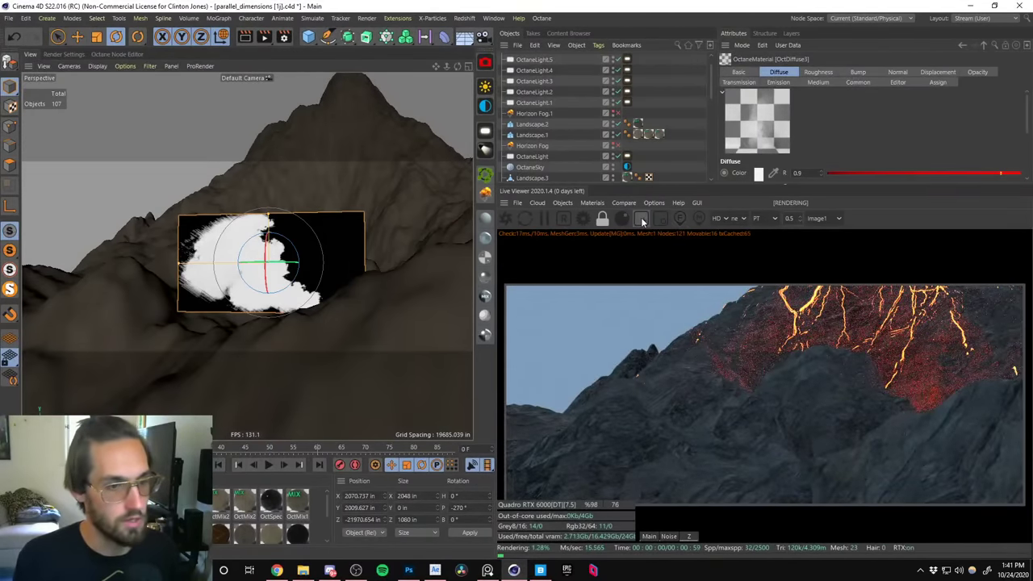
{"action": "left_click", "coordinate": [335, 448]}
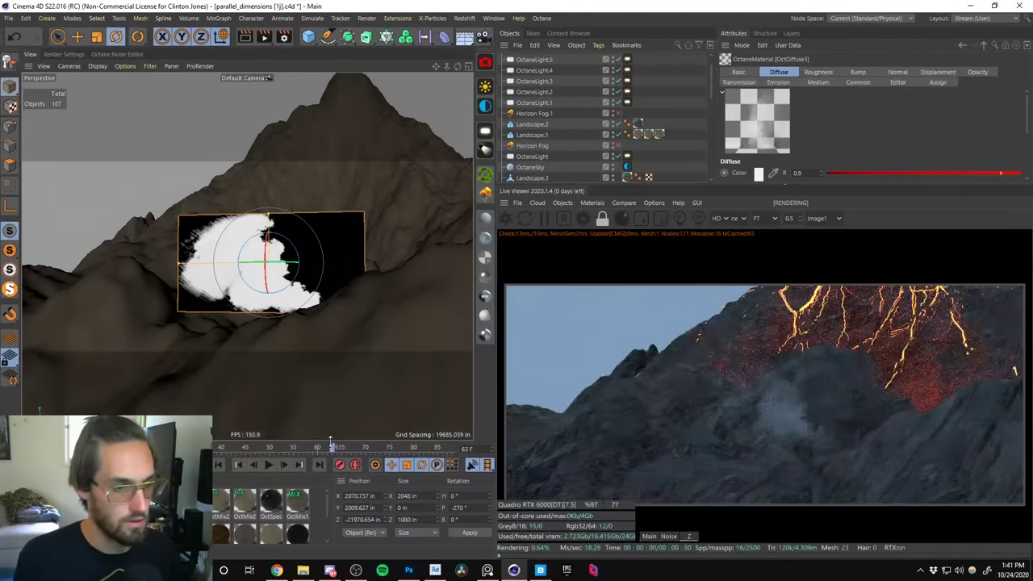
{"action": "left_click", "coordinate": [440, 448]}
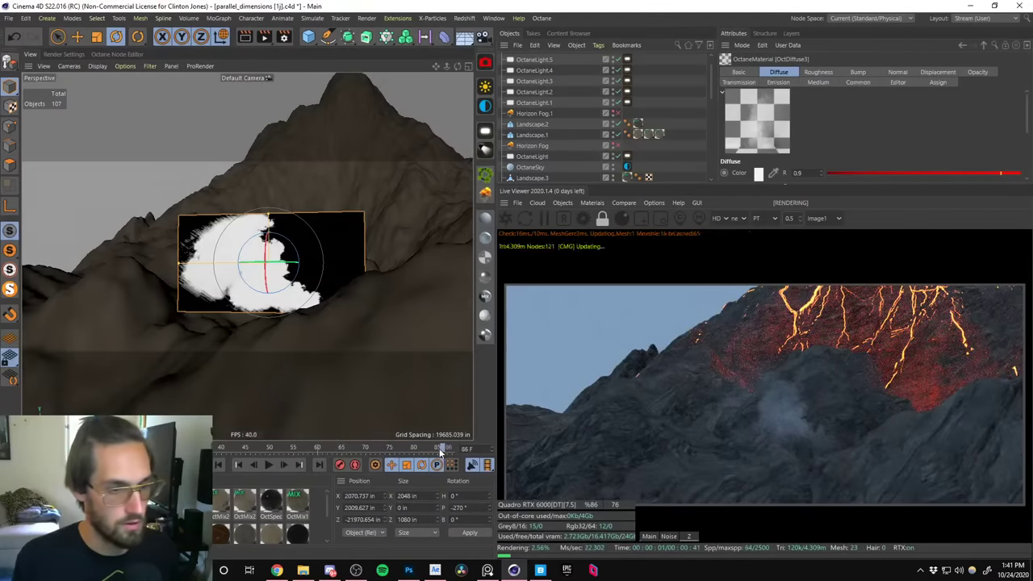
{"action": "left_click", "coordinate": [135, 448]}
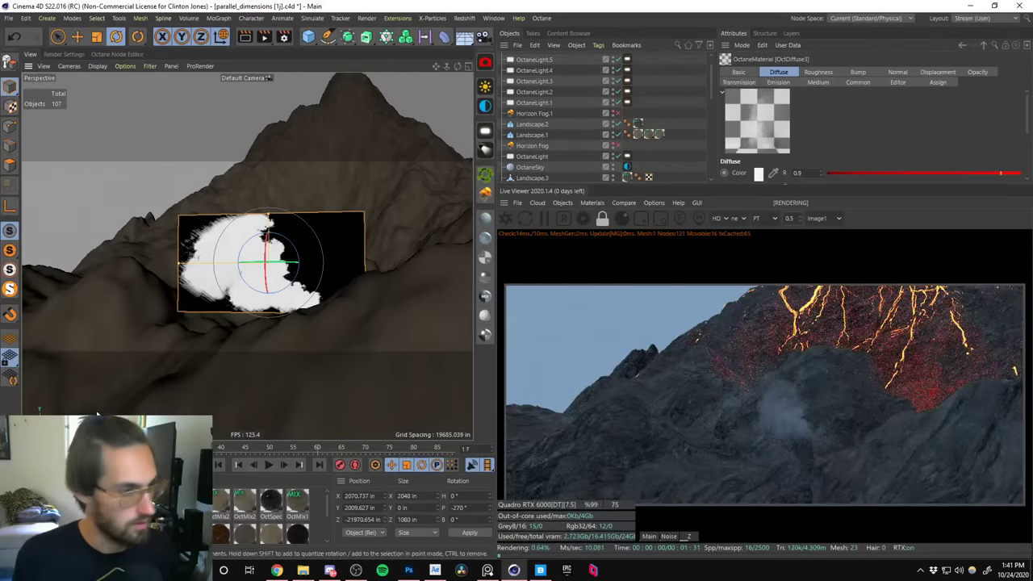
In OctDiffuse3's node graph, try Exact Frame and Exact Second timing on both ImageTextures together, and set Timing back to Range.
{"action": "double_click", "coordinate": [115, 502]}
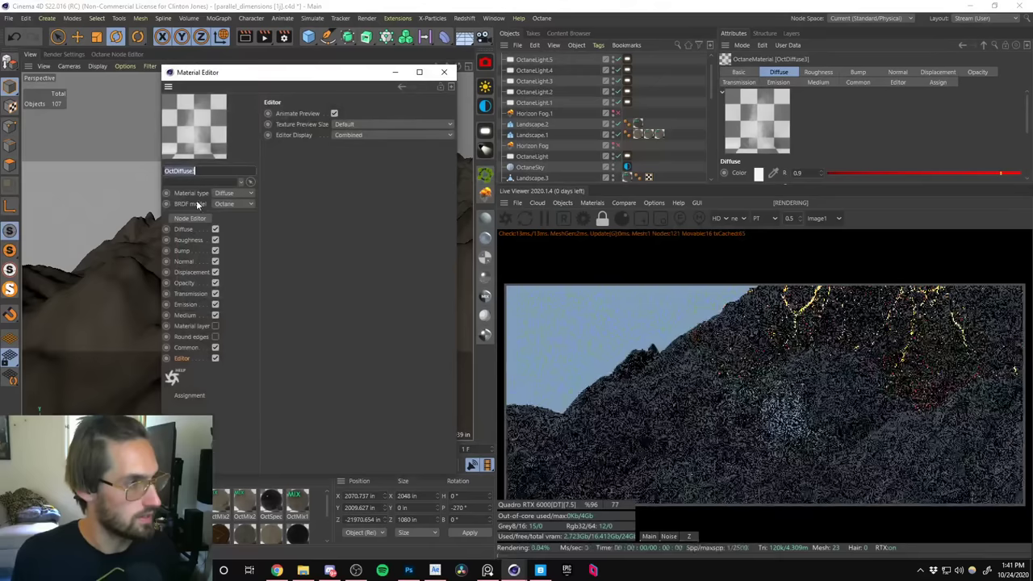
{"action": "left_click", "coordinate": [202, 219]}
{"action": "left_click", "coordinate": [446, 71]}
{"action": "left_click_drag", "start_coordinate": [184, 121], "coordinate": [128, 324]}
{"action": "left_click", "coordinate": [419, 129]}
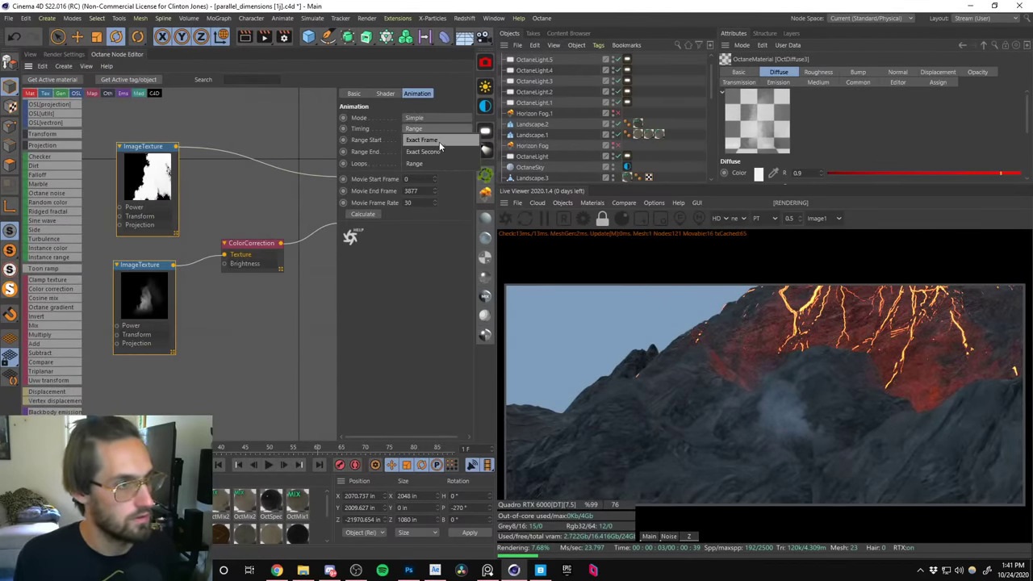
{"action": "left_click", "coordinate": [437, 141]}
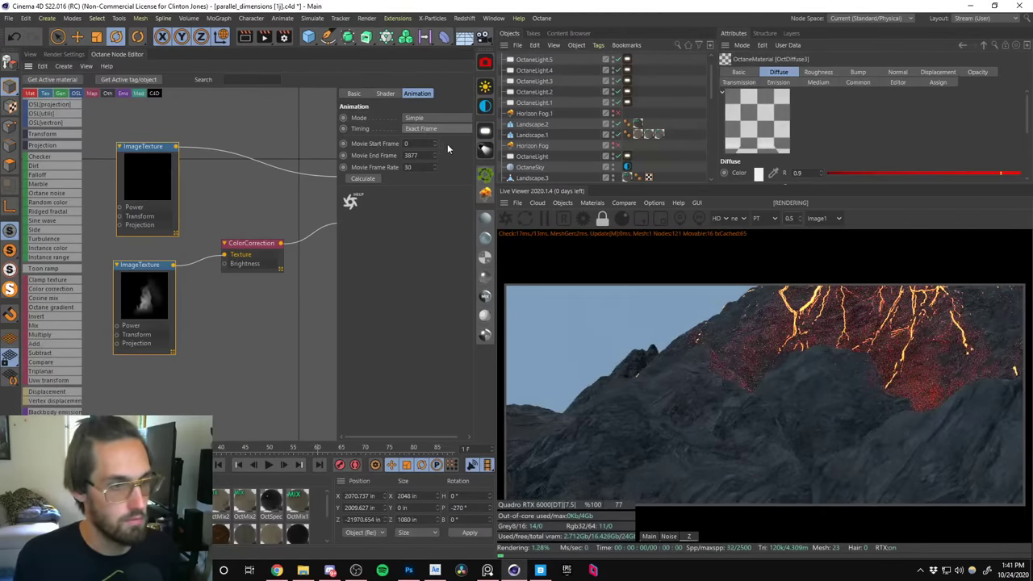
{"action": "left_click", "coordinate": [420, 129]}
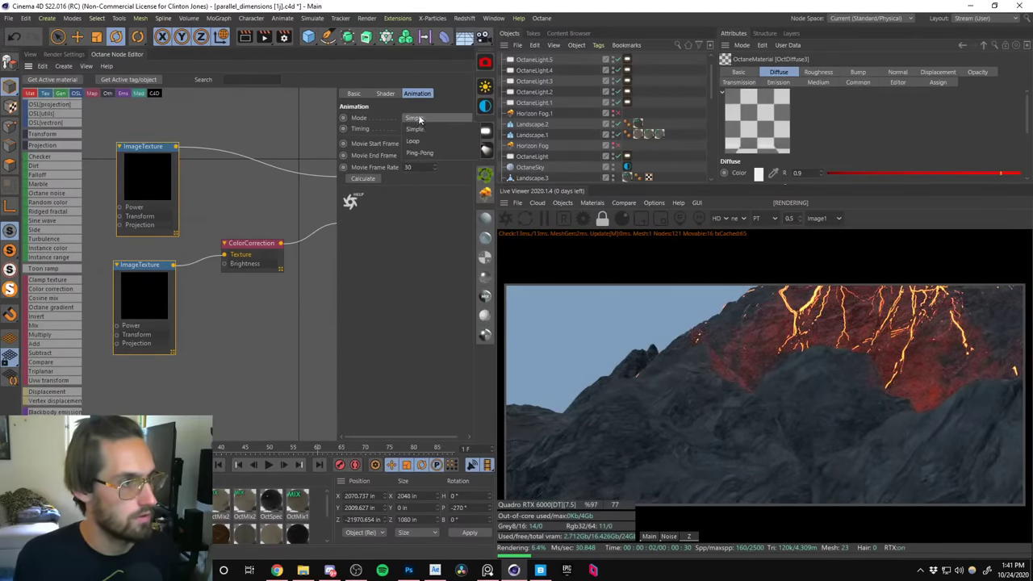
{"action": "left_click", "coordinate": [423, 152]}
{"action": "left_click", "coordinate": [429, 128]}
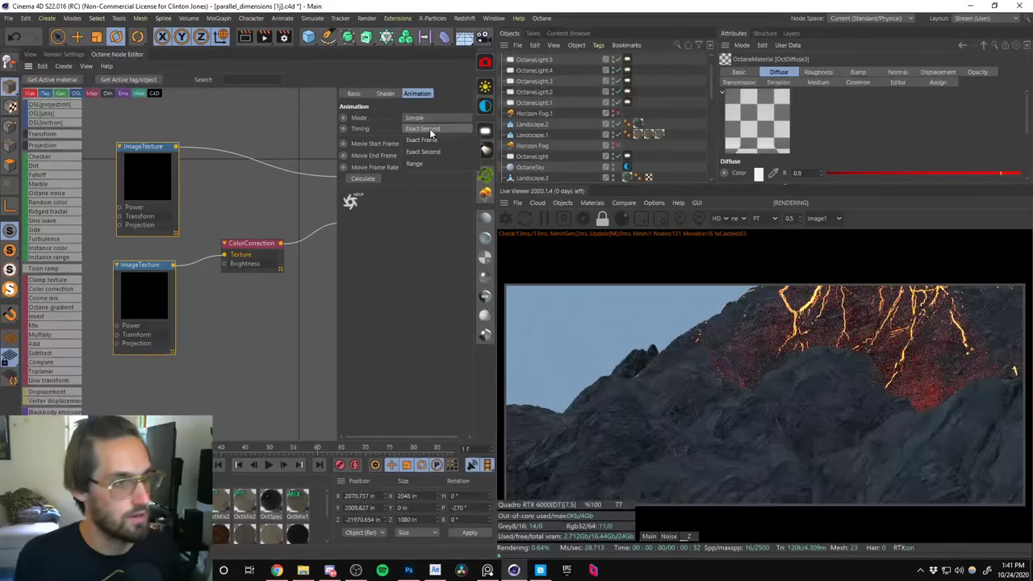
{"action": "left_click", "coordinate": [426, 163]}
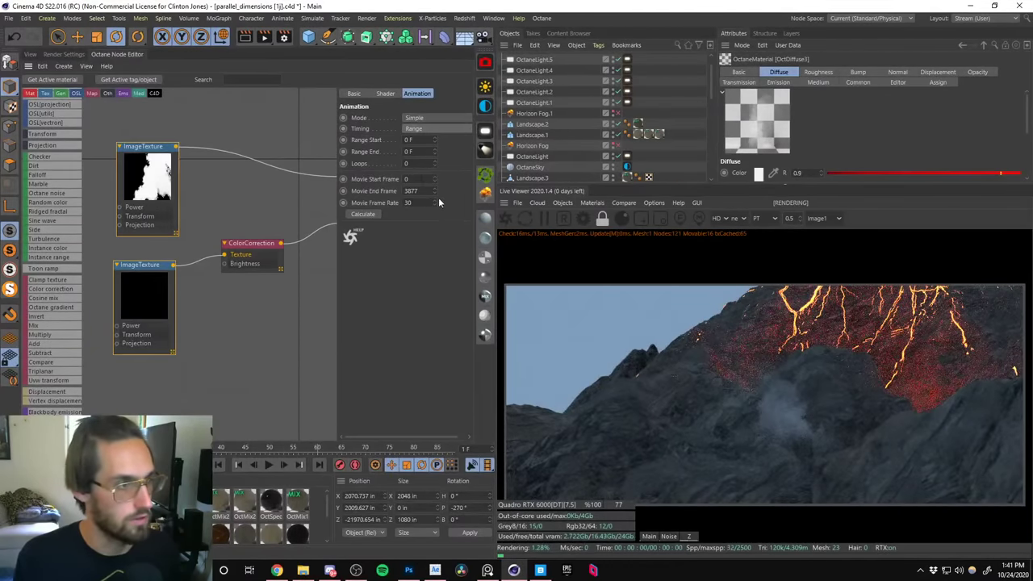
Copy the Movie End Frame value 3877 into Range End for both ImageTextures and recalculate the movie range.
{"action": "double_click", "coordinate": [420, 152]}
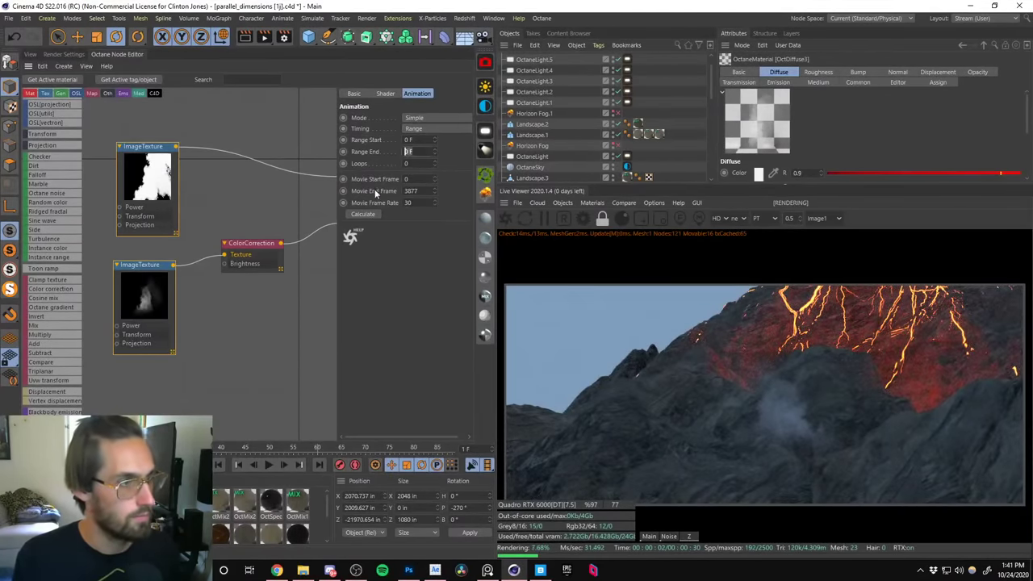
{"action": "left_click", "coordinate": [409, 140]}
{"action": "left_click", "coordinate": [411, 191]}
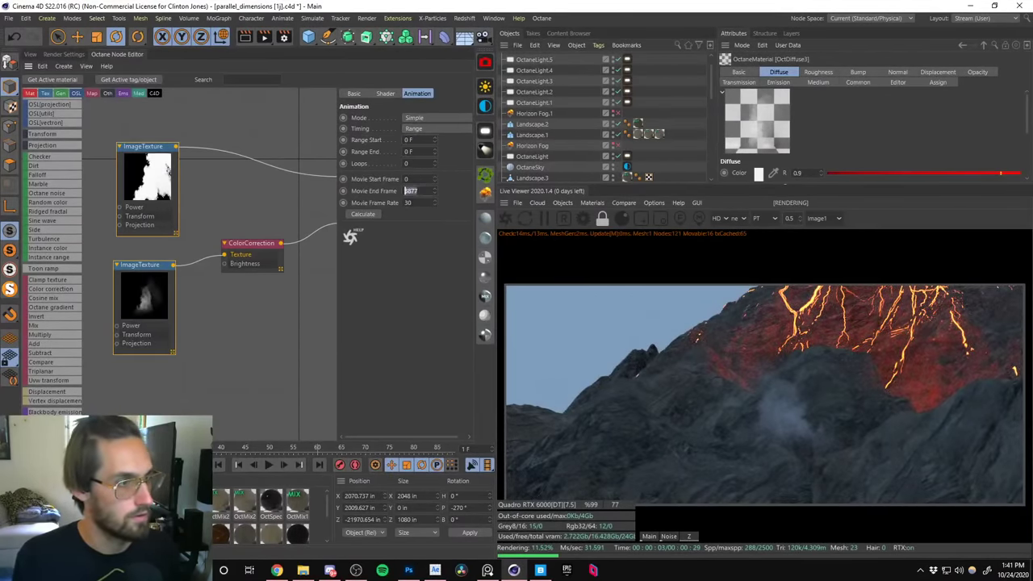
{"action": "key", "text": "ctrl+c"}
{"action": "left_click", "coordinate": [411, 151]}
{"action": "key", "text": "ctrl+v"}
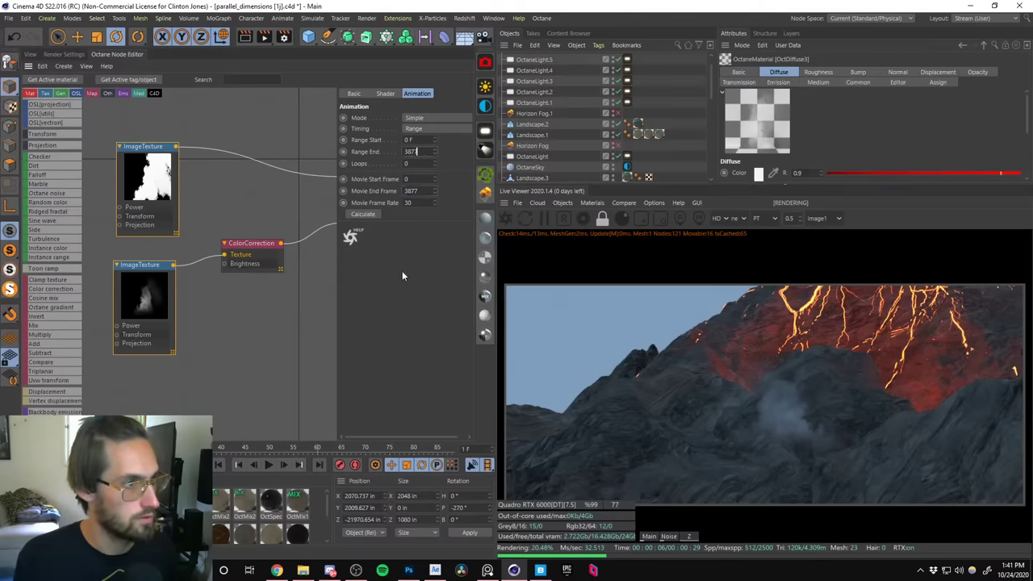
{"action": "left_click", "coordinate": [401, 268]}
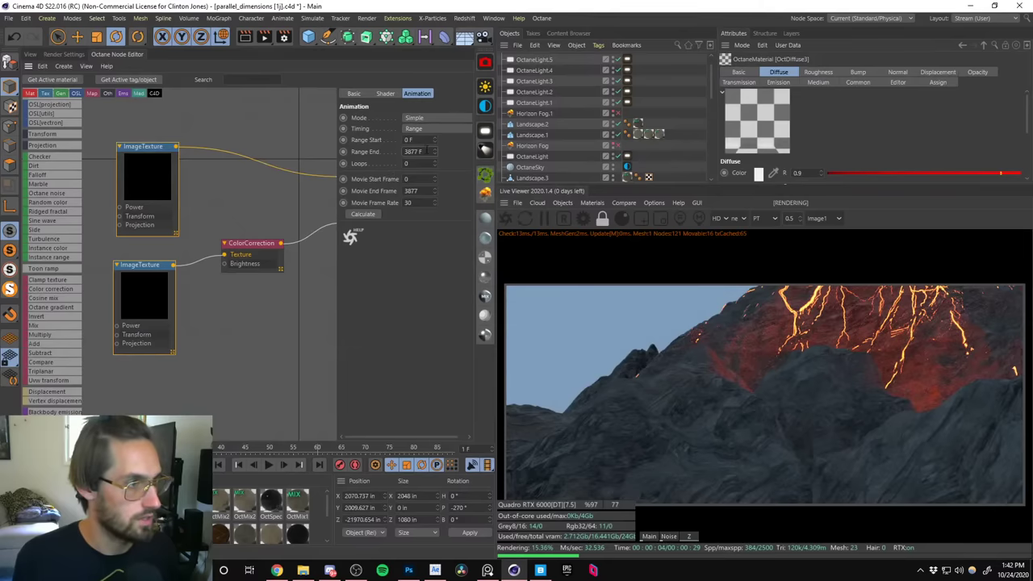
{"action": "left_click_drag", "start_coordinate": [428, 152], "coordinate": [345, 164]}
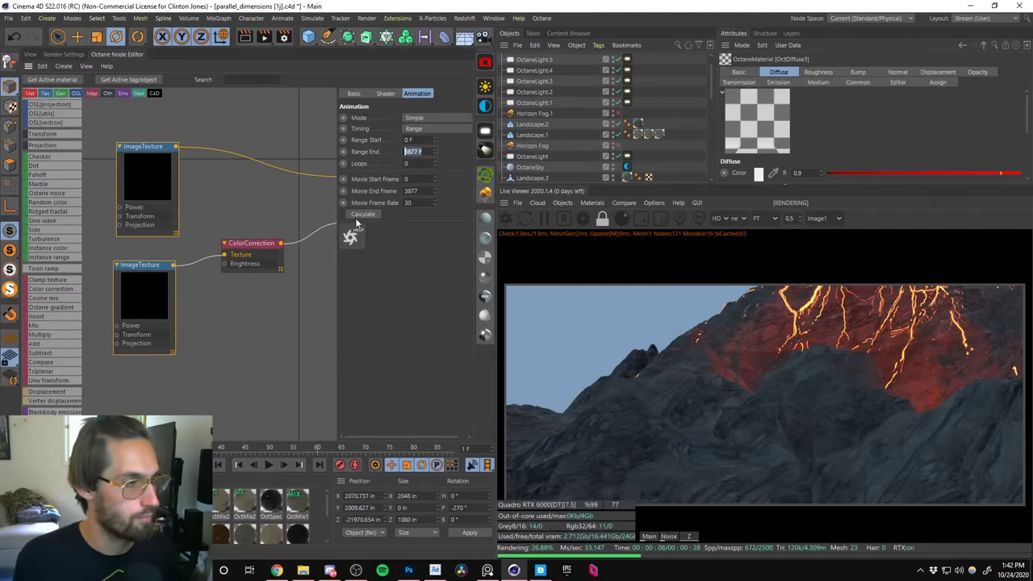
{"action": "left_click", "coordinate": [356, 217]}
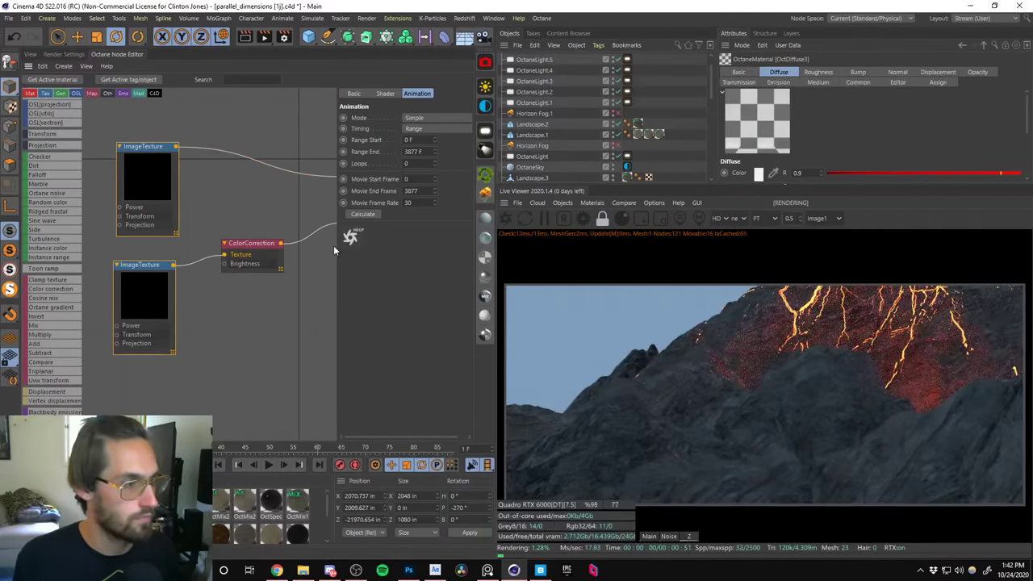
{"action": "left_click", "coordinate": [252, 322]}
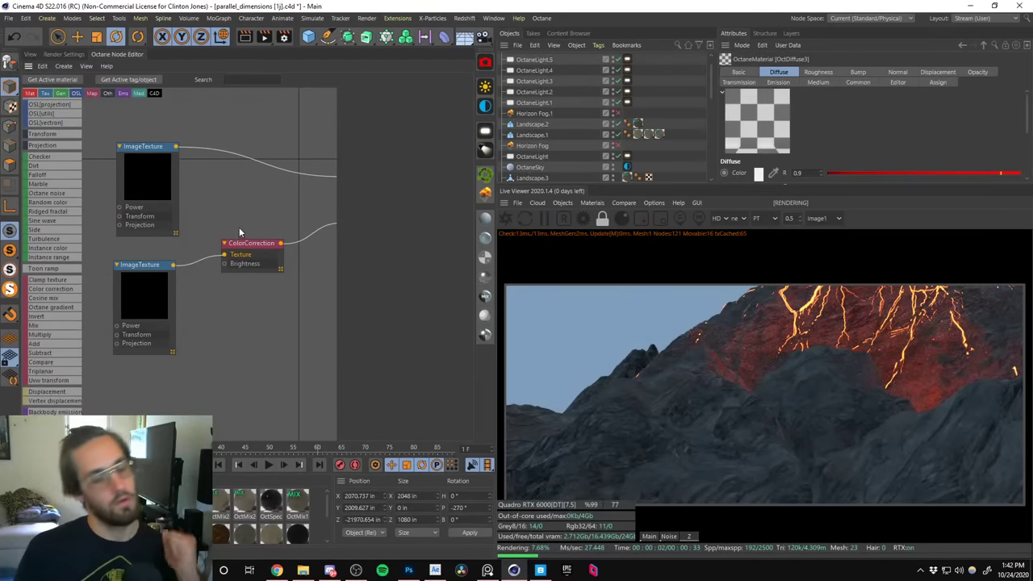
{"action": "left_click", "coordinate": [254, 168]}
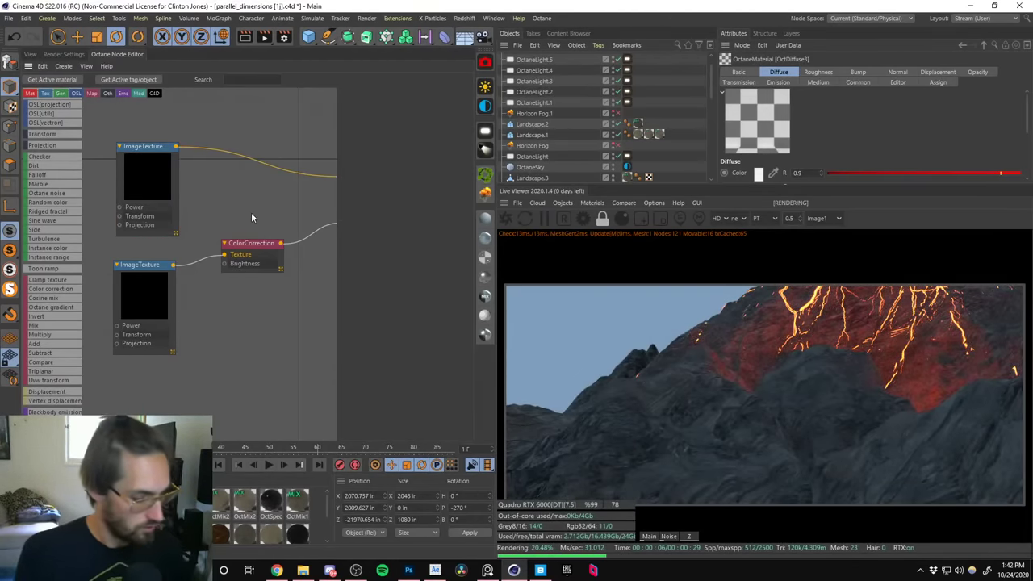
Switch to the Untitled 2 test project's perspective view and lock the Live Viewer to the render resolution.
{"action": "key", "text": "ctrl+Tab"}
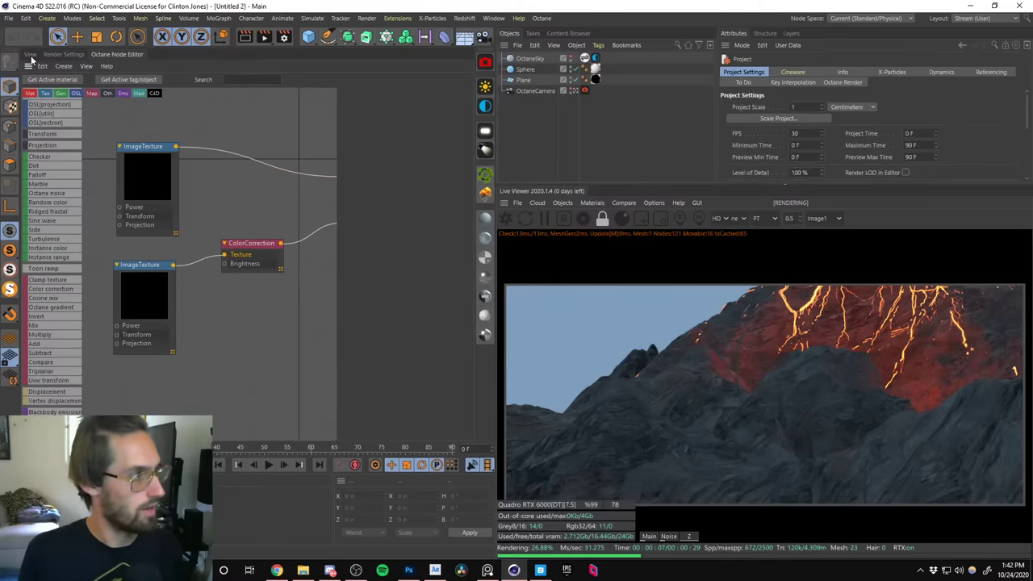
{"action": "left_click", "coordinate": [29, 57]}
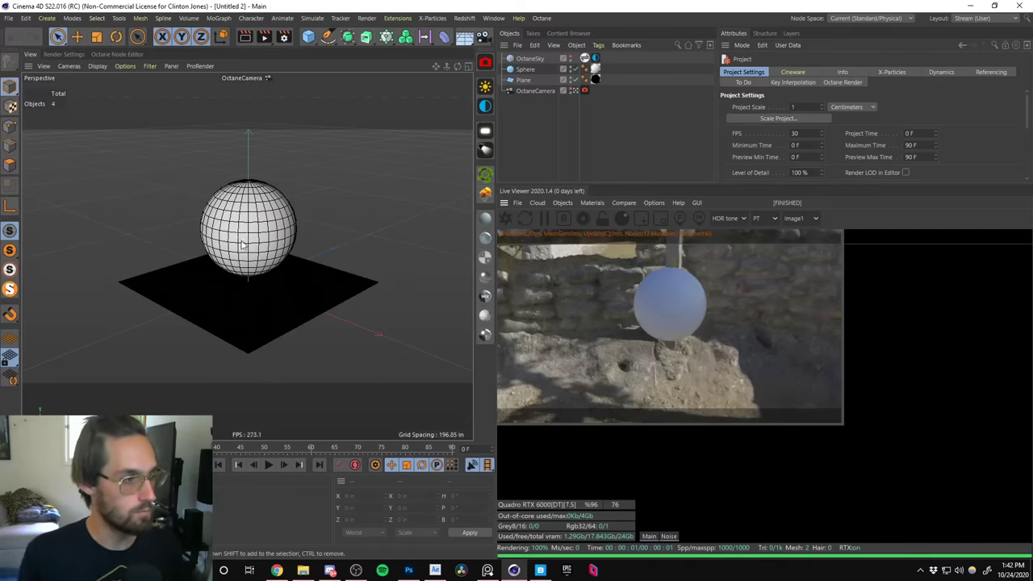
{"action": "scroll", "coordinate": [242, 244], "scroll_direction": "up", "scroll_amount": 3}
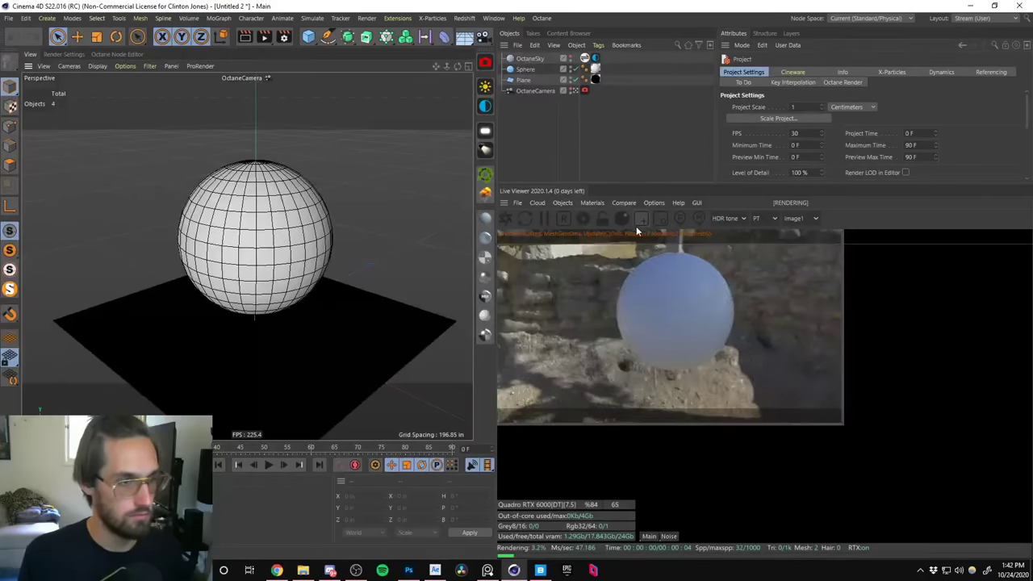
{"action": "left_click", "coordinate": [603, 219]}
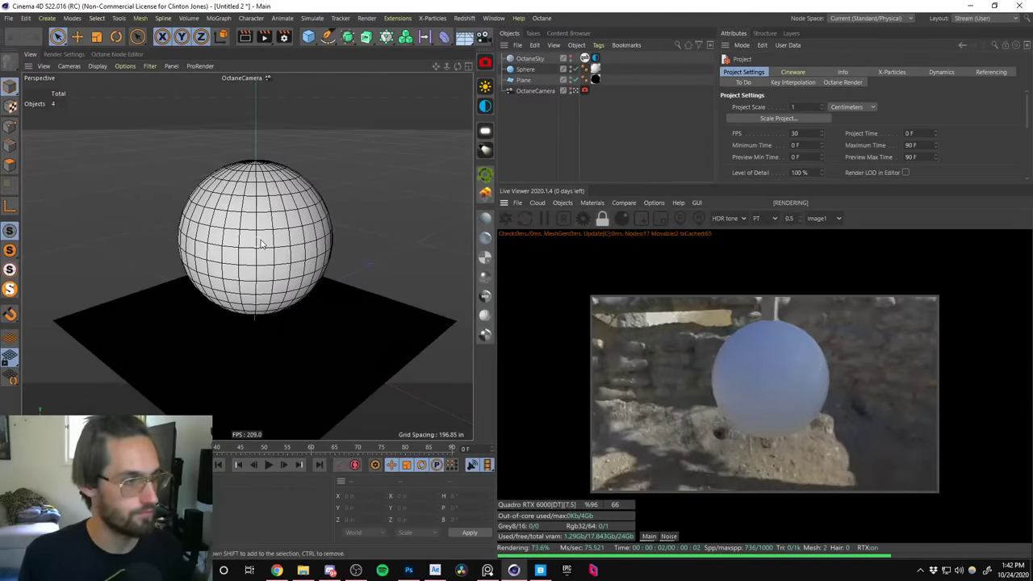
{"action": "scroll", "coordinate": [261, 243], "scroll_direction": "up", "scroll_amount": 3}
{"action": "left_click_drag", "start_coordinate": [260, 244], "coordinate": [323, 240], "text": "alt"}
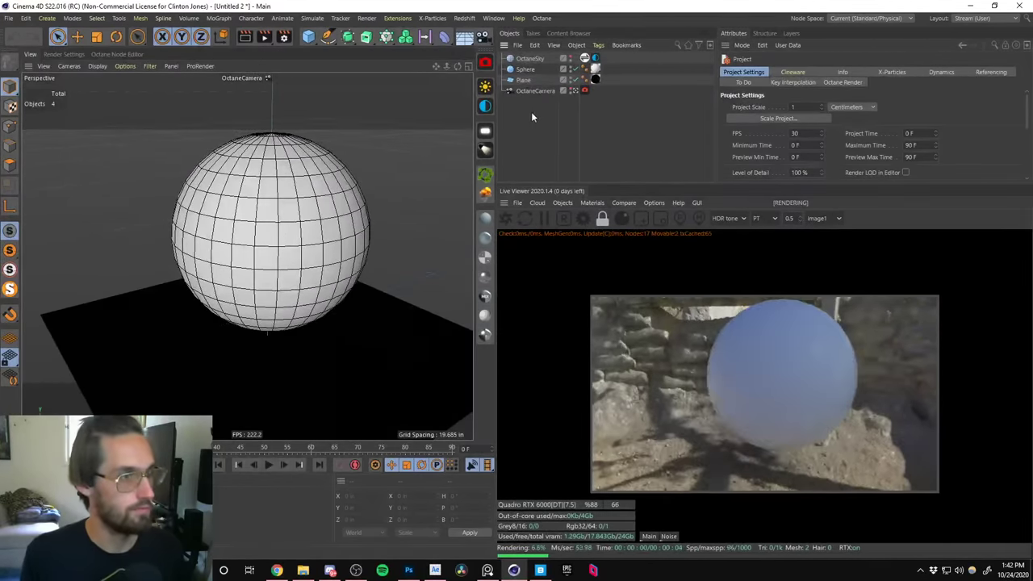
Delete the sphere from the test scene and set the plane's width to 1920 in.
{"action": "left_click", "coordinate": [524, 69]}
{"action": "key", "text": "Delete"}
{"action": "left_click", "coordinate": [523, 70]}
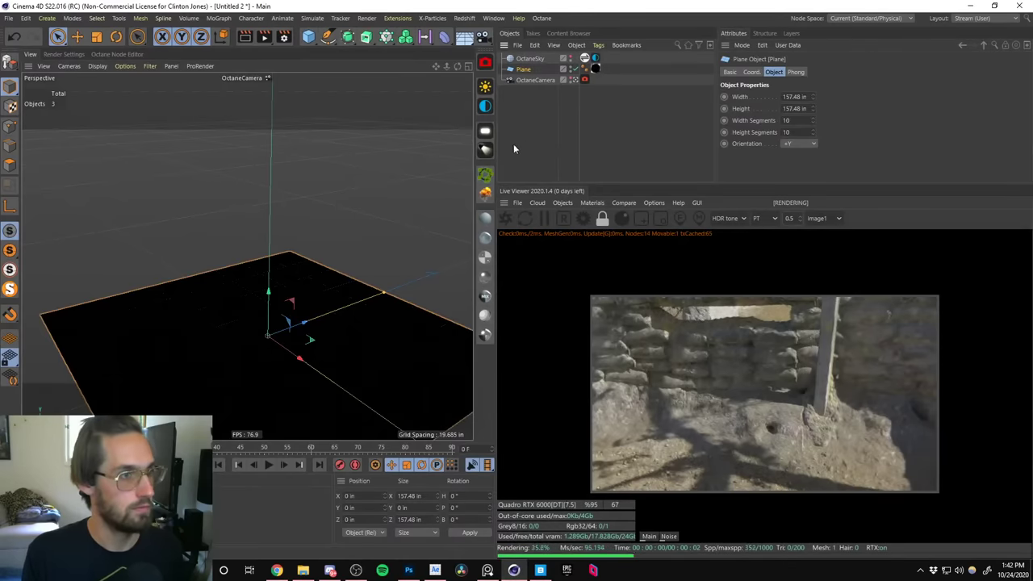
{"action": "double_click", "coordinate": [793, 97]}
{"action": "type", "text": "1920"}
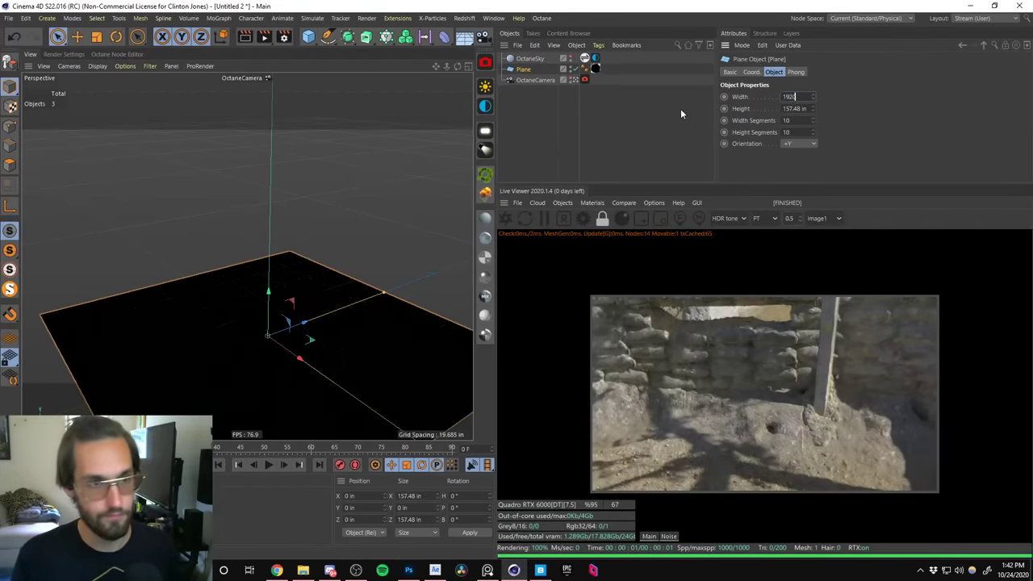
{"action": "key", "text": "Return"}
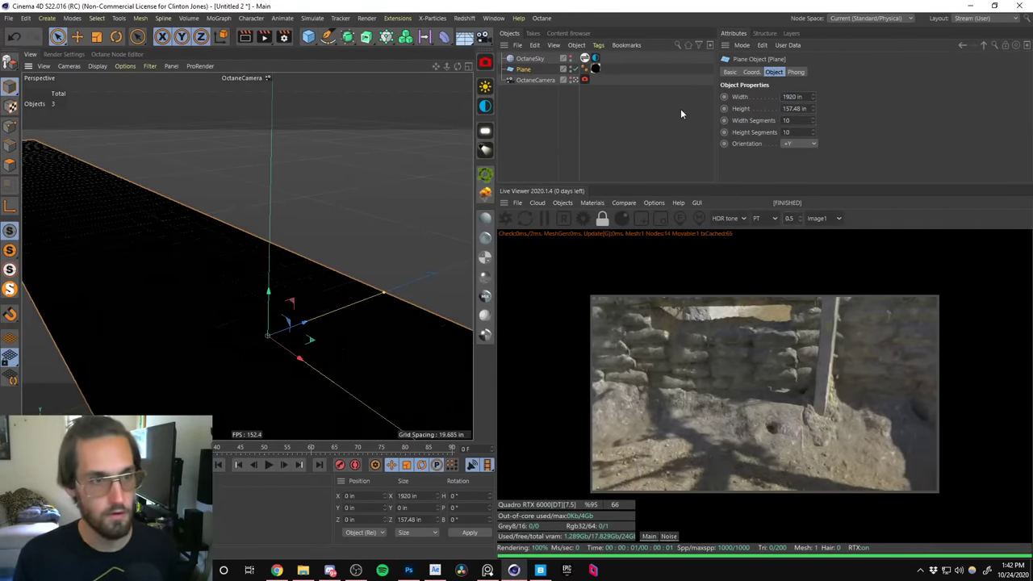
Set the plane's width to 2048 in and its height to 1080 in.
{"action": "type", "text": "2048"}
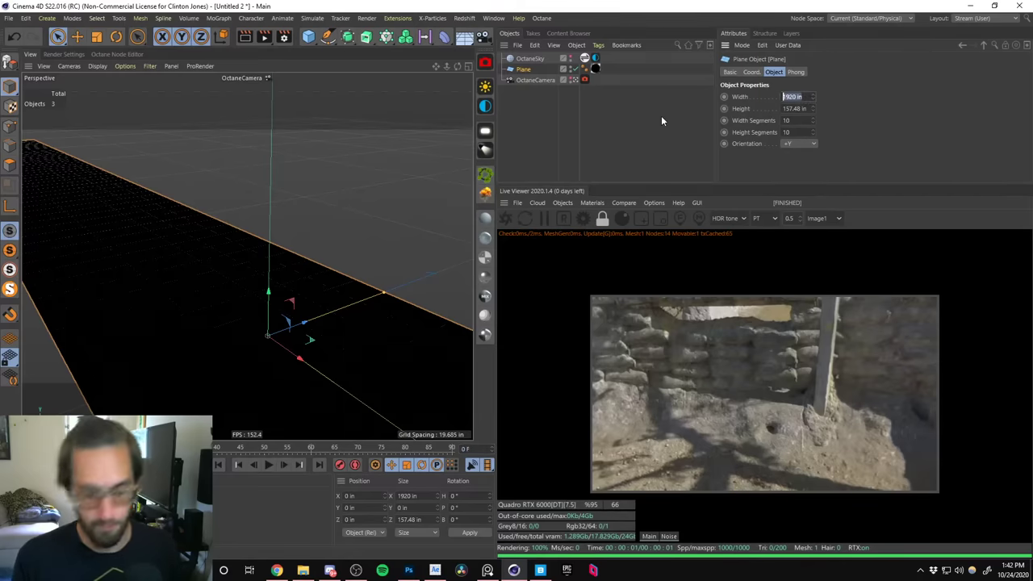
{"action": "key", "text": "Tab"}
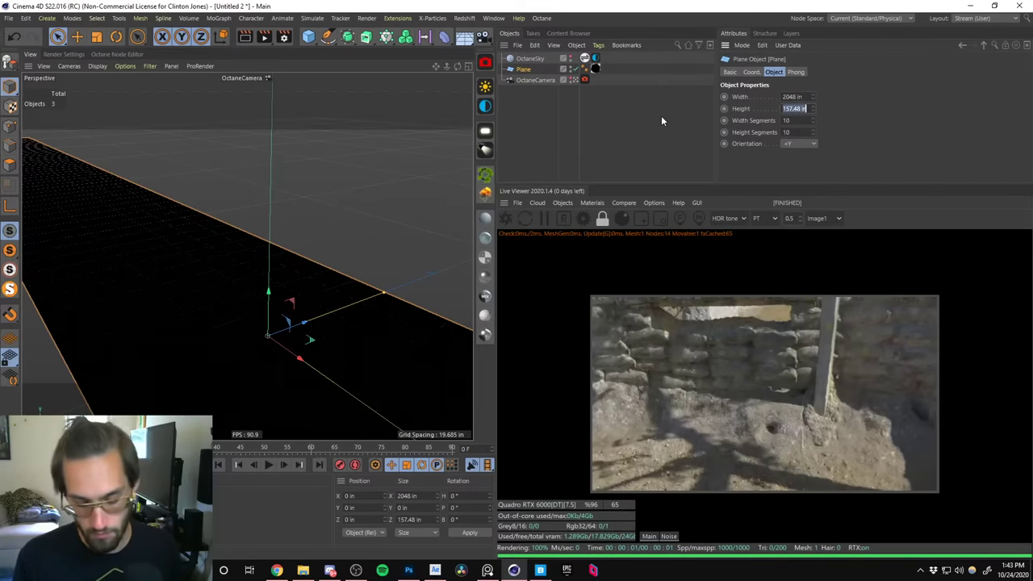
{"action": "type", "text": "1080"}
{"action": "key", "text": "Return"}
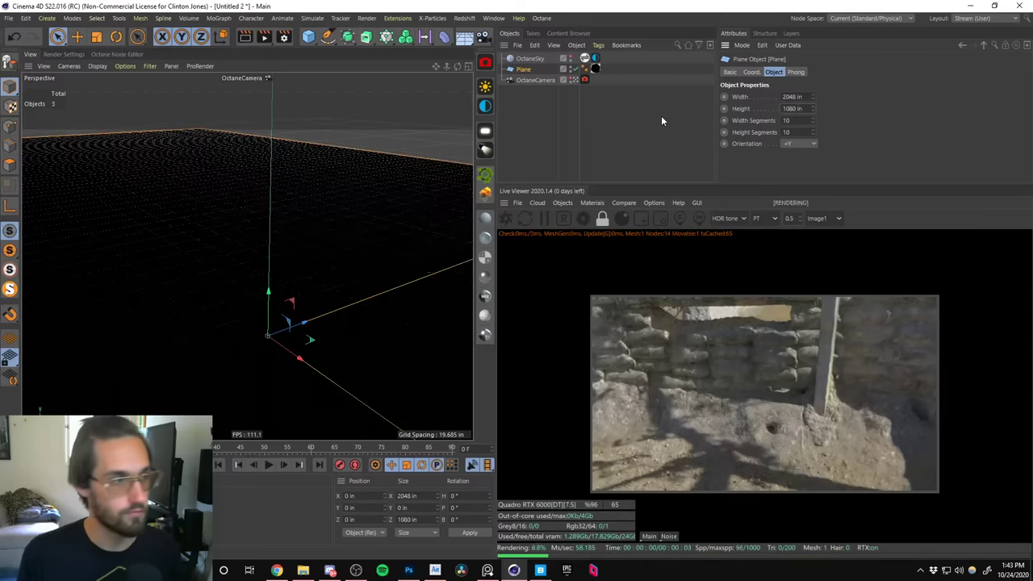
Create a new Octane diffuse material and apply it to the plane.
{"action": "right_click_drag", "start_coordinate": [285, 236], "coordinate": [276, 387], "text": "alt"}
{"action": "left_click_drag", "start_coordinate": [360, 306], "coordinate": [326, 275], "text": "alt"}
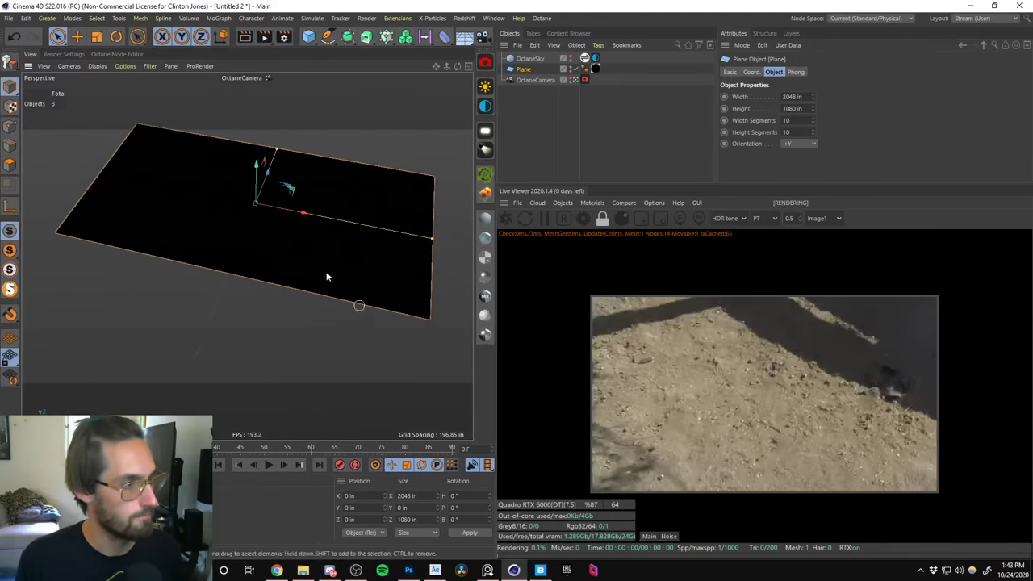
{"action": "middle_click_drag", "start_coordinate": [332, 265], "coordinate": [316, 300], "text": "alt"}
{"action": "left_click", "coordinate": [485, 220]}
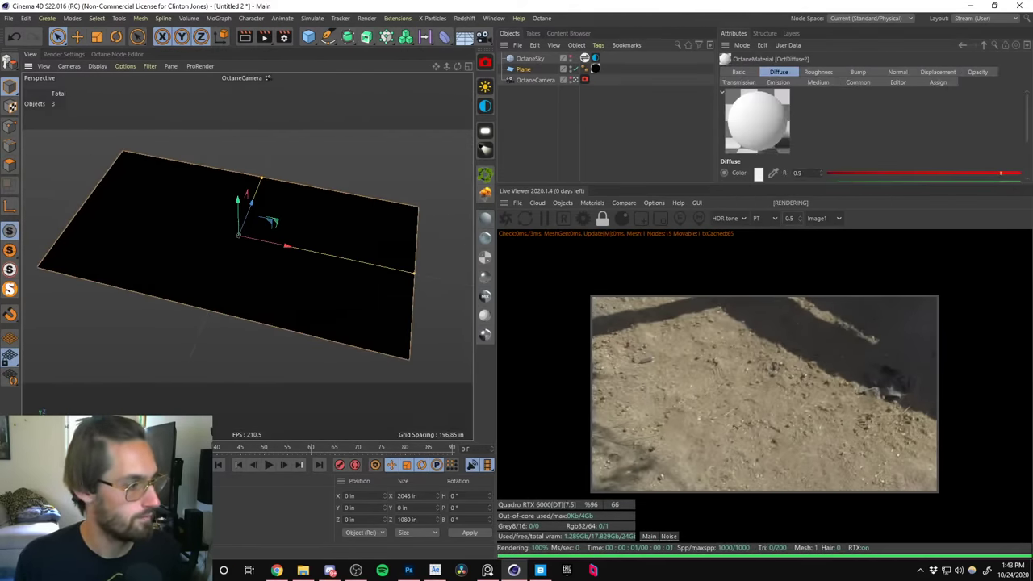
{"action": "left_click_drag", "start_coordinate": [24, 507], "coordinate": [216, 318]}
{"action": "left_click", "coordinate": [529, 120]}
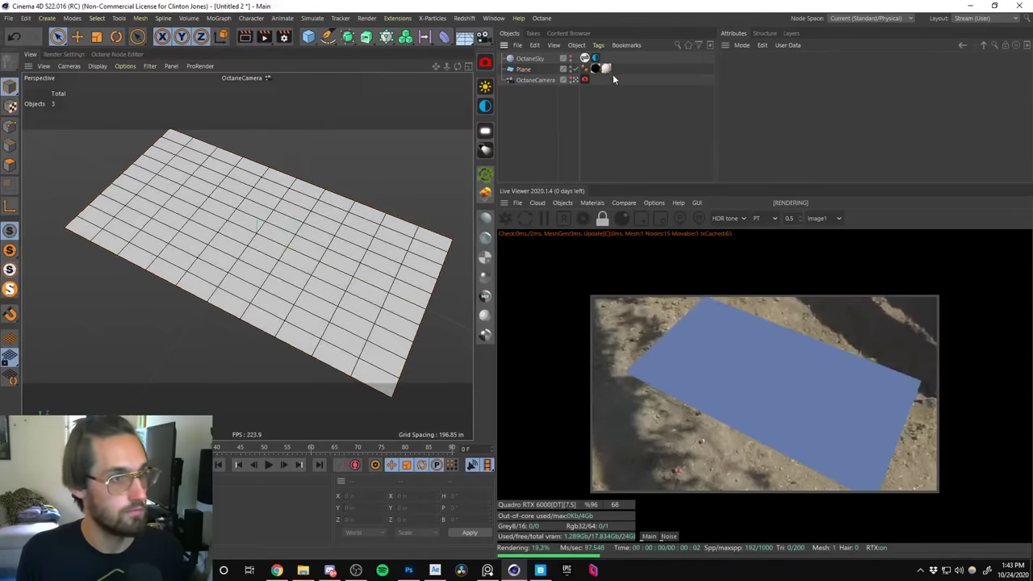
Remove the old black material tag from the plane and delete the unused OctGlossy1 material.
{"action": "left_click", "coordinate": [595, 69]}
{"action": "key", "text": "Delete"}
{"action": "left_click", "coordinate": [596, 69]}
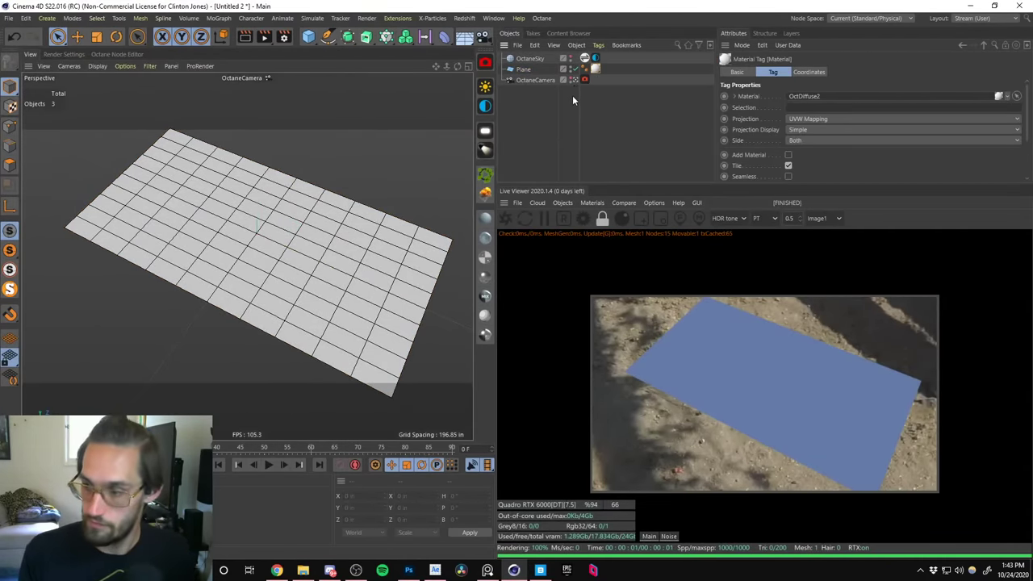
{"action": "left_click", "coordinate": [65, 507]}
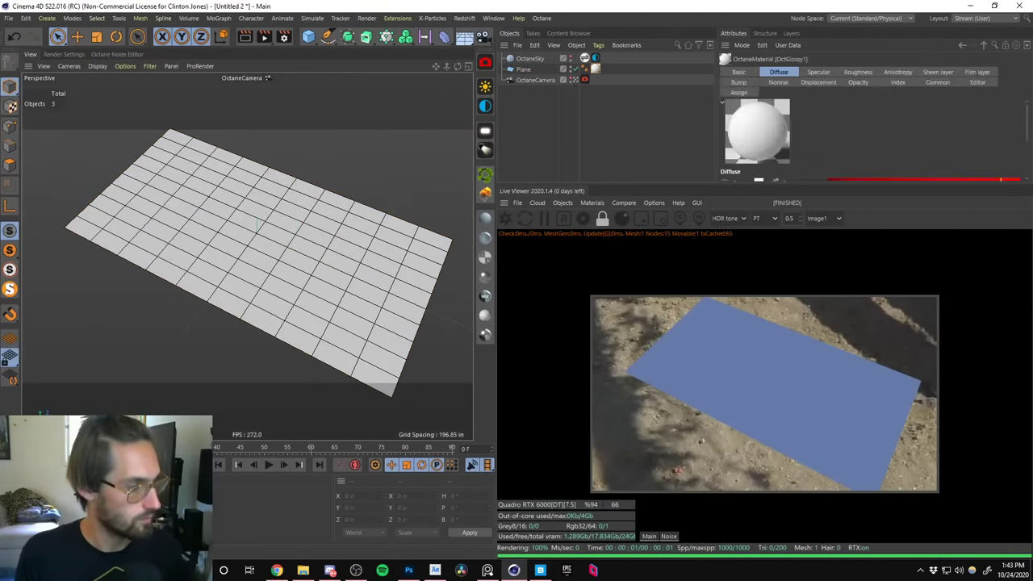
{"action": "key", "text": "Delete"}
{"action": "left_click", "coordinate": [64, 507]}
{"action": "left_click", "coordinate": [121, 517]}
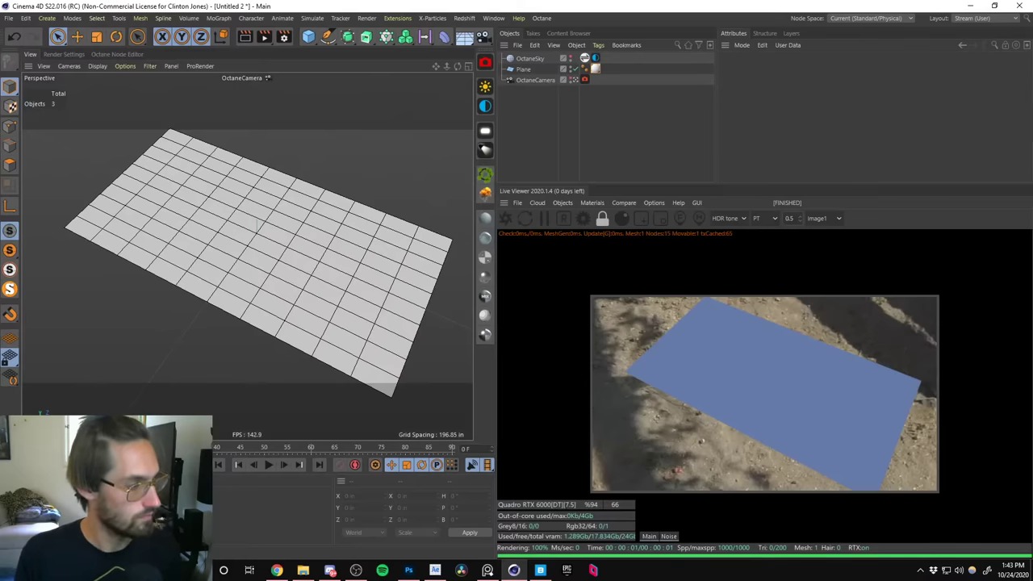
Open OctDiffuse2's node graph and connect a new Image texture node to its Diffuse channel.
{"action": "double_click", "coordinate": [65, 507]}
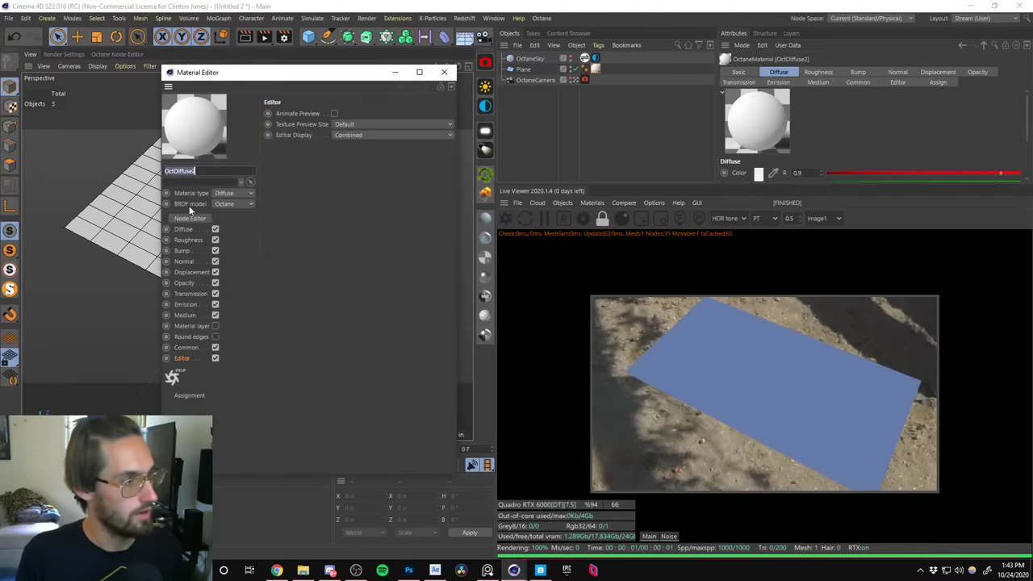
{"action": "left_click", "coordinate": [191, 219]}
{"action": "left_click", "coordinate": [443, 73]}
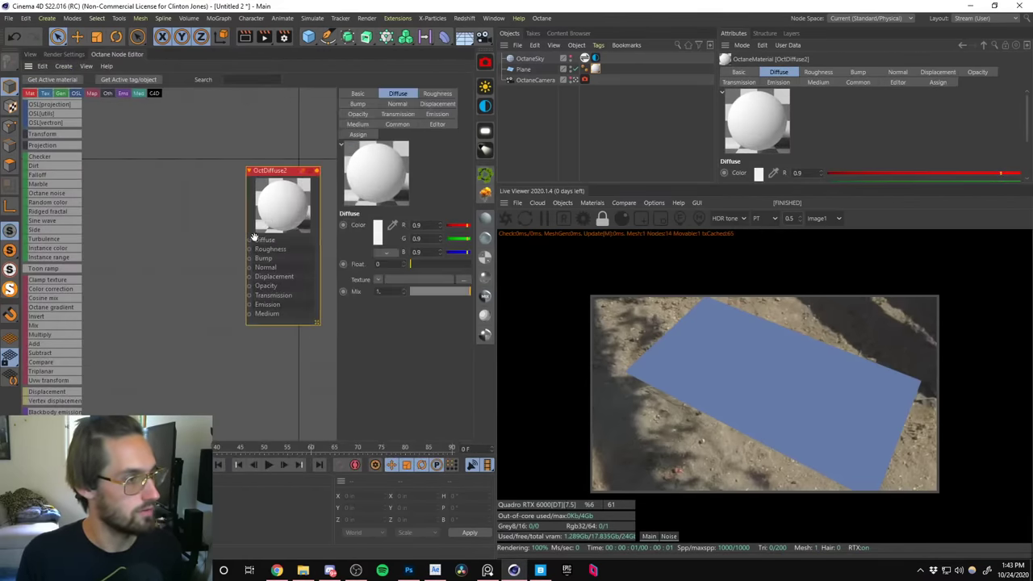
{"action": "left_click_drag", "start_coordinate": [253, 243], "coordinate": [200, 214]}
{"action": "left_click", "coordinate": [194, 211]}
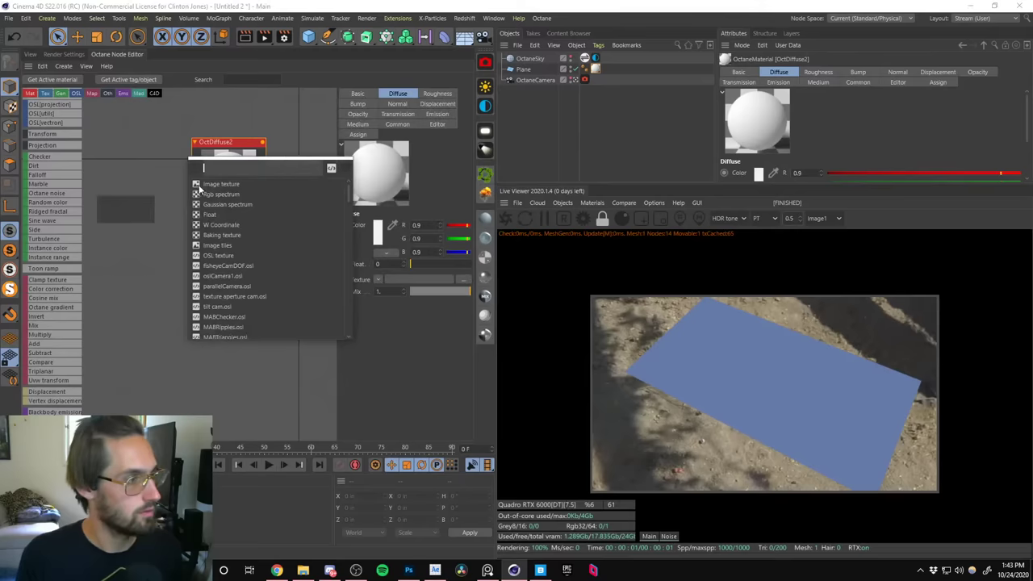
{"action": "left_click", "coordinate": [207, 185]}
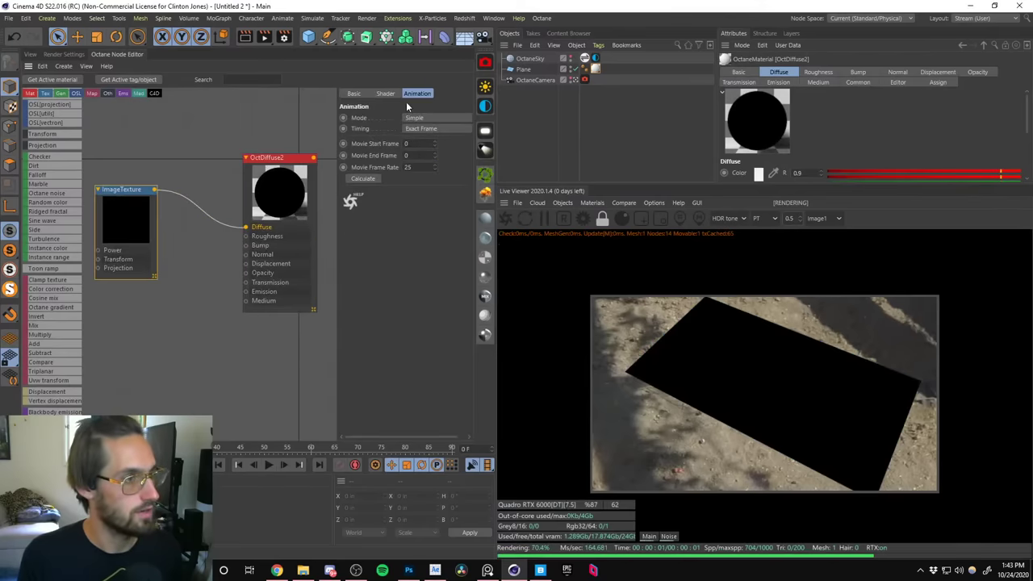
Load the 2048 x 1080 smoke sequence image into the ImageTexture without copying it to the project location.
{"action": "left_click", "coordinate": [385, 94]}
{"action": "left_click", "coordinate": [361, 93]}
{"action": "left_click", "coordinate": [378, 94]}
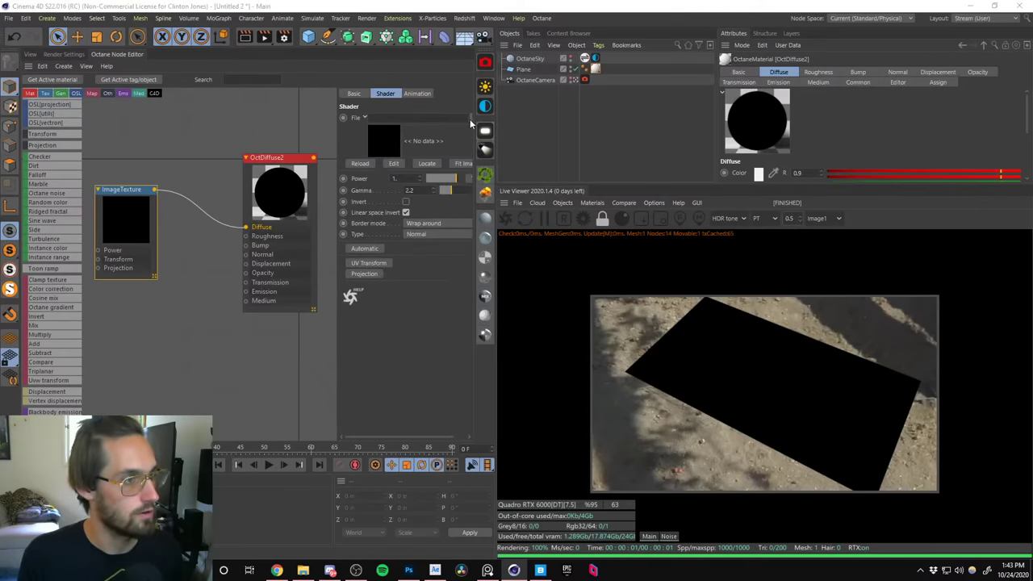
{"action": "left_click", "coordinate": [470, 118]}
{"action": "double_click", "coordinate": [169, 105]}
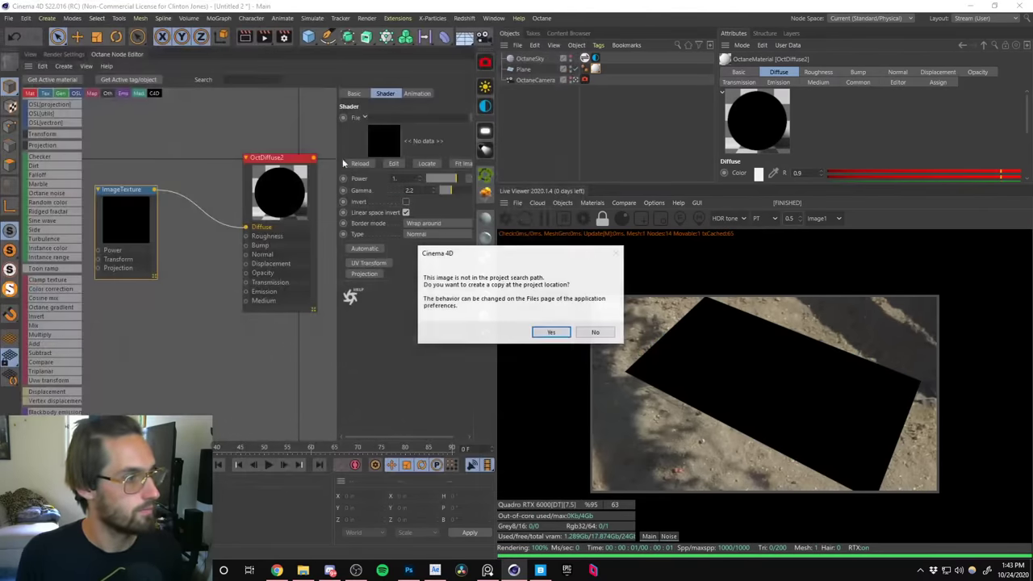
{"action": "left_click", "coordinate": [595, 331]}
{"action": "left_click_drag", "start_coordinate": [129, 211], "coordinate": [123, 198]}
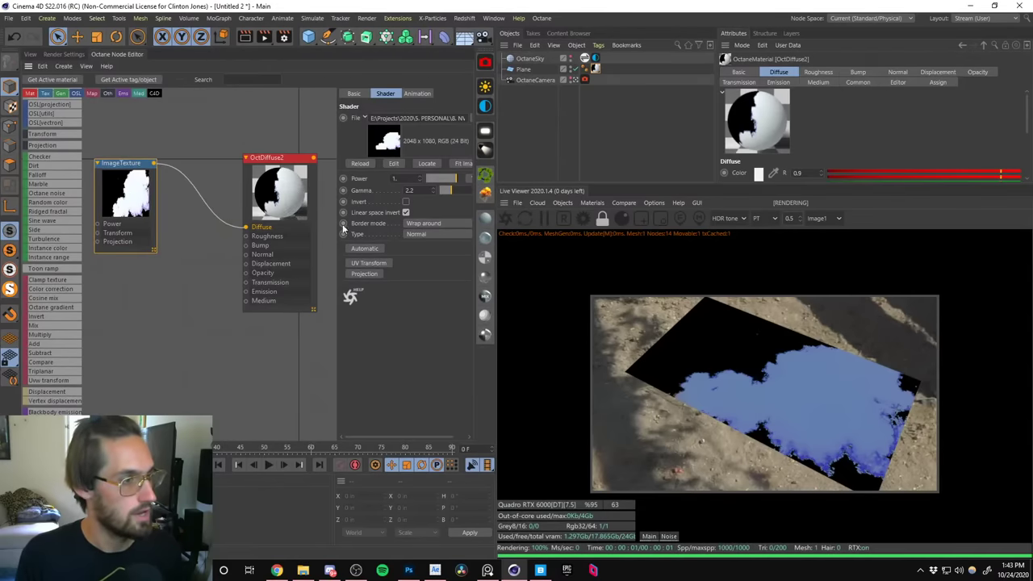
Calculate the ImageTexture's movie range and play the timeline to test the smoke animation.
{"action": "left_click", "coordinate": [417, 94]}
{"action": "left_click", "coordinate": [370, 178]}
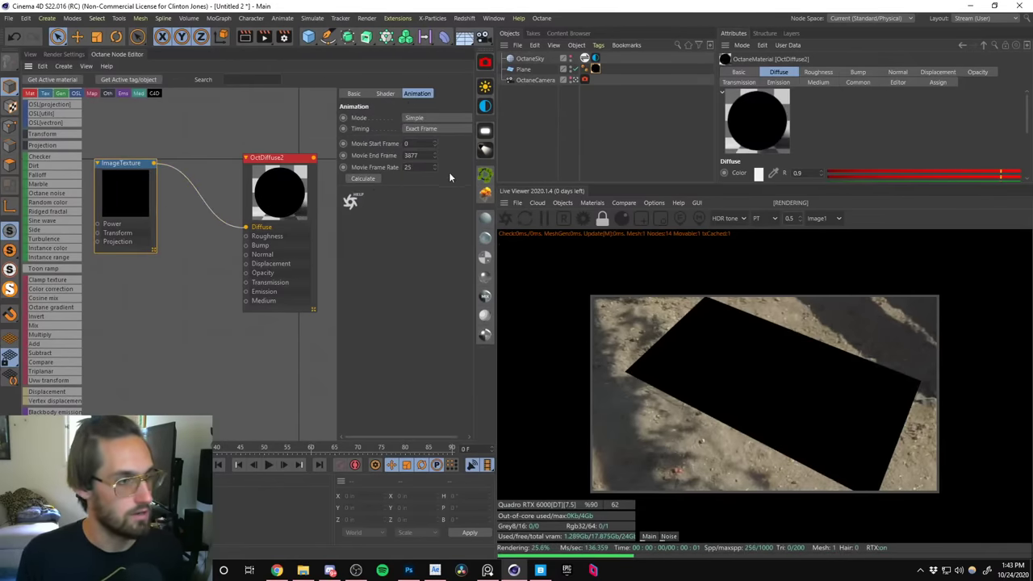
{"action": "left_click", "coordinate": [268, 465]}
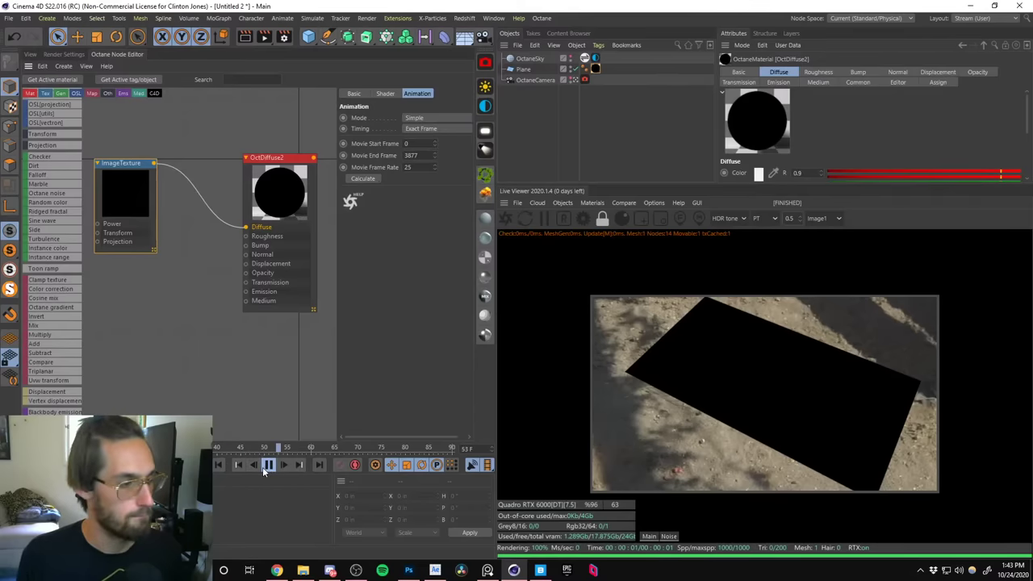
Set the ImageTexture's Movie Frame Rate to 30 and its Movie Start Frame to 1.
{"action": "left_click", "coordinate": [410, 167]}
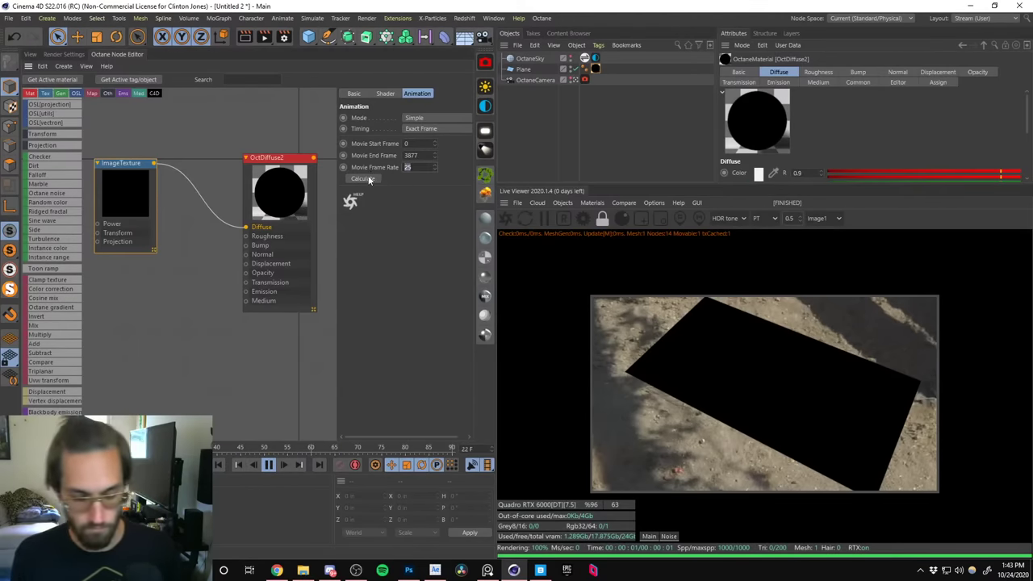
{"action": "type", "text": "30"}
{"action": "key", "text": "Tab"}
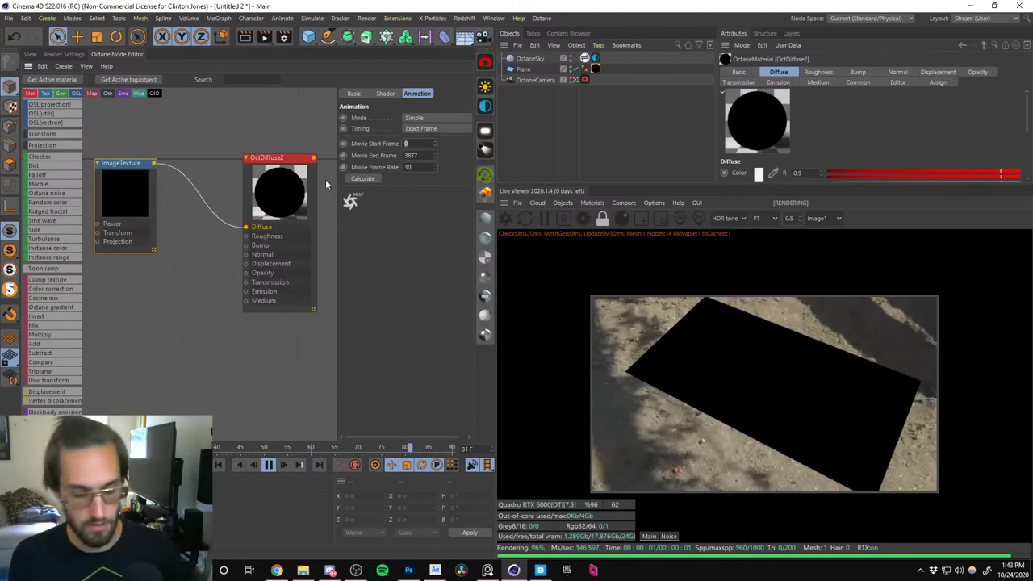
{"action": "type", "text": "1"}
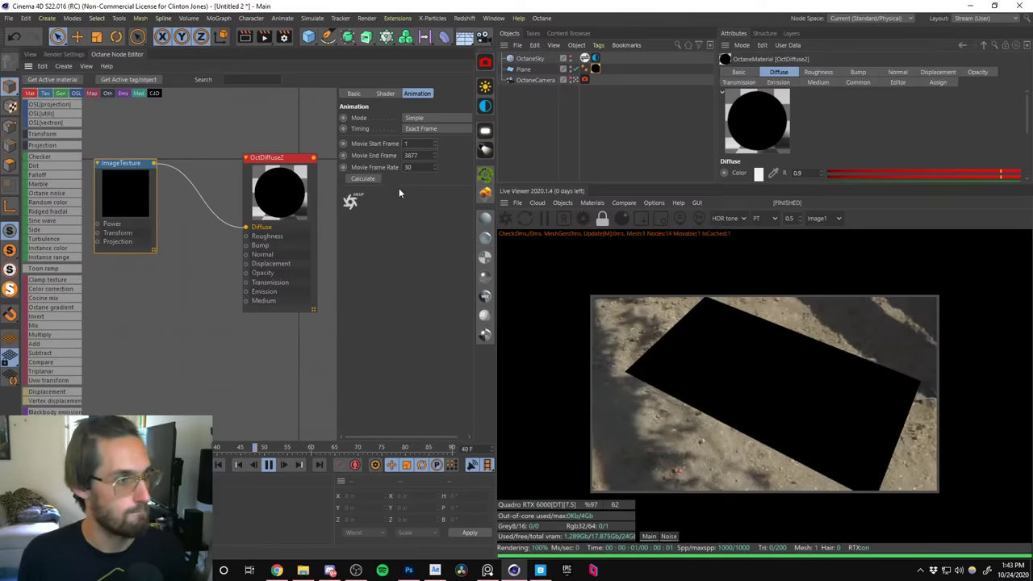
Enable Animate Preview in OctDiffuse2's Editor settings and check the plane in the perspective view.
{"action": "left_click", "coordinate": [258, 179]}
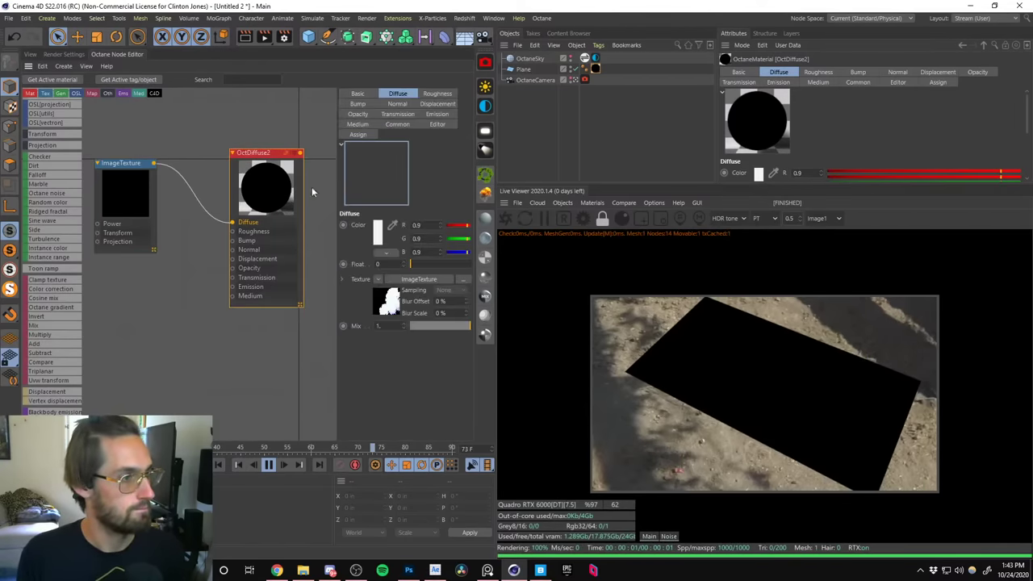
{"action": "left_click", "coordinate": [358, 135]}
{"action": "left_click", "coordinate": [437, 126]}
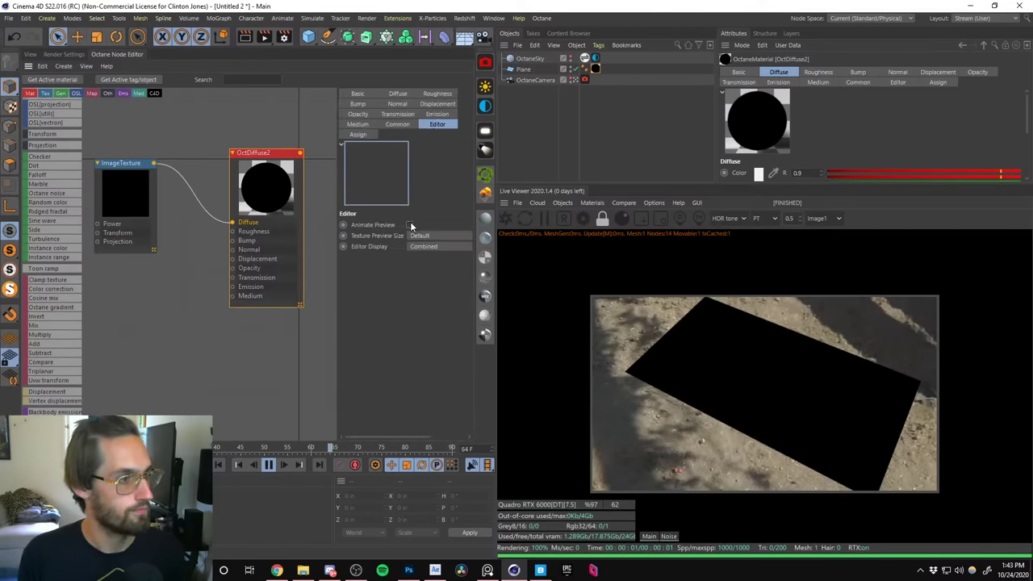
{"action": "left_click", "coordinate": [22, 54]}
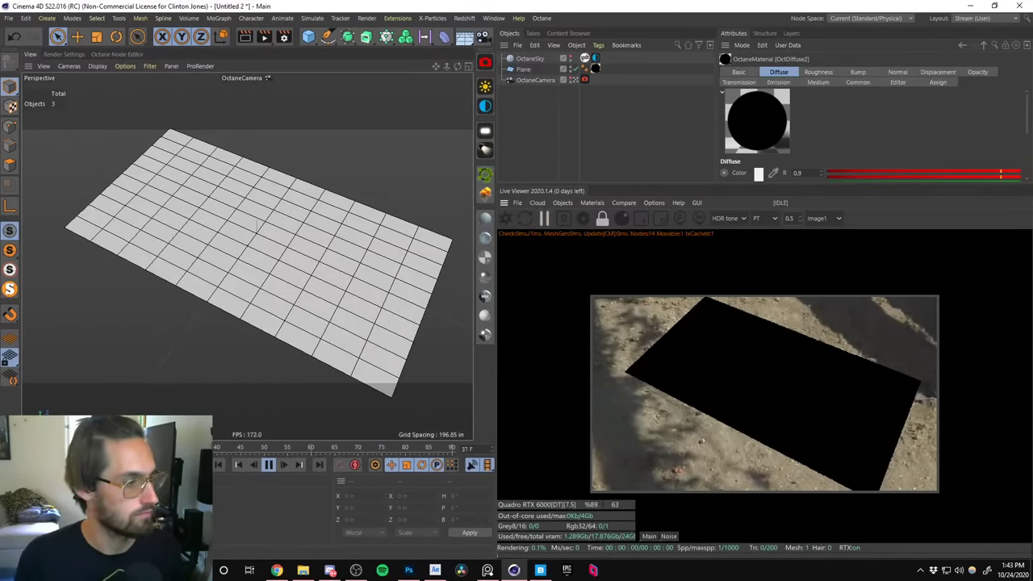
Return to OctDiffuse2's node graph and set the ImageTexture's Movie Start Frame and Movie End Frame to 0.
{"action": "double_click", "coordinate": [25, 508]}
{"action": "left_click_drag", "start_coordinate": [294, 76], "coordinate": [680, 90]}
{"action": "left_click", "coordinate": [575, 230]}
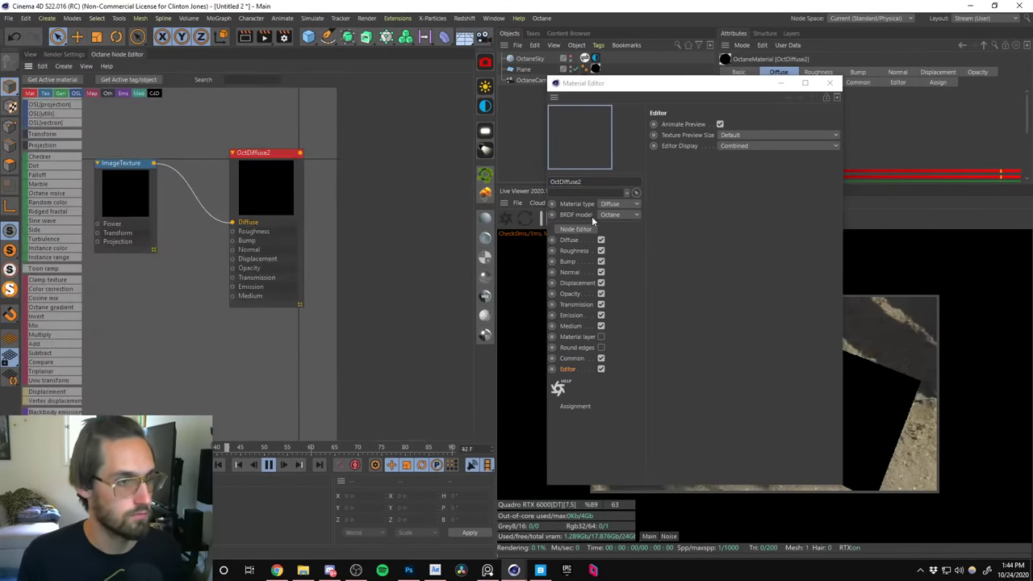
{"action": "left_click", "coordinate": [829, 83]}
{"action": "left_click", "coordinate": [128, 187]}
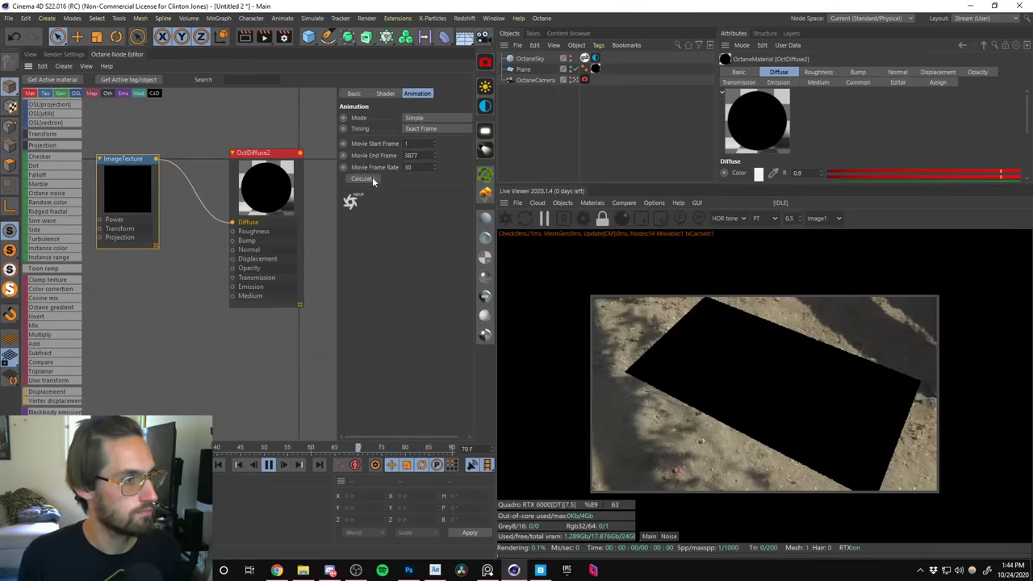
{"action": "double_click", "coordinate": [420, 155]}
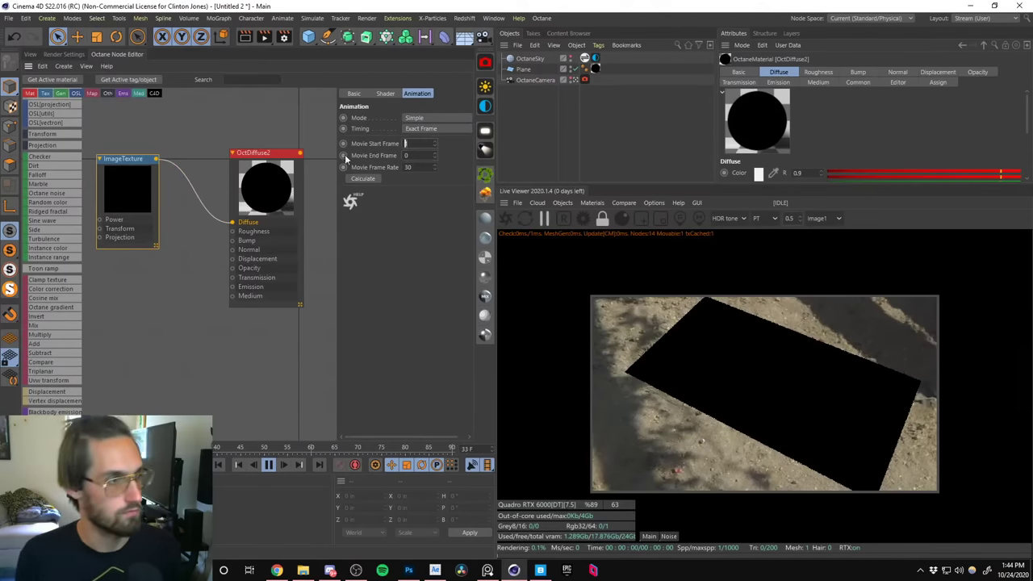
Stop playback at frame 0 and resume the Live Viewer render to compare it with the perspective view.
{"action": "left_click", "coordinate": [268, 465]}
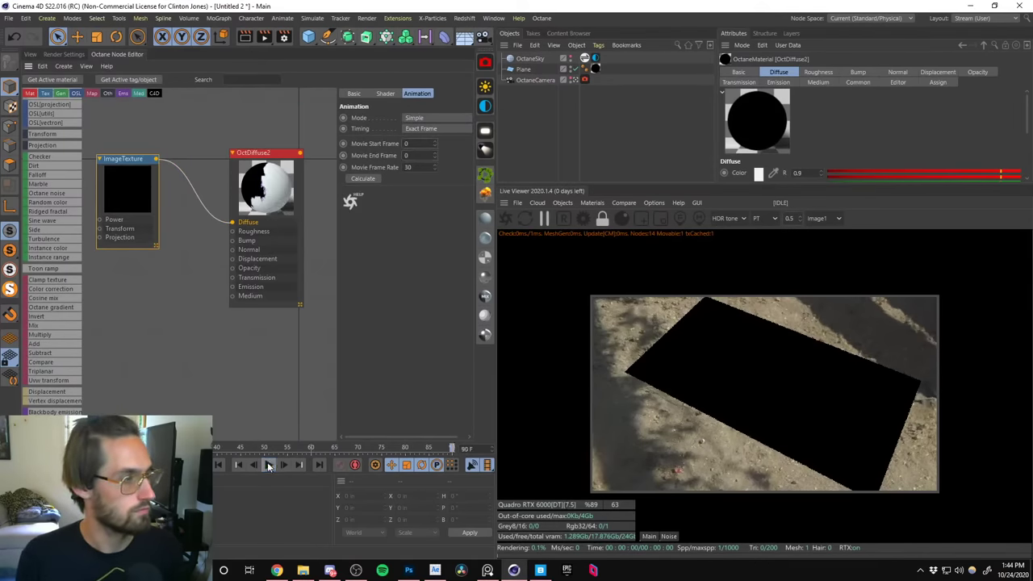
{"action": "left_click", "coordinate": [218, 465]}
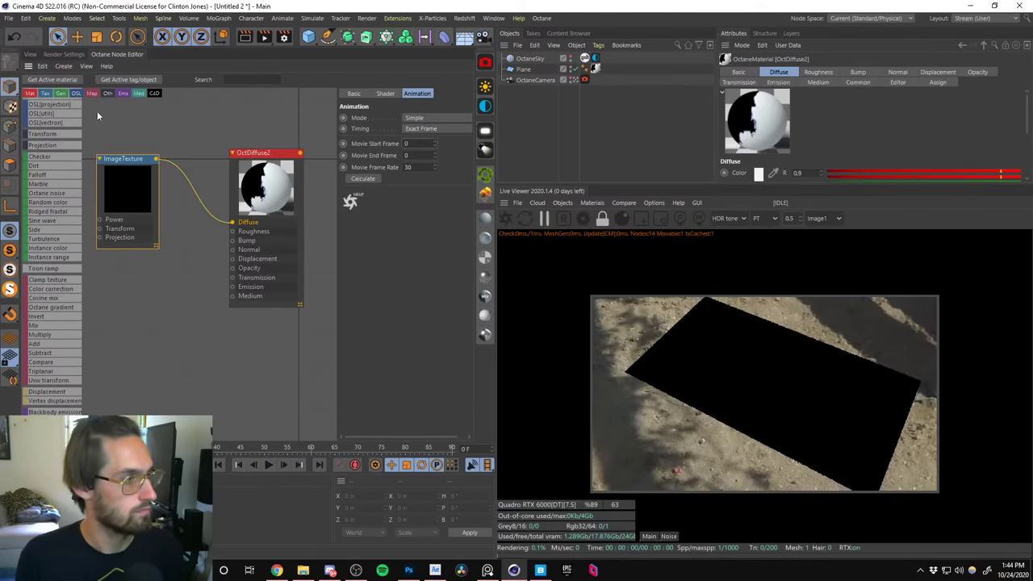
{"action": "left_click", "coordinate": [30, 54]}
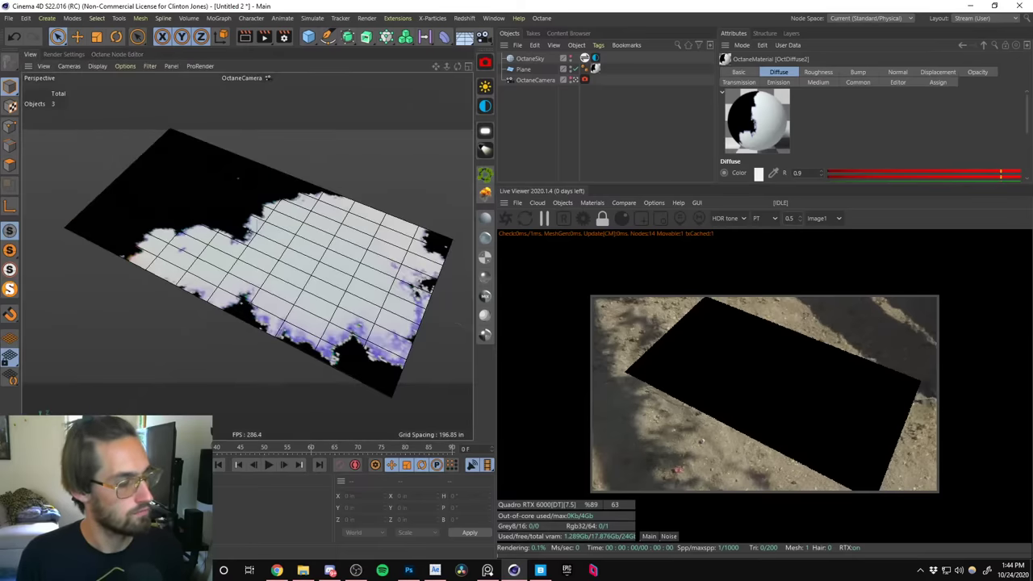
{"action": "left_click", "coordinate": [544, 217]}
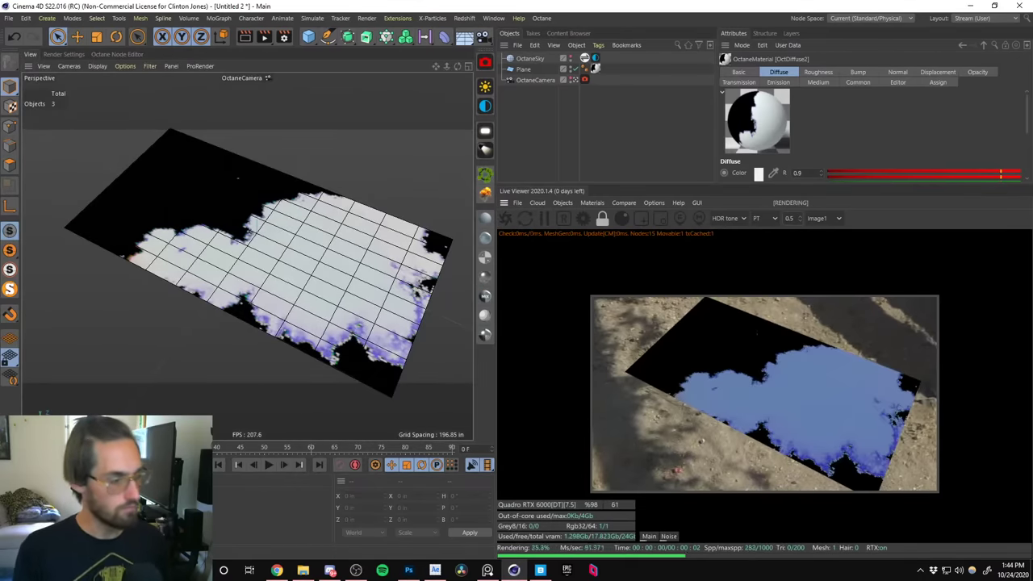
Calculate the movie range of OctDiffuse2's ImageTexture node and set its Movie End Frame to 200.
{"action": "double_click", "coordinate": [595, 70]}
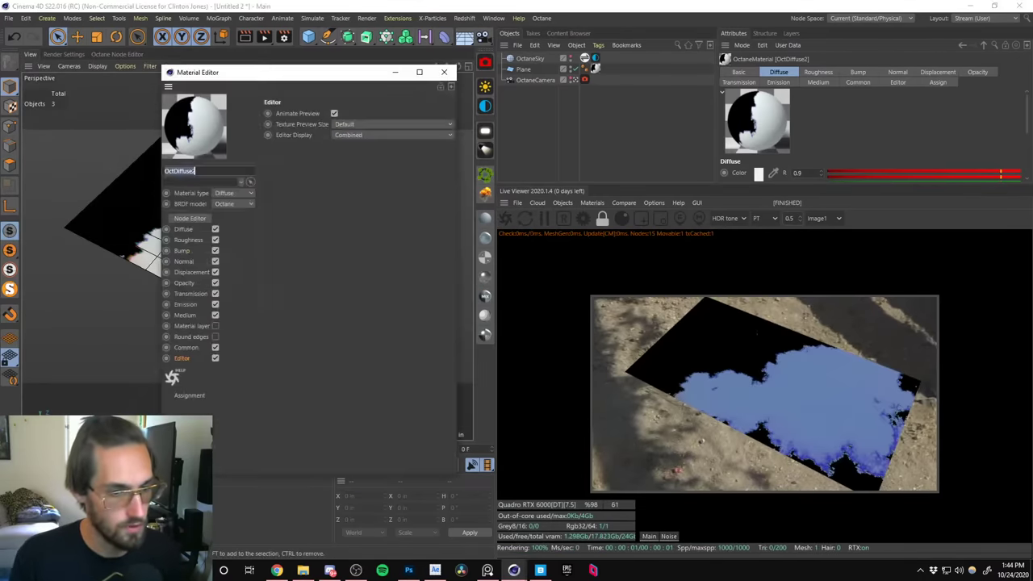
{"action": "left_click", "coordinate": [196, 216]}
{"action": "left_click", "coordinate": [444, 72]}
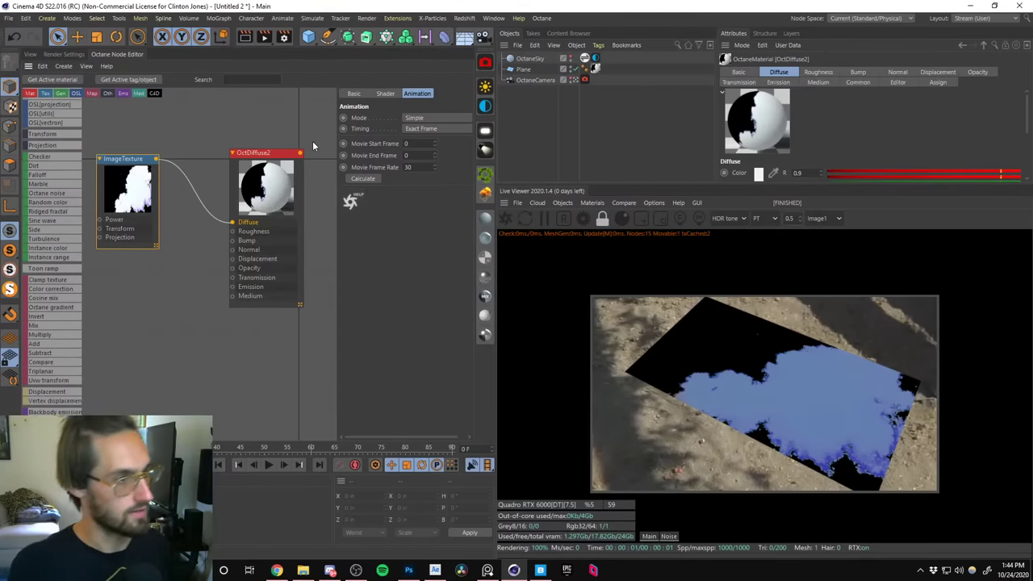
{"action": "left_click_drag", "start_coordinate": [294, 202], "coordinate": [284, 191]}
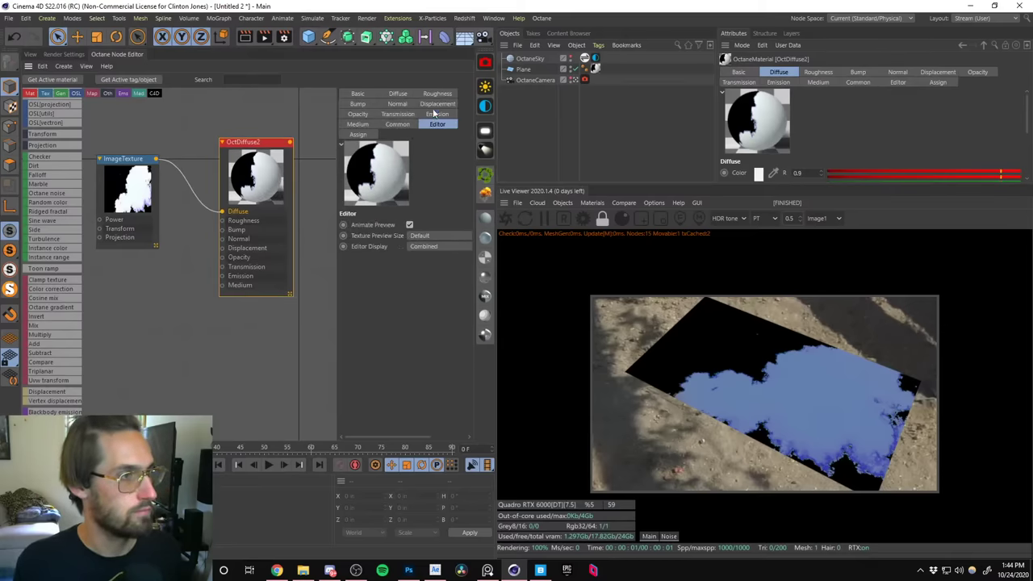
{"action": "left_click", "coordinate": [137, 197]}
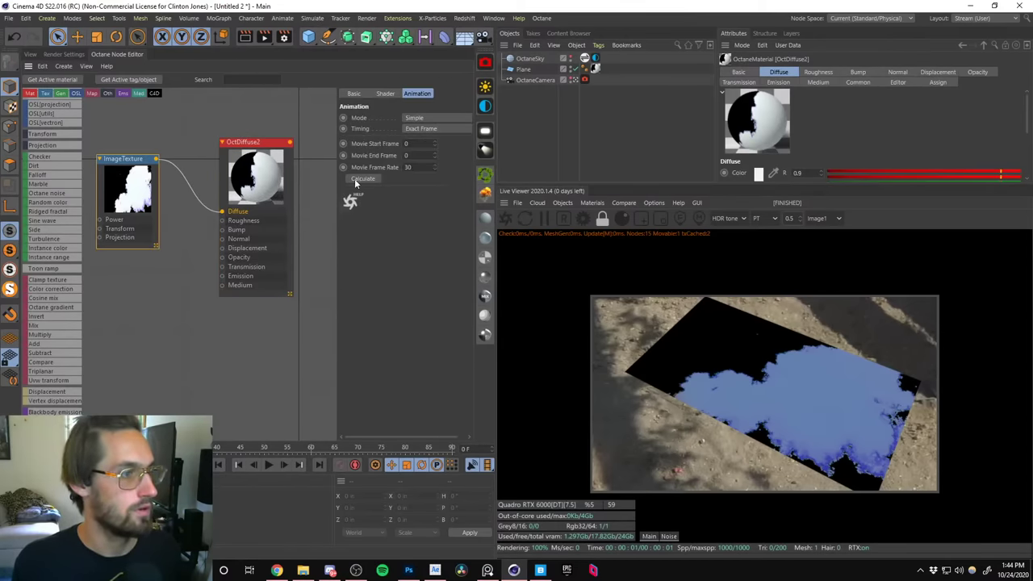
{"action": "left_click", "coordinate": [356, 179]}
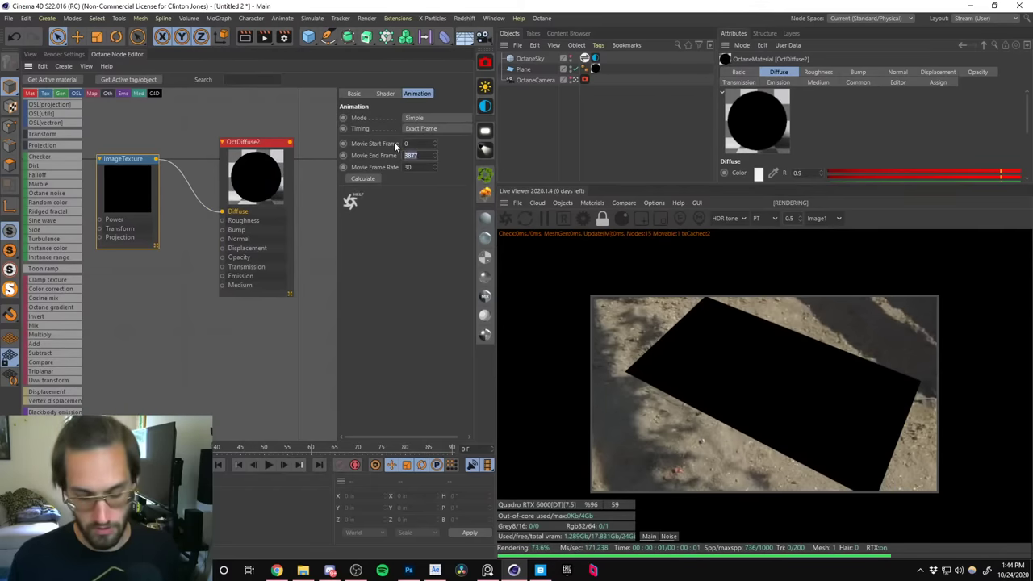
{"action": "type", "text": "200"}
{"action": "key", "text": "Return"}
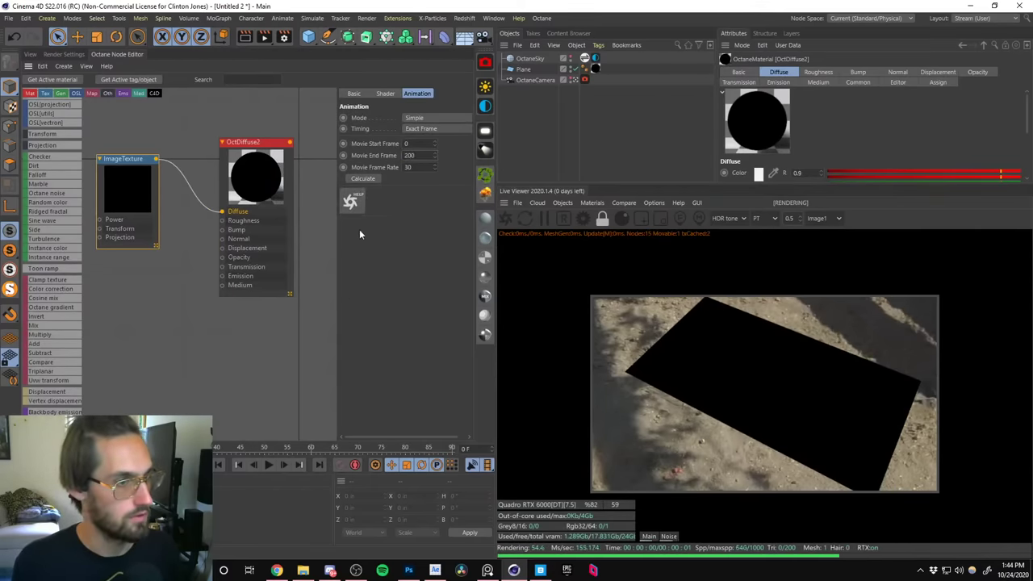
Play the animation in the perspective view to check the plane's texture, and return to frame 0.
{"action": "left_click", "coordinate": [268, 466]}
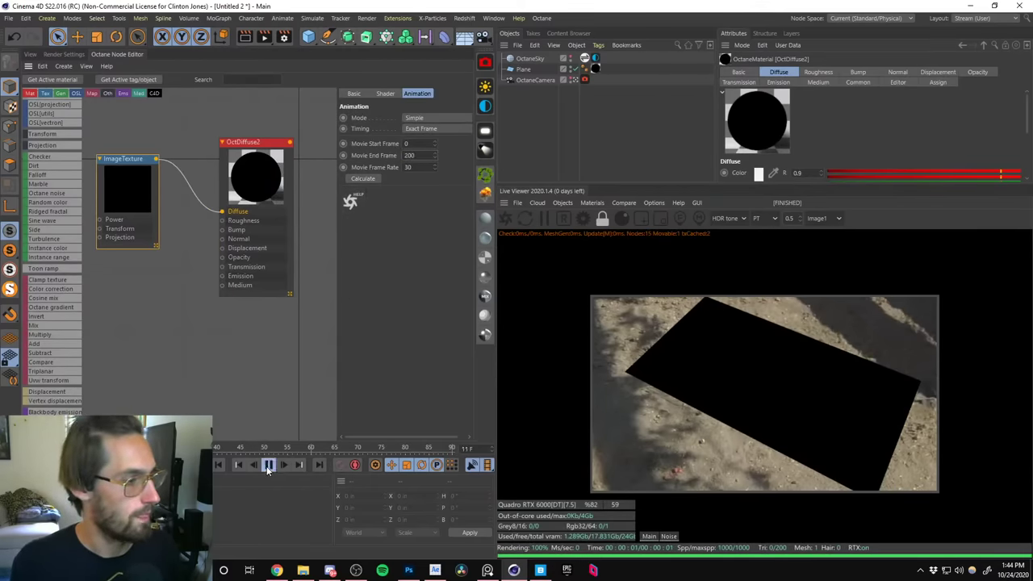
{"action": "left_click", "coordinate": [268, 467]}
{"action": "left_click", "coordinate": [29, 54]}
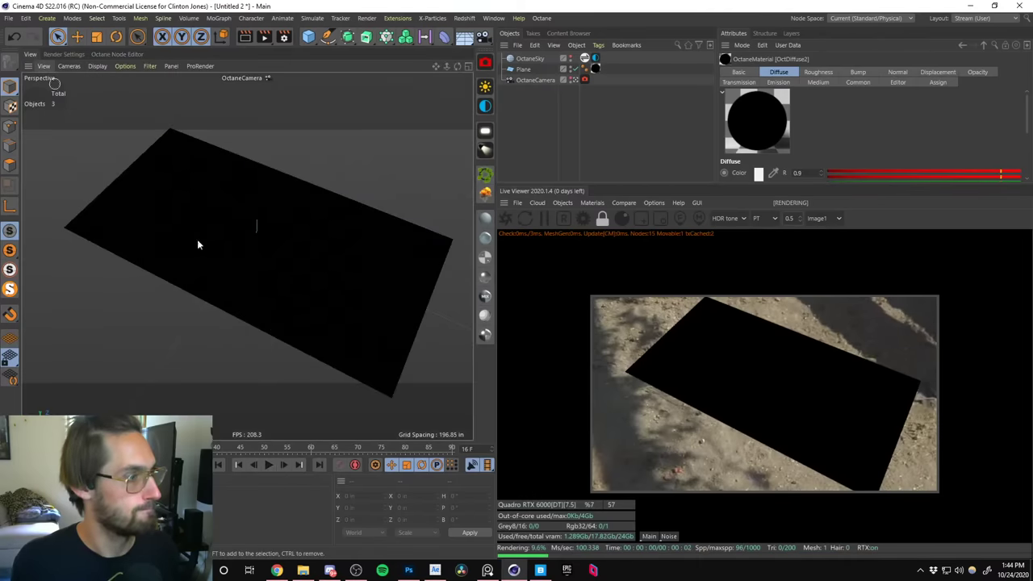
{"action": "left_click", "coordinate": [269, 465]}
{"action": "left_click", "coordinate": [268, 464]}
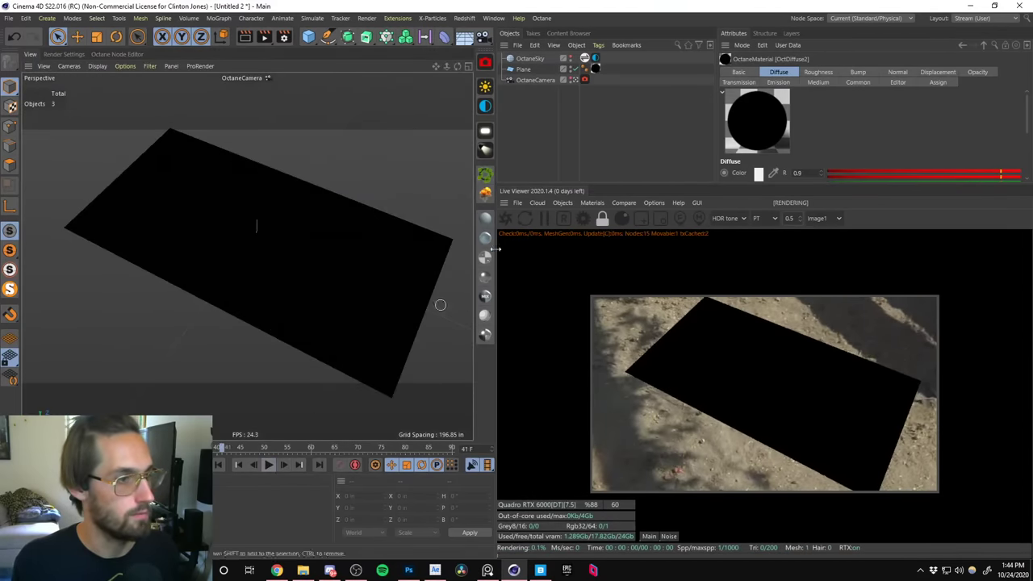
{"action": "left_click", "coordinate": [218, 465]}
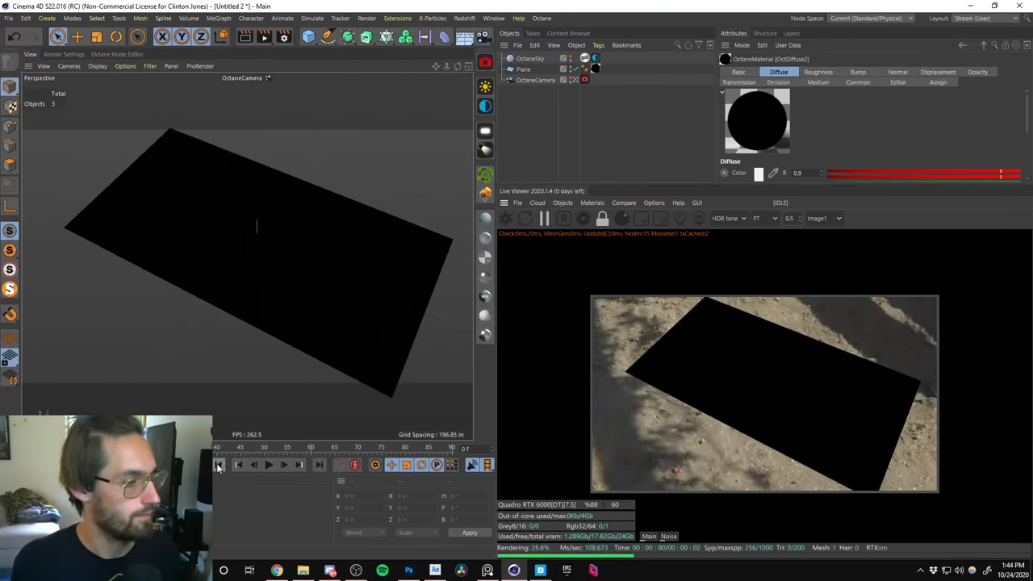
Create a new standard material and load the image Extra_Small_Smoke_8_2206_2K_02644 as its Color texture.
{"action": "double_click", "coordinate": [32, 505]}
{"action": "left_click", "coordinate": [444, 73]}
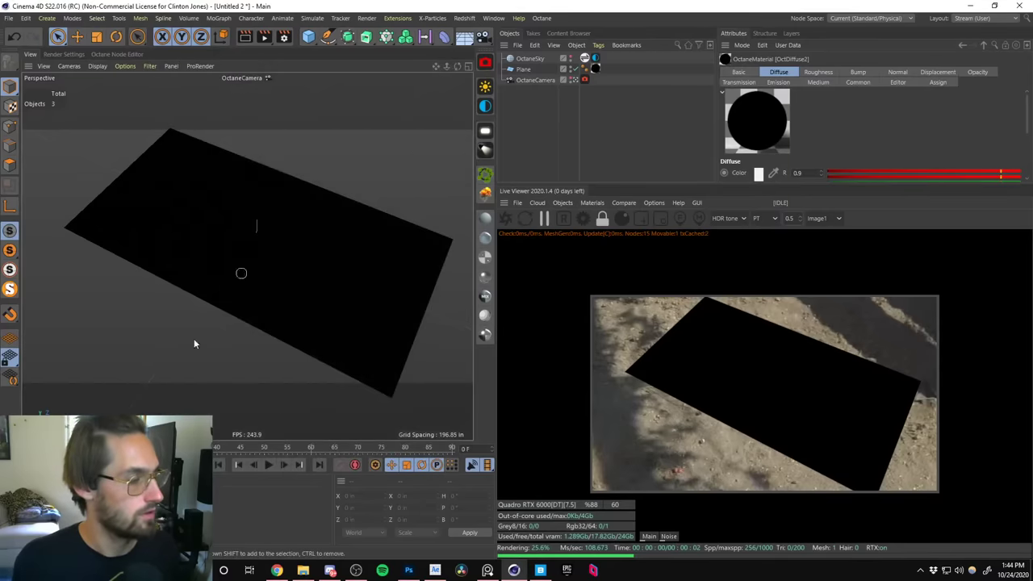
{"action": "double_click", "coordinate": [137, 516]}
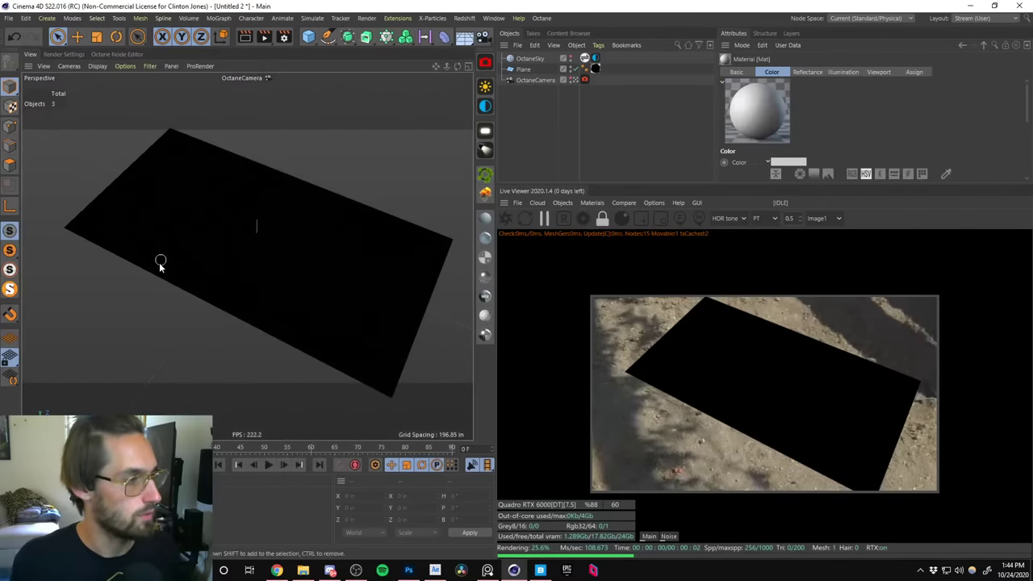
{"action": "double_click", "coordinate": [32, 504]}
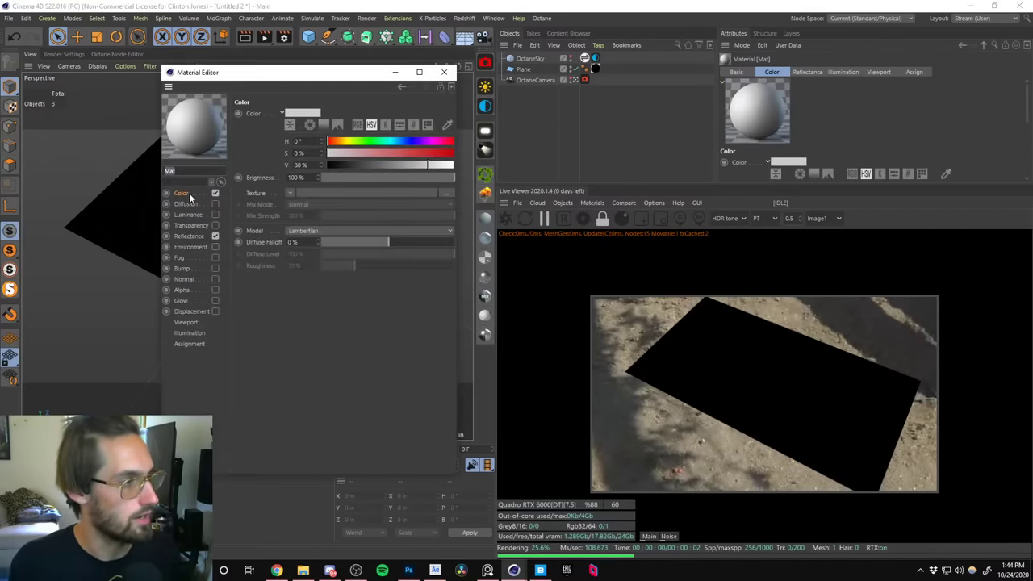
{"action": "left_click", "coordinate": [290, 194]}
{"action": "left_click", "coordinate": [297, 213]}
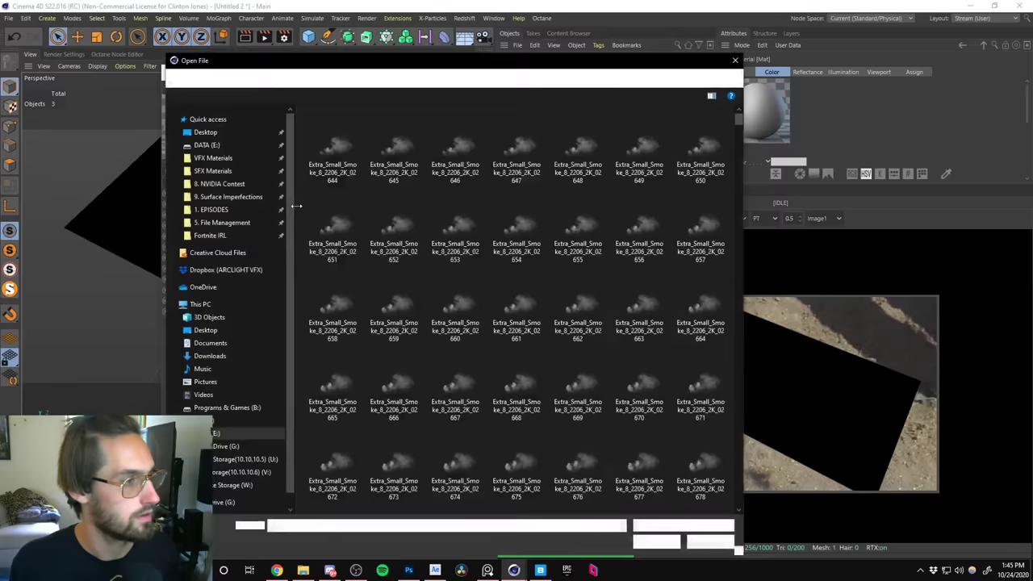
{"action": "left_click", "coordinate": [332, 147]}
{"action": "left_click", "coordinate": [656, 541]}
{"action": "left_click", "coordinate": [595, 330]}
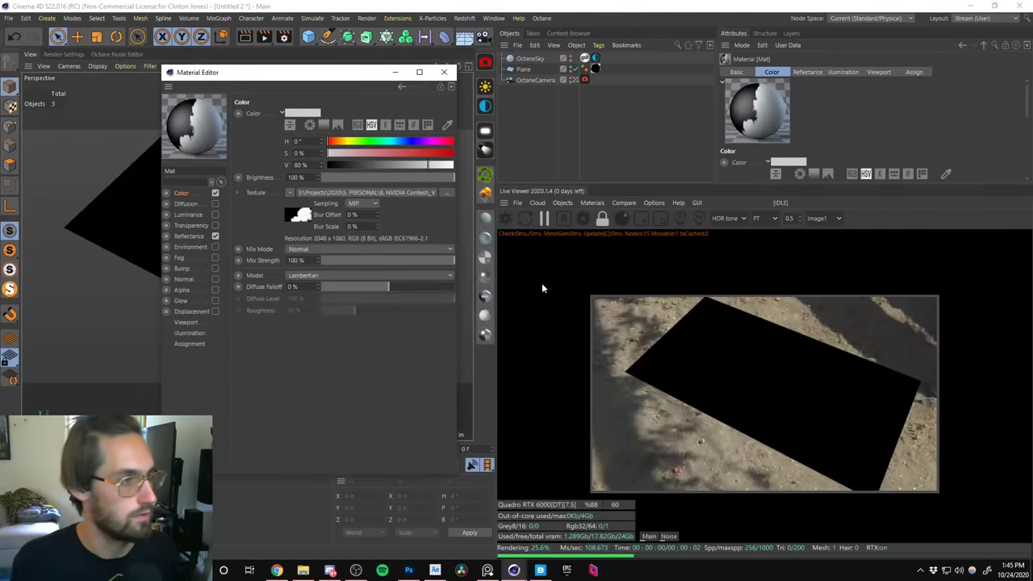
Calculate the movie frame range in the Animation settings of the standard material's Color texture.
{"action": "left_click", "coordinate": [313, 99]}
{"action": "left_click", "coordinate": [258, 286]}
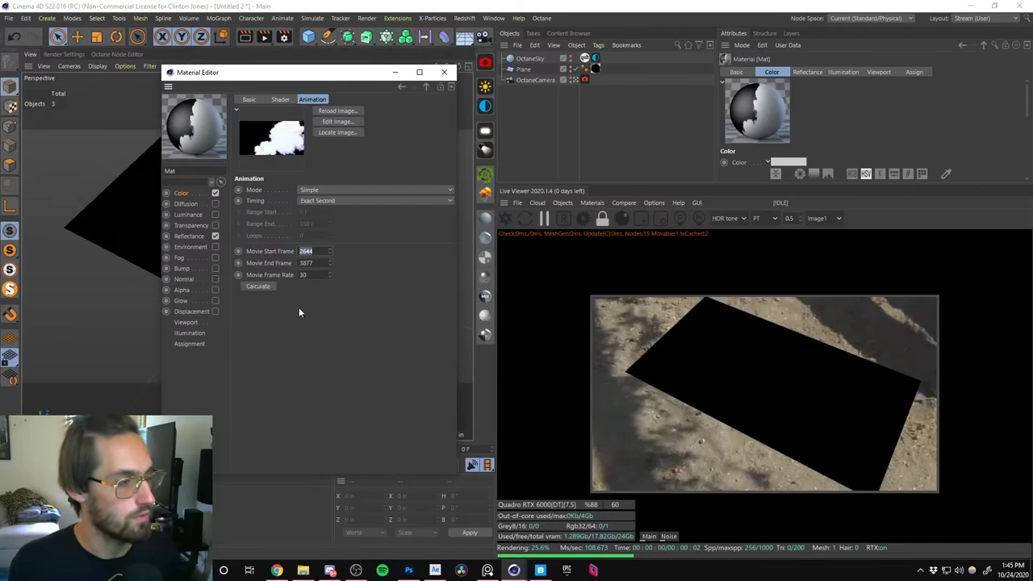
{"action": "left_click", "coordinate": [444, 72]}
Recalculate the movie range of OctDiffuse2's ImageTexture node and set its Movie Start Frame to 2644.
{"action": "double_click", "coordinate": [69, 512]}
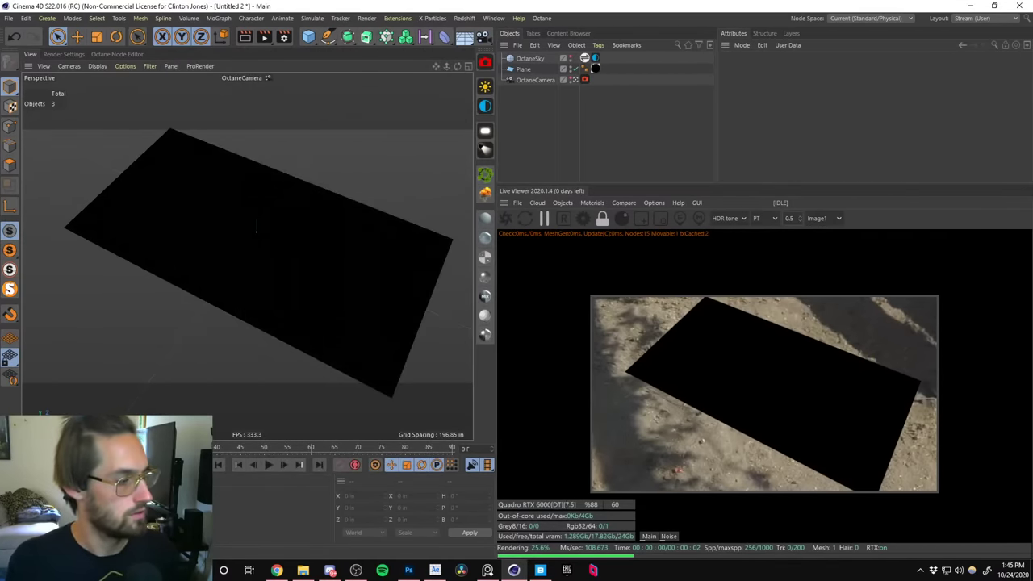
{"action": "left_click", "coordinate": [189, 218]}
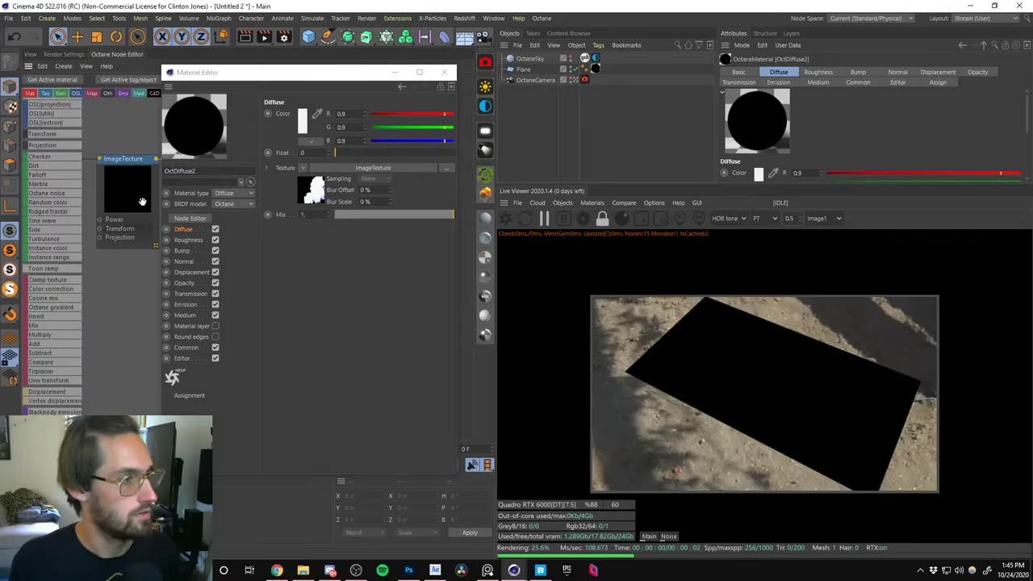
{"action": "left_click", "coordinate": [395, 73]}
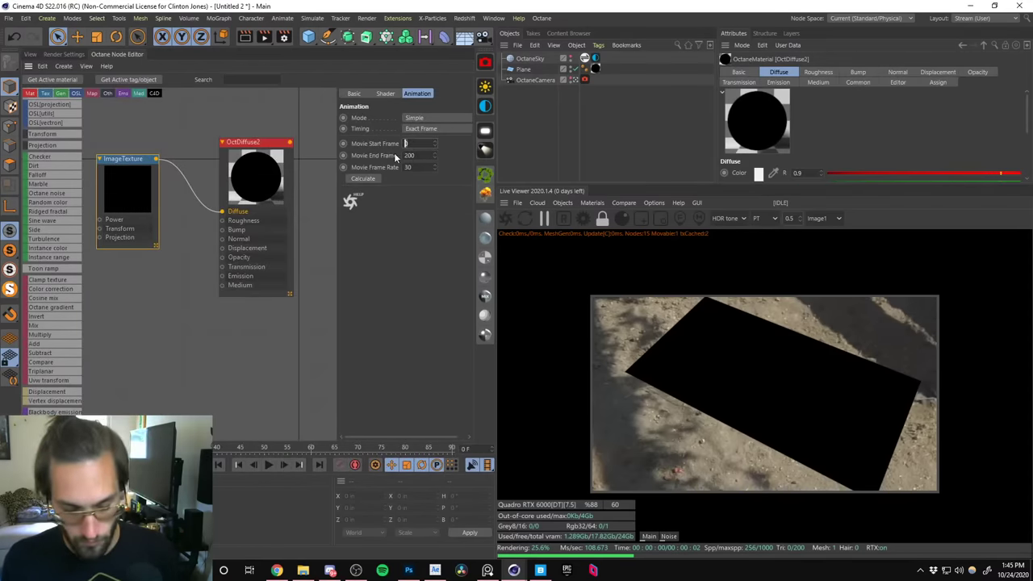
{"action": "type", "text": "2644"}
{"action": "key", "text": "Tab"}
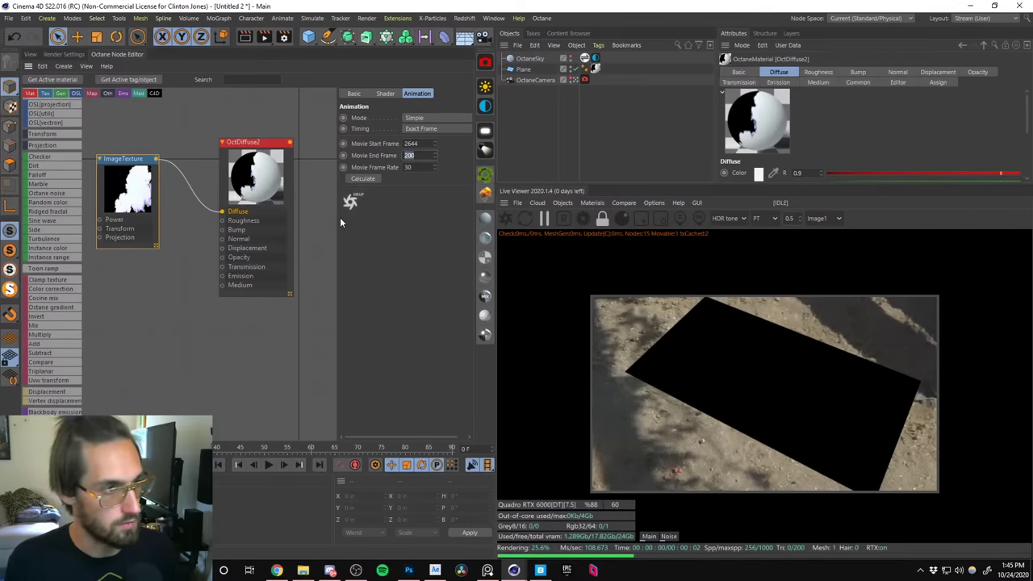
{"action": "left_click", "coordinate": [360, 178]}
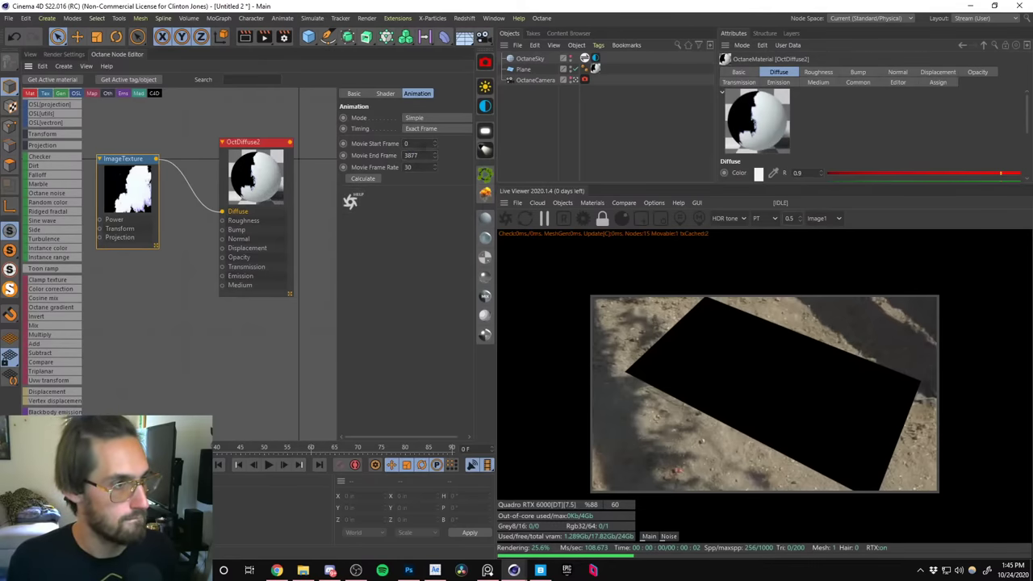
{"action": "type", "text": "2644"}
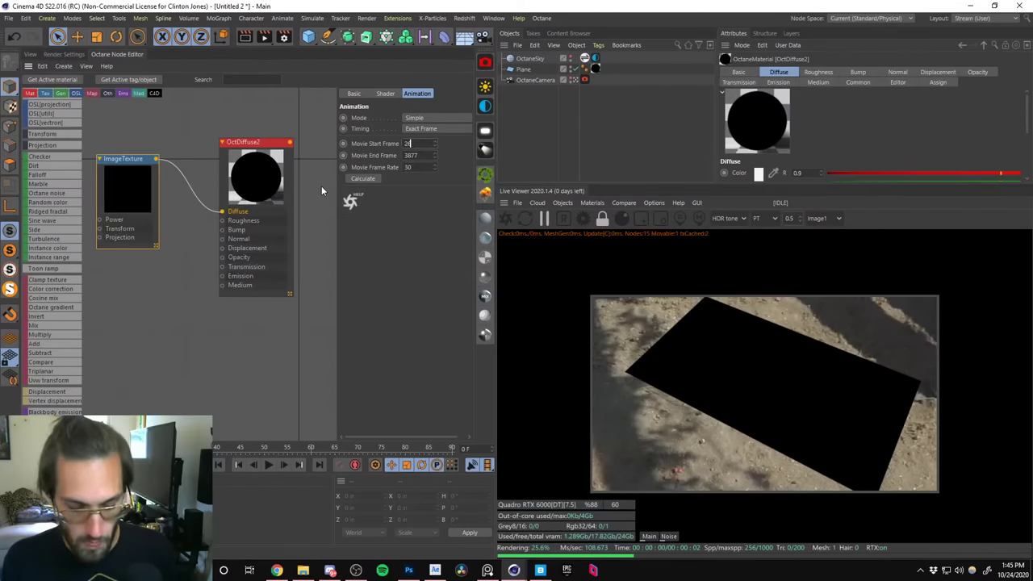
{"action": "key", "text": "Return"}
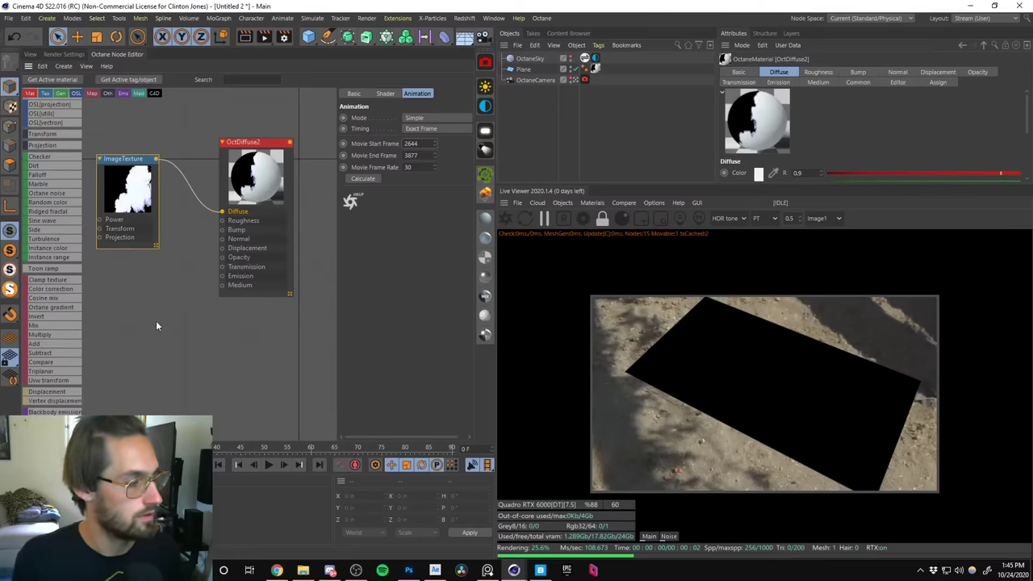
Play the animation in the perspective view and check the Animate Preview option in OctDiffuse2's Editor settings.
{"action": "left_click", "coordinate": [30, 54]}
{"action": "left_click", "coordinate": [268, 466]}
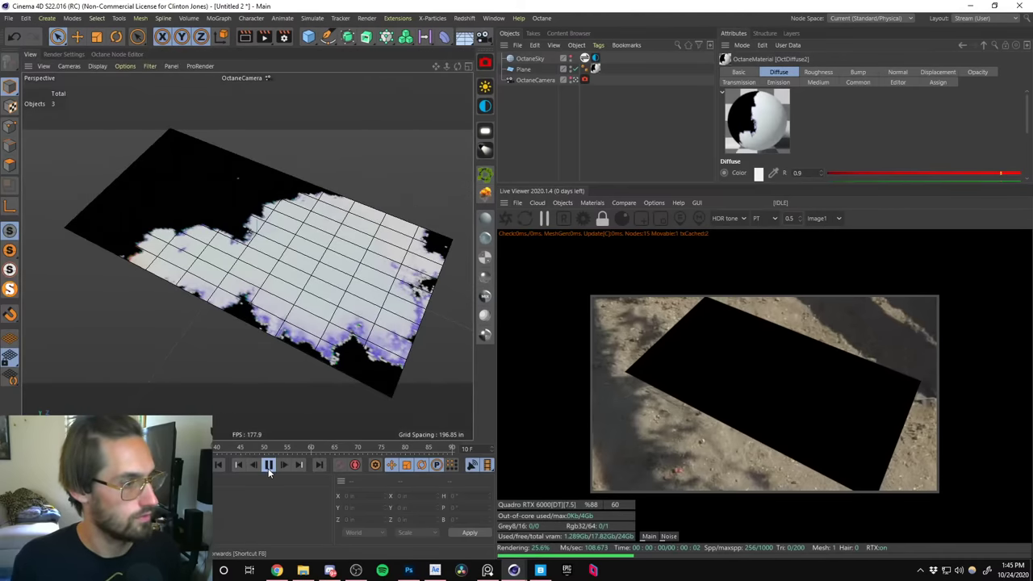
{"action": "left_click", "coordinate": [268, 467]}
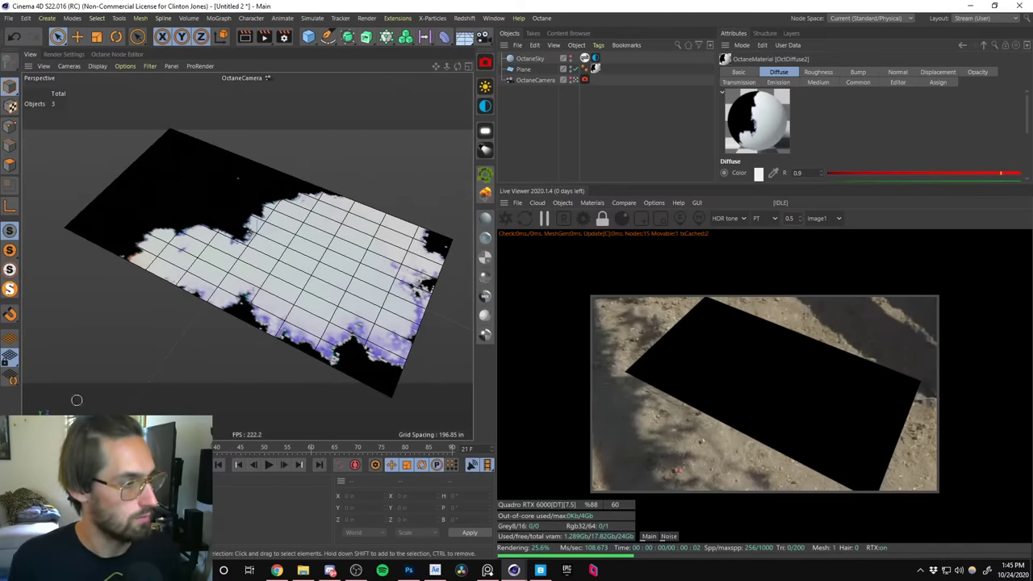
{"action": "double_click", "coordinate": [31, 507]}
{"action": "left_click", "coordinate": [181, 358]}
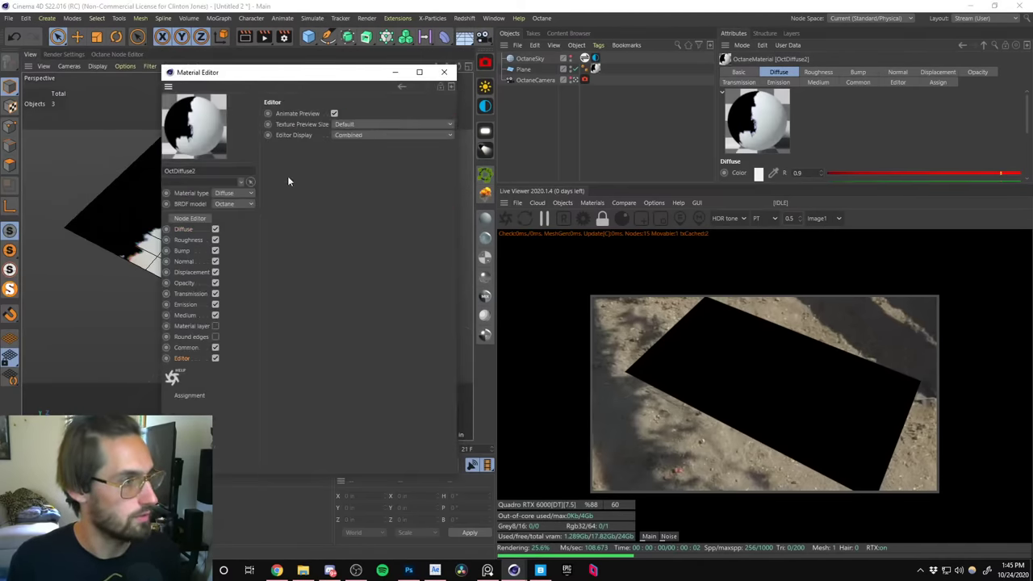
{"action": "left_click", "coordinate": [444, 72]}
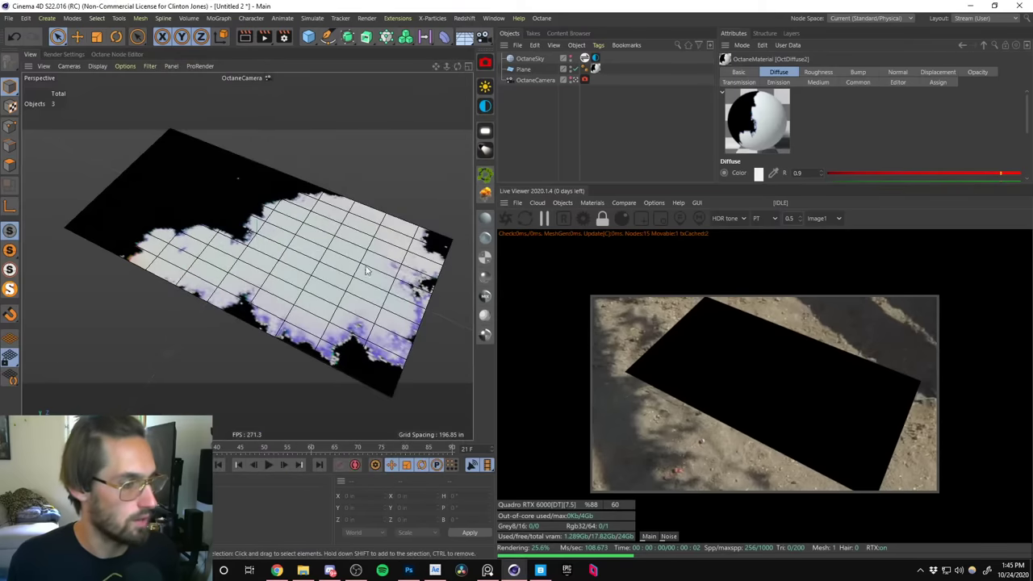
Restart the Live Viewer render and play the animation to compare the smoke texture in both views.
{"action": "left_click", "coordinate": [506, 218]}
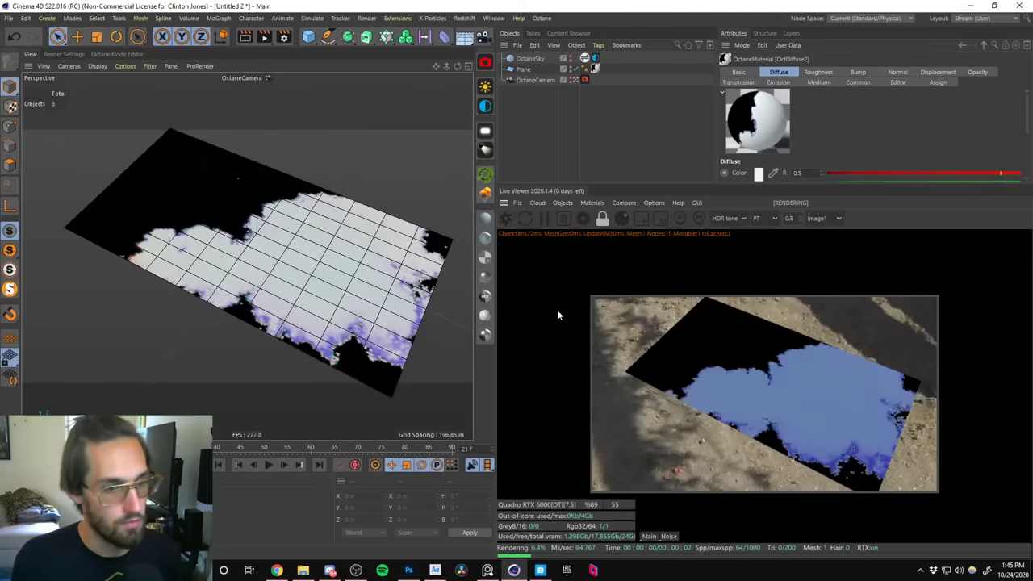
{"action": "left_click", "coordinate": [269, 465]}
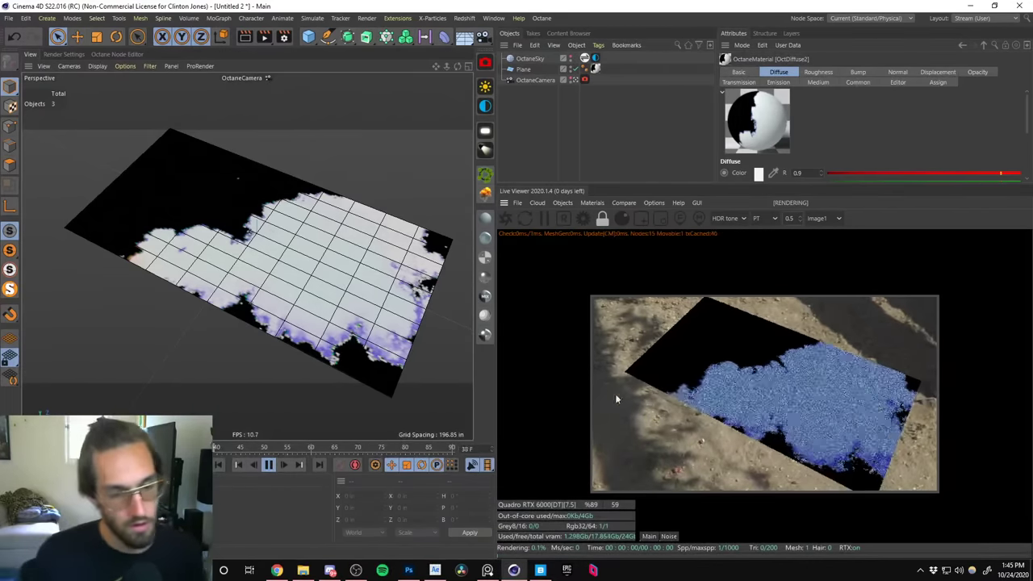
{"action": "left_click", "coordinate": [269, 466]}
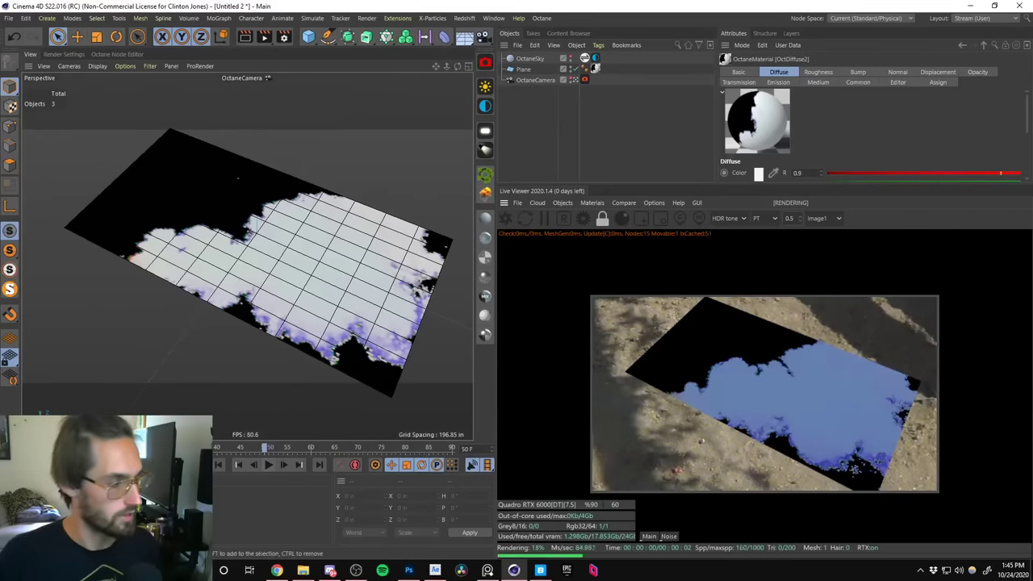
Reopen OctDiffuse2's node graph and review the ImageTexture node's Animation settings.
{"action": "double_click", "coordinate": [24, 507]}
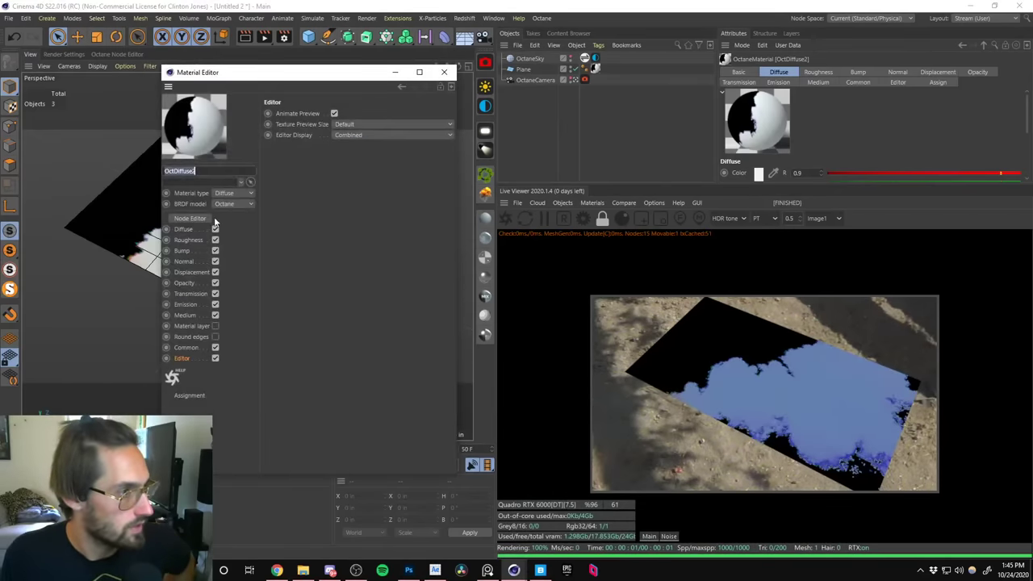
{"action": "left_click", "coordinate": [196, 220]}
{"action": "left_click", "coordinate": [445, 72]}
{"action": "left_click", "coordinate": [153, 169]}
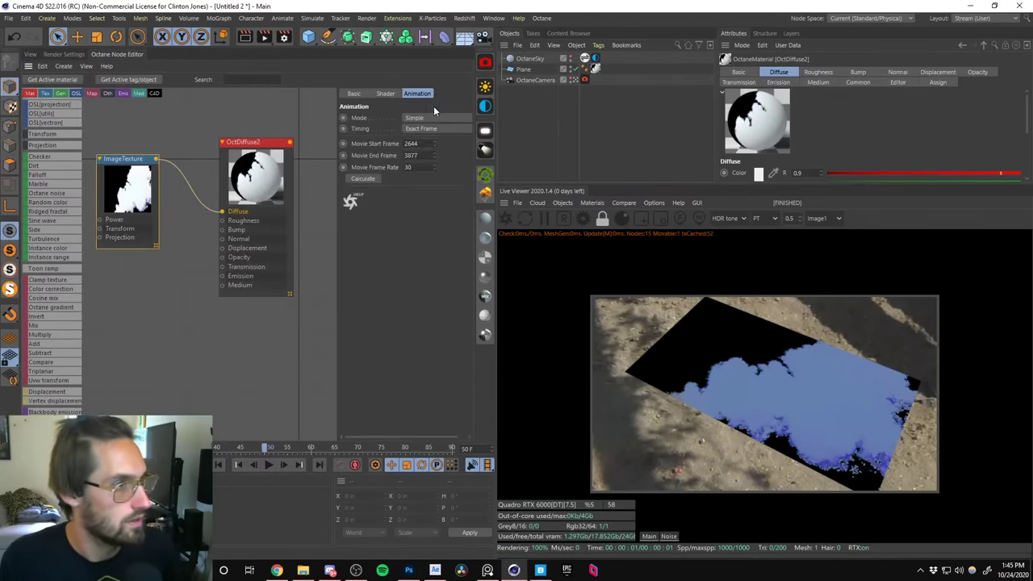
Switch to After Effects, set the smoke composition's Start Frame to 0, and reopen its composition settings to check.
{"action": "left_click", "coordinate": [435, 570]}
{"action": "key", "text": "ctrl+k"}
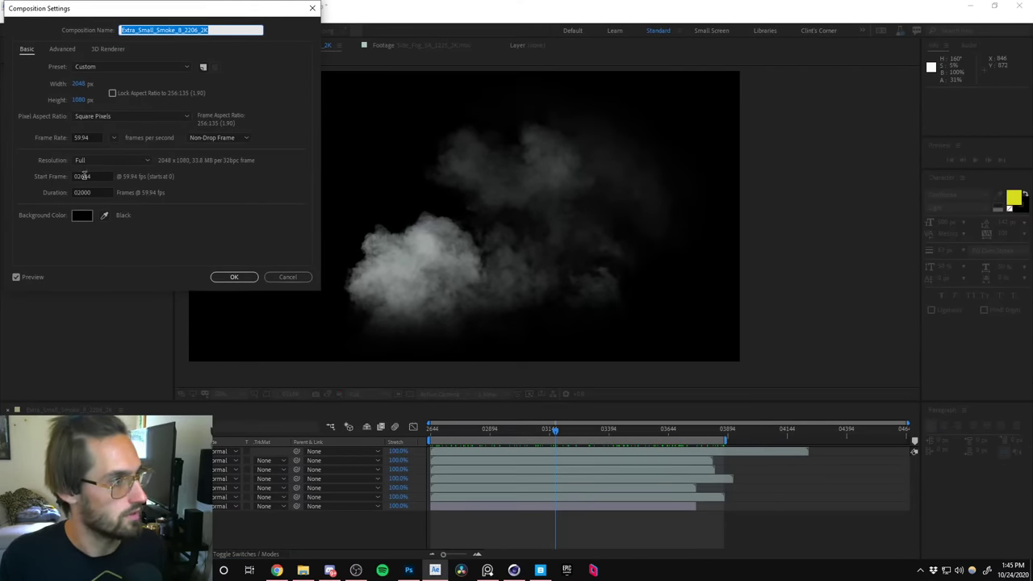
{"action": "left_click", "coordinate": [93, 178]}
{"action": "type", "text": "0"}
{"action": "key", "text": "Return"}
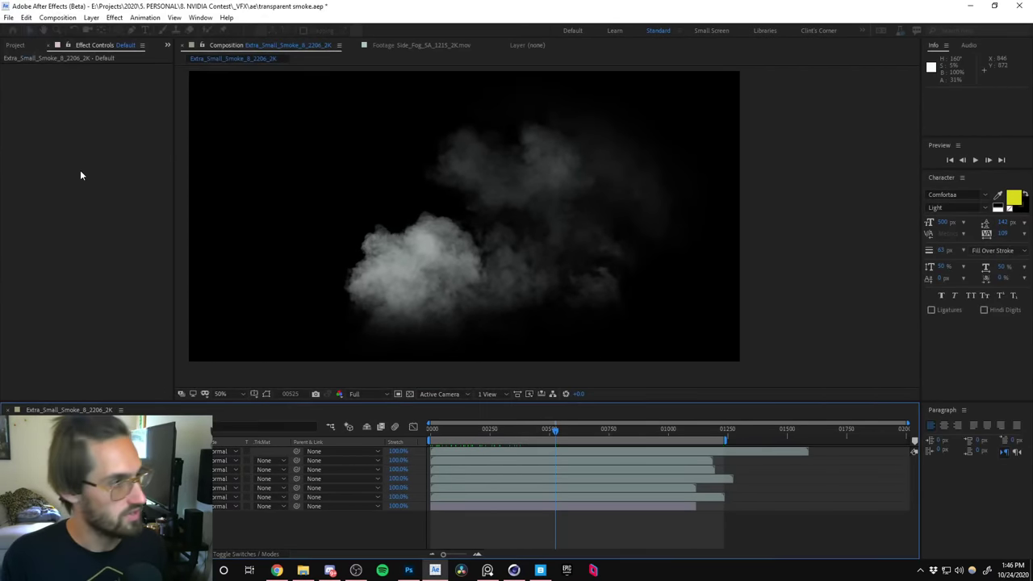
{"action": "key", "text": "ctrl+k"}
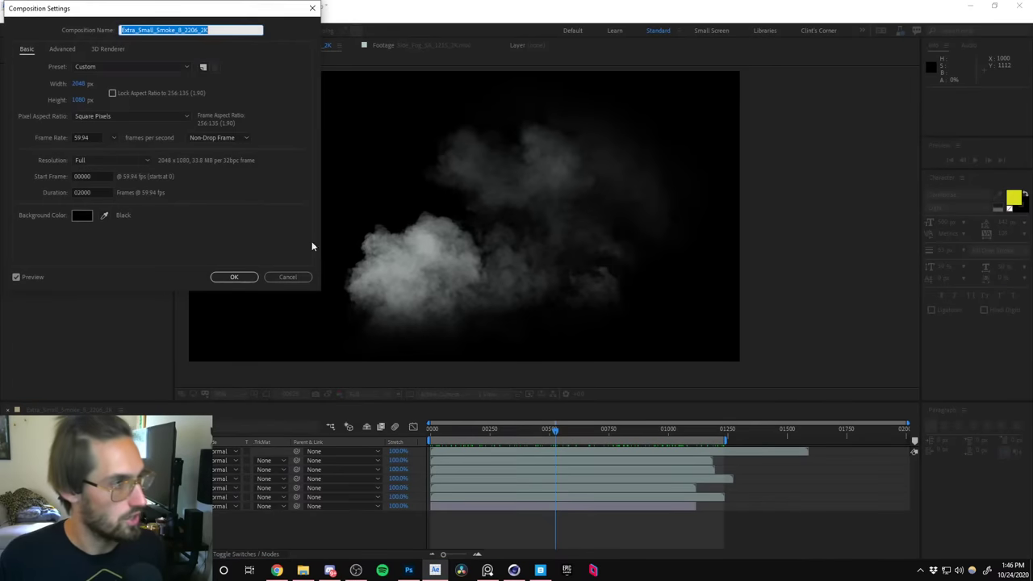
Dismiss the composition settings, switch to Cinema 4D, and bring up the parallel_dimensions (1).c4d project.
{"action": "left_click", "coordinate": [283, 277]}
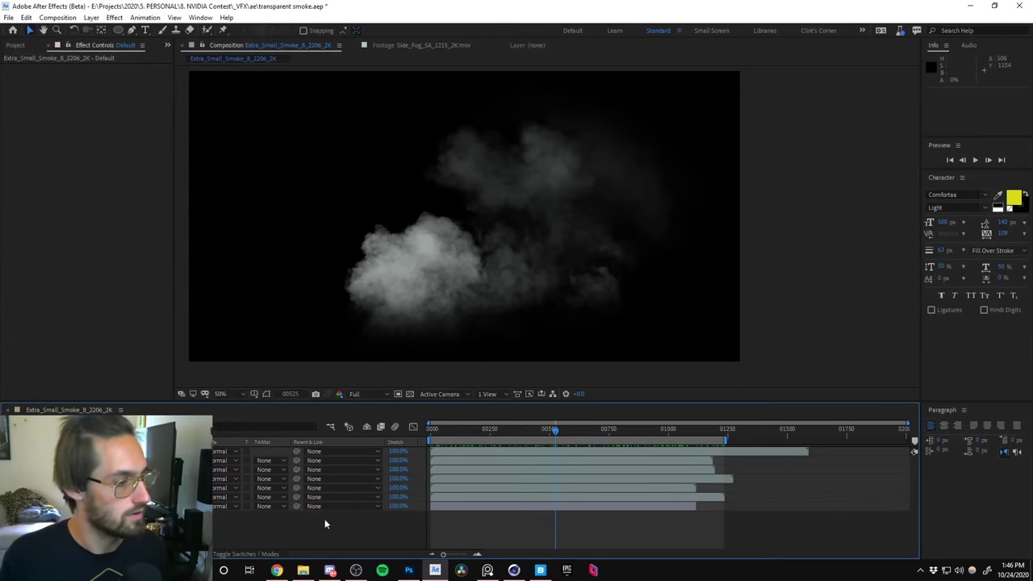
{"action": "left_click", "coordinate": [514, 570]}
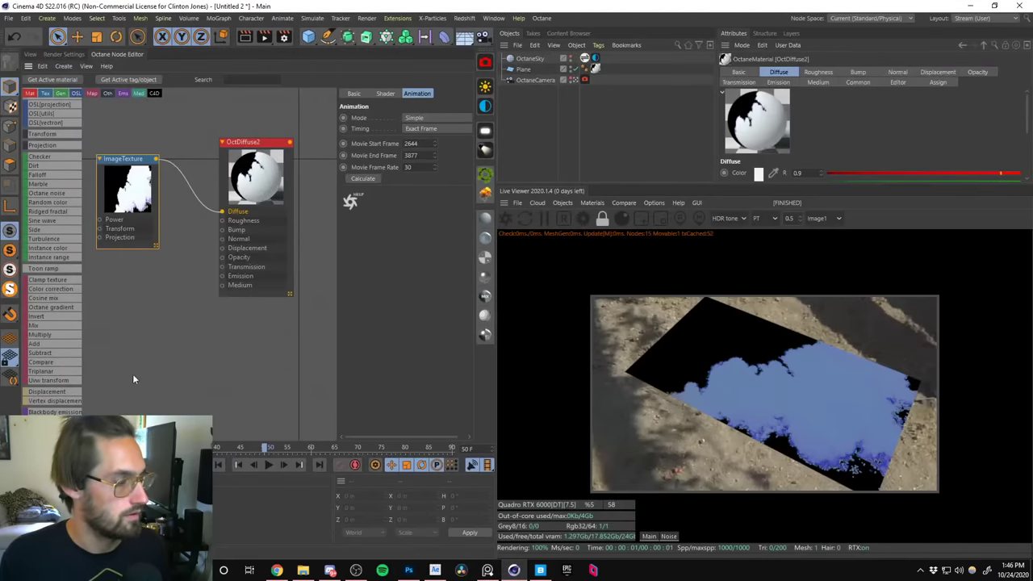
{"action": "left_click_drag", "start_coordinate": [141, 196], "coordinate": [143, 199]}
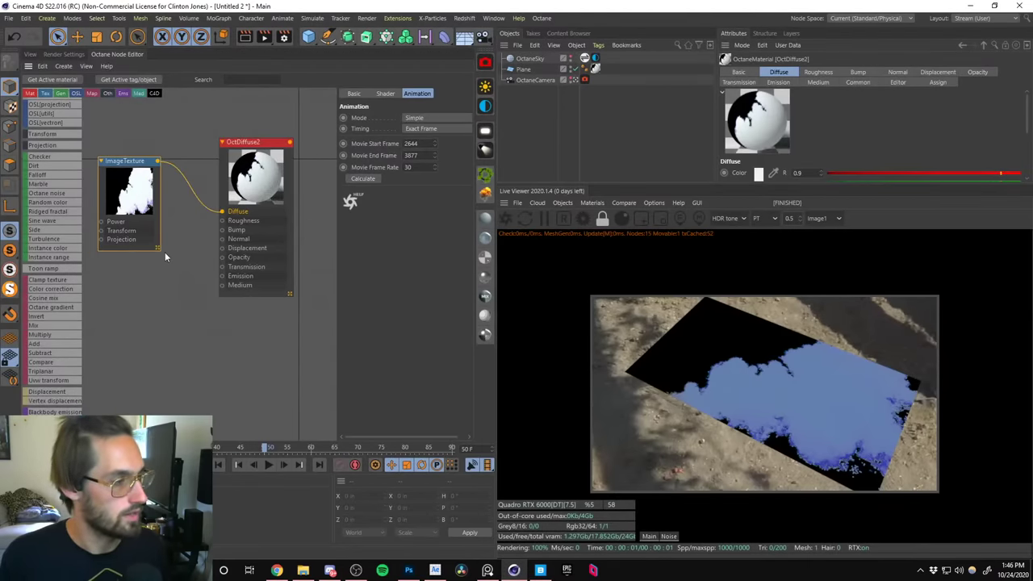
{"action": "left_click", "coordinate": [494, 17]}
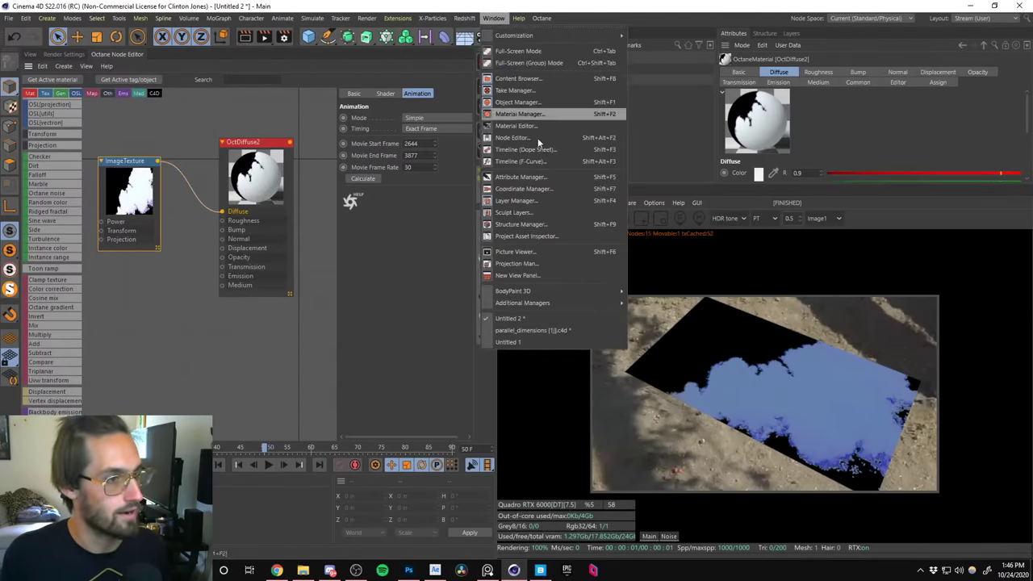
{"action": "left_click", "coordinate": [507, 339]}
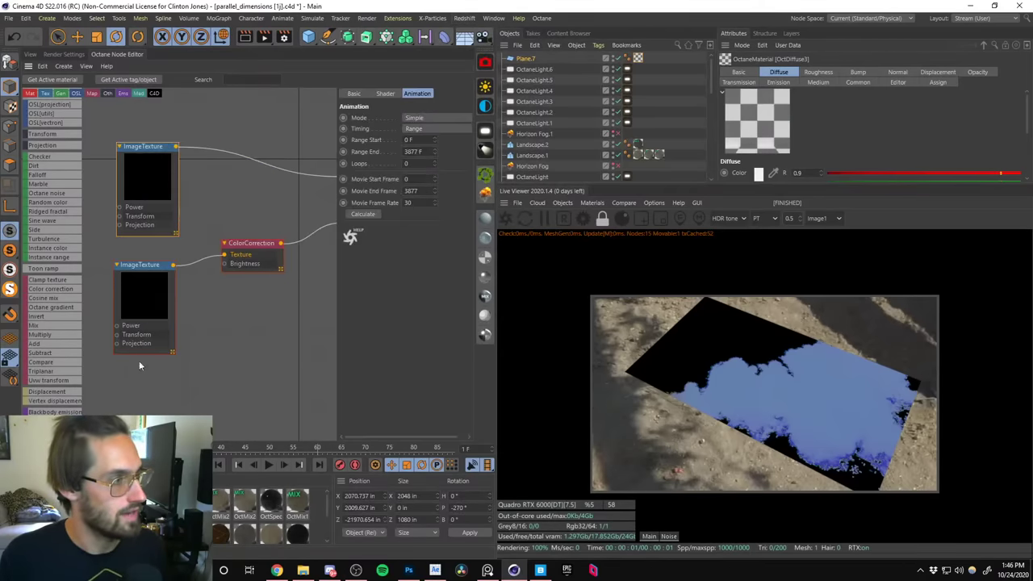
Set both selected ImageTexture nodes of OctDiffuse3 to Exact Frame timing with a movie start frame of 2644, and return to the perspective view.
{"action": "left_click", "coordinate": [416, 130]}
{"action": "left_click", "coordinate": [421, 140]}
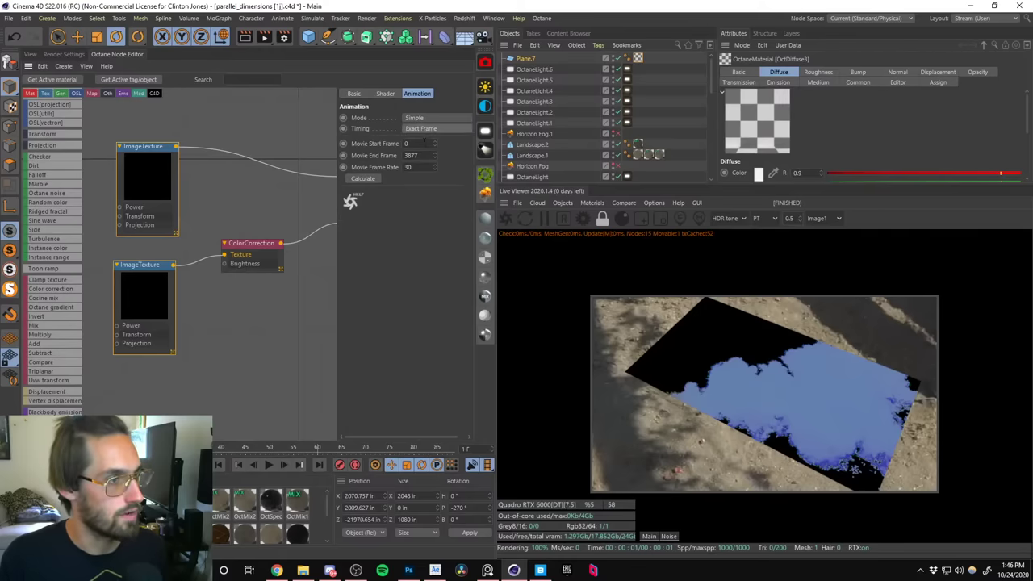
{"action": "left_click", "coordinate": [420, 142]}
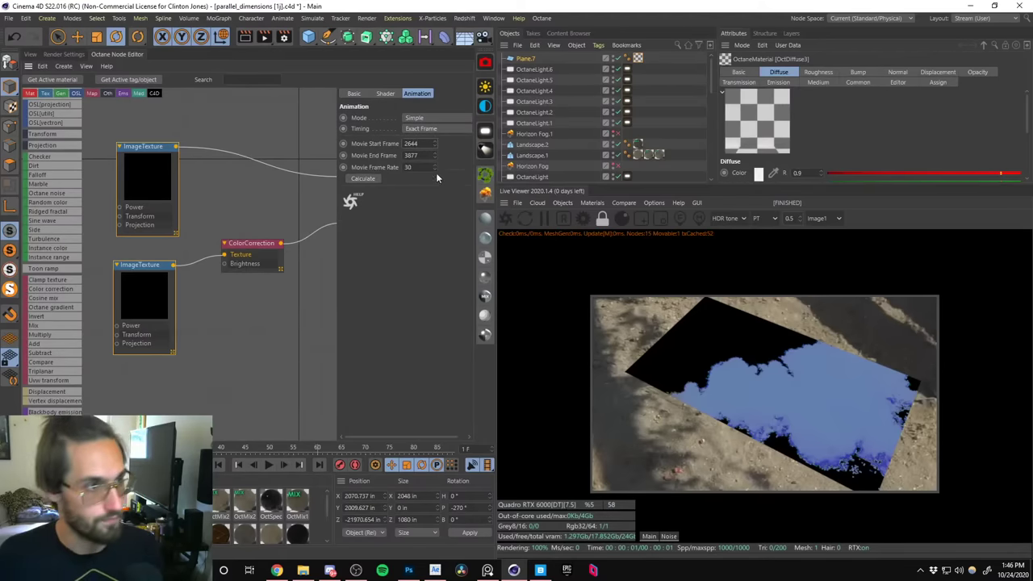
{"action": "left_click", "coordinate": [31, 55]}
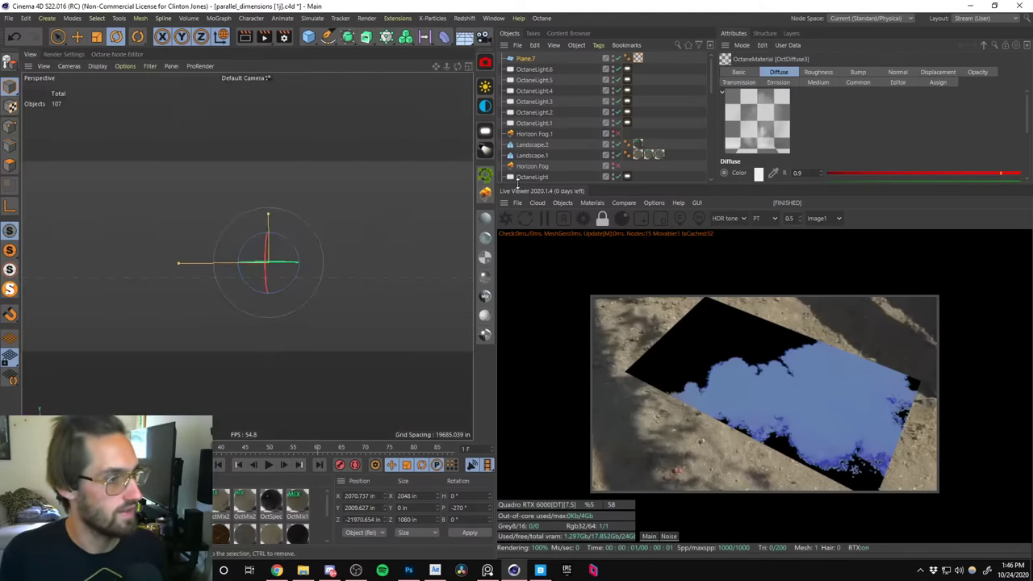
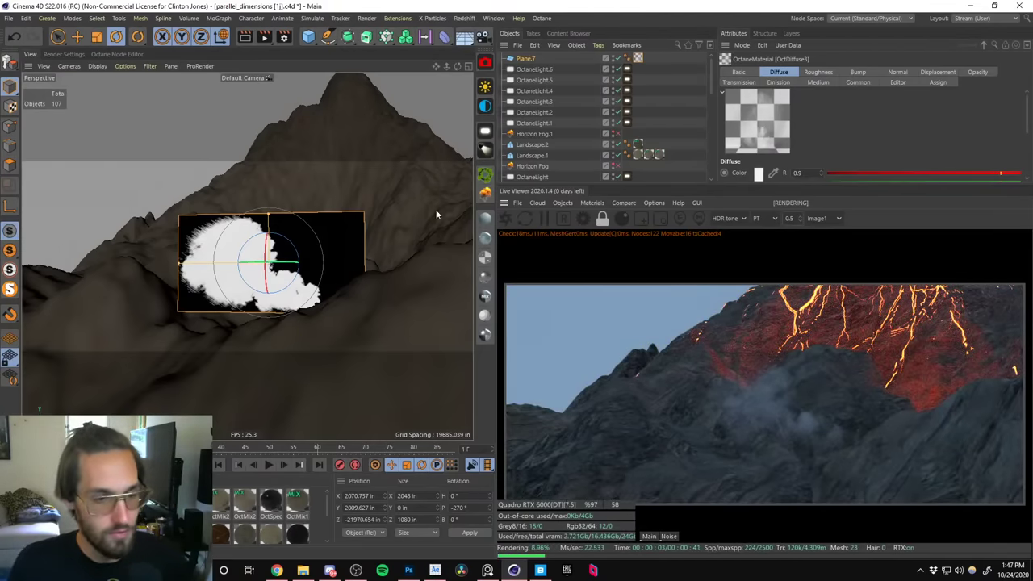
Scale the Plane.7 smoke plane up to about 3148 by 1660 in.
{"action": "left_click", "coordinate": [526, 58]}
{"action": "key", "text": "t"}
{"action": "left_click_drag", "start_coordinate": [261, 197], "coordinate": [420, 80]}
{"action": "key", "text": "e"}
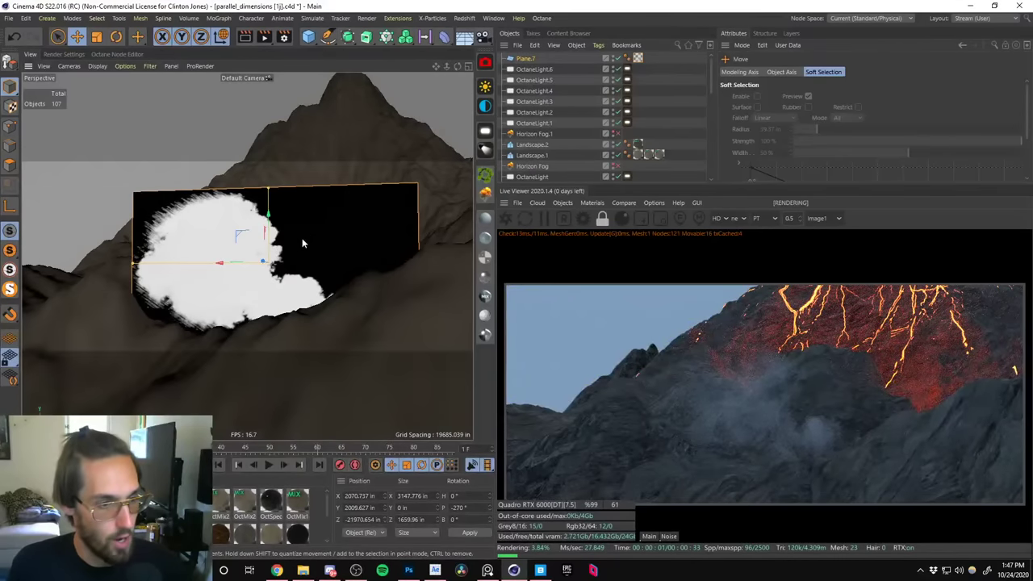
Look through the scene Camera and restore its original framing of the figure and volcano.
{"action": "right_click_drag", "start_coordinate": [327, 285], "coordinate": [311, 349], "text": "alt"}
{"action": "left_click_drag", "start_coordinate": [327, 285], "coordinate": [355, 274], "text": "alt"}
{"action": "scroll", "coordinate": [296, 314], "scroll_direction": "down", "scroll_amount": 5}
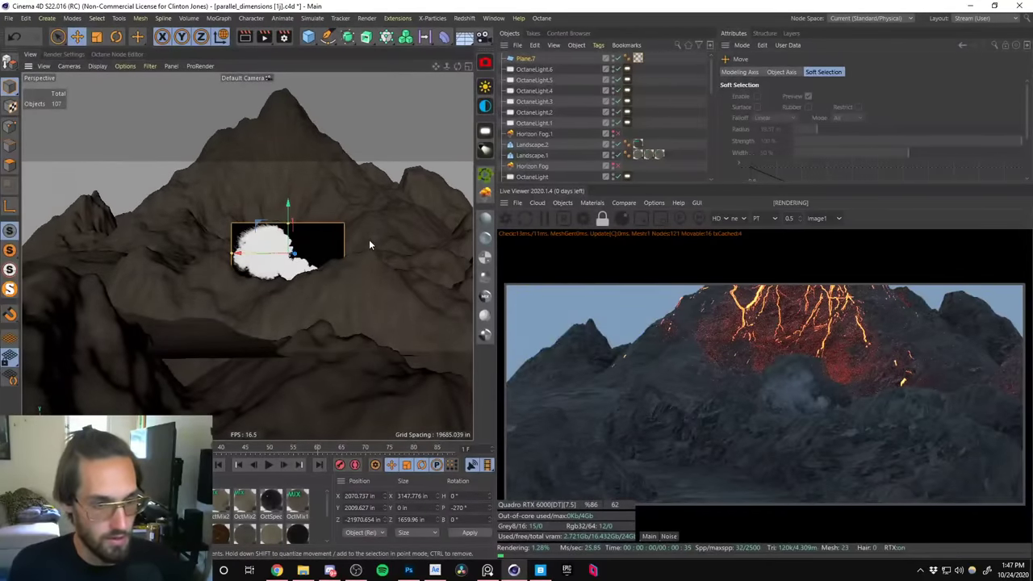
{"action": "left_click_drag", "start_coordinate": [709, 80], "coordinate": [709, 138]}
{"action": "left_click", "coordinate": [618, 110]}
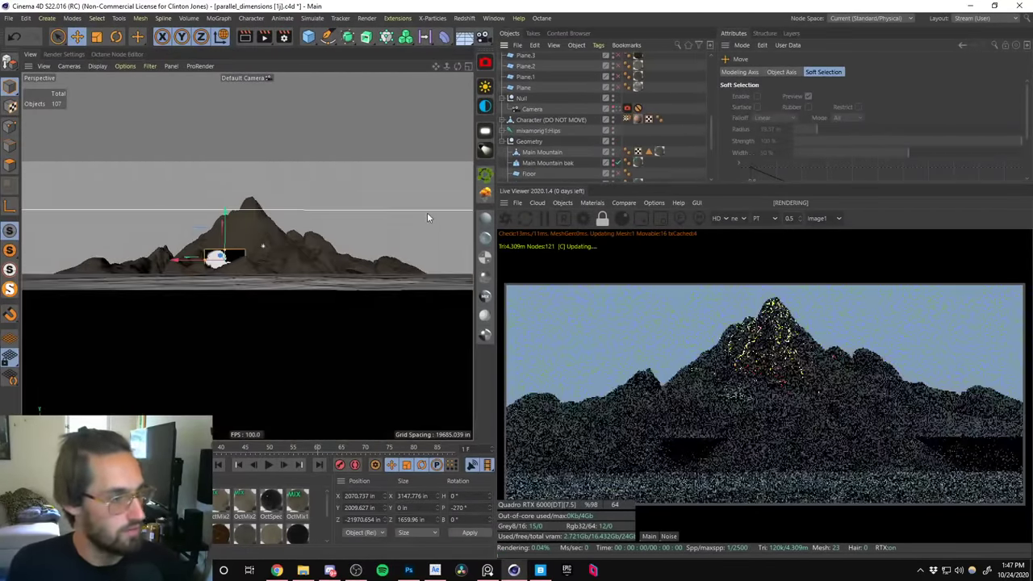
{"action": "key", "text": "ctrl+shift+z"}
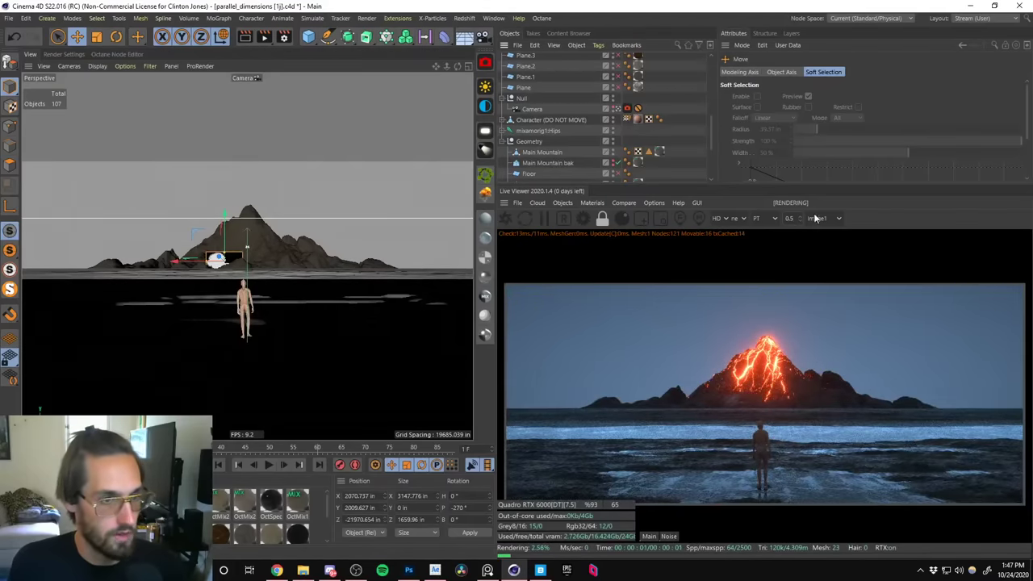
Set the Live Viewer's zoom factor to 2.
{"action": "type", "text": "1"}
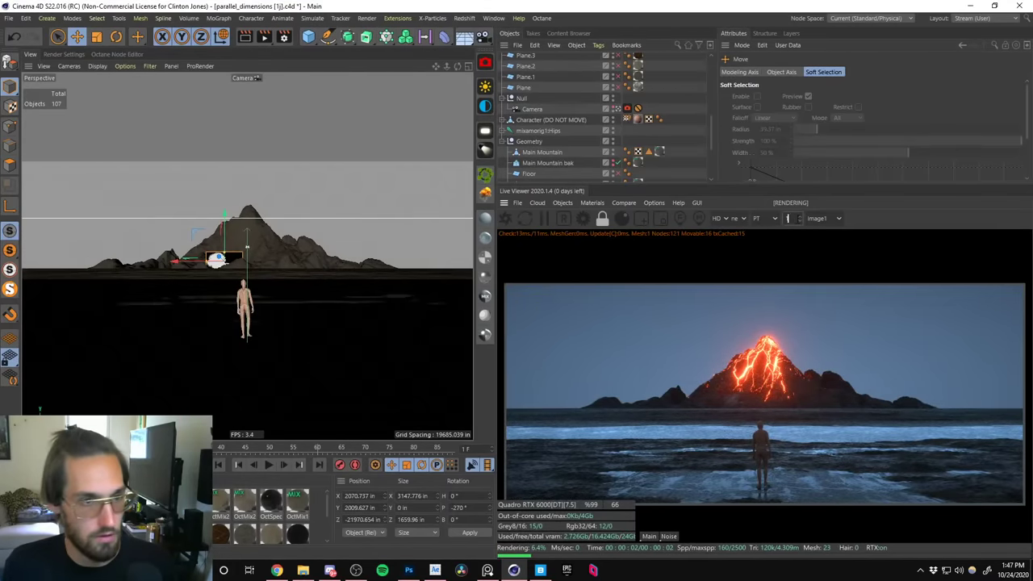
{"action": "key", "text": "Return"}
{"action": "left_click", "coordinate": [798, 215]}
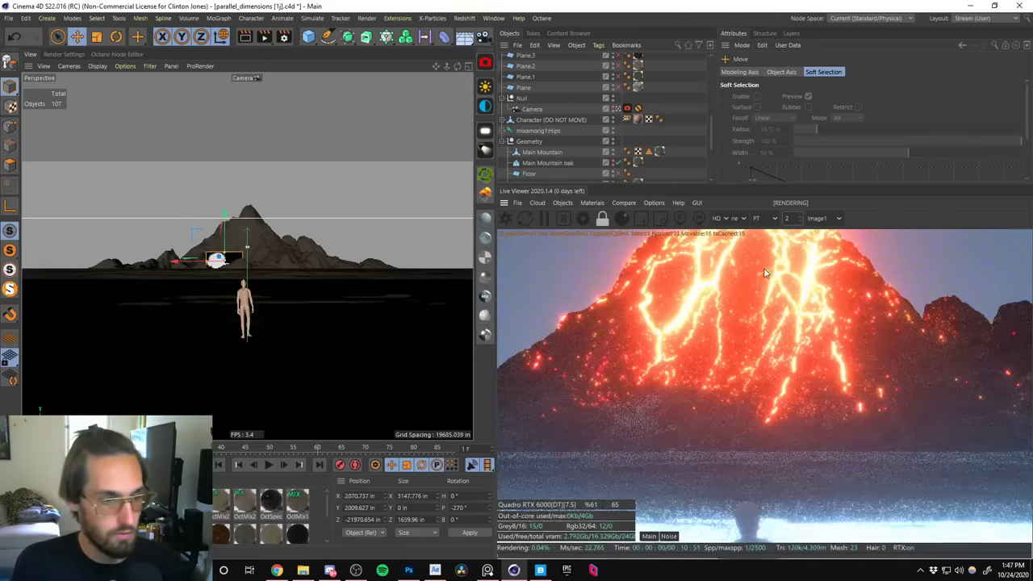
Set the Blackbody Emission power of the OctDiffuse2 material to 0.0001.
{"action": "scroll", "coordinate": [708, 121], "scroll_direction": "up", "scroll_amount": 5}
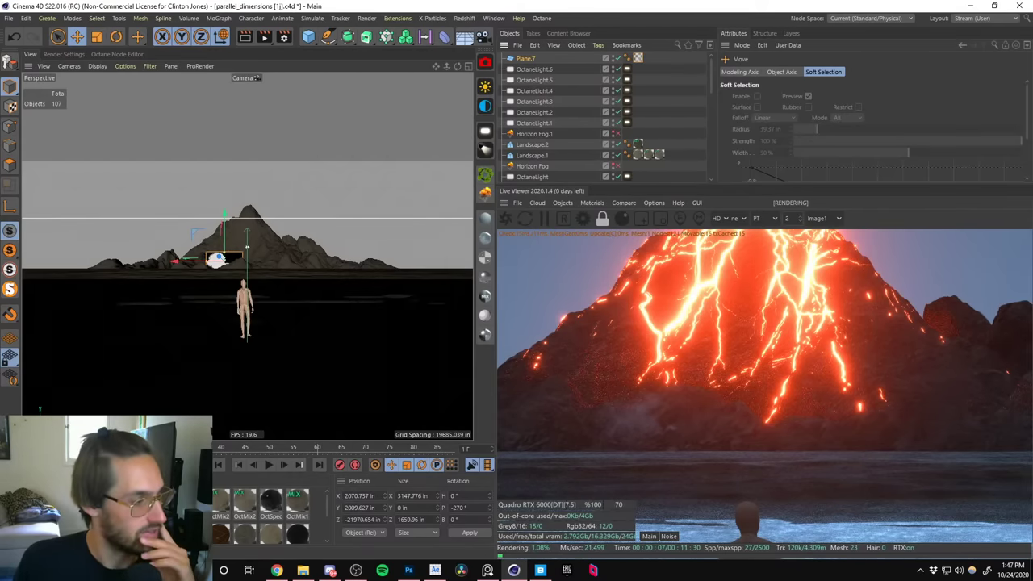
{"action": "double_click", "coordinate": [638, 58]}
{"action": "mouse_move", "coordinate": [1028, 129]}
{"action": "left_mouse_down"}
{"action": "mouse_move", "coordinate": [1029, 159]}
{"action": "mouse_move", "coordinate": [1029, 125]}
{"action": "left_mouse_up"}
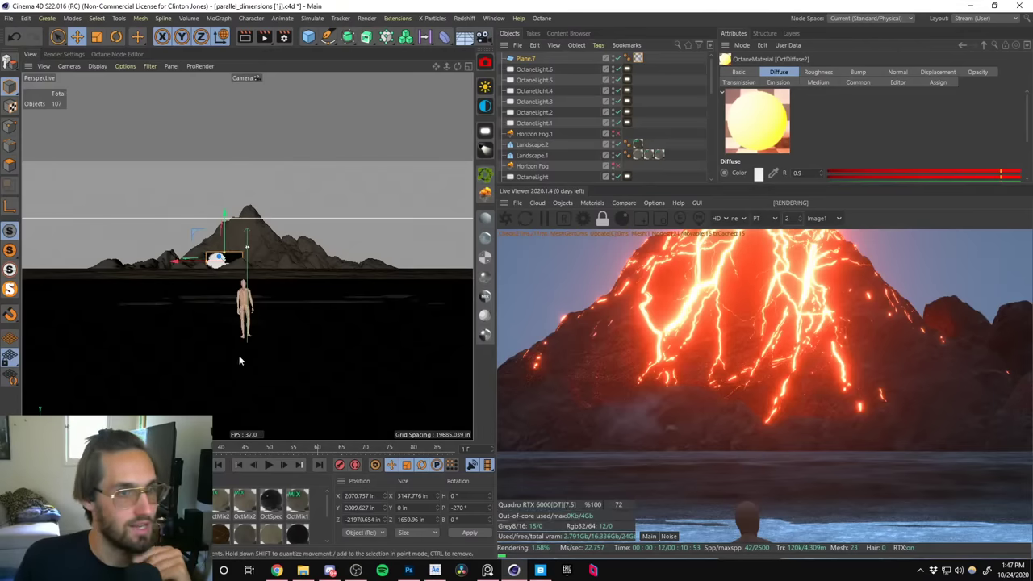
{"action": "left_click", "coordinate": [779, 83]}
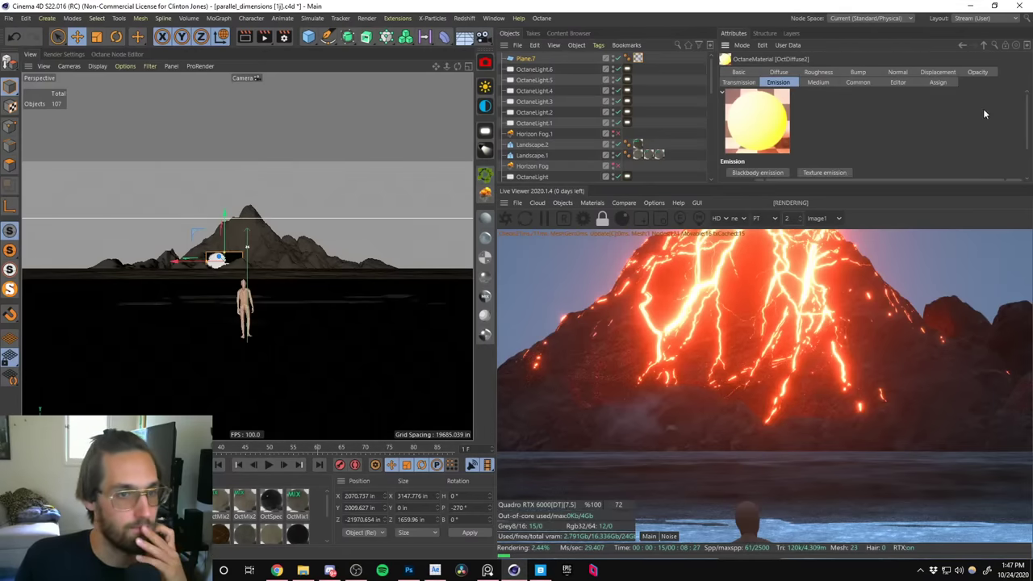
{"action": "left_click_drag", "start_coordinate": [1029, 110], "coordinate": [1029, 136]}
{"action": "left_click", "coordinate": [760, 167]}
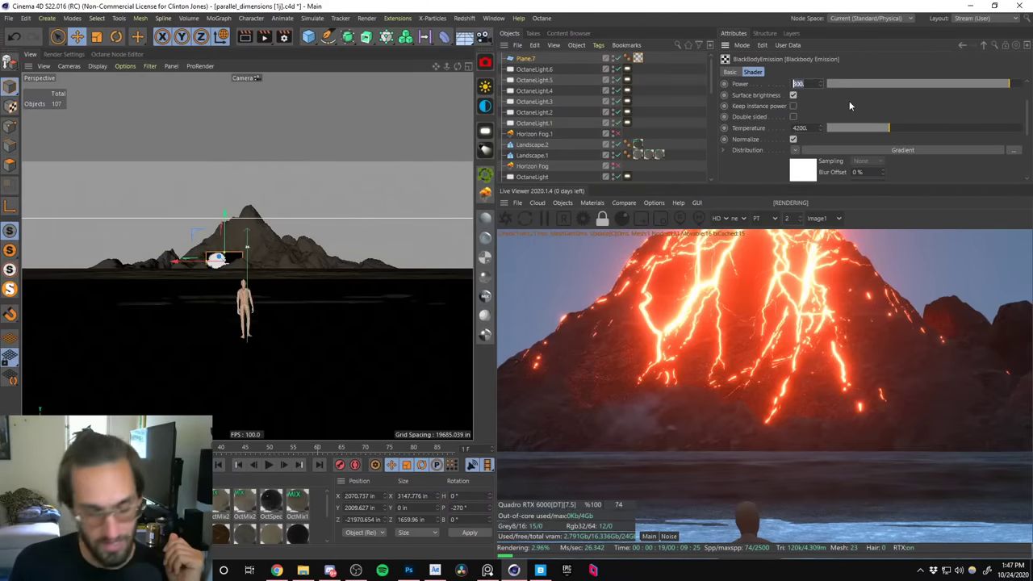
{"action": "type", "text": "0.0001"}
{"action": "key", "text": "Return"}
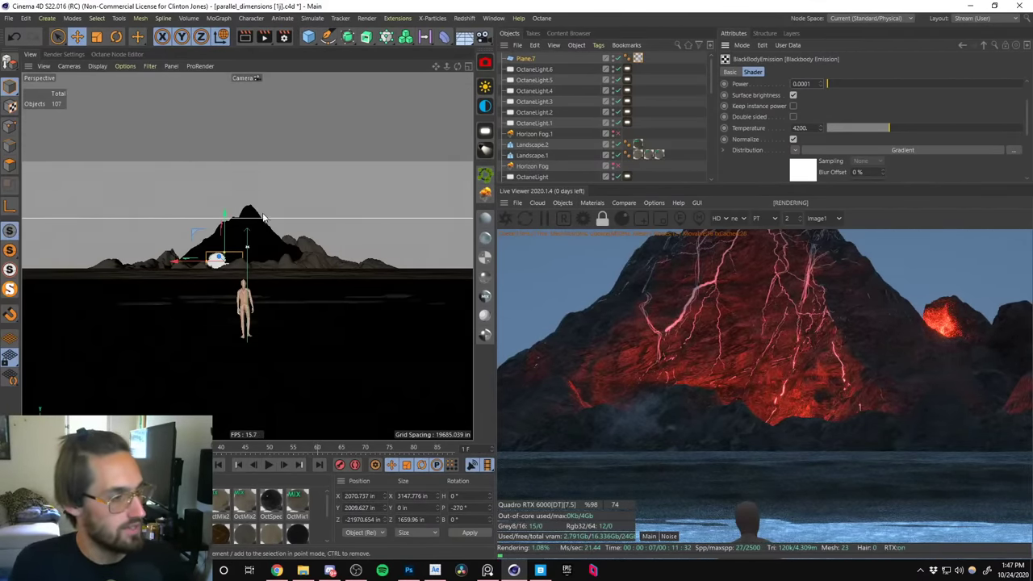
Turn off Check Camera in the Live Viewer options and return the viewport to the default camera.
{"action": "left_click", "coordinate": [655, 203]}
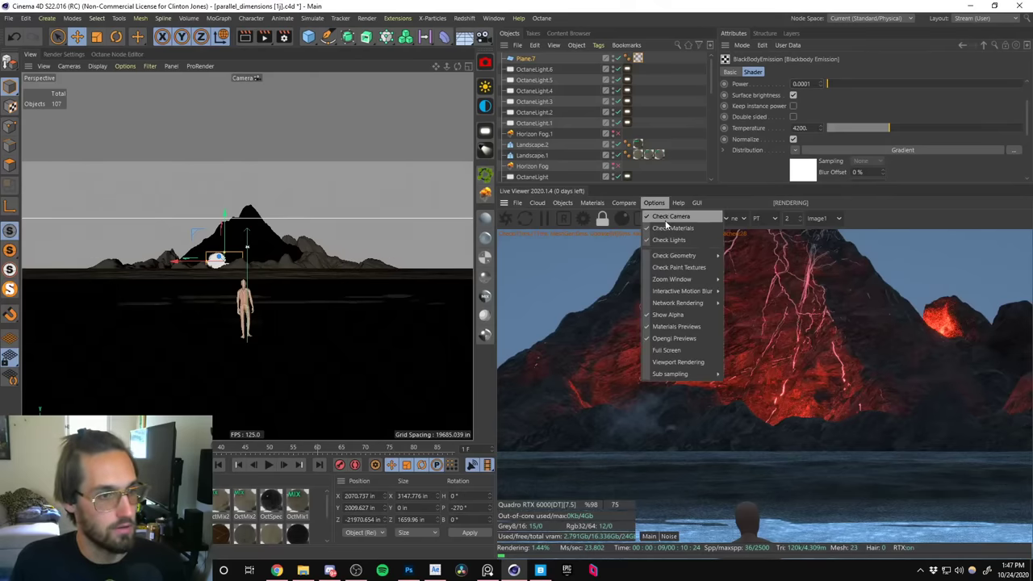
{"action": "left_click", "coordinate": [664, 218]}
{"action": "left_click_drag", "start_coordinate": [711, 79], "coordinate": [713, 141]}
{"action": "left_click", "coordinate": [619, 92]}
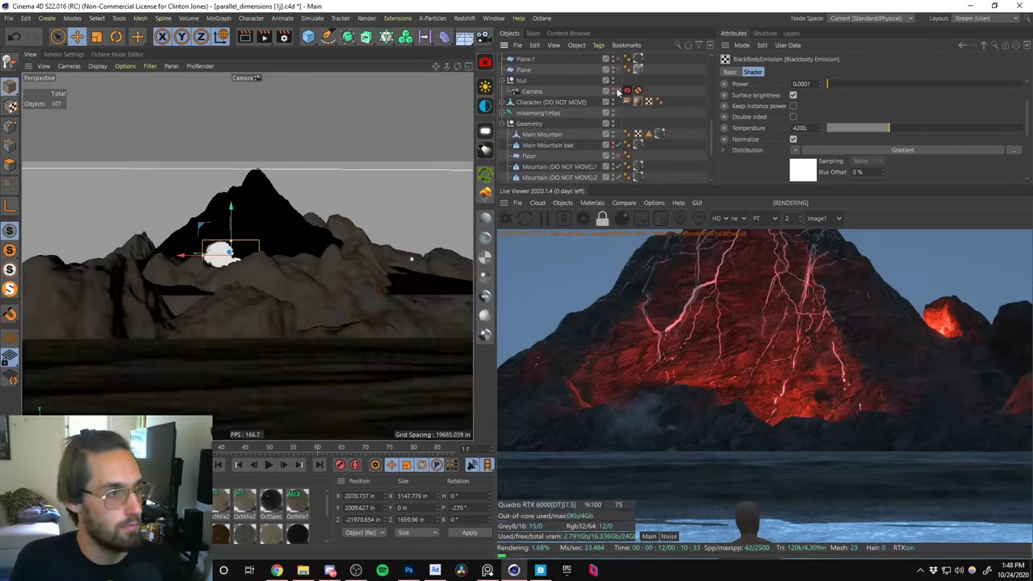
Move the smoke plane to about X 938 in and define a render region around the volcano's base.
{"action": "scroll", "coordinate": [309, 286], "scroll_direction": "up", "scroll_amount": 5}
{"action": "left_click_drag", "start_coordinate": [321, 295], "coordinate": [420, 211], "text": "alt"}
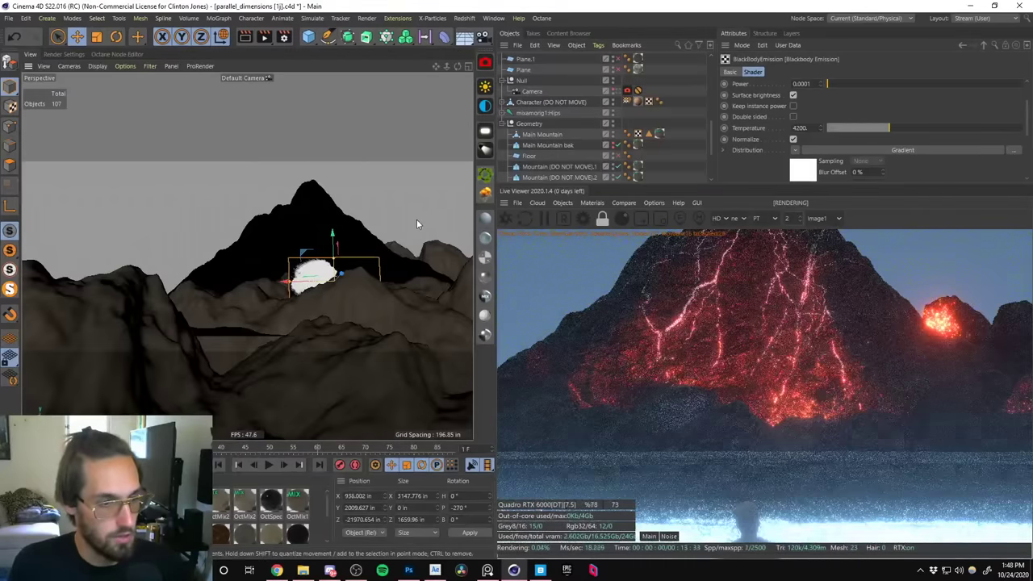
{"action": "left_click", "coordinate": [639, 219]}
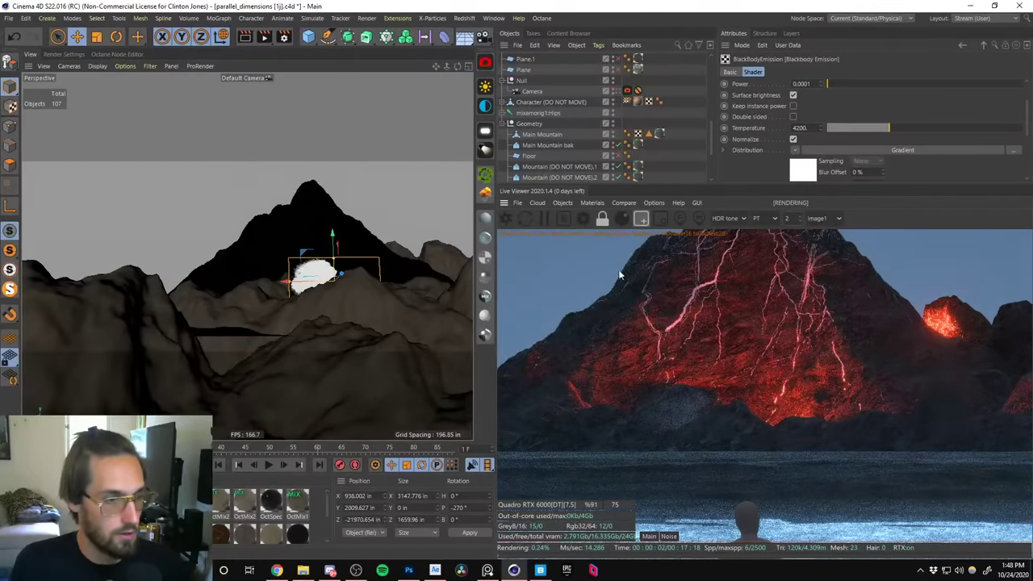
{"action": "left_click_drag", "start_coordinate": [502, 450], "coordinate": [1018, 286]}
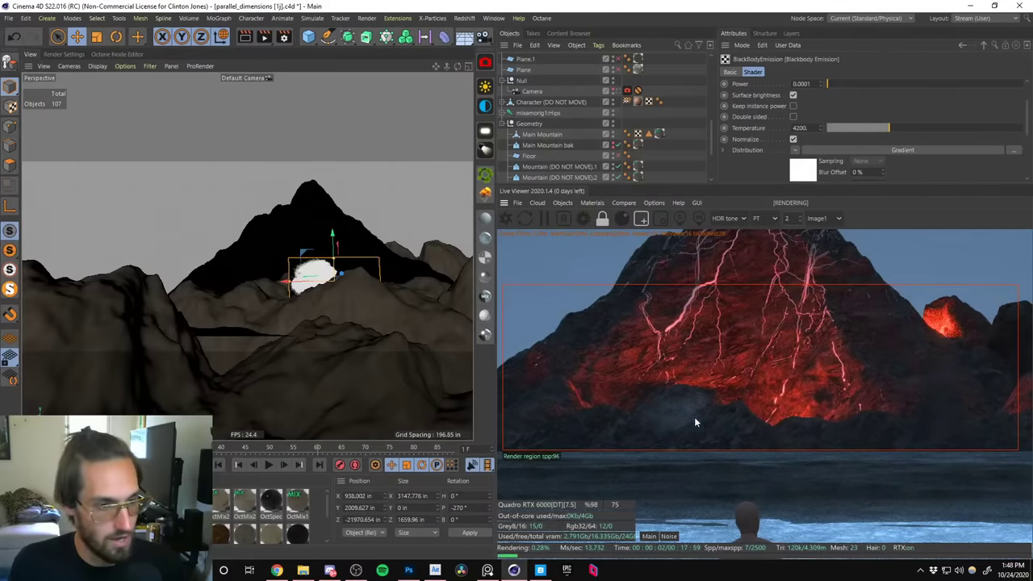
Shift the smoke plane to about X 712 in and scale it up to about 4083 by 2153 in.
{"action": "left_click_drag", "start_coordinate": [295, 284], "coordinate": [338, 289]}
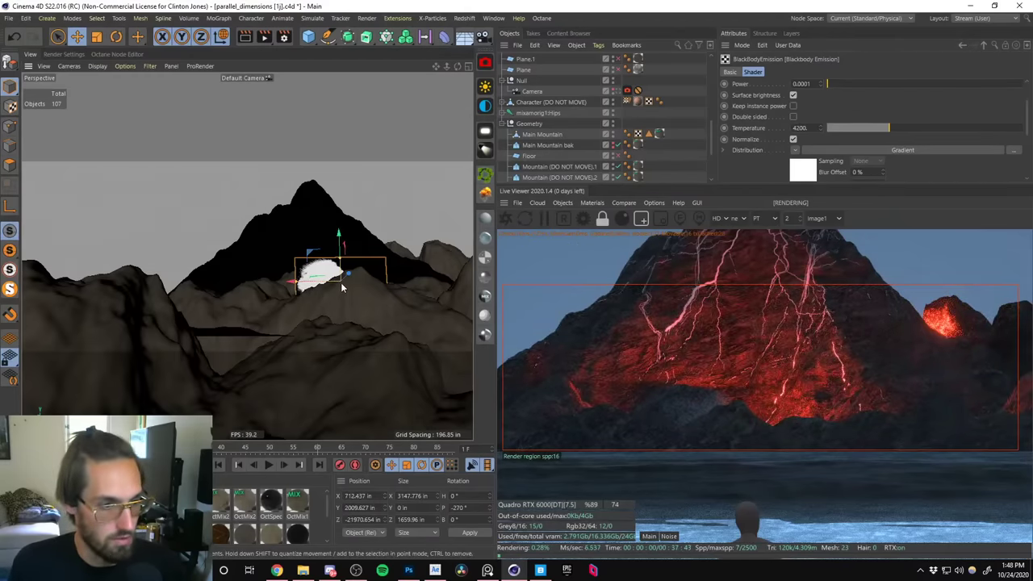
{"action": "key", "text": "t"}
{"action": "left_click_drag", "start_coordinate": [261, 197], "coordinate": [398, 166]}
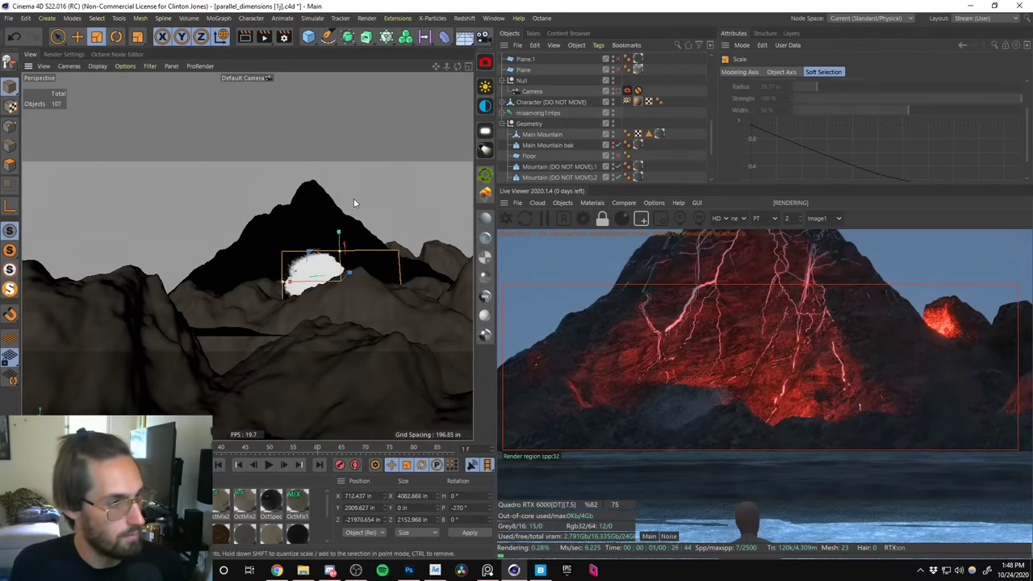
Reposition the smoke plane to about X 2312 and Z -20605 in, and redraw the render region larger around the volcano's base.
{"action": "left_click_drag", "start_coordinate": [338, 312], "coordinate": [268, 276], "text": "alt"}
{"action": "key", "text": "e"}
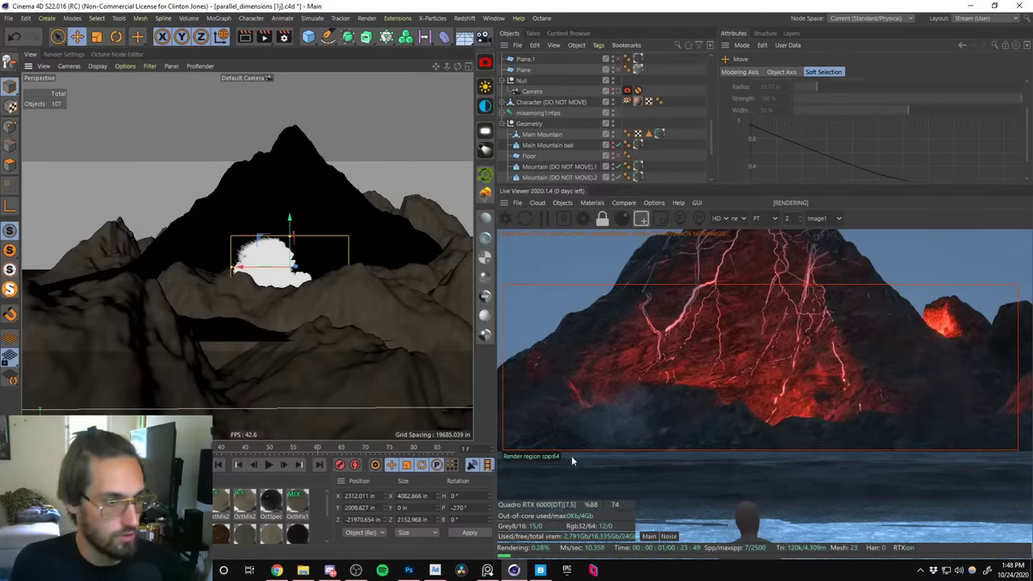
{"action": "left_click_drag", "start_coordinate": [505, 478], "coordinate": [1020, 265]}
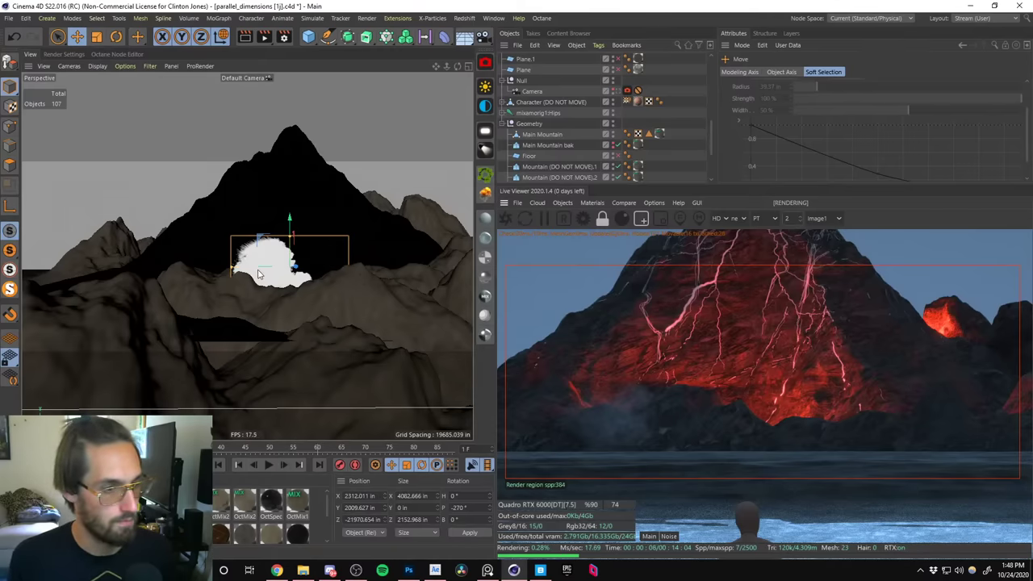
{"action": "left_click_drag", "start_coordinate": [297, 271], "coordinate": [301, 263]}
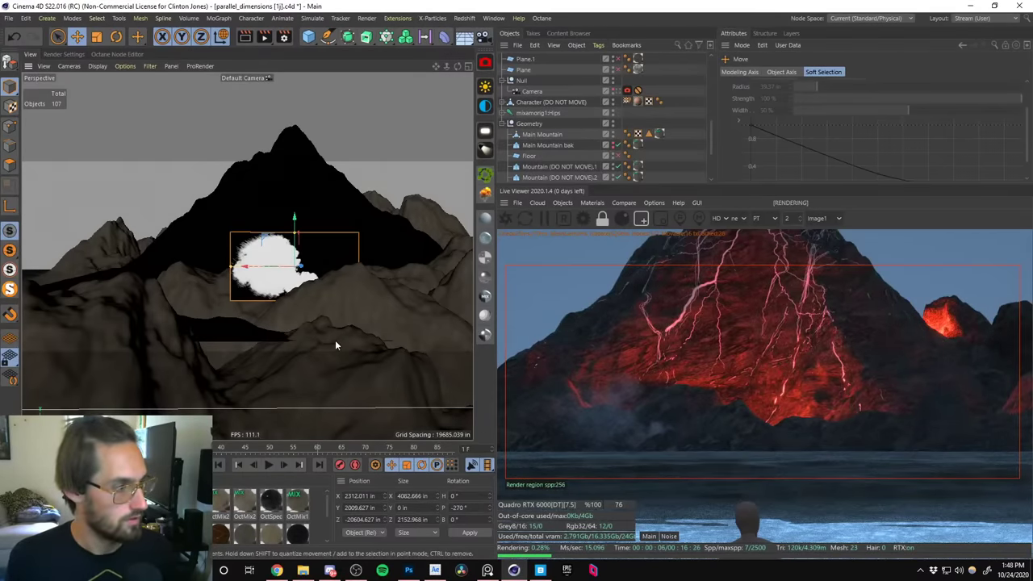
Review the OctDiffuse3 material's Emission settings and the object properties of Plane.7.
{"action": "left_click_drag", "start_coordinate": [712, 134], "coordinate": [711, 73]}
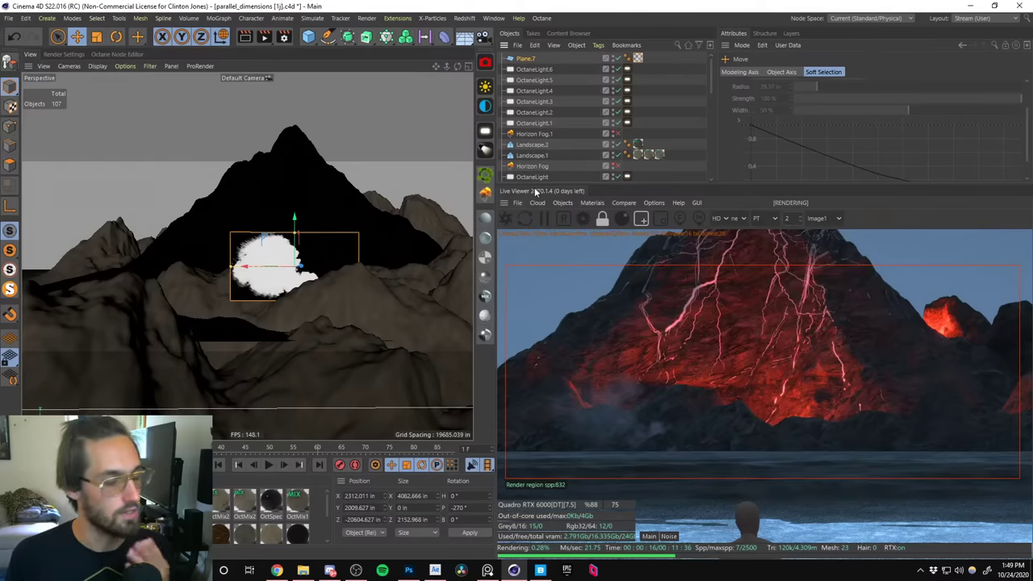
{"action": "left_click", "coordinate": [113, 502]}
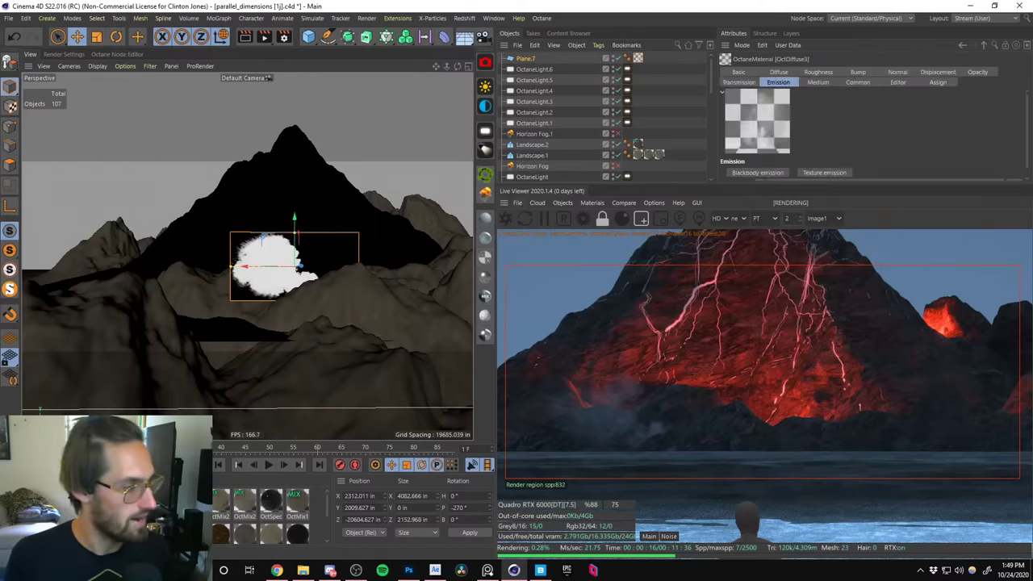
{"action": "left_click", "coordinate": [527, 59]}
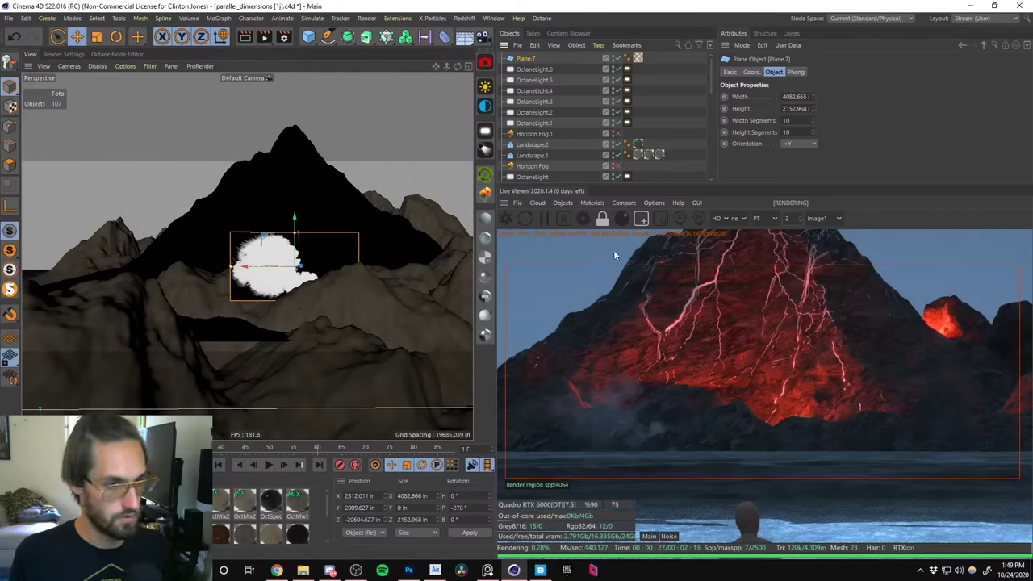
Pan the Live Viewer to the volcano's left slope and draw a new wide render region over it.
{"action": "left_click_drag", "start_coordinate": [601, 373], "coordinate": [737, 352]}
{"action": "left_click", "coordinate": [640, 219]}
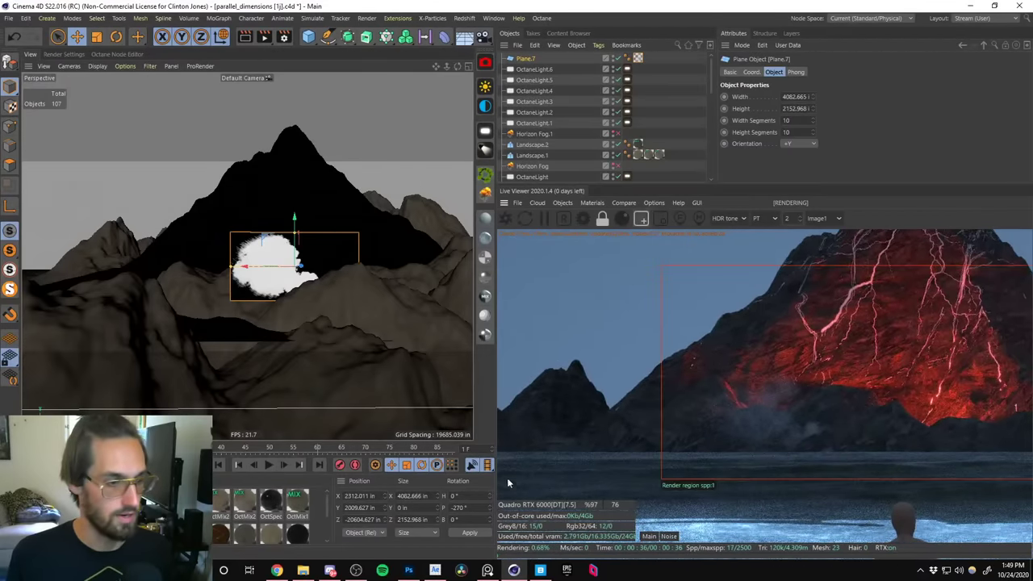
{"action": "left_click_drag", "start_coordinate": [505, 484], "coordinate": [1020, 256]}
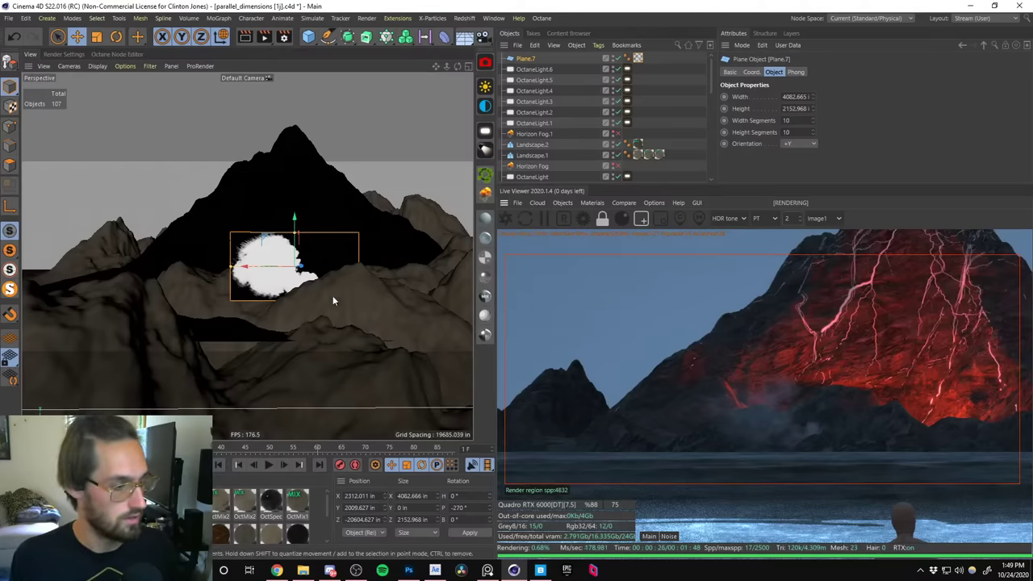
Switch to After Effects, compare the smoke layers, show only the Small_Windy_Smoke_4 layer, and set the work area to frames 0 to 1266.
{"action": "left_click", "coordinate": [435, 569]}
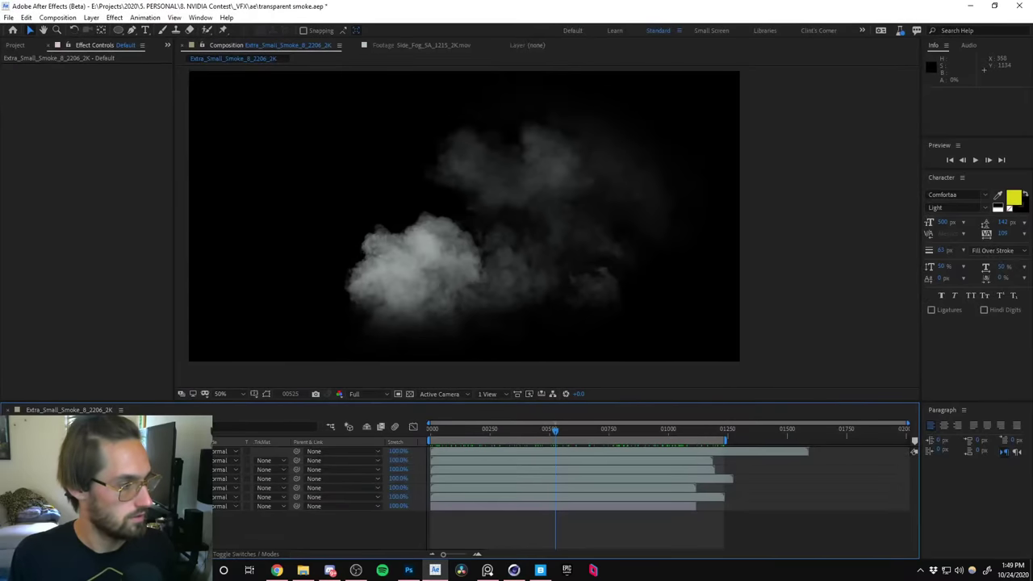
{"action": "left_click", "coordinate": [9, 479]}
{"action": "left_click", "coordinate": [9, 487]}
{"action": "left_click", "coordinate": [88, 488]}
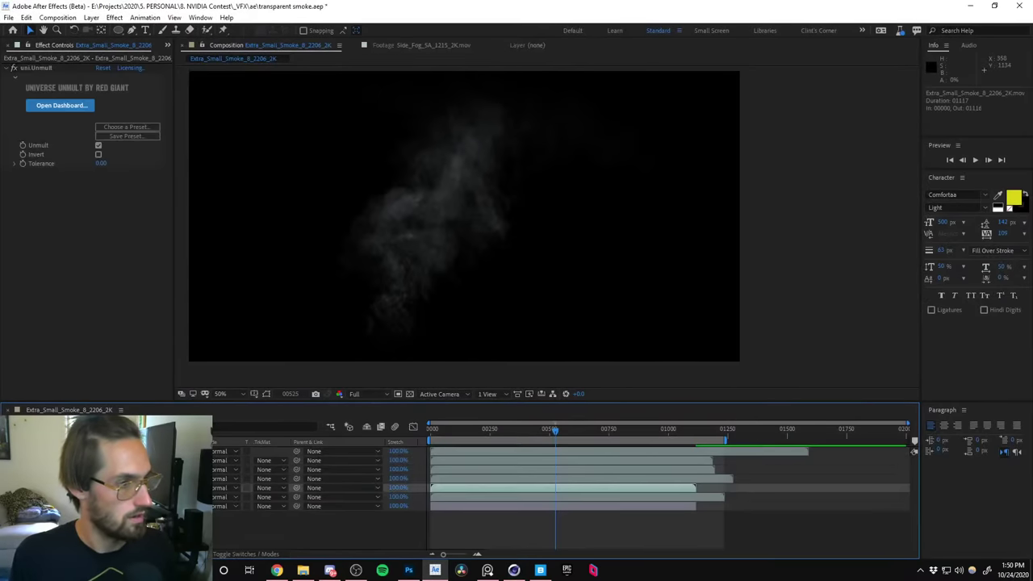
{"action": "left_click", "coordinate": [10, 487]}
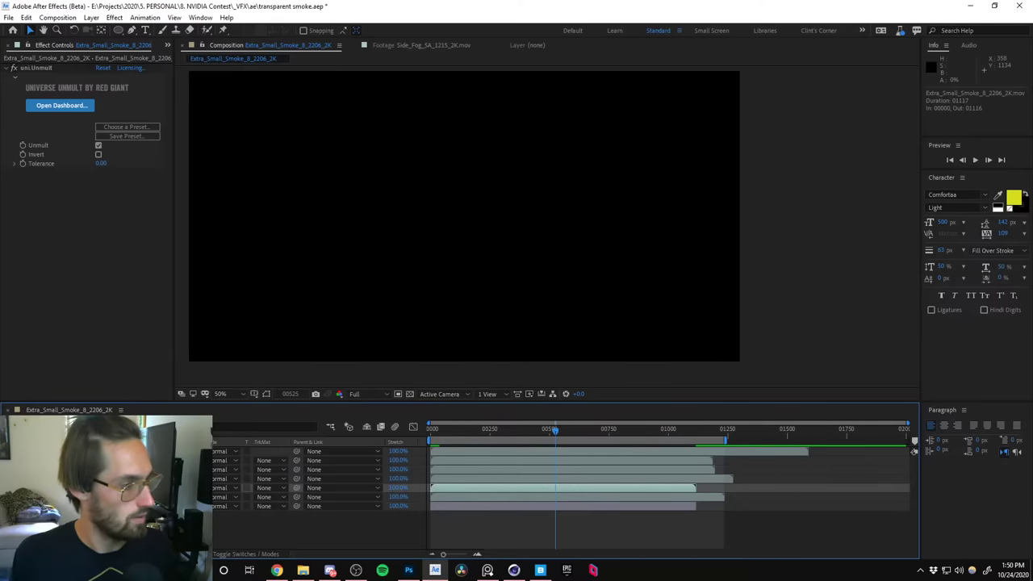
{"action": "left_click", "coordinate": [9, 479]}
{"action": "left_click", "coordinate": [89, 479]}
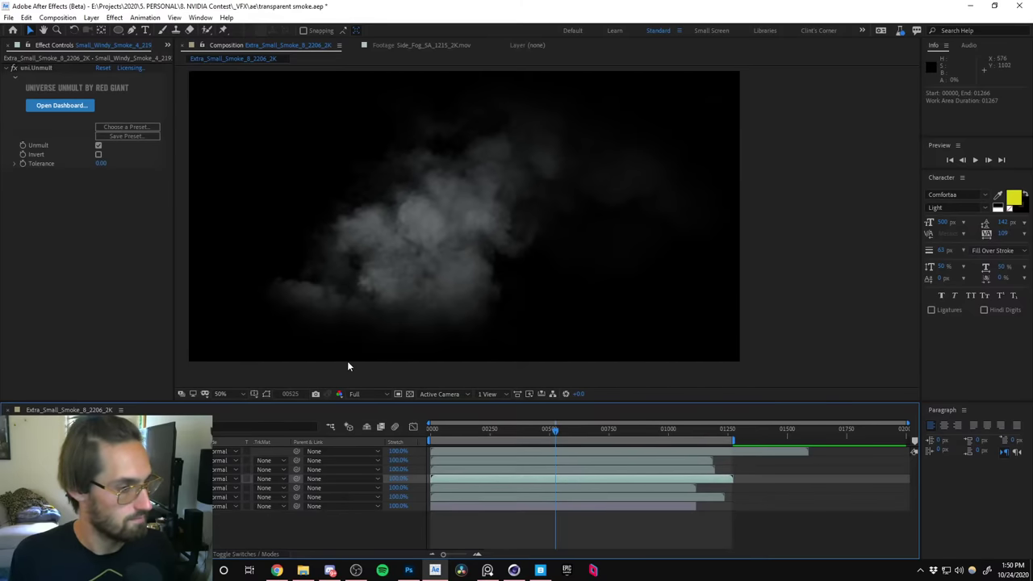
Preview the smoke at frame 373, return to frame 0, and save the project.
{"action": "mouse_move", "coordinate": [530, 436]}
{"action": "left_mouse_down"}
{"action": "mouse_move", "coordinate": [583, 432]}
{"action": "mouse_move", "coordinate": [419, 447]}
{"action": "mouse_move", "coordinate": [519, 437]}
{"action": "left_mouse_up"}
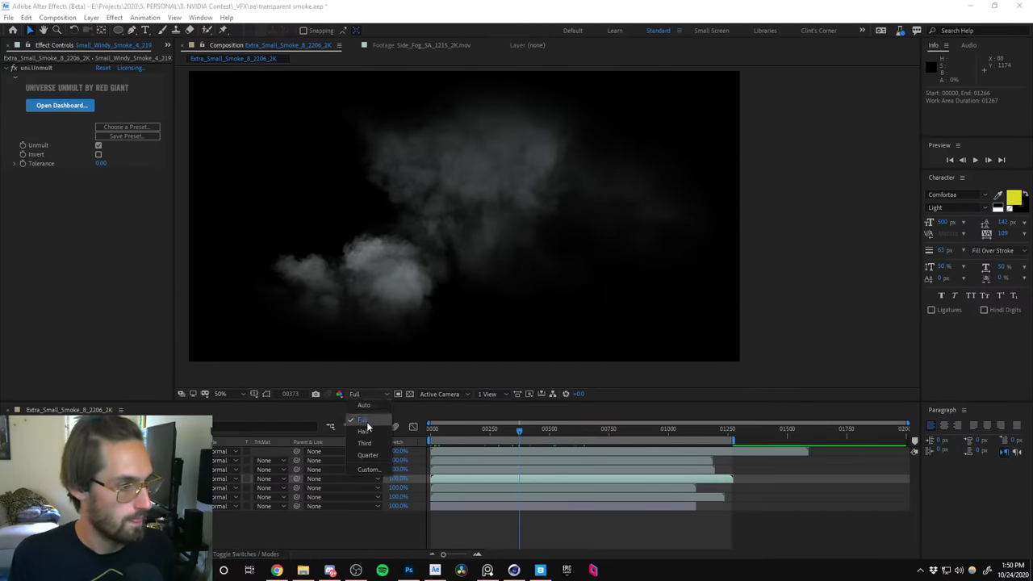
{"action": "left_click", "coordinate": [404, 442]}
{"action": "key", "text": "Home"}
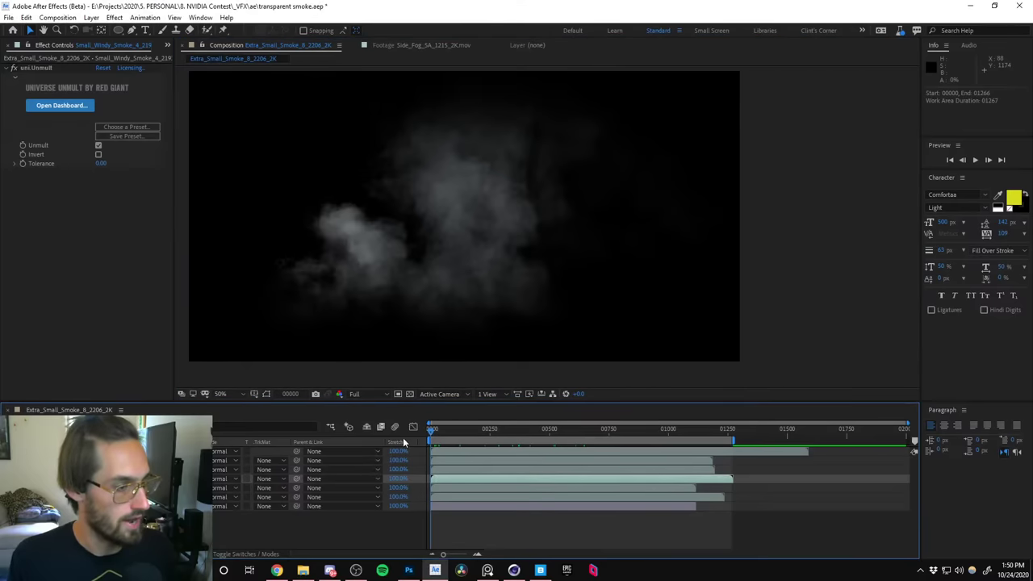
{"action": "key", "text": "ctrl+s"}
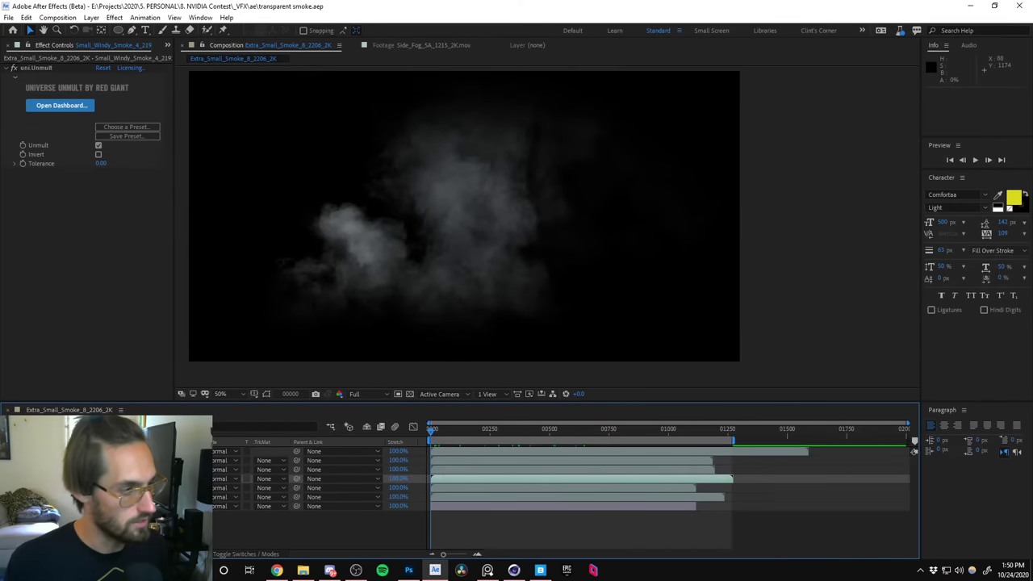
Add the smoke composition to the render queue and set its render resolution to Half.
{"action": "key", "text": "ctrl+m"}
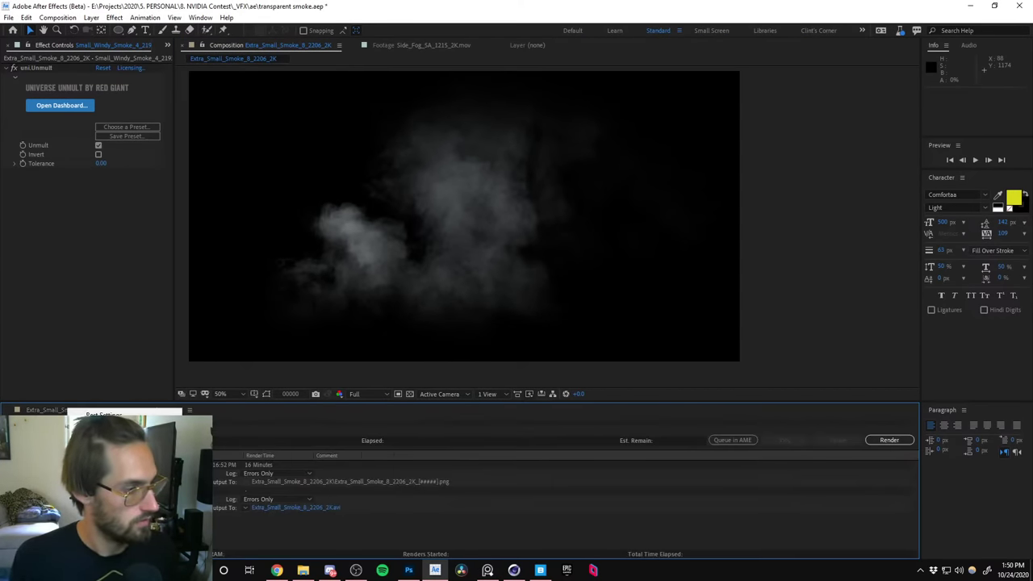
{"action": "left_click", "coordinate": [88, 499]}
{"action": "left_click", "coordinate": [86, 59]}
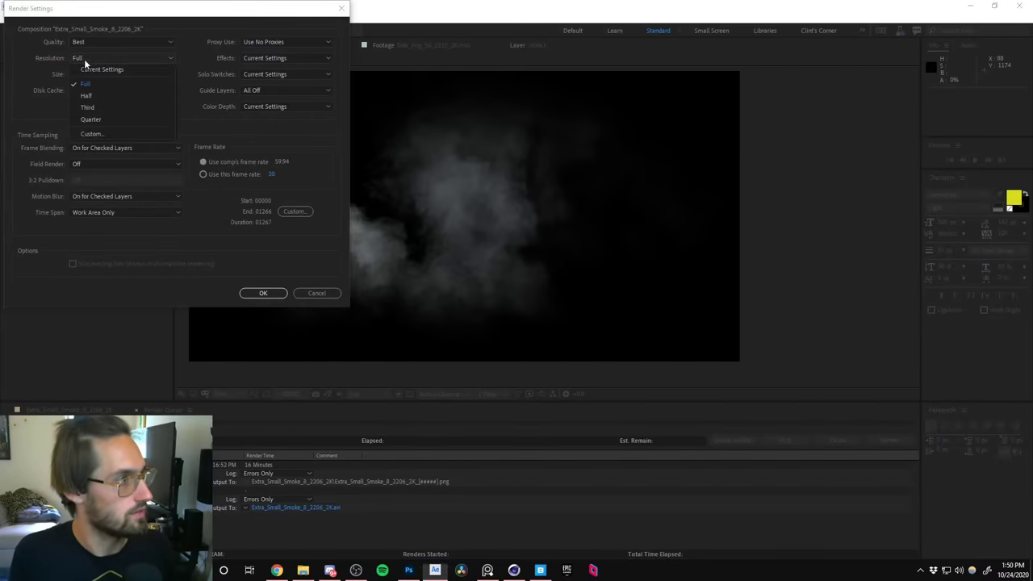
{"action": "left_click", "coordinate": [96, 44]}
{"action": "left_click", "coordinate": [87, 67]}
{"action": "left_click", "coordinate": [84, 59]}
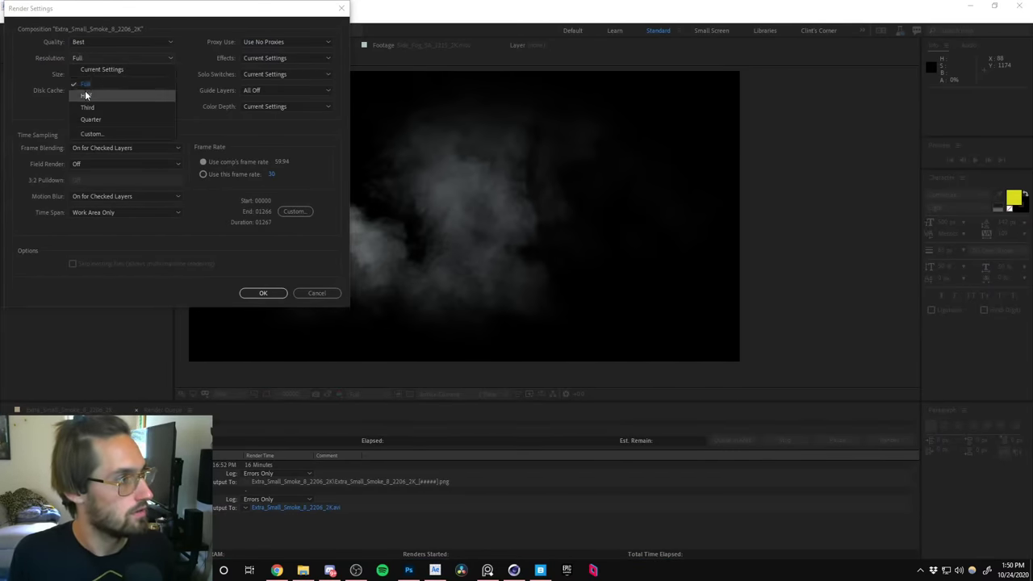
{"action": "left_click", "coordinate": [86, 95]}
{"action": "left_click", "coordinate": [249, 295]}
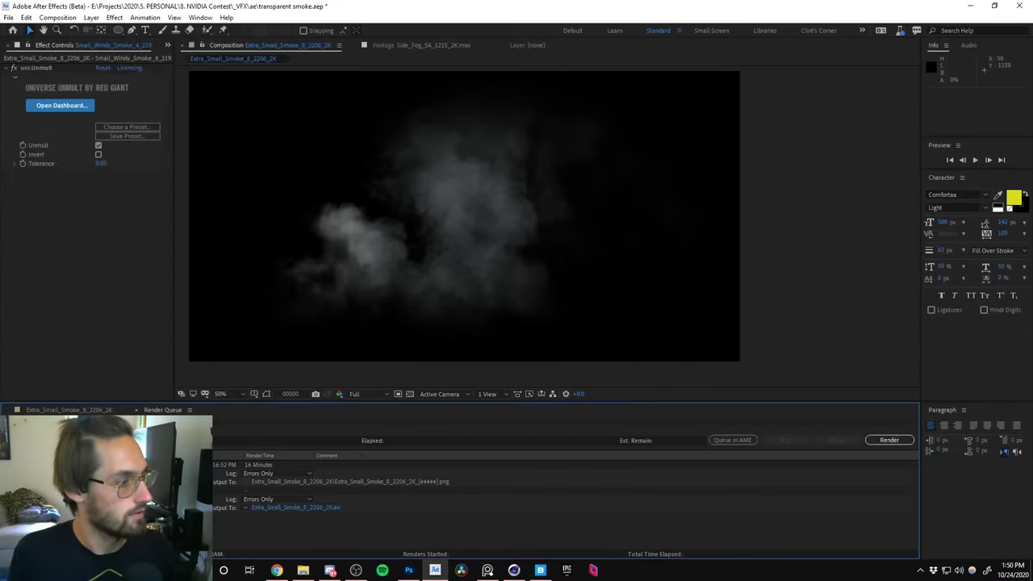
Review the queued item's output module settings and apply the _PNG Sequence template.
{"action": "left_click", "coordinate": [91, 508]}
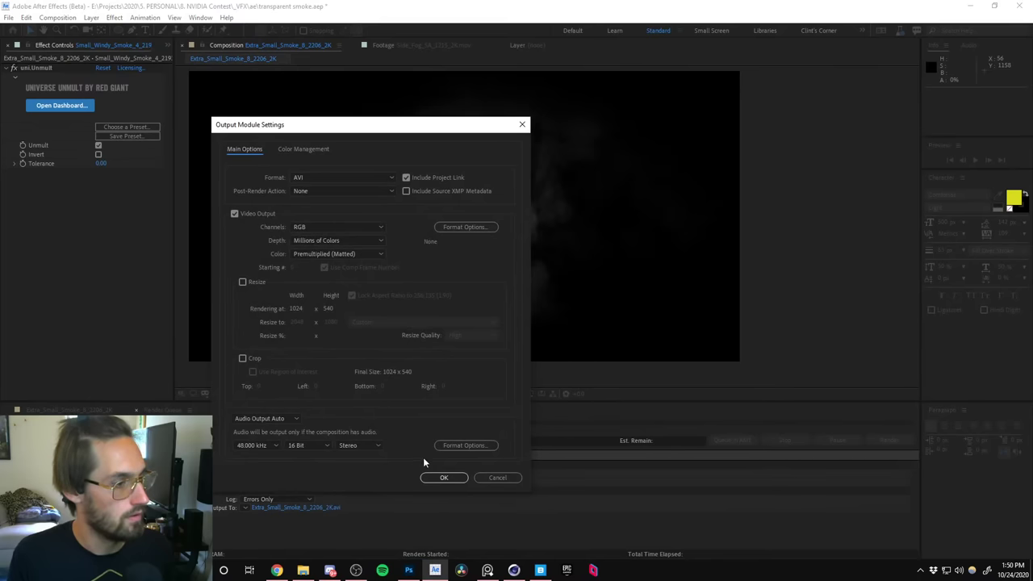
{"action": "left_click", "coordinate": [435, 478]}
{"action": "left_click", "coordinate": [113, 506]}
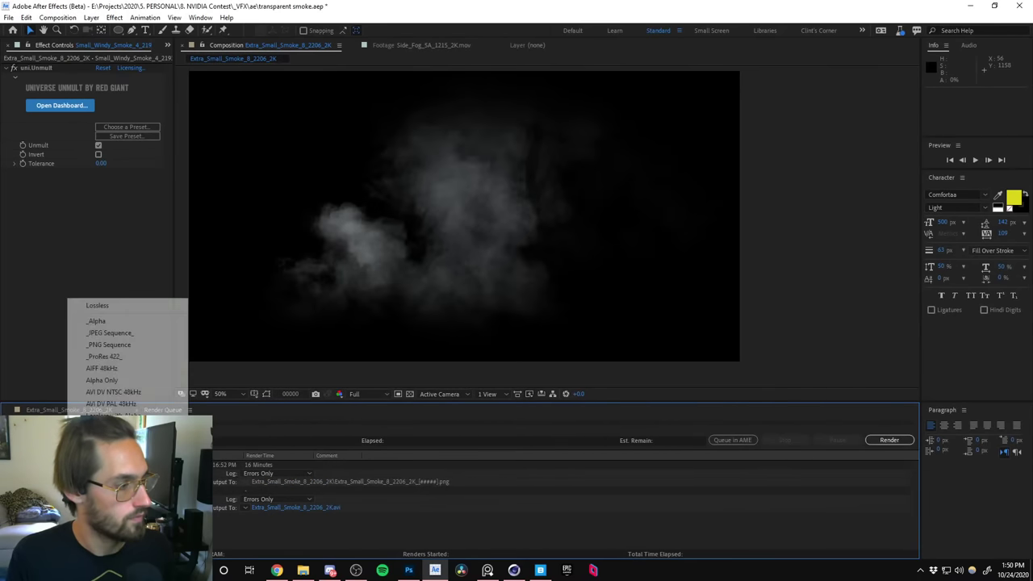
{"action": "left_click", "coordinate": [109, 345]}
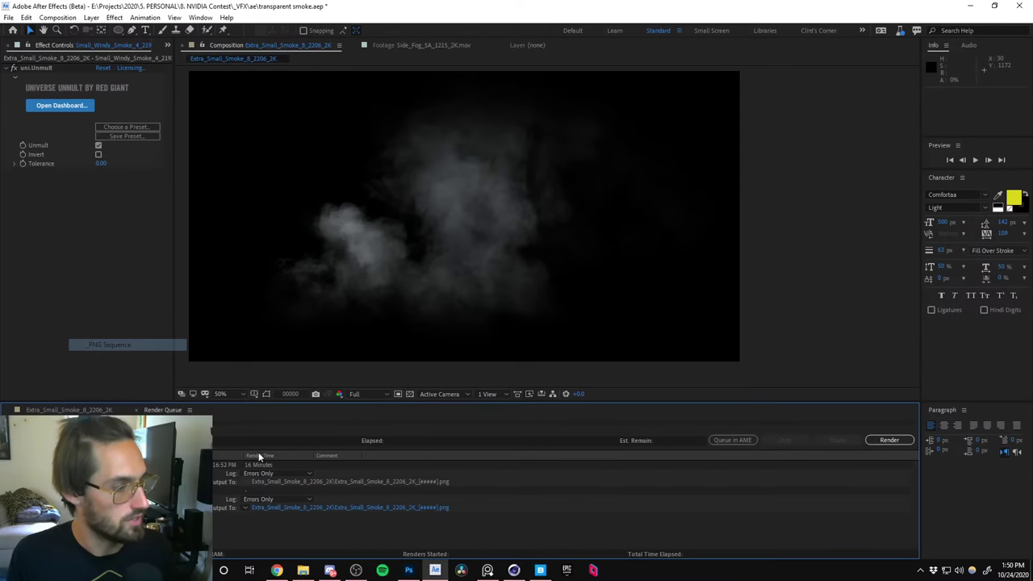
Direct the PNG sequence to a new windy_smoke_2 folder inside _renderoutput and start the render.
{"action": "left_click", "coordinate": [292, 508]}
{"action": "left_click", "coordinate": [267, 49]}
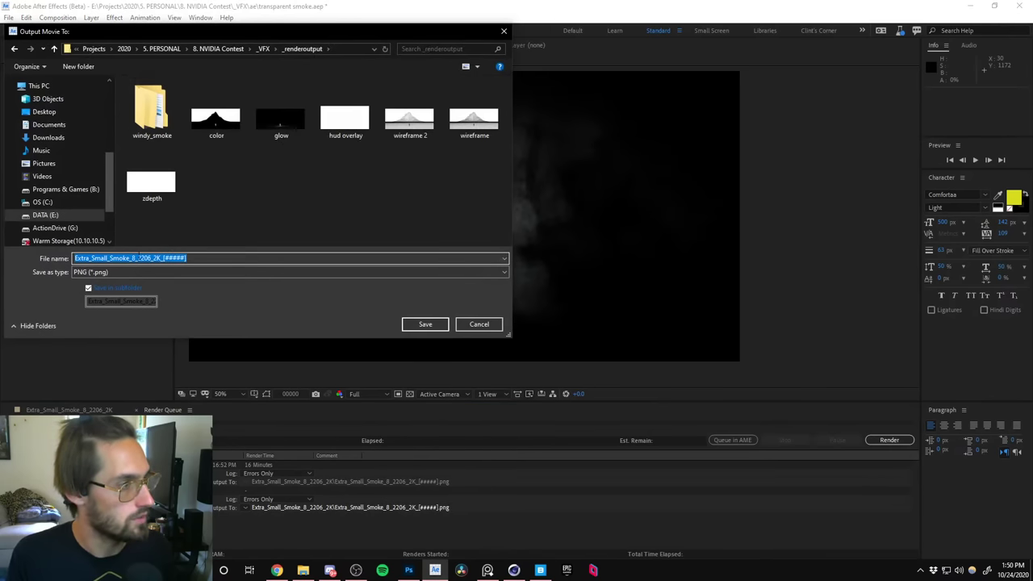
{"action": "left_click", "coordinate": [93, 258]}
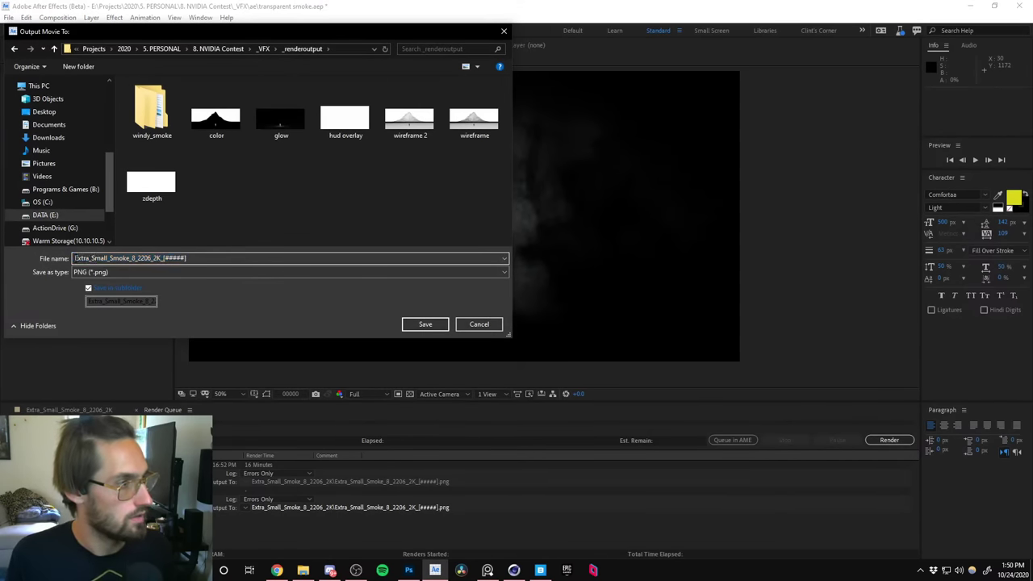
{"action": "key", "text": "ctrl+shift+n"}
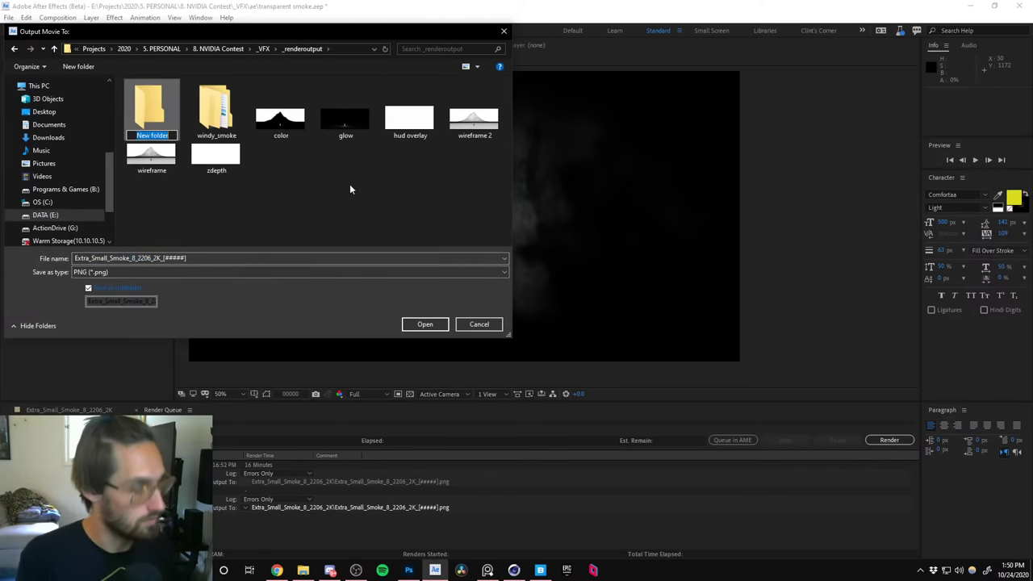
{"action": "type", "text": "windy_smok"}
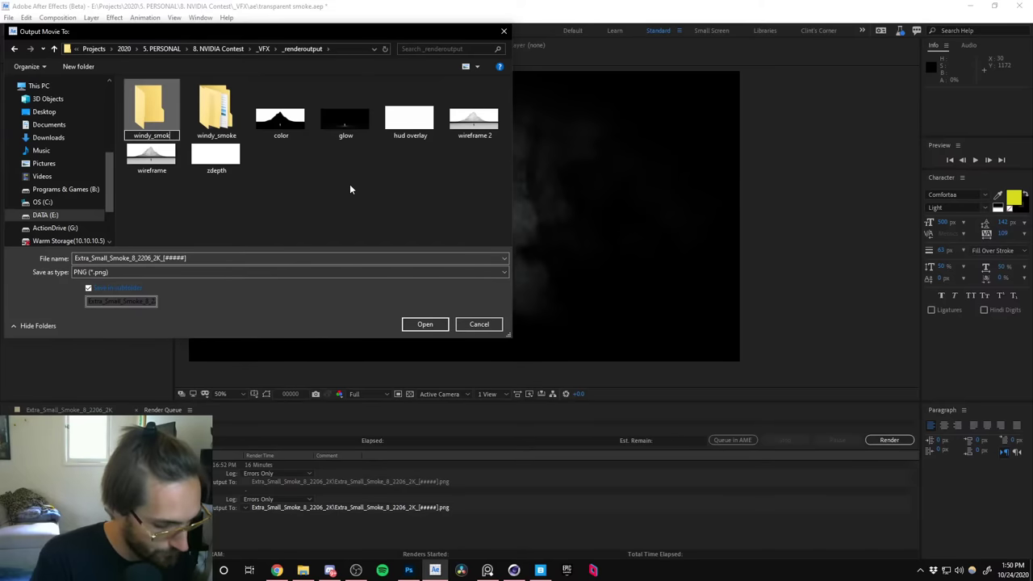
{"action": "type", "text": "e_2"}
{"action": "key", "text": "Return"}
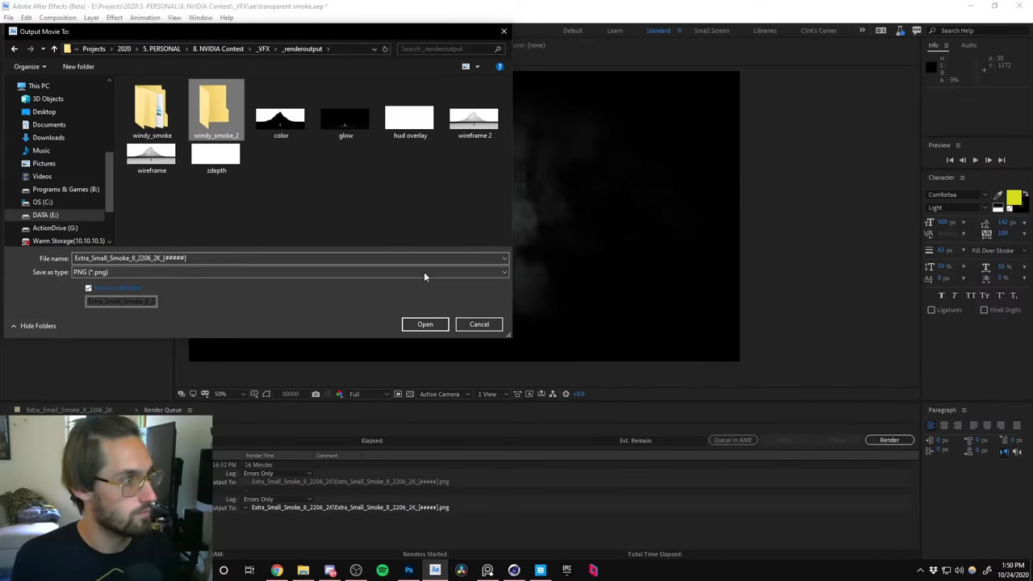
{"action": "left_click", "coordinate": [424, 323]}
{"action": "left_click", "coordinate": [424, 324]}
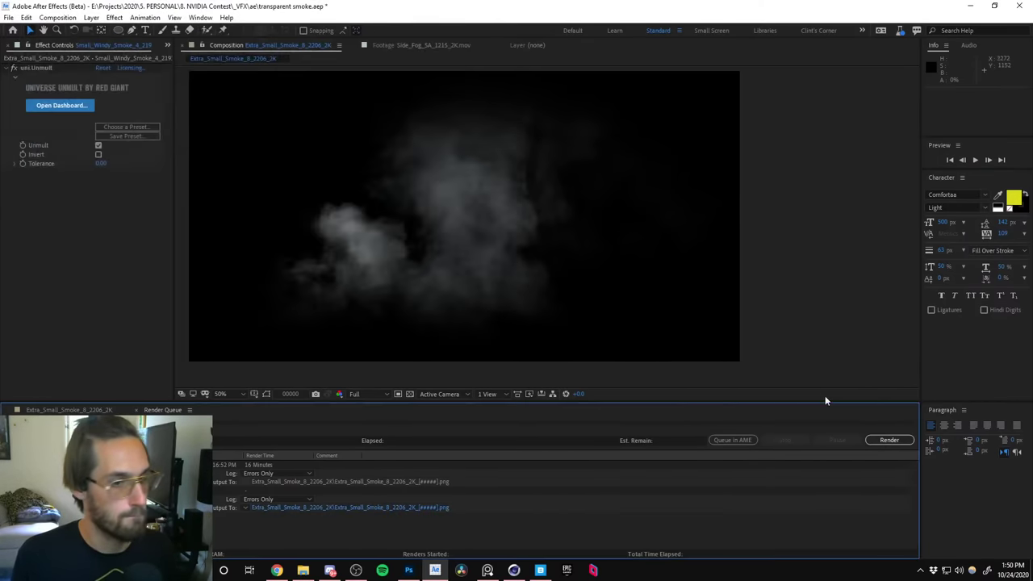
{"action": "left_click", "coordinate": [890, 440]}
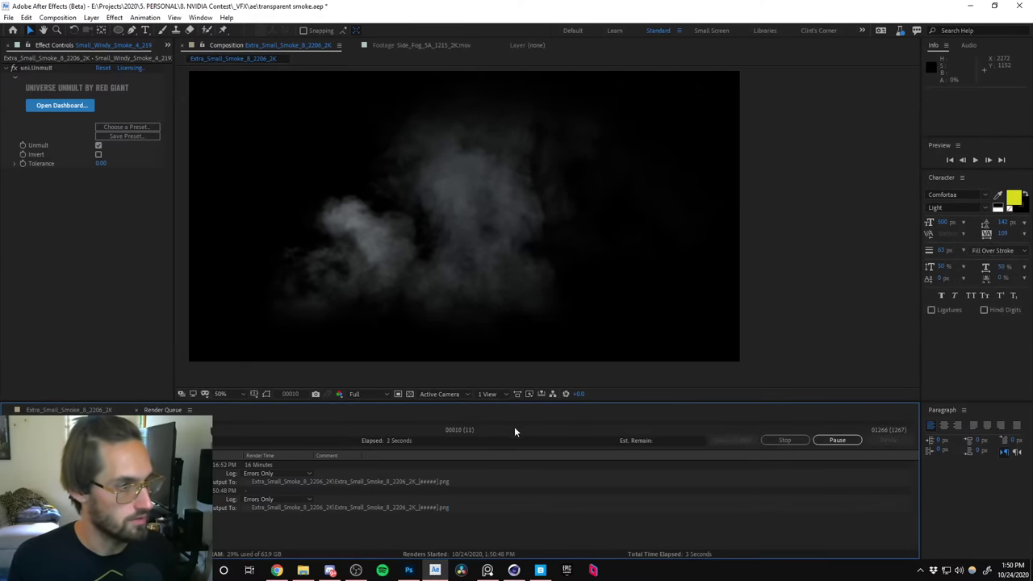
Switch to Cinema 4D, duplicate the Plane.7 smoke plane a little to its side, and rotate the copy's bank to about 171.2°.
{"action": "left_click", "coordinate": [513, 570]}
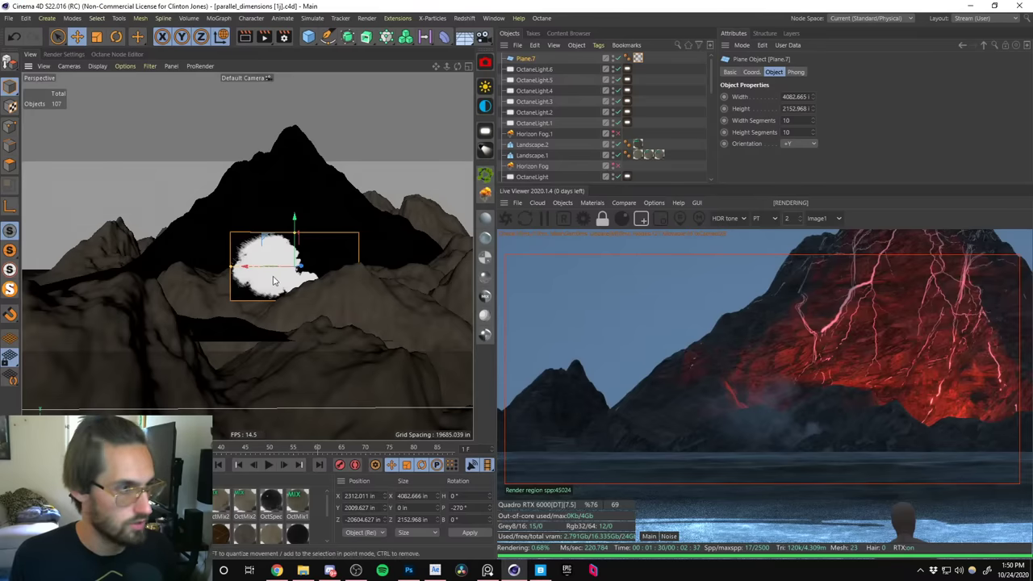
{"action": "key", "text": "r"}
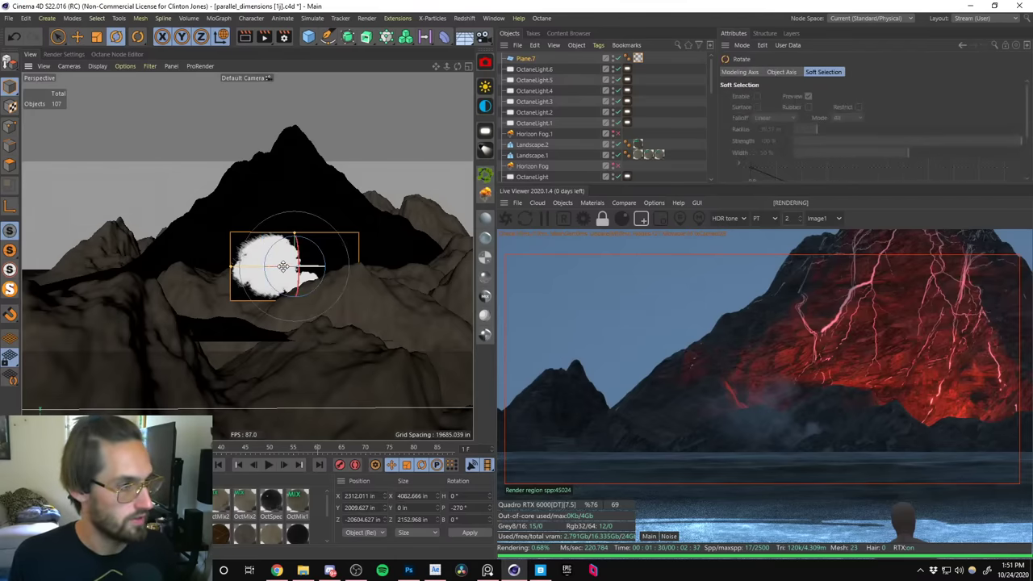
{"action": "left_click_drag", "start_coordinate": [283, 266], "coordinate": [343, 269]}
{"action": "key", "text": "ctrl+z"}
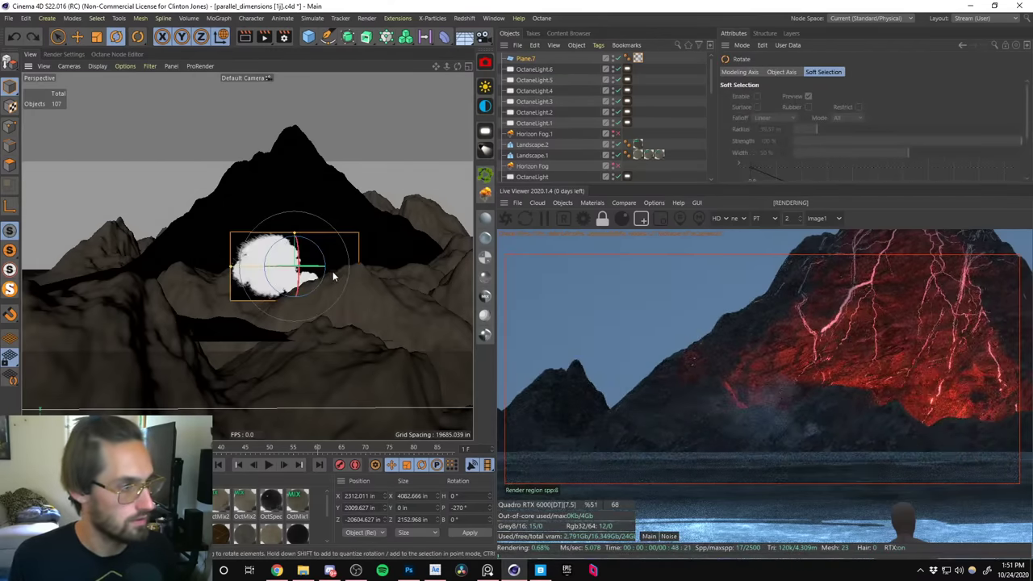
{"action": "key", "text": "e"}
{"action": "left_click_drag", "start_coordinate": [265, 267], "coordinate": [536, 260], "text": "ctrl"}
{"action": "key", "text": "r"}
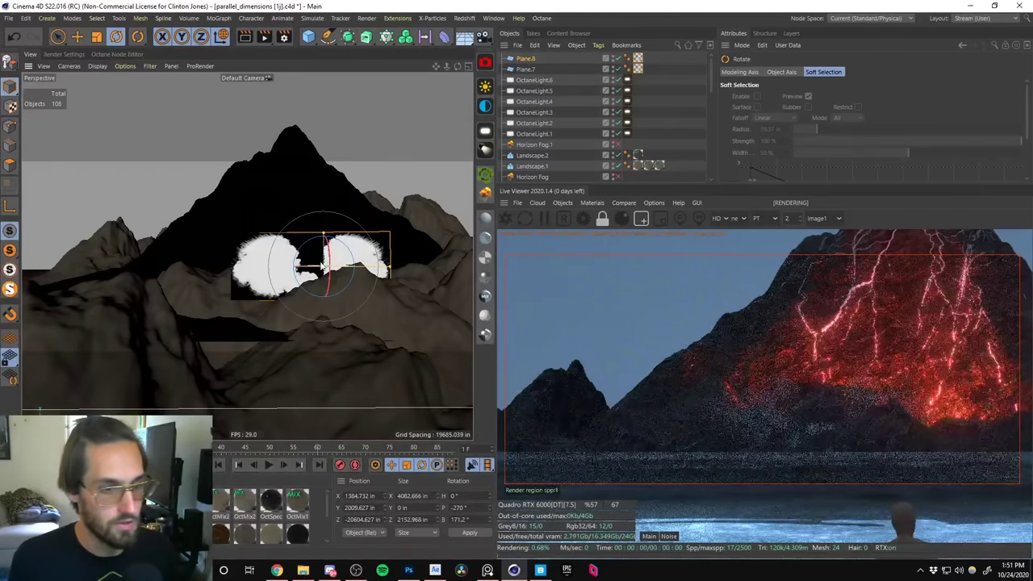
Move the duplicated smoke plane across the volcano's base to about X -2414 in.
{"action": "key", "text": "e"}
{"action": "middle_click_drag", "start_coordinate": [302, 254], "coordinate": [183, 256], "text": "alt"}
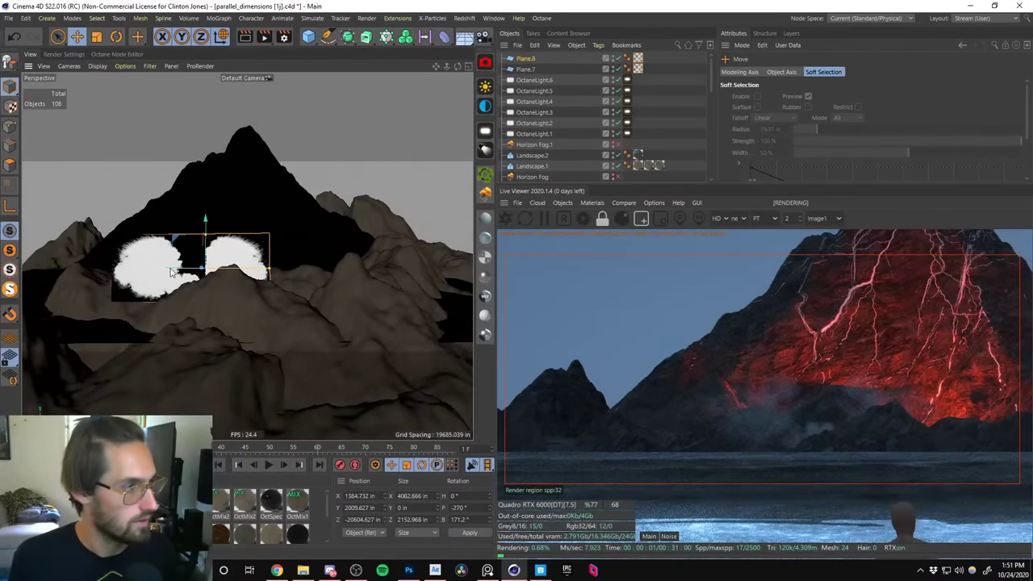
{"action": "left_click_drag", "start_coordinate": [171, 273], "coordinate": [292, 277]}
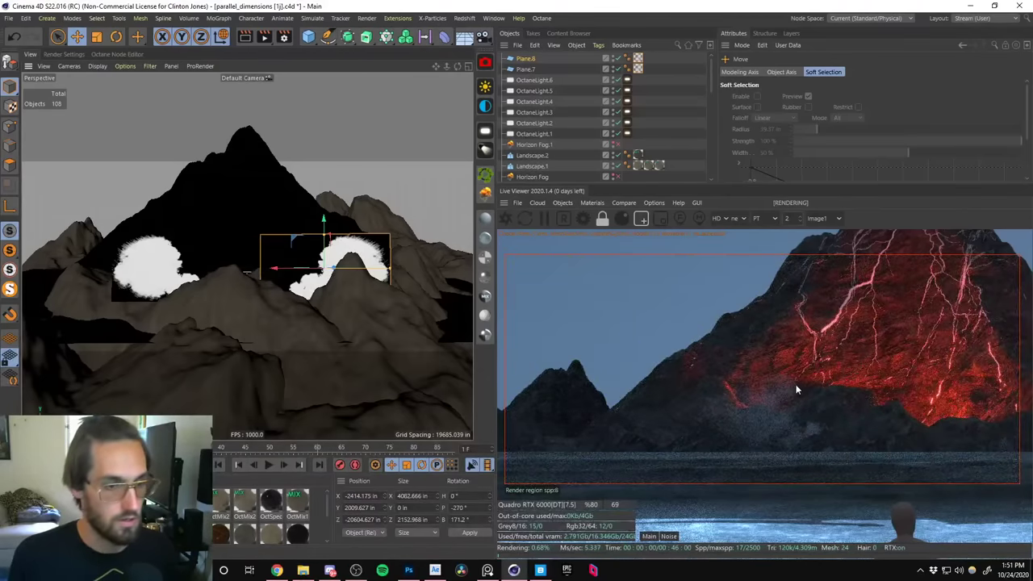
Look through the scene's Camera object and turn off the Live Viewer render region.
{"action": "left_click_drag", "start_coordinate": [671, 386], "coordinate": [779, 330]}
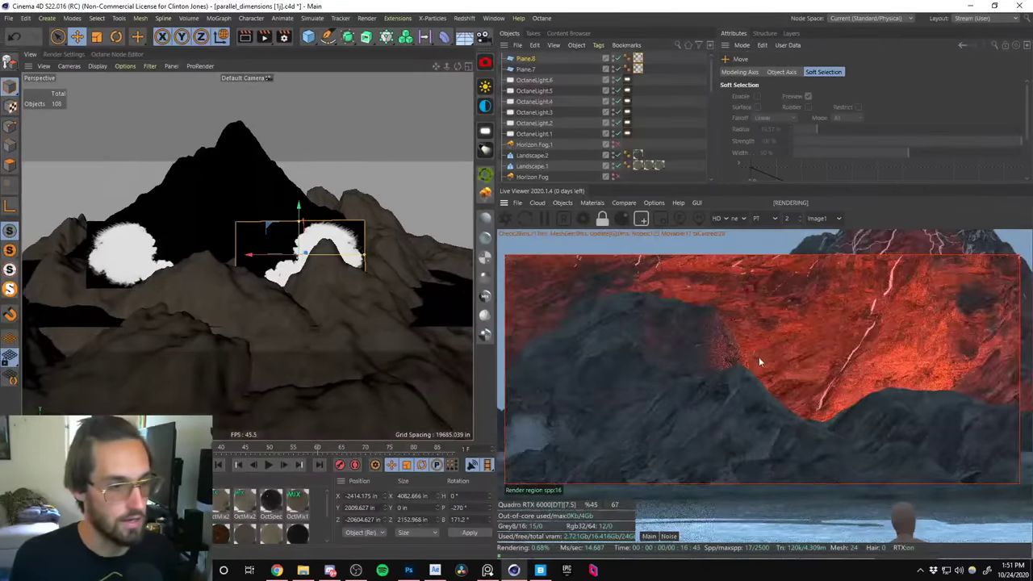
{"action": "middle_click_drag", "start_coordinate": [365, 309], "coordinate": [363, 335], "text": "alt"}
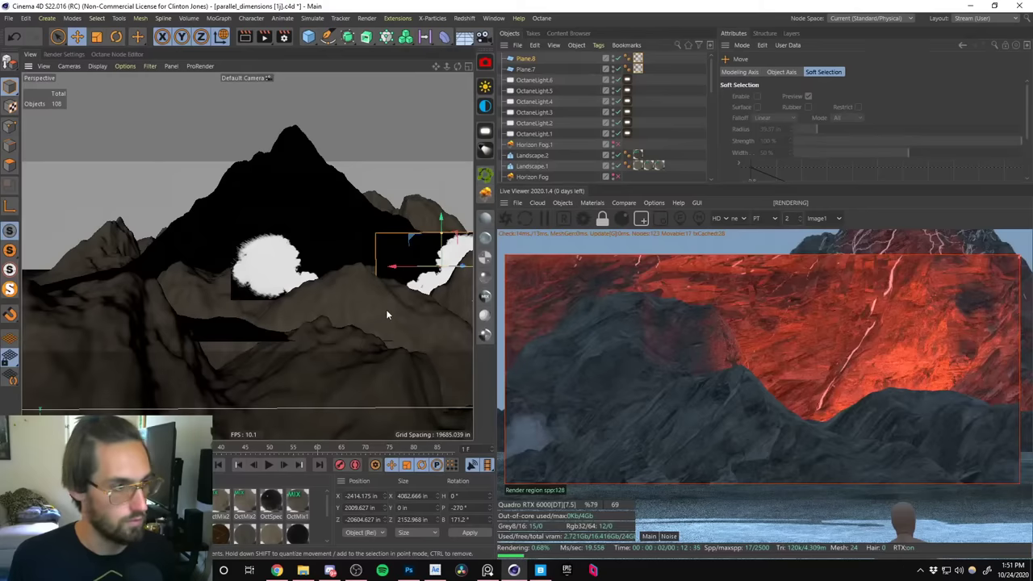
{"action": "scroll", "coordinate": [714, 102], "scroll_direction": "down", "scroll_amount": 8}
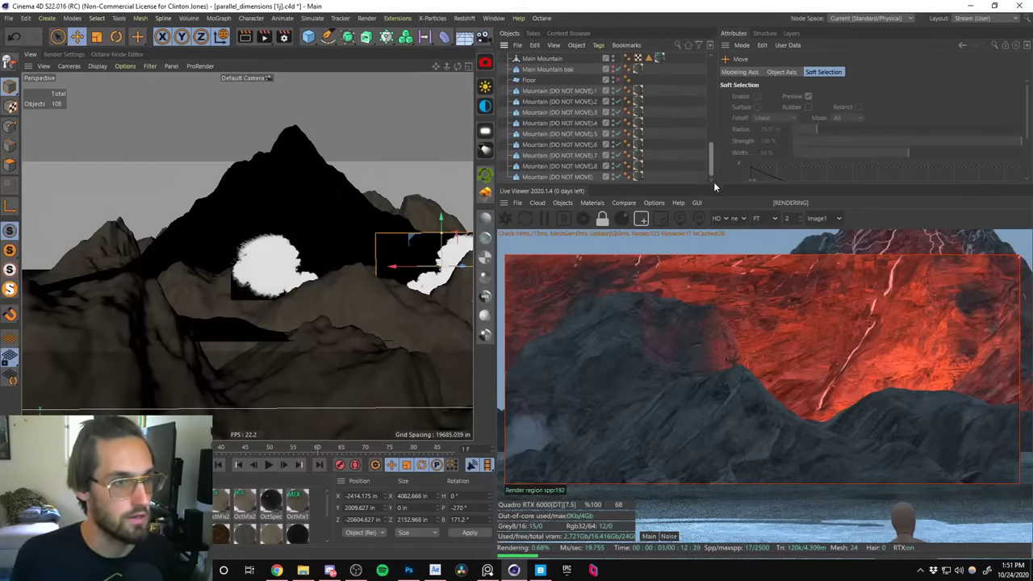
{"action": "left_click", "coordinate": [616, 97]}
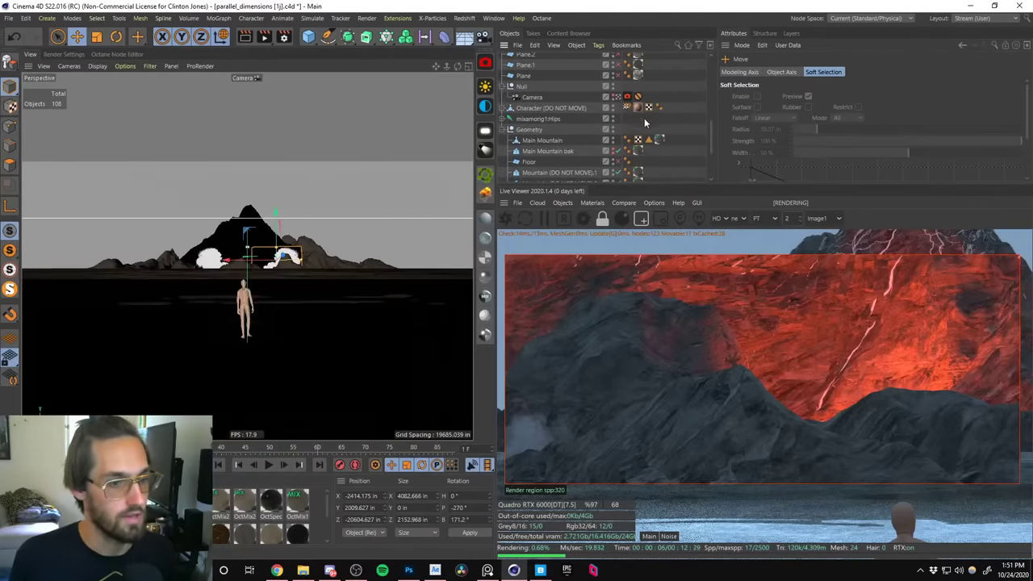
{"action": "left_click", "coordinate": [642, 219]}
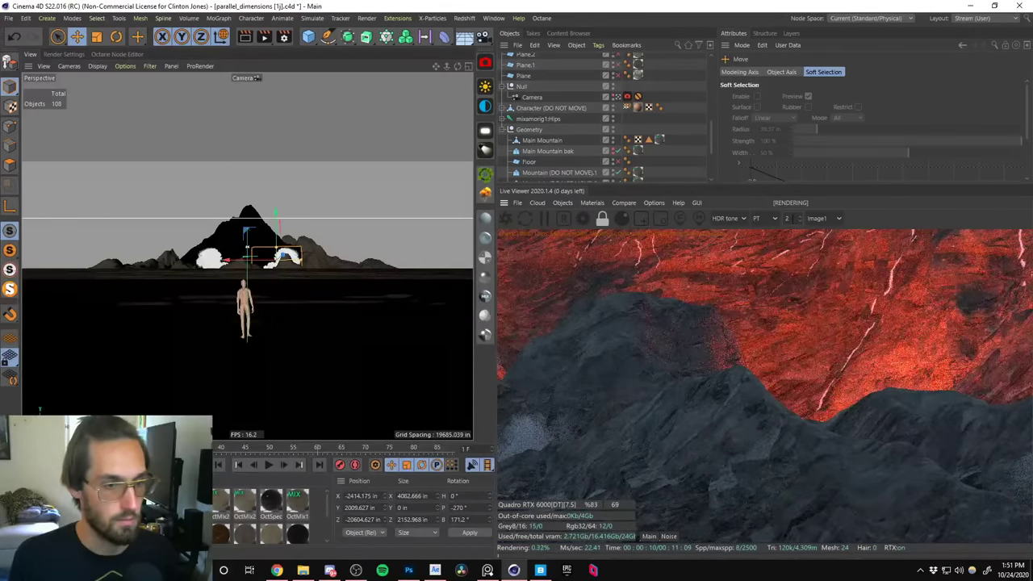
Refresh the Live Viewer and examine the smoke around the volcano in the full camera view at different zoom levels.
{"action": "type", "text": "2"}
{"action": "scroll", "coordinate": [695, 249], "scroll_direction": "down", "scroll_amount": 3}
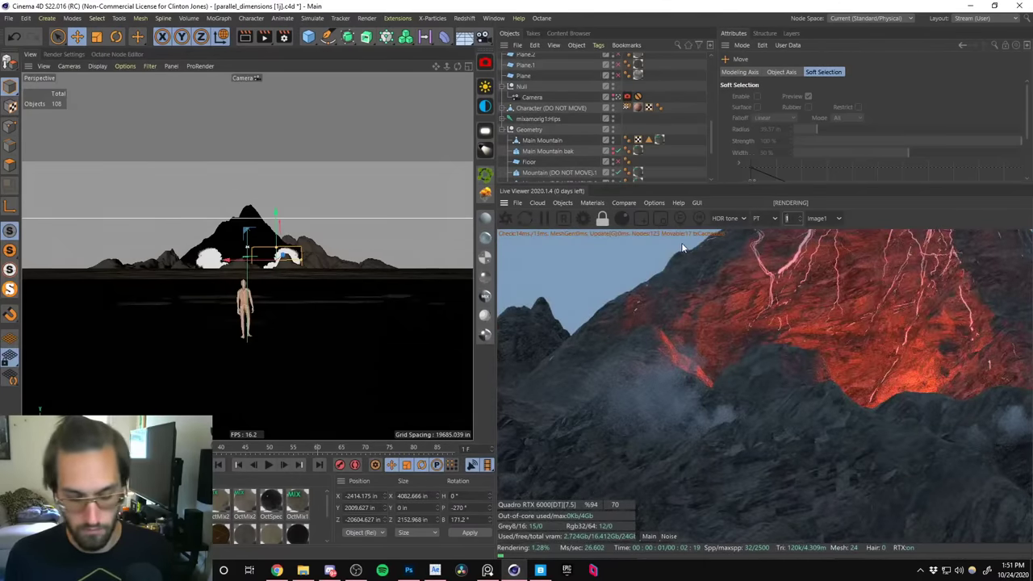
{"action": "scroll", "coordinate": [683, 245], "scroll_direction": "down", "scroll_amount": 2}
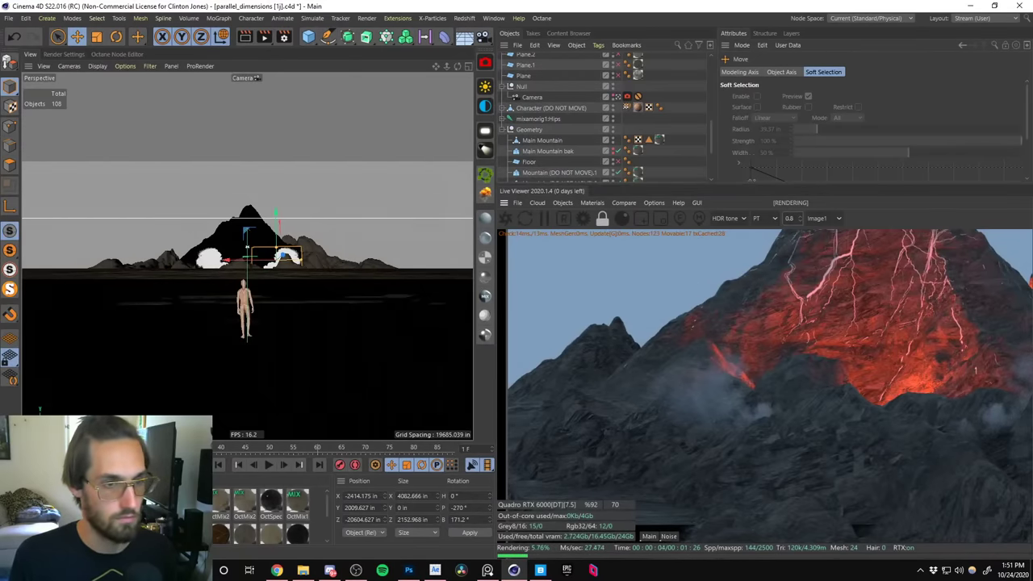
{"action": "scroll", "coordinate": [725, 244], "scroll_direction": "down", "scroll_amount": 6}
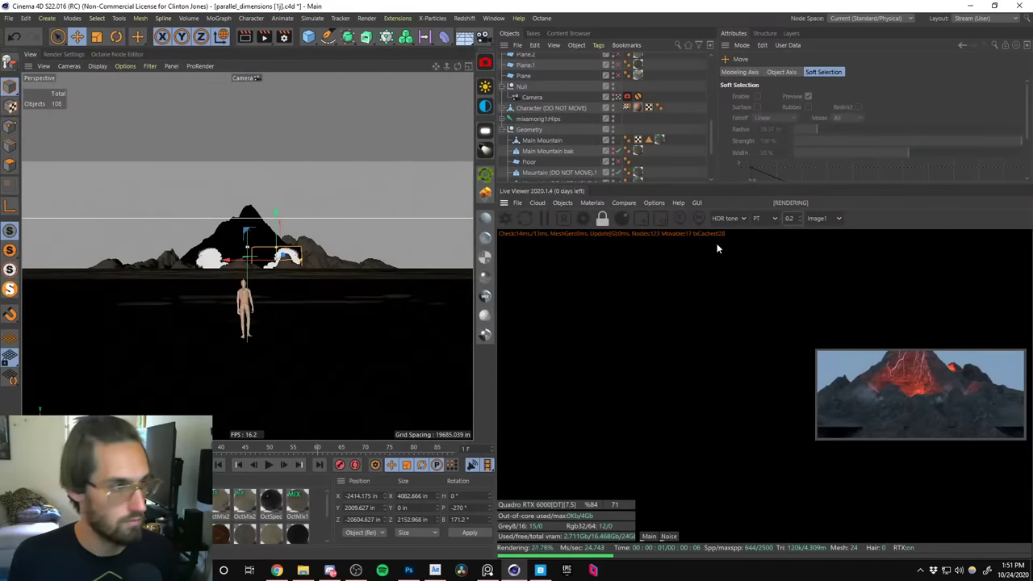
{"action": "left_click", "coordinate": [554, 220]}
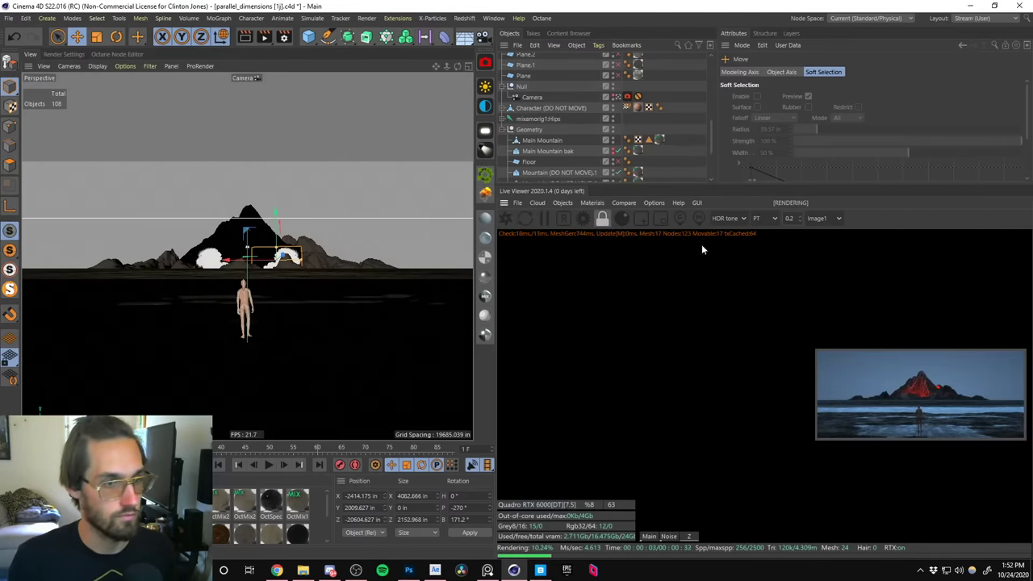
{"action": "middle_click_drag", "start_coordinate": [815, 337], "coordinate": [725, 353]}
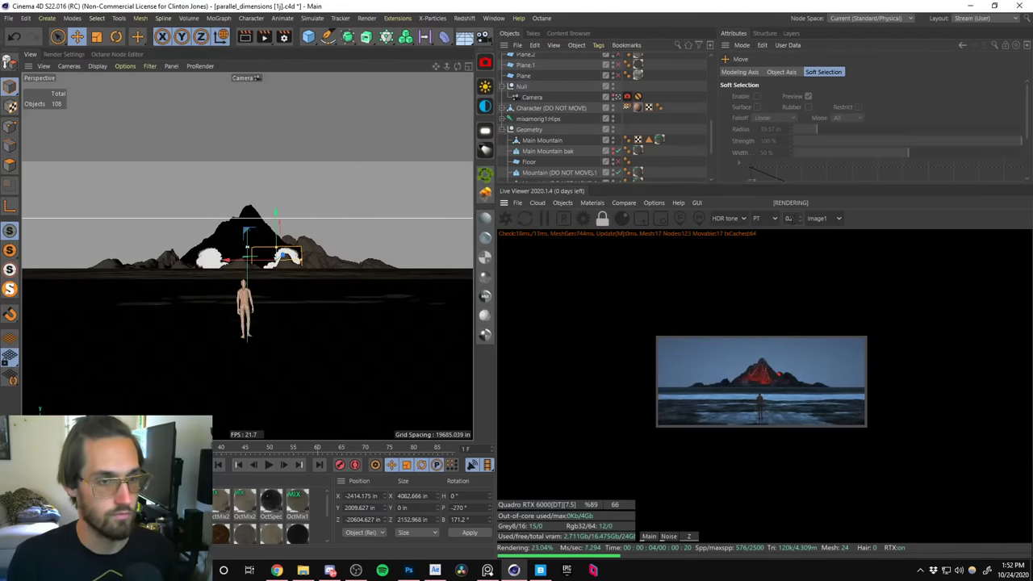
{"action": "scroll", "coordinate": [768, 354], "scroll_direction": "up", "scroll_amount": 3}
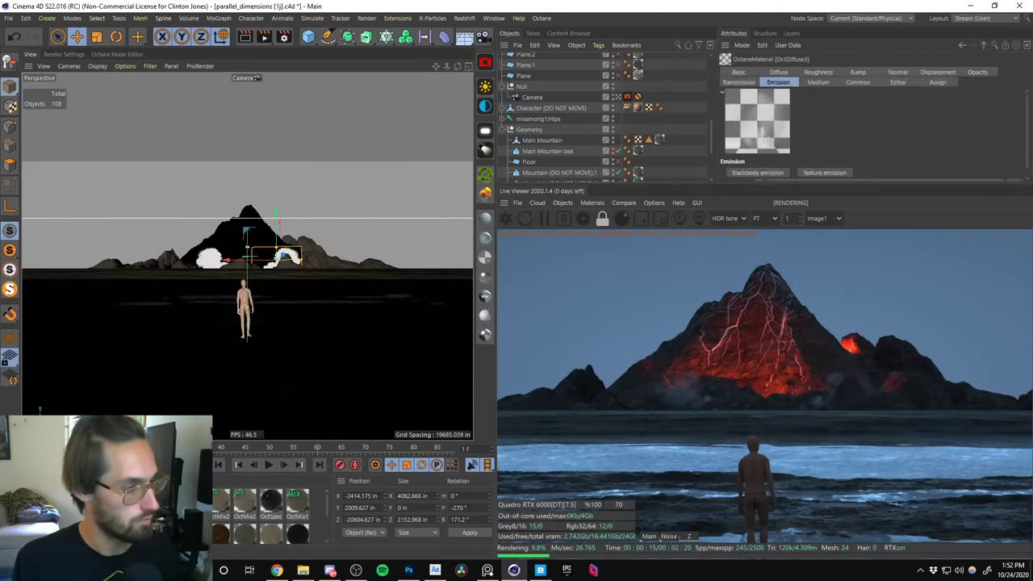
Duplicate the OctDiffuse3 smoke material and set the movie start frame of both its image textures to 2944.
{"action": "key", "text": "ctrl+v"}
{"action": "double_click", "coordinate": [35, 502]}
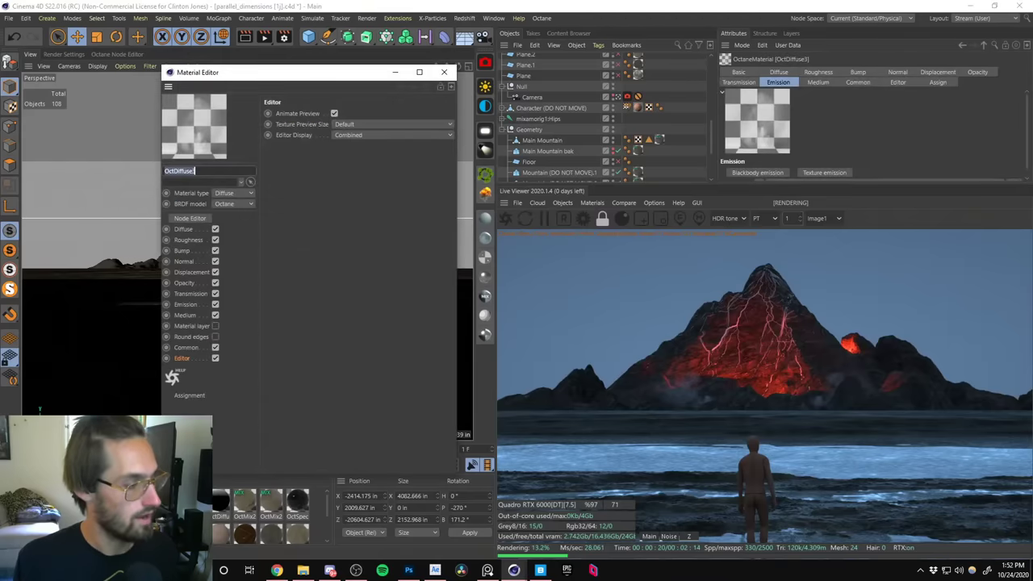
{"action": "left_click", "coordinate": [191, 218]}
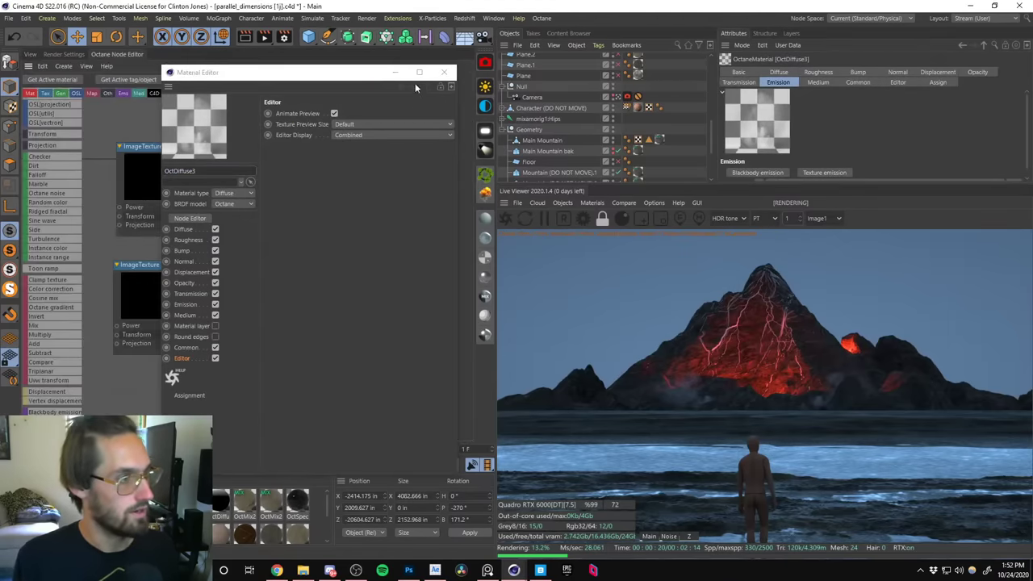
{"action": "left_click", "coordinate": [159, 167]}
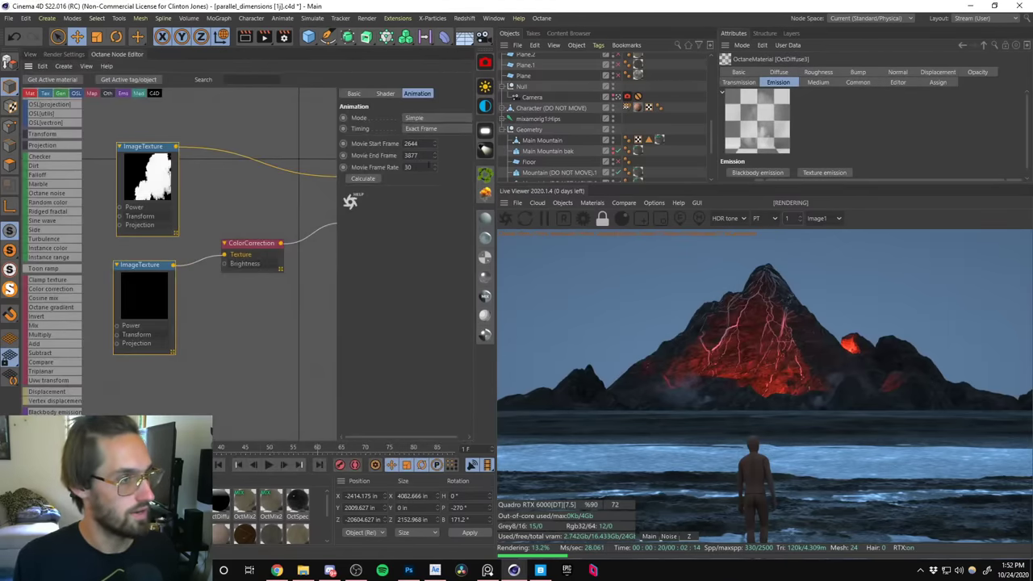
{"action": "left_click_drag", "start_coordinate": [417, 144], "coordinate": [377, 173]}
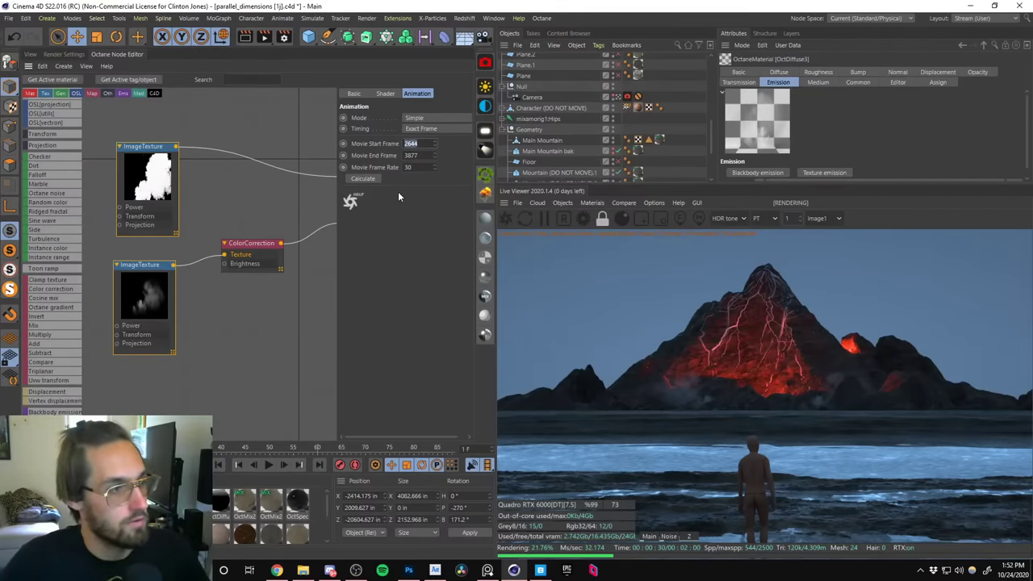
{"action": "type", "text": "2"}
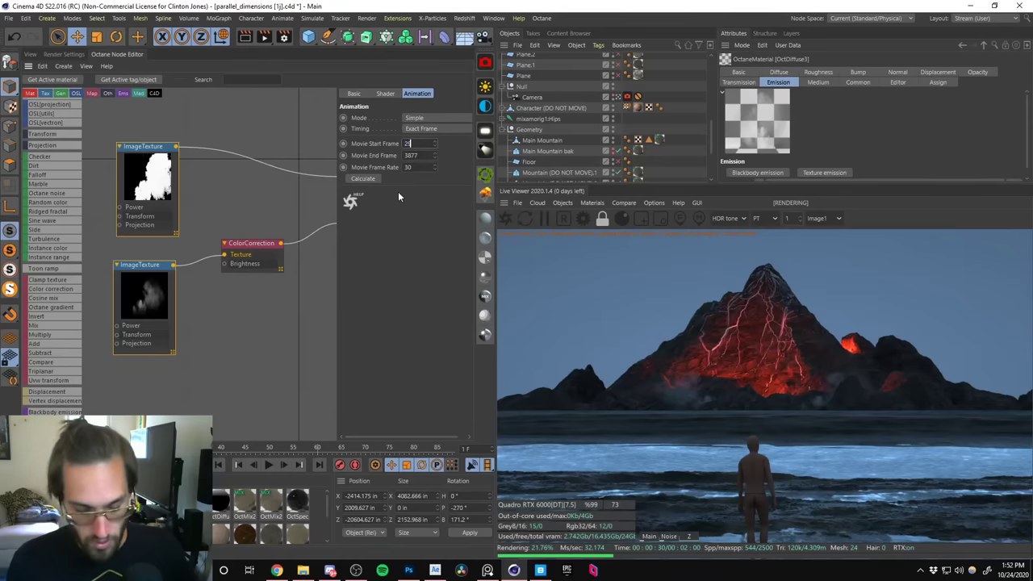
{"action": "type", "text": "944"}
{"action": "key", "text": "Return"}
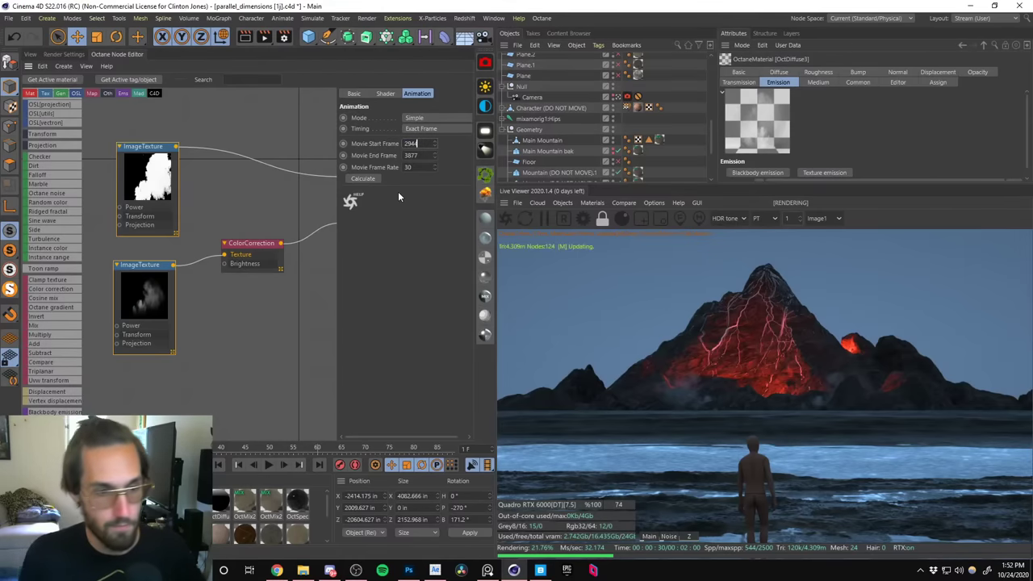
Assign the copied smoke material to Plane.8 and delete the plane's previous material tag.
{"action": "left_click", "coordinate": [32, 54]}
{"action": "scroll", "coordinate": [712, 126], "scroll_direction": "up", "scroll_amount": 5}
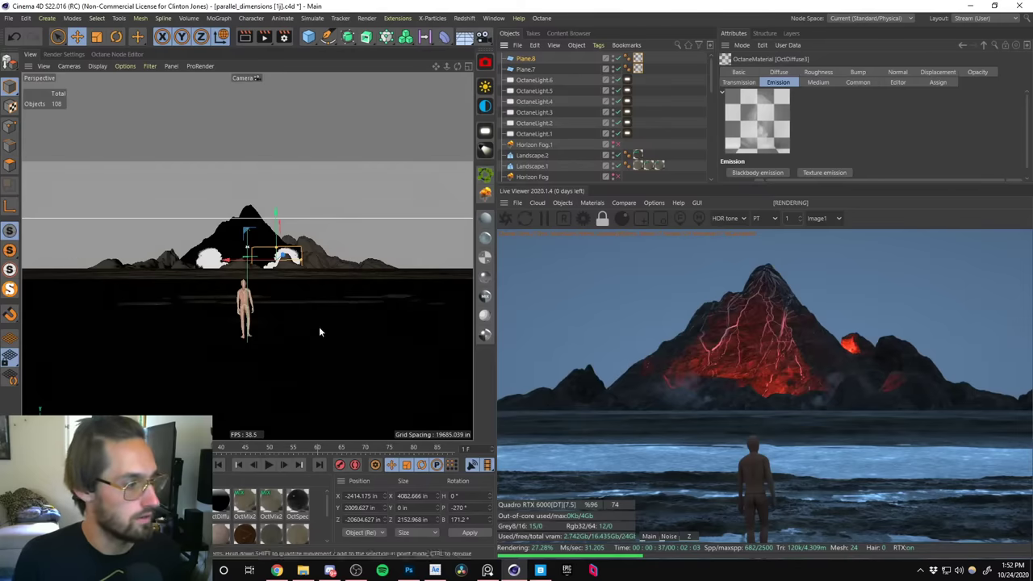
{"action": "left_click", "coordinate": [530, 80]}
{"action": "left_click_drag", "start_coordinate": [523, 77], "coordinate": [531, 58]}
{"action": "left_click", "coordinate": [639, 60]}
{"action": "key", "text": "Delete"}
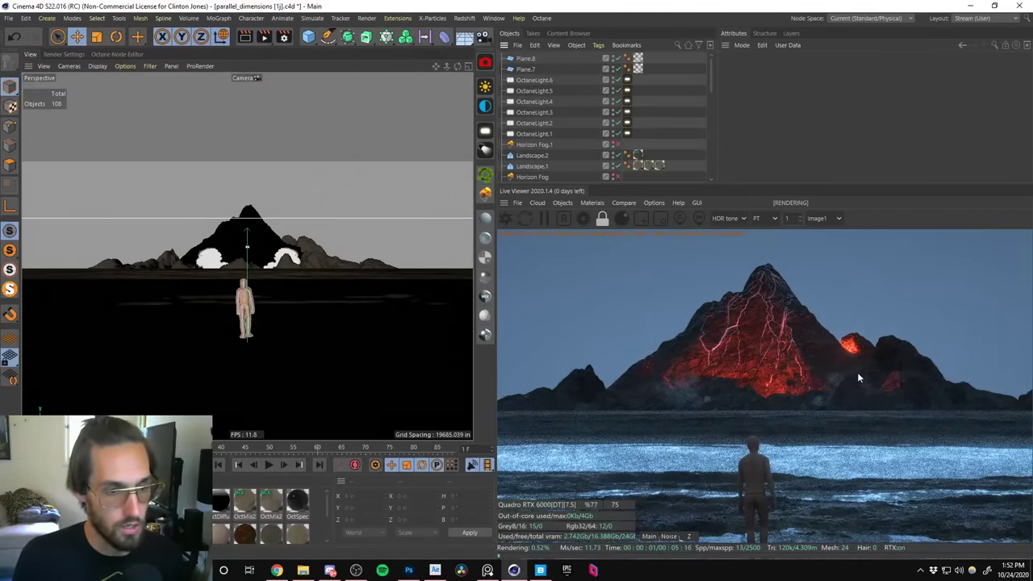
Scale the Plane.8 smoke plane up to about 4989 by 2631 in.
{"action": "left_click", "coordinate": [271, 262]}
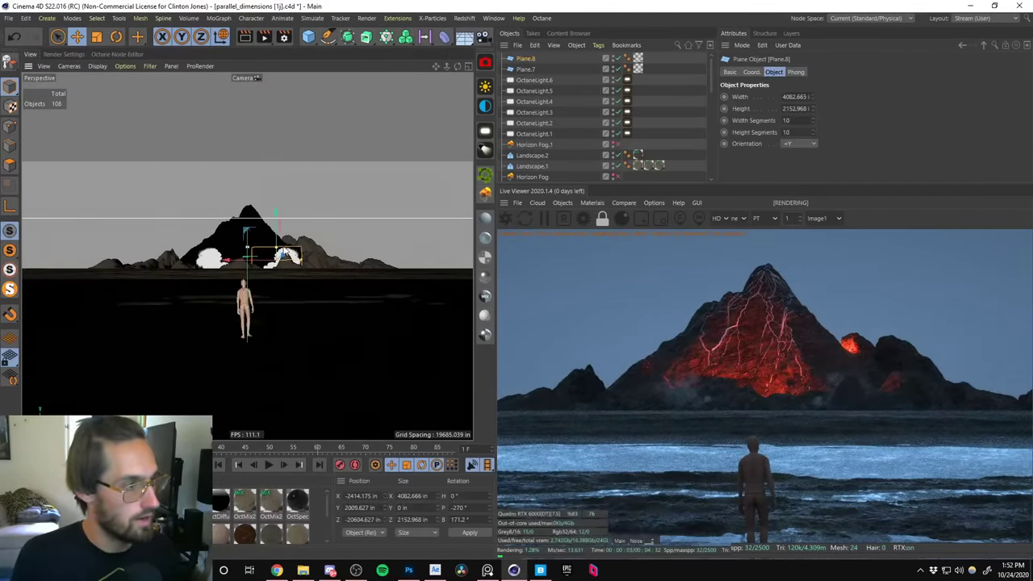
{"action": "key", "text": "t"}
{"action": "left_click_drag", "start_coordinate": [267, 181], "coordinate": [349, 151]}
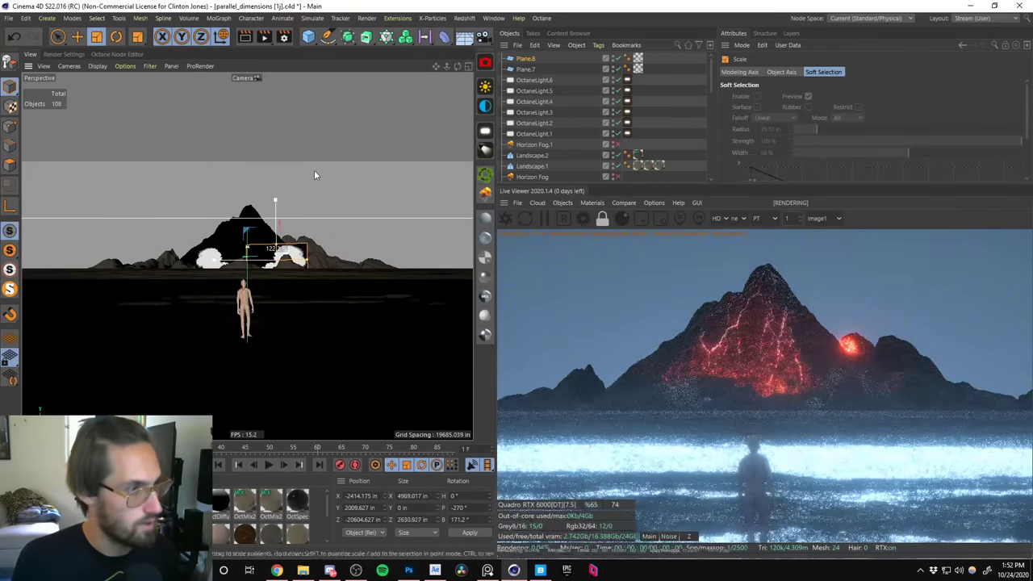
Rotate Plane.8's bank to about 16.2° and move it to about X -3610 in, Y 2560 in beside the volcano.
{"action": "key", "text": "e"}
{"action": "left_click_drag", "start_coordinate": [246, 233], "coordinate": [68, 284]}
{"action": "key", "text": "r"}
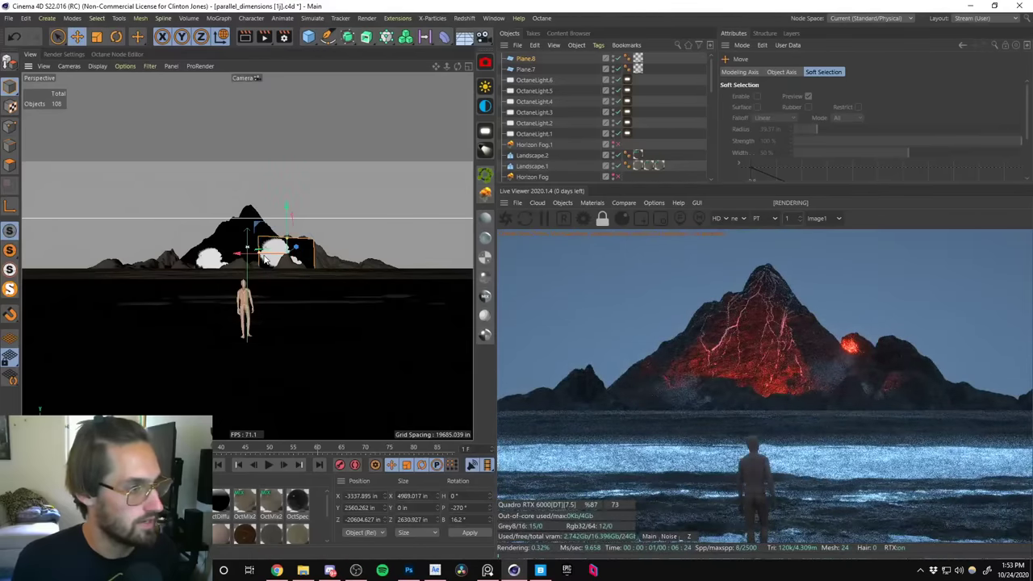
{"action": "key", "text": "e"}
{"action": "left_click_drag", "start_coordinate": [292, 257], "coordinate": [269, 259]}
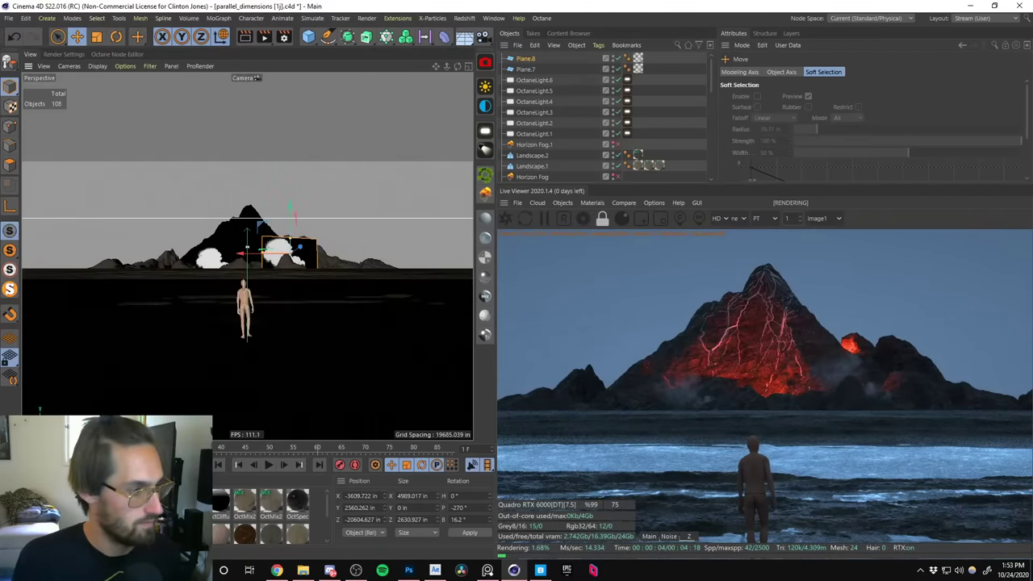
Open the smoke material in the Octane Node Editor and set both image textures' movie start frame to 3244.
{"action": "double_click", "coordinate": [637, 58]}
{"action": "left_click", "coordinate": [205, 217]}
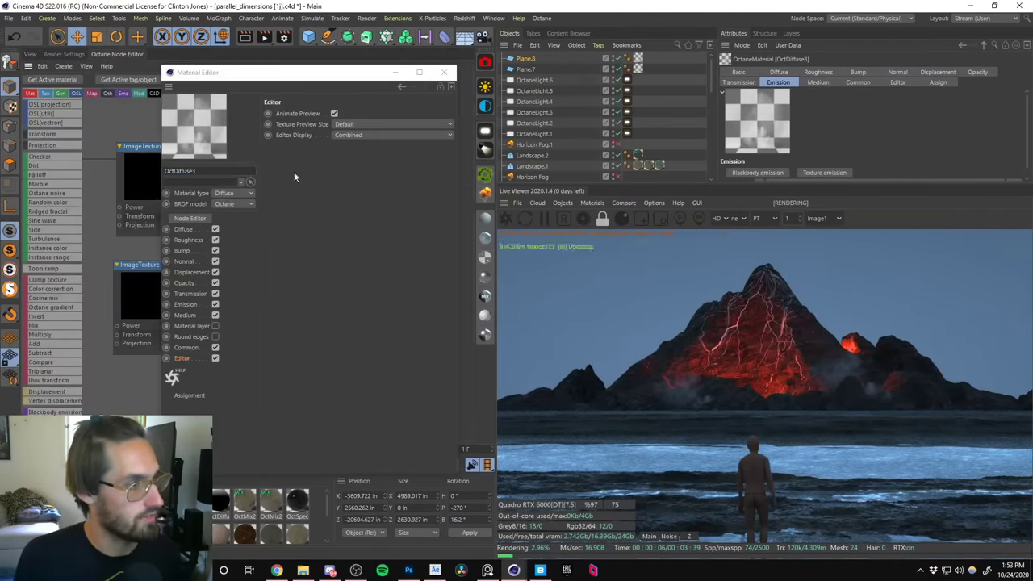
{"action": "left_click", "coordinate": [444, 72]}
{"action": "left_click", "coordinate": [166, 168]}
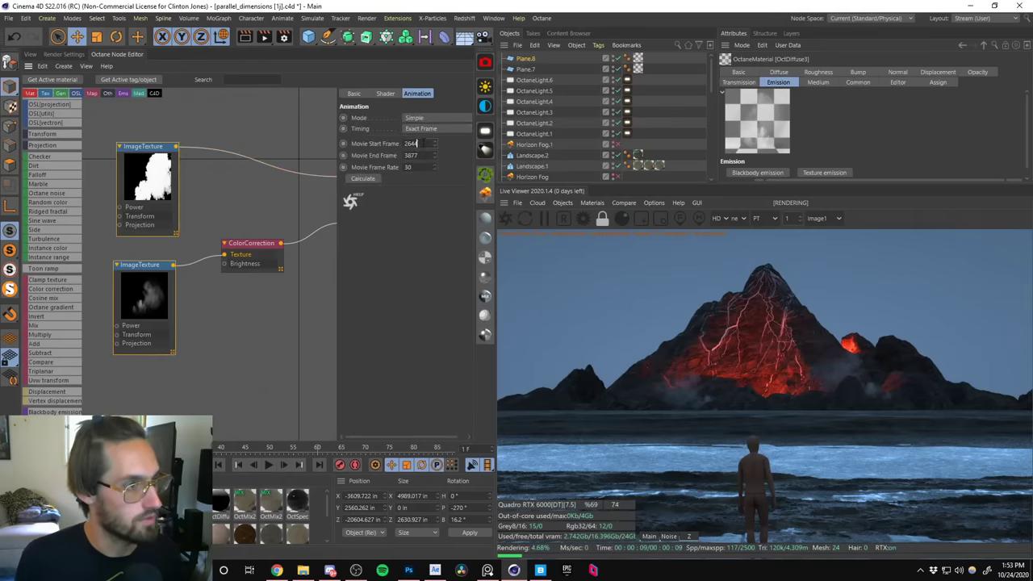
{"action": "left_click", "coordinate": [411, 143]}
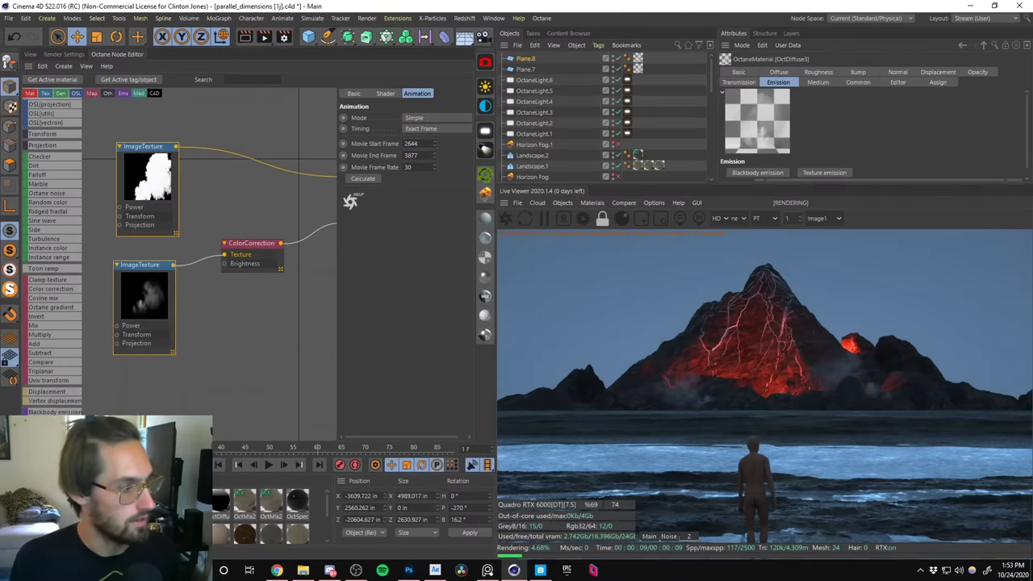
{"action": "left_click", "coordinate": [139, 371]}
{"action": "left_click_drag", "start_coordinate": [139, 370], "coordinate": [166, 172]}
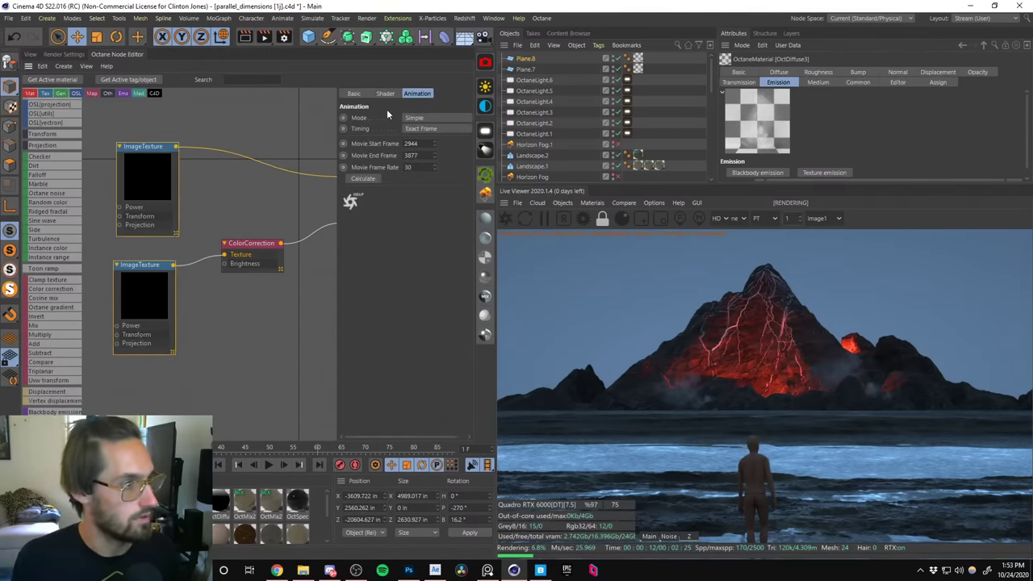
{"action": "left_click", "coordinate": [423, 143]}
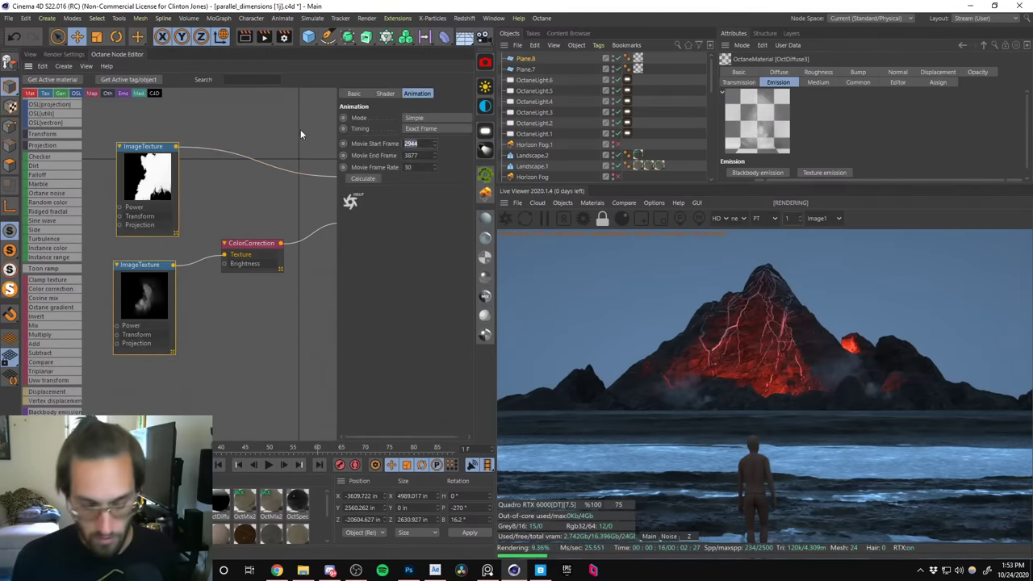
{"action": "type", "text": "32"}
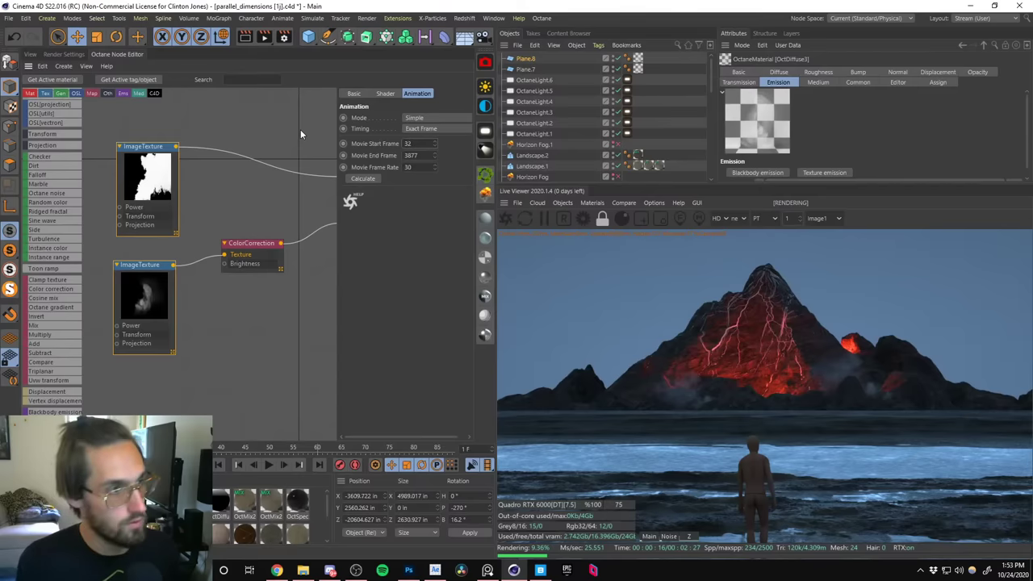
{"action": "type", "text": "44"}
{"action": "key", "text": "Return"}
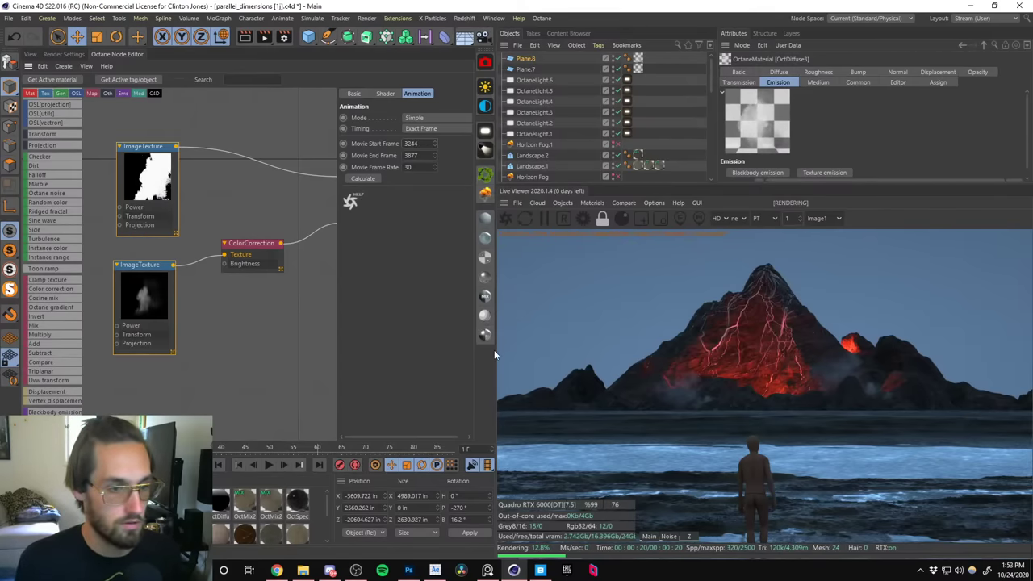
Apply the edited smoke material to Plane.8 and Plane.7 and delete their previous material tags.
{"action": "left_click", "coordinate": [35, 56]}
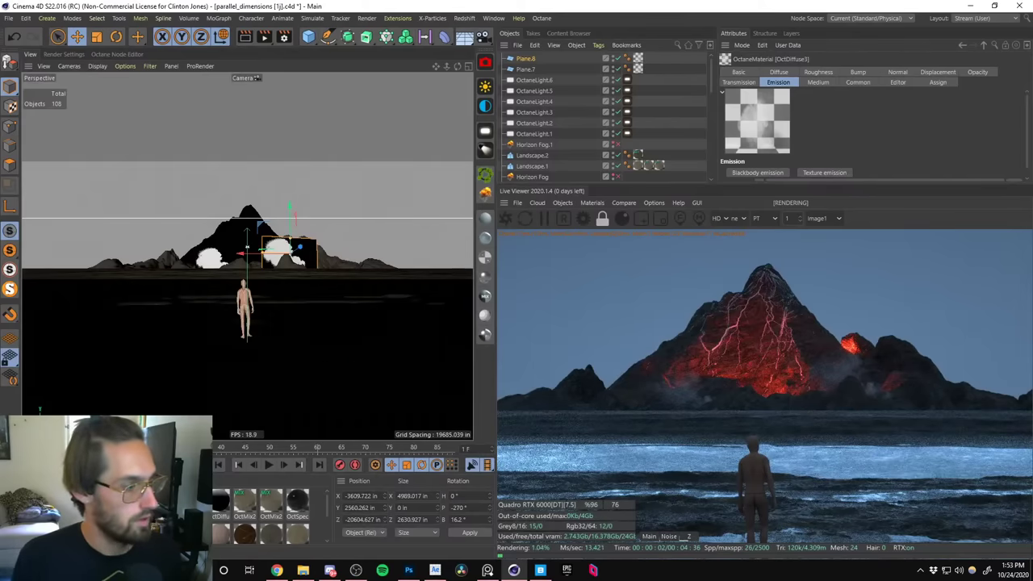
{"action": "left_click", "coordinate": [637, 68]}
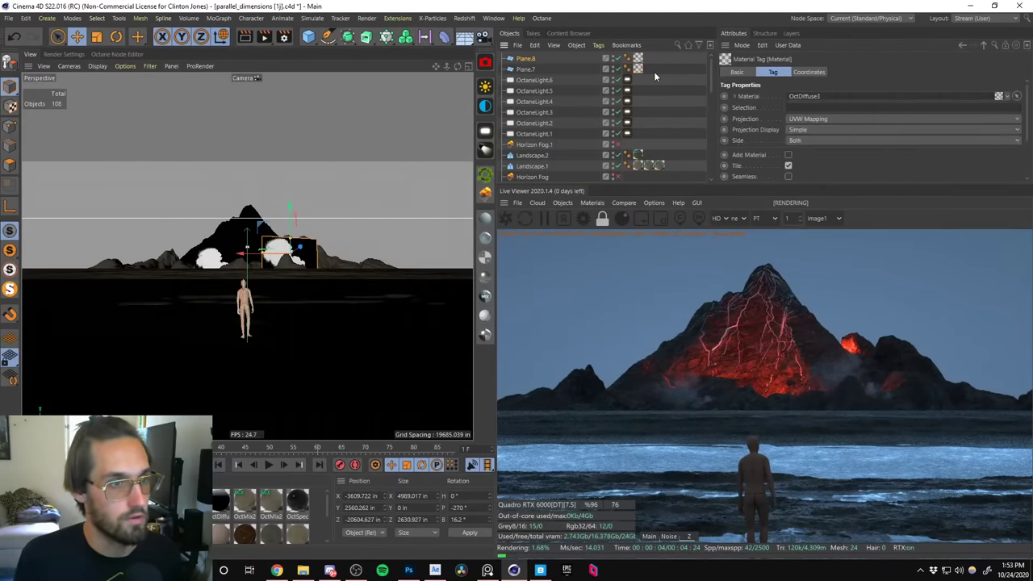
{"action": "double_click", "coordinate": [637, 59]}
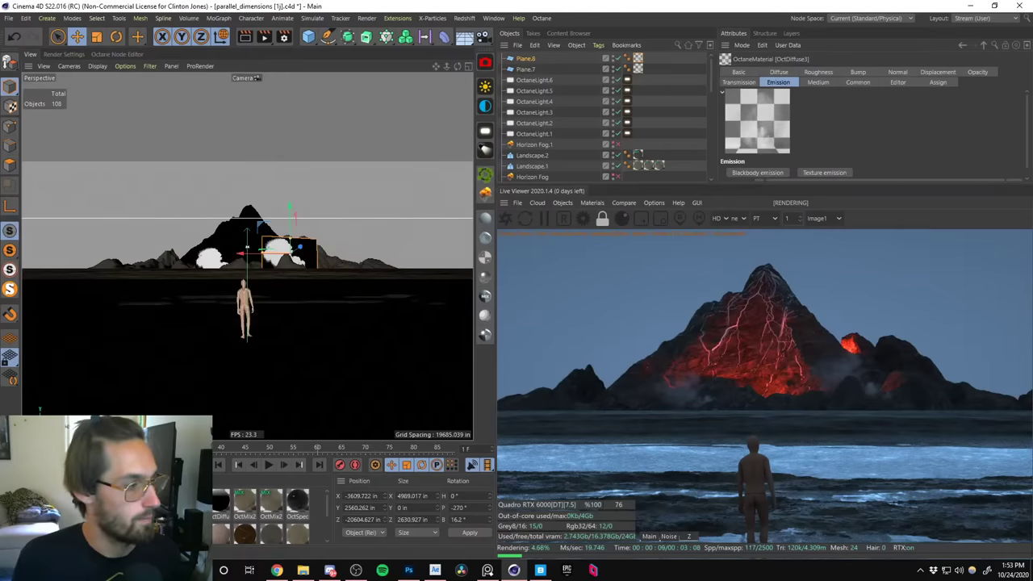
{"action": "left_click_drag", "start_coordinate": [34, 501], "coordinate": [527, 60]}
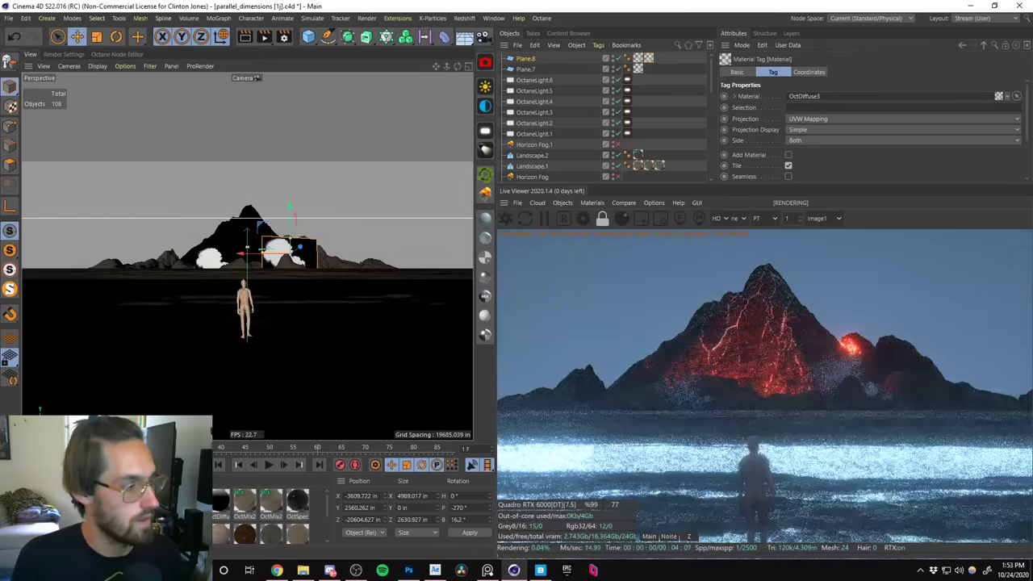
{"action": "left_click_drag", "start_coordinate": [34, 501], "coordinate": [526, 71]}
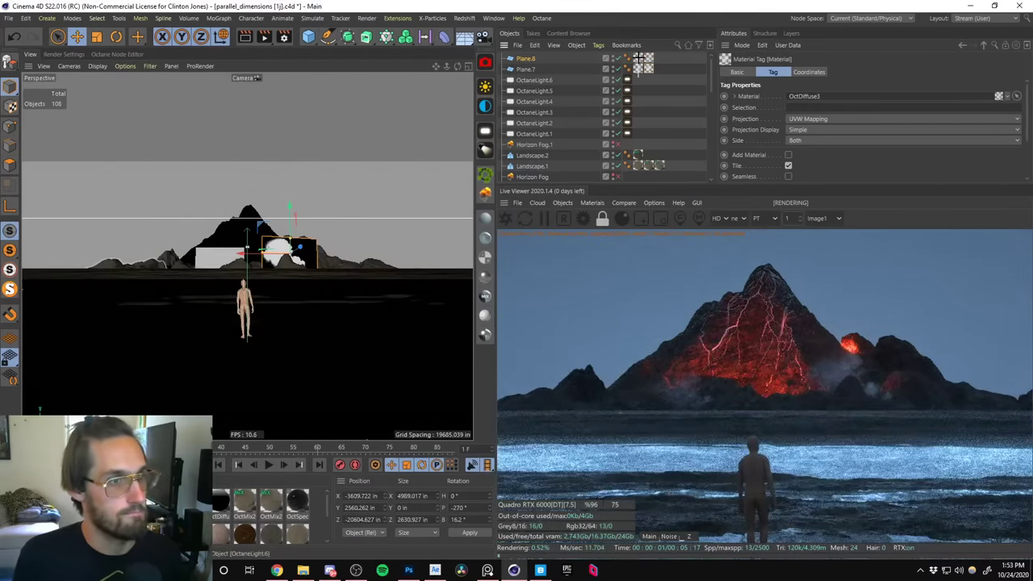
{"action": "key", "text": "Delete"}
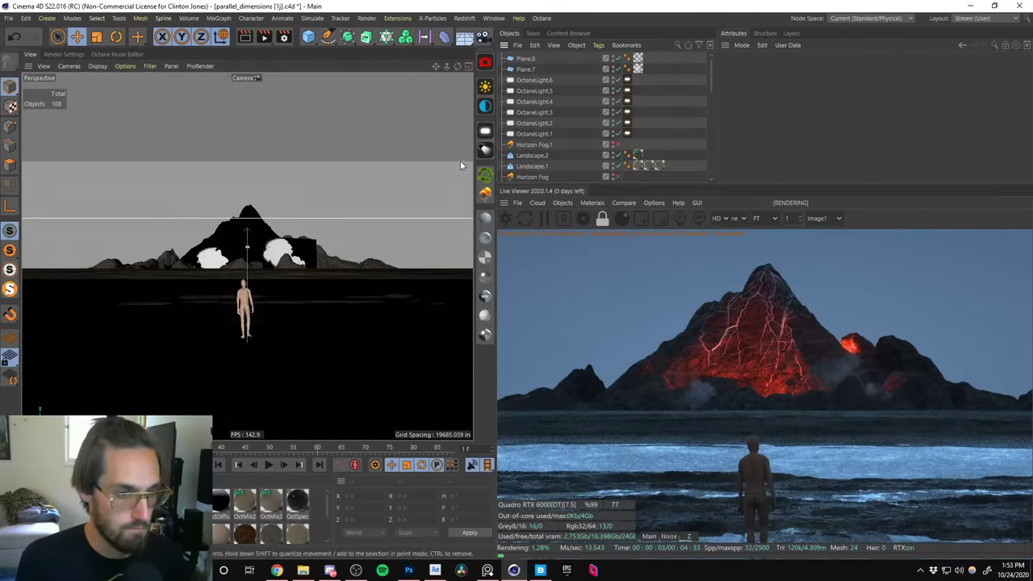
Duplicate the edited smoke material and set the movie start frame of both image textures in the copy to 3544.
{"action": "left_click", "coordinate": [36, 502]}
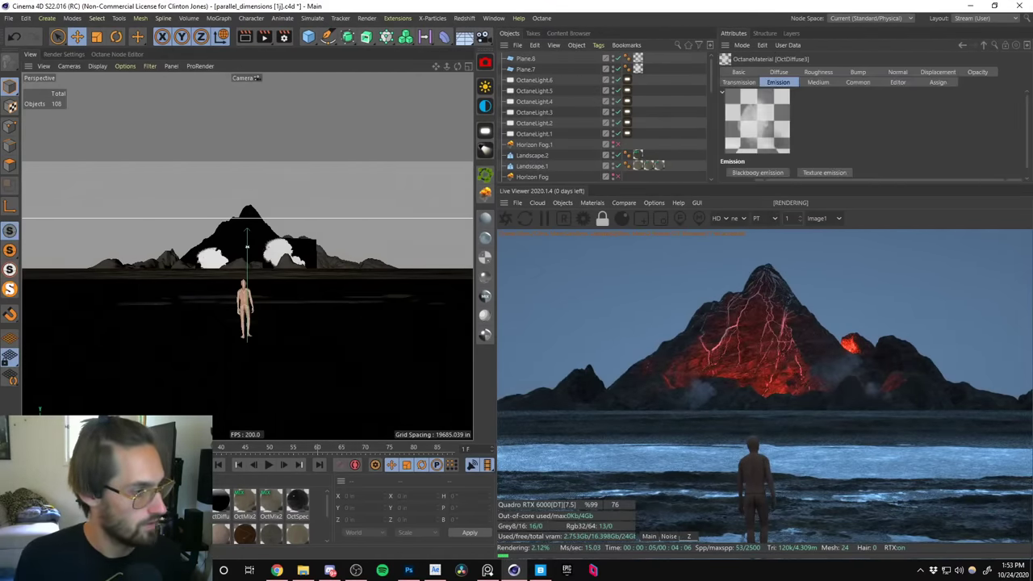
{"action": "key", "text": "ctrl+v"}
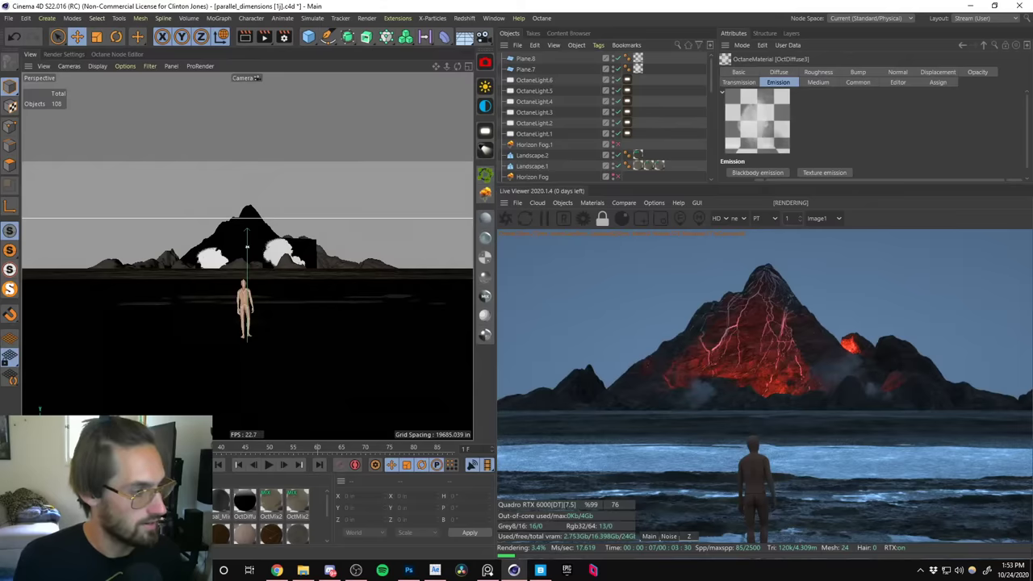
{"action": "double_click", "coordinate": [36, 502]}
{"action": "left_click", "coordinate": [191, 218]}
{"action": "left_click", "coordinate": [449, 71]}
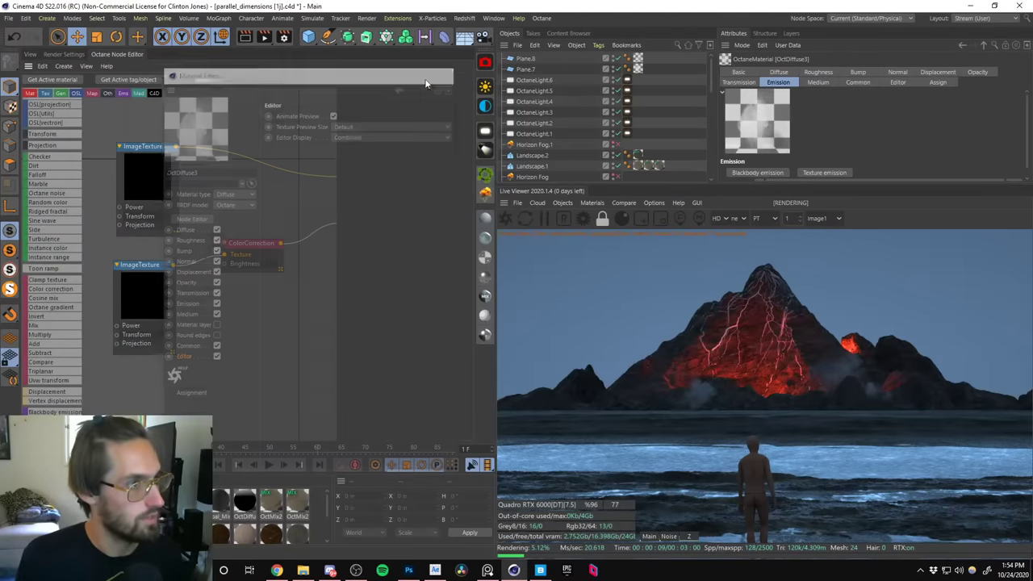
{"action": "left_click_drag", "start_coordinate": [135, 367], "coordinate": [161, 168]}
{"action": "left_click", "coordinate": [350, 180]}
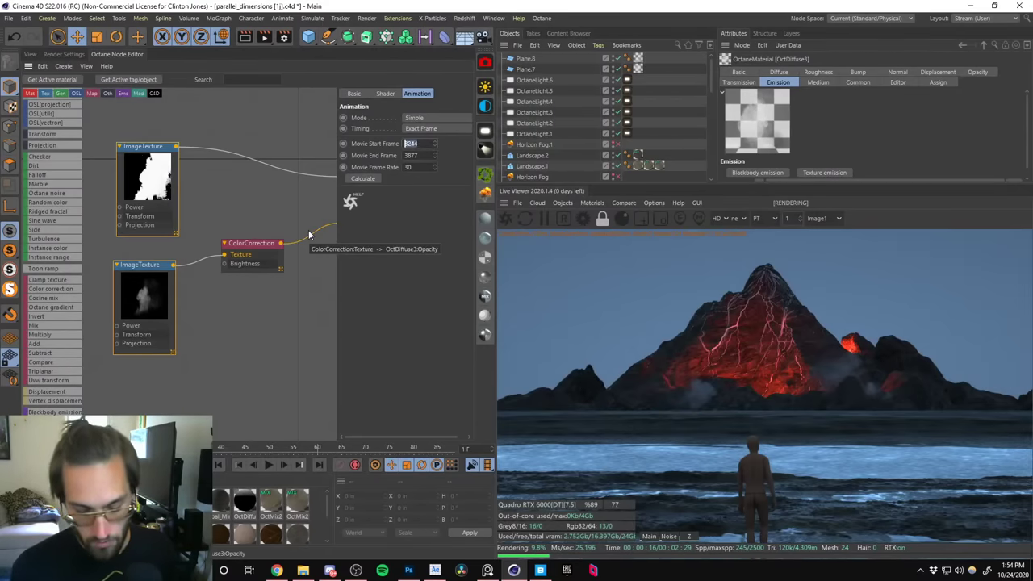
{"action": "type", "text": "3544"}
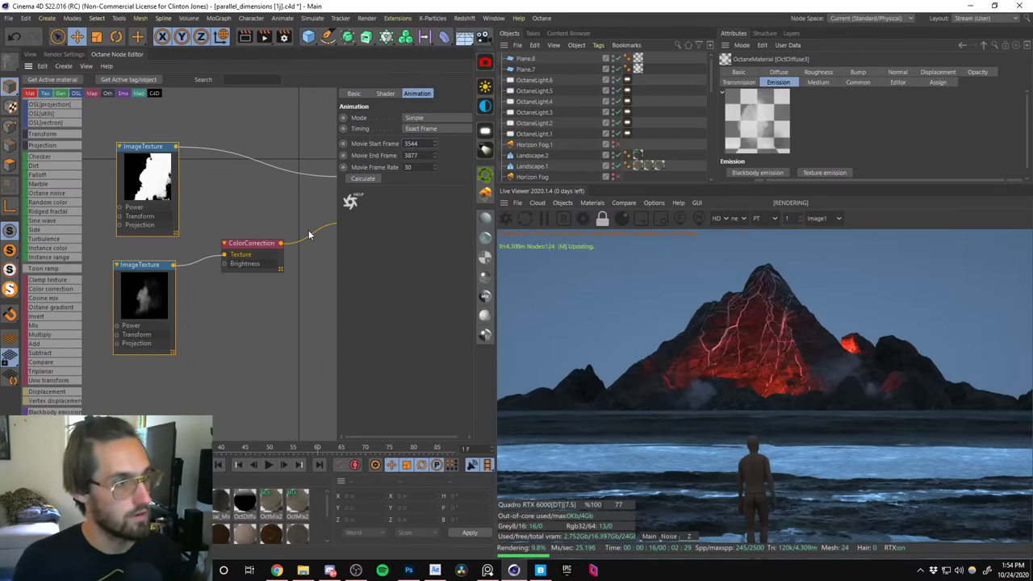
Replace Plane.7's material with the new smoke material copy, delete its old material tag, and select Plane.8.
{"action": "left_click", "coordinate": [31, 55]}
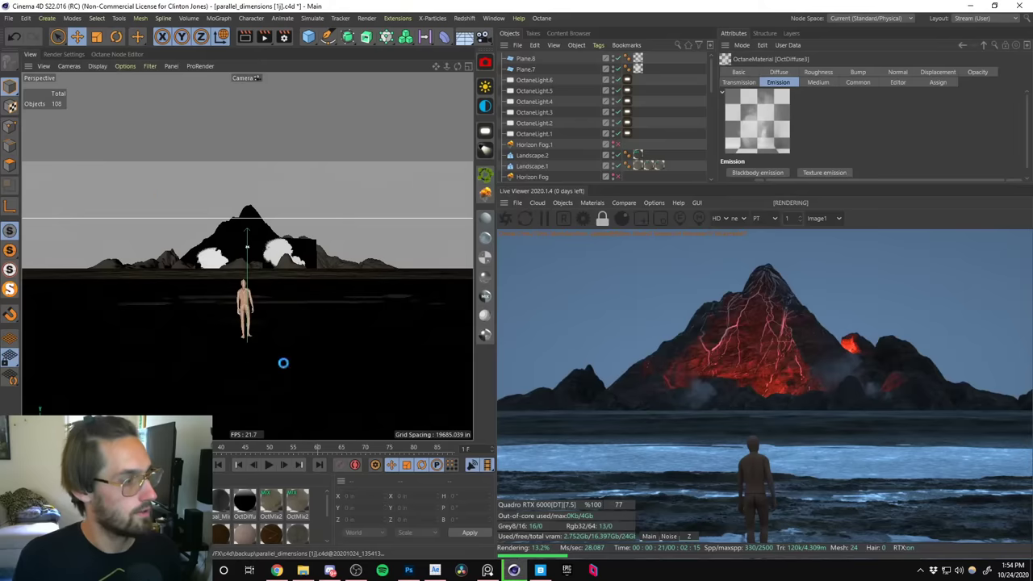
{"action": "left_click", "coordinate": [526, 69]}
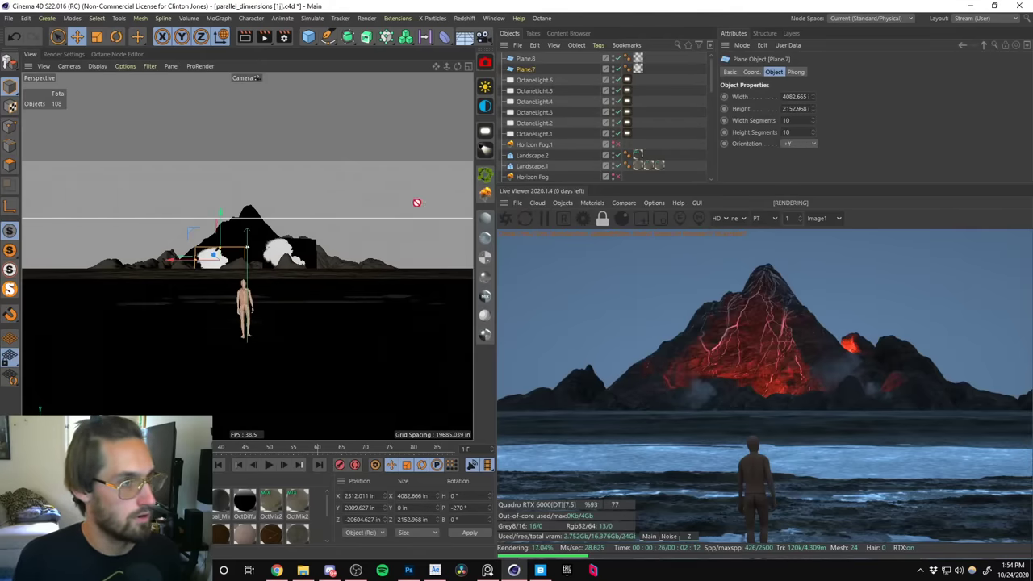
{"action": "left_click", "coordinate": [639, 70]}
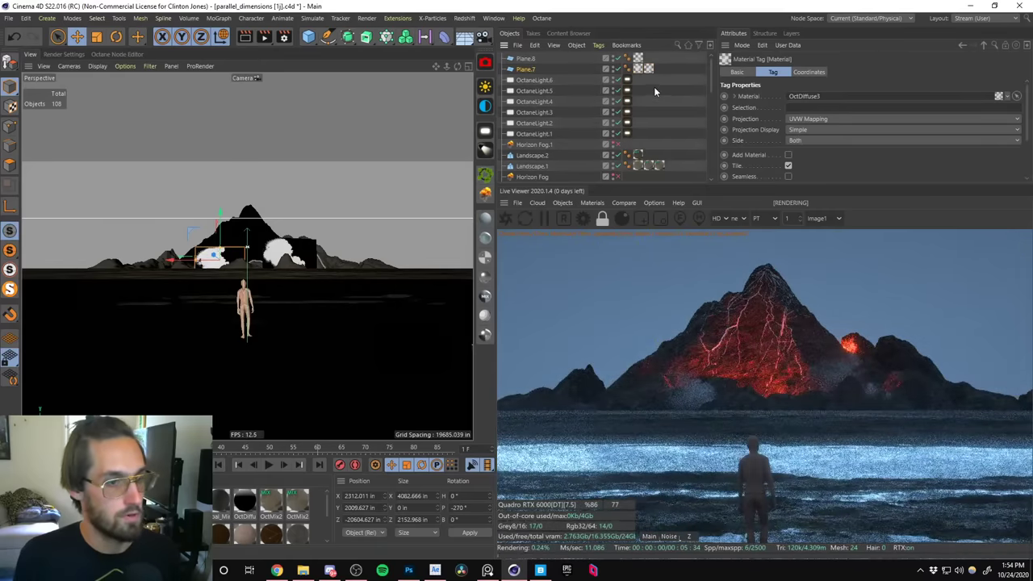
{"action": "key", "text": "Delete"}
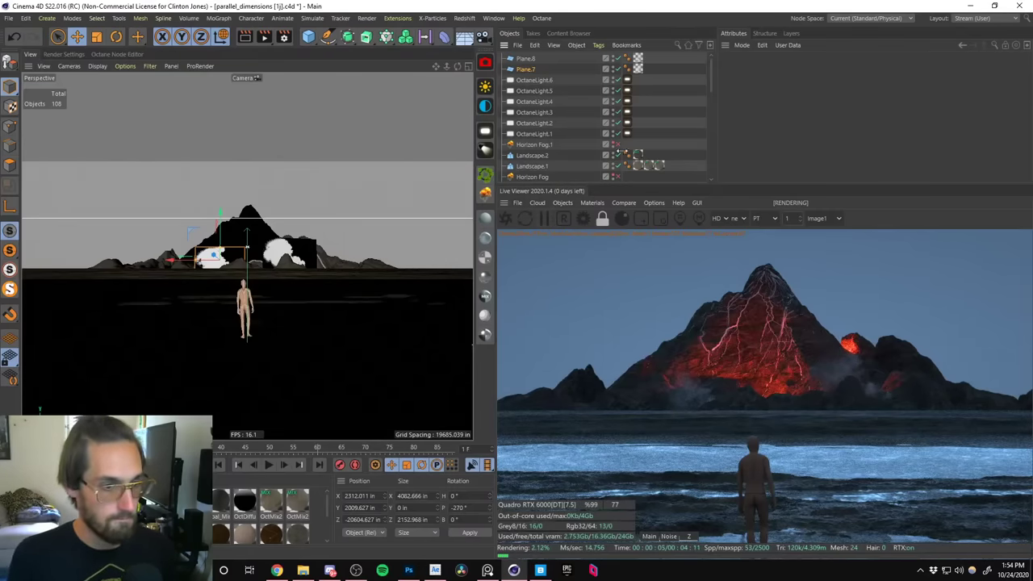
{"action": "left_click", "coordinate": [524, 59]}
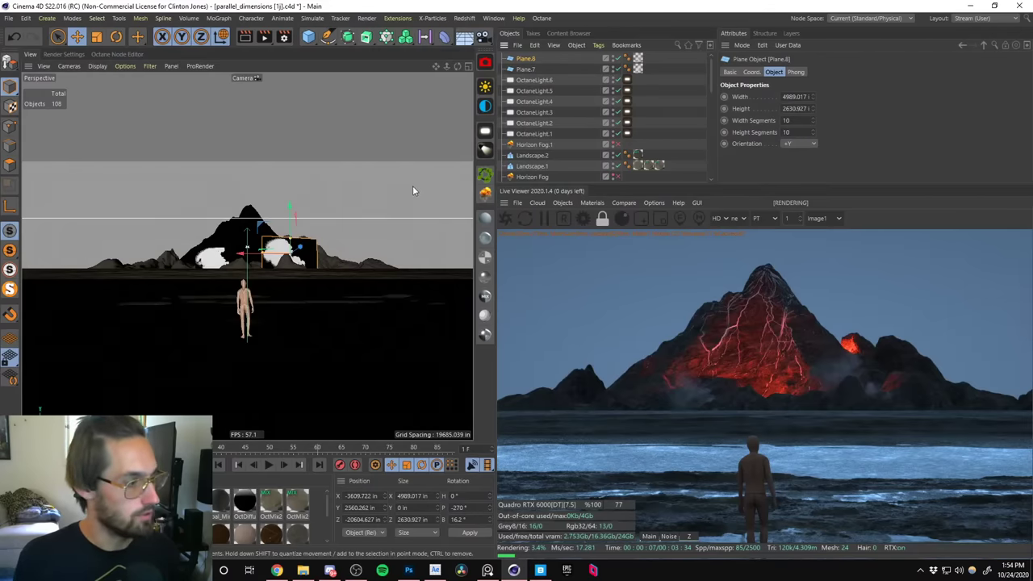
Place a copy of Plane.8 between the two smoke planes before the volcano and turn off Check Camera in the Live Viewer.
{"action": "mouse_move", "coordinate": [252, 255]}
{"action": "left_mouse_down", "text": "ctrl"}
{"action": "mouse_move", "coordinate": [219, 259]}
{"action": "mouse_move", "coordinate": [260, 246]}
{"action": "mouse_move", "coordinate": [256, 258]}
{"action": "left_mouse_up", "text": "ctrl"}
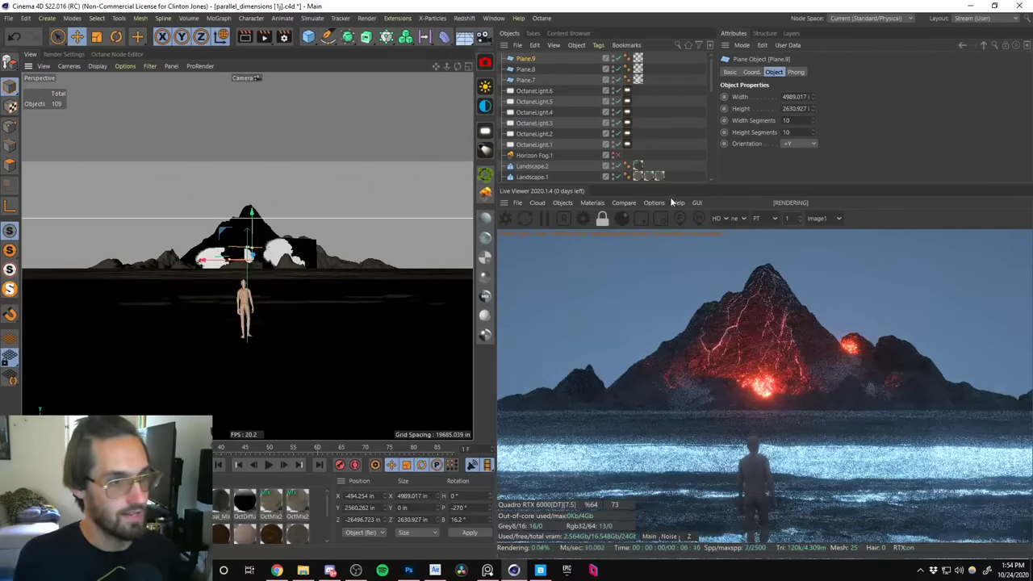
{"action": "left_click", "coordinate": [656, 203]}
{"action": "left_click", "coordinate": [646, 204]}
{"action": "left_click", "coordinate": [646, 205]}
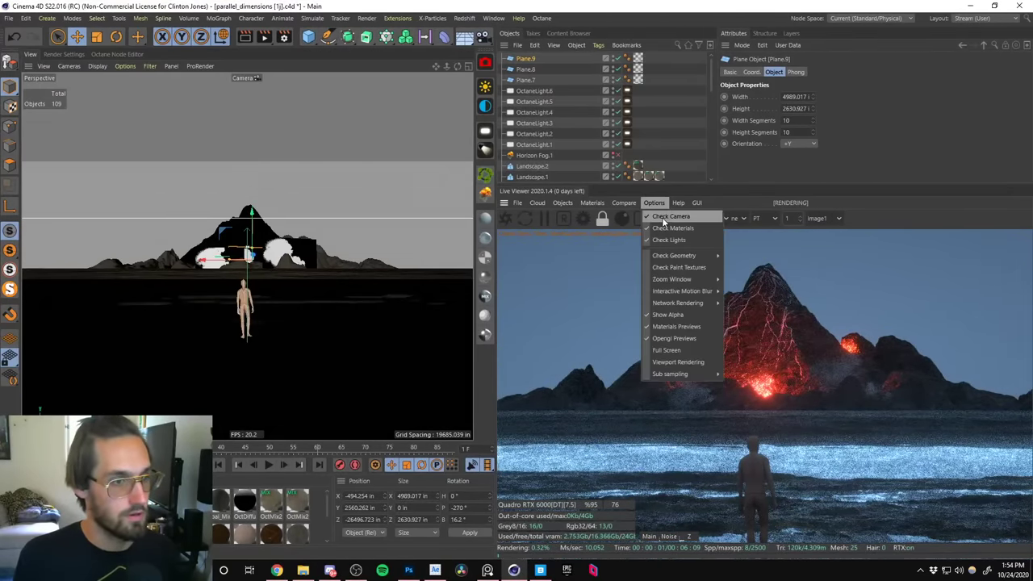
{"action": "left_click", "coordinate": [665, 219]}
Switch the viewport from the scene camera to the default camera and display the scene in plain shading without material textures.
{"action": "mouse_move", "coordinate": [712, 88]}
{"action": "left_mouse_down"}
{"action": "mouse_move", "coordinate": [712, 163]}
{"action": "mouse_move", "coordinate": [709, 94]}
{"action": "left_mouse_up"}
{"action": "scroll", "coordinate": [712, 121], "scroll_direction": "down", "scroll_amount": 5}
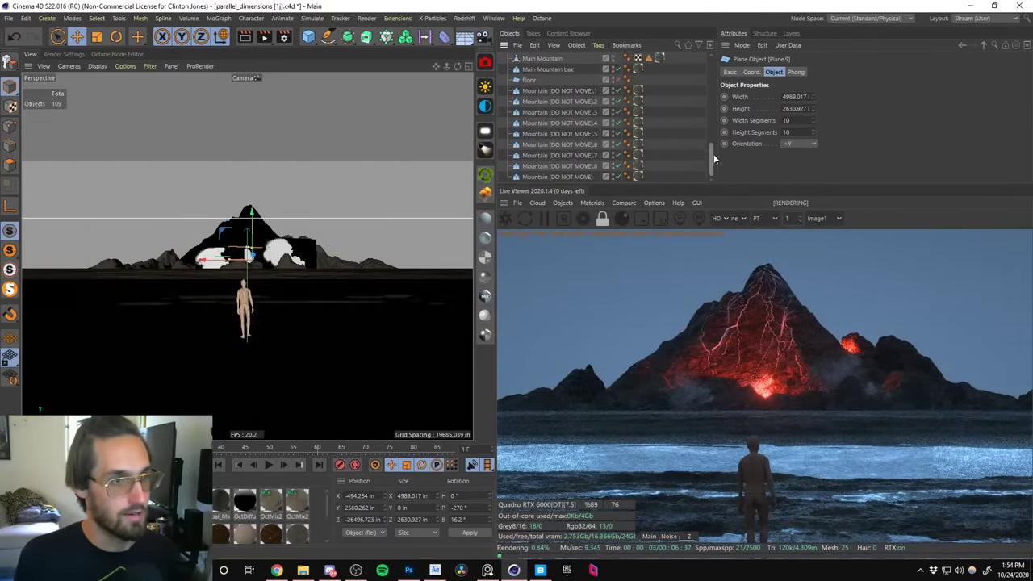
{"action": "left_click", "coordinate": [615, 138]}
{"action": "left_click", "coordinate": [615, 138]}
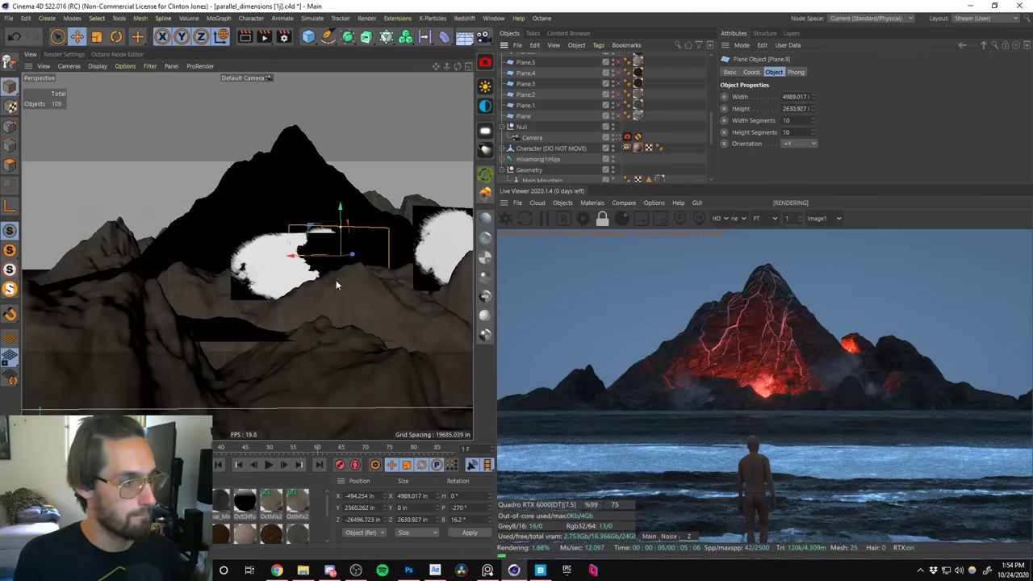
{"action": "left_click_drag", "start_coordinate": [334, 284], "coordinate": [385, 223], "text": "alt"}
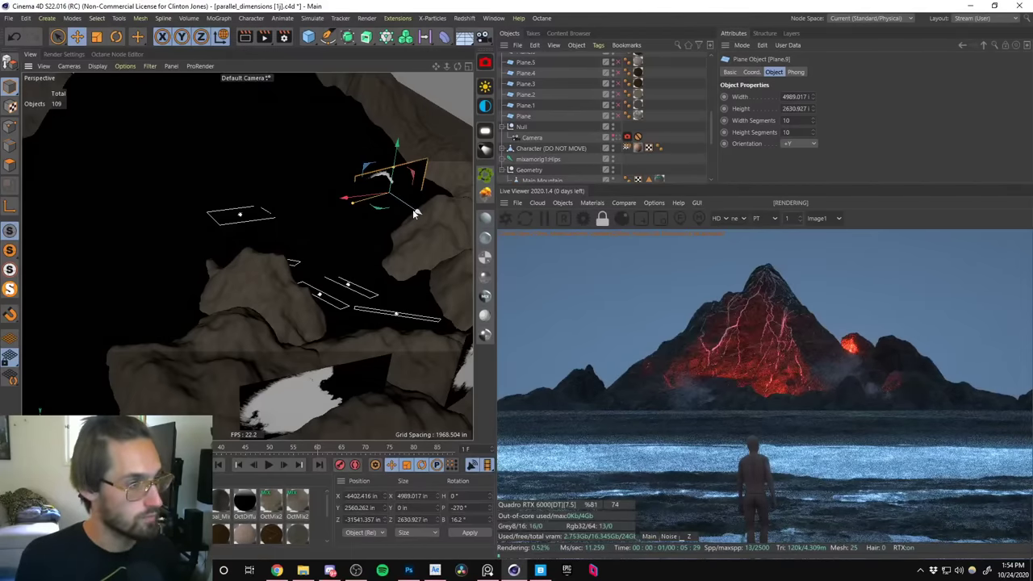
{"action": "key", "text": "n"}
{"action": "key", "text": "q"}
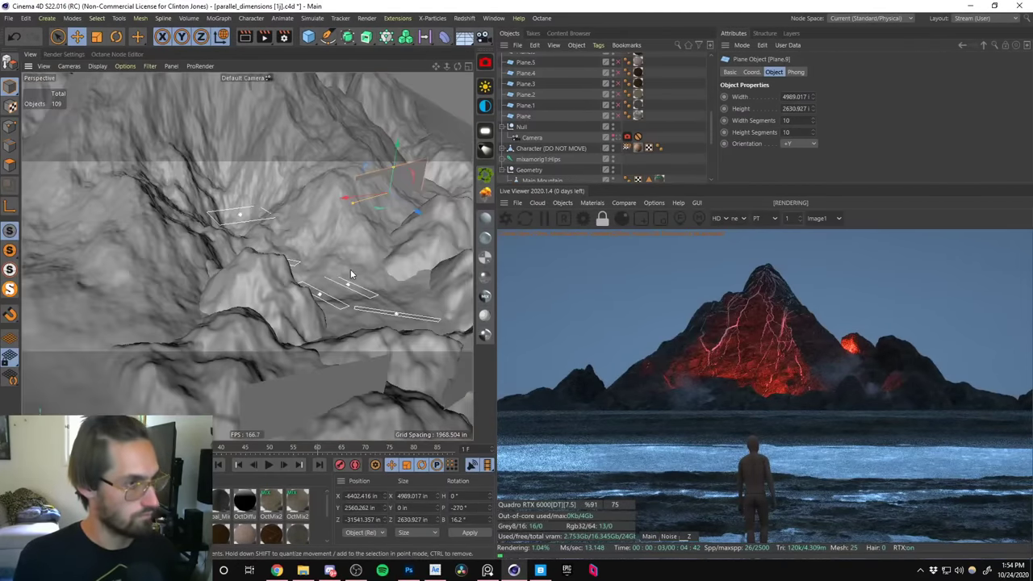
Move Plane.9 behind the small foreground peak, enlarge it to about 6860 by 3618 in and raise it to about Y 2998 in.
{"action": "left_click_drag", "start_coordinate": [334, 229], "coordinate": [257, 257], "text": "alt"}
{"action": "key", "text": "t"}
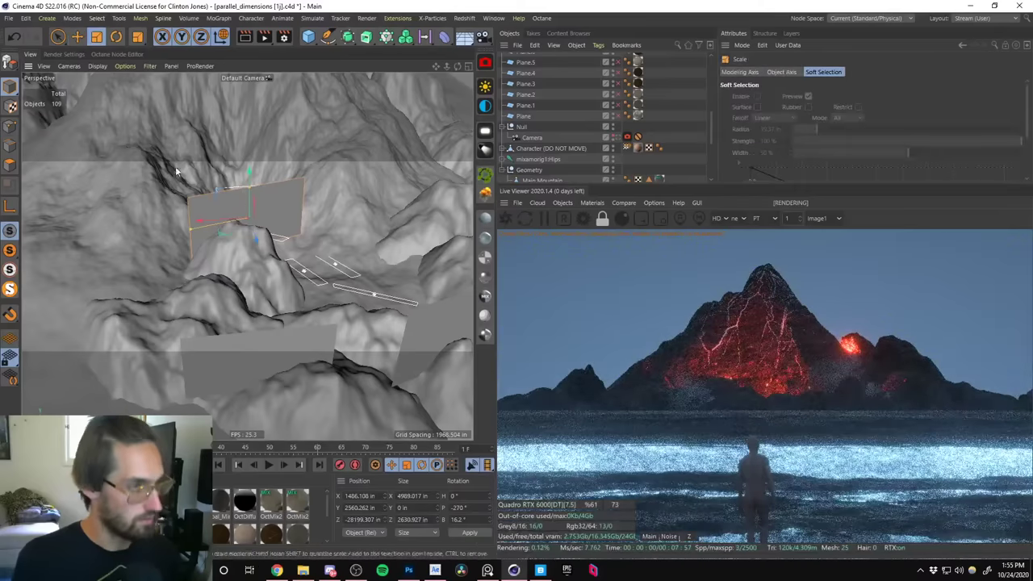
{"action": "left_click_drag", "start_coordinate": [175, 166], "coordinate": [317, 106]}
{"action": "key", "text": "e"}
{"action": "left_click_drag", "start_coordinate": [242, 217], "coordinate": [219, 225]}
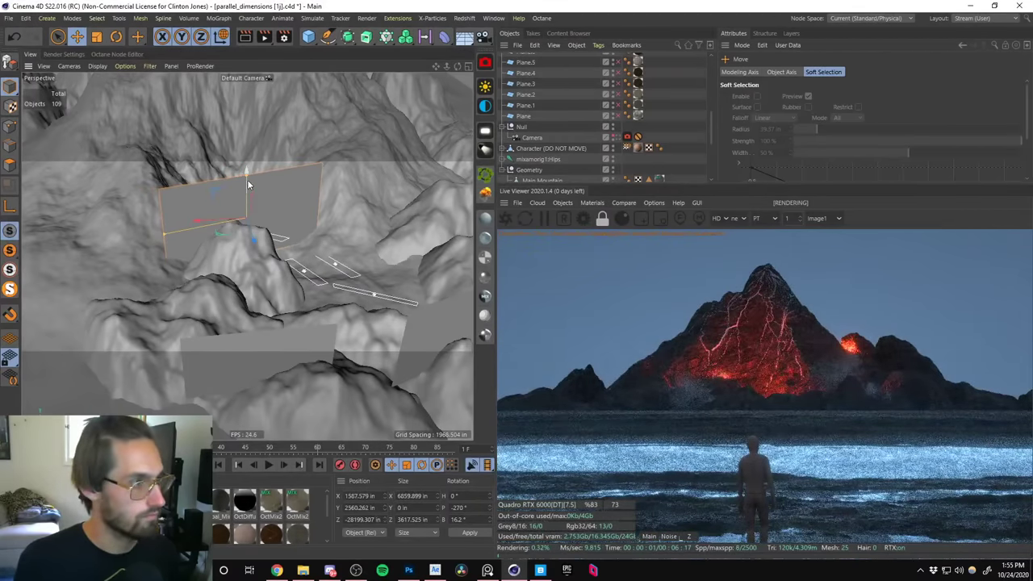
{"action": "left_click_drag", "start_coordinate": [247, 181], "coordinate": [248, 171]}
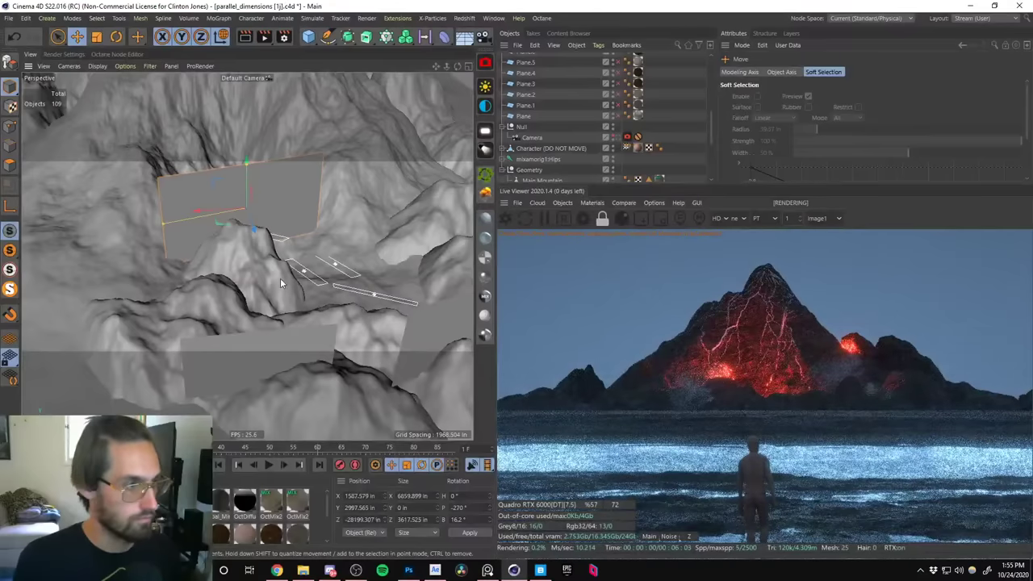
{"action": "left_click_drag", "start_coordinate": [281, 283], "coordinate": [256, 214], "text": "alt"}
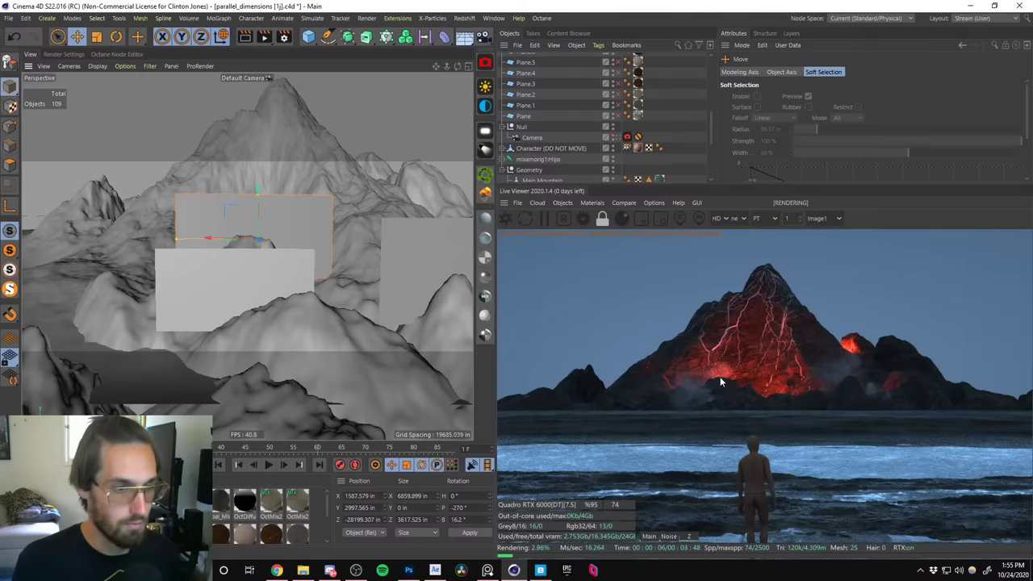
{"action": "left_click_drag", "start_coordinate": [271, 275], "coordinate": [412, 175], "text": "alt"}
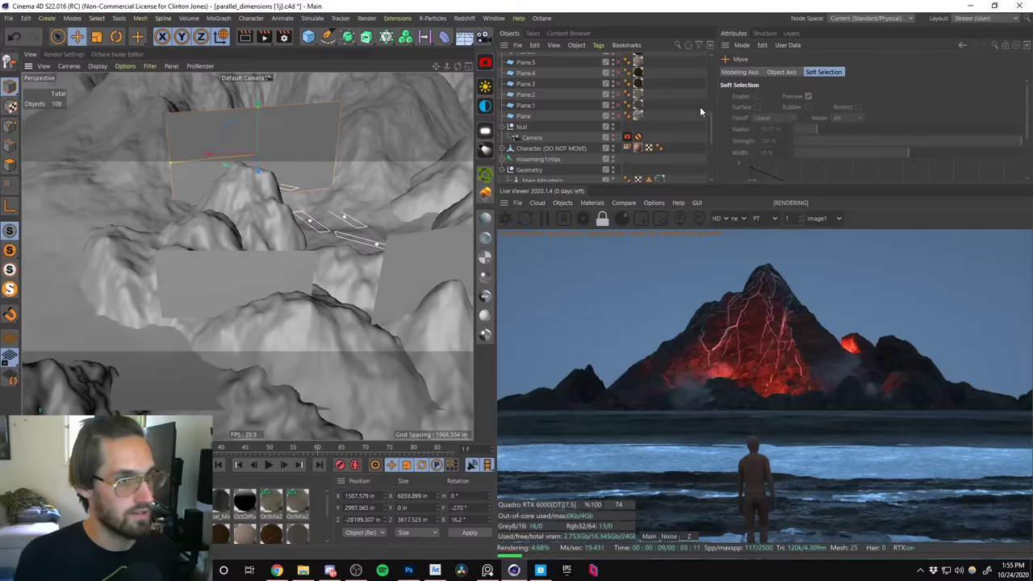
Delete the material tags of Plane.9, Plane.8 and Plane.7 and apply smoke materials to the three planes again.
{"action": "left_click_drag", "start_coordinate": [710, 127], "coordinate": [707, 66]}
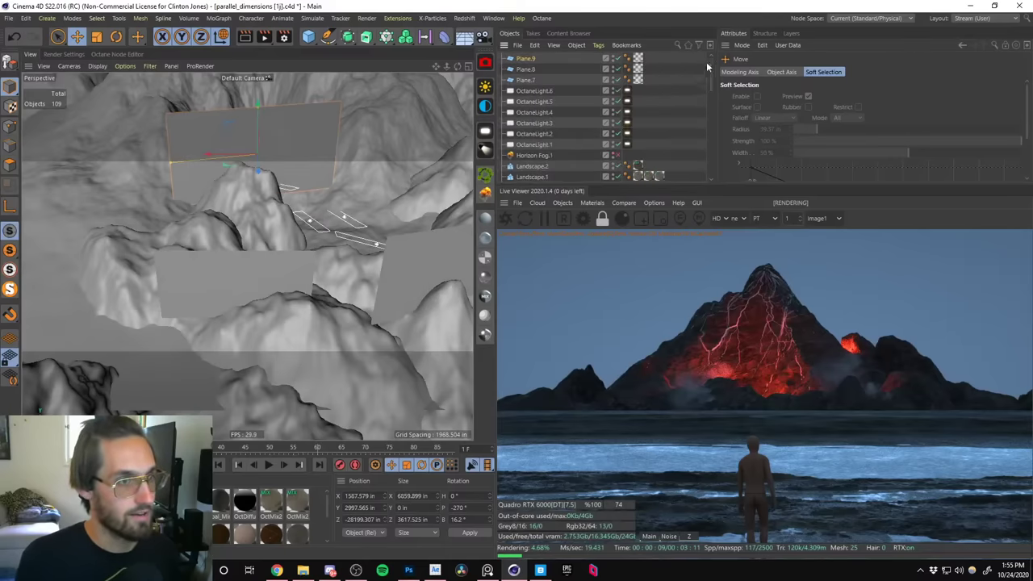
{"action": "left_click", "coordinate": [637, 59]}
{"action": "left_click", "coordinate": [301, 186]}
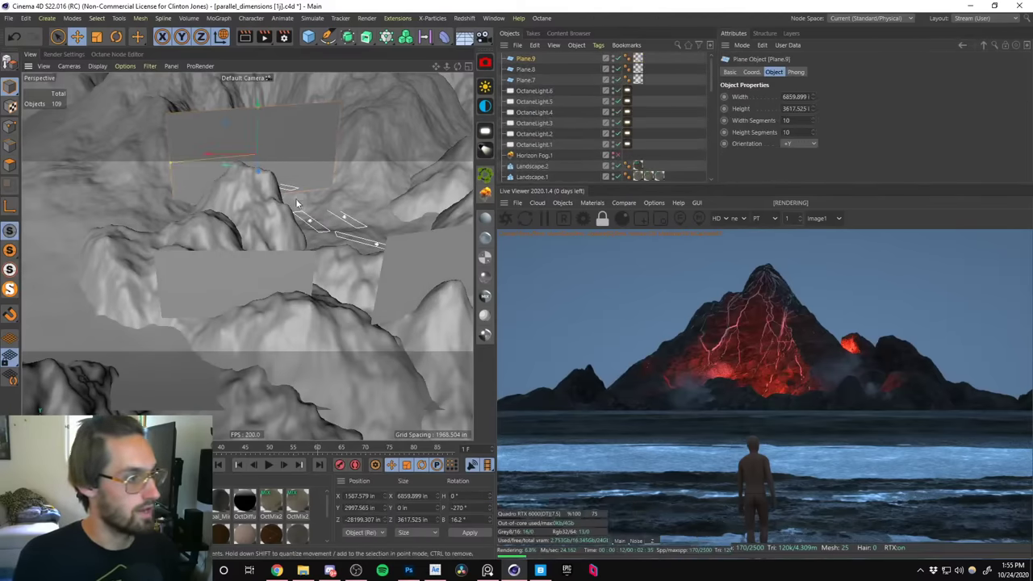
{"action": "left_click_drag", "start_coordinate": [638, 58], "coordinate": [636, 56]}
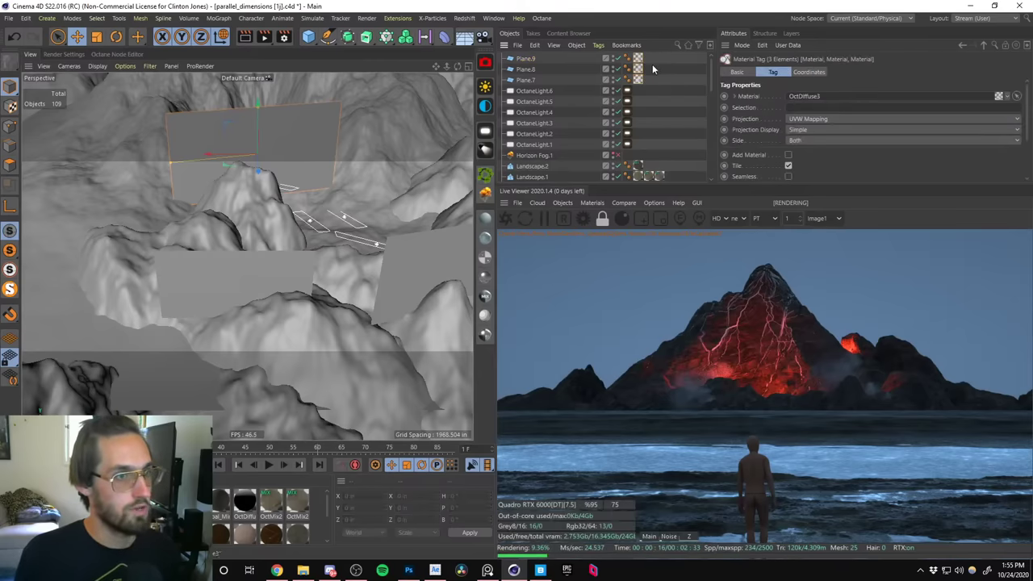
{"action": "key", "text": "Delete"}
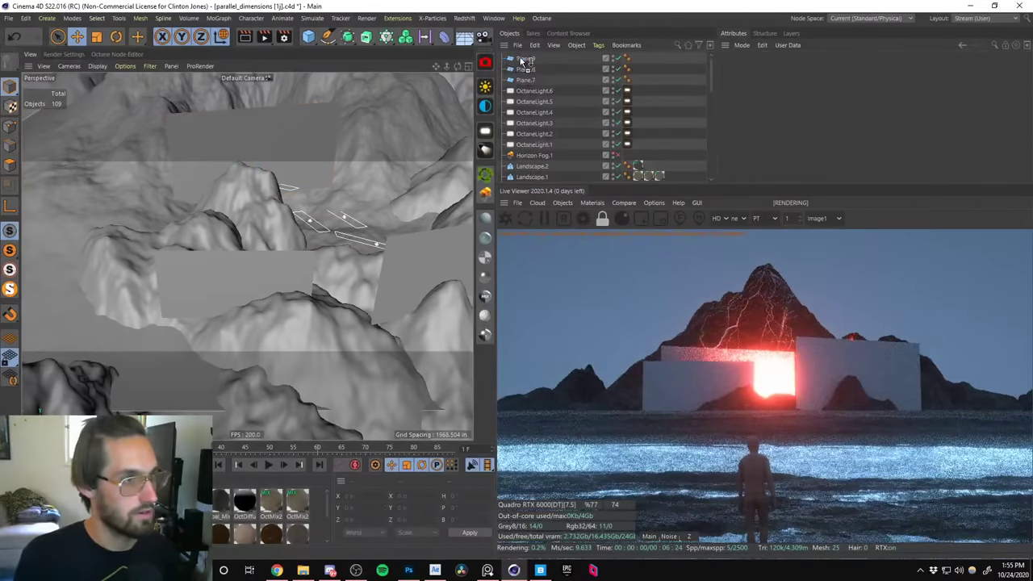
{"action": "left_click_drag", "start_coordinate": [520, 60], "coordinate": [528, 70]}
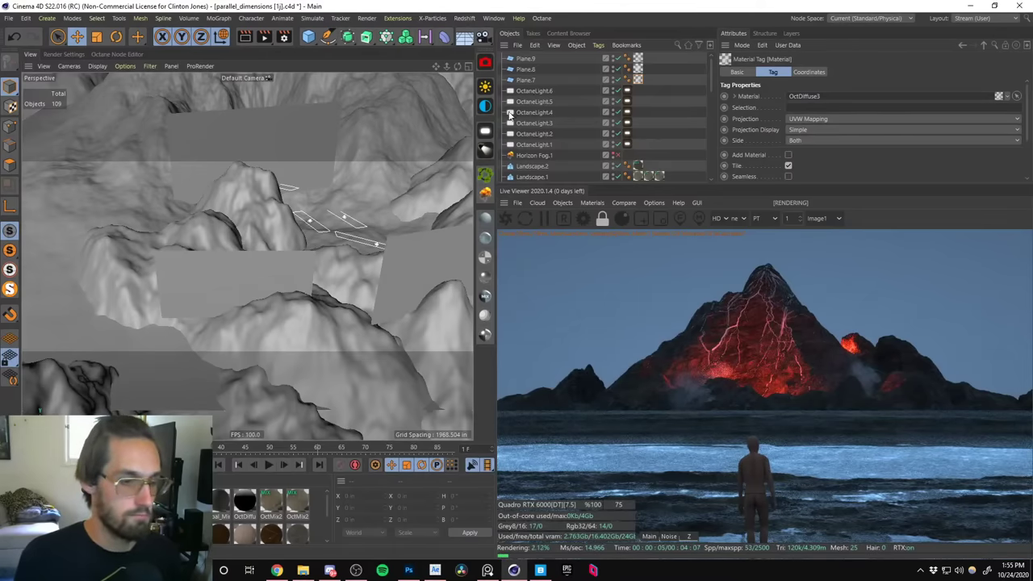
Duplicate Plane.9 closer to the camera around X -2094, Z -24276 in and scale the copy to about 9220 by 4862 in.
{"action": "middle_click_drag", "start_coordinate": [255, 216], "coordinate": [246, 236], "text": "alt"}
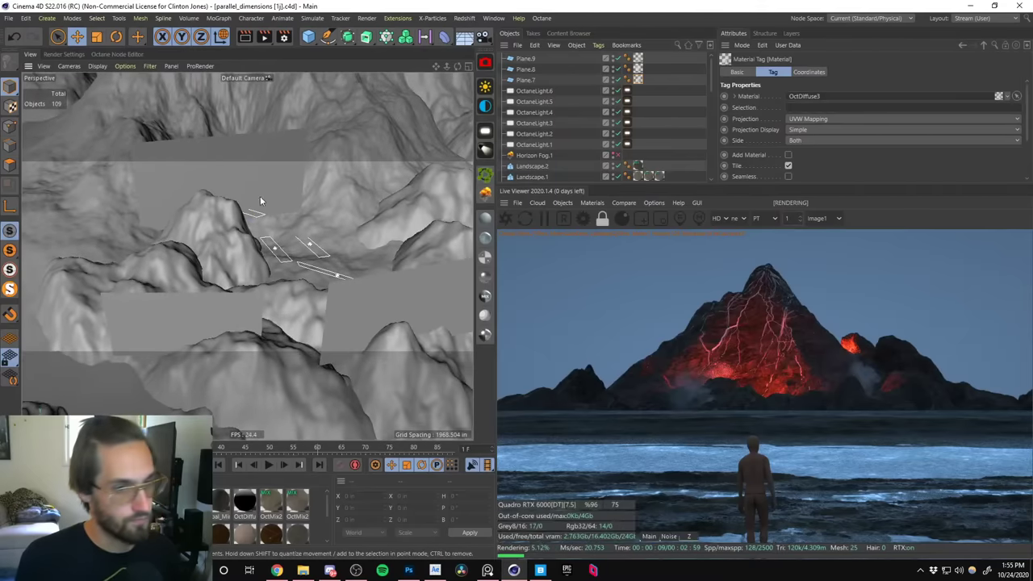
{"action": "left_click_drag", "start_coordinate": [260, 195], "coordinate": [264, 173], "text": "alt"}
{"action": "left_click", "coordinate": [262, 184]}
{"action": "key", "text": "t"}
{"action": "left_click_drag", "start_coordinate": [375, 142], "coordinate": [408, 134]}
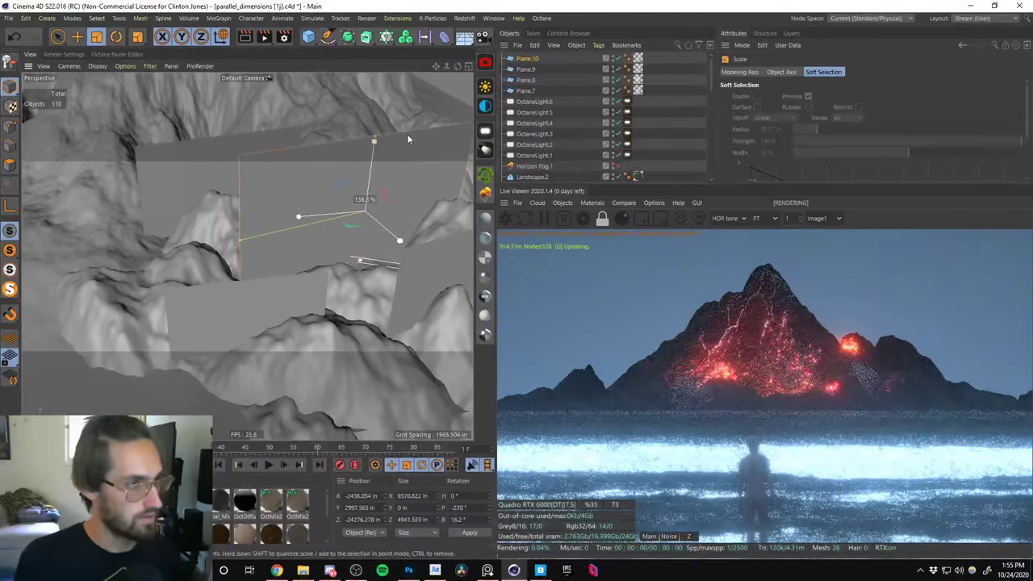
{"action": "left_click_drag", "start_coordinate": [388, 202], "coordinate": [317, 208], "text": "alt"}
{"action": "key", "text": "e"}
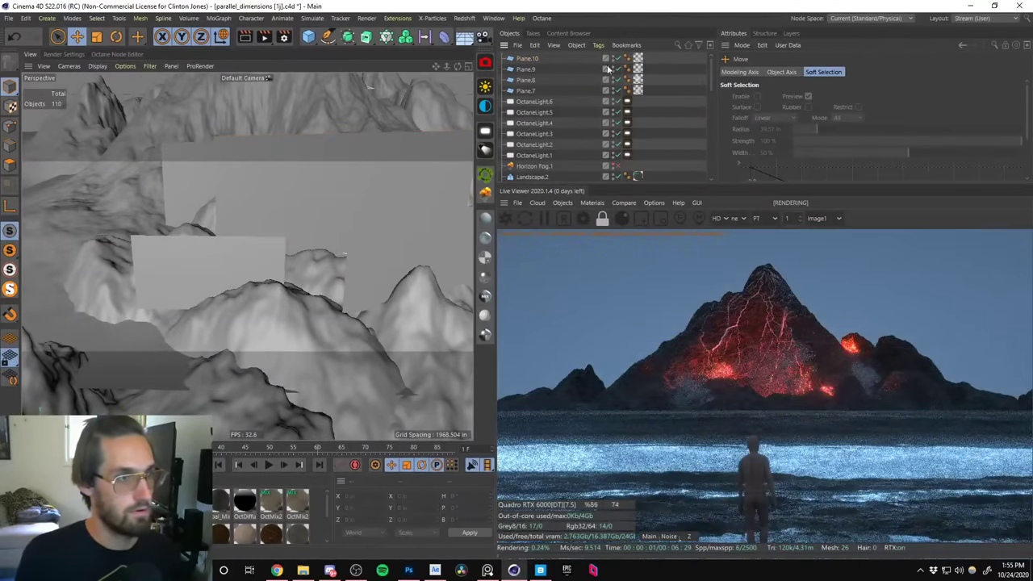
{"action": "left_click", "coordinate": [319, 203]}
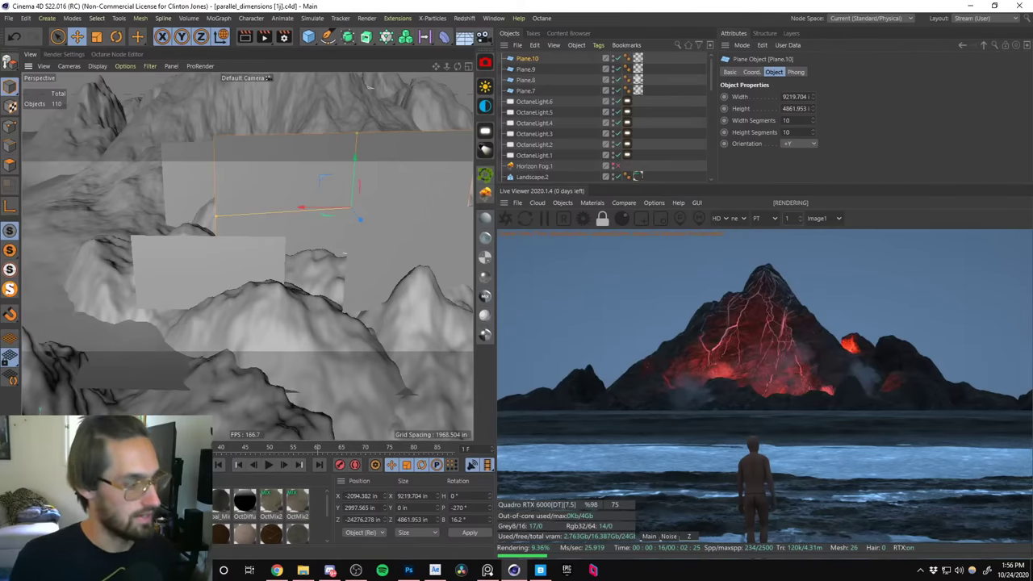
Open the blackbody emission of the OctDiffuse2 material and set its power to 300.
{"action": "double_click", "coordinate": [637, 59]}
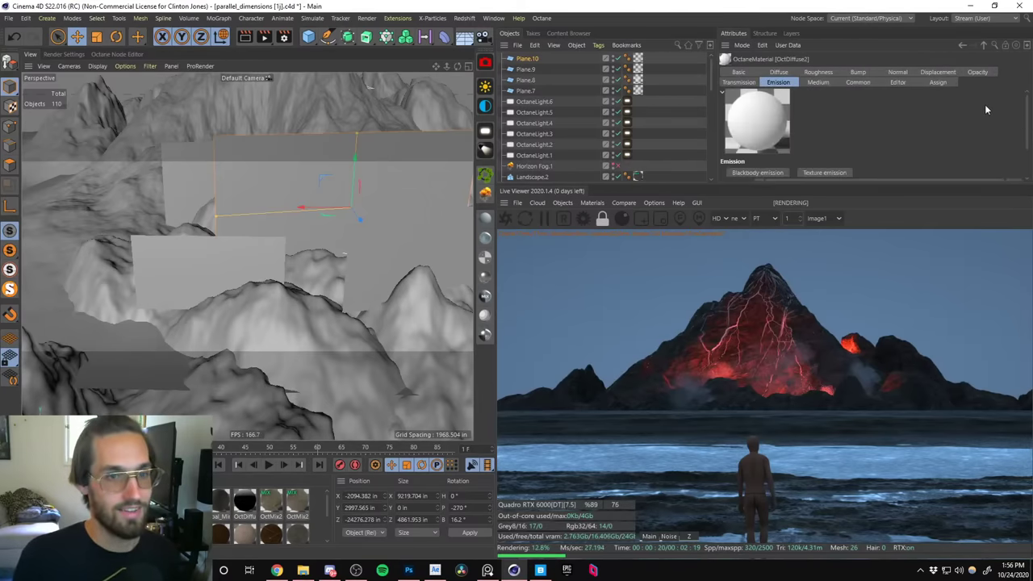
{"action": "left_click_drag", "start_coordinate": [1028, 122], "coordinate": [1028, 151]}
{"action": "left_click", "coordinate": [763, 165]}
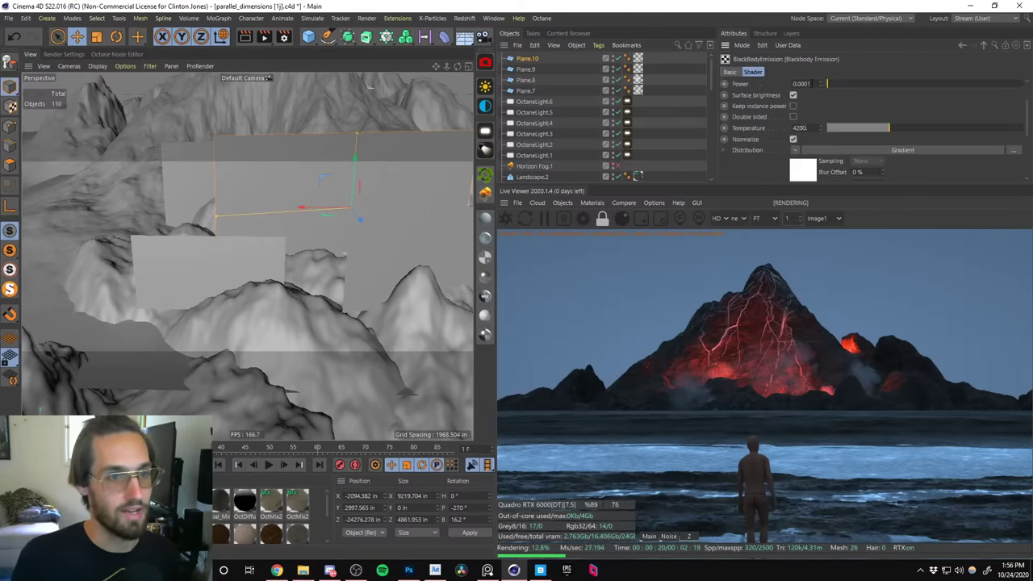
{"action": "type", "text": "300"}
{"action": "key", "text": "Return"}
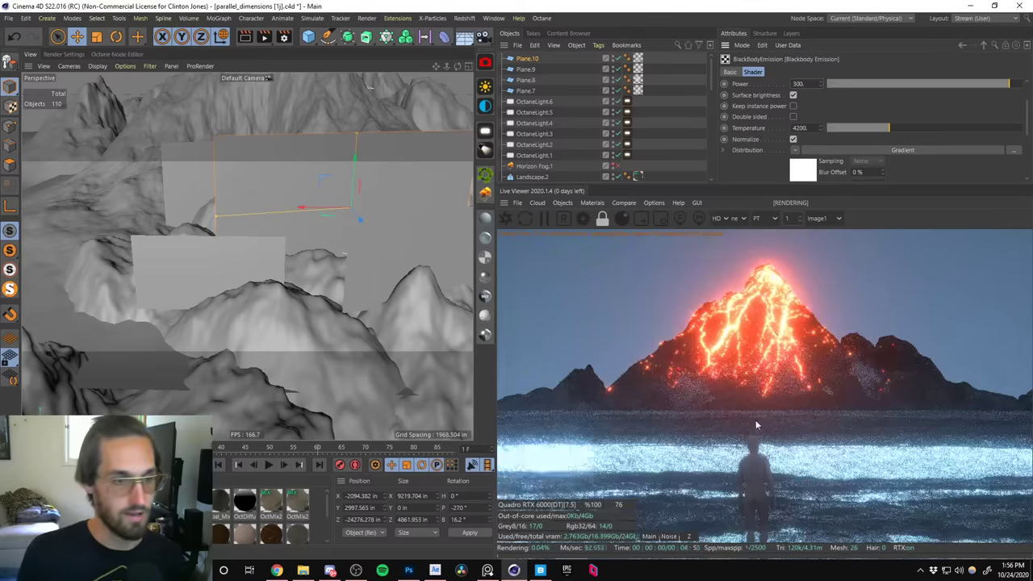
Set the Live Viewer's render scale to 0.5 so the whole frame fits the view.
{"action": "left_click_drag", "start_coordinate": [791, 219], "coordinate": [738, 226]}
{"action": "type", "text": "0.5"}
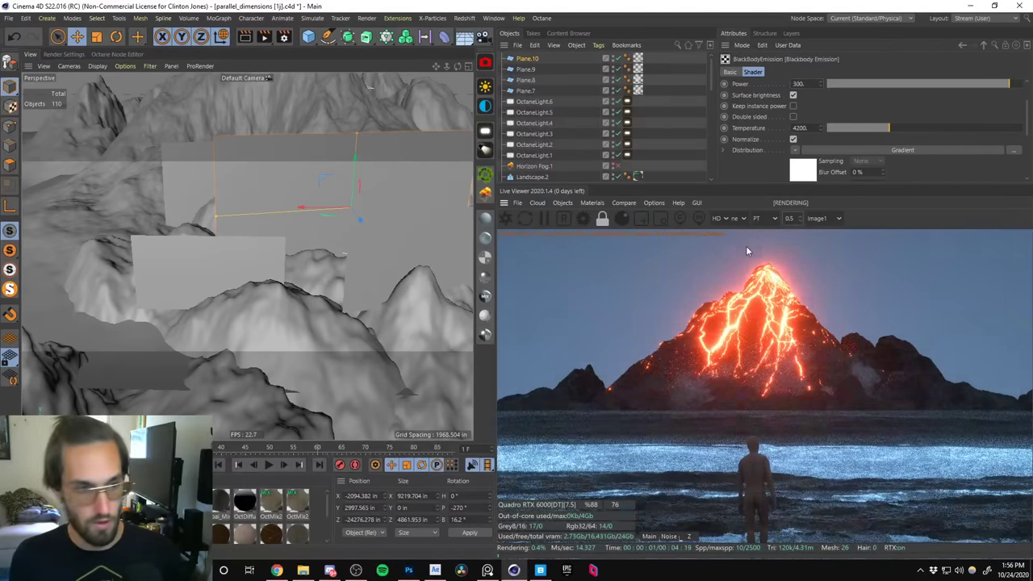
{"action": "key", "text": "Return"}
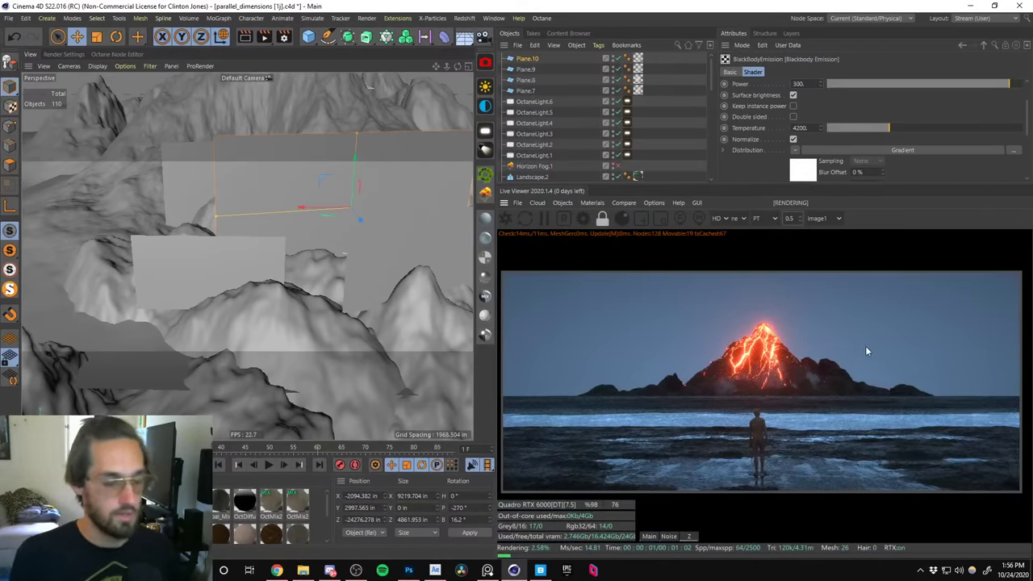
Check the smoke render queue in After Effects, return to Cinema 4D and inspect the smoke planes' placement.
{"action": "key", "text": "alt+Tab"}
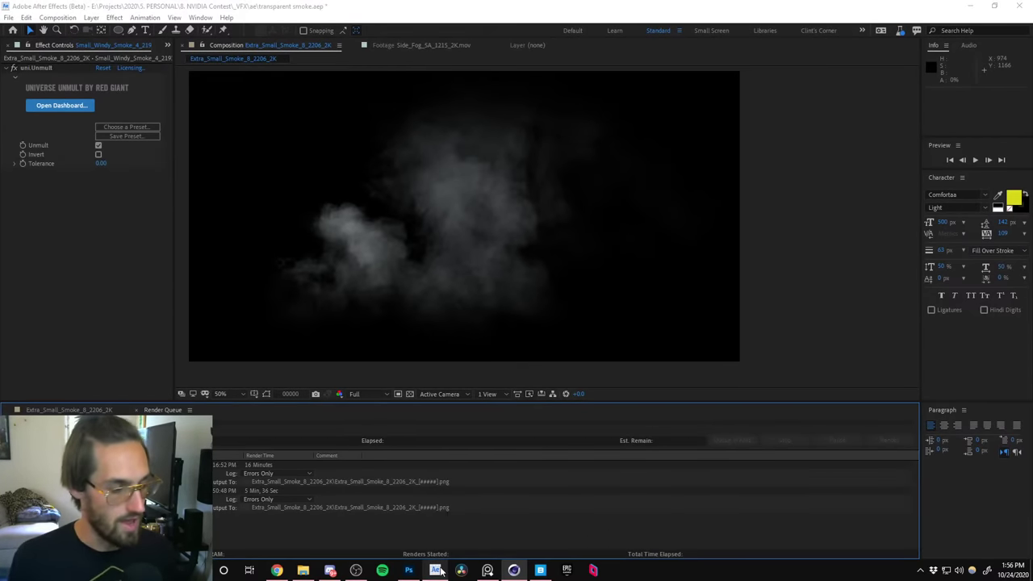
{"action": "left_click", "coordinate": [513, 570]}
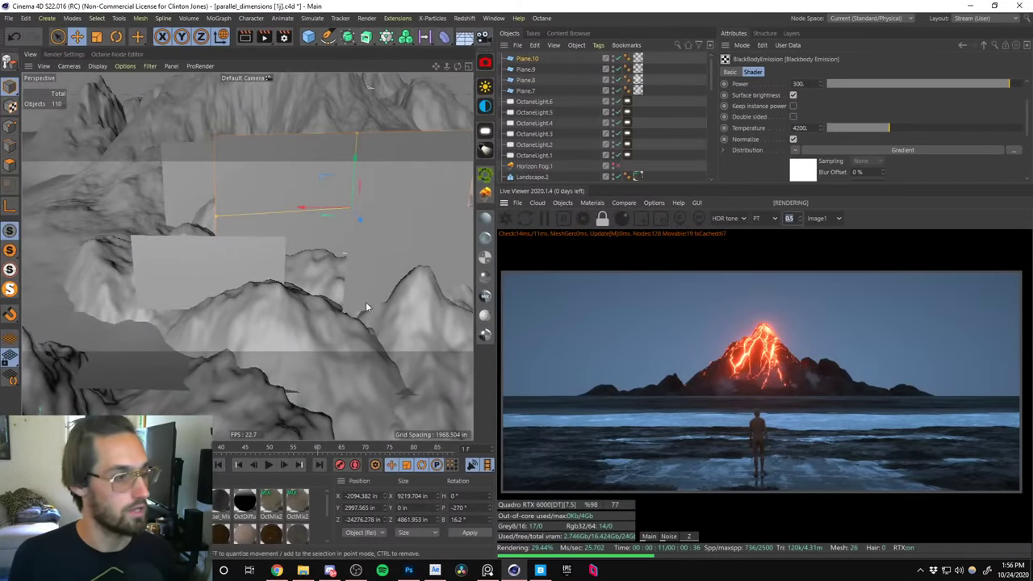
{"action": "left_click_drag", "start_coordinate": [358, 261], "coordinate": [307, 266], "text": "alt"}
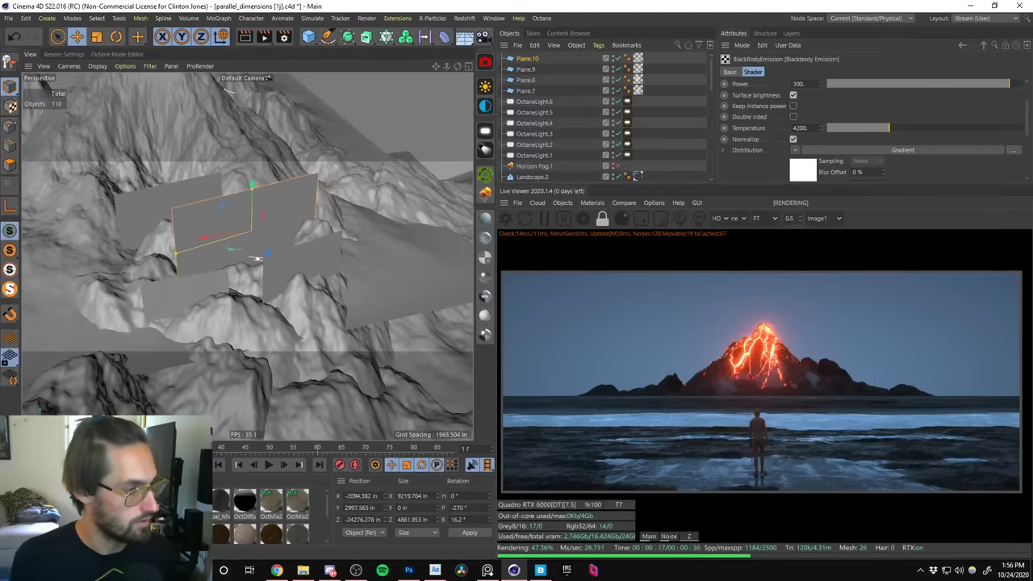
Paste a copy of the OctDiffuse3 smoke material, open it in the Octane Node Editor and rename it sm1.
{"action": "key", "text": "ctrl+v"}
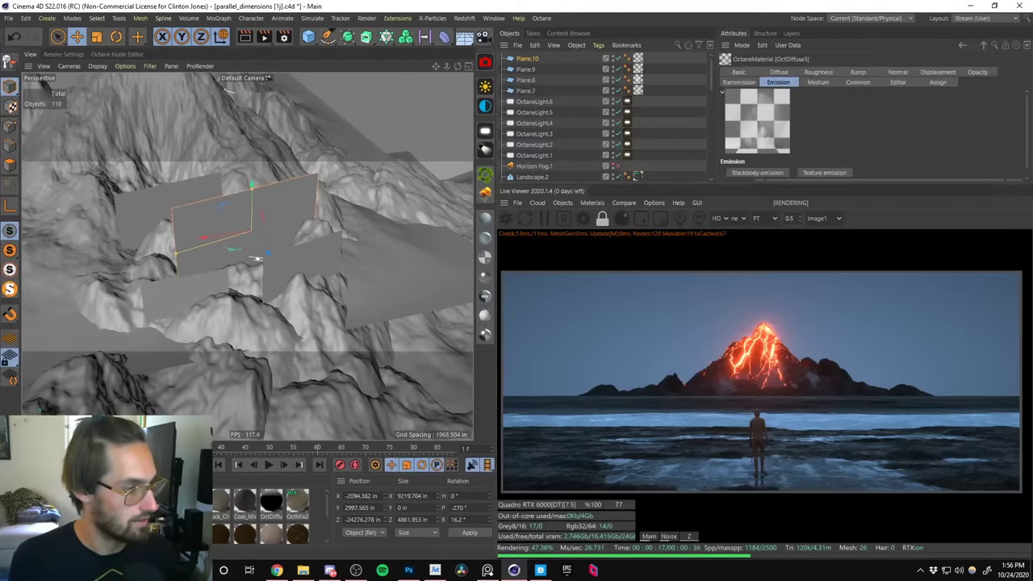
{"action": "double_click", "coordinate": [34, 500]}
{"action": "left_click", "coordinate": [201, 220]}
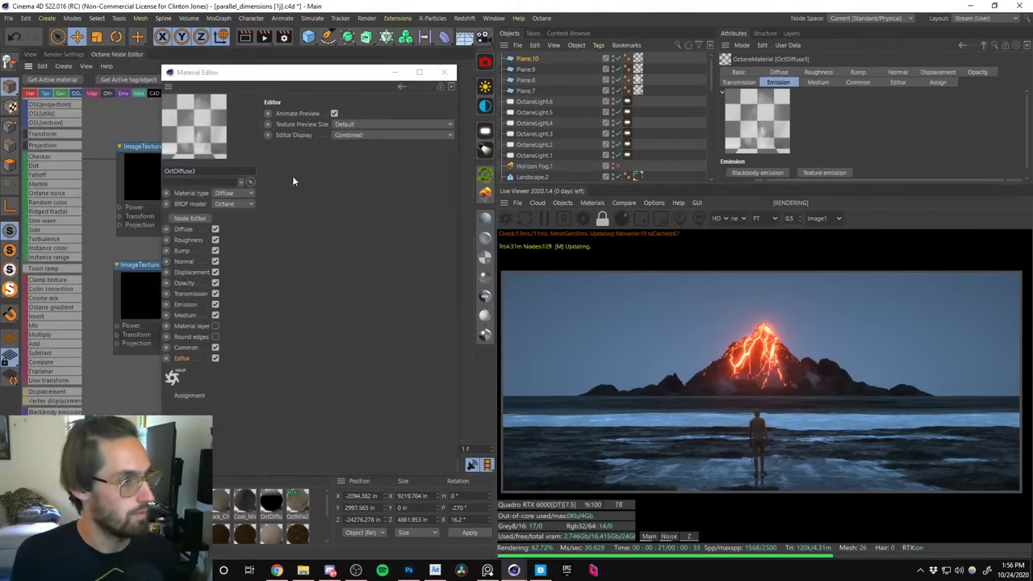
{"action": "left_click", "coordinate": [443, 74]}
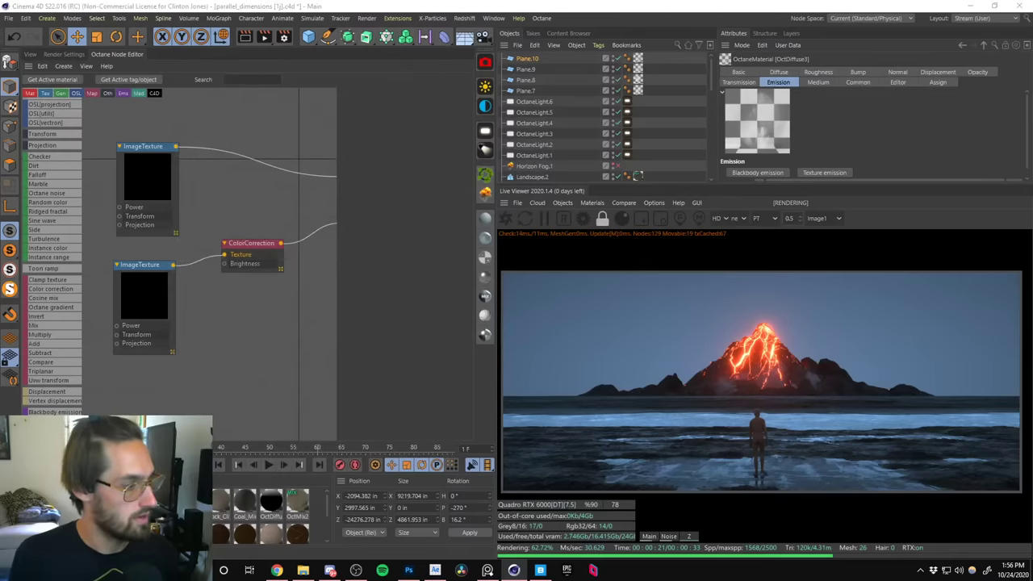
{"action": "type", "text": "sm1"}
{"action": "key", "text": "Return"}
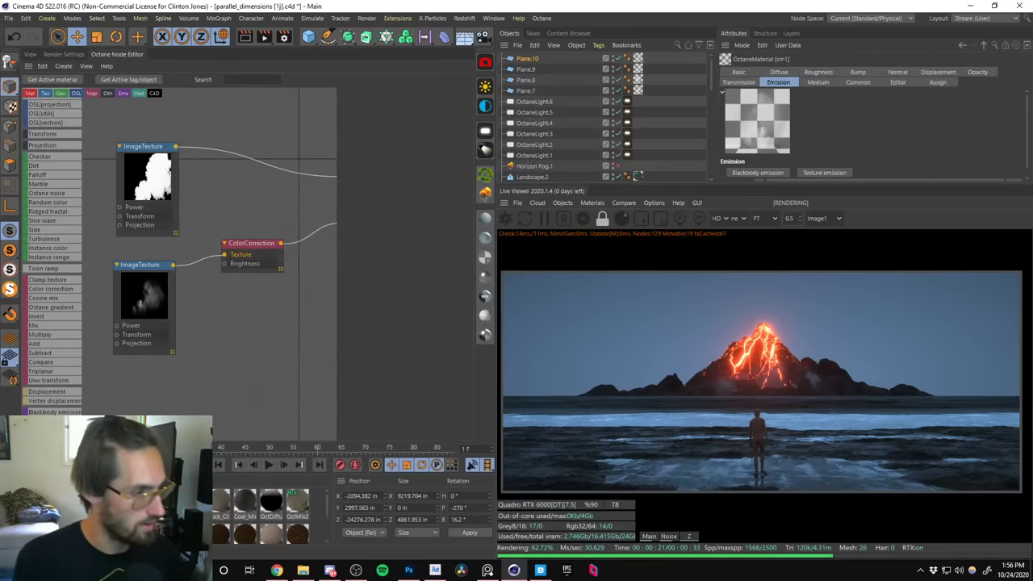
Name the copied smoke material sm2 and load the windy_smoke_2 Extra_Small_Smoke_8_2206_2K sequence into both image textures, then calculate its animation frame range.
{"action": "double_click", "coordinate": [58, 515]}
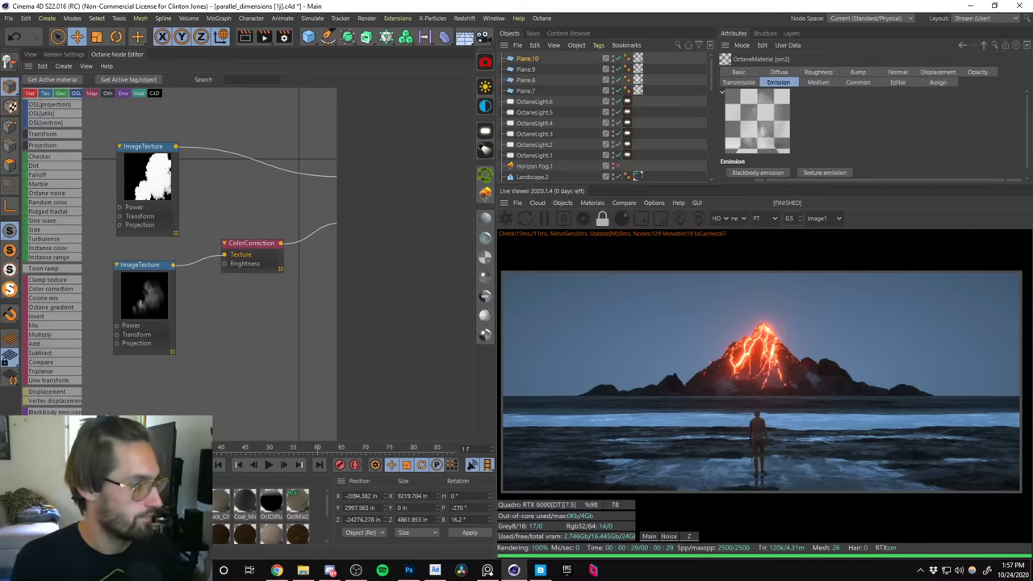
{"action": "left_click", "coordinate": [135, 230]}
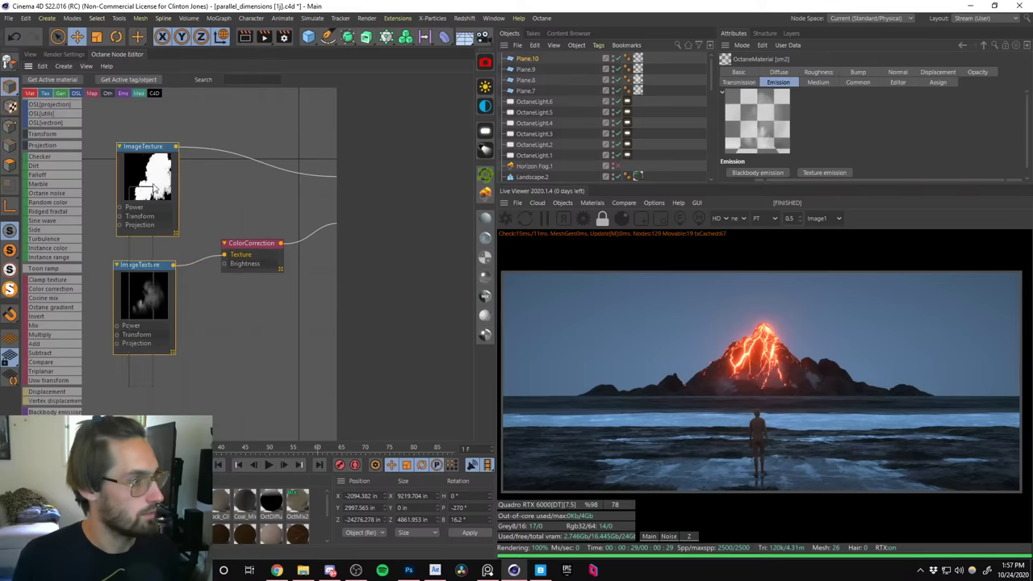
{"action": "left_click", "coordinate": [385, 94]}
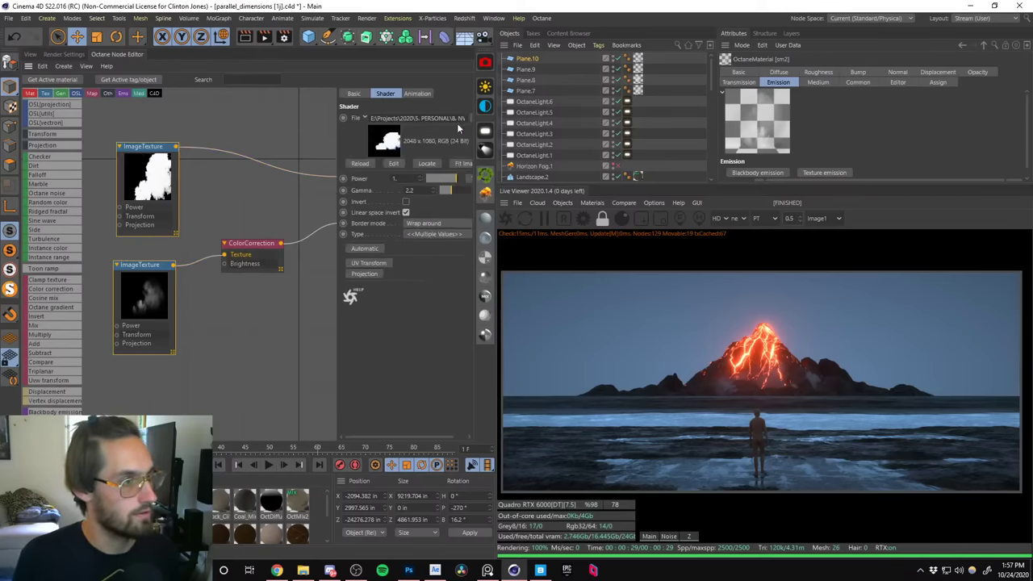
{"action": "left_click", "coordinate": [471, 119]}
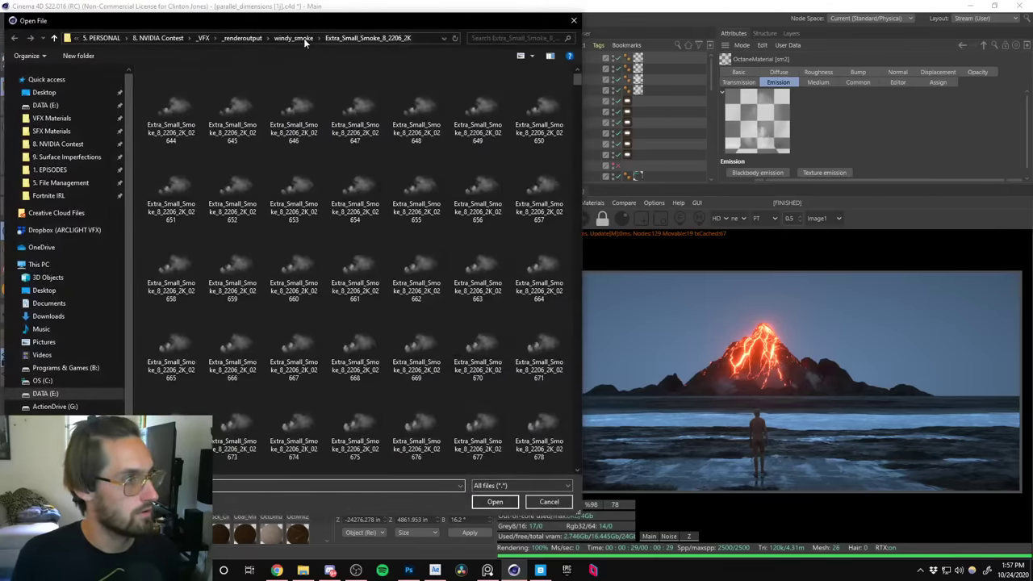
{"action": "left_click", "coordinate": [303, 38]}
{"action": "left_click", "coordinate": [298, 42]}
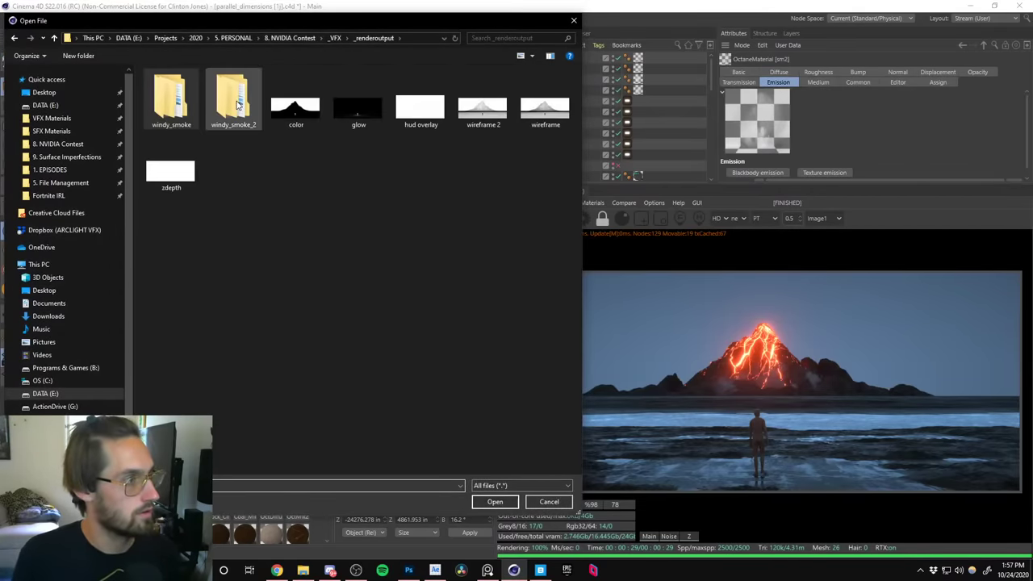
{"action": "double_click", "coordinate": [238, 105]}
{"action": "double_click", "coordinate": [176, 102]}
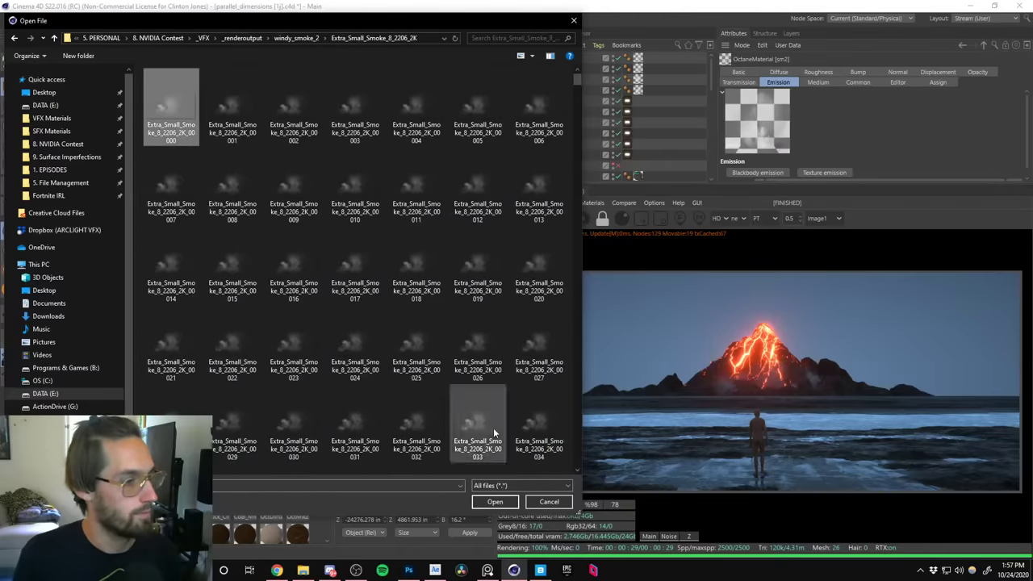
{"action": "left_click", "coordinate": [495, 501]}
{"action": "left_click", "coordinate": [549, 330]}
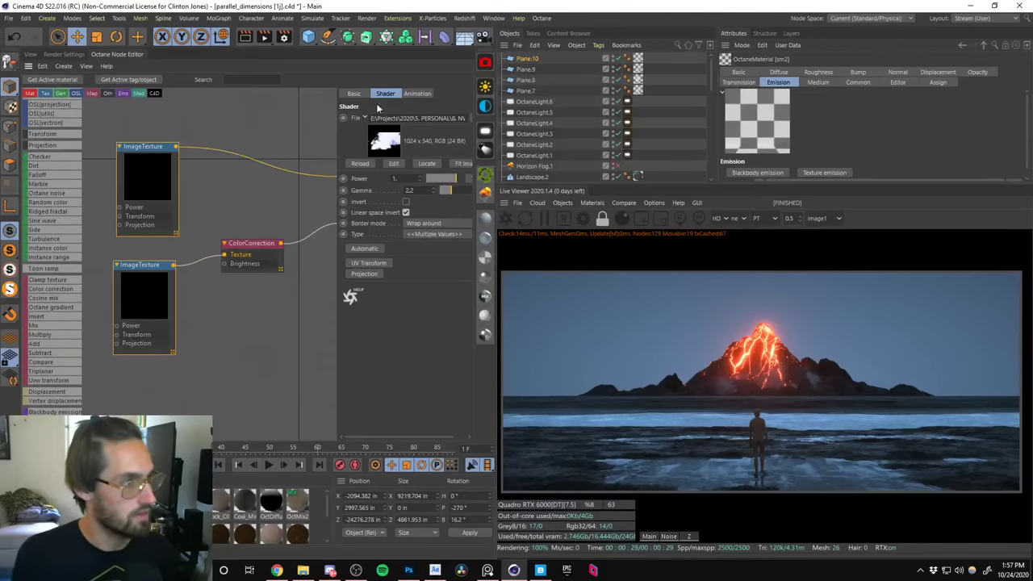
{"action": "left_click", "coordinate": [415, 93]}
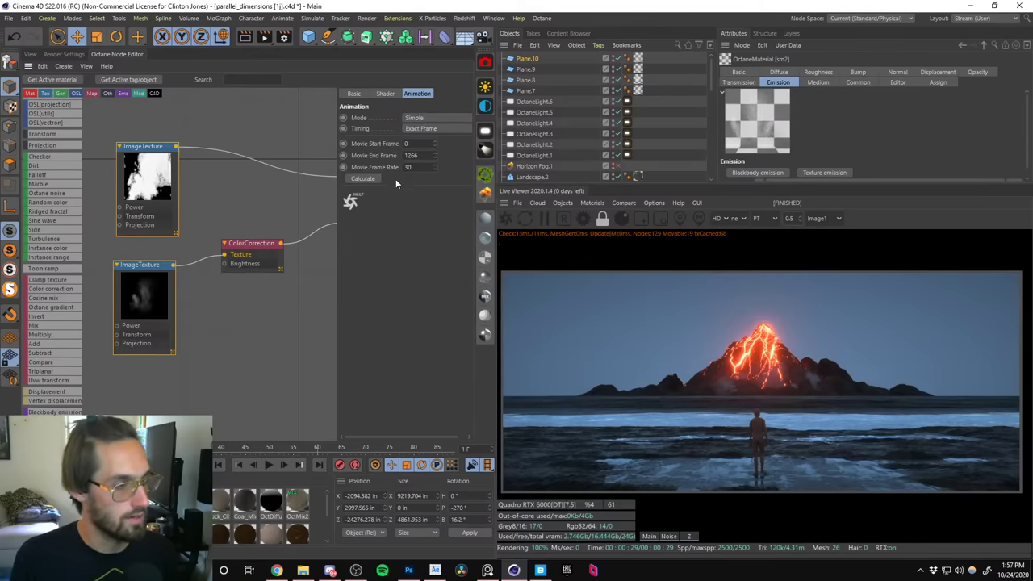
Duplicate the Plane.10 smoke plane and place the copy at about X 9217 in, Z -18884 in.
{"action": "left_click", "coordinate": [32, 55]}
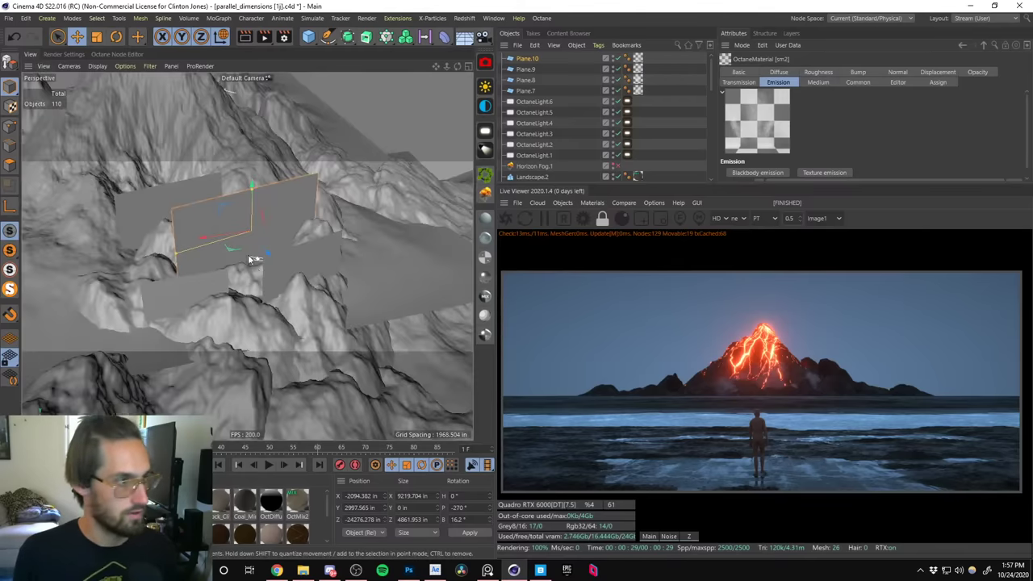
{"action": "left_click_drag", "start_coordinate": [251, 258], "coordinate": [220, 251], "text": "alt"}
{"action": "middle_click_drag", "start_coordinate": [221, 251], "coordinate": [323, 249], "text": "alt"}
{"action": "left_click_drag", "start_coordinate": [288, 237], "coordinate": [96, 263], "text": "ctrl"}
{"action": "middle_click_drag", "start_coordinate": [272, 245], "coordinate": [408, 247], "text": "alt"}
{"action": "left_click_drag", "start_coordinate": [288, 257], "coordinate": [128, 245]}
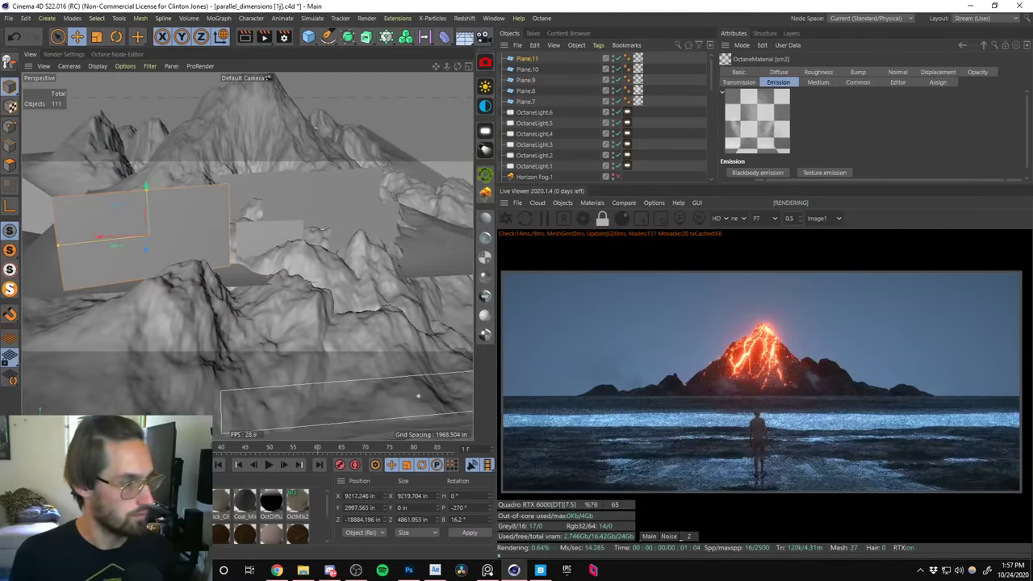
Apply the sm2 material to Plane.11 and delete its old sm1 material tag.
{"action": "left_click", "coordinate": [529, 70]}
{"action": "left_click", "coordinate": [526, 59]}
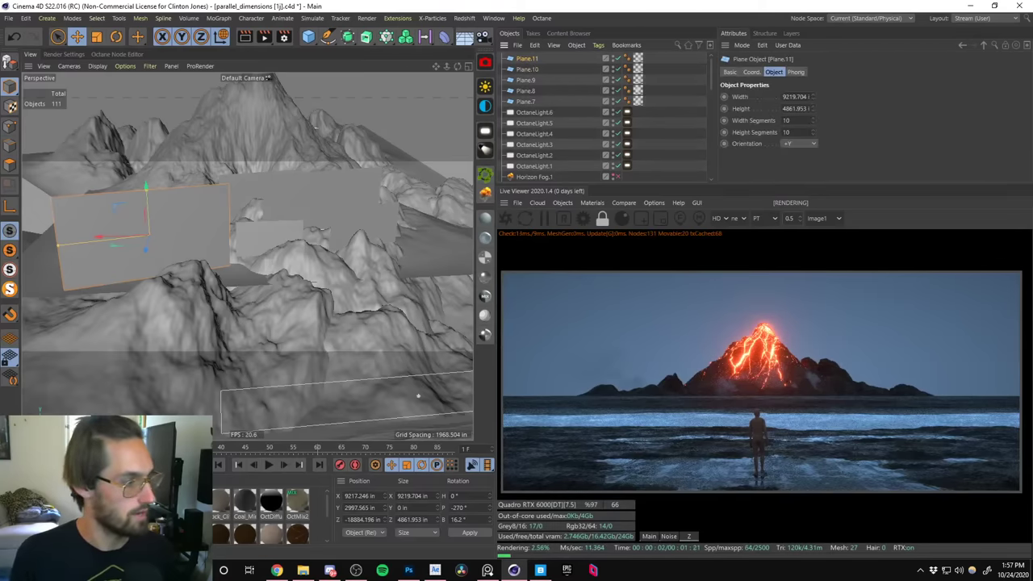
{"action": "left_click_drag", "start_coordinate": [90, 281], "coordinate": [104, 269]}
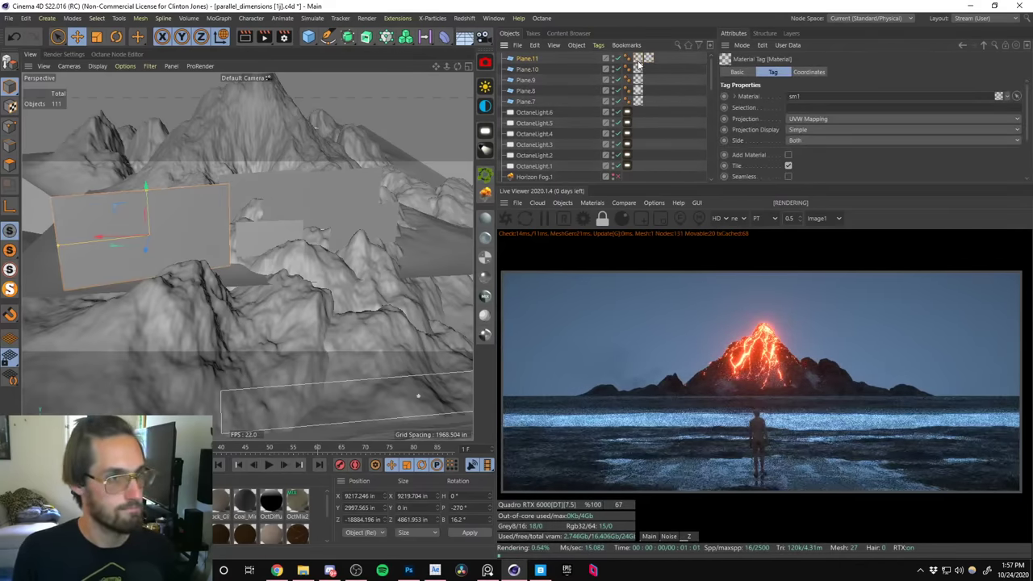
{"action": "key", "text": "Delete"}
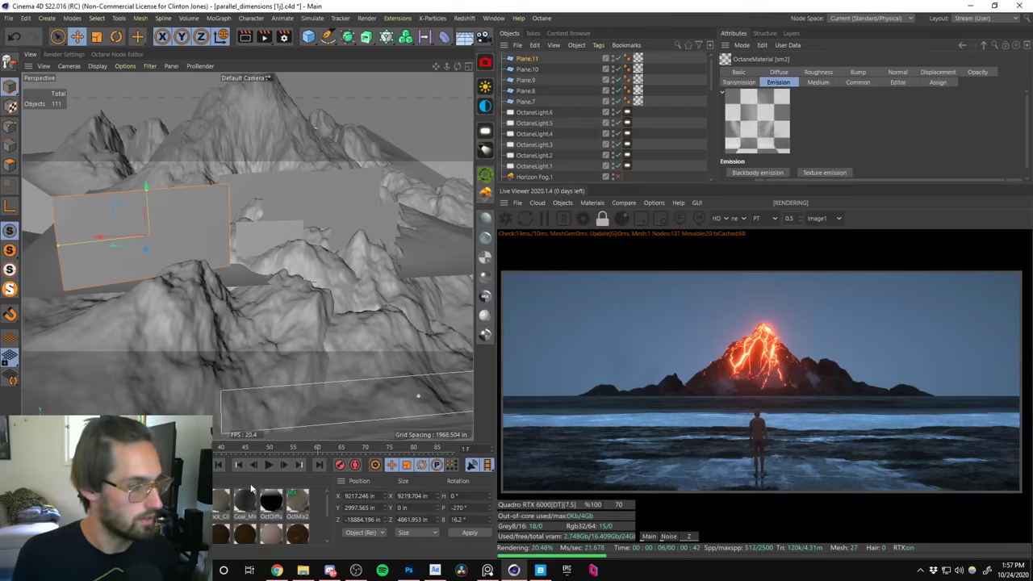
Examine the Extra_Small_Smoke_8_2206_2K composition's layer timing in After Effects, and return to Cinema 4D.
{"action": "left_click", "coordinate": [513, 567]}
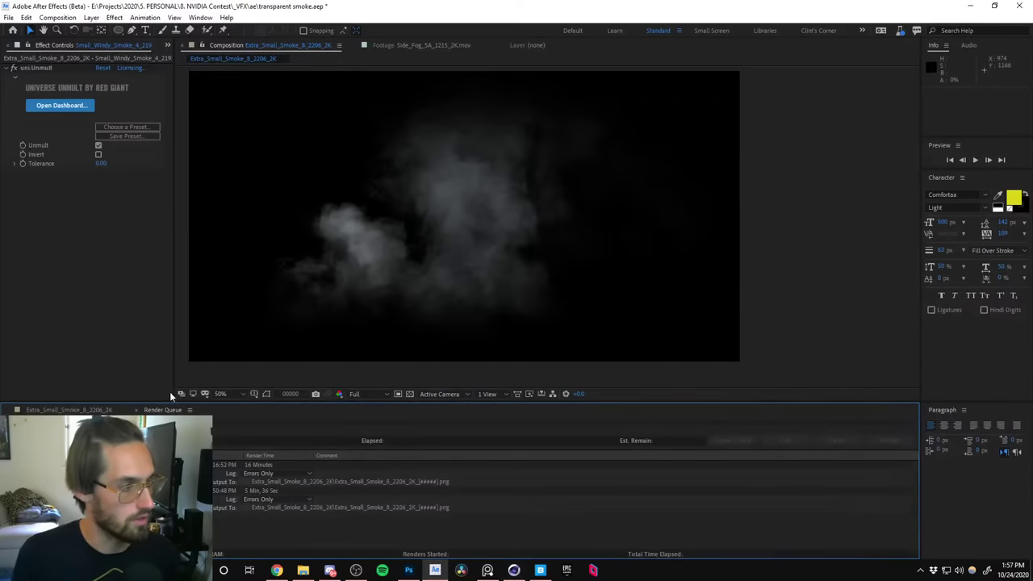
{"action": "left_click", "coordinate": [138, 411]}
{"action": "mouse_move", "coordinate": [435, 429]}
{"action": "left_mouse_down"}
{"action": "mouse_move", "coordinate": [733, 429]}
{"action": "mouse_move", "coordinate": [467, 419]}
{"action": "mouse_move", "coordinate": [432, 428]}
{"action": "left_mouse_up"}
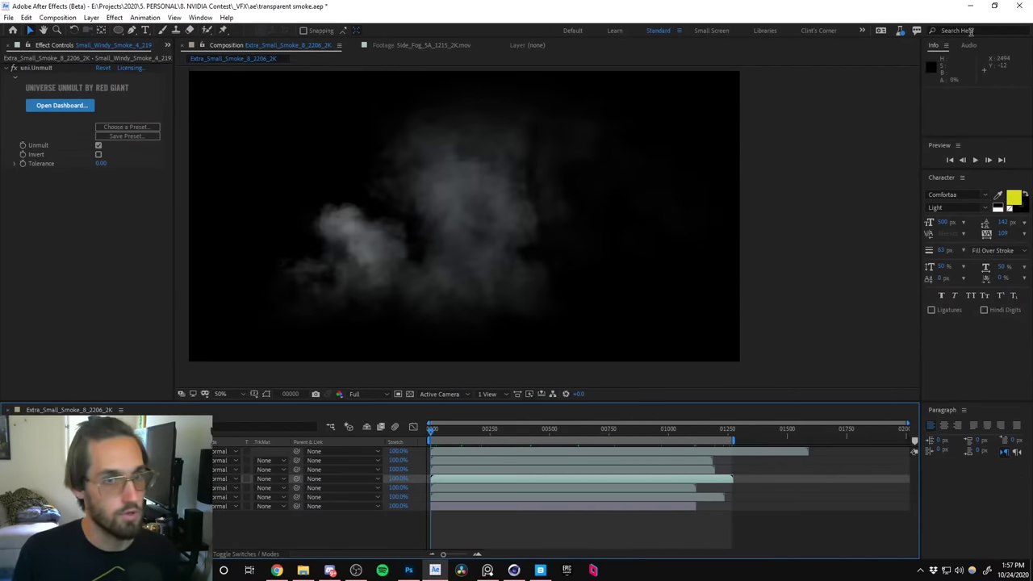
{"action": "left_click", "coordinate": [969, 6]}
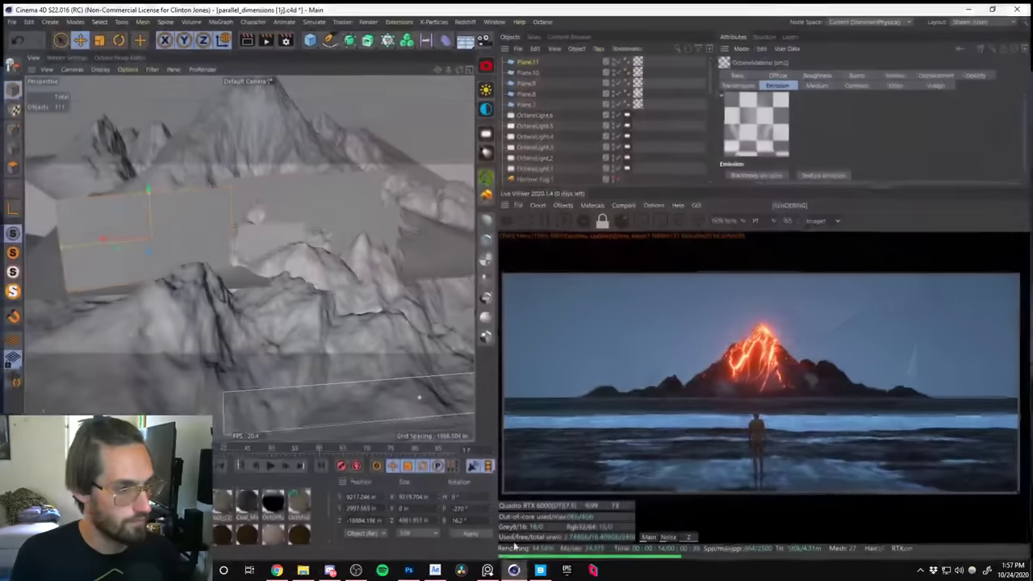
{"action": "left_click", "coordinate": [513, 570]}
Move Plane.11 to about X -662 in, Z -13775 in and lower it to about Y 1841 in.
{"action": "right_click_drag", "start_coordinate": [176, 224], "coordinate": [197, 223], "text": "alt"}
{"action": "left_click_drag", "start_coordinate": [197, 222], "coordinate": [336, 235], "text": "alt"}
{"action": "left_click_drag", "start_coordinate": [234, 243], "coordinate": [380, 252]}
{"action": "middle_click_drag", "start_coordinate": [357, 240], "coordinate": [211, 252], "text": "alt"}
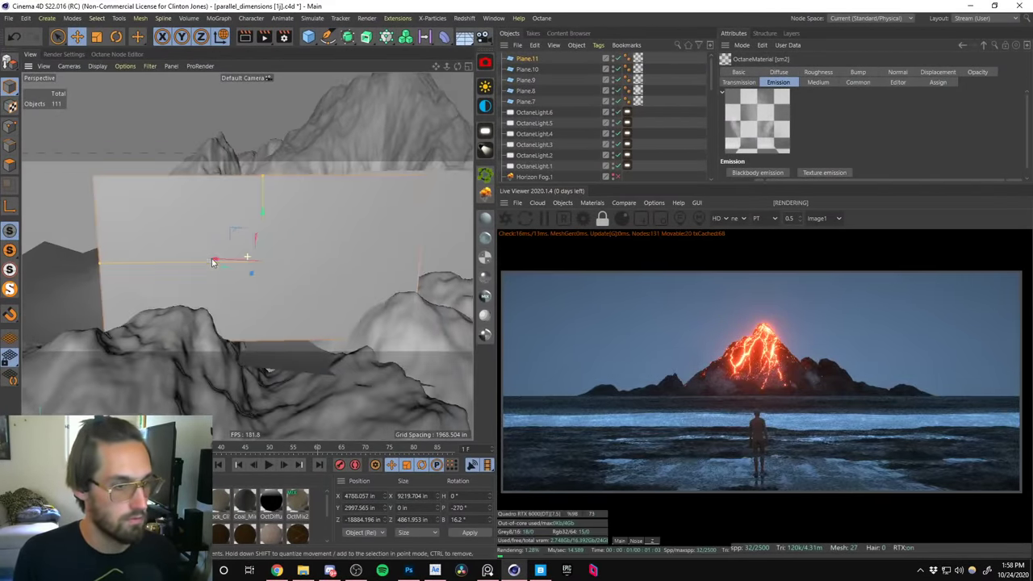
{"action": "right_click_drag", "start_coordinate": [294, 270], "coordinate": [260, 270], "text": "alt"}
{"action": "left_click_drag", "start_coordinate": [237, 268], "coordinate": [205, 344]}
{"action": "left_click_drag", "start_coordinate": [208, 317], "coordinate": [209, 299]}
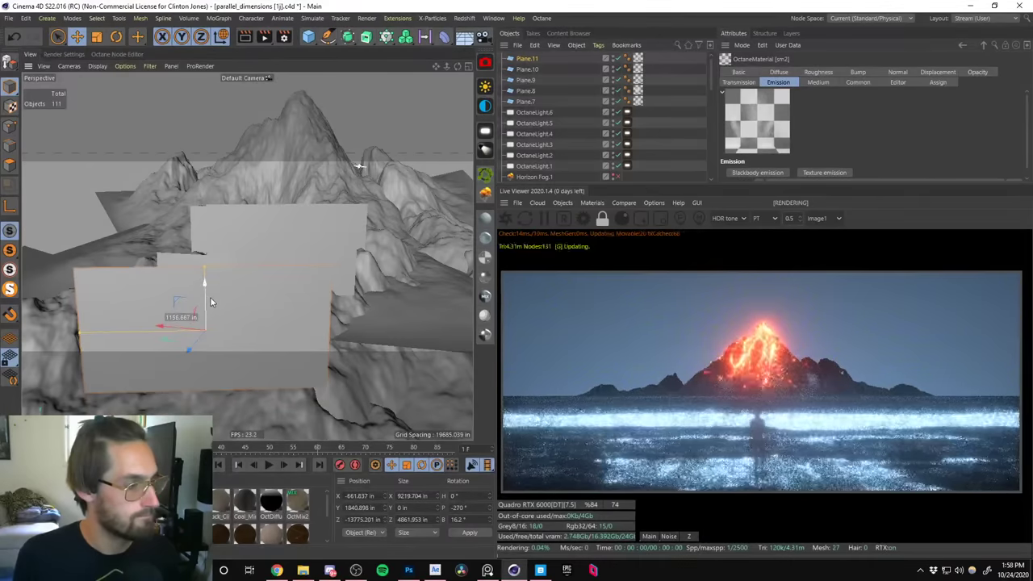
Shift Plane.11 sideways and back to about X 5616 in, Z -14595 in.
{"action": "middle_click_drag", "start_coordinate": [276, 310], "coordinate": [304, 175], "text": "alt"}
{"action": "left_click_drag", "start_coordinate": [308, 222], "coordinate": [337, 215], "text": "alt"}
{"action": "left_click_drag", "start_coordinate": [202, 205], "coordinate": [328, 225]}
{"action": "left_click_drag", "start_coordinate": [241, 263], "coordinate": [144, 267]}
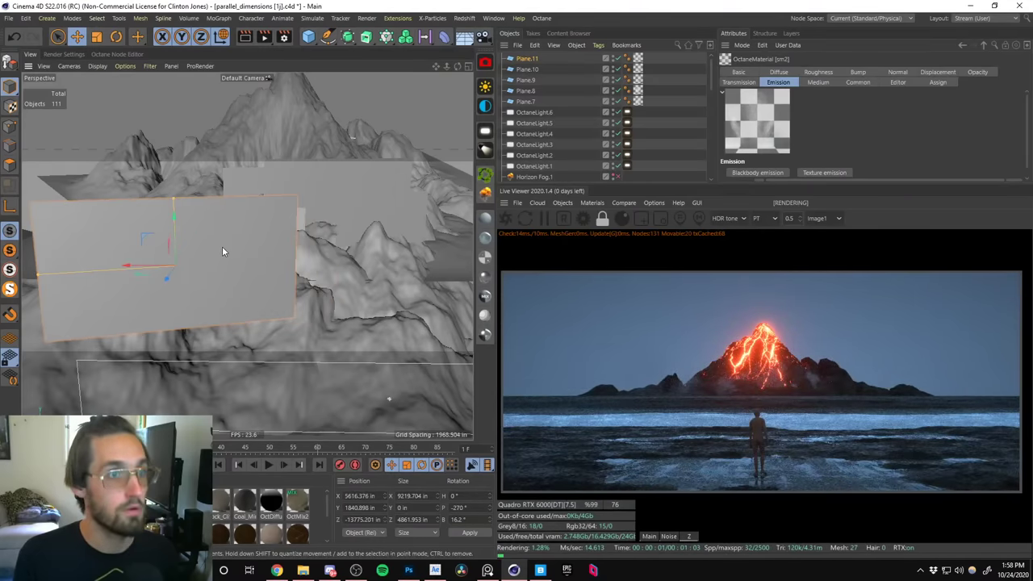
{"action": "middle_click_drag", "start_coordinate": [211, 262], "coordinate": [253, 252], "text": "alt"}
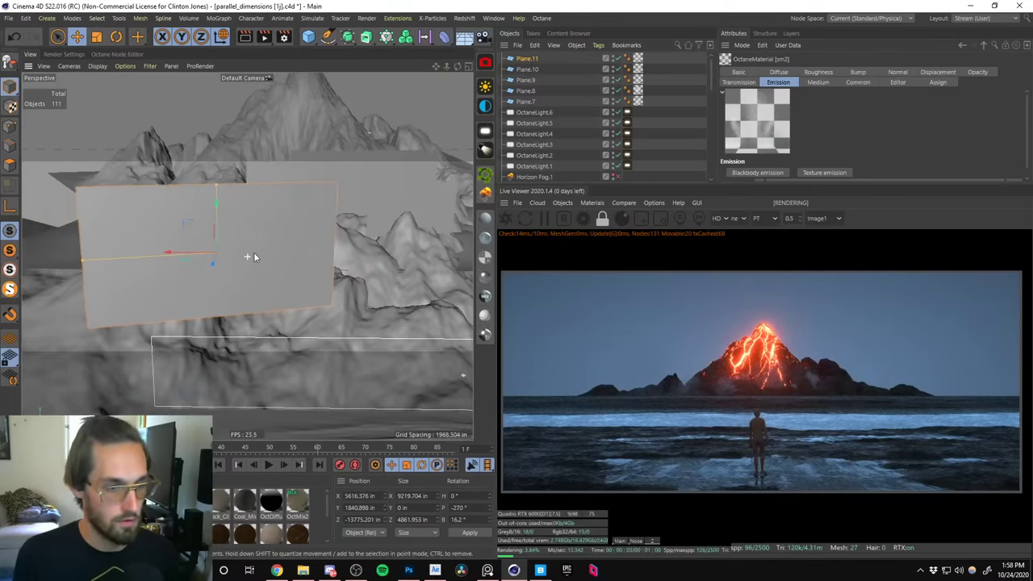
{"action": "left_click_drag", "start_coordinate": [216, 259], "coordinate": [263, 260]}
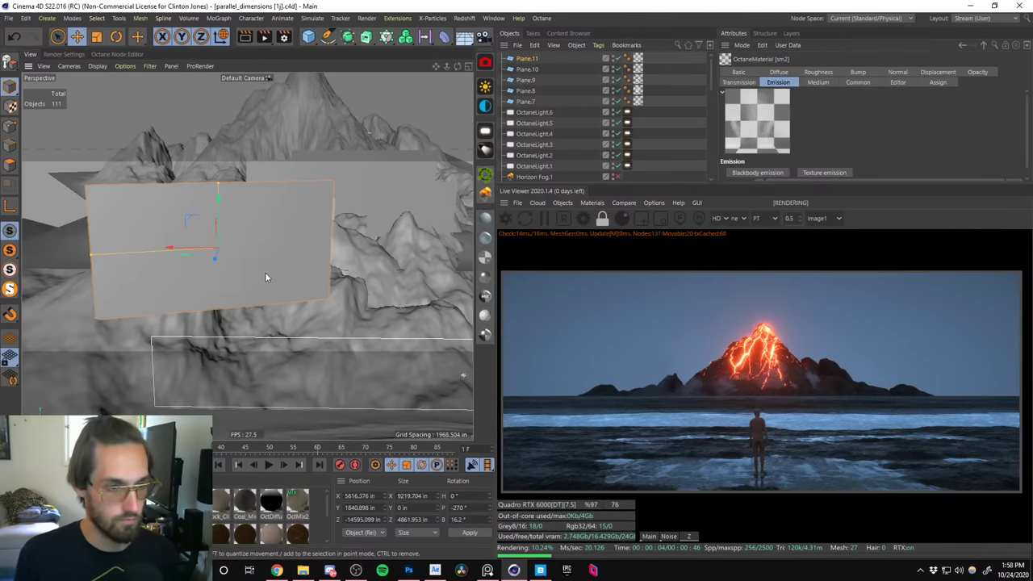
Duplicate Plane.11, move the copy to about X -13263 in, Z -37419 in and scale it to about 12732 by 6714 in.
{"action": "left_click_drag", "start_coordinate": [180, 246], "coordinate": [500, 261]}
{"action": "middle_click_drag", "start_coordinate": [332, 235], "coordinate": [247, 254], "text": "alt"}
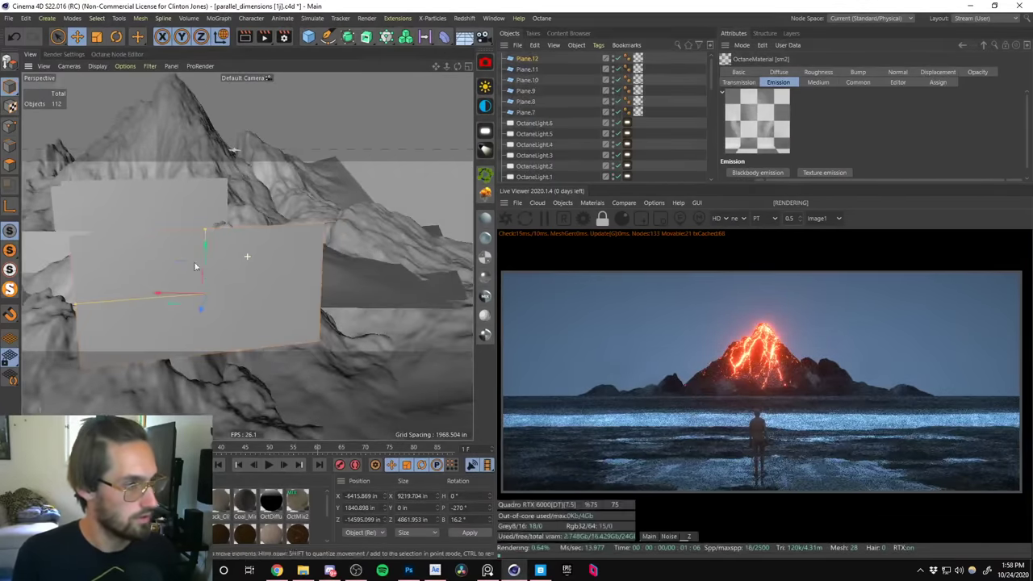
{"action": "left_click_drag", "start_coordinate": [167, 294], "coordinate": [278, 212]}
{"action": "key", "text": "t"}
{"action": "key", "text": "e"}
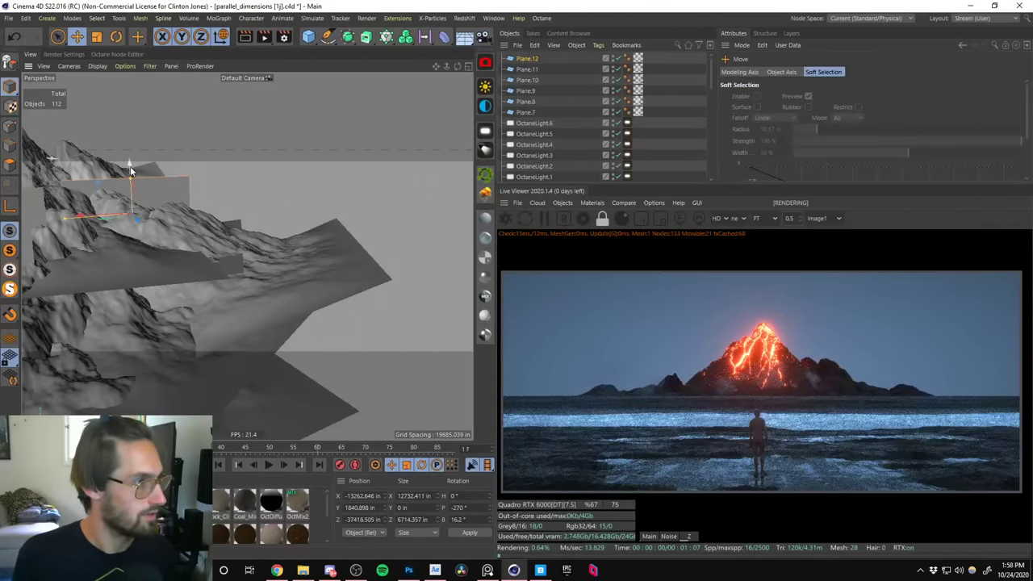
Raise Plane.12 to about Y 5440 in and reposition it behind the volcano slope at about X -8213 in, Z -43182 in.
{"action": "left_click_drag", "start_coordinate": [130, 167], "coordinate": [129, 134]}
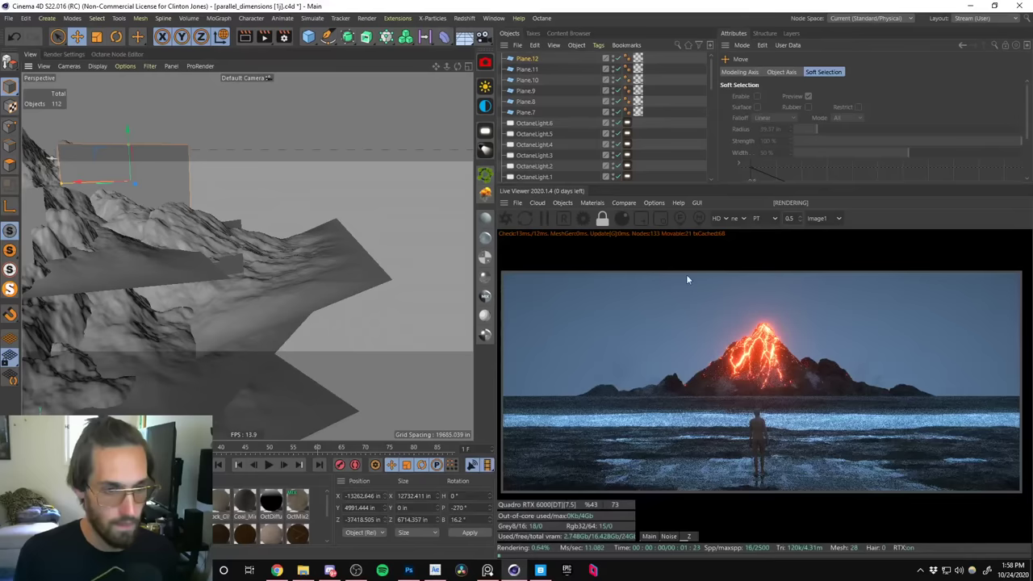
{"action": "left_click_drag", "start_coordinate": [168, 232], "coordinate": [323, 186], "text": "alt"}
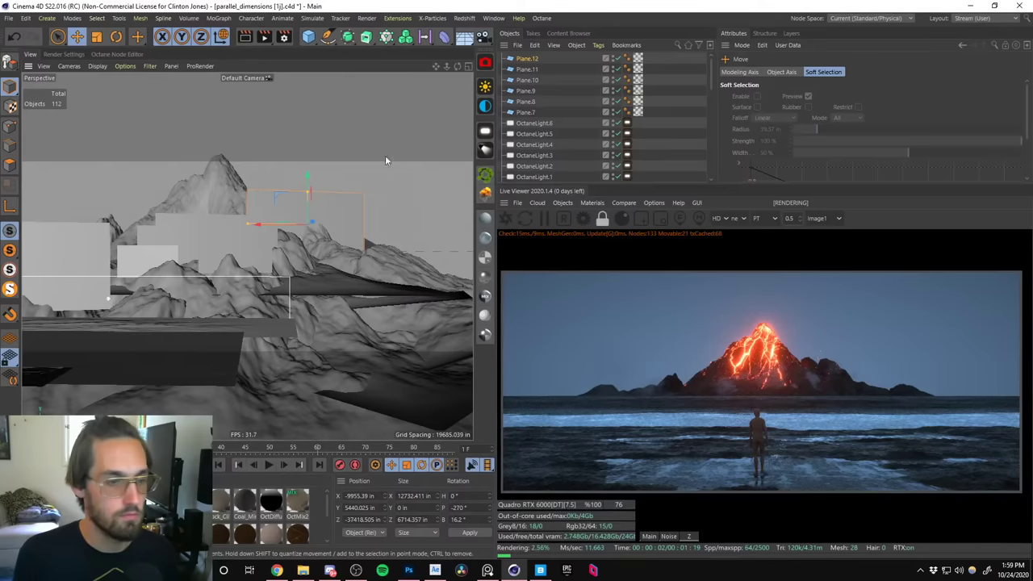
{"action": "left_click_drag", "start_coordinate": [322, 220], "coordinate": [261, 238]}
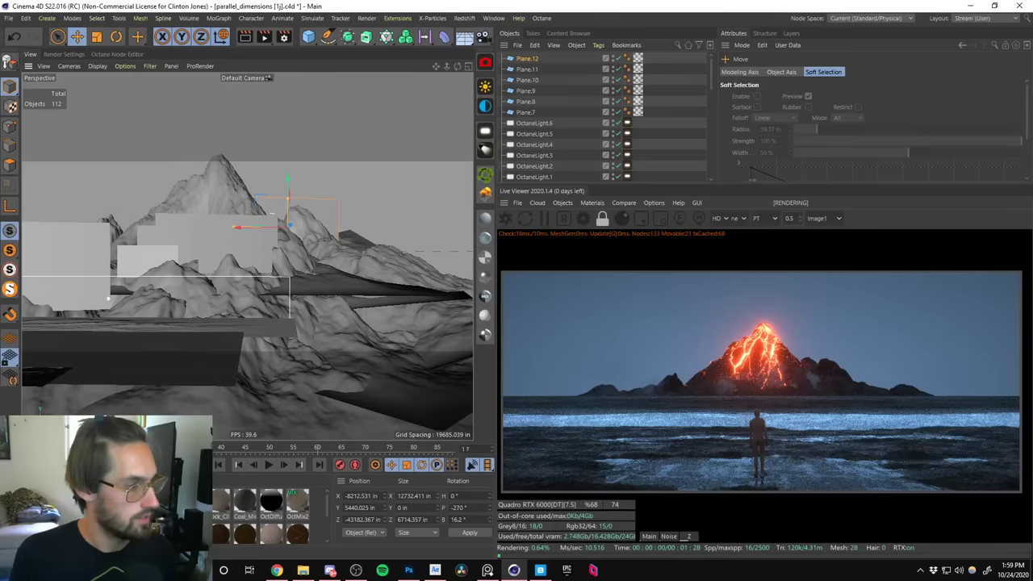
Duplicate the sm2 material, apply the copy to Plane.12 and delete the plane's previous material tag.
{"action": "left_click_drag", "start_coordinate": [62, 501], "coordinate": [89, 502], "text": "ctrl"}
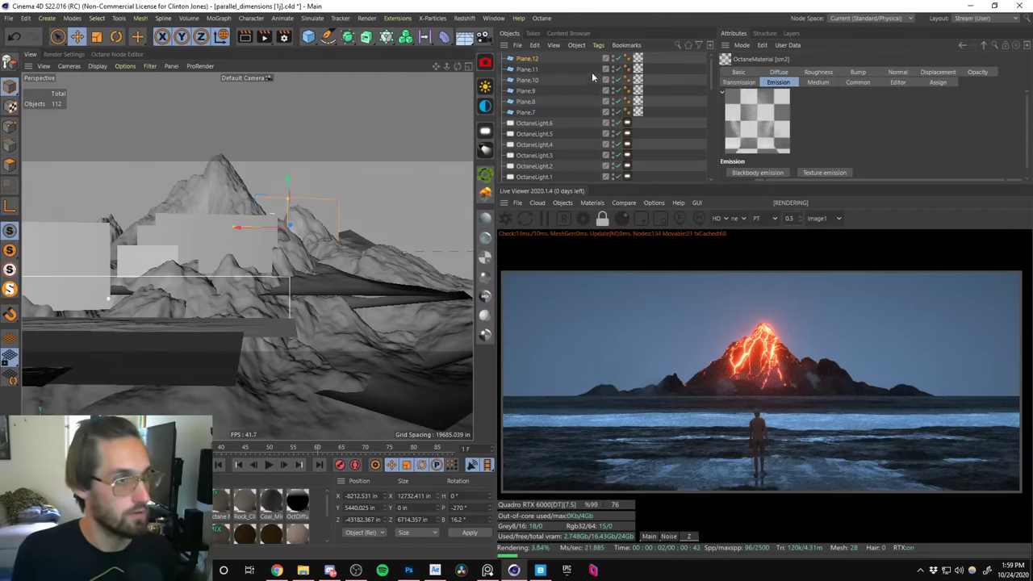
{"action": "left_click", "coordinate": [528, 80]}
{"action": "left_click", "coordinate": [527, 59]}
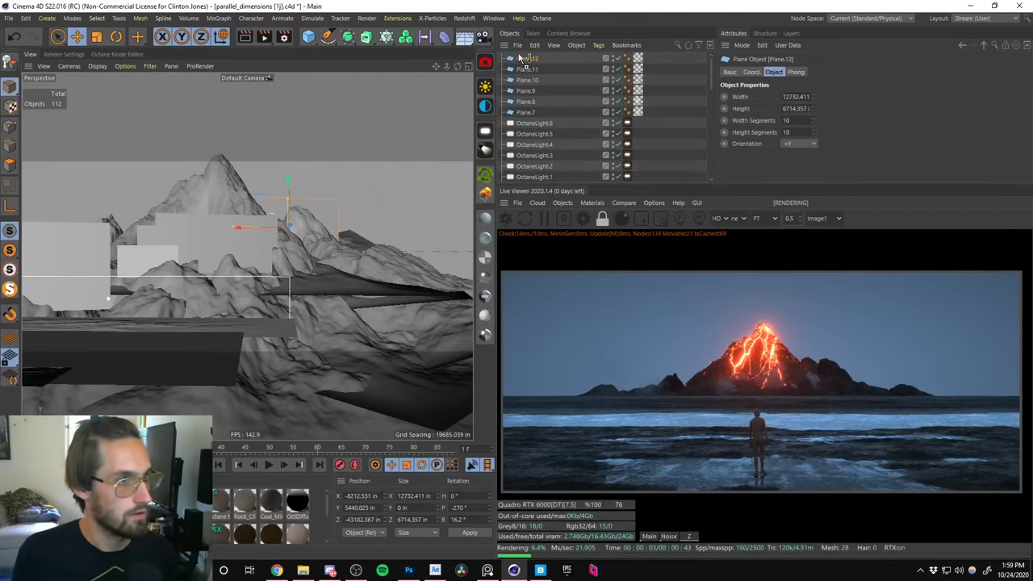
{"action": "left_click_drag", "start_coordinate": [520, 58], "coordinate": [526, 60]}
{"action": "left_click", "coordinate": [639, 61]}
{"action": "key", "text": "Delete"}
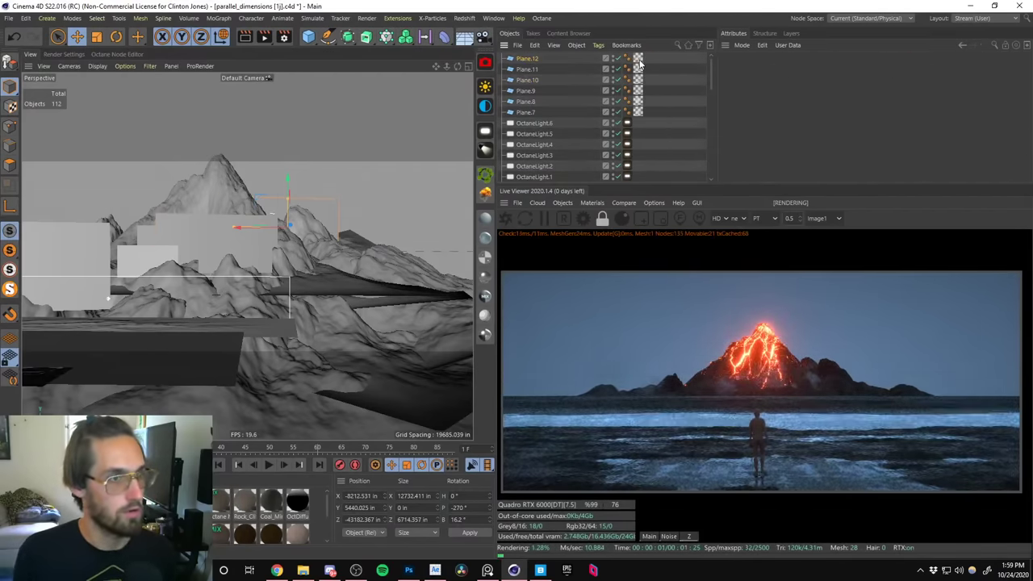
{"action": "left_click", "coordinate": [639, 63]}
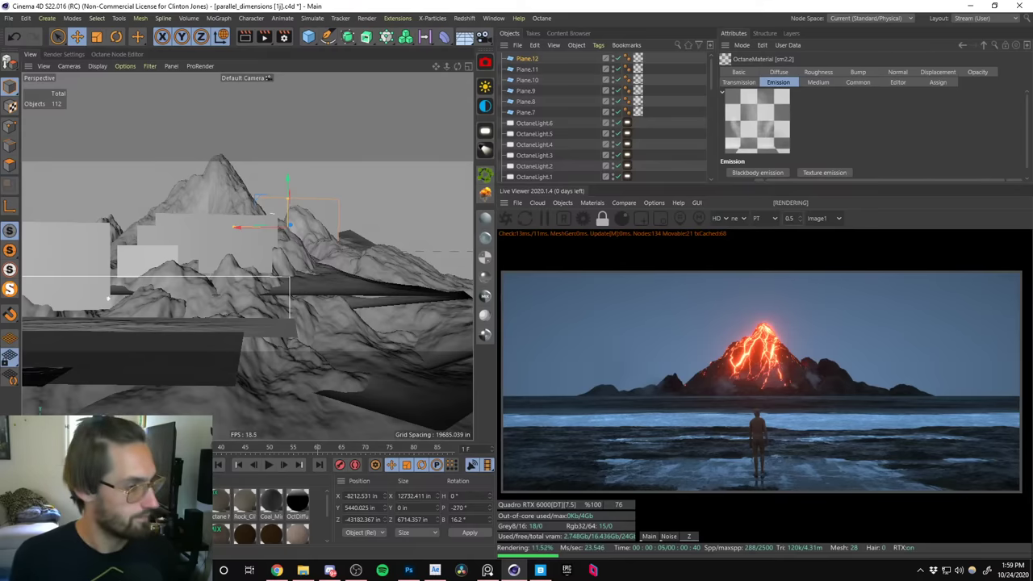
Set the movie start frame of both image textures in the sm2.2 material to 300.
{"action": "double_click", "coordinate": [190, 502]}
{"action": "left_click", "coordinate": [189, 218]}
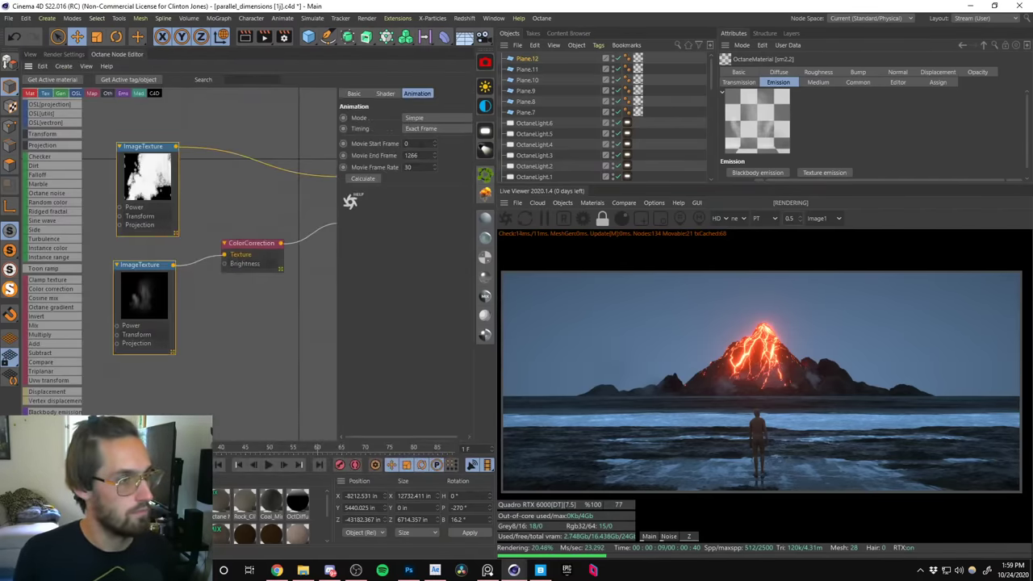
{"action": "type", "text": "300"}
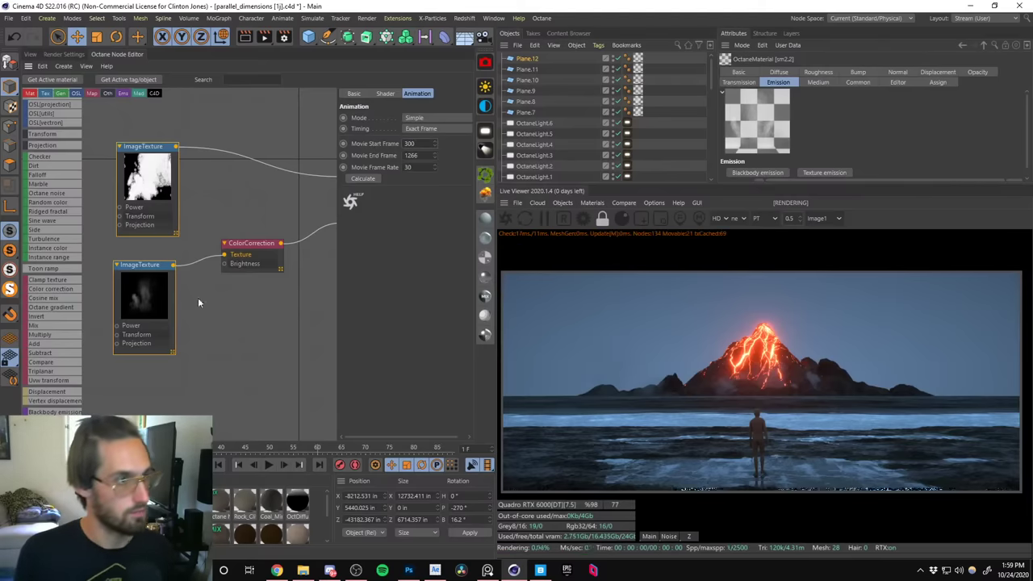
{"action": "key", "text": "Return"}
Return to the perspective viewport and set the Live Viewer's render scale to 1.2 for a closer preview.
{"action": "left_click", "coordinate": [30, 54]}
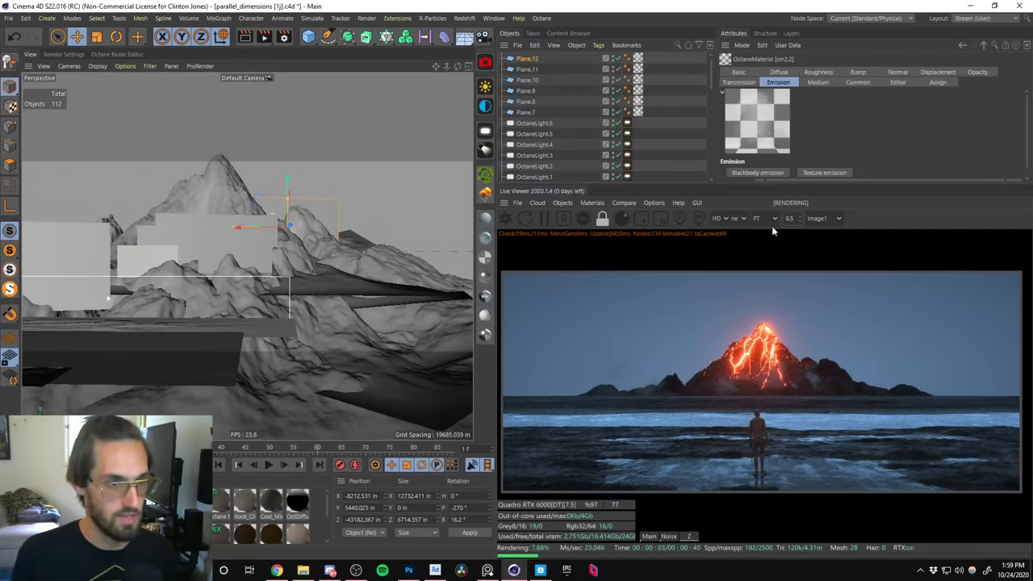
{"action": "type", "text": "1.2"}
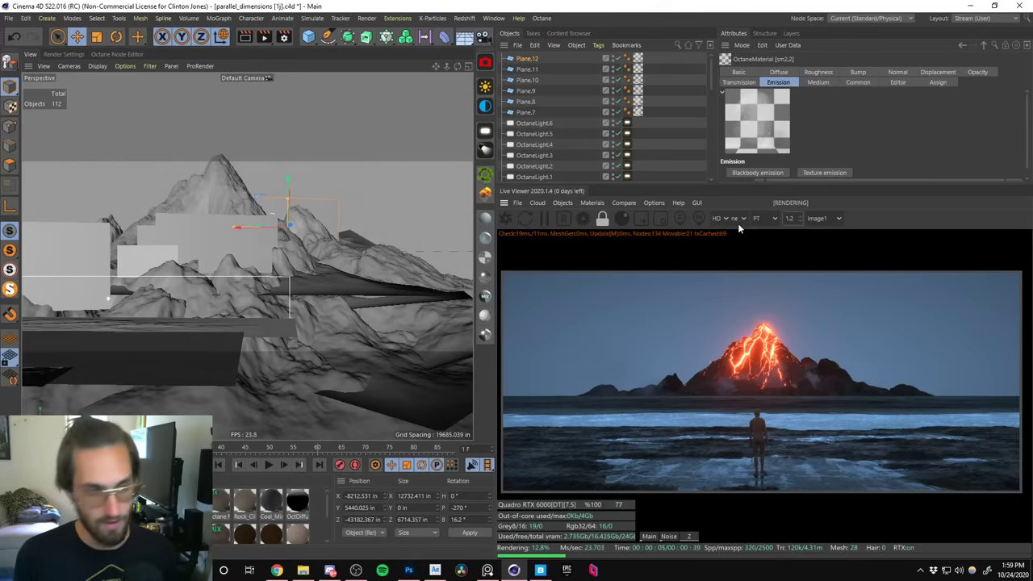
{"action": "key", "text": "Return"}
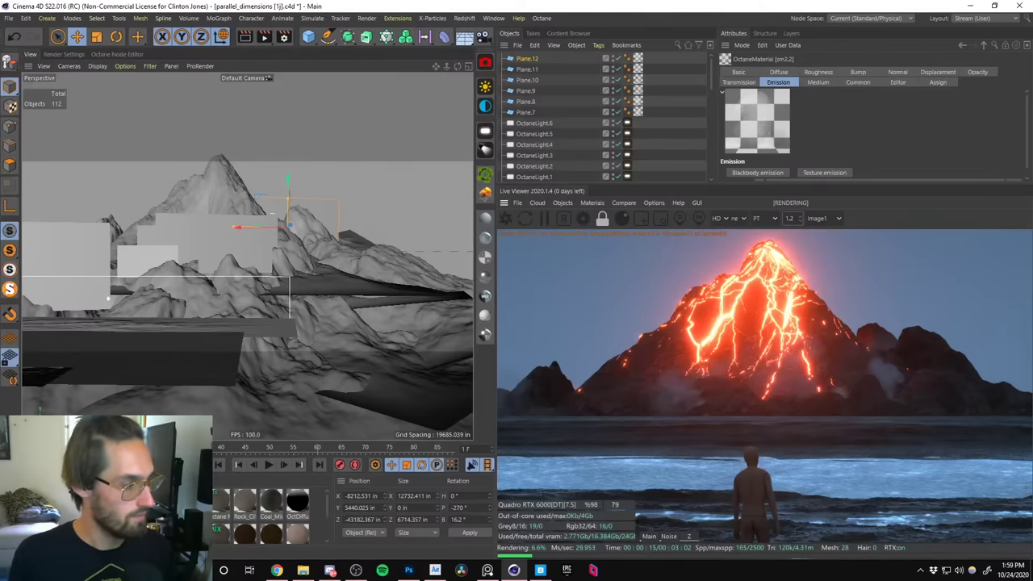
Duplicate the smoke material as sm2.3 and sm2.4 and set their image textures' movie start frames to 600 and 900.
{"action": "key", "text": "ctrl+v"}
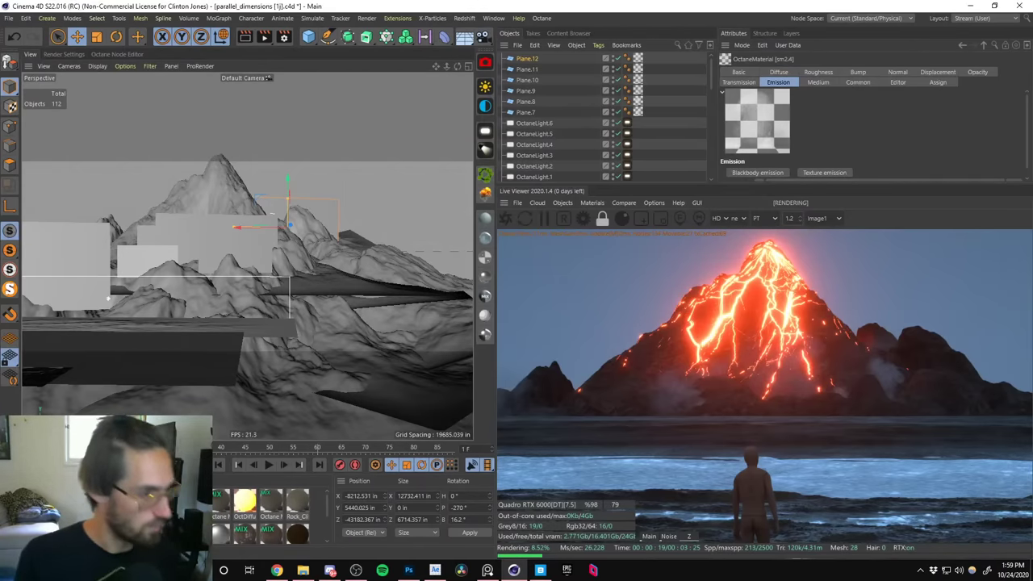
{"action": "double_click", "coordinate": [164, 504]}
{"action": "left_click", "coordinate": [191, 218]}
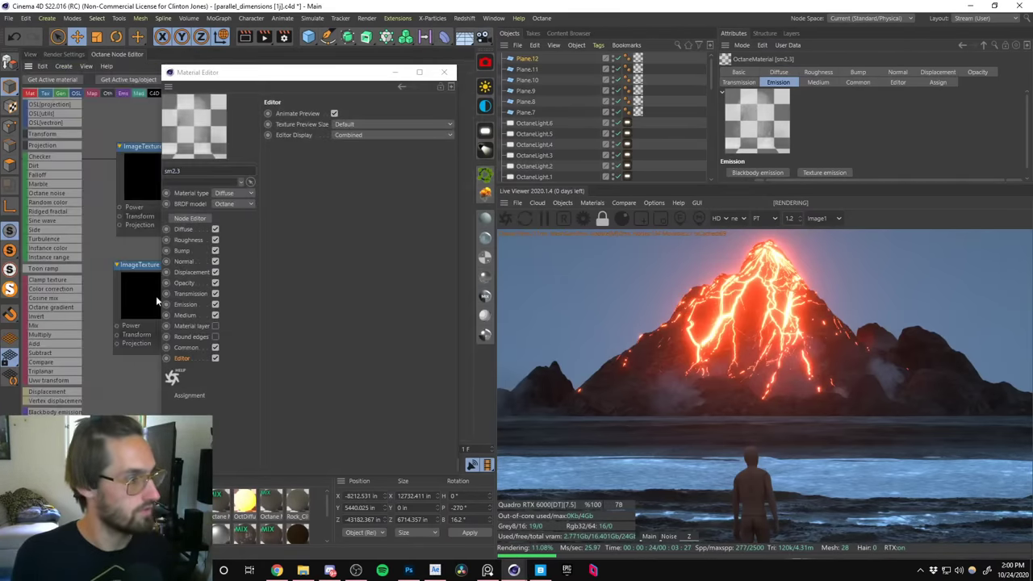
{"action": "left_click", "coordinate": [444, 72]}
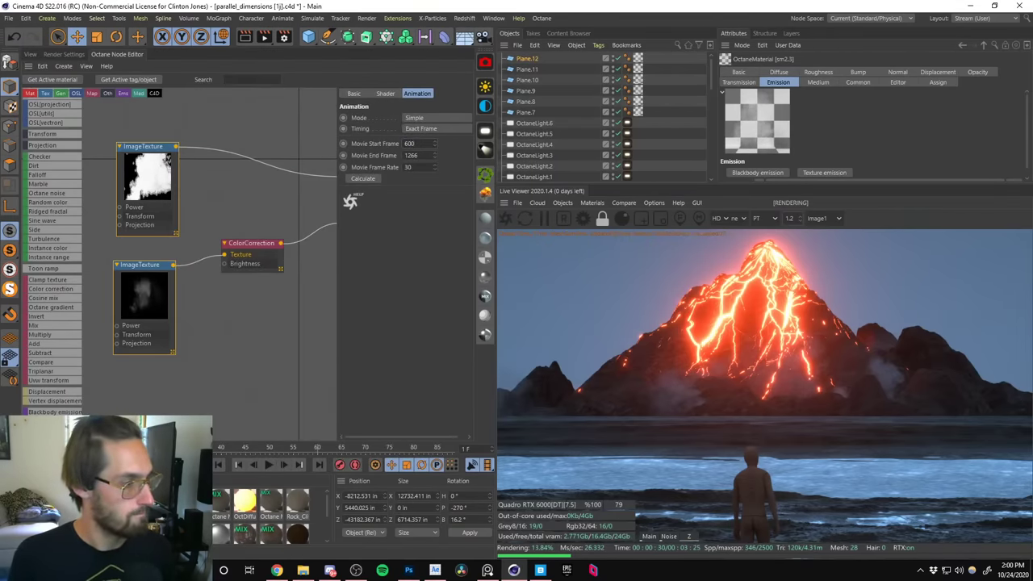
{"action": "left_click_drag", "start_coordinate": [130, 372], "coordinate": [161, 208]}
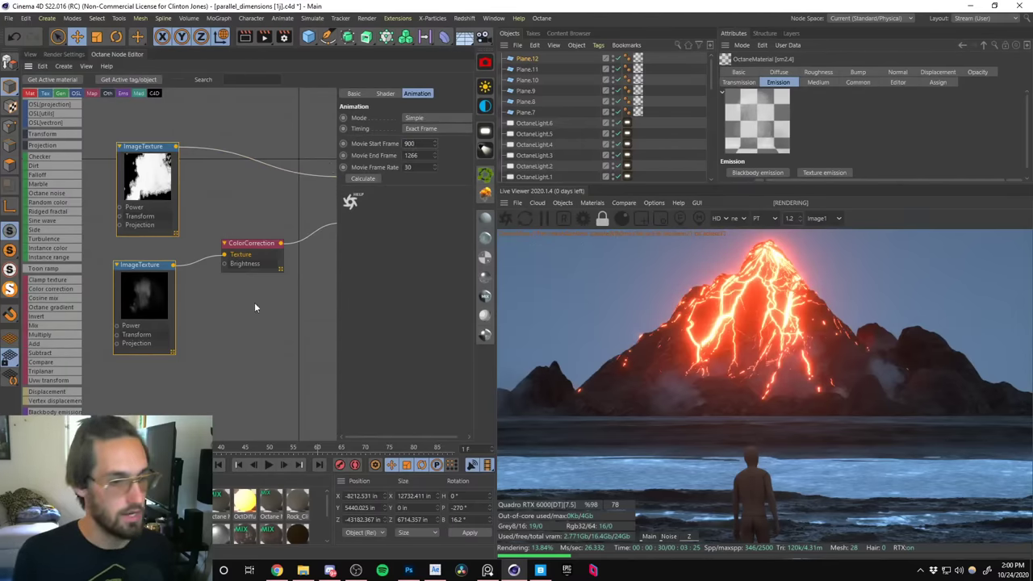
Duplicate Plane.12 behind the volcano slope and move the copy forward to about Z -35251 in.
{"action": "left_click", "coordinate": [30, 56]}
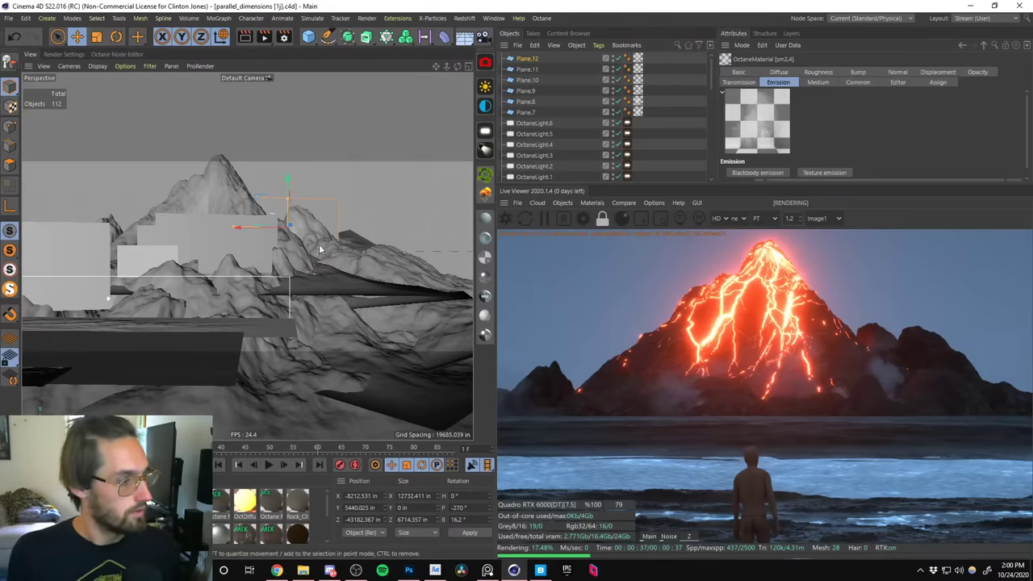
{"action": "left_click_drag", "start_coordinate": [296, 255], "coordinate": [268, 353], "text": "alt"}
{"action": "middle_click_drag", "start_coordinate": [267, 351], "coordinate": [273, 327], "text": "alt"}
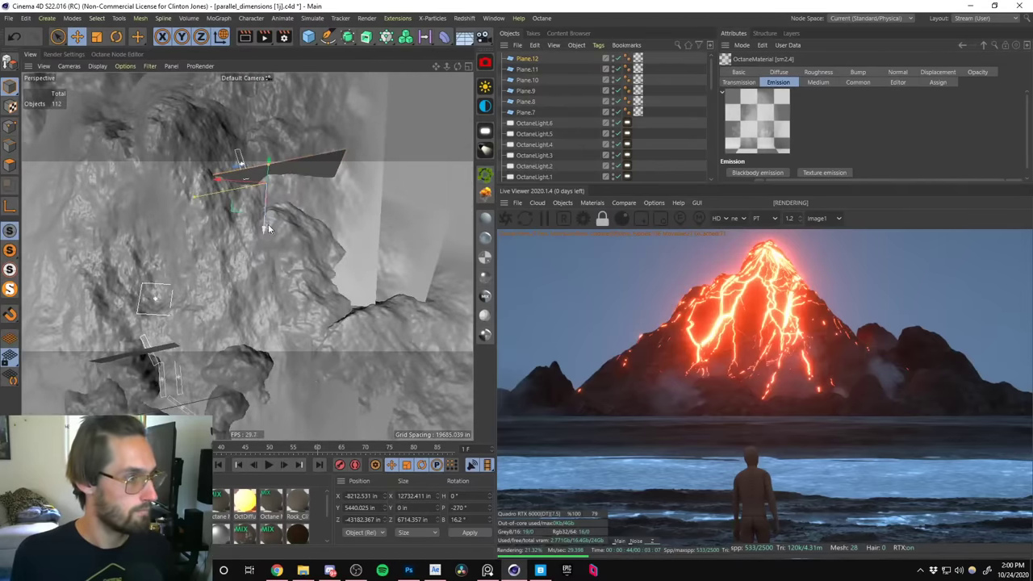
{"action": "left_click_drag", "start_coordinate": [265, 225], "coordinate": [266, 173], "text": "ctrl"}
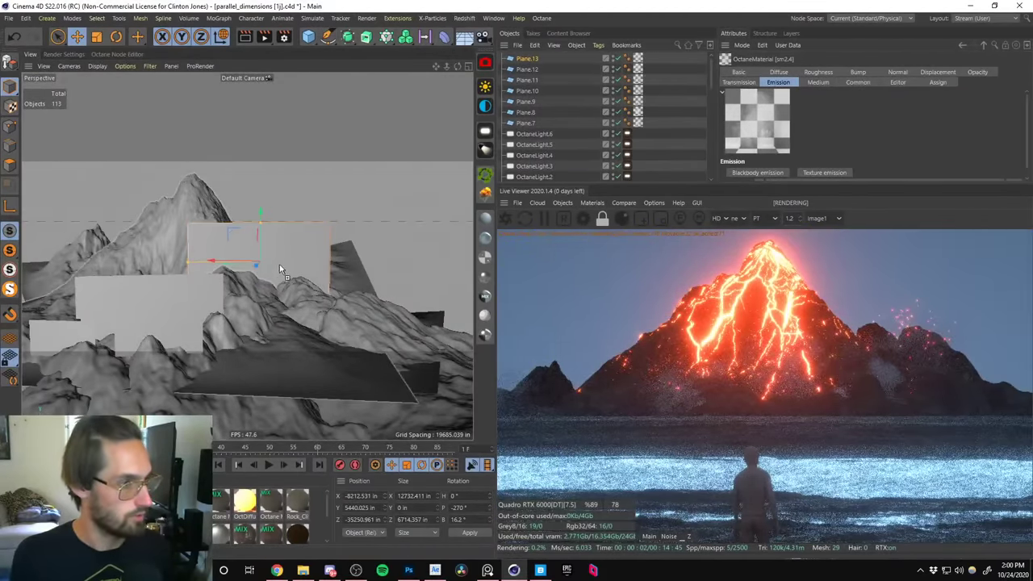
Replace Plane.13's material tag with another smoke material variant and lower the plane to about Y 3962 in.
{"action": "left_click_drag", "start_coordinate": [282, 264], "coordinate": [283, 264]}
{"action": "left_click", "coordinate": [637, 60]}
{"action": "key", "text": "Delete"}
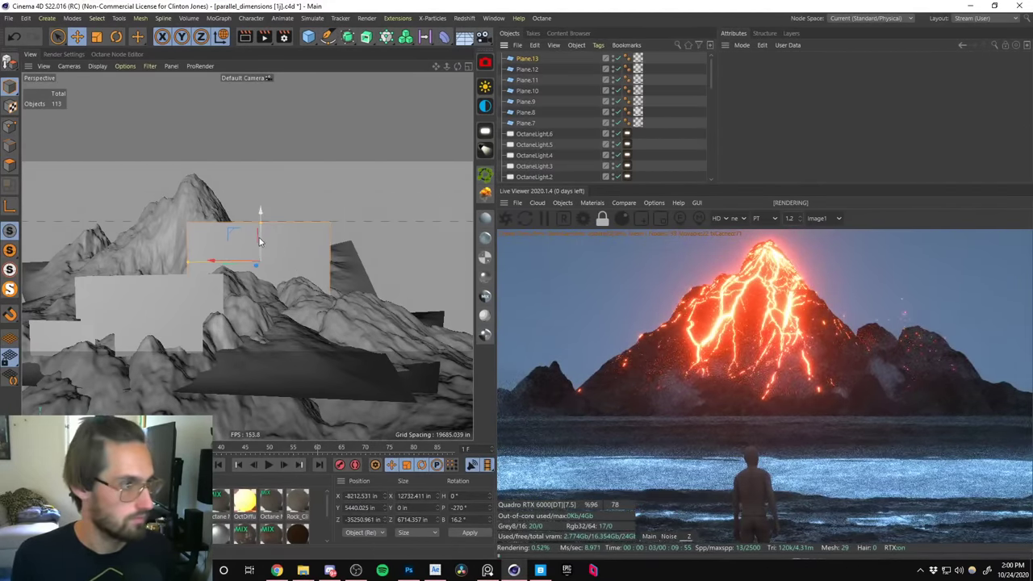
{"action": "left_click_drag", "start_coordinate": [260, 240], "coordinate": [261, 265]}
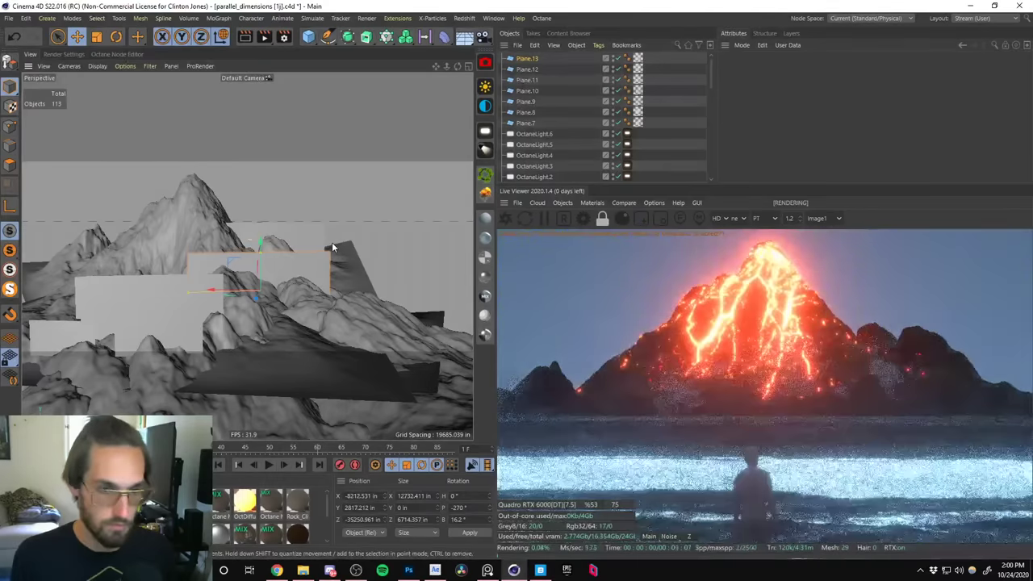
{"action": "left_click_drag", "start_coordinate": [261, 266], "coordinate": [261, 230]}
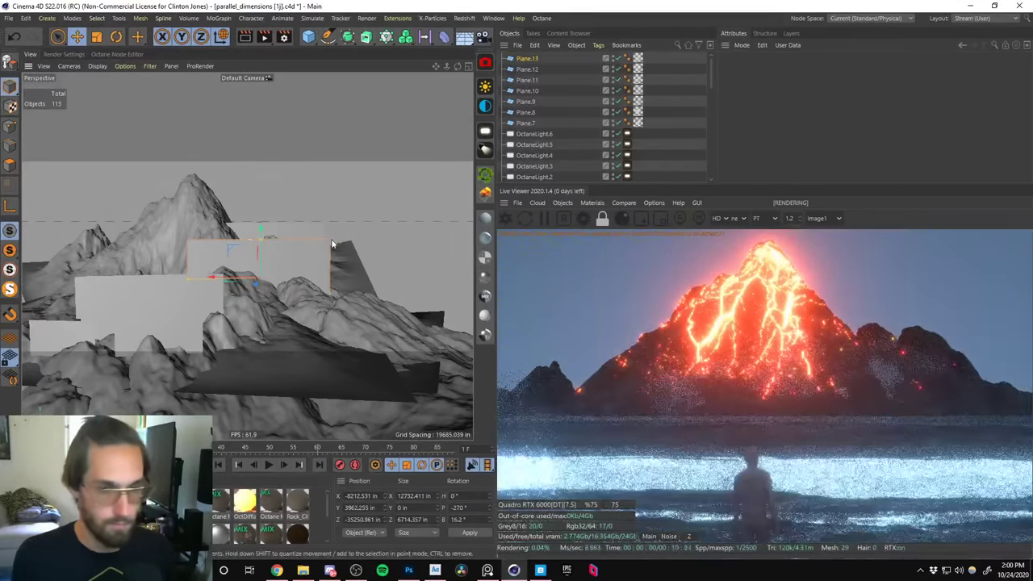
Duplicate Plane.13 and place the copy near the volcano's foothills at about X -9346 in, Y 1309 in, Z -29070 in.
{"action": "left_click_drag", "start_coordinate": [252, 291], "coordinate": [301, 407], "text": "alt"}
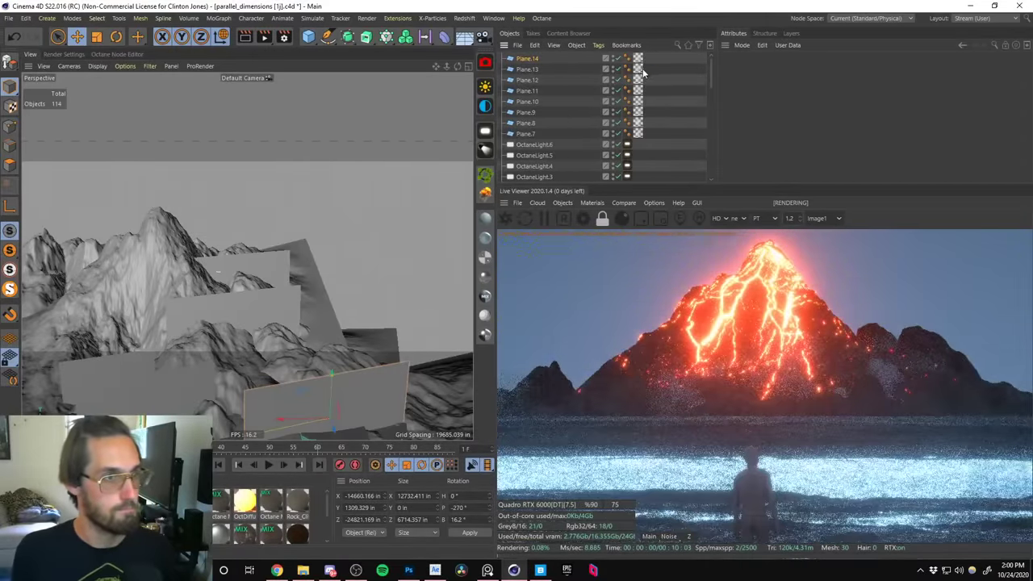
{"action": "left_click_drag", "start_coordinate": [243, 363], "coordinate": [306, 223], "text": "alt"}
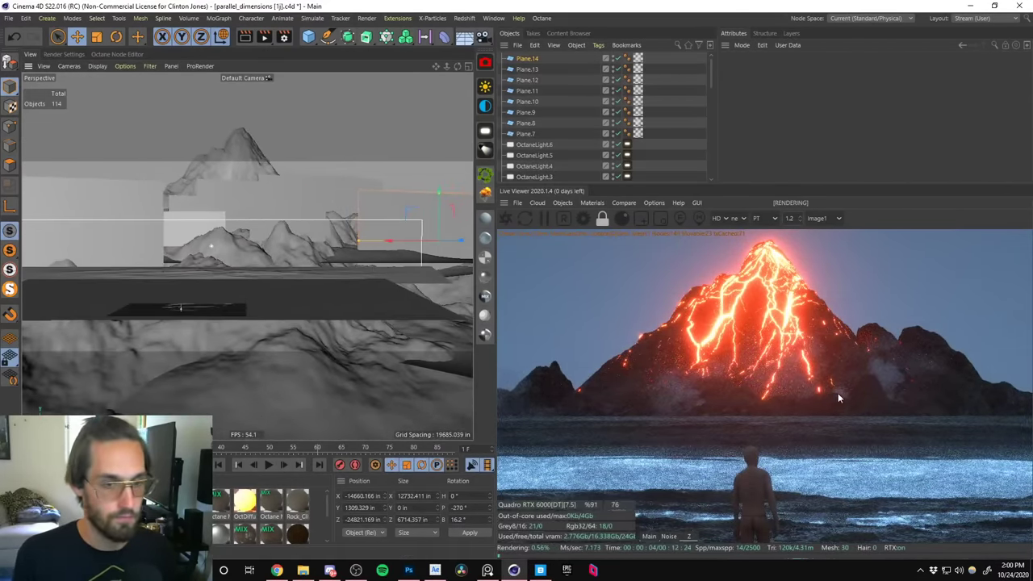
{"action": "left_click_drag", "start_coordinate": [692, 398], "coordinate": [566, 393]}
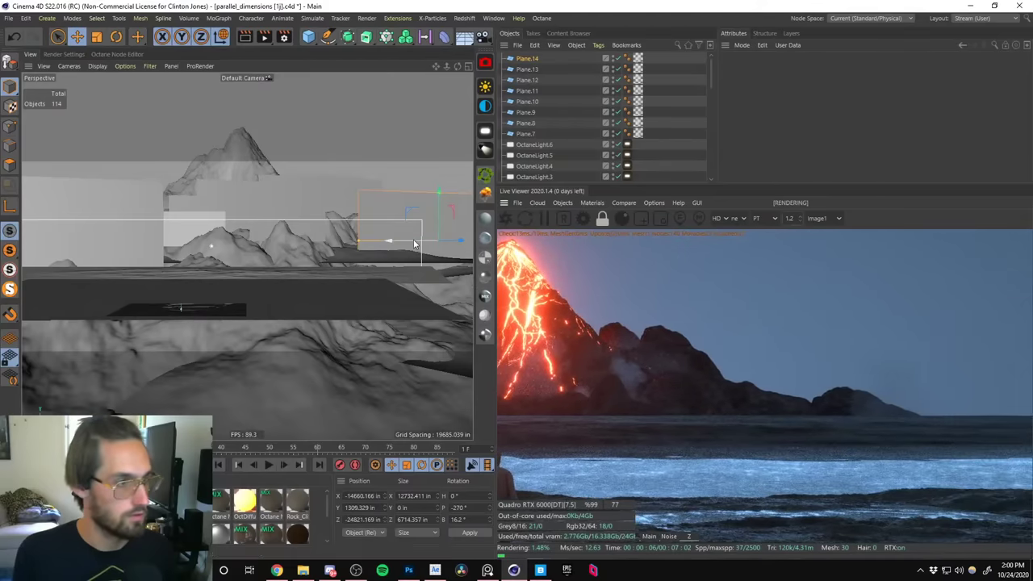
{"action": "left_click_drag", "start_coordinate": [345, 255], "coordinate": [321, 253]}
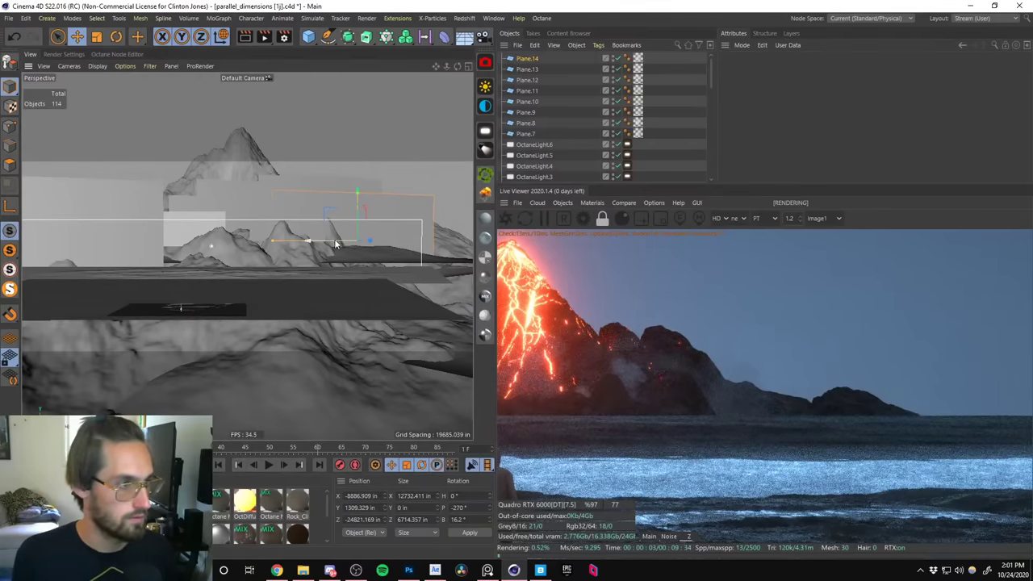
{"action": "left_click_drag", "start_coordinate": [341, 243], "coordinate": [383, 260]}
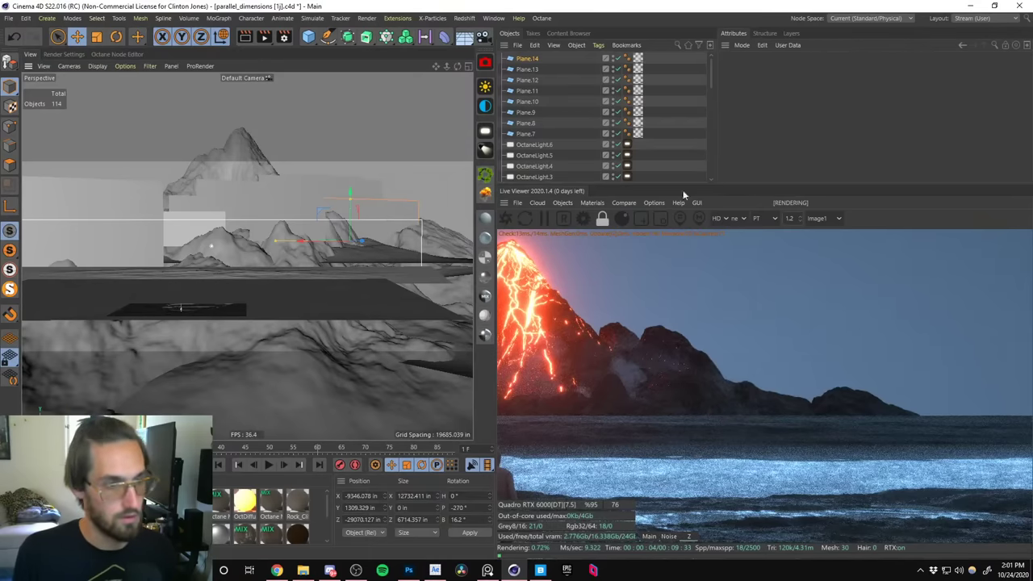
{"action": "middle_click_drag", "start_coordinate": [664, 348], "coordinate": [811, 373]}
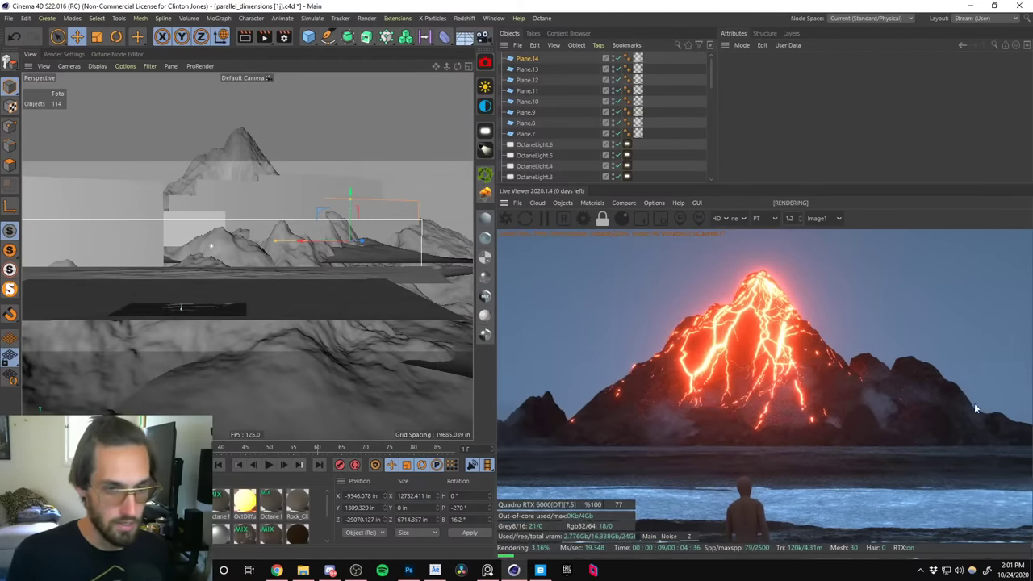
{"action": "left_click", "coordinate": [970, 7]}
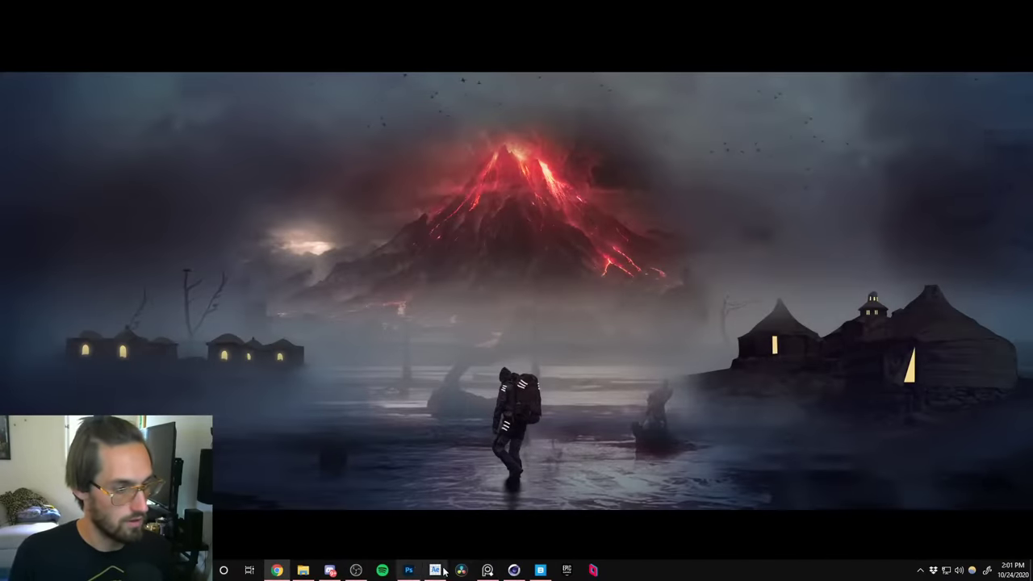
{"action": "left_click", "coordinate": [488, 570]}
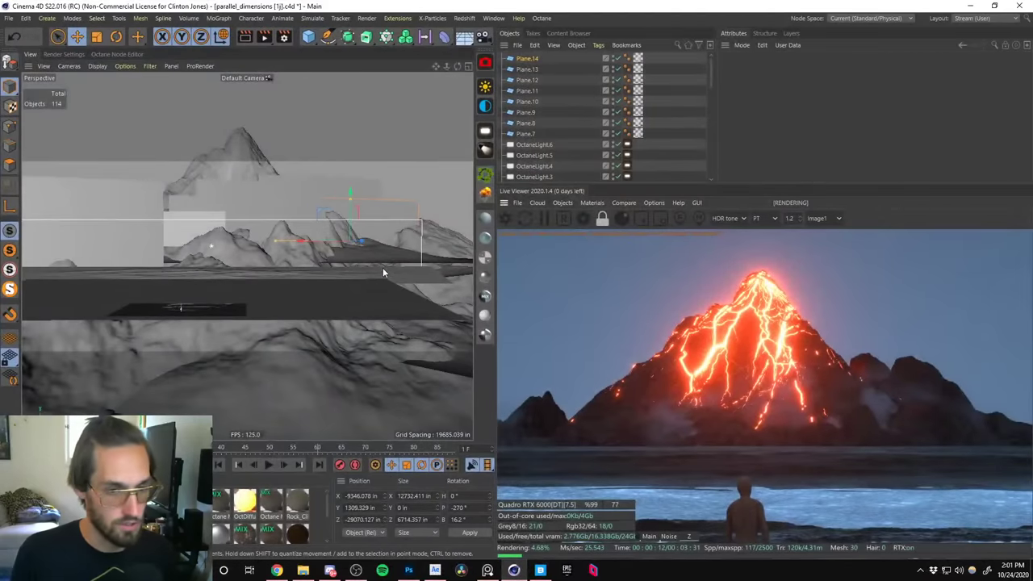
{"action": "right_click_drag", "start_coordinate": [278, 236], "coordinate": [276, 258], "text": "alt"}
{"action": "left_click_drag", "start_coordinate": [287, 226], "coordinate": [292, 321], "text": "alt"}
Switch to After Effects, show the Small_Windy_Smoke_9 layer instead of the one below, and end the work area at frame 1185.
{"action": "left_click", "coordinate": [435, 570]}
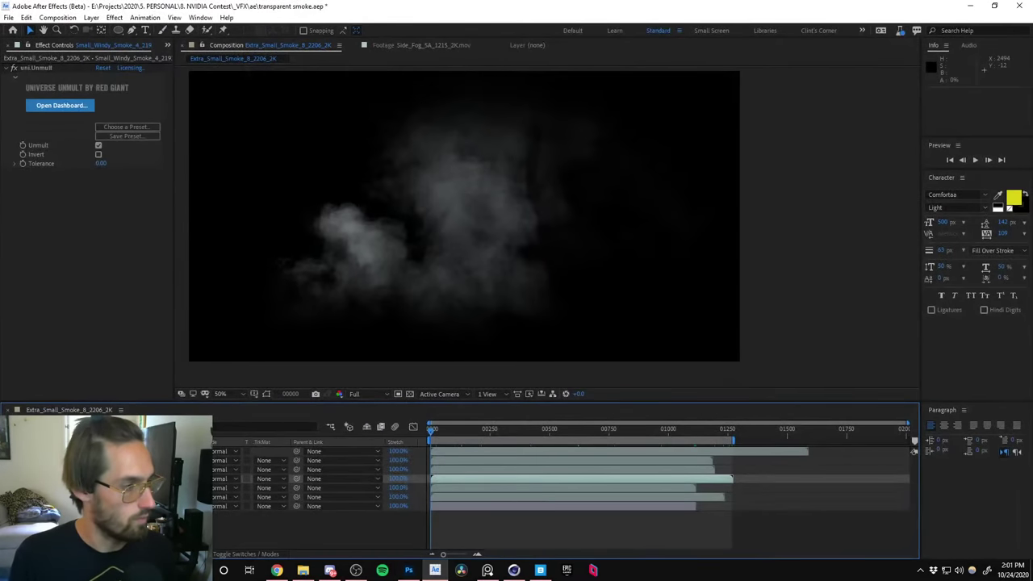
{"action": "left_click", "coordinate": [9, 479]}
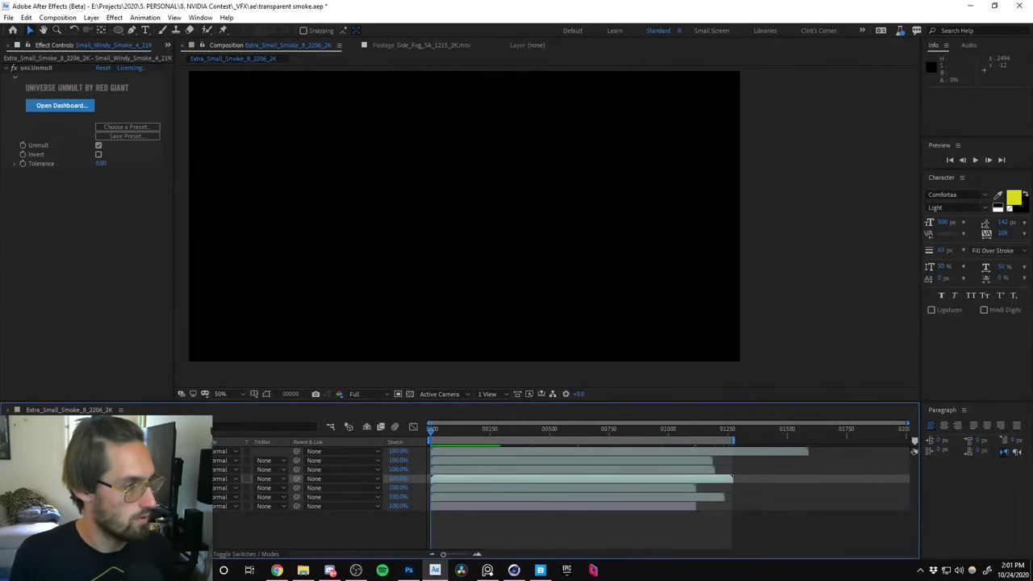
{"action": "left_click", "coordinate": [10, 470]}
{"action": "left_click", "coordinate": [81, 470]}
{"action": "left_click_drag", "start_coordinate": [458, 436], "coordinate": [713, 440]}
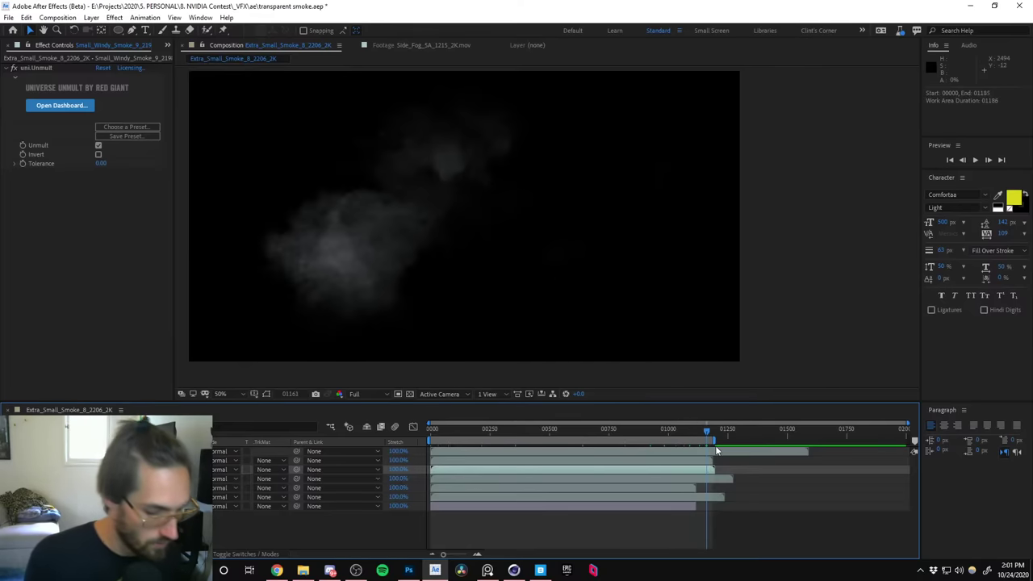
Add the smoke composition to the render queue and set its output module to _PNG Sequence_.
{"action": "key", "text": "ctrl+m"}
{"action": "left_click", "coordinate": [71, 534]}
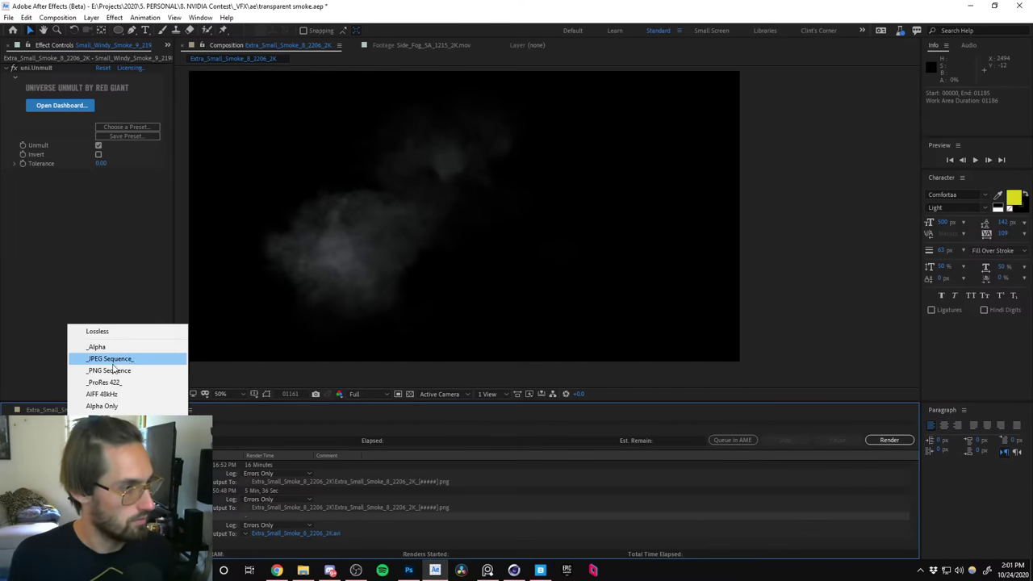
{"action": "left_click", "coordinate": [109, 371]}
Direct the queued PNG sequence's output to a new folder named windy_smoke_3 inside _renderoutput.
{"action": "left_click", "coordinate": [304, 534]}
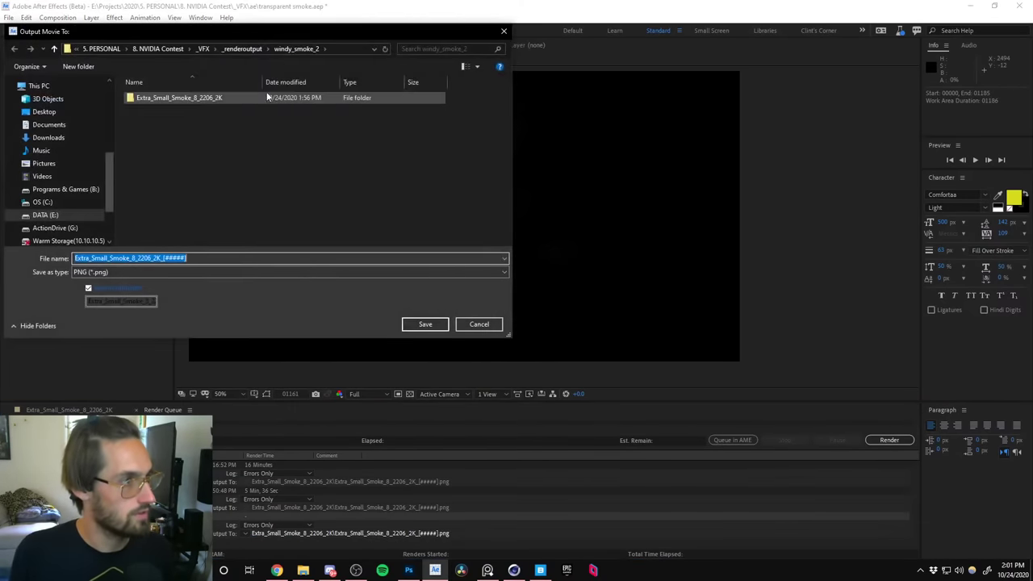
{"action": "left_click", "coordinate": [243, 49]}
{"action": "key", "text": "ctrl+shift+n"}
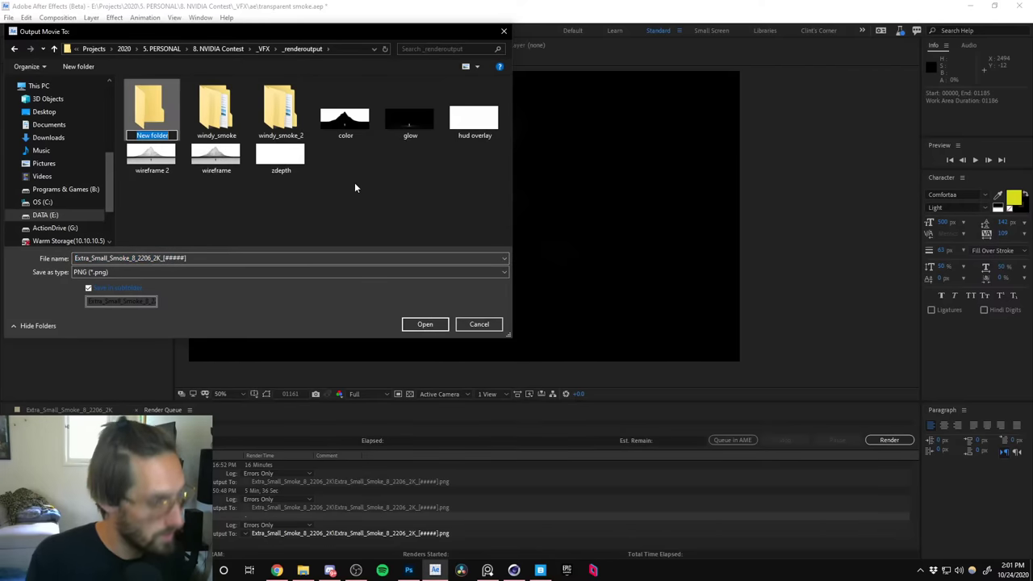
{"action": "type", "text": "windy_smoke_3"}
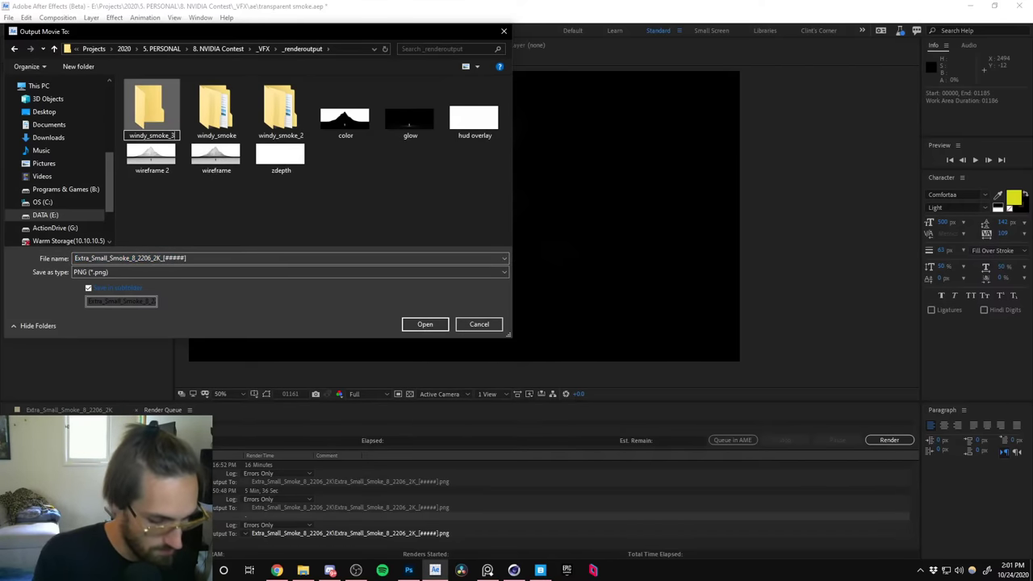
{"action": "key", "text": "Return"}
{"action": "key", "text": "Return"}
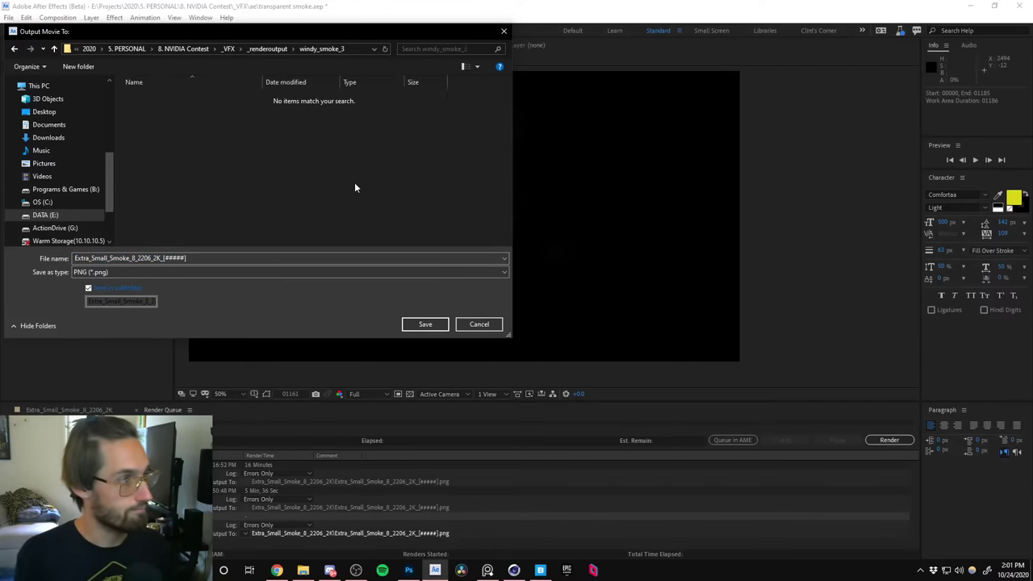
{"action": "left_click", "coordinate": [414, 323]}
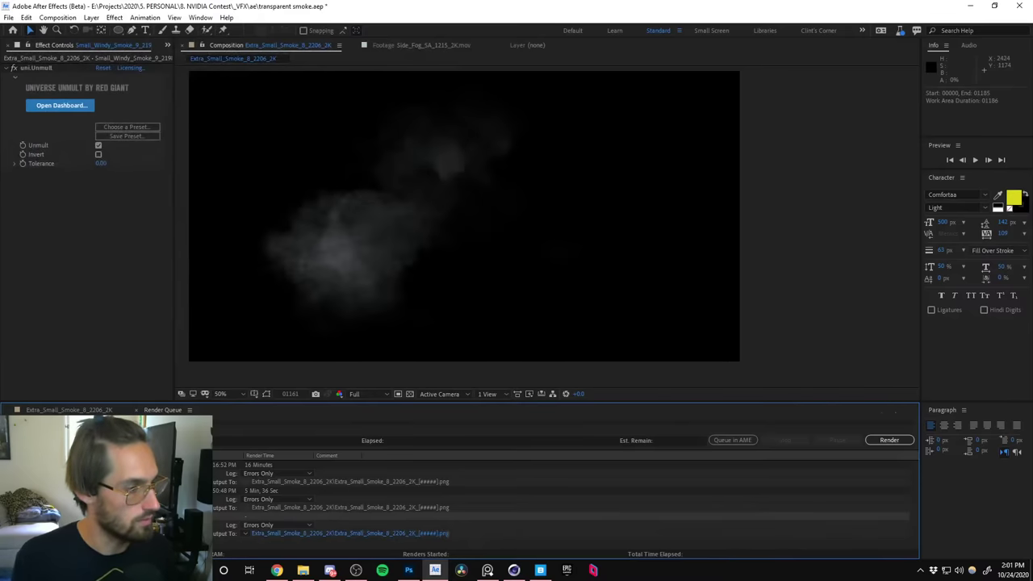
Adjust the queued smoke item's resolution in its render settings and start the render.
{"action": "left_click", "coordinate": [90, 524]}
{"action": "left_click", "coordinate": [102, 58]}
{"action": "left_click", "coordinate": [98, 84]}
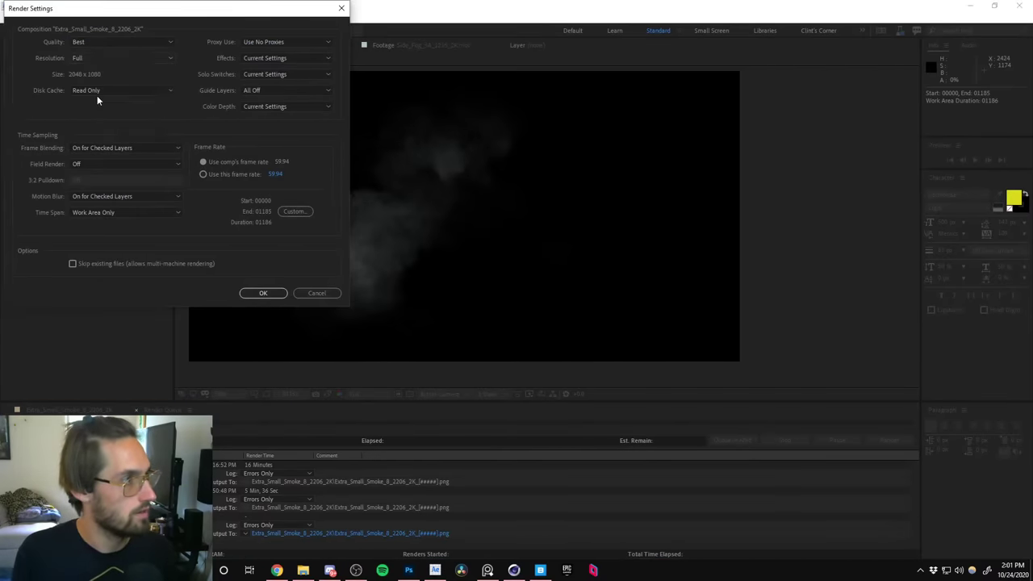
{"action": "left_click", "coordinate": [263, 293]}
{"action": "left_click", "coordinate": [891, 440]}
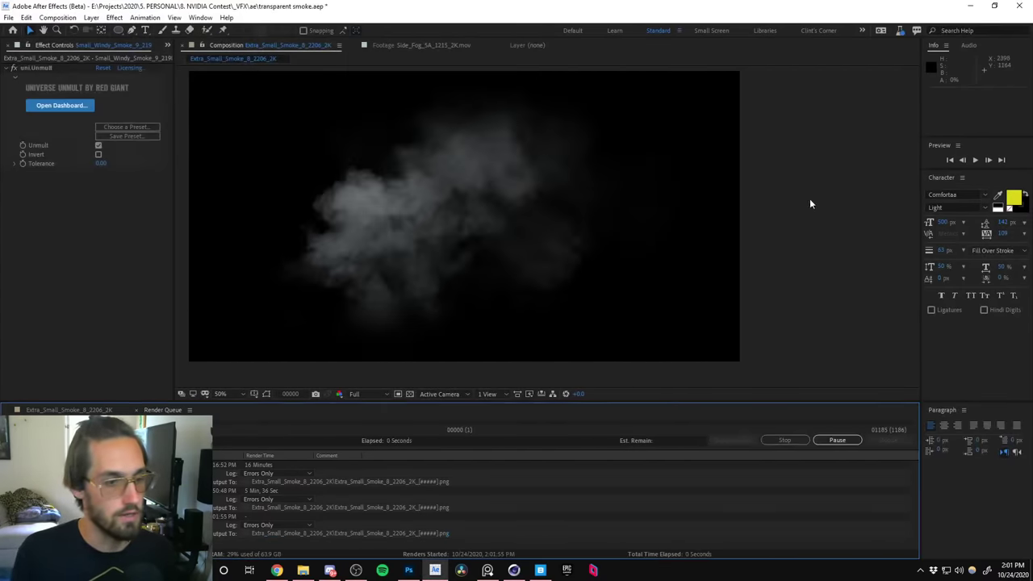
Switch back to Cinema 4D and review the image textures' animation and shader settings in the sm2 and sm2.2 material nodes.
{"action": "left_click", "coordinate": [970, 6]}
{"action": "left_click", "coordinate": [980, 4]}
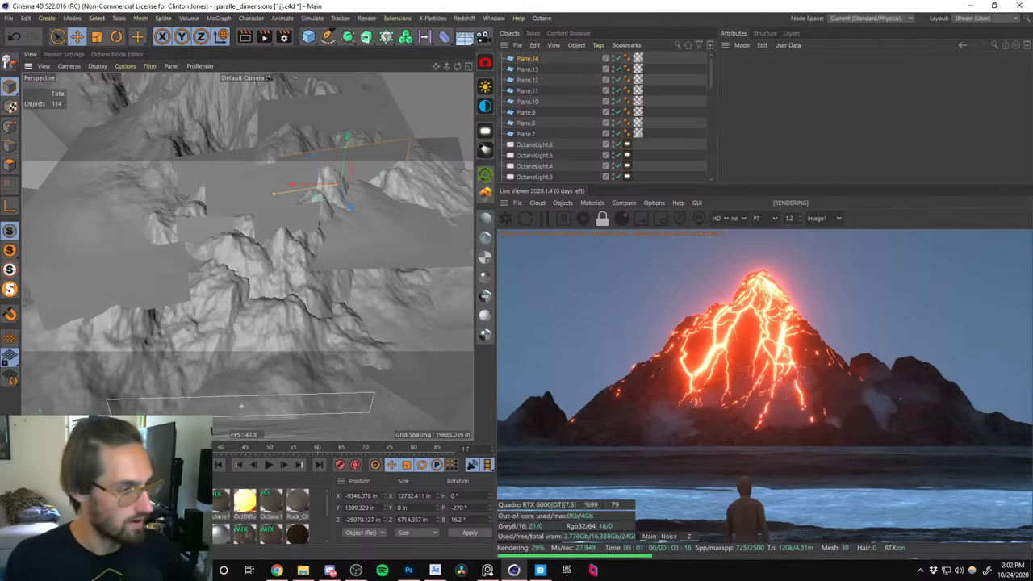
{"action": "double_click", "coordinate": [167, 502]}
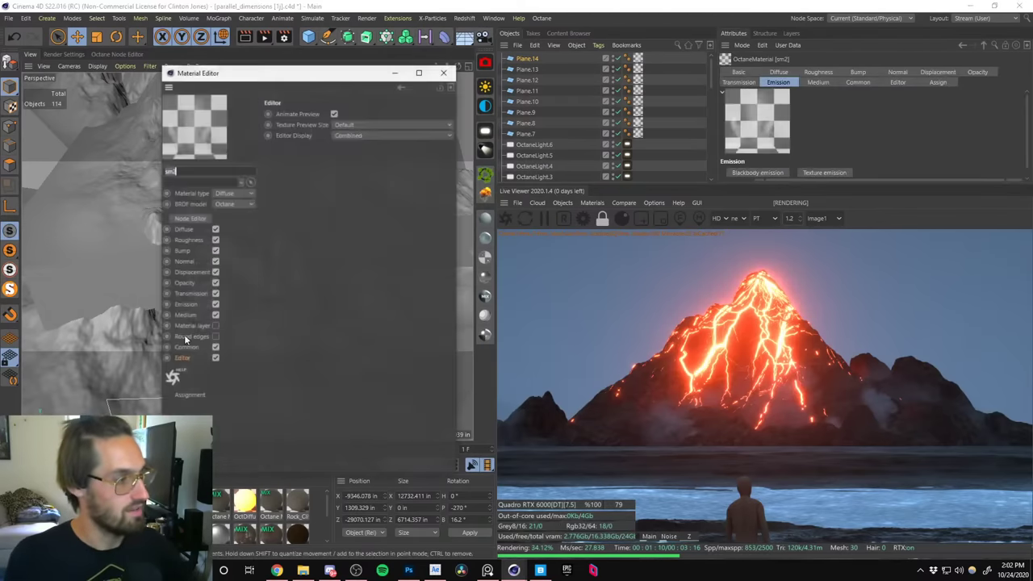
{"action": "left_click", "coordinate": [193, 218]}
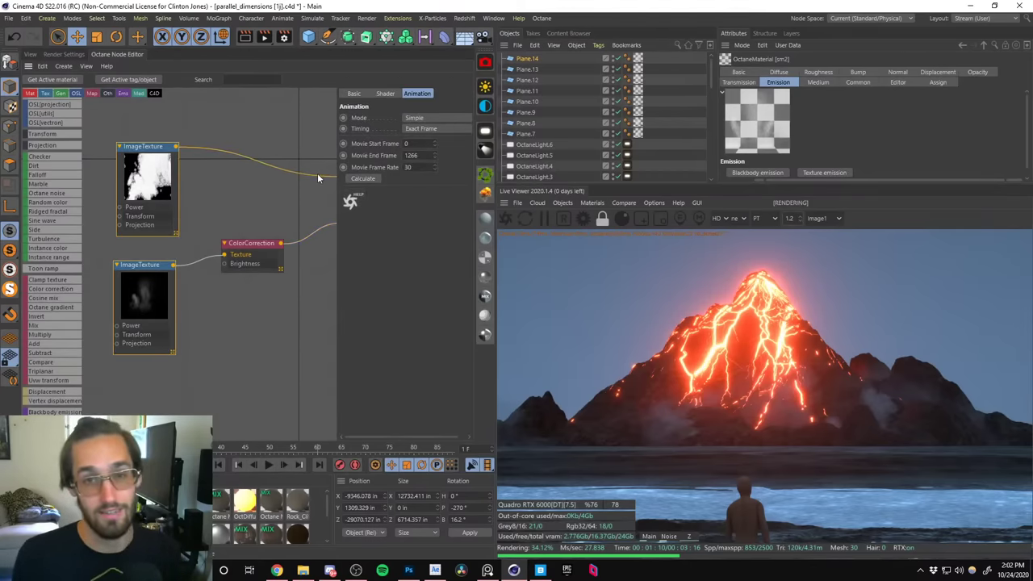
{"action": "left_click", "coordinate": [384, 94]}
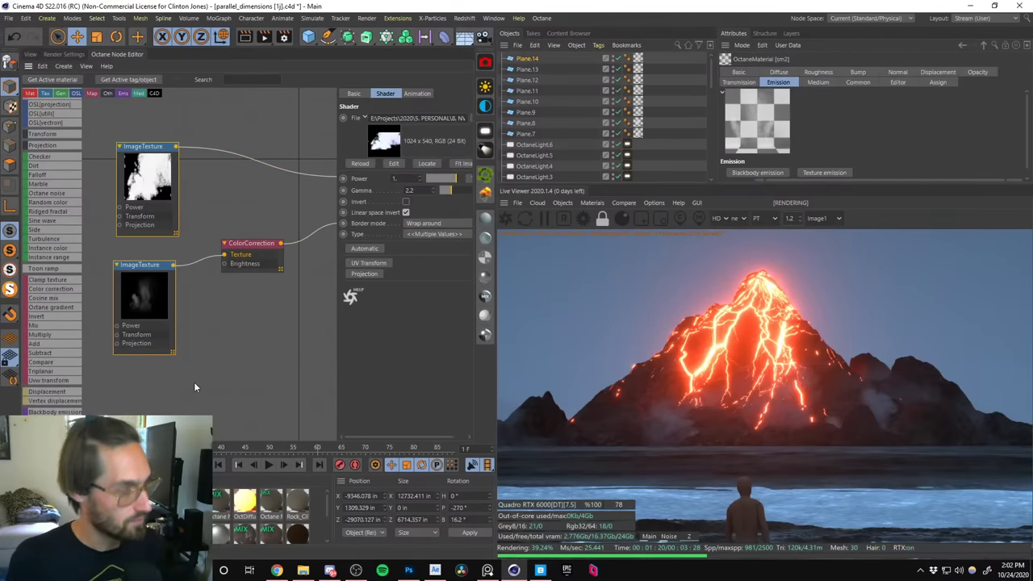
{"action": "left_click", "coordinate": [156, 176]}
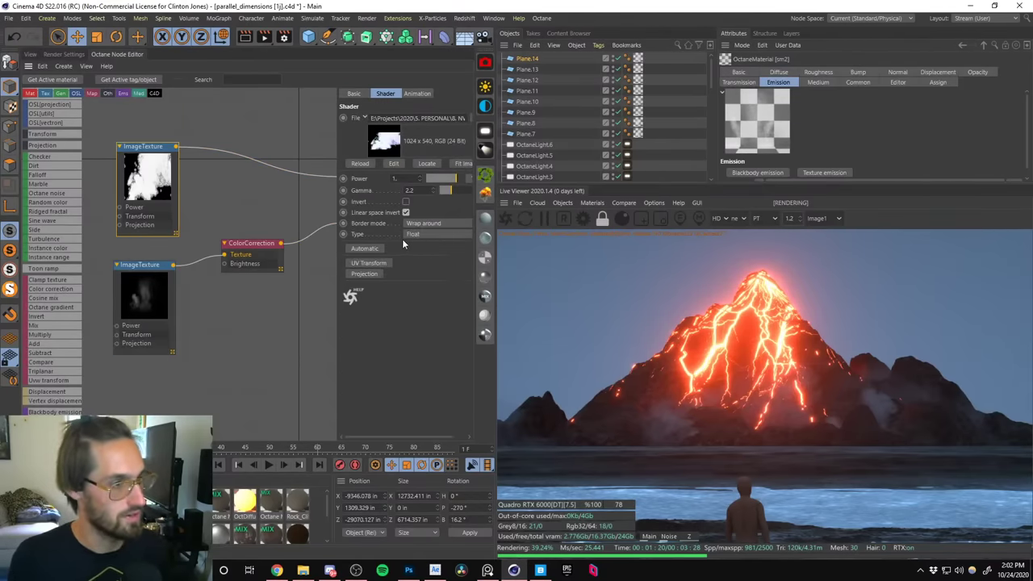
{"action": "left_click", "coordinate": [182, 504]}
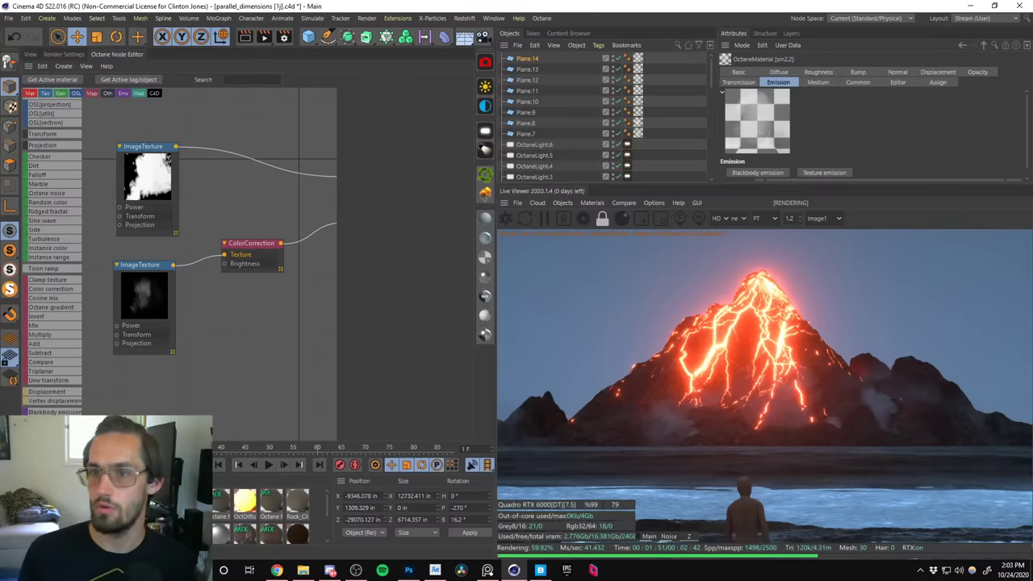
Switch to the browser's UserBenchmark comparison and replace the Quadro RTX 8000 with the GTX 1070.
{"action": "left_click", "coordinate": [276, 569]}
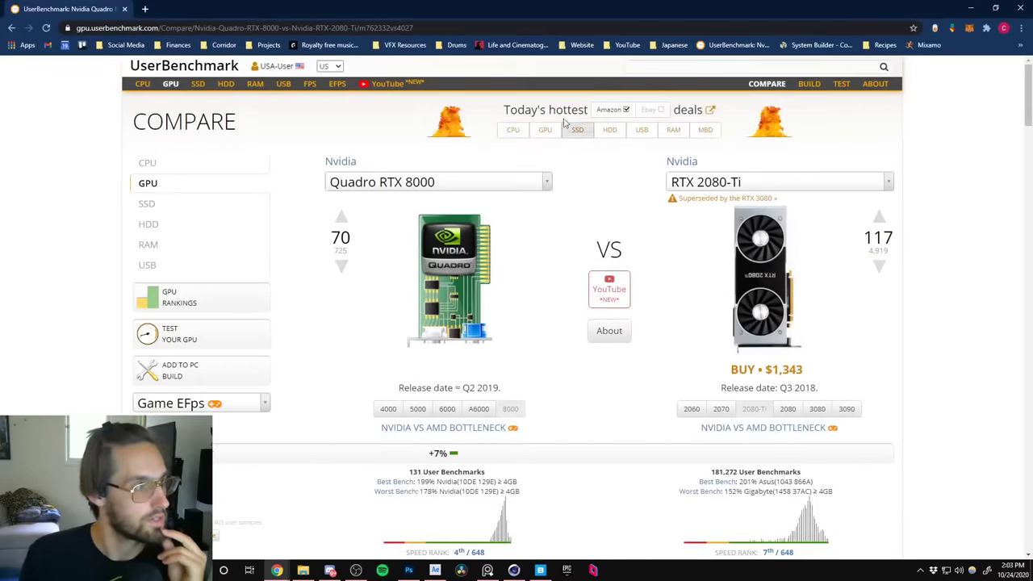
{"action": "scroll", "coordinate": [553, 374], "scroll_direction": "down", "scroll_amount": 5}
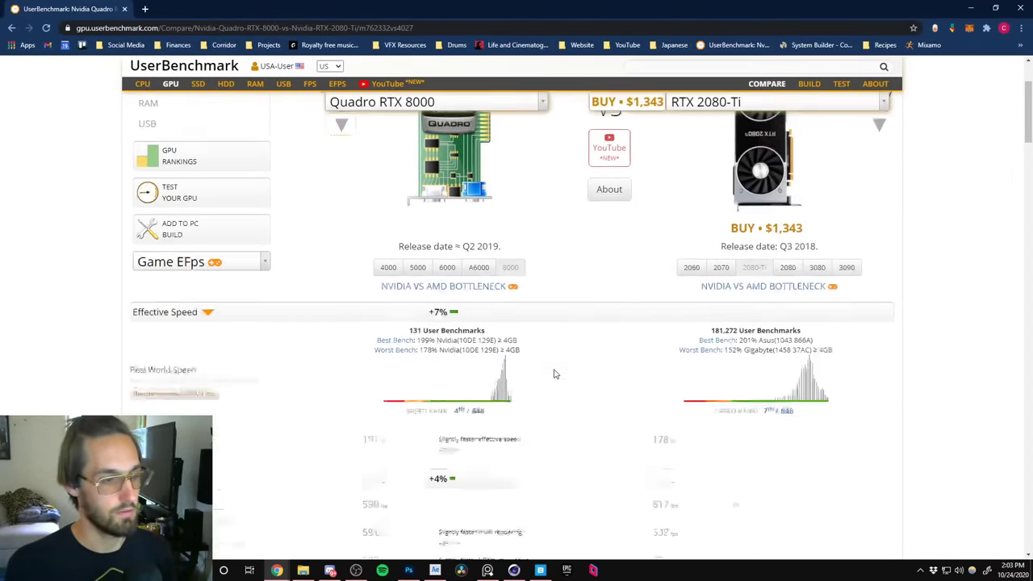
{"action": "scroll", "coordinate": [553, 374], "scroll_direction": "up", "scroll_amount": 5}
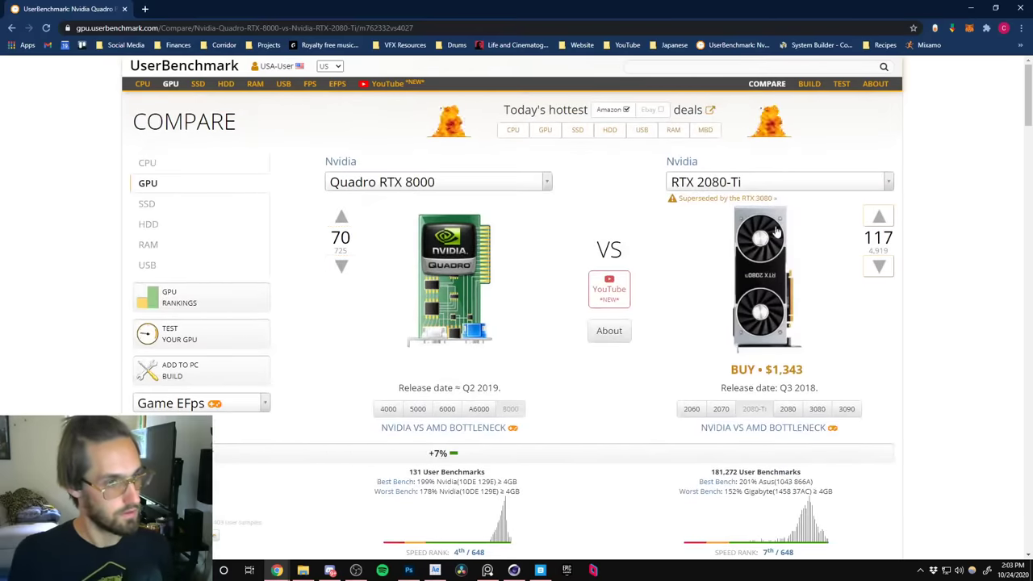
{"action": "left_click", "coordinate": [547, 185]}
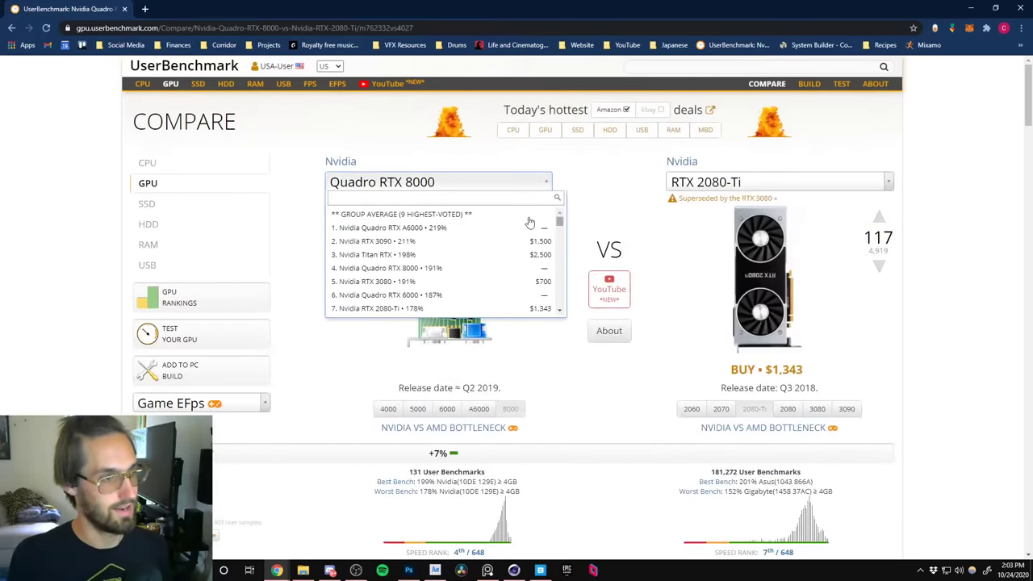
{"action": "type", "text": "gtx"}
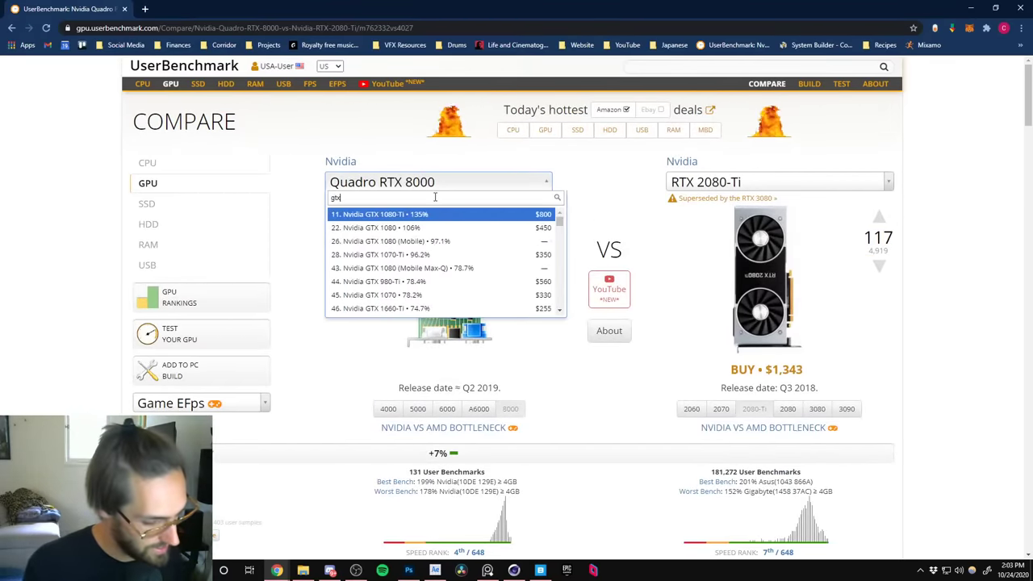
{"action": "type", "text": " 1070"}
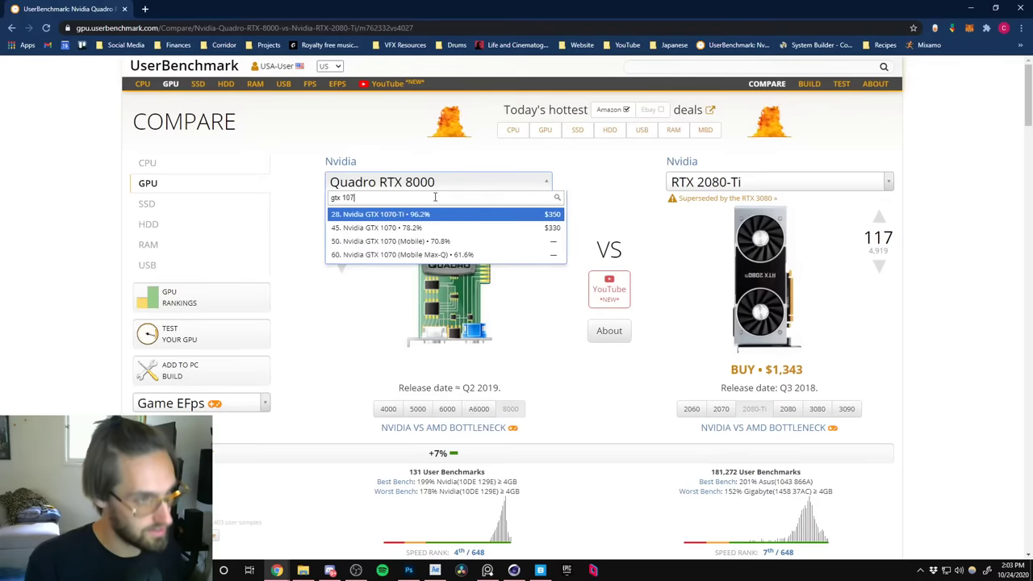
{"action": "left_click", "coordinate": [391, 230]}
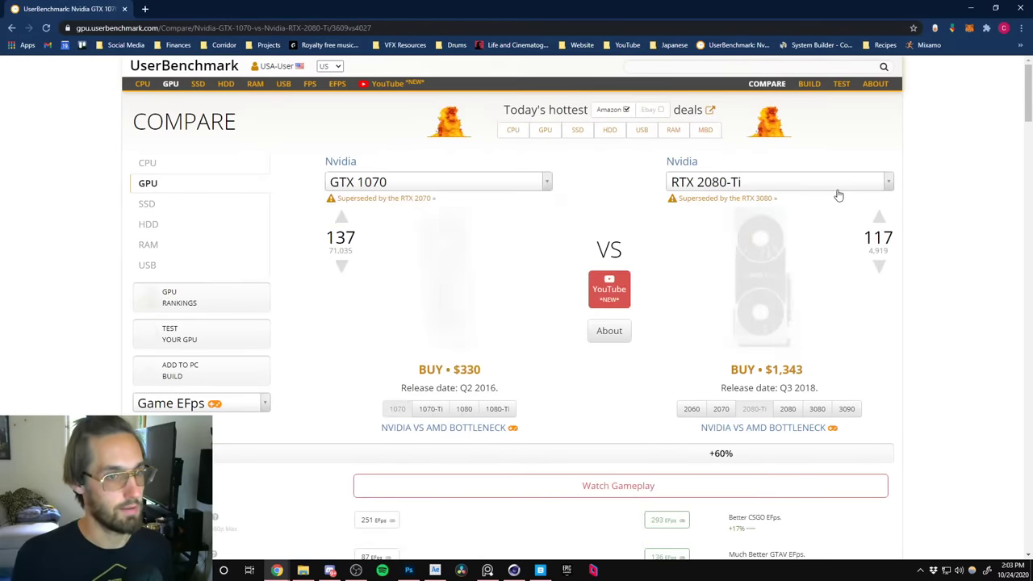
Replace the RTX 2080-Ti with the Quadro RTX 6000 and review its benchmark comparison against the GTX 1070.
{"action": "left_click", "coordinate": [849, 185]}
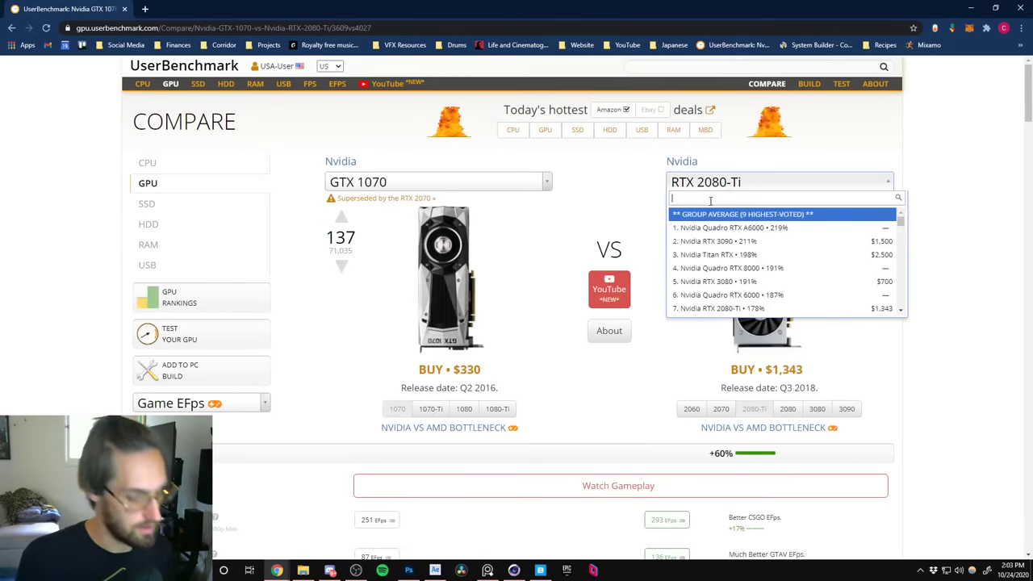
{"action": "type", "text": "rtx quadro"}
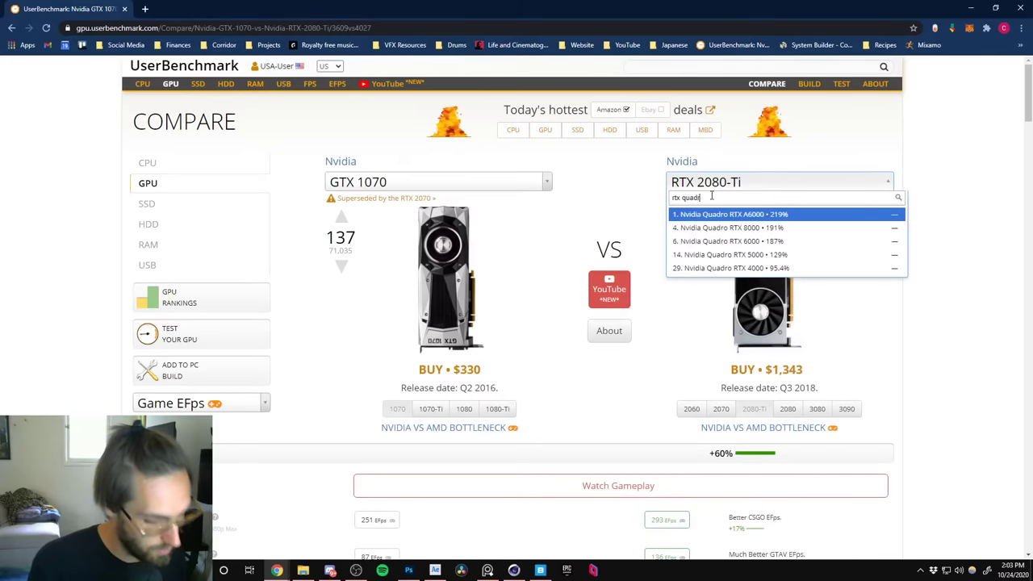
{"action": "left_click", "coordinate": [740, 242]}
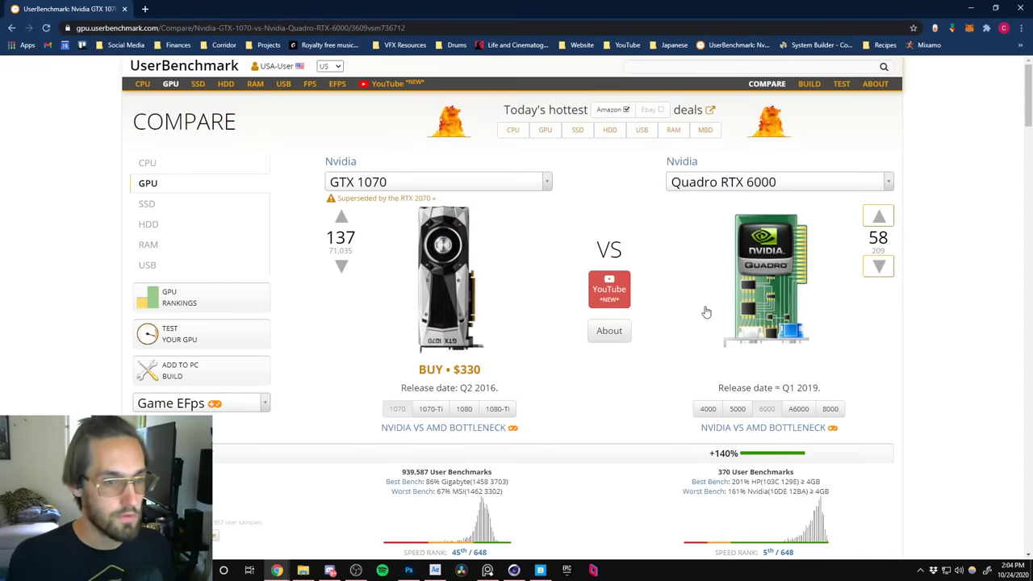
{"action": "scroll", "coordinate": [680, 351], "scroll_direction": "down", "scroll_amount": 1}
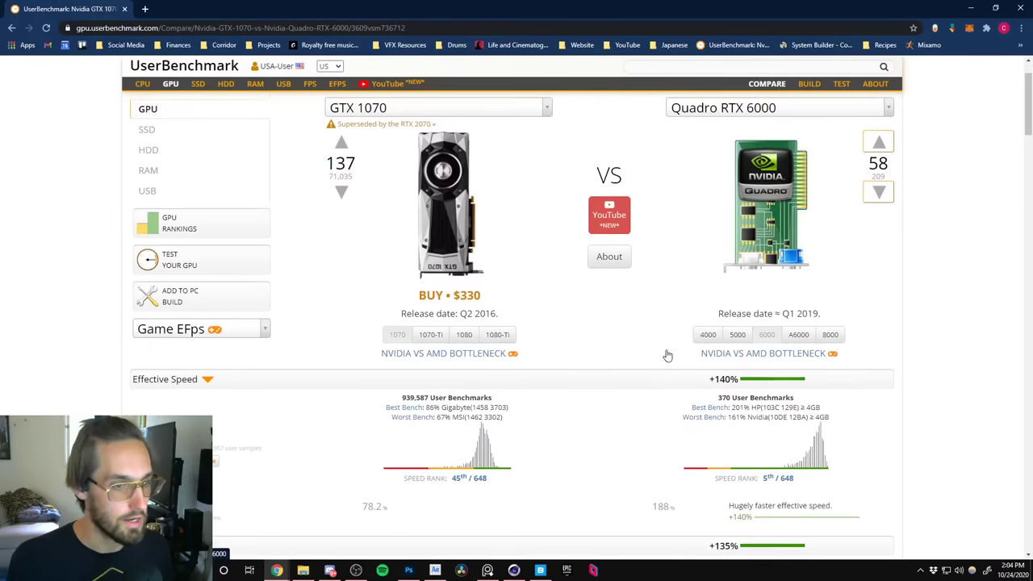
{"action": "scroll", "coordinate": [690, 343], "scroll_direction": "up", "scroll_amount": 1}
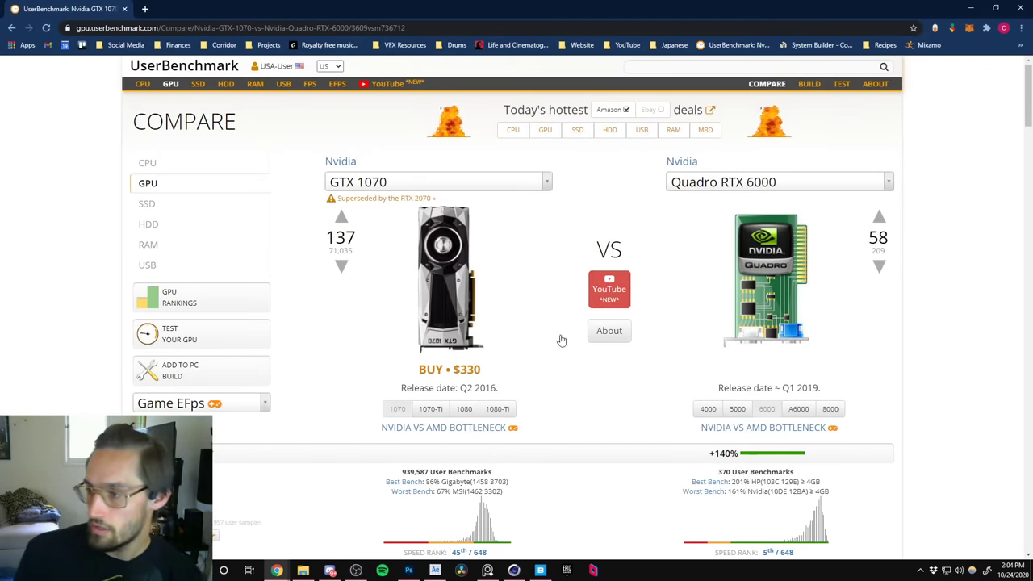
Replace the GTX 1070 with the RTX 2070 in the GPU comparison.
{"action": "left_click", "coordinate": [545, 188]}
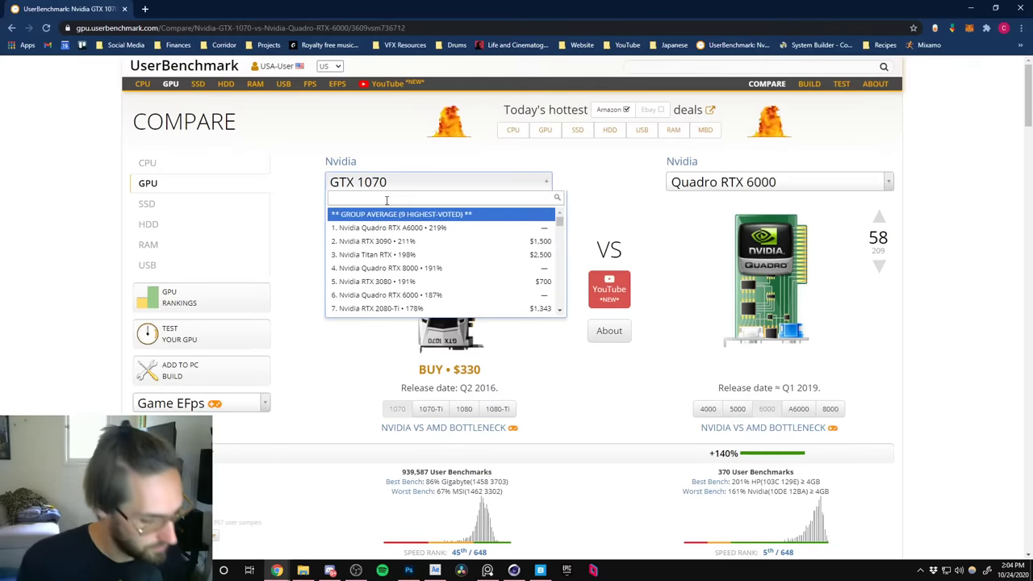
{"action": "type", "text": "ntx 2070"}
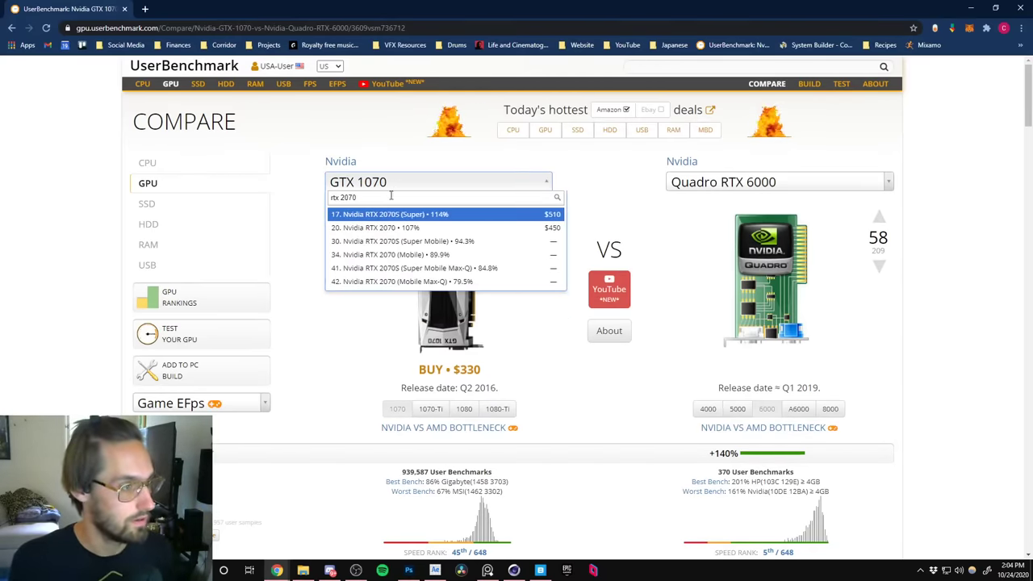
{"action": "left_click", "coordinate": [382, 234]}
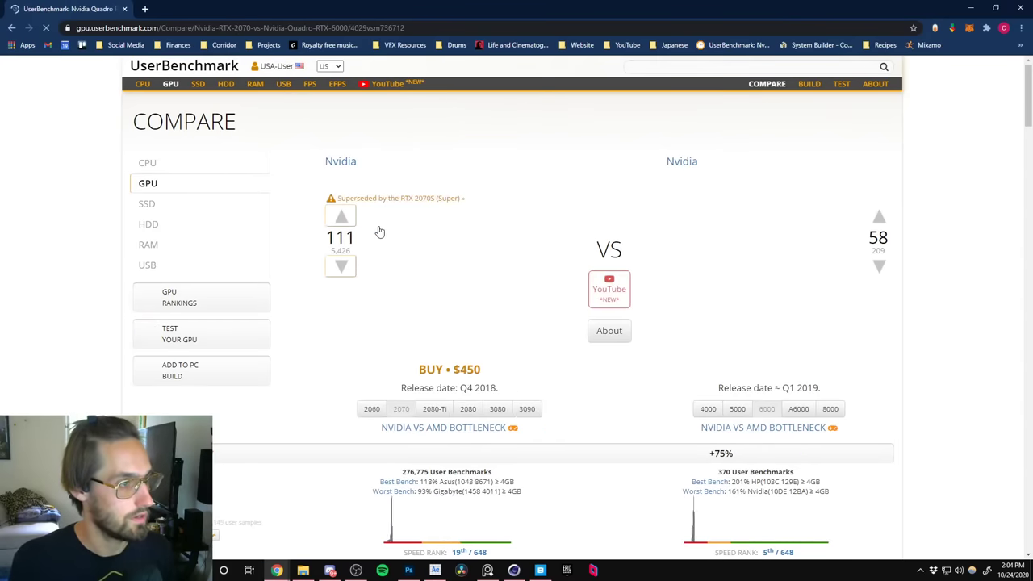
Search the GPU list for RTX Quadro cards and replace the Quadro RTX 6000 with the Quadro RTX 4000.
{"action": "left_click", "coordinate": [883, 181]}
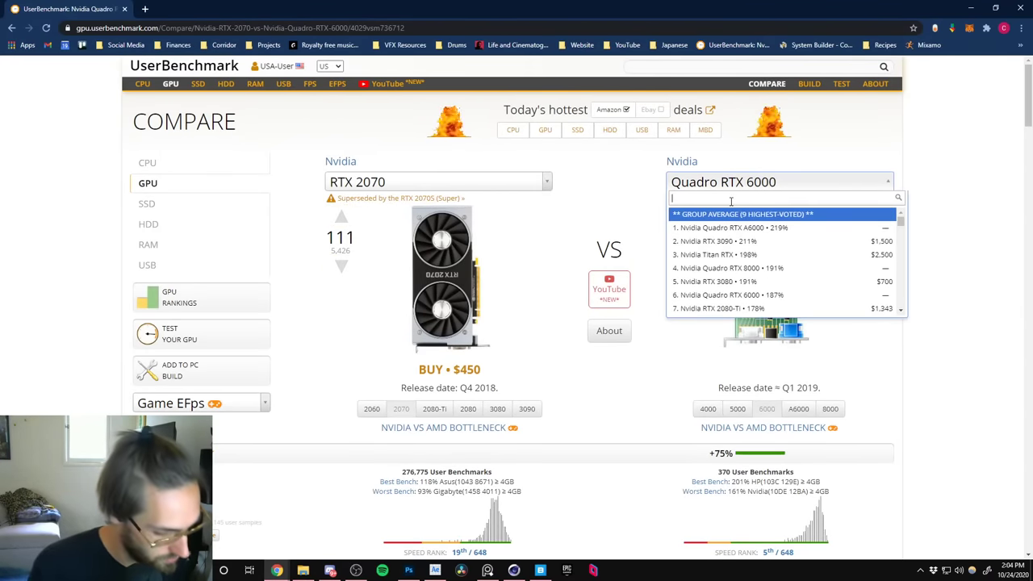
{"action": "type", "text": "quadro 4"}
{"action": "key", "text": "Down"}
{"action": "key", "text": "Down"}
{"action": "key", "text": "Down"}
{"action": "key", "text": "Down"}
{"action": "key", "text": "Down"}
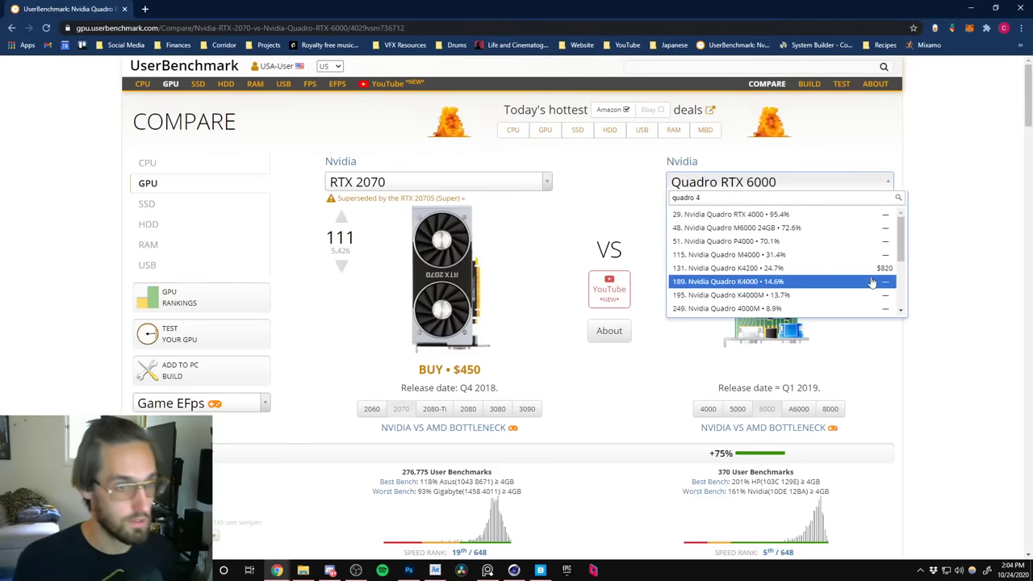
{"action": "key", "text": "Up"}
{"action": "key", "text": "Up"}
{"action": "key", "text": "Up"}
{"action": "key", "text": "Up"}
{"action": "key", "text": "Up"}
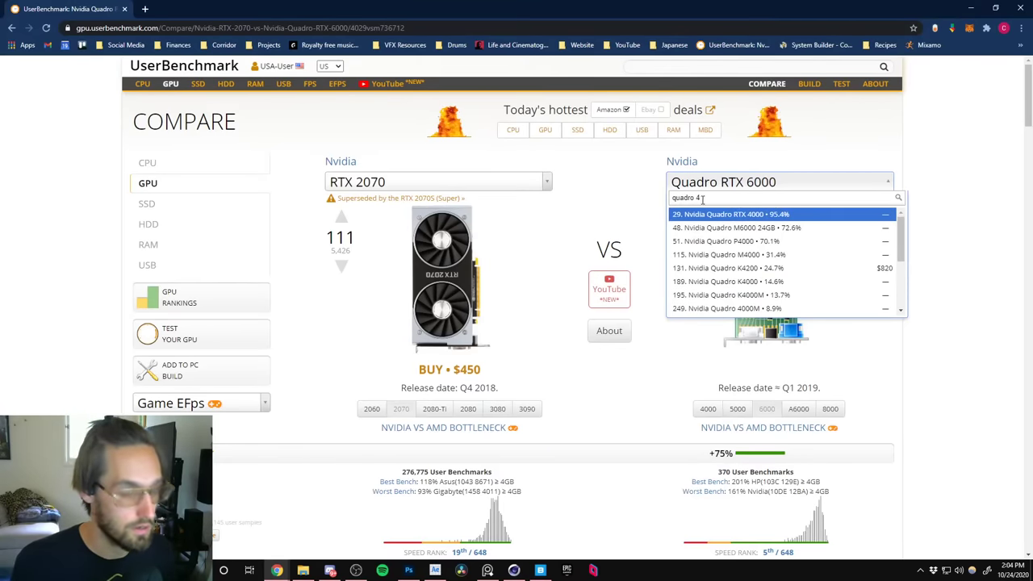
{"action": "key", "text": "BackSpace"}
{"action": "key", "text": "BackSpace"}
{"action": "key", "text": "BackSpace"}
{"action": "key", "text": "BackSpace"}
{"action": "key", "text": "BackSpace"}
{"action": "key", "text": "BackSpace"}
{"action": "key", "text": "BackSpace"}
{"action": "key", "text": "BackSpace"}
{"action": "type", "text": "rtx"}
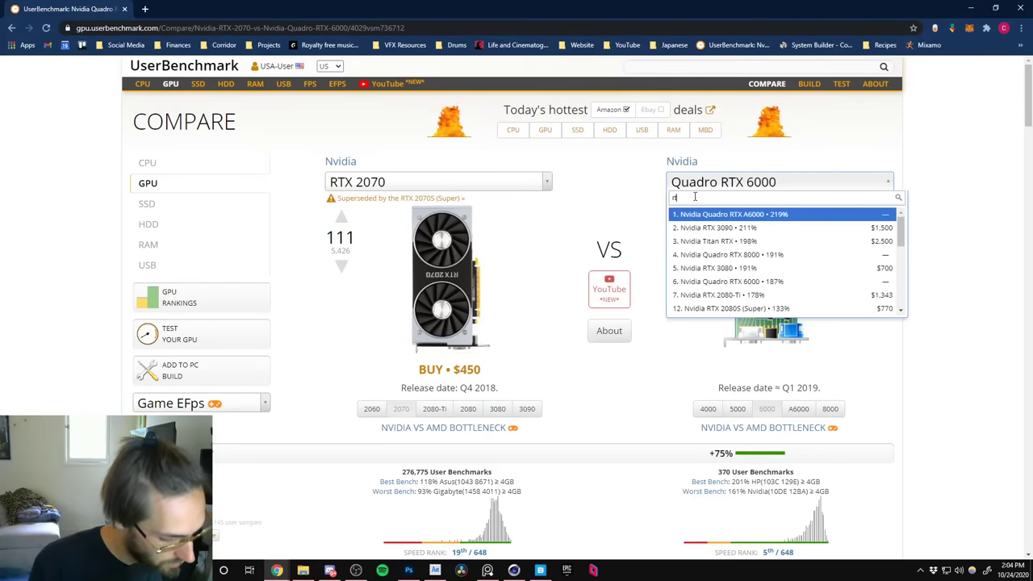
{"action": "type", "text": " quadro"}
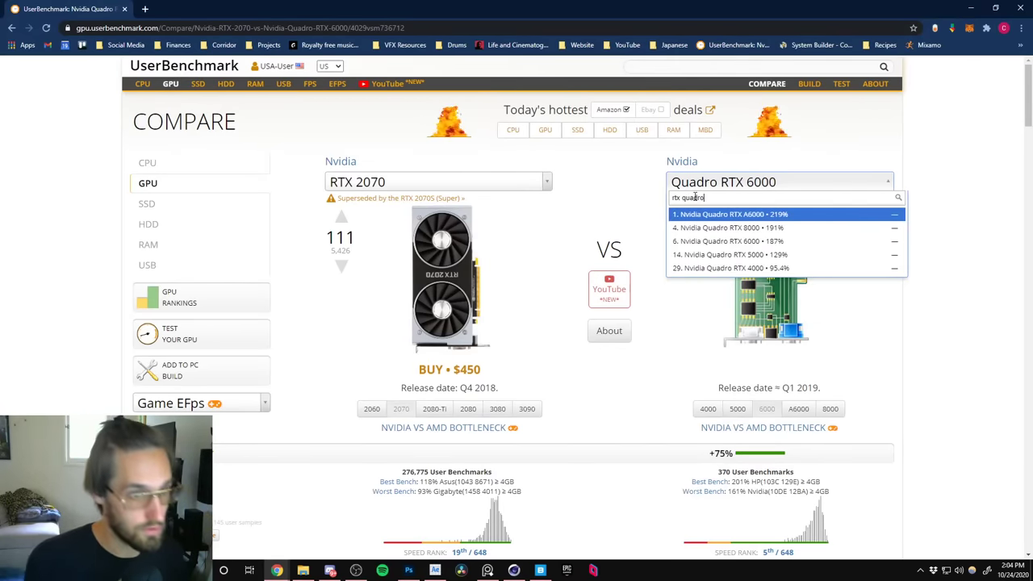
{"action": "key", "text": "Down"}
{"action": "key", "text": "Down"}
{"action": "key", "text": "Down"}
{"action": "key", "text": "Down"}
{"action": "left_click", "coordinate": [736, 271]}
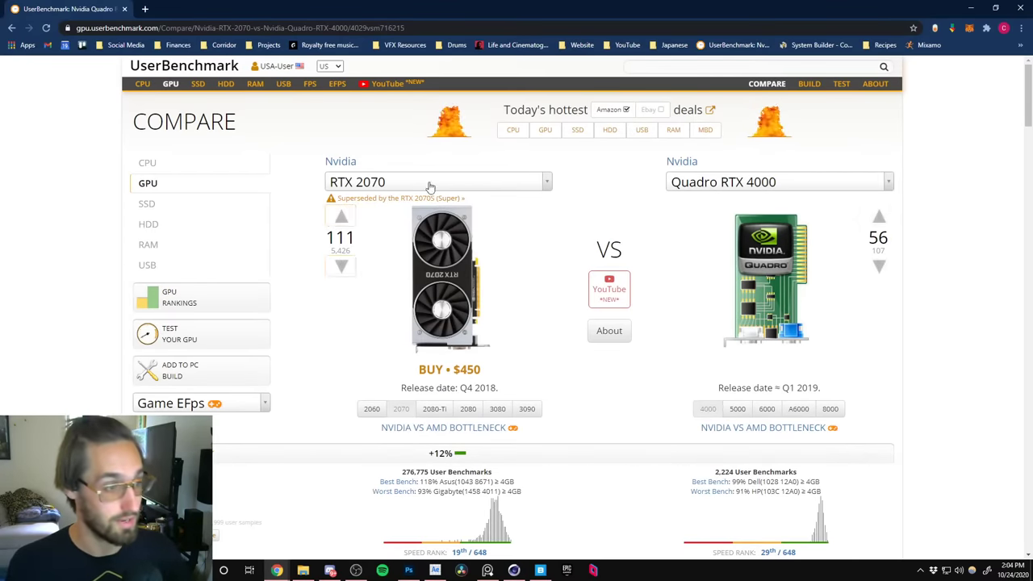
Examine the speed, overclocked score, market share and conclusion sections comparing the RTX 2070 and Quadro RTX 4000.
{"action": "scroll", "coordinate": [535, 369], "scroll_direction": "down", "scroll_amount": 3}
{"action": "scroll", "coordinate": [534, 373], "scroll_direction": "down", "scroll_amount": 3}
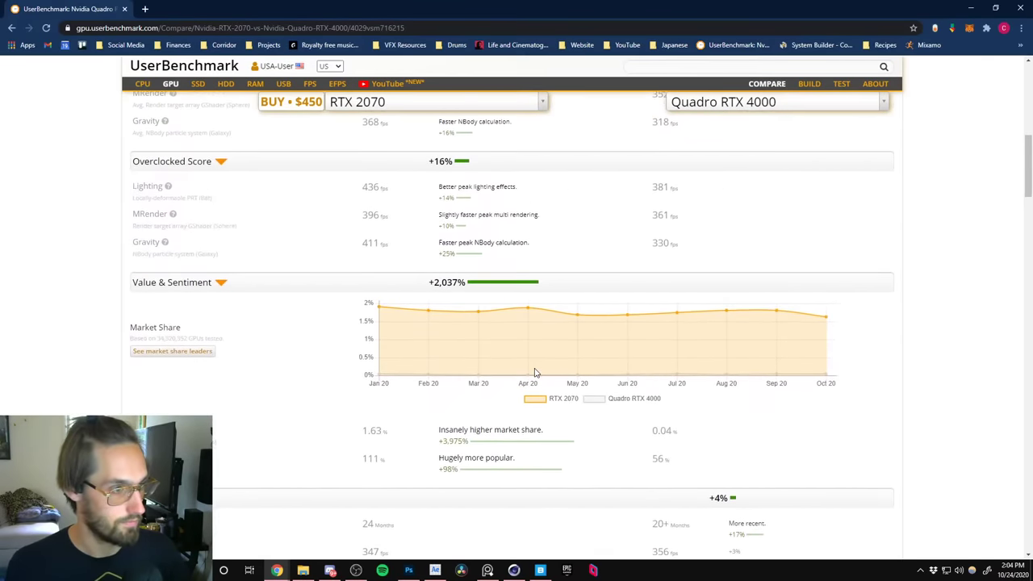
{"action": "scroll", "coordinate": [534, 373], "scroll_direction": "down", "scroll_amount": 3}
{"action": "scroll", "coordinate": [535, 373], "scroll_direction": "down", "scroll_amount": 2}
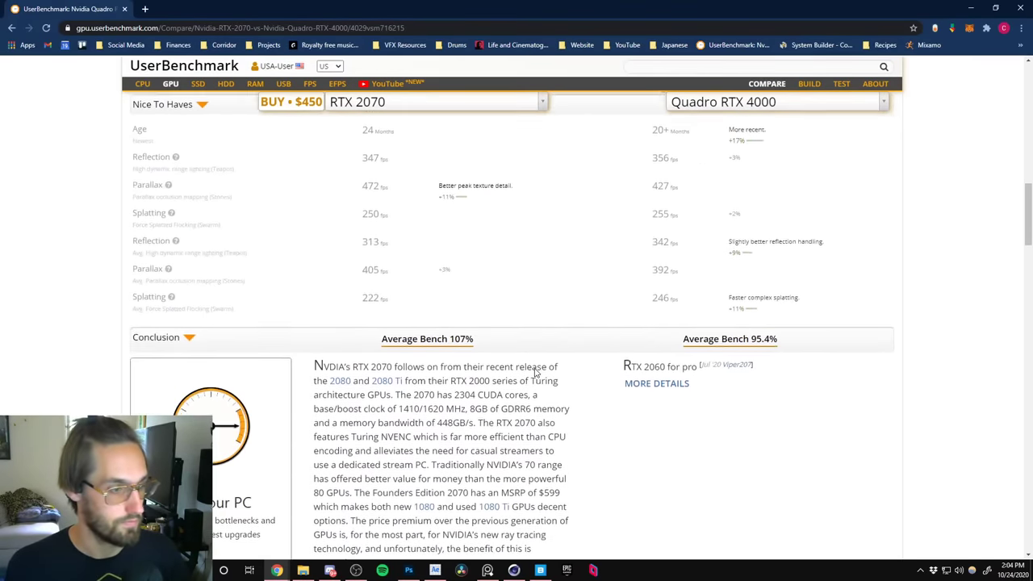
{"action": "scroll", "coordinate": [535, 373], "scroll_direction": "up", "scroll_amount": 10}
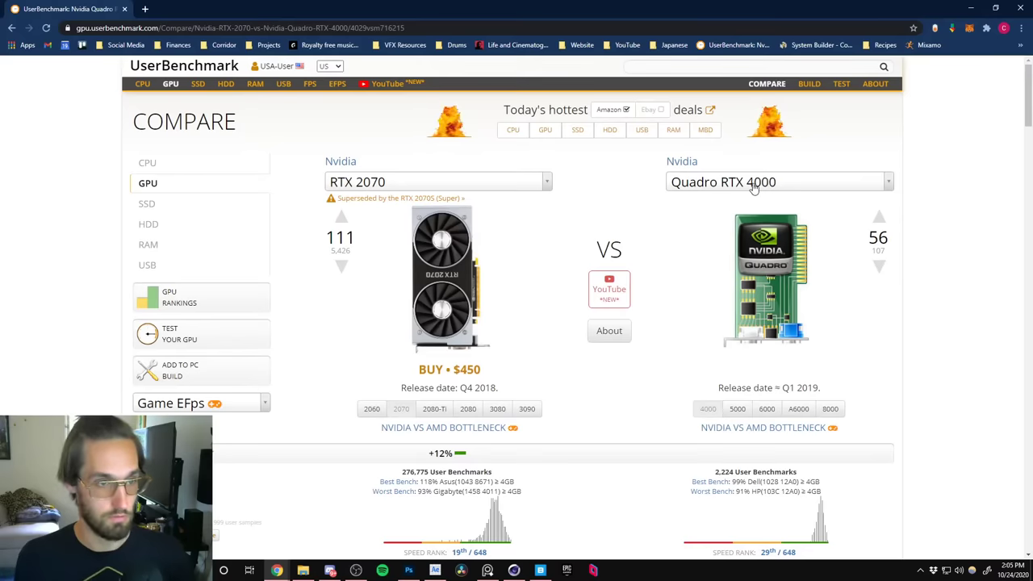
{"action": "scroll", "coordinate": [448, 316], "scroll_direction": "down", "scroll_amount": 2}
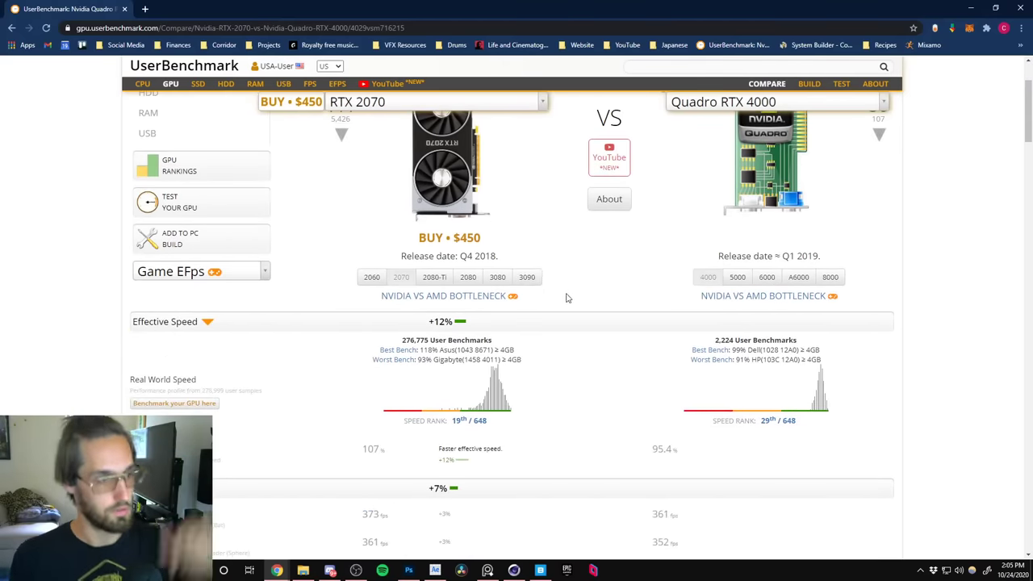
{"action": "scroll", "coordinate": [590, 438], "scroll_direction": "up", "scroll_amount": 2}
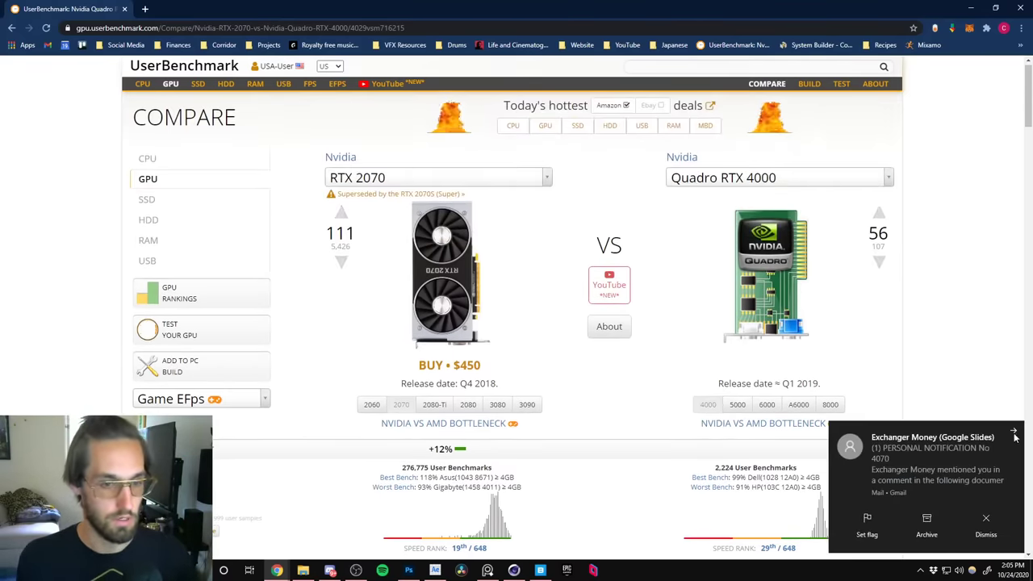
{"action": "left_click", "coordinate": [1015, 434]}
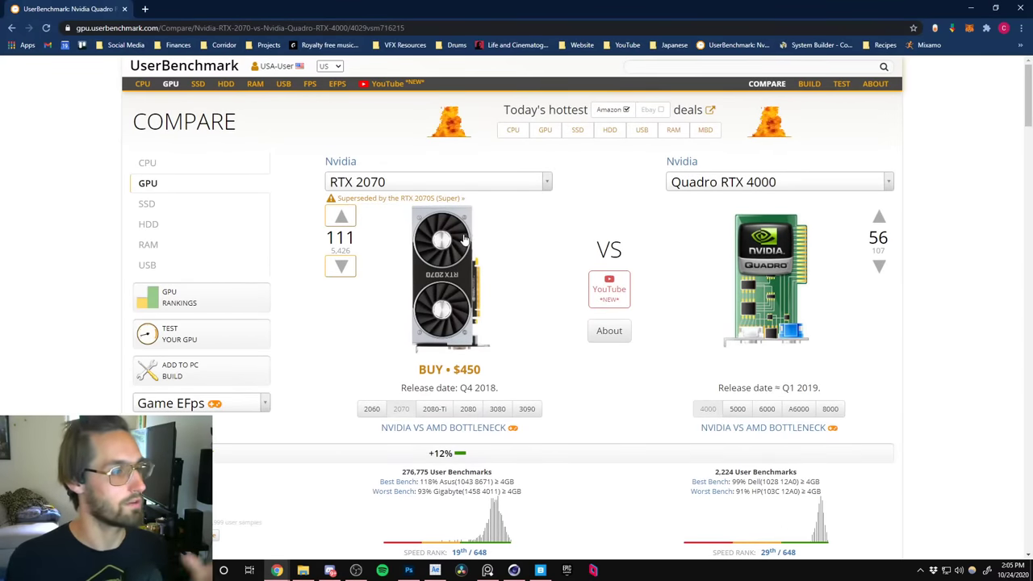
Return to Cinema 4D's perspective view and duplicate Plane.13 to the opposite side of the volcano, at about X 10909 in, Z -49435 in.
{"action": "left_click", "coordinate": [971, 8]}
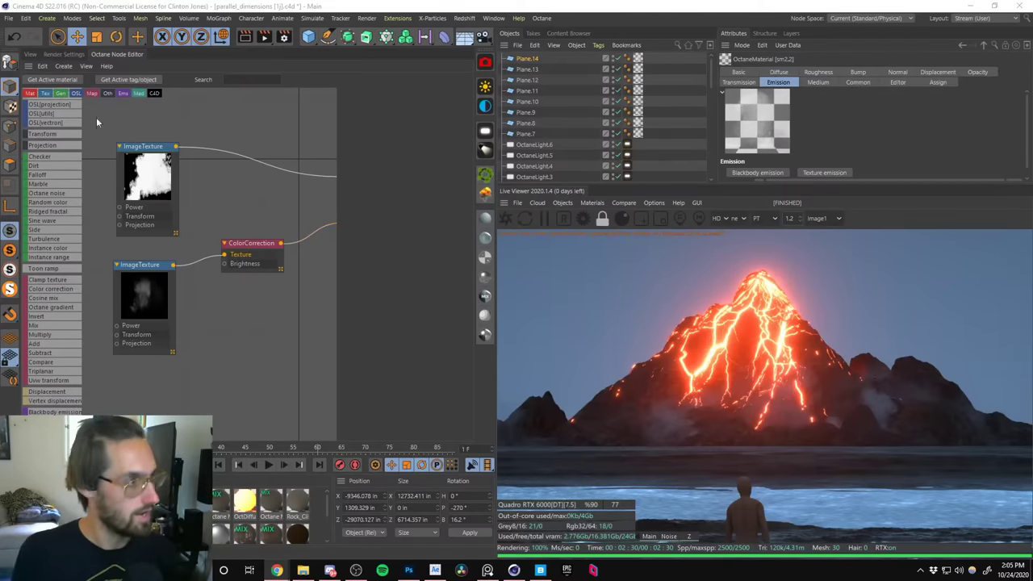
{"action": "left_click", "coordinate": [31, 55]}
{"action": "left_click_drag", "start_coordinate": [227, 242], "coordinate": [216, 260], "text": "alt"}
{"action": "scroll", "coordinate": [327, 251], "scroll_direction": "down", "scroll_amount": 6}
{"action": "middle_click_drag", "start_coordinate": [634, 397], "coordinate": [880, 382]}
{"action": "left_click_drag", "start_coordinate": [881, 380], "coordinate": [724, 385]}
{"action": "left_click_drag", "start_coordinate": [250, 277], "coordinate": [217, 263], "text": "alt"}
{"action": "left_click", "coordinate": [209, 230]}
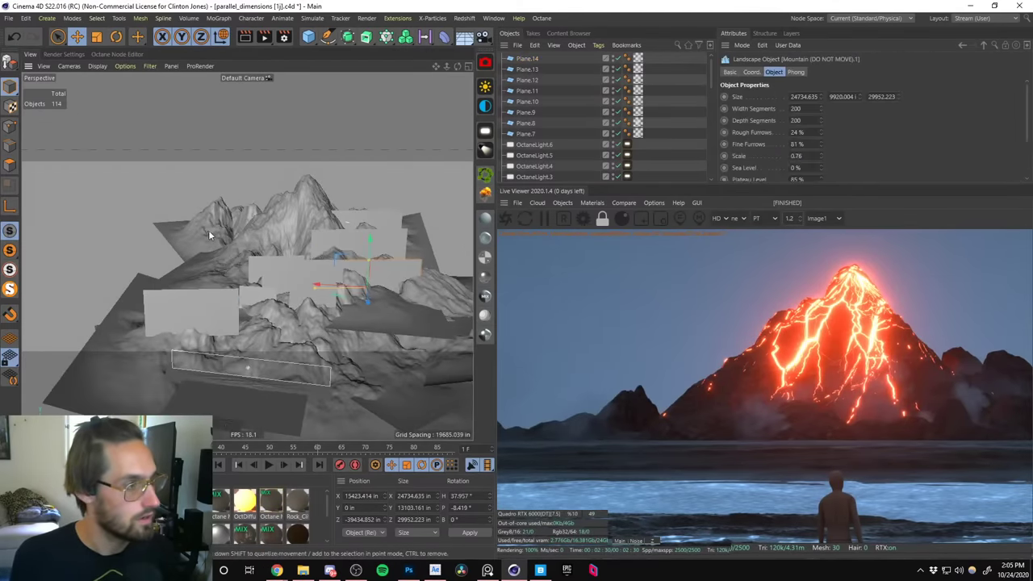
{"action": "left_click_drag", "start_coordinate": [245, 218], "coordinate": [262, 251], "text": "alt"}
{"action": "left_click_drag", "start_coordinate": [300, 305], "coordinate": [322, 299], "text": "alt"}
{"action": "left_click", "coordinate": [392, 242]}
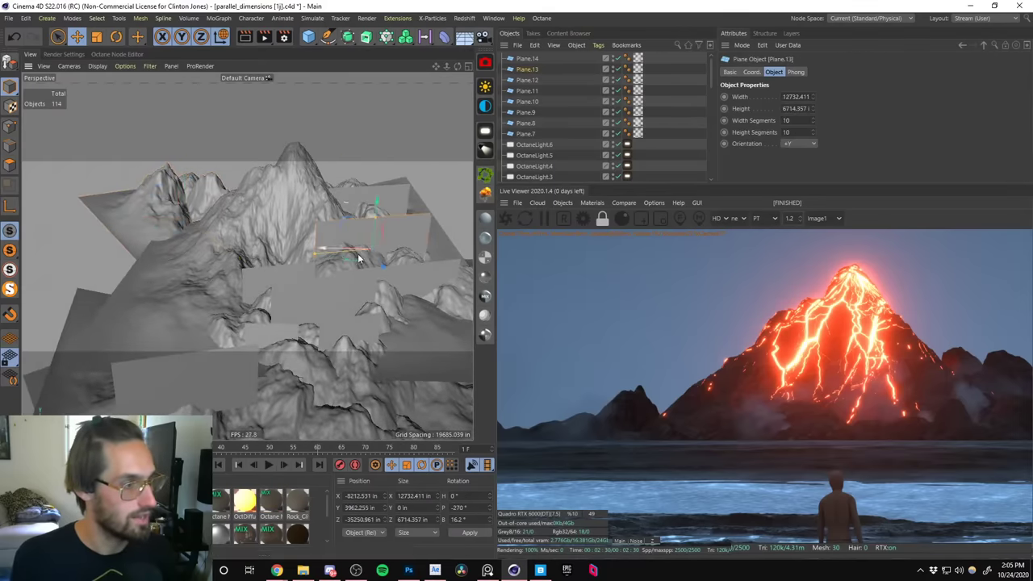
{"action": "left_click_drag", "start_coordinate": [334, 246], "coordinate": [198, 222], "text": "ctrl"}
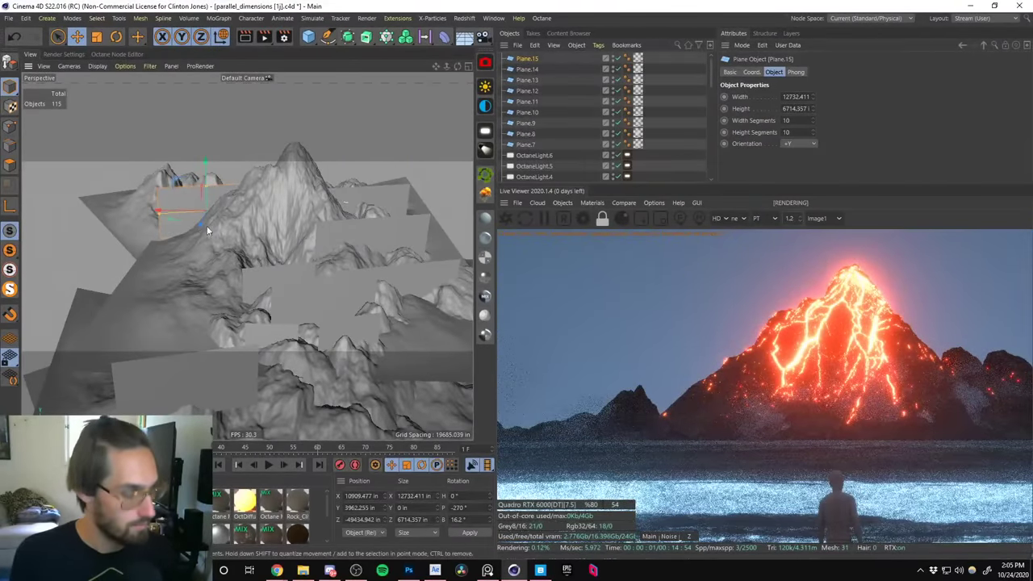
Scale the duplicated plane to about 15661 by 8259 in and move it to about X 14212 in, Y 2865 in.
{"action": "key", "text": "t"}
{"action": "left_click_drag", "start_coordinate": [219, 273], "coordinate": [288, 253]}
{"action": "key", "text": "e"}
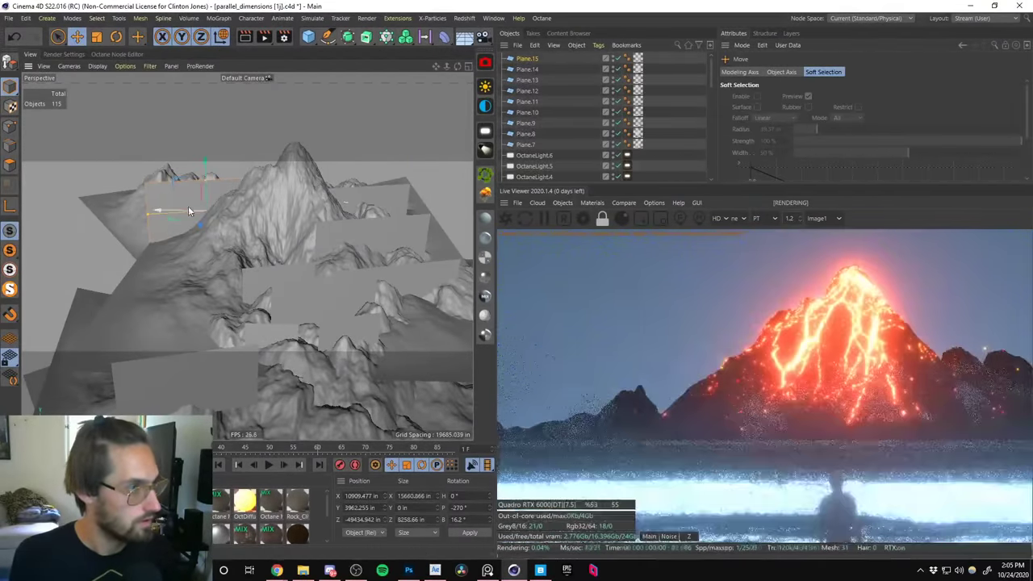
{"action": "left_click_drag", "start_coordinate": [188, 212], "coordinate": [163, 211]}
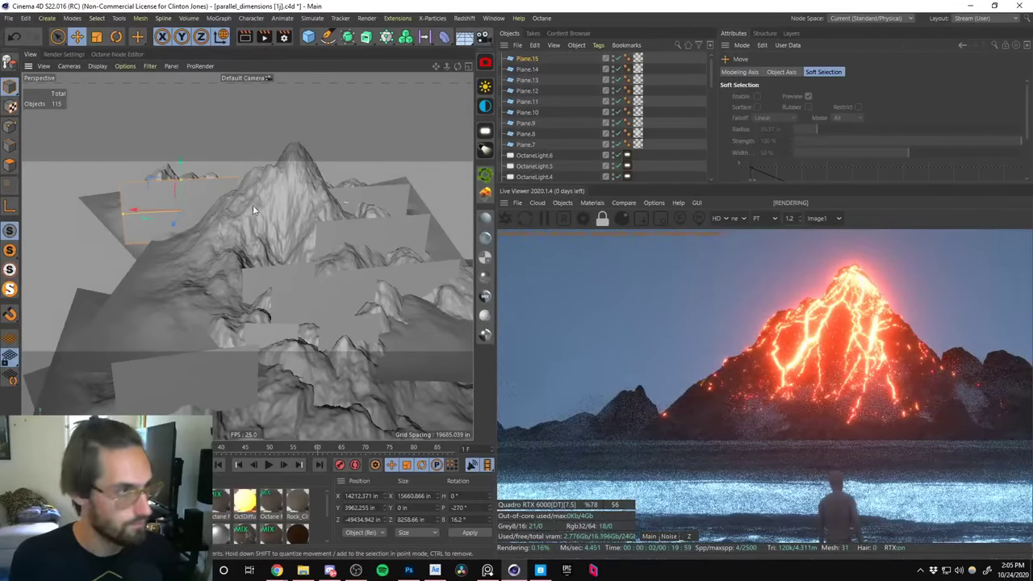
{"action": "left_click_drag", "start_coordinate": [183, 173], "coordinate": [182, 176]}
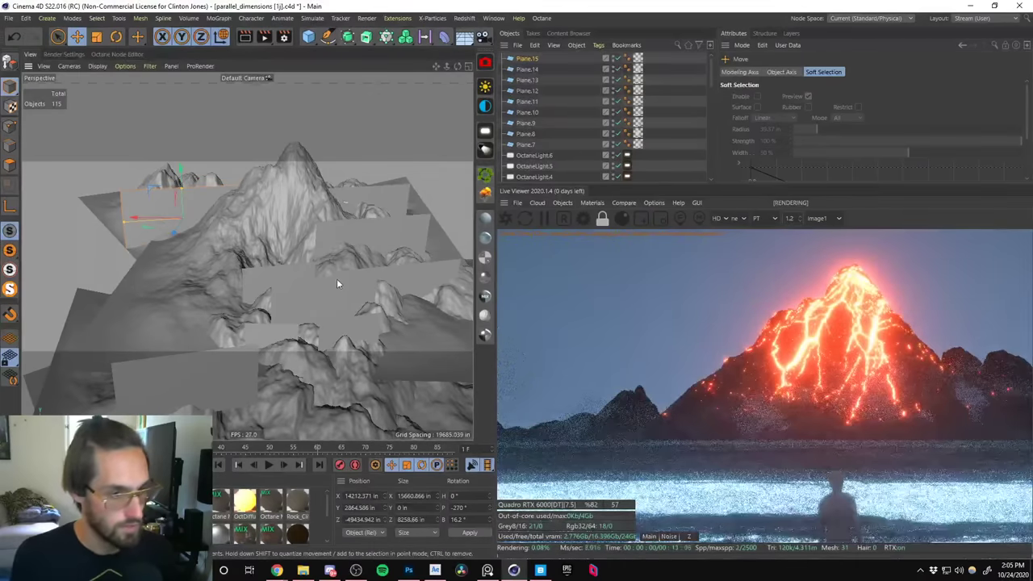
Duplicate the sm2 smoke material as sm3 and select both of its ImageTexture nodes in the Octane node editor.
{"action": "double_click", "coordinate": [639, 59]}
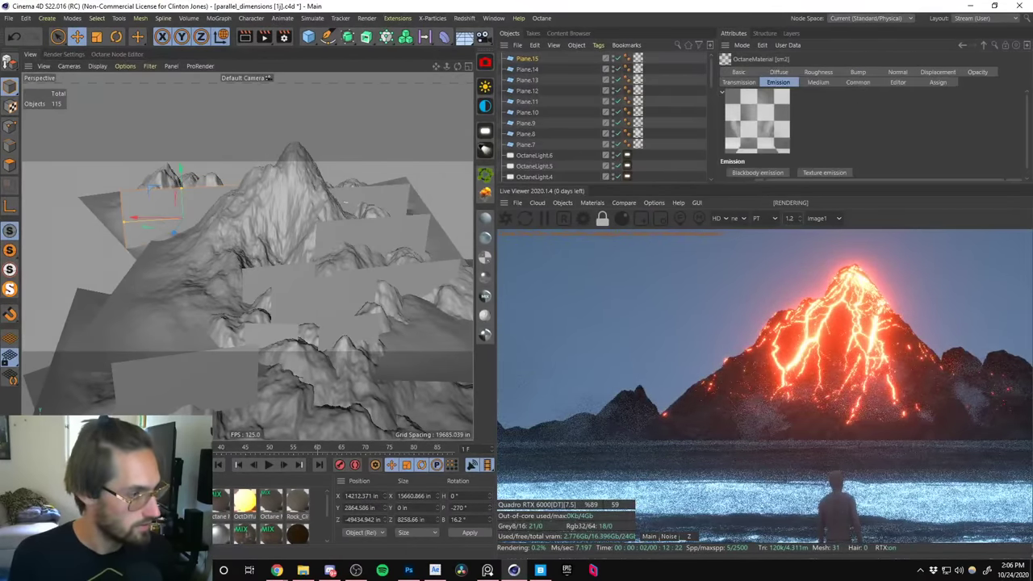
{"action": "key", "text": "ctrl+v"}
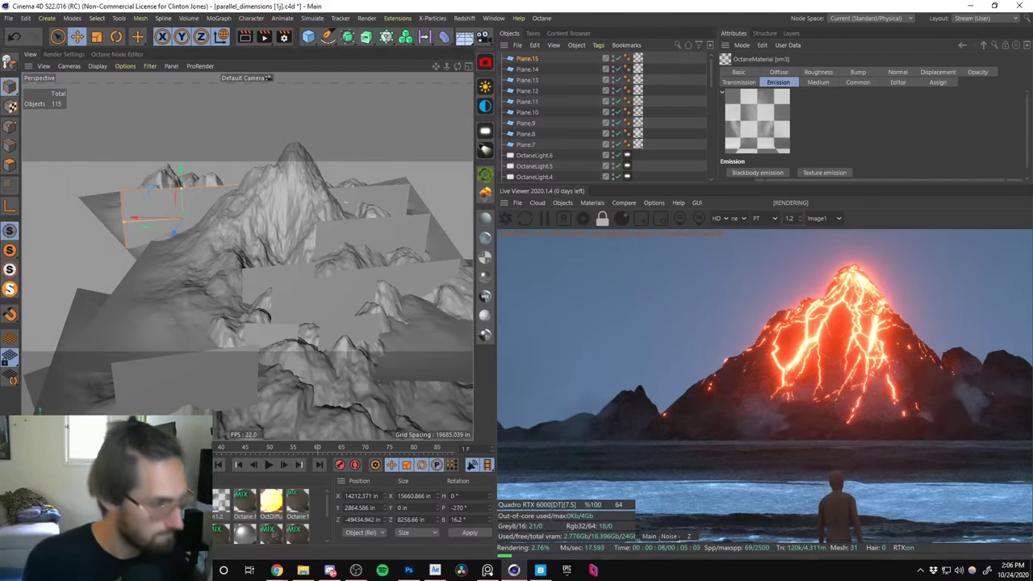
{"action": "double_click", "coordinate": [192, 502]}
{"action": "left_click", "coordinate": [190, 219]}
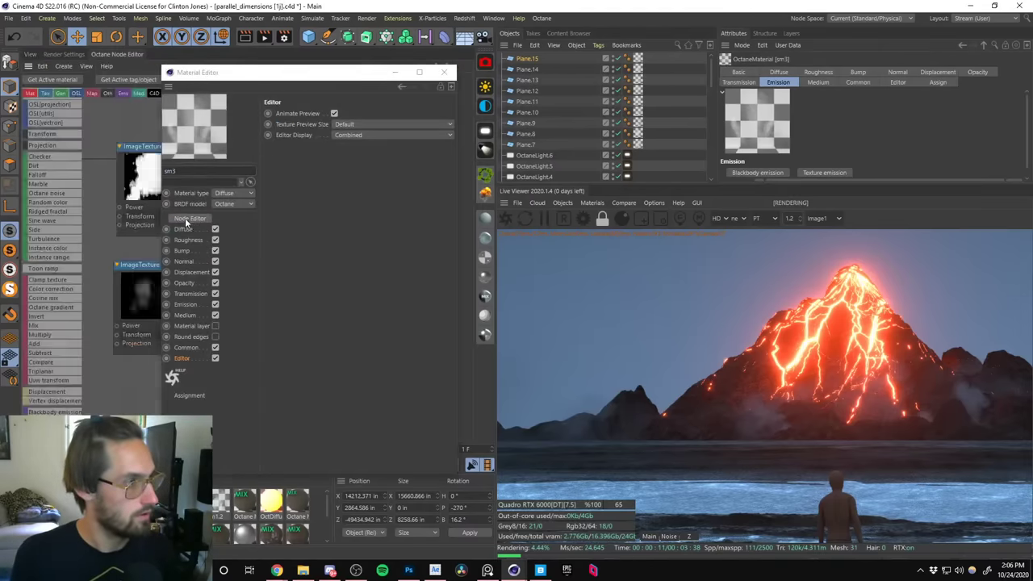
{"action": "left_click", "coordinate": [444, 73]}
{"action": "left_click_drag", "start_coordinate": [127, 375], "coordinate": [156, 183]}
{"action": "left_click", "coordinate": [154, 187]}
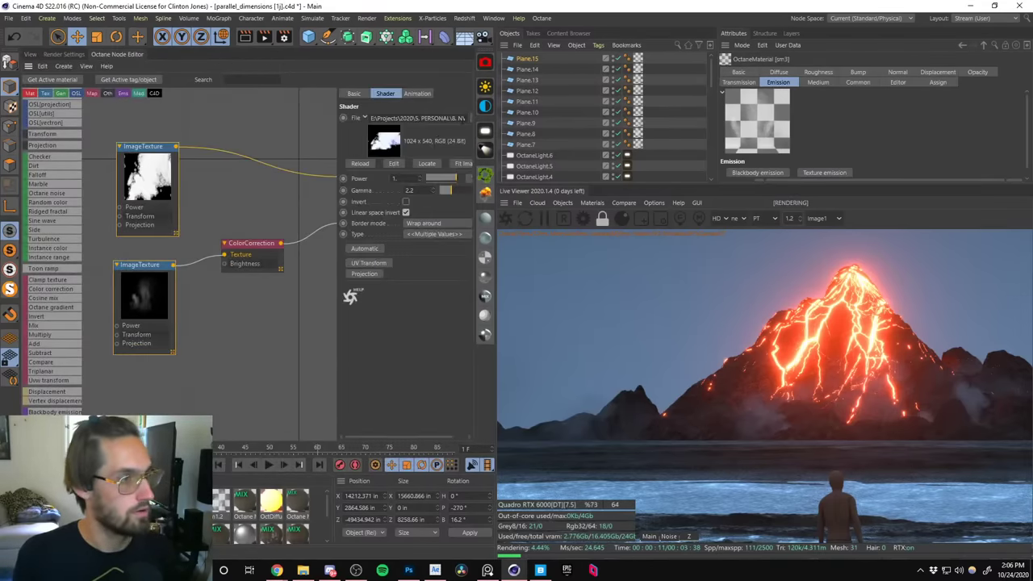
Load Extra_Small_Smoke_8_2206_2K_000 from the windy_smoke_3 folder into both image textures, without copying it to the project, and show their animation settings.
{"action": "left_click", "coordinate": [469, 118]}
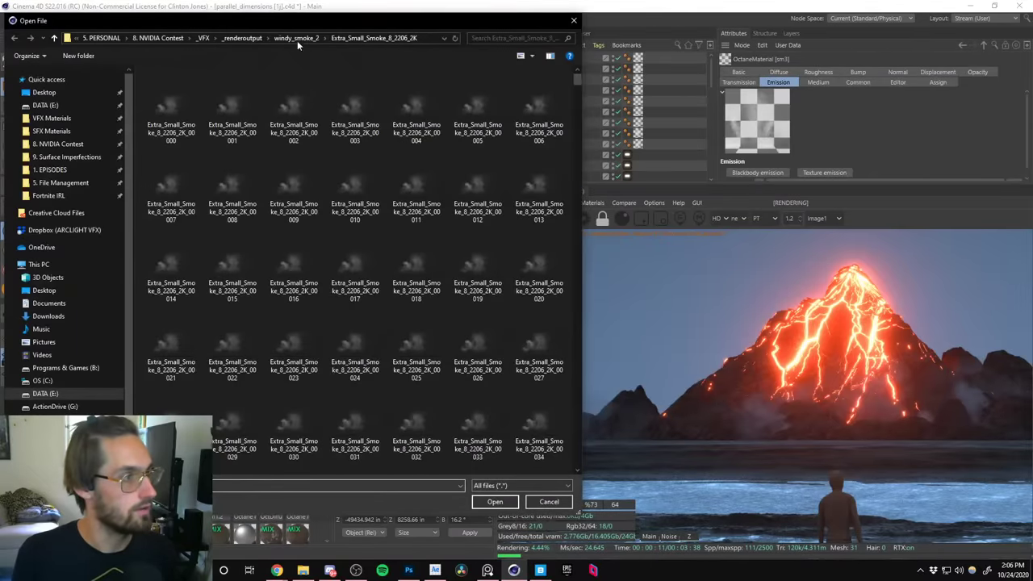
{"action": "left_click", "coordinate": [297, 40]}
{"action": "left_click", "coordinate": [302, 38]}
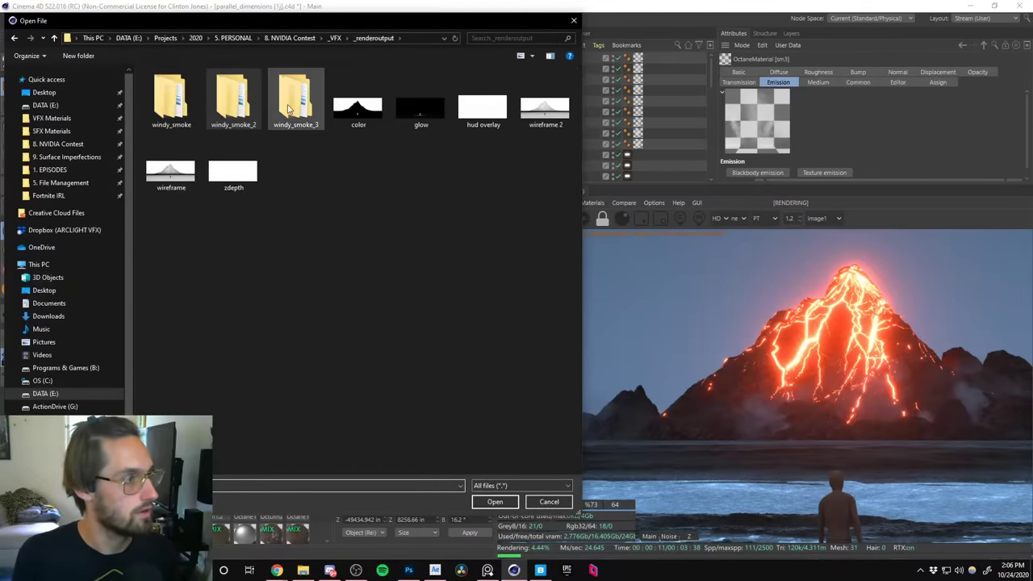
{"action": "double_click", "coordinate": [289, 101]}
{"action": "double_click", "coordinate": [185, 88]}
{"action": "left_click", "coordinate": [174, 103]}
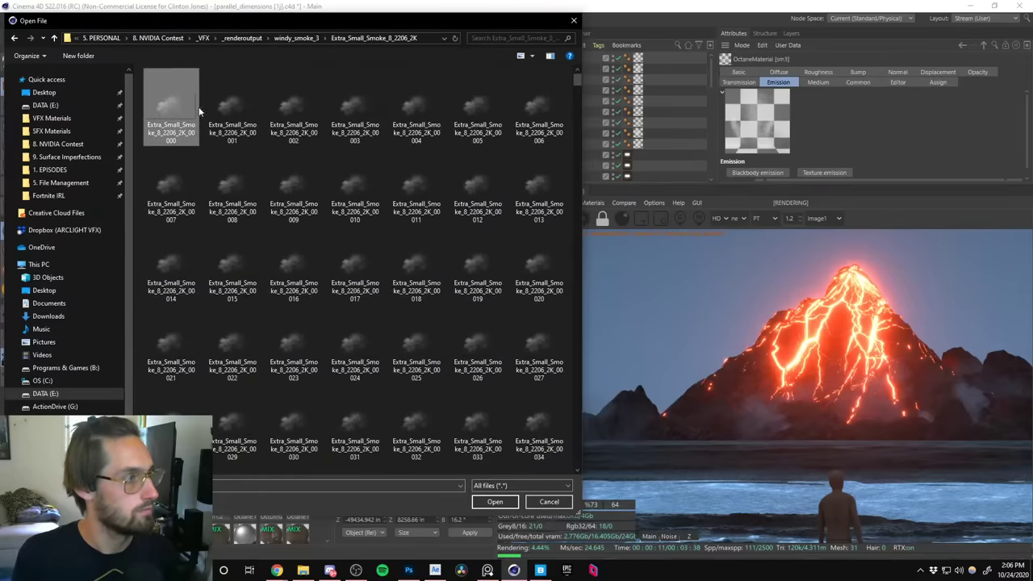
{"action": "left_click", "coordinate": [493, 501]}
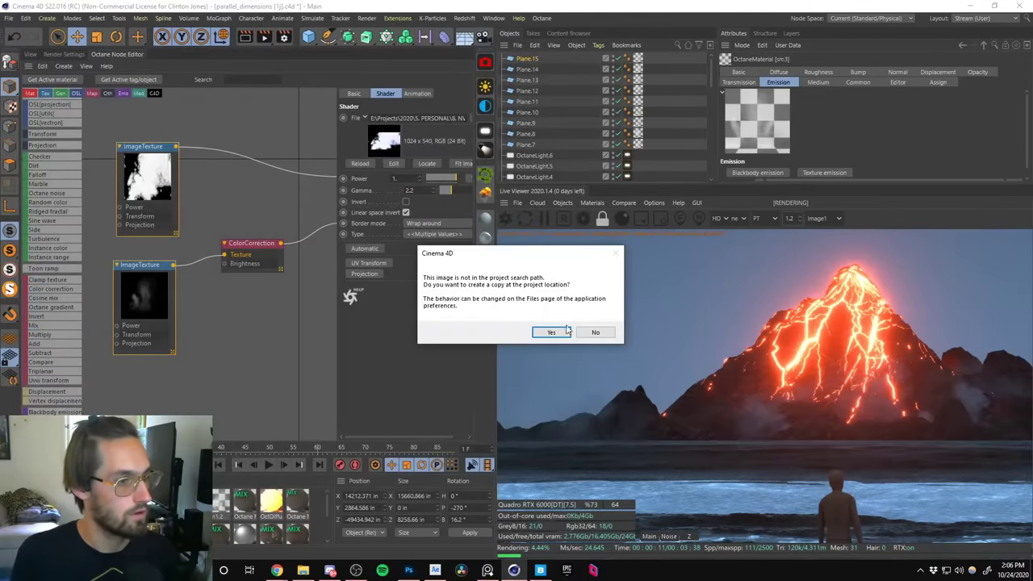
{"action": "left_click", "coordinate": [594, 332]}
{"action": "left_click", "coordinate": [417, 94]}
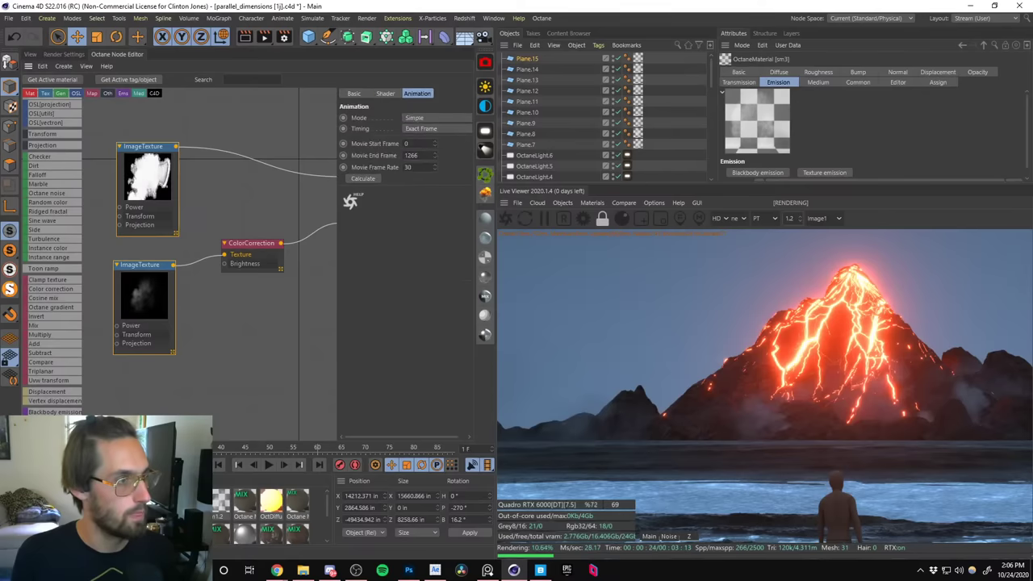
Return to the perspective view and assign the sm3 material to Plane.15, deleting its previous material tag.
{"action": "left_click", "coordinate": [29, 55]}
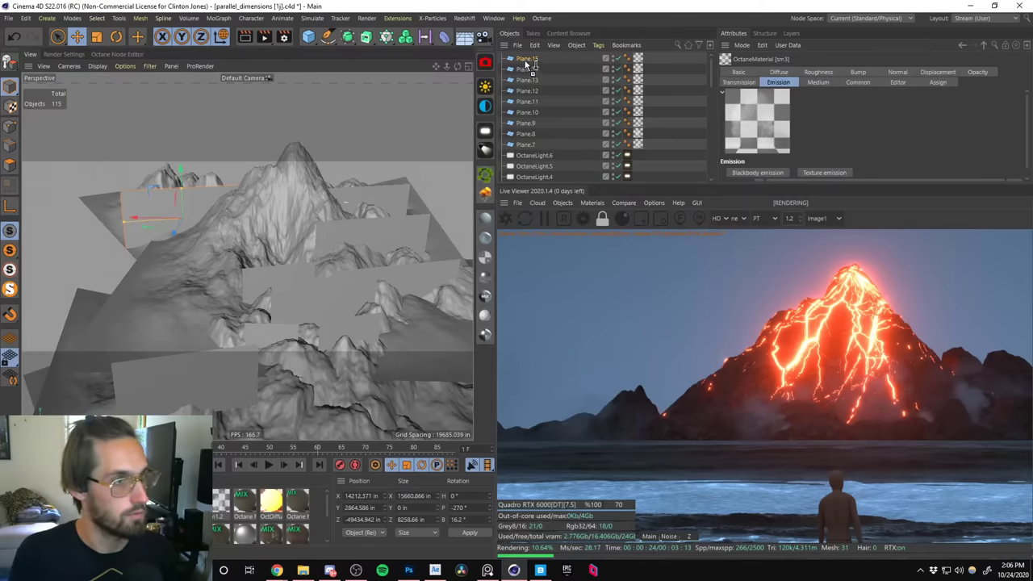
{"action": "left_click_drag", "start_coordinate": [525, 63], "coordinate": [526, 60]}
{"action": "left_click", "coordinate": [637, 59]}
{"action": "key", "text": "Delete"}
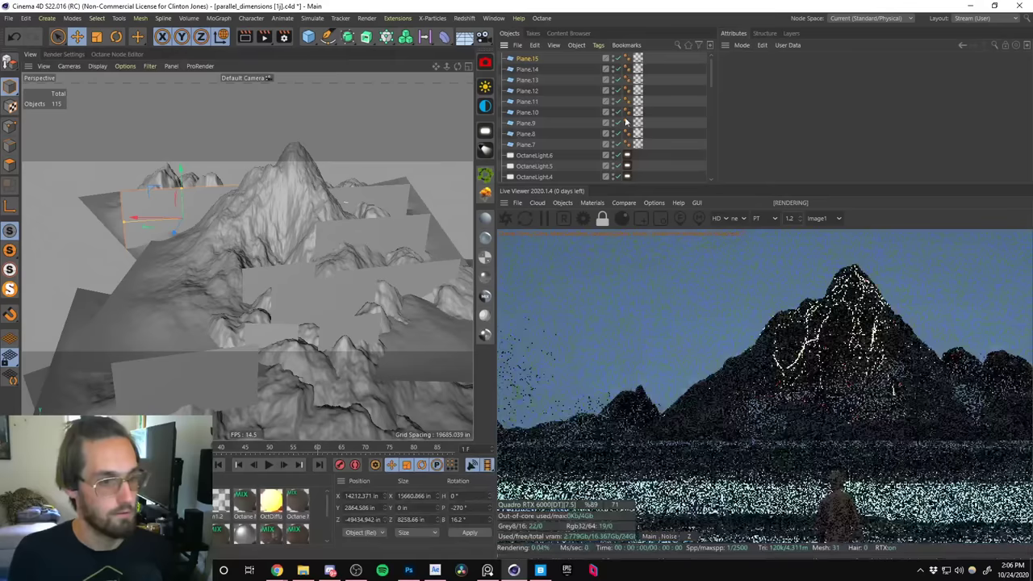
Copy the sm3 material as sm3.1, sm3.2 and sm3.3, and set the movie start frame of sm3.1's image textures to 300.
{"action": "left_click_drag", "start_coordinate": [32, 502], "coordinate": [58, 503], "text": "ctrl"}
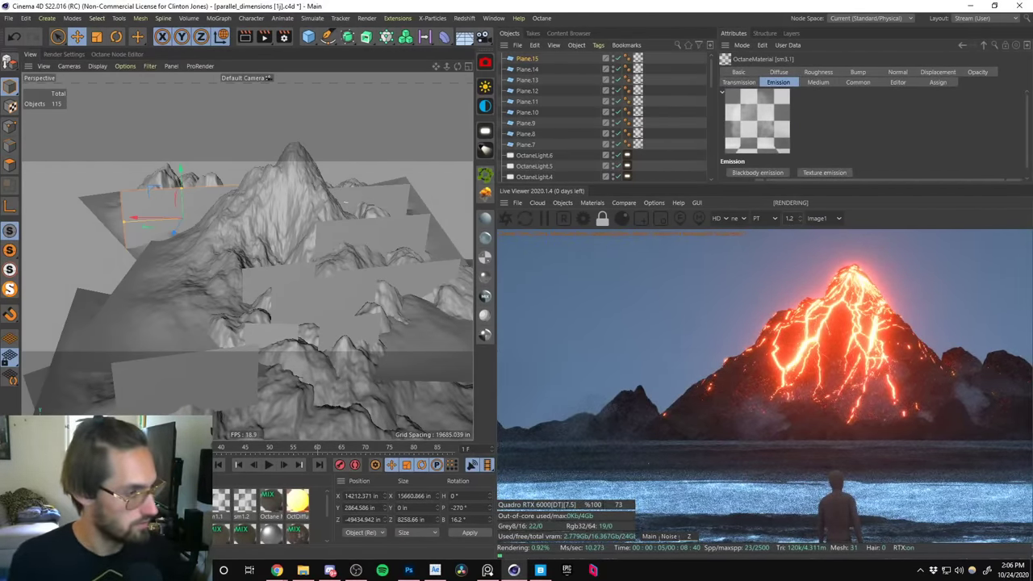
{"action": "key", "text": "ctrl+v"}
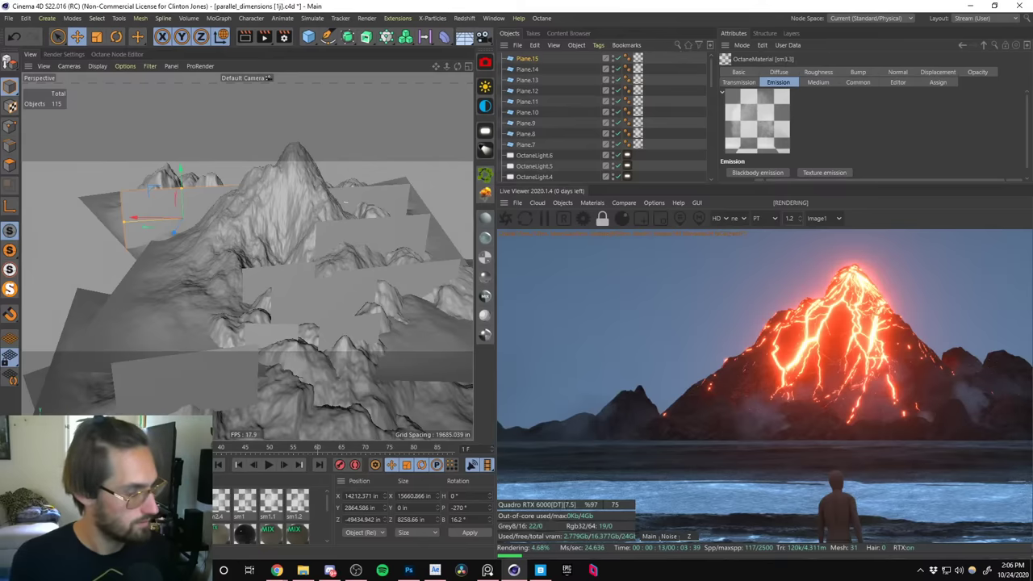
{"action": "double_click", "coordinate": [85, 501]}
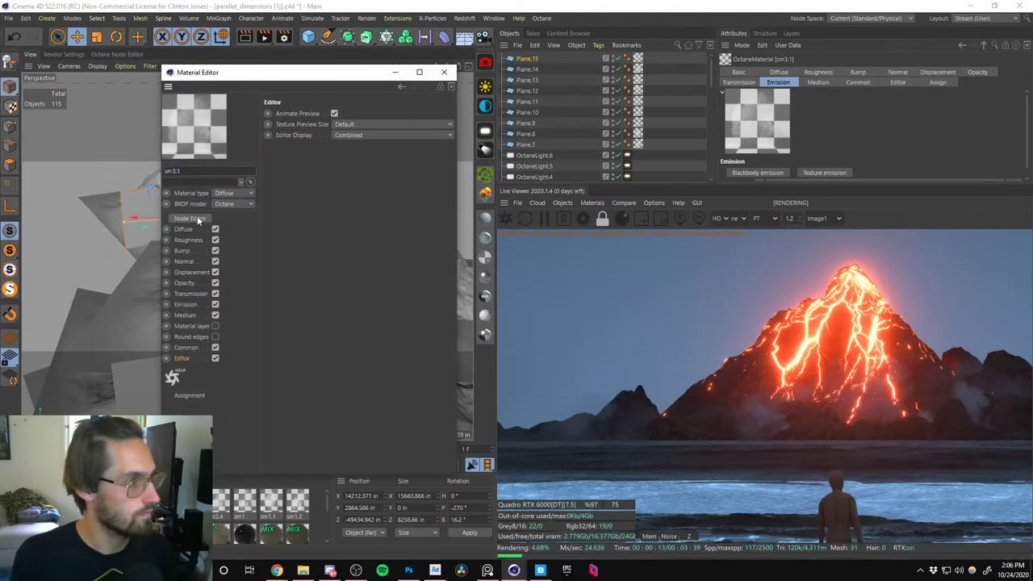
{"action": "left_click", "coordinate": [197, 218]}
{"action": "left_click", "coordinate": [444, 72]}
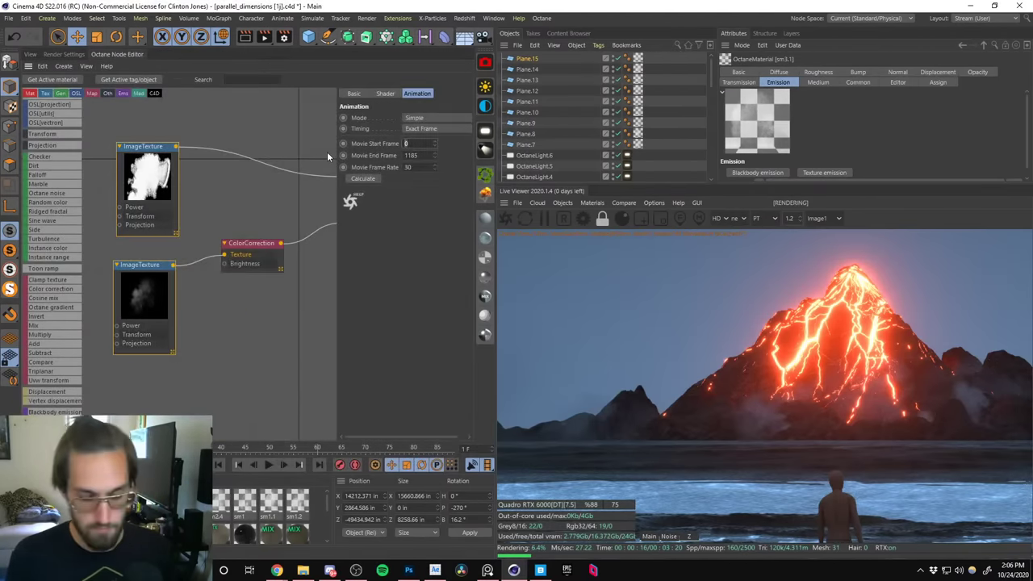
{"action": "type", "text": "300"}
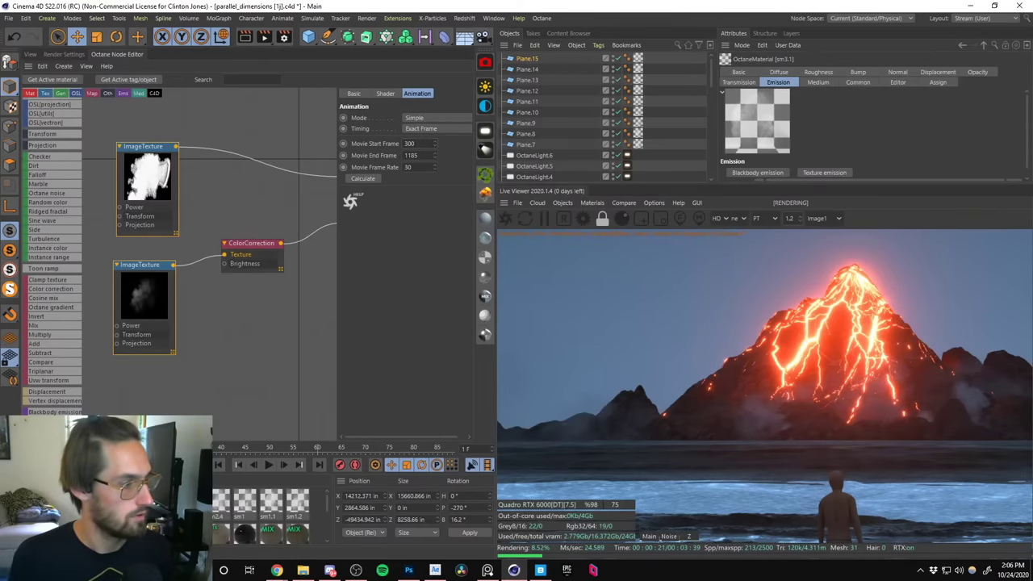
Set the movie start frame of both image textures to 600 in sm3.2 and to 900 in sm3.3.
{"action": "left_click", "coordinate": [137, 377]}
{"action": "left_click", "coordinate": [156, 170]}
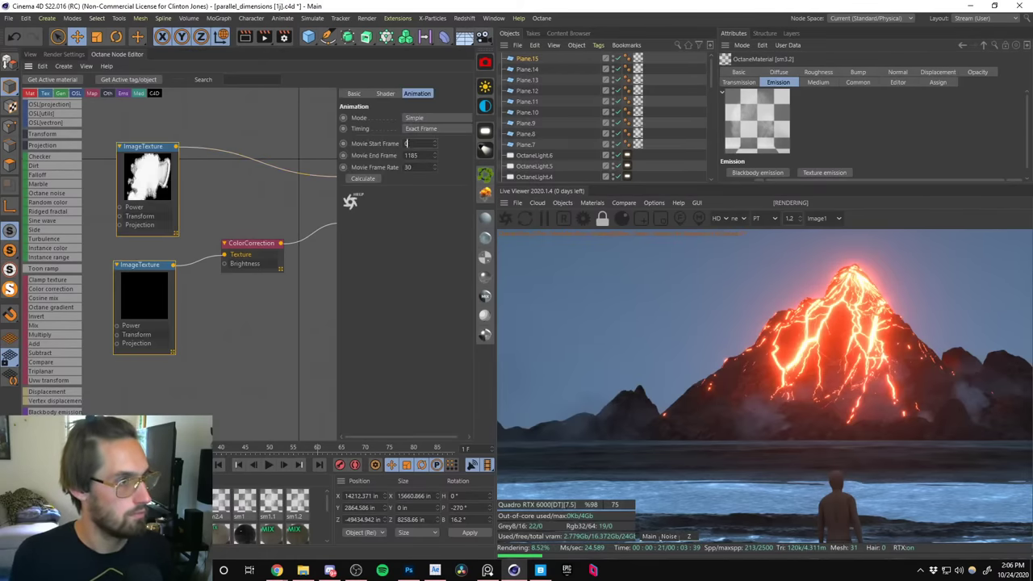
{"action": "type", "text": "600"}
{"action": "key", "text": "Return"}
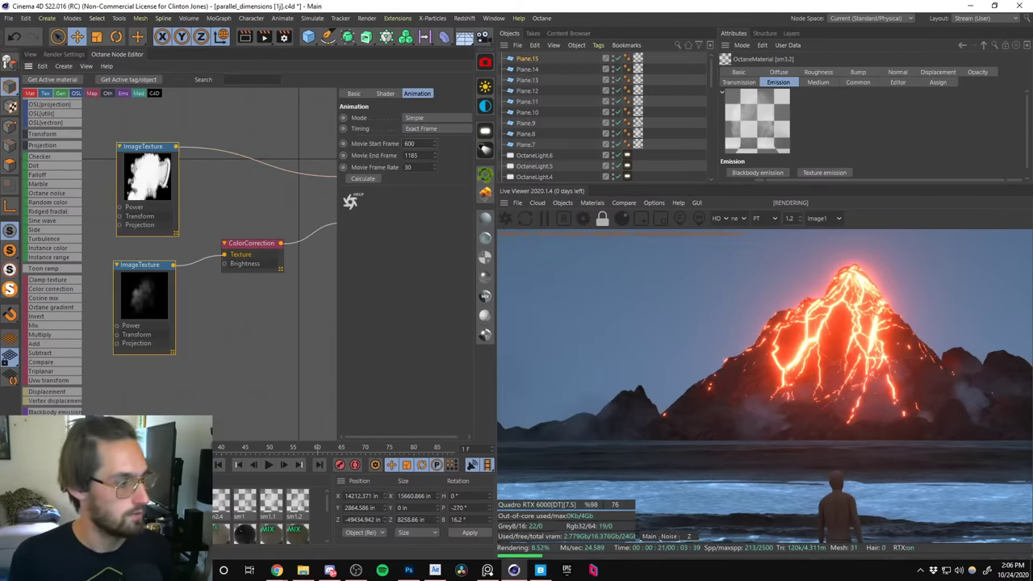
{"action": "key", "text": "ctrl+z"}
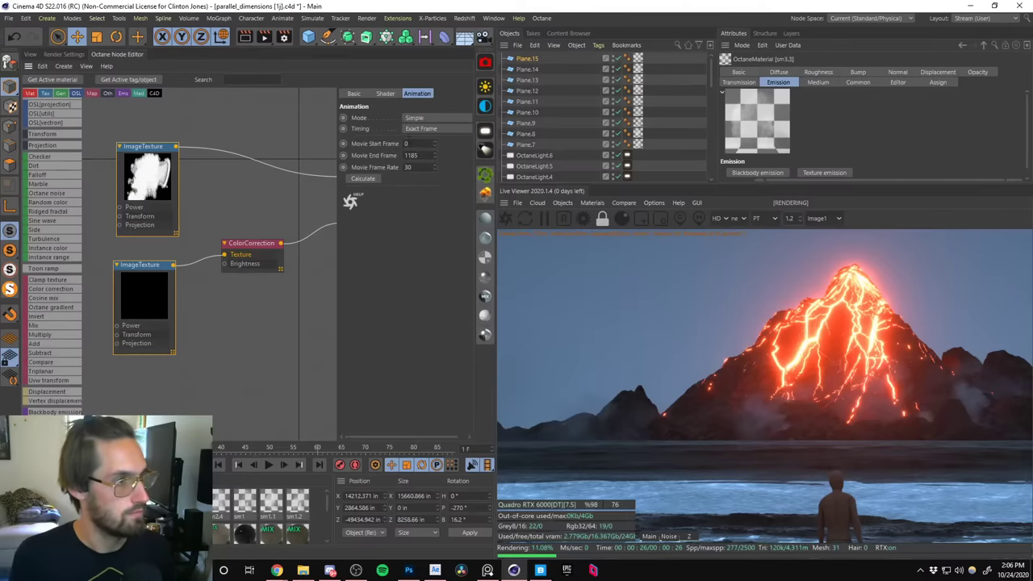
{"action": "type", "text": "900"}
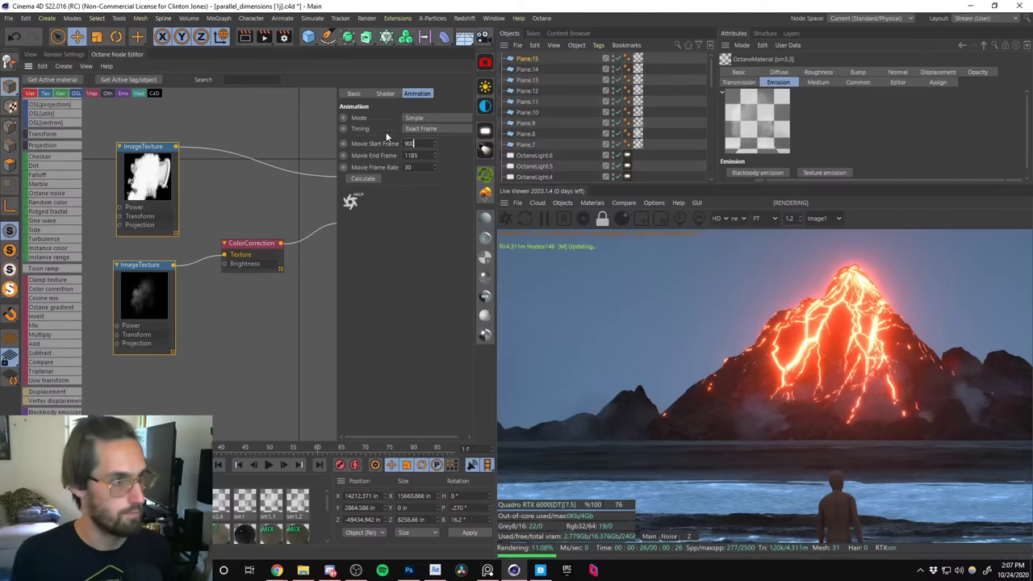
Duplicate Plane.15 toward the foreground at about X -5805 in, Z -12552 in, and scale the copy down to about 3800 by 2004 in.
{"action": "left_click", "coordinate": [27, 54]}
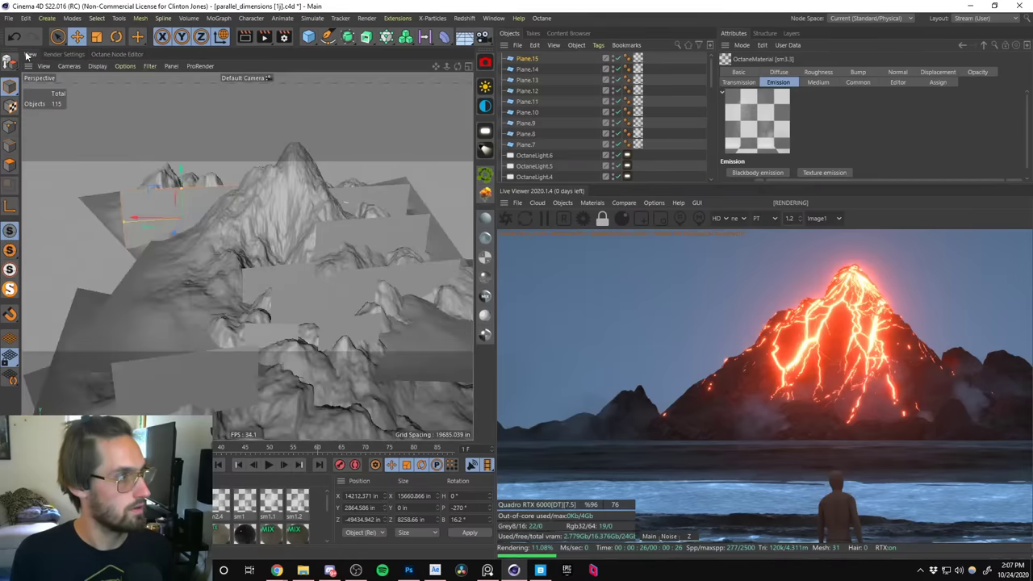
{"action": "scroll", "coordinate": [244, 258], "scroll_direction": "down", "scroll_amount": 2}
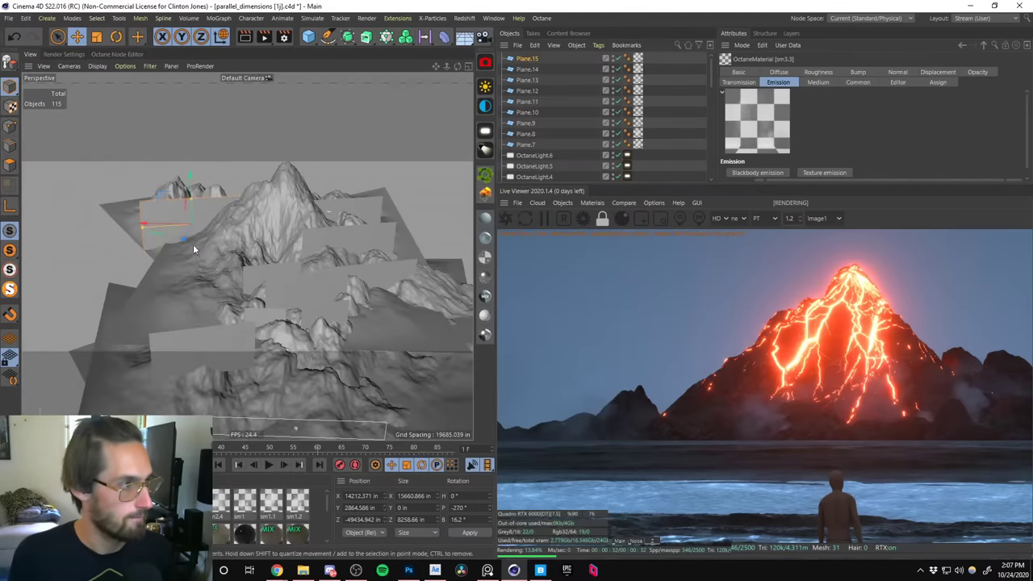
{"action": "left_click_drag", "start_coordinate": [227, 241], "coordinate": [161, 223], "text": "alt"}
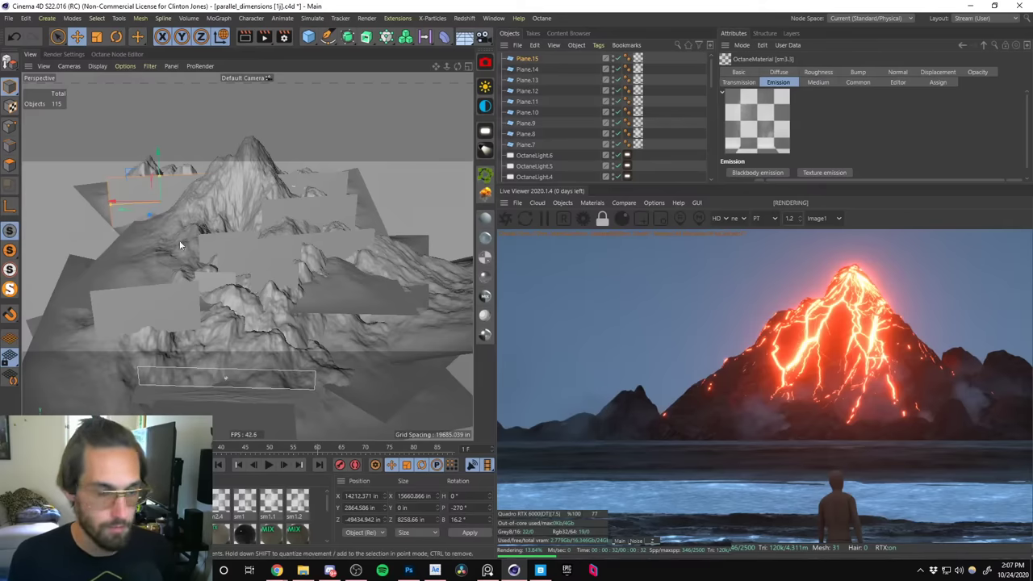
{"action": "left_click_drag", "start_coordinate": [151, 215], "coordinate": [103, 393], "text": "ctrl"}
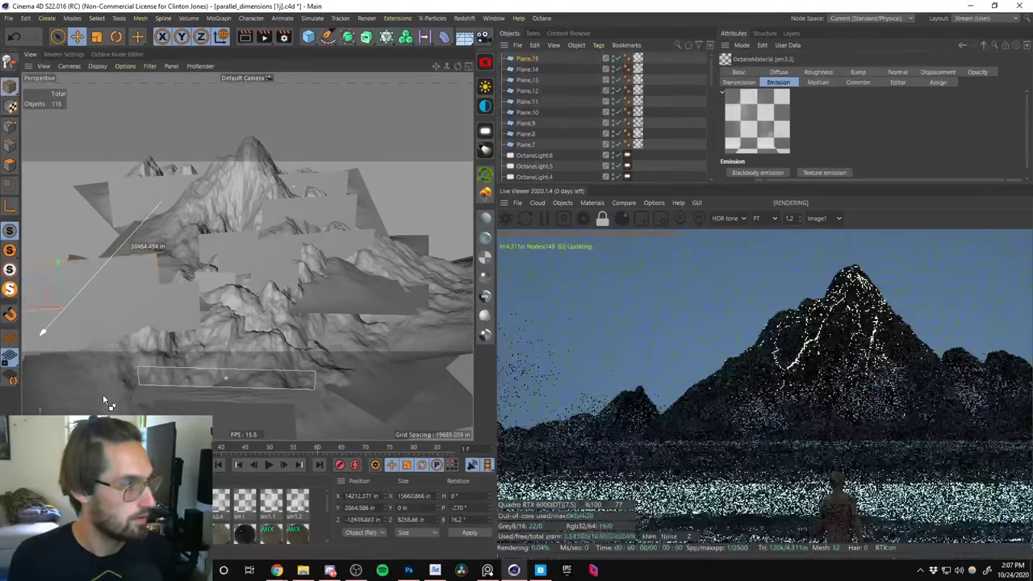
{"action": "left_click_drag", "start_coordinate": [46, 310], "coordinate": [172, 339], "text": "ctrl"}
{"action": "key", "text": "t"}
{"action": "scroll", "coordinate": [319, 338], "scroll_direction": "up", "scroll_amount": 4}
{"action": "mouse_move", "coordinate": [319, 338]}
{"action": "left_mouse_down", "text": "alt"}
{"action": "mouse_move", "coordinate": [350, 255]}
{"action": "mouse_move", "coordinate": [263, 372]}
{"action": "mouse_move", "coordinate": [282, 339]}
{"action": "mouse_move", "coordinate": [311, 360]}
{"action": "mouse_move", "coordinate": [334, 330]}
{"action": "mouse_move", "coordinate": [311, 319]}
{"action": "left_mouse_up", "text": "alt"}
{"action": "key", "text": "e"}
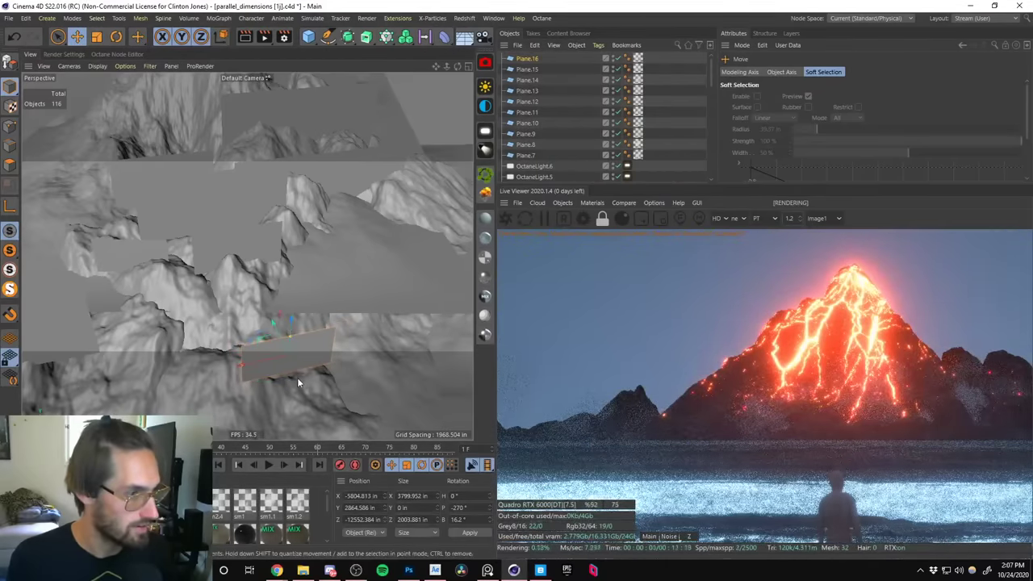
Move Plane.16 to about X -3174 in, Z -15940 in among the front rocks and enlarge it to about 4746 by 2503 in.
{"action": "left_click_drag", "start_coordinate": [295, 378], "coordinate": [230, 250]}
{"action": "scroll", "coordinate": [234, 247], "scroll_direction": "down", "scroll_amount": 10}
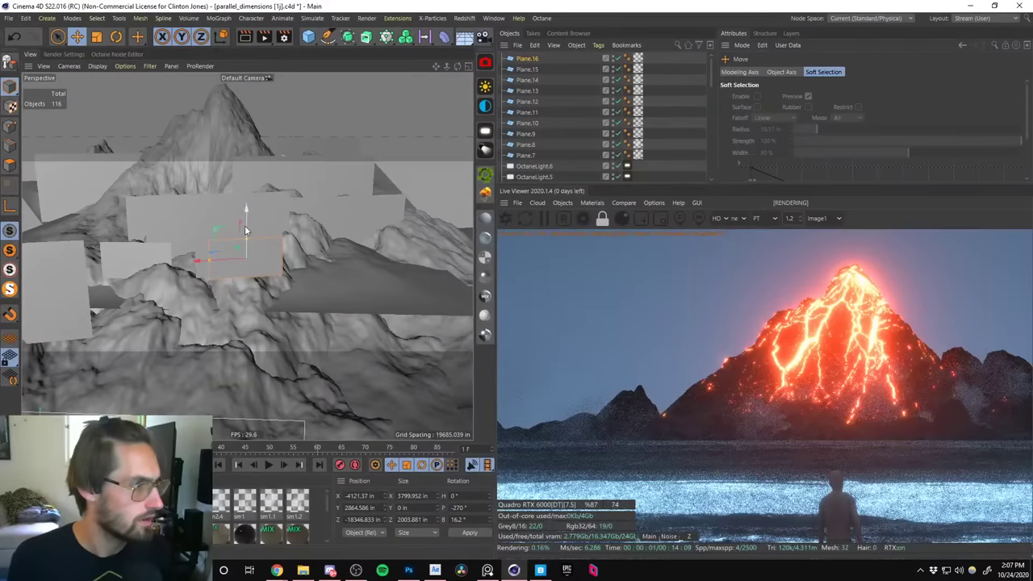
{"action": "left_click_drag", "start_coordinate": [248, 303], "coordinate": [208, 349]}
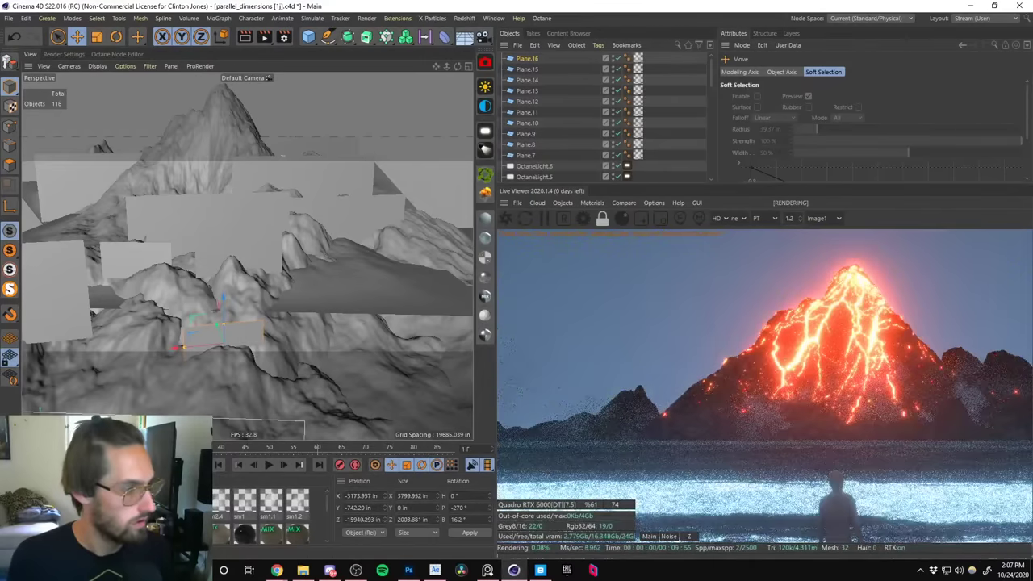
{"action": "key", "text": "t"}
{"action": "left_click_drag", "start_coordinate": [262, 254], "coordinate": [225, 274]}
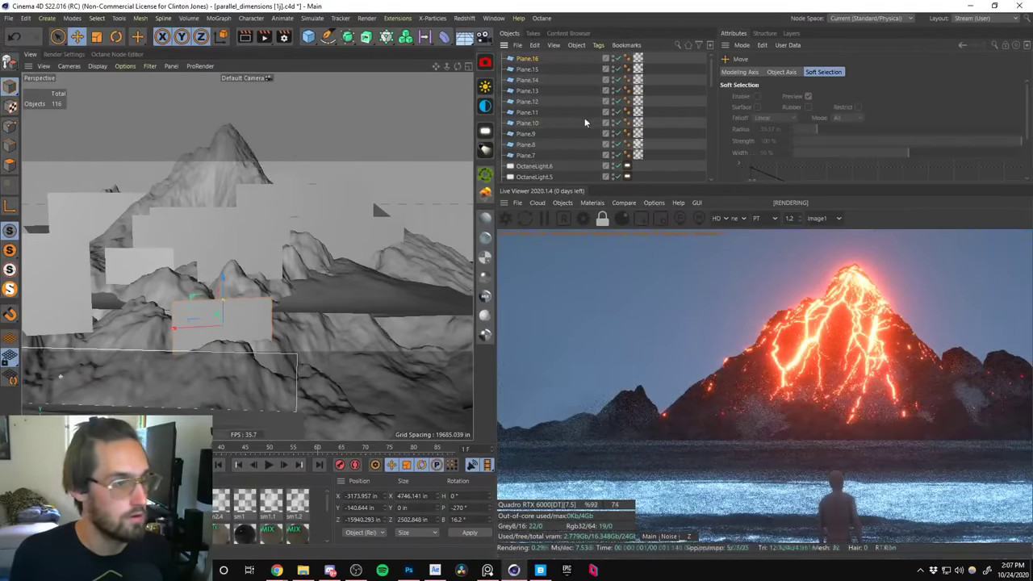
Assign the sm3.3 smoke material to Plane.16 and delete its previous material tag.
{"action": "left_click_drag", "start_coordinate": [529, 60], "coordinate": [529, 59]}
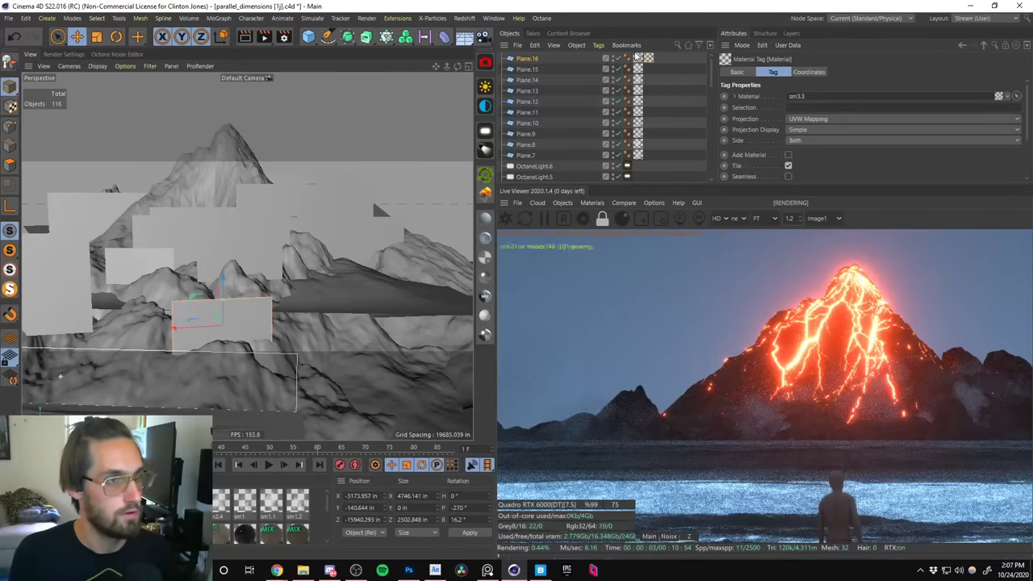
{"action": "left_click", "coordinate": [638, 58]}
{"action": "key", "text": "Delete"}
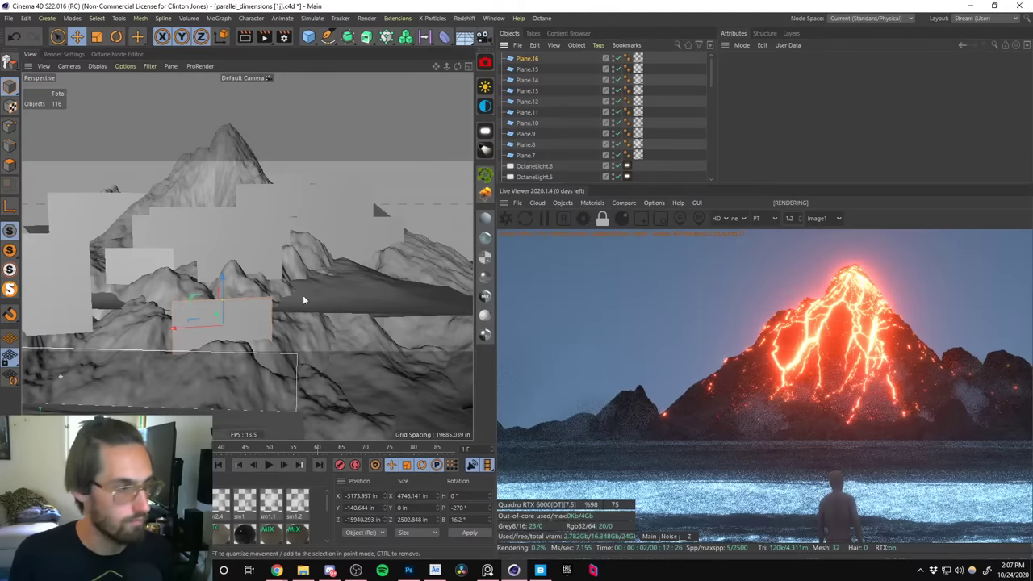
Switch the viewport to the scene Camera and raise Plane.16 to about Y 415 in.
{"action": "left_click_drag", "start_coordinate": [222, 286], "coordinate": [224, 258]}
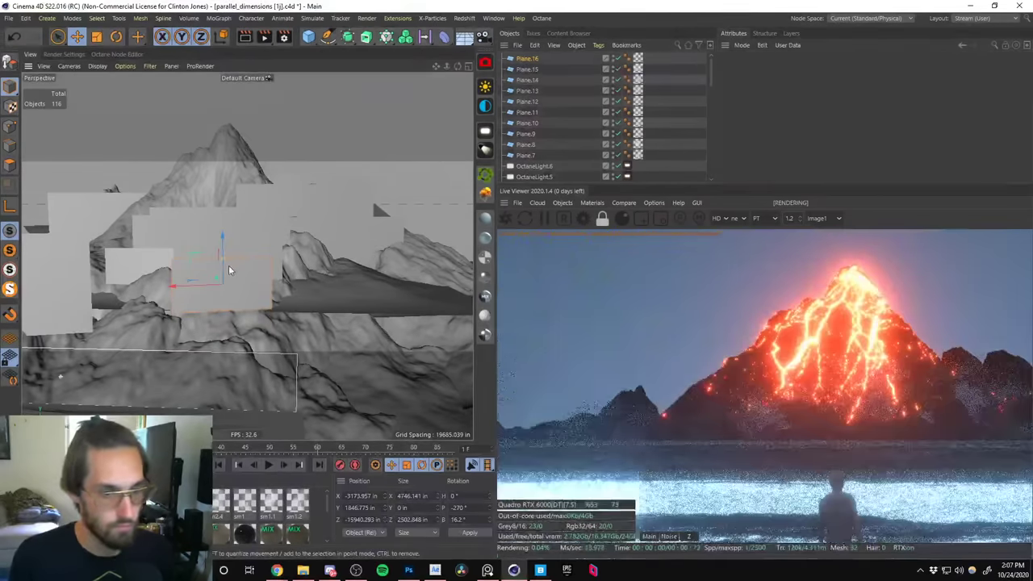
{"action": "key", "text": "ctrl+z"}
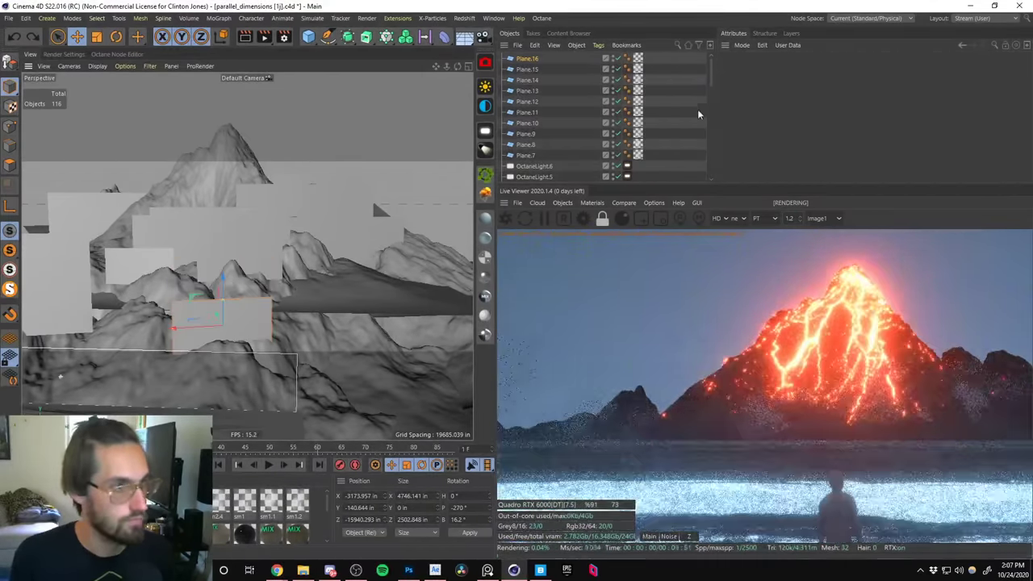
{"action": "left_click_drag", "start_coordinate": [712, 82], "coordinate": [712, 151]}
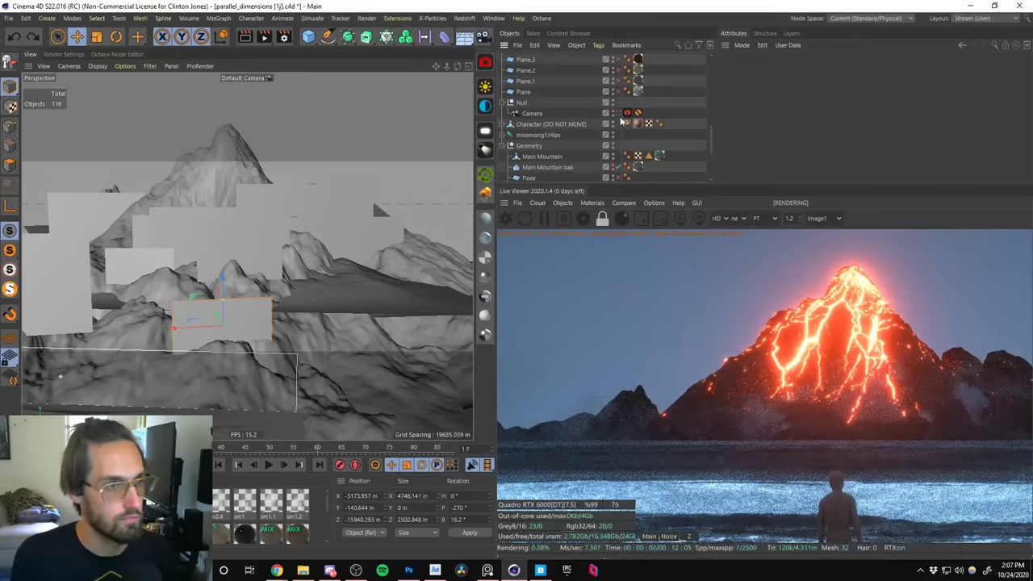
{"action": "left_click", "coordinate": [617, 114]}
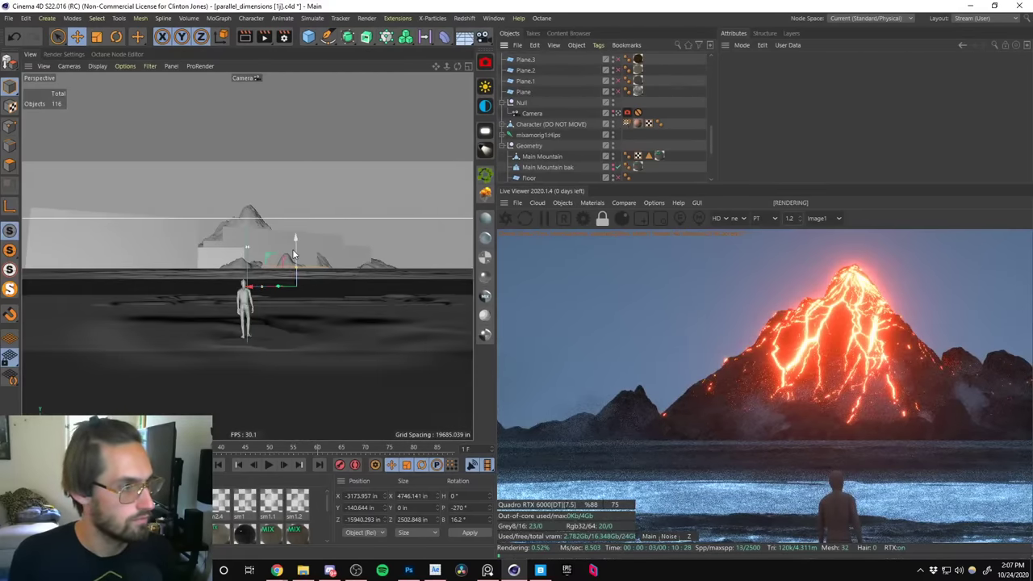
{"action": "left_click_drag", "start_coordinate": [292, 248], "coordinate": [325, 210]}
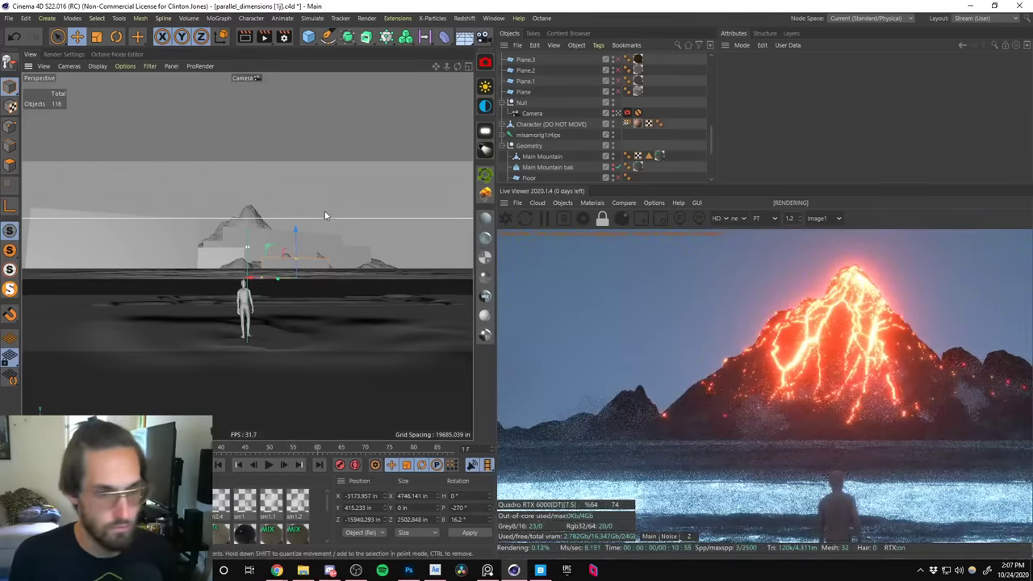
Raise Plane.16 further to about Y 1621 in and scale it down to about 2610 by 1377 in.
{"action": "left_click_drag", "start_coordinate": [847, 411], "coordinate": [746, 411]}
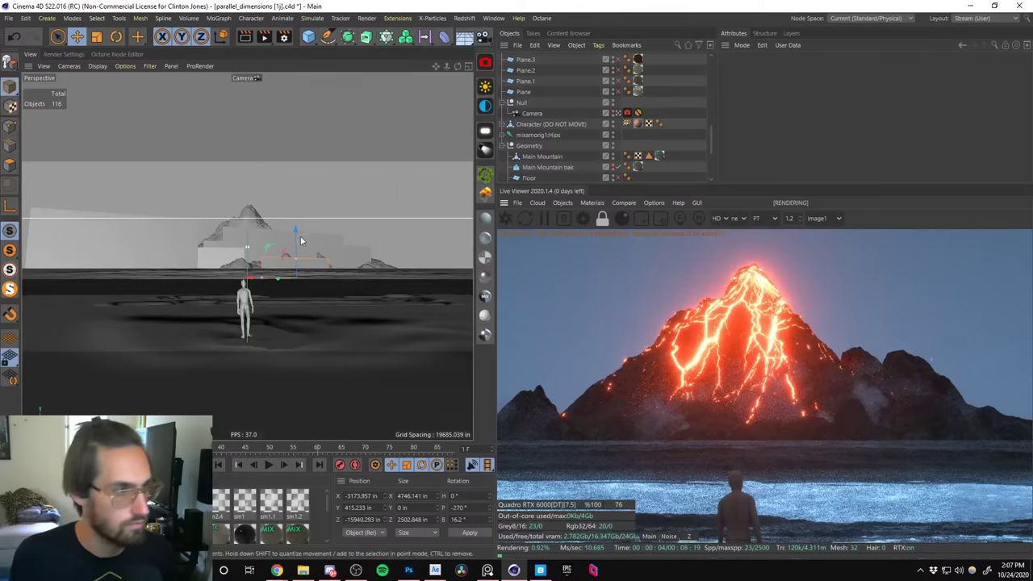
{"action": "left_click_drag", "start_coordinate": [298, 245], "coordinate": [316, 225]}
{"action": "key", "text": "t"}
{"action": "key", "text": "e"}
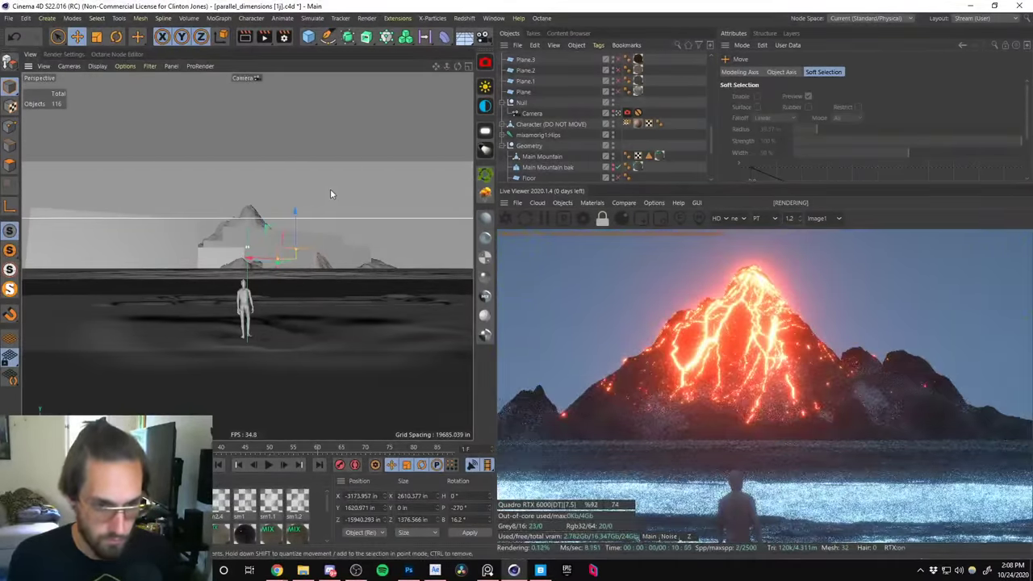
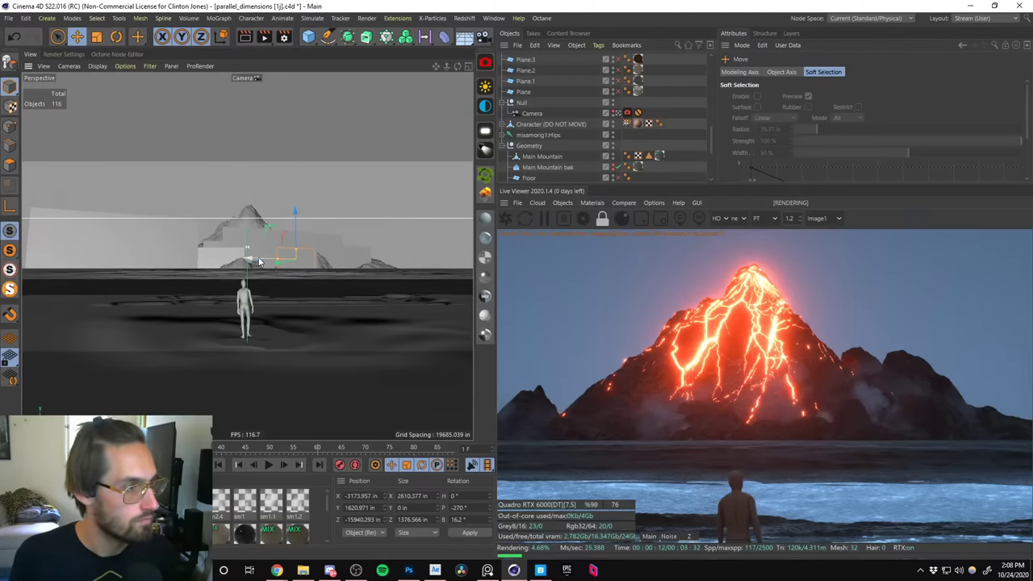
Move Plane.16 sideways to about X -1187 in, Z -15363 in, in front of the volcano's base.
{"action": "left_click_drag", "start_coordinate": [258, 259], "coordinate": [226, 258]}
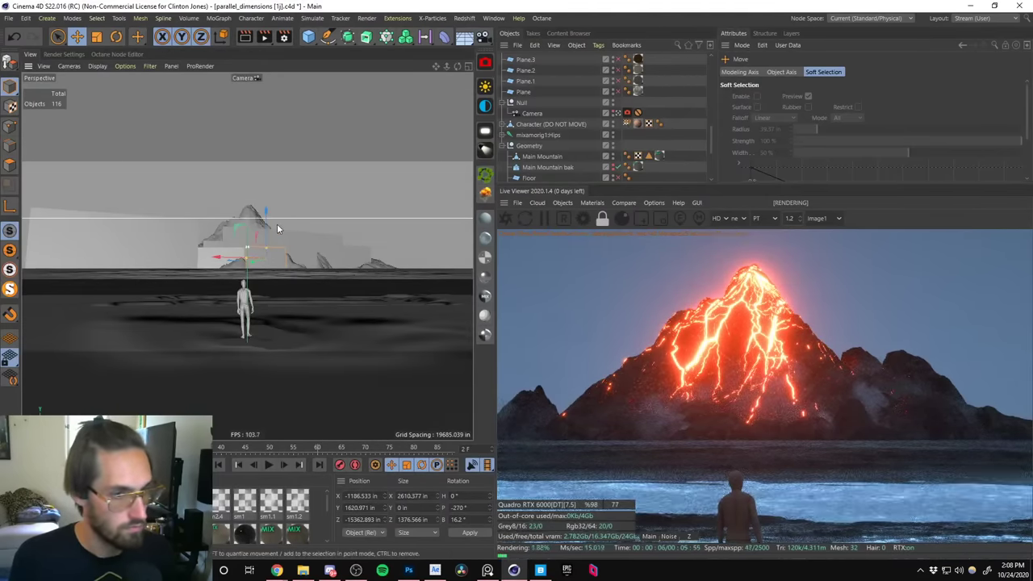
{"action": "key", "text": "g"}
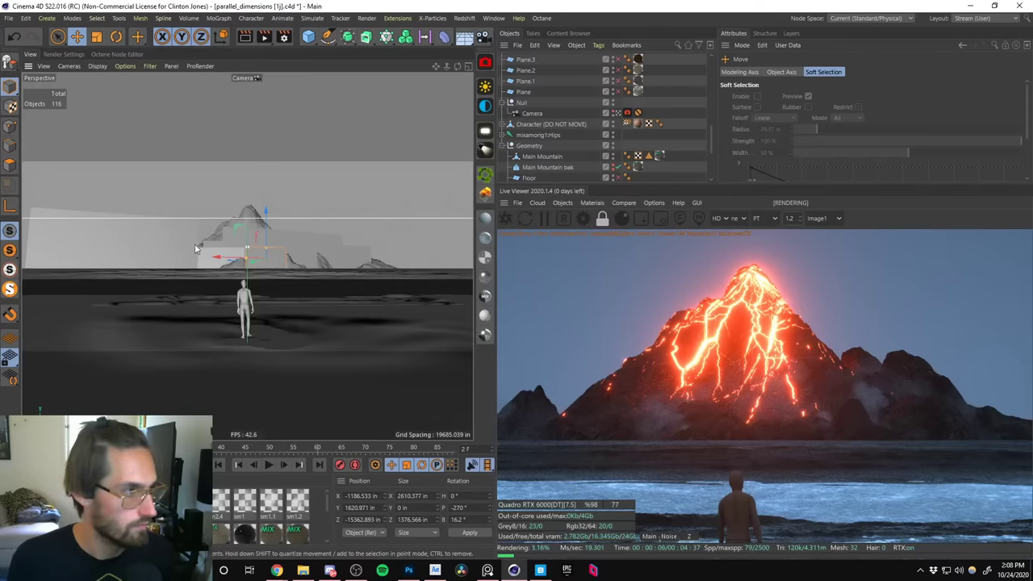
{"action": "left_click_drag", "start_coordinate": [646, 391], "coordinate": [460, 397]}
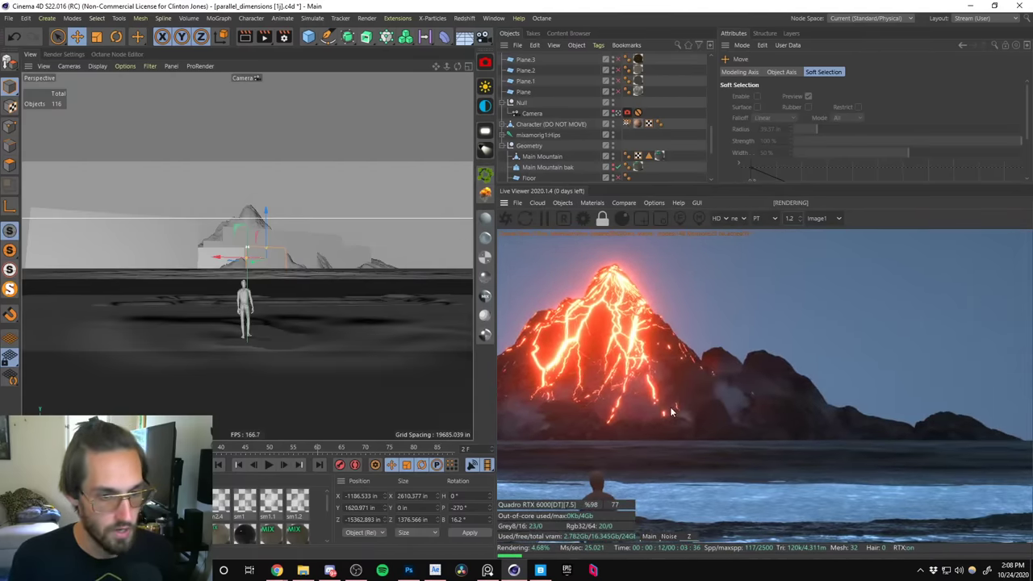
{"action": "left_click_drag", "start_coordinate": [667, 404], "coordinate": [815, 402]}
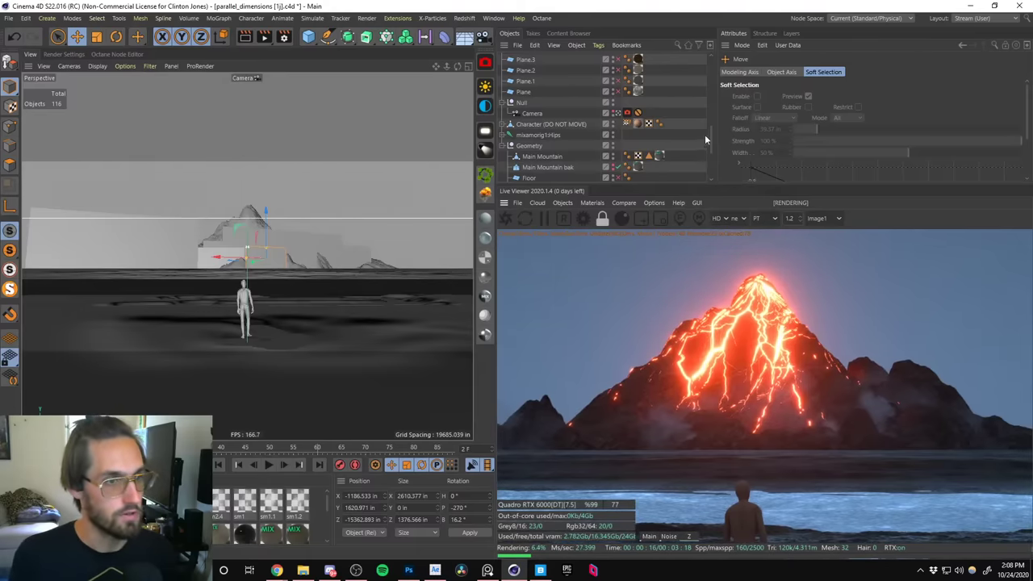
Switch the viewport to the Default Camera and duplicate Plane.16 for another smoke card near the volcano's slope.
{"action": "scroll", "coordinate": [710, 141], "scroll_direction": "down", "scroll_amount": 3}
{"action": "scroll", "coordinate": [645, 145], "scroll_direction": "up", "scroll_amount": 5}
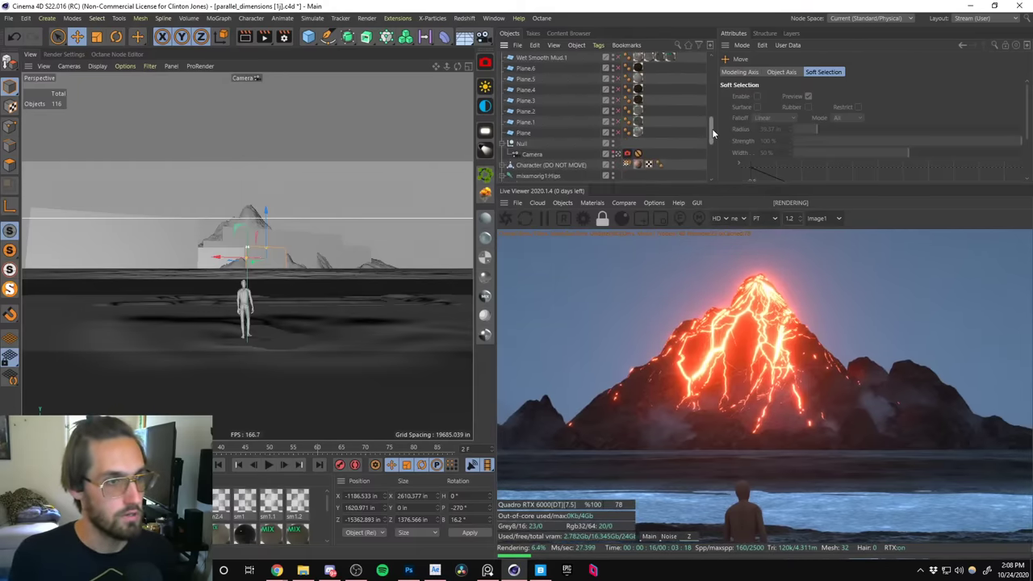
{"action": "left_click", "coordinate": [617, 149]}
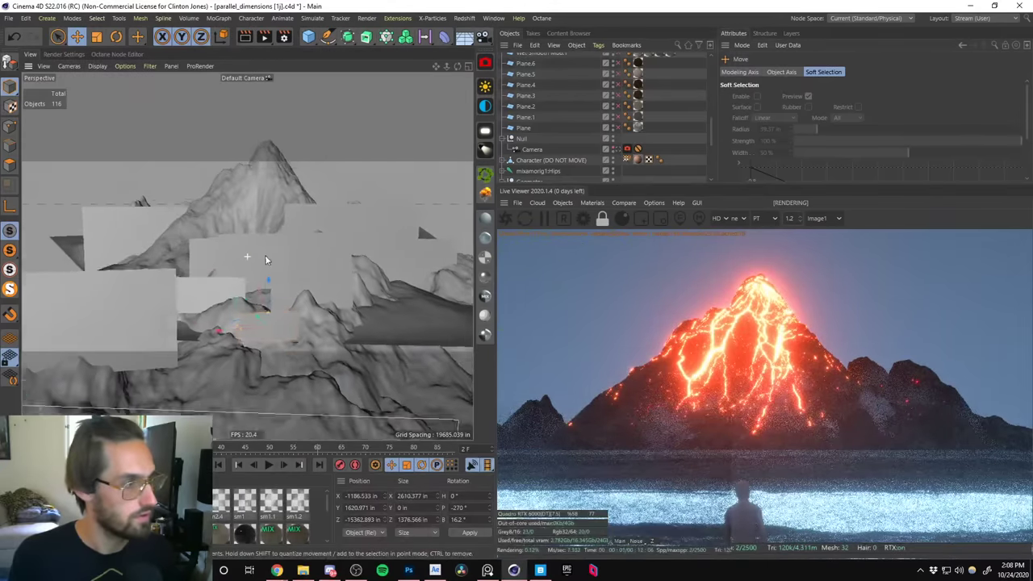
{"action": "left_click_drag", "start_coordinate": [268, 260], "coordinate": [273, 263], "text": "alt"}
{"action": "right_click_drag", "start_coordinate": [255, 257], "coordinate": [278, 259], "text": "alt"}
{"action": "left_click_drag", "start_coordinate": [231, 239], "coordinate": [286, 198], "text": "alt"}
{"action": "right_click_drag", "start_coordinate": [293, 223], "coordinate": [290, 268], "text": "alt"}
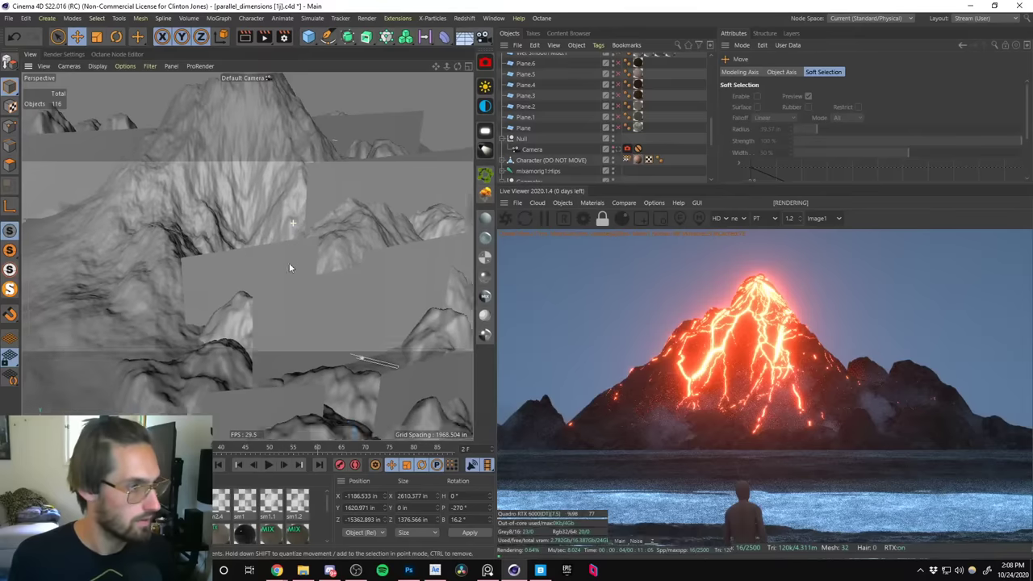
{"action": "scroll", "coordinate": [289, 262], "scroll_direction": "down", "scroll_amount": 8}
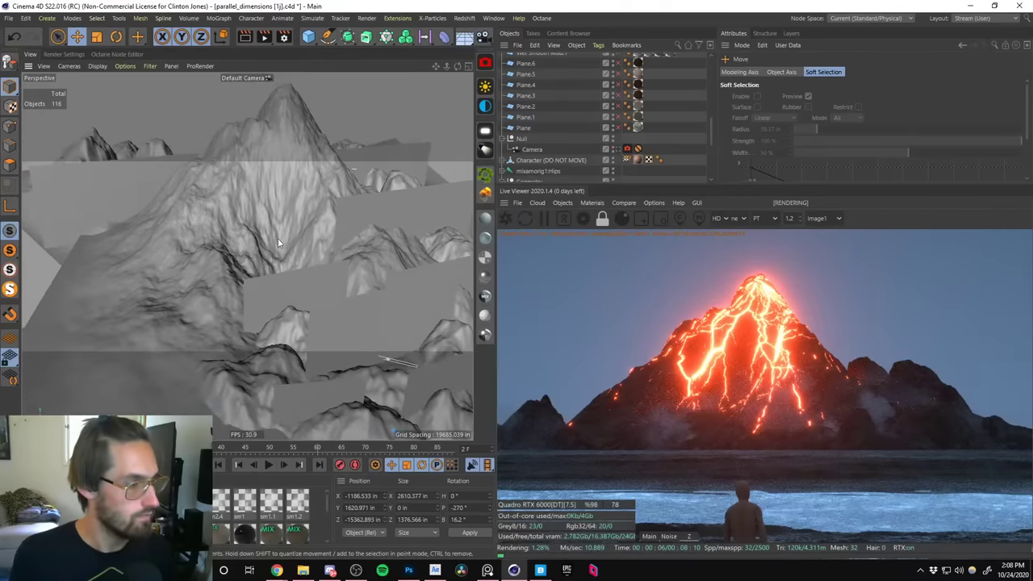
{"action": "scroll", "coordinate": [278, 243], "scroll_direction": "down", "scroll_amount": 2}
{"action": "left_click_drag", "start_coordinate": [277, 242], "coordinate": [313, 295], "text": "alt"}
{"action": "left_click_drag", "start_coordinate": [348, 348], "coordinate": [762, 50], "text": "ctrl"}
Enlarge Plane.17 to about 7555 by 3984 in and place it at about X 4777, Y 5128, Z -35888 in.
{"action": "key", "text": "t"}
{"action": "right_click_drag", "start_coordinate": [260, 221], "coordinate": [301, 148], "text": "alt"}
{"action": "left_click_drag", "start_coordinate": [316, 157], "coordinate": [419, 129]}
{"action": "key", "text": "e"}
{"action": "mouse_move", "coordinate": [264, 213]}
{"action": "left_mouse_down", "text": "alt"}
{"action": "mouse_move", "coordinate": [350, 213]}
{"action": "mouse_move", "coordinate": [279, 222]}
{"action": "left_mouse_up", "text": "alt"}
{"action": "left_click_drag", "start_coordinate": [250, 191], "coordinate": [251, 211]}
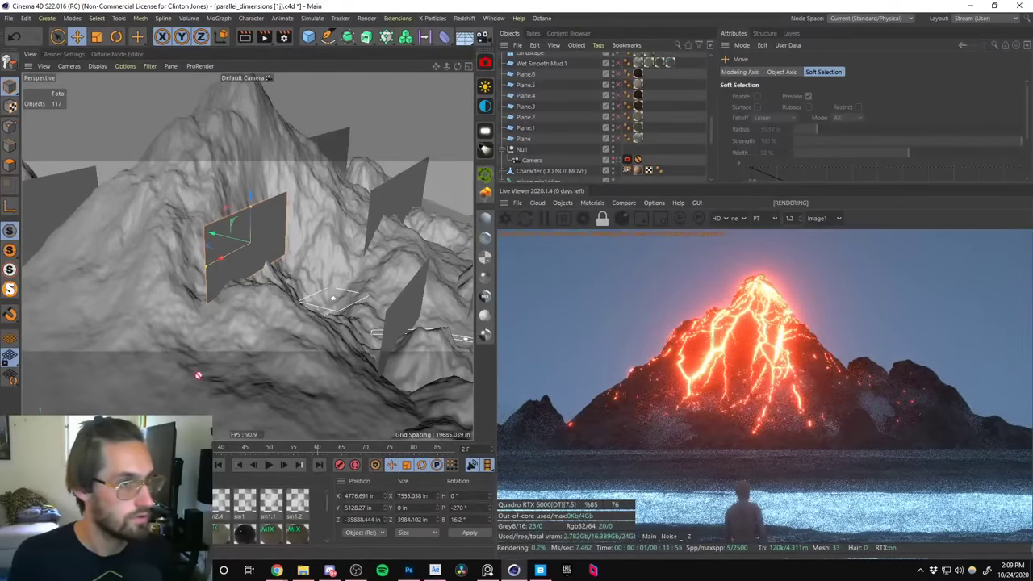
Assign the sm3.2 smoke material to Plane.17 and delete its previous material tag.
{"action": "scroll", "coordinate": [563, 51], "scroll_direction": "up", "scroll_amount": 5}
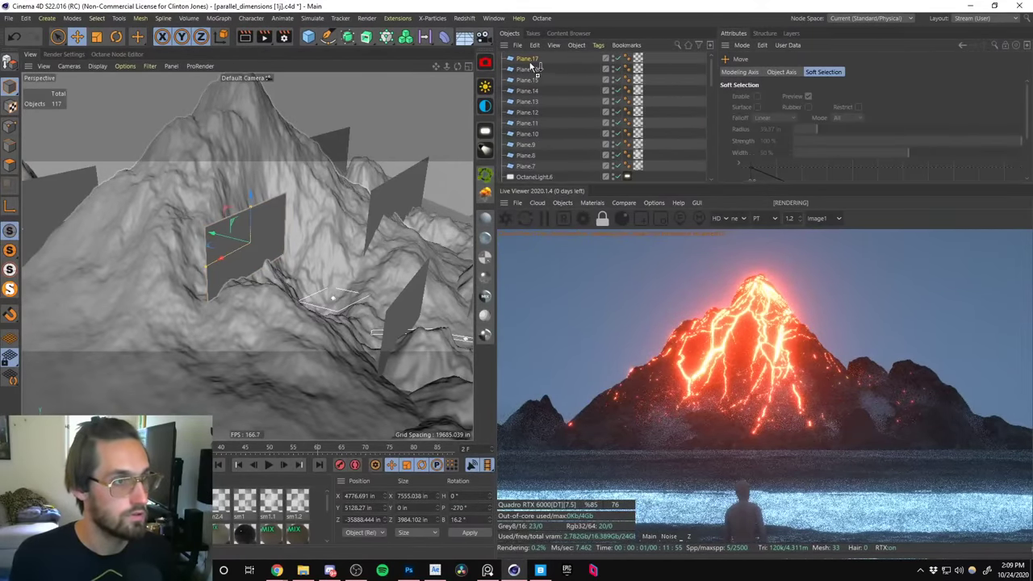
{"action": "left_click_drag", "start_coordinate": [530, 65], "coordinate": [529, 60]}
{"action": "left_click", "coordinate": [637, 59]}
{"action": "key", "text": "Delete"}
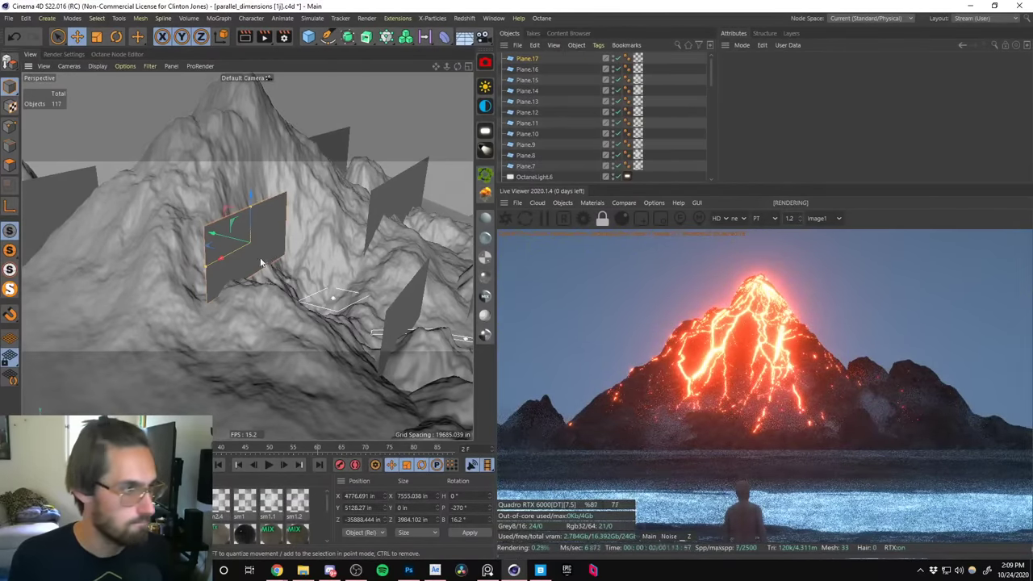
Rotate Plane.17 to about B -13.66° and shift it to about X 6860 in, Z -36395 in.
{"action": "mouse_move", "coordinate": [261, 262]}
{"action": "left_mouse_down", "text": "alt"}
{"action": "mouse_move", "coordinate": [213, 256]}
{"action": "mouse_move", "coordinate": [229, 229]}
{"action": "mouse_move", "coordinate": [213, 211]}
{"action": "mouse_move", "coordinate": [195, 240]}
{"action": "mouse_move", "coordinate": [175, 241]}
{"action": "left_mouse_up", "text": "alt"}
{"action": "key", "text": "r"}
{"action": "key", "text": "e"}
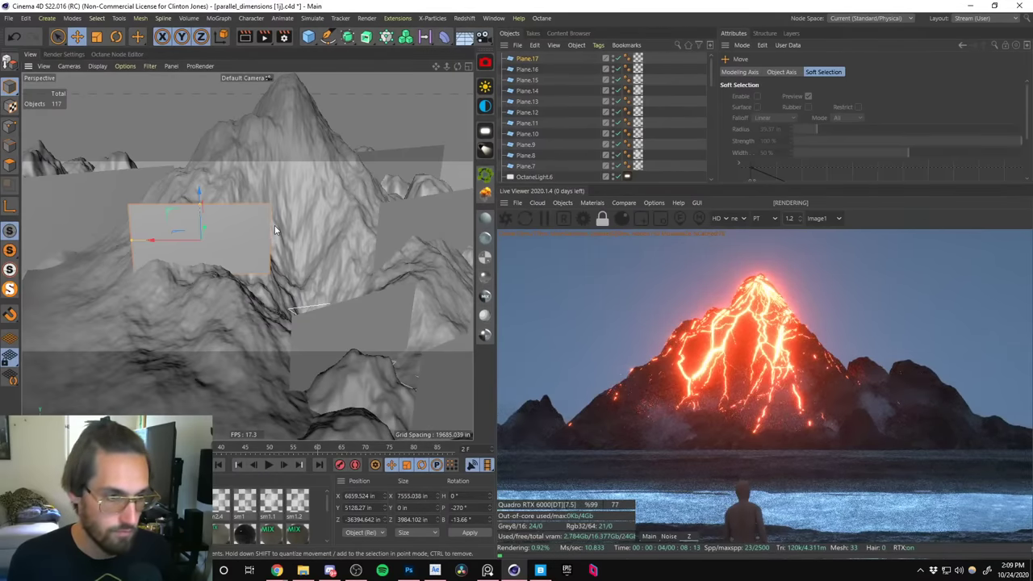
Duplicate Plane.17 to about X 8446, Y 4240, Z -29866 in and replace the copy's material tag with sm1.2.
{"action": "left_click_drag", "start_coordinate": [240, 210], "coordinate": [218, 241], "text": "alt"}
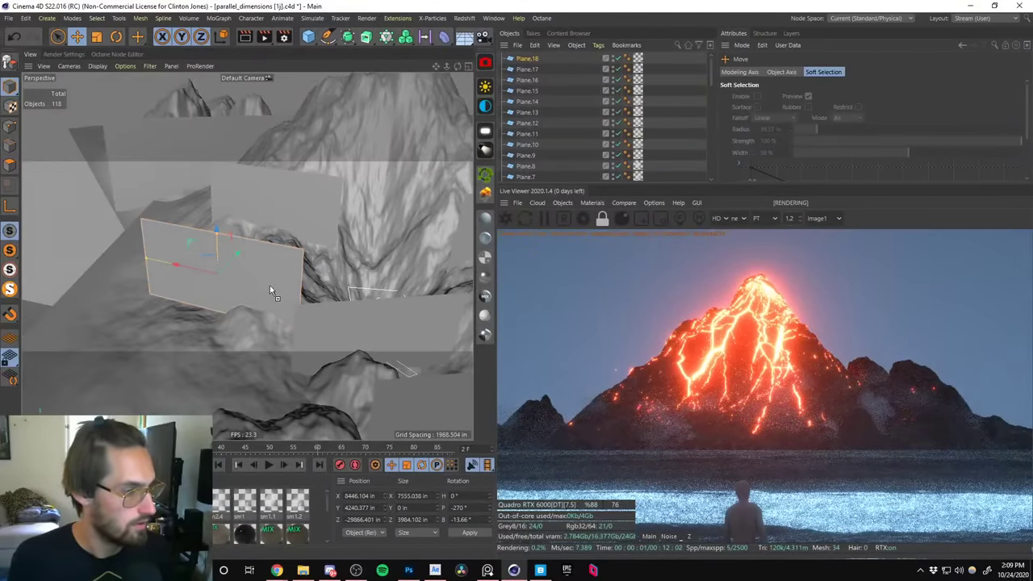
{"action": "left_click_drag", "start_coordinate": [270, 286], "coordinate": [270, 288]}
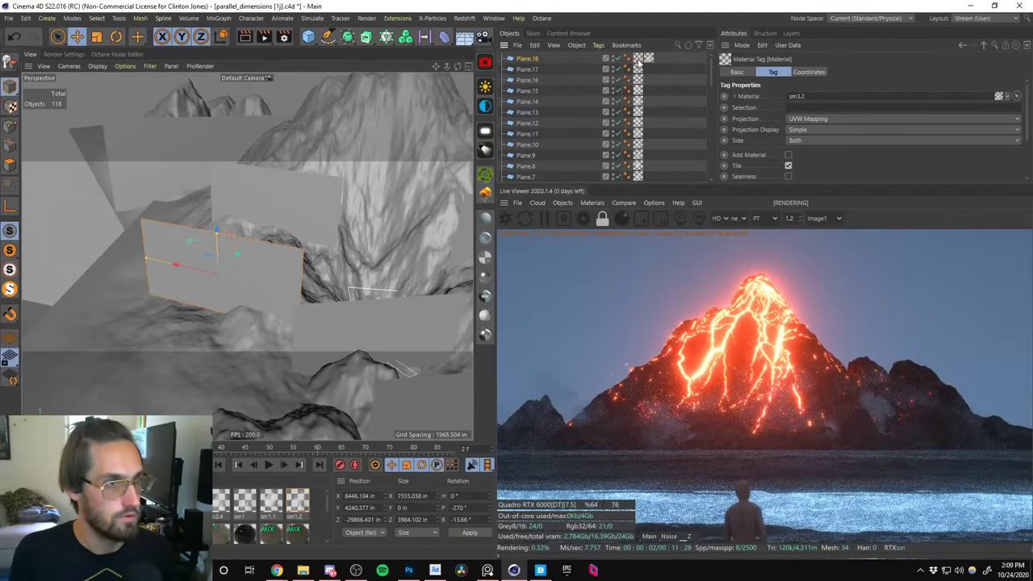
{"action": "key", "text": "Delete"}
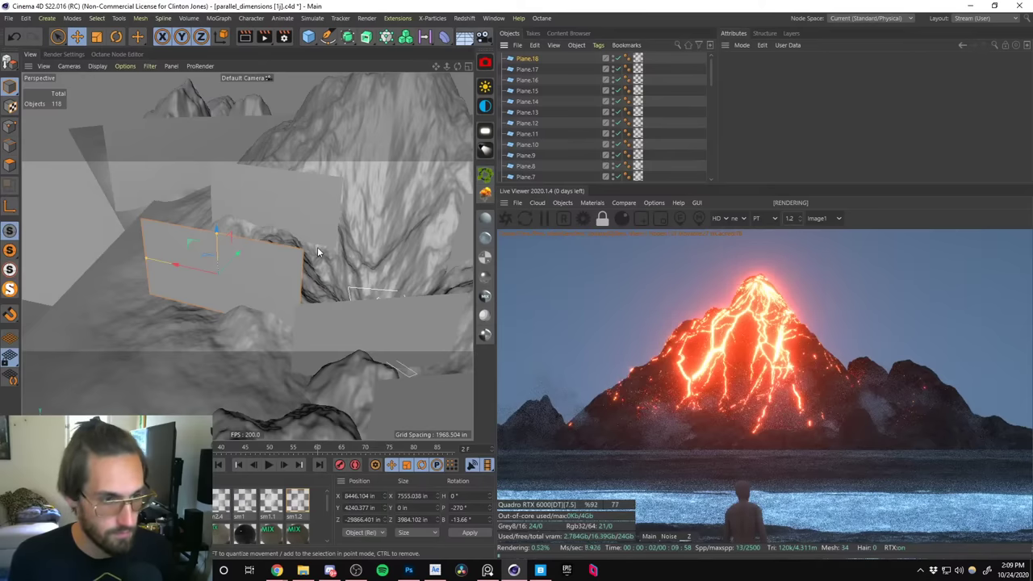
Save the project and switch the viewport back to the scene Camera.
{"action": "key", "text": "ctrl+s"}
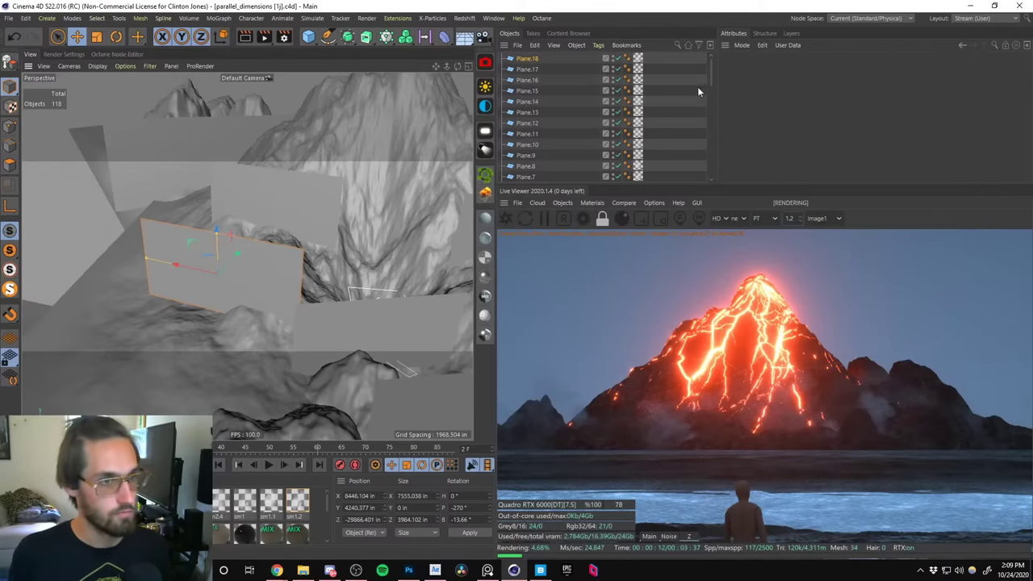
{"action": "left_click_drag", "start_coordinate": [712, 78], "coordinate": [716, 149]}
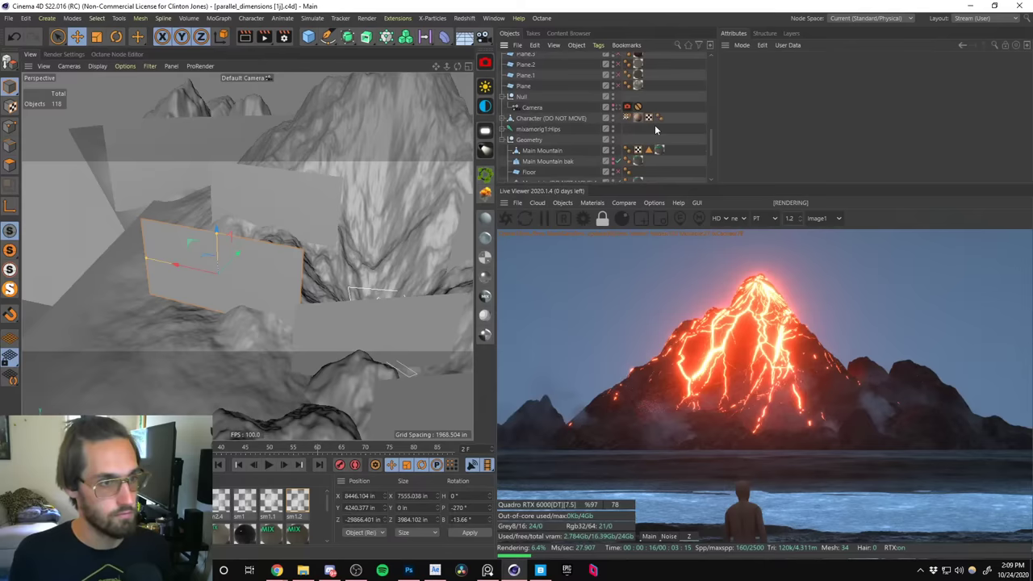
{"action": "left_click", "coordinate": [617, 108]}
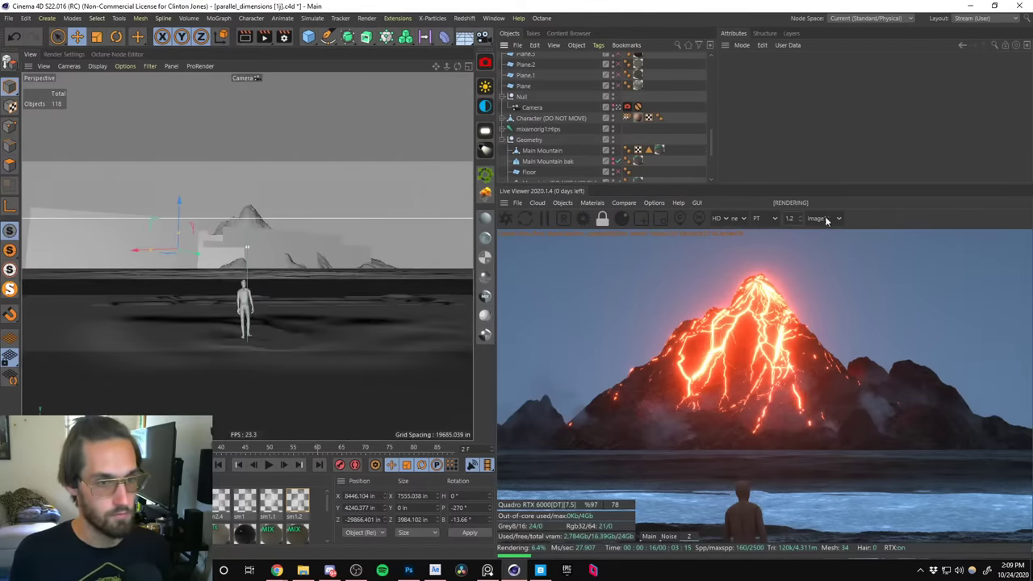
Set the Live Viewer's resolution scale to 0.5, centre the rendered frame and save the project.
{"action": "type", "text": "0.5"}
{"action": "key", "text": "Return"}
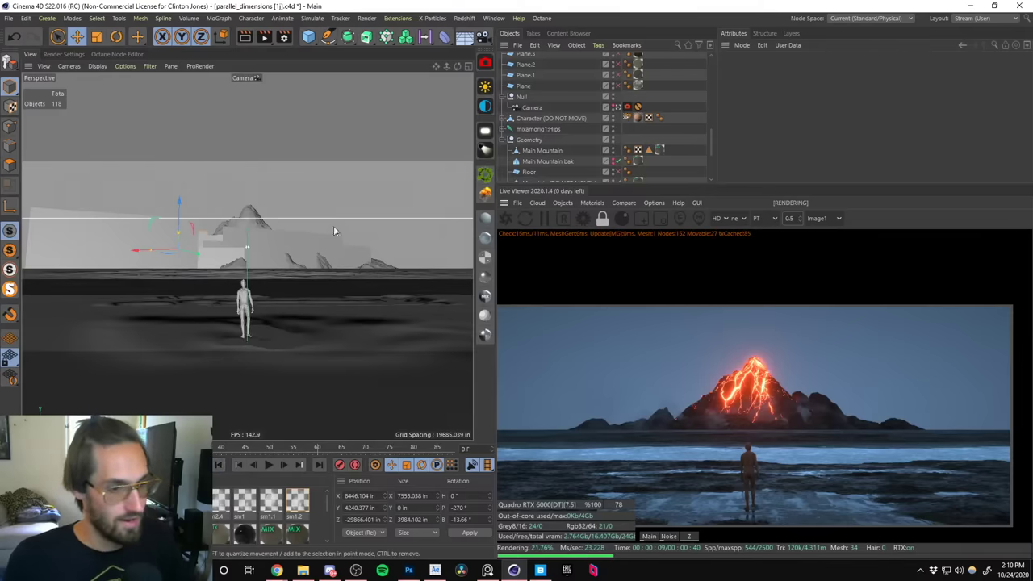
{"action": "left_click_drag", "start_coordinate": [759, 421], "coordinate": [768, 389]}
{"action": "key", "text": "ctrl+s"}
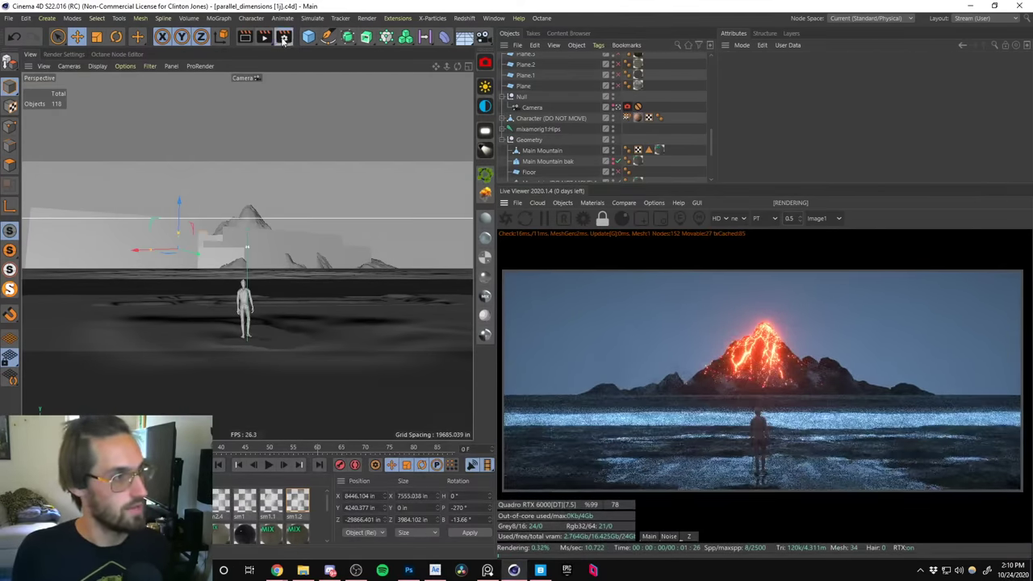
Lock the aspect ratio in the render output settings and set the width to 640 pixels.
{"action": "left_click", "coordinate": [284, 37]}
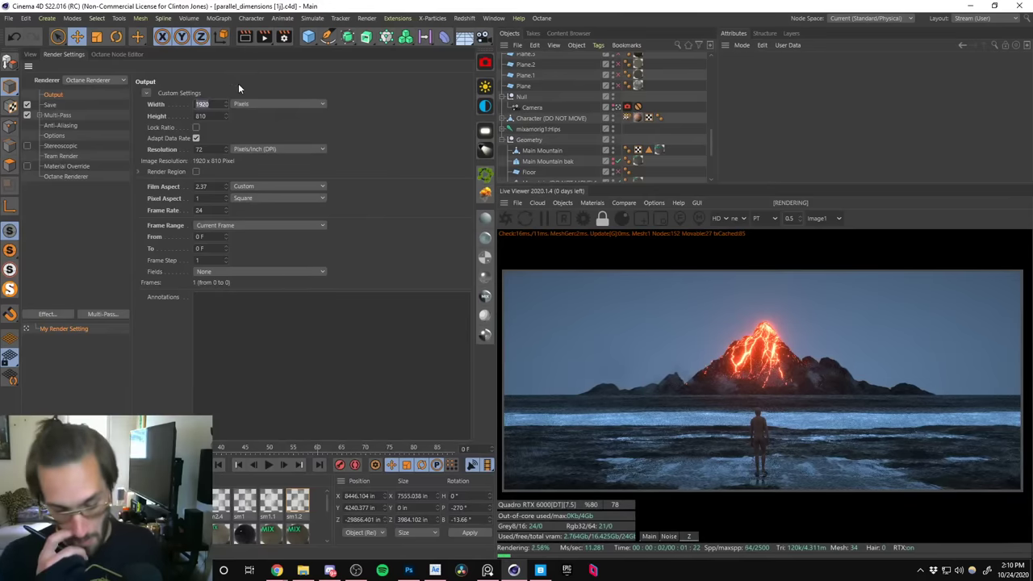
{"action": "left_click", "coordinate": [195, 127]}
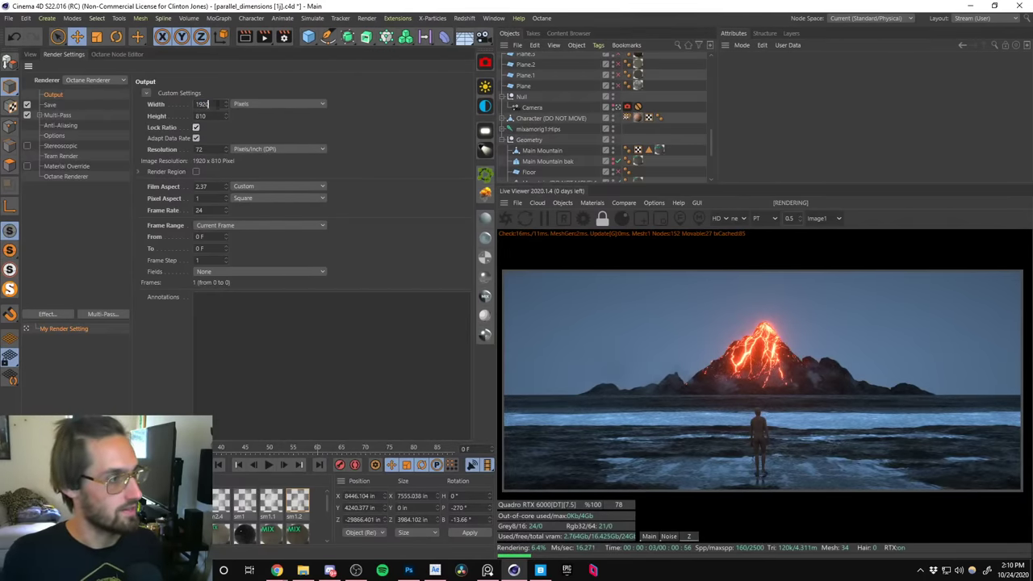
{"action": "type", "text": "640"}
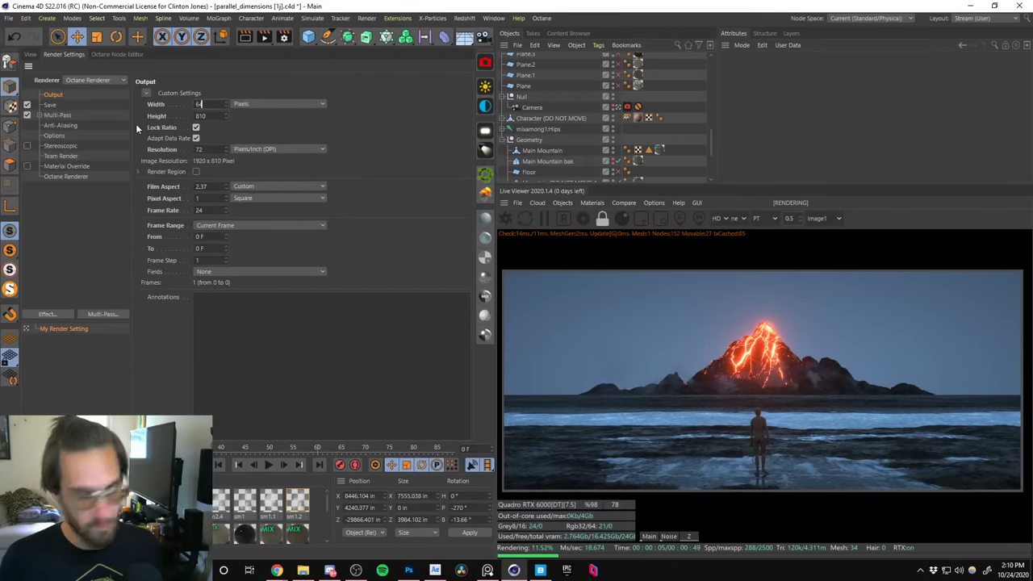
{"action": "key", "text": "Return"}
Set the render's frame range to All Frames with a frame rate of 24.
{"action": "left_click", "coordinate": [218, 225]}
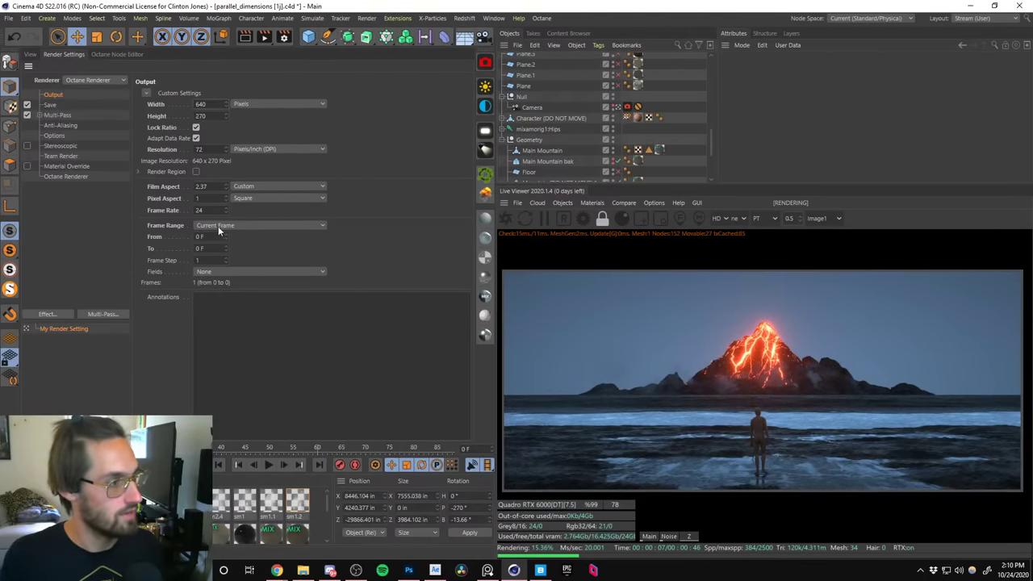
{"action": "left_click", "coordinate": [260, 252]}
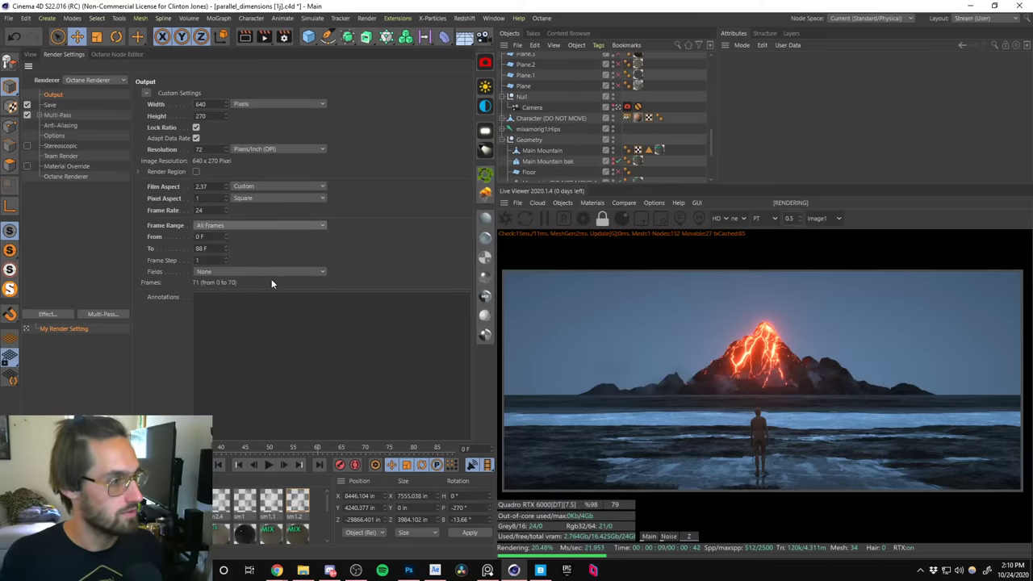
{"action": "left_click", "coordinate": [199, 210]}
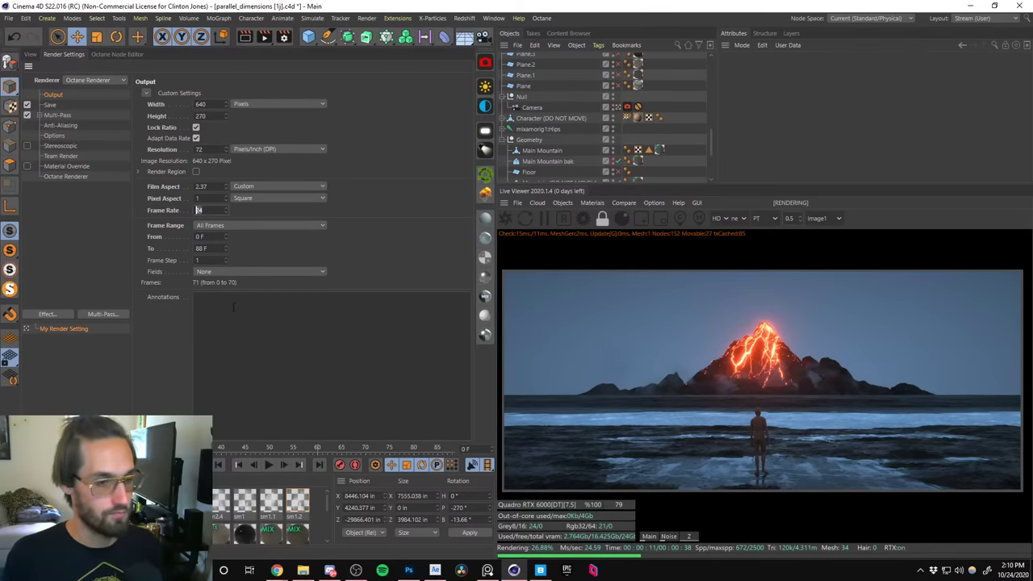
{"action": "type", "text": "24"}
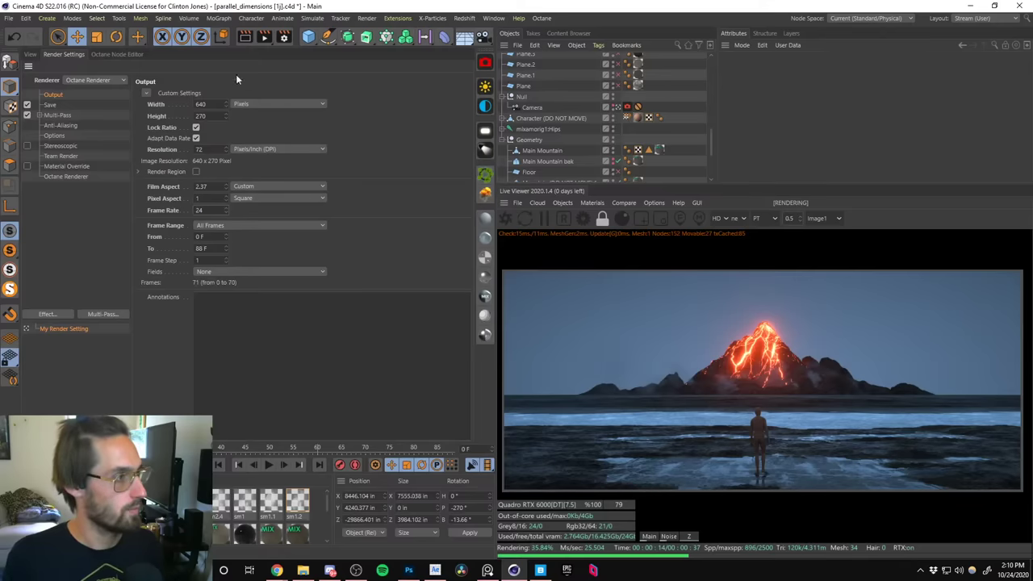
Browse for the regular image's save location in the 8. NVIDIA Contest project's _VFX\_renderoutput folder.
{"action": "left_click", "coordinate": [50, 105]}
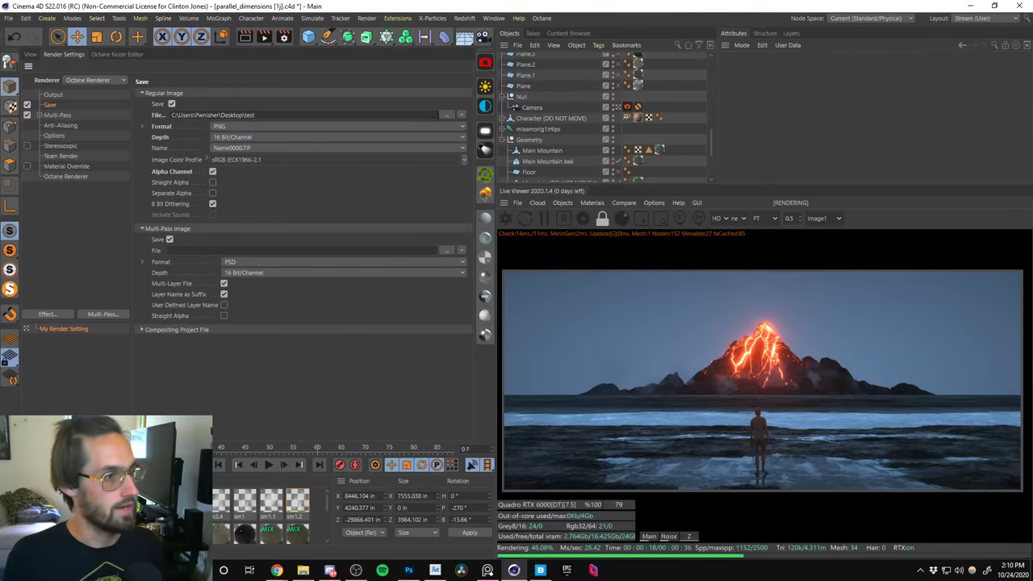
{"action": "left_click", "coordinate": [389, 115]}
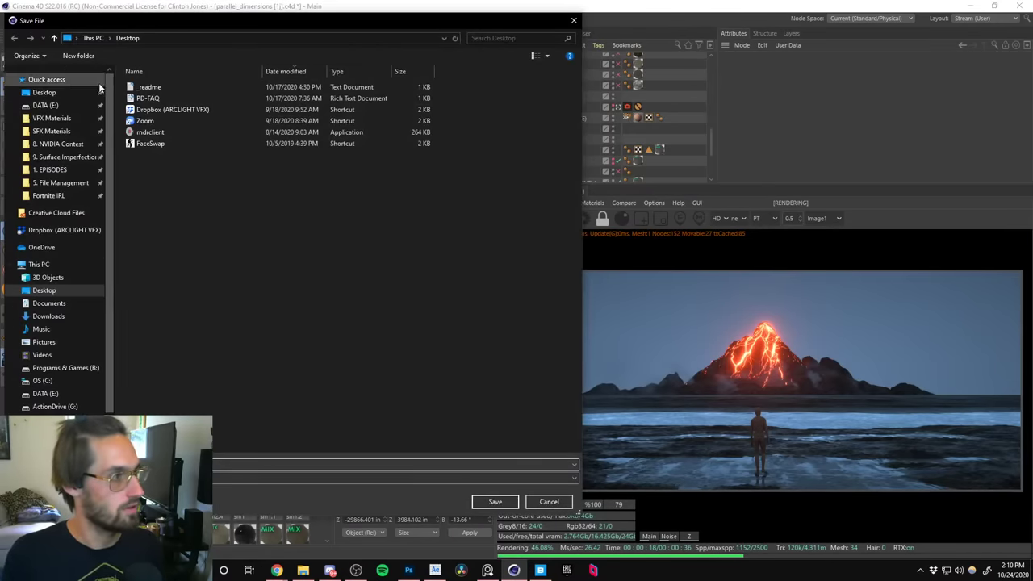
{"action": "left_click", "coordinate": [57, 143]}
{"action": "double_click", "coordinate": [157, 143]}
{"action": "double_click", "coordinate": [160, 87]}
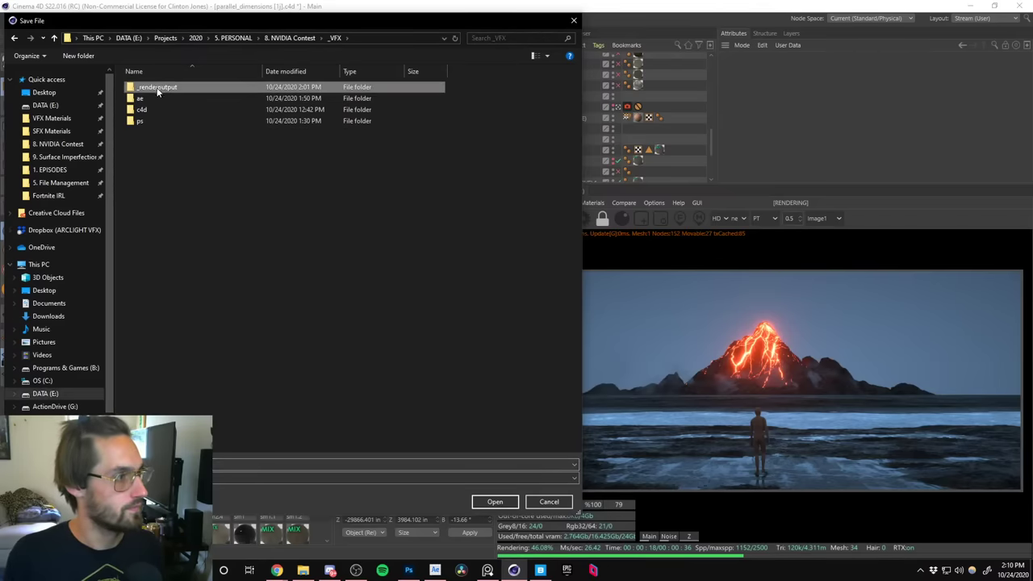
Create an iterations folder inside _renderoutput and set the regular image's output file there as v1.
{"action": "key", "text": "ctrl+shift+n"}
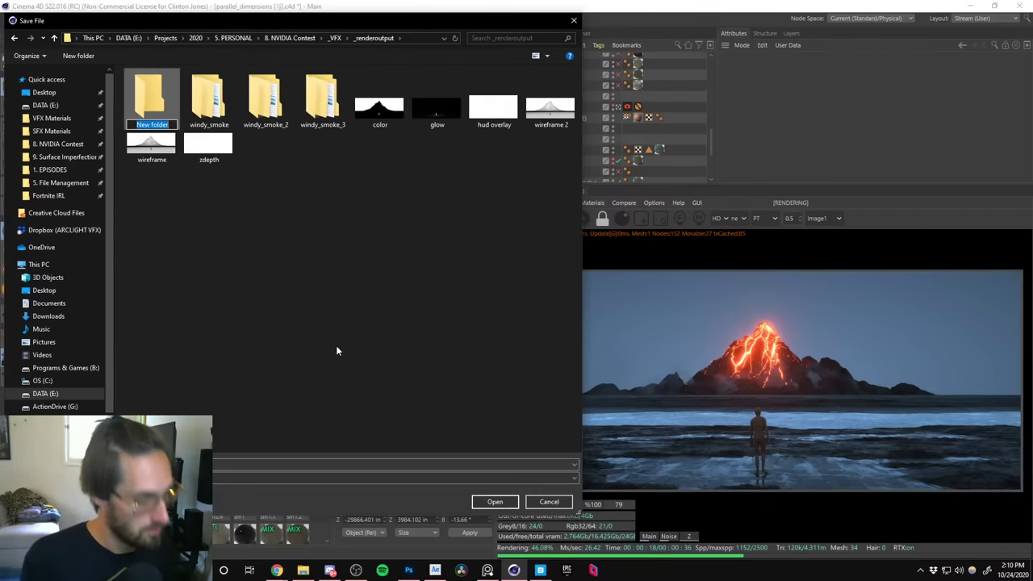
{"action": "type", "text": "te"}
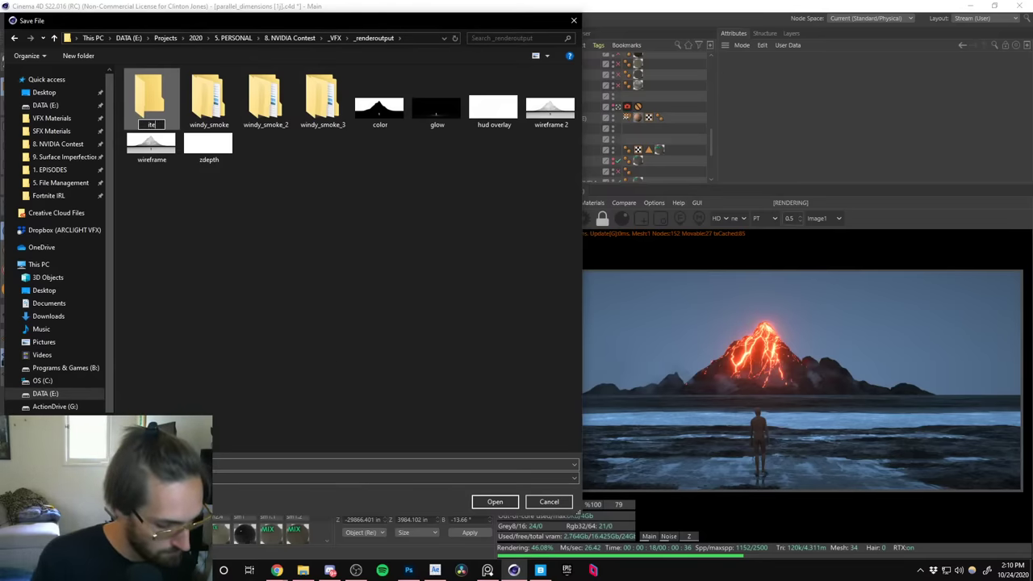
{"action": "type", "text": "st_iterations"}
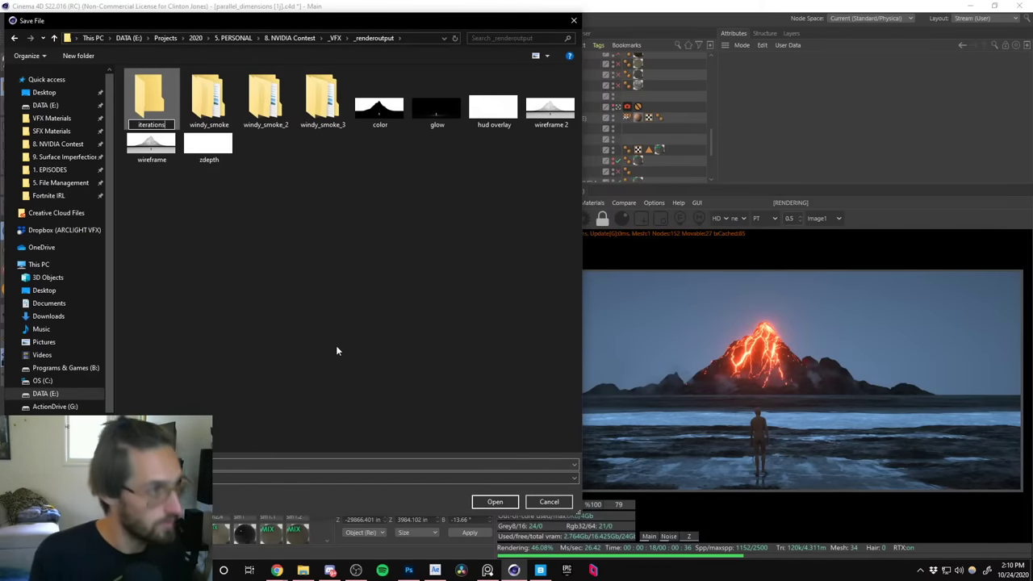
{"action": "key", "text": "Return"}
{"action": "key", "text": "Return"}
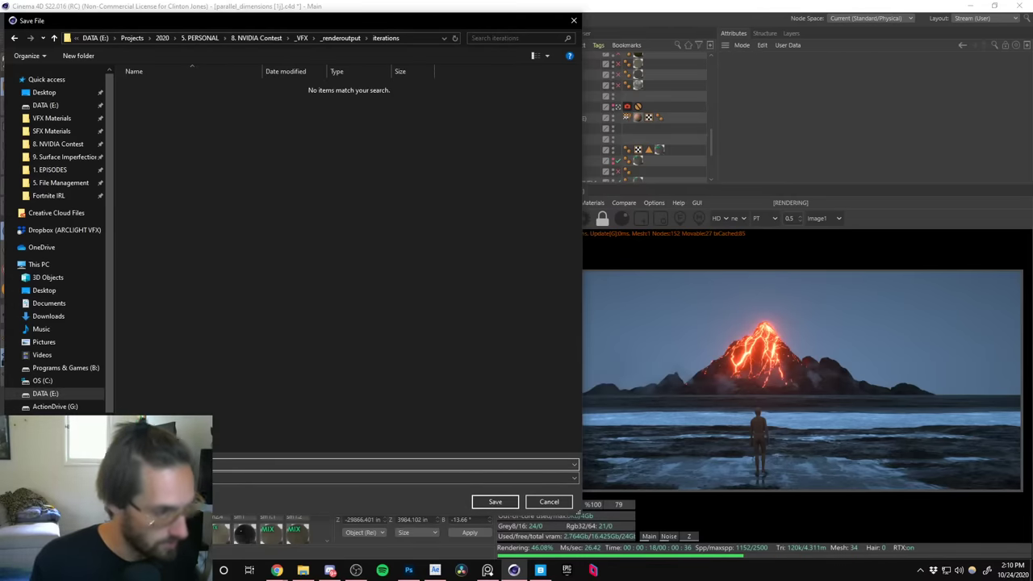
{"action": "type", "text": "v1"}
{"action": "key", "text": "Return"}
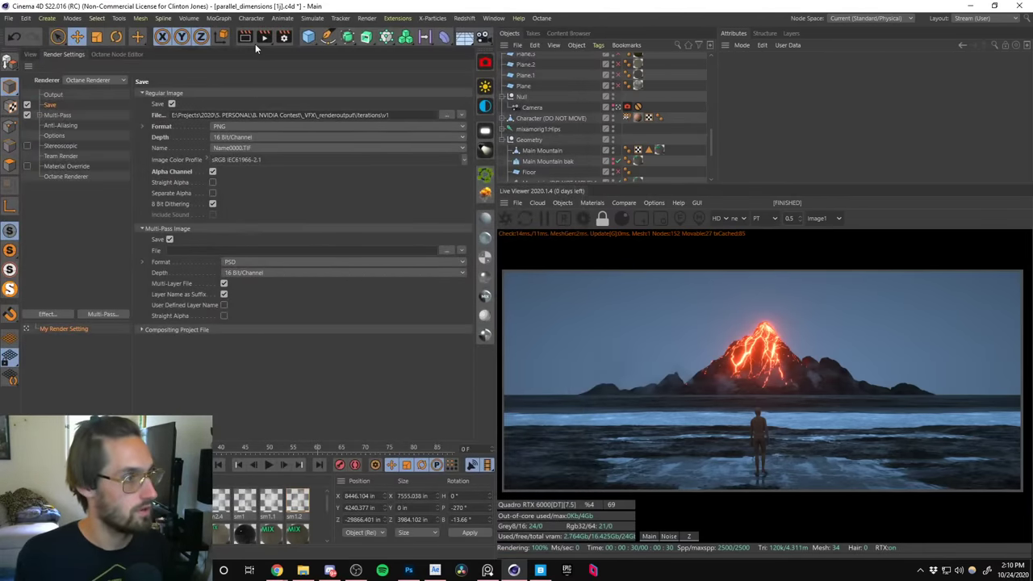
Set the maximum samples of the Octane pathtracing kernel to 500 and close the Octane settings.
{"action": "left_click", "coordinate": [540, 18]}
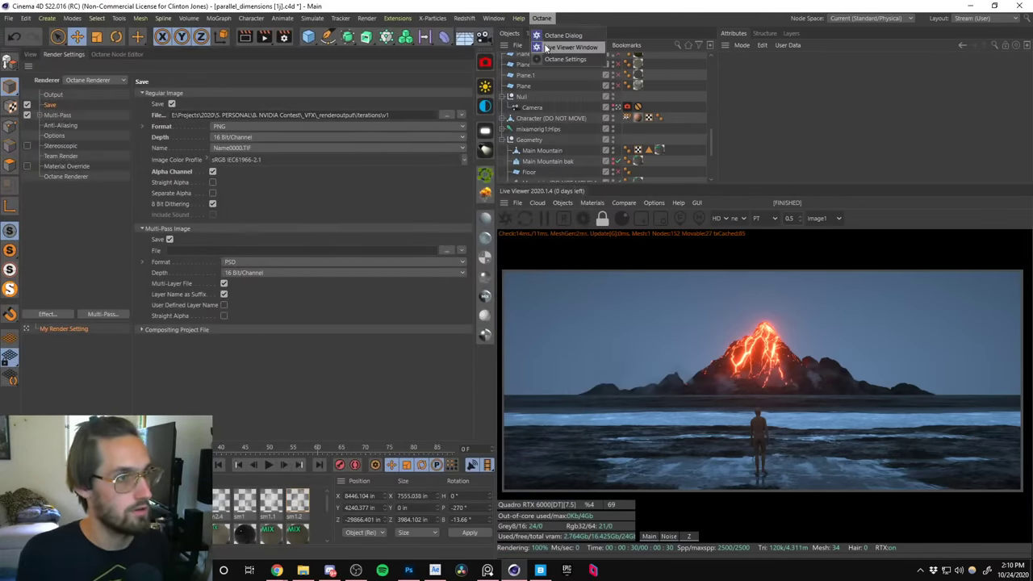
{"action": "left_click", "coordinate": [546, 47]}
{"action": "left_click", "coordinate": [541, 17]}
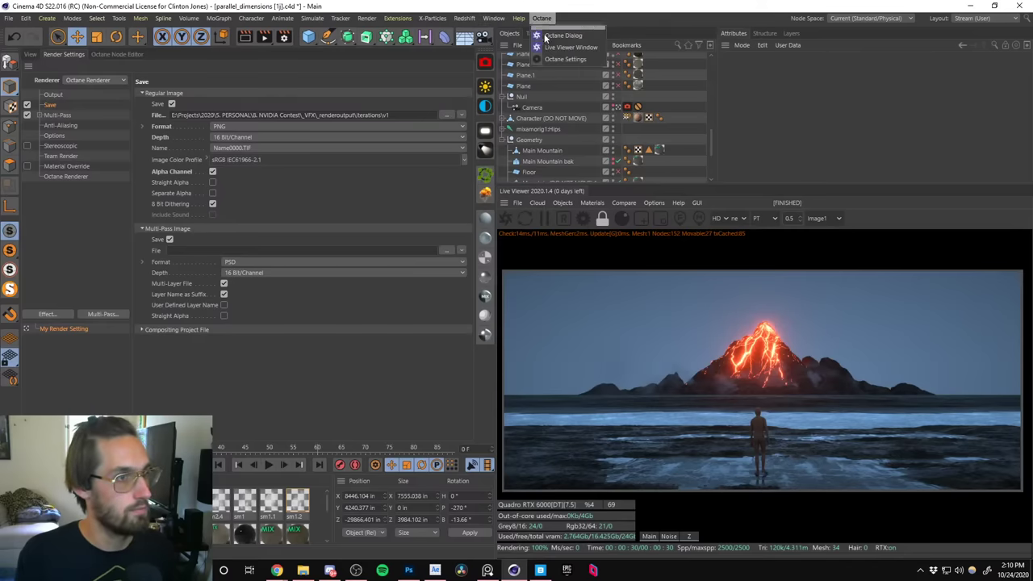
{"action": "left_click", "coordinate": [555, 59]}
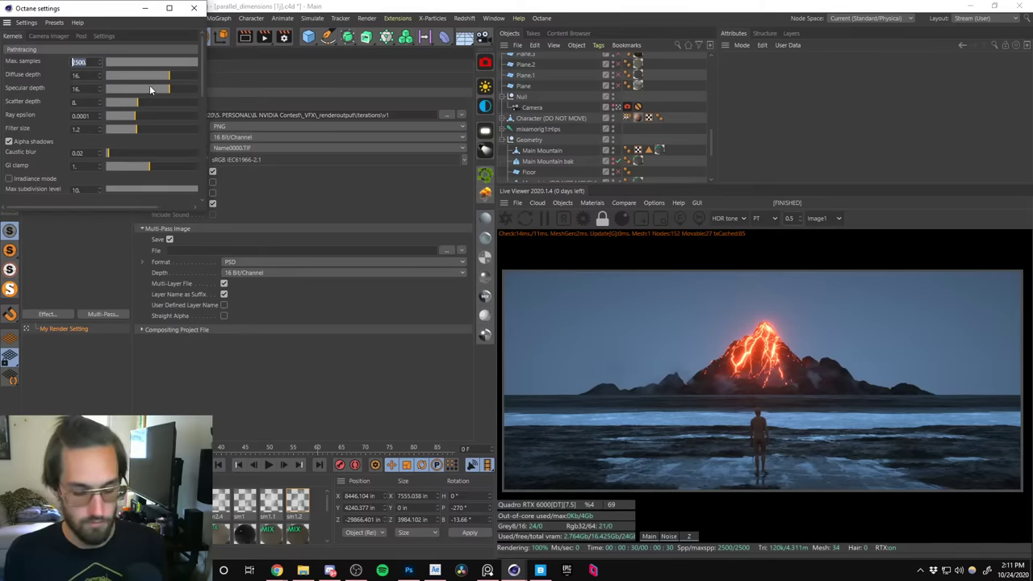
{"action": "type", "text": "450"}
{"action": "key", "text": "Return"}
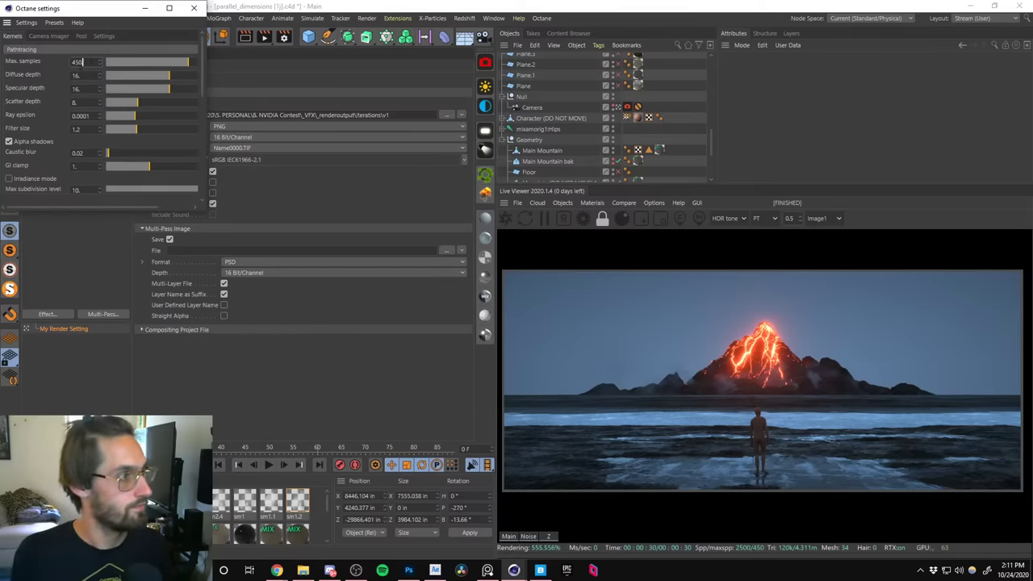
{"action": "type", "text": "500"}
{"action": "key", "text": "Return"}
{"action": "left_click", "coordinate": [194, 8]}
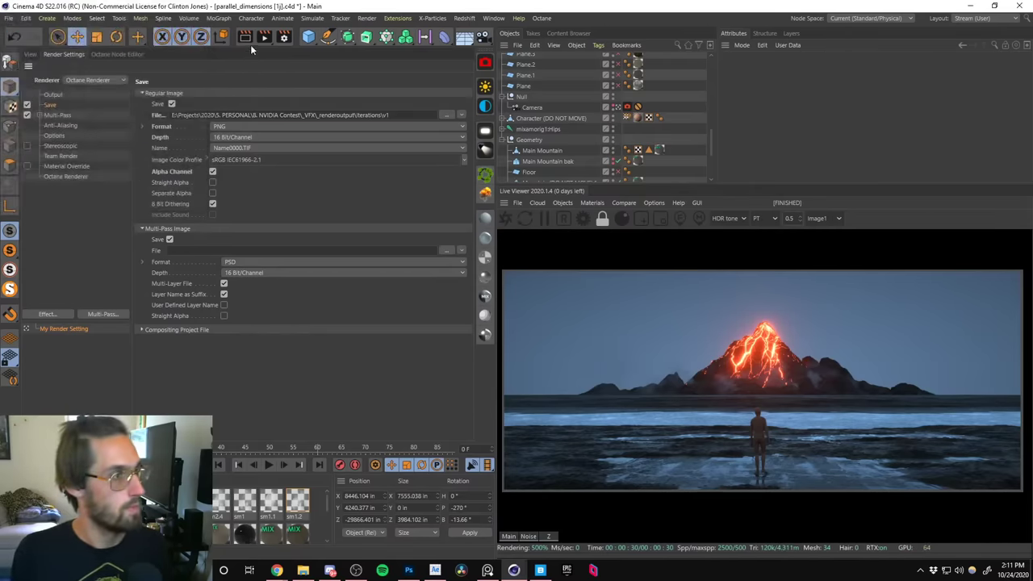
Render all frames to the Picture Viewer and maximize its window.
{"action": "left_click", "coordinate": [263, 38]}
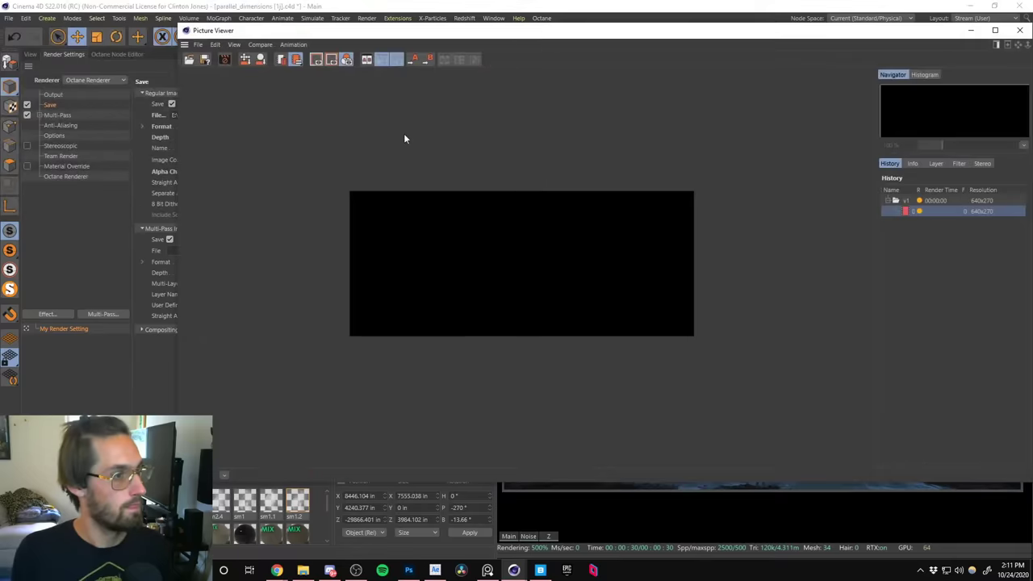
{"action": "double_click", "coordinate": [609, 30]}
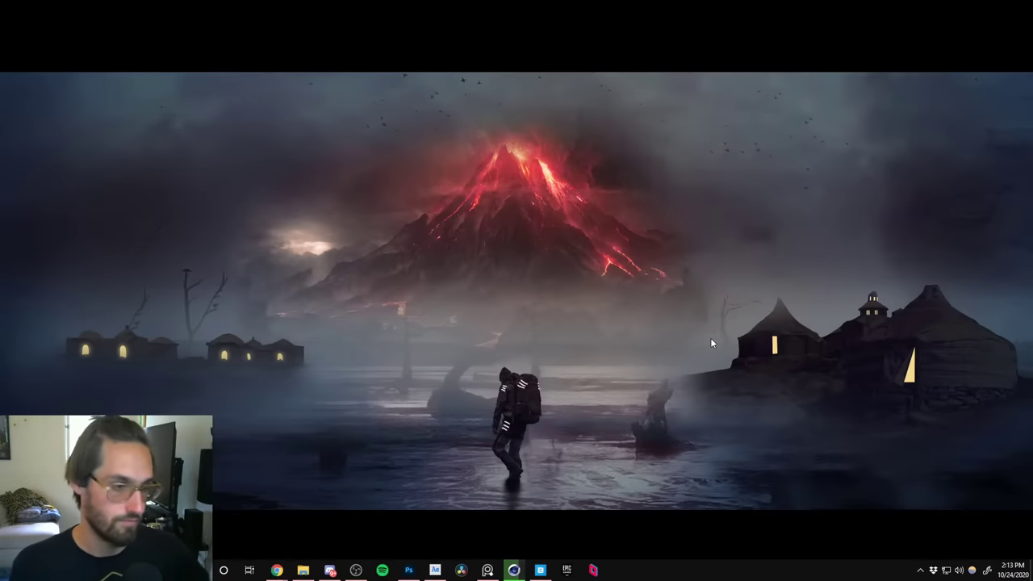
{"action": "mouse_move", "coordinate": [277, 570]}
{"action": "left_click", "coordinate": [321, 543]}
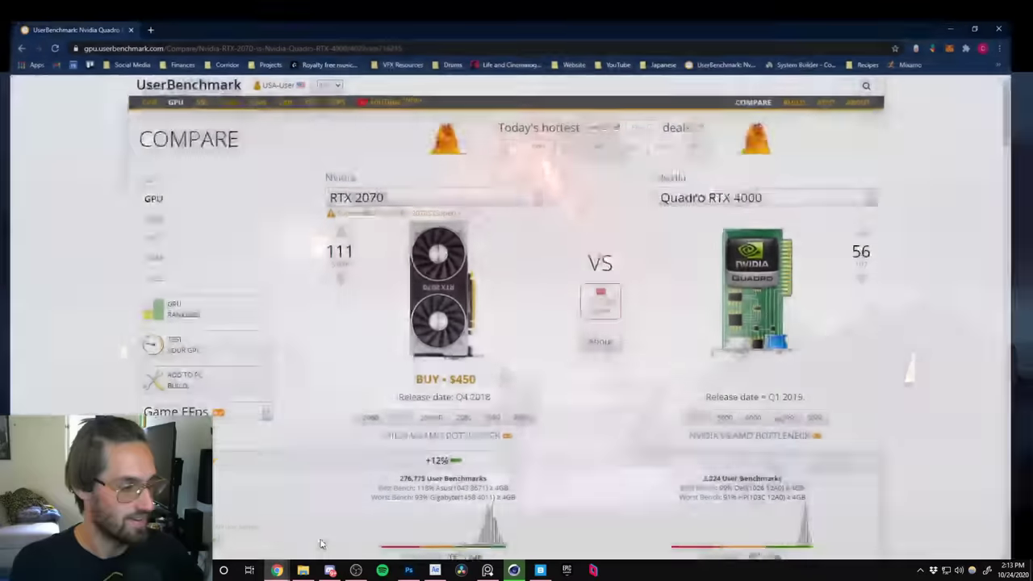
{"action": "left_click", "coordinate": [971, 6]}
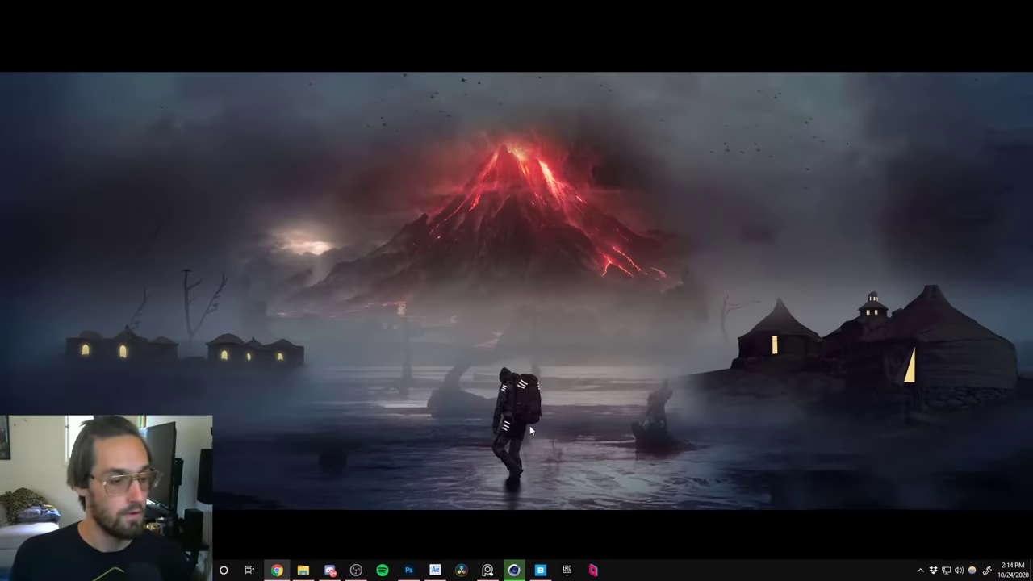
Return to the Picture Viewer and play back the finished frames of the v1 render to check the smoke and water motion.
{"action": "left_click", "coordinate": [513, 570]}
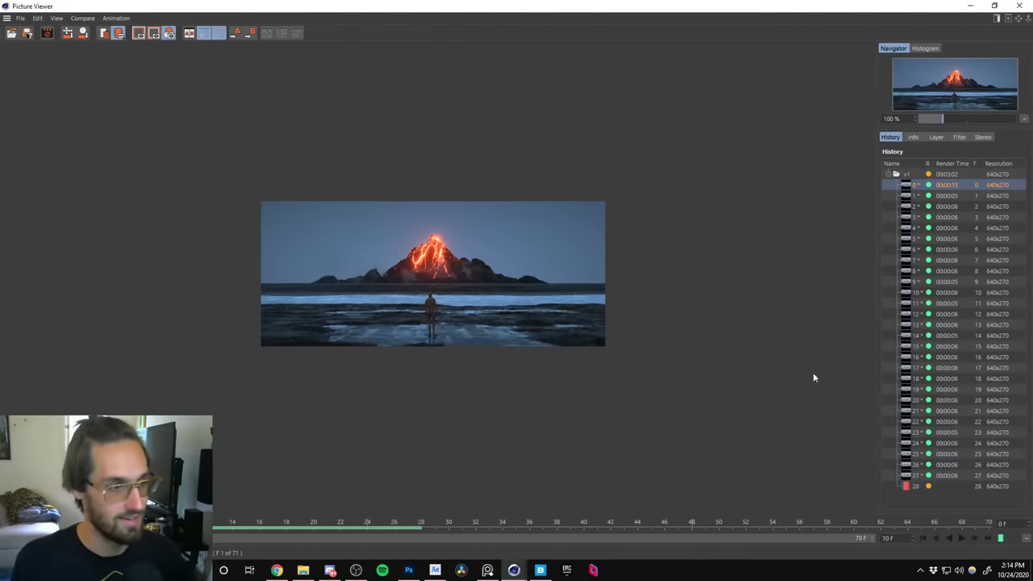
{"action": "left_click", "coordinate": [961, 538]}
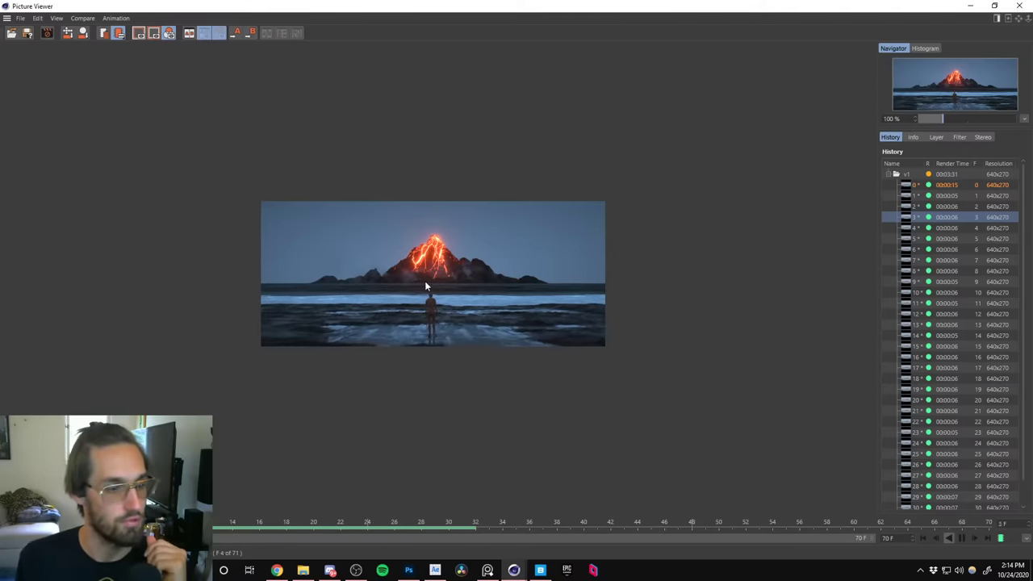
{"action": "left_click", "coordinate": [988, 539]}
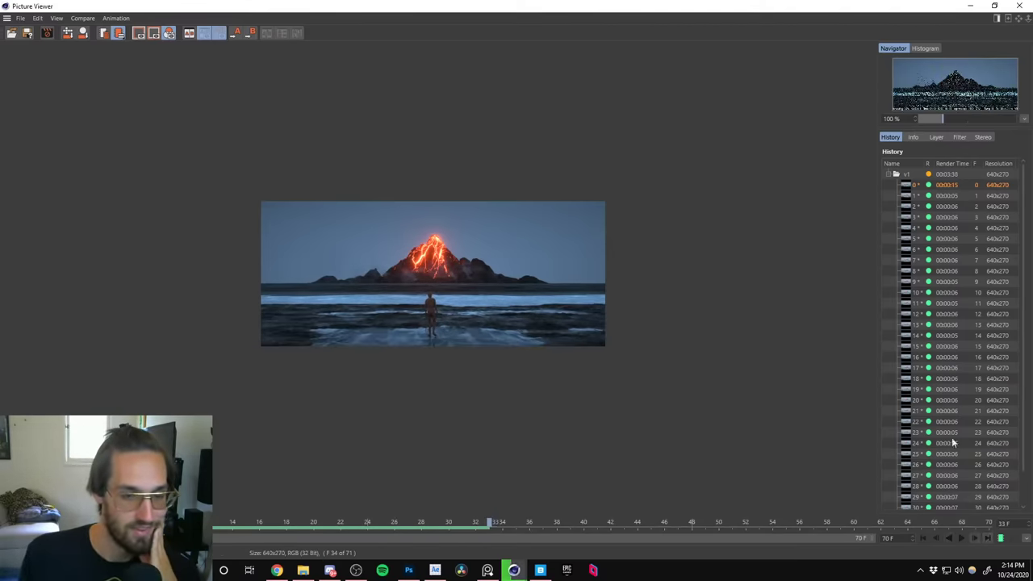
{"action": "left_click", "coordinate": [973, 6]}
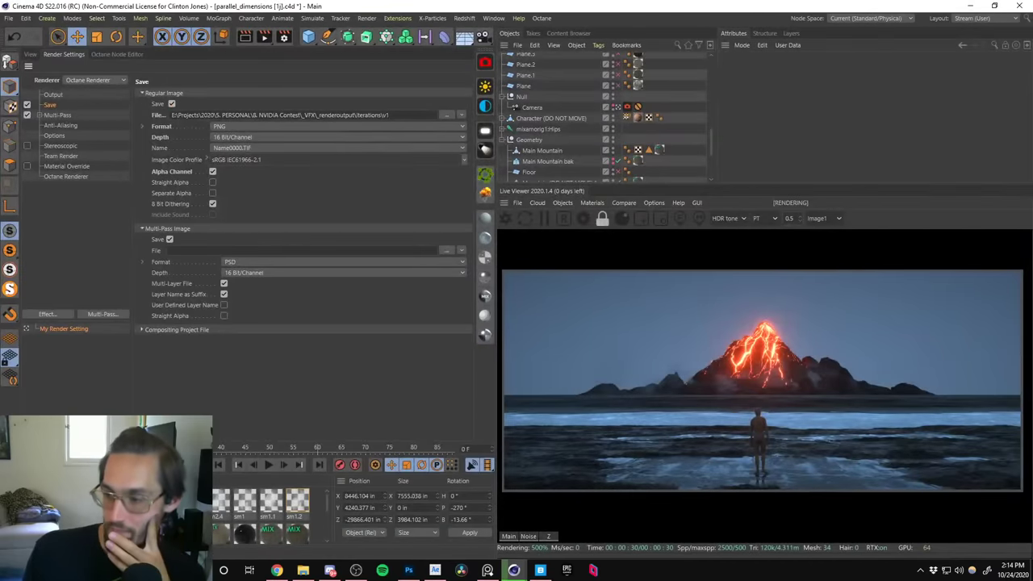
{"action": "left_click", "coordinate": [277, 570]}
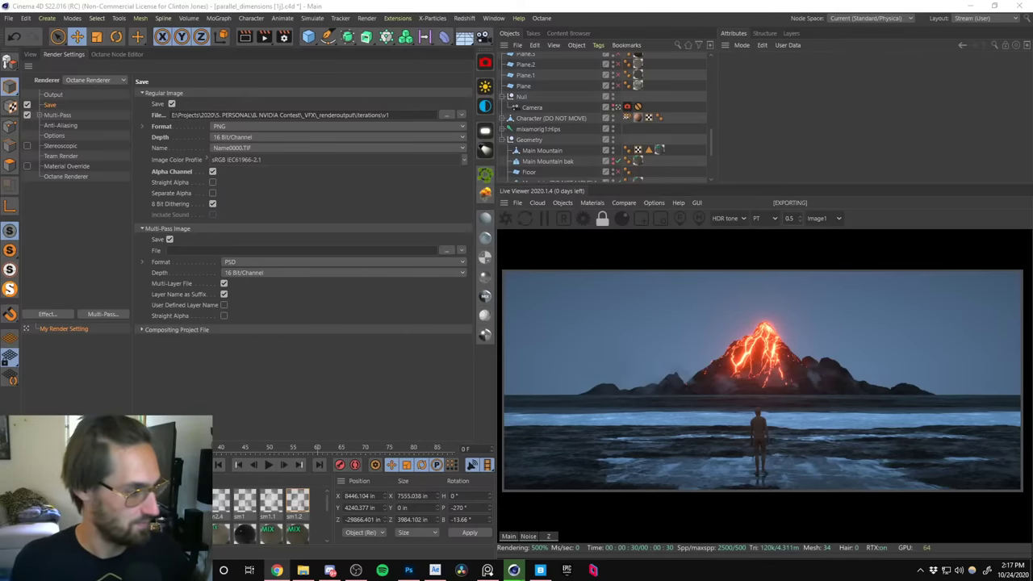
Set the blackbody emission power of the OctDiffuse2 material to 150.
{"action": "left_click", "coordinate": [165, 520]}
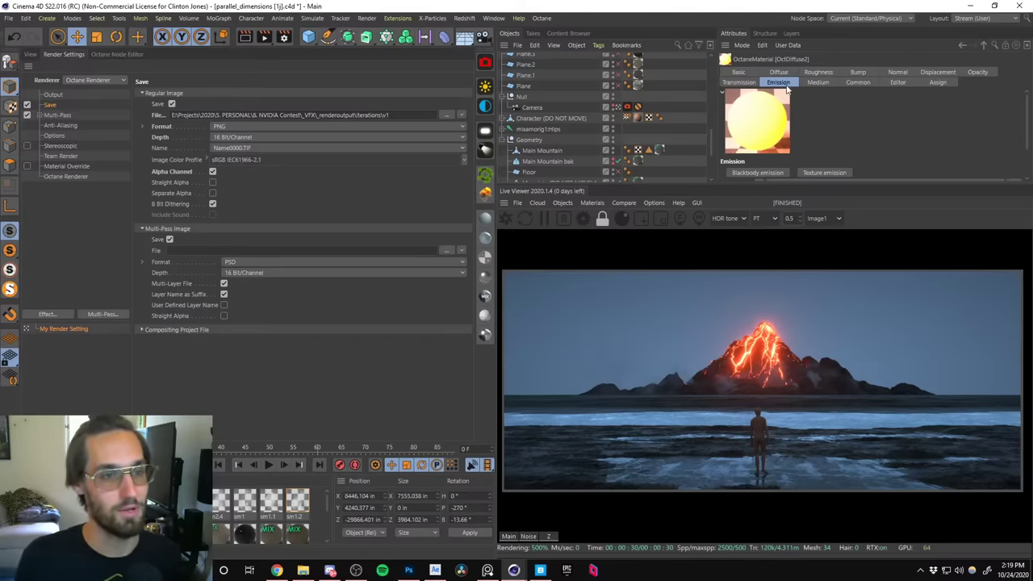
{"action": "left_click_drag", "start_coordinate": [1027, 127], "coordinate": [1027, 156]}
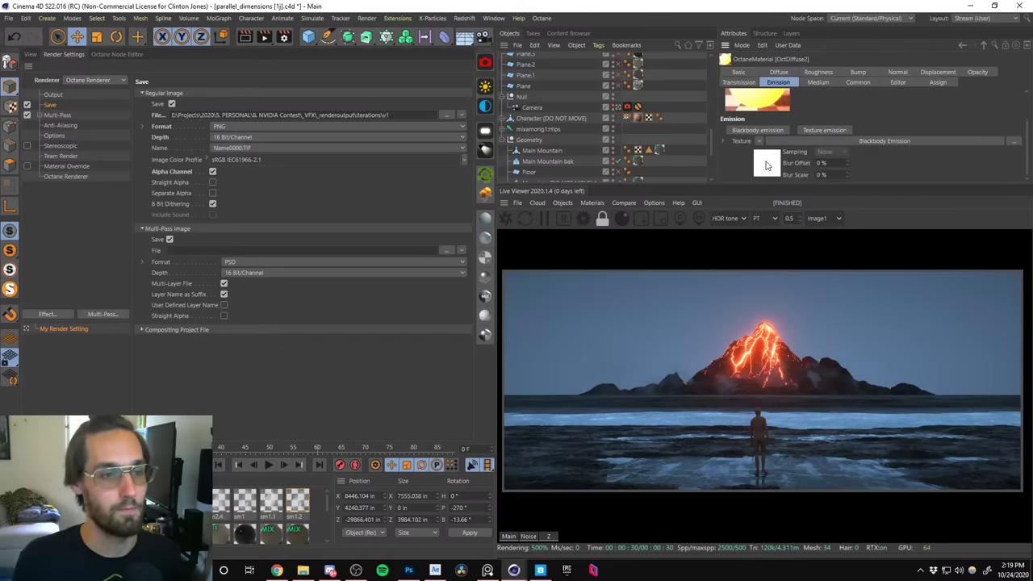
{"action": "left_click", "coordinate": [769, 163]}
{"action": "type", "text": "150"}
{"action": "key", "text": "Return"}
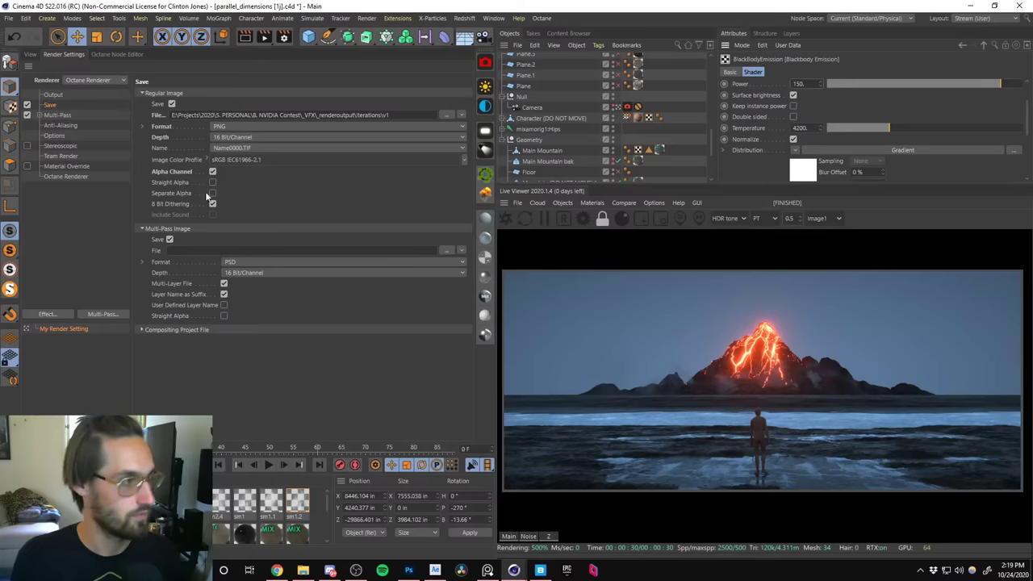
Reopen the Picture Viewer and examine the looping v1 render at actual size and enlarged, checking the volcano, smoke and character.
{"action": "left_click", "coordinate": [128, 55]}
{"action": "left_click", "coordinate": [64, 54]}
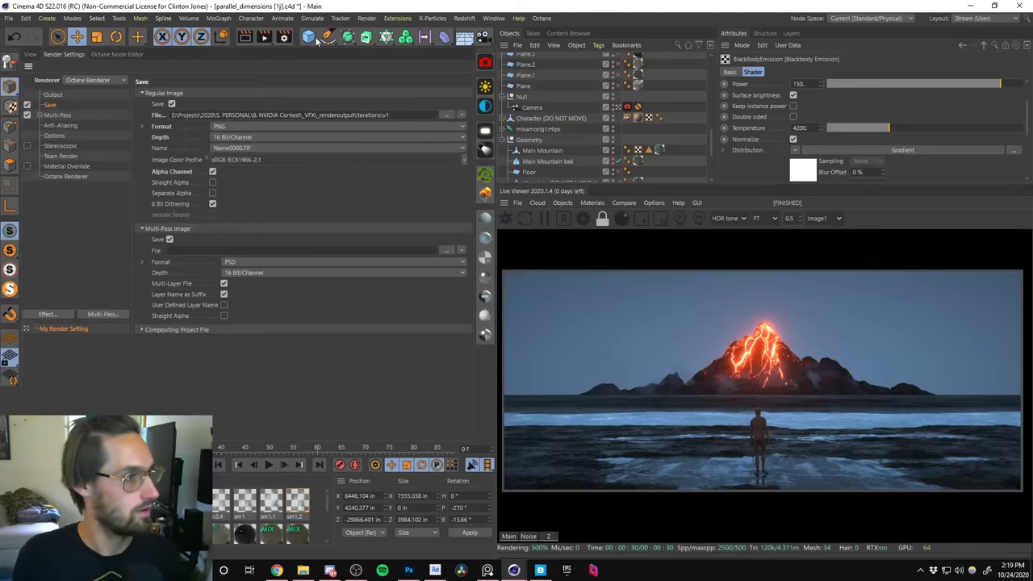
{"action": "left_click", "coordinate": [493, 18]}
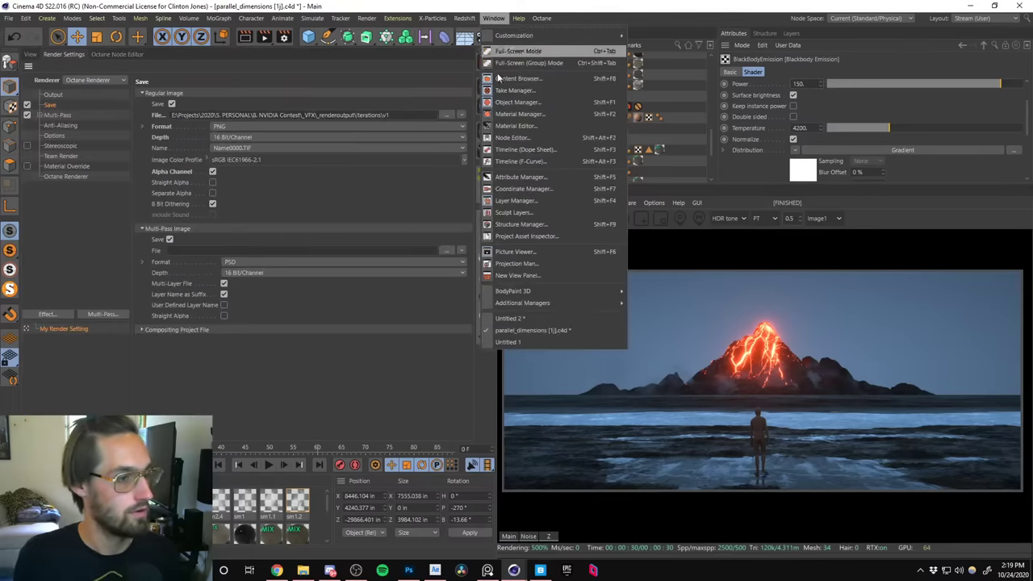
{"action": "left_click", "coordinate": [514, 252]}
{"action": "double_click", "coordinate": [616, 169]}
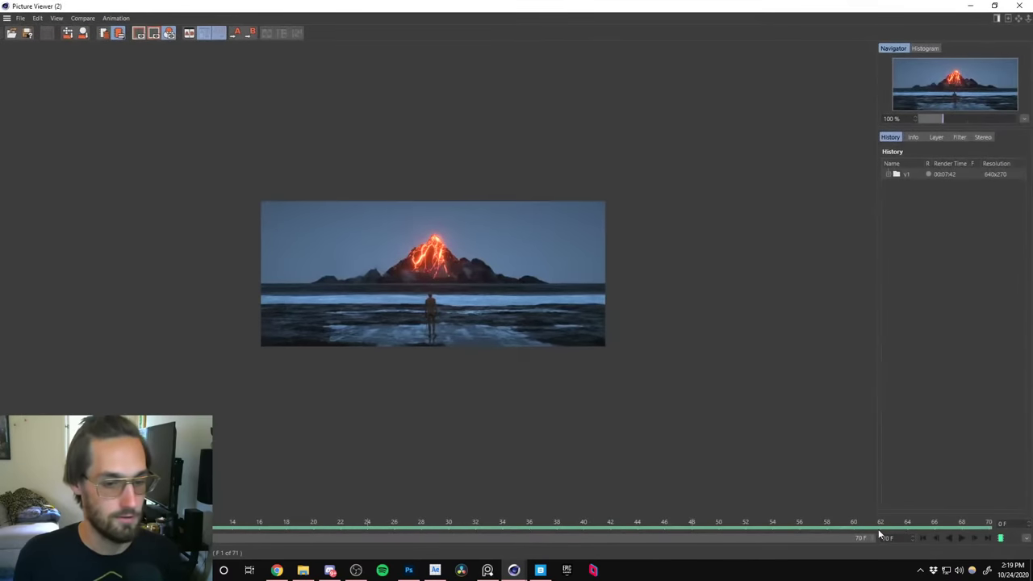
{"action": "left_click", "coordinate": [962, 539]}
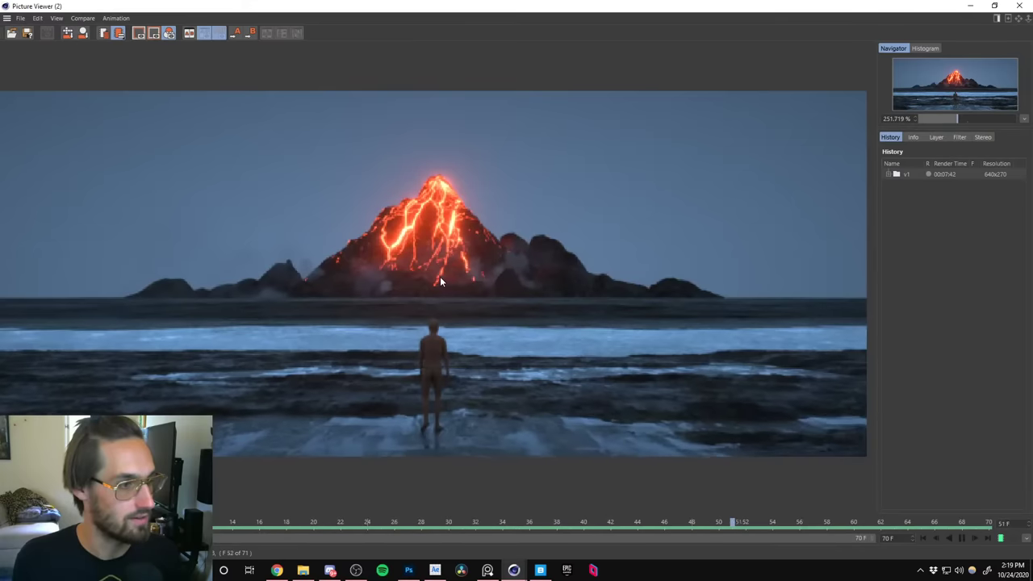
{"action": "scroll", "coordinate": [439, 276], "scroll_direction": "up", "scroll_amount": 5}
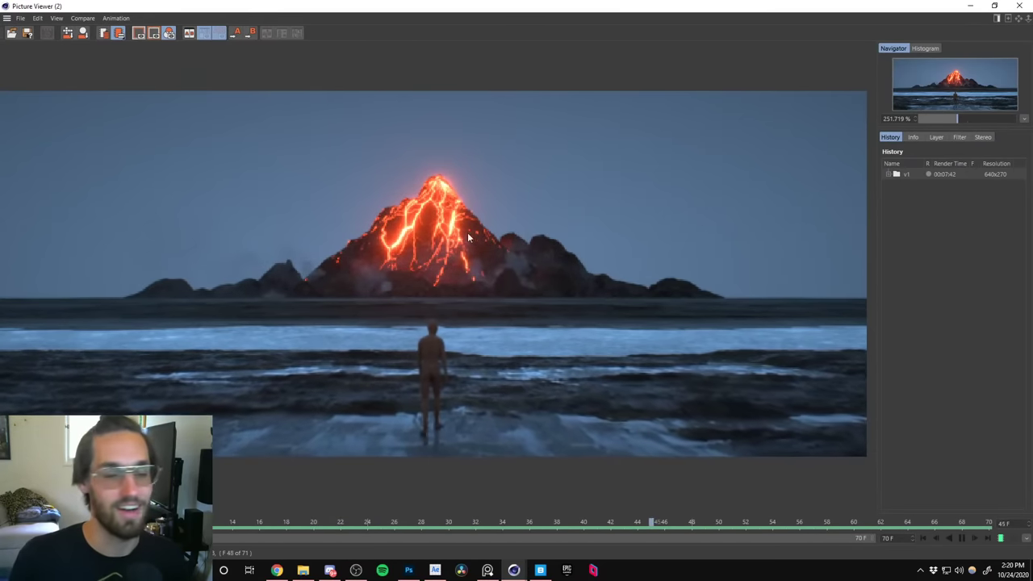
{"action": "double_click", "coordinate": [447, 276]}
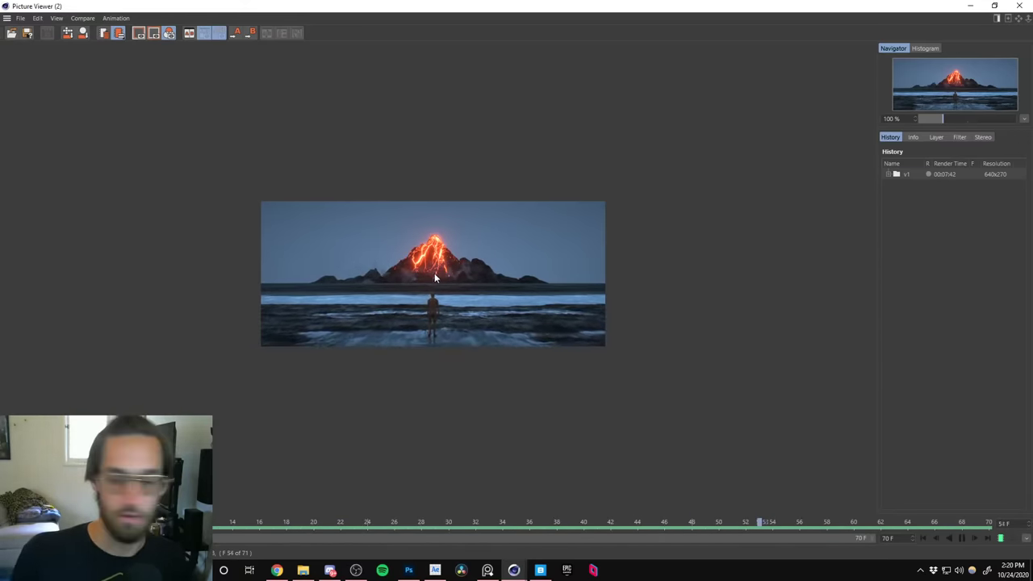
{"action": "scroll", "coordinate": [438, 276], "scroll_direction": "up", "scroll_amount": 4}
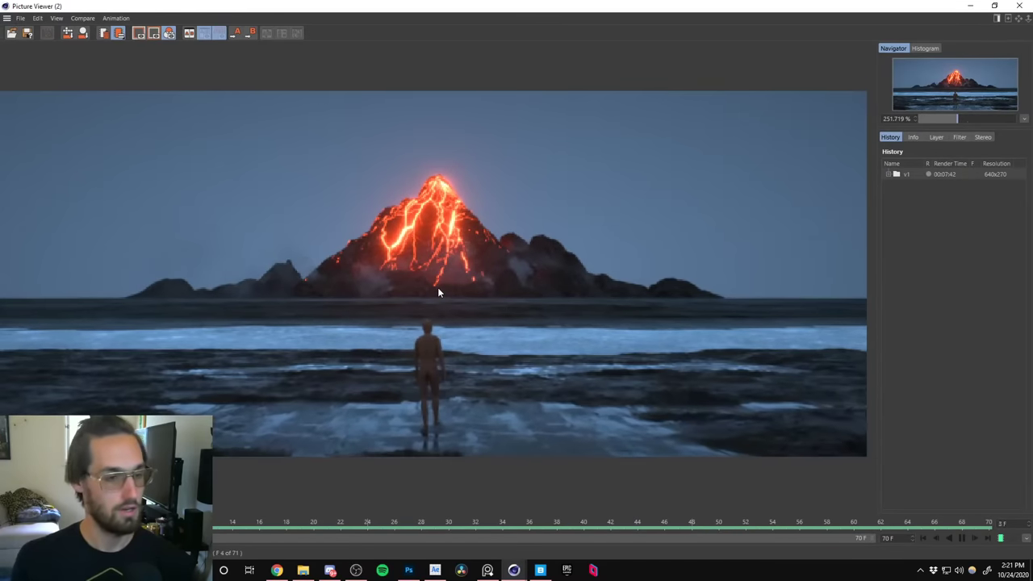
{"action": "left_click", "coordinate": [970, 6]}
{"action": "left_click", "coordinate": [968, 8]}
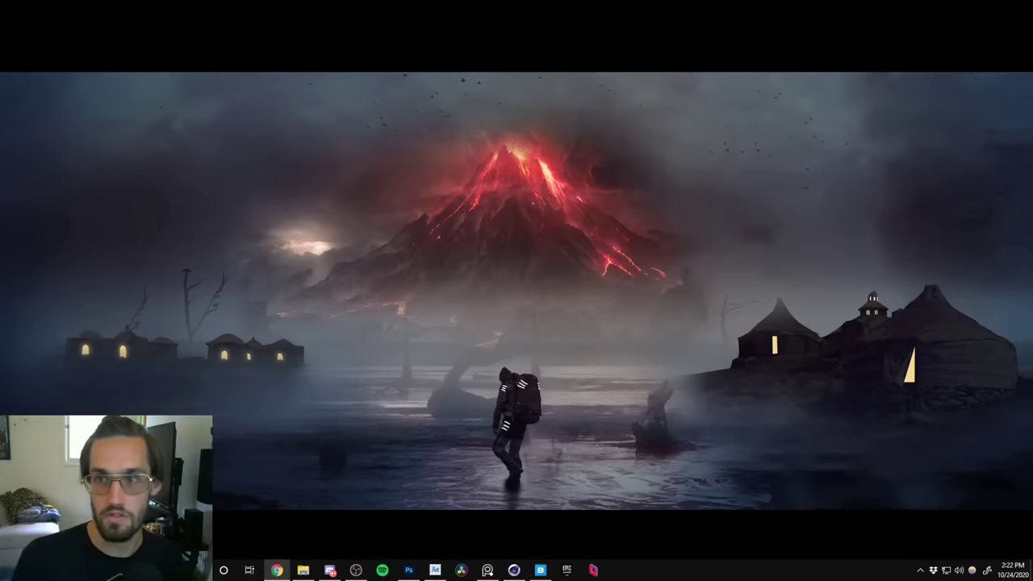
Bring up the Quixel Rebirth video on YouTube and skim its first half, examining the fog and lighting over the rocky landscapes.
{"action": "left_click_drag", "start_coordinate": [1032, 166], "coordinate": [899, 171]}
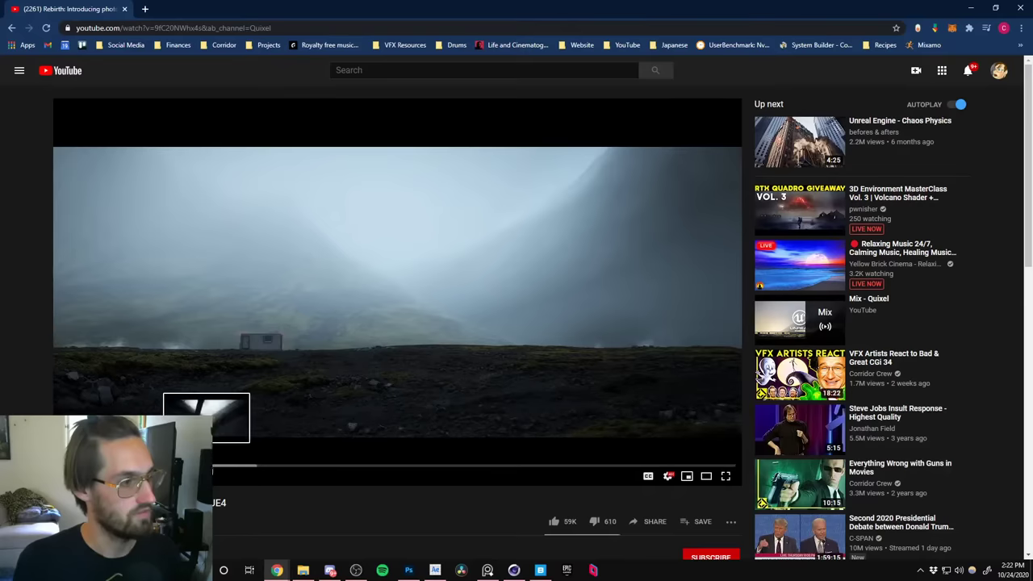
{"action": "left_click", "coordinate": [207, 470]}
{"action": "left_click", "coordinate": [241, 470]}
{"action": "left_click", "coordinate": [261, 470]}
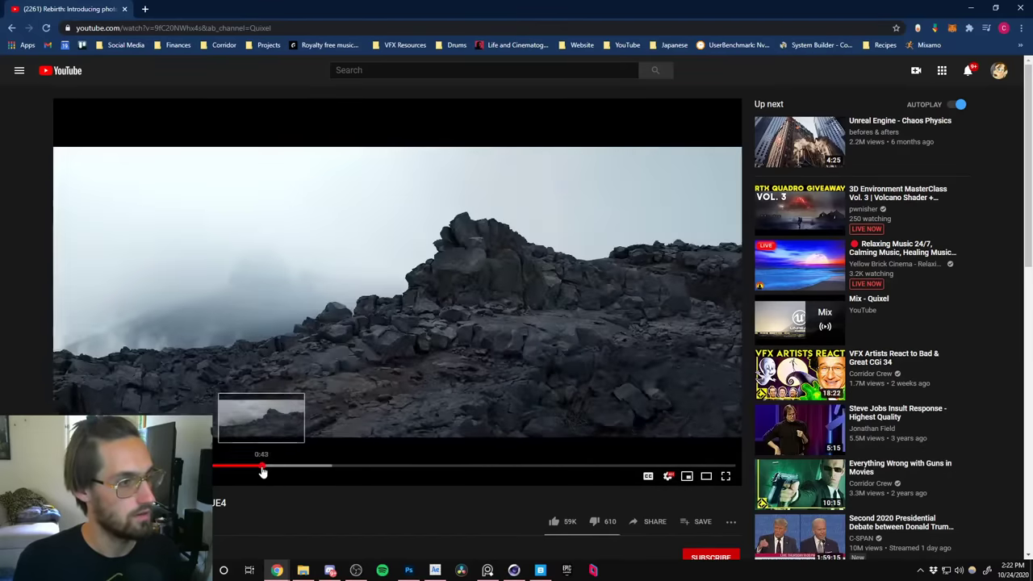
{"action": "left_click_drag", "start_coordinate": [263, 472], "coordinate": [242, 469]}
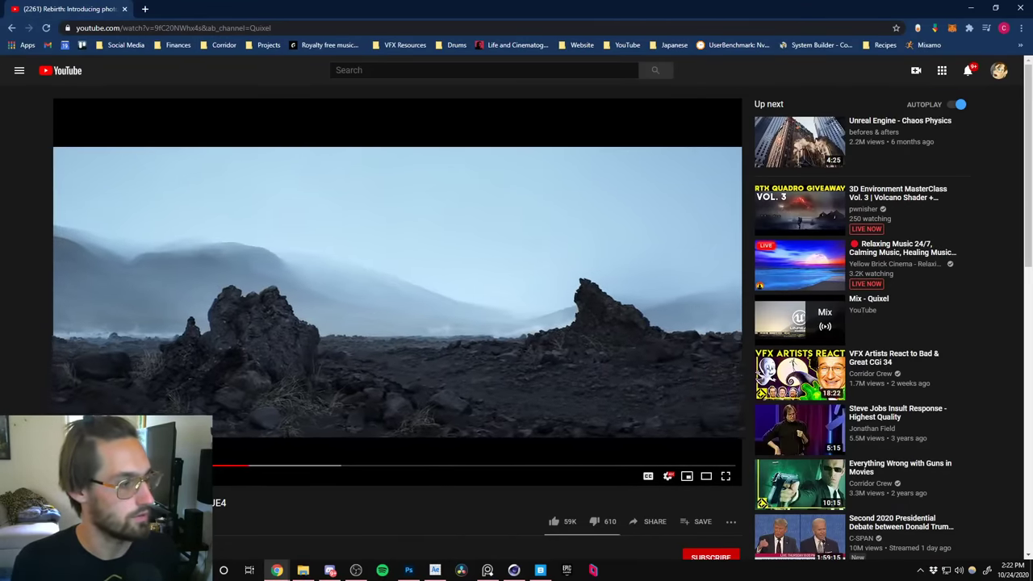
{"action": "left_click", "coordinate": [232, 467]}
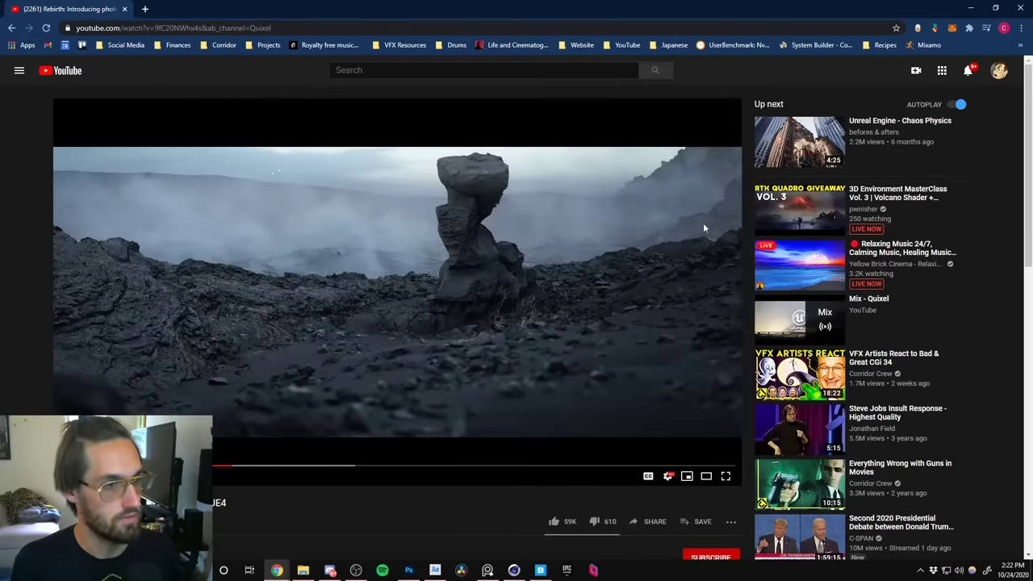
{"action": "left_click", "coordinate": [281, 468]}
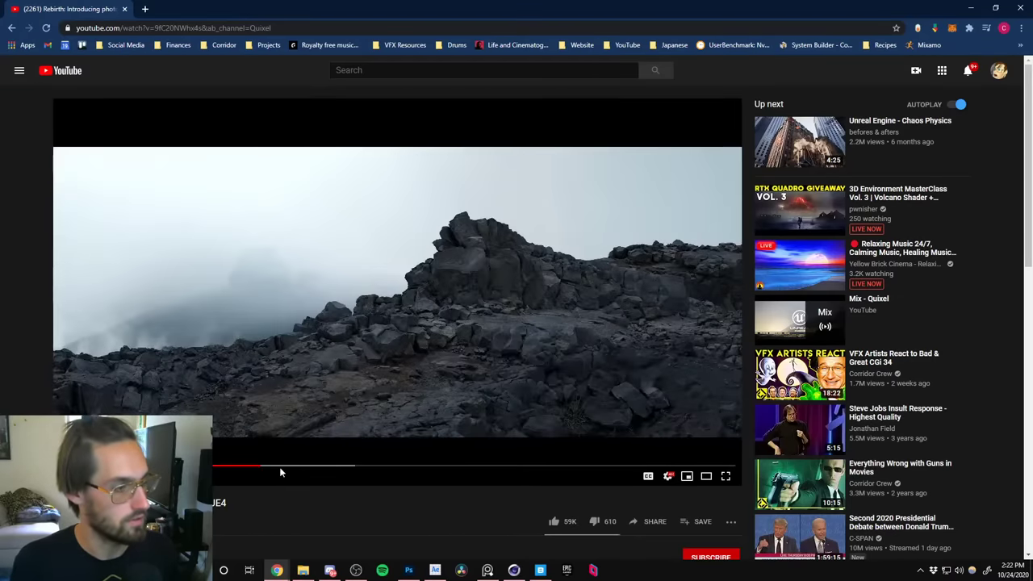
{"action": "left_click", "coordinate": [299, 468]}
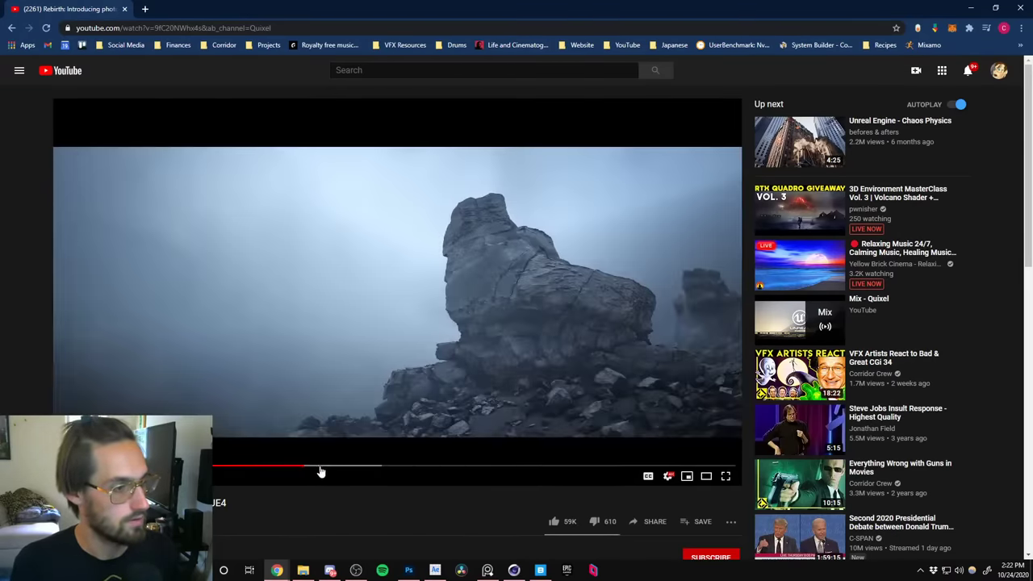
{"action": "left_click", "coordinate": [341, 465]}
{"action": "left_click", "coordinate": [369, 468]}
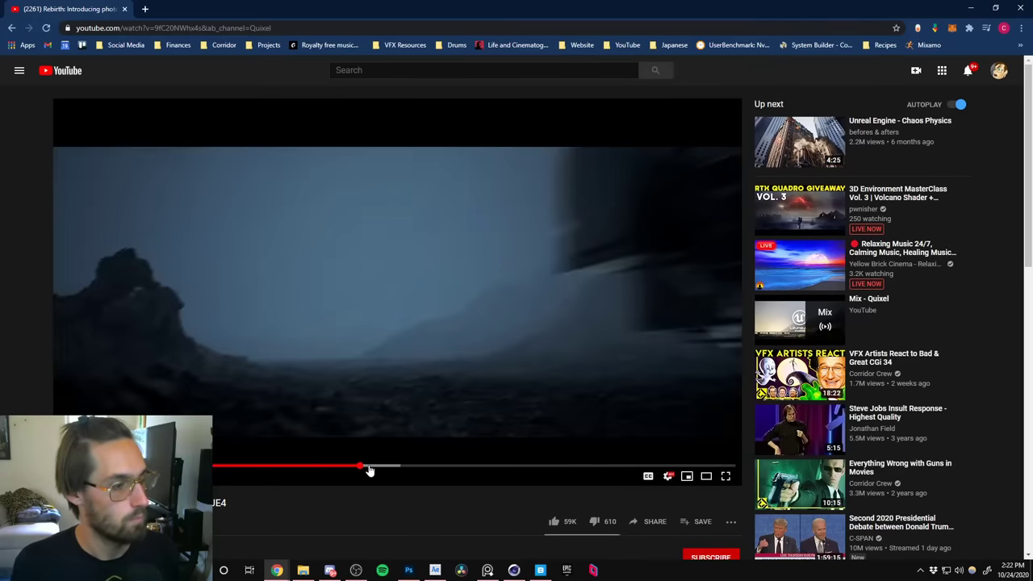
{"action": "left_click", "coordinate": [385, 468]}
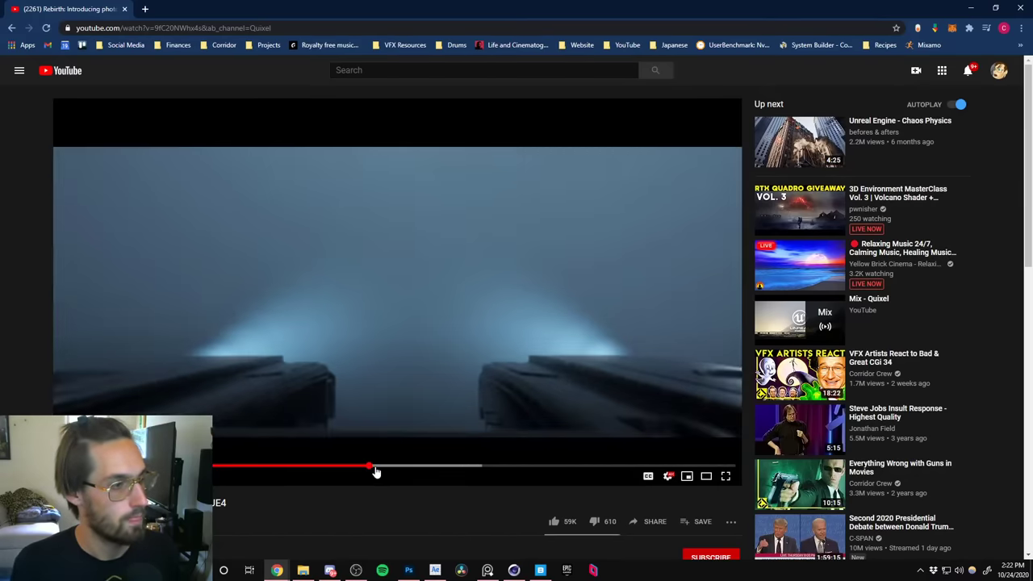
Skim the rest of the Rebirth video for its clouds, mountain mist and sunlit shots, and close the browser window.
{"action": "left_click", "coordinate": [392, 470]}
{"action": "left_click", "coordinate": [413, 470]}
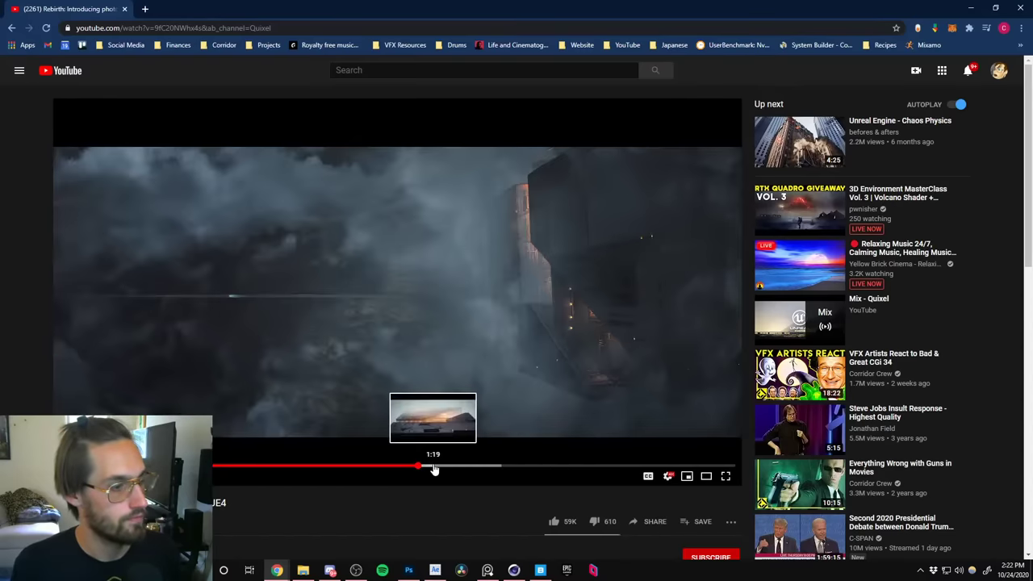
{"action": "left_click", "coordinate": [434, 470]}
{"action": "left_click", "coordinate": [448, 470]}
{"action": "left_click", "coordinate": [463, 470]}
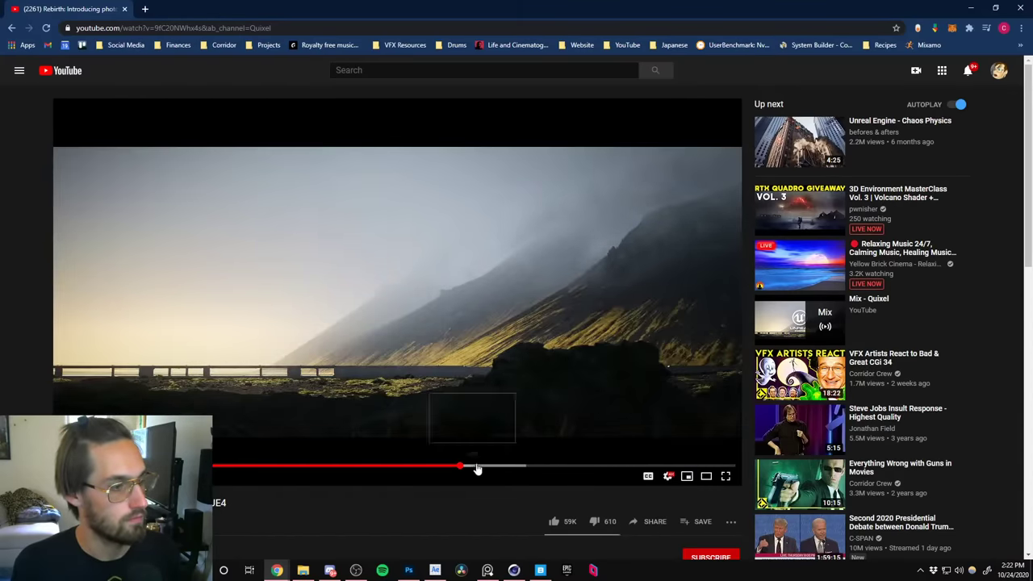
{"action": "left_click", "coordinate": [483, 470]}
{"action": "left_click", "coordinate": [521, 470]}
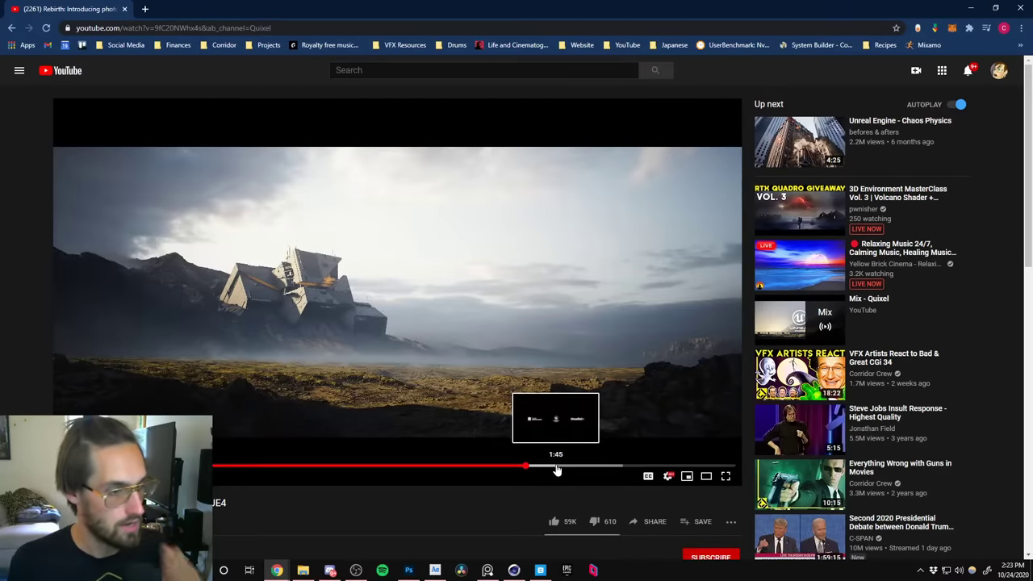
{"action": "left_click", "coordinate": [556, 470]}
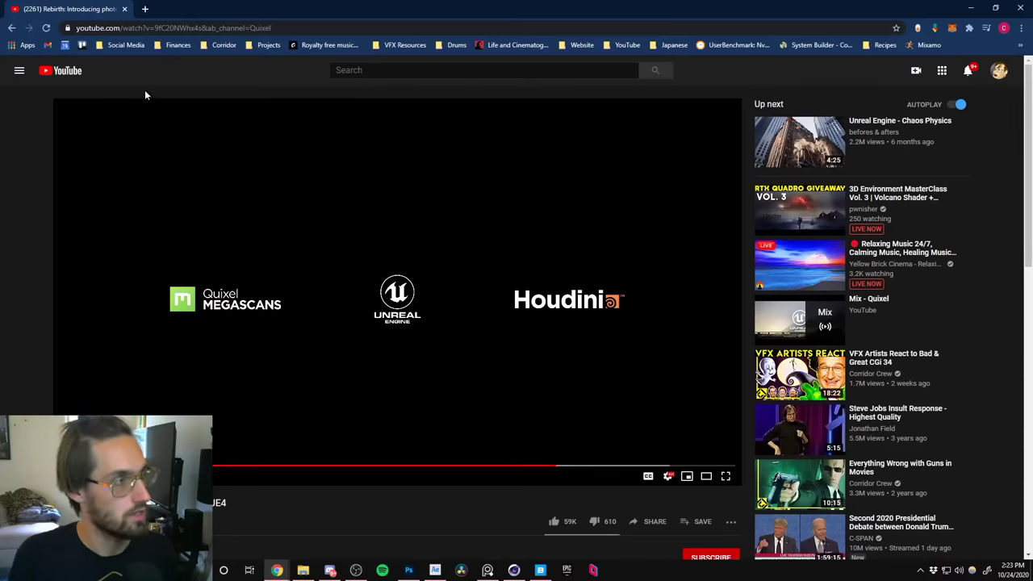
{"action": "left_click", "coordinate": [1018, 11]}
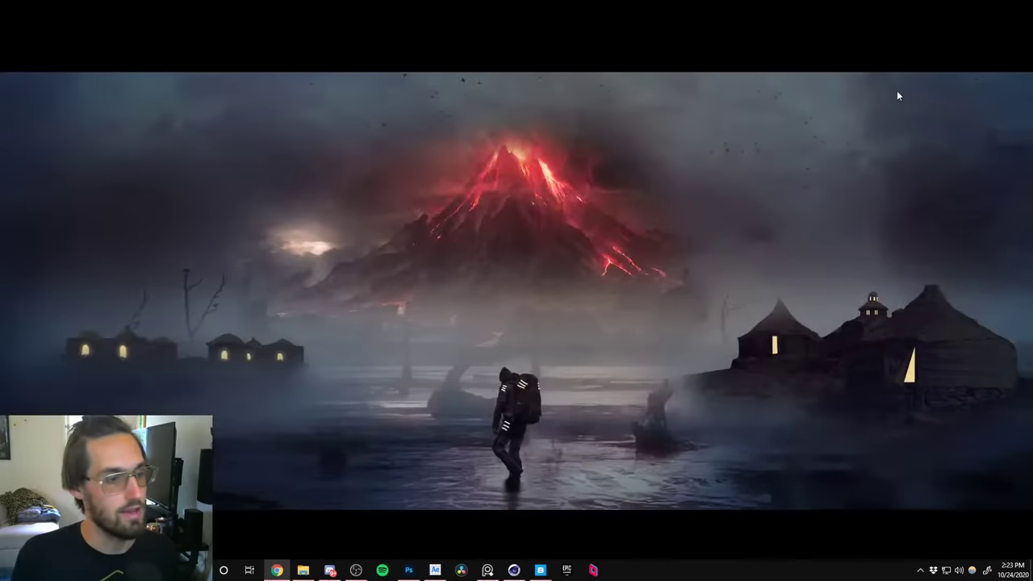
Return to the Picture Viewer and stop the v1 playback.
{"action": "left_click", "coordinate": [512, 571]}
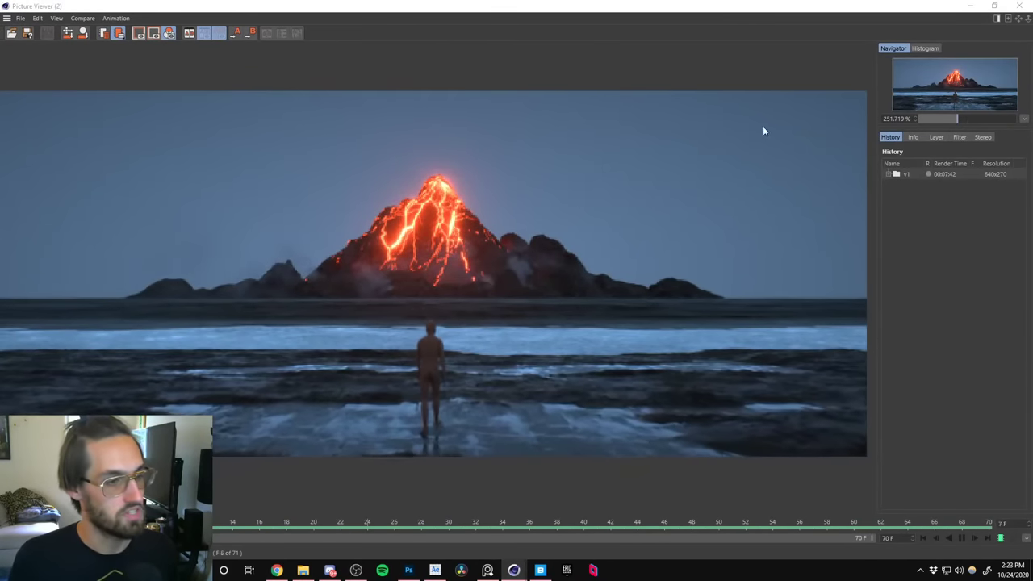
{"action": "left_click", "coordinate": [962, 540]}
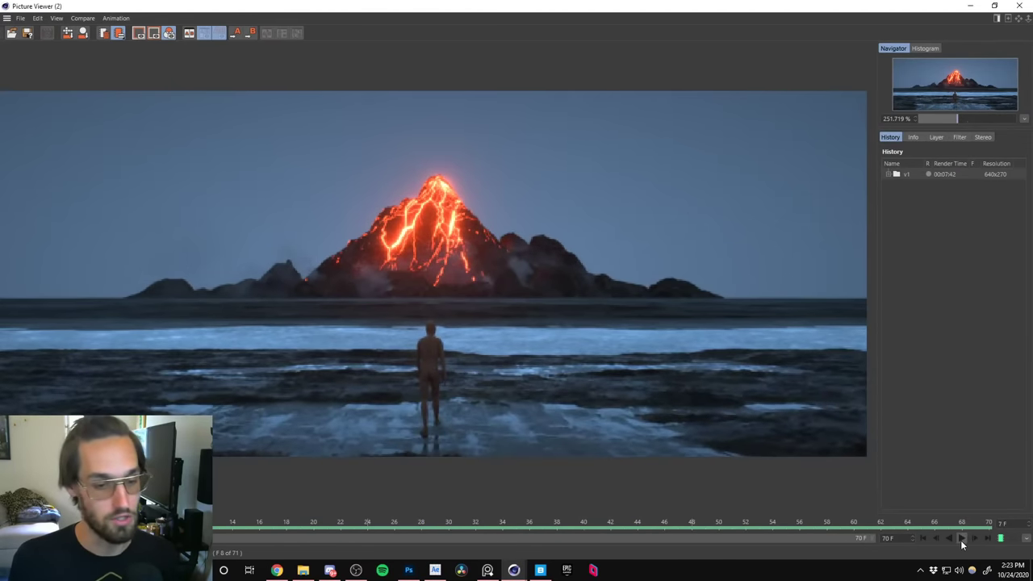
{"action": "left_click", "coordinate": [277, 571]}
{"action": "left_click", "coordinate": [275, 574]}
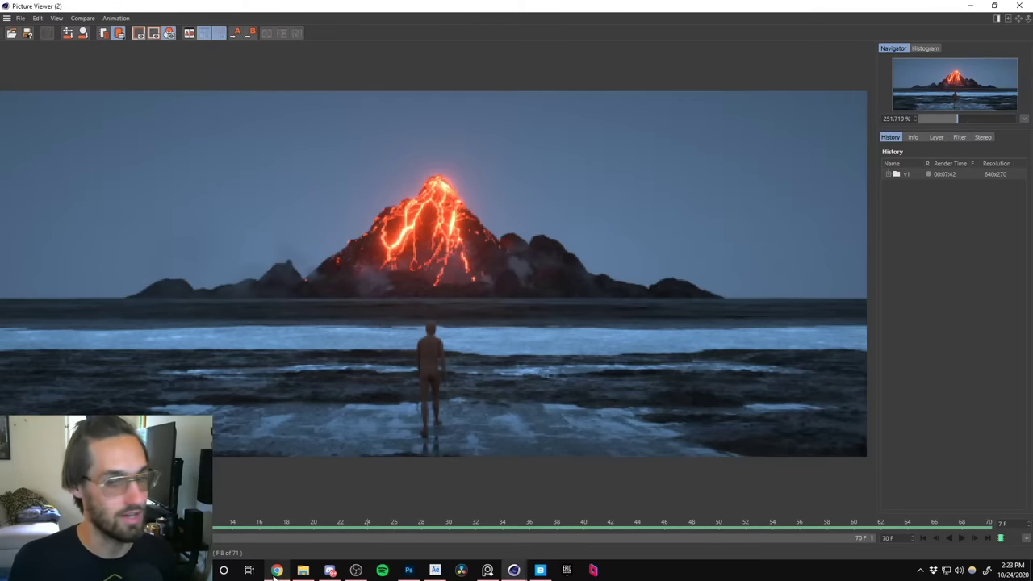
{"action": "left_click", "coordinate": [275, 574]}
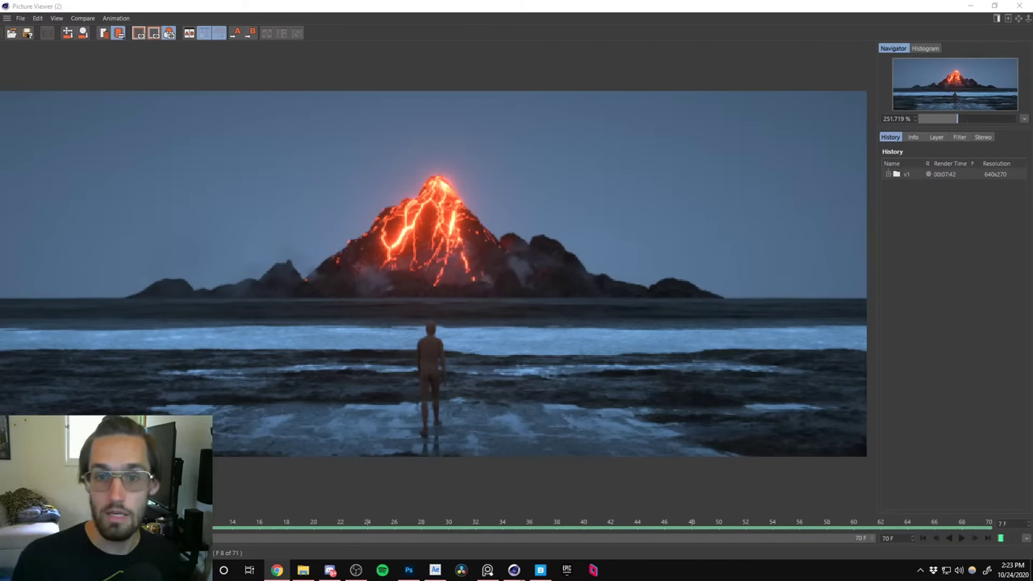
Switch to the concept artist's ArtStation portfolio in Chrome and examine the Outpost painting and its process sheet.
{"action": "left_click", "coordinate": [277, 570]}
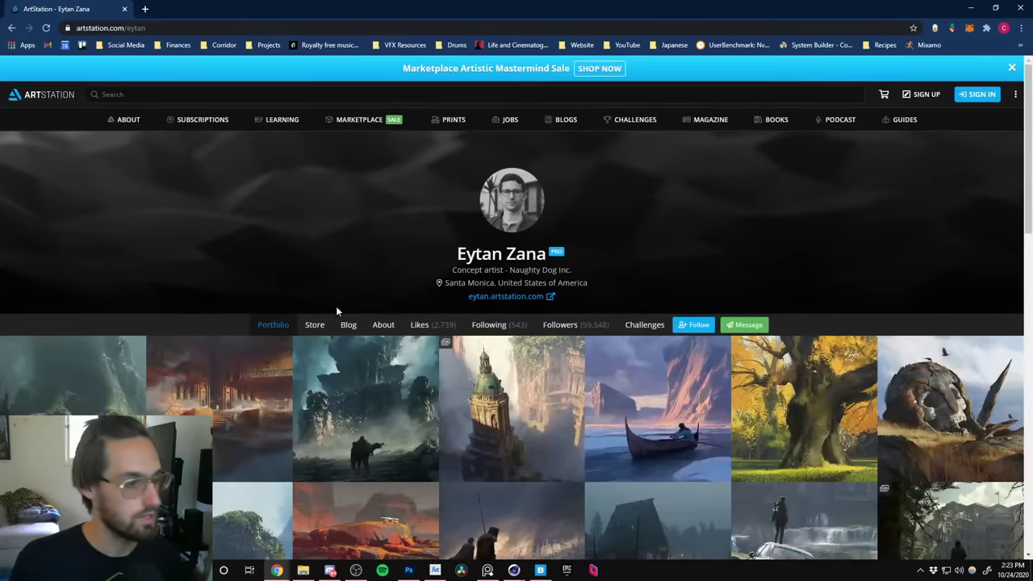
{"action": "scroll", "coordinate": [177, 270], "scroll_direction": "down", "scroll_amount": 2}
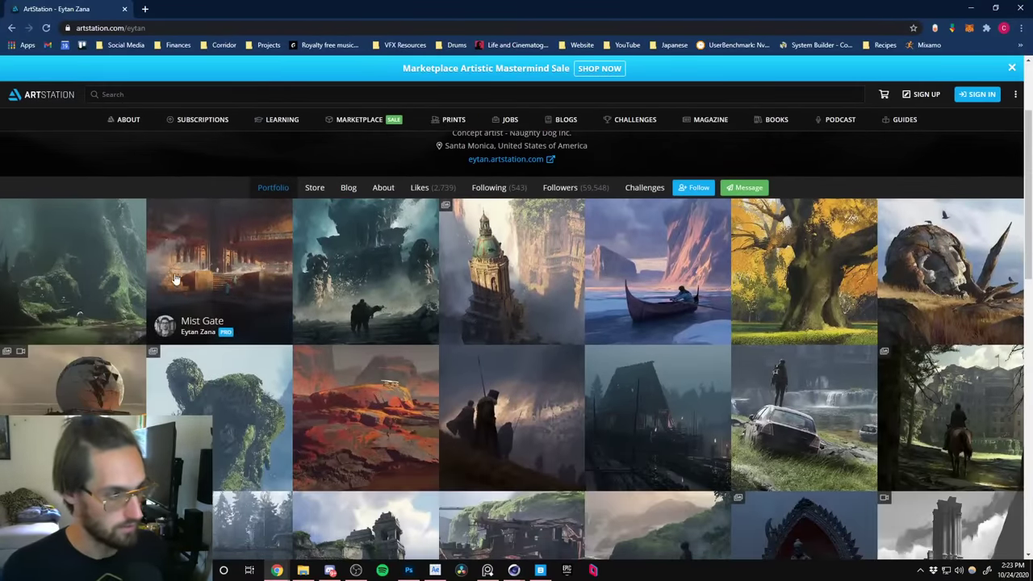
{"action": "left_click", "coordinate": [97, 404]}
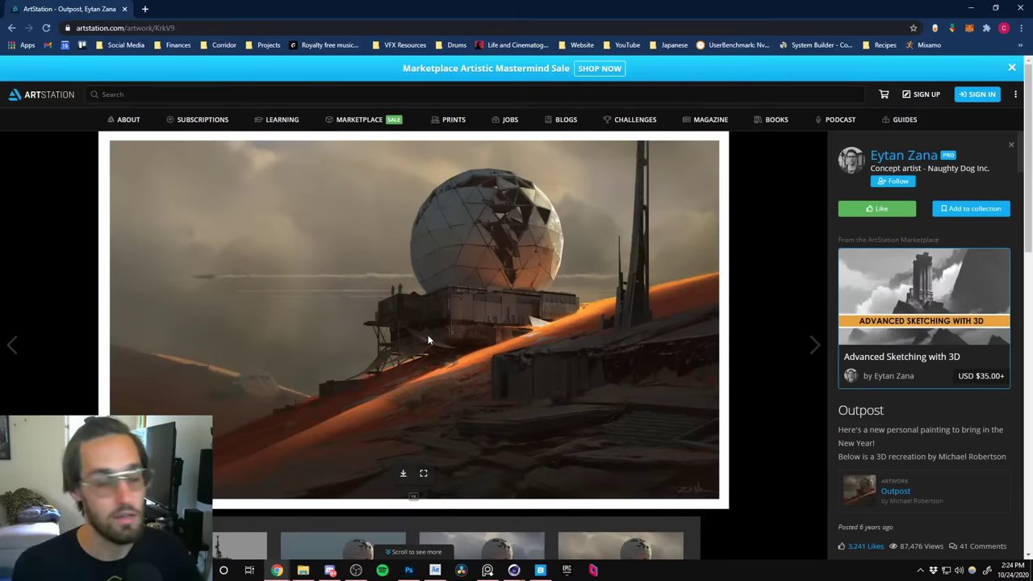
{"action": "scroll", "coordinate": [382, 355], "scroll_direction": "down", "scroll_amount": 4}
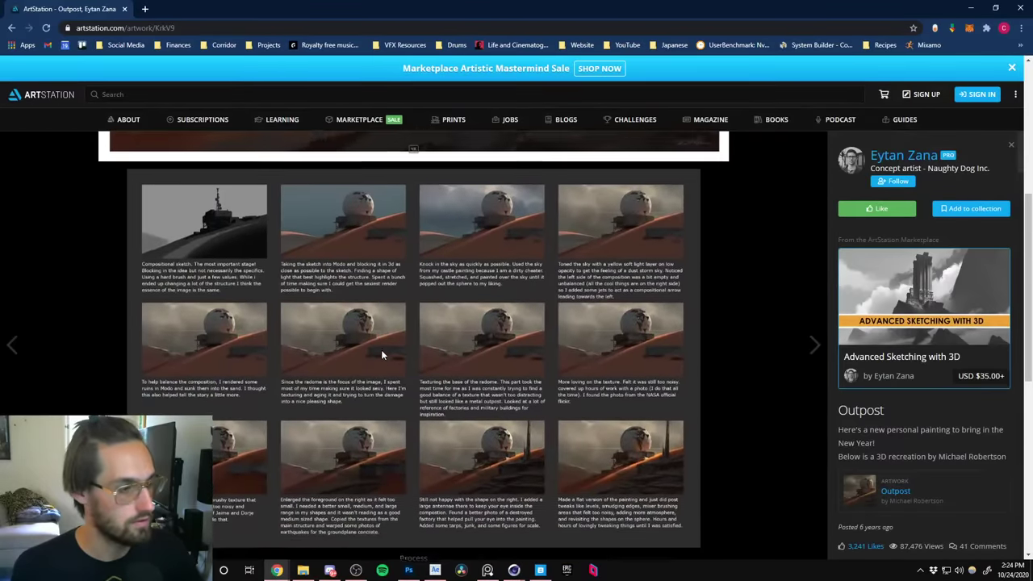
{"action": "scroll", "coordinate": [382, 355], "scroll_direction": "up", "scroll_amount": 1}
{"action": "scroll", "coordinate": [382, 355], "scroll_direction": "up", "scroll_amount": 4}
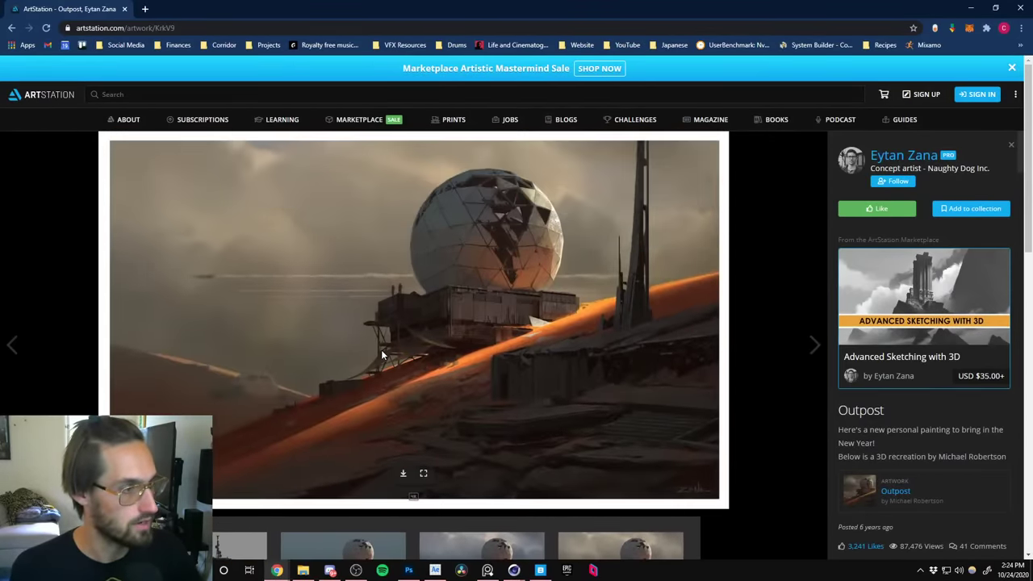
Browse back through the preceding artworks to The Eroding Kingdom, examining Glacier and the Sandstone Falls painting with its sketches.
{"action": "left_click", "coordinate": [11, 347]}
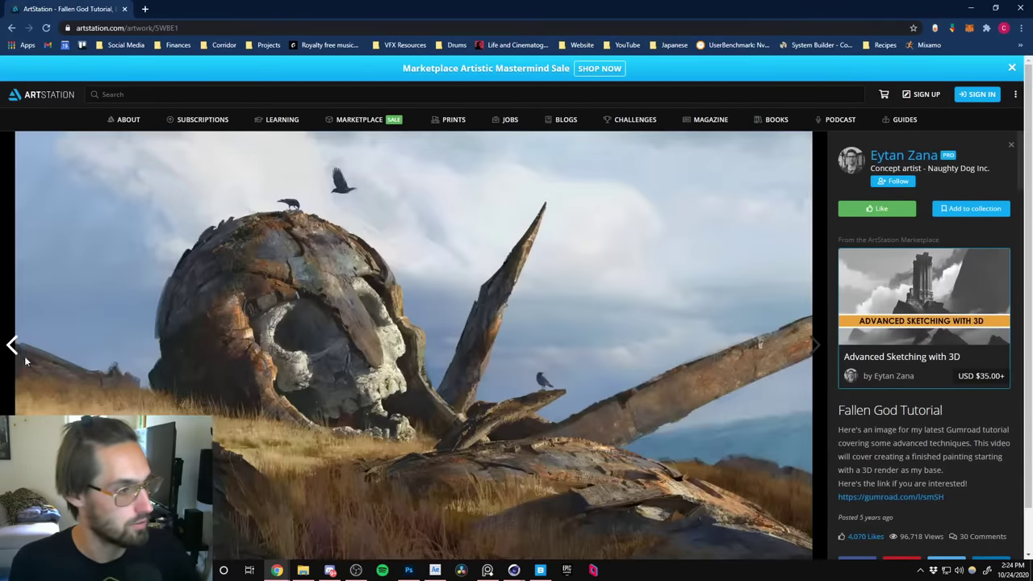
{"action": "left_click", "coordinate": [13, 347]}
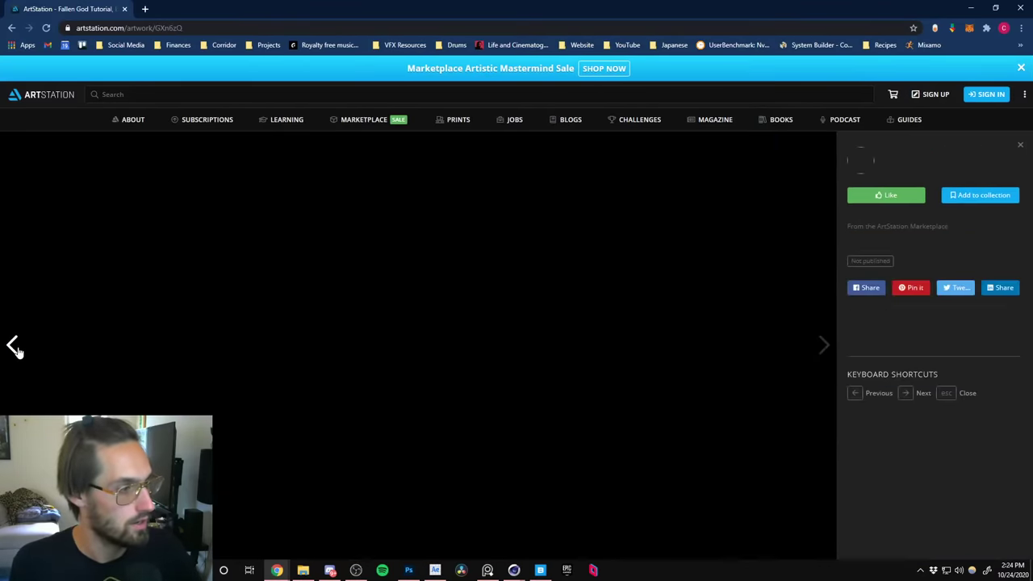
{"action": "left_click", "coordinate": [13, 347]}
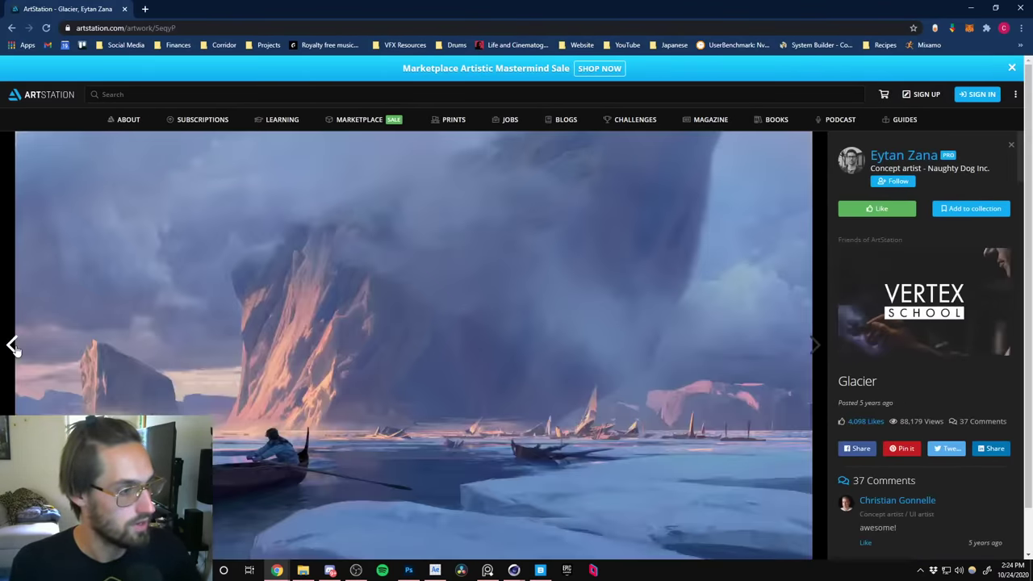
{"action": "left_click", "coordinate": [13, 347]}
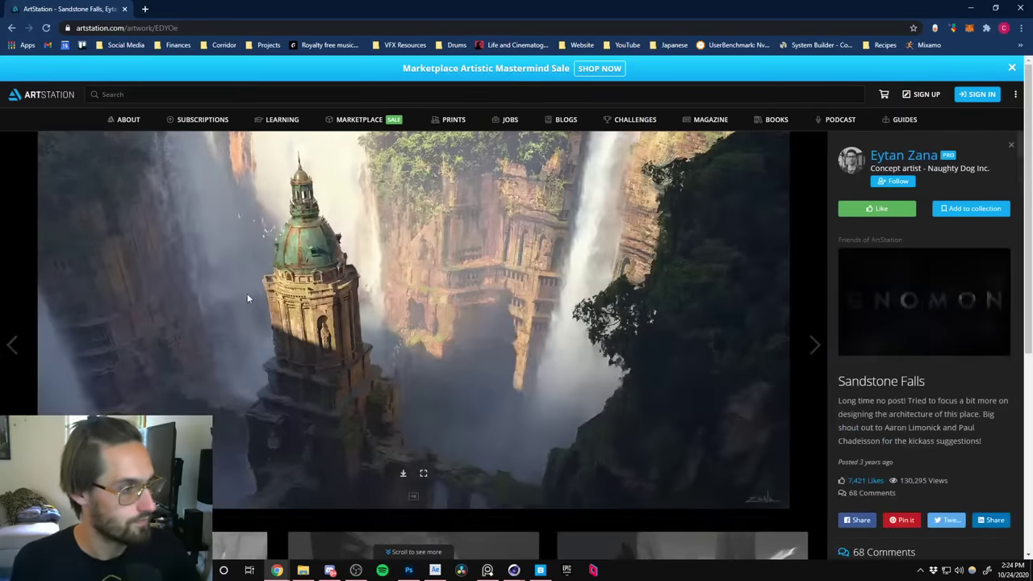
{"action": "scroll", "coordinate": [248, 343], "scroll_direction": "down", "scroll_amount": 4}
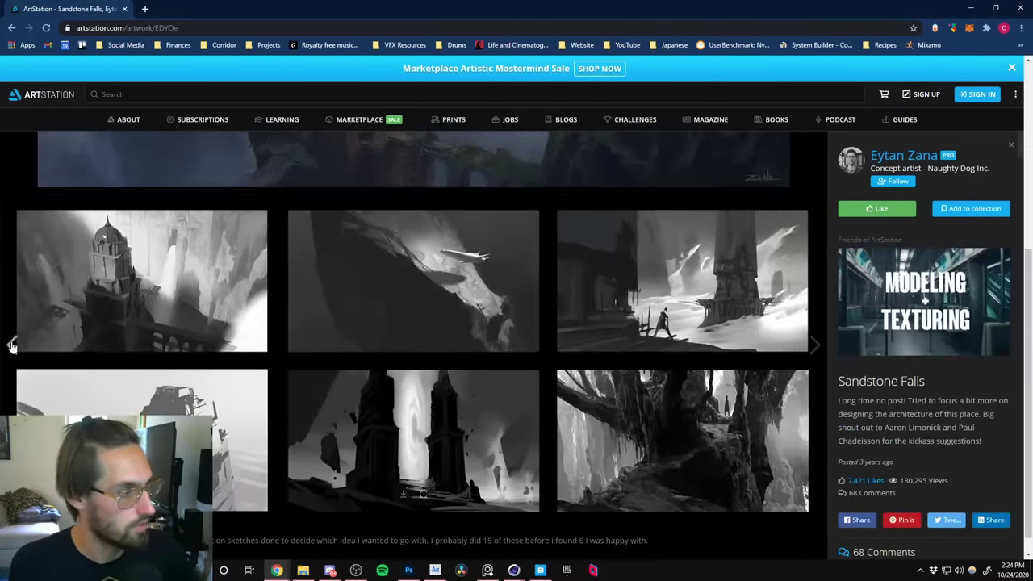
{"action": "left_click", "coordinate": [13, 345]}
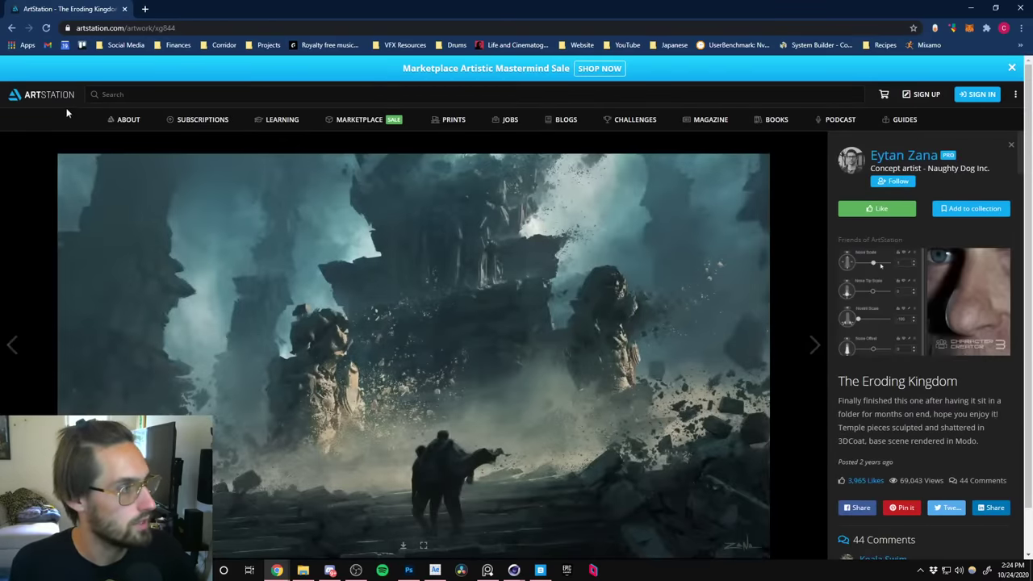
Return to the artist's portfolio and open the Seraphite Farm artwork to study its foggy, dark atmosphere.
{"action": "left_click", "coordinate": [888, 155]}
{"action": "scroll", "coordinate": [638, 388], "scroll_direction": "down", "scroll_amount": 1}
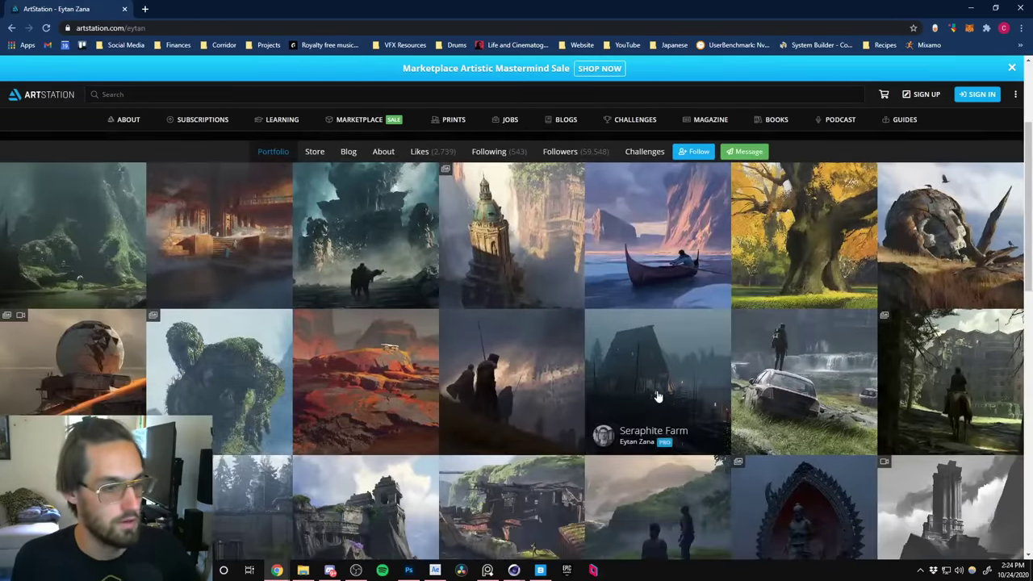
{"action": "left_click", "coordinate": [651, 392]}
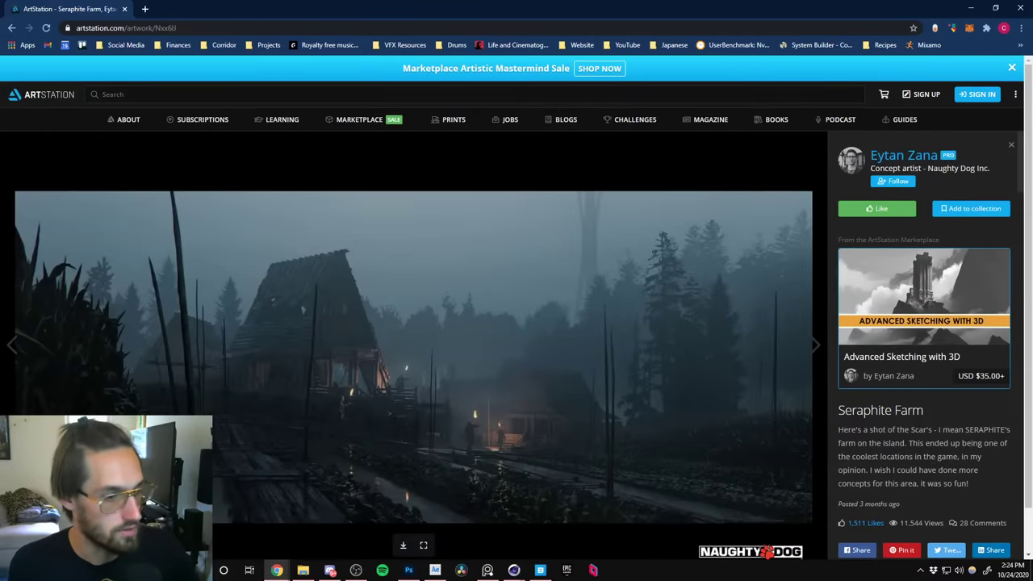
{"action": "scroll", "coordinate": [413, 339], "scroll_direction": "down", "scroll_amount": 1}
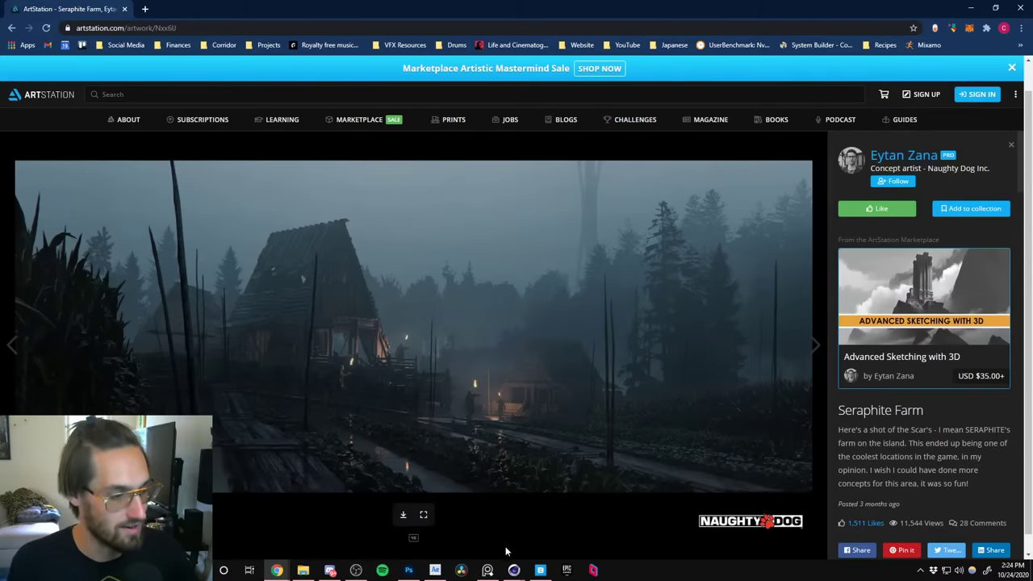
Switch to the Picture Viewer, review the looping v1 render at 100% zoom, and minimize that viewer window.
{"action": "mouse_move", "coordinate": [513, 570]}
{"action": "left_click", "coordinate": [595, 523]}
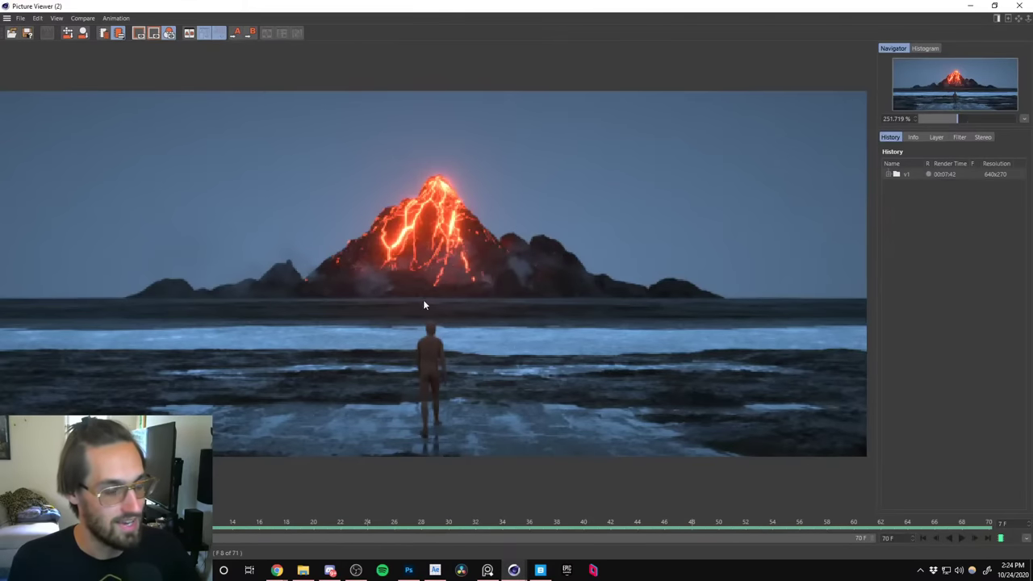
{"action": "double_click", "coordinate": [513, 339]}
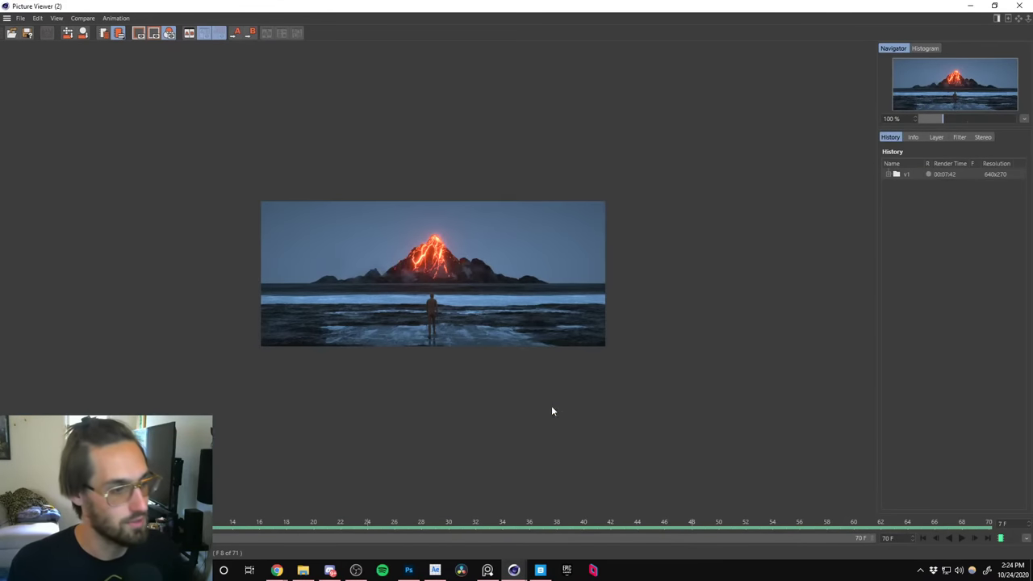
{"action": "left_click", "coordinate": [961, 538]}
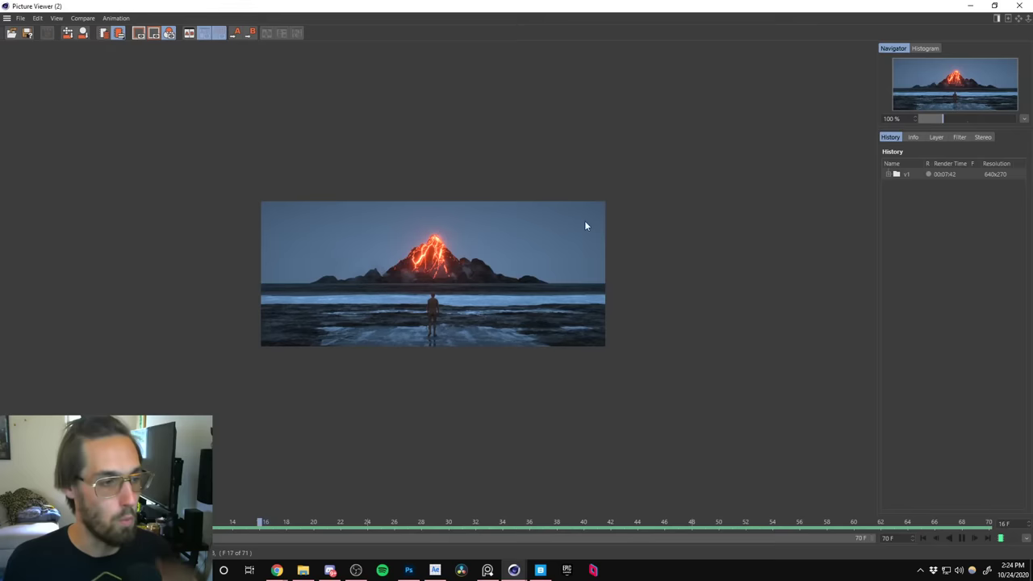
{"action": "left_click", "coordinate": [961, 537]}
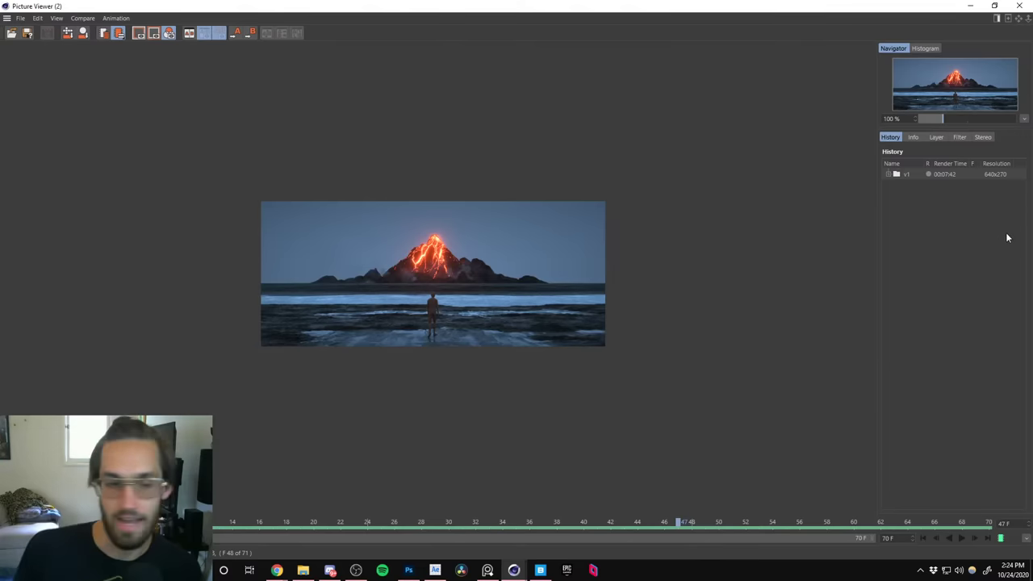
{"action": "left_click", "coordinate": [971, 7]}
Revisit the Seraphite Farm artwork for comparison and play the finished frames in the other Picture Viewer window.
{"action": "mouse_move", "coordinate": [278, 571]}
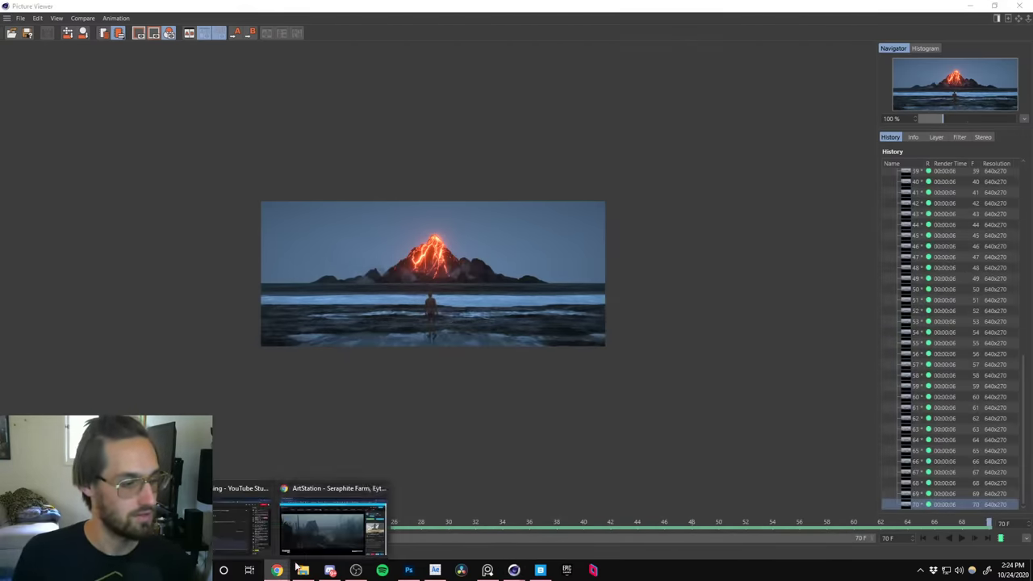
{"action": "left_click", "coordinate": [330, 513]}
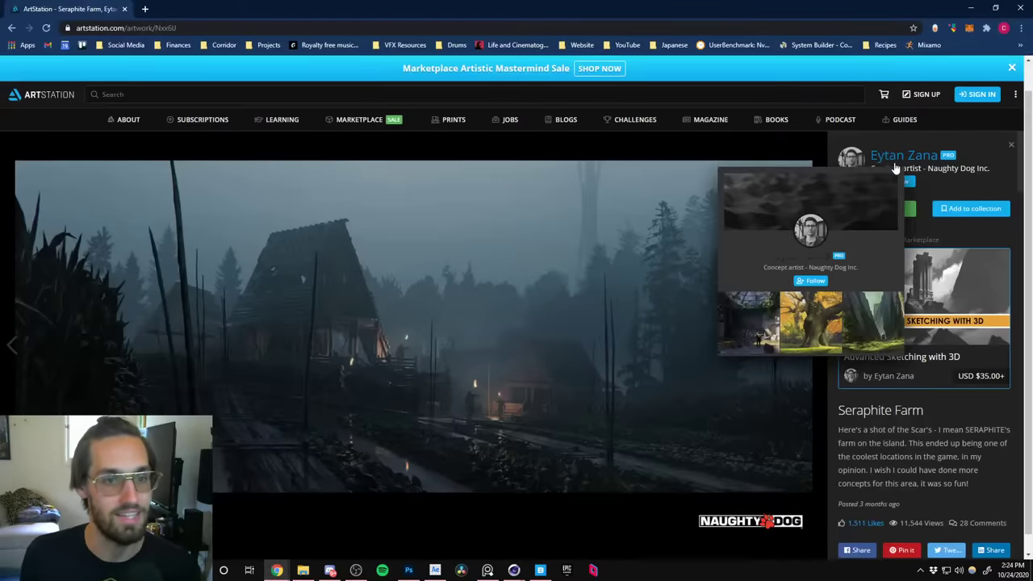
{"action": "mouse_move", "coordinate": [899, 164]}
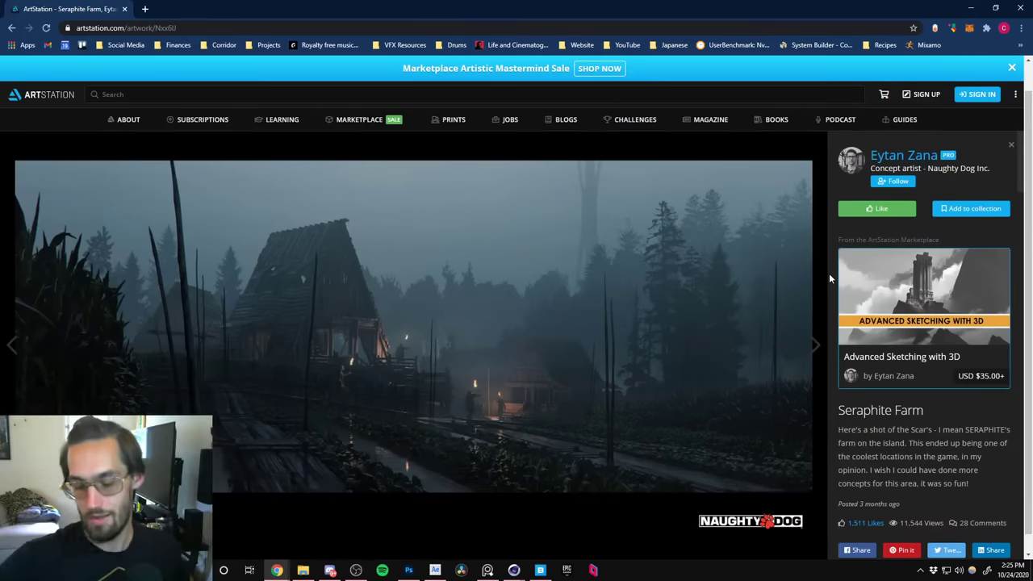
{"action": "left_click", "coordinate": [965, 9]}
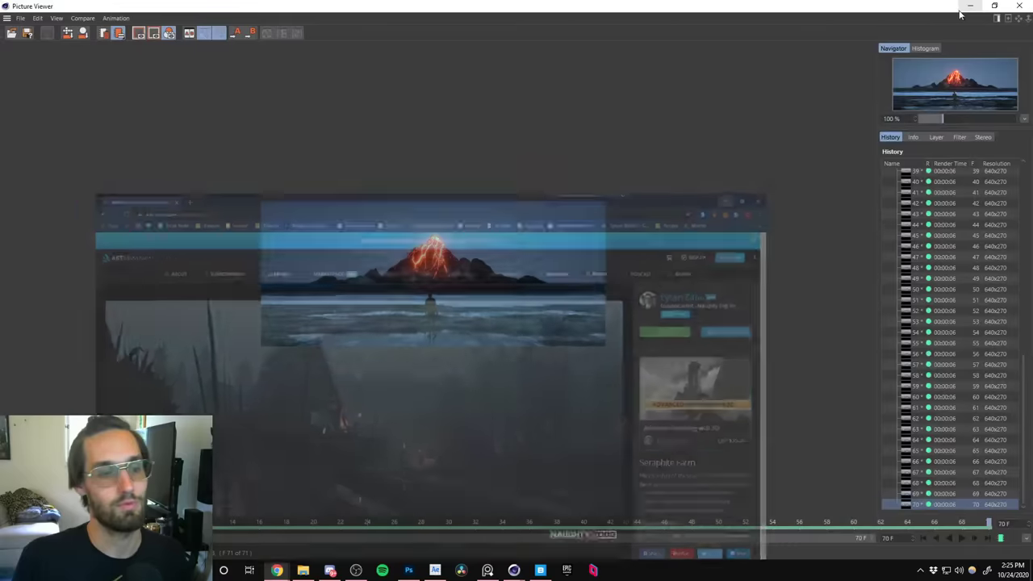
{"action": "left_click", "coordinate": [961, 537]}
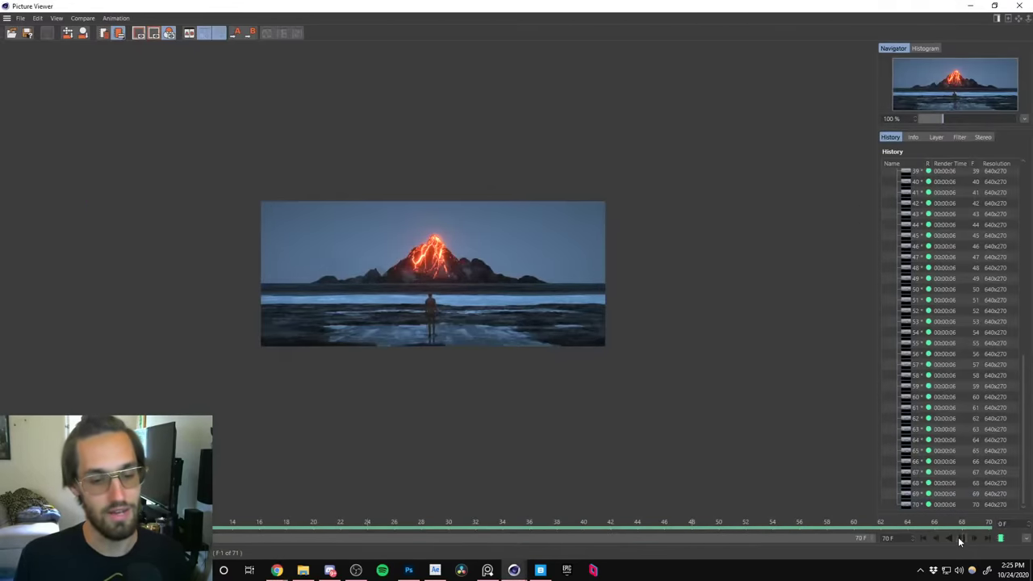